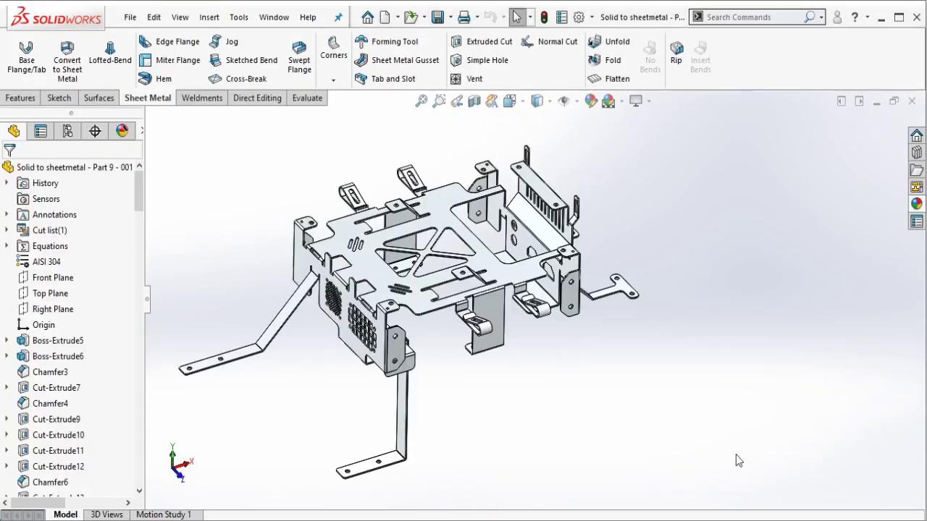
# Step: Examine the finished sheet metal part from several sides
pyautogui.scroll(-1, 478, 269)
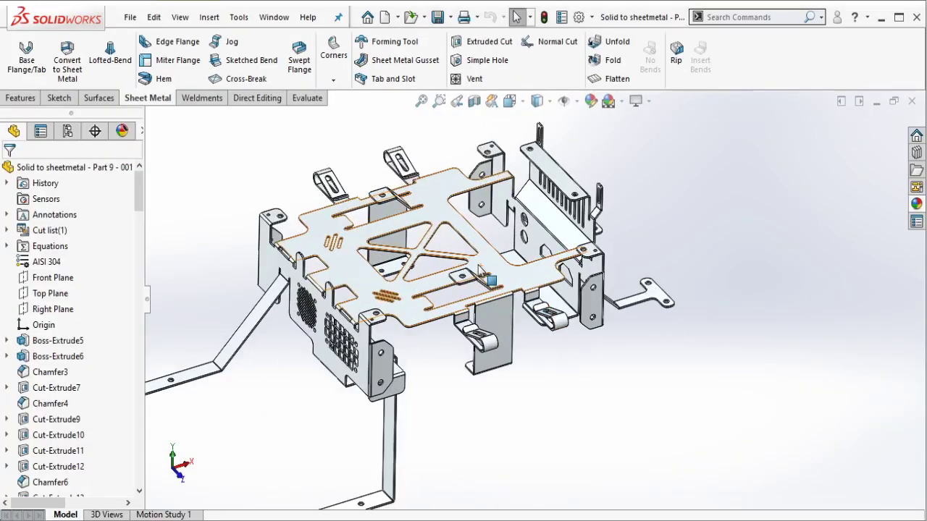
pyautogui.moveTo(480, 269); pyautogui.dragTo(497, 210, button='middle')
pyautogui.scroll(-1, 422, 253)
pyautogui.moveTo(426, 253); pyautogui.dragTo(667, 292, button='middle')
pyautogui.scroll(1, 592, 344)
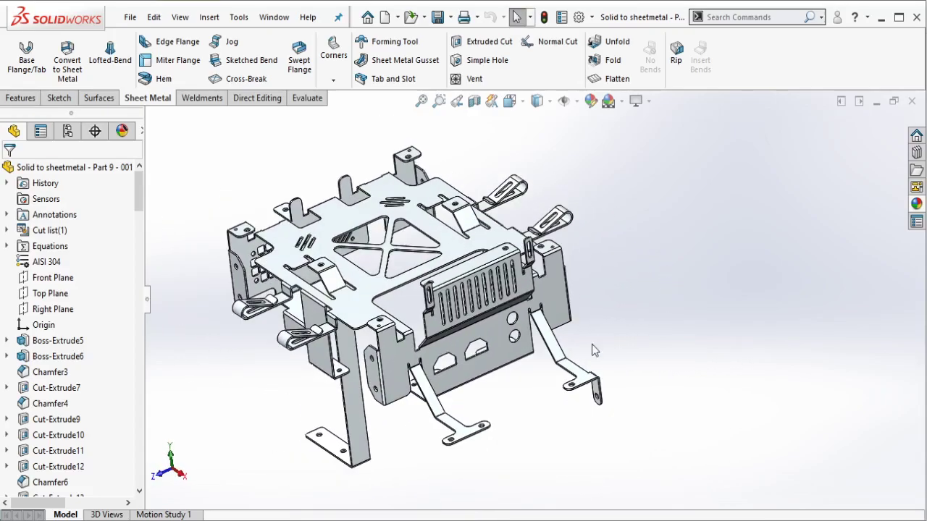
pyautogui.middleClick(427, 354)
pyautogui.moveTo(427, 354); pyautogui.dragTo(511, 267, button='middle')
# Step: Flatten the sheet metal part and examine its slots, vents, cutouts and bend lines
pyautogui.click(618, 80)
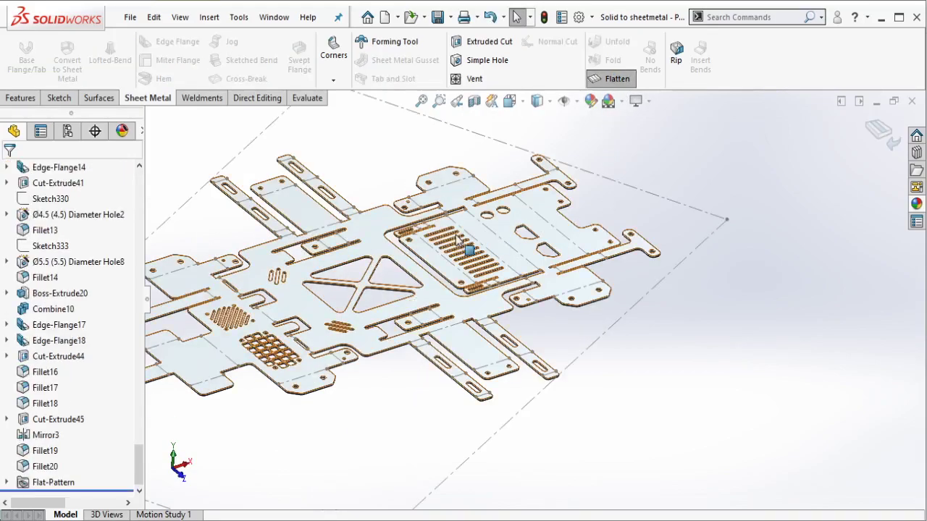
pyautogui.scroll(3, 471, 251)
pyautogui.scroll(-1, 367, 284)
pyautogui.moveTo(370, 287); pyautogui.dragTo(519, 316, button='middle')
pyautogui.scroll(-6, 459, 246)
pyautogui.middleClick(462, 228)
pyautogui.scroll(5, 518, 317)
pyautogui.scroll(-5, 580, 197)
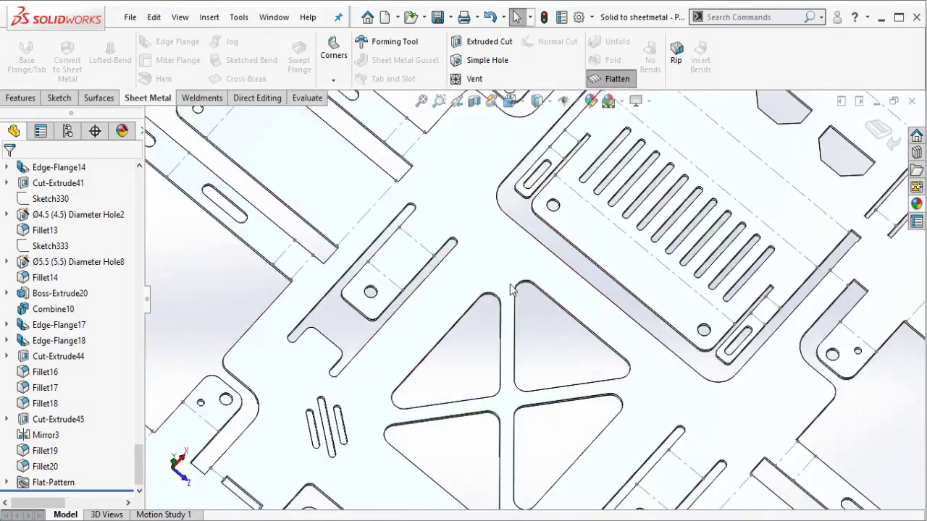
pyautogui.moveTo(579, 197); pyautogui.dragTo(623, 241, button='middle')
pyautogui.middleClick(573, 192)
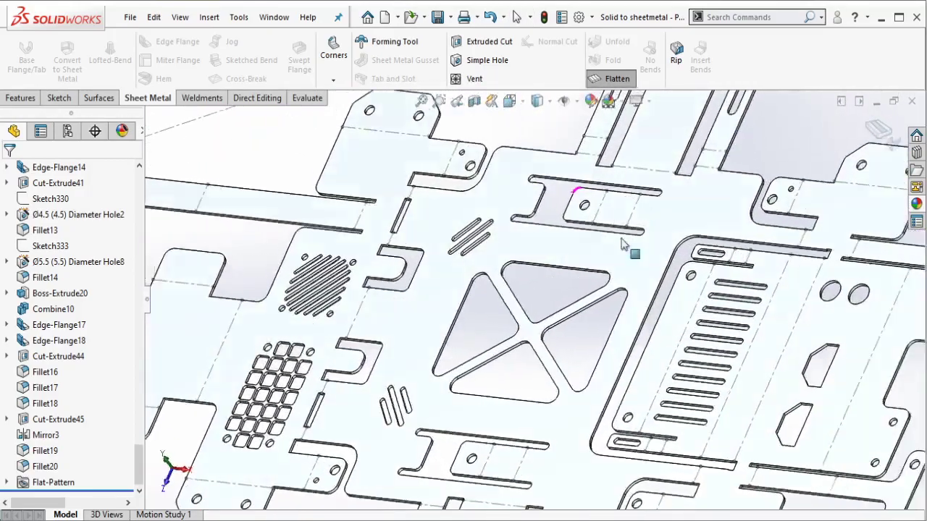
pyautogui.scroll(1, 565, 283)
pyautogui.keyDown('ctrl'); pyautogui.moveTo(565, 282); pyautogui.dragTo(578, 339, button='middle'); pyautogui.keyUp('ctrl')
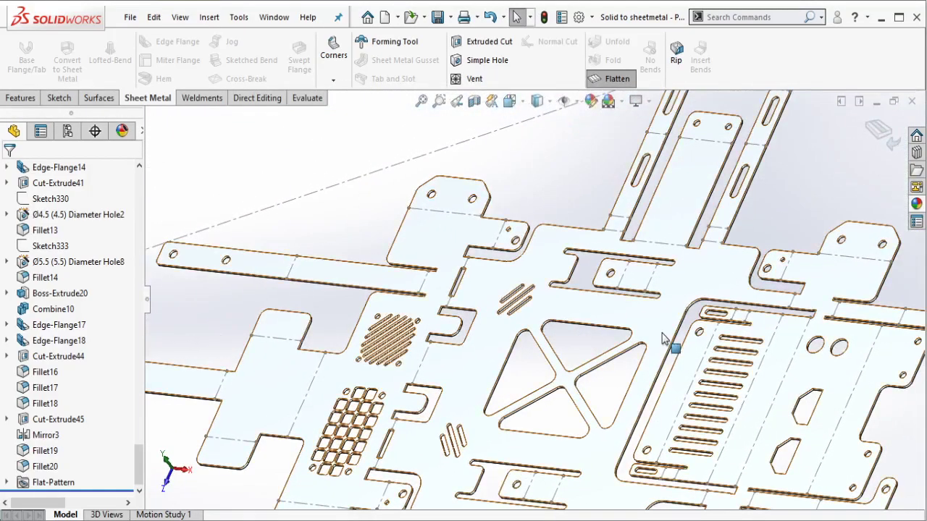
# Step: View the flat pattern normal to its large face, and return the part to its folded state
pyautogui.click(756, 311)
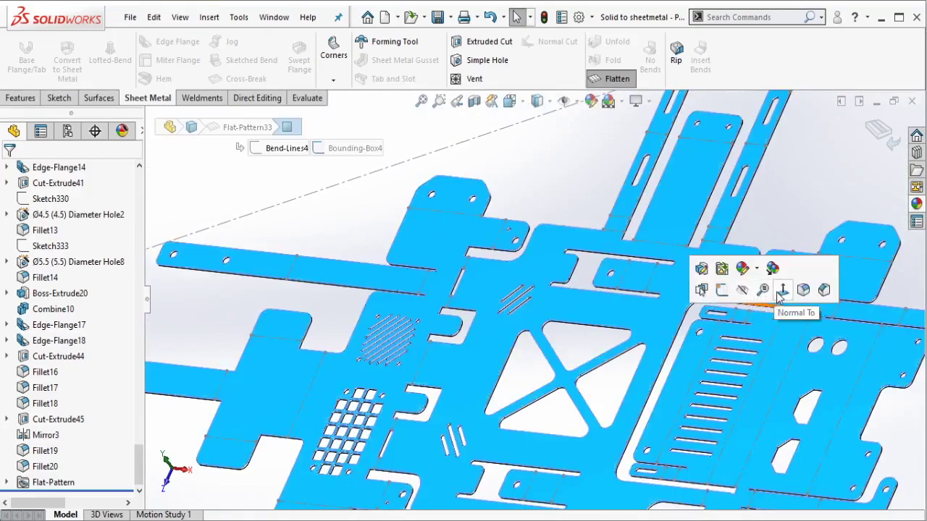
pyautogui.click(776, 299)
pyautogui.click(814, 309)
pyautogui.scroll(-5, 781, 286)
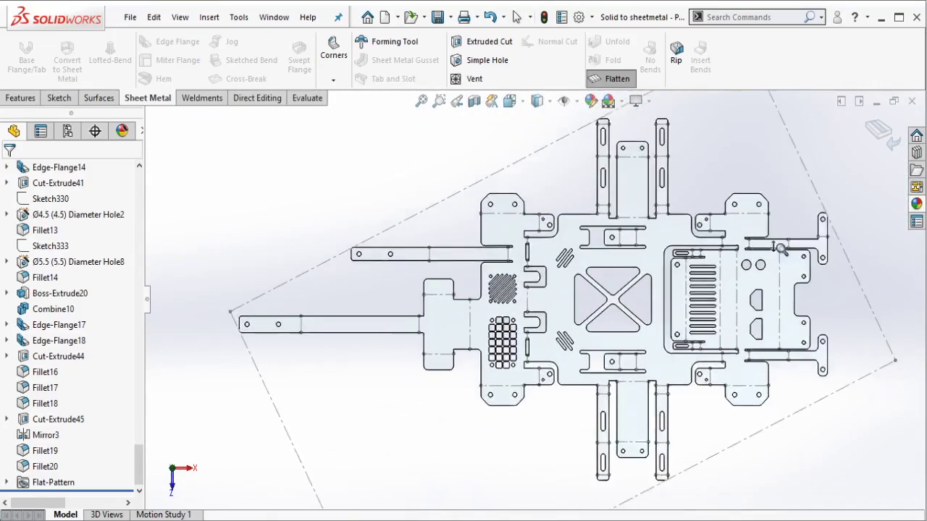
pyautogui.keyDown('ctrl'); pyautogui.moveTo(721, 258); pyautogui.dragTo(725, 265, button='middle'); pyautogui.keyUp('ctrl')
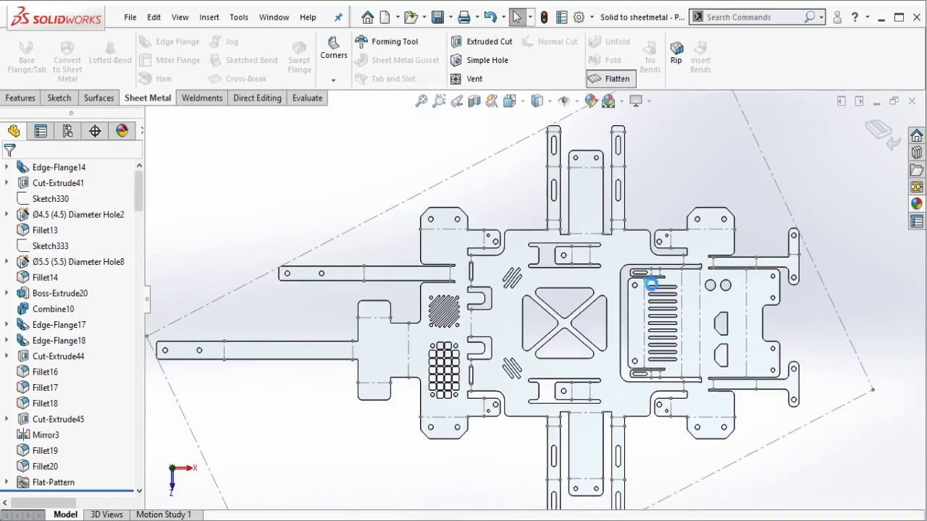
pyautogui.scroll(-2, 654, 291)
pyautogui.moveTo(654, 291); pyautogui.dragTo(600, 210, button='middle')
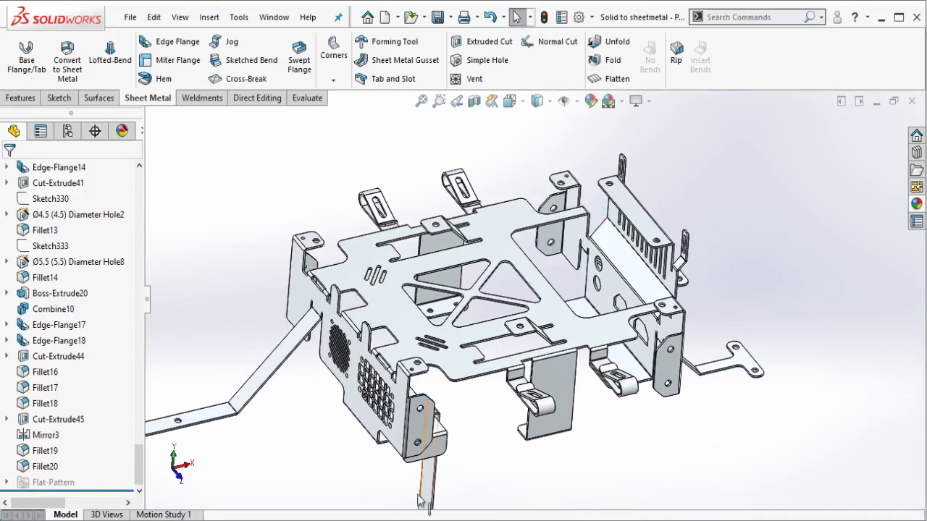
# Step: Switch to Notepad, clear the introductory note, and return to the SOLIDWORKS model
pyautogui.click(418, 520)
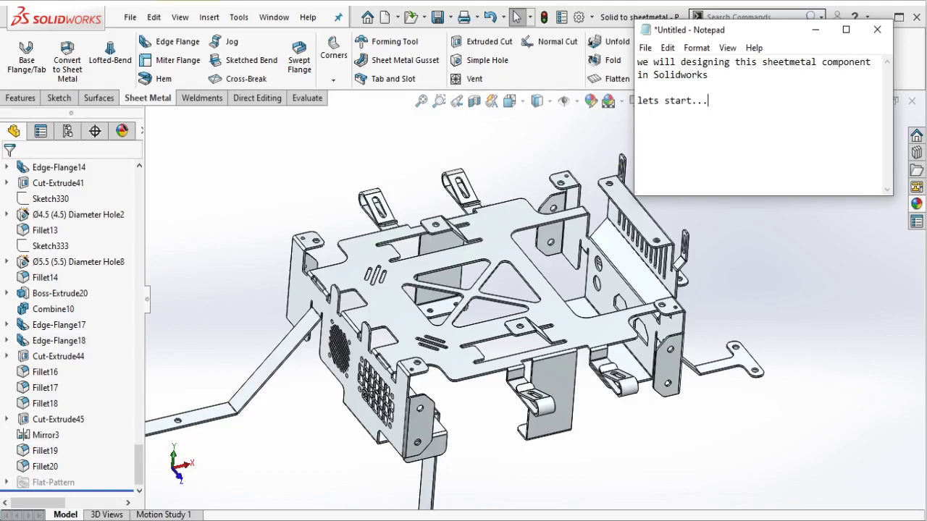
pyautogui.hotkey('ctrl', 'a')
pyautogui.press('BackSpace')
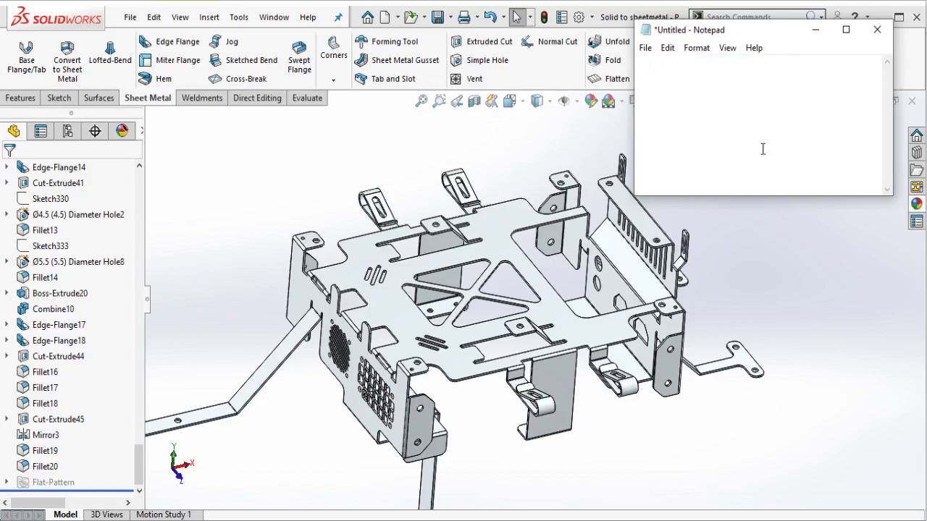
pyautogui.click(826, 37)
pyautogui.keyDown('ctrl'); pyautogui.moveTo(717, 250); pyautogui.dragTo(740, 200, button='middle'); pyautogui.keyUp('ctrl')
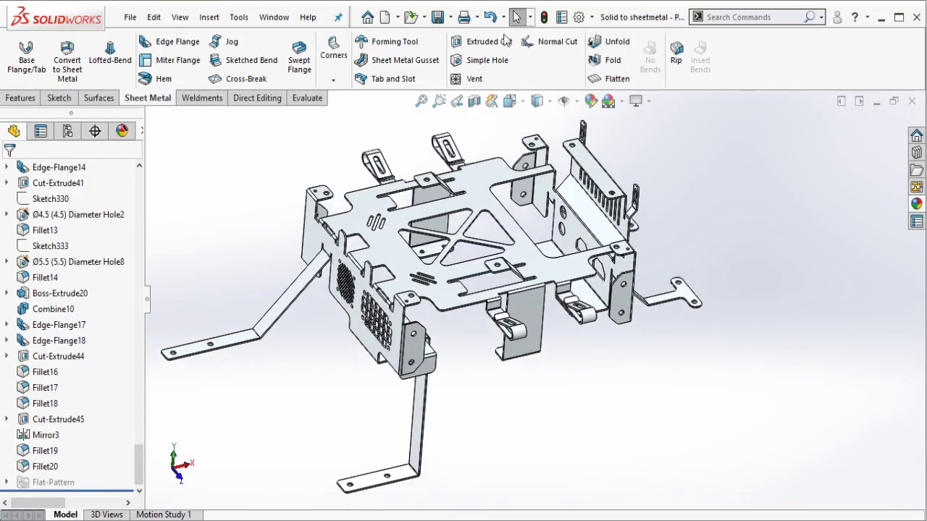
pyautogui.click(279, 20)
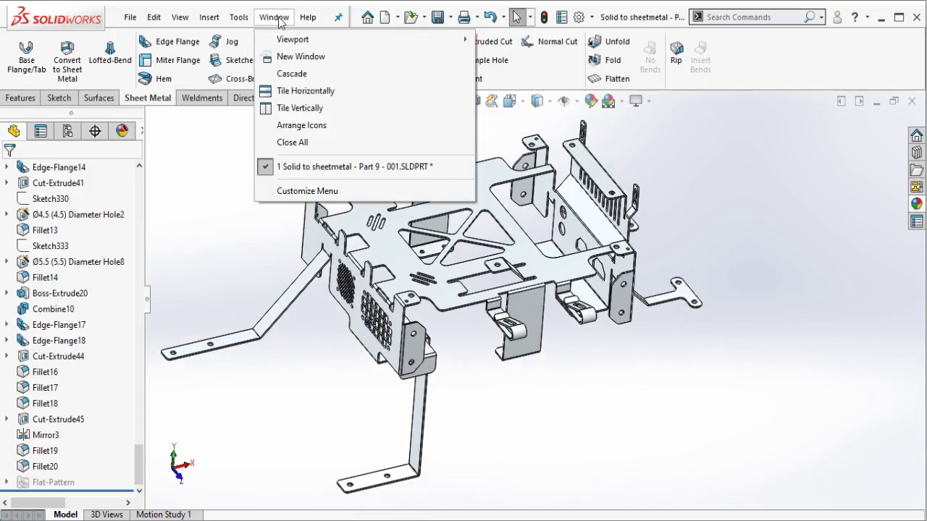
pyautogui.click(293, 108)
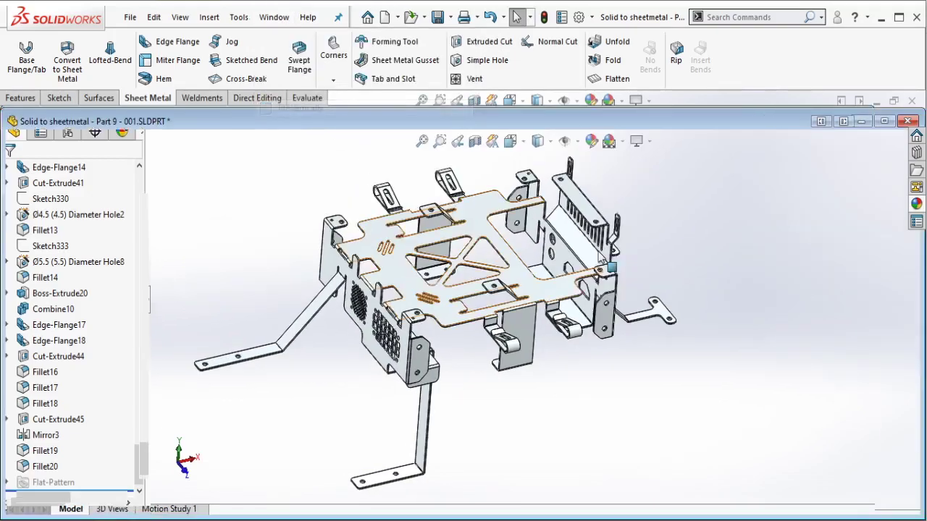
pyautogui.click(884, 121)
# Step: Create a new part and tile it vertically beside the reference sheet metal part
pyautogui.click(385, 17)
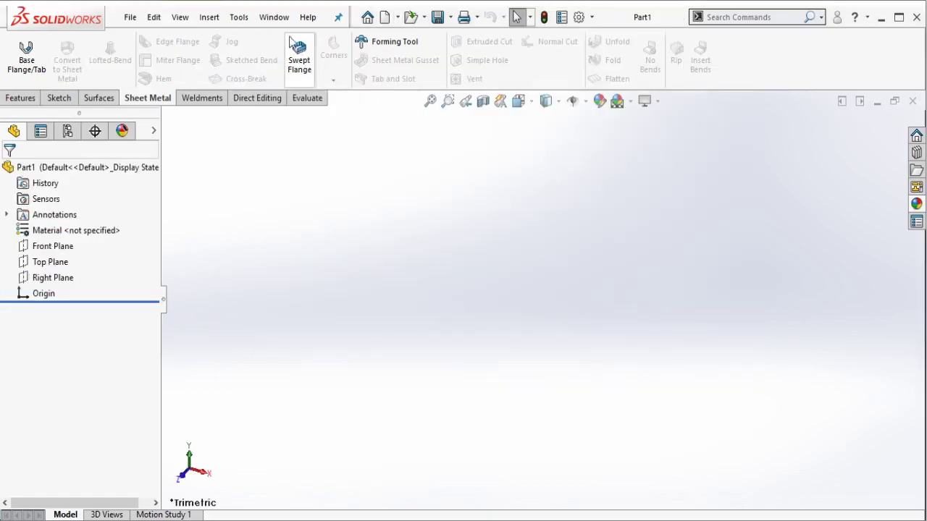
pyautogui.click(274, 17)
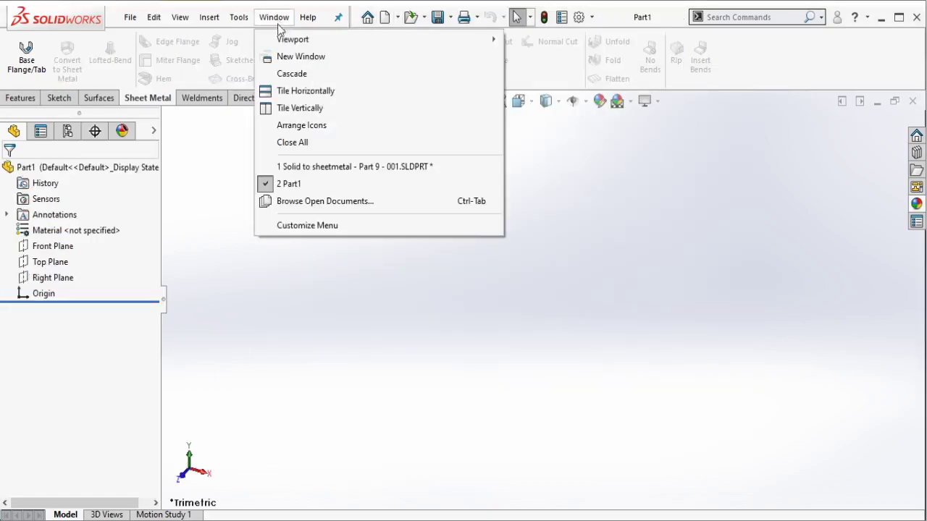
pyautogui.click(303, 109)
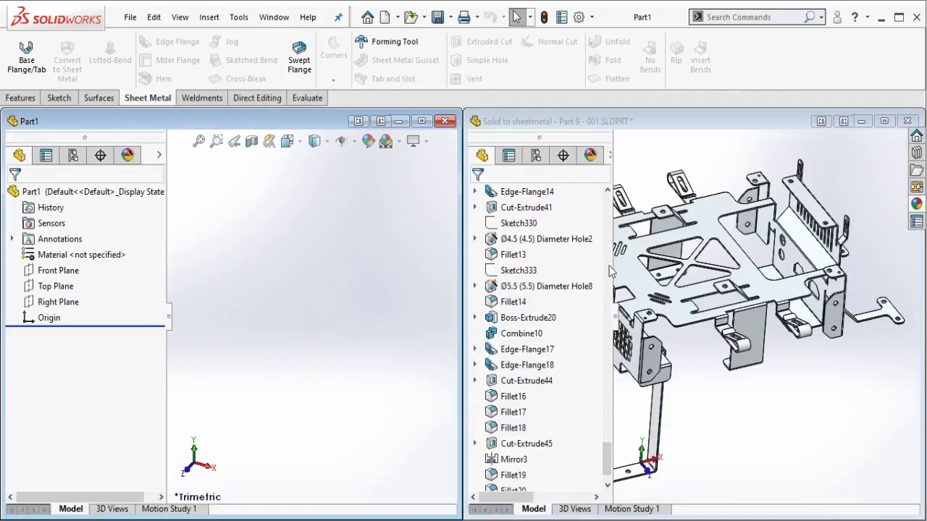
# Step: Narrow the reference part's feature tree, show the end of its feature list, and fit the whole model in view
pyautogui.click(623, 254)
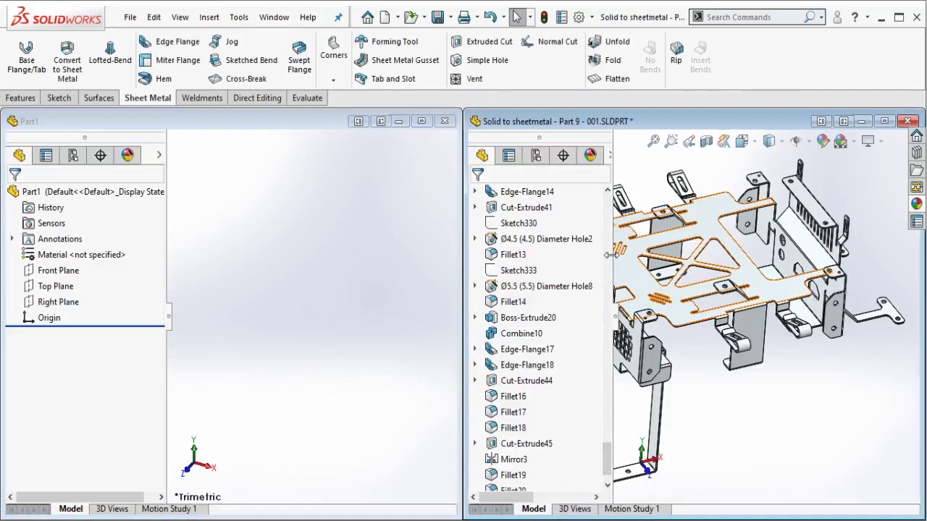
pyautogui.moveTo(614, 265); pyautogui.dragTo(583, 265)
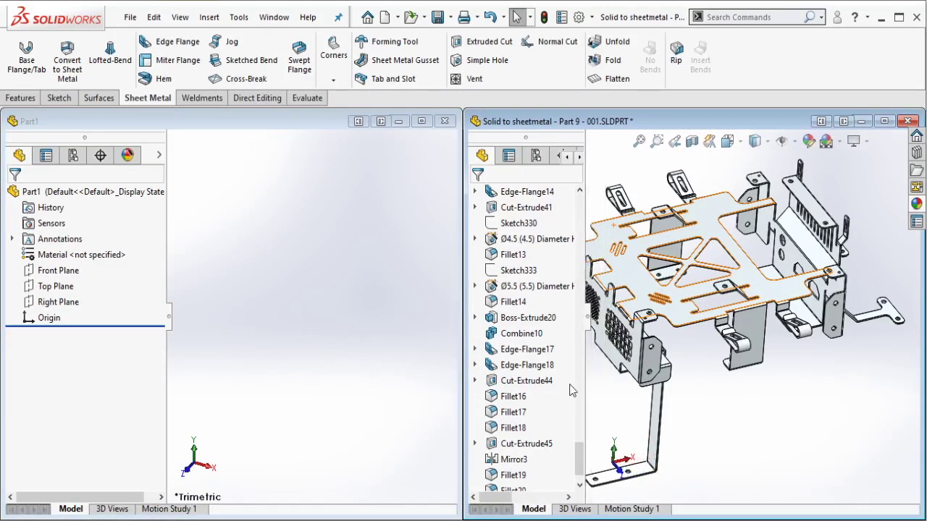
pyautogui.moveTo(579, 461)
pyautogui.mouseDown()
pyautogui.moveTo(580, 191)
pyautogui.moveTo(579, 478)
pyautogui.mouseUp()
pyautogui.scroll(3, 741, 426)
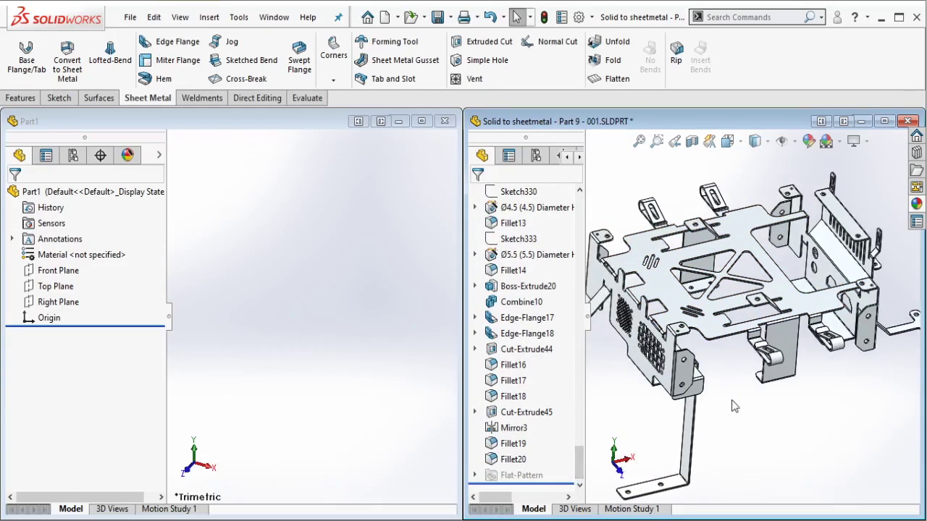
pyautogui.keyDown('ctrl'); pyautogui.moveTo(766, 428); pyautogui.dragTo(788, 415, button='middle'); pyautogui.keyUp('ctrl')
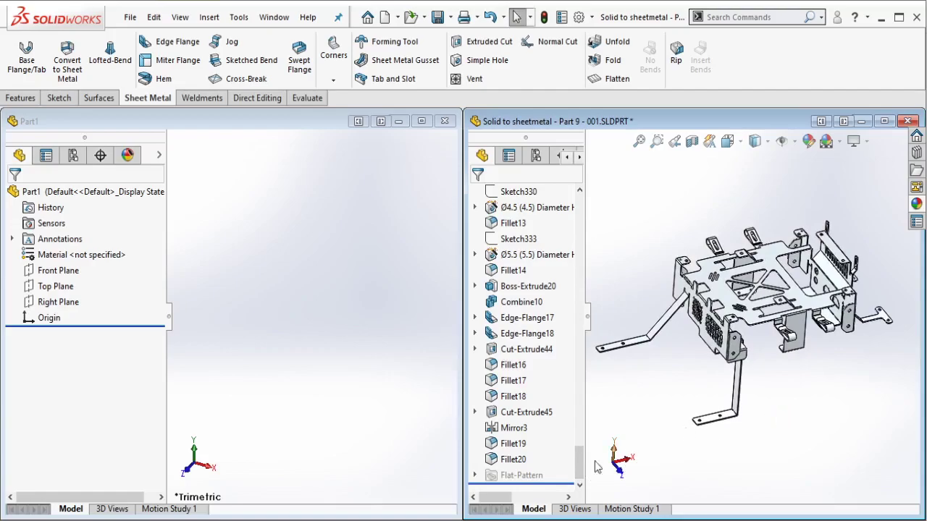
# Step: Roll the reference part back to just after Boss-Extrude5 and show the base block's dimensions
pyautogui.moveTo(554, 480)
pyautogui.mouseDown()
pyautogui.moveTo(554, 358)
pyautogui.moveTo(536, 208)
pyautogui.moveTo(558, 207)
pyautogui.moveTo(502, 197)
pyautogui.moveTo(550, 205)
pyautogui.moveTo(536, 210)
pyautogui.moveTo(534, 331)
pyautogui.mouseUp()
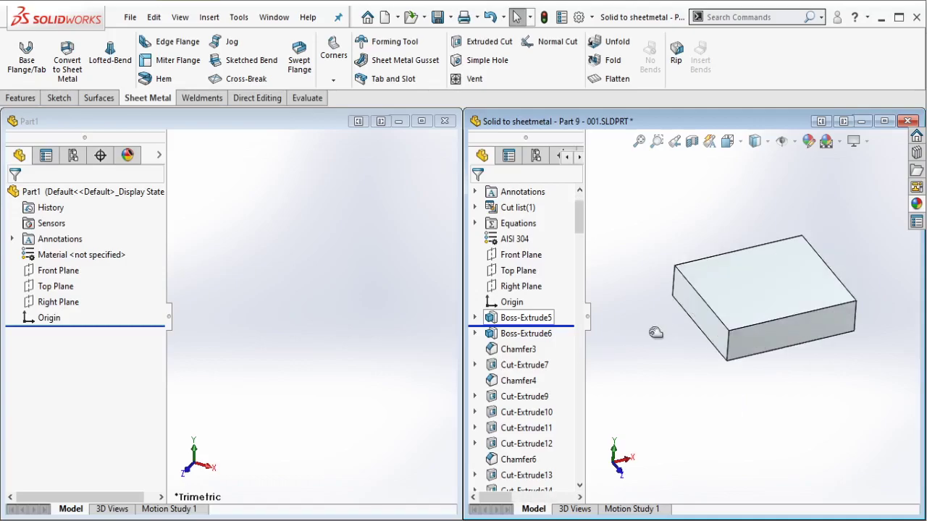
pyautogui.scroll(-2, 749, 285)
pyautogui.moveTo(748, 286); pyautogui.dragTo(763, 297, button='middle')
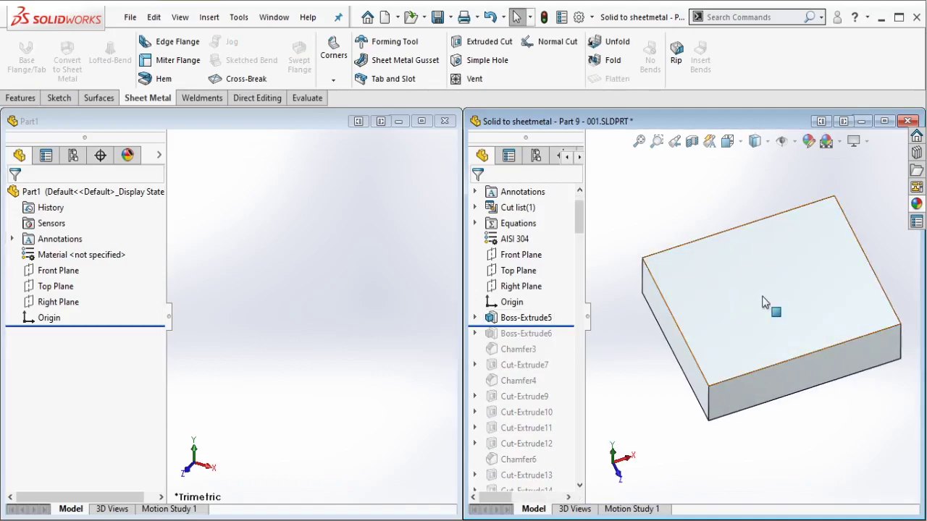
pyautogui.click(758, 298)
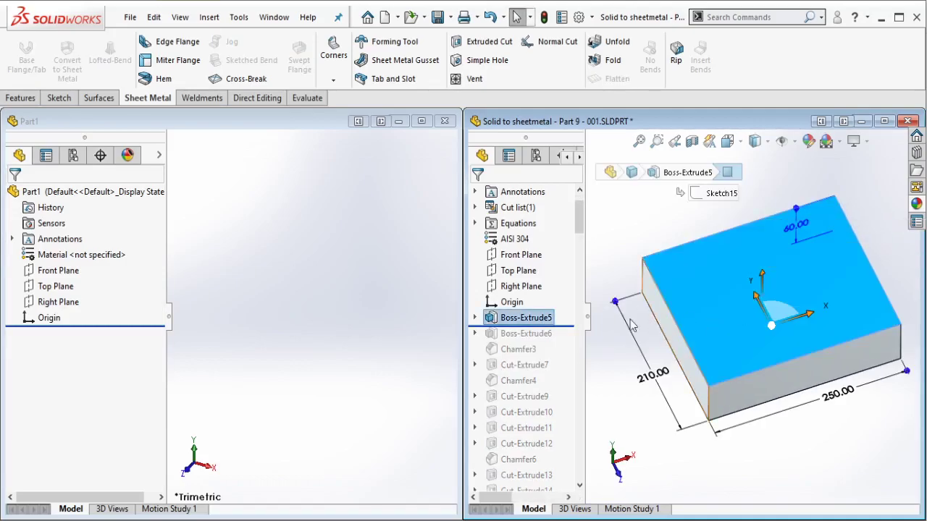
# Step: In the new part, sketch a corner rectangle about 87 mm wide on the Top Plane, starting at the origin
pyautogui.click(361, 261)
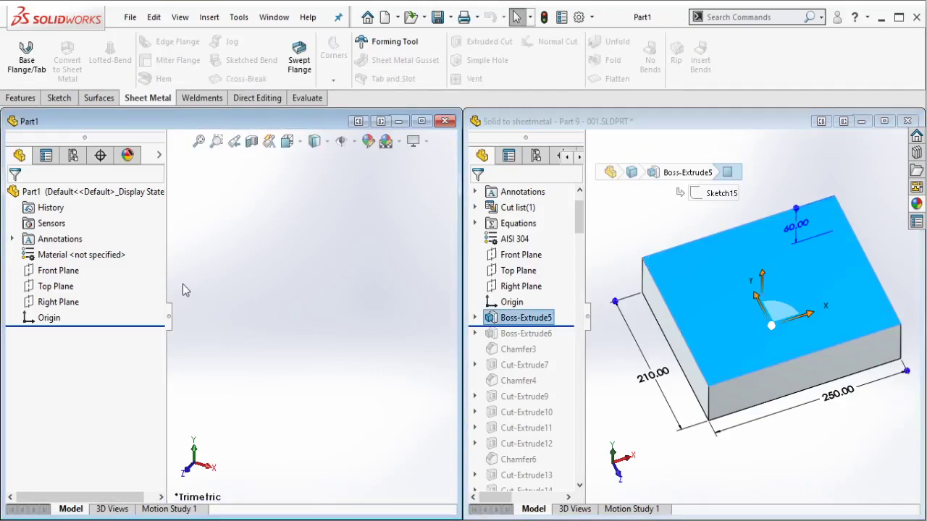
pyautogui.moveTo(163, 270); pyautogui.dragTo(128, 272)
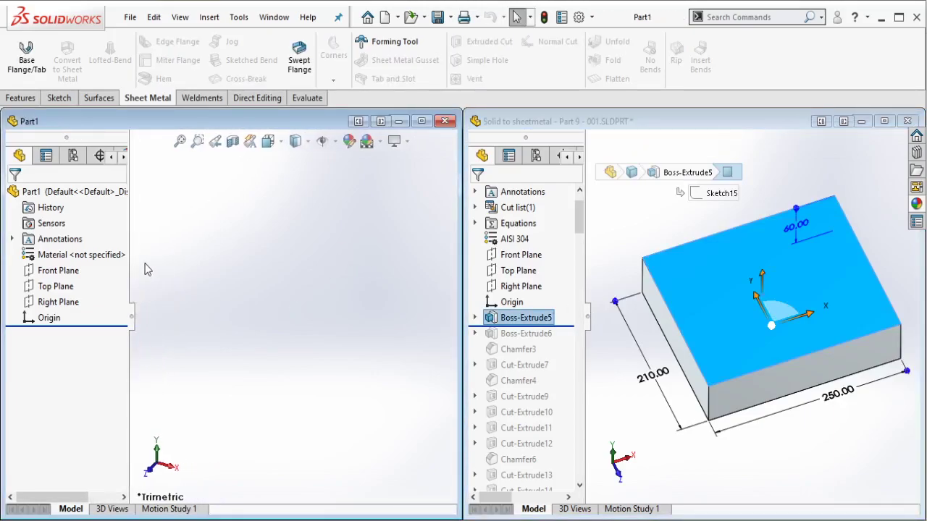
pyautogui.click(55, 286)
pyautogui.click(76, 264)
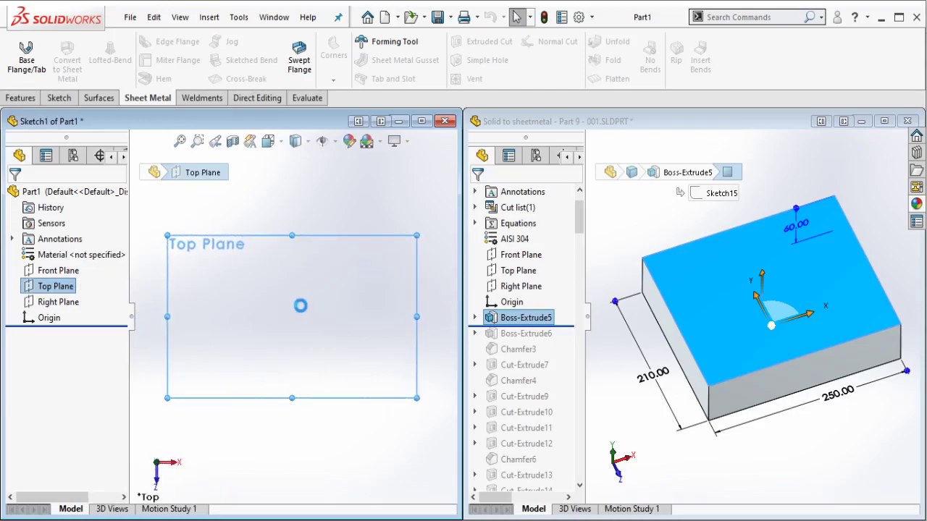
pyautogui.click(102, 62)
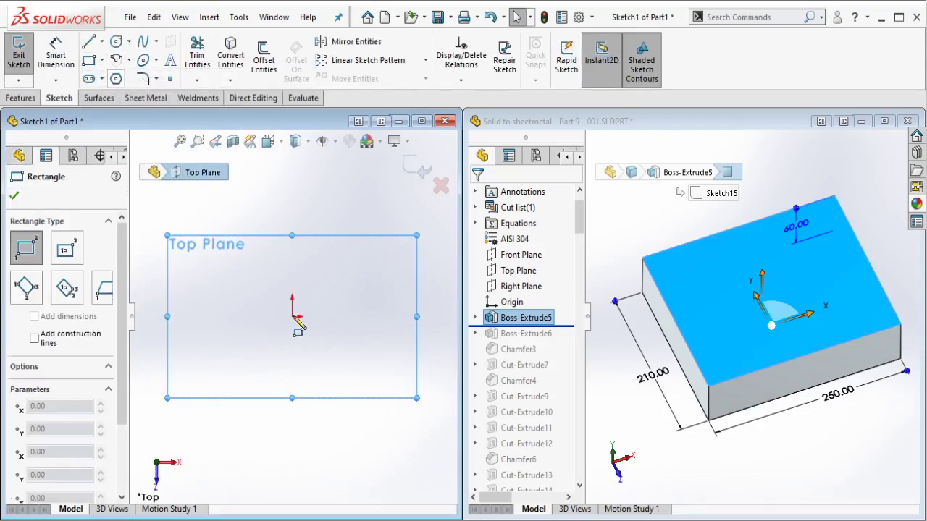
pyautogui.moveTo(292, 318); pyautogui.dragTo(414, 254)
pyautogui.press('Escape')
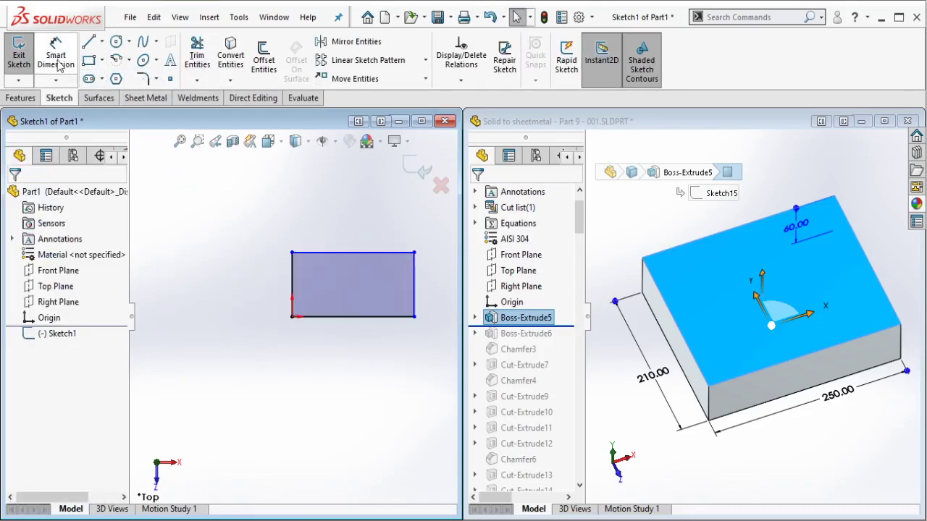
# Step: Dimension the rectangle's bottom edge to 250 mm
pyautogui.click(352, 316)
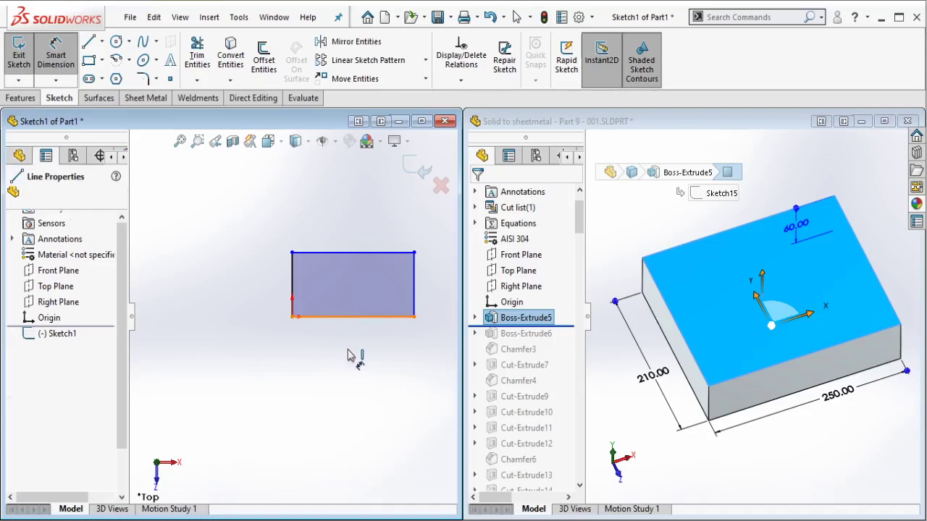
pyautogui.click(348, 355)
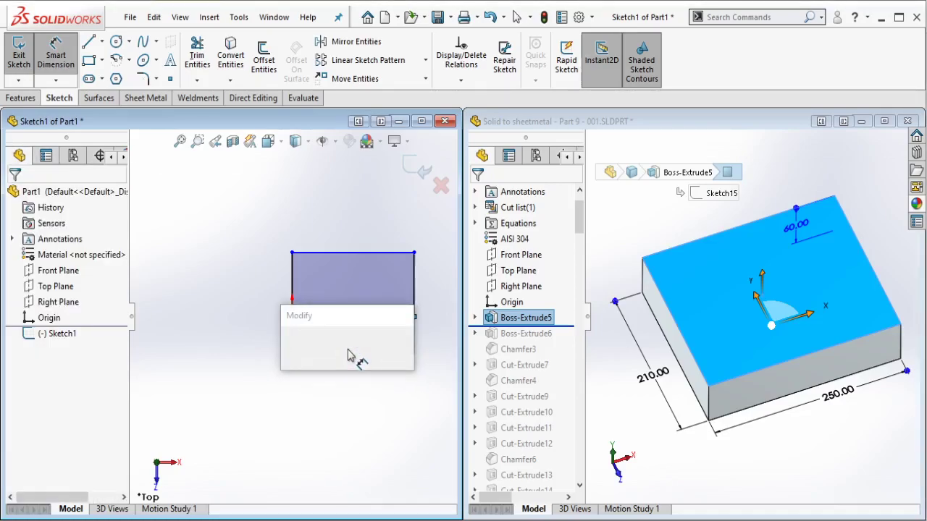
pyautogui.write('25')
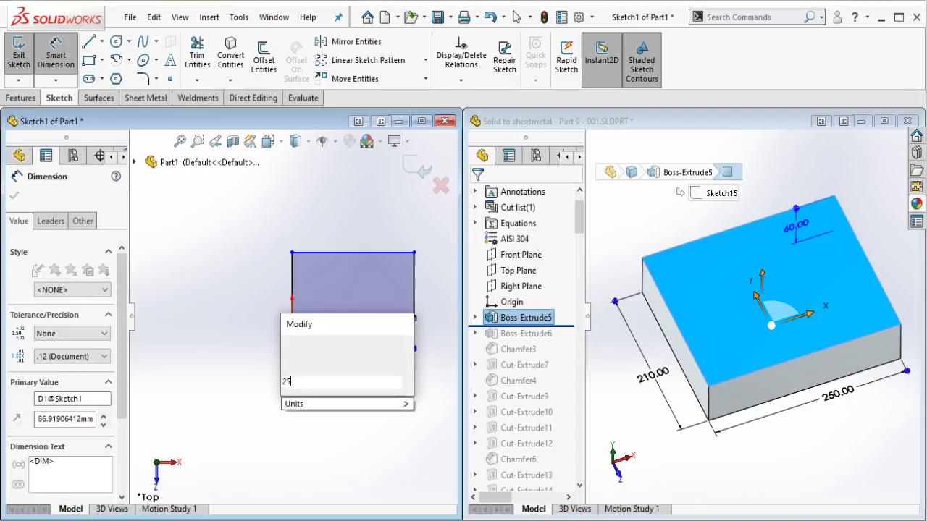
pyautogui.write('0')
pyautogui.press('Return')
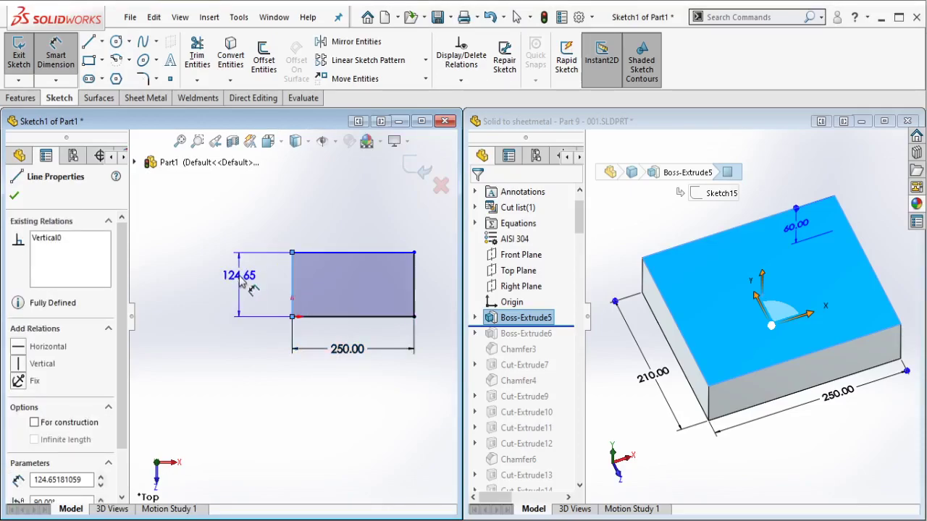
# Step: Dimension the rectangle's vertical edge to 210 mm and end dimensioning
pyautogui.click(242, 282)
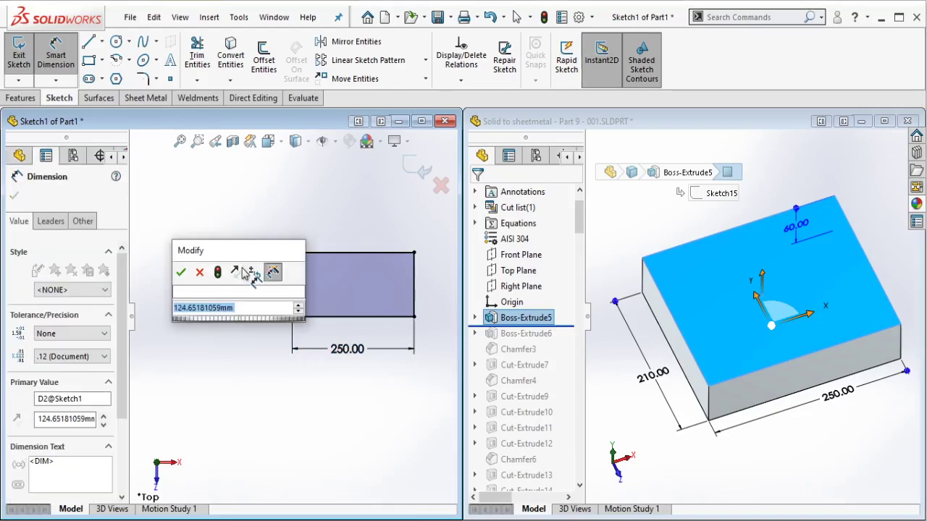
pyautogui.write('210')
pyautogui.click(182, 273)
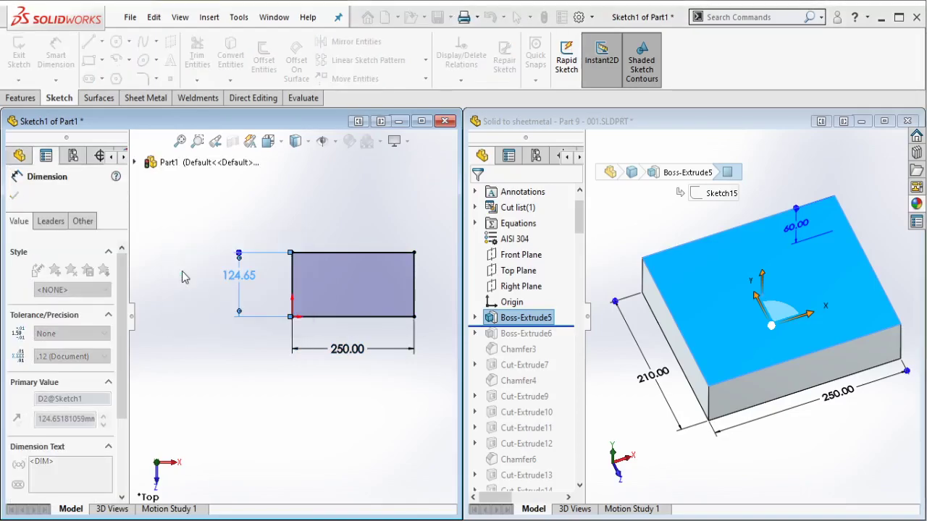
pyautogui.press('Escape')
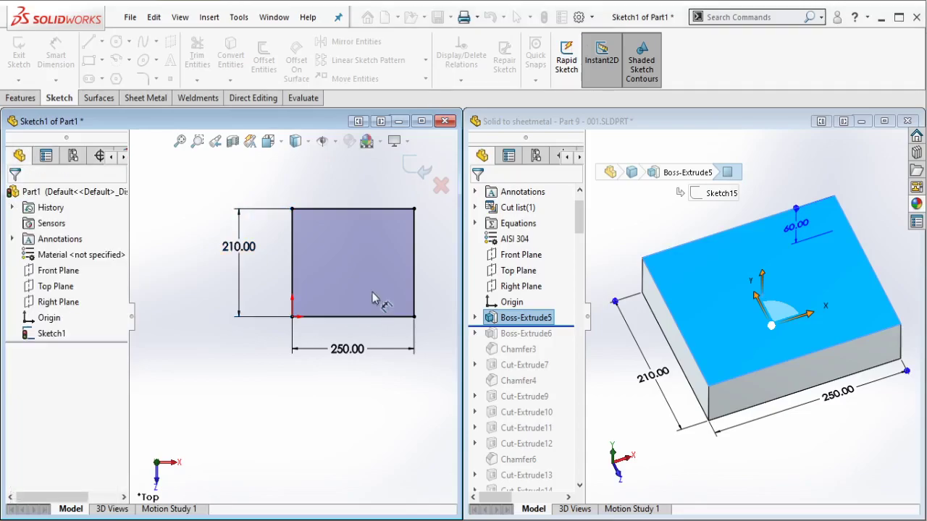
# Step: Extrude the 250 by 210 mm rectangle 60 mm upward as the base block
pyautogui.moveTo(372, 290)
pyautogui.keyDown('ctrl'); pyautogui.mouseDown(button='middle')
pyautogui.moveTo(329, 329)
pyautogui.moveTo(358, 200)
pyautogui.mouseUp(button='middle'); pyautogui.keyUp('ctrl')
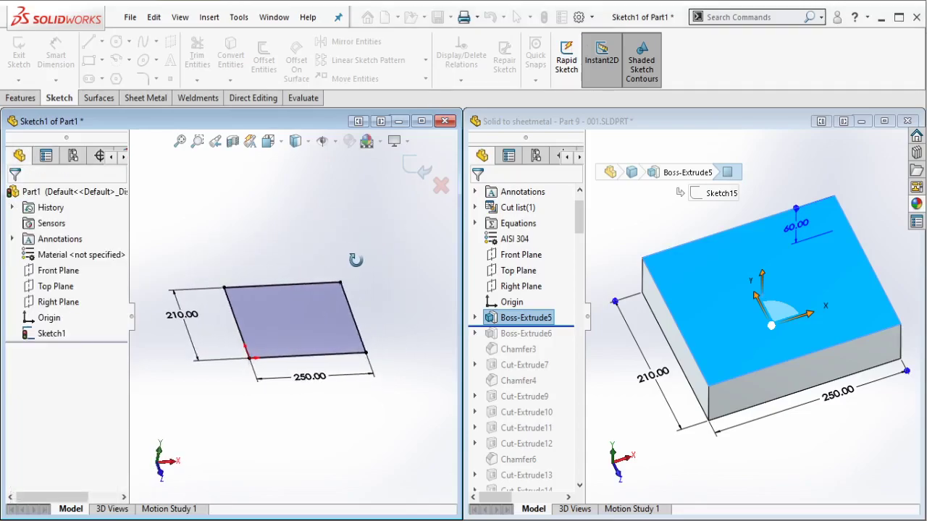
pyautogui.click(24, 98)
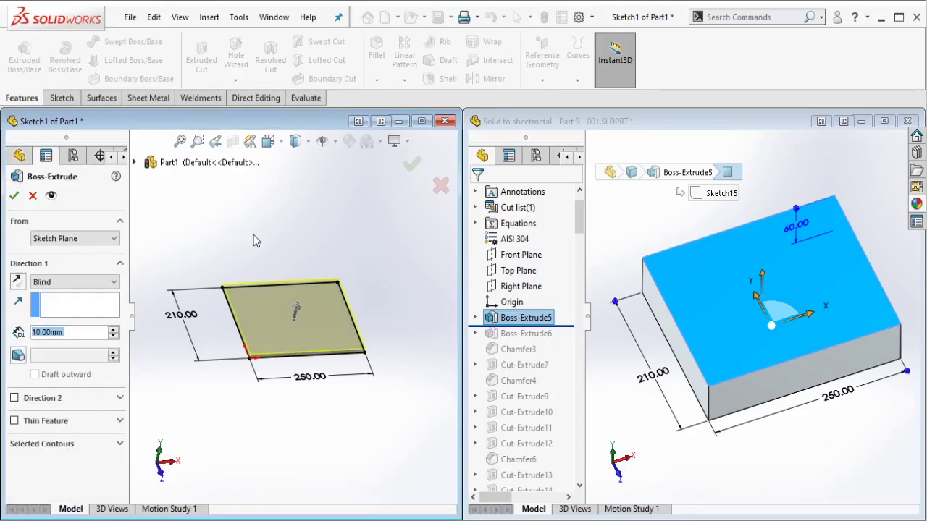
pyautogui.write('60')
pyautogui.press('Return')
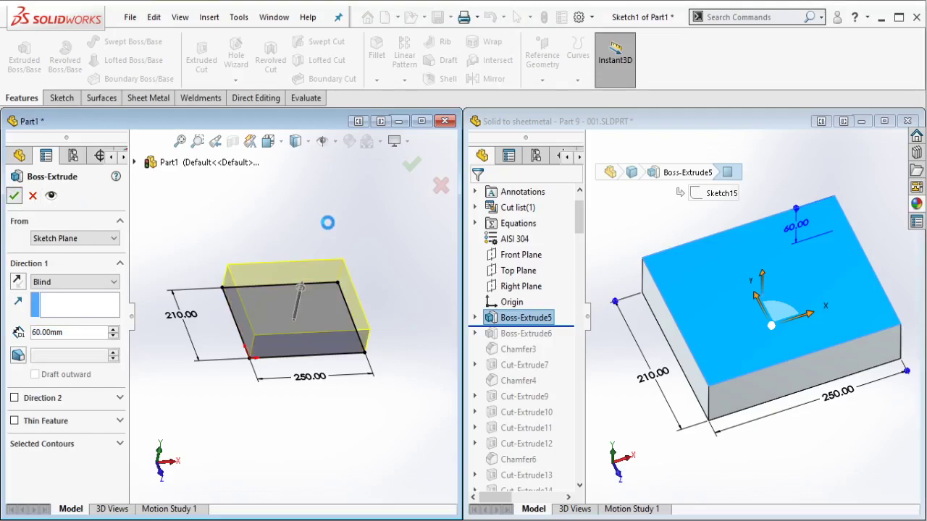
pyautogui.press('Return')
pyautogui.moveTo(322, 278)
pyautogui.mouseDown(button='middle')
pyautogui.moveTo(331, 224)
pyautogui.moveTo(325, 300)
pyautogui.moveTo(303, 268)
pyautogui.moveTo(326, 294)
pyautogui.mouseUp(button='middle')
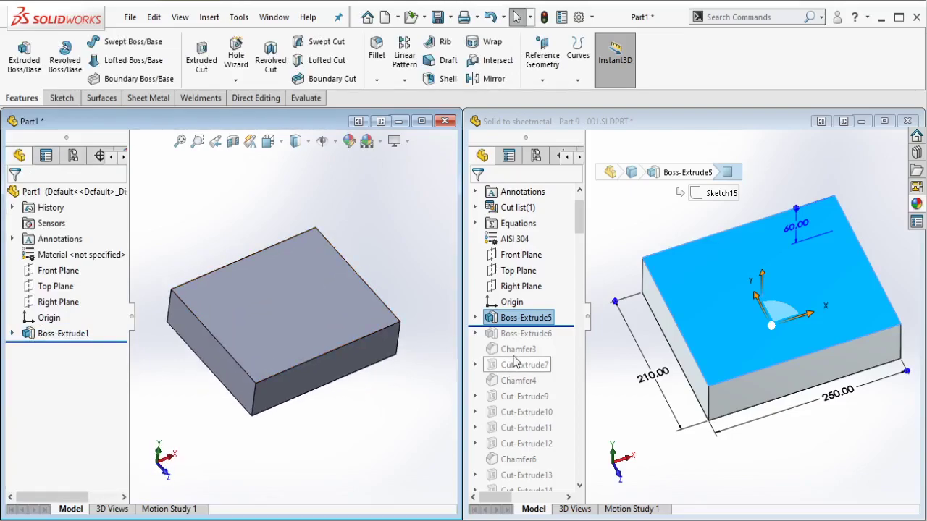
# Step: Roll the reference part forward to just after Boss-Extrude6 and show that block's dimensions up close
pyautogui.moveTo(564, 325); pyautogui.dragTo(534, 346)
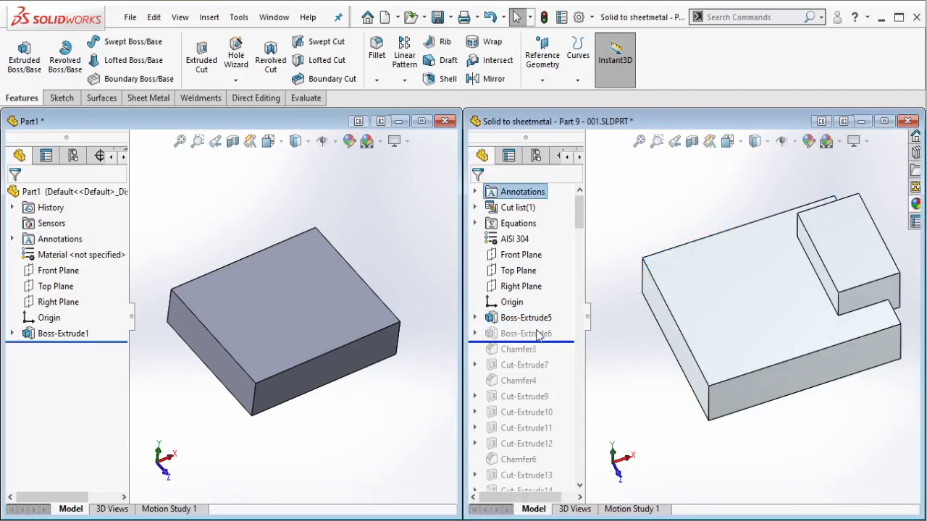
pyautogui.click(540, 334)
pyautogui.scroll(2, 843, 290)
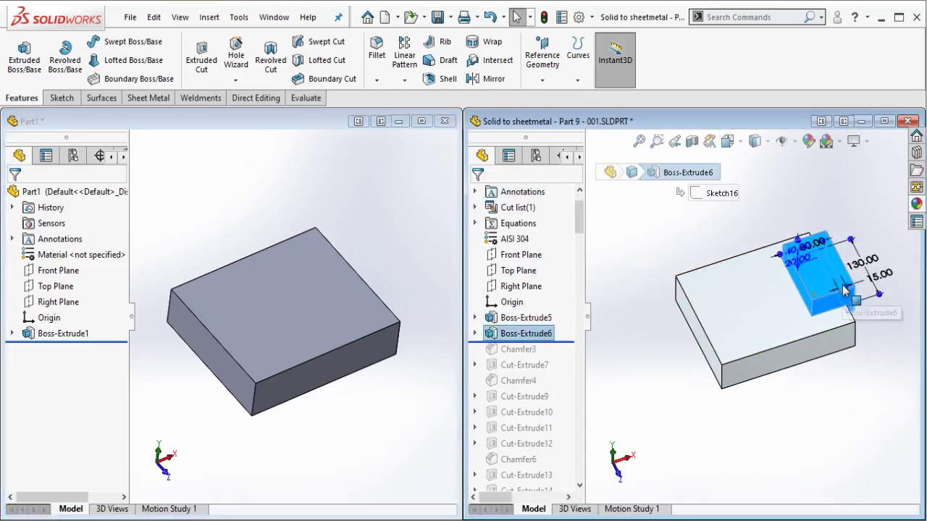
pyautogui.scroll(-4, 843, 289)
pyautogui.moveTo(786, 288); pyautogui.dragTo(767, 260, button='middle')
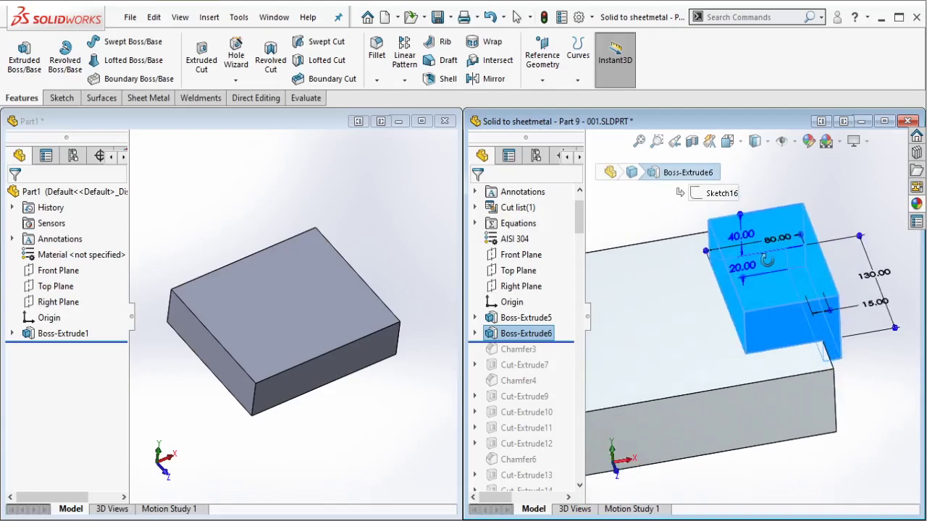
# Step: In the new part, sketch a horizontal centerline about 30 mm long on the block's top face, outward from the right edge's midpoint
pyautogui.moveTo(361, 250)
pyautogui.mouseDown(button='middle')
pyautogui.moveTo(328, 269)
pyautogui.moveTo(353, 280)
pyautogui.mouseUp(button='middle')
pyautogui.scroll(-2, 353, 279)
pyautogui.click(338, 292)
pyautogui.click(399, 249)
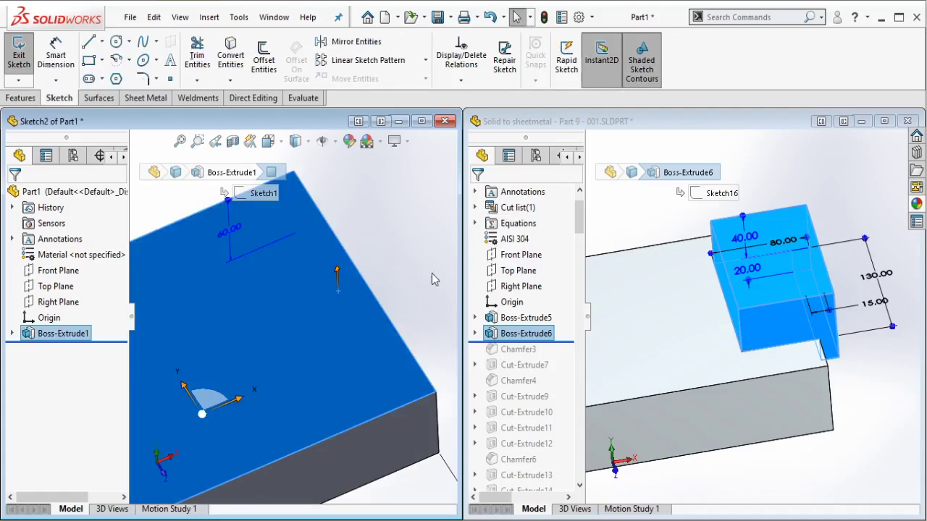
pyautogui.click(101, 41)
pyautogui.click(121, 78)
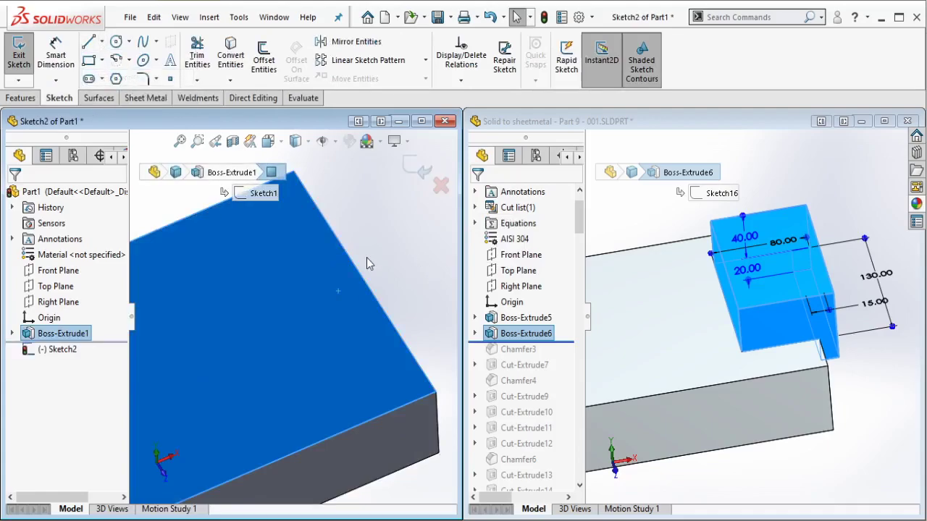
pyautogui.click(365, 281)
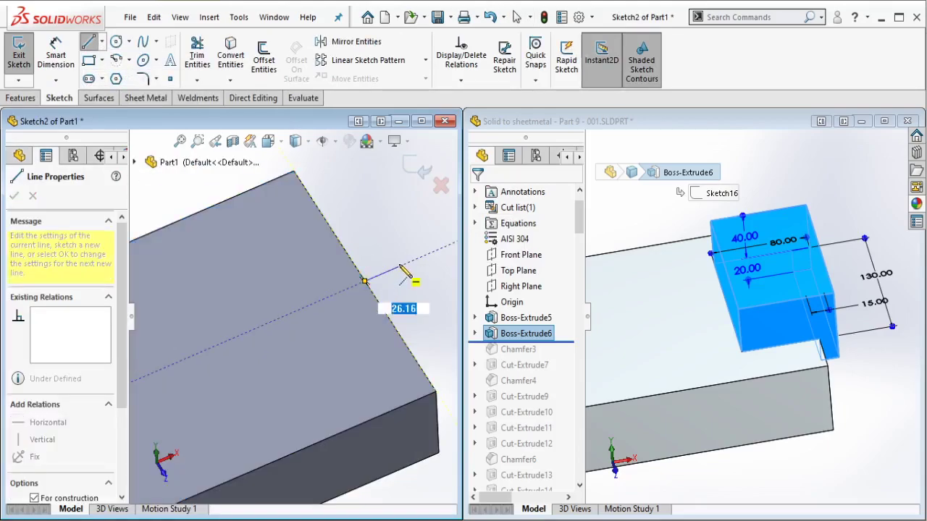
pyautogui.click(404, 266)
pyautogui.press('Escape')
pyautogui.press('Escape')
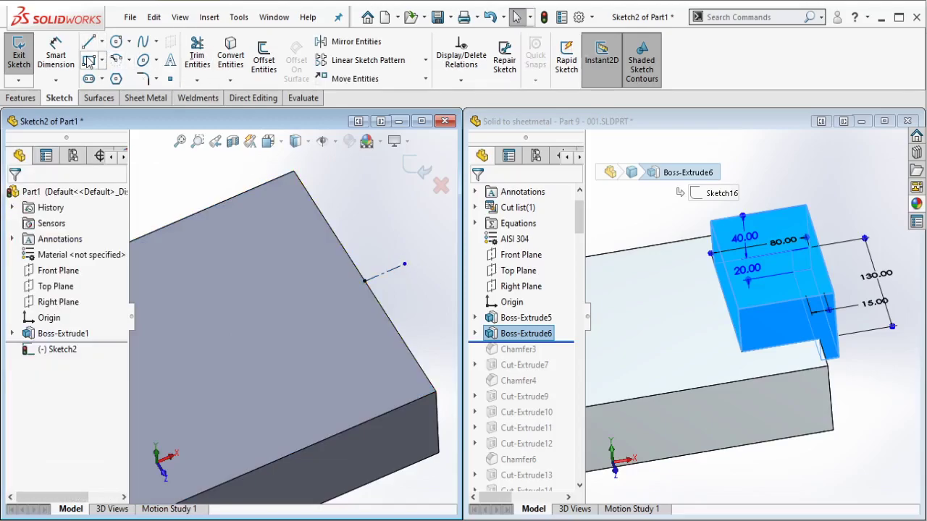
# Step: Sketch a corner rectangle about 105 by 78 mm around the centerline, overhanging the block's right edge
pyautogui.click(390, 219)
pyautogui.click(302, 360)
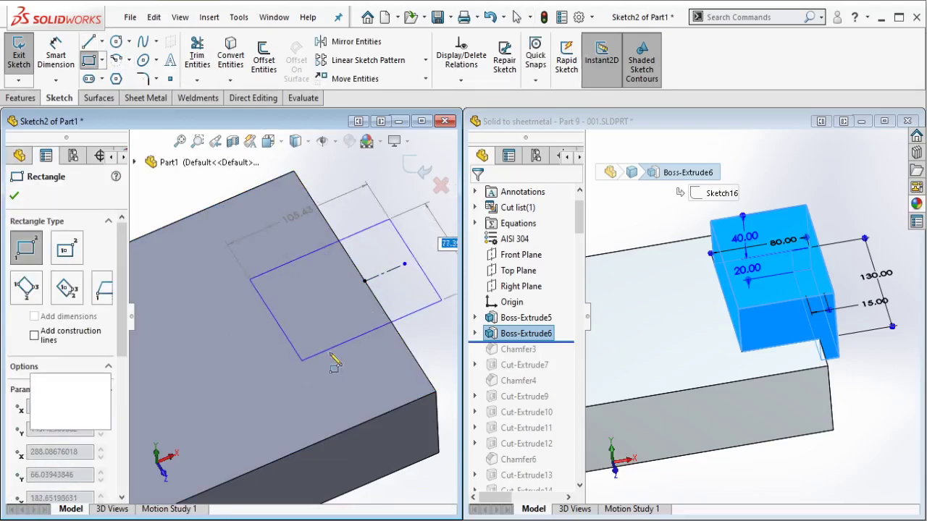
pyautogui.press('Escape')
pyautogui.press('Escape')
# Step: Add a Midpoint relation between the centerline's outer endpoint and the rectangle's outer edge
pyautogui.click(413, 254)
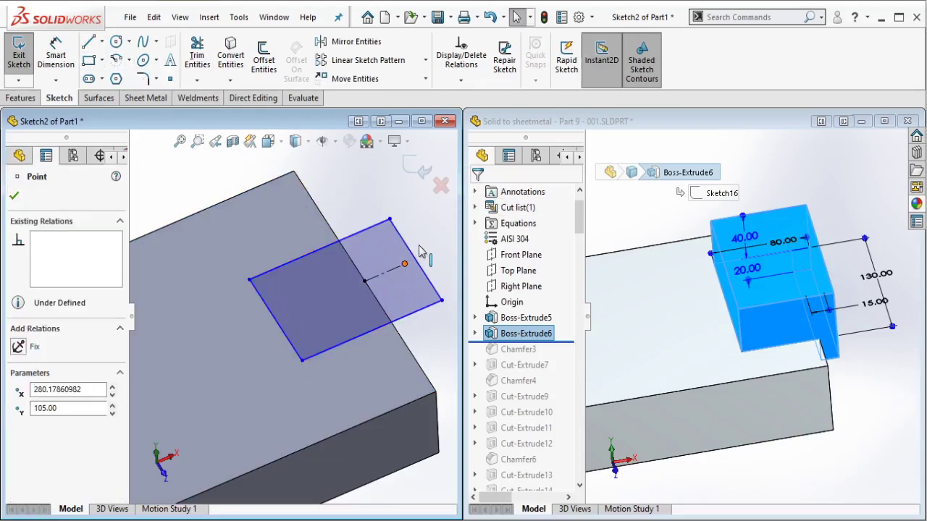
pyautogui.keyDown('ctrl'); pyautogui.click(420, 252); pyautogui.keyUp('ctrl')
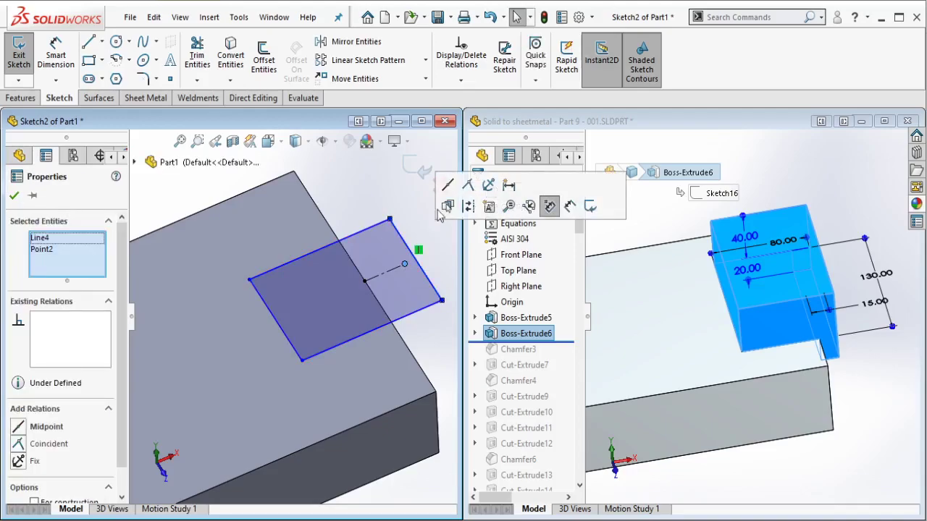
pyautogui.click(447, 205)
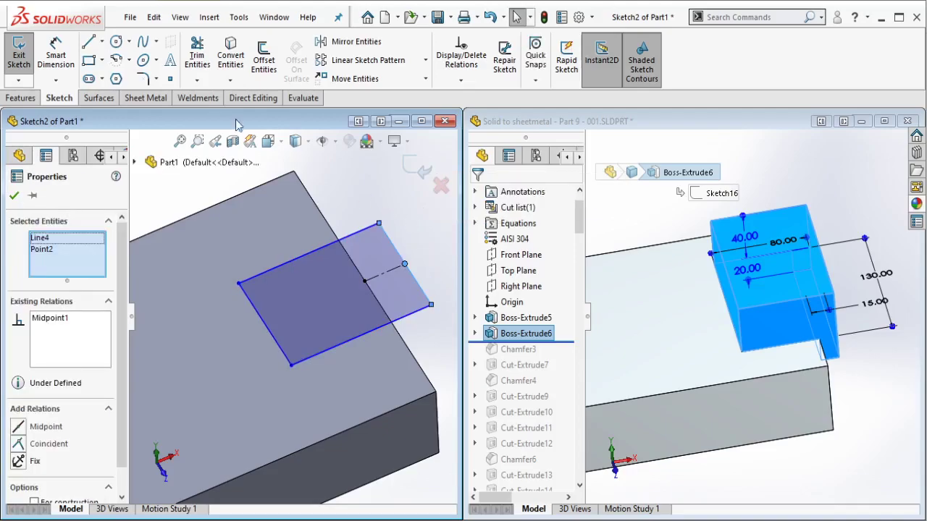
# Step: Dimension the rectangle's outer edge to 130 mm and its adjacent horizontal edge to 80 mm
pyautogui.click(57, 60)
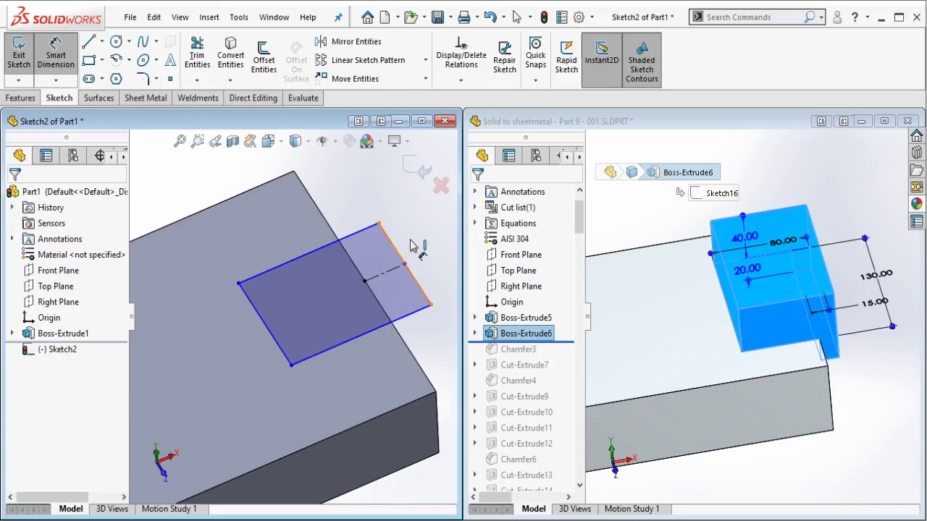
pyautogui.click(411, 246)
pyautogui.click(422, 244)
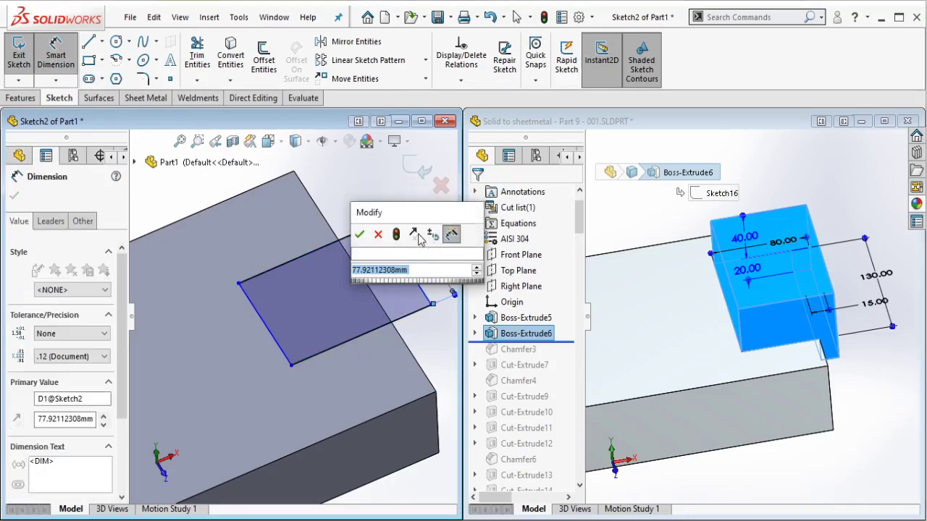
pyautogui.write('130')
pyautogui.click(359, 237)
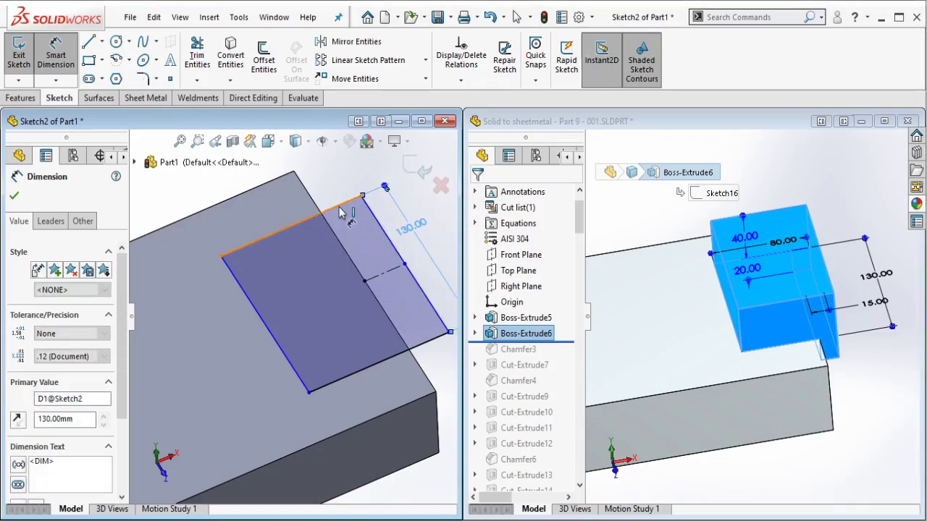
pyautogui.click(323, 194)
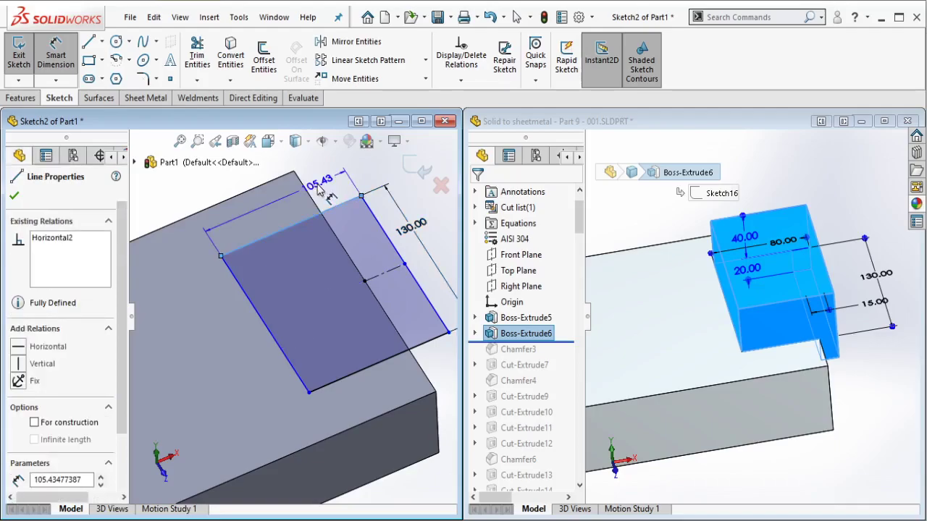
pyautogui.click(316, 189)
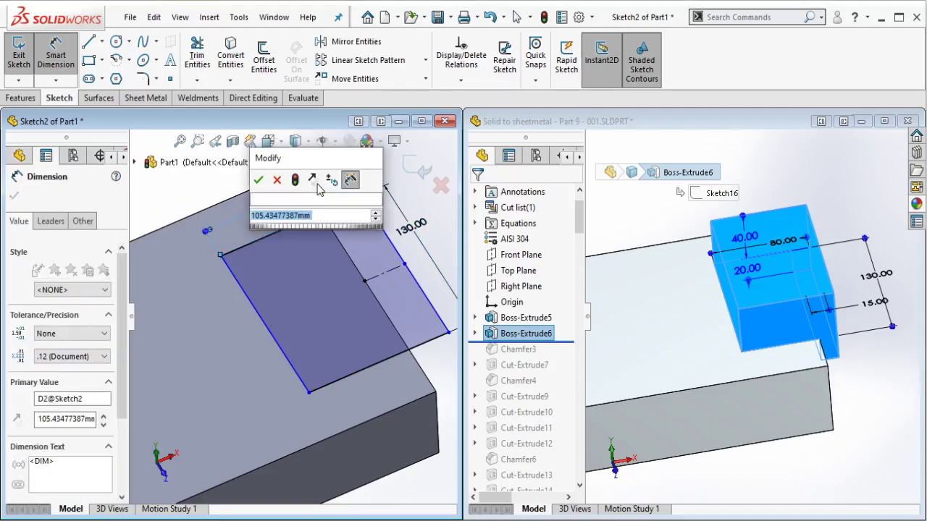
pyautogui.write('80')
pyautogui.click(258, 180)
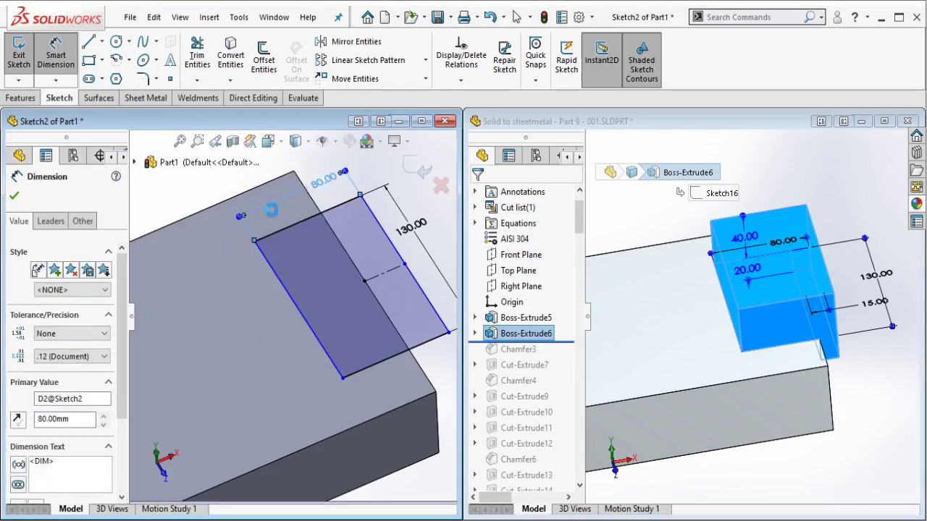
# Step: Dimension the centerline to 15 mm to set how far the rectangle overhangs the block
pyautogui.click(403, 300)
pyautogui.click(401, 296)
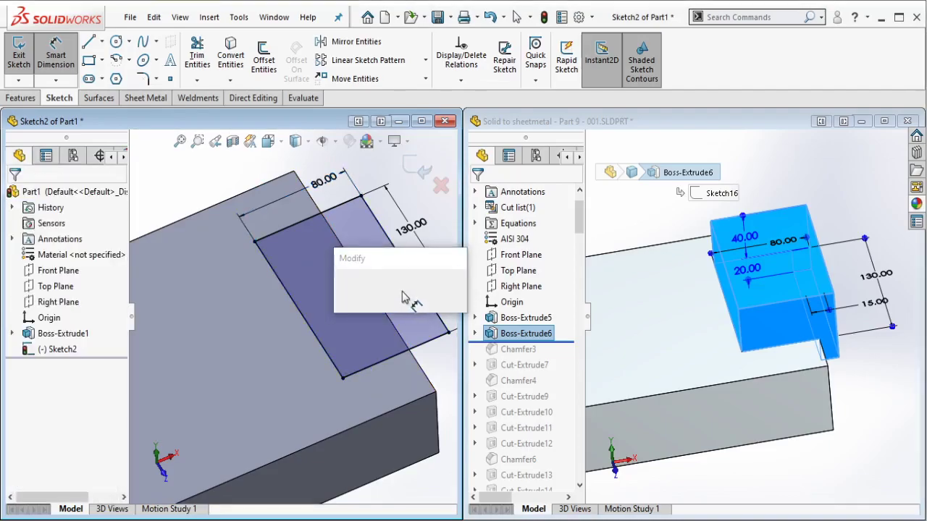
pyautogui.write('15')
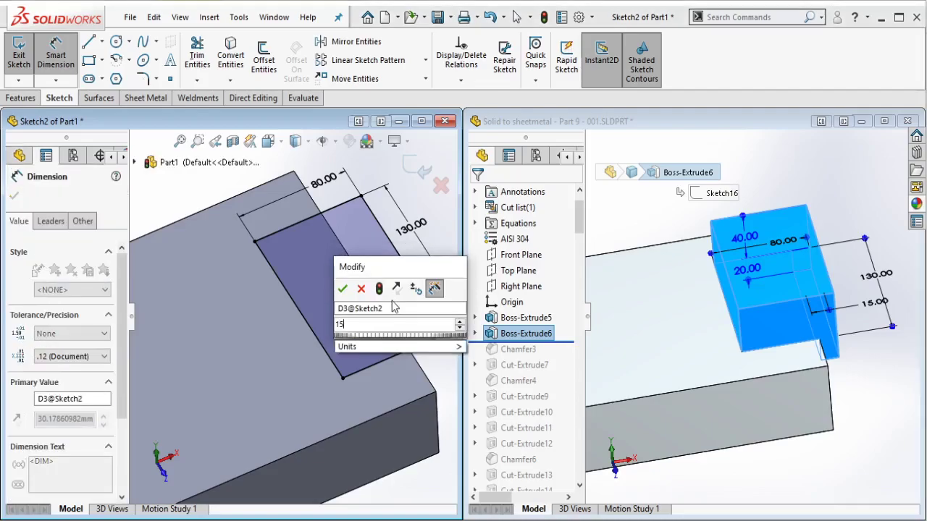
pyautogui.click(343, 289)
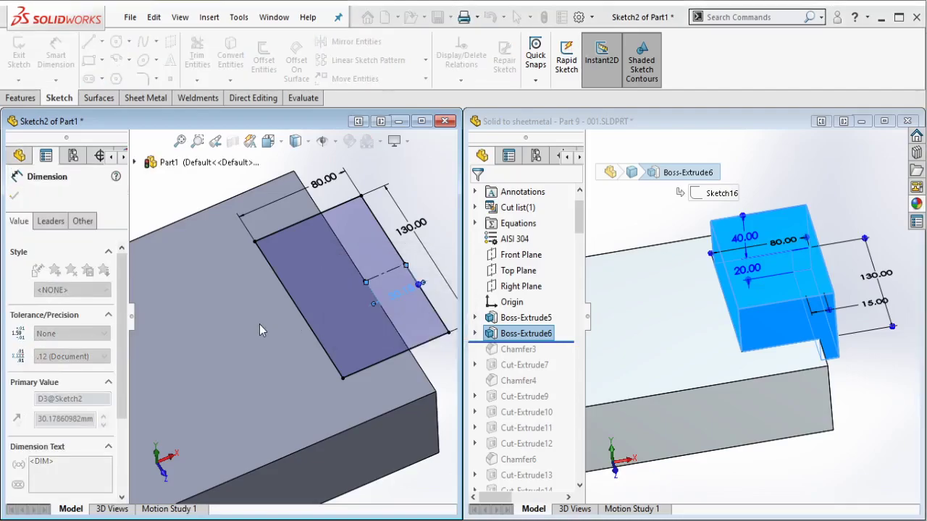
pyautogui.press('Escape')
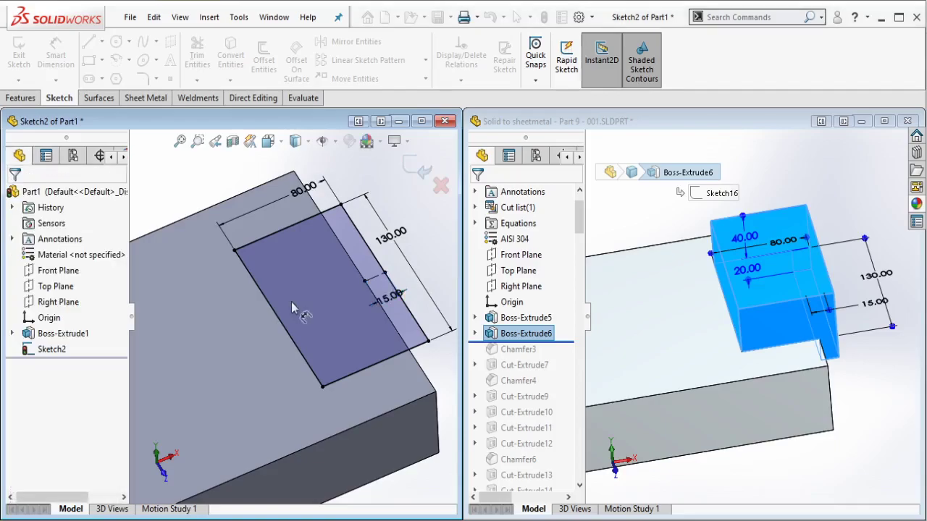
# Step: Extrude the overhanging rectangle 40 mm upward and 20 mm downward in a second direction, merged with the base block
pyautogui.moveTo(308, 268); pyautogui.dragTo(302, 257, button='middle')
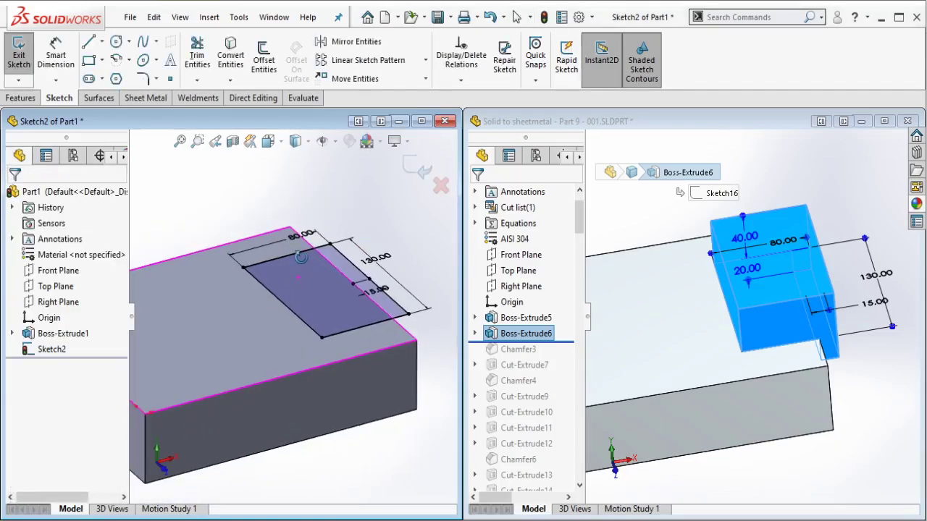
pyautogui.click(22, 98)
pyautogui.click(29, 67)
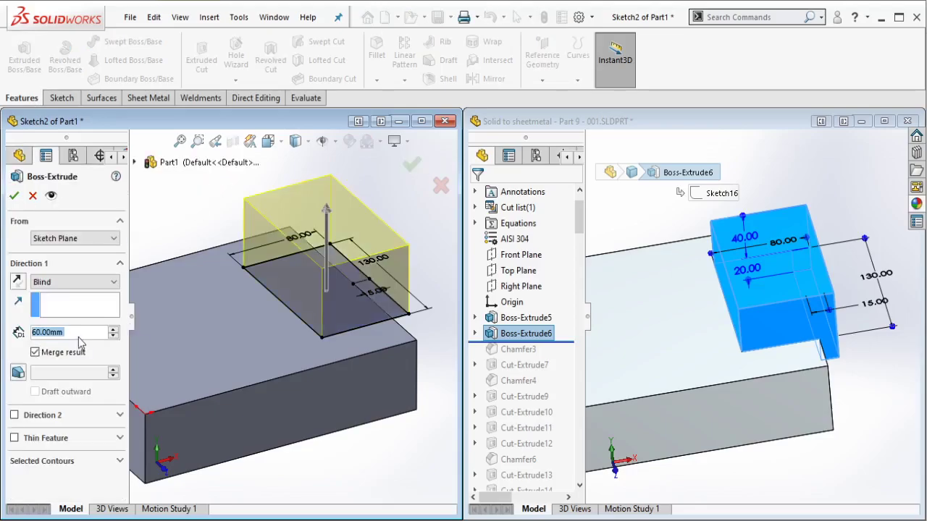
pyautogui.write('40')
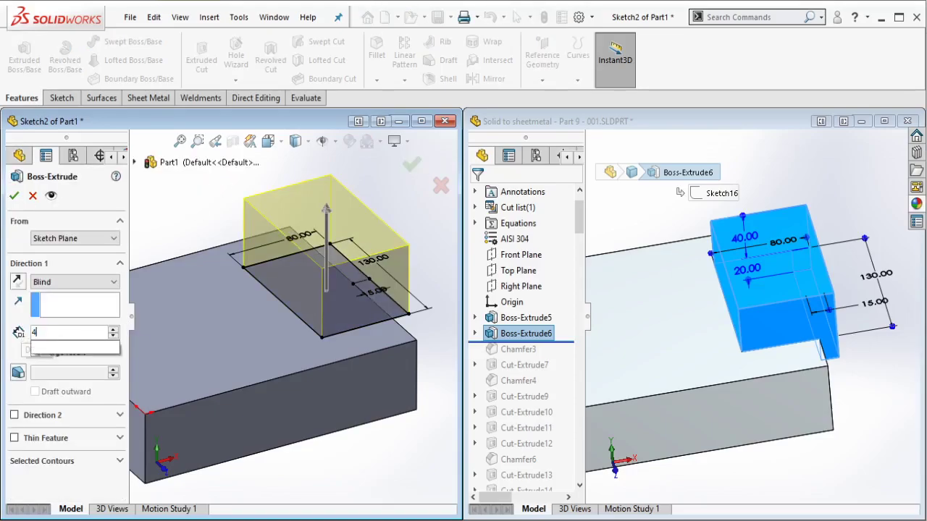
pyautogui.press('Return')
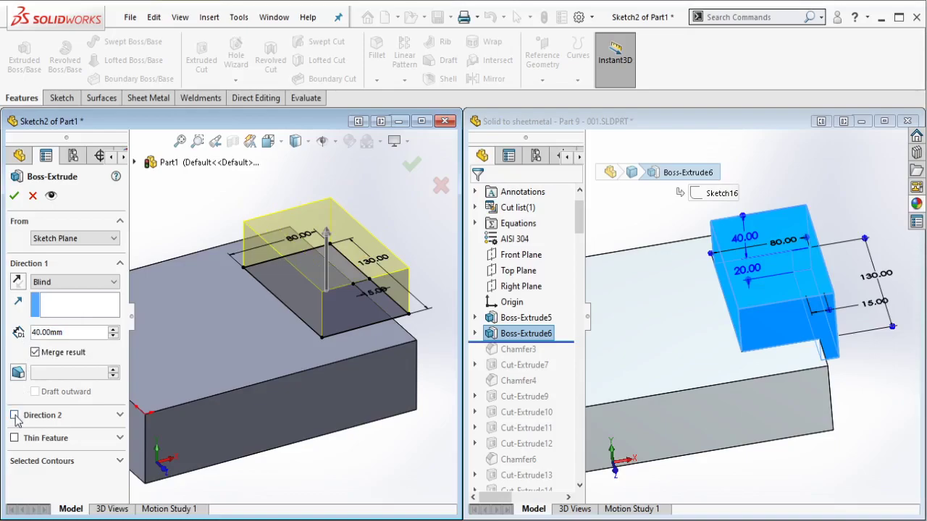
pyautogui.click(14, 416)
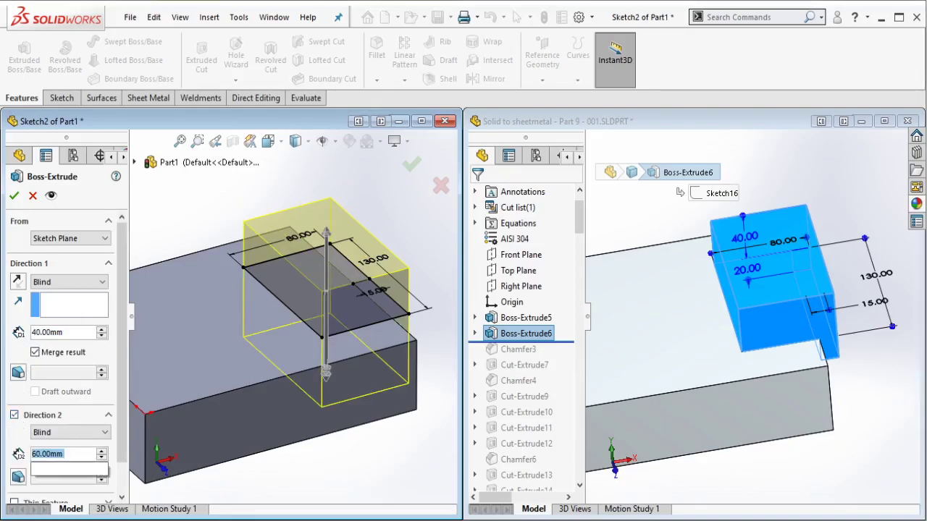
pyautogui.write('20')
pyautogui.press('Return')
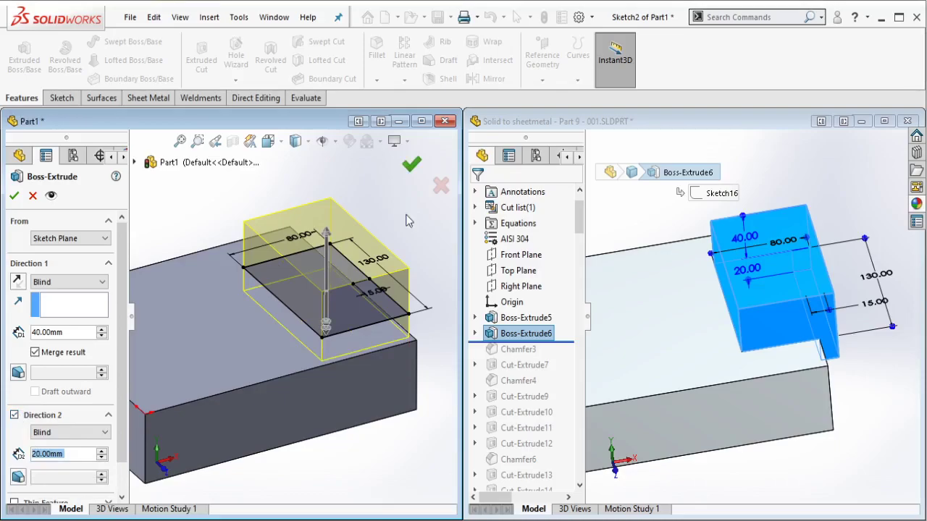
pyautogui.press('Return')
pyautogui.scroll(3, 273, 329)
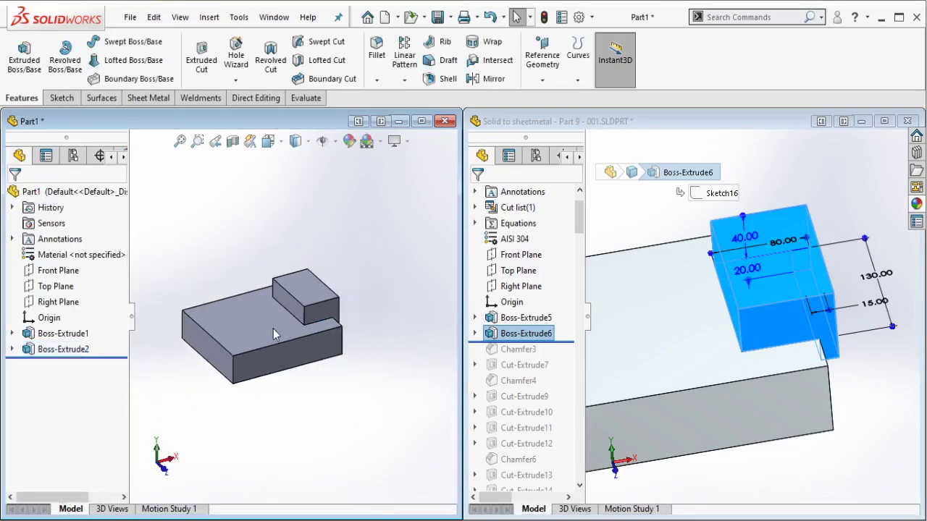
# Step: Roll the reference part's history forward to include Chamfer3 and show that chamfer's dimensions
pyautogui.moveTo(273, 329); pyautogui.dragTo(243, 325, button='middle')
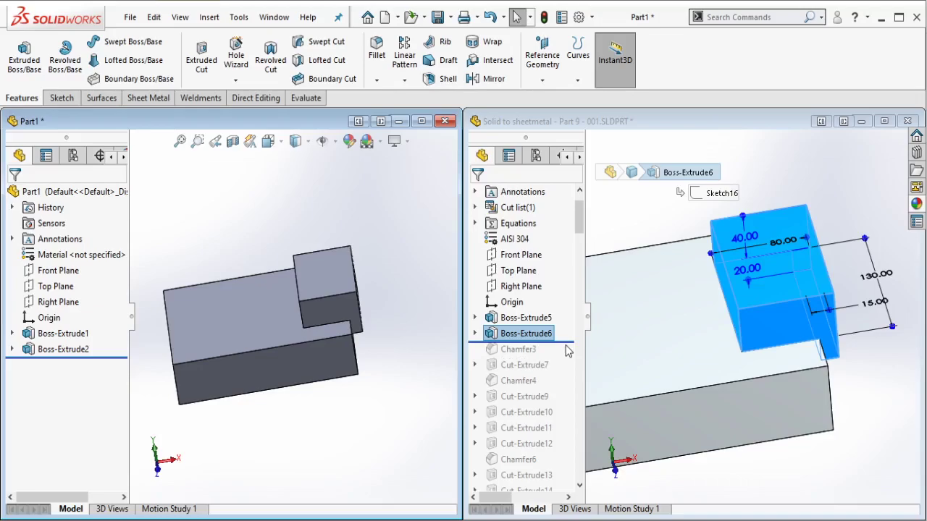
pyautogui.click(561, 347)
pyautogui.moveTo(545, 355); pyautogui.dragTo(538, 352)
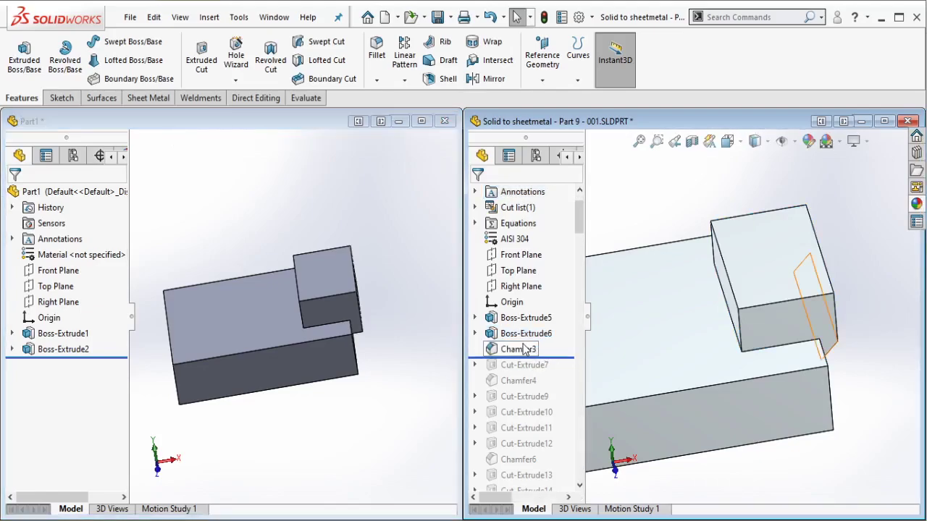
pyautogui.click(525, 350)
# Step: Chamfer the lower outer edge of the new part's overhanging block with a distance of 15 mm at 45 degrees
pyautogui.click(378, 330)
pyautogui.scroll(-2, 356, 314)
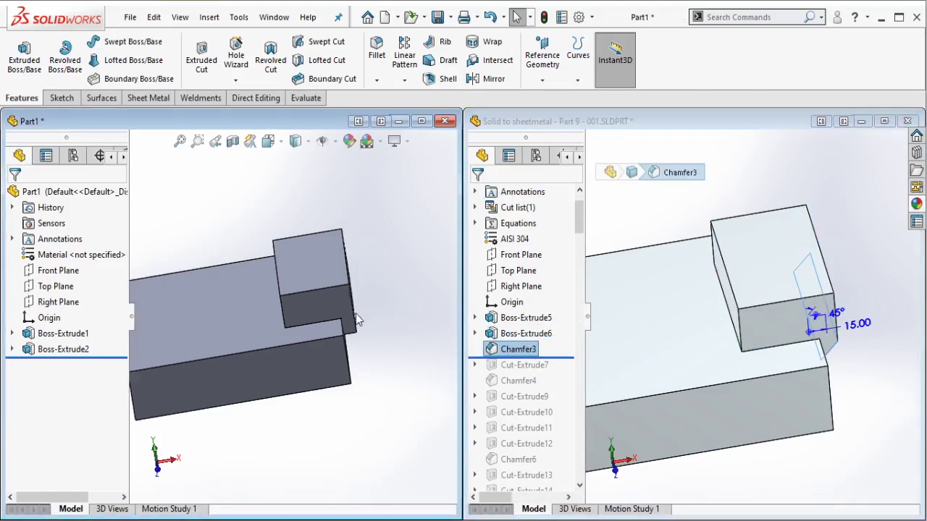
pyautogui.scroll(-2, 355, 313)
pyautogui.moveTo(350, 318); pyautogui.dragTo(340, 309, button='middle')
pyautogui.click(379, 82)
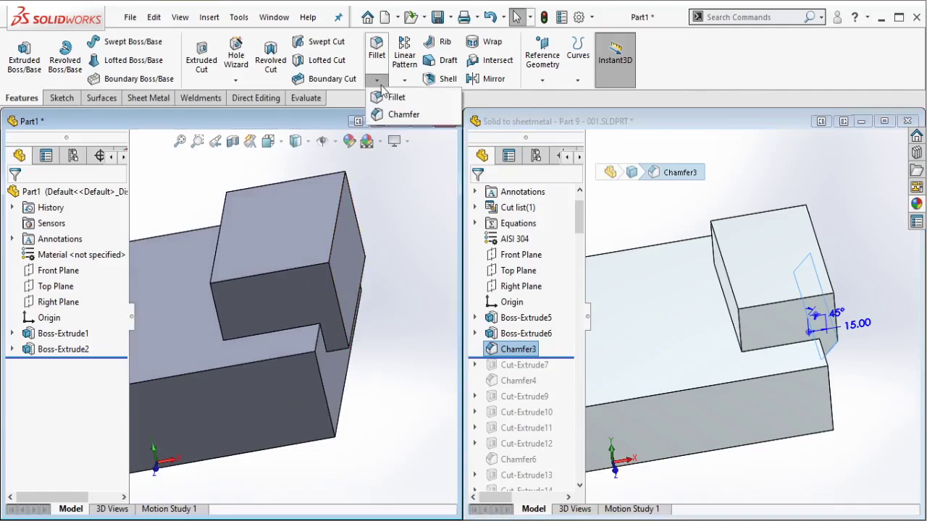
pyautogui.click(384, 114)
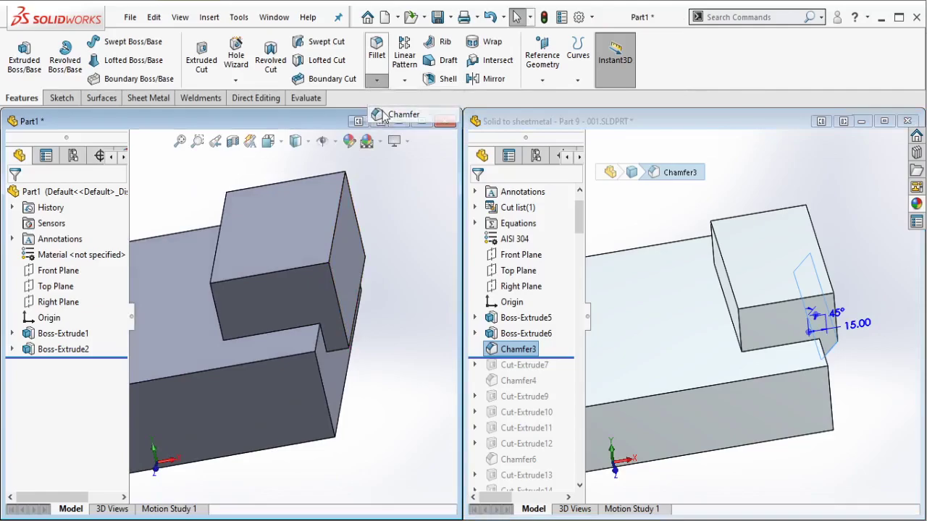
pyautogui.click(382, 274)
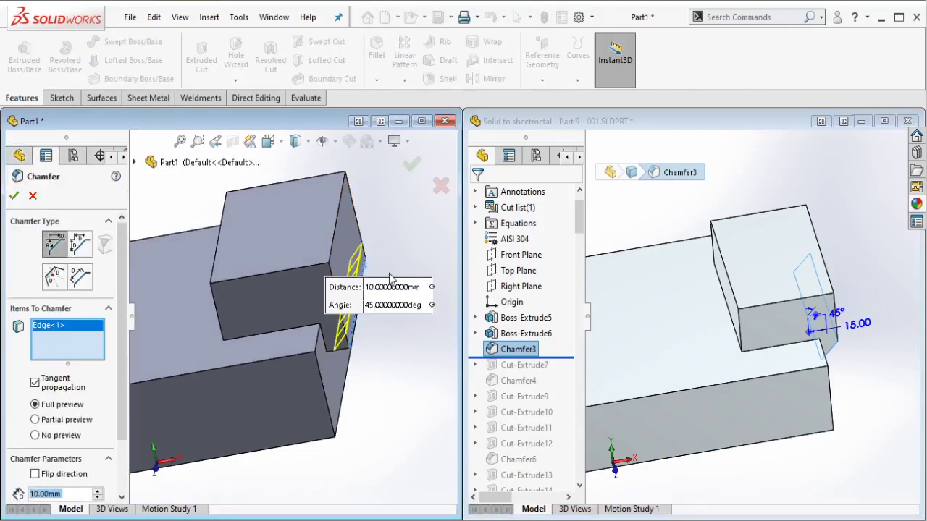
pyautogui.scroll(-3, 71, 449)
pyautogui.click(67, 427)
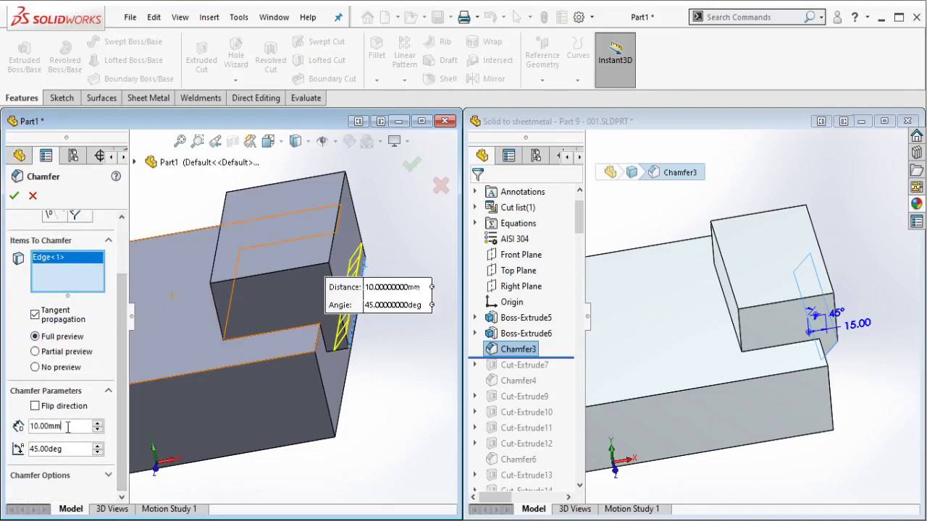
pyautogui.write('15')
pyautogui.press('Return')
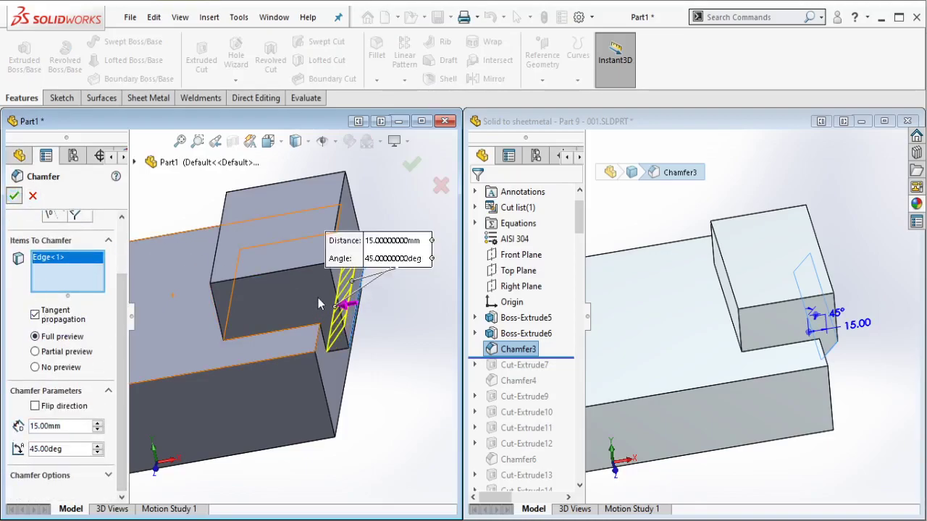
pyautogui.press('Return')
pyautogui.moveTo(321, 320); pyautogui.dragTo(323, 315, button='middle')
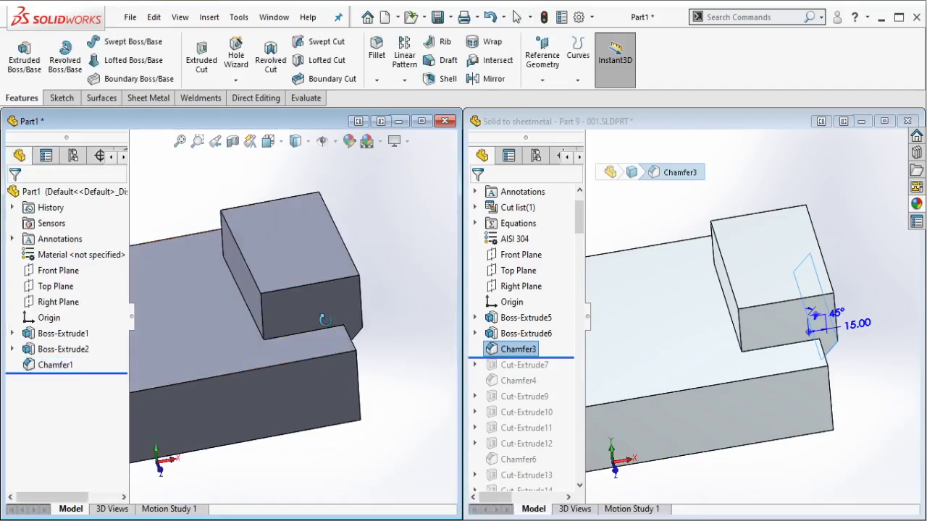
# Step: Roll the reference part's history forward to include Cut-Extrude7 and show the cut's dimensions
pyautogui.moveTo(568, 359); pyautogui.dragTo(542, 369)
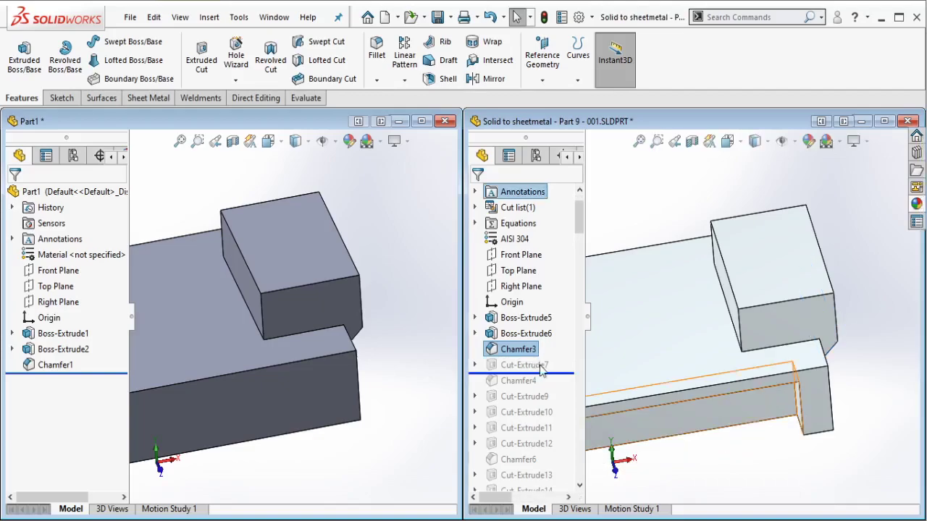
pyautogui.click(542, 366)
pyautogui.scroll(2, 681, 374)
pyautogui.scroll(-3, 662, 353)
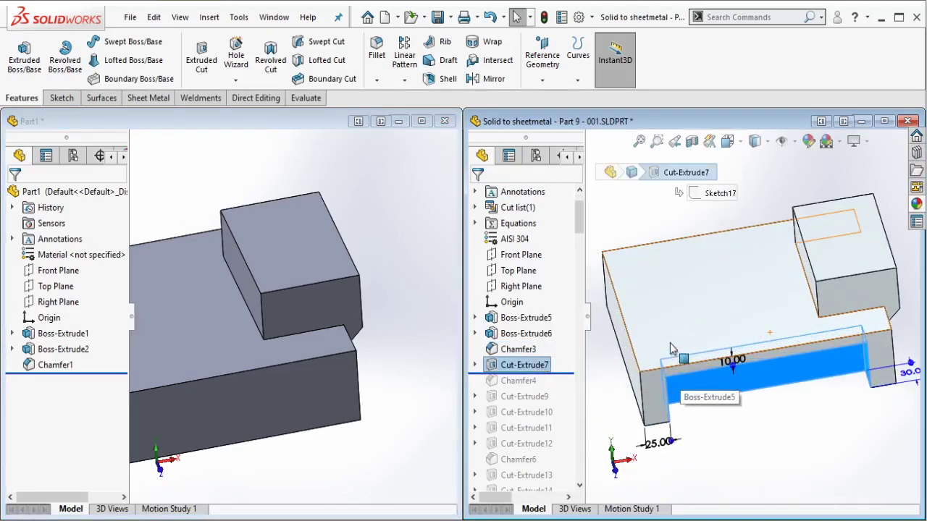
pyautogui.scroll(5, 388, 356)
pyautogui.scroll(-3, 207, 359)
# Step: Start a sketch on the new part's long front face and place a point at the midpoint of its lower edge
pyautogui.click(292, 353)
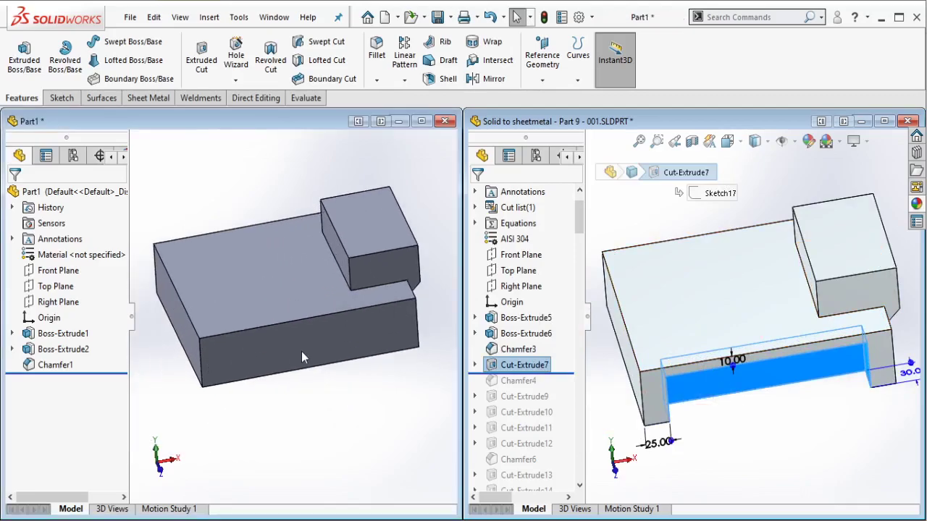
pyautogui.click(300, 352)
pyautogui.click(335, 306)
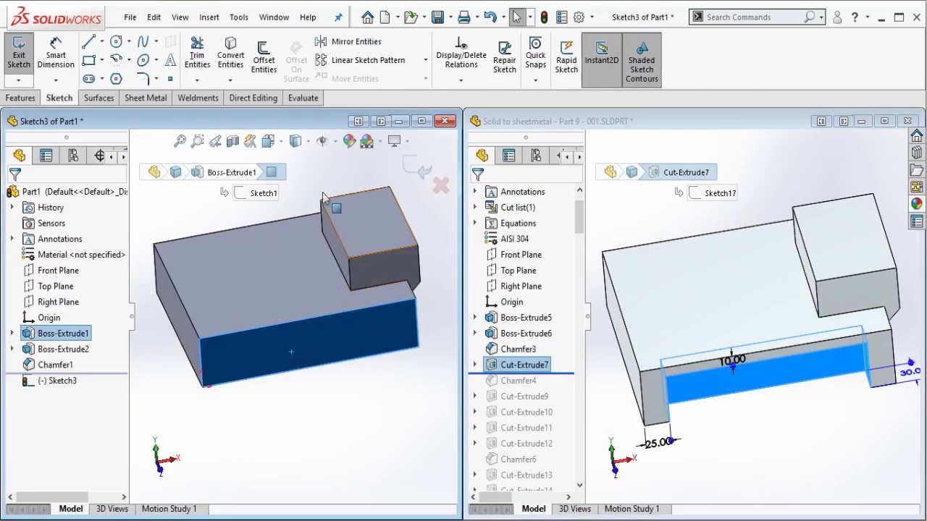
pyautogui.click(170, 78)
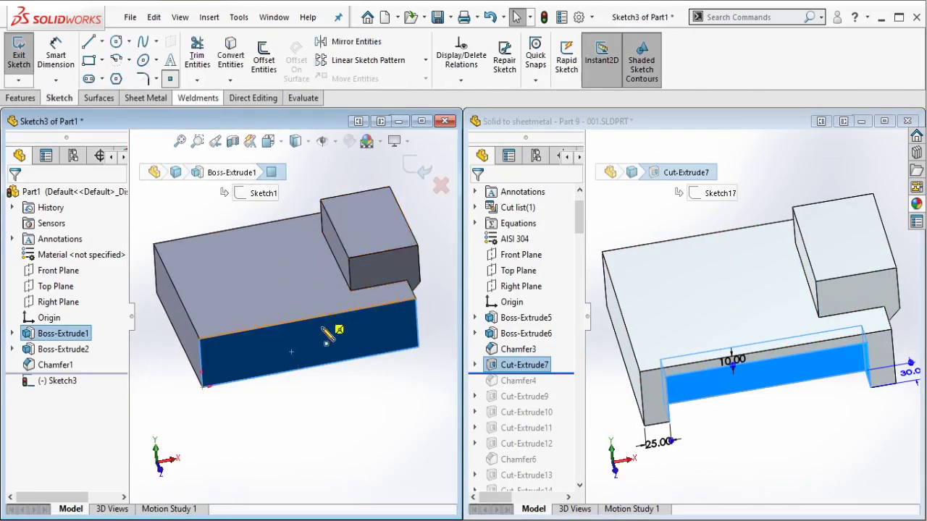
pyautogui.click(310, 368)
# Step: Sketch a corner rectangle on the front face just above the midpoint of its lower edge
pyautogui.click(92, 61)
pyautogui.click(277, 343)
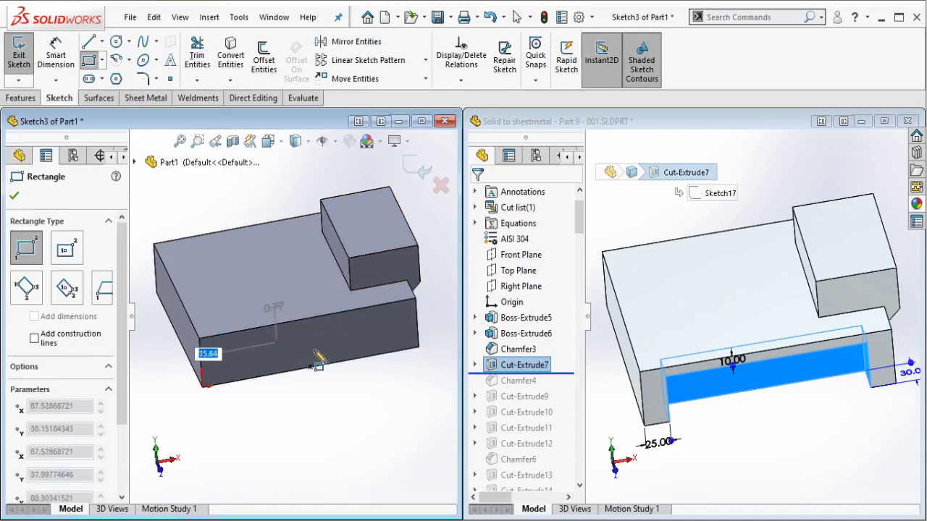
pyautogui.click(350, 351)
pyautogui.press('Escape')
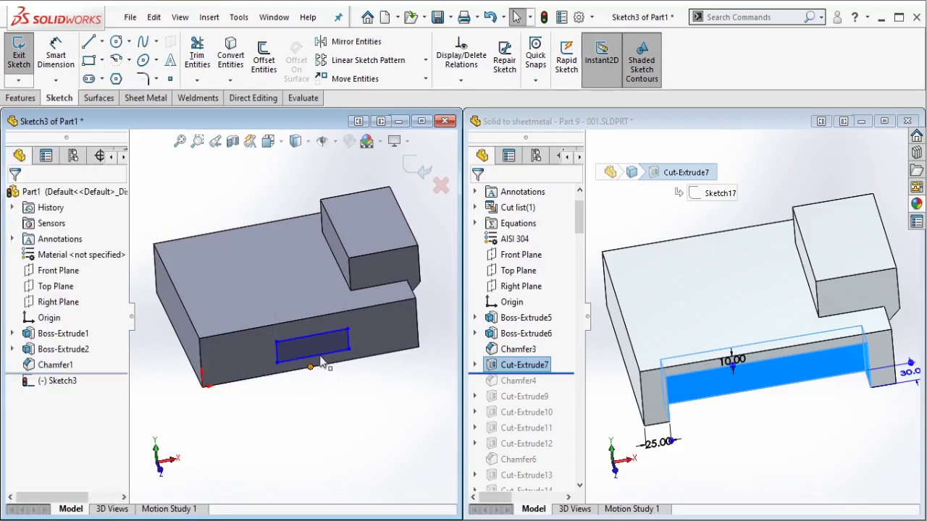
# Step: Add a Midpoint relation between the rectangle's lower line and the sketch point on the face's lower edge
pyautogui.click(321, 359)
pyautogui.click(331, 355)
pyautogui.keyDown('ctrl'); pyautogui.click(310, 367); pyautogui.keyUp('ctrl')
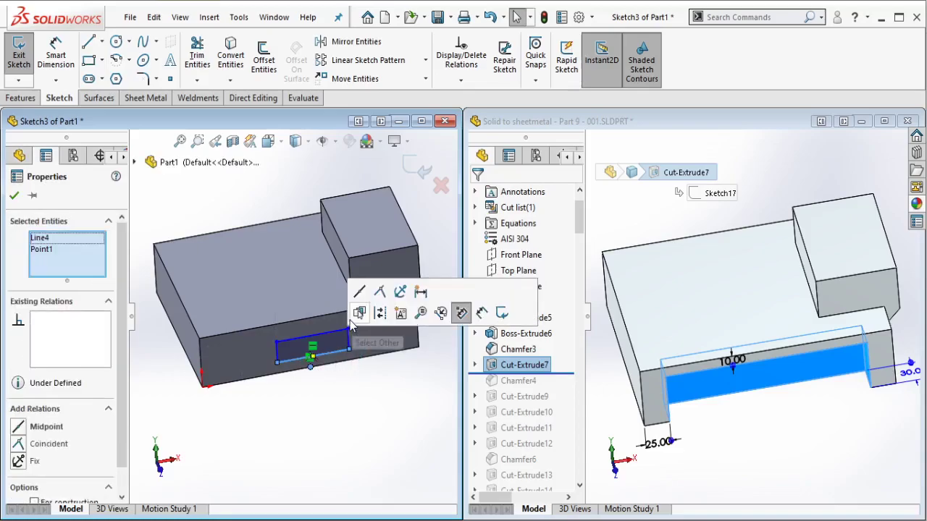
pyautogui.click(358, 292)
pyautogui.click(239, 203)
# Step: Dimension the distance between the face's upper edge and the rectangle's upper line to 10 mm
pyautogui.click(55, 52)
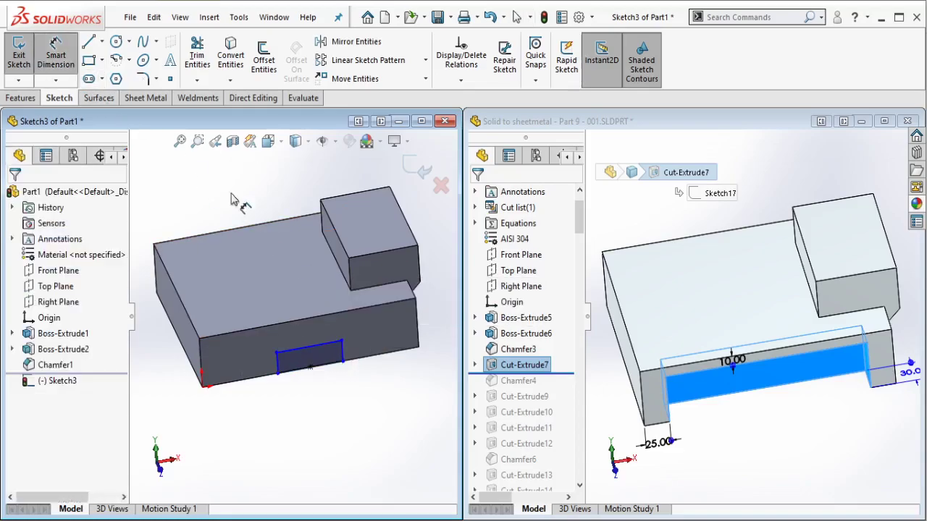
pyautogui.click(310, 324)
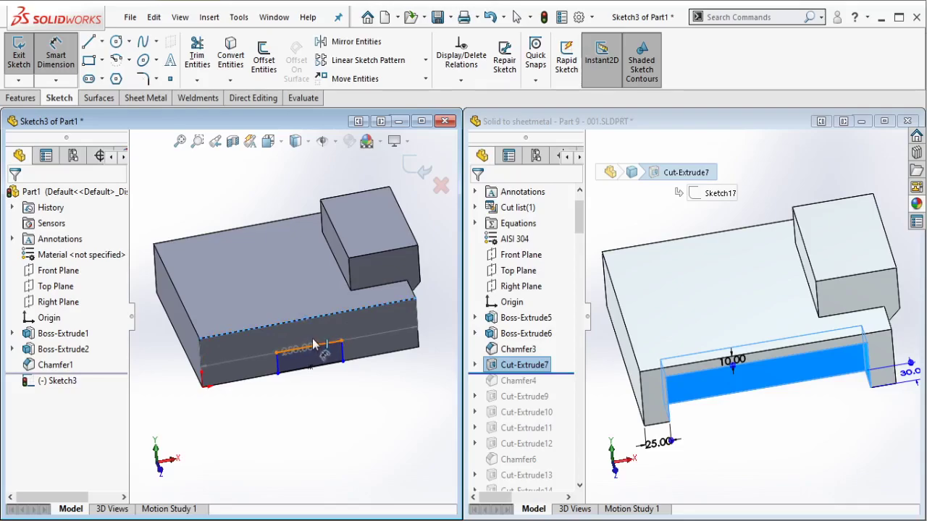
pyautogui.click(314, 344)
pyautogui.click(329, 337)
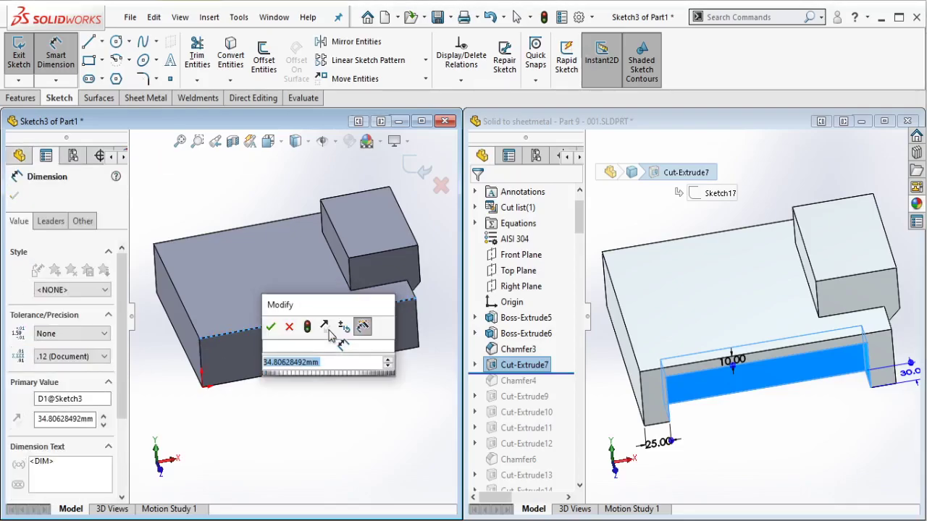
pyautogui.click(272, 327)
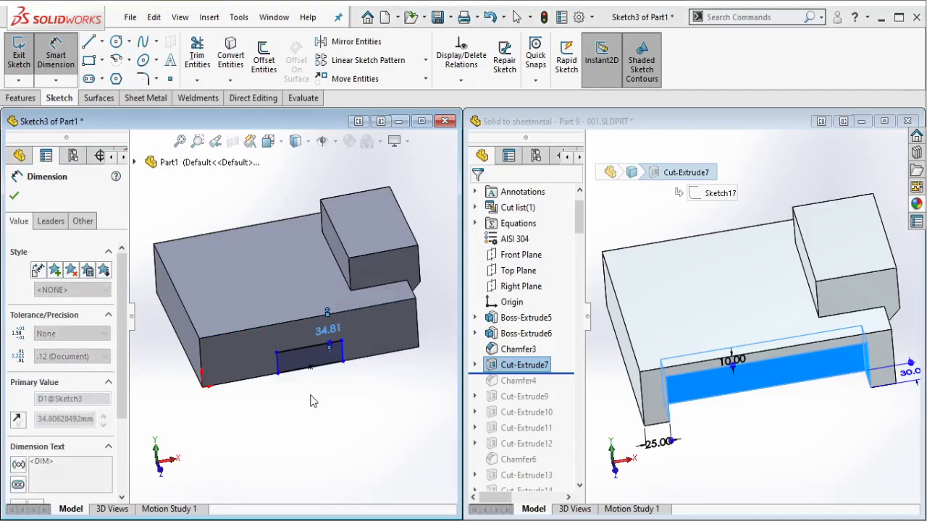
# Step: Dimension the distance from the face's left vertical edge to the rectangle's nearest vertical side to 25 mm
pyautogui.click(277, 356)
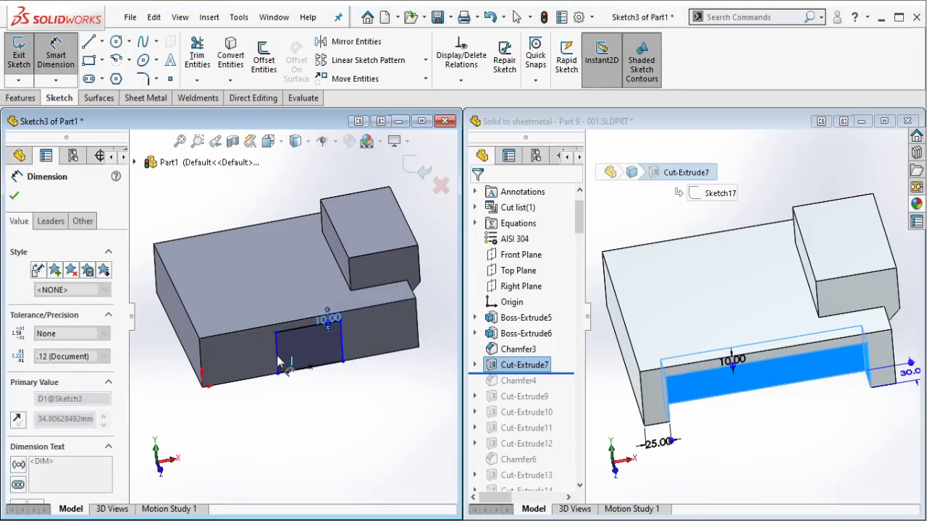
pyautogui.click(203, 358)
pyautogui.click(276, 355)
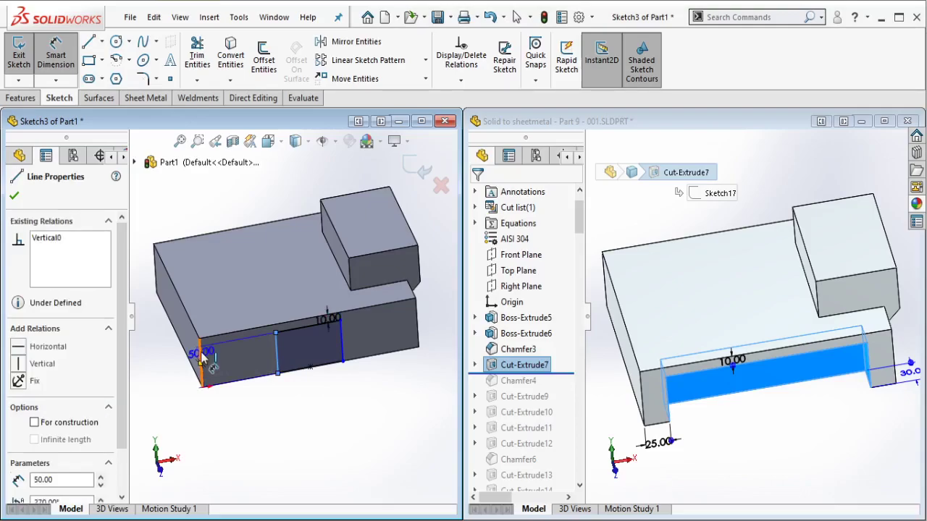
pyautogui.click(249, 407)
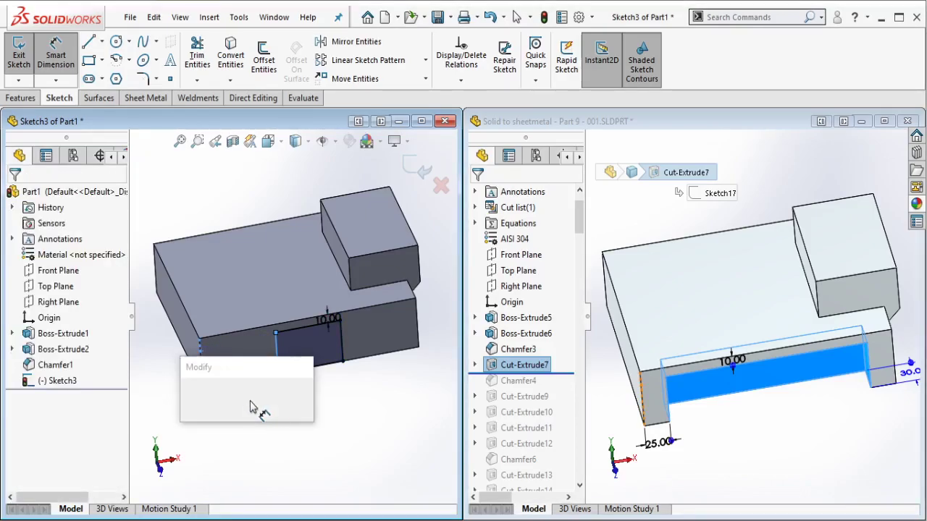
pyautogui.write('25')
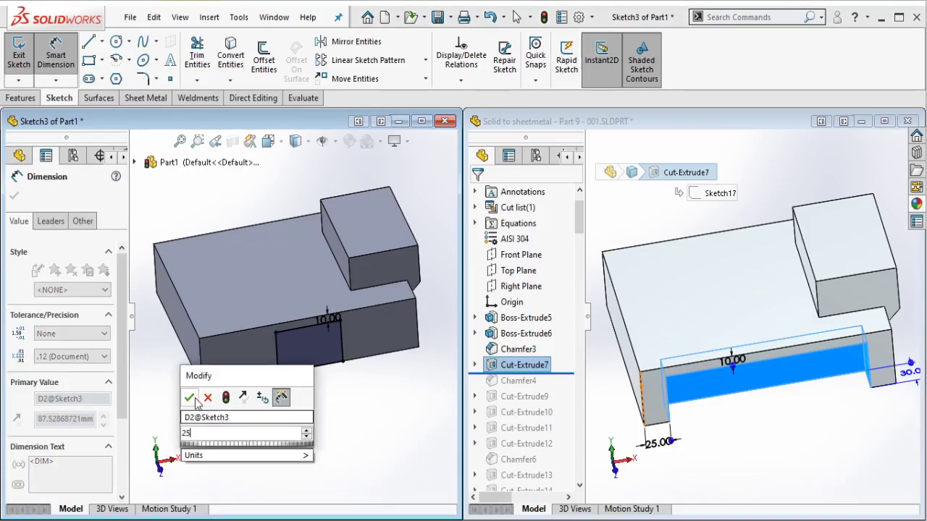
pyautogui.click(190, 397)
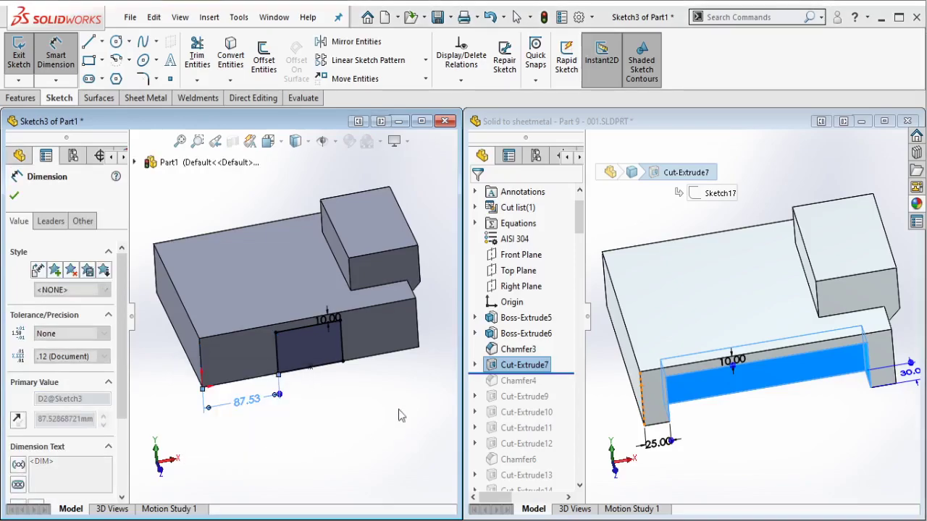
# Step: Cut the rectangle into the base block with a Blind Extruded Cut 30 mm deep
pyautogui.click(20, 98)
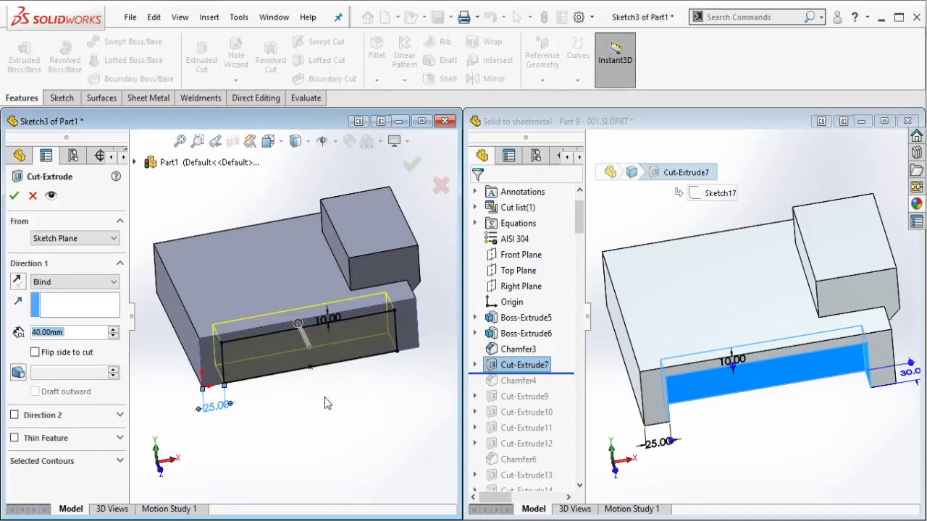
pyautogui.write('30')
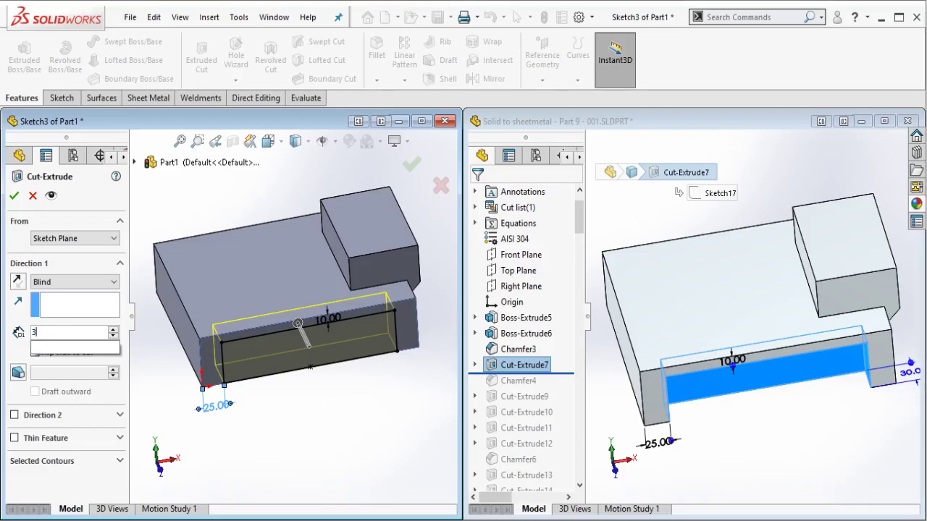
pyautogui.press('Return')
pyautogui.click(15, 195)
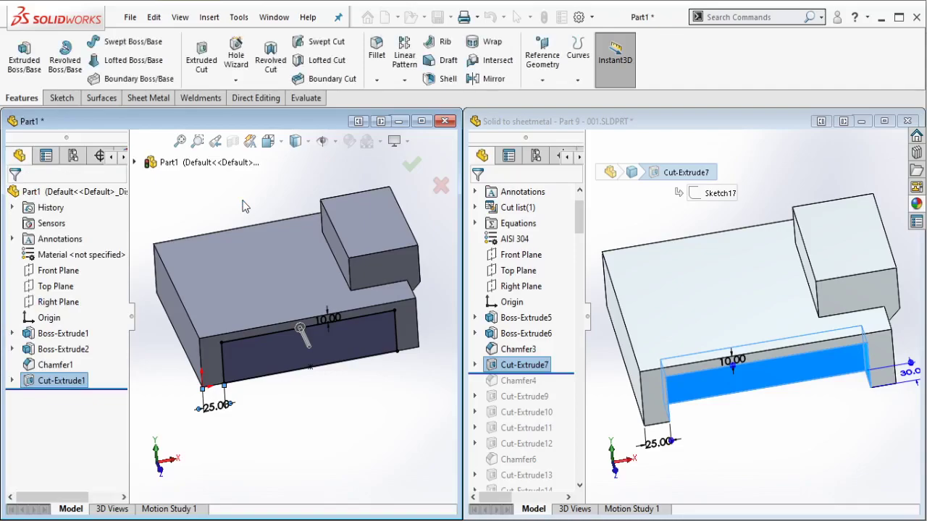
# Step: Roll the reference part's history forward to include Chamfer4, show its dimensions, and return to the new part
pyautogui.moveTo(571, 373); pyautogui.dragTo(545, 380)
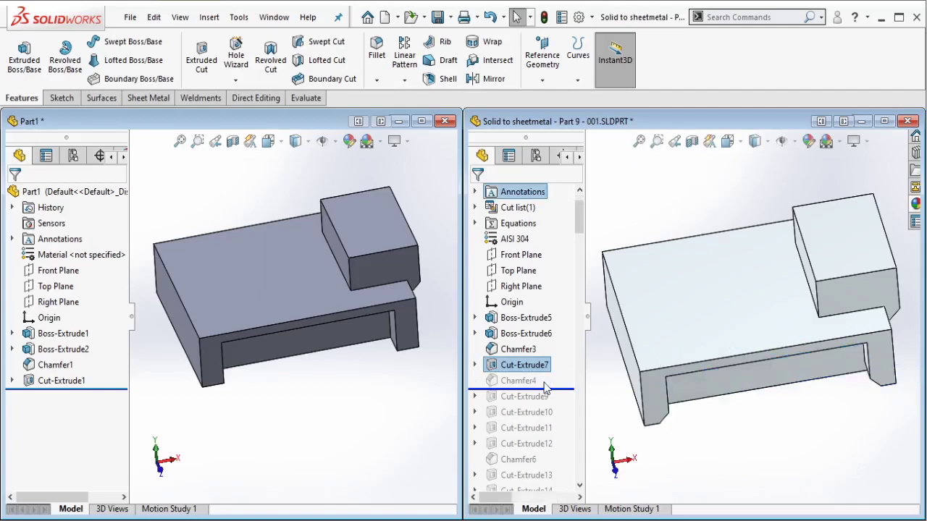
pyautogui.click(540, 382)
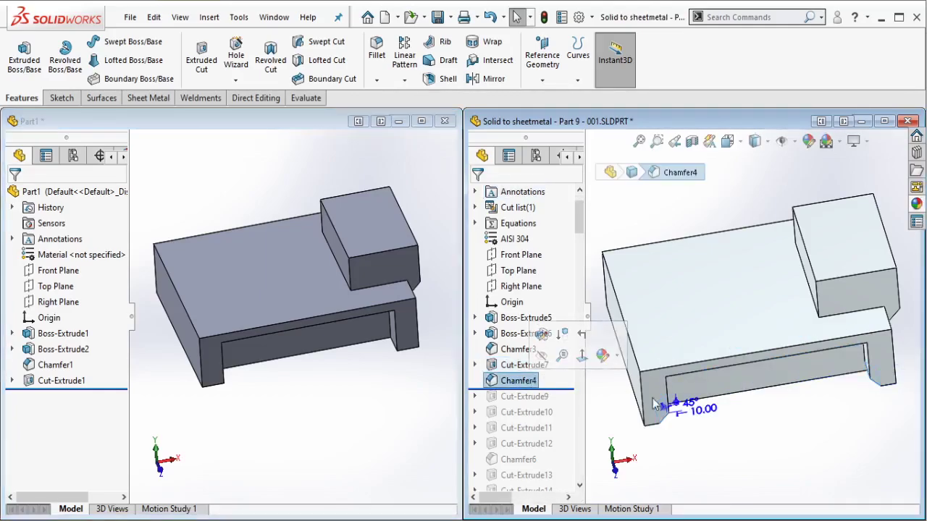
pyautogui.click(403, 387)
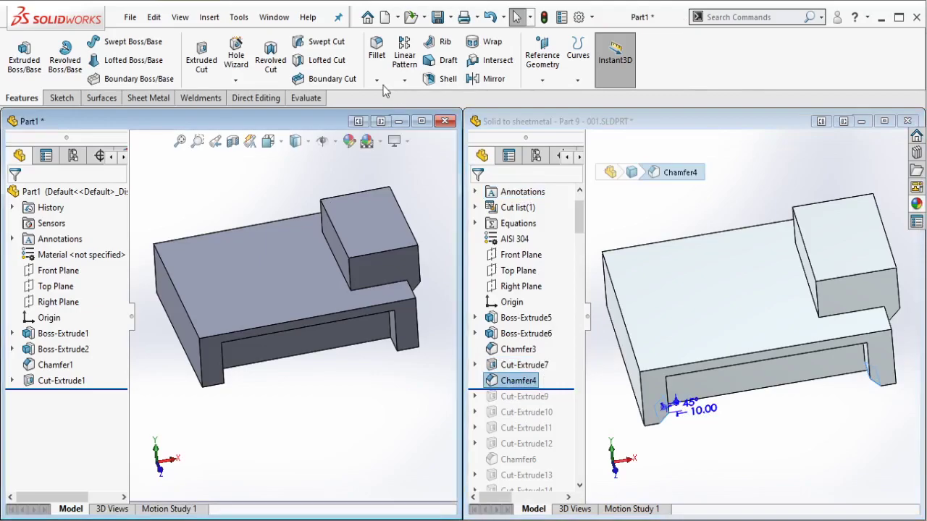
# Step: Chamfer the lower inner edges of the two legs beside the front cut with a 10 mm distance at 45 degrees
pyautogui.press('c')
pyautogui.click(395, 352)
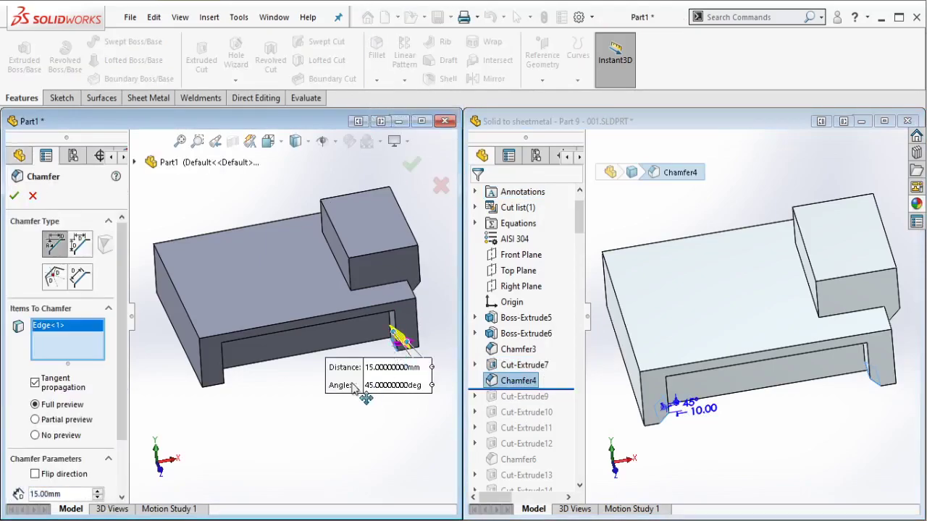
pyautogui.click(223, 384)
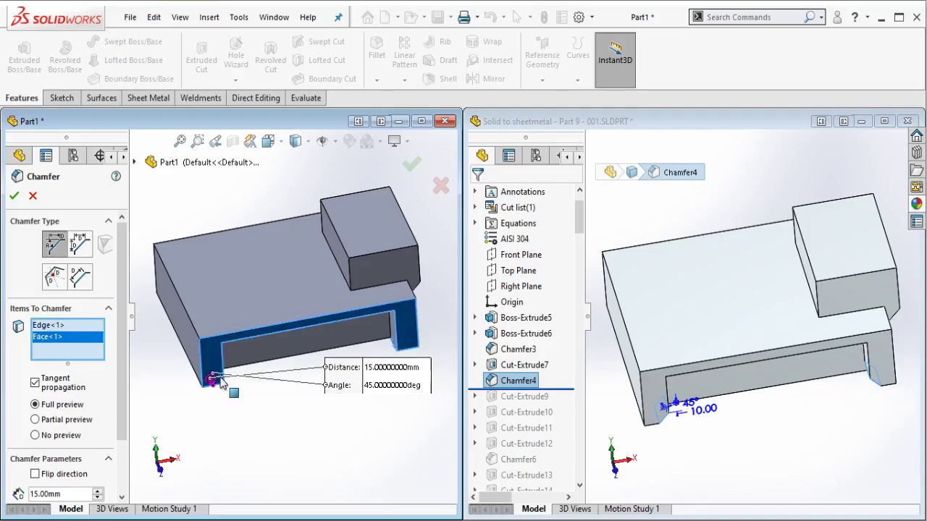
pyautogui.click(222, 384)
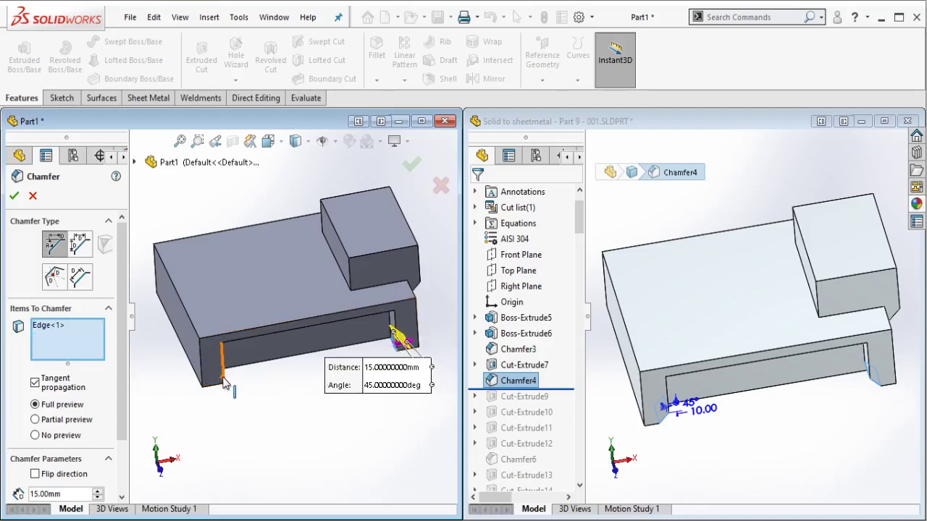
pyautogui.click(222, 384)
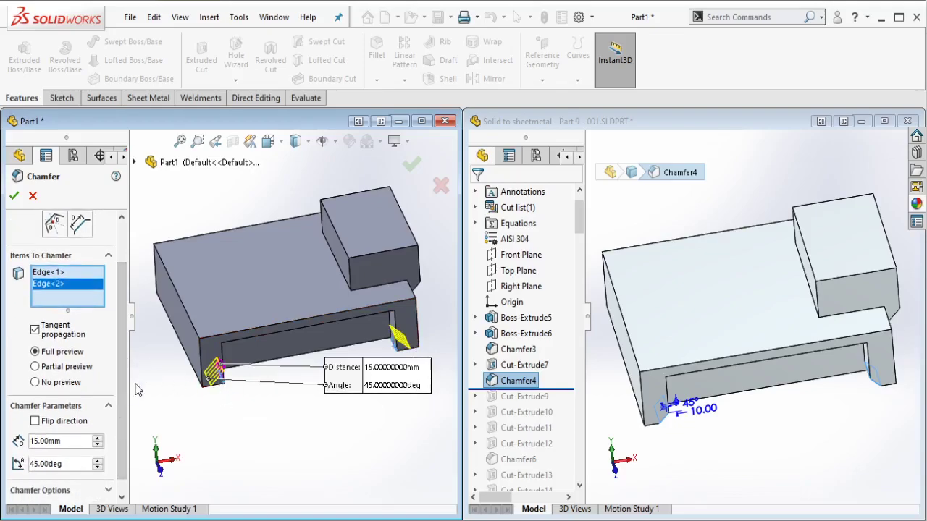
pyautogui.moveTo(69, 440); pyautogui.dragTo(23, 445)
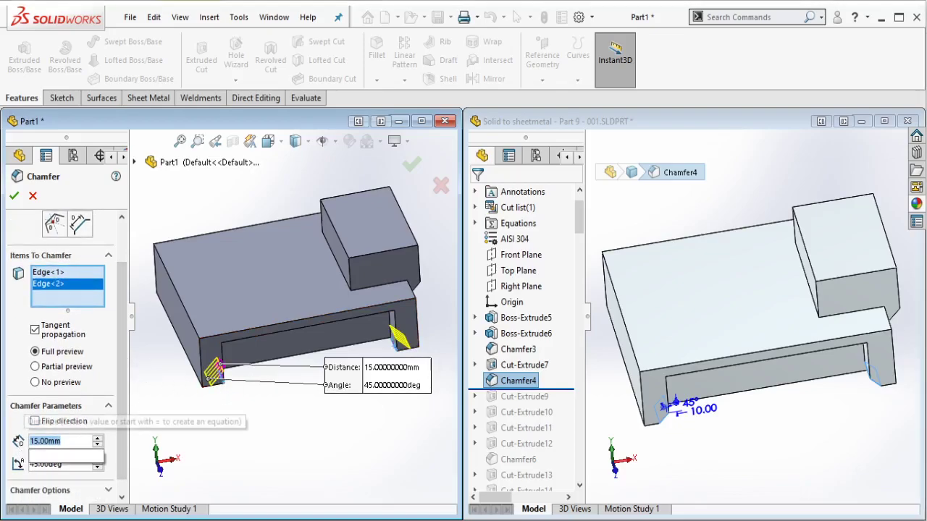
pyautogui.write('10')
pyautogui.press('Return')
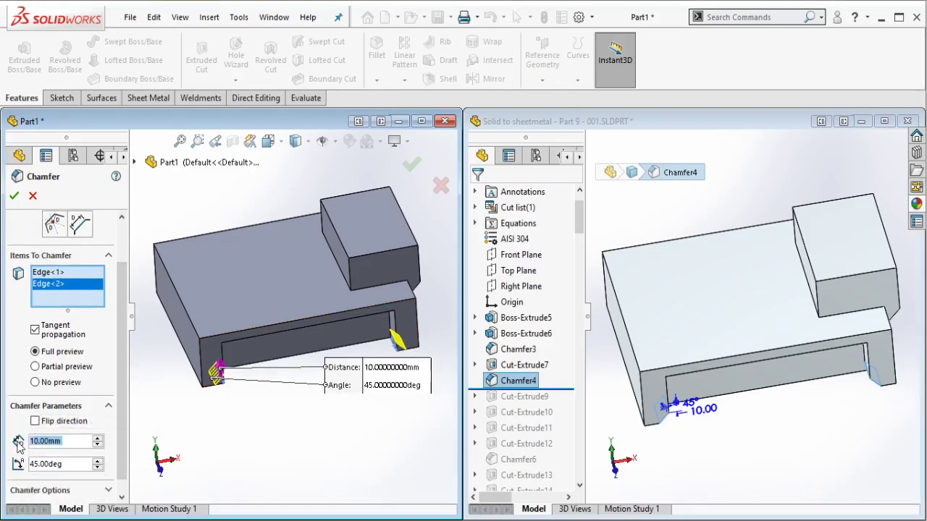
pyautogui.click(14, 195)
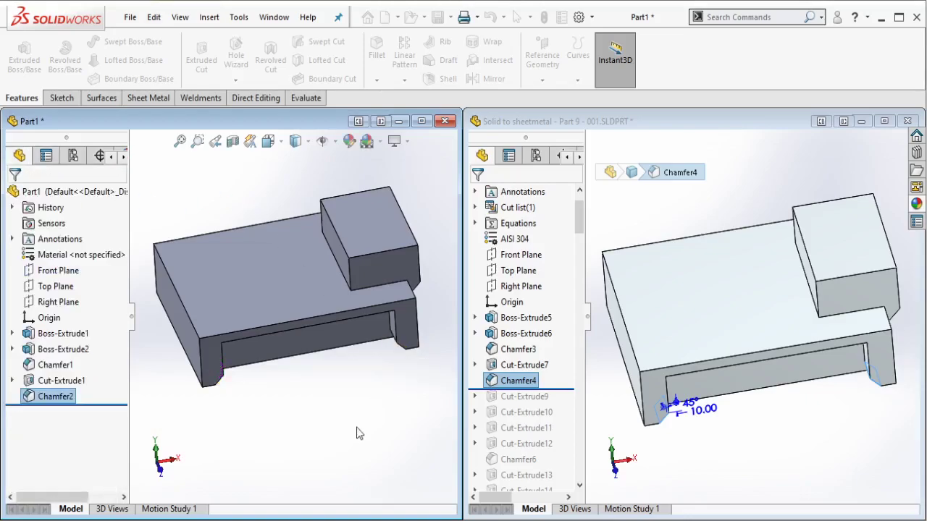
# Step: Roll the reference part's history forward to include Cut-Extrude9, show its dimensions, and view the cut from behind
pyautogui.moveTo(570, 388); pyautogui.dragTo(553, 405)
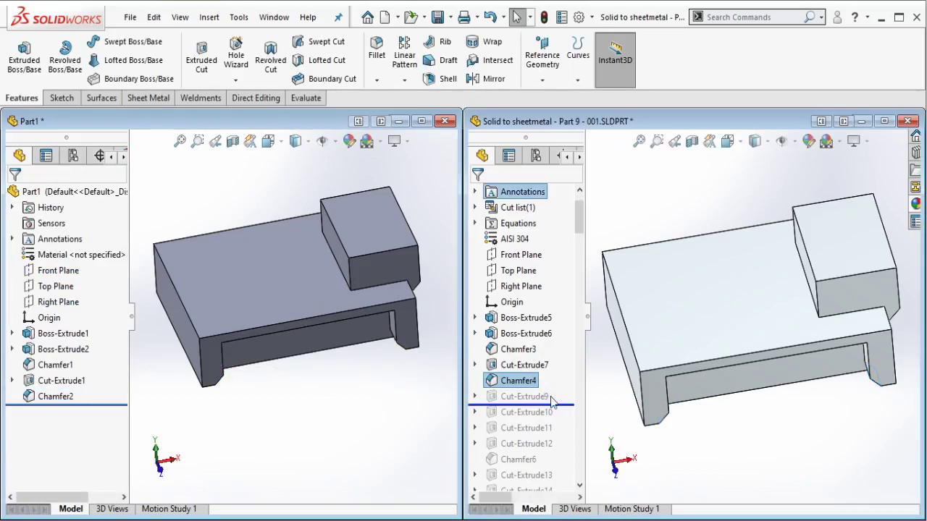
pyautogui.click(548, 399)
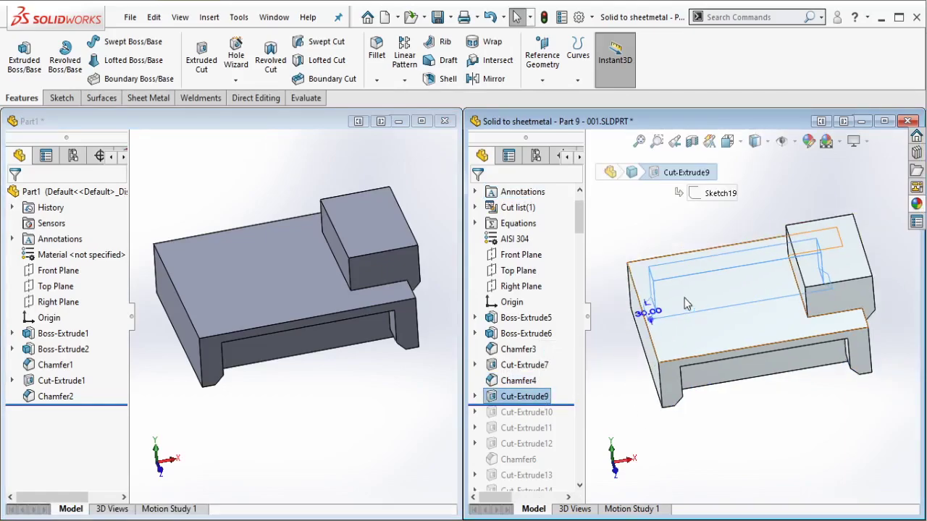
pyautogui.moveTo(731, 304)
pyautogui.mouseDown(button='middle')
pyautogui.moveTo(780, 247)
pyautogui.moveTo(803, 269)
pyautogui.moveTo(817, 255)
pyautogui.moveTo(817, 264)
pyautogui.mouseUp(button='middle')
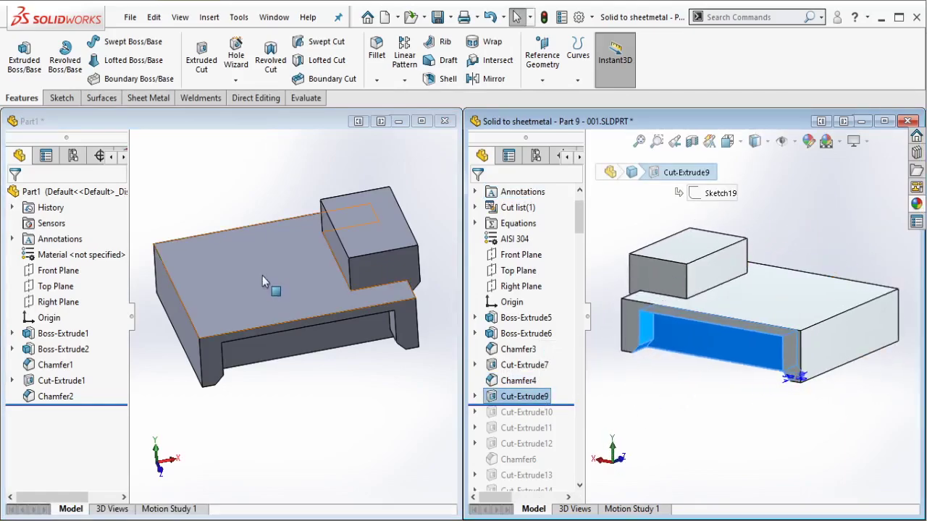
# Step: Start a sketch on the base block's back face in the new part and convert the front cut's inner face outline into it
pyautogui.scroll(1, 262, 275)
pyautogui.moveTo(266, 227); pyautogui.dragTo(247, 321, button='middle')
pyautogui.click(247, 322)
pyautogui.click(308, 281)
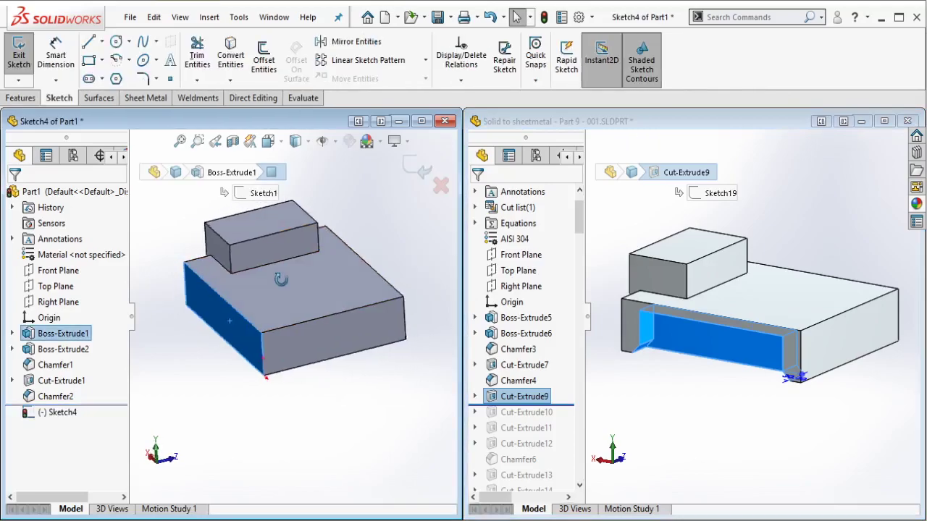
pyautogui.click(354, 297)
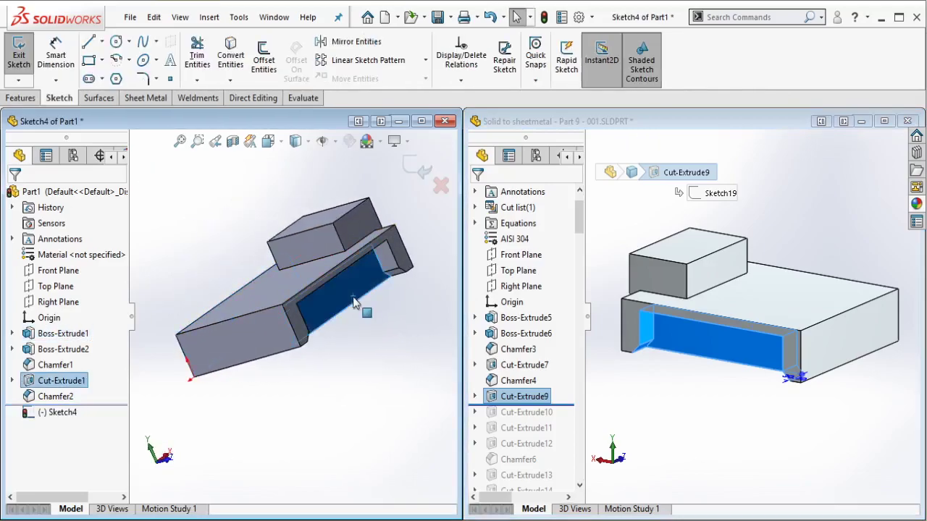
pyautogui.click(230, 57)
# Step: Cut the converted outline into the back of the base block with a Blind Extruded Cut 30 mm deep
pyautogui.hotkey('ctrl', '7')
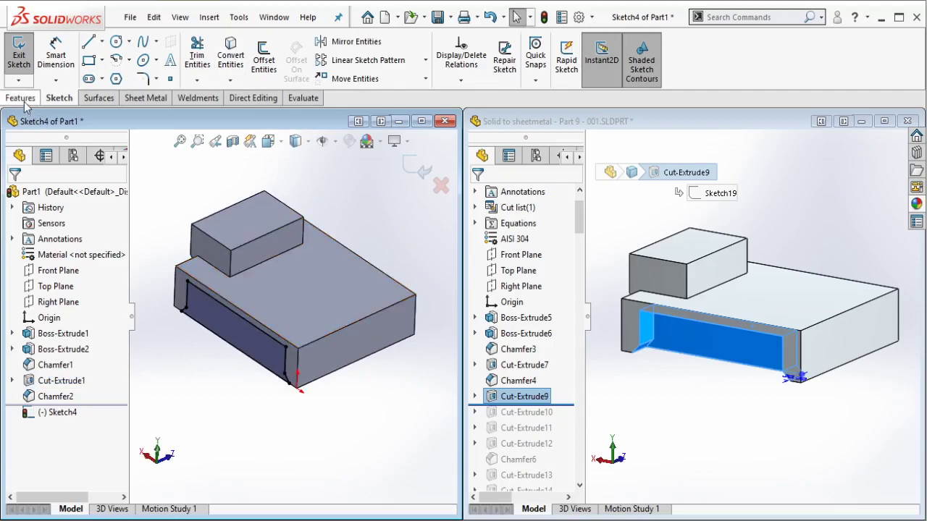
pyautogui.click(24, 100)
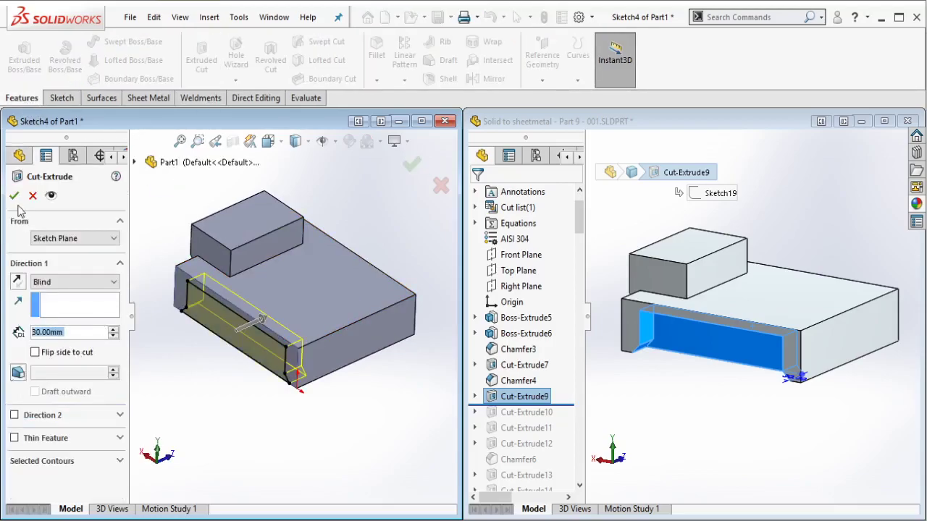
pyautogui.click(14, 196)
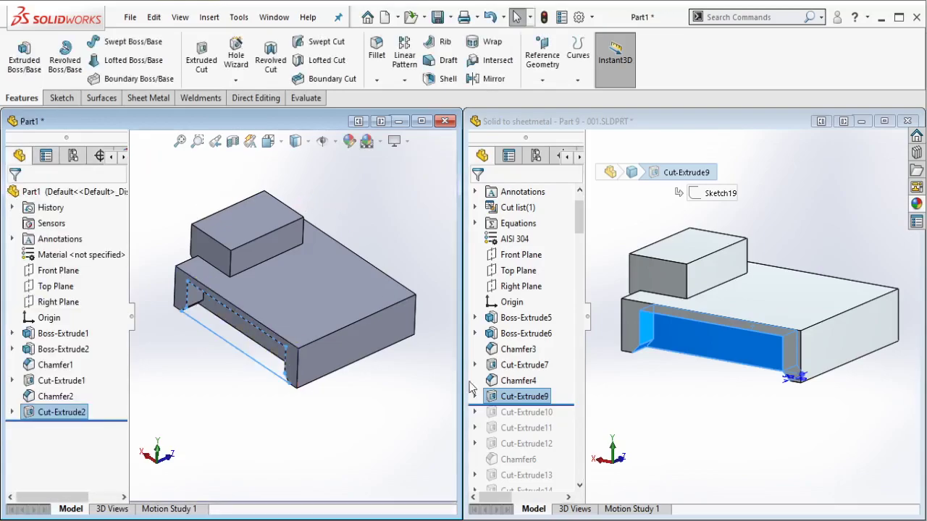
# Step: Roll the reference part's history forward to include Cut-Extrude10, show its dimensions, and examine the two notches at the front edge
pyautogui.scroll(-2, 564, 404)
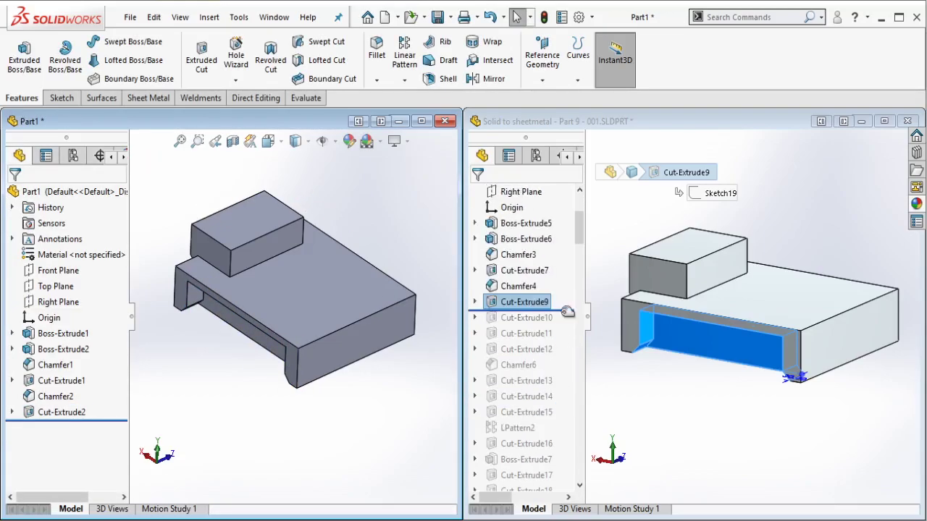
pyautogui.moveTo(567, 311); pyautogui.dragTo(544, 318)
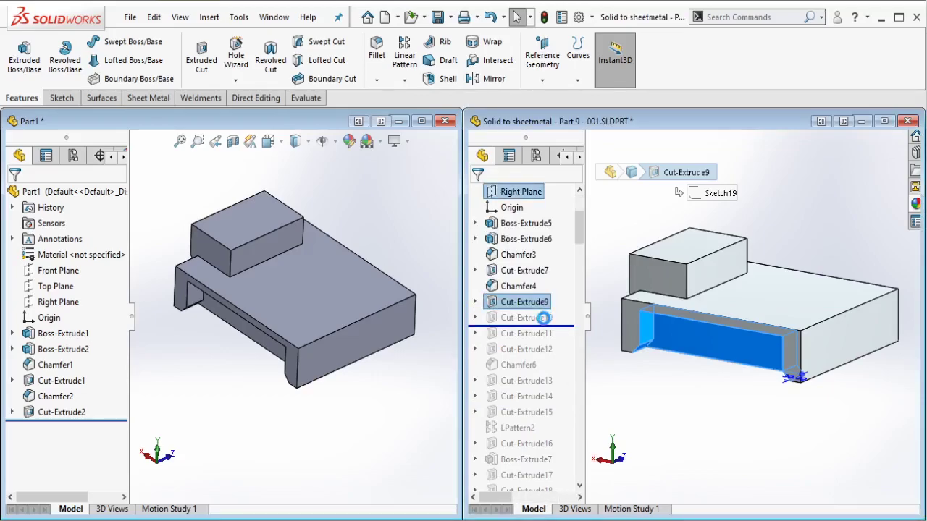
pyautogui.click(536, 319)
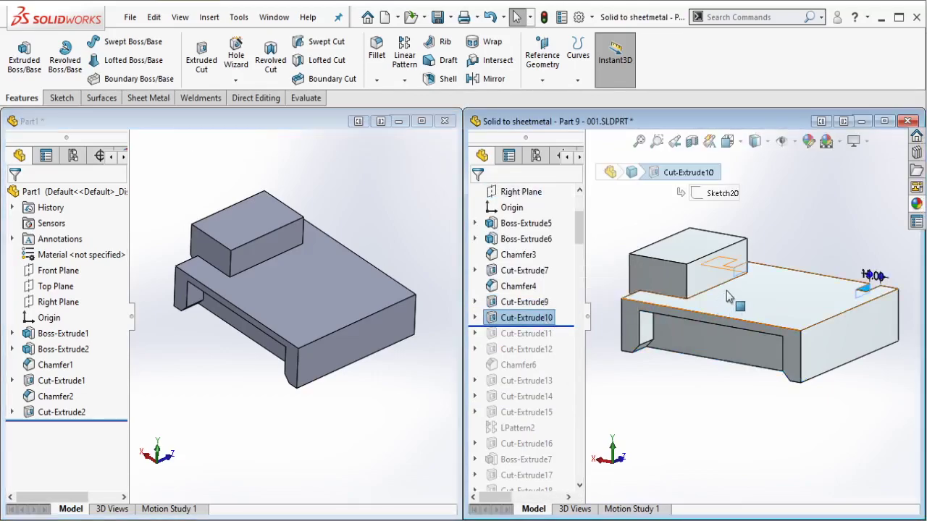
pyautogui.moveTo(734, 296); pyautogui.dragTo(738, 352, button='middle')
pyautogui.moveTo(620, 299); pyautogui.dragTo(621, 307, button='middle')
pyautogui.scroll(-1, 811, 325)
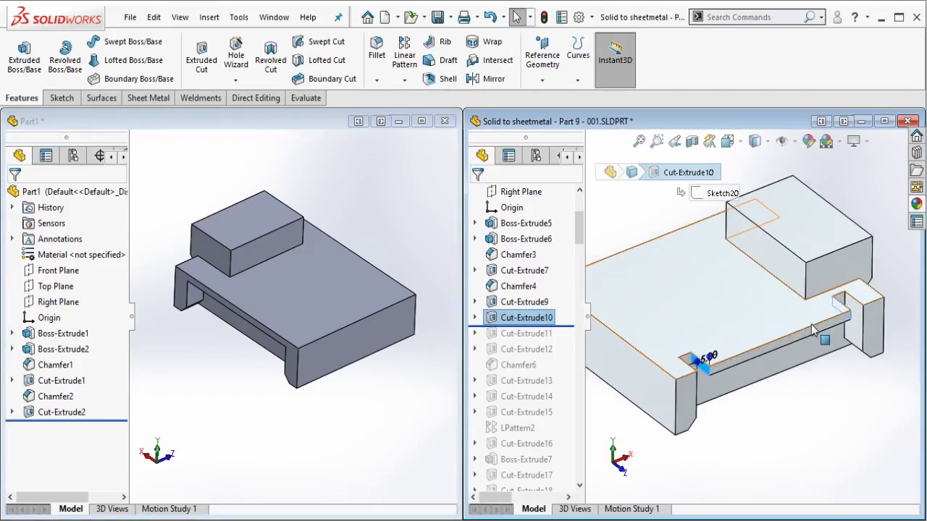
# Step: Sketch a rectangle about 30 mm wide on the new part's front face, from the front cut's upper left corner to the top edge
pyautogui.scroll(-1, 385, 282)
pyautogui.moveTo(372, 239); pyautogui.dragTo(223, 346, button='middle')
pyautogui.scroll(-3, 221, 345)
pyautogui.click(216, 345)
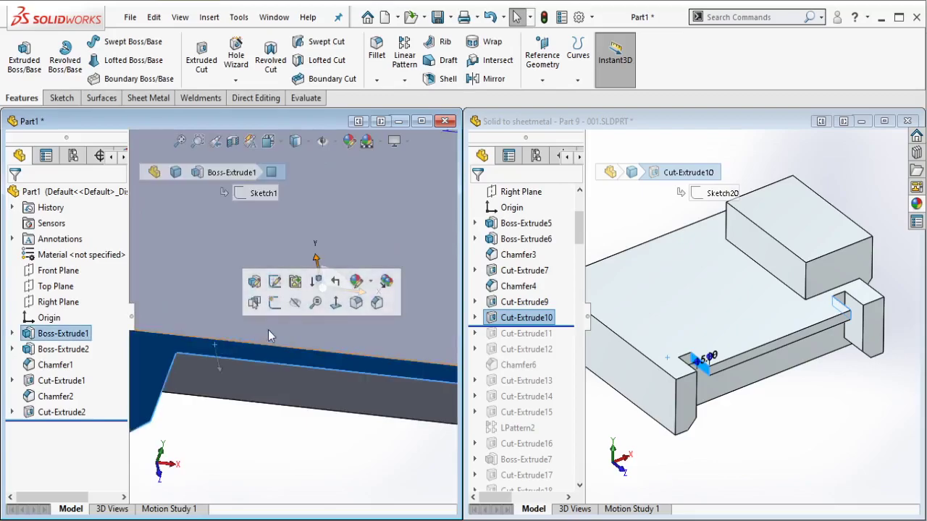
pyautogui.click(274, 302)
pyautogui.click(89, 61)
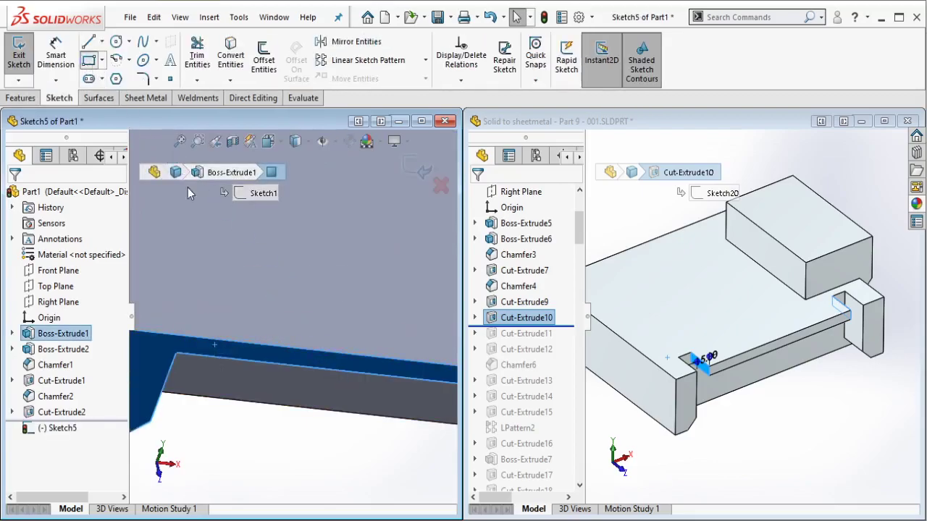
pyautogui.click(176, 354)
pyautogui.click(247, 344)
# Step: Sketch a second rectangle from the front cut's upper right corner to the face's top edge
pyautogui.scroll(2, 290, 350)
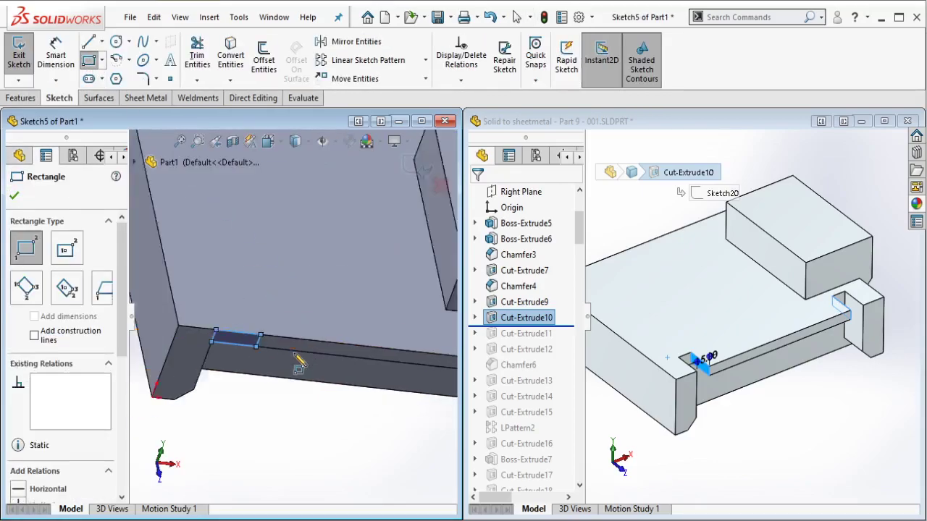
pyautogui.moveTo(299, 362)
pyautogui.mouseDown(button='middle')
pyautogui.moveTo(295, 300)
pyautogui.moveTo(410, 362)
pyautogui.mouseUp(button='middle')
pyautogui.click(402, 338)
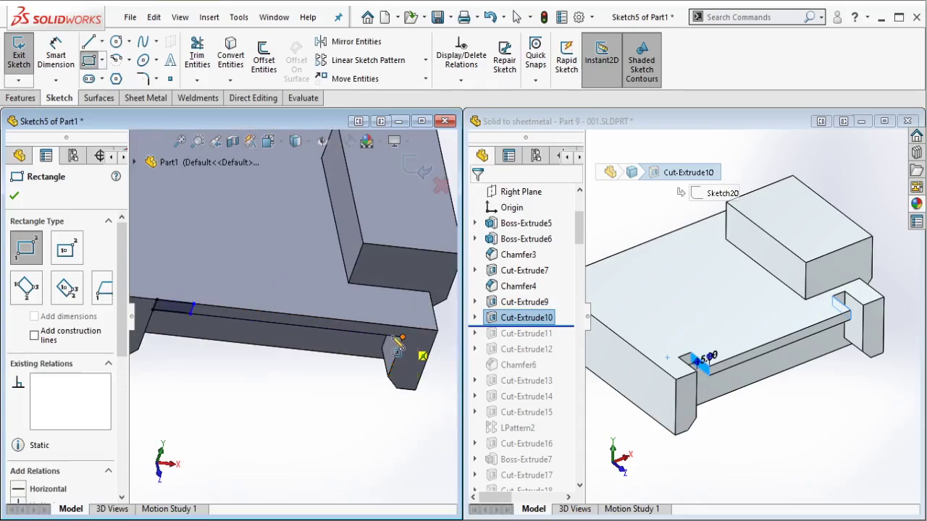
pyautogui.click(354, 322)
pyautogui.press('Escape')
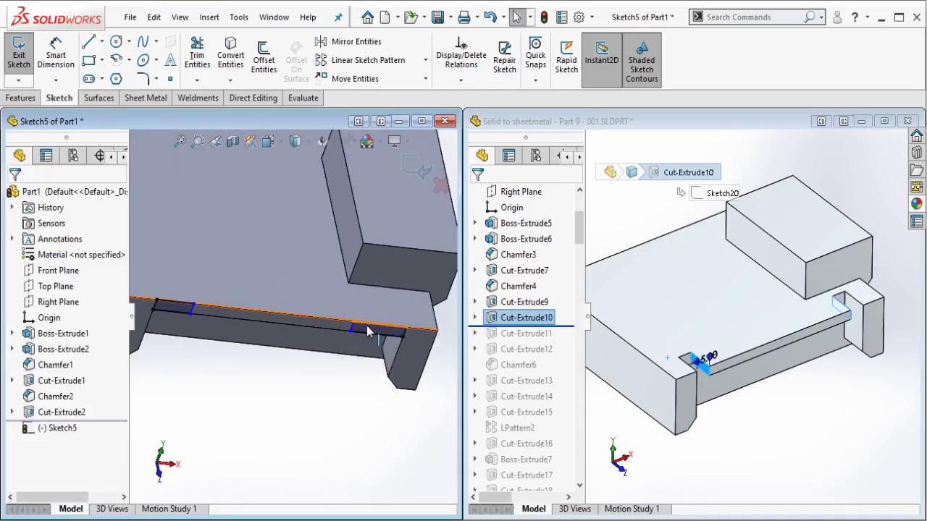
# Step: Make the two rectangles the same width with an Equal relation
pyautogui.click(190, 309)
pyautogui.keyDown('ctrl'); pyautogui.click(203, 308); pyautogui.keyUp('ctrl')
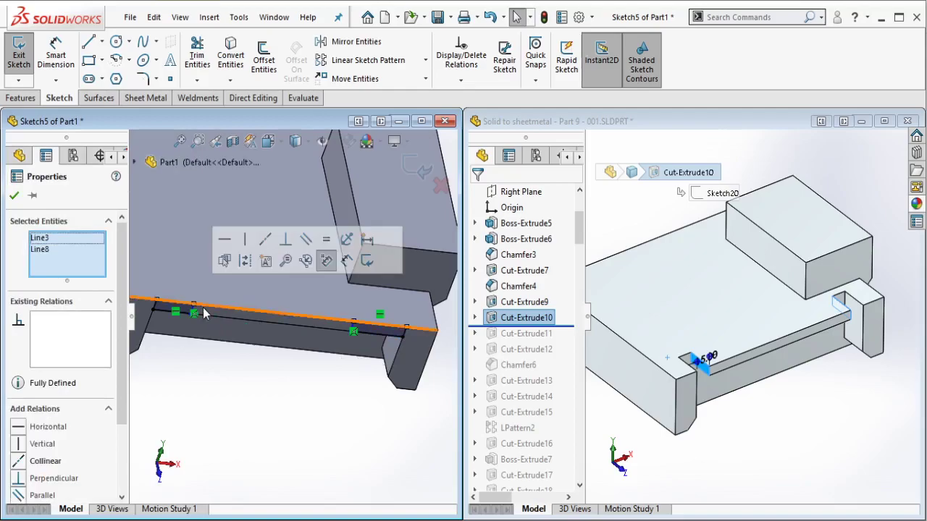
pyautogui.click(331, 261)
pyautogui.press('Escape')
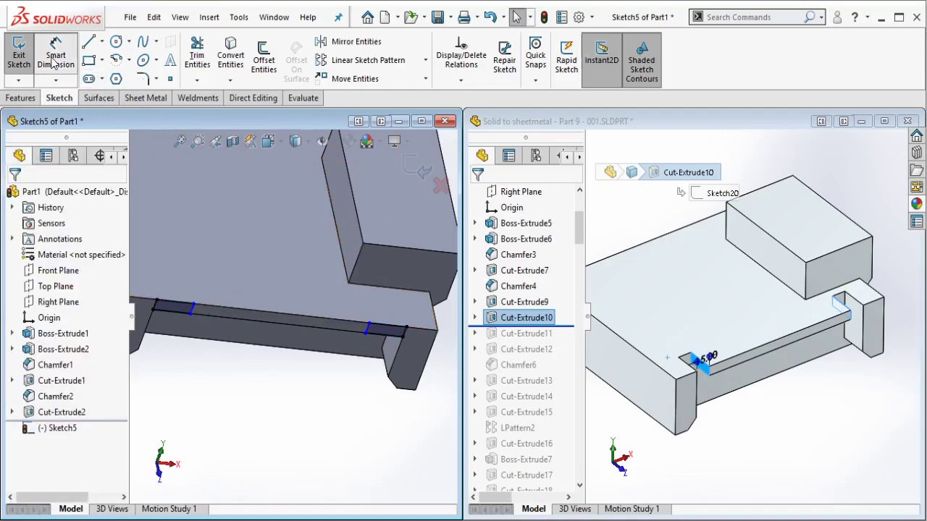
# Step: Dimension the left rectangle's width to 15 mm
pyautogui.click(51, 61)
pyautogui.click(174, 310)
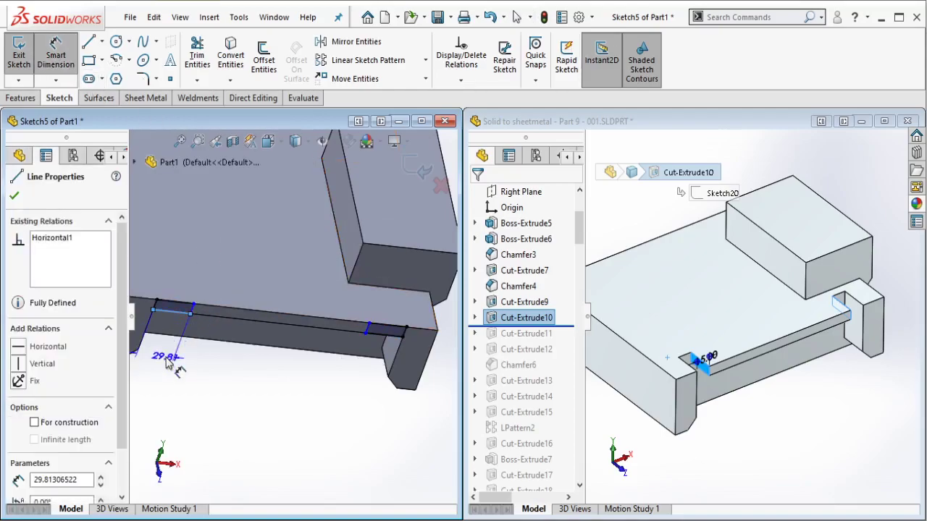
pyautogui.click(166, 362)
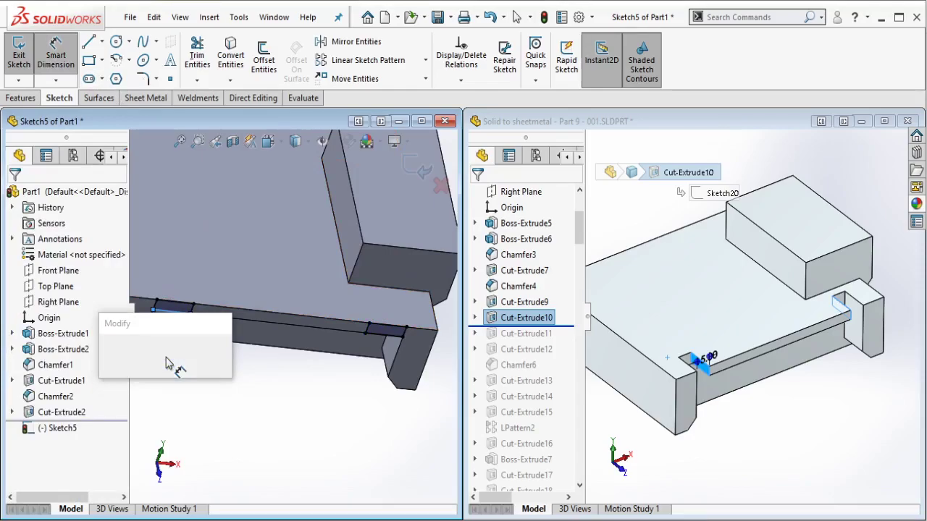
pyautogui.write('15')
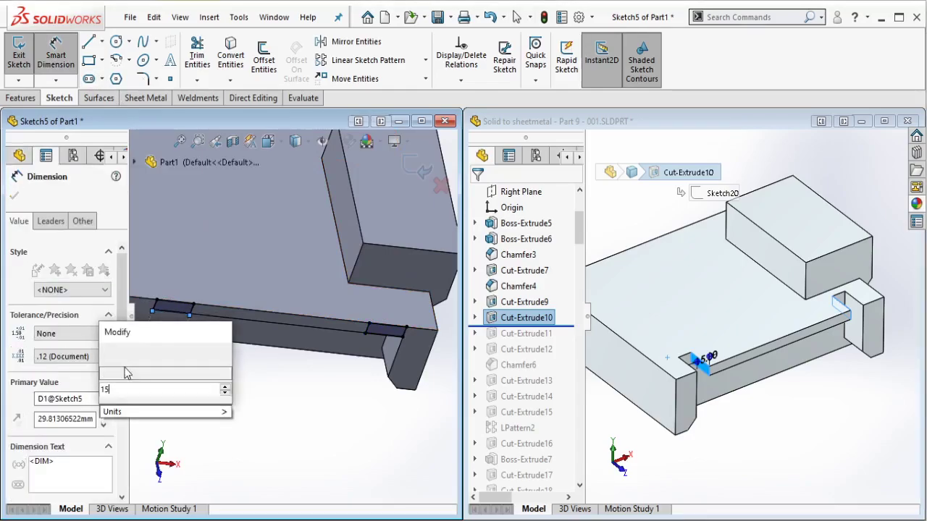
pyautogui.press('Return')
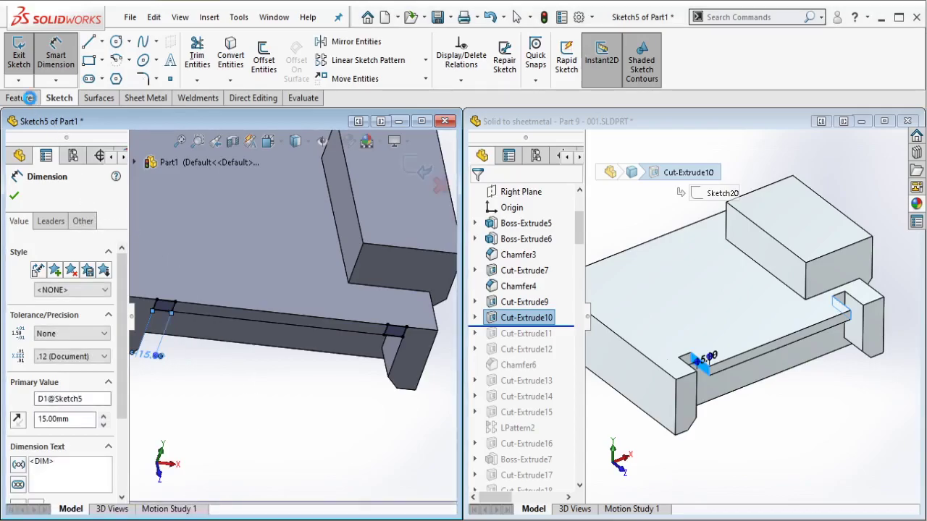
# Step: Cut both rectangles into the base block with an Up To Vertex Extruded Cut ending at the leg's inner edge, and return to the reference part
pyautogui.click(31, 102)
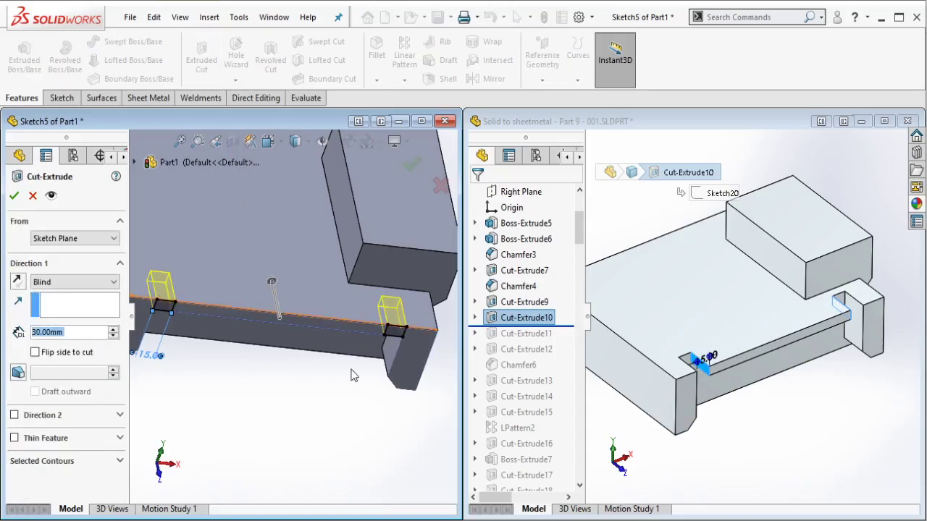
pyautogui.click(383, 345)
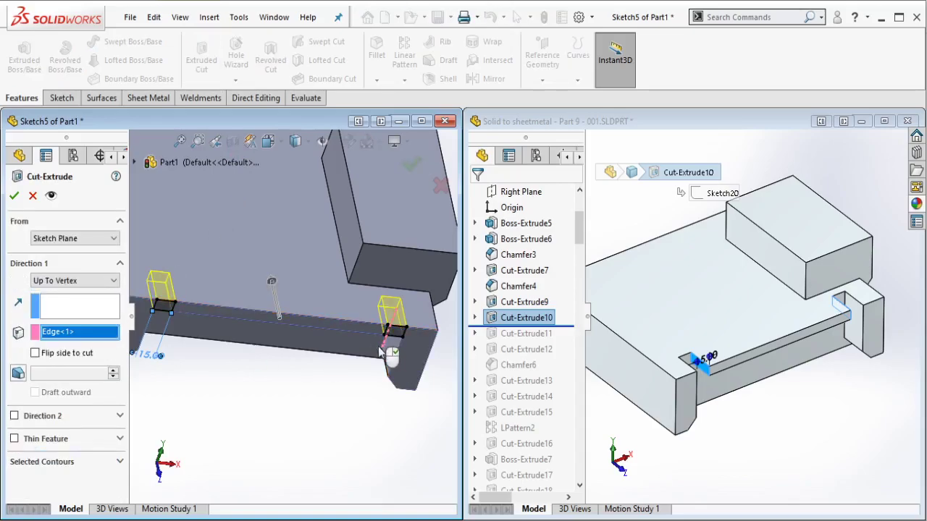
pyautogui.click(18, 197)
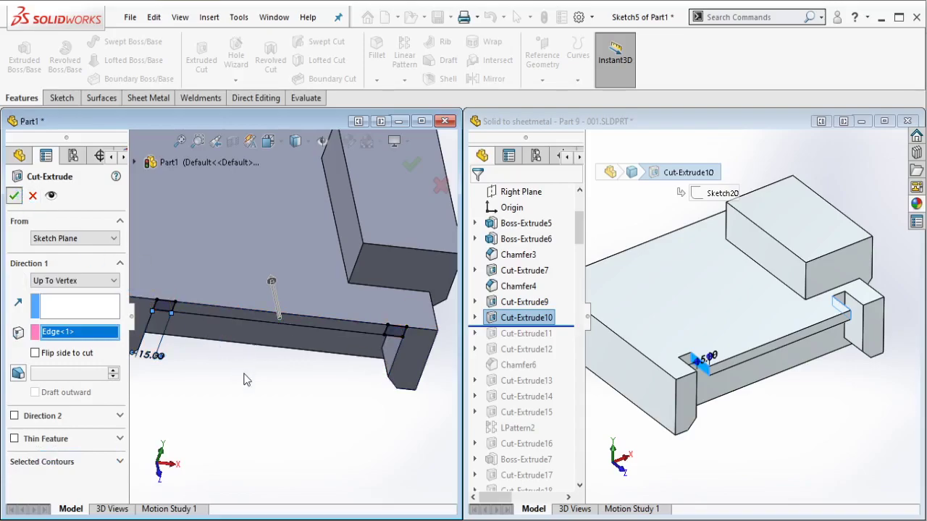
pyautogui.click(271, 352)
pyautogui.scroll(3, 271, 352)
pyautogui.moveTo(331, 289); pyautogui.dragTo(334, 266, button='middle')
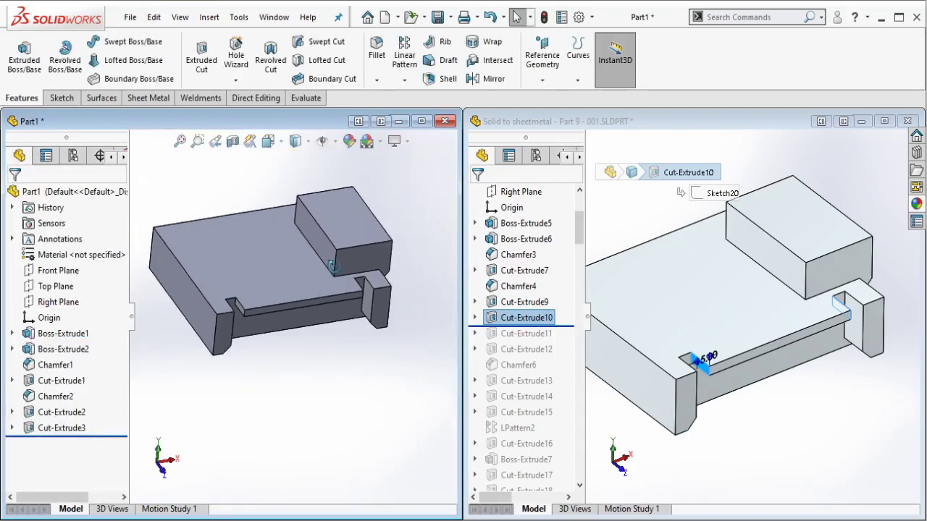
pyautogui.scroll(2, 326, 246)
pyautogui.click(592, 416)
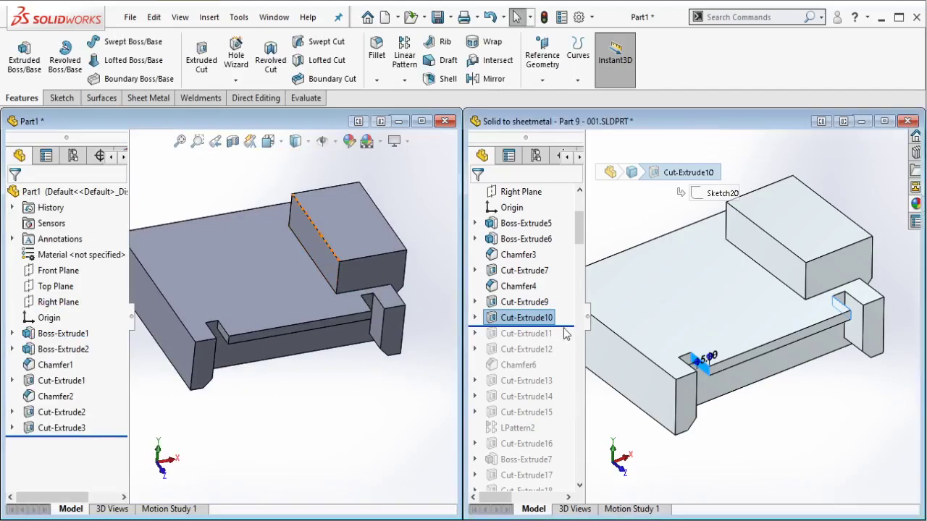
# Step: Roll the reference part forward to include Cut-Extrude11 and examine the pair of notches it cuts
pyautogui.moveTo(566, 332); pyautogui.dragTo(548, 341)
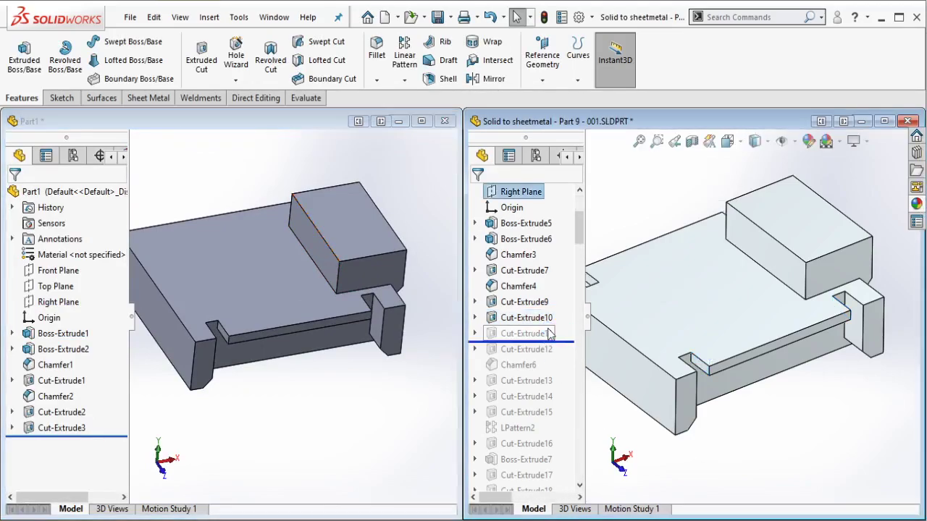
pyautogui.click(549, 333)
pyautogui.scroll(-3, 717, 317)
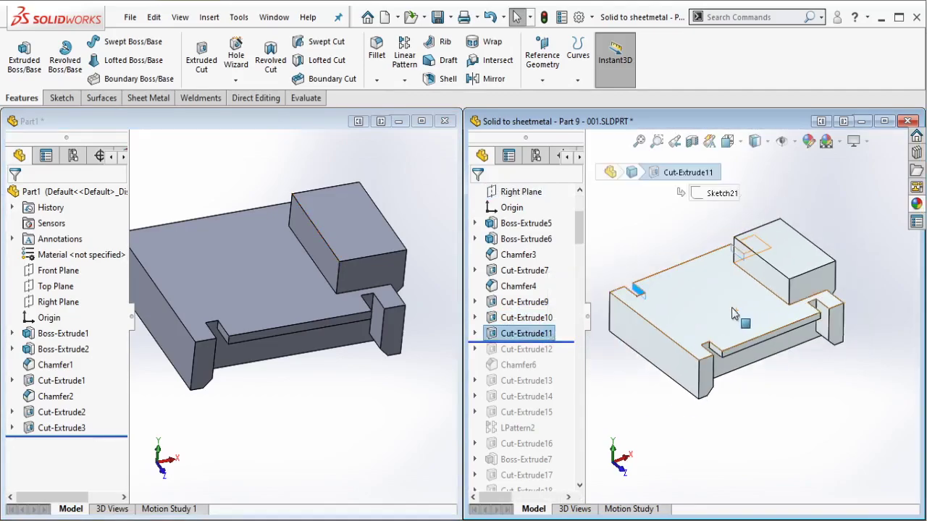
pyautogui.moveTo(688, 316); pyautogui.dragTo(693, 352, button='middle')
pyautogui.scroll(2, 288, 322)
pyautogui.scroll(-2, 236, 244)
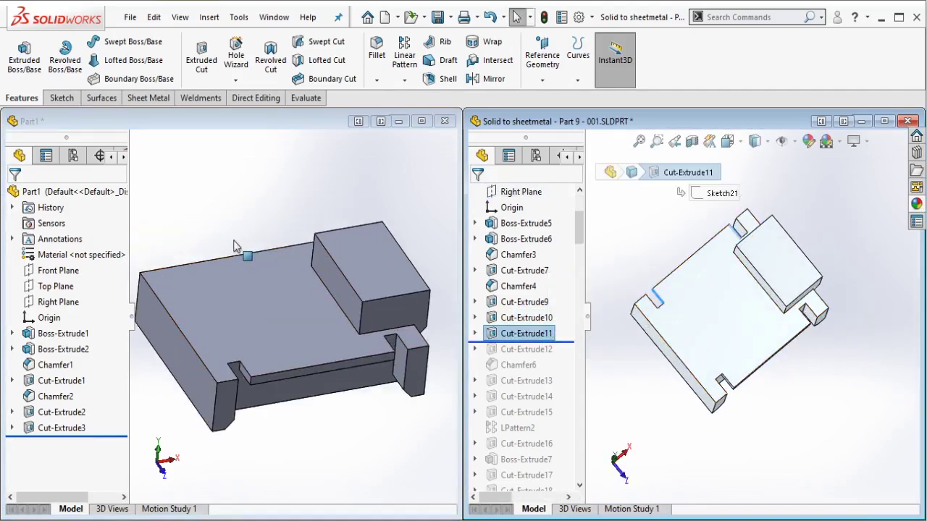
# Step: Start a sketch on the new part's back face and draw a rectangle from the back cut's upper left corner to the face's top edge
pyautogui.scroll(-1, 216, 260)
pyautogui.moveTo(215, 290); pyautogui.dragTo(210, 388, button='middle')
pyautogui.scroll(5, 220, 354)
pyautogui.click(219, 354)
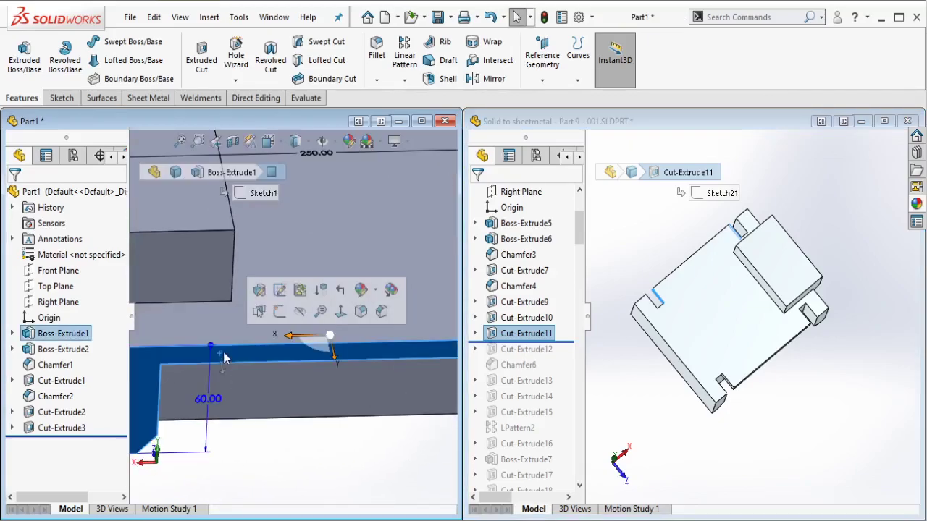
pyautogui.click(278, 313)
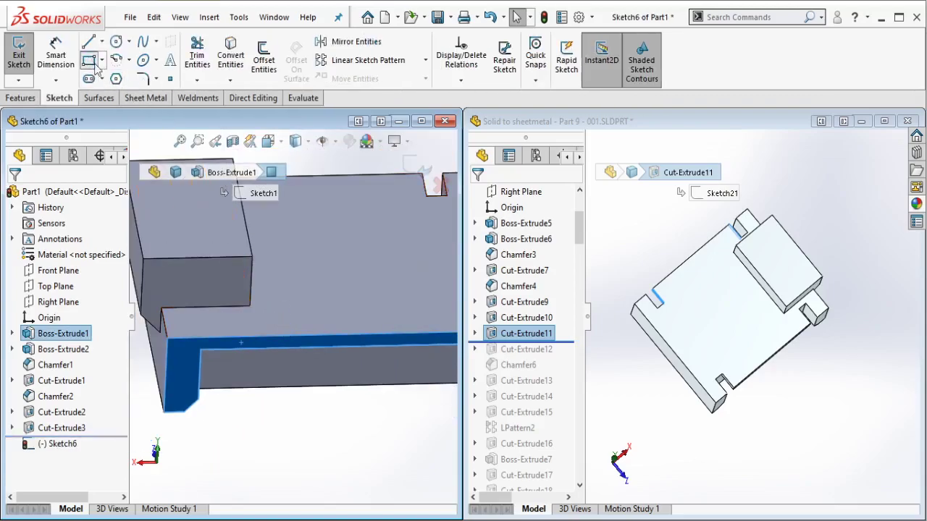
pyautogui.click(200, 350)
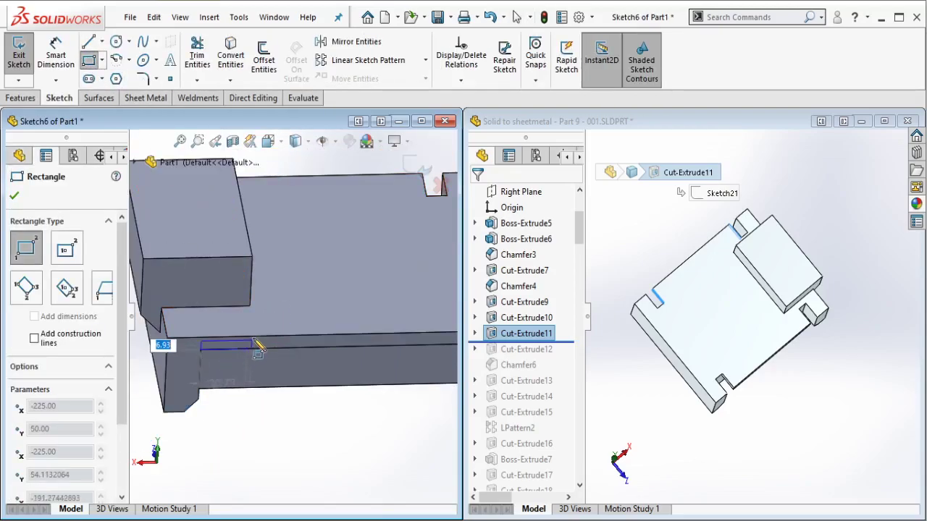
pyautogui.click(255, 336)
# Step: Sketch a second rectangle from the back cut's upper right corner to the face's top edge
pyautogui.scroll(2, 292, 354)
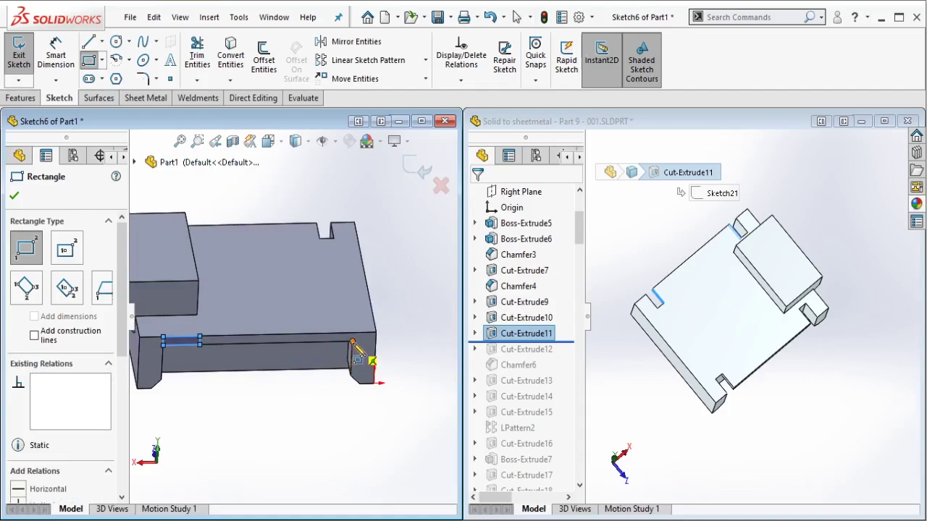
pyautogui.click(353, 342)
pyautogui.click(313, 340)
pyautogui.press('Escape')
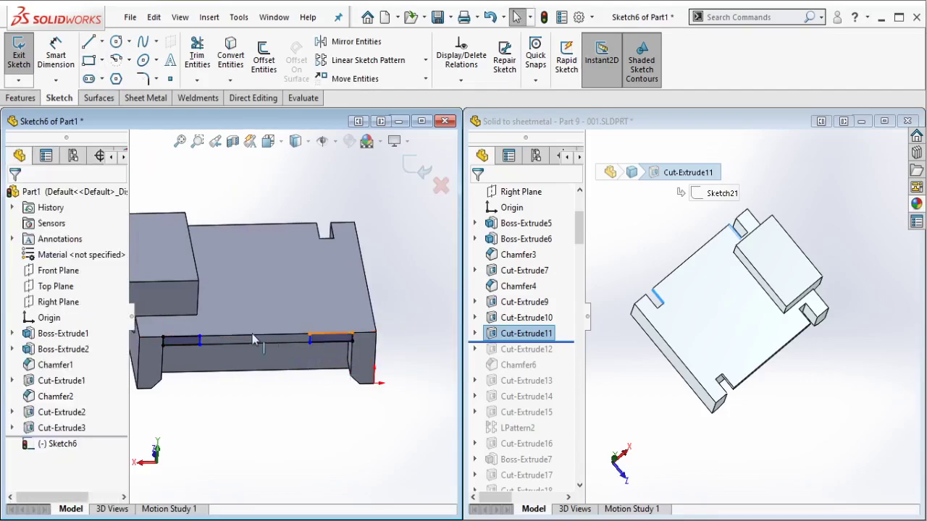
# Step: Make the top lines of the two back-face rectangles the same length with an Equal relation
pyautogui.click(190, 340)
pyautogui.keyDown('ctrl'); pyautogui.click(190, 337); pyautogui.keyUp('ctrl')
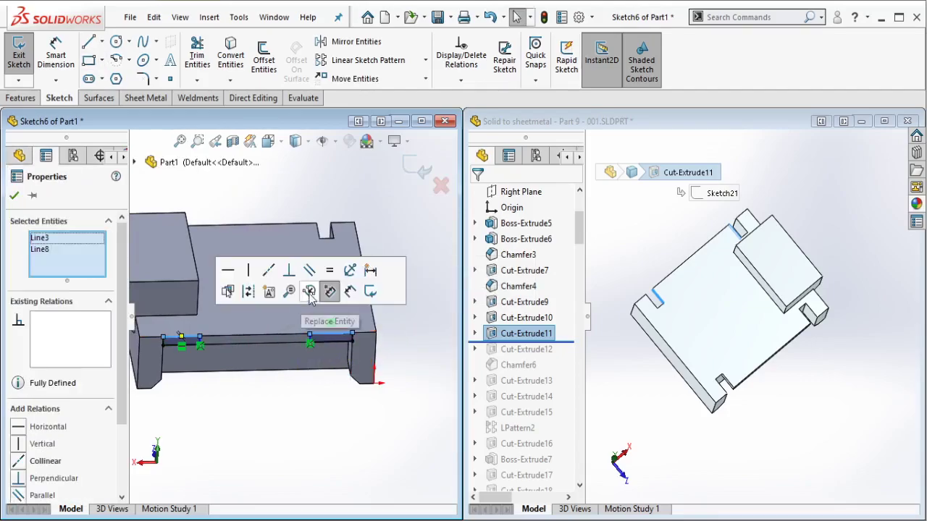
pyautogui.click(328, 273)
pyautogui.press('Escape')
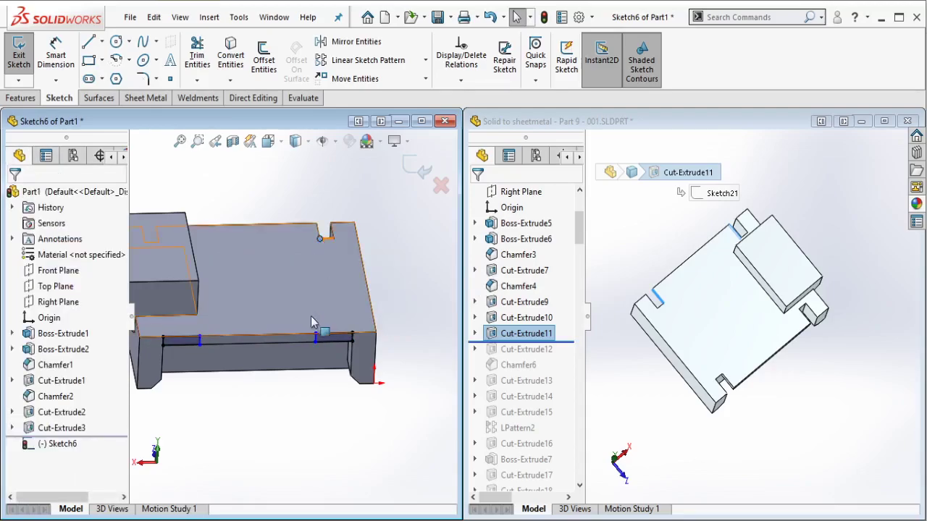
# Step: Make the right rectangle's vertical side and horizontal side the same length with an Equal relation
pyautogui.scroll(-3, 311, 319)
pyautogui.click(308, 340)
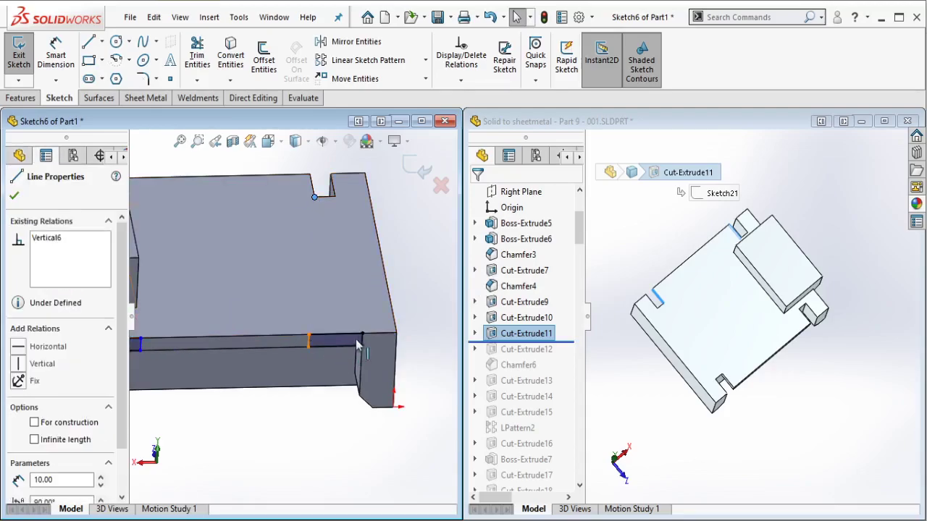
pyautogui.keyDown('ctrl'); pyautogui.click(341, 347); pyautogui.keyUp('ctrl')
pyautogui.click(371, 282)
pyautogui.press('Escape')
# Step: Cut both back-face rectangles 30 mm deep into the base block with an Extruded Cut
pyautogui.scroll(2, 286, 308)
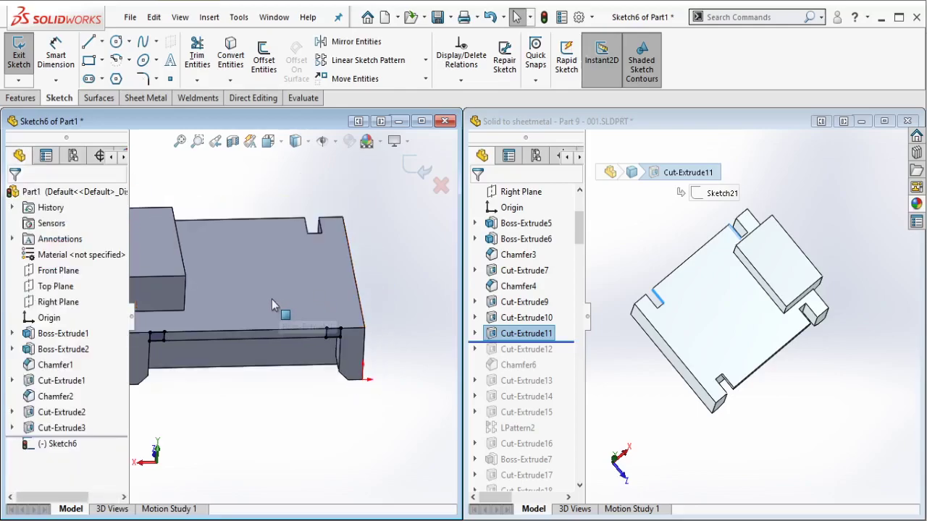
pyautogui.keyDown('ctrl'); pyautogui.moveTo(272, 299); pyautogui.dragTo(302, 305, button='middle'); pyautogui.keyUp('ctrl')
pyautogui.click(29, 99)
pyautogui.click(201, 77)
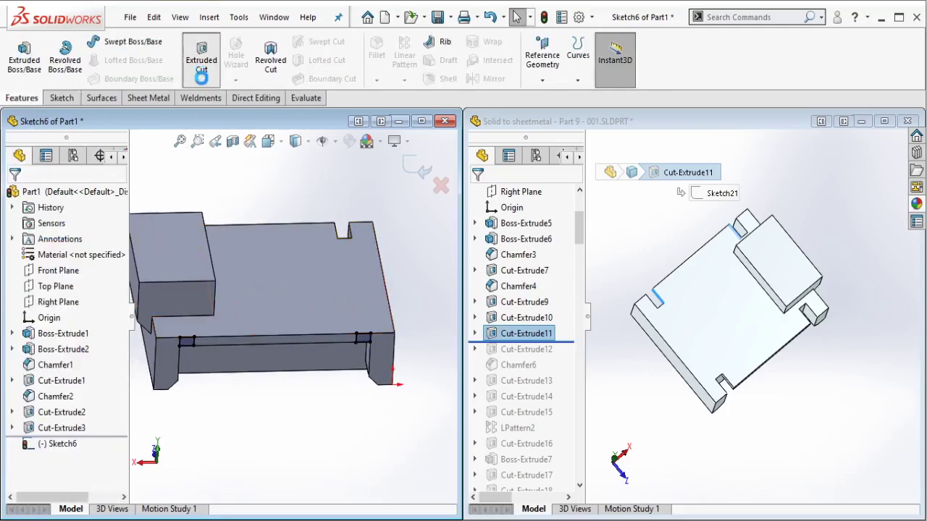
pyautogui.click(364, 352)
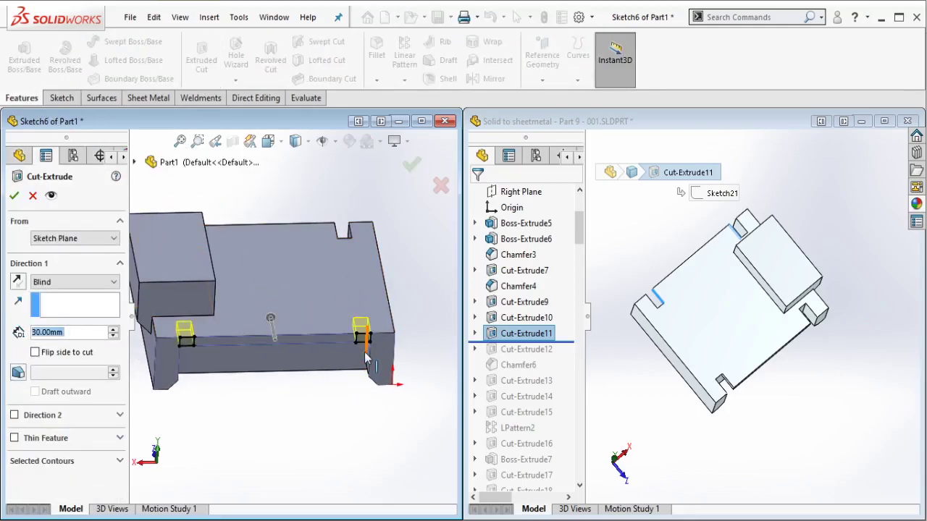
pyautogui.click(411, 166)
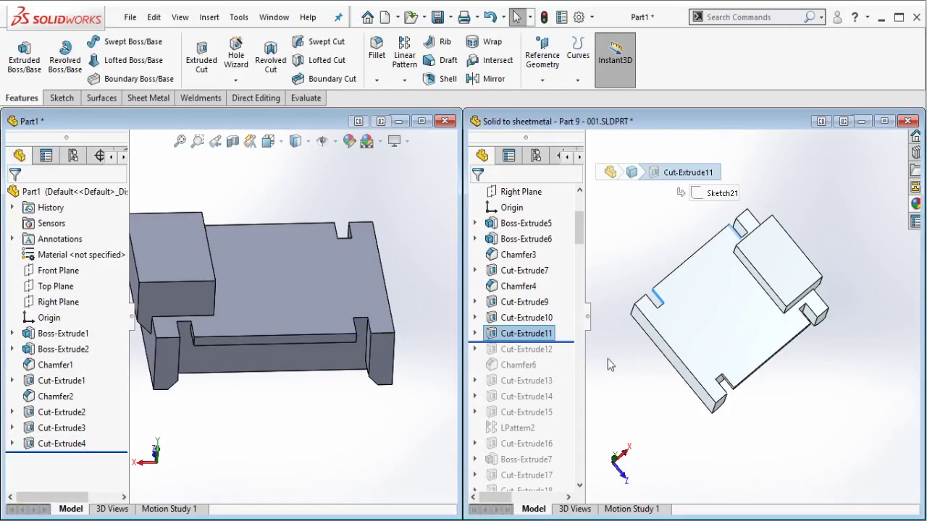
# Step: Roll the reference part forward to include Cut-Extrude12 and examine the cuts above its four legs
pyautogui.moveTo(574, 351); pyautogui.dragTo(551, 355)
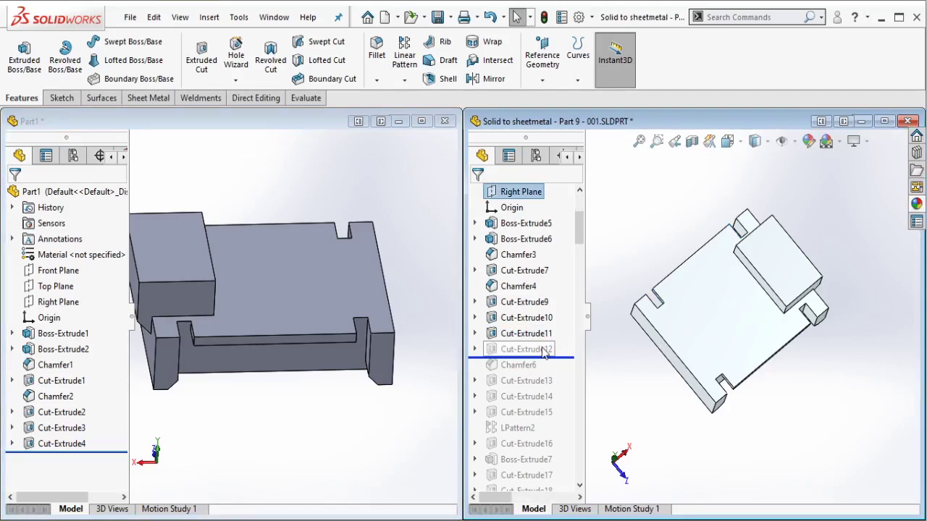
pyautogui.click(545, 351)
pyautogui.scroll(-2, 704, 348)
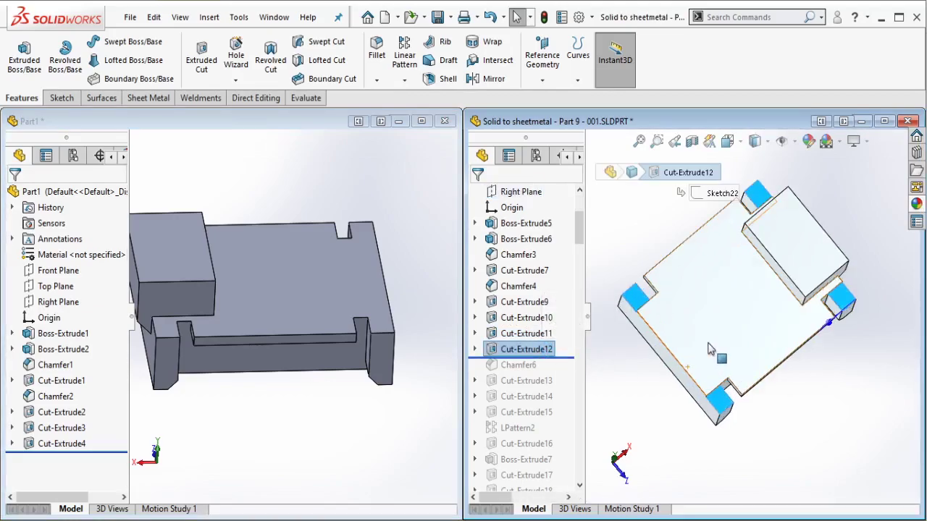
pyautogui.moveTo(706, 346); pyautogui.dragTo(630, 340, button='middle')
pyautogui.scroll(-1, 830, 293)
pyautogui.scroll(-3, 829, 294)
pyautogui.scroll(5, 739, 314)
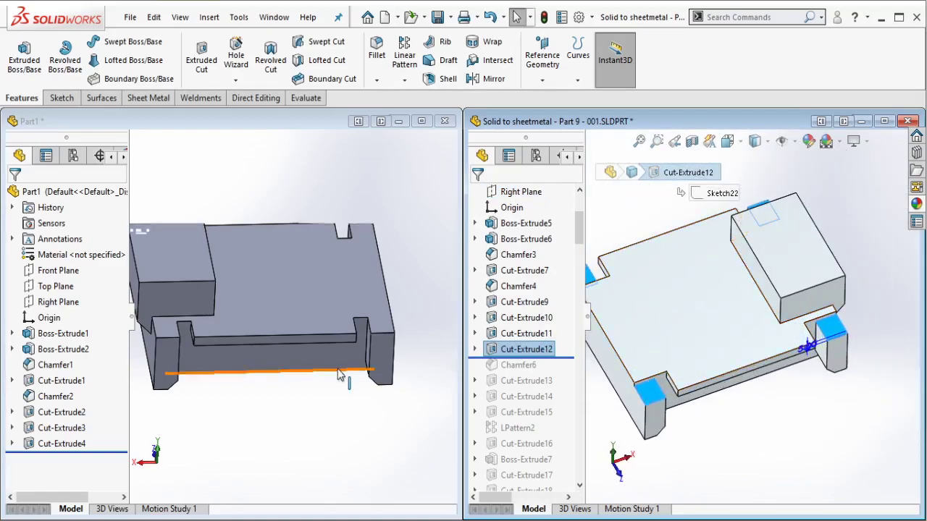
# Step: Start a sketch on the new part's top face and draw a rectangle from the notch's inner corner to the back corner away from the raised block
pyautogui.scroll(-4, 356, 319)
pyautogui.click(377, 304)
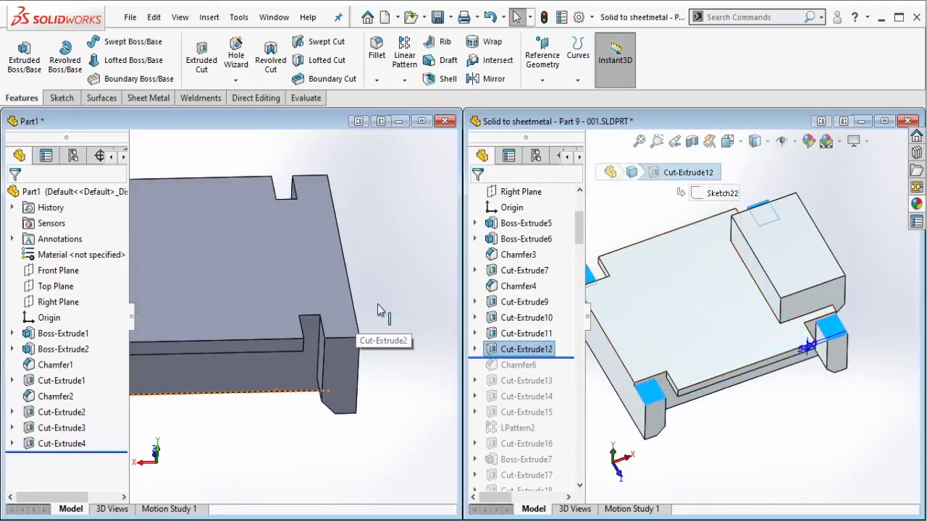
pyautogui.click(319, 259)
pyautogui.click(367, 250)
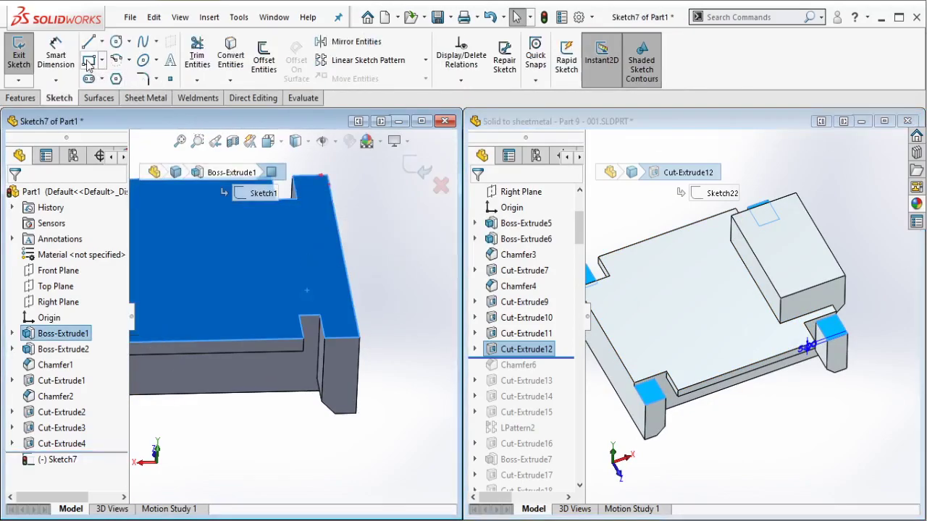
pyautogui.click(299, 315)
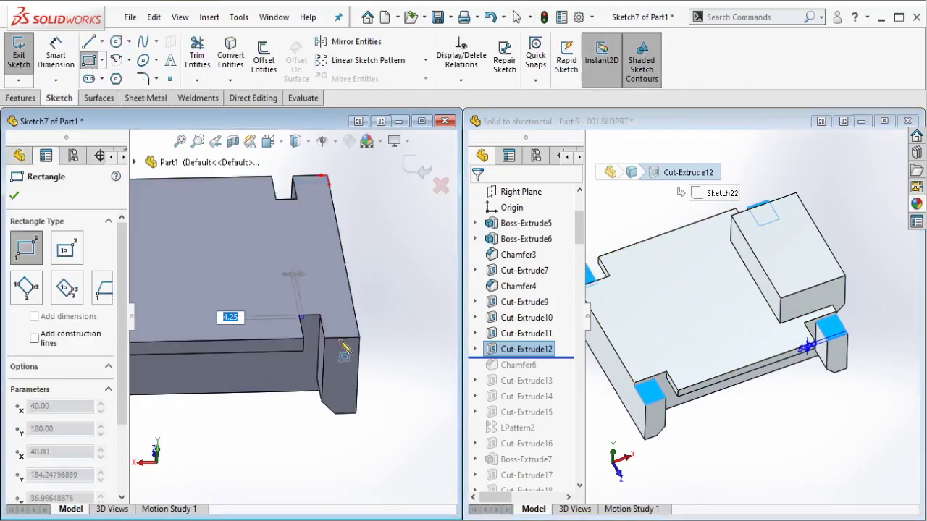
pyautogui.click(359, 338)
pyautogui.press('Escape')
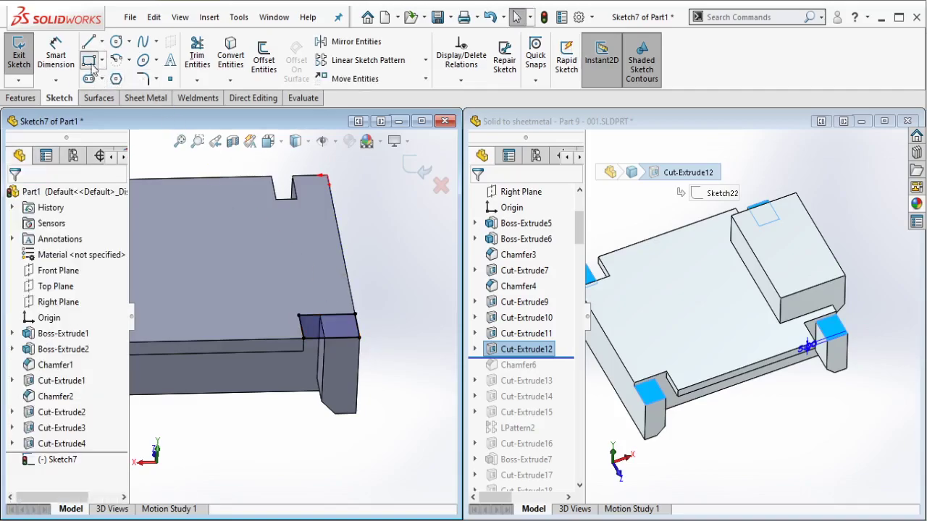
# Step: Sketch a second rectangle from the notch's inner corner to the front corner on the side away from the raised block
pyautogui.press('Return')
pyautogui.click(275, 199)
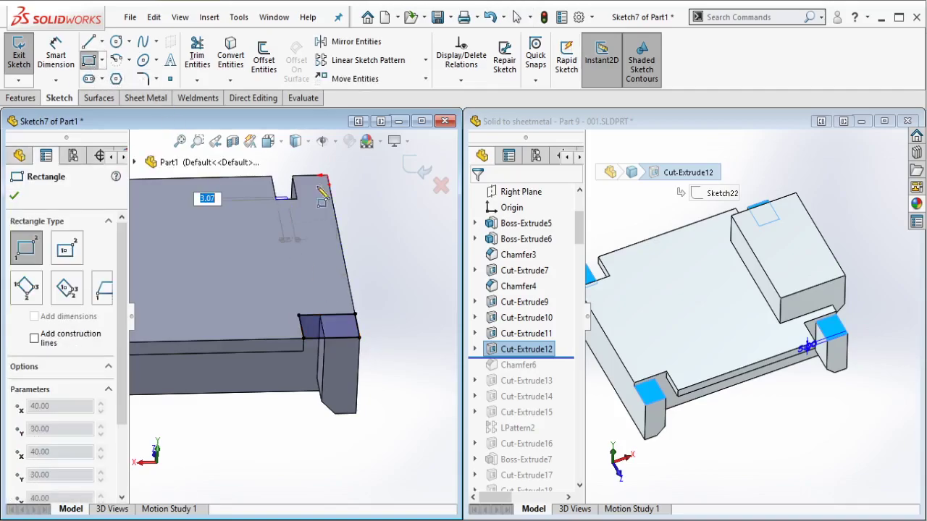
pyautogui.click(327, 176)
pyautogui.press('Escape')
# Step: Sketch a third rectangle from the notch's inner corner to the back corner on the raised block's side
pyautogui.moveTo(261, 237); pyautogui.dragTo(318, 305, button='middle')
pyautogui.scroll(-5, 318, 306)
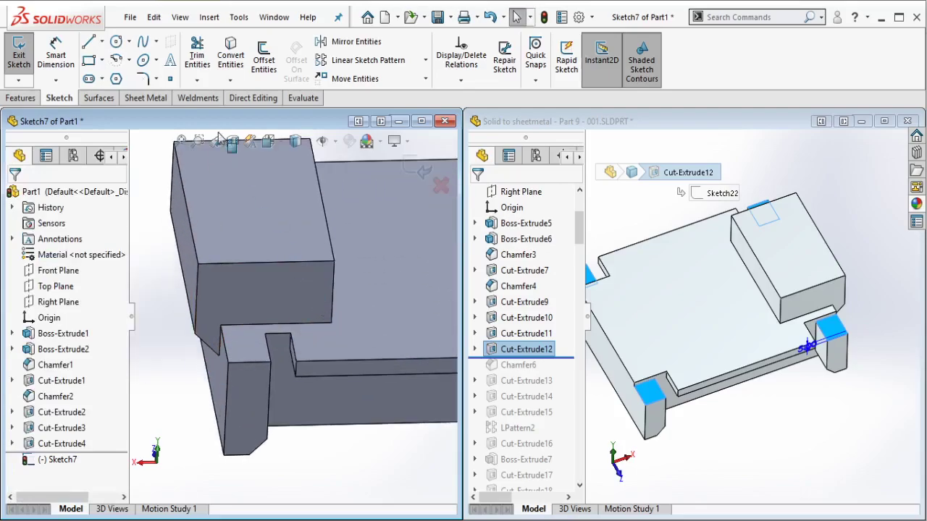
pyautogui.press('Return')
pyautogui.click(293, 335)
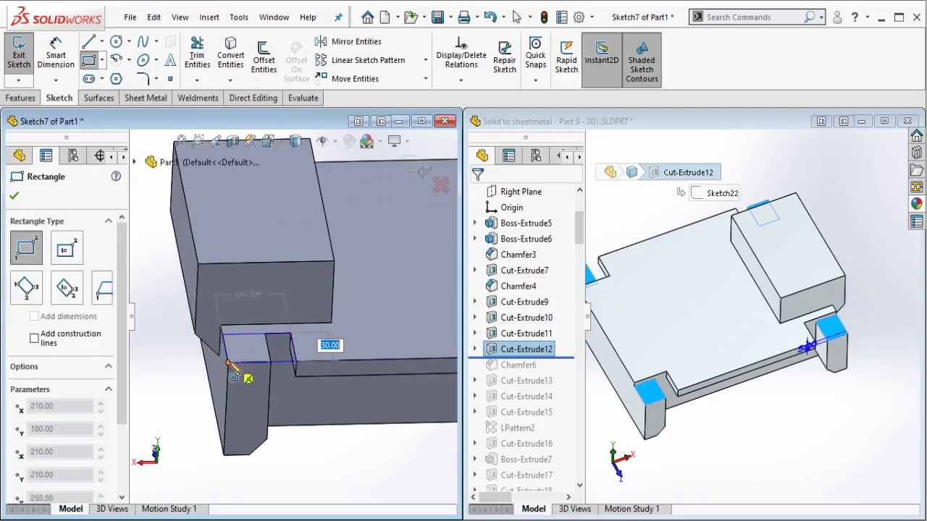
pyautogui.click(228, 362)
pyautogui.press('Escape')
# Step: Sketch a fourth rectangle from the front corner on the raised block's side to the neighbouring notch's inner corner
pyautogui.moveTo(239, 366); pyautogui.dragTo(221, 169, button='middle')
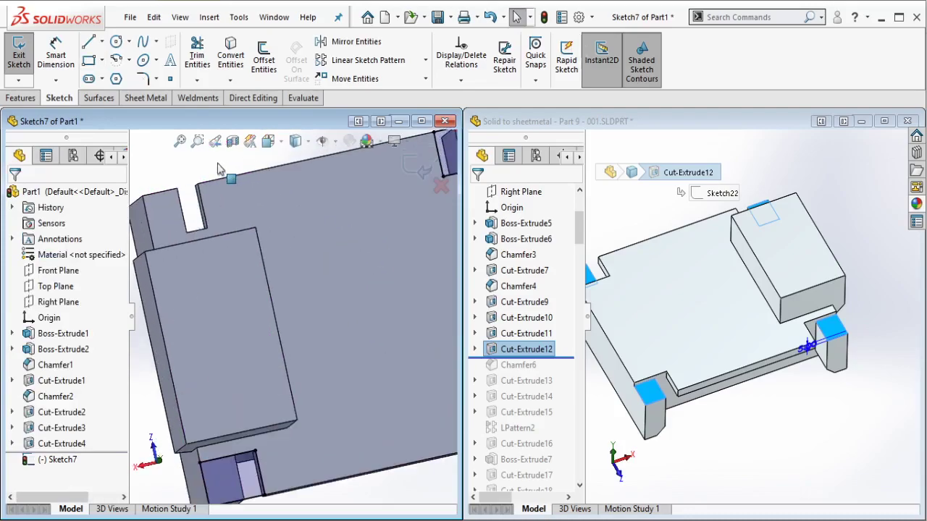
pyautogui.scroll(-1, 215, 141)
pyautogui.press('Return')
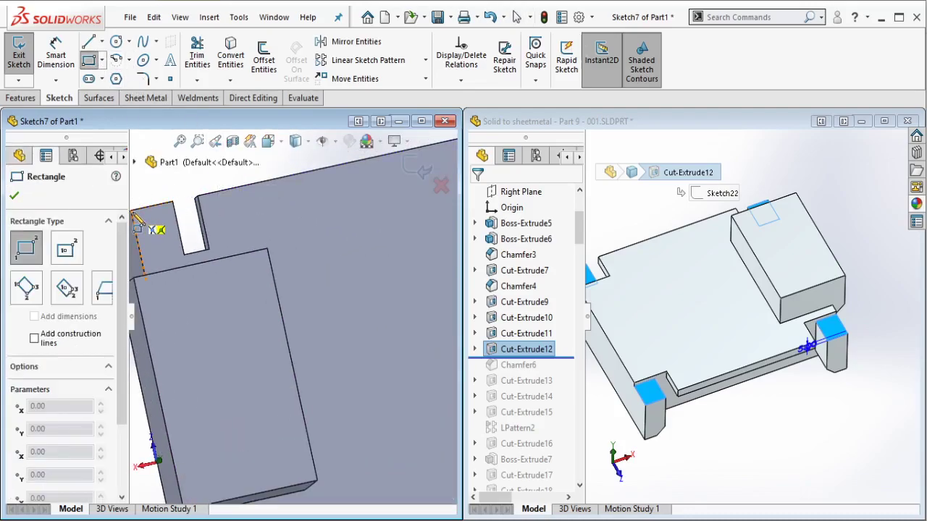
pyautogui.click(132, 211)
pyautogui.click(210, 251)
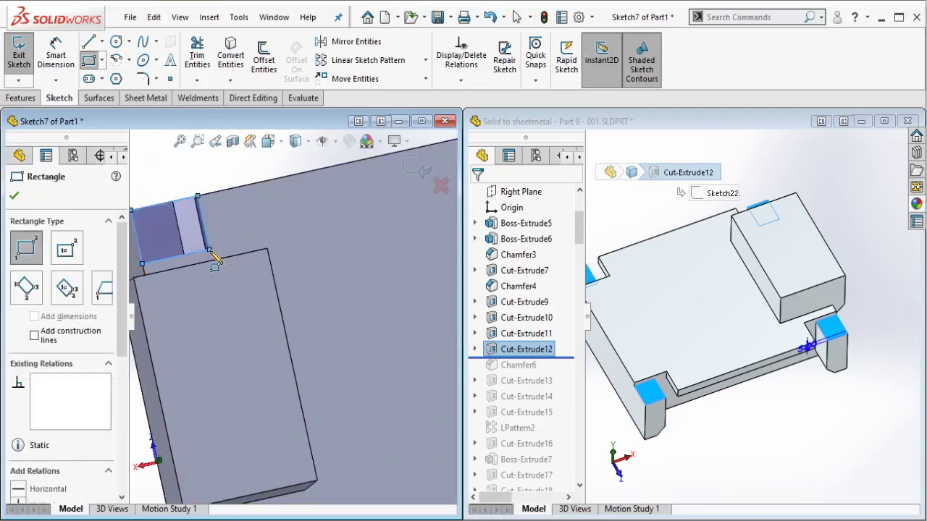
pyautogui.press('Escape')
# Step: Cut the four corner rectangles 5 mm deep with a Blind Extruded Cut
pyautogui.scroll(3, 340, 319)
pyautogui.moveTo(385, 318); pyautogui.dragTo(370, 257, button='middle')
pyautogui.scroll(-1, 419, 362)
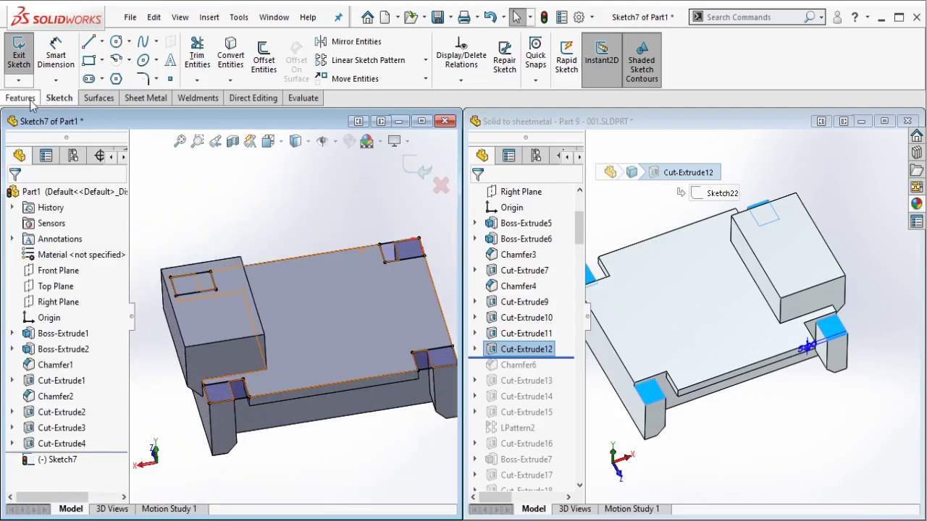
pyautogui.click(21, 98)
pyautogui.click(202, 66)
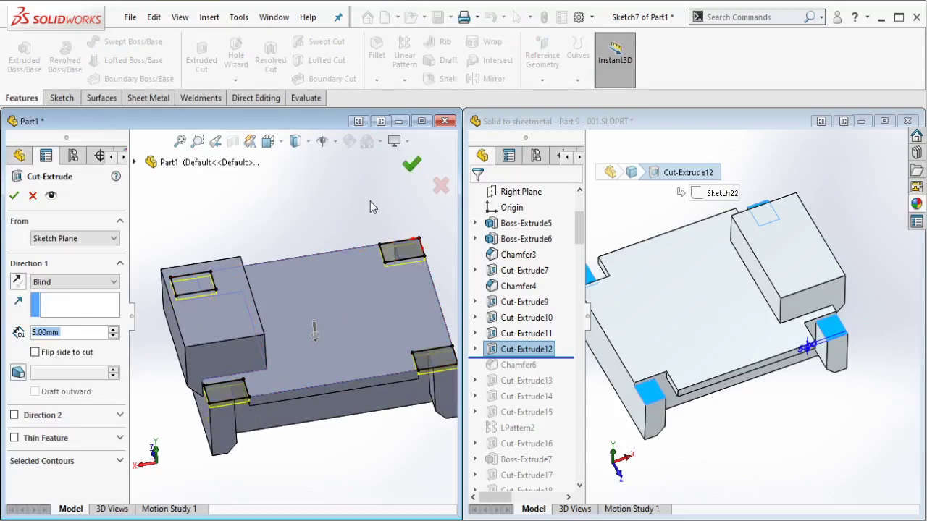
pyautogui.press('Return')
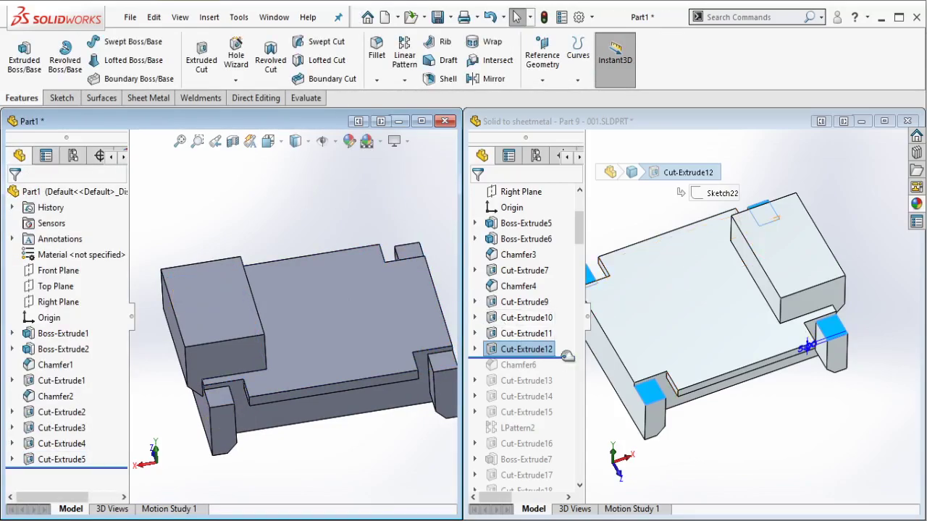
# Step: Roll the reference part forward to include Chamfer6, highlight its faces, and return to the new part
pyautogui.moveTo(567, 356); pyautogui.dragTo(542, 365)
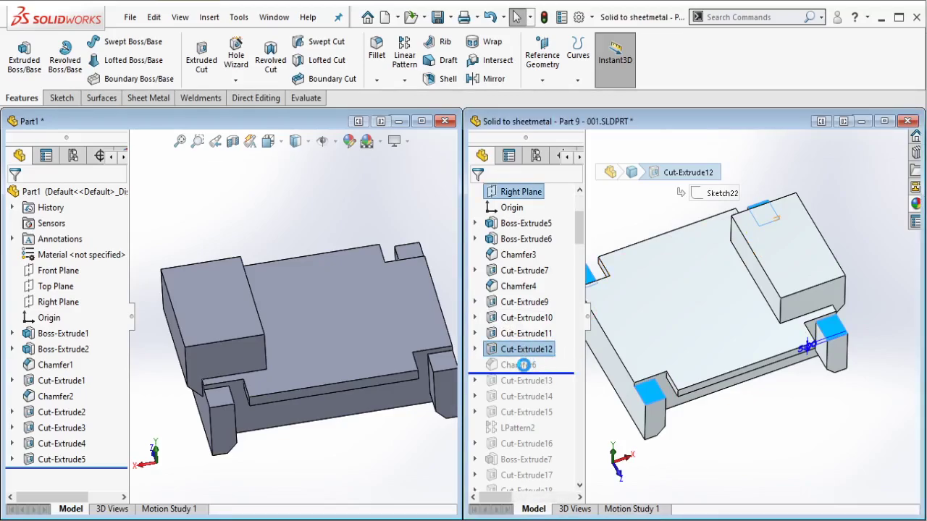
pyautogui.click(518, 365)
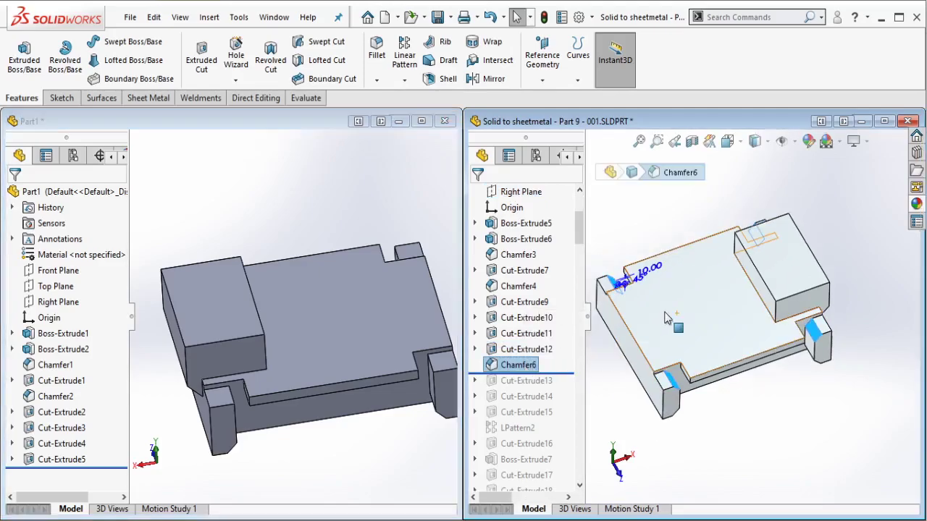
pyautogui.click(415, 229)
# Step: Chamfer the top edges of the four corner legs with an angle-distance chamfer of 10 mm at 45°
pyautogui.scroll(-2, 408, 290)
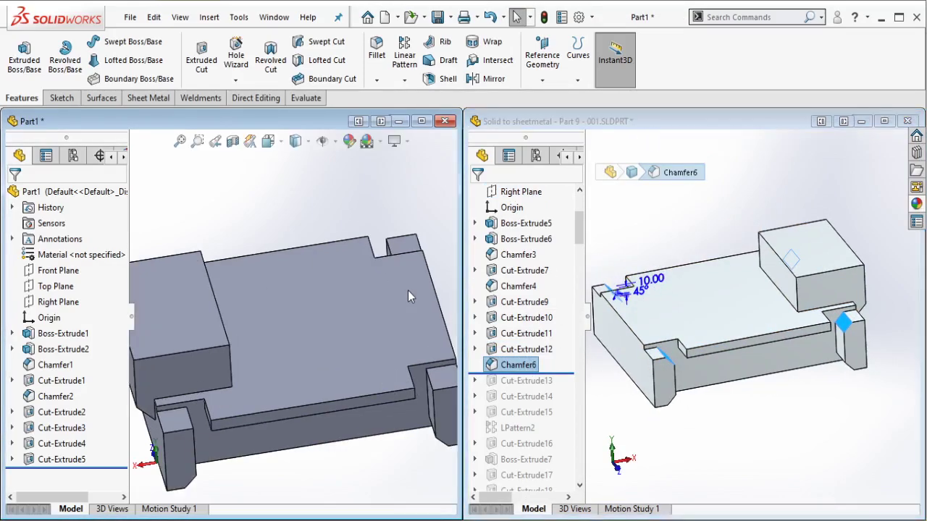
pyautogui.click(379, 81)
pyautogui.click(384, 116)
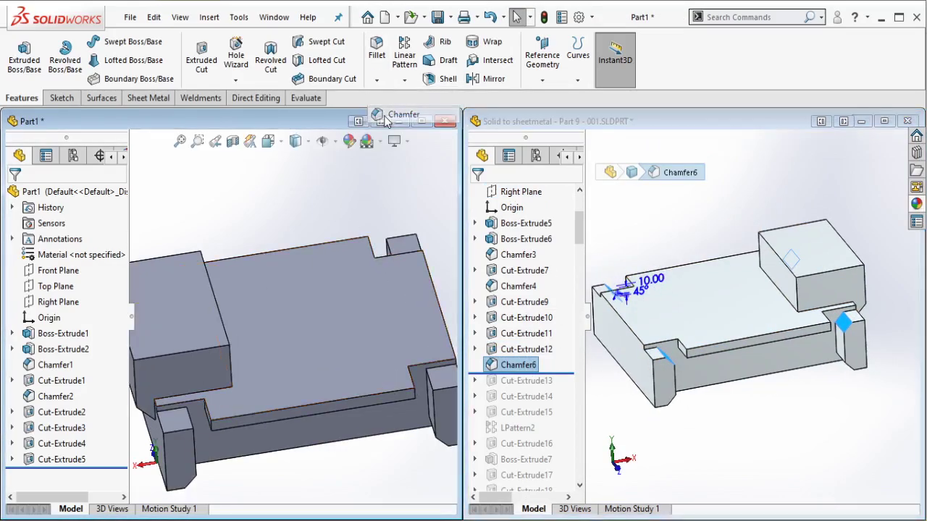
pyautogui.click(398, 248)
pyautogui.click(430, 379)
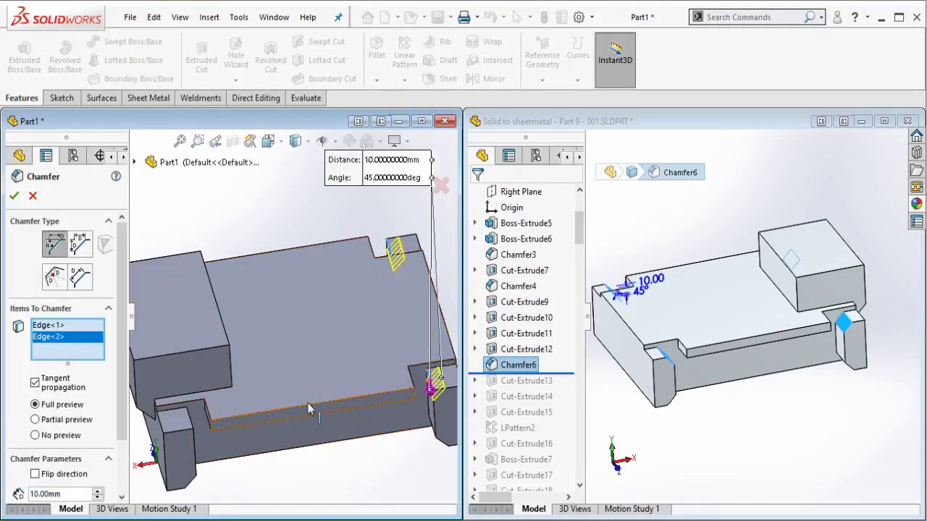
pyautogui.click(189, 415)
pyautogui.scroll(1, 290, 316)
pyautogui.moveTo(292, 303); pyautogui.dragTo(311, 311, button='middle')
pyautogui.click(178, 270)
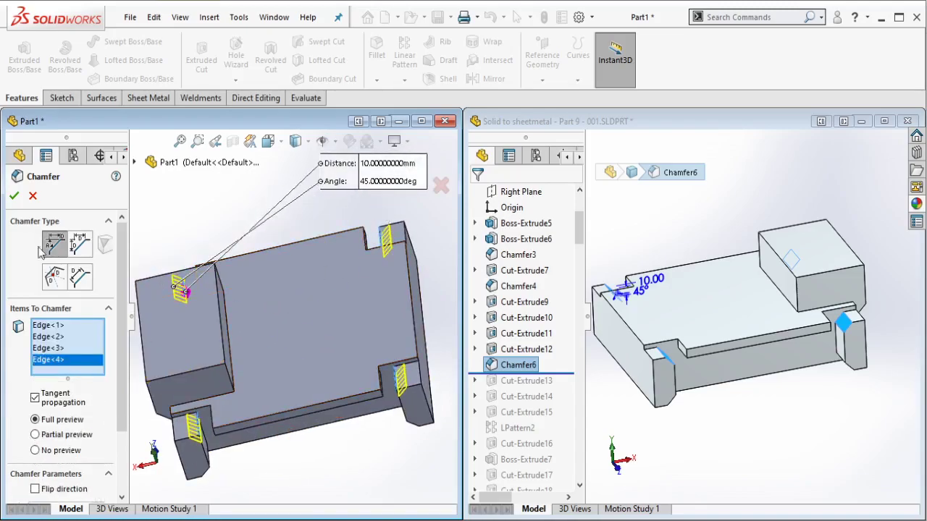
pyautogui.press('Return')
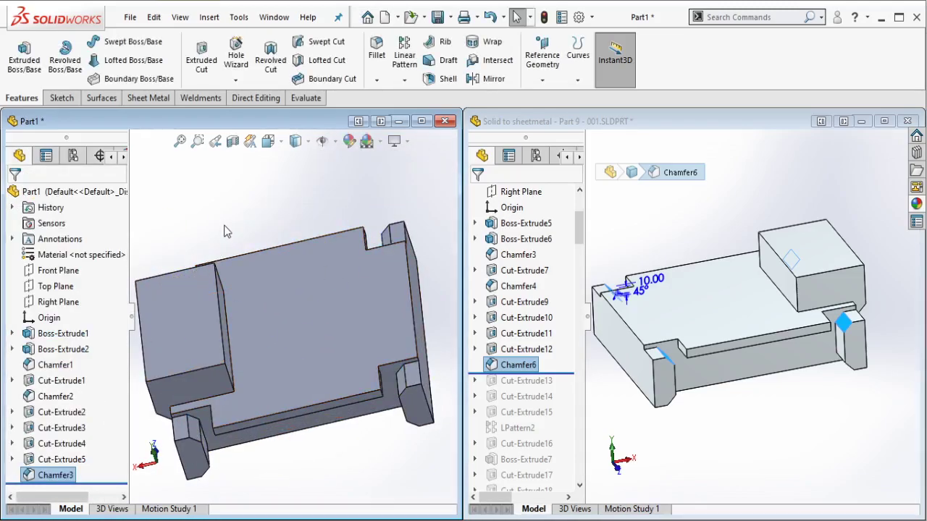
pyautogui.moveTo(323, 296); pyautogui.dragTo(328, 326, button='middle')
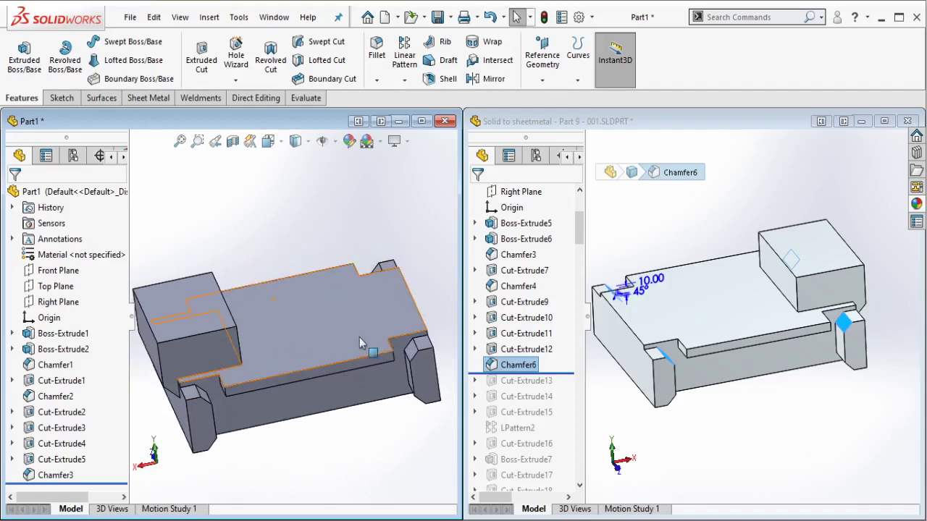
# Step: Roll the reference part forward to include Cut-Extrude13, highlight its faces and dimensions, and examine them up close
pyautogui.click(548, 379)
pyautogui.moveTo(555, 391); pyautogui.dragTo(552, 389)
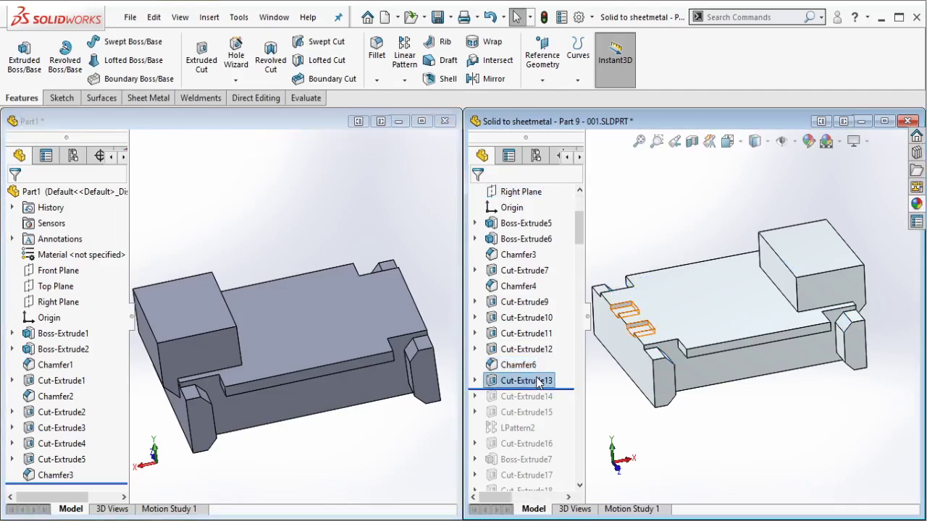
pyautogui.click(538, 381)
pyautogui.moveTo(569, 335)
pyautogui.mouseDown(button='middle')
pyautogui.moveTo(724, 335)
pyautogui.moveTo(760, 409)
pyautogui.mouseUp(button='middle')
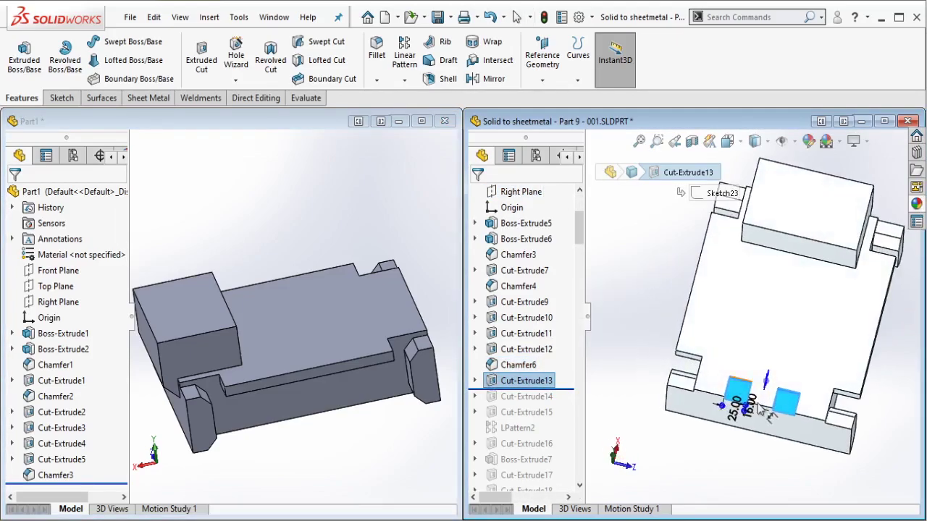
pyautogui.scroll(-5, 717, 384)
pyautogui.scroll(-3, 370, 318)
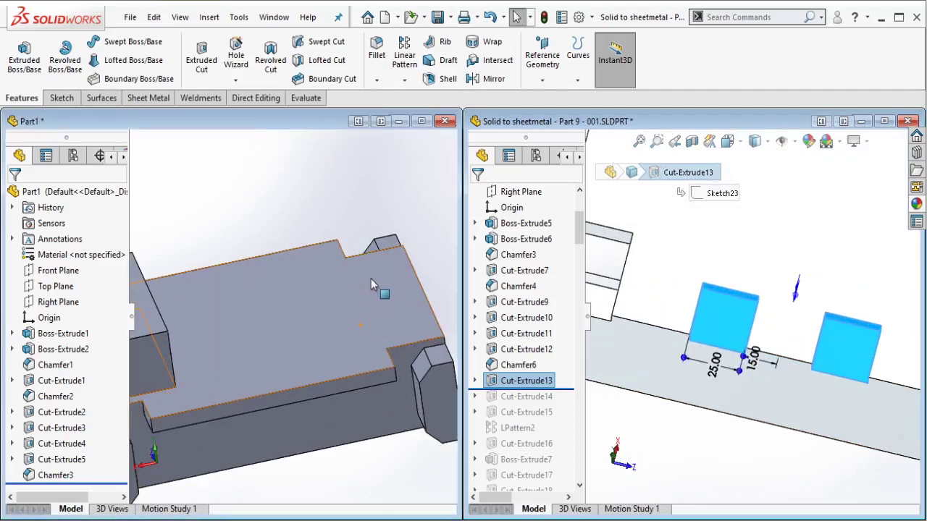
# Step: Sketch a corner rectangle on the plate's top face, starting on the end edge between the notches opposite the raised block
pyautogui.moveTo(362, 270); pyautogui.dragTo(307, 352, button='middle')
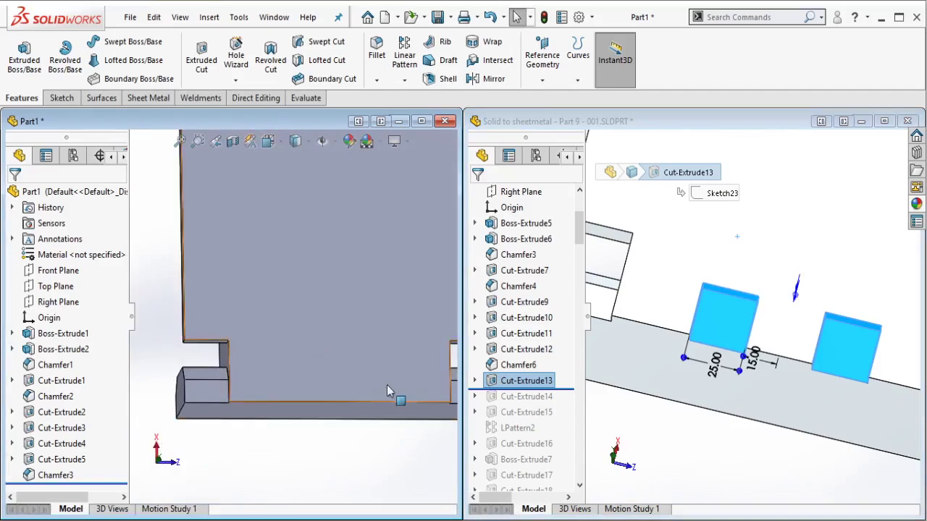
pyautogui.keyDown('ctrl'); pyautogui.moveTo(410, 368); pyautogui.dragTo(389, 369, button='middle'); pyautogui.keyUp('ctrl')
pyautogui.click(357, 366)
pyautogui.click(418, 325)
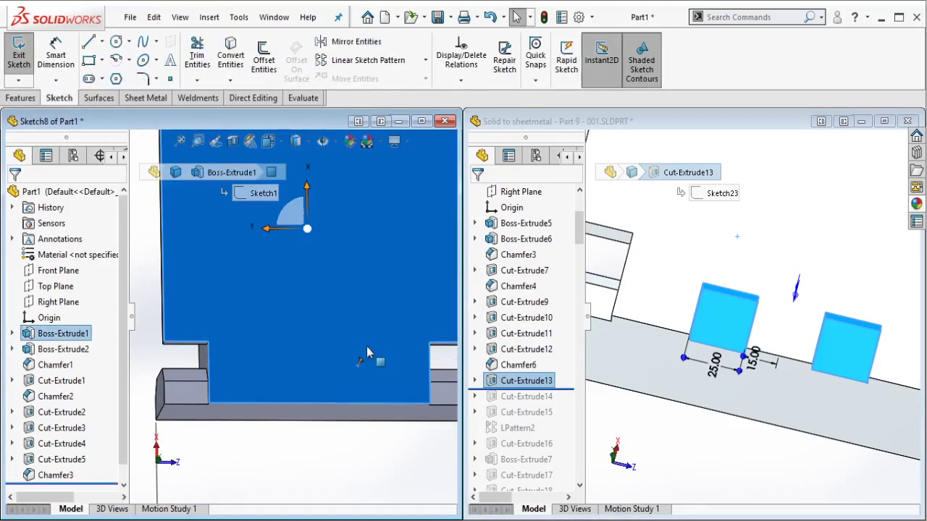
pyautogui.scroll(-1, 369, 355)
pyautogui.press('r')
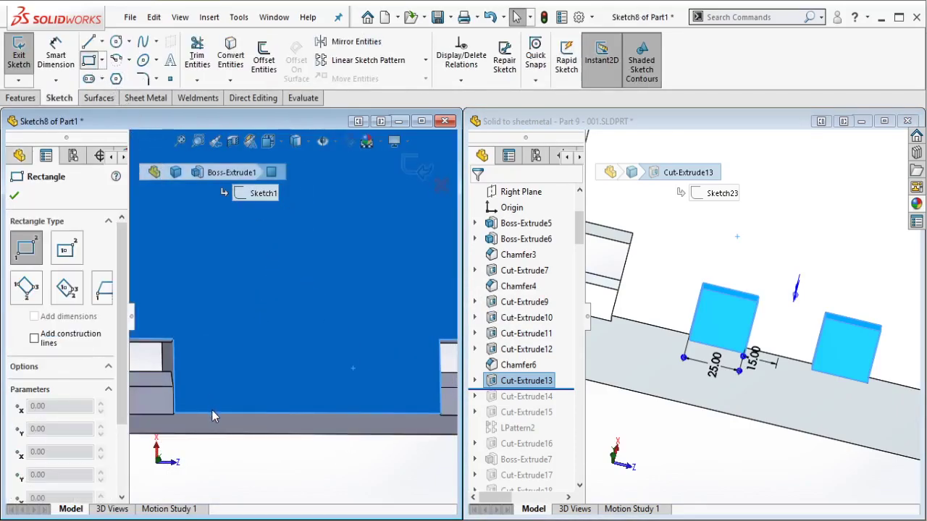
pyautogui.click(208, 413)
pyautogui.click(280, 349)
pyautogui.press('Escape')
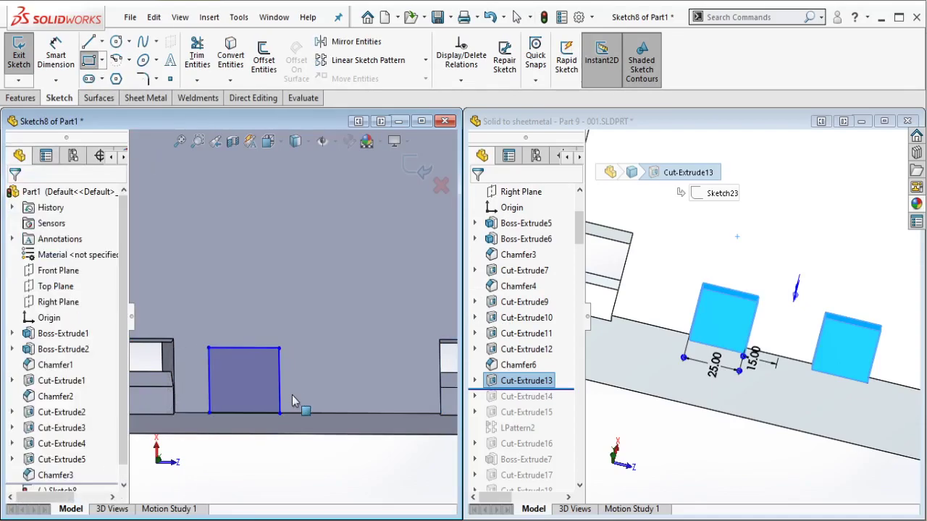
# Step: Make two adjacent sides of the rectangle equal and dimension its width along the plate edge as 25 mm
pyautogui.click(265, 416)
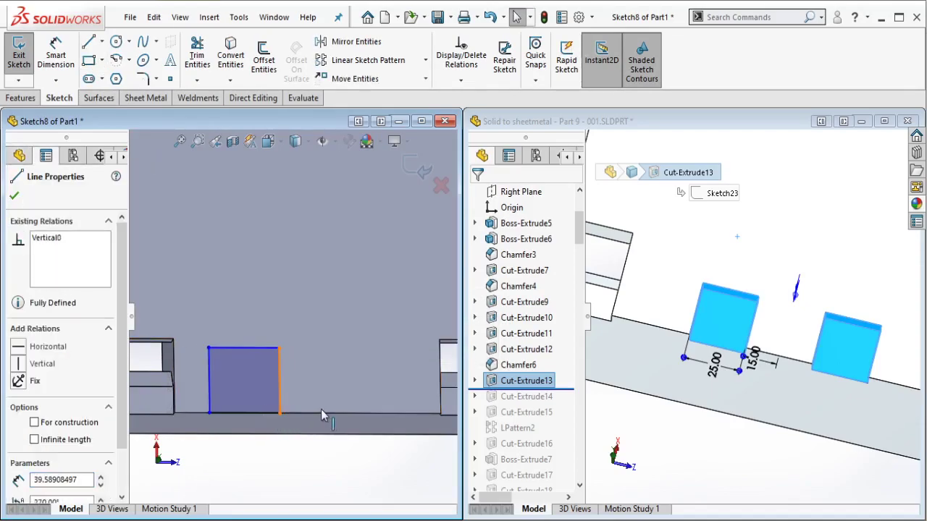
pyautogui.click(402, 351)
pyautogui.press('Escape')
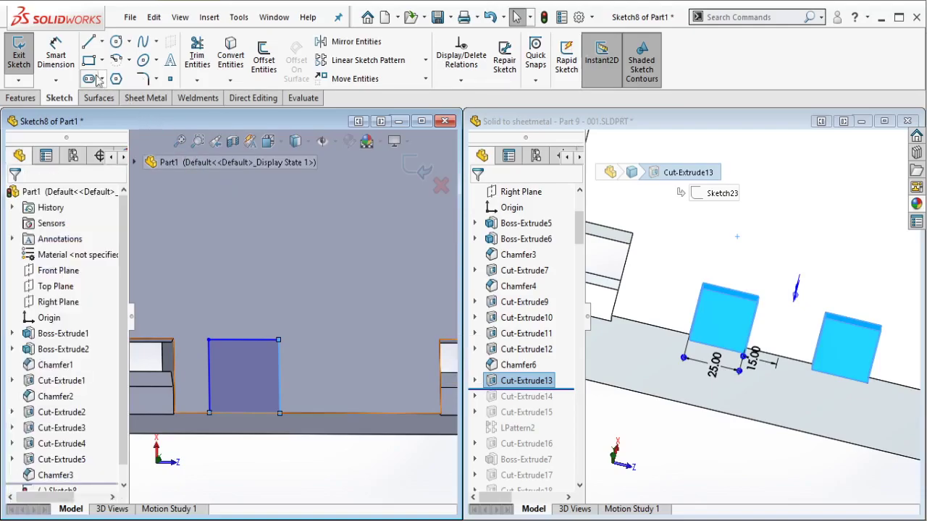
pyautogui.click(56, 58)
pyautogui.click(247, 333)
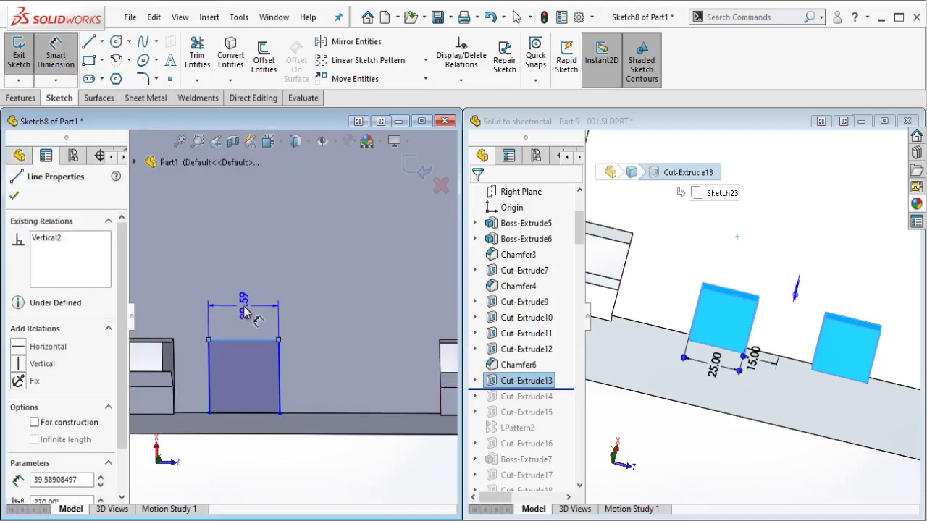
pyautogui.click(245, 310)
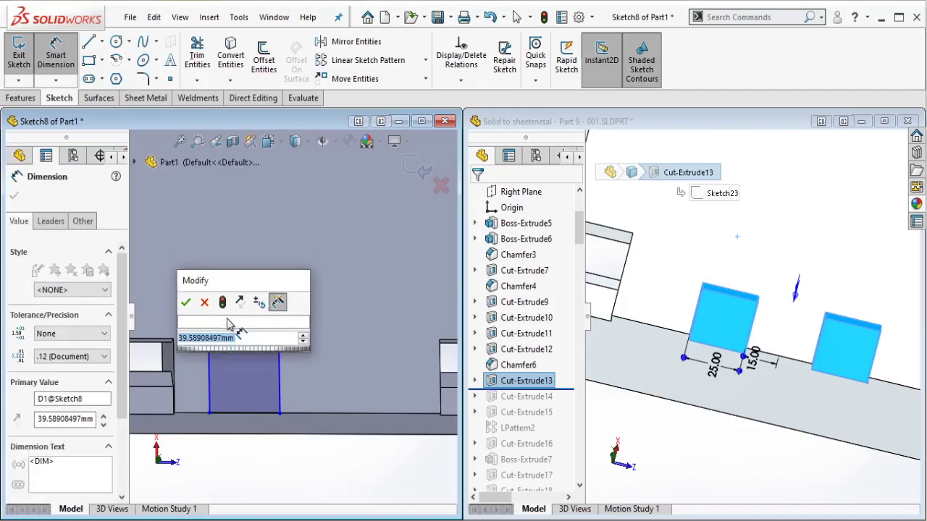
pyautogui.write('25')
pyautogui.click(186, 303)
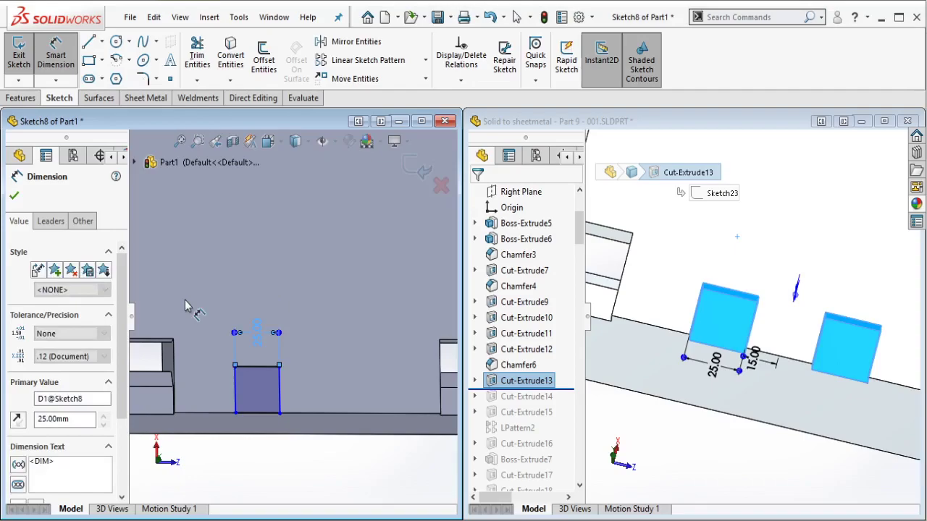
pyautogui.press('Escape')
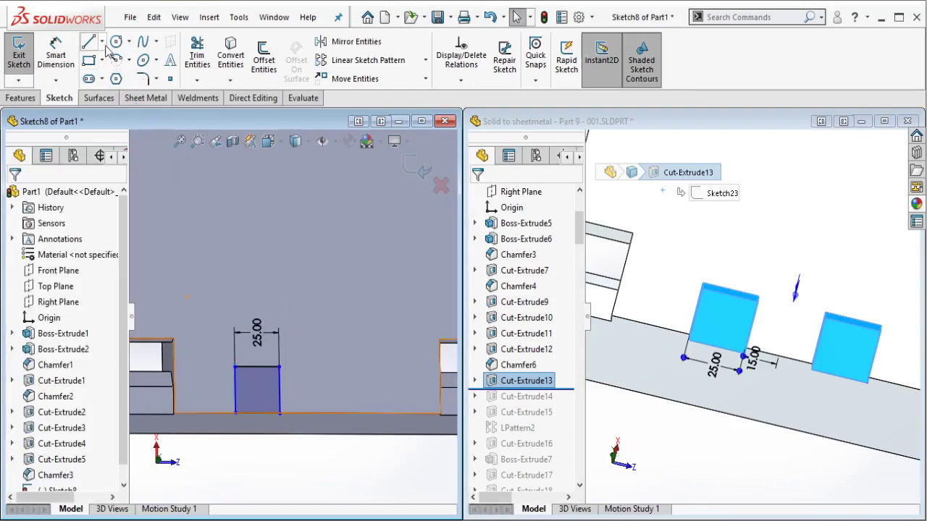
# Step: Draw a centerline about 72 mm long from the midpoint of the plate's end edge, perpendicular to that edge
pyautogui.click(102, 42)
pyautogui.click(123, 77)
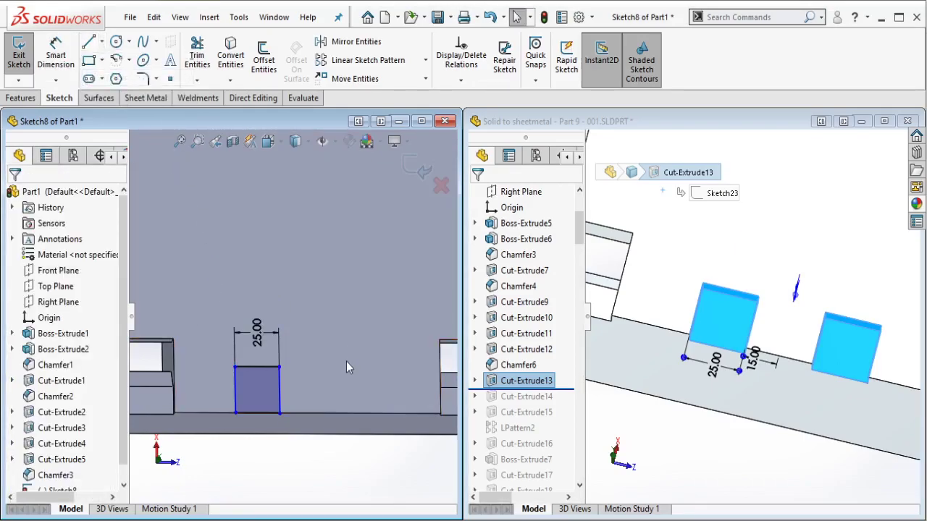
pyautogui.click(307, 413)
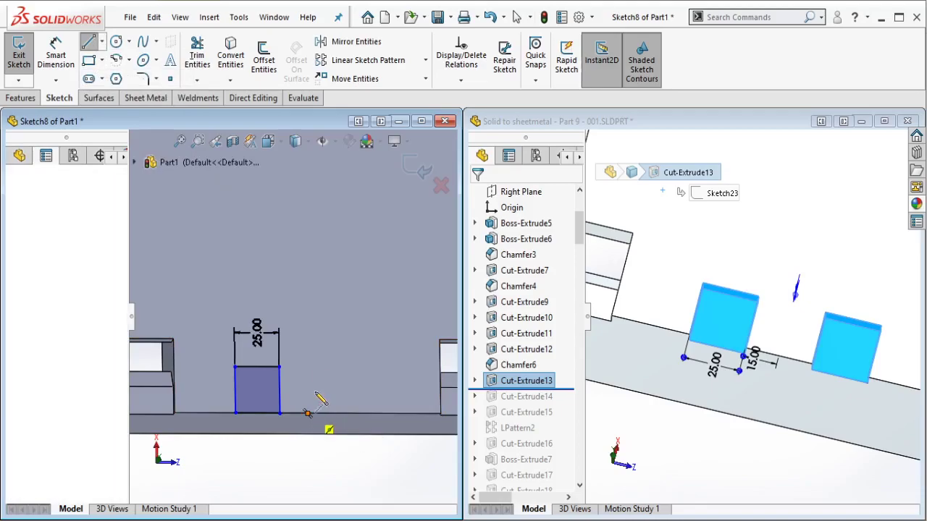
pyautogui.click(305, 280)
pyautogui.press('Escape')
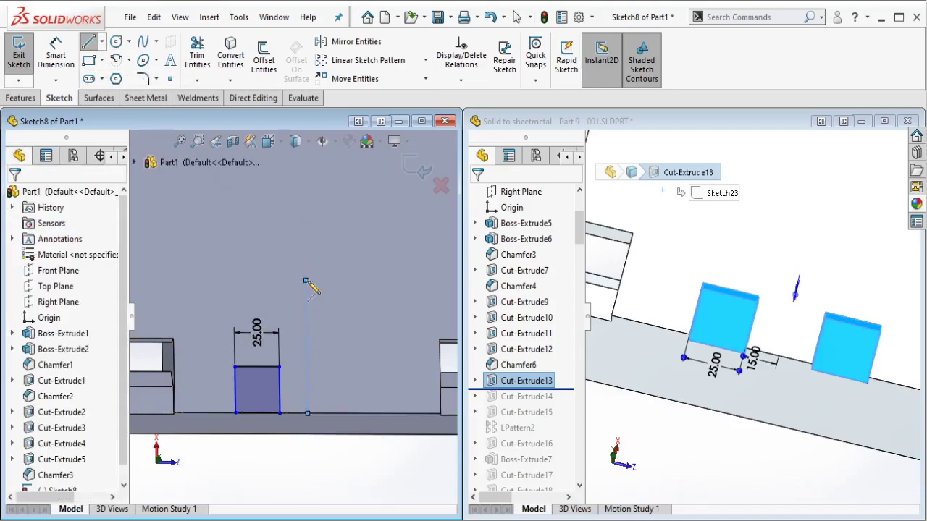
# Step: Dimension the distance between the centerline and the nearest side of the square as 15 mm
pyautogui.click(55, 57)
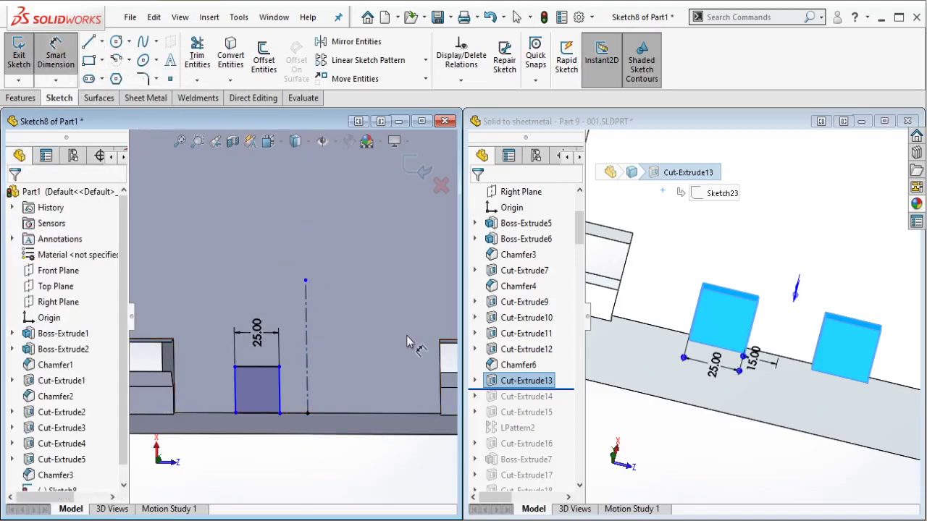
pyautogui.click(306, 383)
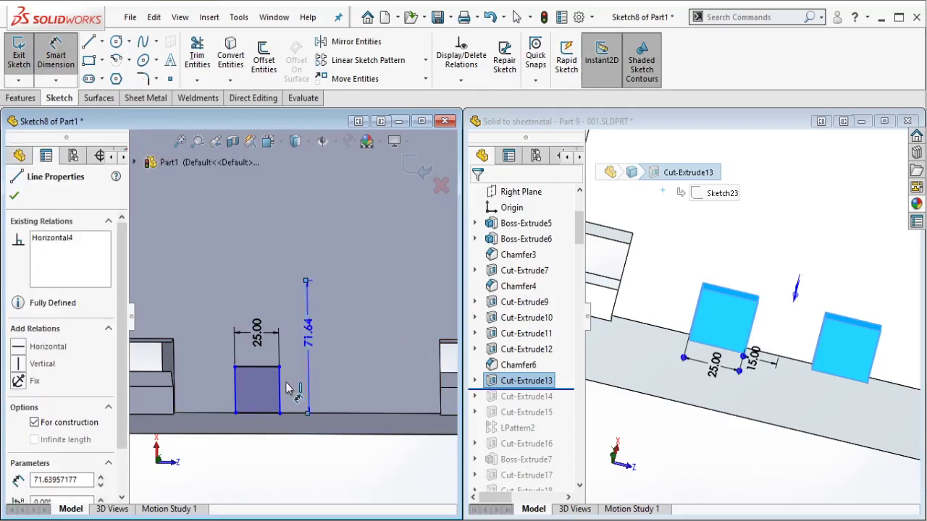
pyautogui.click(280, 385)
pyautogui.click(298, 463)
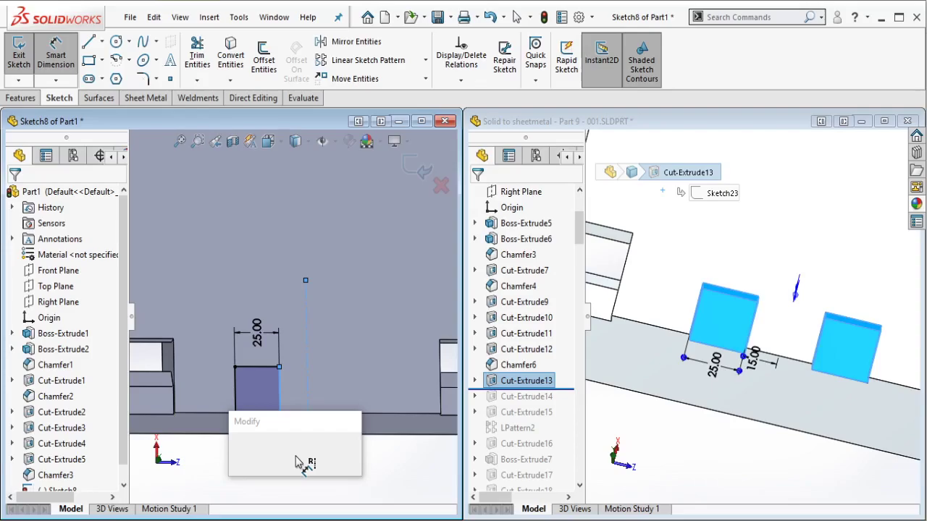
pyautogui.write('15')
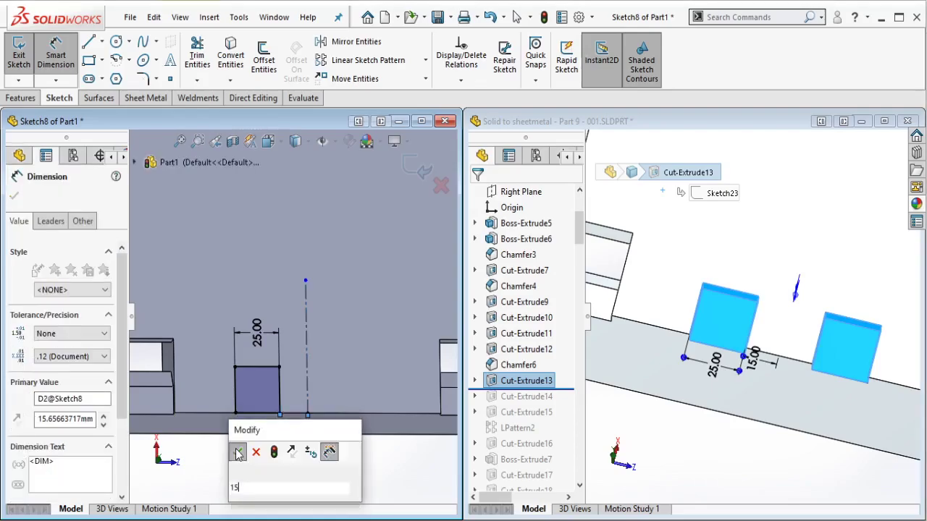
pyautogui.click(238, 454)
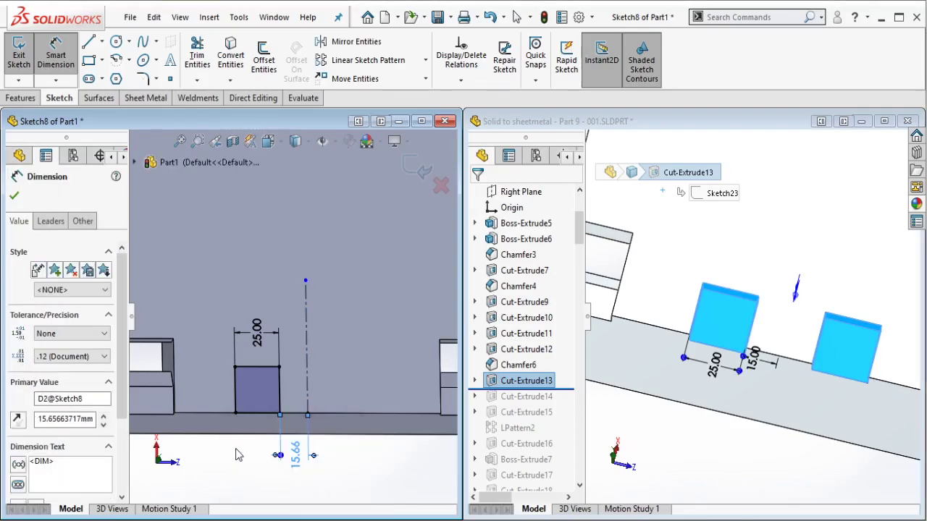
pyautogui.press('Escape')
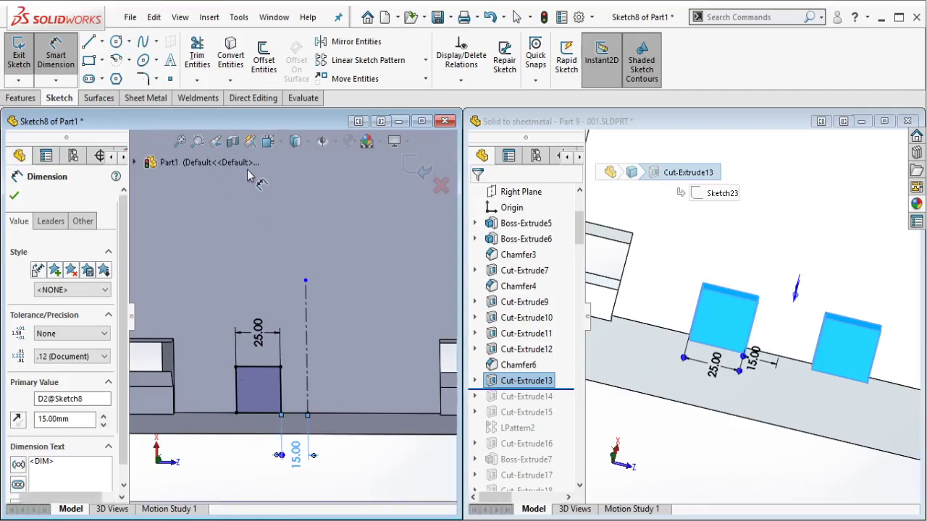
pyautogui.press('Escape')
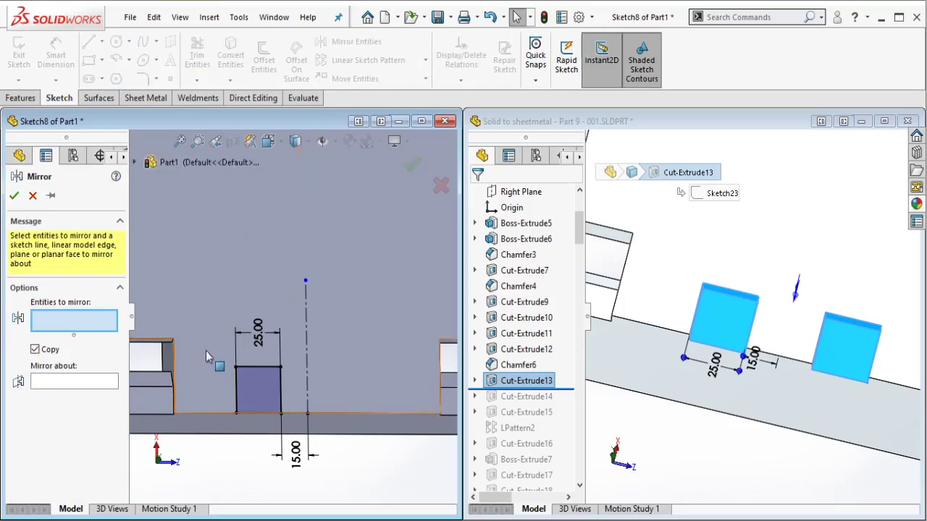
# Step: Mirror the four lines of the square about the centerline, keeping the original
pyautogui.moveTo(205, 345); pyautogui.dragTo(290, 445)
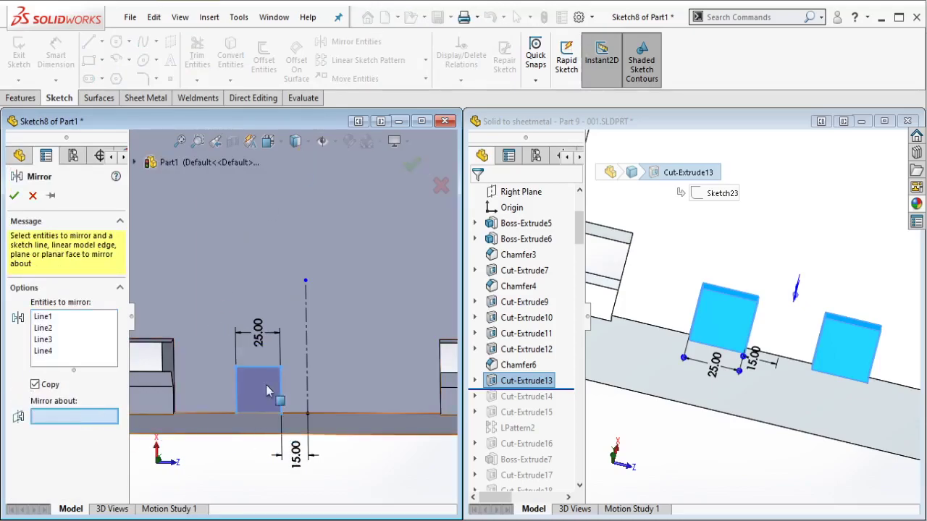
pyautogui.click(306, 341)
pyautogui.click(412, 166)
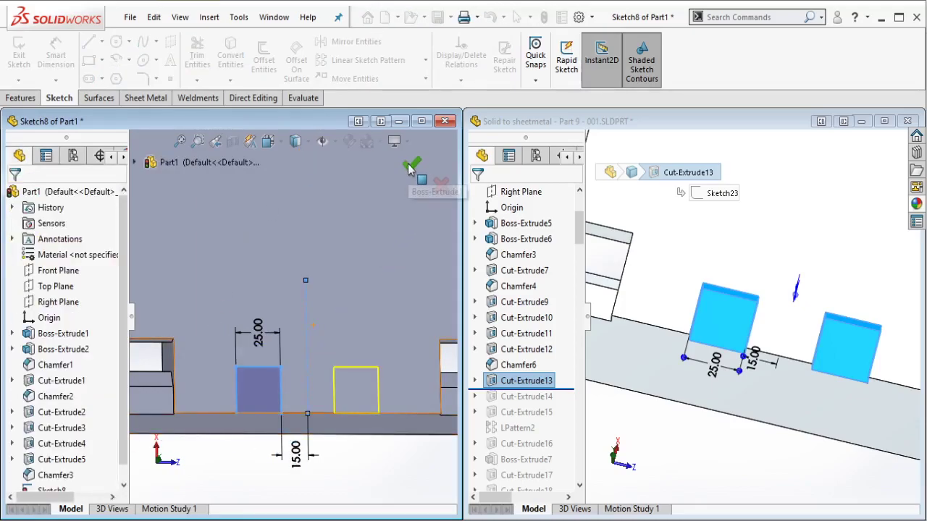
# Step: Cut both squares 5 mm deep with a Blind Extruded Cut from the sketch plane
pyautogui.click(20, 98)
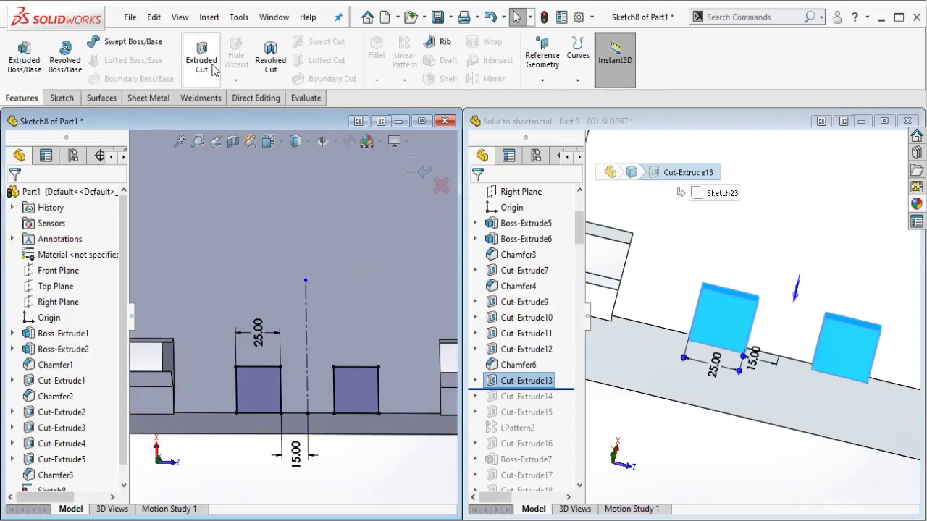
pyautogui.click(209, 63)
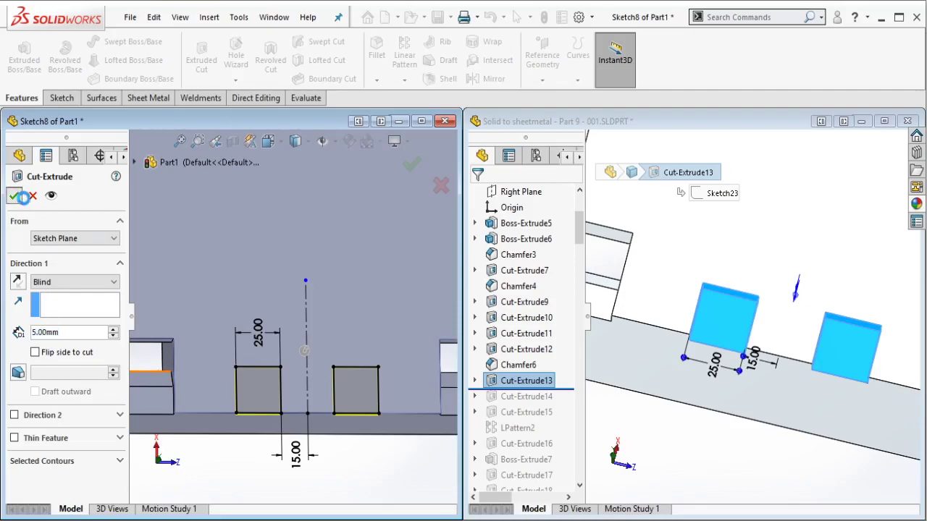
pyautogui.press('Return')
pyautogui.click(347, 453)
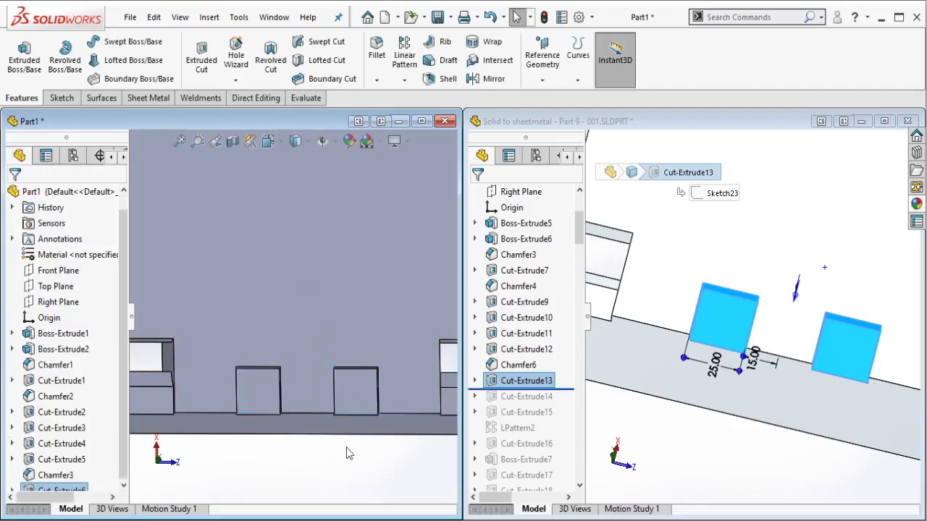
pyautogui.scroll(2, 348, 363)
pyautogui.moveTo(362, 348); pyautogui.dragTo(362, 275, button='middle')
pyautogui.scroll(4, 658, 305)
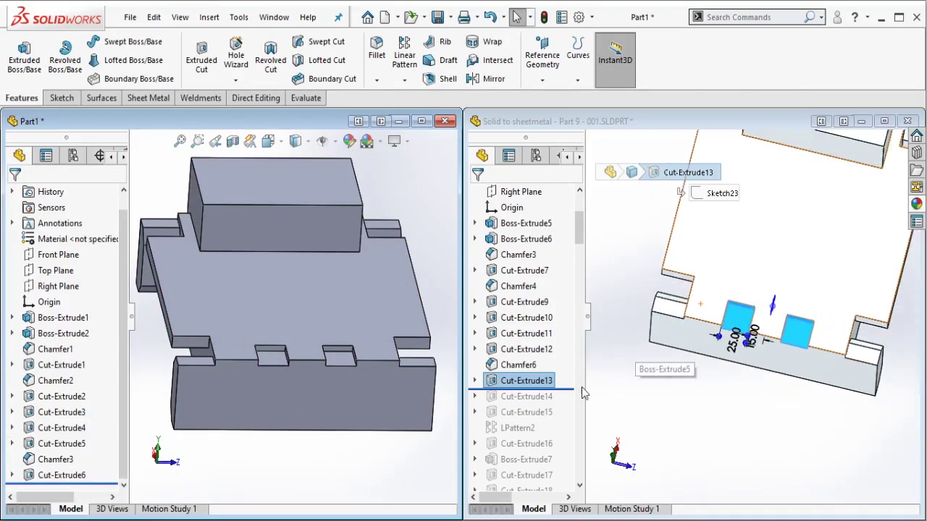
# Step: Roll the reference part forward to include Cut-Extrude14 and examine the dimensions of its corner notches
pyautogui.moveTo(567, 389); pyautogui.dragTo(552, 401)
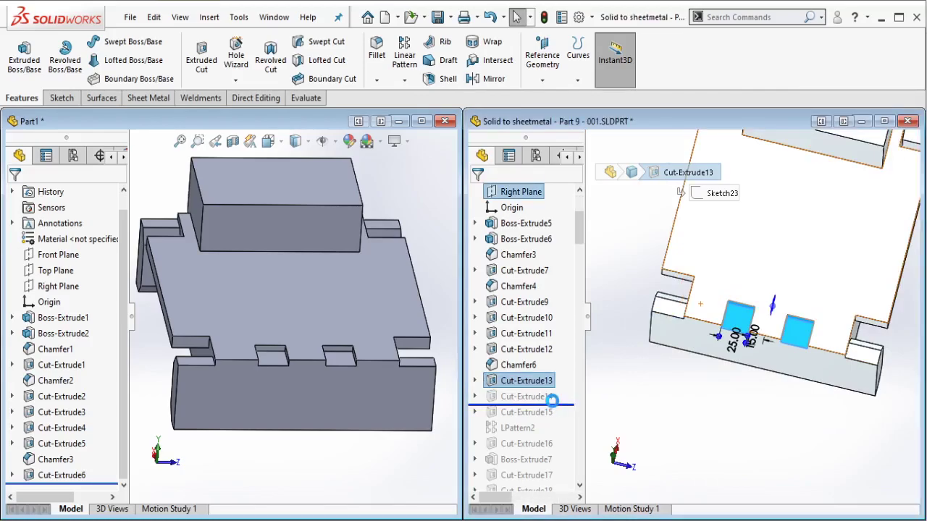
pyautogui.click(542, 396)
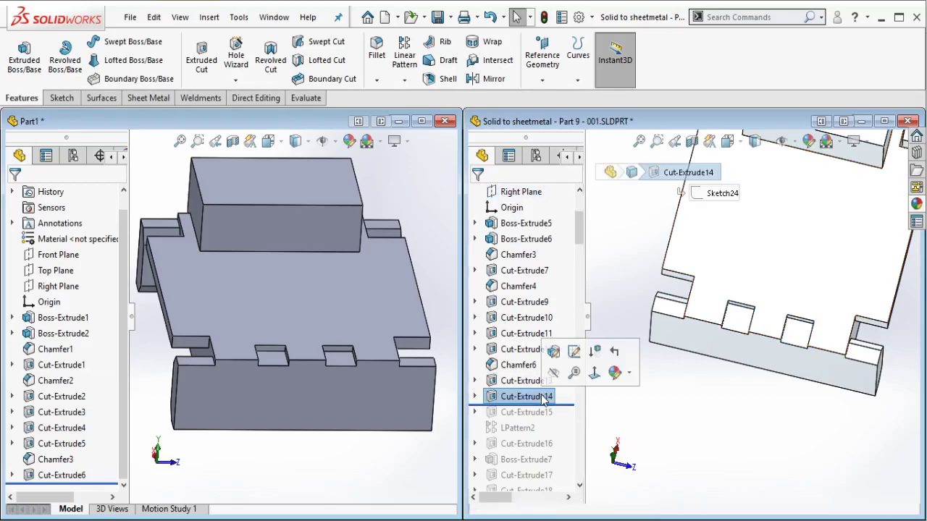
pyautogui.scroll(6, 772, 248)
pyautogui.scroll(-3, 778, 223)
pyautogui.scroll(-3, 779, 224)
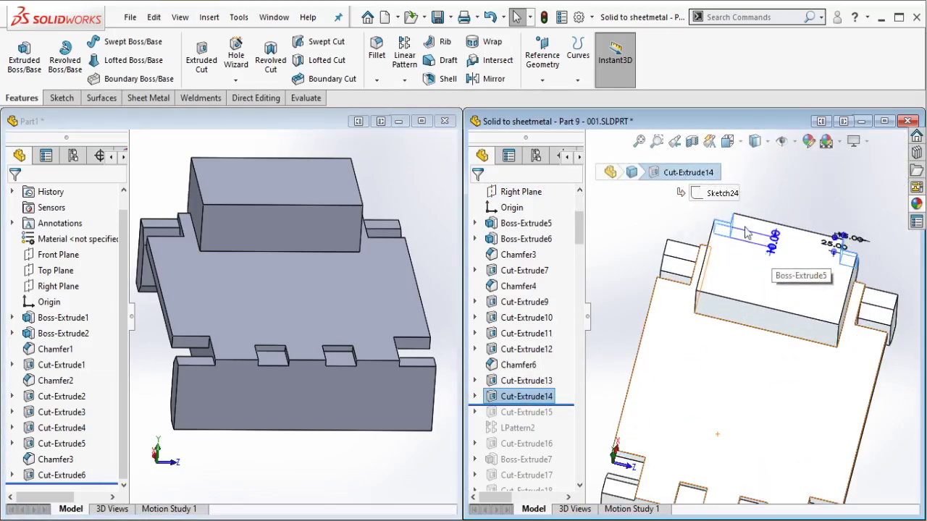
pyautogui.moveTo(748, 229); pyautogui.dragTo(620, 304, button='middle')
pyautogui.scroll(-3, 685, 266)
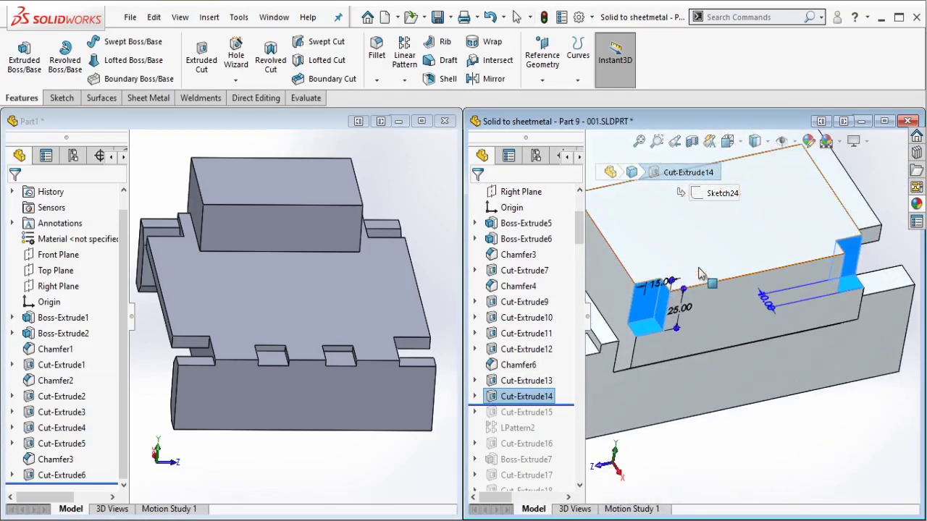
# Step: In the new part, start a sketch on the raised block's outer face and draw a corner rectangle about 22 by 19 mm at one upper corner
pyautogui.click(320, 225)
pyautogui.moveTo(348, 174); pyautogui.dragTo(295, 345, button='middle')
pyautogui.scroll(-3, 295, 345)
pyautogui.scroll(-2, 284, 333)
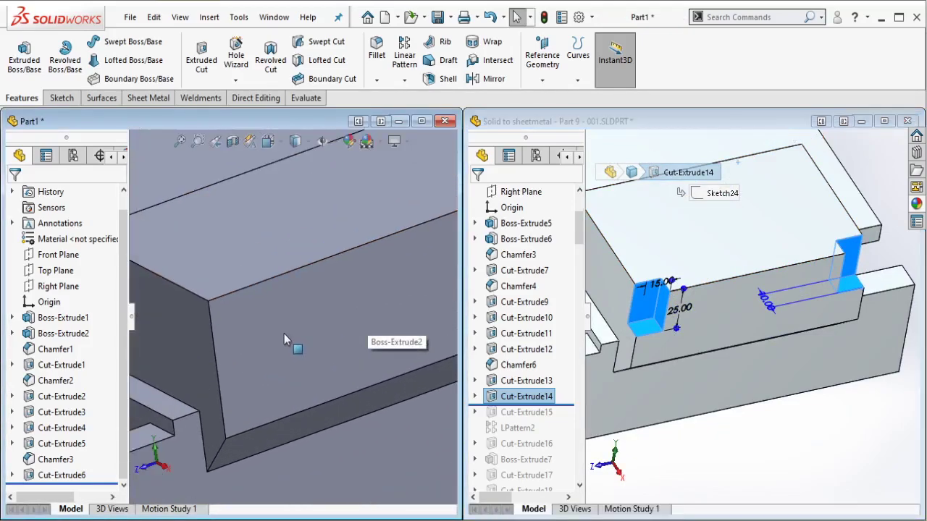
pyautogui.click(284, 334)
pyautogui.click(341, 315)
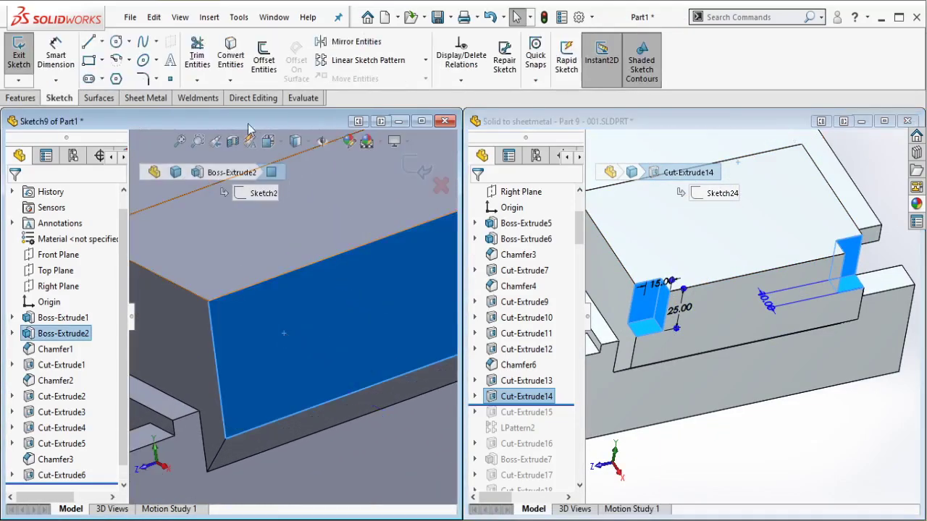
pyautogui.click(88, 60)
pyautogui.click(209, 301)
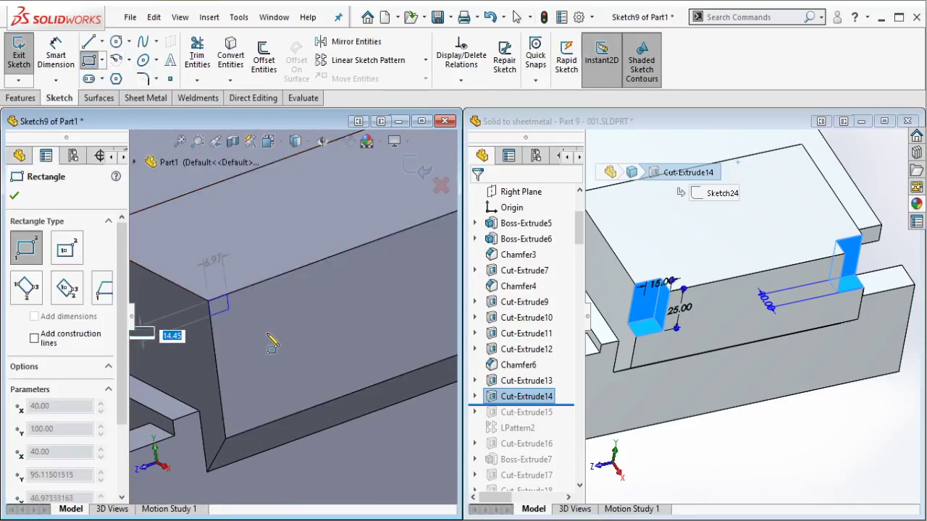
pyautogui.click(276, 336)
# Step: Draw a second corner rectangle from the opposite upper corner of the same face
pyautogui.scroll(2, 305, 327)
pyautogui.keyDown('ctrl'); pyautogui.moveTo(369, 290); pyautogui.dragTo(326, 304, button='middle'); pyautogui.keyUp('ctrl')
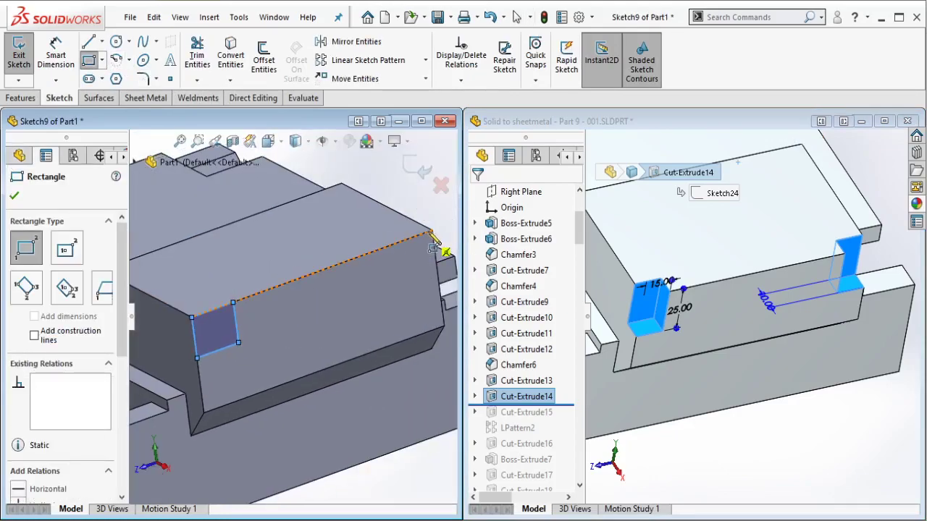
pyautogui.moveTo(433, 234); pyautogui.dragTo(400, 311)
pyautogui.press('Escape')
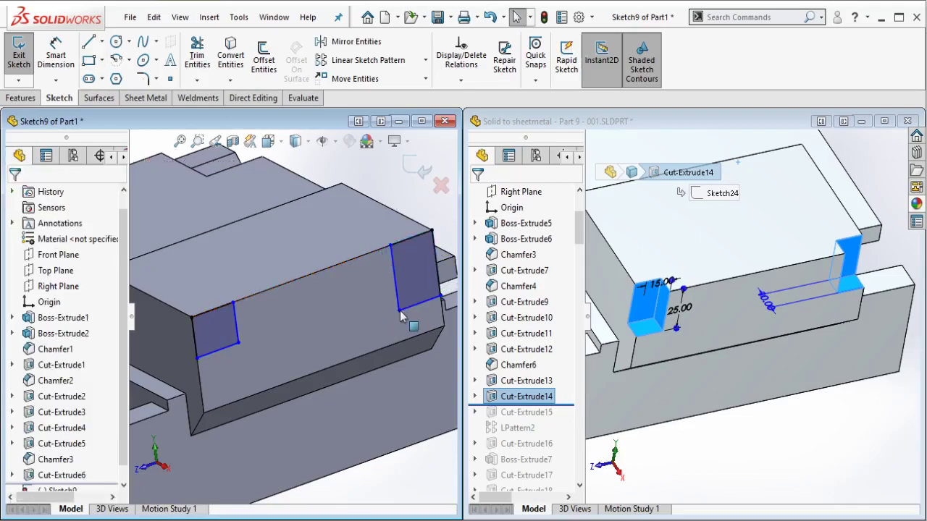
# Step: Make the inner vertical sides of the two rectangles equal, and likewise their lower horizontal sides
pyautogui.keyDown('ctrl'); pyautogui.click(236, 323); pyautogui.keyUp('ctrl')
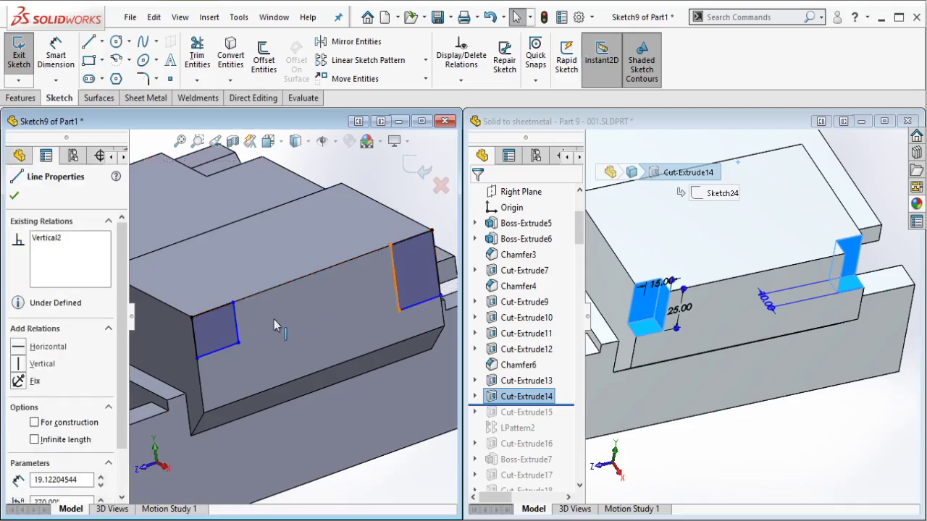
pyautogui.click(377, 259)
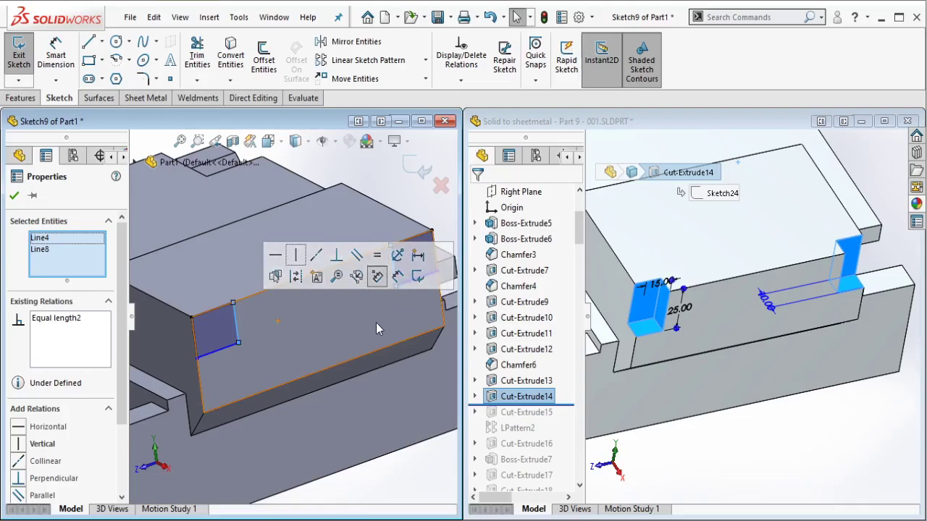
pyautogui.press('Escape')
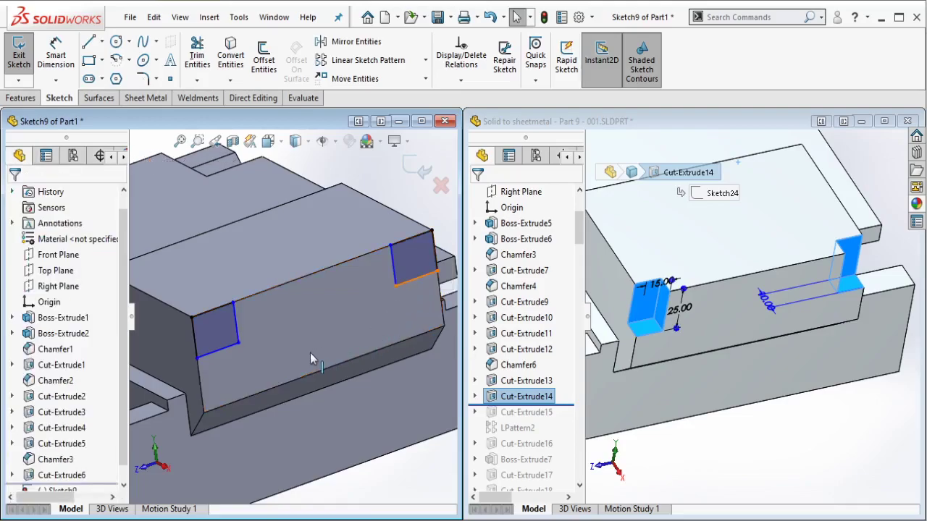
pyautogui.keyDown('ctrl'); pyautogui.click(230, 352); pyautogui.keyUp('ctrl')
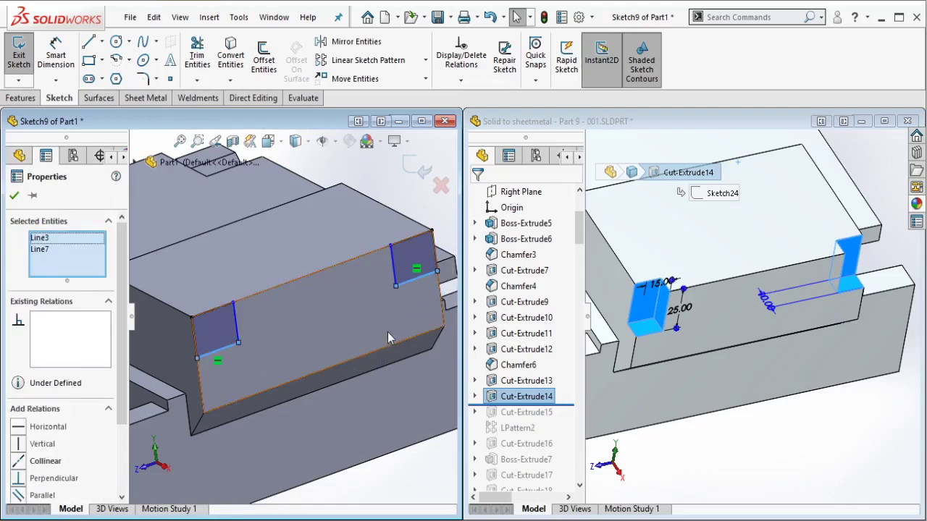
pyautogui.click(369, 286)
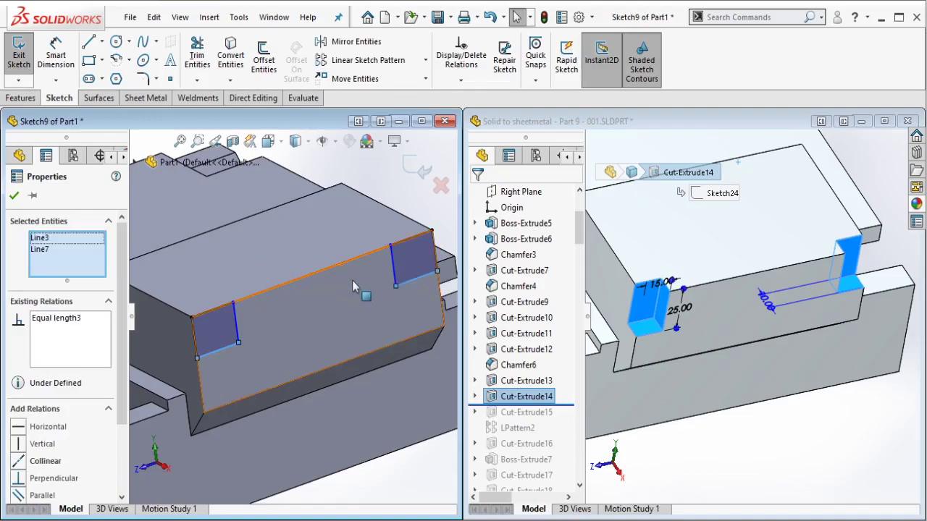
pyautogui.press('Escape')
# Step: Dimension the first rectangle as 25 mm high and 15 mm wide
pyautogui.click(57, 58)
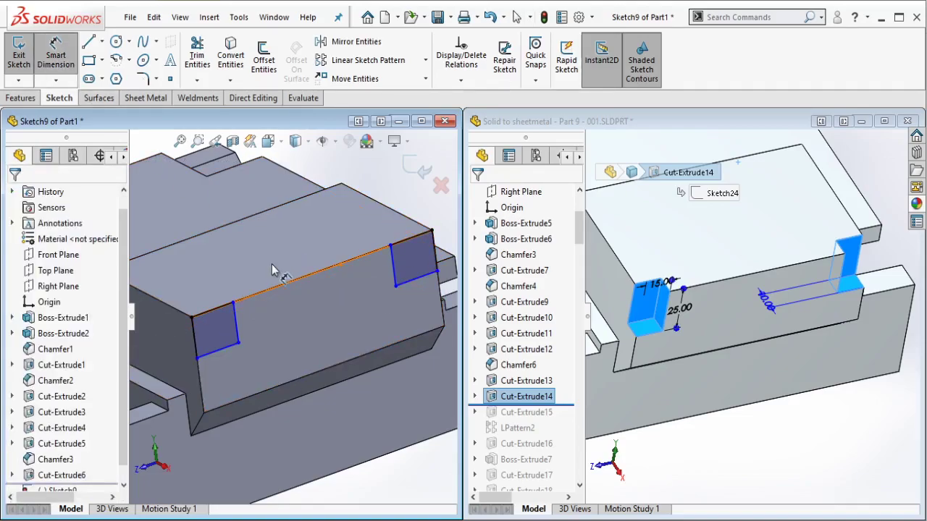
pyautogui.click(237, 323)
pyautogui.click(264, 321)
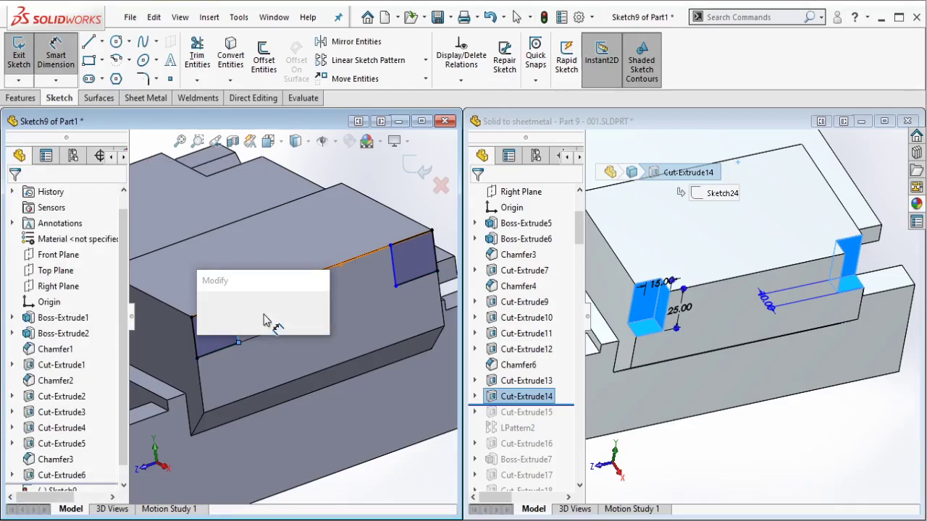
pyautogui.write('25')
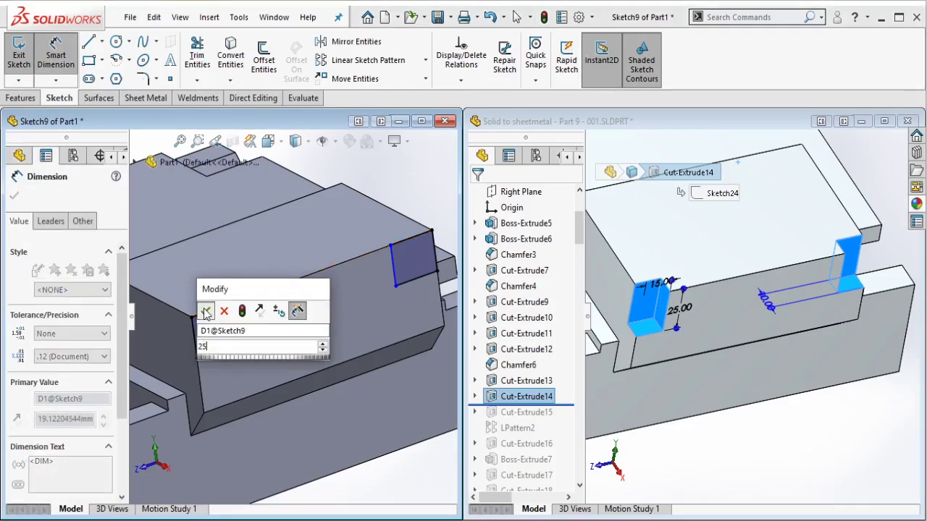
pyautogui.click(205, 310)
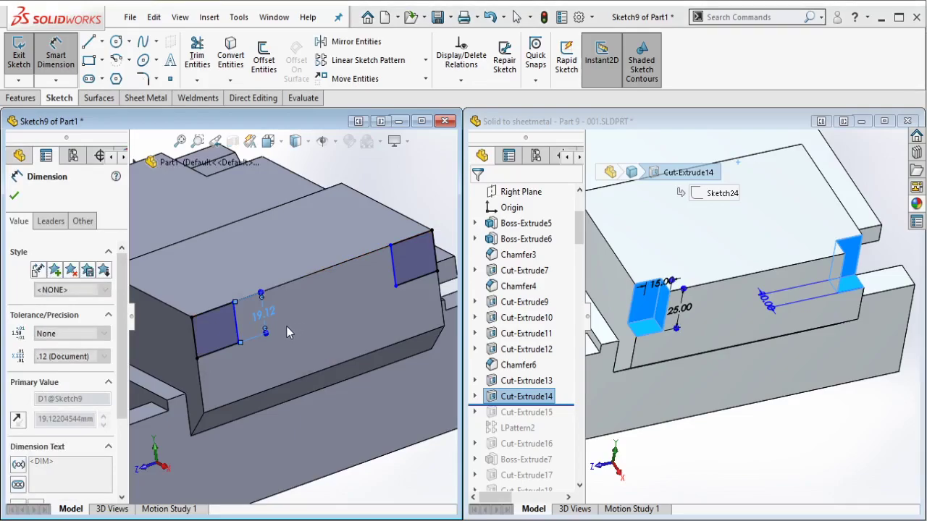
pyautogui.click(215, 308)
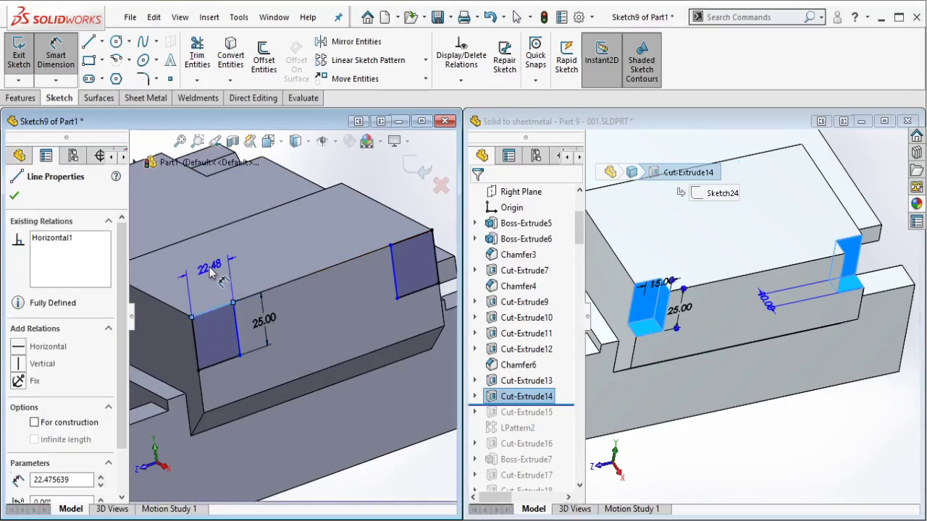
pyautogui.click(209, 273)
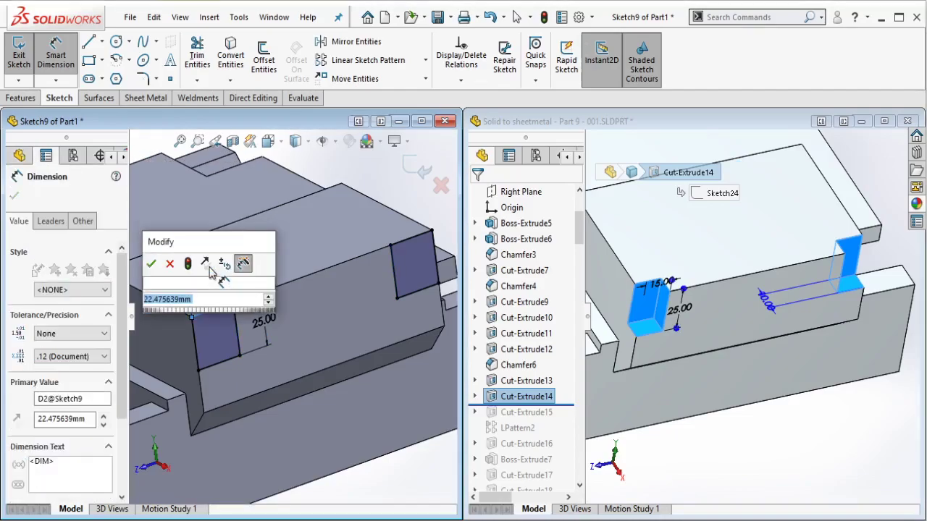
pyautogui.write('15')
pyautogui.press('Return')
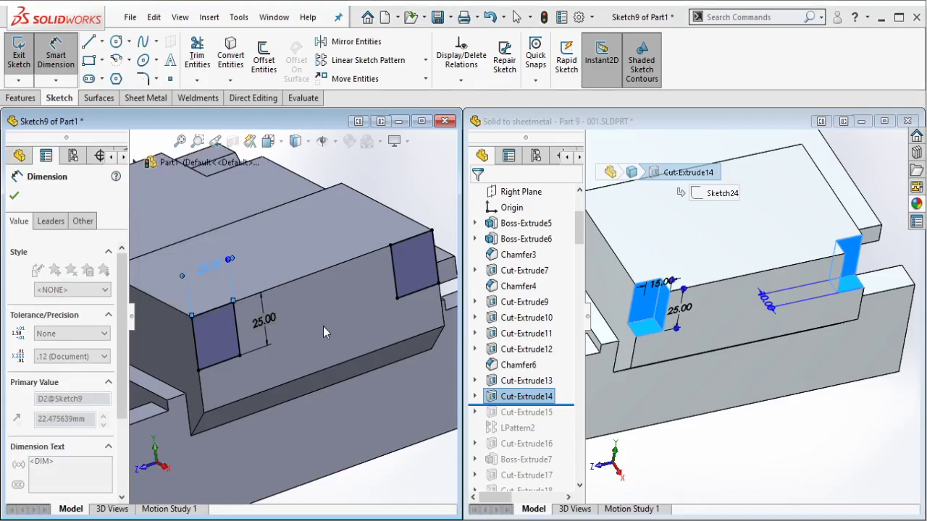
# Step: Cut both corner rectangles 10 mm deep with a Blind Extruded Cut from the sketch plane
pyautogui.click(20, 98)
pyautogui.click(209, 64)
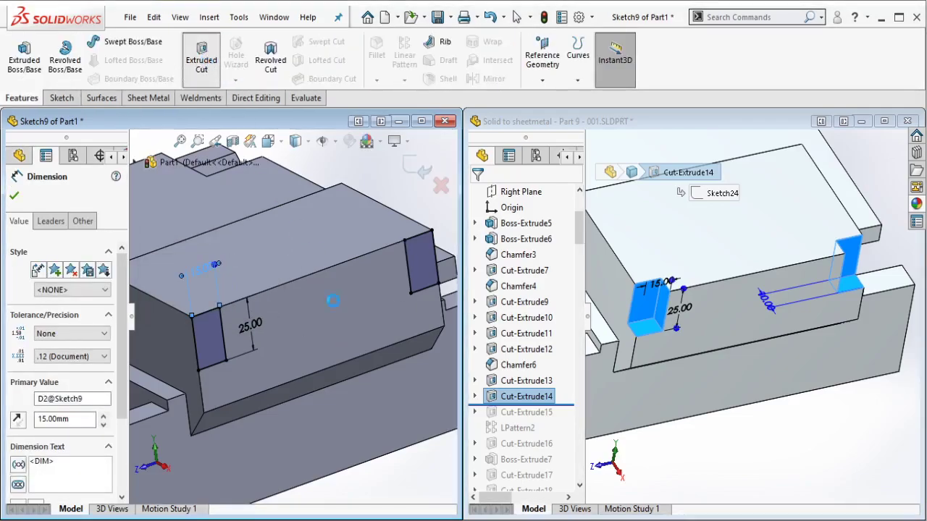
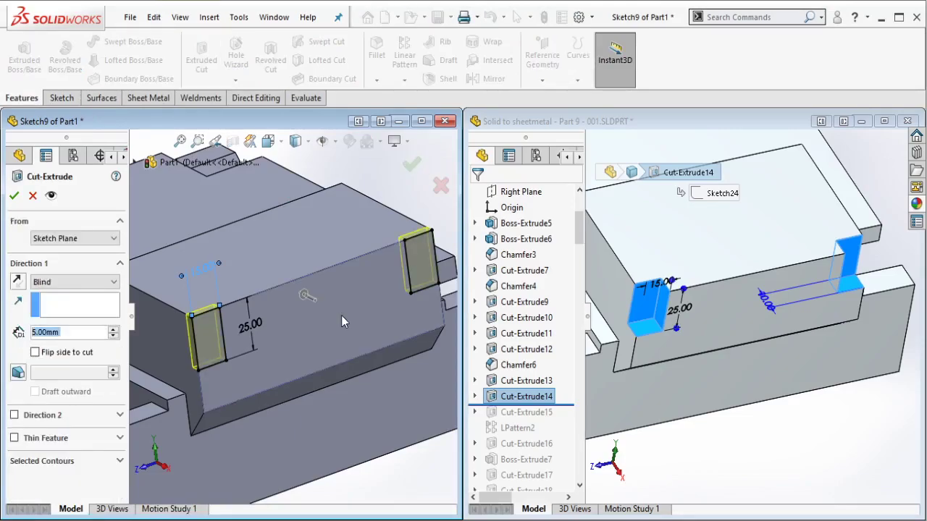
pyautogui.write('10')
pyautogui.press('Return')
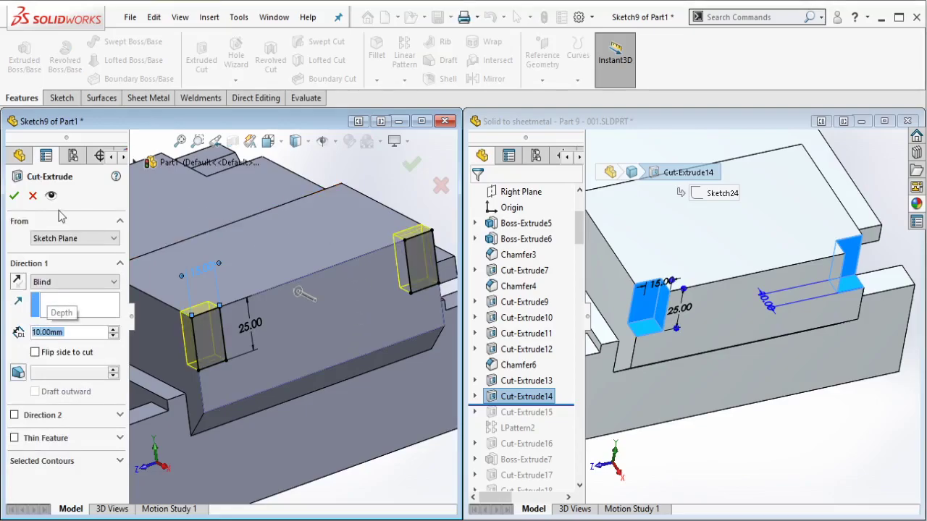
pyautogui.click(14, 195)
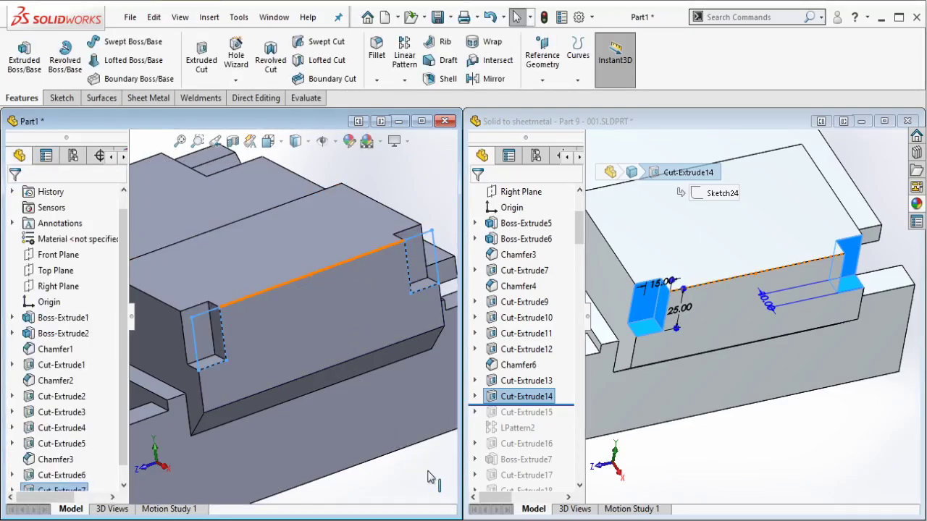
# Step: Roll the reference part forward to include Cut-Extrude15 and examine the dimensions of its narrow vertical slot
pyautogui.scroll(3, 412, 424)
pyautogui.moveTo(317, 291); pyautogui.dragTo(326, 305, button='middle')
pyautogui.click(683, 468)
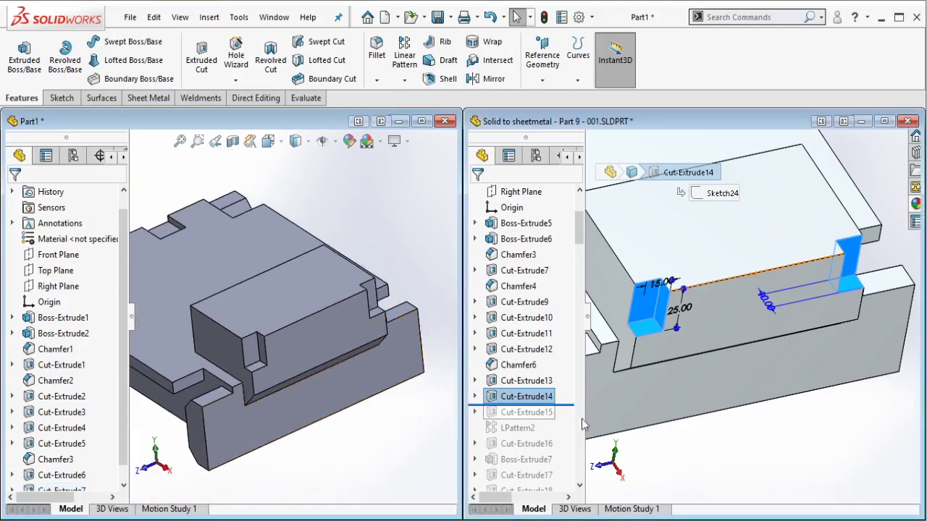
pyautogui.scroll(-3, 559, 405)
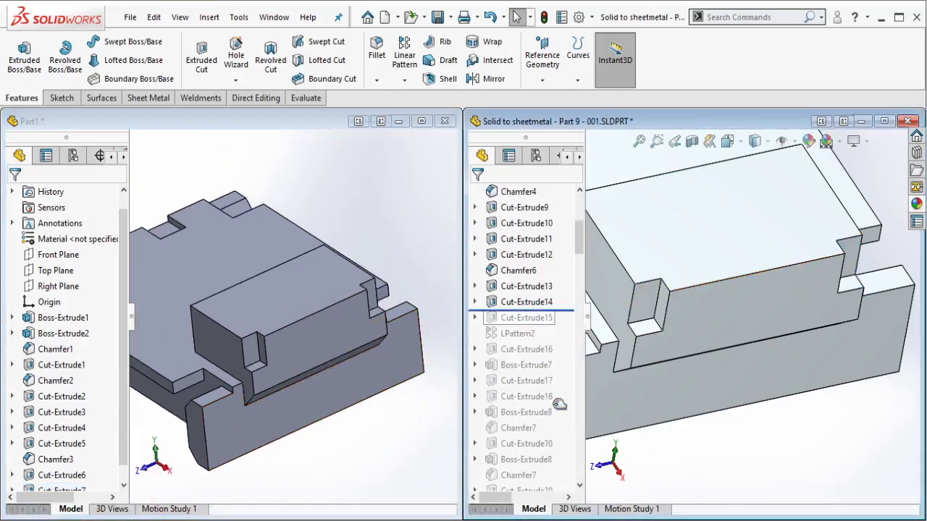
pyautogui.moveTo(565, 265); pyautogui.dragTo(559, 274)
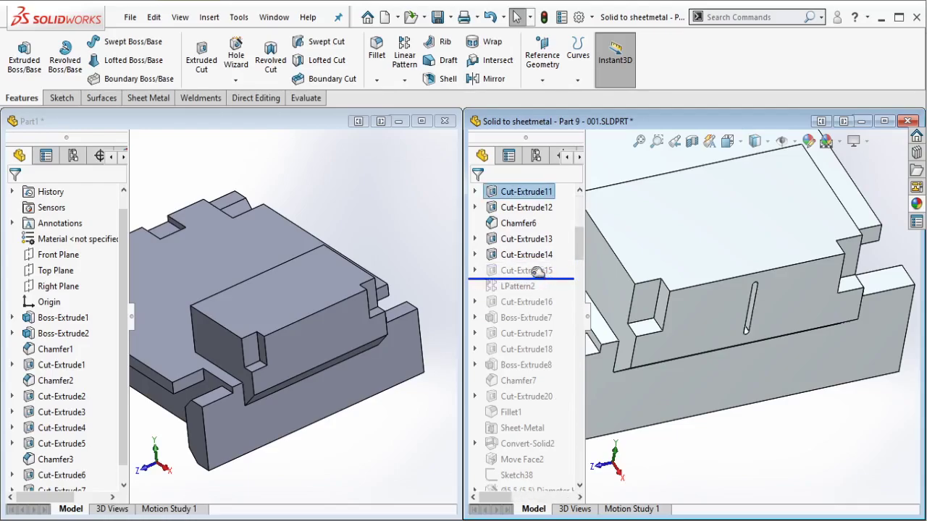
pyautogui.click(537, 271)
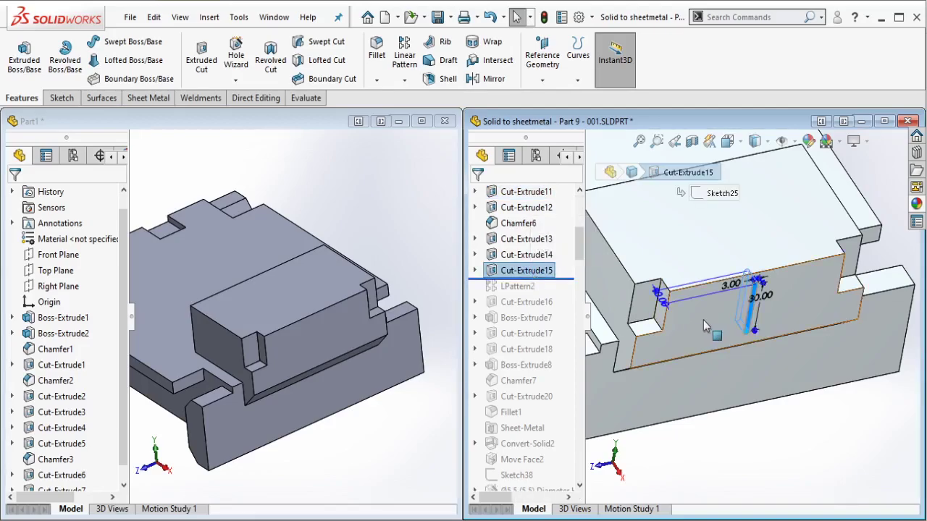
pyautogui.scroll(-3, 733, 311)
pyautogui.moveTo(731, 300); pyautogui.dragTo(717, 273, button='middle')
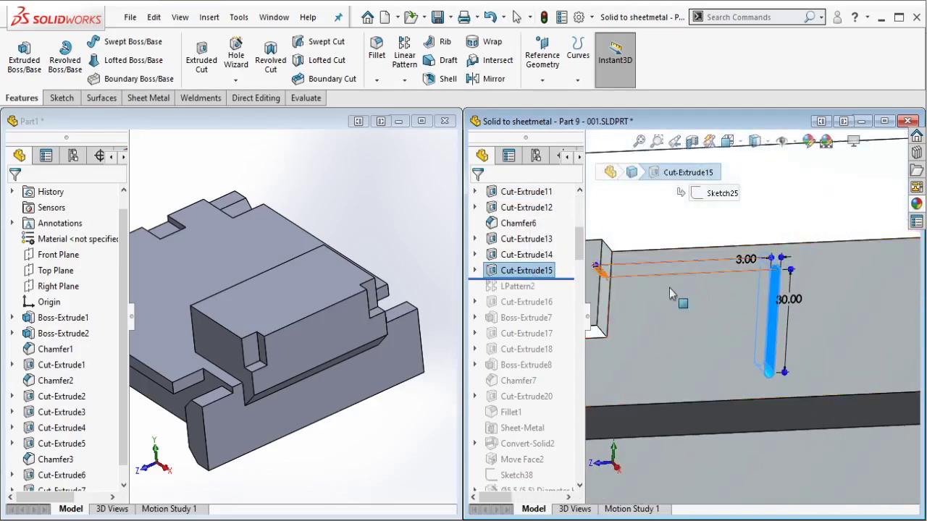
# Step: In the new part, sketch a 45 mm vertical centerline on the notched block face from its upper edge's midpoint to the lower edge
pyautogui.click(311, 332)
pyautogui.scroll(-5, 311, 333)
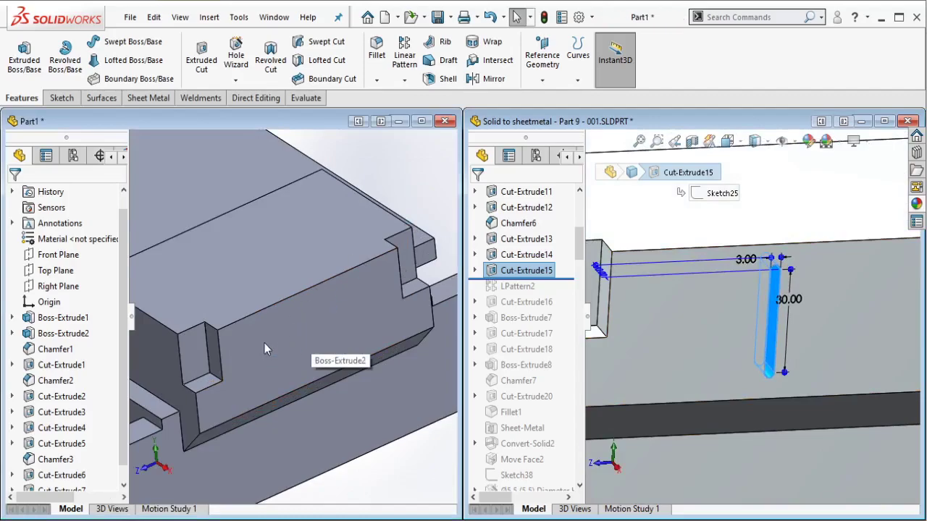
pyautogui.moveTo(265, 343)
pyautogui.mouseDown(button='middle')
pyautogui.moveTo(257, 314)
pyautogui.moveTo(318, 336)
pyautogui.mouseUp(button='middle')
pyautogui.click(318, 336)
pyautogui.click(376, 289)
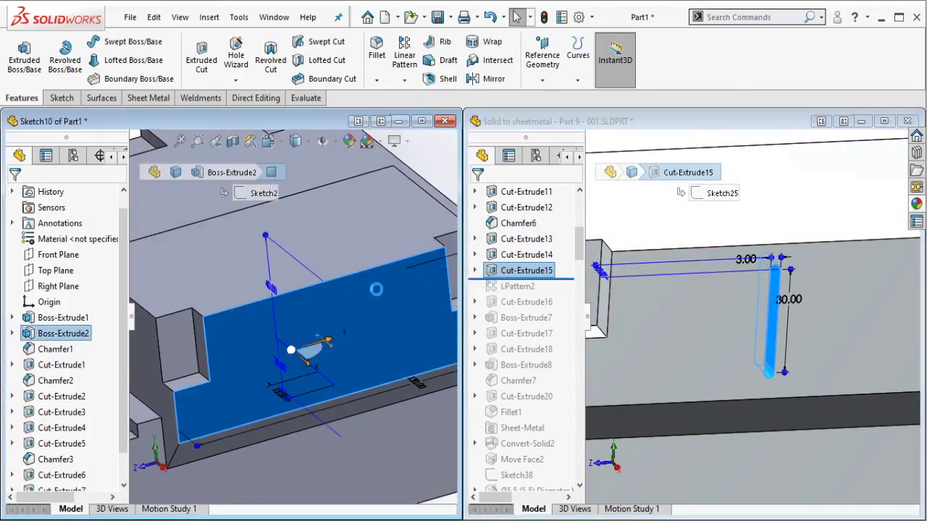
pyautogui.click(102, 41)
pyautogui.click(109, 77)
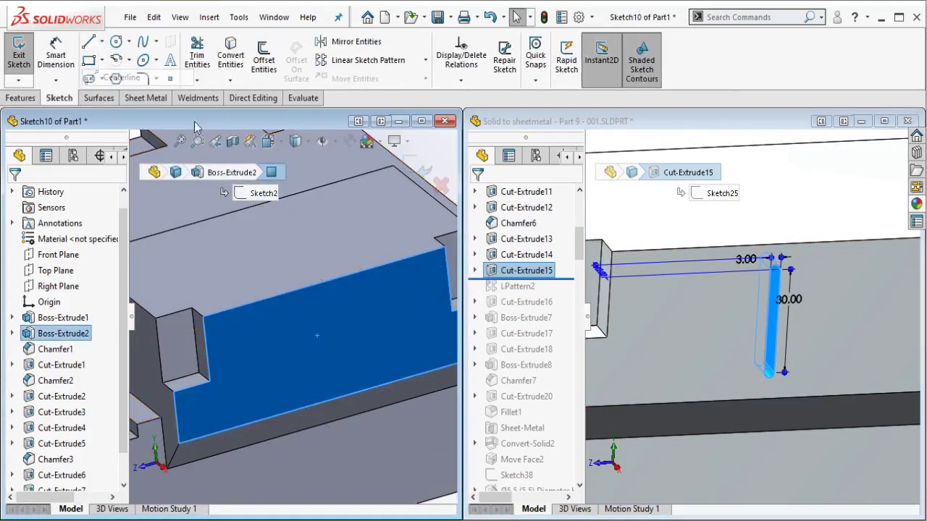
pyautogui.click(323, 281)
pyautogui.click(337, 398)
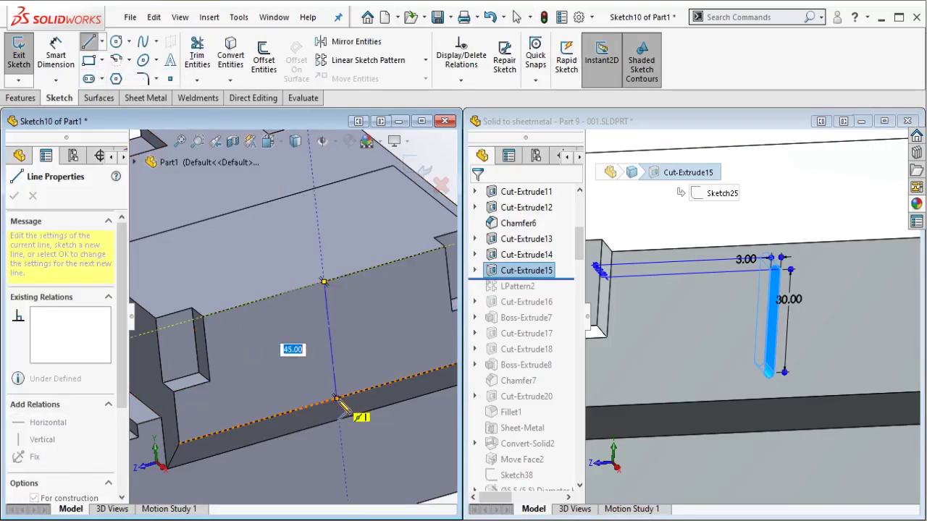
pyautogui.press('Escape')
# Step: Sketch a near-vertical straight slot about 20 mm long and 8 mm wide beside the centerline on the block face
pyautogui.click(90, 80)
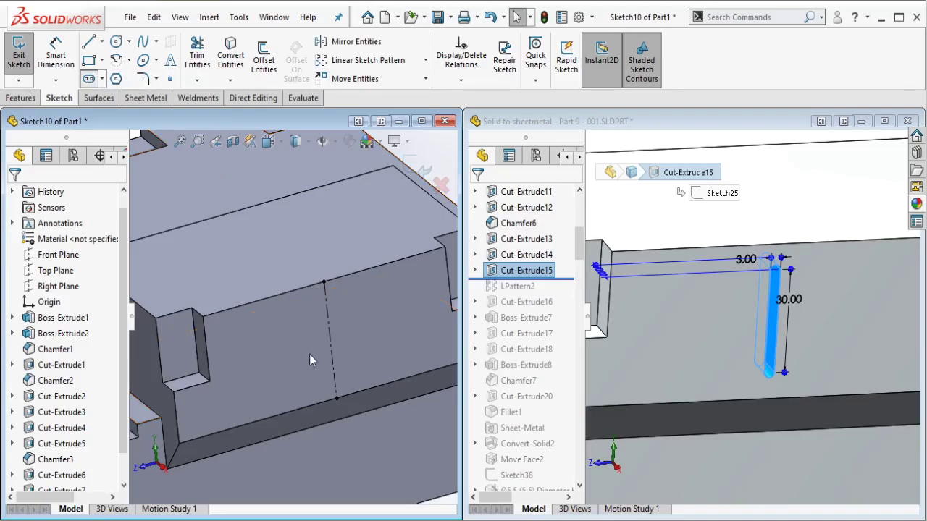
pyautogui.click(283, 317)
pyautogui.click(287, 367)
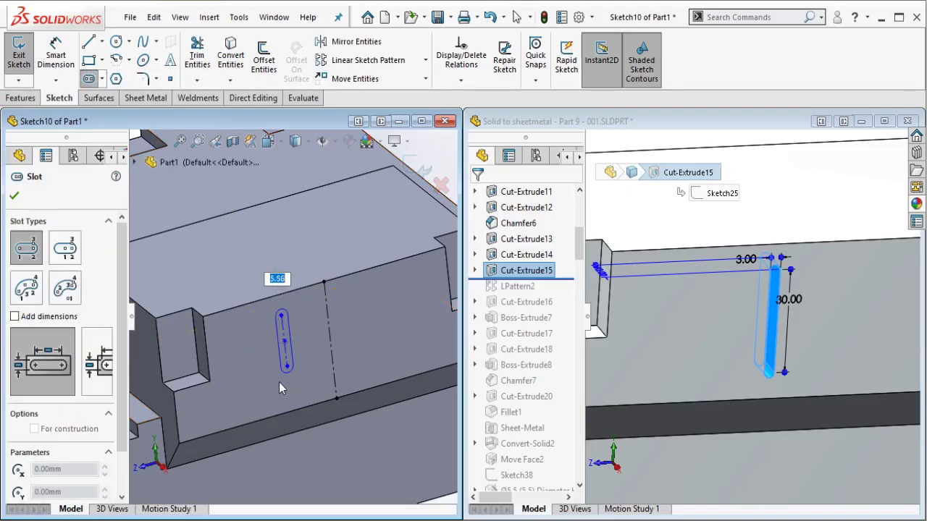
pyautogui.click(294, 373)
pyautogui.press('Escape')
# Step: Dimension the slot as 30 mm long between its arc centers and 3 mm wide
pyautogui.click(56, 55)
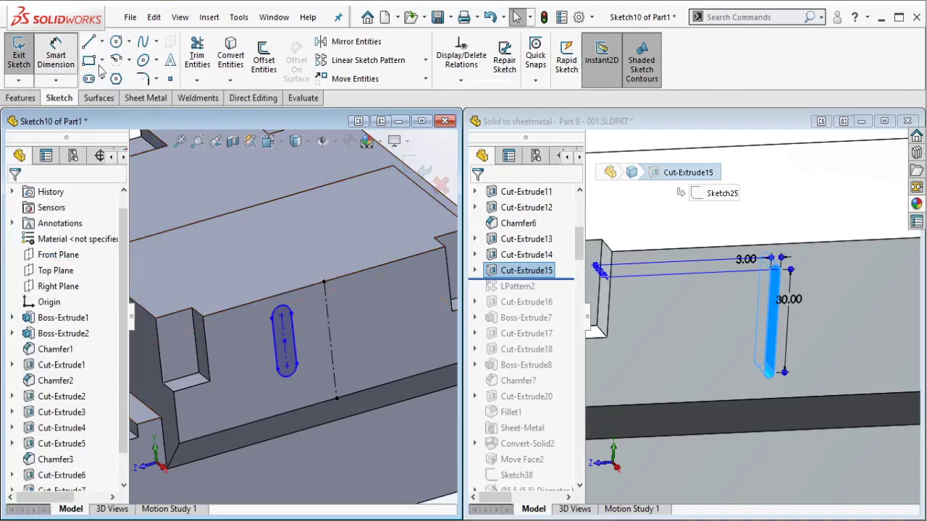
pyautogui.click(276, 342)
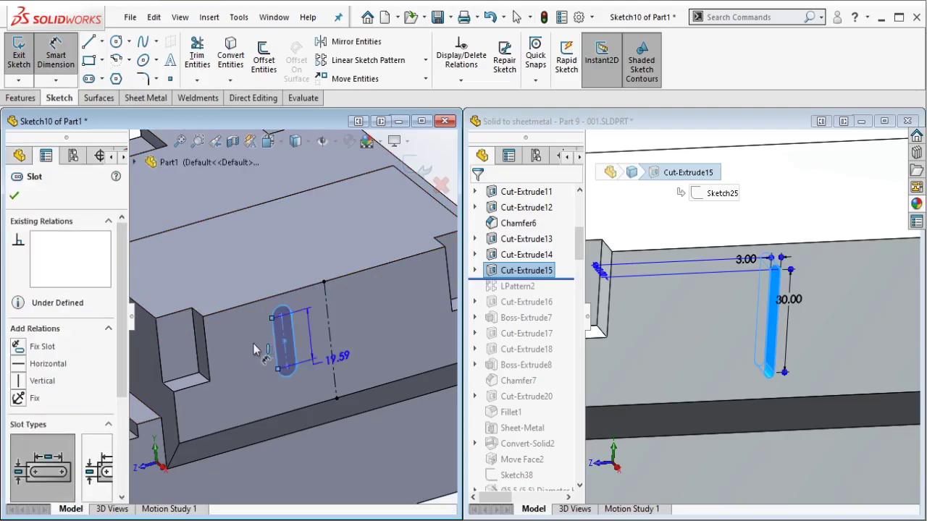
pyautogui.click(245, 349)
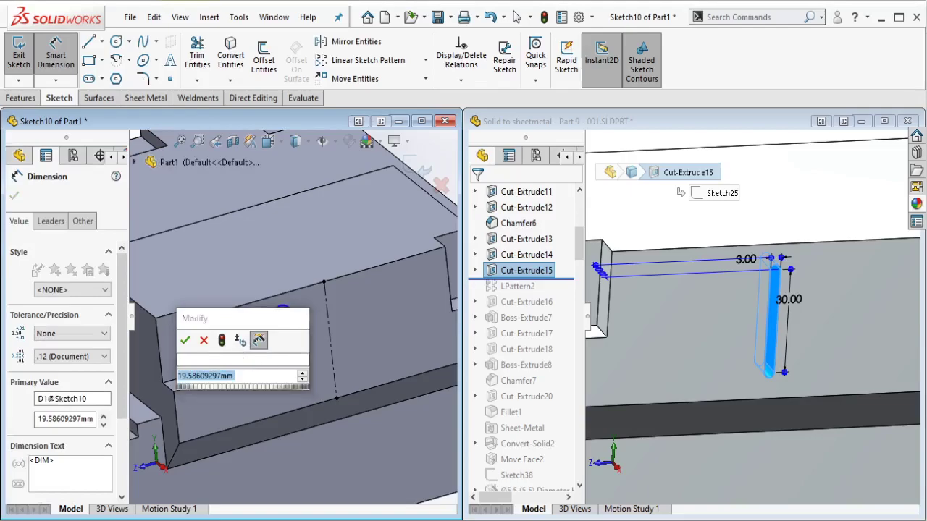
pyautogui.write('30')
pyautogui.press('Escape')
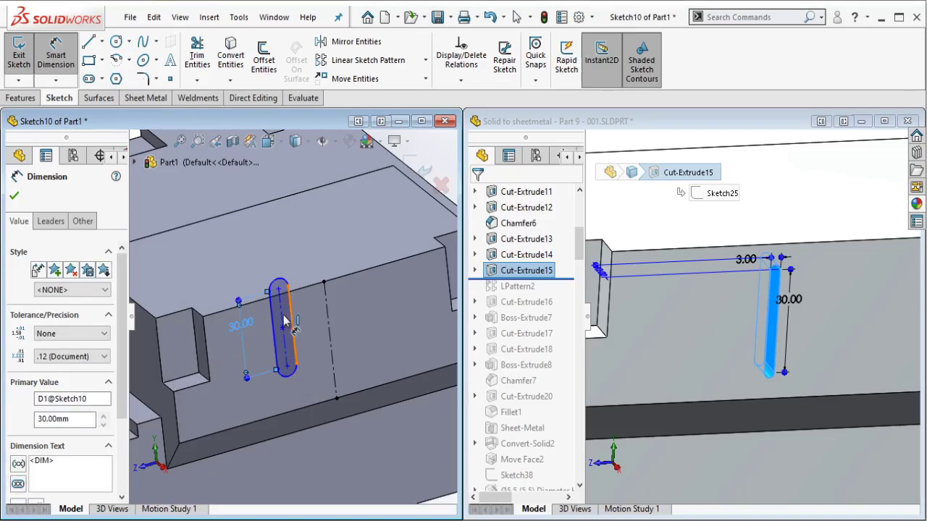
pyautogui.click(284, 322)
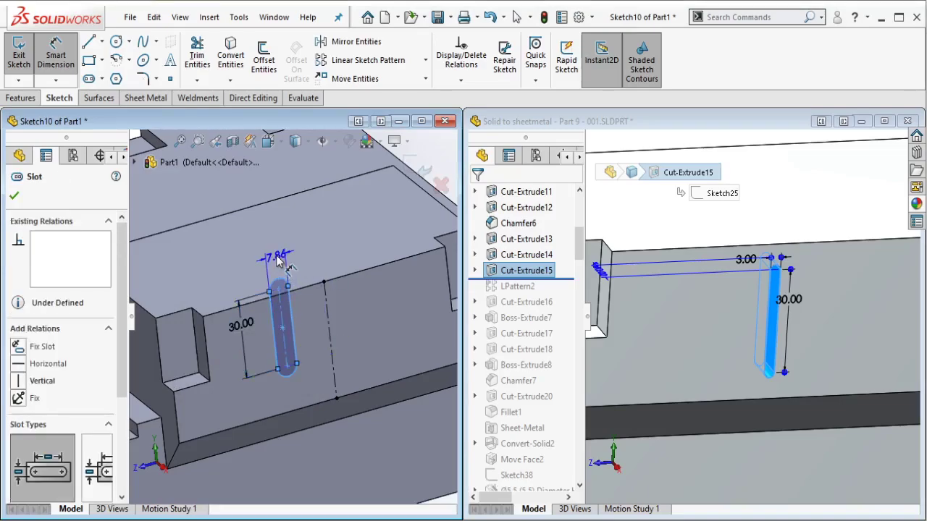
pyautogui.click(276, 261)
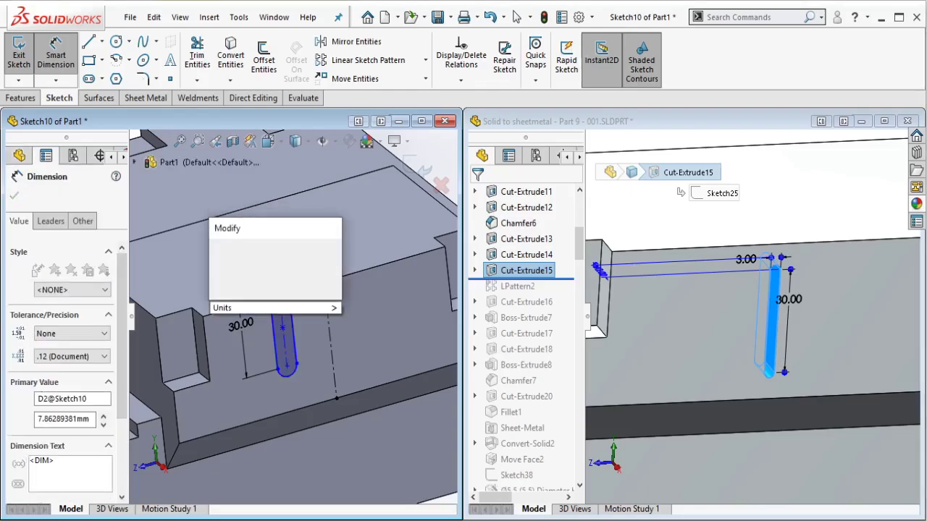
pyautogui.write('3')
pyautogui.press('Return')
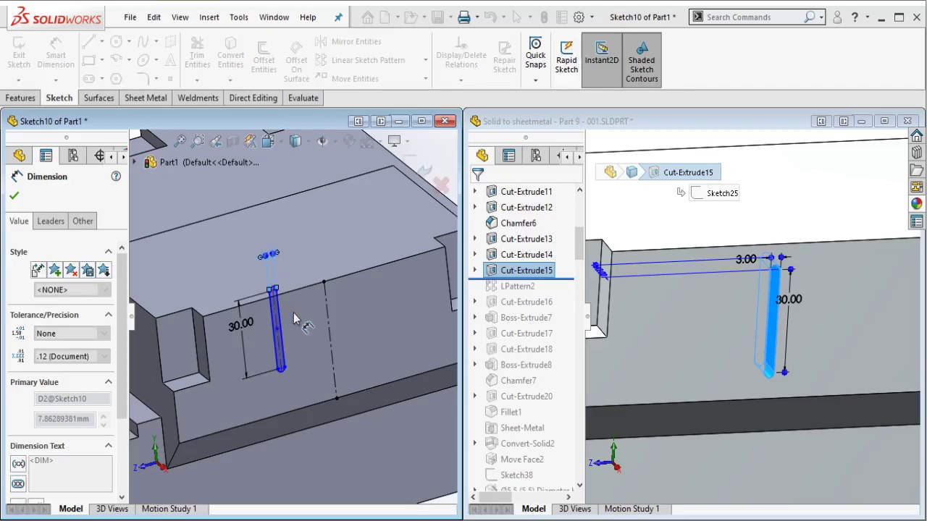
pyautogui.press('Escape')
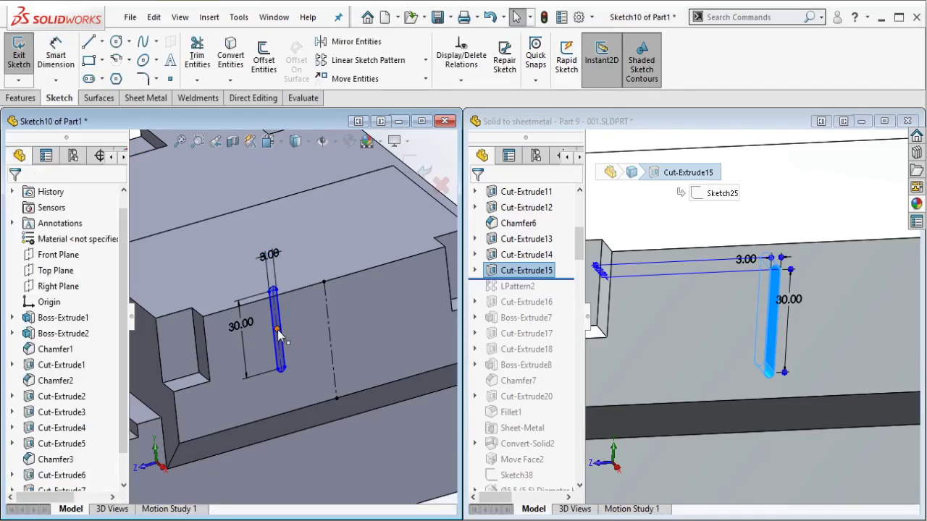
# Step: Center the slot on the construction line by adding a Midpoint relation between its center point and that line
pyautogui.keyDown('ctrl'); pyautogui.click(332, 331); pyautogui.keyUp('ctrl')
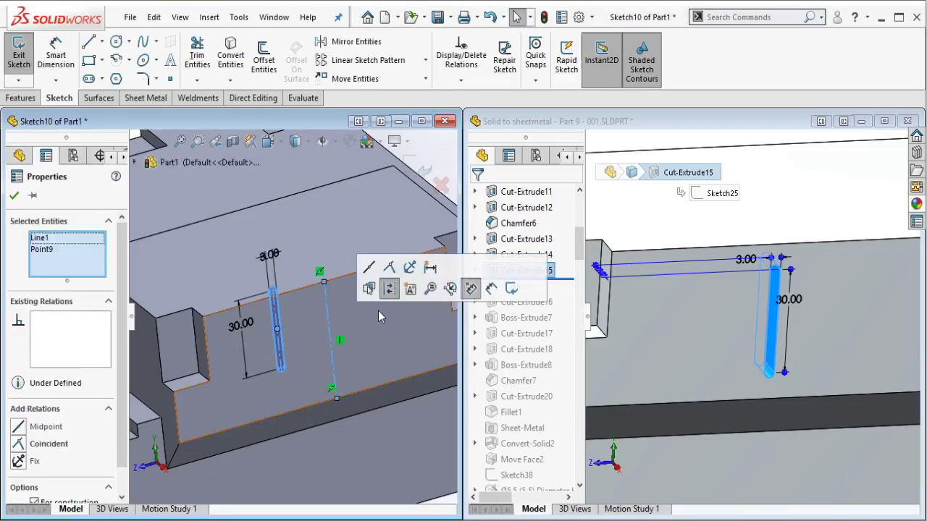
pyautogui.click(368, 267)
pyautogui.press('Escape')
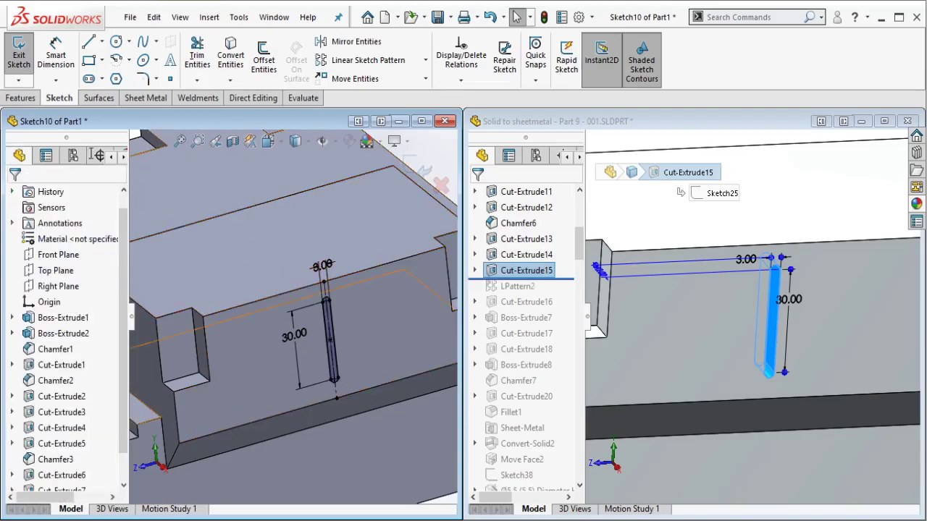
# Step: Cut the slot 10 mm deep into the block with a Blind Extruded Cut from the sketch plane
pyautogui.click(20, 99)
pyautogui.click(202, 58)
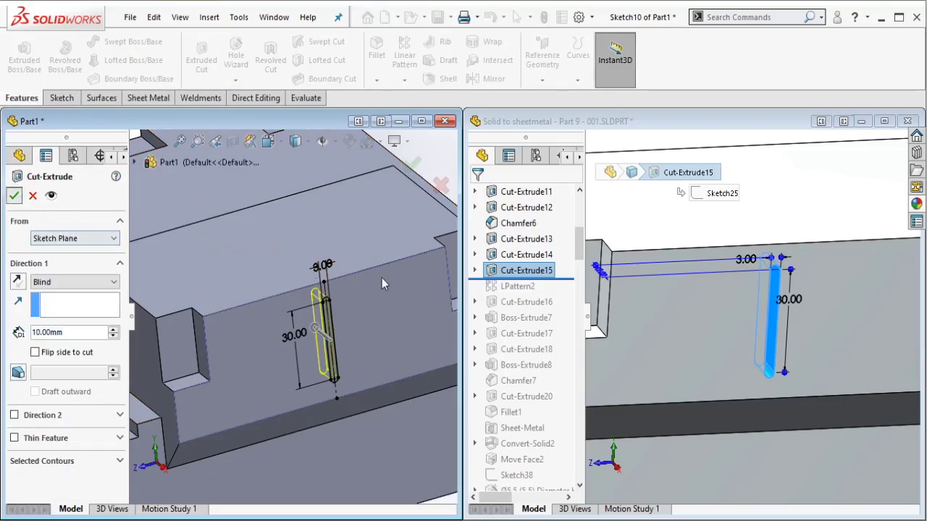
pyautogui.press('Return')
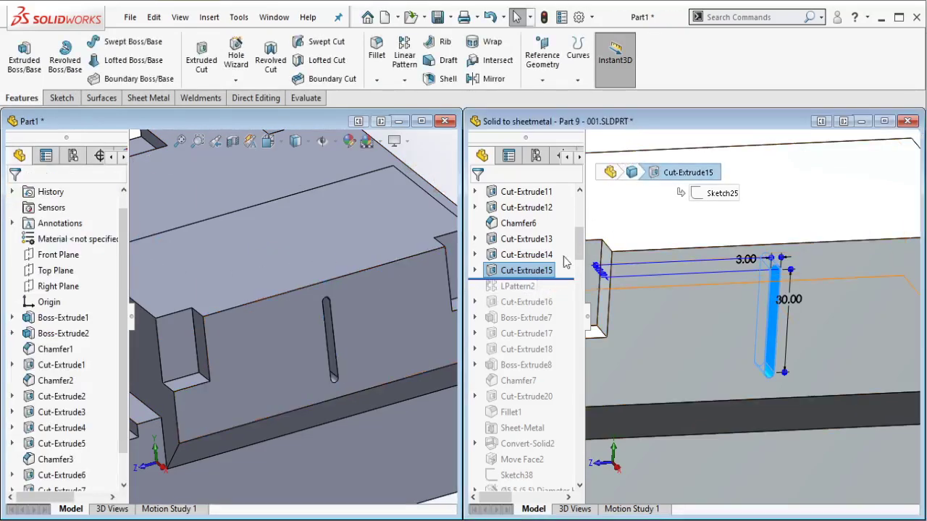
# Step: Roll the reference part forward to include LPattern2 and examine how the slots are patterned along the block face
pyautogui.click(552, 281)
pyautogui.moveTo(555, 278); pyautogui.dragTo(536, 292)
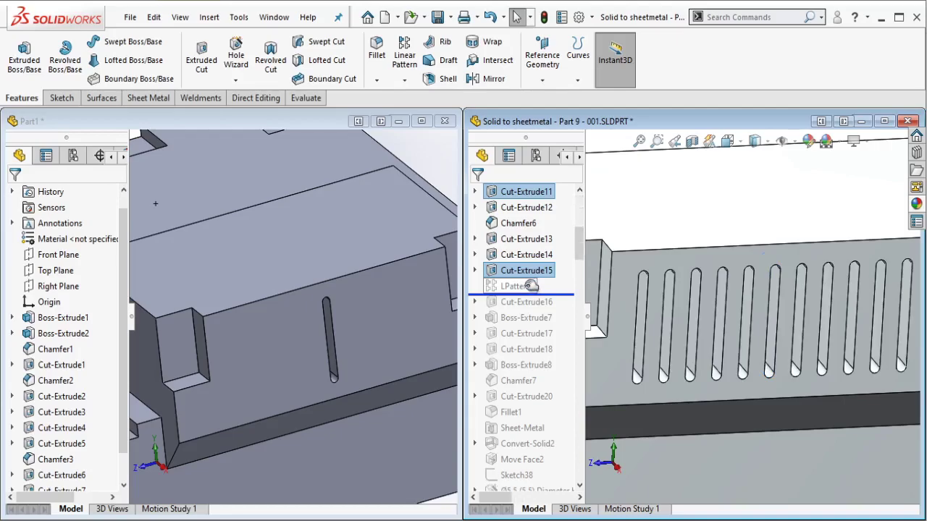
pyautogui.click(528, 286)
pyautogui.scroll(-3, 828, 307)
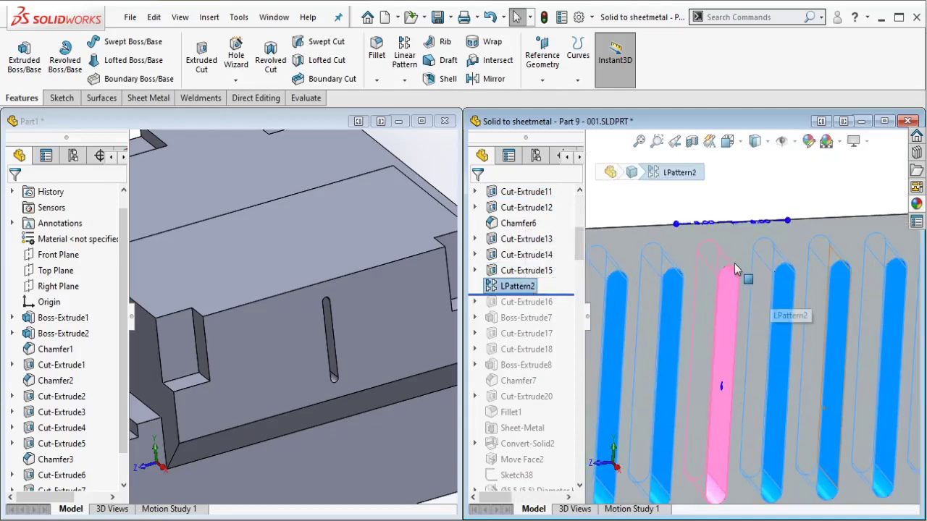
pyautogui.moveTo(735, 270); pyautogui.dragTo(688, 311, button='middle')
pyautogui.scroll(4, 714, 300)
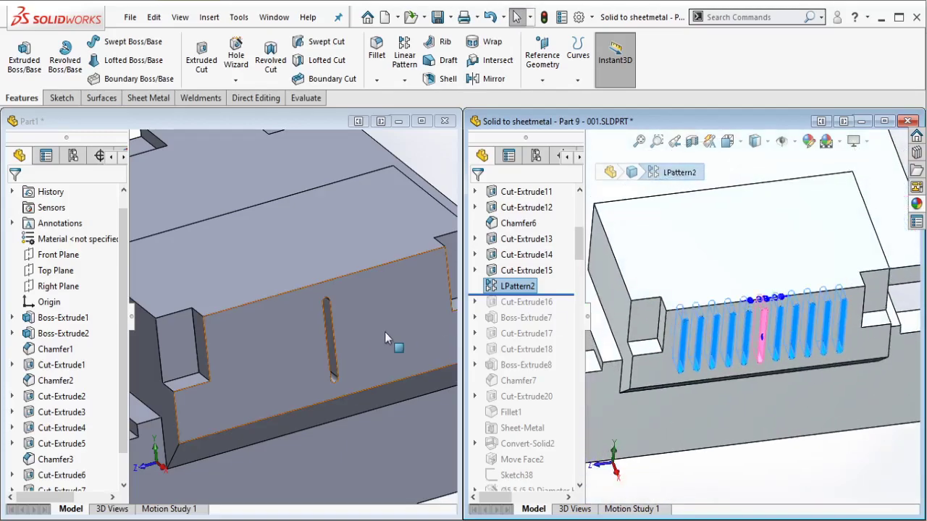
# Step: In the new part, start a Linear Pattern along the block face's upper edge with 8 mm spacing for Direction 1
pyautogui.click(425, 162)
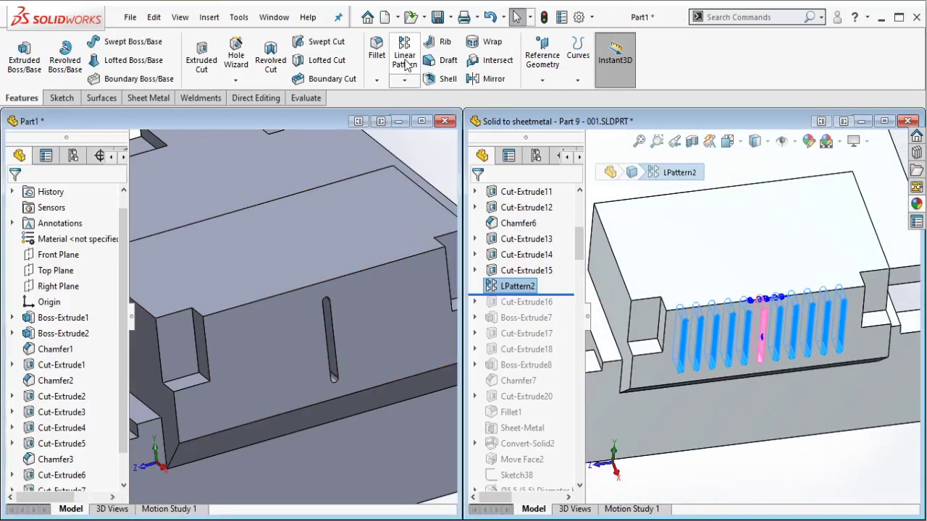
pyautogui.click(397, 259)
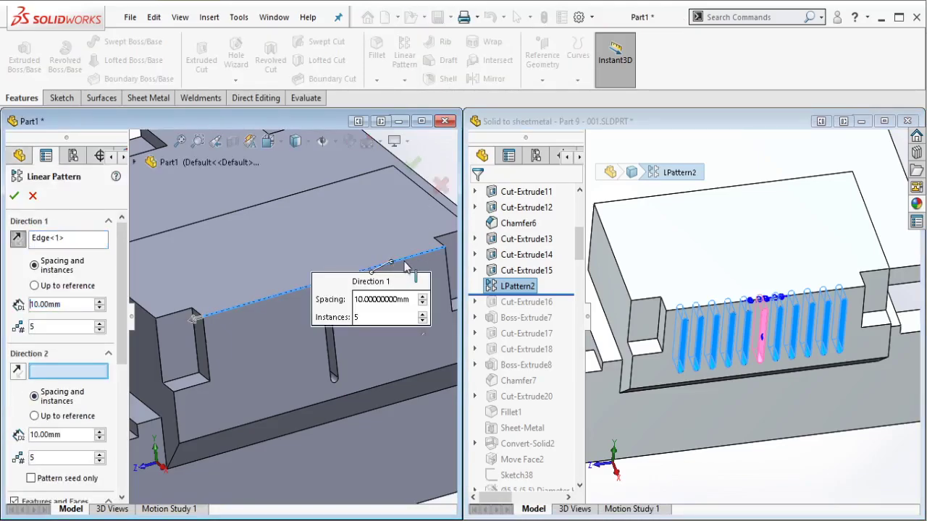
pyautogui.click(79, 306)
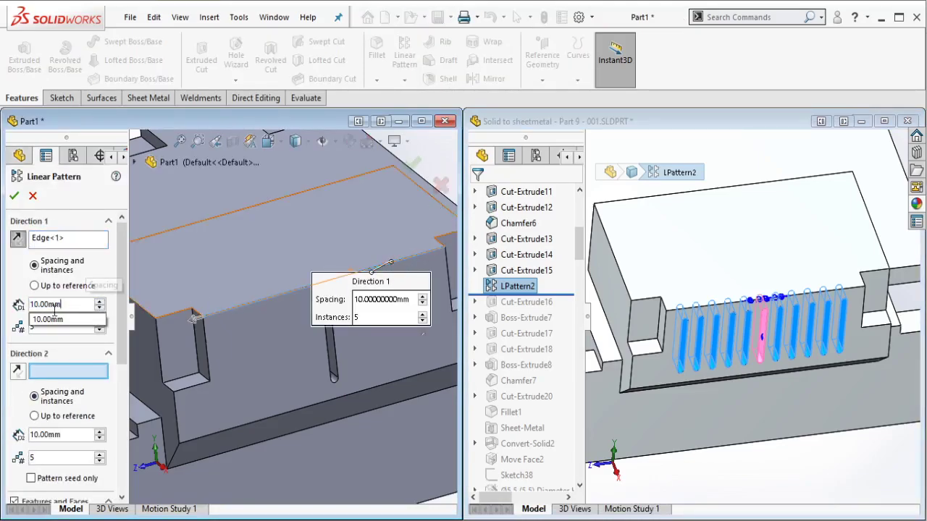
pyautogui.press('BackSpace')
pyautogui.press('BackSpace')
pyautogui.press('BackSpace')
pyautogui.press('BackSpace')
pyautogui.press('BackSpace')
pyautogui.press('BackSpace')
pyautogui.press('BackSpace')
pyautogui.write('8')
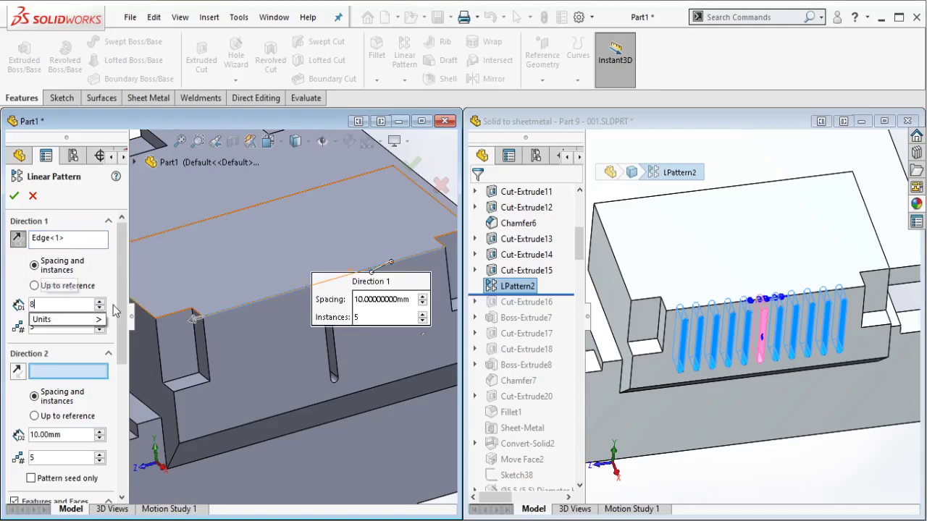
pyautogui.press('Return')
# Step: Set the pattern's Direction 2 spacing to 8 mm and use the block face's lower edge as its direction
pyautogui.scroll(-3, 120, 328)
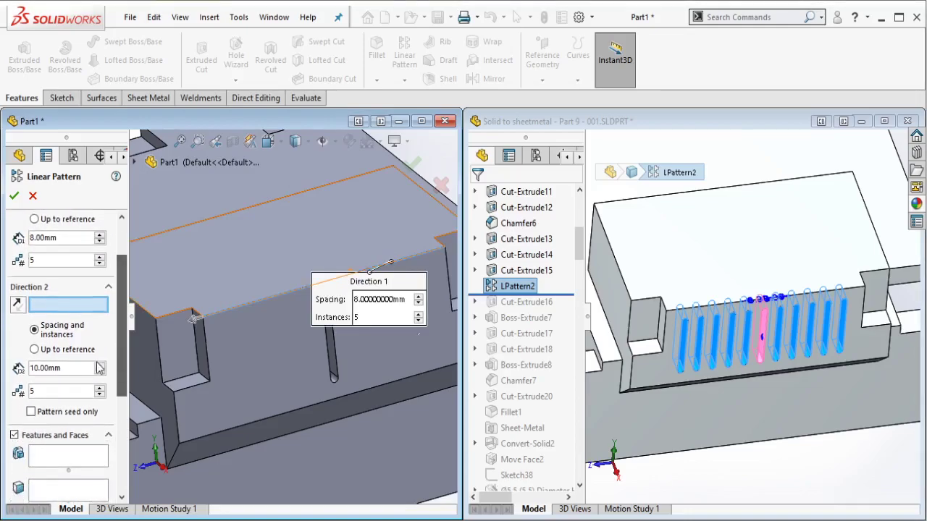
pyautogui.click(72, 368)
pyautogui.press('BackSpace')
pyautogui.press('BackSpace')
pyautogui.press('BackSpace')
pyautogui.press('BackSpace')
pyautogui.press('BackSpace')
pyautogui.press('BackSpace')
pyautogui.press('BackSpace')
pyautogui.write('8')
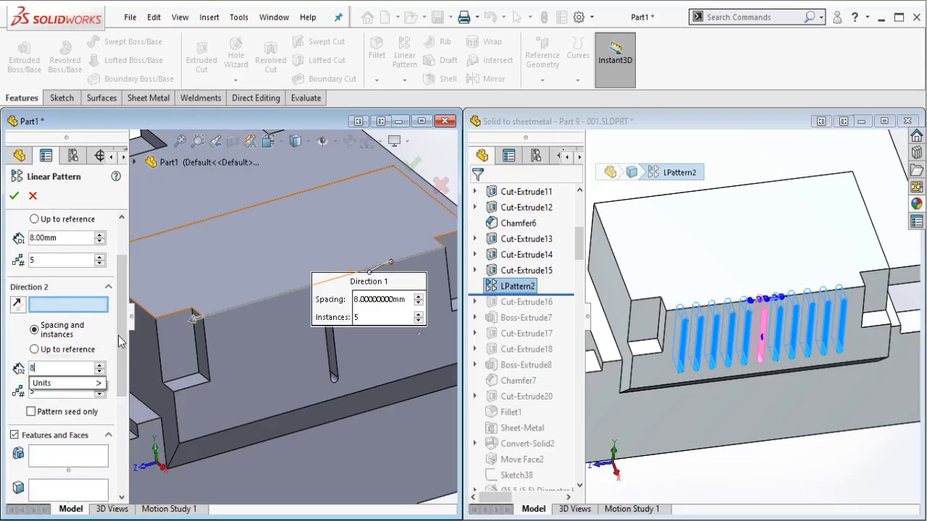
pyautogui.press('Return')
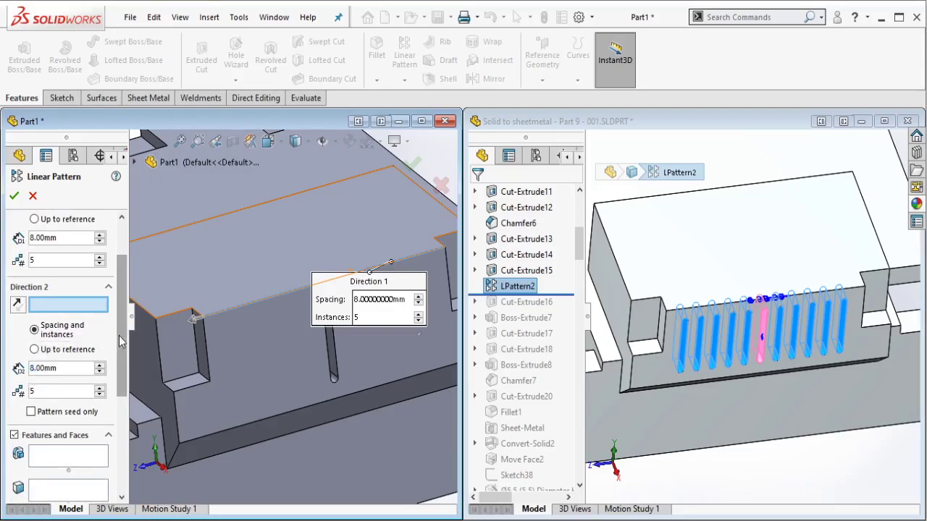
pyautogui.click(213, 439)
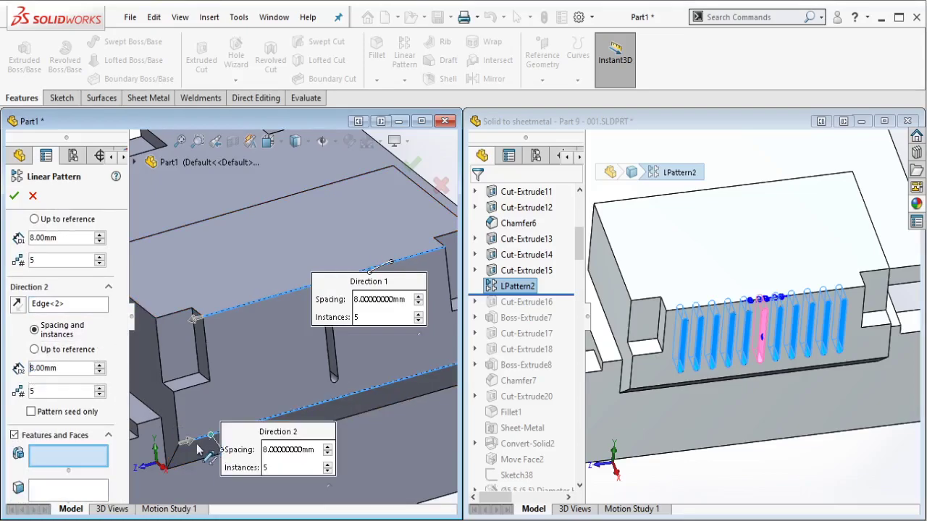
# Step: Pattern the slot cut with 6 instances in each direction, using the Pattern seed only option, and complete the pattern
pyautogui.click(332, 370)
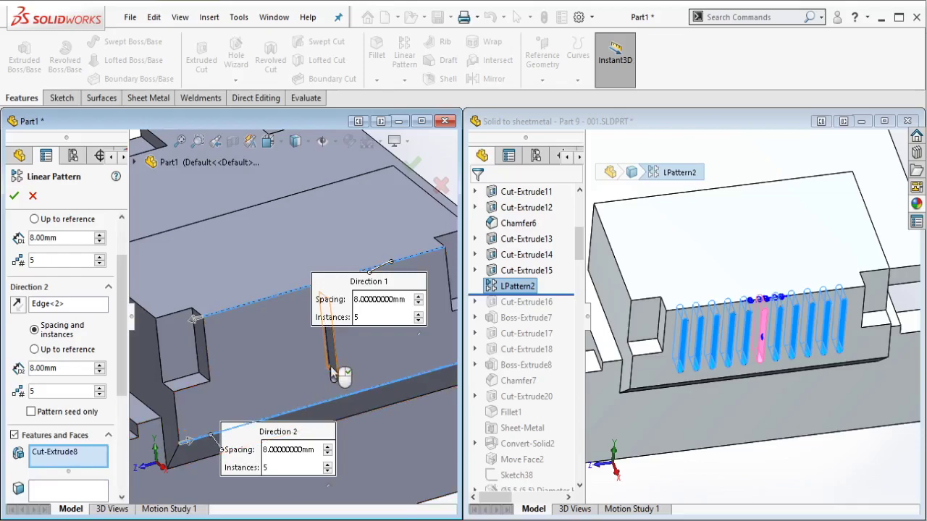
pyautogui.click(100, 258)
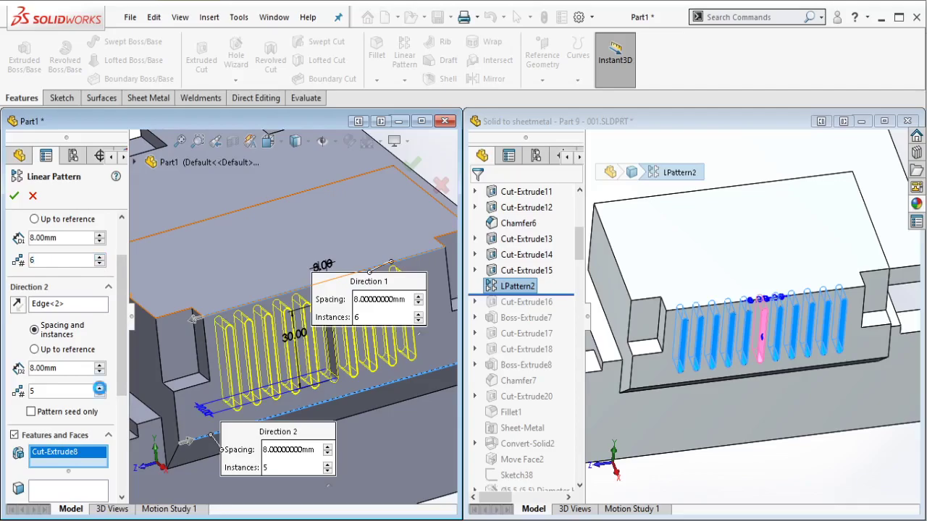
pyautogui.click(99, 389)
pyautogui.moveTo(272, 366)
pyautogui.mouseDown(button='middle')
pyautogui.moveTo(257, 352)
pyautogui.moveTo(255, 366)
pyautogui.moveTo(273, 375)
pyautogui.mouseUp(button='middle')
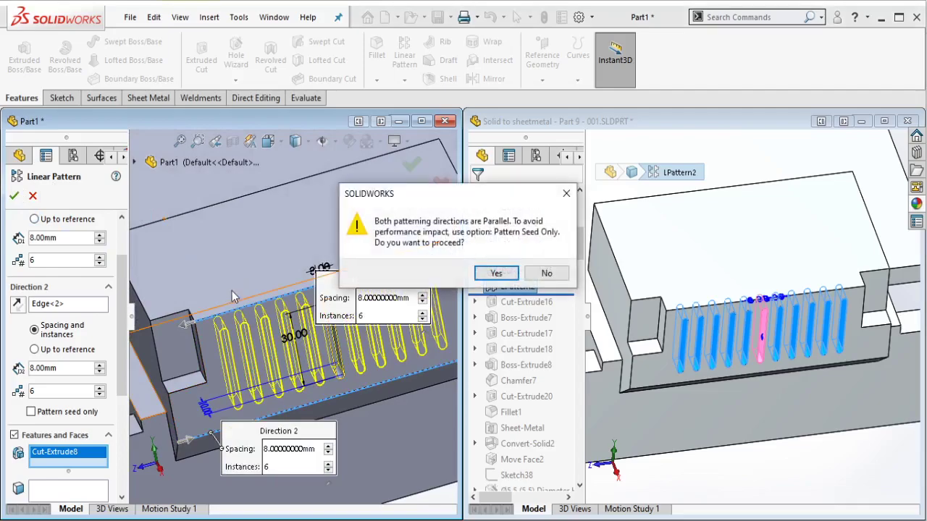
pyautogui.click(541, 275)
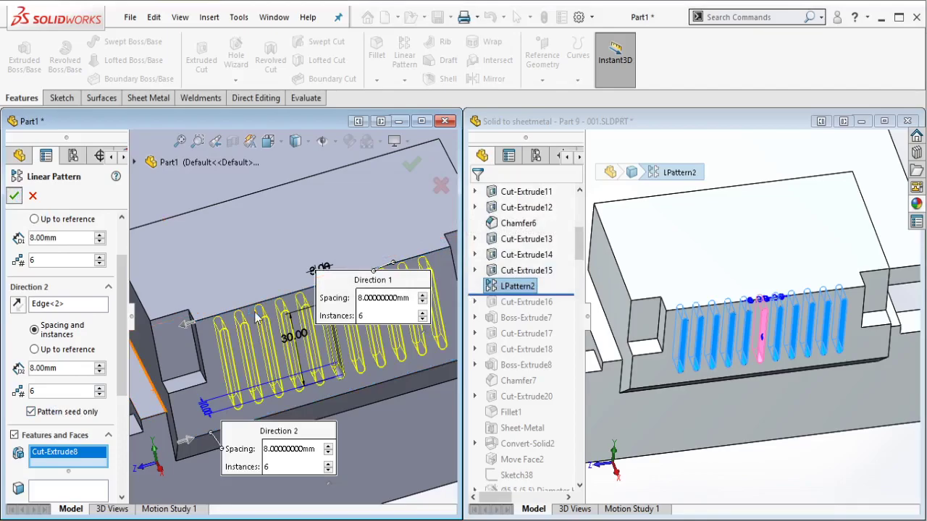
pyautogui.scroll(3, 303, 317)
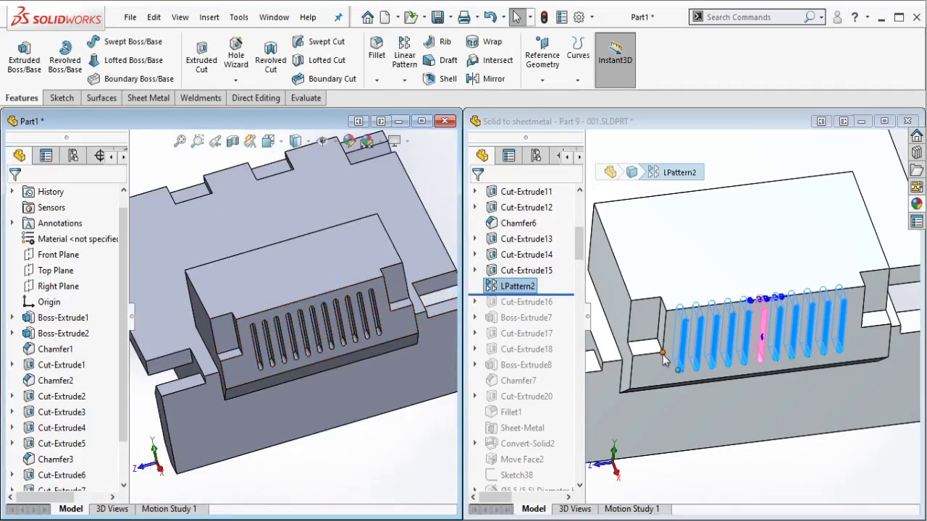
# Step: Roll the reference part forward to include Cut-Extrude16 and examine the location and dimensions of its cuts along the plate edge
pyautogui.click(566, 303)
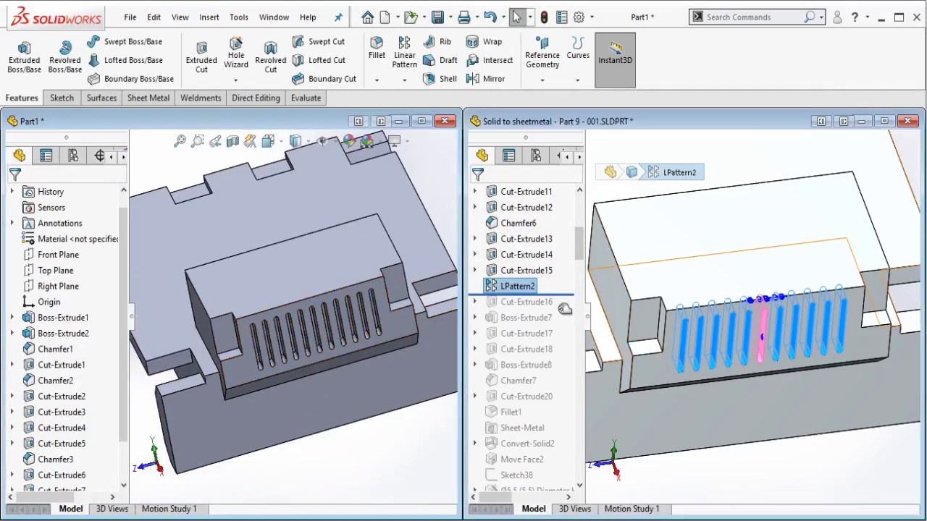
pyautogui.moveTo(564, 308); pyautogui.dragTo(558, 310)
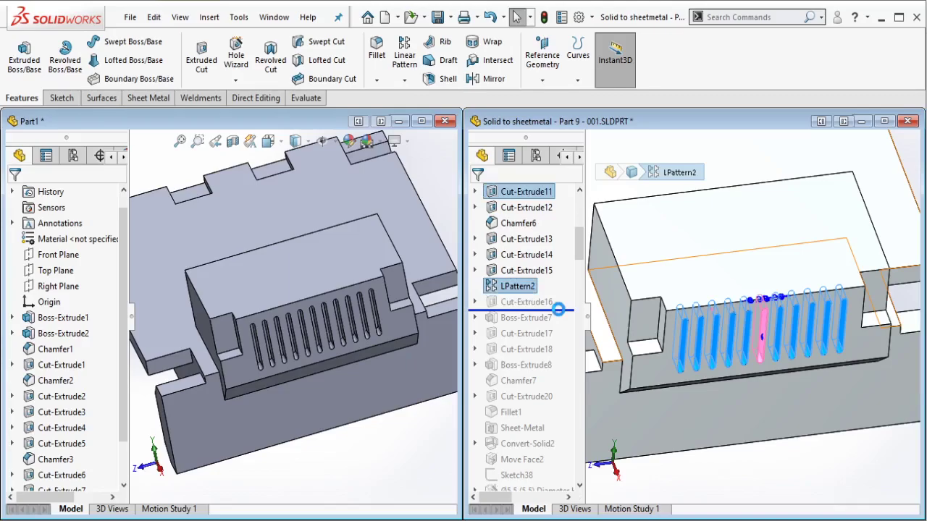
pyautogui.click(529, 302)
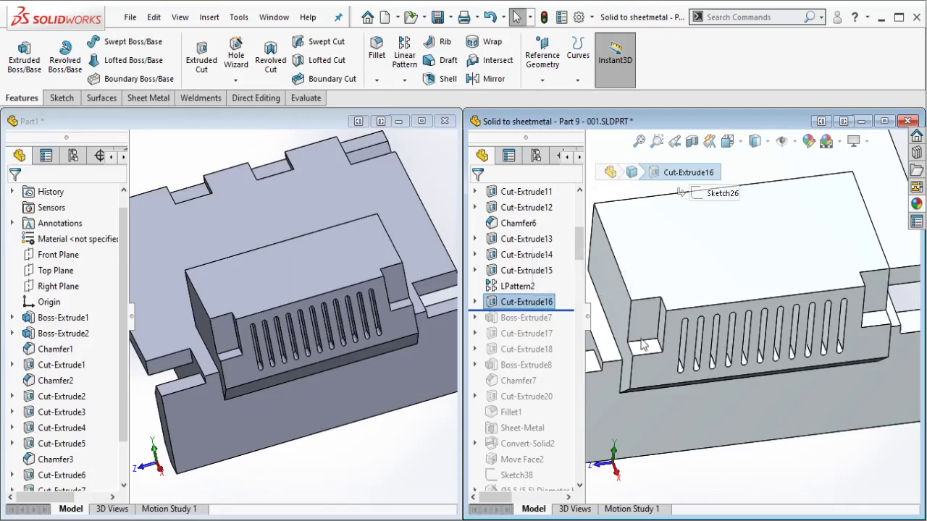
pyautogui.scroll(3, 679, 331)
pyautogui.moveTo(733, 316); pyautogui.dragTo(880, 319, button='middle')
pyautogui.scroll(2, 642, 337)
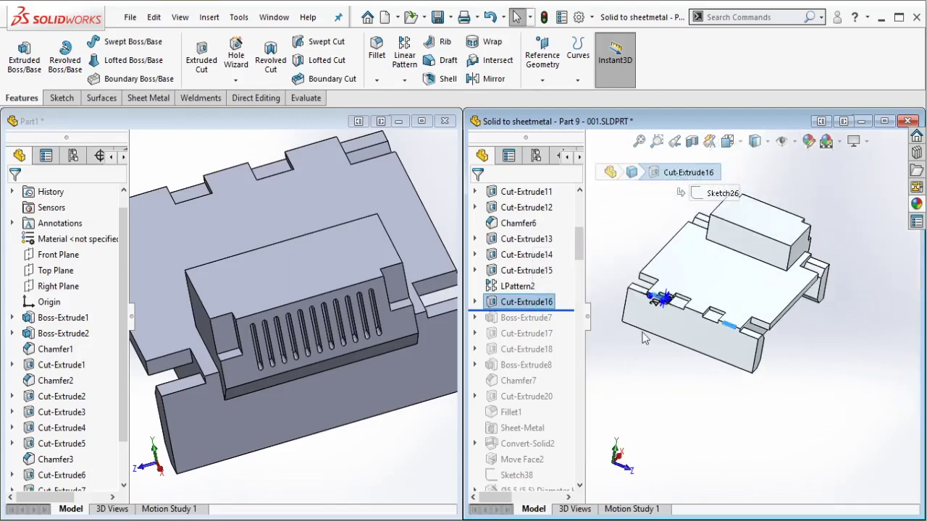
pyautogui.scroll(-4, 642, 338)
pyautogui.moveTo(832, 295); pyautogui.dragTo(854, 341, button='middle')
pyautogui.scroll(-2, 726, 344)
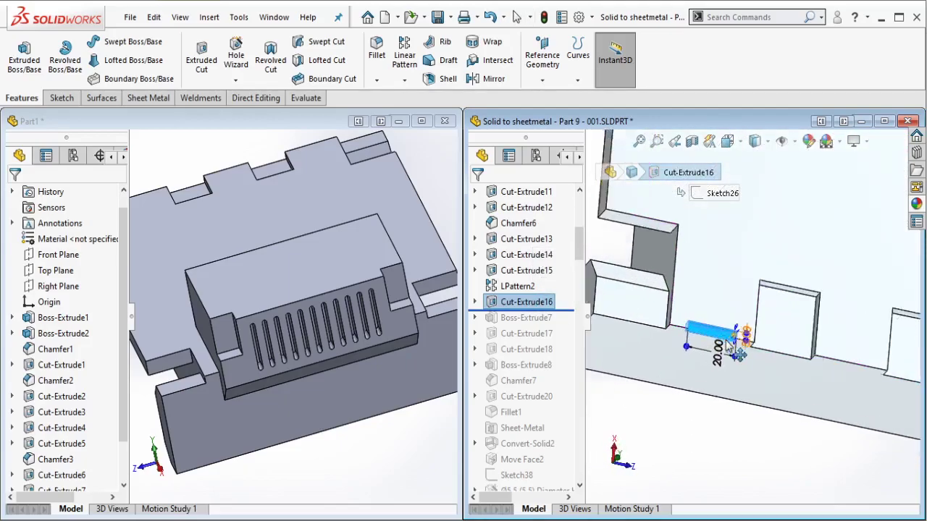
# Step: In the new part, start a sketch on the plate's top face and place a point at the midpoint of the edge segment between the chamfered end and the first notch
pyautogui.scroll(-6, 729, 341)
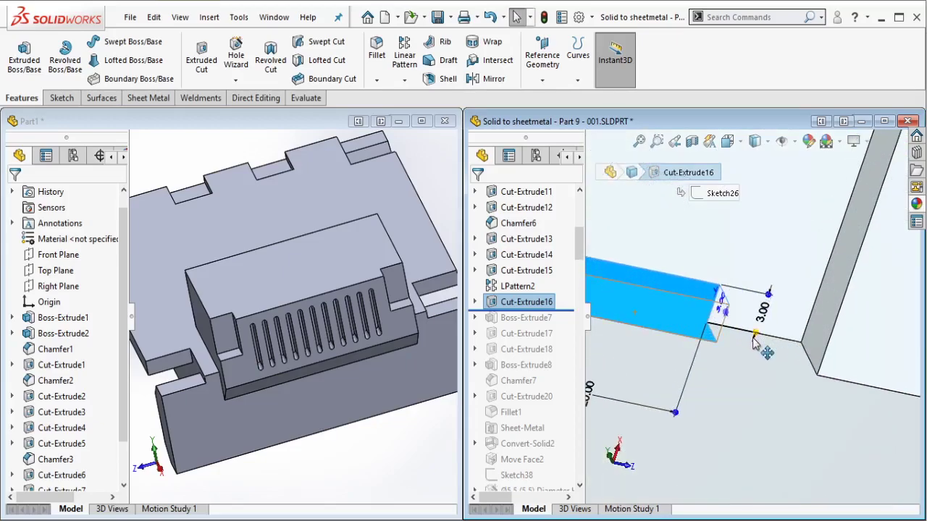
pyautogui.scroll(10, 753, 344)
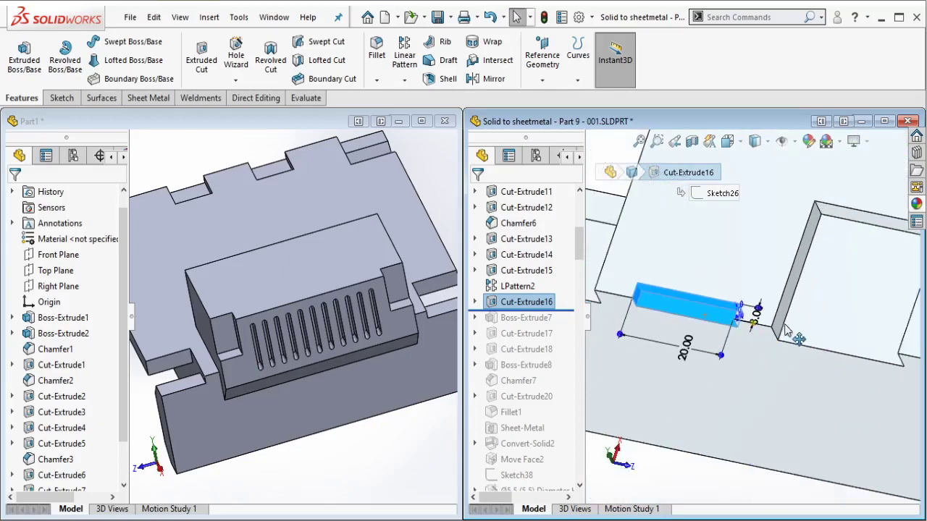
pyautogui.click(408, 423)
pyautogui.moveTo(251, 283); pyautogui.dragTo(297, 233, button='middle')
pyautogui.scroll(3, 236, 404)
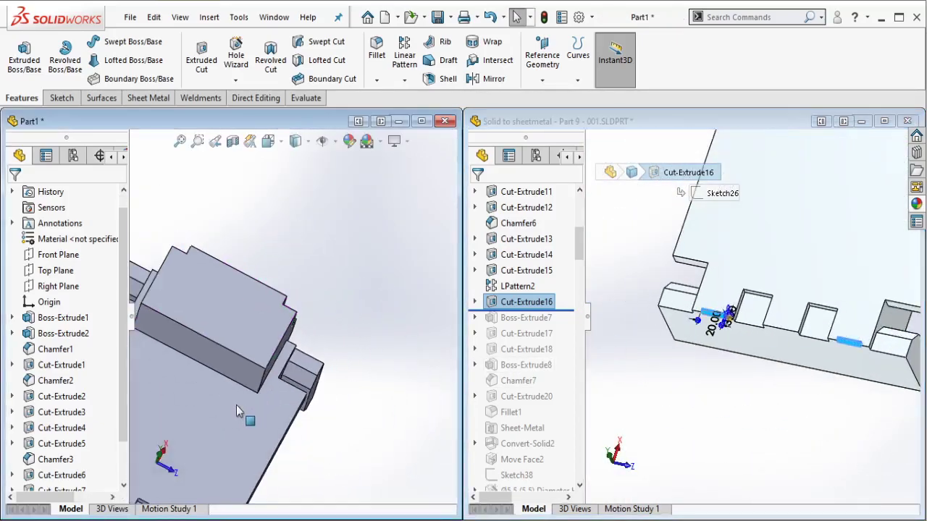
pyautogui.scroll(-6, 172, 411)
pyautogui.click(273, 299)
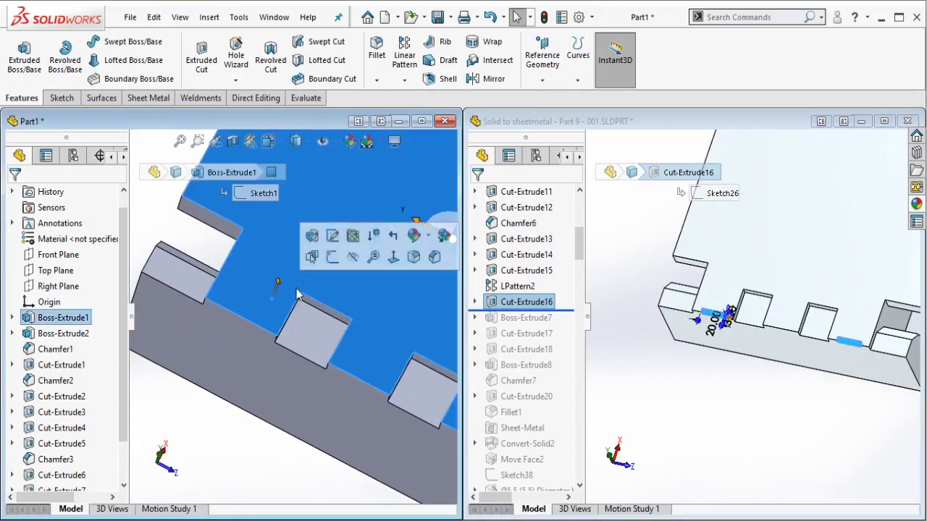
pyautogui.click(333, 257)
pyautogui.click(170, 78)
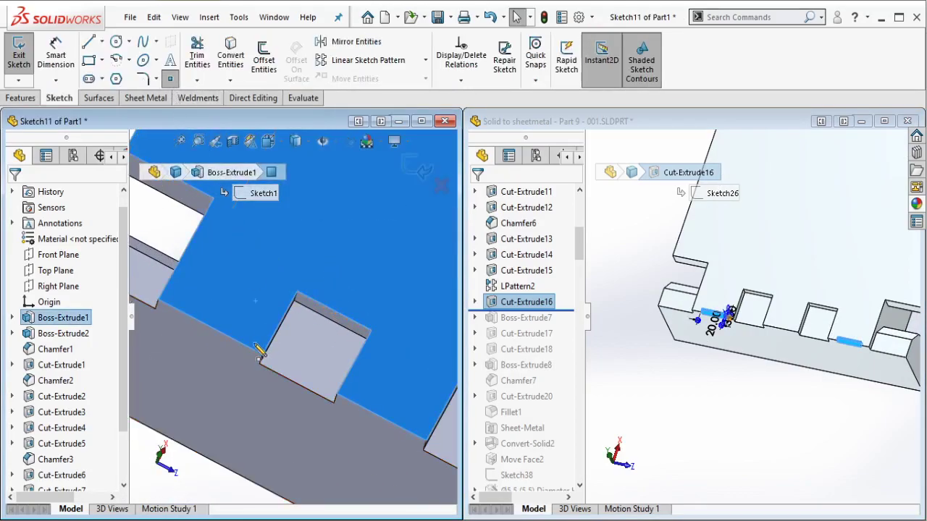
pyautogui.click(233, 332)
pyautogui.press('Escape')
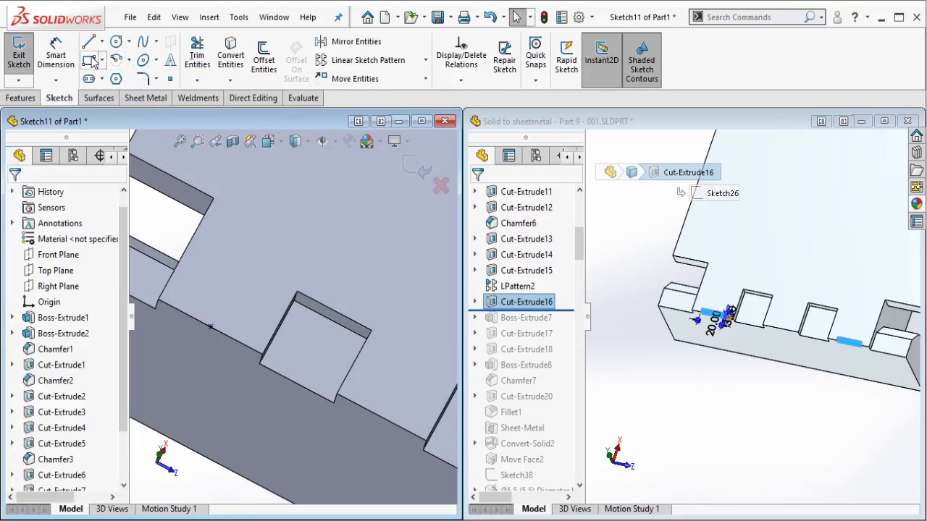
# Step: Draw a rectangle on the plate face beside that edge segment and constrain the sketched point as the midpoint of the rectangle's edge-side line
pyautogui.click(204, 267)
pyautogui.click(255, 344)
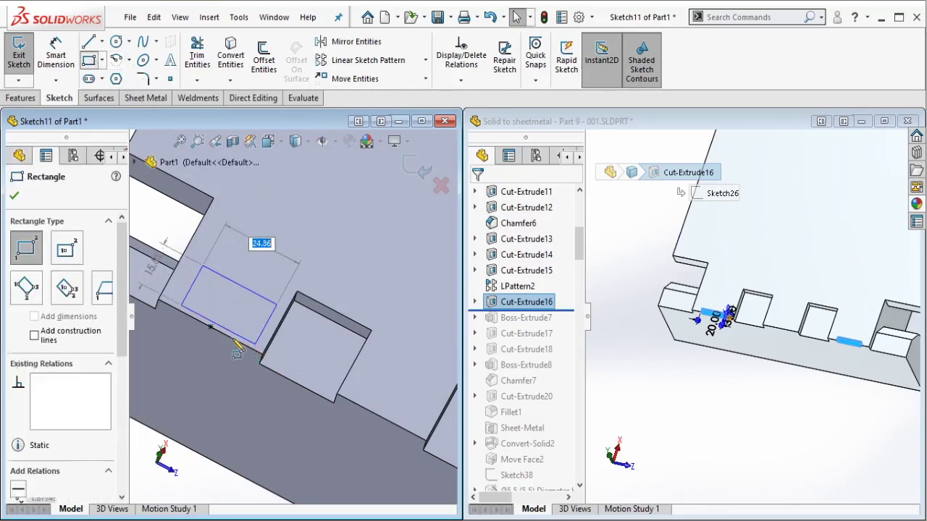
pyautogui.press('Escape')
pyautogui.click(210, 327)
pyautogui.keyDown('ctrl'); pyautogui.click(234, 331); pyautogui.keyUp('ctrl')
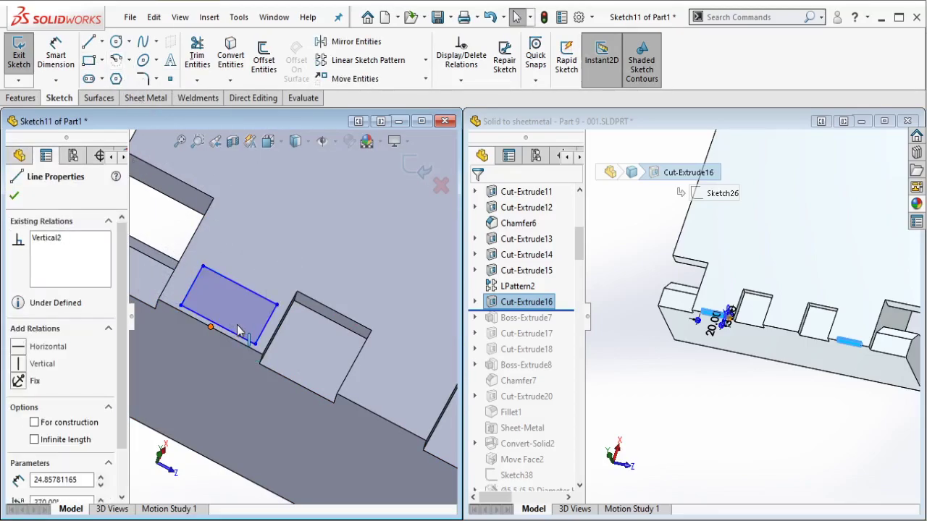
pyautogui.click(262, 283)
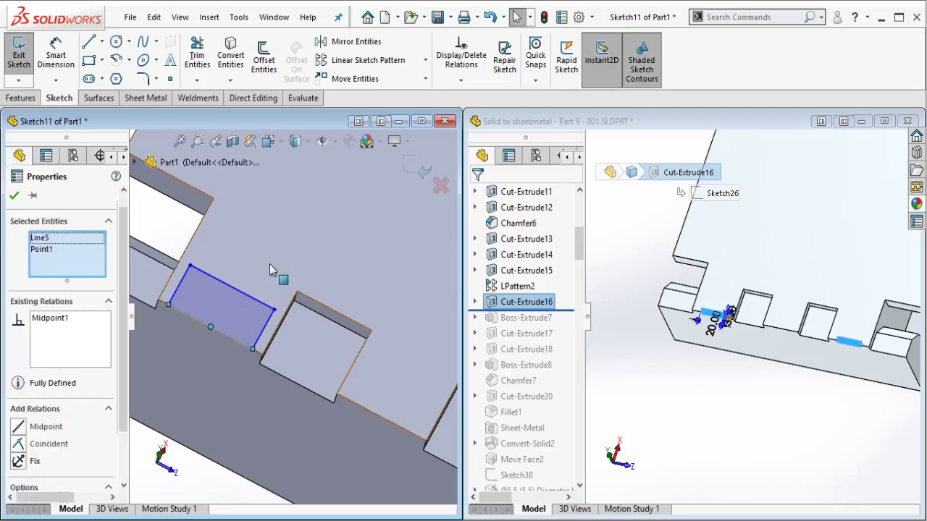
pyautogui.press('Escape')
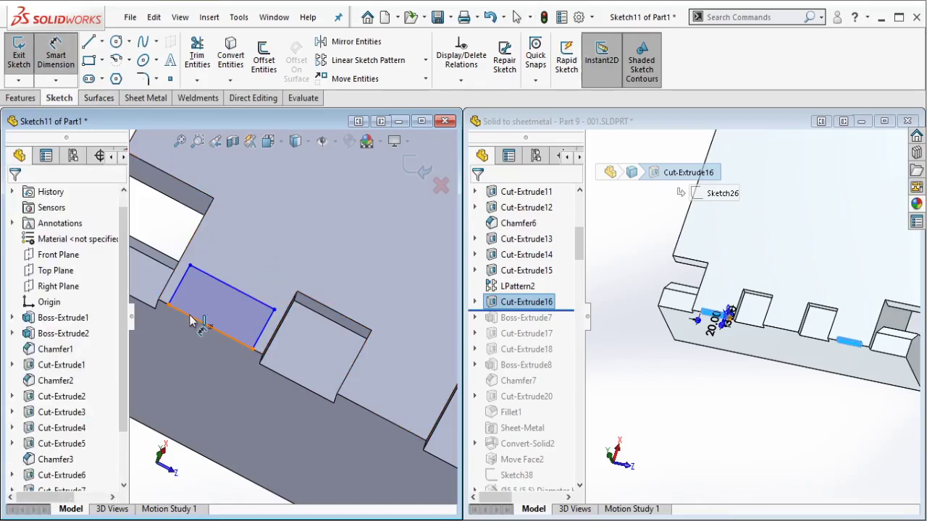
# Step: Dimension the rectangle 20 mm long along the plate edge and 3 mm deep
pyautogui.click(186, 345)
pyautogui.click(188, 347)
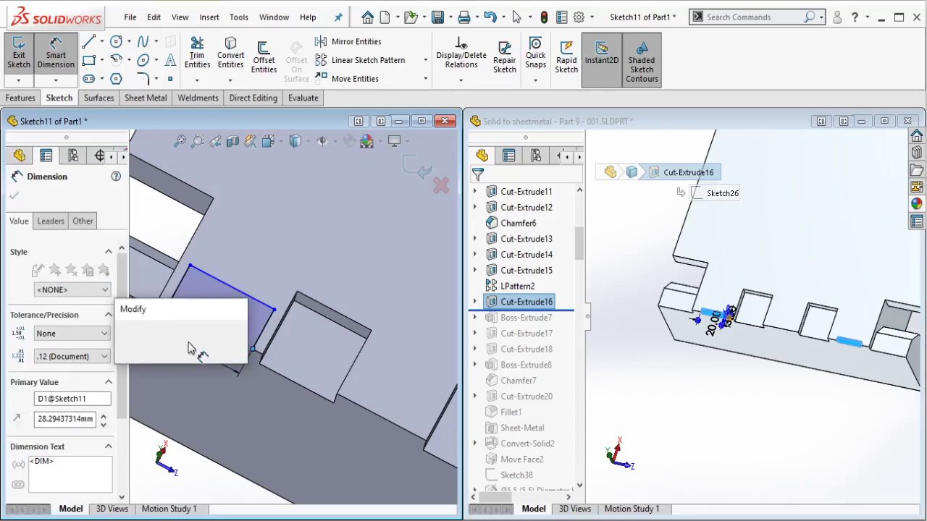
pyautogui.write('20')
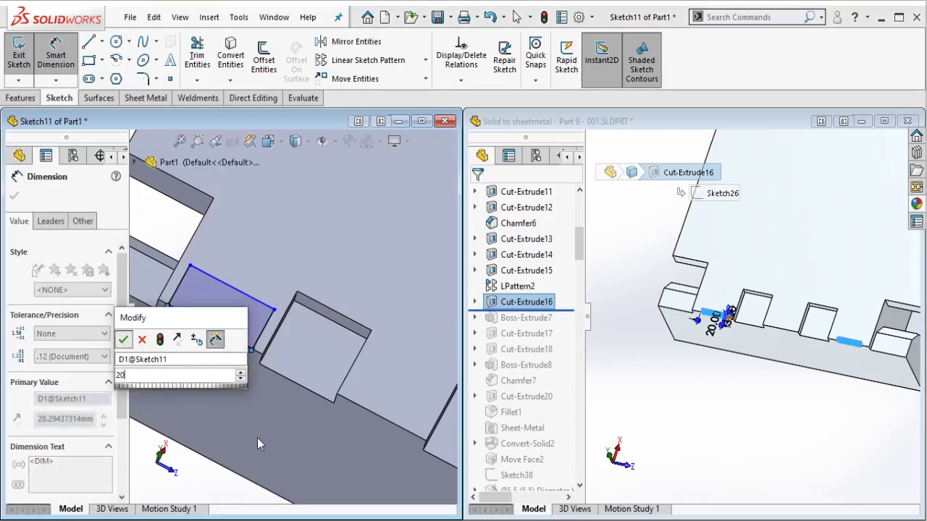
pyautogui.press('Return')
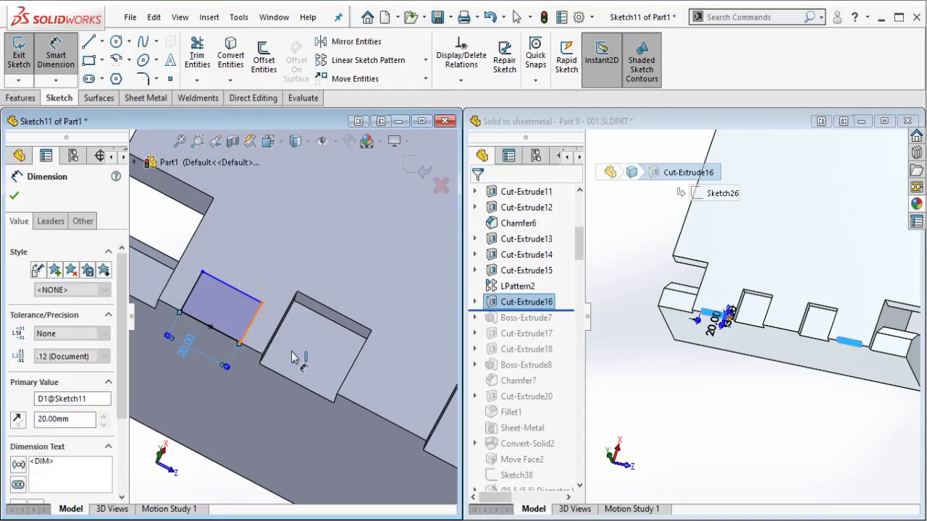
pyautogui.click(304, 371)
pyautogui.click(304, 371)
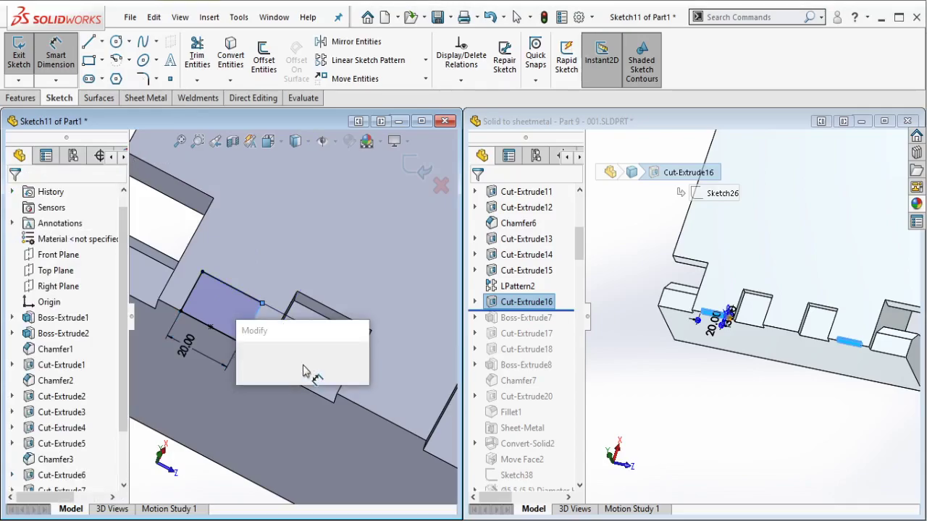
pyautogui.write('3')
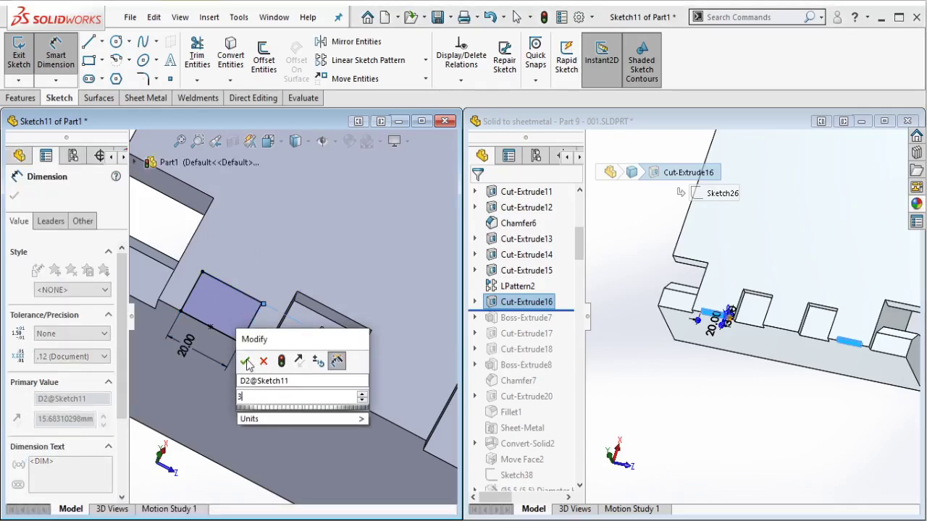
pyautogui.click(247, 361)
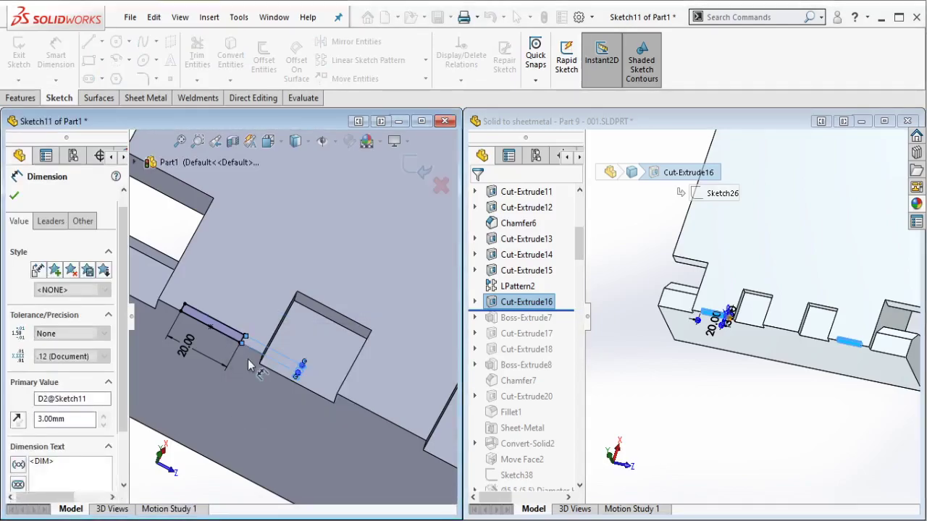
pyautogui.press('Escape')
# Step: Draw a centerline about 26 mm long from the midpoint of the edge between the two square notches and make it horizontal
pyautogui.scroll(2, 281, 320)
pyautogui.moveTo(351, 338); pyautogui.dragTo(365, 321, button='middle')
pyautogui.press('Escape')
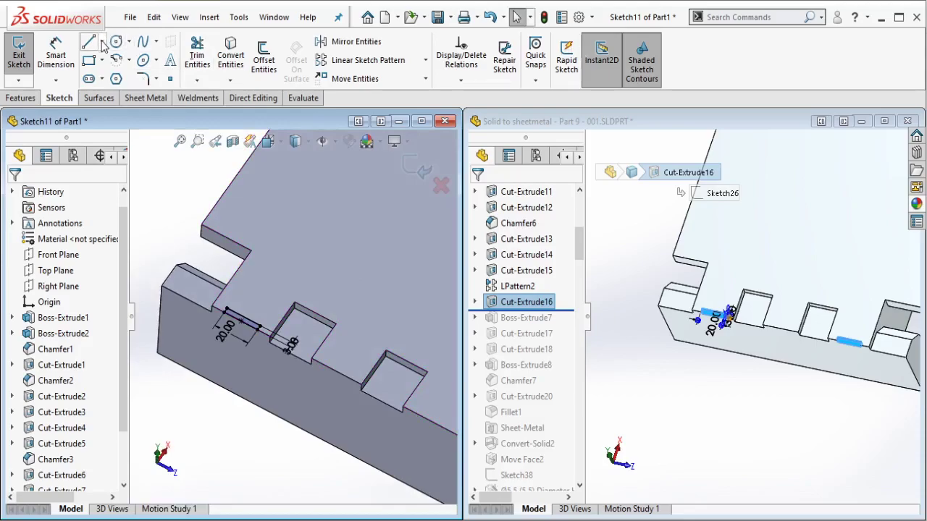
pyautogui.click(103, 42)
pyautogui.click(115, 77)
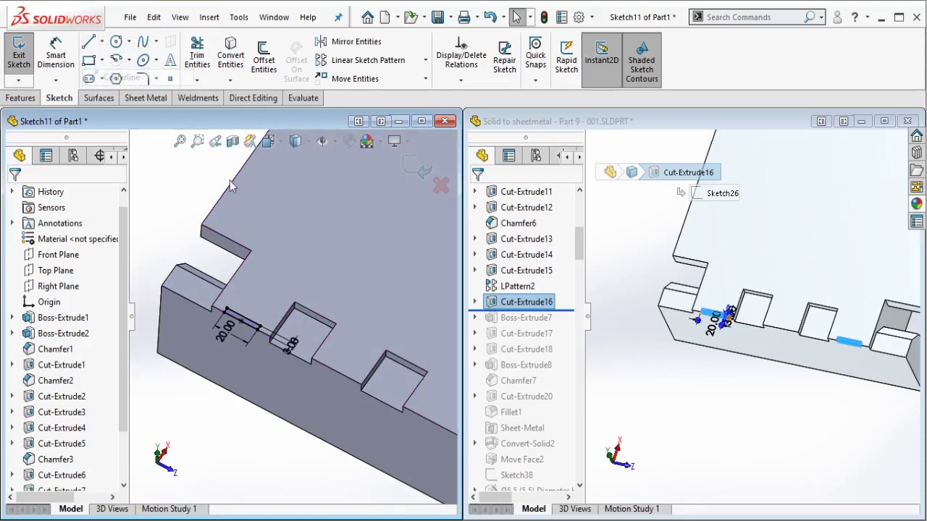
pyautogui.click(336, 371)
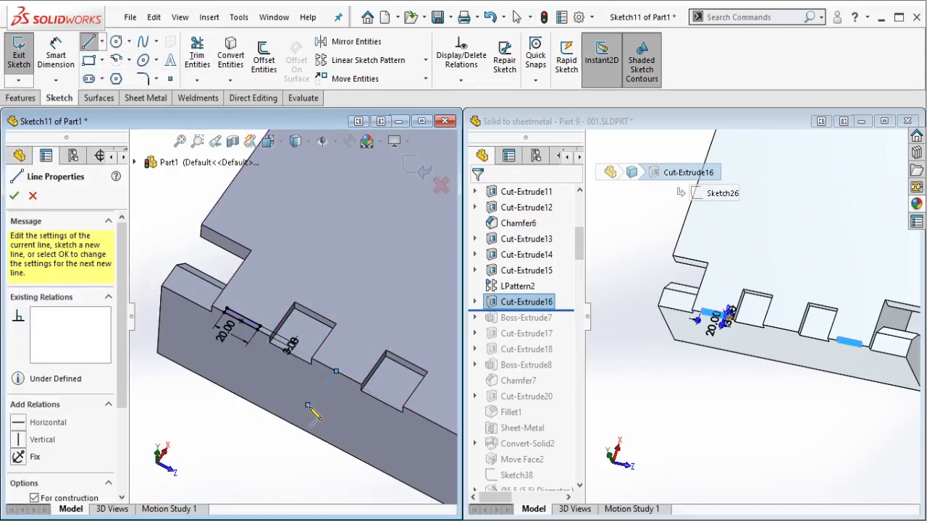
pyautogui.click(308, 405)
pyautogui.press('Escape')
pyautogui.click(322, 393)
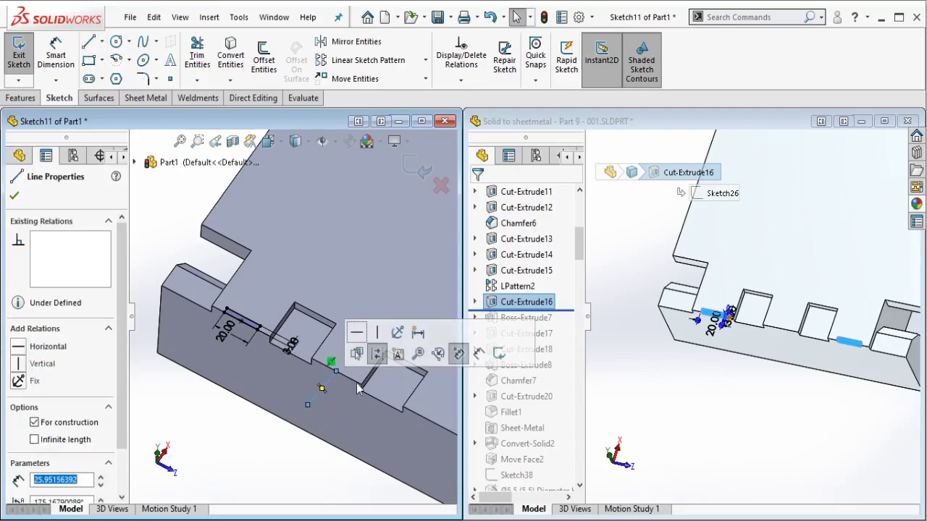
pyautogui.click(360, 335)
pyautogui.press('Escape')
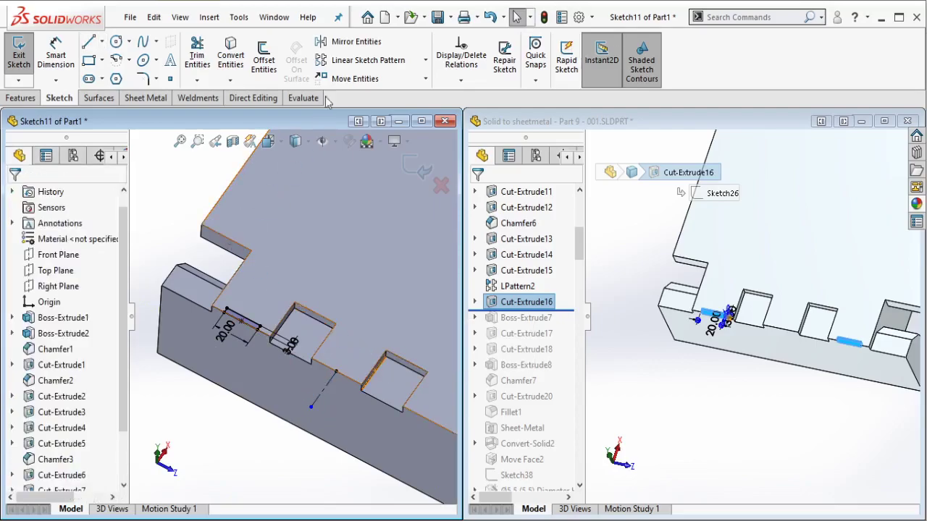
# Step: Mirror the rectangle and its midpoint about the centerline to the far side of the notches
pyautogui.click(339, 42)
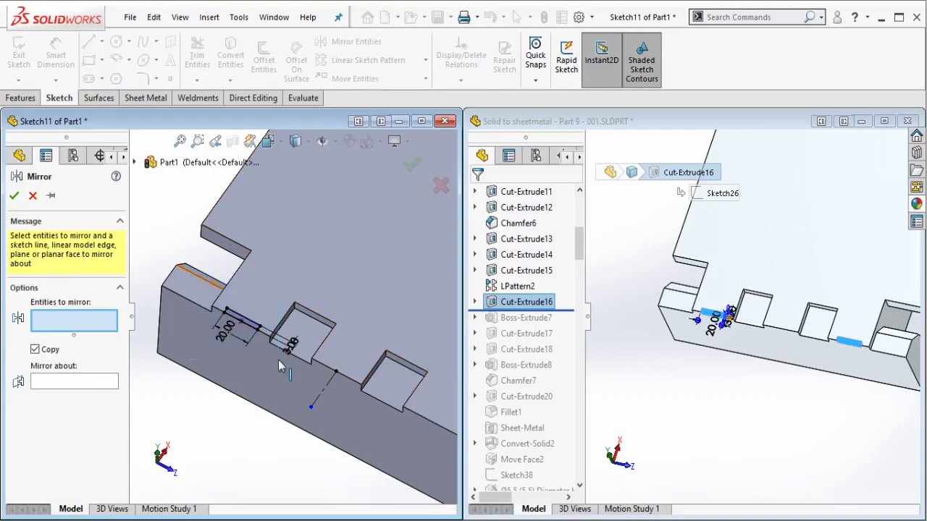
pyautogui.moveTo(279, 360); pyautogui.dragTo(280, 362)
pyautogui.click(84, 430)
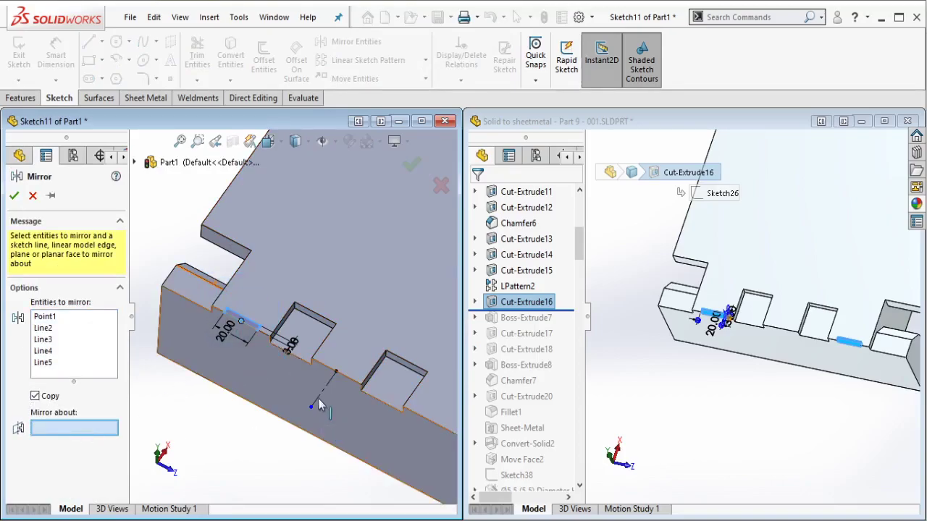
pyautogui.click(317, 399)
pyautogui.click(411, 165)
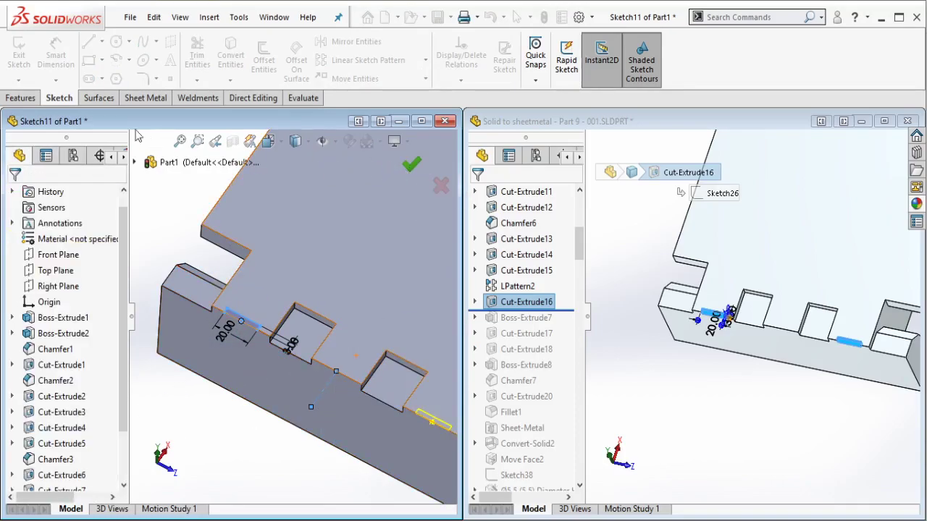
# Step: Cut both rectangles into the plate edge with a 3 mm blind Extruded Cut
pyautogui.click(32, 99)
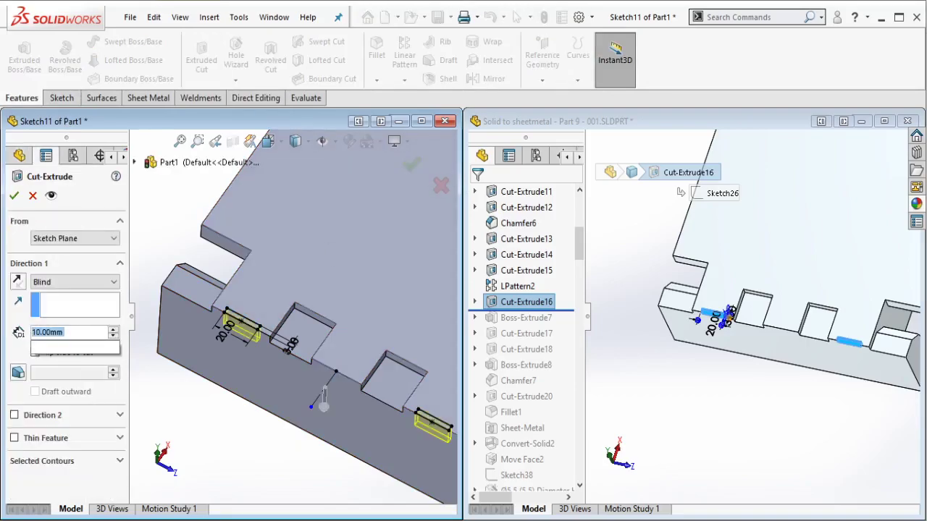
pyautogui.write('3')
pyautogui.press('Return')
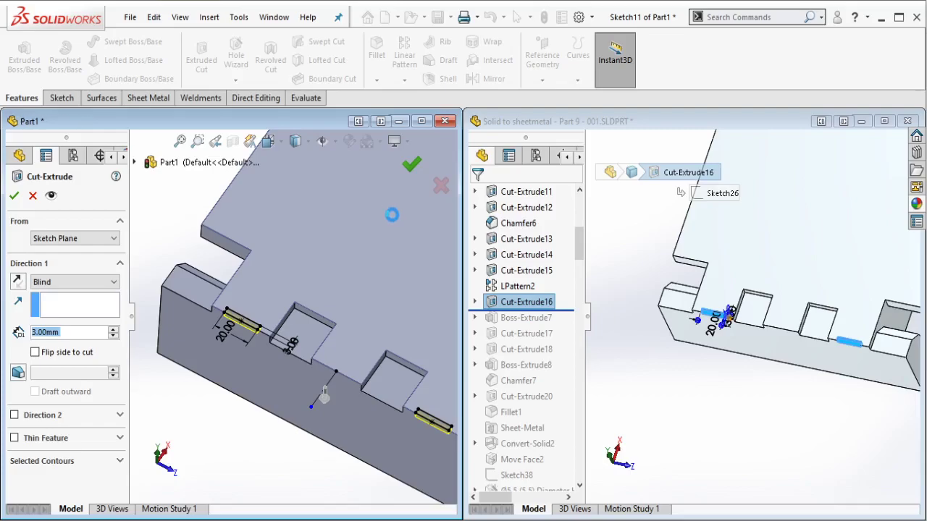
pyautogui.press('Return')
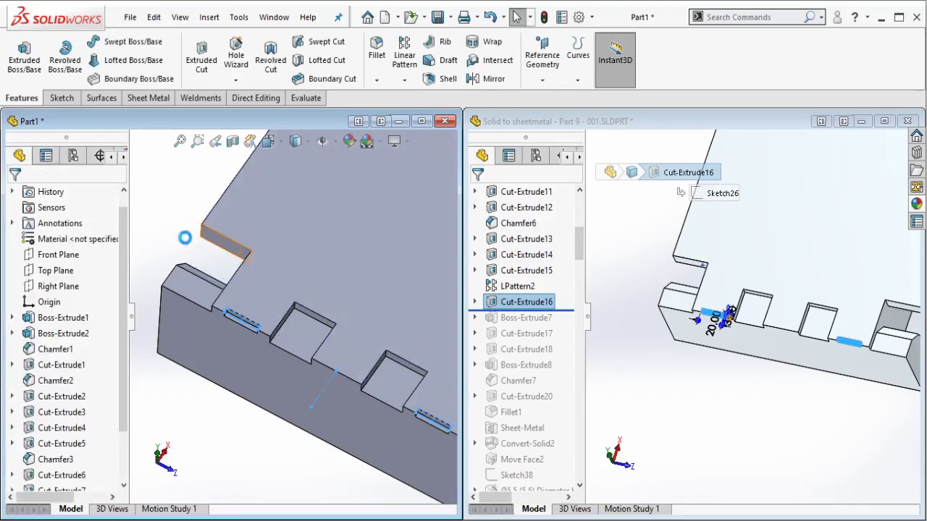
# Step: Roll the reference part forward to include Boss-Extrude7 and examine the tab's location and sketch dimensions
pyautogui.scroll(5, 219, 245)
pyautogui.keyDown('ctrl'); pyautogui.moveTo(348, 262); pyautogui.dragTo(282, 298, button='middle'); pyautogui.keyUp('ctrl')
pyautogui.scroll(-1, 298, 295)
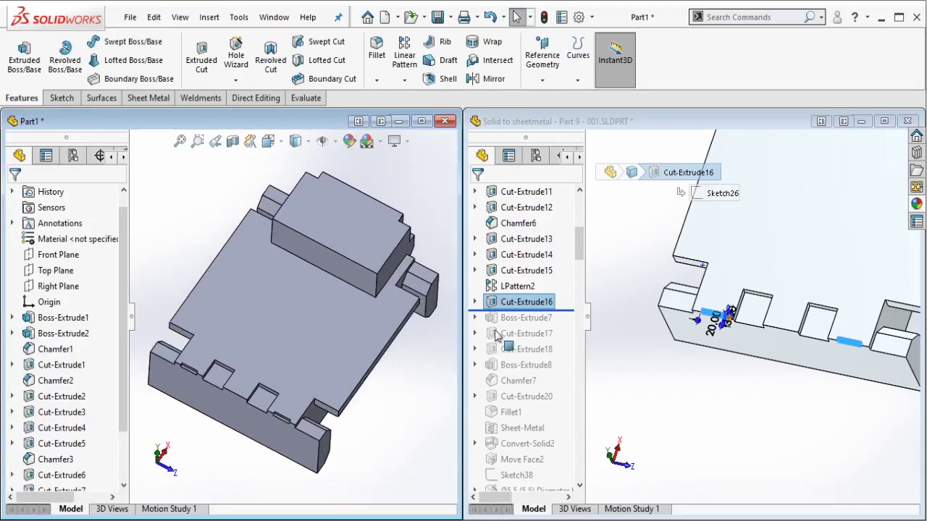
pyautogui.moveTo(569, 310); pyautogui.dragTo(548, 326)
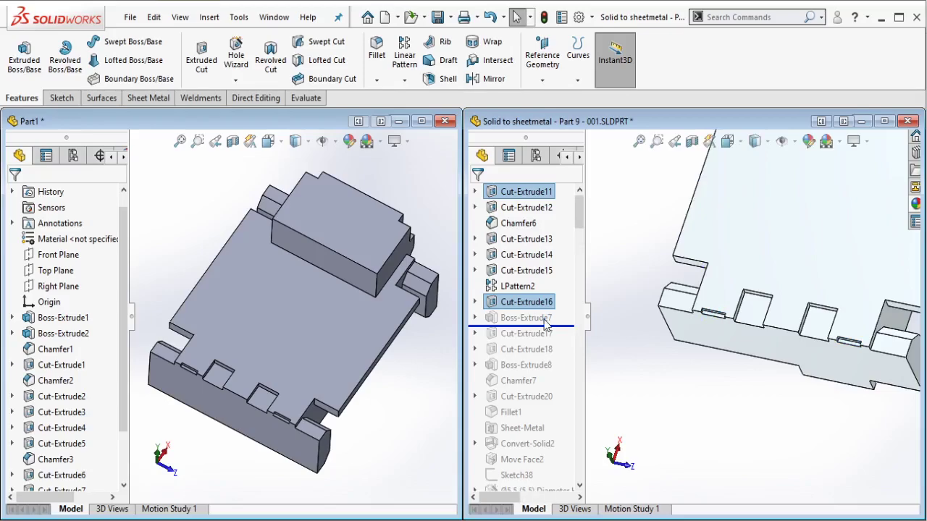
pyautogui.click(545, 324)
pyautogui.scroll(3, 803, 278)
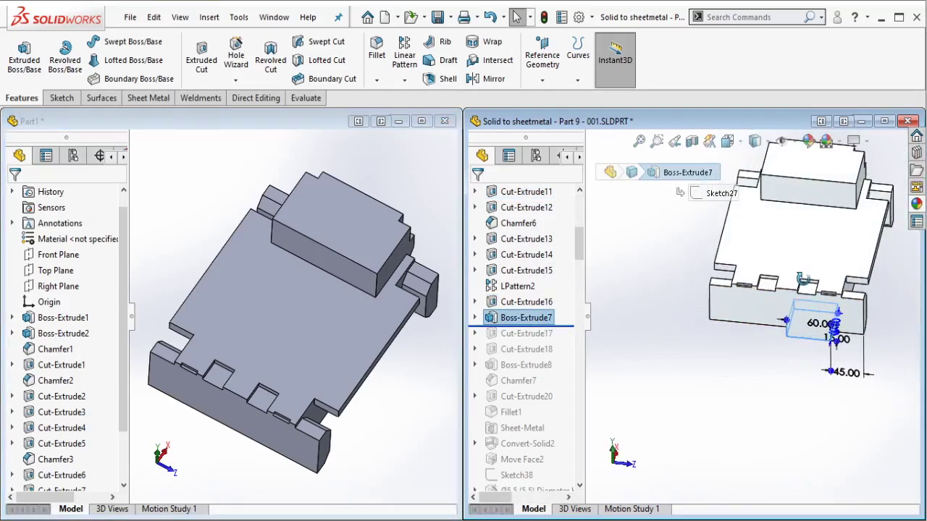
pyautogui.moveTo(802, 279); pyautogui.dragTo(799, 216, button='middle')
# Step: In the new part, start a sketch on the plate's long outer side face and draw a rectangle extending below its lower edge
pyautogui.click(258, 437)
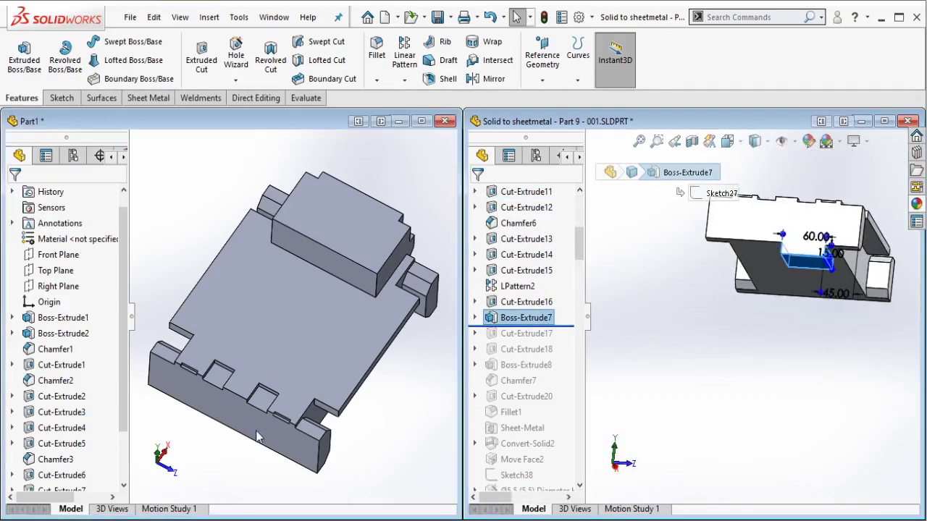
pyautogui.scroll(-5, 245, 444)
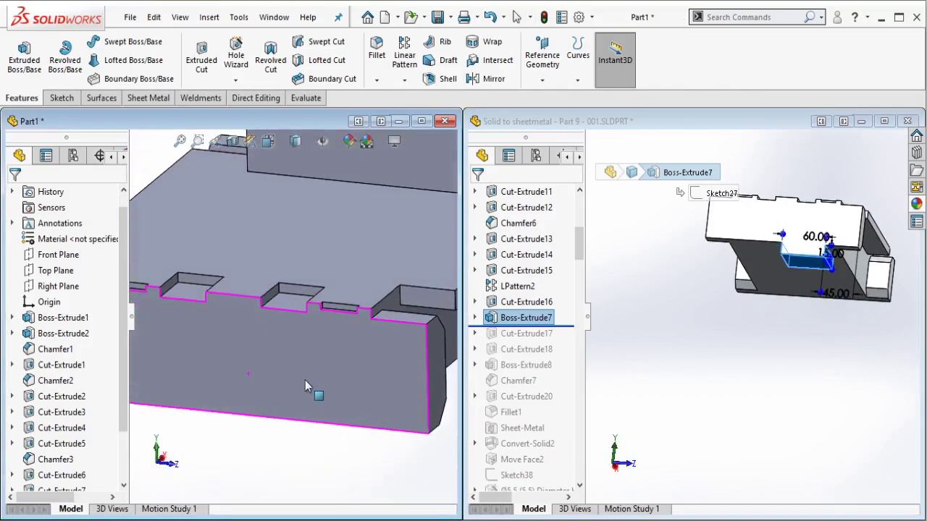
pyautogui.click(365, 378)
pyautogui.click(370, 344)
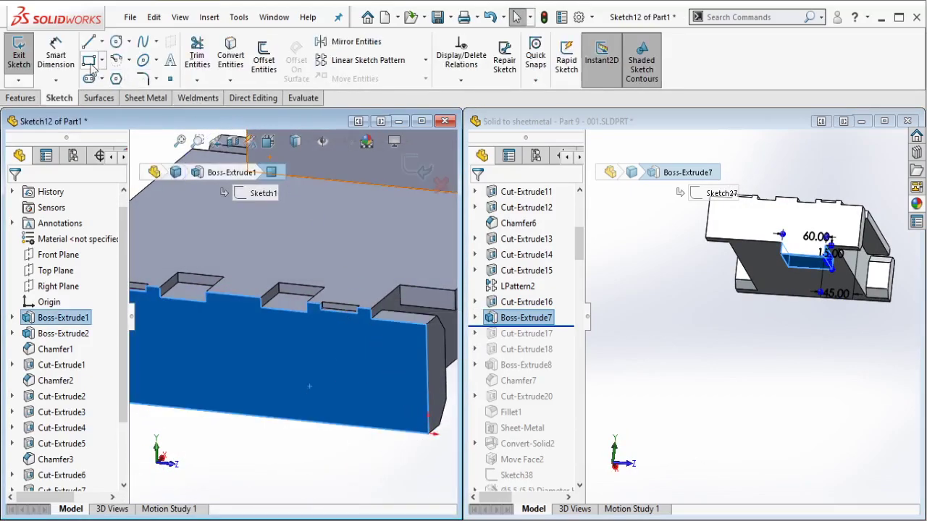
pyautogui.press('r')
pyautogui.click(335, 424)
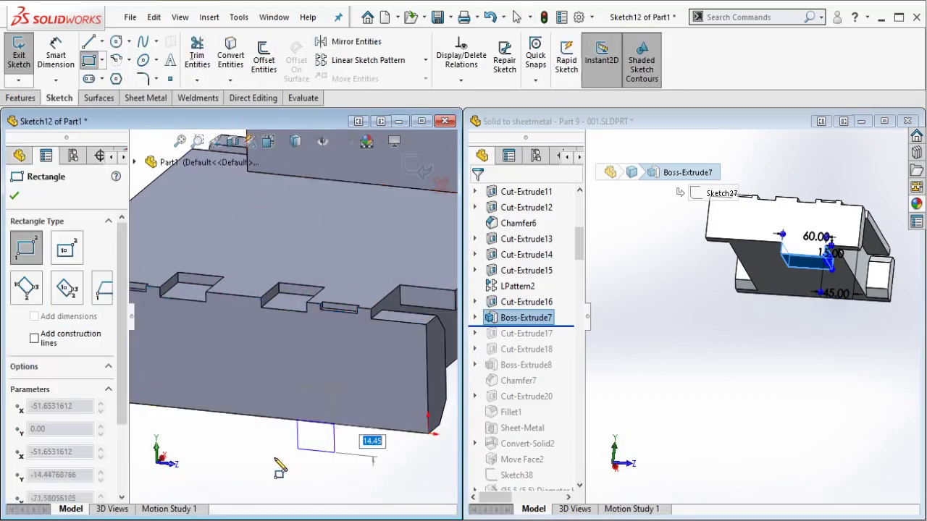
pyautogui.click(223, 456)
pyautogui.press('Escape')
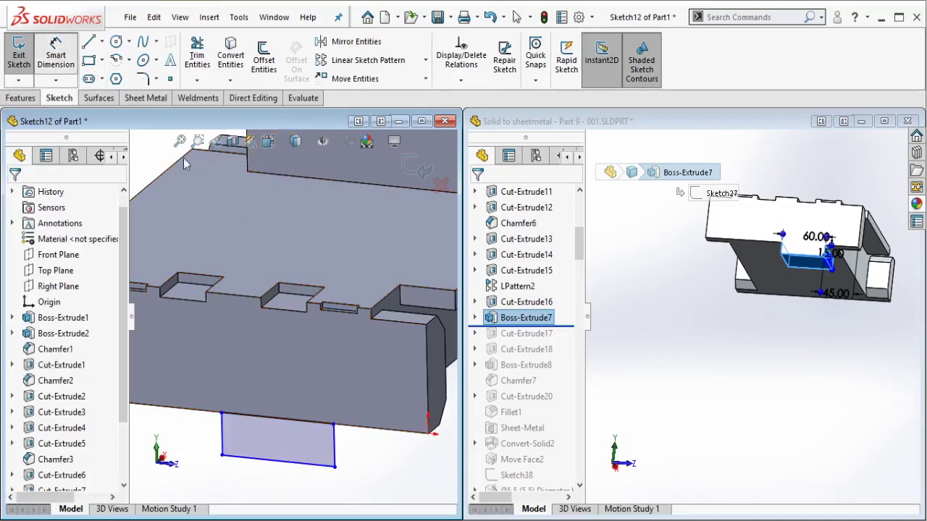
# Step: Dimension the rectangle below the plate's lower edge to 60 mm wide and 15 mm high
pyautogui.click(305, 413)
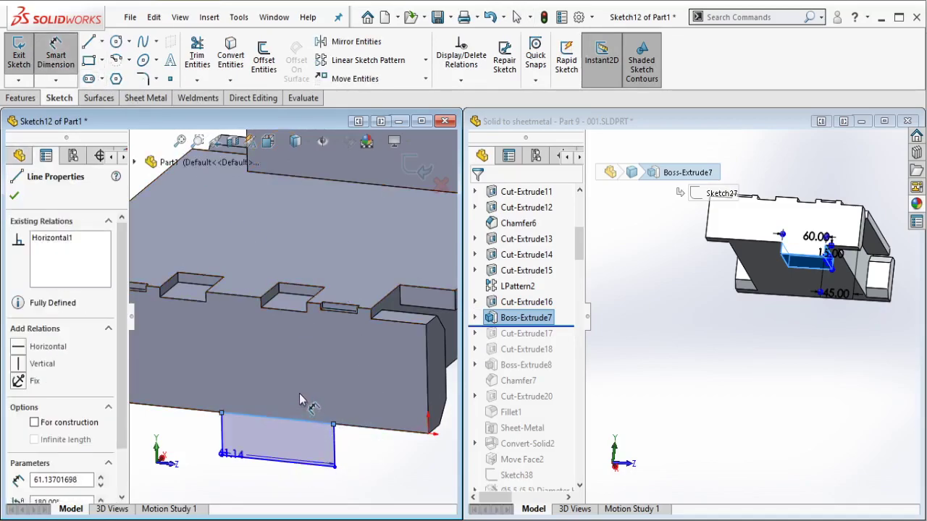
pyautogui.click(302, 395)
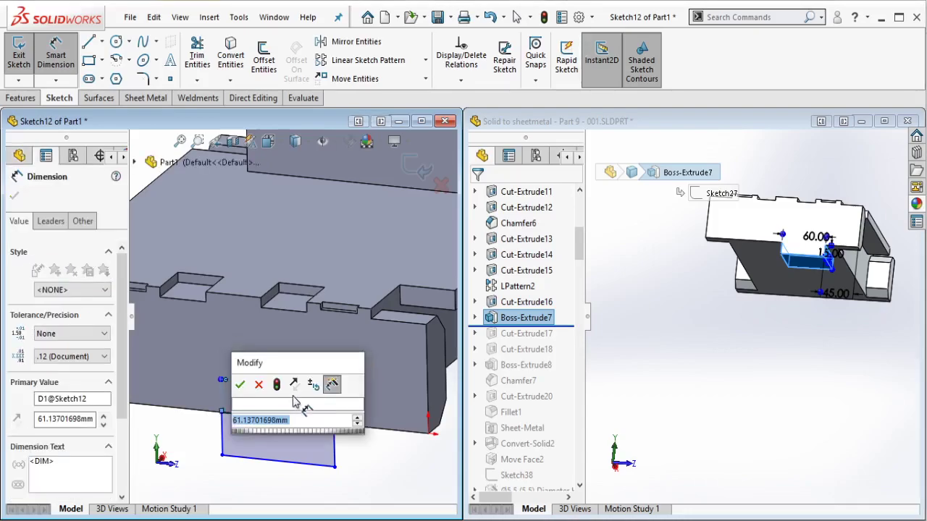
pyautogui.write('60')
pyautogui.click(241, 386)
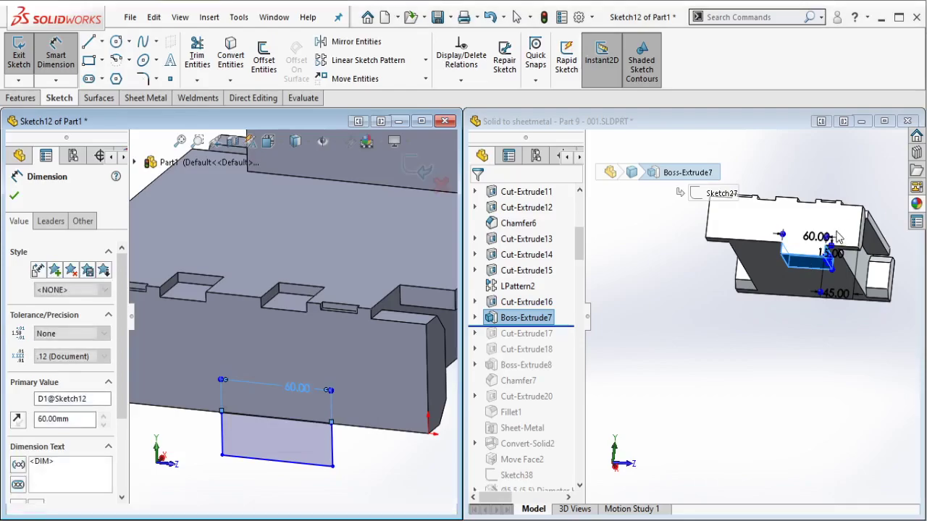
pyautogui.scroll(-5, 833, 250)
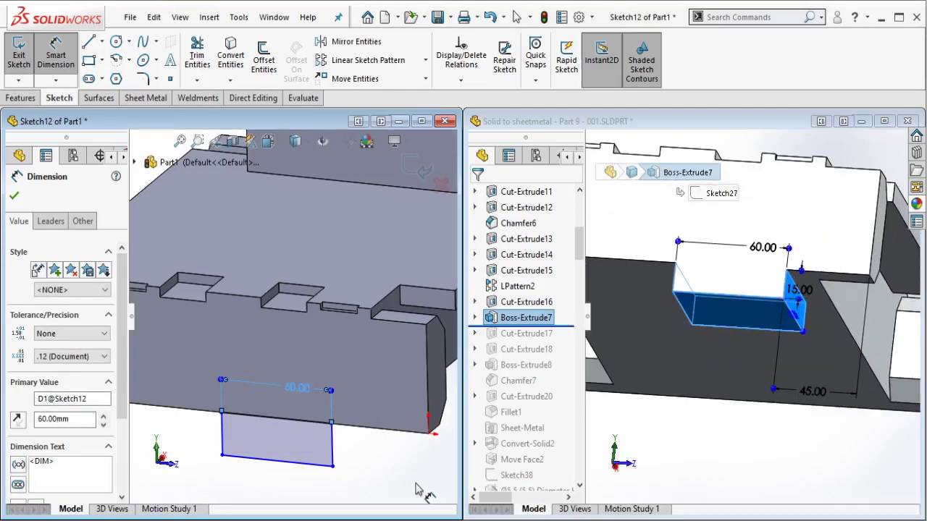
pyautogui.click(332, 446)
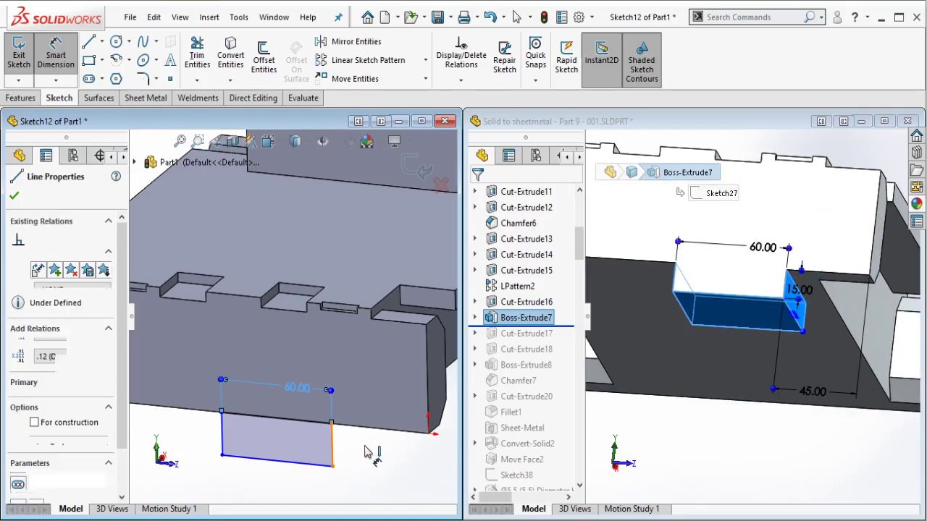
pyautogui.click(366, 452)
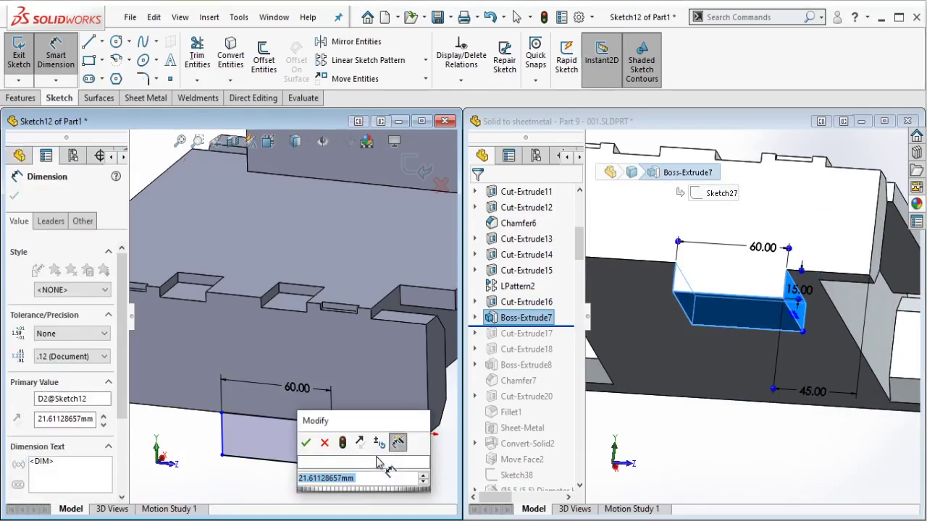
pyautogui.write('15')
pyautogui.click(307, 444)
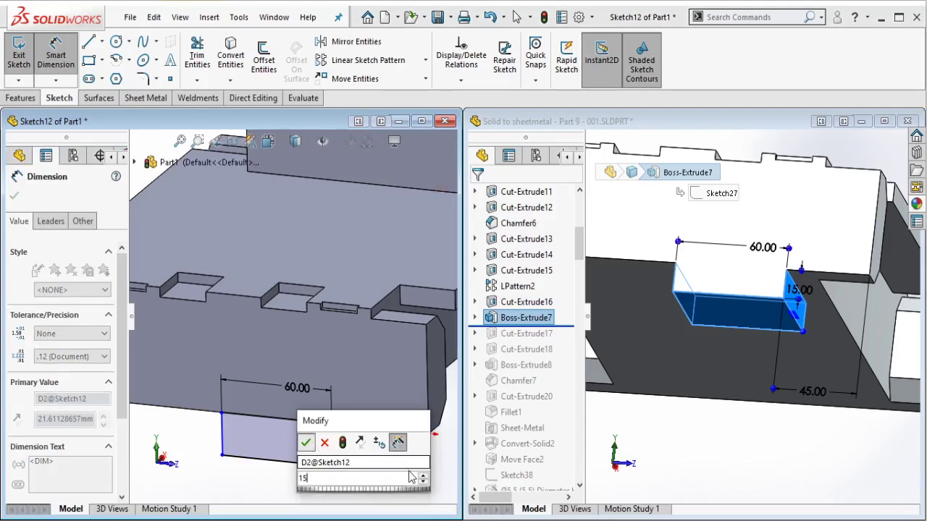
pyautogui.press('Escape')
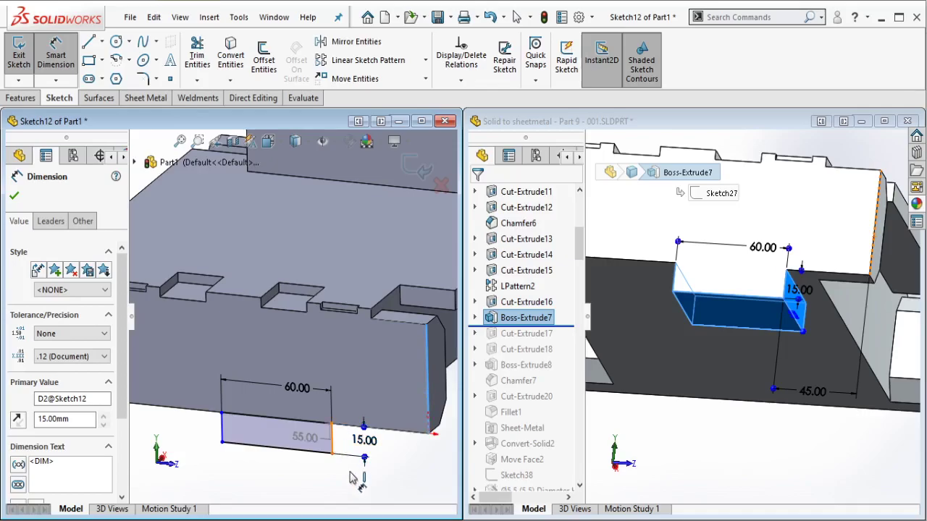
# Step: Dimension the rectangle's near side 45 mm from the plate's end edge
pyautogui.click(373, 487)
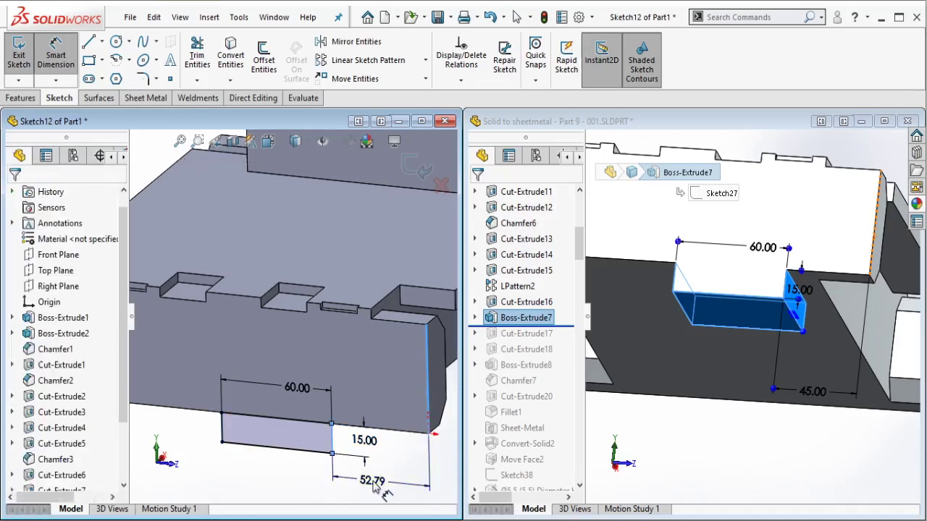
pyautogui.click(375, 489)
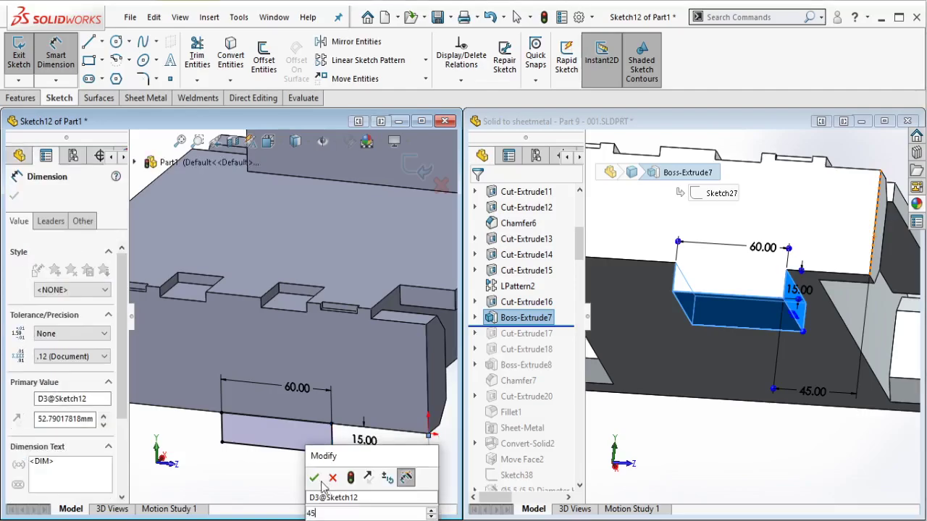
pyautogui.write('45')
pyautogui.click(314, 479)
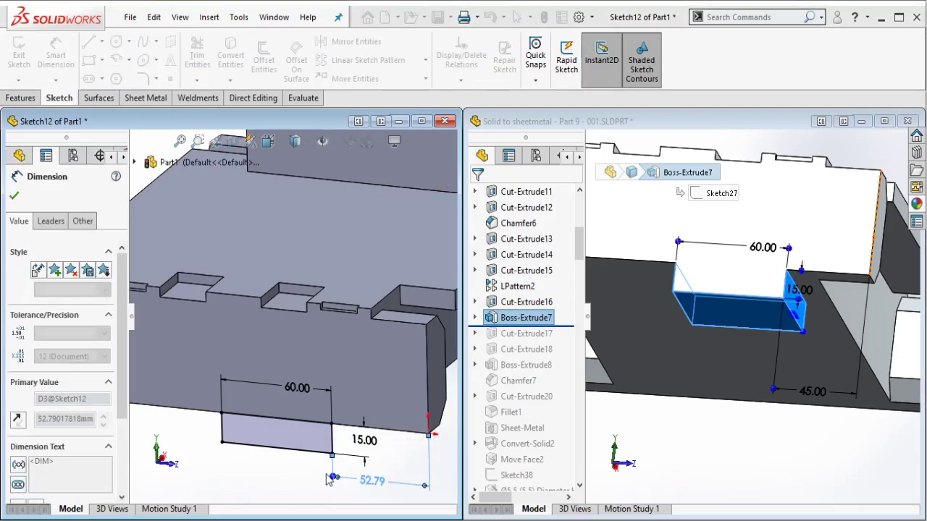
pyautogui.press('Escape')
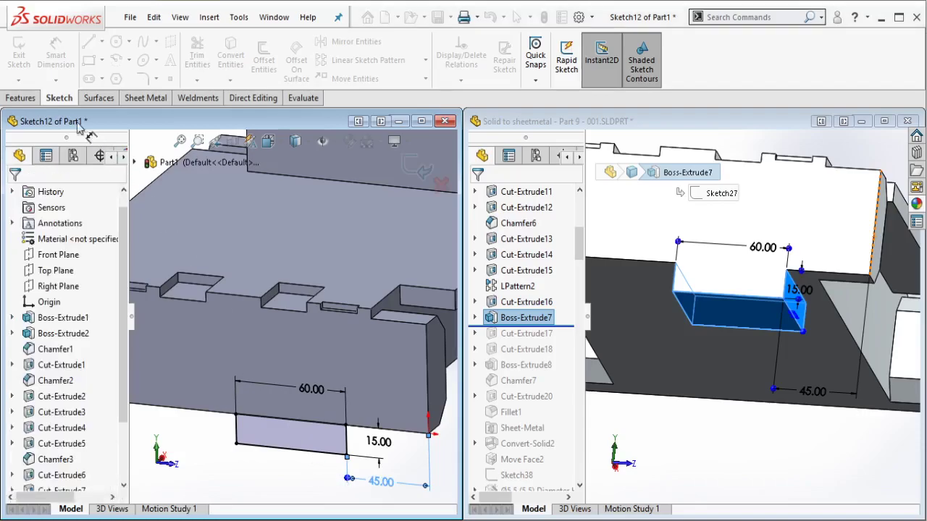
# Step: Extrude the rectangle as a 60 mm blind boss in the reversed direction, merged under the plate
pyautogui.click(28, 98)
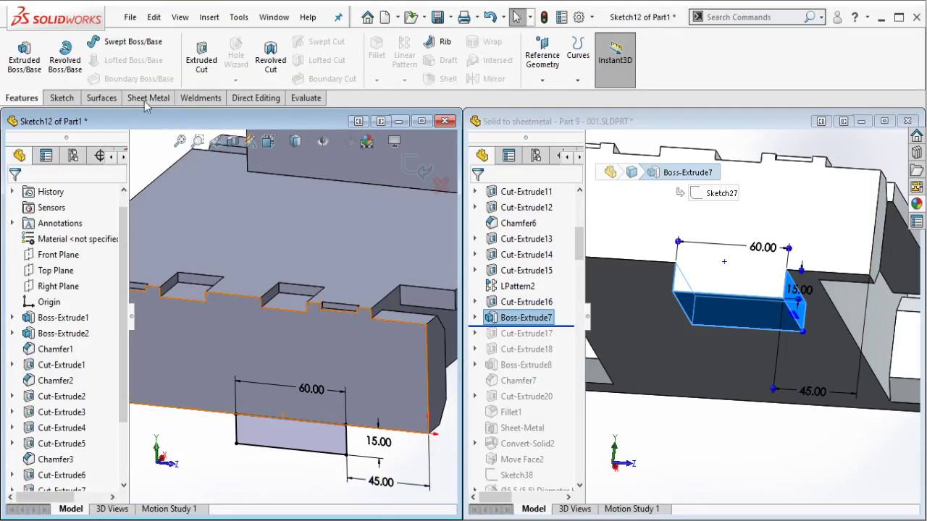
pyautogui.click(26, 52)
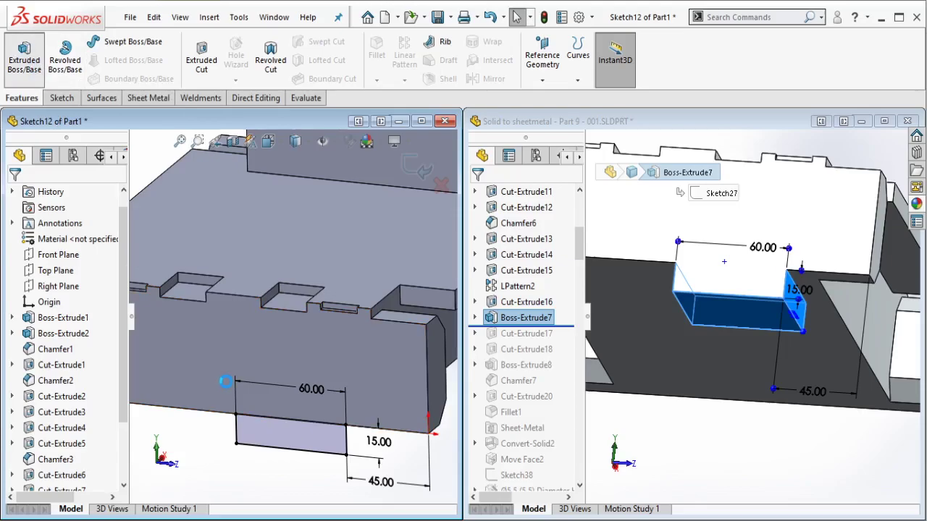
pyautogui.click(18, 284)
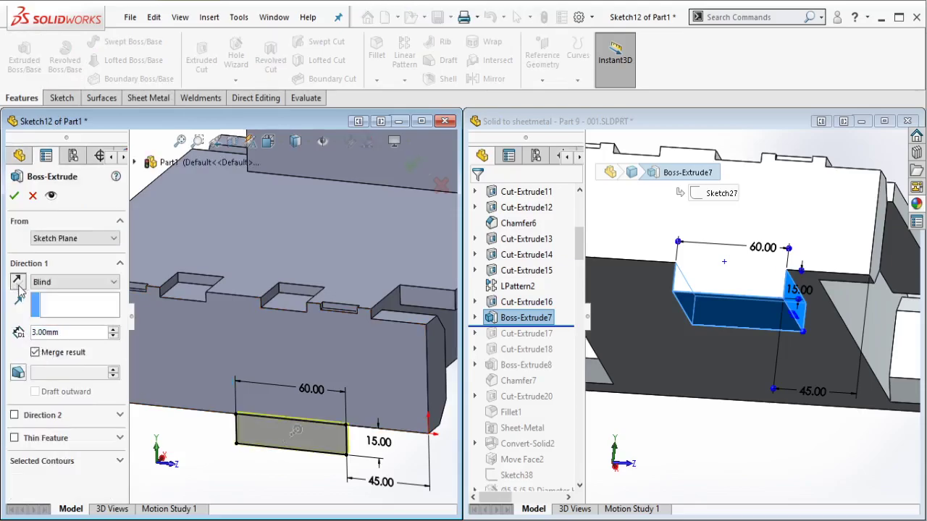
pyautogui.click(61, 331)
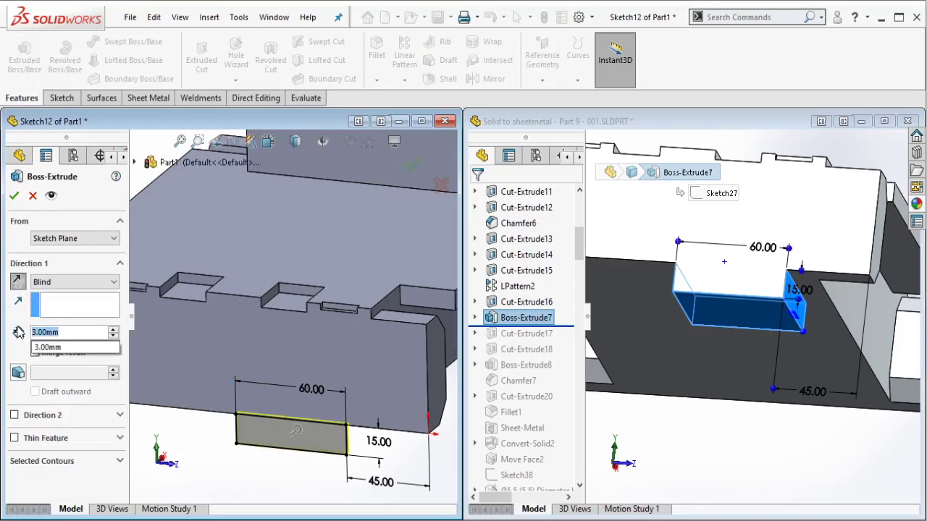
pyautogui.write('60')
pyautogui.press('Return')
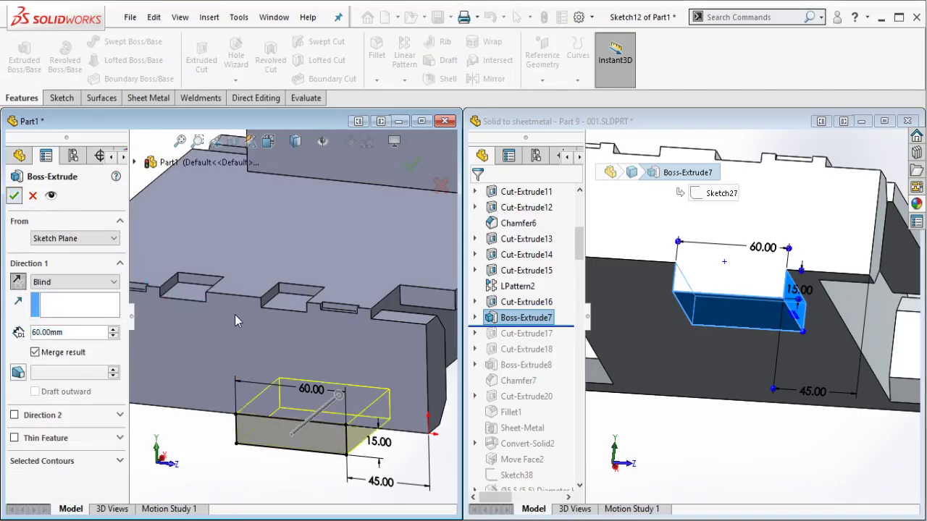
pyautogui.press('Return')
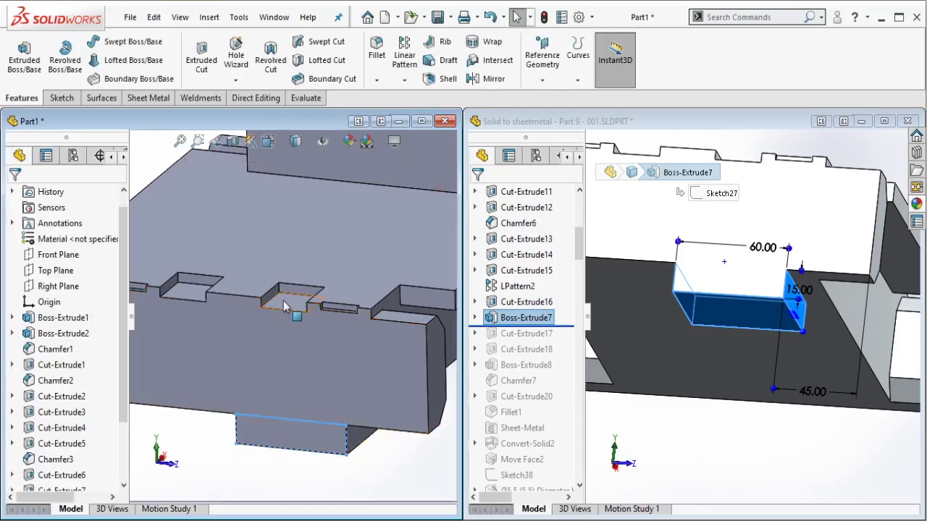
pyautogui.scroll(5, 344, 256)
pyautogui.moveTo(364, 244)
pyautogui.mouseDown(button='middle')
pyautogui.moveTo(355, 222)
pyautogui.moveTo(358, 237)
pyautogui.mouseUp(button='middle')
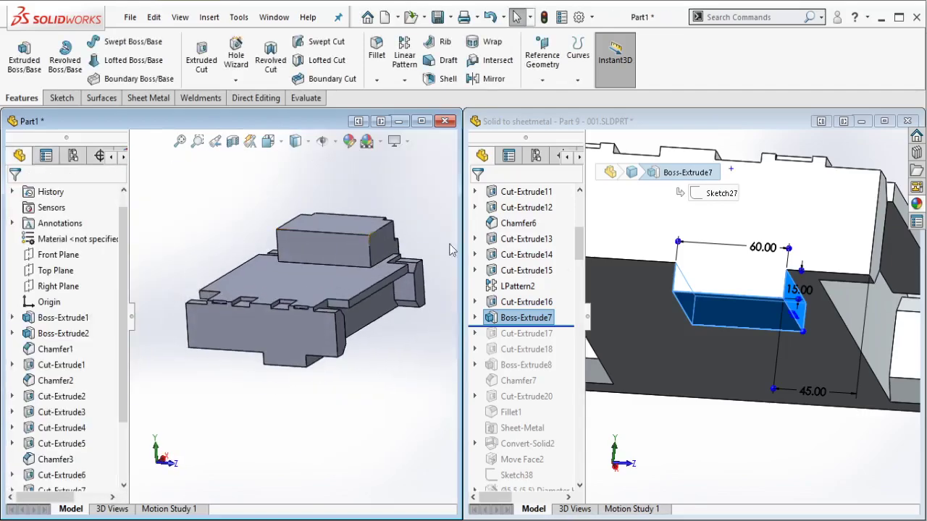
# Step: Roll the reference part forward to include Cut-Extrude17 and examine the cut's location and sketch dimensions
pyautogui.click(568, 333)
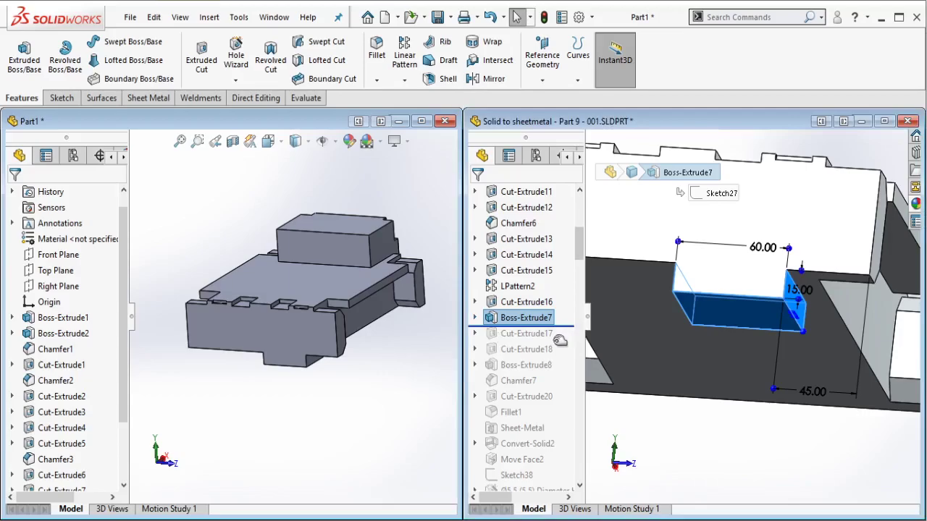
pyautogui.moveTo(558, 339); pyautogui.dragTo(553, 341)
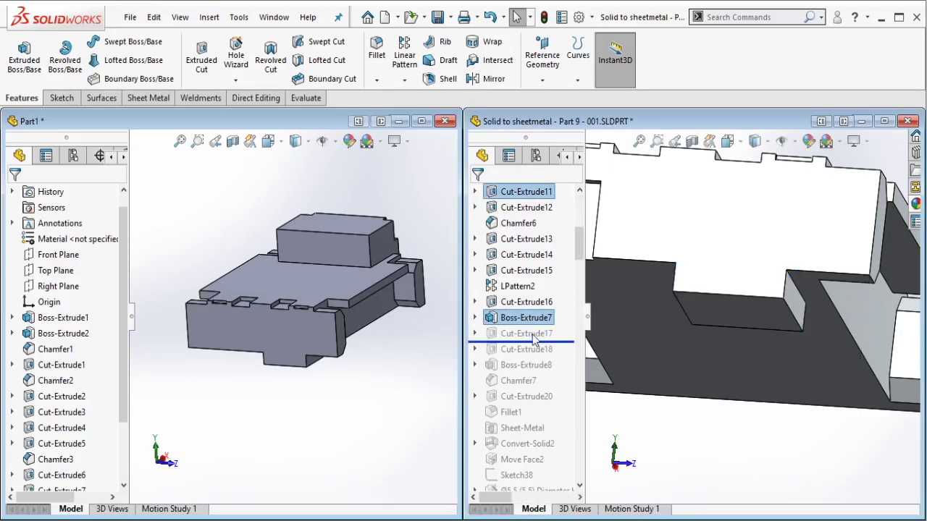
pyautogui.click(534, 334)
pyautogui.scroll(3, 640, 267)
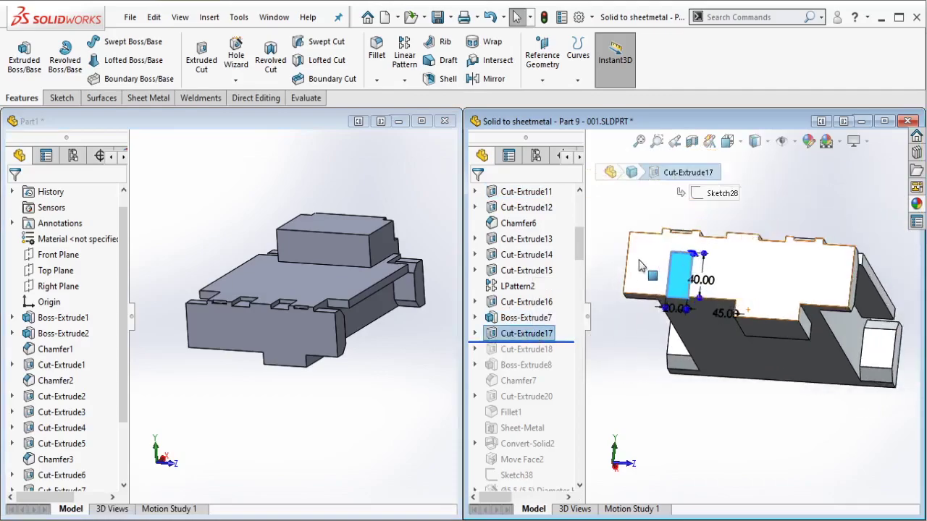
pyautogui.scroll(-5, 643, 275)
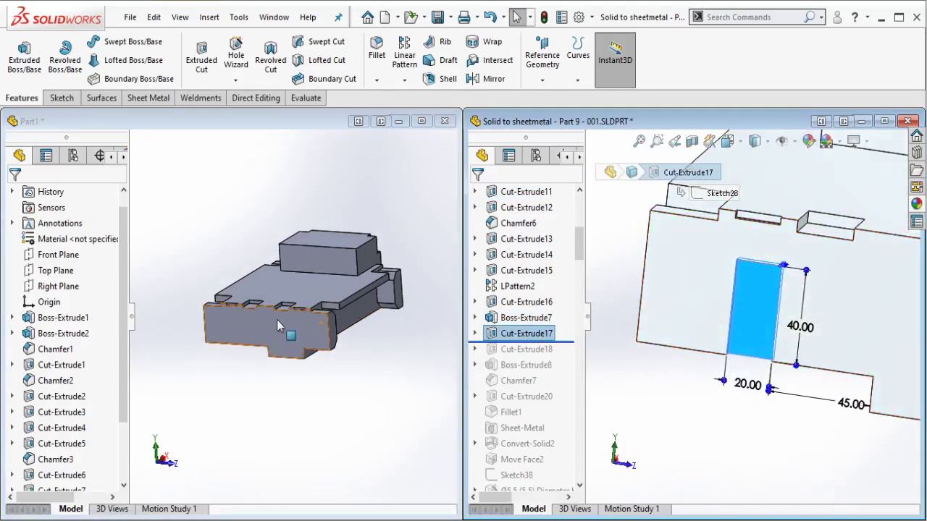
# Step: In the new part, start a sketch on the long outer side face and draw a rectangle about 33 by 37 mm up from its lower edge
pyautogui.scroll(-8, 276, 325)
pyautogui.scroll(3, 296, 364)
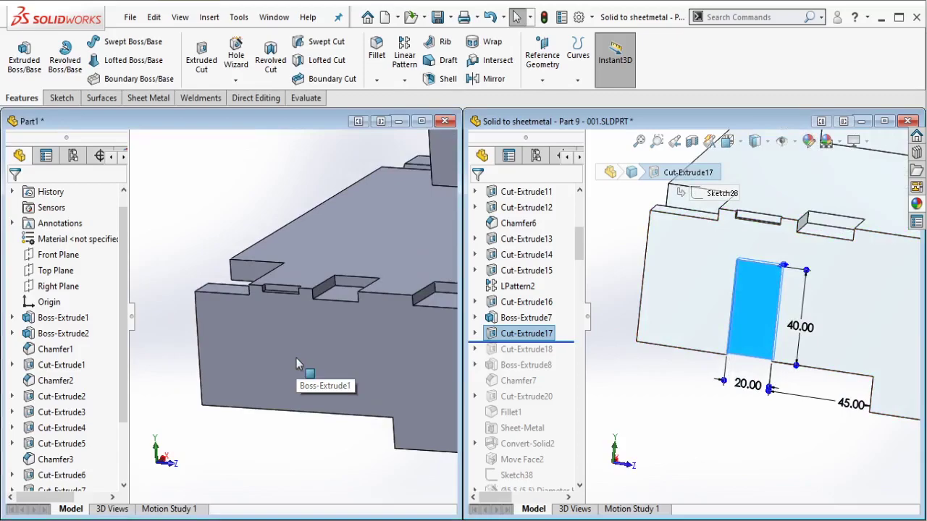
pyautogui.click(344, 339)
pyautogui.click(355, 315)
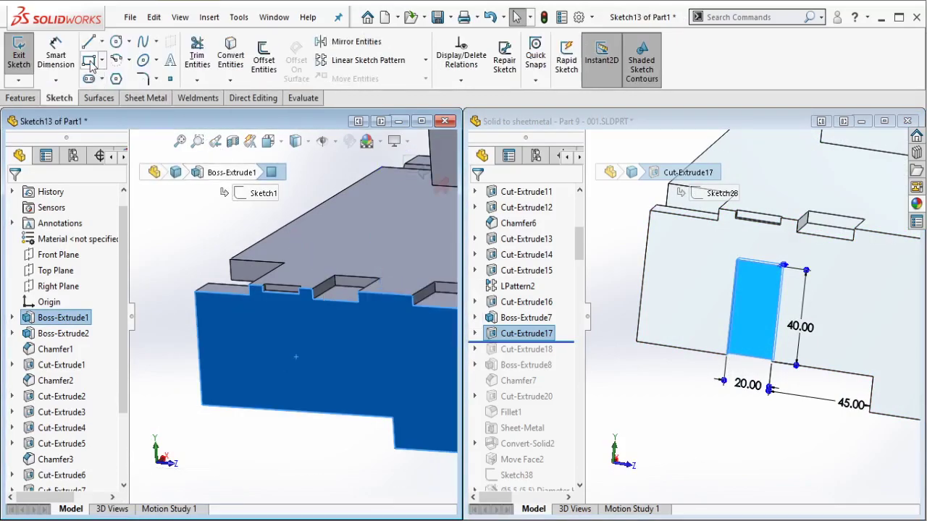
pyautogui.click(250, 408)
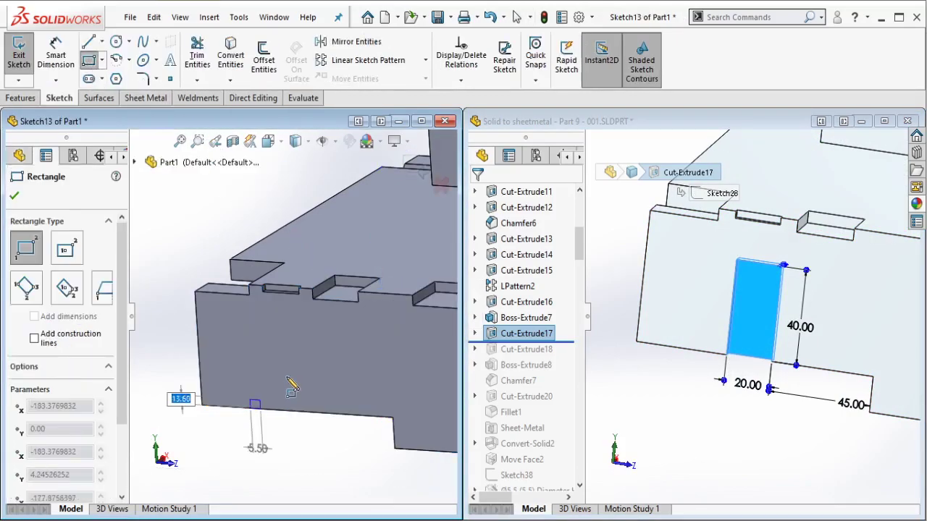
pyautogui.click(306, 335)
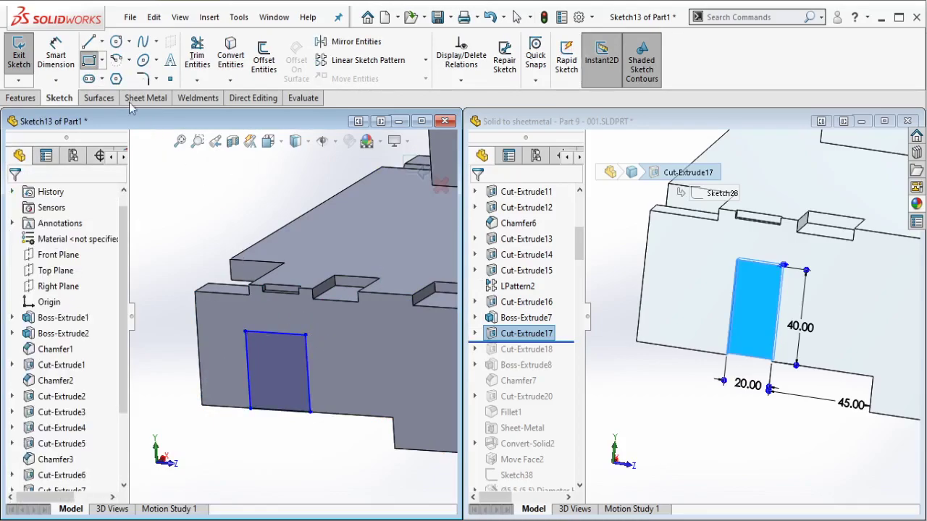
# Step: Dimension the rectangle on the side face to 20 mm wide and 40 mm high
pyautogui.click(56, 58)
pyautogui.click(280, 438)
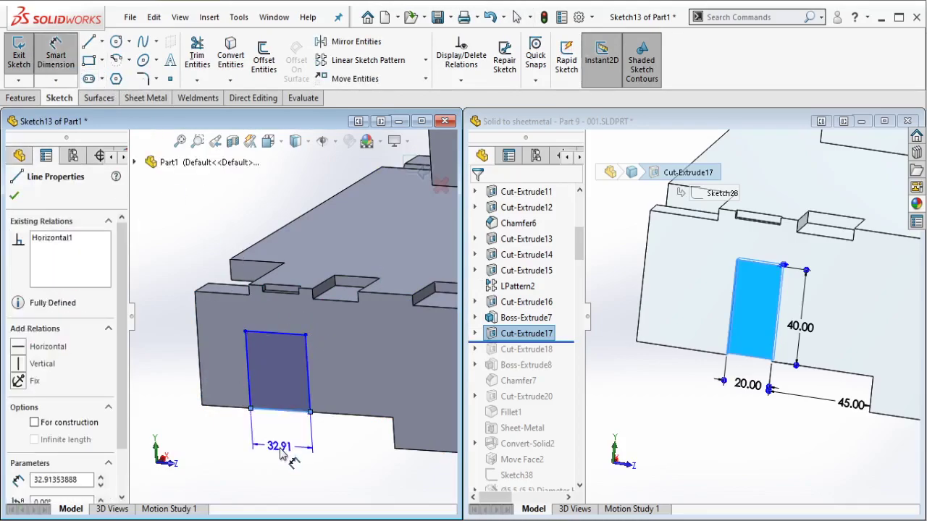
pyautogui.click(281, 455)
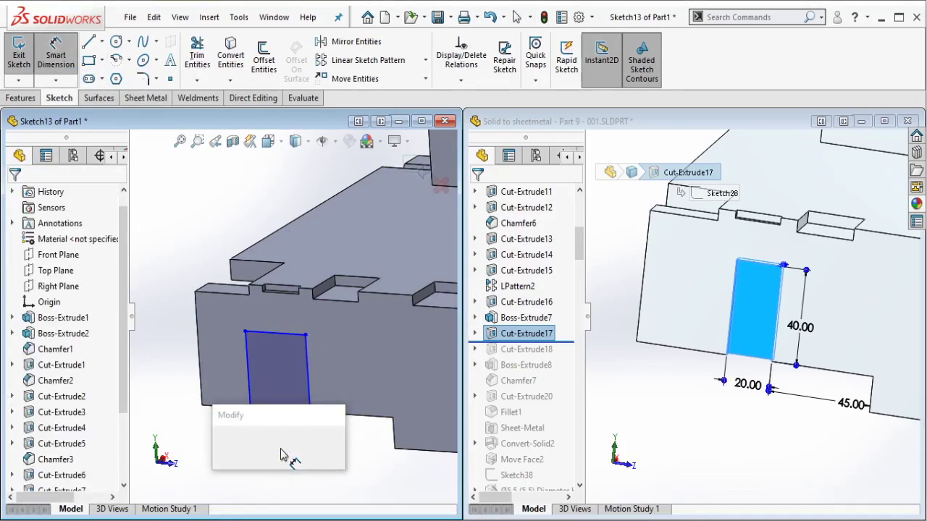
pyautogui.write('20')
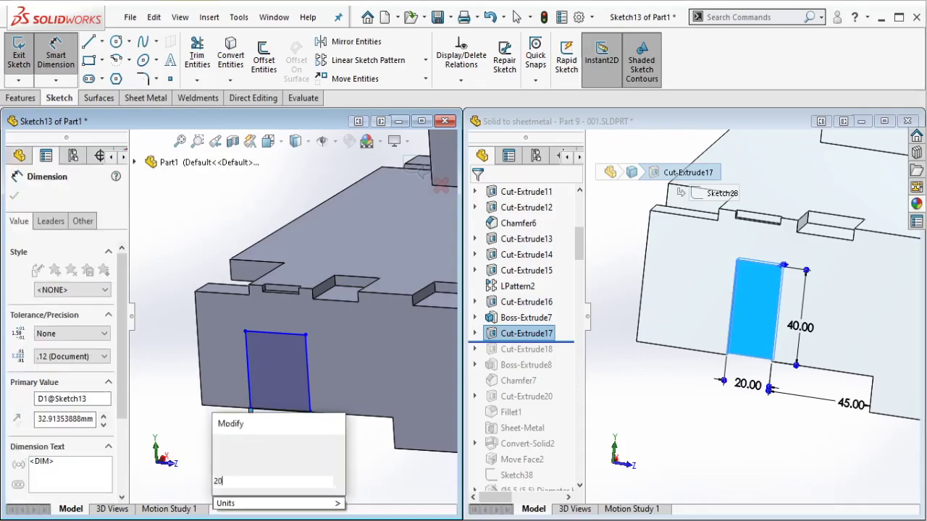
pyautogui.click(224, 446)
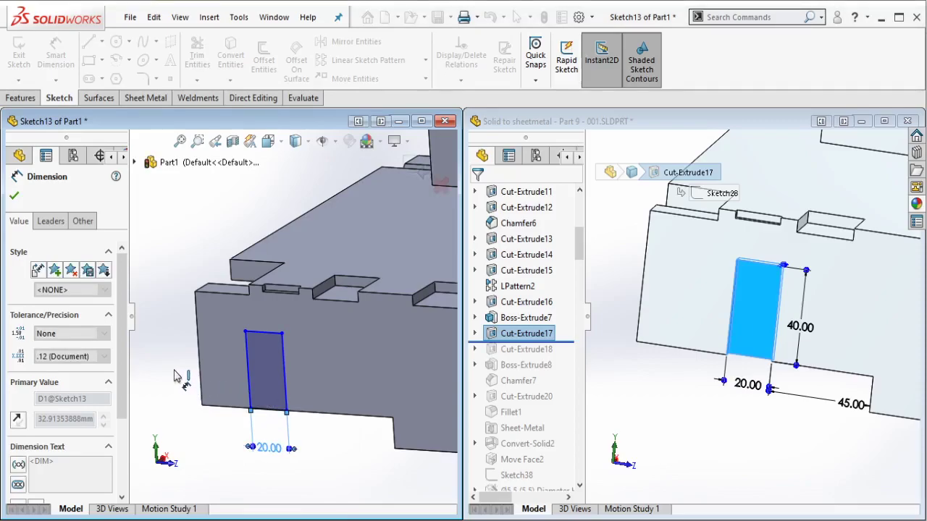
pyautogui.click(248, 370)
pyautogui.click(177, 386)
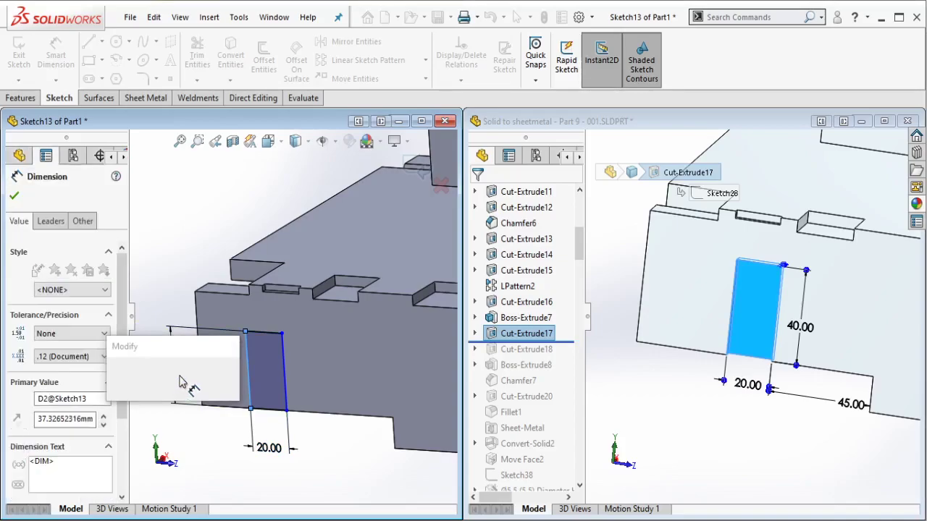
pyautogui.write('40')
pyautogui.press('Return')
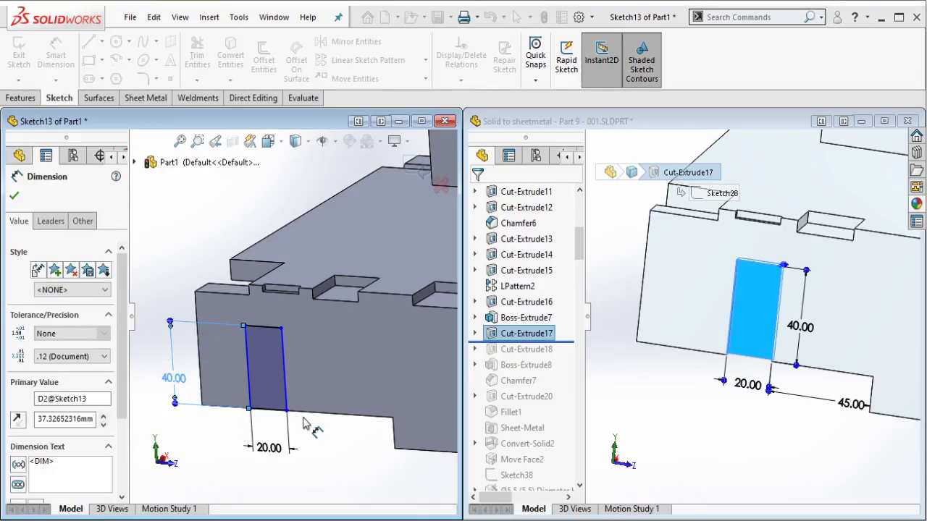
# Step: Dimension the side-face rectangle 45 mm from the vertical edge of the lower tab
pyautogui.press('Escape')
pyautogui.press('d')
pyautogui.click(392, 437)
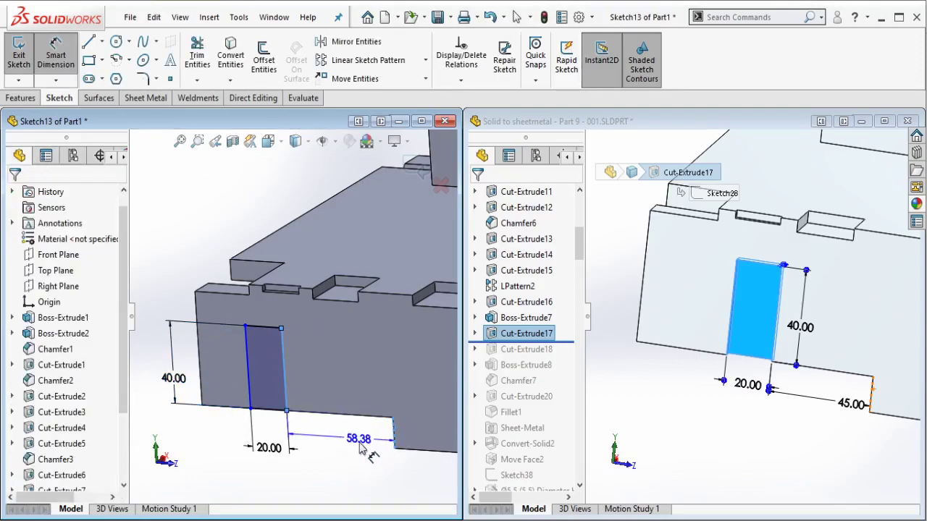
pyautogui.click(362, 471)
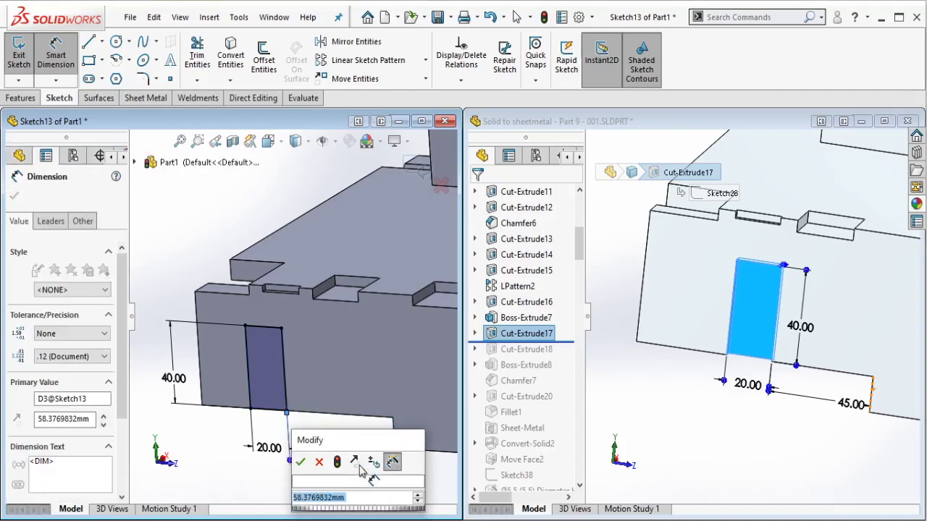
pyautogui.write('45')
pyautogui.click(301, 462)
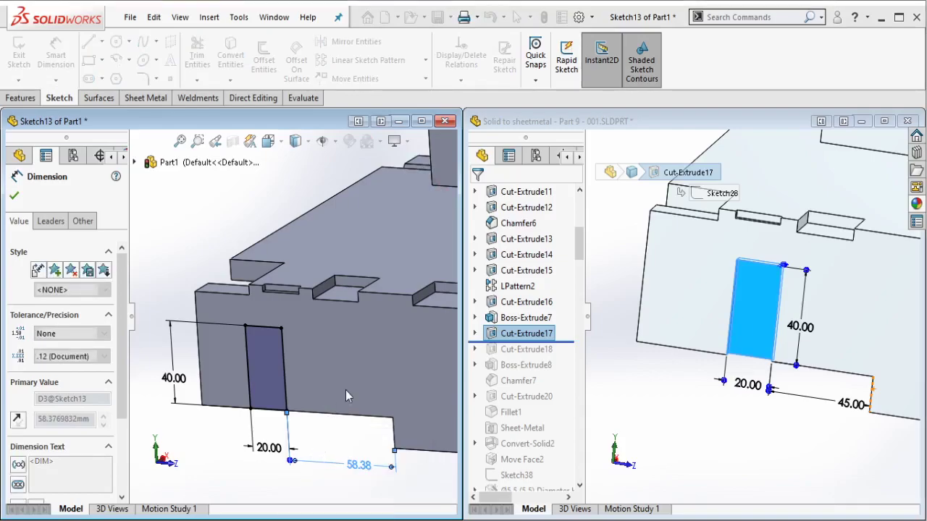
pyautogui.press('Escape')
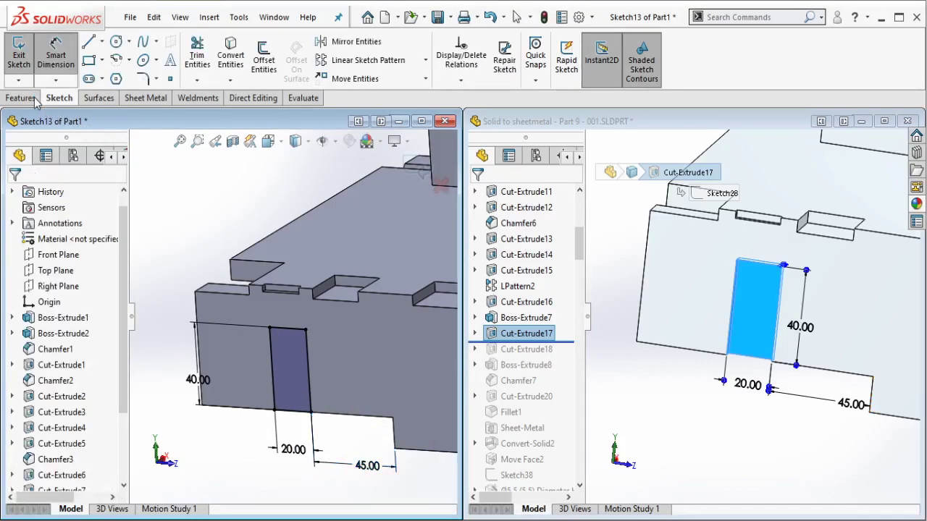
# Step: Cut the side-face rectangle into the part with a 5 mm blind Extruded Cut
pyautogui.click(32, 100)
pyautogui.click(202, 58)
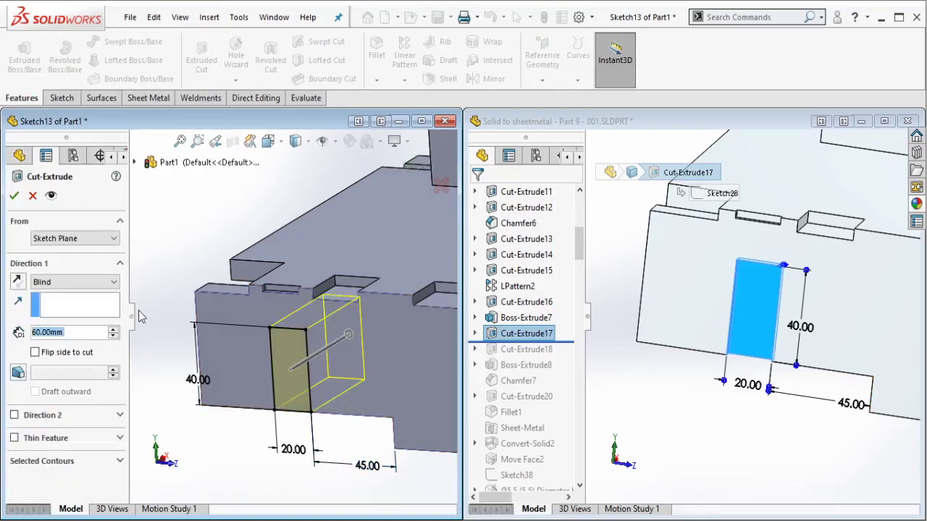
pyautogui.click(87, 335)
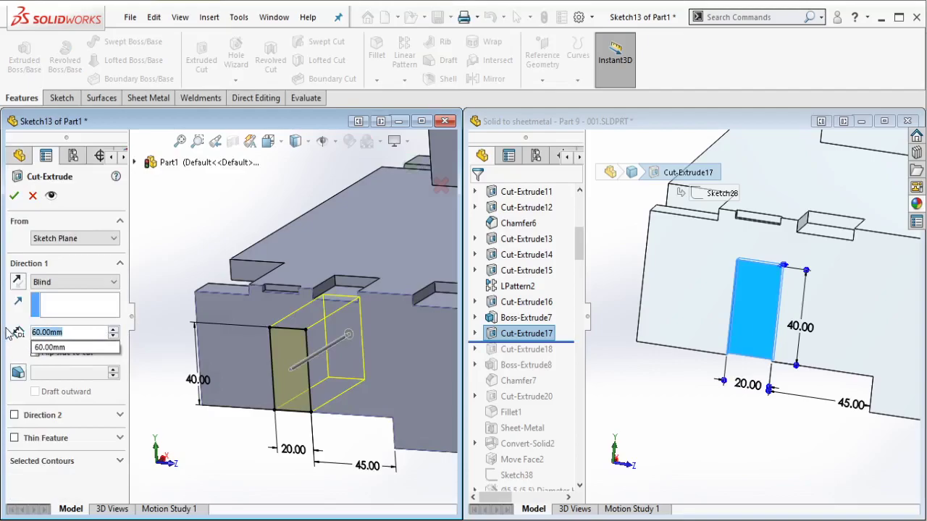
pyautogui.write('5.00mm')
pyautogui.press('Return')
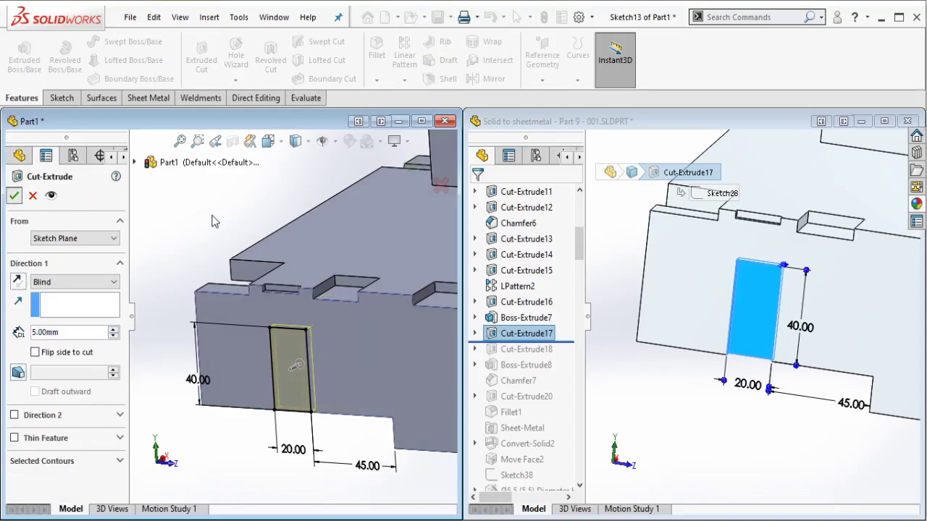
pyautogui.press('Return')
# Step: Roll the reference part forward to include Cut-Extrude18 and examine the cut's location and sketch dimensions
pyautogui.scroll(7, 318, 248)
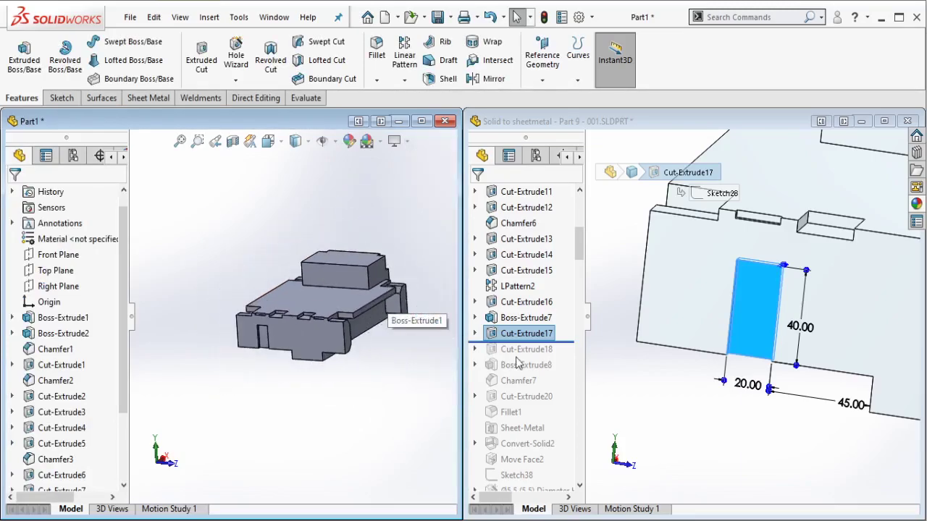
pyautogui.scroll(8, 793, 340)
pyautogui.scroll(-2, 818, 328)
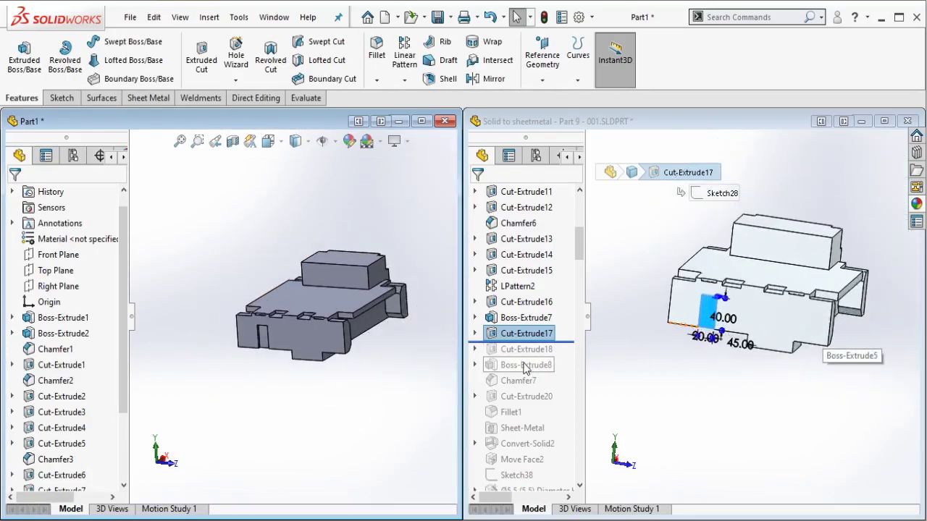
pyautogui.moveTo(572, 342); pyautogui.dragTo(547, 355)
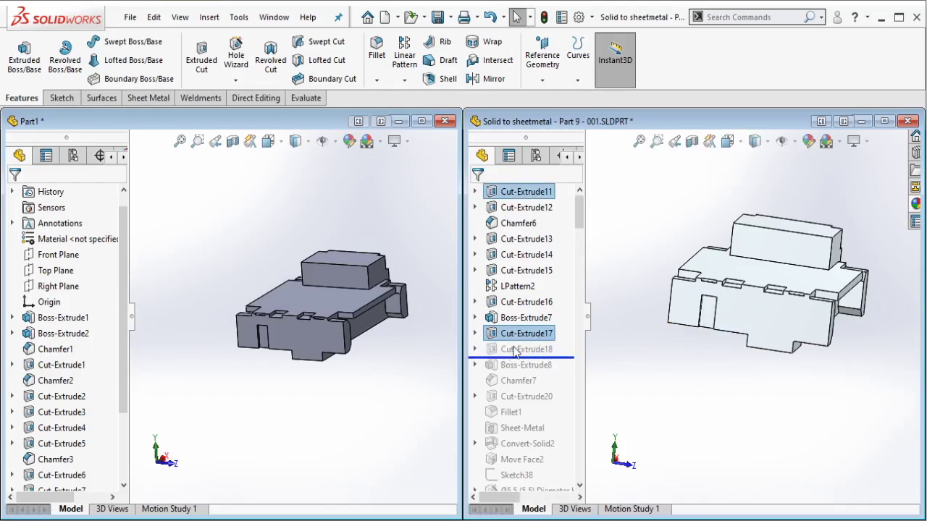
pyautogui.click(516, 350)
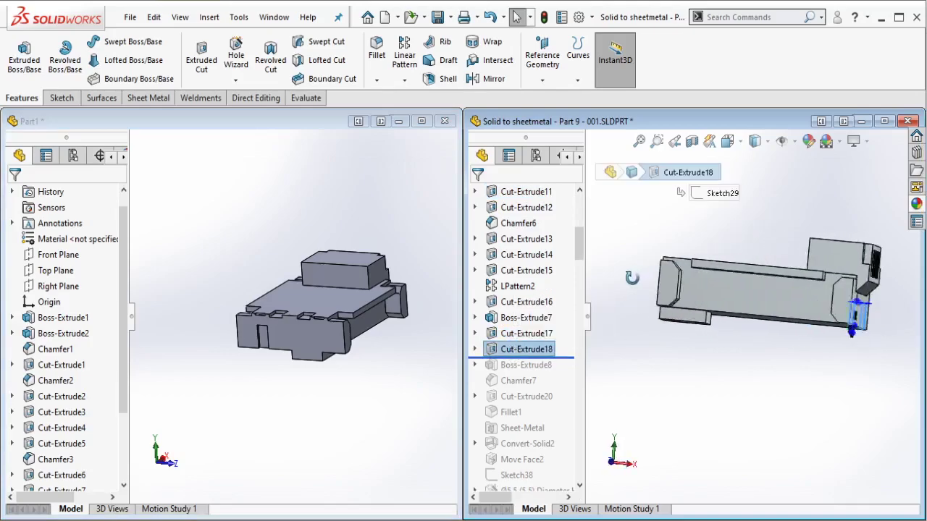
pyautogui.click(424, 305)
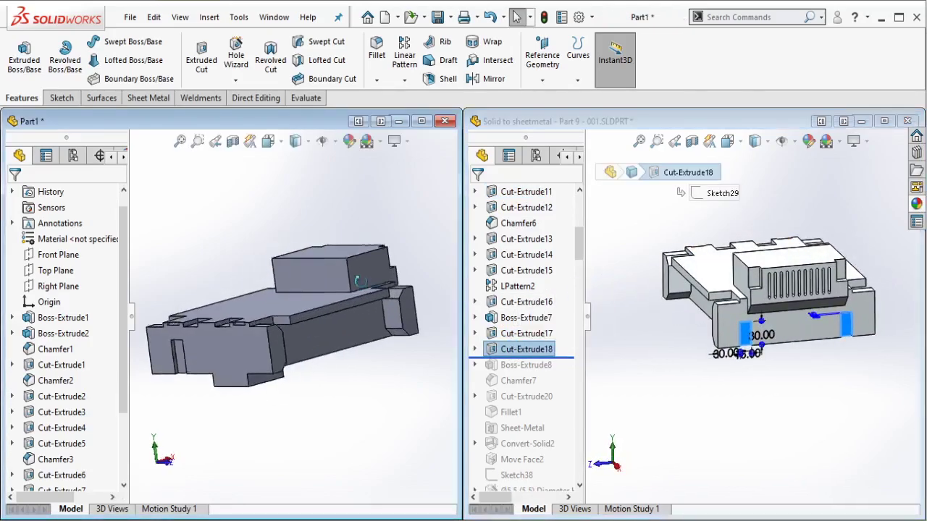
pyautogui.scroll(-1, 276, 352)
pyautogui.scroll(-3, 803, 277)
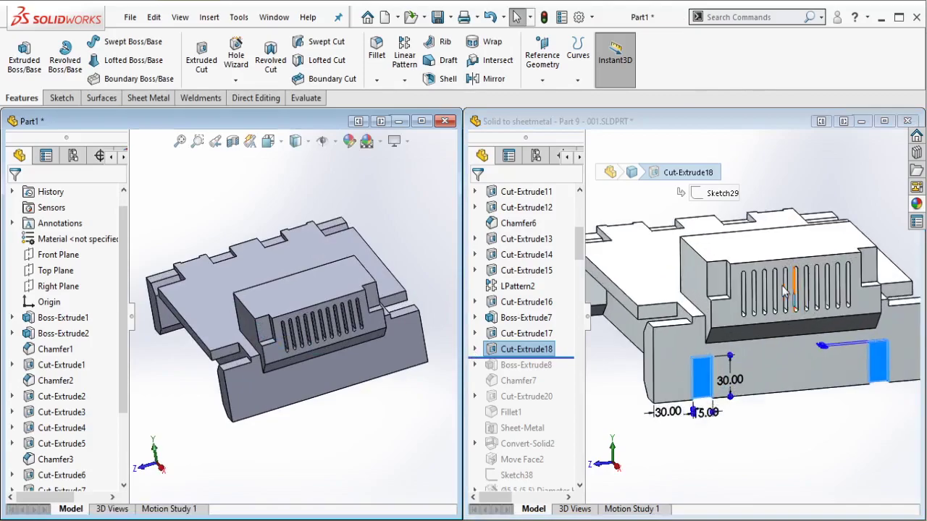
# Step: In the new part, sketch a rectangle about 16 by 26 mm up from the lower edge of the face beneath the slotted box
pyautogui.scroll(-2, 283, 378)
pyautogui.click(289, 382)
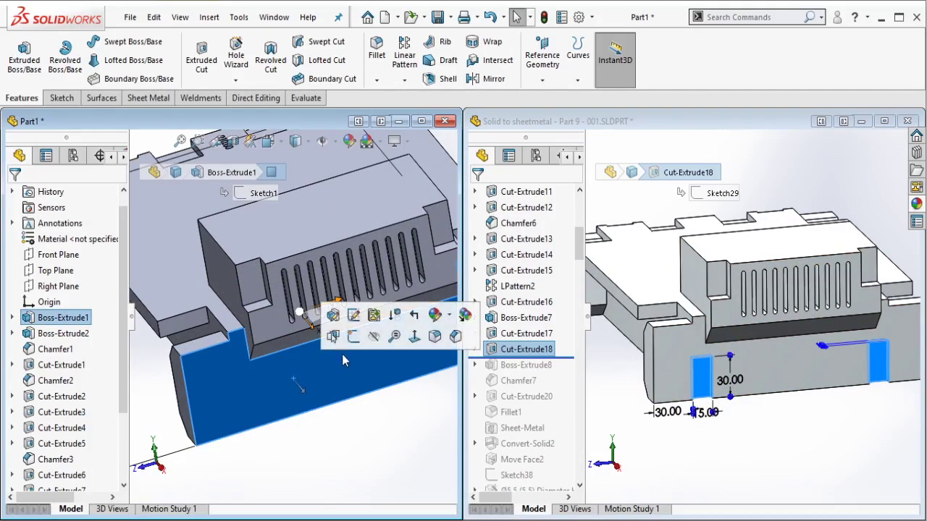
pyautogui.click(350, 333)
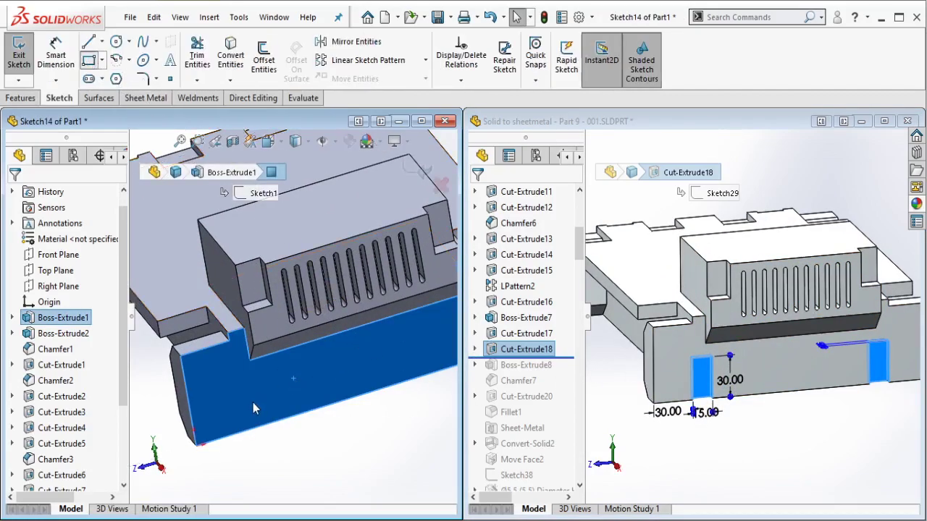
pyautogui.click(240, 433)
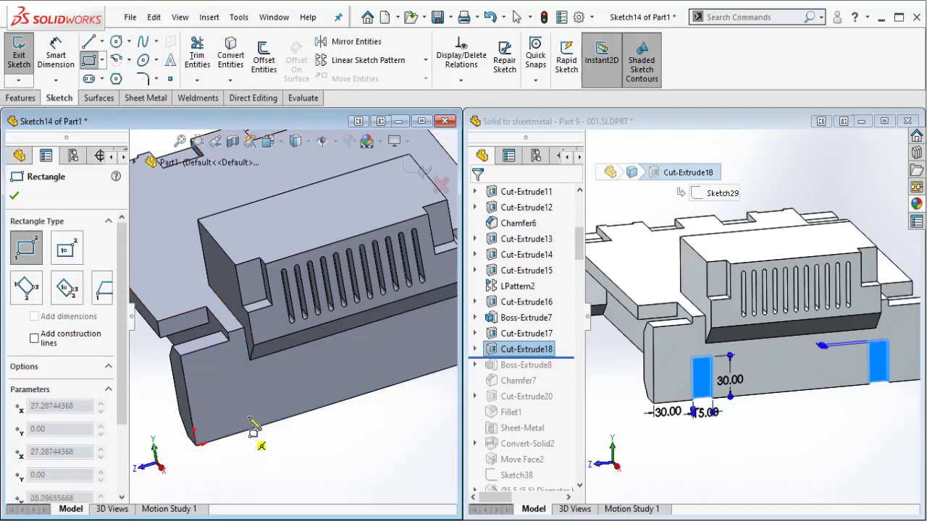
pyautogui.click(260, 382)
pyautogui.press('Escape')
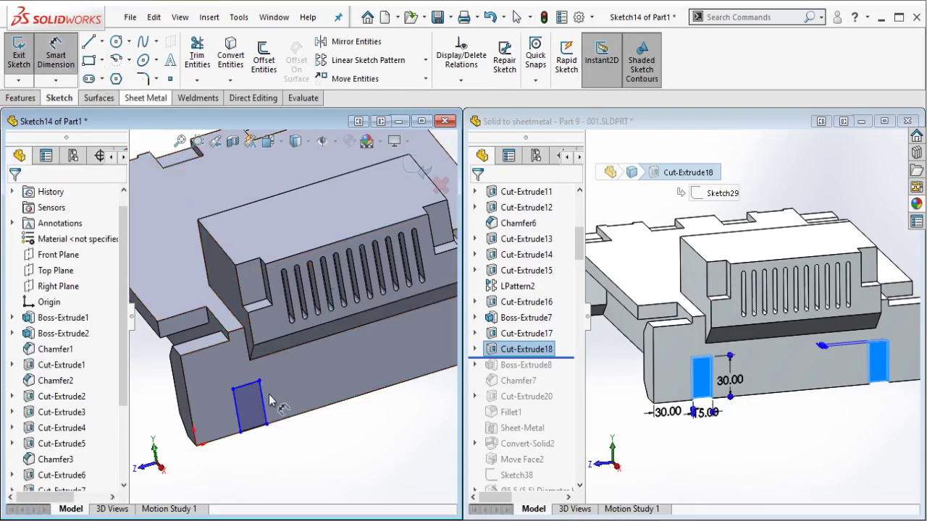
# Step: Dimension the new rectangle to 30 mm high and 15 mm wide
pyautogui.click(266, 401)
pyautogui.click(288, 398)
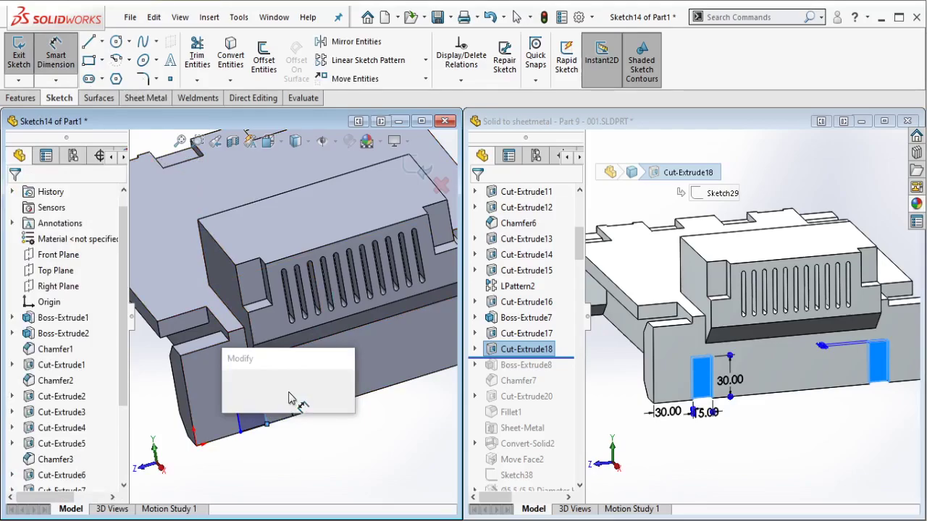
pyautogui.write('30')
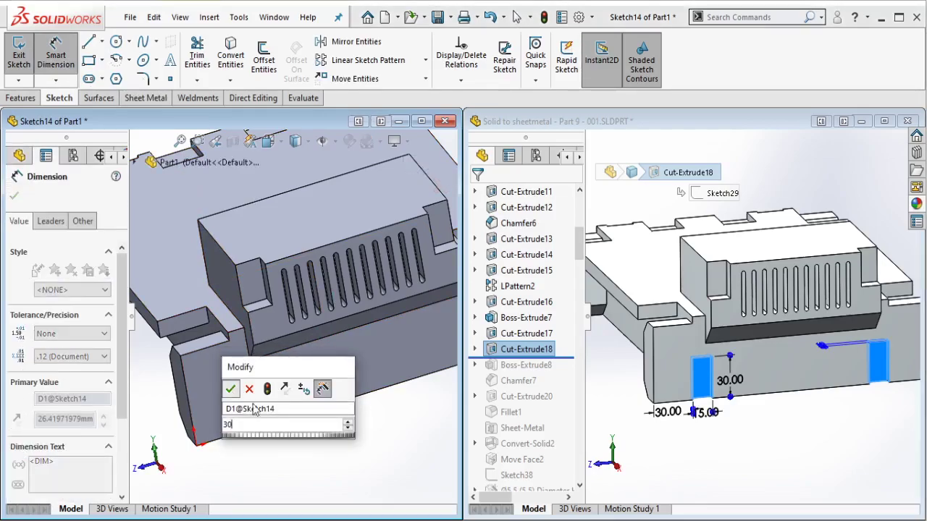
pyautogui.press('Escape')
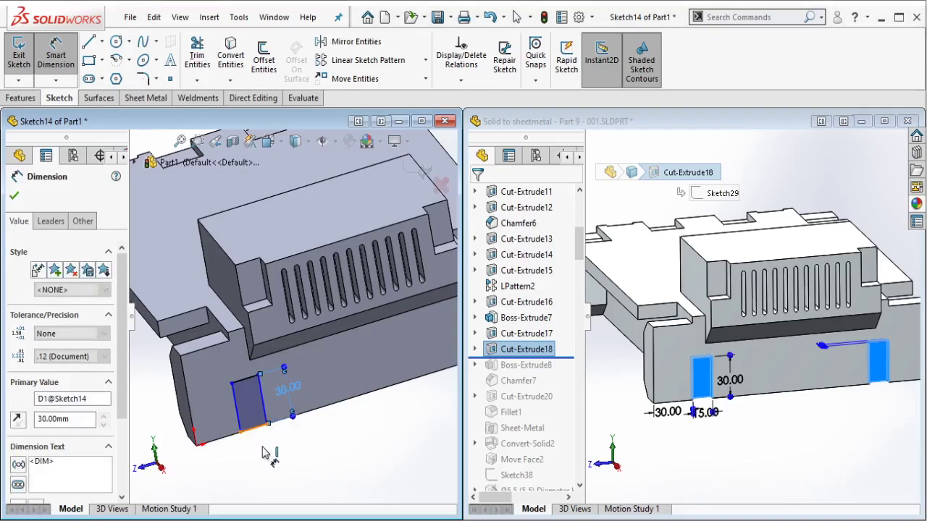
pyautogui.click(255, 428)
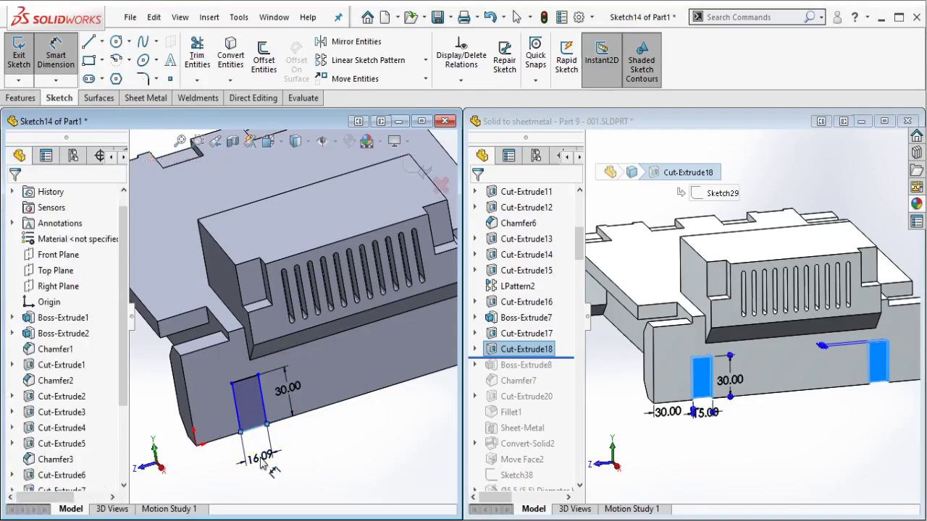
pyautogui.click(262, 464)
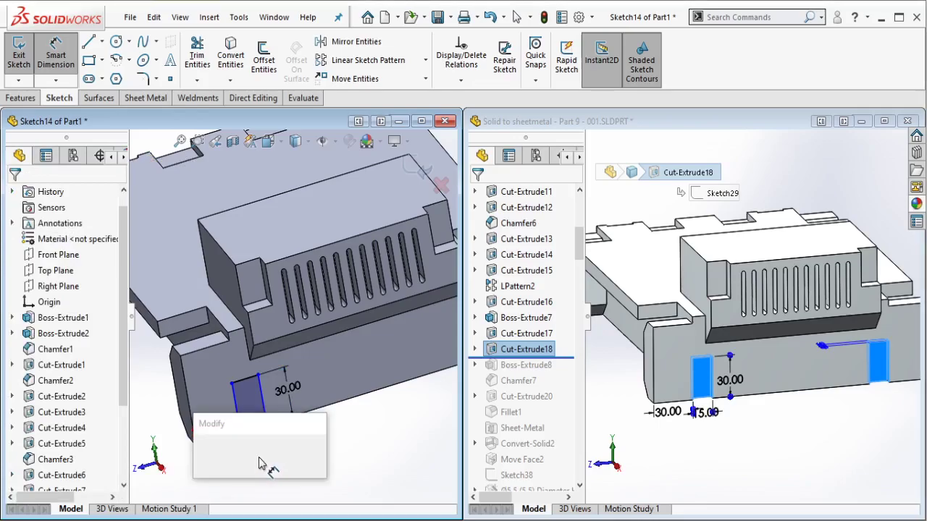
pyautogui.write('15')
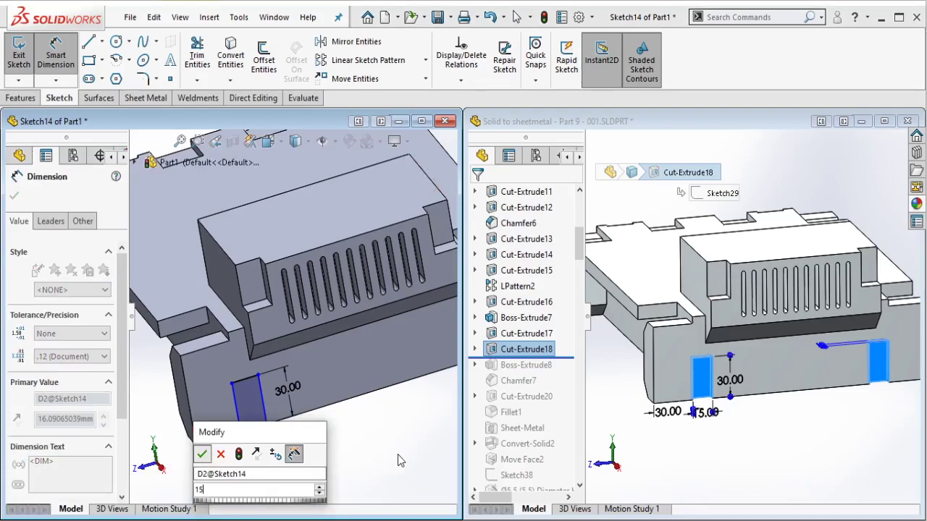
pyautogui.press('Escape')
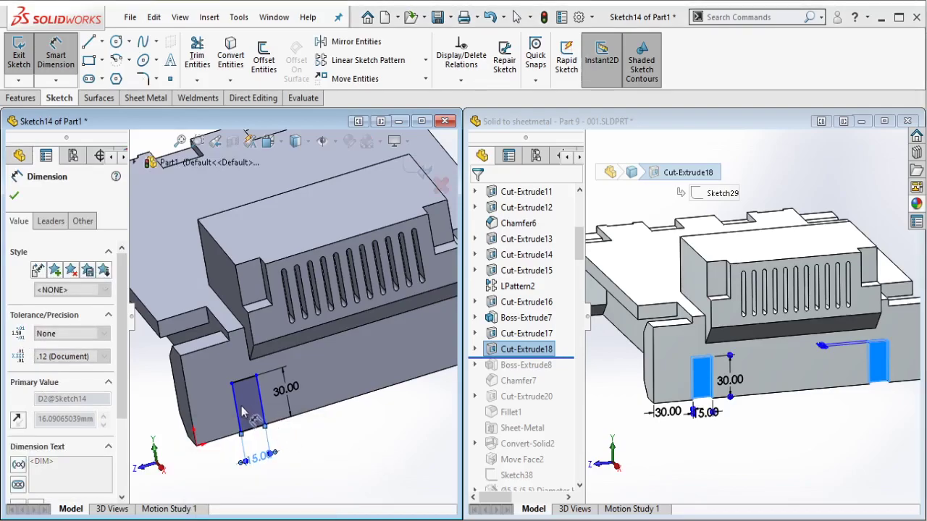
# Step: Dimension the rectangle's near side 30 mm from the face's vertical side edge
pyautogui.click(188, 401)
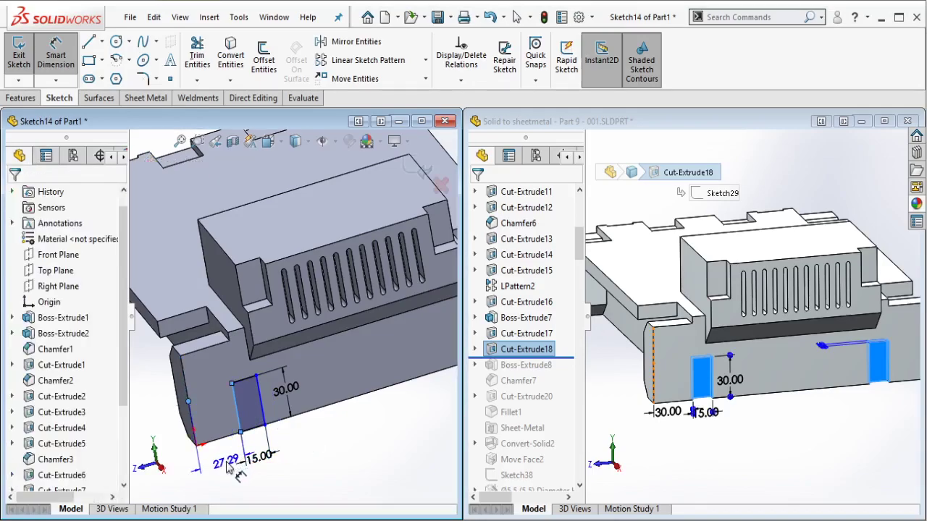
pyautogui.press('Escape')
pyautogui.scroll(-2, 179, 449)
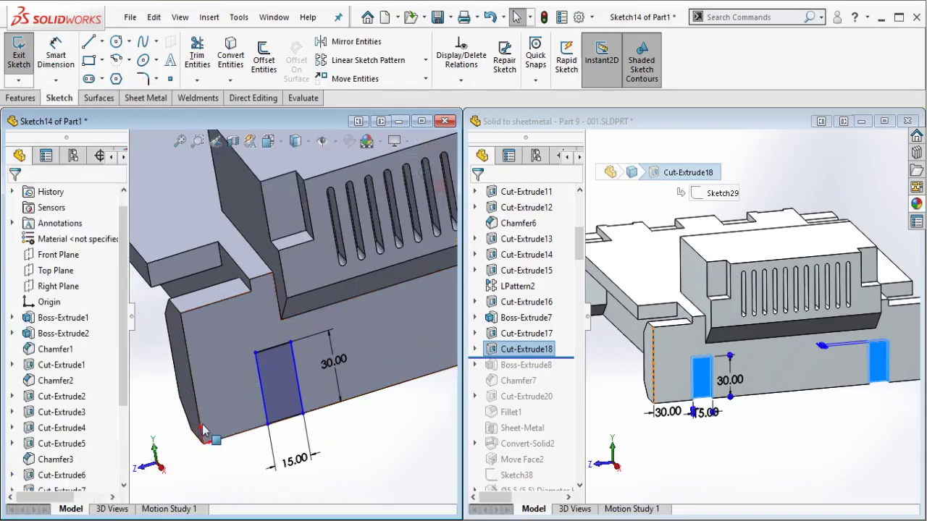
pyautogui.click(61, 59)
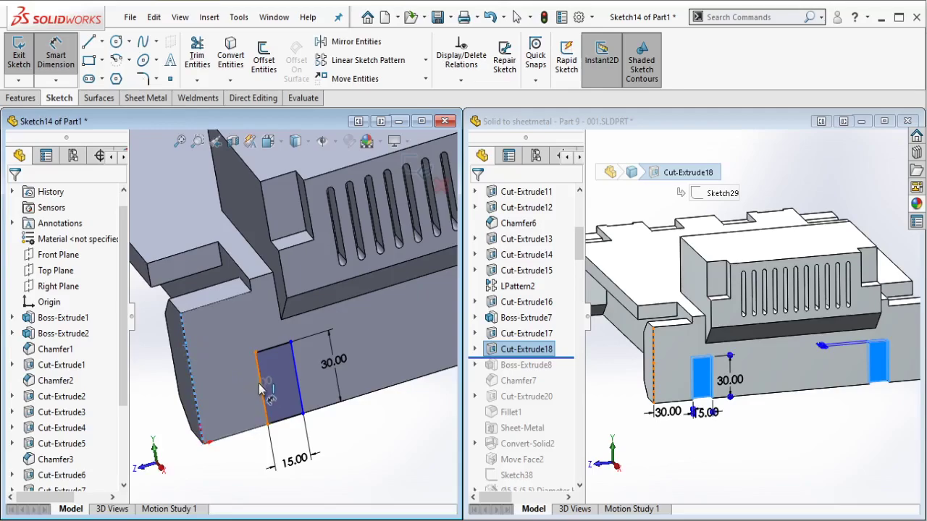
pyautogui.click(247, 444)
pyautogui.click(245, 465)
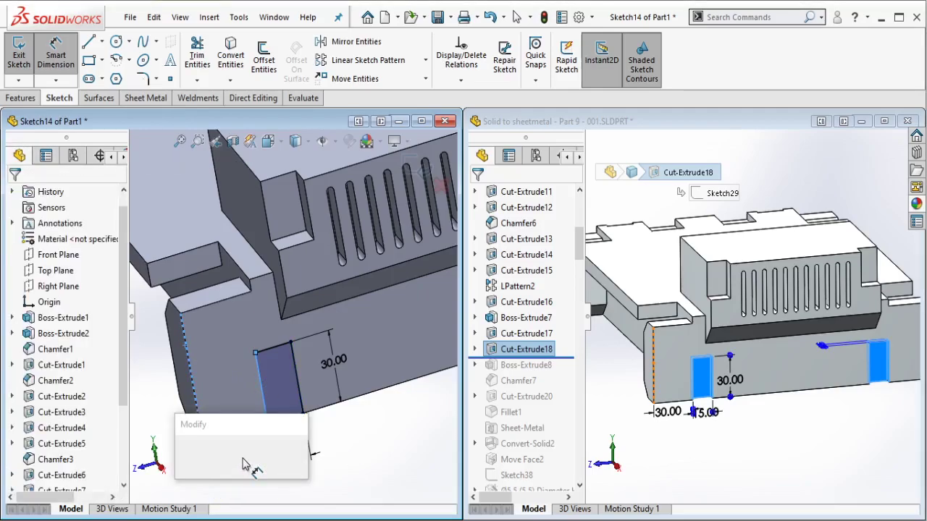
pyautogui.write('30')
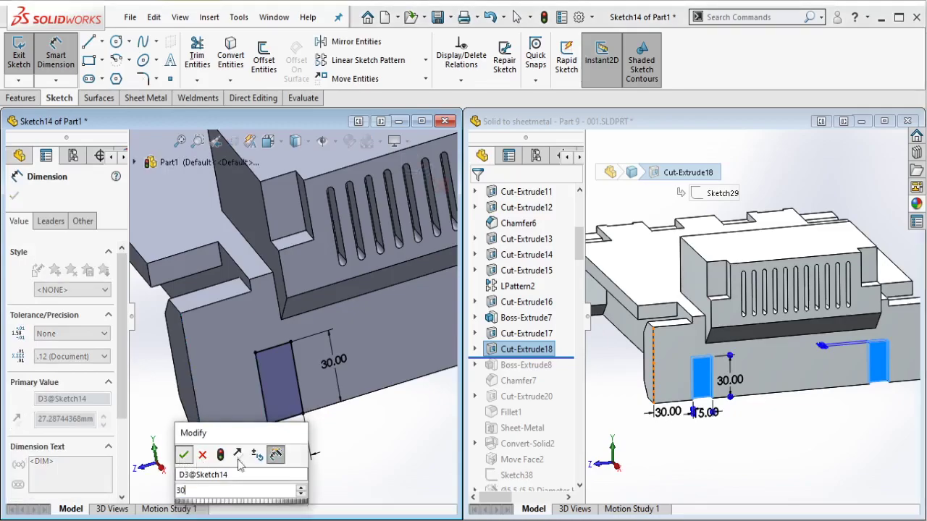
pyautogui.press('Return')
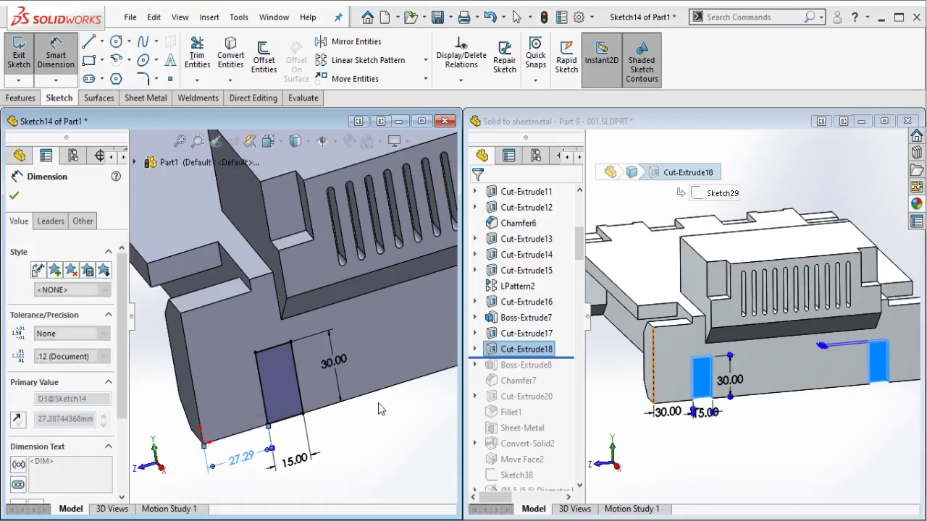
pyautogui.press('Escape')
# Step: Draw a vertical centerline downward from the midpoint of the face's lower edge
pyautogui.scroll(3, 394, 393)
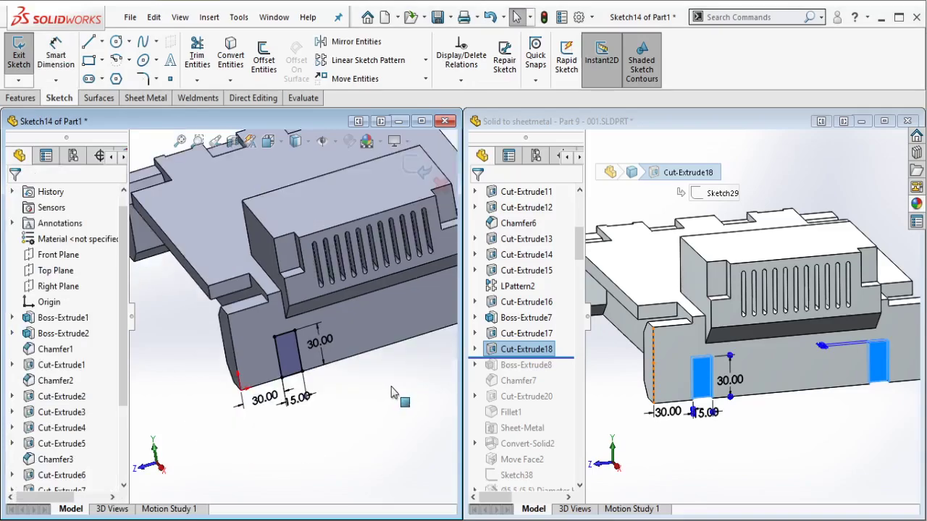
pyautogui.scroll(1, 328, 408)
pyautogui.keyDown('ctrl'); pyautogui.moveTo(312, 402); pyautogui.dragTo(309, 403, button='middle'); pyautogui.keyUp('ctrl')
pyautogui.scroll(-1, 310, 403)
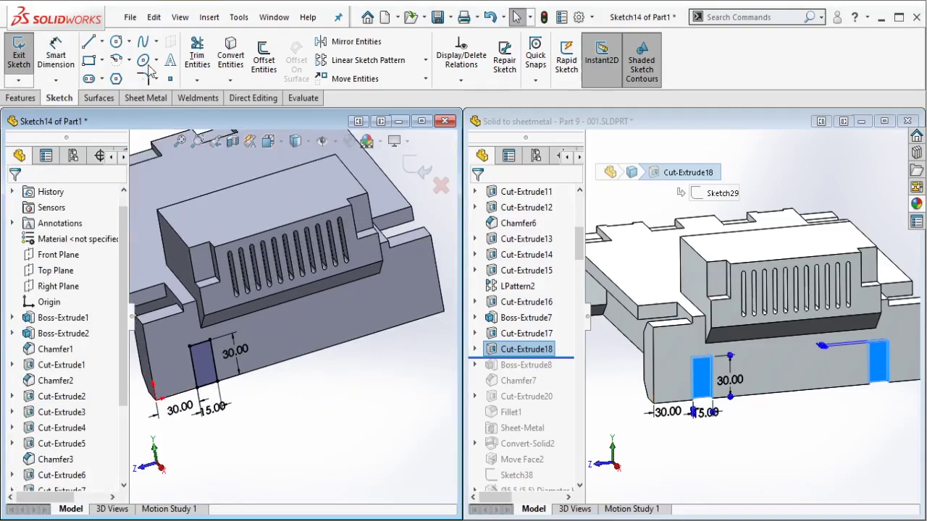
pyautogui.click(102, 44)
pyautogui.click(107, 78)
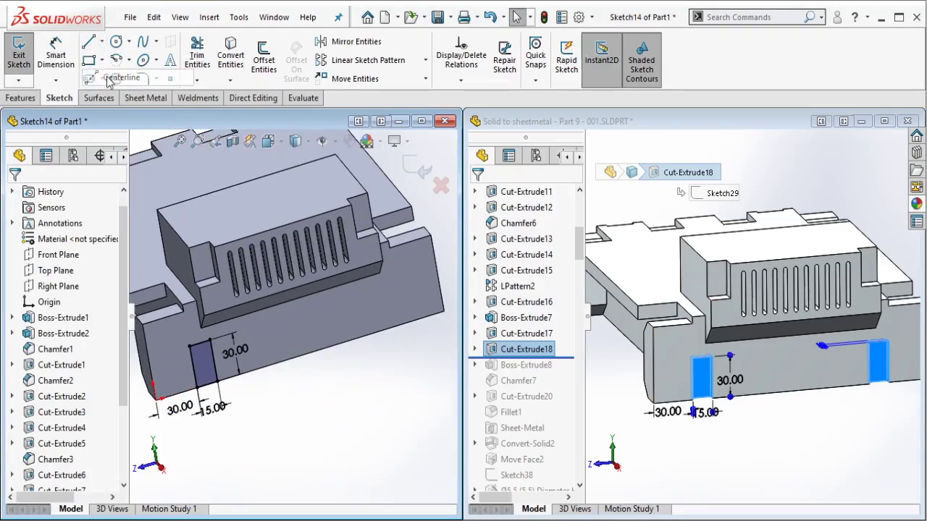
pyautogui.click(299, 356)
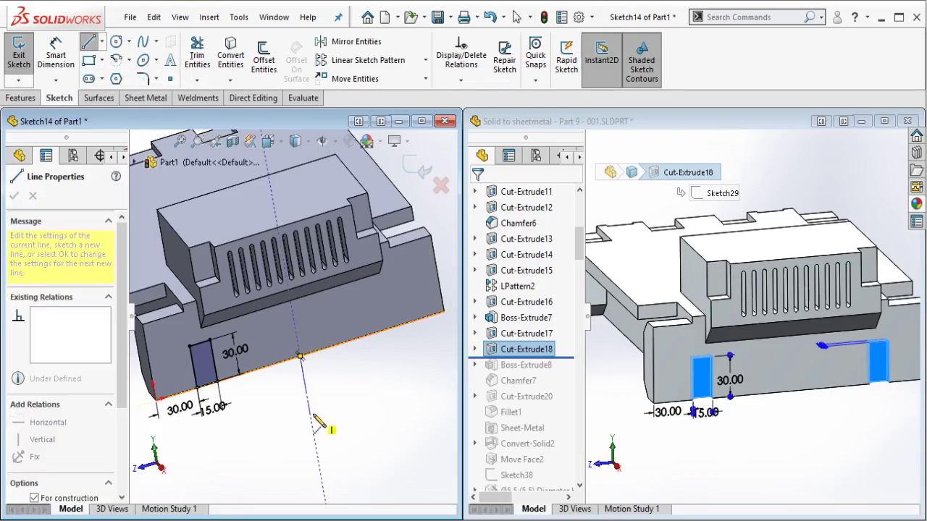
pyautogui.click(311, 419)
pyautogui.press('Escape')
pyautogui.press('Escape')
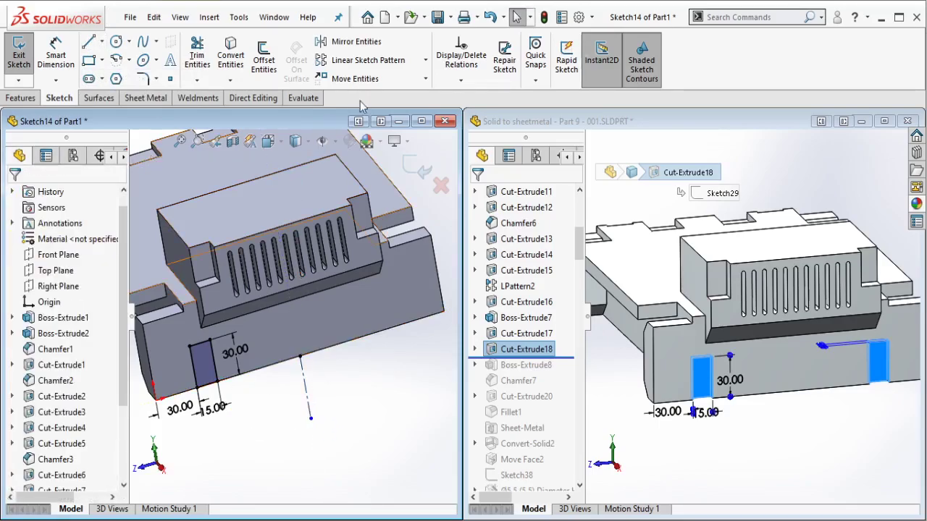
# Step: Mirror the rectangle about the vertical centerline and cut both rectangles into the face to a blind depth of 5 mm
pyautogui.click(354, 42)
pyautogui.moveTo(194, 432); pyautogui.dragTo(261, 297)
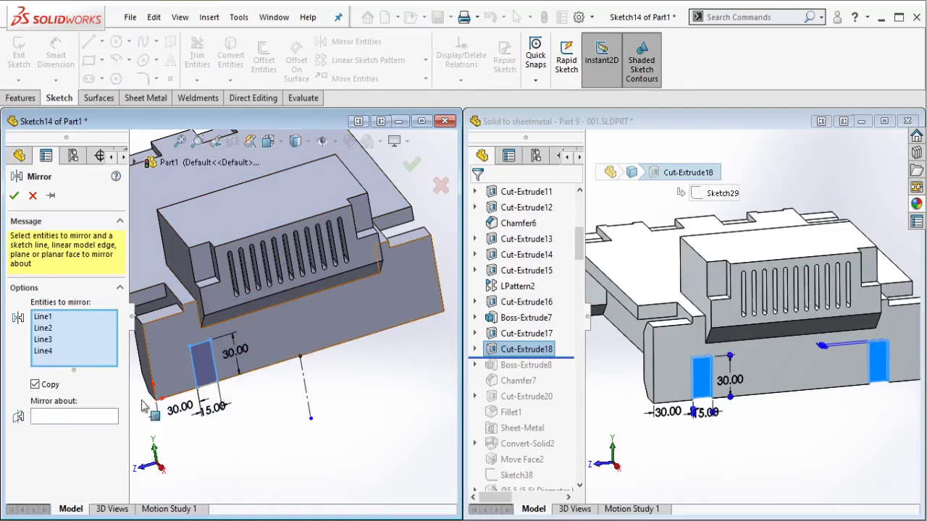
pyautogui.click(81, 417)
pyautogui.click(307, 397)
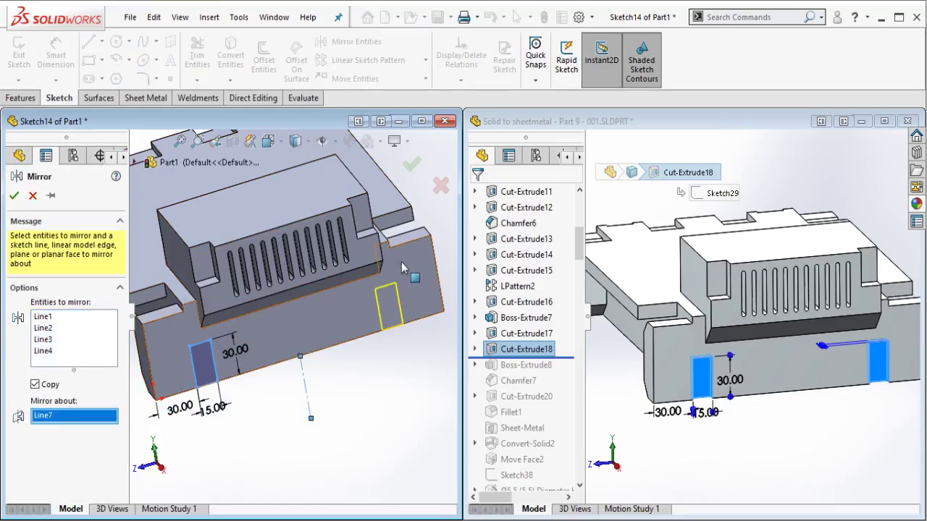
pyautogui.click(412, 164)
pyautogui.click(28, 98)
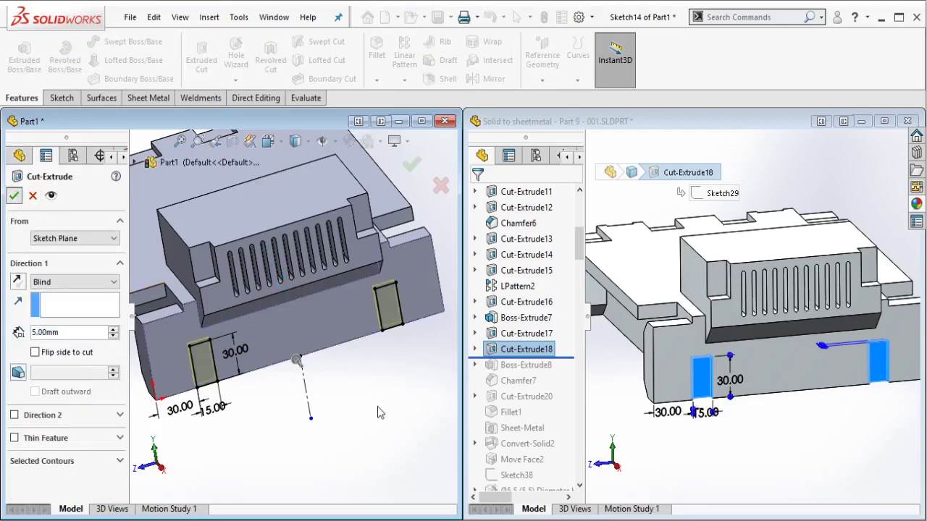
pyautogui.press('Return')
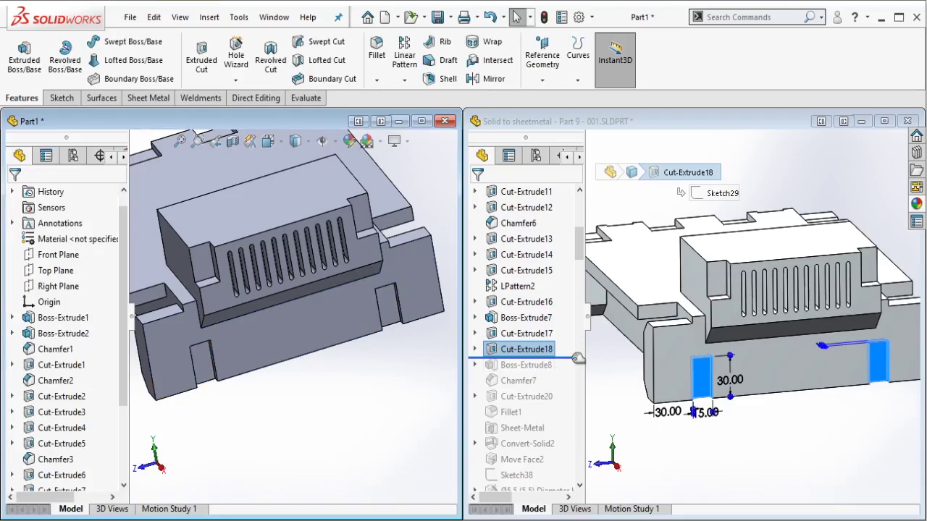
# Step: Roll the reference part's history forward past Boss-Extrude8 and show that feature's dimensions from above
pyautogui.moveTo(578, 358); pyautogui.dragTo(541, 371)
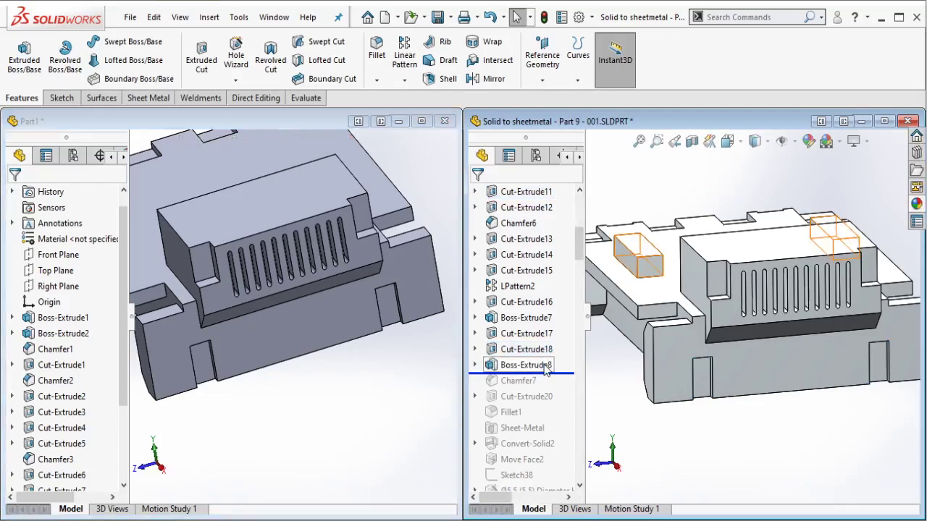
pyautogui.click(545, 367)
pyautogui.moveTo(739, 320)
pyautogui.mouseDown(button='middle')
pyautogui.moveTo(779, 275)
pyautogui.moveTo(813, 384)
pyautogui.moveTo(837, 387)
pyautogui.mouseUp(button='middle')
# Step: In the new part, start a sketch on the large flat top face and draw a centerline inward from the midpoint of its notched edge
pyautogui.moveTo(244, 222); pyautogui.dragTo(314, 320, button='middle')
pyautogui.click(311, 313)
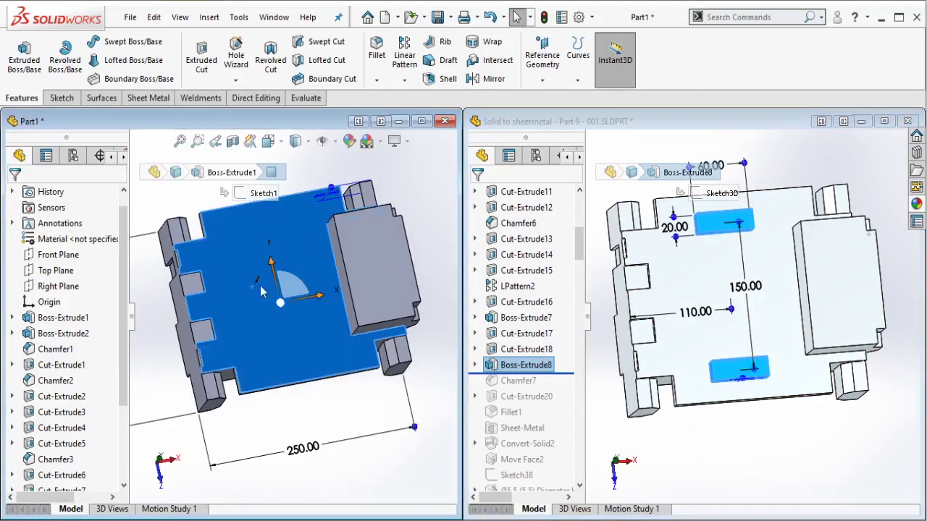
pyautogui.click(310, 245)
pyautogui.click(102, 41)
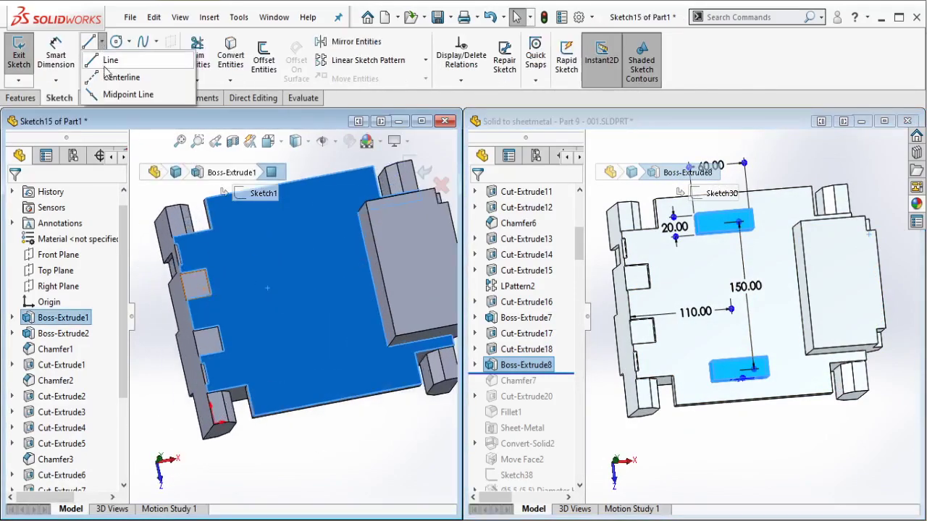
pyautogui.click(103, 77)
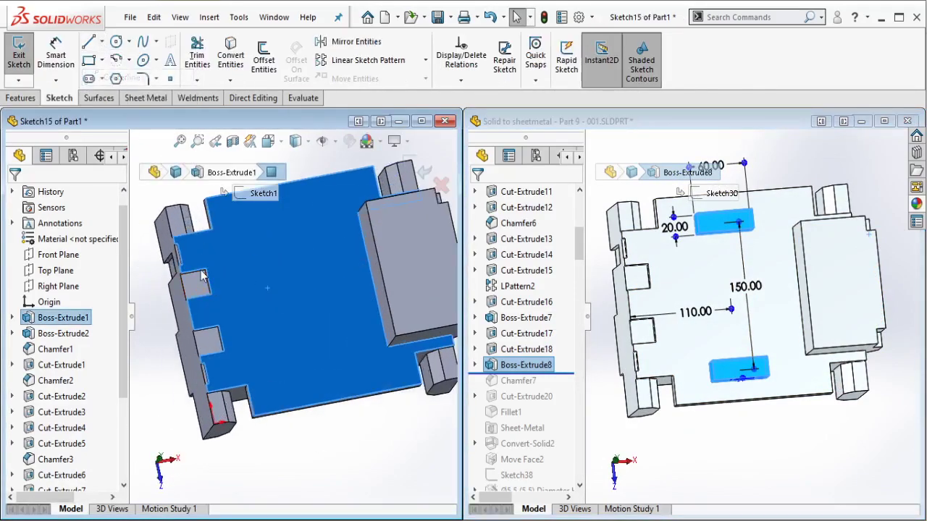
pyautogui.click(190, 312)
pyautogui.click(308, 292)
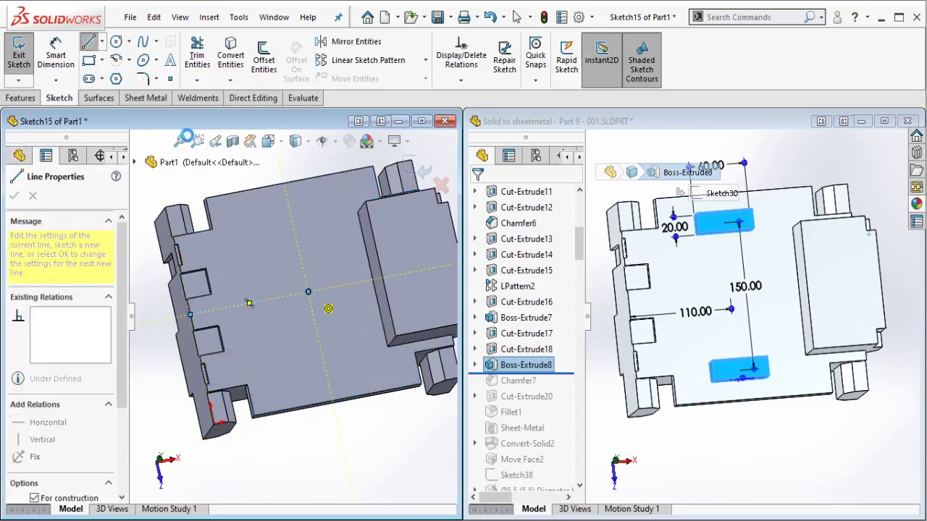
pyautogui.press('Escape')
# Step: Start a second centerline in the top face sketch
pyautogui.click(101, 42)
pyautogui.click(119, 76)
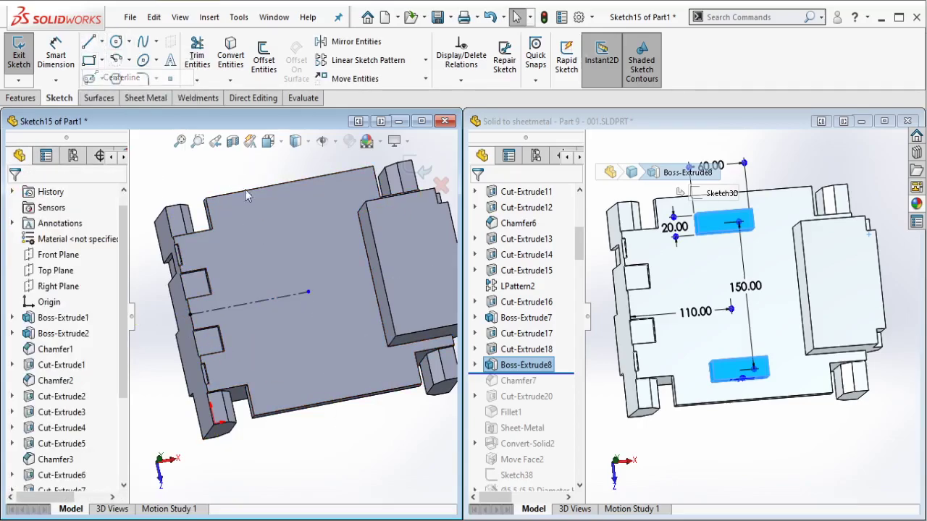
# Step: Sketch a vertical centerline about 97 mm long and make the horizontal centerline's free endpoint its midpoint
pyautogui.click(280, 253)
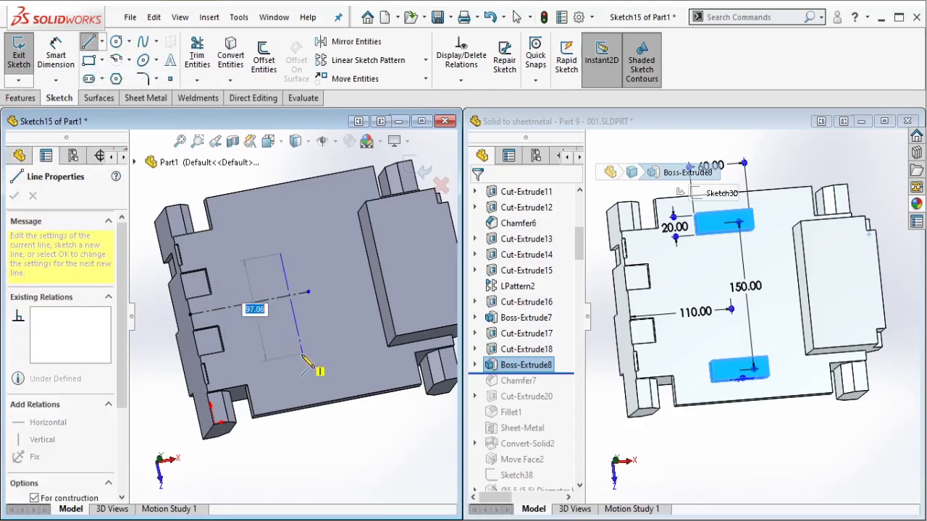
pyautogui.click(303, 354)
pyautogui.press('Escape')
pyautogui.click(308, 292)
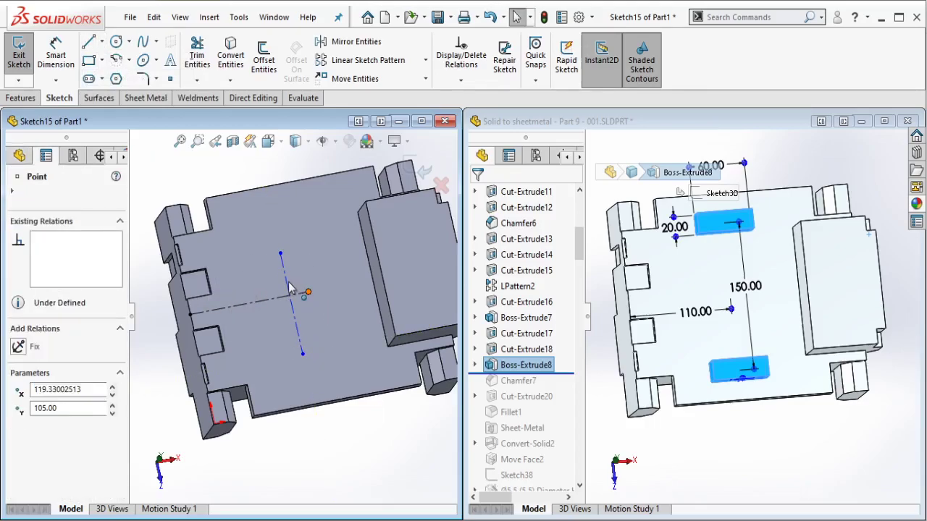
pyautogui.click(304, 284)
pyautogui.keyDown('ctrl'); pyautogui.click(308, 292); pyautogui.keyUp('ctrl')
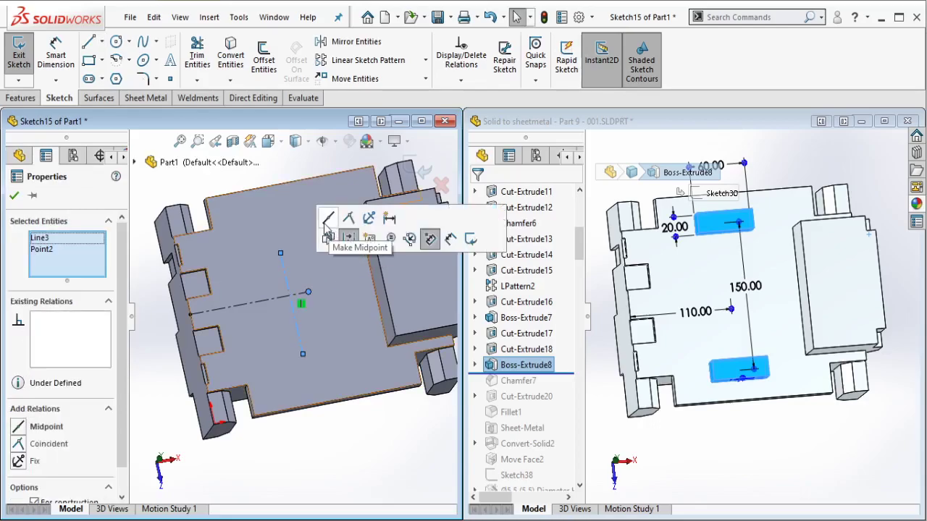
pyautogui.click(338, 234)
pyautogui.press('Escape')
# Step: Sketch two center rectangles on the plate, one centred on each end of the vertical centerline
pyautogui.click(102, 60)
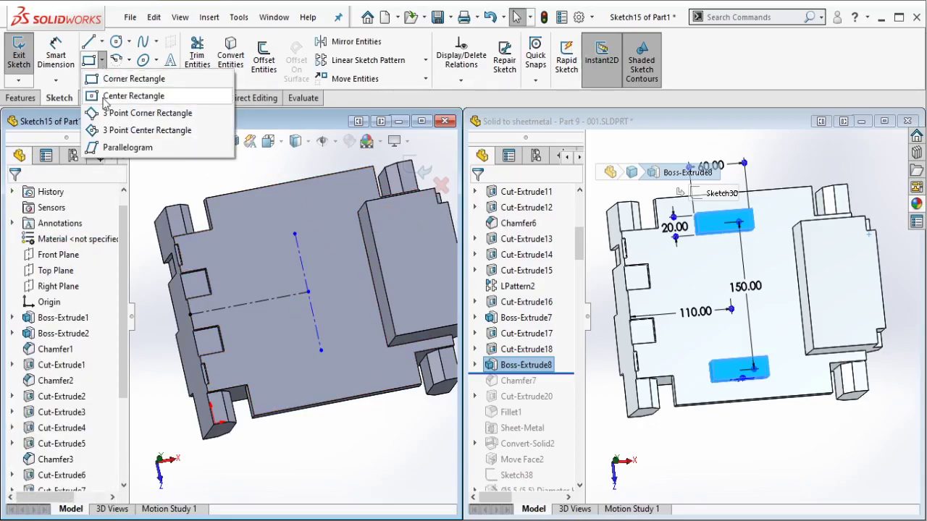
pyautogui.click(131, 95)
pyautogui.click(322, 352)
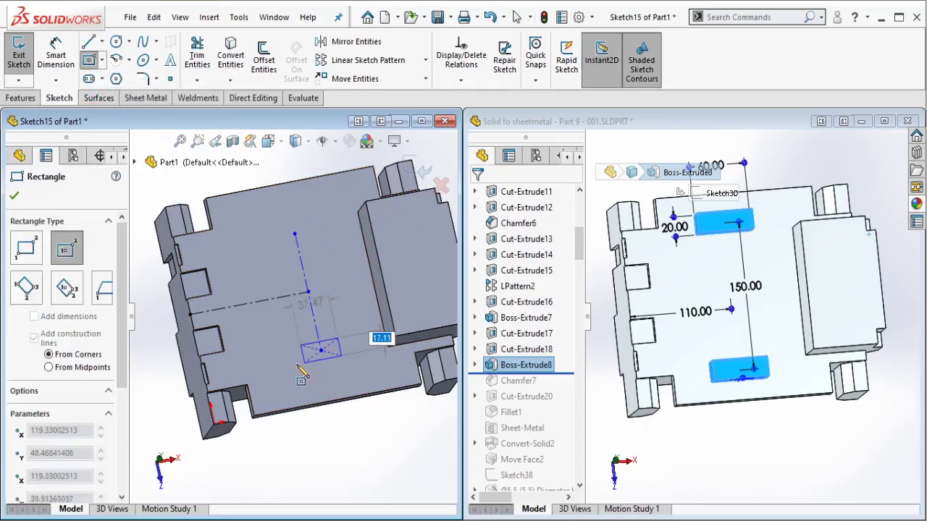
pyautogui.click(362, 321)
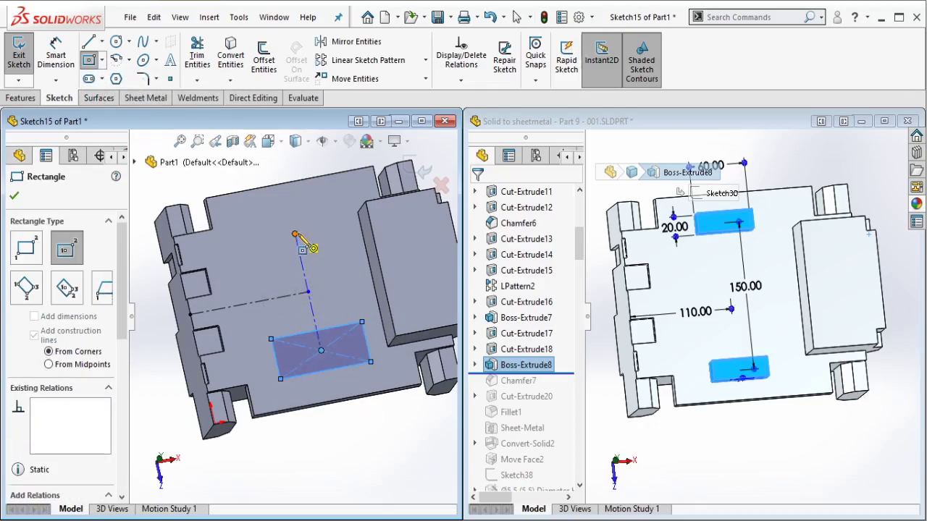
pyautogui.click(295, 233)
pyautogui.click(316, 221)
pyautogui.press('Escape')
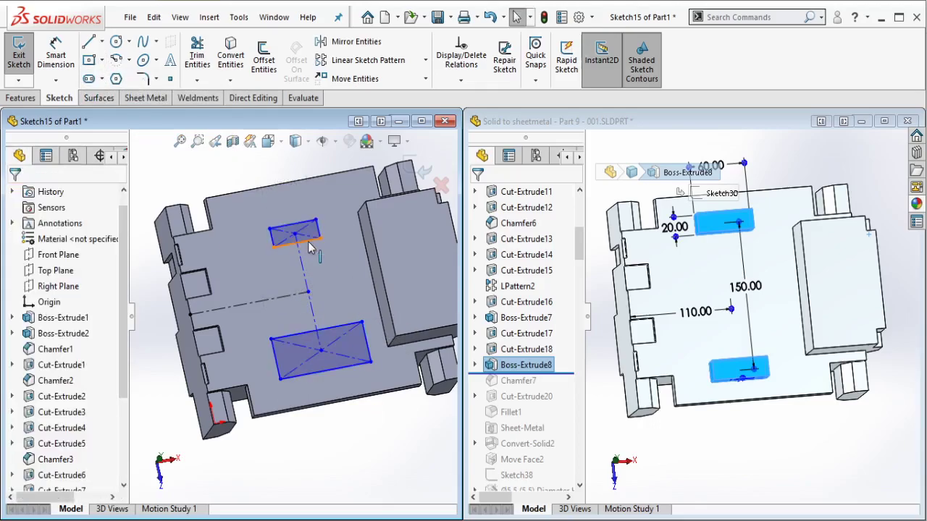
# Step: Make the two rectangles the same size with Equal relations between their long edges and between their short edges
pyautogui.click(353, 333)
pyautogui.keyDown('ctrl'); pyautogui.click(346, 334); pyautogui.keyUp('ctrl')
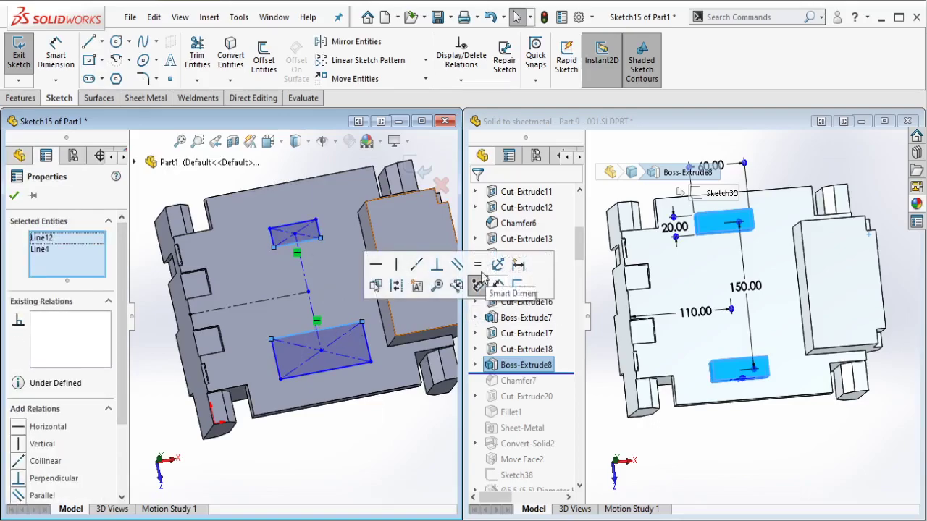
pyautogui.click(475, 264)
pyautogui.press('Escape')
pyautogui.moveTo(319, 228); pyautogui.dragTo(378, 335)
pyautogui.keyDown('ctrl'); pyautogui.click(346, 346); pyautogui.keyUp('ctrl')
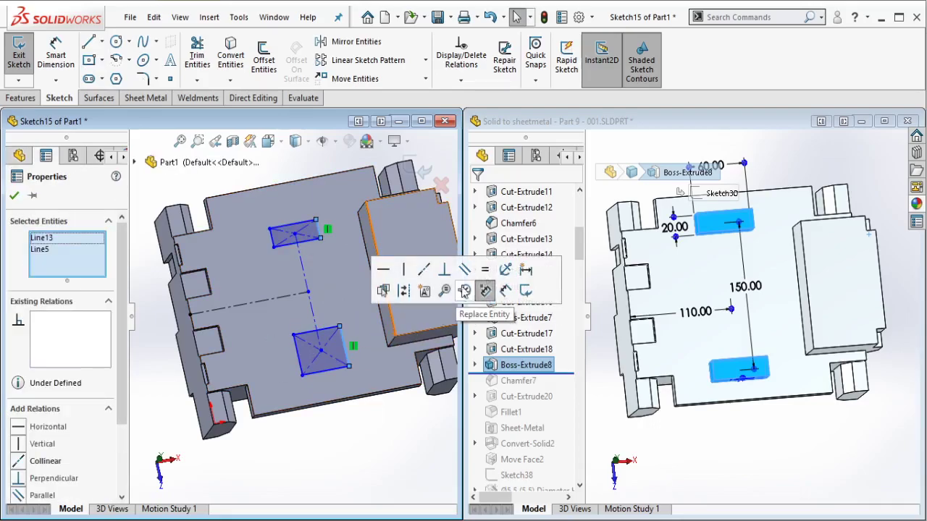
pyautogui.click(484, 282)
pyautogui.press('Escape')
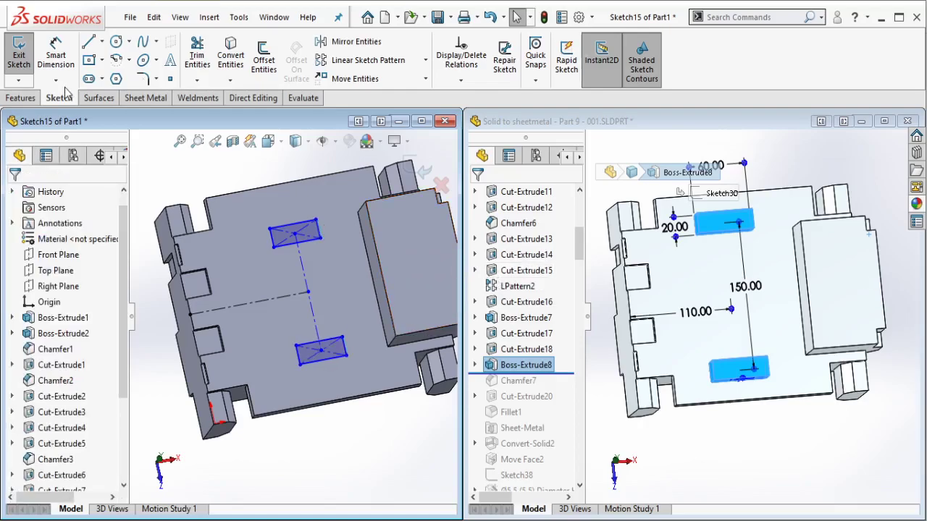
# Step: Dimension the horizontal centerline's length as 110 mm
pyautogui.click(56, 58)
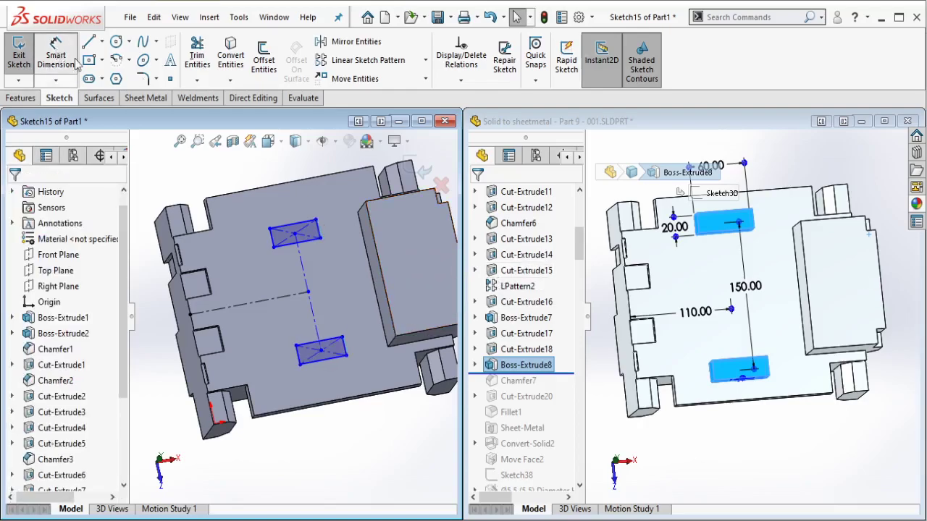
pyautogui.click(240, 301)
pyautogui.click(245, 295)
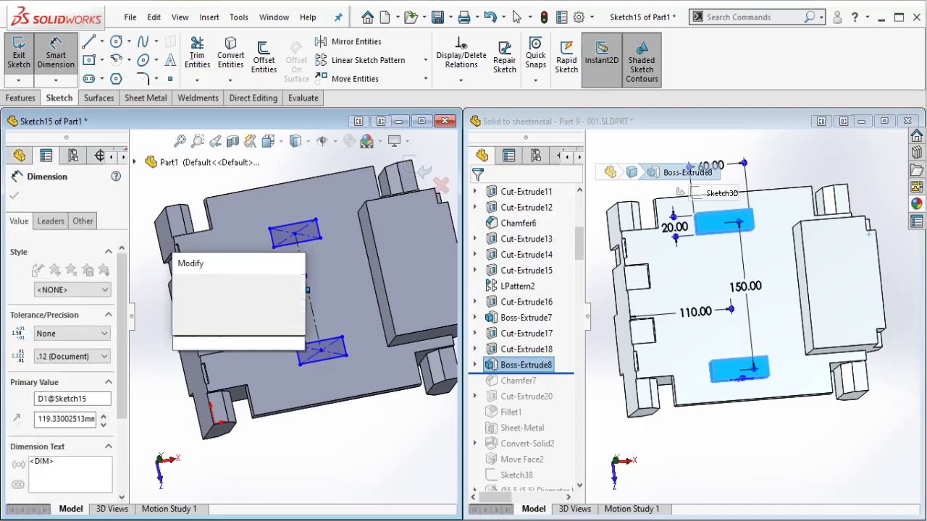
pyautogui.write('110')
pyautogui.click(181, 288)
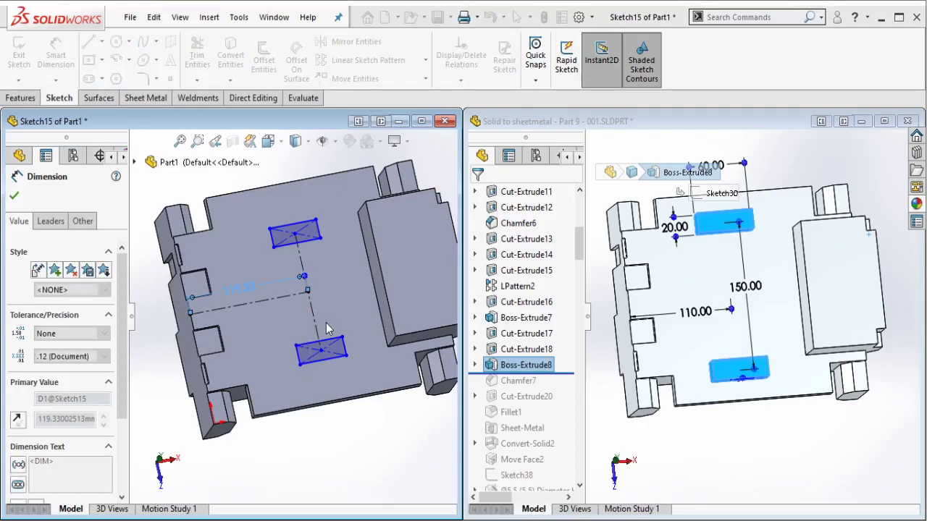
# Step: Dimension the distance between the two rectangles' center points as 150 mm
pyautogui.moveTo(326, 323); pyautogui.dragTo(308, 326)
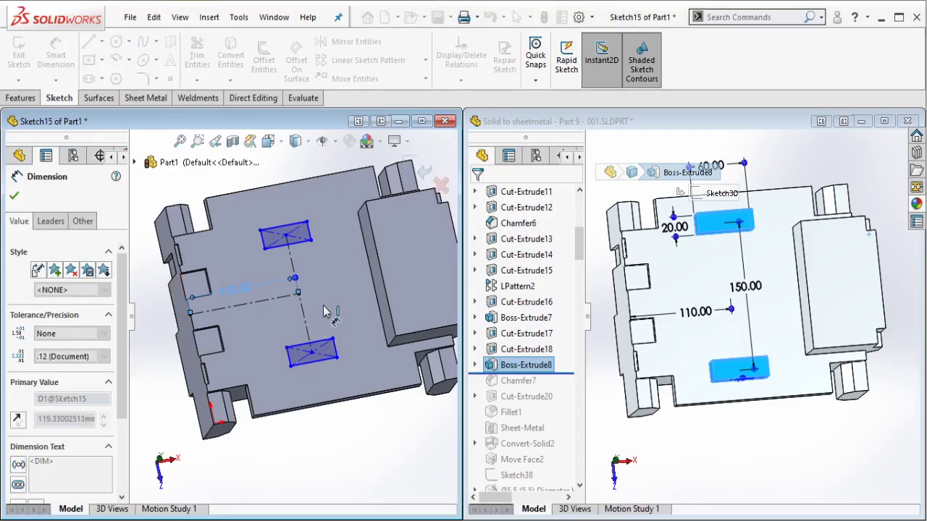
pyautogui.click(325, 311)
pyautogui.press('Escape')
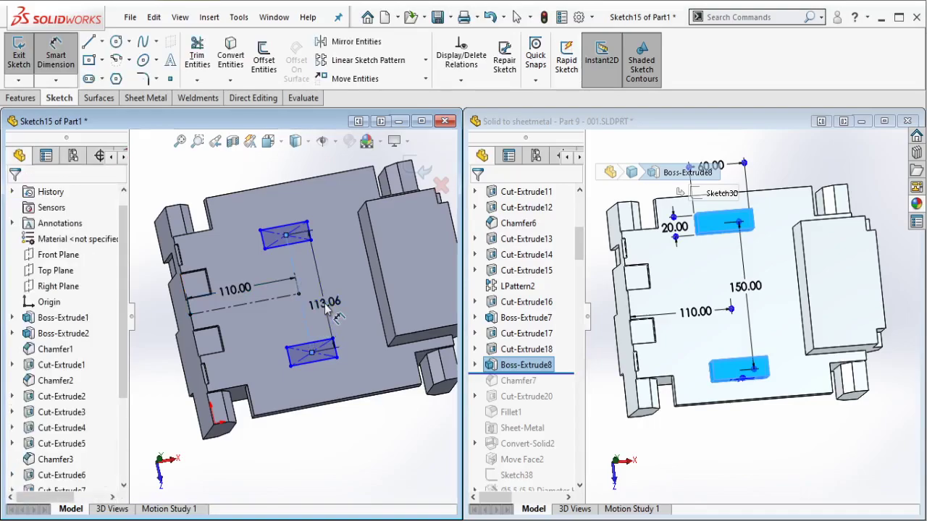
pyautogui.click(326, 309)
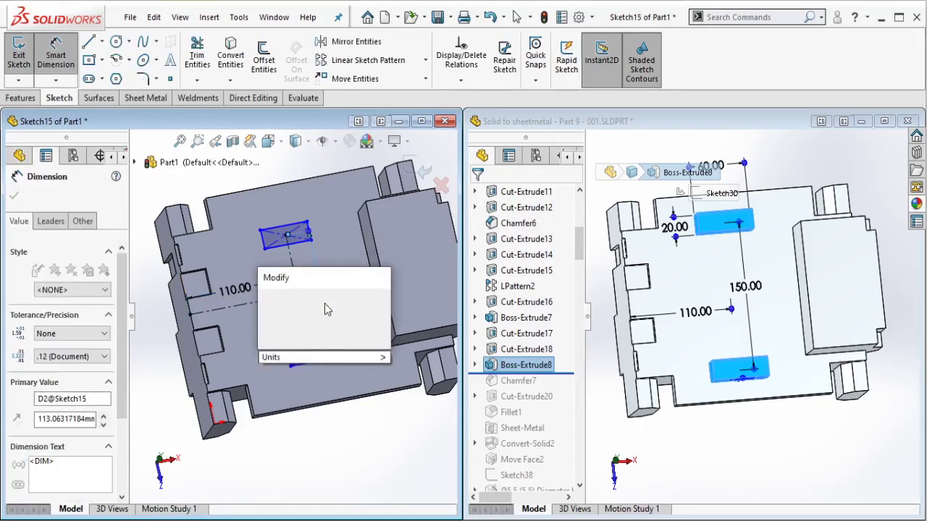
pyautogui.write('150')
pyautogui.click(267, 300)
pyautogui.press('Return')
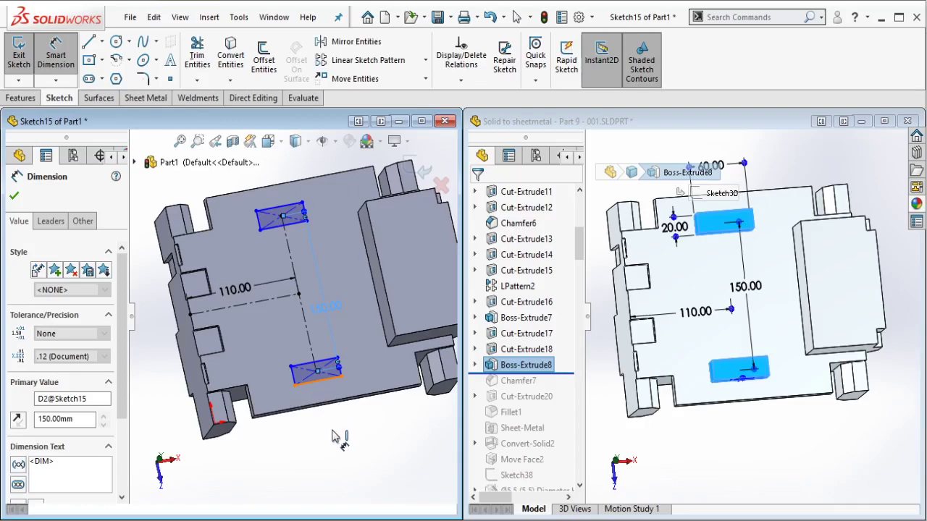
# Step: Dimension the long edge of the lower rectangle as 60 mm
pyautogui.click(331, 378)
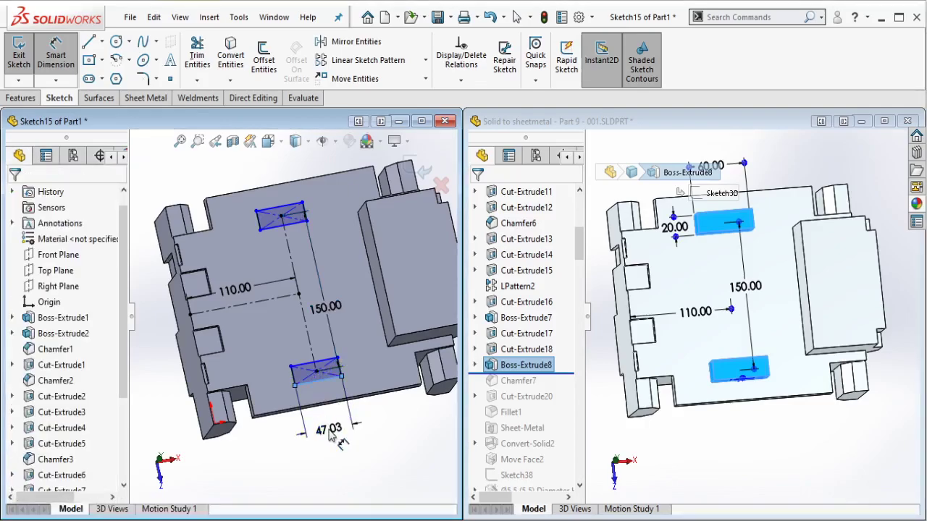
pyautogui.click(331, 434)
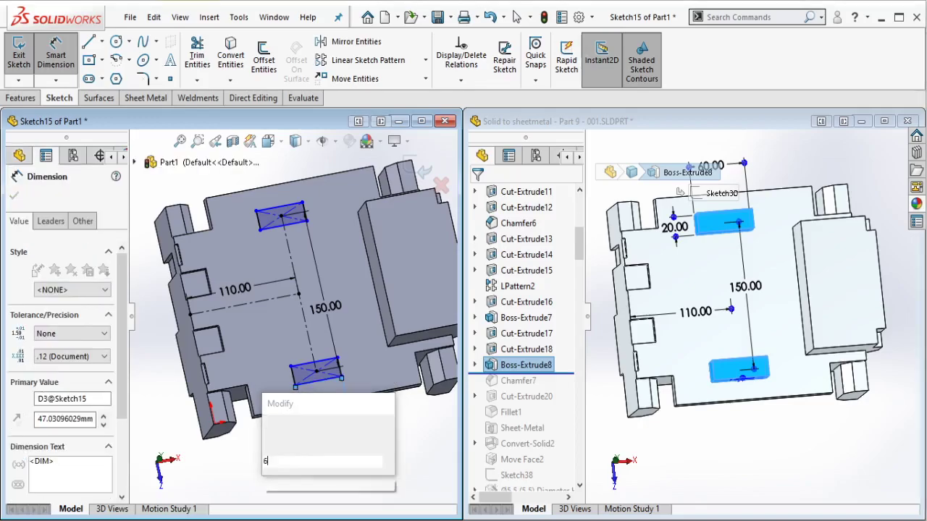
pyautogui.write('60')
pyautogui.click(271, 426)
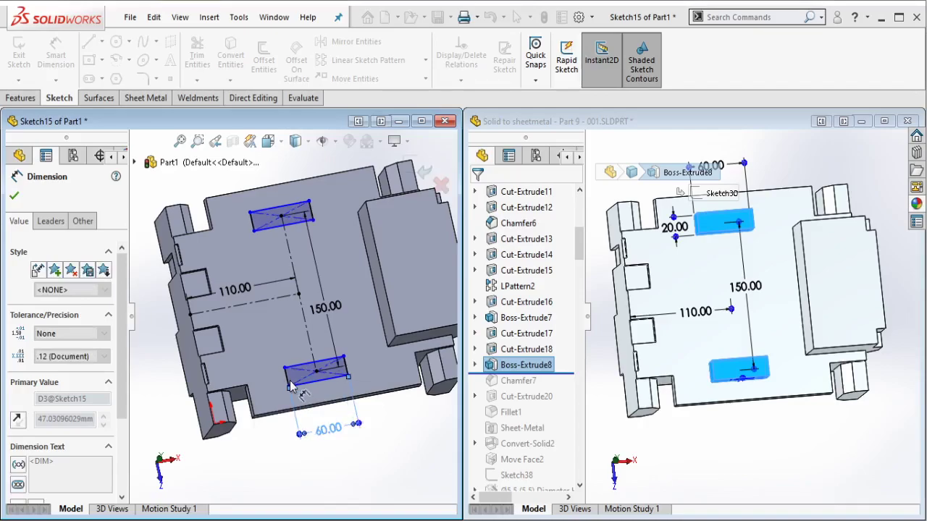
# Step: Dimension the short edge of the lower rectangle as 20 mm
pyautogui.scroll(-3, 290, 384)
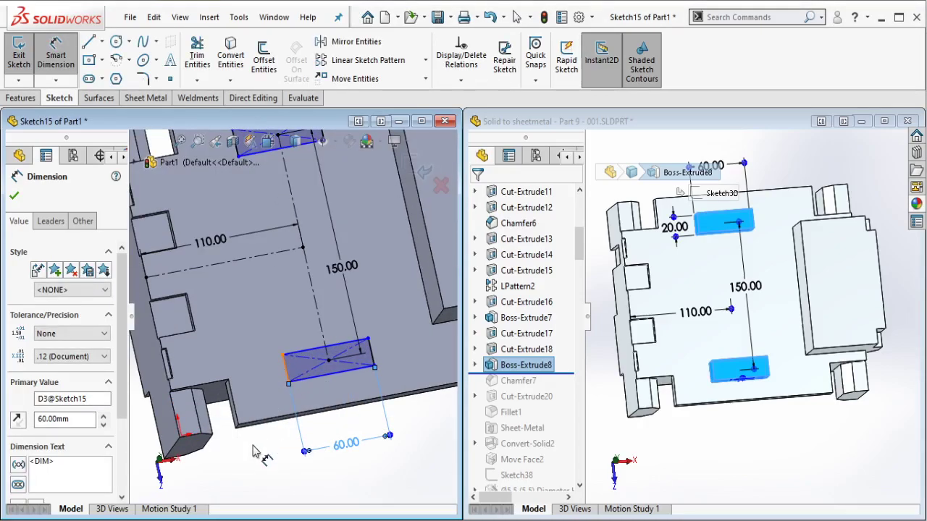
pyautogui.click(233, 398)
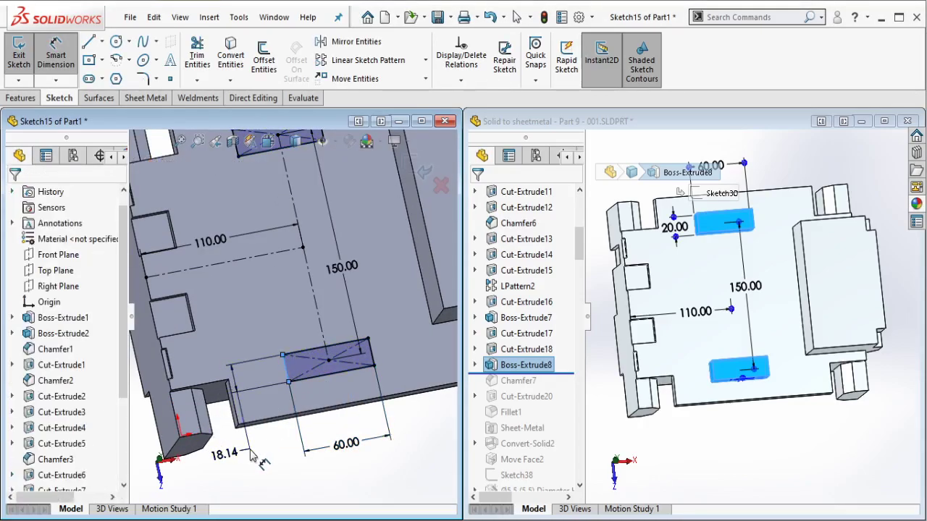
pyautogui.click(249, 455)
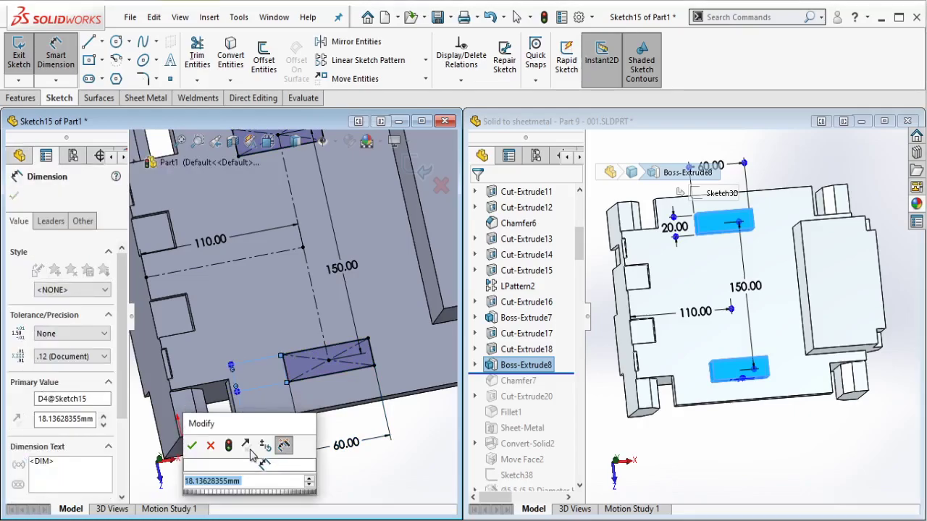
pyautogui.write('20')
pyautogui.click(193, 446)
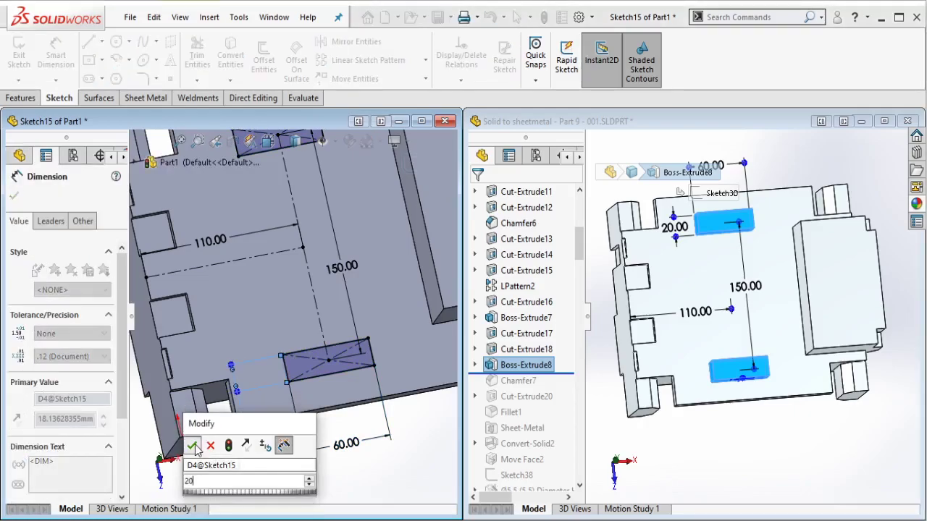
pyautogui.press('Escape')
pyautogui.click(380, 474)
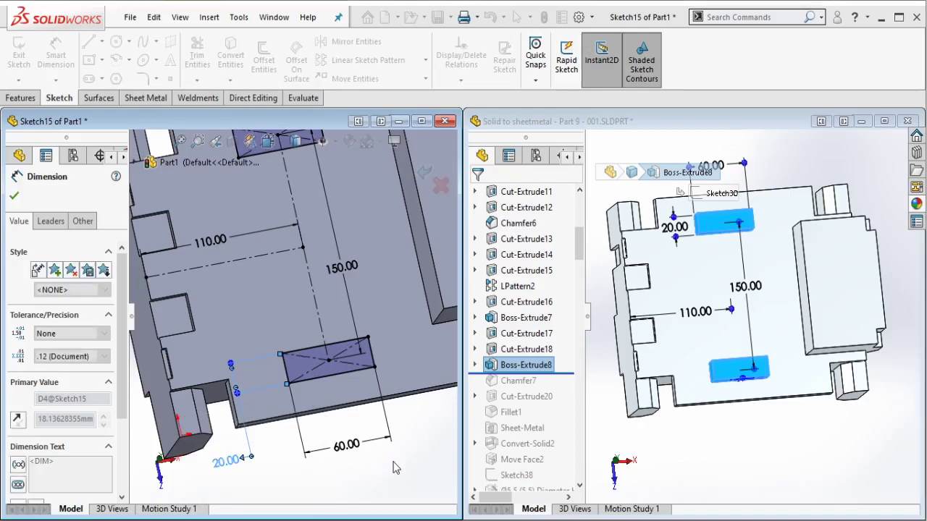
# Step: Examine the extrusion height of the two Boss-Extrude8 blocks in the reference part
pyautogui.scroll(2, 730, 283)
pyautogui.click(715, 236)
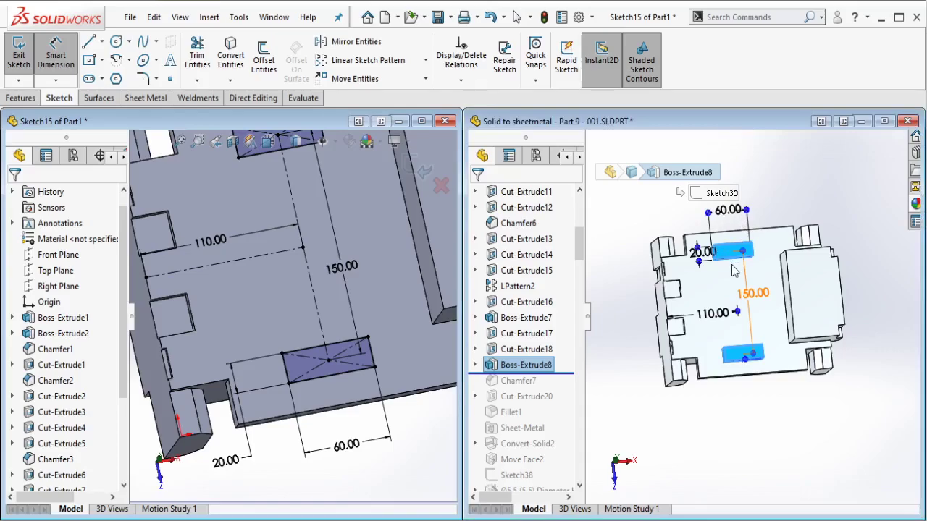
pyautogui.moveTo(735, 269); pyautogui.dragTo(730, 216, button='middle')
pyautogui.scroll(-1, 725, 257)
pyautogui.scroll(-3, 717, 279)
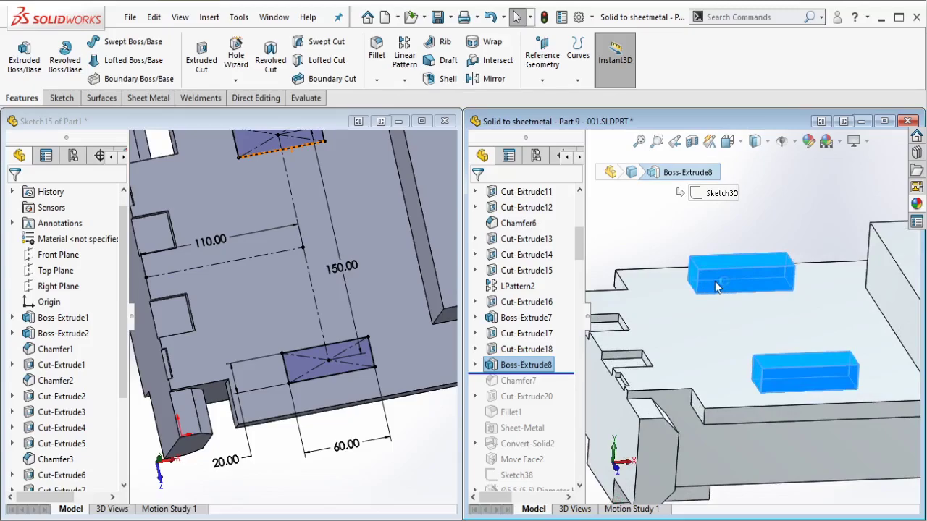
pyautogui.click(714, 288)
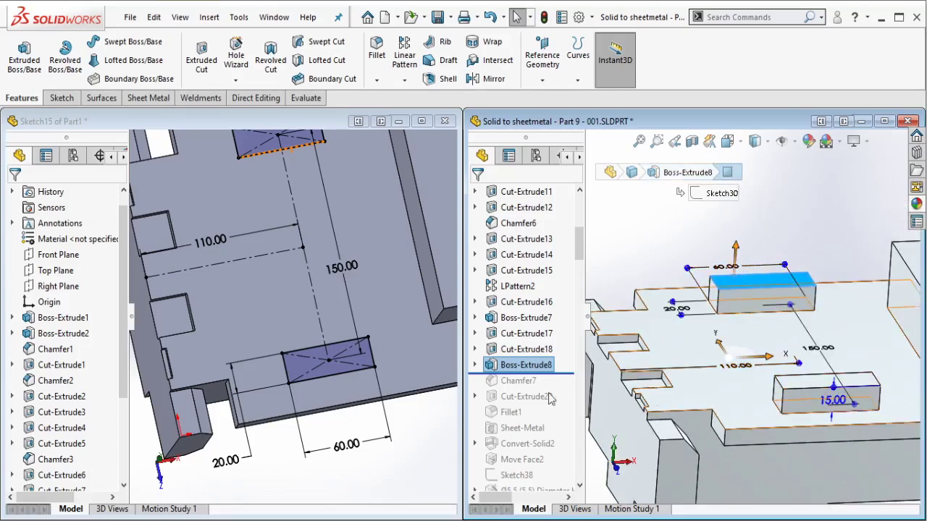
# Step: Extrude both sketched rectangles in Part1 as blind bosses 15 mm high, merged with the plate
pyautogui.click(411, 422)
pyautogui.scroll(2, 409, 272)
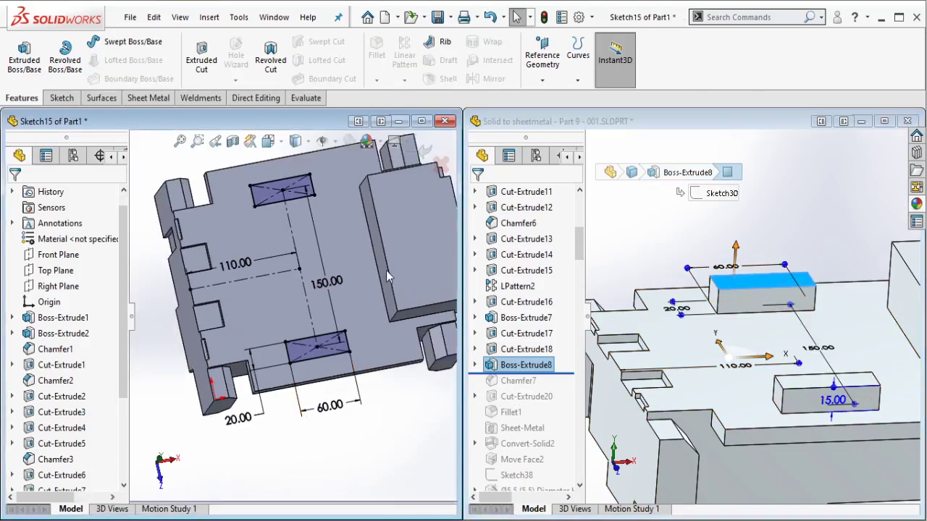
pyautogui.moveTo(358, 228)
pyautogui.mouseDown(button='middle')
pyautogui.moveTo(358, 198)
pyautogui.moveTo(321, 218)
pyautogui.mouseUp(button='middle')
pyautogui.scroll(-3, 322, 223)
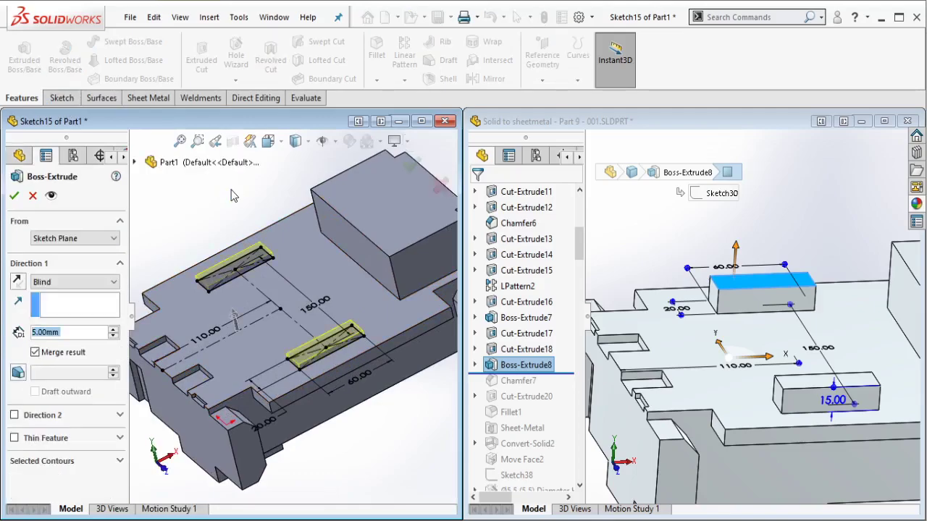
pyautogui.write('15')
pyautogui.press('Return')
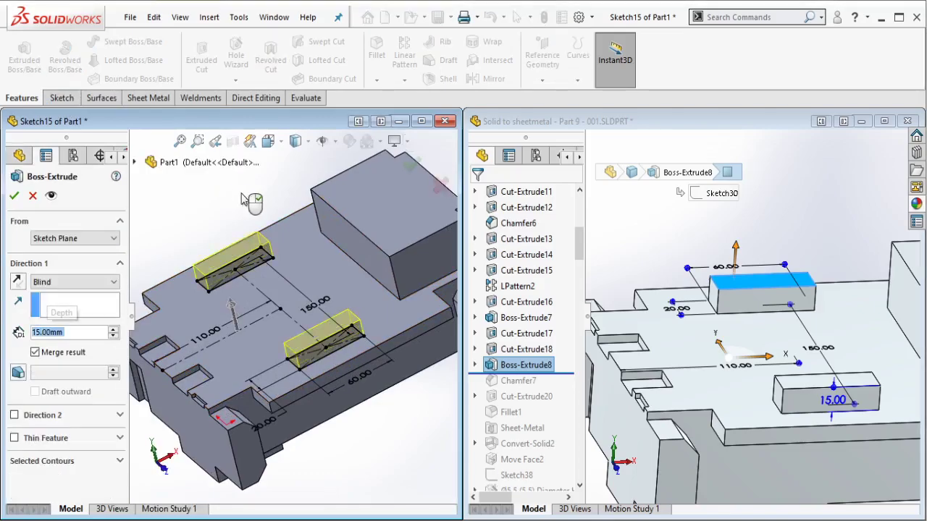
pyautogui.click(14, 197)
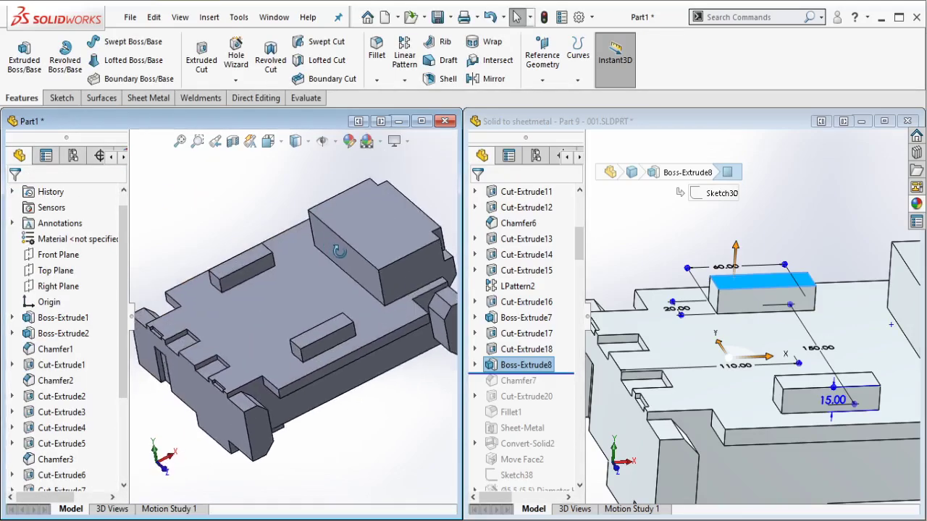
# Step: Roll the reference part forward to include Chamfer7 and display that chamfer's dimensions
pyautogui.scroll(-2, 564, 359)
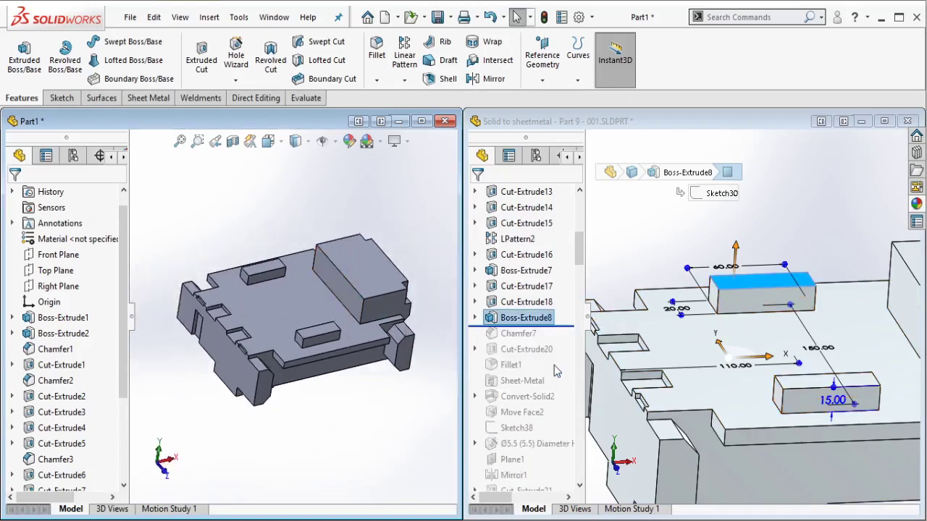
pyautogui.moveTo(568, 279); pyautogui.dragTo(531, 297)
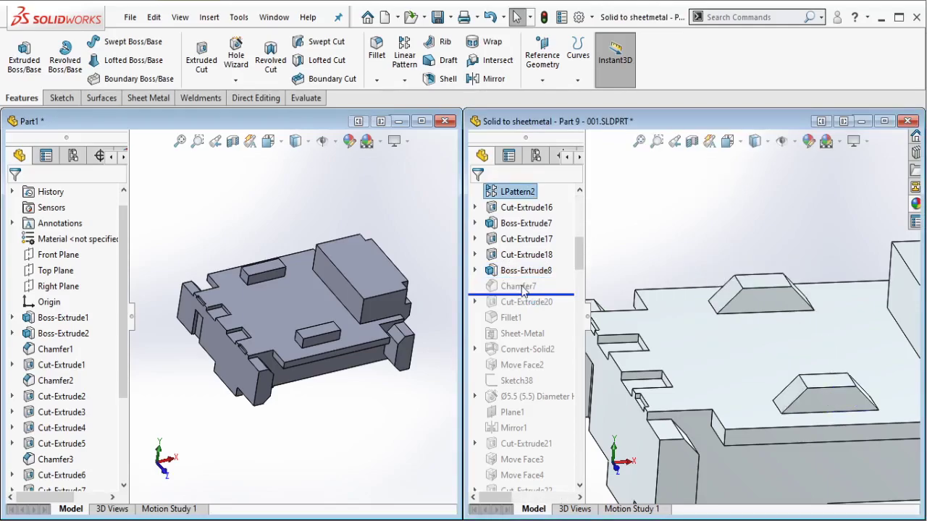
pyautogui.click(522, 287)
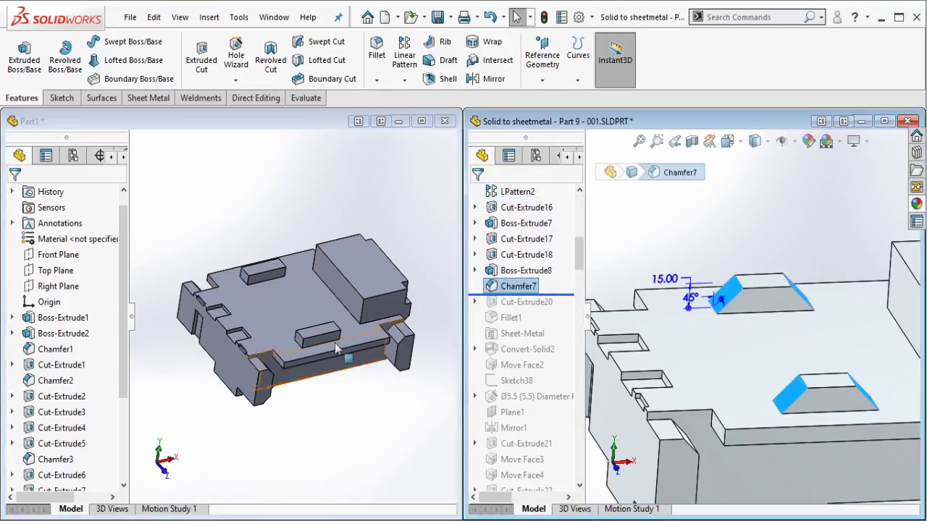
# Step: Chamfer the four short top edges of the two raised blocks in Part1 by 15 mm at 45°
pyautogui.scroll(-5, 300, 207)
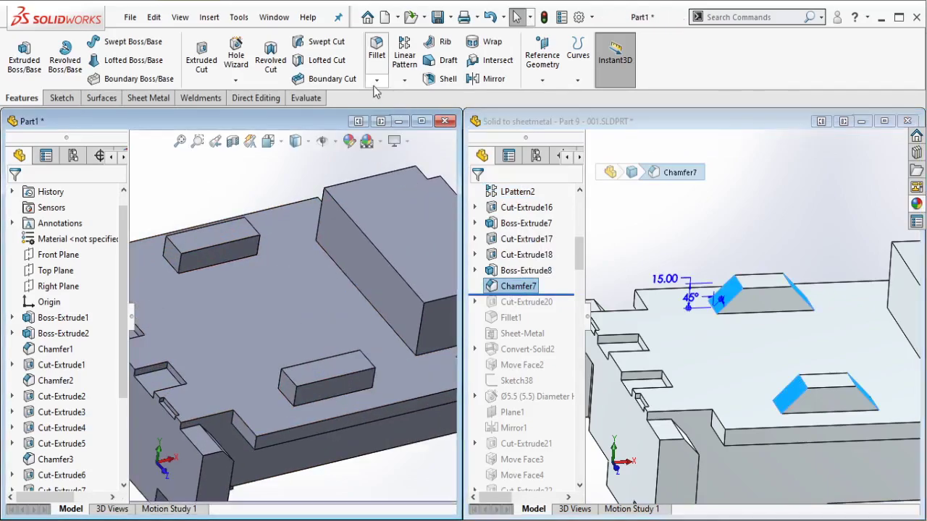
pyautogui.click(377, 80)
pyautogui.click(387, 114)
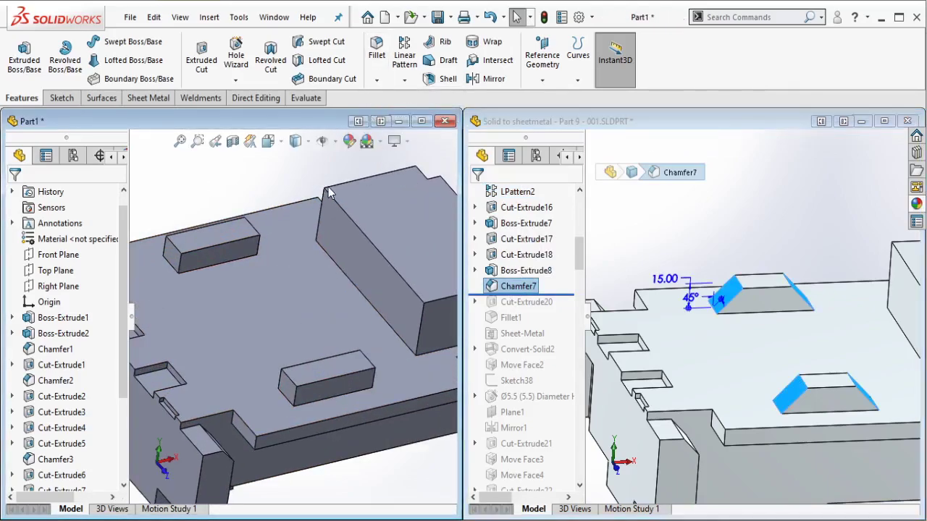
pyautogui.click(253, 238)
pyautogui.click(179, 253)
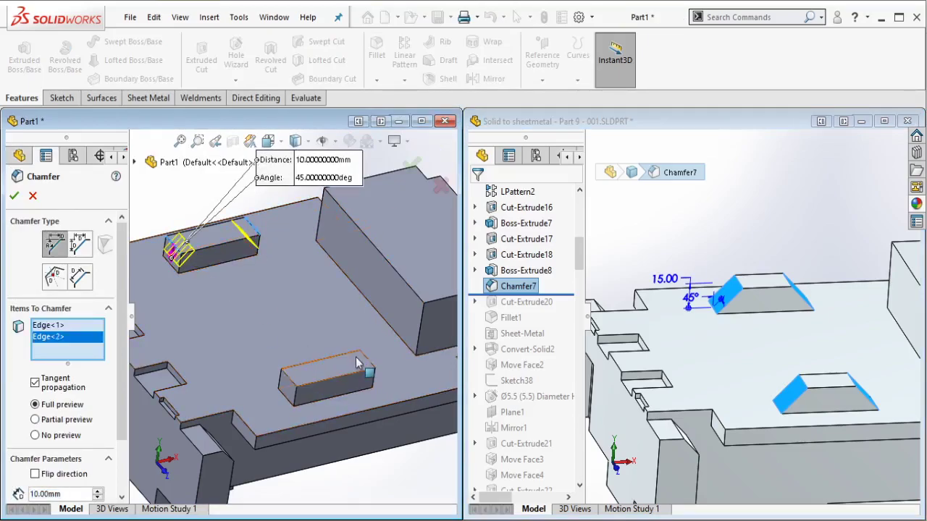
pyautogui.click(327, 383)
pyautogui.click(289, 384)
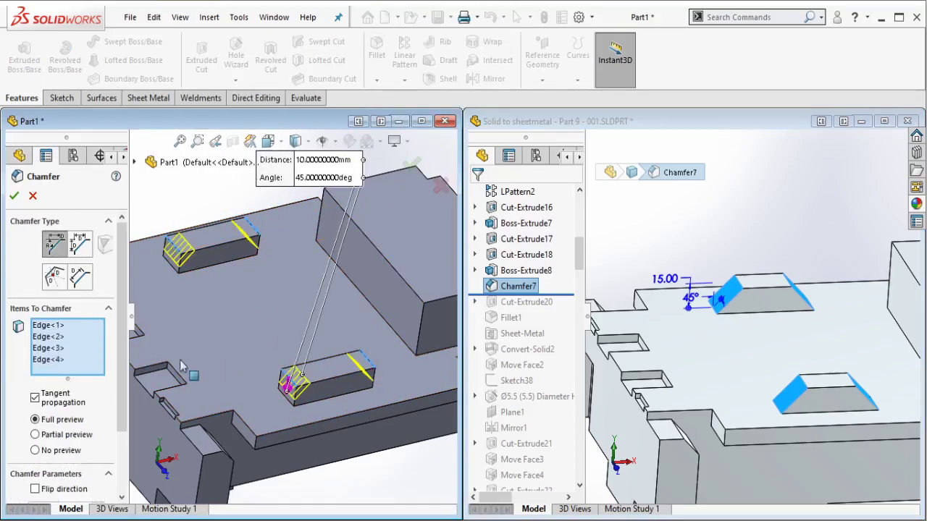
pyautogui.scroll(-3, 72, 406)
pyautogui.click(76, 425)
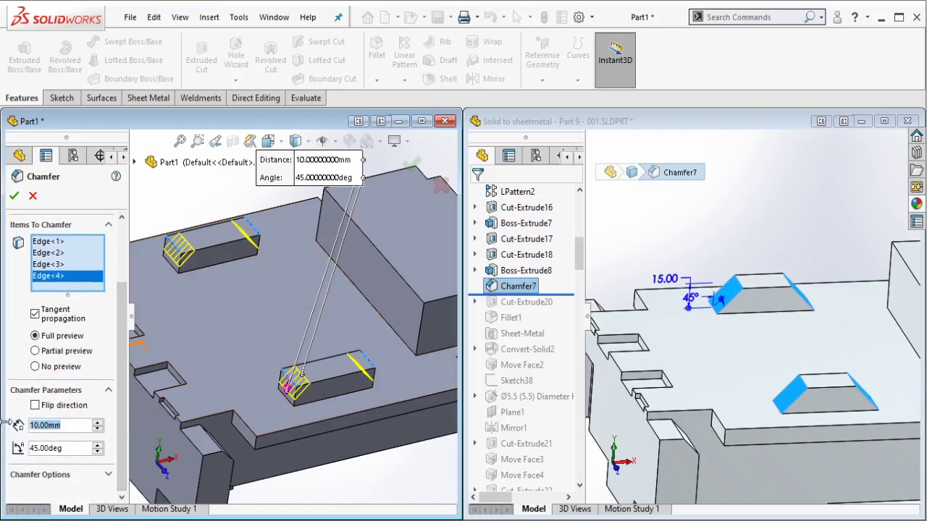
pyautogui.write('15')
pyautogui.press('Return')
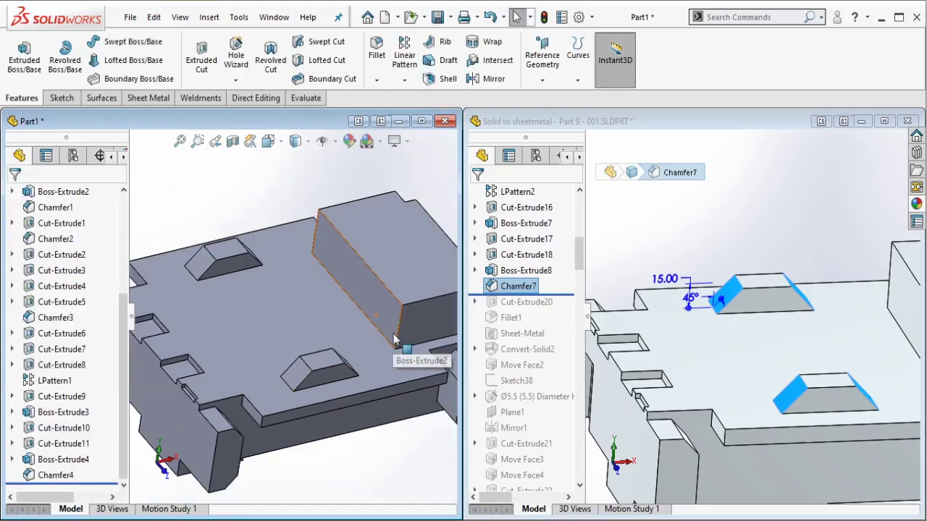
# Step: Roll the reference part forward to include Cut-Extrude20 and display that cut's dimensions, dismissing the unsaved-document notification
pyautogui.scroll(1, 393, 339)
pyautogui.moveTo(570, 294); pyautogui.dragTo(538, 310)
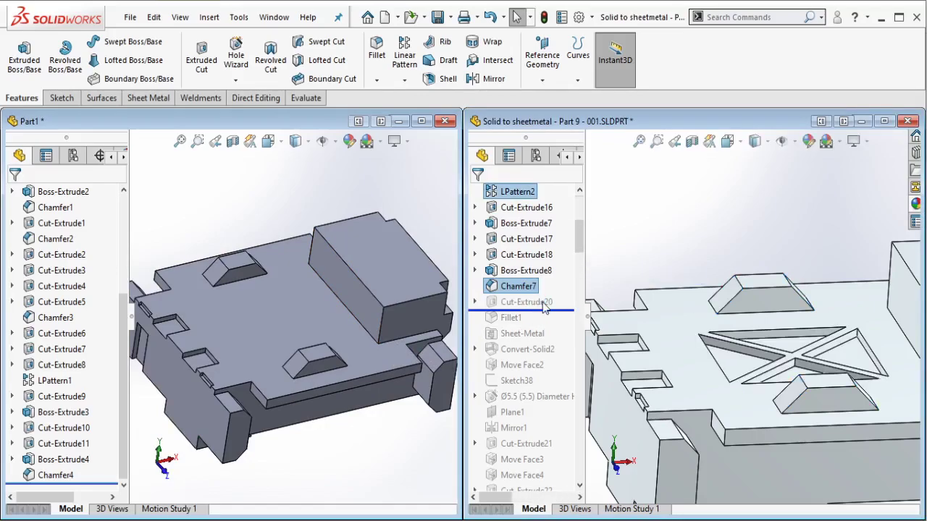
pyautogui.click(539, 303)
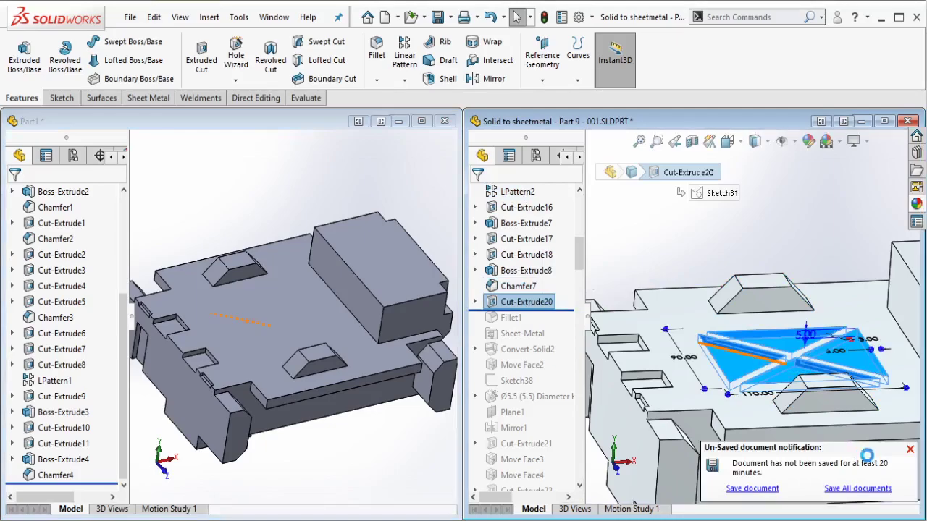
pyautogui.click(910, 449)
pyautogui.moveTo(733, 407); pyautogui.dragTo(733, 347, button='middle')
pyautogui.scroll(3, 295, 306)
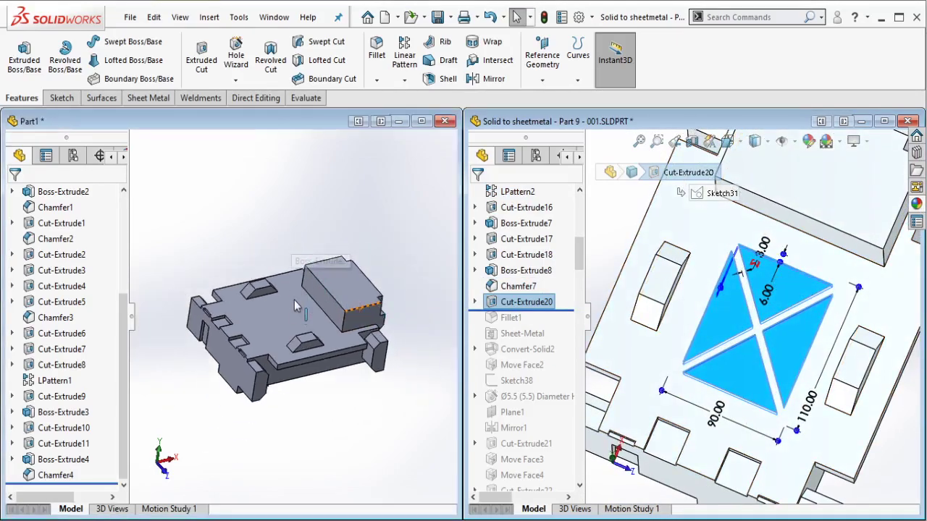
# Step: Start a sketch on the plate's top face in Part1 and draw a construction line between the blocks' inner edge midpoints
pyautogui.moveTo(294, 306)
pyautogui.mouseDown(button='middle')
pyautogui.moveTo(254, 200)
pyautogui.moveTo(315, 343)
pyautogui.mouseUp(button='middle')
pyautogui.scroll(-1, 287, 333)
pyautogui.click(287, 333)
pyautogui.click(354, 291)
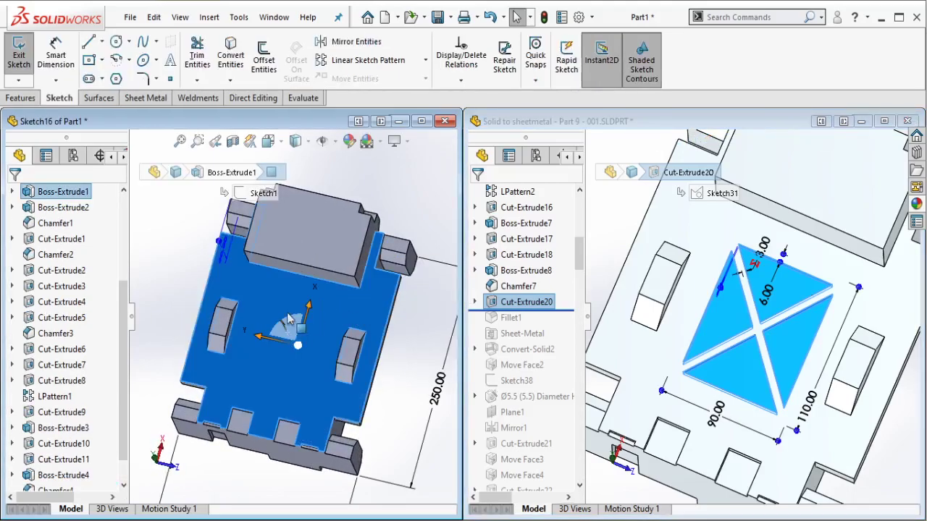
pyautogui.click(102, 42)
pyautogui.click(107, 77)
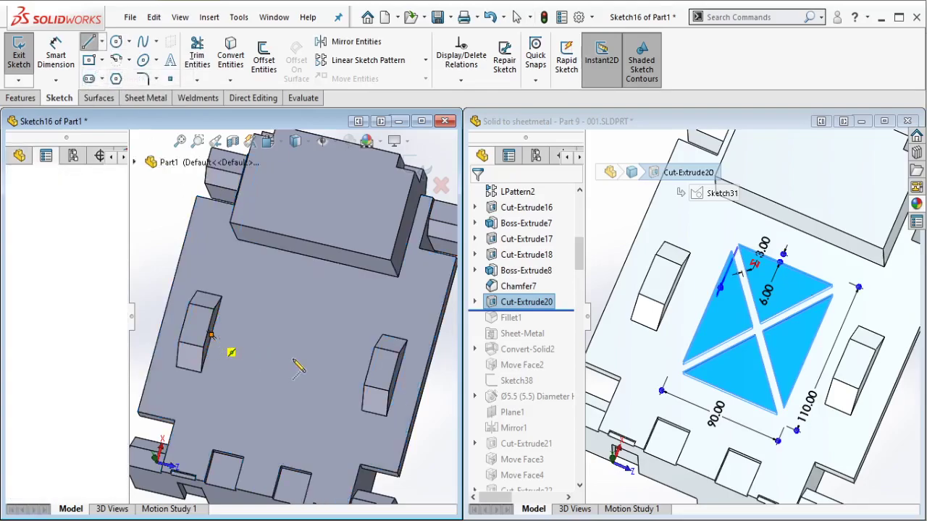
pyautogui.click(216, 337)
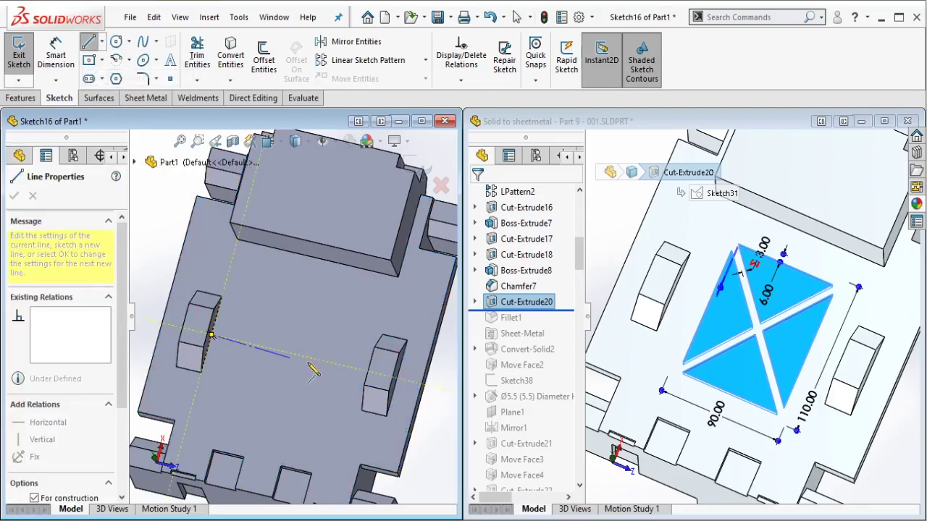
pyautogui.click(368, 370)
pyautogui.press('Escape')
# Step: Sketch a center rectangle about 55 by 109 mm, centred on the midpoint of the construction line
pyautogui.scroll(-1, 267, 356)
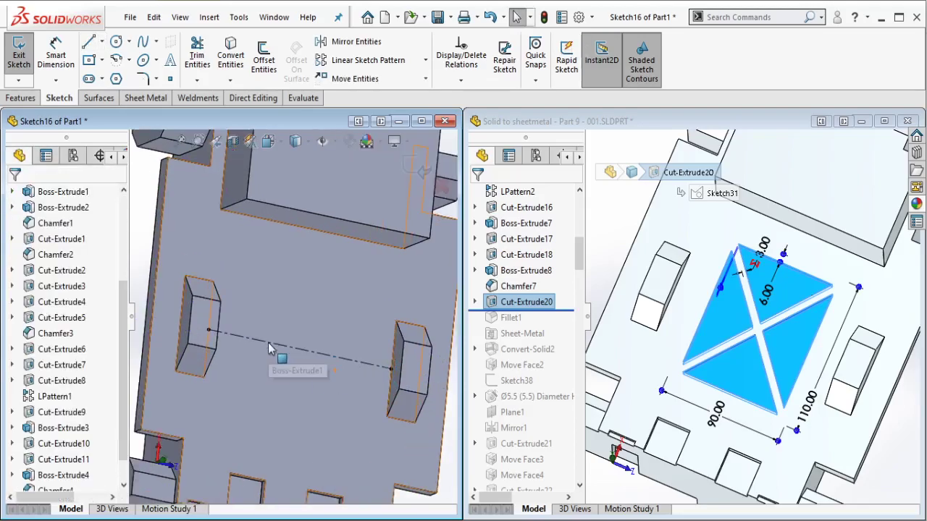
pyautogui.moveTo(269, 347); pyautogui.dragTo(257, 341, button='middle')
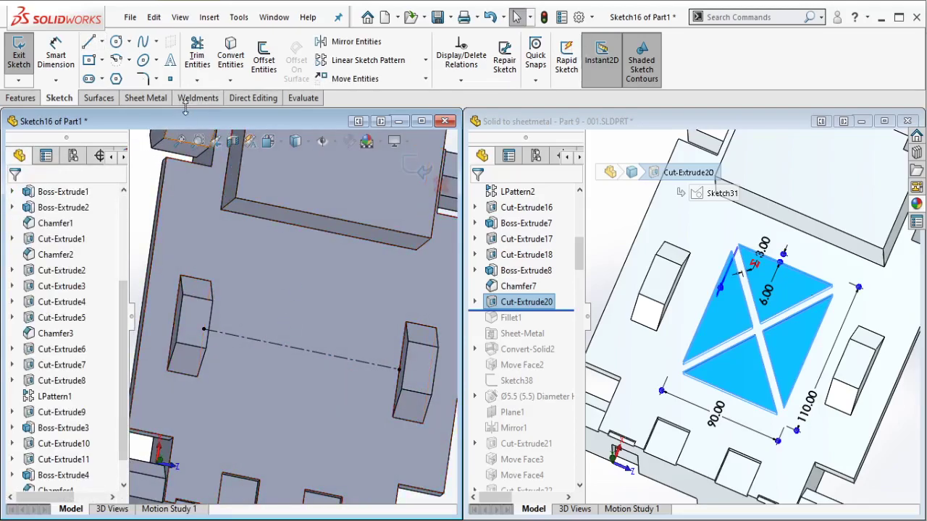
pyautogui.click(89, 59)
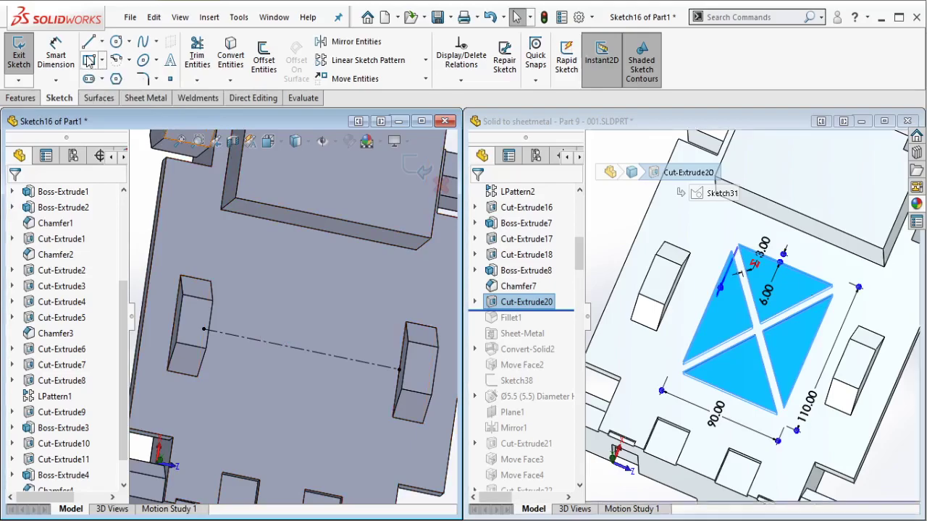
pyautogui.click(301, 349)
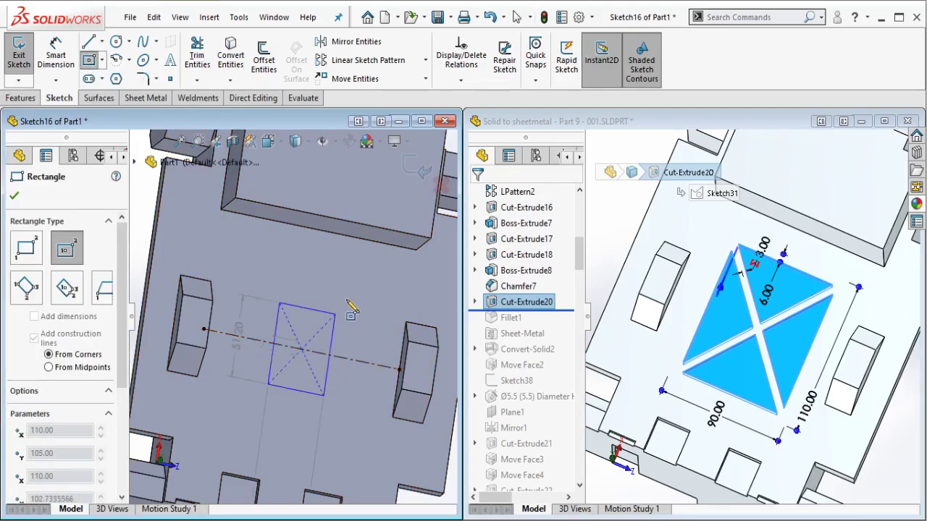
pyautogui.click(355, 273)
pyautogui.press('Escape')
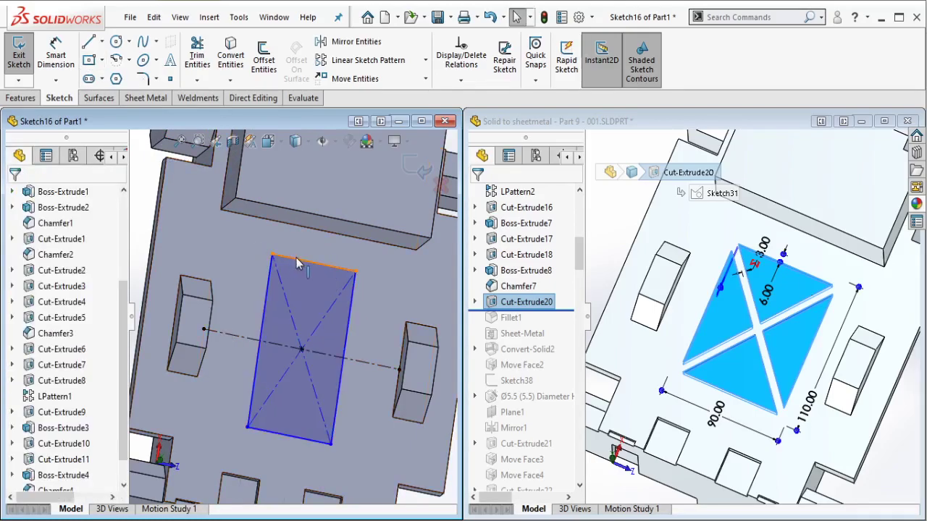
# Step: Convert all four sides of the center rectangle to construction geometry
pyautogui.click(267, 289)
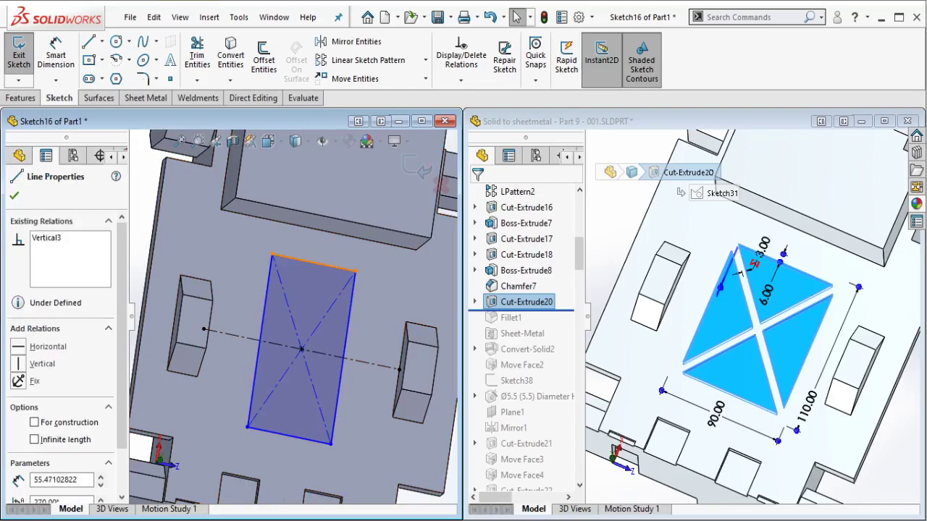
pyautogui.keyDown('ctrl'); pyautogui.click(350, 326); pyautogui.keyUp('ctrl')
pyautogui.keyDown('ctrl'); pyautogui.click(296, 440); pyautogui.keyUp('ctrl')
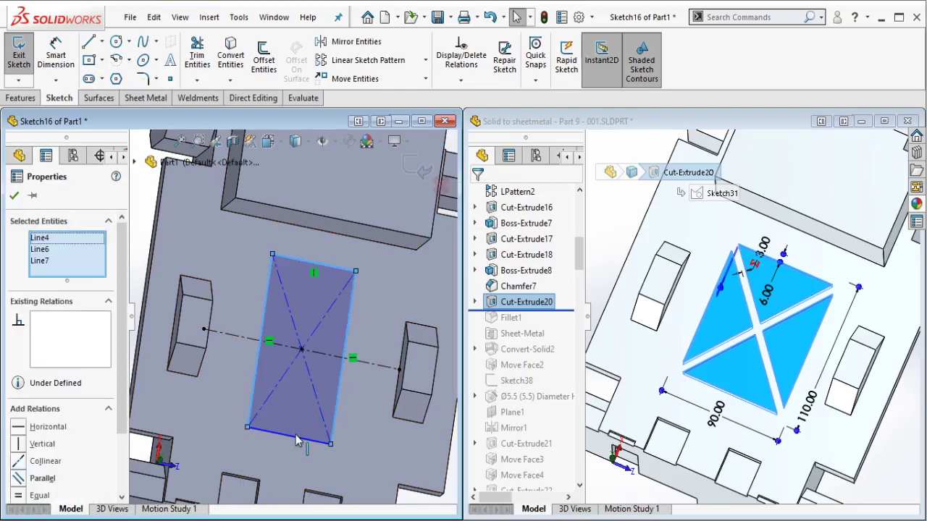
pyautogui.keyDown('ctrl'); pyautogui.click(295, 440); pyautogui.keyUp('ctrl')
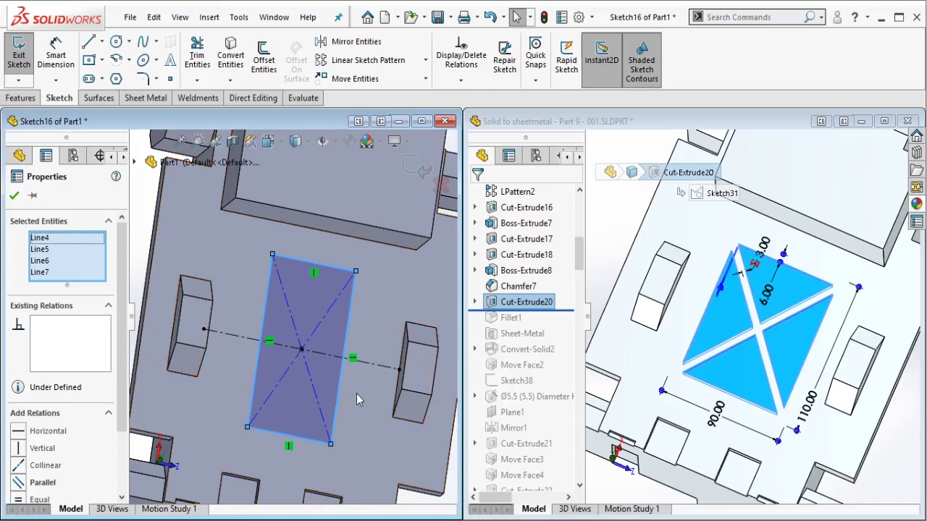
pyautogui.press('c')
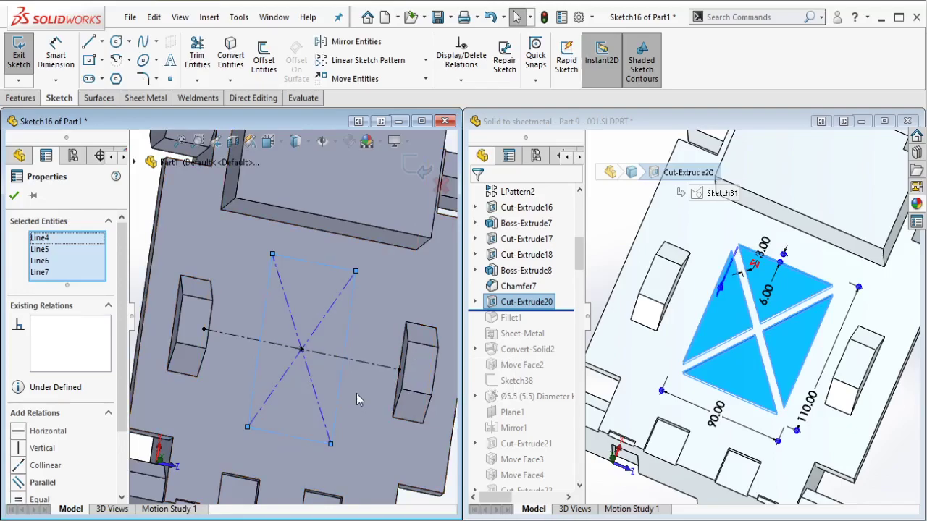
pyautogui.press('Escape')
# Step: Dimension the lower side of the construction rectangle as 90 mm
pyautogui.scroll(-1, 356, 393)
pyautogui.moveTo(294, 345); pyautogui.dragTo(305, 327, button='middle')
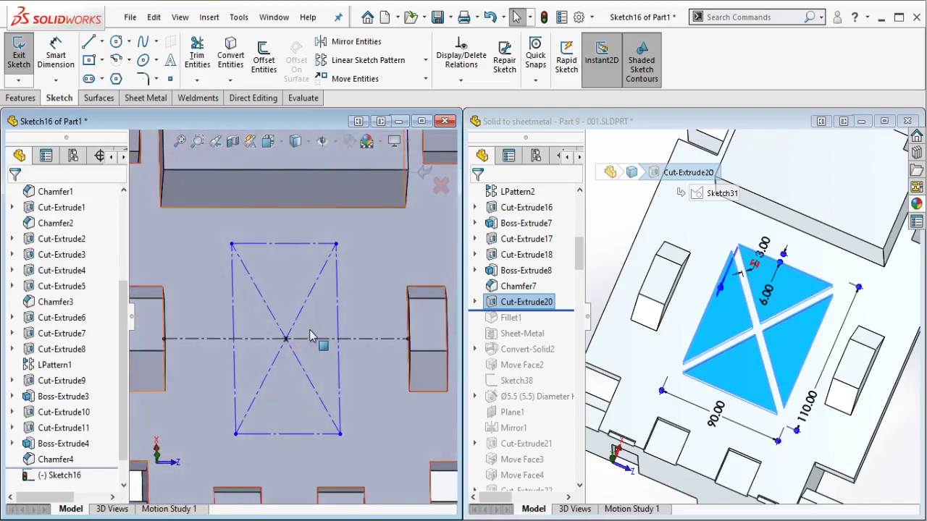
pyautogui.press('d')
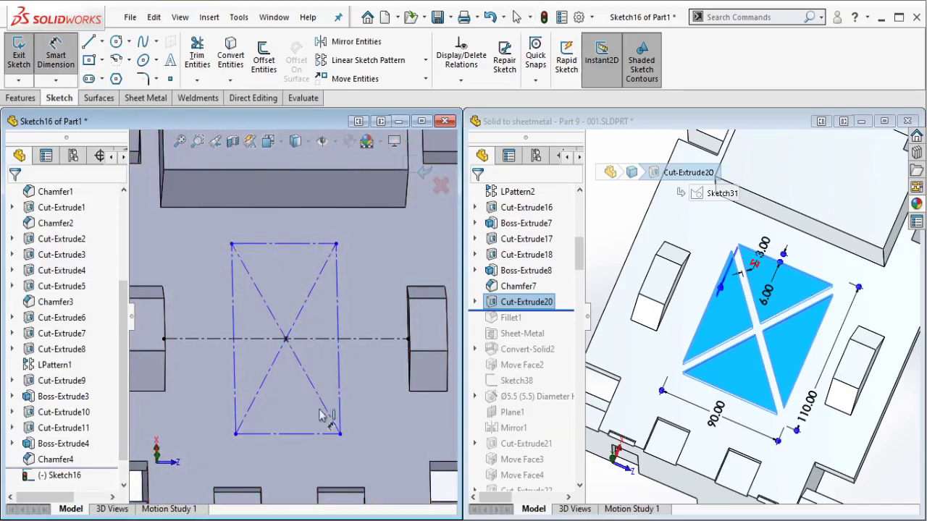
pyautogui.click(299, 462)
pyautogui.click(294, 466)
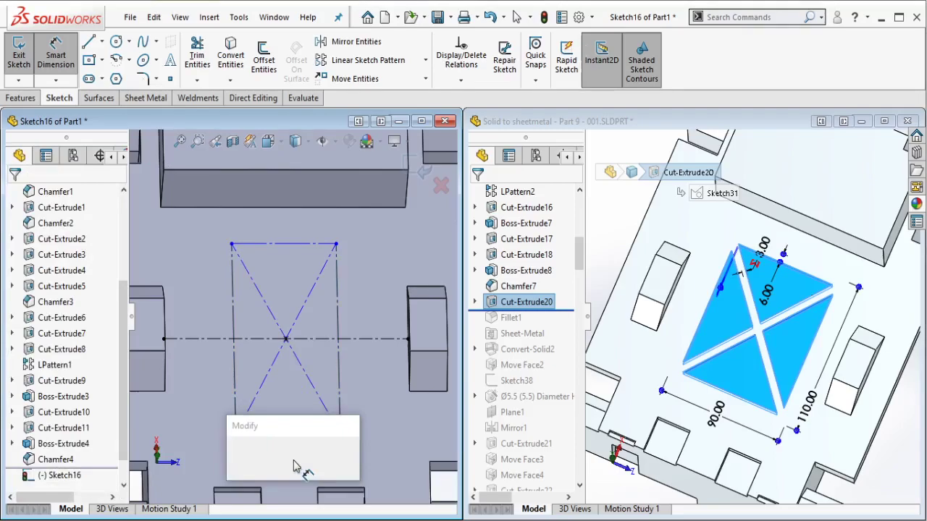
pyautogui.write('90')
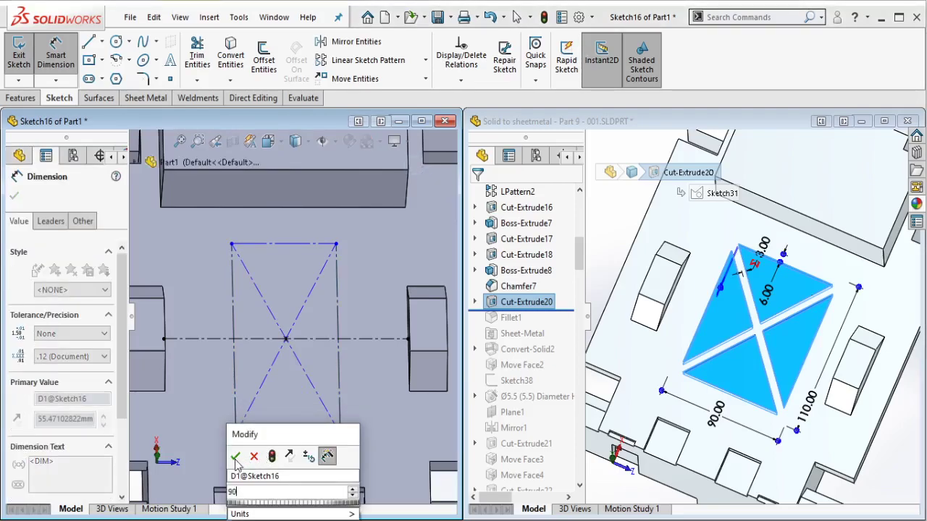
pyautogui.click(235, 457)
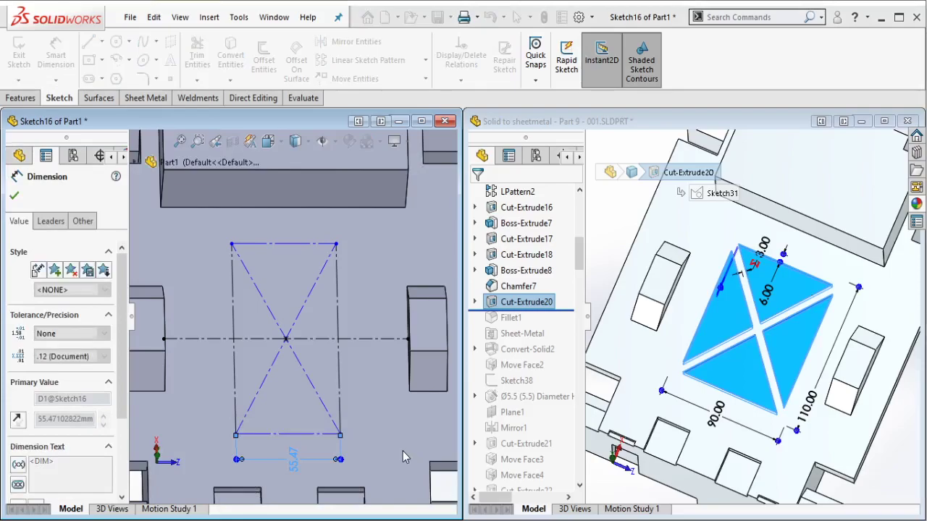
# Step: Dimension the long side of the construction rectangle as 110 mm
pyautogui.click(392, 316)
pyautogui.click(392, 315)
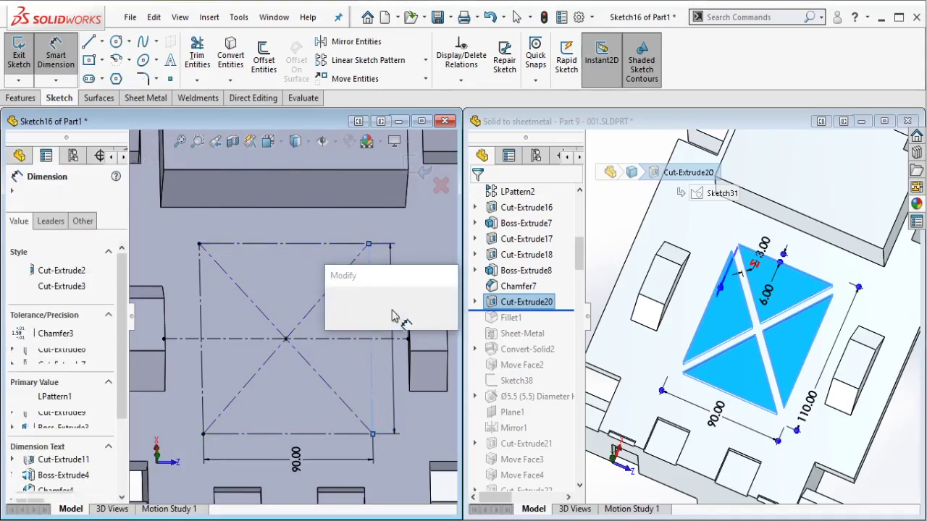
pyautogui.write('110')
pyautogui.press('Return')
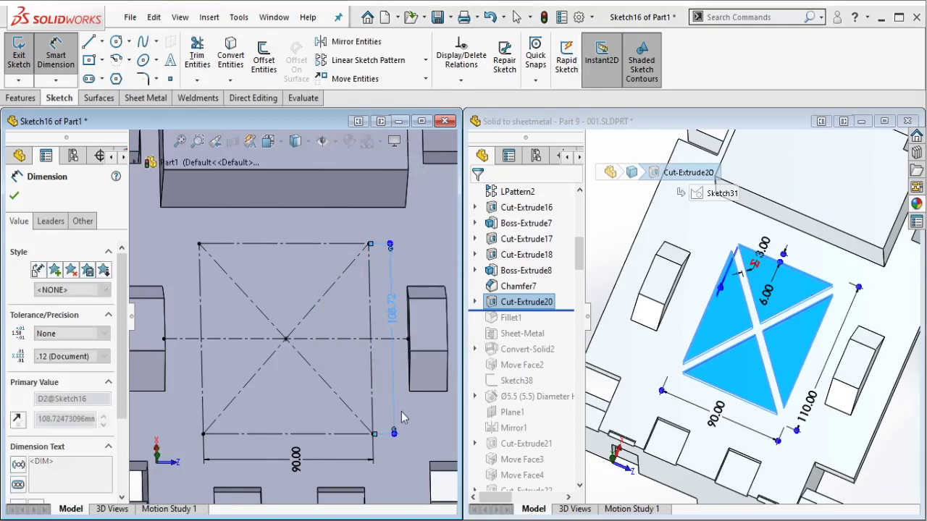
pyautogui.click(268, 321)
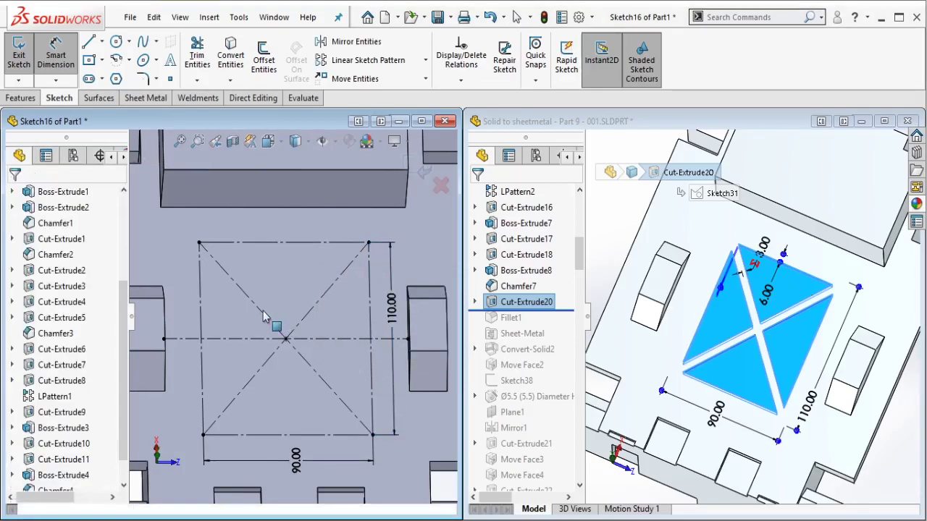
# Step: Sketch a closed triangle between the diagonals in the upper section of the construction rectangle, and dismiss the unsaved-document notification
pyautogui.scroll(-2, 271, 320)
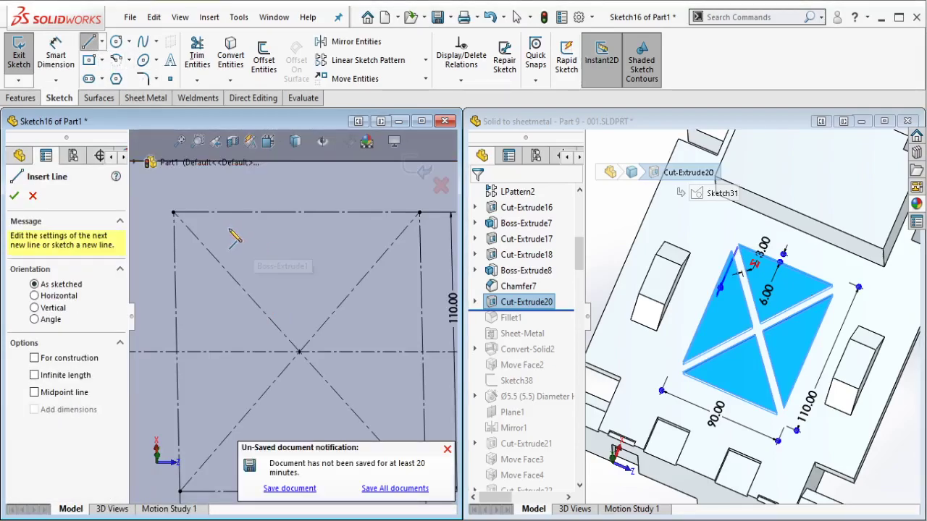
pyautogui.click(224, 225)
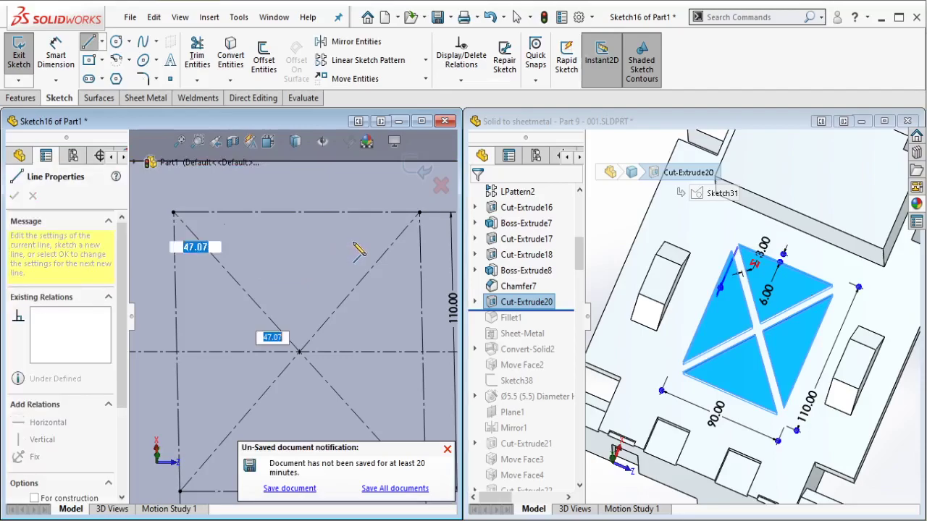
pyautogui.click(356, 242)
pyautogui.click(298, 323)
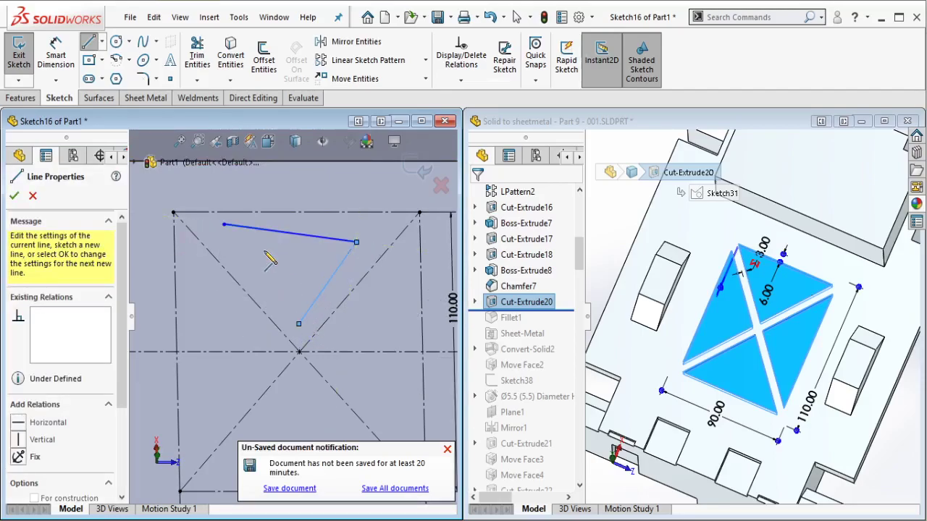
pyautogui.click(224, 224)
pyautogui.press('Escape')
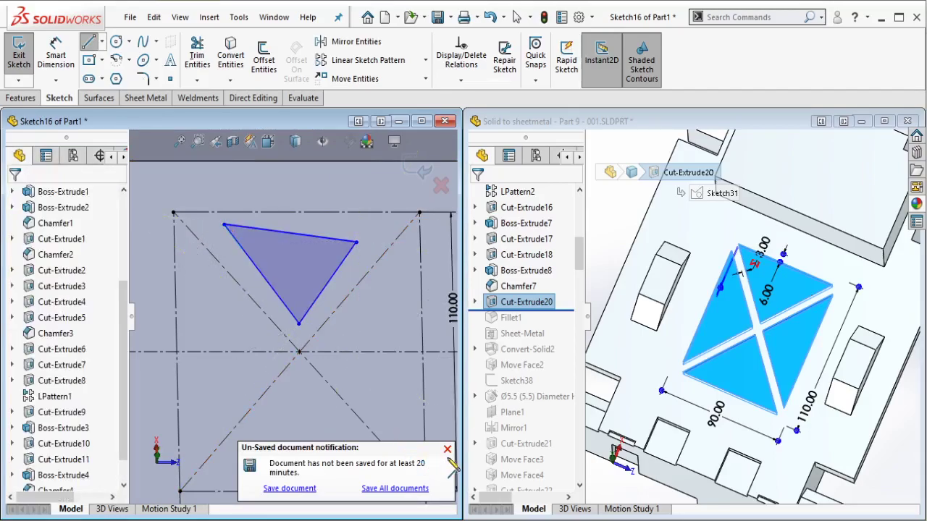
pyautogui.click(446, 450)
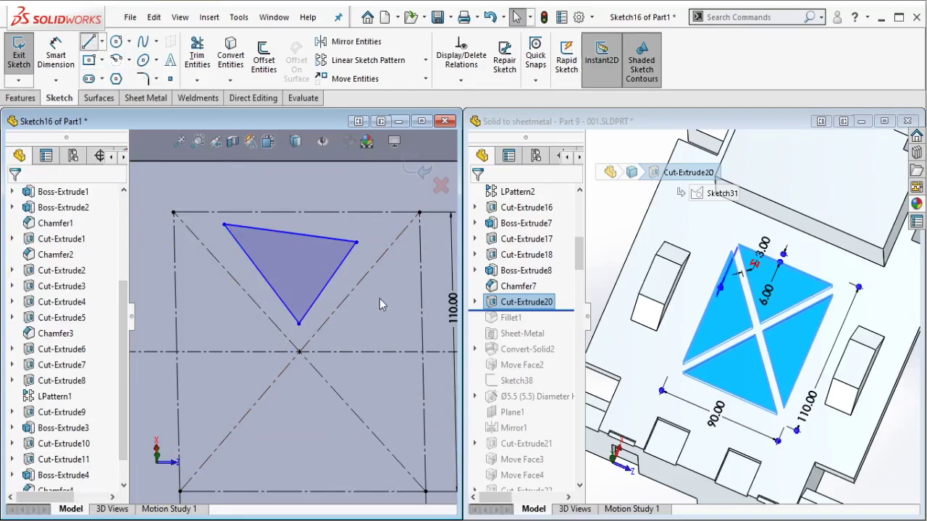
# Step: Sketch a second closed triangle between the diagonals in the right-hand section of the construction rectangle
pyautogui.press('l')
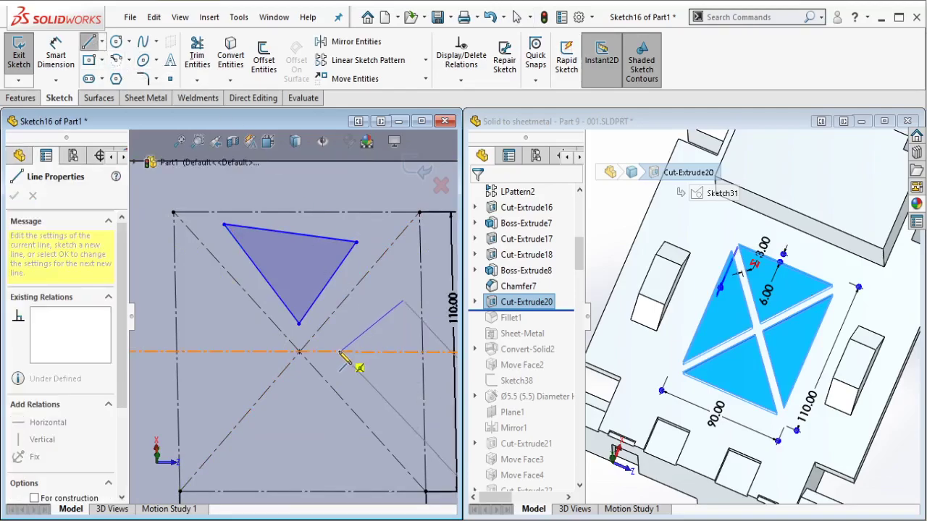
pyautogui.click(339, 352)
pyautogui.click(416, 442)
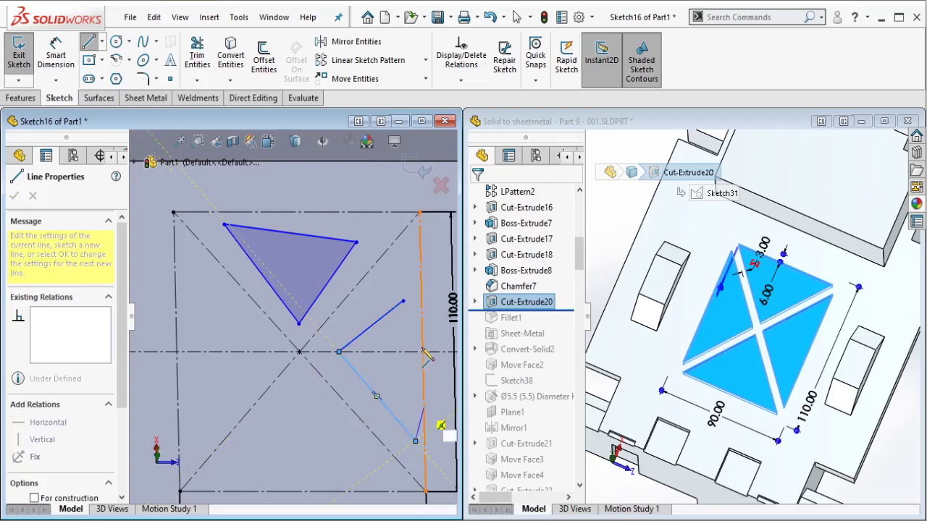
pyautogui.click(403, 302)
pyautogui.press('Escape')
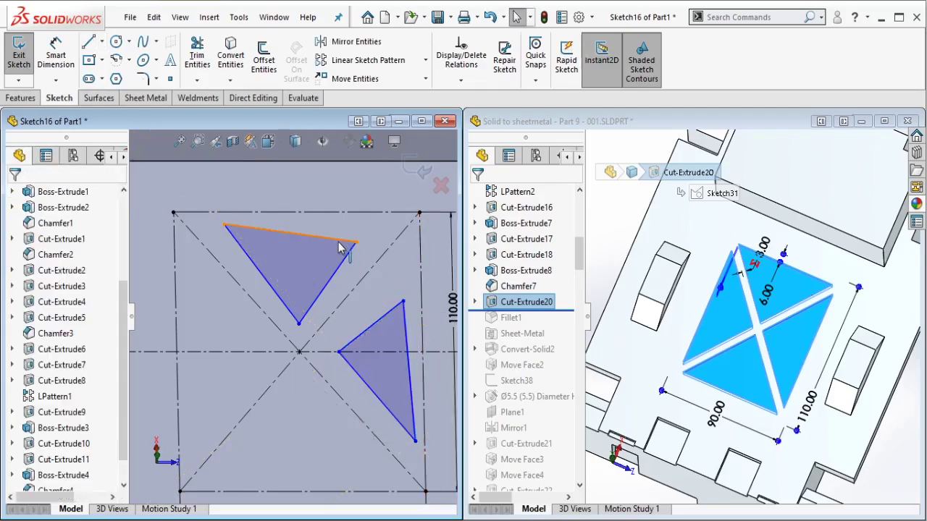
# Step: Make the upper triangle's outer edge parallel to the upper side of the construction rectangle
pyautogui.click(337, 219)
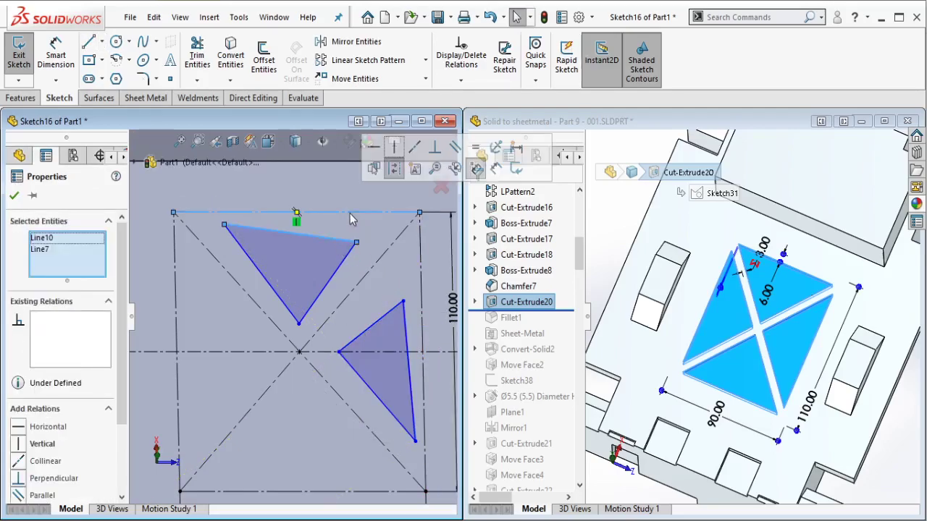
pyautogui.keyDown('ctrl'); pyautogui.click(354, 215); pyautogui.keyUp('ctrl')
pyautogui.click(455, 148)
pyautogui.click(383, 271)
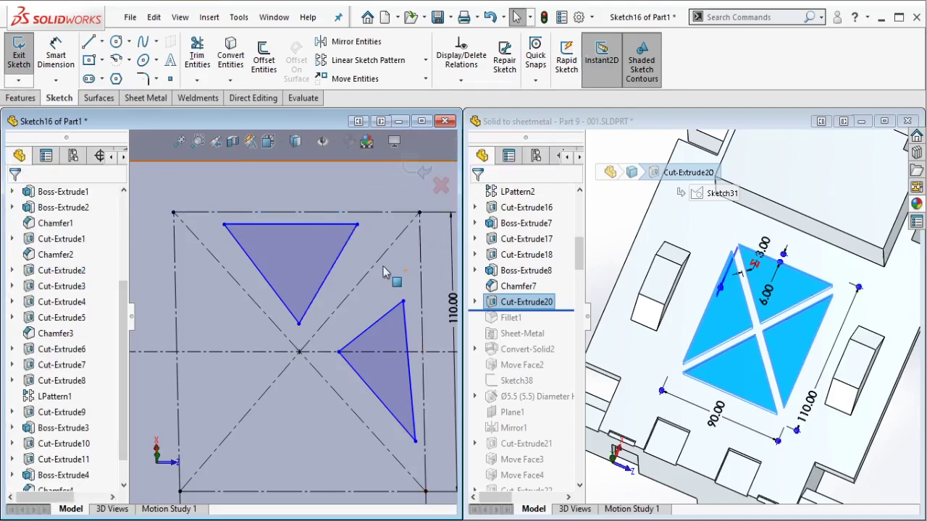
# Step: Make the upper triangle's two slanted edges parallel to their neighbouring diagonals of the construction rectangle
pyautogui.click(349, 254)
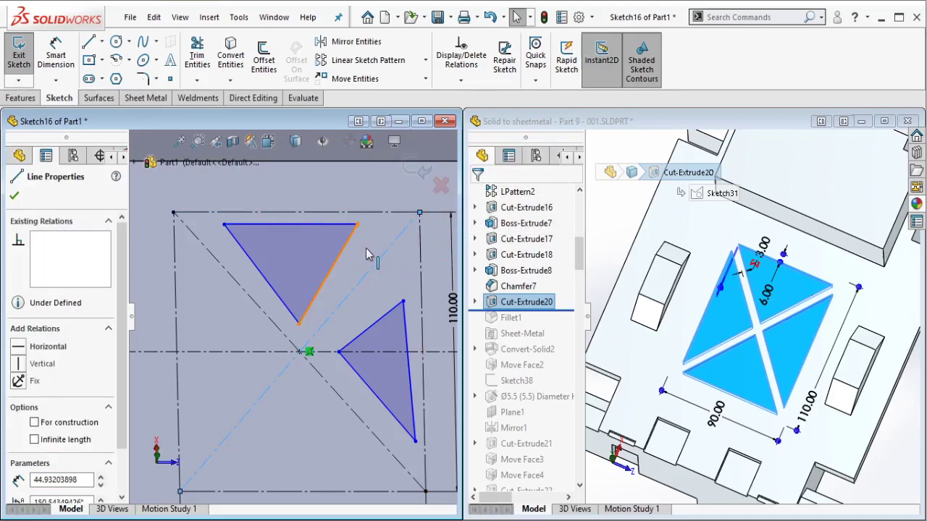
pyautogui.click(463, 185)
pyautogui.click(360, 253)
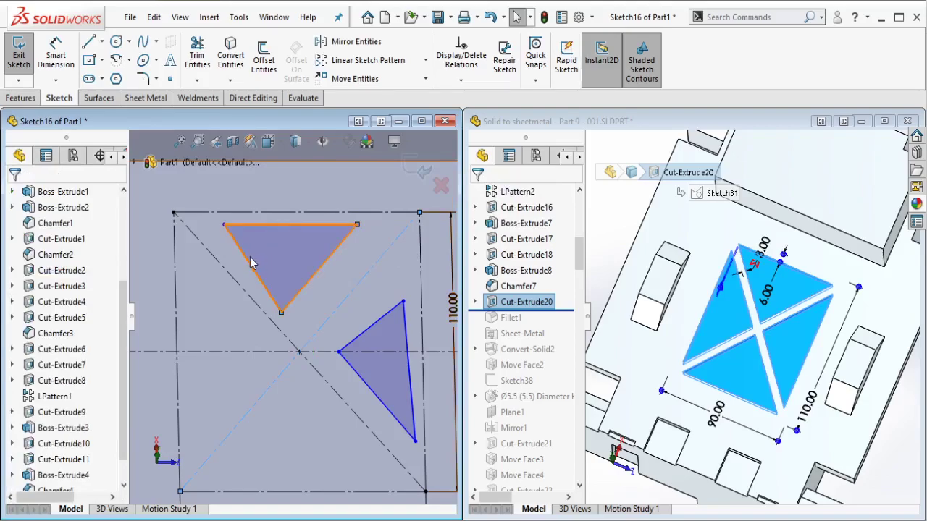
pyautogui.click(247, 264)
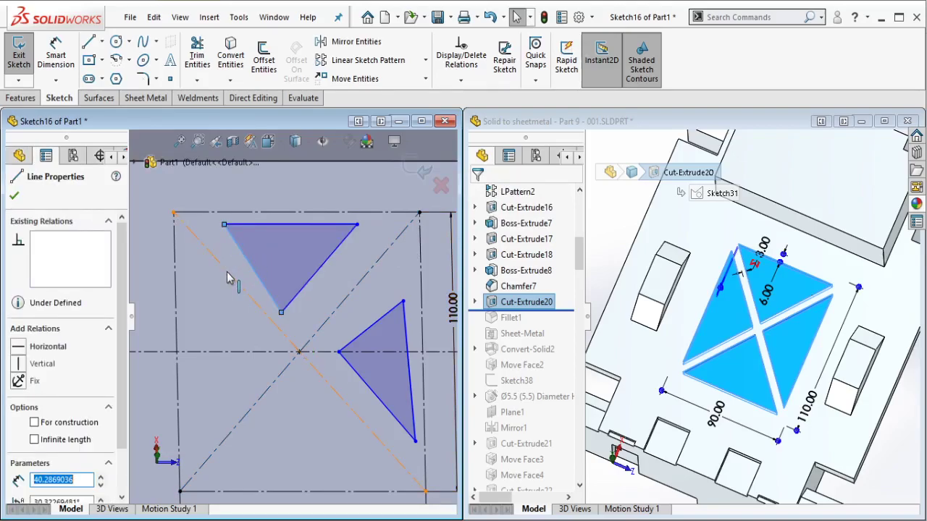
pyautogui.click(231, 275)
pyautogui.keyDown('ctrl'); pyautogui.click(253, 269); pyautogui.keyUp('ctrl')
pyautogui.click(347, 208)
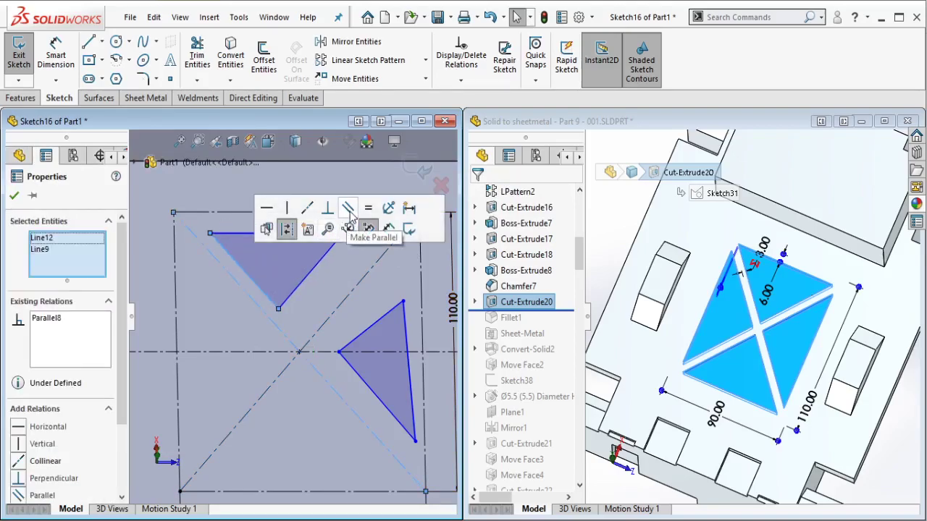
pyautogui.click(385, 307)
# Step: Make the right-hand triangle's two slanted edges parallel to their neighbouring diagonals
pyautogui.click(343, 300)
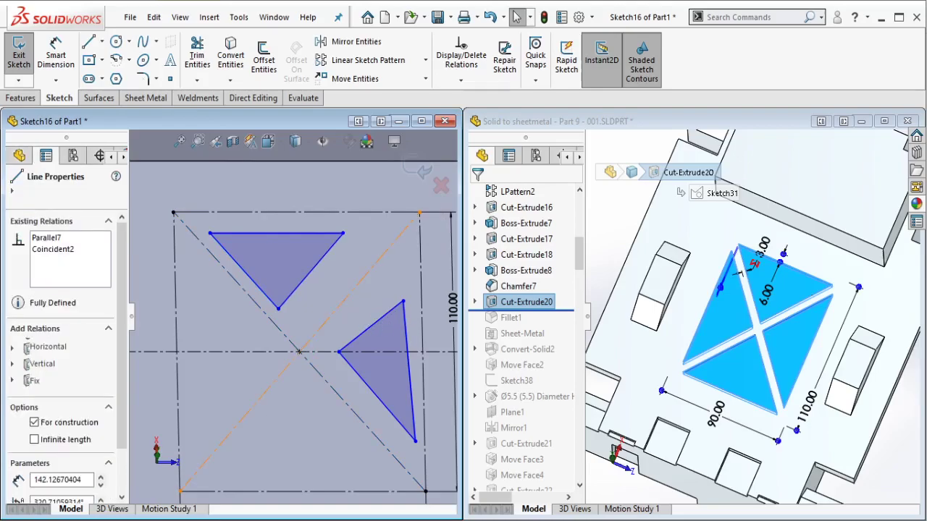
pyautogui.keyDown('ctrl'); pyautogui.click(394, 310); pyautogui.keyUp('ctrl')
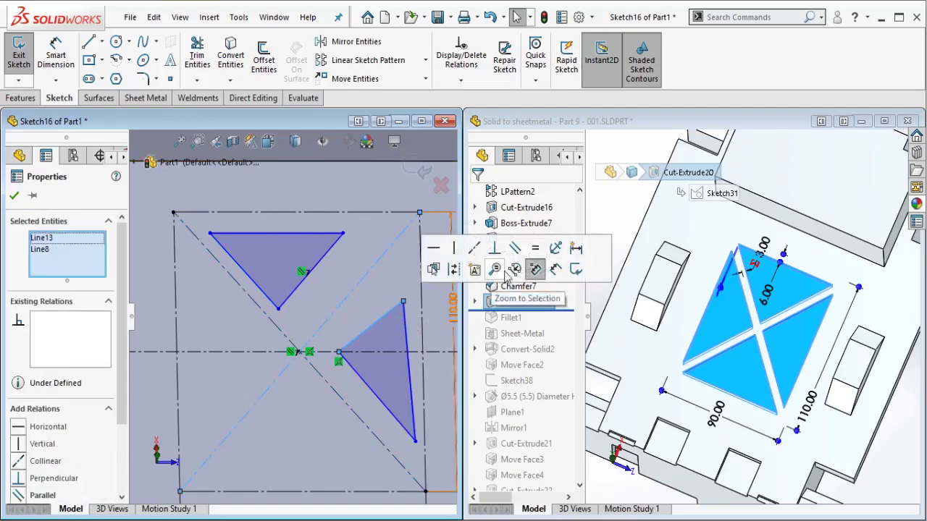
pyautogui.click(535, 270)
pyautogui.press('Escape')
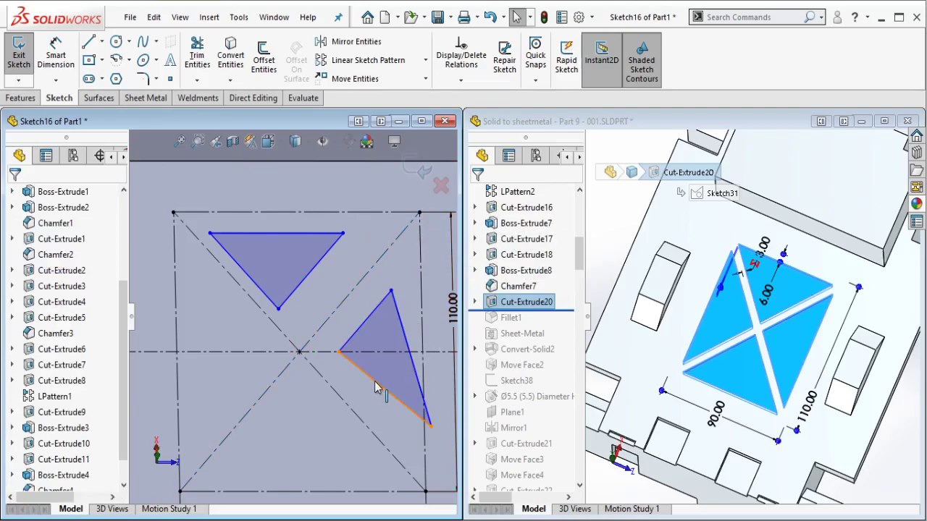
pyautogui.click(352, 410)
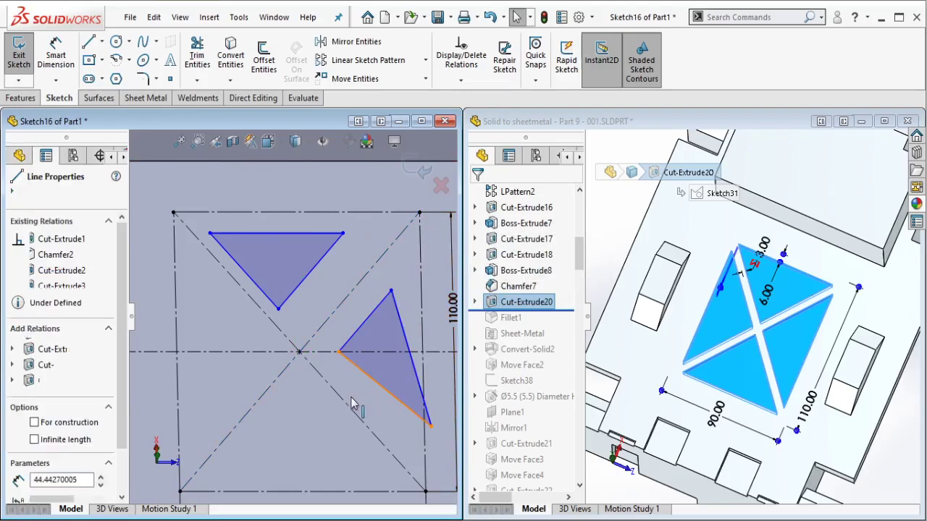
pyautogui.keyDown('ctrl'); pyautogui.click(400, 401); pyautogui.keyUp('ctrl')
pyautogui.click(461, 336)
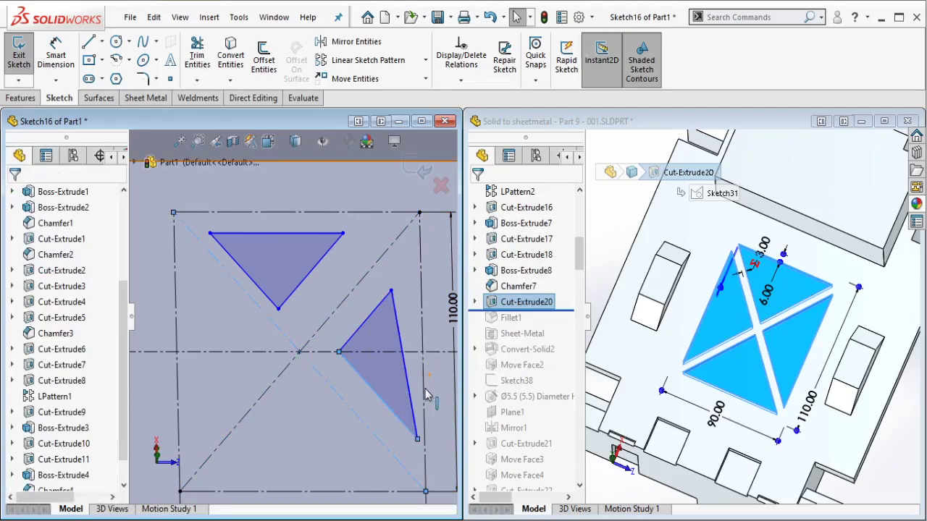
# Step: Make the right-hand triangle's outer edge parallel to the adjacent long side of the construction rectangle
pyautogui.click(424, 393)
pyautogui.keyDown('ctrl'); pyautogui.click(408, 387); pyautogui.keyUp('ctrl')
pyautogui.keyDown('ctrl'); pyautogui.click(453, 390); pyautogui.keyUp('ctrl')
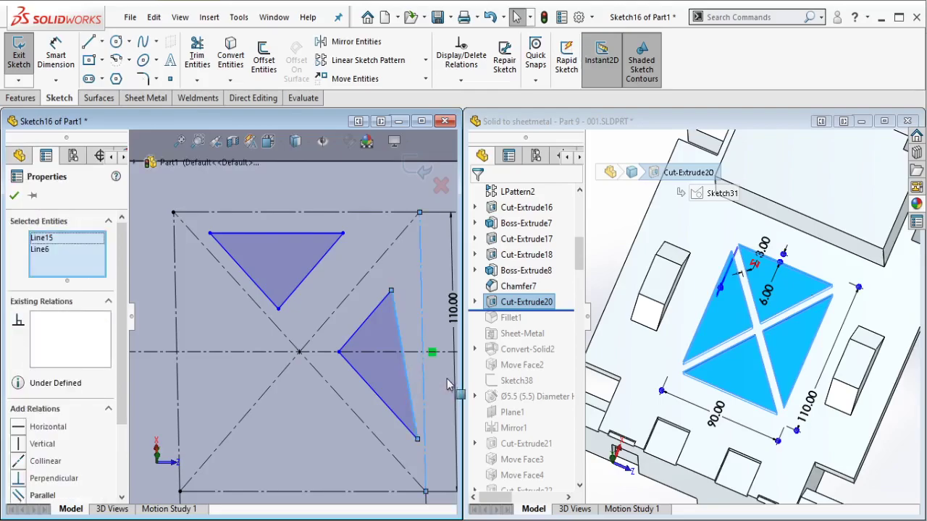
pyautogui.click(528, 320)
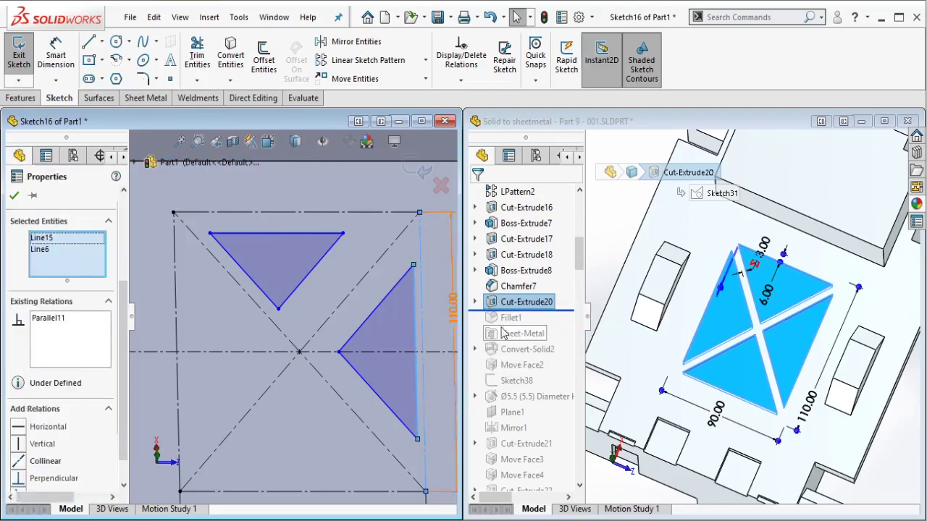
pyautogui.press('Escape')
# Step: Draw a centerline about 8.4 mm long from the rectangle's upper side straight down to the upper triangle's outer edge
pyautogui.scroll(-3, 304, 293)
pyautogui.click(102, 41)
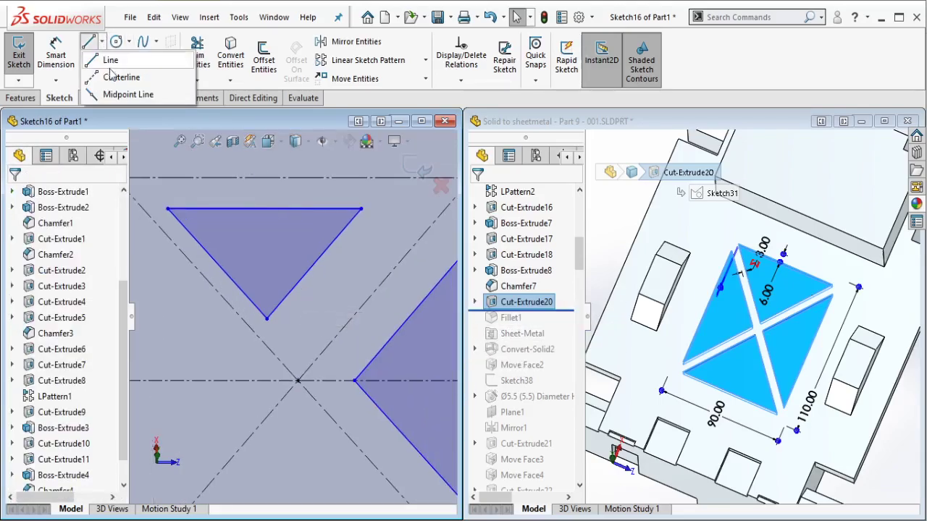
pyautogui.click(114, 58)
pyautogui.scroll(2, 287, 217)
pyautogui.scroll(-3, 287, 218)
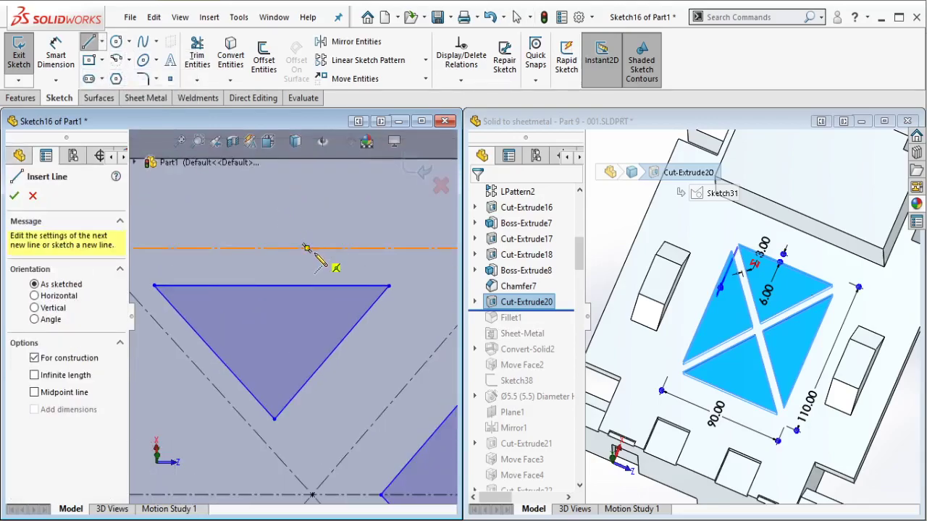
pyautogui.click(307, 248)
pyautogui.click(308, 286)
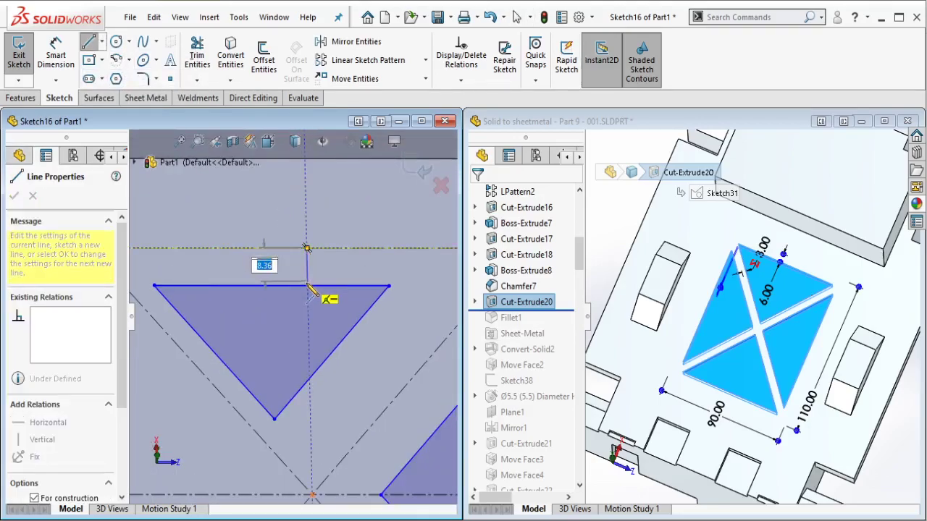
pyautogui.press('Escape')
# Step: Dimension the short centerline above the upper triangle as 6 mm
pyautogui.click(56, 56)
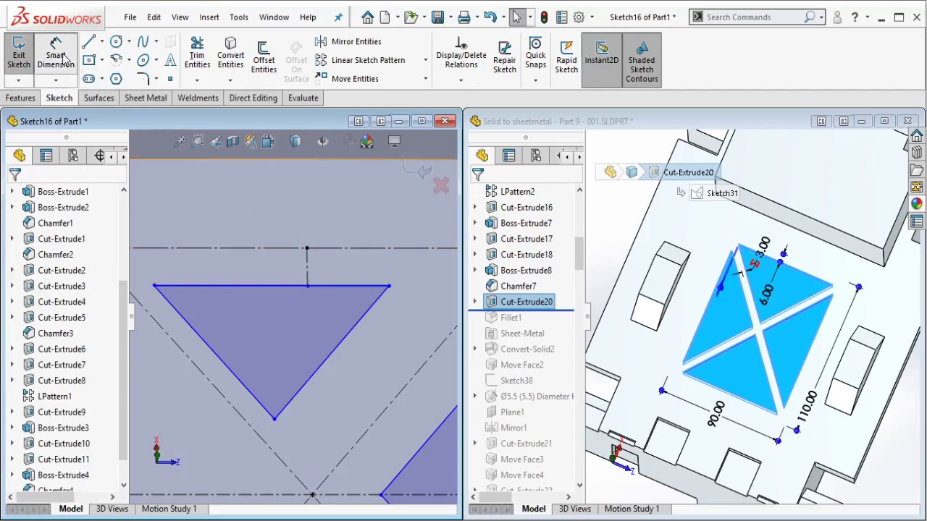
pyautogui.click(329, 253)
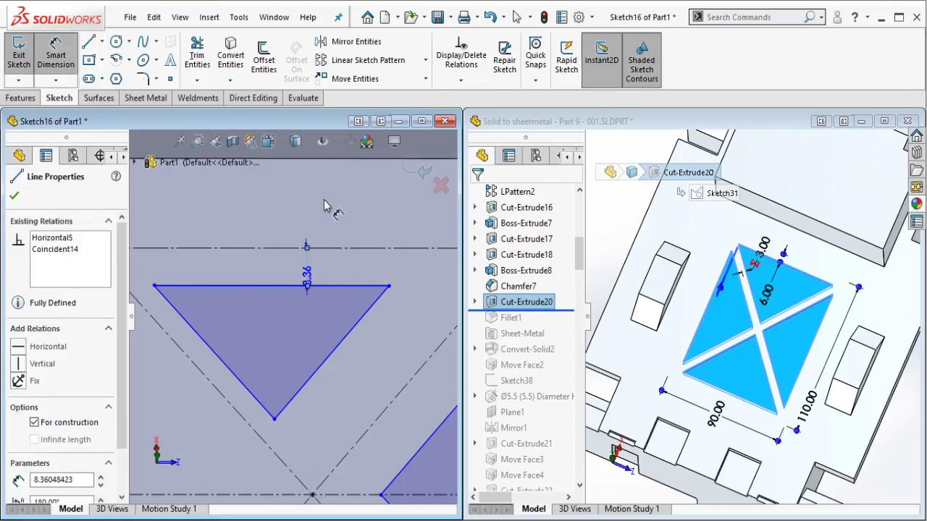
pyautogui.click(341, 208)
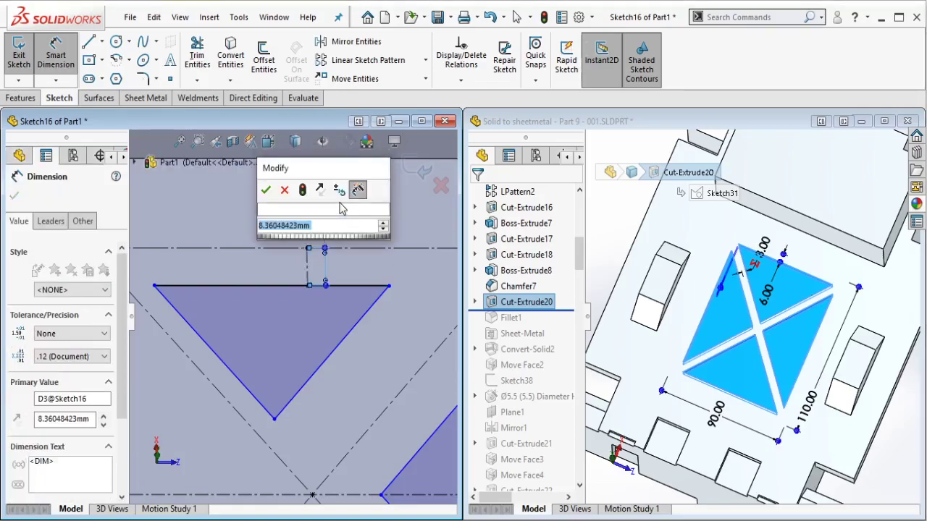
pyautogui.write('6')
pyautogui.press('Return')
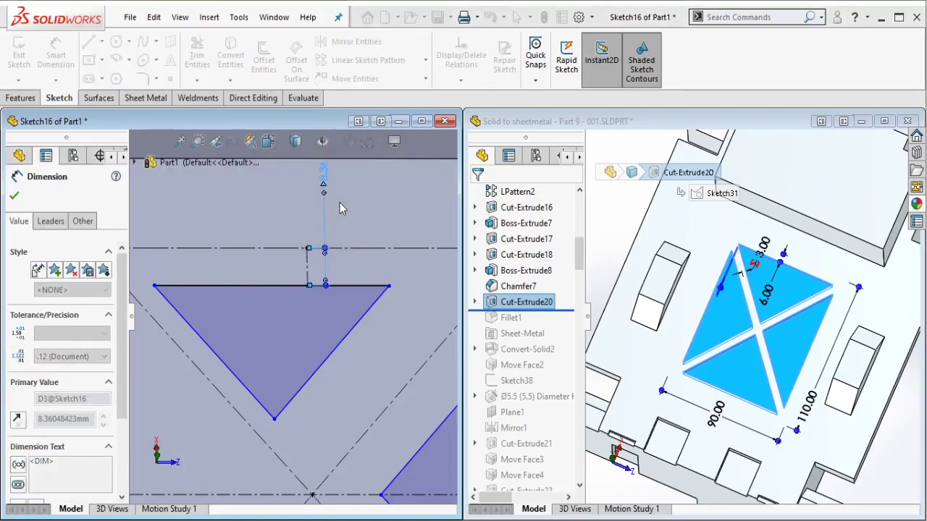
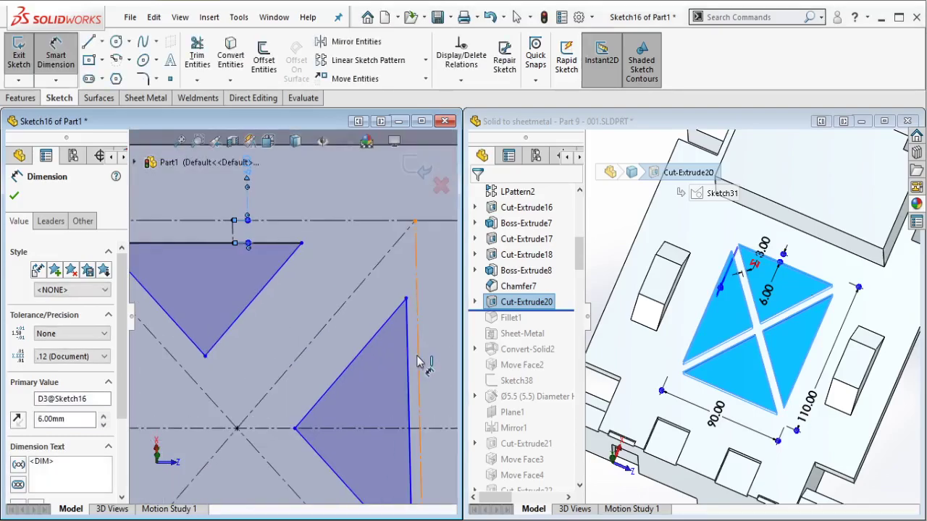
pyautogui.press('Escape')
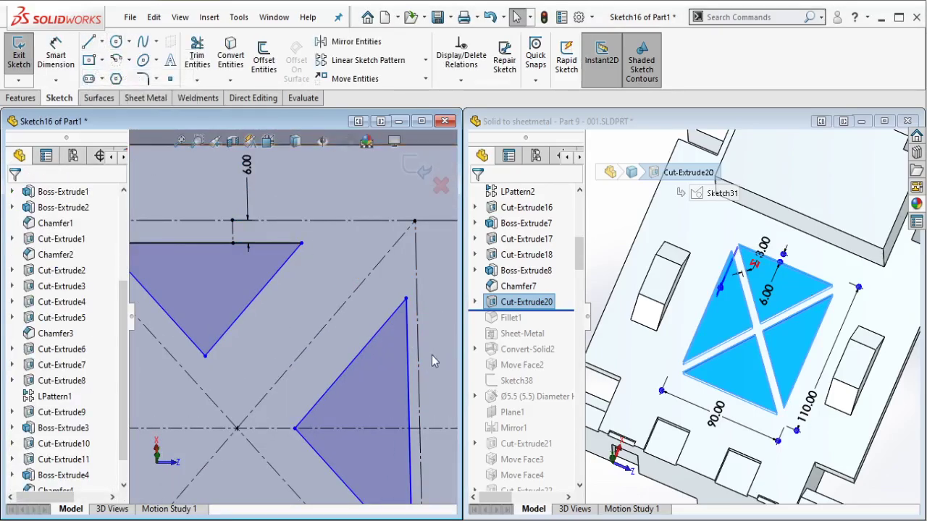
# Step: Draw a centerline about 2.6 mm long from the rectangle's right side to the right-hand triangle's outer edge, and make it perpendicular to that side
pyautogui.press('l')
pyautogui.scroll(-5, 432, 360)
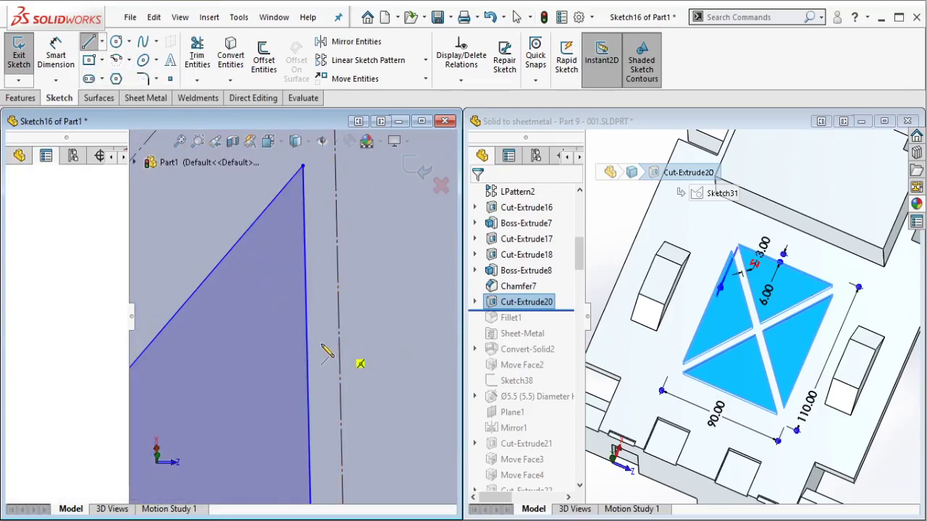
pyautogui.click(339, 345)
pyautogui.click(307, 349)
pyautogui.press('Escape')
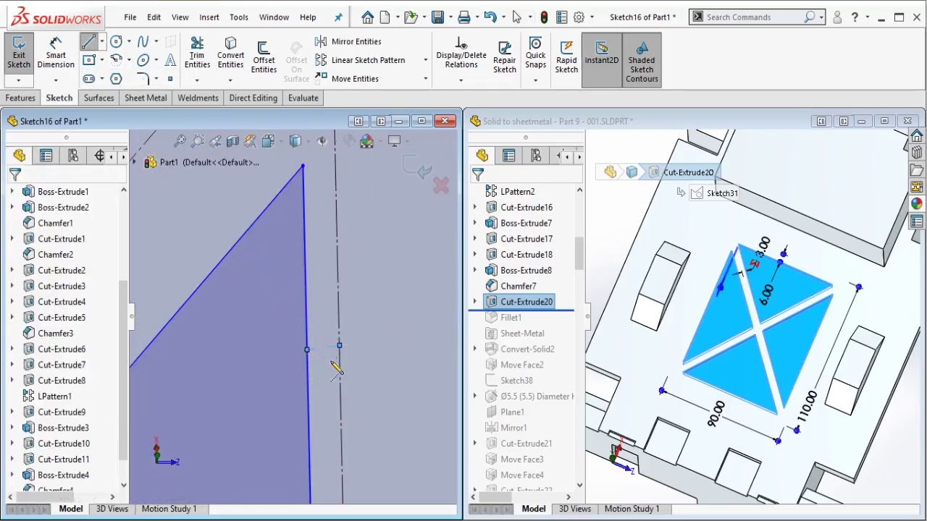
pyautogui.click(342, 342)
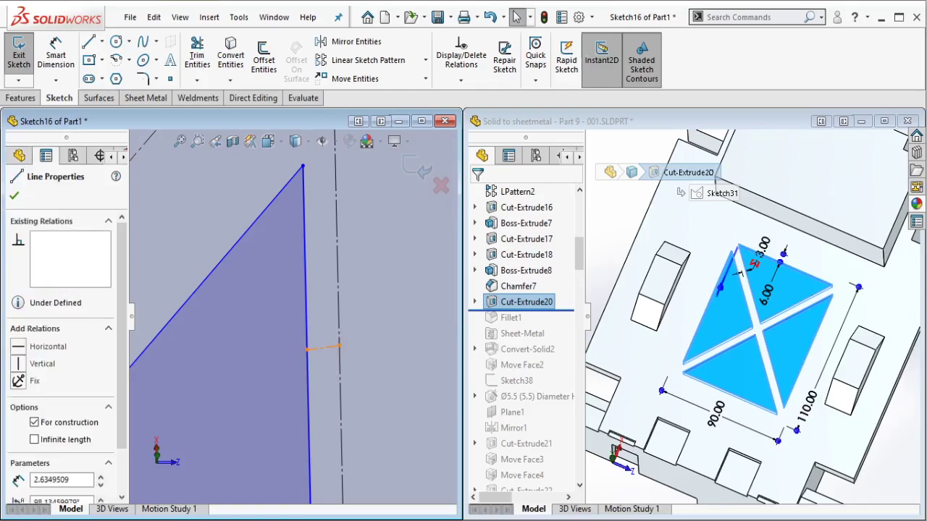
pyautogui.keyDown('ctrl'); pyautogui.click(339, 334); pyautogui.keyUp('ctrl')
pyautogui.click(440, 267)
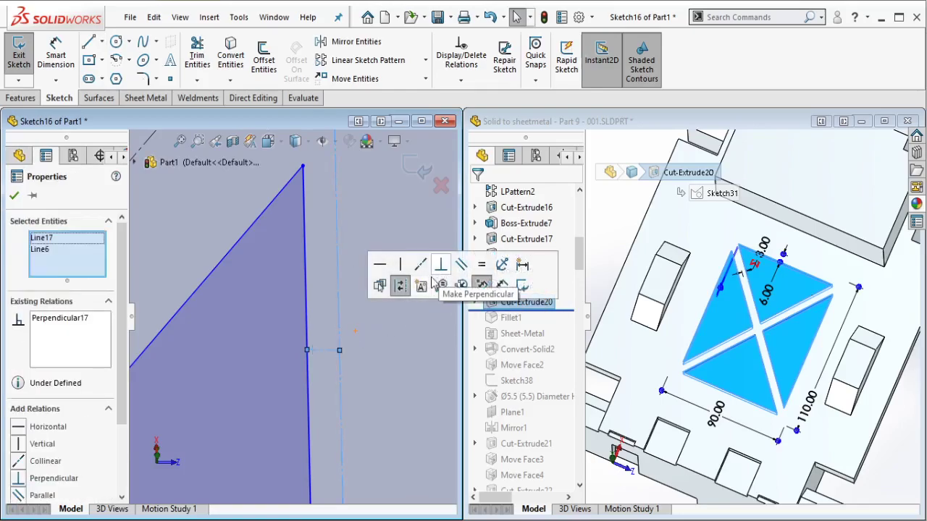
pyautogui.click(352, 359)
# Step: Make the right-hand triangle's short gap centerline equal in length to the 6 mm one above the upper triangle
pyautogui.scroll(4, 241, 244)
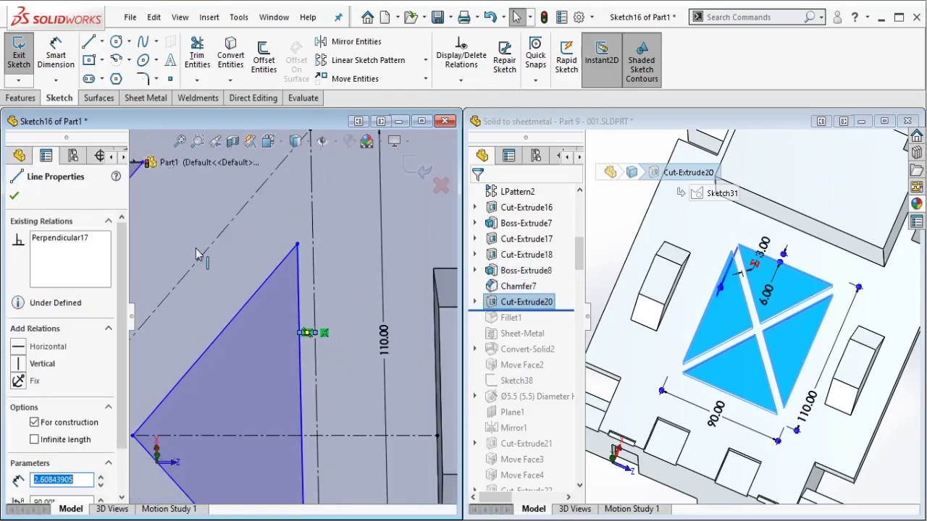
pyautogui.keyDown('ctrl'); pyautogui.moveTo(205, 249); pyautogui.dragTo(283, 253, button='middle'); pyautogui.keyUp('ctrl')
pyautogui.scroll(-2, 283, 257)
pyautogui.click(253, 227)
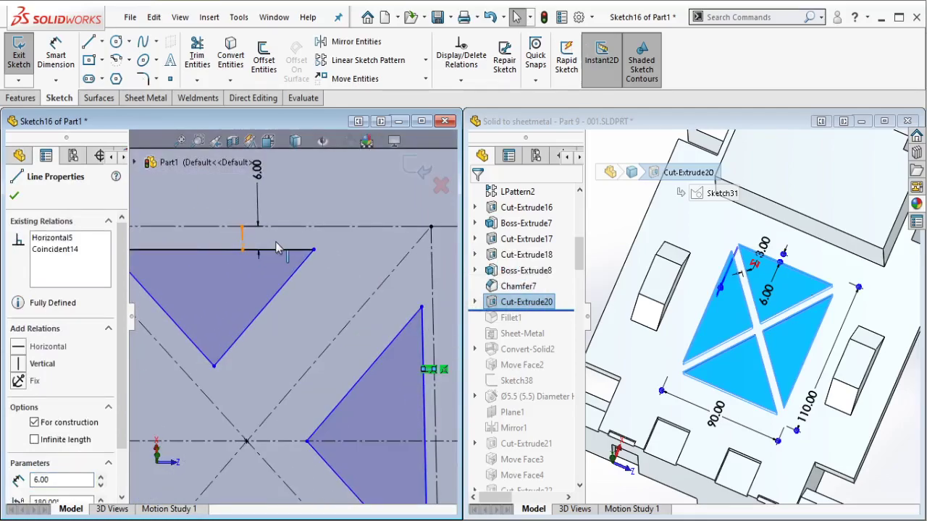
pyautogui.keyDown('ctrl'); pyautogui.click(289, 250); pyautogui.keyUp('ctrl')
pyautogui.click(384, 178)
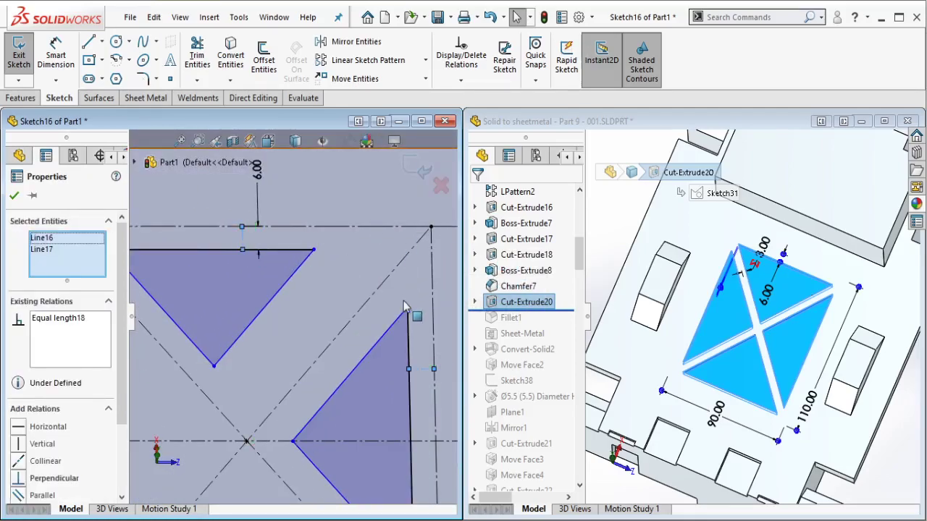
pyautogui.press('Escape')
# Step: Draw two short connected centerlines from the upper triangle's inner edge to the rectangle's diagonal and on to the right-hand triangle's facing edge
pyautogui.scroll(-1, 346, 300)
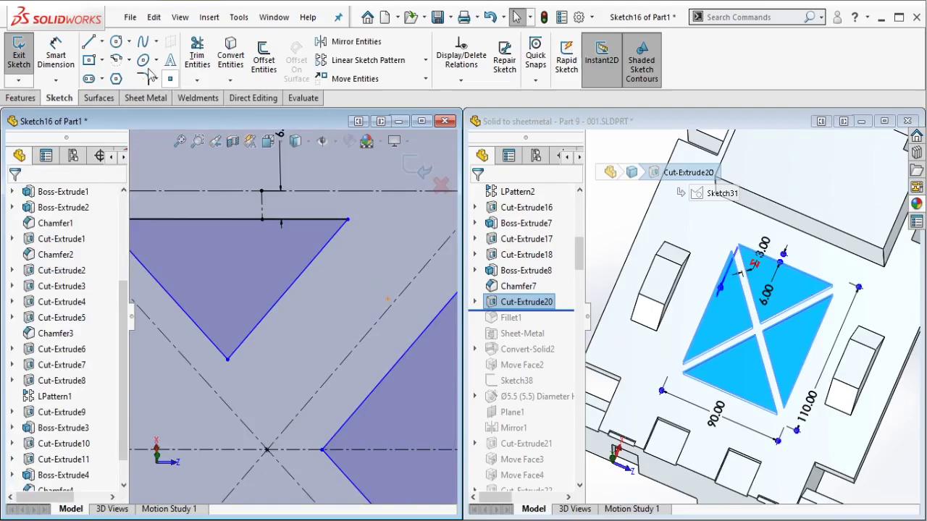
pyautogui.click(102, 42)
pyautogui.click(129, 77)
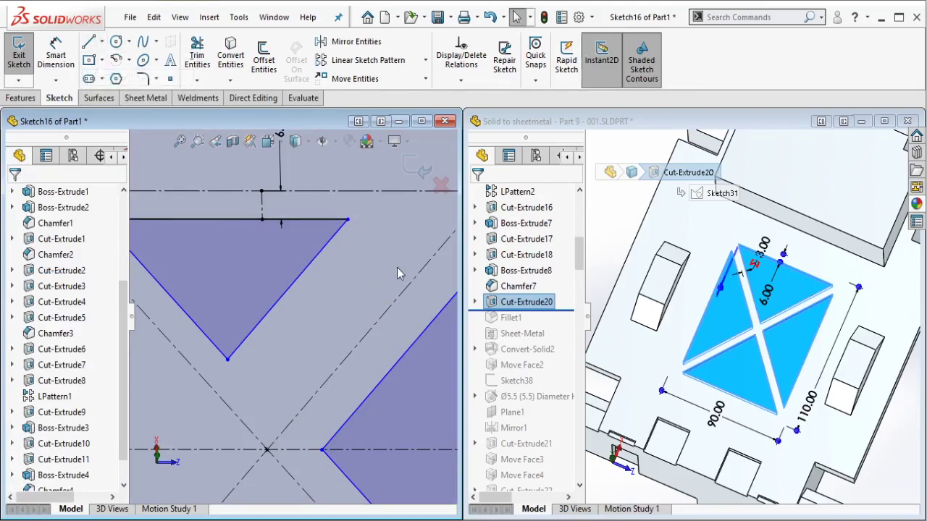
pyautogui.click(330, 243)
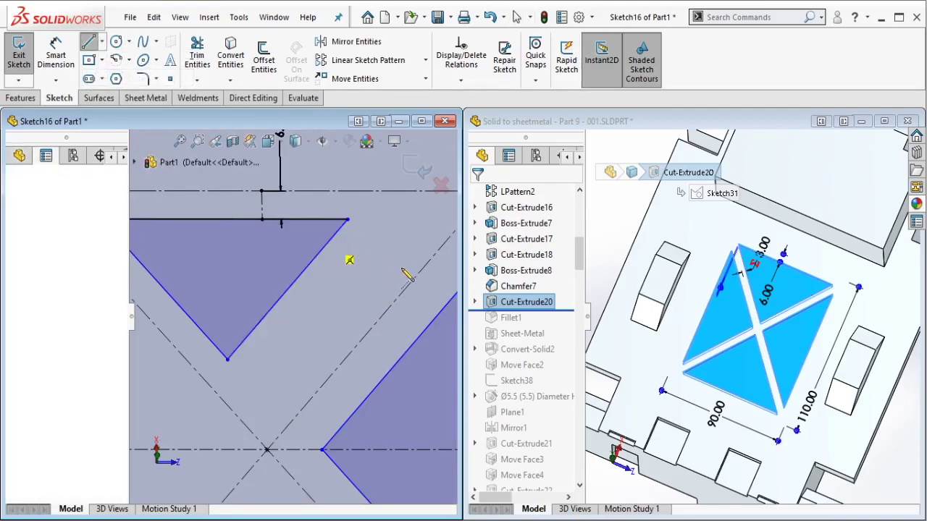
pyautogui.click(428, 333)
pyautogui.press('Escape')
pyautogui.press('Escape')
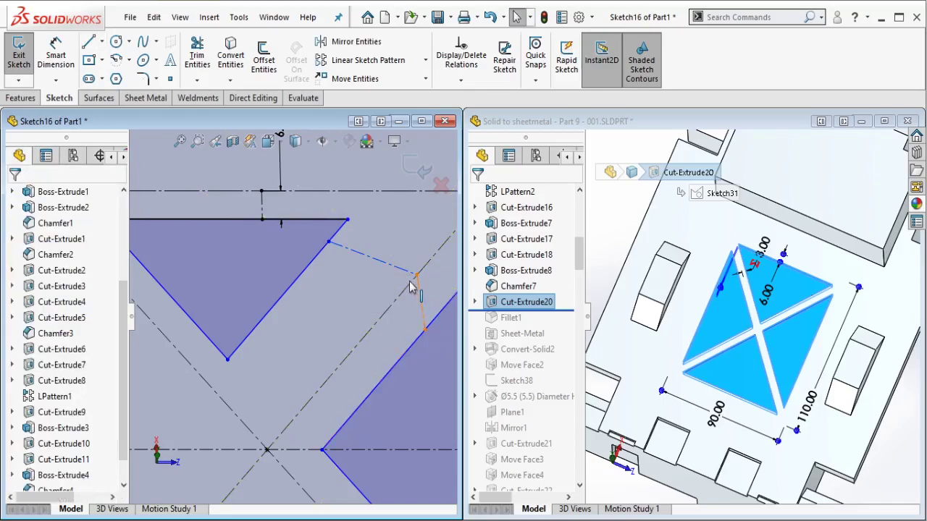
# Step: Make the short centerline between the diagonal and the right-hand triangle perpendicular to the diagonal
pyautogui.click(413, 288)
pyautogui.keyDown('ctrl'); pyautogui.click(407, 290); pyautogui.keyUp('ctrl')
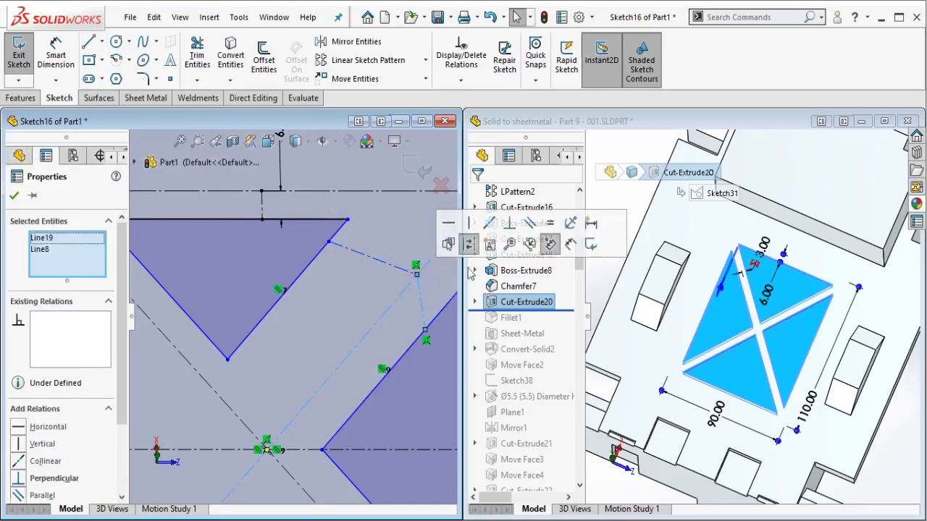
pyautogui.click(468, 225)
pyautogui.press('Escape')
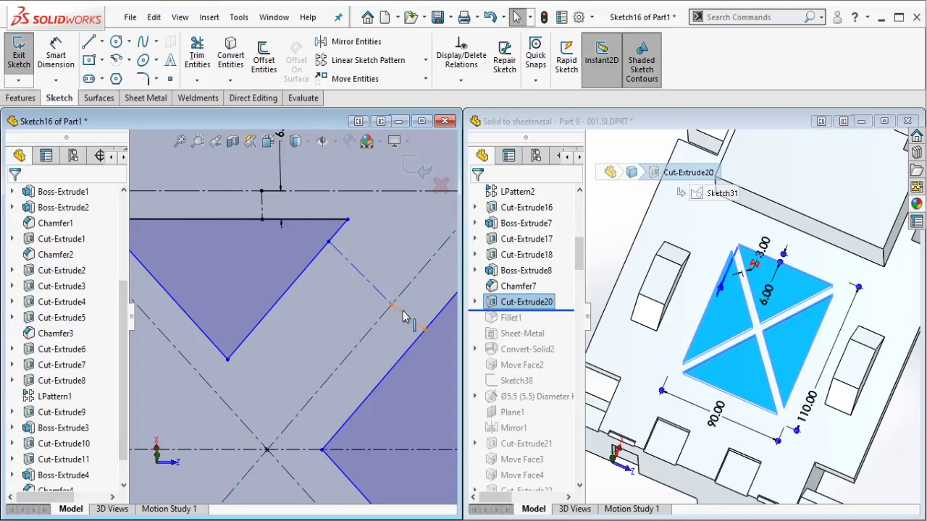
# Step: Make the two short centerlines crossing the diagonal gap collinear and equal in length
pyautogui.click(376, 295)
pyautogui.keyDown('ctrl'); pyautogui.click(438, 312); pyautogui.keyUp('ctrl')
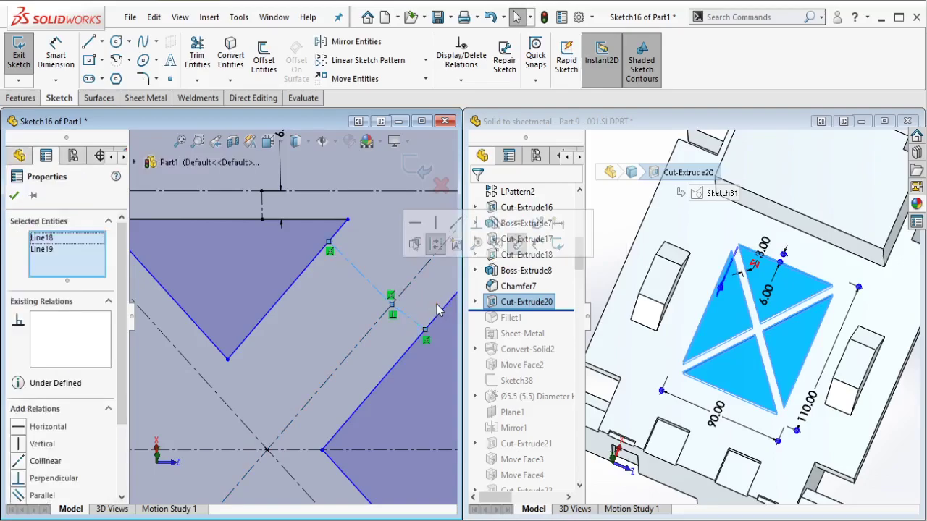
pyautogui.click(420, 229)
pyautogui.press('Escape')
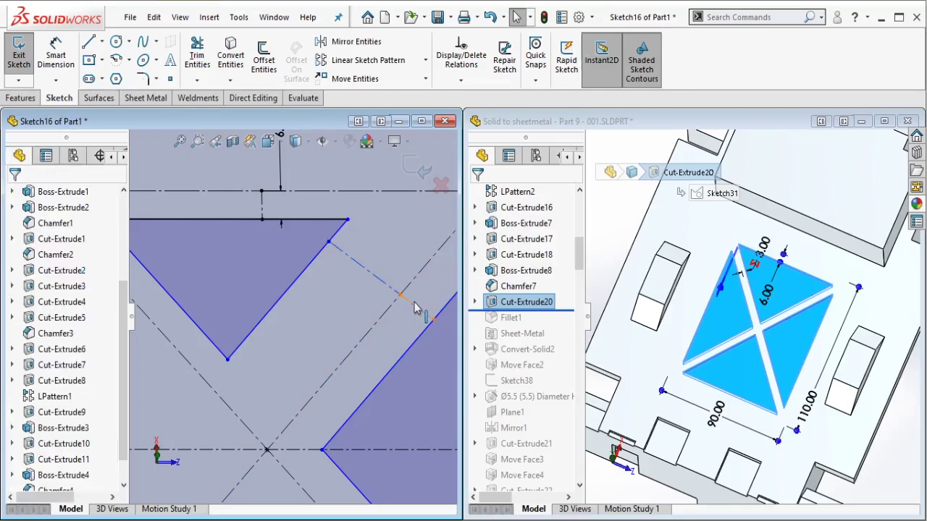
pyautogui.click(390, 292)
pyautogui.keyDown('ctrl'); pyautogui.click(442, 308); pyautogui.keyUp('ctrl')
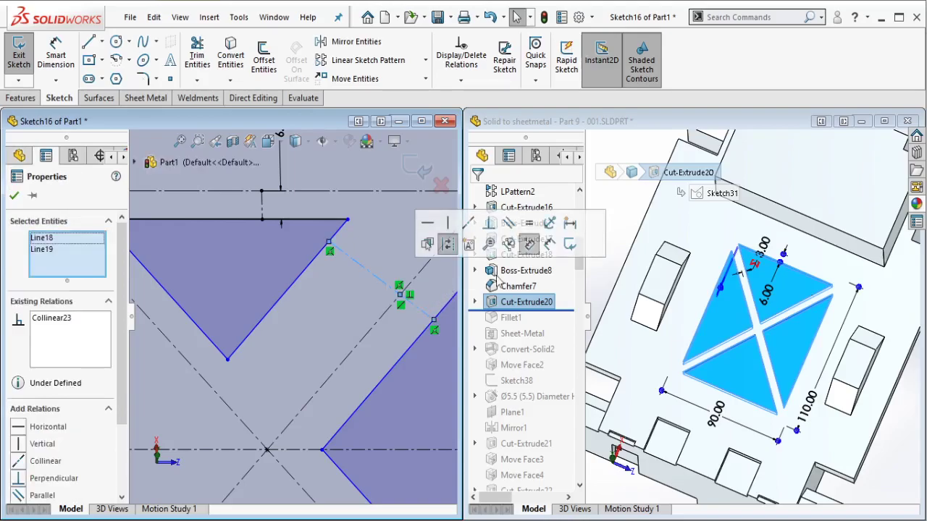
pyautogui.click(570, 246)
pyautogui.press('Escape')
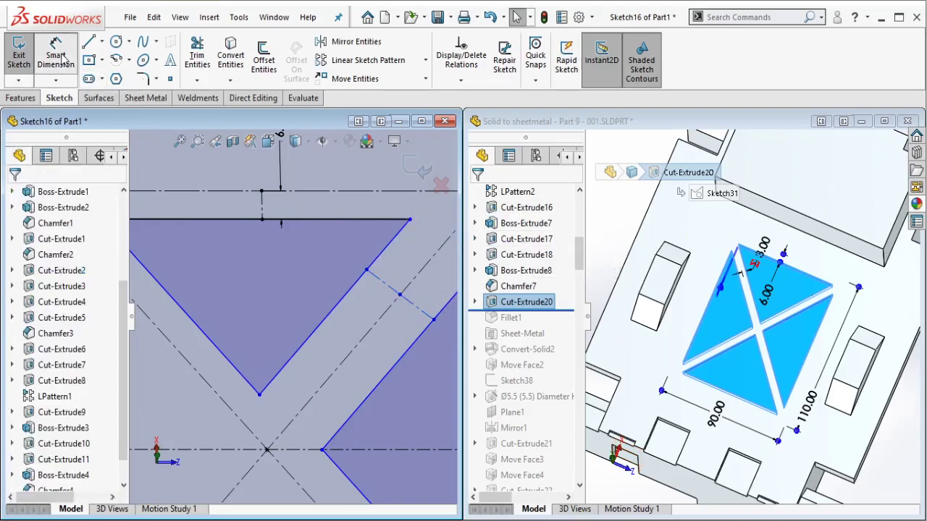
# Step: Dimension the short centerline between the upper triangle and the diagonal with the equation ="D3@Sketch16"/2, linked to the 6 mm dimension
pyautogui.click(59, 52)
pyautogui.scroll(2, 391, 321)
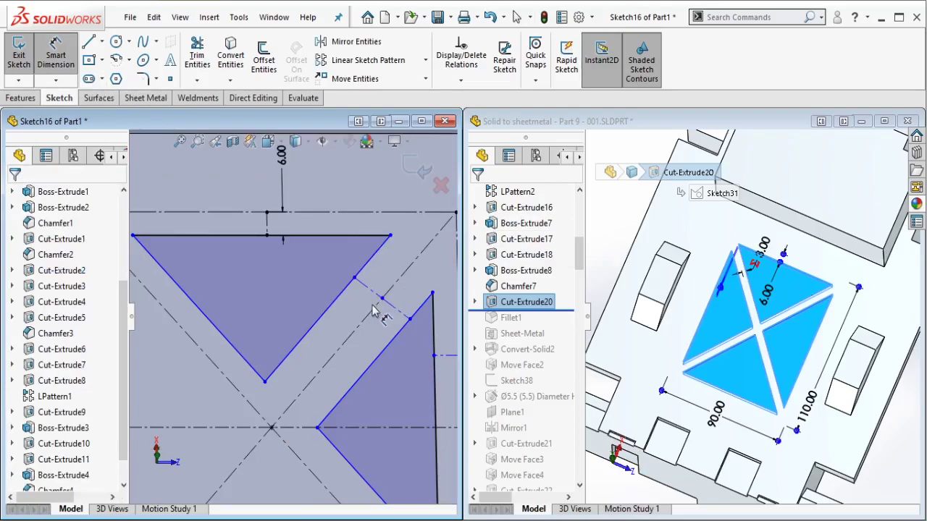
pyautogui.click(398, 341)
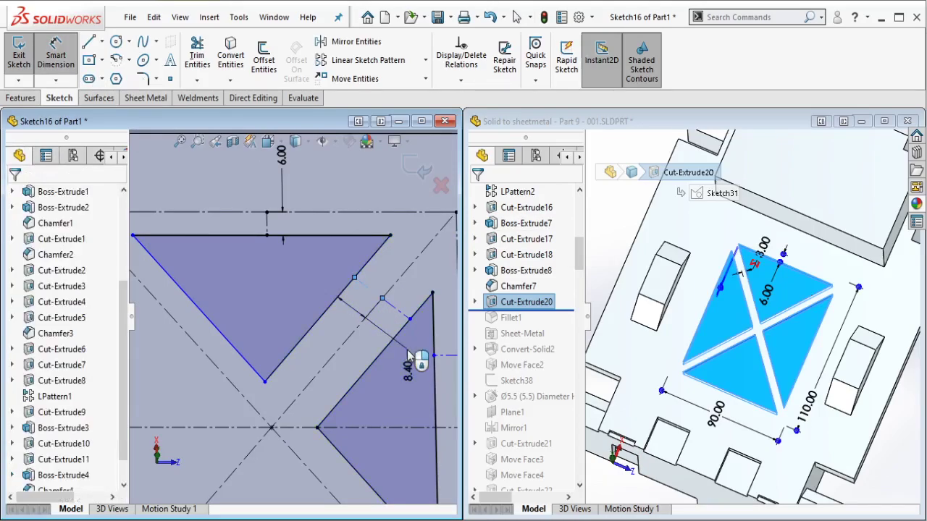
pyautogui.click(409, 356)
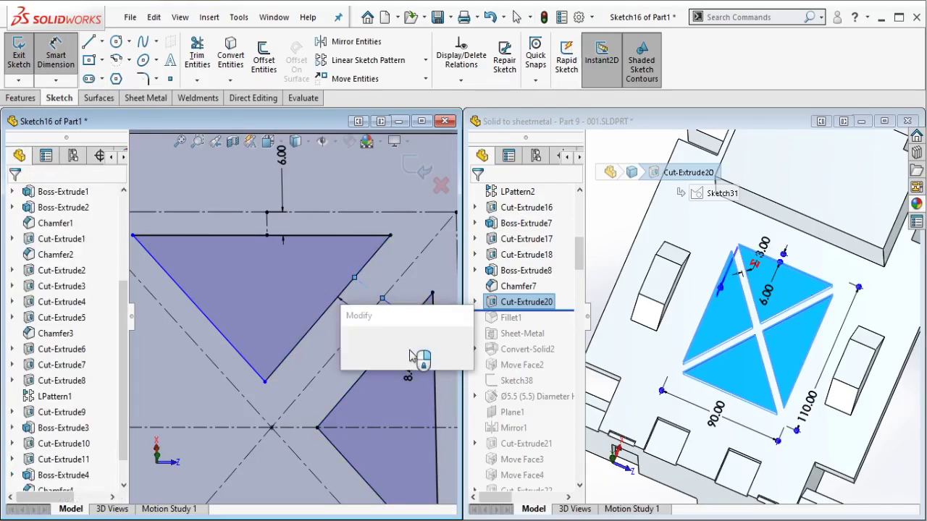
pyautogui.write('=')
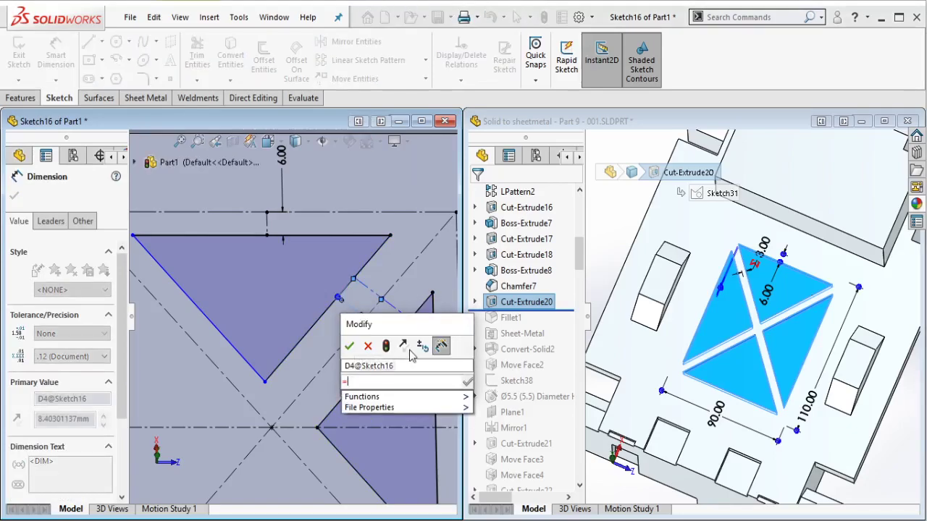
pyautogui.click(290, 177)
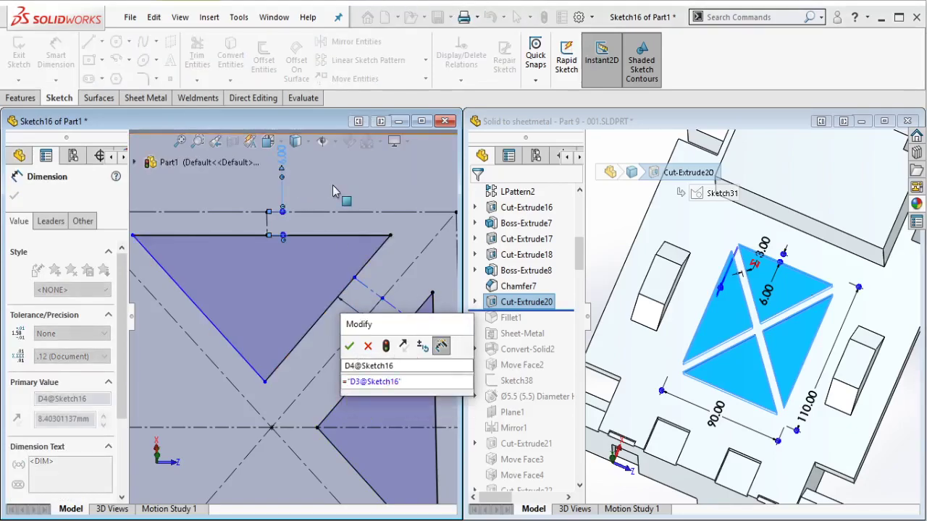
pyautogui.write('/2')
pyautogui.click(350, 349)
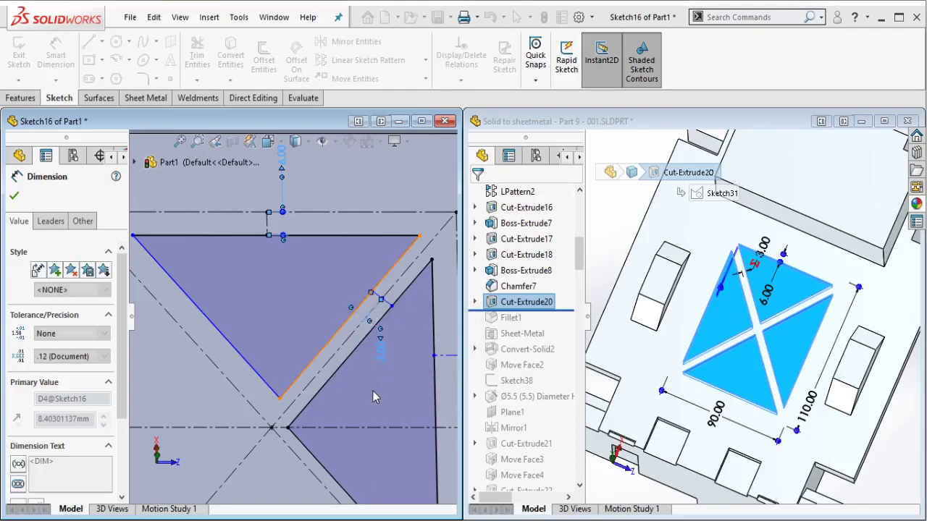
pyautogui.press('Escape')
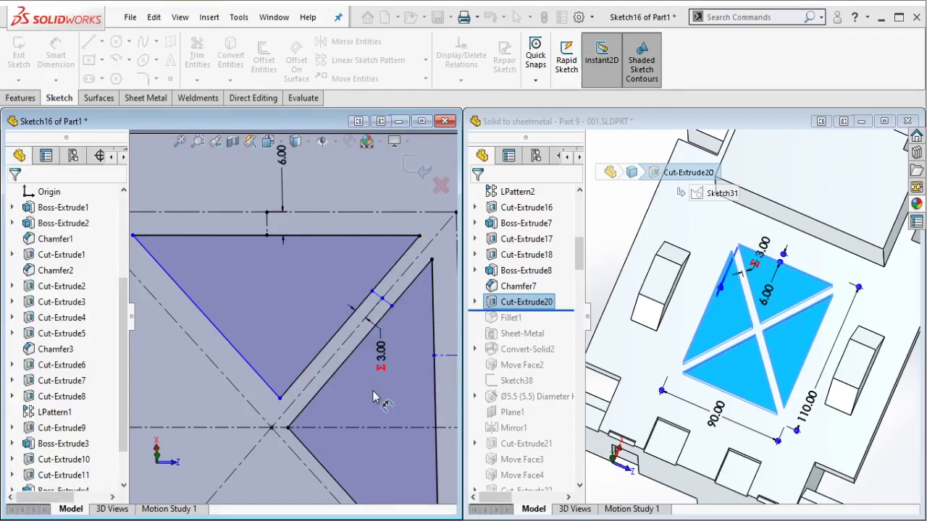
# Step: Try to make the upper triangle's two slanted sides equal in length
pyautogui.scroll(2, 373, 394)
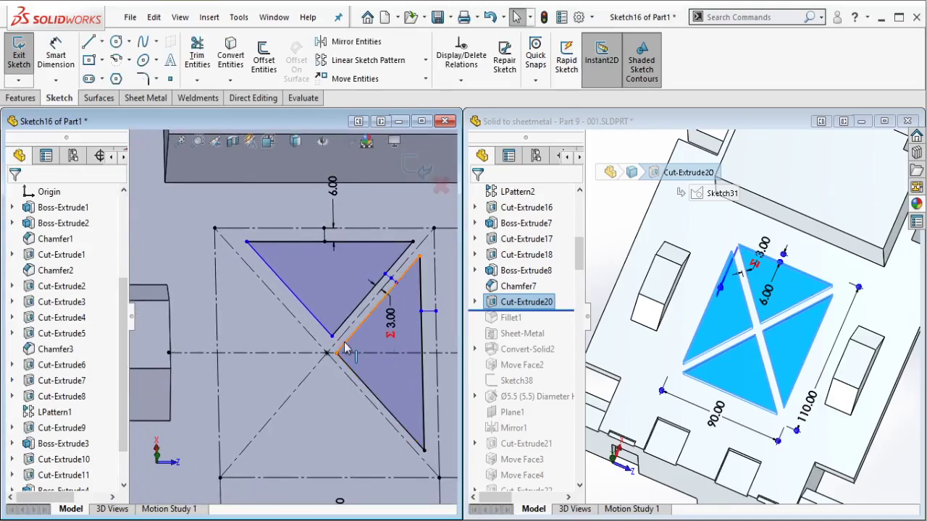
pyautogui.scroll(-2, 345, 348)
pyautogui.keyDown('ctrl'); pyautogui.moveTo(265, 287); pyautogui.dragTo(274, 308, button='middle'); pyautogui.keyUp('ctrl')
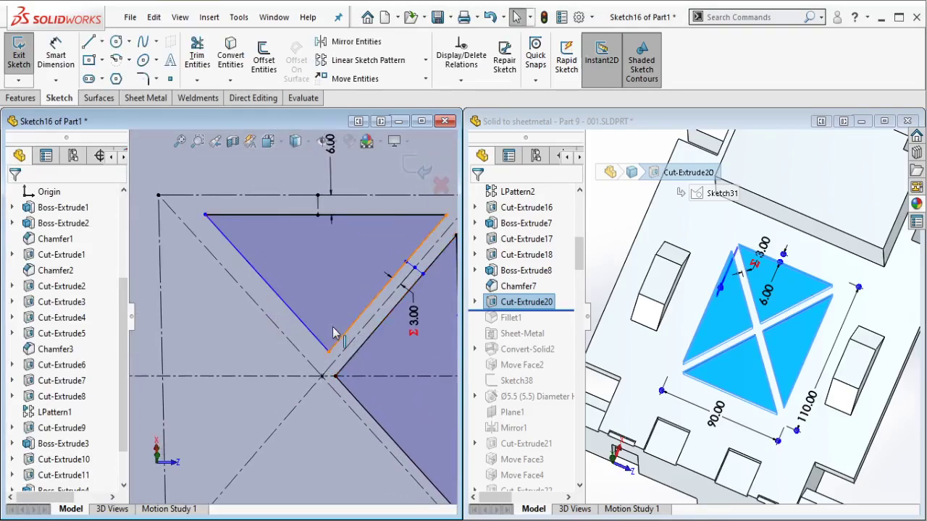
pyautogui.click(333, 333)
pyautogui.keyDown('ctrl'); pyautogui.click(299, 318); pyautogui.keyUp('ctrl')
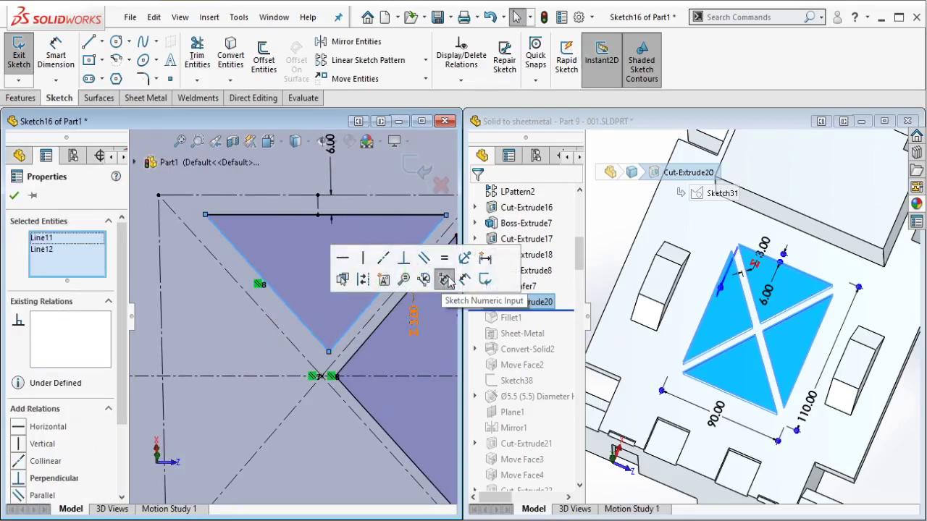
pyautogui.click(444, 258)
pyautogui.press('Escape')
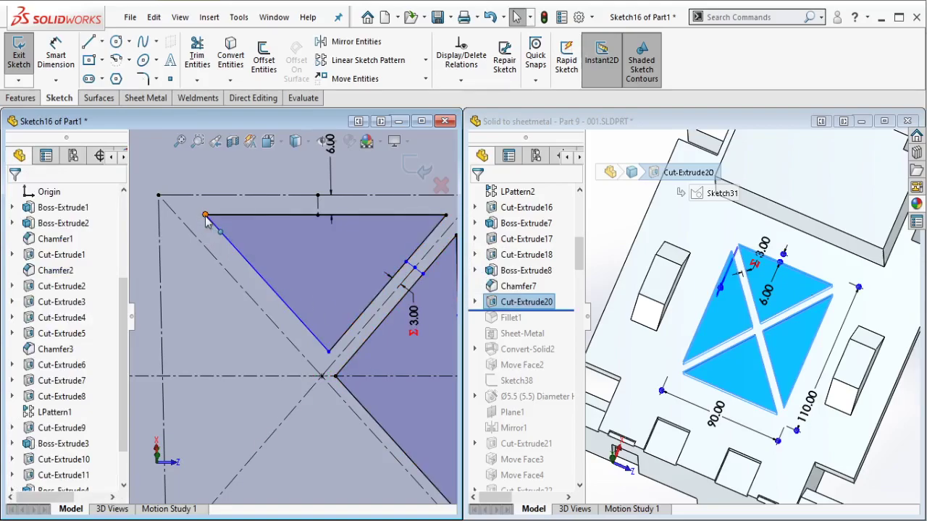
# Step: Shift the upper triangle's outer corner slightly outward and delete the equal-length relation between its slanted sides
pyautogui.moveTo(205, 221); pyautogui.dragTo(194, 216)
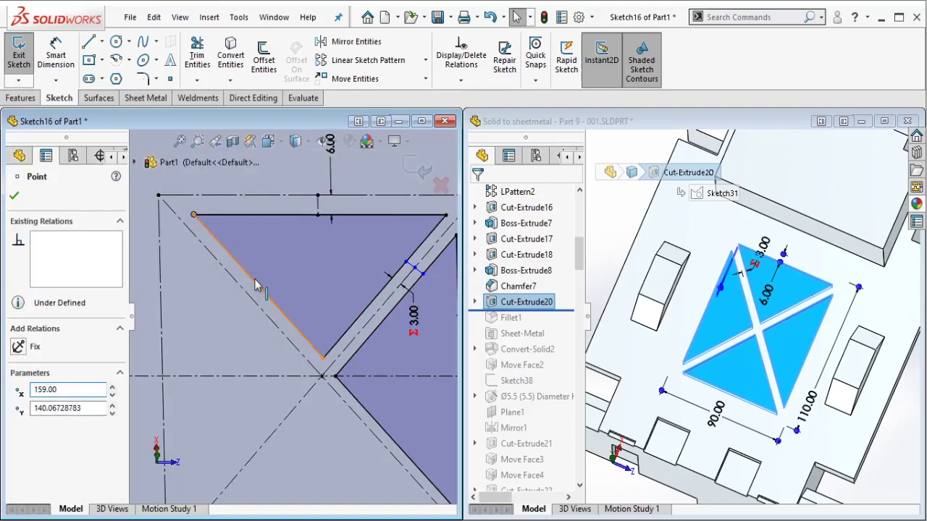
pyautogui.click(255, 285)
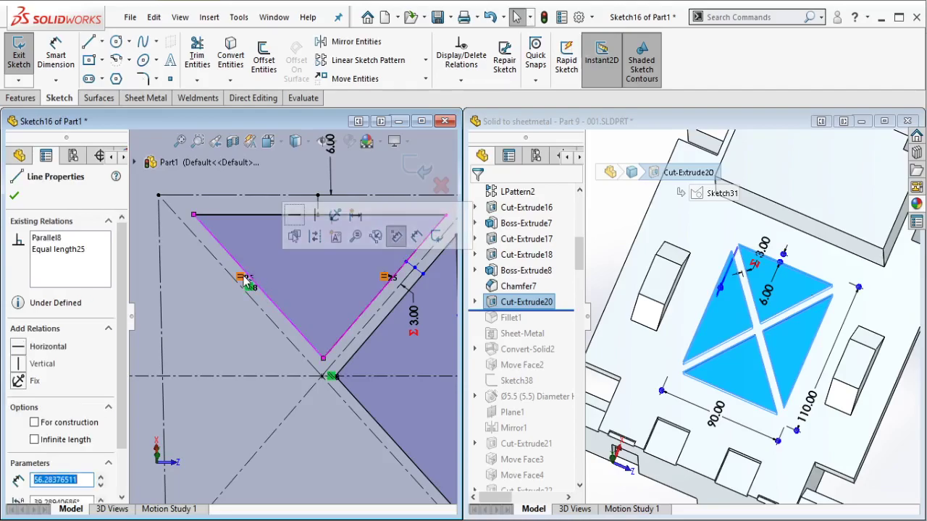
pyautogui.press('Escape')
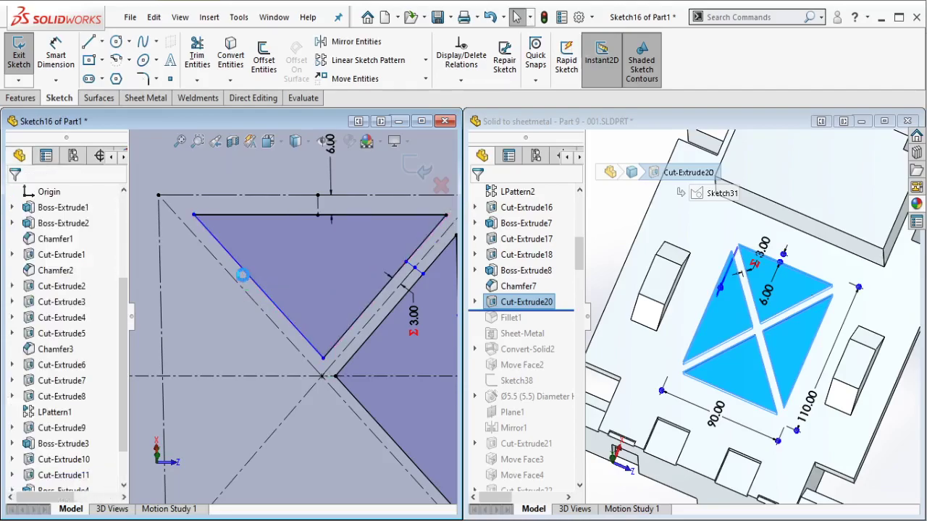
# Step: Test how the gap centerline's end point moves along the right-hand triangle's edge
pyautogui.scroll(-5, 427, 272)
pyautogui.scroll(-3, 428, 273)
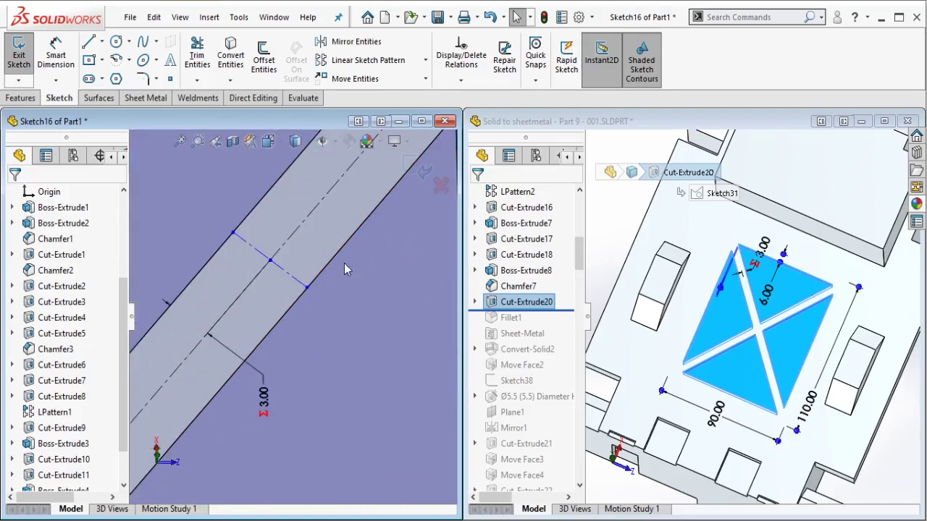
pyautogui.moveTo(290, 310)
pyautogui.mouseDown()
pyautogui.moveTo(271, 331)
pyautogui.moveTo(307, 309)
pyautogui.mouseUp()
pyautogui.scroll(7, 290, 315)
pyautogui.scroll(4, 281, 324)
pyautogui.scroll(-5, 248, 320)
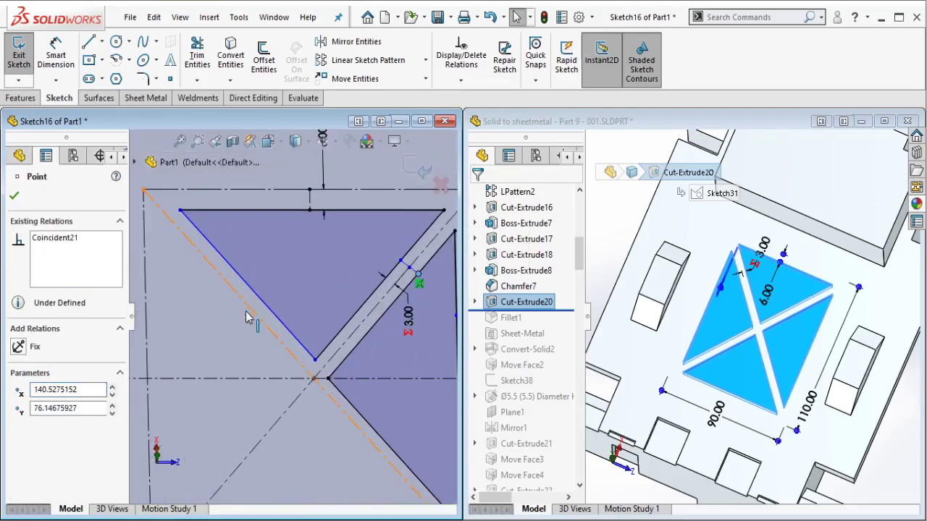
pyautogui.press('Escape')
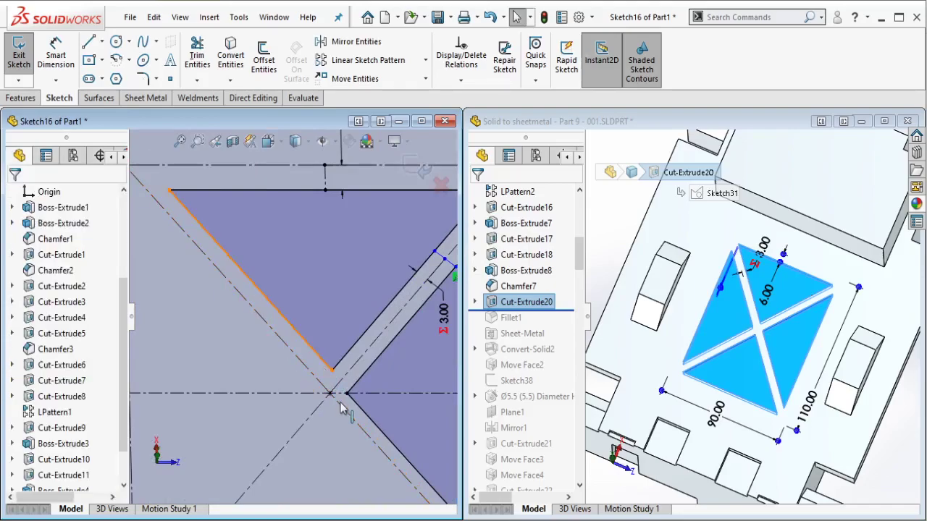
# Step: Make the upper triangle's free slanted side collinear with the right-hand triangle's lower slanted side
pyautogui.click(327, 373)
pyautogui.keyDown('ctrl'); pyautogui.click(384, 424); pyautogui.keyUp('ctrl')
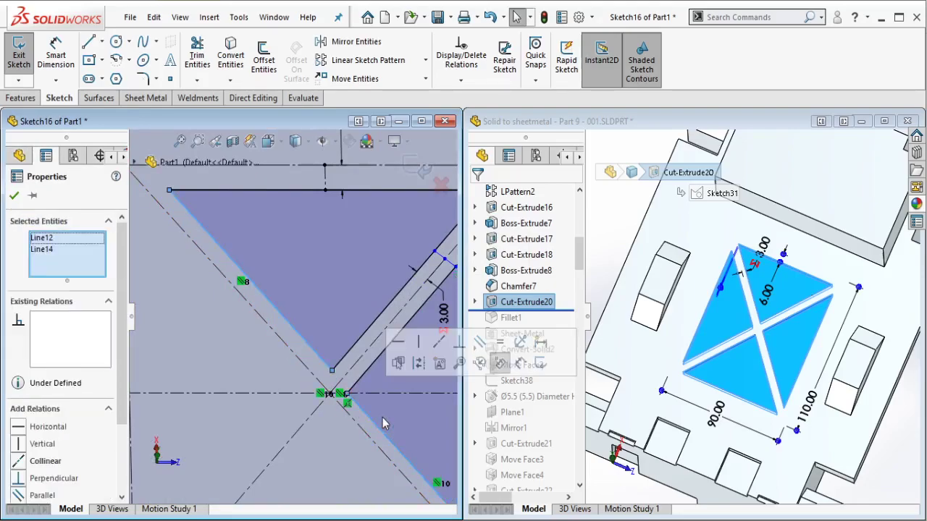
pyautogui.click(417, 363)
pyautogui.press('Escape')
# Step: Mirror the upper triangle's three lines about the horizontal centerline to create the lower triangle
pyautogui.scroll(5, 416, 364)
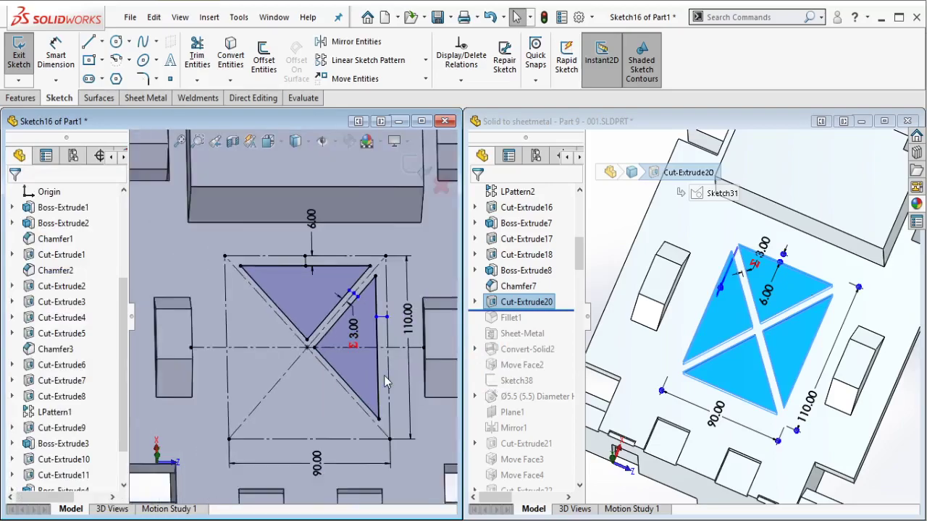
pyautogui.moveTo(384, 377)
pyautogui.mouseDown(button='middle')
pyautogui.moveTo(344, 337)
pyautogui.moveTo(300, 362)
pyautogui.mouseUp(button='middle')
pyautogui.scroll(-2, 282, 335)
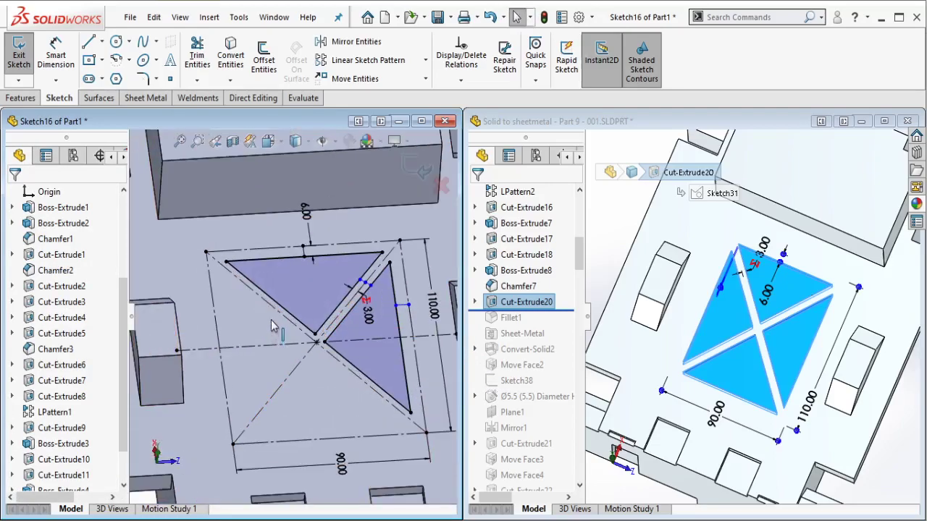
pyautogui.click(348, 41)
pyautogui.click(282, 260)
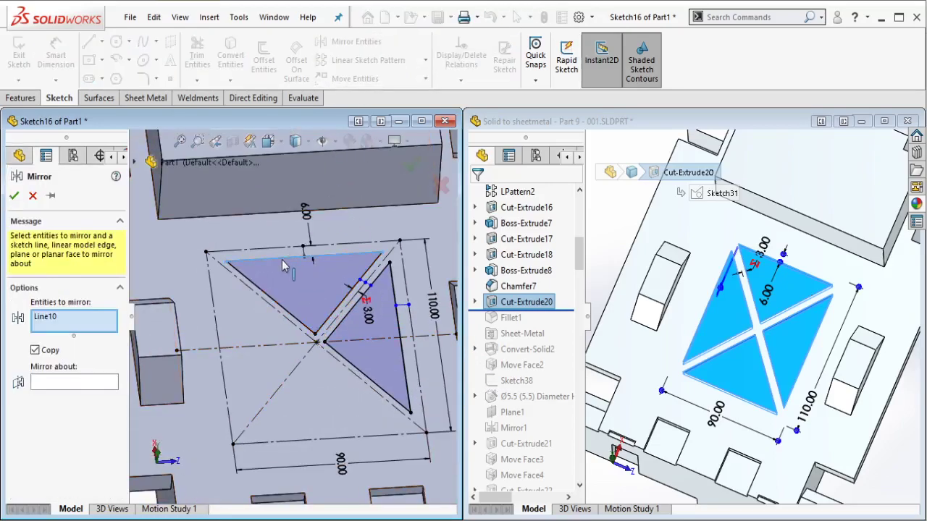
pyautogui.press('Delete')
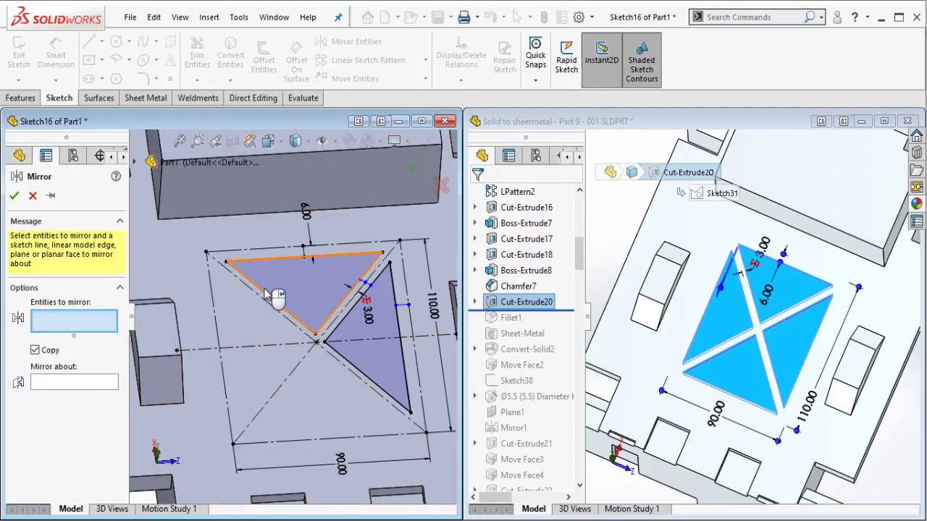
pyautogui.doubleClick(274, 297)
pyautogui.click(89, 410)
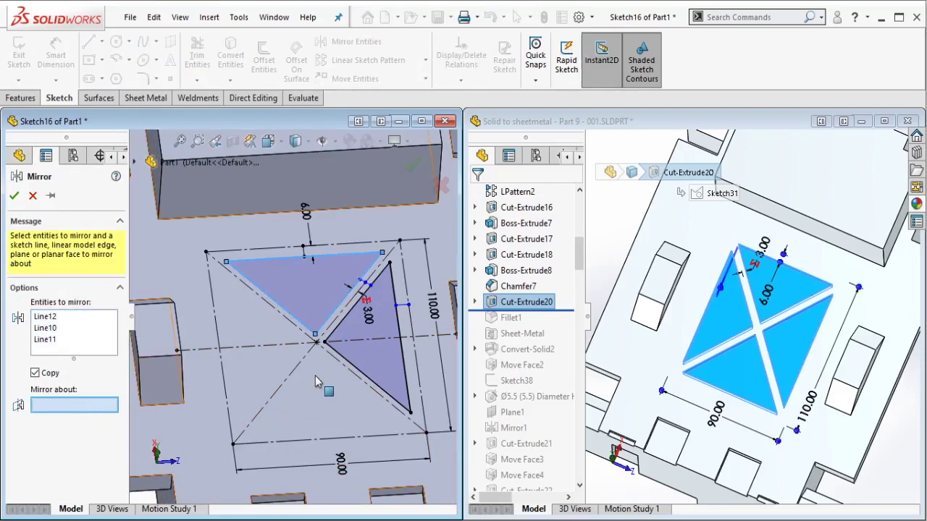
pyautogui.scroll(2, 314, 366)
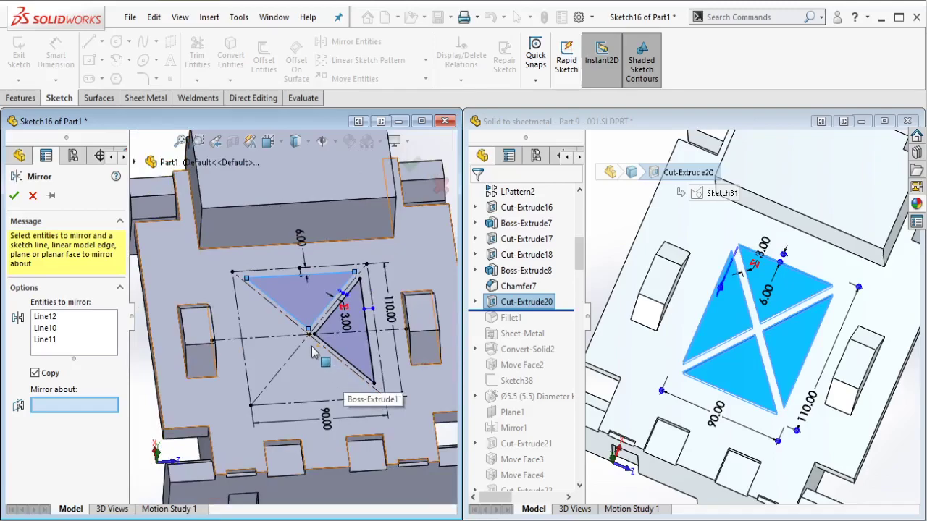
pyautogui.scroll(-2, 313, 353)
pyautogui.click(286, 347)
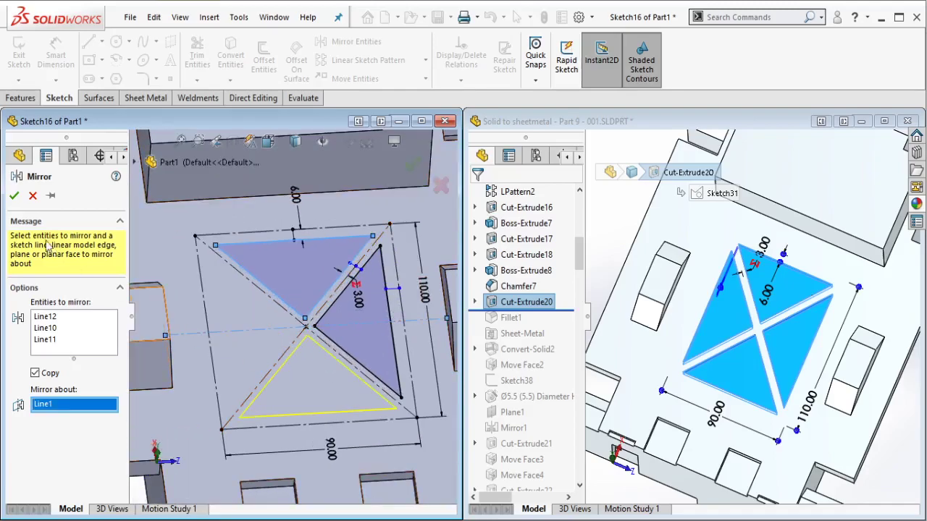
pyautogui.click(14, 198)
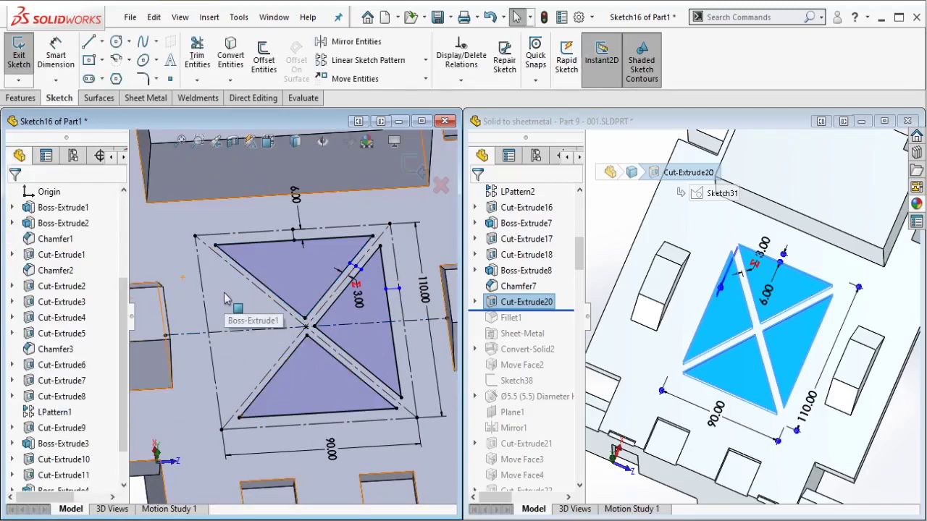
# Step: Draw a centerline from the midpoint of the construction rectangle's lower edge to the rectangle's center
pyautogui.click(103, 42)
pyautogui.click(132, 70)
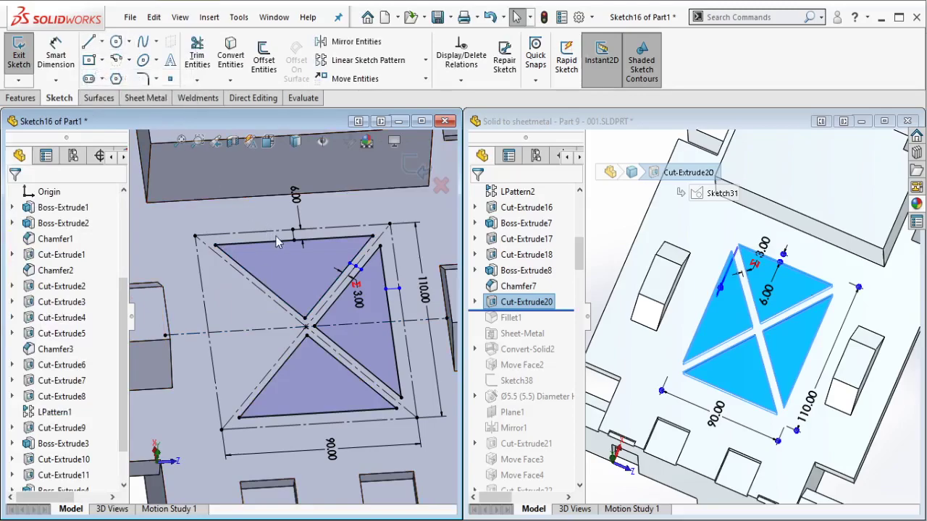
pyautogui.click(319, 423)
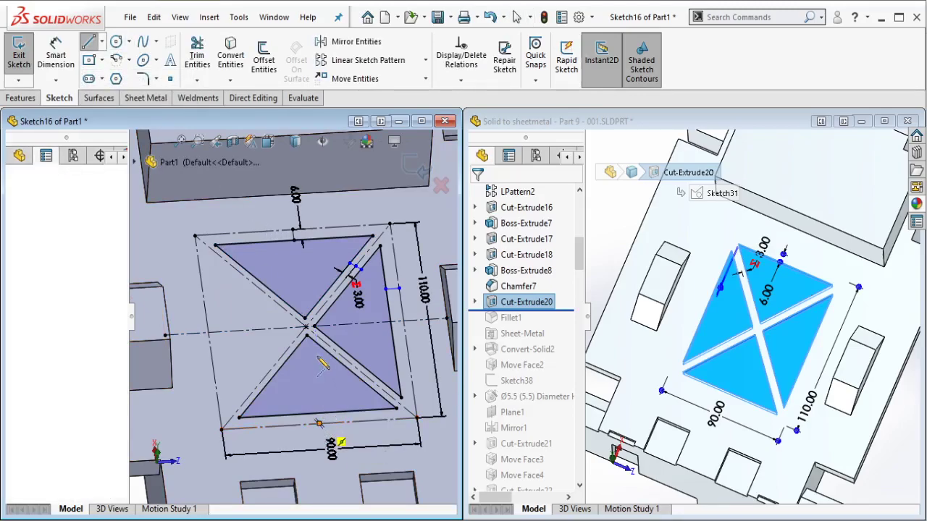
pyautogui.click(307, 328)
pyautogui.press('Escape')
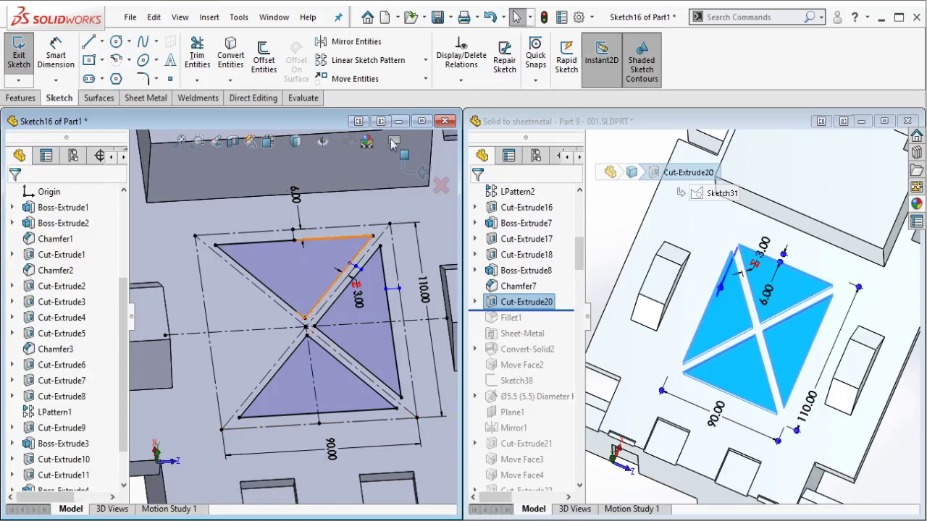
# Step: Mirror the right-hand triangle's three lines about the new vertical centerline to create the left-hand triangle
pyautogui.rightClick(397, 371)
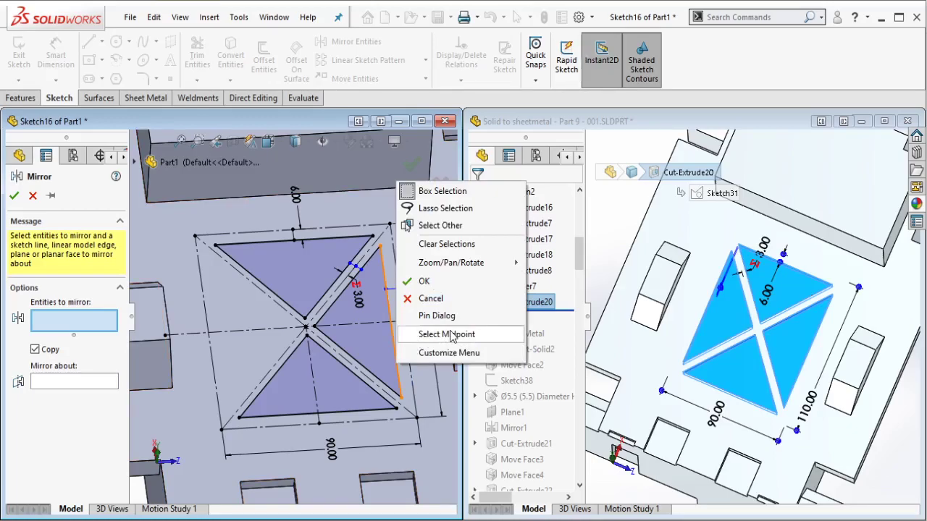
pyautogui.click(463, 244)
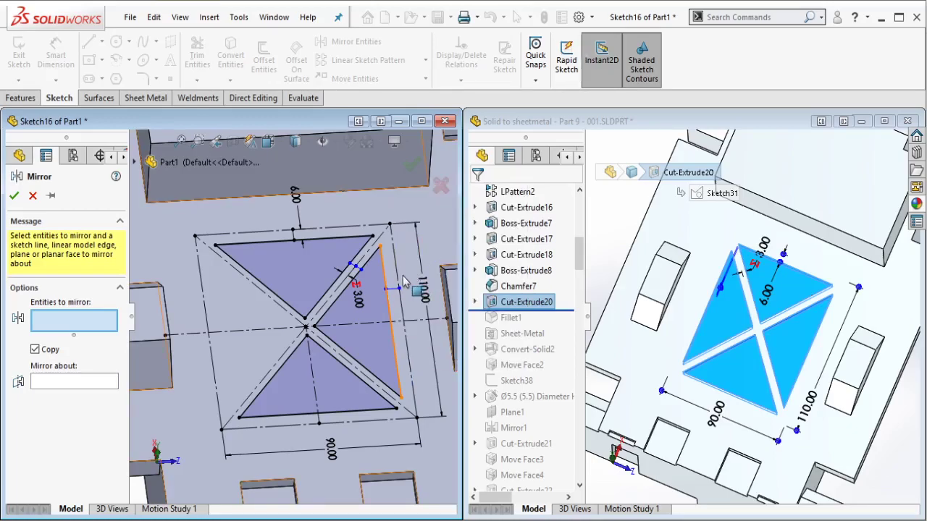
pyautogui.click(374, 289)
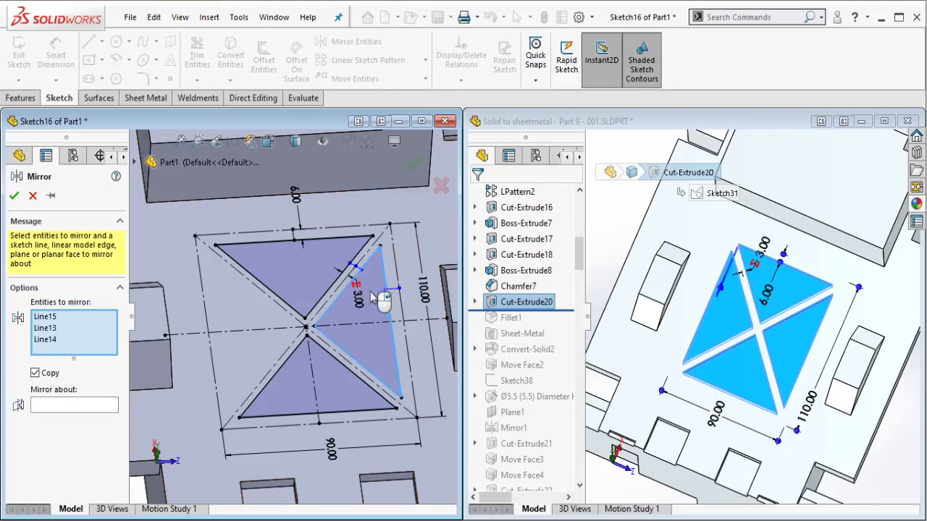
pyautogui.click(94, 409)
pyautogui.click(321, 388)
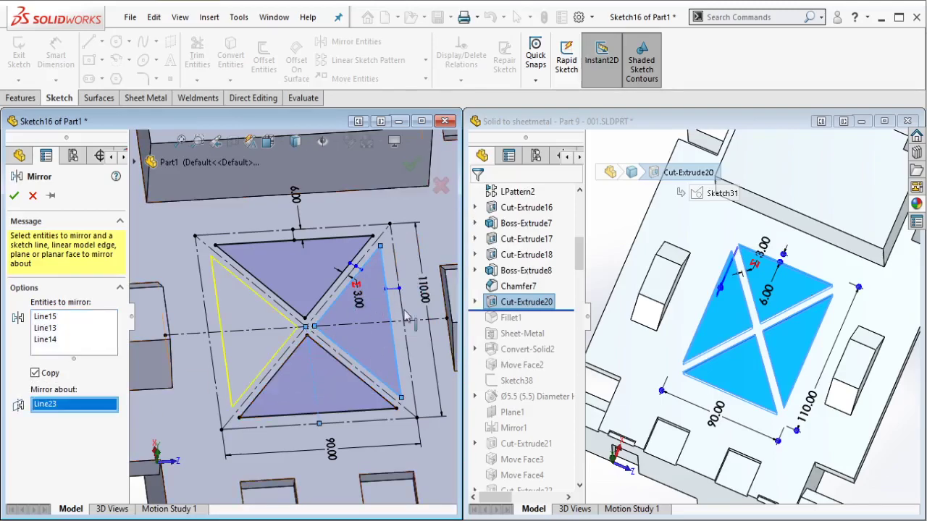
pyautogui.click(412, 173)
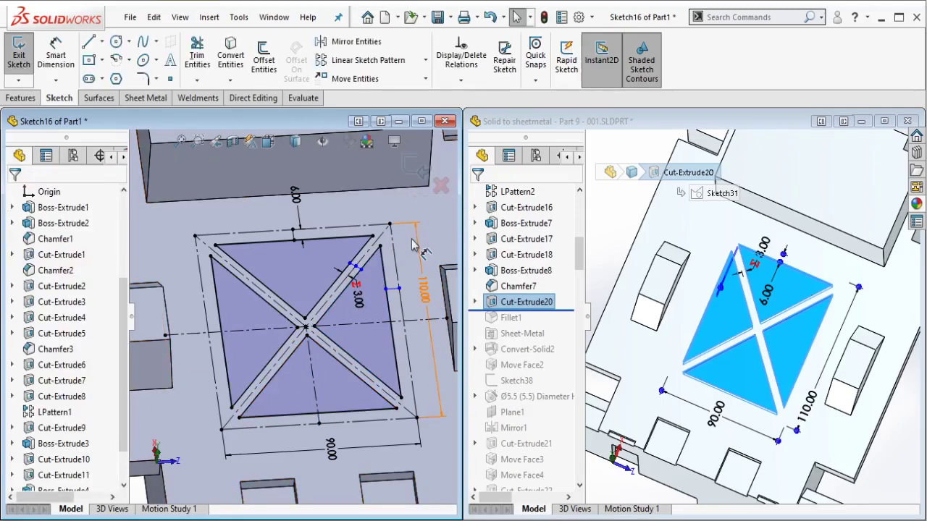
# Step: Extrude-cut the four-triangle sketch with a blind depth of 5 mm
pyautogui.click(20, 99)
pyautogui.click(207, 84)
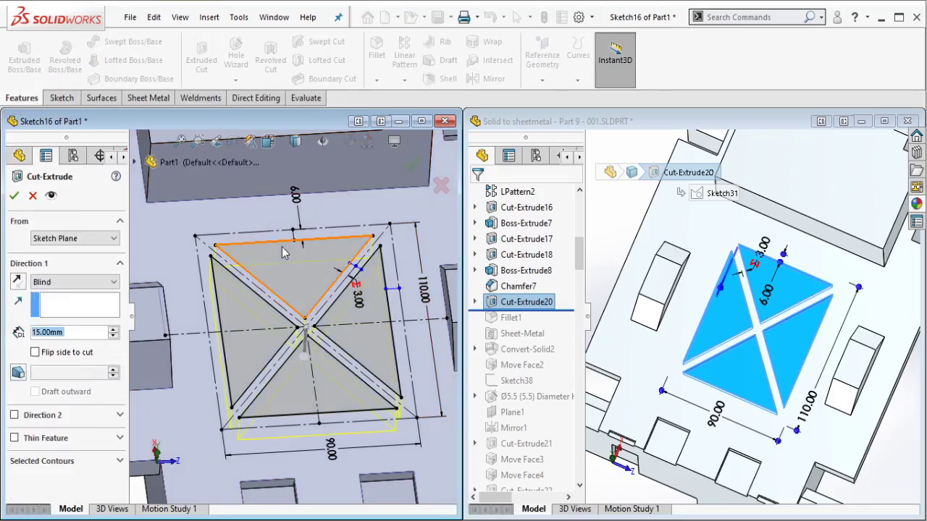
pyautogui.write('5')
pyautogui.press('Return')
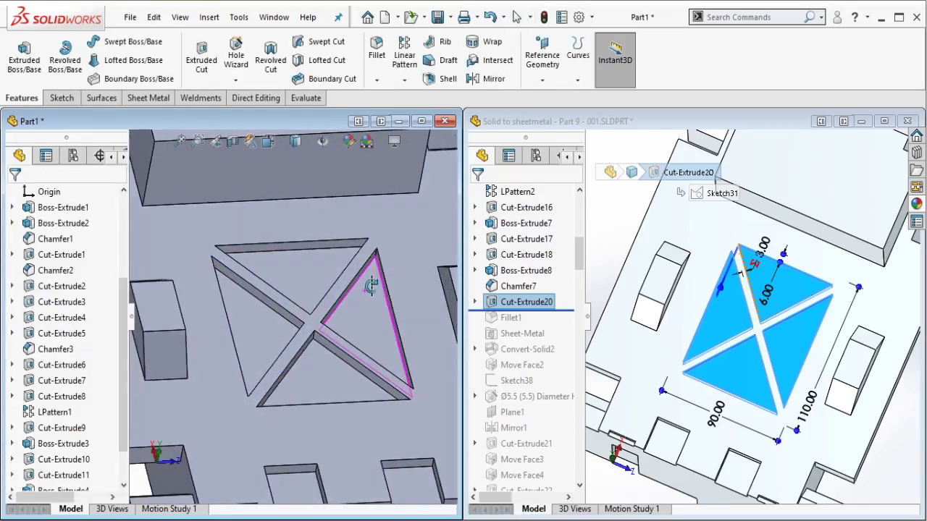
# Step: Roll the reference part's history forward to include Fillet1 and select that fillet to show its edges and radius
pyautogui.click(571, 312)
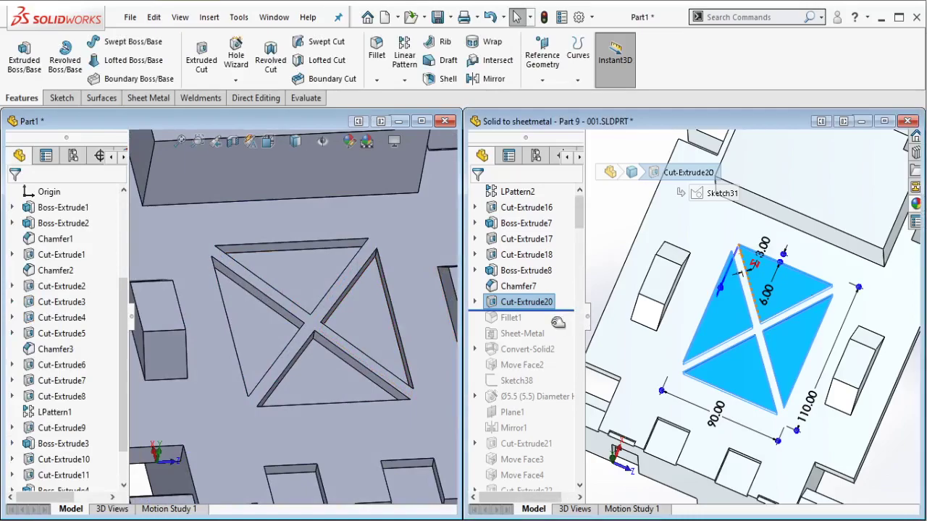
pyautogui.moveTo(557, 318); pyautogui.dragTo(552, 326)
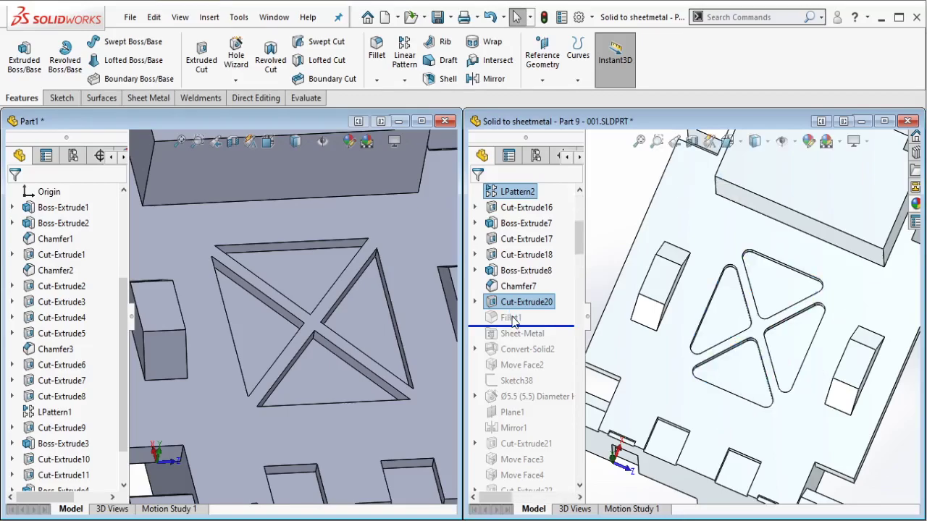
pyautogui.click(512, 318)
pyautogui.click(766, 299)
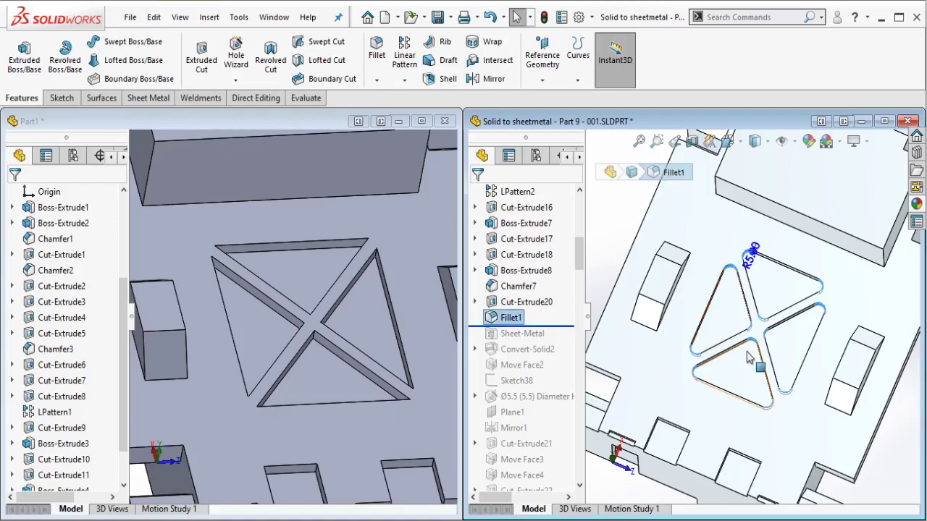
pyautogui.scroll(3, 768, 297)
pyautogui.scroll(-3, 679, 315)
pyautogui.scroll(3, 298, 281)
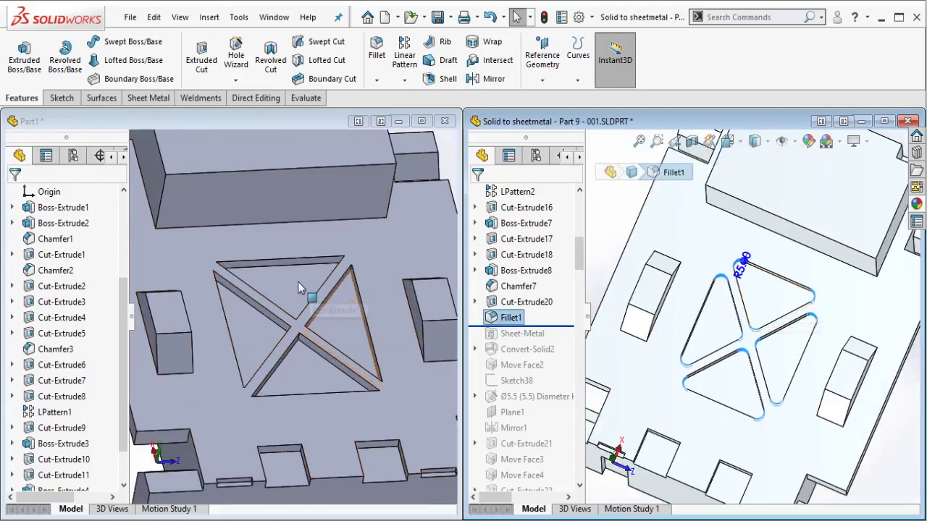
# Step: Return to Part1 and start a symmetric fillet with a radius of 5 mm
pyautogui.click(297, 122)
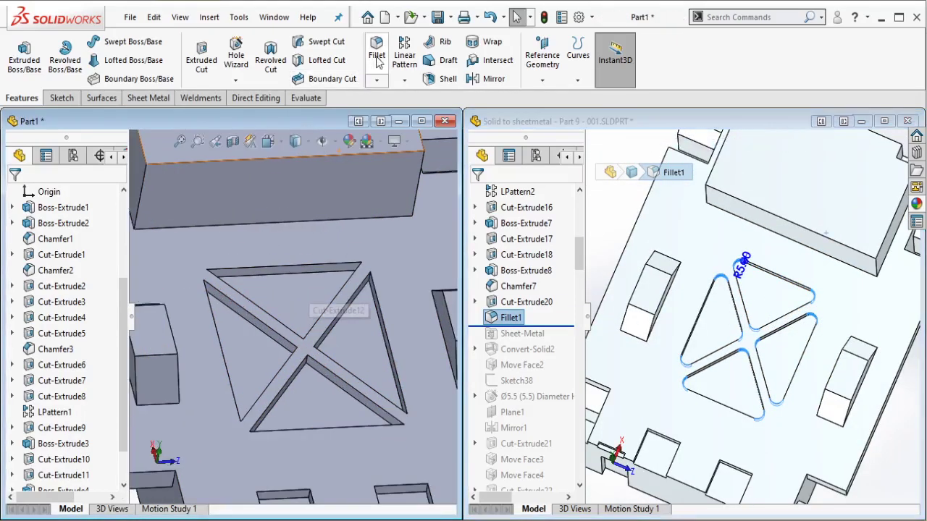
pyautogui.scroll(-2, 289, 232)
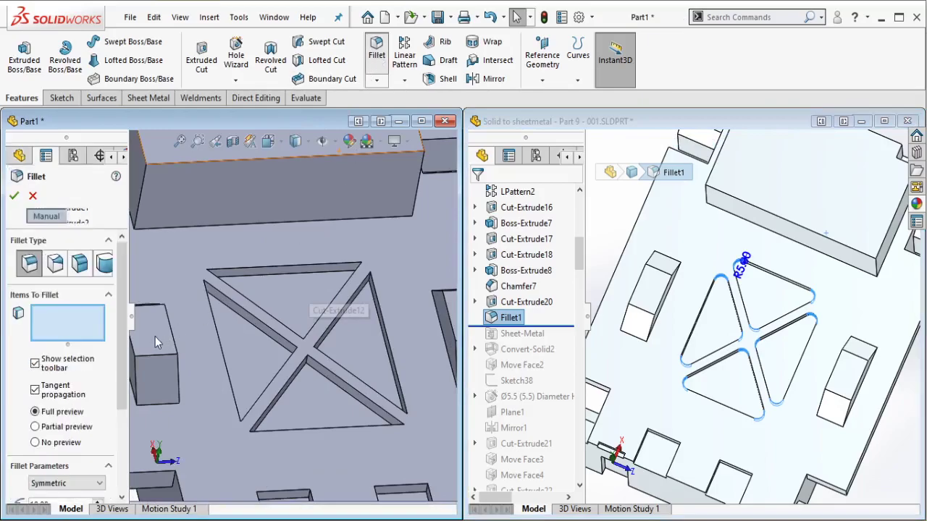
pyautogui.moveTo(122, 327); pyautogui.dragTo(121, 398)
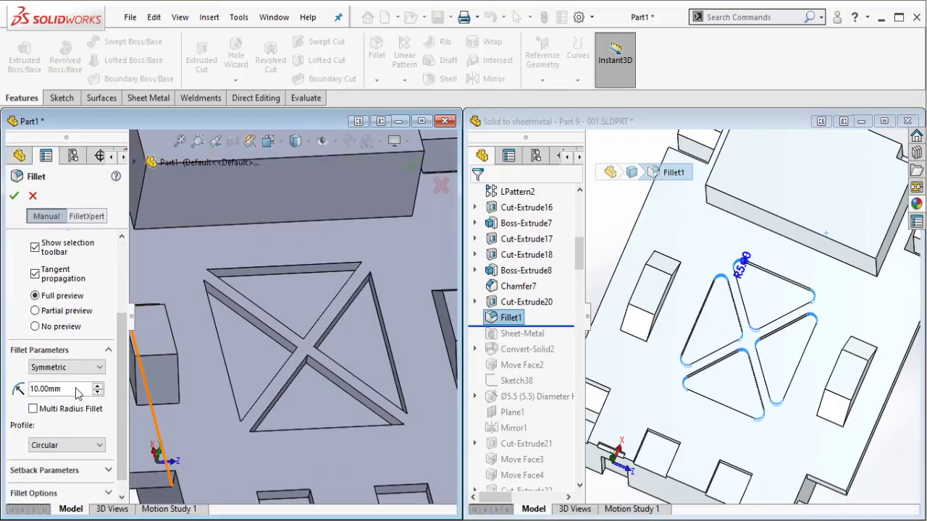
pyautogui.write('5')
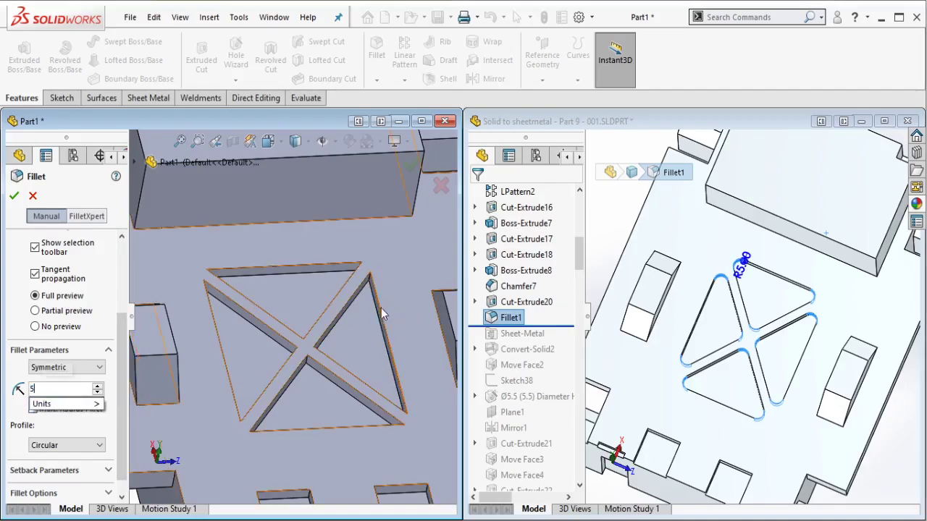
# Step: Try picking the cutouts' corner edges together from one corner of the upper triangle, and clear the fillet selection
pyautogui.scroll(-2, 269, 282)
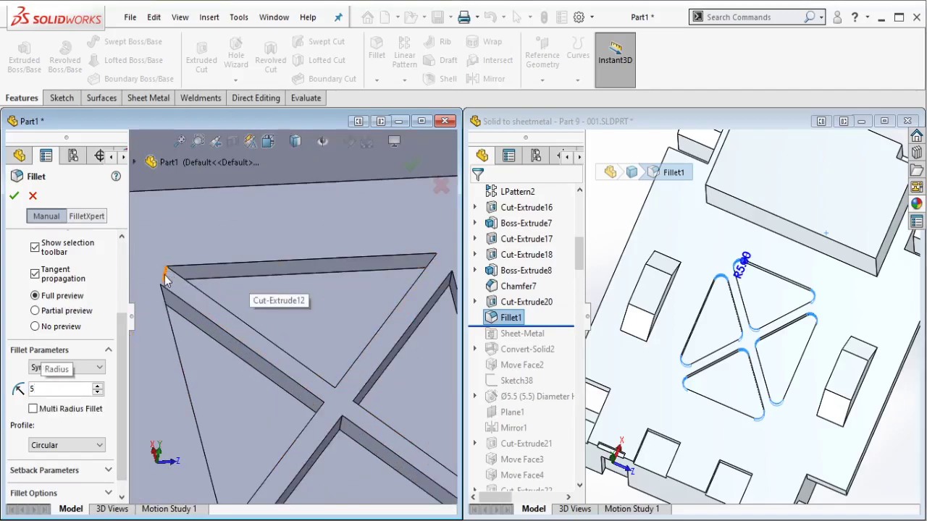
pyautogui.click(193, 279)
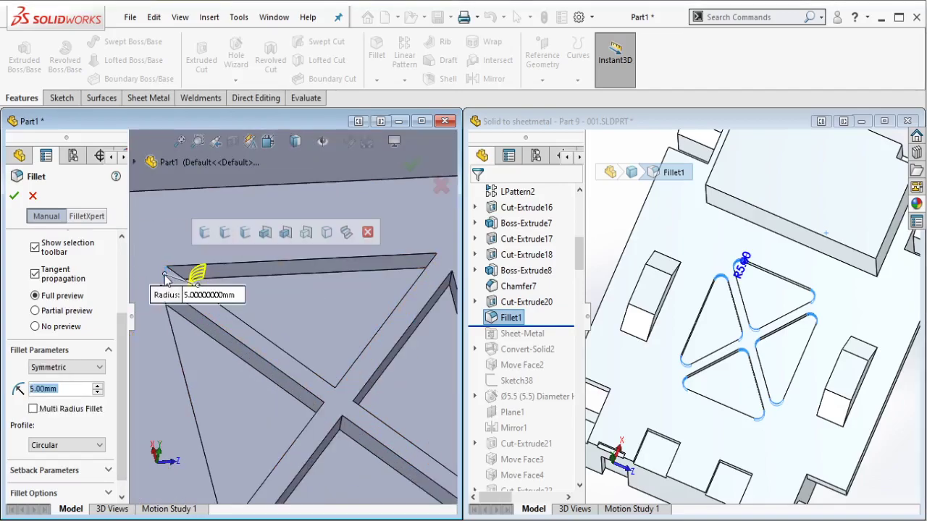
pyautogui.click(225, 233)
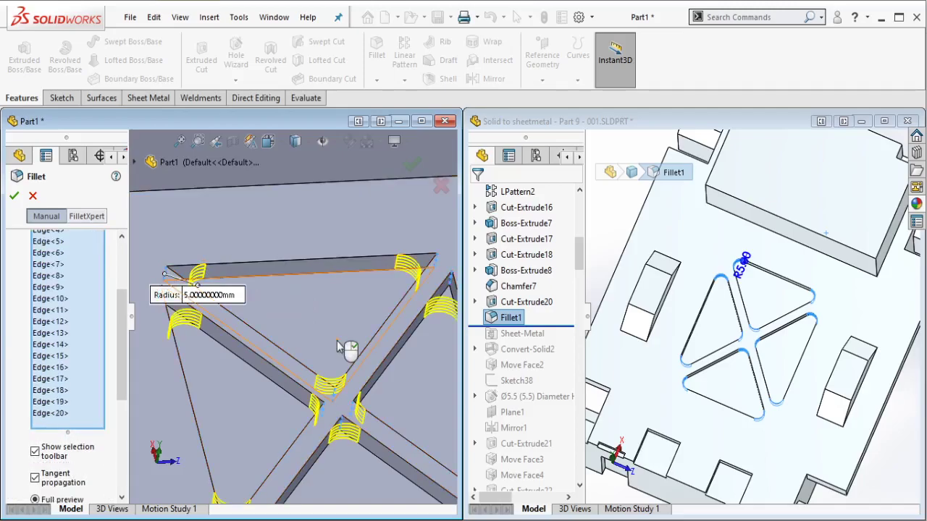
pyautogui.scroll(5, 338, 347)
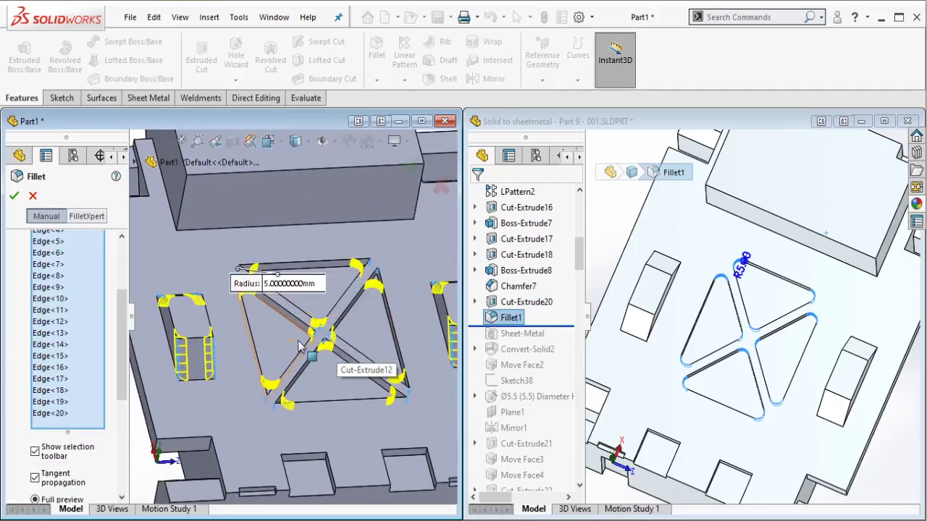
pyautogui.rightClick(99, 339)
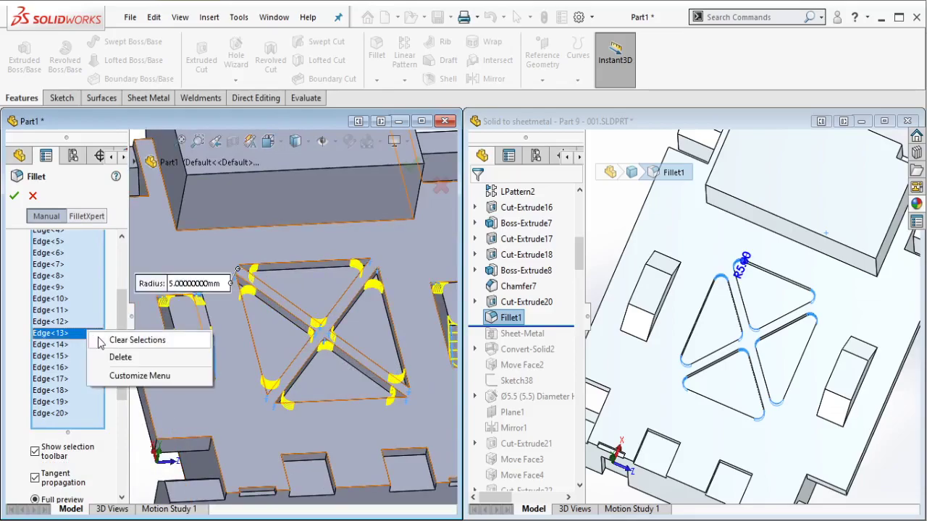
pyautogui.click(103, 341)
# Step: Fillet the corner edges of all four triangular cutouts in Part1 with a symmetric 5 mm radius
pyautogui.scroll(-3, 265, 311)
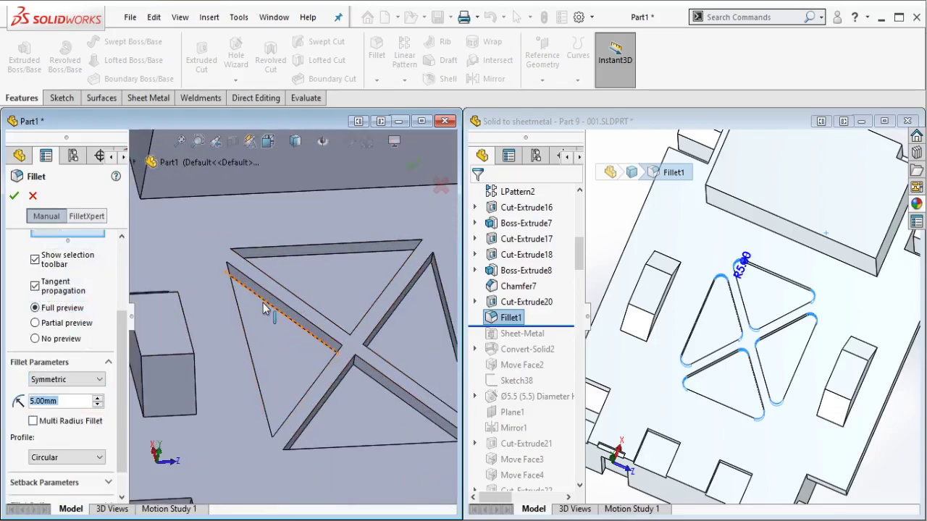
pyautogui.click(226, 272)
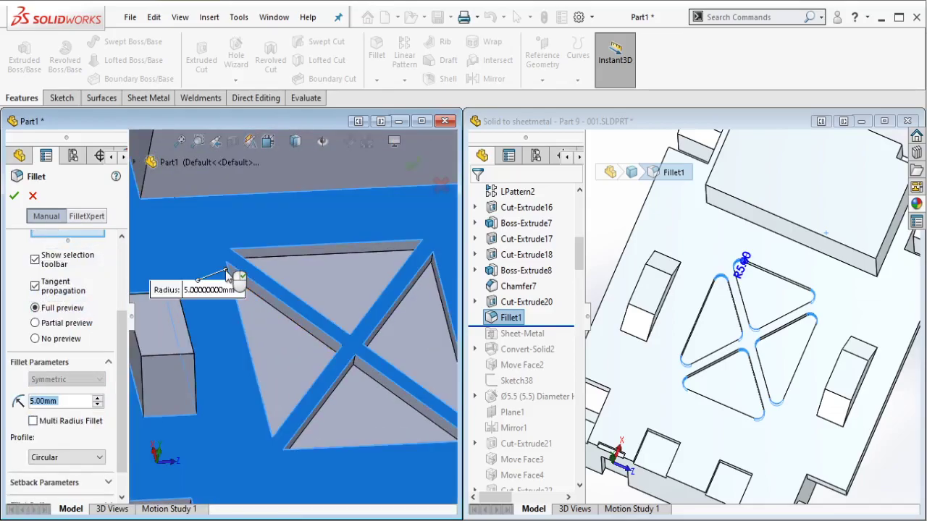
pyautogui.click(226, 273)
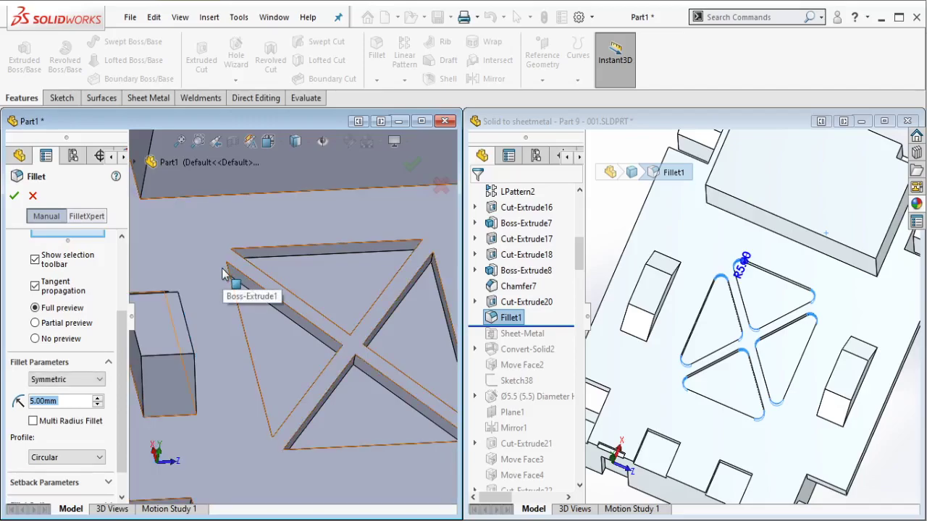
pyautogui.click(226, 272)
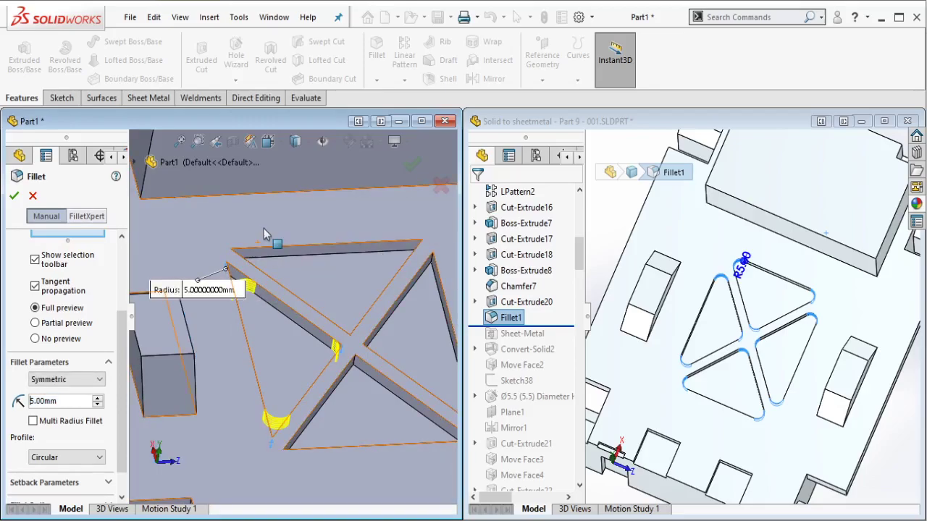
pyautogui.click(234, 262)
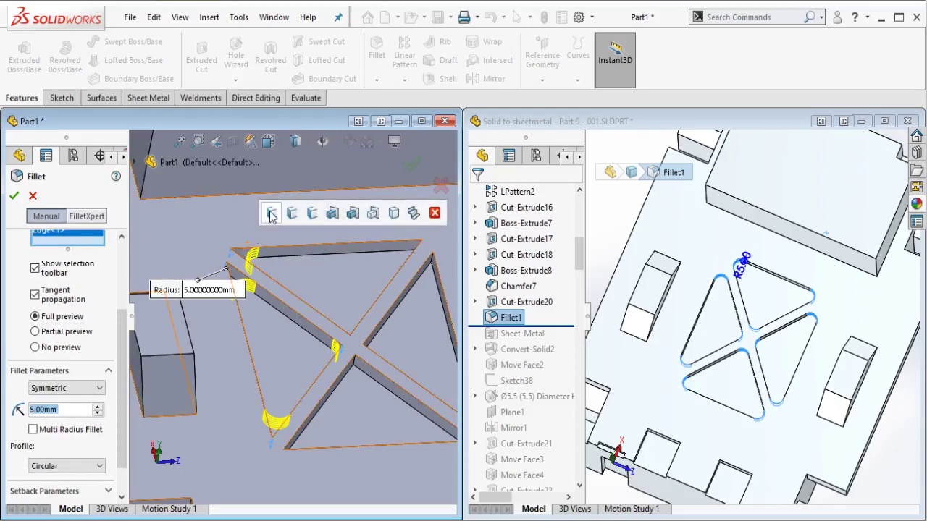
pyautogui.click(358, 365)
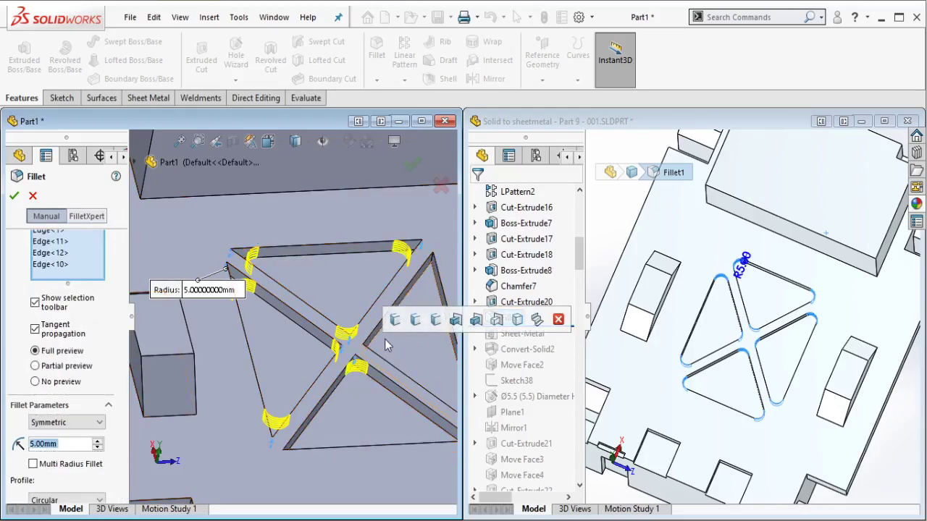
pyautogui.moveTo(408, 352); pyautogui.dragTo(364, 352, button='middle')
pyautogui.click(364, 353)
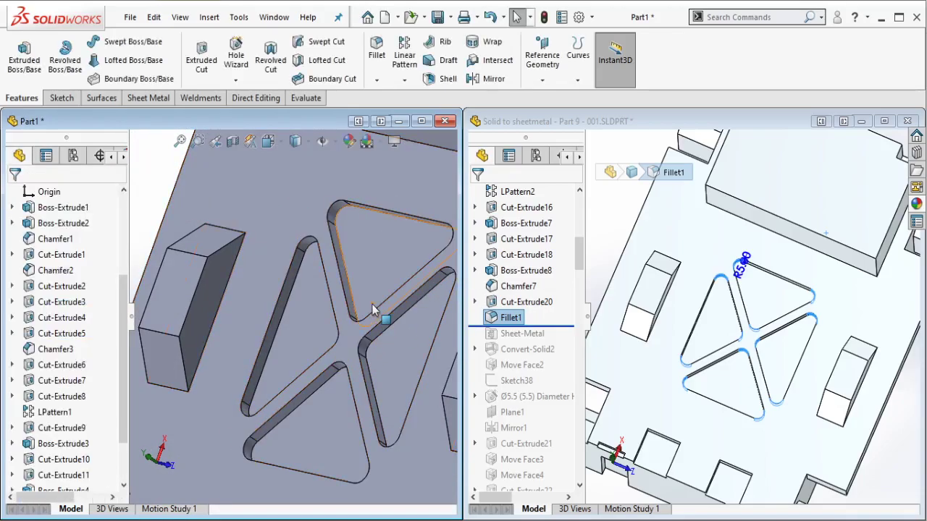
pyautogui.scroll(3, 370, 308)
pyautogui.moveTo(368, 307); pyautogui.dragTo(397, 290, button='middle')
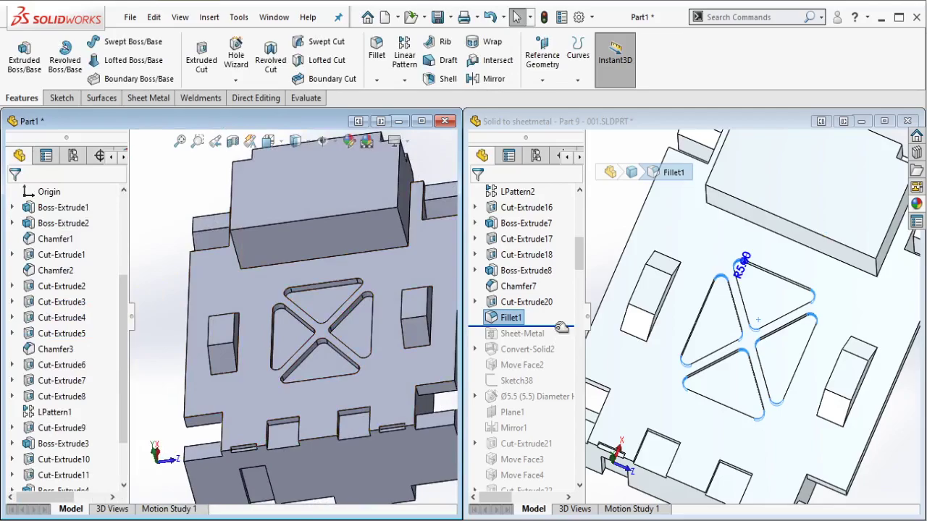
# Step: Roll the reference part's history forward to include Convert-Solid2, and return to Part1 with the sheet metal commands shown
pyautogui.click(561, 349)
pyautogui.moveTo(561, 356); pyautogui.dragTo(554, 357)
pyautogui.scroll(3, 355, 337)
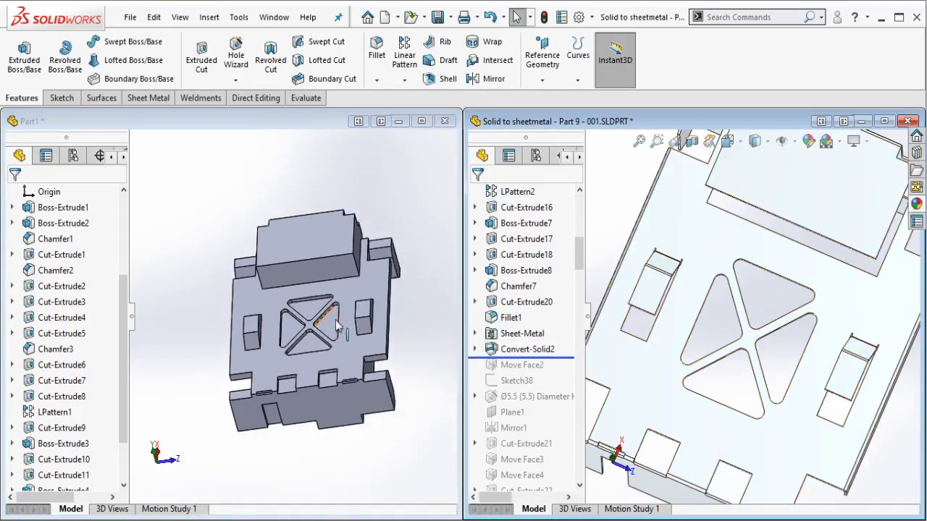
pyautogui.moveTo(329, 323); pyautogui.dragTo(352, 303, button='middle')
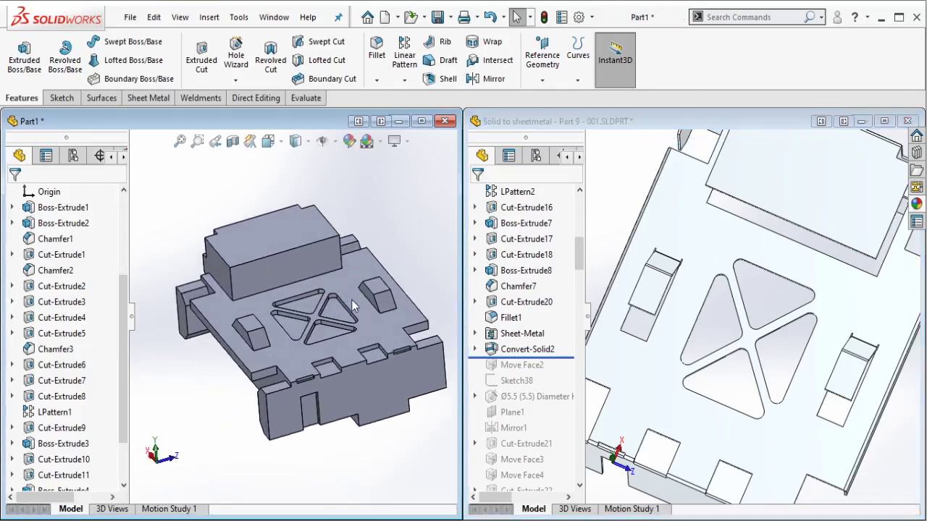
pyautogui.click(151, 100)
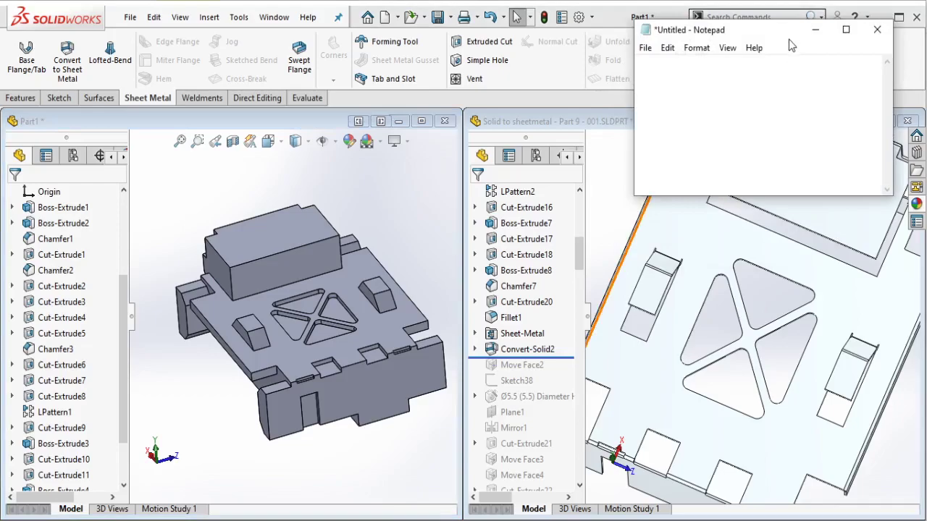
# Step: Write a Notepad note about converting the solid body with the "Convert to Sheet Metal" command, clear it and minimize the window
pyautogui.moveTo(789, 37); pyautogui.dragTo(470, 209)
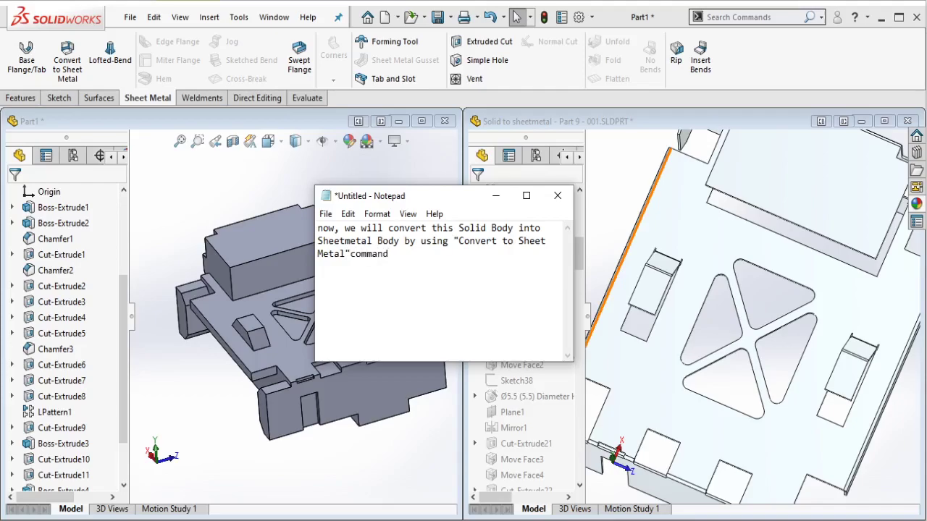
pyautogui.hotkey('ctrl', 'a')
pyautogui.press('BackSpace')
pyautogui.click(495, 195)
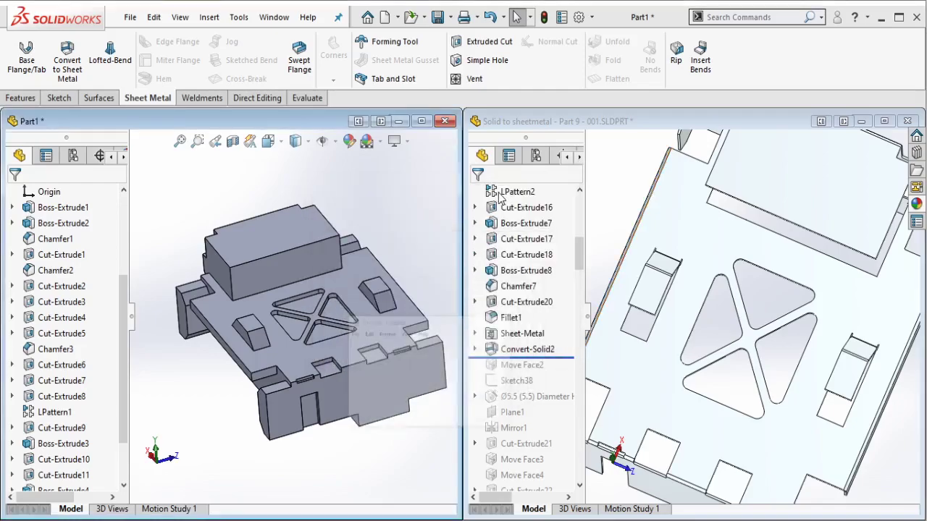
# Step: Start Convert to Sheet Metal with 1.50 mm thickness and 0.50 mm bend radius, using the large upper plate face as the fixed face
pyautogui.click(75, 69)
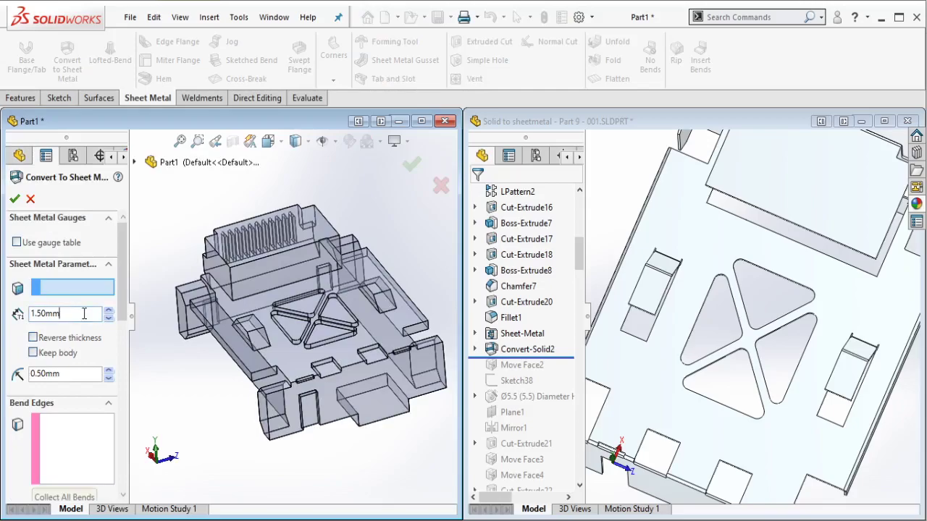
pyautogui.moveTo(84, 314); pyautogui.dragTo(16, 317)
pyautogui.moveTo(85, 375); pyautogui.dragTo(10, 370)
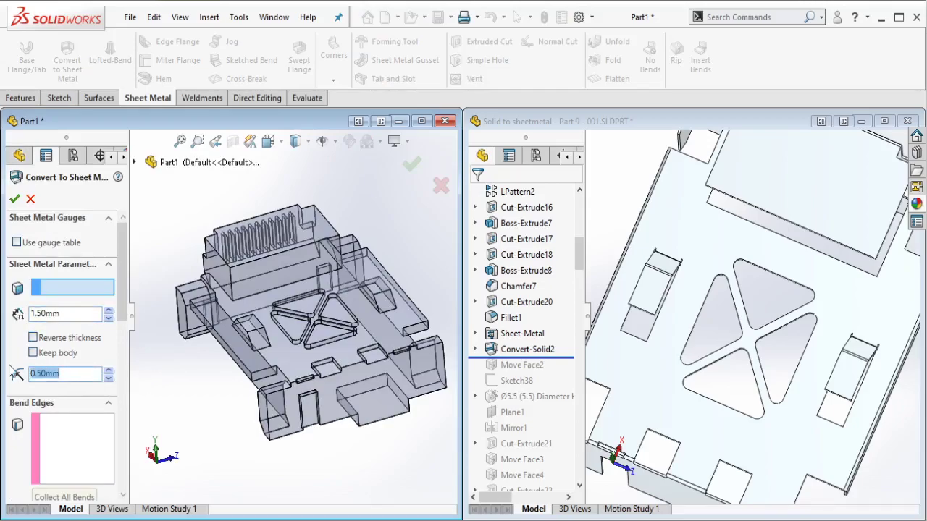
pyautogui.press('Return')
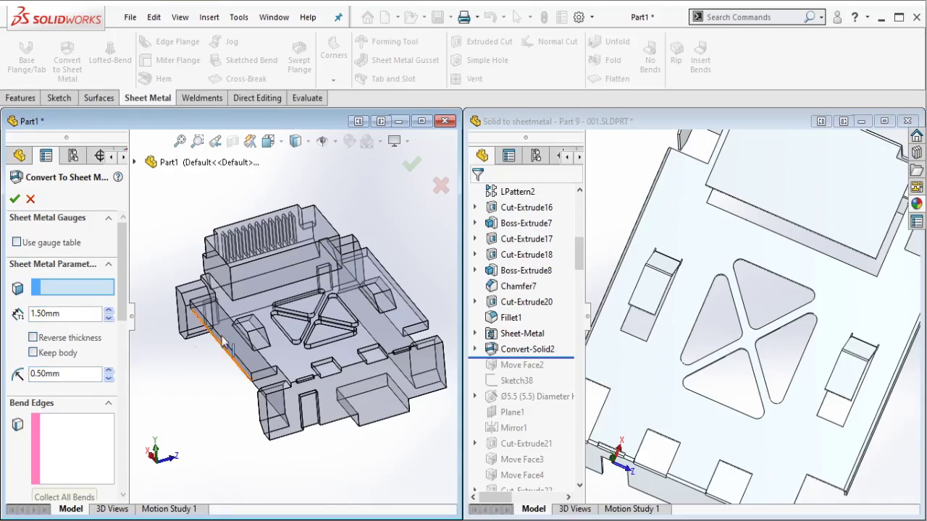
pyautogui.click(292, 355)
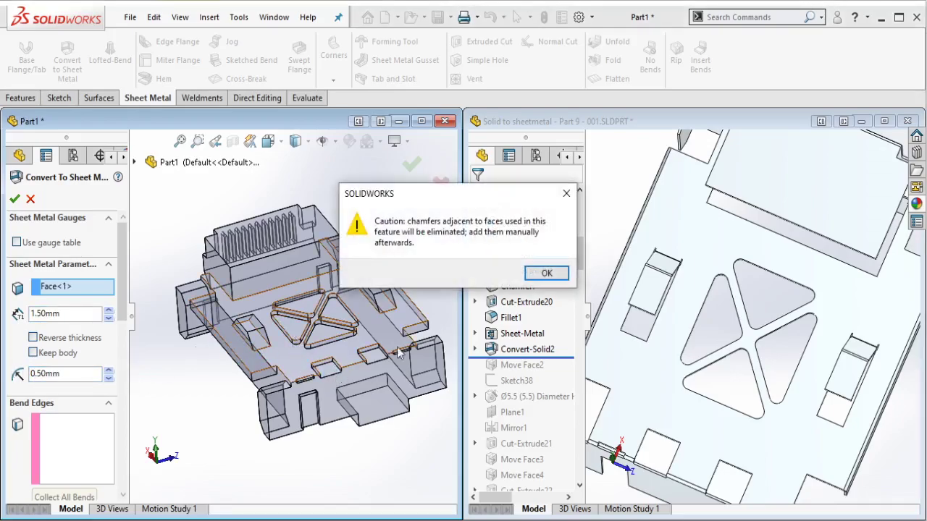
pyautogui.click(536, 277)
# Step: Add bend edges where the front and slotted rear walls meet the plate, plus one vertical corner edge of the rear wall
pyautogui.scroll(-5, 319, 369)
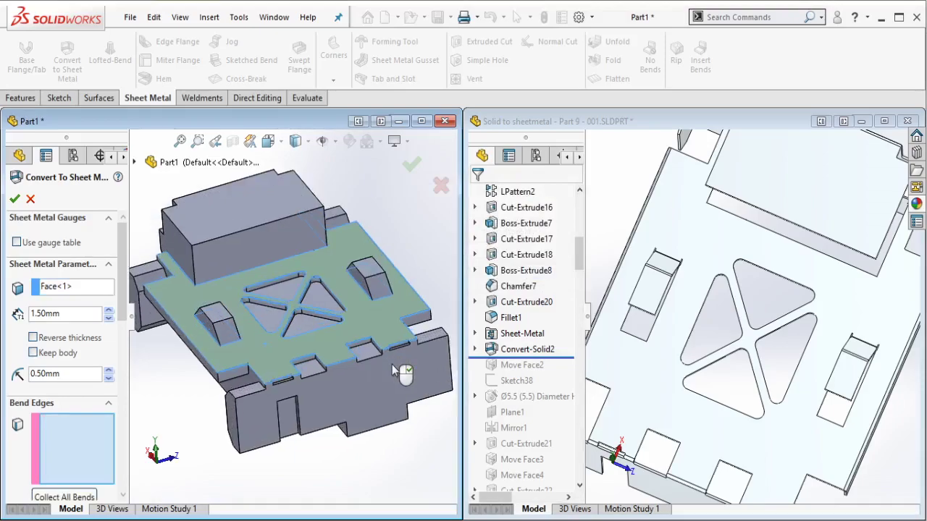
pyautogui.click(316, 362)
pyautogui.scroll(5, 319, 366)
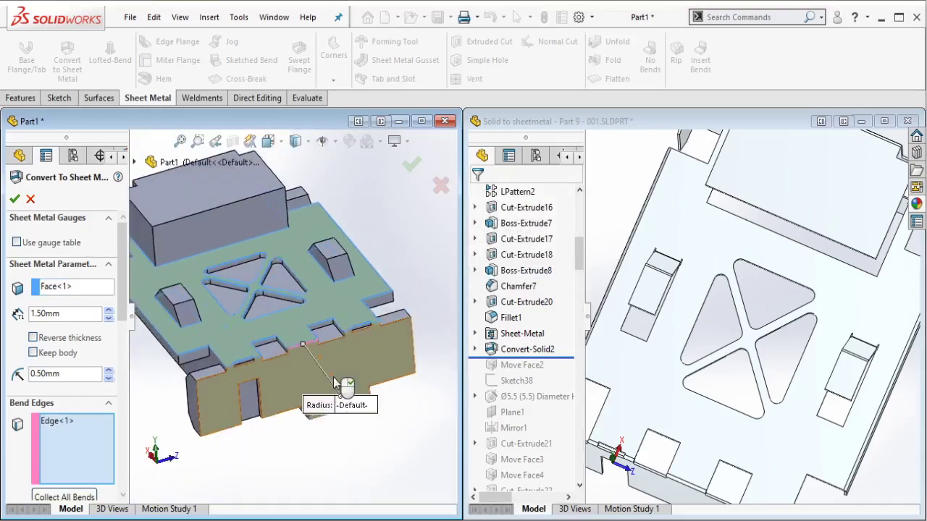
pyautogui.moveTo(320, 366); pyautogui.dragTo(341, 217, button='middle')
pyautogui.scroll(-5, 227, 326)
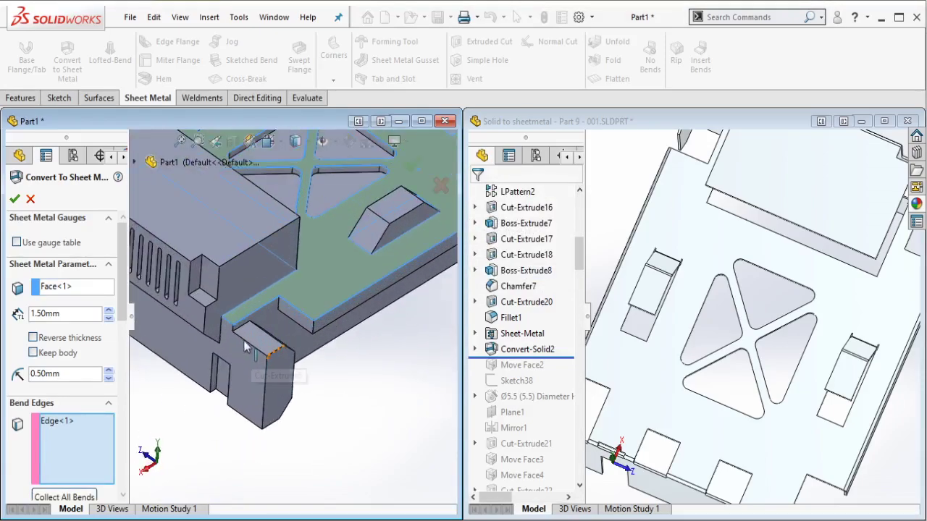
pyautogui.click(228, 325)
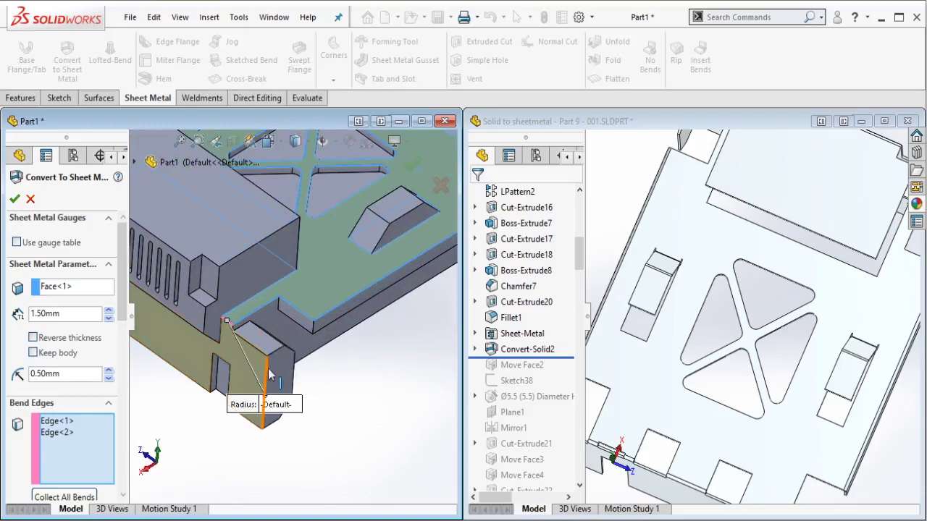
pyautogui.click(269, 375)
pyautogui.scroll(5, 269, 375)
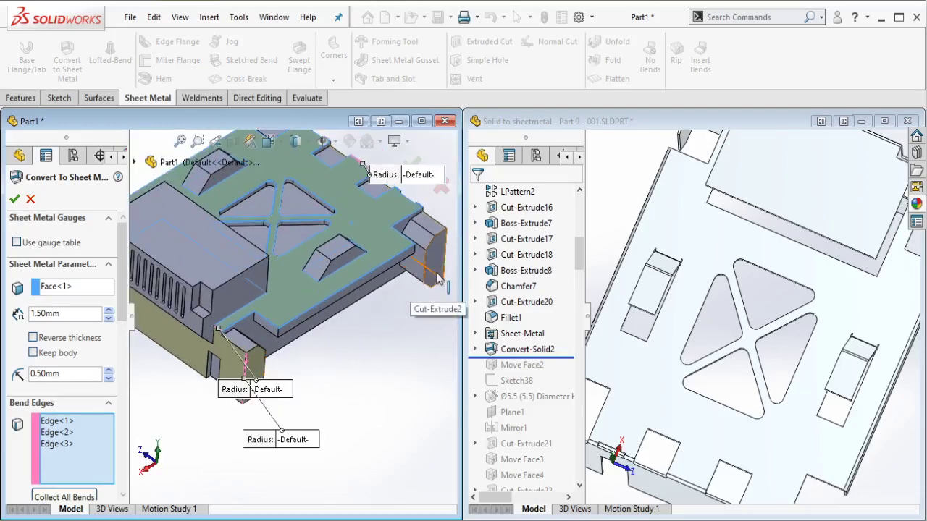
# Step: Add the remaining vertical corner edges of the front and rear walls and the plate's two long side edges as bends
pyautogui.click(445, 277)
pyautogui.moveTo(444, 277); pyautogui.dragTo(281, 369, button='middle')
pyautogui.scroll(2, 165, 303)
pyautogui.click(158, 303)
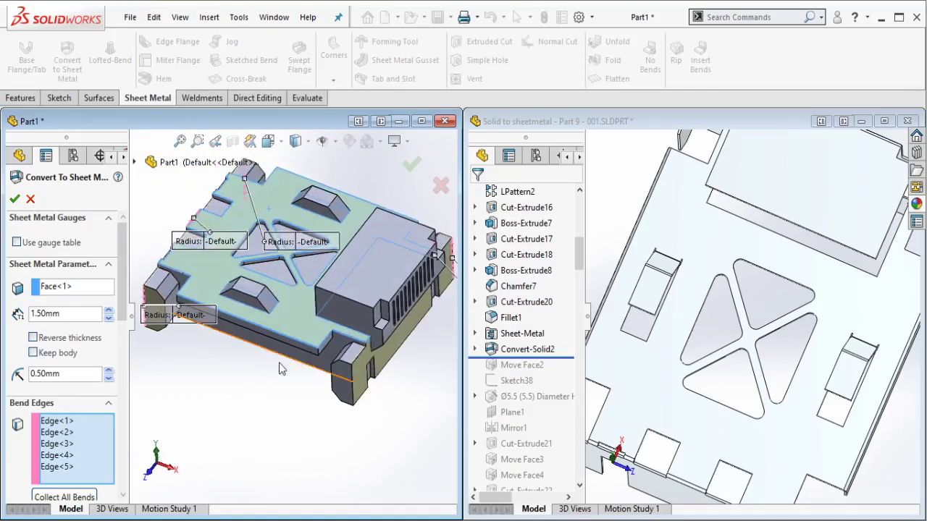
pyautogui.click(352, 388)
pyautogui.moveTo(352, 388); pyautogui.dragTo(372, 244, button='middle')
pyautogui.click(376, 262)
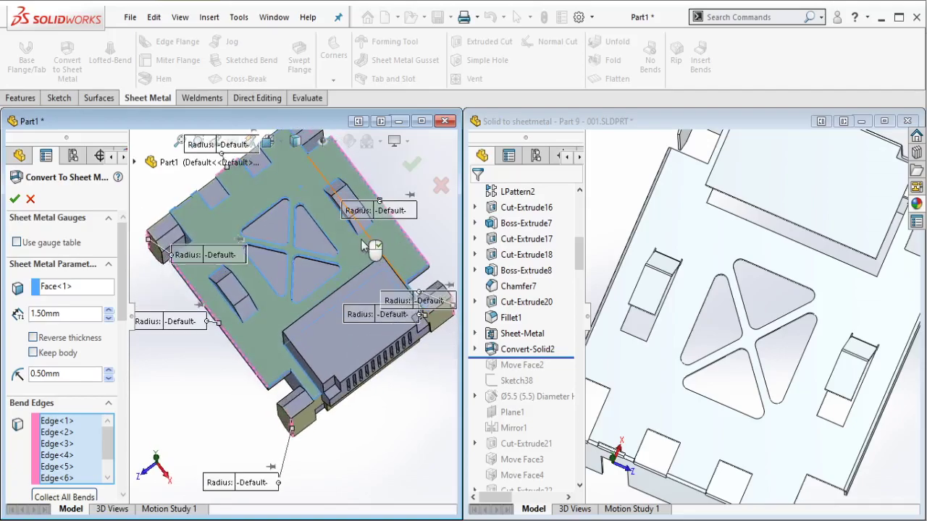
# Step: Add the bend edges of the two small raised tabs and the large raised box, and complete the sheet metal conversion
pyautogui.scroll(-3, 369, 245)
pyautogui.click(362, 237)
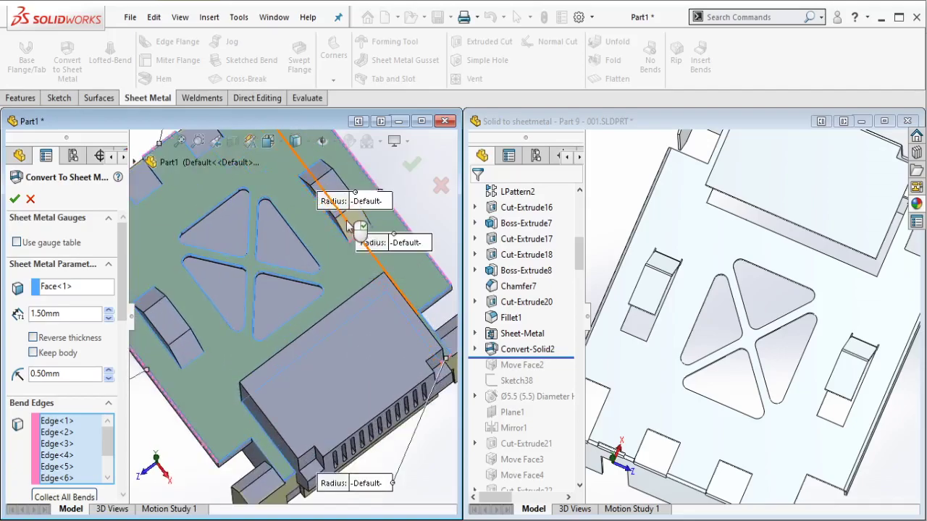
pyautogui.click(342, 218)
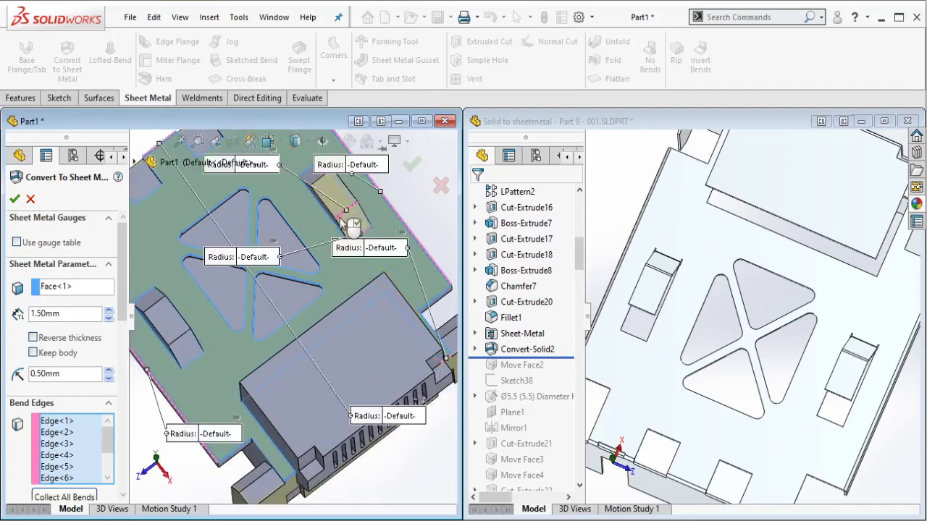
pyautogui.click(197, 359)
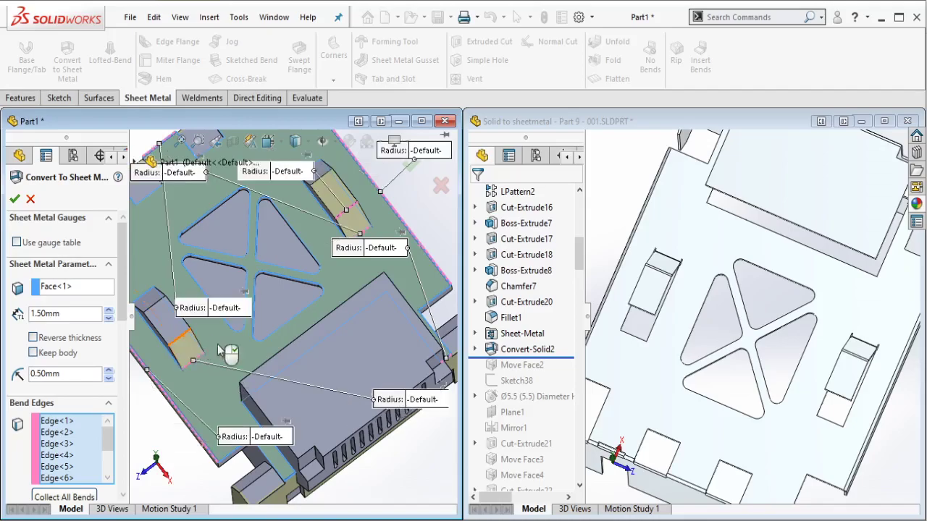
pyautogui.moveTo(219, 350); pyautogui.dragTo(333, 295, button='middle')
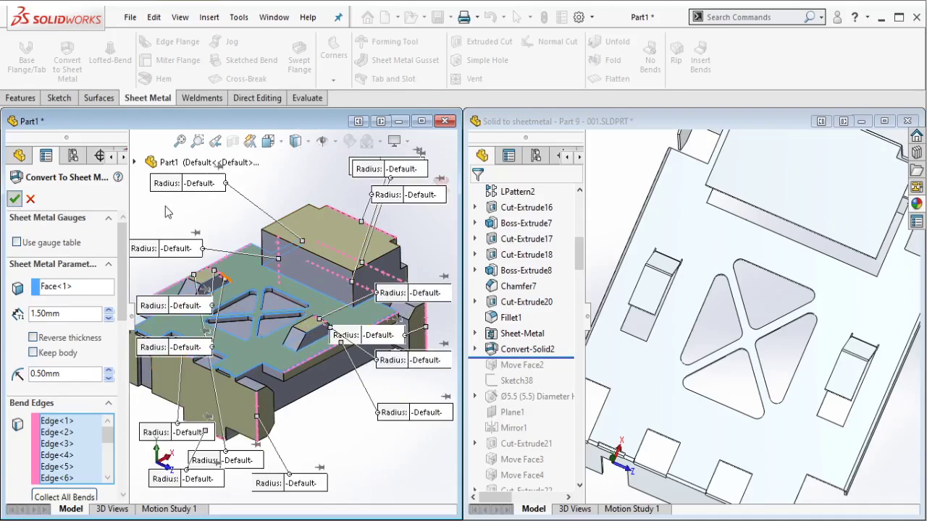
pyautogui.press('Return')
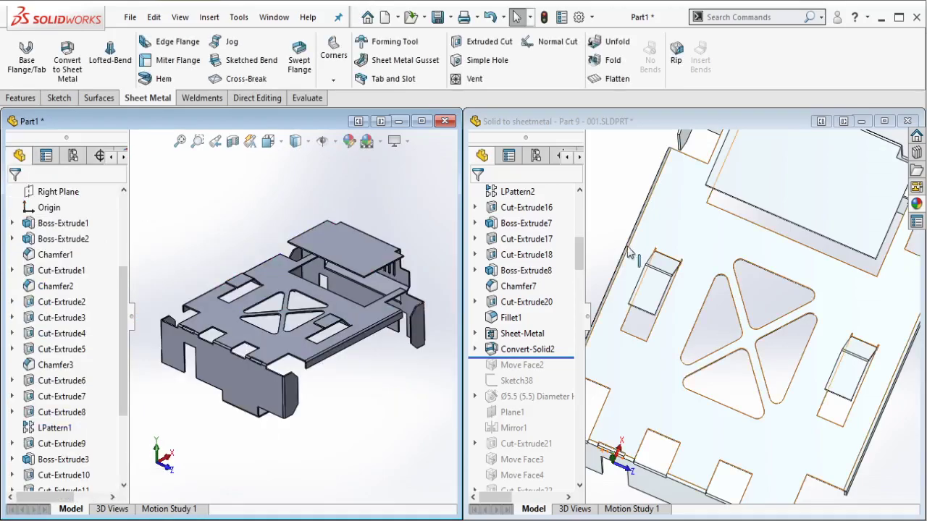
# Step: Roll the reference part's history forward to include Move Face2 and select it to examine the moved face and its distance
pyautogui.click(614, 217)
pyautogui.scroll(2, 647, 267)
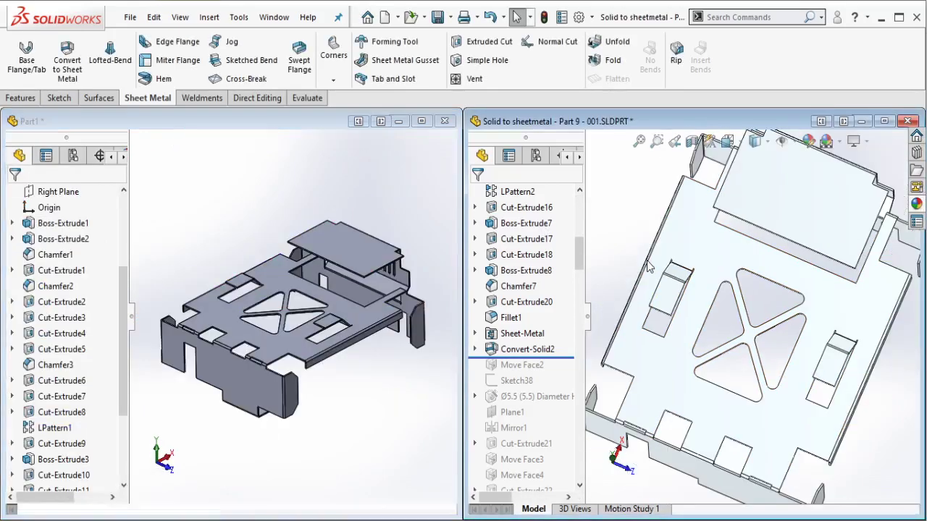
pyautogui.moveTo(647, 269); pyautogui.dragTo(655, 205, button='middle')
pyautogui.click(573, 357)
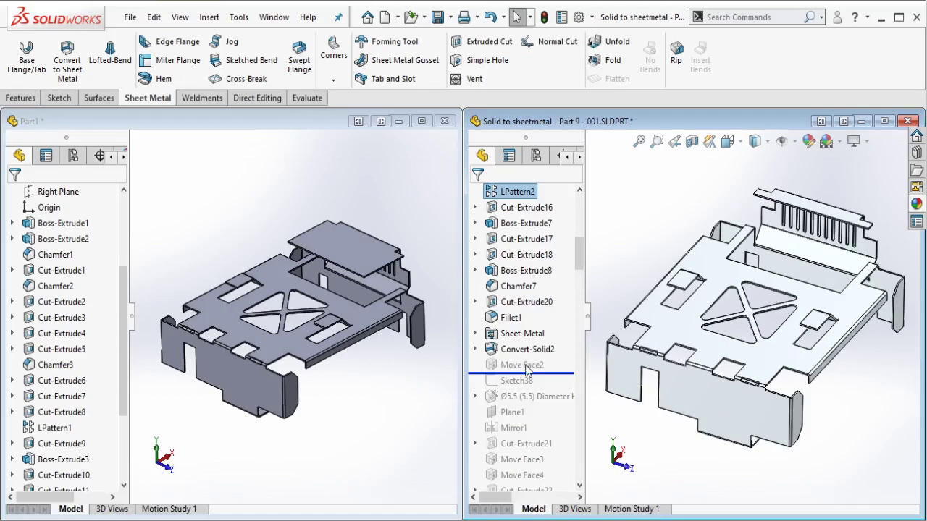
pyautogui.click(523, 365)
pyautogui.scroll(-4, 769, 226)
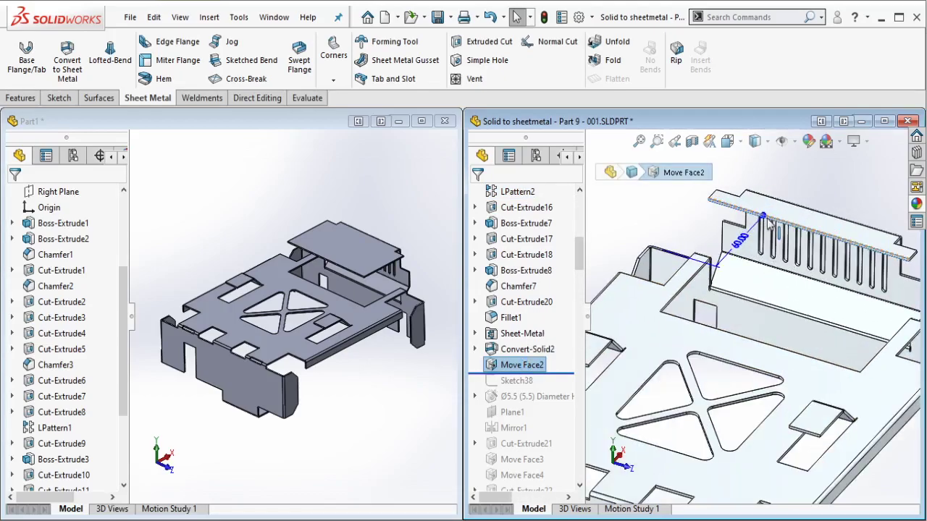
pyautogui.moveTo(767, 219); pyautogui.dragTo(729, 278, button='middle')
# Step: In Part1, offset the long free edge face of the large top flap inward by 60 mm with Move Face, direction flipped
pyautogui.click(418, 239)
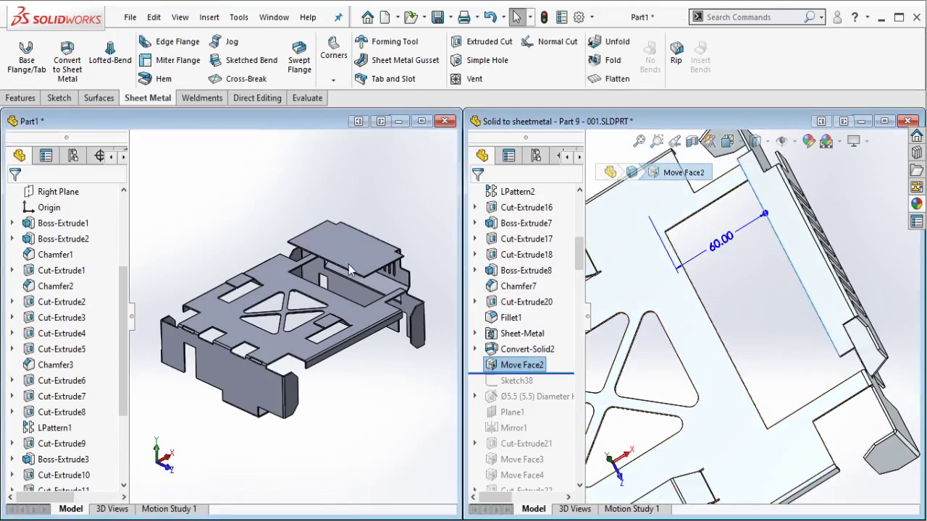
pyautogui.scroll(-5, 349, 270)
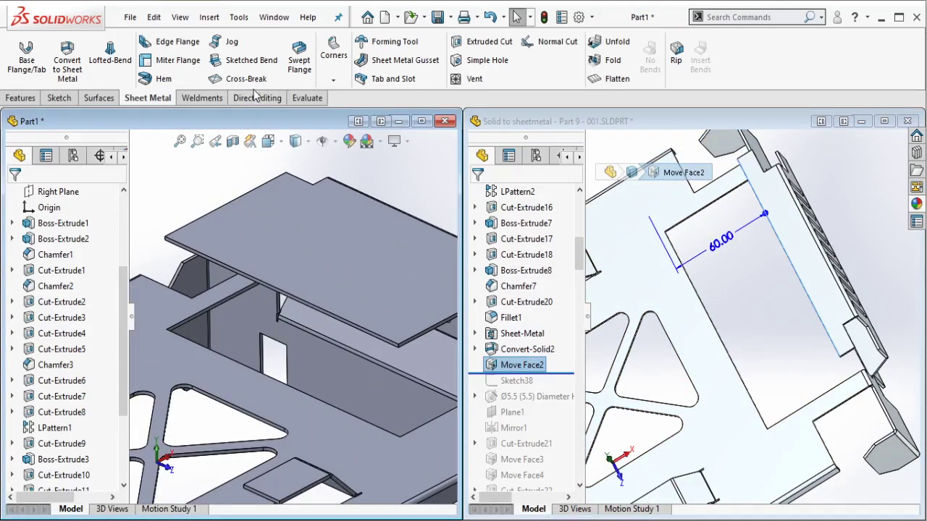
pyautogui.click(274, 101)
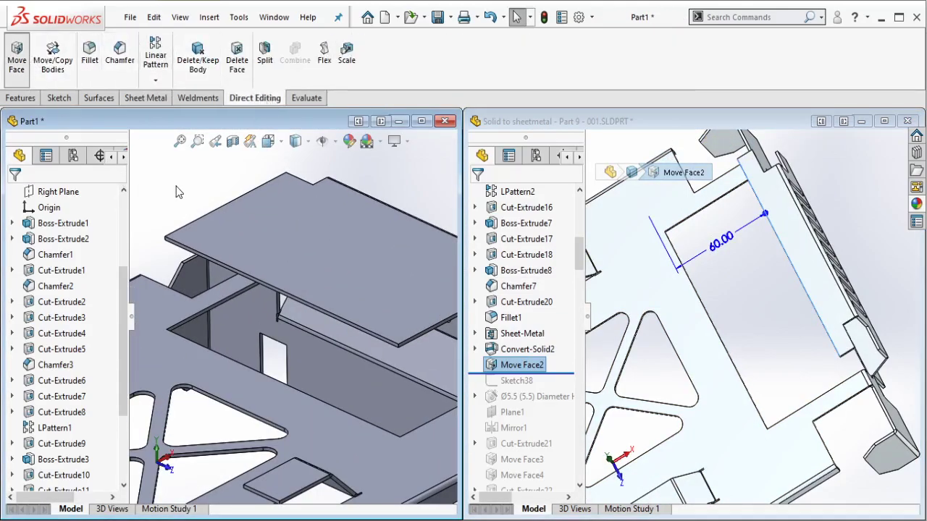
pyautogui.click(58, 236)
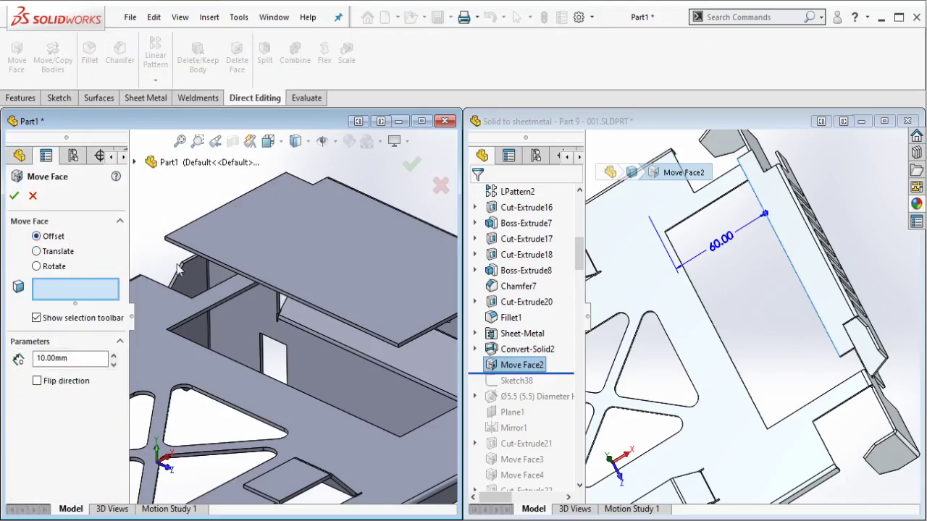
pyautogui.scroll(-3, 208, 265)
pyautogui.click(265, 297)
pyautogui.scroll(3, 265, 297)
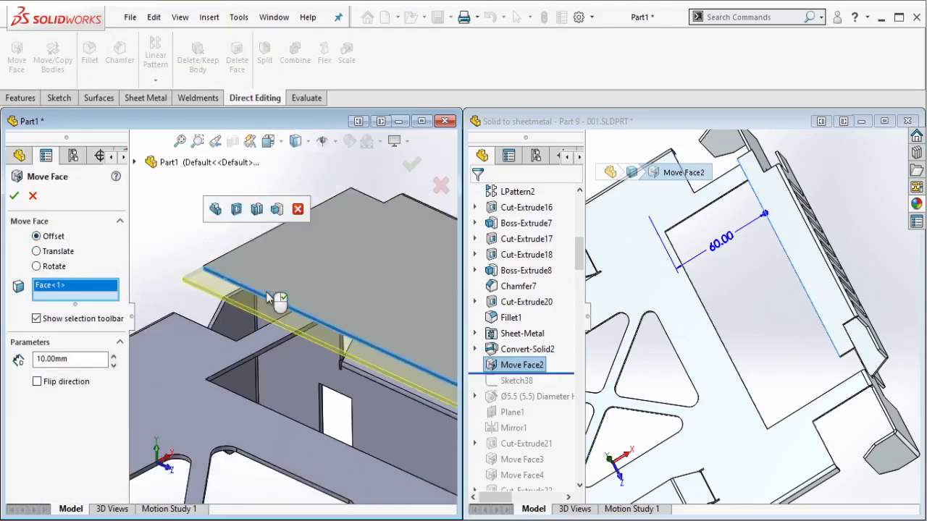
pyautogui.click(37, 381)
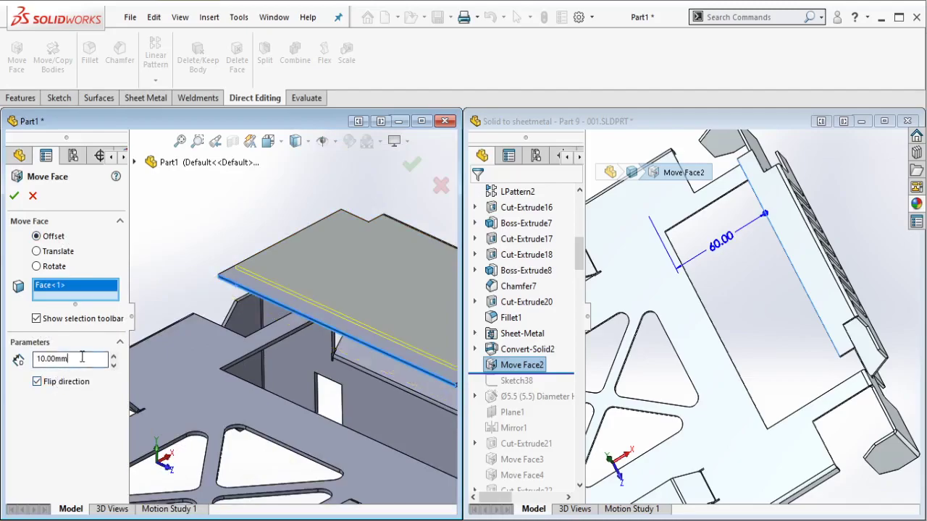
pyautogui.press('Return')
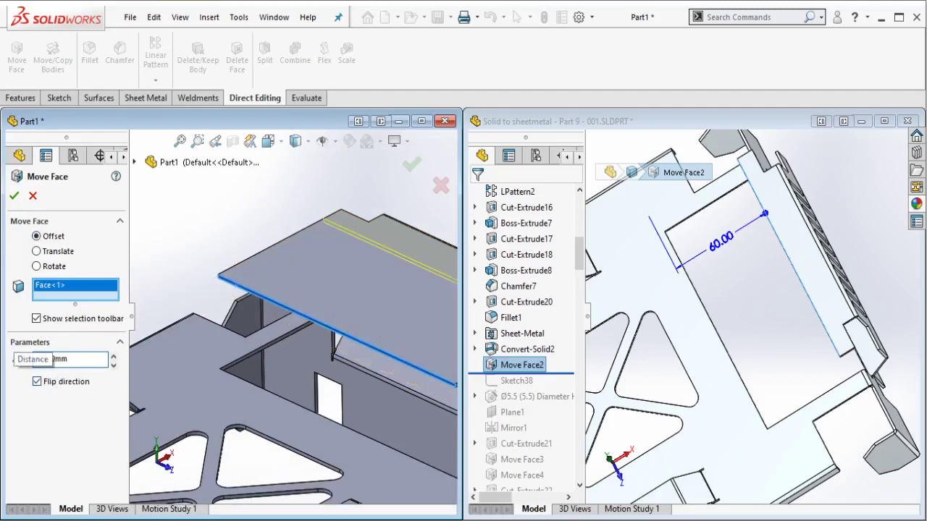
pyautogui.click(15, 196)
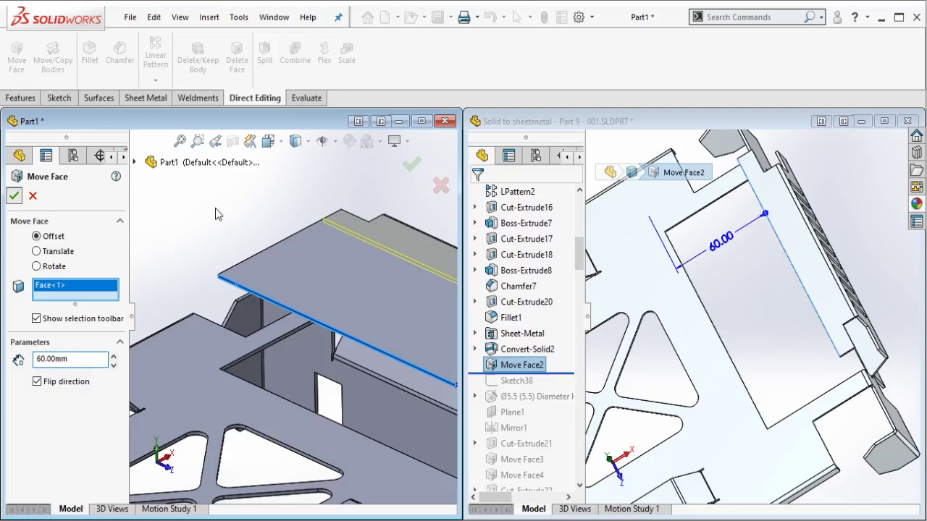
# Step: Roll the reference part's history forward past the 5.5 mm diameter hole feature and select Sketch38 to examine its rectangle and dimensions
pyautogui.scroll(7, 339, 383)
pyautogui.moveTo(340, 383); pyautogui.dragTo(313, 423, button='middle')
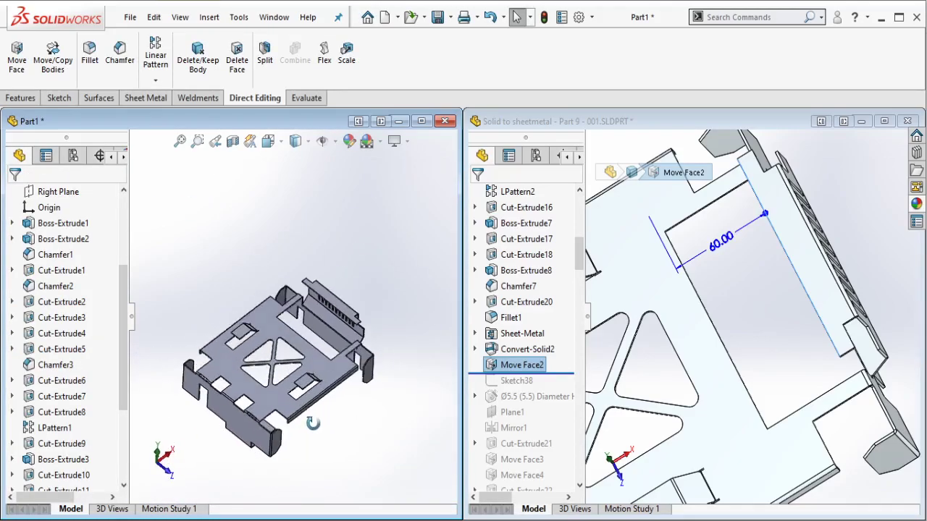
pyautogui.scroll(-2, 313, 423)
pyautogui.scroll(-3, 567, 265)
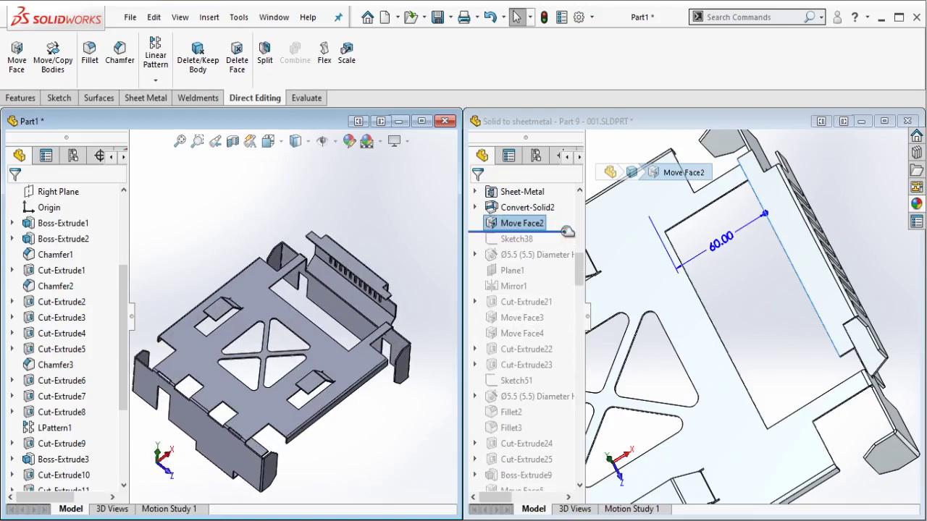
pyautogui.moveTo(567, 232); pyautogui.dragTo(541, 256)
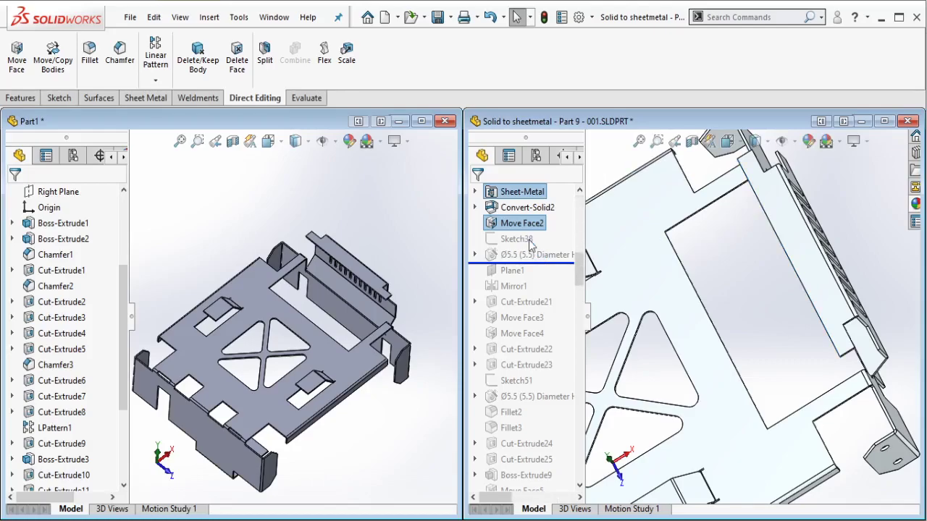
pyautogui.click(529, 242)
pyautogui.scroll(3, 732, 330)
pyautogui.moveTo(718, 386); pyautogui.dragTo(644, 360, button='middle')
pyautogui.scroll(-3, 683, 362)
# Step: In Part1, start a sketch on the front wall's end flange and draw a horizontal centerline across to the opposite rear flange's edge
pyautogui.click(349, 401)
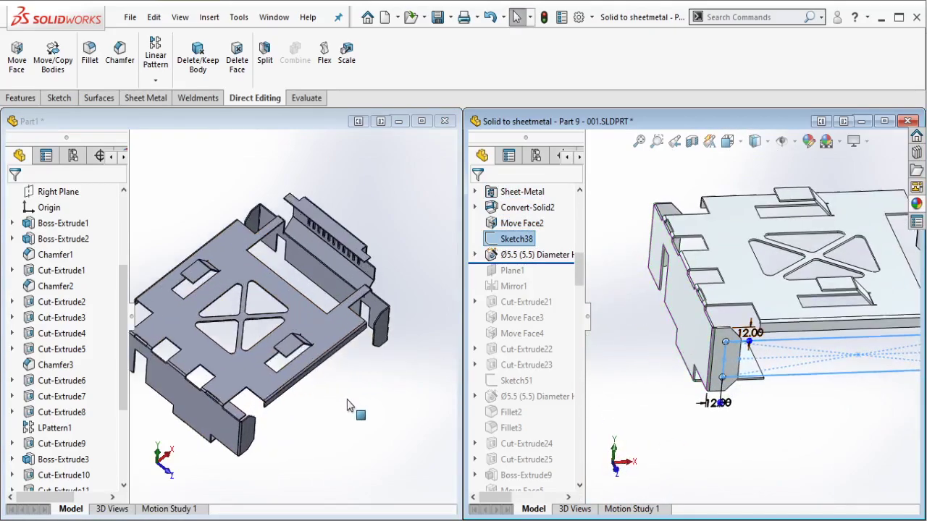
pyautogui.moveTo(239, 355); pyautogui.dragTo(219, 329, button='middle')
pyautogui.scroll(-2, 221, 335)
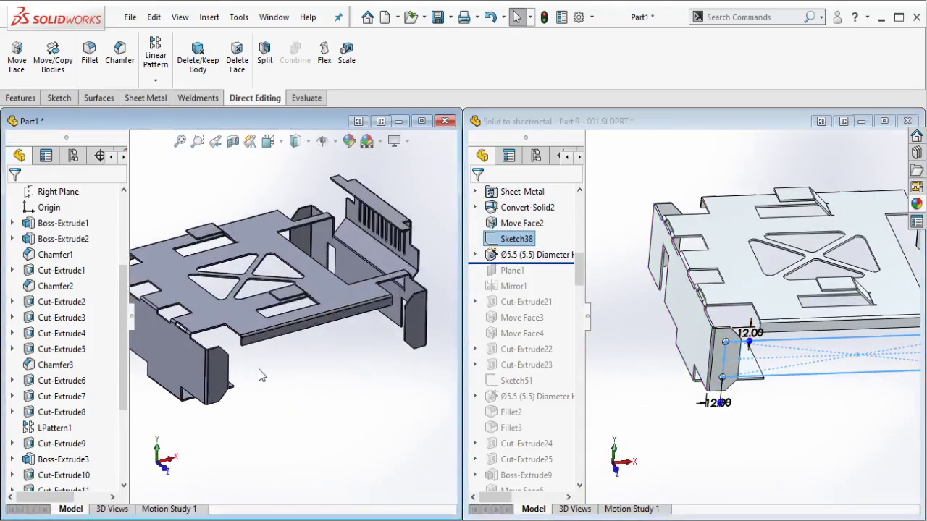
pyautogui.click(226, 373)
pyautogui.click(288, 324)
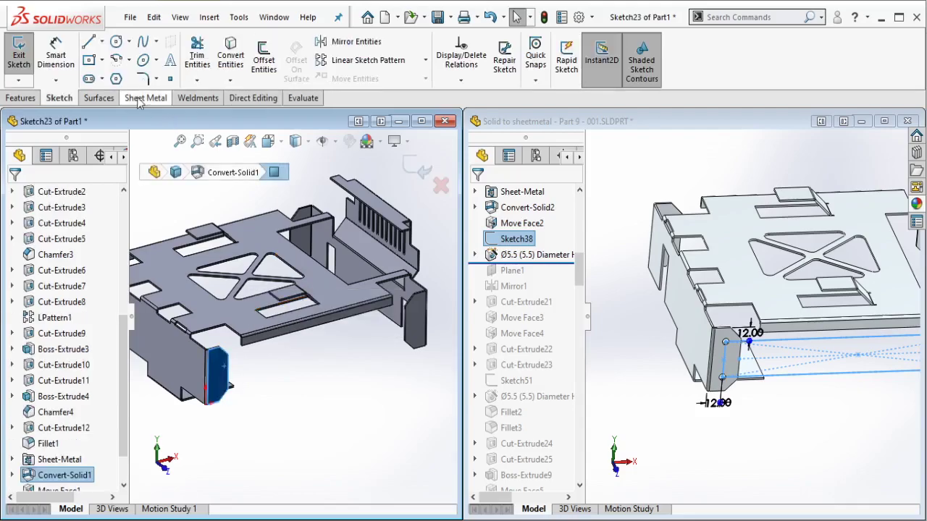
pyautogui.click(102, 42)
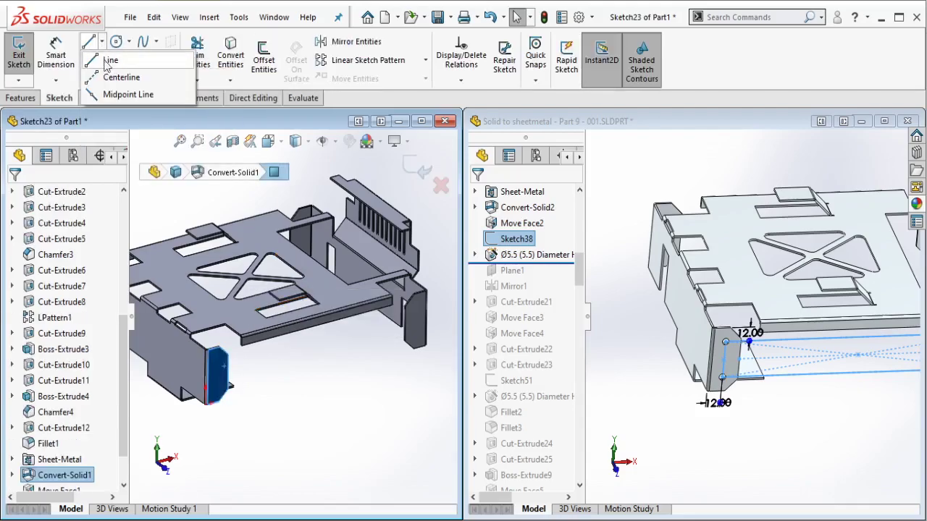
pyautogui.click(116, 77)
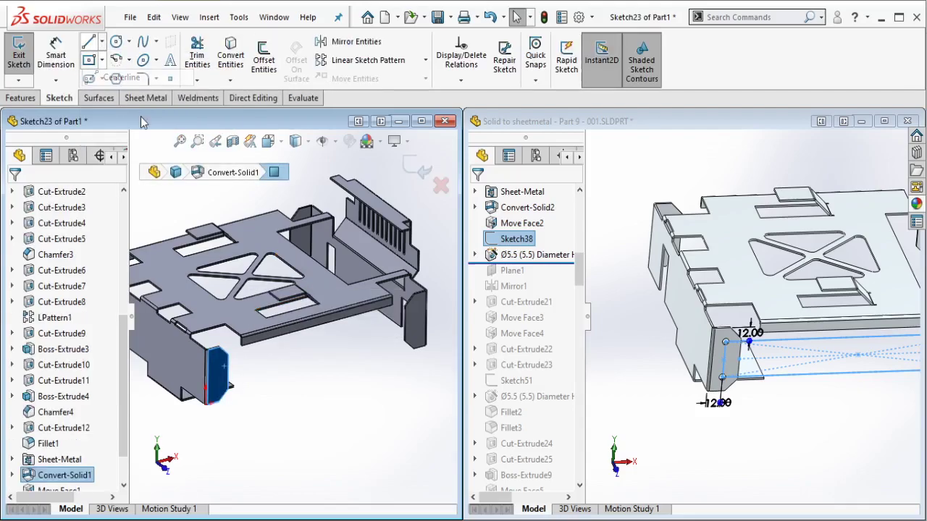
pyautogui.click(228, 372)
pyautogui.click(405, 326)
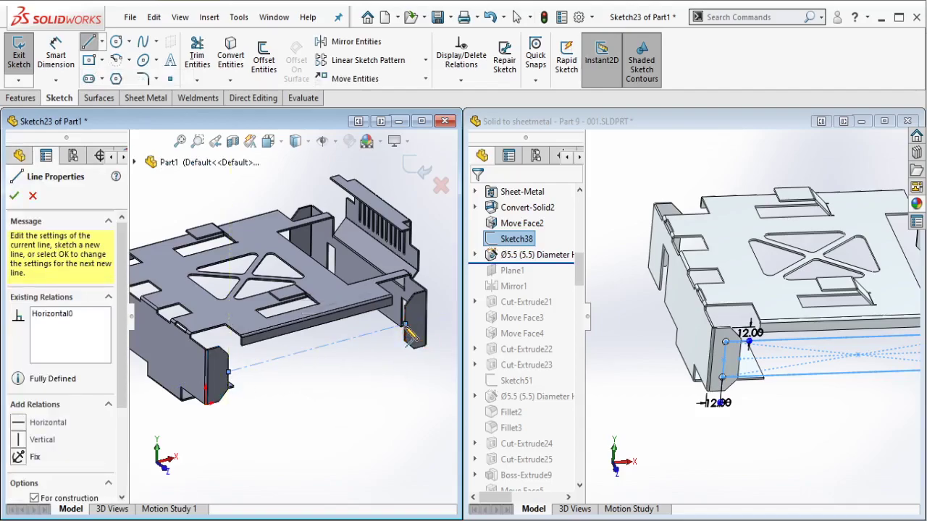
pyautogui.press('Escape')
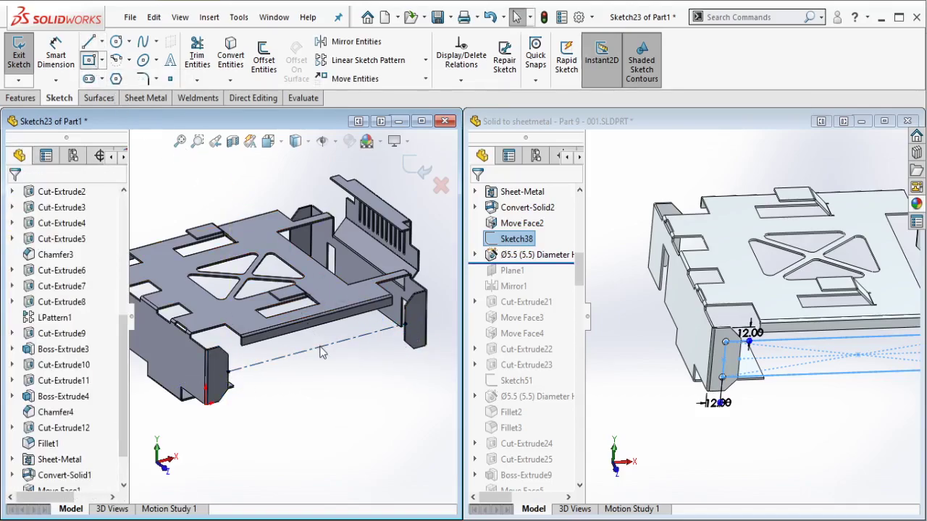
# Step: Draw a center rectangle from the centerline's midpoint with its corner on the front end flange
pyautogui.click(315, 348)
pyautogui.scroll(-4, 240, 380)
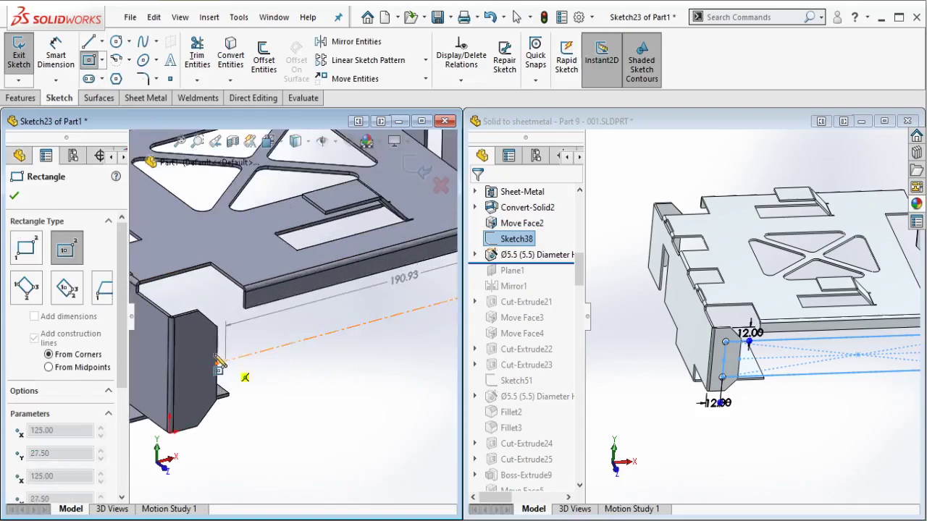
pyautogui.click(192, 344)
# Step: Dimension the rectangle's short vertical side 12 mm from the front flange's outer vertical edge
pyautogui.click(54, 71)
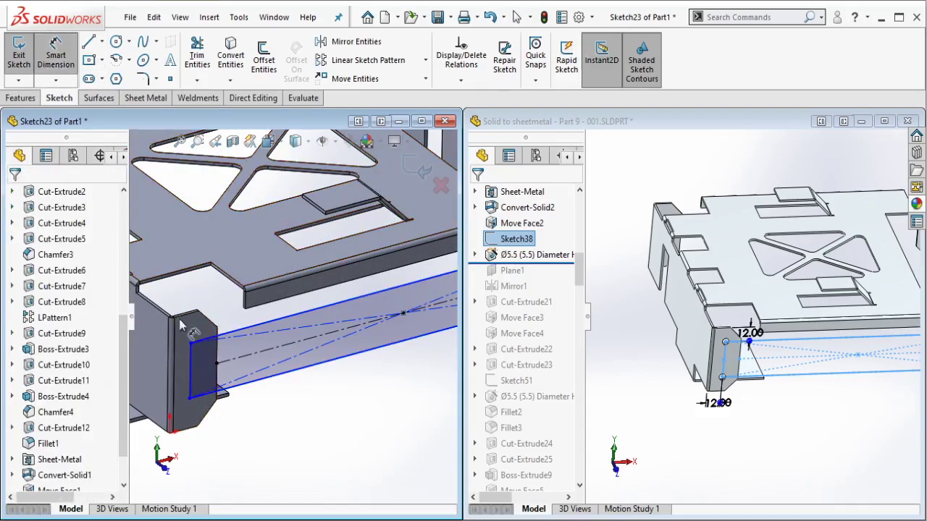
pyautogui.click(168, 350)
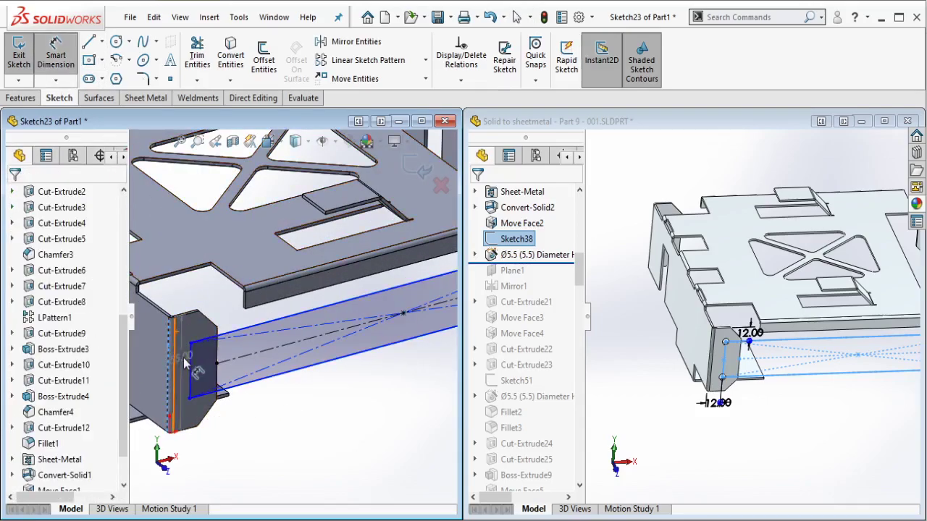
pyautogui.click(186, 453)
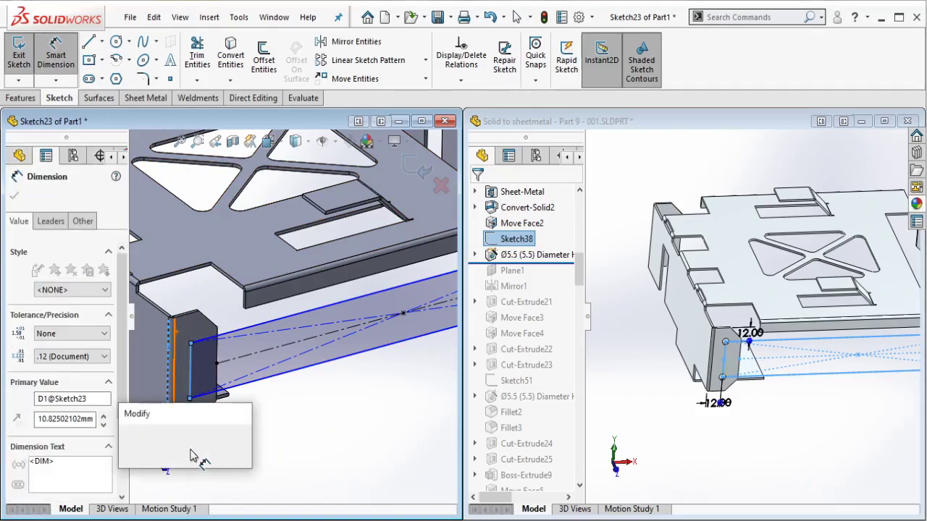
pyautogui.write('151')
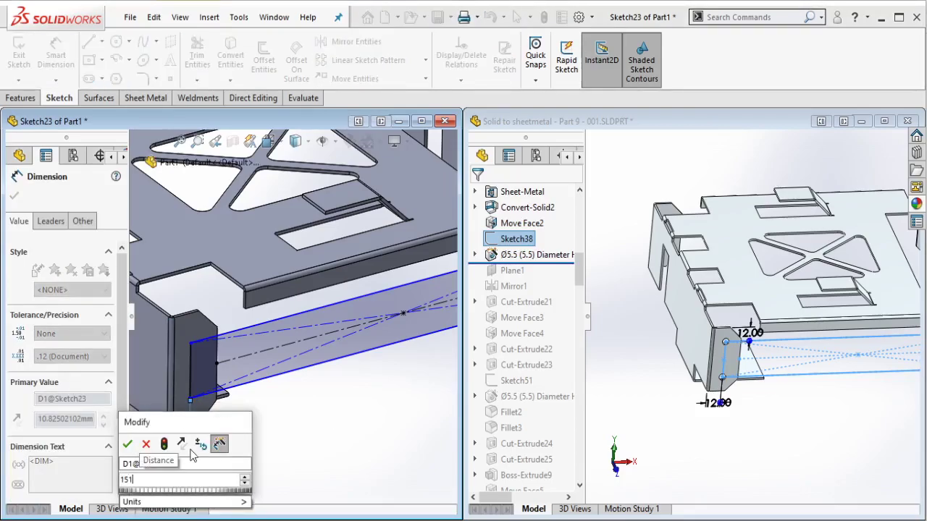
pyautogui.press('BackSpace')
pyautogui.press('BackSpace')
pyautogui.write('2')
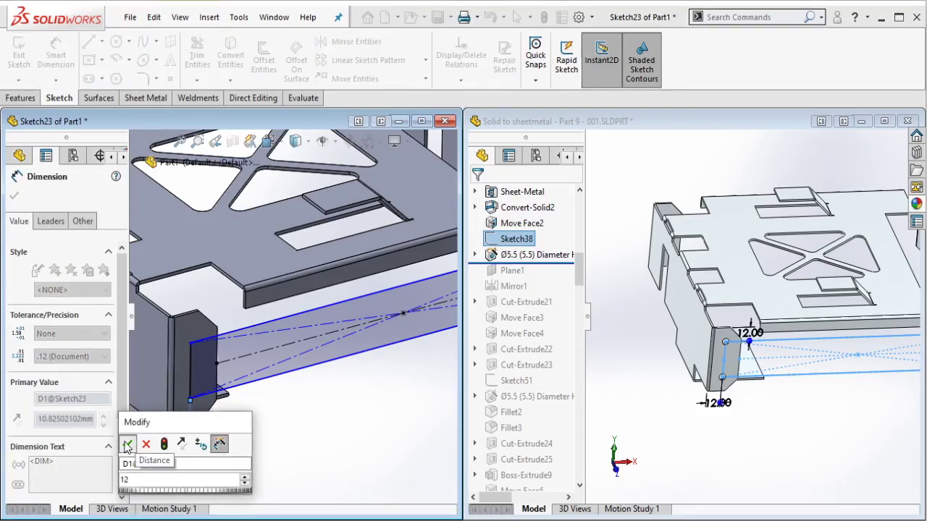
pyautogui.press('Return')
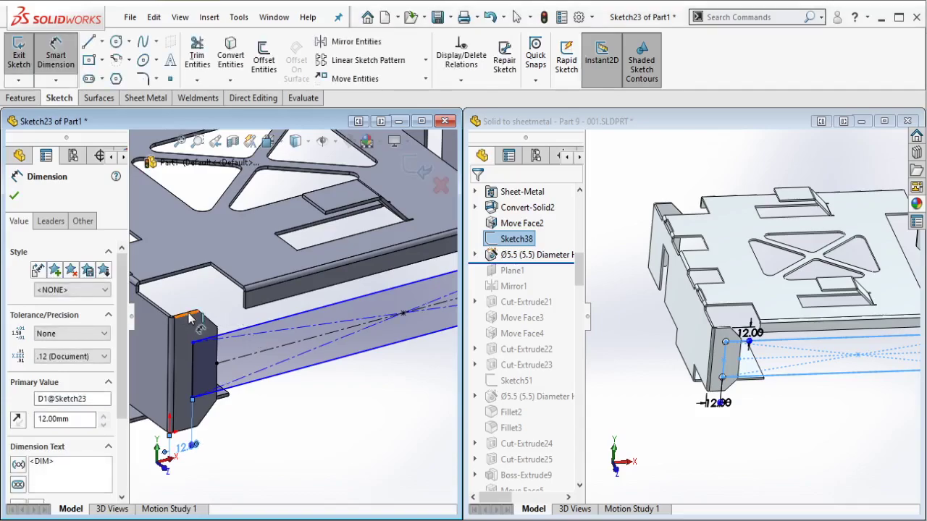
# Step: Dimension the rectangle's upper line 12 mm below the front flange's upper edge and finish the sketch
pyautogui.click(239, 324)
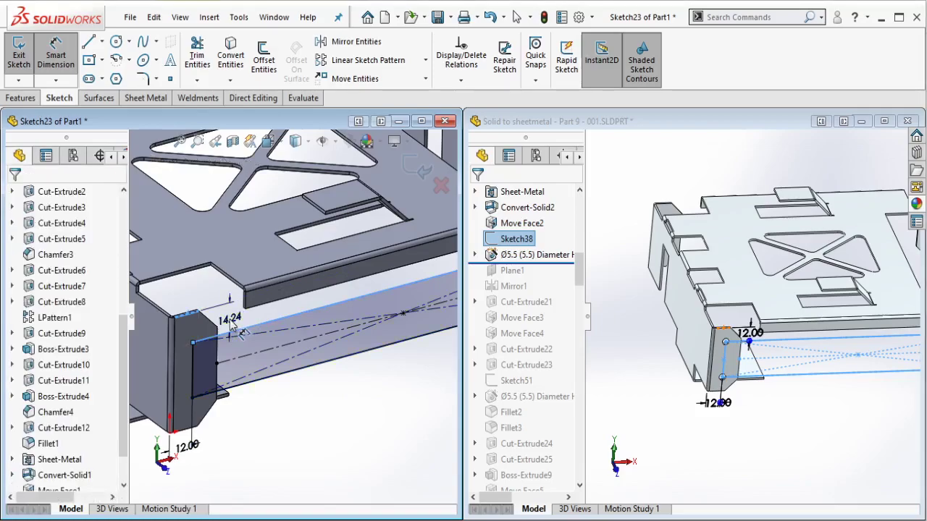
pyautogui.click(230, 324)
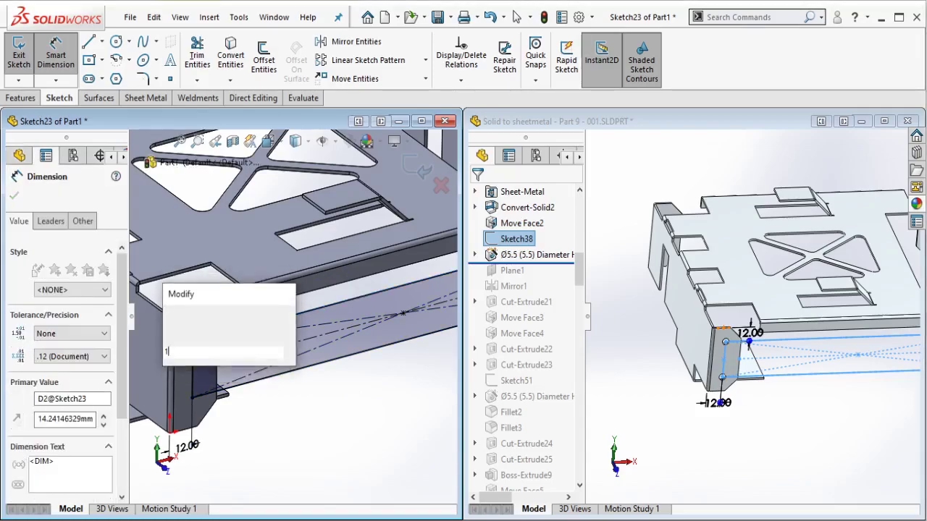
pyautogui.write('12')
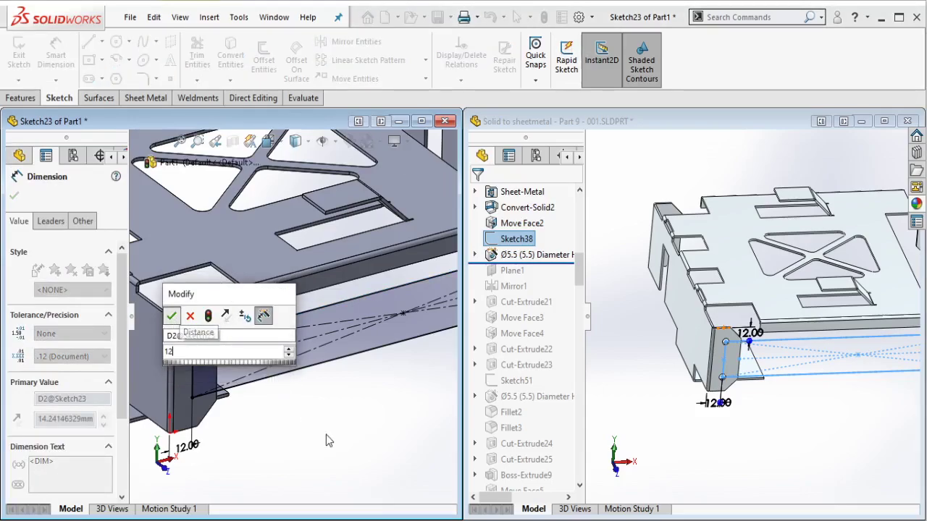
pyautogui.press('Escape')
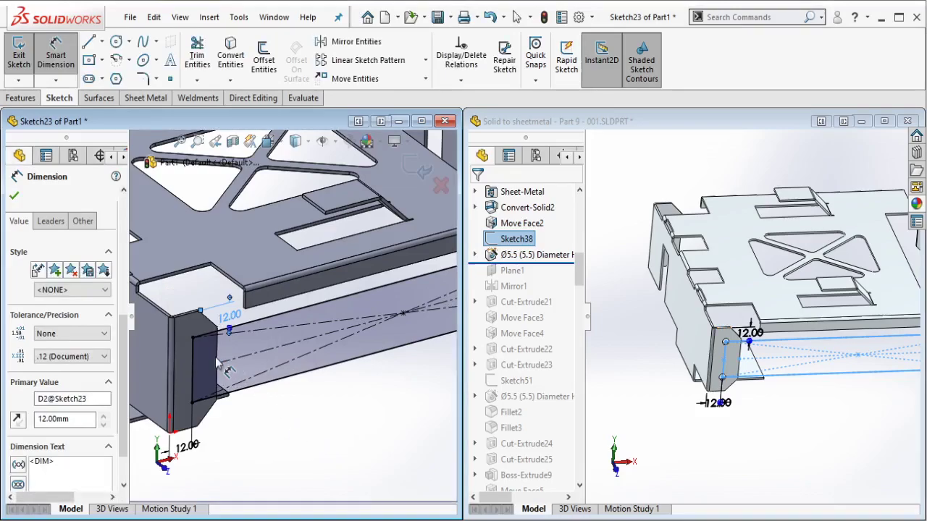
pyautogui.press('Escape')
pyautogui.scroll(-2, 210, 368)
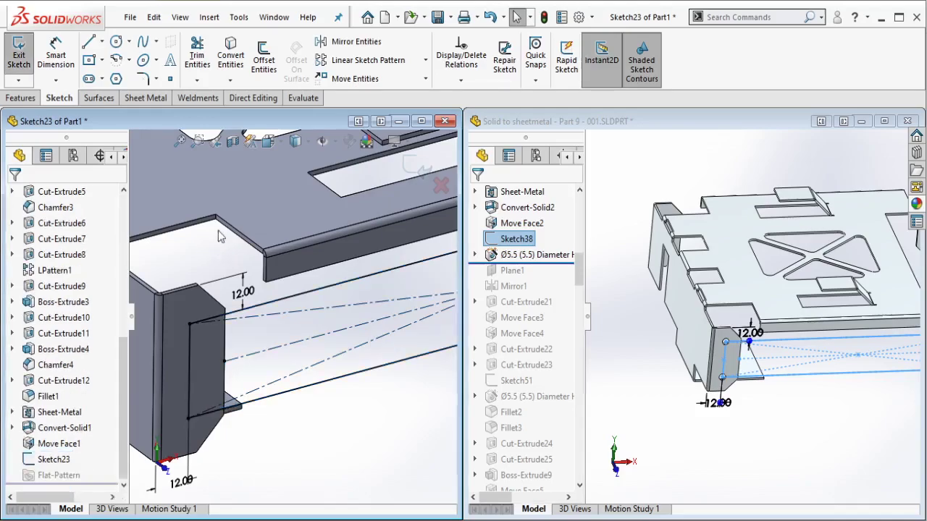
pyautogui.click(22, 54)
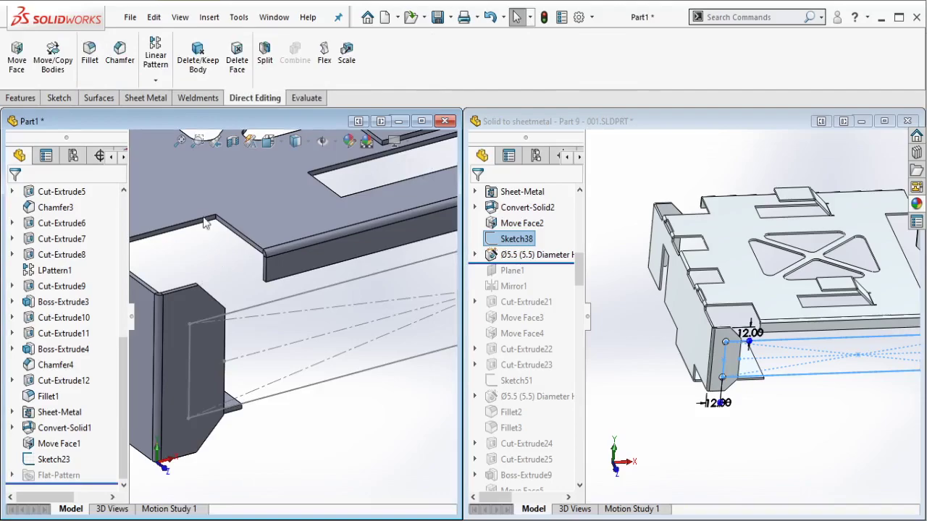
# Step: Start a Hole Wizard feature using a 3D sketch and place holes on all four corners of the rectangle on the two end flanges
pyautogui.click(21, 98)
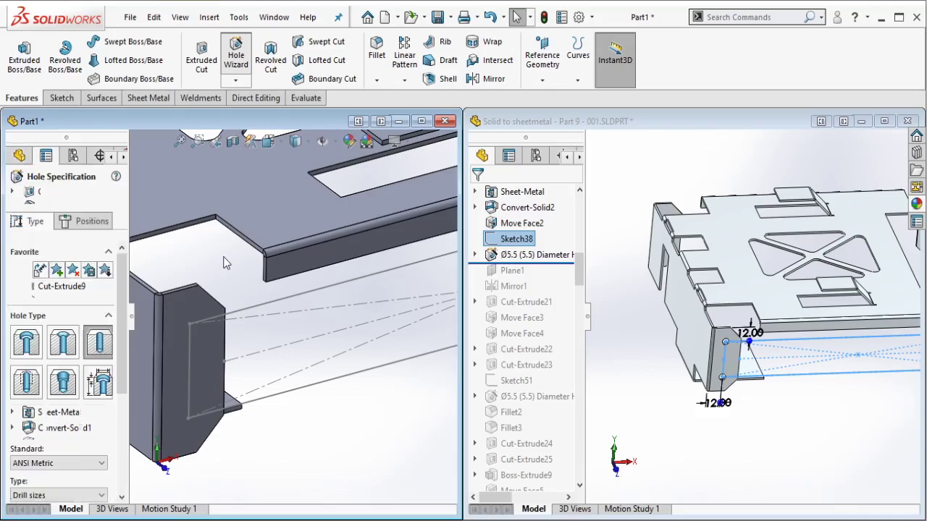
pyautogui.click(87, 221)
pyautogui.click(66, 344)
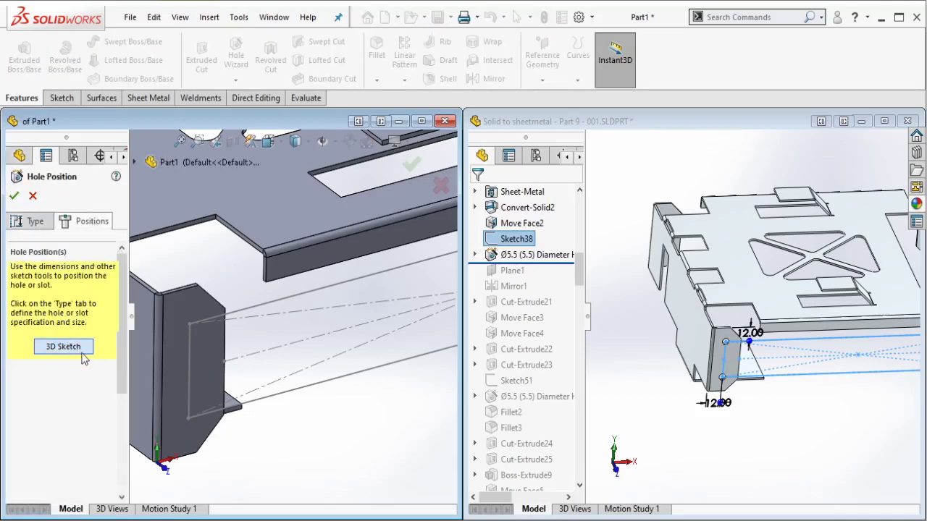
pyautogui.click(190, 325)
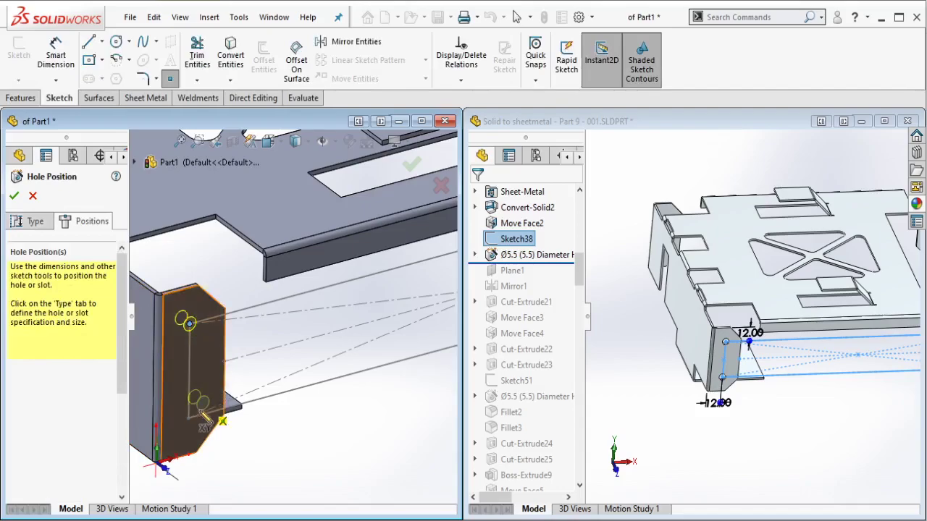
pyautogui.click(189, 418)
pyautogui.scroll(3, 301, 353)
pyautogui.moveTo(369, 338); pyautogui.dragTo(321, 290, button='middle')
pyautogui.click(298, 262)
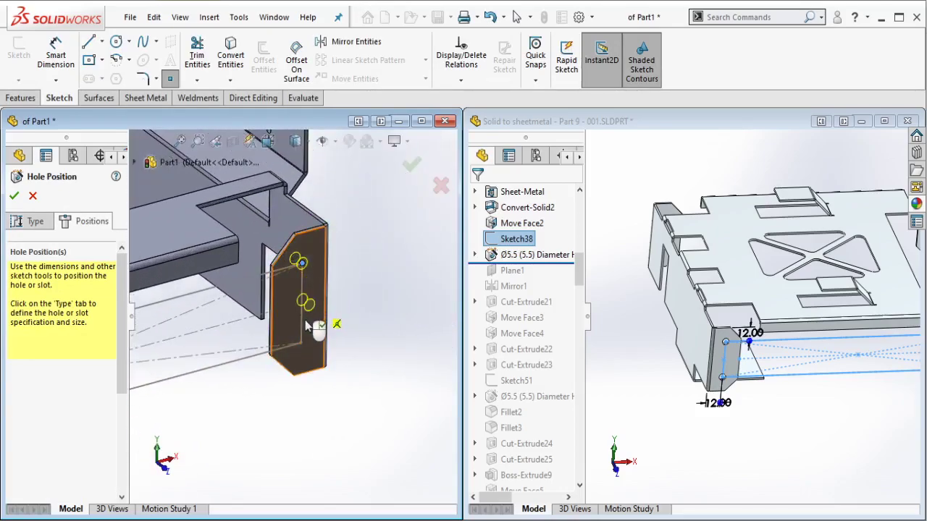
pyautogui.click(300, 341)
# Step: Specify the holes as ANSI Metric drill sizes with diameter Ø5.5 and create them
pyautogui.click(35, 221)
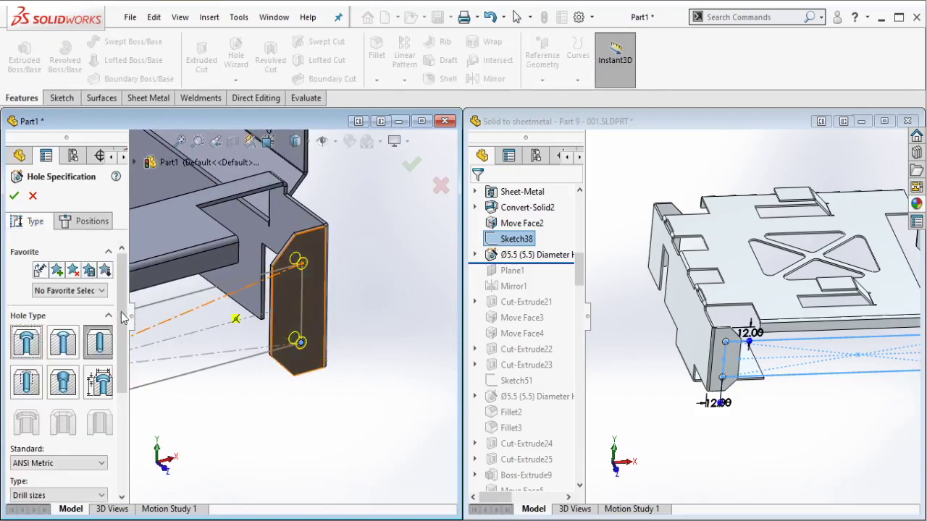
pyautogui.scroll(-3, 107, 288)
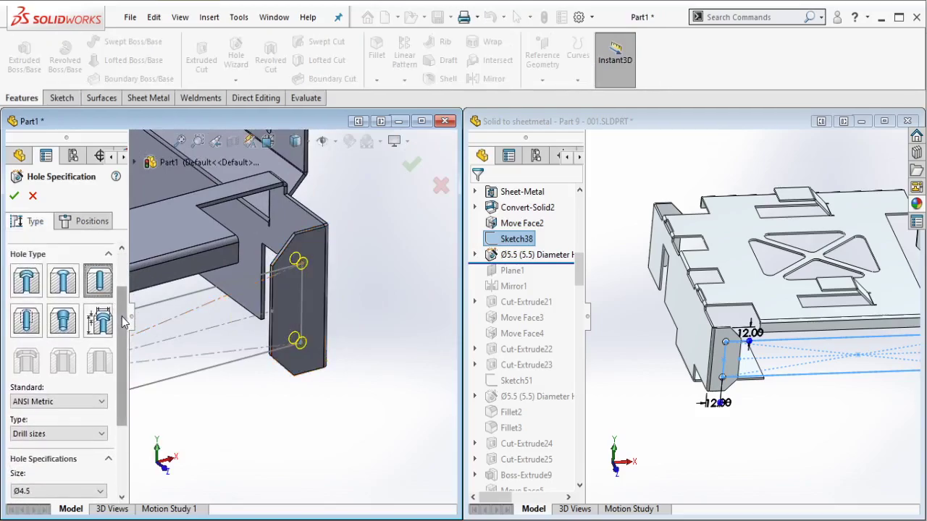
pyautogui.scroll(-2, 88, 347)
pyautogui.click(49, 333)
pyautogui.click(49, 346)
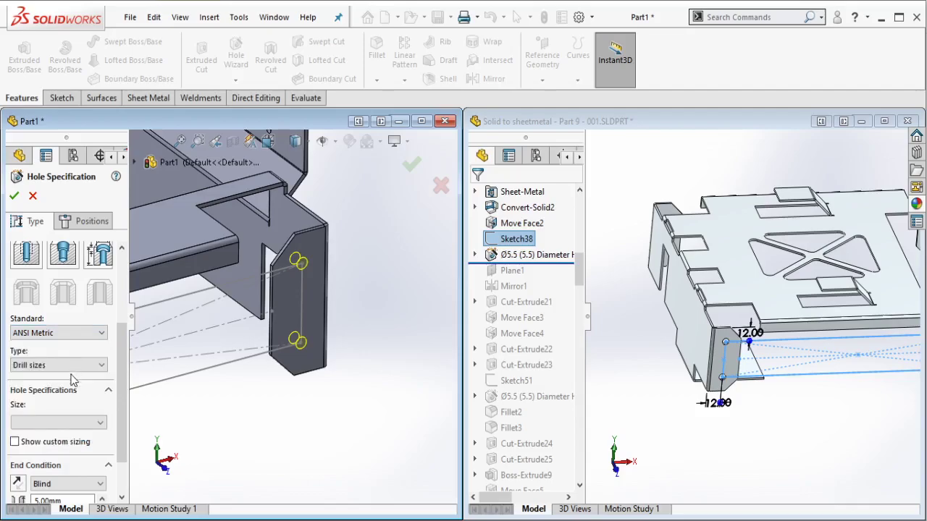
pyautogui.click(66, 366)
pyautogui.click(56, 388)
pyautogui.click(83, 423)
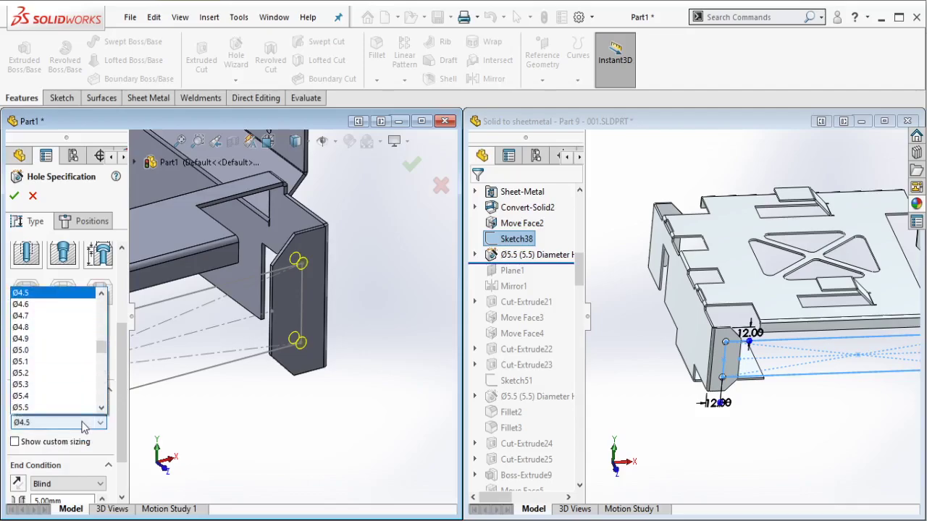
pyautogui.moveTo(101, 350); pyautogui.dragTo(102, 353)
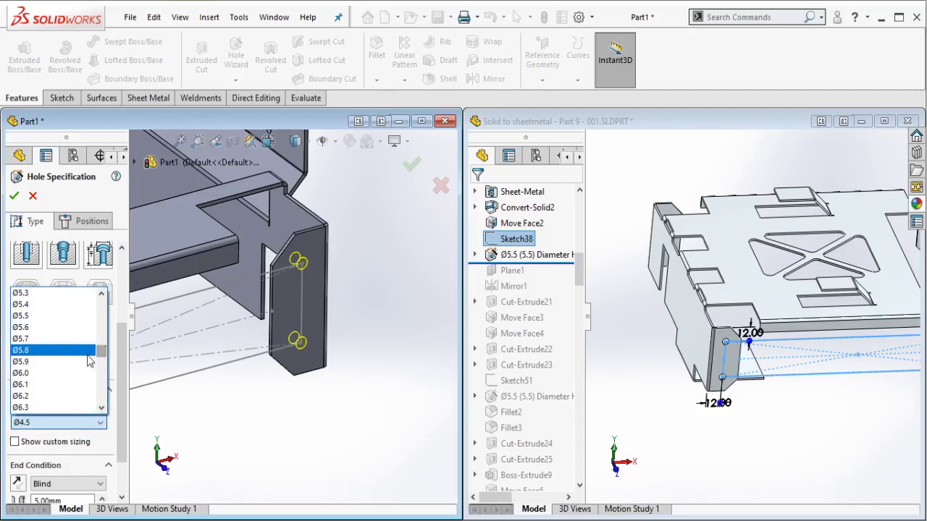
pyautogui.click(44, 316)
pyautogui.scroll(-2, 87, 406)
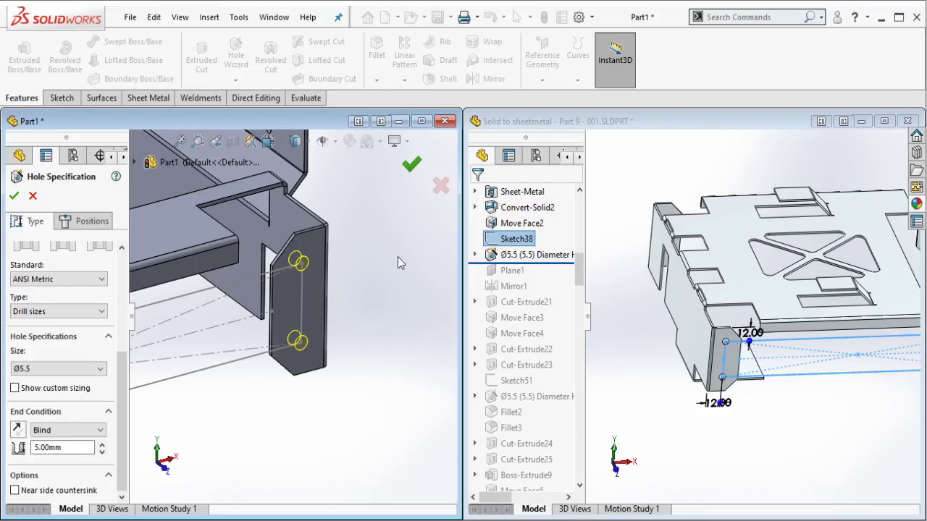
pyautogui.press('Return')
# Step: Hide the rectangle sketch that locates the flange holes in Part1
pyautogui.click(302, 286)
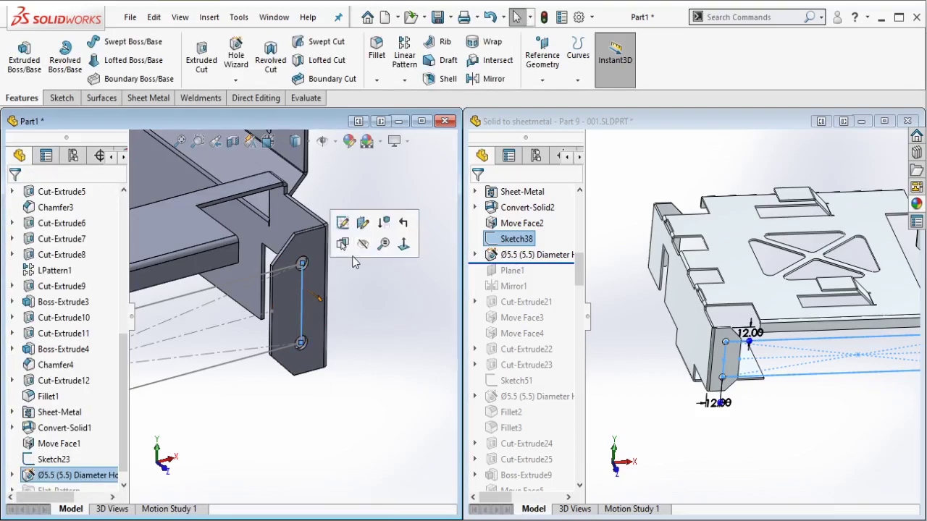
pyautogui.click(374, 288)
pyautogui.scroll(5, 297, 281)
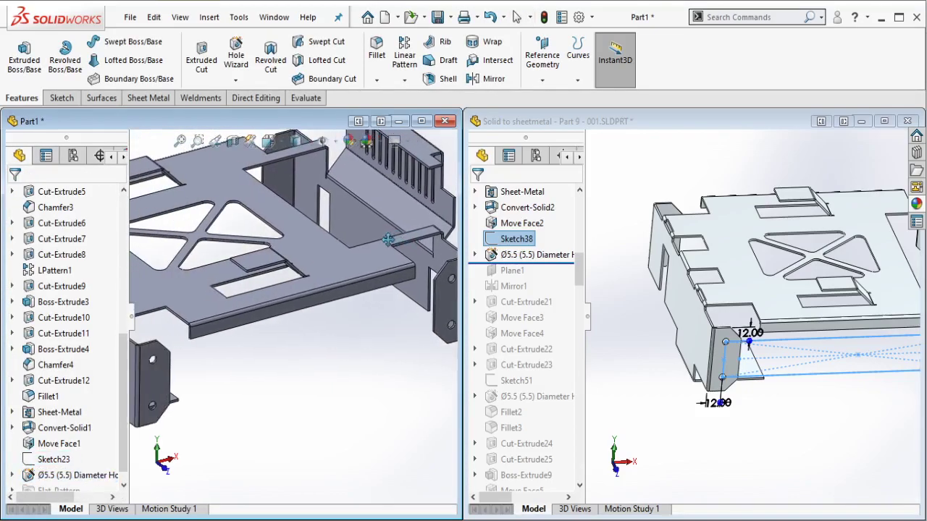
pyautogui.scroll(3, 753, 311)
# Step: Roll the reference part forward past Mirror1 and examine where its Plane1 lies
pyautogui.scroll(-2, 869, 286)
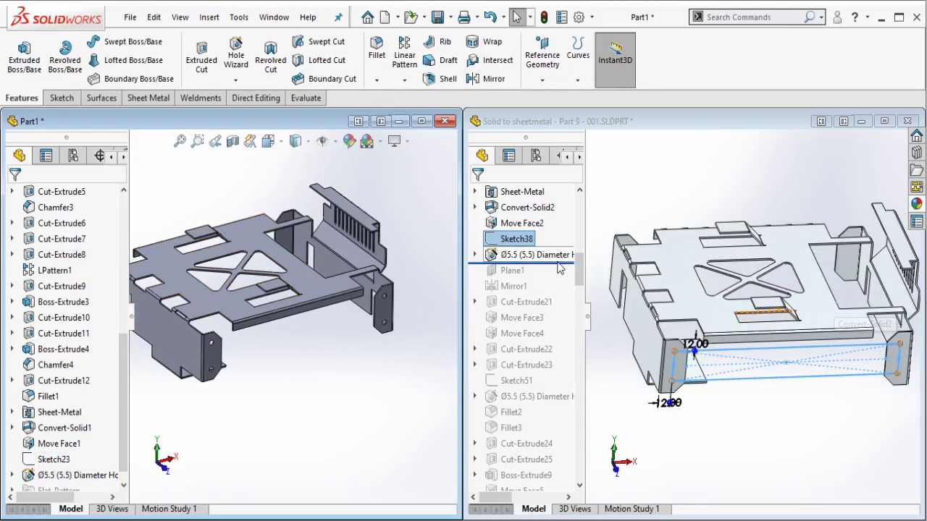
pyautogui.moveTo(560, 263); pyautogui.dragTo(515, 292)
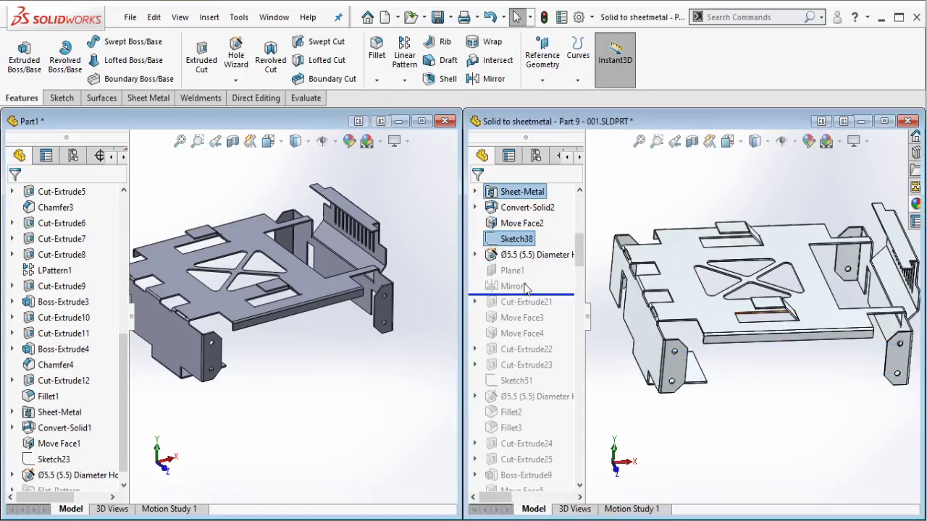
pyautogui.click(512, 270)
pyautogui.moveTo(761, 304); pyautogui.dragTo(757, 326, button='middle')
# Step: In Part1, create a mid plane between the drilled front end flange's face and the undrilled flange's face at the wall's other end
pyautogui.click(400, 340)
pyautogui.scroll(1, 181, 290)
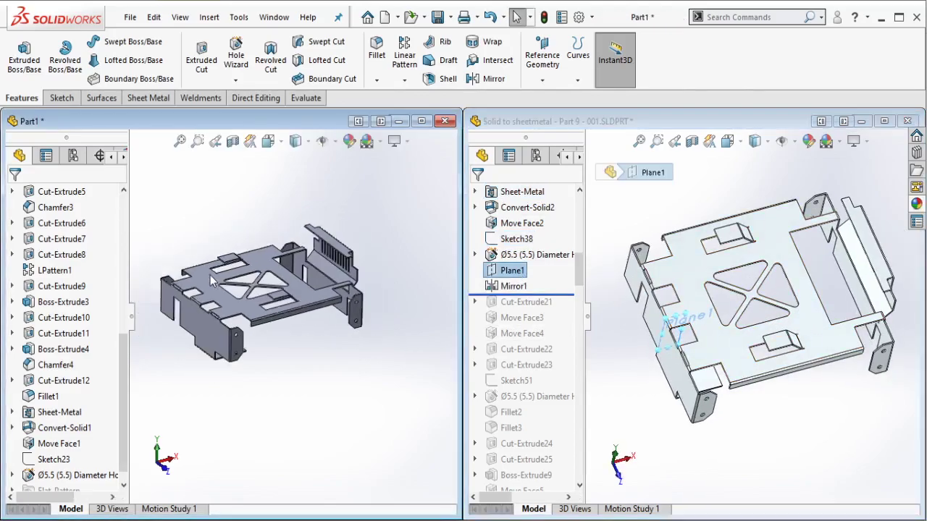
pyautogui.moveTo(190, 264); pyautogui.dragTo(355, 166, button='middle')
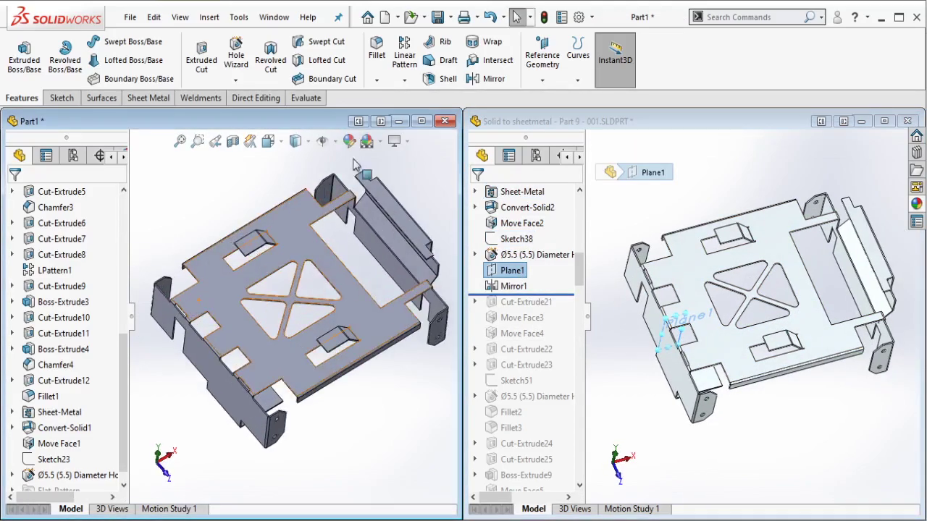
pyautogui.click(542, 59)
pyautogui.click(552, 98)
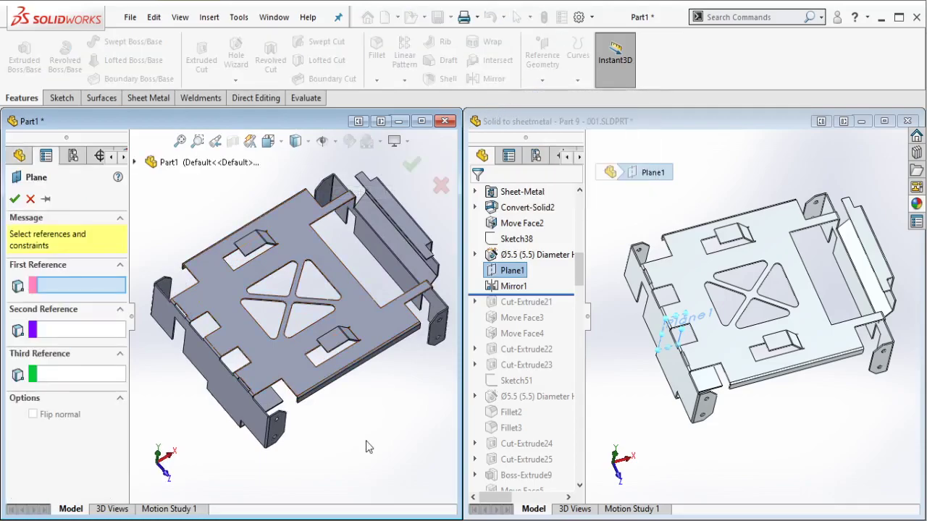
pyautogui.click(281, 431)
pyautogui.moveTo(281, 431); pyautogui.dragTo(301, 327, button='middle')
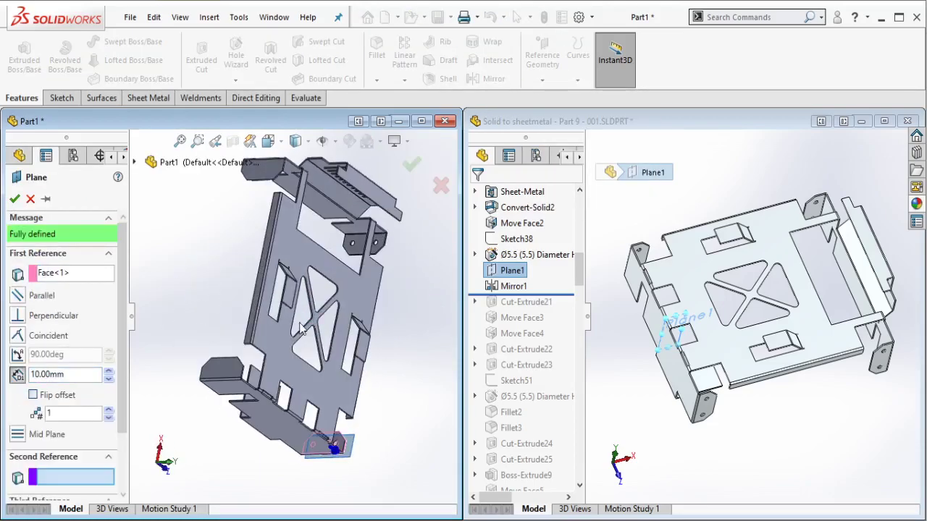
pyautogui.click(224, 371)
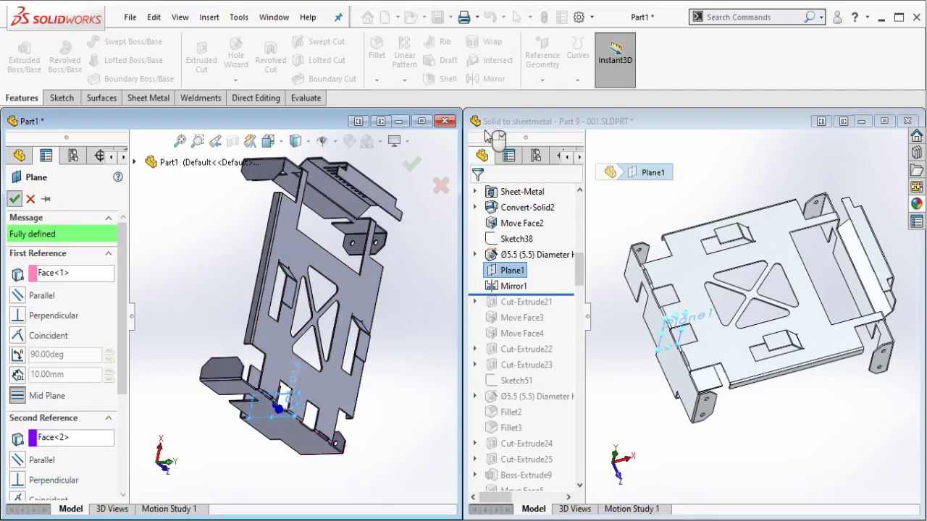
# Step: Mirror the Ø5.5 flange holes about the new mid plane and hide the plane
pyautogui.click(492, 78)
pyautogui.moveTo(324, 348); pyautogui.dragTo(278, 256, button='middle')
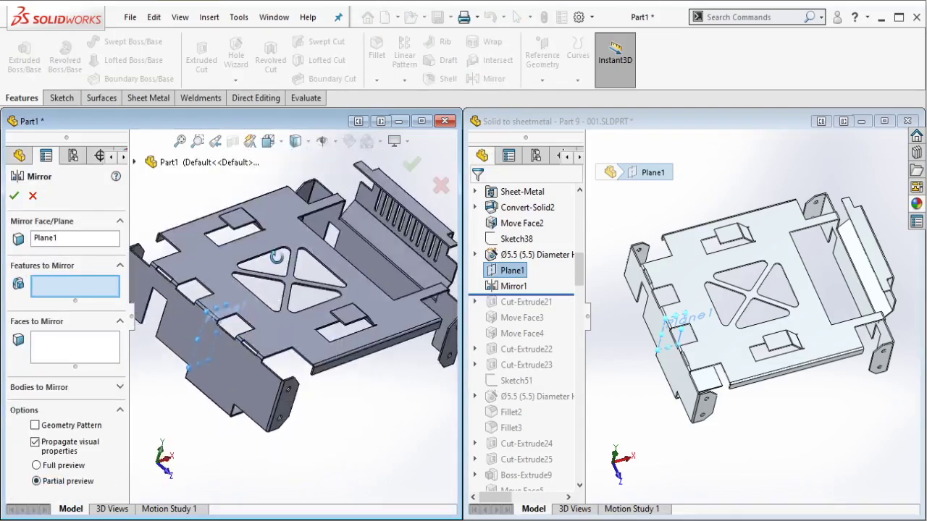
pyautogui.scroll(-8, 289, 413)
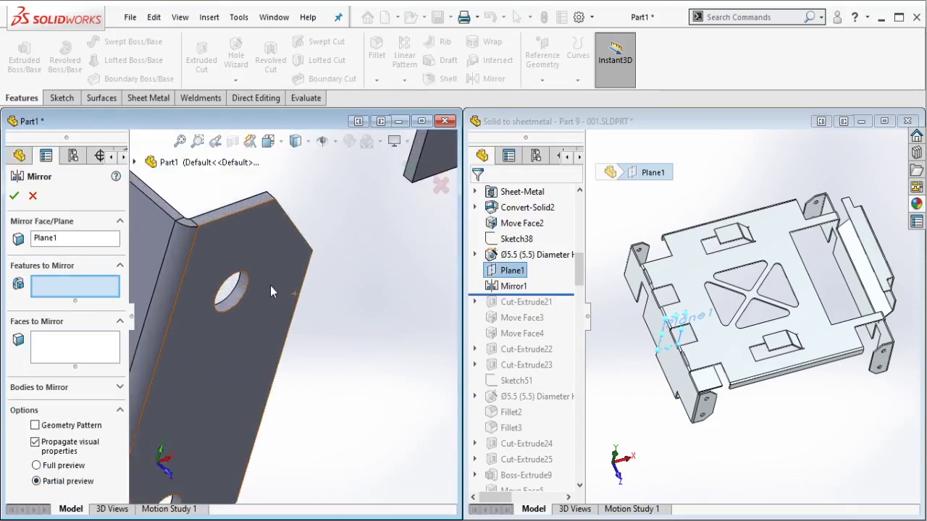
pyautogui.click(226, 292)
pyautogui.scroll(8, 285, 270)
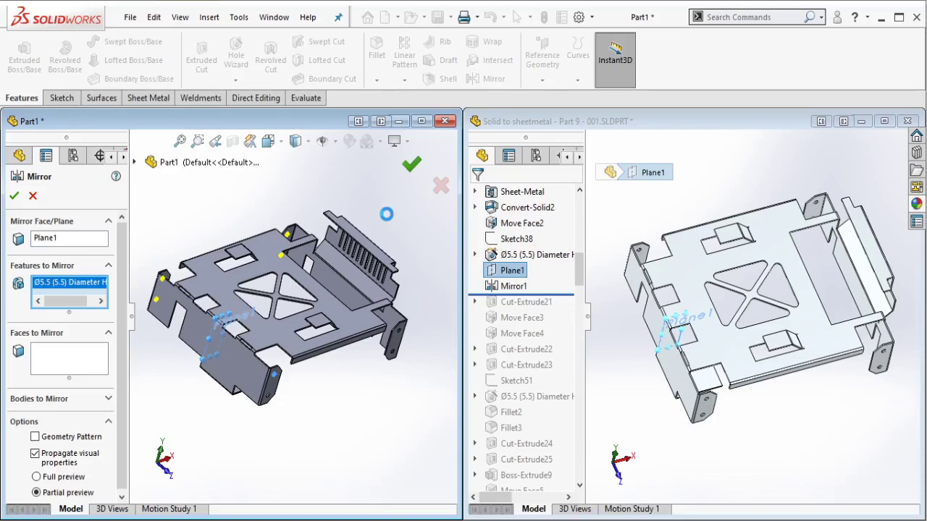
pyautogui.press('Return')
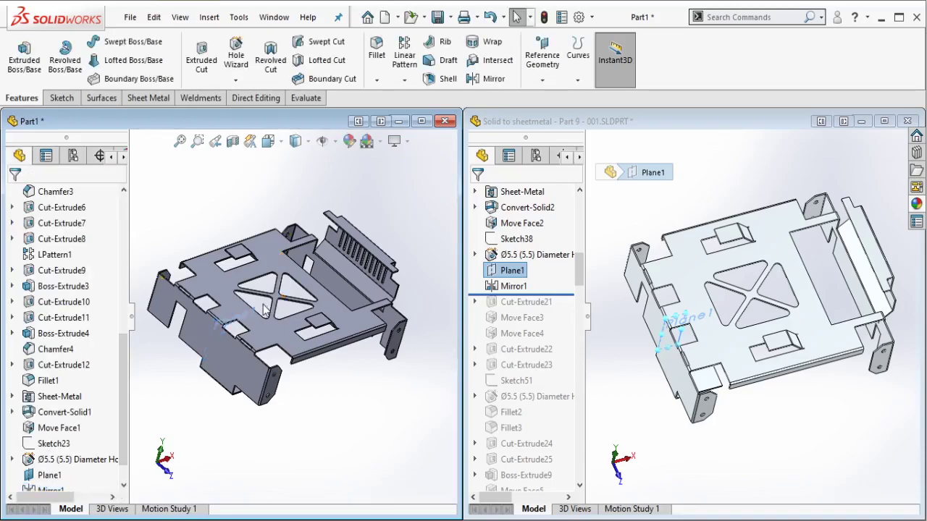
pyautogui.moveTo(384, 212); pyautogui.dragTo(247, 335, button='middle')
pyautogui.click(215, 354)
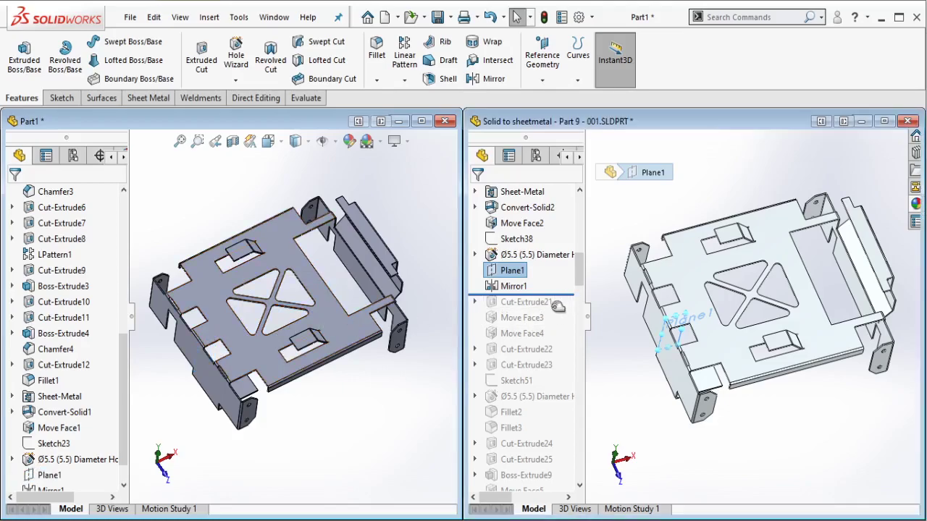
# Step: Roll the reference part forward past Cut-Extrude21 and examine the shape and dimensions of its slotted cuts around the raised tab
pyautogui.moveTo(558, 306); pyautogui.dragTo(554, 310)
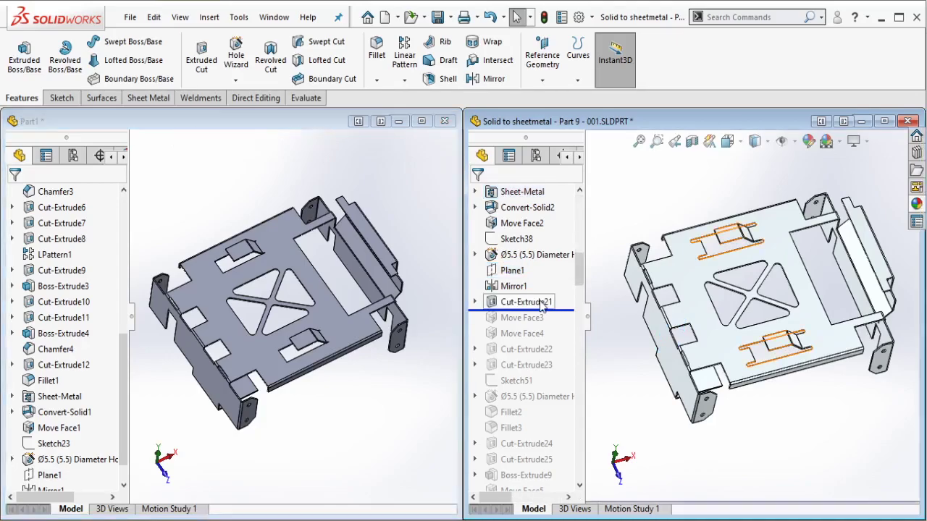
pyautogui.click(540, 304)
pyautogui.scroll(-3, 788, 346)
pyautogui.moveTo(796, 344); pyautogui.dragTo(792, 391, button='middle')
pyautogui.scroll(-3, 833, 362)
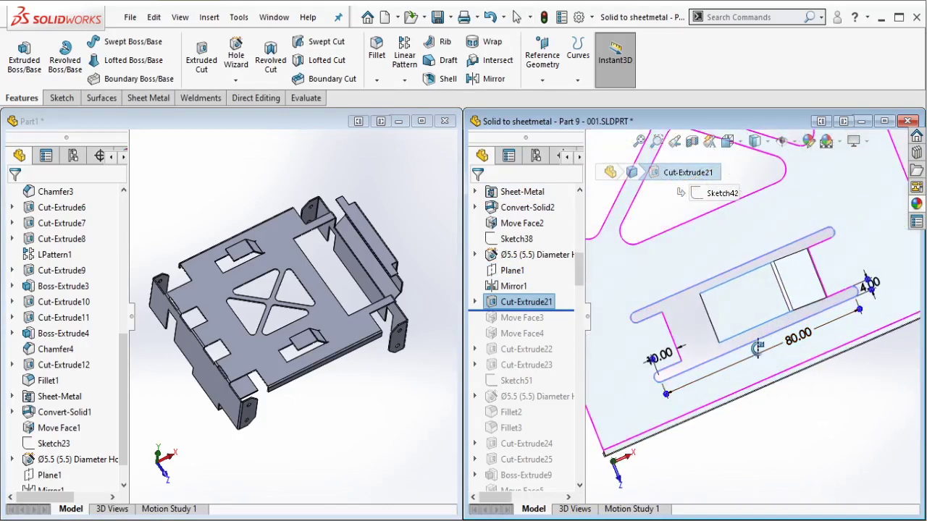
pyautogui.scroll(-1, 684, 373)
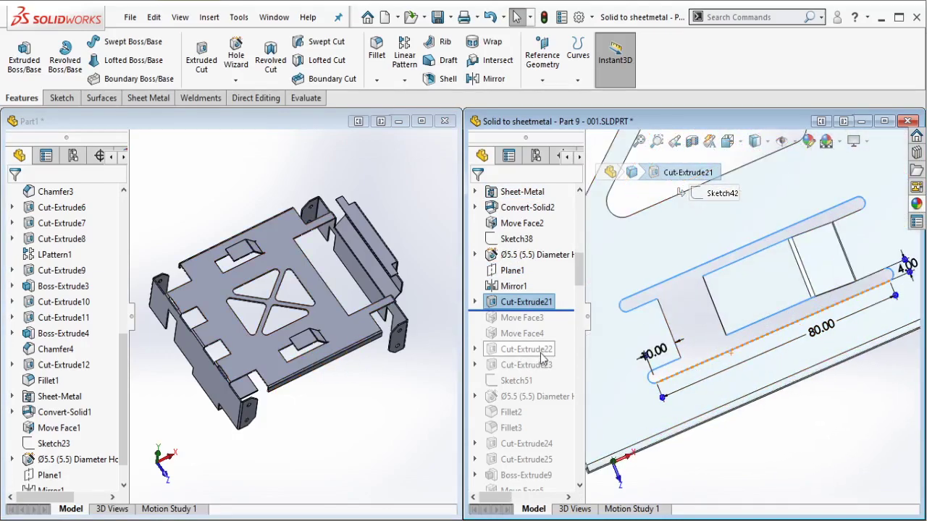
# Step: Measure the free end edge of the raised tab in Part1
pyautogui.scroll(-5, 313, 353)
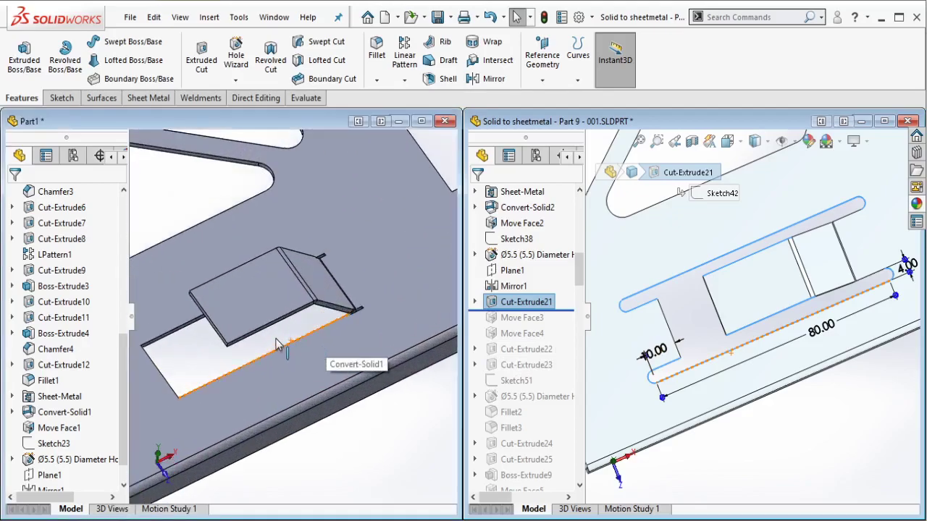
pyautogui.click(274, 117)
pyautogui.click(306, 98)
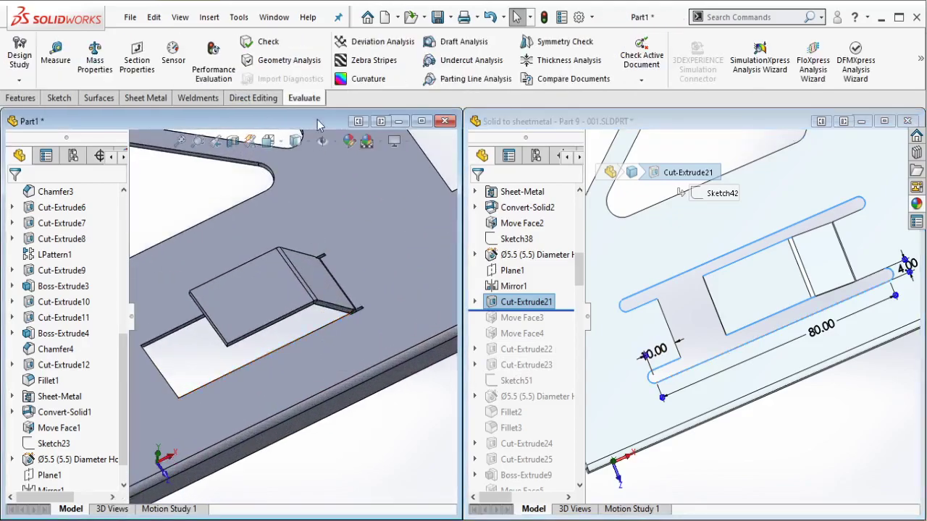
pyautogui.click(55, 57)
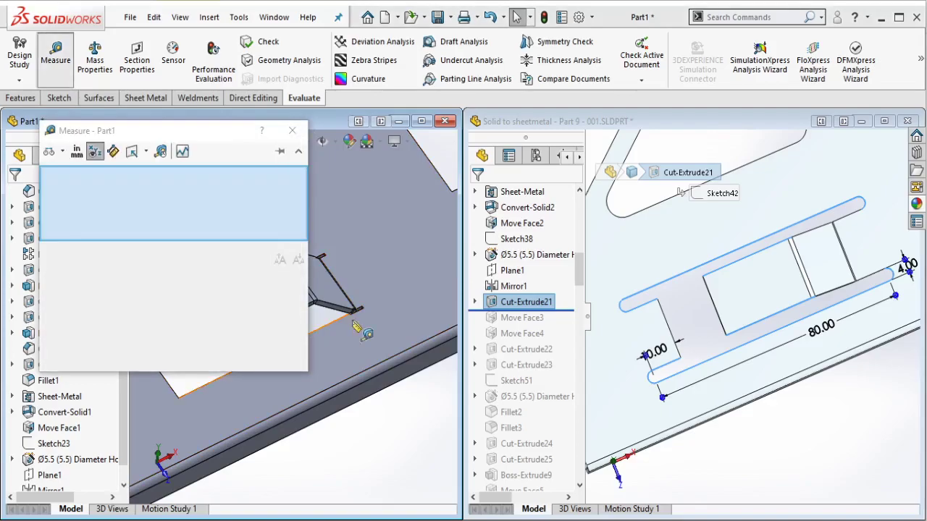
pyautogui.scroll(3, 391, 293)
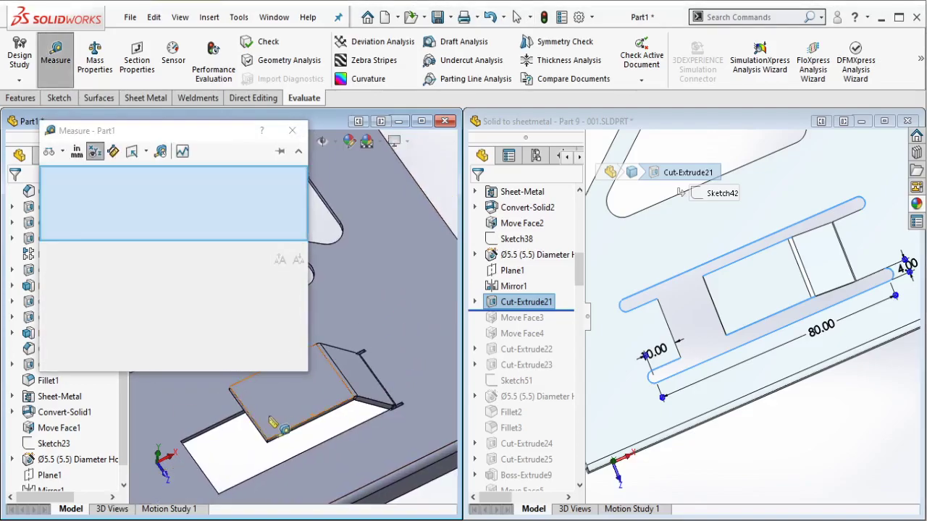
pyautogui.click(270, 437)
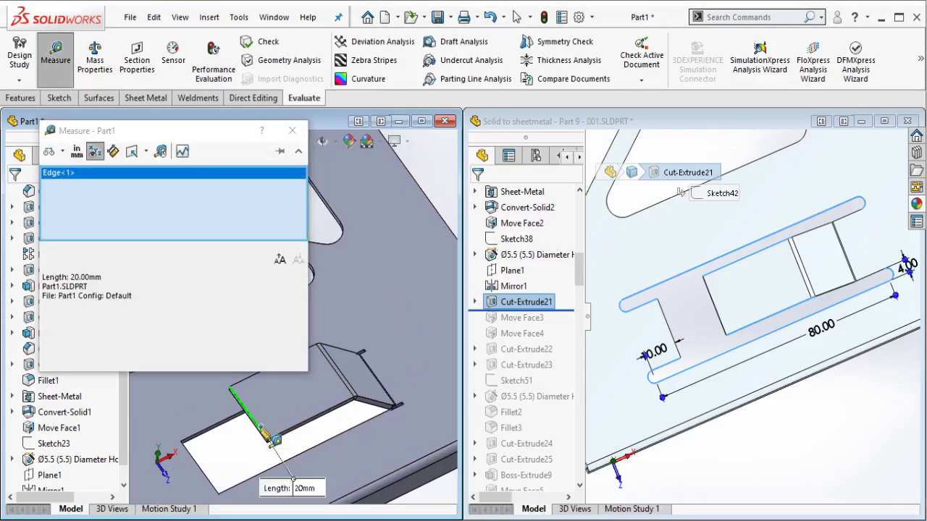
pyautogui.click(292, 130)
# Step: Switch to the reference part and measure the matching free end edge of its raised tab
pyautogui.click(548, 124)
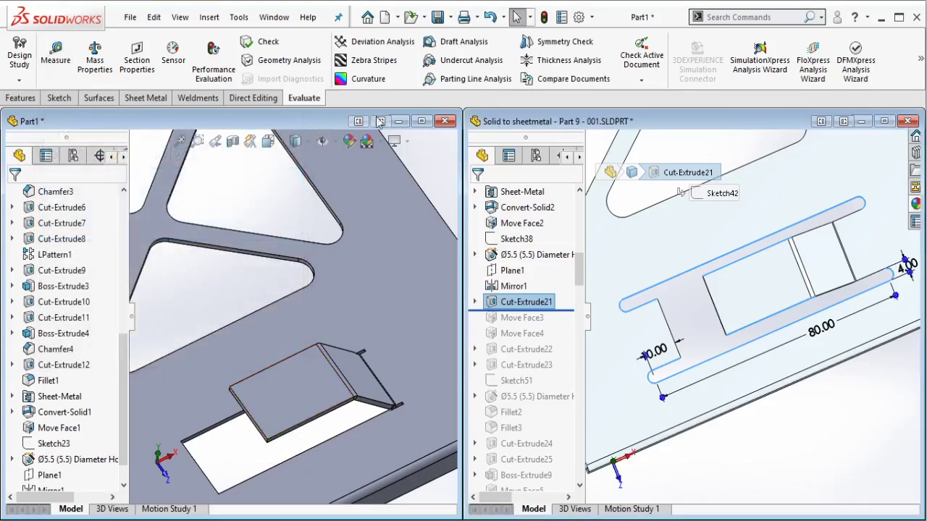
pyautogui.click(59, 63)
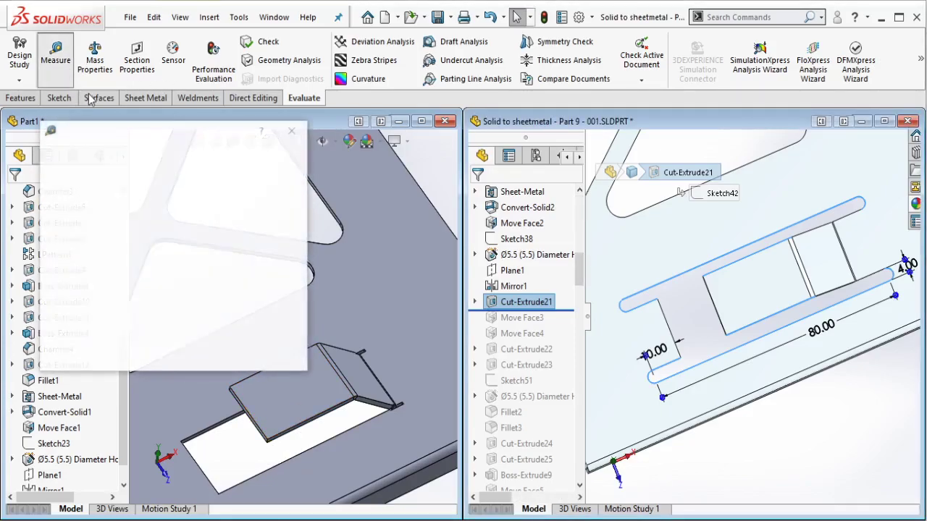
pyautogui.click(716, 336)
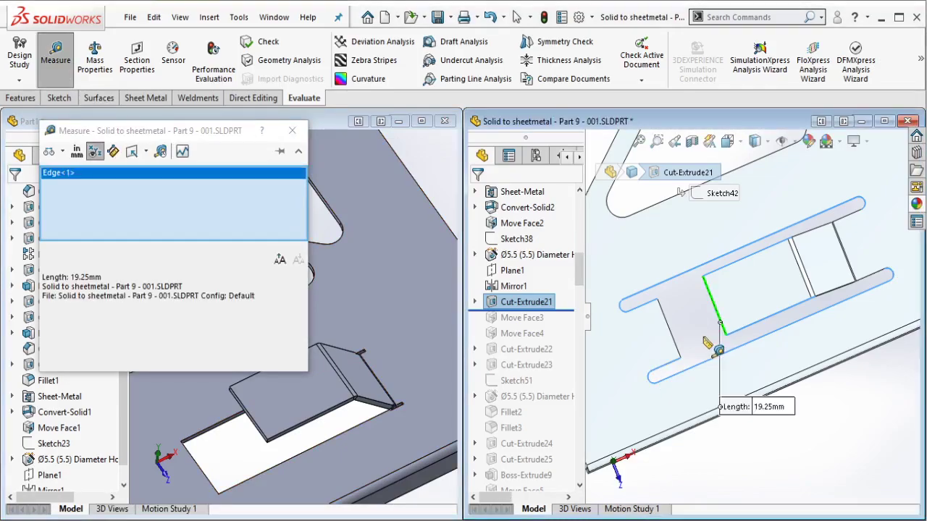
# Step: Close the measurement and start a sketch on the flat plate face around the raised tab in Part1
pyautogui.click(292, 130)
pyautogui.scroll(5, 304, 319)
pyautogui.scroll(-2, 311, 400)
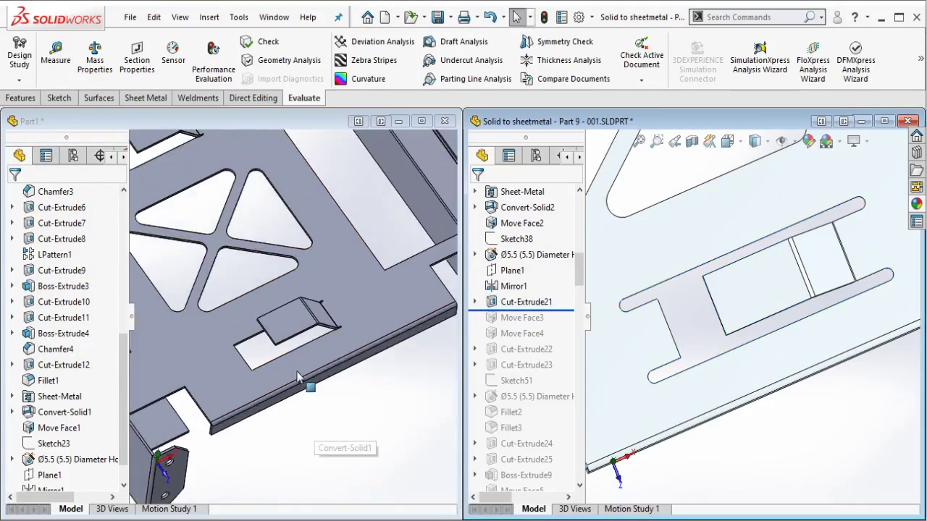
pyautogui.click(293, 377)
pyautogui.click(279, 376)
pyautogui.scroll(-2, 280, 374)
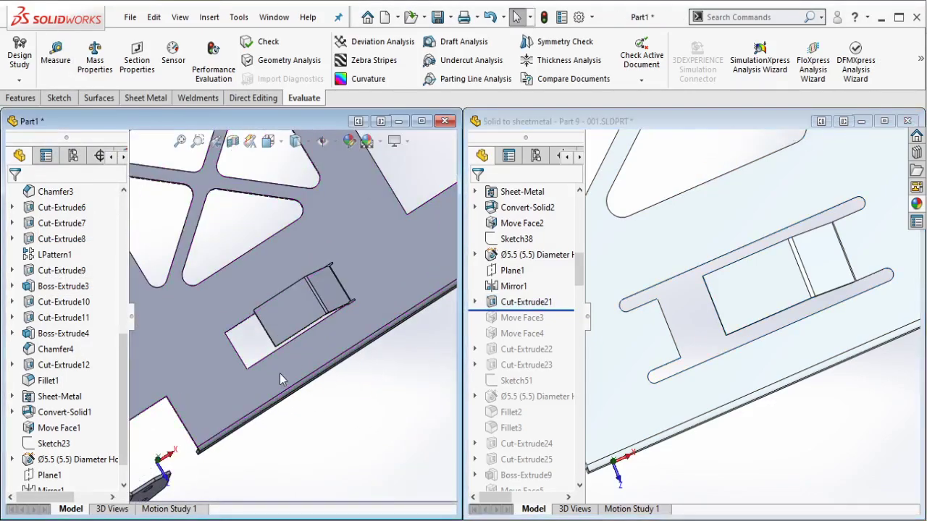
pyautogui.click(301, 355)
pyautogui.click(353, 313)
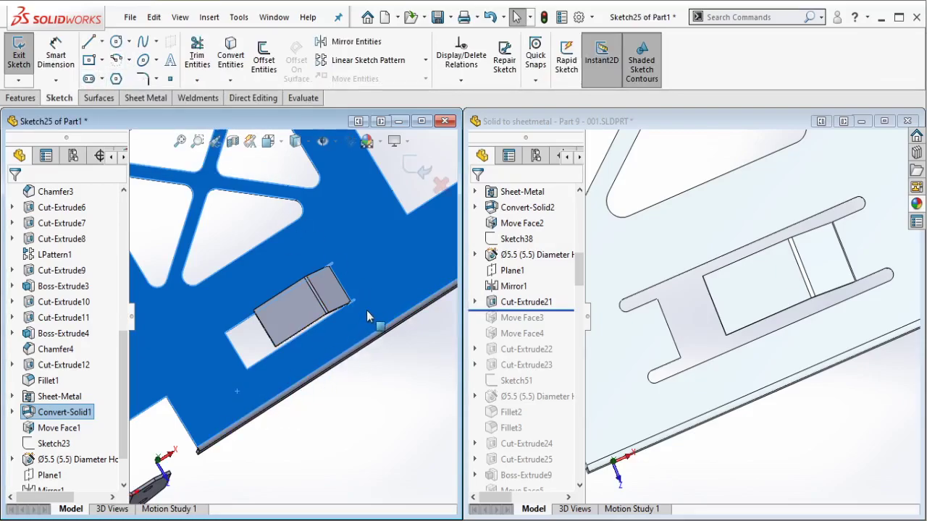
# Step: Sketch a straight slot about 54 mm long and 6.1 mm wide parallel to the raised tab, between its opening and the flanged edge
pyautogui.scroll(-3, 368, 313)
pyautogui.scroll(3, 349, 314)
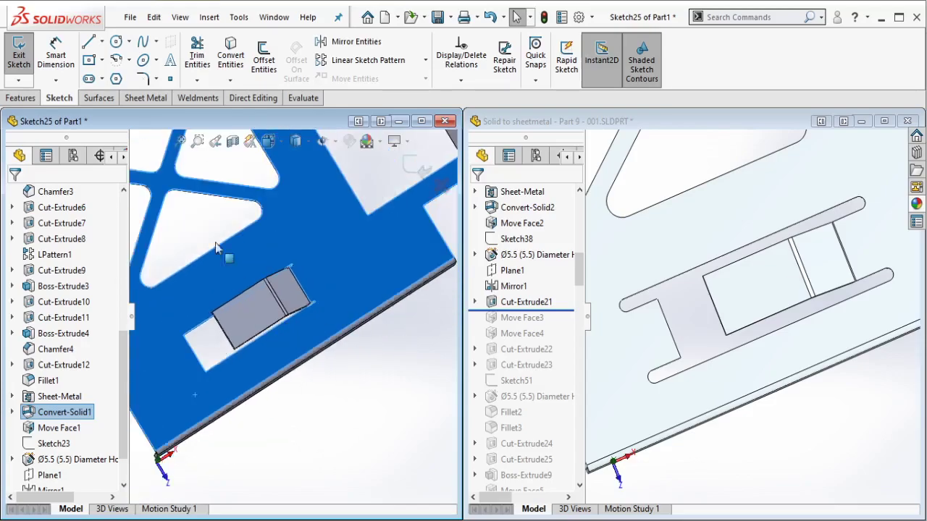
pyautogui.scroll(-3, 223, 388)
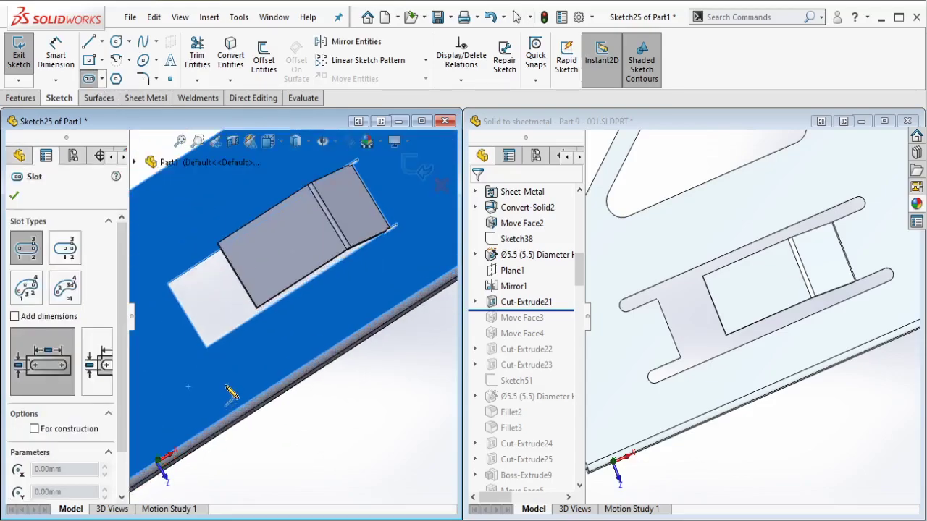
pyautogui.click(218, 384)
pyautogui.click(383, 279)
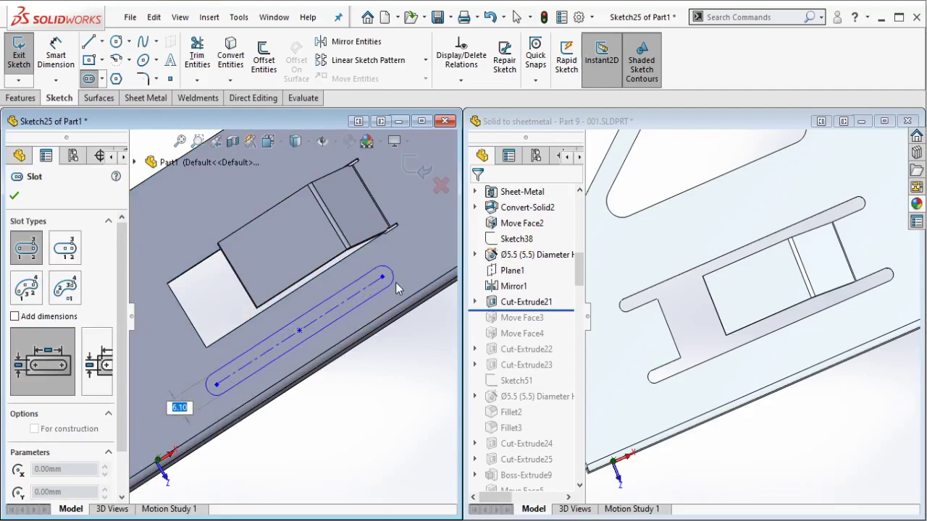
pyautogui.click(396, 282)
pyautogui.press('Escape')
# Step: Make the slot's tab-side long edge collinear with the edge of the small relief notch at the tab's bend
pyautogui.scroll(-3, 379, 245)
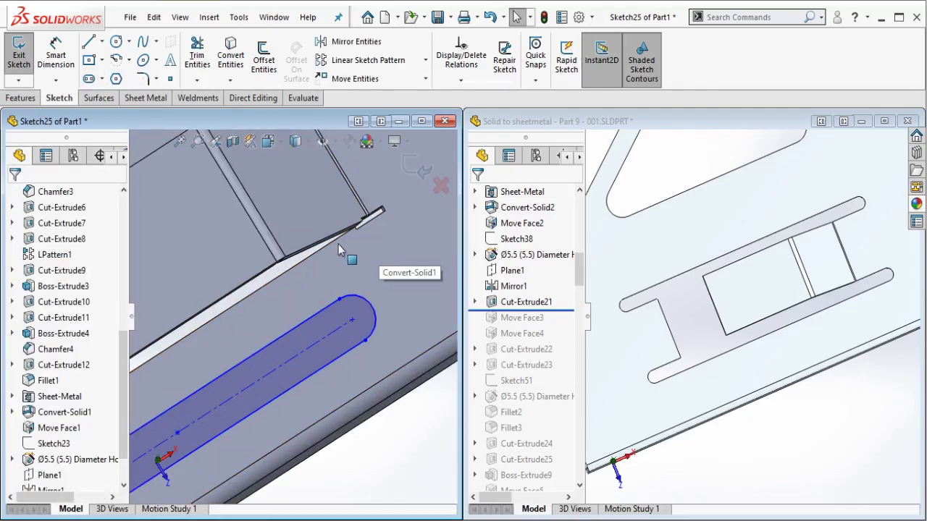
pyautogui.moveTo(335, 247); pyautogui.dragTo(330, 254, button='middle')
pyautogui.scroll(-4, 368, 230)
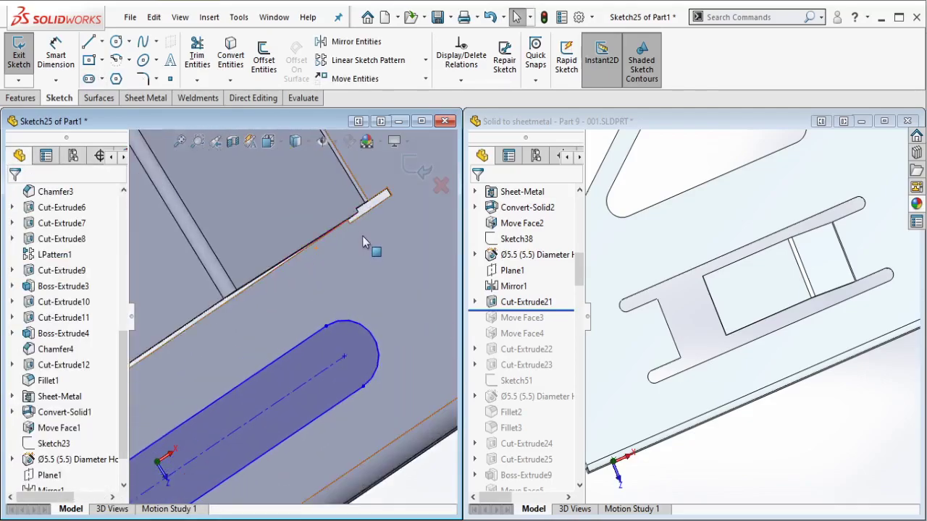
pyautogui.moveTo(395, 236); pyautogui.dragTo(376, 218, button='middle')
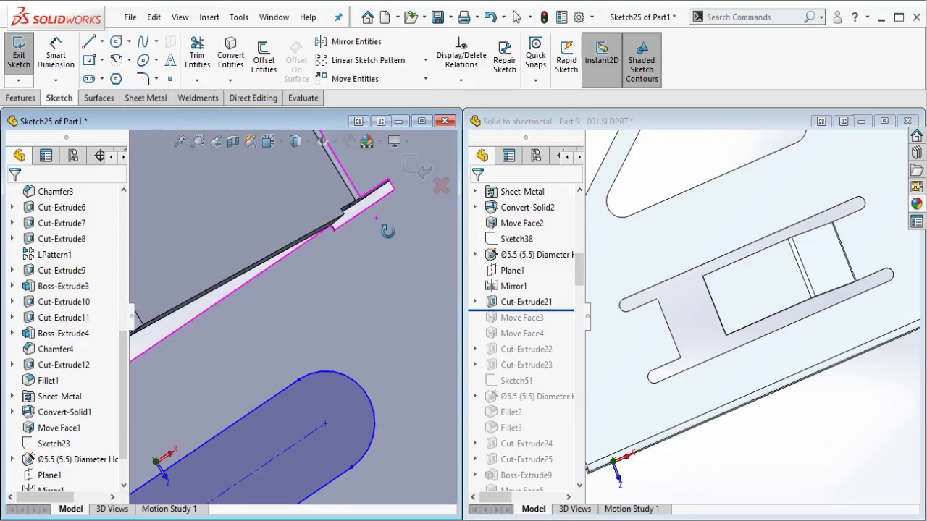
pyautogui.click(287, 389)
pyautogui.keyDown('ctrl'); pyautogui.click(320, 387); pyautogui.keyUp('ctrl')
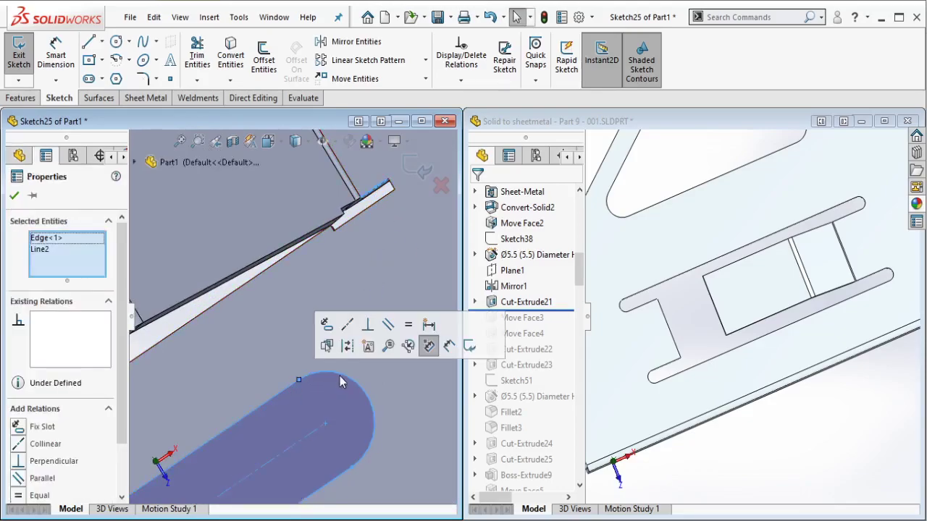
pyautogui.click(350, 325)
pyautogui.press('Escape')
pyautogui.scroll(5, 340, 334)
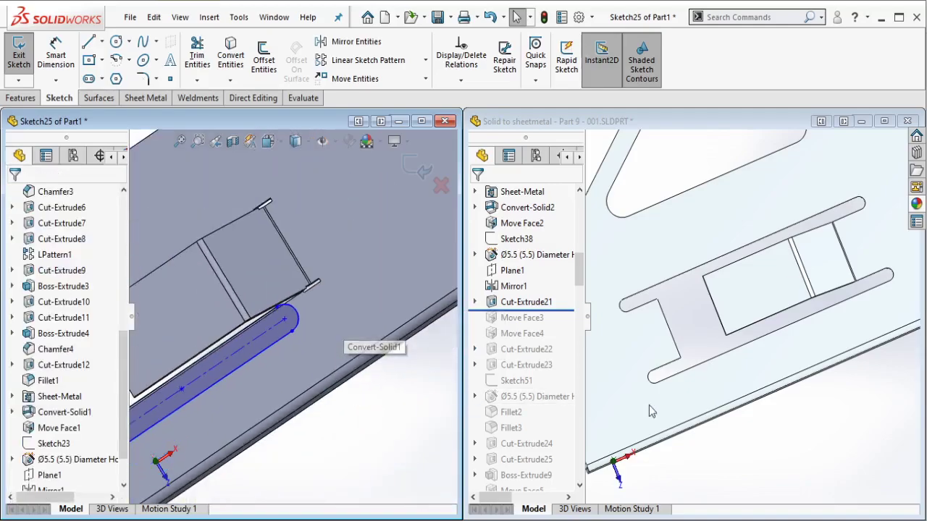
# Step: Switch to the reference part and show the dimensions of Cut-Extrude21 around its raised tab
pyautogui.scroll(-3, 681, 383)
pyautogui.click(681, 384)
pyautogui.click(545, 303)
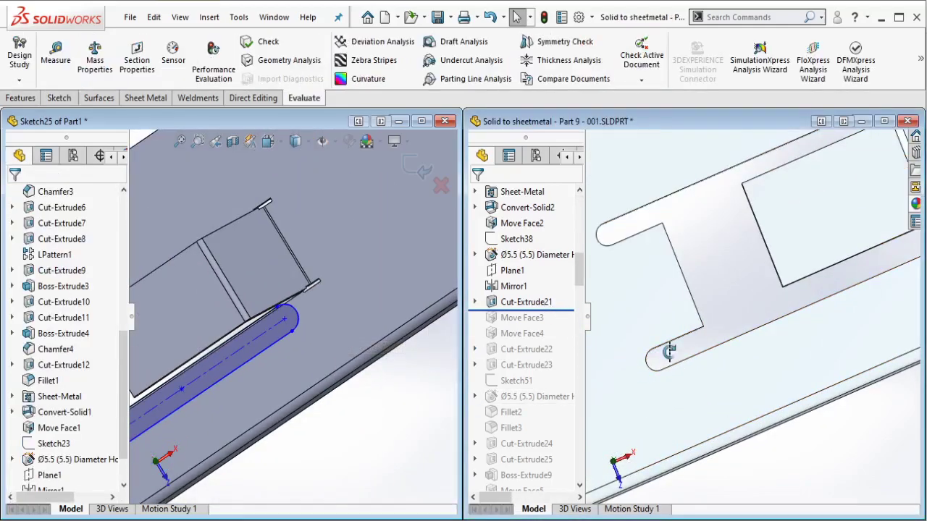
pyautogui.scroll(3, 670, 354)
pyautogui.scroll(3, 753, 319)
pyautogui.scroll(-2, 811, 304)
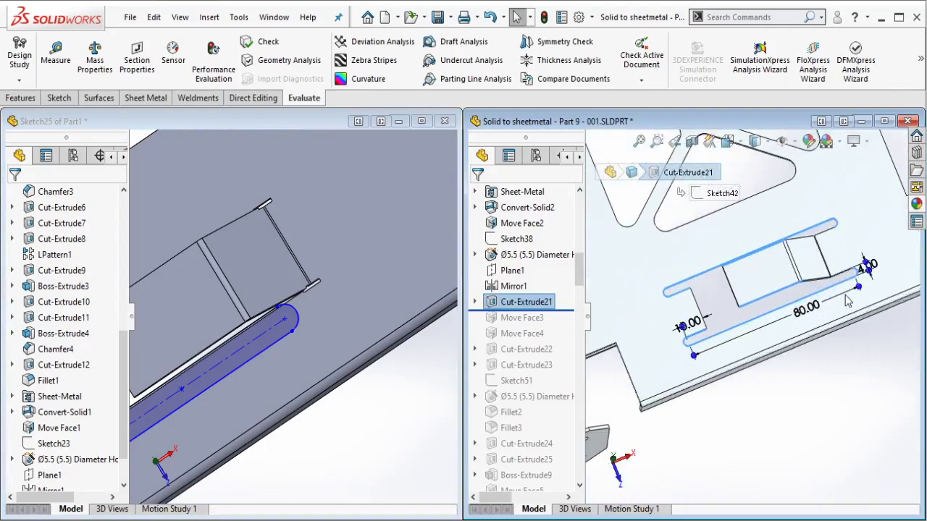
# Step: Return to the Part1 sketch and dimension the slot's width at 4 mm between its long edges
pyautogui.click(331, 410)
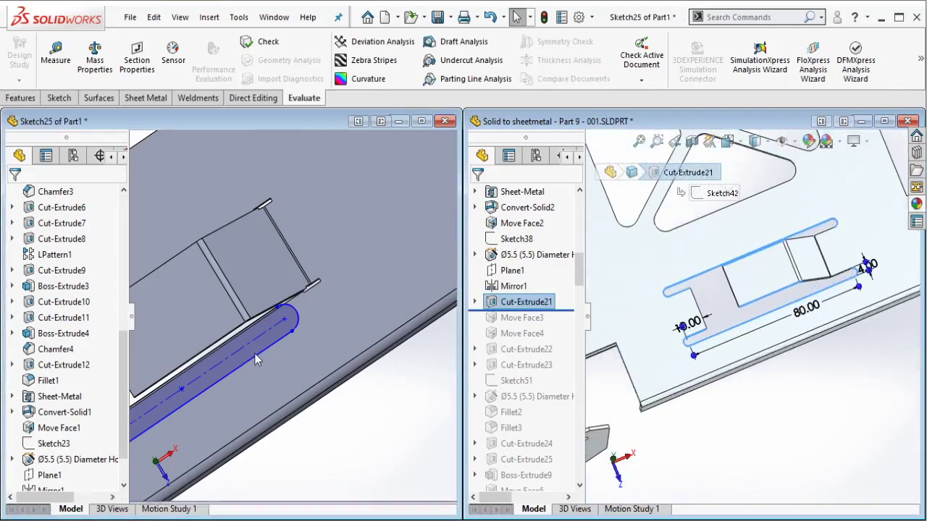
pyautogui.scroll(-2, 243, 374)
pyautogui.click(71, 98)
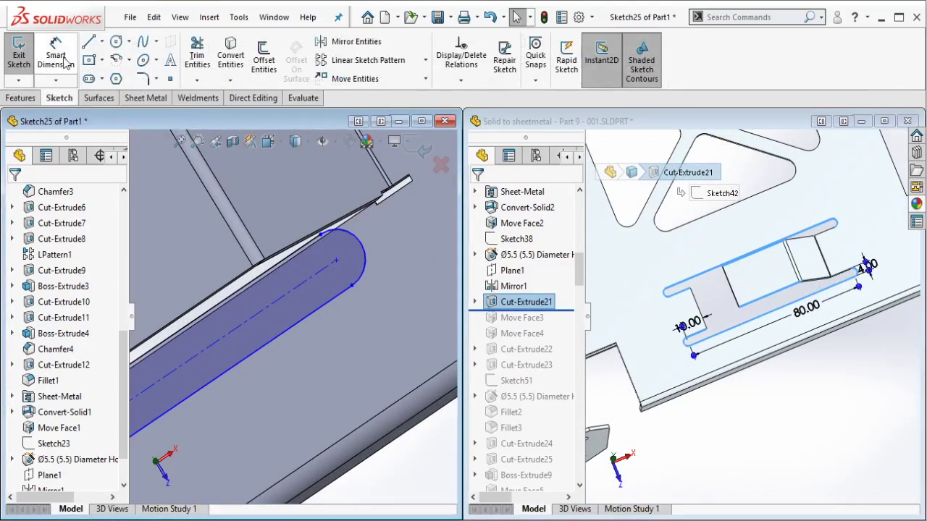
pyautogui.click(56, 57)
pyautogui.click(289, 265)
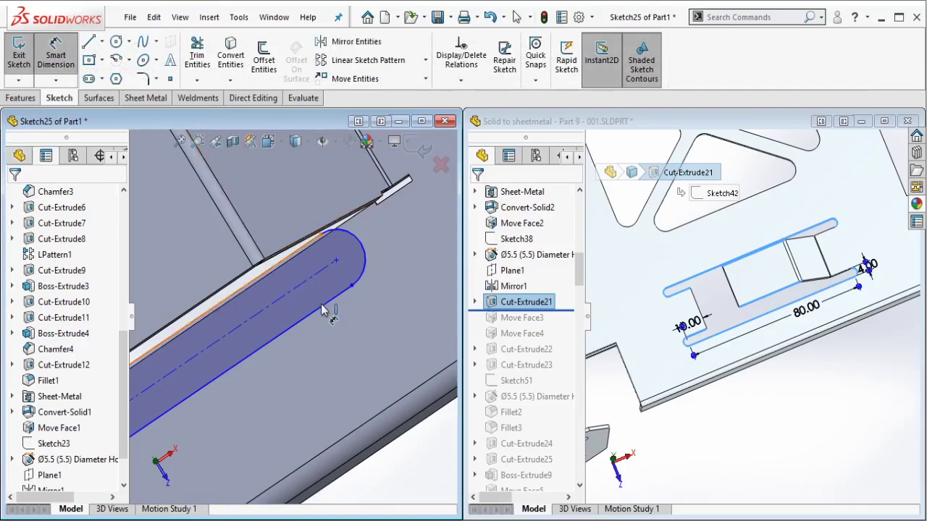
pyautogui.click(366, 347)
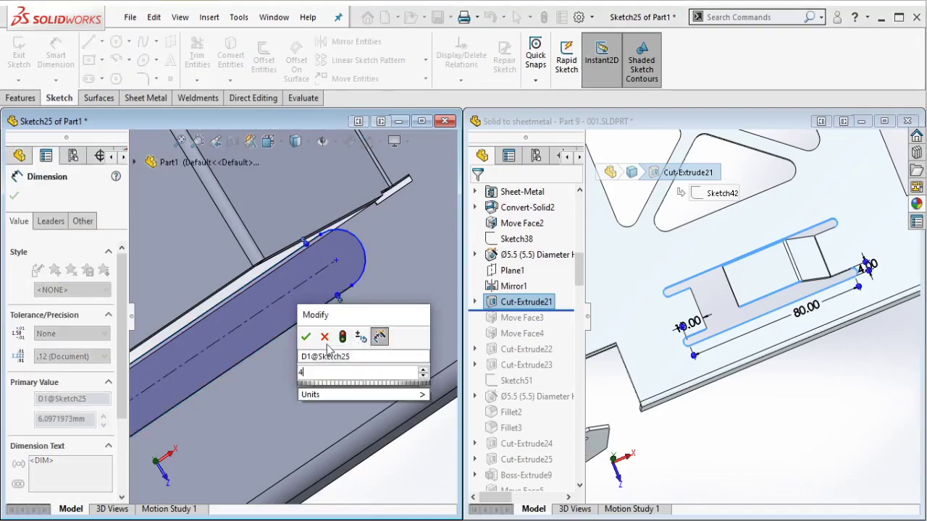
pyautogui.write('4')
pyautogui.press('Return')
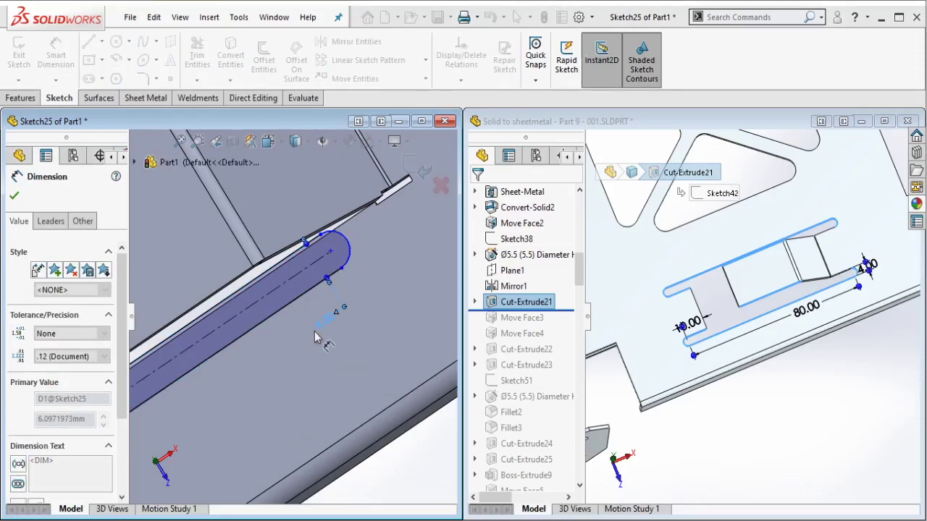
# Step: Dimension the straight length of the slot at 80 mm
pyautogui.click(312, 293)
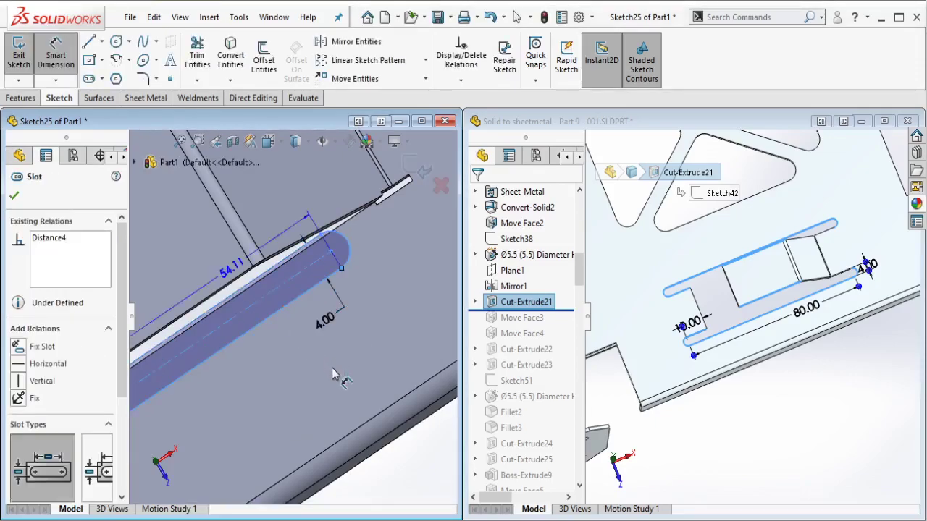
pyautogui.click(330, 376)
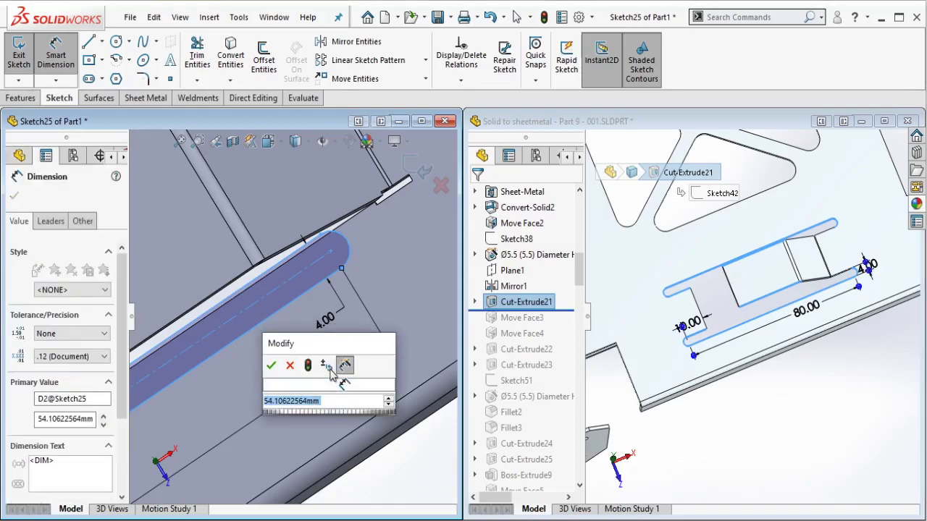
pyautogui.write('80')
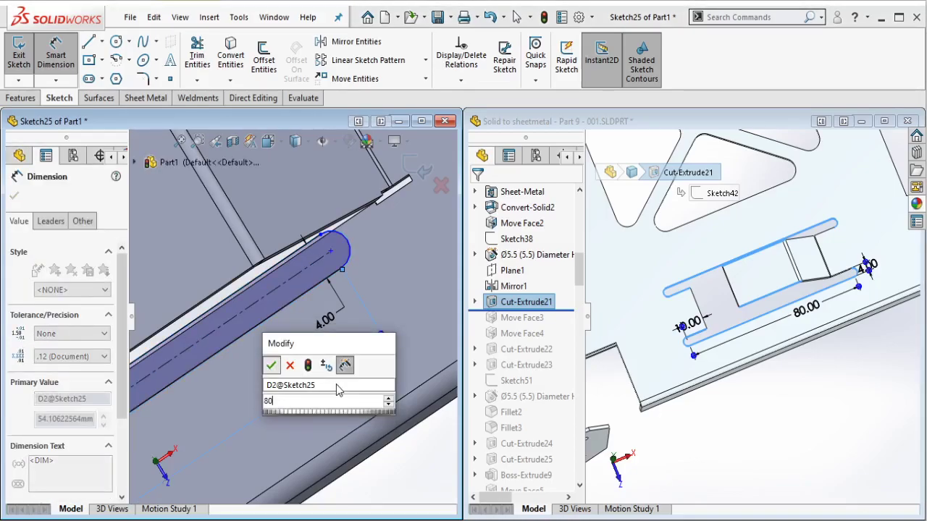
pyautogui.press('Return')
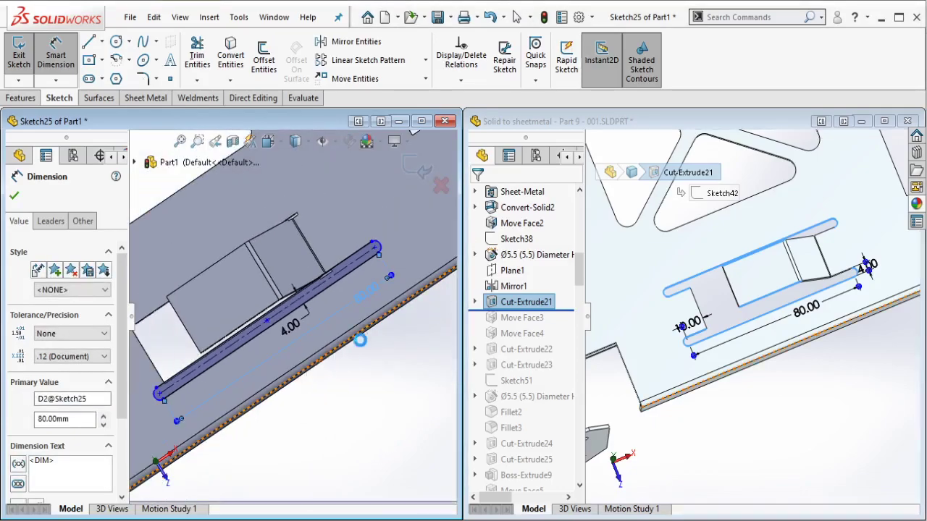
# Step: Locate the slot's end arc centre 10 mm beyond the end edge of the tab opening
pyautogui.scroll(4, 240, 341)
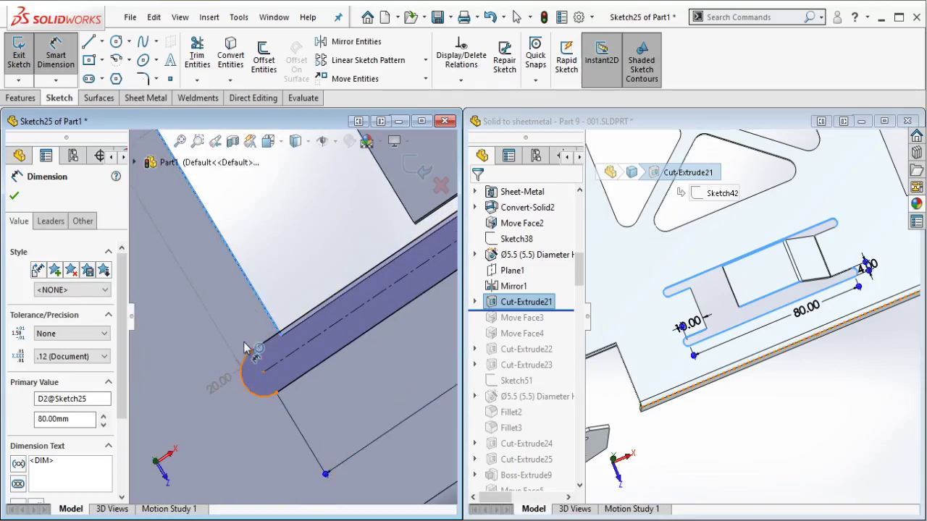
pyautogui.click(255, 373)
pyautogui.click(244, 319)
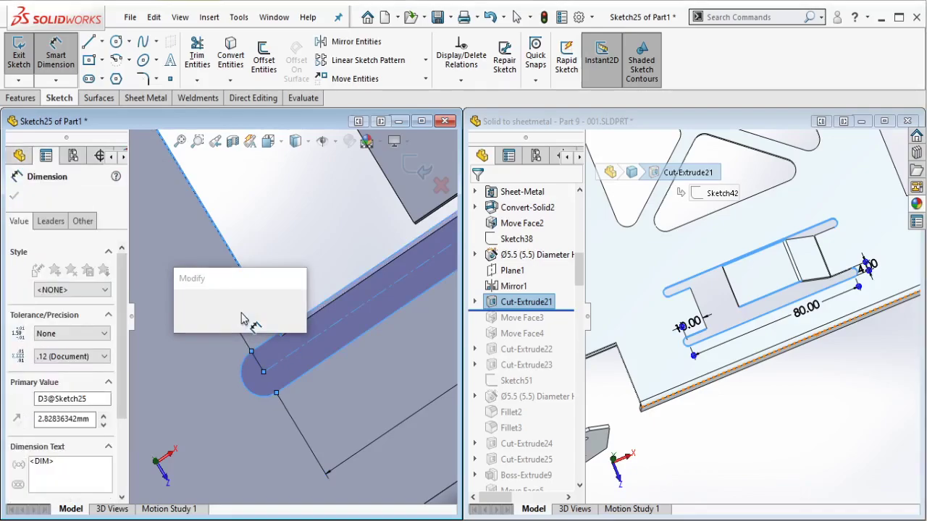
pyautogui.write('10')
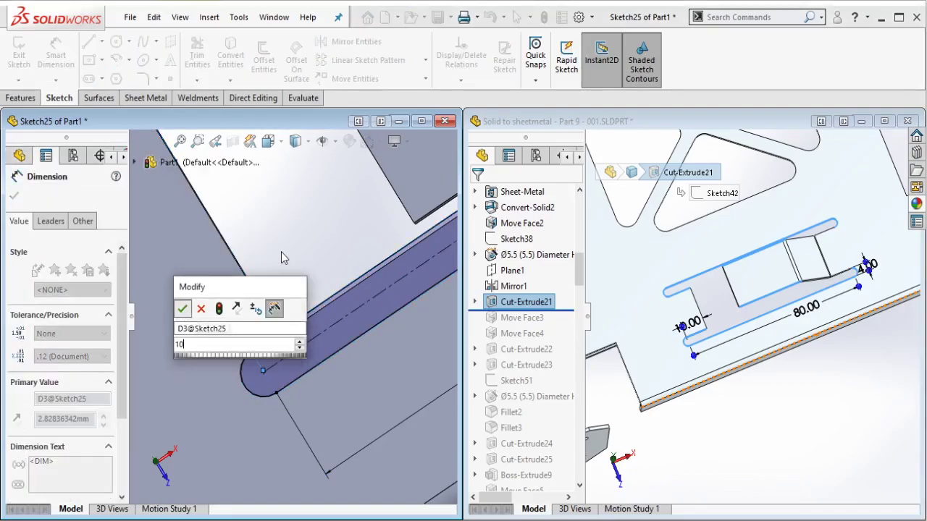
pyautogui.press('Return')
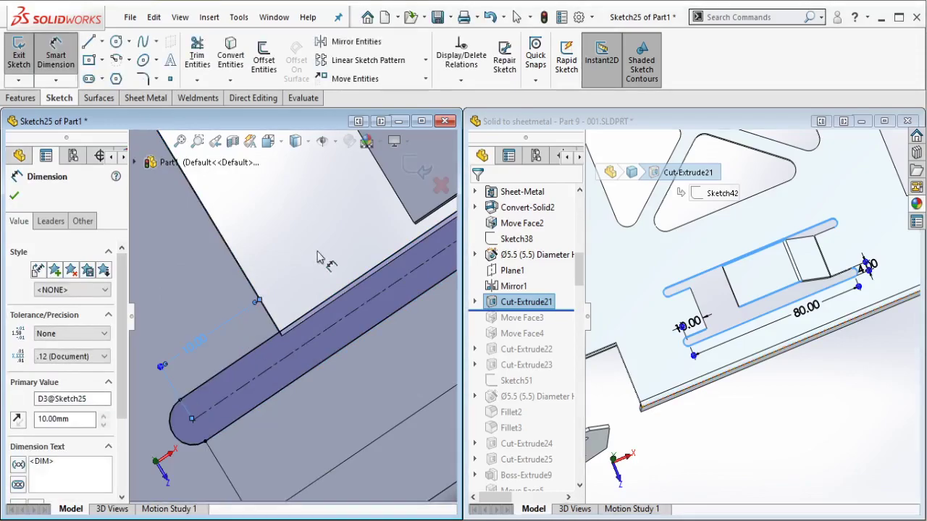
pyautogui.scroll(-7, 348, 250)
pyautogui.press('Escape')
pyautogui.scroll(1, 355, 241)
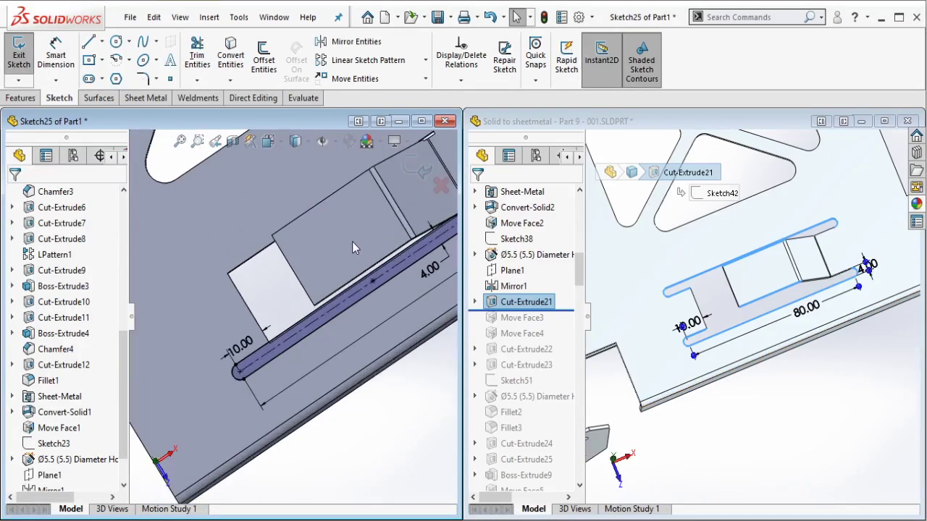
pyautogui.click(101, 41)
pyautogui.click(130, 76)
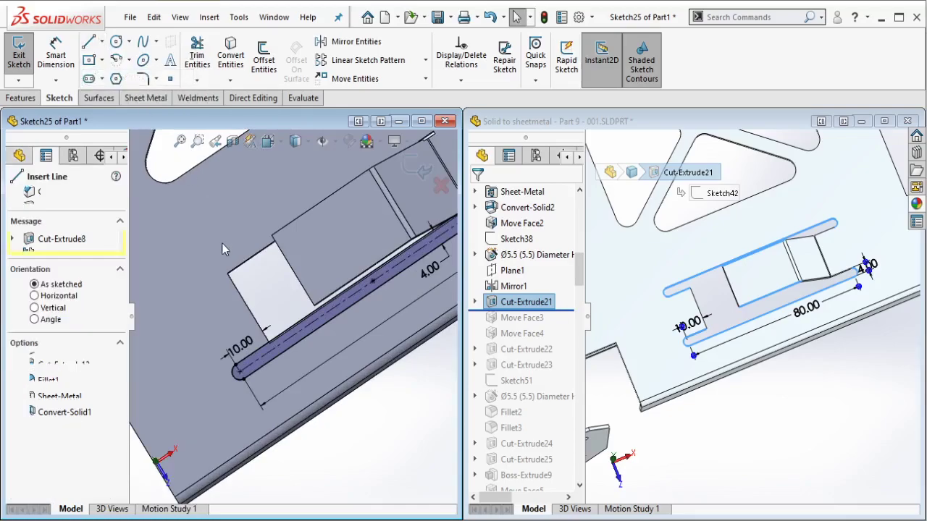
pyautogui.press('Escape')
# Step: Draw a short centerline outward from the midpoint of the tab opening's end edge, parallel to the slot
pyautogui.click(102, 41)
pyautogui.click(116, 76)
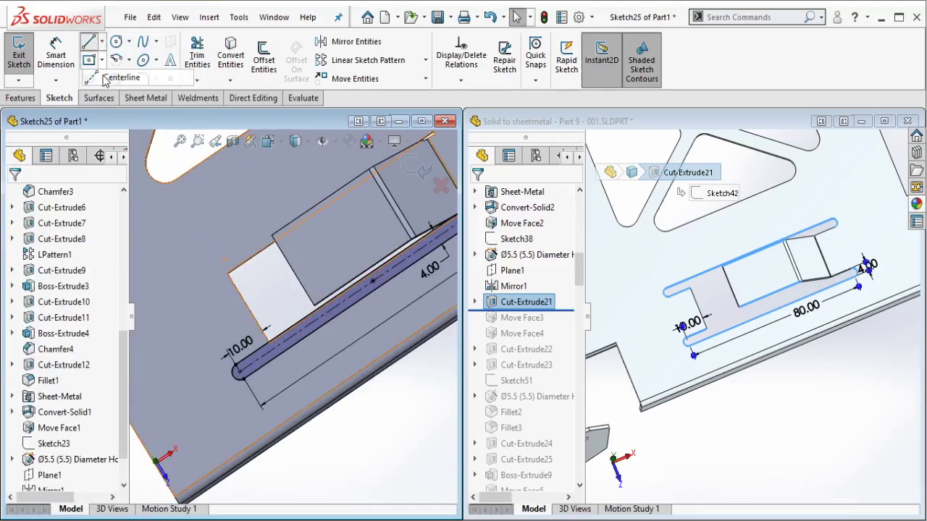
pyautogui.click(251, 313)
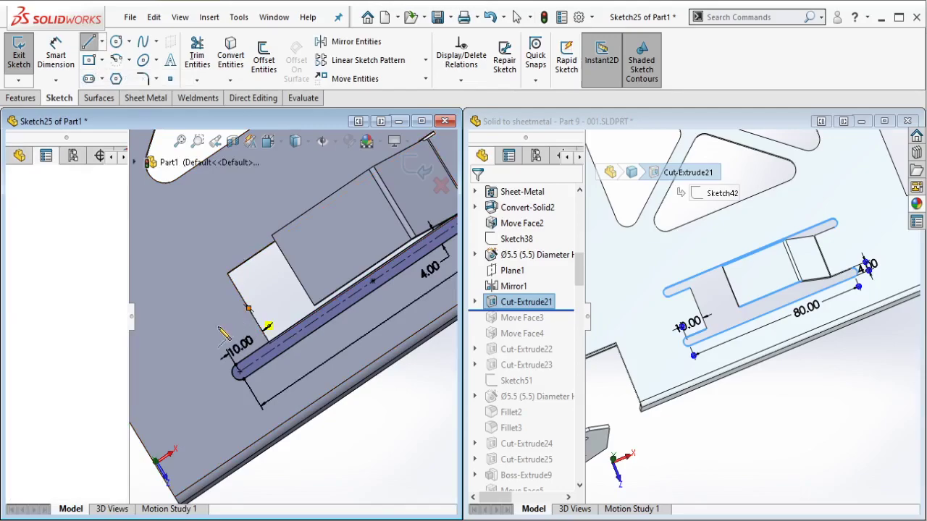
pyautogui.click(203, 339)
pyautogui.press('Escape')
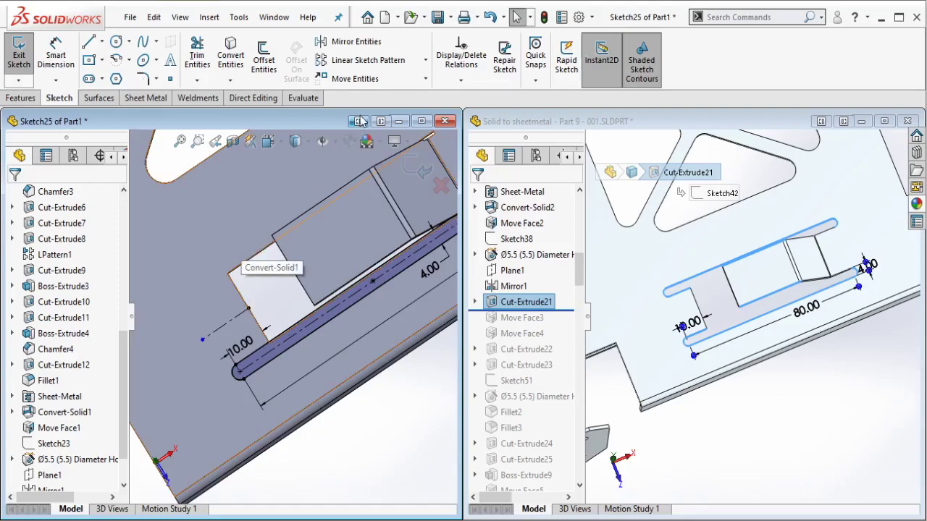
# Step: Mirror the slot about the short centerline to the opposite side of the tab, keeping the original
pyautogui.click(360, 43)
pyautogui.click(289, 343)
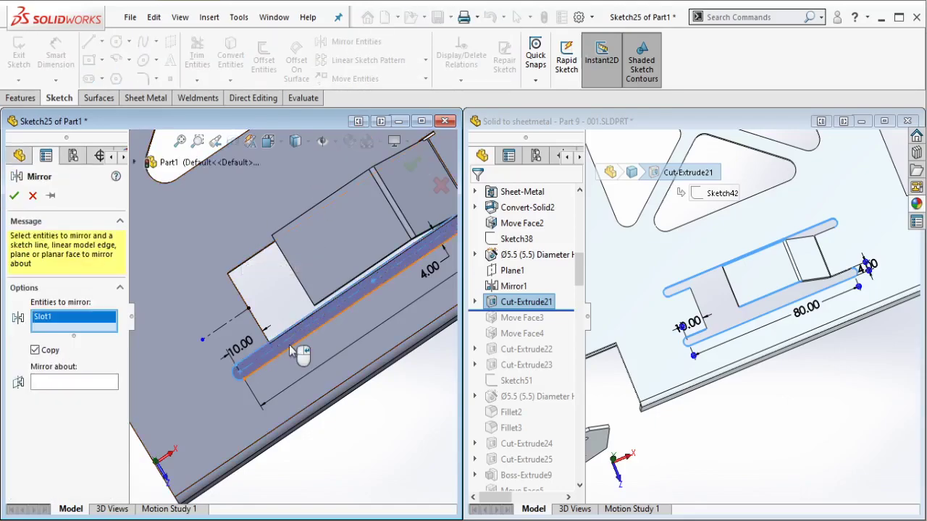
pyautogui.click(81, 382)
pyautogui.click(226, 324)
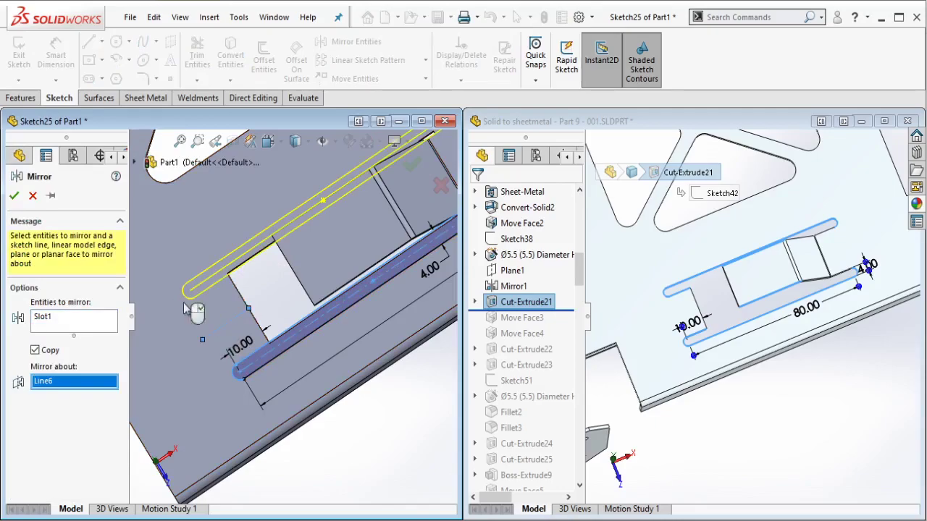
pyautogui.click(15, 196)
# Step: Draw a construction line from the midpoint of the triangular cutout's outer edge, parallel to the slots and away from the cutouts
pyautogui.scroll(3, 256, 217)
pyautogui.moveTo(248, 225)
pyautogui.keyDown('ctrl'); pyautogui.mouseDown(button='middle')
pyautogui.moveTo(310, 270)
pyautogui.moveTo(356, 276)
pyautogui.moveTo(371, 236)
pyautogui.mouseUp(button='middle'); pyautogui.keyUp('ctrl')
pyautogui.scroll(1, 355, 276)
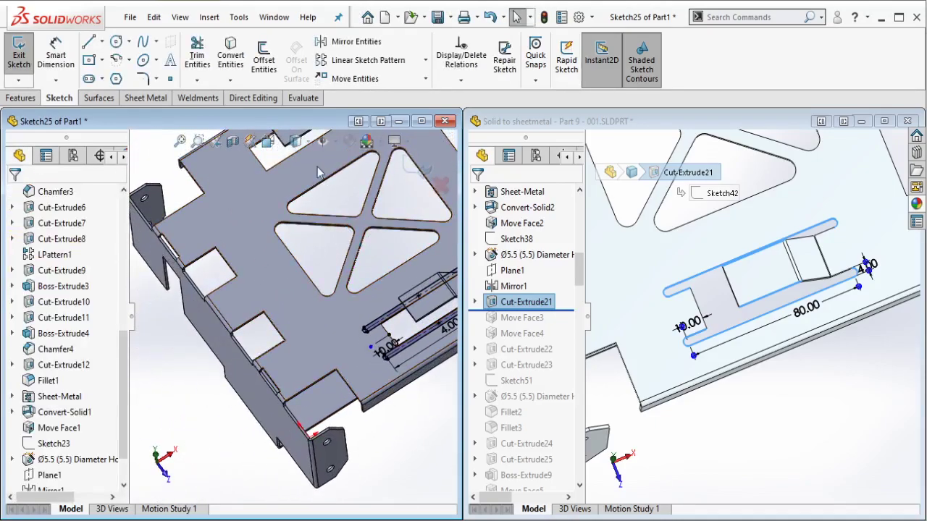
pyautogui.click(102, 42)
pyautogui.click(112, 77)
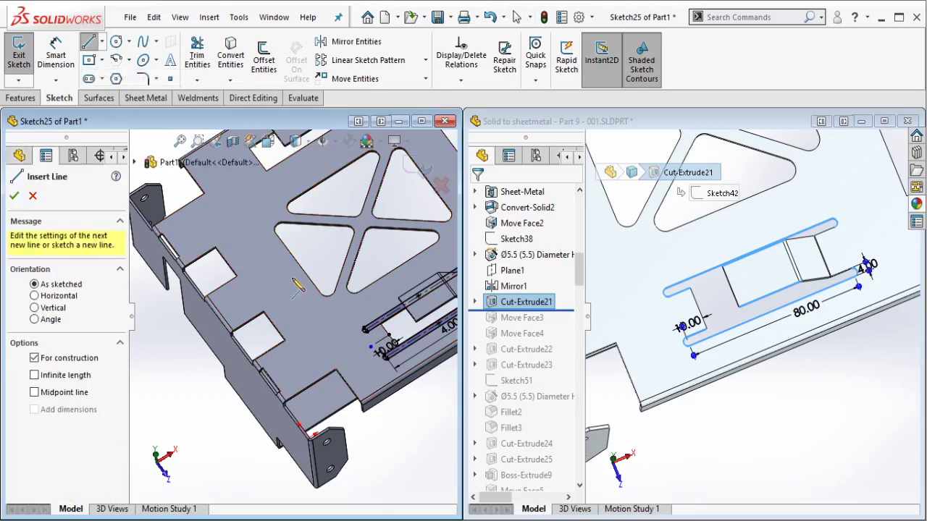
pyautogui.click(297, 262)
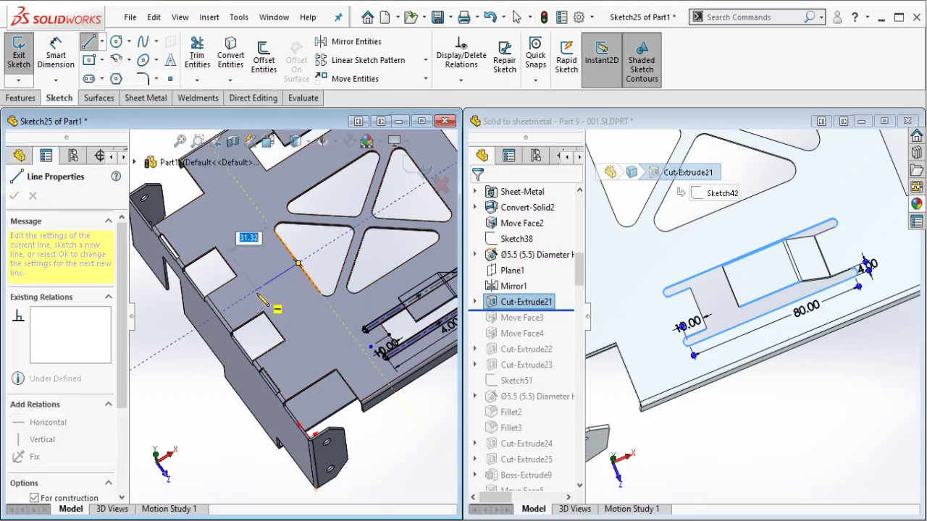
pyautogui.click(252, 292)
pyautogui.press('Escape')
# Step: Mirror both slots about the new construction line to the opposite raised tab, keeping the originals
pyautogui.click(356, 41)
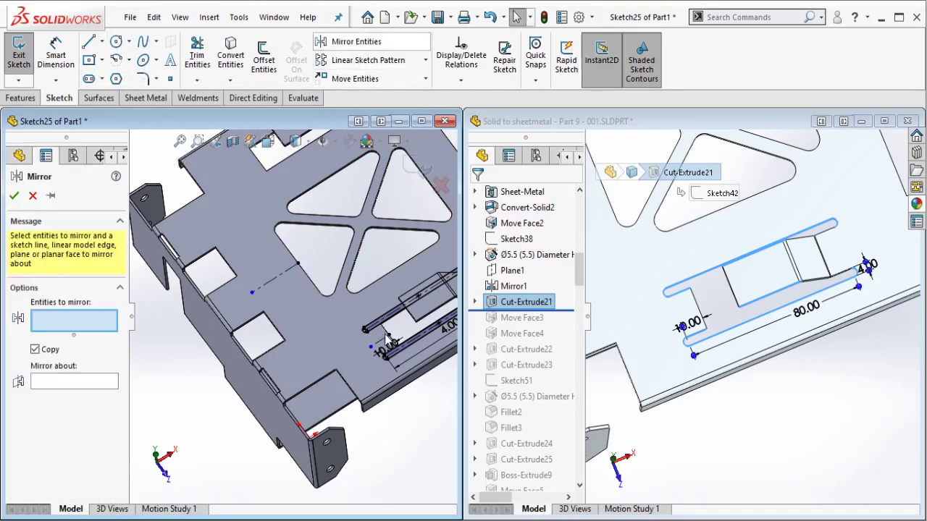
pyautogui.scroll(-3, 385, 341)
pyautogui.click(347, 313)
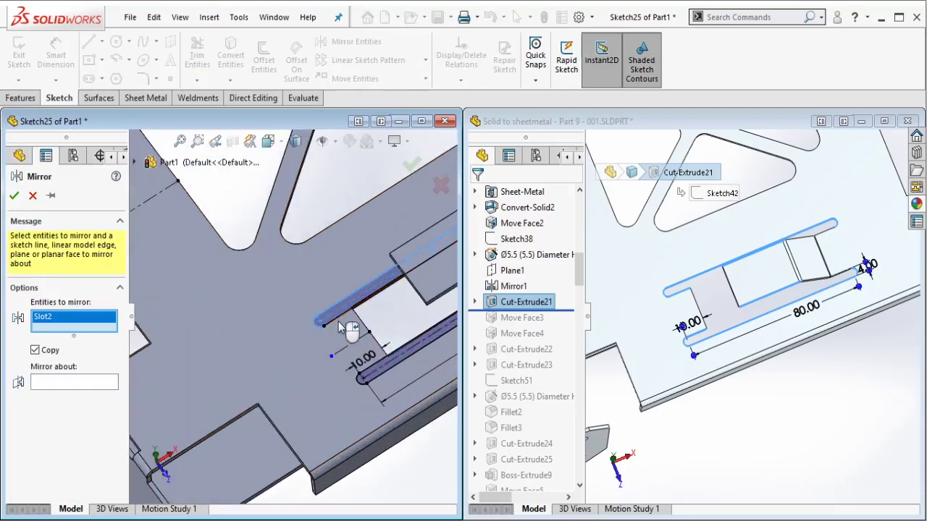
pyautogui.click(366, 372)
pyautogui.click(76, 391)
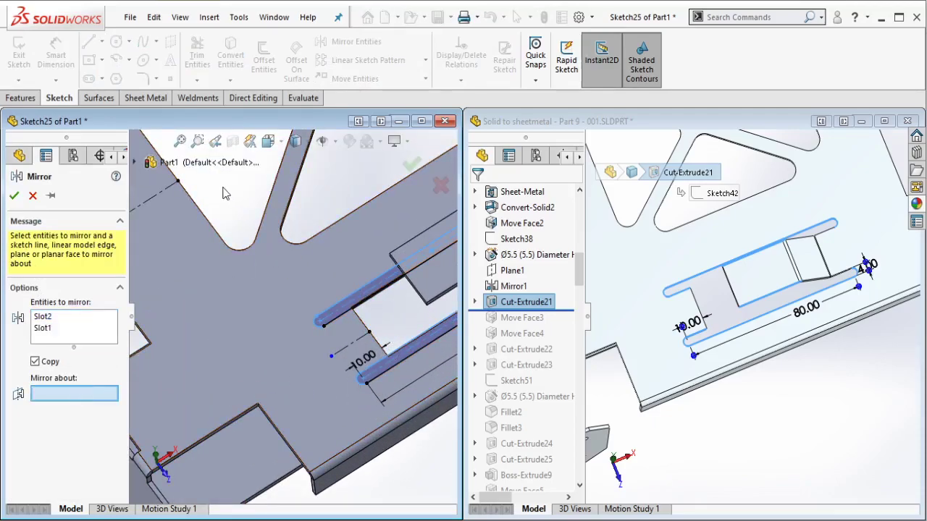
pyautogui.click(166, 200)
pyautogui.scroll(5, 167, 210)
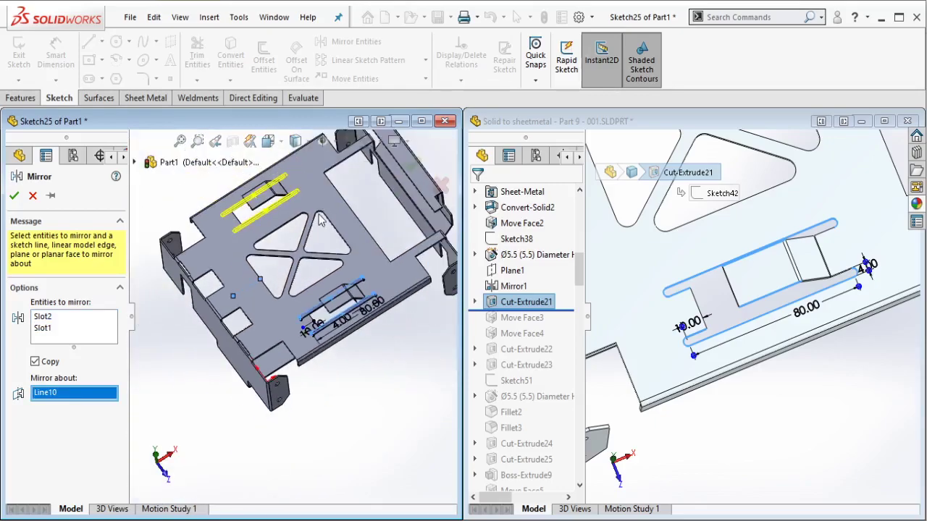
pyautogui.click(15, 196)
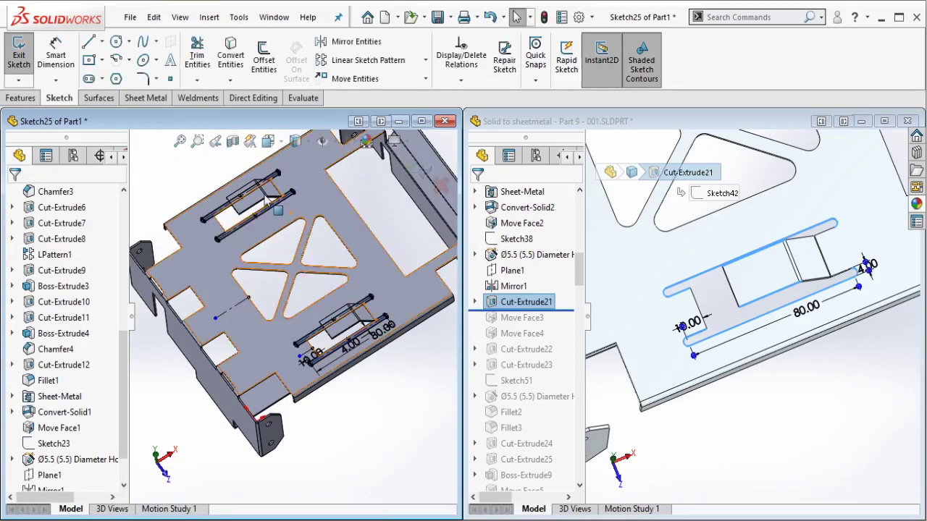
# Step: Extrude-cut the four slots with the Through All - Both end condition
pyautogui.click(22, 97)
pyautogui.click(201, 58)
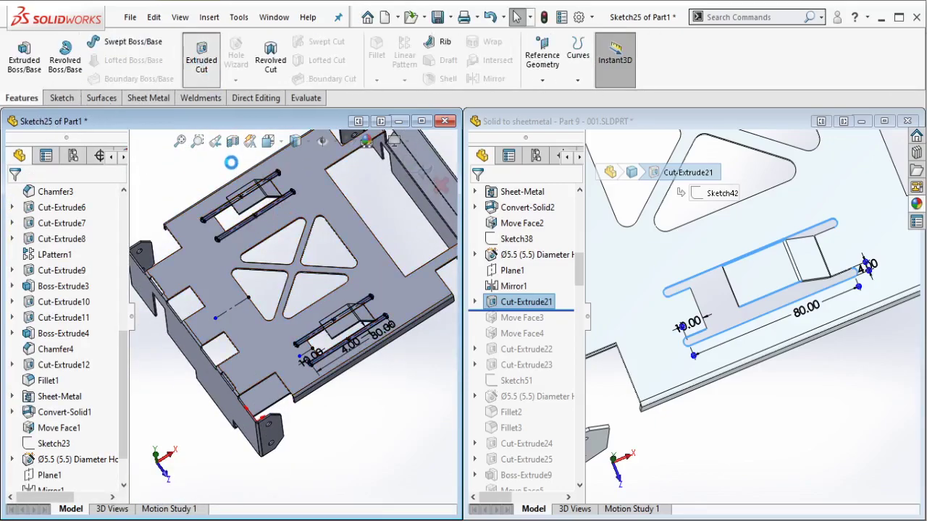
pyautogui.click(74, 282)
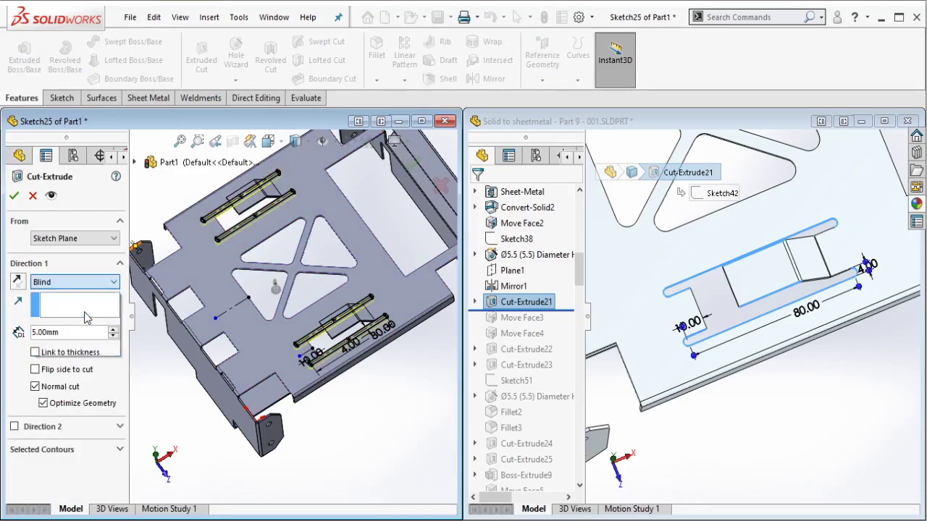
pyautogui.click(85, 317)
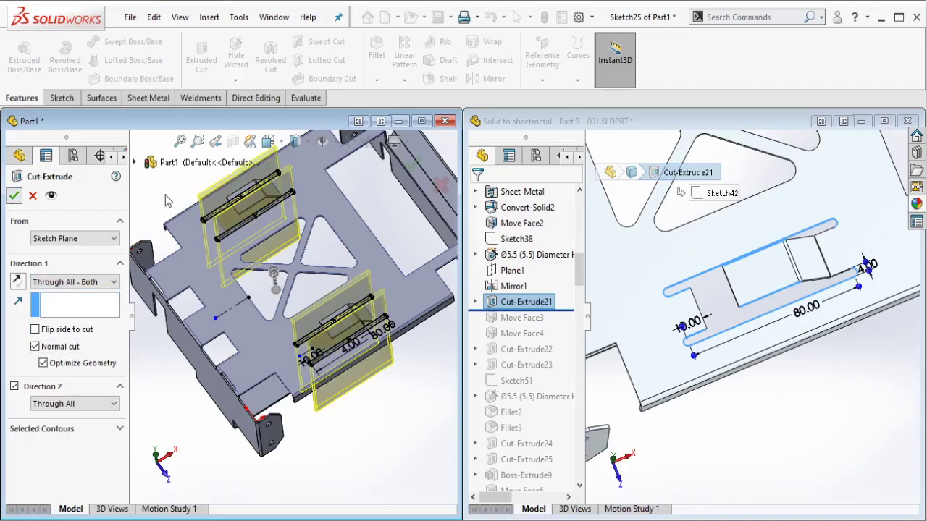
pyautogui.press('Return')
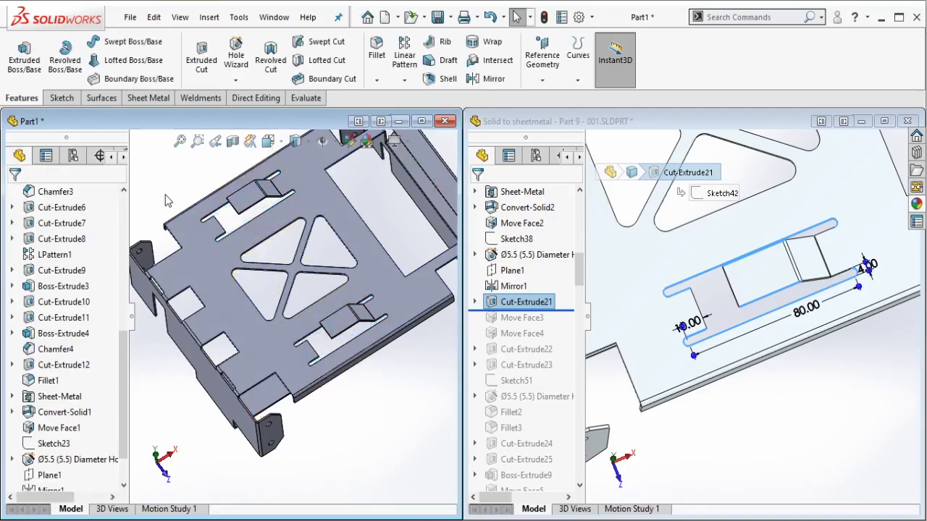
pyautogui.press('f')
pyautogui.scroll(-2, 368, 247)
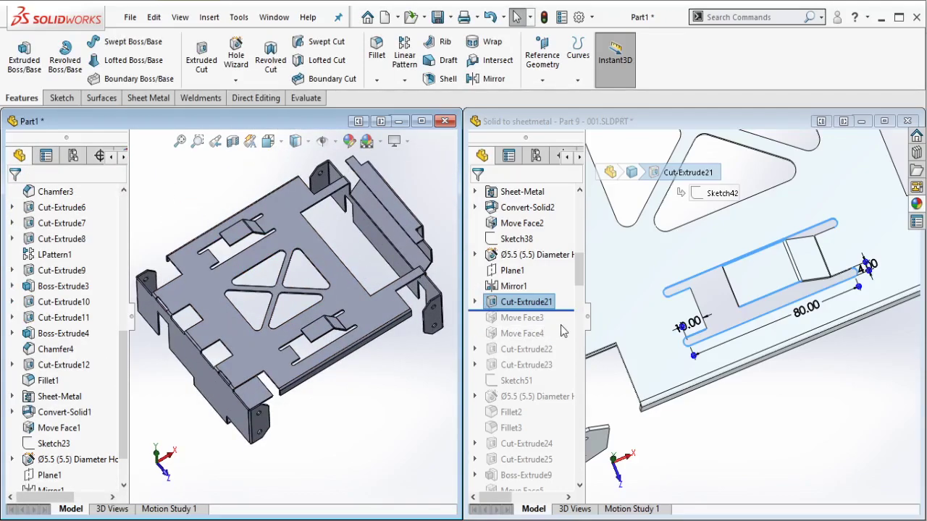
# Step: Roll the reference part forward past Move Face3 and examine which tab faces it moves and by how much
pyautogui.moveTo(570, 309); pyautogui.dragTo(541, 330)
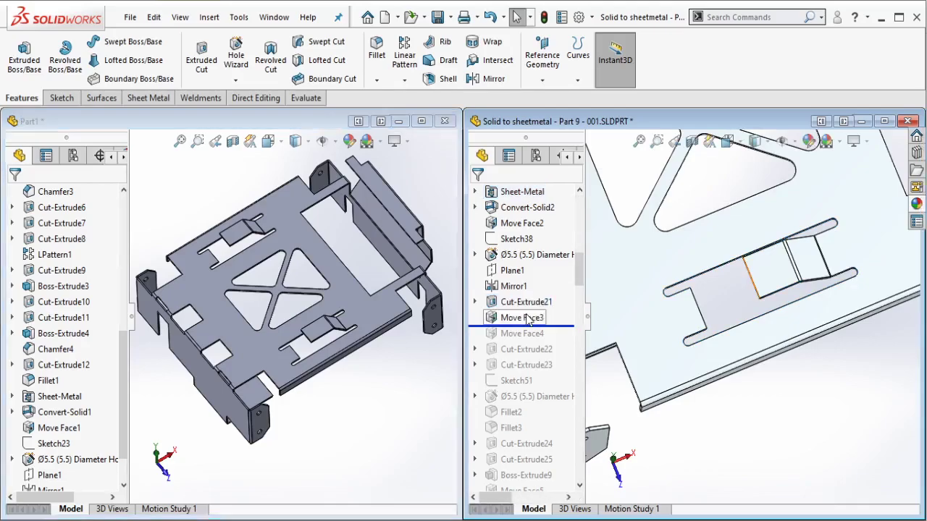
pyautogui.click(527, 319)
pyautogui.scroll(3, 748, 270)
pyautogui.scroll(5, 745, 265)
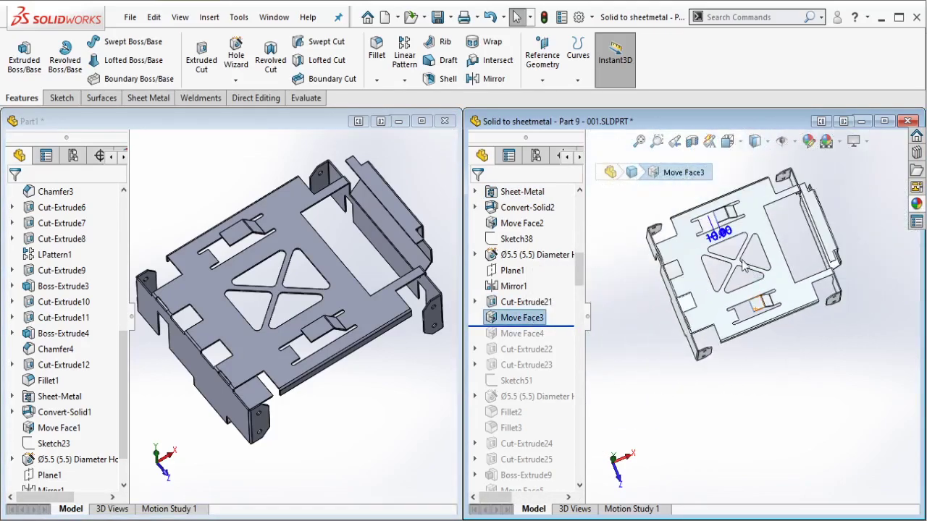
pyautogui.moveTo(745, 267); pyautogui.dragTo(724, 231, button='middle')
pyautogui.scroll(-3, 719, 227)
# Step: Offset the free end faces of both raised tabs in Part1 by 10 mm with Move Face, direction flipped
pyautogui.click(234, 233)
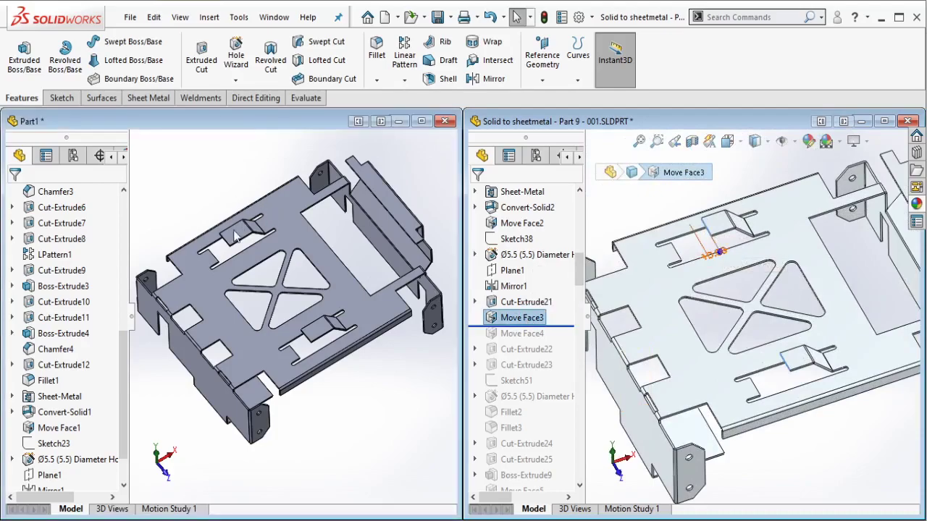
pyautogui.scroll(-5, 239, 251)
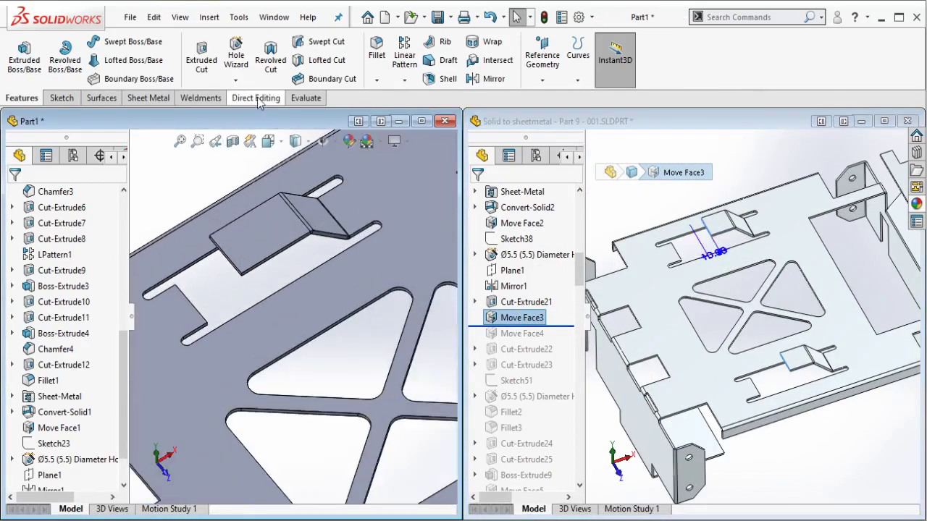
pyautogui.click(257, 99)
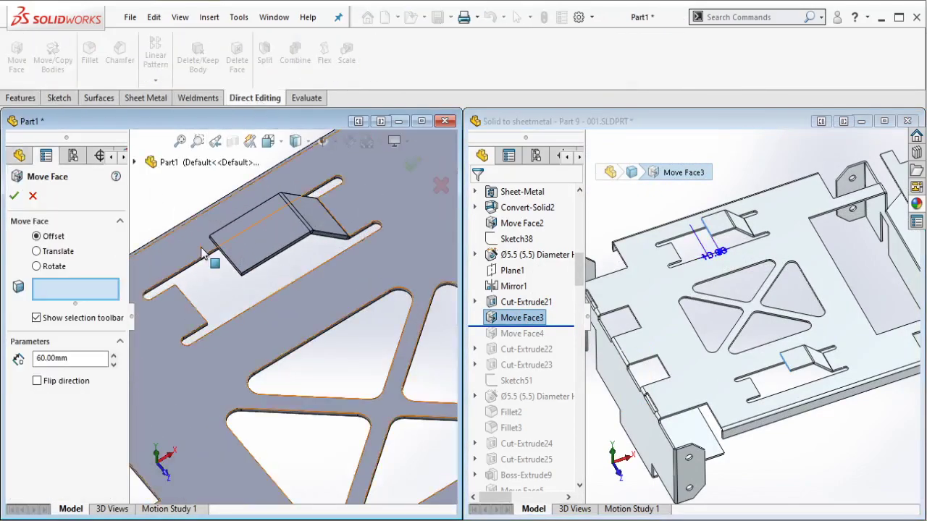
pyautogui.scroll(-4, 204, 253)
pyautogui.click(295, 237)
pyautogui.scroll(-3, 275, 283)
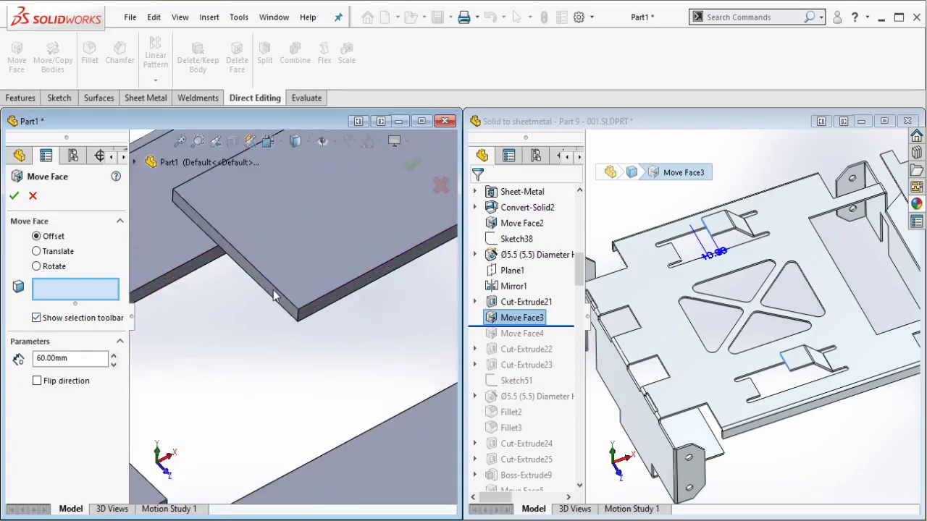
pyautogui.click(281, 307)
pyautogui.scroll(8, 288, 314)
pyautogui.scroll(-8, 331, 352)
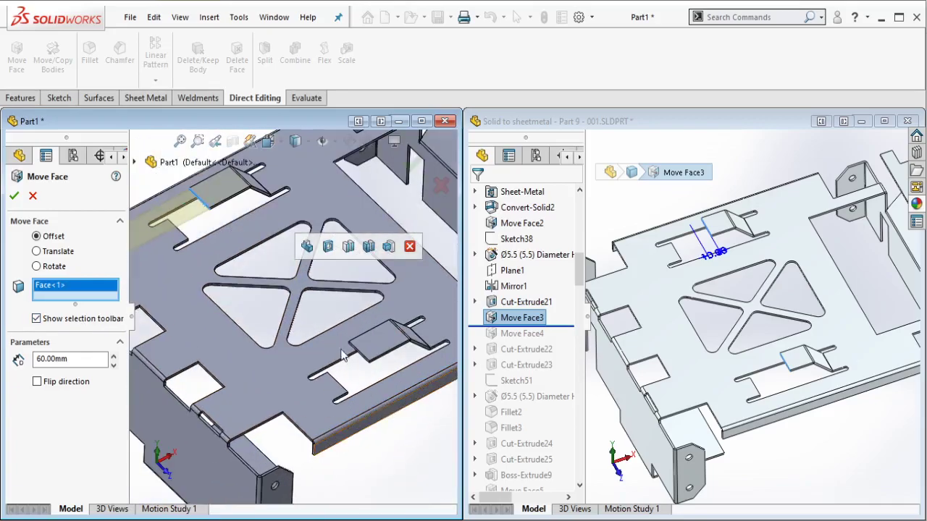
pyautogui.click(278, 253)
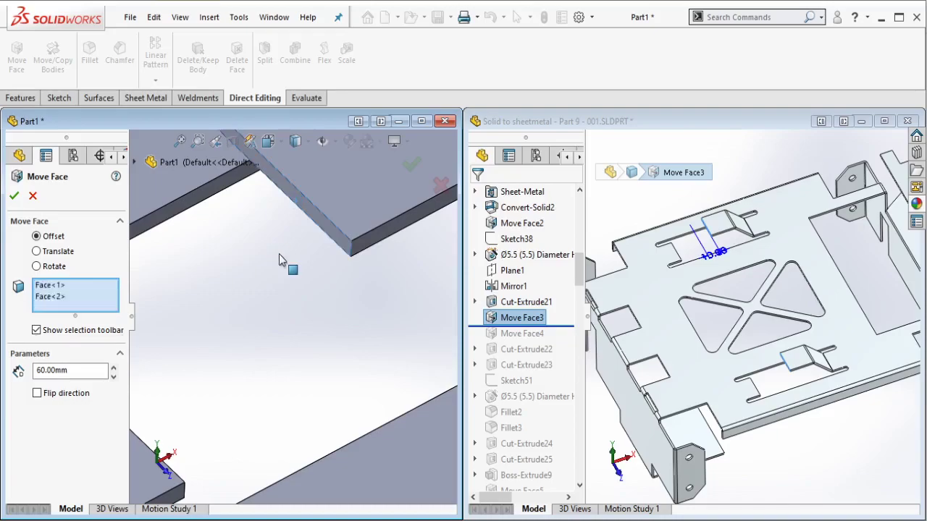
pyautogui.scroll(8, 279, 253)
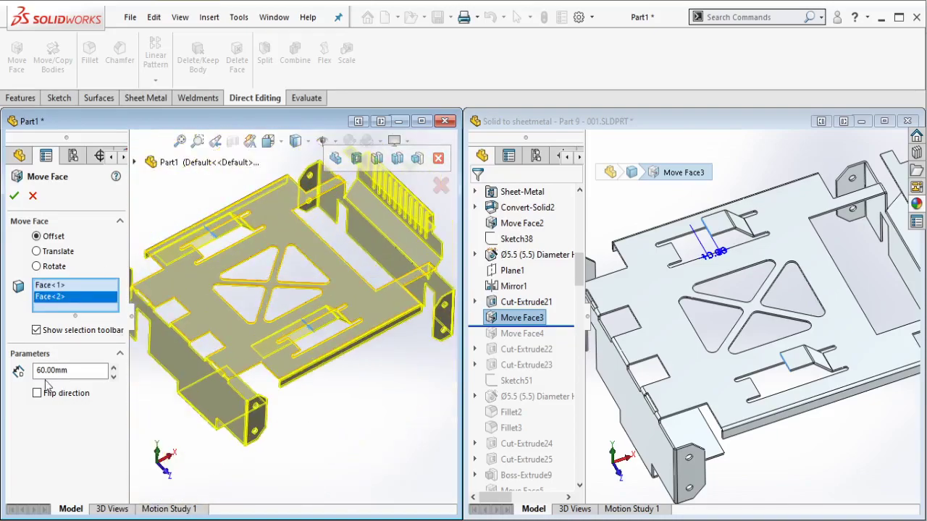
pyautogui.click(37, 393)
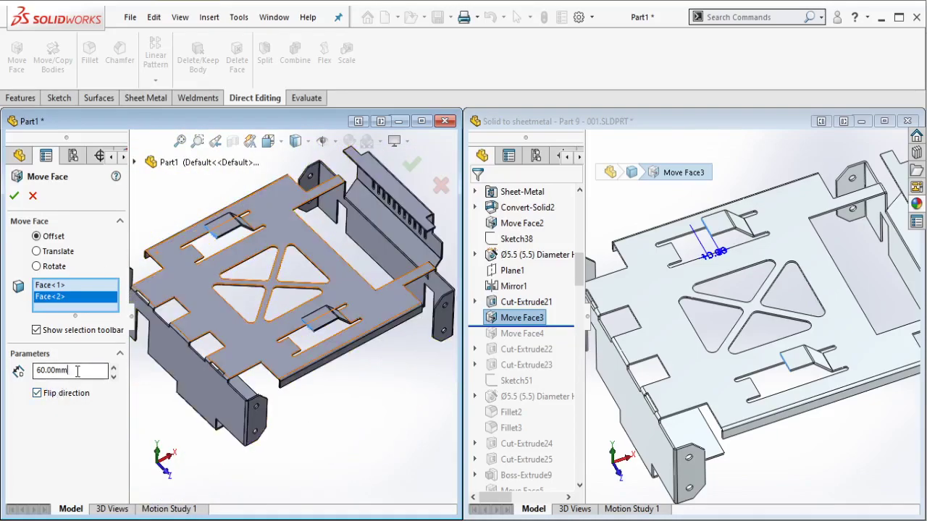
pyautogui.write('10')
pyautogui.press('Return')
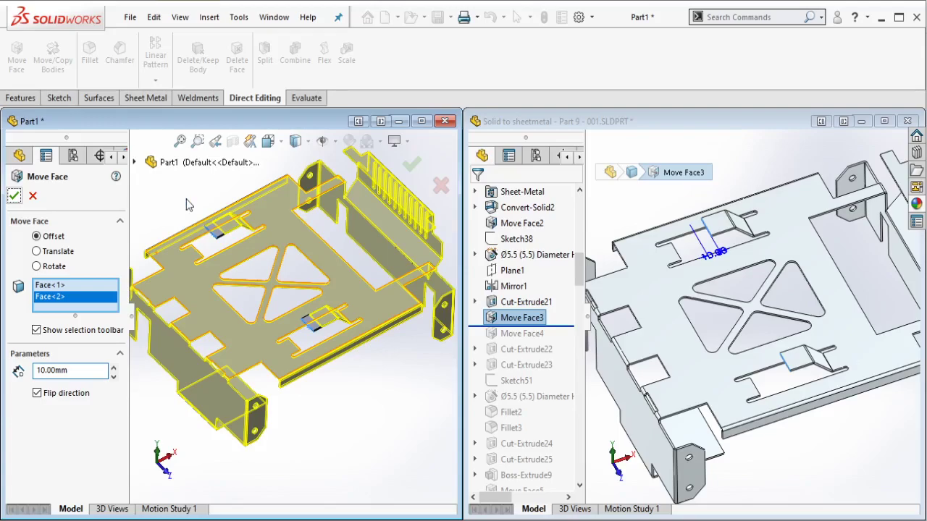
pyautogui.press('Return')
pyautogui.scroll(2, 259, 292)
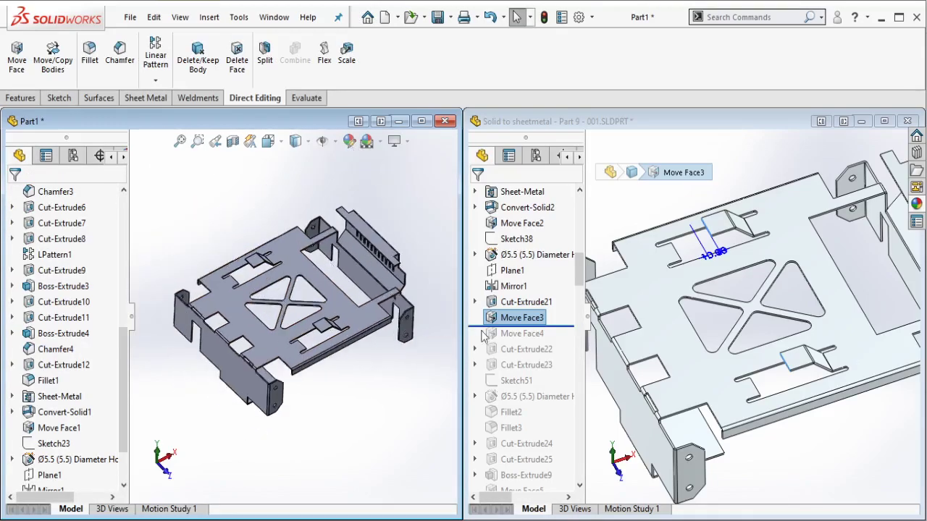
# Step: Roll the reference part forward past Move Face4 and examine the moved opening face and its offset distance
pyautogui.moveTo(567, 325); pyautogui.dragTo(549, 344)
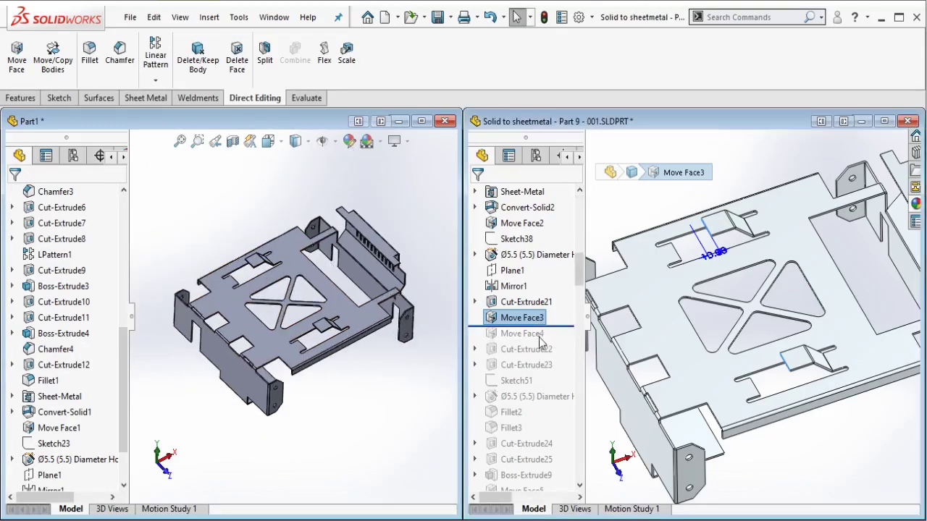
pyautogui.moveTo(543, 328); pyautogui.dragTo(538, 341)
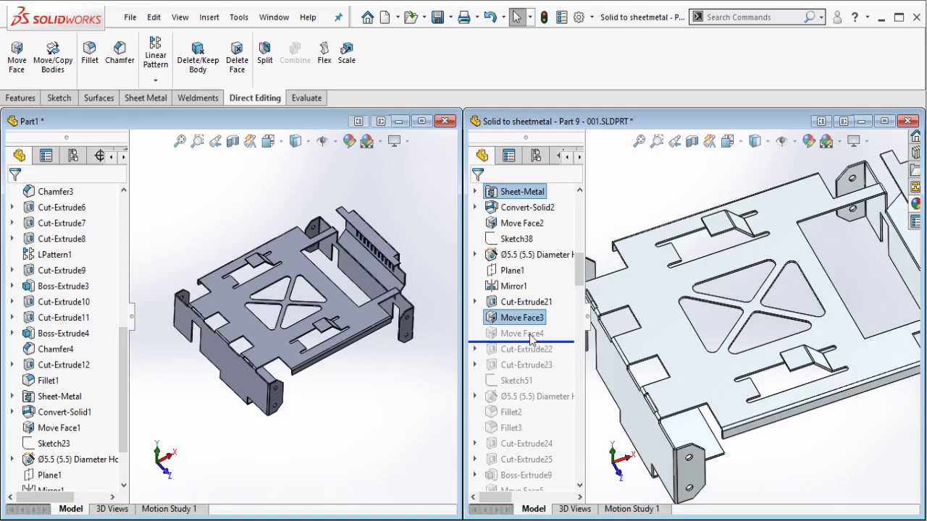
pyautogui.click(530, 334)
pyautogui.scroll(1, 791, 332)
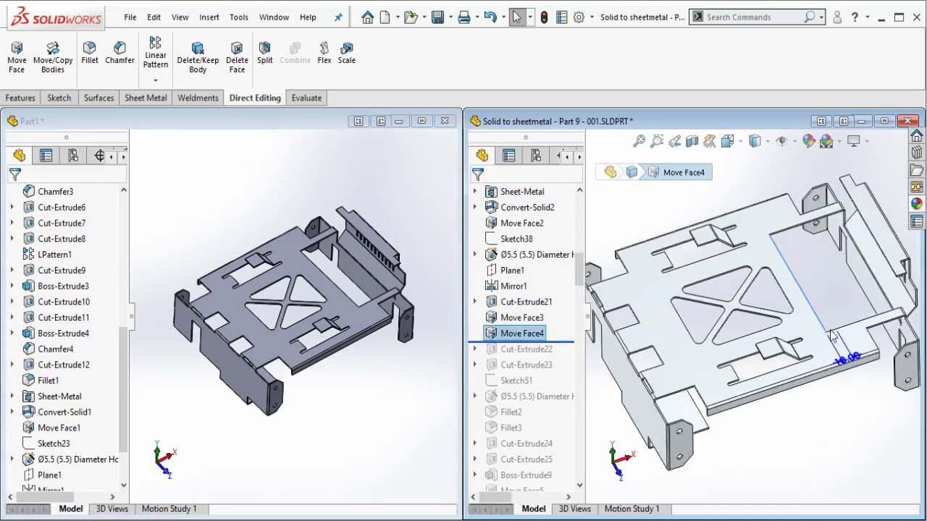
pyautogui.scroll(-4, 833, 335)
pyautogui.moveTo(857, 343); pyautogui.dragTo(844, 352, button='middle')
# Step: Offset the large rectangular opening's edge face nearest the triangular cutouts in Part1 by 10 mm with Move Face, direction flipped
pyautogui.click(375, 368)
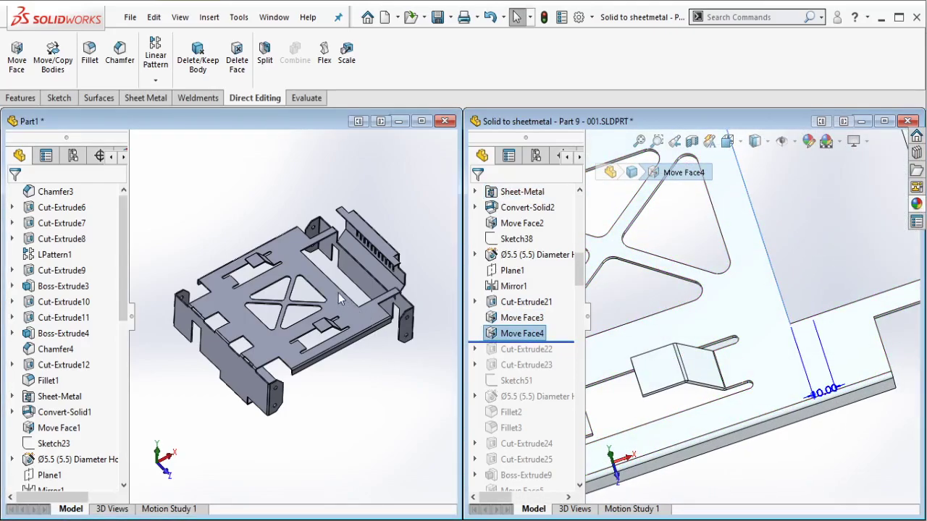
pyautogui.scroll(-8, 340, 299)
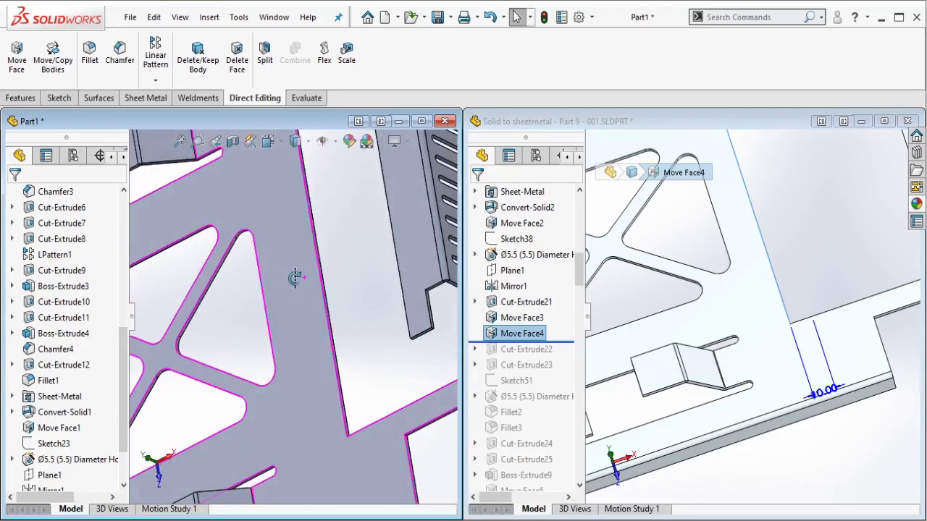
pyautogui.click(17, 54)
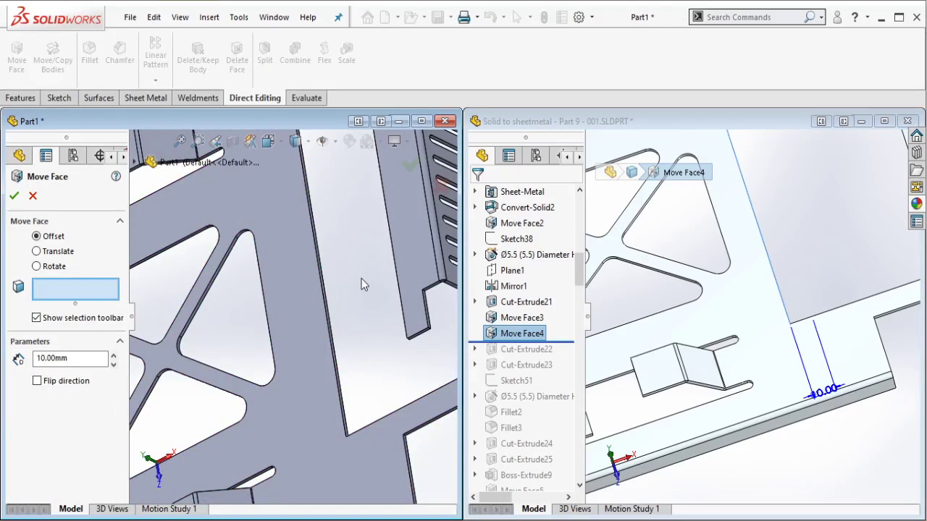
pyautogui.scroll(-4, 363, 284)
pyautogui.click(288, 349)
pyautogui.scroll(4, 319, 377)
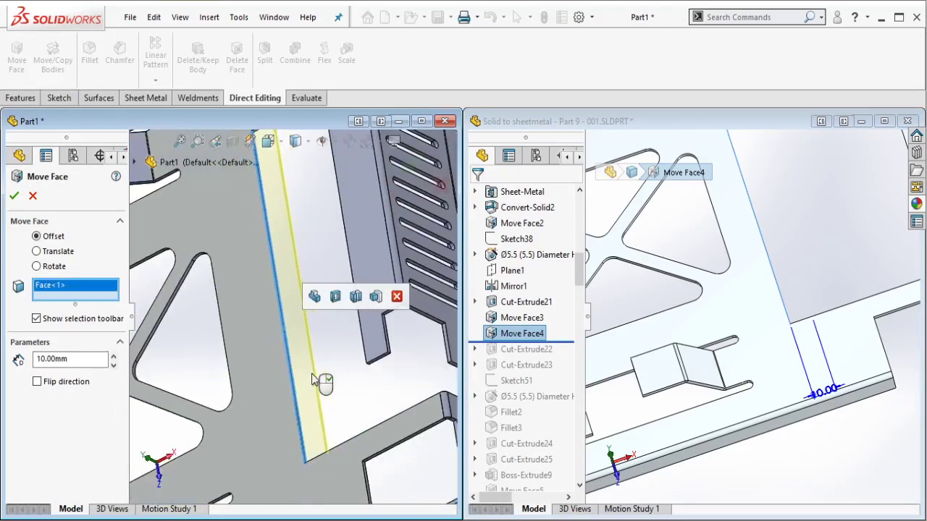
pyautogui.click(37, 382)
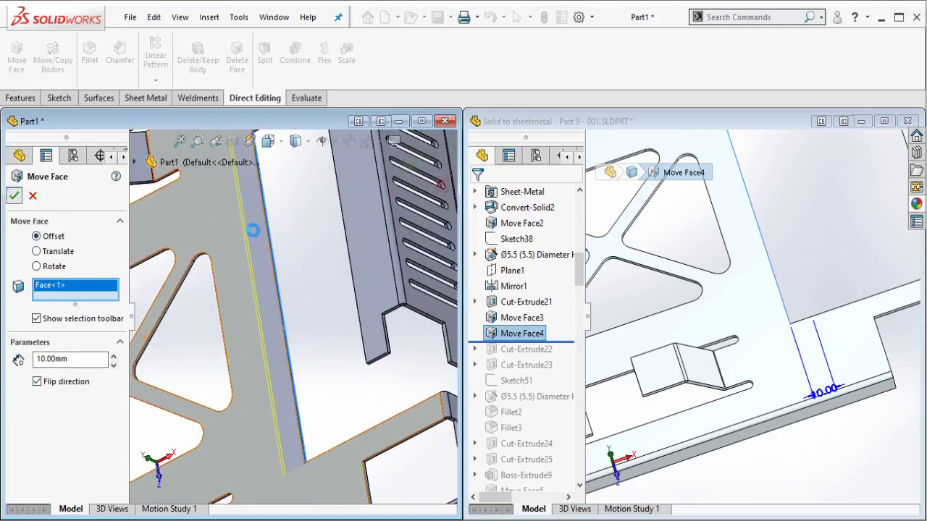
pyautogui.press('Return')
pyautogui.scroll(8, 278, 310)
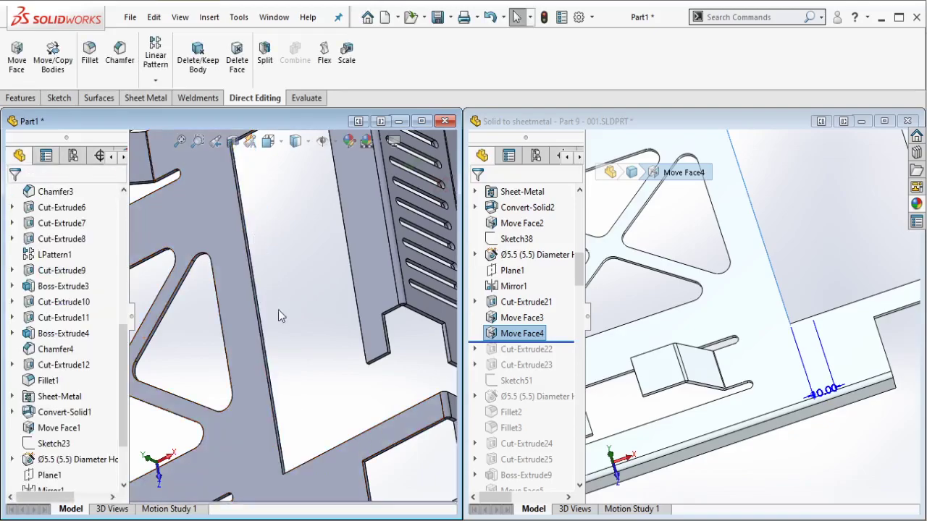
pyautogui.moveTo(271, 333); pyautogui.dragTo(251, 362, button='middle')
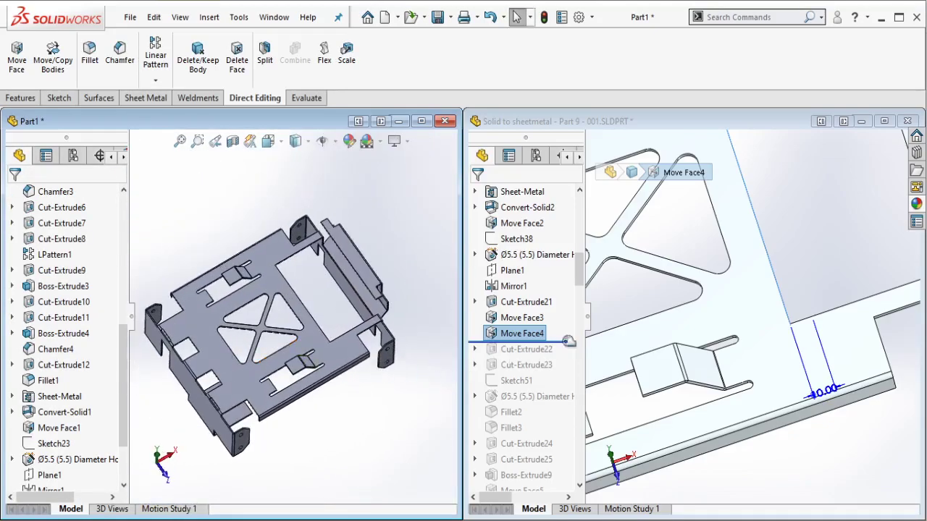
# Step: Roll the reference part forward past Cut-Extrude22 and Cut-Extrude23 and examine what each removes from the slotted flange
pyautogui.click(622, 313)
pyautogui.scroll(6, 654, 330)
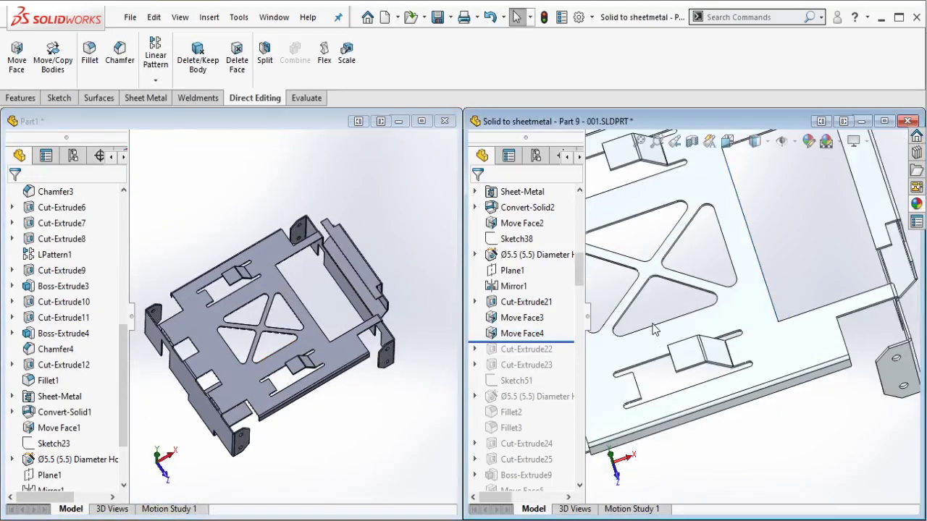
pyautogui.moveTo(654, 330); pyautogui.dragTo(714, 293, button='middle')
pyautogui.scroll(-3, 731, 277)
pyautogui.scroll(-1, 648, 362)
pyautogui.moveTo(565, 341); pyautogui.dragTo(543, 359)
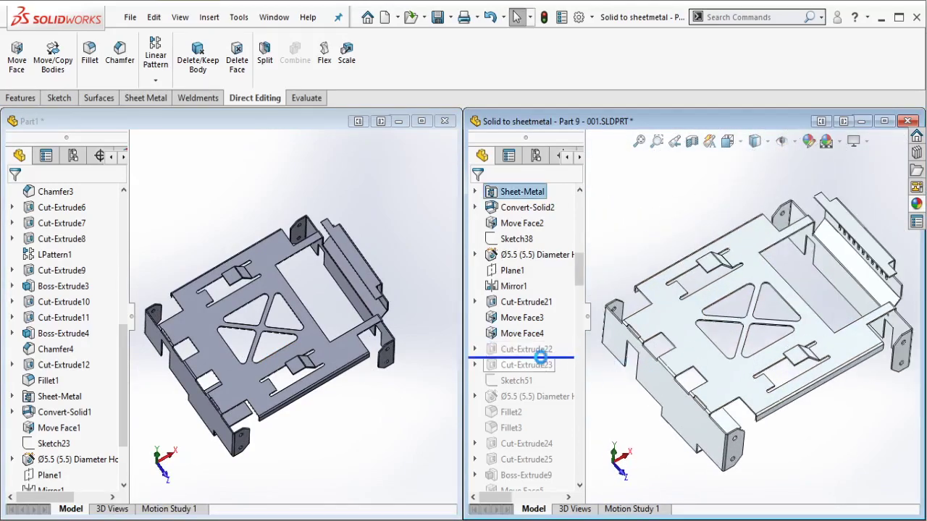
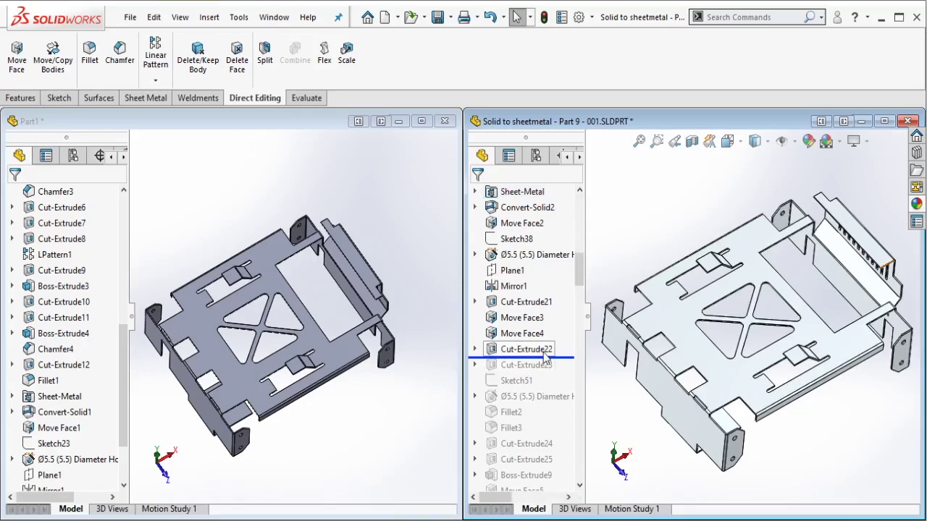
pyautogui.click(543, 349)
pyautogui.scroll(2, 749, 296)
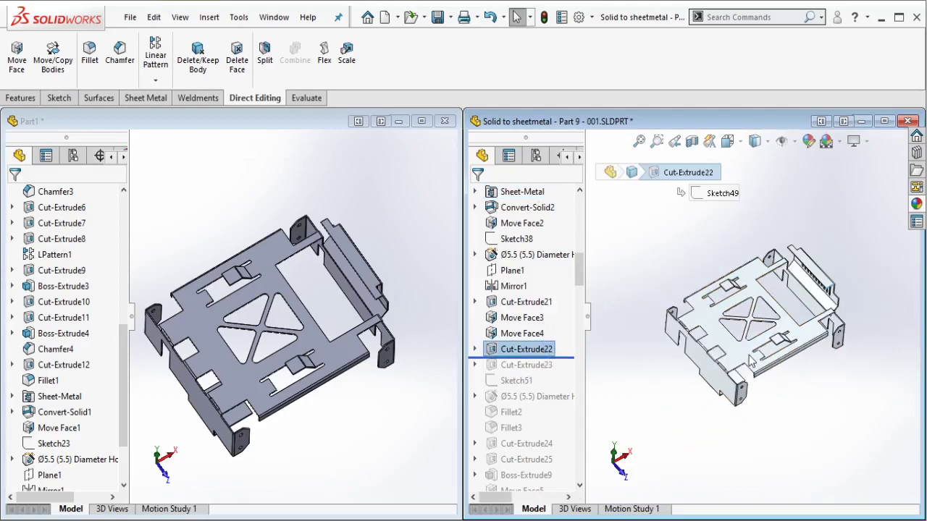
pyautogui.moveTo(761, 314); pyautogui.dragTo(732, 327, button='middle')
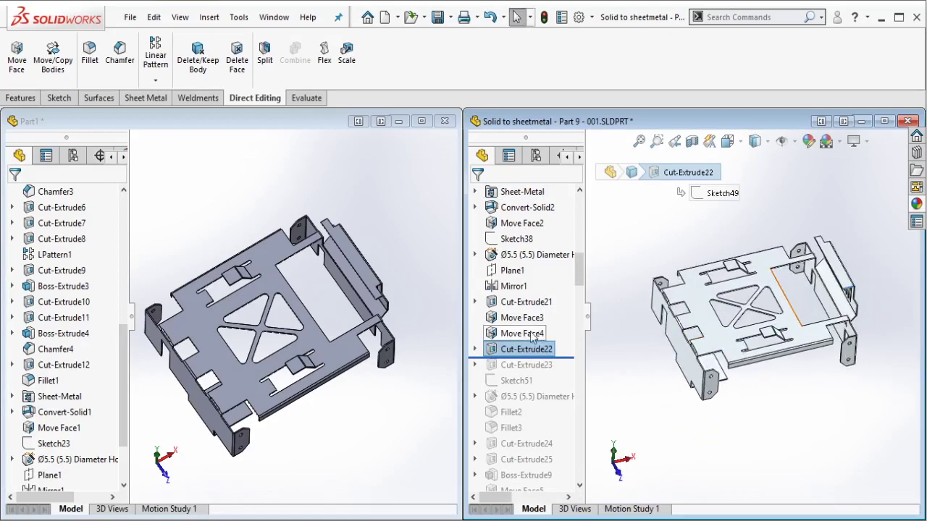
pyautogui.click(475, 350)
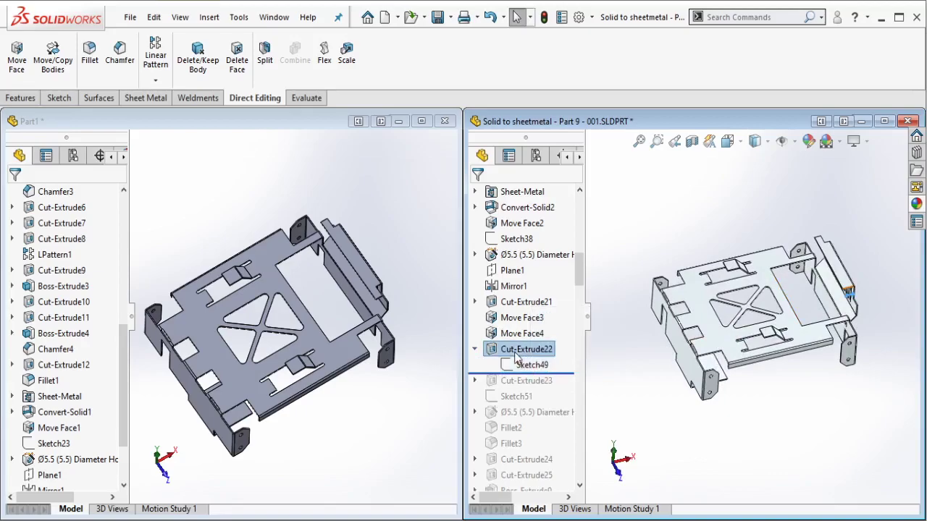
pyautogui.scroll(-6, 866, 284)
pyautogui.scroll(1, 805, 310)
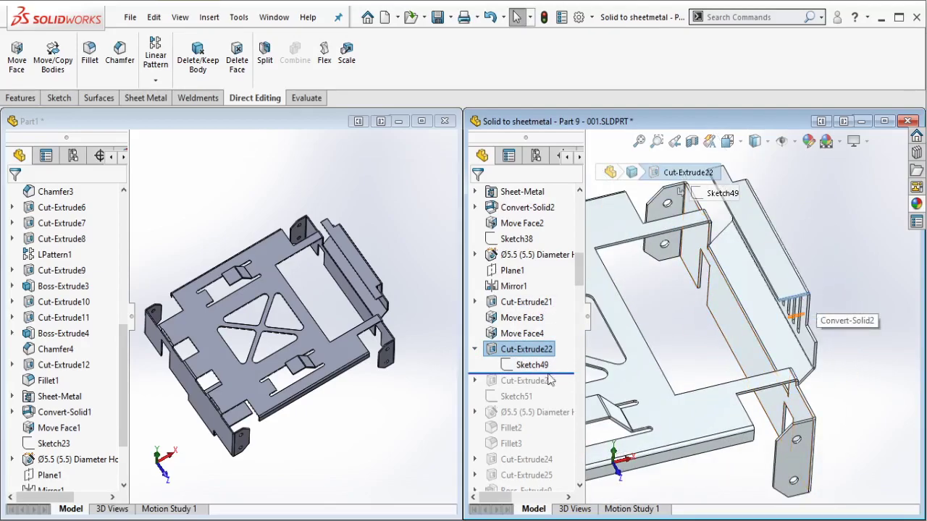
pyautogui.moveTo(563, 374); pyautogui.dragTo(552, 389)
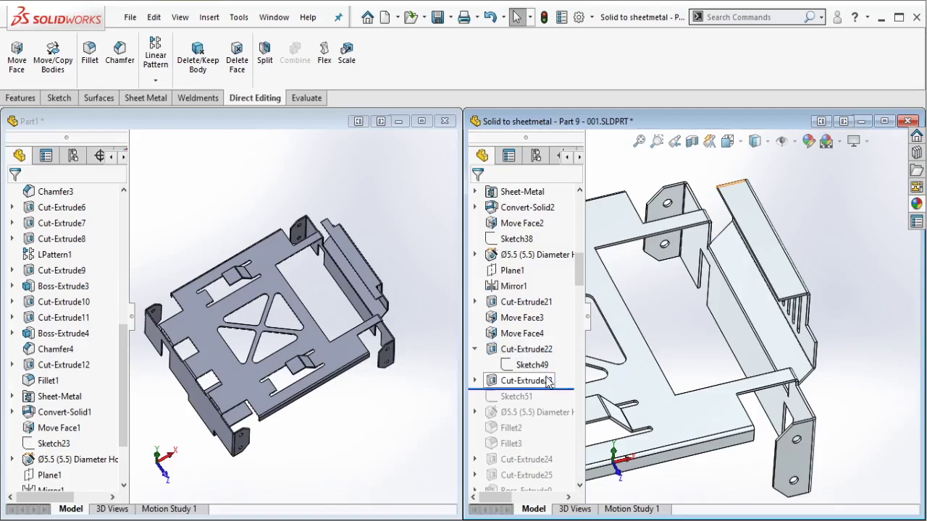
pyautogui.click(548, 382)
# Step: Convert the end face outline of one narrow tip on Part1's slotted flange and cut it Up To Vertex at the notch edge
pyautogui.scroll(-8, 420, 318)
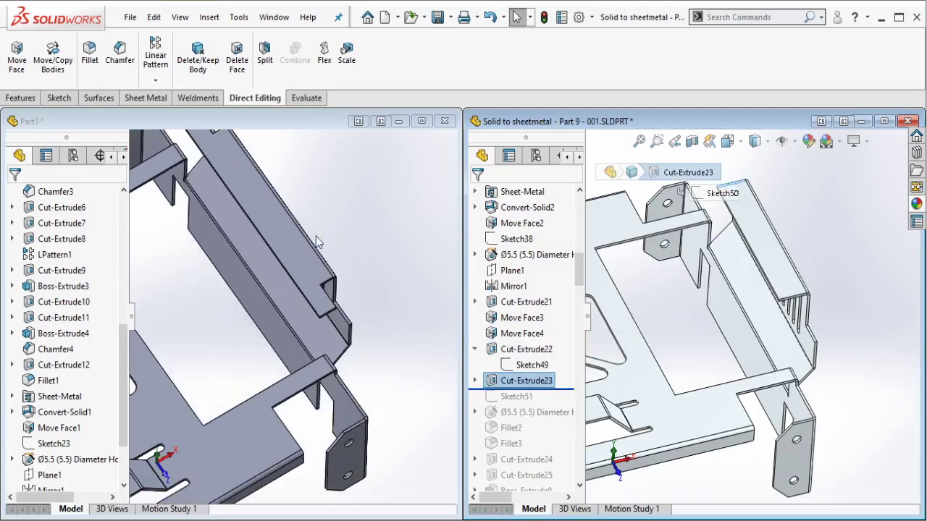
pyautogui.scroll(-6, 260, 210)
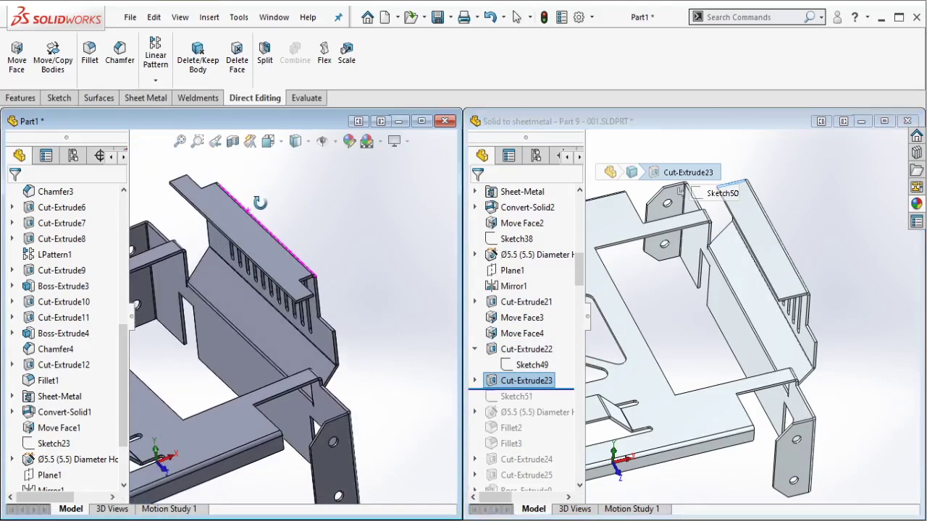
pyautogui.click(295, 313)
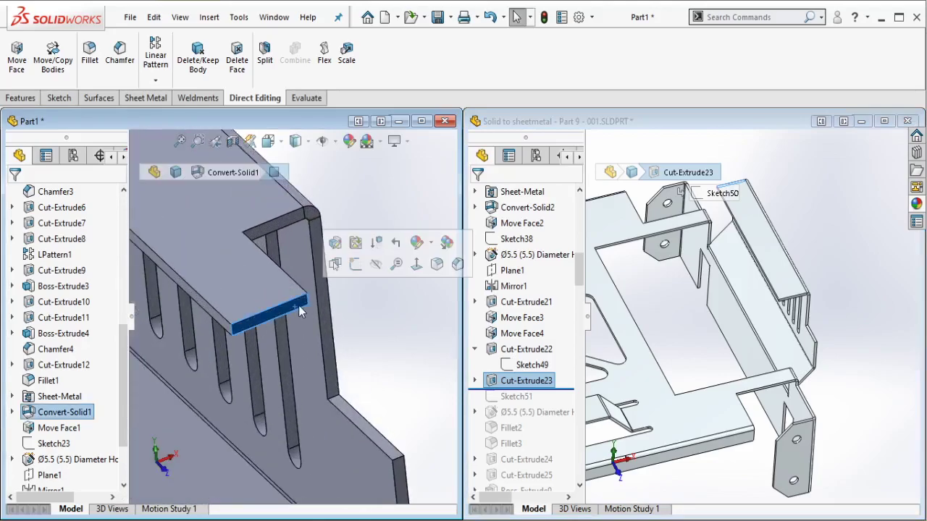
pyautogui.click(352, 263)
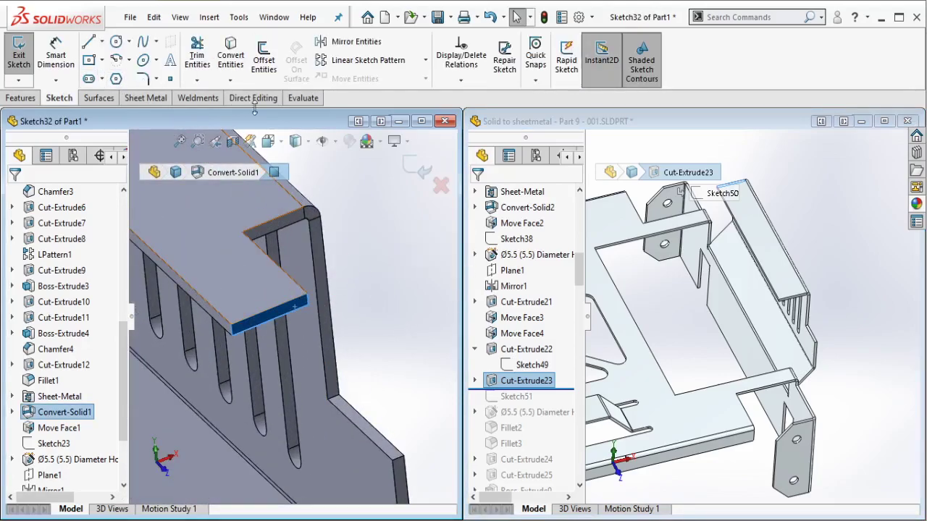
pyautogui.click(235, 62)
pyautogui.click(21, 98)
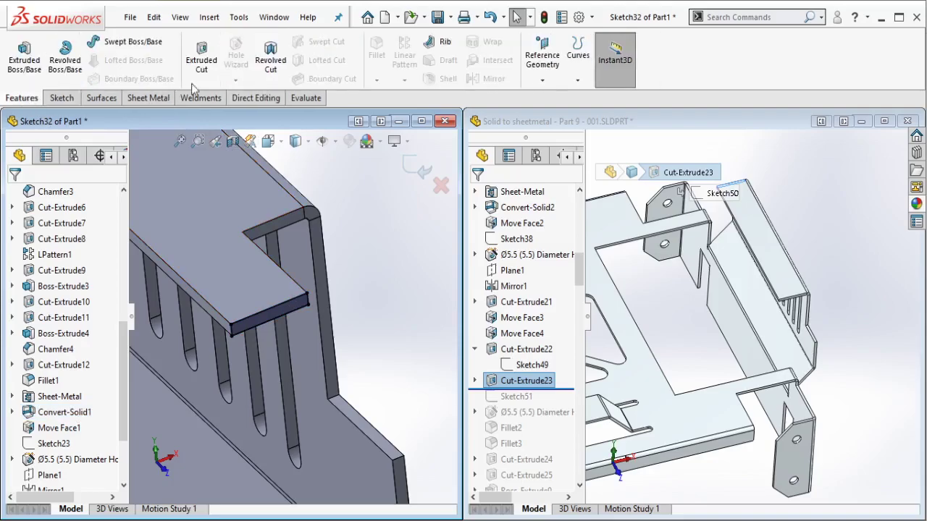
pyautogui.click(271, 220)
pyautogui.click(410, 166)
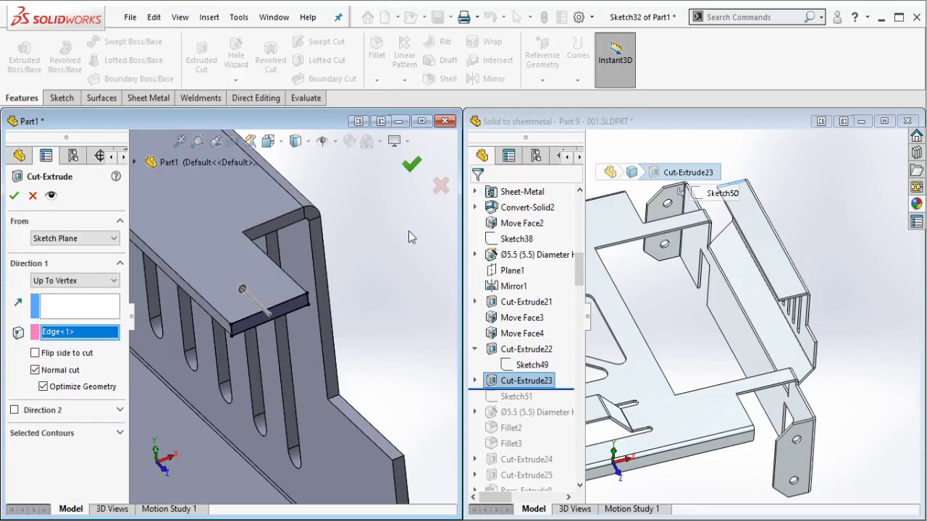
pyautogui.click(366, 237)
# Step: Remove the narrow tip at the opposite end of Part1's slotted flange by converting its end face and cutting up to the notch edge
pyautogui.scroll(5, 335, 249)
pyautogui.keyDown('ctrl'); pyautogui.moveTo(242, 233); pyautogui.dragTo(405, 215, button='middle'); pyautogui.keyUp('ctrl')
pyautogui.scroll(-7, 240, 289)
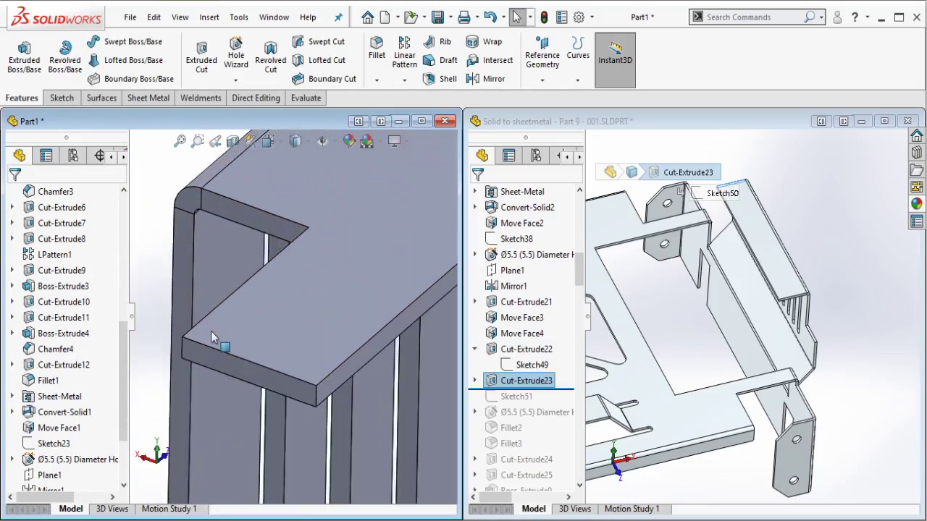
pyautogui.click(207, 354)
pyautogui.click(269, 312)
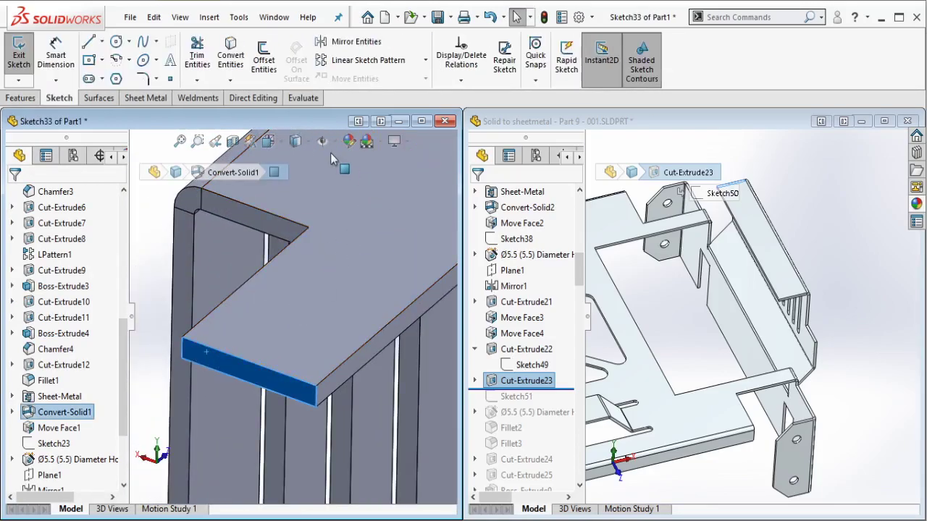
pyautogui.click(230, 56)
pyautogui.click(22, 98)
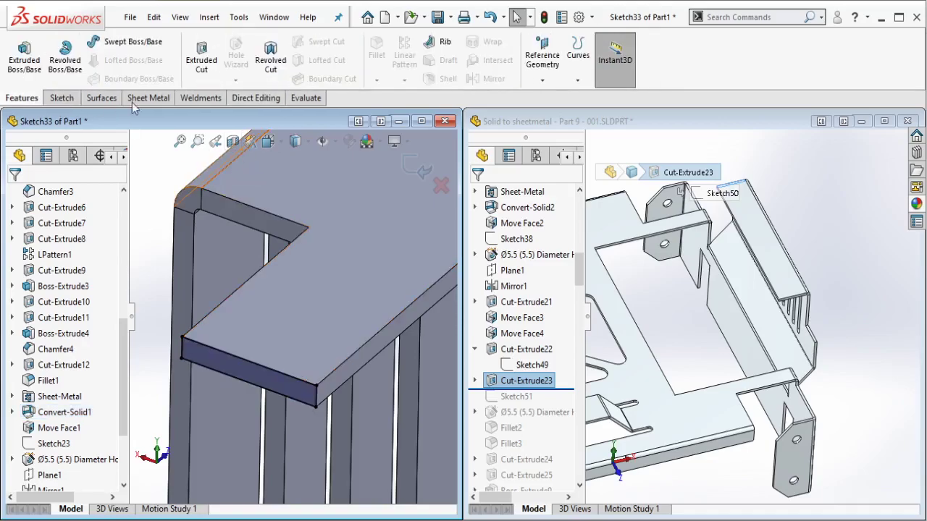
pyautogui.click(239, 203)
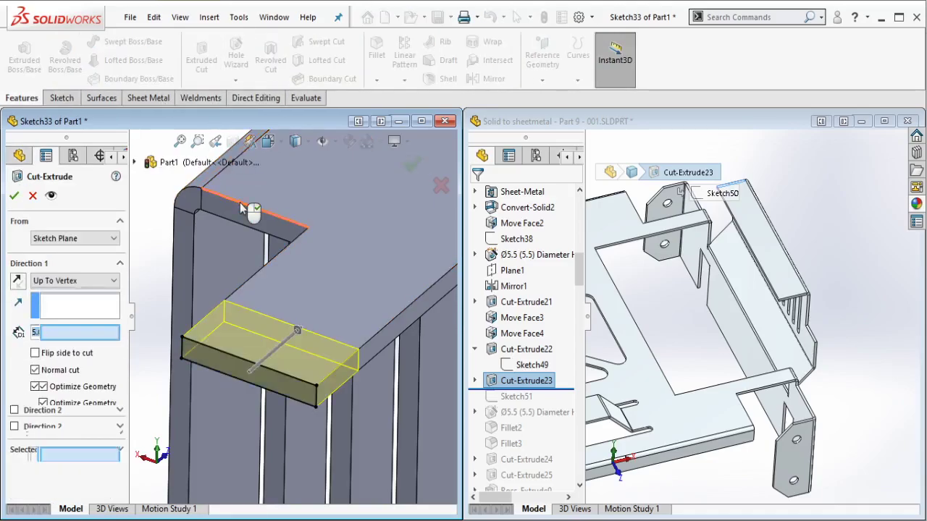
pyautogui.click(15, 197)
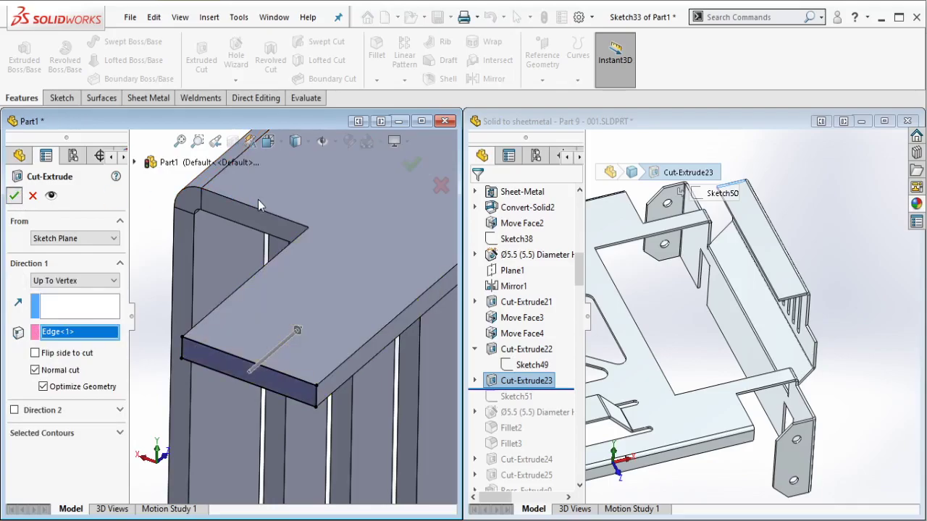
pyautogui.moveTo(263, 200); pyautogui.dragTo(266, 249, button='middle')
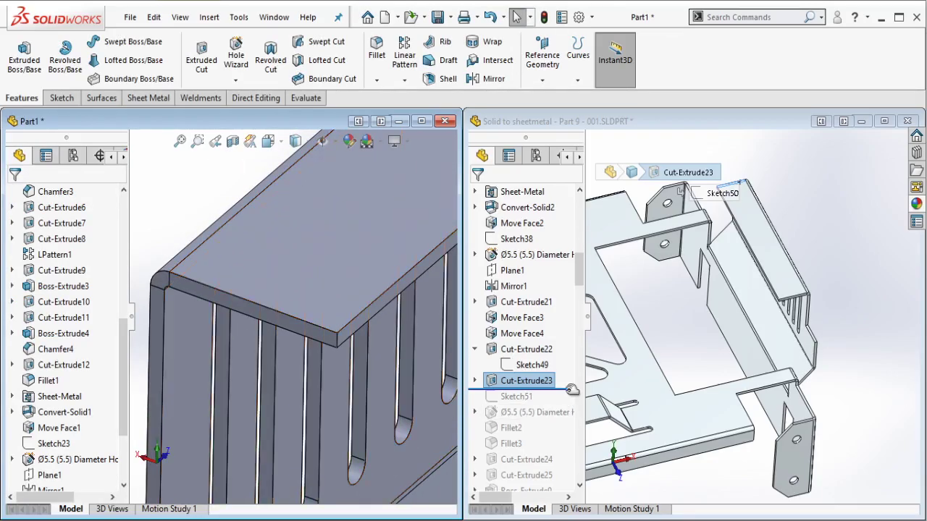
# Step: Roll the reference part forward past the Ø5.5 Diameter Hole2 feature and examine Sketch51 and the hole positions on the raised tabs
pyautogui.moveTo(570, 389); pyautogui.dragTo(528, 417)
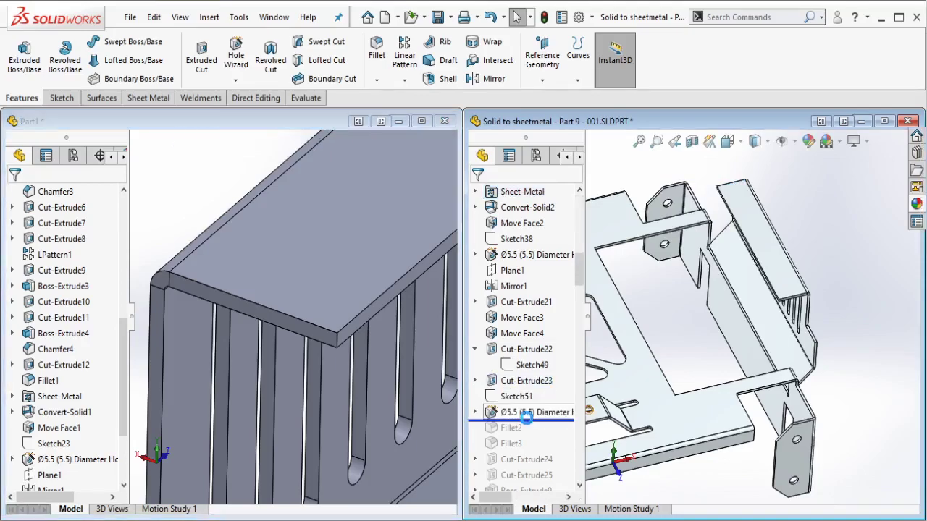
pyautogui.click(534, 413)
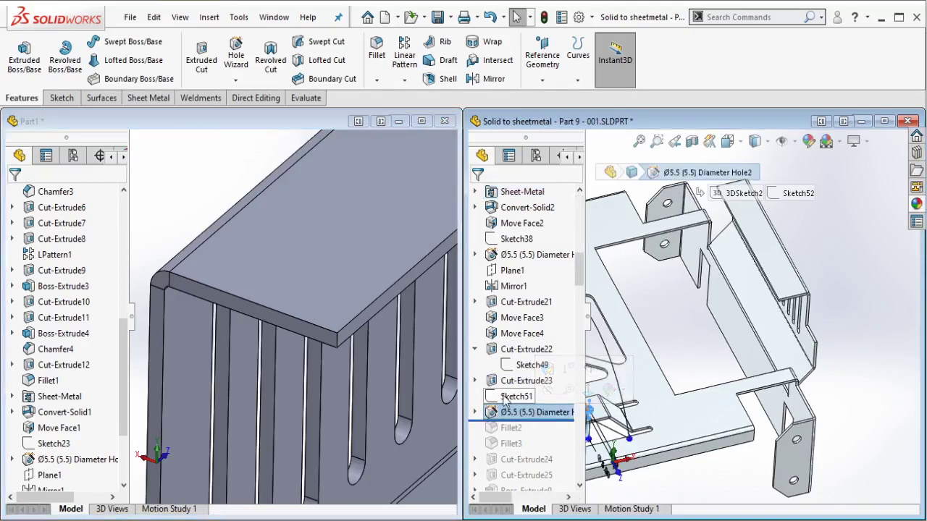
pyautogui.click(516, 396)
pyautogui.press('f')
pyautogui.scroll(-5, 600, 330)
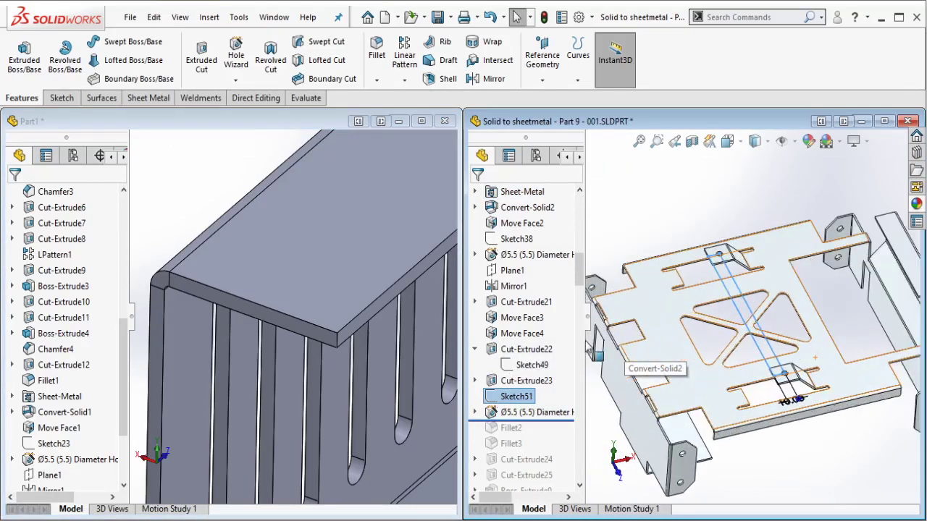
pyautogui.click(536, 412)
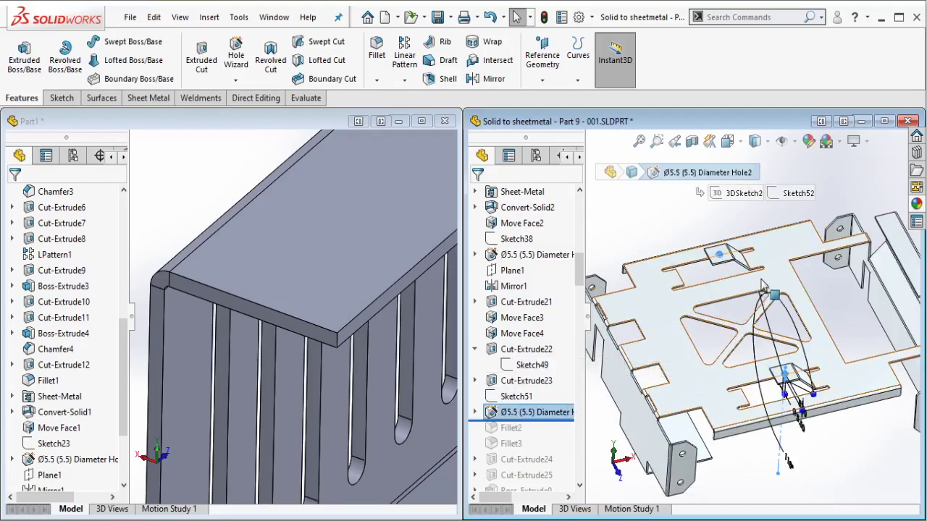
pyautogui.click(522, 396)
pyautogui.moveTo(709, 303); pyautogui.dragTo(739, 340, button='middle')
# Step: Sketch a corner rectangle on a raised tab's face in Part1, spanning from that tab to the opposite raised tab
pyautogui.scroll(6, 391, 325)
pyautogui.scroll(6, 388, 354)
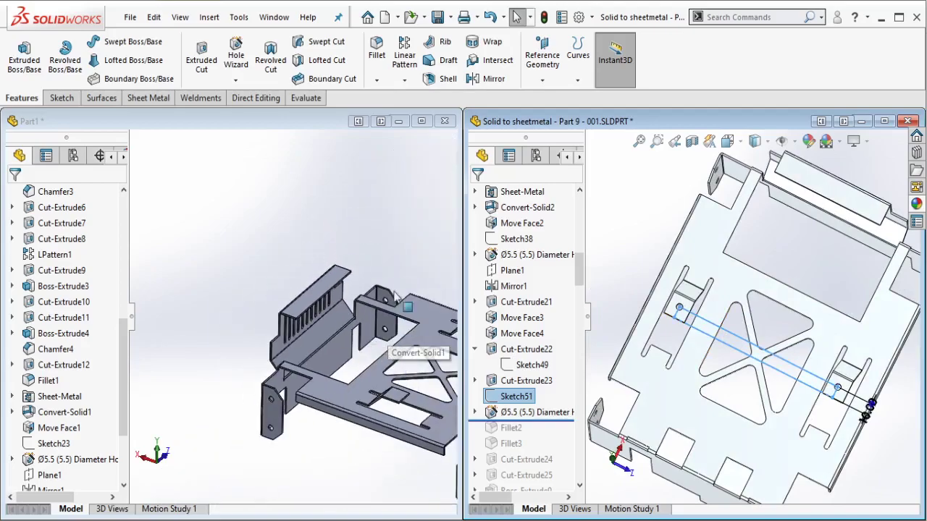
pyautogui.scroll(1, 399, 254)
pyautogui.click(399, 254)
pyautogui.scroll(-2, 428, 334)
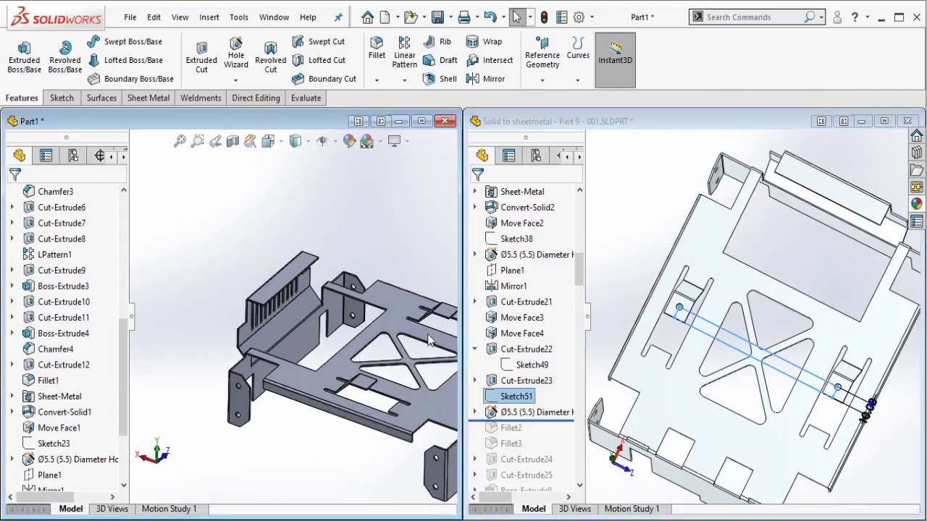
pyautogui.moveTo(427, 334); pyautogui.dragTo(397, 384, button='middle')
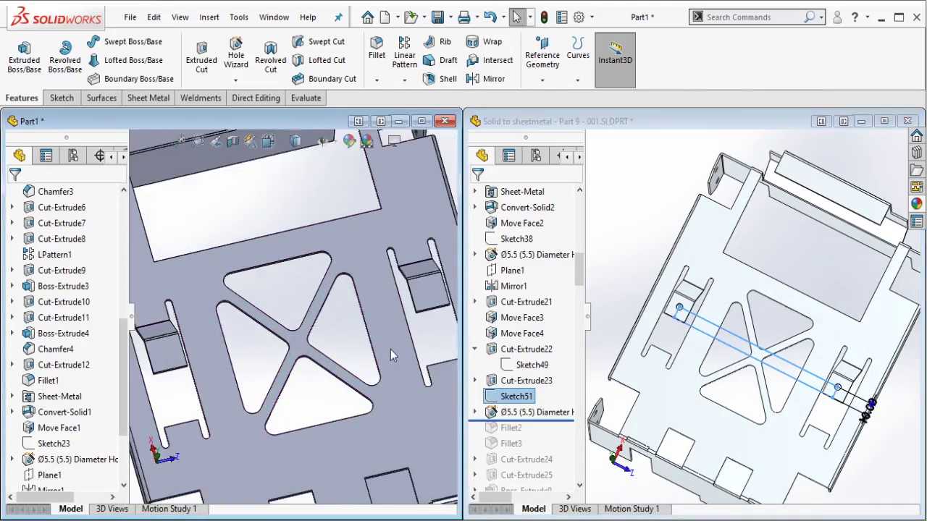
pyautogui.click(167, 354)
pyautogui.click(224, 323)
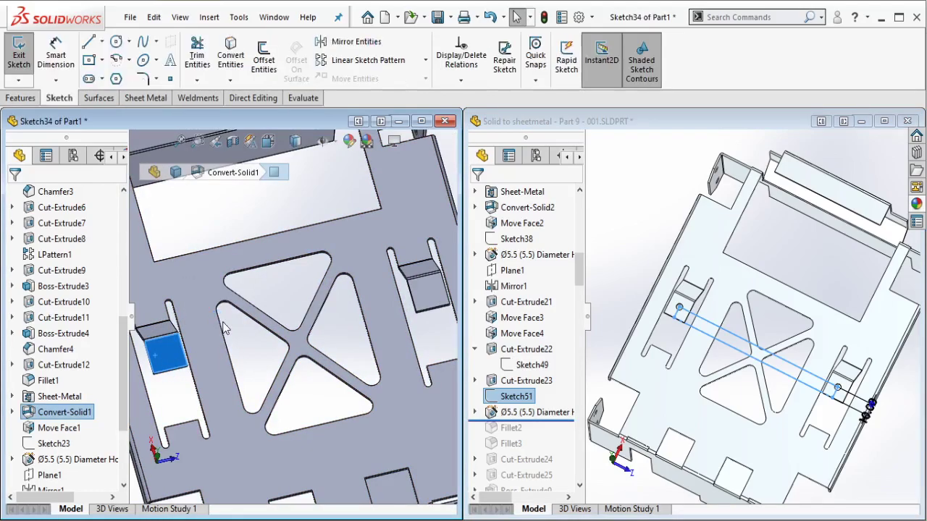
pyautogui.click(103, 60)
pyautogui.click(131, 79)
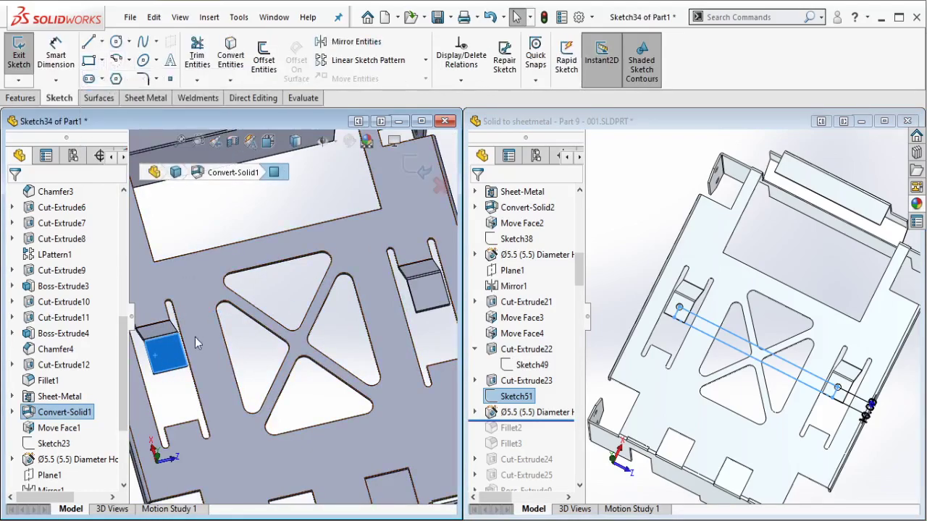
pyautogui.click(165, 350)
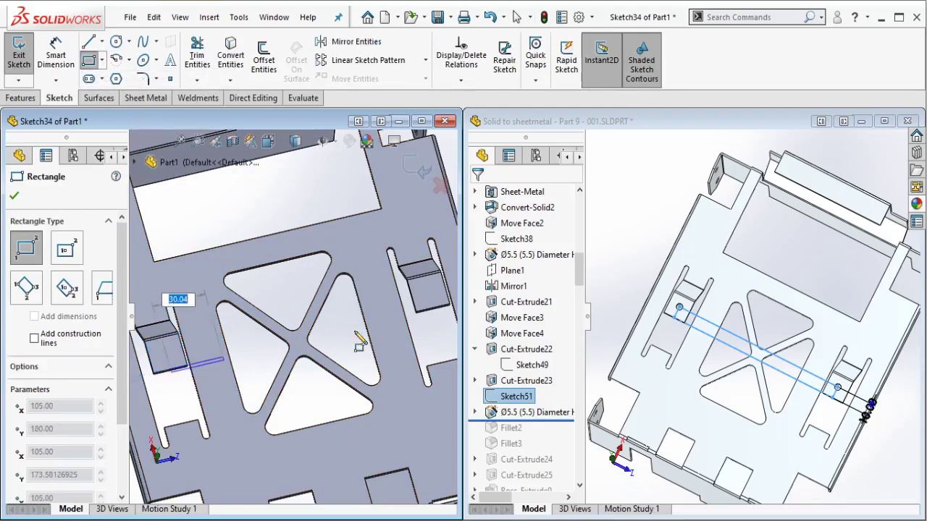
pyautogui.click(425, 291)
pyautogui.press('Escape')
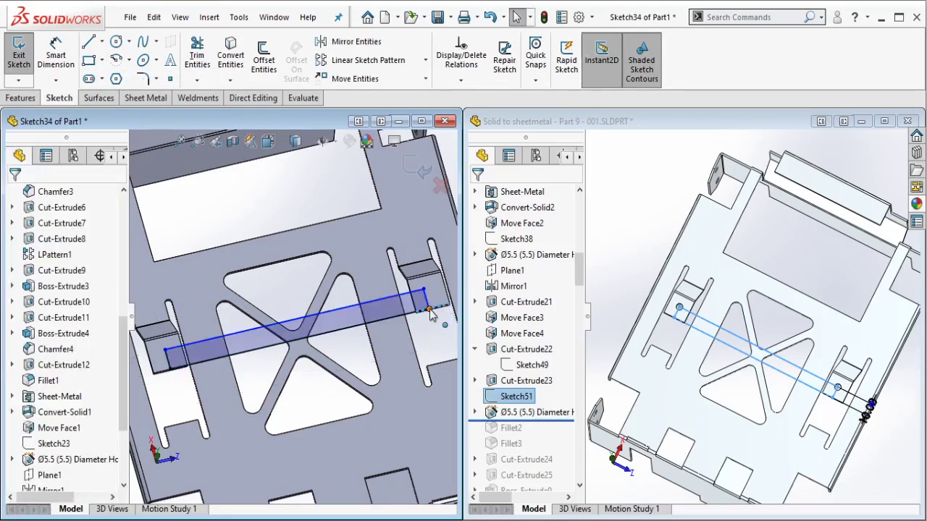
# Step: Constrain the rectangle's corner on the second raised tab to the midpoint of that tab's free end edge
pyautogui.click(429, 309)
pyautogui.keyDown('ctrl'); pyautogui.click(449, 301); pyautogui.keyUp('ctrl')
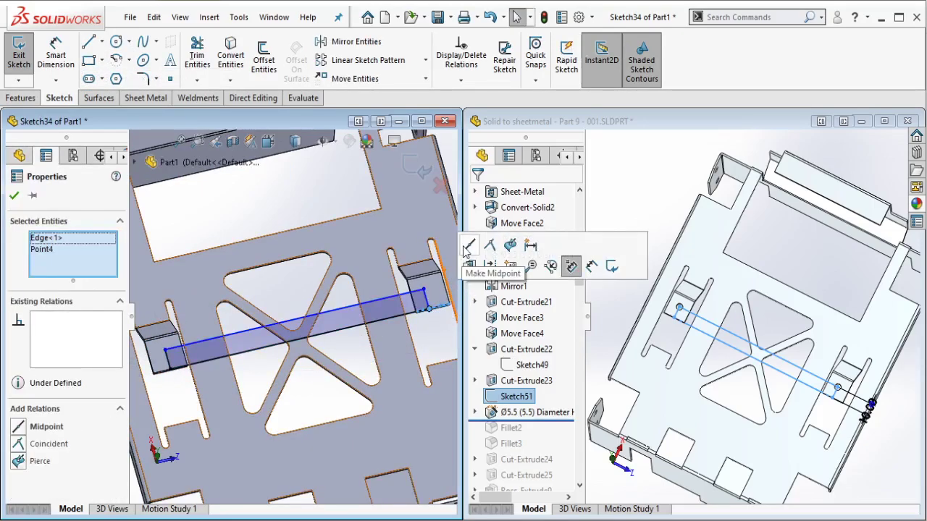
pyautogui.press('Escape')
pyautogui.scroll(-5, 449, 296)
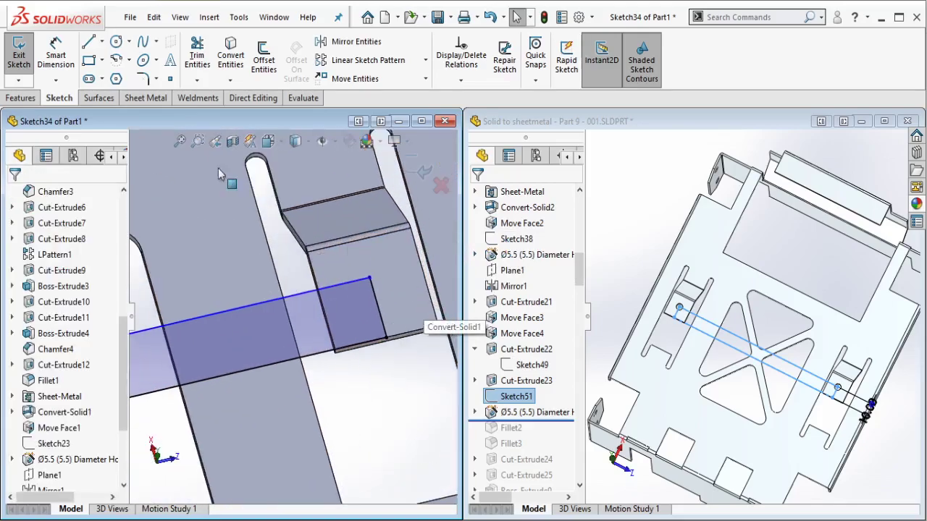
# Step: Dimension the rectangle's short side on the raised tab to 10 mm and finish the sketch
pyautogui.click(58, 56)
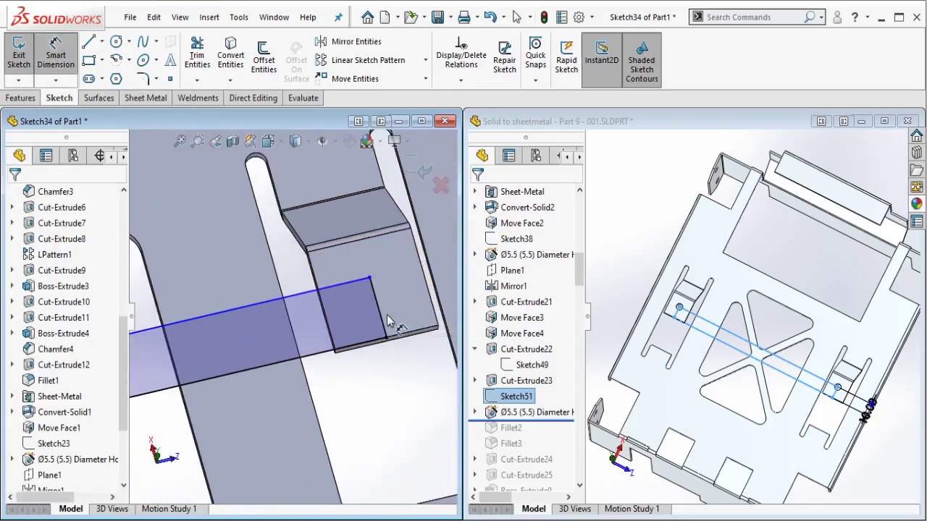
pyautogui.click(424, 368)
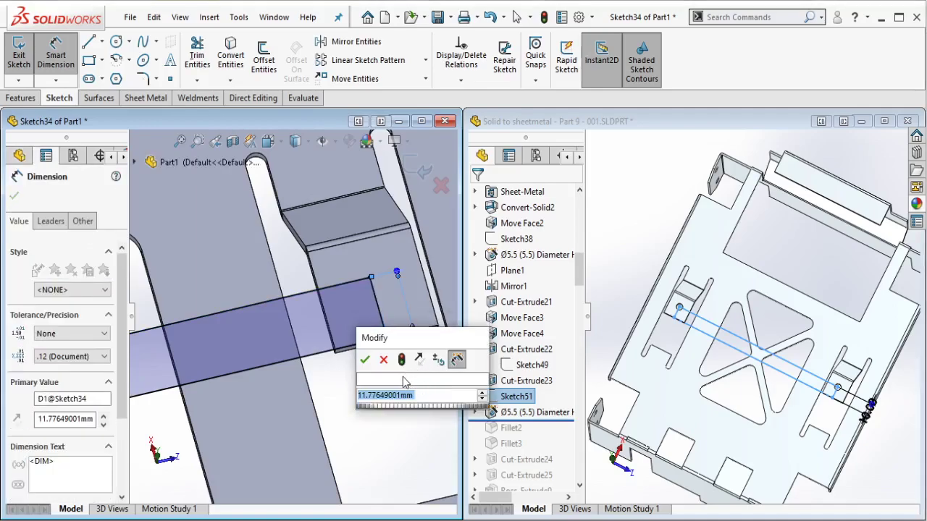
pyautogui.write('10')
pyautogui.press('Escape')
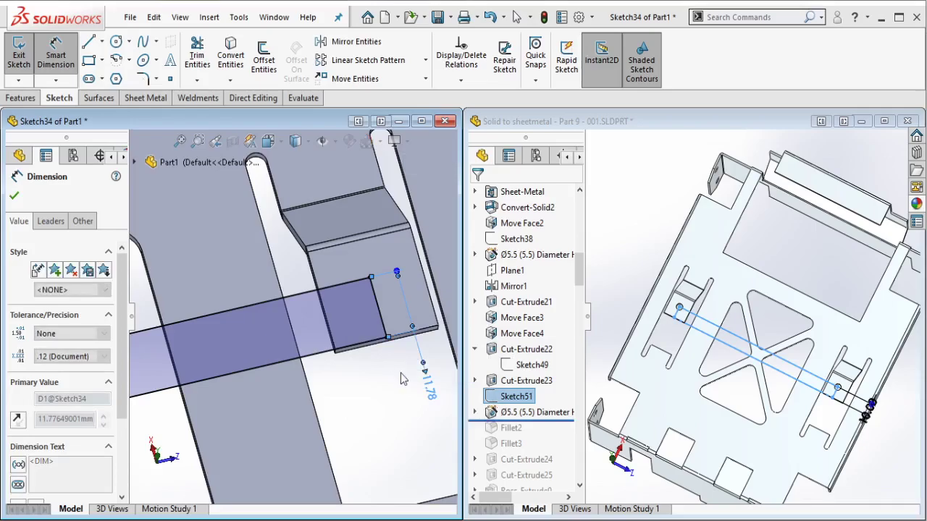
pyautogui.press('Escape')
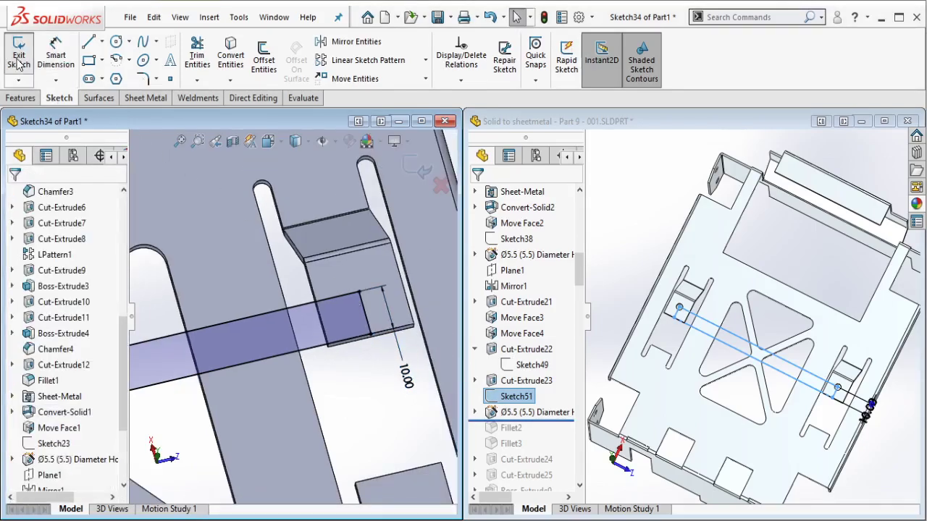
pyautogui.click(18, 58)
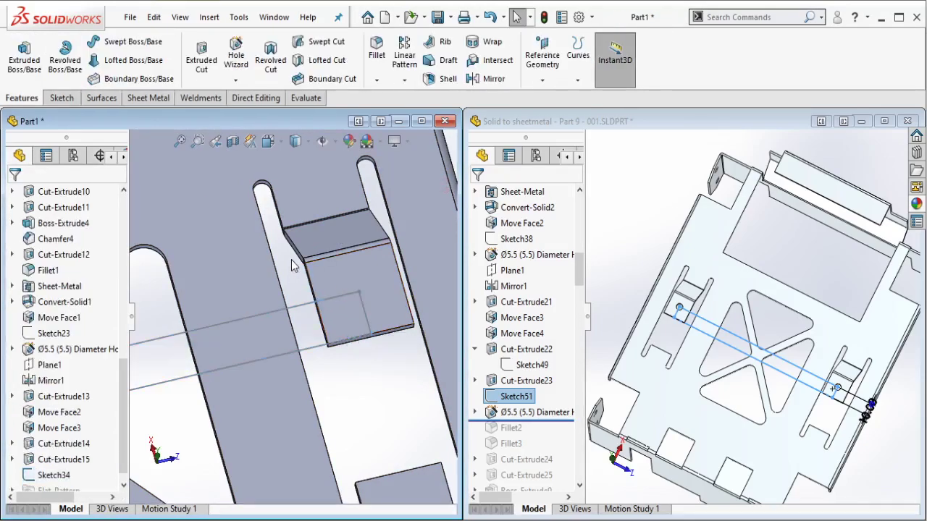
pyautogui.click(230, 47)
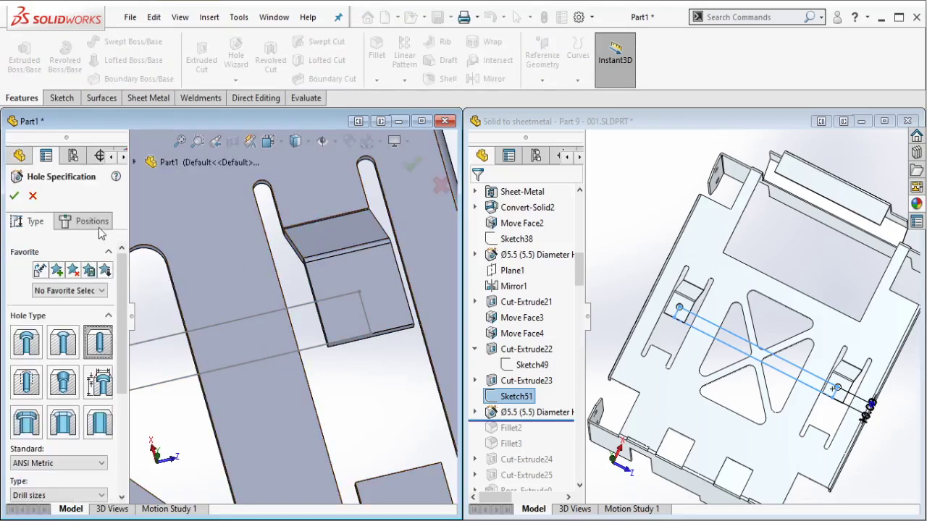
pyautogui.click(99, 226)
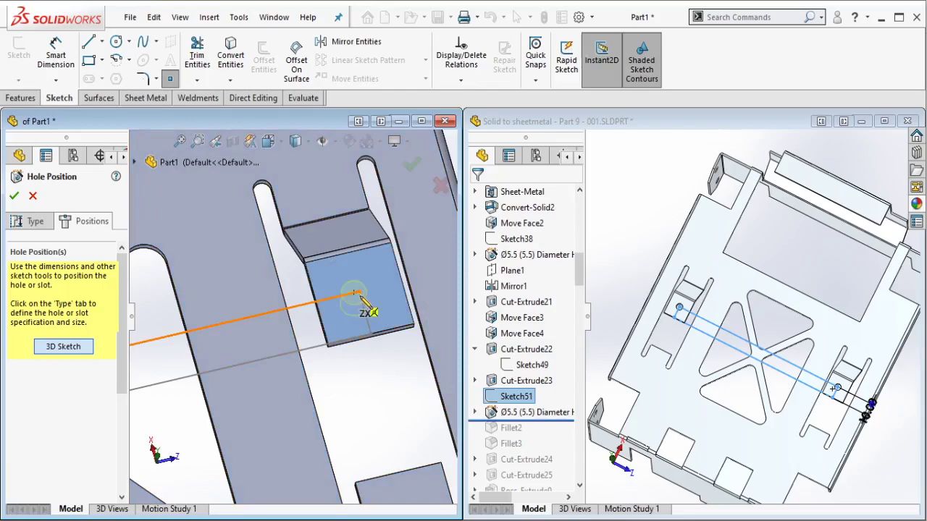
pyautogui.click(360, 296)
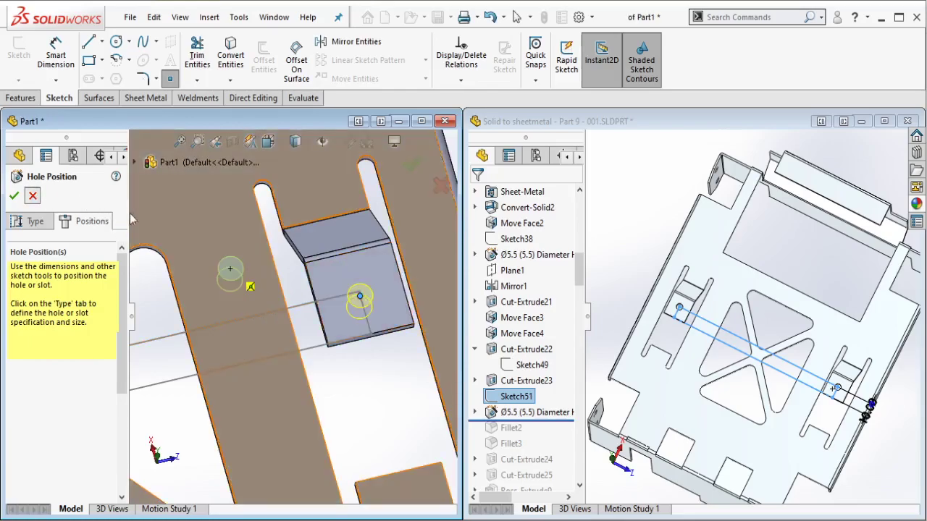
pyautogui.press('Return')
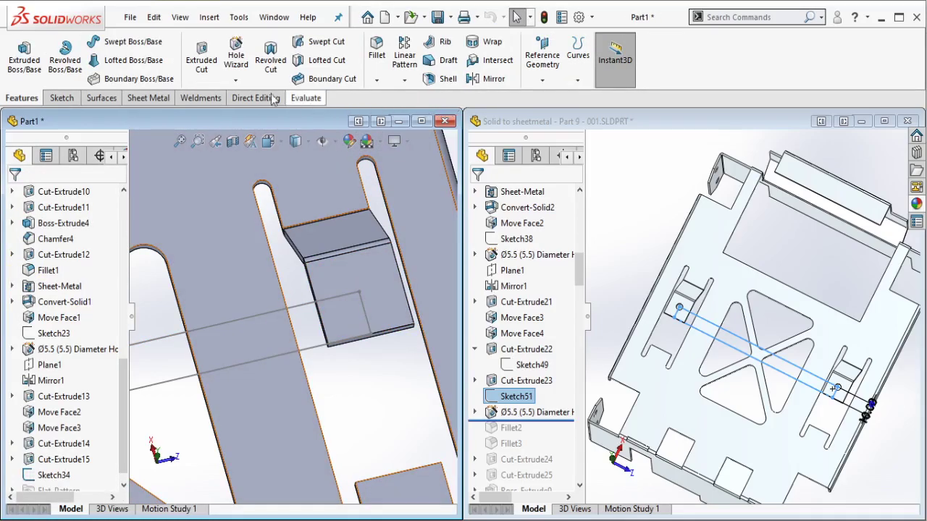
# Step: Start a Hole Wizard hole using a 3D sketch and place its points at the layout rectangle's corners on both raised tabs
pyautogui.click(235, 56)
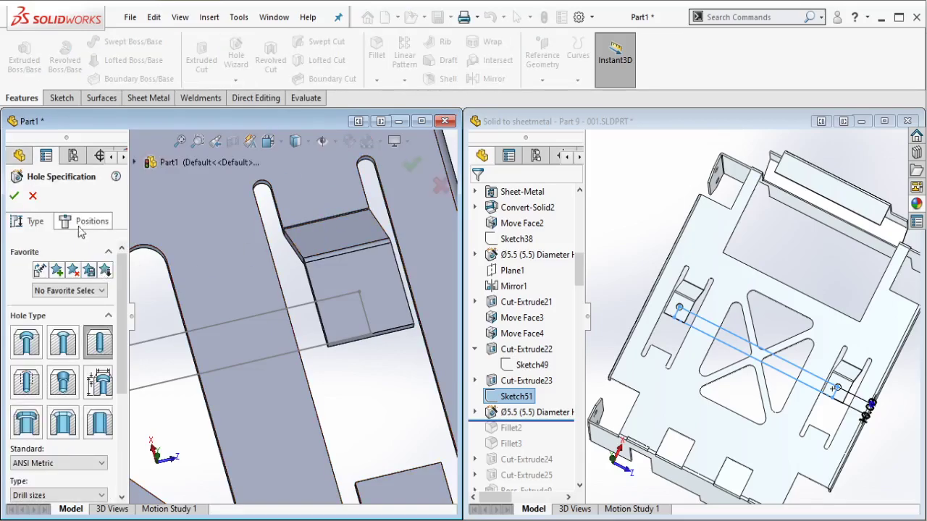
pyautogui.click(83, 221)
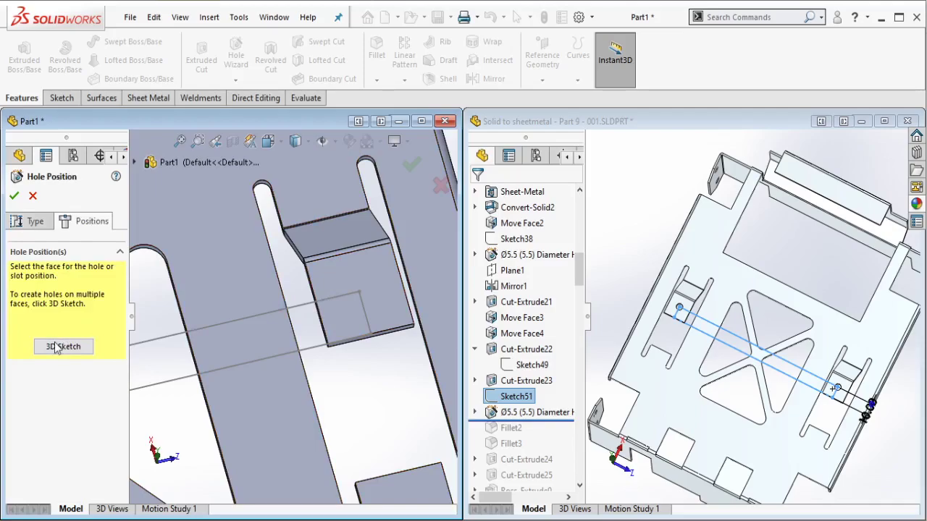
pyautogui.click(63, 346)
pyautogui.click(359, 292)
pyautogui.scroll(3, 310, 342)
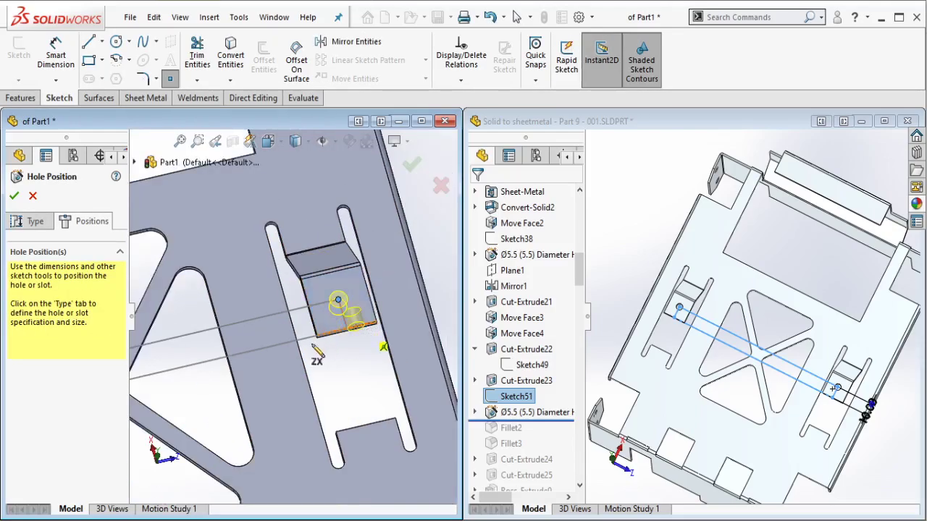
pyautogui.keyDown('ctrl'); pyautogui.moveTo(275, 346); pyautogui.dragTo(460, 286, button='middle'); pyautogui.keyUp('ctrl')
pyautogui.scroll(-2, 169, 323)
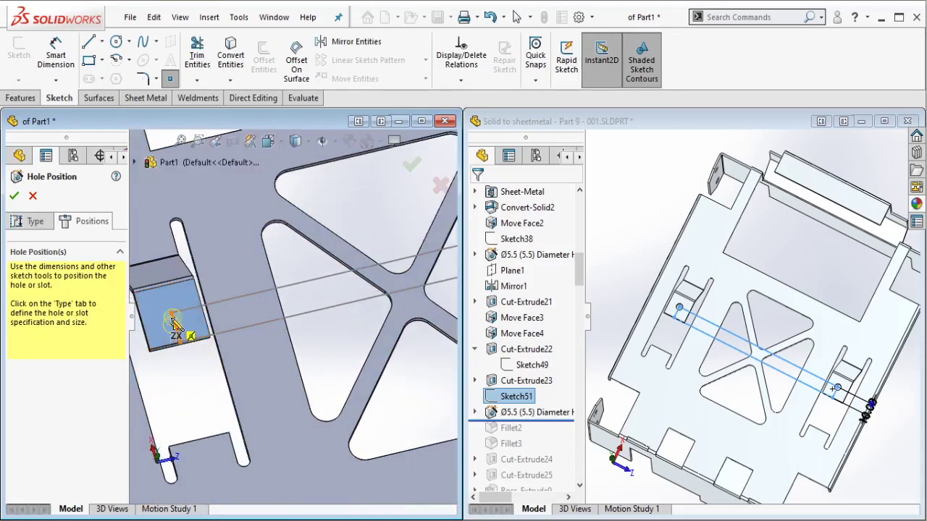
pyautogui.click(172, 316)
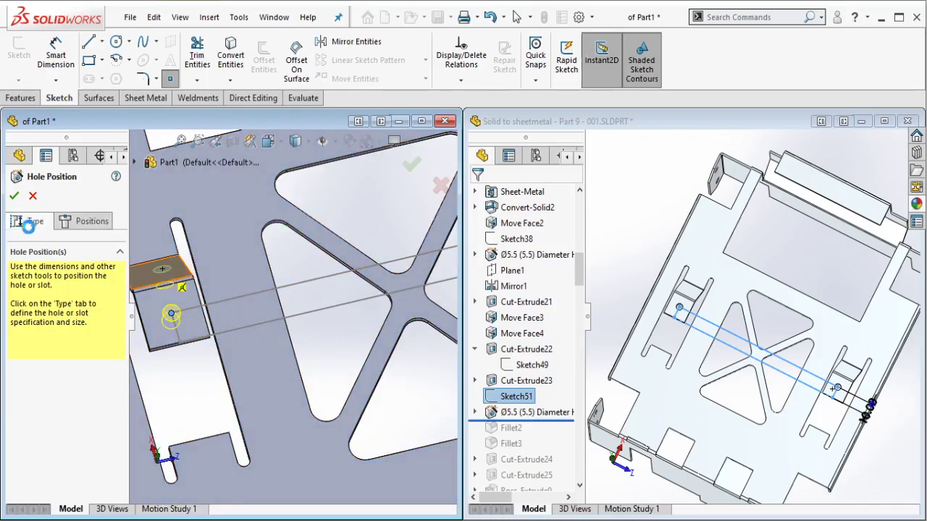
# Step: Create the tab holes as ANSI Metric drill size Ø5.5 with a blind depth of 5 mm
pyautogui.scroll(-4, 116, 362)
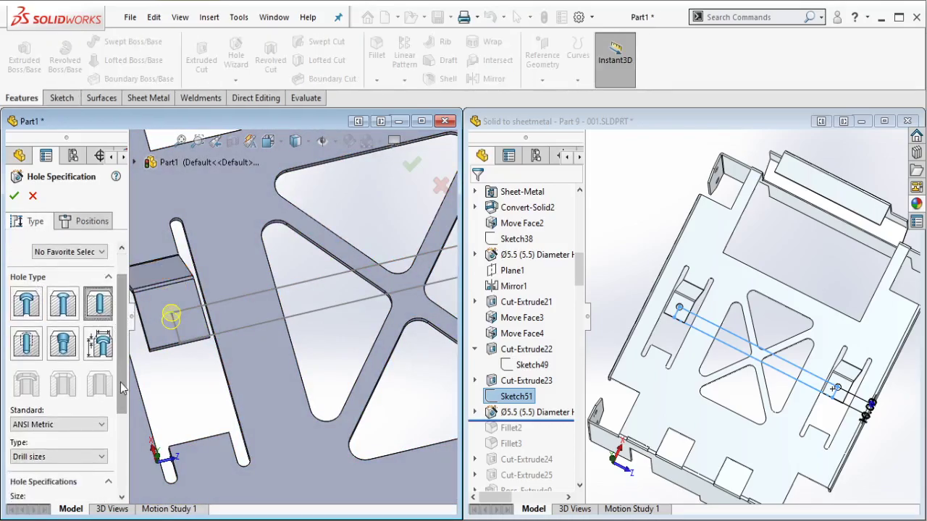
pyautogui.click(73, 368)
pyautogui.click(54, 380)
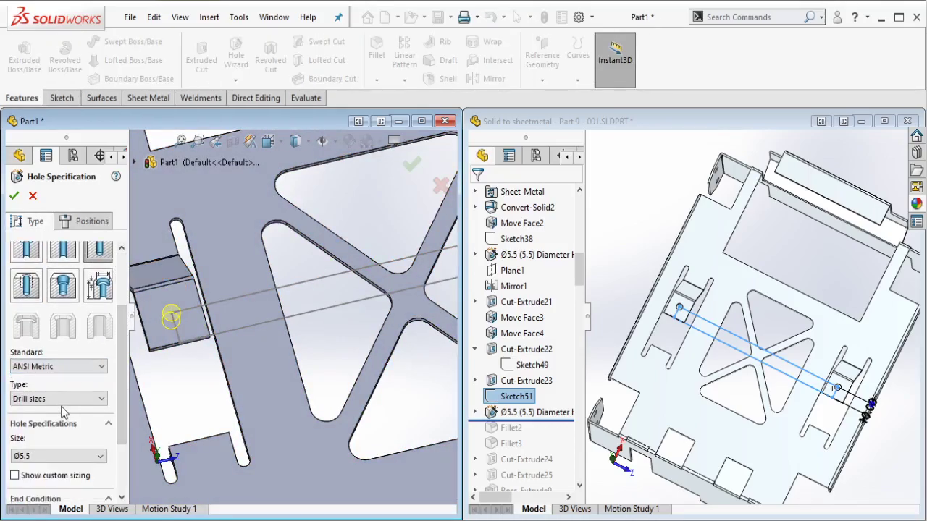
pyautogui.click(62, 400)
pyautogui.click(49, 422)
pyautogui.scroll(-3, 116, 415)
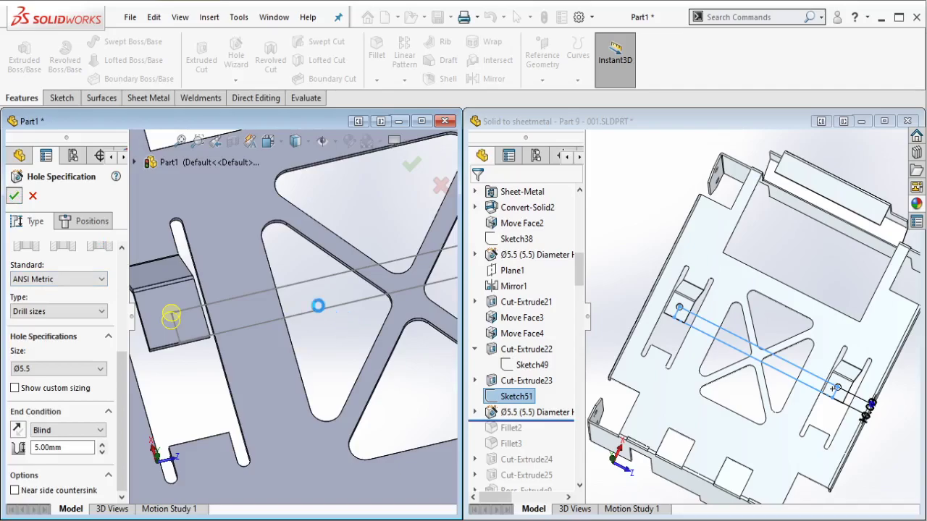
pyautogui.press('Return')
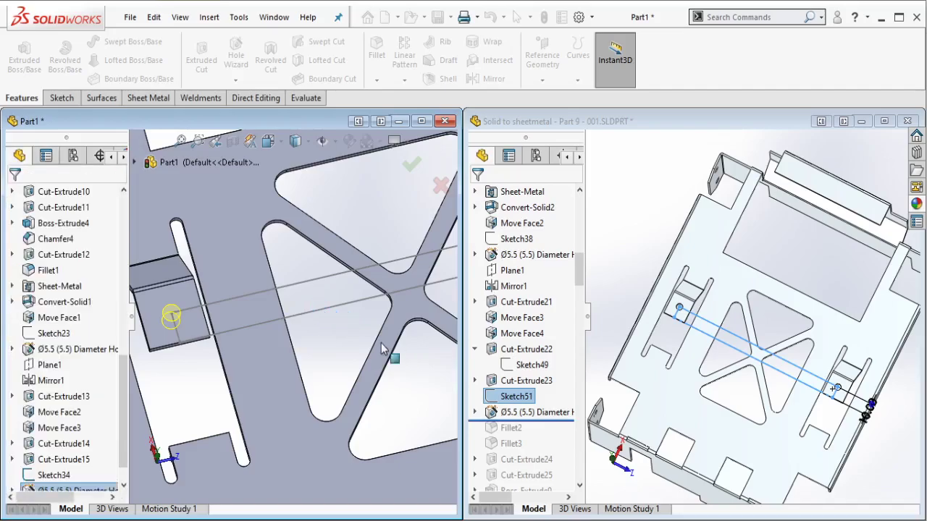
# Step: Hide the rectangular hole layout sketch in Part1
pyautogui.click(375, 298)
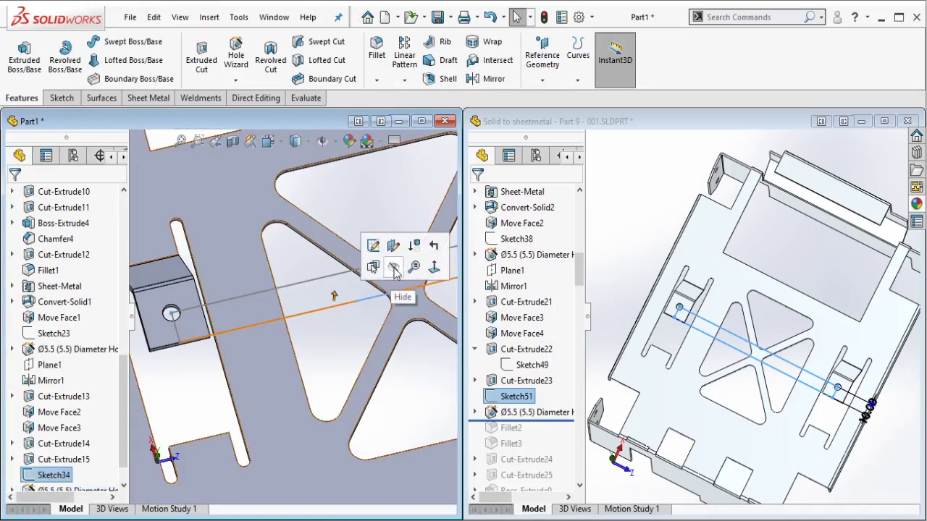
pyautogui.click(394, 268)
pyautogui.scroll(2, 394, 269)
pyautogui.middleClick(396, 311)
pyautogui.moveTo(396, 311); pyautogui.dragTo(414, 314, button='middle')
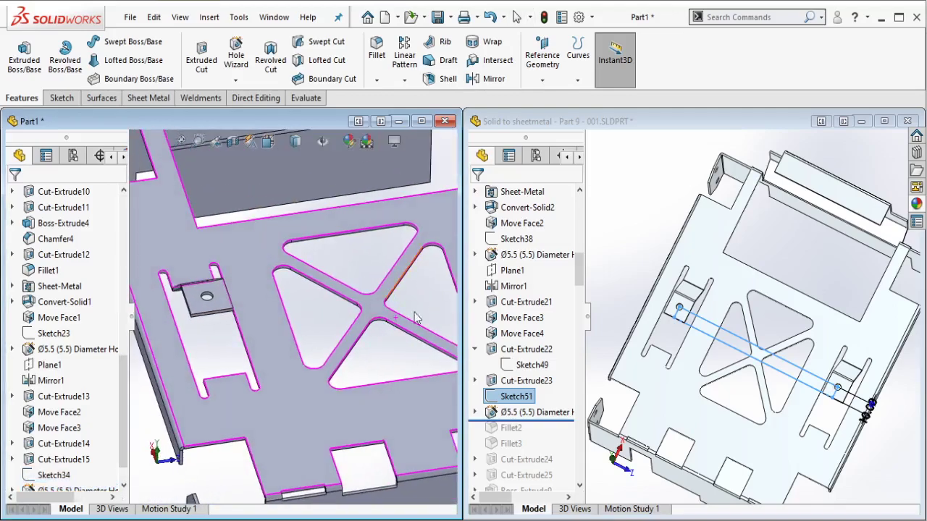
# Step: Roll the reference part forward past Fillet3 and examine the edges and radii of Fillet2 and Fillet3
pyautogui.scroll(-3, 540, 349)
pyautogui.click(539, 289)
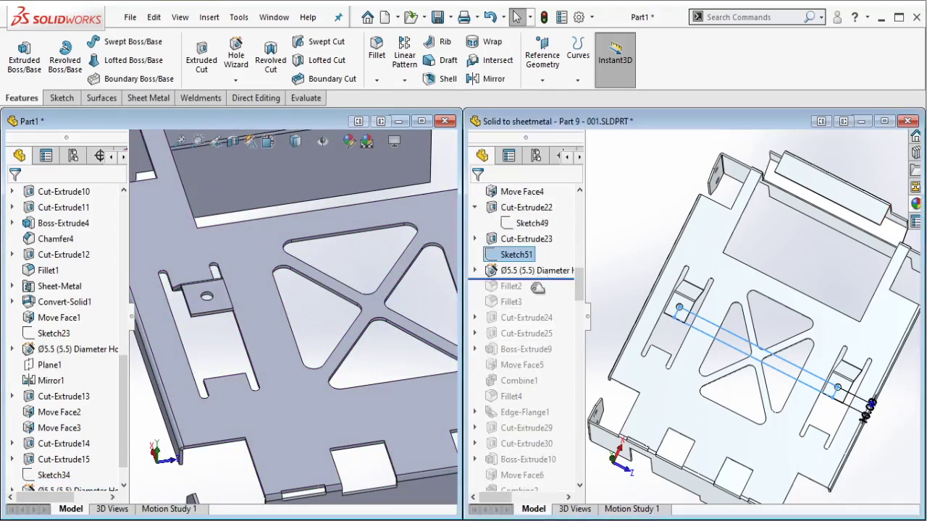
pyautogui.moveTo(522, 304); pyautogui.dragTo(520, 305)
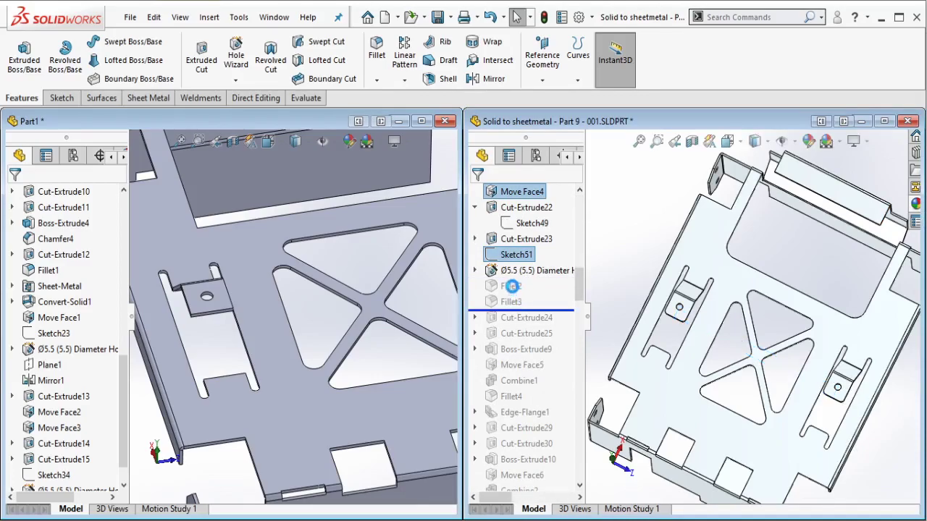
pyautogui.click(511, 287)
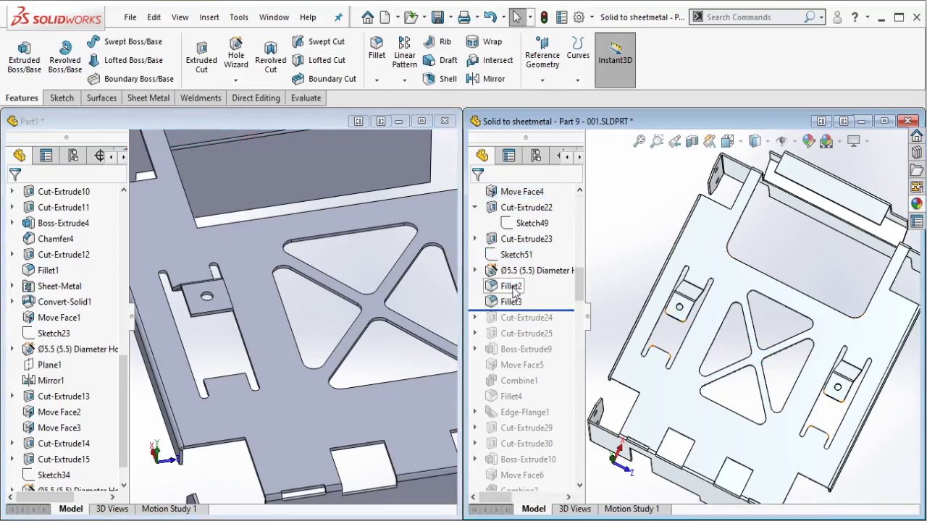
pyautogui.scroll(-2, 688, 335)
pyautogui.click(511, 302)
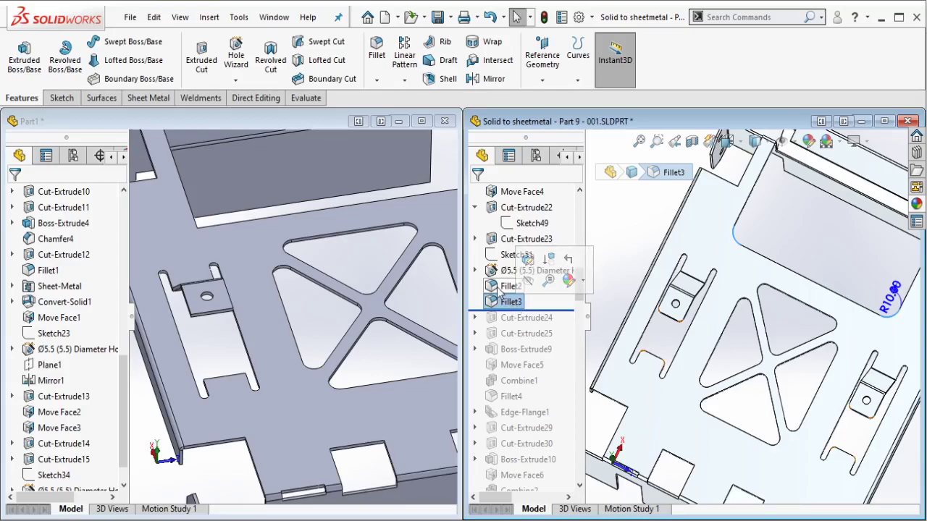
pyautogui.click(511, 286)
pyautogui.scroll(-2, 659, 308)
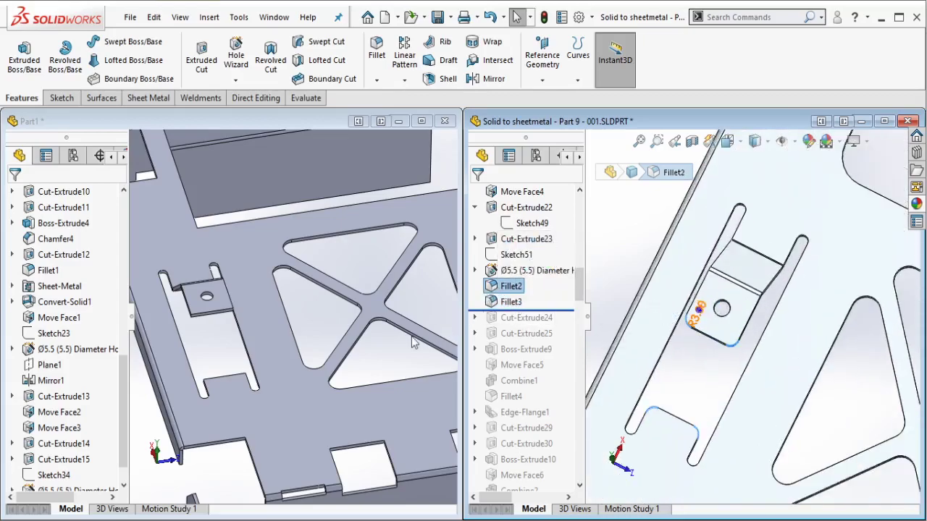
# Step: Start a fillet in Part1 and select a corner edge at the free end of the raised tab with the hole
pyautogui.click(324, 328)
pyautogui.scroll(-5, 197, 295)
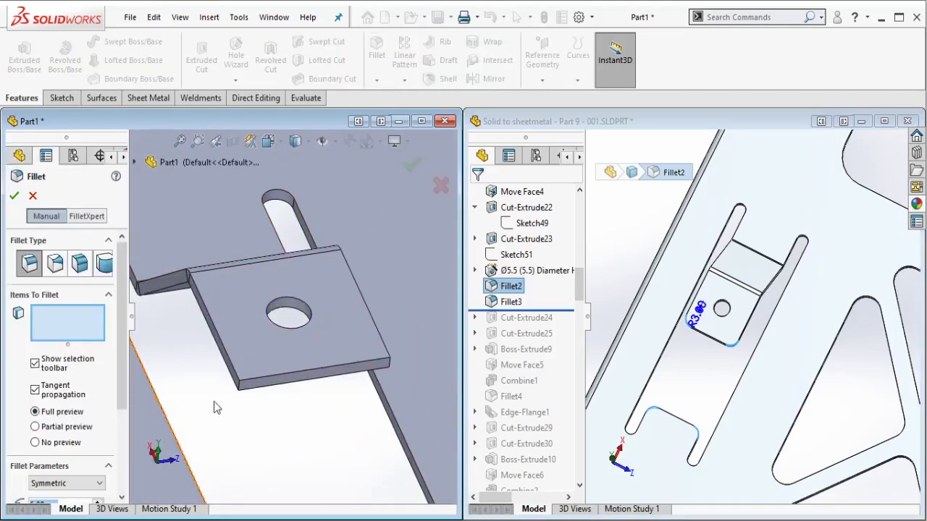
pyautogui.click(239, 392)
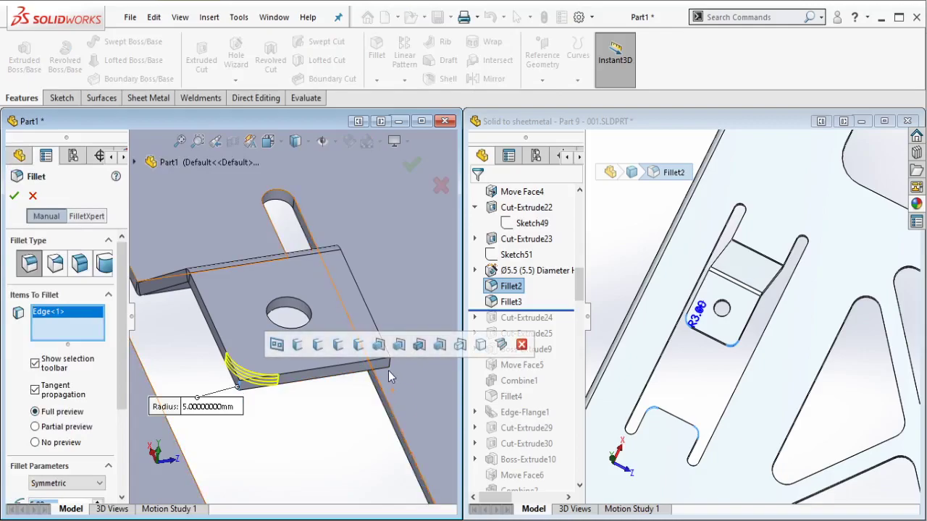
# Step: Fillet the four free corner edges of the two bent screw-hole tabs with a 3 mm radius
pyautogui.click(391, 366)
pyautogui.scroll(5, 363, 354)
pyautogui.scroll(-4, 420, 297)
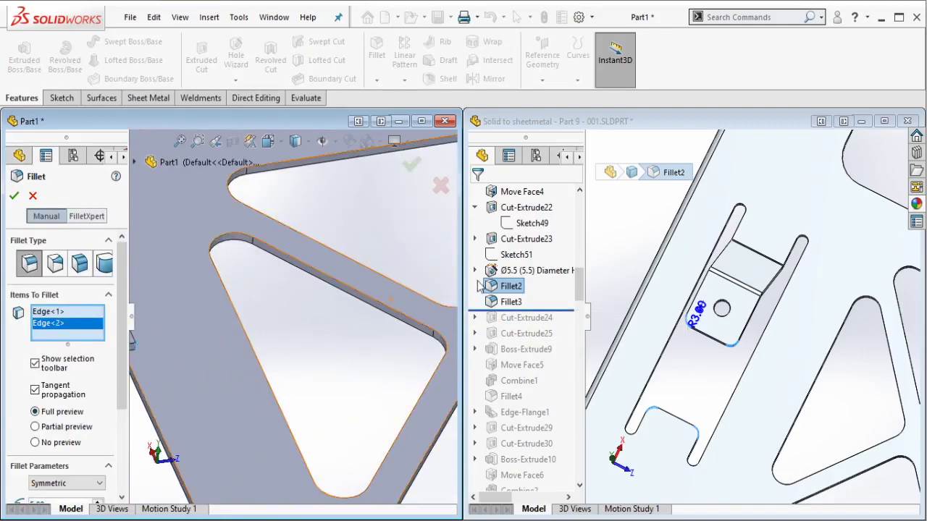
pyautogui.scroll(4, 358, 280)
pyautogui.scroll(-4, 393, 288)
pyautogui.moveTo(393, 292)
pyautogui.mouseDown(button='middle')
pyautogui.moveTo(321, 304)
pyautogui.moveTo(406, 293)
pyautogui.mouseUp(button='middle')
pyautogui.click(406, 293)
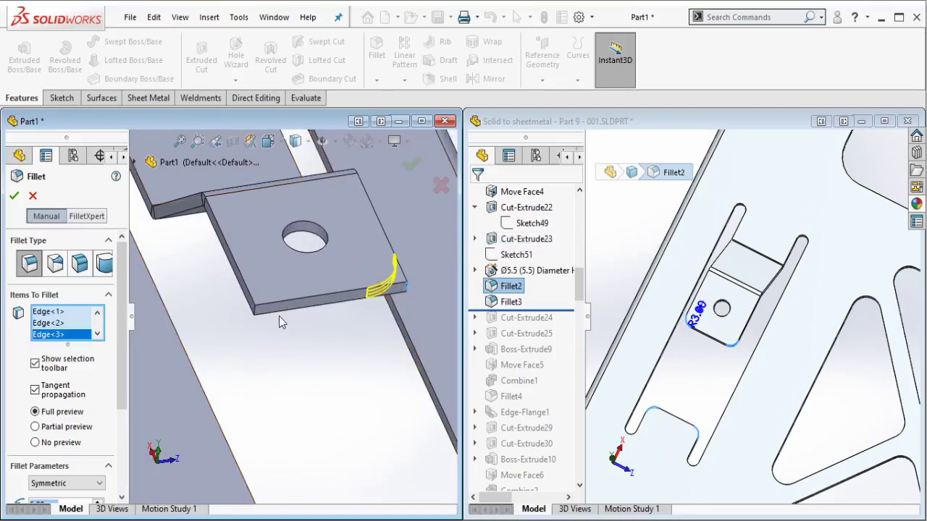
pyautogui.click(257, 317)
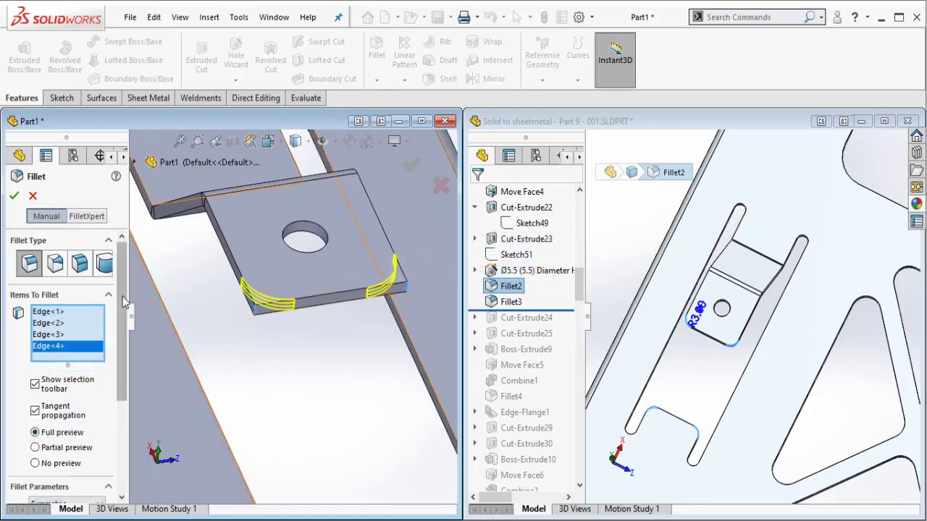
pyautogui.scroll(-3, 98, 396)
pyautogui.click(68, 383)
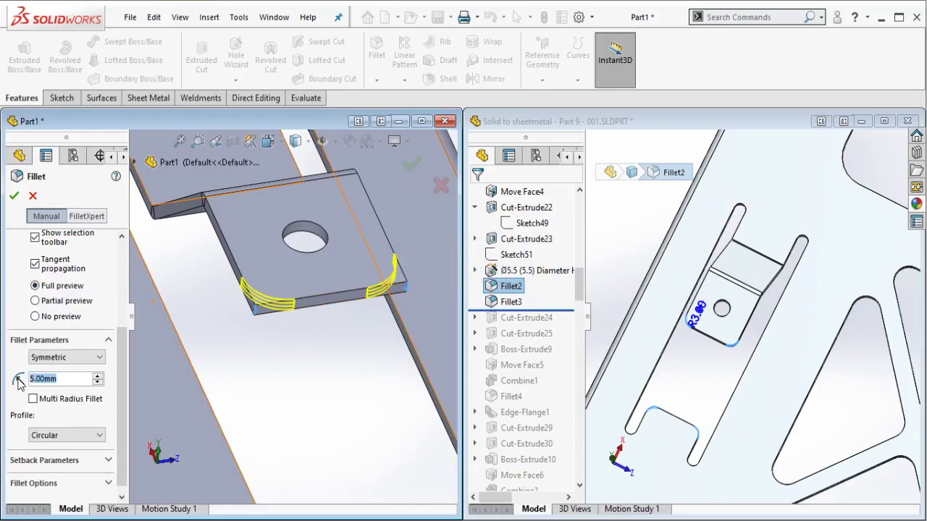
pyautogui.write('3')
pyautogui.press('Return')
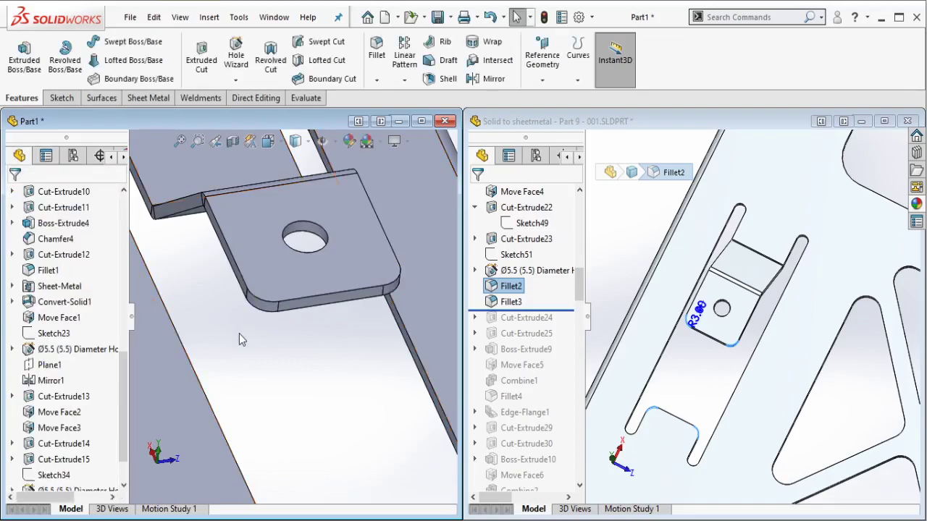
# Step: Fillet the two corner edges of the large cutout beside the slotted flange with a 10 mm radius
pyautogui.click(378, 51)
pyautogui.scroll(6, 376, 194)
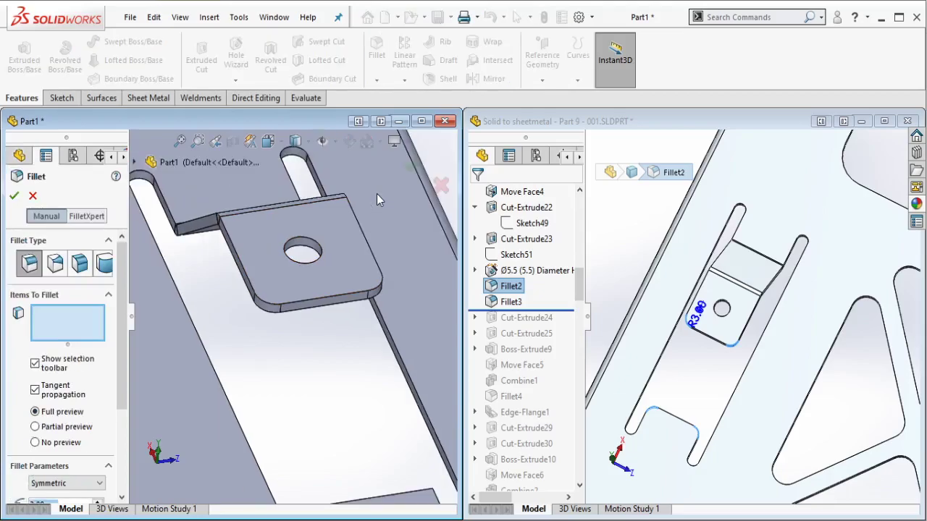
pyautogui.scroll(-7, 254, 231)
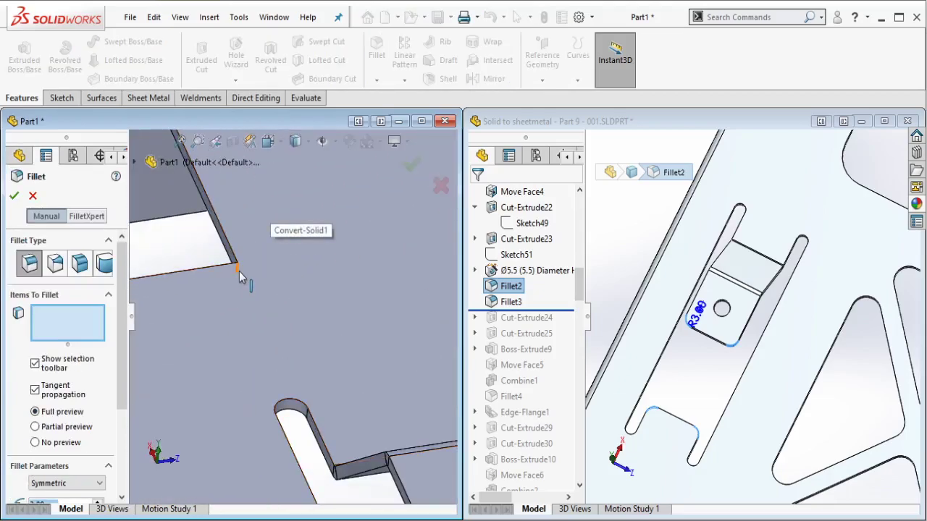
pyautogui.click(236, 262)
pyautogui.scroll(5, 282, 304)
pyautogui.scroll(-3, 303, 320)
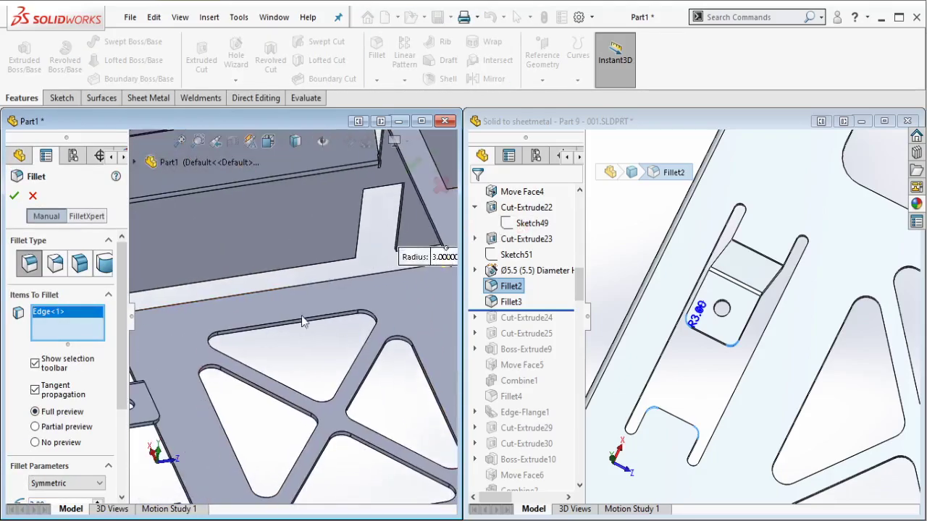
pyautogui.scroll(4, 305, 319)
pyautogui.scroll(-4, 290, 288)
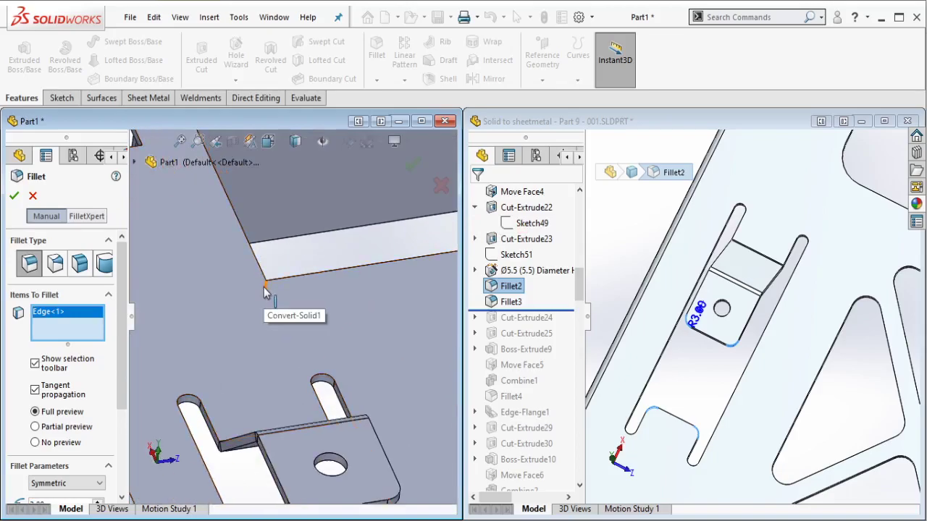
pyautogui.click(266, 279)
pyautogui.scroll(-3, 120, 373)
pyautogui.moveTo(120, 373); pyautogui.dragTo(120, 386)
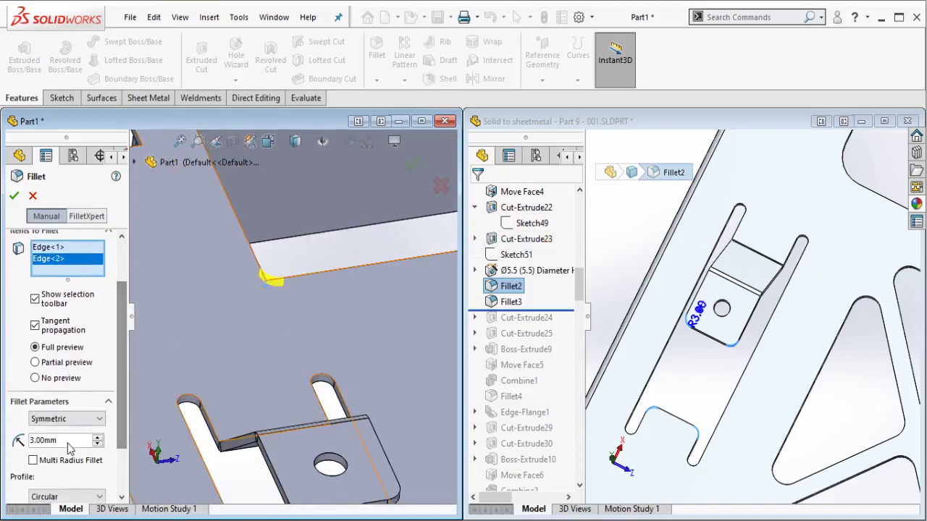
pyautogui.moveTo(68, 444); pyautogui.dragTo(13, 449)
pyautogui.write('10')
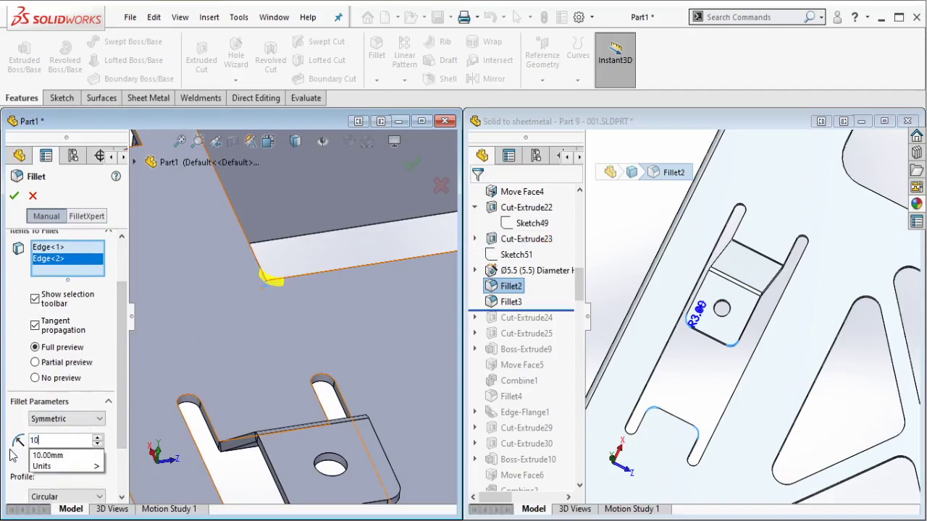
pyautogui.press('Return')
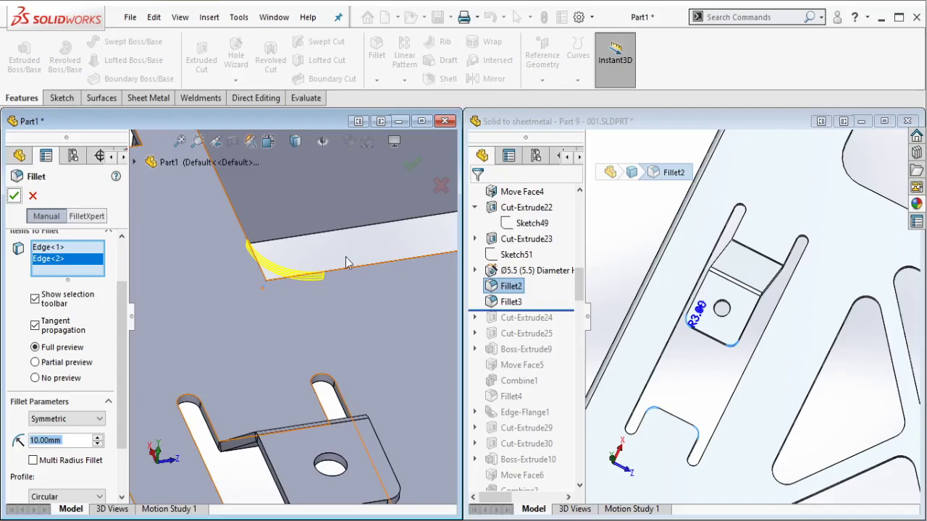
# Step: Roll the reference part's feature history forward past Cut-Extrude24 and select that cut
pyautogui.scroll(8, 347, 271)
pyautogui.keyDown('ctrl'); pyautogui.moveTo(379, 311); pyautogui.dragTo(320, 289, button='middle'); pyautogui.keyUp('ctrl')
pyautogui.scroll(-1, 536, 308)
pyautogui.moveTo(572, 264); pyautogui.dragTo(550, 278)
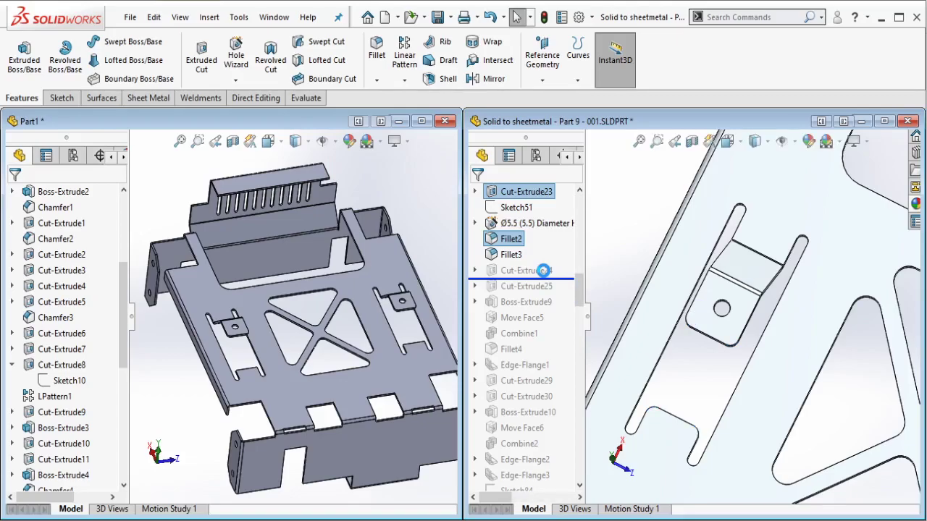
pyautogui.click(546, 274)
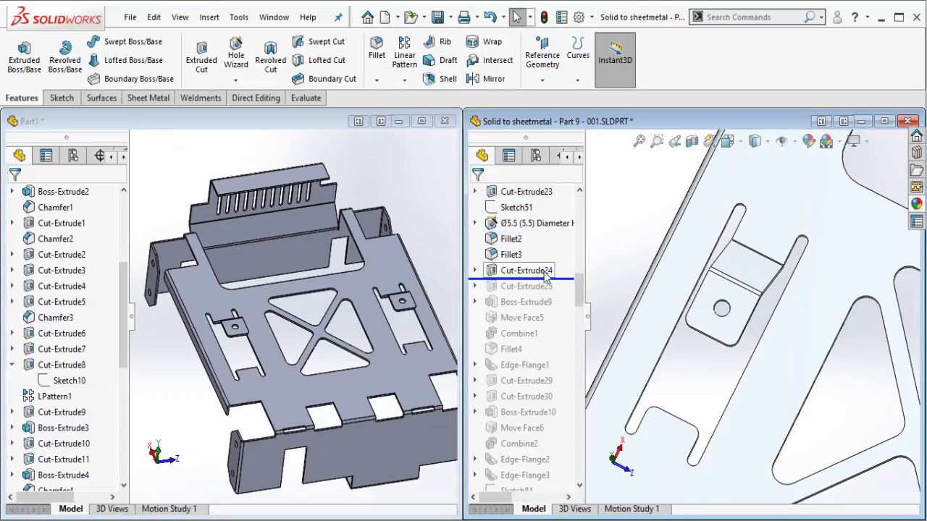
# Step: Examine the location, profile and depth dimension of the selected cut at the end of the reference part's slotted flange
pyautogui.scroll(6, 658, 327)
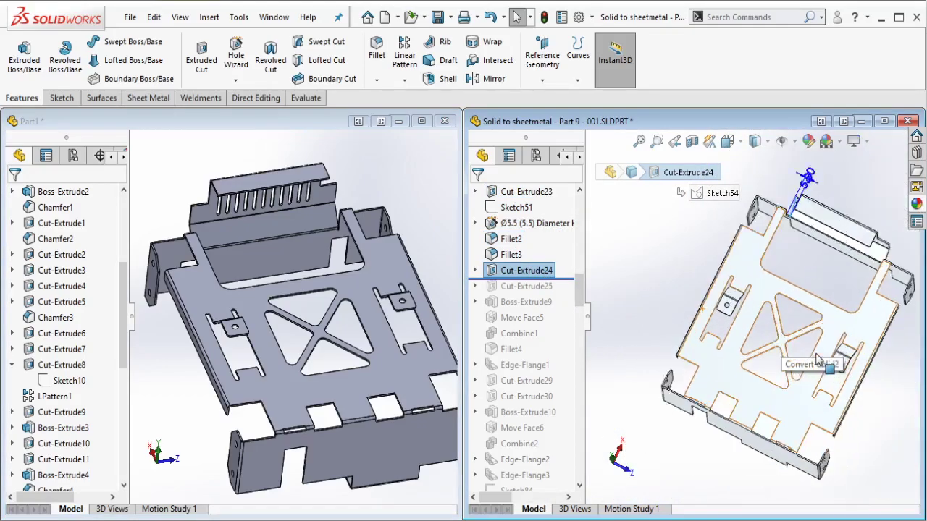
pyautogui.moveTo(810, 293); pyautogui.dragTo(800, 206, button='middle')
pyautogui.scroll(-5, 792, 189)
pyautogui.moveTo(774, 239)
pyautogui.mouseDown(button='middle')
pyautogui.moveTo(830, 229)
pyautogui.moveTo(781, 232)
pyautogui.mouseUp(button='middle')
pyautogui.scroll(-5, 782, 237)
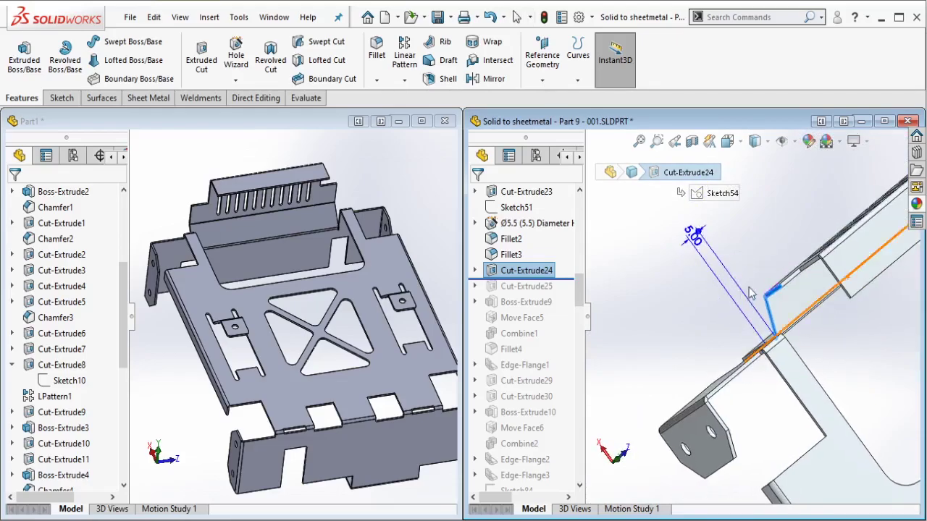
pyautogui.scroll(-1, 742, 254)
pyautogui.moveTo(743, 254); pyautogui.dragTo(728, 266, button='middle')
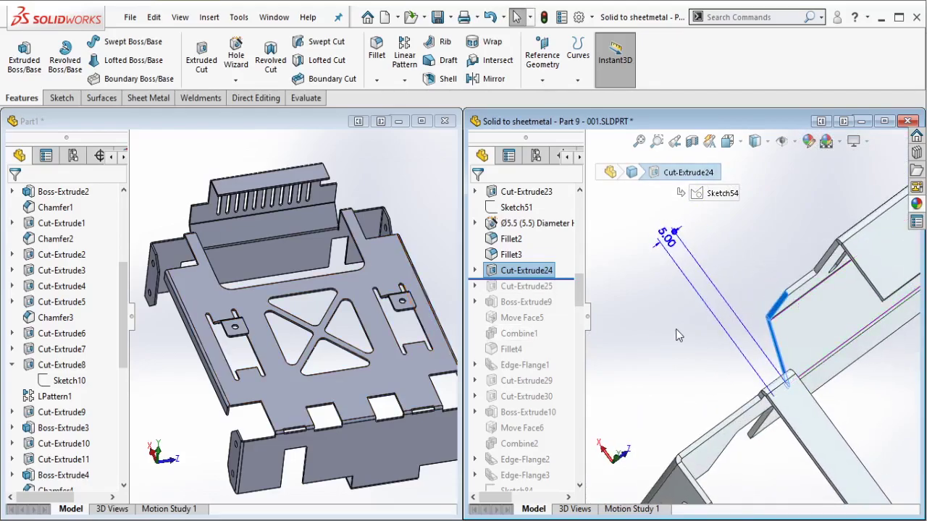
pyautogui.moveTo(675, 329); pyautogui.dragTo(772, 355, button='middle')
pyautogui.scroll(5, 735, 329)
pyautogui.moveTo(688, 348); pyautogui.dragTo(667, 319, button='middle')
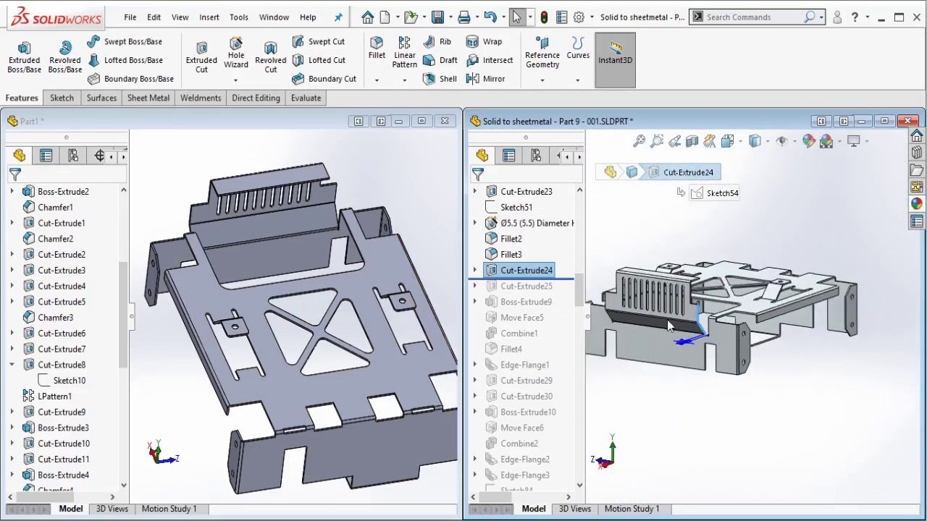
pyautogui.scroll(-4, 667, 319)
# Step: Start a sketch on the slotted flange's end face in Part1 and convert the connected end faces' outlines into sketch entities
pyautogui.scroll(2, 300, 257)
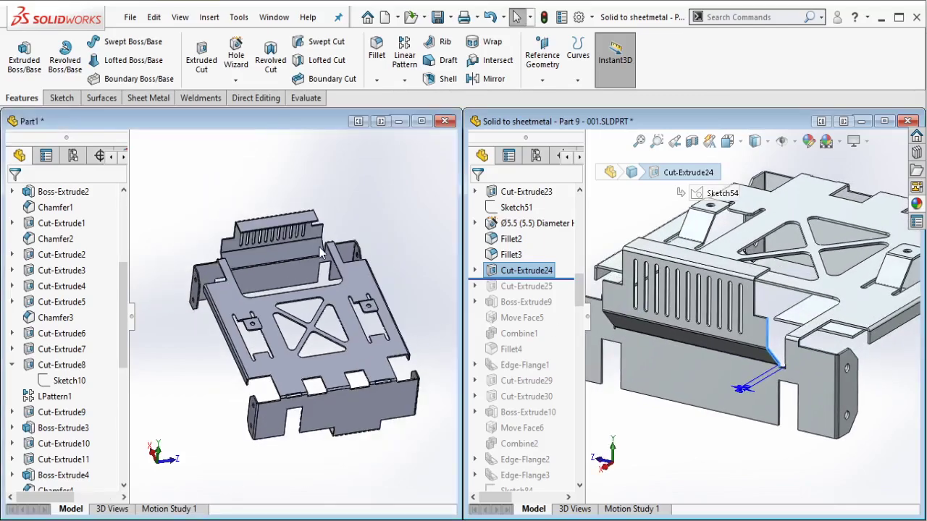
pyautogui.moveTo(321, 251); pyautogui.dragTo(433, 340, button='middle')
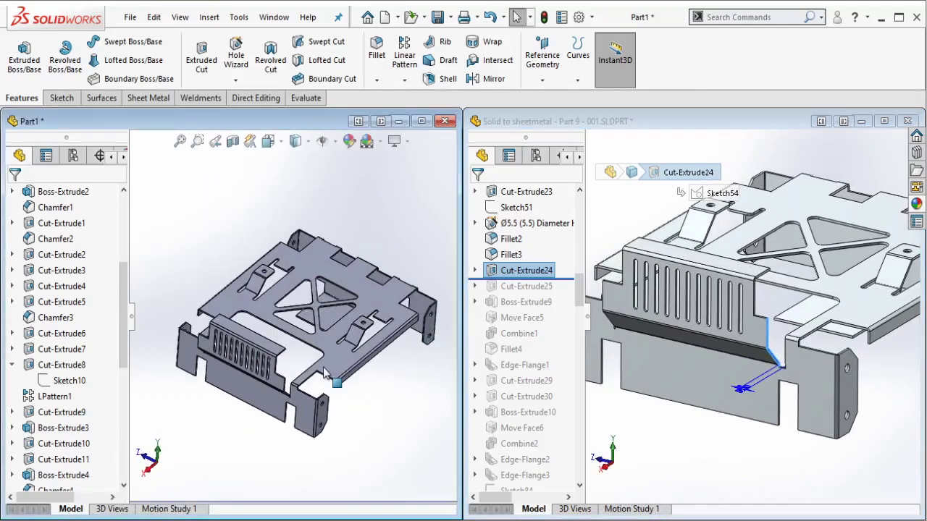
pyautogui.scroll(-10, 325, 373)
pyautogui.click(256, 365)
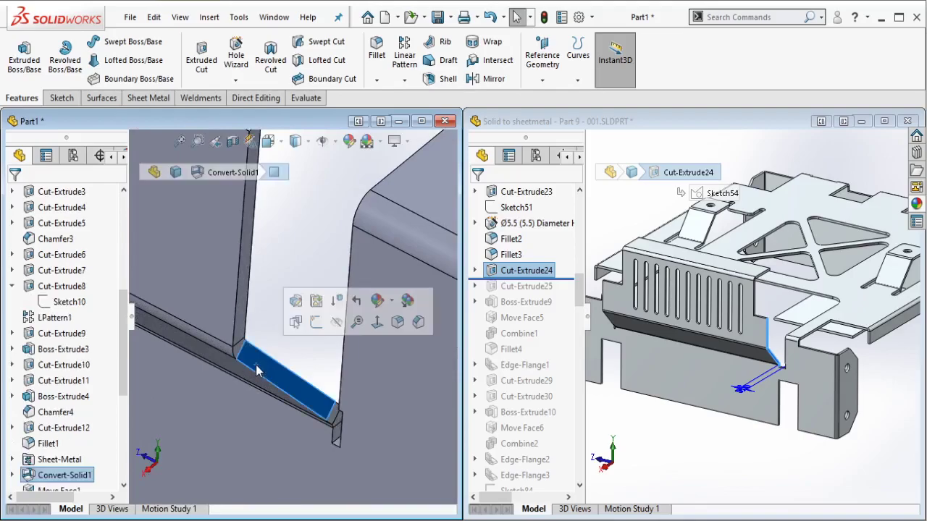
pyautogui.moveTo(286, 384); pyautogui.dragTo(334, 442, button='middle')
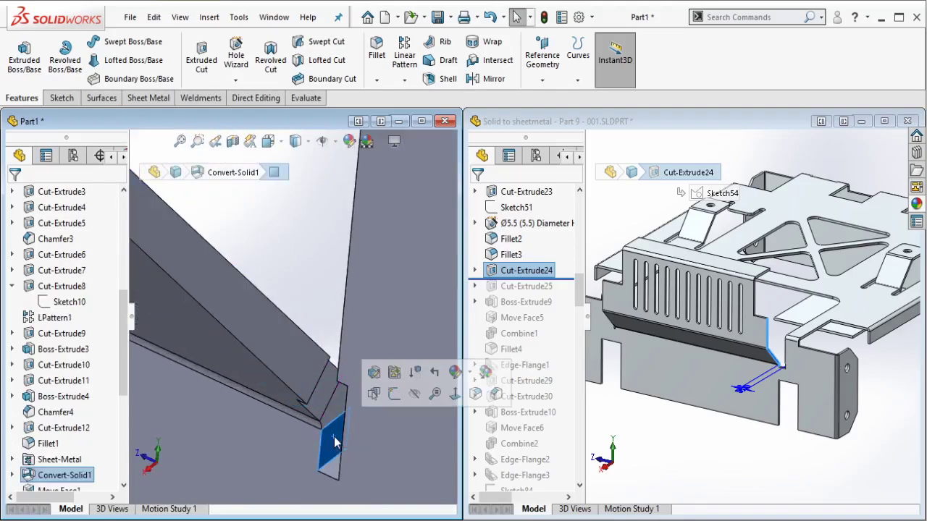
pyautogui.click(394, 393)
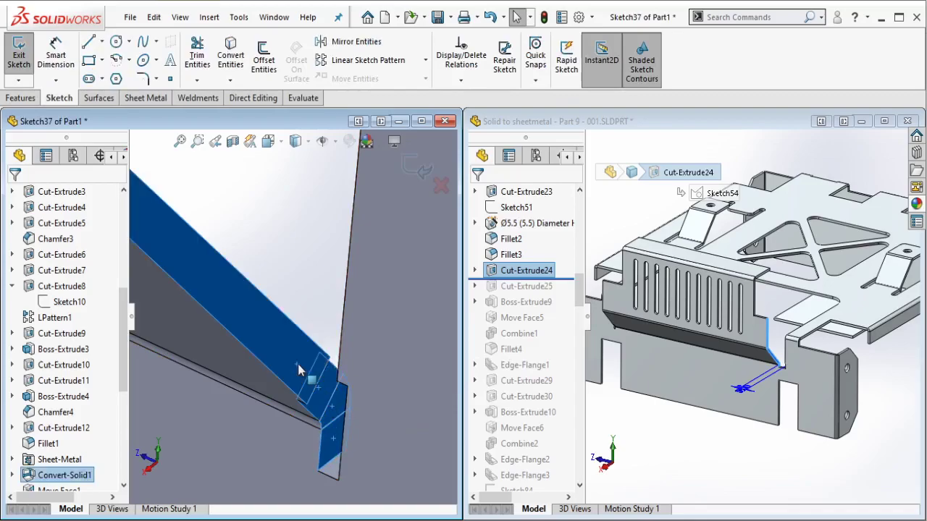
pyautogui.moveTo(299, 370); pyautogui.dragTo(245, 318, button='middle')
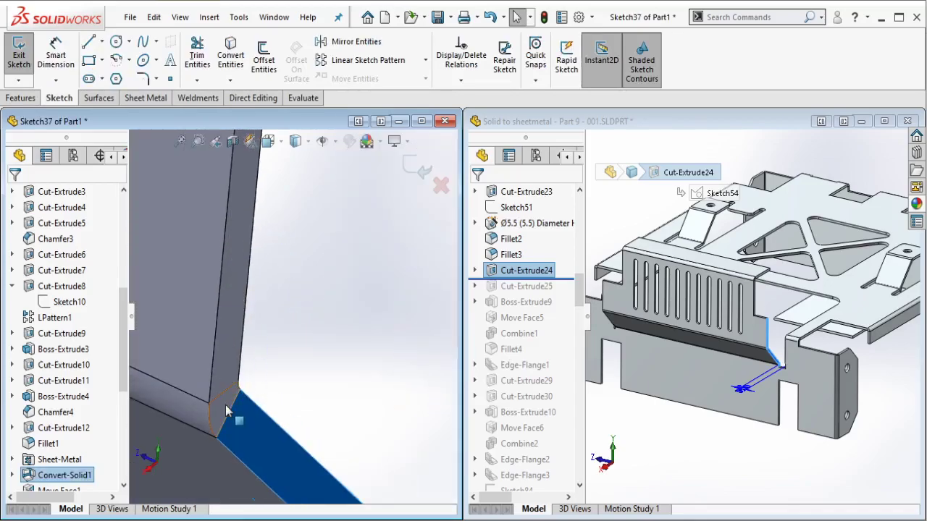
pyautogui.moveTo(226, 411); pyautogui.dragTo(346, 289, button='middle')
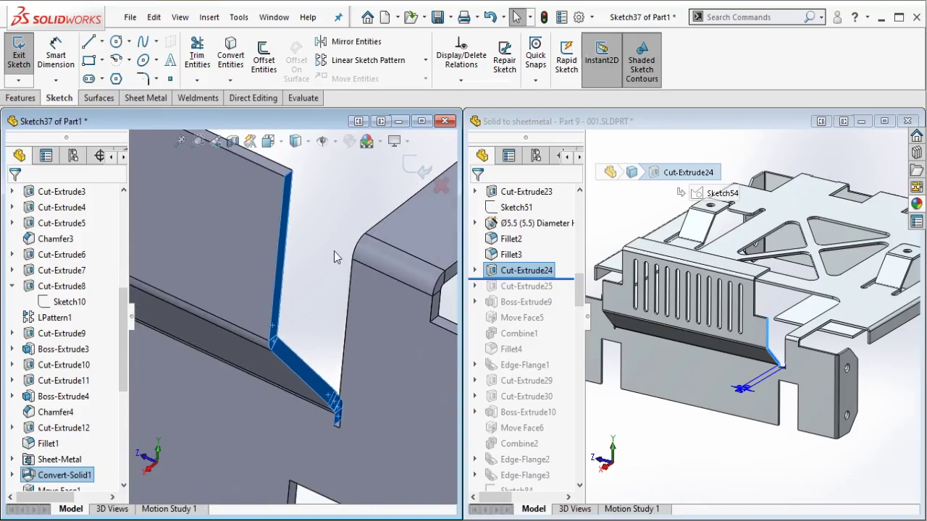
pyautogui.click(230, 52)
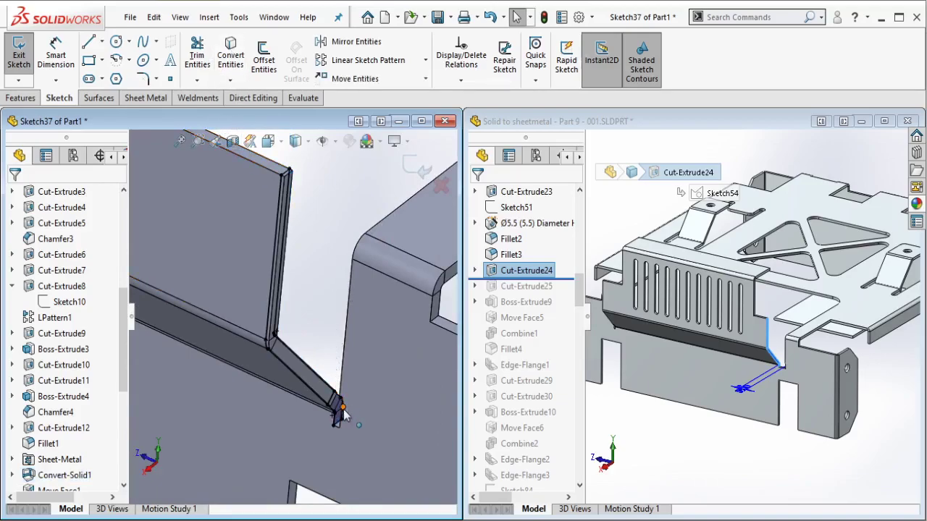
# Step: Trim the unneeded cross line near the bend out of the converted end-face profile
pyautogui.scroll(-5, 344, 415)
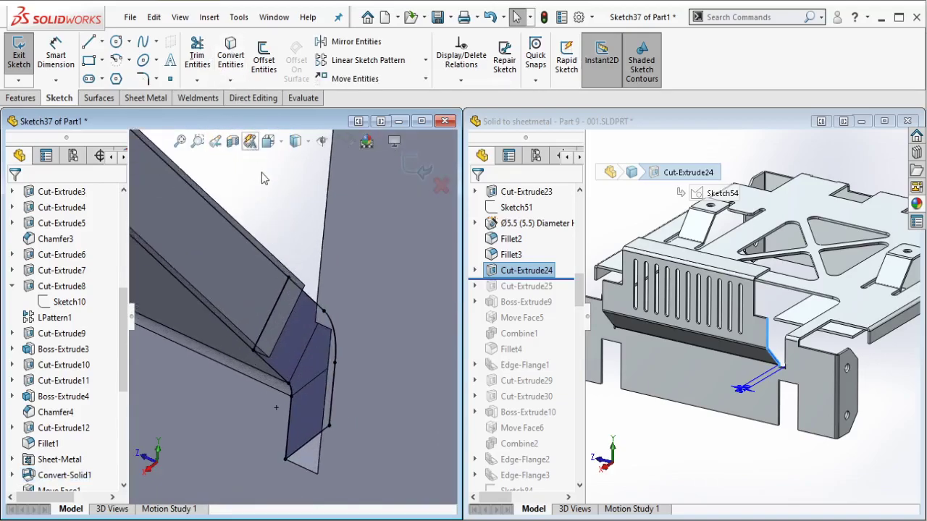
pyautogui.click(204, 64)
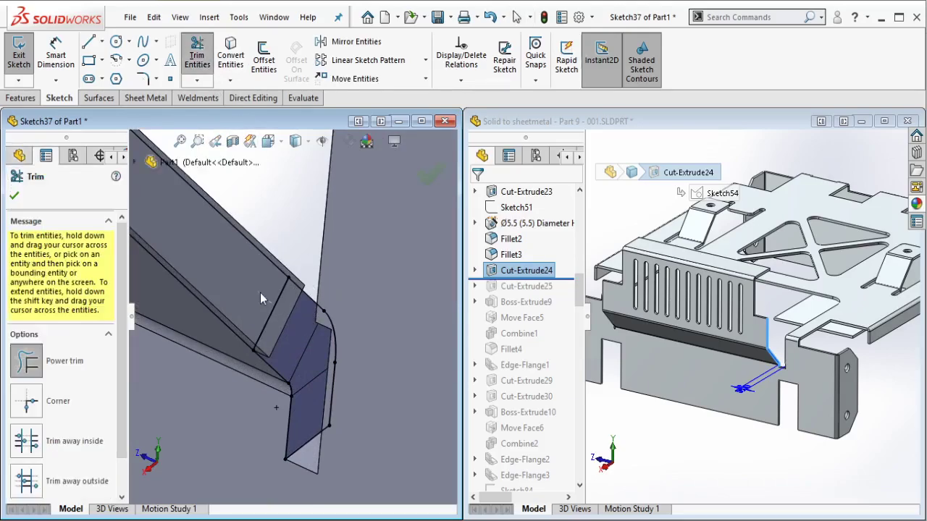
pyautogui.moveTo(260, 293); pyautogui.dragTo(285, 328)
pyautogui.moveTo(287, 332); pyautogui.dragTo(269, 229, button='middle')
pyautogui.scroll(-2, 269, 229)
pyautogui.press('Escape')
# Step: Cut-extrude the end profile 5 mm blind in direction 1 and up to the flange's outer end edge in direction 2
pyautogui.click(20, 98)
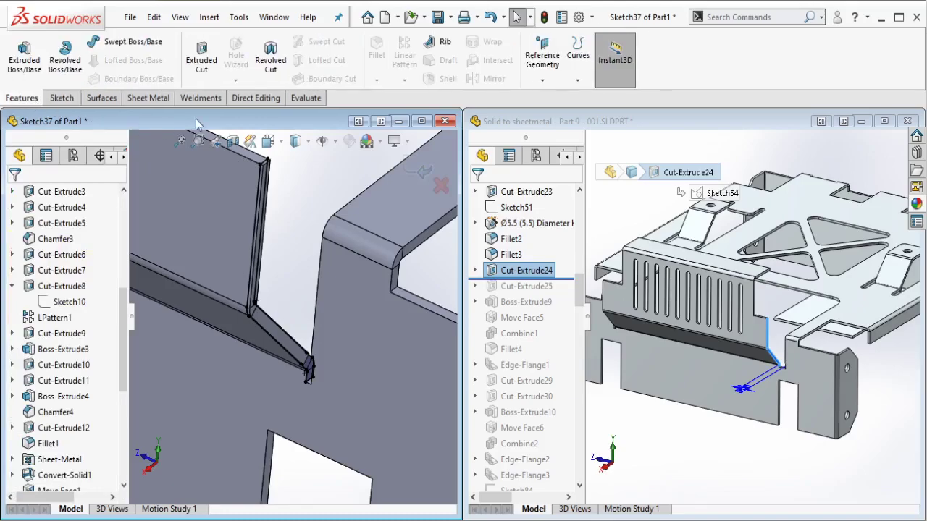
pyautogui.click(202, 60)
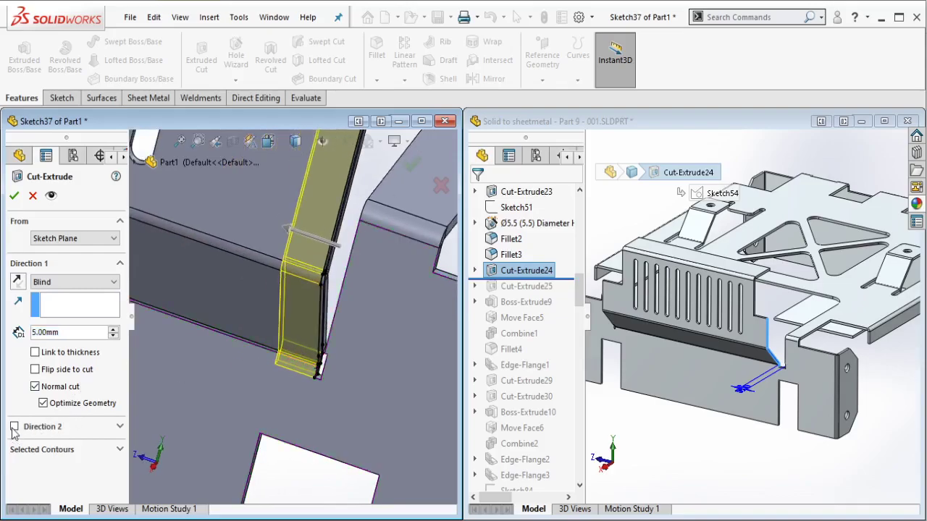
pyautogui.click(14, 426)
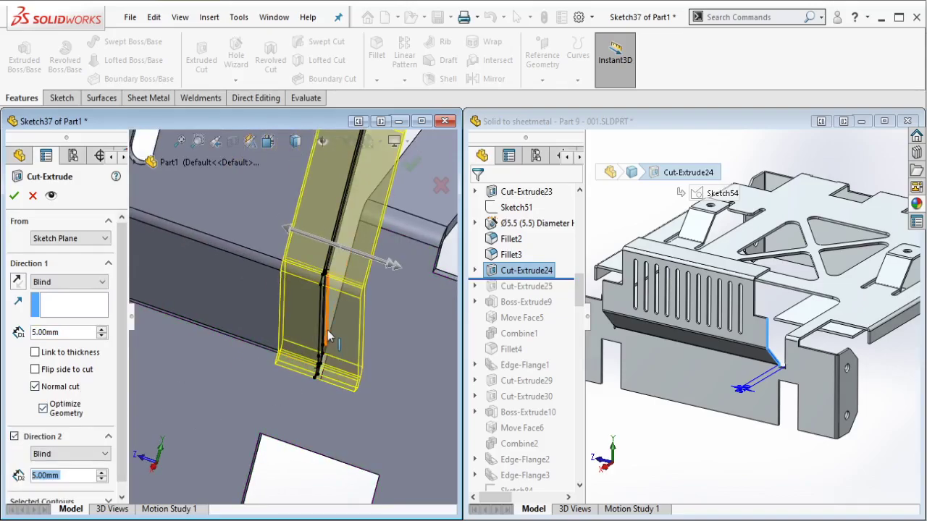
pyautogui.scroll(-3, 328, 330)
pyautogui.scroll(-2, 330, 328)
pyautogui.moveTo(329, 329)
pyautogui.mouseDown(button='middle')
pyautogui.moveTo(338, 329)
pyautogui.moveTo(329, 331)
pyautogui.mouseUp(button='middle')
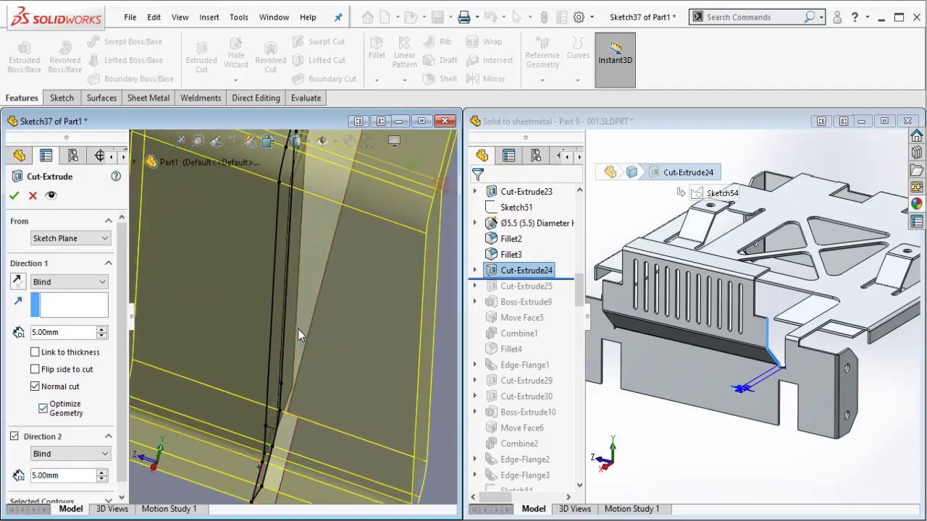
pyautogui.click(297, 330)
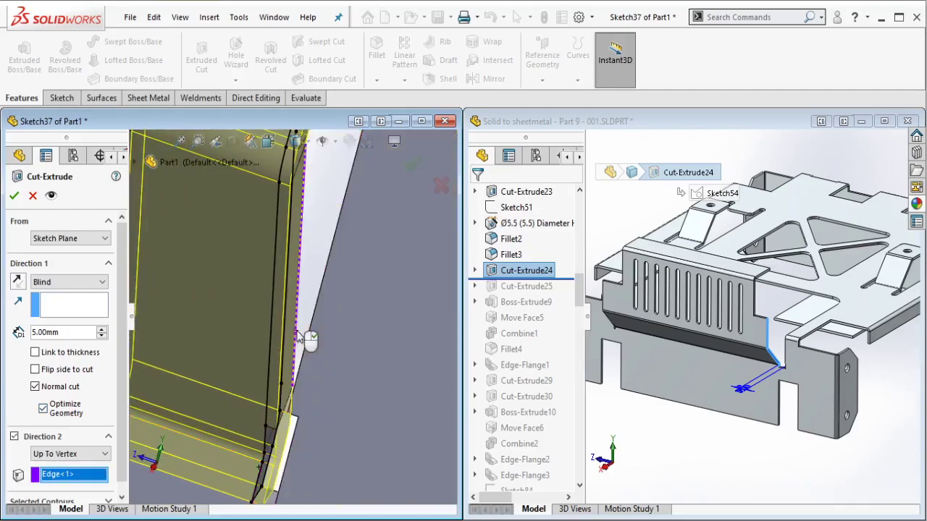
pyautogui.click(15, 196)
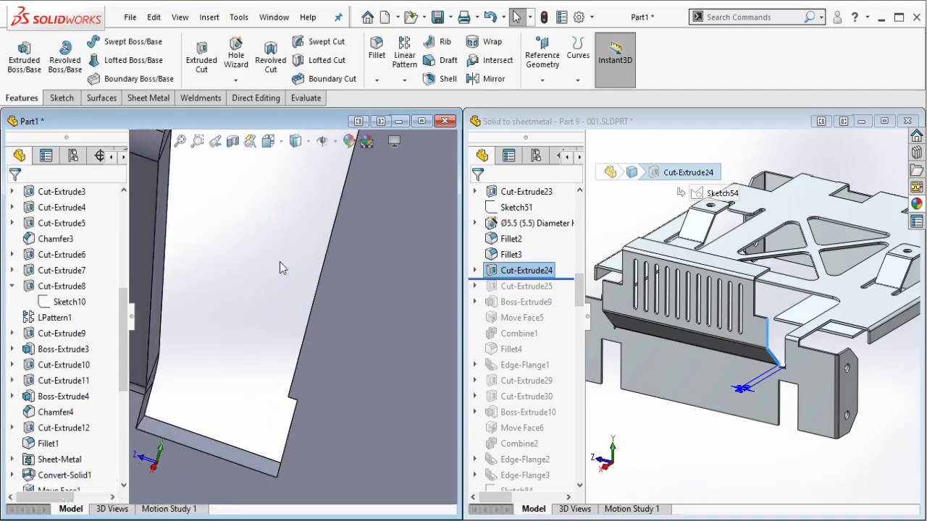
pyautogui.scroll(10, 282, 268)
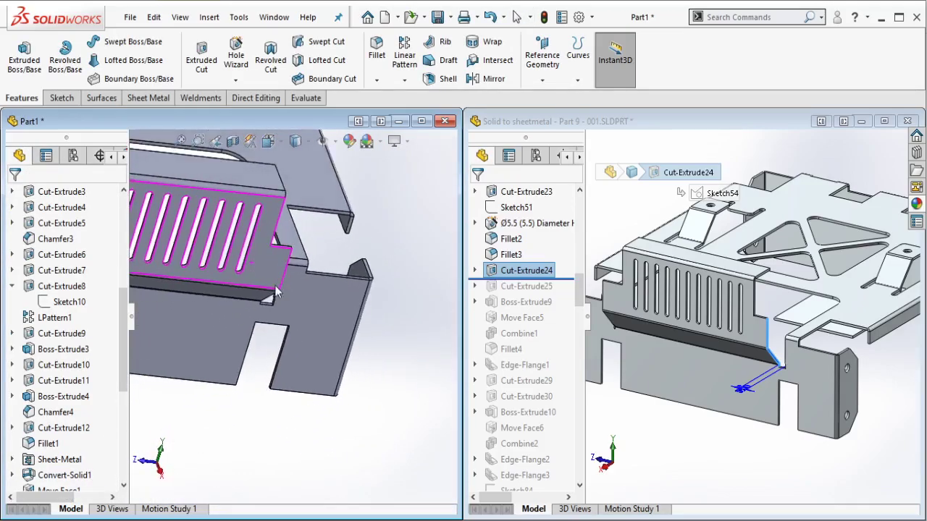
# Step: Roll the reference part's feature history forward to include Cut-Extrude25 and select that cut
pyautogui.scroll(2, 673, 329)
pyautogui.click(561, 281)
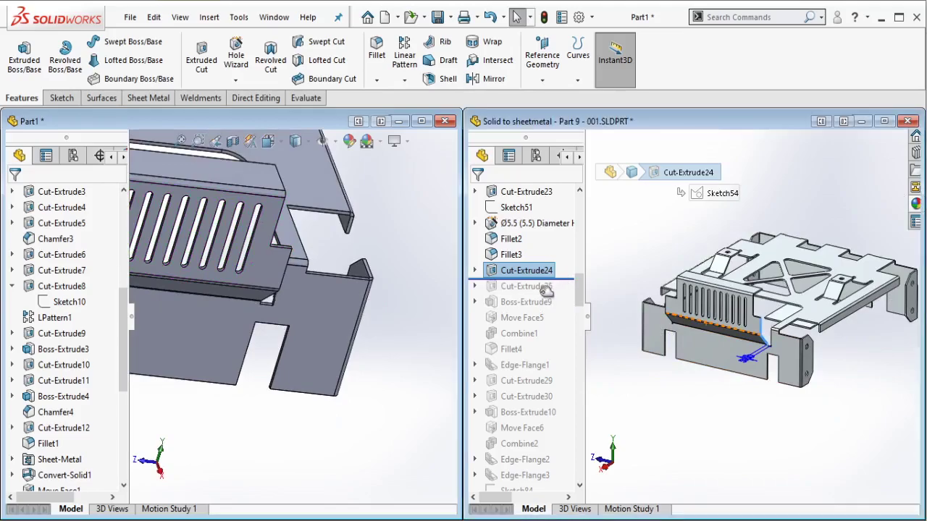
pyautogui.moveTo(546, 290); pyautogui.dragTo(540, 291)
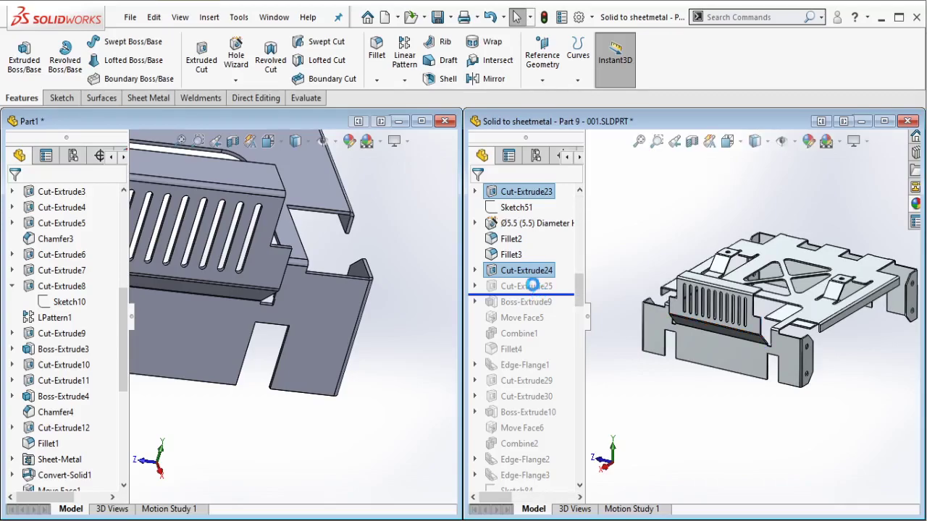
pyautogui.click(527, 286)
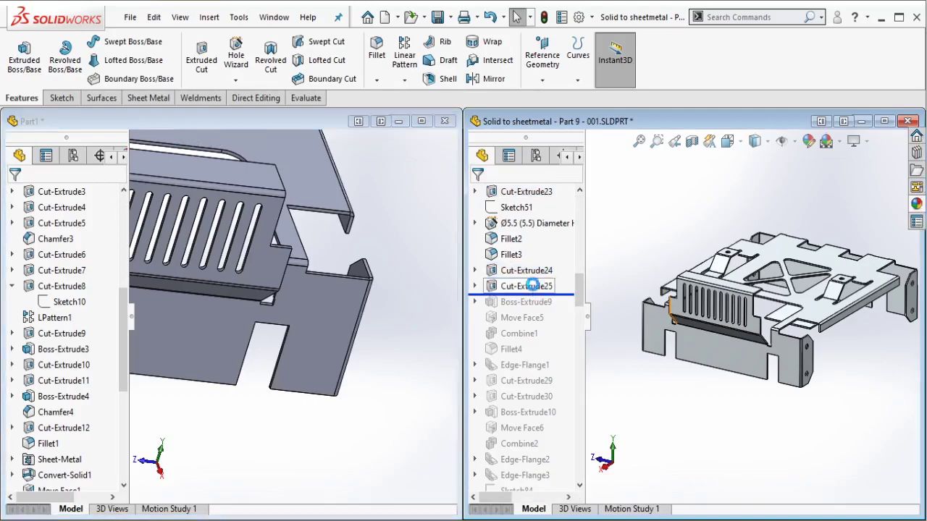
# Step: Examine the selected cut's location, profile and depth dimension on the reference part's slotted flange, comparing it with the matching end in Part1
pyautogui.scroll(-2, 681, 322)
pyautogui.scroll(-5, 681, 322)
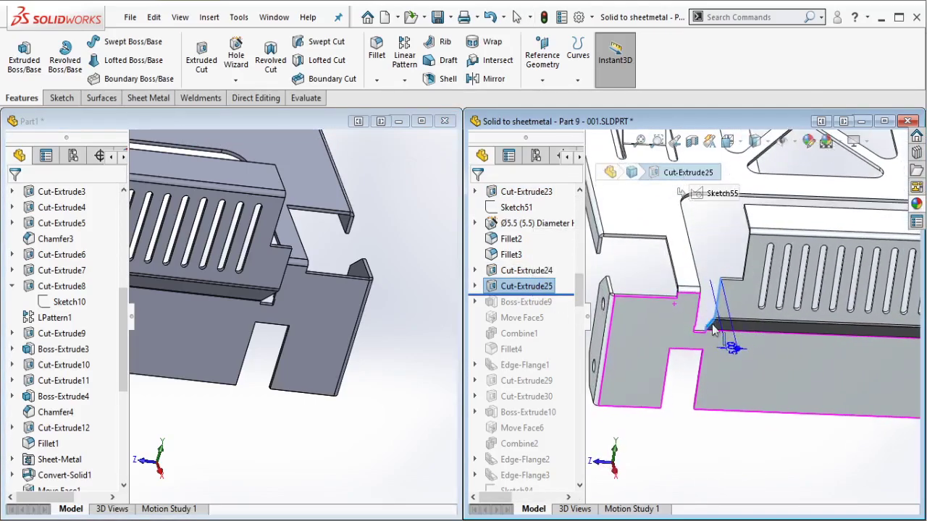
pyautogui.click(404, 245)
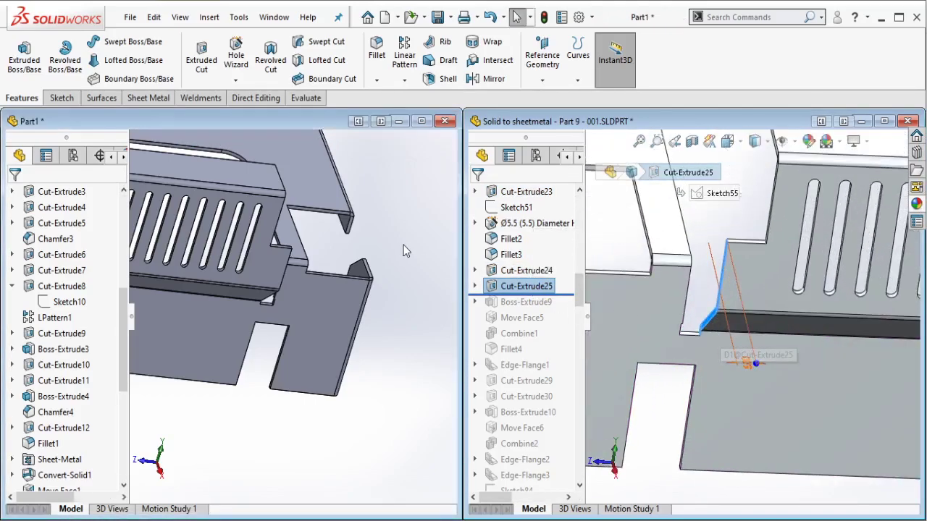
pyautogui.moveTo(403, 244); pyautogui.dragTo(213, 293, button='middle')
pyautogui.scroll(-2, 214, 293)
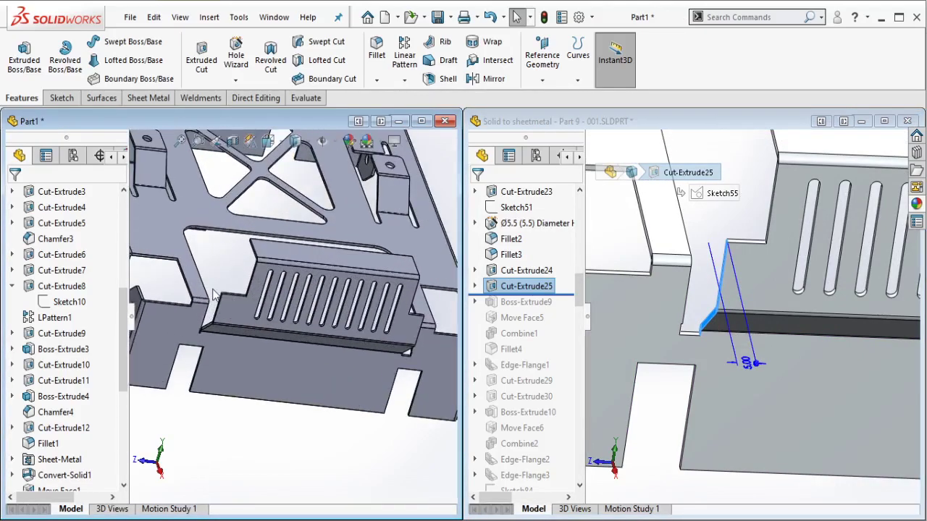
pyautogui.click(737, 335)
pyautogui.moveTo(739, 346)
pyautogui.mouseDown(button='middle')
pyautogui.moveTo(720, 332)
pyautogui.moveTo(730, 358)
pyautogui.mouseUp(button='middle')
pyautogui.scroll(-1, 700, 334)
pyautogui.scroll(-3, 700, 329)
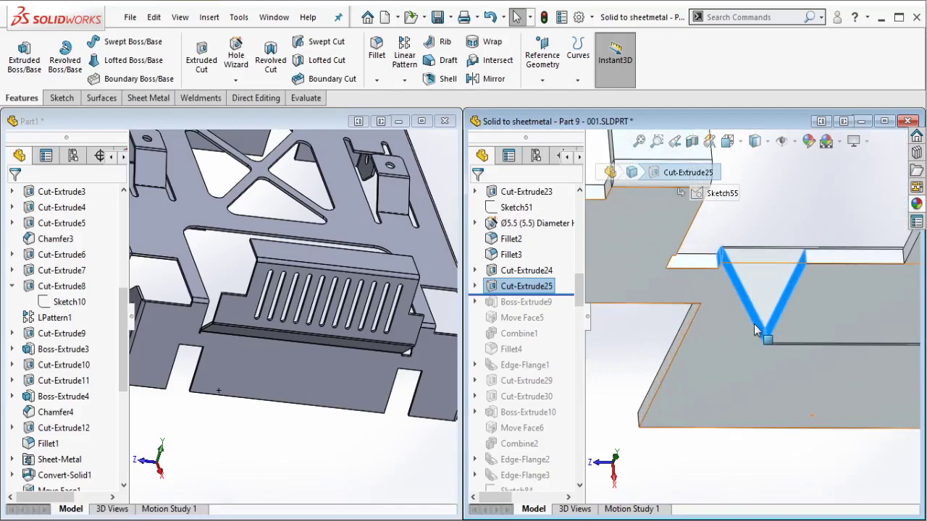
pyautogui.click(759, 330)
pyautogui.scroll(2, 749, 337)
pyautogui.scroll(3, 749, 338)
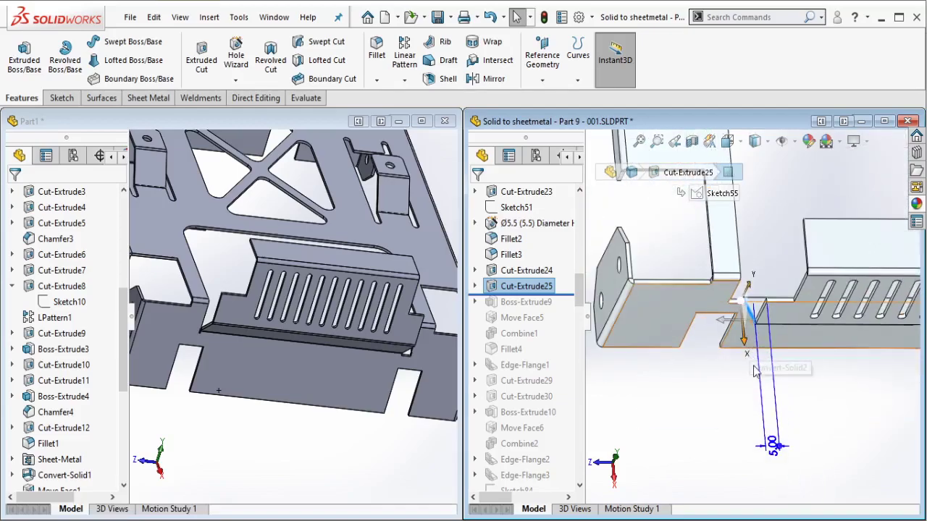
pyautogui.scroll(2, 360, 354)
# Step: Start a sketch on the uncut end face of Part1's slotted flange and convert the connected end faces' outlines into sketch entities
pyautogui.scroll(-4, 266, 315)
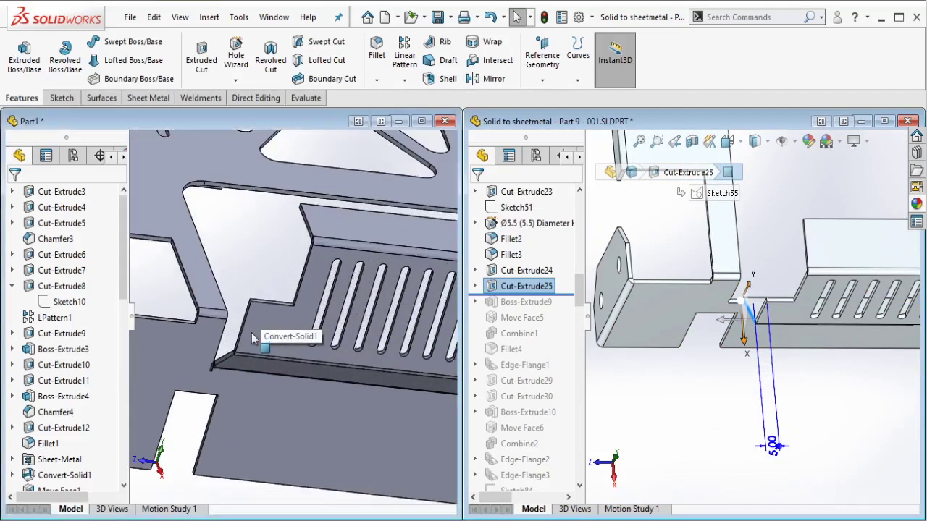
pyautogui.moveTo(254, 330); pyautogui.dragTo(241, 349, button='middle')
pyautogui.scroll(-5, 237, 349)
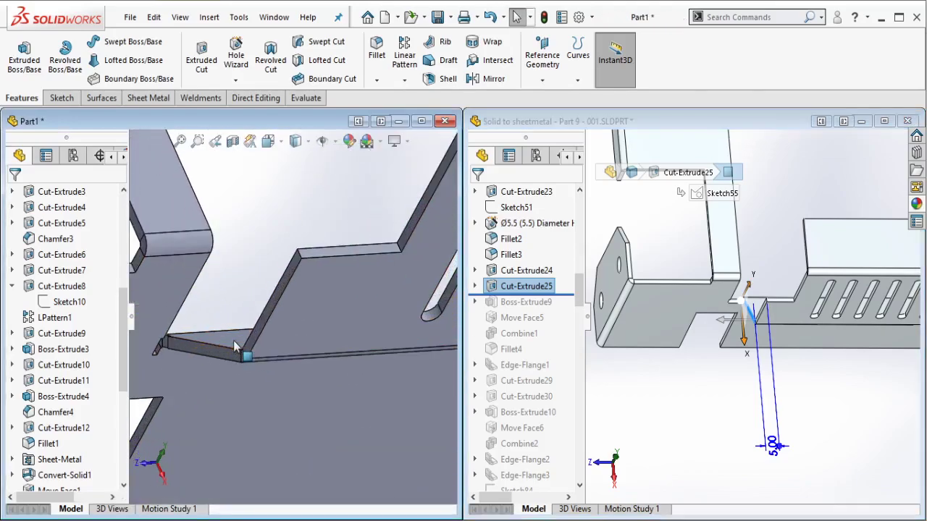
pyautogui.keyDown('ctrl'); pyautogui.moveTo(145, 342); pyautogui.dragTo(187, 338, button='middle'); pyautogui.keyUp('ctrl')
pyautogui.scroll(-3, 174, 341)
pyautogui.click(172, 346)
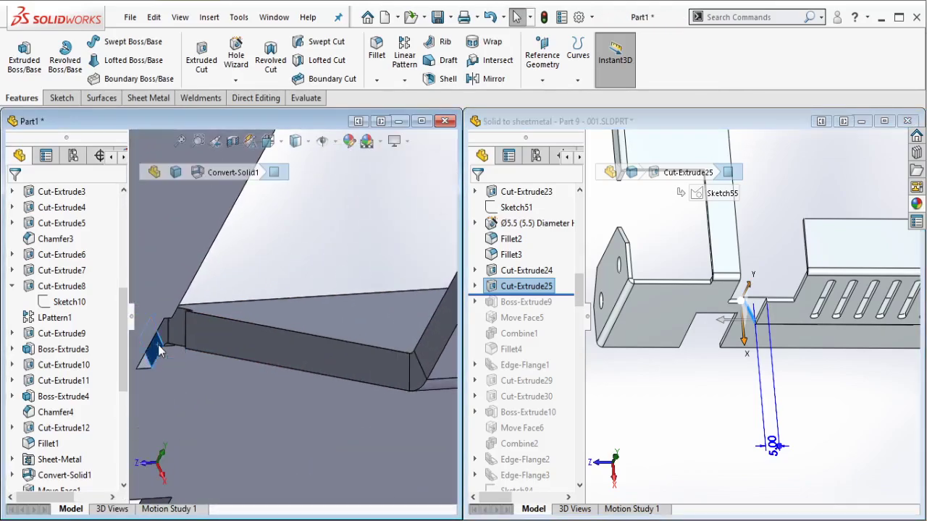
pyautogui.click(195, 281)
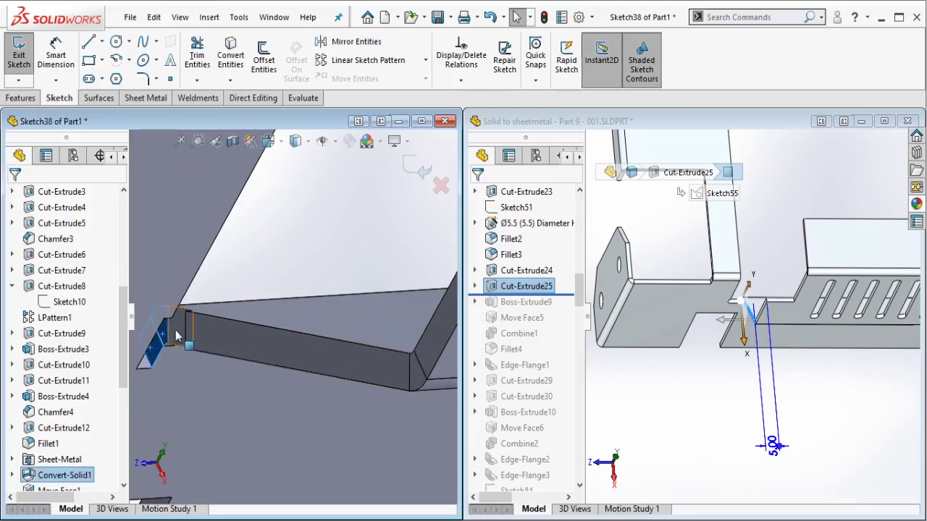
pyautogui.keyDown('ctrl'); pyautogui.click(422, 378); pyautogui.keyUp('ctrl')
pyautogui.keyDown('ctrl'); pyautogui.click(423, 361); pyautogui.keyUp('ctrl')
pyautogui.scroll(4, 406, 340)
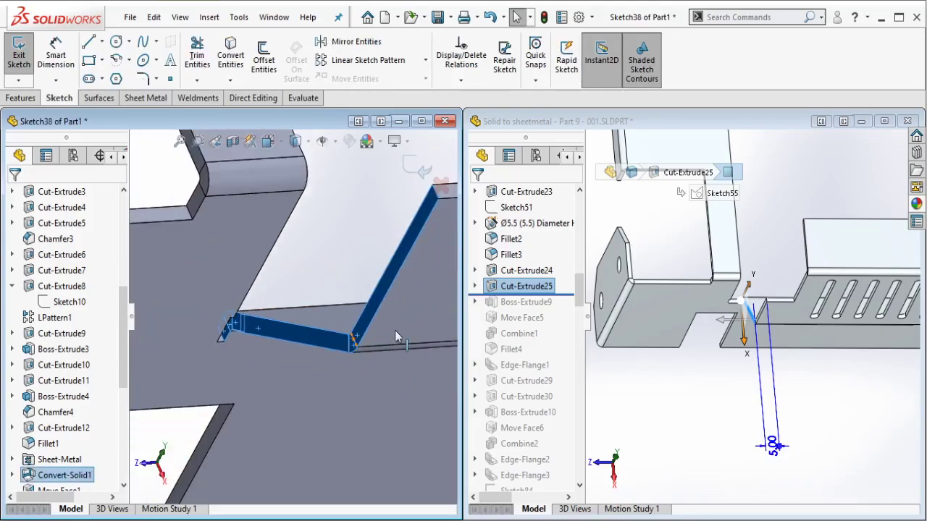
pyautogui.click(242, 73)
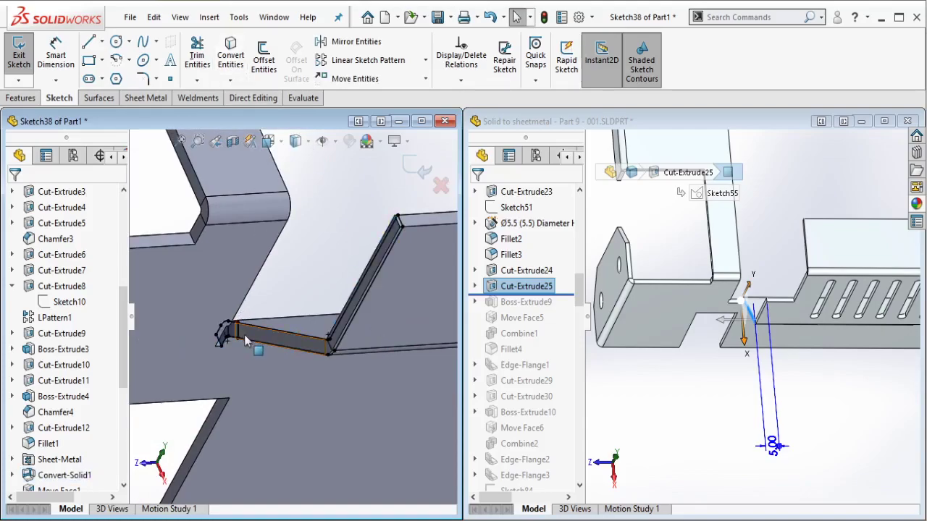
# Step: Trim the unneeded cross line near the bend out of the converted flange-end profile
pyautogui.moveTo(247, 315); pyautogui.dragTo(250, 344, button='middle')
pyautogui.click(197, 55)
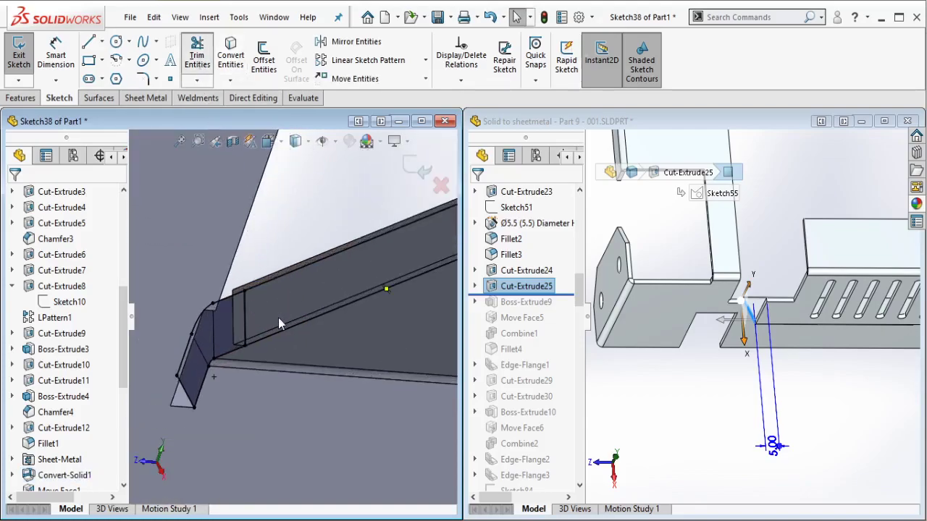
pyautogui.moveTo(273, 307); pyautogui.dragTo(229, 332)
pyautogui.scroll(3, 278, 314)
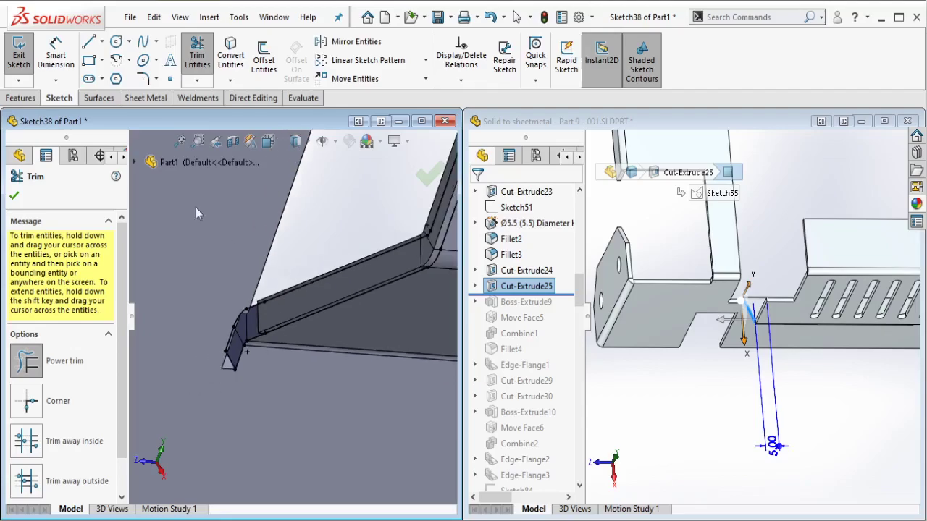
pyautogui.press('Escape')
# Step: Cut-extrude the flange-end profile 5 mm blind in direction 1 and up to the end face's outer edge in direction 2
pyautogui.click(20, 99)
pyautogui.click(201, 61)
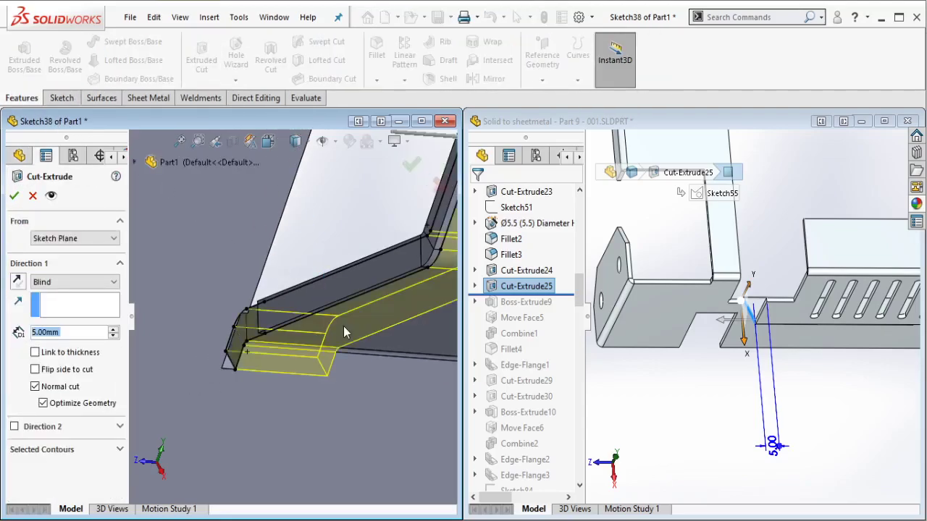
pyautogui.click(15, 427)
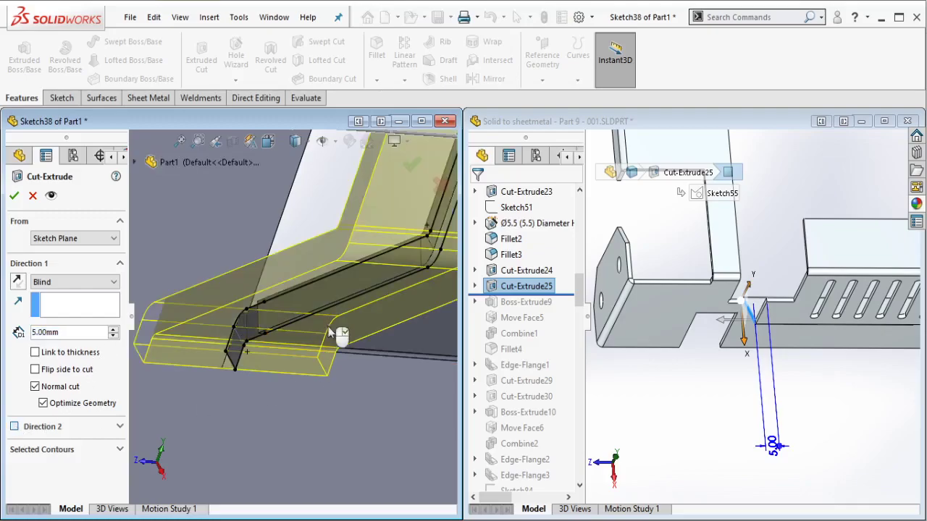
pyautogui.click(328, 303)
pyautogui.click(14, 194)
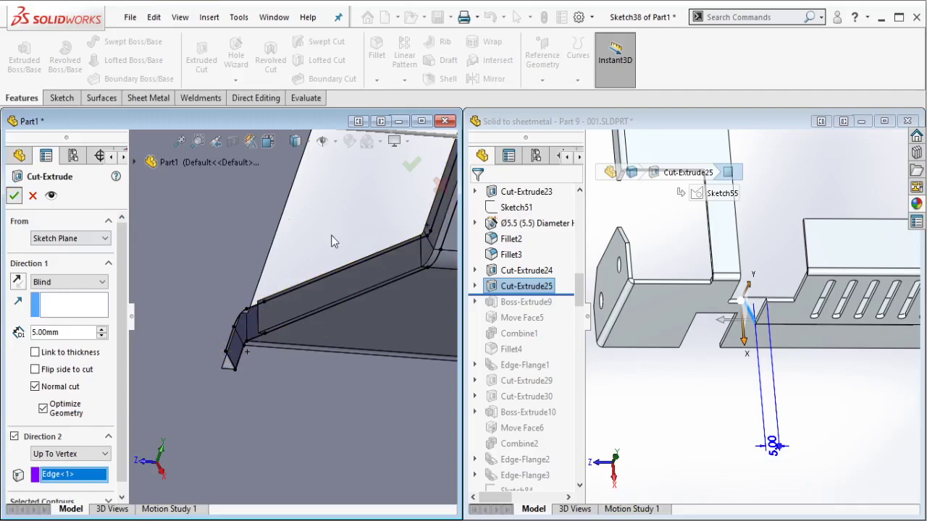
# Step: Roll the reference part forward to include Boss-Extrude9 and inspect the position and extrusion direction of its two upright tabs
pyautogui.scroll(6, 379, 278)
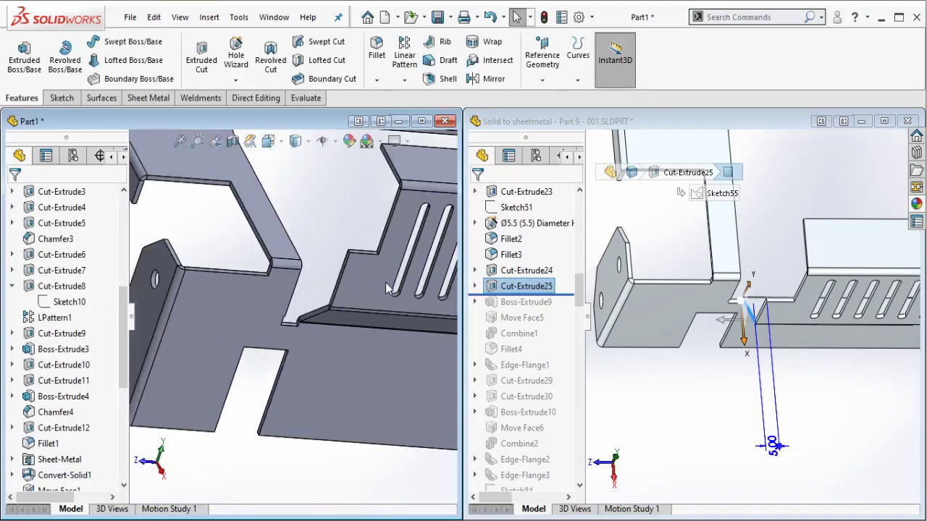
pyautogui.scroll(5, 386, 288)
pyautogui.scroll(-2, 397, 295)
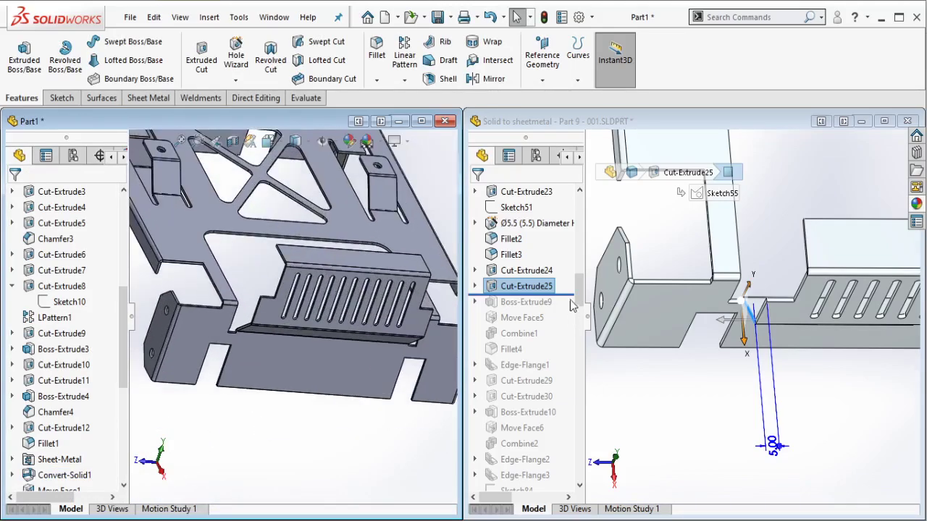
pyautogui.click(557, 306)
pyautogui.moveTo(552, 310); pyautogui.dragTo(546, 310)
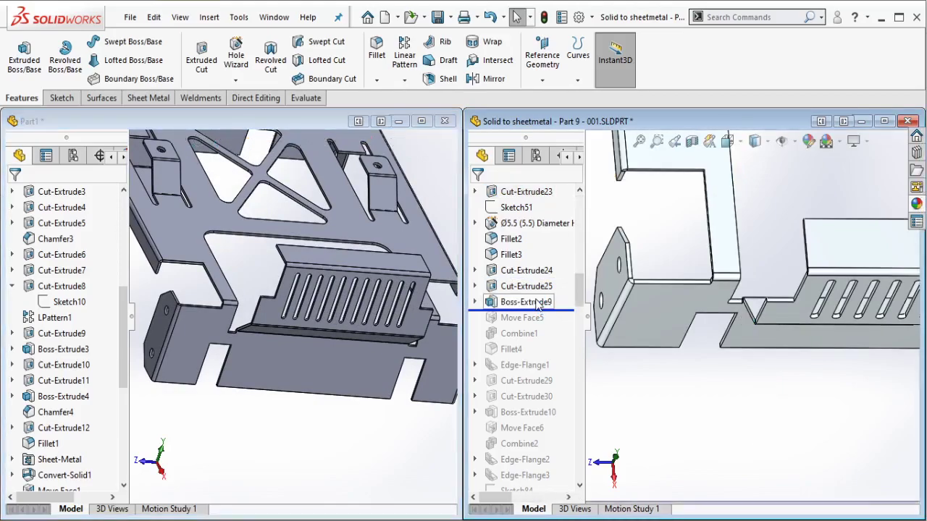
pyautogui.click(537, 304)
pyautogui.scroll(6, 762, 307)
pyautogui.scroll(3, 770, 290)
pyautogui.scroll(-6, 765, 213)
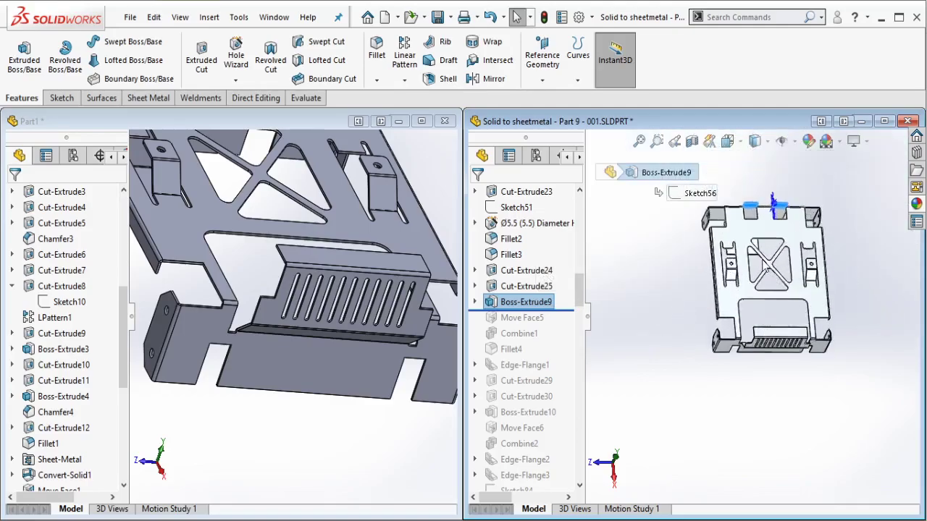
pyautogui.moveTo(763, 213); pyautogui.dragTo(686, 341, button='middle')
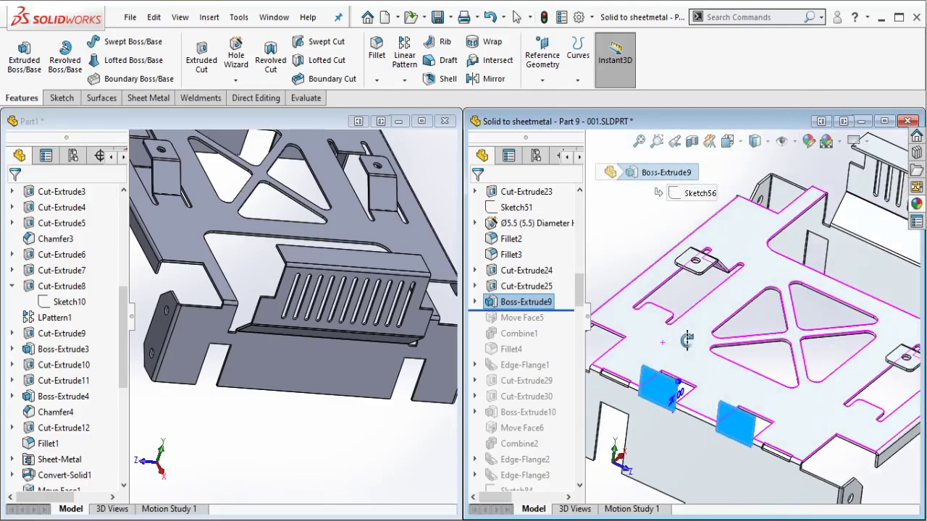
# Step: Start a sketch on the lower edge face of Part1's two rectangular notches and convert both edge faces' outlines into sketch entities
pyautogui.scroll(3, 272, 283)
pyautogui.scroll(-2, 242, 201)
pyautogui.click(266, 162)
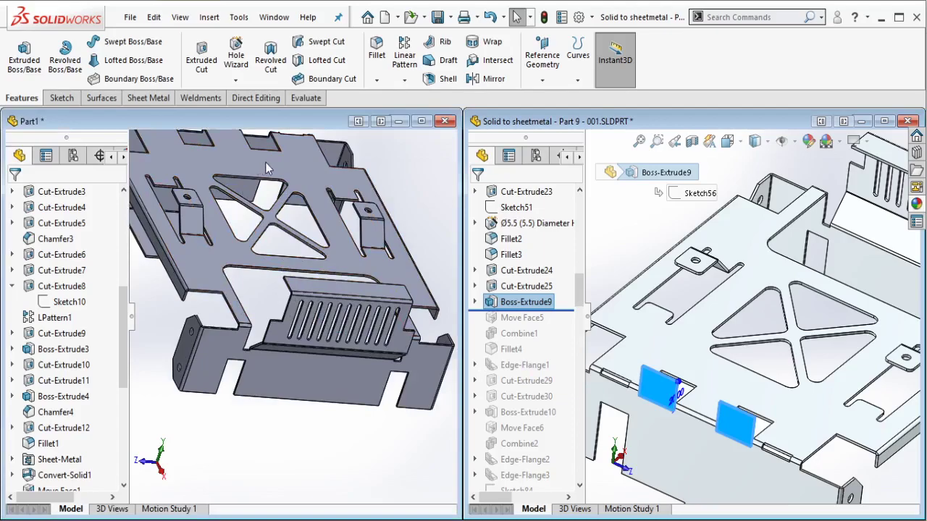
pyautogui.moveTo(265, 162); pyautogui.dragTo(387, 254, button='middle')
pyautogui.scroll(3, 321, 192)
pyautogui.scroll(-8, 320, 190)
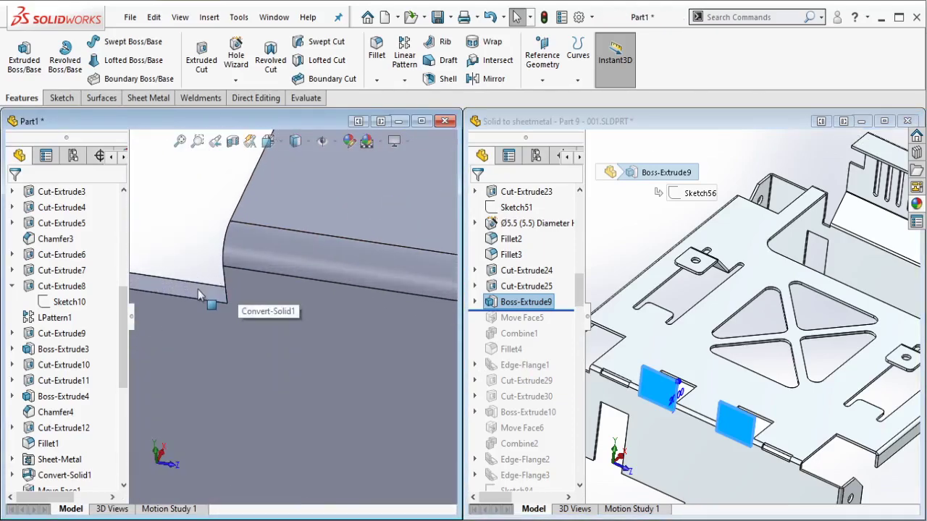
pyautogui.click(210, 293)
pyautogui.click(253, 252)
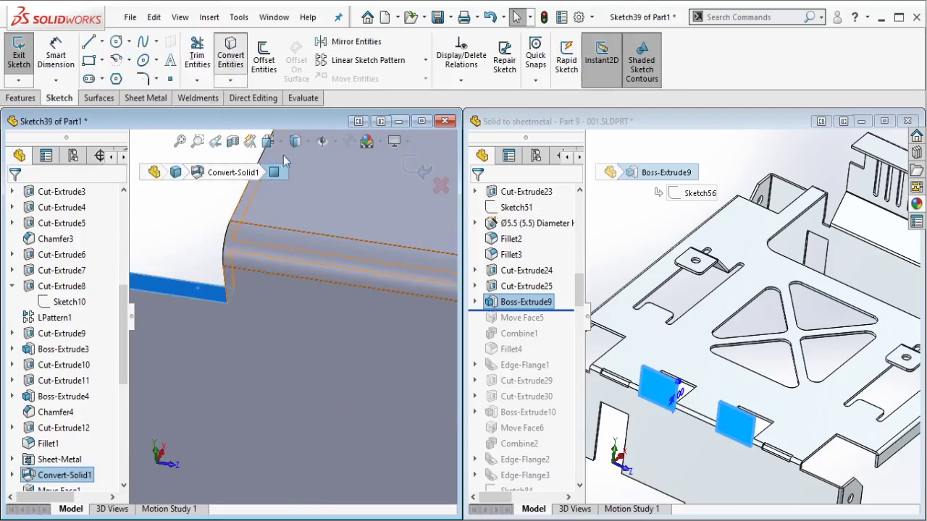
pyautogui.moveTo(284, 155)
pyautogui.mouseDown(button='middle')
pyautogui.moveTo(341, 259)
pyautogui.moveTo(275, 274)
pyautogui.moveTo(352, 327)
pyautogui.mouseUp(button='middle')
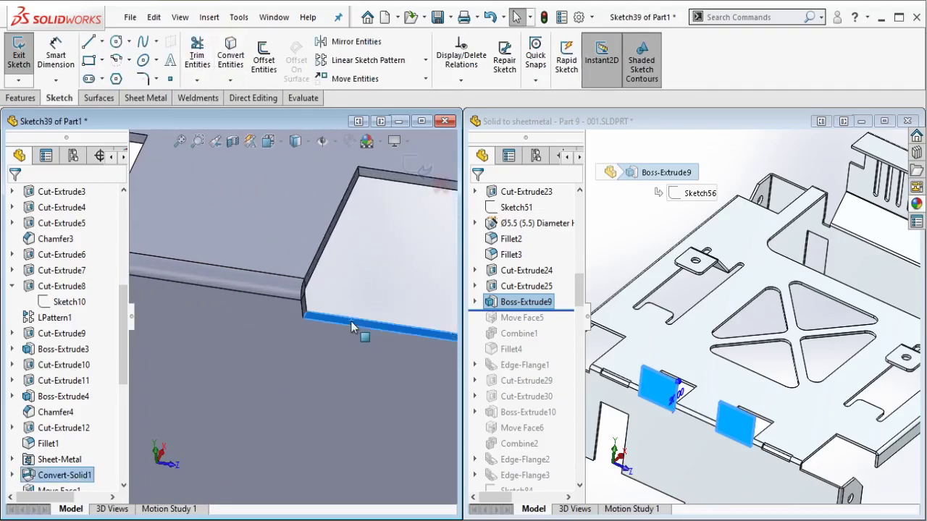
pyautogui.scroll(3, 291, 253)
pyautogui.moveTo(256, 256)
pyautogui.mouseDown(button='middle')
pyautogui.moveTo(297, 264)
pyautogui.moveTo(296, 291)
pyautogui.mouseUp(button='middle')
# Step: Boss-extrude the two converted notch-edge profiles 20 mm upward as separate bodies, with Merge result off
pyautogui.click(20, 98)
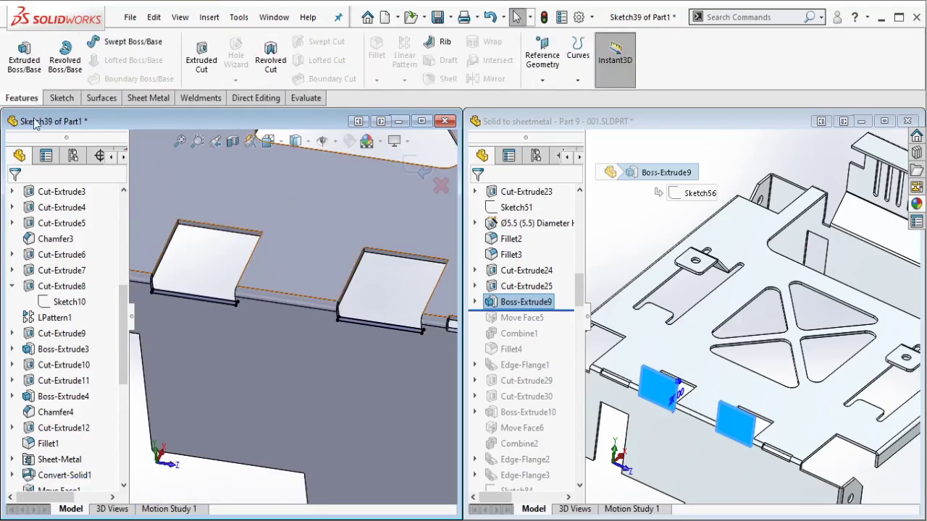
pyautogui.click(24, 56)
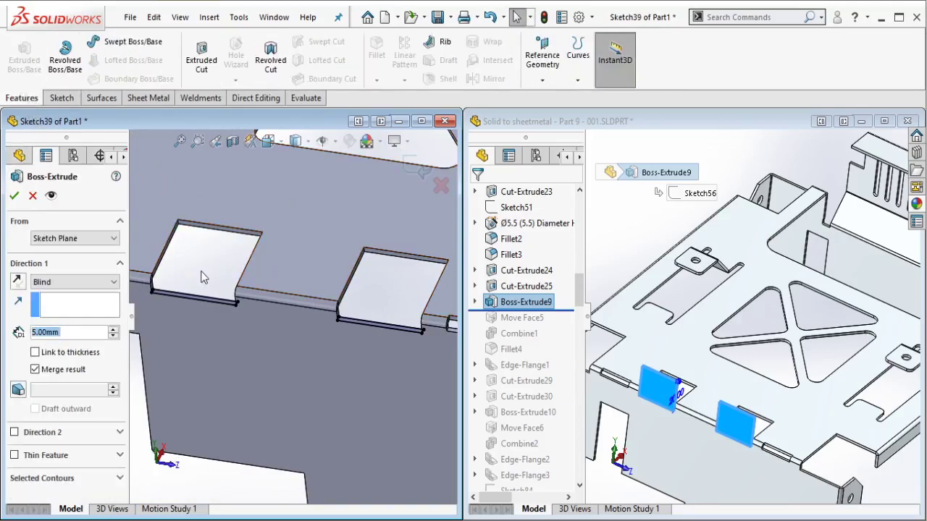
pyautogui.write('20')
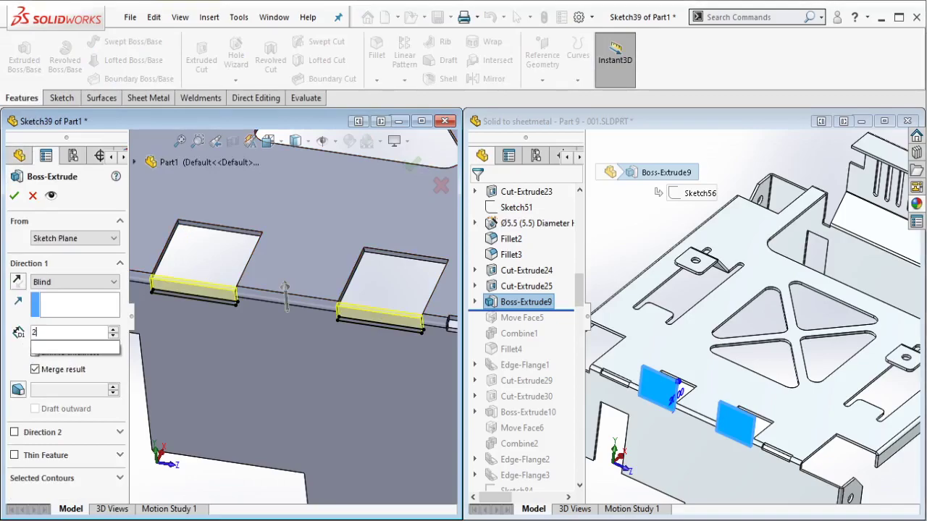
pyautogui.press('Return')
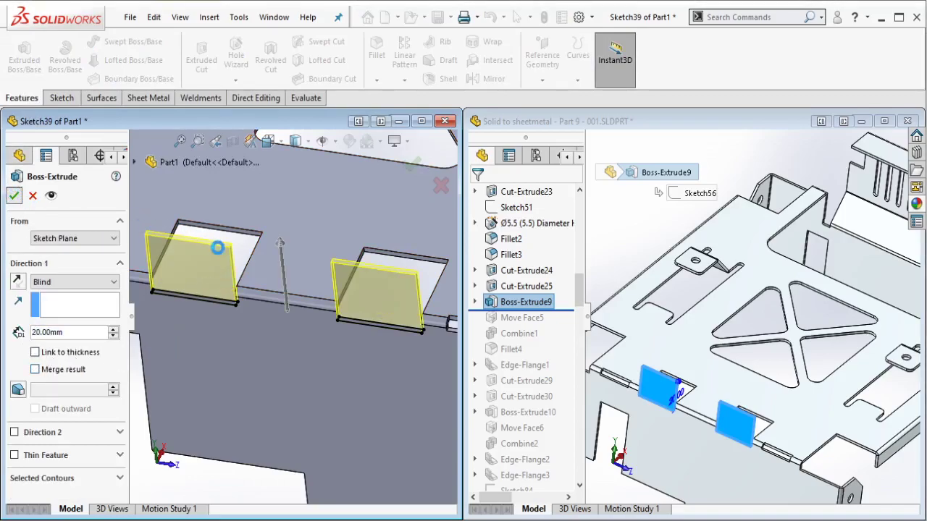
pyautogui.press('Return')
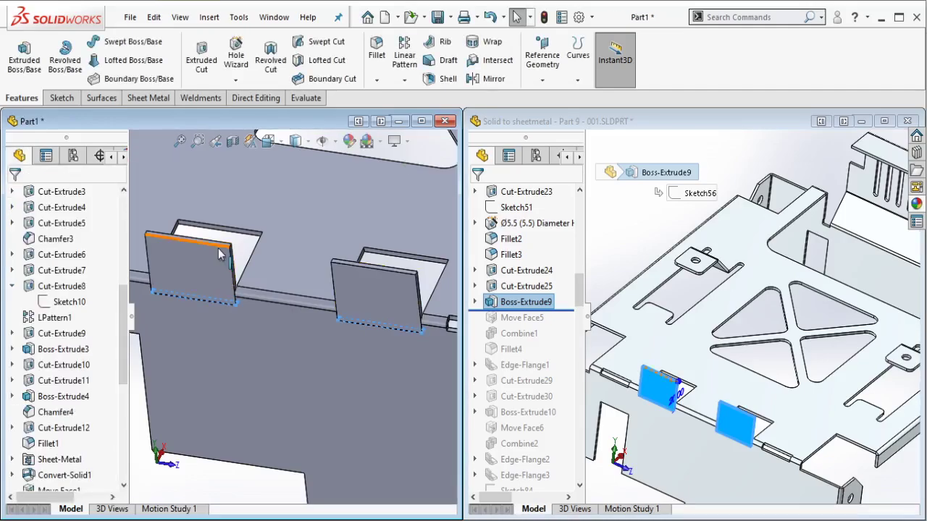
# Step: Roll the reference part forward to include Move Face5 and select that feature
pyautogui.moveTo(569, 310); pyautogui.dragTo(537, 326)
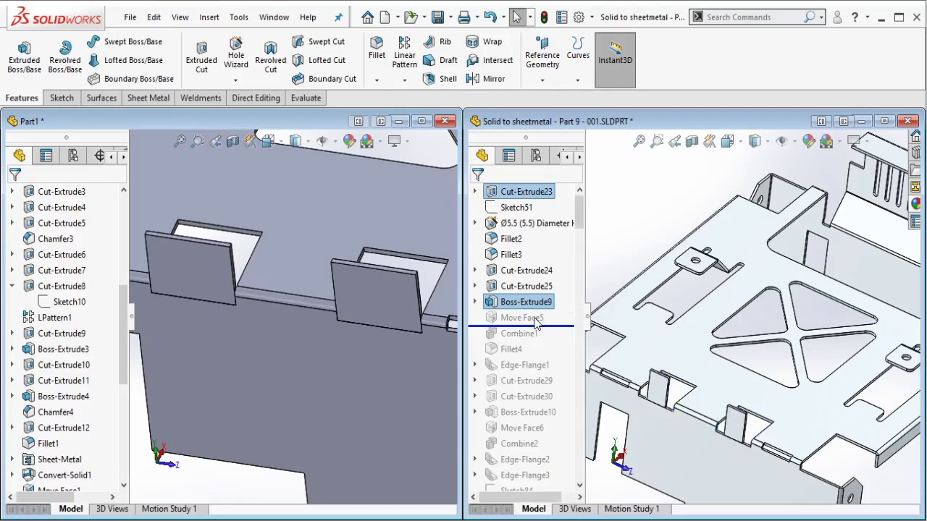
pyautogui.click(535, 319)
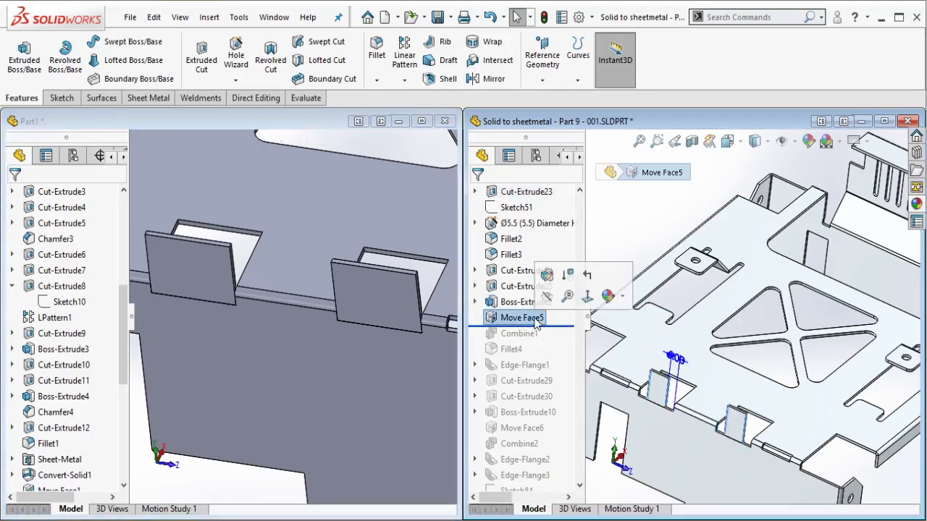
# Step: Set up a Move Face offset of 6 mm, direction flipped inward, on both side faces of Part1's first upright tab
pyautogui.scroll(-6, 639, 398)
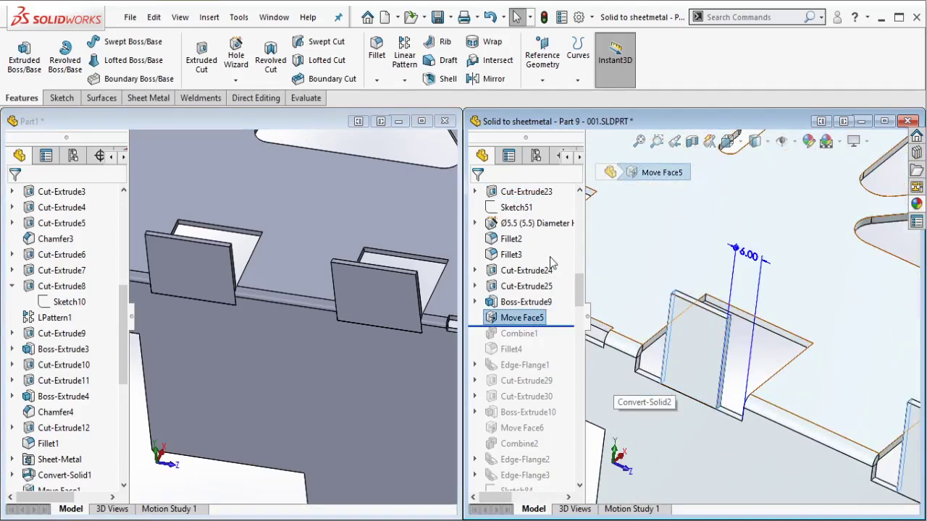
pyautogui.click(395, 283)
pyautogui.scroll(-2, 424, 303)
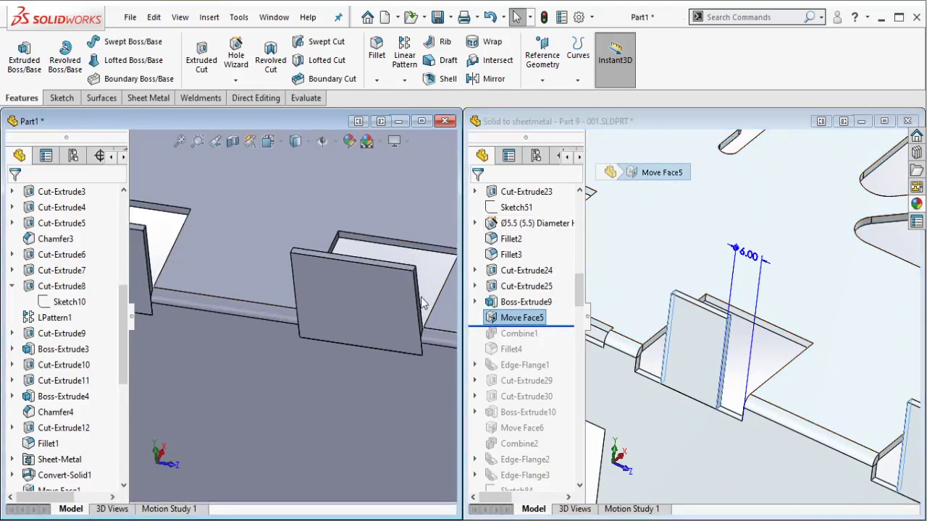
pyautogui.scroll(-1, 424, 302)
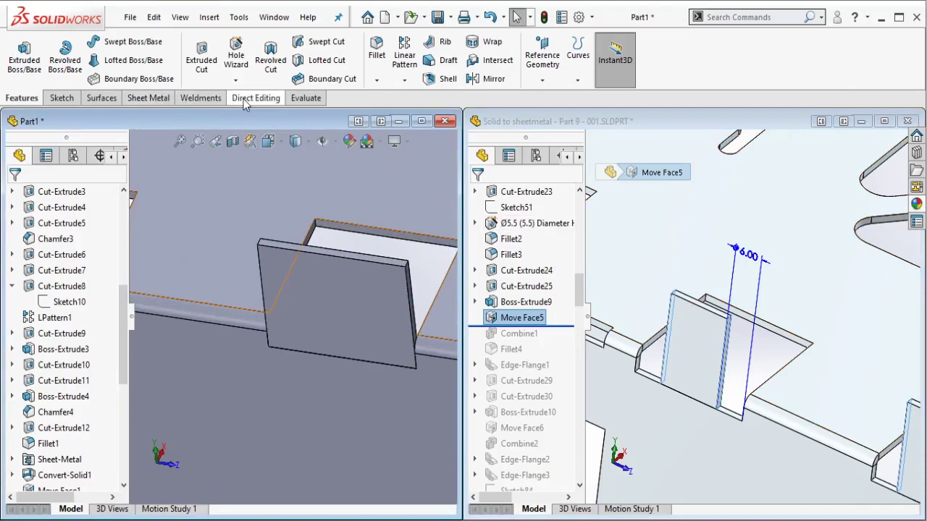
pyautogui.click(246, 100)
pyautogui.click(16, 54)
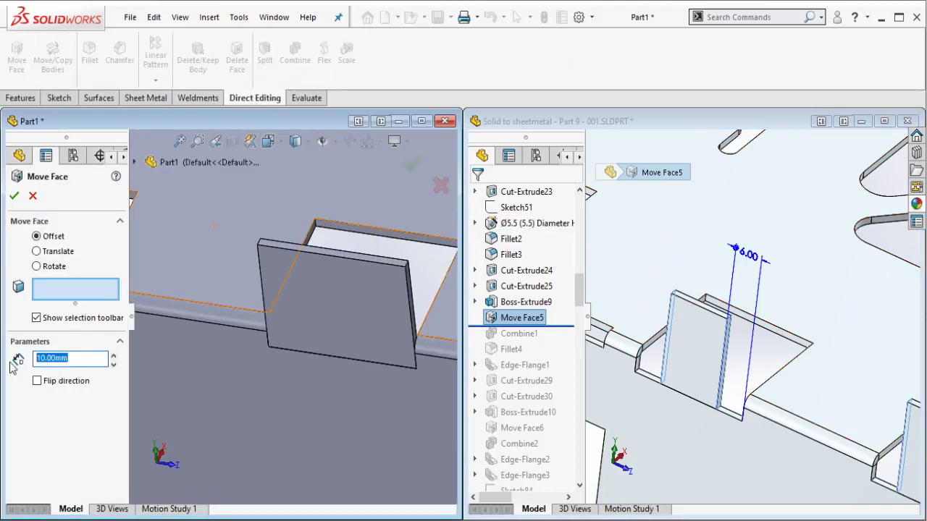
pyautogui.write('6')
pyautogui.press('Return')
pyautogui.click(412, 300)
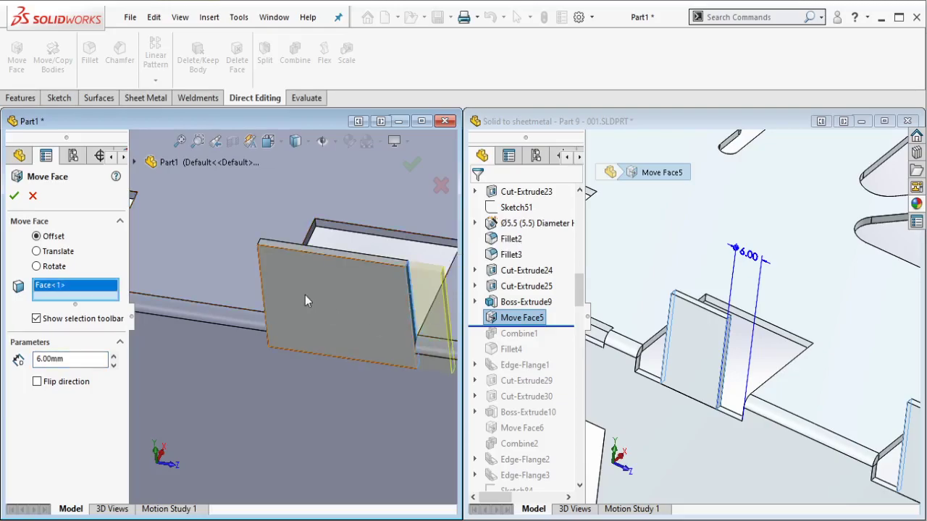
pyautogui.moveTo(305, 294); pyautogui.dragTo(279, 270, button='middle')
pyautogui.click(278, 270)
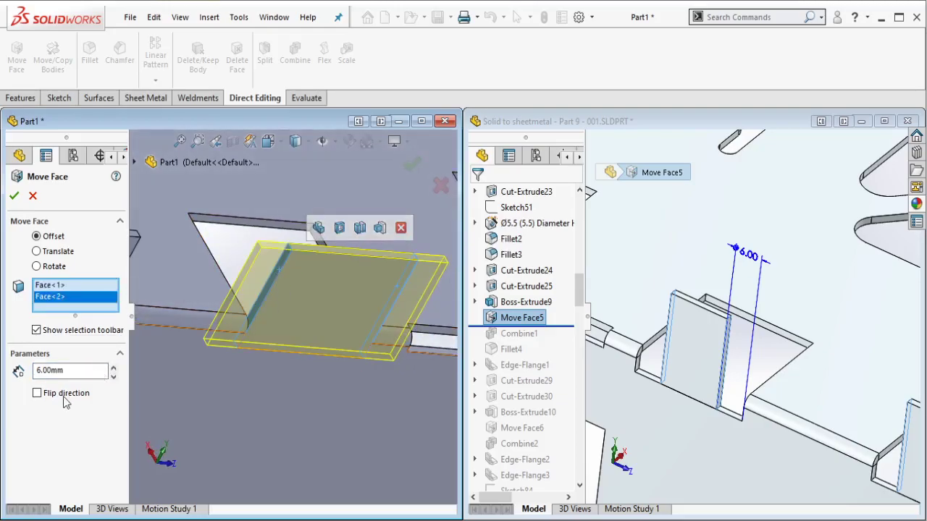
pyautogui.click(37, 392)
# Step: Add both side faces of the second upright tab to the 6 mm inward offset and apply Move Face
pyautogui.scroll(4, 179, 288)
pyautogui.scroll(-3, 308, 307)
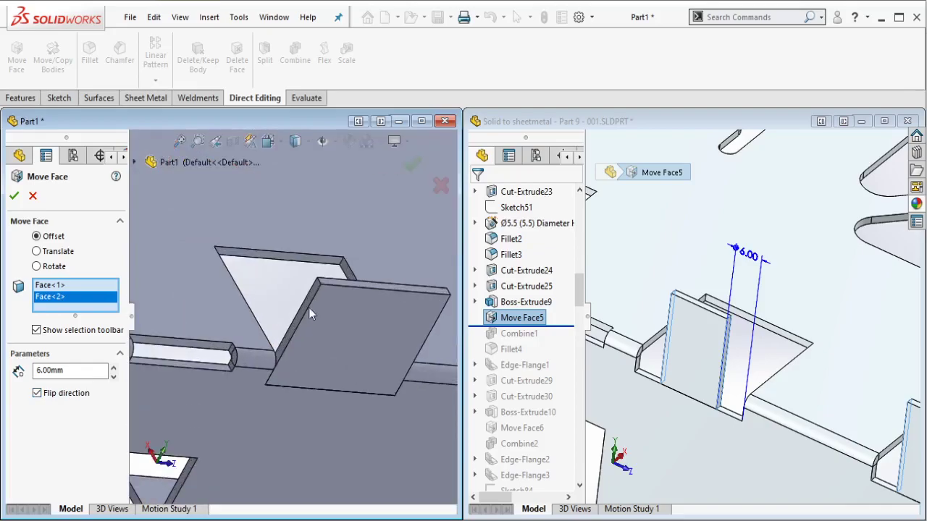
pyautogui.click(321, 307)
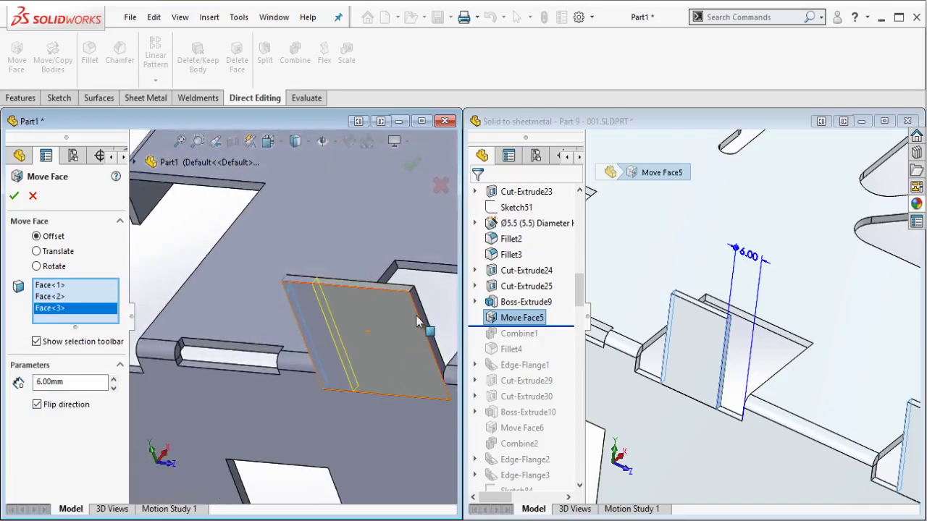
pyautogui.click(427, 330)
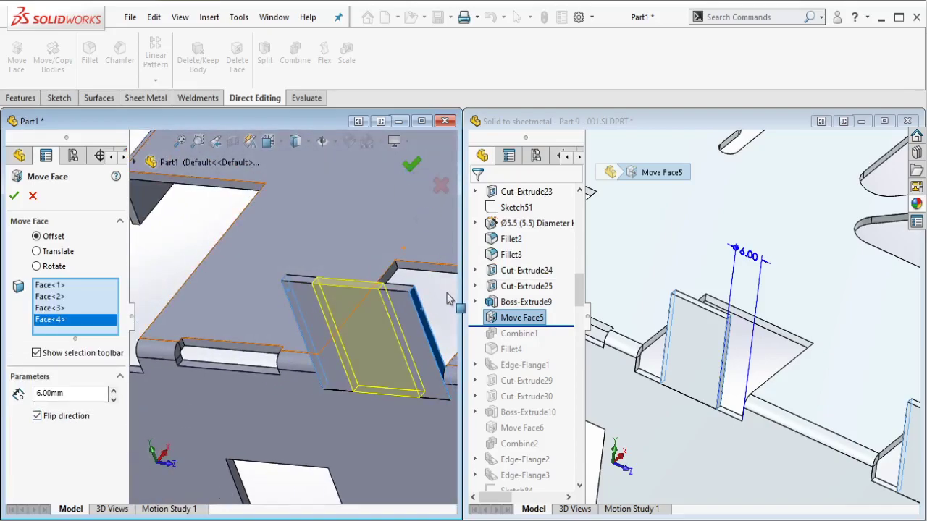
pyautogui.scroll(6, 419, 314)
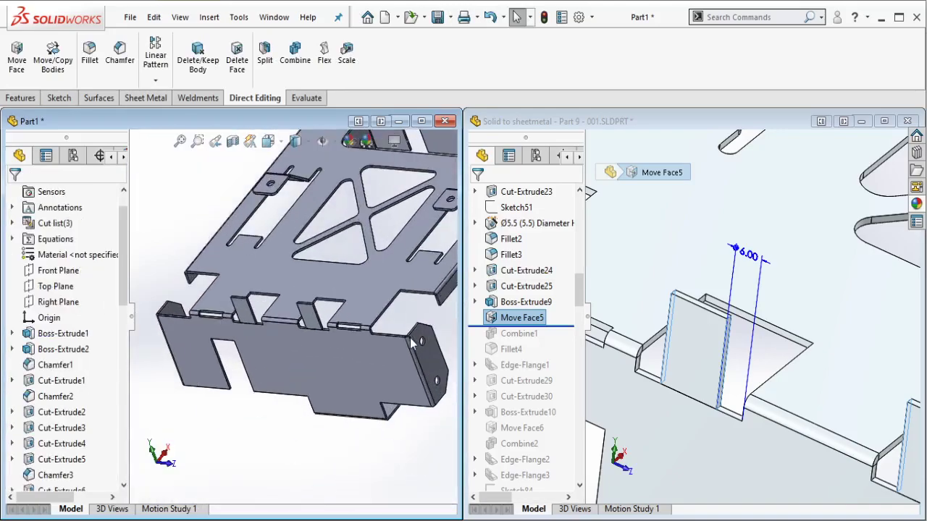
pyautogui.scroll(-2, 288, 299)
# Step: Roll the reference part forward to include Combine1 and select that feature
pyautogui.click(544, 341)
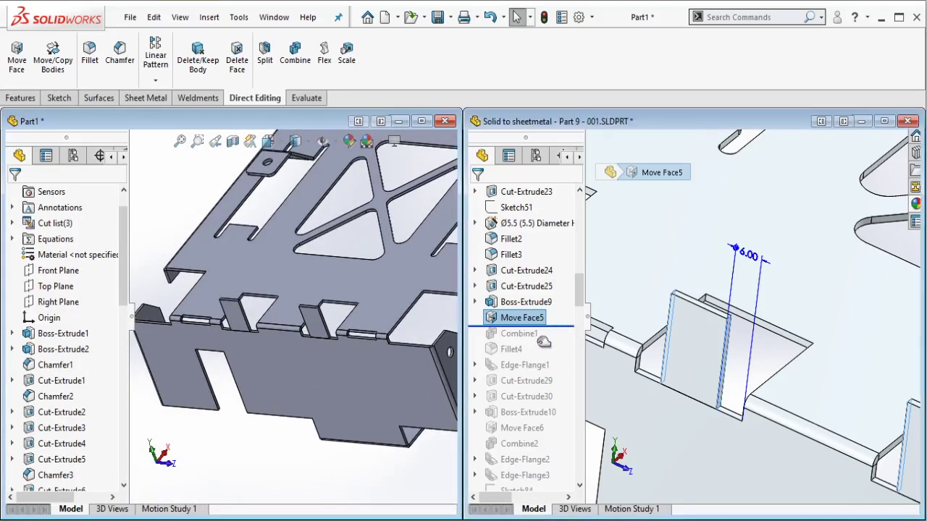
pyautogui.moveTo(543, 342); pyautogui.dragTo(537, 343)
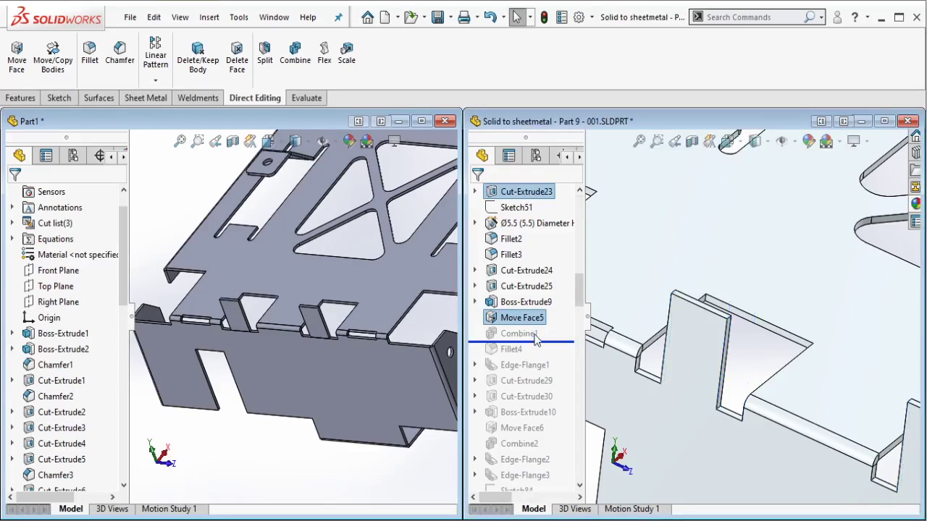
pyautogui.click(507, 335)
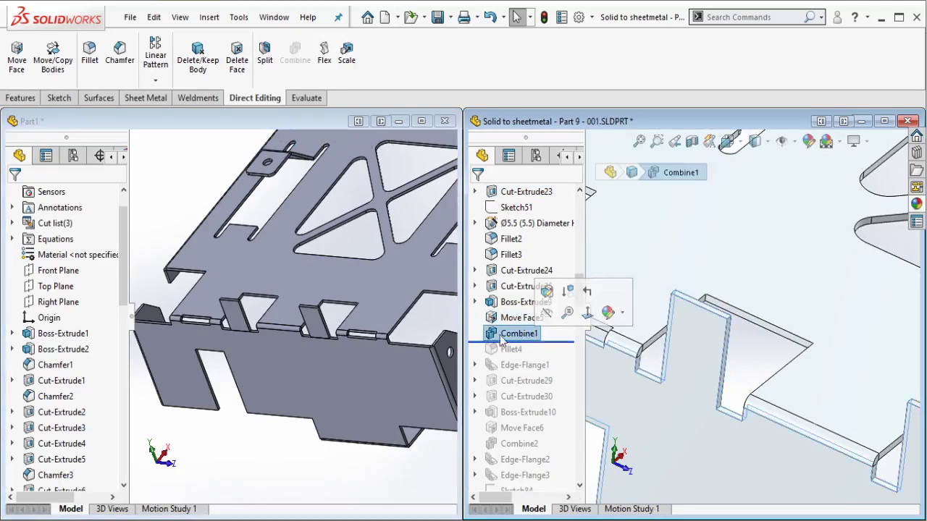
# Step: Combine Part1's main sheet-metal body with the two upright tab bodies using the Add operation
pyautogui.click(425, 327)
pyautogui.scroll(-2, 252, 324)
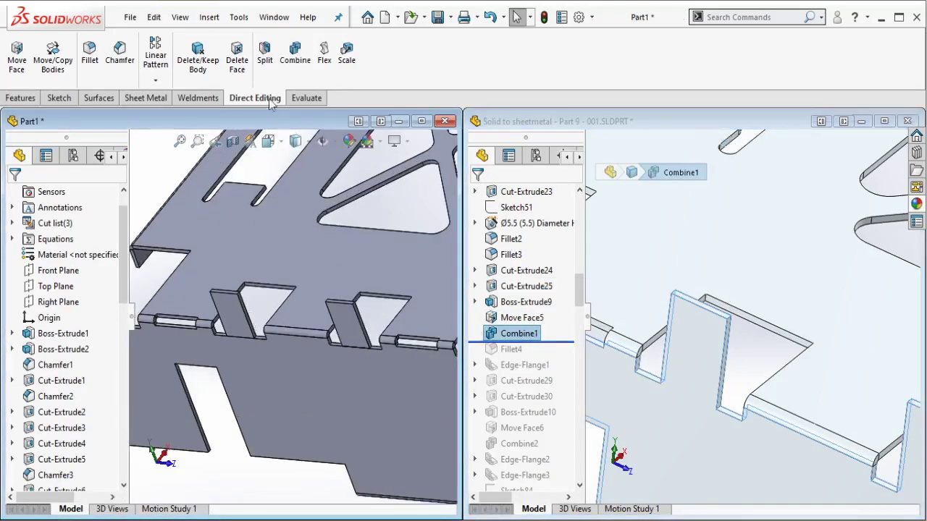
pyautogui.click(294, 55)
pyautogui.click(250, 286)
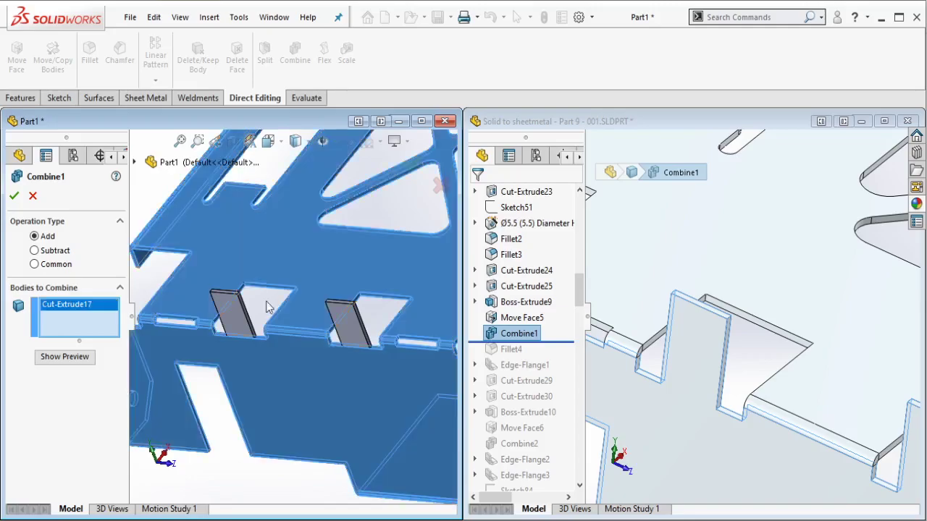
pyautogui.click(230, 313)
pyautogui.click(353, 324)
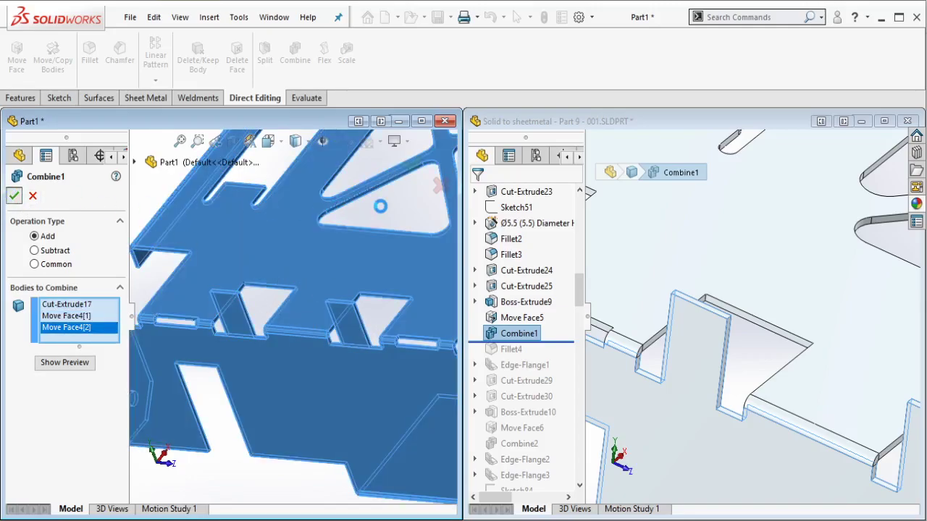
pyautogui.press('Return')
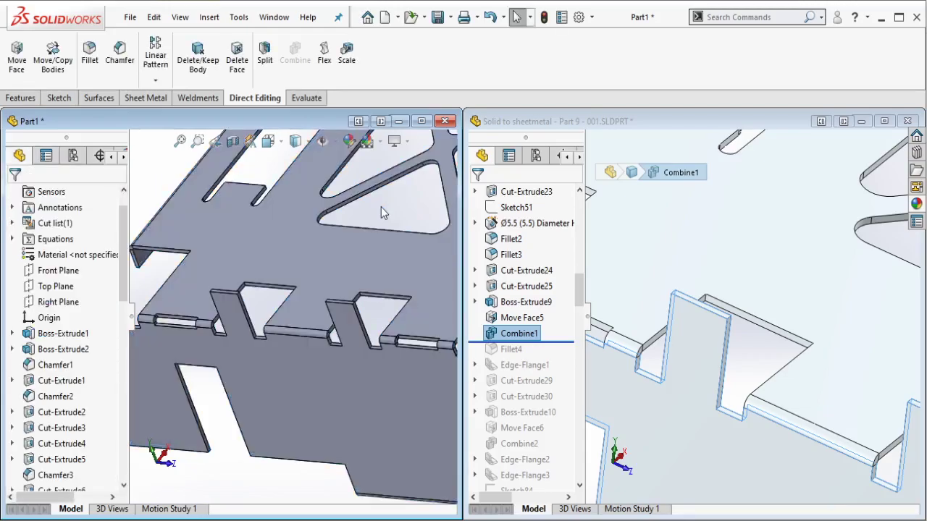
# Step: Roll the reference part forward to include Fillet4 and select that feature
pyautogui.scroll(4, 376, 281)
pyautogui.scroll(-4, 400, 342)
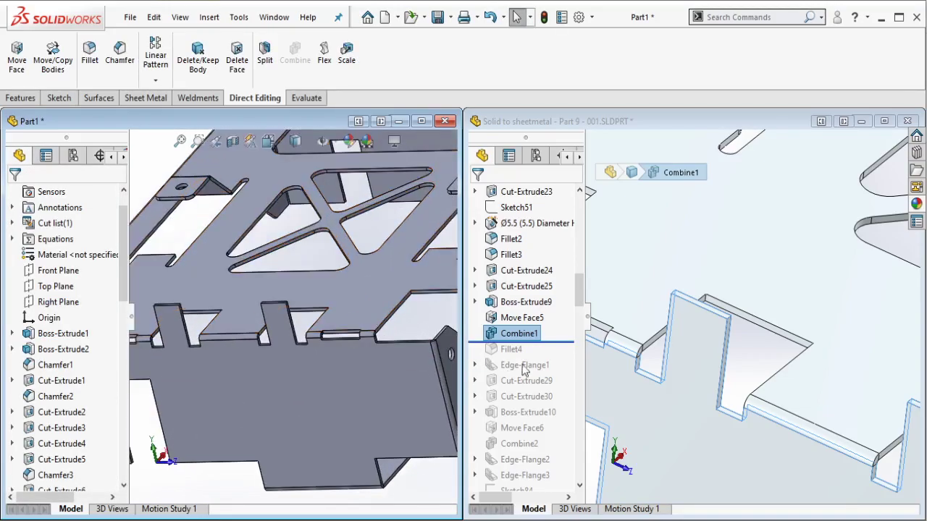
pyautogui.moveTo(562, 341); pyautogui.dragTo(517, 356)
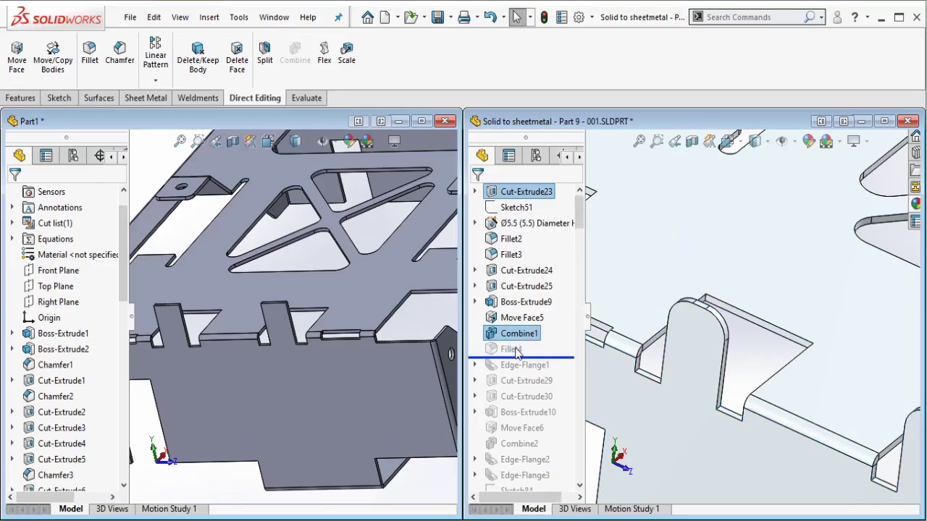
pyautogui.click(516, 351)
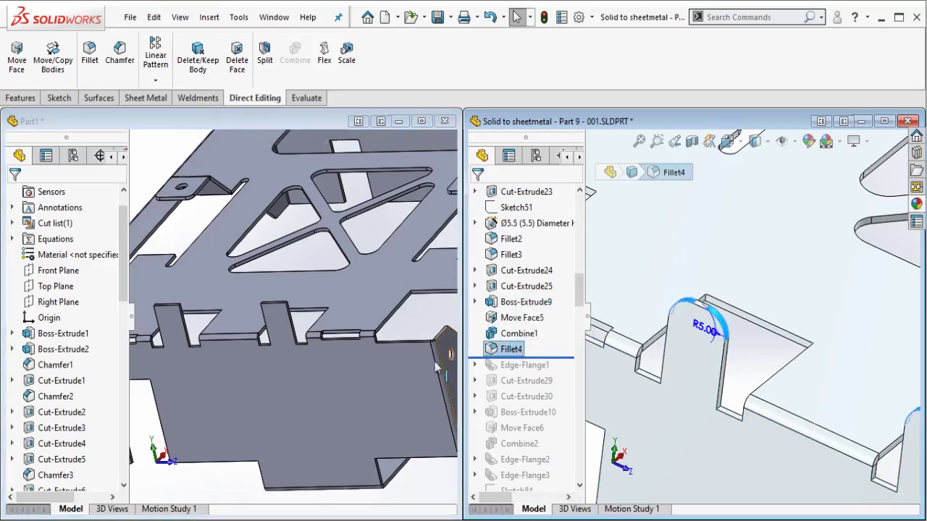
# Step: Start a 5 mm fillet in Part1 and select the two upper corner edges of one upright tab
pyautogui.click(403, 327)
pyautogui.scroll(-3, 178, 325)
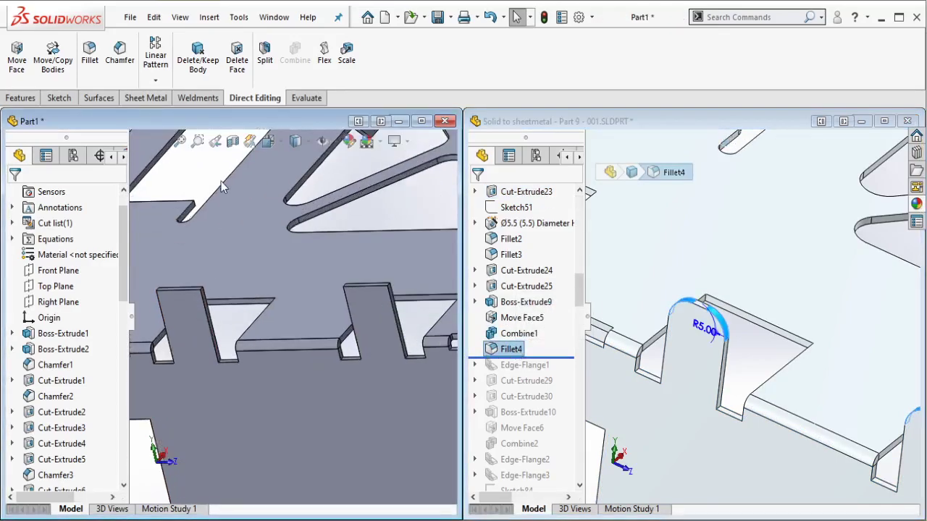
pyautogui.click(89, 54)
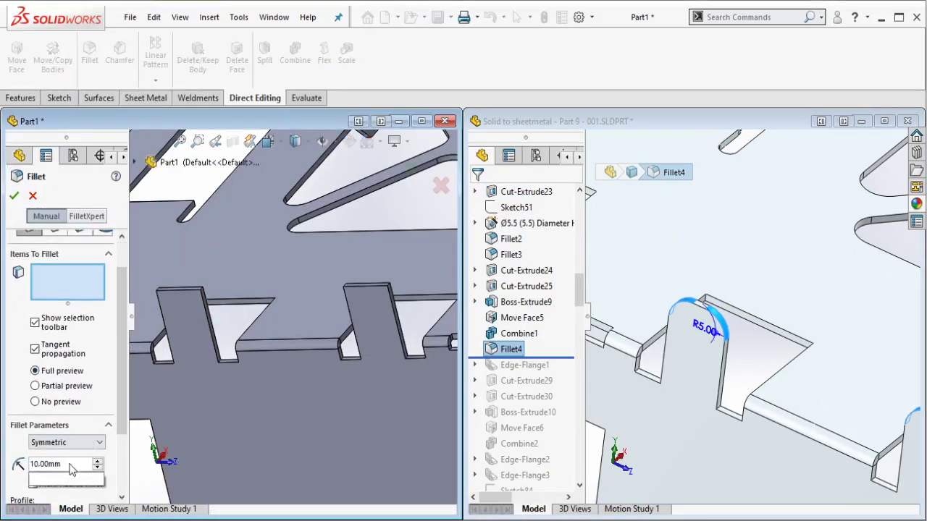
pyautogui.moveTo(70, 466); pyautogui.dragTo(24, 468)
pyautogui.write('5')
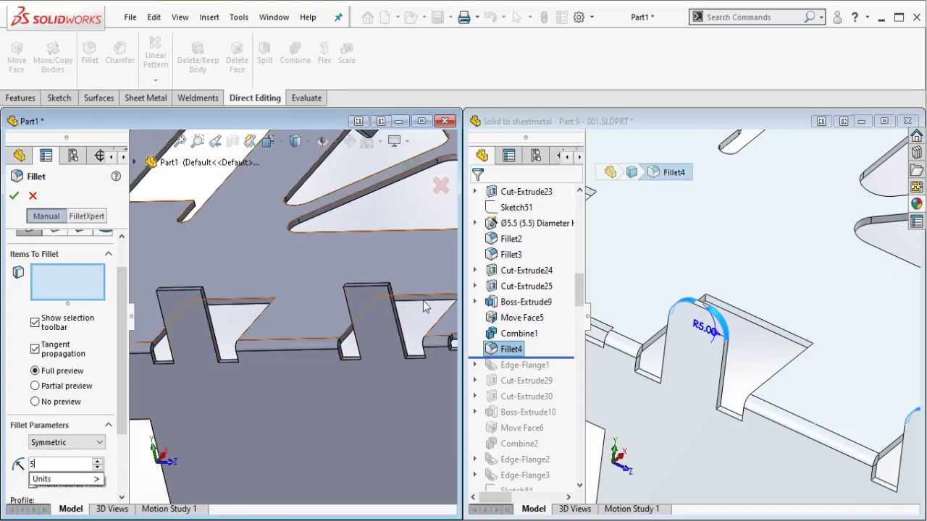
pyautogui.scroll(-4, 376, 290)
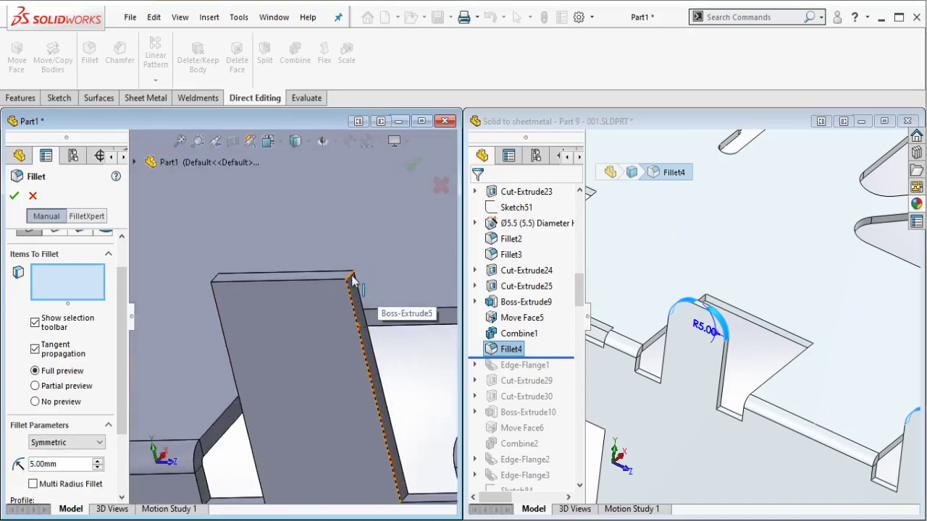
pyautogui.click(351, 275)
pyautogui.click(215, 276)
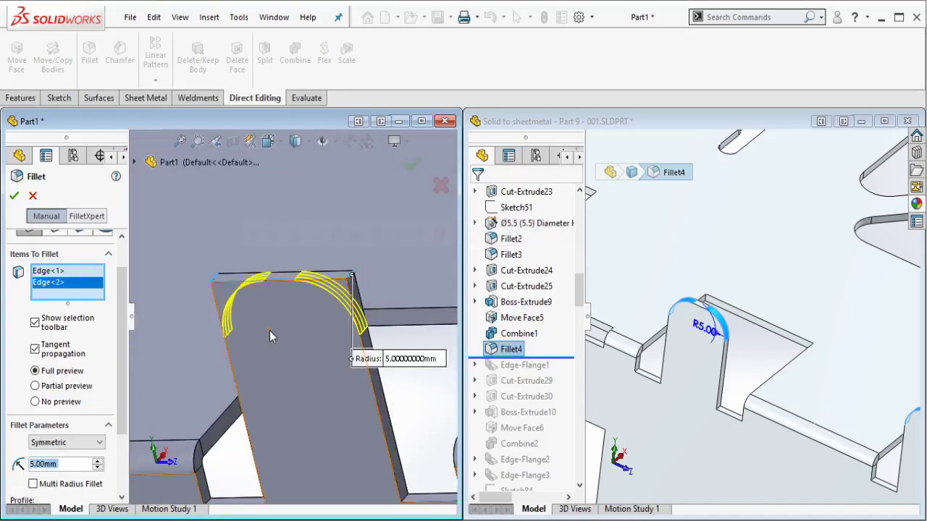
# Step: Add the other upright tab's two upper corner edges to the 5 mm fillet and apply it
pyautogui.scroll(5, 212, 347)
pyautogui.scroll(-6, 186, 326)
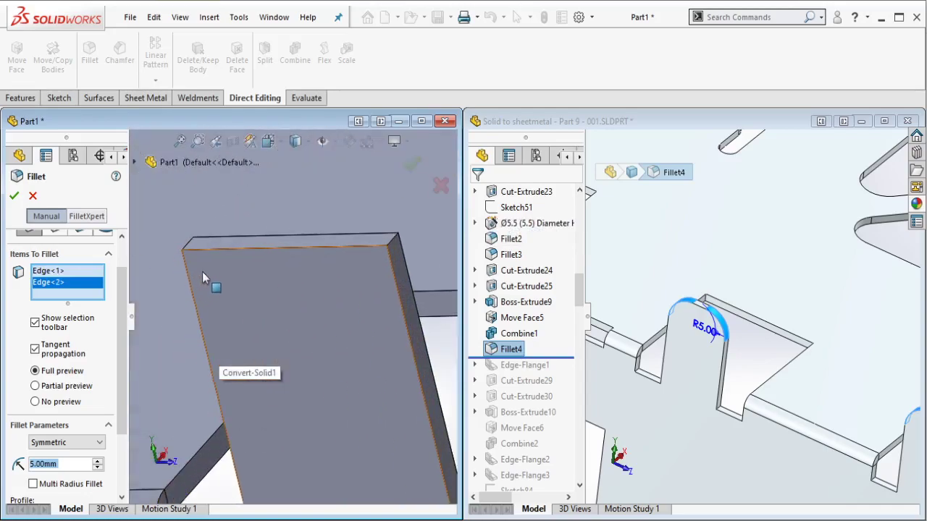
pyautogui.click(189, 246)
pyautogui.click(187, 246)
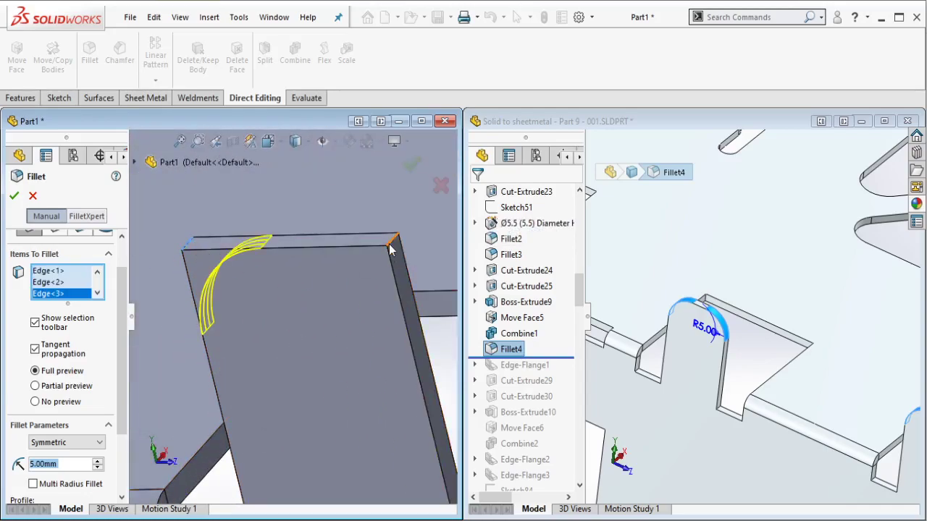
pyautogui.click(395, 236)
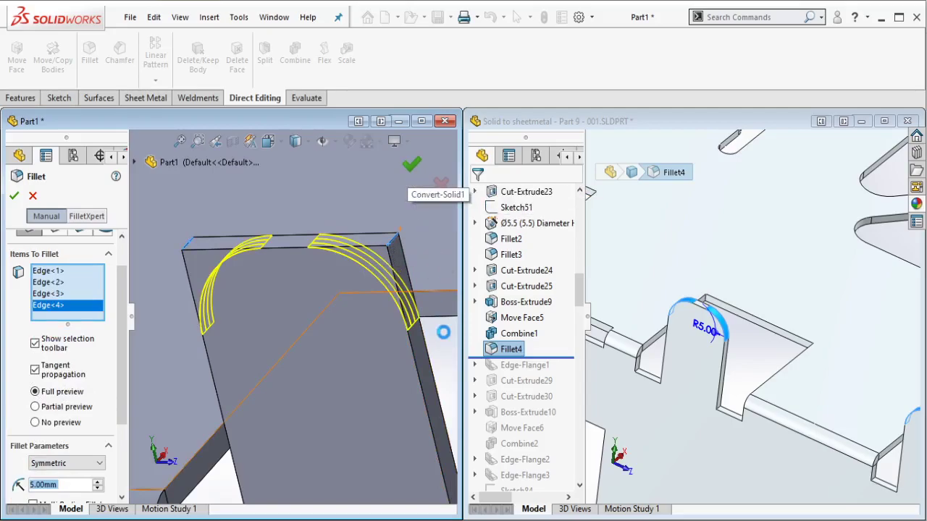
pyautogui.press('Return')
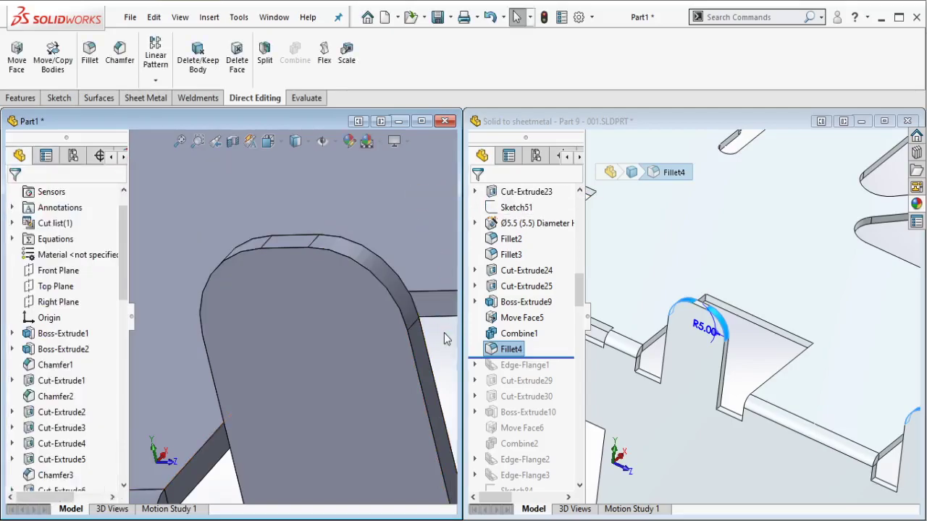
pyautogui.scroll(6, 444, 334)
pyautogui.scroll(2, 435, 342)
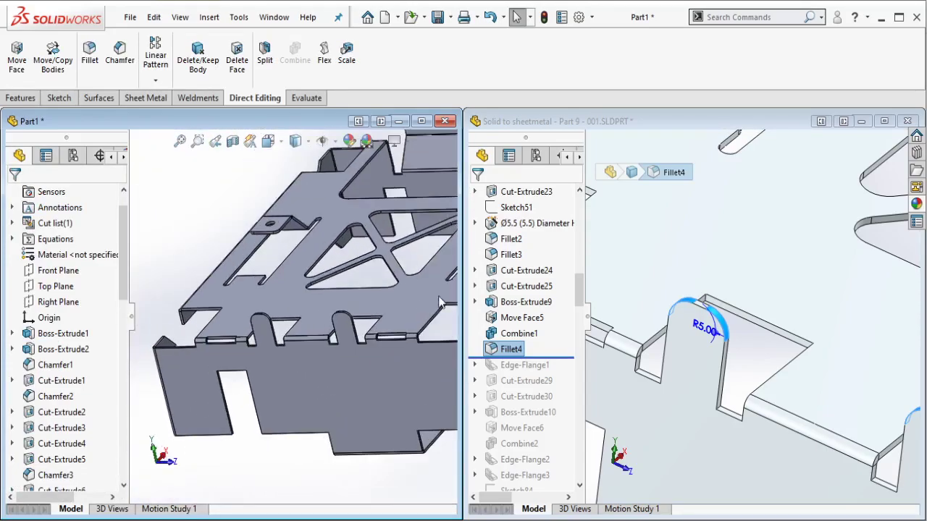
# Step: Roll the reference part forward to include Edge-Flange1, dismiss the unsaved-document reminder and inspect its two side flanges
pyautogui.scroll(8, 665, 380)
pyautogui.click(665, 381)
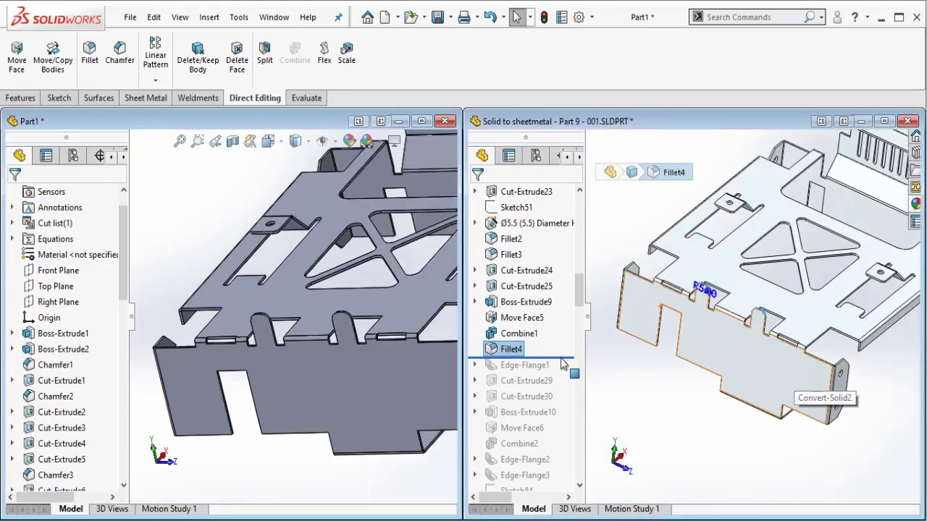
pyautogui.moveTo(554, 360); pyautogui.dragTo(528, 371)
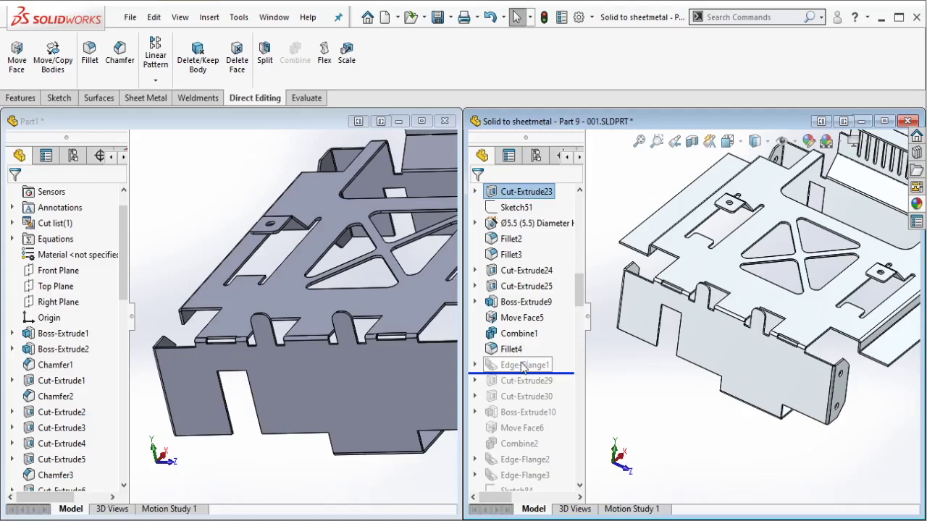
pyautogui.click(524, 365)
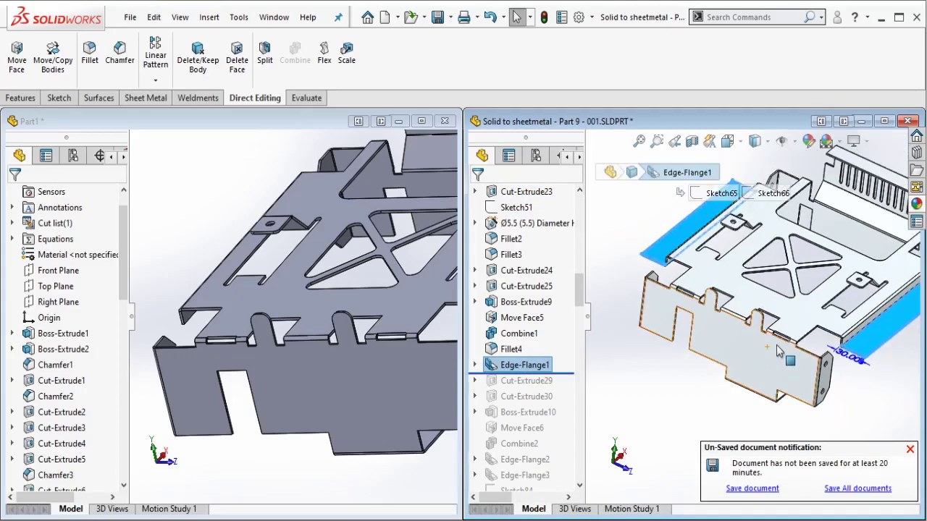
pyautogui.scroll(1, 778, 351)
pyautogui.click(908, 453)
pyautogui.scroll(-2, 811, 304)
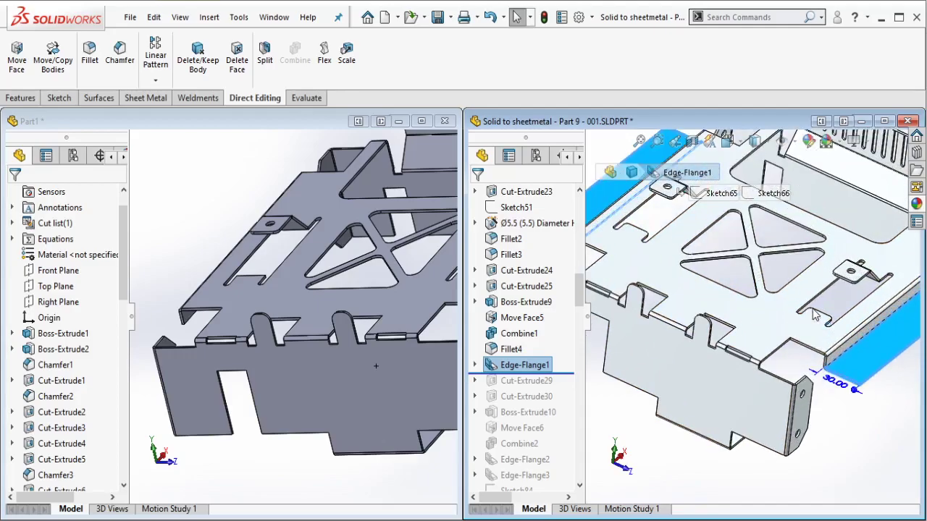
pyautogui.scroll(2, 714, 326)
pyautogui.scroll(4, 376, 338)
pyautogui.click(275, 212)
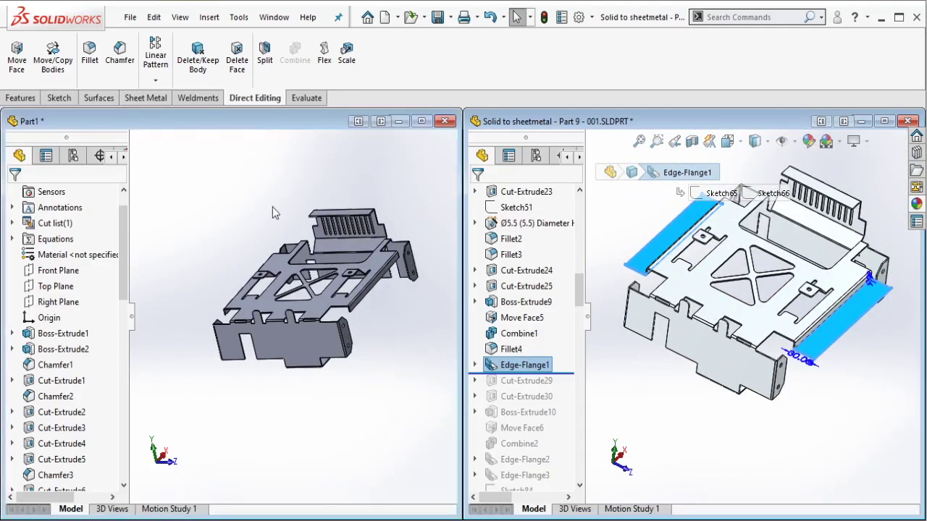
# Step: Start an edge flange in Part1 on the lower edge of one side wall with a 30 mm flange length
pyautogui.click(148, 98)
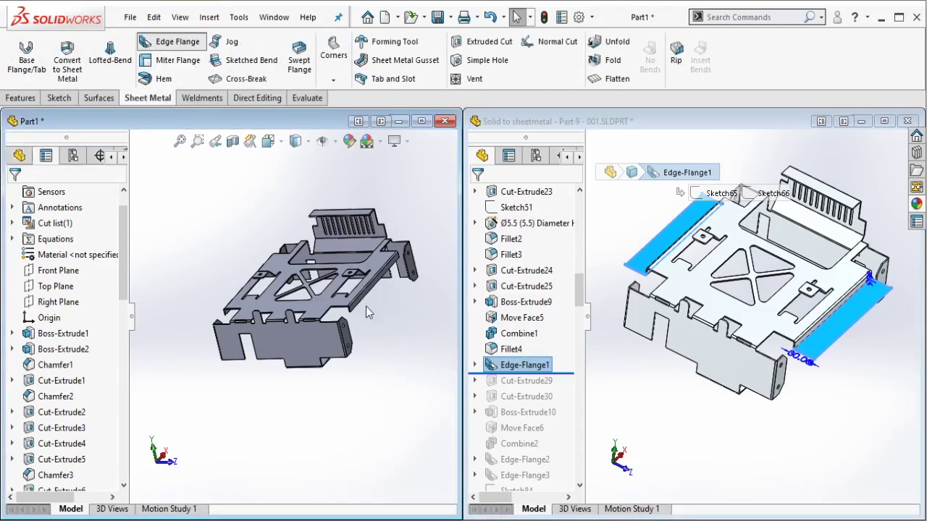
pyautogui.scroll(-4, 366, 307)
pyautogui.click(326, 323)
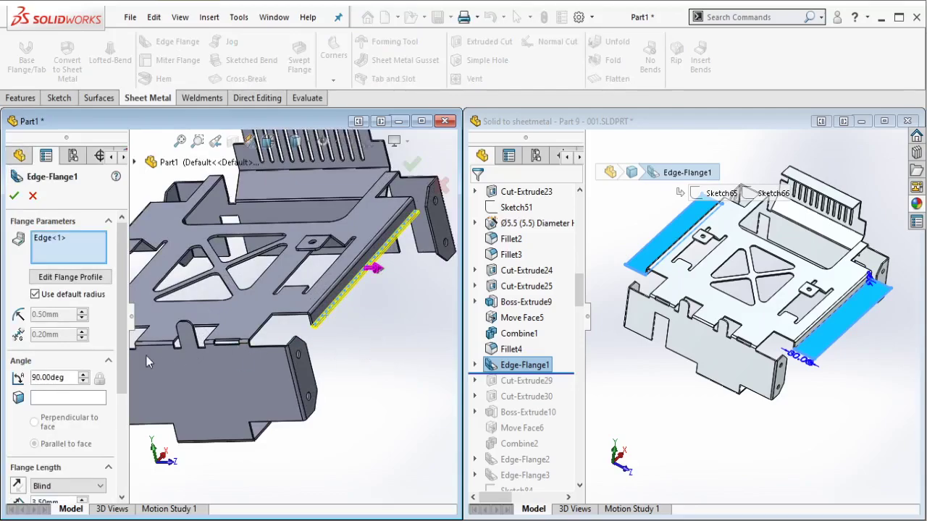
pyautogui.scroll(-3, 123, 408)
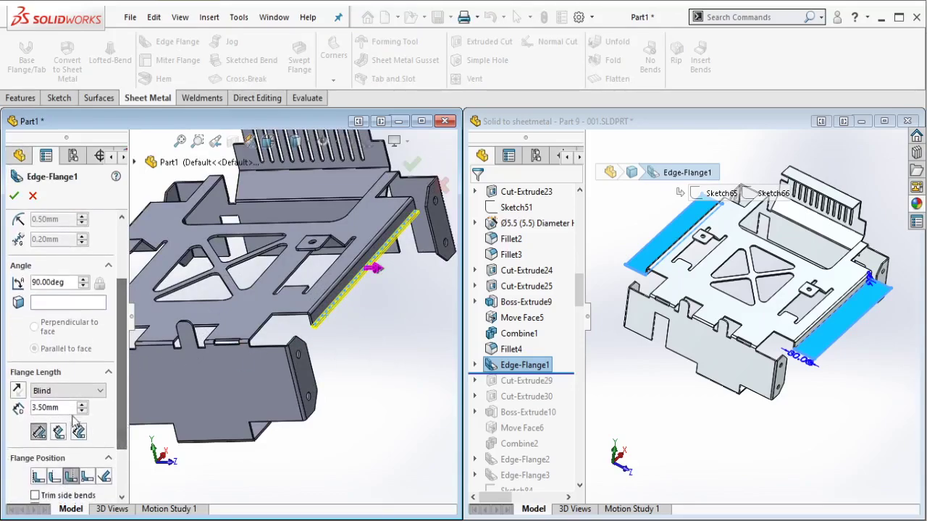
pyautogui.write('30')
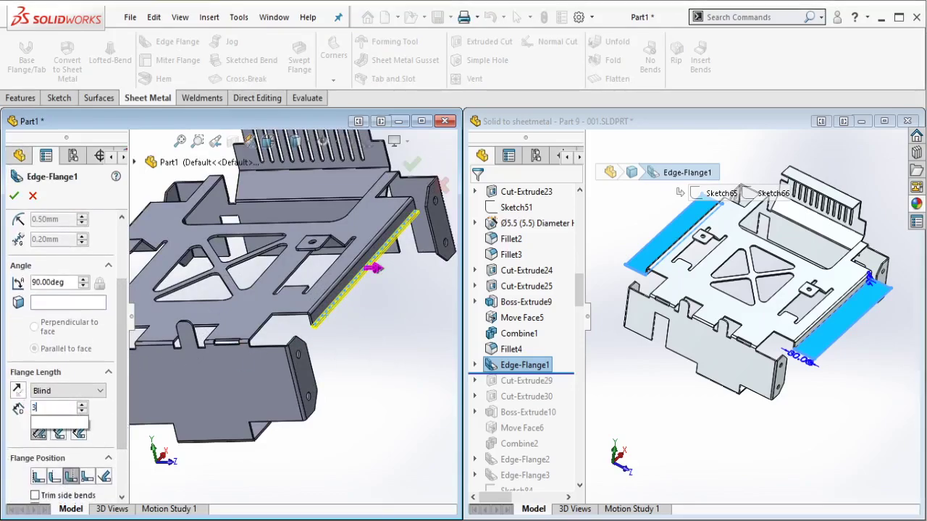
pyautogui.press('Return')
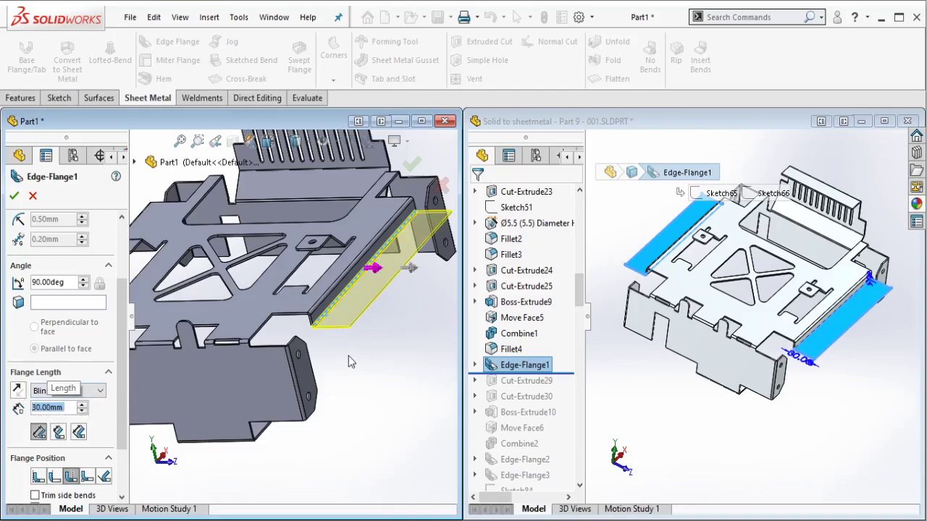
# Step: Add the opposite side wall's lower edge to the edge flange and apply it
pyautogui.moveTo(349, 362); pyautogui.dragTo(231, 340, button='middle')
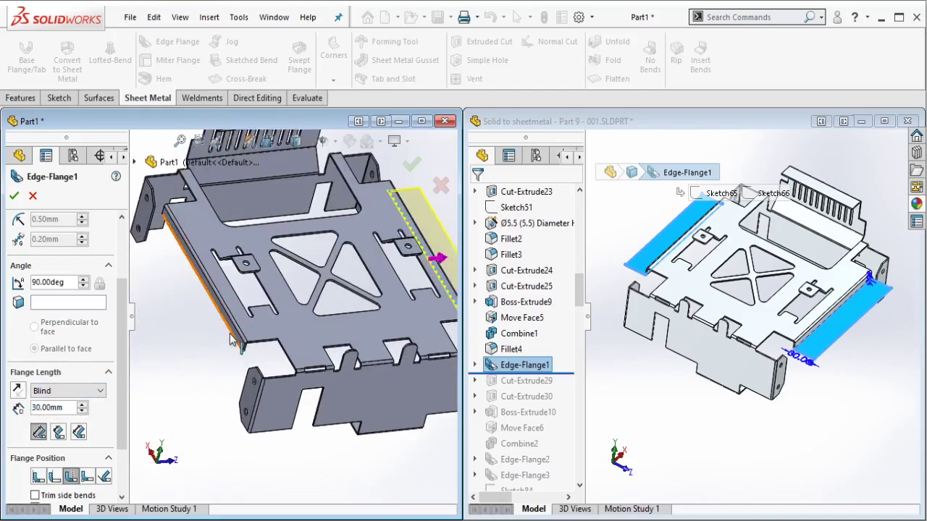
pyautogui.click(230, 341)
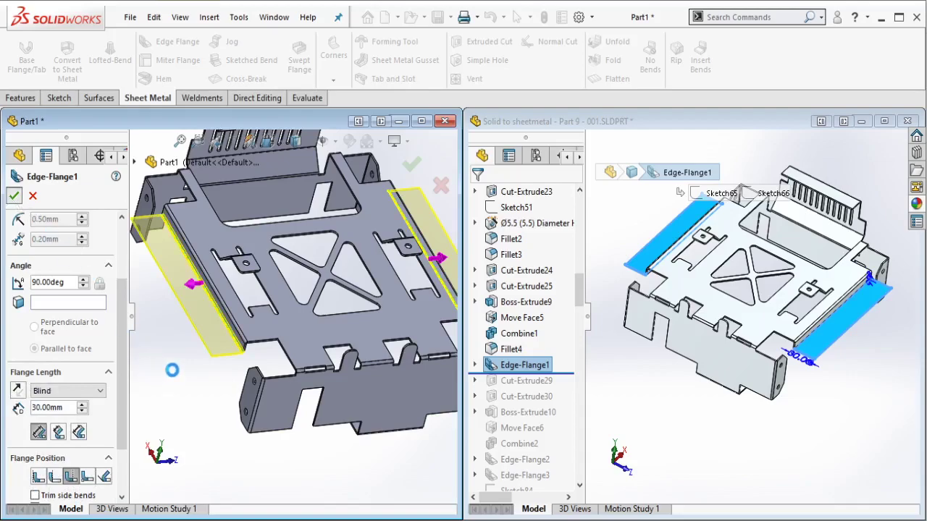
pyautogui.press('Return')
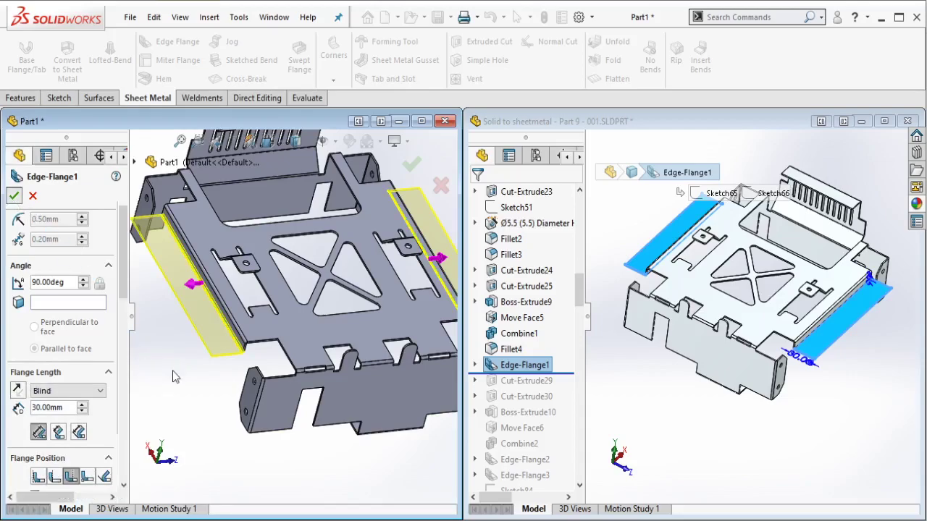
pyautogui.scroll(2, 324, 297)
pyautogui.moveTo(325, 294); pyautogui.dragTo(282, 287, button='middle')
# Step: Roll the reference part forward to include Cut-Extrude29 and examine its cut on the side flanges
pyautogui.click(674, 436)
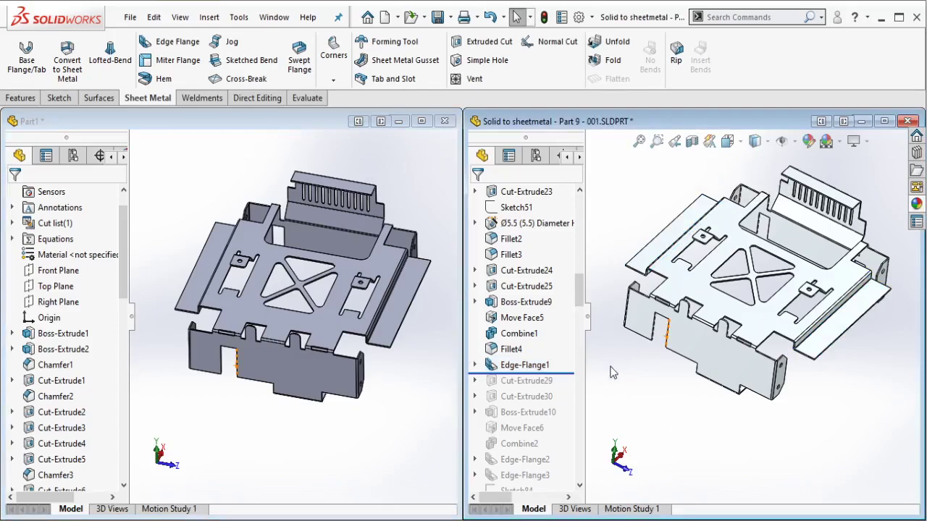
pyautogui.moveTo(575, 372); pyautogui.dragTo(548, 395)
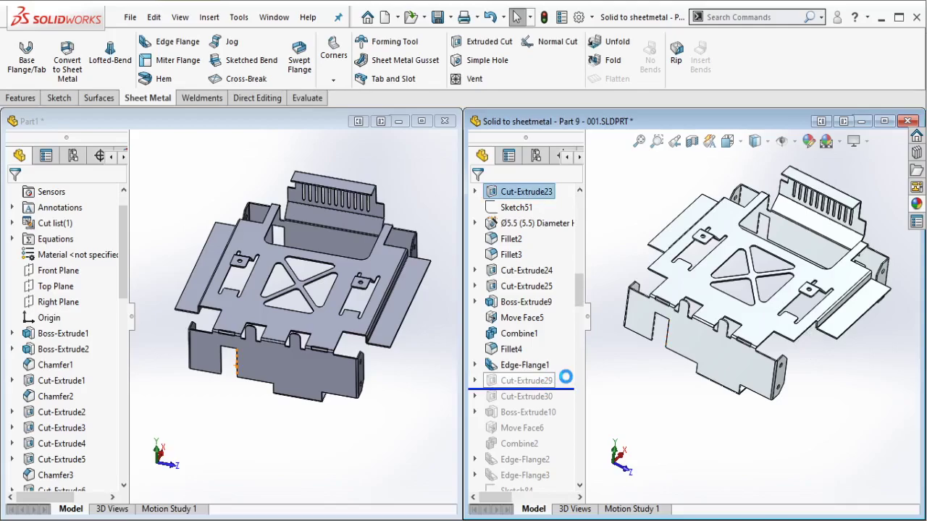
pyautogui.click(567, 381)
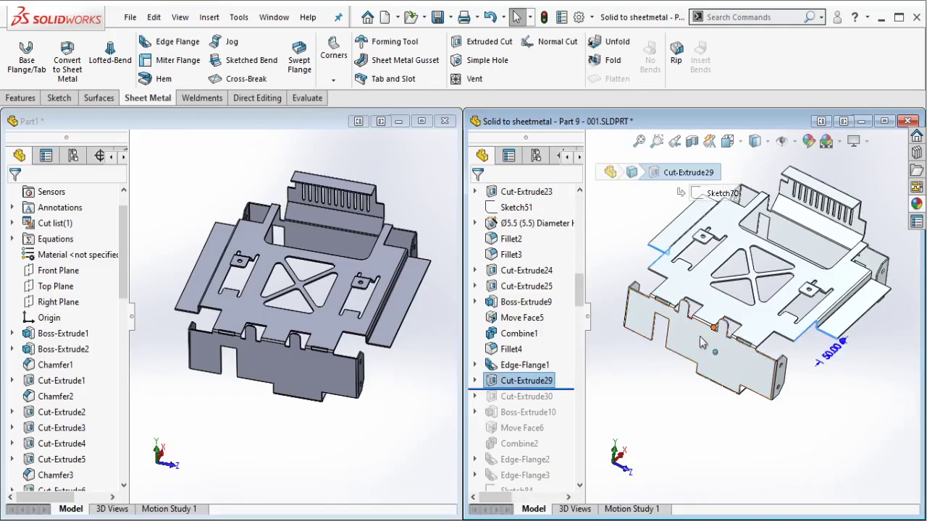
pyautogui.scroll(-3, 760, 340)
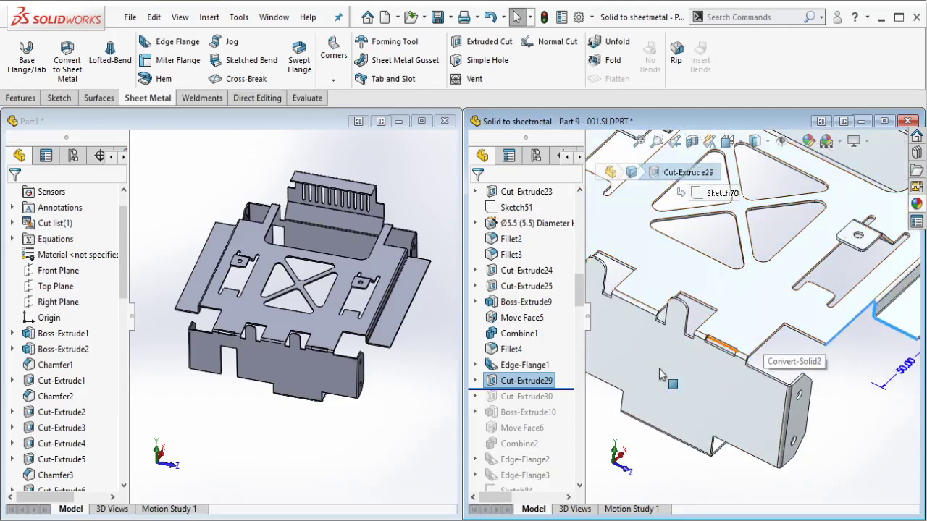
# Step: Start a sketch on one side flange's end face in Part1 and convert the stepped flange, bend and wall end faces
pyautogui.click(402, 410)
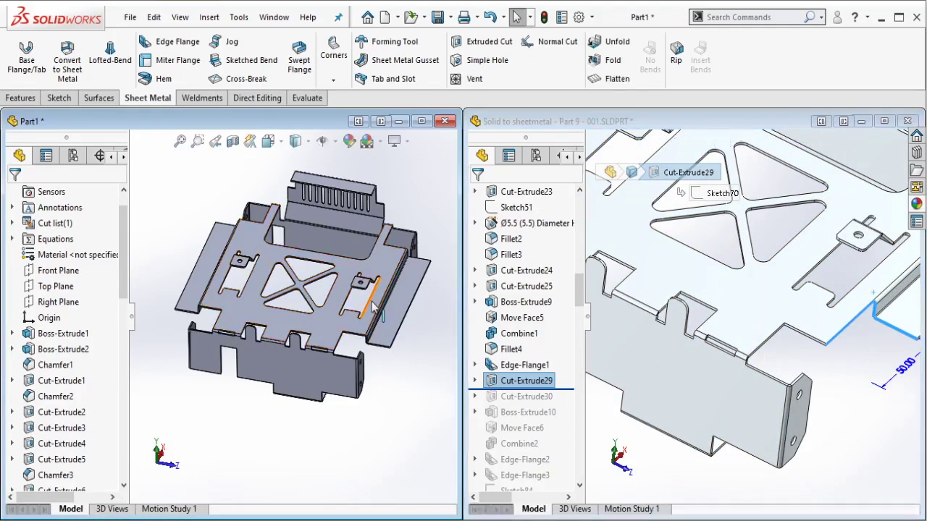
pyautogui.scroll(-3, 382, 328)
pyautogui.scroll(-8, 346, 364)
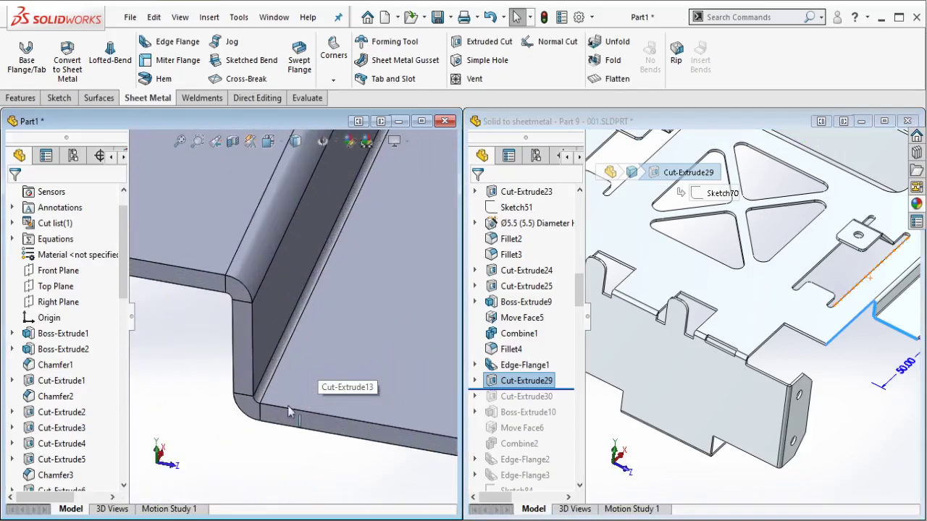
pyautogui.click(289, 417)
pyautogui.click(339, 367)
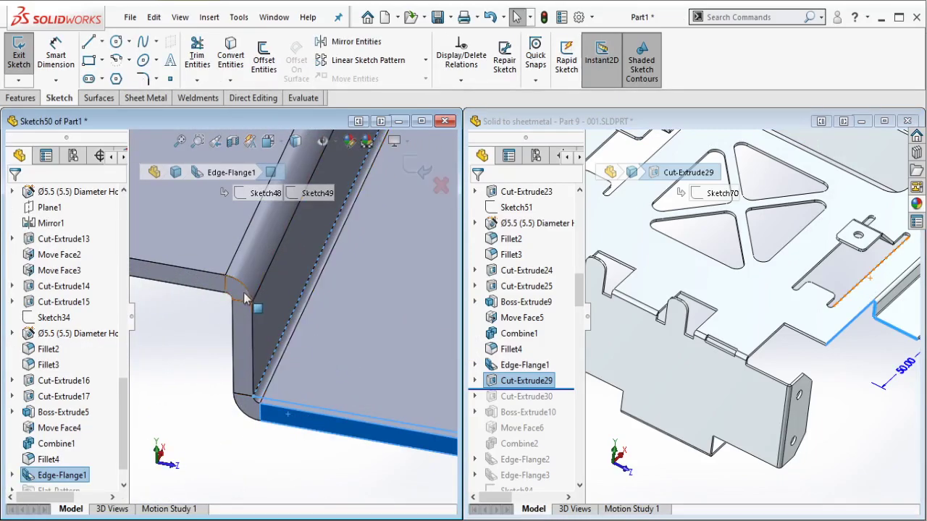
pyautogui.keyDown('ctrl'); pyautogui.click(246, 323); pyautogui.keyUp('ctrl')
pyautogui.keyDown('ctrl'); pyautogui.click(245, 406); pyautogui.keyUp('ctrl')
pyautogui.keyDown('ctrl'); pyautogui.click(283, 419); pyautogui.keyUp('ctrl')
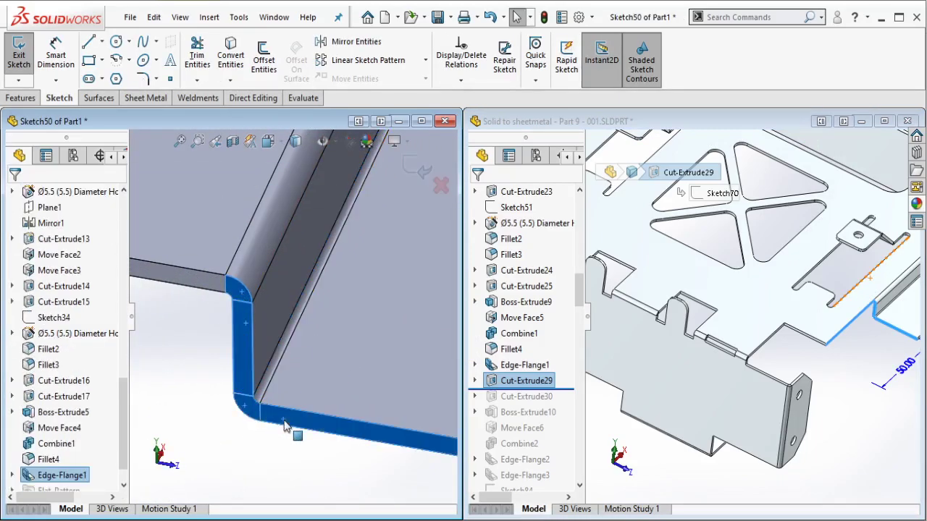
pyautogui.click(230, 55)
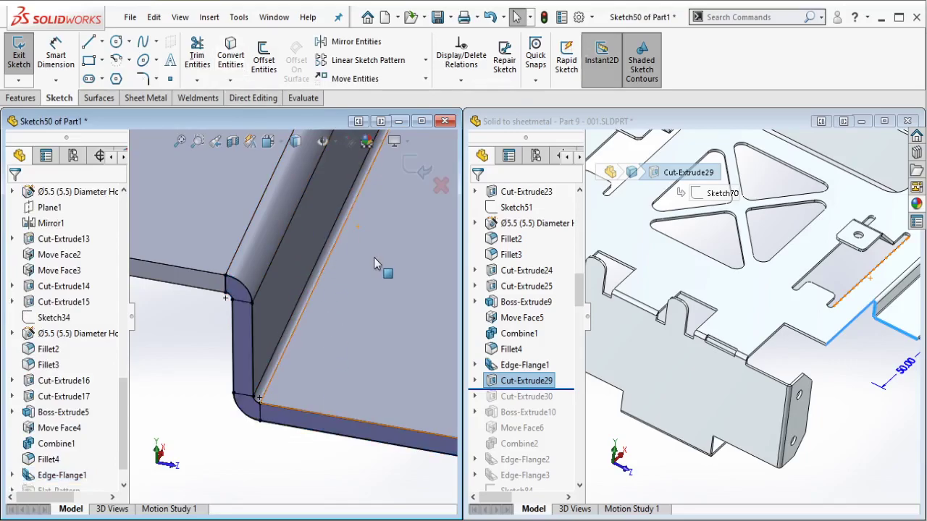
# Step: Convert the opposite side flange's stepped end faces, including its bends and wall, into the same sketch
pyautogui.scroll(3, 374, 257)
pyautogui.scroll(3, 312, 268)
pyautogui.keyDown('ctrl'); pyautogui.moveTo(298, 285); pyautogui.dragTo(433, 271, button='middle'); pyautogui.keyUp('ctrl')
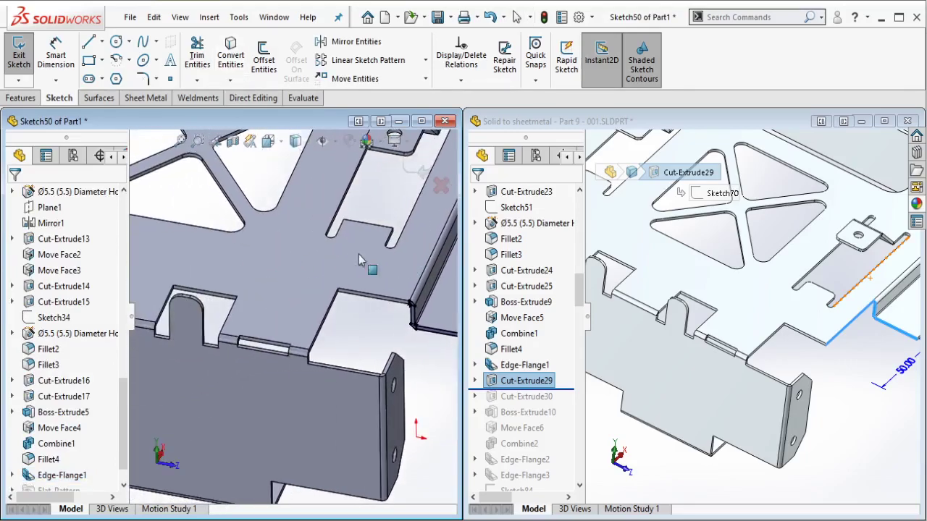
pyautogui.keyDown('ctrl'); pyautogui.moveTo(243, 247); pyautogui.dragTo(476, 275, button='middle'); pyautogui.keyUp('ctrl')
pyautogui.keyDown('ctrl'); pyautogui.moveTo(237, 228); pyautogui.dragTo(439, 263, button='middle'); pyautogui.keyUp('ctrl')
pyautogui.scroll(-4, 287, 282)
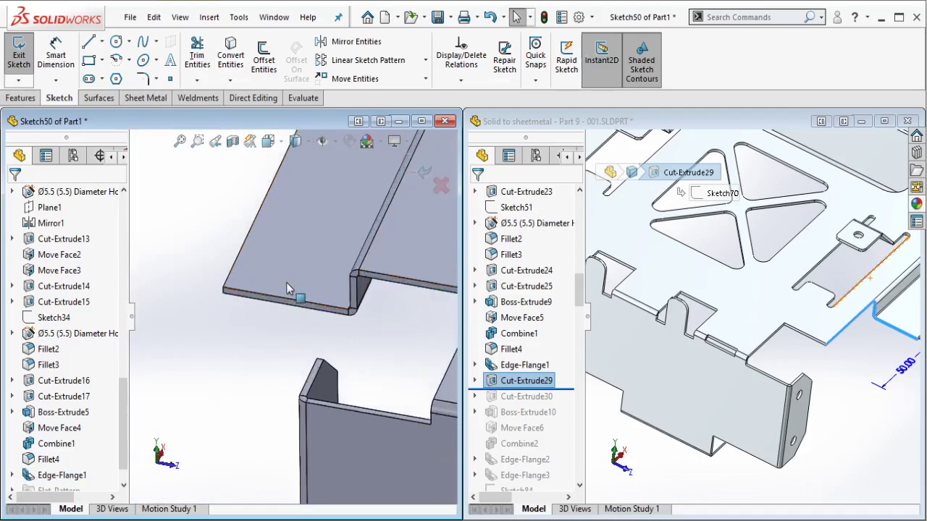
pyautogui.click(303, 319)
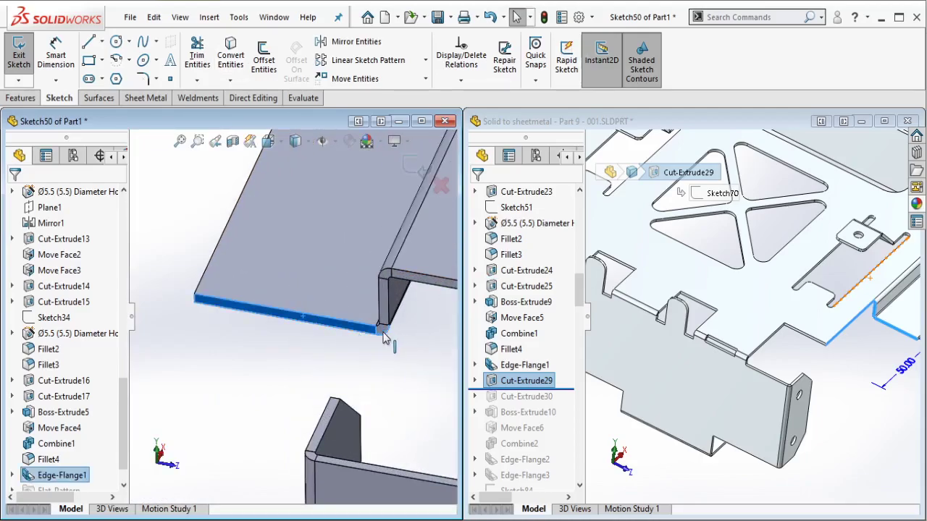
pyautogui.click(386, 283)
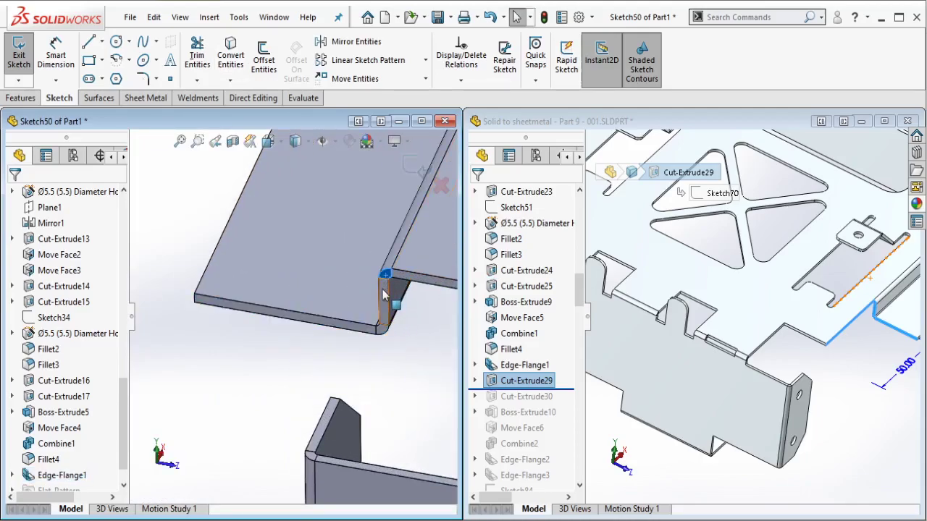
pyautogui.click(380, 331)
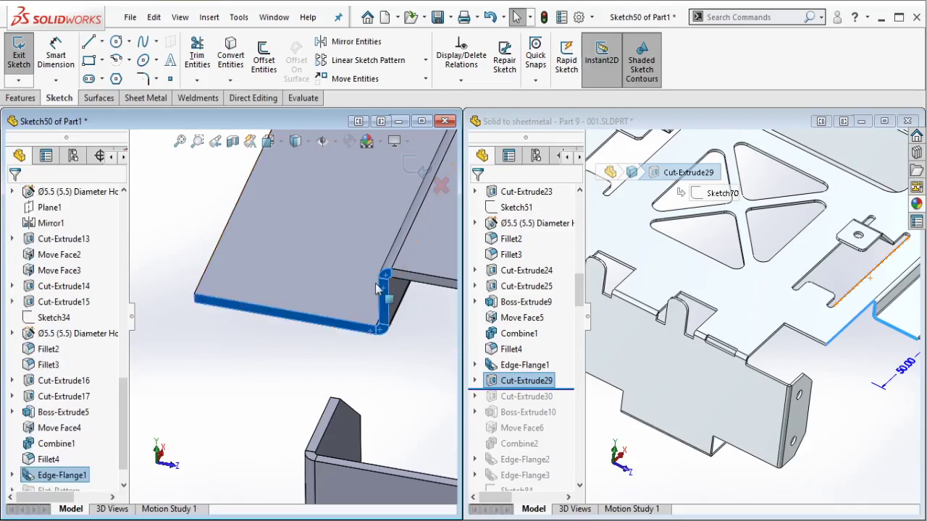
pyautogui.moveTo(378, 333)
pyautogui.mouseDown(button='middle')
pyautogui.moveTo(376, 286)
pyautogui.moveTo(209, 235)
pyautogui.mouseUp(button='middle')
pyautogui.scroll(5, 378, 283)
# Step: Cut-extrude the converted end profiles of both side flanges to a blind depth of 50 mm with Normal cut
pyautogui.click(22, 97)
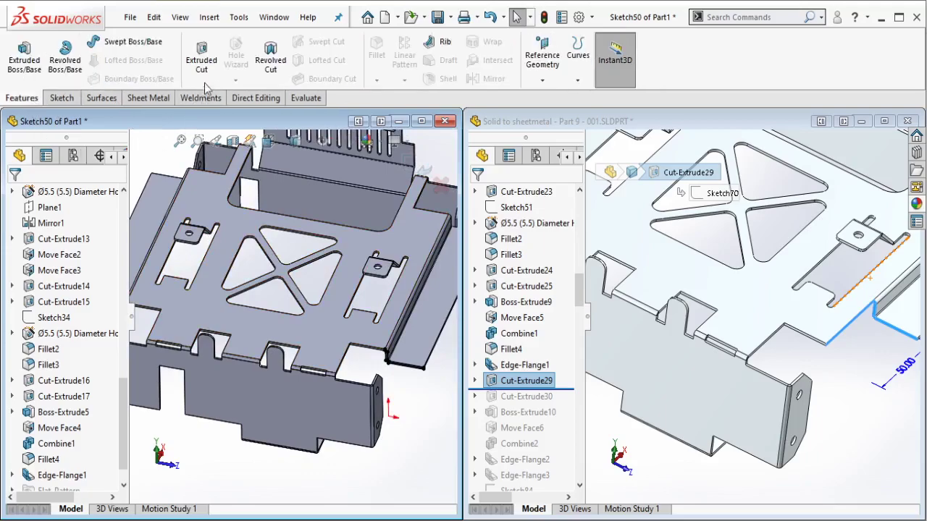
pyautogui.click(201, 62)
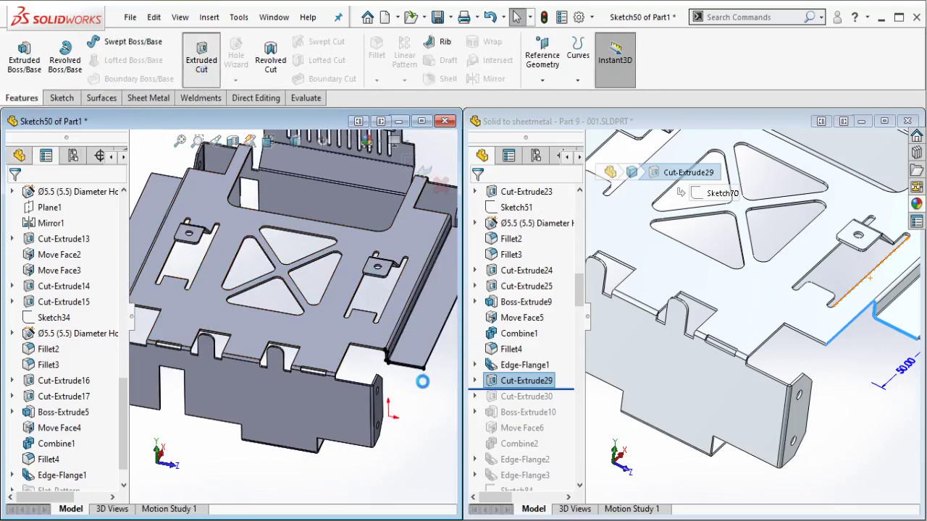
pyautogui.write('50.00mm')
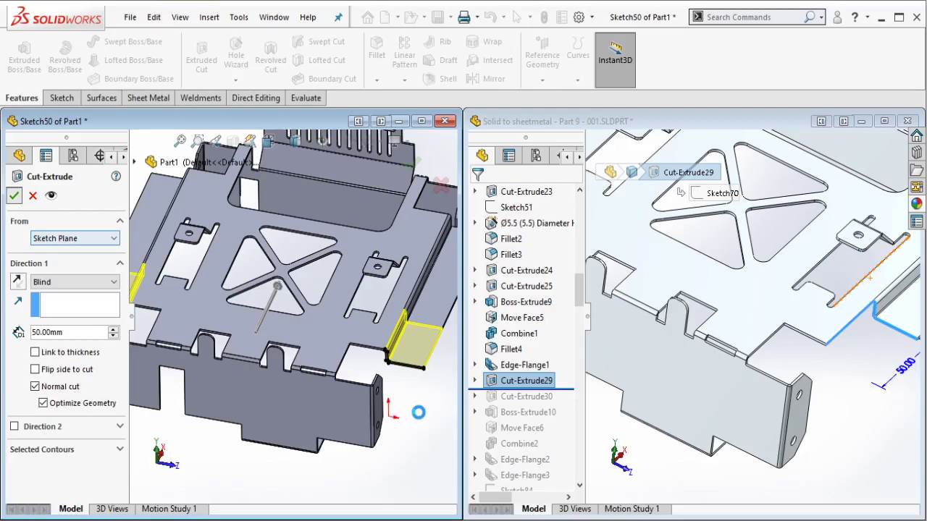
pyautogui.press('Return')
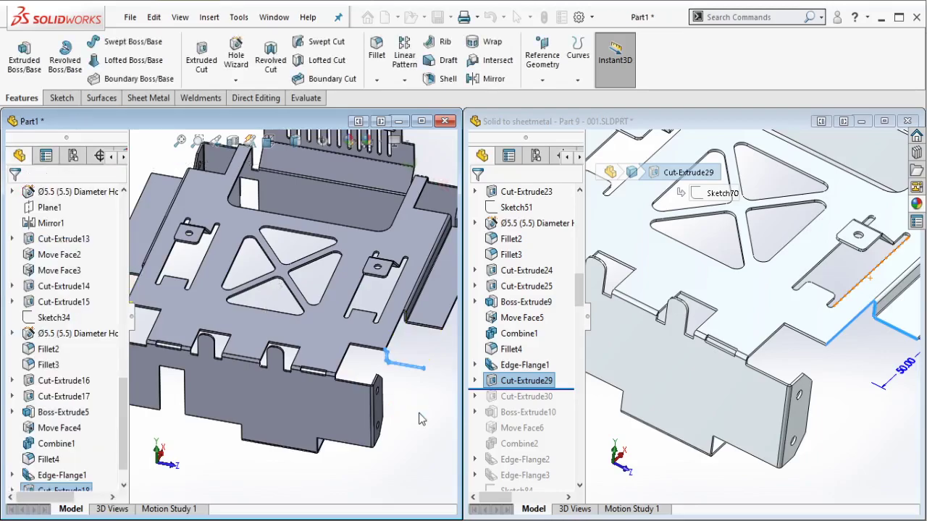
pyautogui.scroll(3, 413, 381)
pyautogui.moveTo(312, 274); pyautogui.dragTo(289, 288, button='middle')
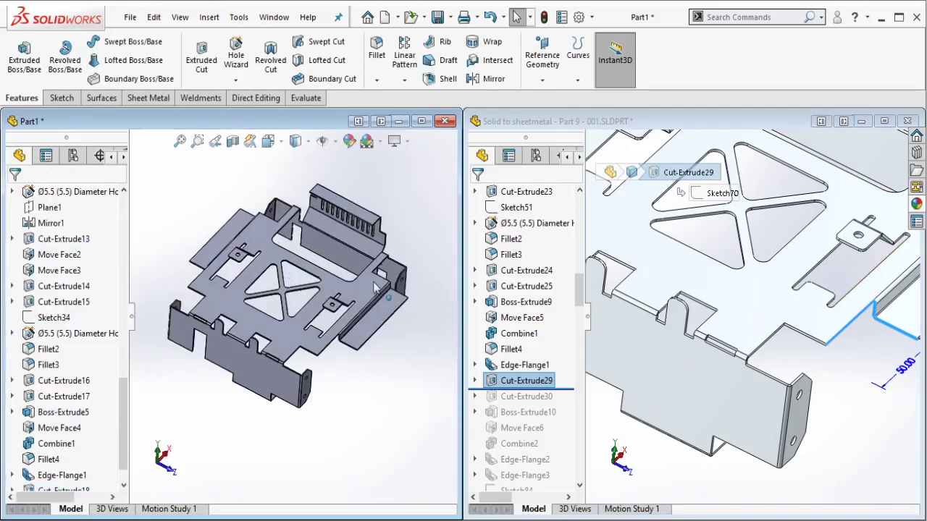
# Step: Roll the reference part forward to include Cut-Extrude30 and examine its cut at the other end of the side flanges
pyautogui.click(720, 378)
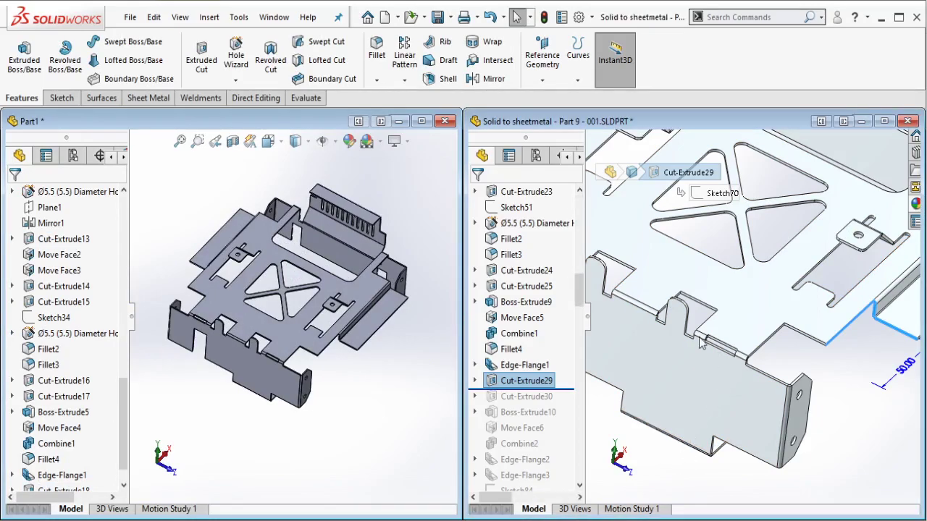
pyautogui.press('f')
pyautogui.scroll(-3, 535, 326)
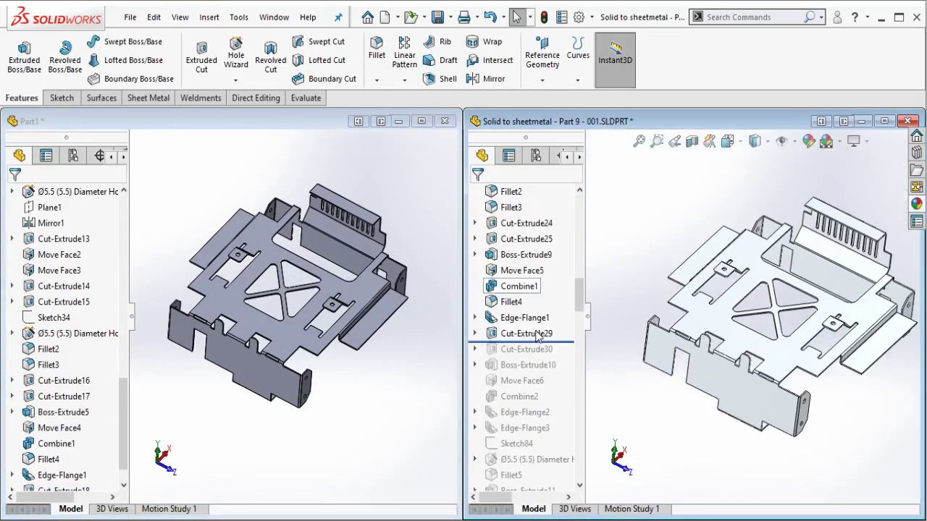
pyautogui.moveTo(564, 247); pyautogui.dragTo(542, 263)
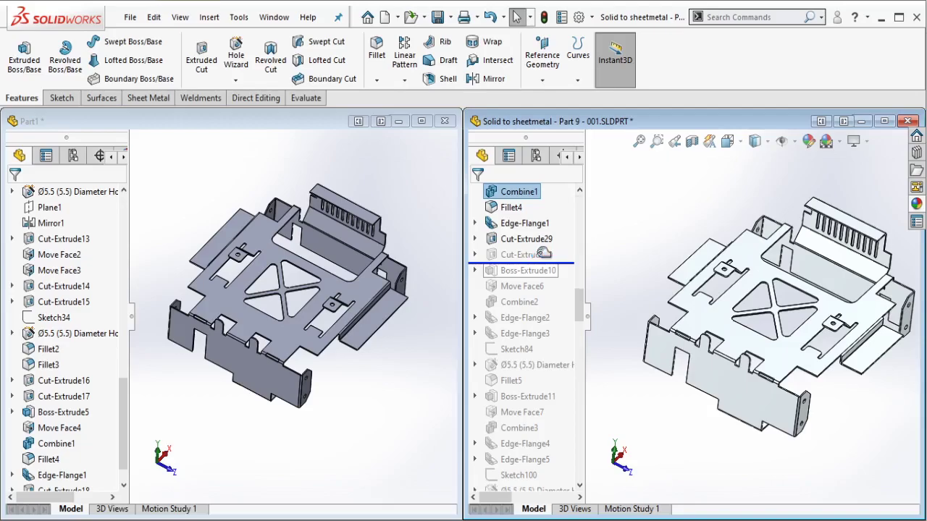
pyautogui.moveTo(543, 253); pyautogui.dragTo(539, 260)
pyautogui.click(539, 259)
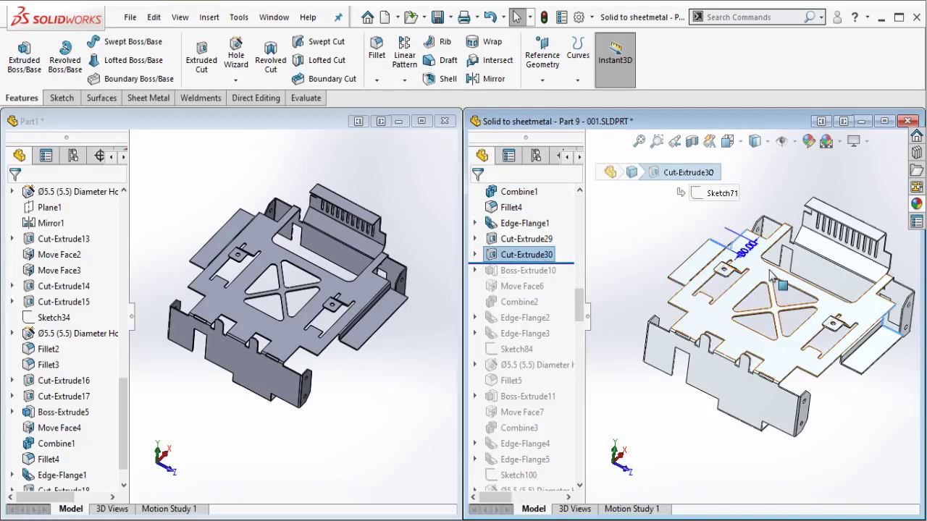
pyautogui.scroll(-2, 785, 283)
pyautogui.moveTo(785, 283); pyautogui.dragTo(740, 324, button='middle')
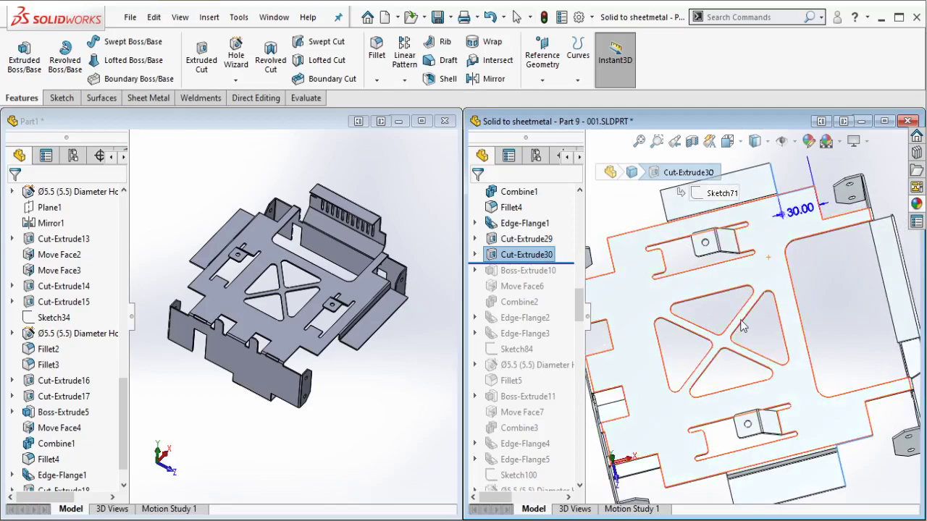
# Step: Start a sketch in Part1 on the uncut end face of one side flange and convert its flange, bend and wall end faces
pyautogui.click(352, 288)
pyautogui.moveTo(363, 285); pyautogui.dragTo(283, 305, button='middle')
pyautogui.scroll(-3, 268, 360)
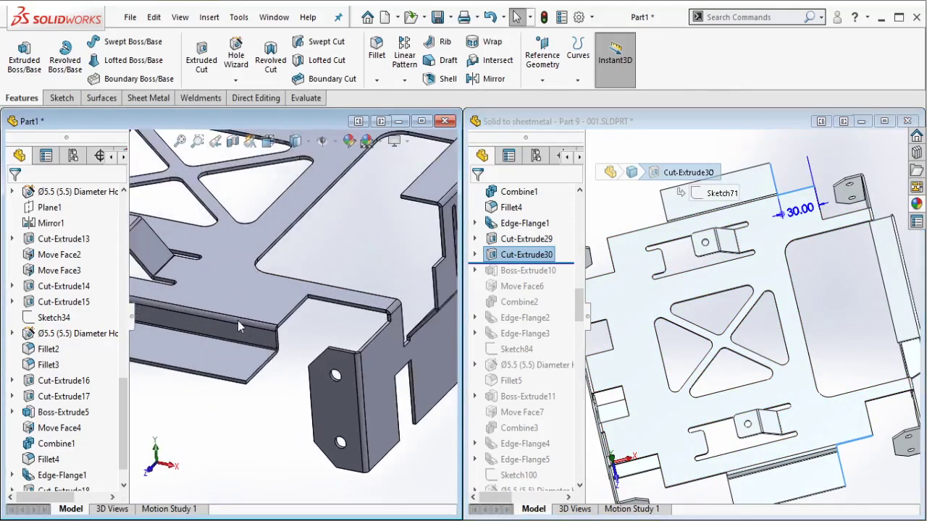
pyautogui.scroll(2, 237, 320)
pyautogui.scroll(-2, 194, 304)
pyautogui.scroll(-7, 398, 355)
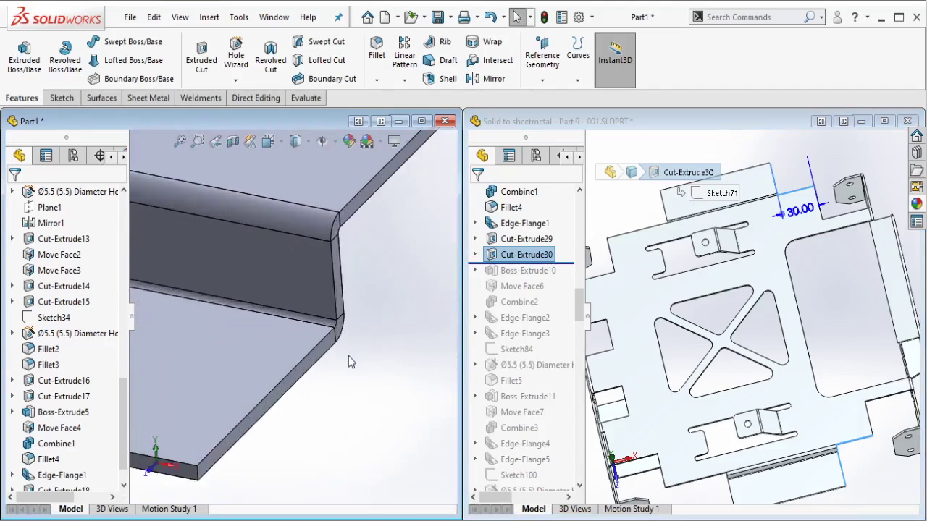
pyautogui.click(325, 336)
pyautogui.click(385, 272)
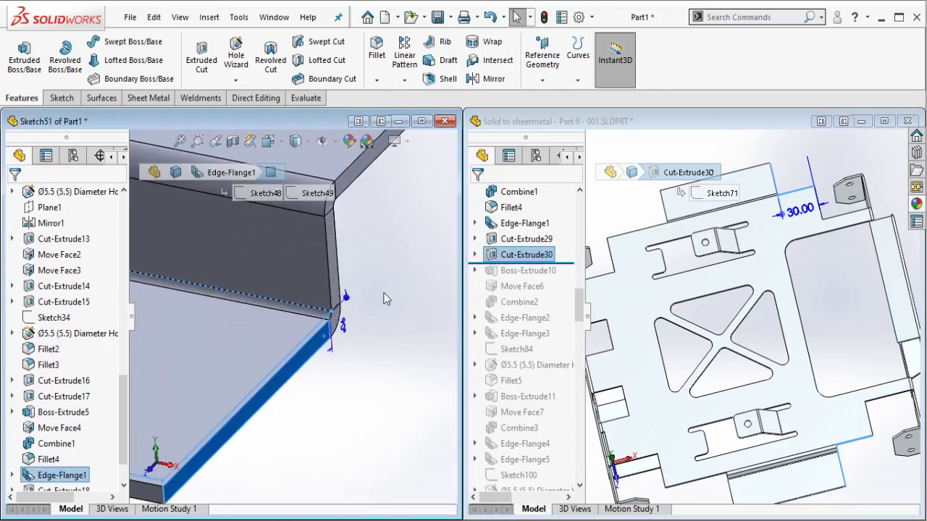
pyautogui.keyDown('ctrl'); pyautogui.click(331, 227); pyautogui.keyUp('ctrl')
pyautogui.keyDown('ctrl'); pyautogui.click(335, 315); pyautogui.keyUp('ctrl')
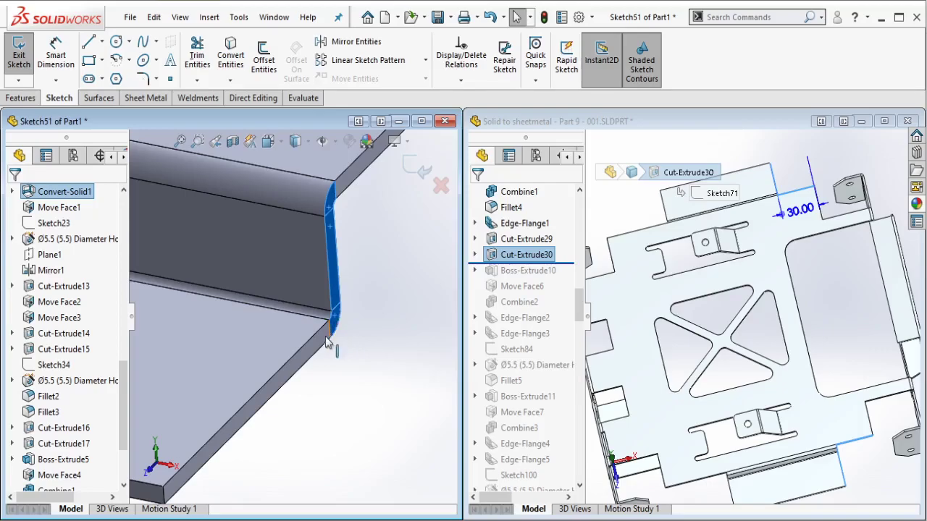
pyautogui.keyDown('ctrl'); pyautogui.click(323, 338); pyautogui.keyUp('ctrl')
pyautogui.click(233, 61)
# Step: Convert the matching bend, wall and flange end faces of the opposite side flange into the same sketch
pyautogui.scroll(10, 368, 259)
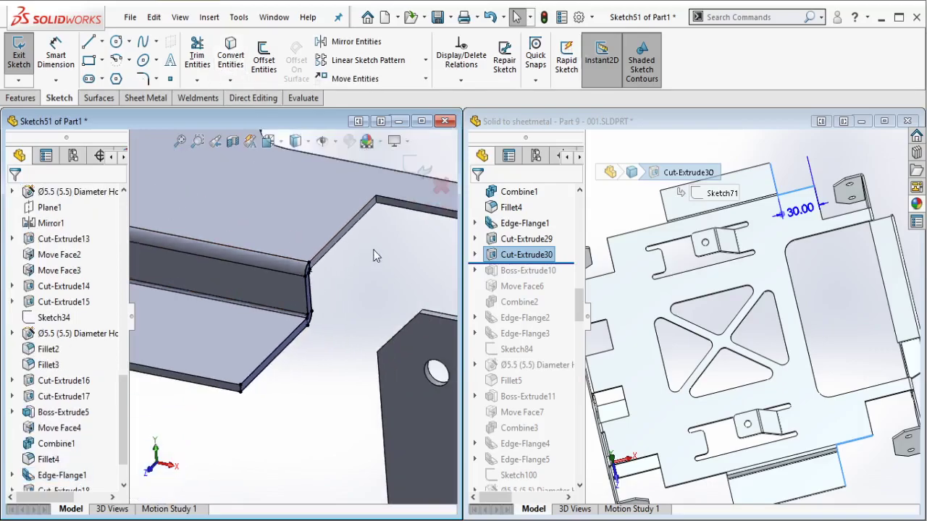
pyautogui.moveTo(397, 214); pyautogui.dragTo(307, 285, button='middle')
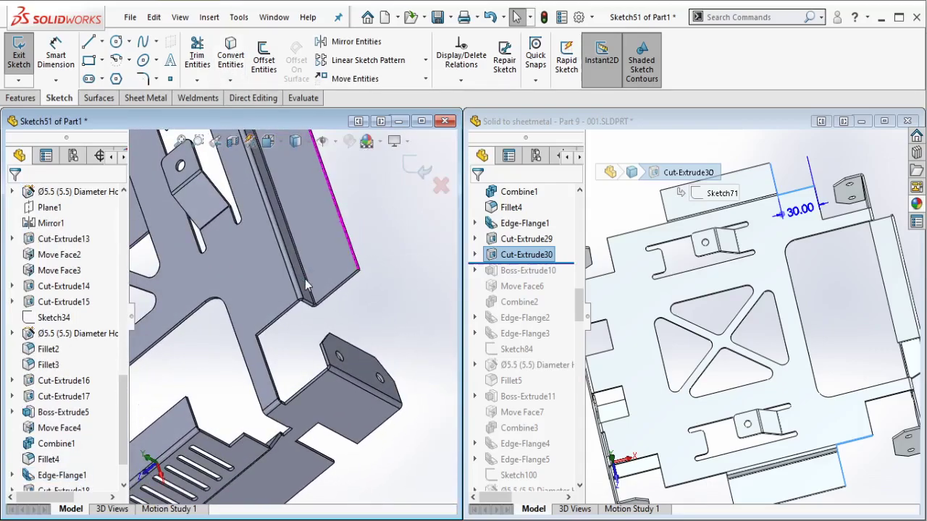
pyautogui.scroll(-7, 307, 293)
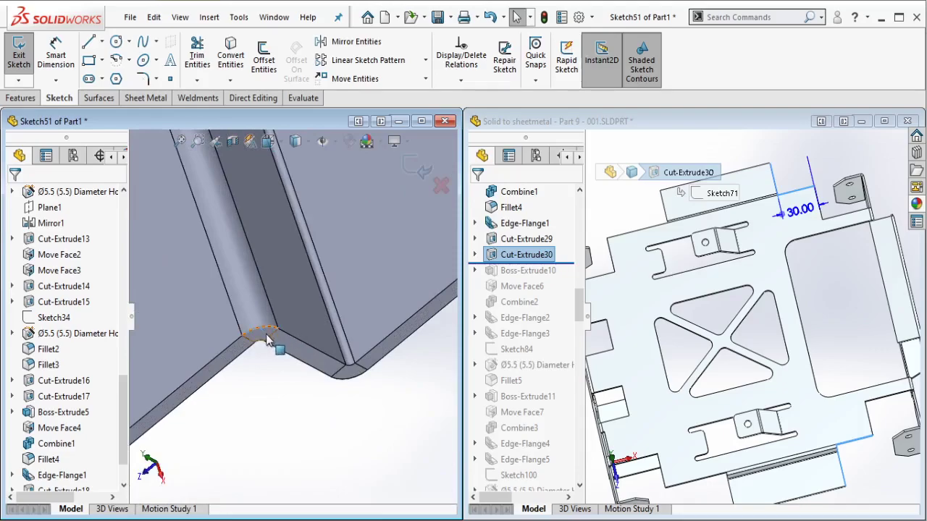
pyautogui.click(266, 335)
pyautogui.keyDown('ctrl'); pyautogui.click(287, 341); pyautogui.keyUp('ctrl')
pyautogui.keyDown('ctrl'); pyautogui.click(352, 373); pyautogui.keyUp('ctrl')
pyautogui.keyDown('ctrl'); pyautogui.click(370, 354); pyautogui.keyUp('ctrl')
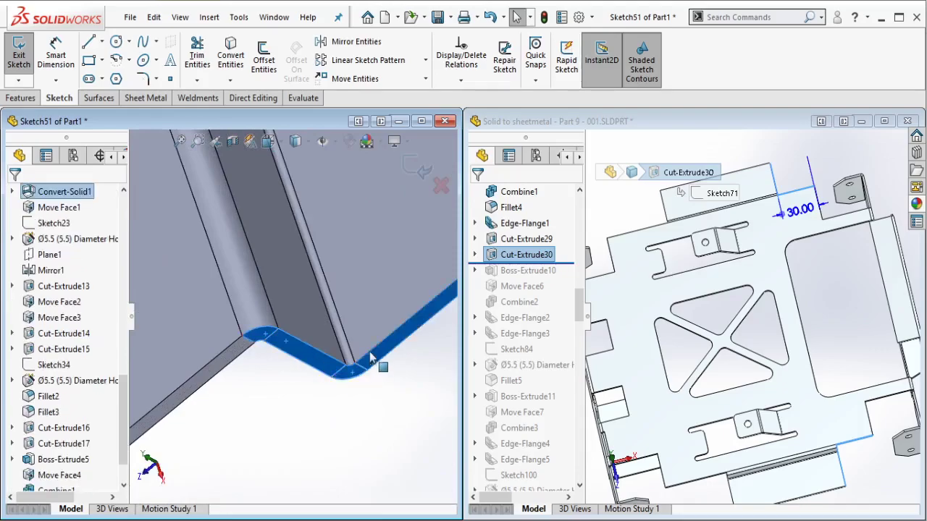
pyautogui.click(232, 56)
# Step: Cut-extrude the converted end profiles of both side flanges to a blind depth of 30 mm with Normal cut
pyautogui.scroll(6, 352, 327)
pyautogui.moveTo(333, 355)
pyautogui.mouseDown(button='middle')
pyautogui.moveTo(284, 268)
pyautogui.moveTo(260, 309)
pyautogui.mouseUp(button='middle')
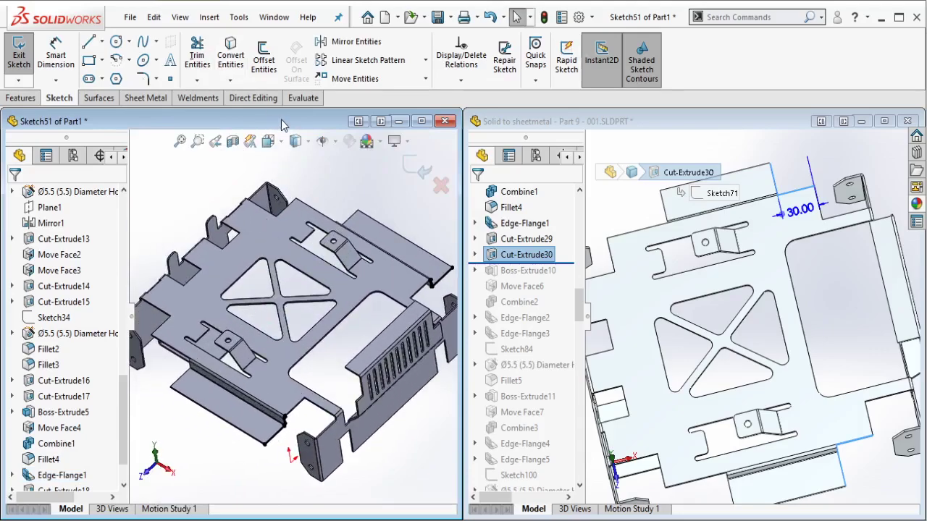
pyautogui.click(21, 97)
pyautogui.click(213, 72)
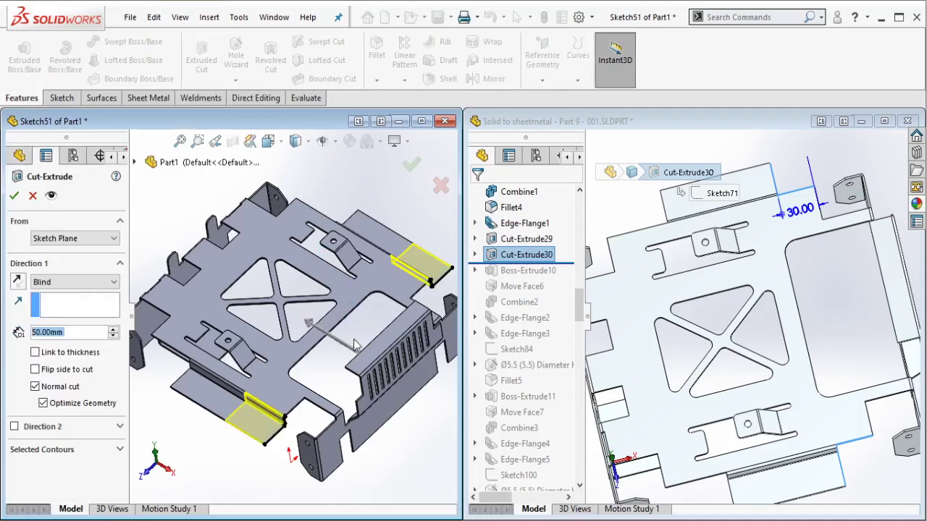
pyautogui.write('30')
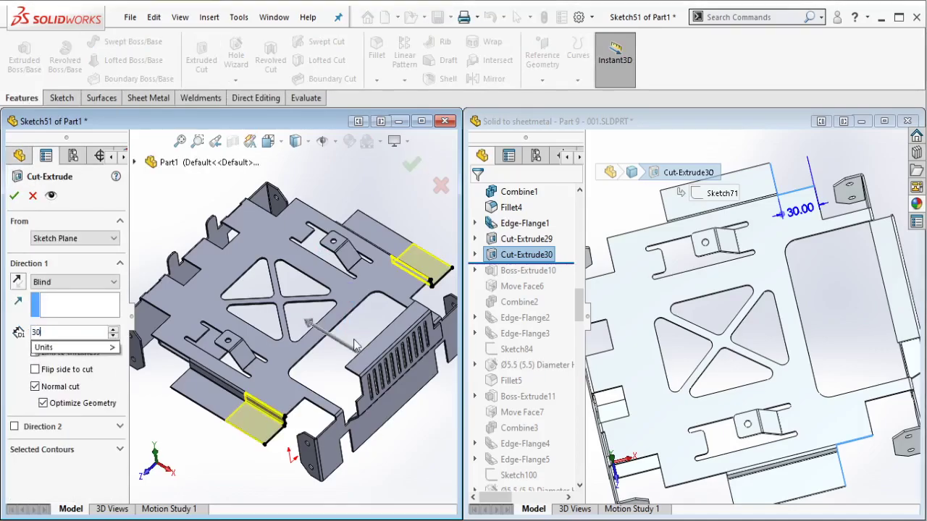
pyautogui.press('Return')
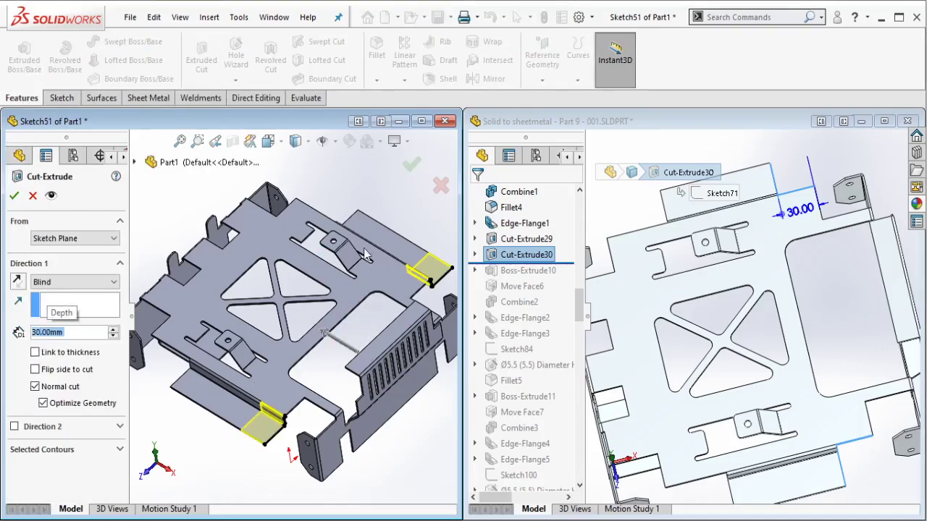
pyautogui.click(410, 166)
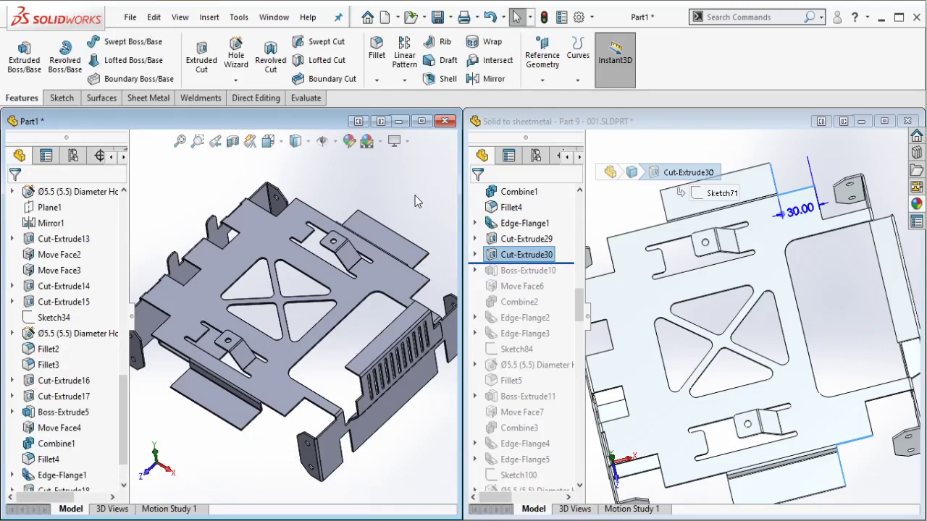
# Step: Roll the reference part forward to include Boss-Extrude10 and examine the small block in the end wall's notch
pyautogui.scroll(3, 325, 321)
pyautogui.moveTo(296, 319); pyautogui.dragTo(256, 300, button='middle')
pyautogui.scroll(-2, 283, 308)
pyautogui.scroll(3, 640, 337)
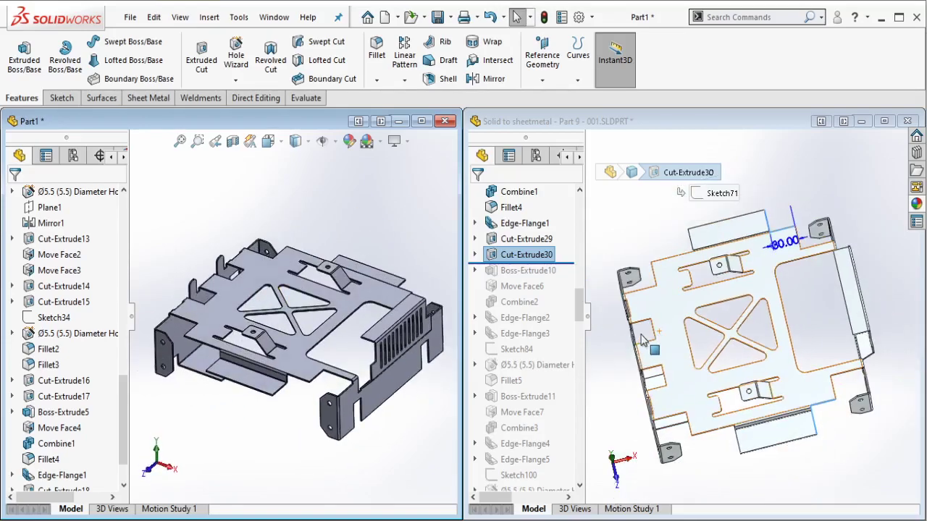
pyautogui.scroll(-1, 736, 346)
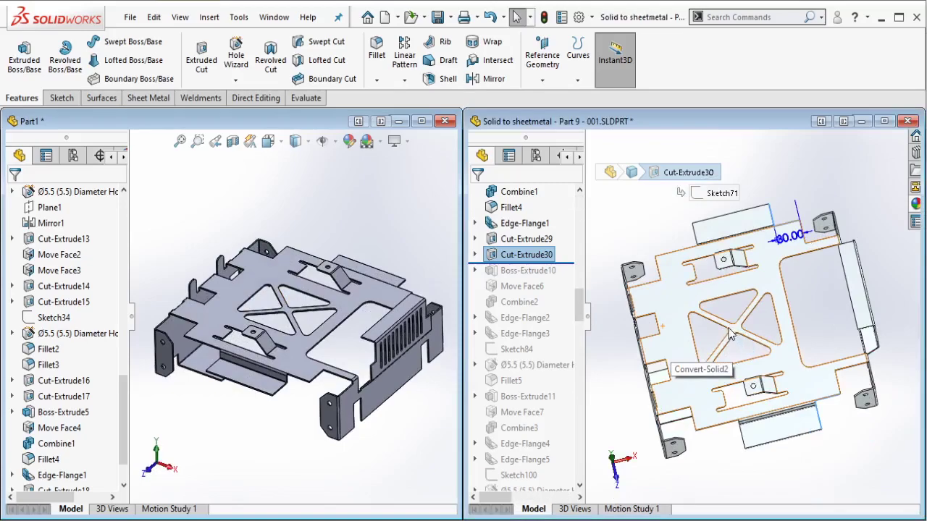
pyautogui.hotkey('ctrl', '7')
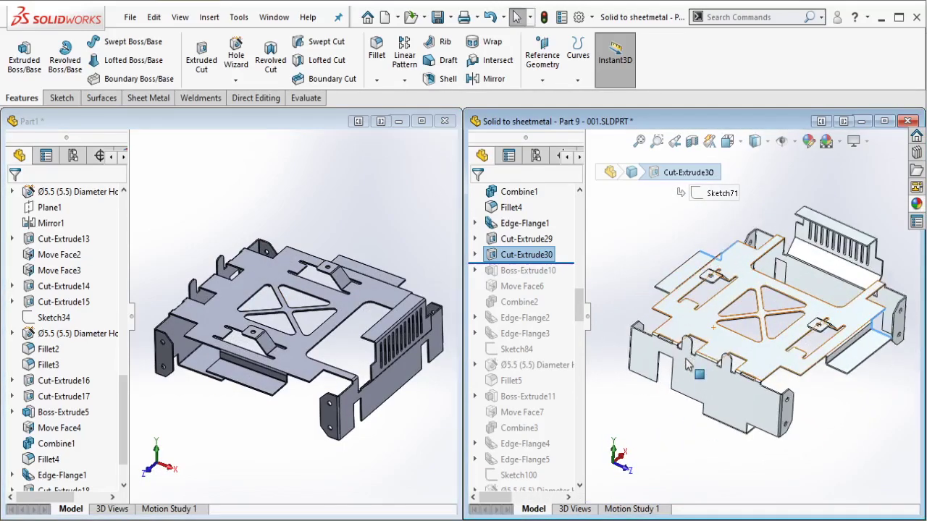
pyautogui.moveTo(568, 265); pyautogui.dragTo(540, 277)
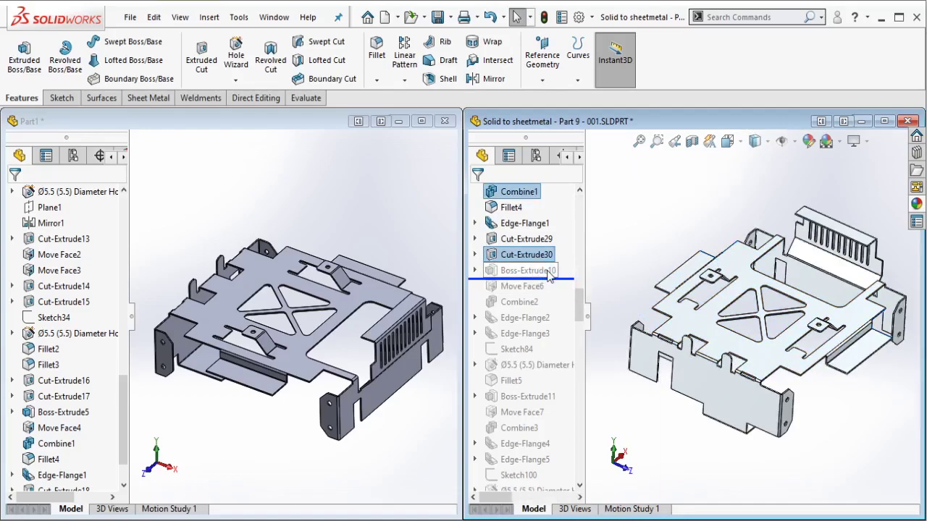
pyautogui.click(548, 276)
pyautogui.scroll(-6, 666, 338)
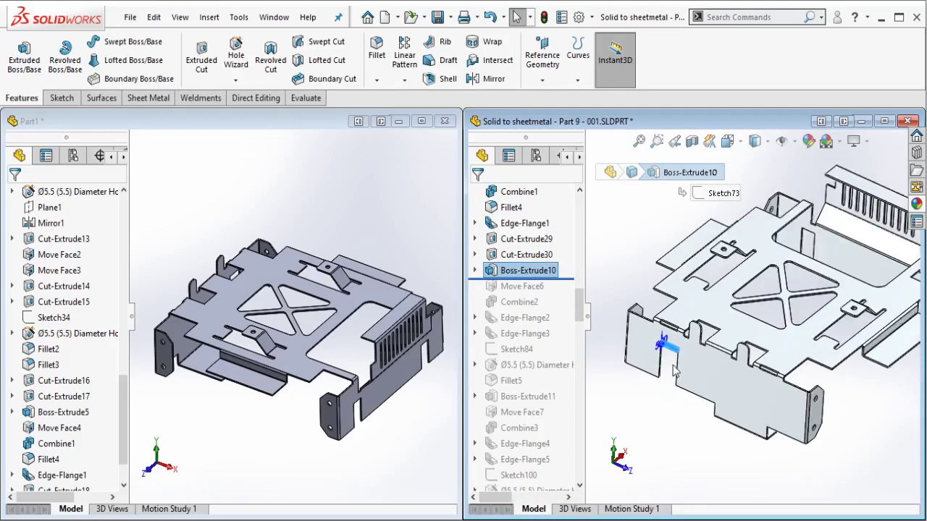
# Step: Sketch on the upper face of the end wall's notch in Part1 and extrude it 5 mm as a separate body without merging
pyautogui.click(431, 426)
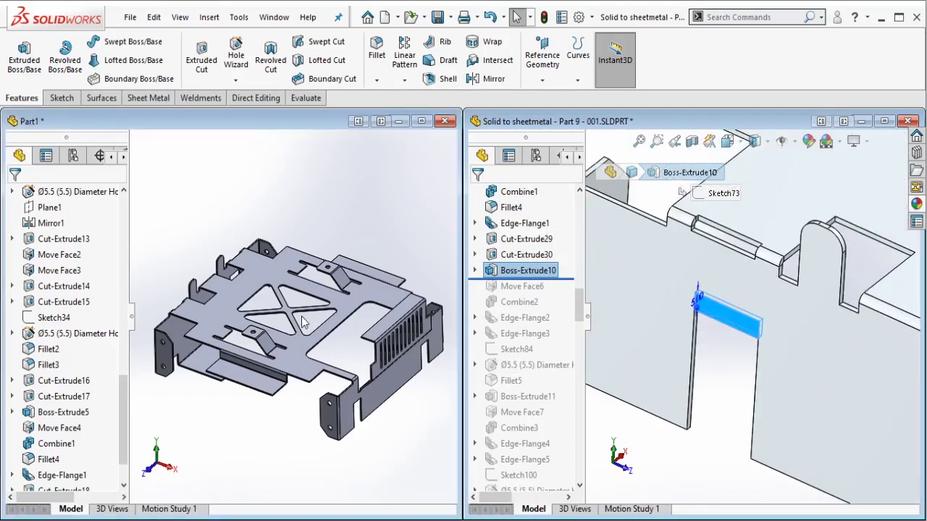
pyautogui.moveTo(326, 337); pyautogui.dragTo(369, 305, button='middle')
pyautogui.scroll(-10, 196, 350)
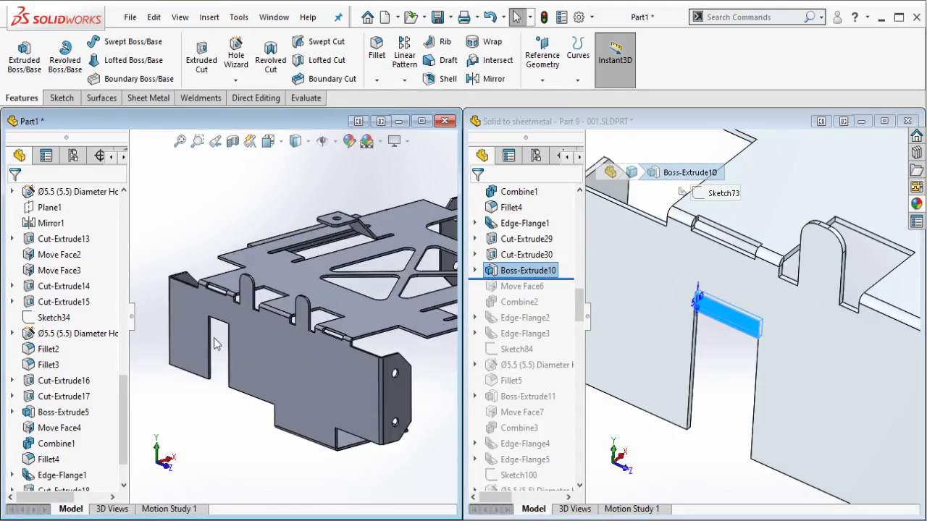
pyautogui.moveTo(250, 288); pyautogui.dragTo(188, 365, button='middle')
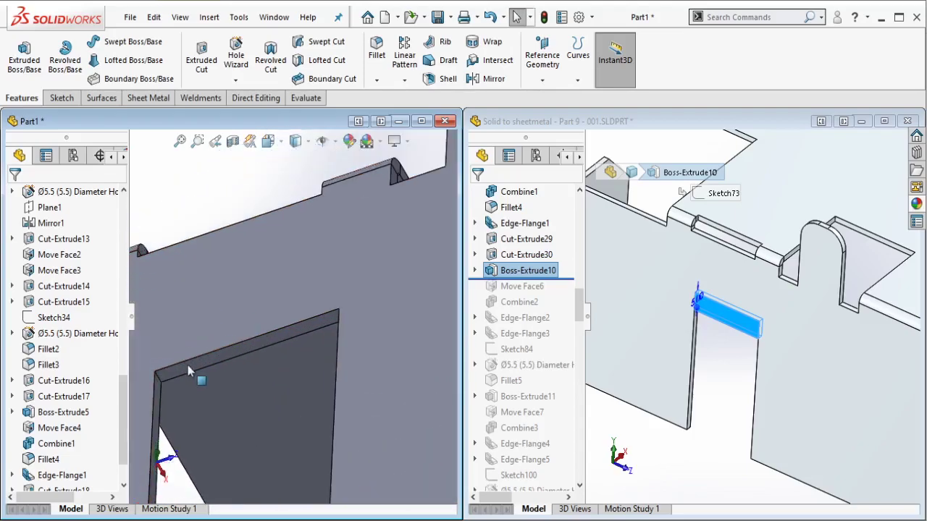
pyautogui.click(210, 357)
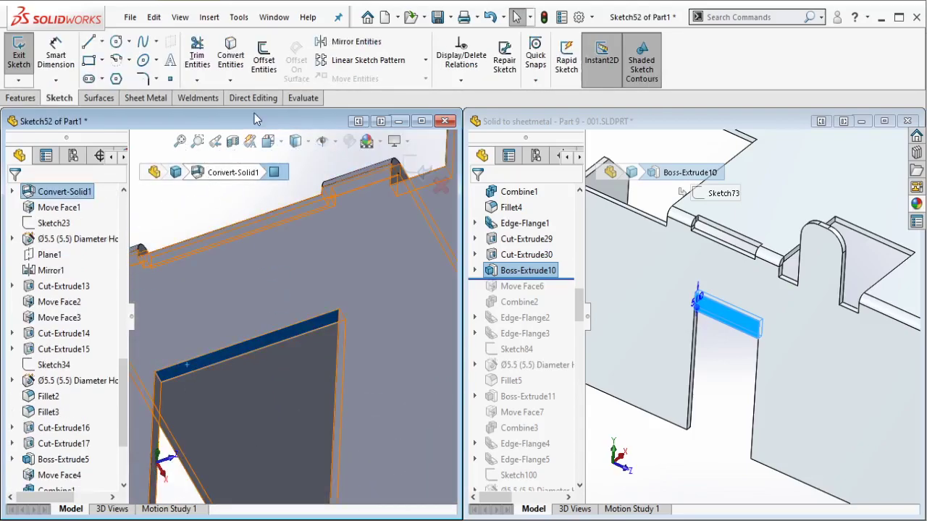
pyautogui.click(20, 97)
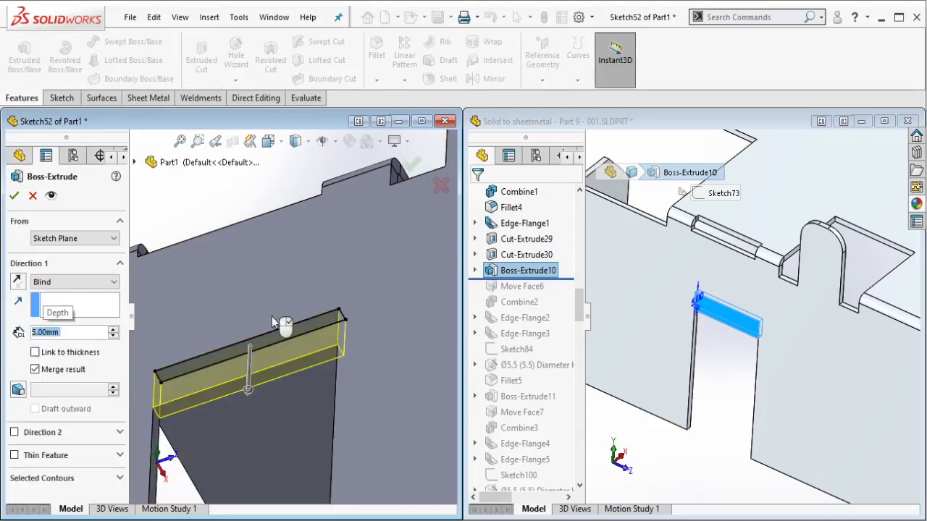
pyautogui.click(60, 371)
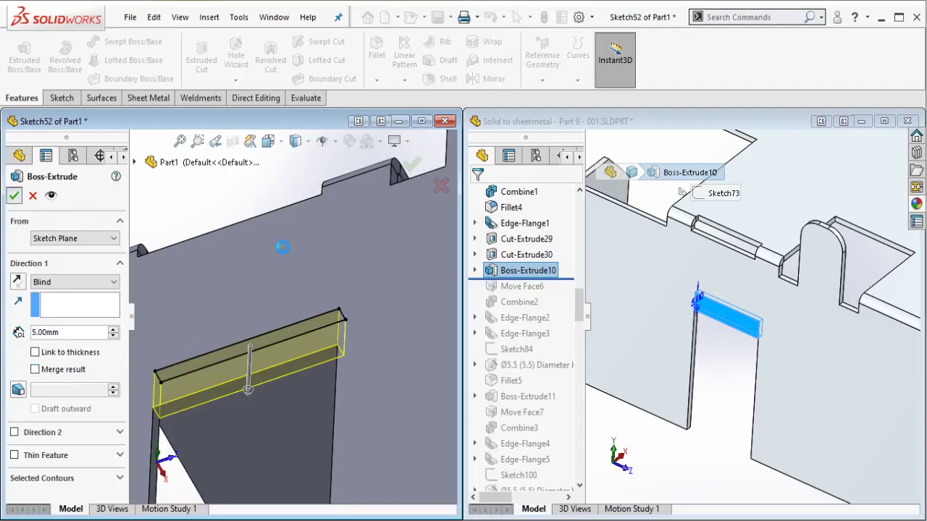
# Step: Roll the reference part forward to include Move Face6 and examine how it offsets the small block's end faces
pyautogui.scroll(4, 283, 248)
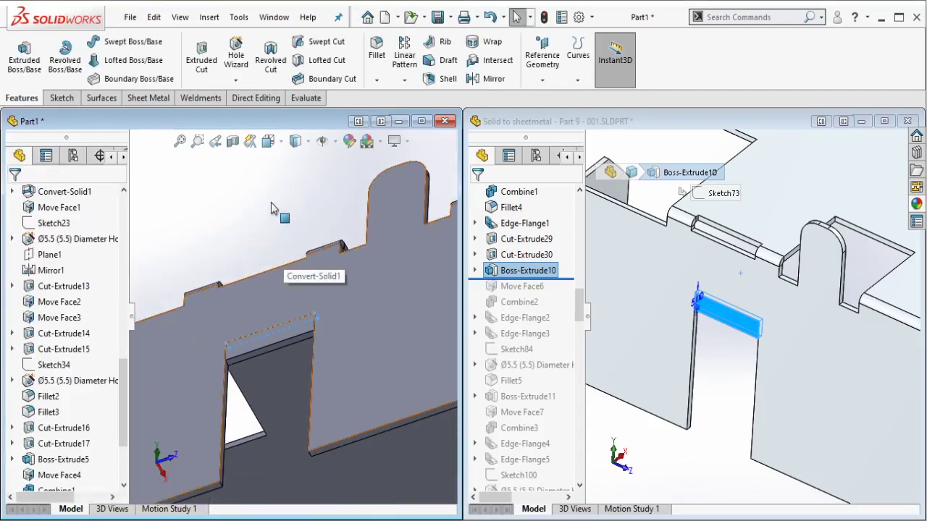
pyautogui.click(550, 266)
pyautogui.moveTo(555, 281); pyautogui.dragTo(538, 294)
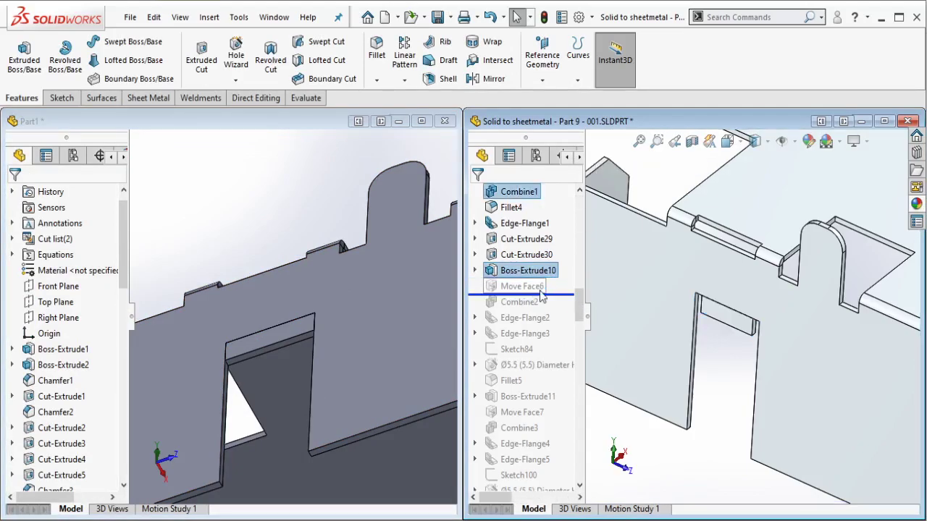
pyautogui.click(536, 287)
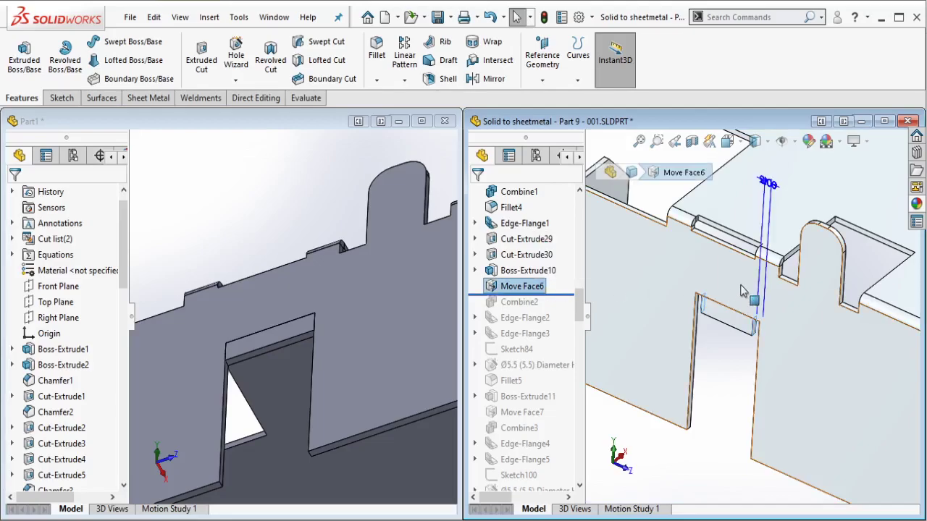
# Step: Set up a 2 mm Move Face offset in Part1 on the small block's end face hidden behind the notch side
pyautogui.click(140, 127)
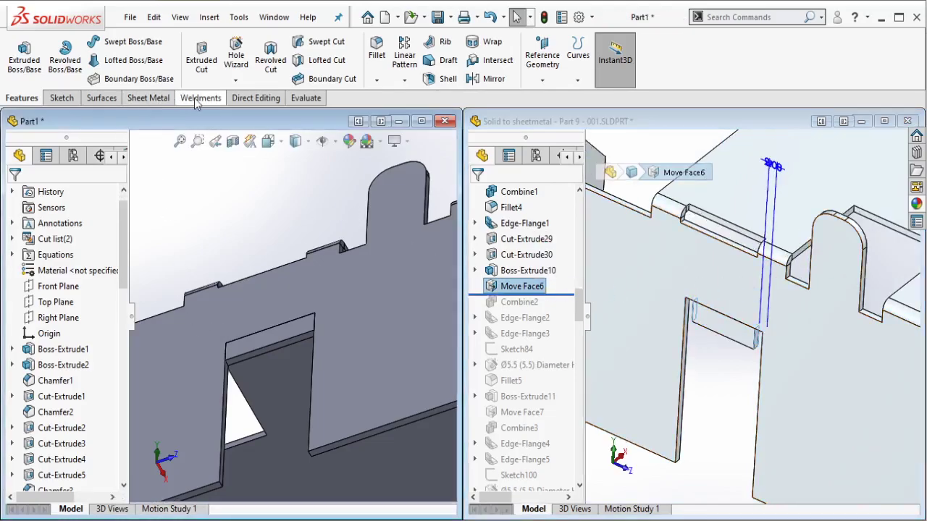
pyautogui.click(255, 98)
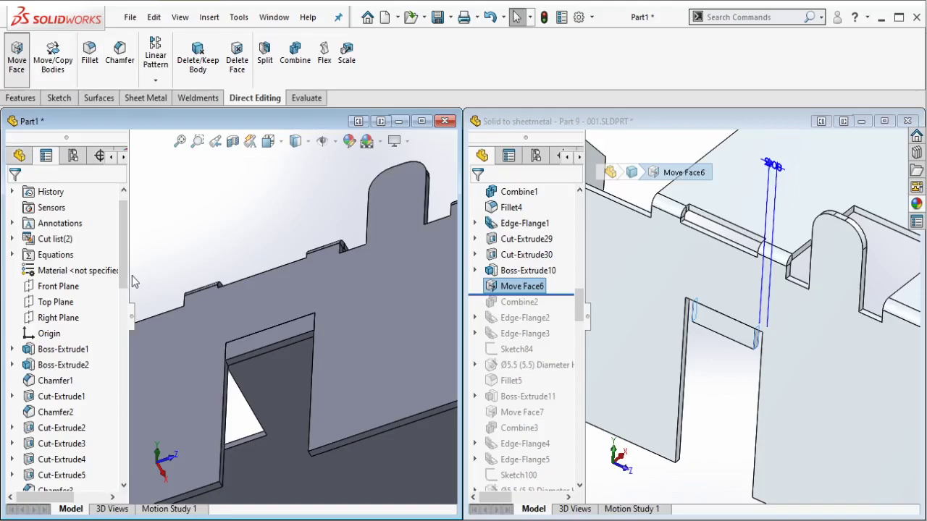
pyautogui.moveTo(87, 360); pyautogui.dragTo(19, 361)
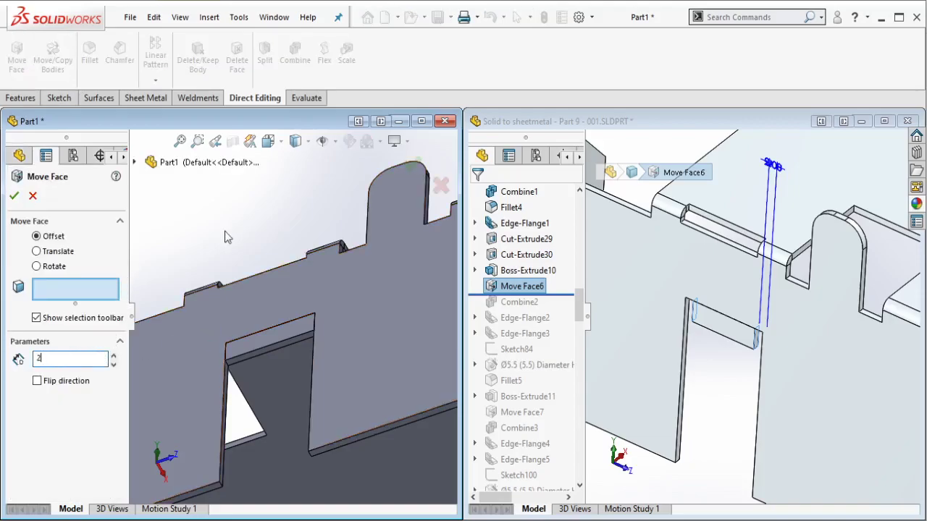
pyautogui.press('Return')
pyautogui.scroll(-8, 319, 336)
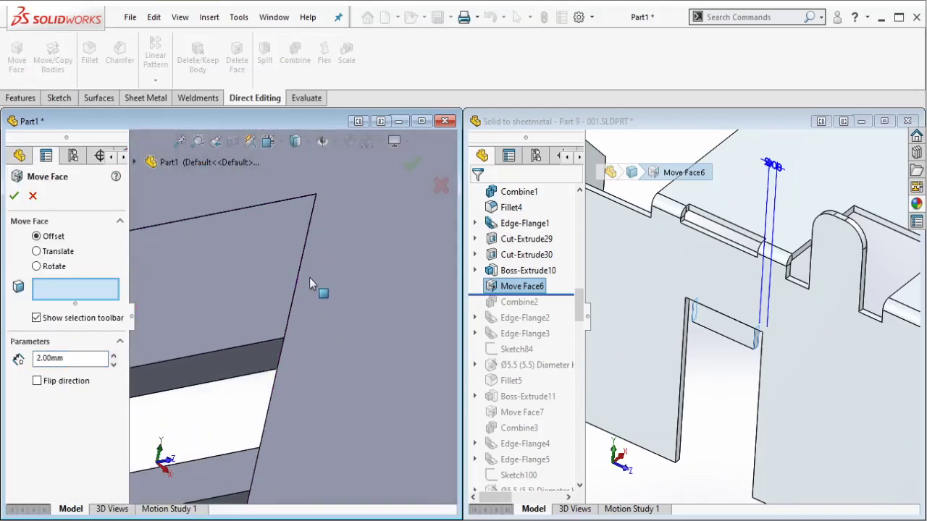
pyautogui.rightClick(310, 279)
pyautogui.click(347, 321)
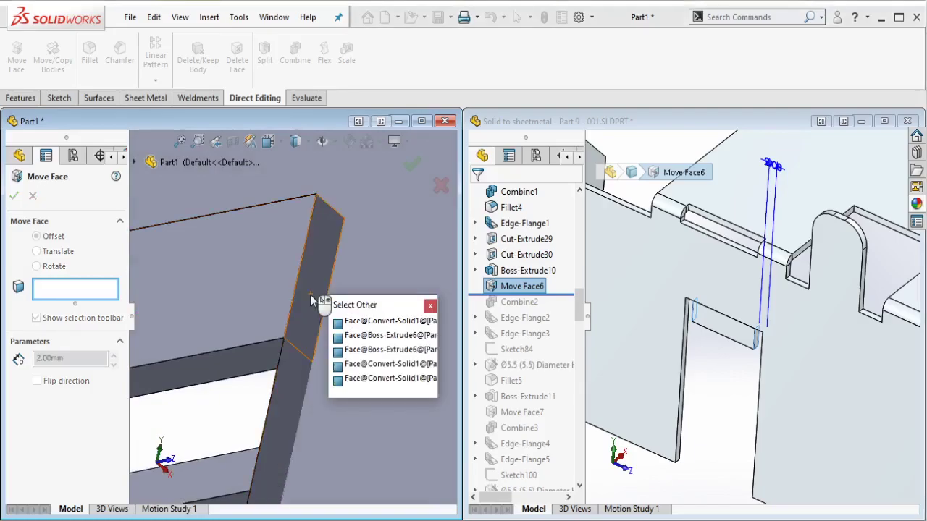
pyautogui.click(309, 297)
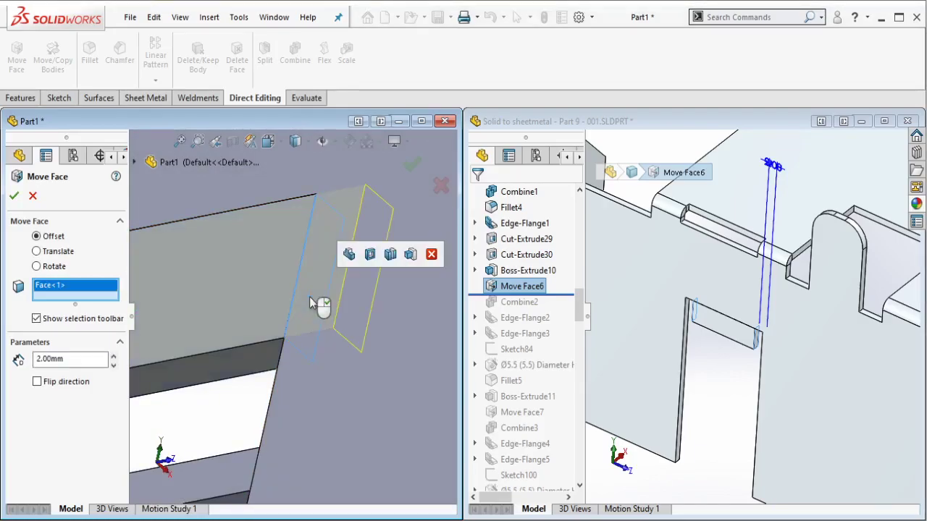
# Step: Add the small block's opposite end face to the 2 mm Move Face offset, flip the direction inward and apply it
pyautogui.scroll(5, 310, 297)
pyautogui.moveTo(243, 294); pyautogui.dragTo(234, 319, button='middle')
pyautogui.scroll(-4, 229, 329)
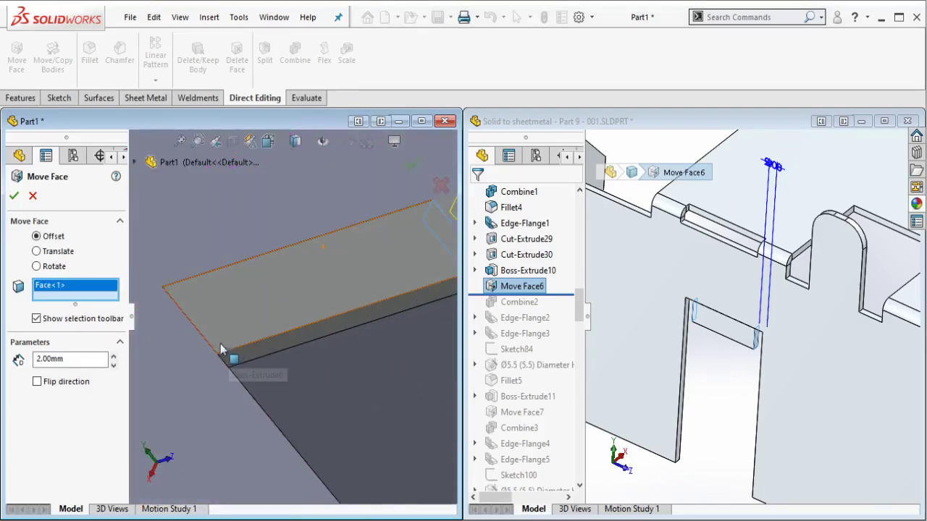
pyautogui.rightClick(182, 338)
pyautogui.click(200, 384)
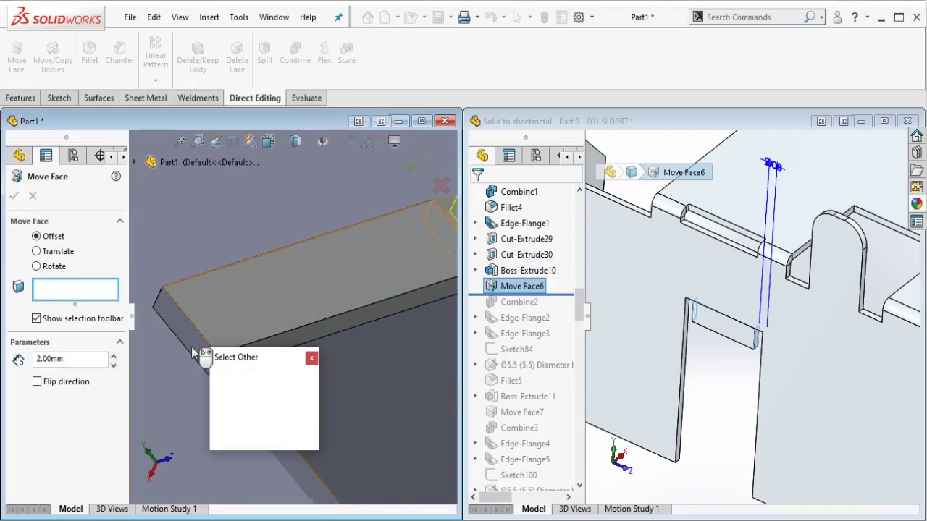
pyautogui.click(192, 350)
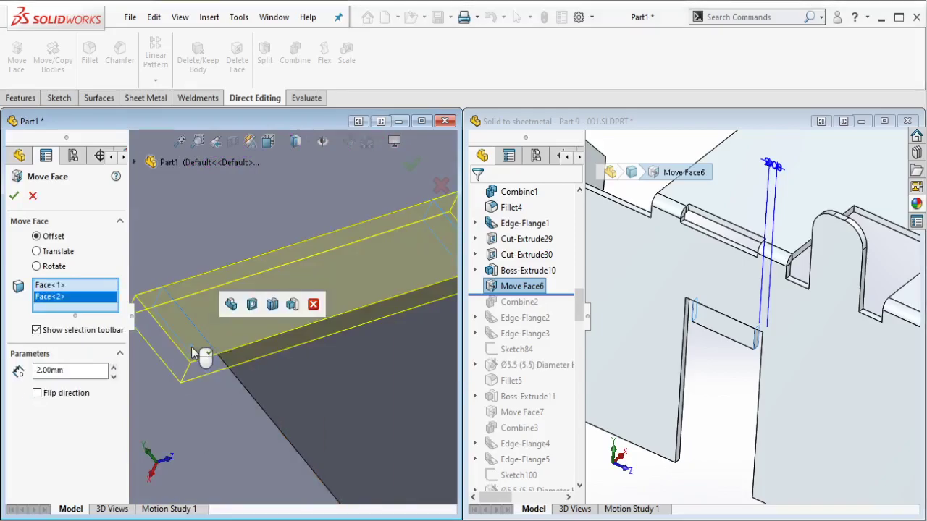
pyautogui.click(67, 395)
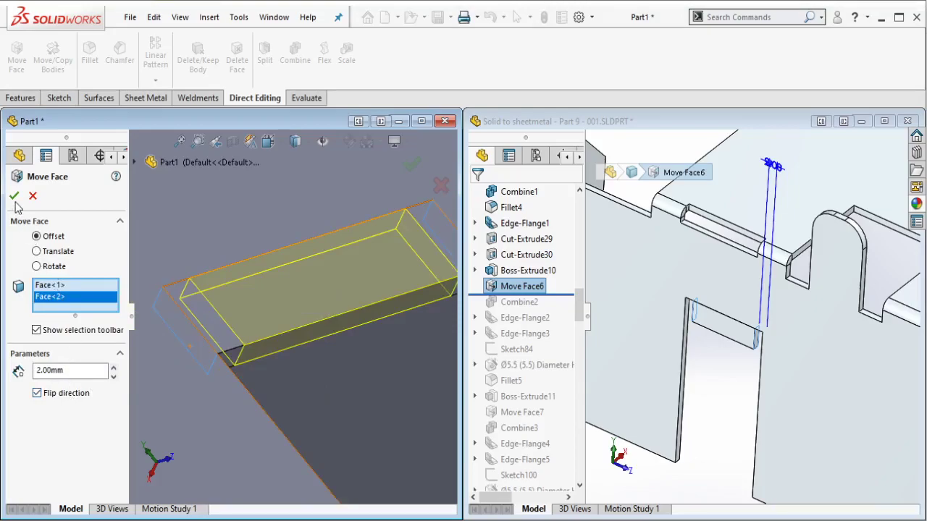
pyautogui.press('Return')
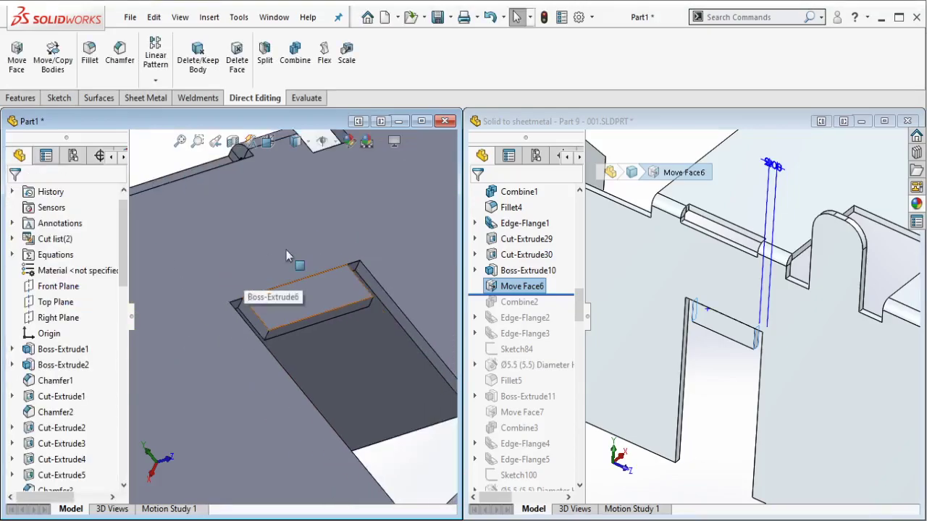
# Step: Roll the reference part forward to include Combine2 and merge Part1's bracket and small block with a Combine using Add
pyautogui.scroll(3, 327, 244)
pyautogui.moveTo(327, 244); pyautogui.dragTo(273, 199, button='middle')
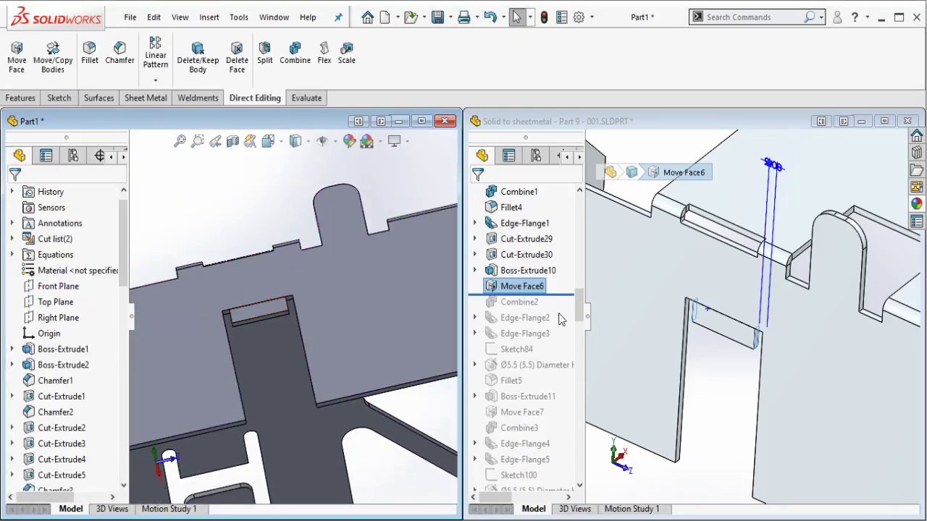
pyautogui.moveTo(558, 293); pyautogui.dragTo(541, 307)
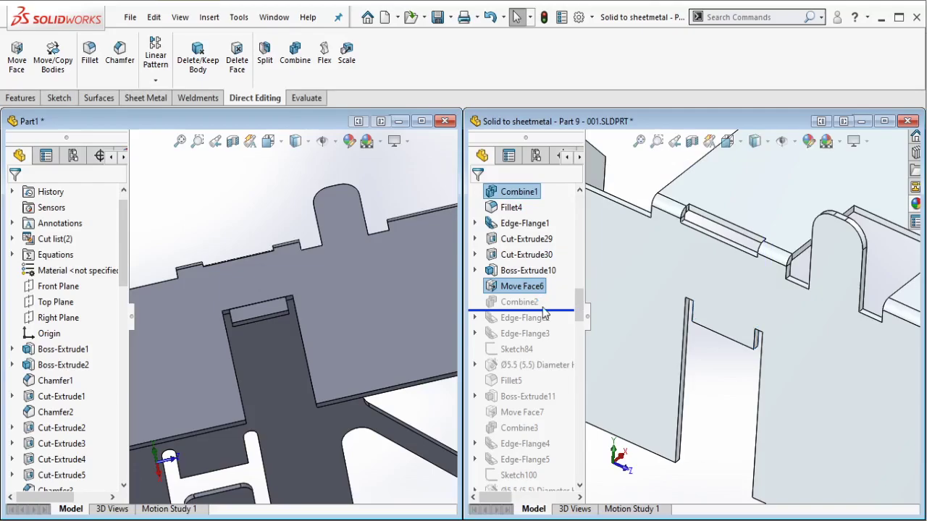
pyautogui.click(261, 173)
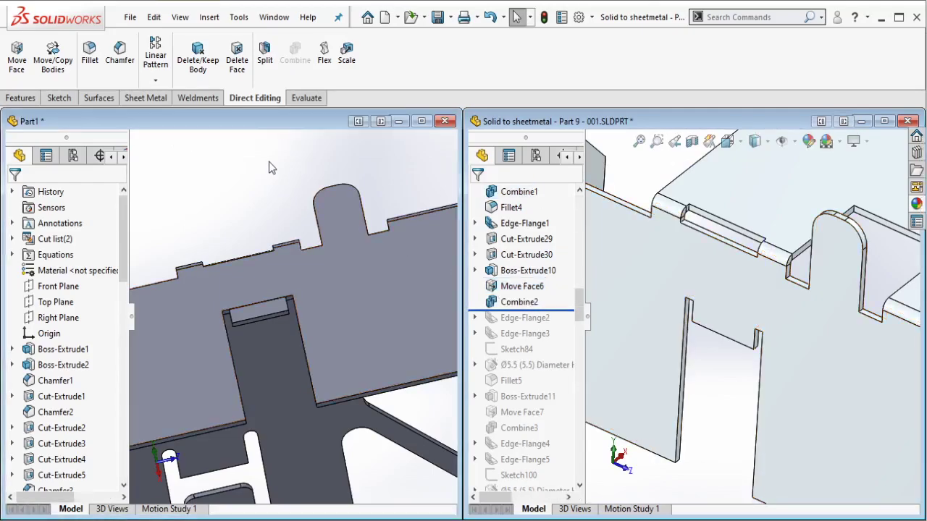
pyautogui.click(295, 51)
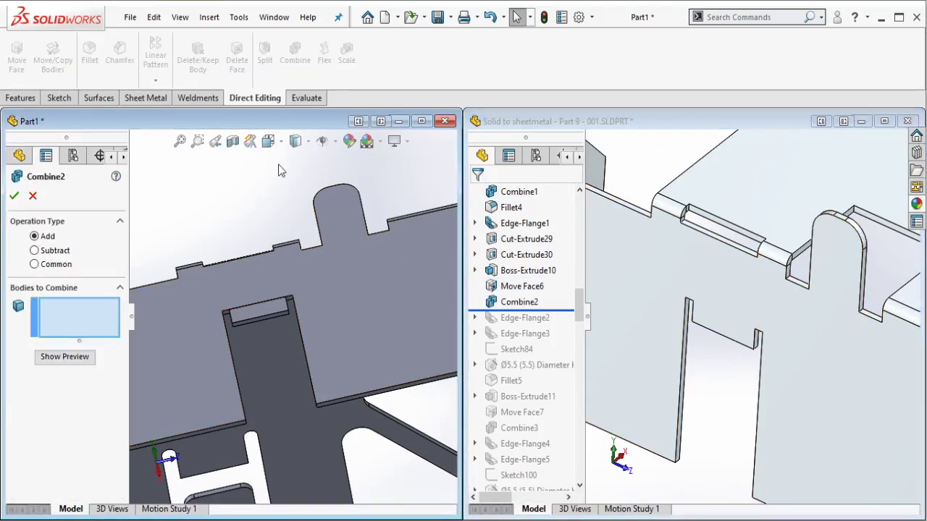
pyautogui.click(238, 270)
pyautogui.click(333, 284)
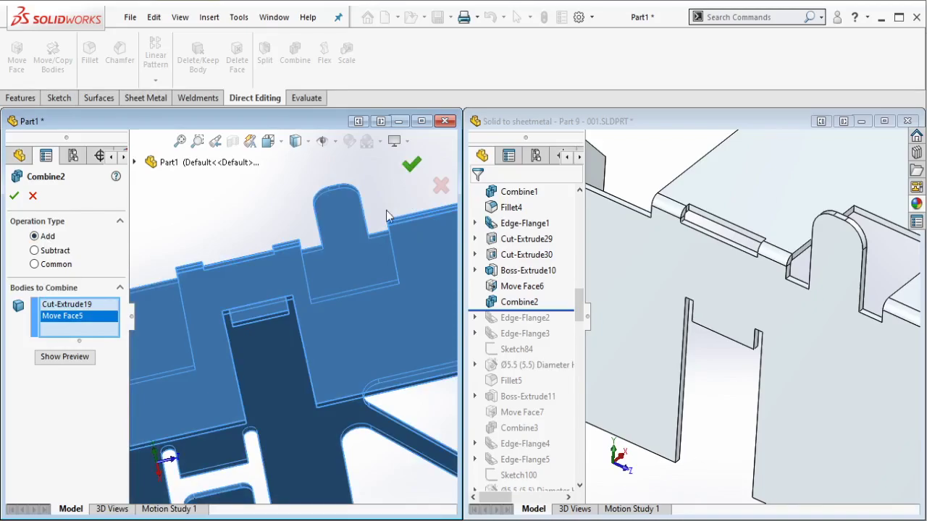
pyautogui.click(411, 164)
# Step: Roll the reference part forward to include Edge-Flange2 and examine the angled strip coming off the end wall's notch
pyautogui.click(565, 316)
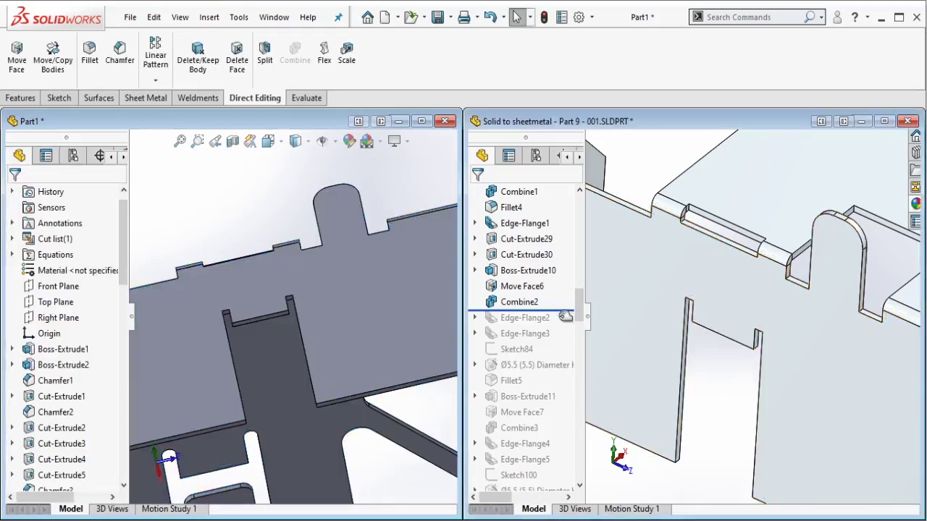
pyautogui.moveTo(555, 324); pyautogui.dragTo(550, 325)
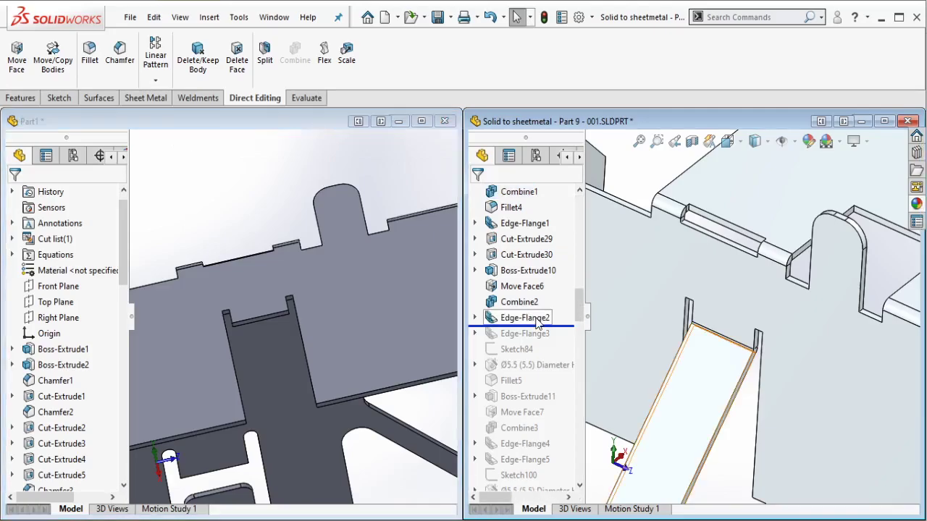
pyautogui.click(537, 319)
pyautogui.moveTo(708, 362)
pyautogui.mouseDown(button='middle')
pyautogui.moveTo(714, 339)
pyautogui.moveTo(708, 359)
pyautogui.mouseUp(button='middle')
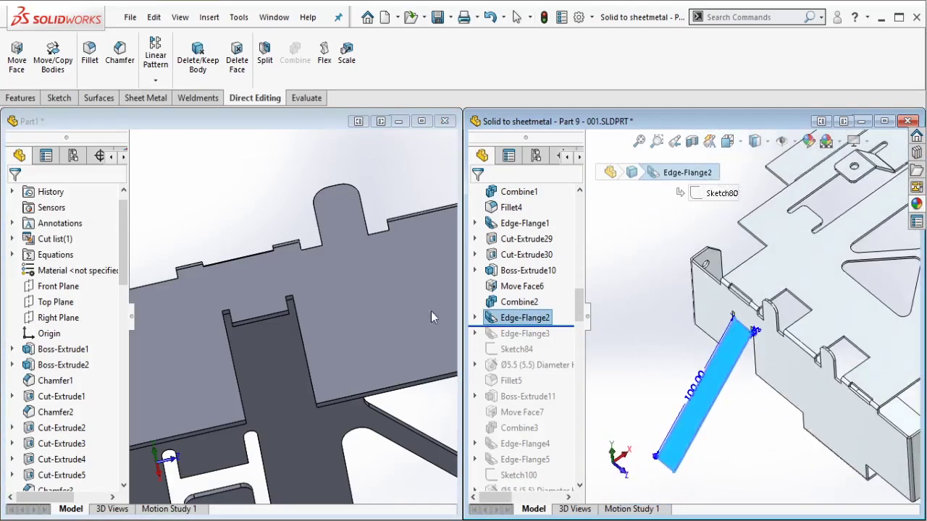
pyautogui.scroll(3, 370, 219)
# Step: Set up an edge flange in Part1 on the edge at the top of the end wall's notch, angled at 45 degrees
pyautogui.click(341, 315)
pyautogui.moveTo(313, 375); pyautogui.dragTo(221, 184, button='middle')
pyautogui.click(145, 98)
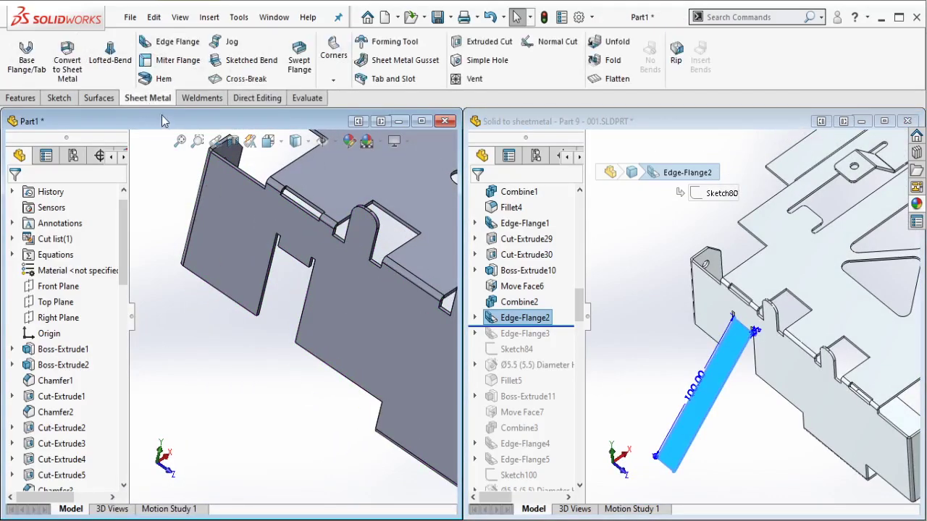
pyautogui.click(170, 47)
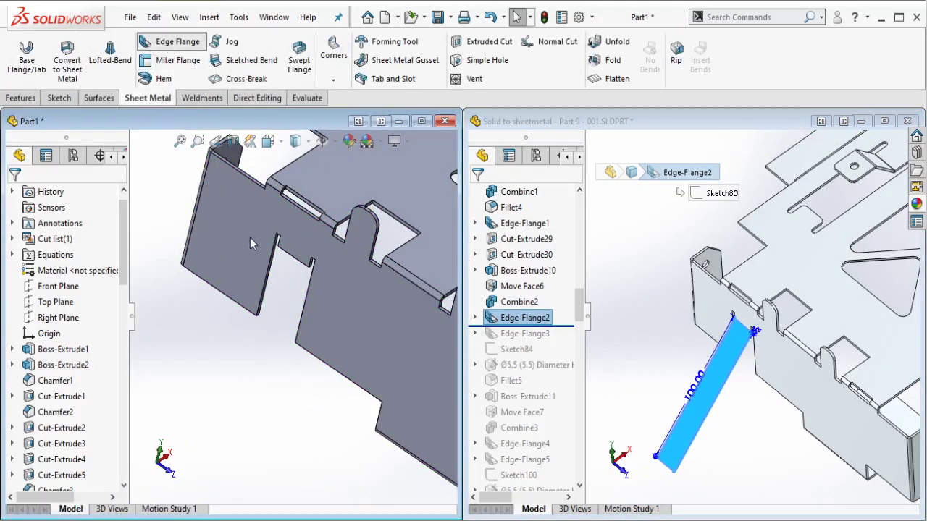
pyautogui.click(299, 262)
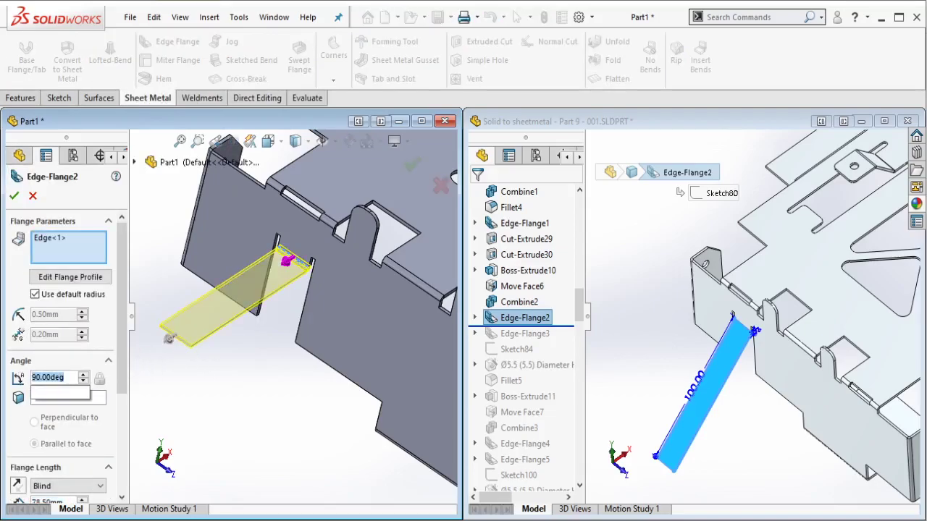
pyautogui.write('45')
pyautogui.press('Return')
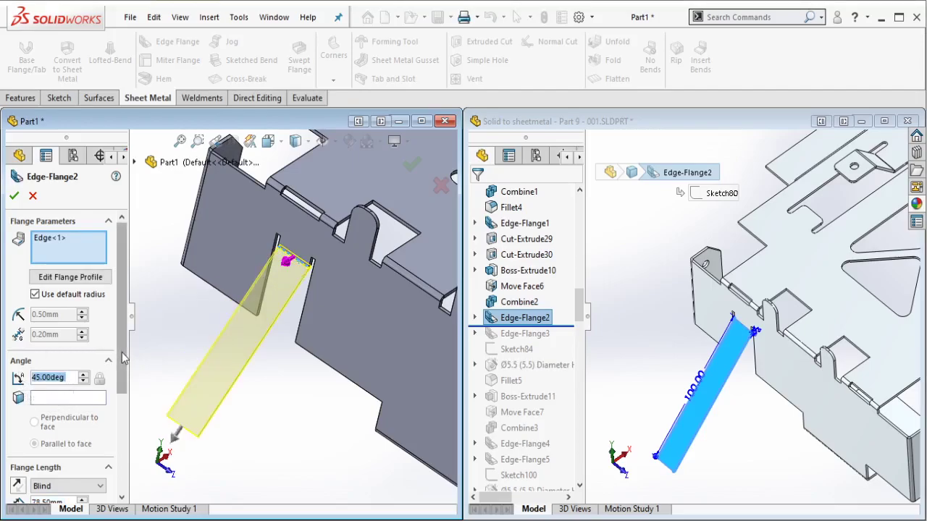
# Step: Set the notch flange's length to 100 mm and create it
pyautogui.moveTo(122, 356); pyautogui.dragTo(116, 401)
pyautogui.moveTo(63, 427); pyautogui.dragTo(2, 427)
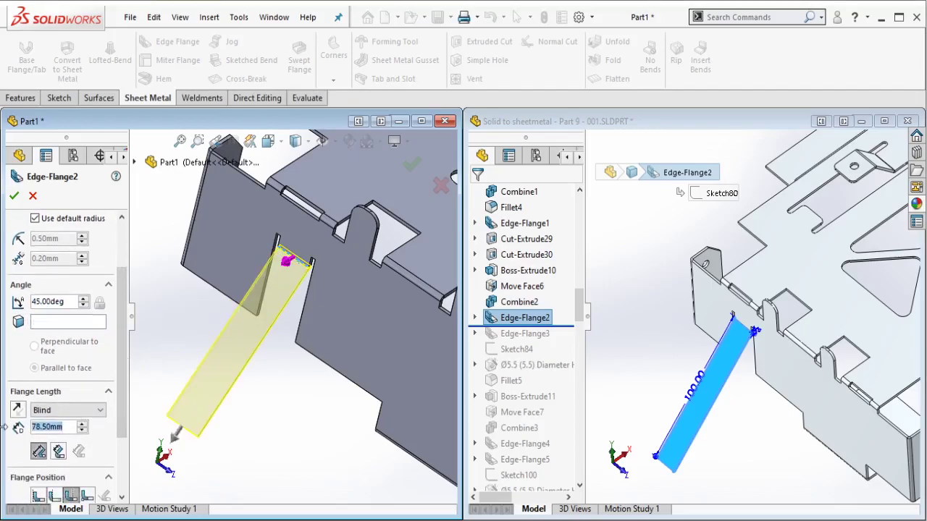
pyautogui.write('100')
pyautogui.press('Return')
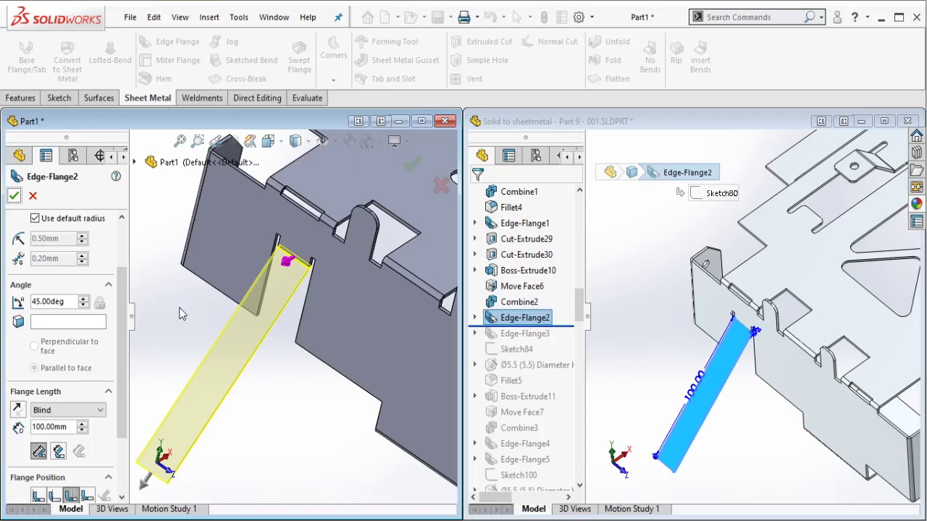
pyautogui.press('Return')
pyautogui.scroll(4, 400, 306)
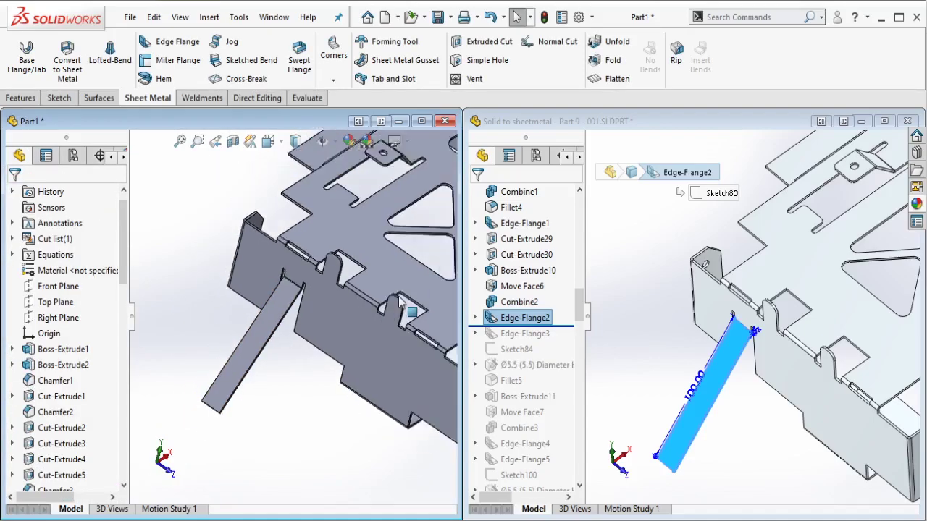
# Step: Roll the reference part forward to include Edge-Flange3 and examine the second strip at the first strip's free end
pyautogui.click(618, 314)
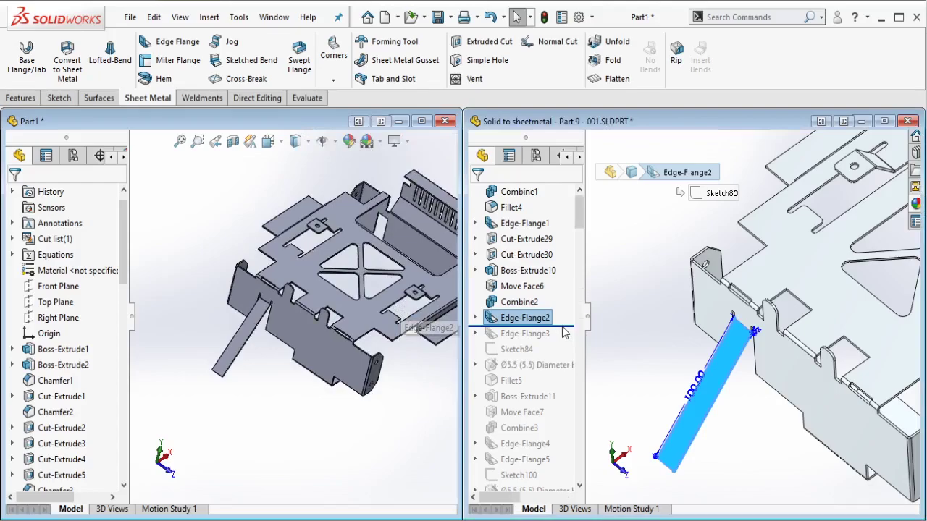
pyautogui.moveTo(564, 325); pyautogui.dragTo(545, 340)
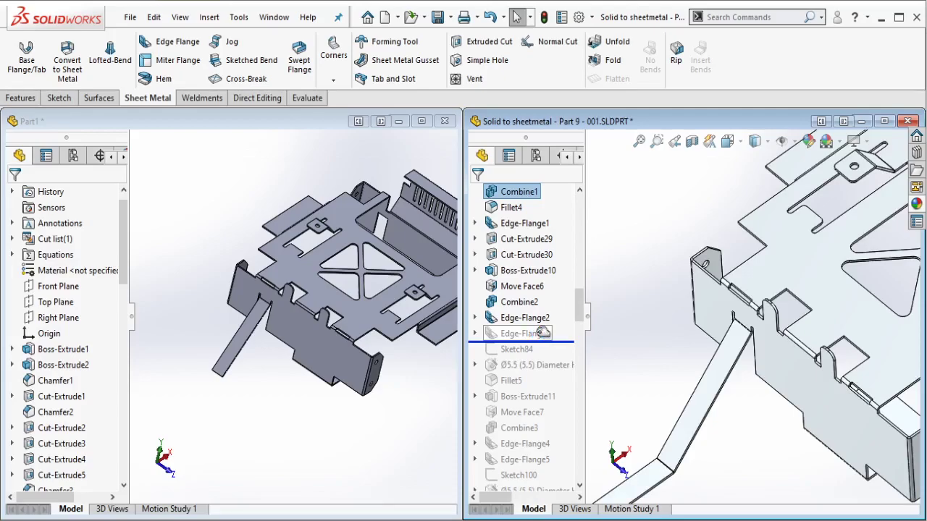
pyautogui.moveTo(543, 332); pyautogui.dragTo(539, 338)
pyautogui.click(537, 335)
pyautogui.scroll(5, 705, 360)
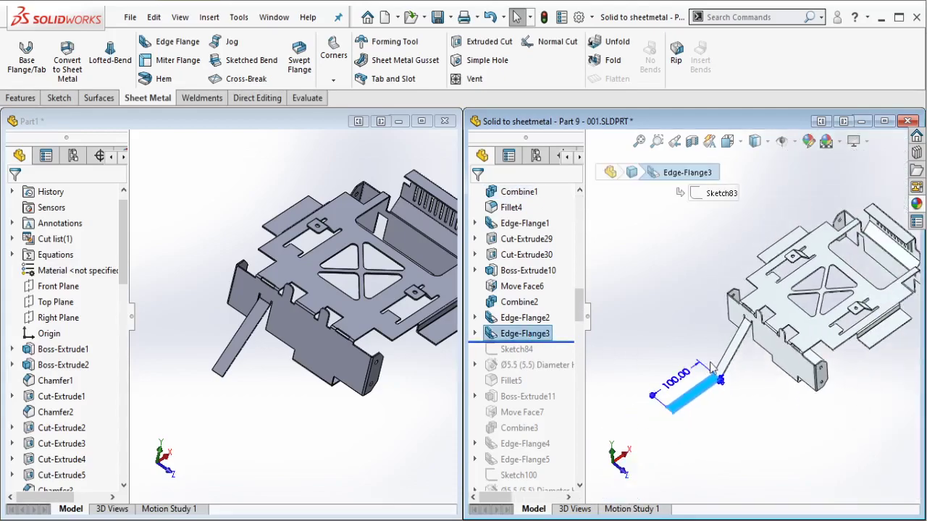
pyautogui.scroll(-1, 712, 366)
# Step: Set up a second edge flange in Part1 on the angled strip's free end edge, with a 45 degree angle
pyautogui.click(299, 424)
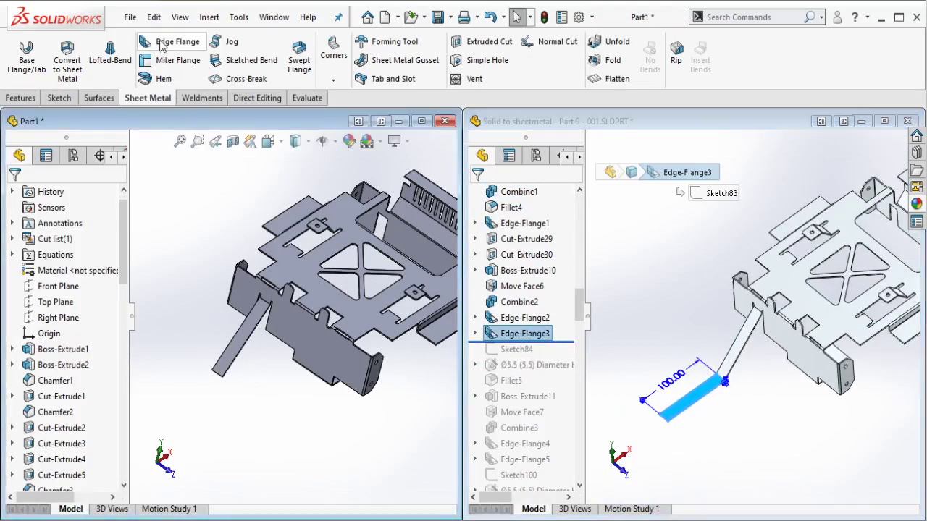
pyautogui.moveTo(297, 371); pyautogui.dragTo(293, 384, button='middle')
pyautogui.click(220, 365)
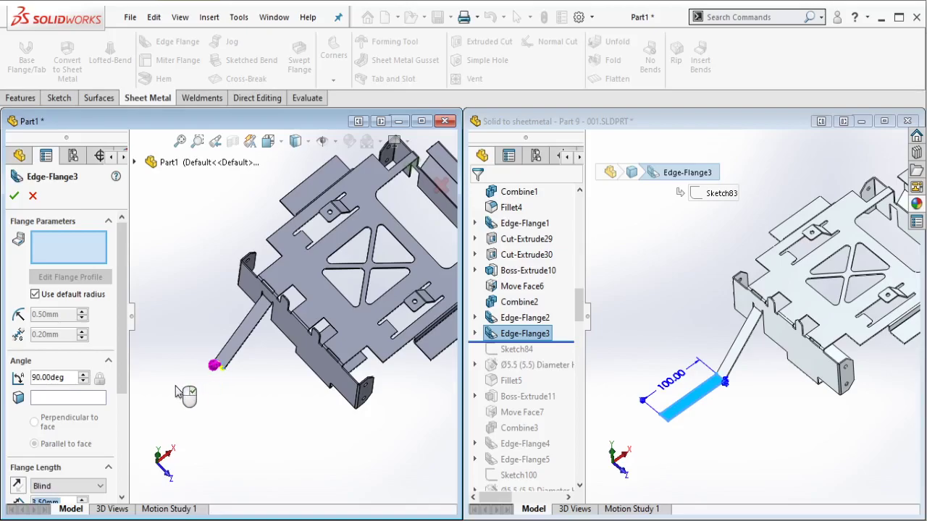
pyautogui.click(155, 397)
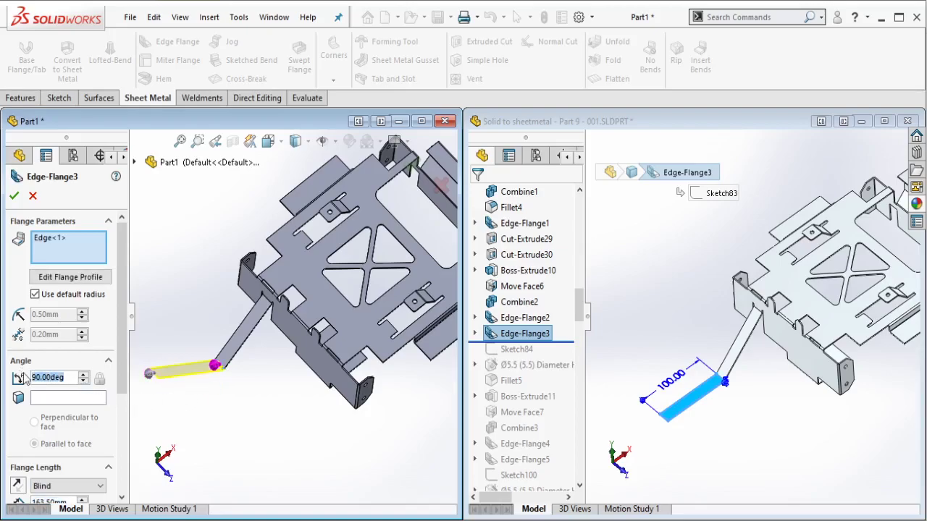
pyautogui.write('45')
pyautogui.press('Return')
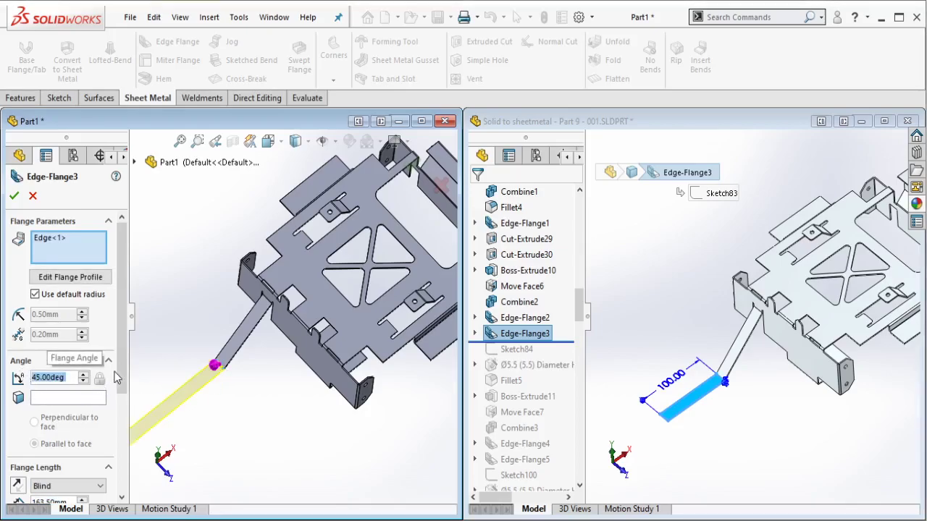
# Step: Set the second strip's flange length to 100 mm and create it
pyautogui.scroll(-3, 113, 377)
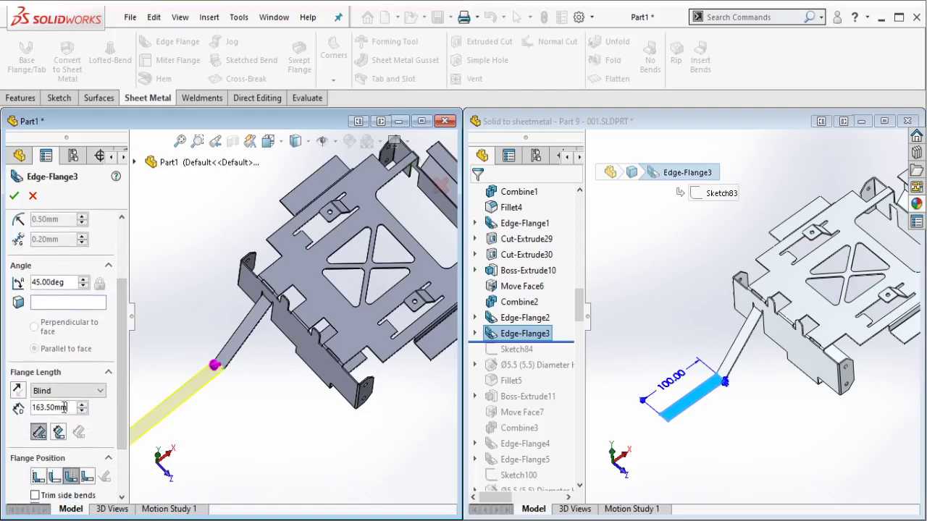
pyautogui.write('100')
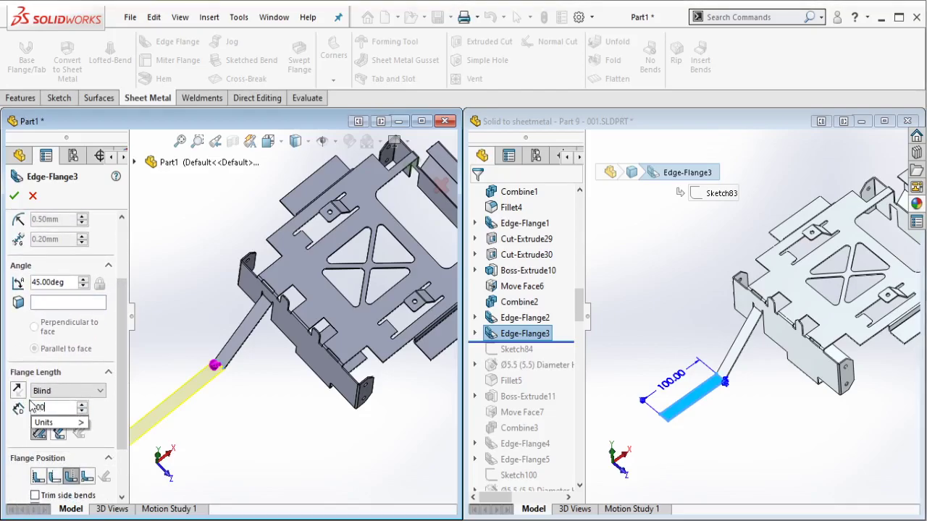
pyautogui.press('Return')
pyautogui.click(14, 195)
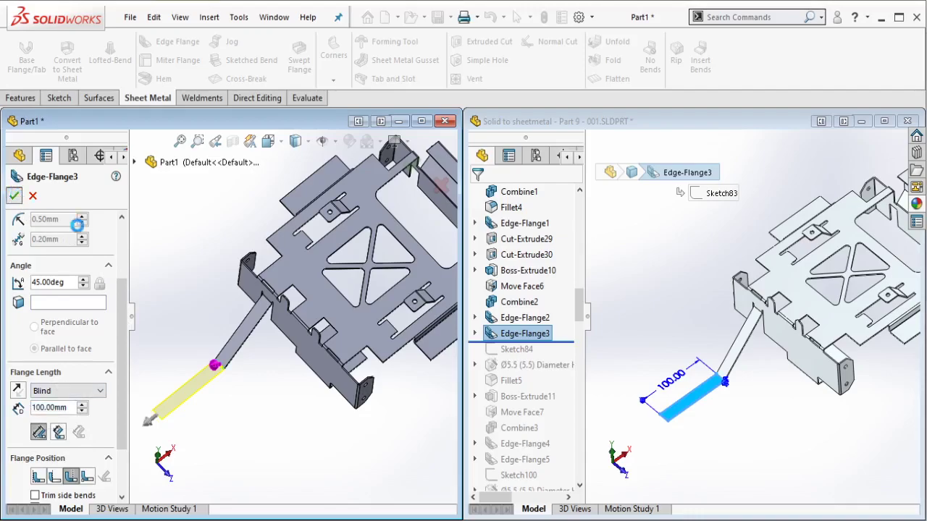
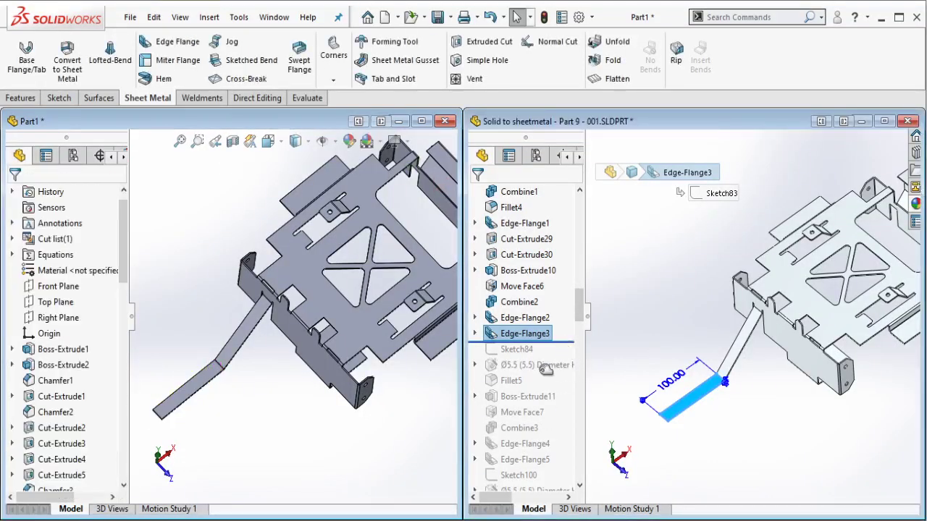
# Step: Roll the reference part forward to include the Ø5.5 diameter hole feature and examine Sketch84's hole spacing, returning to Part1
pyautogui.moveTo(546, 369); pyautogui.dragTo(538, 372)
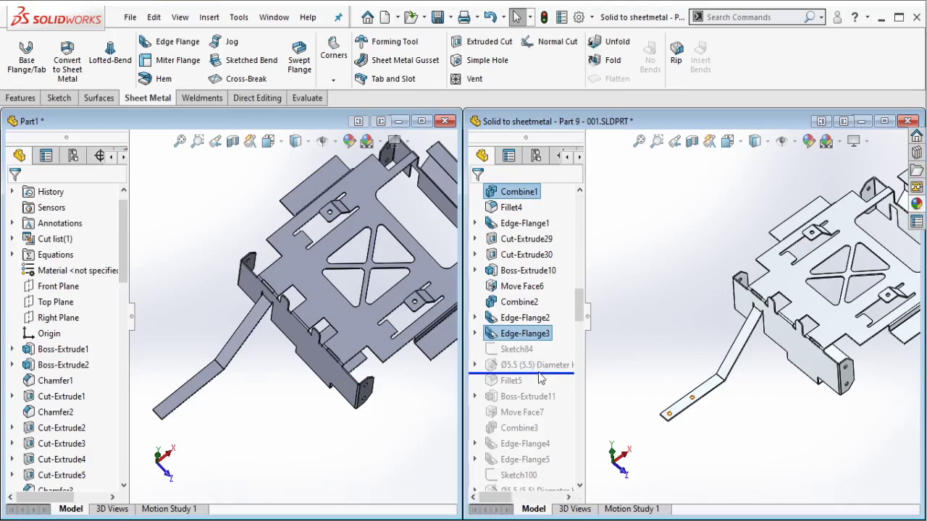
pyautogui.click(526, 351)
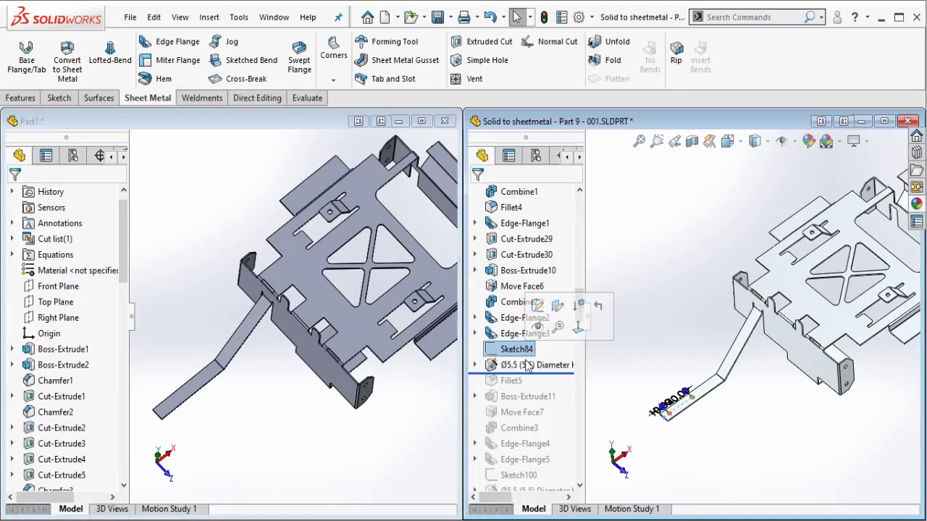
pyautogui.scroll(-7, 654, 413)
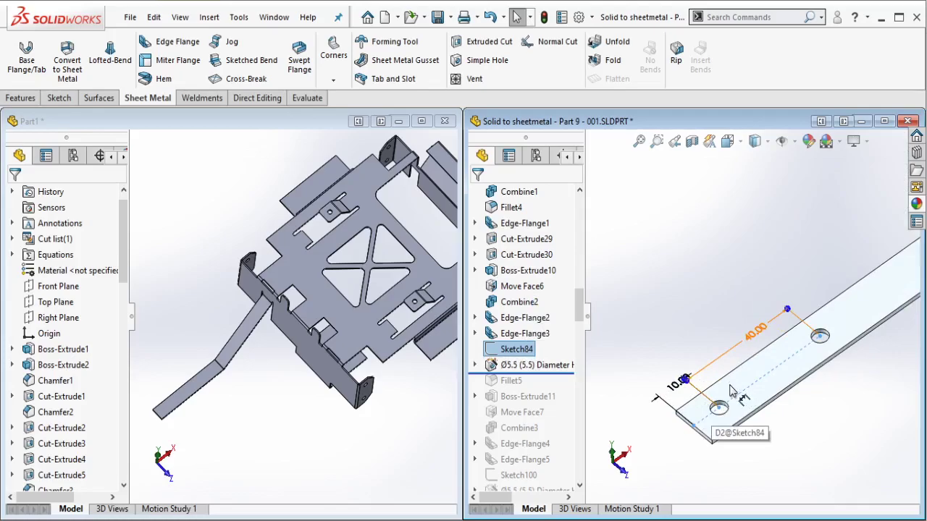
pyautogui.click(242, 401)
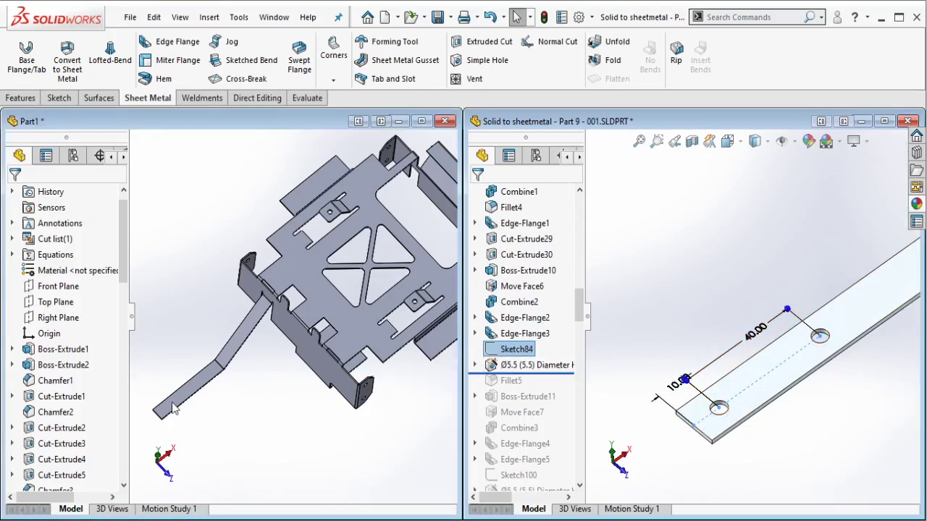
# Step: Sketch a two-segment construction centerline on the second strip's face in Part1, running lengthwise from the midpoint of its free end edge
pyautogui.scroll(8, 174, 409)
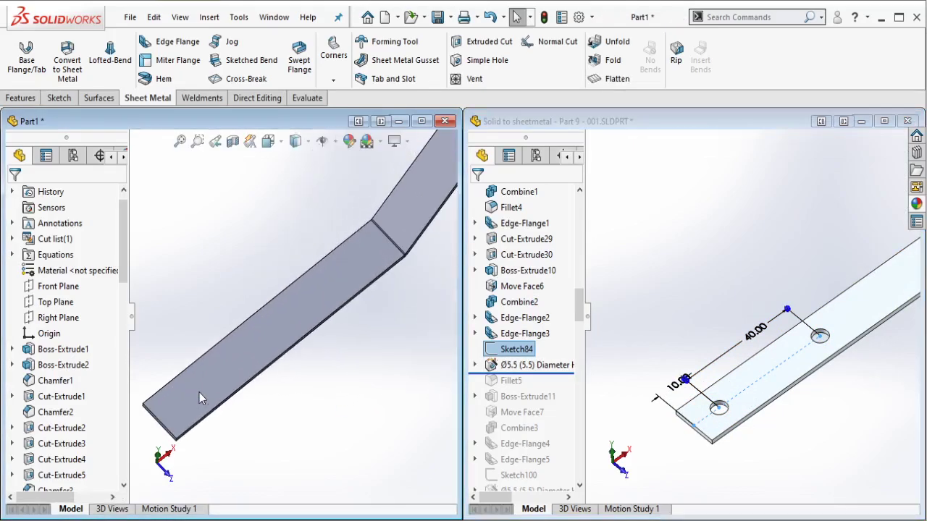
pyautogui.click(199, 392)
pyautogui.click(260, 349)
pyautogui.click(102, 41)
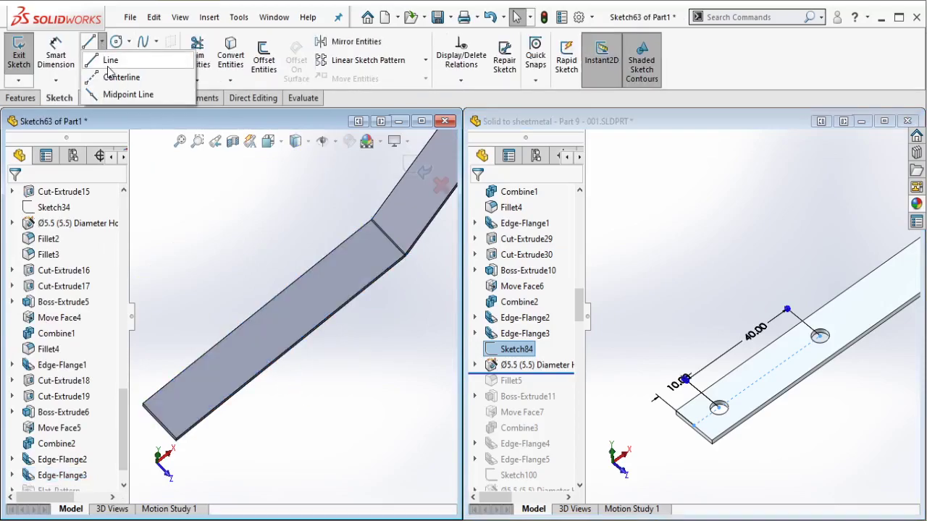
pyautogui.click(117, 77)
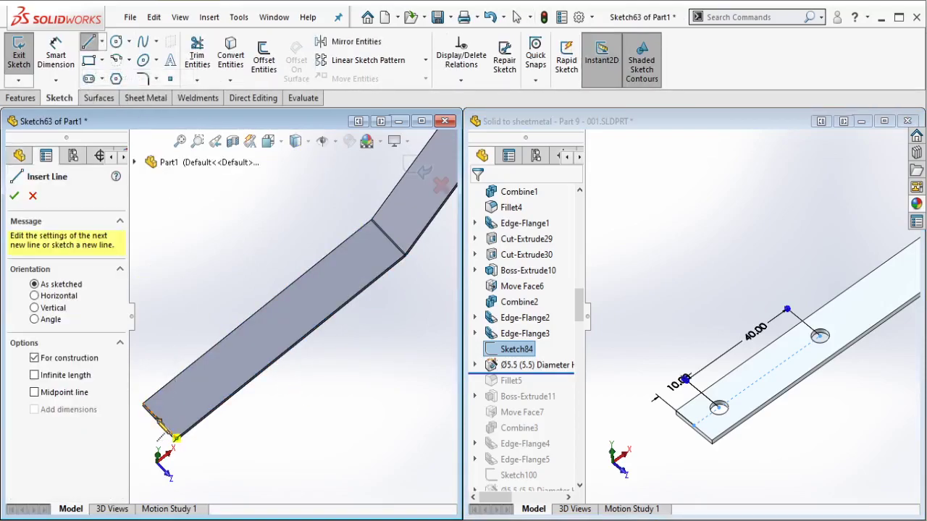
pyautogui.click(176, 439)
pyautogui.click(198, 390)
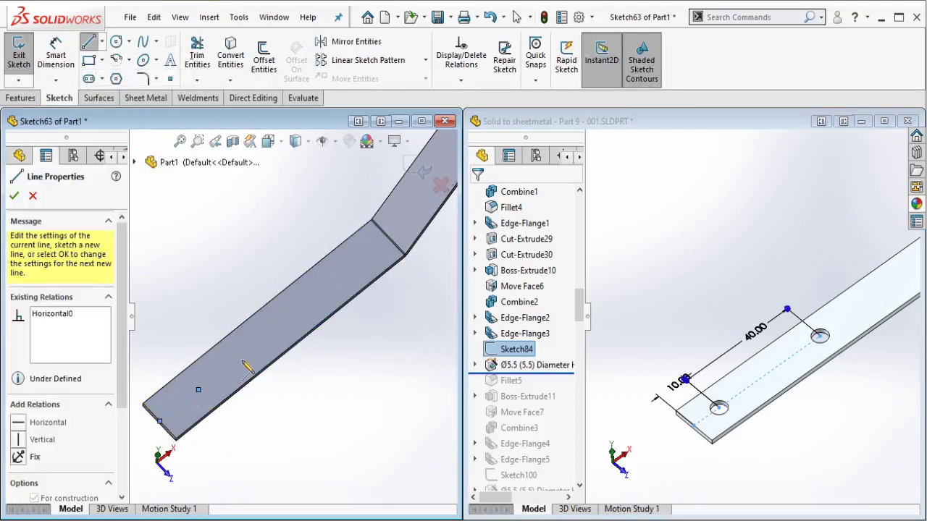
pyautogui.doubleClick(292, 315)
# Step: Dimension the centerline's first segment 10 mm from the strip's free end and its second segment 40 mm long
pyautogui.click(56, 58)
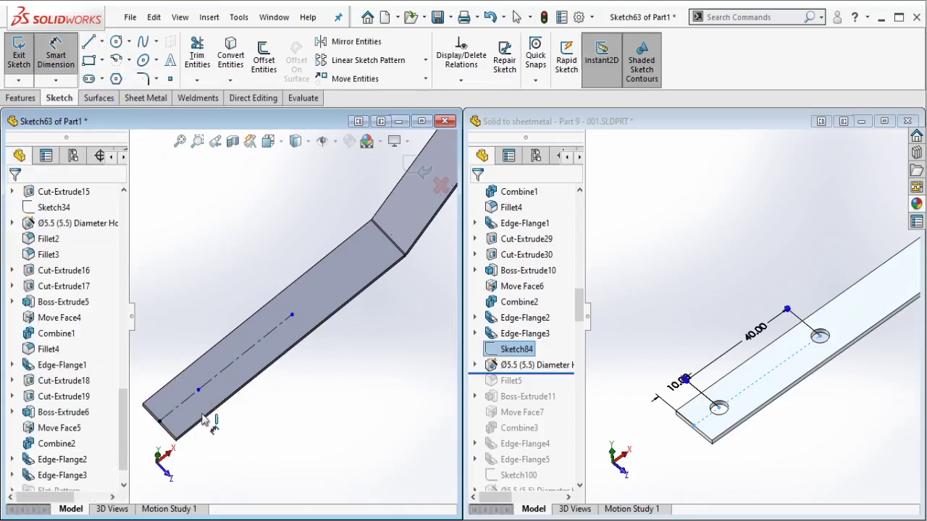
pyautogui.click(246, 453)
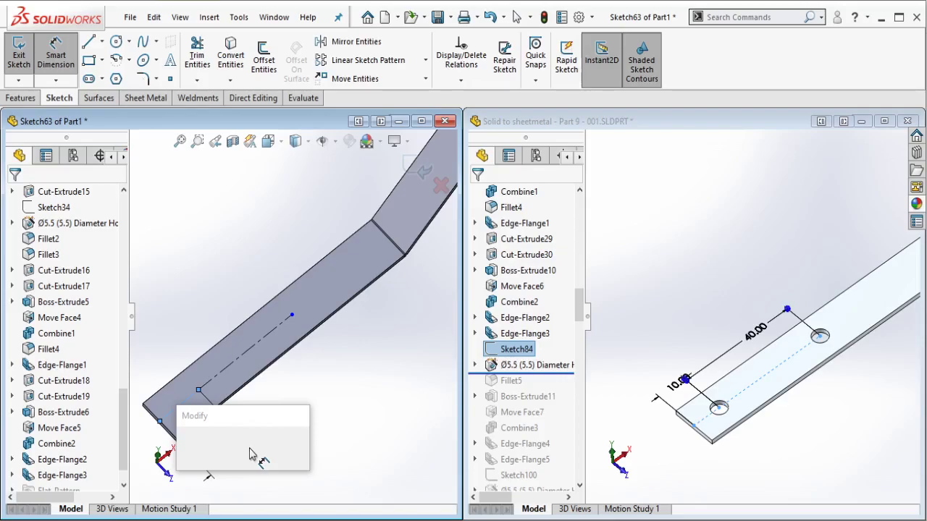
pyautogui.write('10')
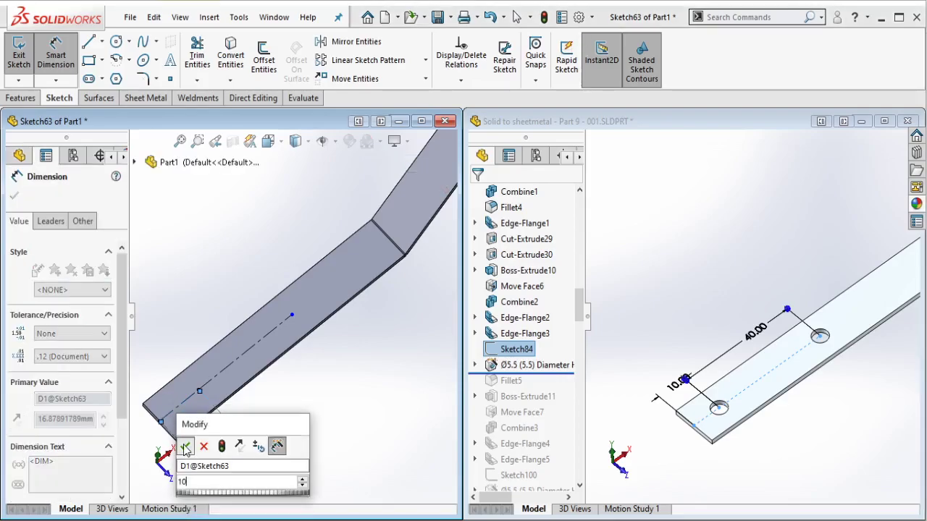
pyautogui.press('Escape')
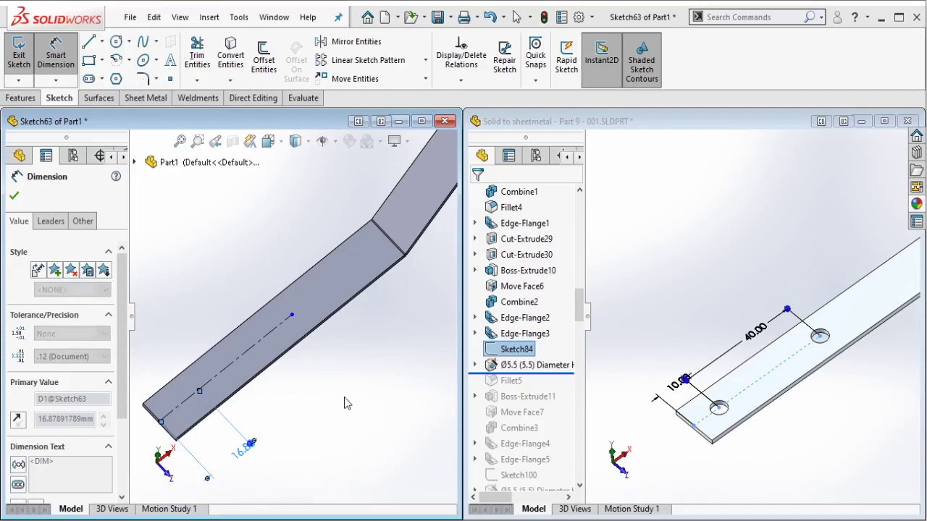
pyautogui.click(262, 340)
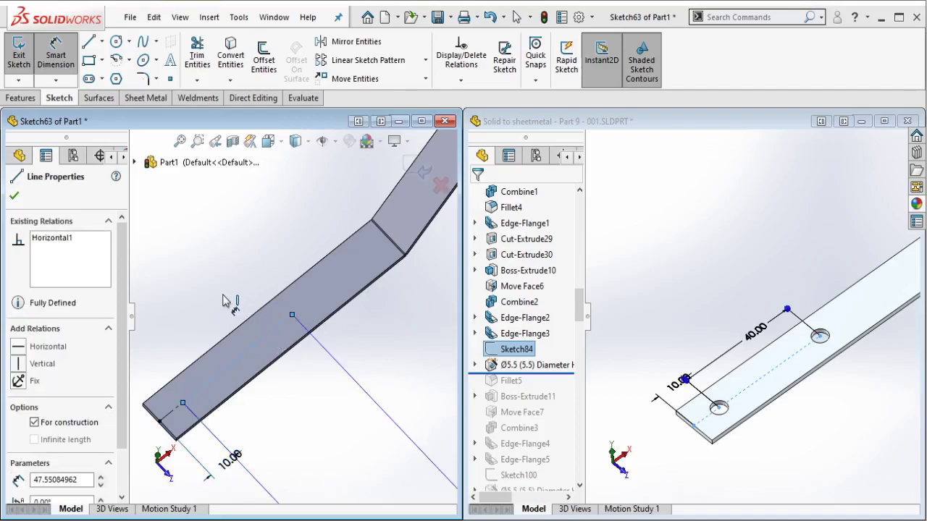
pyautogui.click(207, 294)
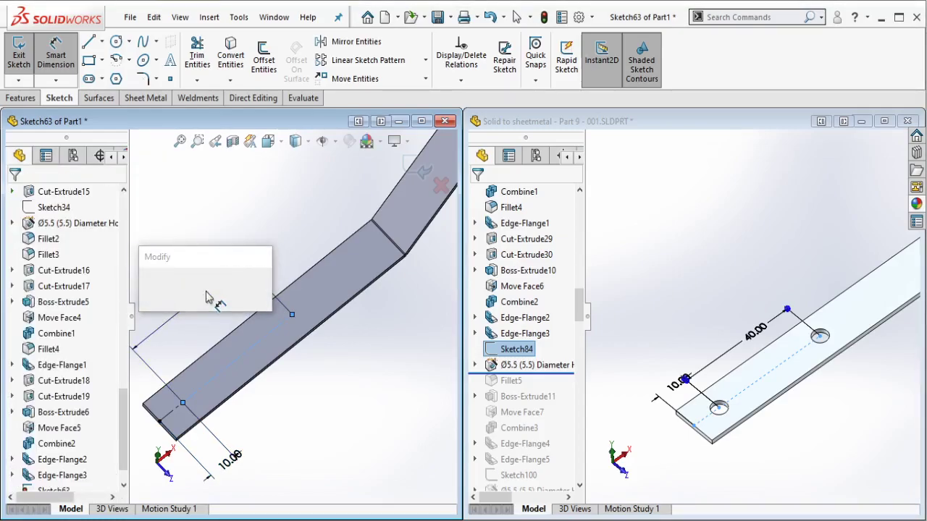
pyautogui.write('40')
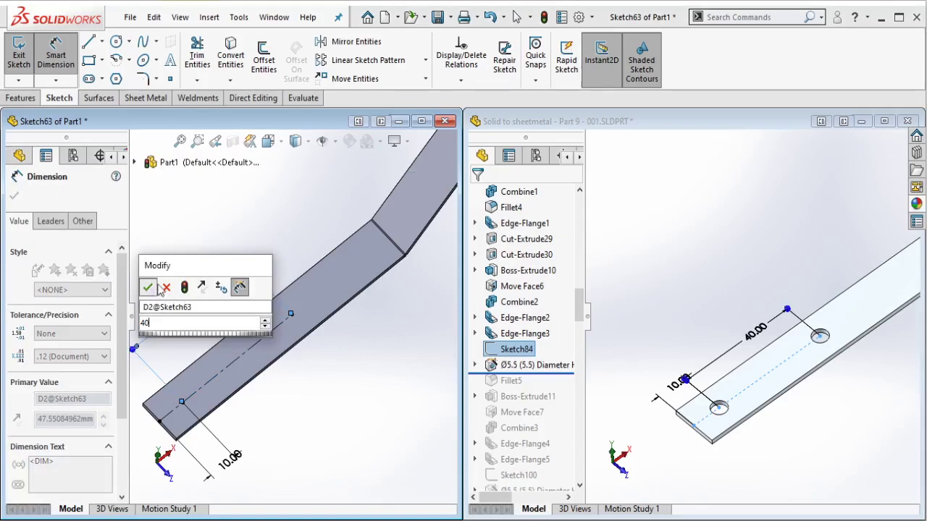
pyautogui.press('Escape')
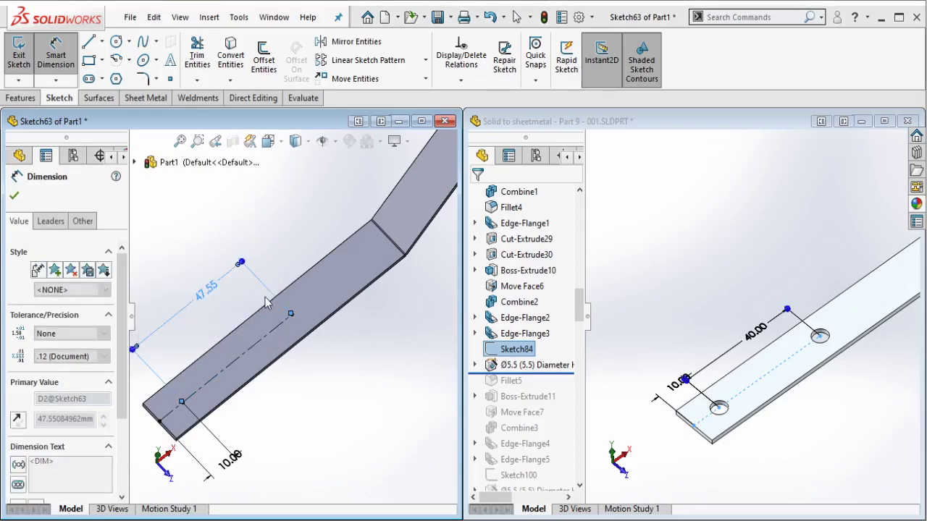
pyautogui.press('Escape')
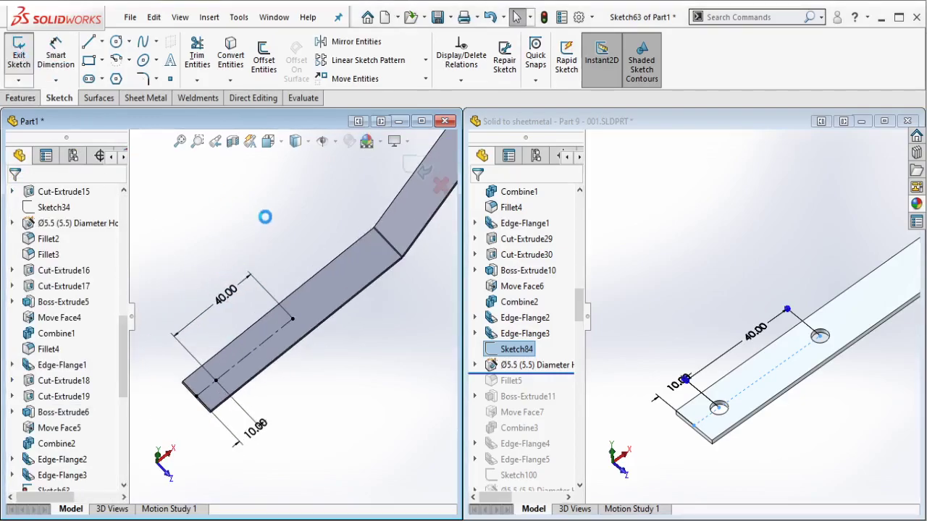
# Step: Start a Hole Wizard feature and place hole positions at both endpoints of the 40 mm centerline segment
pyautogui.click(20, 97)
pyautogui.click(236, 54)
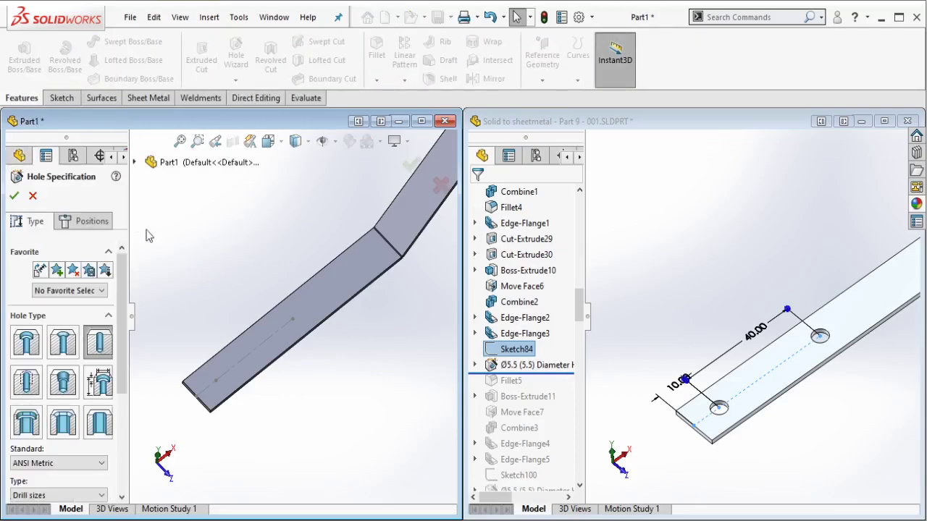
pyautogui.click(87, 220)
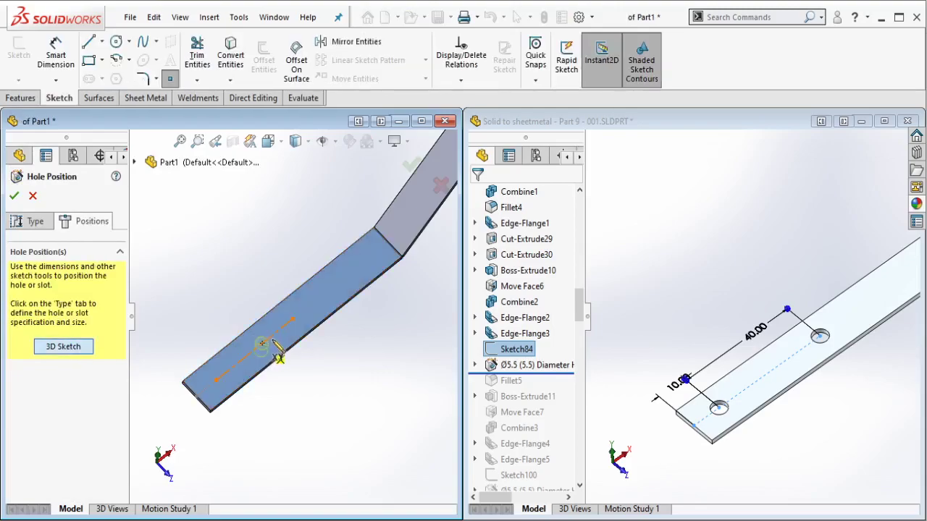
pyautogui.click(292, 319)
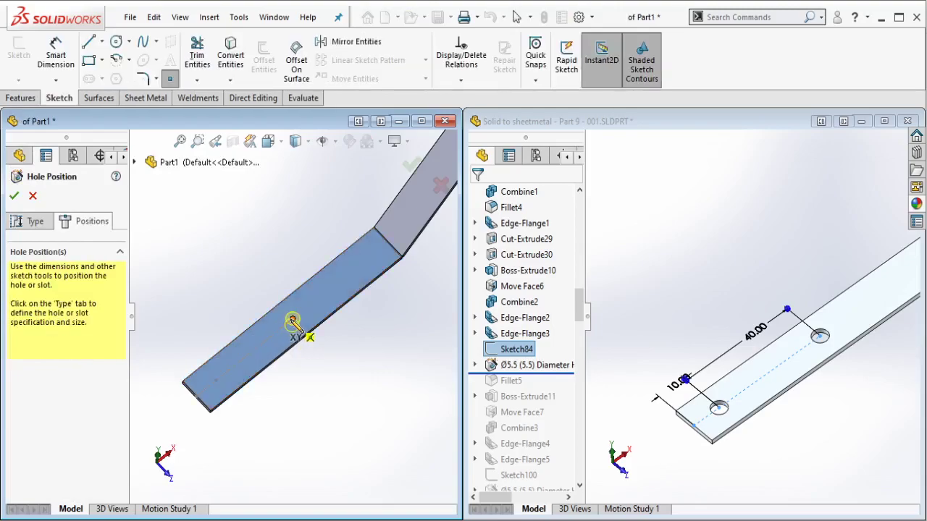
pyautogui.click(217, 383)
# Step: Specify the holes as ANSI Metric drill sizes, Ø5.5, blind 5 mm deep, and create them
pyautogui.click(31, 221)
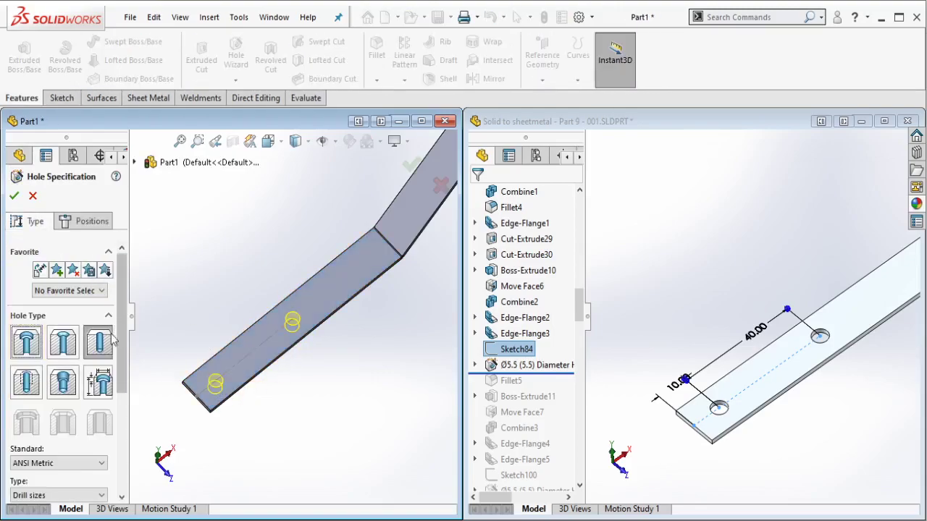
pyautogui.scroll(-3, 122, 346)
pyautogui.click(72, 361)
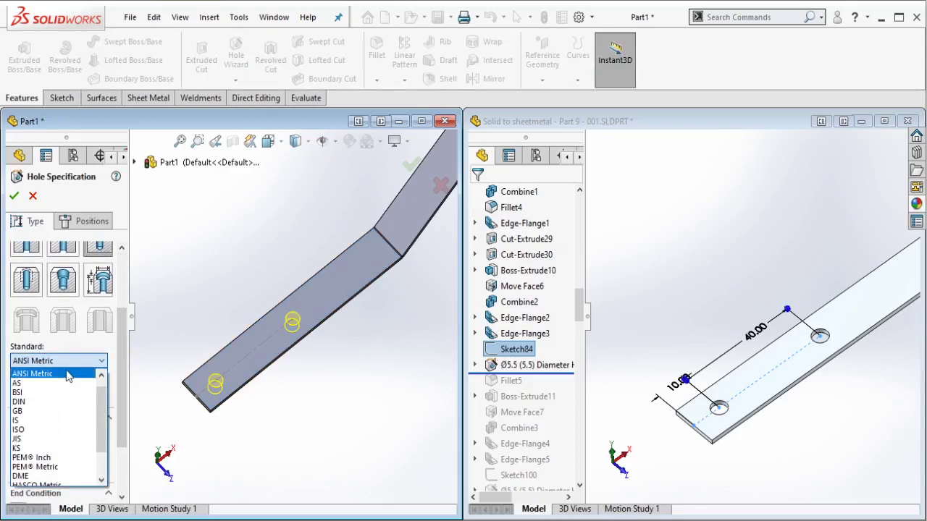
pyautogui.click(60, 374)
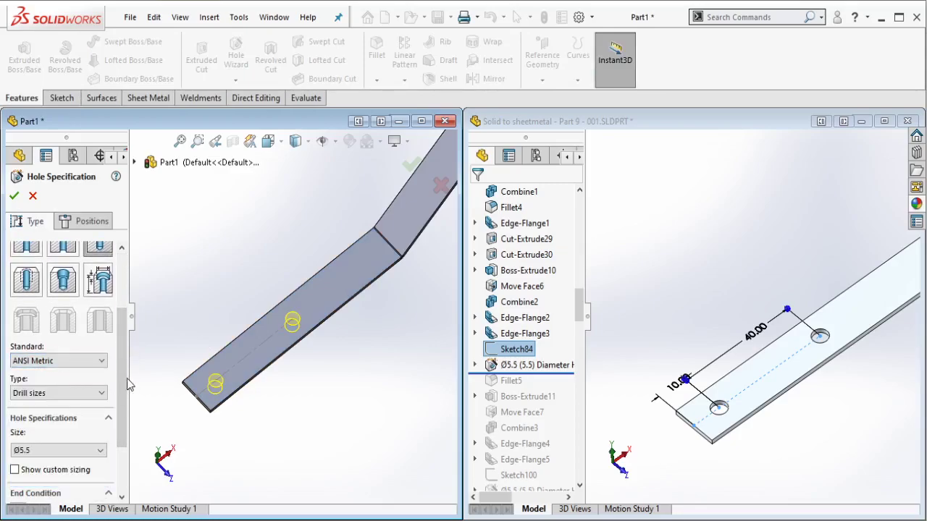
pyautogui.scroll(-2, 128, 381)
pyautogui.click(82, 341)
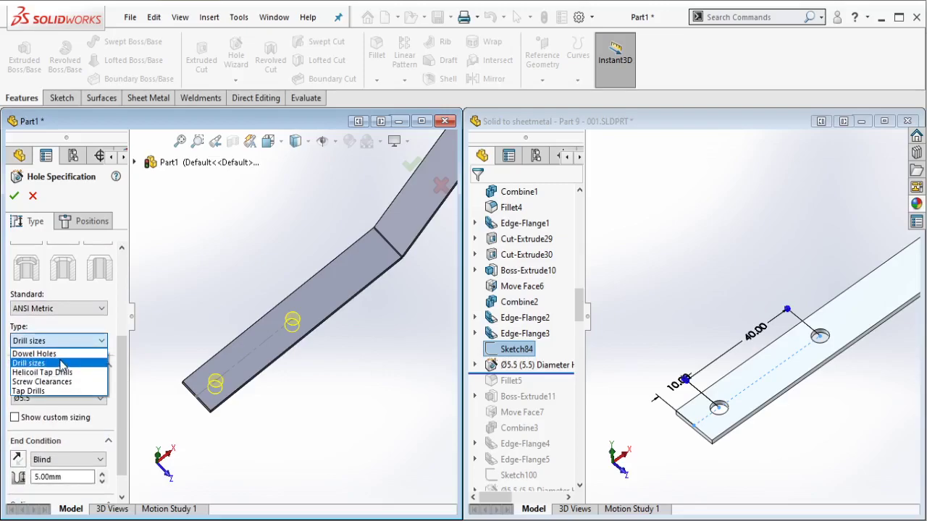
pyautogui.click(78, 364)
pyautogui.click(91, 312)
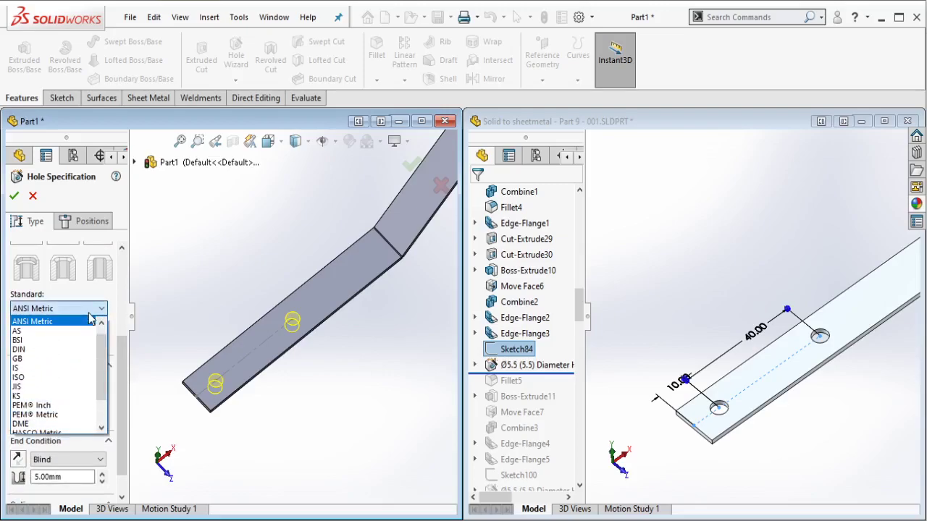
pyautogui.click(57, 324)
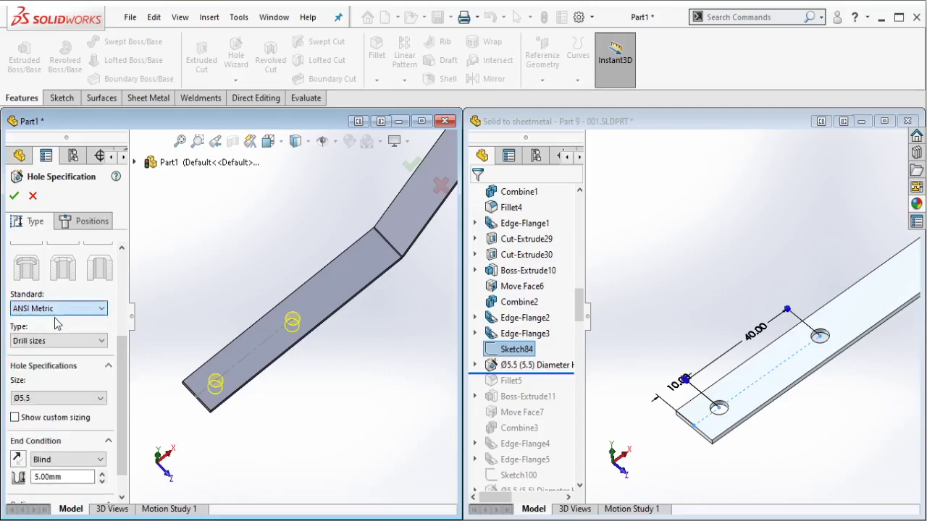
pyautogui.scroll(-2, 58, 380)
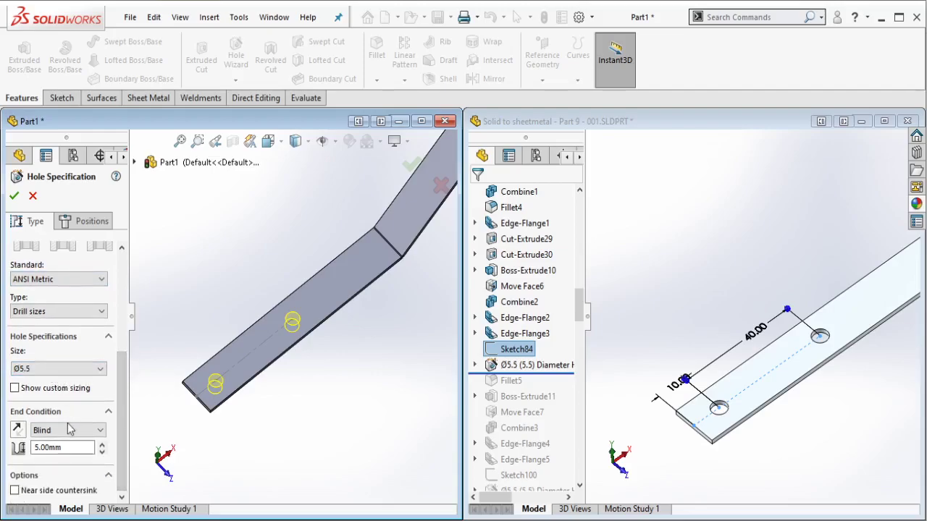
pyautogui.click(12, 197)
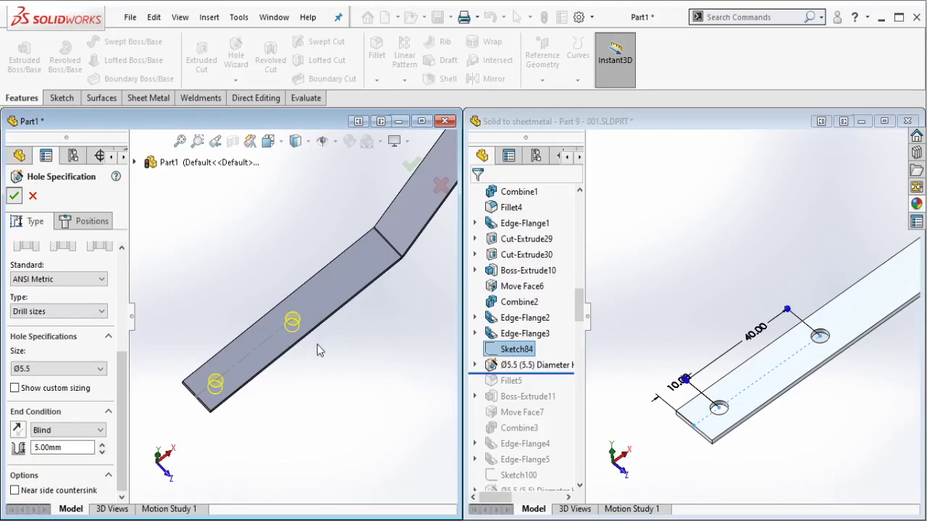
# Step: Hide the hole layout sketch on the second strip and check the strip against the whole bracket
pyautogui.click(273, 332)
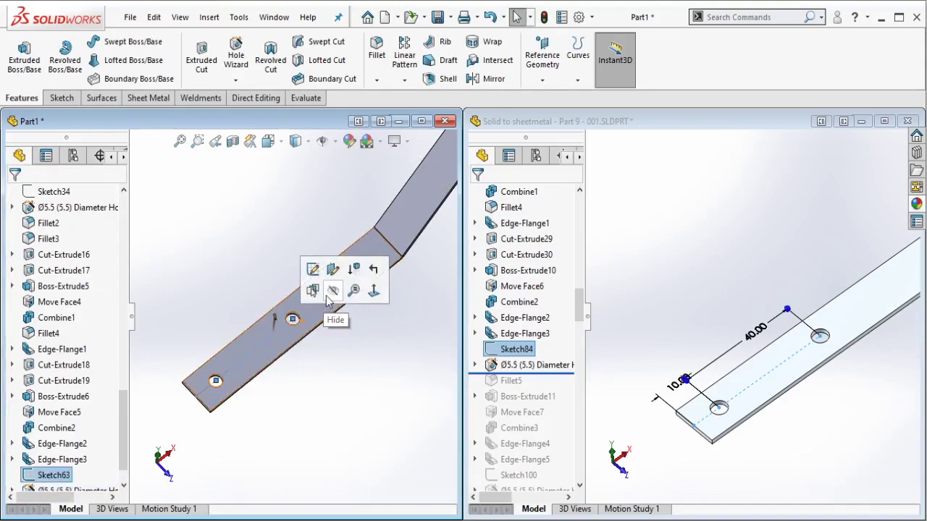
pyautogui.click(366, 375)
pyautogui.scroll(8, 366, 375)
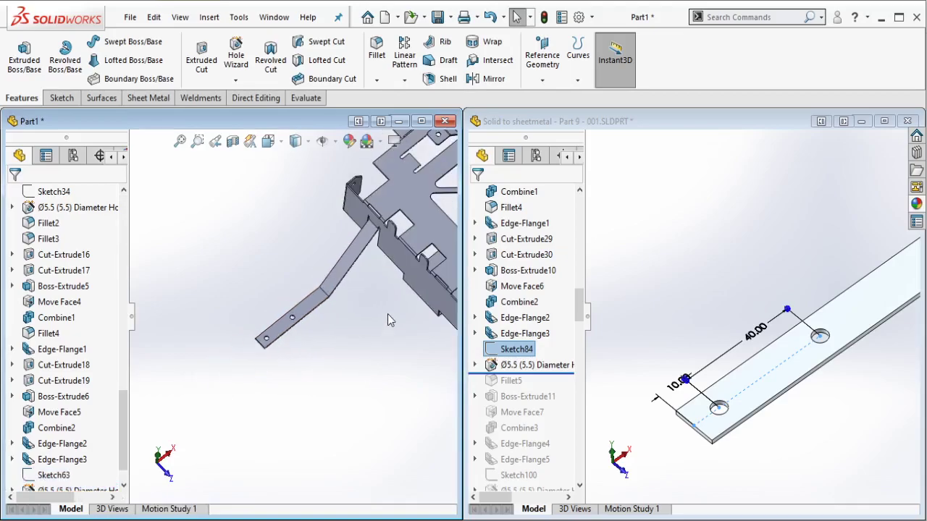
pyautogui.scroll(-4, 341, 329)
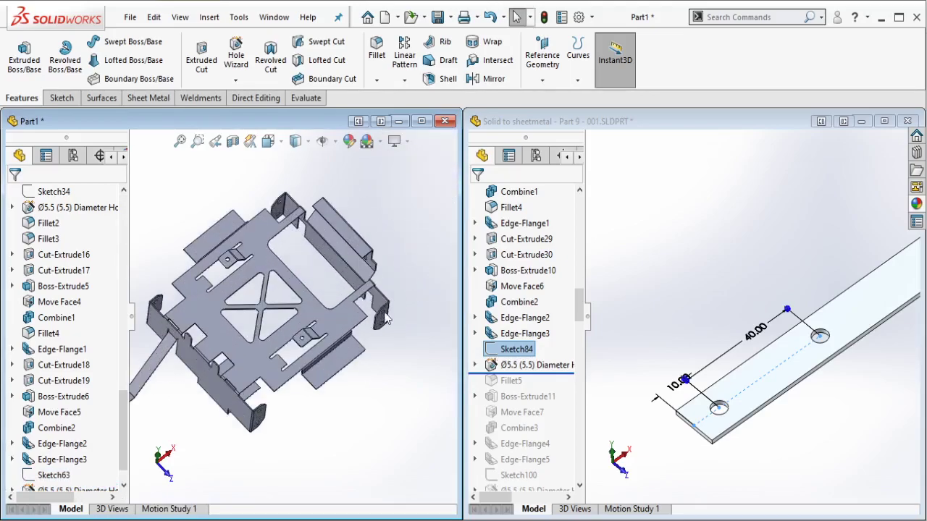
# Step: Roll the reference part forward to include Fillet5 and examine the corner radius at the strip's free end
pyautogui.scroll(5, 623, 334)
pyautogui.scroll(5, 842, 253)
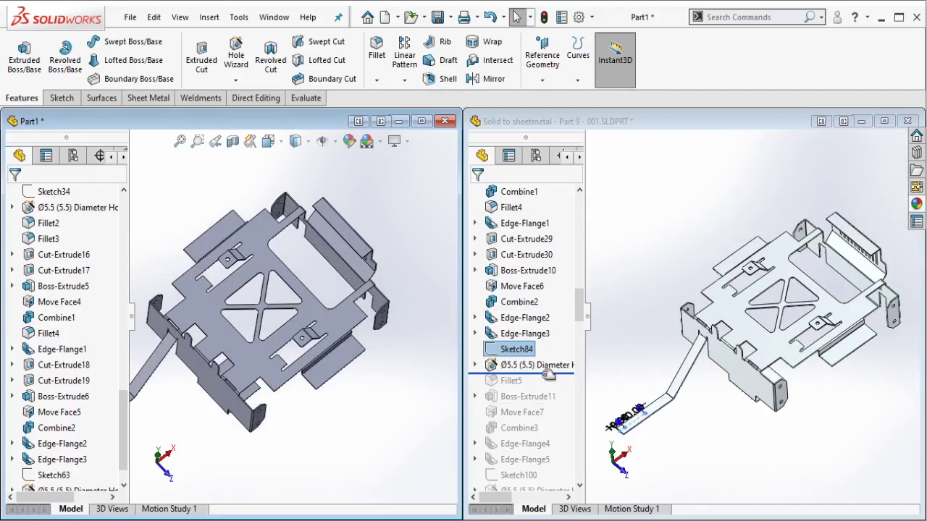
pyautogui.moveTo(543, 377); pyautogui.dragTo(520, 389)
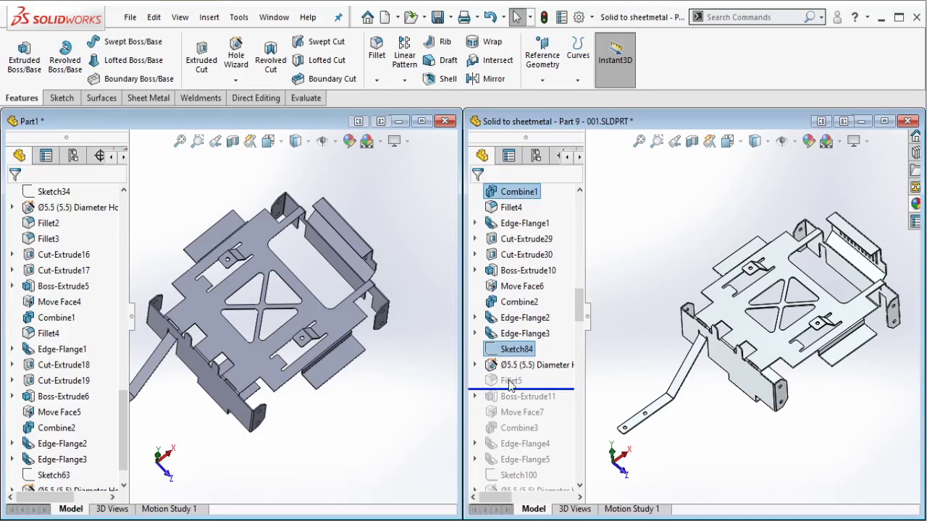
pyautogui.click(510, 381)
pyautogui.scroll(-10, 594, 422)
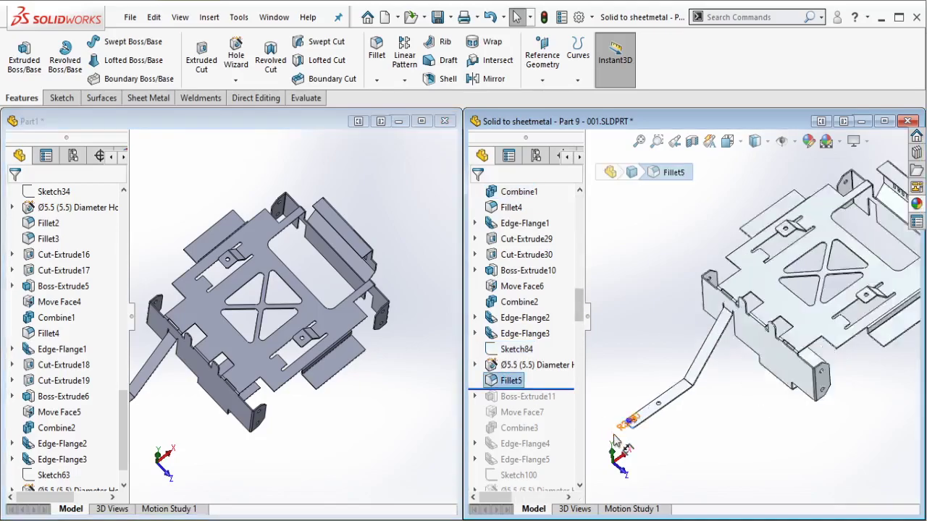
pyautogui.scroll(-10, 210, 355)
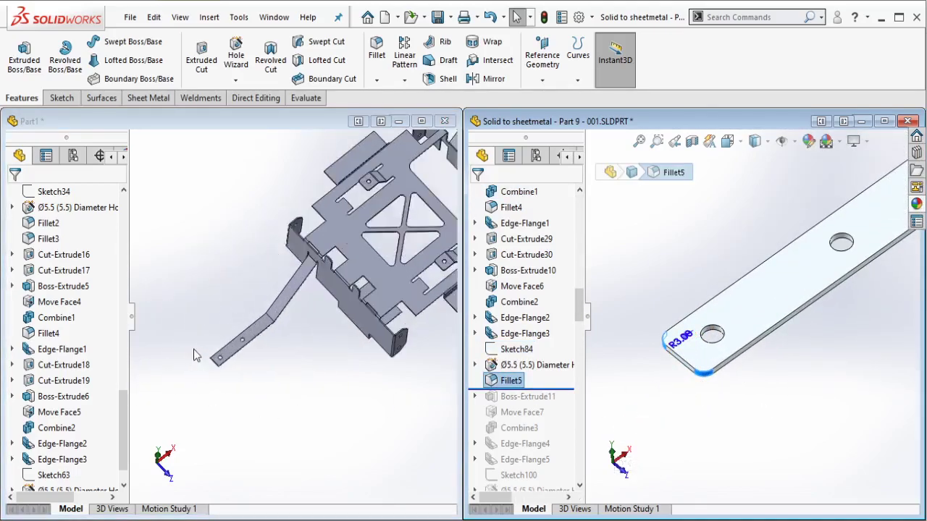
# Step: Fillet the two corner edges at the free end of the bent strip in Part1 with a 3 mm radius
pyautogui.click(289, 269)
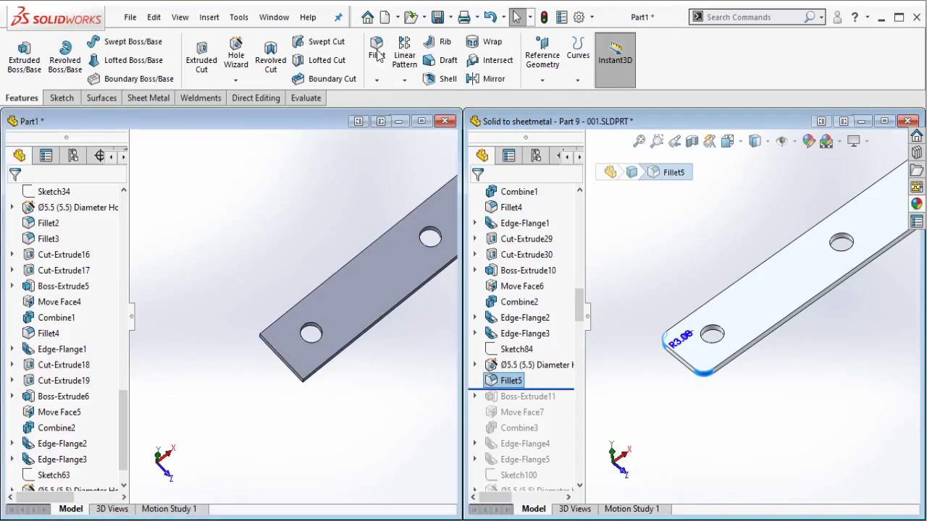
pyautogui.click(377, 55)
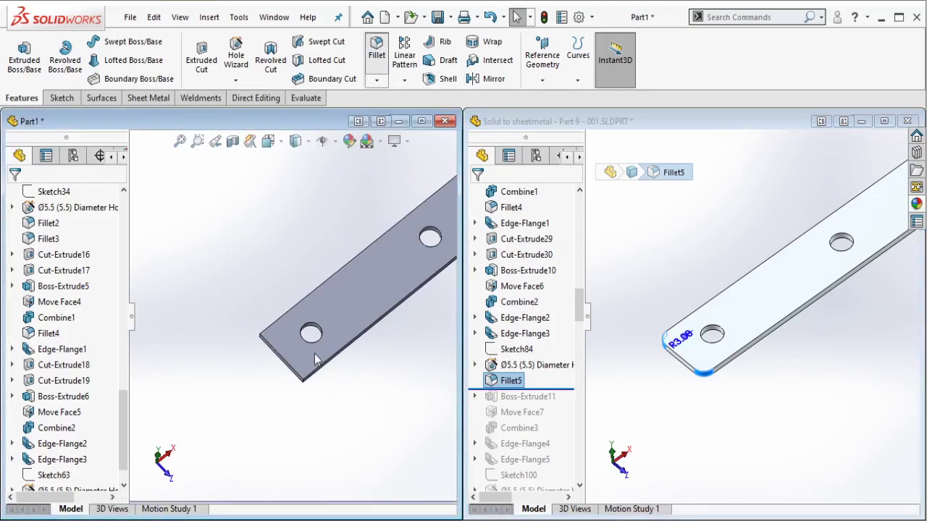
pyautogui.scroll(-5, 316, 341)
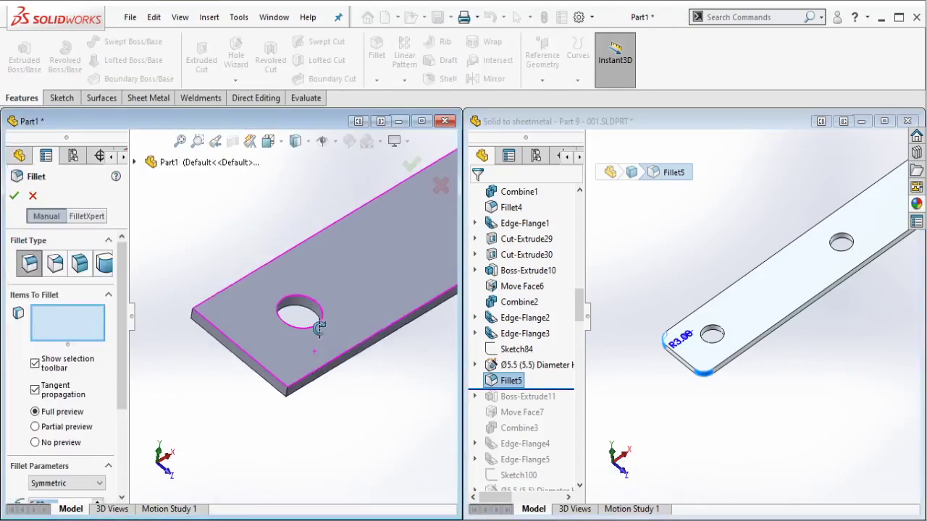
pyautogui.click(193, 319)
pyautogui.click(287, 400)
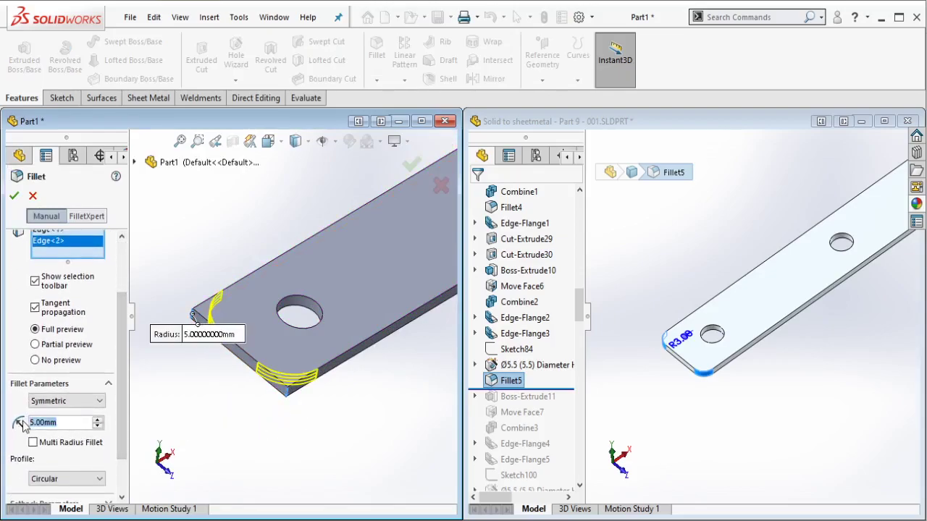
pyautogui.write('3')
pyautogui.press('Return')
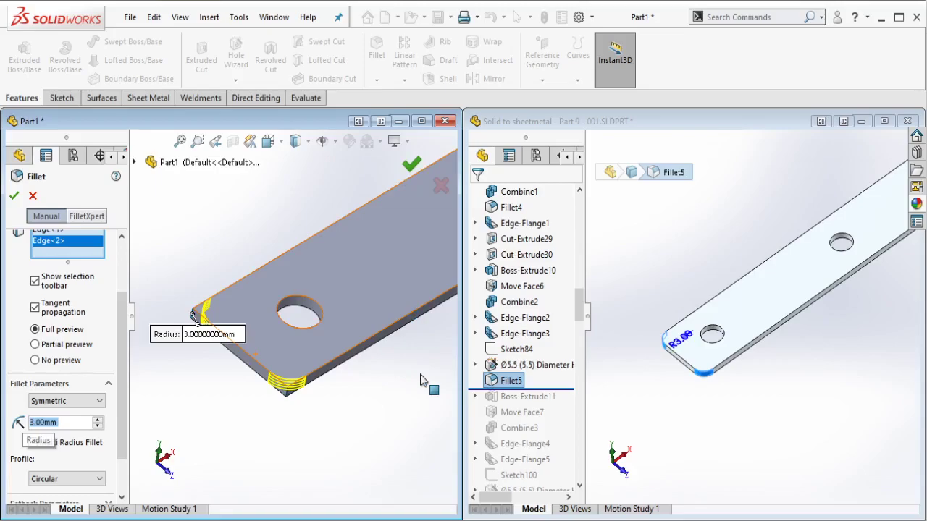
pyautogui.press('Return')
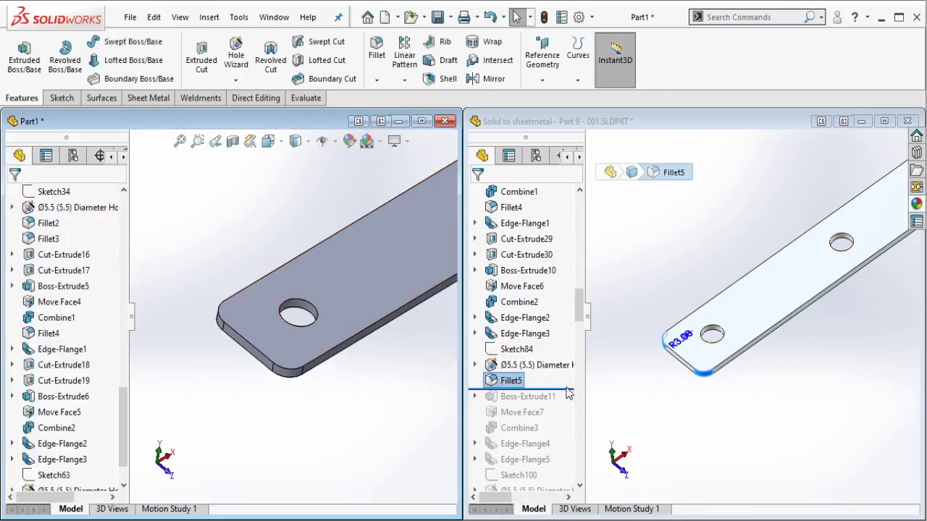
# Step: Roll the reference part forward to include Boss-Extrude11 and examine its location and depth at the flange's end
pyautogui.click(567, 392)
pyautogui.moveTo(556, 405); pyautogui.dragTo(549, 405)
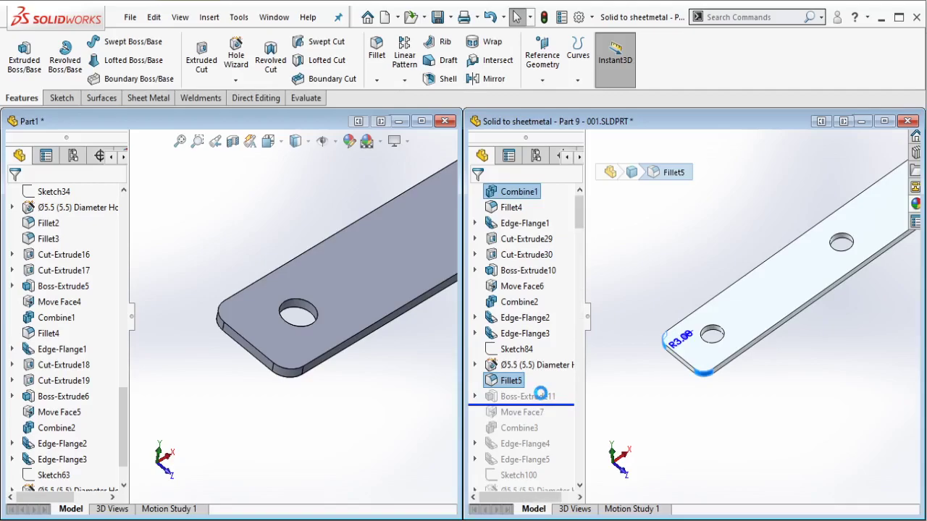
pyautogui.click(534, 397)
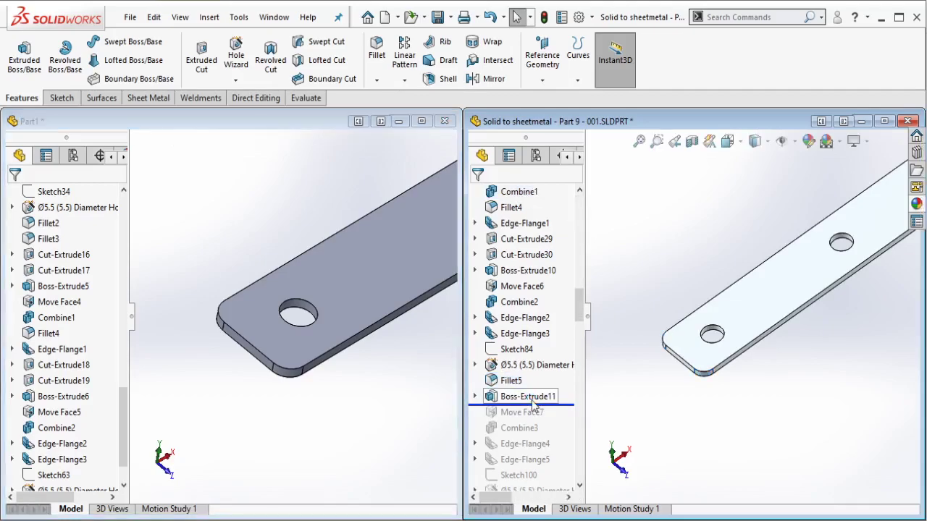
pyautogui.scroll(5, 796, 297)
pyautogui.keyDown('ctrl'); pyautogui.moveTo(845, 279); pyautogui.dragTo(763, 318, button='middle'); pyautogui.keyUp('ctrl')
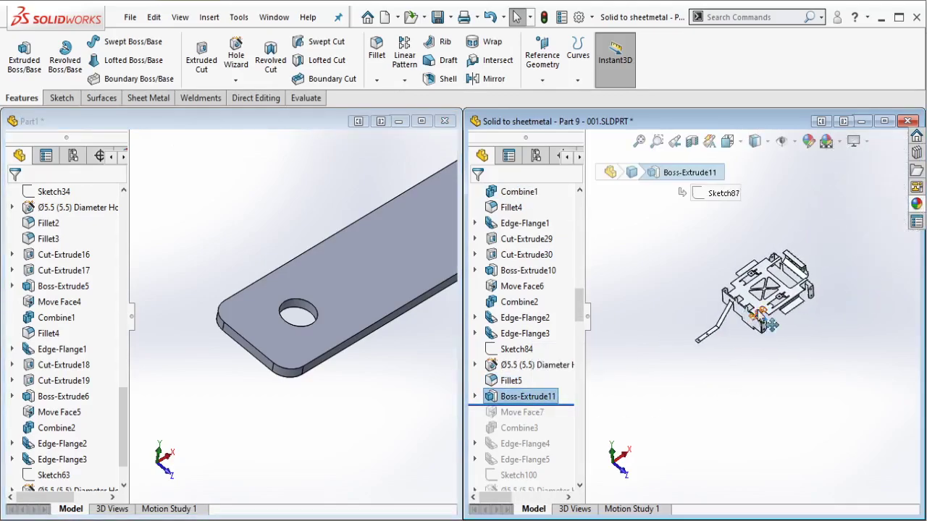
pyautogui.scroll(-5, 762, 317)
pyautogui.scroll(-6, 780, 346)
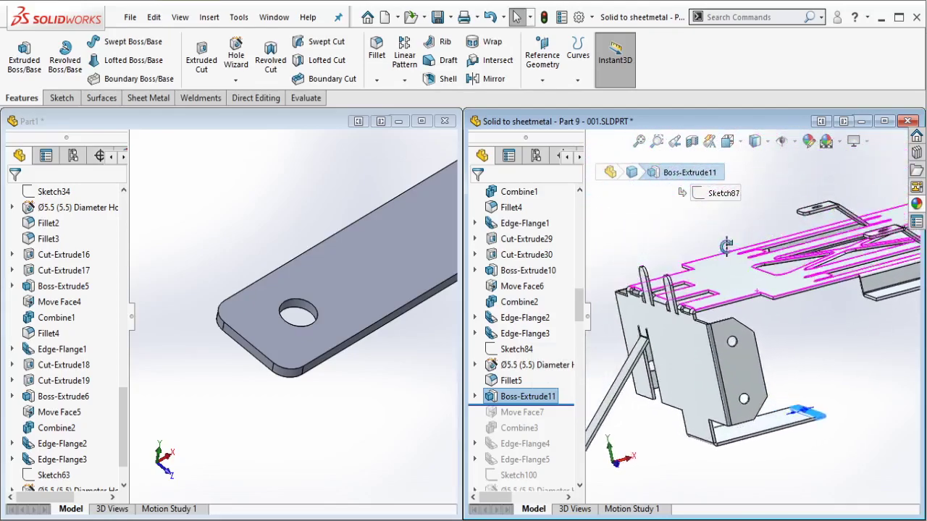
# Step: Start a sketch in Part1 on the matching flange's narrow end face and convert the face outline into sketch entities
pyautogui.moveTo(424, 371); pyautogui.dragTo(393, 315, button='middle')
pyautogui.keyDown('ctrl'); pyautogui.moveTo(331, 331); pyautogui.dragTo(260, 341, button='middle'); pyautogui.keyUp('ctrl')
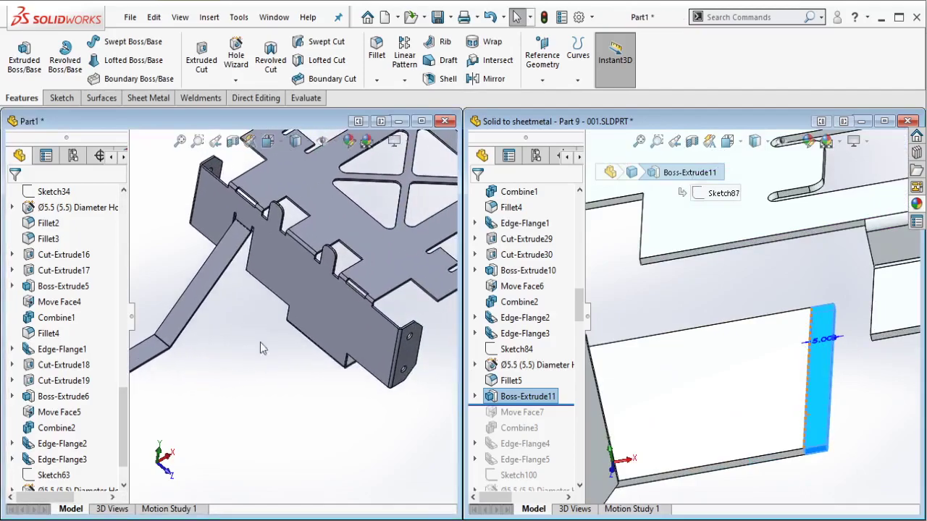
pyautogui.moveTo(311, 290); pyautogui.dragTo(265, 300, button='middle')
pyautogui.scroll(-10, 386, 298)
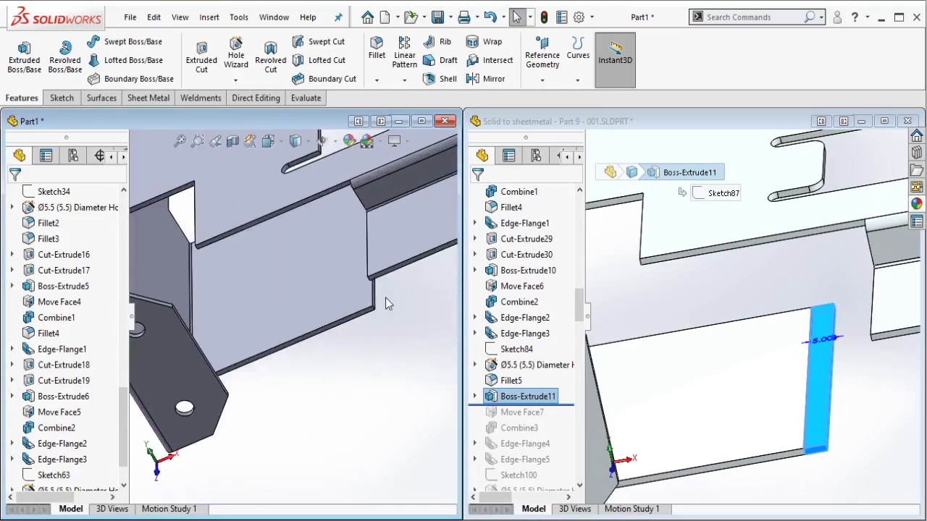
pyautogui.click(311, 331)
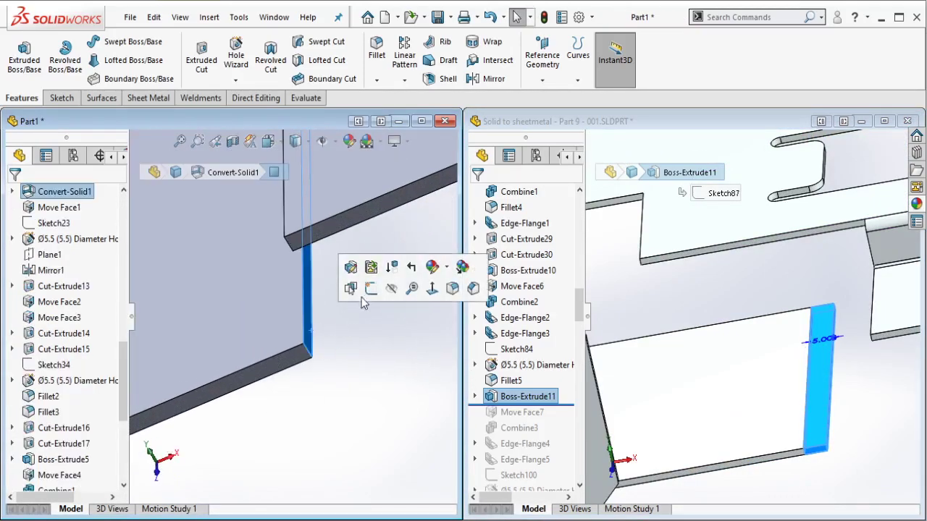
pyautogui.click(378, 292)
pyautogui.click(230, 55)
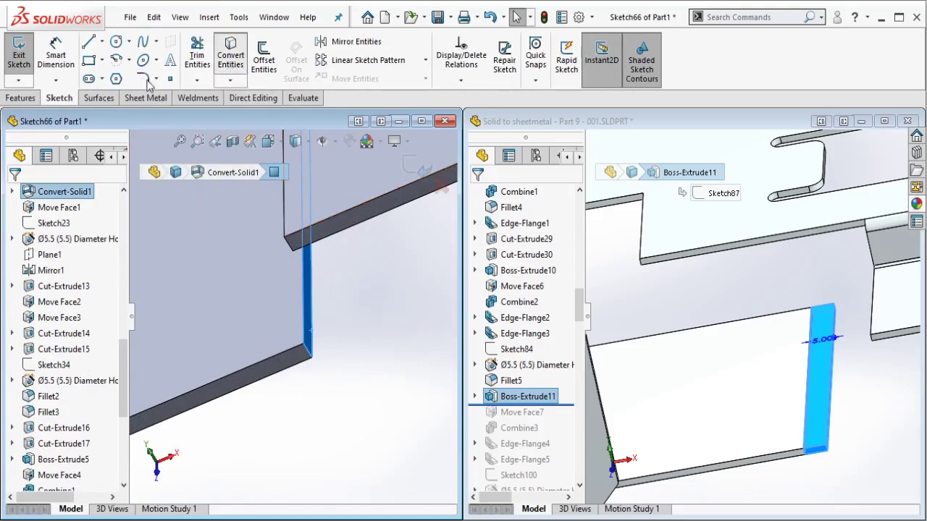
# Step: Extrude the converted end-face outline 5 mm blind as a separate body, with Merge result turned off
pyautogui.click(20, 98)
pyautogui.click(26, 56)
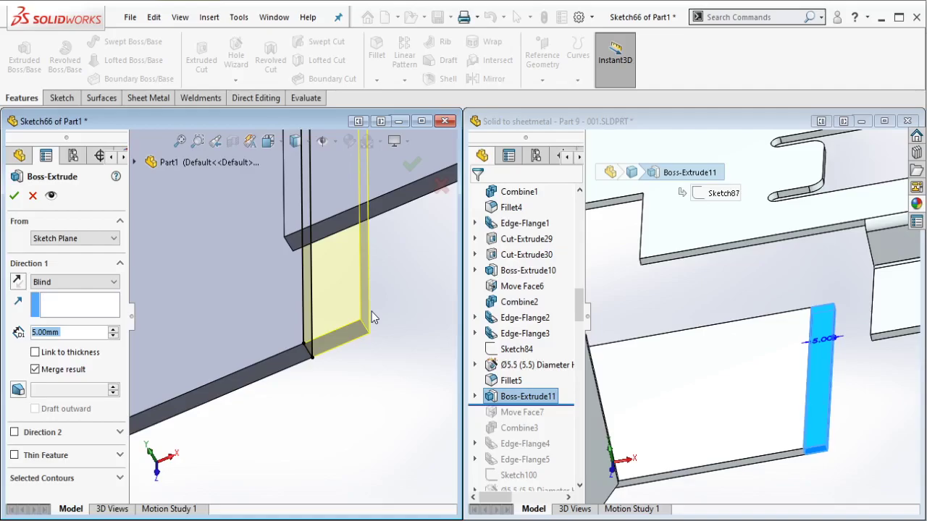
pyautogui.write('5')
pyautogui.press('Return')
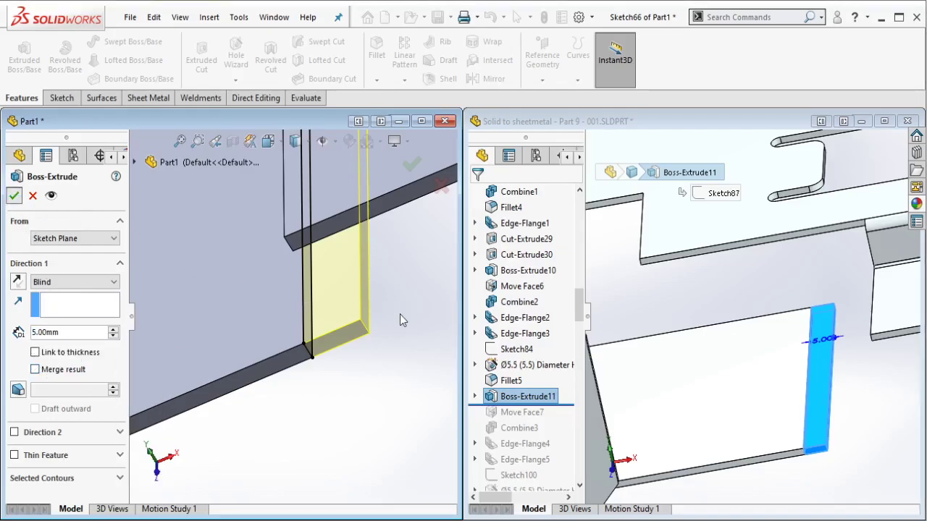
pyautogui.press('Return')
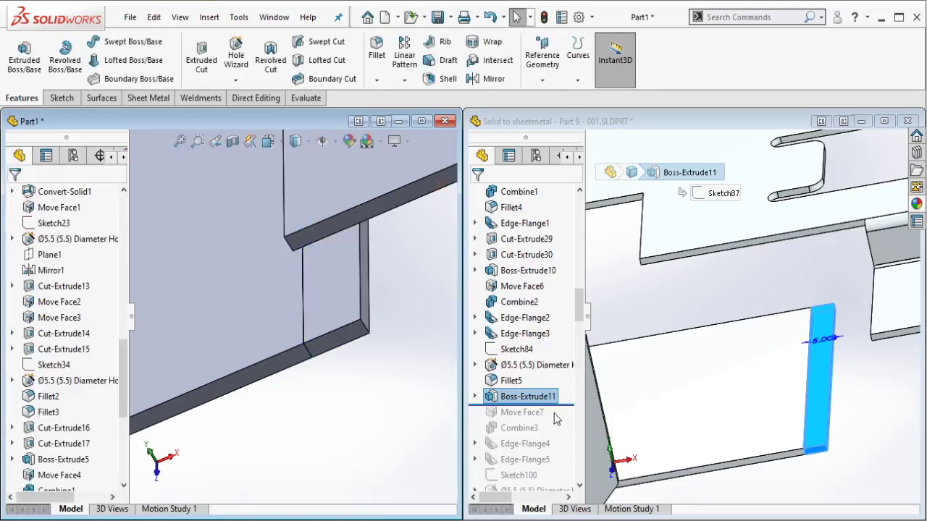
# Step: Roll the reference part forward to include Move Face7 and examine the face offset on the small tab
pyautogui.moveTo(568, 406); pyautogui.dragTo(531, 417)
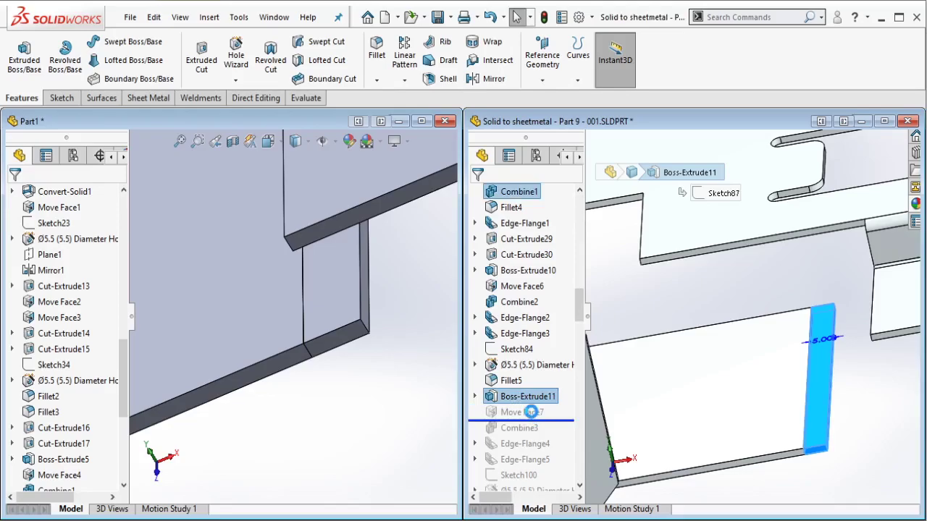
pyautogui.click(533, 416)
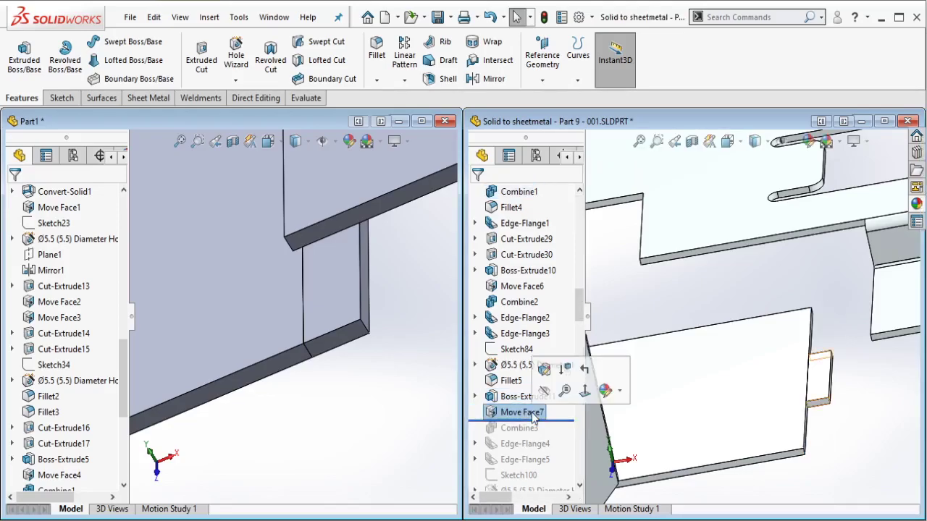
pyautogui.moveTo(730, 355); pyautogui.dragTo(677, 345, button='middle')
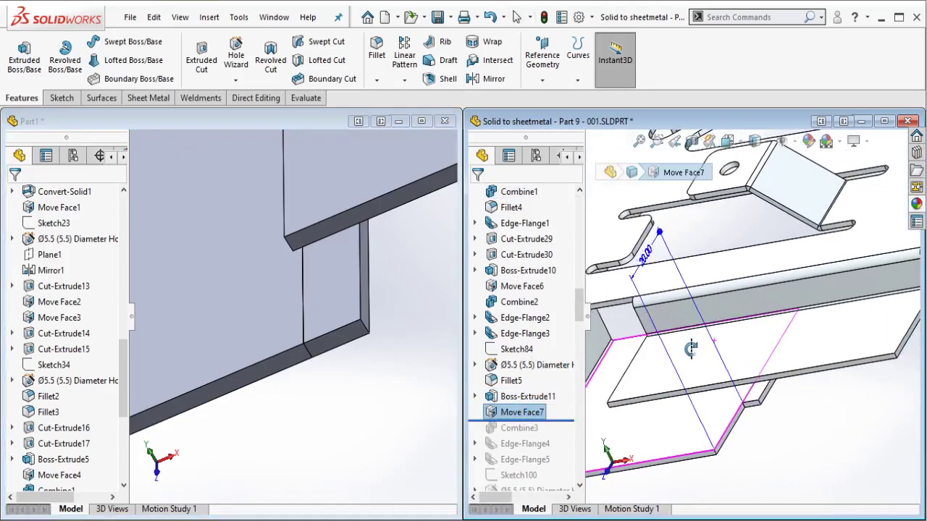
# Step: Offset the two opposite end faces of the new tab body inward by 20 mm with Move Face and flipped direction
pyautogui.moveTo(382, 367); pyautogui.dragTo(193, 129, button='middle')
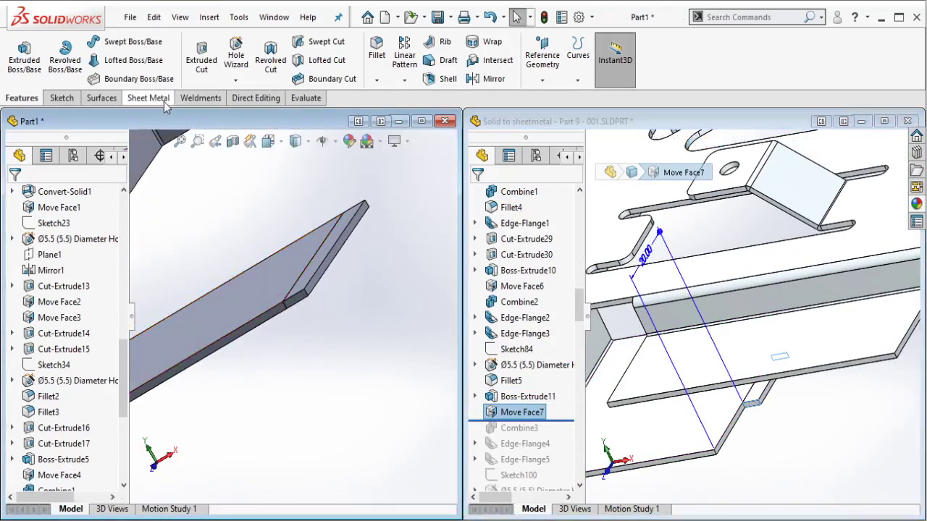
pyautogui.click(255, 97)
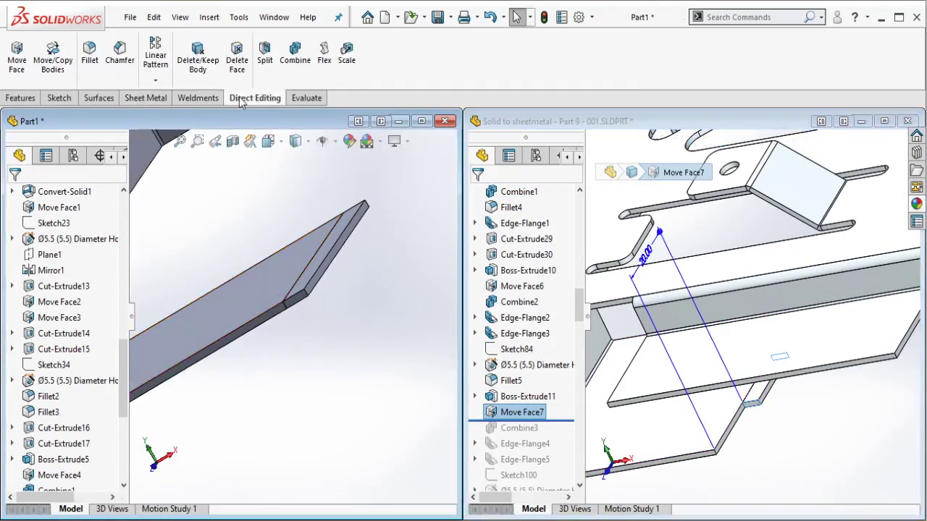
pyautogui.click(300, 299)
pyautogui.scroll(-4, 338, 199)
pyautogui.moveTo(401, 233); pyautogui.dragTo(330, 239, button='middle')
pyautogui.rightClick(296, 253)
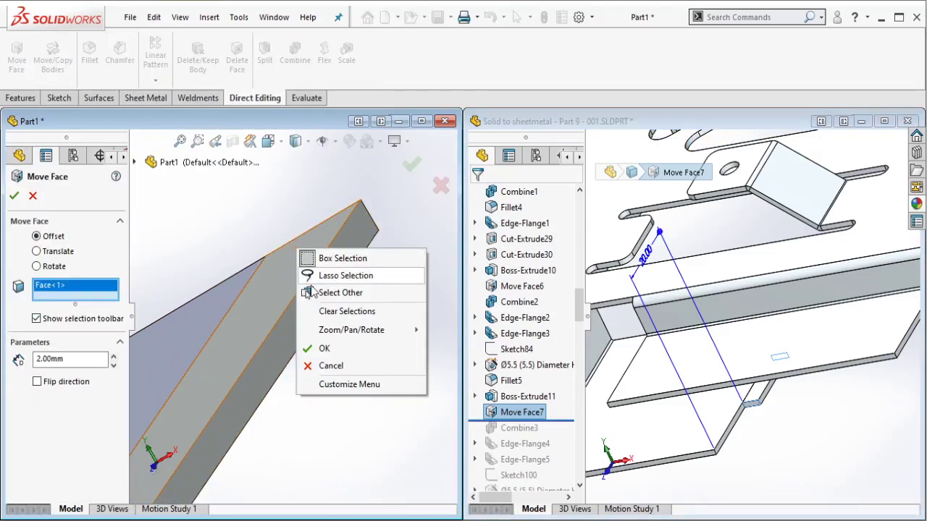
pyautogui.click(325, 292)
pyautogui.click(305, 260)
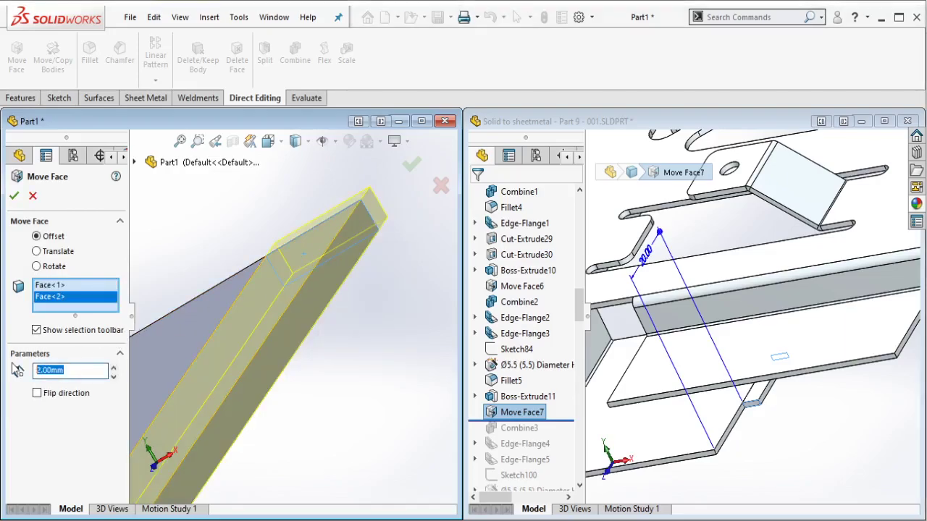
pyautogui.press('Return')
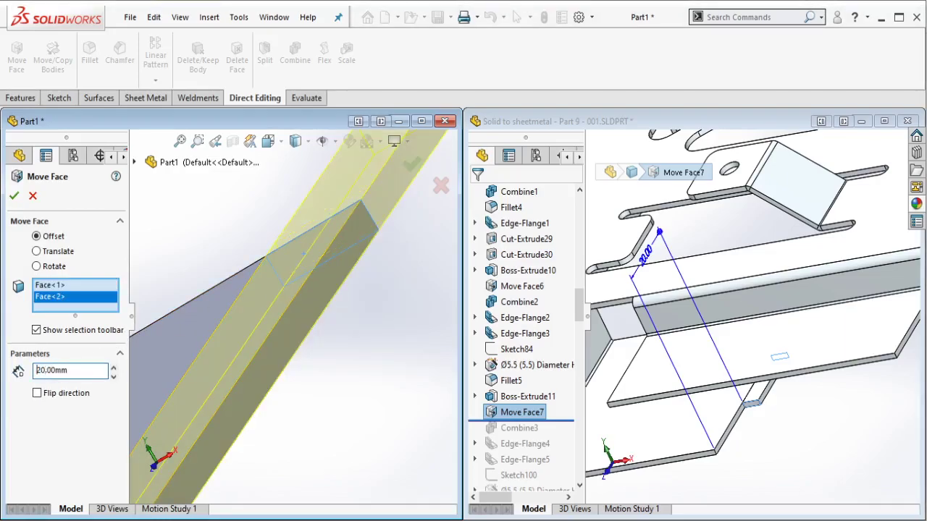
pyautogui.click(37, 393)
pyautogui.click(13, 195)
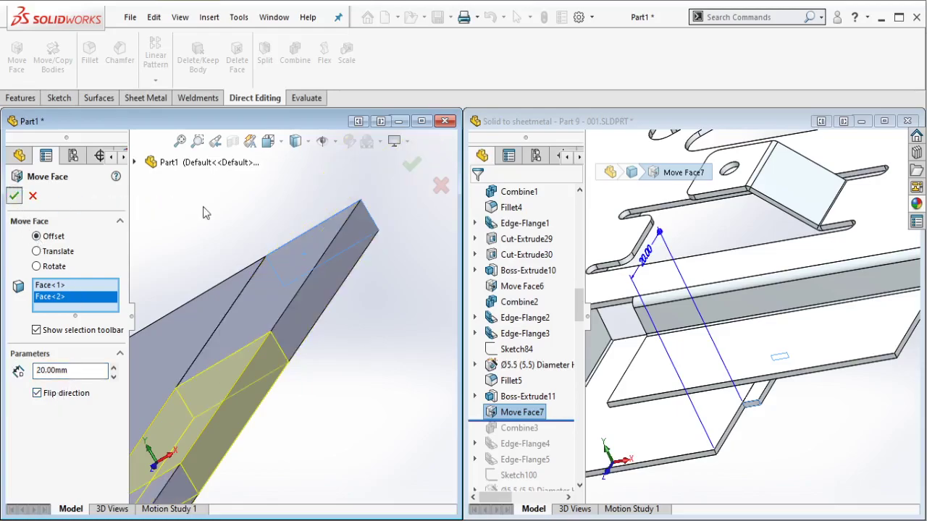
# Step: Check the narrowed tab against the whole bracket and roll the reference part forward to include Combine3
pyautogui.scroll(6, 220, 326)
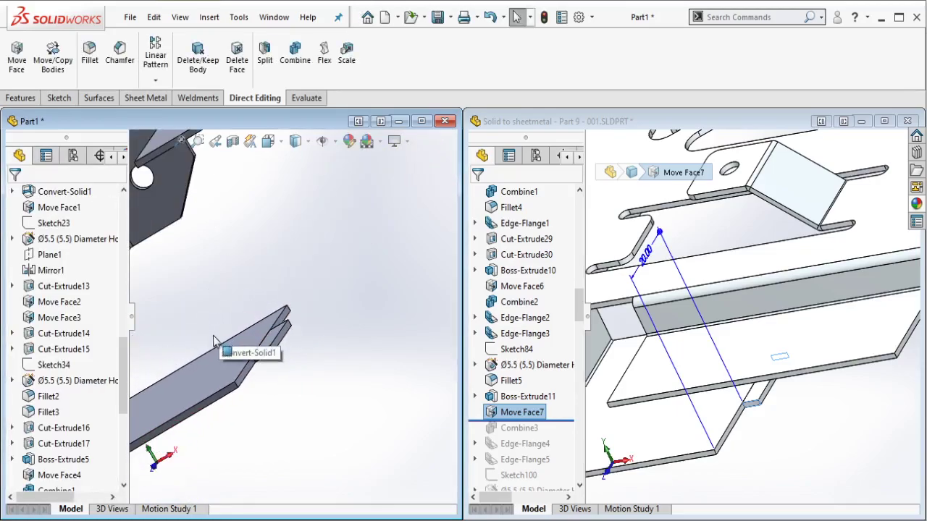
pyautogui.scroll(5, 214, 341)
pyautogui.scroll(-4, 196, 377)
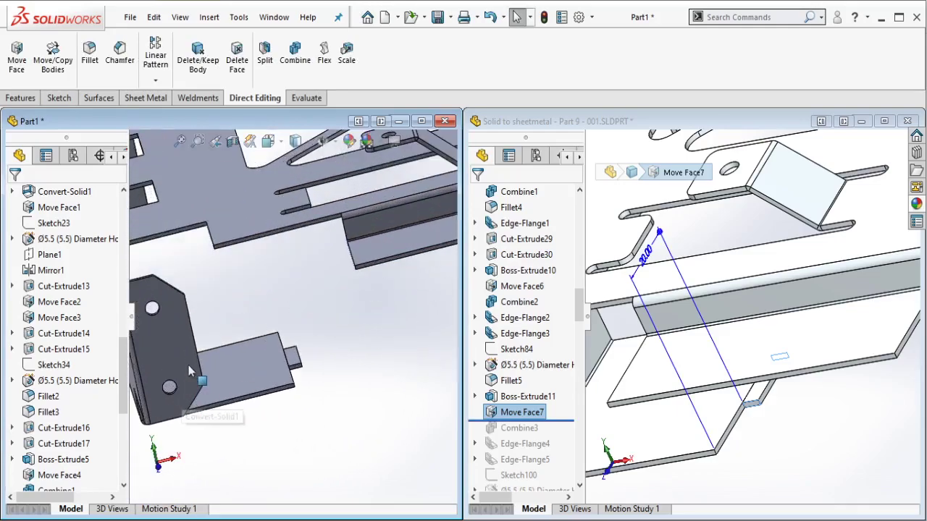
pyautogui.moveTo(188, 371); pyautogui.dragTo(199, 380, button='middle')
pyautogui.scroll(4, 658, 397)
pyautogui.click(566, 422)
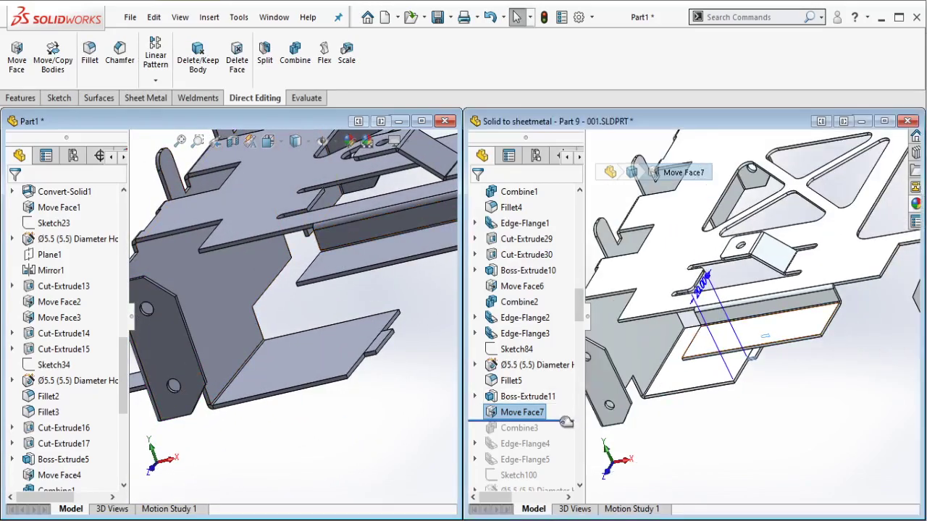
pyautogui.moveTo(548, 433); pyautogui.dragTo(539, 426)
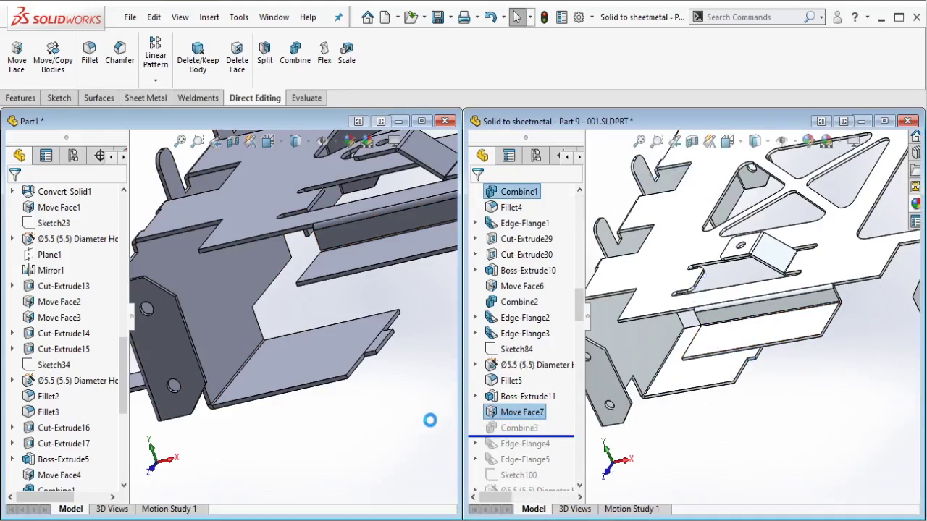
pyautogui.click(429, 421)
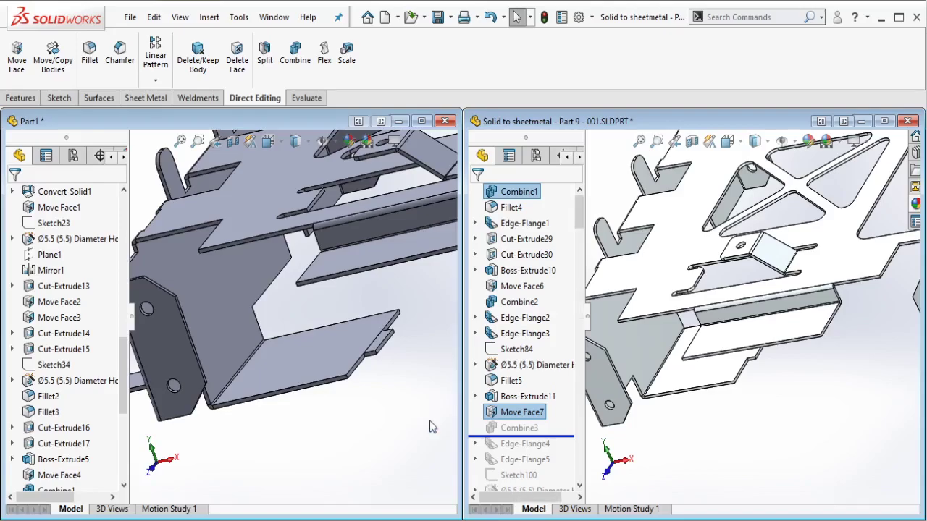
# Step: Combine the small tab body with the main bracket body in Part1 using the Add operation
pyautogui.click(294, 51)
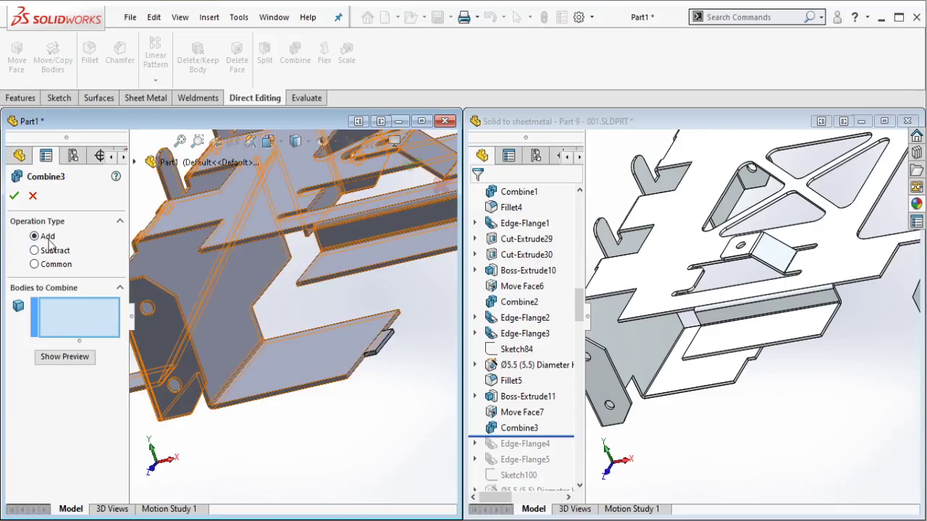
pyautogui.click(378, 352)
pyautogui.click(370, 350)
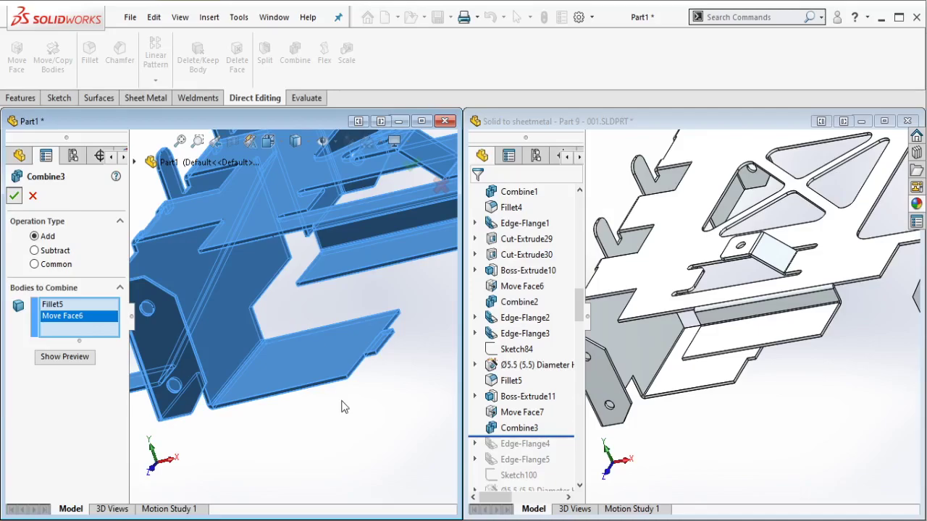
pyautogui.press('Return')
# Step: Roll the reference part forward to include Edge-Flange4 and examine the length of the long flange below the tab
pyautogui.scroll(-3, 549, 384)
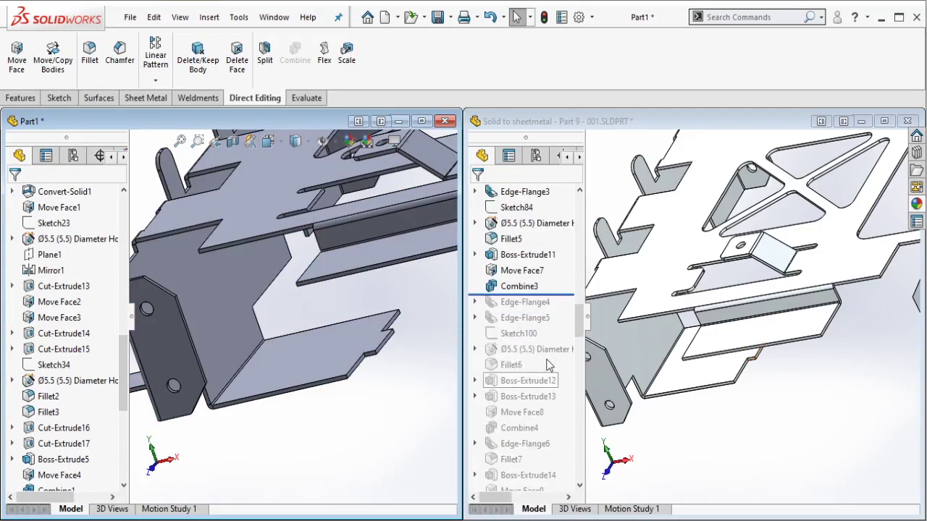
pyautogui.click(560, 302)
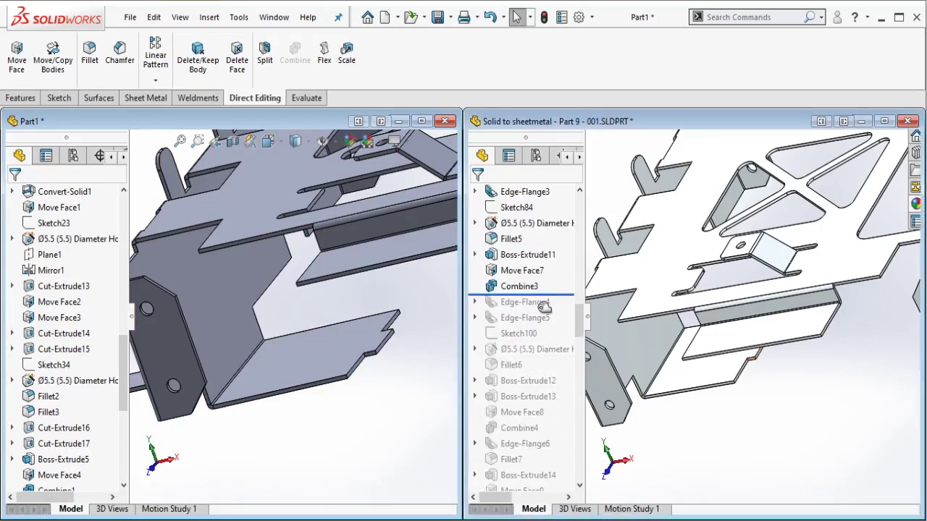
pyautogui.moveTo(540, 305); pyautogui.dragTo(534, 302)
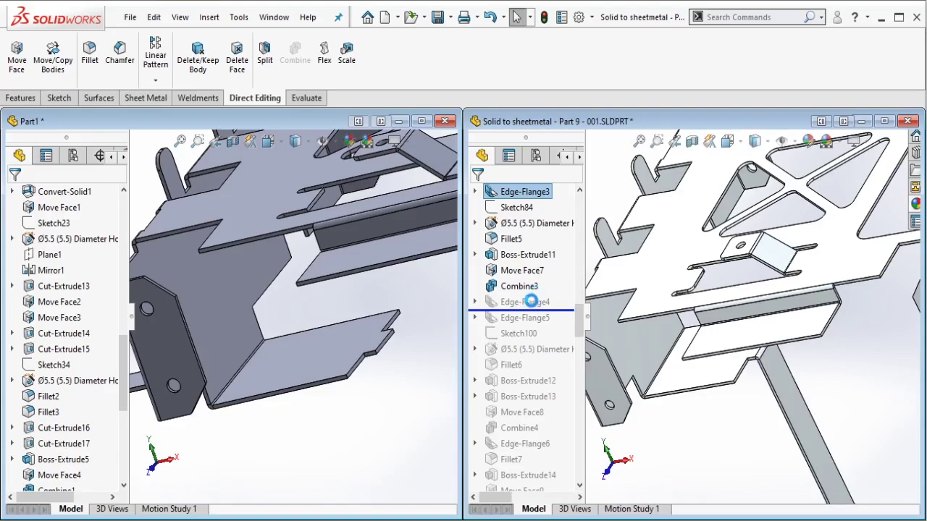
pyautogui.click(531, 302)
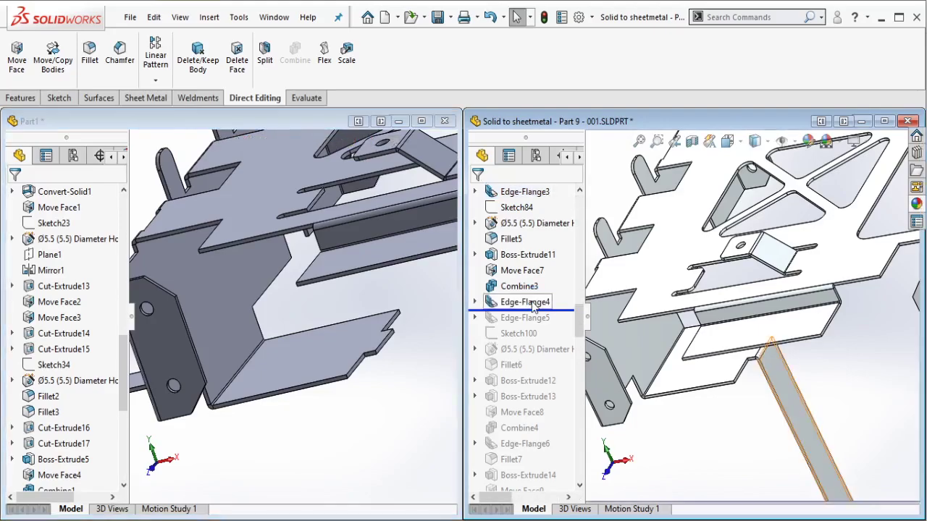
pyautogui.moveTo(614, 339); pyautogui.dragTo(775, 362, button='middle')
# Step: Add a 150 mm edge flange at 90 degrees in Part1, pointing downward from the end edge of the small tab
pyautogui.click(433, 397)
pyautogui.scroll(-3, 382, 355)
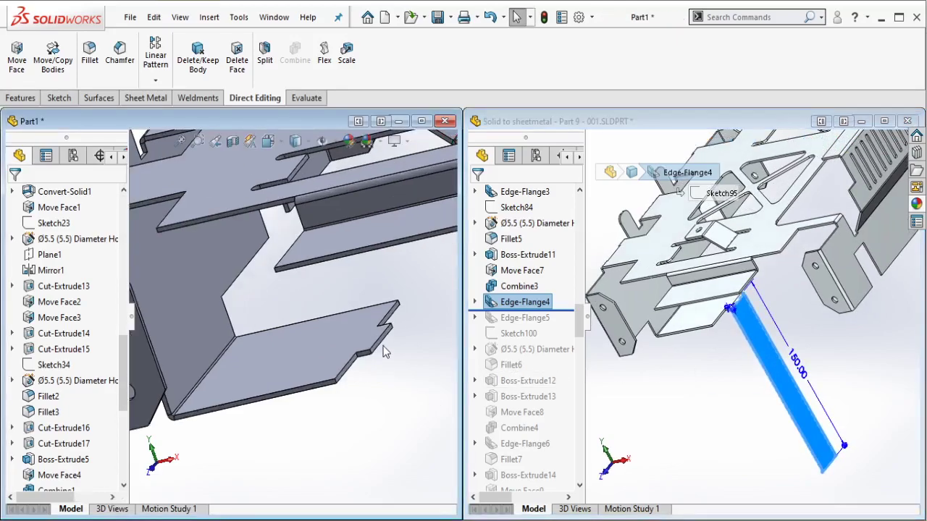
pyautogui.click(147, 99)
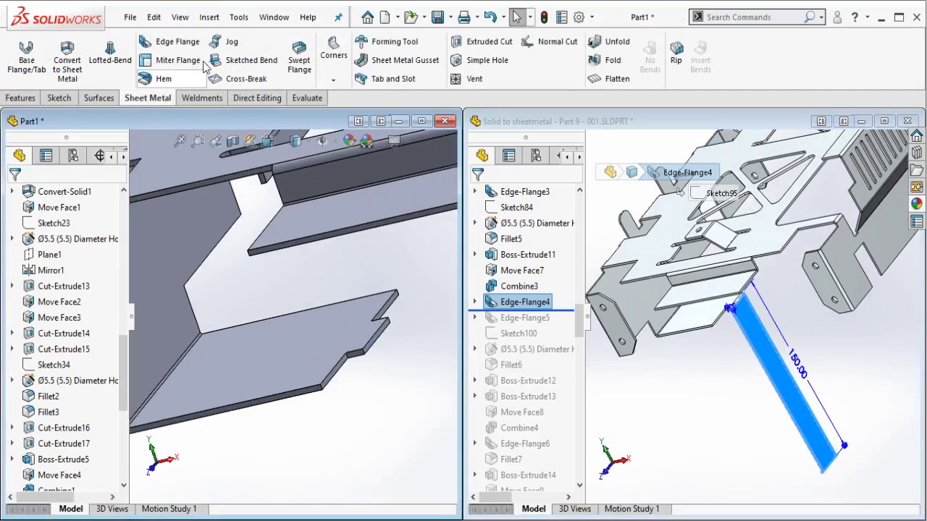
pyautogui.click(172, 41)
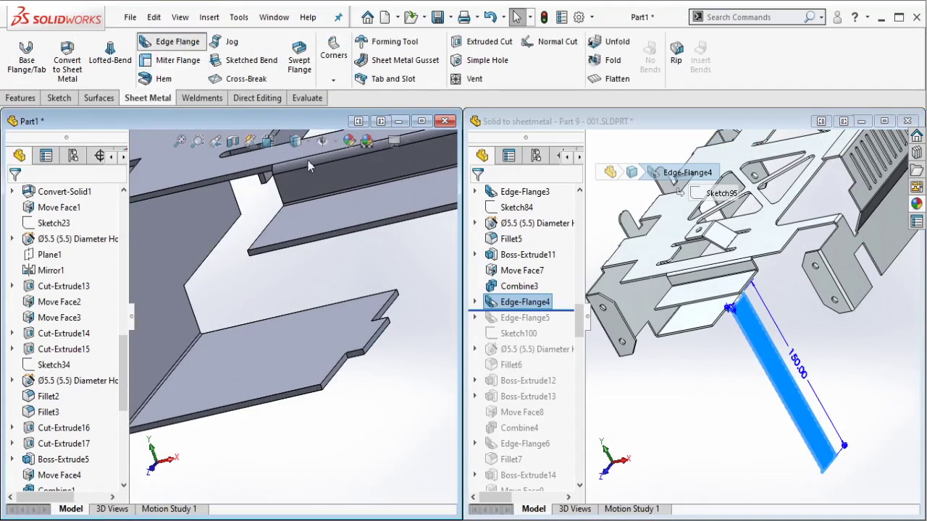
pyautogui.click(389, 343)
pyautogui.click(431, 450)
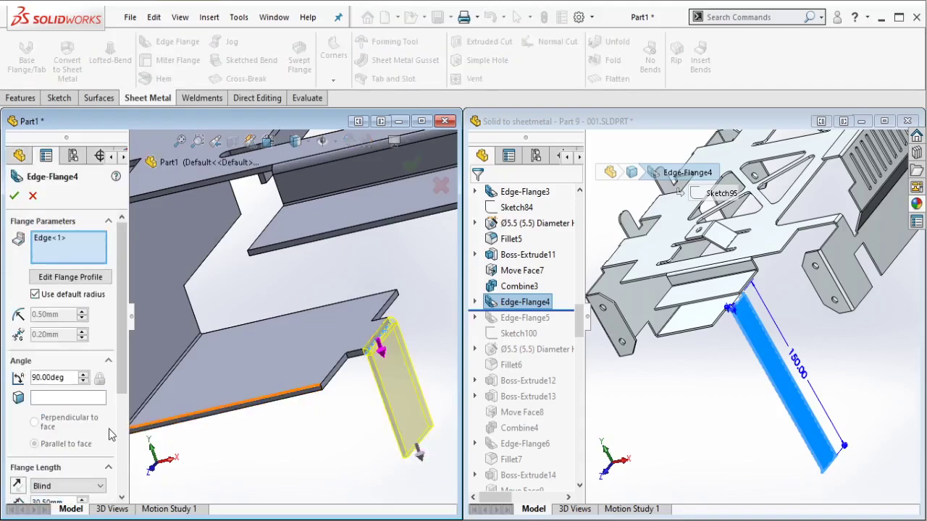
pyautogui.scroll(-2, 118, 387)
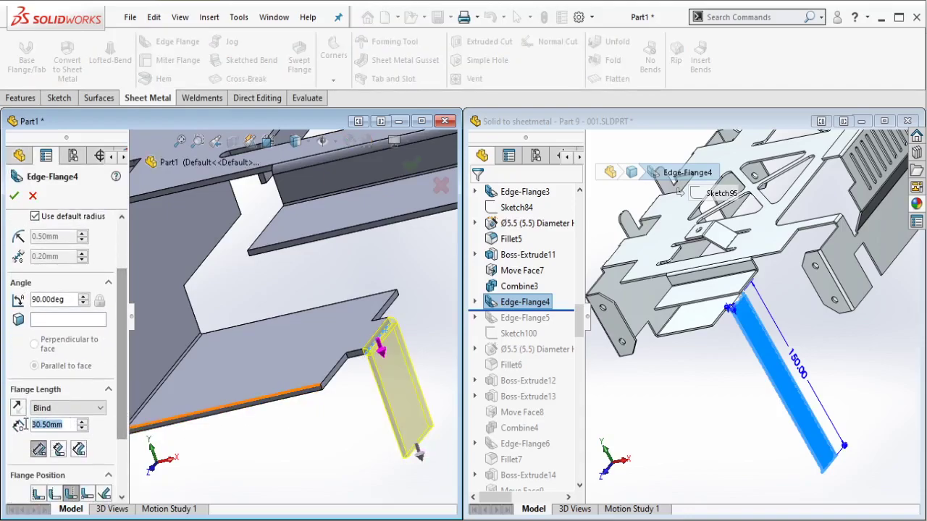
pyautogui.write('150')
pyautogui.press('Return')
pyautogui.scroll(-2, 121, 419)
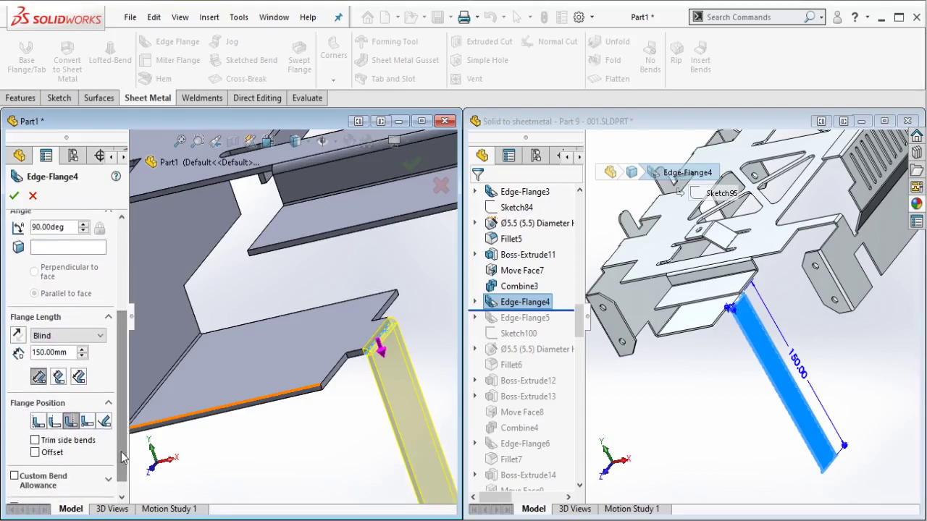
pyautogui.click(14, 196)
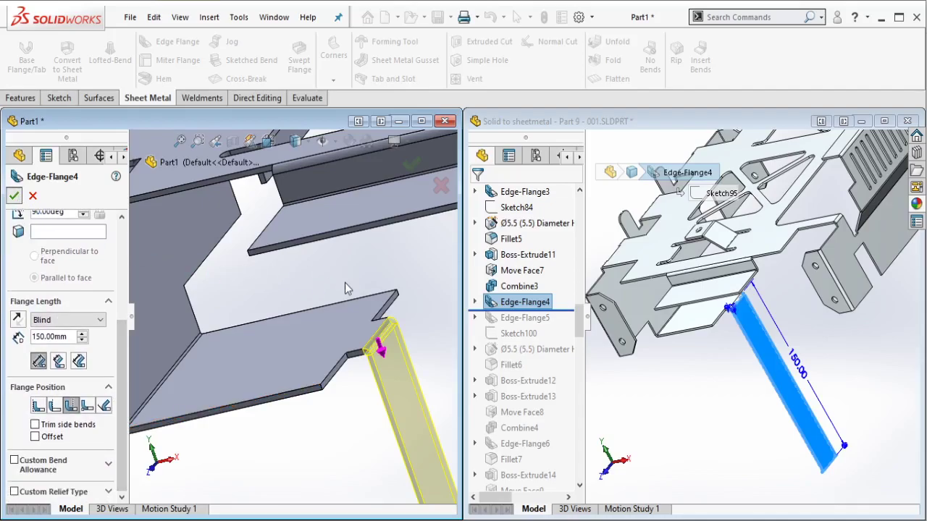
# Step: Roll the reference part forward to include Edge-Flange5 and examine the length of the flange at the long strip's lower end
pyautogui.scroll(6, 346, 288)
pyautogui.moveTo(366, 248); pyautogui.dragTo(402, 297, button='middle')
pyautogui.moveTo(562, 310); pyautogui.dragTo(545, 326)
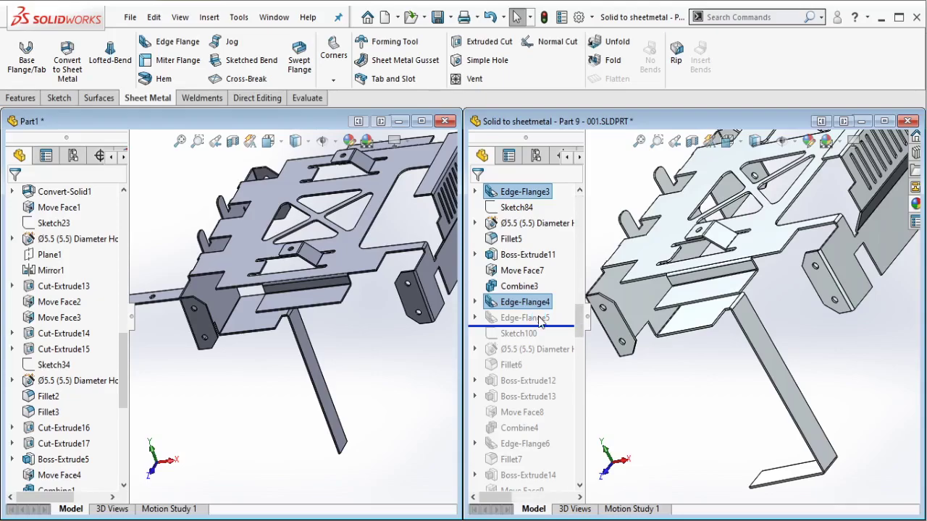
pyautogui.click(542, 319)
pyautogui.press('z')
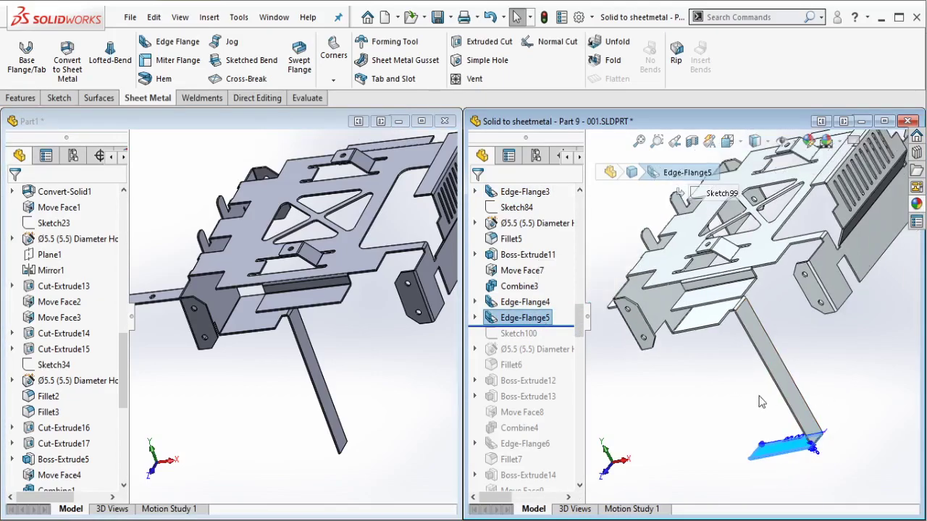
pyautogui.moveTo(761, 402); pyautogui.dragTo(793, 411, button='middle')
pyautogui.scroll(-3, 785, 418)
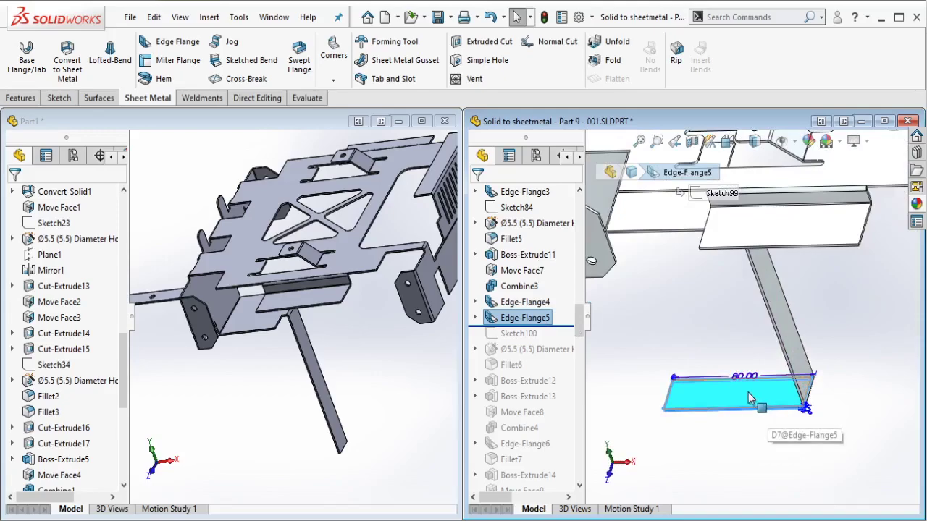
pyautogui.scroll(-2, 748, 396)
pyautogui.scroll(3, 747, 393)
# Step: Add an 80 mm edge flange at 90 degrees on the lower end edge of Part1's long strip, pointing back under the bracket
pyautogui.click(389, 395)
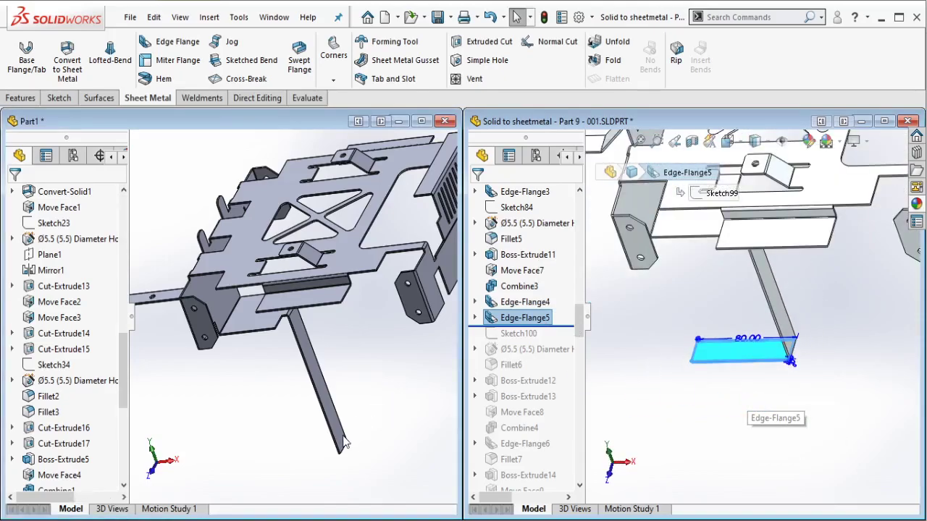
pyautogui.moveTo(344, 443); pyautogui.dragTo(325, 405, button='middle')
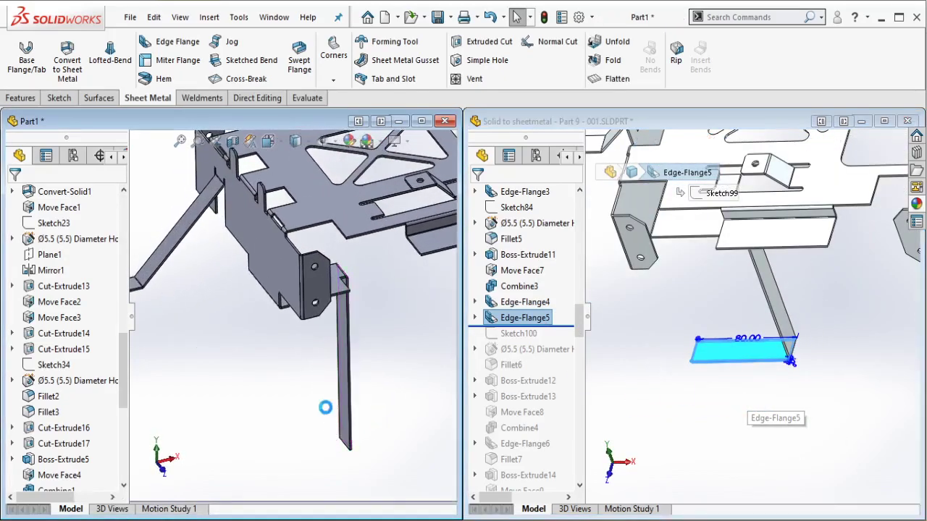
pyautogui.click(187, 44)
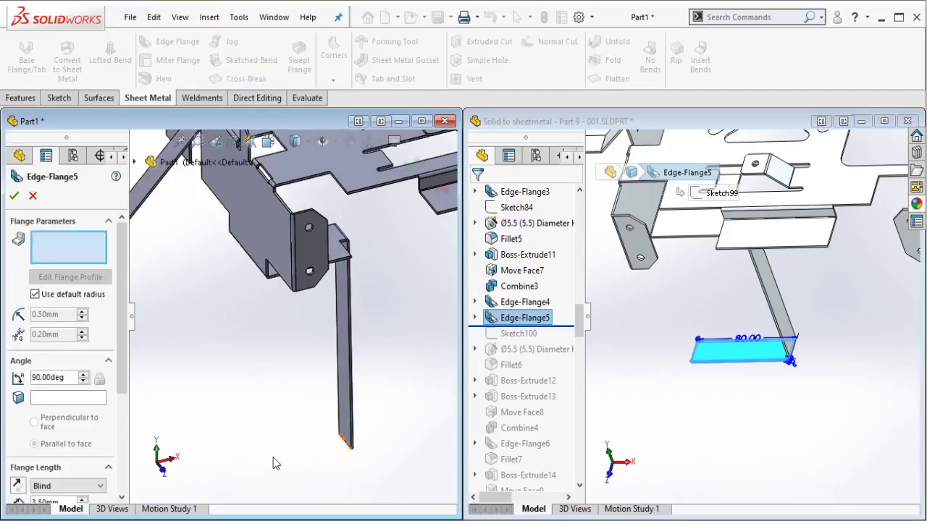
pyautogui.scroll(-2, 341, 464)
pyautogui.click(346, 428)
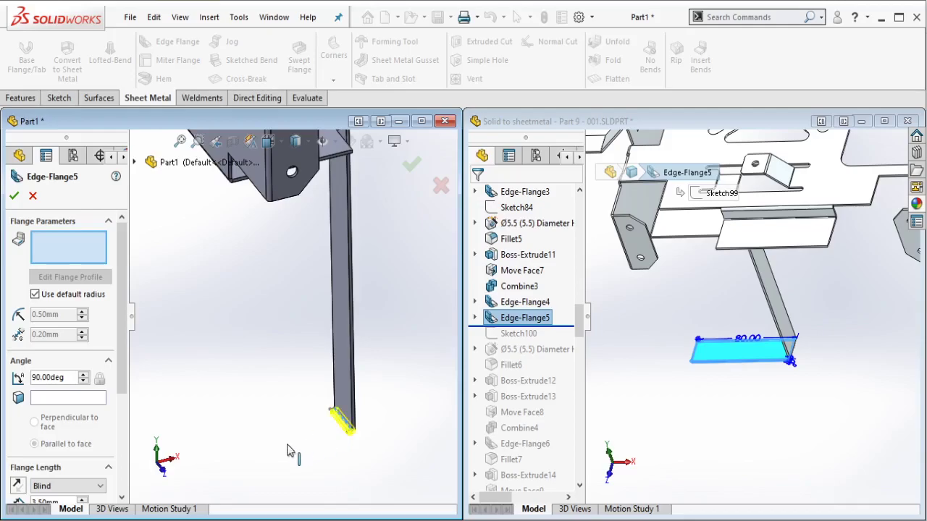
pyautogui.click(209, 449)
pyautogui.scroll(-3, 101, 373)
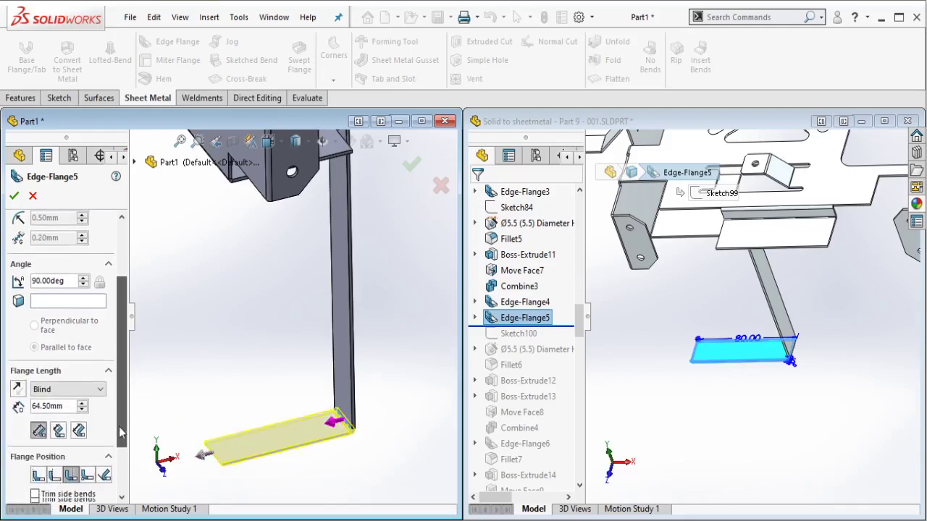
pyautogui.moveTo(66, 403); pyautogui.dragTo(18, 401)
pyautogui.write('80')
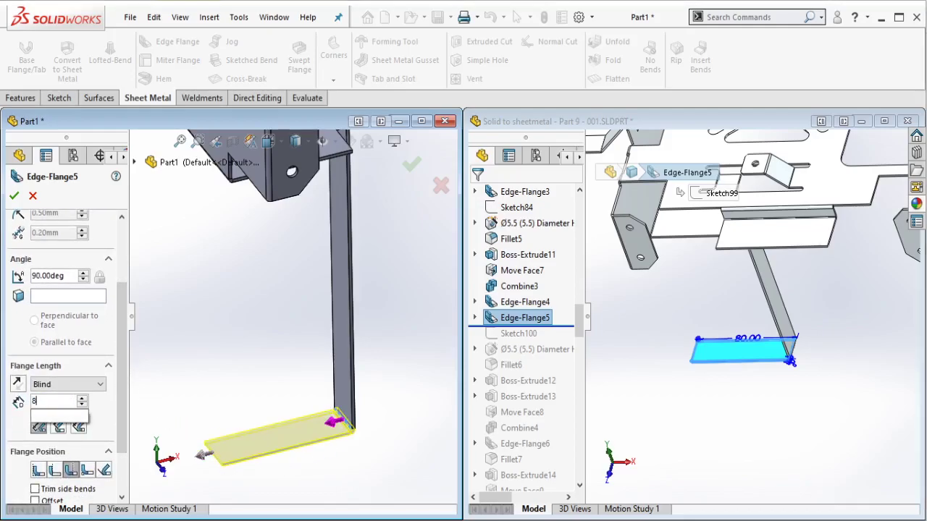
pyautogui.press('Return')
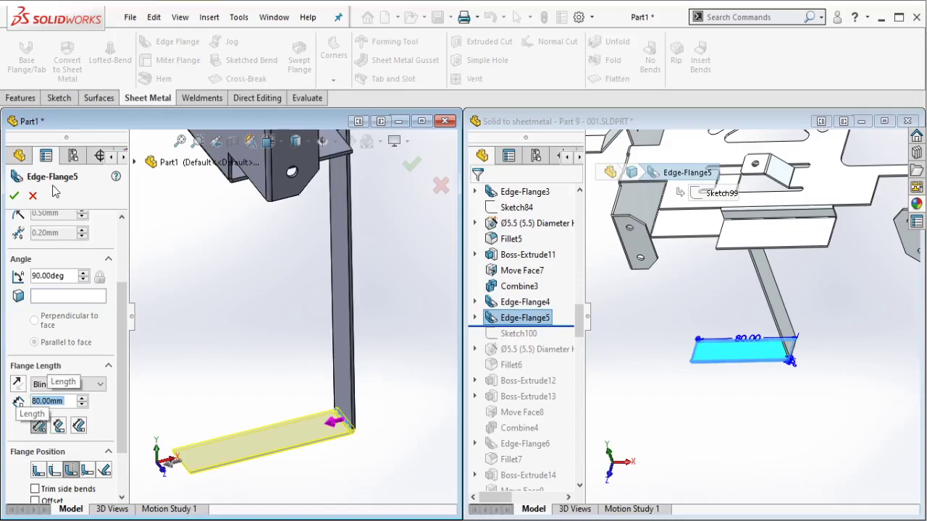
pyautogui.click(13, 195)
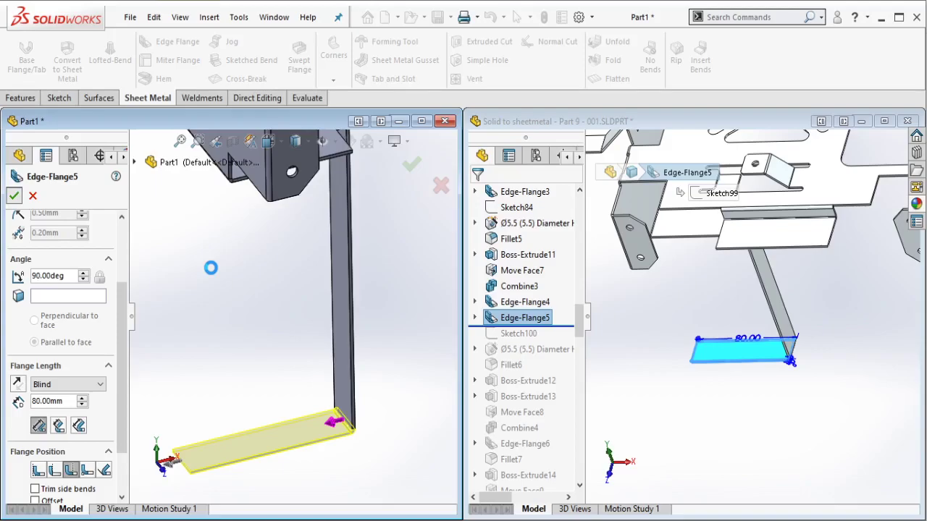
# Step: Roll the reference part forward past Sketch100 and its 5.5 mm diameter holes, and examine the hole position dimensions
pyautogui.scroll(2, 279, 255)
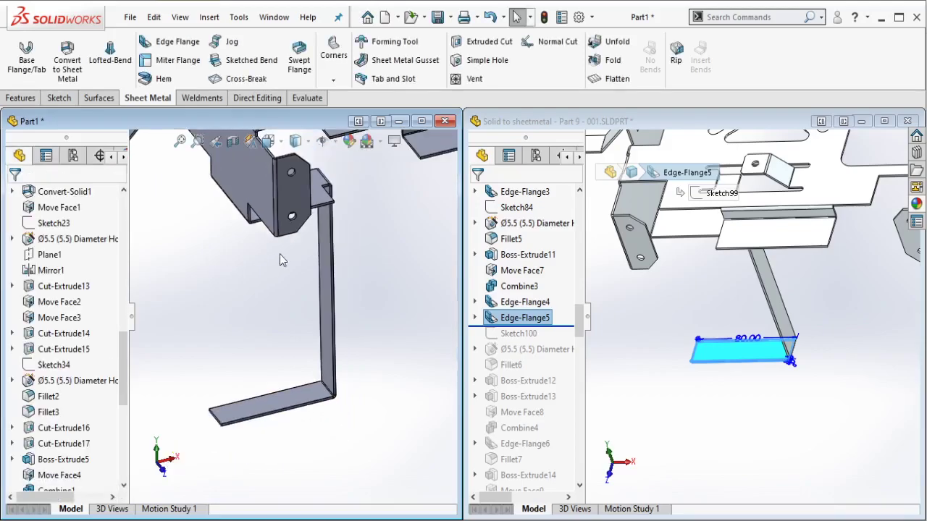
pyautogui.press('f')
pyautogui.scroll(-2, 534, 344)
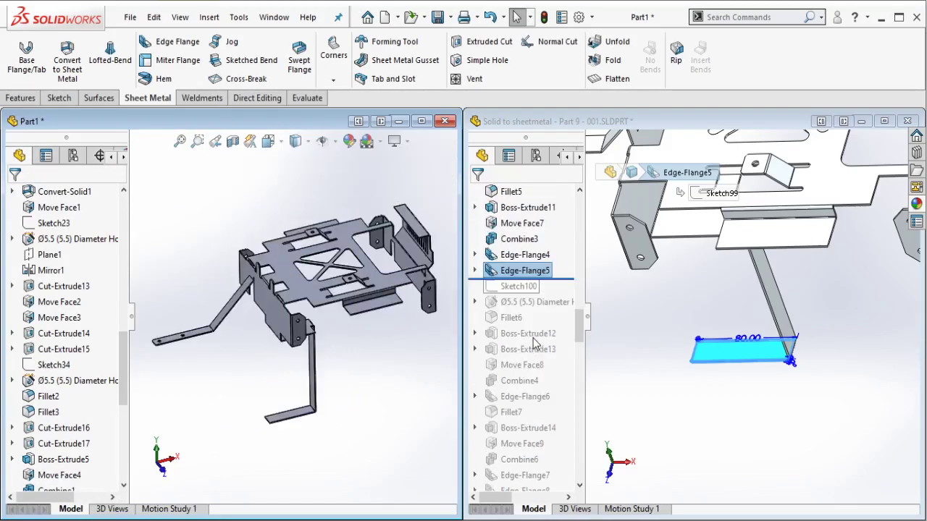
pyautogui.click(559, 244)
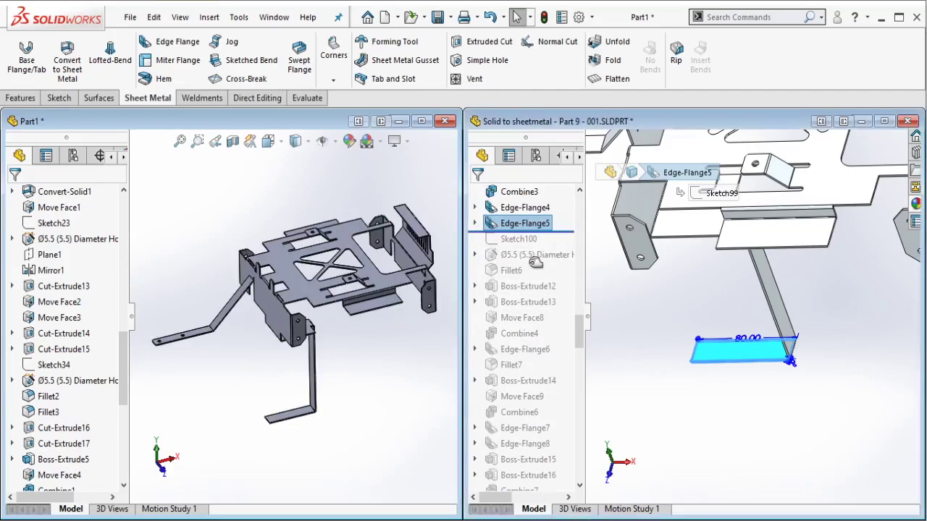
pyautogui.moveTo(535, 263); pyautogui.dragTo(532, 263)
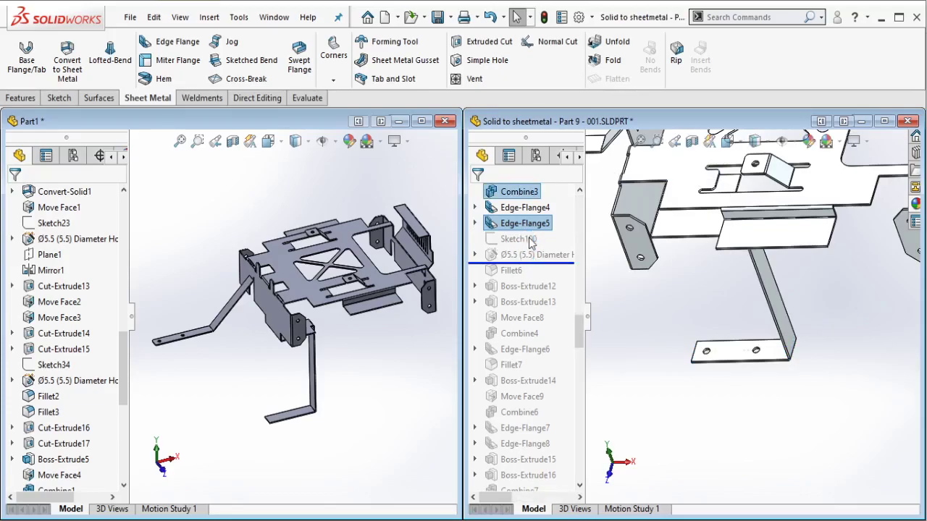
pyautogui.click(531, 242)
pyautogui.scroll(-3, 731, 351)
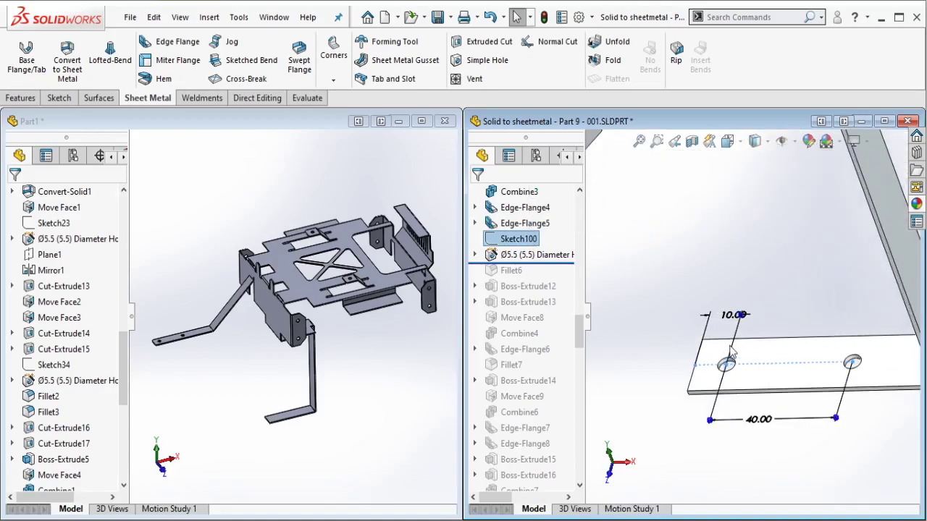
# Step: Sketch two collinear construction lines on the upper face of Part1's lowest flange, starting at the end edge's midpoint, the first about 18 mm long
pyautogui.click(365, 362)
pyautogui.scroll(-6, 303, 415)
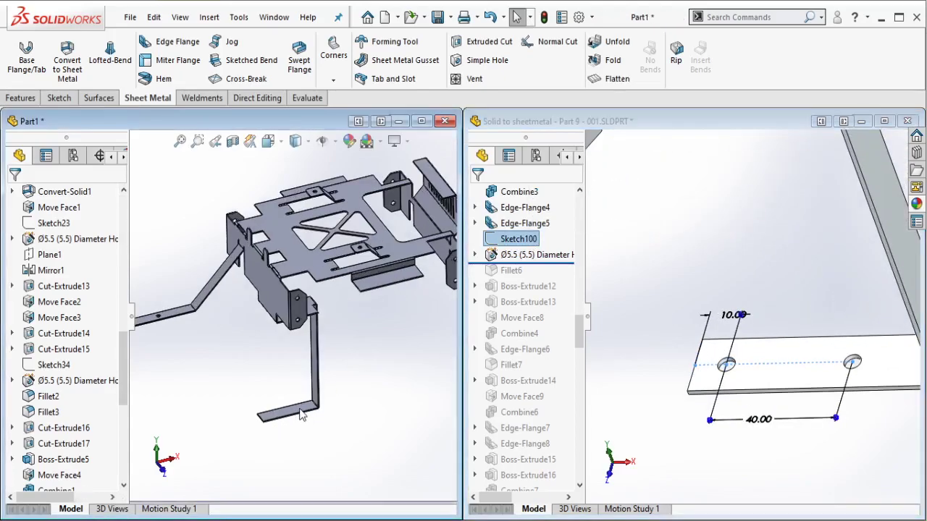
pyautogui.click(316, 386)
pyautogui.click(337, 332)
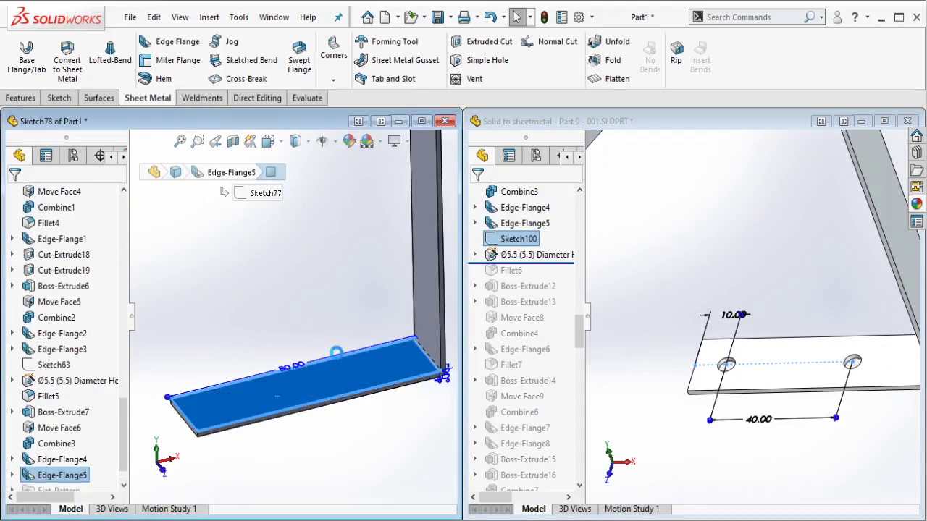
pyautogui.click(102, 42)
pyautogui.click(116, 78)
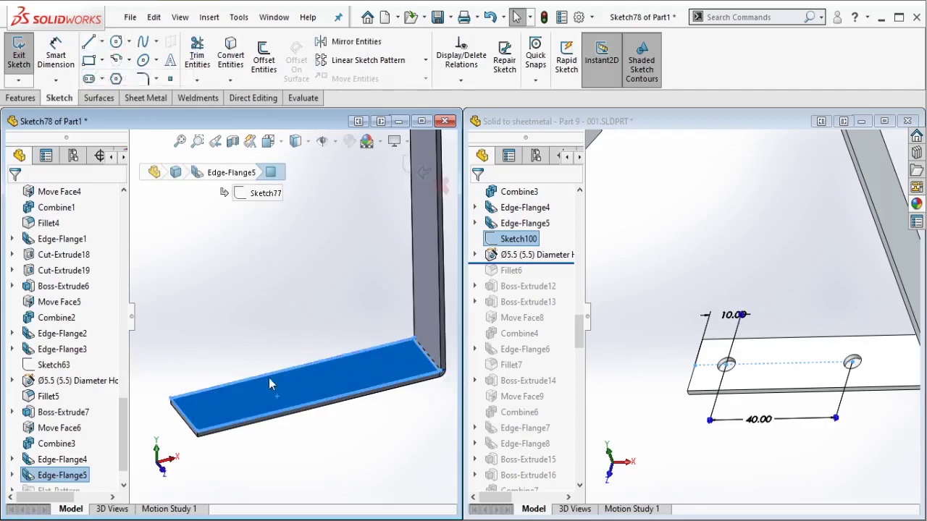
pyautogui.click(102, 42)
pyautogui.click(116, 76)
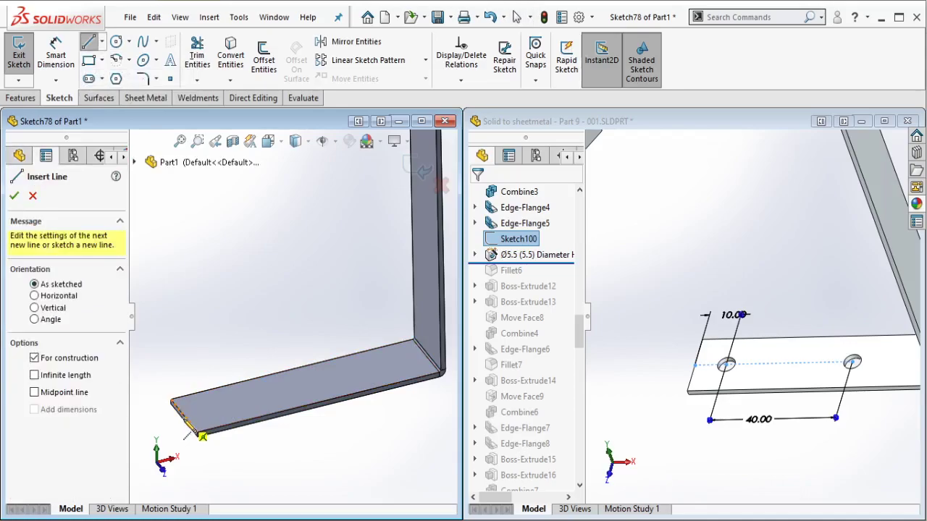
pyautogui.click(184, 415)
pyautogui.click(240, 402)
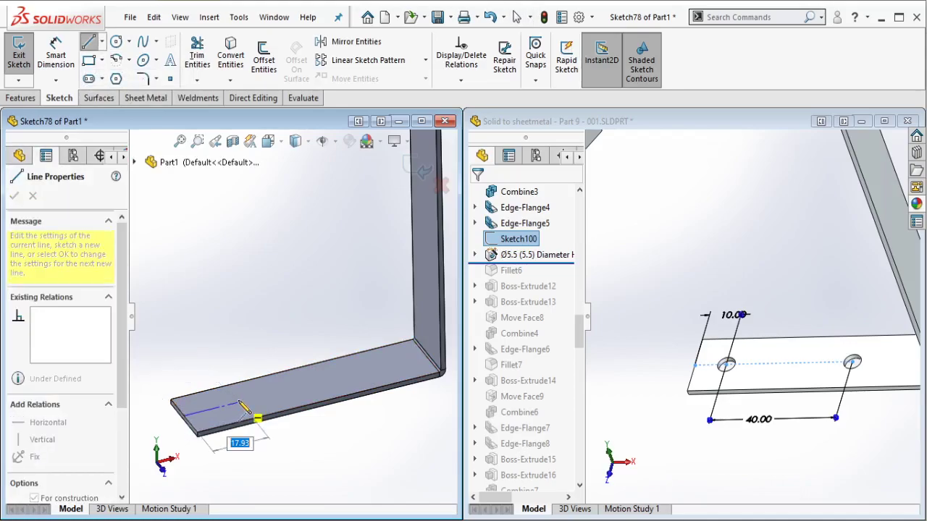
pyautogui.doubleClick(350, 374)
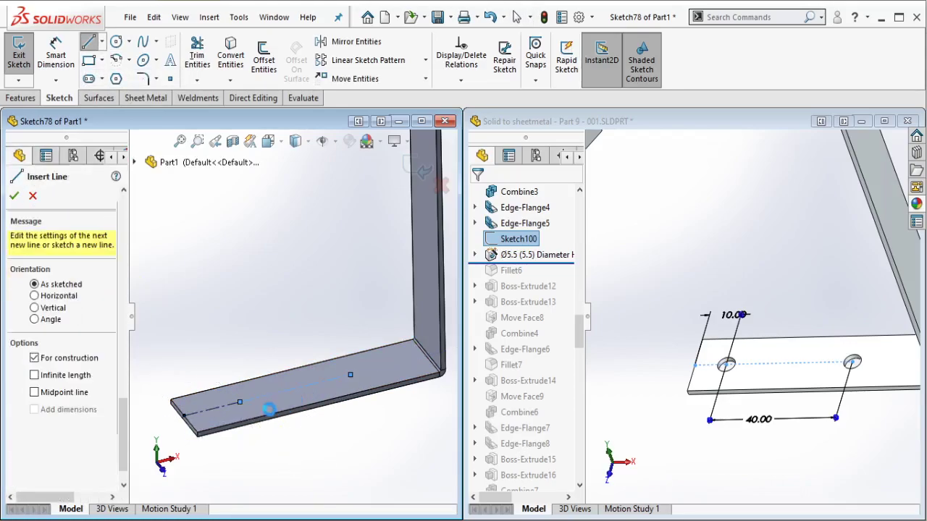
pyautogui.press('Escape')
# Step: Dimension the first construction line, starting at the end edge's midpoint on the lowest flange, to 10 mm
pyautogui.click(55, 56)
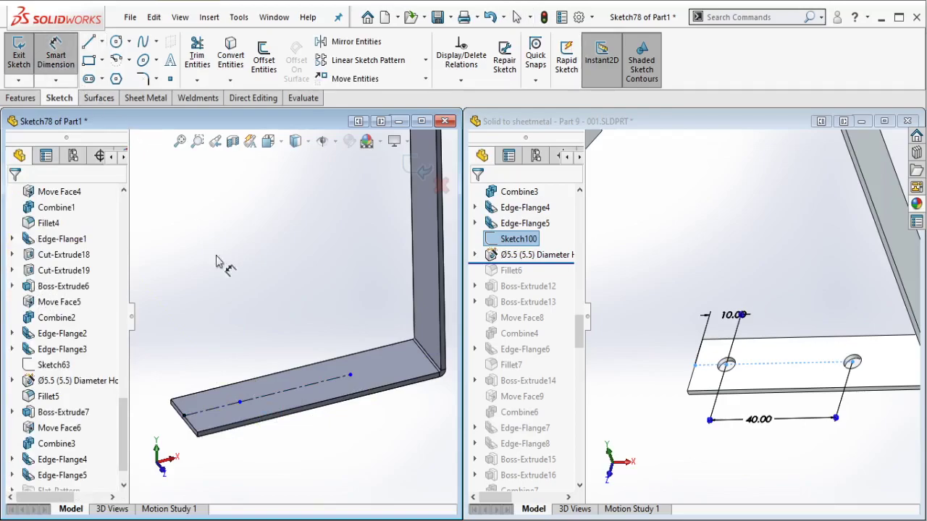
pyautogui.click(213, 408)
pyautogui.click(206, 366)
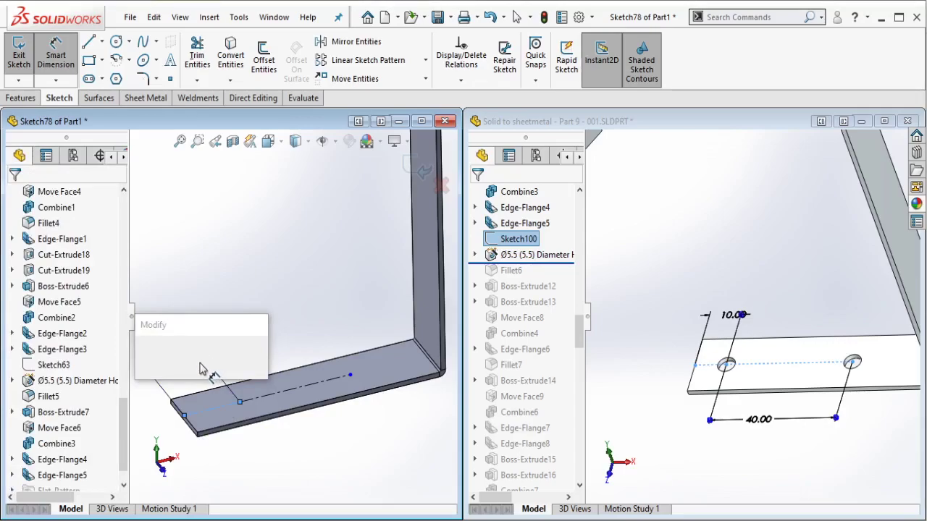
pyautogui.write('10')
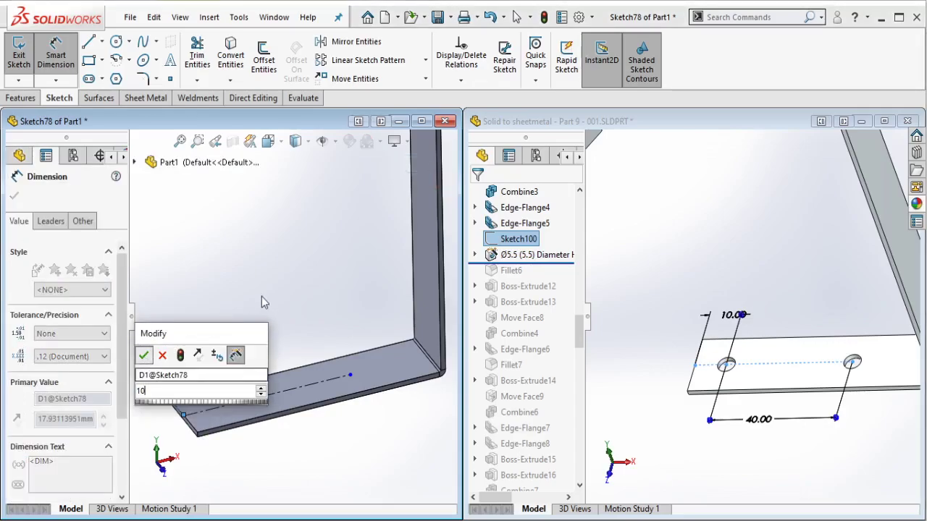
pyautogui.press('Return')
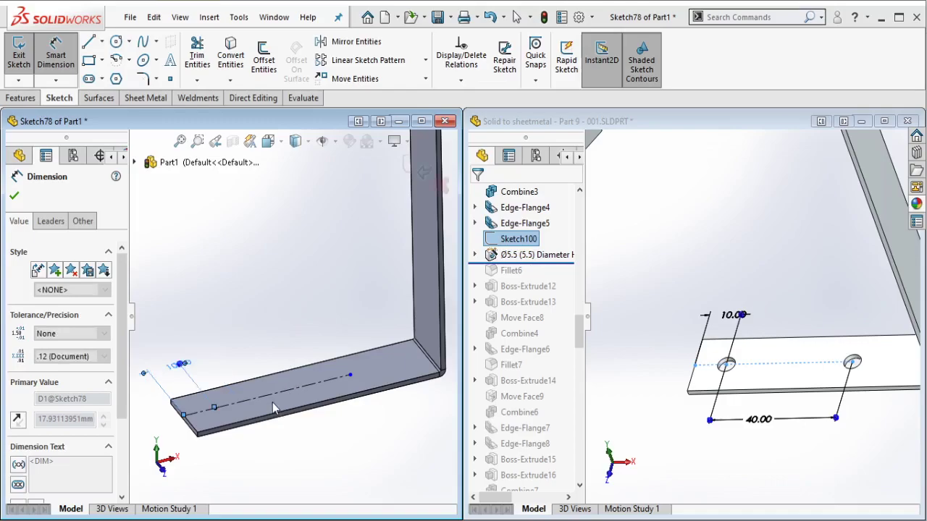
# Step: Dimension the second construction line to 40 mm and close the sketch
pyautogui.click(247, 359)
pyautogui.click(250, 360)
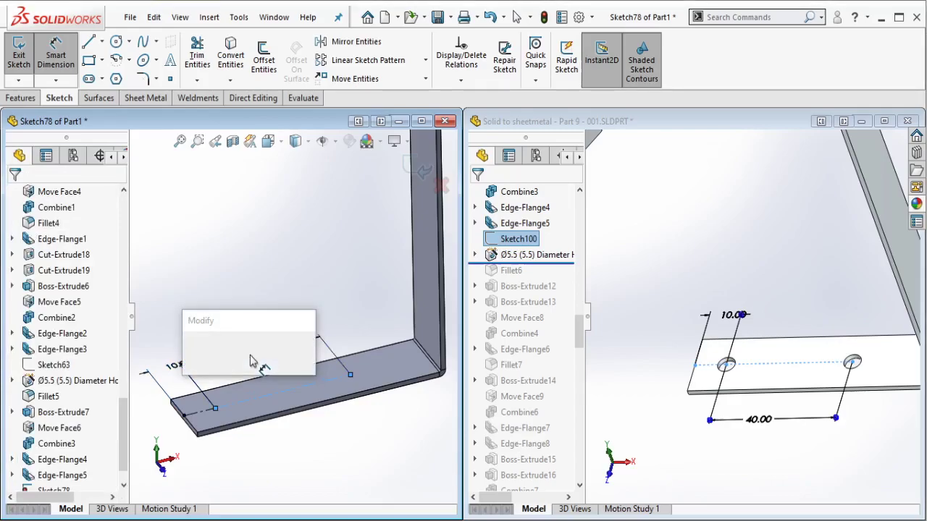
pyautogui.write('40')
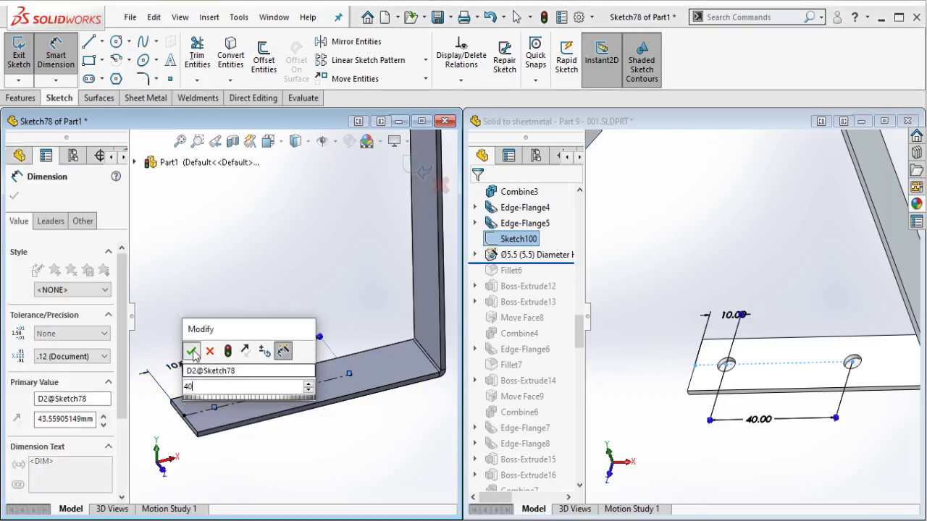
pyautogui.click(191, 352)
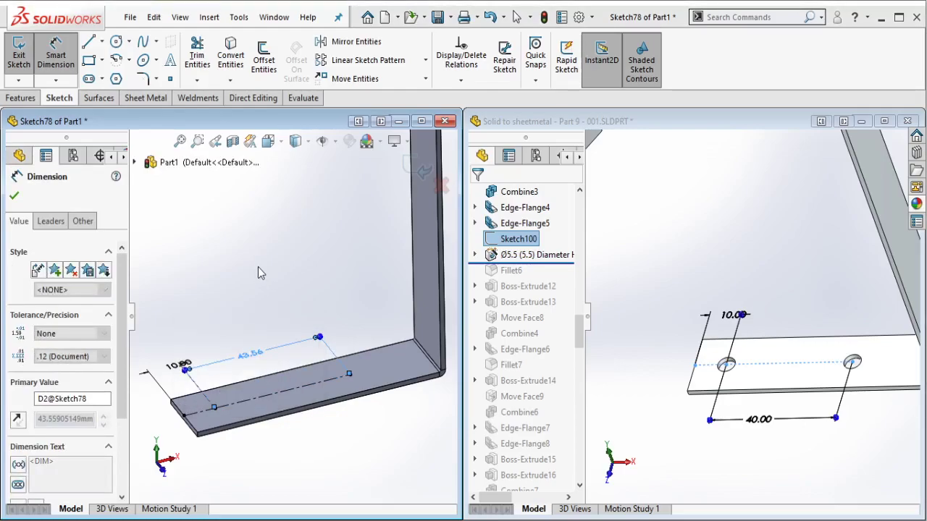
pyautogui.press('Escape')
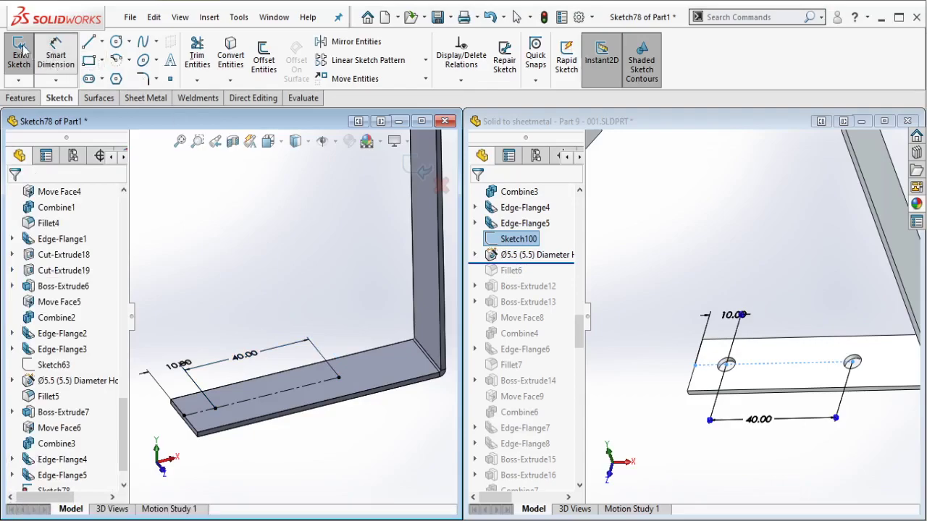
pyautogui.click(22, 51)
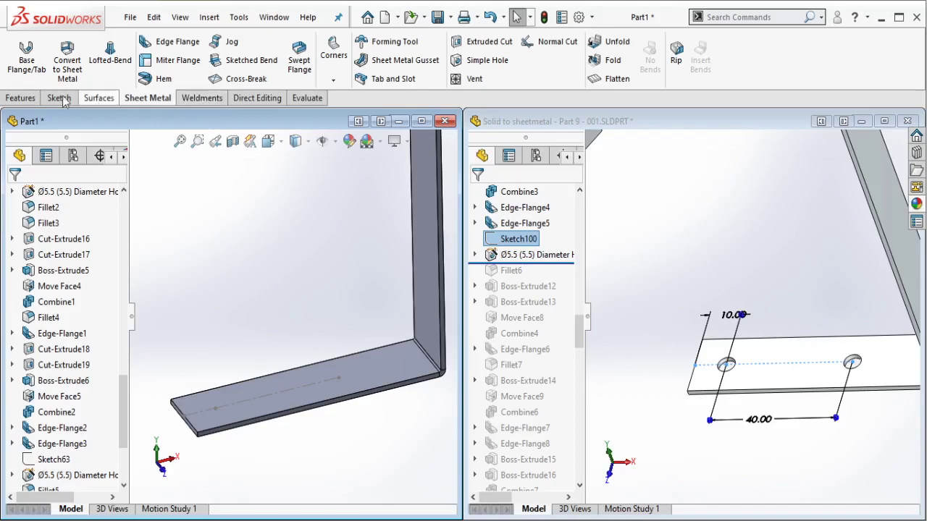
# Step: Start a Hole Wizard feature and position two holes at the inner ends of the 10 mm and 40 mm construction lines
pyautogui.click(21, 98)
pyautogui.click(238, 64)
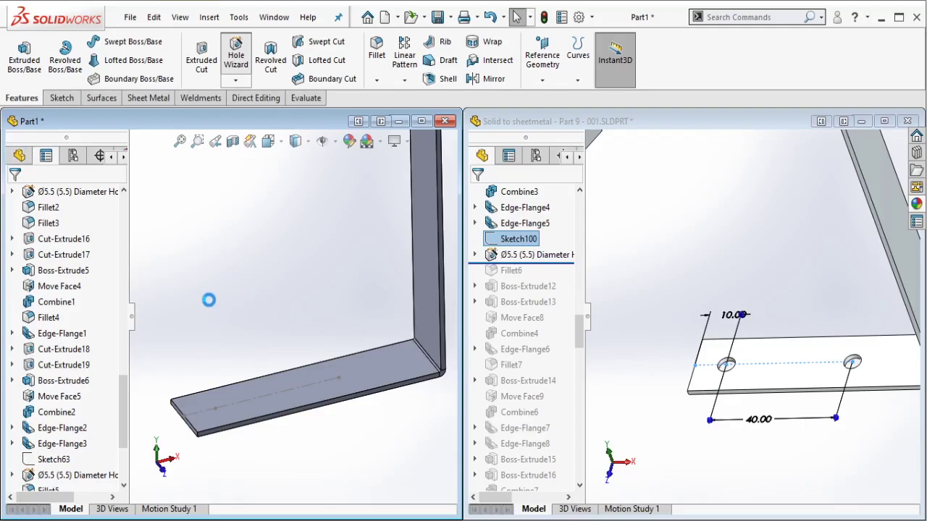
pyautogui.click(83, 222)
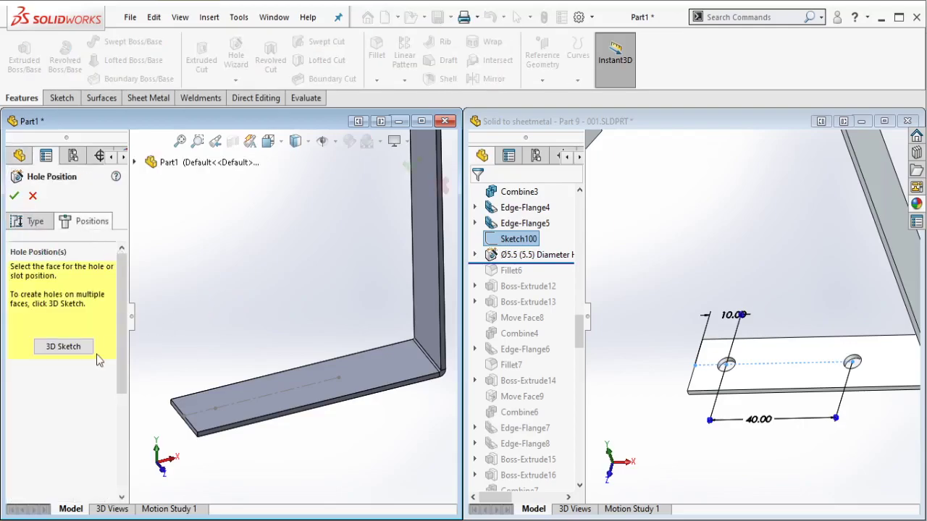
pyautogui.click(215, 408)
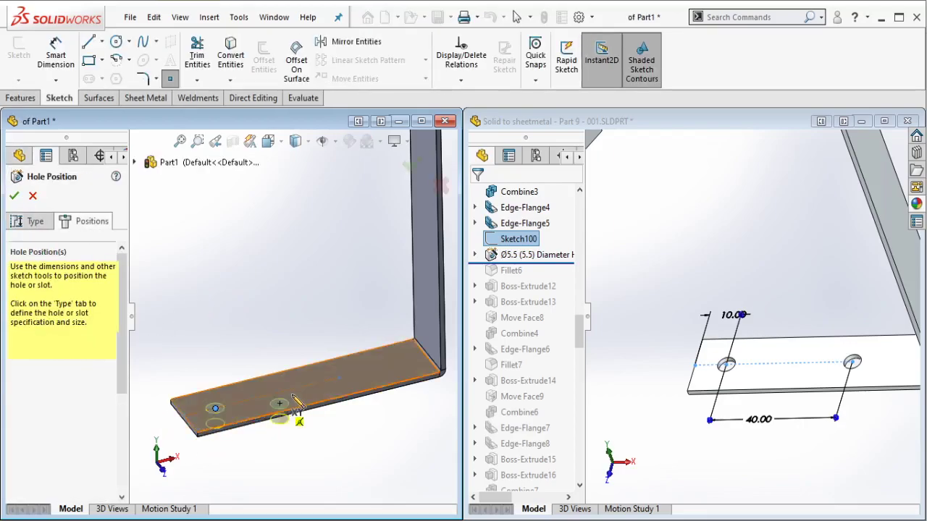
pyautogui.click(338, 377)
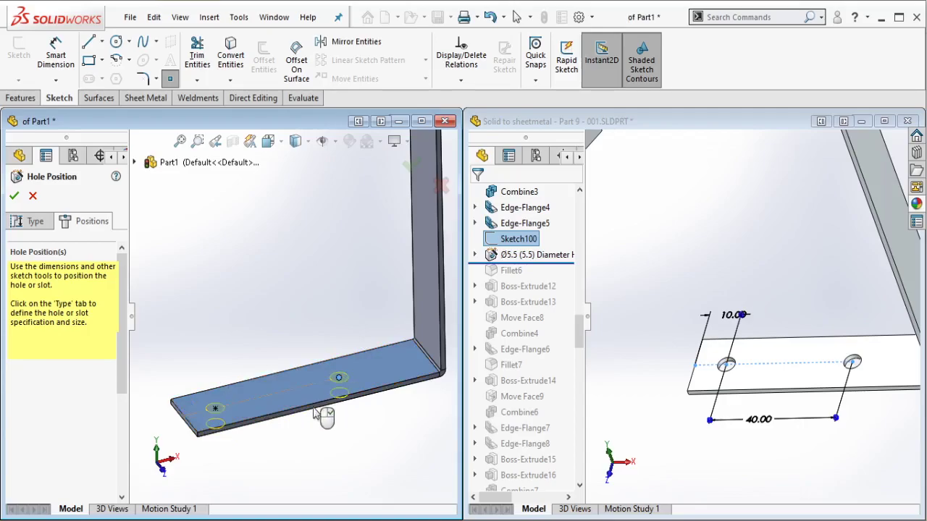
# Step: Specify the two holes as ANSI Metric drill sizes, Ø5.5, with a 5 mm blind depth, and create them
pyautogui.click(37, 223)
pyautogui.scroll(-2, 124, 313)
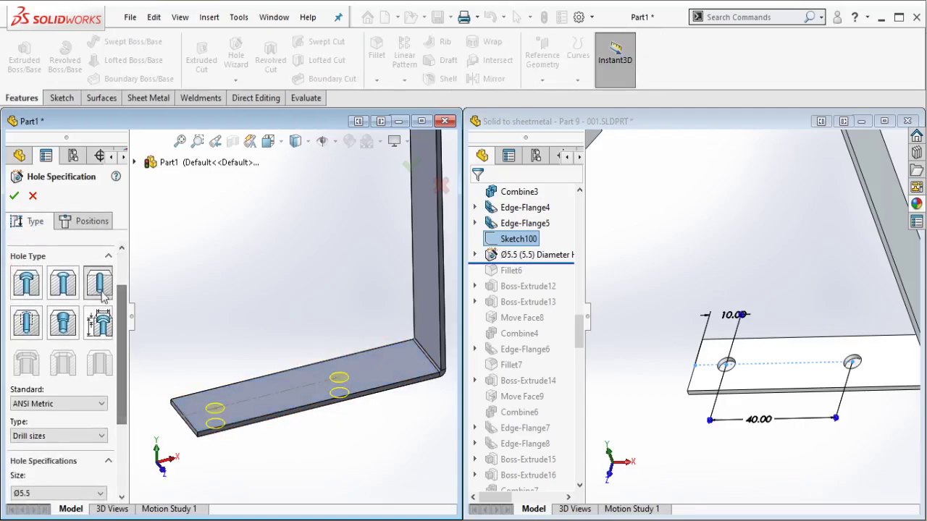
pyautogui.scroll(-2, 125, 313)
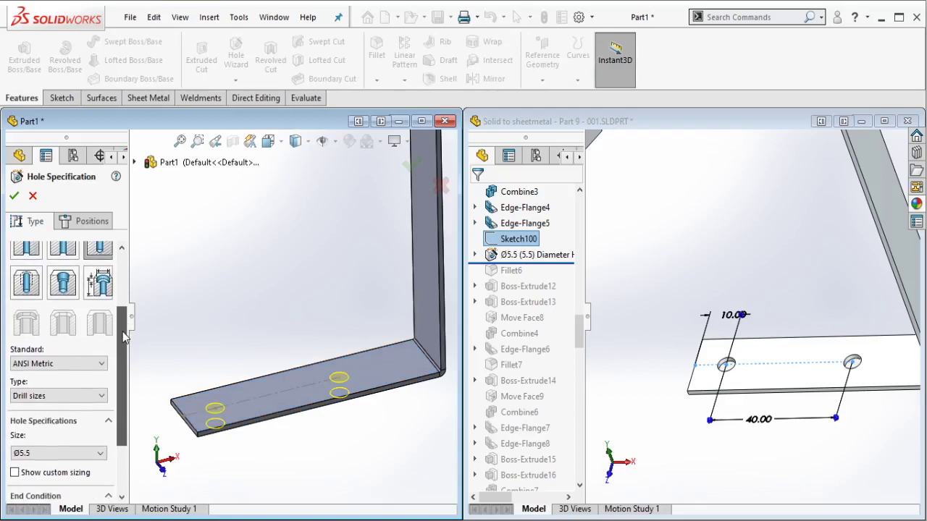
pyautogui.scroll(2, 127, 313)
pyautogui.moveTo(126, 313); pyautogui.dragTo(121, 352)
pyautogui.click(80, 336)
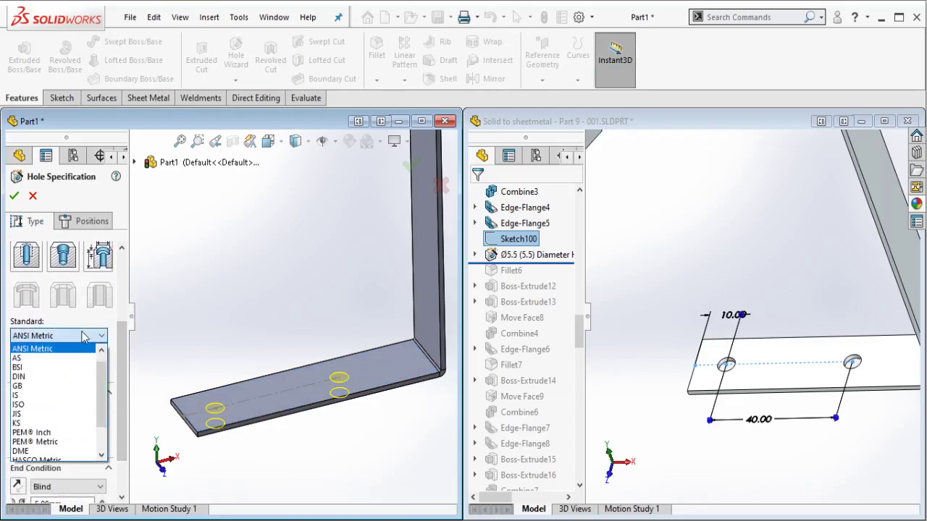
pyautogui.click(65, 351)
pyautogui.click(71, 370)
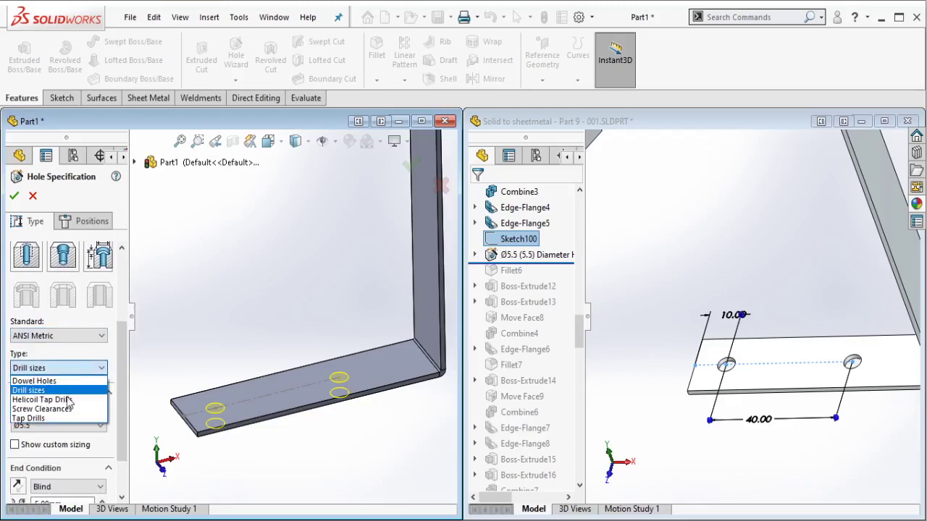
pyautogui.click(65, 394)
pyautogui.scroll(-2, 108, 402)
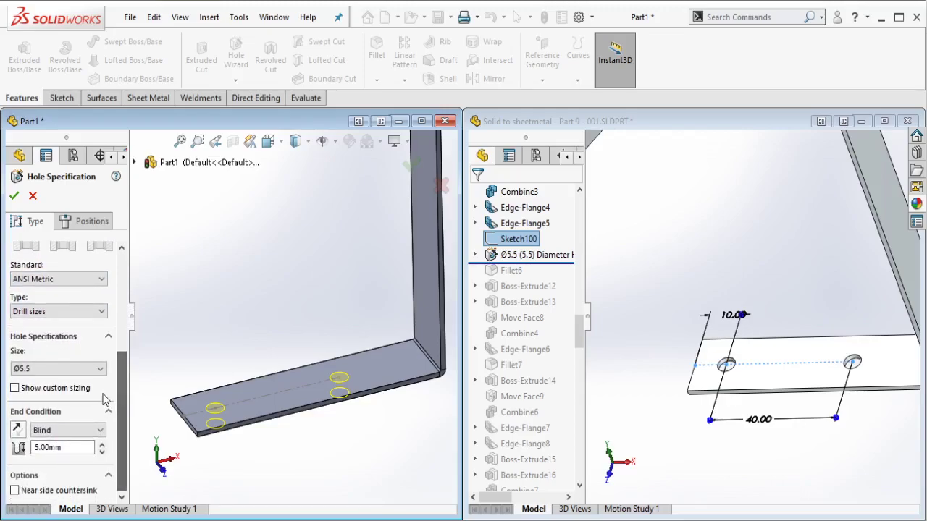
pyautogui.click(84, 369)
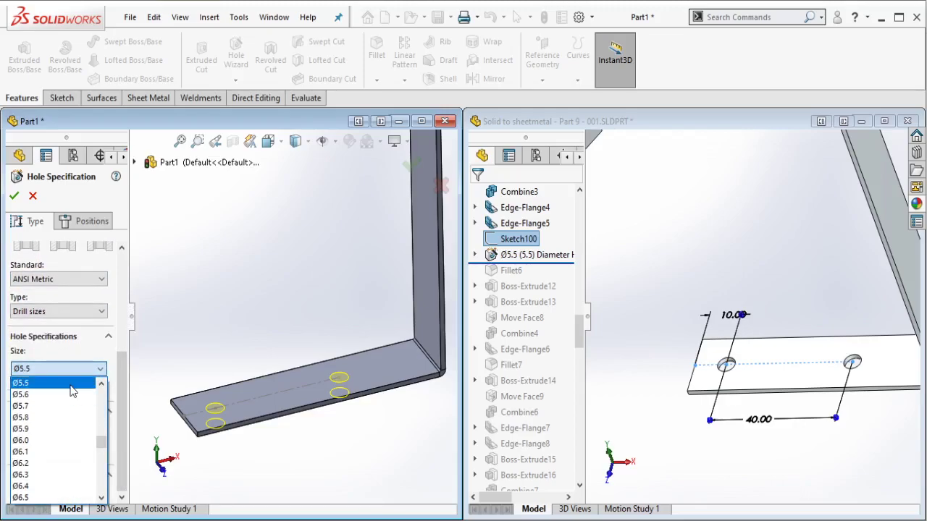
pyautogui.click(73, 383)
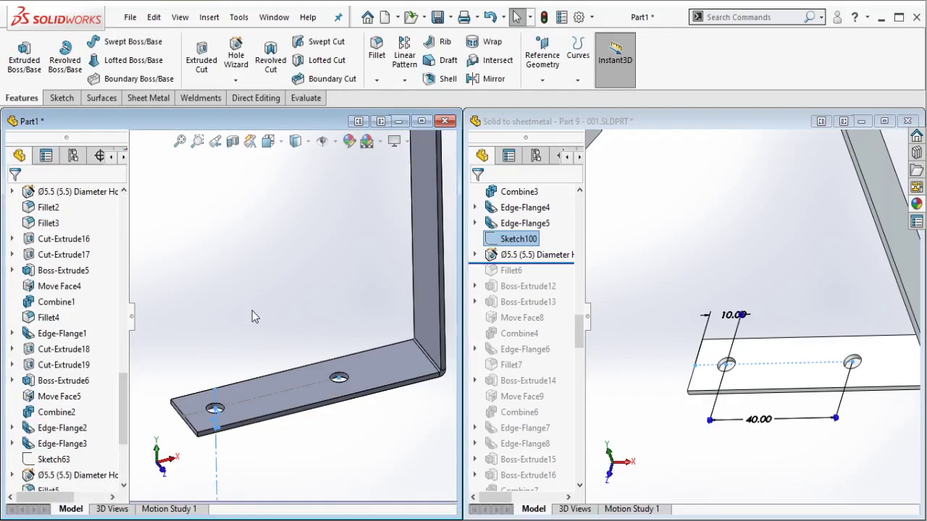
# Step: Hide the construction-line sketch used to position the holes on Part1's lowest flange
pyautogui.click(265, 404)
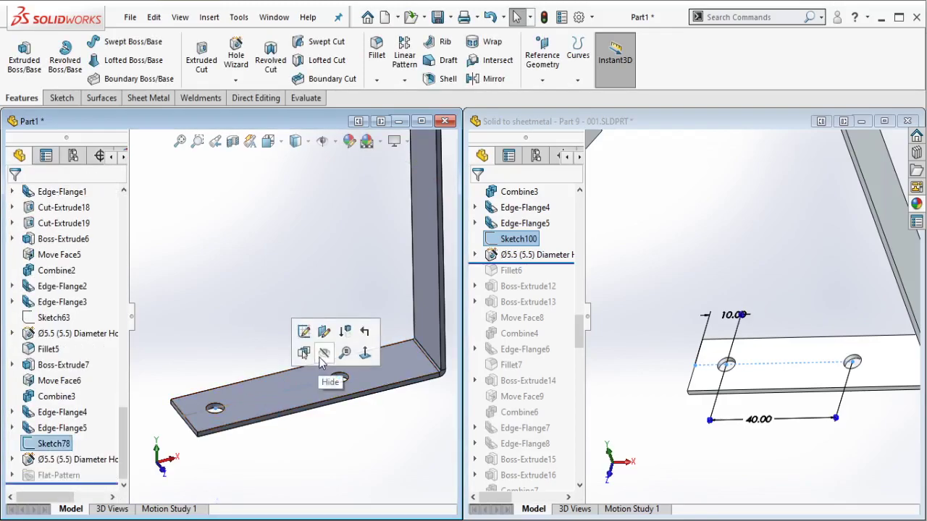
pyautogui.click(323, 352)
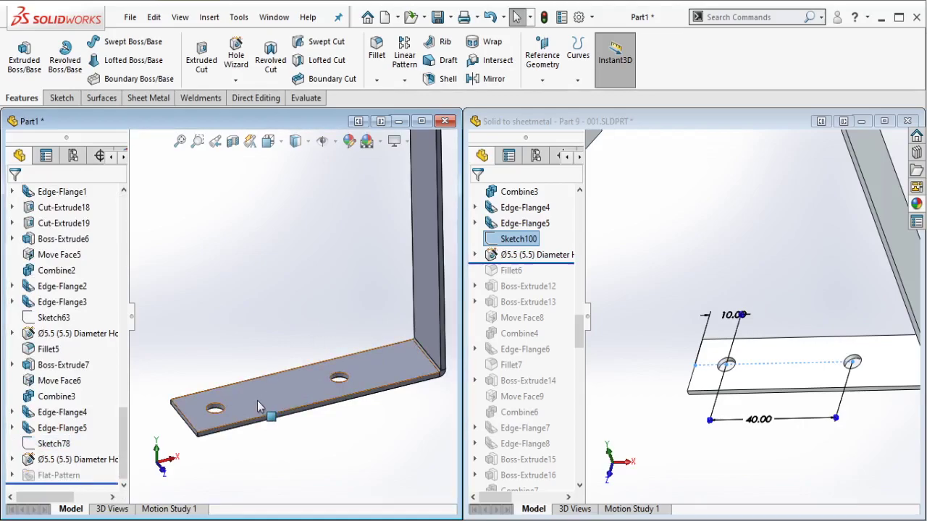
pyautogui.scroll(-3, 226, 390)
pyautogui.scroll(5, 226, 389)
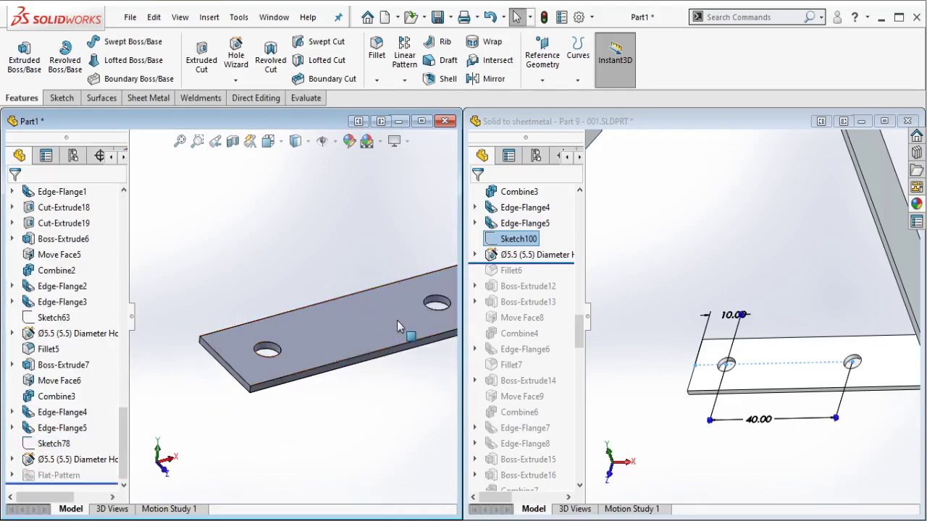
pyautogui.scroll(4, 384, 265)
pyautogui.scroll(-2, 393, 255)
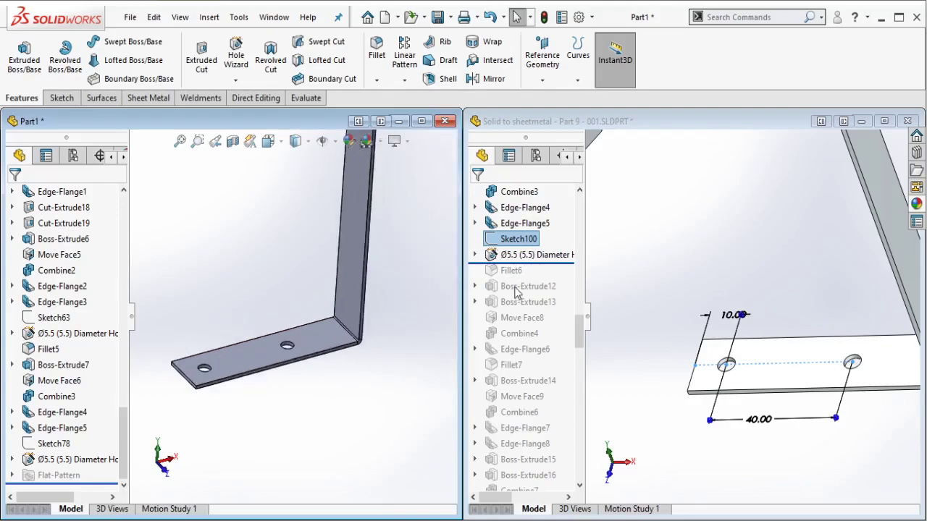
# Step: Roll the reference part forward to include Fillet6 and examine the corner radius on the lowest flange
pyautogui.moveTo(553, 262); pyautogui.dragTo(520, 274)
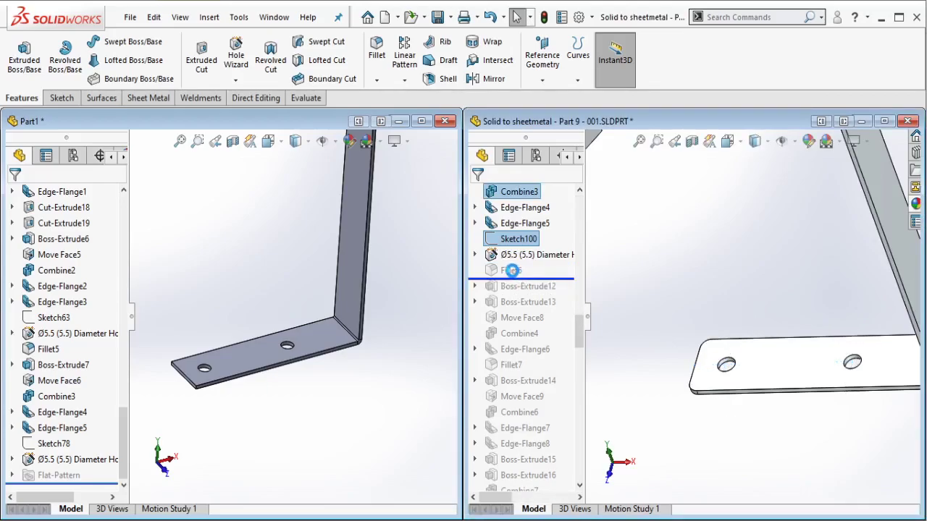
pyautogui.click(511, 271)
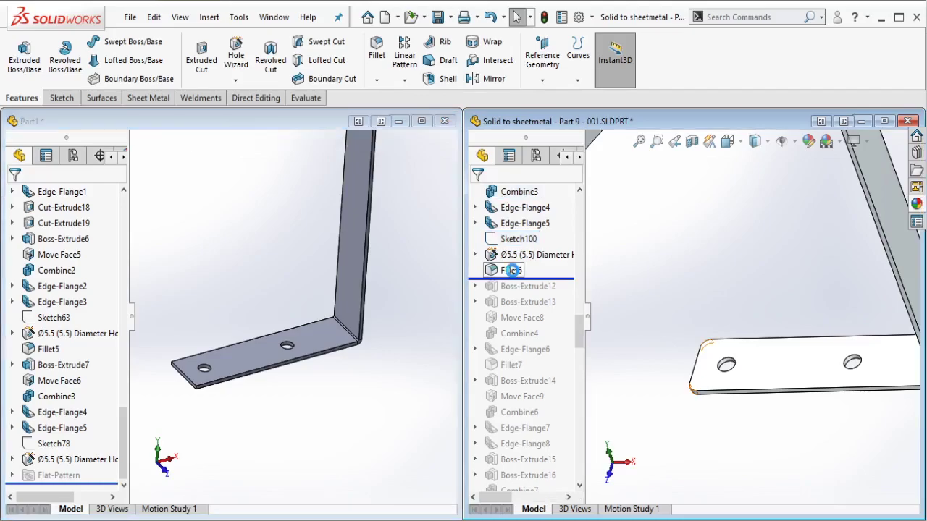
# Step: Fillet the two corner edges at the free end of Part1's lowest flange with a 3 mm symmetric radius
pyautogui.scroll(-5, 214, 309)
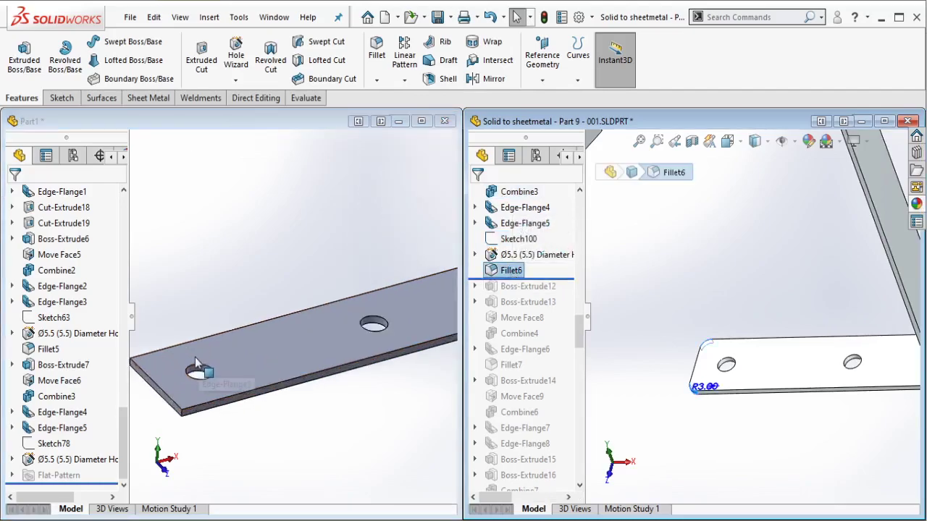
pyautogui.click(214, 309)
pyautogui.click(376, 49)
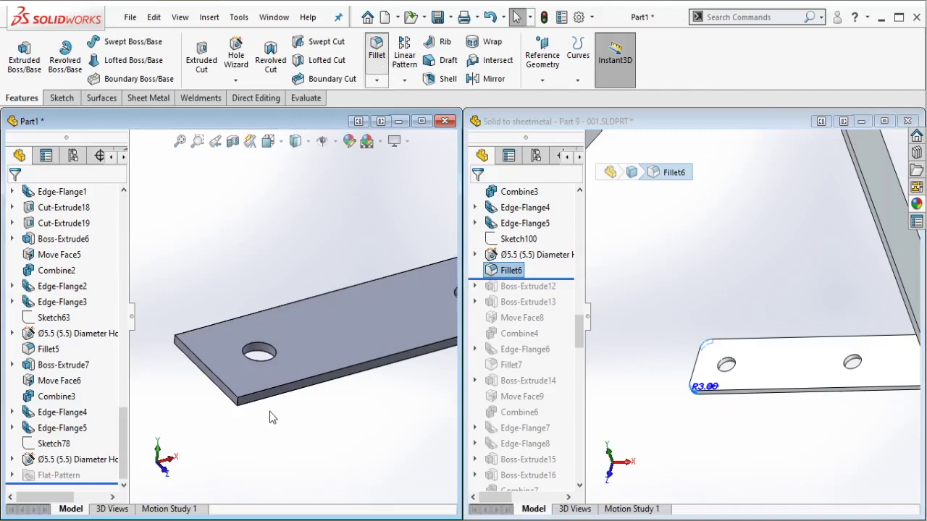
pyautogui.click(238, 403)
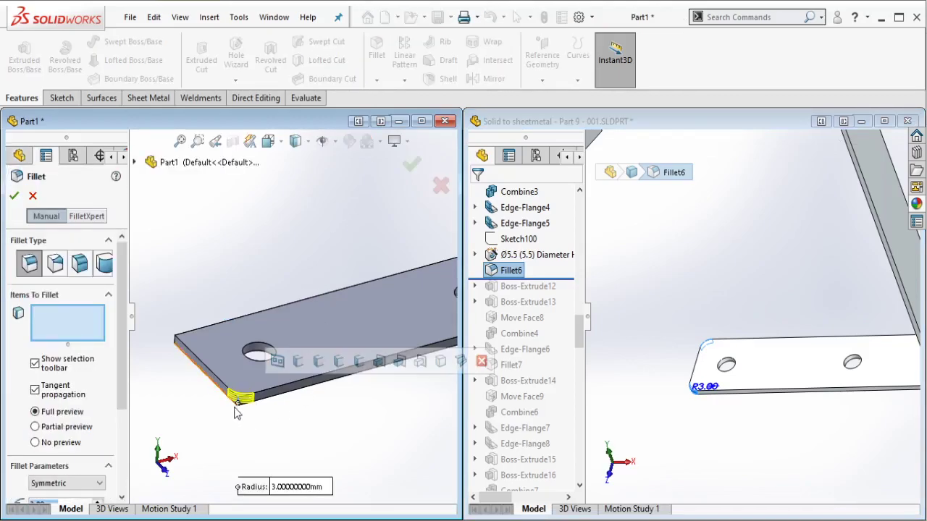
pyautogui.click(178, 347)
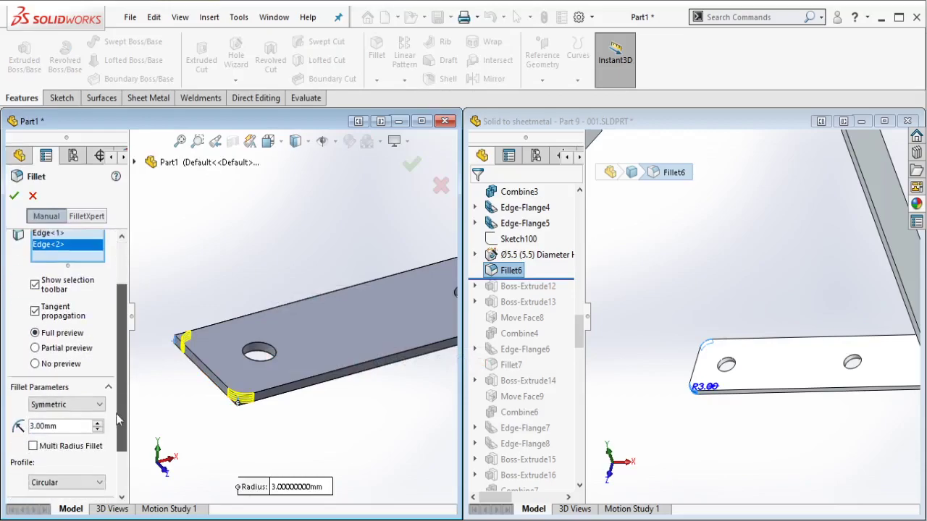
pyautogui.scroll(-2, 65, 398)
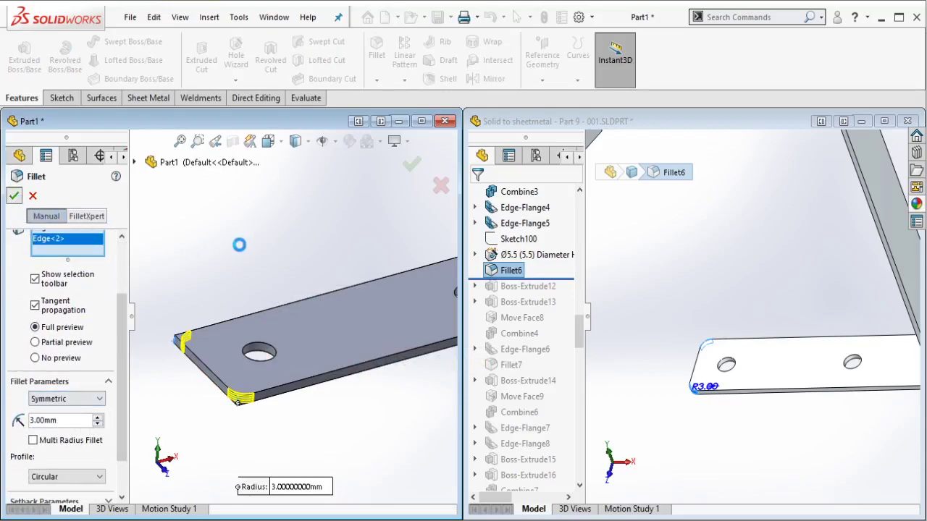
pyautogui.press('Return')
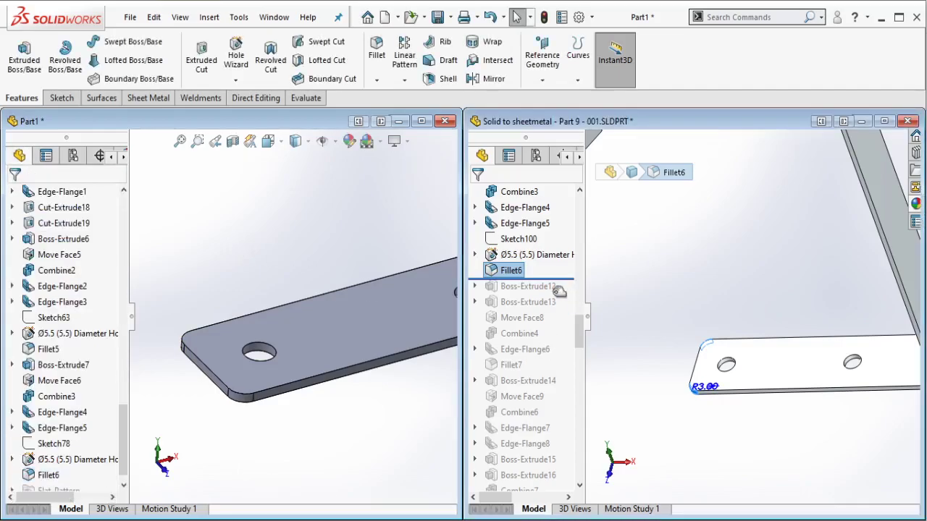
# Step: Roll the reference part forward to include Boss-Extrude12 and examine the strip it adds along the lower plate's edge
pyautogui.moveTo(559, 291); pyautogui.dragTo(543, 291)
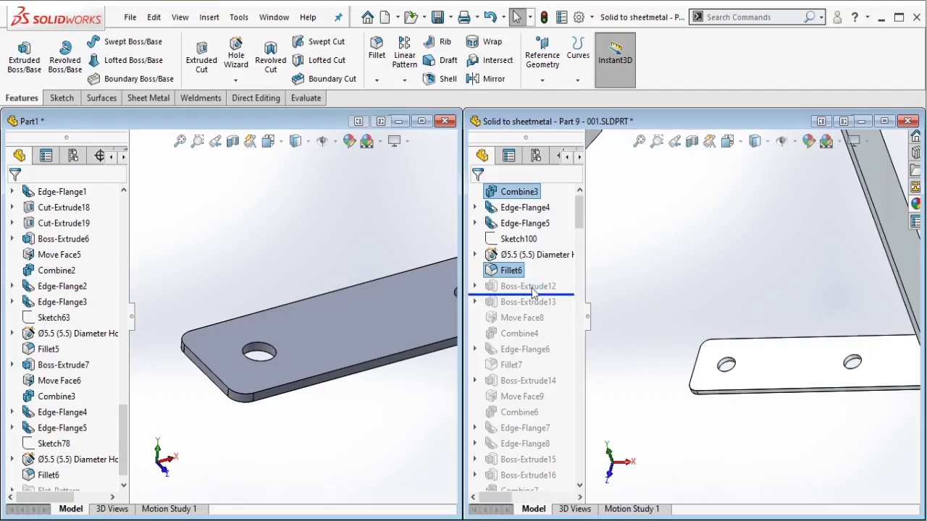
pyautogui.click(532, 287)
pyautogui.scroll(3, 724, 275)
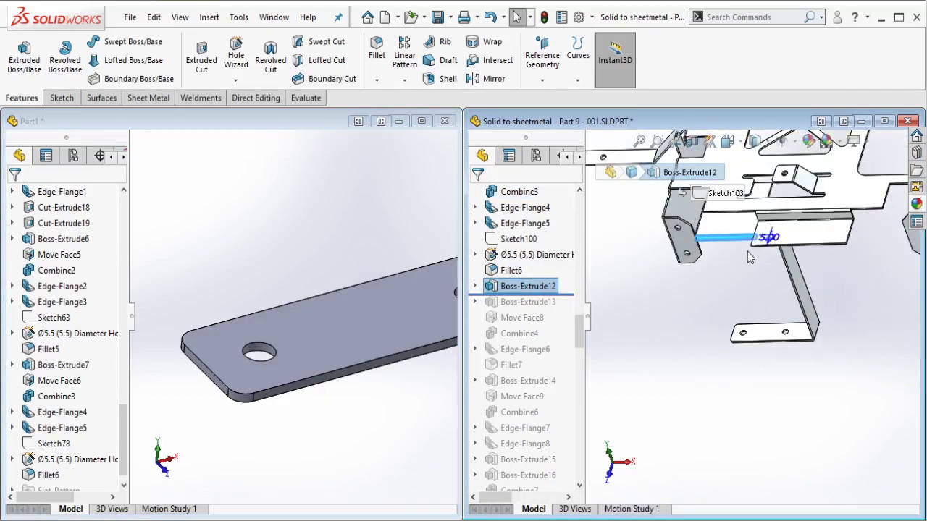
pyautogui.moveTo(750, 259); pyautogui.dragTo(725, 226, button='middle')
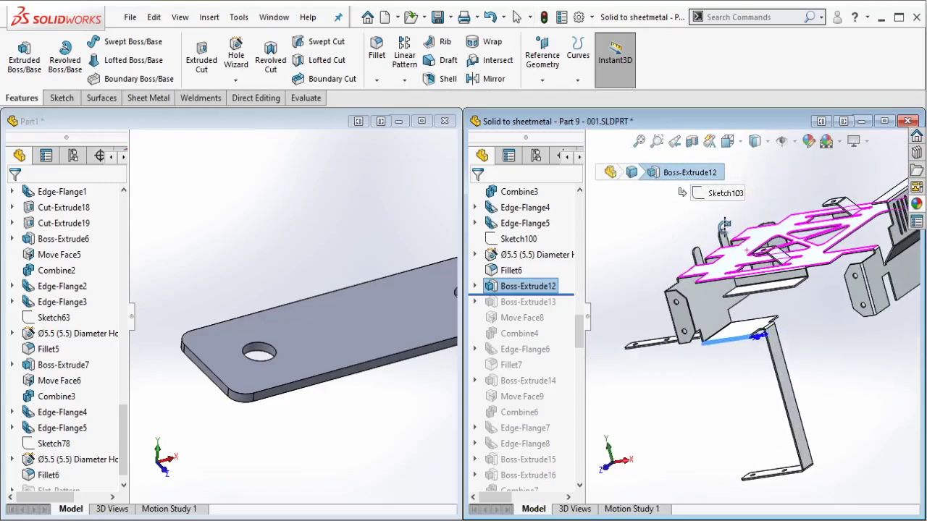
pyautogui.scroll(-5, 761, 313)
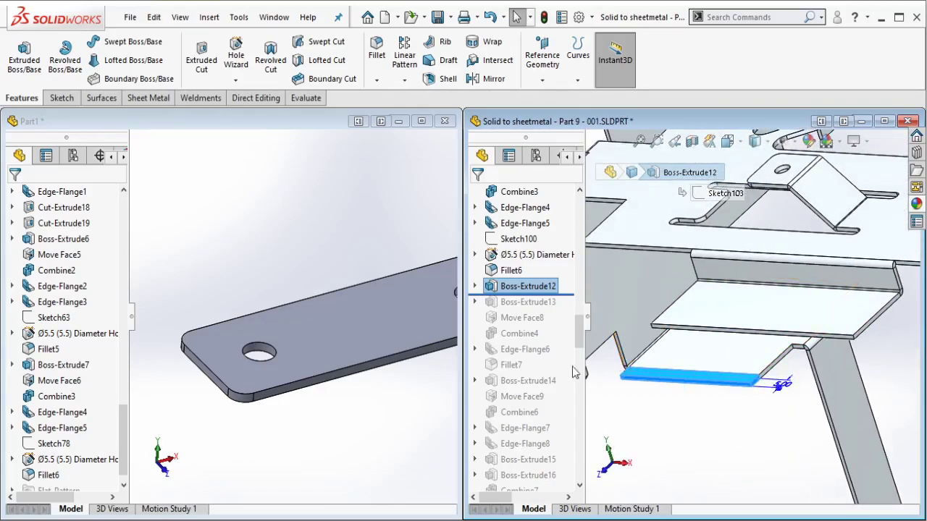
# Step: Sketch on the matching thin edge face of Part1's lower plate and convert the face outline into sketch entities
pyautogui.scroll(8, 413, 297)
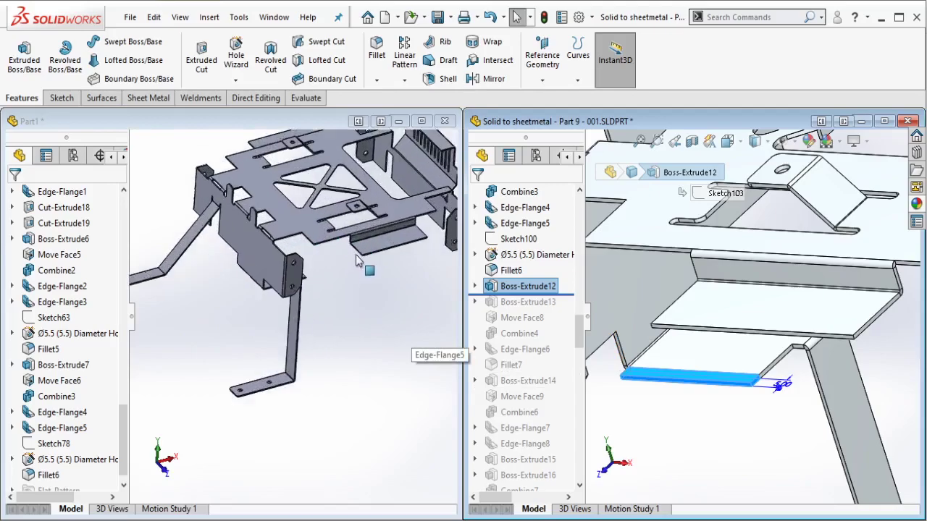
pyautogui.click(356, 261)
pyautogui.moveTo(340, 242); pyautogui.dragTo(331, 269, button='middle')
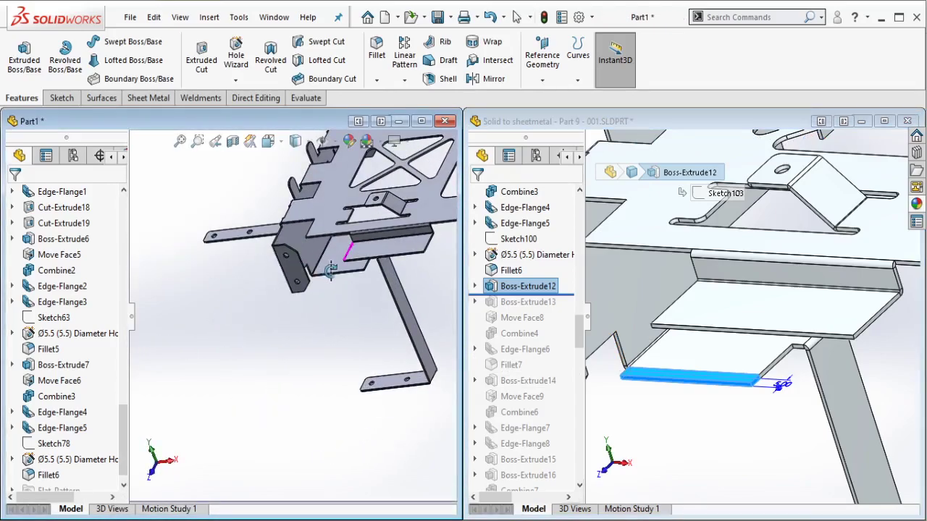
pyautogui.scroll(-6, 341, 274)
pyautogui.click(330, 273)
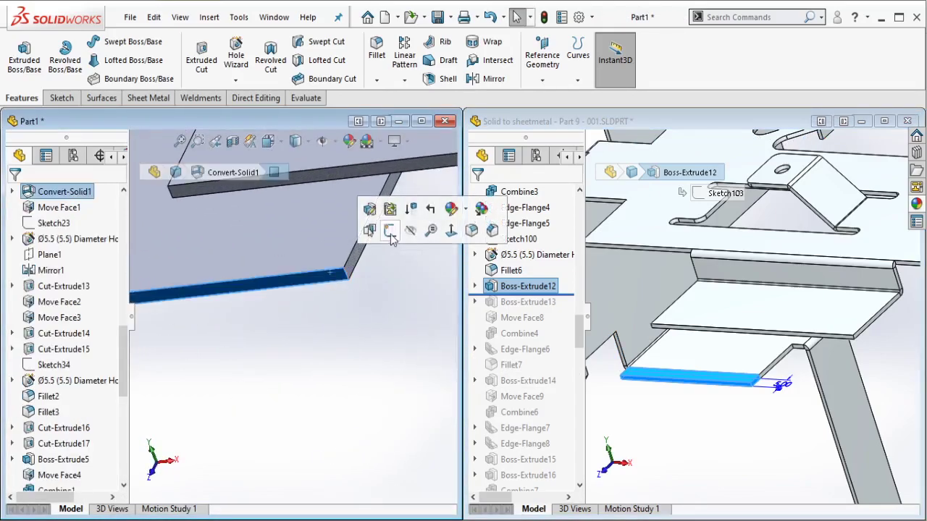
pyautogui.click(390, 230)
pyautogui.click(232, 59)
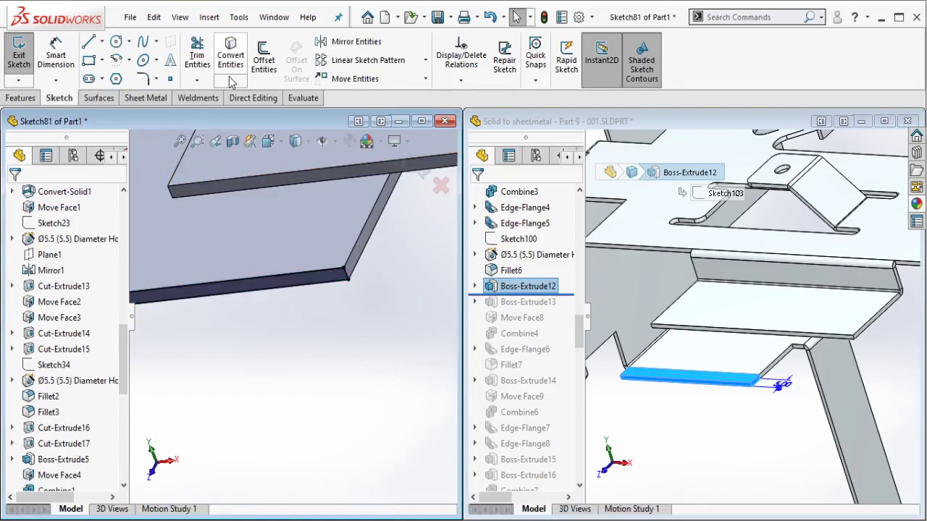
# Step: Extrude the converted edge profile 5 mm blind, outwards, as a separate body without merging the result
pyautogui.click(21, 98)
pyautogui.click(24, 56)
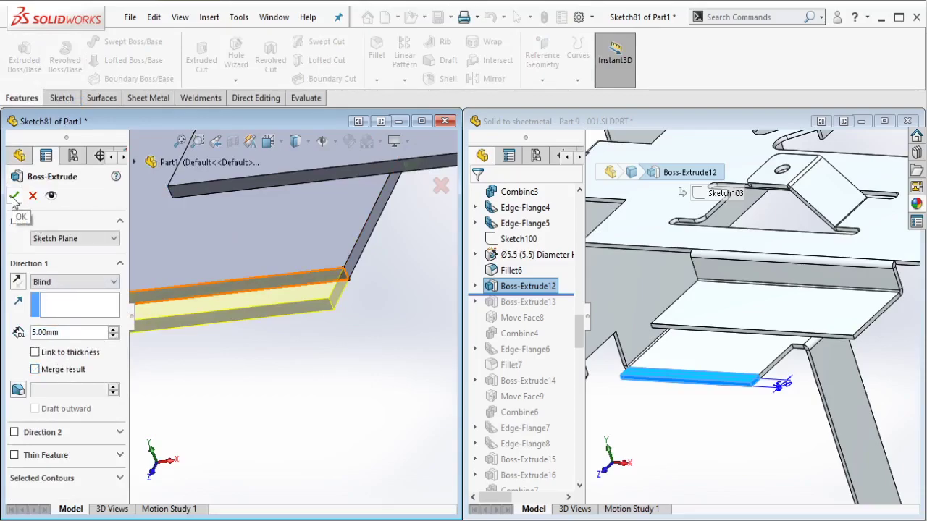
pyautogui.click(13, 196)
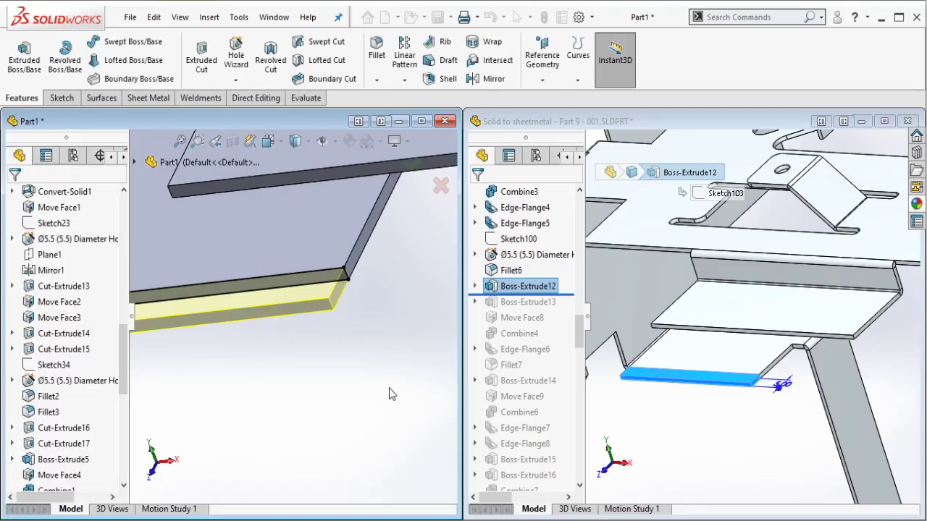
# Step: Roll the reference part forward to include Boss-Extrude13 and examine the strip on the lower plate's opposite edge
pyautogui.moveTo(570, 293); pyautogui.dragTo(537, 309)
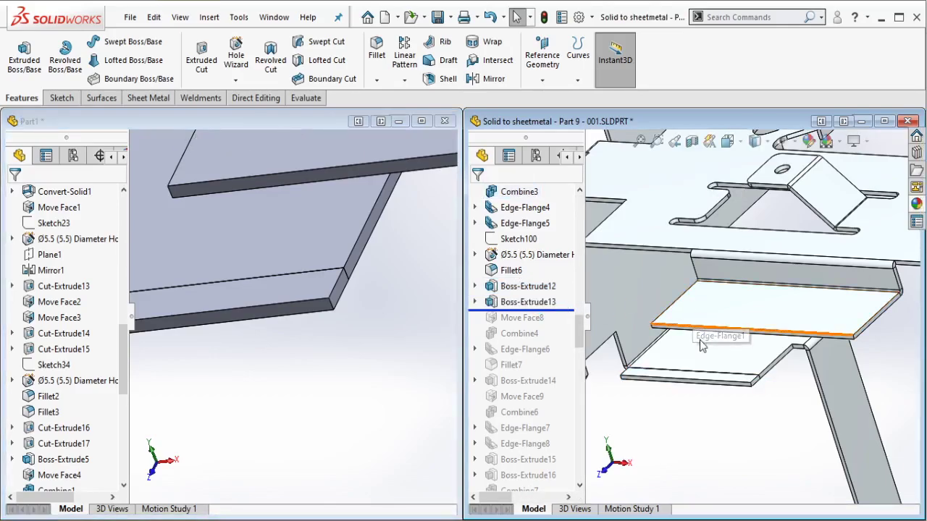
pyautogui.scroll(1, 701, 343)
pyautogui.middleClick(679, 360)
pyautogui.moveTo(679, 360); pyautogui.dragTo(608, 366, button='middle')
# Step: Sketch the outline of the opposite edge face of Part1's lower plate and extrude it 5 mm blind as a separate body
pyautogui.scroll(4, 288, 319)
pyautogui.moveTo(270, 274); pyautogui.dragTo(263, 309, button='middle')
pyautogui.click(244, 292)
pyautogui.click(325, 259)
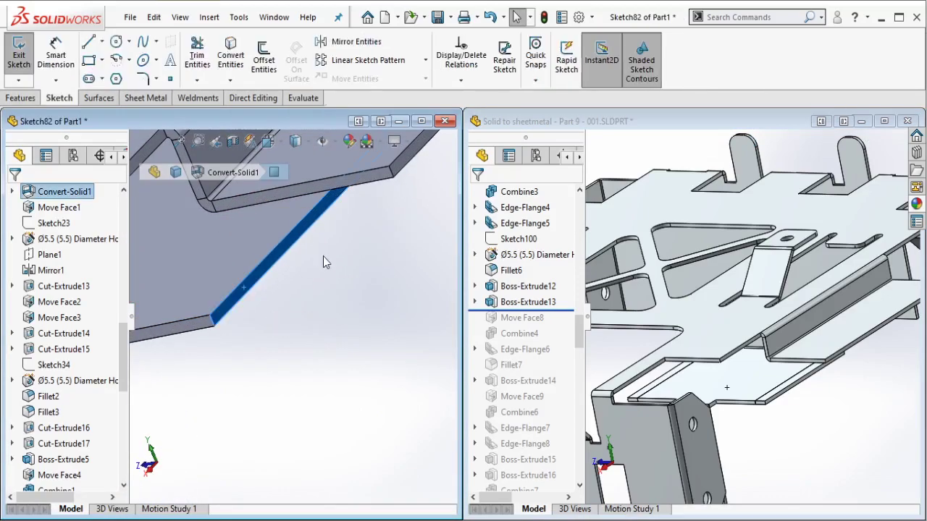
pyautogui.click(21, 99)
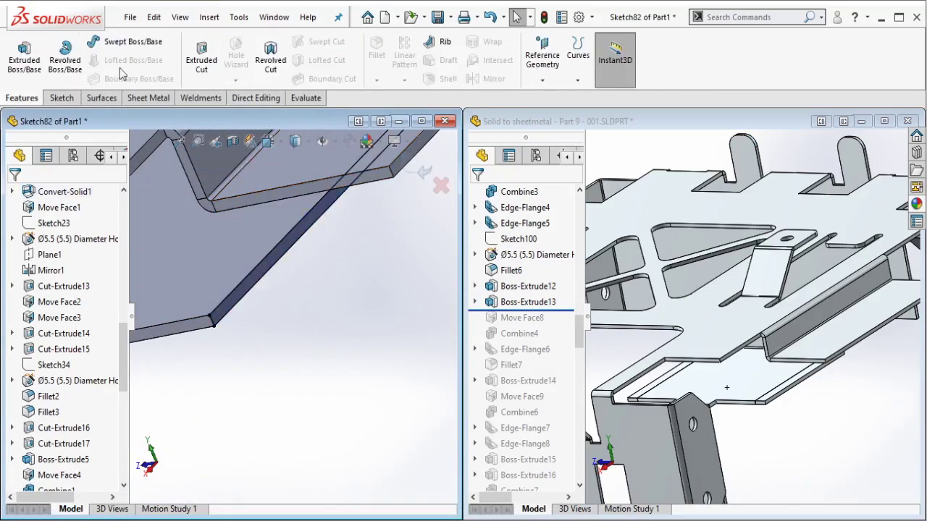
pyautogui.click(42, 60)
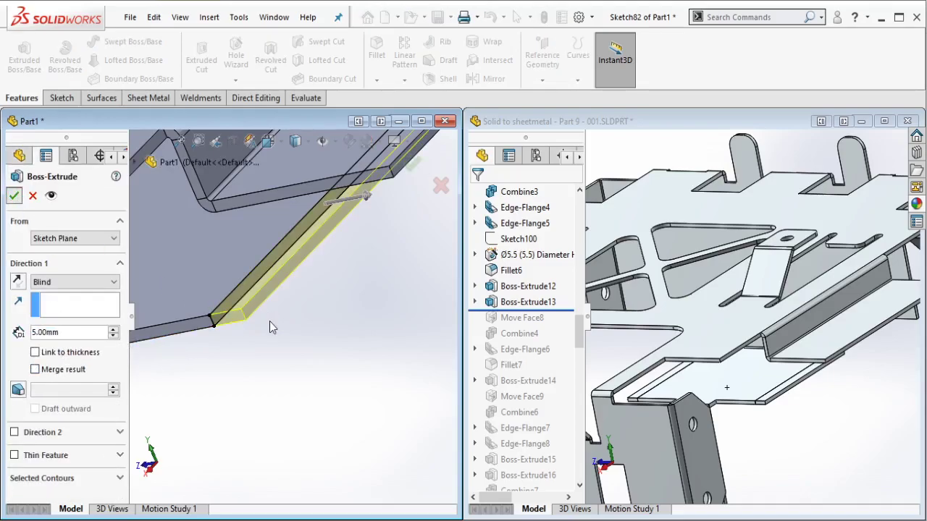
pyautogui.press('Escape')
# Step: Roll the reference part forward to include Move Face8 and examine how far the ends of the two strips are offset
pyautogui.moveTo(555, 311); pyautogui.dragTo(534, 325)
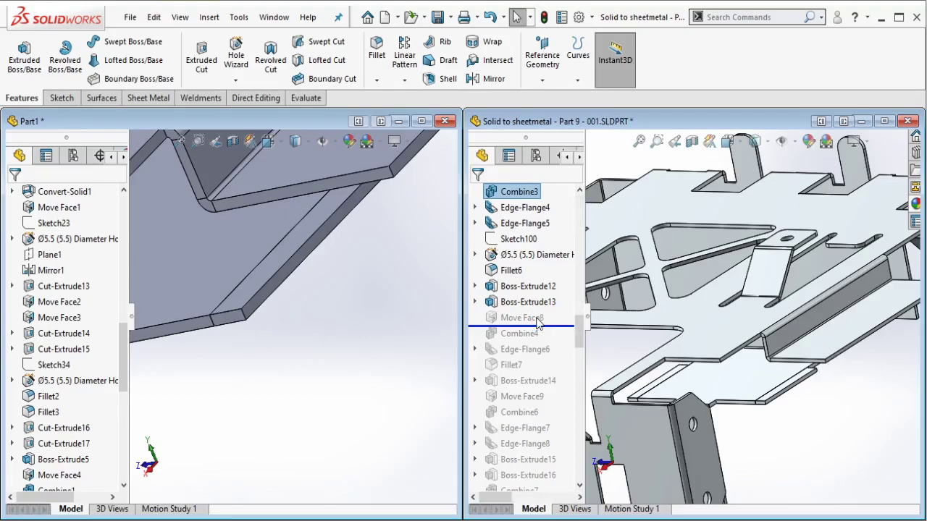
pyautogui.click(534, 318)
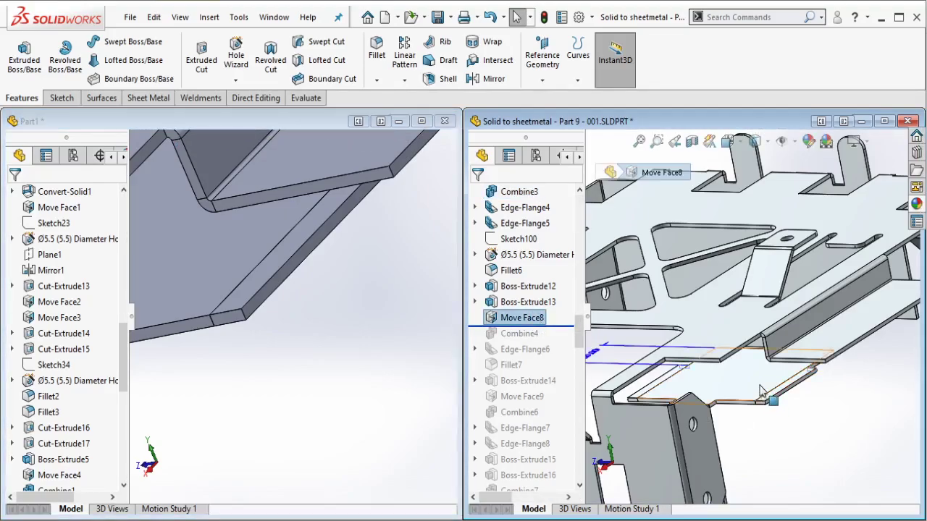
pyautogui.moveTo(709, 333); pyautogui.dragTo(724, 373, button='middle')
# Step: Move the end faces of both extruded strips beside Part1's vertical wall inward by a 20 mm offset, with the direction flipped
pyautogui.scroll(7, 283, 269)
pyautogui.moveTo(286, 293); pyautogui.dragTo(277, 418, button='middle')
pyautogui.scroll(-4, 277, 419)
pyautogui.moveTo(176, 341); pyautogui.dragTo(217, 344, button='middle')
pyautogui.scroll(-2, 181, 377)
pyautogui.scroll(-4, 216, 343)
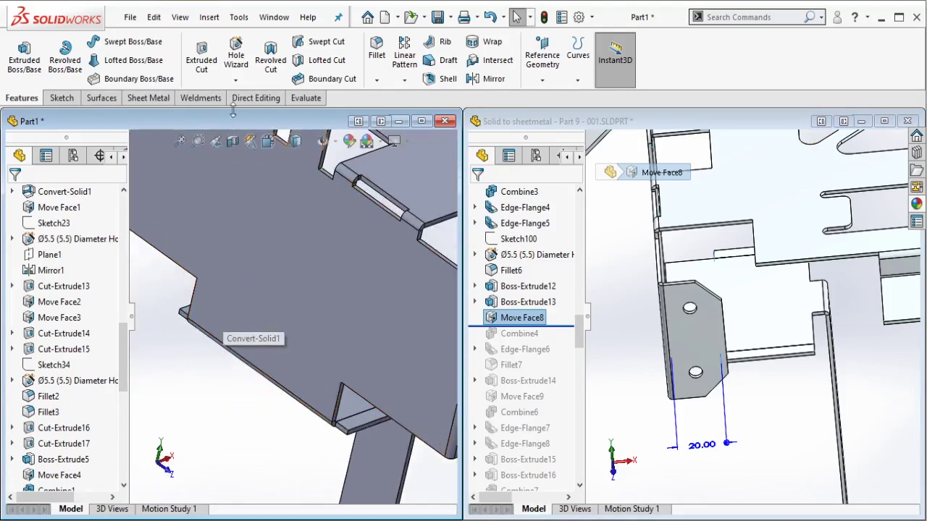
pyautogui.click(246, 102)
pyautogui.click(17, 55)
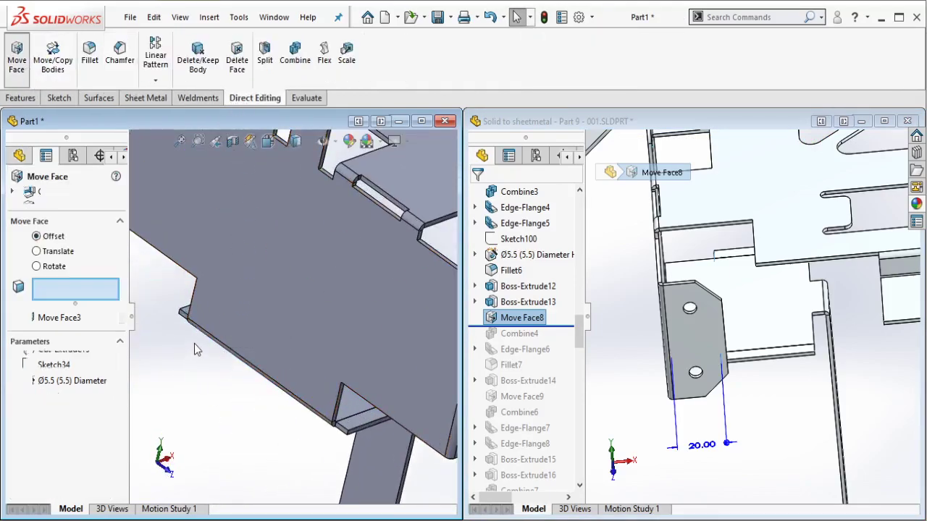
pyautogui.scroll(-3, 214, 313)
pyautogui.click(203, 283)
pyautogui.moveTo(217, 304); pyautogui.dragTo(372, 382, button='middle')
pyautogui.click(374, 389)
pyautogui.scroll(3, 374, 389)
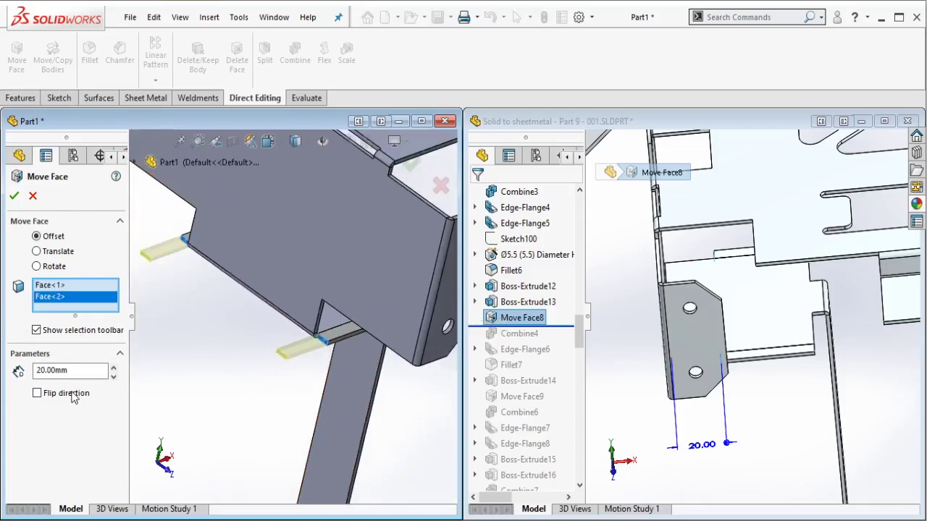
pyautogui.click(37, 393)
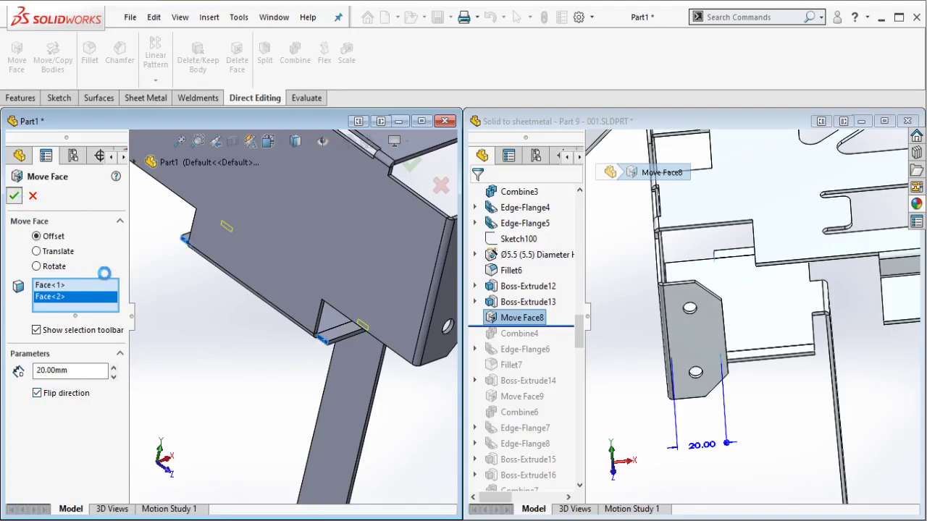
pyautogui.press('Return')
pyautogui.moveTo(219, 341); pyautogui.dragTo(357, 319, button='middle')
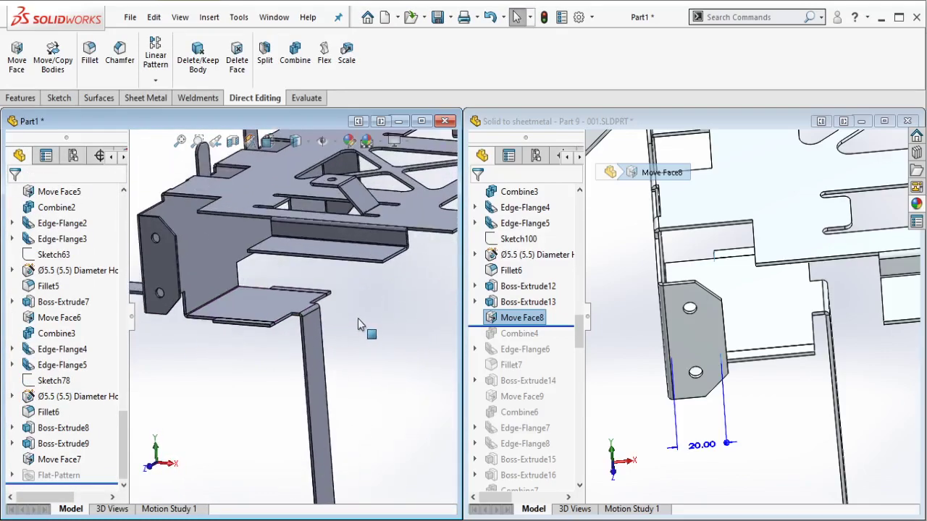
# Step: Roll the reference part forward to include Combine4 and examine which bodies it joins at the lower plate
pyautogui.click(543, 335)
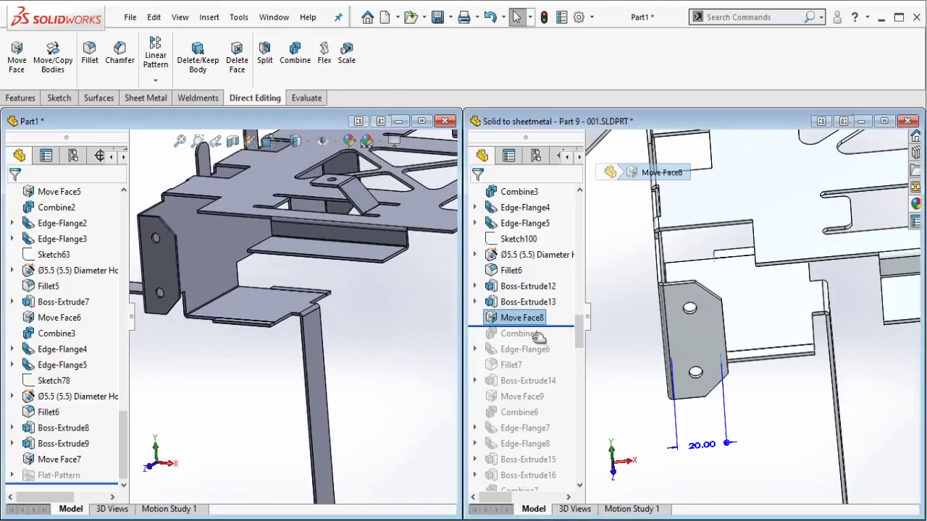
pyautogui.moveTo(536, 335); pyautogui.dragTo(529, 337)
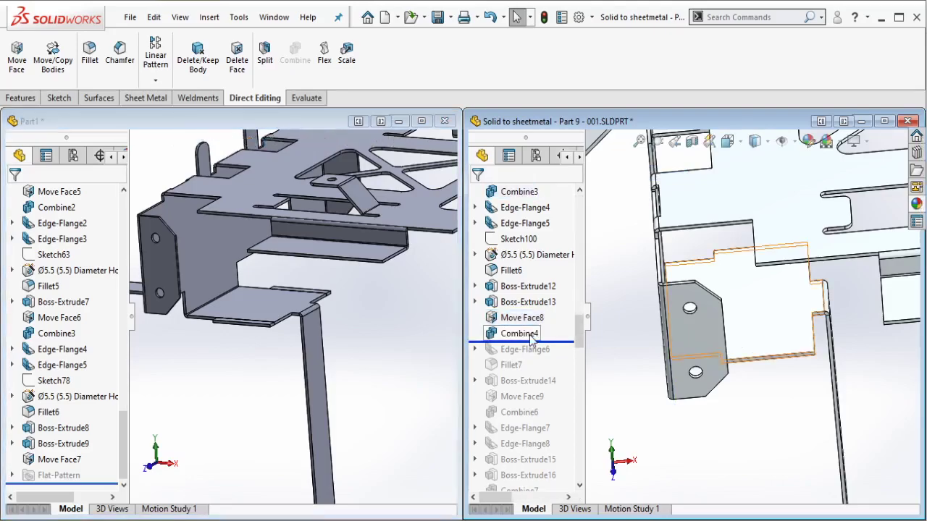
pyautogui.click(530, 337)
pyautogui.scroll(2, 762, 314)
pyautogui.moveTo(769, 312); pyautogui.dragTo(688, 297, button='middle')
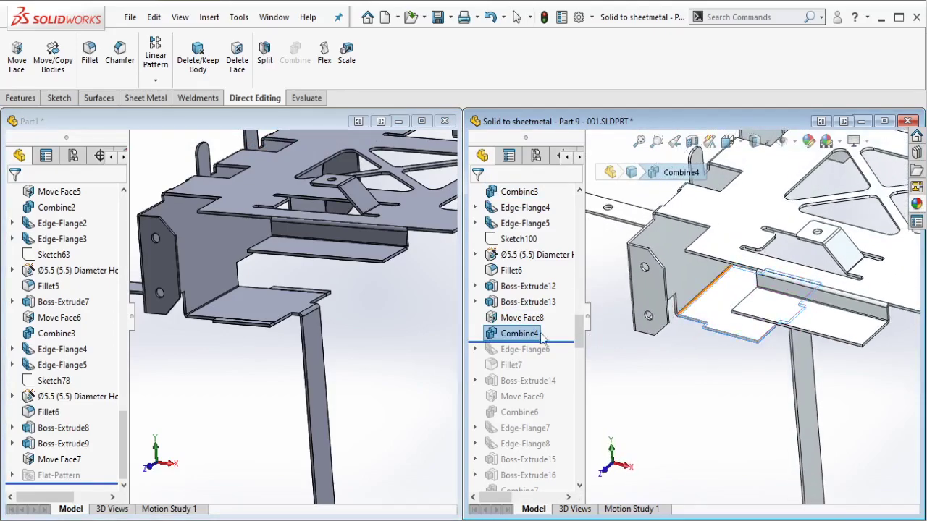
# Step: Combine Part1's main body with the two shortened edge strips into one body, using the Add operation
pyautogui.click(259, 290)
pyautogui.scroll(-1, 245, 281)
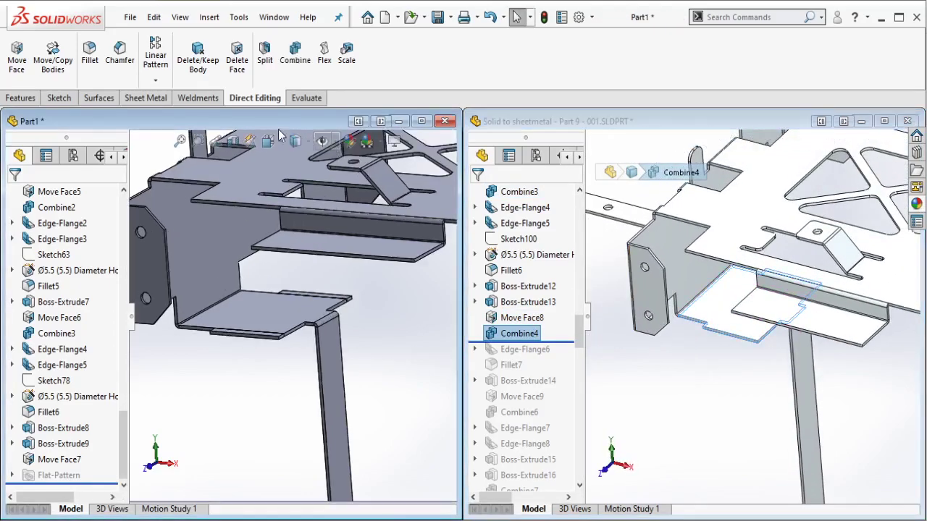
pyautogui.moveTo(223, 197); pyautogui.dragTo(230, 165, button='middle')
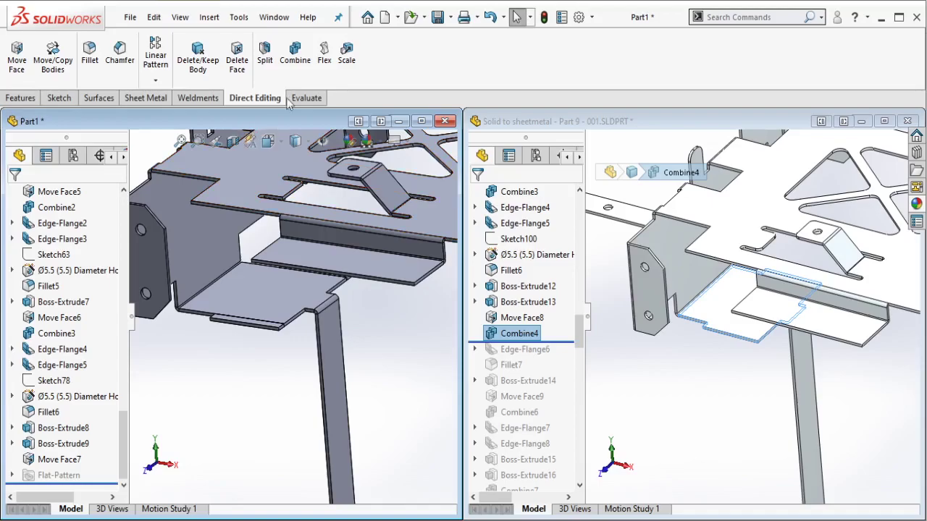
pyautogui.click(294, 52)
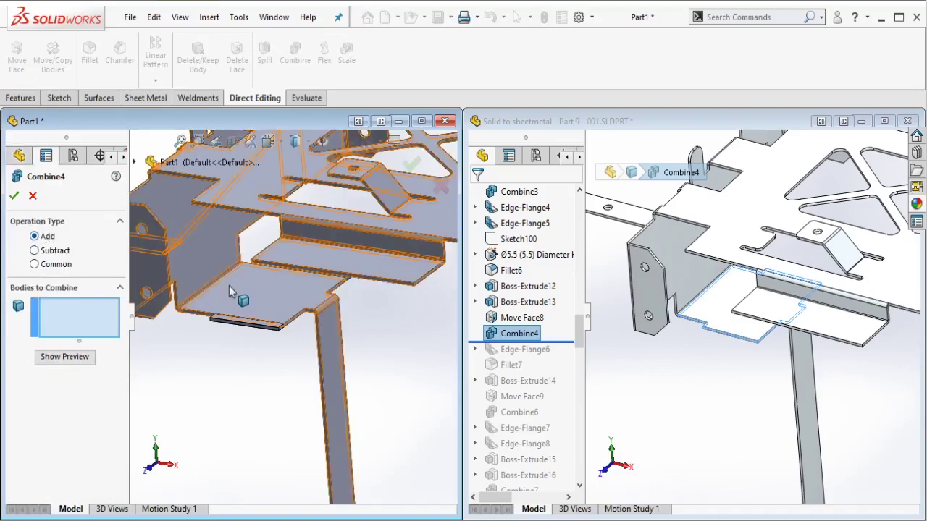
pyautogui.click(259, 323)
pyautogui.click(252, 328)
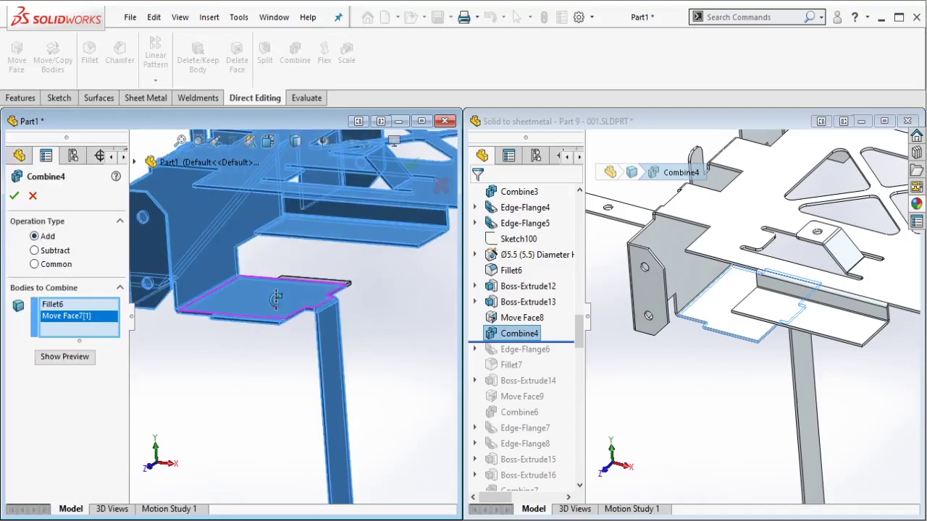
pyautogui.click(341, 287)
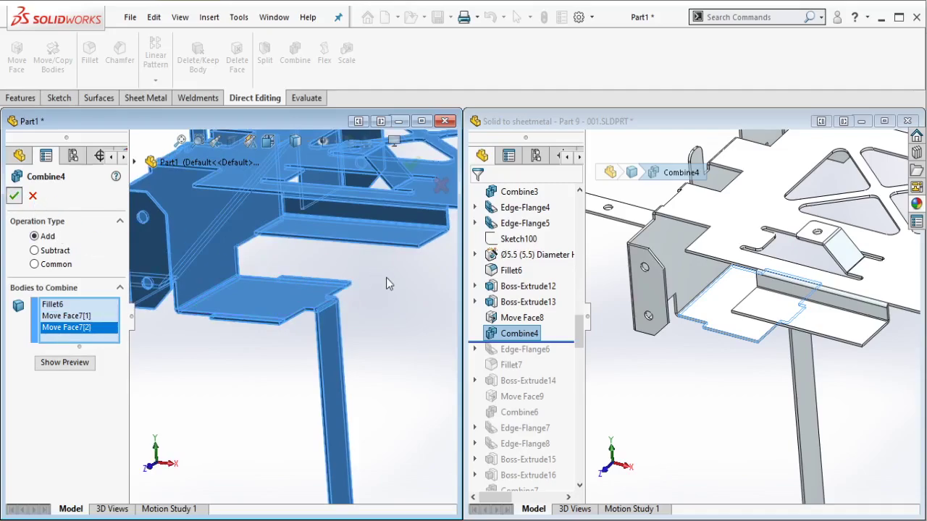
pyautogui.press('Return')
# Step: Roll the reference part forward to include Edge-Flange6 and examine the flanges' length and position on the lower plate
pyautogui.click(543, 346)
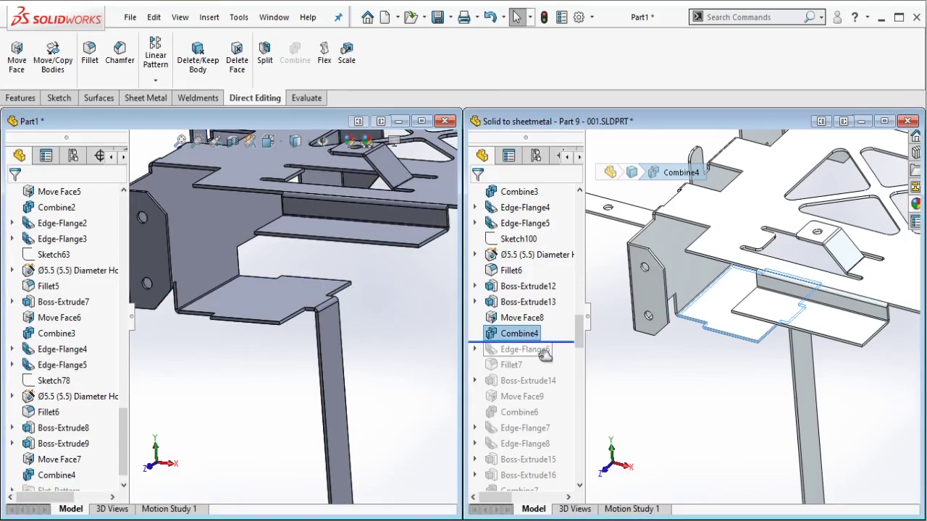
pyautogui.moveTo(544, 344); pyautogui.dragTo(538, 357)
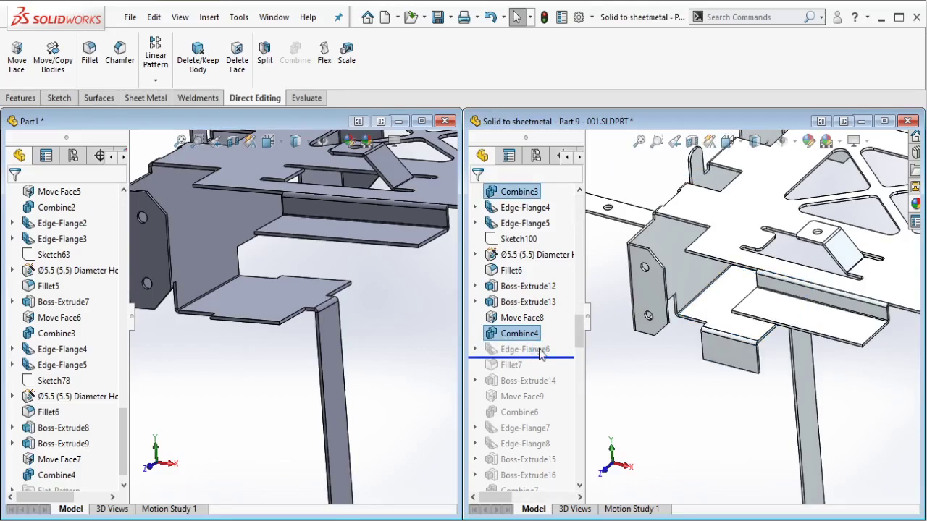
pyautogui.click(539, 350)
pyautogui.scroll(-4, 739, 339)
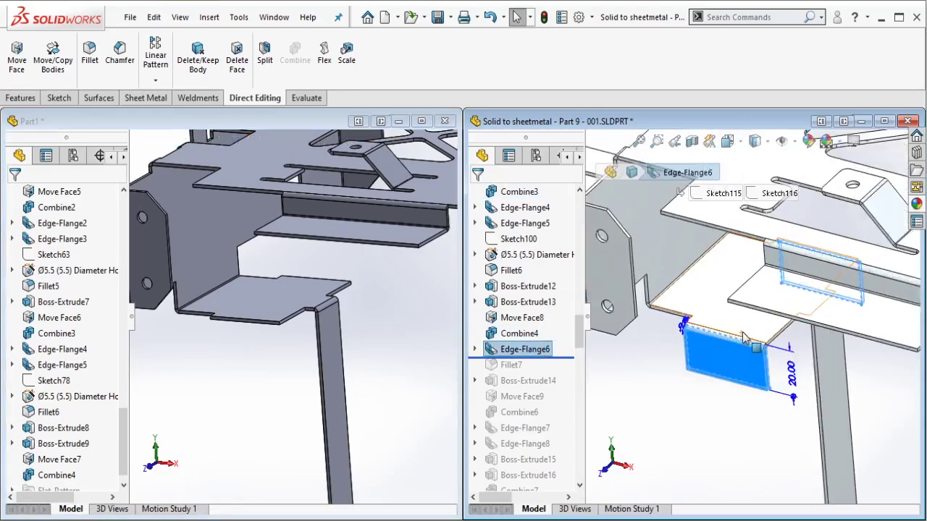
pyautogui.scroll(-3, 196, 317)
# Step: Start downward edge flanges on the two opposite outer edges of the extended strips on Part1's lower plate
pyautogui.scroll(-3, 192, 326)
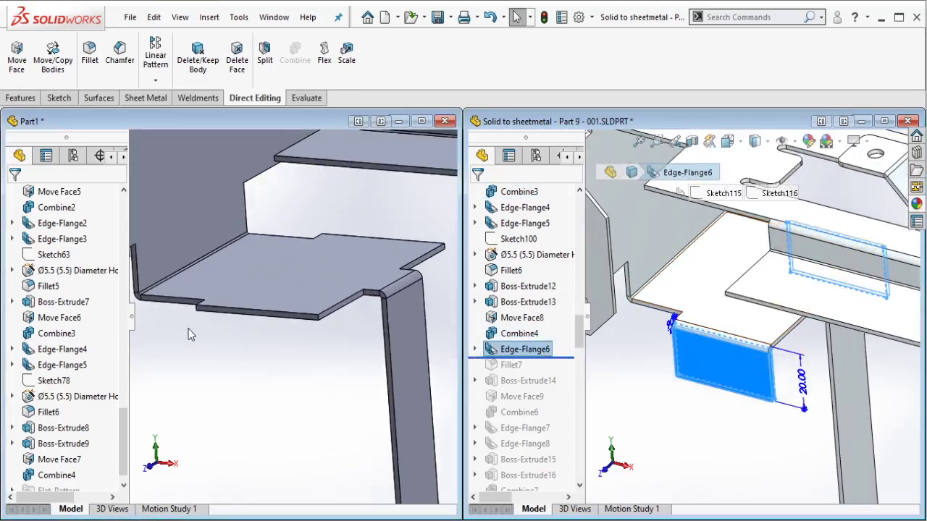
pyautogui.click(146, 98)
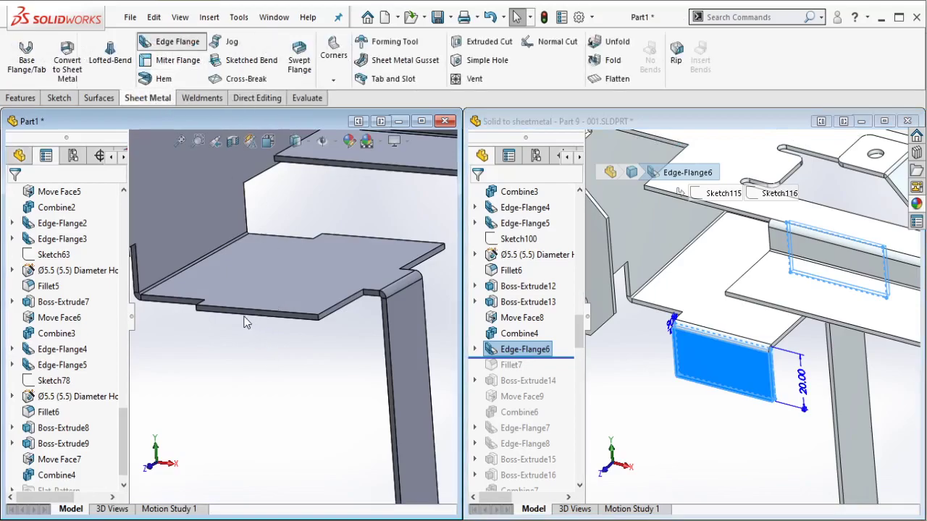
pyautogui.click(242, 384)
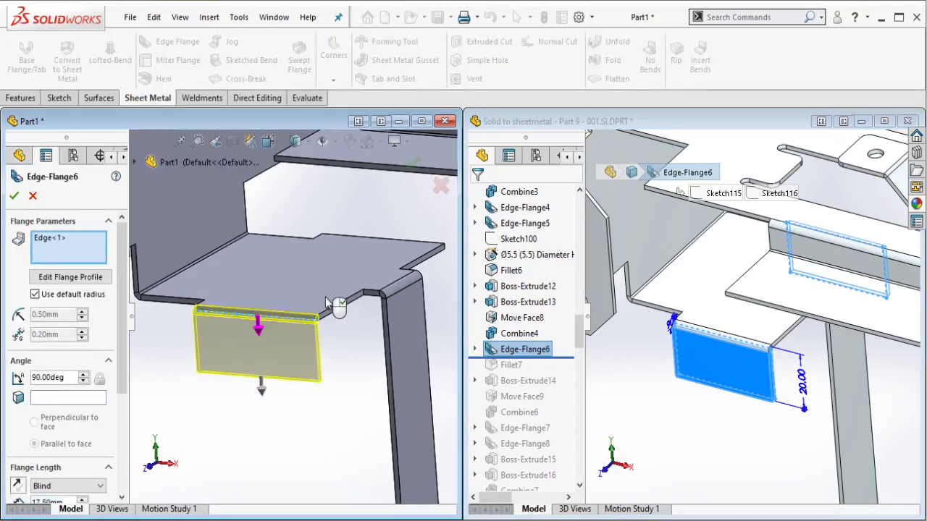
pyautogui.moveTo(324, 302); pyautogui.dragTo(424, 292, button='middle')
pyautogui.scroll(2, 272, 316)
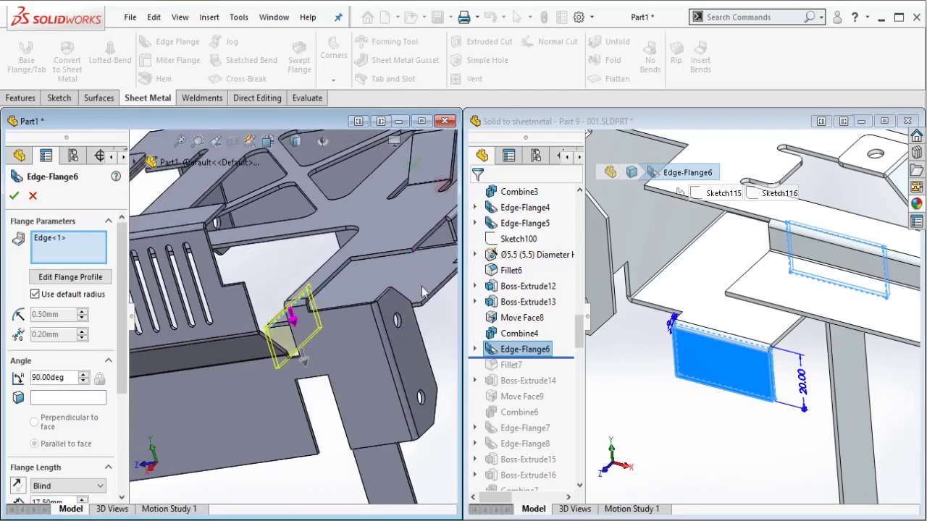
pyautogui.click(436, 306)
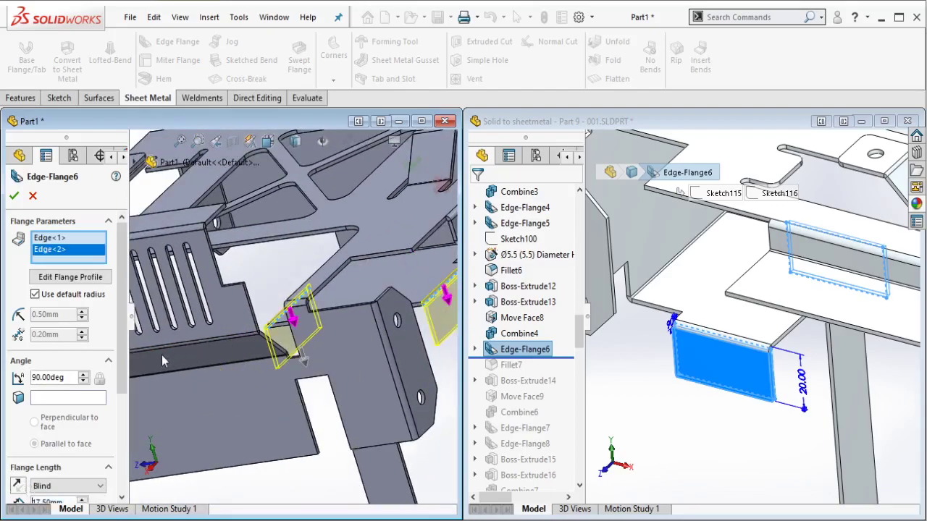
# Step: Set the length of both lower-plate edge flanges to 20 mm and complete the feature
pyautogui.scroll(-2, 97, 428)
pyautogui.moveTo(65, 437); pyautogui.dragTo(27, 437)
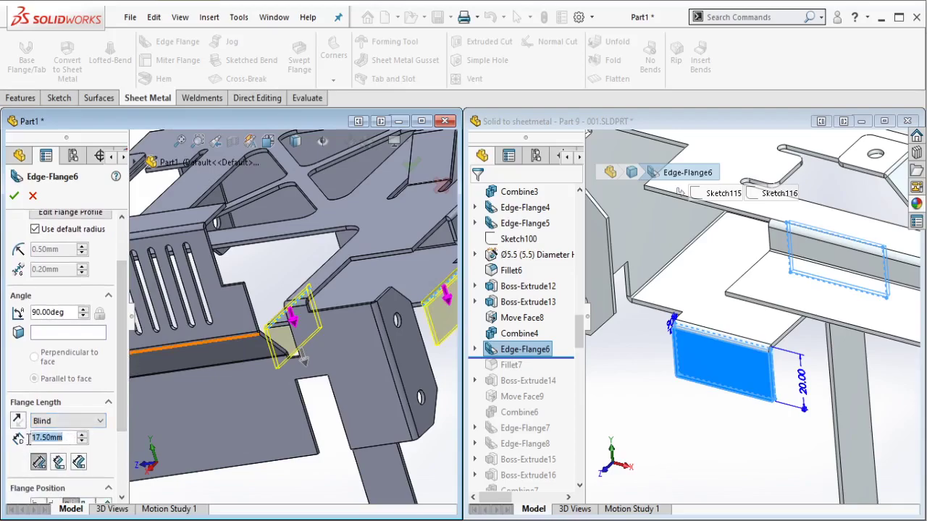
pyautogui.write('20')
pyautogui.press('Return')
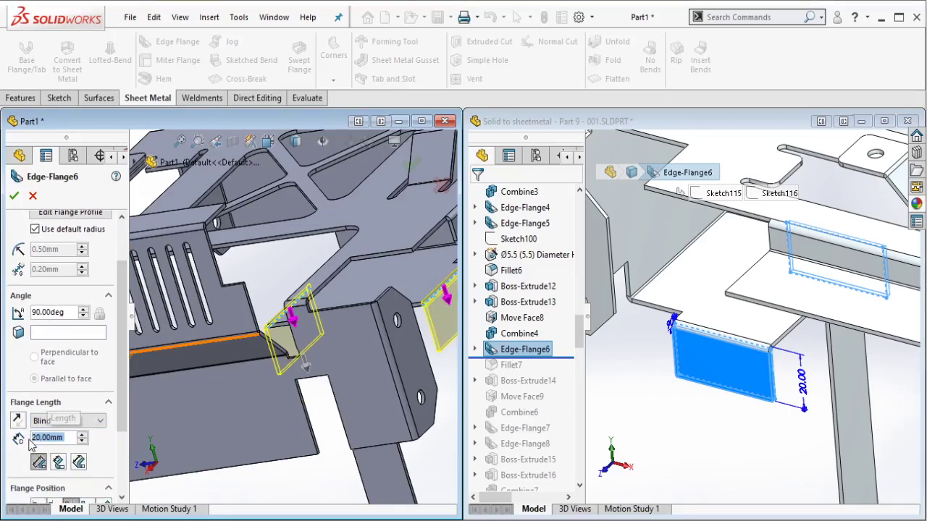
pyautogui.click(14, 195)
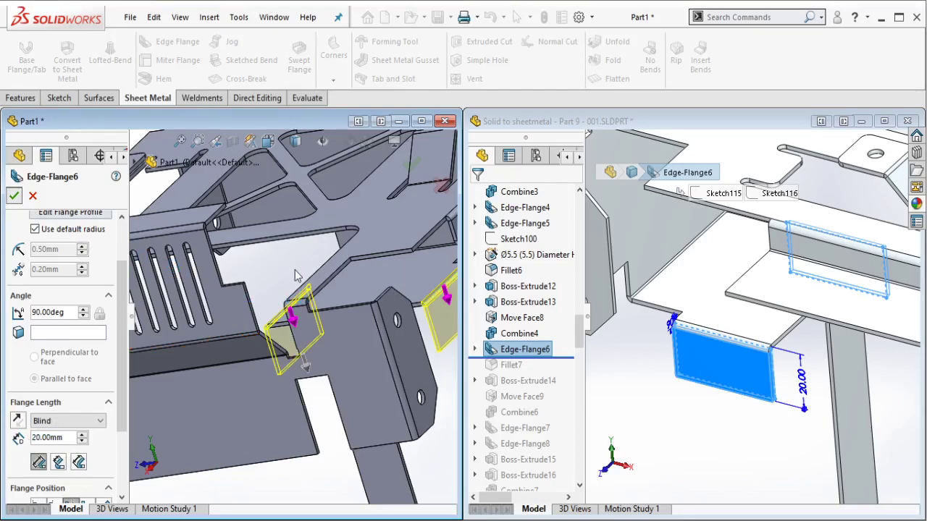
pyautogui.moveTo(297, 276); pyautogui.dragTo(239, 356, button='middle')
# Step: Roll the reference part forward to include Fillet7 and examine which flange corners it rounds and its radius
pyautogui.moveTo(569, 357); pyautogui.dragTo(516, 364)
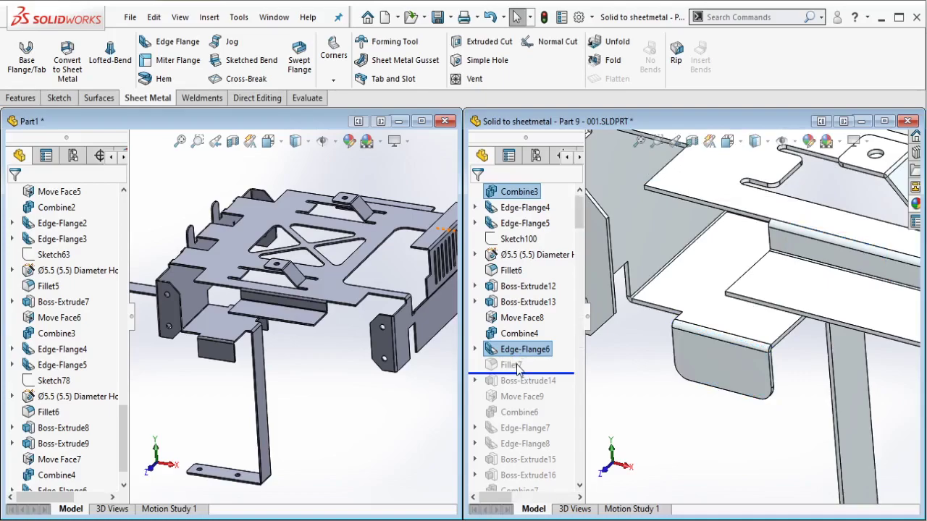
pyautogui.click(516, 365)
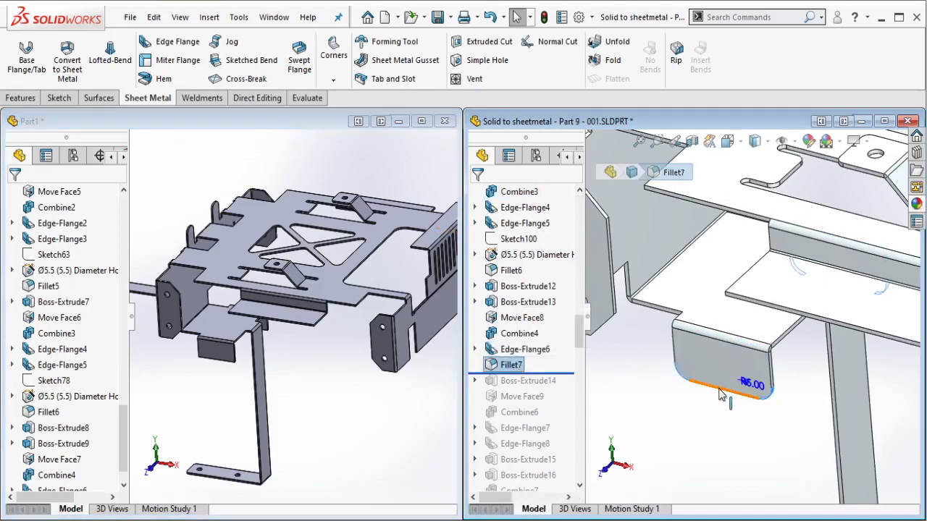
pyautogui.scroll(-4, 753, 389)
pyautogui.scroll(5, 760, 406)
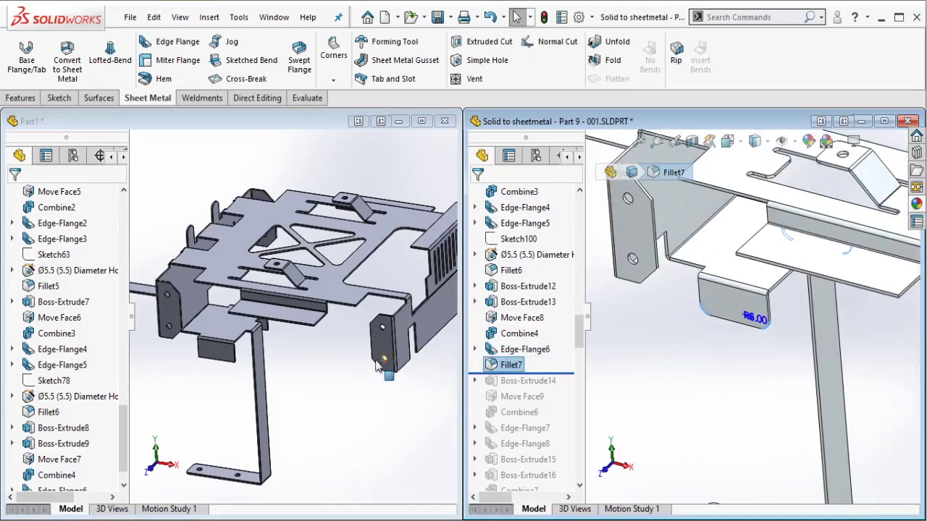
# Step: Start a Fillet in Part1 on the two lower corner edges of the near lower-plate flange
pyautogui.click(235, 302)
pyautogui.scroll(-3, 235, 302)
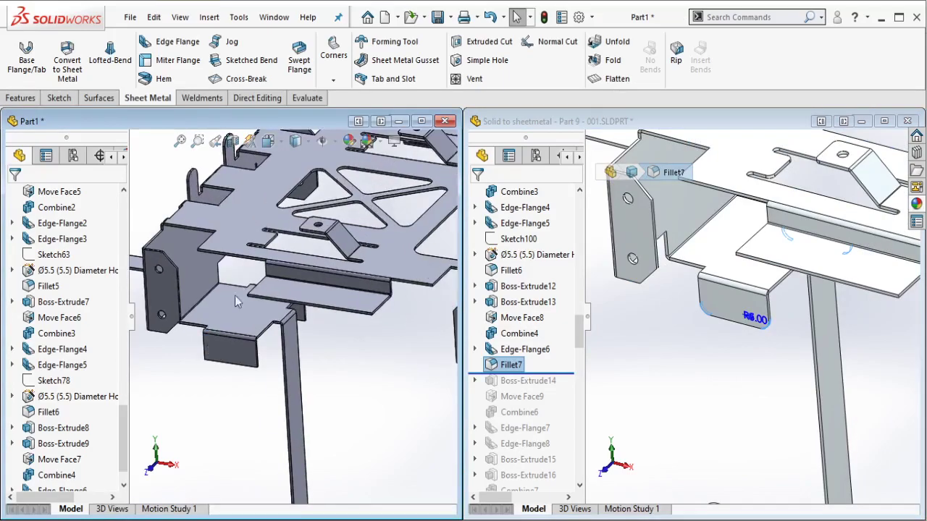
pyautogui.click(20, 98)
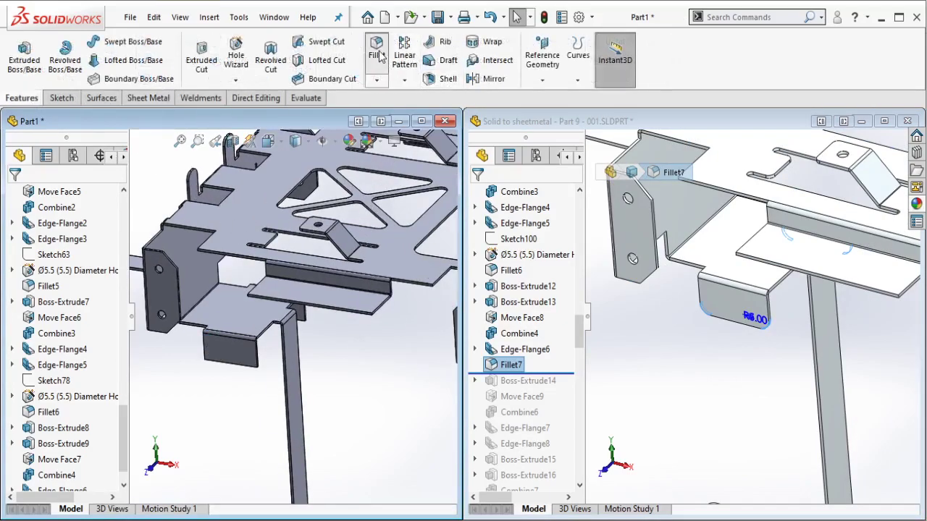
pyautogui.scroll(-5, 229, 358)
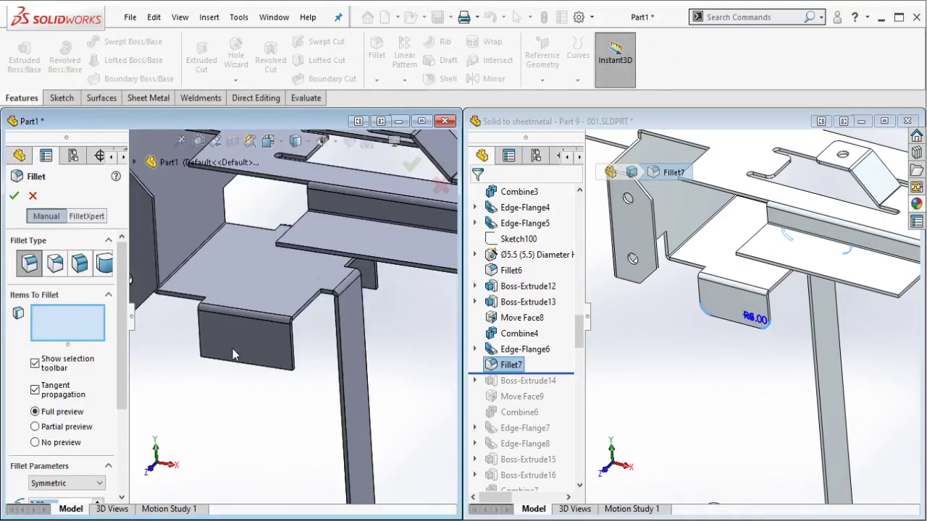
pyautogui.click(183, 355)
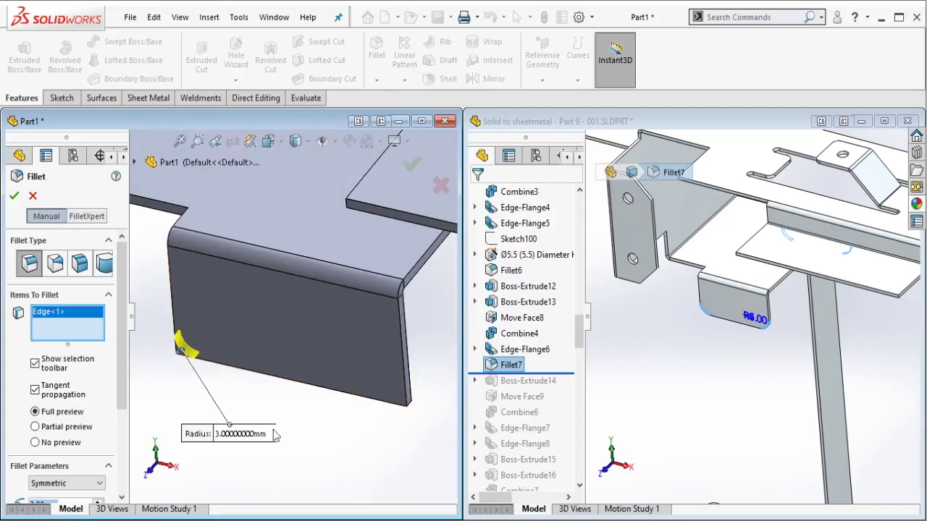
pyautogui.click(410, 410)
# Step: Add the two lower corner edges of the opposite lower-plate flange to the same fillet
pyautogui.scroll(8, 409, 398)
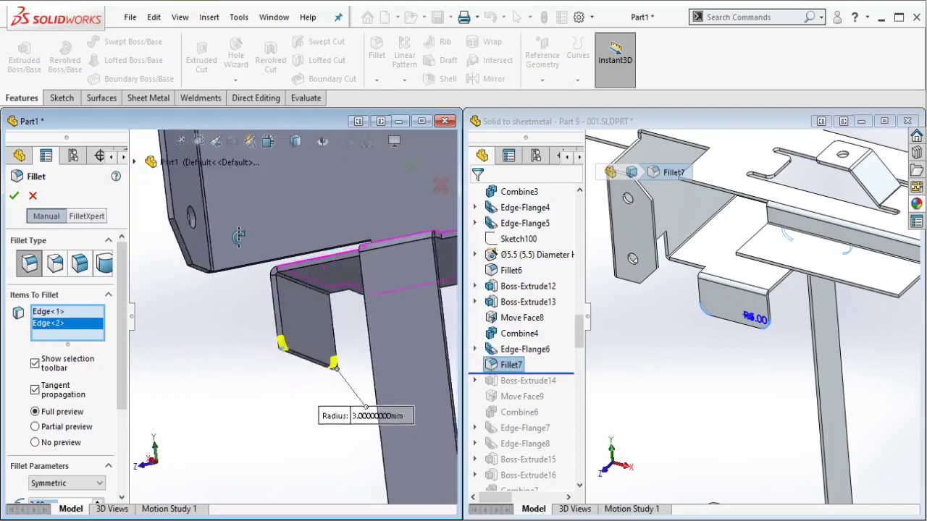
pyautogui.scroll(-6, 271, 353)
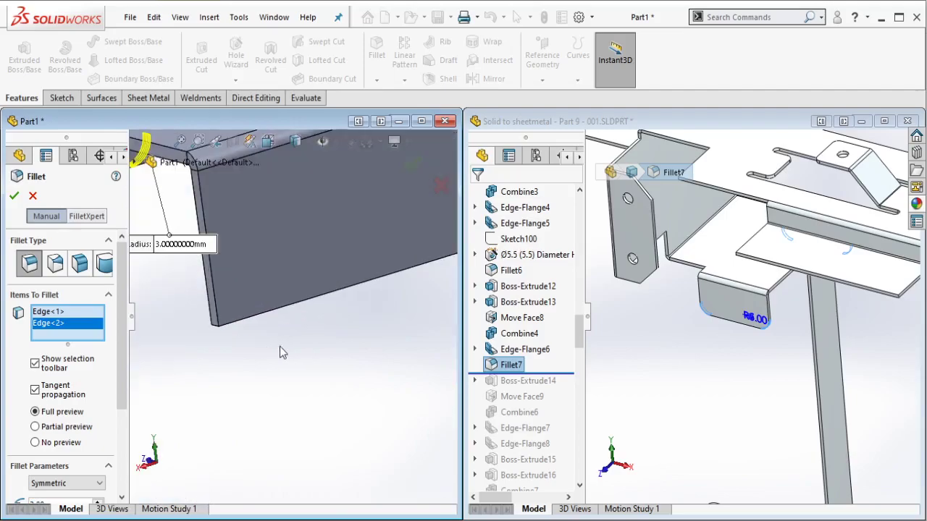
pyautogui.click(216, 327)
pyautogui.scroll(2, 381, 331)
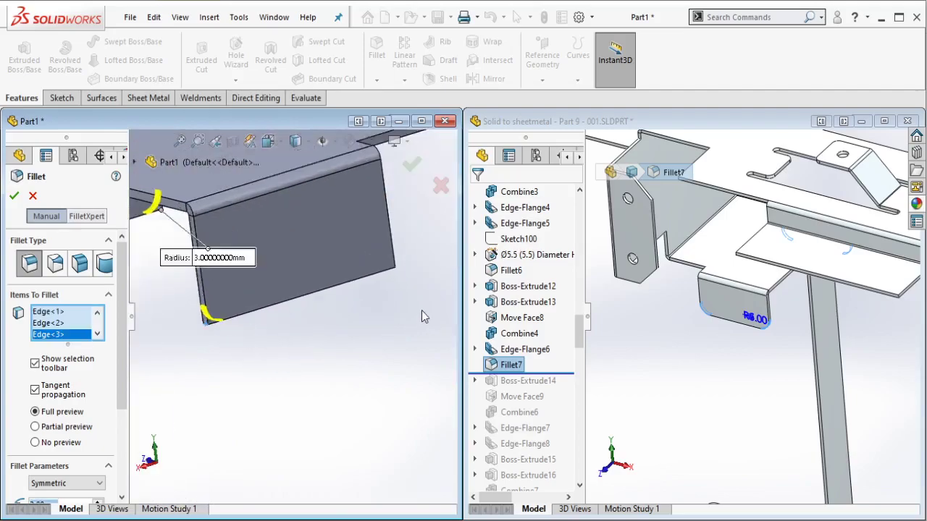
pyautogui.scroll(-4, 422, 311)
pyautogui.moveTo(355, 257); pyautogui.dragTo(358, 246, button='middle')
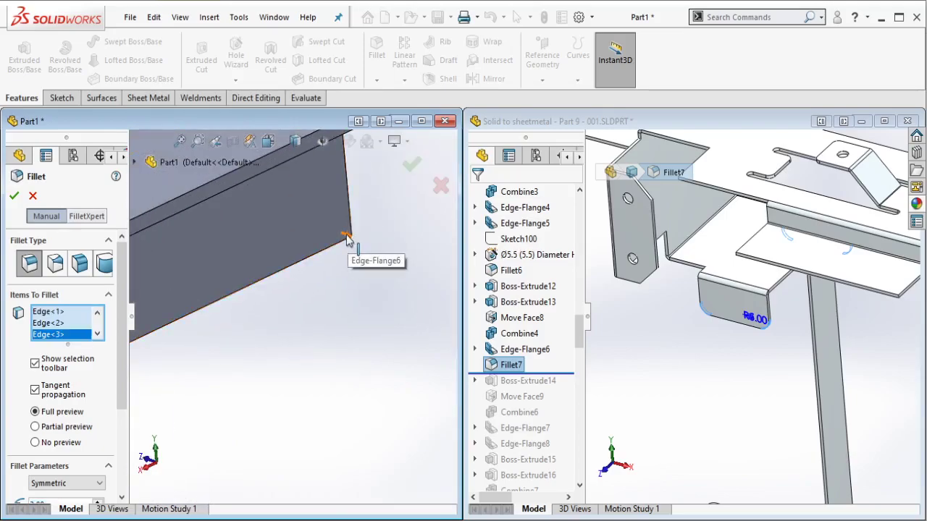
pyautogui.click(346, 242)
pyautogui.scroll(-3, 93, 421)
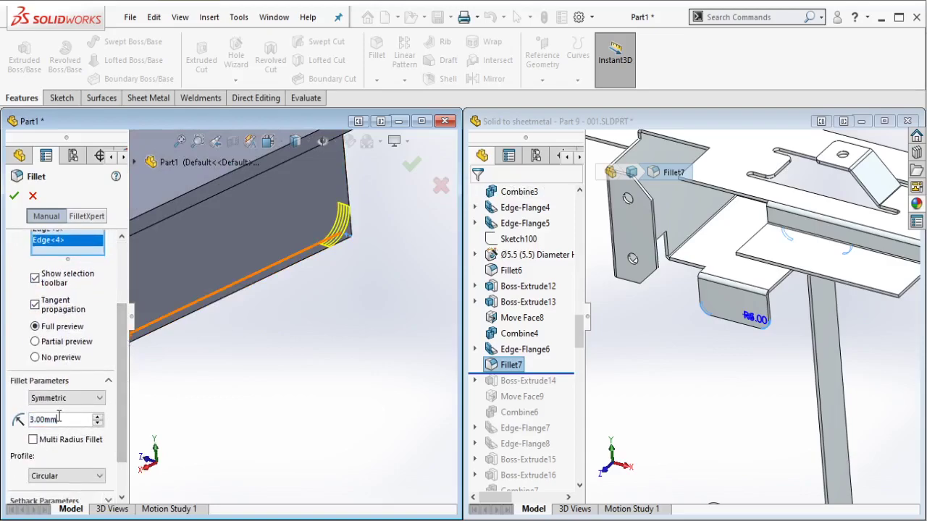
# Step: Set the fillet radius to 5 mm for the selected flange corner edges and create the fillet
pyautogui.moveTo(59, 419); pyautogui.dragTo(7, 420)
pyautogui.write('5')
pyautogui.press('Return')
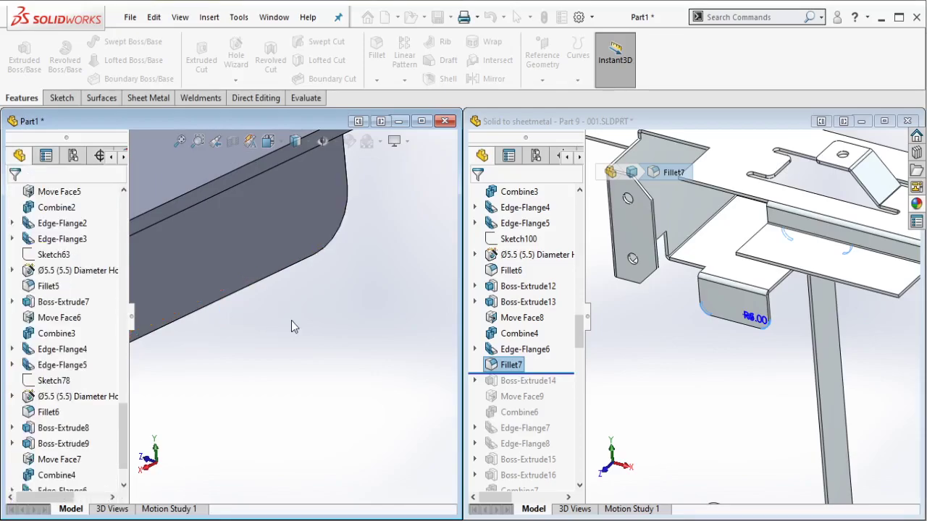
pyautogui.scroll(5, 282, 226)
pyautogui.moveTo(275, 236); pyautogui.dragTo(290, 282, button='middle')
pyautogui.scroll(3, 290, 304)
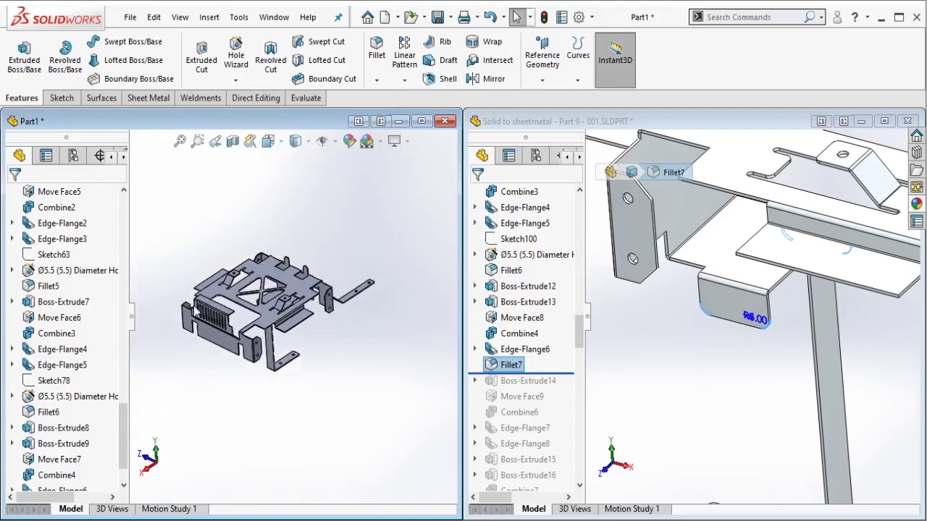
pyautogui.scroll(-3, 191, 332)
# Step: Roll the reference part forward past Boss-Extrude14 and examine where that feature sits in the front flange notches
pyautogui.moveTo(541, 373); pyautogui.dragTo(528, 390)
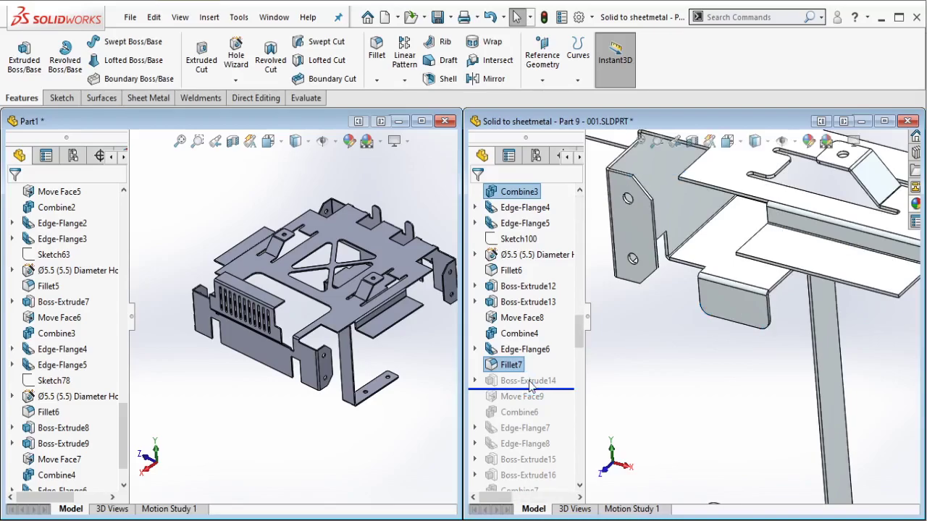
pyautogui.click(528, 381)
pyautogui.scroll(-5, 810, 293)
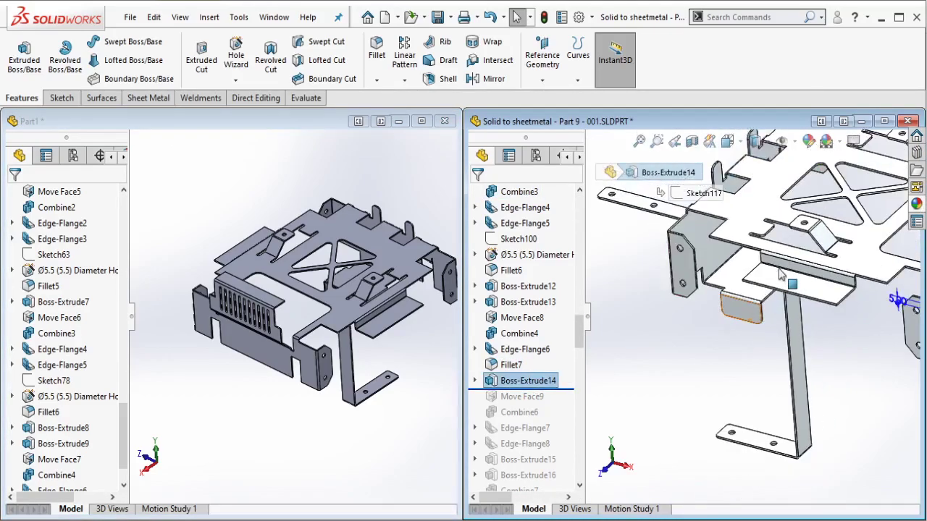
pyautogui.scroll(3, 831, 332)
pyautogui.moveTo(821, 277); pyautogui.dragTo(790, 245, button='middle')
pyautogui.scroll(-1, 414, 313)
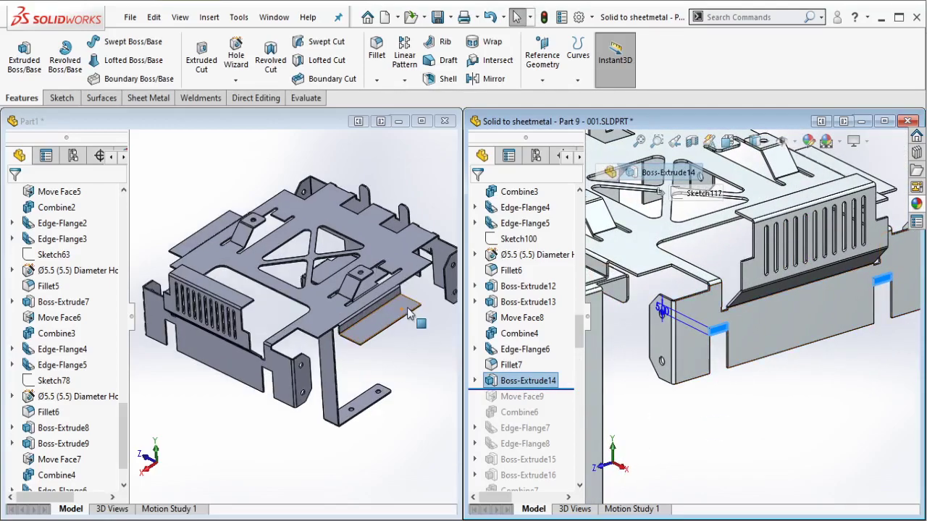
# Step: Start a sketch in Part1 on the inner end face of the first front flange notch, using that face's outline
pyautogui.scroll(1, 246, 343)
pyautogui.scroll(-7, 230, 338)
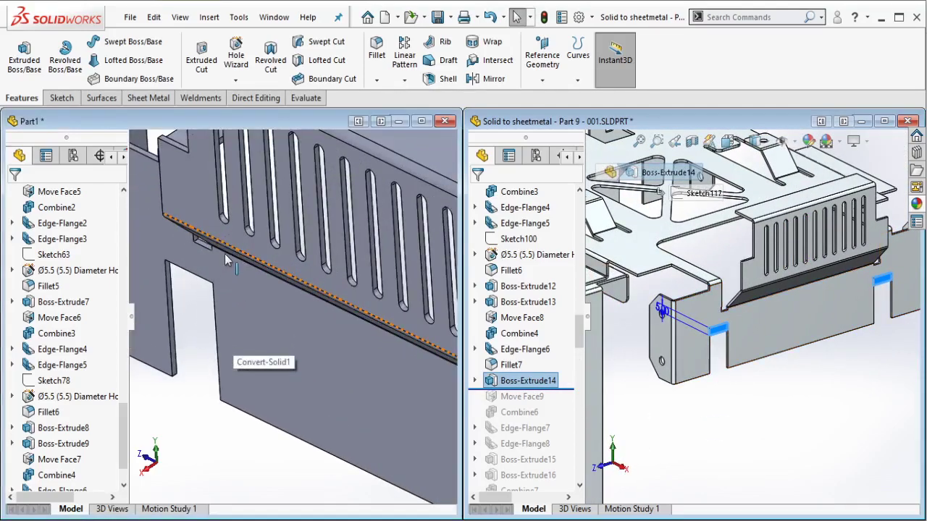
pyautogui.moveTo(227, 260); pyautogui.dragTo(187, 365, button='middle')
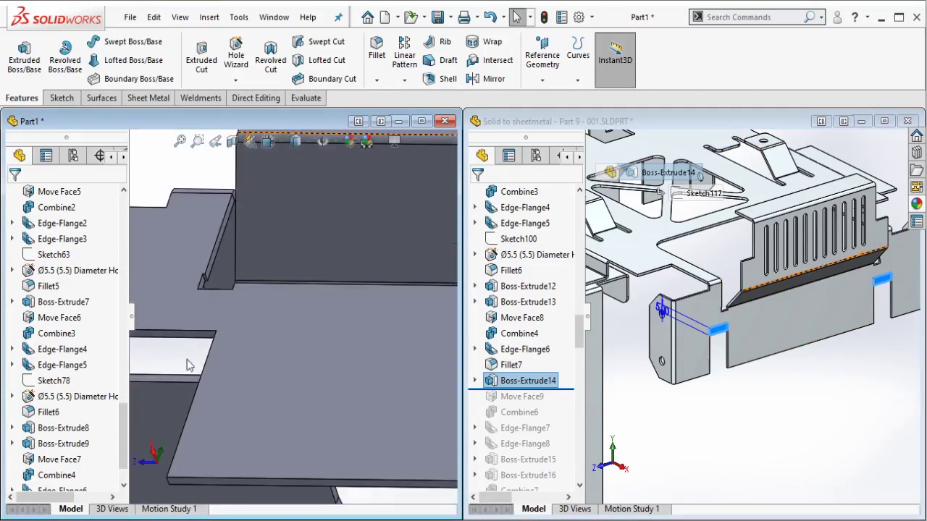
pyautogui.scroll(-4, 150, 352)
pyautogui.click(194, 317)
pyautogui.click(252, 275)
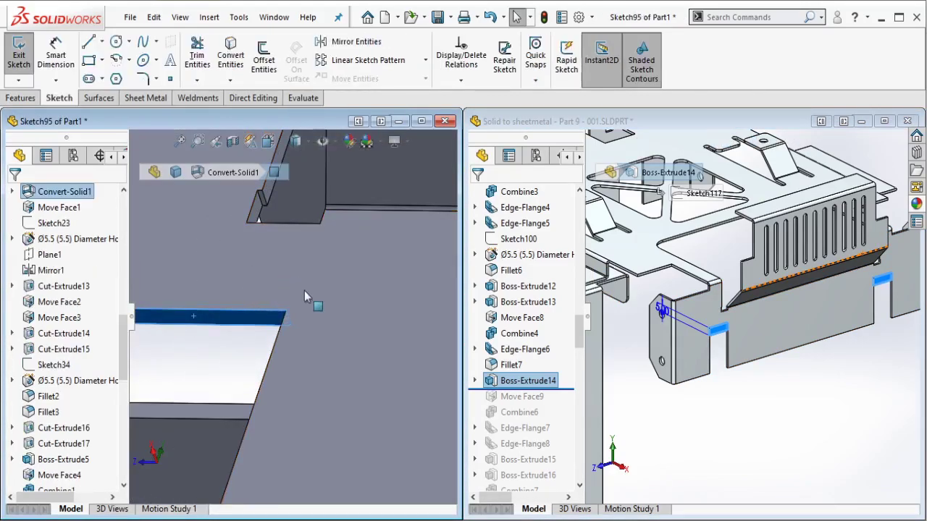
pyautogui.moveTo(311, 304)
pyautogui.mouseDown(button='middle')
pyautogui.moveTo(331, 317)
pyautogui.moveTo(402, 327)
pyautogui.mouseUp(button='middle')
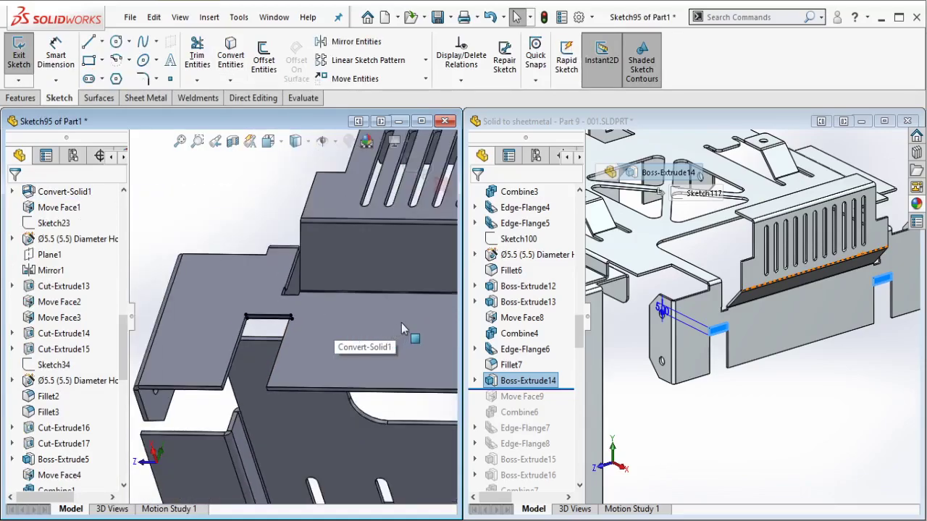
# Step: Convert the outline of the second front notch's inner end face into the same sketch
pyautogui.scroll(3, 403, 321)
pyautogui.scroll(-10, 373, 310)
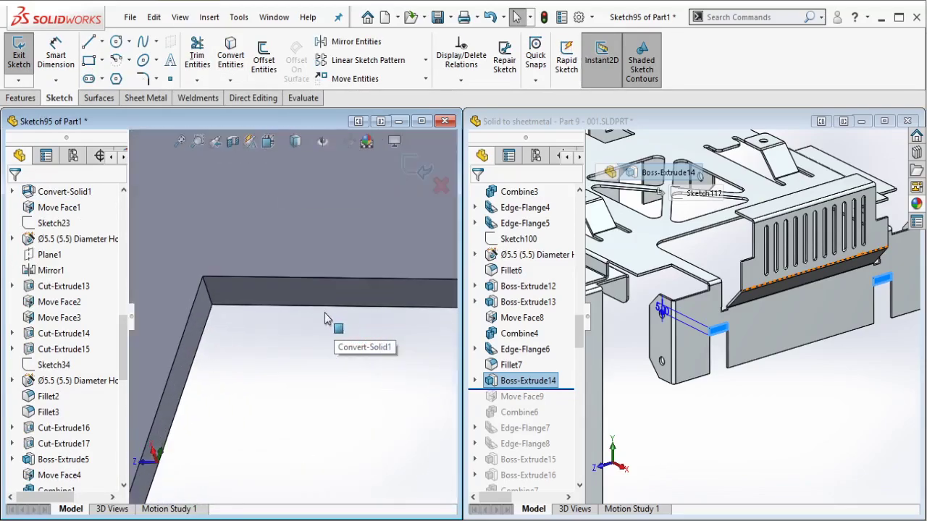
pyautogui.click(327, 292)
pyautogui.keyDown('ctrl'); pyautogui.click(173, 377); pyautogui.keyUp('ctrl')
pyautogui.click(231, 54)
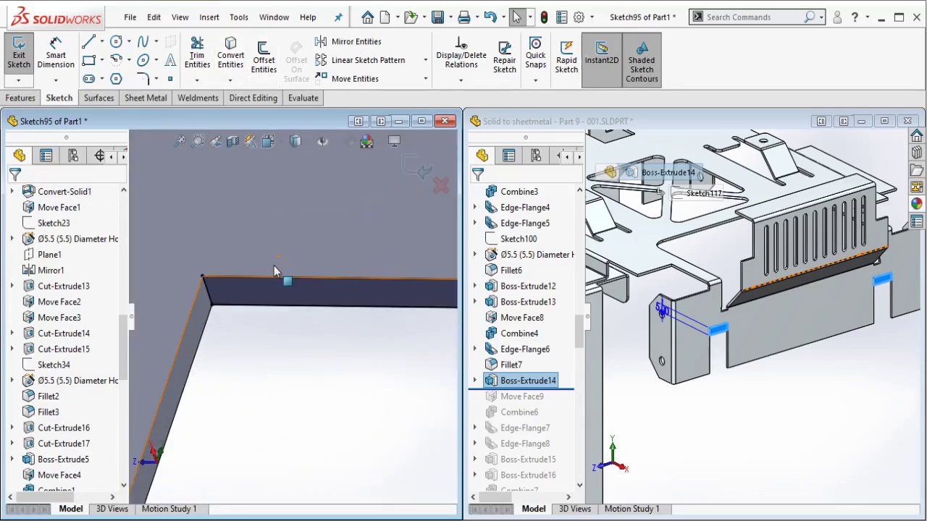
# Step: Extrude both notch outlines 5 mm into the notches as separate bodies, without merging the result
pyautogui.scroll(3, 273, 270)
pyautogui.click(21, 98)
pyautogui.click(32, 59)
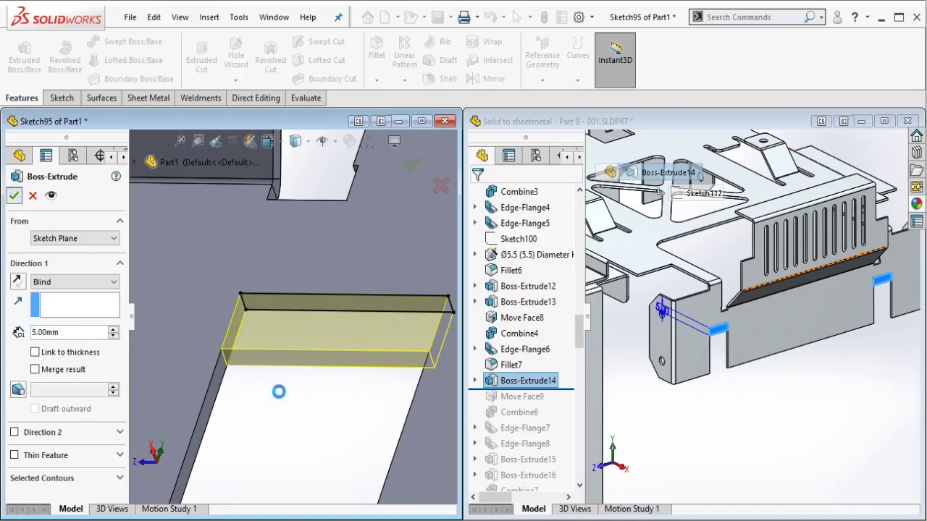
pyautogui.press('Return')
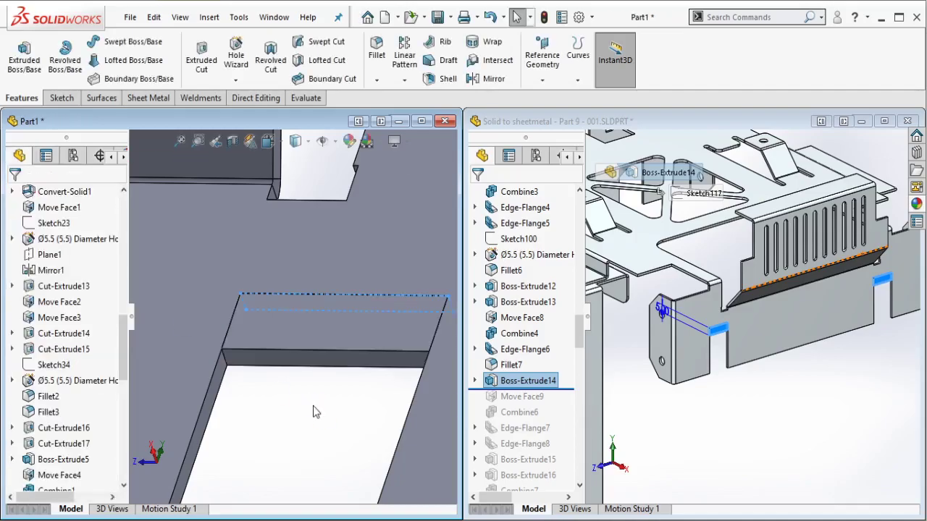
pyautogui.scroll(8, 223, 337)
pyautogui.moveTo(215, 335); pyautogui.dragTo(195, 316, button='middle')
# Step: Roll the reference part forward past Move Face9 and select that feature to examine its face offset
pyautogui.click(552, 402)
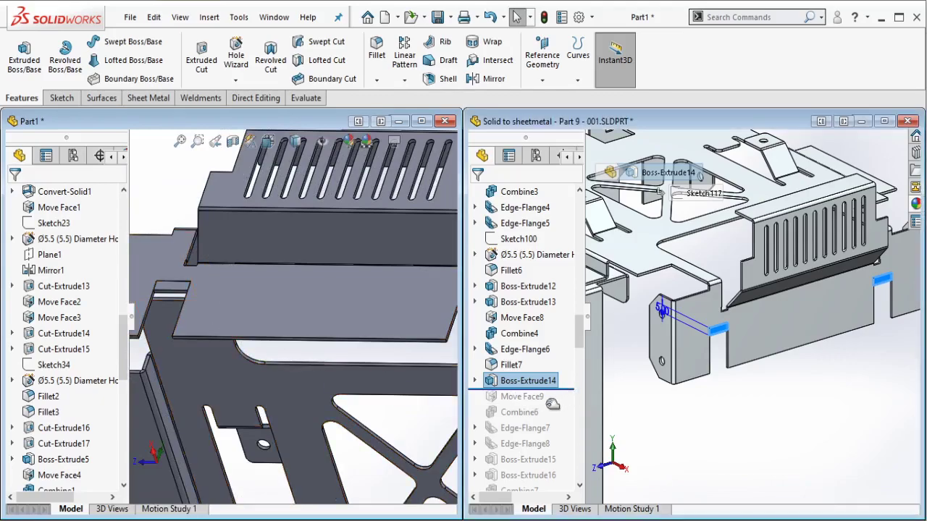
pyautogui.moveTo(543, 403); pyautogui.dragTo(528, 399)
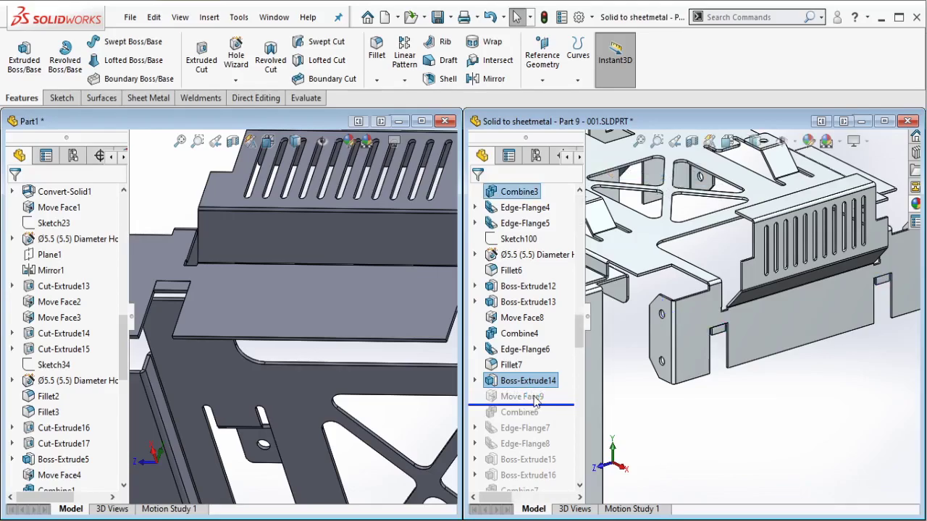
pyautogui.click(522, 397)
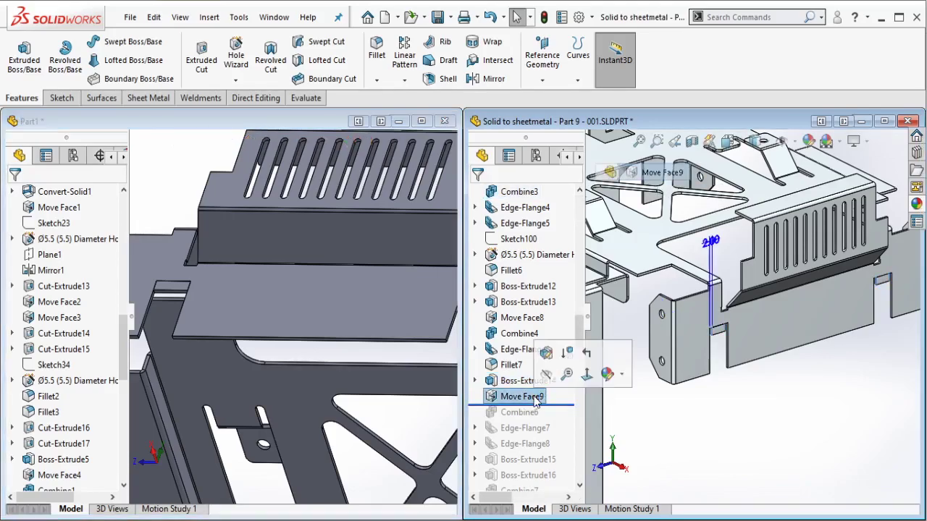
# Step: Start an offset Move Face in Part1 and select the two hidden side faces of the extruded block in the first notch
pyautogui.scroll(-2, 193, 294)
pyautogui.click(176, 200)
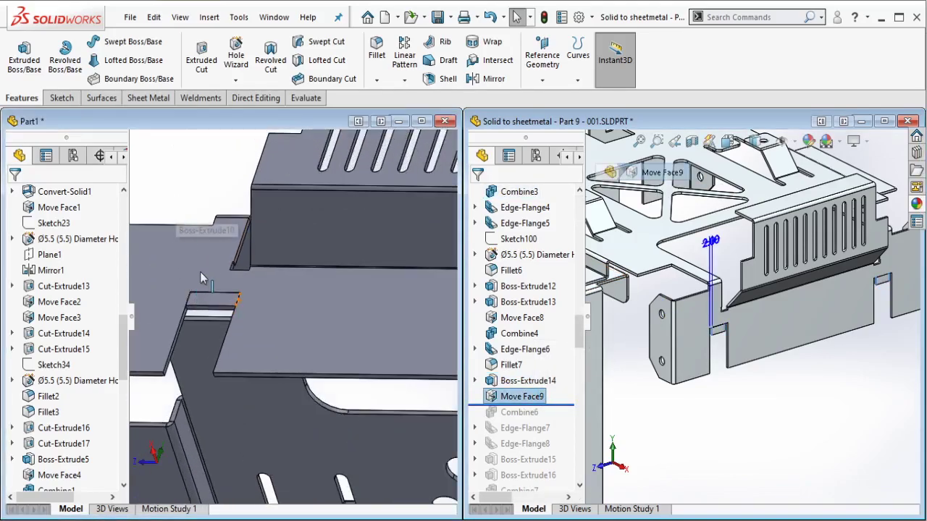
pyautogui.click(256, 98)
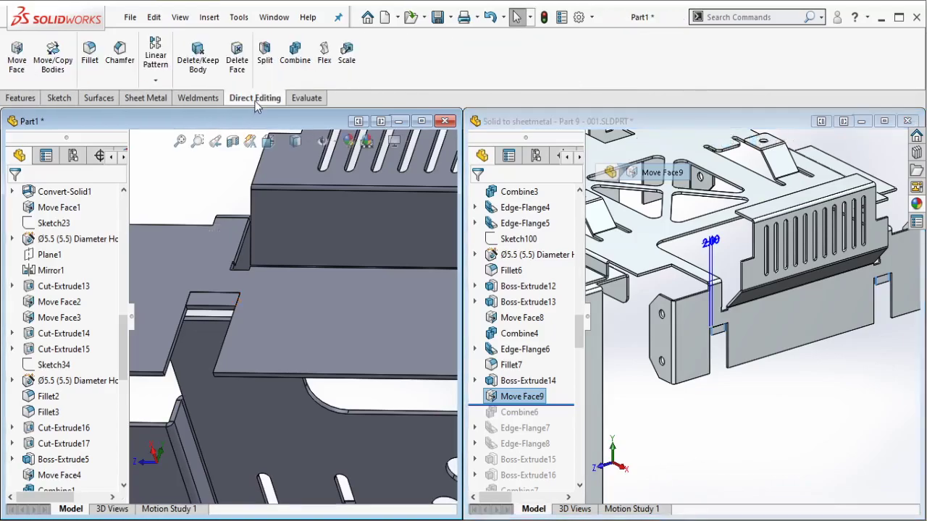
pyautogui.click(17, 55)
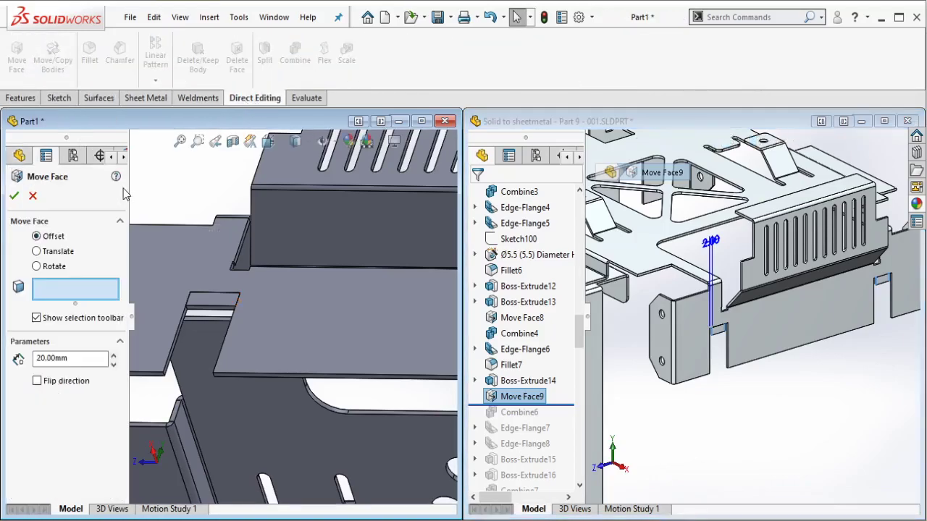
pyautogui.scroll(-2, 300, 285)
pyautogui.scroll(1, 191, 314)
pyautogui.scroll(-8, 203, 322)
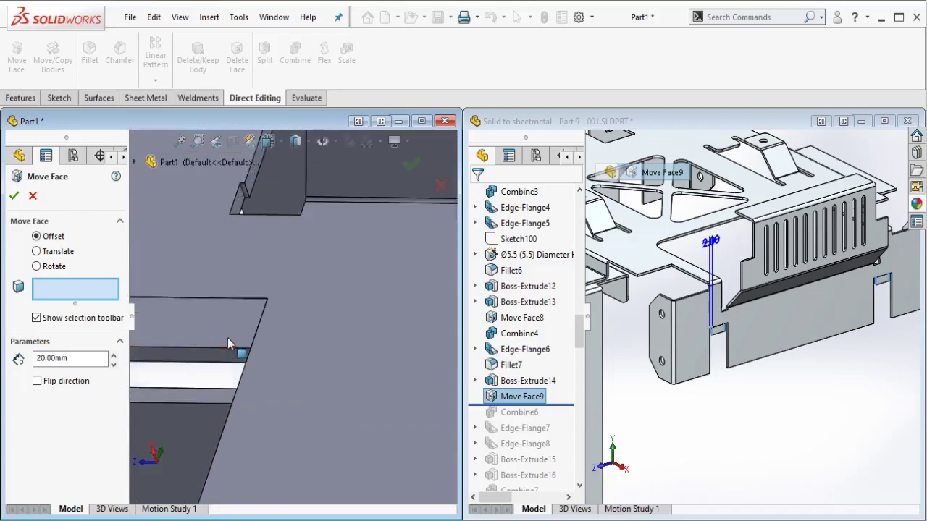
pyautogui.rightClick(320, 319)
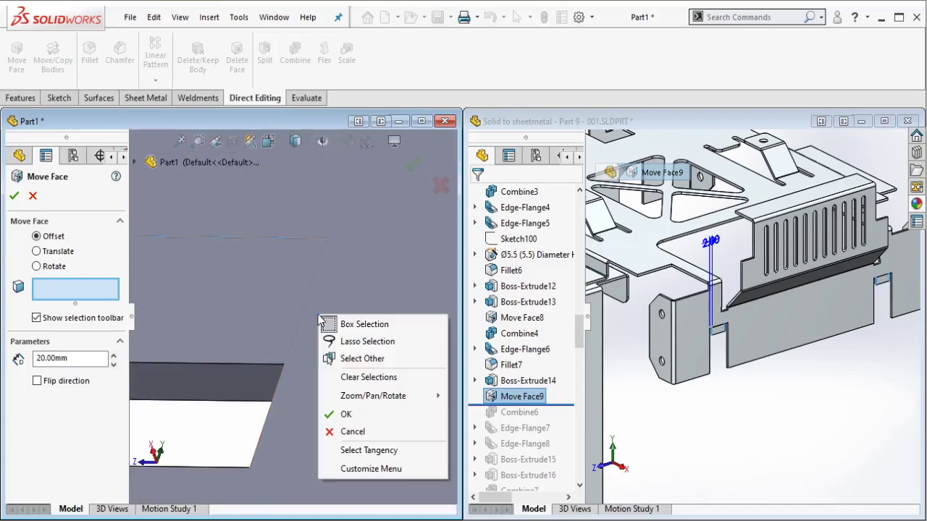
pyautogui.click(337, 357)
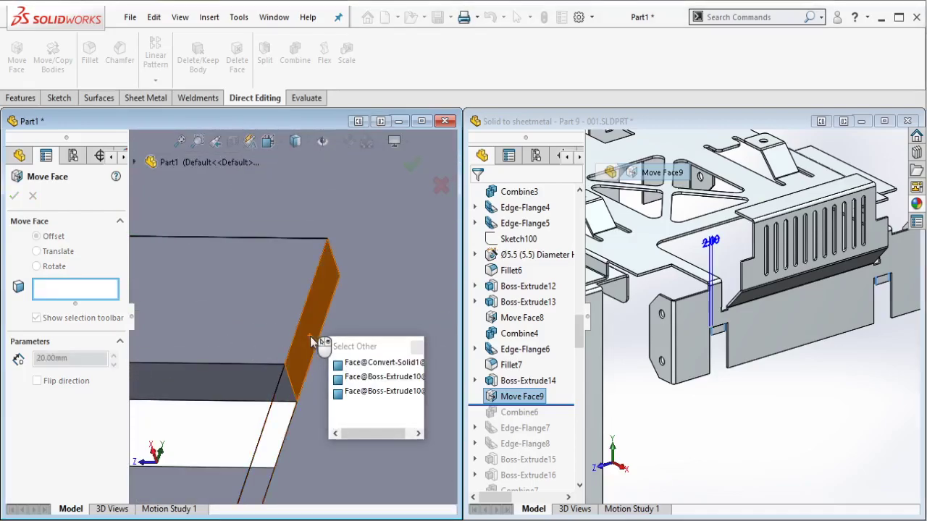
pyautogui.click(312, 342)
pyautogui.scroll(5, 311, 337)
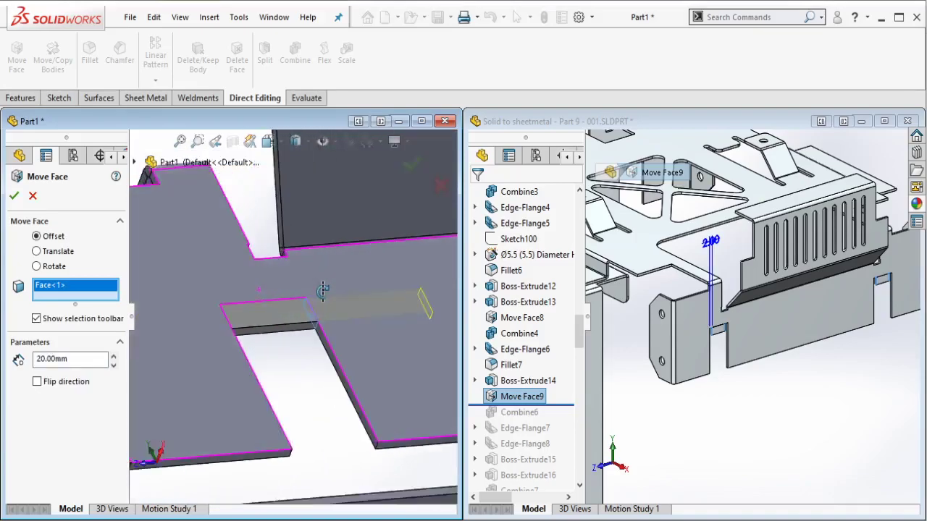
pyautogui.scroll(-4, 247, 326)
pyautogui.rightClick(269, 315)
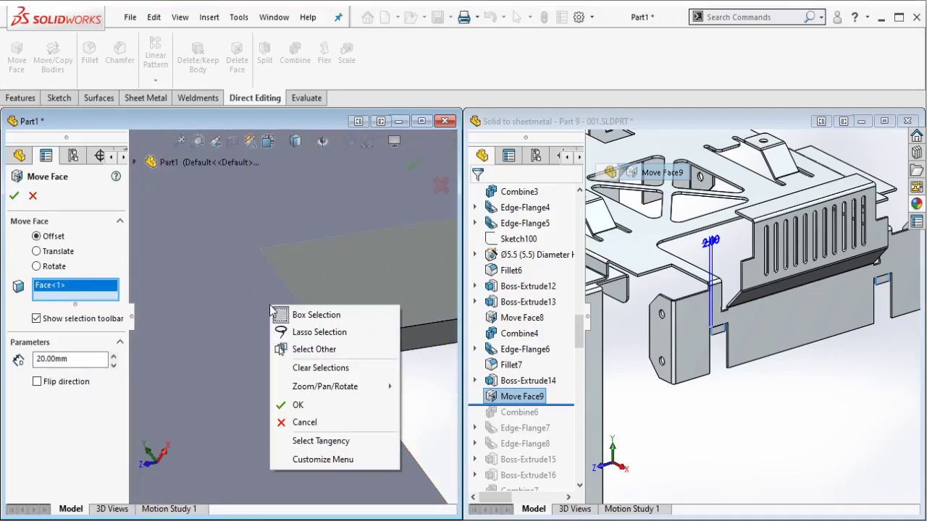
pyautogui.click(289, 349)
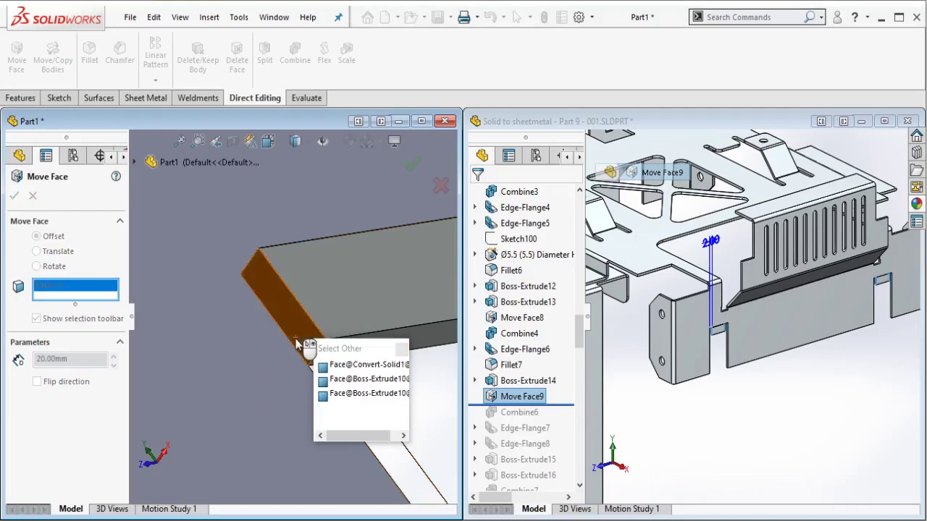
pyautogui.click(296, 344)
pyautogui.scroll(6, 301, 341)
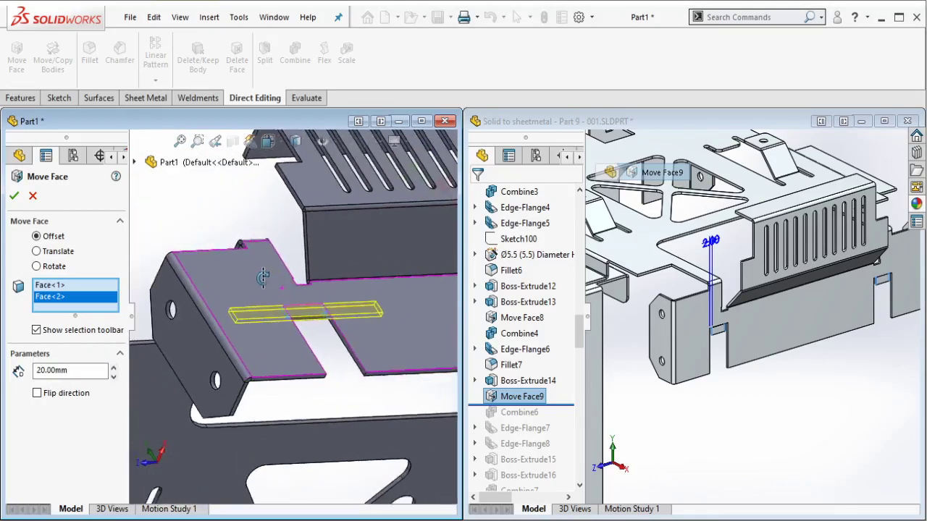
# Step: Add the two hidden side faces of the extruded block in the other notch to the Move Face selection
pyautogui.scroll(3, 323, 317)
pyautogui.scroll(-5, 344, 308)
pyautogui.moveTo(344, 304); pyautogui.dragTo(348, 318, button='middle')
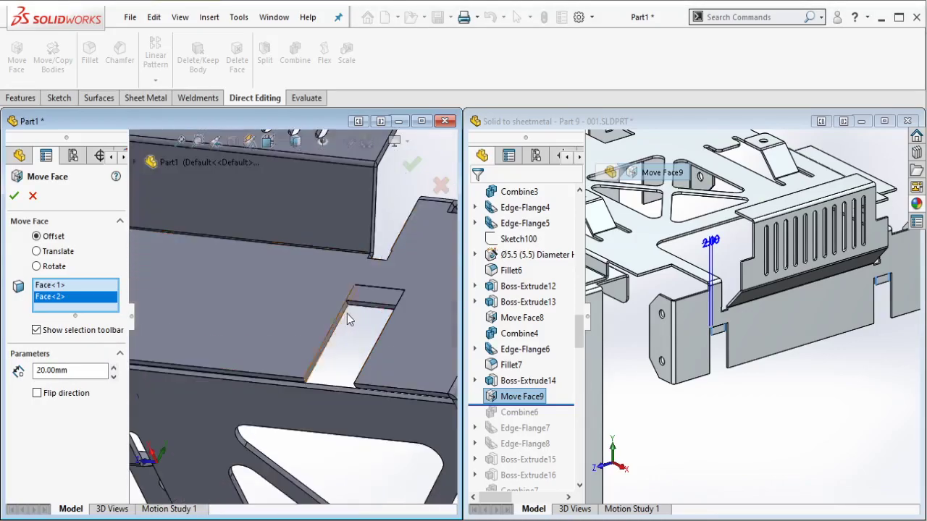
pyautogui.scroll(-4, 401, 303)
pyautogui.scroll(-6, 401, 304)
pyautogui.rightClick(361, 295)
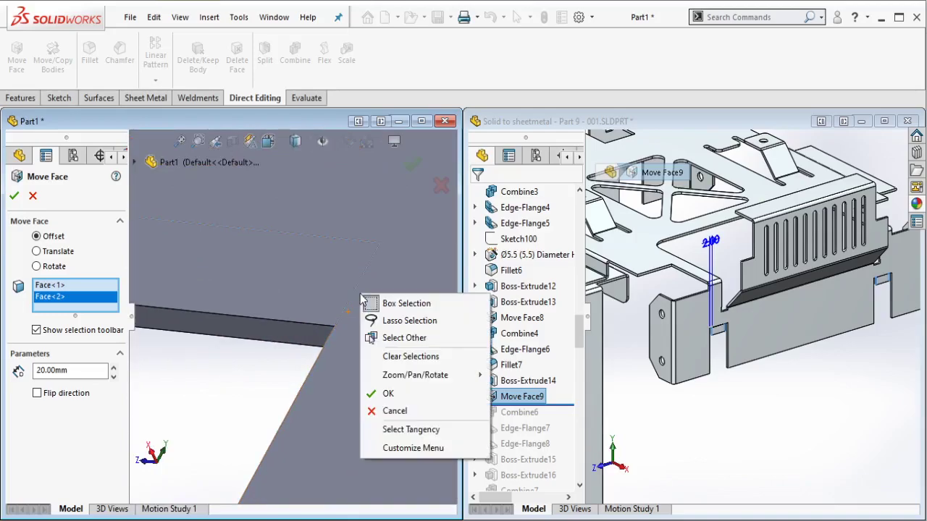
pyautogui.click(386, 339)
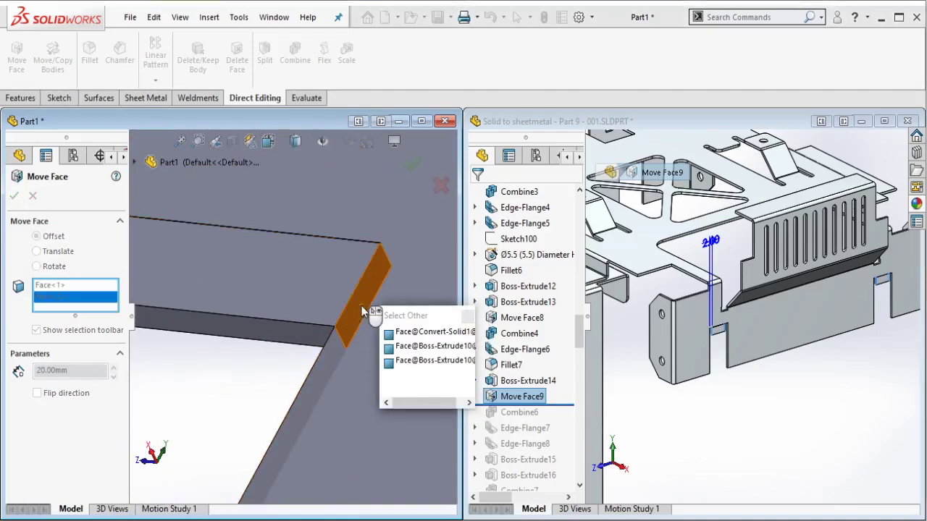
pyautogui.click(363, 311)
pyautogui.scroll(6, 362, 306)
pyautogui.moveTo(312, 300); pyautogui.dragTo(428, 397, button='middle')
pyautogui.scroll(-6, 276, 320)
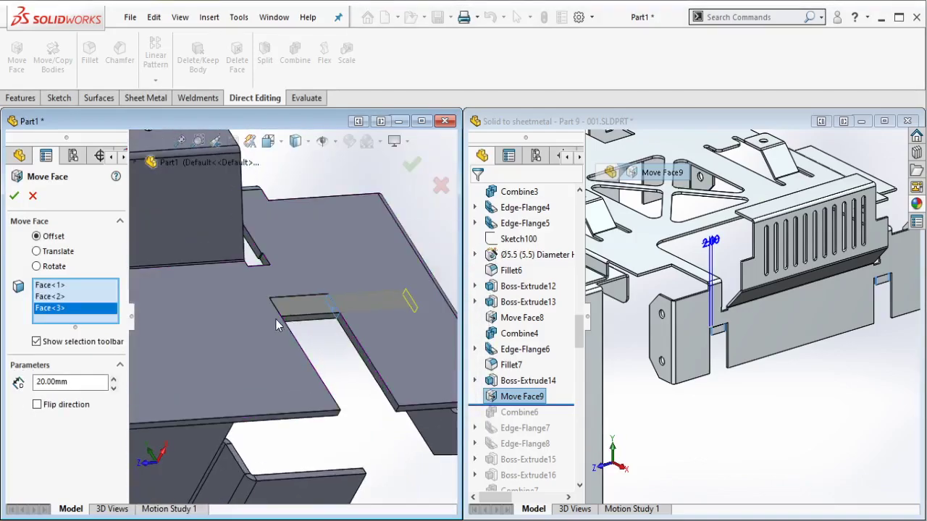
pyautogui.rightClick(280, 276)
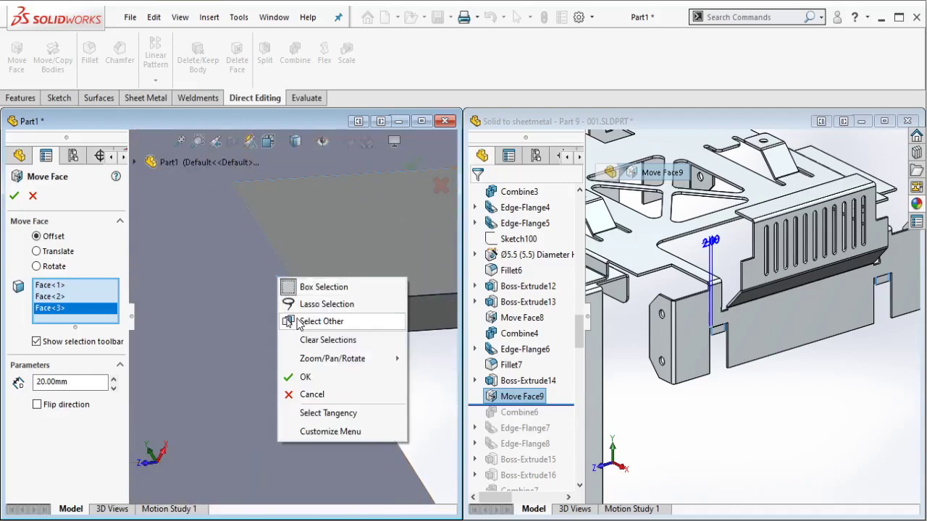
pyautogui.click(297, 319)
pyautogui.click(293, 308)
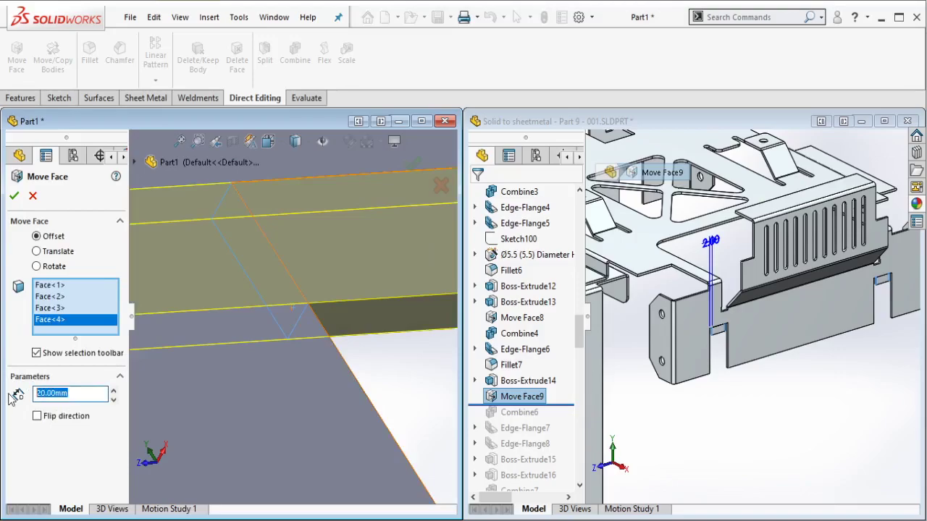
# Step: Offset the four selected block side faces inward by 2 mm with the direction flipped
pyautogui.write('2')
pyautogui.click(38, 417)
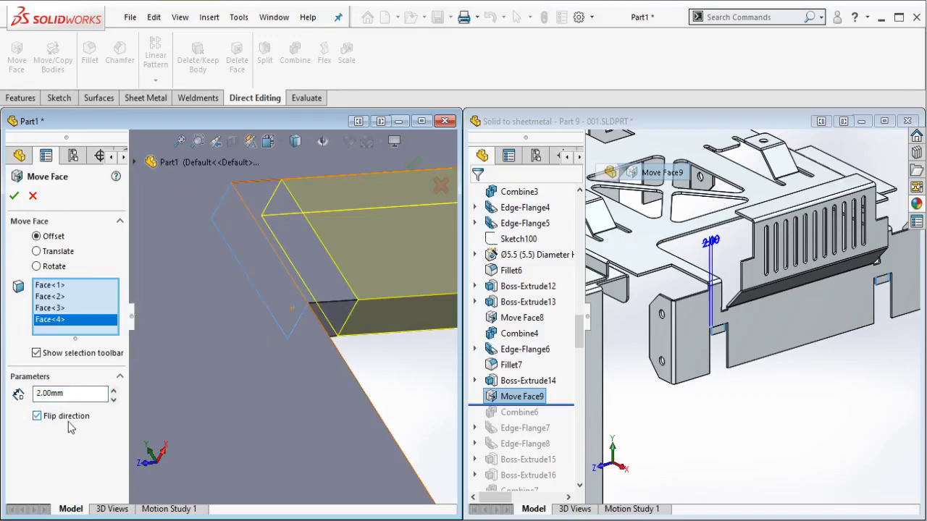
pyautogui.rightClick(269, 264)
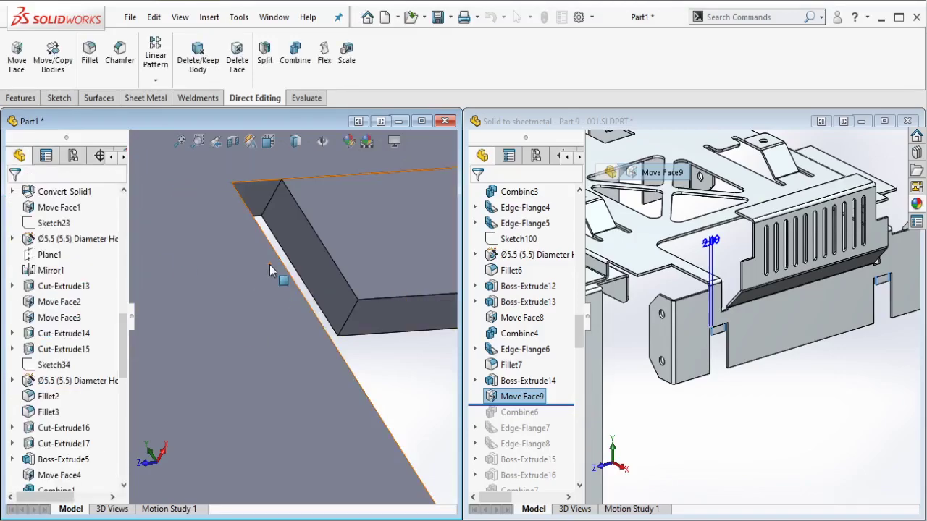
pyautogui.scroll(6, 331, 377)
pyautogui.scroll(5, 296, 343)
pyautogui.moveTo(296, 343)
pyautogui.mouseDown(button='middle')
pyautogui.moveTo(239, 326)
pyautogui.moveTo(221, 312)
pyautogui.moveTo(229, 297)
pyautogui.moveTo(311, 348)
pyautogui.mouseUp(button='middle')
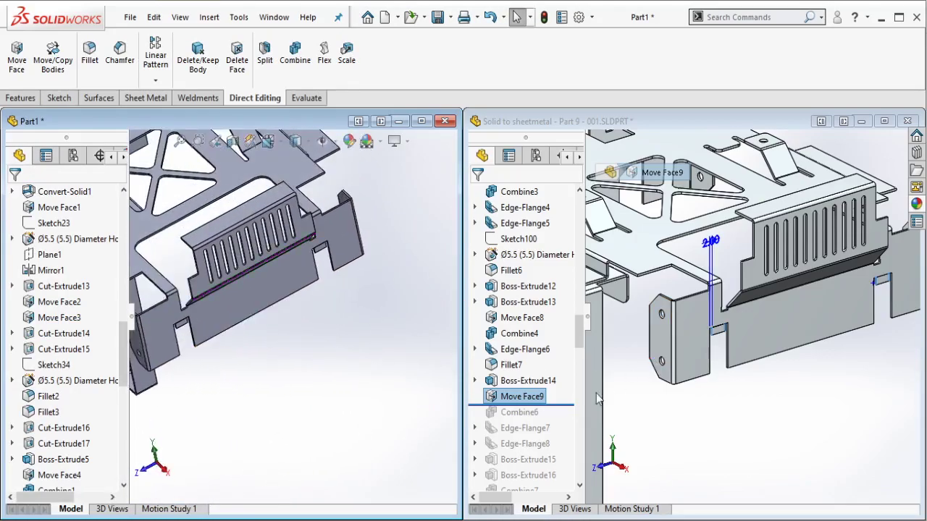
# Step: Roll the reference part forward past Combine6, and in Part1 combine the main body with the two small notch blocks using Add
pyautogui.scroll(-3, 558, 274)
pyautogui.moveTo(562, 263); pyautogui.dragTo(526, 274)
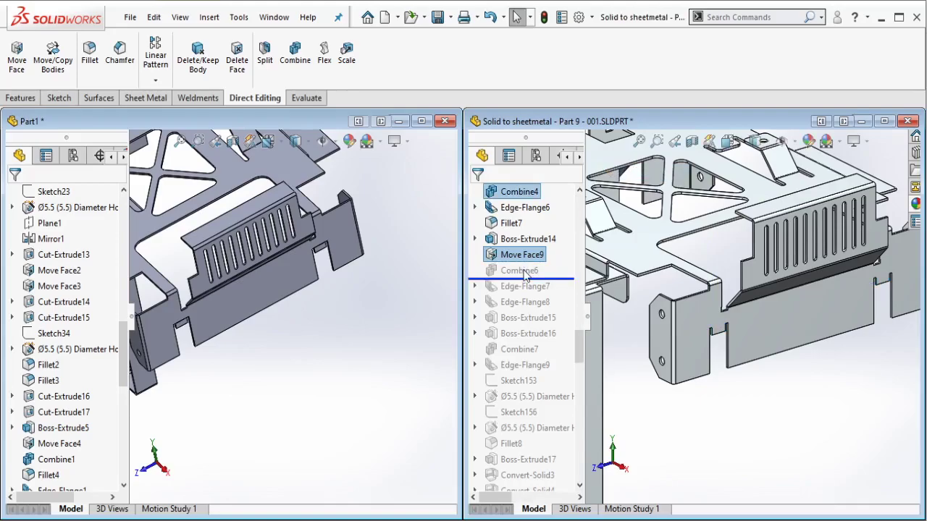
pyautogui.click(194, 292)
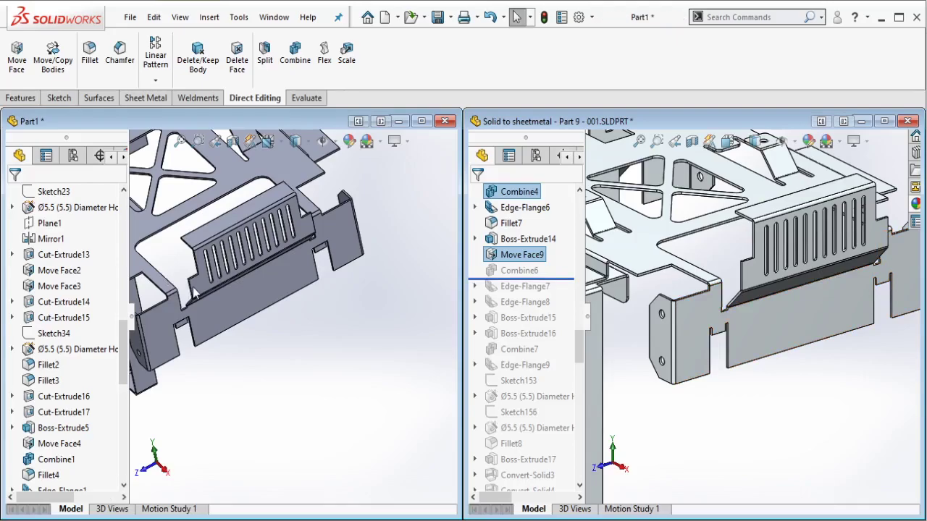
pyautogui.scroll(-2, 194, 292)
pyautogui.moveTo(194, 292); pyautogui.dragTo(196, 263, button='middle')
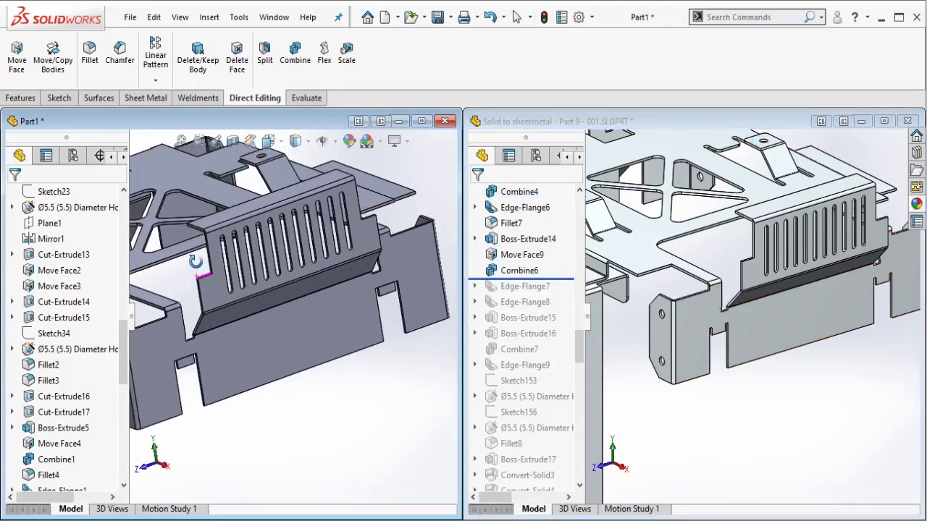
pyautogui.click(288, 71)
pyautogui.click(397, 307)
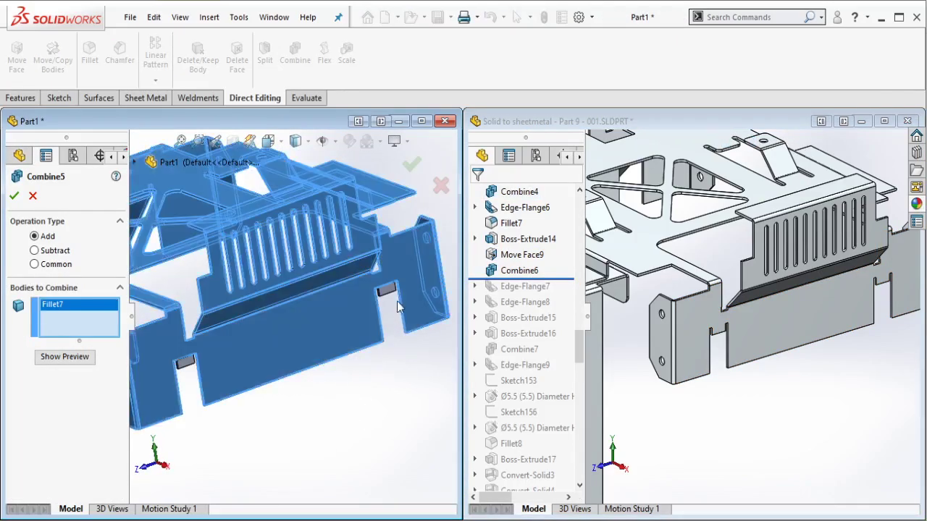
pyautogui.click(375, 327)
pyautogui.click(189, 365)
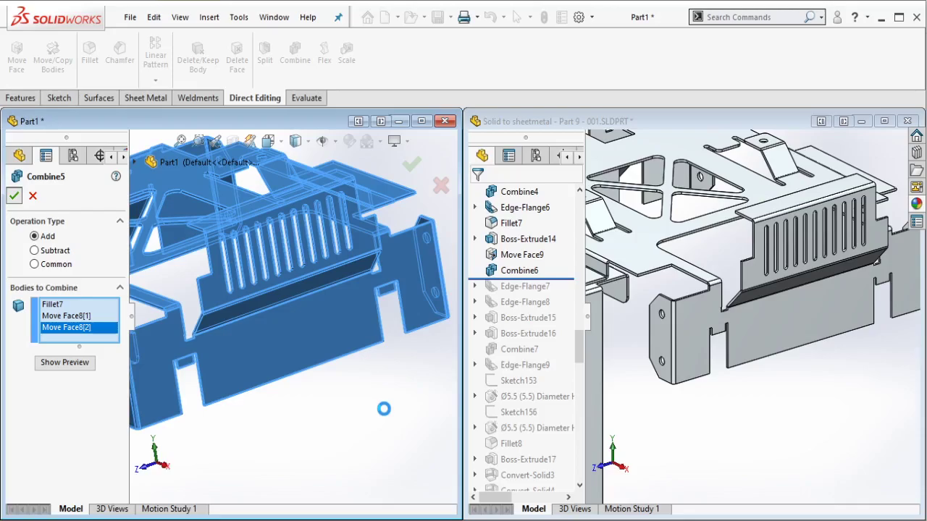
pyautogui.press('Return')
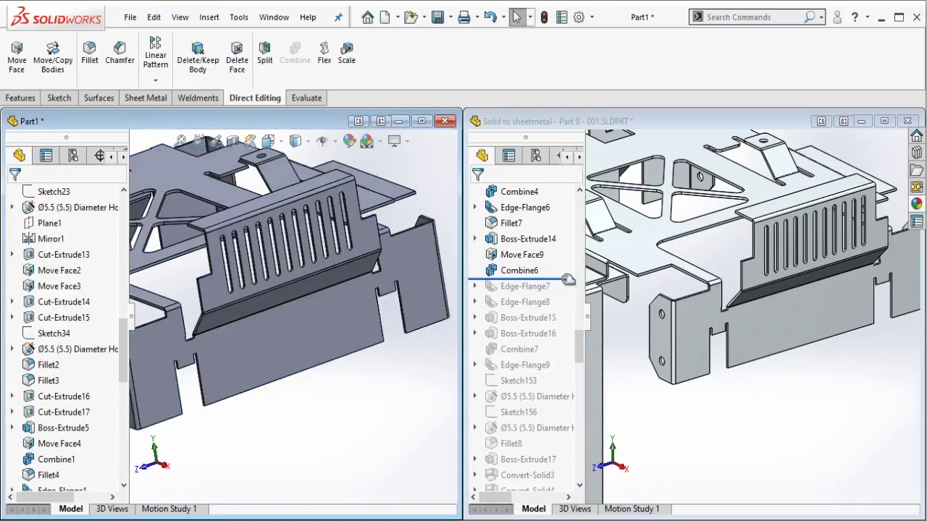
# Step: Roll the reference part forward past Edge-Flange7 and select that feature to examine its flange dimensions
pyautogui.click(566, 281)
pyautogui.moveTo(541, 292); pyautogui.dragTo(537, 290)
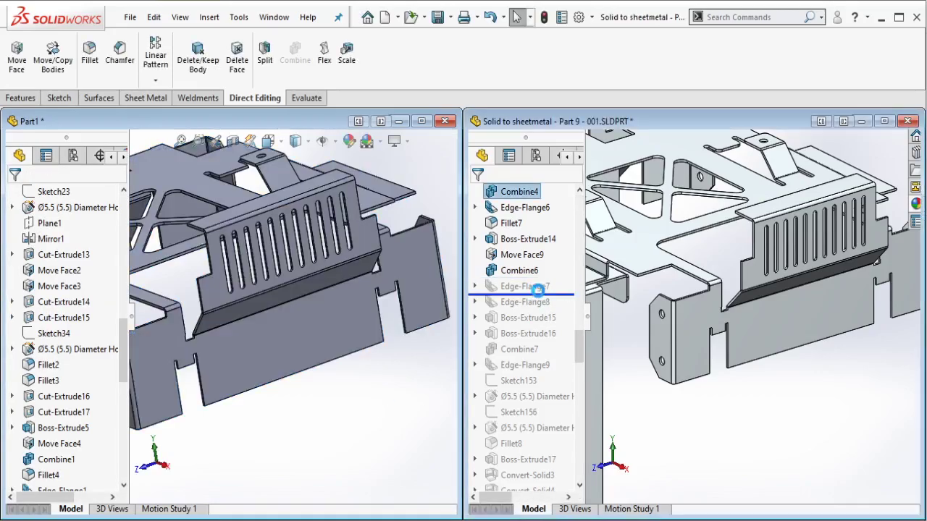
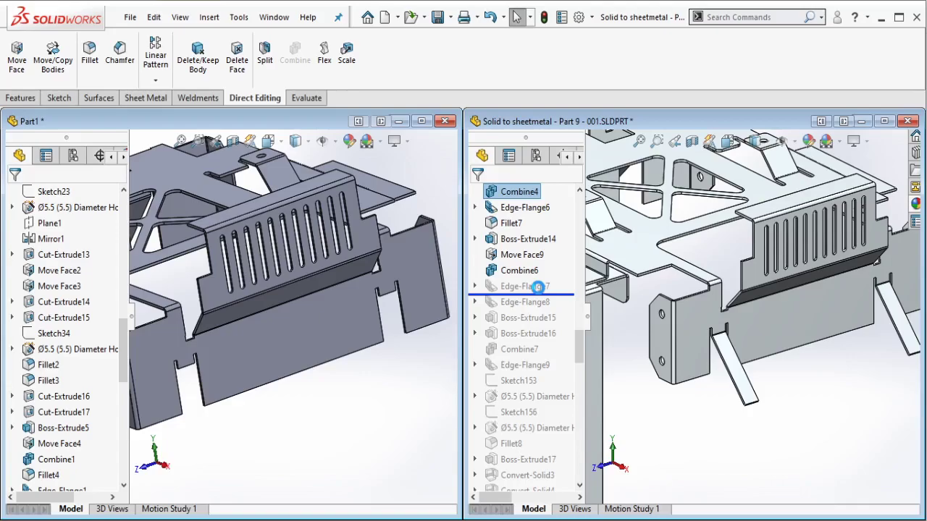
pyautogui.click(525, 287)
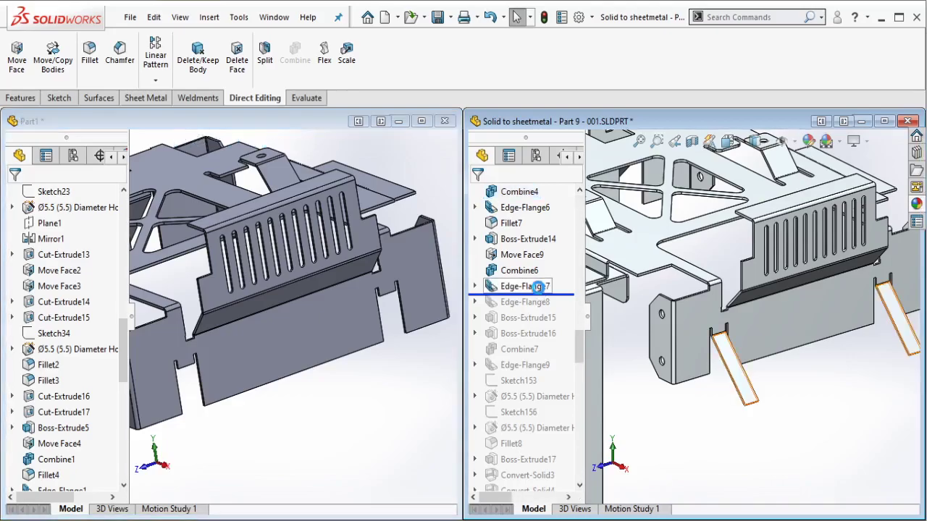
# Step: Start an edge flange in Part1 on the short block edges inside the two notches of the front plate
pyautogui.keyDown('ctrl'); pyautogui.moveTo(367, 393); pyautogui.dragTo(354, 378, button='middle'); pyautogui.keyUp('ctrl')
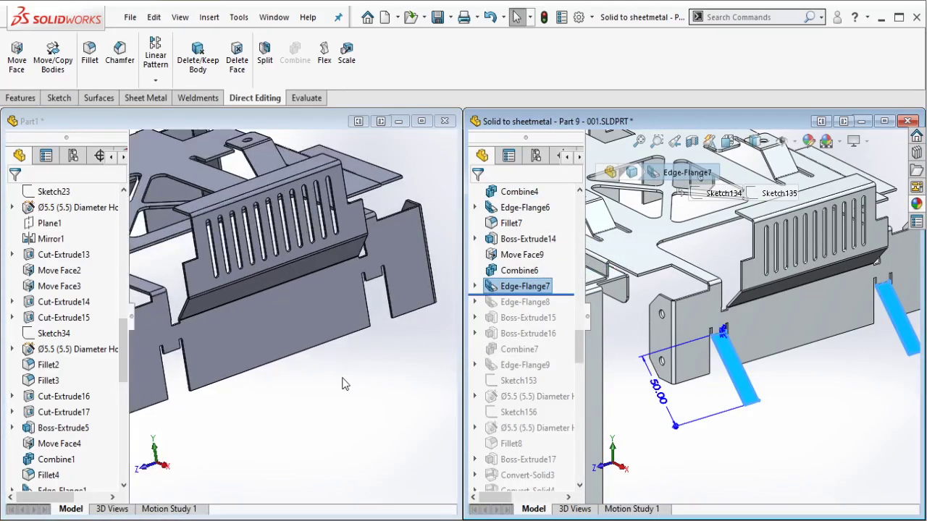
pyautogui.click(307, 398)
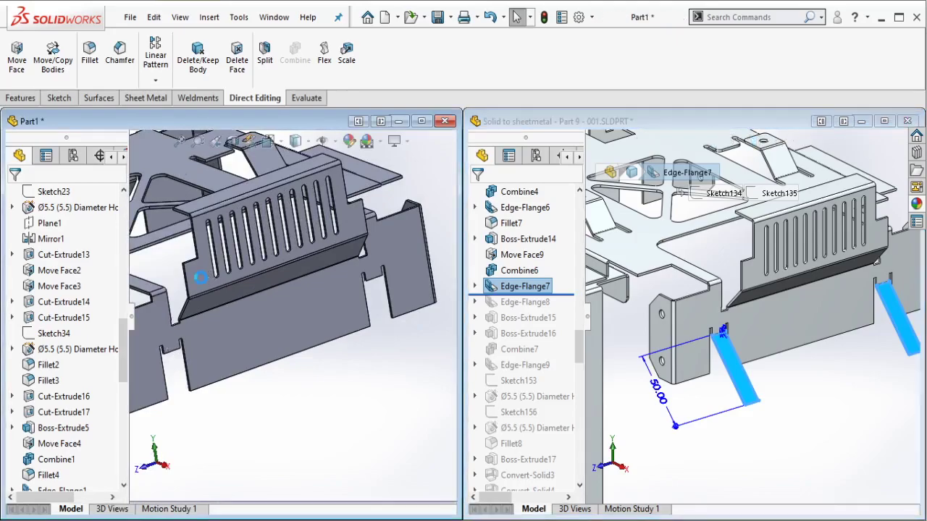
pyautogui.moveTo(207, 260); pyautogui.dragTo(216, 278, button='middle')
pyautogui.scroll(2, 190, 245)
pyautogui.scroll(-1, 186, 242)
pyautogui.click(145, 98)
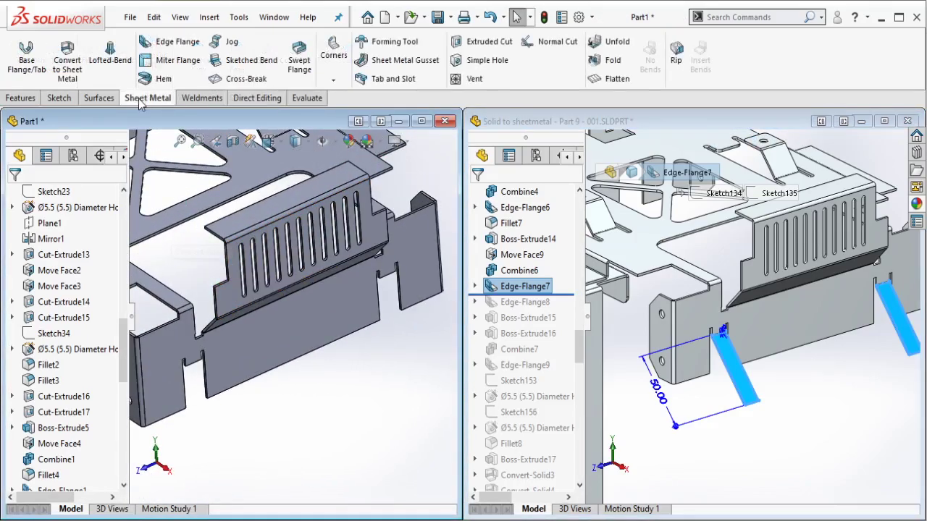
pyautogui.click(168, 43)
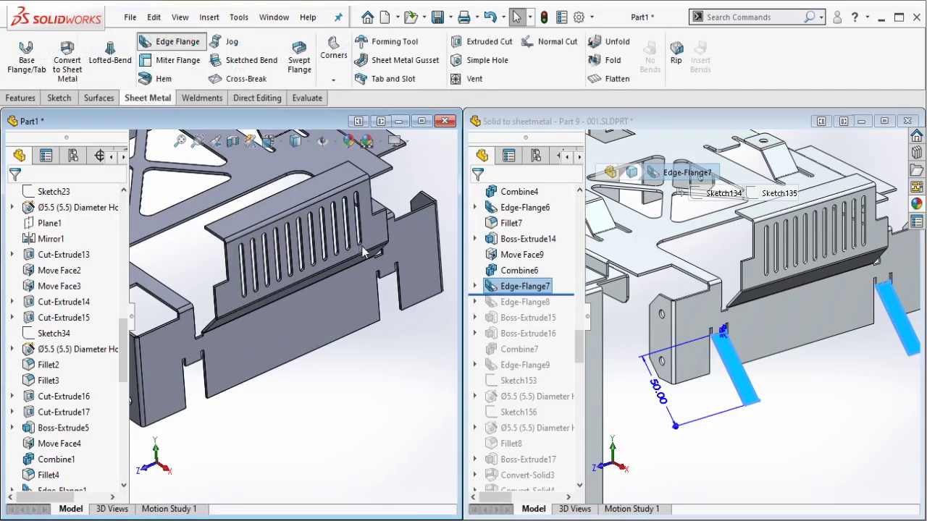
pyautogui.click(390, 281)
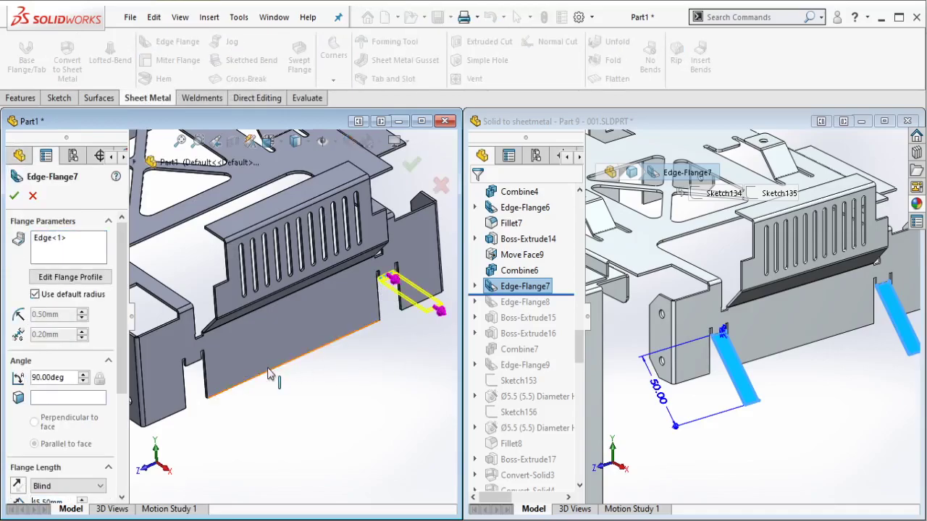
pyautogui.click(193, 368)
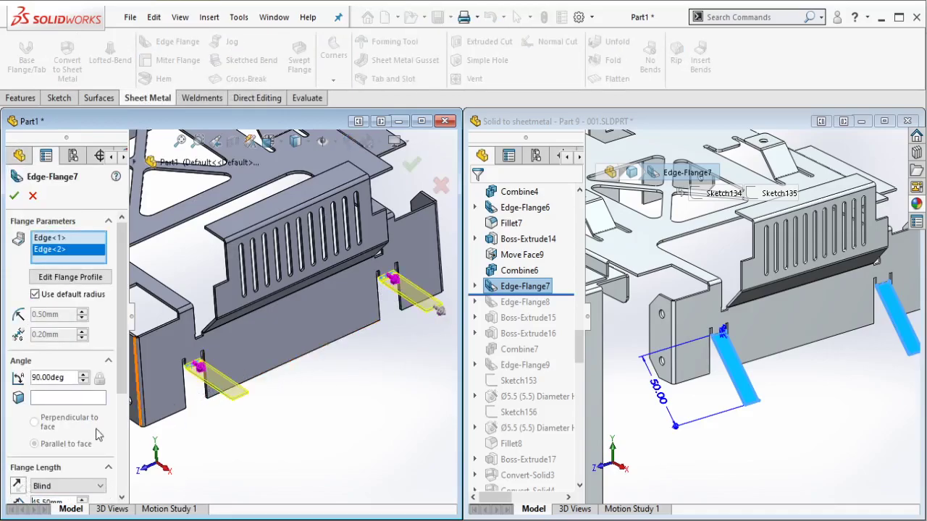
# Step: Create the two notch flanges with a length of 50 mm and an angle of 45 degrees
pyautogui.scroll(-3, 118, 368)
pyautogui.moveTo(65, 424); pyautogui.dragTo(7, 426)
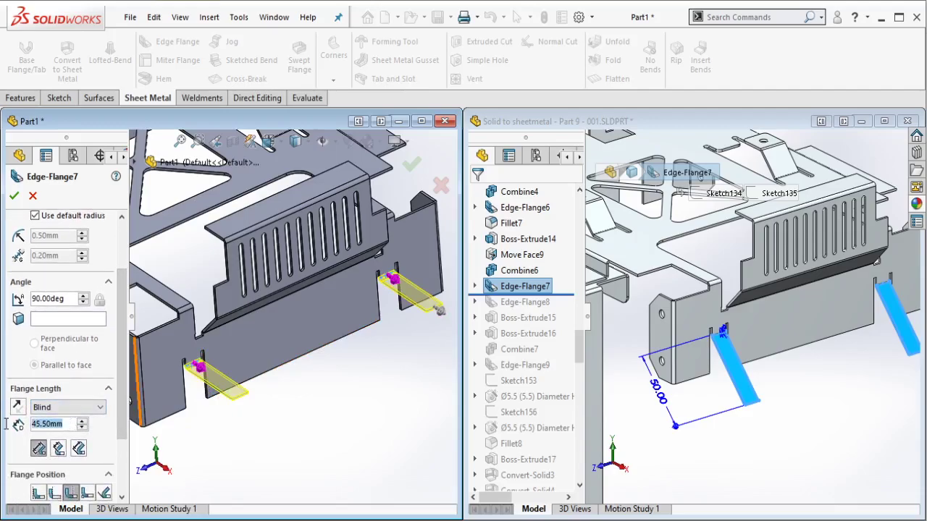
pyautogui.write('50')
pyautogui.press('Return')
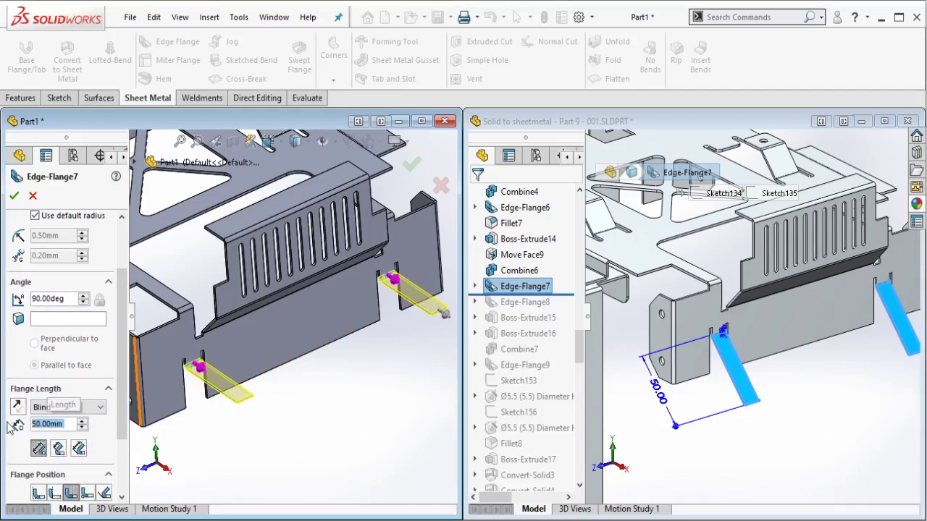
pyautogui.scroll(-2, 87, 362)
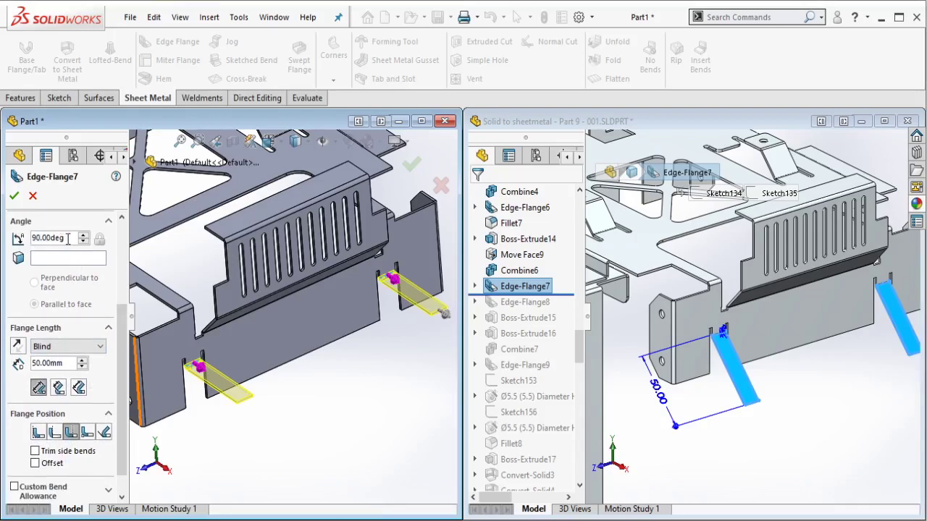
pyautogui.write('45')
pyautogui.press('Return')
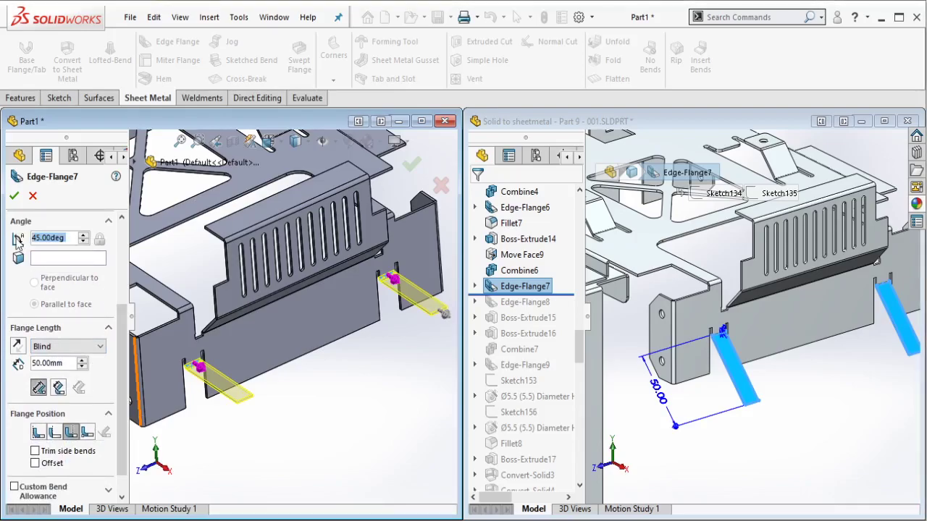
pyautogui.click(16, 196)
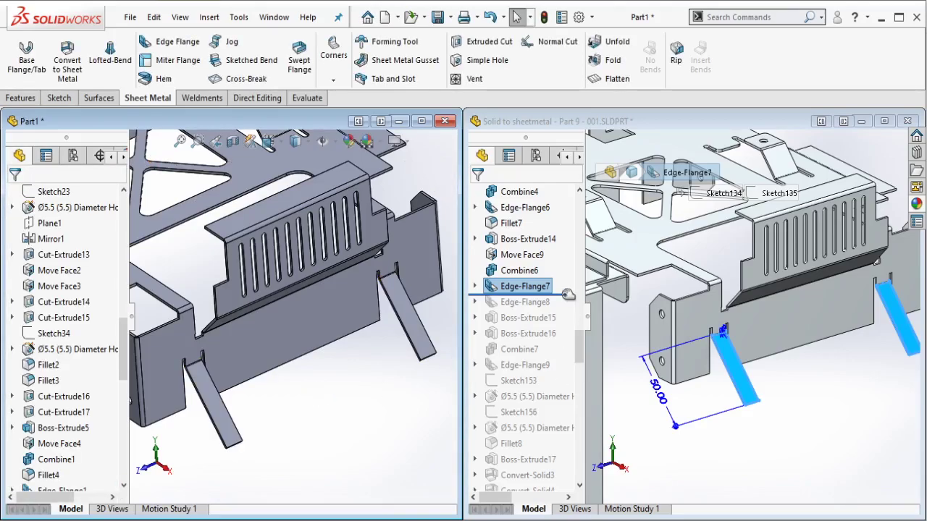
# Step: Roll the reference part forward past Edge-Flange8 and select that feature to examine the flanges at the arm ends
pyautogui.moveTo(567, 294); pyautogui.dragTo(542, 310)
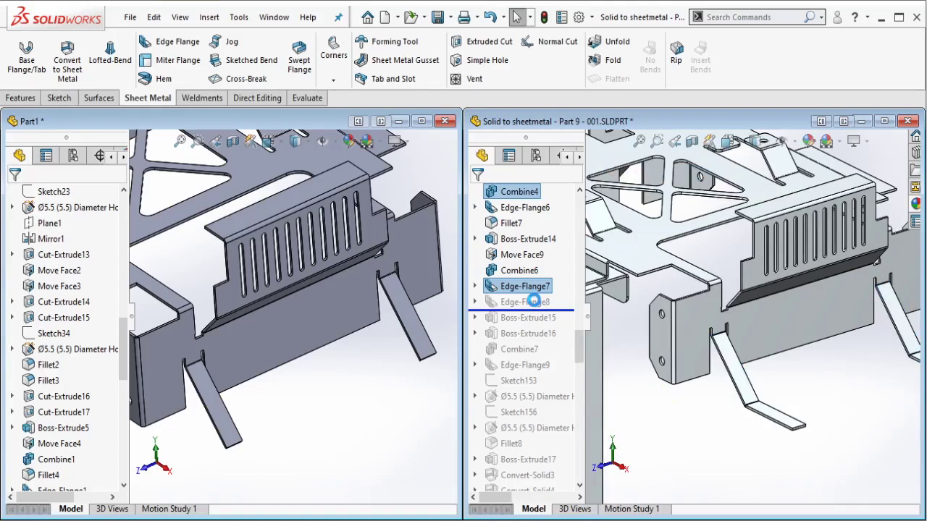
pyautogui.moveTo(536, 307); pyautogui.dragTo(536, 310)
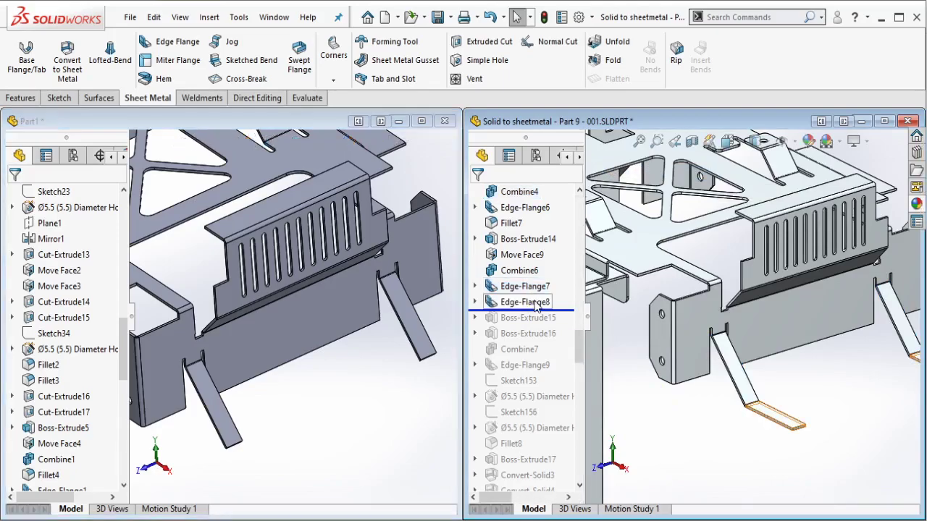
pyautogui.click(532, 302)
pyautogui.scroll(2, 751, 403)
pyautogui.moveTo(751, 404); pyautogui.dragTo(607, 420, button='middle')
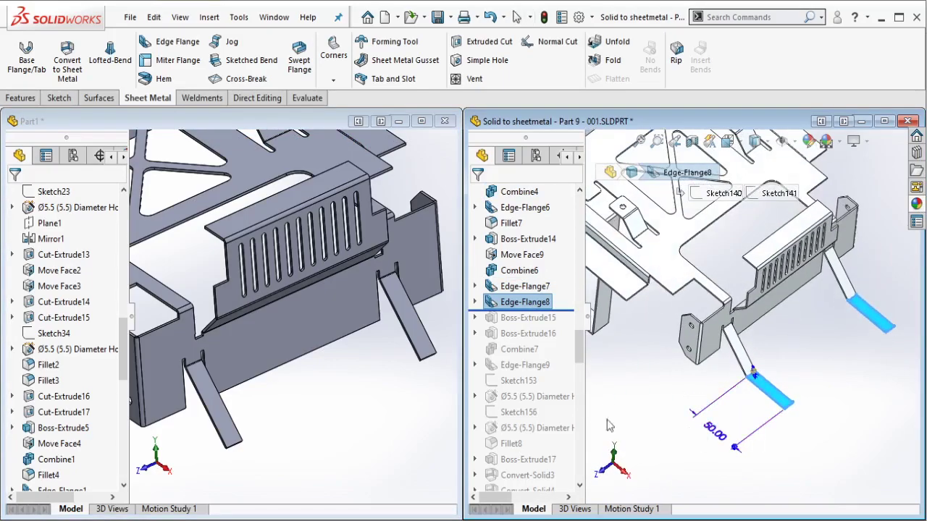
pyautogui.scroll(2, 279, 423)
pyautogui.scroll(-2, 268, 379)
# Step: Start another edge flange in Part1 on the free end edges of the two angled arms
pyautogui.click(288, 355)
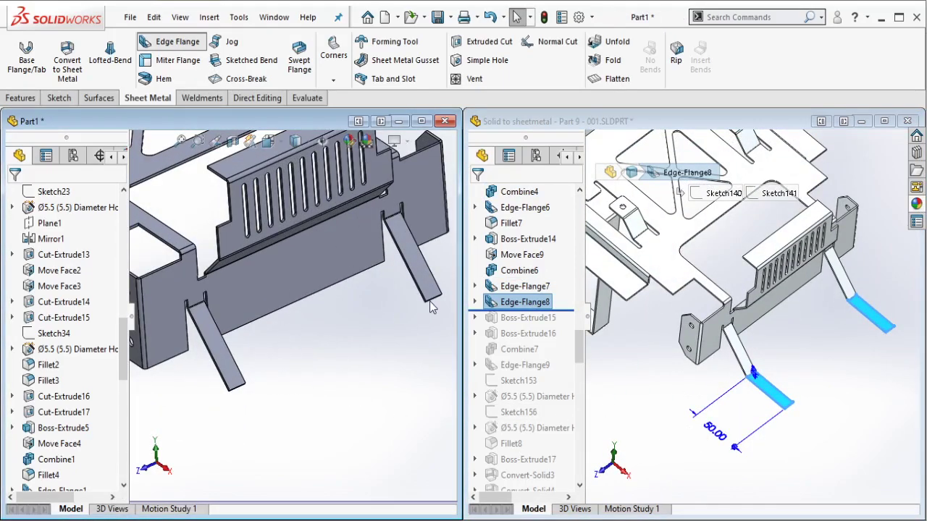
pyautogui.click(439, 303)
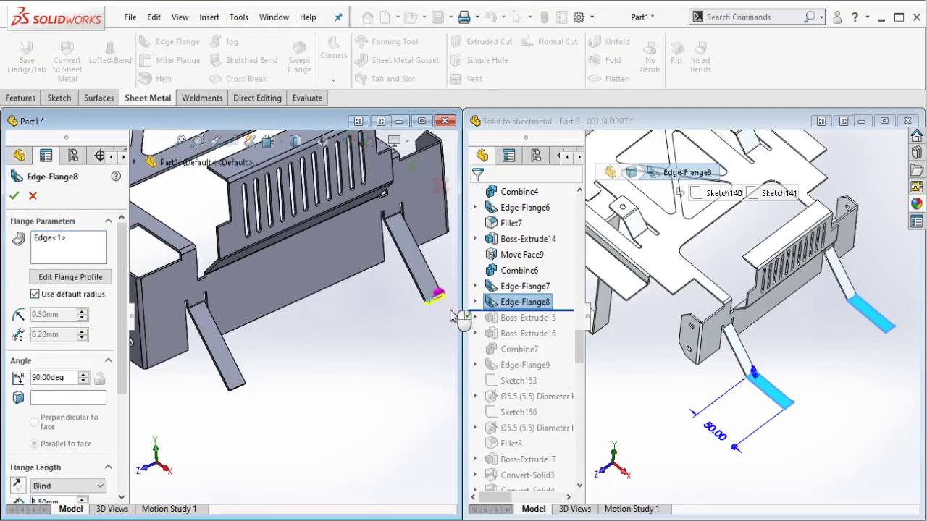
pyautogui.moveTo(449, 316); pyautogui.dragTo(344, 435, button='middle')
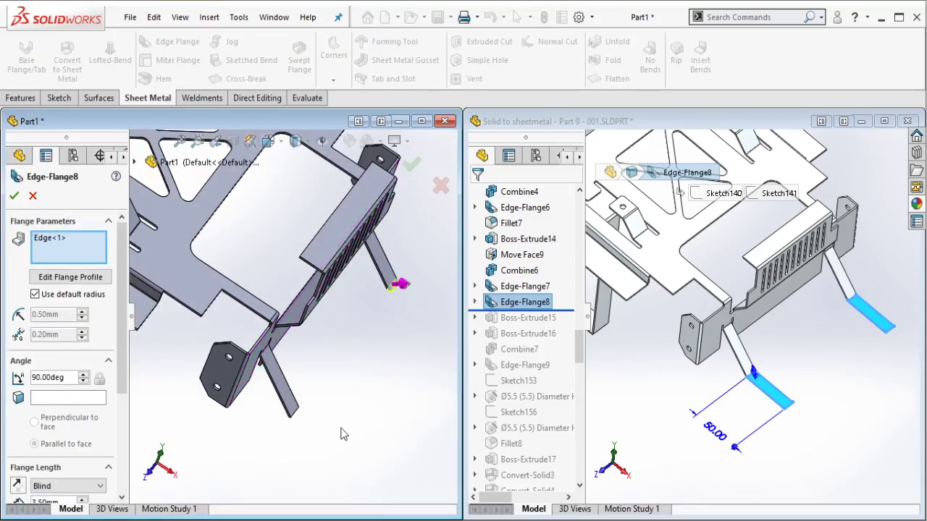
pyautogui.click(297, 414)
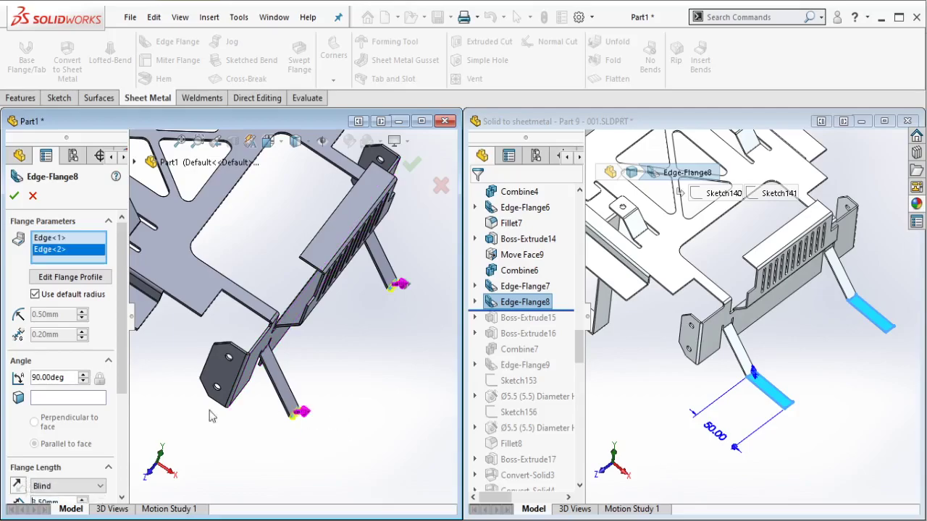
# Step: Create the two arm-end flanges with an angle of 45 degrees and a length of 50 mm
pyautogui.moveTo(73, 377); pyautogui.dragTo(22, 376)
pyautogui.write('45')
pyautogui.press('Return')
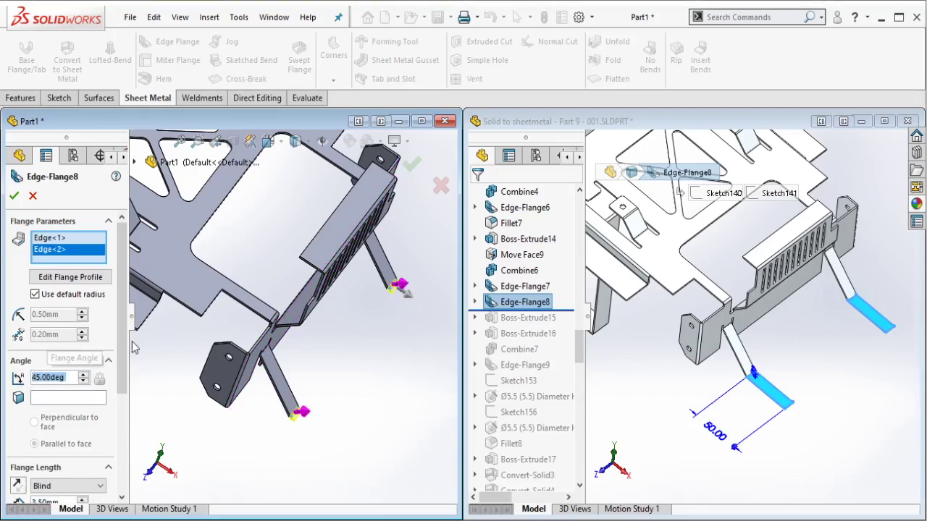
pyautogui.scroll(-1, 123, 369)
pyautogui.scroll(-3, 123, 369)
pyautogui.moveTo(69, 405); pyautogui.dragTo(18, 410)
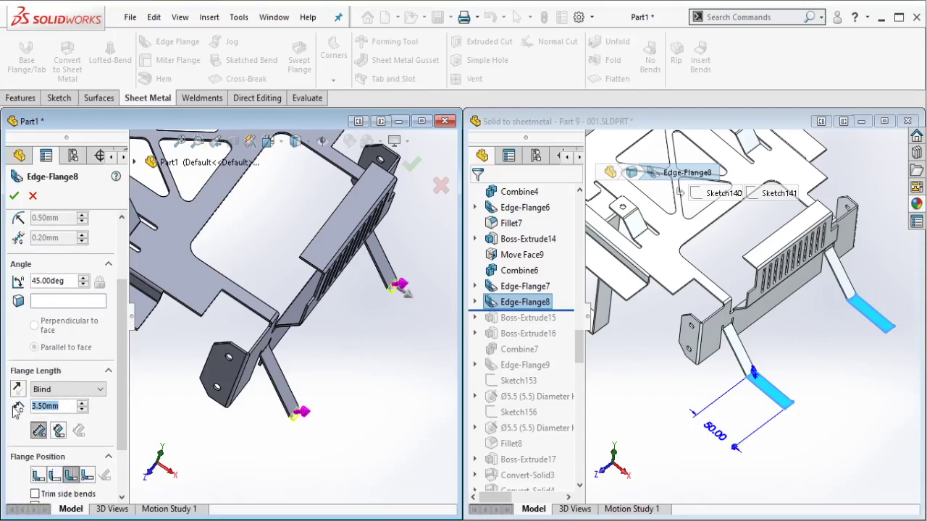
pyautogui.write('50')
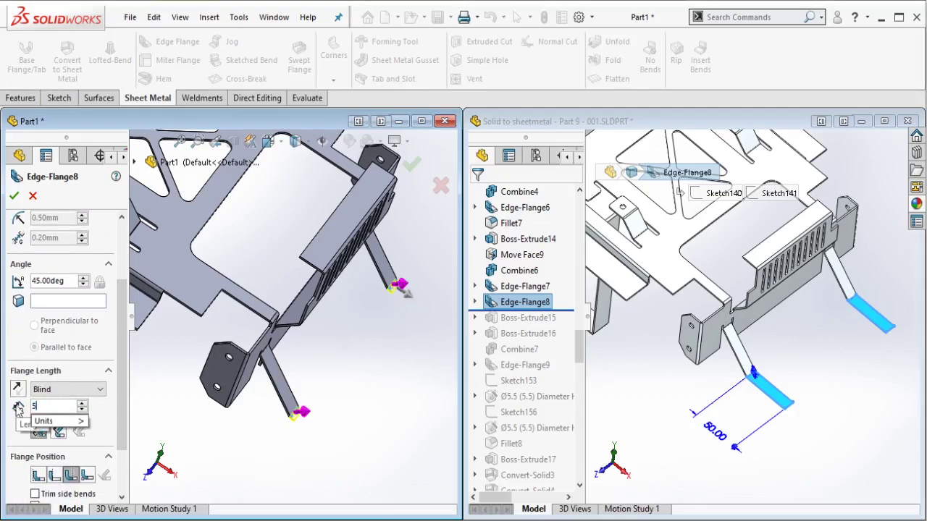
pyautogui.press('Return')
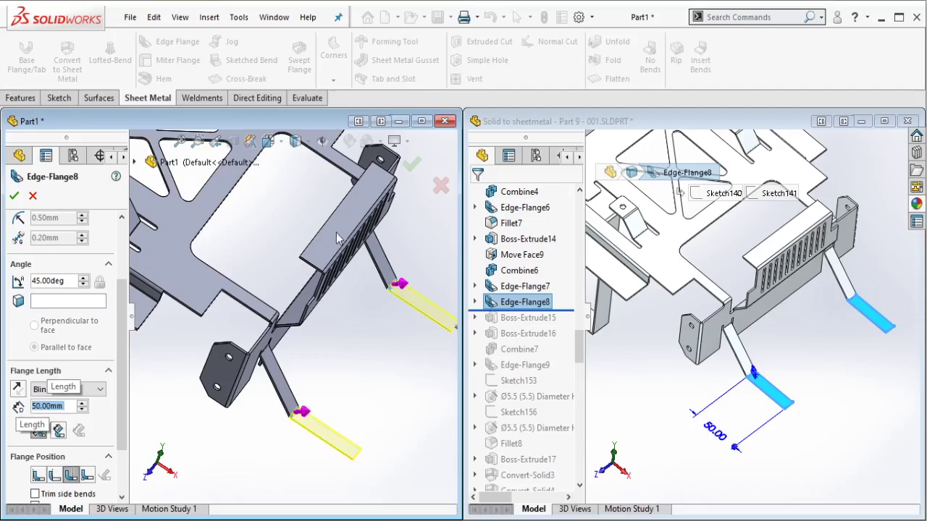
pyautogui.click(412, 165)
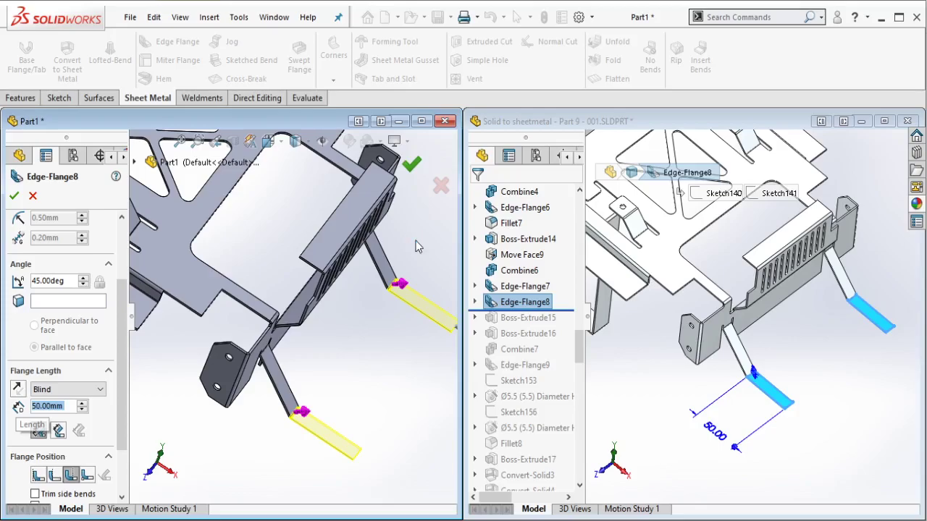
# Step: Roll the reference part forward past Boss-Extrude15 and select that feature to examine the extrusions at the arm tips
pyautogui.scroll(3, 279, 249)
pyautogui.moveTo(280, 248); pyautogui.dragTo(247, 211, button='middle')
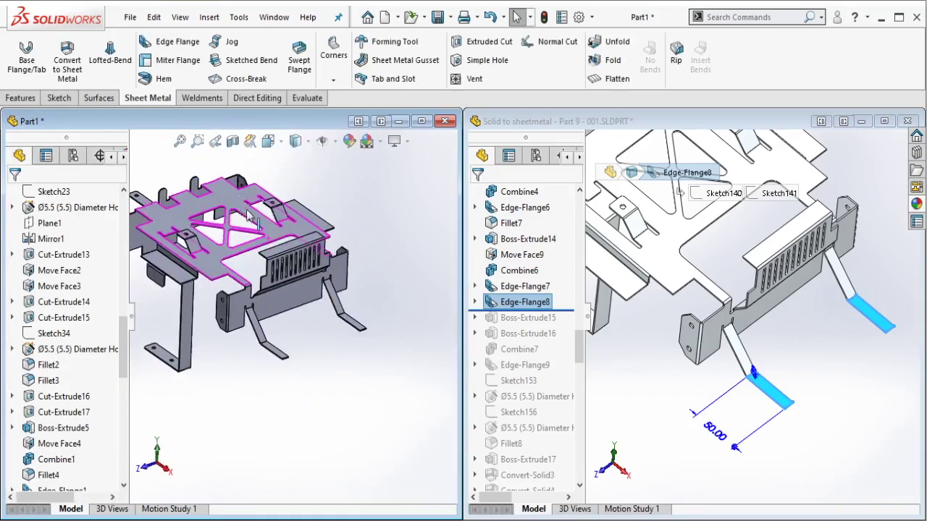
pyautogui.scroll(2, 670, 333)
pyautogui.moveTo(552, 312); pyautogui.dragTo(544, 323)
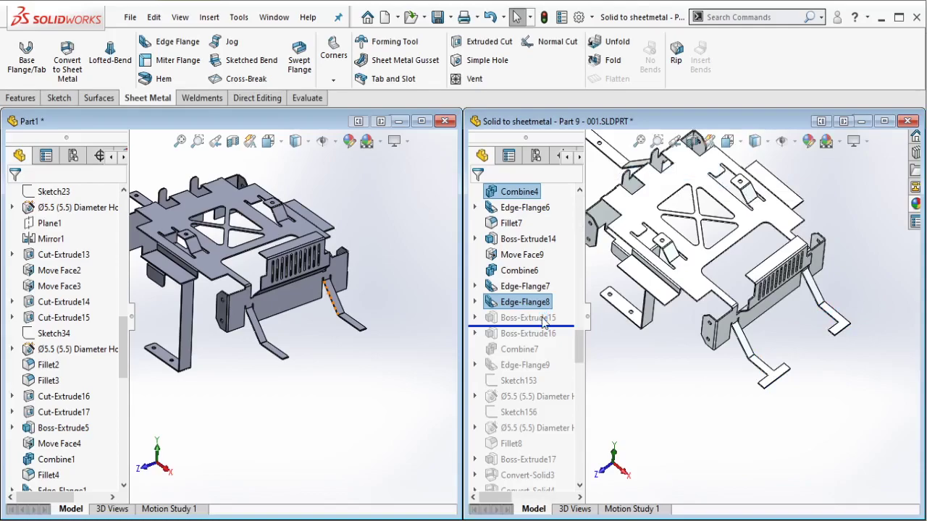
pyautogui.click(542, 318)
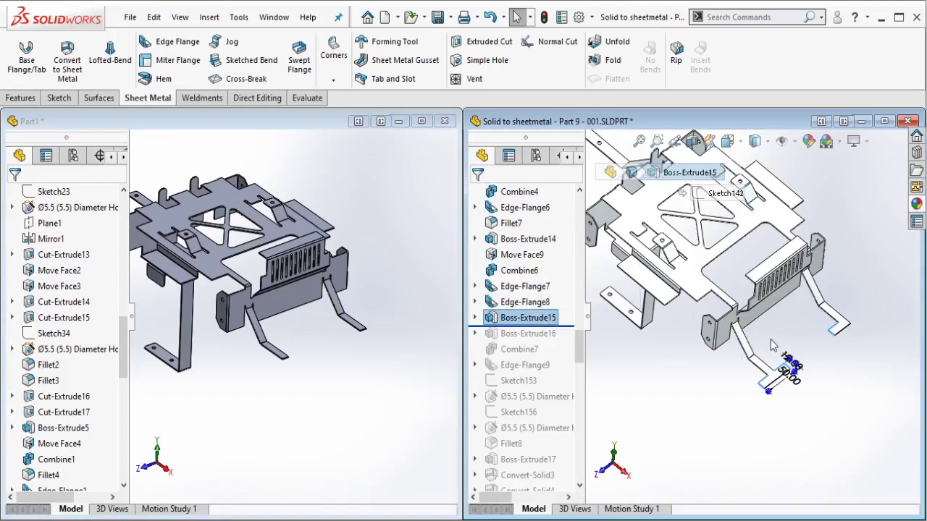
# Step: Examine the length and width dimensions of the Boss-Extrude15 profile at the arm tip in the reference part
pyautogui.scroll(-6, 773, 346)
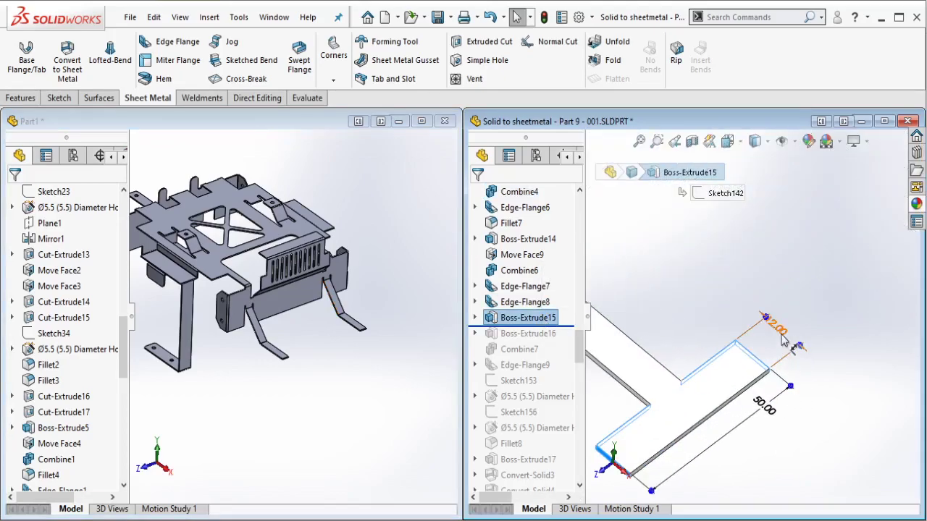
pyautogui.moveTo(783, 340); pyautogui.dragTo(867, 375)
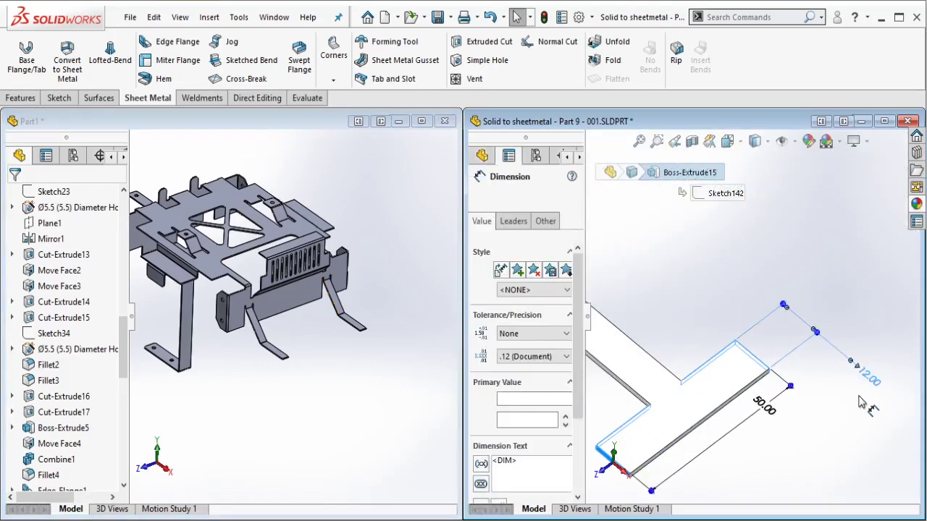
pyautogui.scroll(5, 750, 317)
# Step: Switch to Part1 and start a sketch on the outer face of the first arm's end flange
pyautogui.click(368, 399)
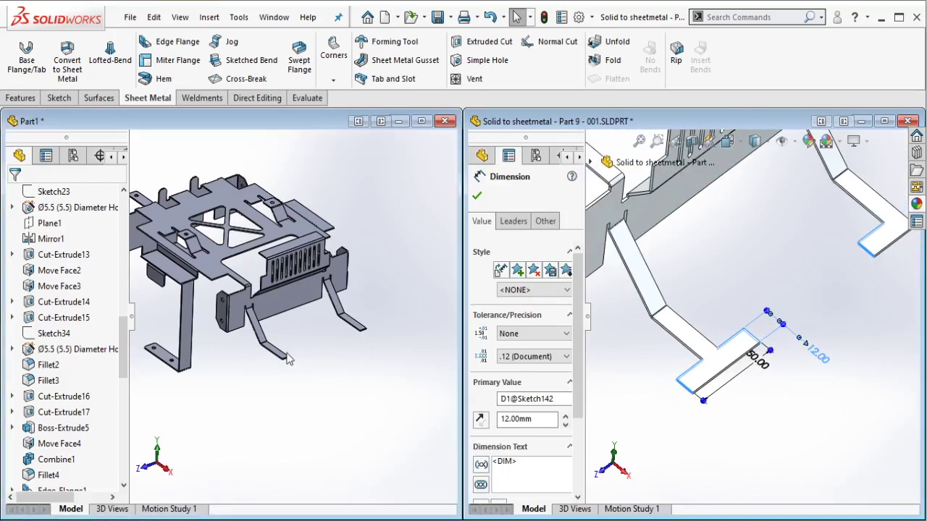
pyautogui.scroll(-3, 287, 357)
pyautogui.moveTo(251, 377); pyautogui.dragTo(296, 353, button='middle')
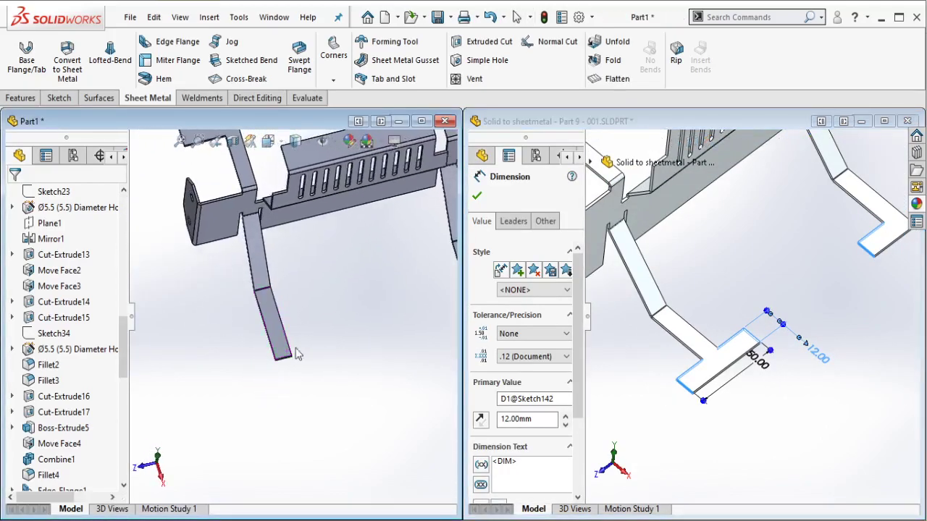
pyautogui.scroll(-5, 286, 344)
pyautogui.click(273, 341)
pyautogui.click(333, 299)
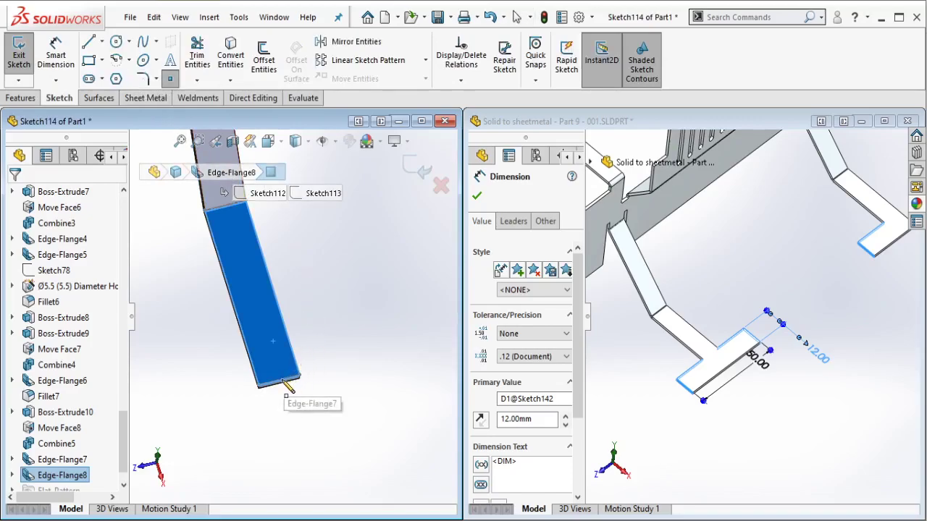
pyautogui.press('Escape')
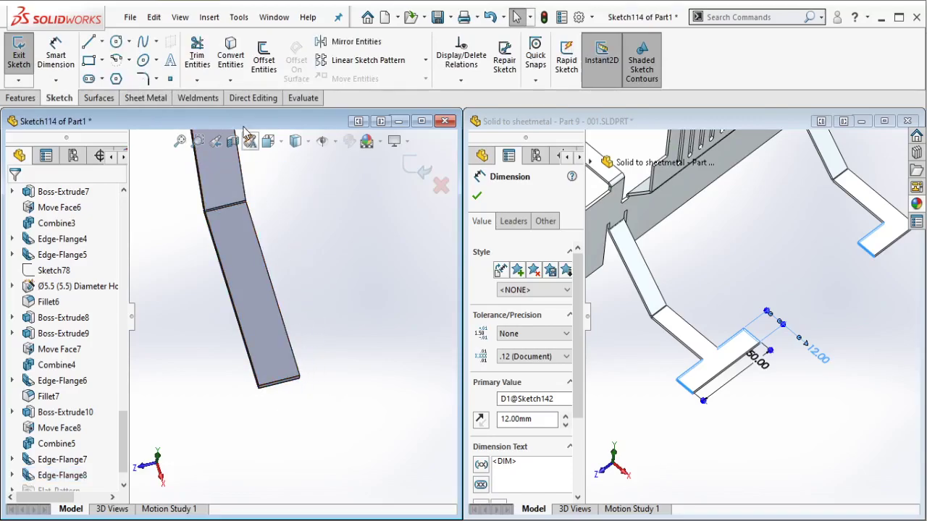
# Step: Place a sketch point at the midpoint of the first arm's free end edge
pyautogui.click(170, 78)
pyautogui.click(279, 380)
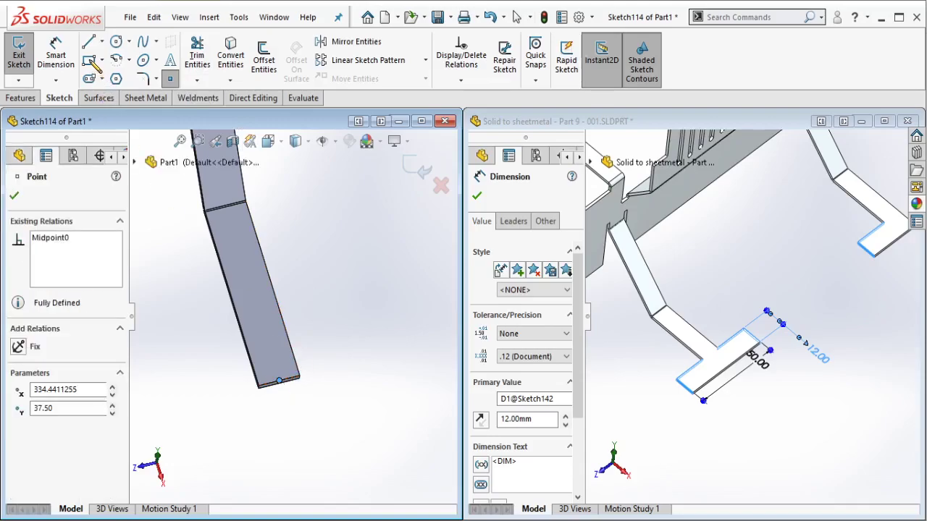
pyautogui.press('Escape')
# Step: Sketch a corner rectangle about 37 mm long across the end of the first arm
pyautogui.press('r')
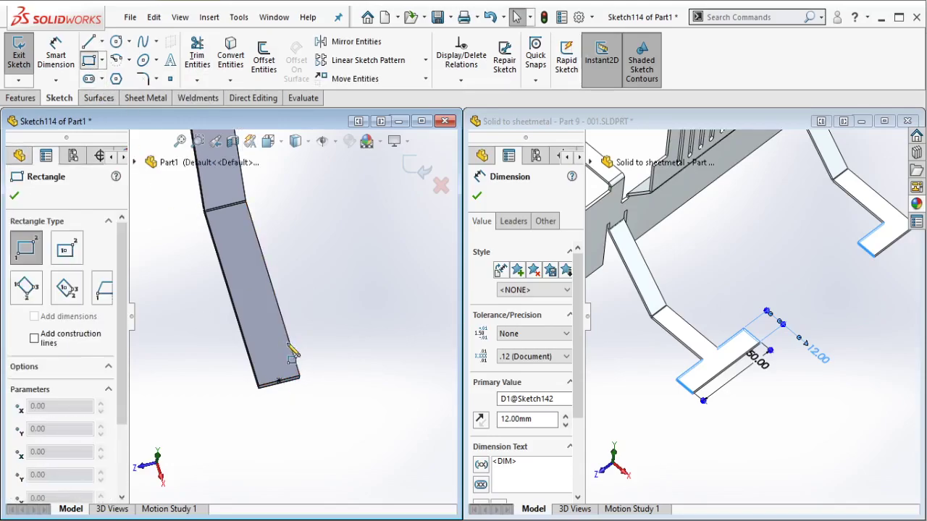
pyautogui.click(194, 313)
pyautogui.click(350, 338)
pyautogui.press('Escape')
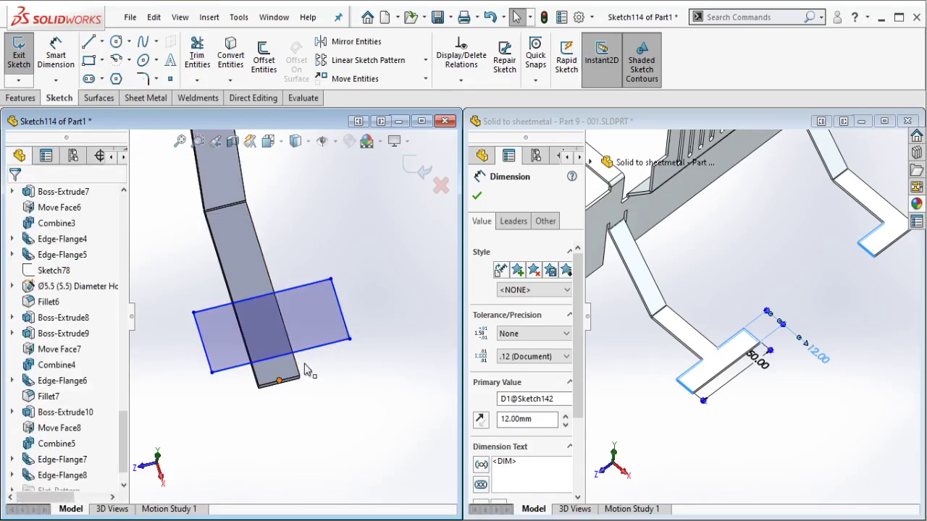
# Step: Add a midpoint relation between the sketch point and the rectangle's outer long side
pyautogui.click(279, 379)
pyautogui.keyDown('ctrl'); pyautogui.click(339, 341); pyautogui.keyUp('ctrl')
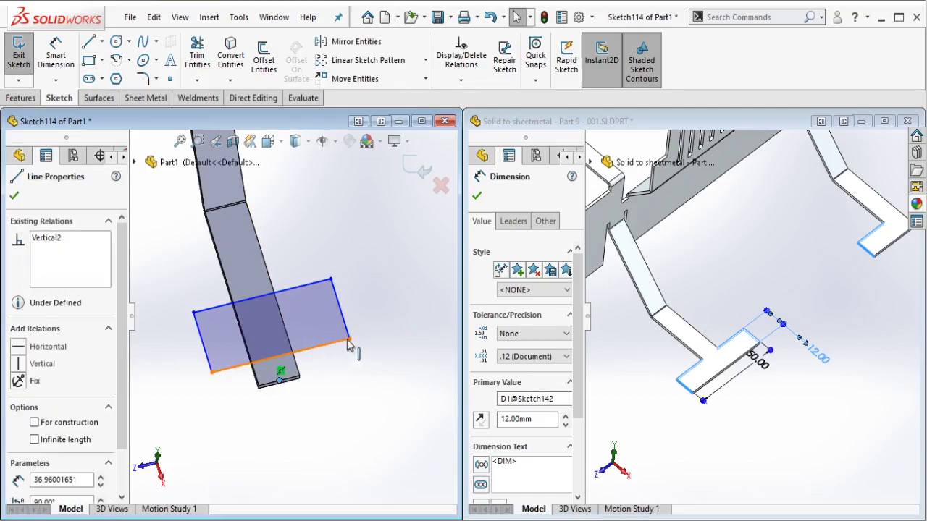
pyautogui.click(371, 305)
pyautogui.press('Escape')
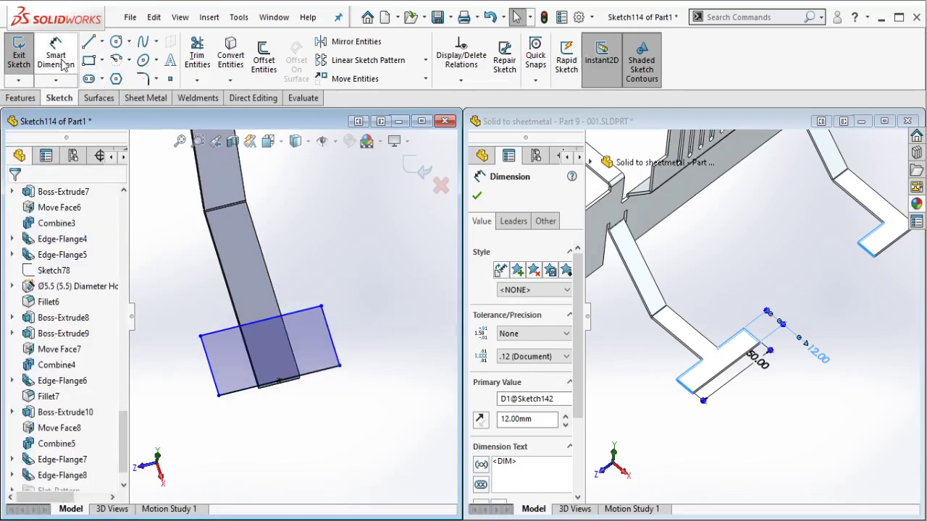
# Step: Dimension the rectangle's outer long side to 50 mm
pyautogui.click(63, 65)
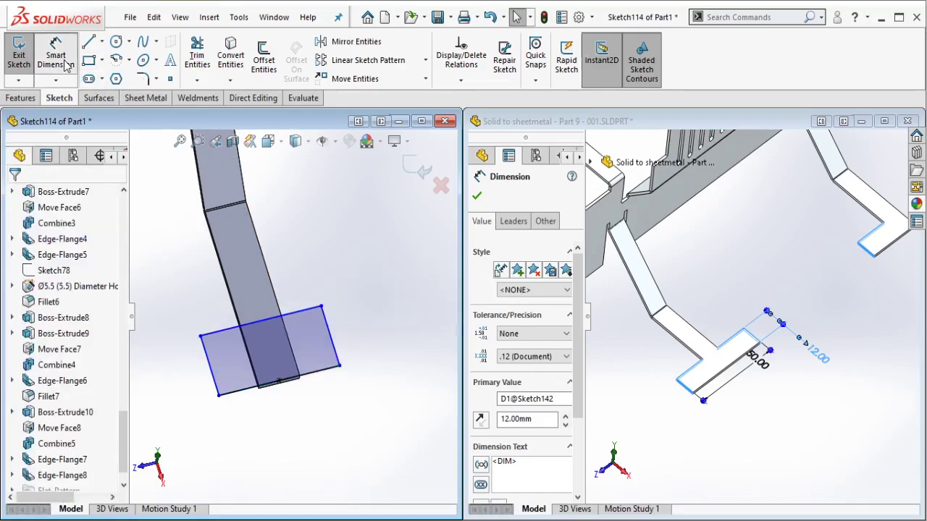
pyautogui.click(317, 397)
pyautogui.click(305, 430)
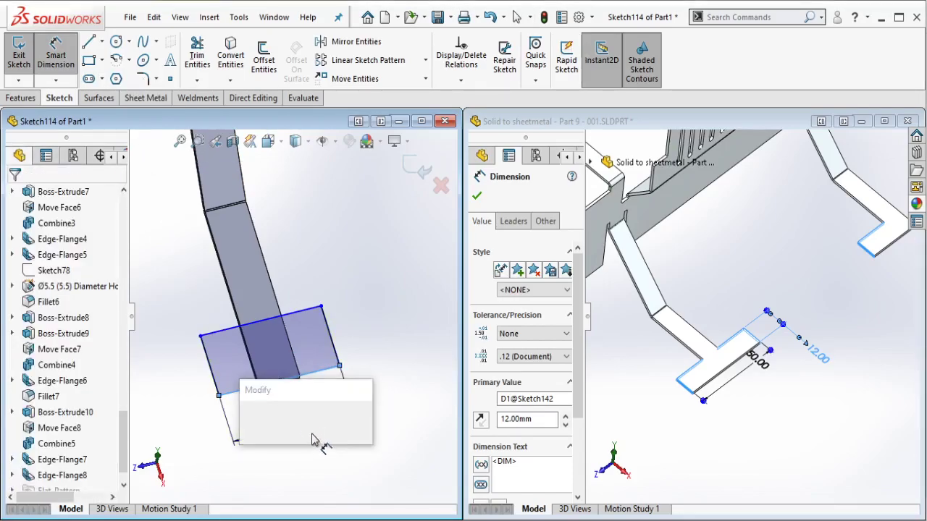
pyautogui.write('50')
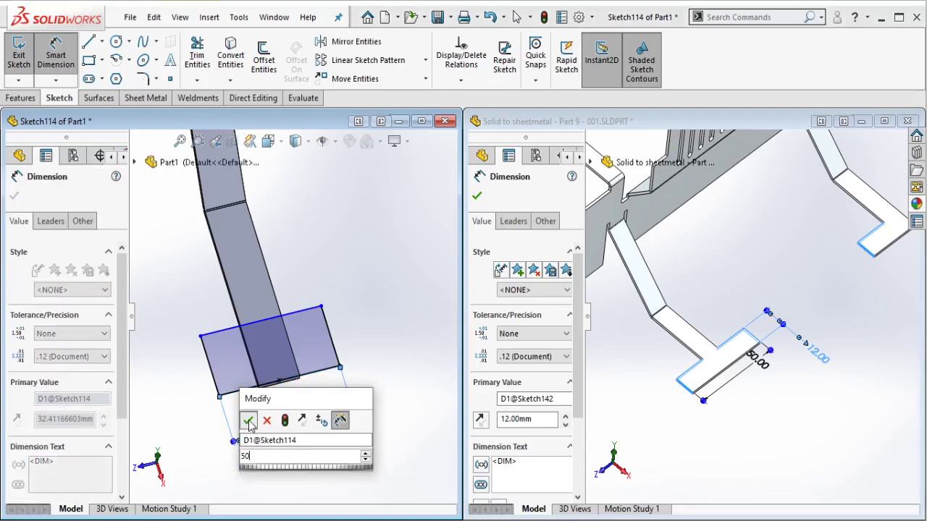
pyautogui.click(249, 421)
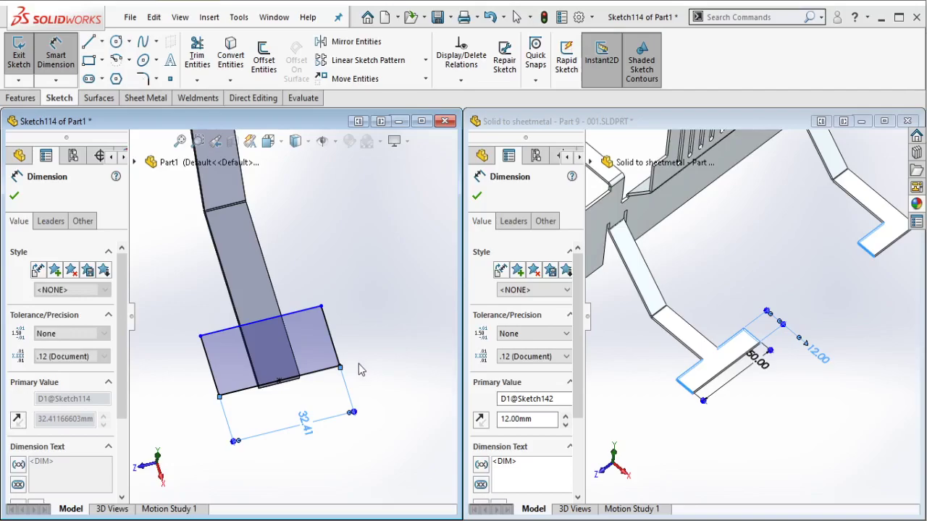
# Step: Dimension the rectangle's short side to 12 mm
pyautogui.click(404, 332)
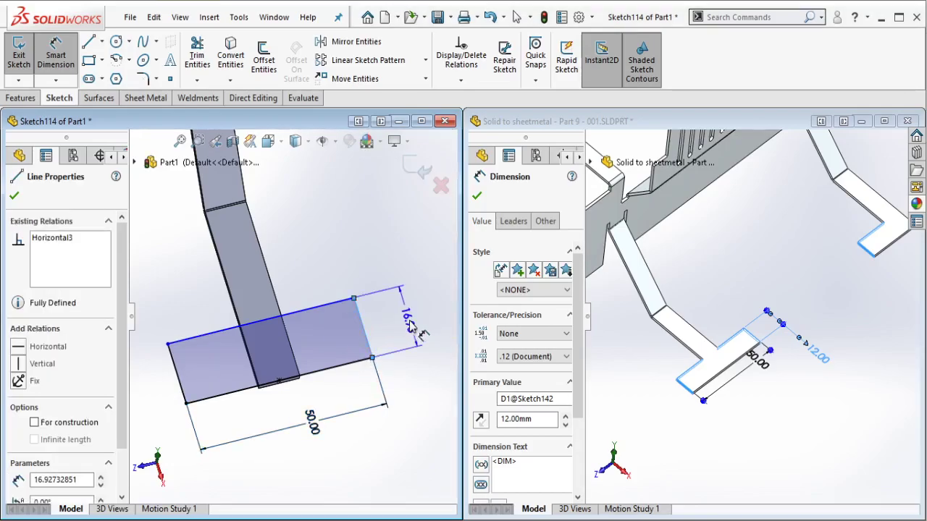
pyautogui.click(409, 326)
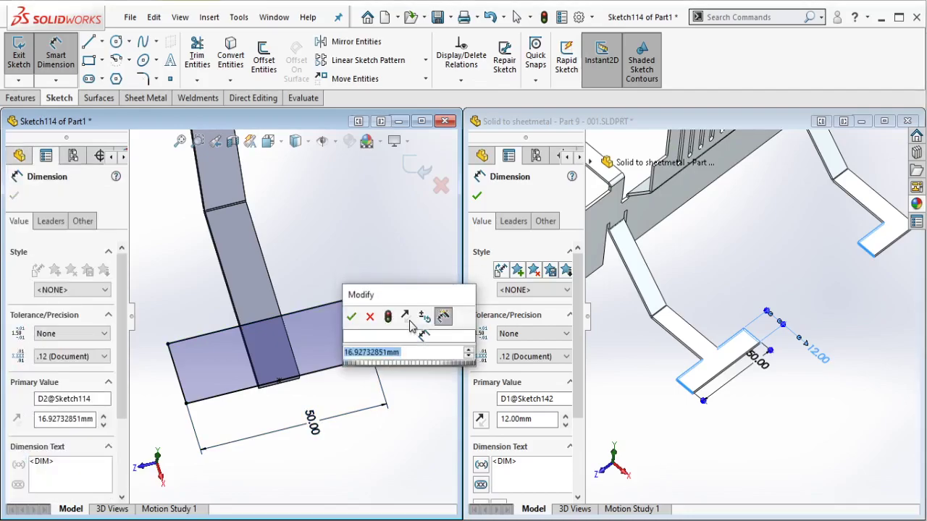
pyautogui.write('12')
pyautogui.click(352, 317)
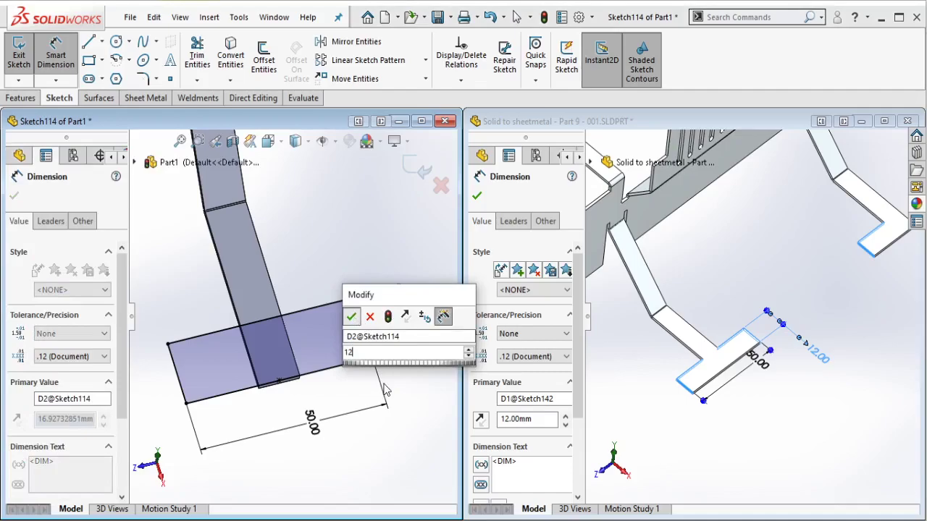
pyautogui.press('Escape')
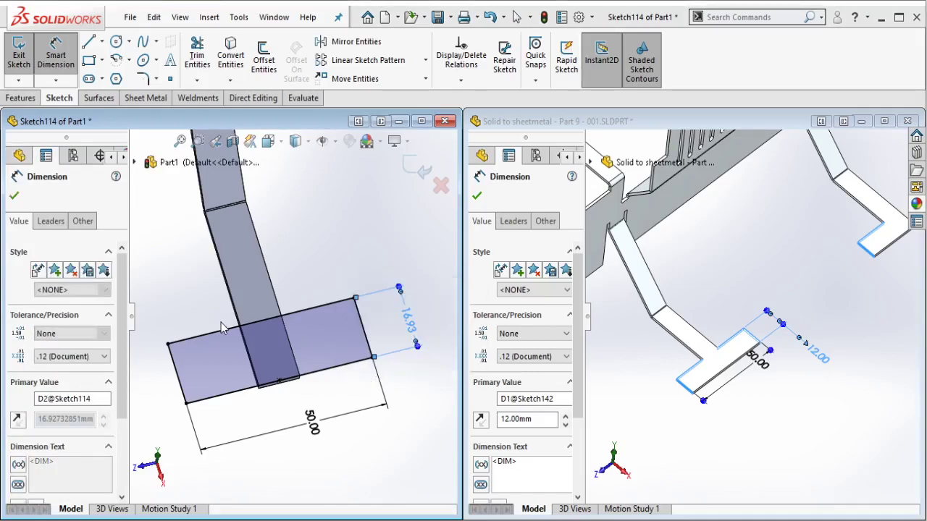
pyautogui.press('Escape')
pyautogui.press('Escape')
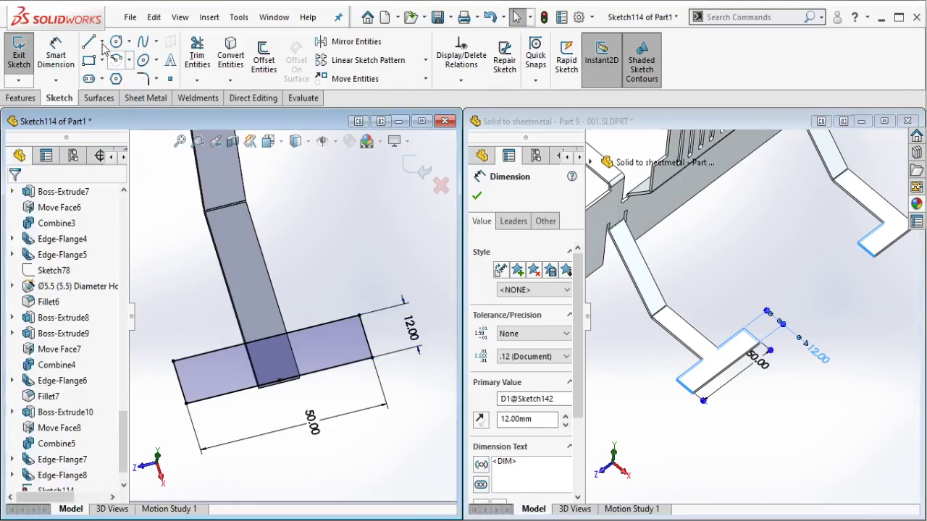
# Step: Draw a centerline inside the rectangle from the midpoint of one short side to the first arm's edge
pyautogui.click(102, 42)
pyautogui.click(115, 78)
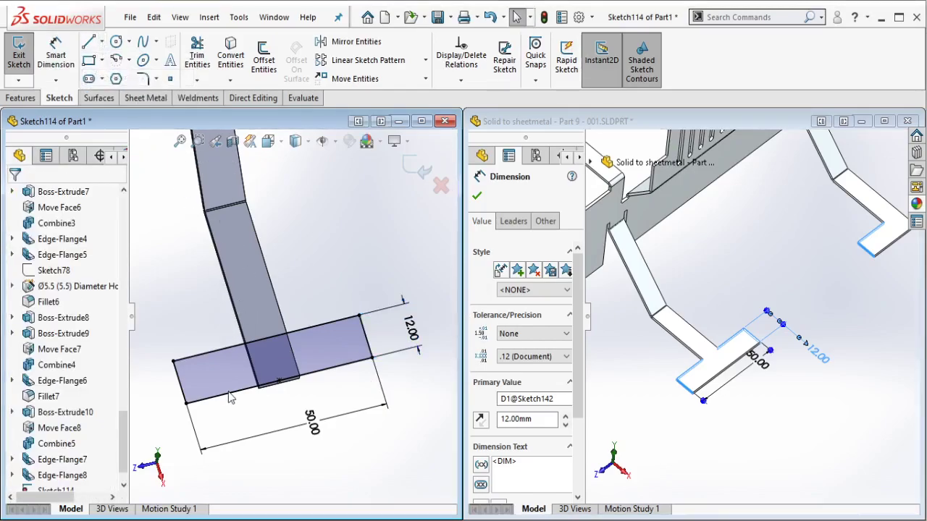
pyautogui.click(178, 377)
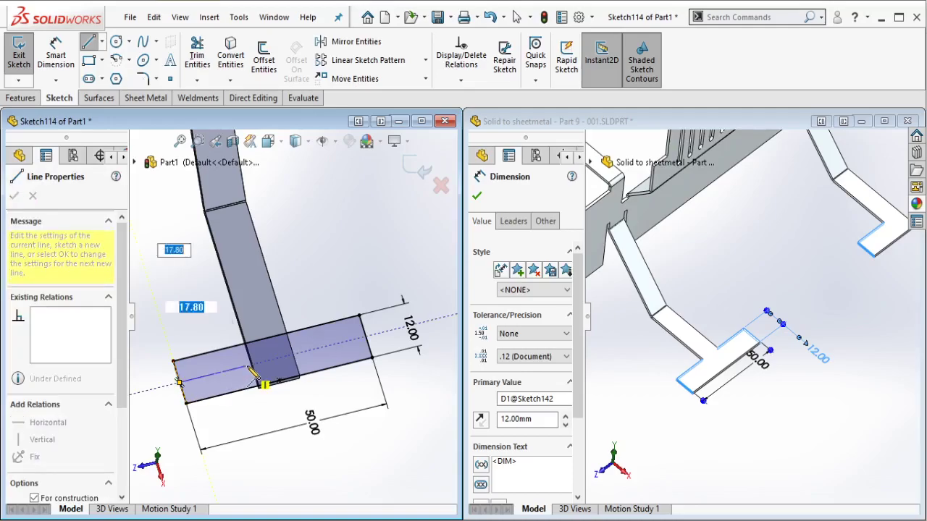
pyautogui.click(253, 371)
pyautogui.press('Escape')
# Step: Sketch a second rectangle of about 28 by 17 mm outward from the end corner of the other arm
pyautogui.scroll(3, 290, 319)
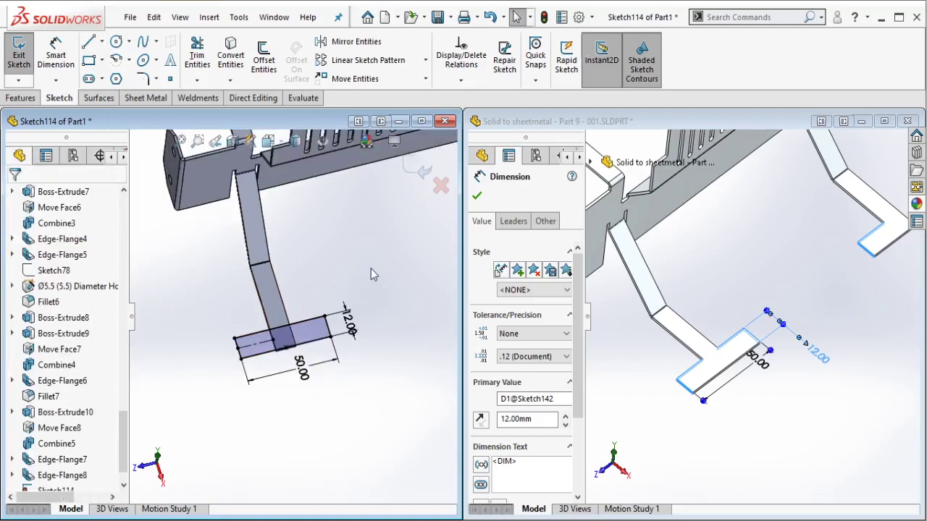
pyautogui.scroll(-3, 207, 290)
pyautogui.scroll(-2, 335, 311)
pyautogui.scroll(-2, 336, 311)
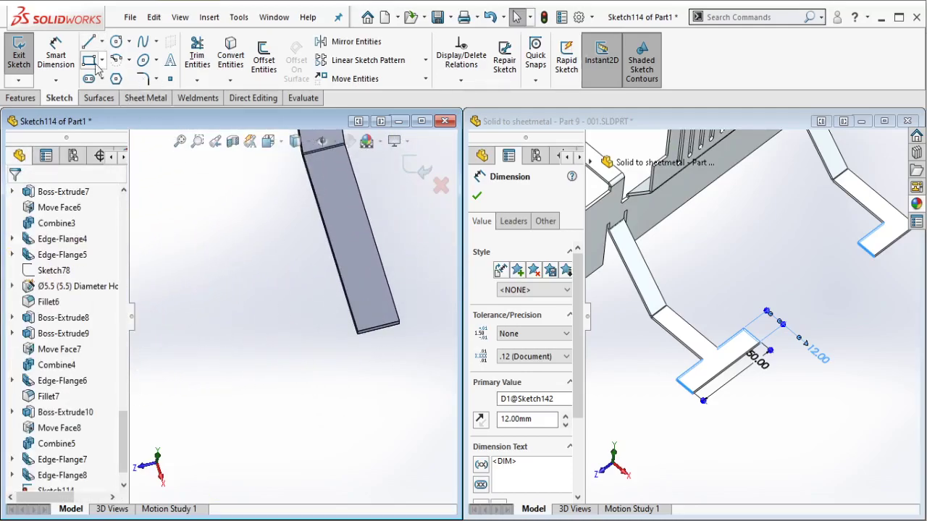
pyautogui.click(357, 331)
pyautogui.click(234, 295)
pyautogui.press('Escape')
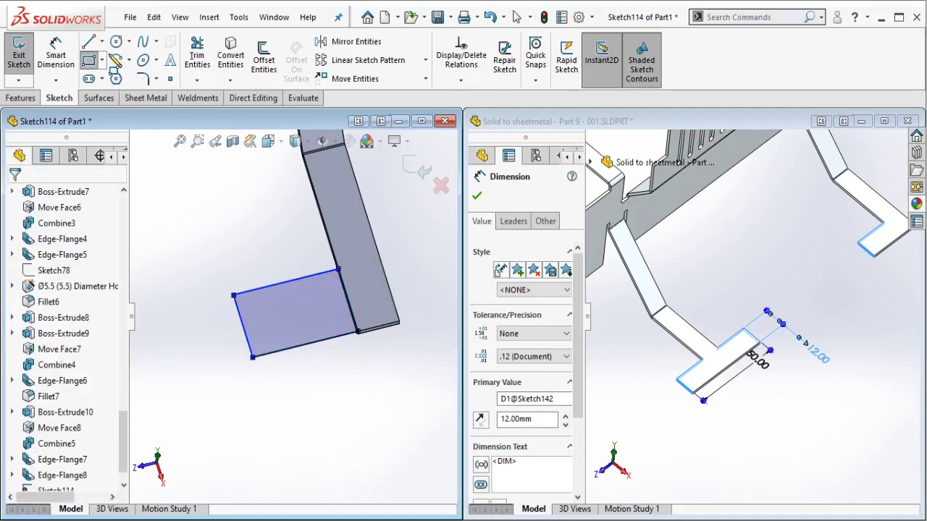
# Step: Draw a centerline lengthwise in the second rectangle from its outer short side's midpoint toward the arm
pyautogui.click(103, 44)
pyautogui.click(130, 78)
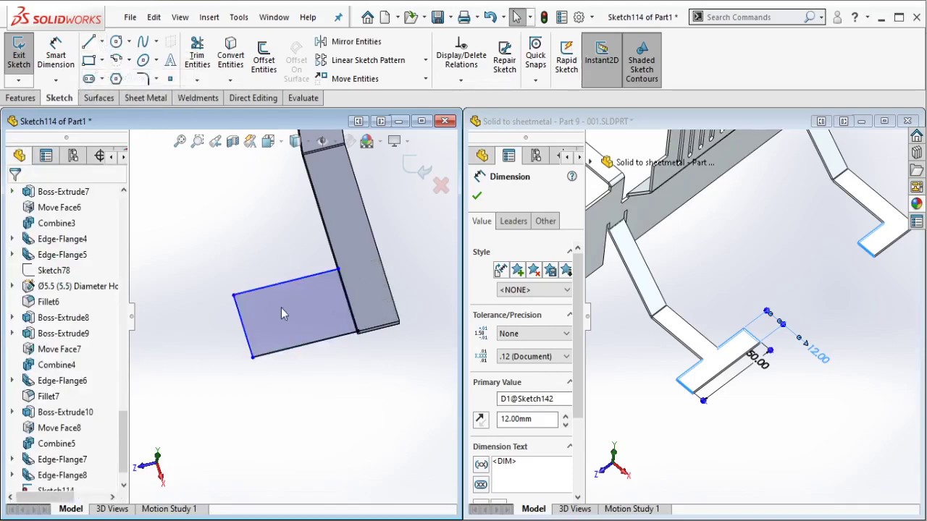
pyautogui.click(243, 325)
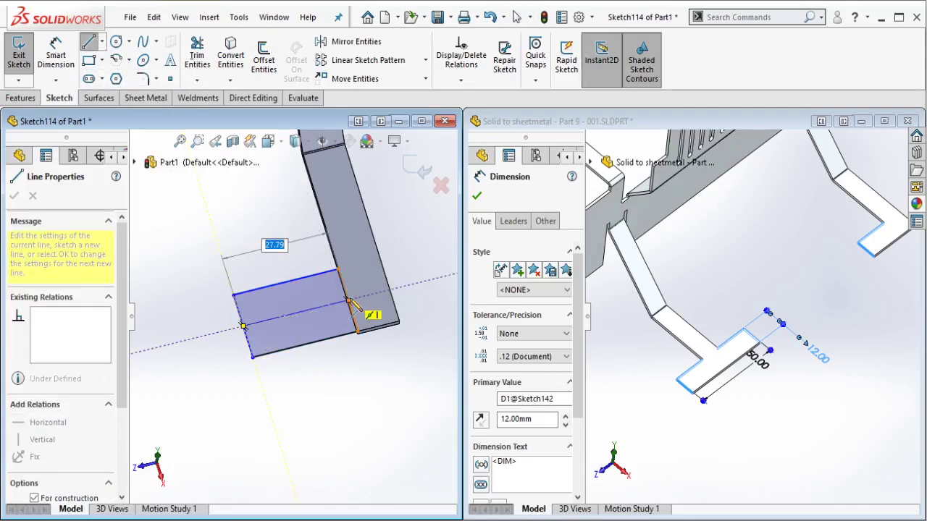
pyautogui.click(351, 310)
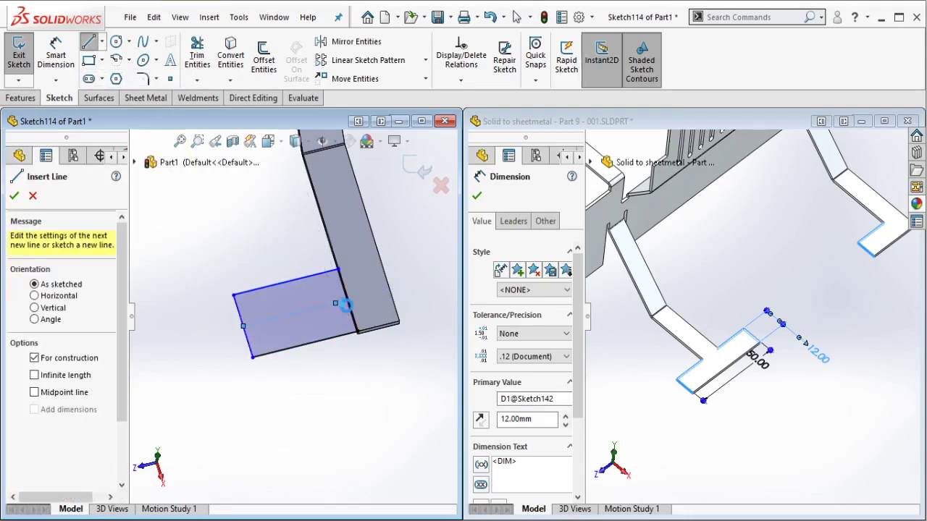
pyautogui.press('Escape')
# Step: Make the centerline's free endpoint coincident with the second rectangle's side along the arm edge
pyautogui.click(350, 305)
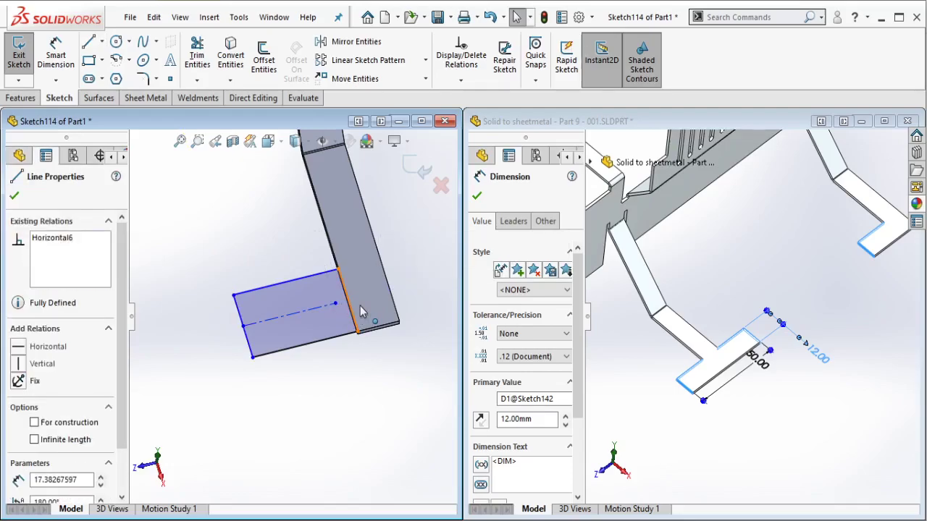
pyautogui.keyDown('ctrl'); pyautogui.click(336, 304); pyautogui.keyUp('ctrl')
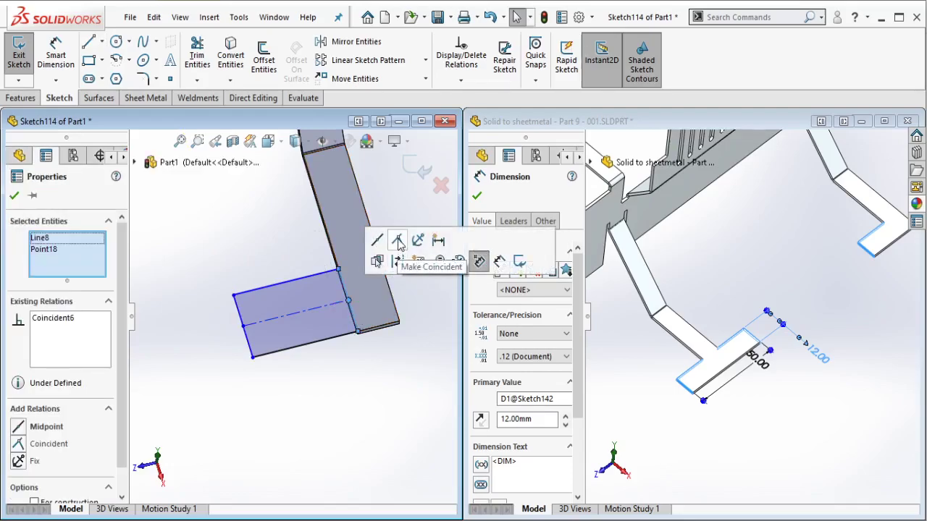
pyautogui.click(405, 249)
pyautogui.press('Escape')
# Step: Make the centerlines of the two rectangles equal in length
pyautogui.click(297, 313)
pyautogui.scroll(4, 297, 316)
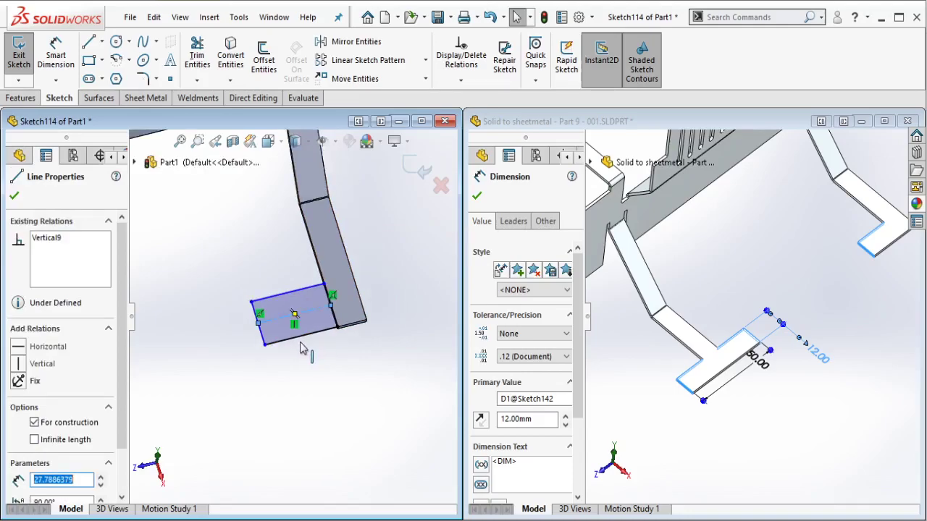
pyautogui.keyDown('ctrl'); pyautogui.moveTo(241, 344); pyautogui.dragTo(340, 307, button='middle'); pyautogui.keyUp('ctrl')
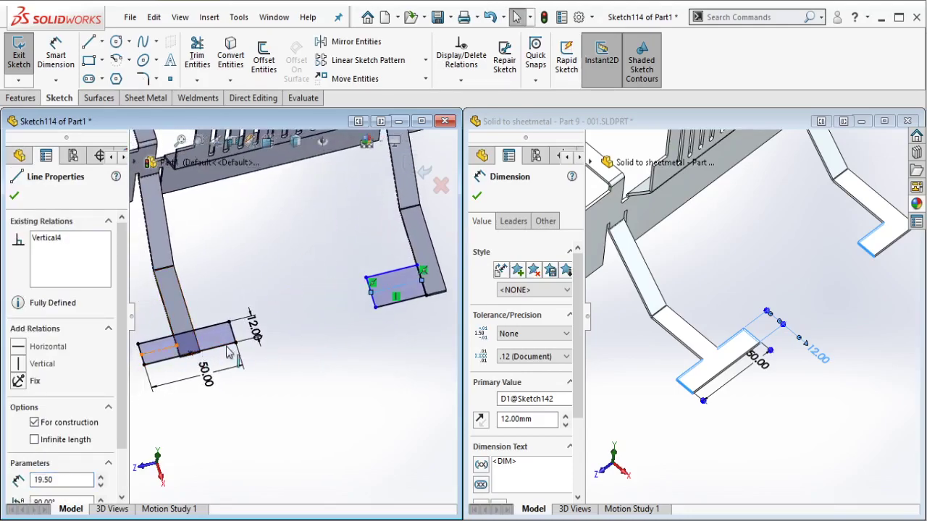
pyautogui.keyDown('ctrl'); pyautogui.click(170, 350); pyautogui.keyUp('ctrl')
pyautogui.click(312, 288)
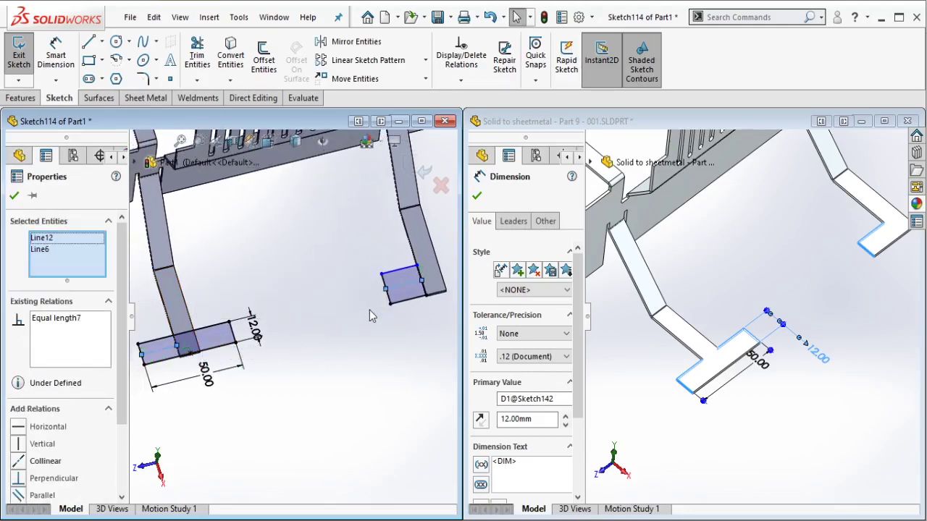
# Step: Make the outer short sides of the two arm-tip rectangles equal in length
pyautogui.click(376, 310)
pyautogui.click(187, 364)
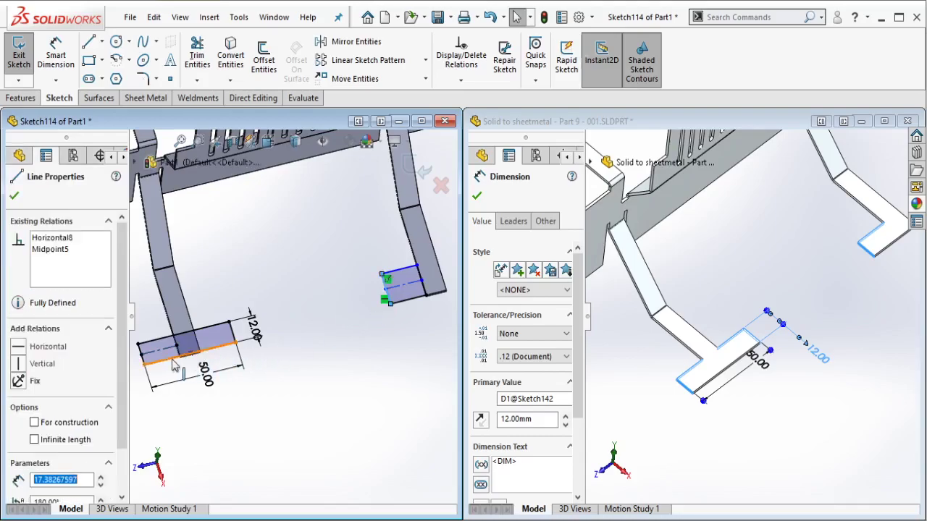
pyautogui.click(232, 335)
pyautogui.keyDown('ctrl'); pyautogui.click(386, 290); pyautogui.keyUp('ctrl')
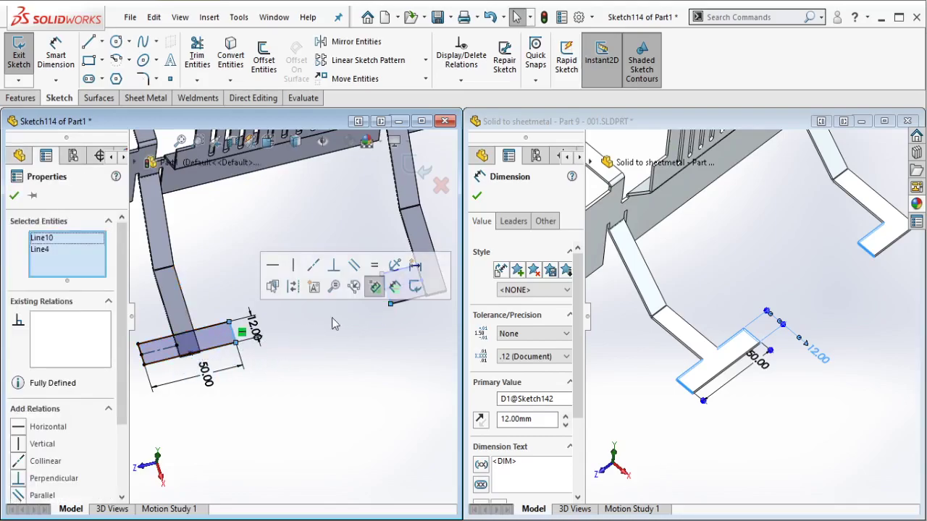
pyautogui.click(387, 269)
pyautogui.click(366, 325)
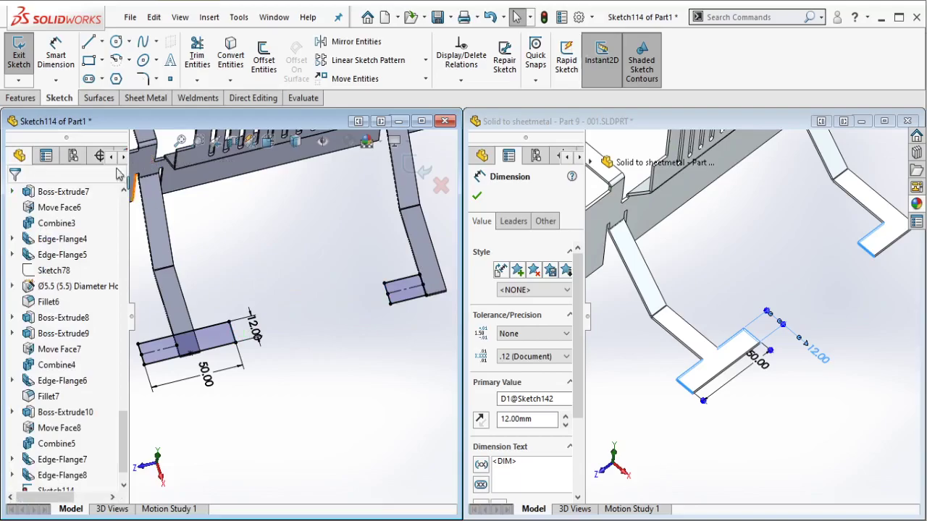
# Step: Extrude both arm-tip rectangles Up To Vertex at the arm's far thickness edge, merging the result
pyautogui.click(21, 98)
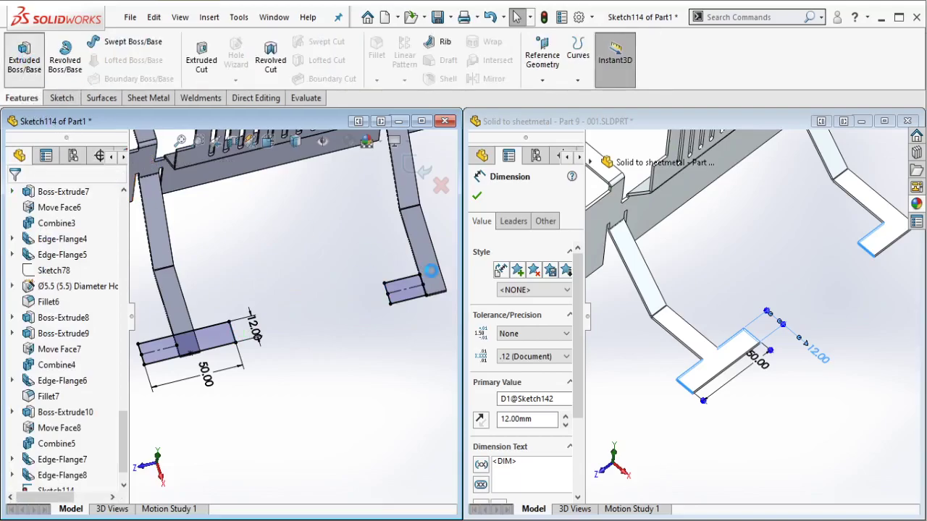
pyautogui.click(24, 58)
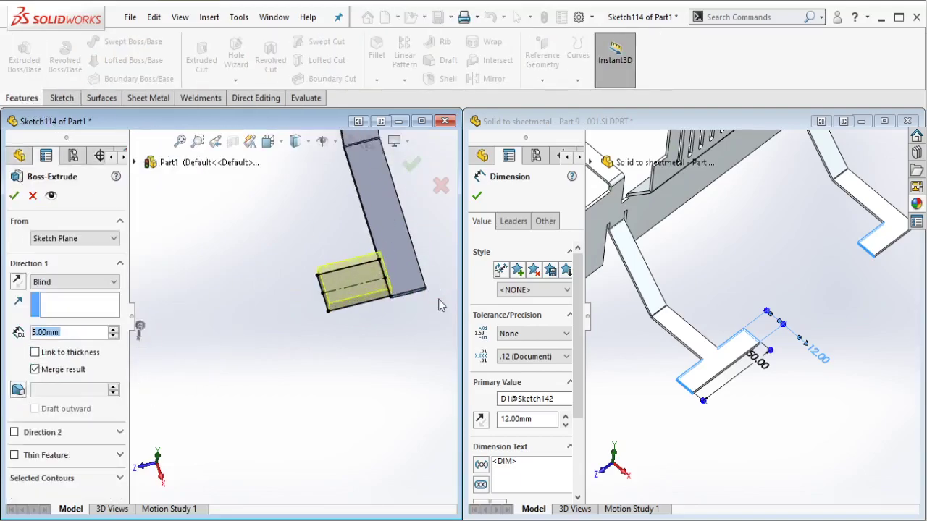
pyautogui.click(389, 291)
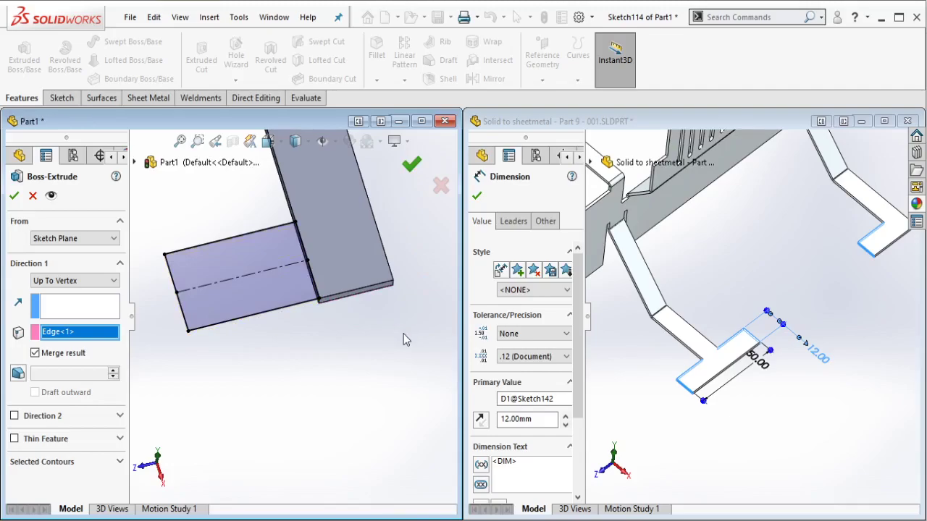
pyautogui.press('Return')
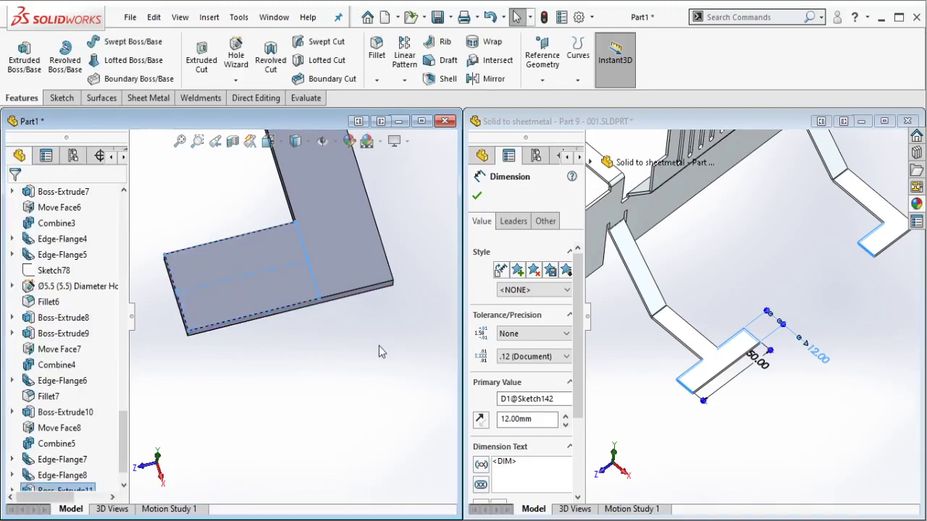
pyautogui.scroll(2, 322, 320)
pyautogui.scroll(3, 322, 321)
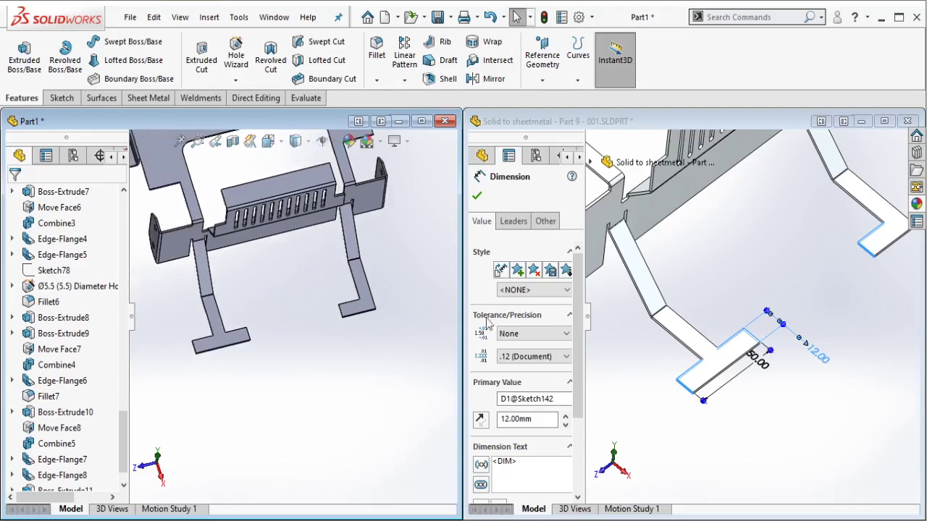
# Step: Roll the reference part forward past Boss-Extrude16 and examine that extrusion and its sketch at the arm tip
pyautogui.click(617, 298)
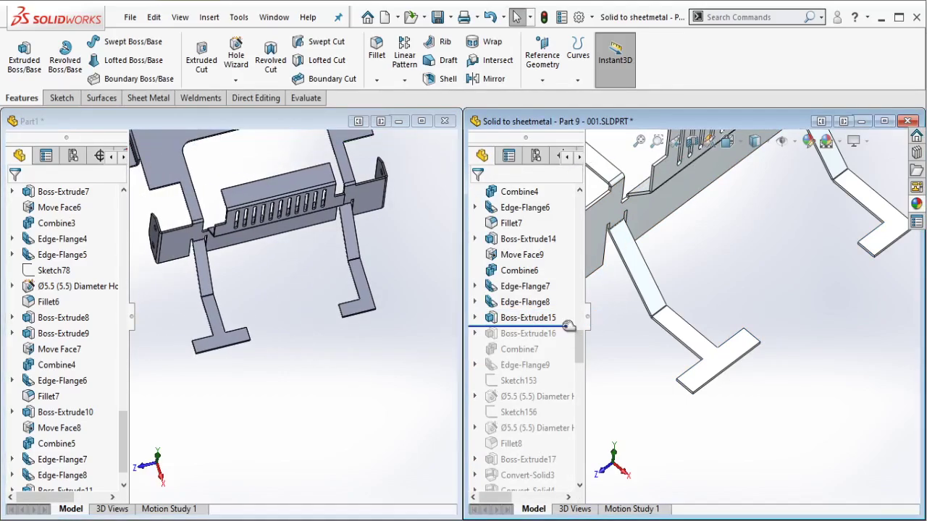
pyautogui.moveTo(568, 325); pyautogui.dragTo(536, 342)
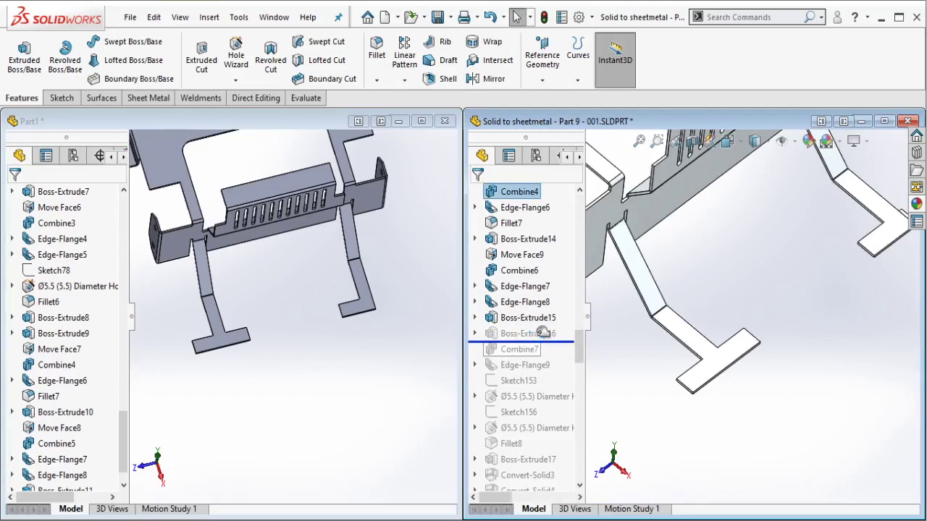
pyautogui.click(536, 333)
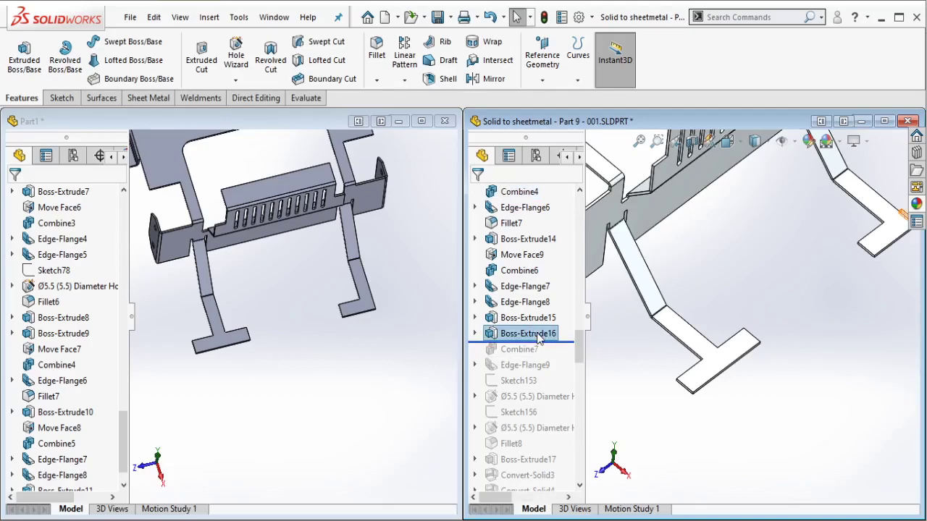
pyautogui.scroll(3, 696, 308)
pyautogui.scroll(-6, 720, 281)
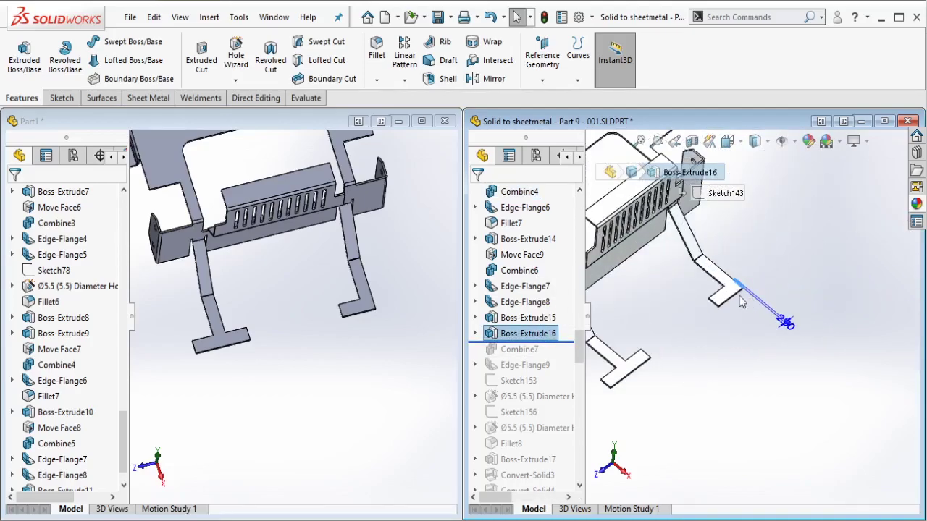
pyautogui.moveTo(724, 276); pyautogui.dragTo(710, 359, button='middle')
pyautogui.scroll(2, 709, 353)
# Step: In Part1, start a sketch on the L-shaped arm's outer side face and convert the tab's end face outline into it
pyautogui.click(417, 253)
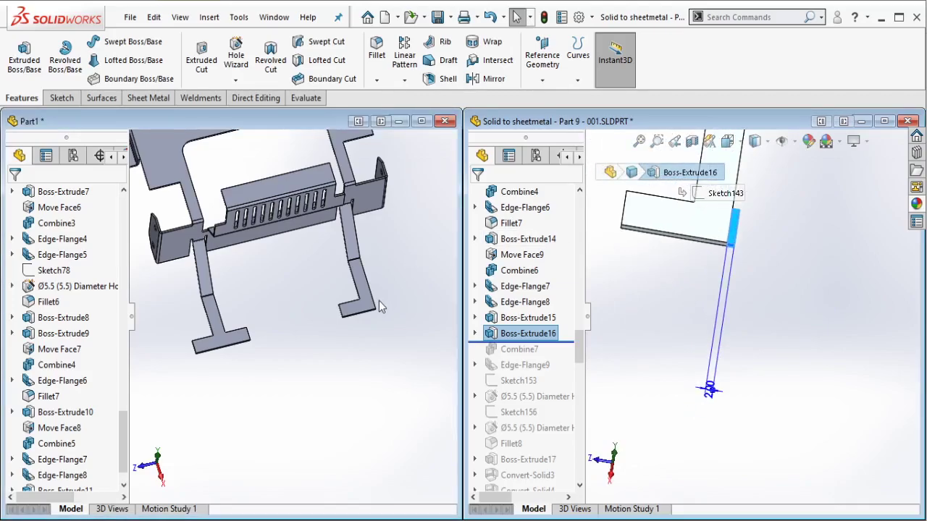
pyautogui.scroll(-5, 379, 301)
pyautogui.scroll(-2, 373, 311)
pyautogui.moveTo(319, 300); pyautogui.dragTo(302, 322, button='middle')
pyautogui.scroll(-4, 308, 326)
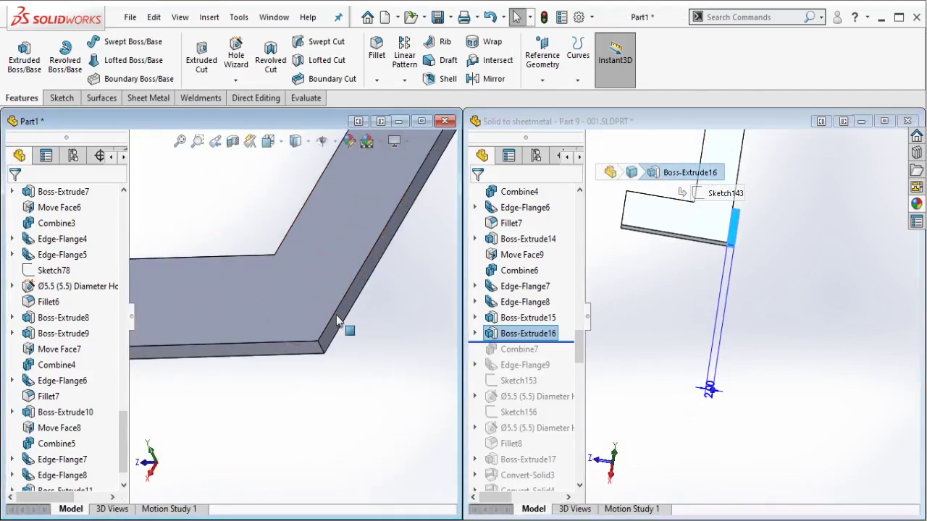
pyautogui.click(341, 319)
pyautogui.click(399, 265)
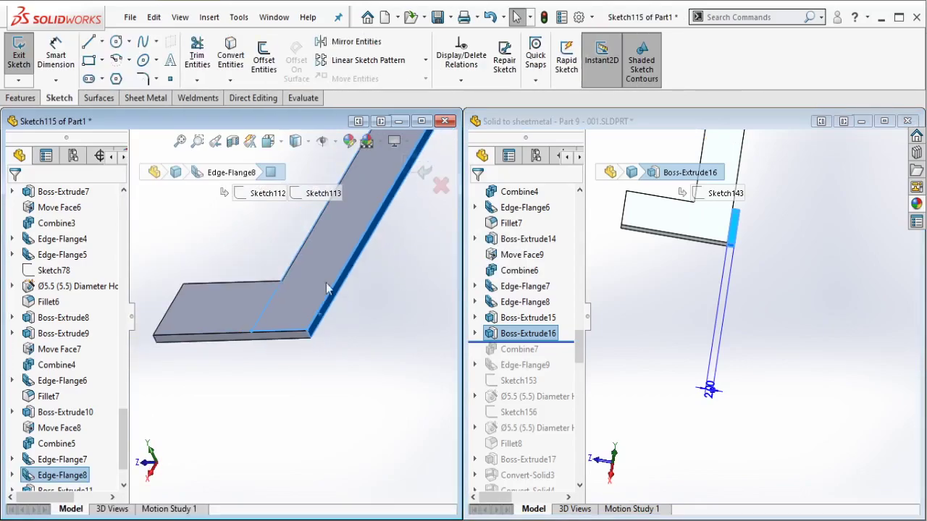
pyautogui.scroll(-3, 228, 326)
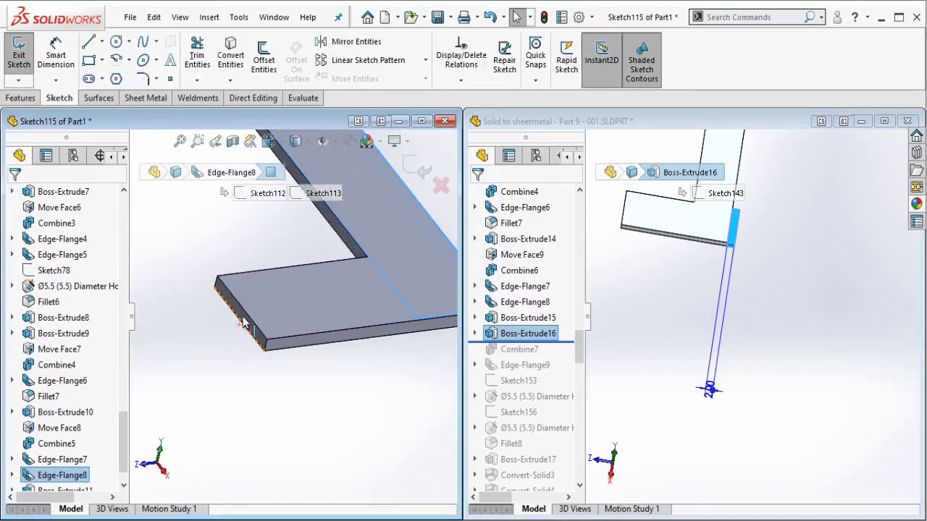
pyautogui.click(242, 318)
pyautogui.click(230, 49)
pyautogui.scroll(2, 361, 286)
pyautogui.moveTo(362, 285); pyautogui.dragTo(310, 277, button='middle')
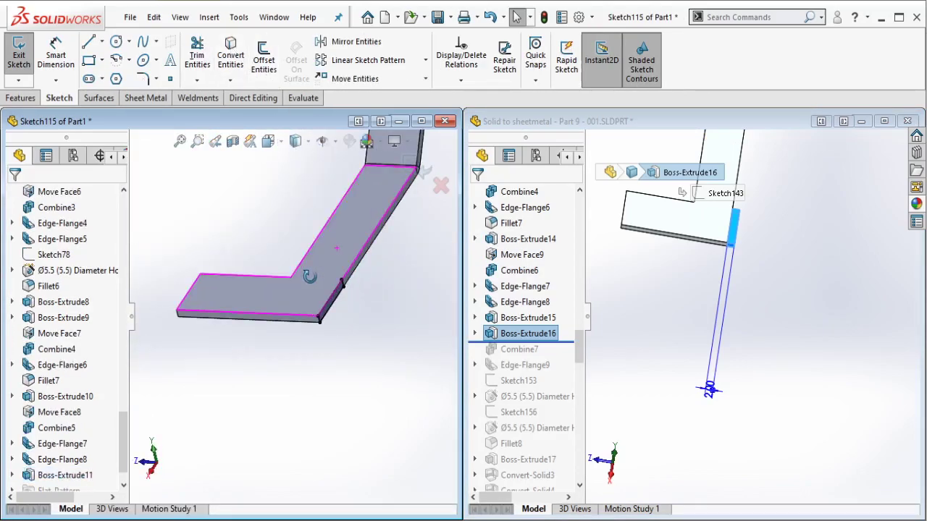
pyautogui.scroll(-2, 352, 242)
# Step: Extrude the converted profile outward 2 mm as a separate body with Merge result off
pyautogui.click(20, 98)
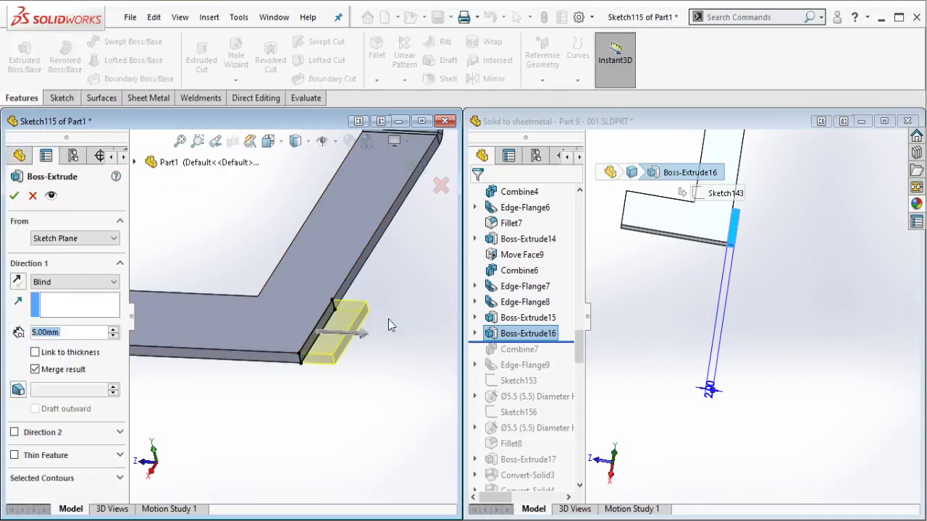
pyautogui.write('2')
pyautogui.press('Return')
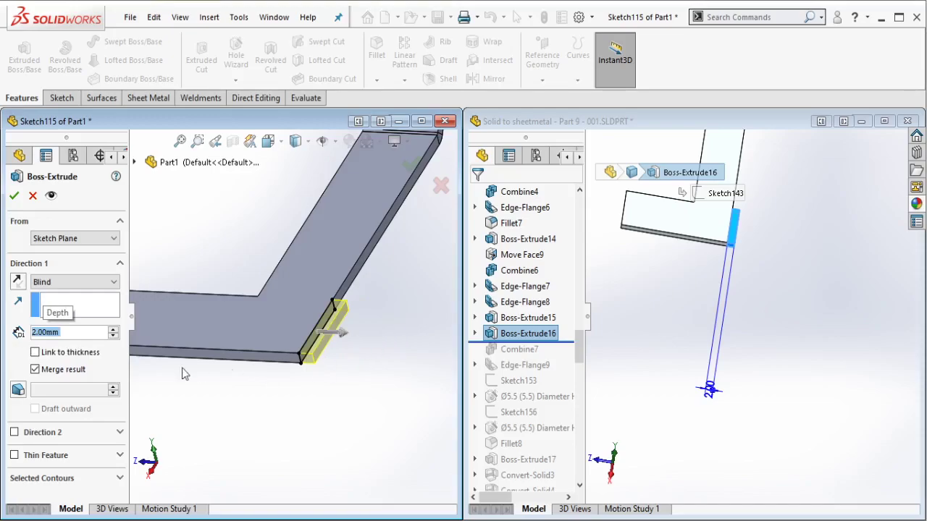
pyautogui.click(68, 371)
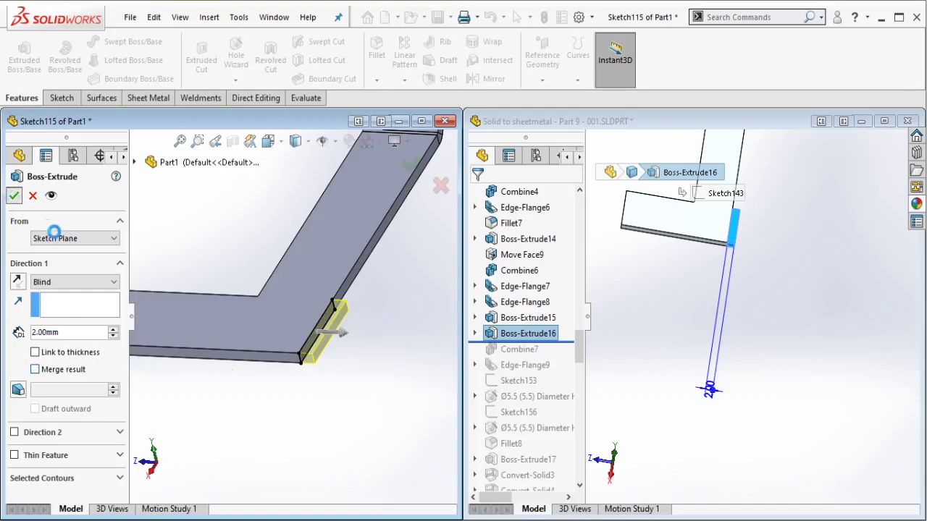
pyautogui.press('Return')
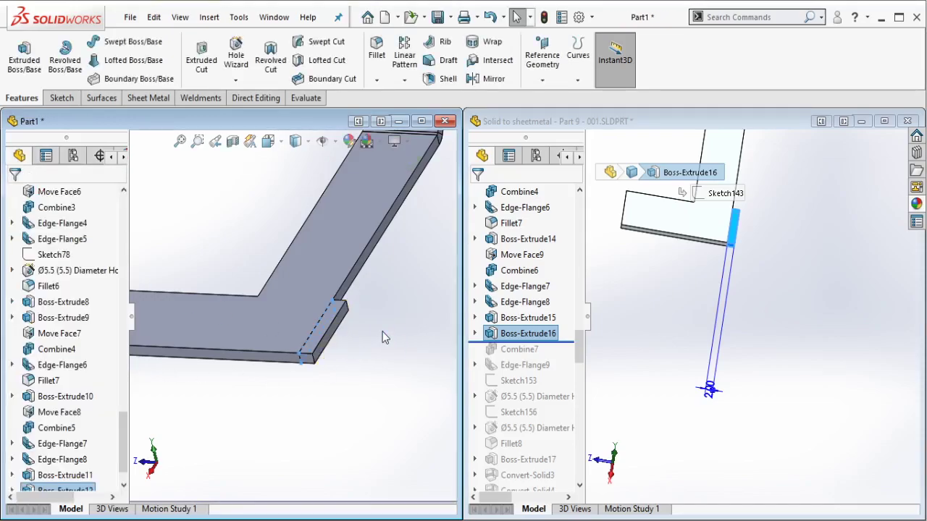
# Step: Roll the reference part forward past Combine7, and in Part1 combine the arm body with the 2 mm strip using Add
pyautogui.click(614, 329)
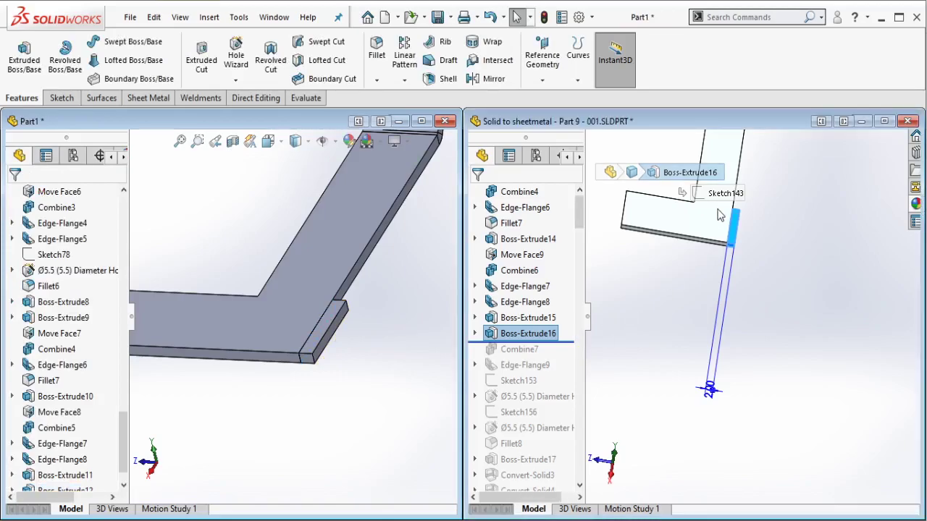
pyautogui.moveTo(561, 342); pyautogui.dragTo(536, 350)
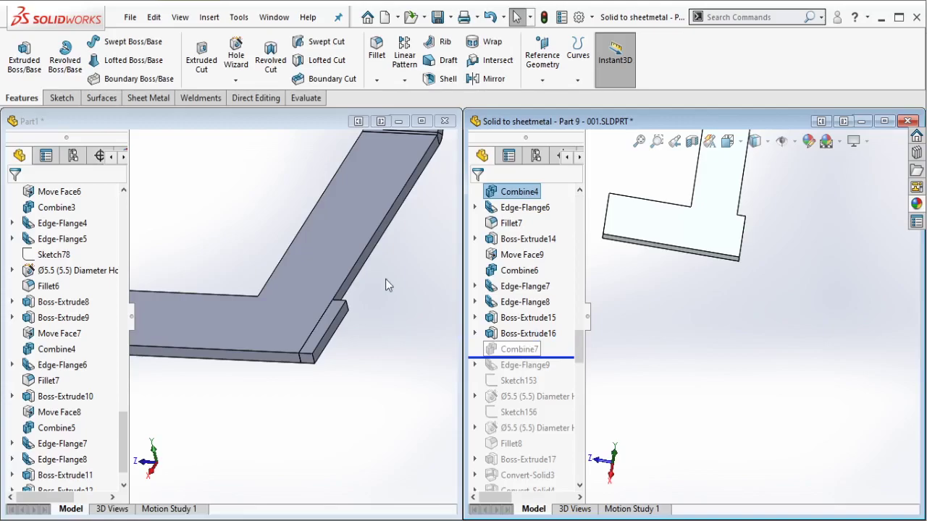
pyautogui.click(397, 263)
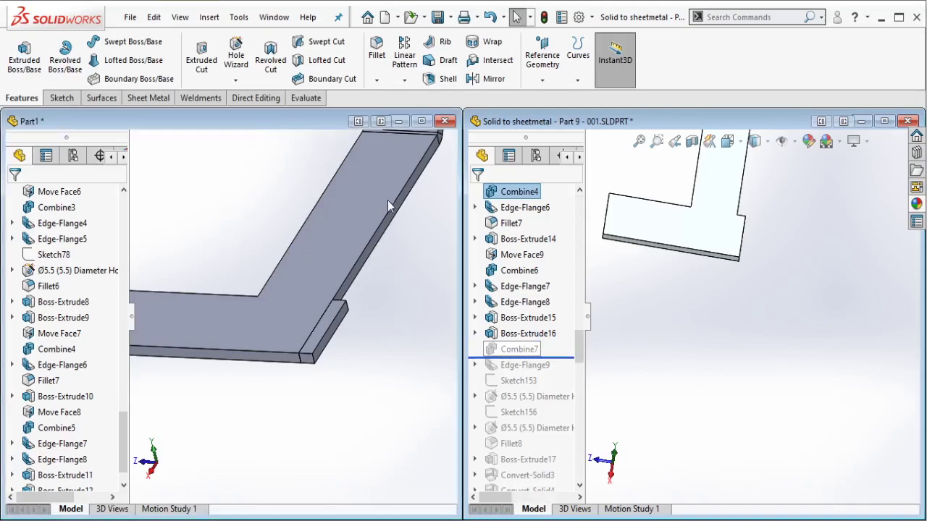
pyautogui.click(265, 102)
pyautogui.click(294, 54)
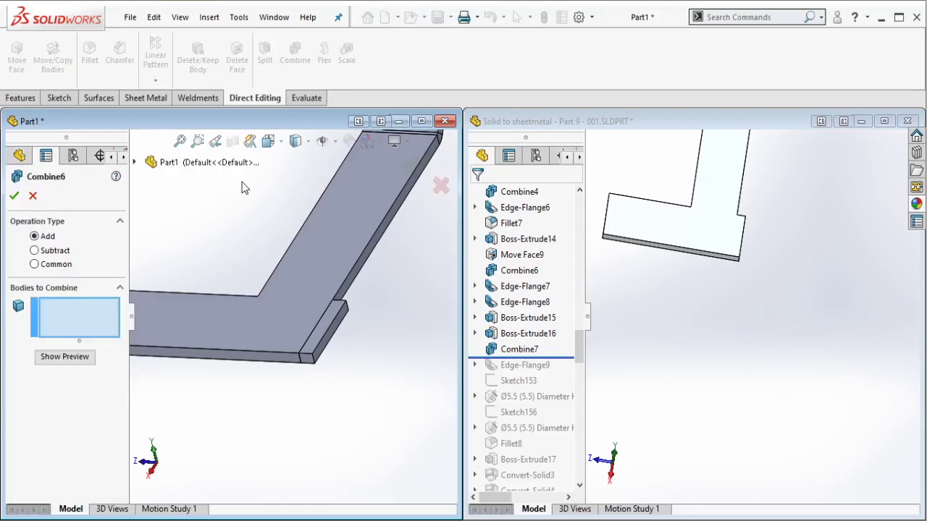
pyautogui.click(316, 322)
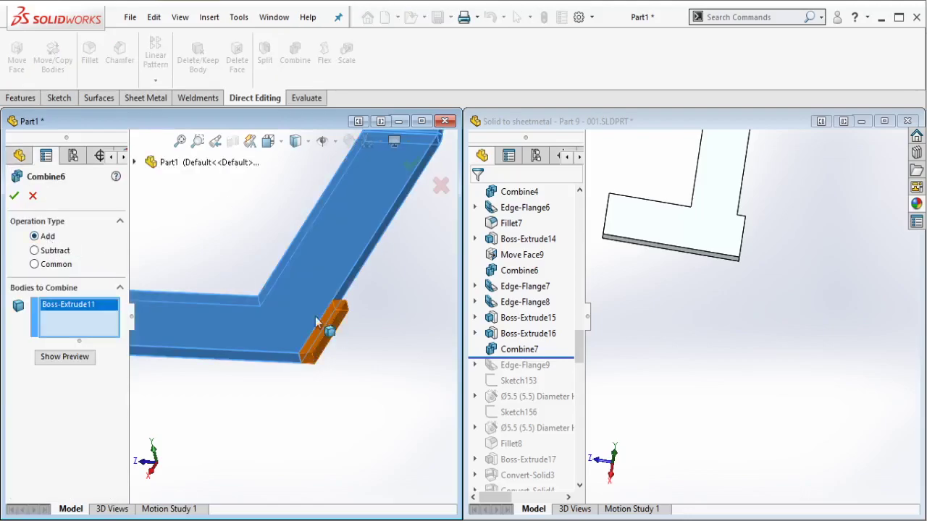
pyautogui.click(316, 323)
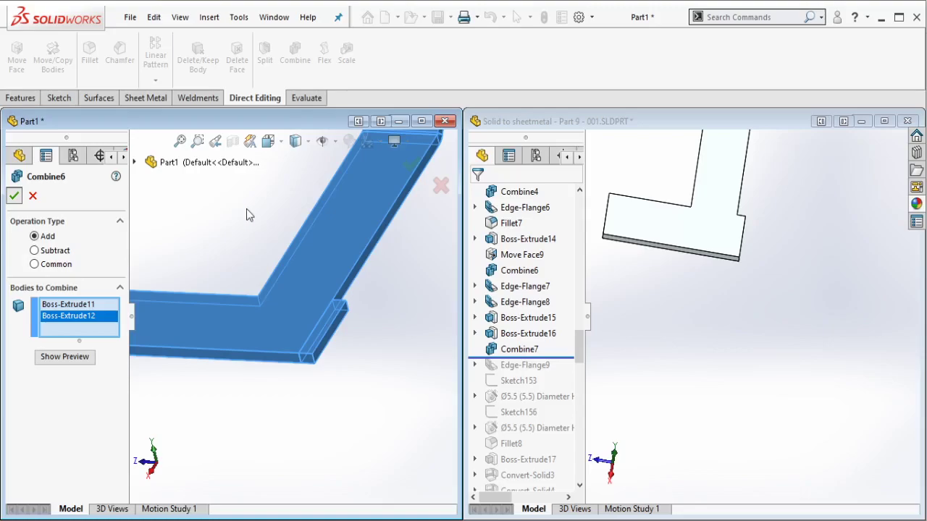
pyautogui.press('Return')
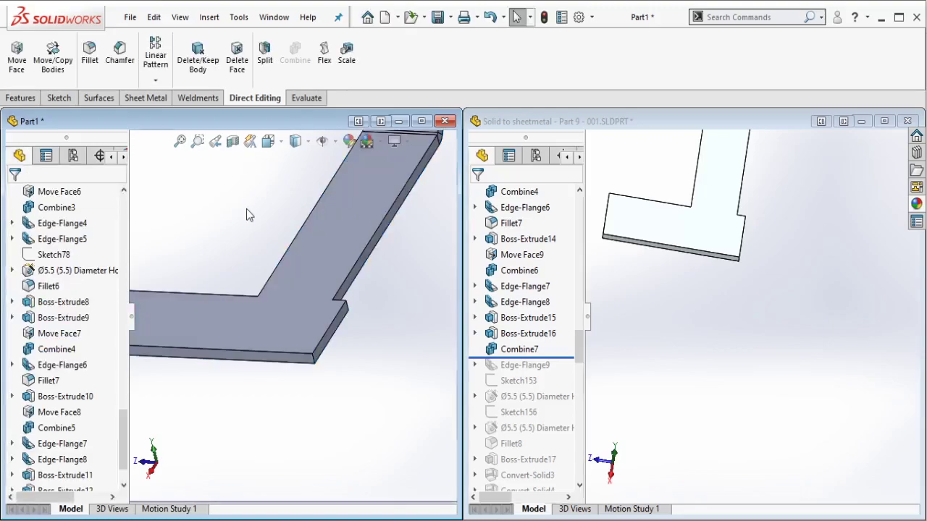
# Step: Roll the reference part forward past Edge-Flange9 and examine the flange at the arm tip
pyautogui.click(561, 359)
pyautogui.moveTo(546, 374); pyautogui.dragTo(536, 372)
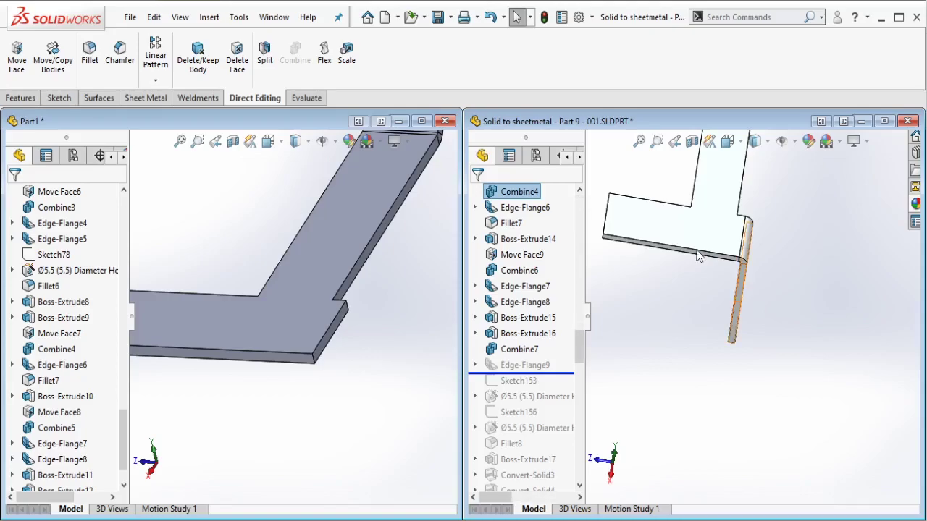
pyautogui.scroll(2, 697, 250)
pyautogui.moveTo(683, 214)
pyautogui.mouseDown(button='middle')
pyautogui.moveTo(672, 209)
pyautogui.moveTo(687, 218)
pyautogui.mouseUp(button='middle')
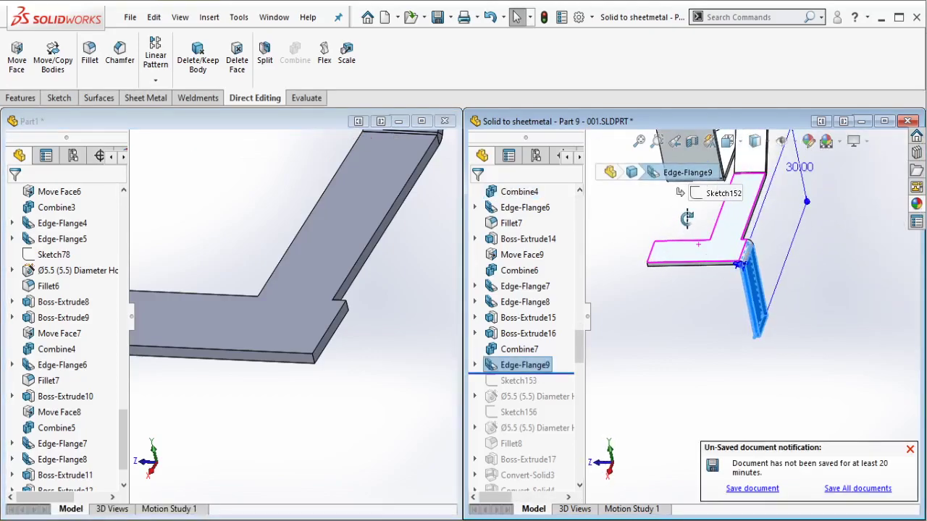
pyautogui.scroll(2, 791, 188)
pyautogui.moveTo(752, 226); pyautogui.dragTo(757, 299, button='middle')
pyautogui.click(909, 451)
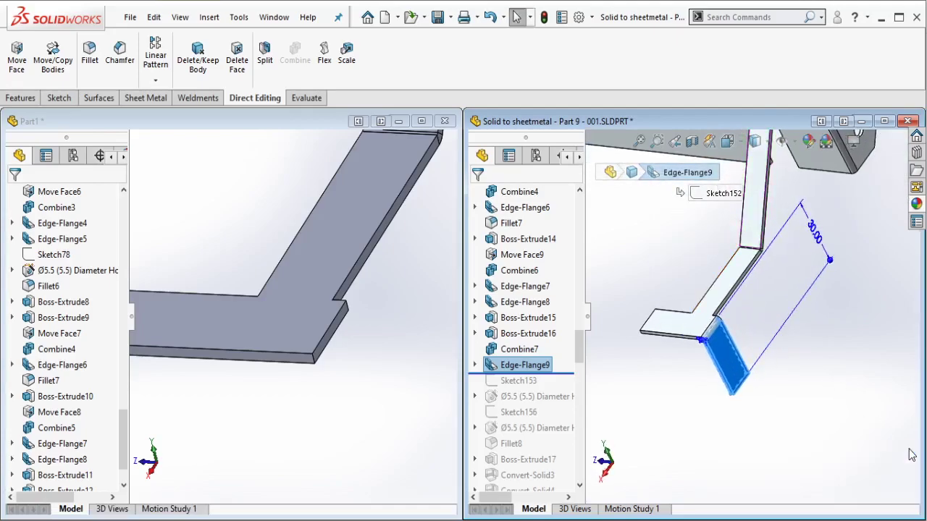
# Step: In Part1, add a 30 mm edge flange at 90 degrees along the outer edge of the strip at the L-shaped arm's tip
pyautogui.click(342, 383)
pyautogui.click(184, 100)
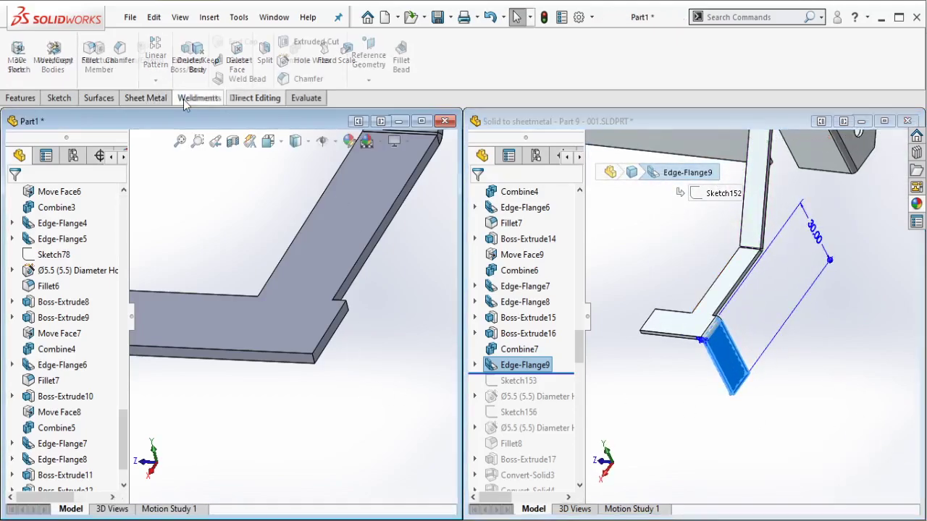
pyautogui.click(150, 98)
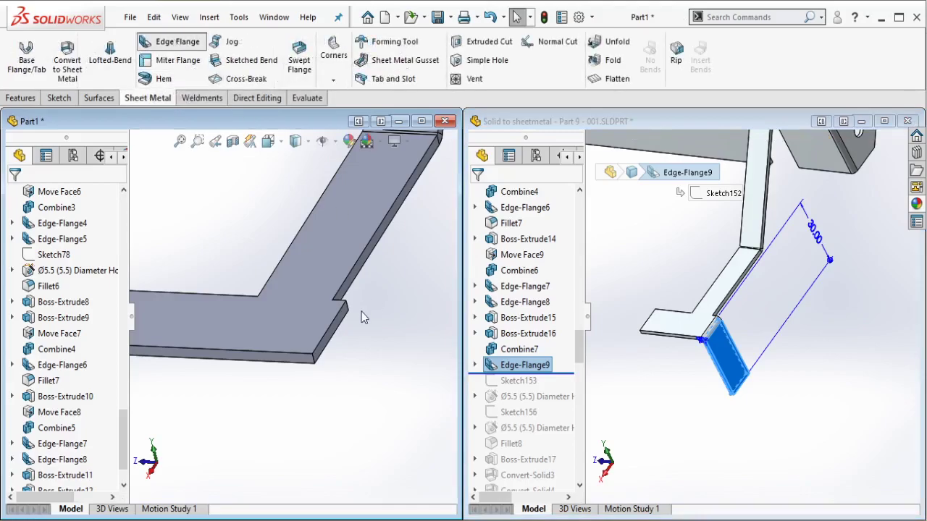
pyautogui.click(344, 321)
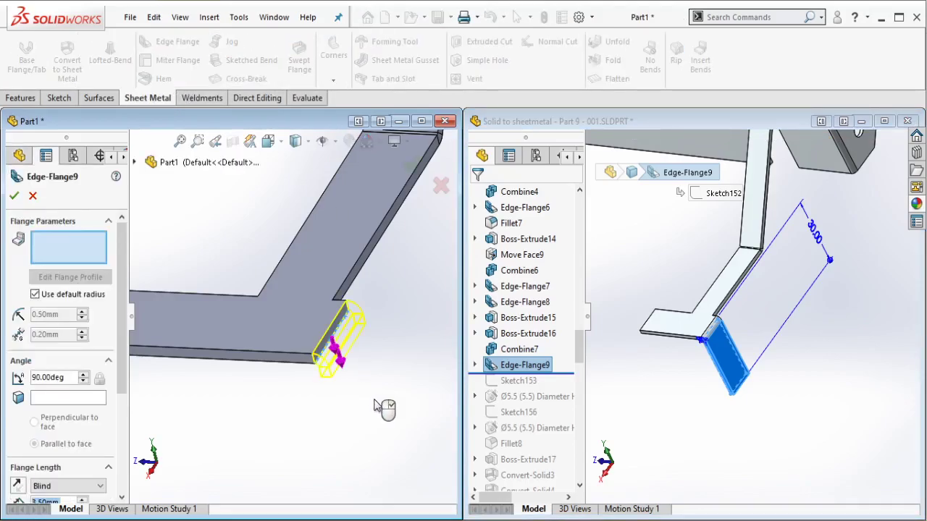
pyautogui.scroll(-2, 69, 445)
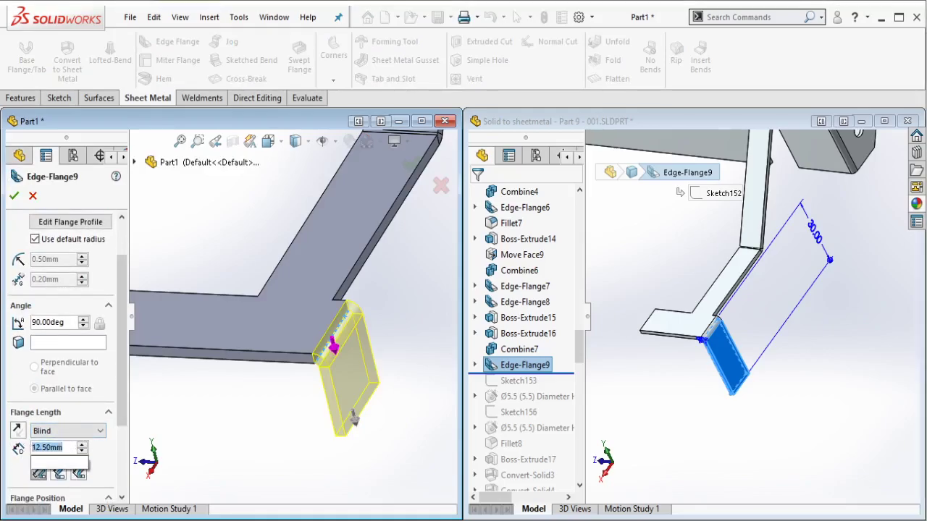
pyautogui.write('30')
pyautogui.press('Return')
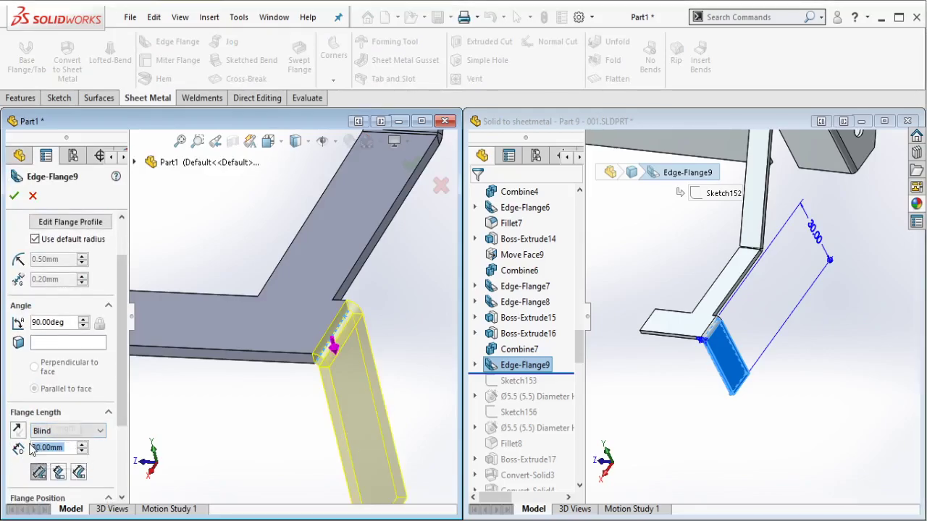
pyautogui.click(417, 170)
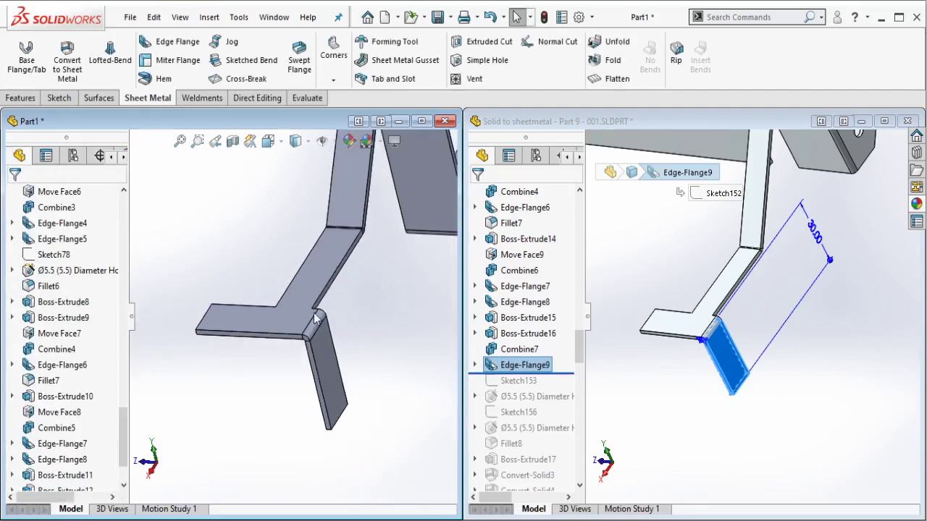
# Step: Roll the reference part forward past the first Ø5.5 diameter hole and examine the centerline layout of Sketch153 on the arm feet
pyautogui.scroll(-1, 514, 345)
pyautogui.scroll(-1, 514, 344)
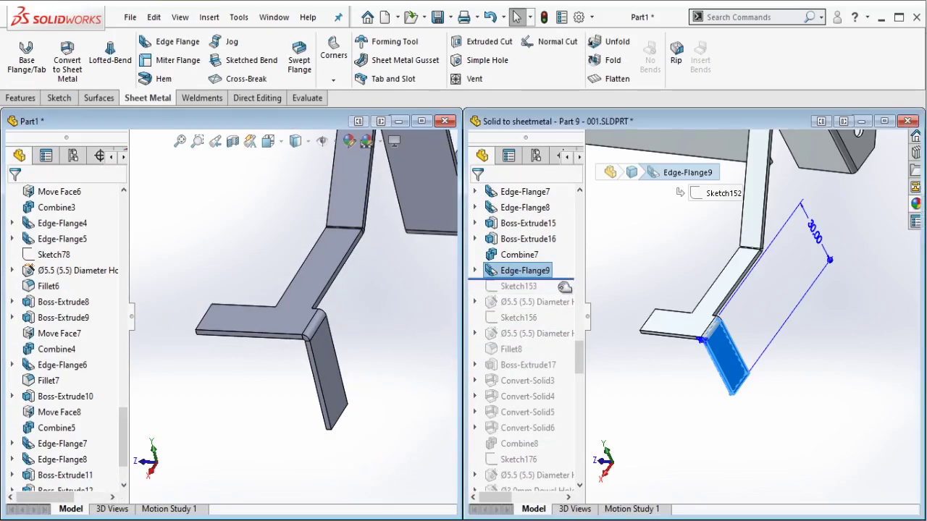
pyautogui.moveTo(556, 308); pyautogui.dragTo(547, 309)
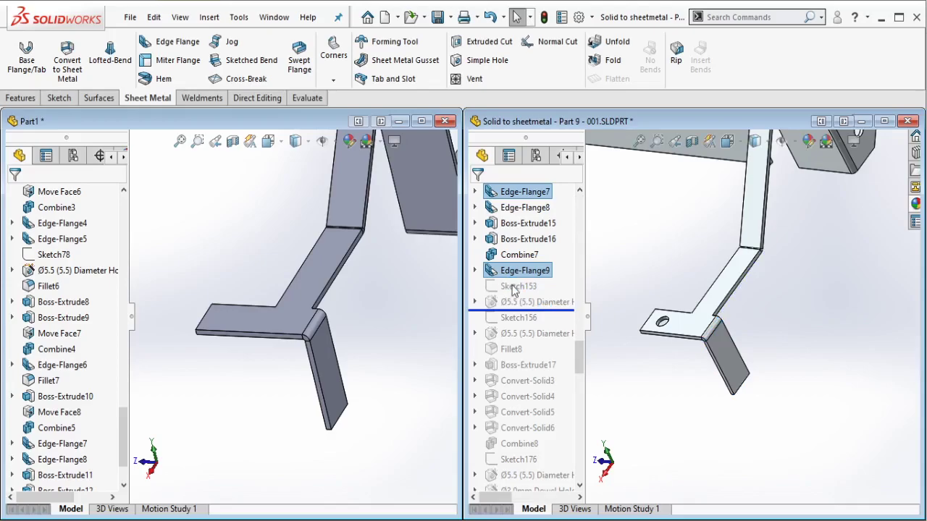
pyautogui.click(512, 286)
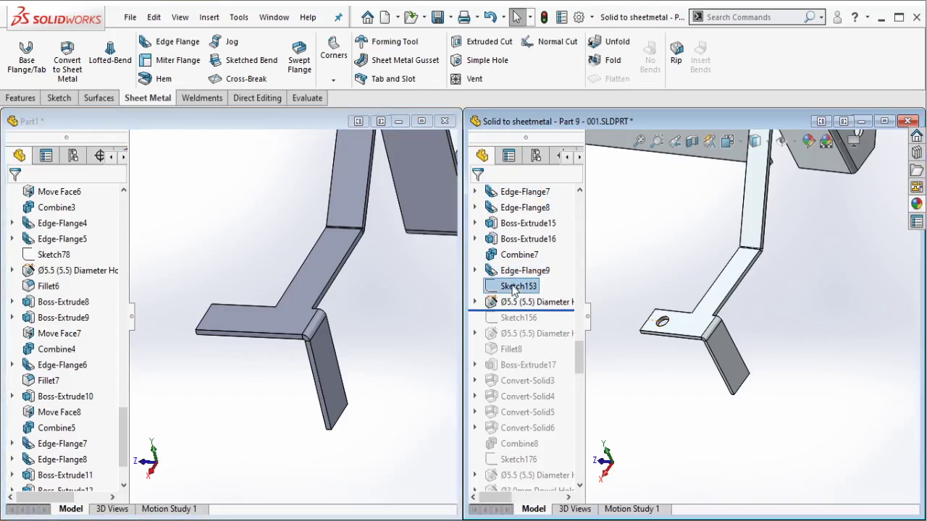
pyautogui.scroll(3, 672, 318)
pyautogui.scroll(3, 672, 323)
pyautogui.scroll(-2, 654, 308)
pyautogui.scroll(-3, 669, 299)
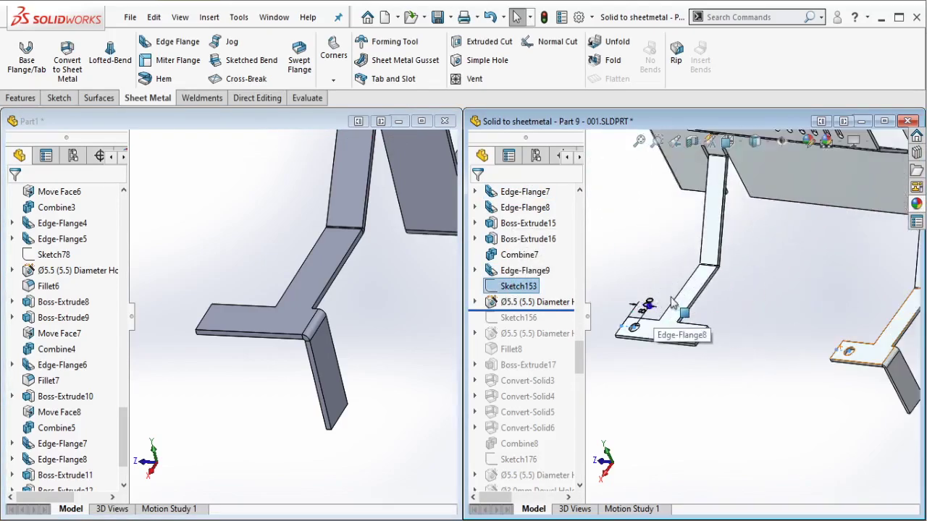
pyautogui.moveTo(668, 304); pyautogui.dragTo(697, 336, button='middle')
pyautogui.scroll(-1, 693, 343)
pyautogui.scroll(4, 693, 343)
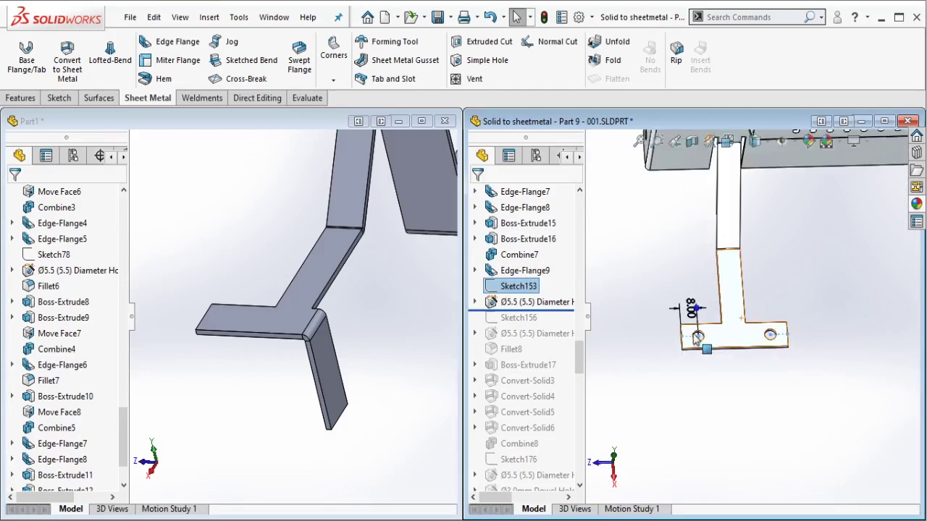
# Step: In Part1, start a sketch on the broad face of the T-shaped arm's foot
pyautogui.click(416, 369)
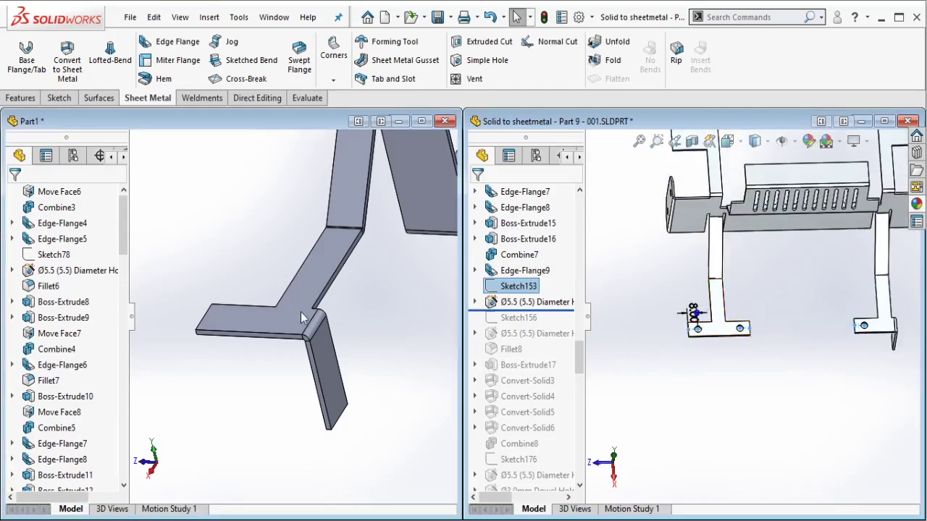
pyautogui.scroll(3, 300, 312)
pyautogui.scroll(3, 224, 309)
pyautogui.scroll(-2, 222, 311)
pyautogui.moveTo(203, 312); pyautogui.dragTo(231, 325, button='middle')
pyautogui.scroll(-3, 215, 314)
pyautogui.click(214, 318)
pyautogui.click(269, 280)
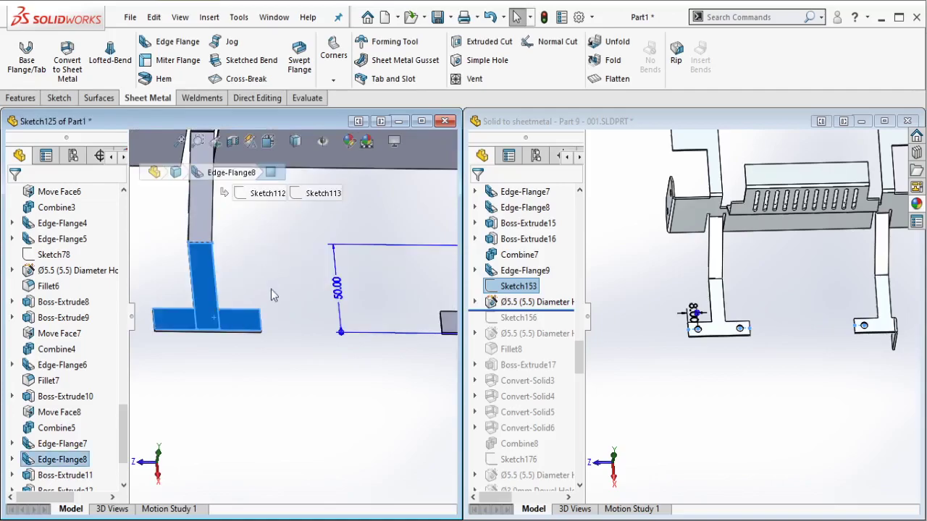
# Step: Draw centerlines inward from the midpoints of the T-shaped foot's two short end edges, about 11 mm and 13 mm long
pyautogui.click(102, 42)
pyautogui.click(127, 73)
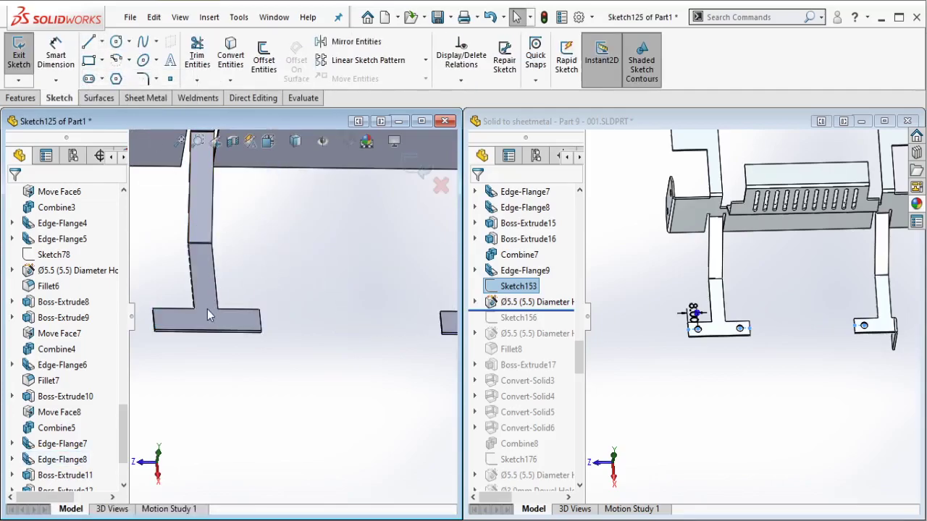
pyautogui.click(148, 312)
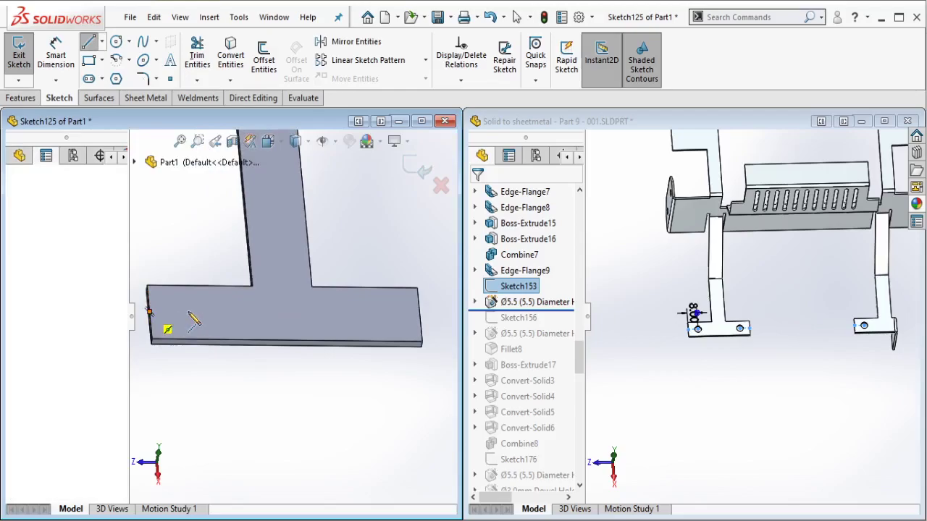
pyautogui.click(207, 312)
pyautogui.press('Escape')
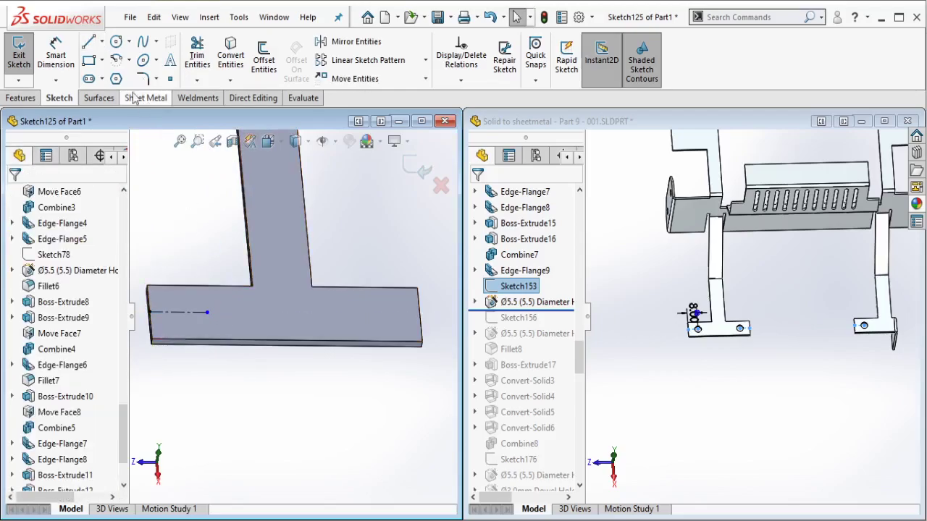
pyautogui.click(102, 41)
pyautogui.click(110, 77)
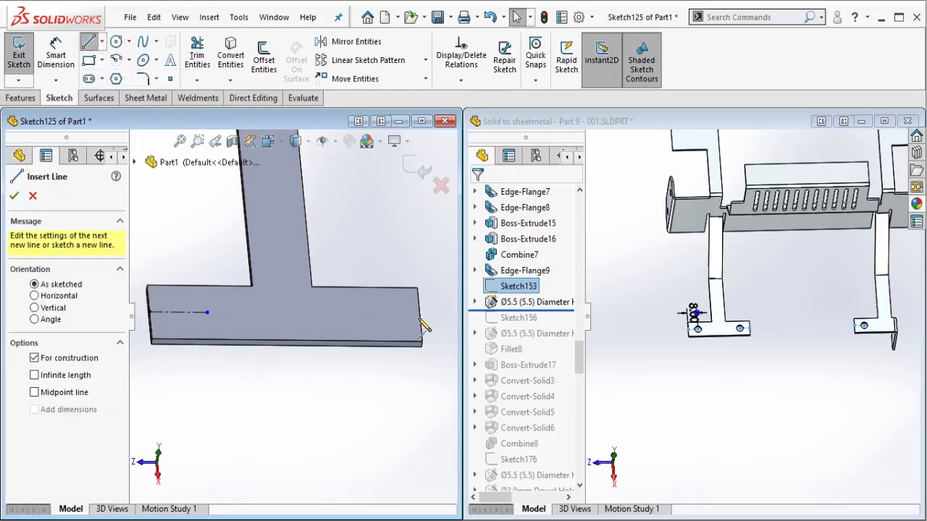
pyautogui.click(419, 314)
pyautogui.click(351, 314)
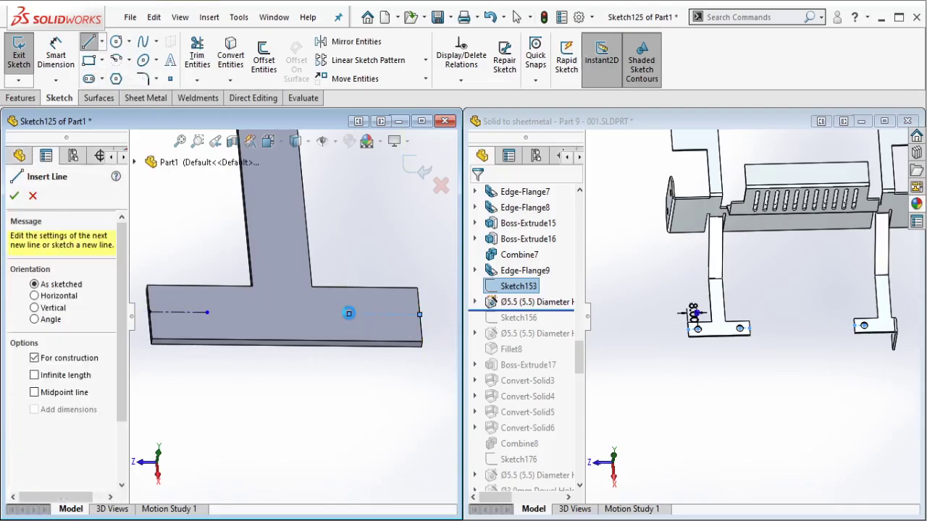
pyautogui.press('Escape')
# Step: Draw a third centerline about 14 mm long inward from the midpoint of the L-shaped foot's free end edge
pyautogui.press('z')
pyautogui.keyDown('ctrl'); pyautogui.moveTo(389, 280); pyautogui.dragTo(200, 249, button='middle'); pyautogui.keyUp('ctrl')
pyautogui.keyDown('ctrl'); pyautogui.moveTo(358, 268); pyautogui.dragTo(52, 270, button='middle'); pyautogui.keyUp('ctrl')
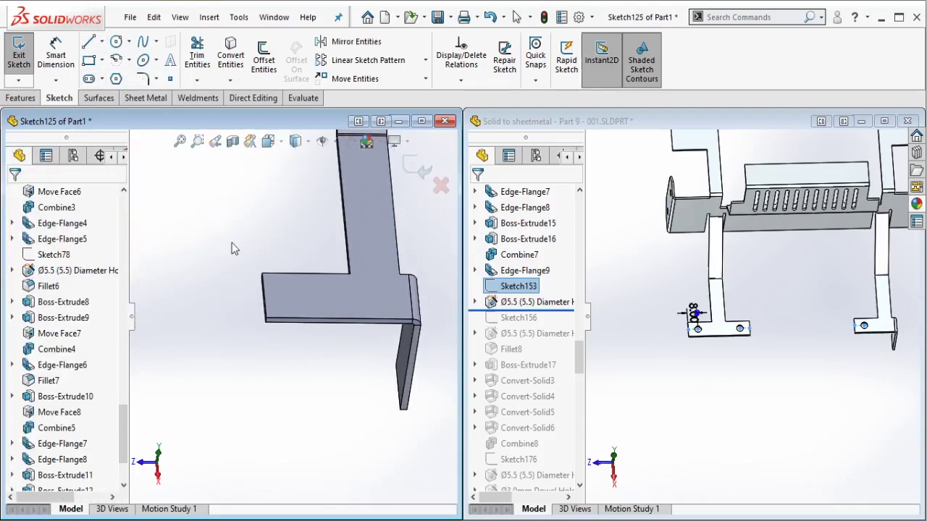
pyautogui.click(101, 41)
pyautogui.click(110, 76)
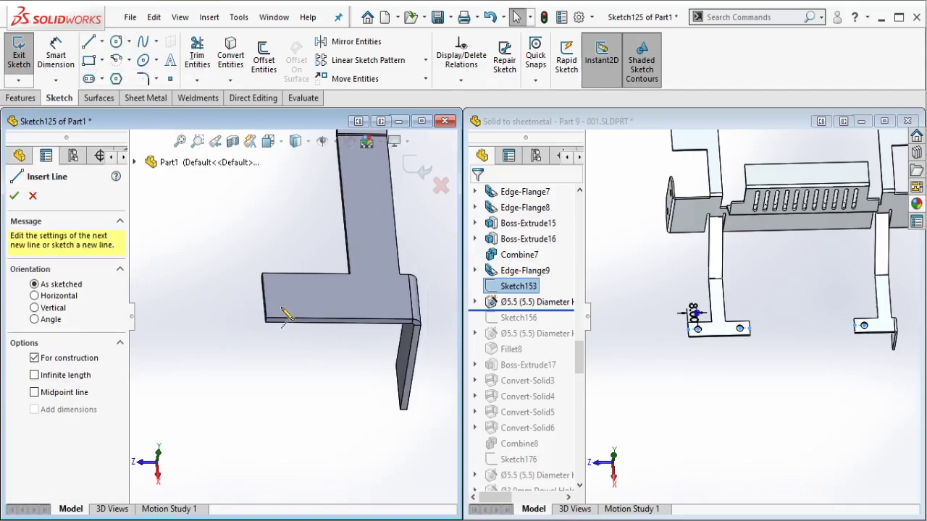
pyautogui.click(264, 296)
pyautogui.click(326, 295)
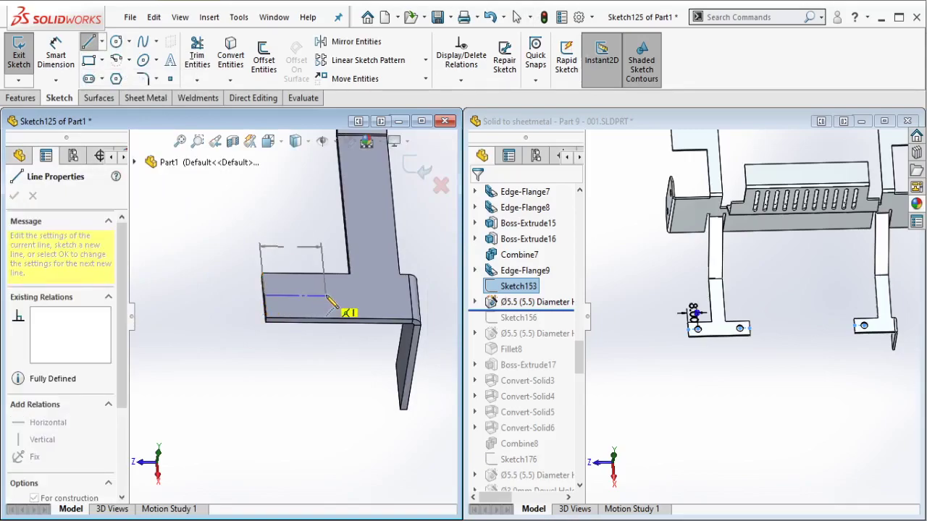
pyautogui.press('Escape')
# Step: Make the three centerlines on the two arm feet equal in length
pyautogui.click(314, 297)
pyautogui.scroll(4, 291, 308)
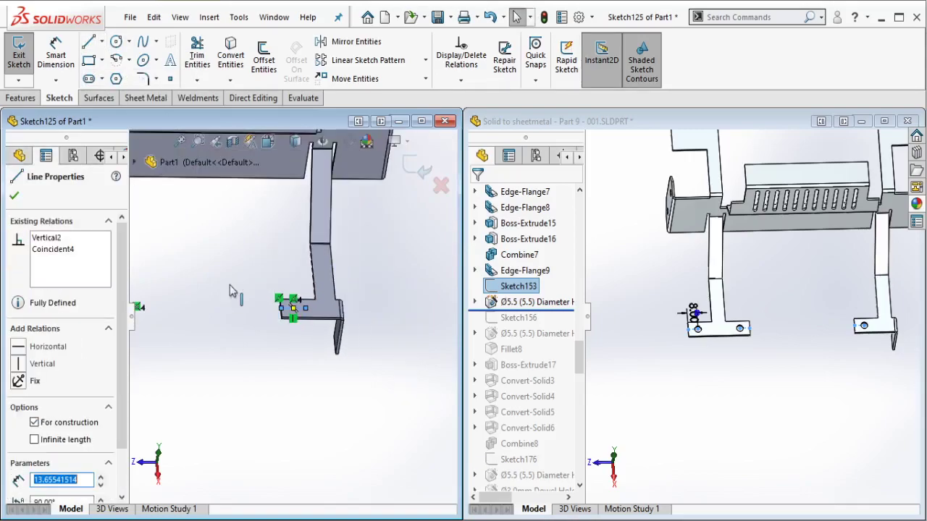
pyautogui.keyDown('ctrl'); pyautogui.moveTo(230, 286); pyautogui.dragTo(395, 294, button='middle'); pyautogui.keyUp('ctrl')
pyautogui.scroll(-3, 268, 325)
pyautogui.click(286, 312)
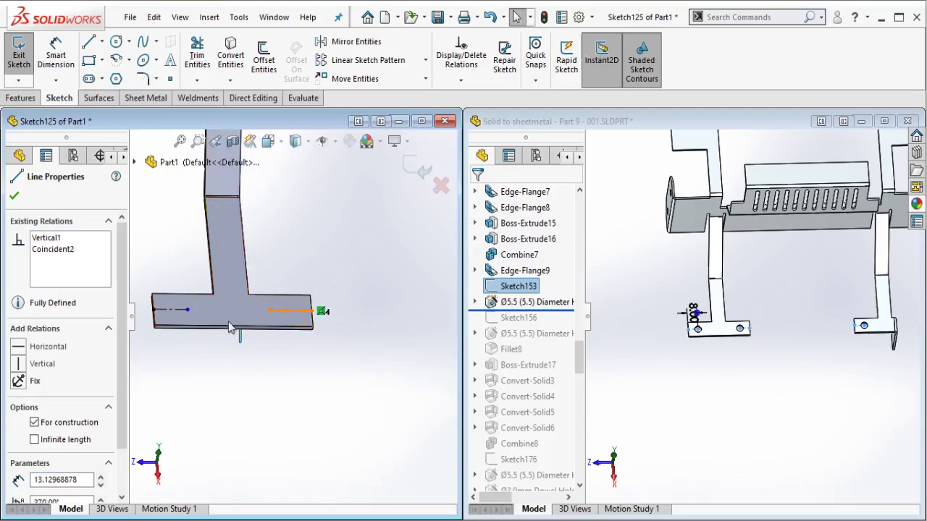
pyautogui.keyDown('ctrl'); pyautogui.click(176, 309); pyautogui.keyUp('ctrl')
pyautogui.hotkey('ctrl', 'a')
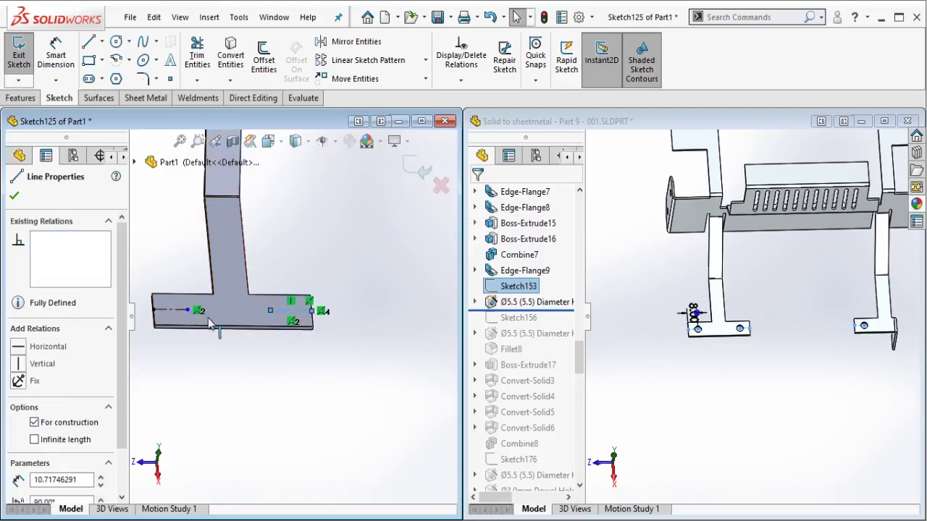
pyautogui.click(297, 246)
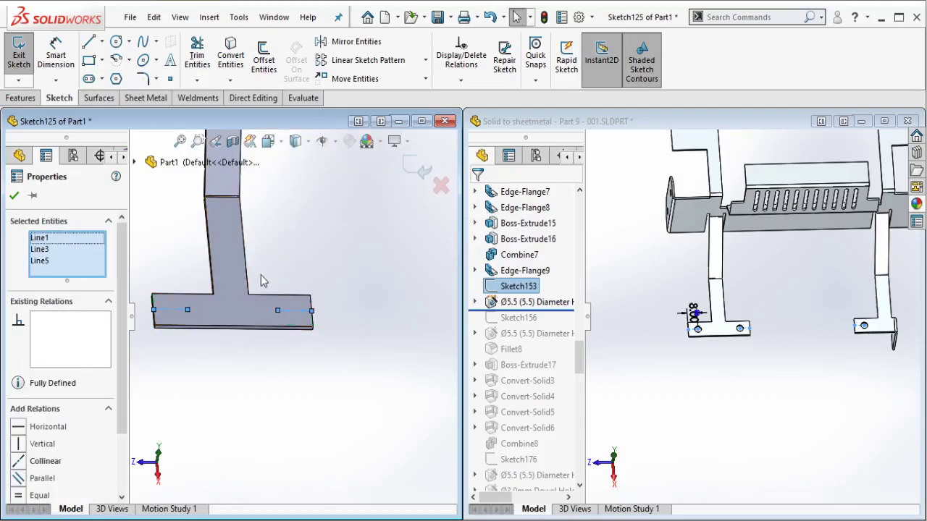
# Step: Dimension one of the T-shaped foot's centerlines to 8 mm and exit the sketch
pyautogui.click(55, 56)
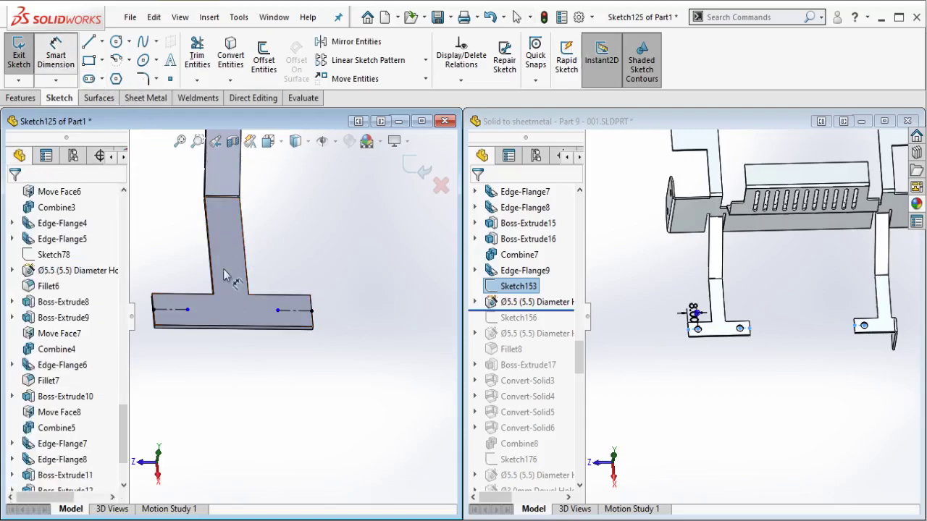
pyautogui.click(293, 310)
pyautogui.click(310, 387)
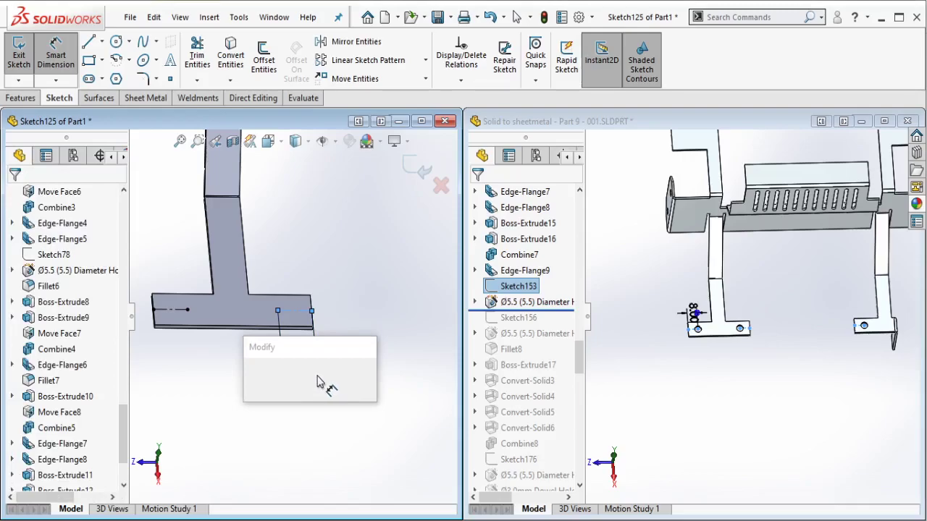
pyautogui.write('8')
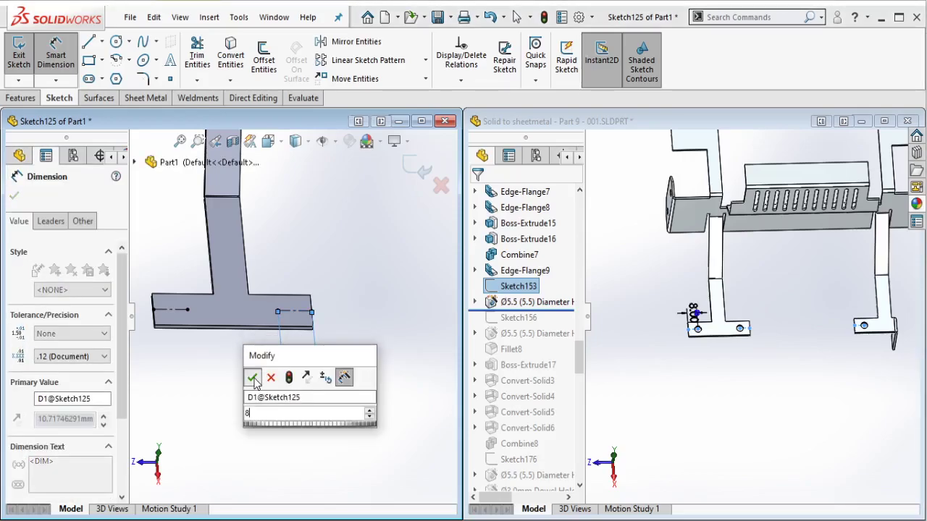
pyautogui.press('Escape')
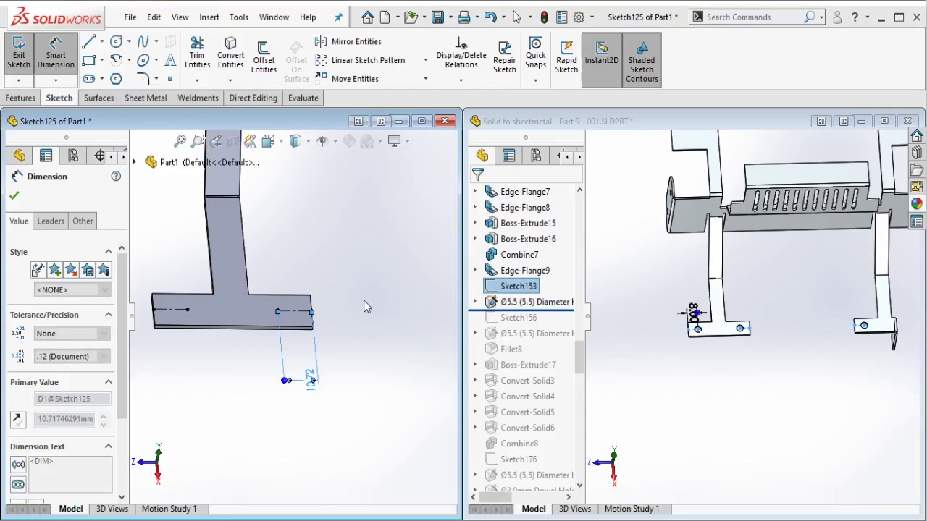
pyautogui.click(364, 300)
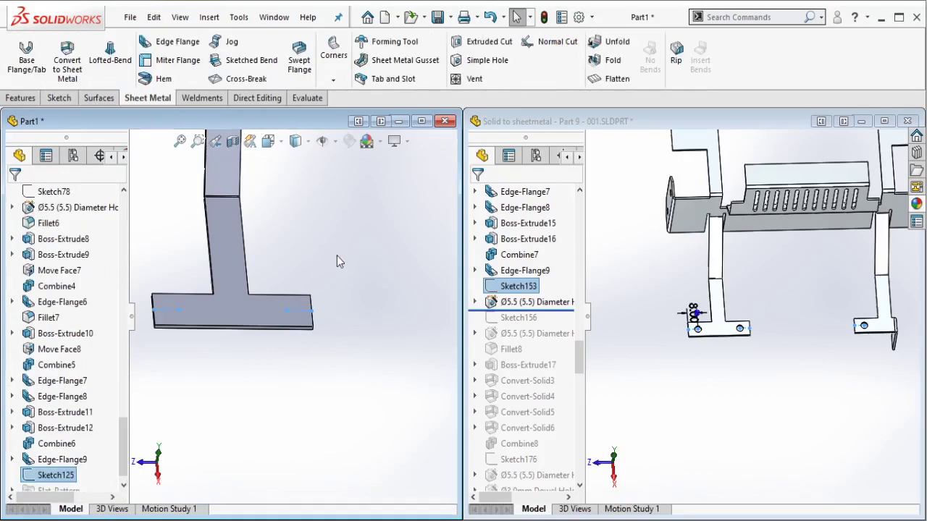
pyautogui.click(338, 254)
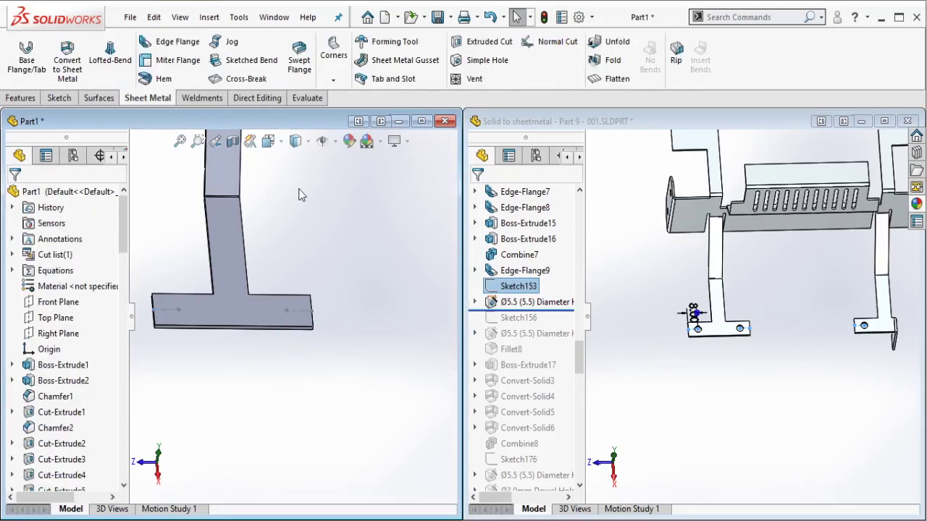
# Step: Start a Hole Wizard 3D sketch and place hole points at the inner ends of the three centerlines on the arm feet
pyautogui.click(21, 98)
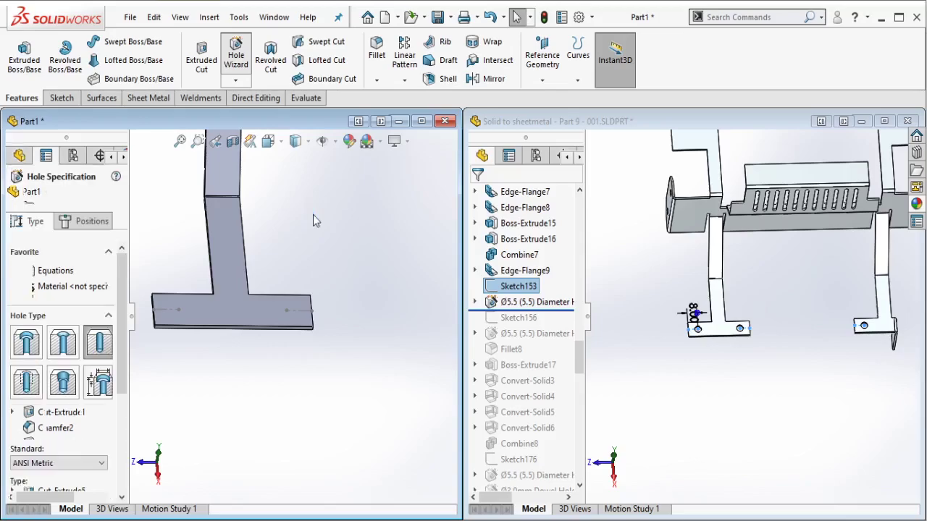
pyautogui.click(83, 221)
pyautogui.click(84, 344)
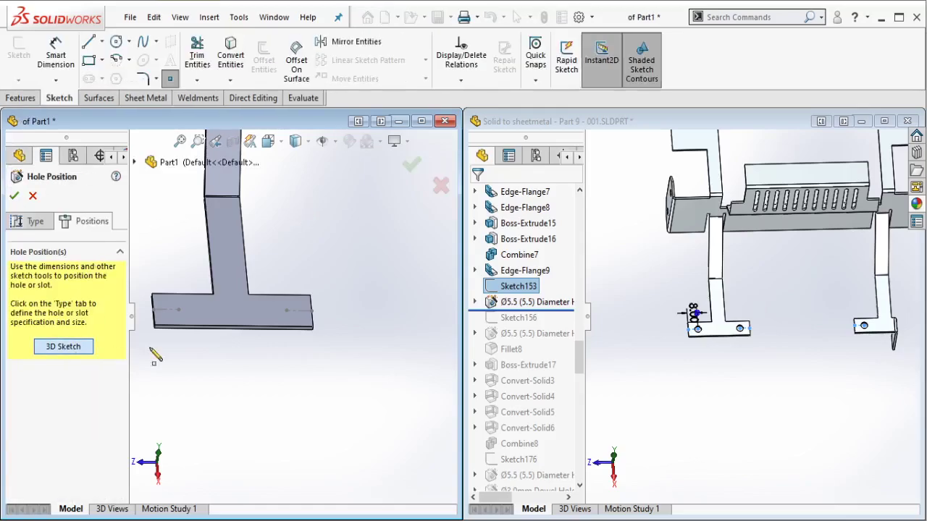
pyautogui.click(286, 310)
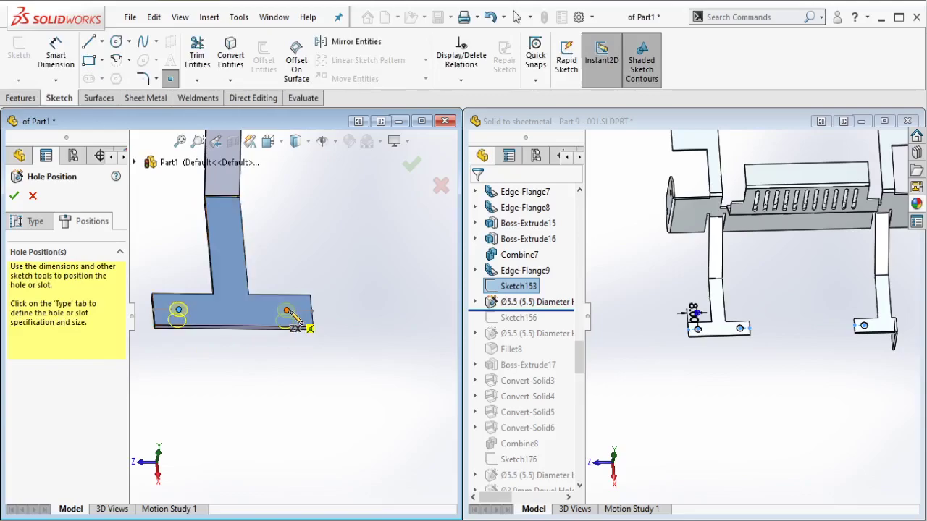
pyautogui.scroll(2, 369, 327)
pyautogui.keyDown('ctrl'); pyautogui.moveTo(338, 317); pyautogui.dragTo(118, 295, button='middle'); pyautogui.keyUp('ctrl')
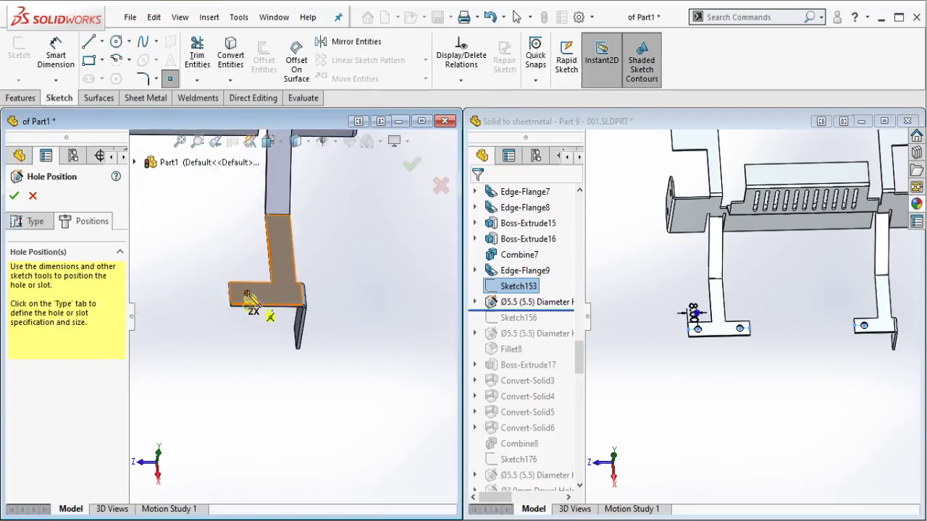
pyautogui.click(247, 294)
# Step: Specify the arm feet holes as ANSI Metric drill sizes, Ø5.5, and create them
pyautogui.click(33, 221)
pyautogui.scroll(-4, 113, 321)
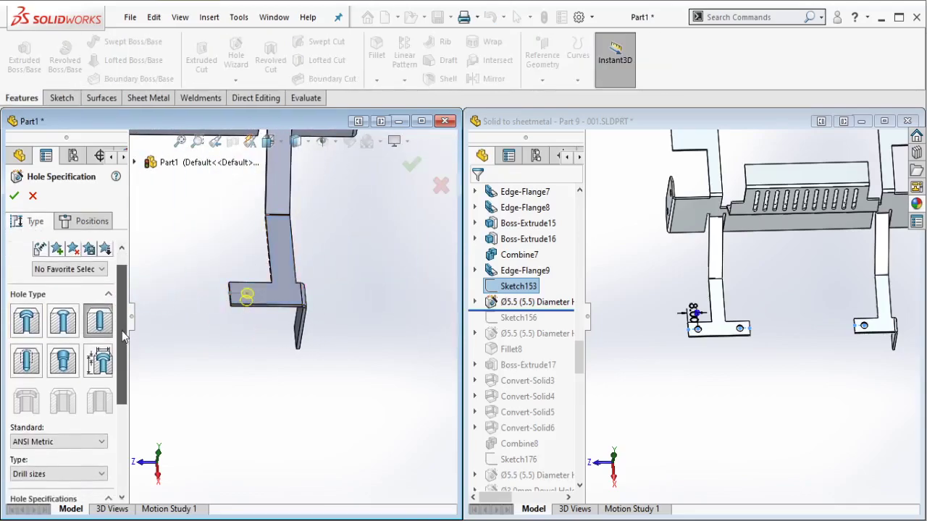
pyautogui.click(93, 349)
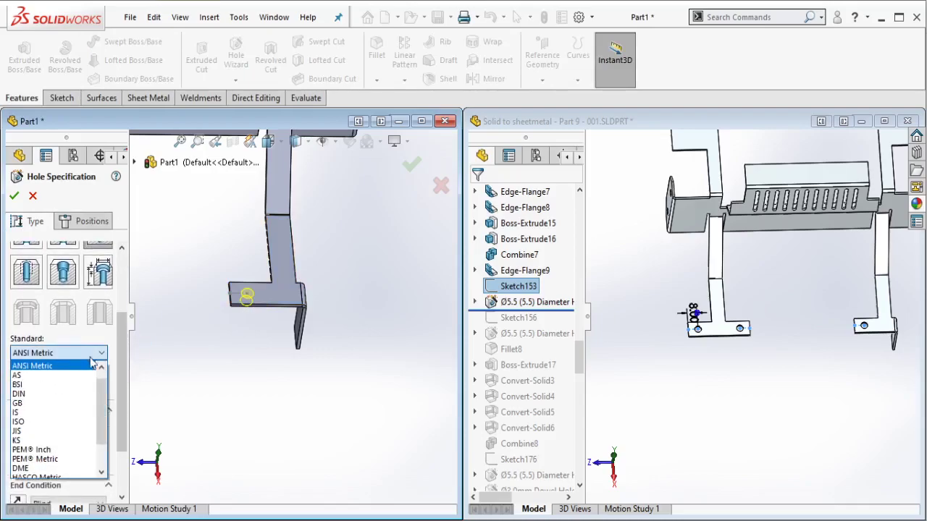
pyautogui.click(65, 365)
pyautogui.click(77, 384)
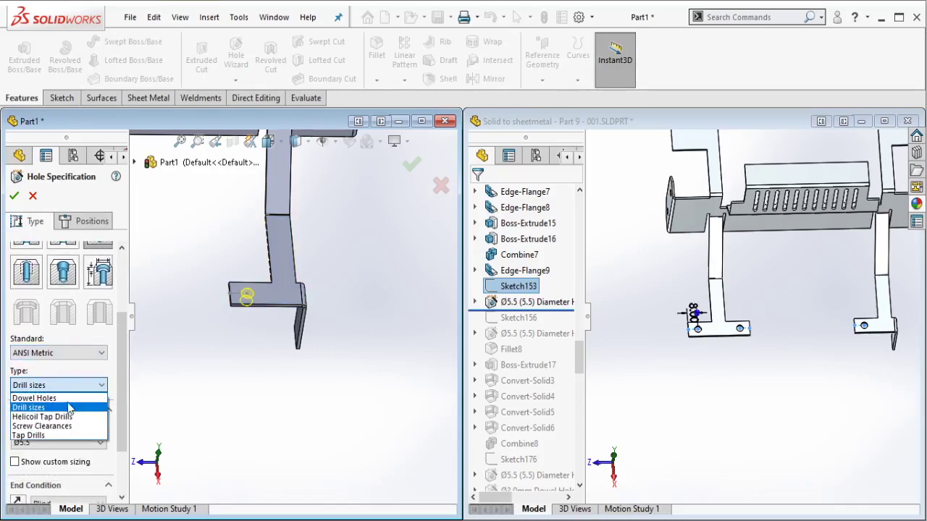
pyautogui.click(60, 406)
pyautogui.moveTo(122, 401); pyautogui.dragTo(122, 405)
pyautogui.scroll(-2, 122, 409)
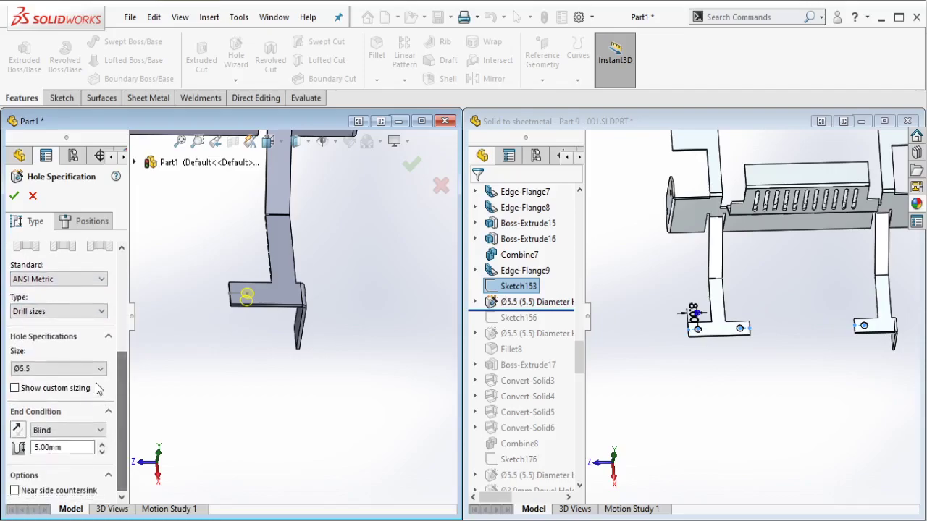
pyautogui.click(80, 369)
pyautogui.click(82, 392)
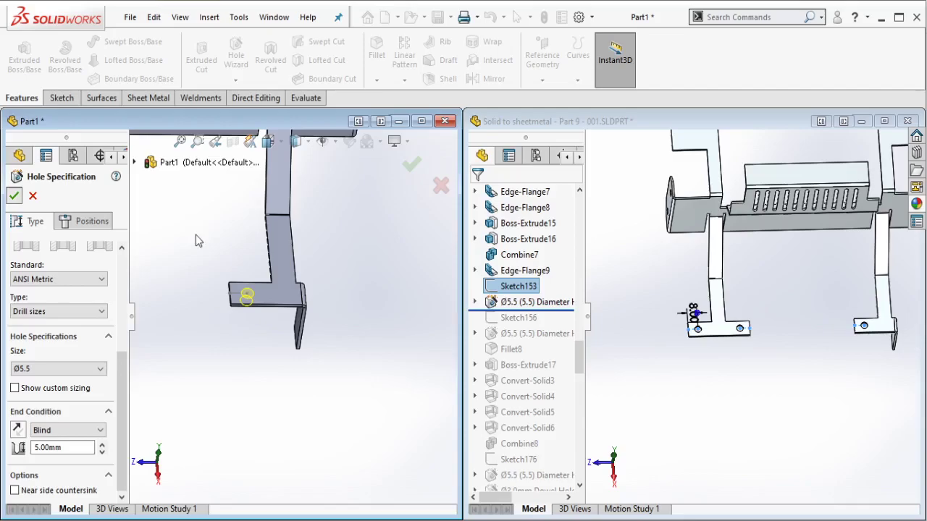
pyautogui.press('Return')
# Step: Hide the centerline sketch that positions the holes on the arm feet
pyautogui.scroll(-3, 271, 307)
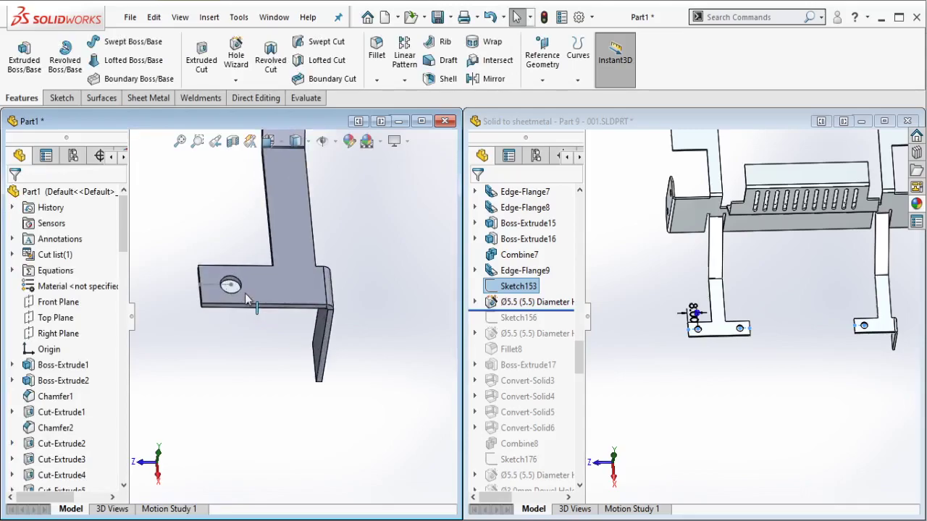
pyautogui.click(210, 289)
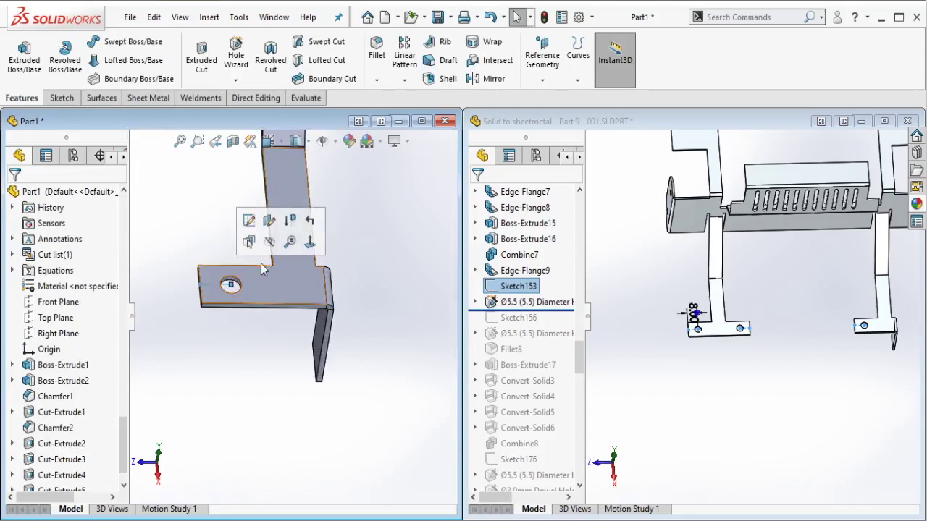
pyautogui.click(354, 248)
# Step: Roll the reference part forward past its second Ø5.5 hole feature and inspect Sketch156's hole position dimension on the bent flange
pyautogui.click(558, 310)
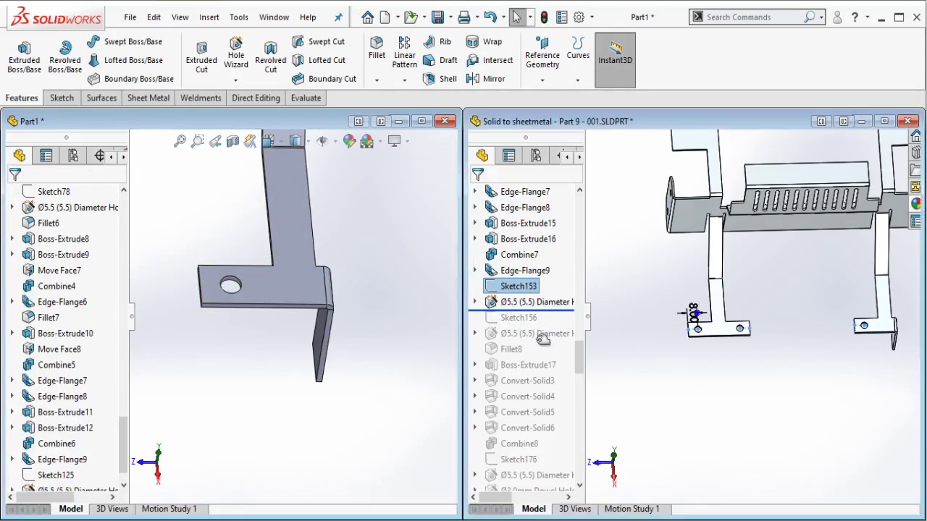
pyautogui.moveTo(543, 340); pyautogui.dragTo(539, 347)
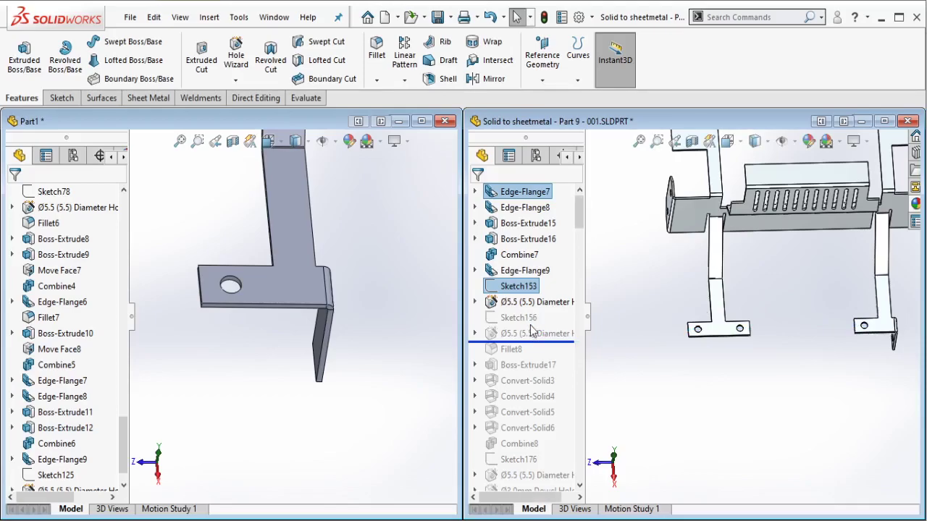
pyautogui.click(529, 321)
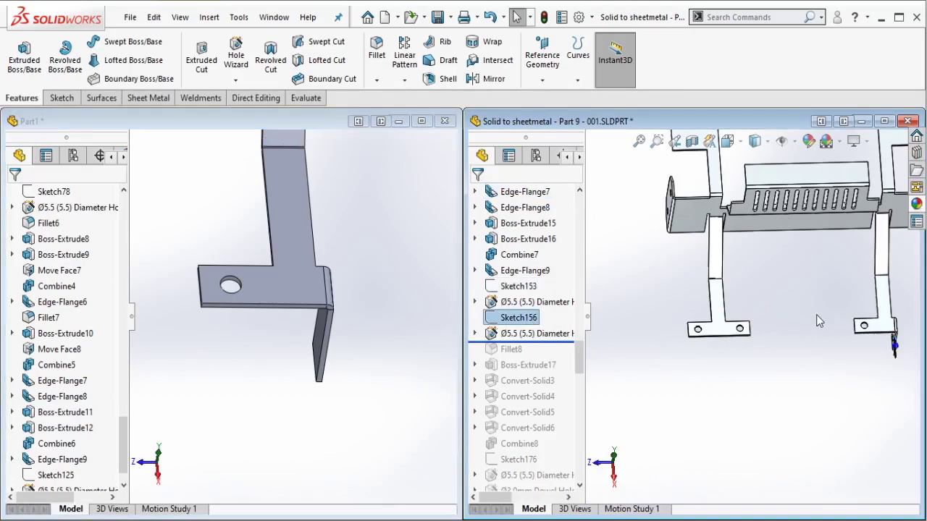
pyautogui.scroll(3, 817, 316)
pyautogui.moveTo(817, 309)
pyautogui.mouseDown(button='middle')
pyautogui.moveTo(794, 236)
pyautogui.moveTo(838, 331)
pyautogui.mouseUp(button='middle')
pyautogui.scroll(-6, 838, 331)
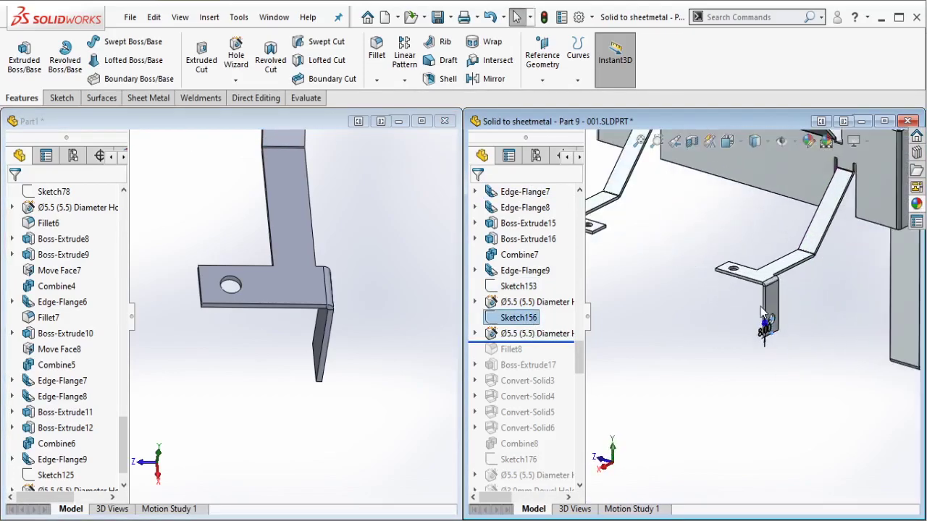
pyautogui.moveTo(712, 319); pyautogui.dragTo(784, 319, button='middle')
pyautogui.scroll(-3, 789, 373)
pyautogui.moveTo(789, 377); pyautogui.dragTo(684, 388, button='middle')
pyautogui.click(681, 384)
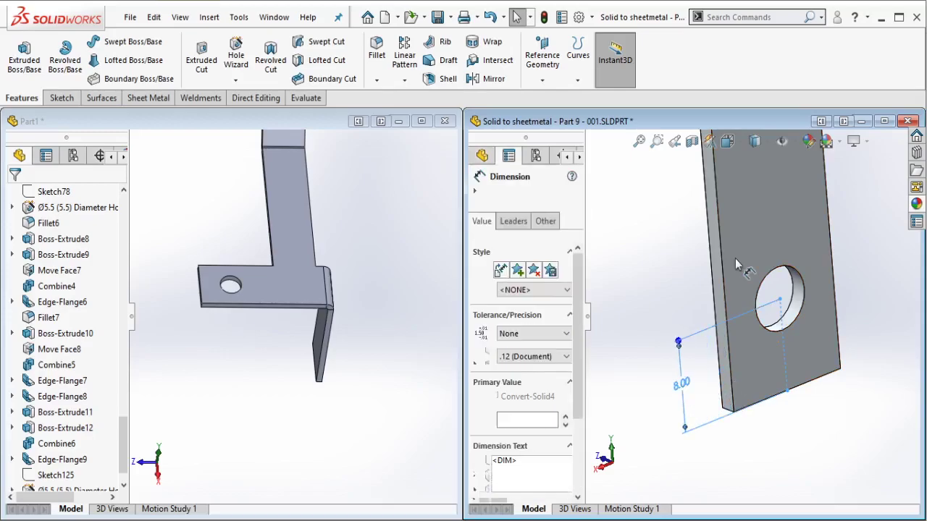
pyautogui.scroll(2, 735, 259)
# Step: In Part1, sketch on the bent flange's outer face a centerline about 9.5 mm long, upward from the midpoint of its lower edge
pyautogui.click(367, 297)
pyautogui.moveTo(335, 315); pyautogui.dragTo(363, 360, button='middle')
pyautogui.scroll(-3, 384, 373)
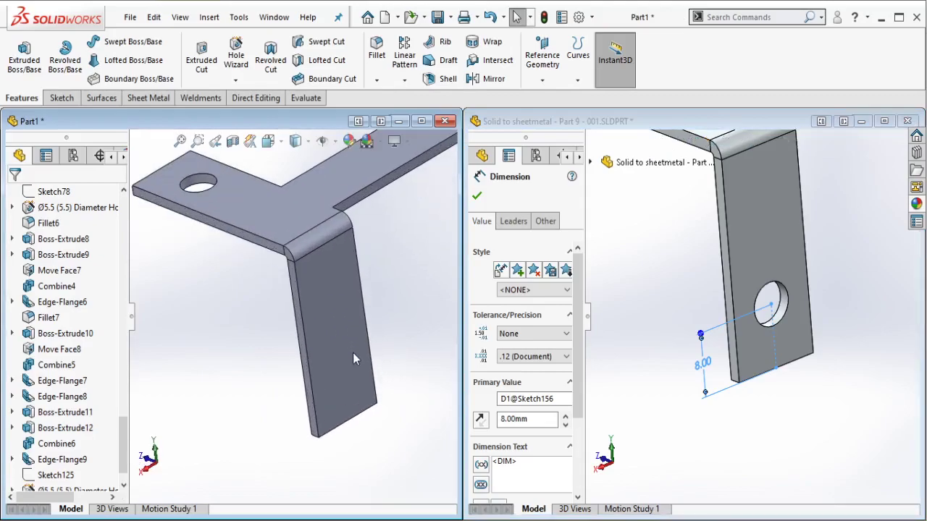
pyautogui.click(351, 351)
pyautogui.click(409, 306)
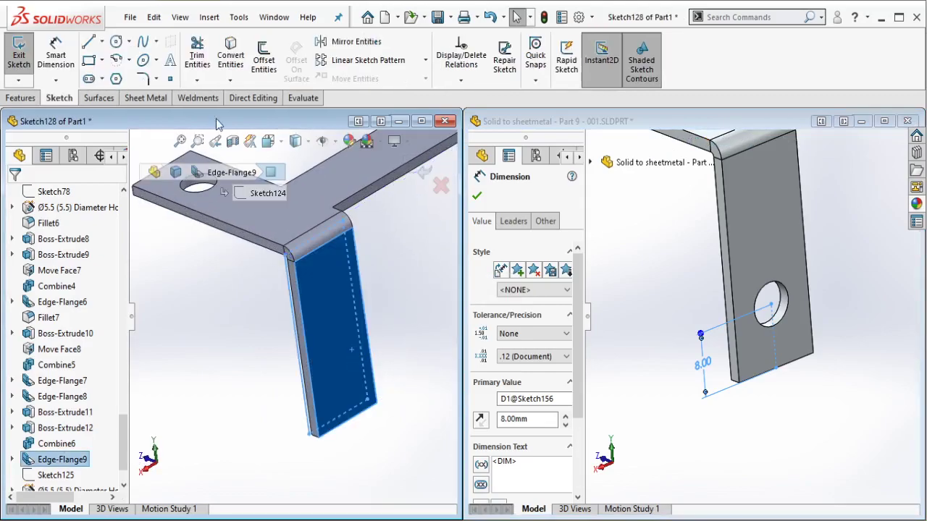
pyautogui.click(102, 42)
pyautogui.click(116, 78)
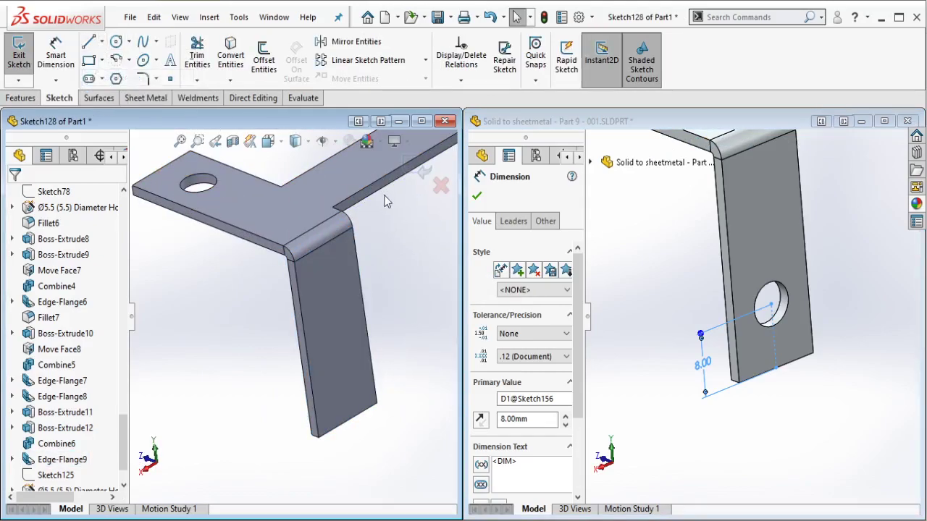
pyautogui.click(348, 420)
pyautogui.click(339, 361)
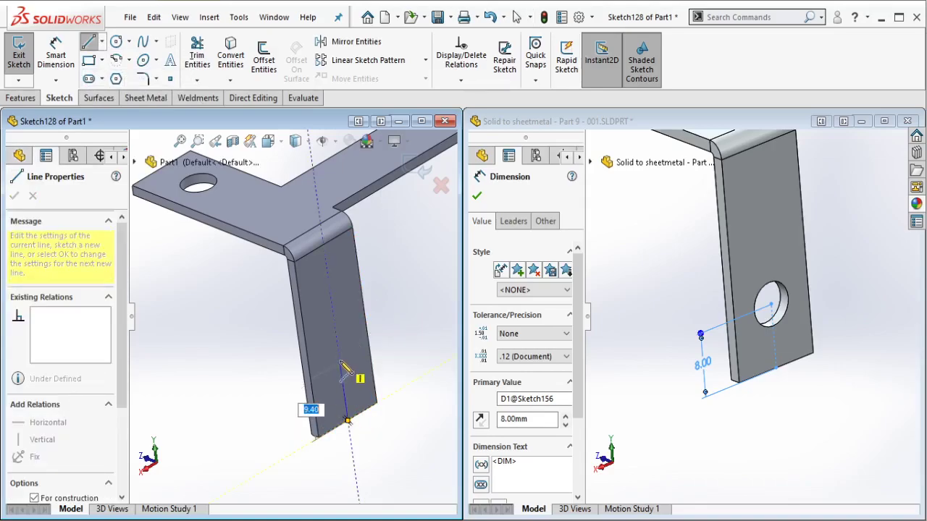
pyautogui.press('Escape')
# Step: Dimension the bent flange's centerline to 8 mm and exit the sketch
pyautogui.click(52, 47)
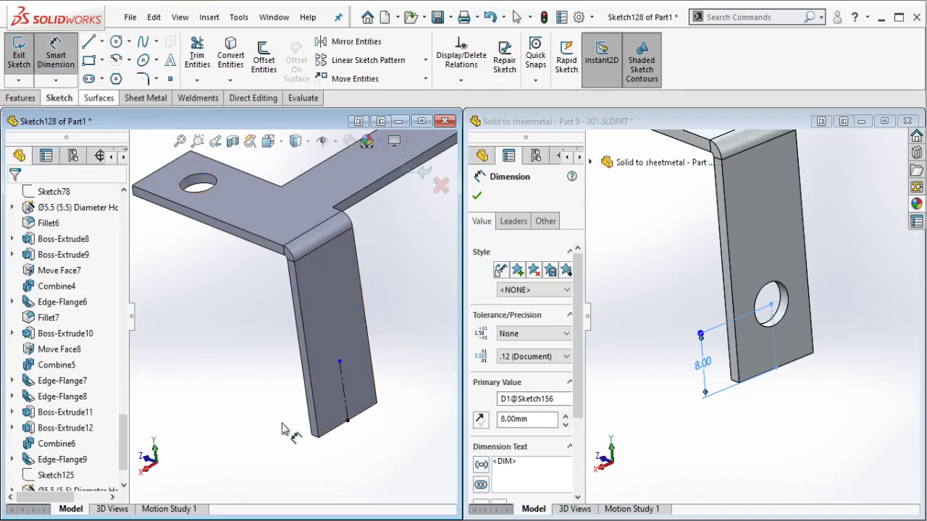
pyautogui.click(297, 433)
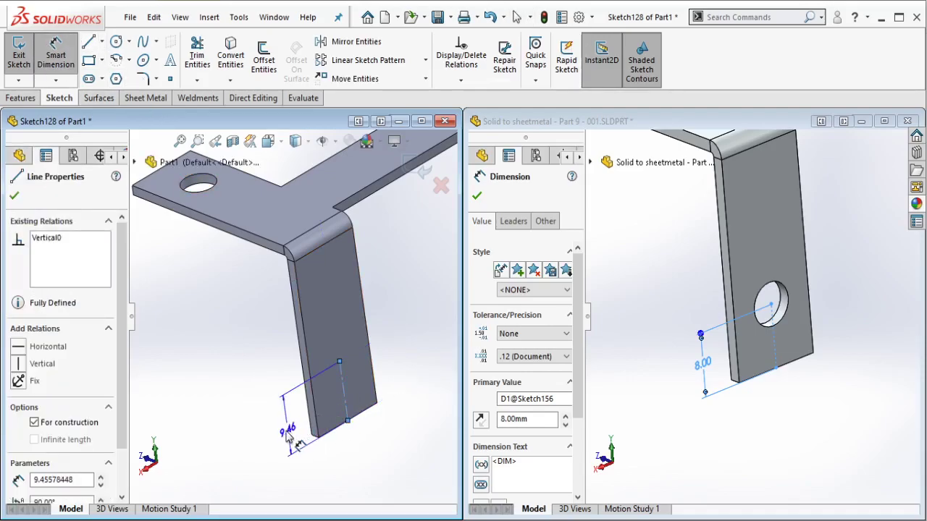
pyautogui.click(284, 438)
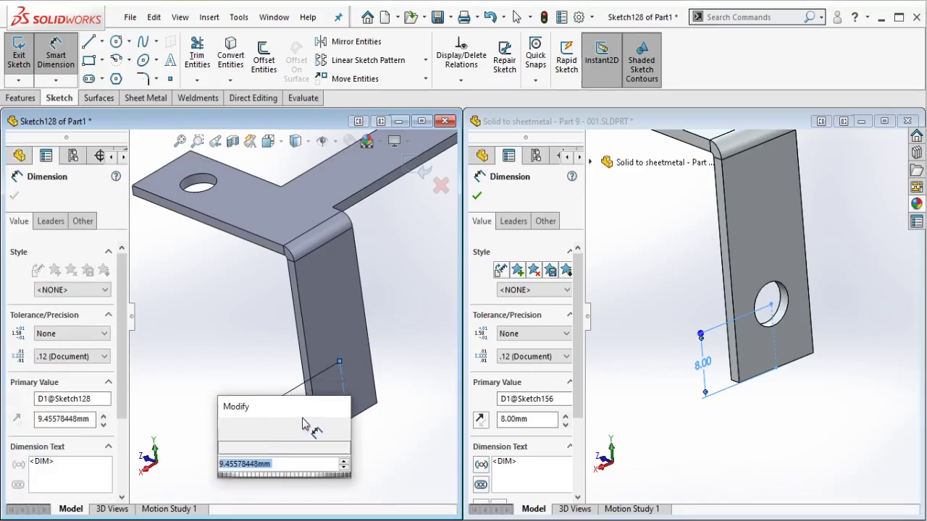
pyautogui.write('8')
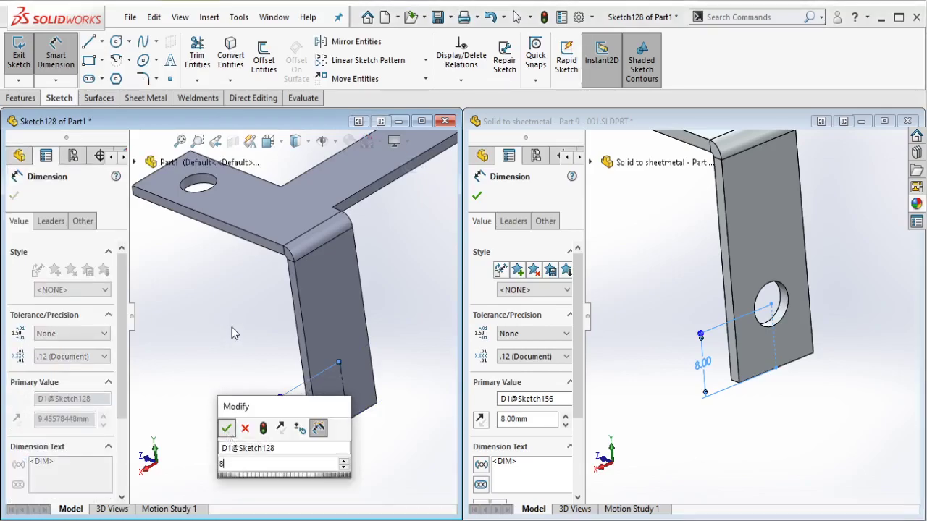
pyautogui.press('Escape')
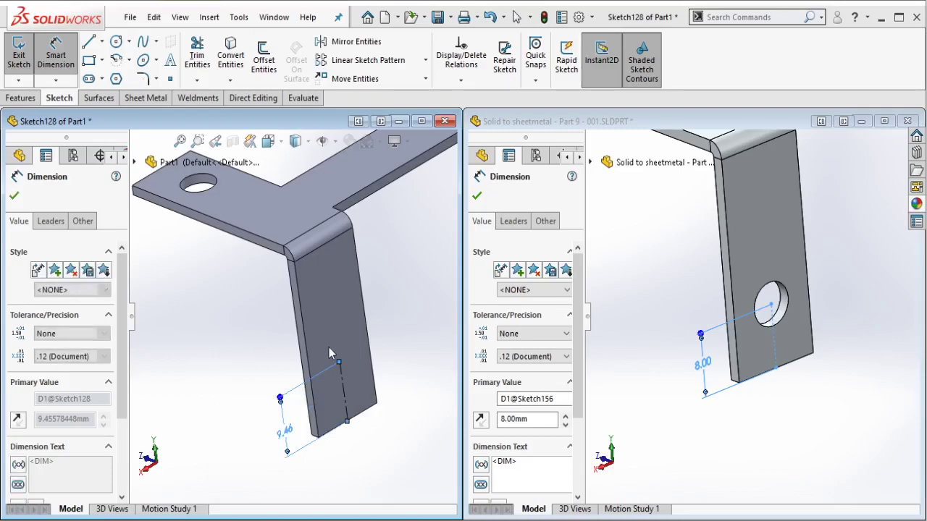
pyautogui.press('Escape')
pyautogui.scroll(2, 329, 349)
pyautogui.moveTo(329, 349)
pyautogui.mouseDown(button='middle')
pyautogui.moveTo(324, 300)
pyautogui.moveTo(277, 285)
pyautogui.mouseUp(button='middle')
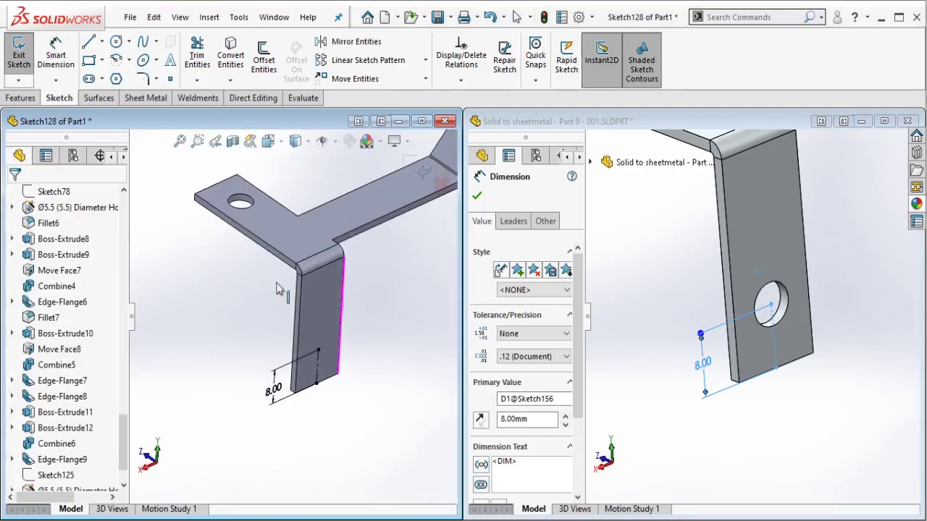
pyautogui.click(19, 54)
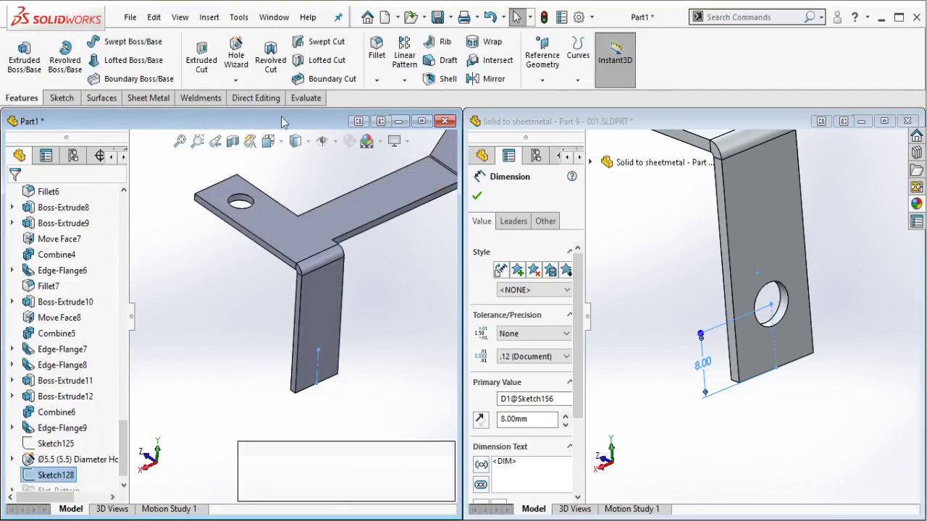
# Step: Start a Hole Wizard 3D sketch and place one hole point at the upper end of the bent flange's centerline
pyautogui.click(234, 54)
pyautogui.click(448, 449)
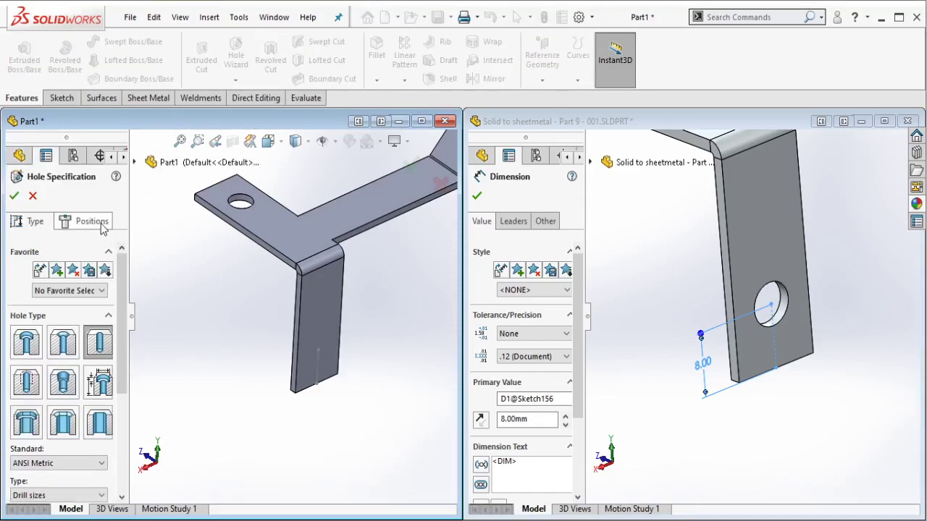
pyautogui.click(87, 221)
pyautogui.click(63, 347)
pyautogui.click(317, 349)
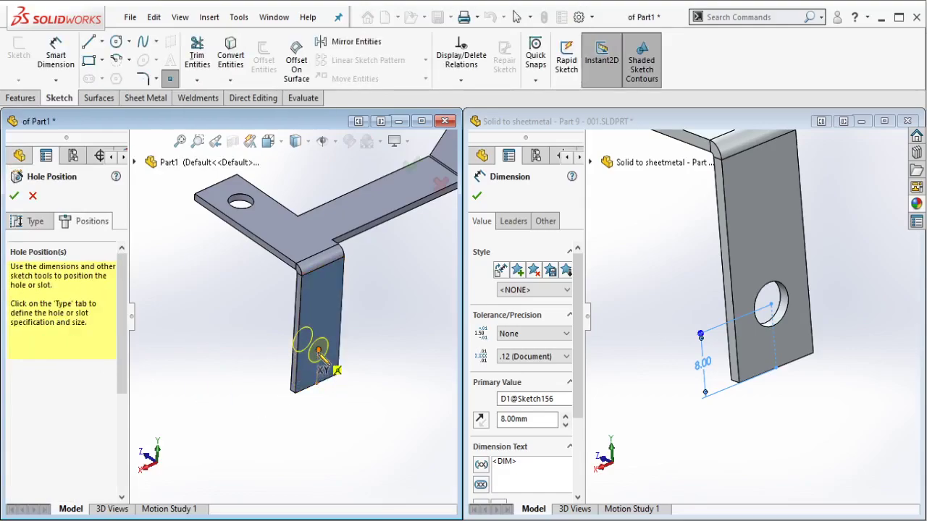
# Step: Specify the bent flange's hole as ANSI Metric drill sizes, Ø5.5, and create it
pyautogui.click(31, 221)
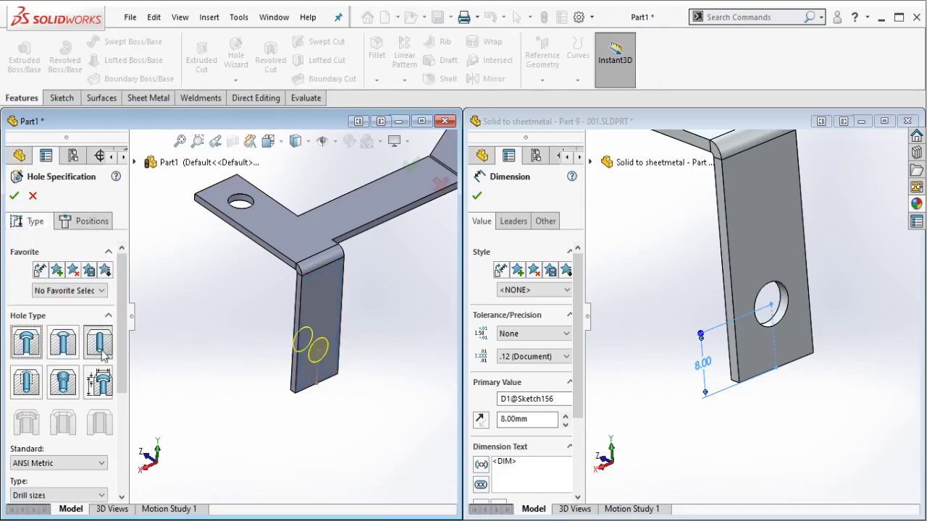
pyautogui.scroll(-3, 121, 351)
pyautogui.click(91, 357)
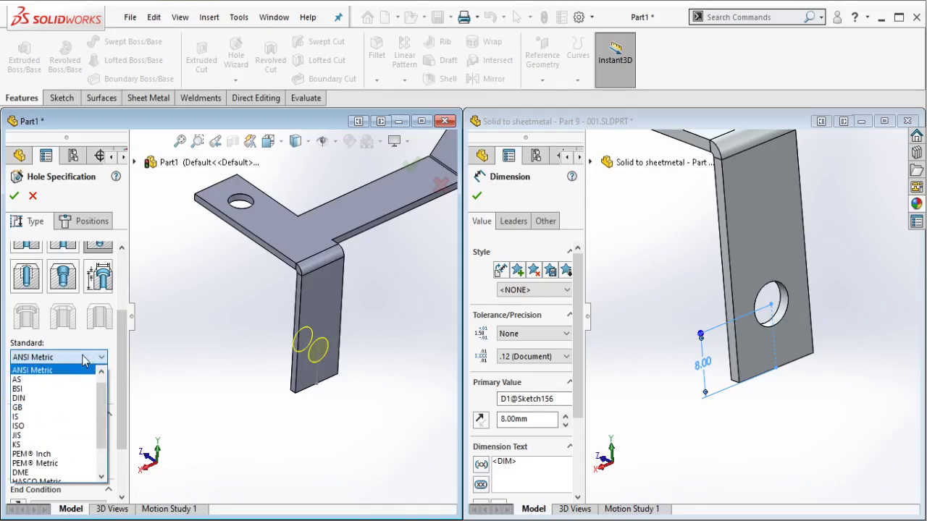
pyautogui.click(43, 370)
pyautogui.click(72, 390)
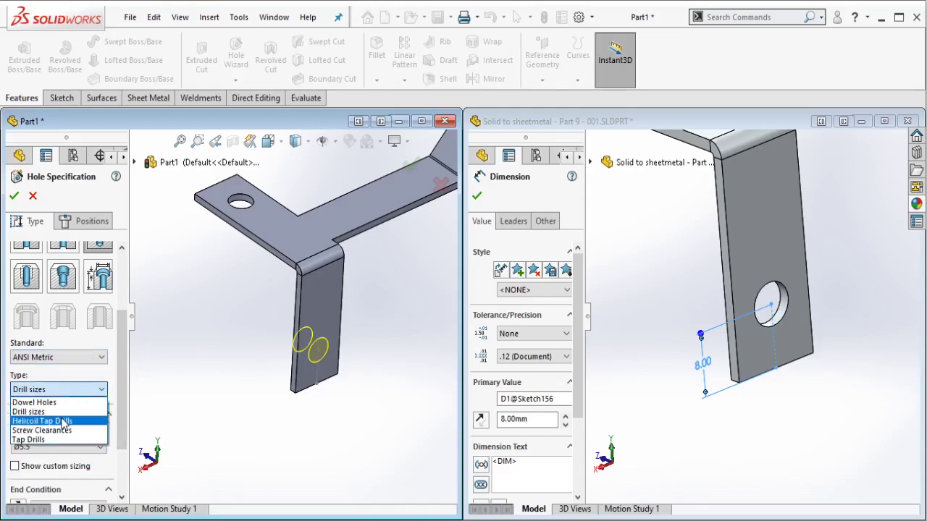
pyautogui.click(62, 413)
pyautogui.scroll(-3, 87, 400)
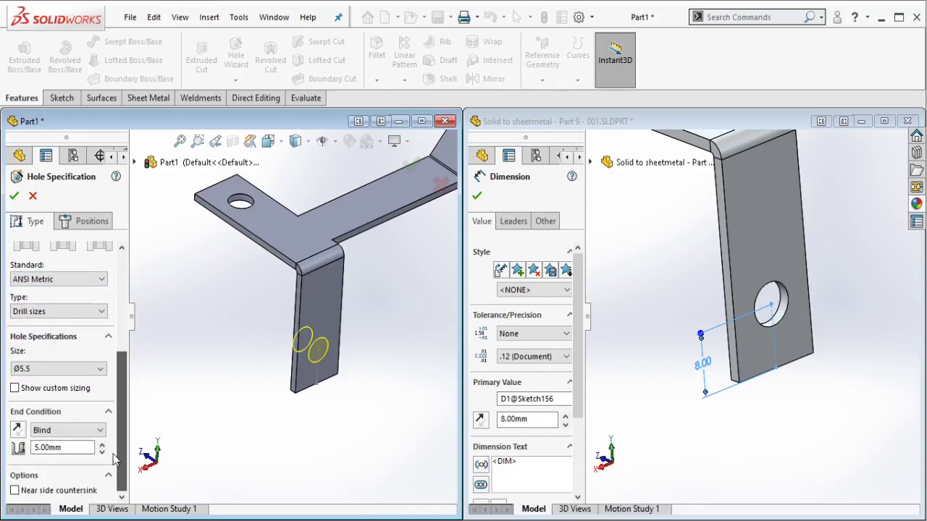
pyautogui.click(78, 371)
pyautogui.scroll(1, 76, 384)
pyautogui.click(71, 387)
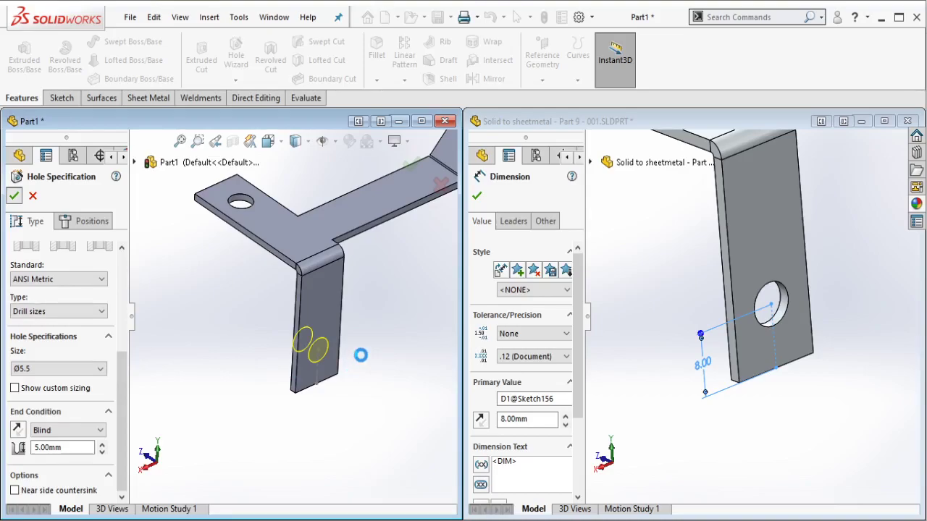
pyautogui.press('Return')
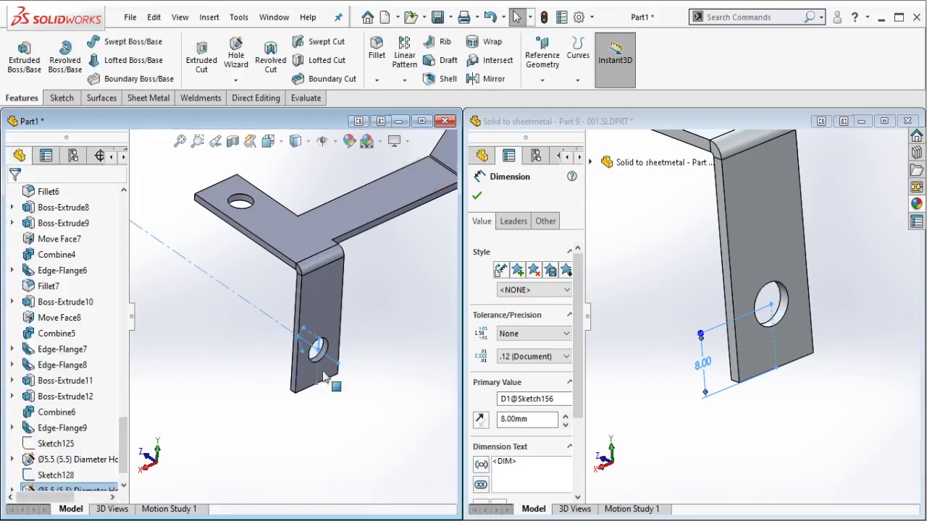
# Step: Roll the reference part forward to include Fillet8 and select that feature to show which foot and flange edges it rounds
pyautogui.click(316, 374)
pyautogui.click(374, 330)
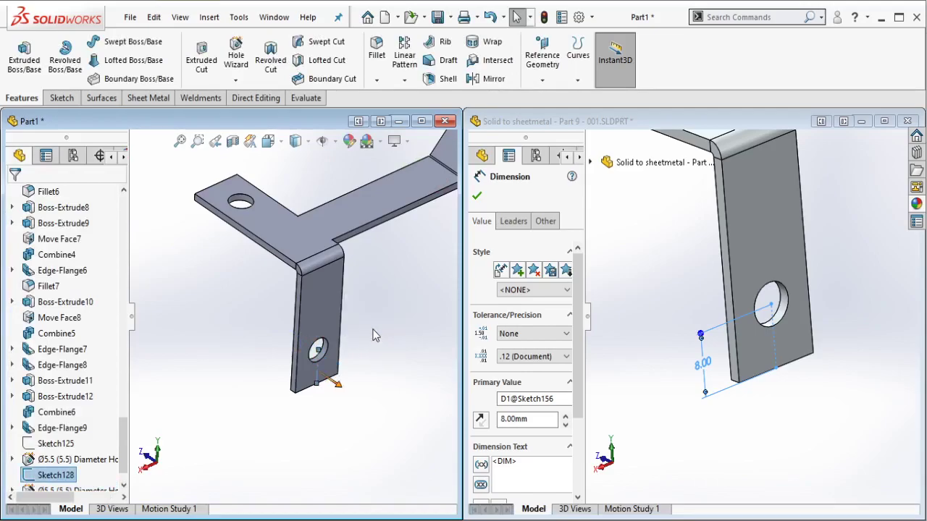
pyautogui.scroll(6, 373, 318)
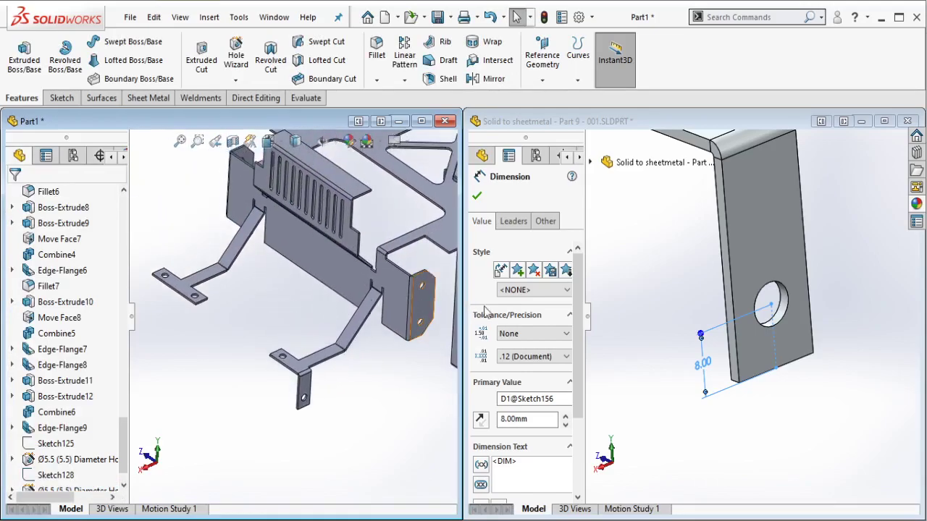
pyautogui.press('Escape')
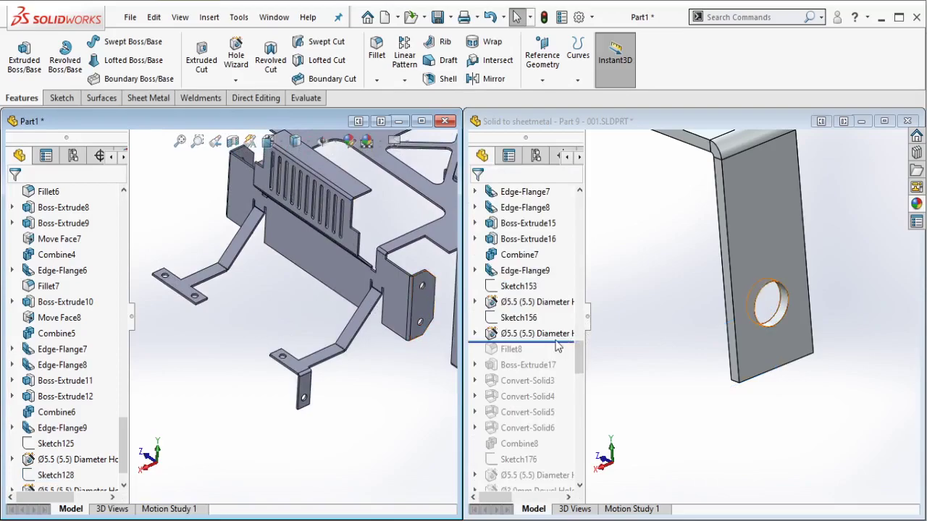
pyautogui.moveTo(558, 341); pyautogui.dragTo(522, 352)
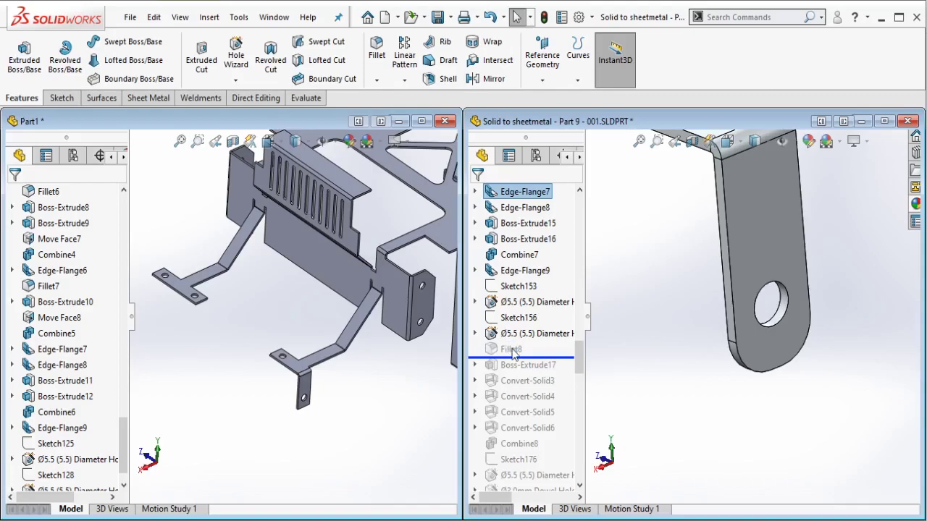
pyautogui.click(511, 349)
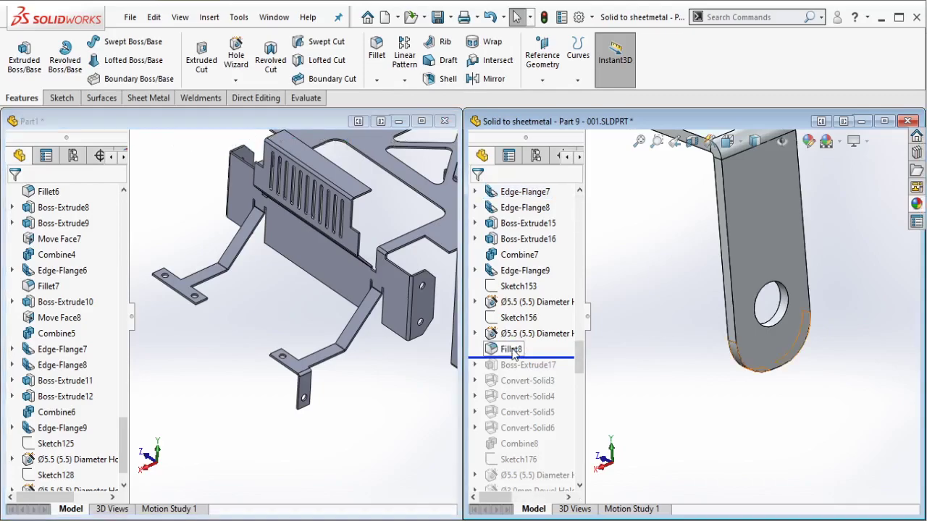
pyautogui.scroll(7, 760, 307)
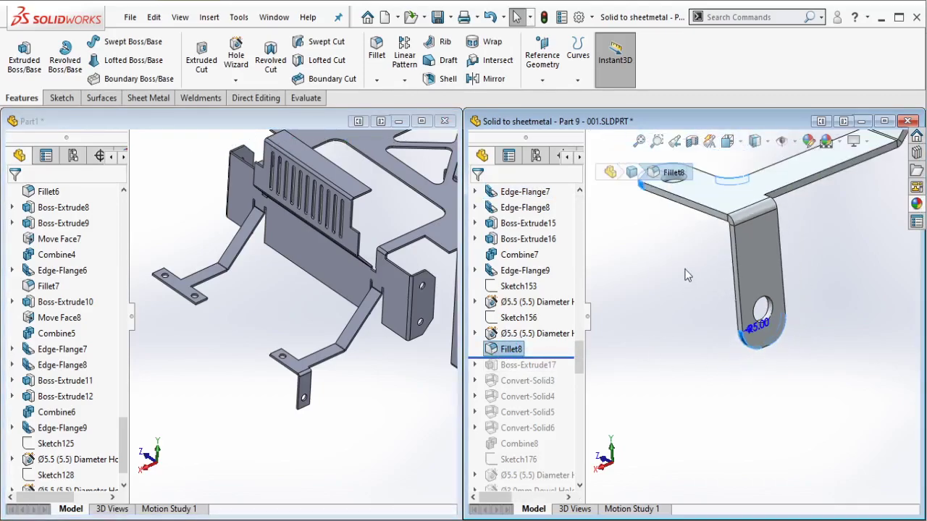
pyautogui.moveTo(664, 242); pyautogui.dragTo(679, 272, button='middle')
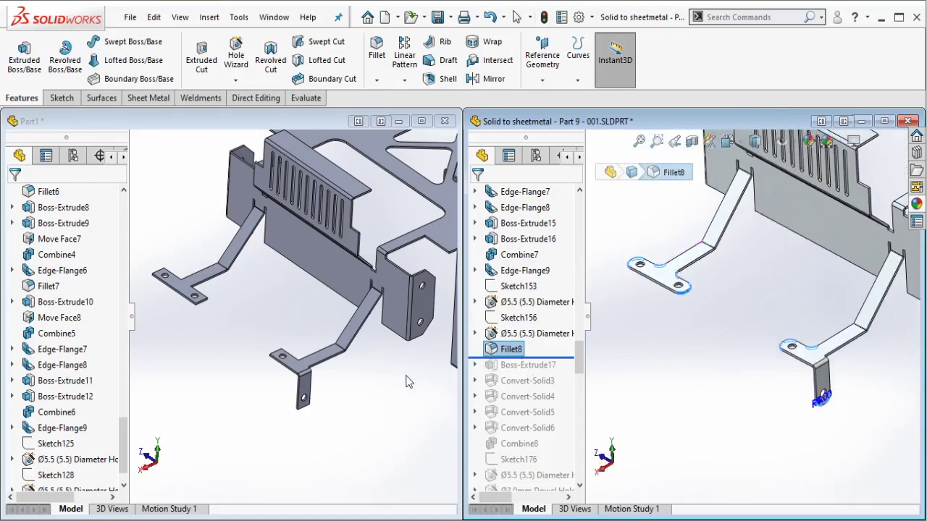
# Step: Start a fillet in Part1 and select the four outer and two inner corner edges of the T-shaped two-hole foot
pyautogui.scroll(-5, 186, 290)
pyautogui.click(191, 203)
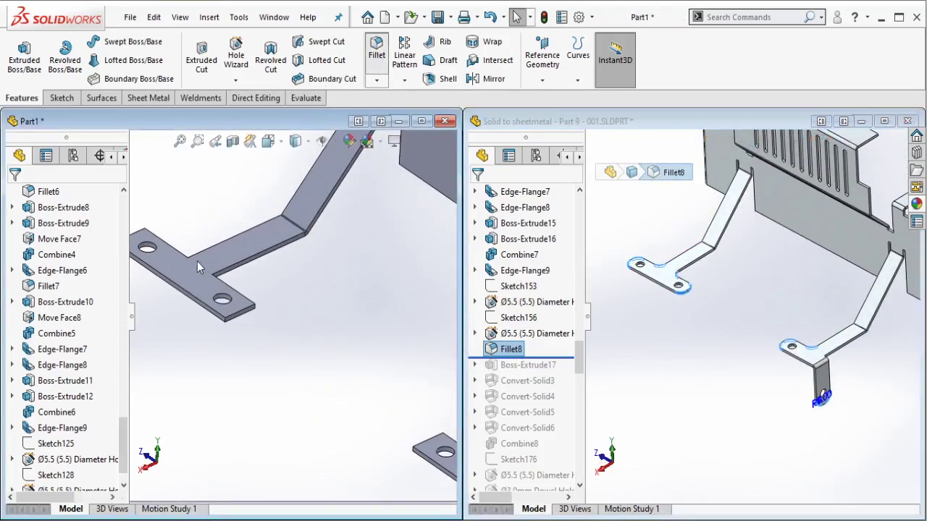
pyautogui.scroll(5, 181, 278)
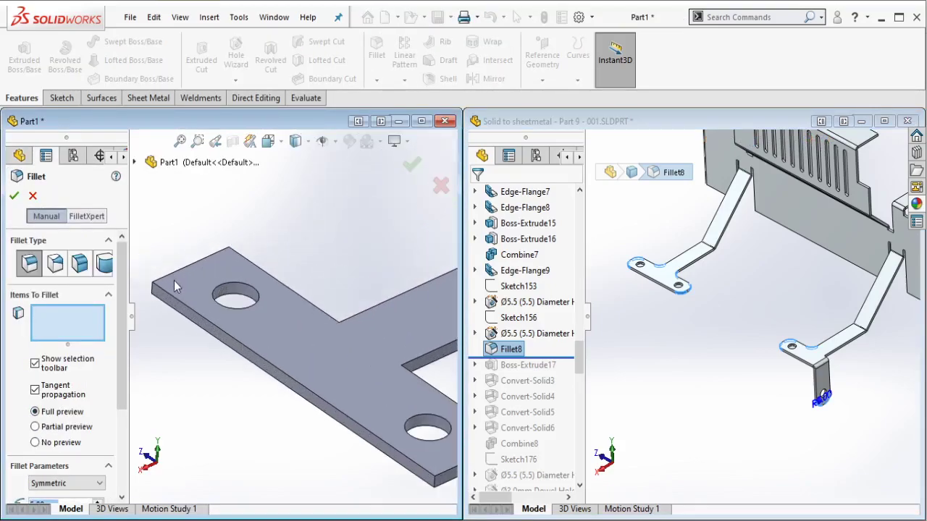
pyautogui.click(158, 293)
pyautogui.scroll(2, 232, 255)
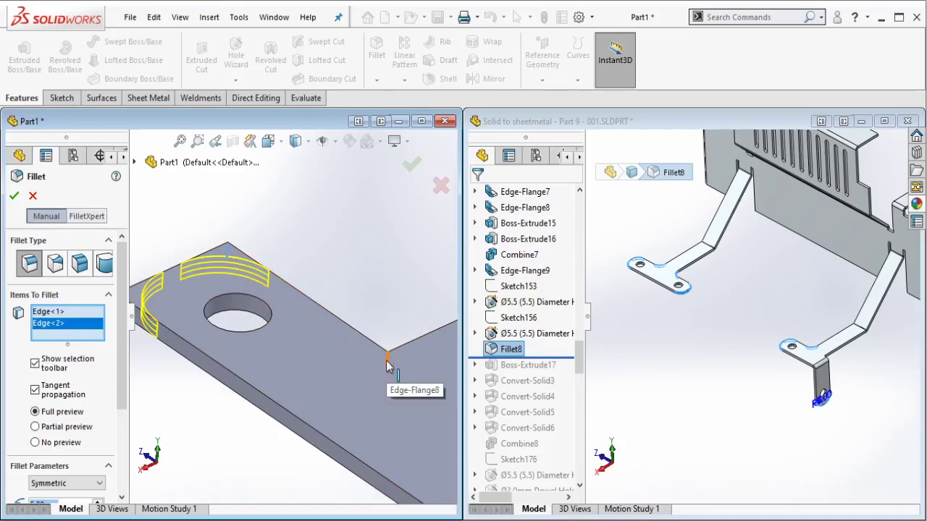
pyautogui.click(387, 359)
pyautogui.scroll(-2, 358, 377)
pyautogui.keyDown('ctrl'); pyautogui.moveTo(358, 378); pyautogui.dragTo(285, 312, button='middle'); pyautogui.keyUp('ctrl')
pyautogui.click(337, 318)
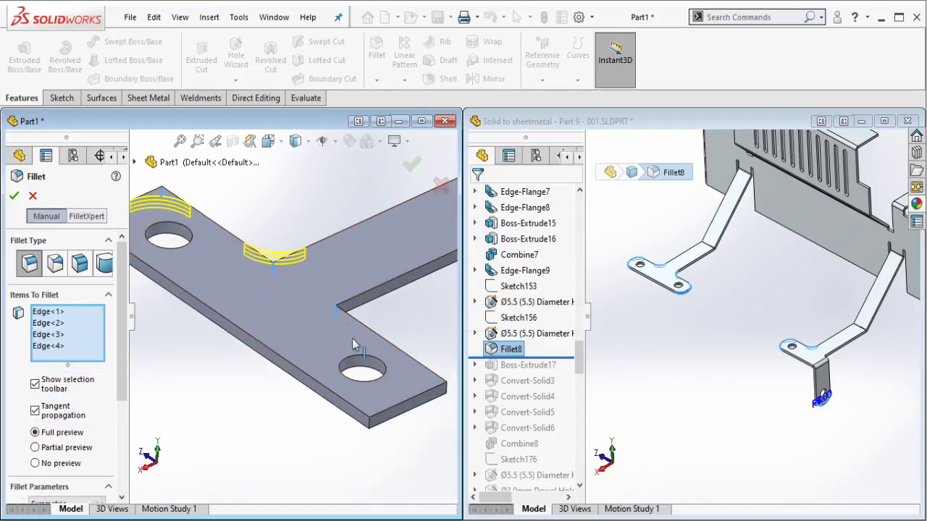
pyautogui.click(446, 391)
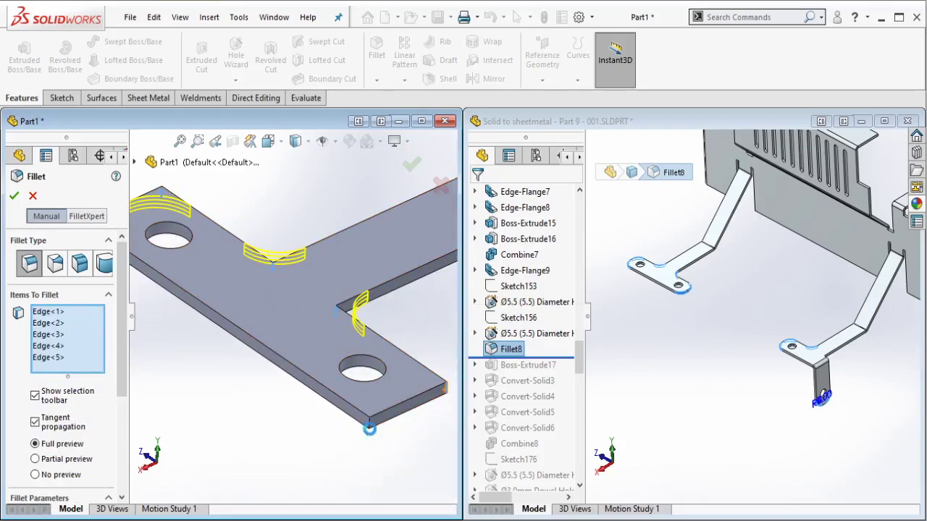
pyautogui.click(370, 428)
# Step: Add the two outer end corner edges and the inner corner edge of the other arm's foot to the fillet selection
pyautogui.scroll(3, 396, 451)
pyautogui.keyDown('ctrl'); pyautogui.moveTo(397, 365); pyautogui.dragTo(273, 262, button='middle'); pyautogui.keyUp('ctrl')
pyautogui.keyDown('ctrl'); pyautogui.moveTo(357, 362); pyautogui.dragTo(293, 358, button='middle'); pyautogui.keyUp('ctrl')
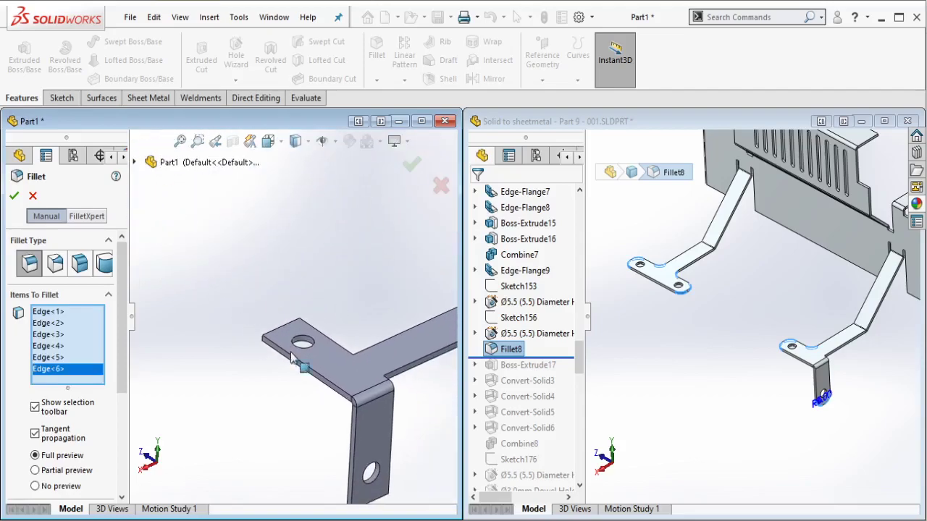
pyautogui.scroll(-4, 315, 373)
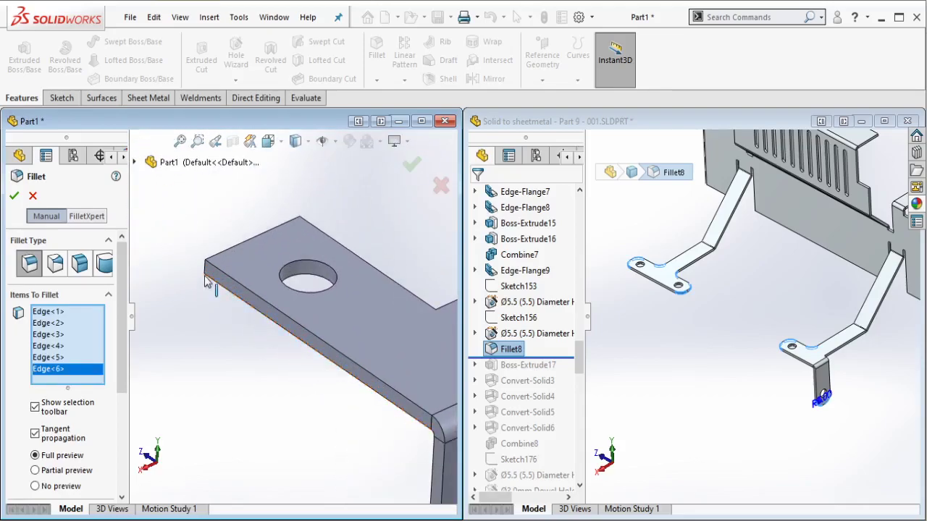
pyautogui.click(206, 272)
pyautogui.keyDown('ctrl'); pyautogui.moveTo(309, 262); pyautogui.dragTo(289, 289, button='middle'); pyautogui.keyUp('ctrl')
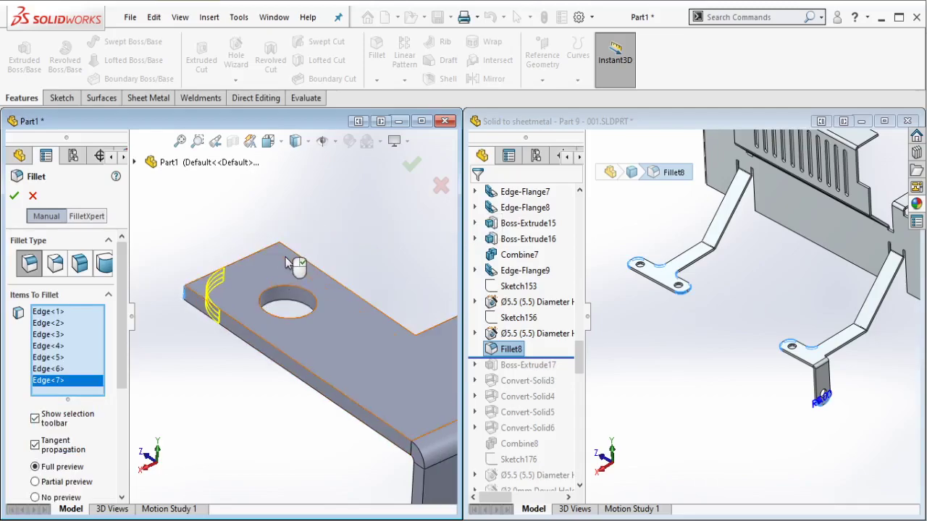
pyautogui.click(281, 255)
pyautogui.click(416, 341)
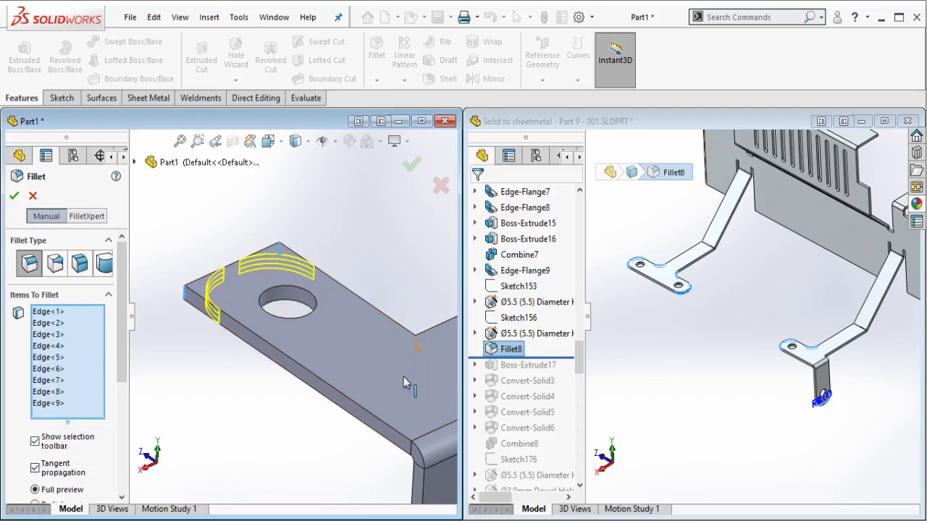
# Step: Add the bent flange's two lower corner edges to the selection and create the fillet with a 5 mm symmetric radius
pyautogui.keyDown('ctrl'); pyautogui.moveTo(395, 365); pyautogui.dragTo(249, 101, button='middle'); pyautogui.keyUp('ctrl')
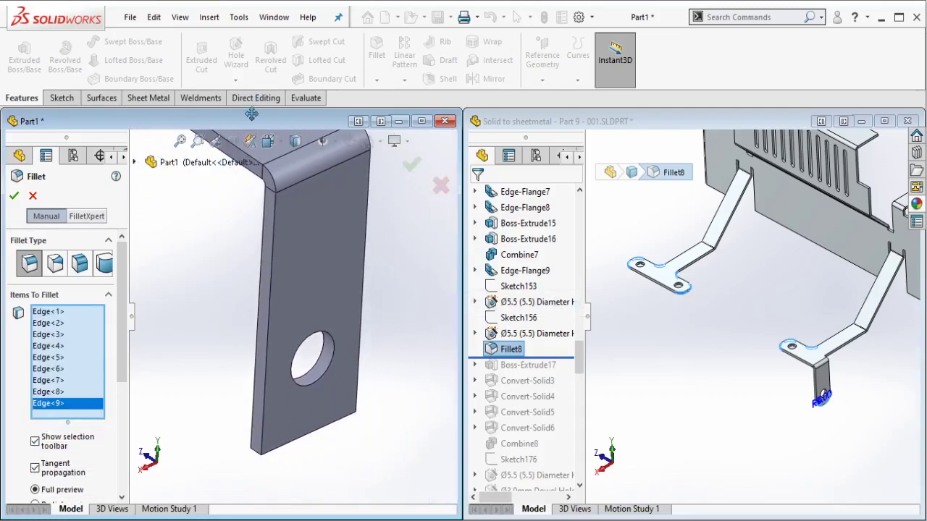
pyautogui.click(259, 443)
pyautogui.scroll(-3, 352, 429)
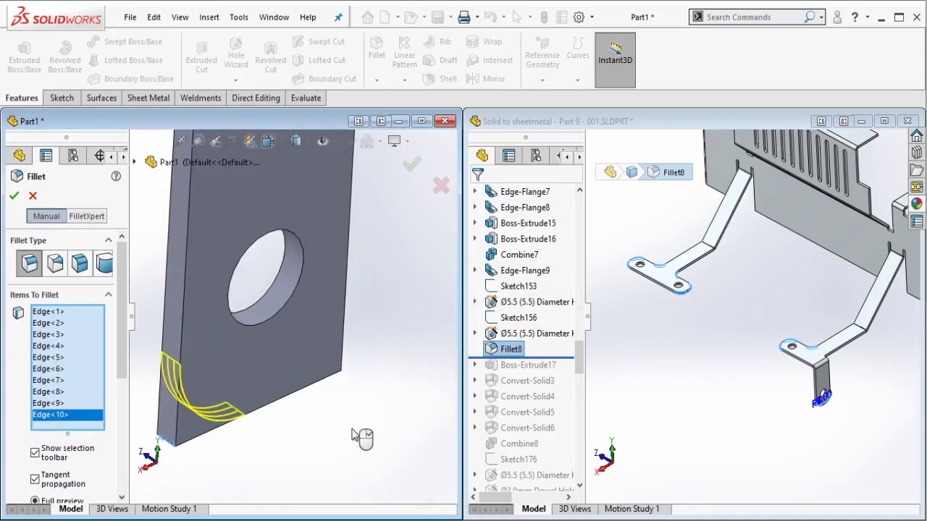
pyautogui.click(336, 373)
pyautogui.scroll(7, 345, 401)
pyautogui.keyDown('ctrl'); pyautogui.moveTo(273, 244); pyautogui.dragTo(362, 340, button='middle'); pyautogui.keyUp('ctrl')
pyautogui.scroll(-5, 124, 388)
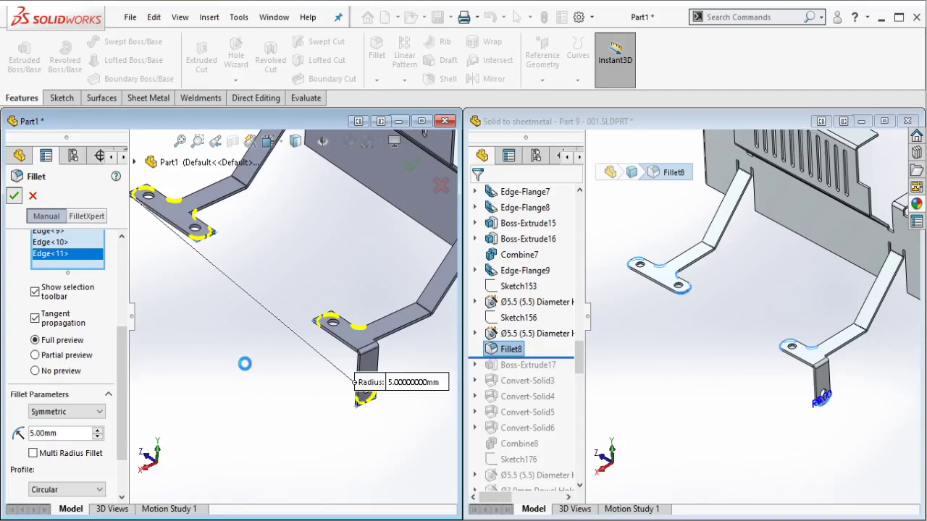
pyautogui.press('Return')
# Step: Roll the reference part forward to include Boss-Extrude17 and select that feature to show its dimensions
pyautogui.scroll(4, 246, 370)
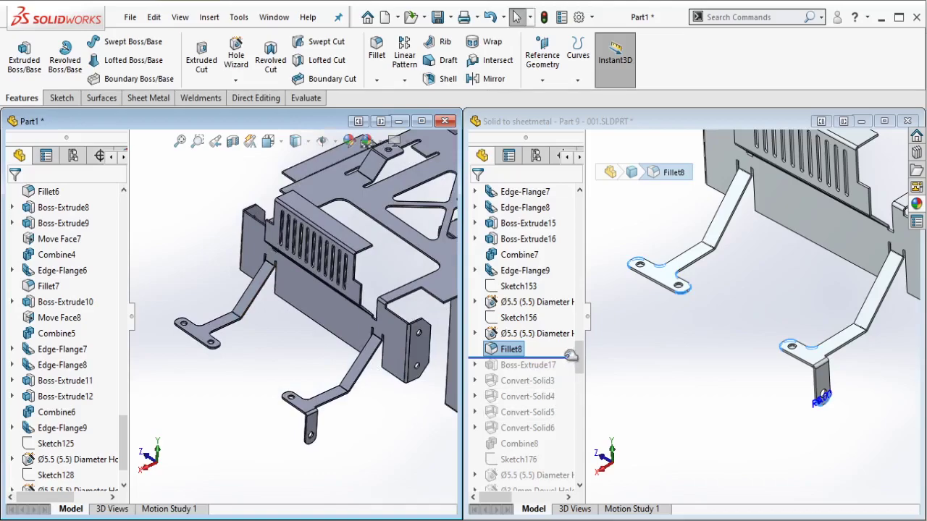
pyautogui.moveTo(570, 357); pyautogui.dragTo(538, 374)
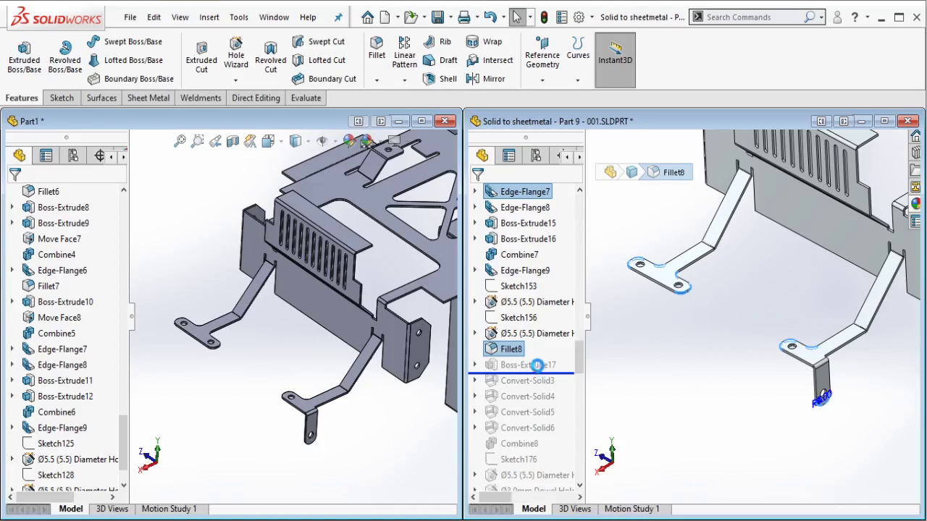
pyautogui.moveTo(537, 365); pyautogui.dragTo(538, 366)
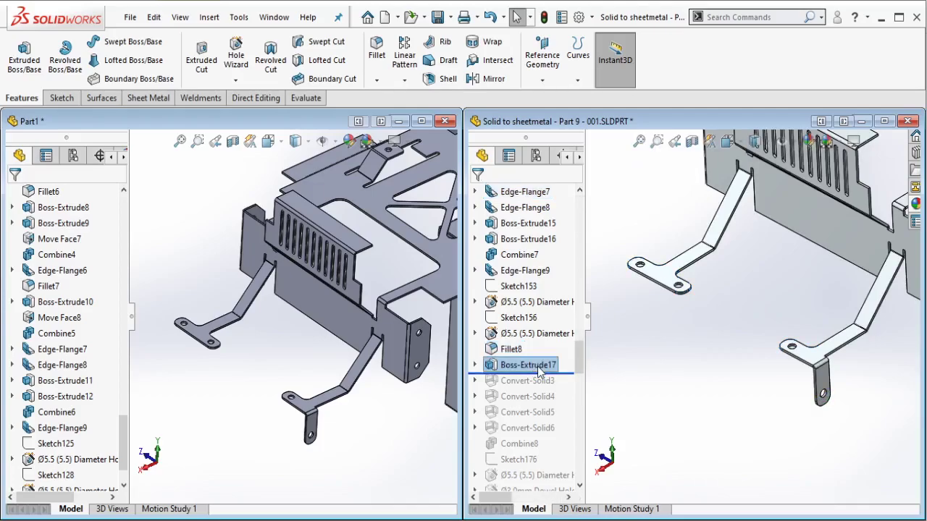
pyautogui.click(537, 366)
pyautogui.scroll(3, 744, 328)
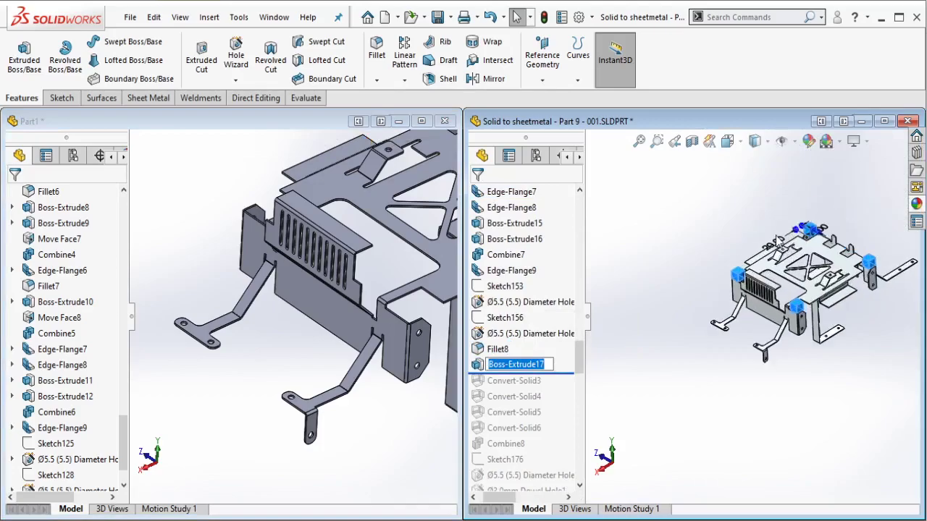
# Step: Examine the corner blocks of Boss-Extrude17 in the reference part from several angles, including their dimensions and placement above the side flanges
pyautogui.moveTo(776, 236); pyautogui.dragTo(826, 272, button='middle')
pyautogui.scroll(-4, 825, 273)
pyautogui.middleClick(772, 283)
pyautogui.moveTo(772, 282); pyautogui.dragTo(809, 282, button='middle')
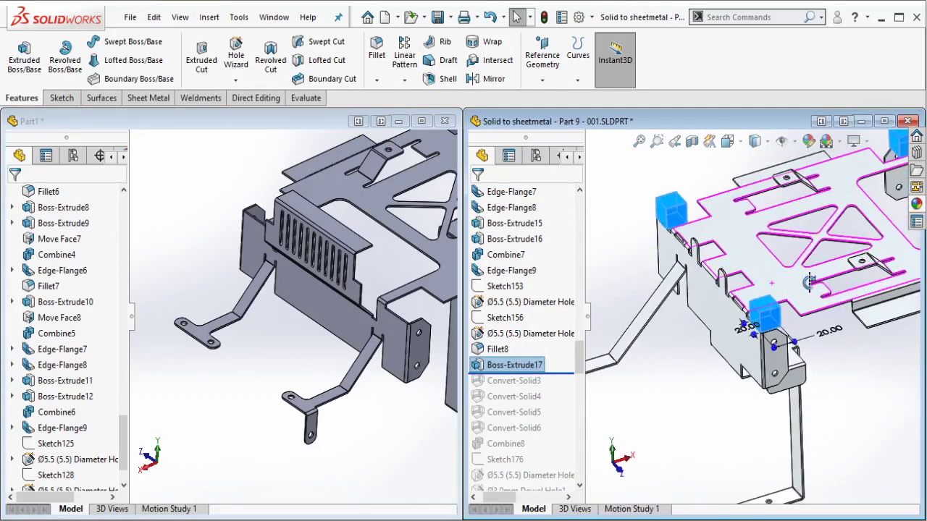
pyautogui.scroll(-3, 809, 282)
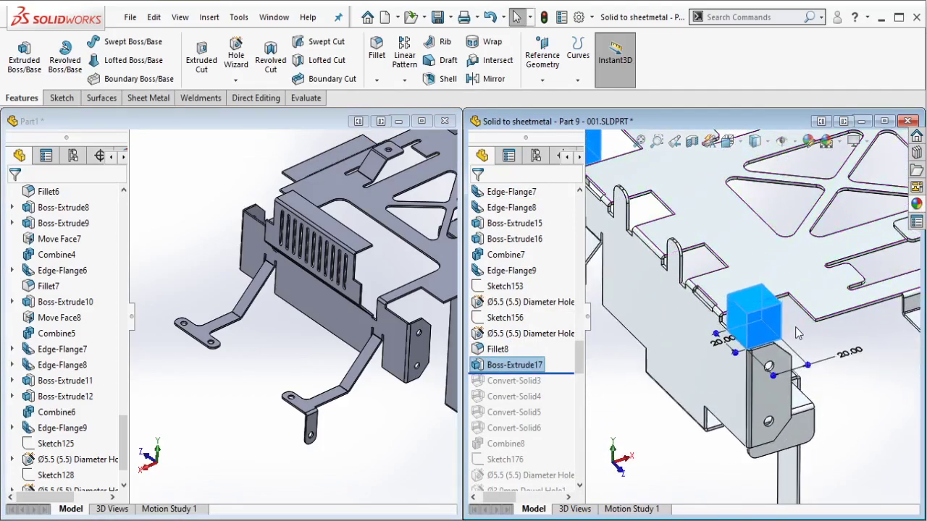
pyautogui.click(796, 328)
pyautogui.scroll(-1, 792, 327)
pyautogui.scroll(6, 790, 323)
pyautogui.scroll(-5, 872, 277)
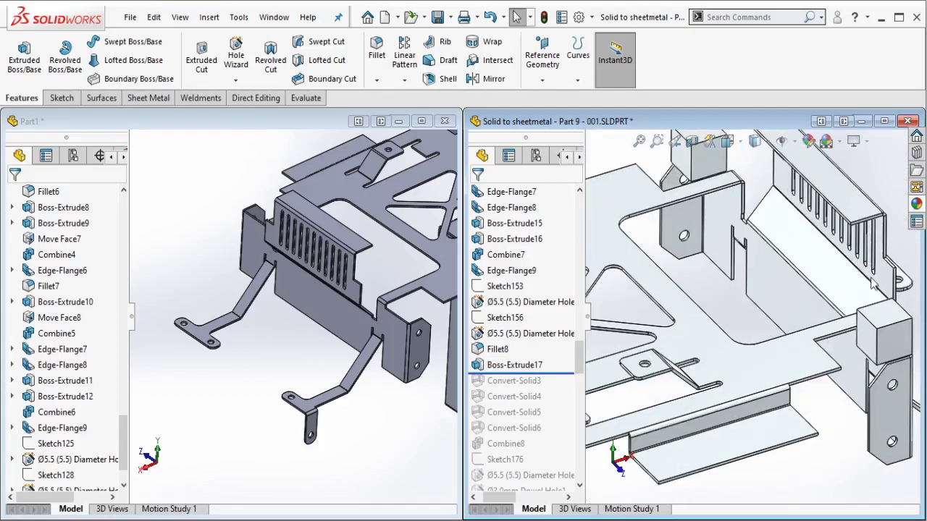
pyautogui.moveTo(873, 284); pyautogui.dragTo(809, 284, button='middle')
pyautogui.scroll(-3, 809, 285)
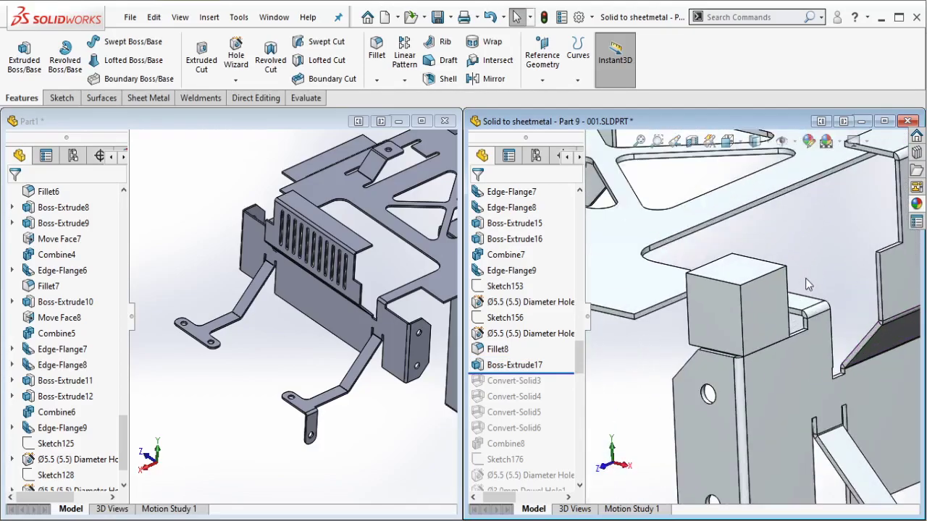
# Step: Measure the distance between a corner block's top face and the narrow top face beside the slotted flange in the reference part
pyautogui.click(309, 98)
pyautogui.click(55, 58)
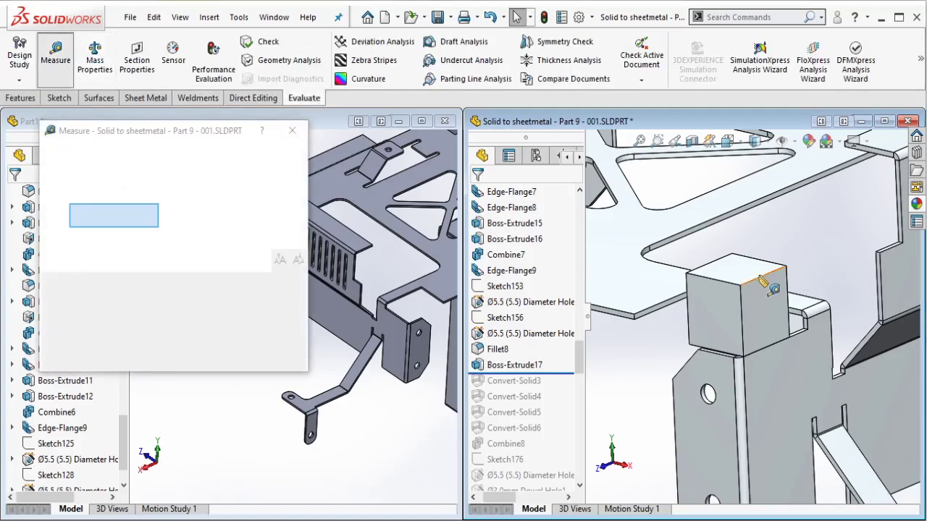
pyautogui.click(857, 258)
pyautogui.scroll(-3, 860, 262)
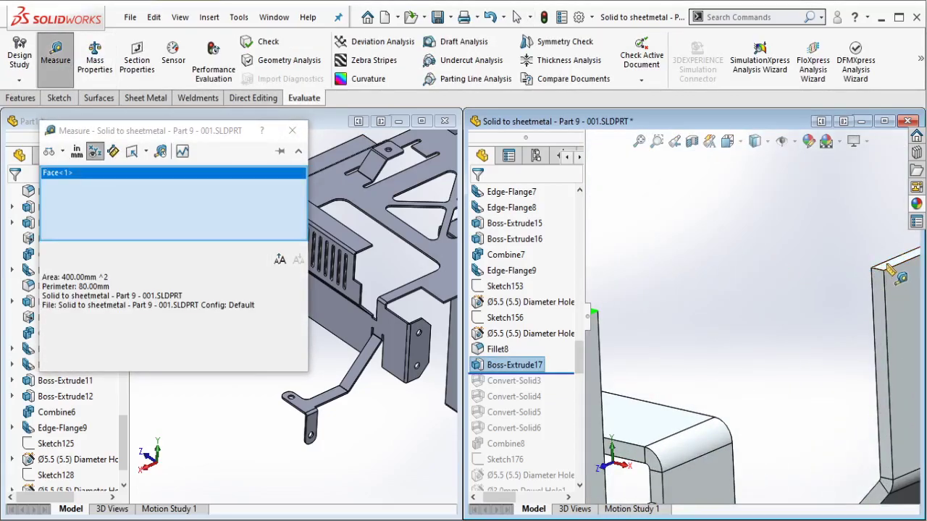
pyautogui.click(890, 273)
pyautogui.scroll(5, 890, 273)
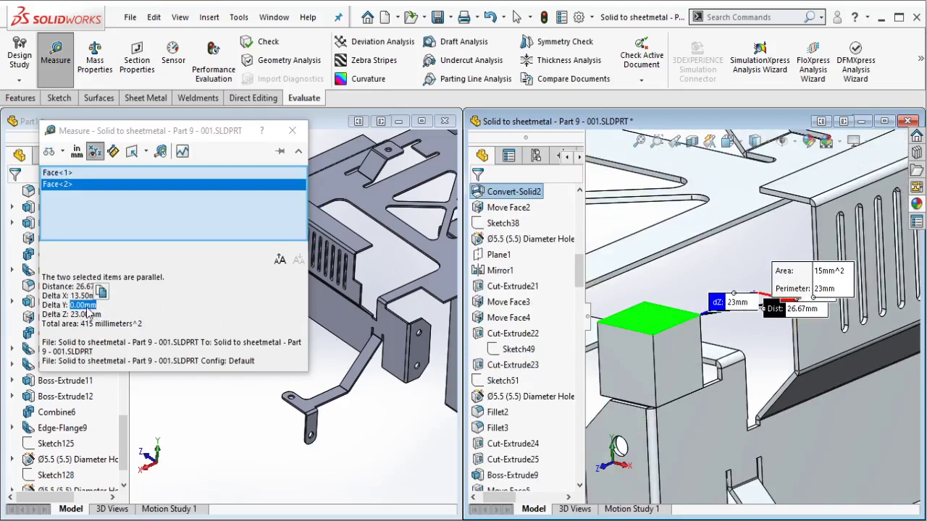
pyautogui.press('Escape')
# Step: Compare the reference's corner block locations with Part1 and examine the upper bend corner of Part1's holed side flange
pyautogui.scroll(5, 698, 268)
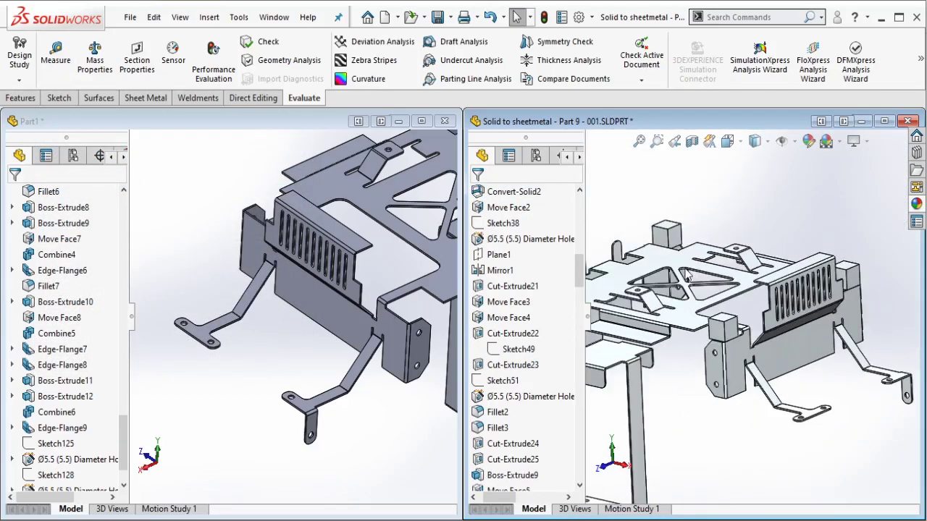
pyautogui.keyDown('ctrl'); pyautogui.moveTo(685, 269); pyautogui.dragTo(725, 286, button='middle'); pyautogui.keyUp('ctrl')
pyautogui.click(282, 346)
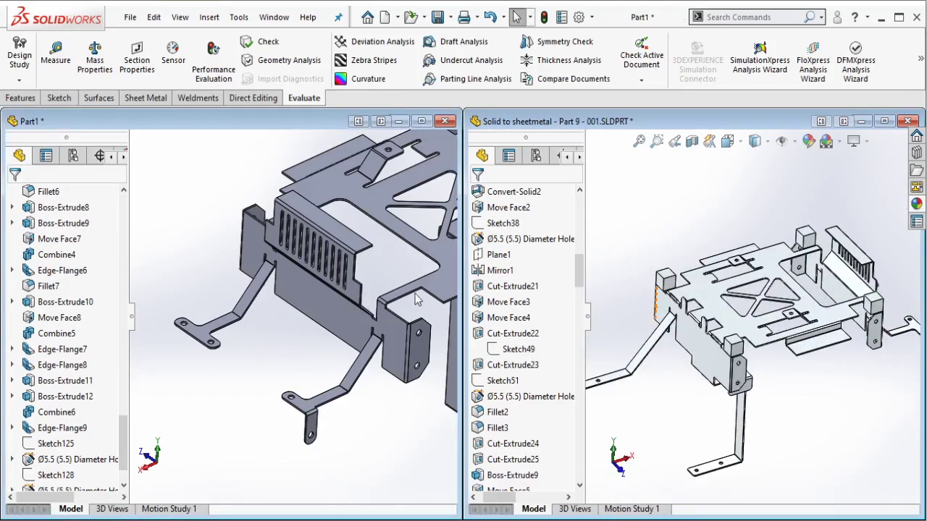
pyautogui.scroll(-4, 706, 388)
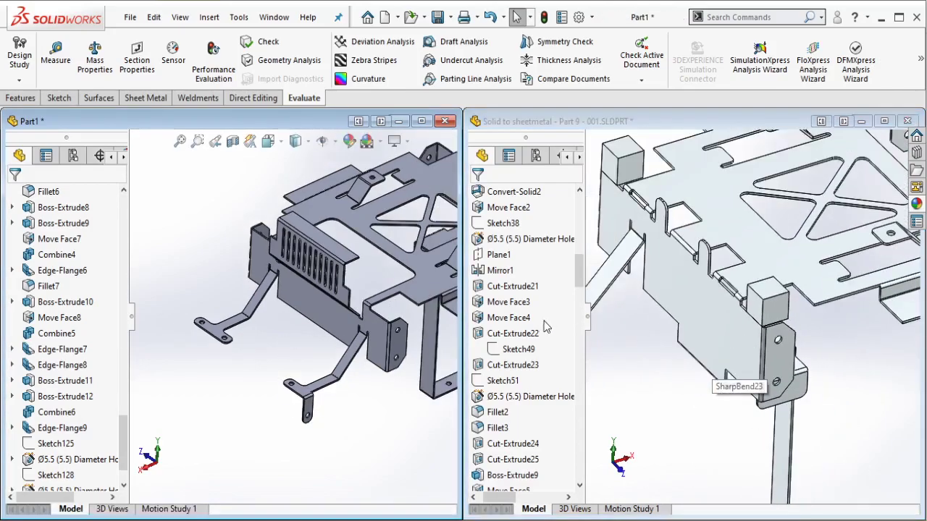
pyautogui.scroll(3, 751, 318)
pyautogui.click(728, 277)
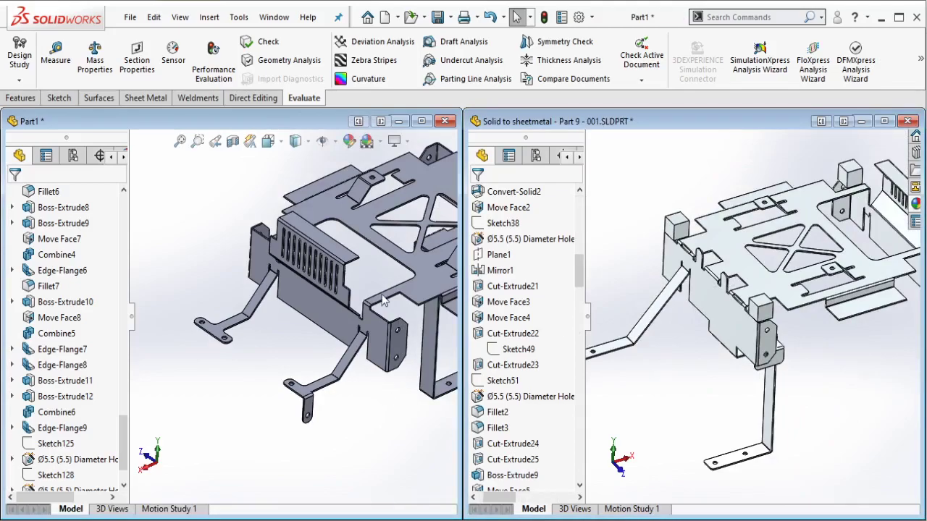
pyautogui.keyDown('ctrl'); pyautogui.moveTo(377, 291); pyautogui.dragTo(303, 338, button='middle'); pyautogui.keyUp('ctrl')
pyautogui.scroll(-8, 304, 346)
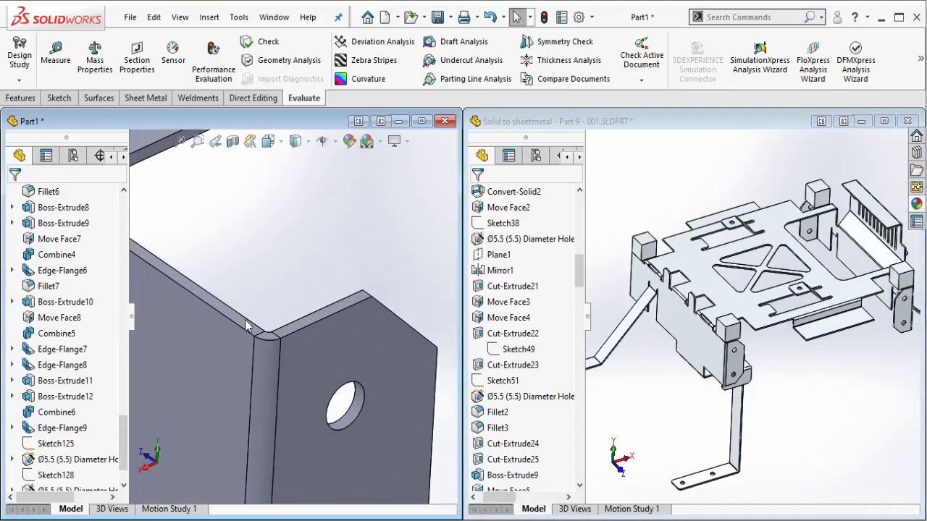
# Step: Start a sketch on the top face of the holed side flange and draw a rectangle about 19 mm long from its bend corner
pyautogui.click(244, 328)
pyautogui.click(304, 276)
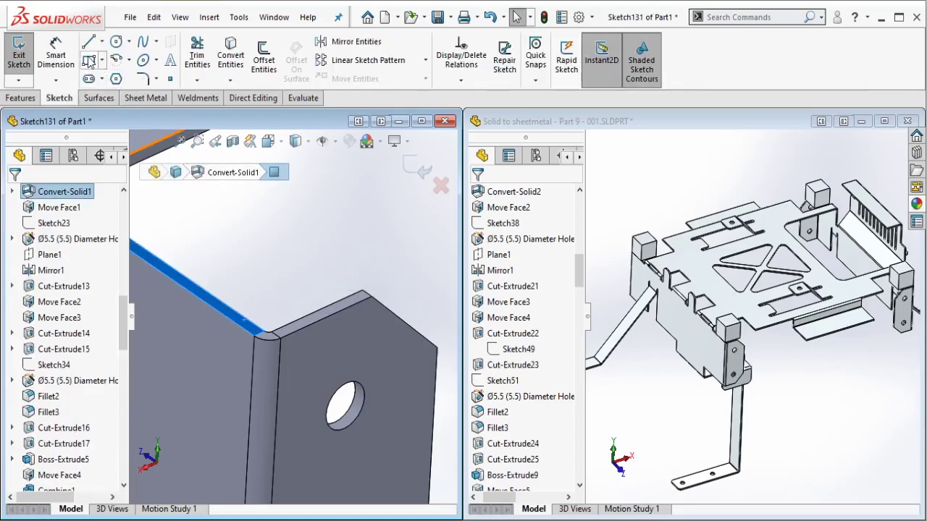
pyautogui.click(253, 336)
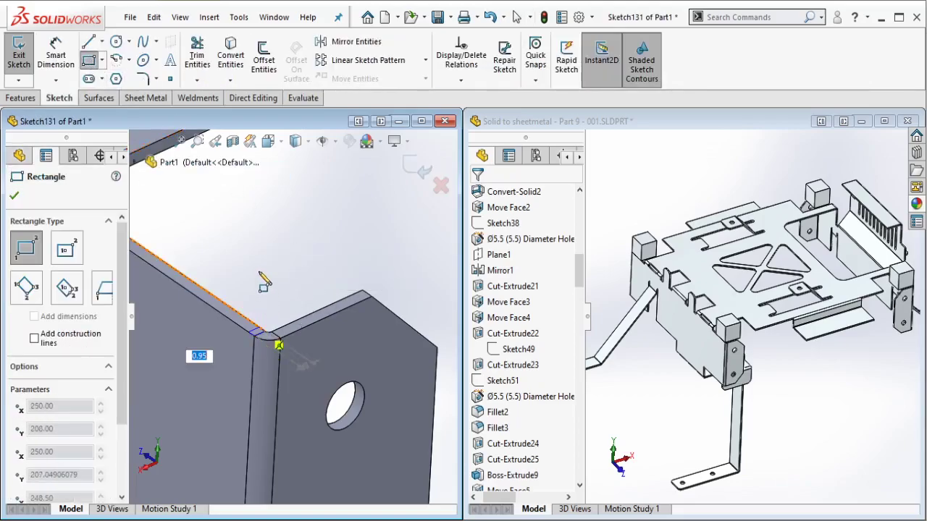
pyautogui.click(253, 203)
pyautogui.press('Escape')
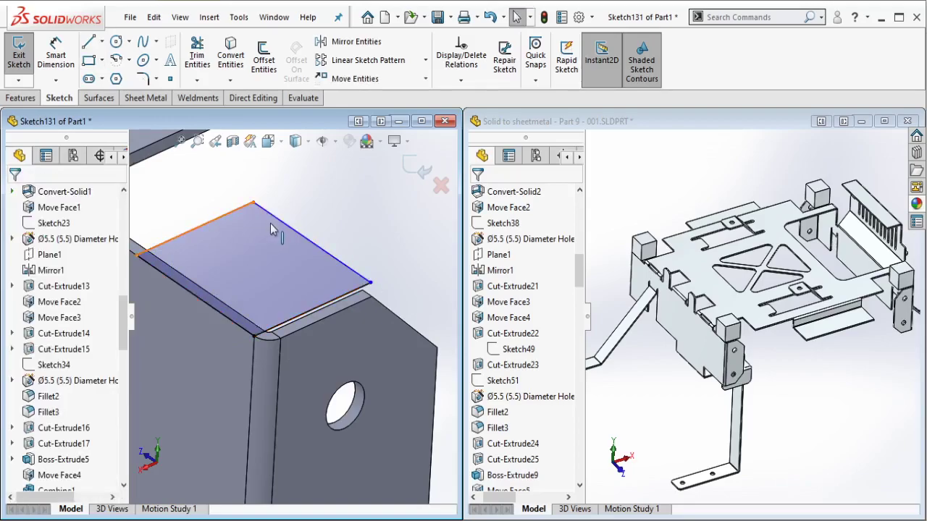
# Step: Make two adjacent sides of the corner rectangle equal and dimension one side to 20 mm
pyautogui.click(278, 221)
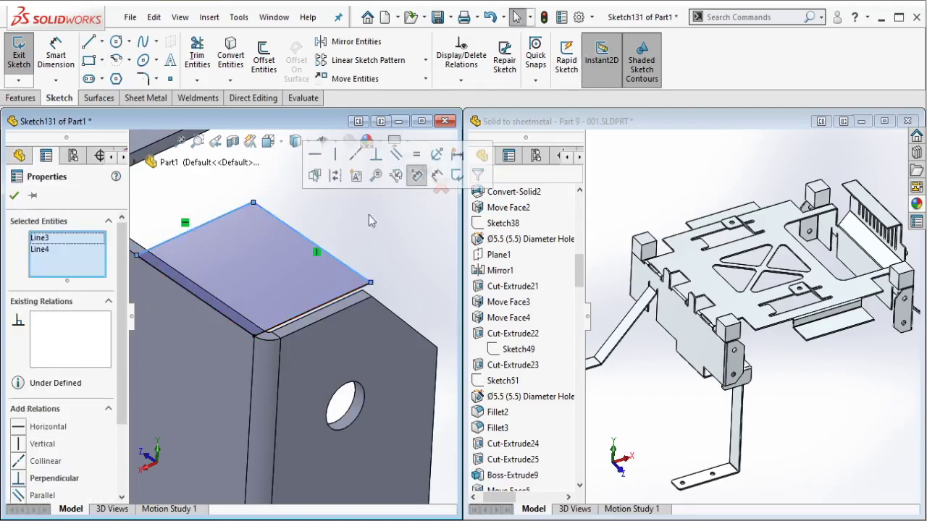
pyautogui.click(416, 159)
pyautogui.press('Escape')
pyautogui.click(55, 58)
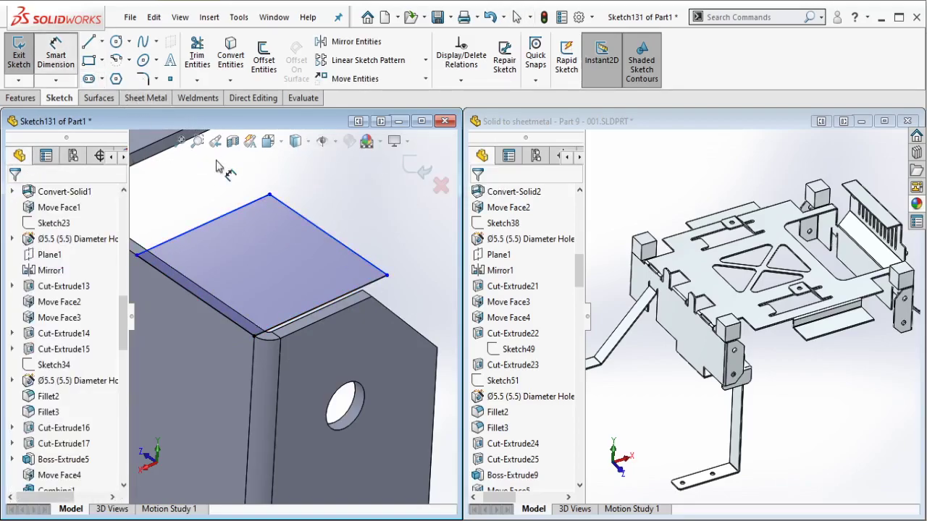
pyautogui.click(223, 205)
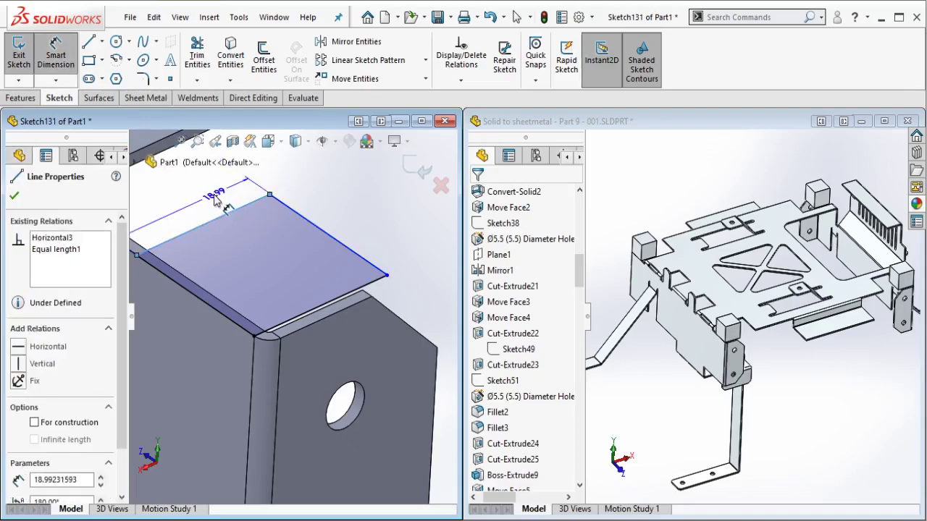
pyautogui.click(226, 199)
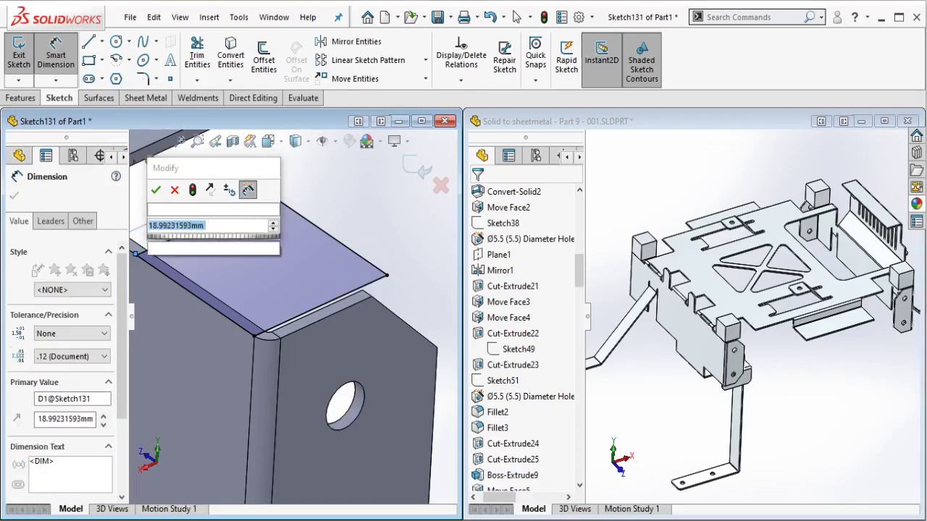
pyautogui.write('20')
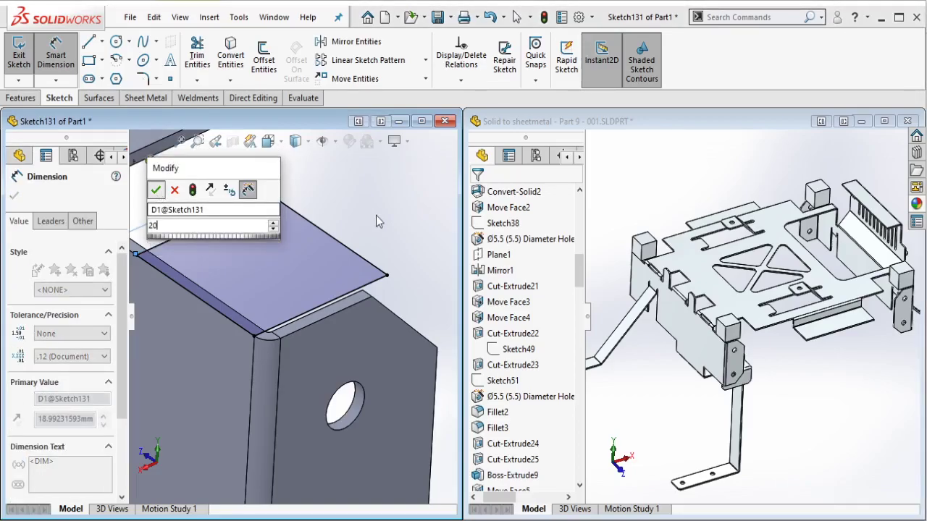
pyautogui.press('Escape')
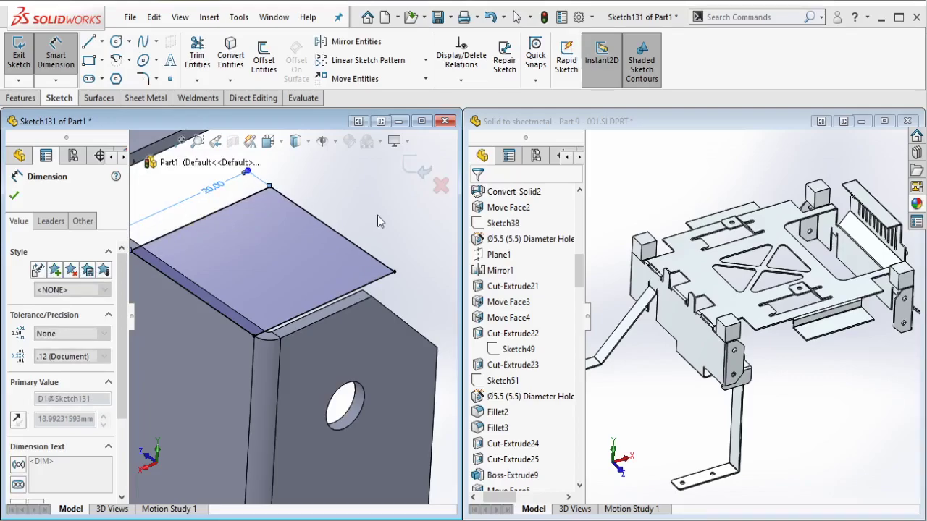
pyautogui.press('Escape')
# Step: Sketch a second corner rectangle inside the bend of the holed tab at the other end of the same side flange
pyautogui.scroll(3, 346, 226)
pyautogui.scroll(8, 345, 226)
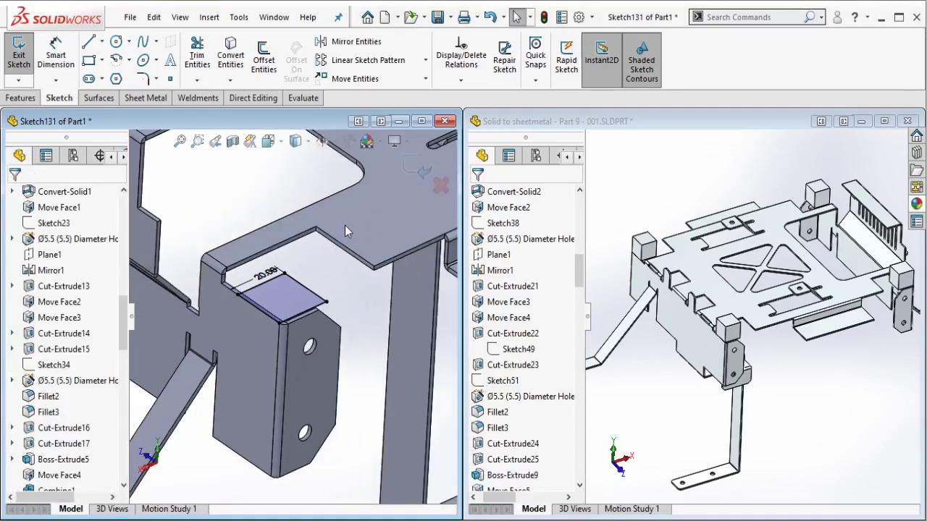
pyautogui.scroll(-10, 258, 248)
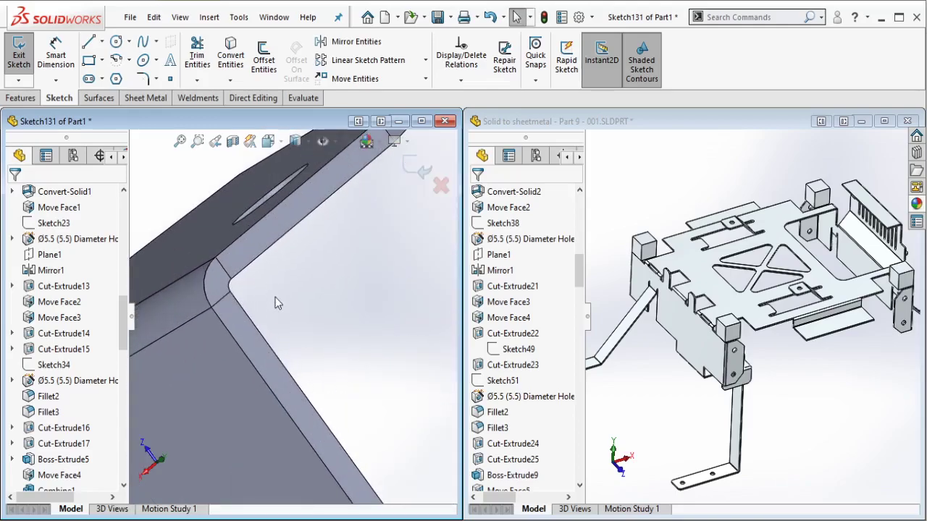
pyautogui.click(211, 309)
pyautogui.scroll(5, 362, 333)
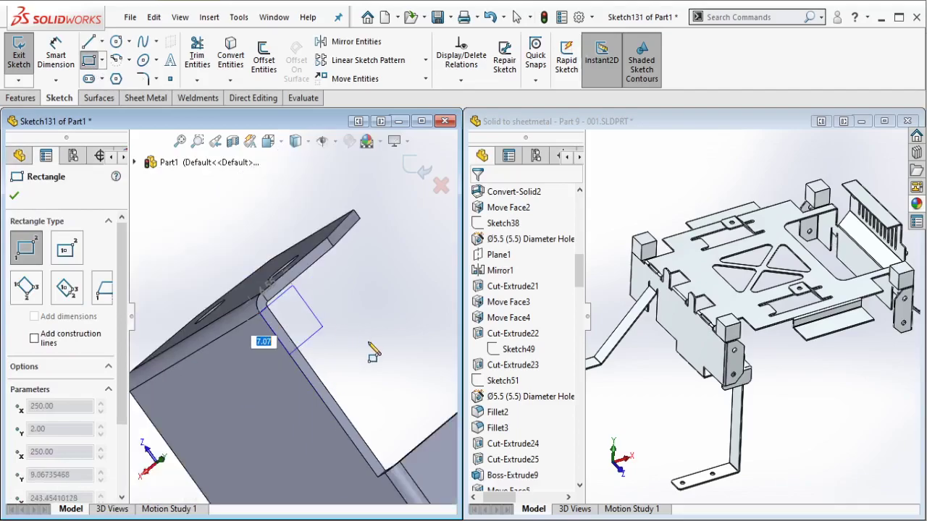
pyautogui.click(393, 329)
pyautogui.scroll(3, 301, 308)
pyautogui.press('Escape')
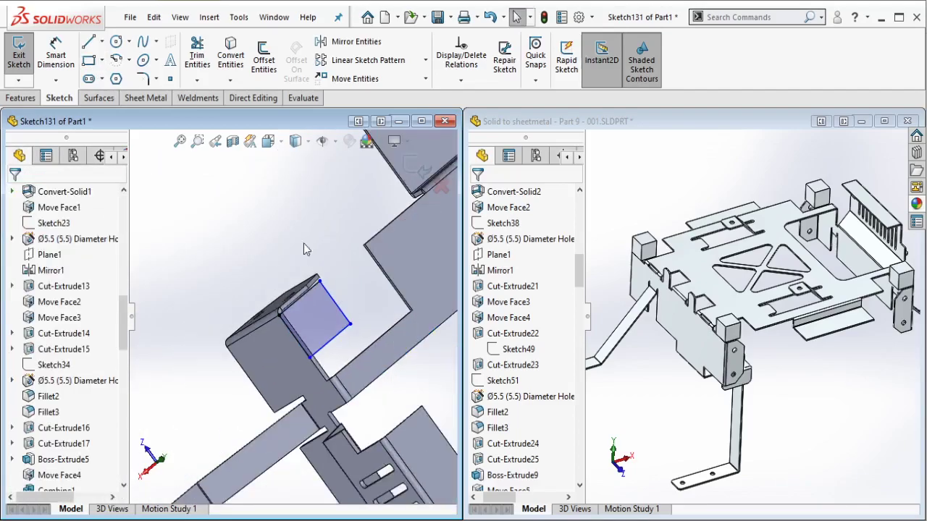
# Step: Sketch a third corner rectangle from the bend corner of a holed tab on the opposite side flange
pyautogui.keyDown('ctrl'); pyautogui.moveTo(375, 327); pyautogui.dragTo(220, 126, button='middle'); pyautogui.keyUp('ctrl')
pyautogui.keyDown('ctrl'); pyautogui.moveTo(384, 409); pyautogui.dragTo(310, 293, button='middle'); pyautogui.keyUp('ctrl')
pyautogui.scroll(-4, 394, 439)
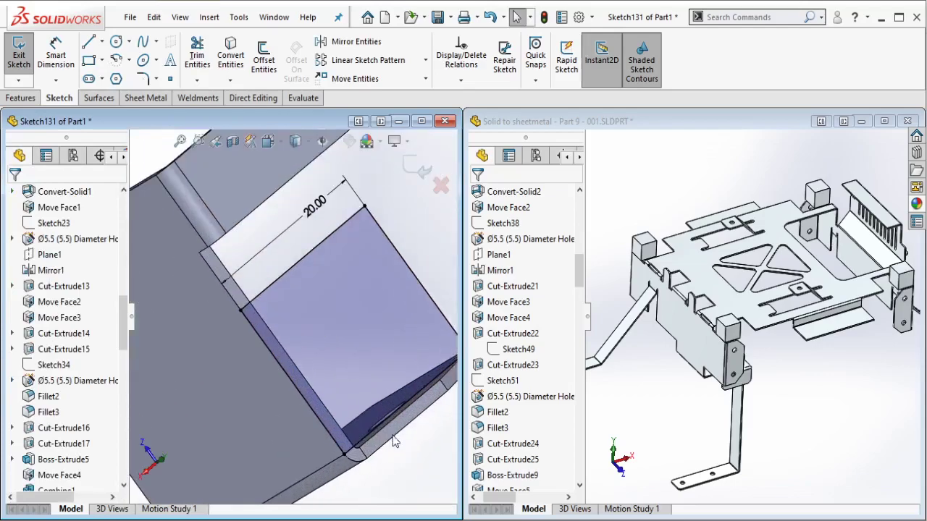
pyautogui.scroll(3, 393, 427)
pyautogui.keyDown('ctrl'); pyautogui.moveTo(348, 241); pyautogui.dragTo(137, 419, button='middle'); pyautogui.keyUp('ctrl')
pyautogui.keyDown('ctrl'); pyautogui.moveTo(368, 259); pyautogui.dragTo(243, 320, button='middle'); pyautogui.keyUp('ctrl')
pyautogui.scroll(-3, 333, 288)
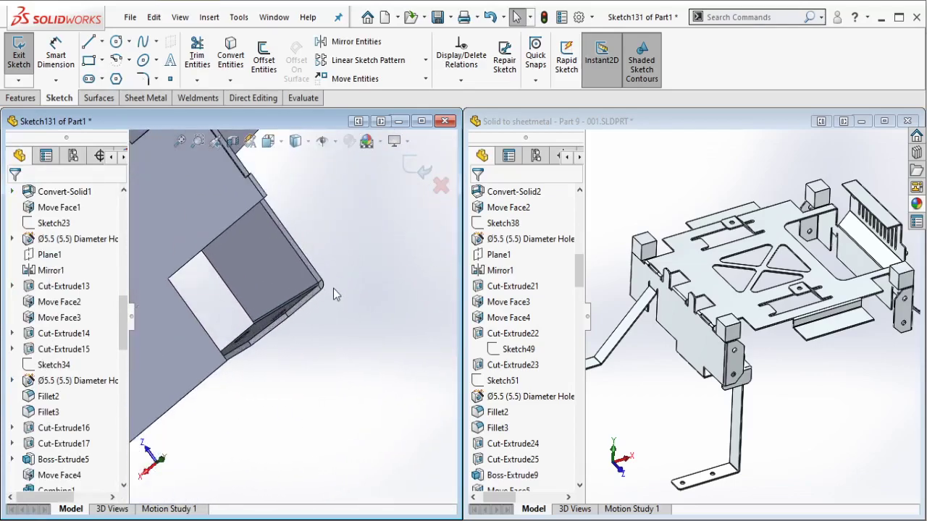
pyautogui.moveTo(333, 288); pyautogui.dragTo(304, 284, button='middle')
pyautogui.scroll(-2, 308, 279)
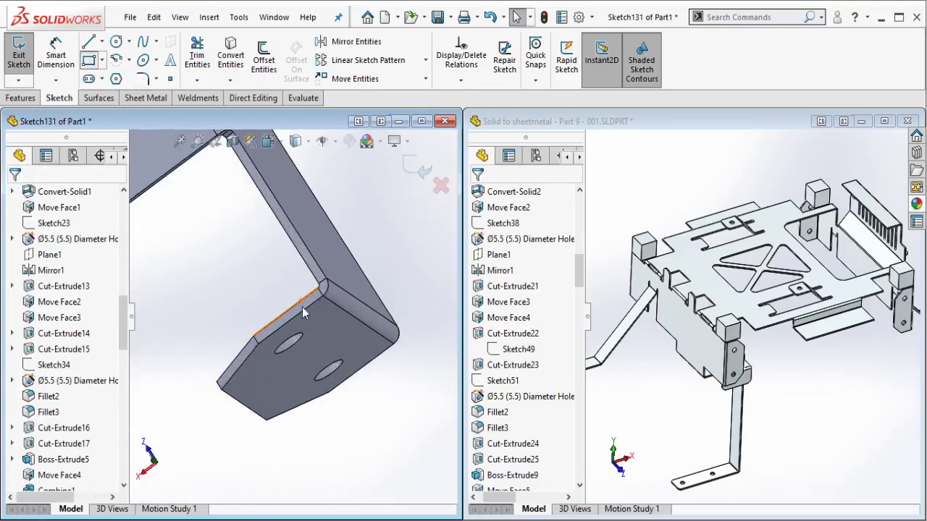
pyautogui.press('Return')
pyautogui.click(326, 278)
pyautogui.click(185, 267)
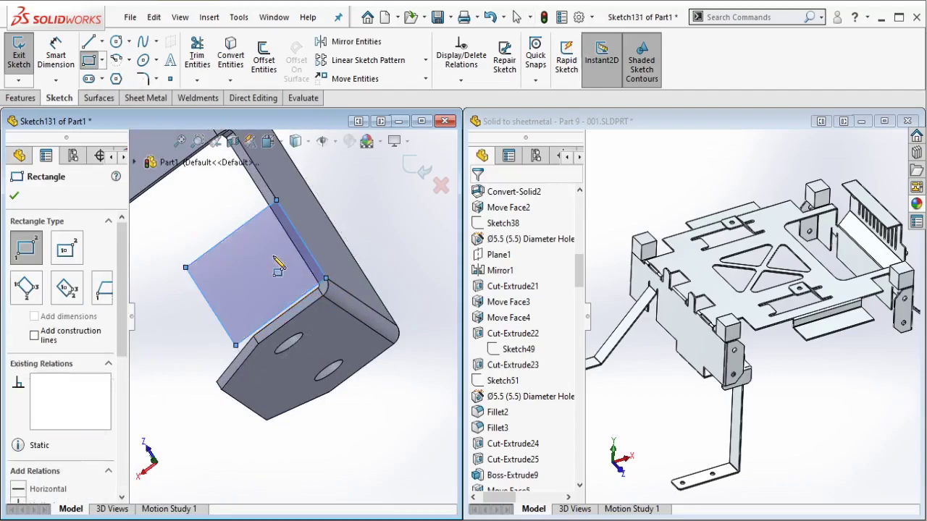
pyautogui.press('Escape')
# Step: Sketch a fourth corner rectangle about 14 mm wide from the bend at the remaining holed tab
pyautogui.scroll(5, 274, 257)
pyautogui.keyDown('ctrl'); pyautogui.moveTo(263, 248); pyautogui.dragTo(308, 402, button='middle'); pyautogui.keyUp('ctrl')
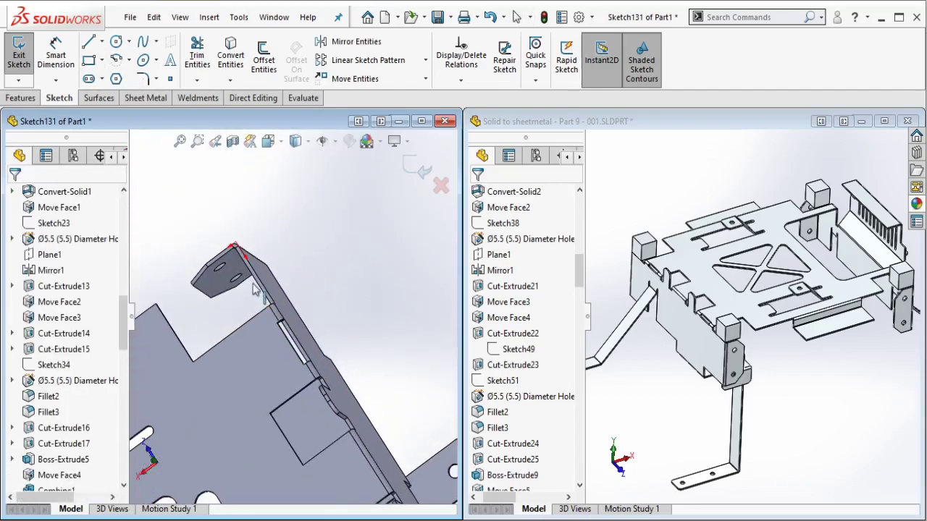
pyautogui.scroll(-6, 236, 264)
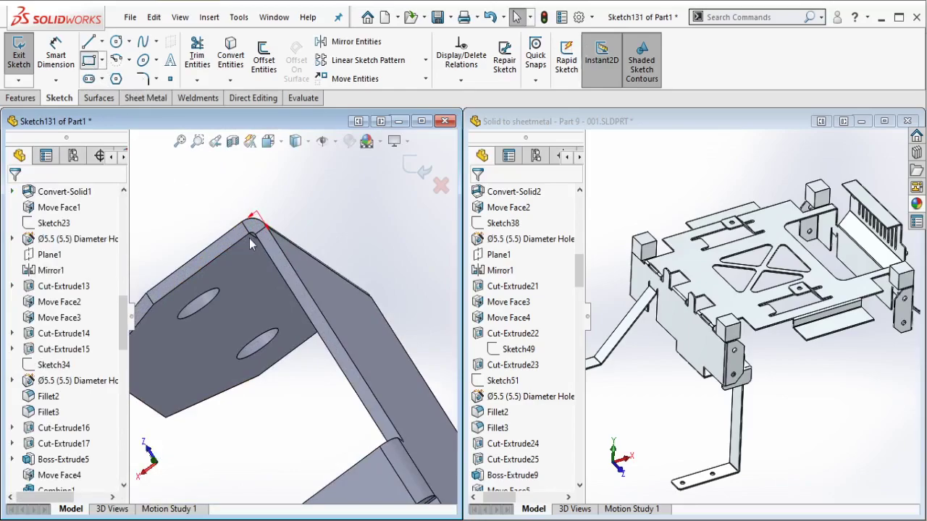
pyautogui.press('Return')
pyautogui.click(266, 227)
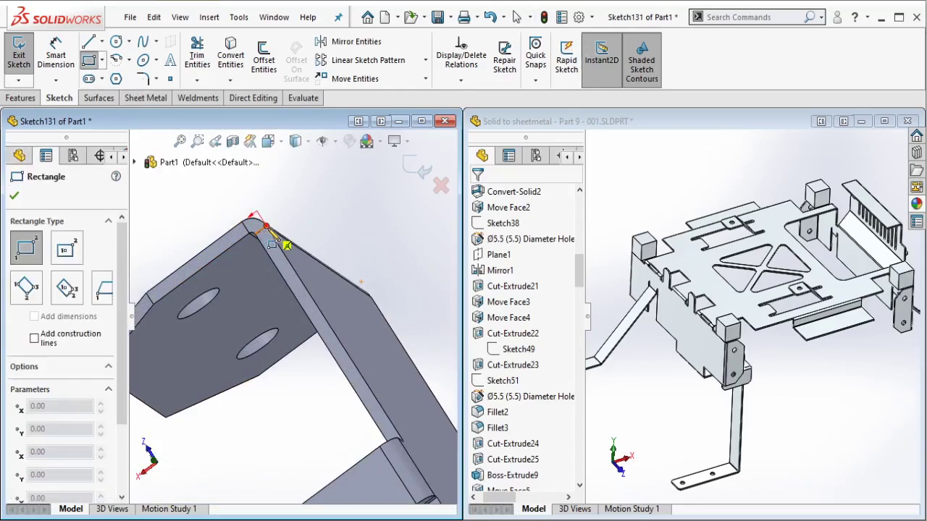
pyautogui.click(244, 432)
pyautogui.press('Escape')
# Step: Apply an Equal relation between adjacent sides of the three undimensioned corner rectangles and a side of the 20 mm square
pyautogui.click(245, 429)
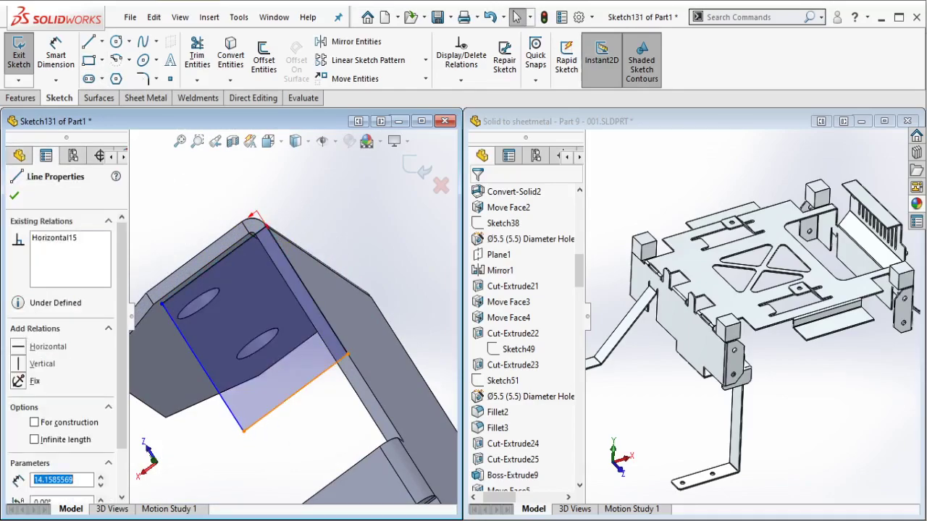
pyautogui.scroll(8, 329, 425)
pyautogui.keyDown('ctrl'); pyautogui.moveTo(391, 498); pyautogui.dragTo(300, 268, button='middle'); pyautogui.keyUp('ctrl')
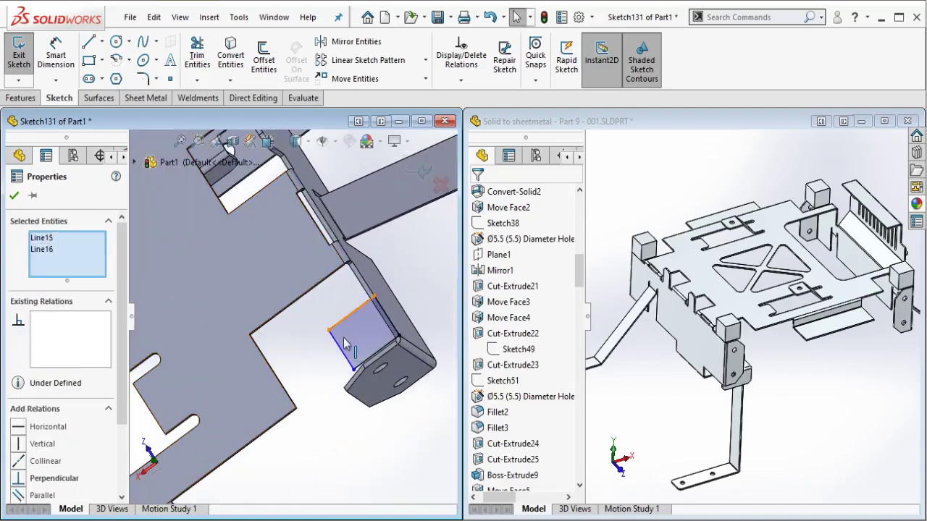
pyautogui.click(337, 343)
pyautogui.click(371, 356)
pyautogui.click(374, 357)
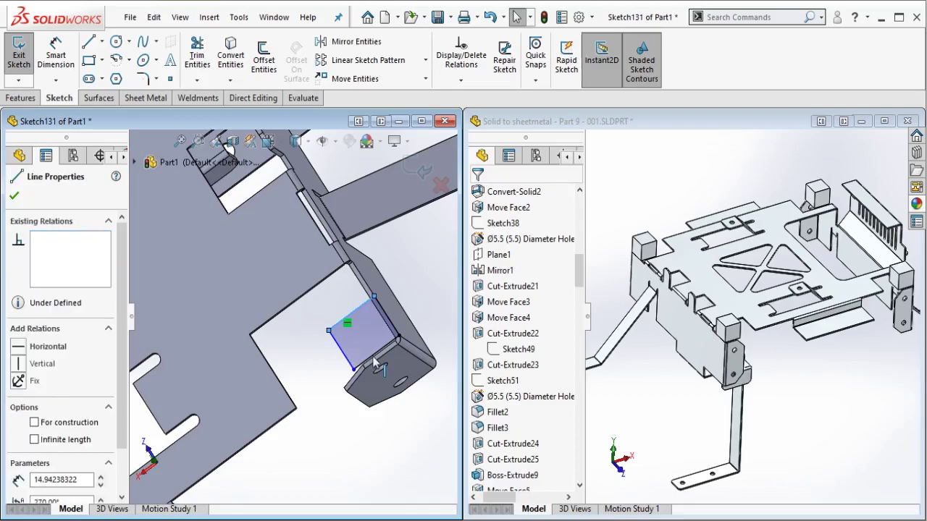
pyautogui.scroll(6, 370, 361)
pyautogui.keyDown('ctrl'); pyautogui.moveTo(172, 376); pyautogui.dragTo(333, 311, button='middle'); pyautogui.keyUp('ctrl')
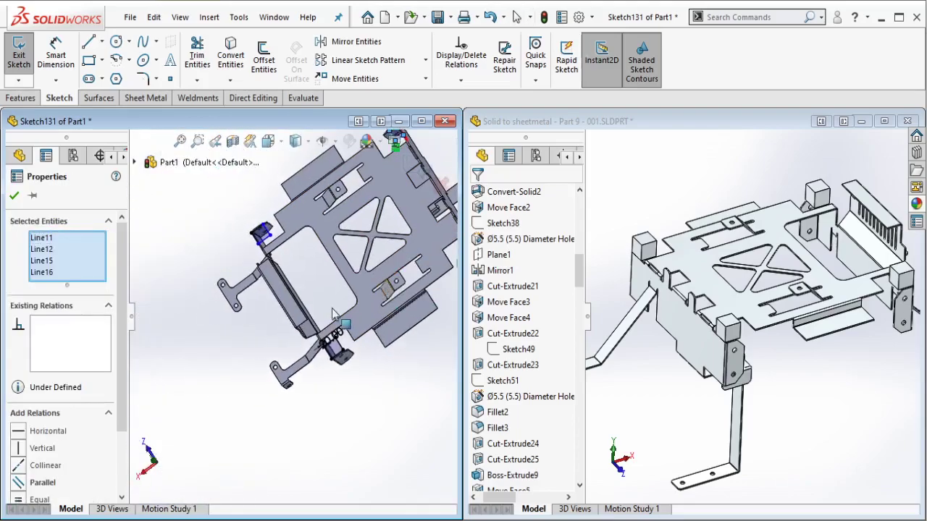
pyautogui.scroll(-4, 282, 250)
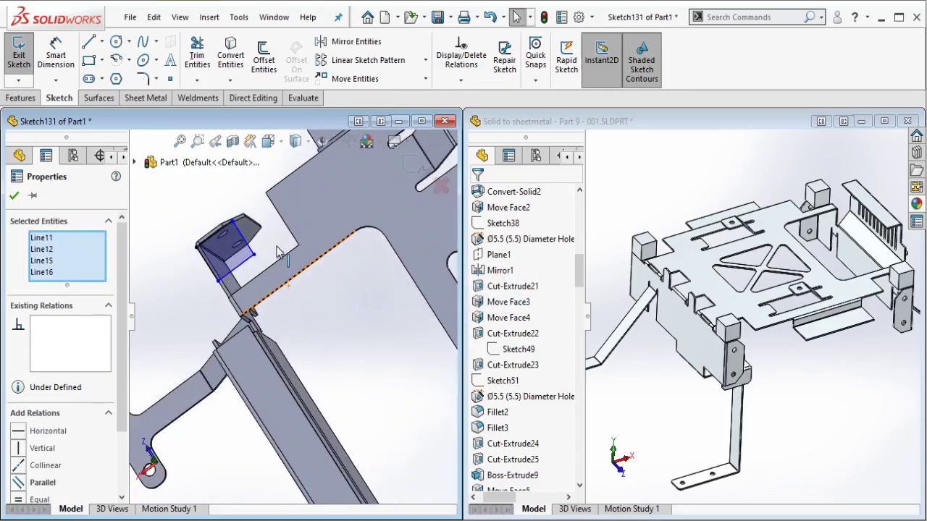
pyautogui.keyDown('ctrl'); pyautogui.click(246, 267); pyautogui.keyUp('ctrl')
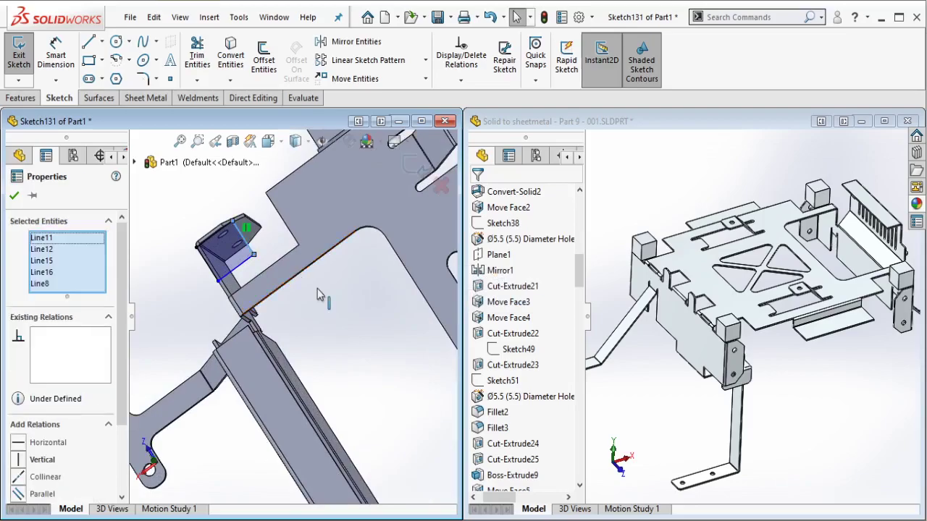
pyautogui.scroll(4, 318, 289)
pyautogui.keyDown('ctrl'); pyautogui.moveTo(358, 360); pyautogui.dragTo(324, 300, button='middle'); pyautogui.keyUp('ctrl')
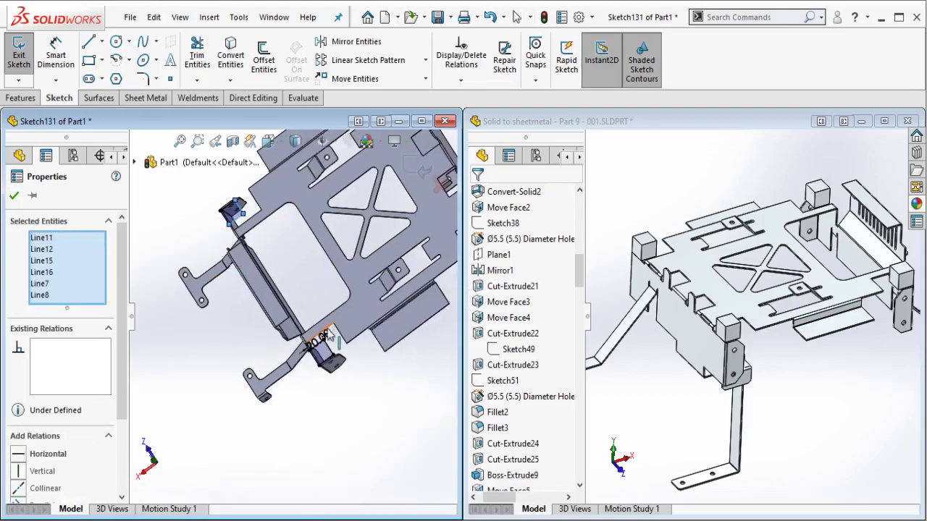
pyautogui.scroll(-5, 326, 333)
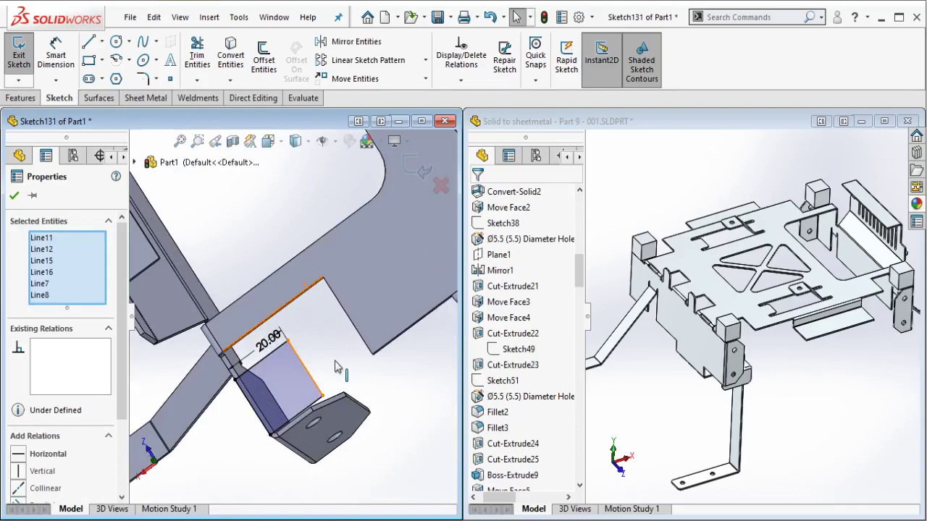
pyautogui.keyDown('ctrl'); pyautogui.click(335, 362); pyautogui.keyUp('ctrl')
pyautogui.scroll(7, 331, 243)
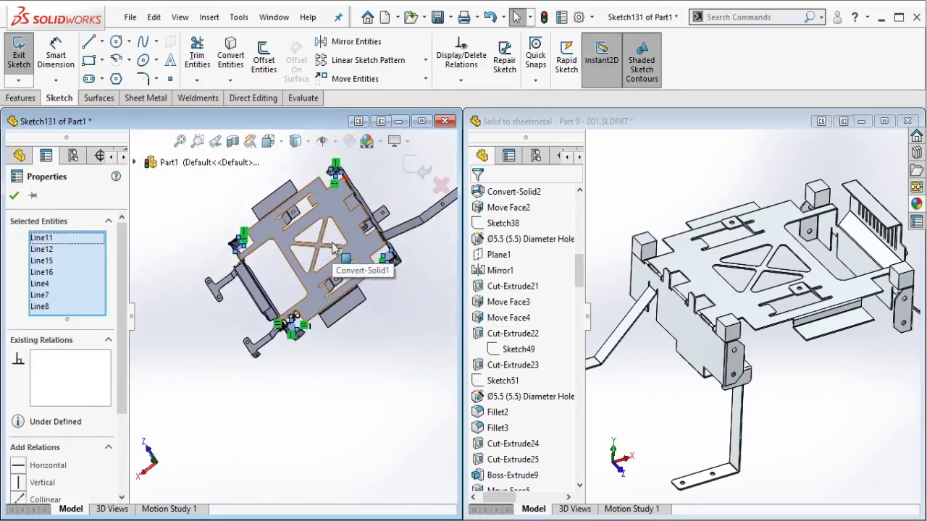
pyautogui.keyDown('ctrl'); pyautogui.moveTo(333, 243); pyautogui.dragTo(320, 269, button='middle'); pyautogui.keyUp('ctrl')
pyautogui.moveTo(123, 334); pyautogui.dragTo(122, 406)
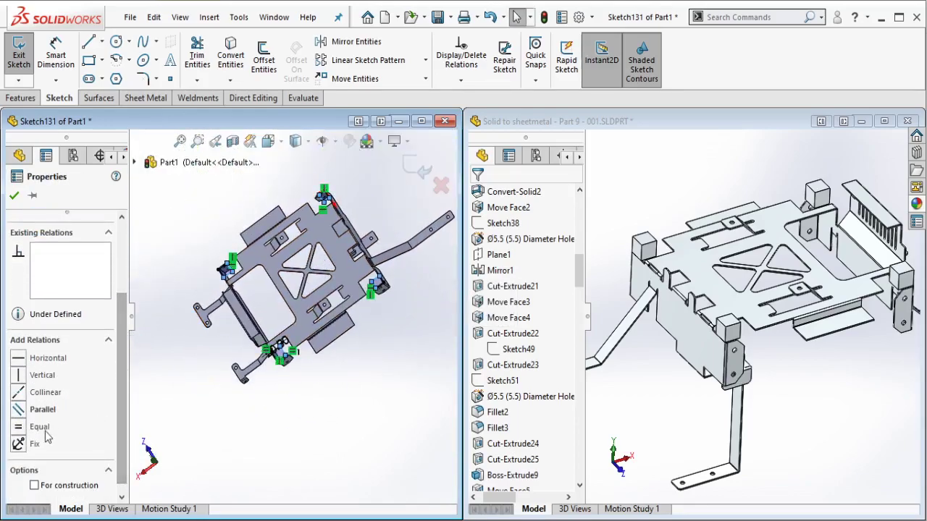
pyautogui.click(23, 431)
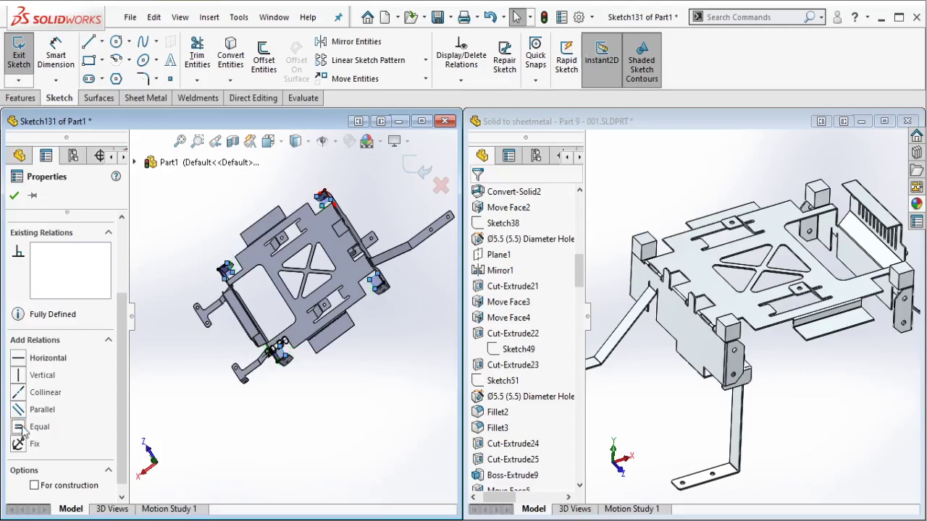
# Step: Extrude the four corner squares Up To Surface, ending at the narrow upward-facing step beside the slotted flange
pyautogui.click(307, 446)
pyautogui.moveTo(314, 234); pyautogui.dragTo(282, 202, button='middle')
pyautogui.scroll(-5, 264, 238)
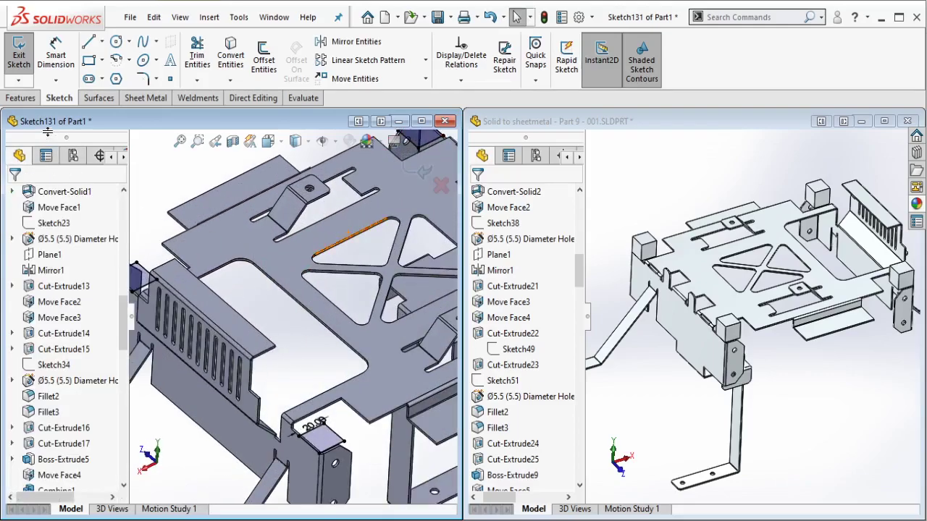
pyautogui.click(22, 99)
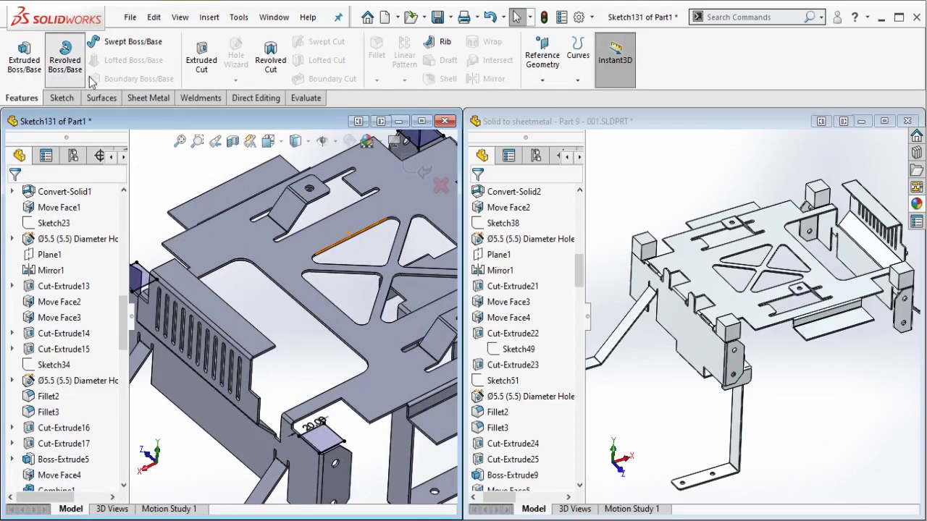
pyautogui.click(65, 55)
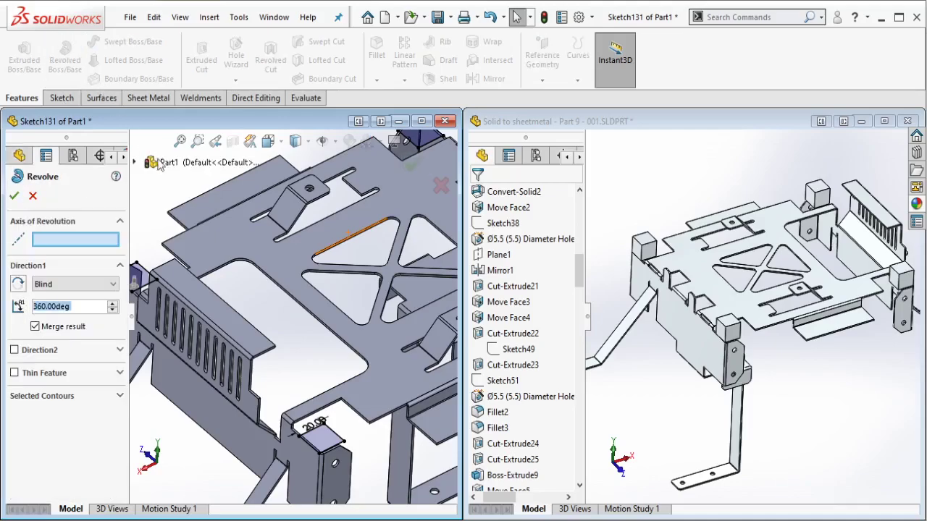
pyautogui.click(33, 200)
pyautogui.click(29, 69)
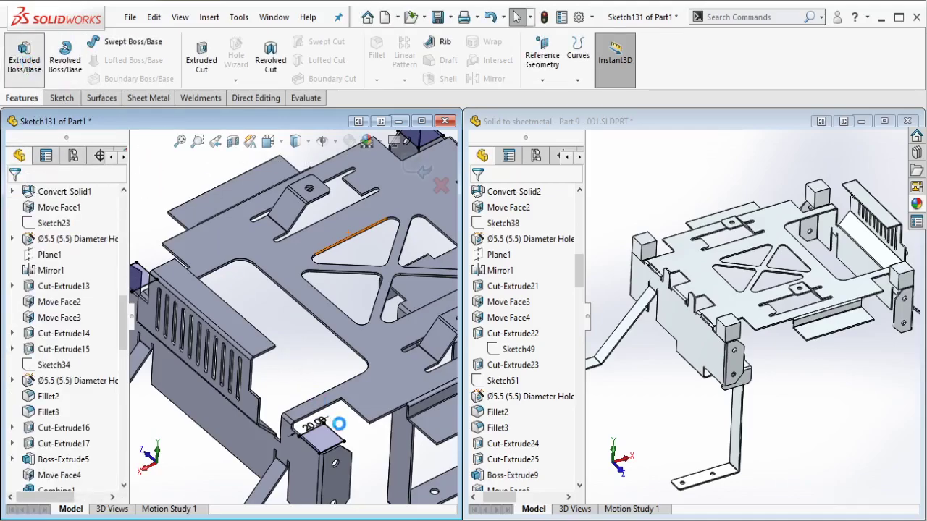
pyautogui.click(73, 282)
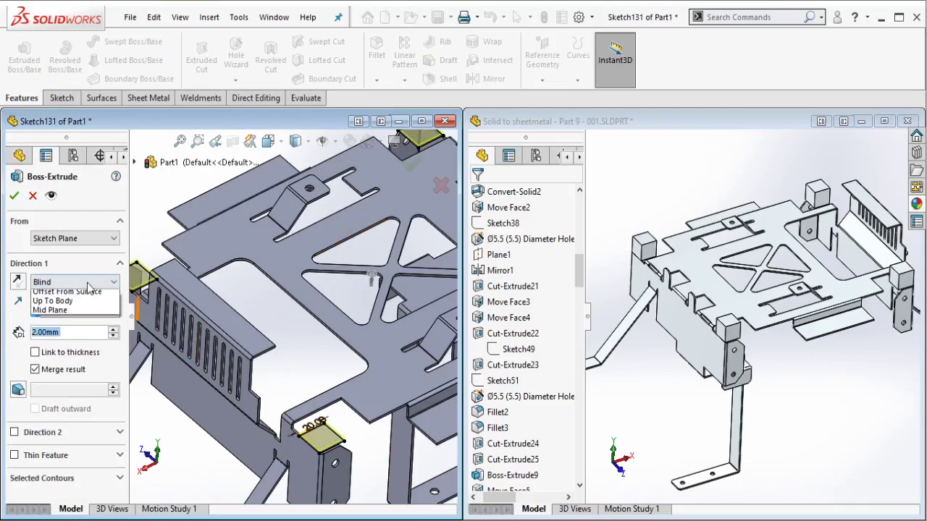
pyautogui.click(75, 323)
pyautogui.scroll(-5, 225, 336)
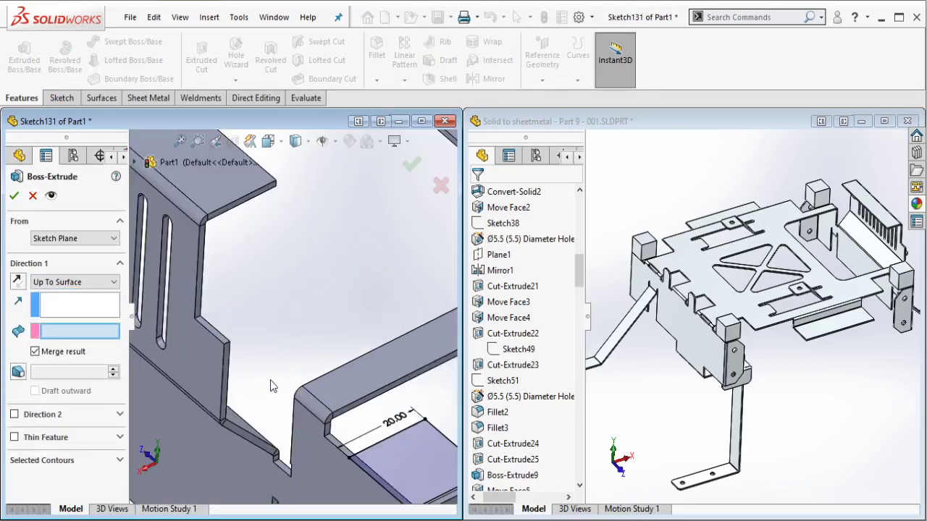
pyautogui.click(220, 319)
pyautogui.scroll(4, 290, 304)
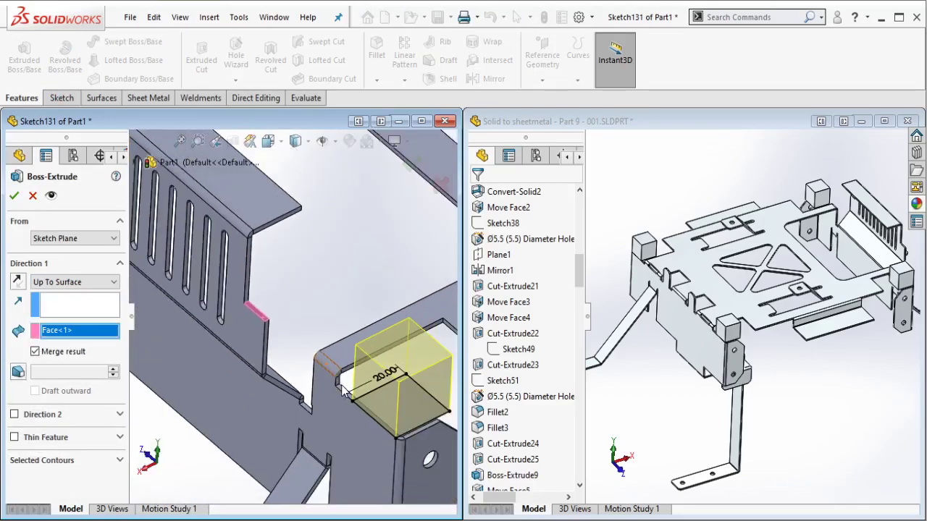
pyautogui.click(15, 195)
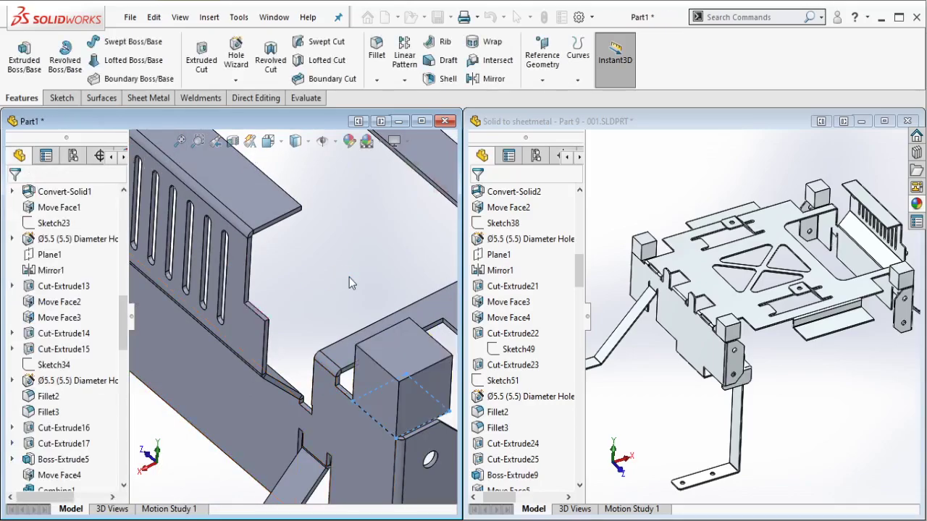
# Step: Convert the first corner block beside the slotted flange to sheet metal, with its outer side face fixed and that face's upper edge as the bend
pyautogui.scroll(5, 349, 278)
pyautogui.scroll(-3, 355, 278)
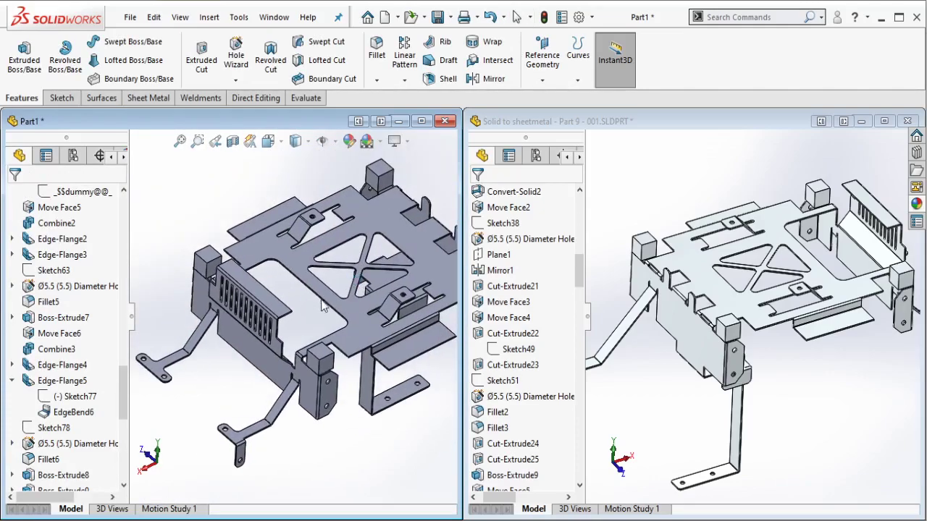
pyautogui.click(216, 102)
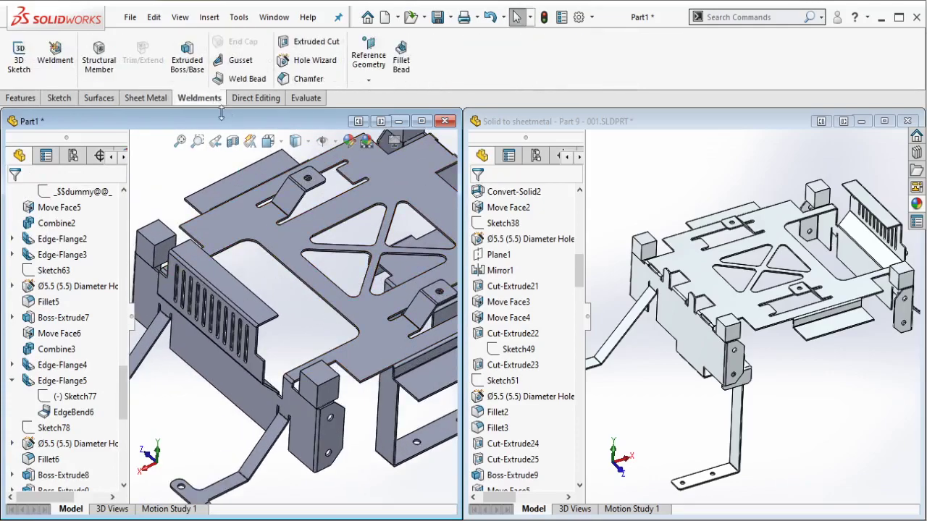
pyautogui.click(145, 98)
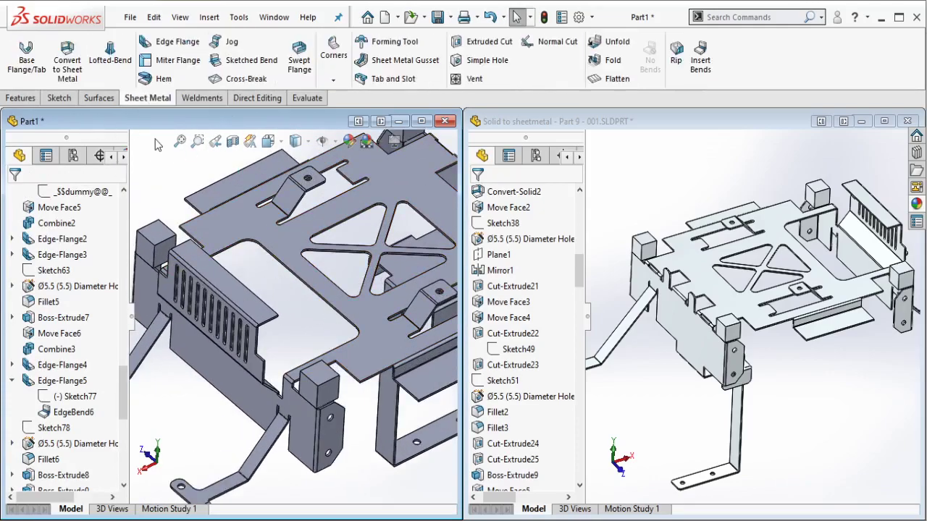
pyautogui.click(72, 68)
pyautogui.scroll(-4, 302, 399)
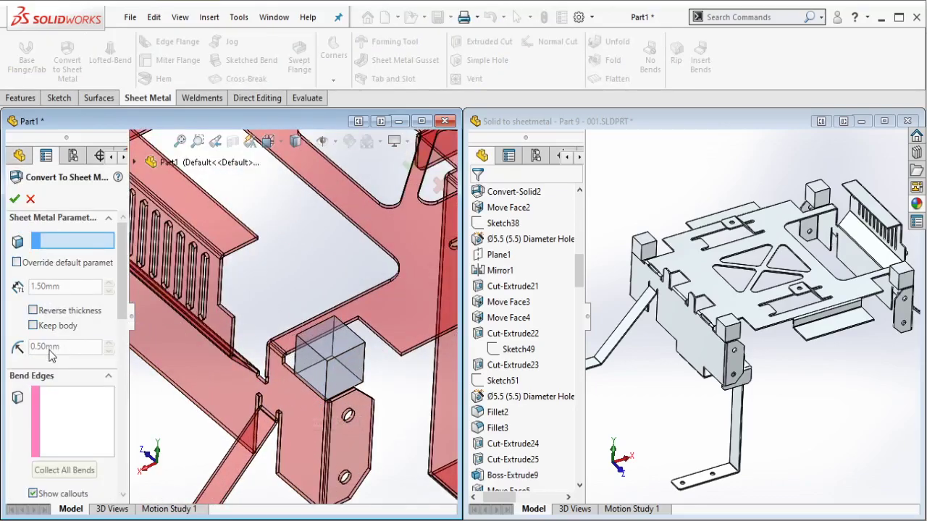
pyautogui.click(317, 364)
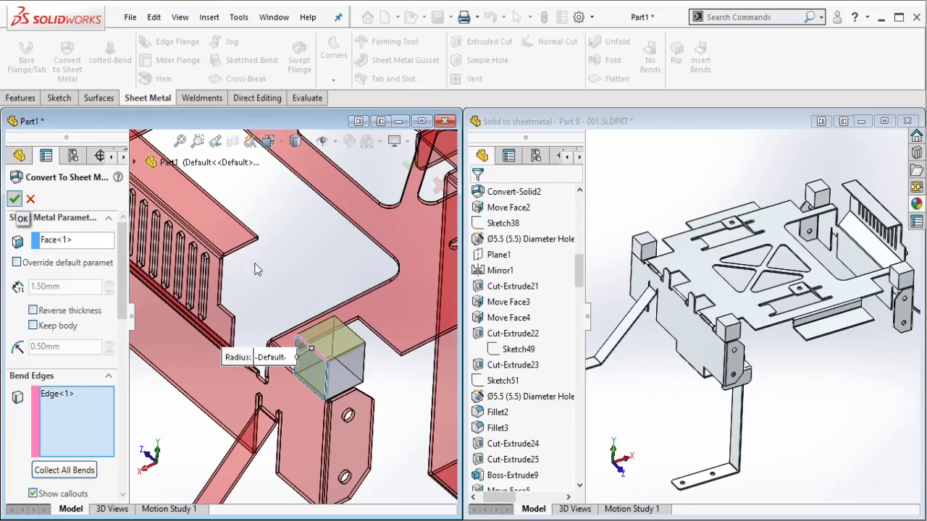
# Step: Convert the block at the other end of the slotted flange to sheet metal, bending along the upper edge of its outer face
pyautogui.scroll(1, 254, 268)
pyautogui.keyDown('ctrl'); pyautogui.moveTo(254, 268); pyautogui.dragTo(401, 325, button='middle'); pyautogui.keyUp('ctrl')
pyautogui.scroll(-3, 226, 217)
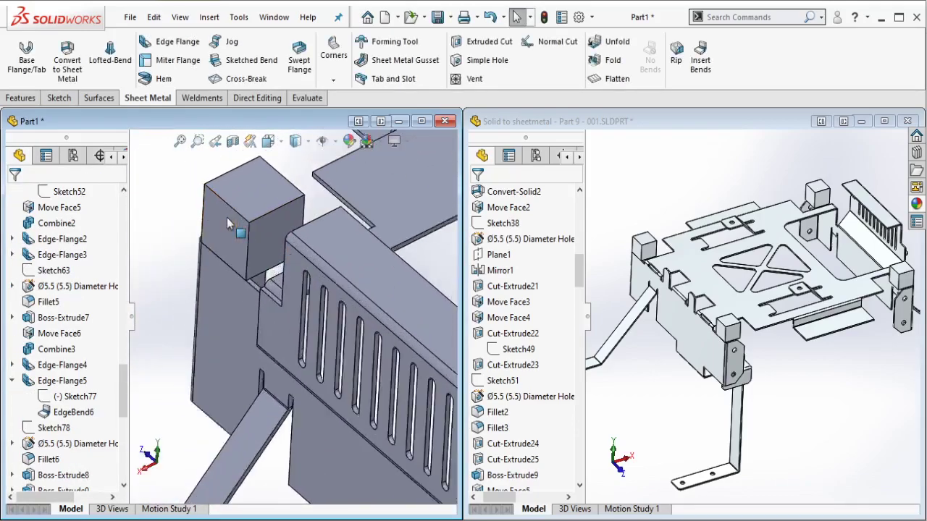
pyautogui.click(67, 62)
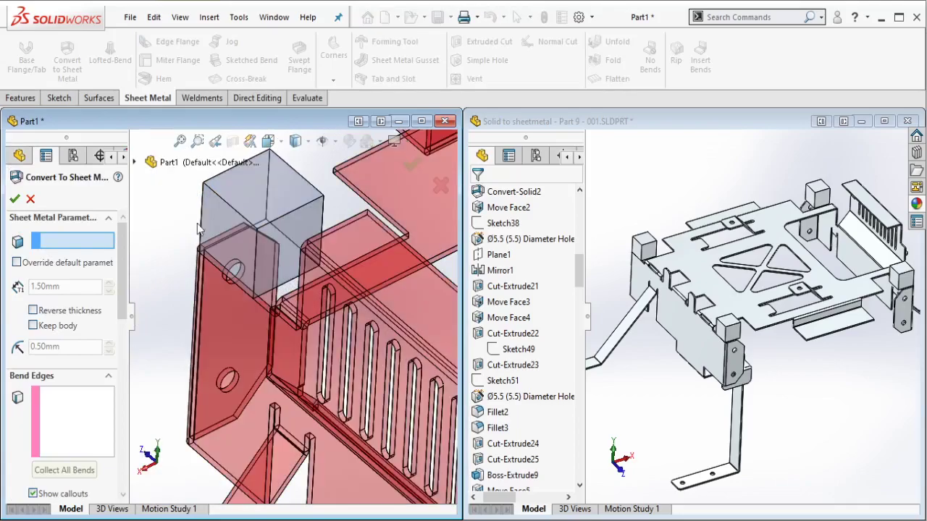
pyautogui.click(220, 221)
pyautogui.click(229, 208)
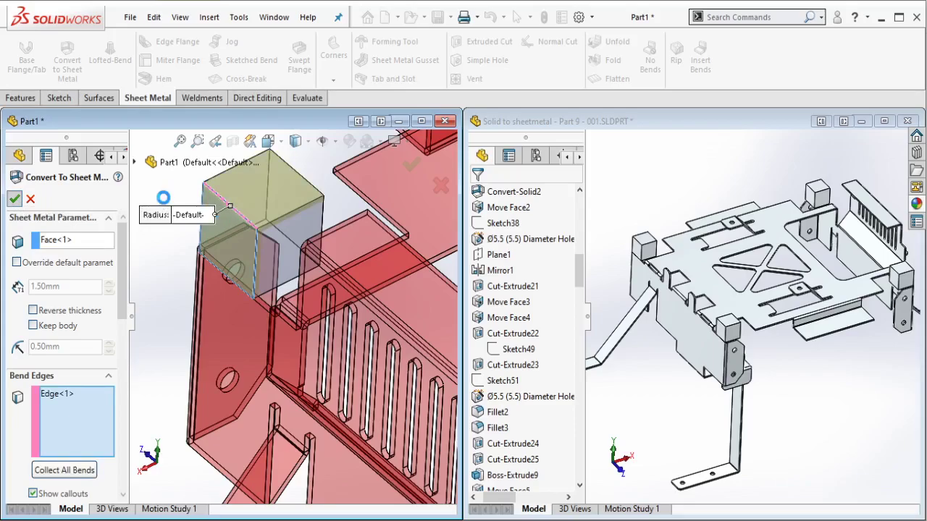
# Step: Roll the reference part's feature history forward to just after Convert-Solid6
pyautogui.scroll(5, 256, 258)
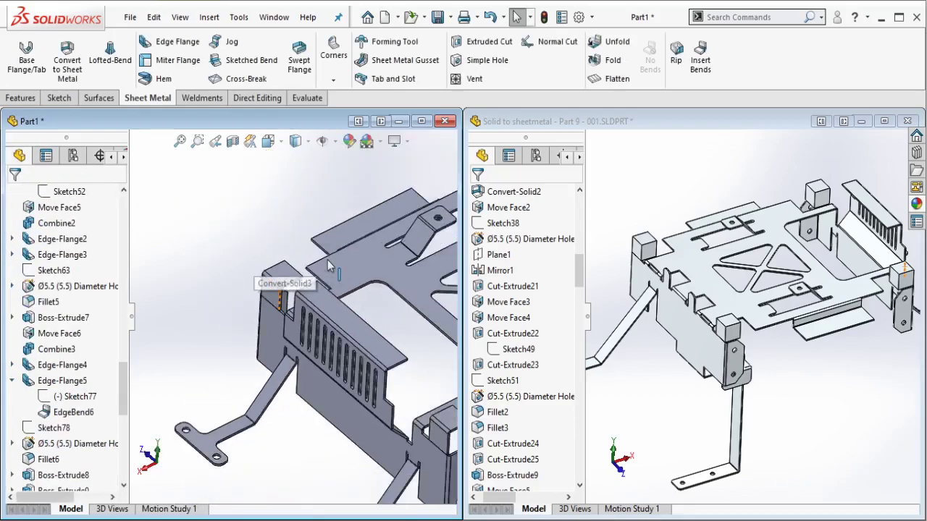
pyautogui.scroll(-10, 516, 402)
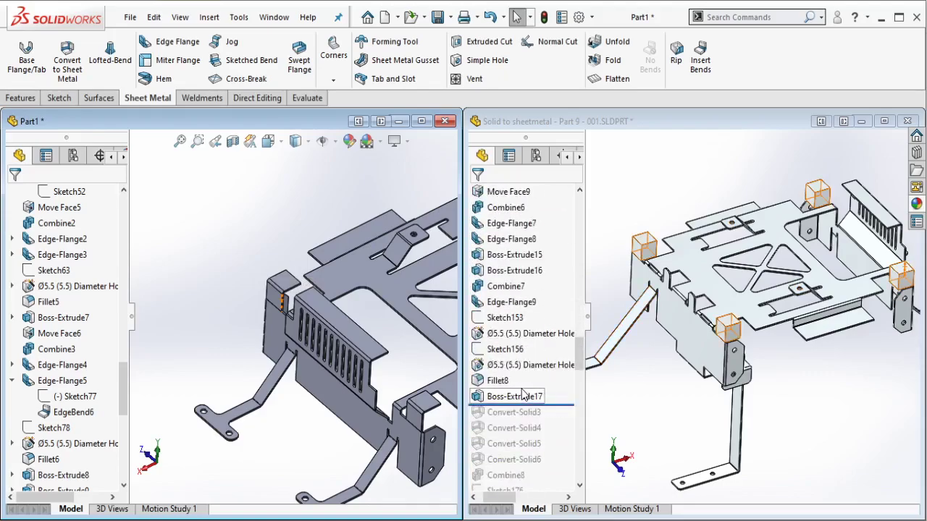
pyautogui.scroll(3, 524, 394)
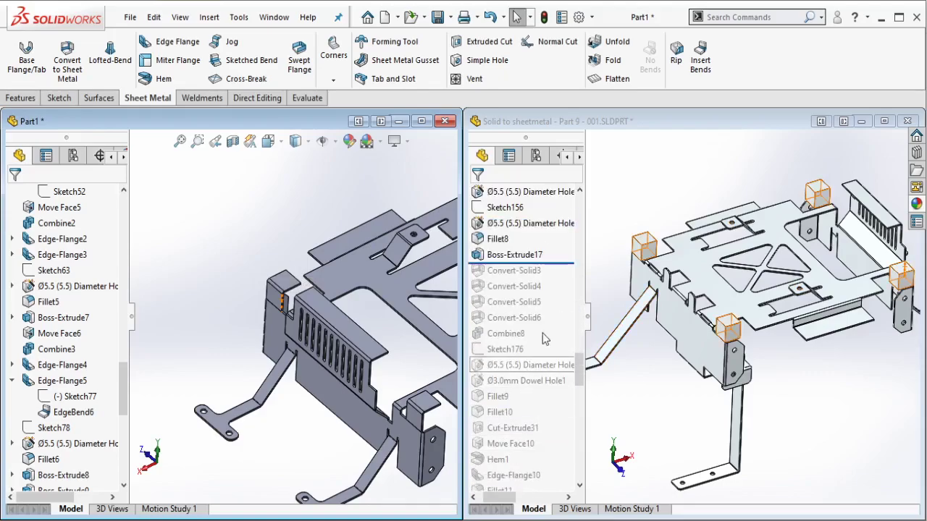
pyautogui.click(562, 264)
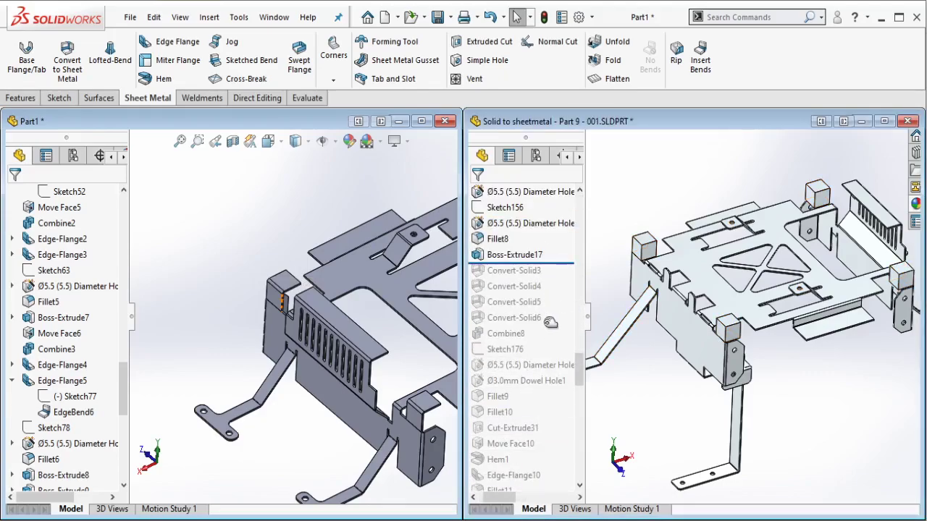
pyautogui.moveTo(543, 284); pyautogui.dragTo(549, 323)
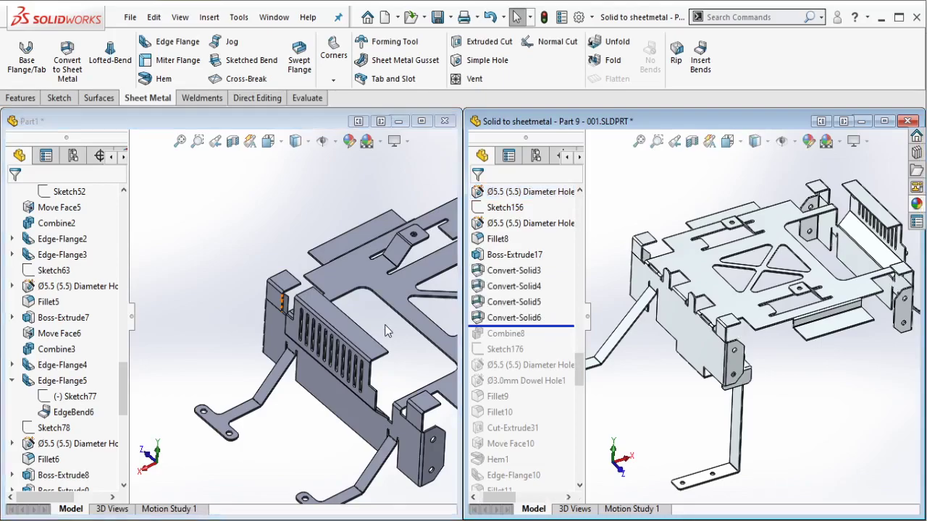
# Step: Convert the first corner block on the opposite side flange of Part1 to sheet metal, bending along its outer face's upper edge
pyautogui.scroll(2, 385, 325)
pyautogui.keyDown('ctrl'); pyautogui.moveTo(428, 283); pyautogui.dragTo(323, 303, button='middle'); pyautogui.keyUp('ctrl')
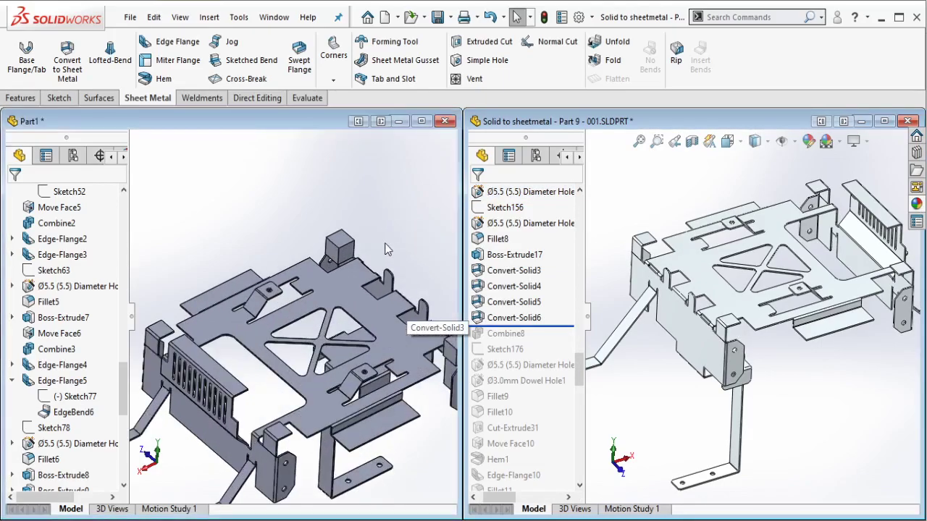
pyautogui.click(347, 254)
pyautogui.scroll(-3, 339, 268)
pyautogui.moveTo(337, 263); pyautogui.dragTo(314, 262, button='middle')
pyautogui.scroll(-4, 366, 270)
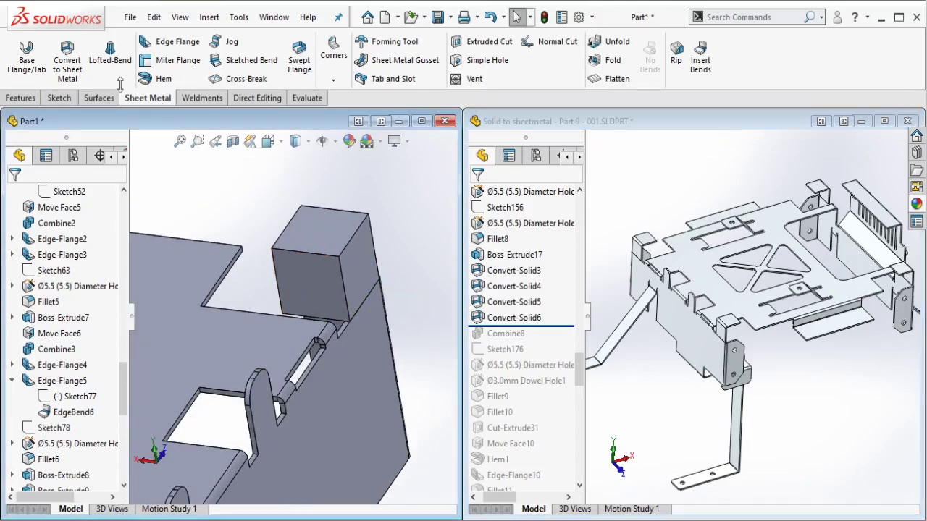
pyautogui.click(67, 57)
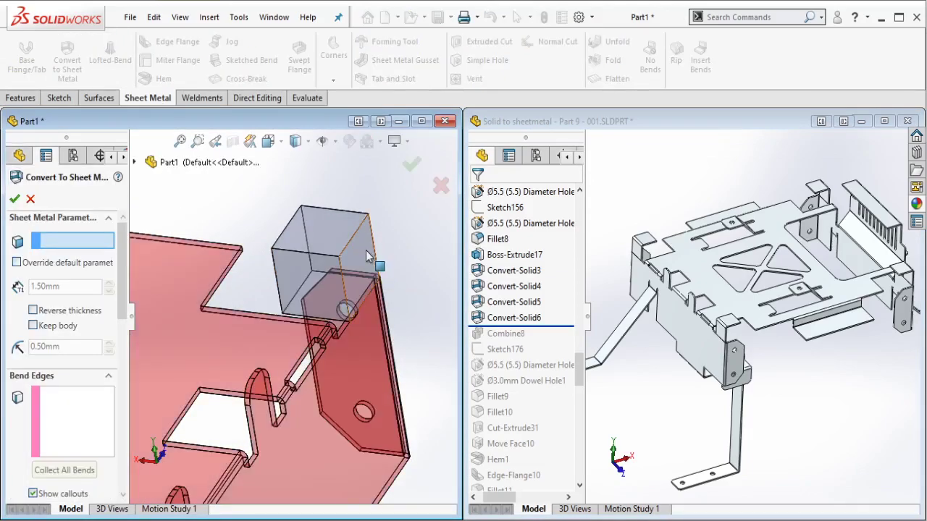
pyautogui.click(366, 250)
pyautogui.click(355, 241)
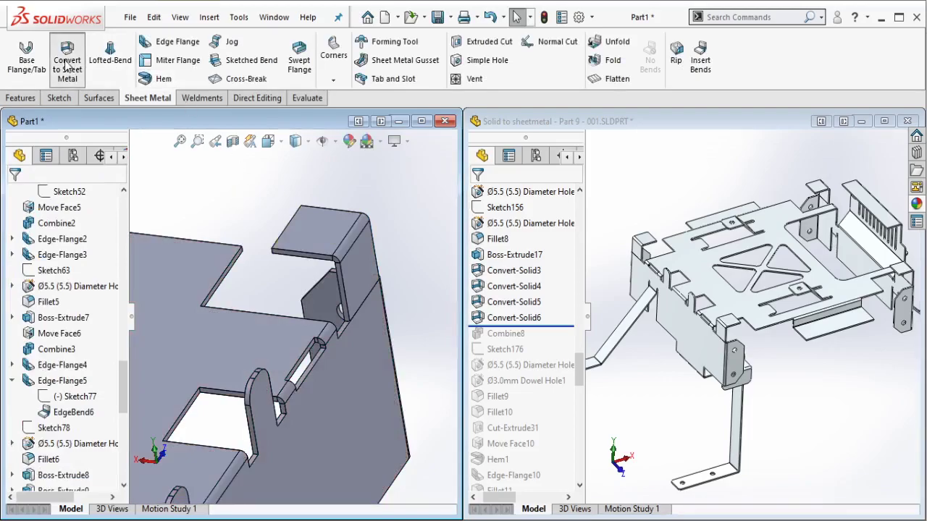
# Step: Convert the last remaining corner block to sheet metal, fixing its outer side face and bending along that face's upper edge
pyautogui.click(67, 66)
pyautogui.scroll(3, 298, 247)
pyautogui.keyDown('ctrl'); pyautogui.moveTo(313, 249); pyautogui.dragTo(407, 132, button='middle'); pyautogui.keyUp('ctrl')
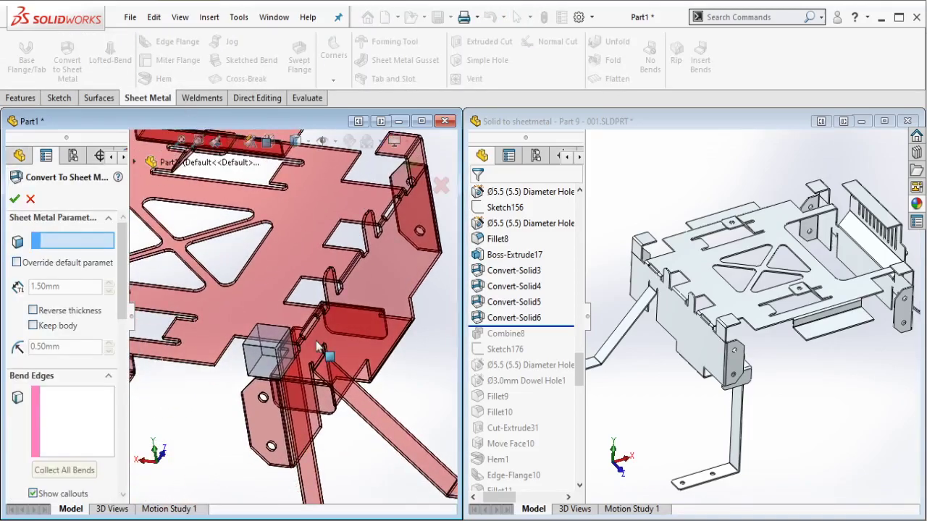
pyautogui.scroll(-5, 301, 350)
pyautogui.click(233, 331)
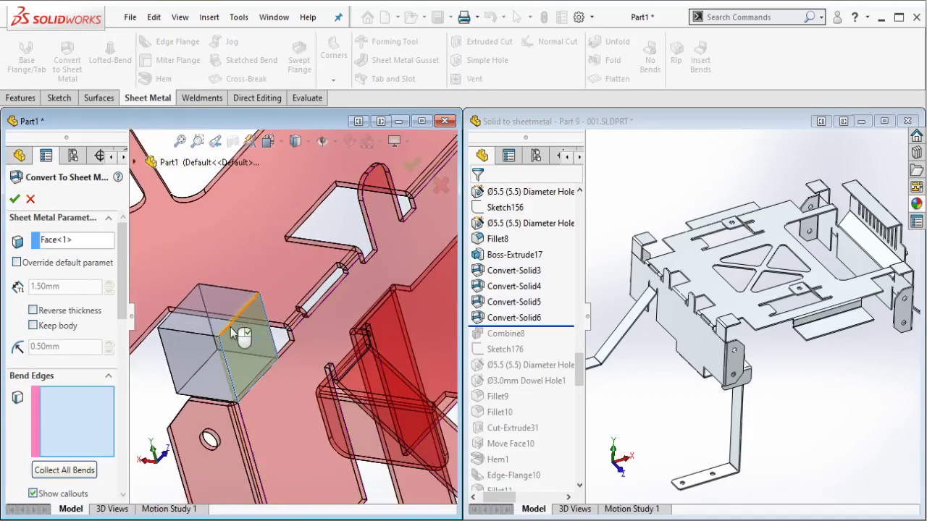
pyautogui.click(233, 332)
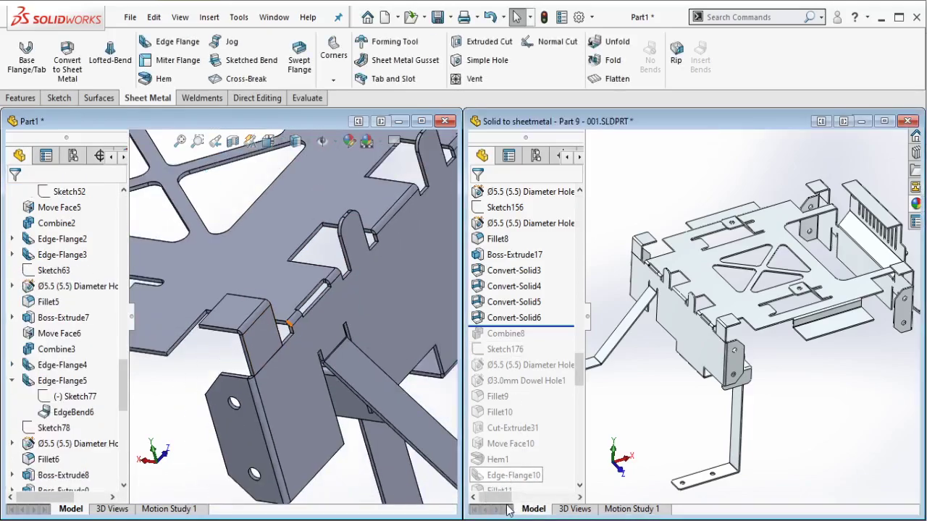
# Step: Roll the reference part's history forward past Combine8 and select that feature to see which bodies it joins
pyautogui.moveTo(504, 498); pyautogui.dragTo(489, 498)
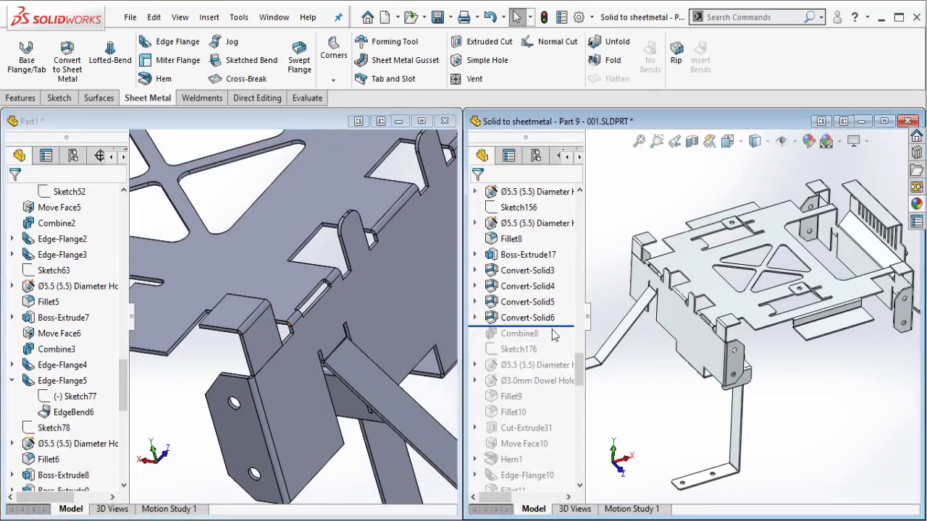
pyautogui.moveTo(559, 328); pyautogui.dragTo(547, 342)
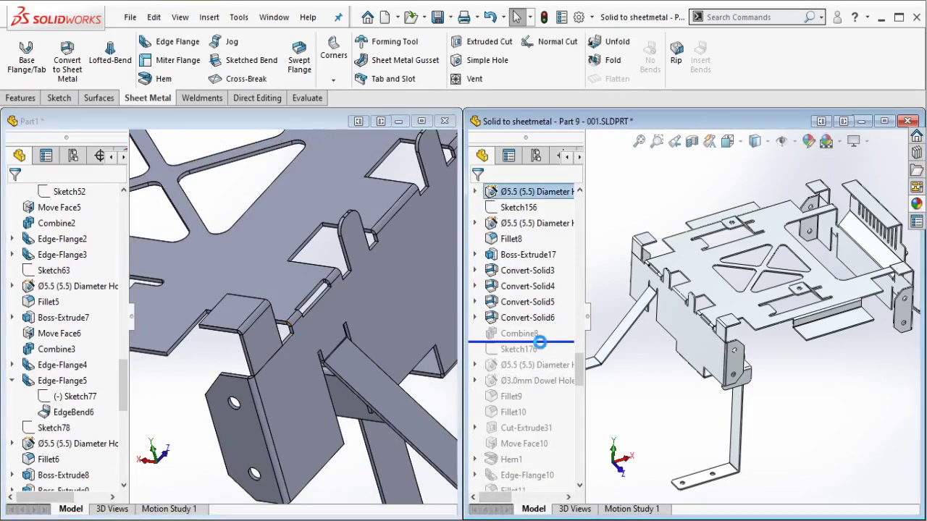
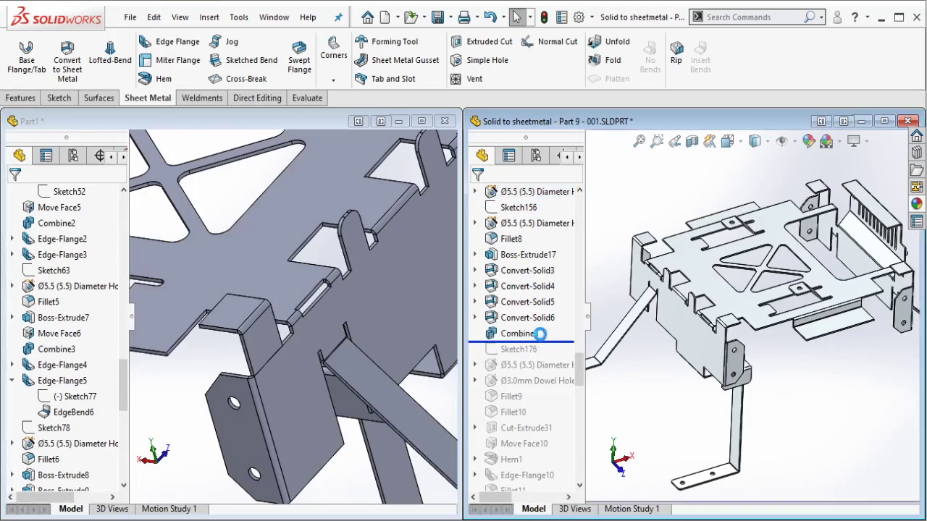
pyautogui.click(533, 334)
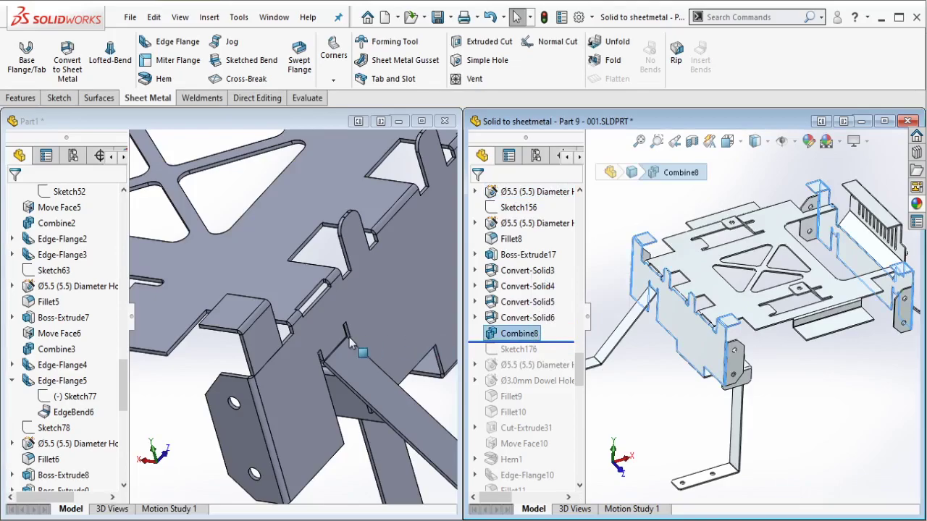
# Step: Combine the main body with the four converted corner brackets in Part1 using the Add operation
pyautogui.scroll(5, 350, 344)
pyautogui.click(310, 304)
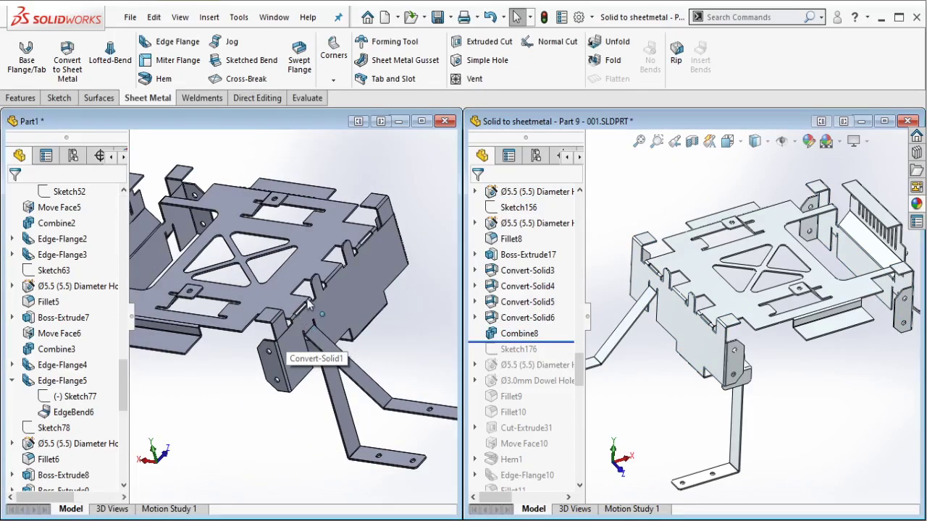
pyautogui.keyDown('ctrl'); pyautogui.moveTo(309, 304); pyautogui.dragTo(396, 340, button='middle'); pyautogui.keyUp('ctrl')
pyautogui.click(276, 98)
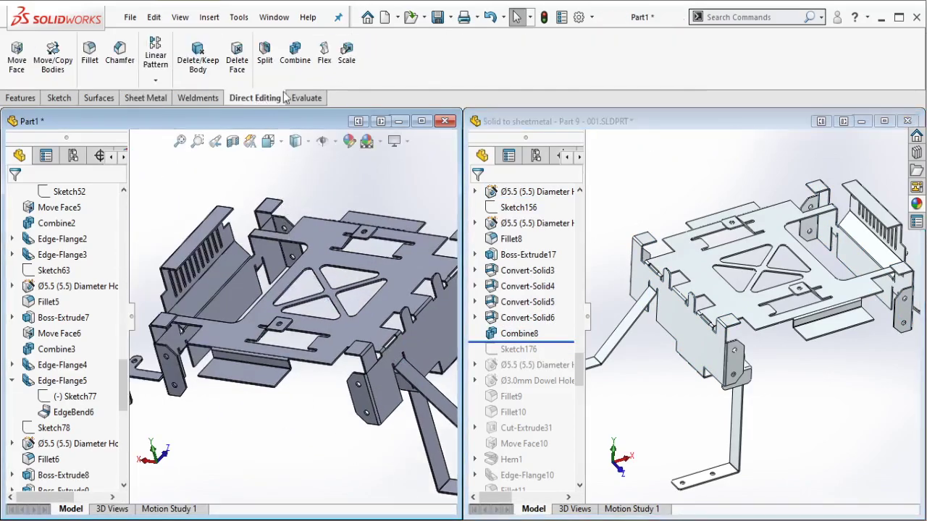
pyautogui.click(295, 52)
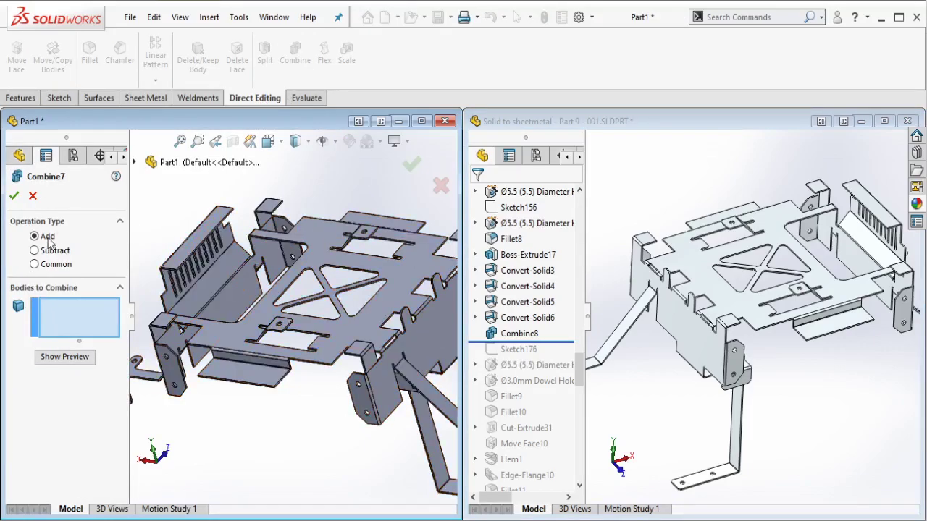
pyautogui.click(305, 254)
pyautogui.click(270, 210)
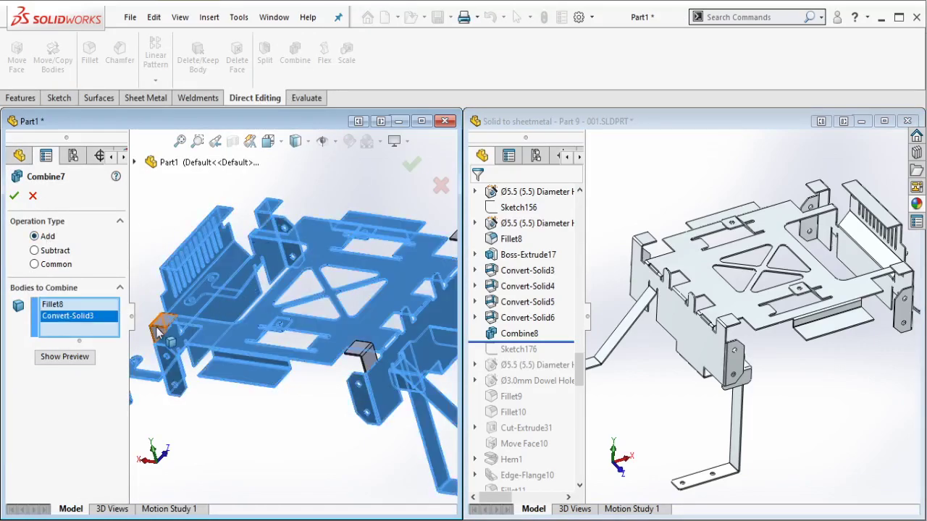
pyautogui.click(160, 327)
pyautogui.moveTo(161, 327); pyautogui.dragTo(397, 230, button='middle')
pyautogui.click(397, 230)
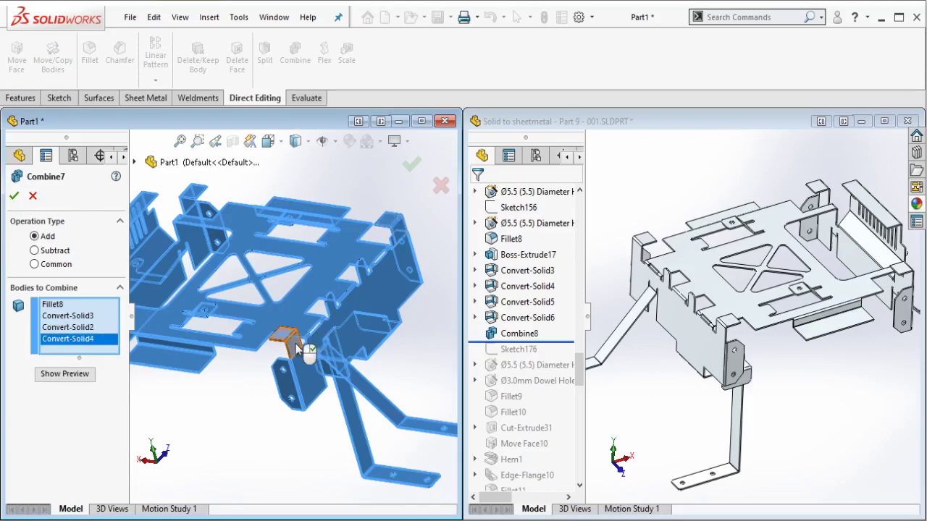
pyautogui.click(301, 346)
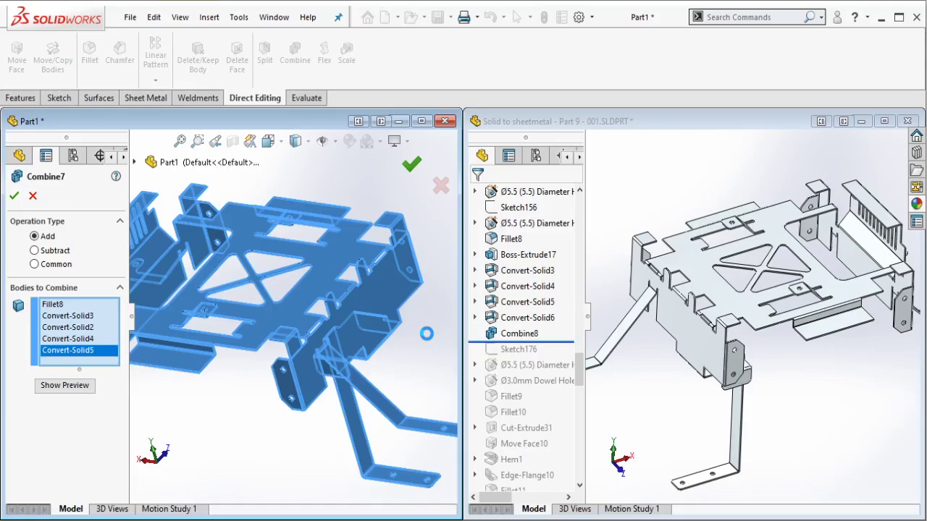
pyautogui.press('Return')
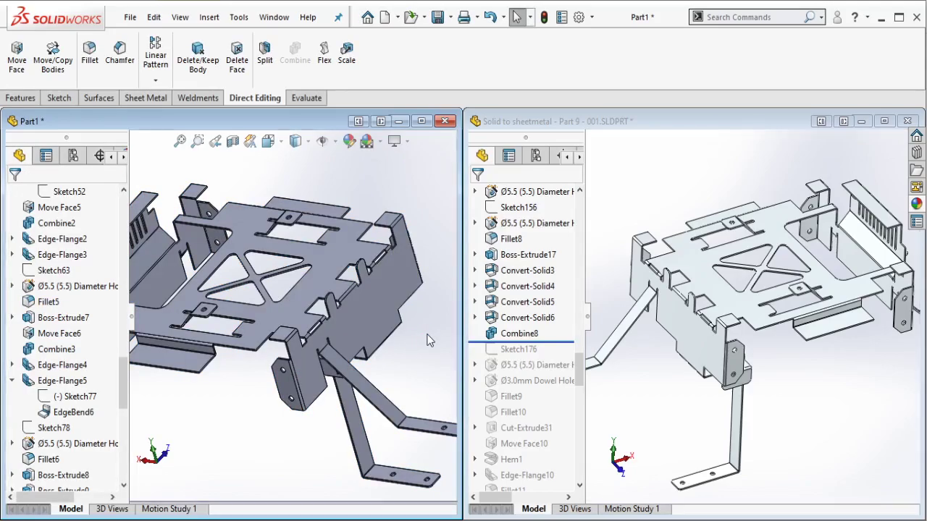
# Step: Roll the reference part's history forward past the Ø5.5 diameter hole after Combine8 and examine Sketch176's rectangles and dimensions at a corner bracket
pyautogui.keyDown('ctrl'); pyautogui.moveTo(427, 336); pyautogui.dragTo(374, 311, button='middle'); pyautogui.keyUp('ctrl')
pyautogui.scroll(-1, 508, 358)
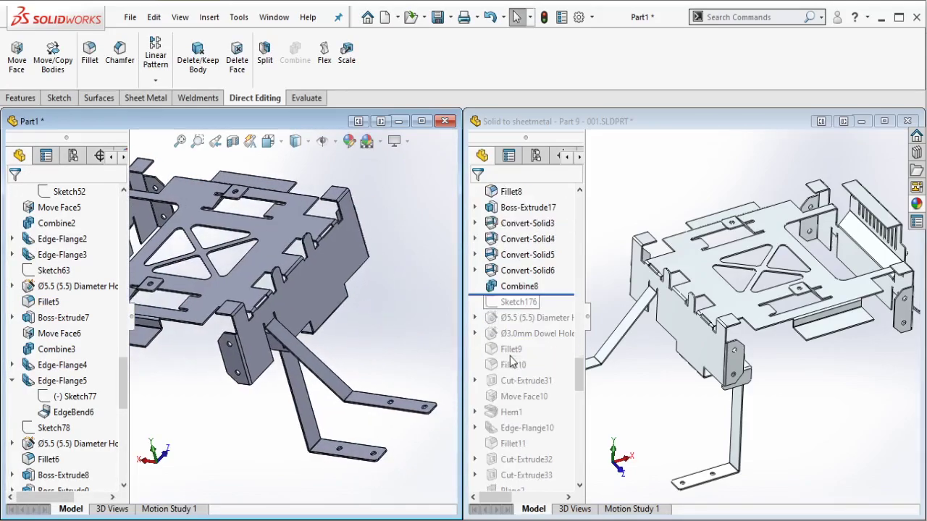
pyautogui.click(564, 294)
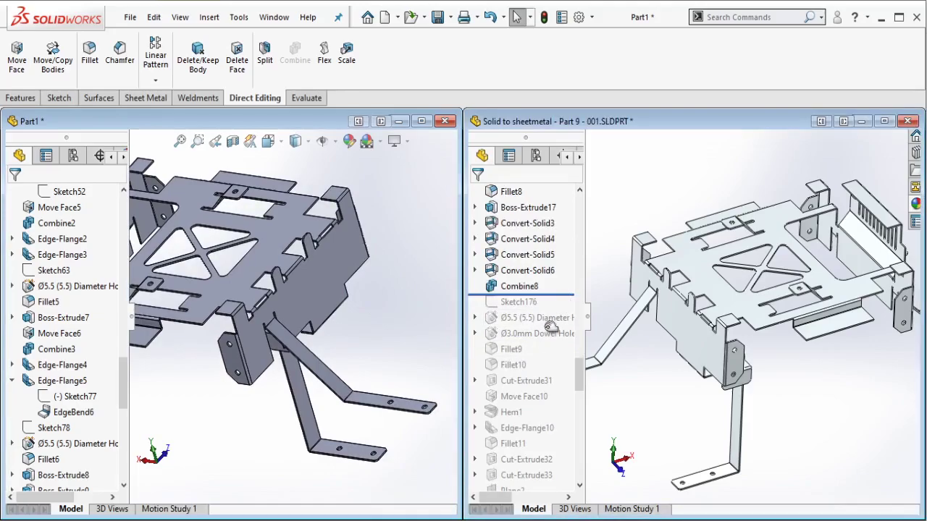
pyautogui.moveTo(551, 326); pyautogui.dragTo(544, 326)
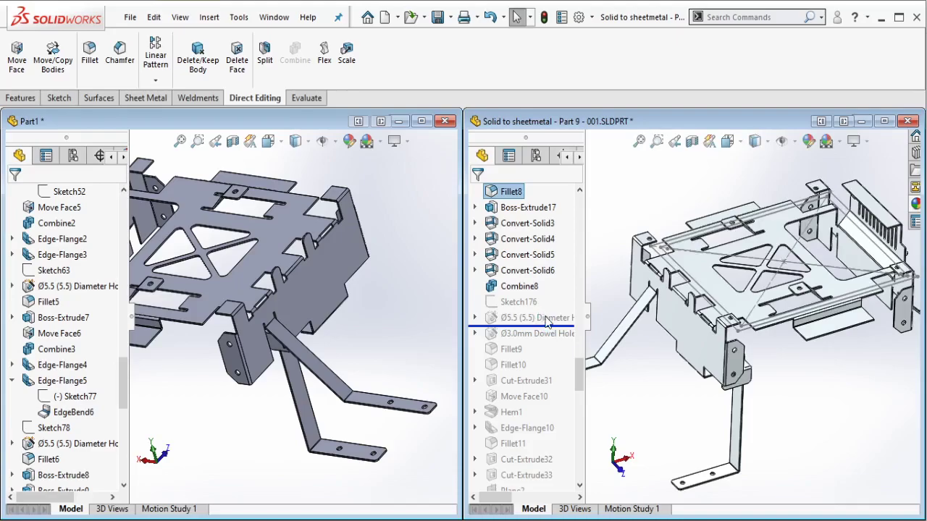
pyautogui.click(547, 324)
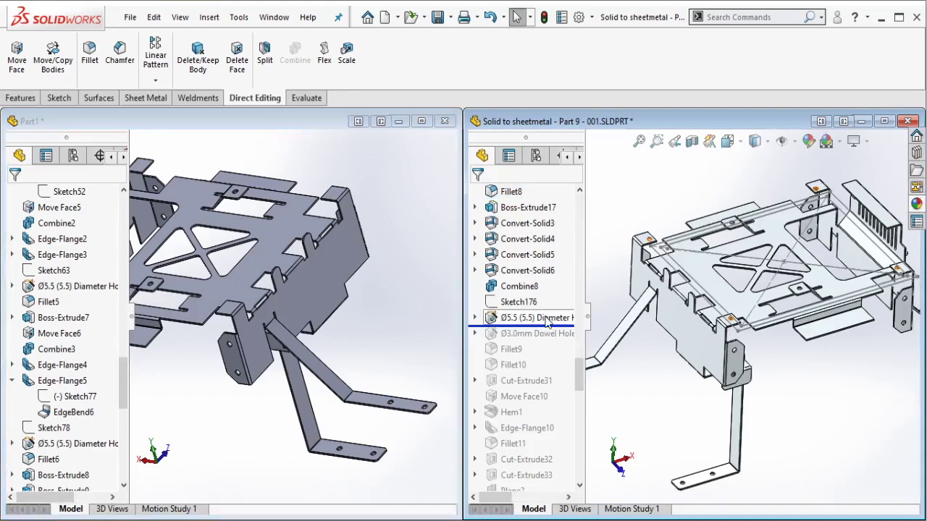
pyautogui.click(525, 305)
pyautogui.moveTo(753, 293)
pyautogui.mouseDown(button='middle')
pyautogui.moveTo(724, 260)
pyautogui.moveTo(721, 335)
pyautogui.mouseUp(button='middle')
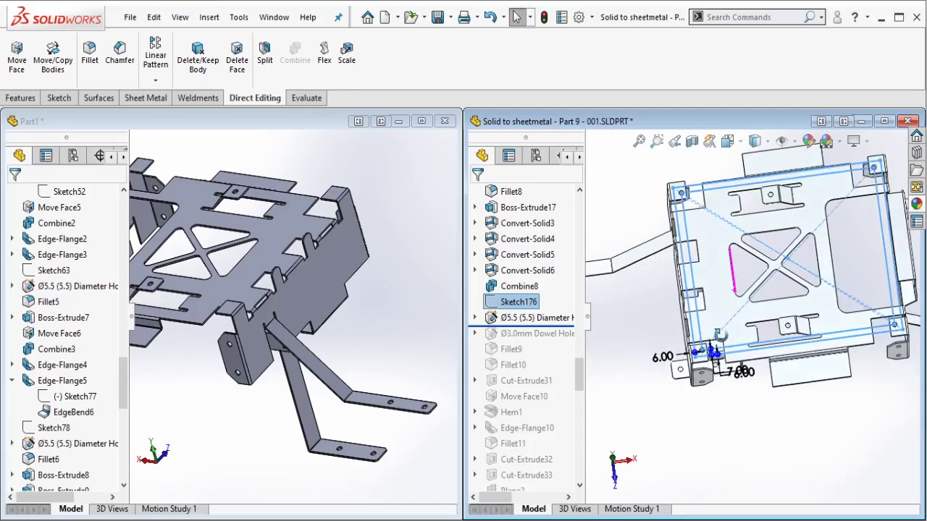
pyautogui.scroll(-5, 720, 335)
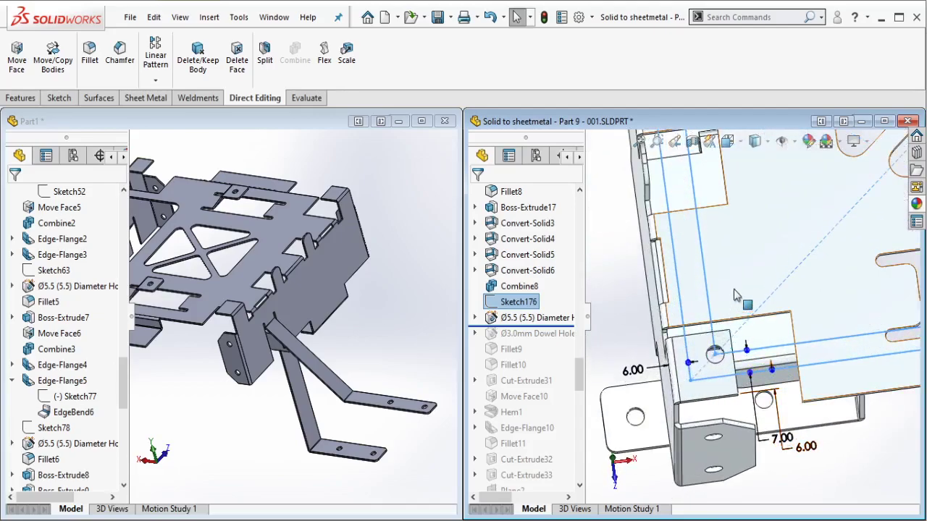
pyautogui.moveTo(735, 290); pyautogui.dragTo(738, 299, button='middle')
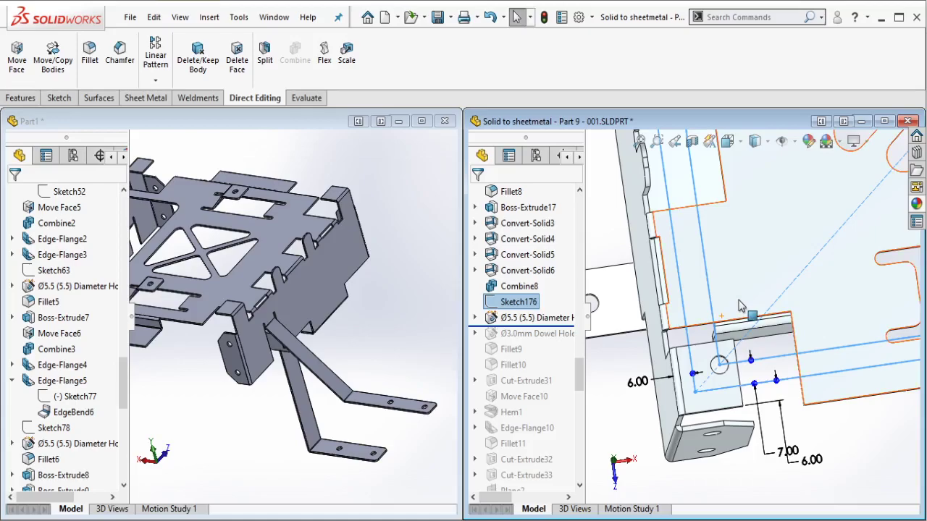
pyautogui.scroll(3, 533, 311)
# Step: Start a sketch on a corner bracket's top face in Part1 and draw a diagonal centerline between the inner corners of two opposite brackets
pyautogui.click(397, 287)
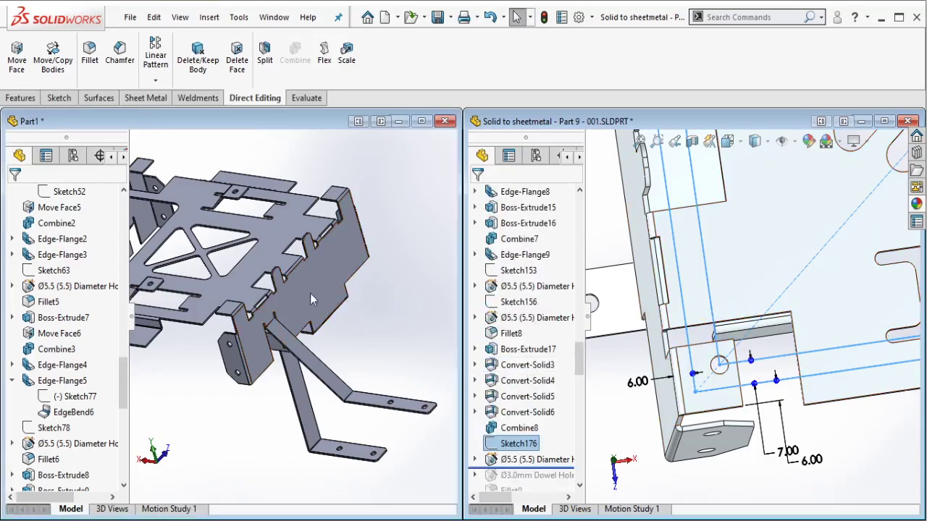
pyautogui.moveTo(283, 294); pyautogui.dragTo(205, 274, button='middle')
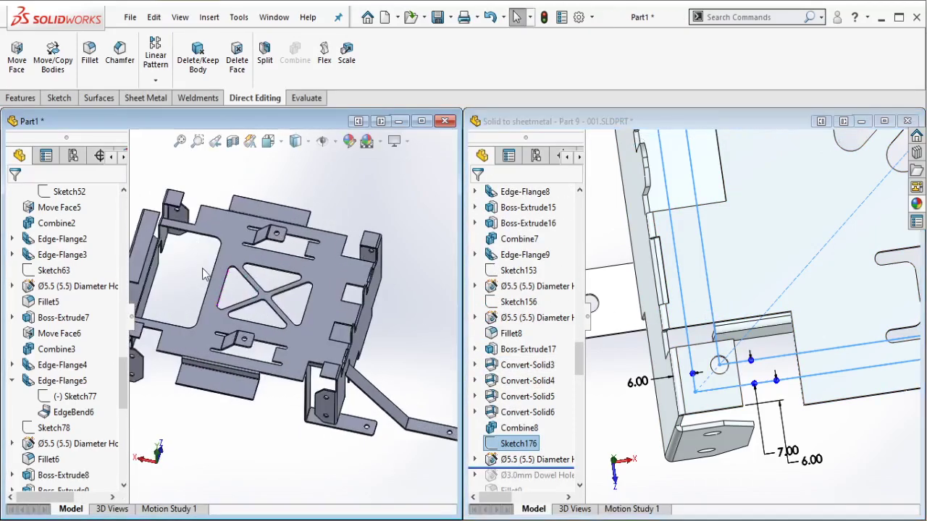
pyautogui.scroll(-3, 210, 261)
pyautogui.click(206, 194)
pyautogui.click(269, 155)
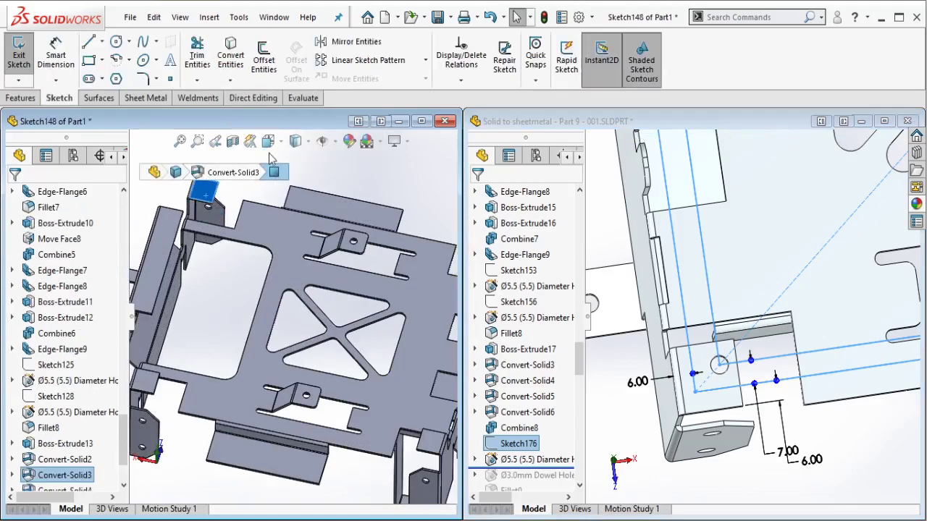
pyautogui.click(102, 42)
pyautogui.click(119, 77)
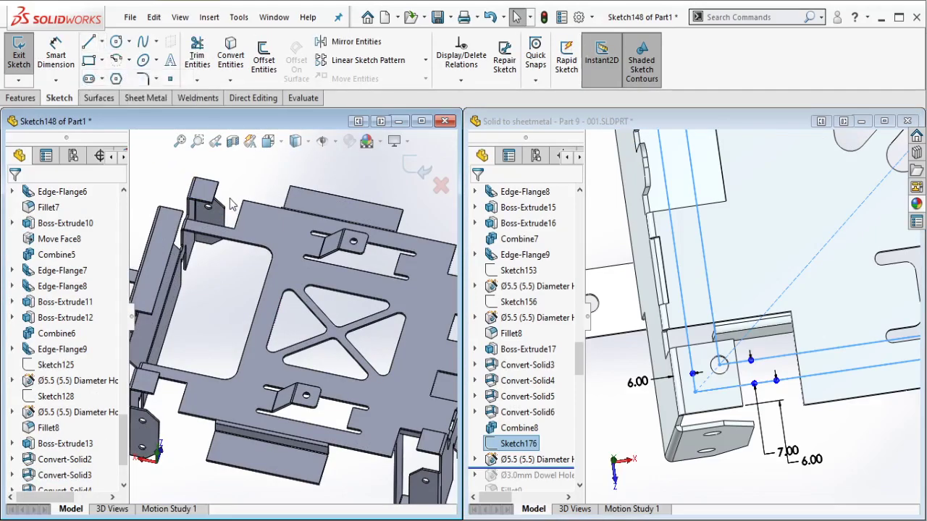
pyautogui.scroll(-5, 231, 205)
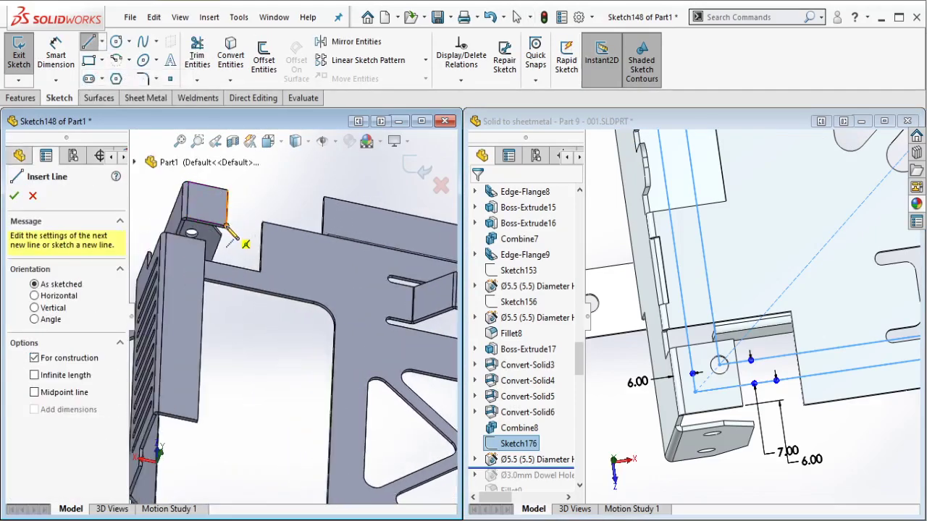
pyautogui.click(231, 230)
pyautogui.scroll(5, 311, 290)
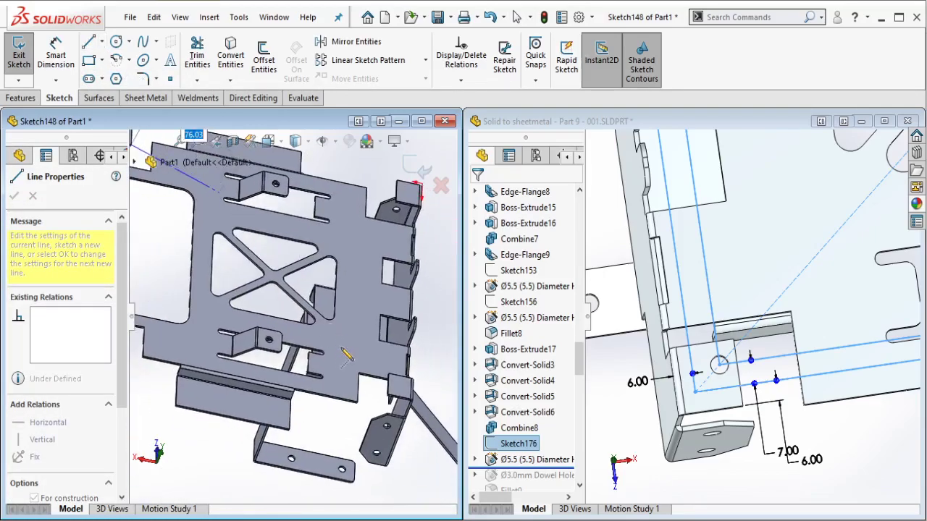
pyautogui.scroll(-5, 346, 355)
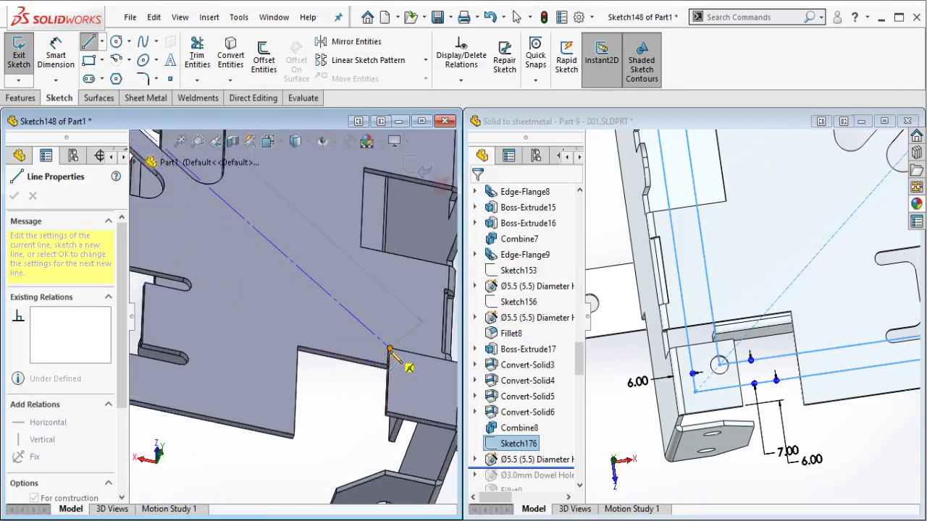
pyautogui.doubleClick(390, 350)
pyautogui.press('Escape')
# Step: Sketch a center rectangle from the diagonal centerline's midpoint with its corner on a corner bracket's top face
pyautogui.scroll(5, 263, 269)
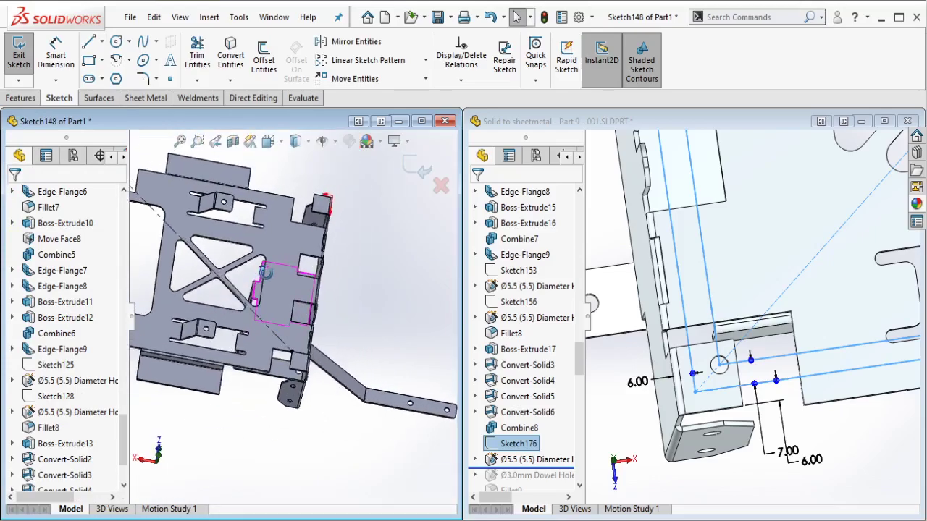
pyautogui.scroll(2, 201, 288)
pyautogui.scroll(-3, 195, 279)
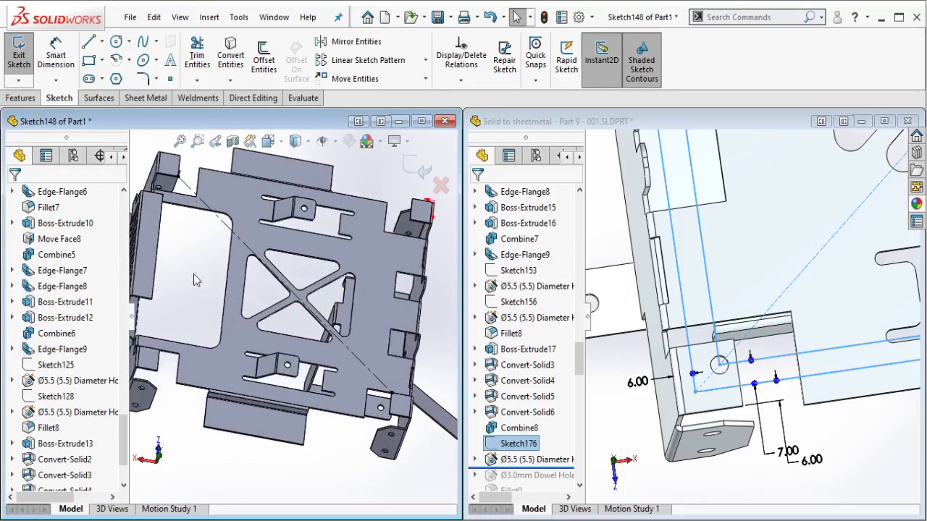
pyautogui.click(102, 60)
pyautogui.click(107, 95)
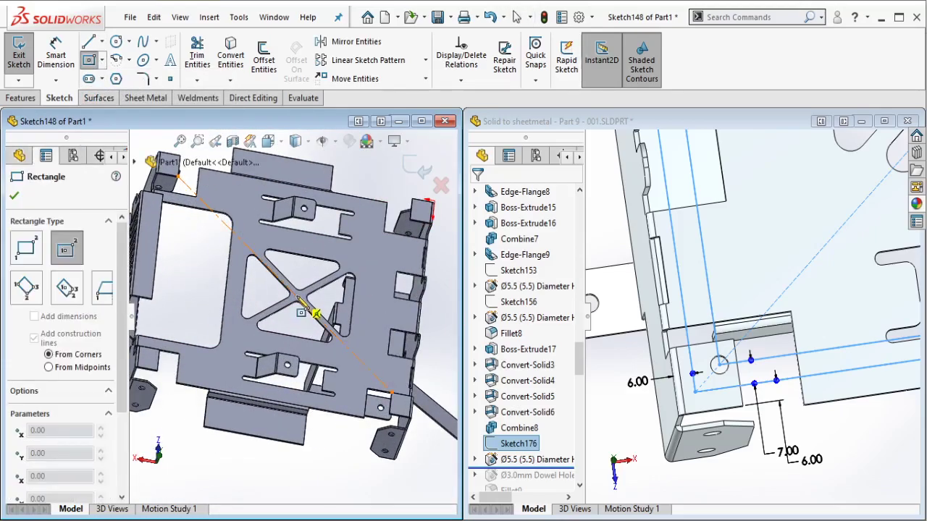
pyautogui.scroll(-4, 317, 315)
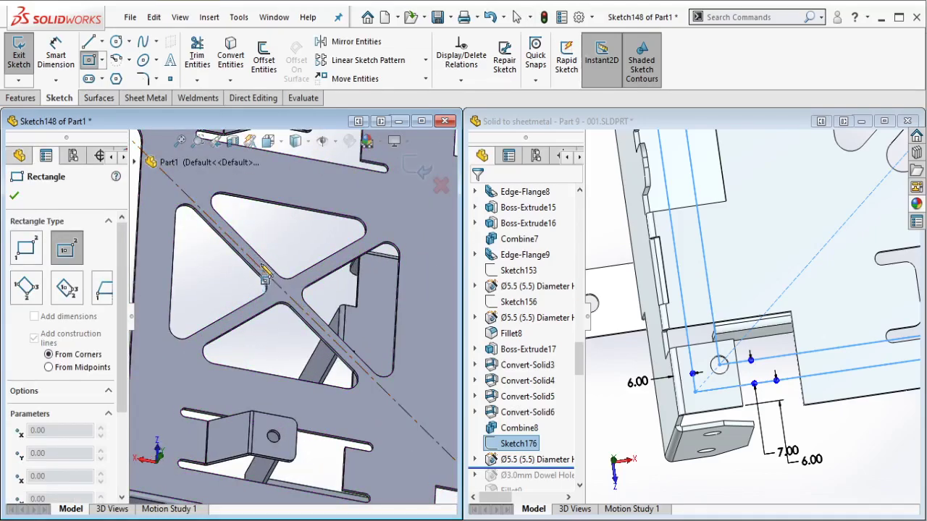
pyautogui.click(271, 283)
pyautogui.scroll(2, 273, 286)
pyautogui.scroll(3, 290, 346)
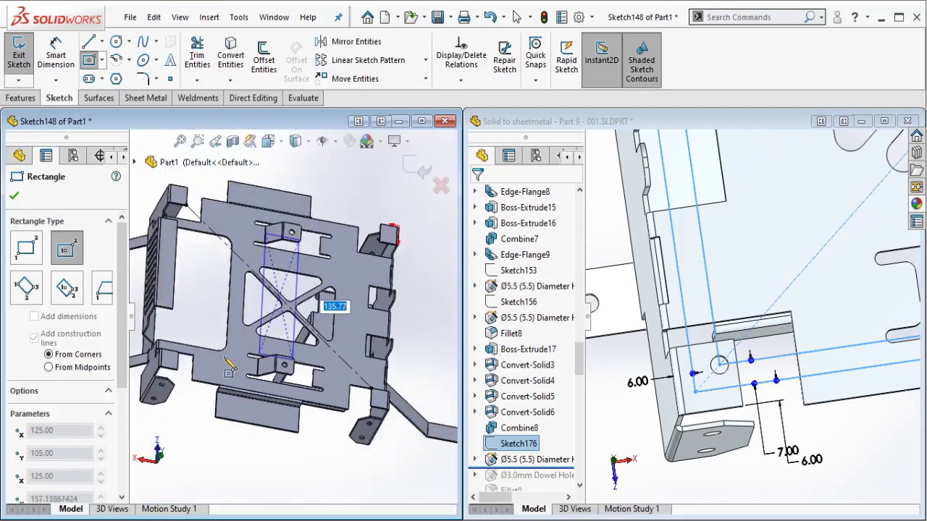
pyautogui.scroll(-6, 246, 325)
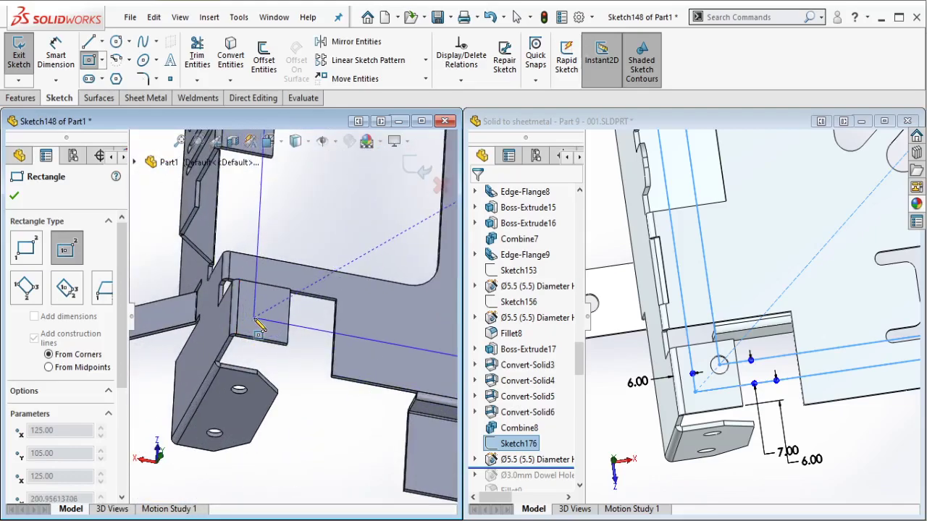
pyautogui.click(253, 317)
# Step: Sketch a second, slightly smaller center rectangle from the same midpoint, with its corner near the bracket's inner corner
pyautogui.scroll(3, 293, 321)
pyautogui.scroll(4, 315, 315)
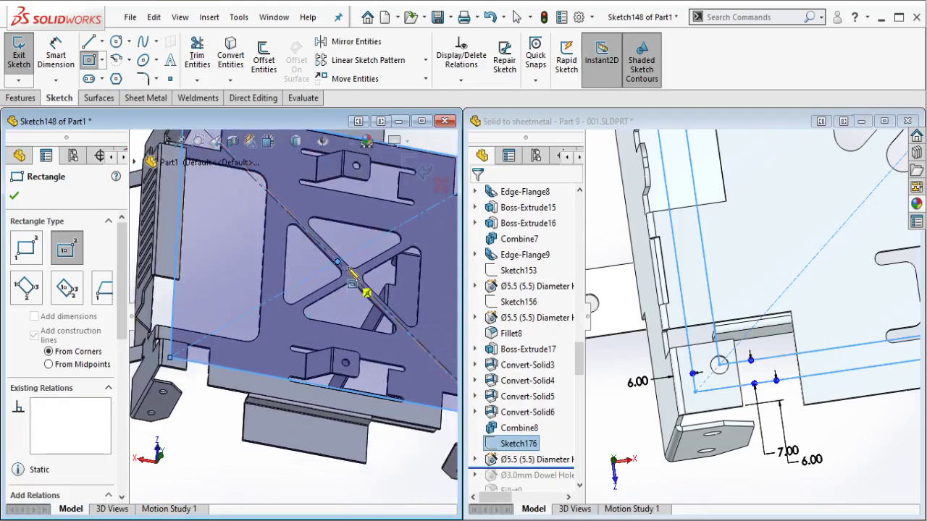
pyautogui.scroll(-5, 189, 349)
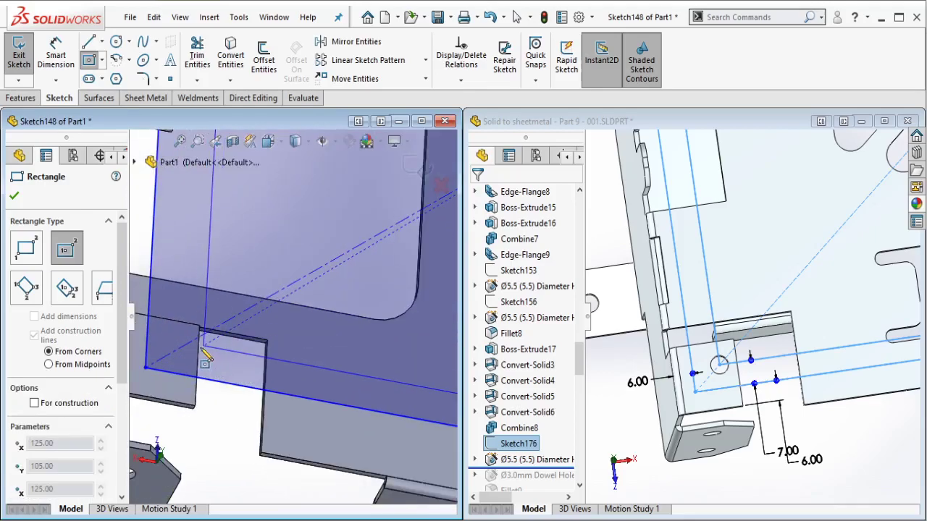
pyautogui.click(190, 349)
pyautogui.press('Escape')
# Step: Dimension the outer rectangle's long side 6 mm from the corner bracket's outer edge
pyautogui.scroll(3, 207, 350)
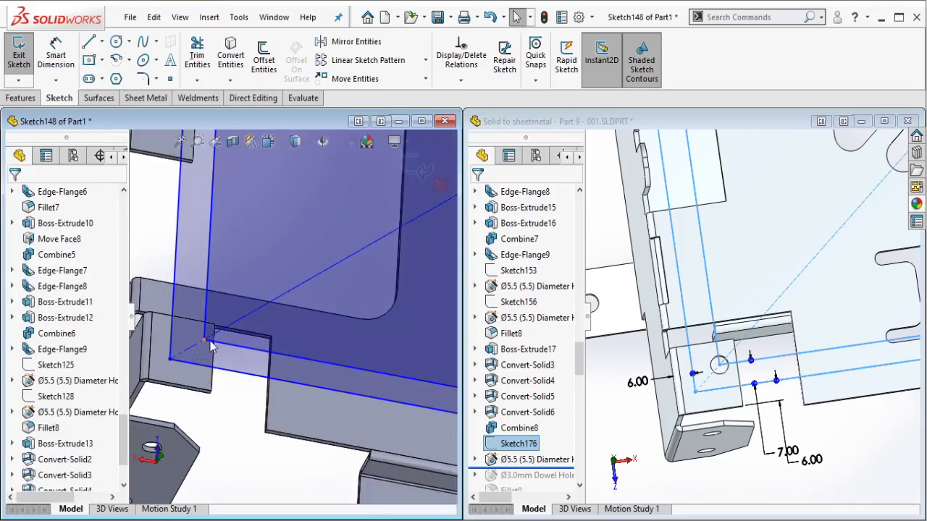
pyautogui.click(61, 67)
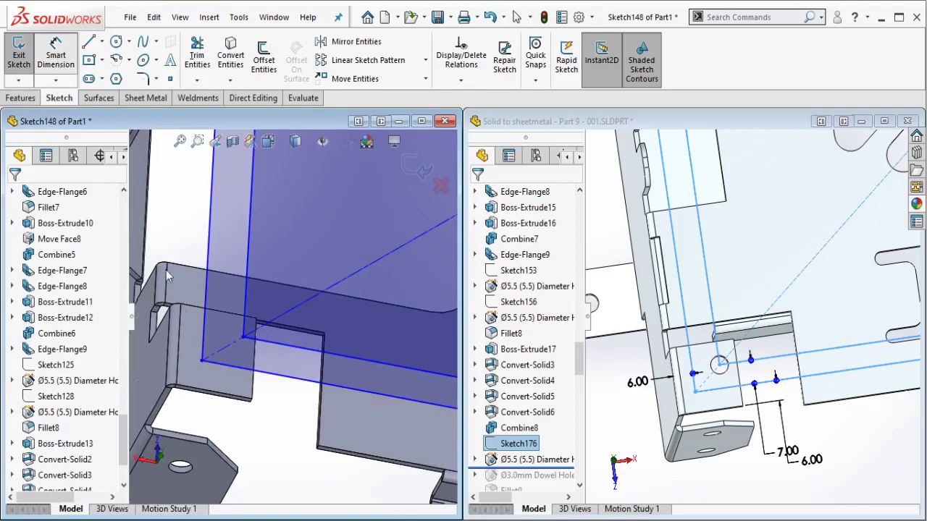
pyautogui.click(245, 366)
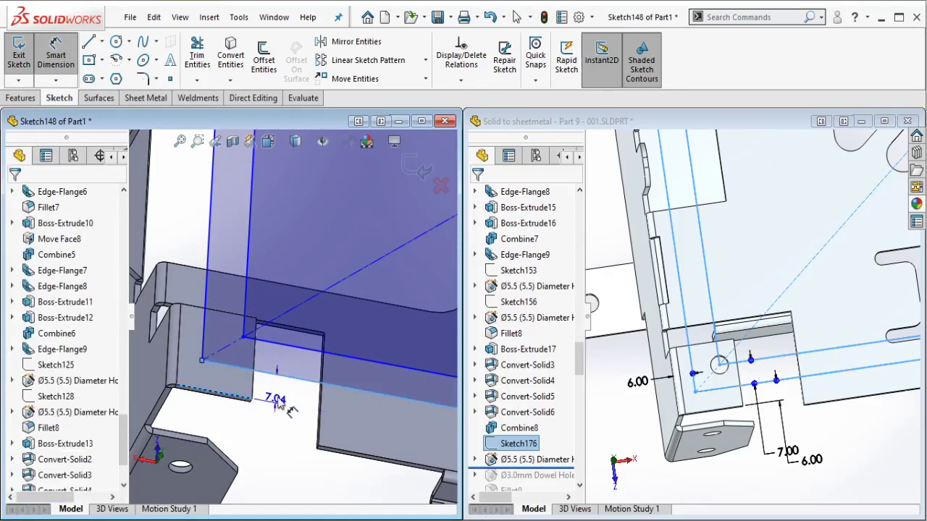
pyautogui.click(280, 403)
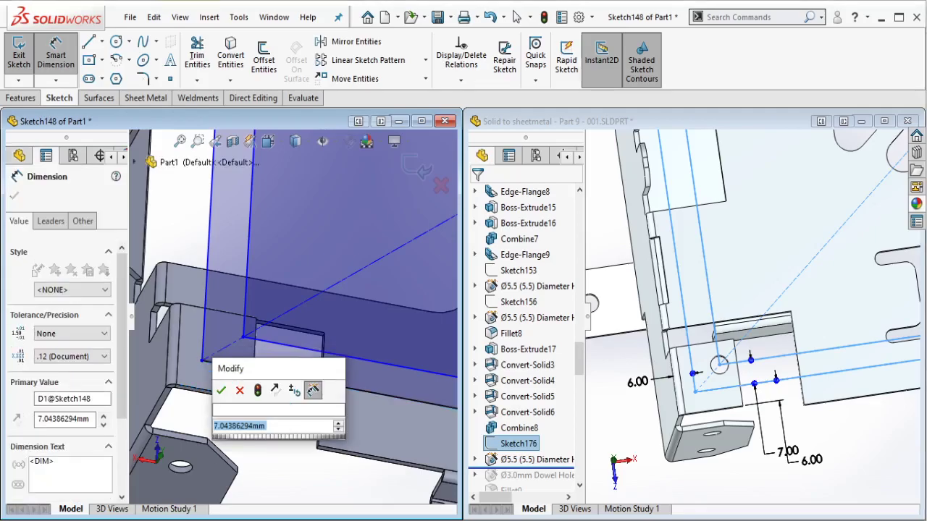
pyautogui.write('6')
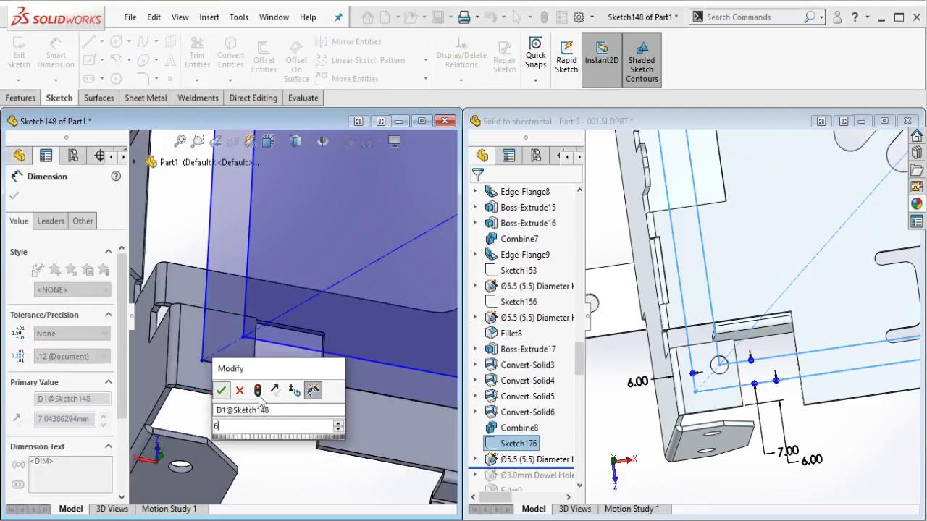
pyautogui.press('Escape')
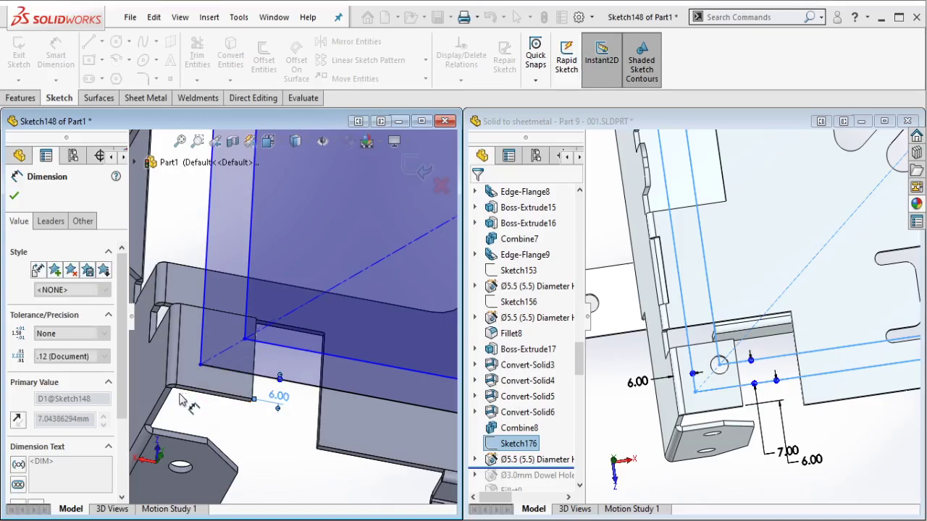
# Step: Dimension the outer rectangle's adjacent side 6 mm from the corner bracket's side edge
pyautogui.click(196, 258)
pyautogui.click(194, 247)
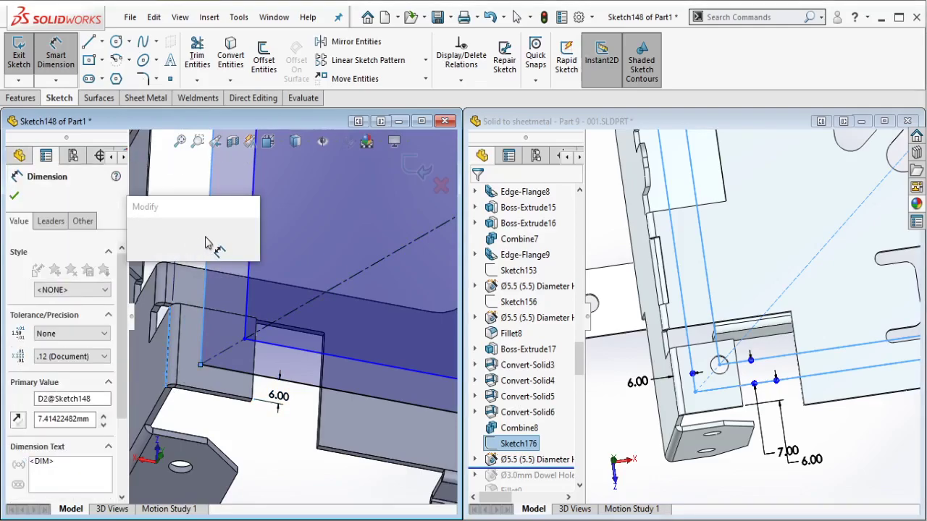
pyautogui.write('6')
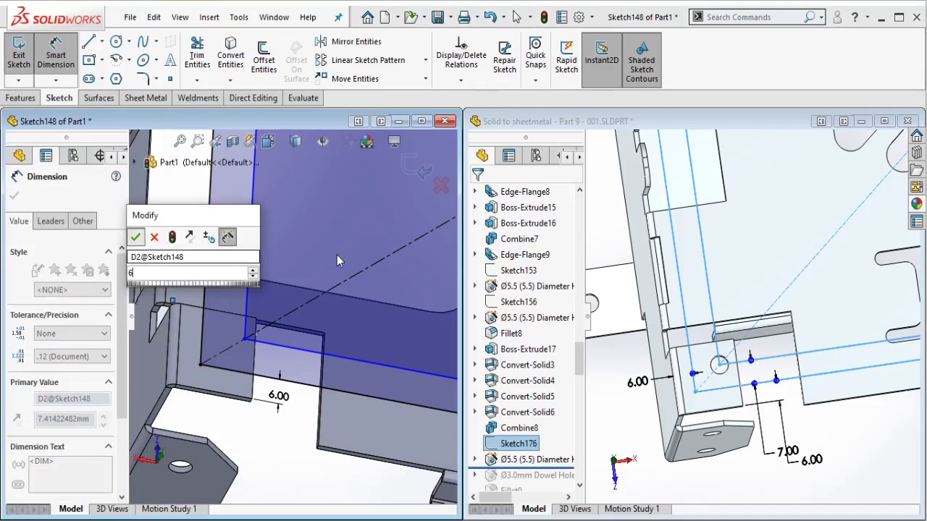
pyautogui.press('Return')
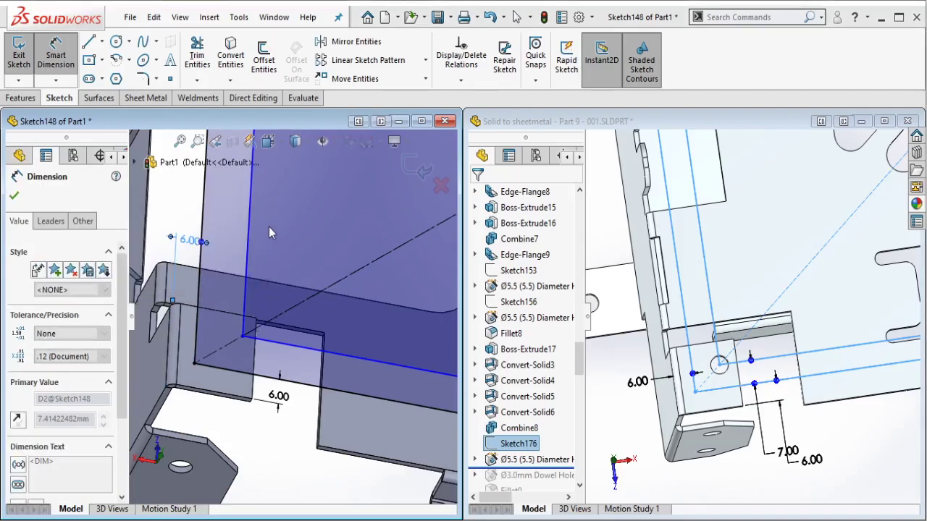
# Step: Dimension the gap between the outer and inner rectangles' sides at 7 mm and finish the layout sketch
pyautogui.moveTo(223, 223)
pyautogui.mouseDown()
pyautogui.moveTo(243, 221)
pyautogui.moveTo(235, 221)
pyautogui.mouseUp()
pyautogui.click(233, 221)
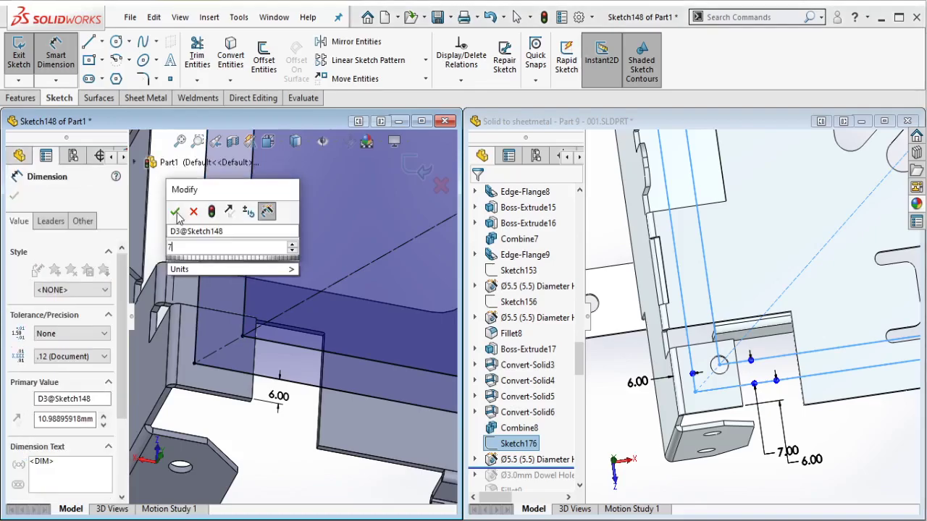
pyautogui.write('7')
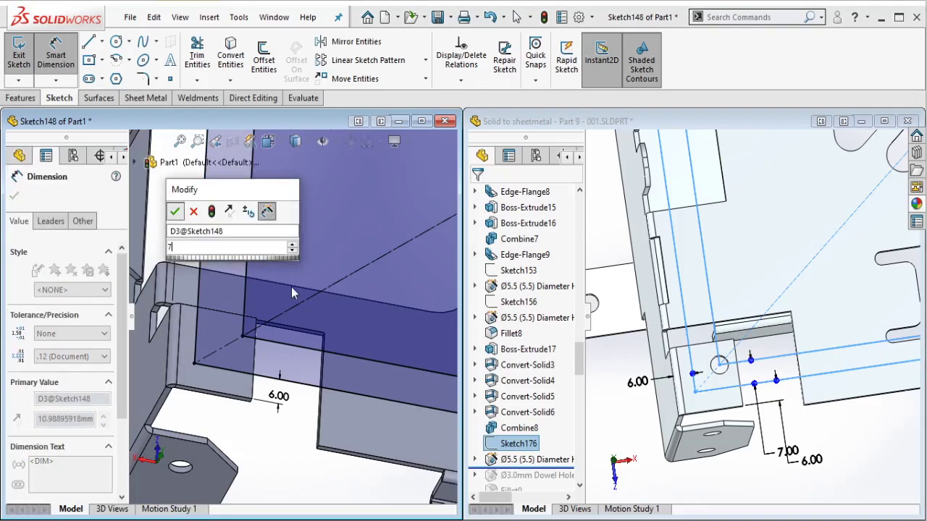
pyautogui.press('Escape')
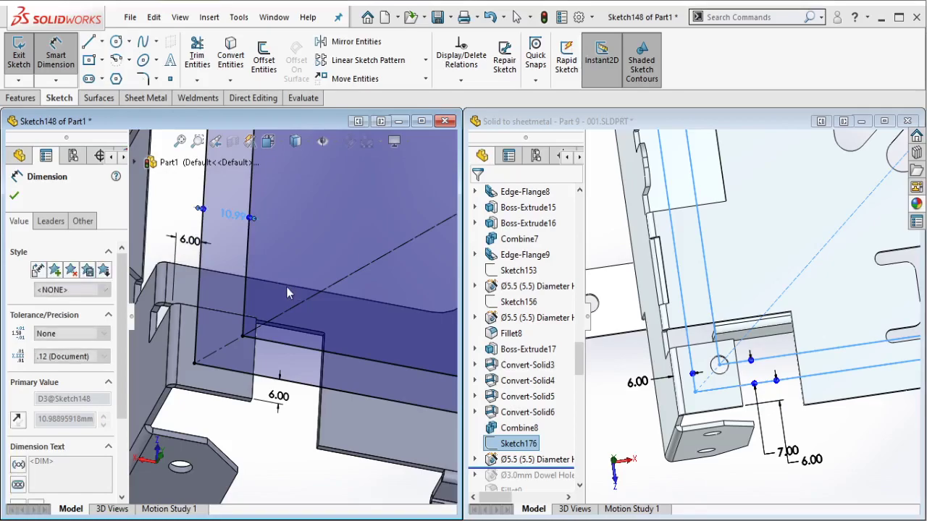
pyautogui.press('Escape')
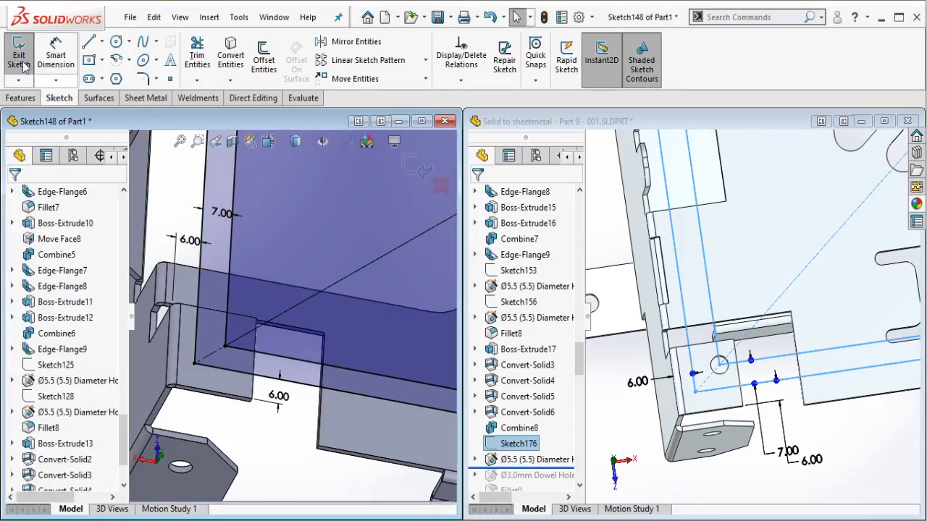
pyautogui.click(22, 64)
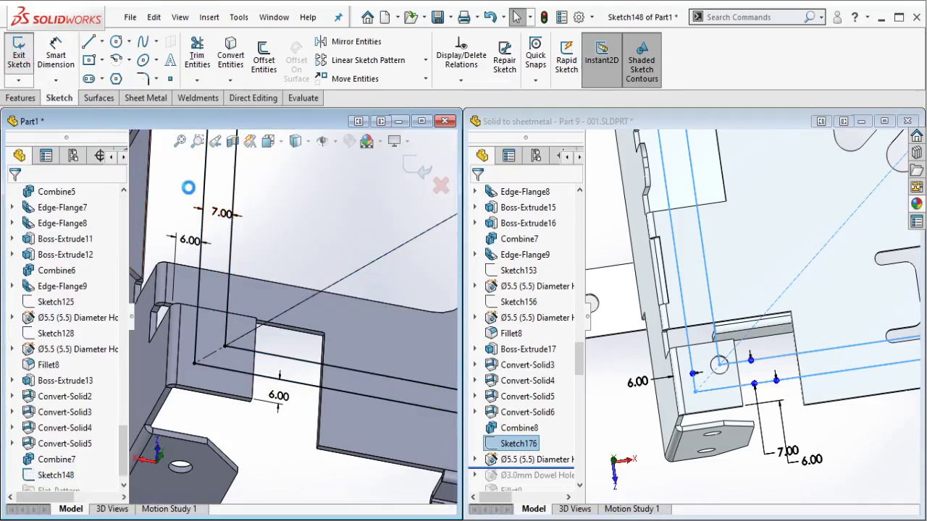
# Step: Start the Hole Wizard and place hole points on the corner brackets at the inner rectangle's corners
pyautogui.scroll(5, 292, 220)
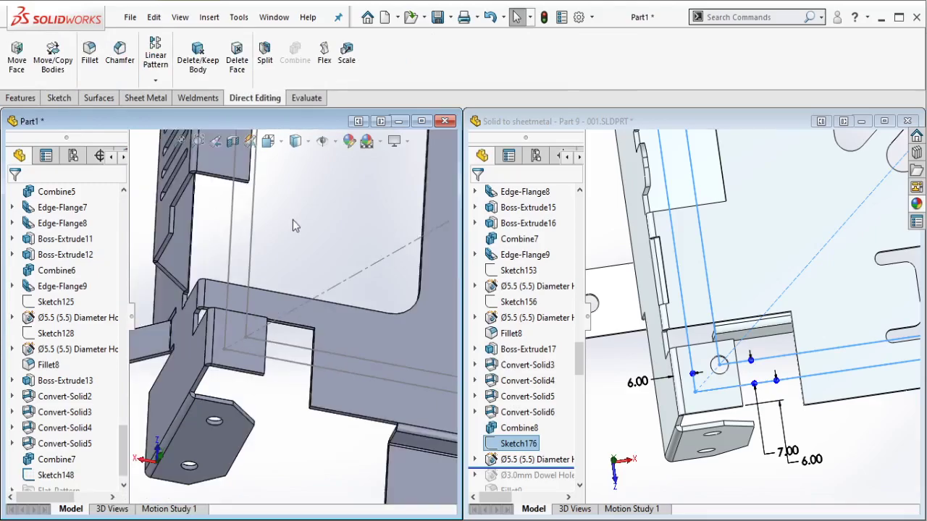
pyautogui.scroll(-1, 365, 264)
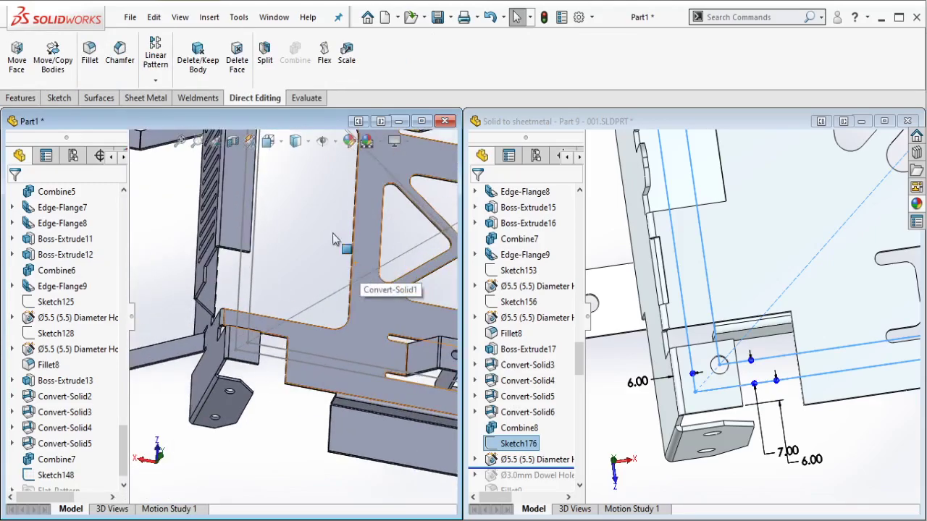
pyautogui.click(28, 102)
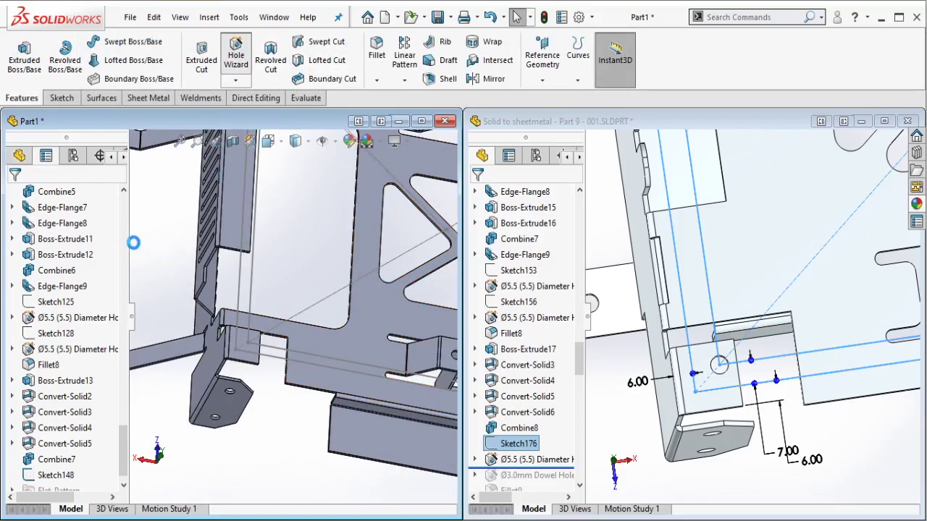
pyautogui.click(261, 351)
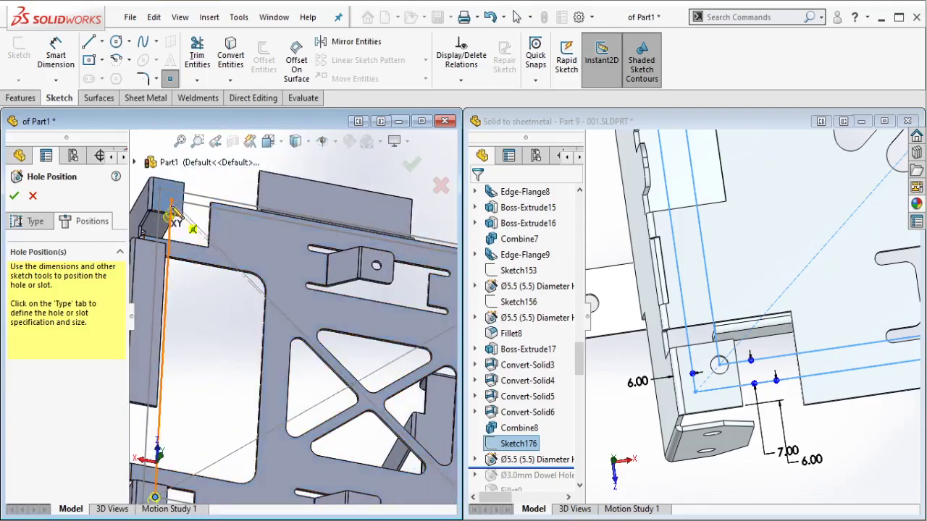
pyautogui.keyDown('ctrl'); pyautogui.moveTo(328, 331); pyautogui.dragTo(112, 263, button='middle'); pyautogui.keyUp('ctrl')
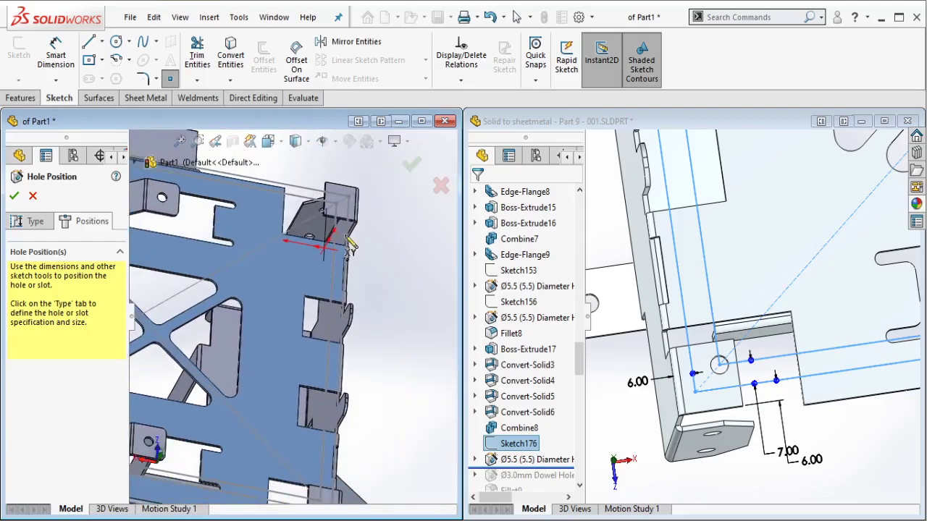
pyautogui.click(336, 204)
pyautogui.keyDown('ctrl'); pyautogui.moveTo(265, 331); pyautogui.dragTo(291, 215, button='middle'); pyautogui.keyUp('ctrl')
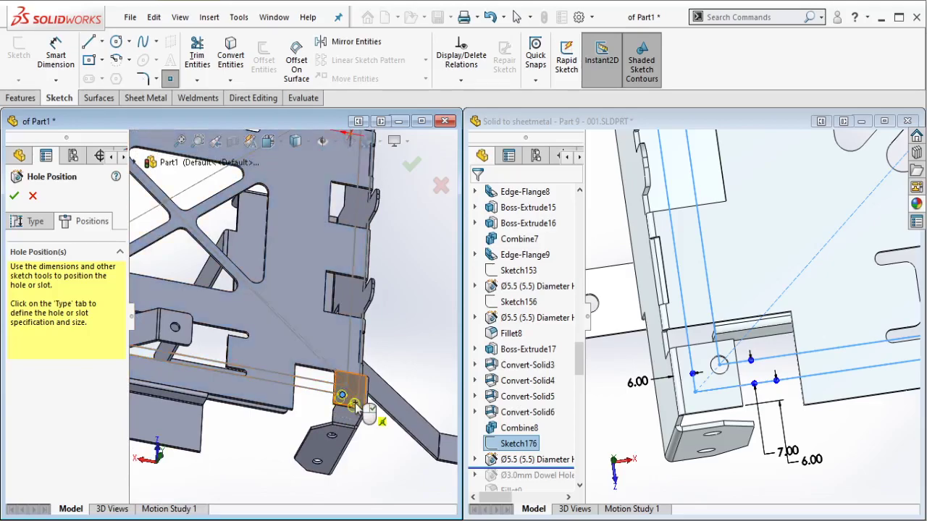
# Step: Delete the misplaced hole point on the last corner bracket
pyautogui.scroll(-5, 346, 394)
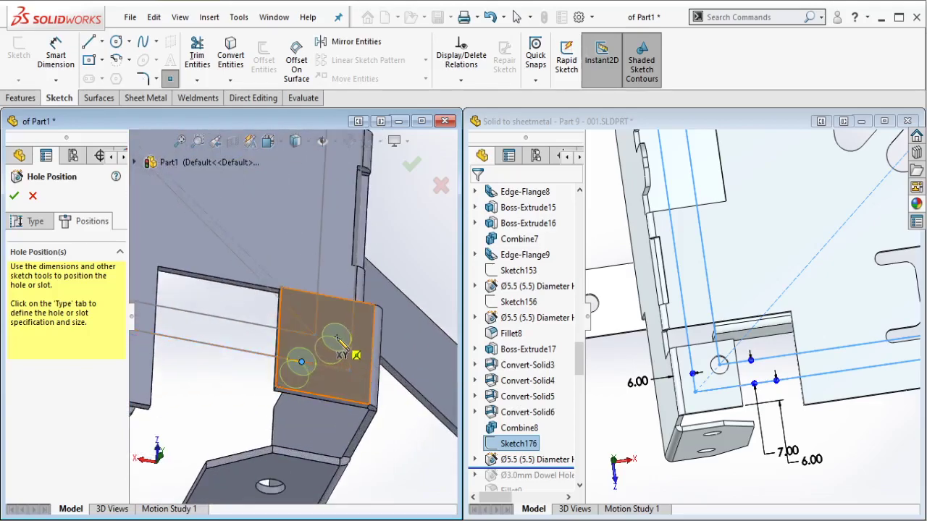
pyautogui.rightClick(345, 346)
pyautogui.moveTo(383, 367)
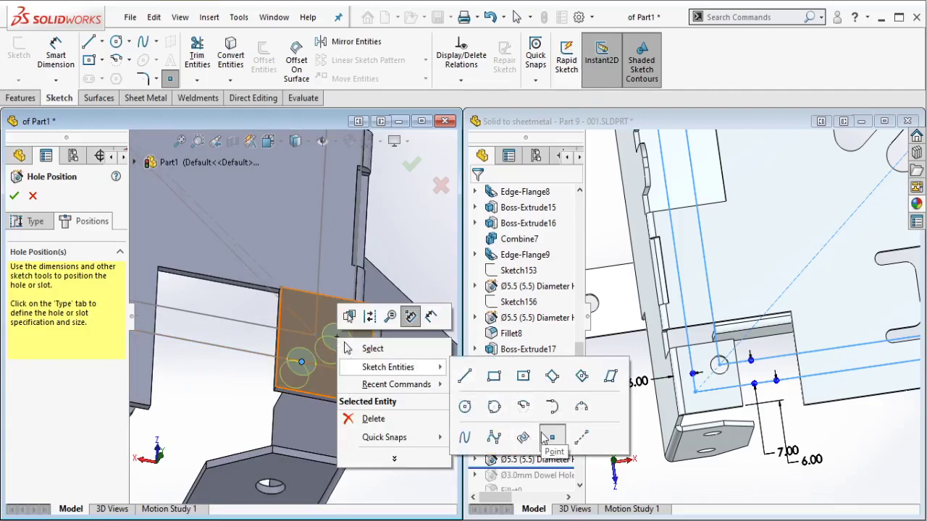
pyautogui.click(507, 408)
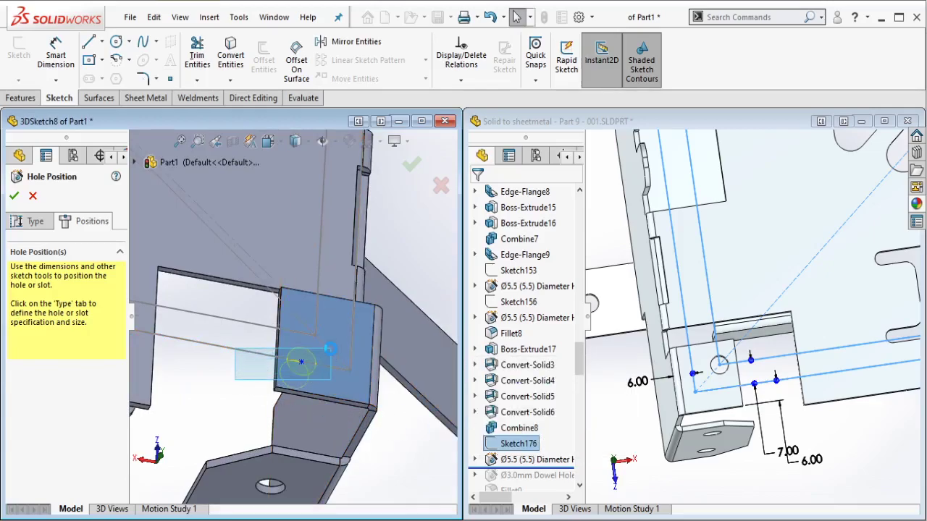
pyautogui.click(329, 350)
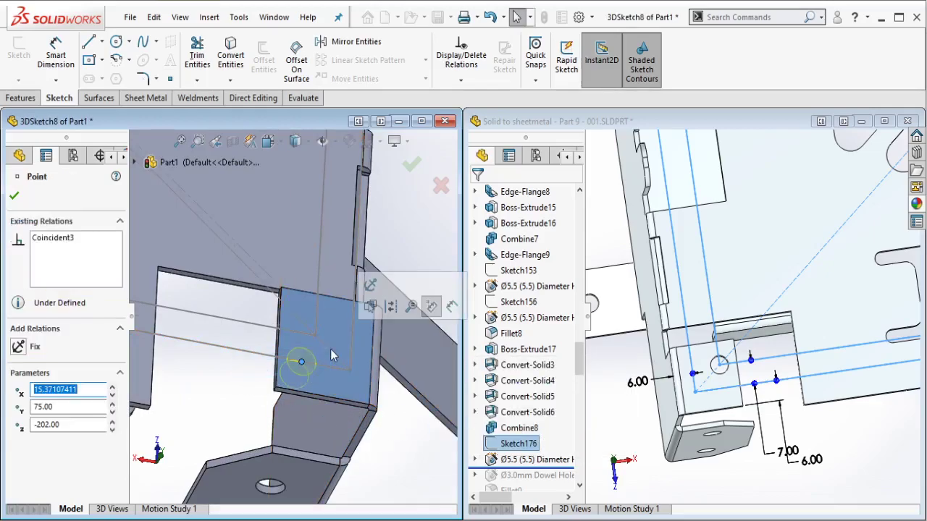
pyautogui.rightClick(305, 367)
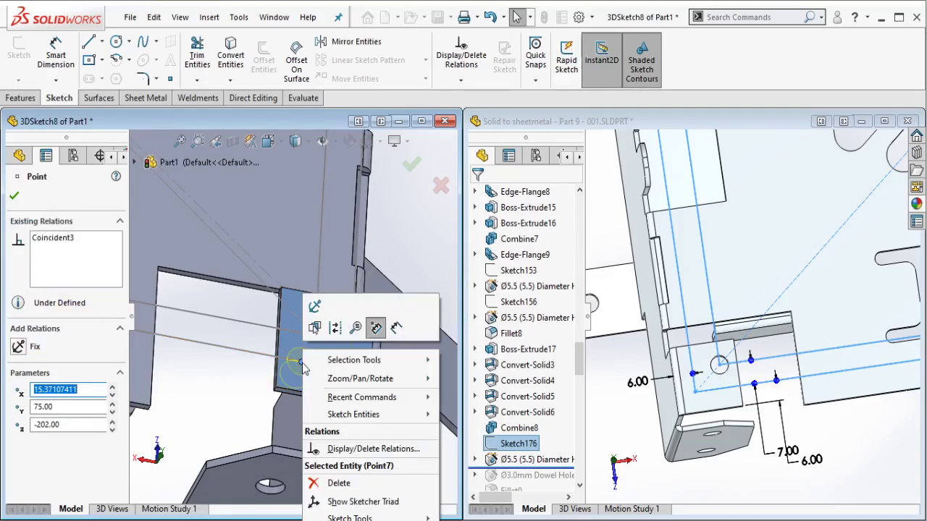
pyautogui.click(339, 483)
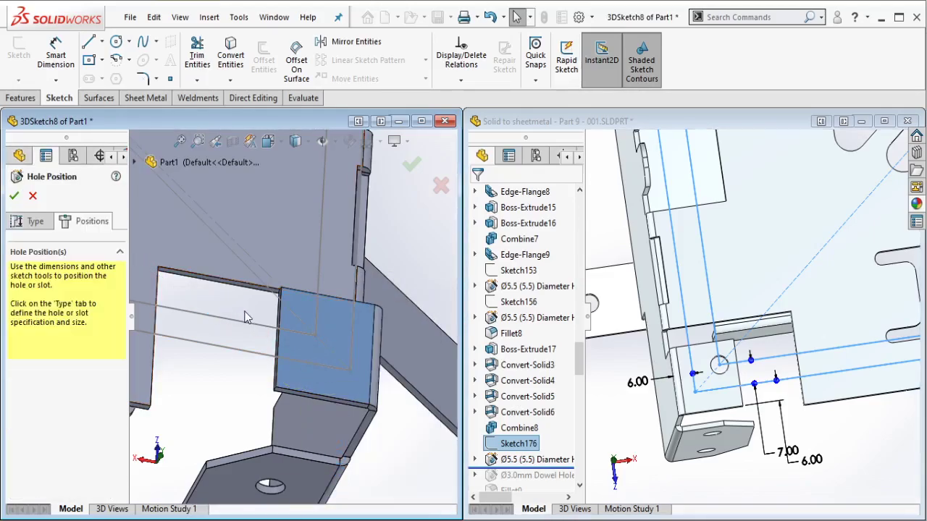
# Step: Place the last bracket's hole point on the inner rectangle's corner
pyautogui.click(32, 220)
pyautogui.click(73, 222)
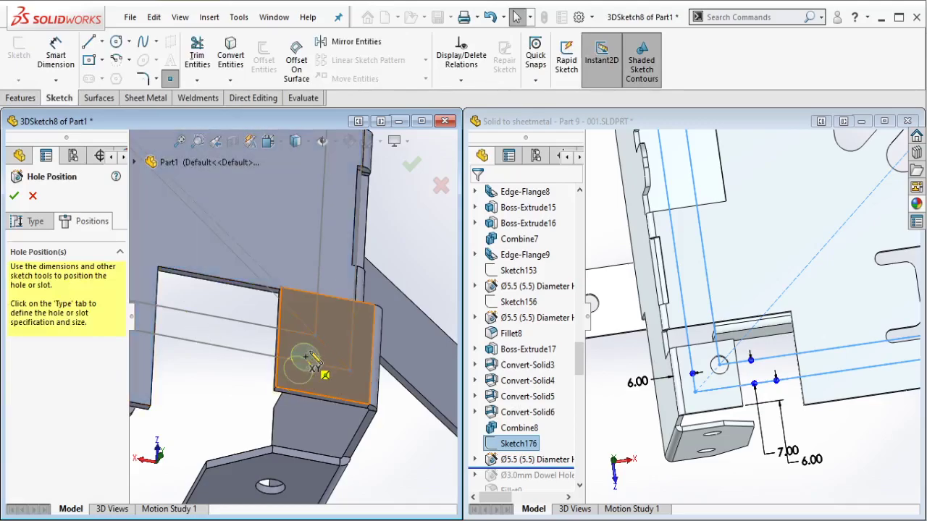
pyautogui.click(315, 335)
pyautogui.scroll(4, 282, 294)
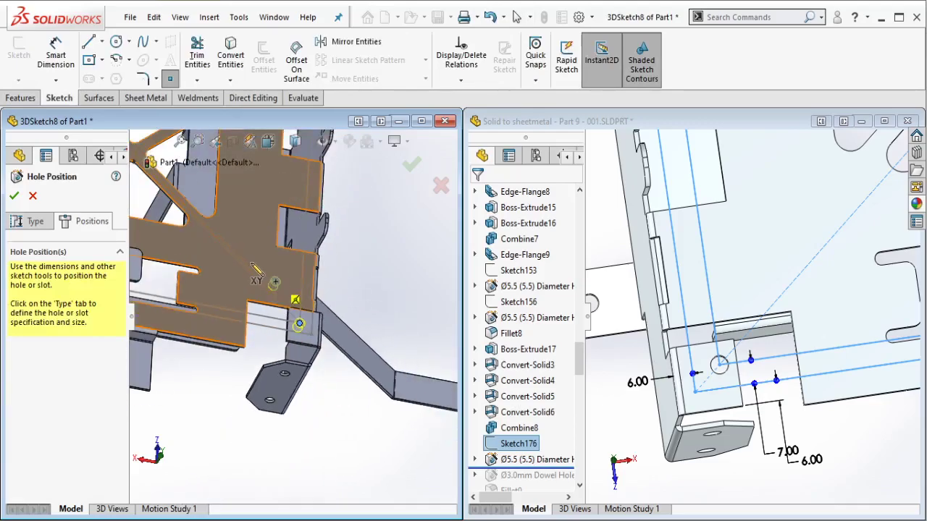
pyautogui.keyDown('ctrl'); pyautogui.moveTo(283, 230); pyautogui.dragTo(423, 307, button='middle'); pyautogui.keyUp('ctrl')
pyautogui.scroll(-1, 327, 283)
pyautogui.press('Escape')
pyautogui.scroll(2, 330, 291)
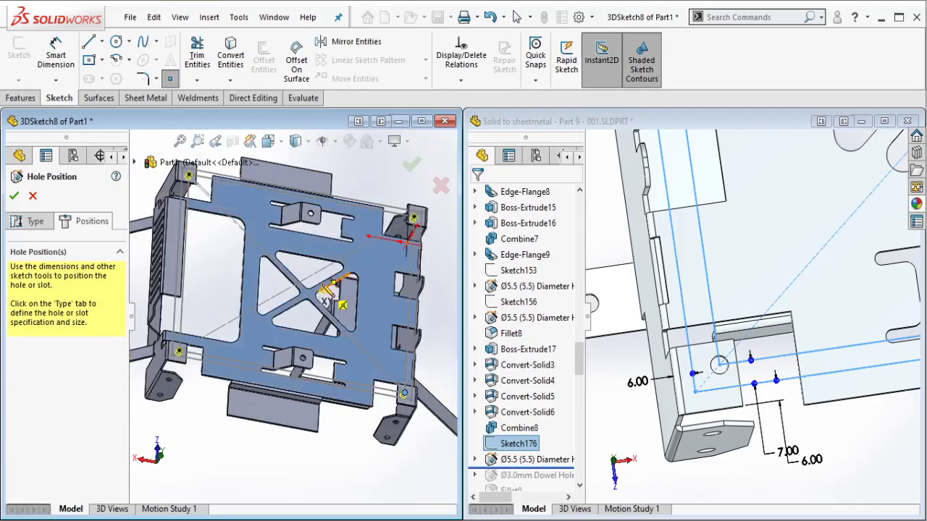
pyautogui.keyDown('ctrl'); pyautogui.moveTo(331, 293); pyautogui.dragTo(347, 301, button='middle'); pyautogui.keyUp('ctrl')
# Step: Specify the four holes as ANSI Metric drill size Ø5.5, blind 5 mm deep, and create them
pyautogui.click(35, 221)
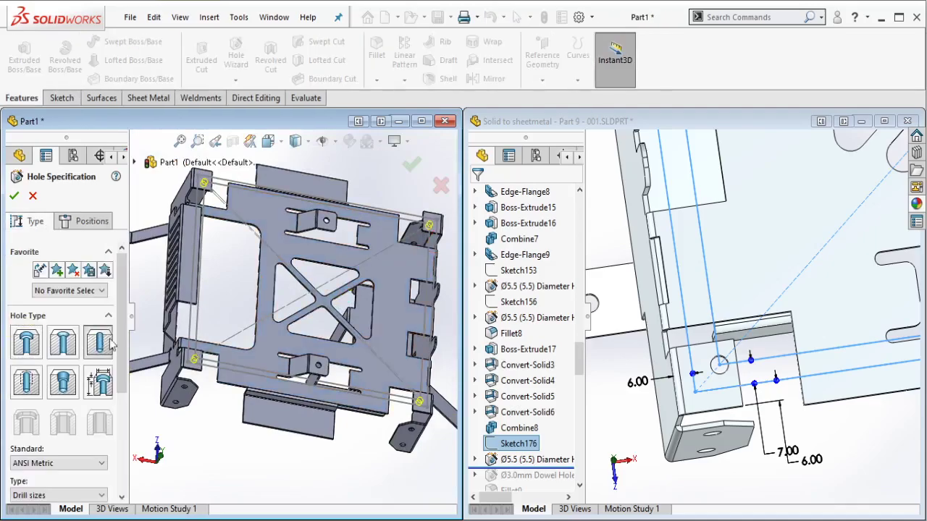
pyautogui.scroll(-3, 112, 346)
pyautogui.click(57, 361)
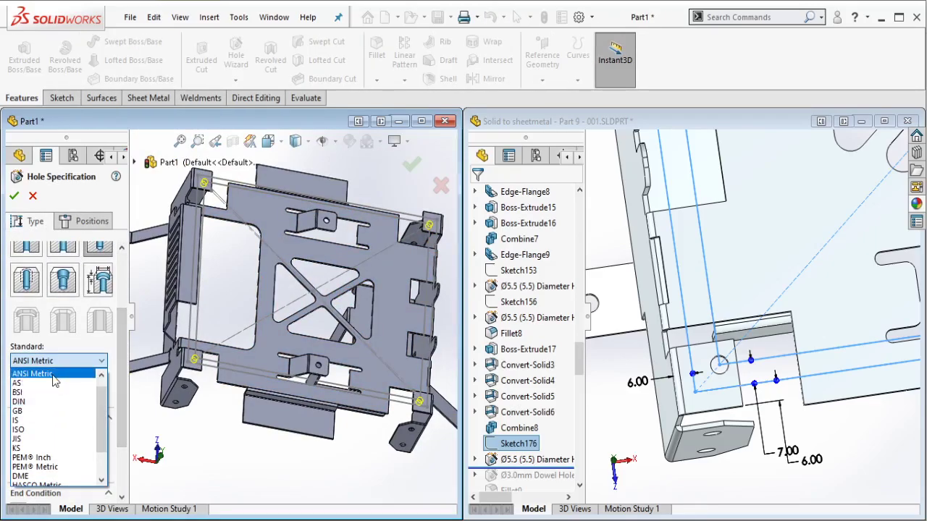
pyautogui.click(54, 376)
pyautogui.click(78, 394)
pyautogui.click(60, 417)
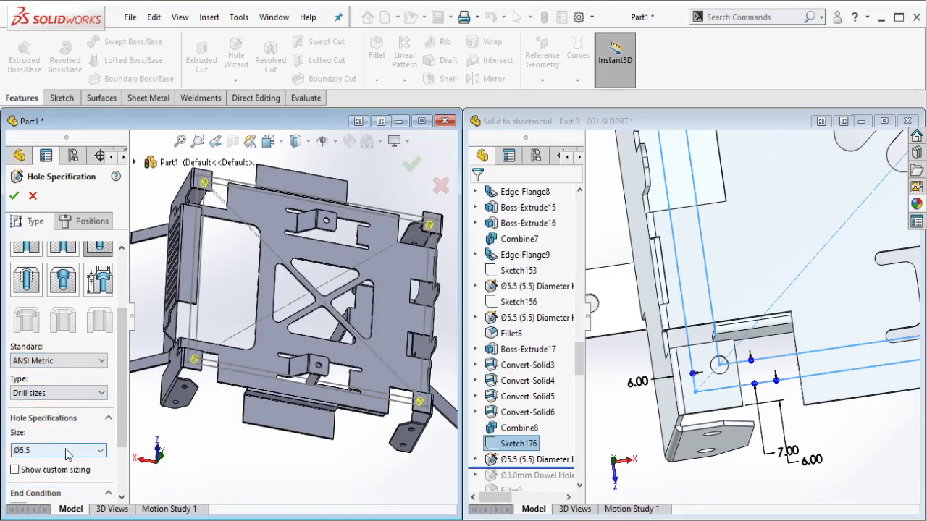
pyautogui.click(60, 450)
pyautogui.click(42, 323)
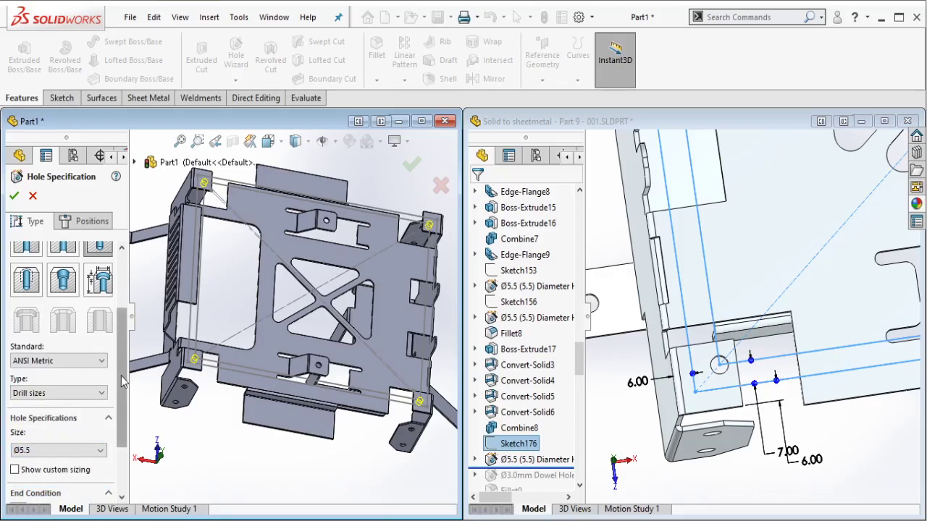
pyautogui.scroll(-2, 63, 391)
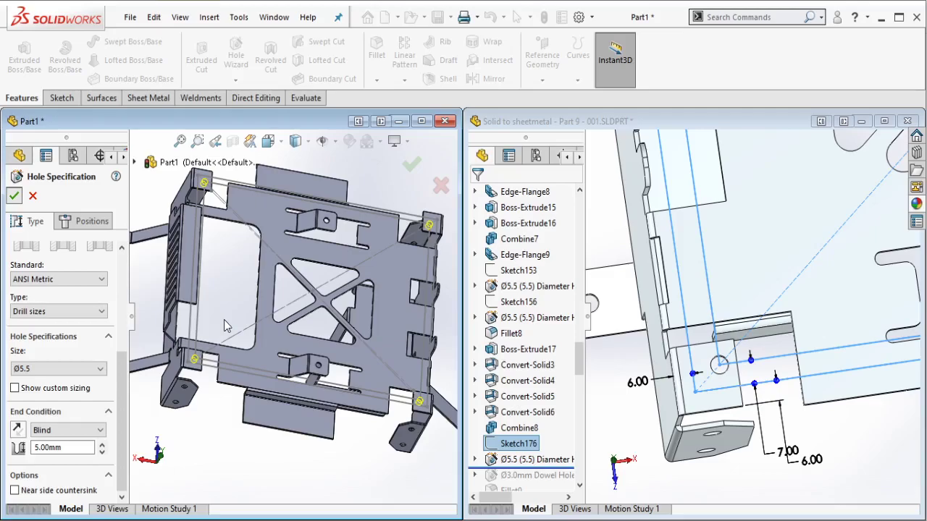
pyautogui.press('Return')
pyautogui.scroll(-5, 221, 372)
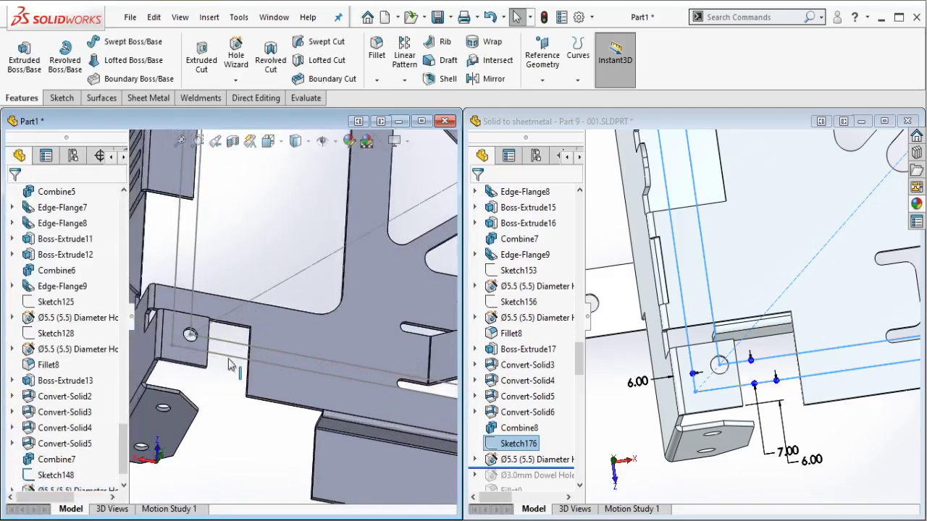
# Step: Roll the reference part's history forward past the Ø3.0mm dowel hole and select that feature to inspect it
pyautogui.scroll(-4, 525, 375)
pyautogui.moveTo(522, 279); pyautogui.dragTo(518, 303)
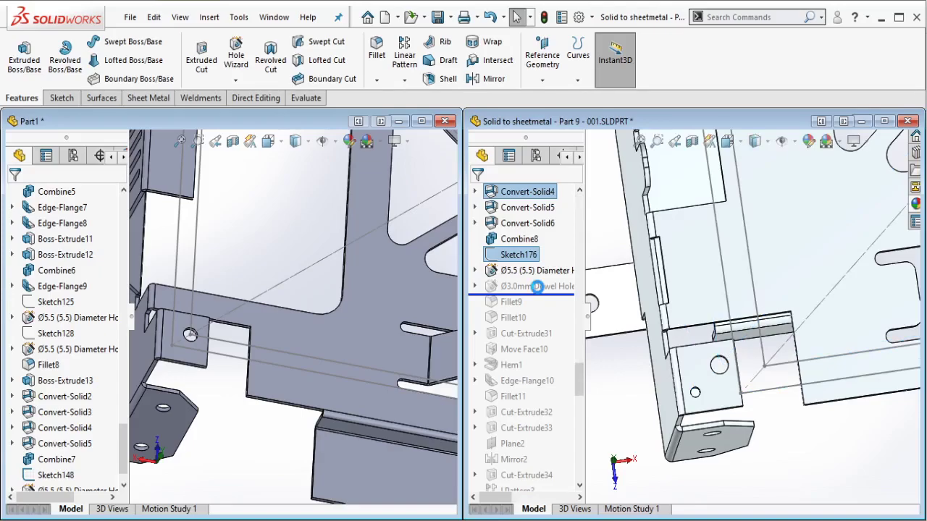
pyautogui.click(540, 291)
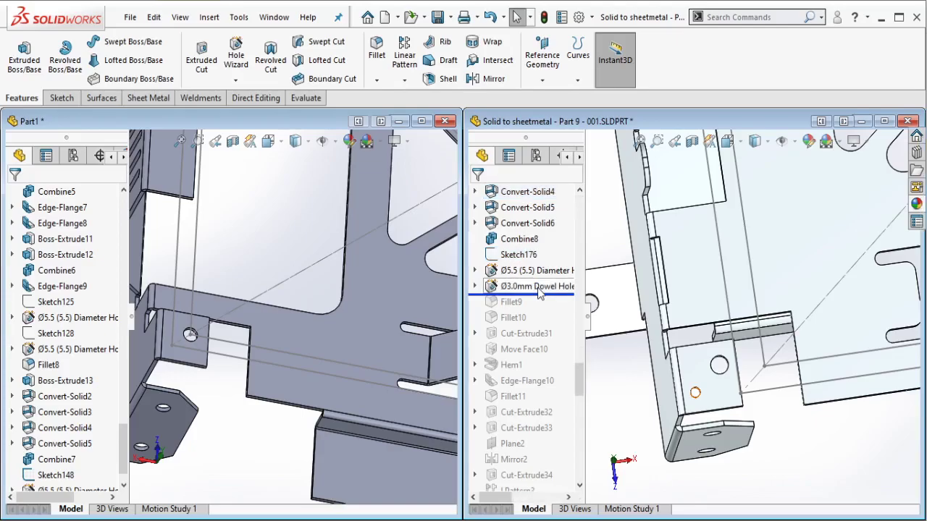
pyautogui.scroll(3, 697, 322)
pyautogui.scroll(4, 772, 317)
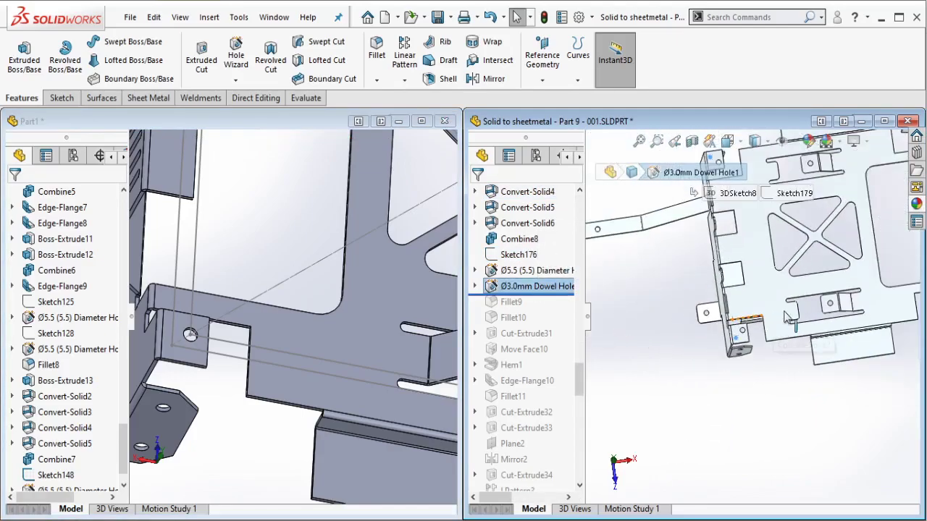
pyautogui.moveTo(772, 317); pyautogui.dragTo(790, 270, button='middle')
pyautogui.scroll(-5, 714, 323)
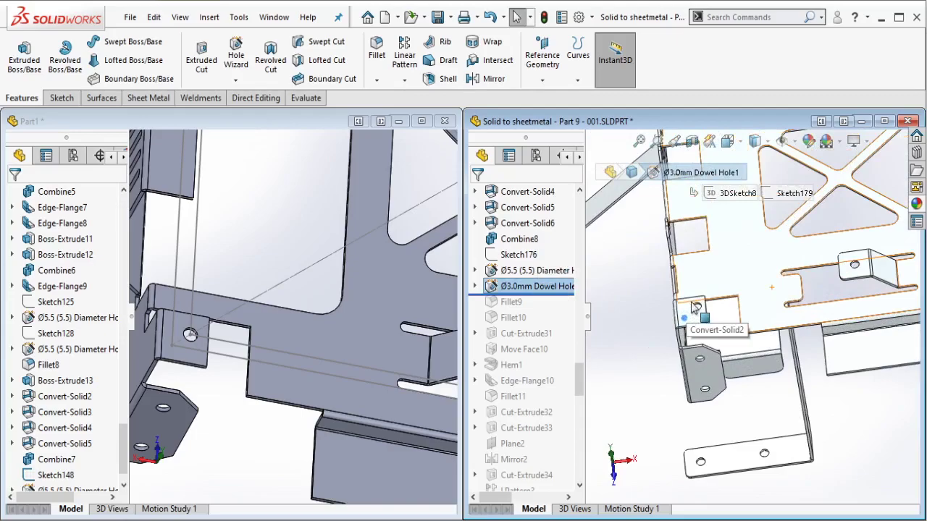
# Step: Show the reference part's hole layout sketch and compare the dowel hole's position with the corner bracket in Part1
pyautogui.click(519, 257)
pyautogui.scroll(-2, 714, 316)
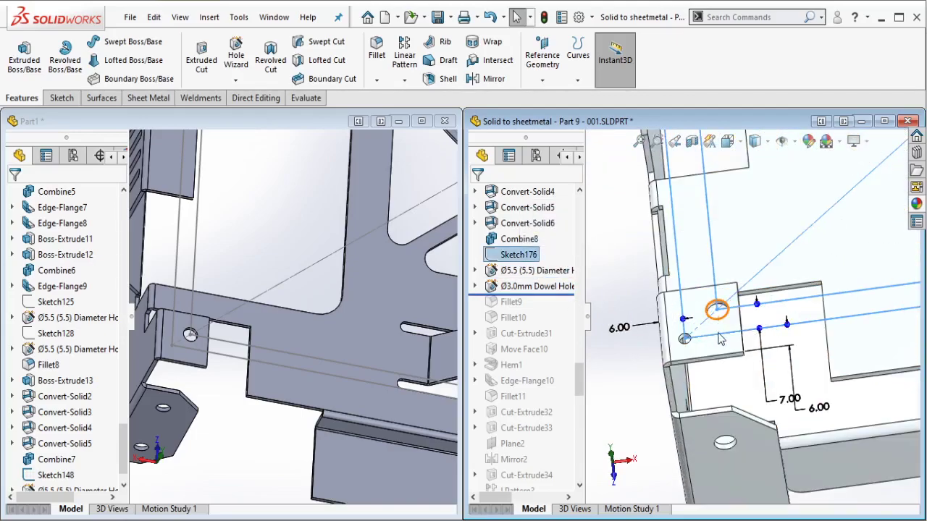
pyautogui.moveTo(717, 319); pyautogui.dragTo(687, 340, button='middle')
pyautogui.scroll(2, 355, 321)
pyautogui.scroll(-6, 218, 326)
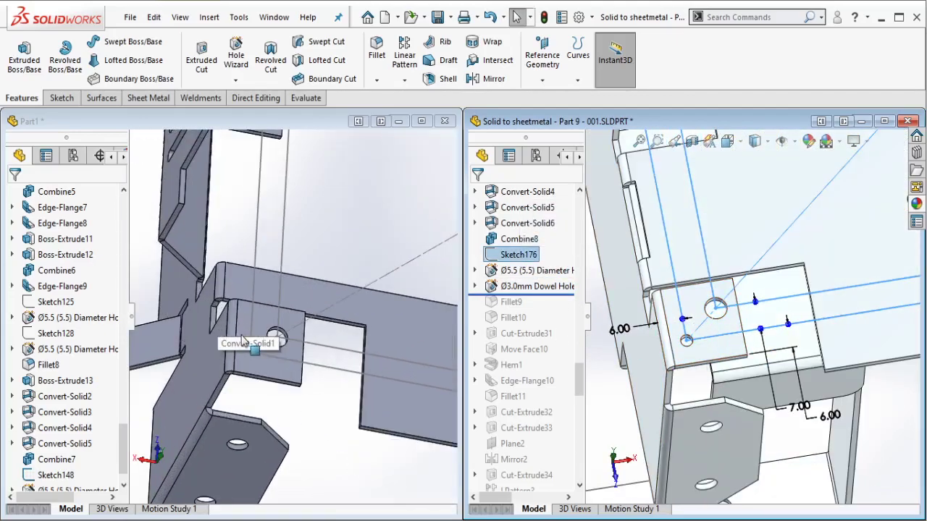
# Step: Start a Hole Wizard 3D-sketch hole in Part1 and place points at the layout's outer rectangle corners on the first two corner brackets
pyautogui.click(358, 216)
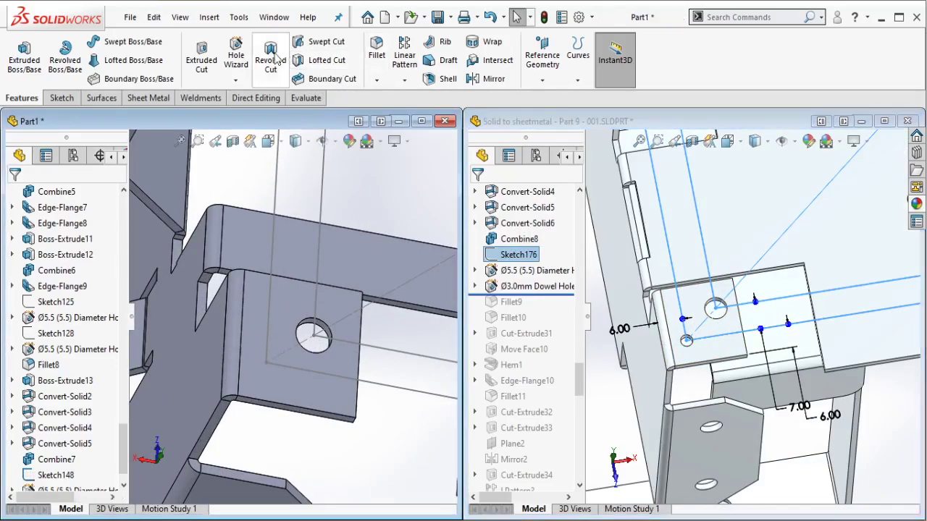
pyautogui.click(241, 62)
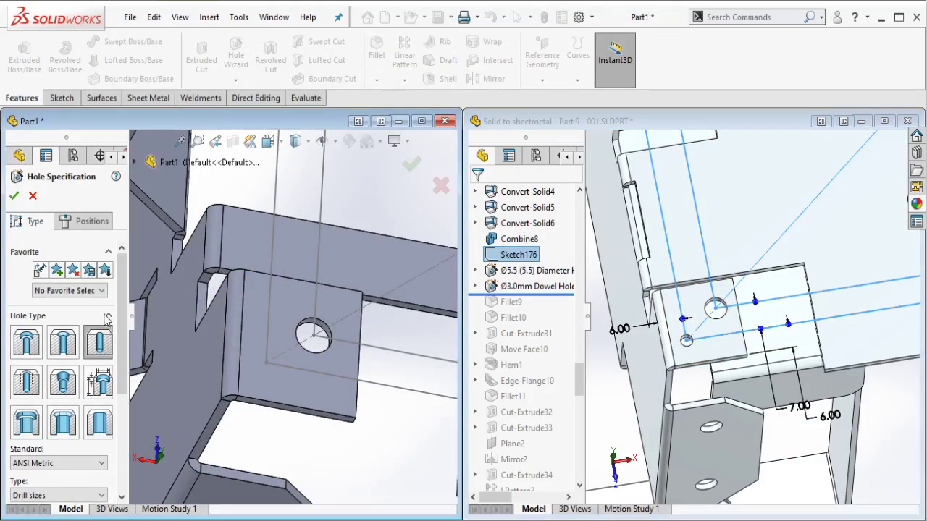
pyautogui.click(87, 221)
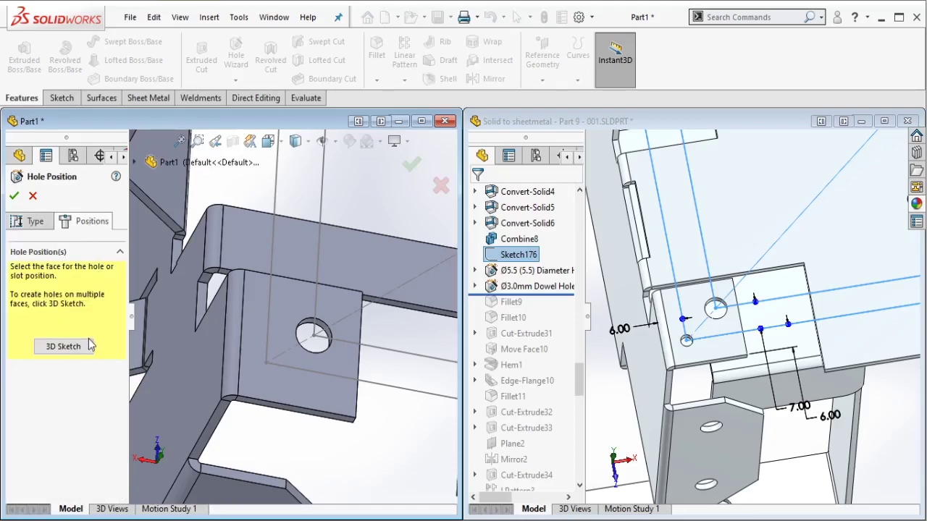
pyautogui.click(267, 363)
pyautogui.scroll(4, 328, 304)
pyautogui.keyDown('ctrl'); pyautogui.moveTo(339, 248); pyautogui.dragTo(244, 375, button='middle'); pyautogui.keyUp('ctrl')
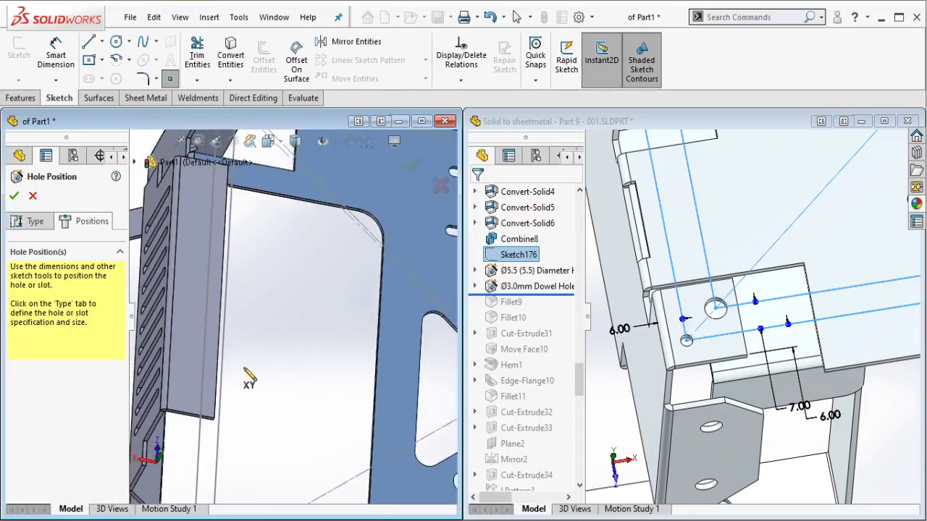
pyautogui.keyDown('ctrl'); pyautogui.moveTo(244, 262); pyautogui.dragTo(216, 483, button='middle'); pyautogui.keyUp('ctrl')
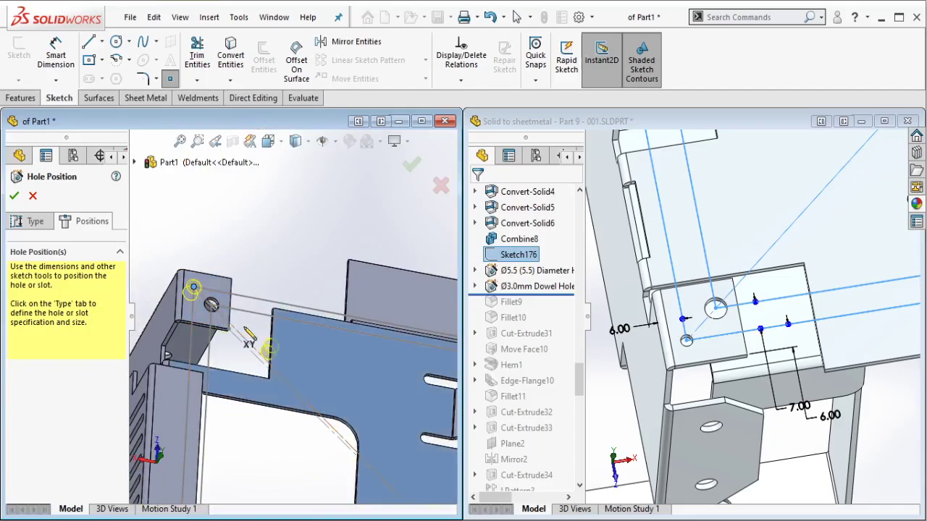
# Step: Place the remaining two hole points at the outer rectangle's corners on the other two corner brackets
pyautogui.keyDown('ctrl'); pyautogui.moveTo(307, 363); pyautogui.dragTo(194, 296, button='middle'); pyautogui.keyUp('ctrl')
pyautogui.keyDown('ctrl'); pyautogui.moveTo(391, 368); pyautogui.dragTo(205, 297, button='middle'); pyautogui.keyUp('ctrl')
pyautogui.keyDown('ctrl'); pyautogui.moveTo(393, 350); pyautogui.dragTo(170, 302, button='middle'); pyautogui.keyUp('ctrl')
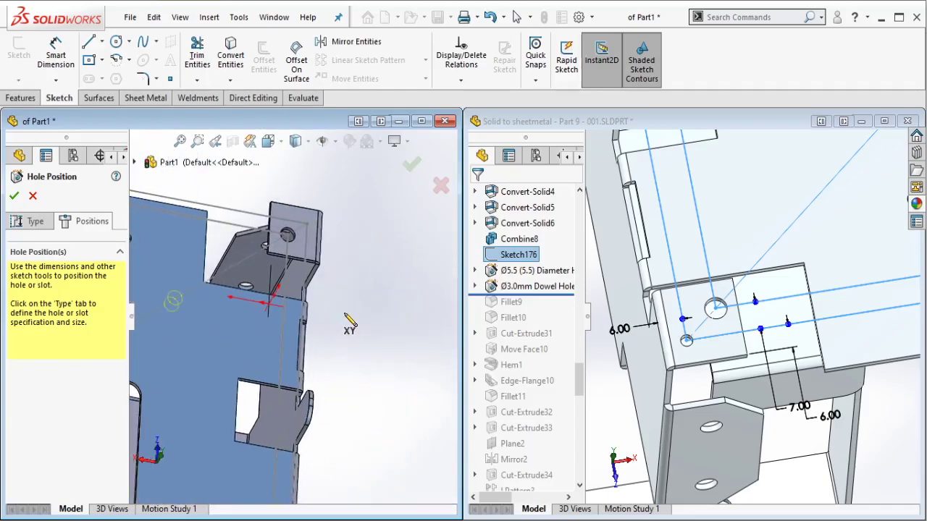
pyautogui.keyDown('ctrl'); pyautogui.moveTo(265, 350); pyautogui.dragTo(290, 195, button='middle'); pyautogui.keyUp('ctrl')
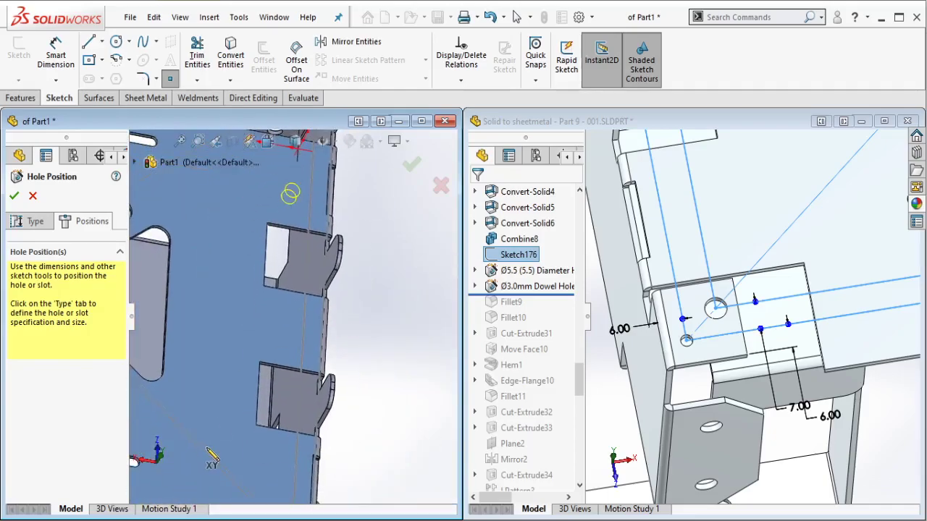
pyautogui.keyDown('ctrl'); pyautogui.moveTo(229, 288); pyautogui.dragTo(267, 77, button='middle'); pyautogui.keyUp('ctrl')
pyautogui.keyDown('ctrl'); pyautogui.moveTo(265, 360); pyautogui.dragTo(266, 331, button='middle'); pyautogui.keyUp('ctrl')
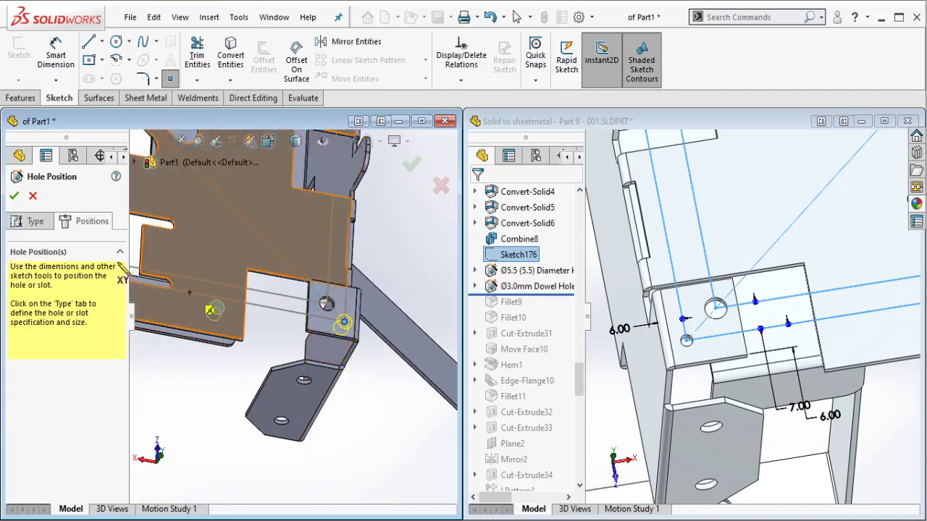
pyautogui.click(188, 295)
# Step: Specify the holes as ANSI Metric dowel holes, size Ø3.0, nominal fit, blind 5 mm deep, and create them
pyautogui.click(33, 221)
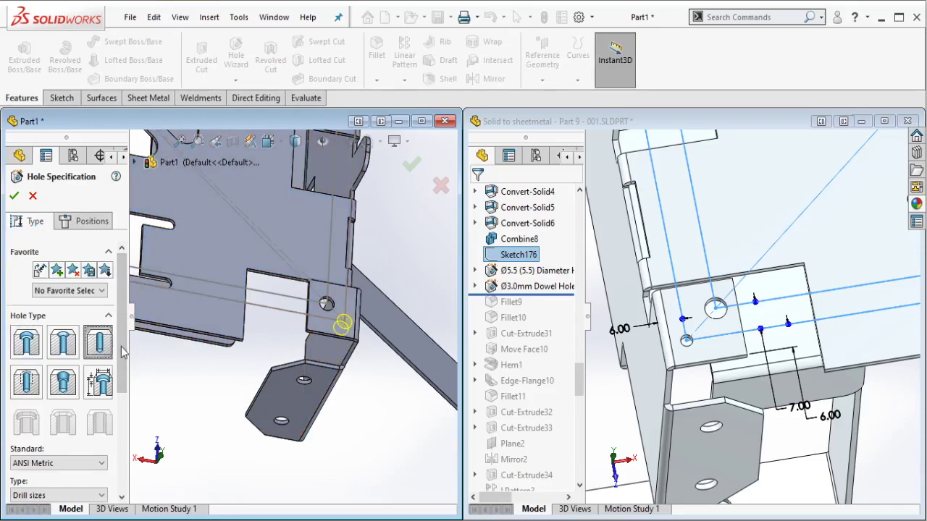
pyautogui.scroll(-3, 93, 362)
pyautogui.click(91, 381)
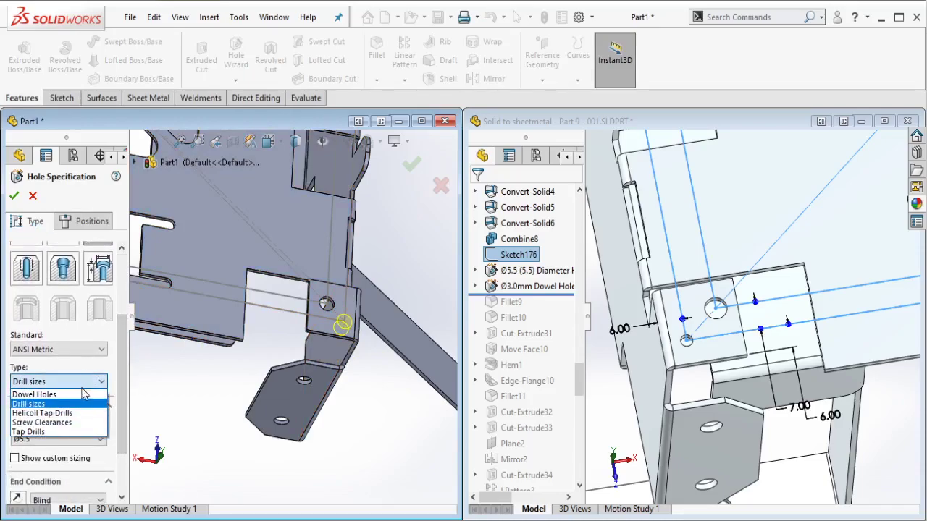
pyautogui.click(87, 392)
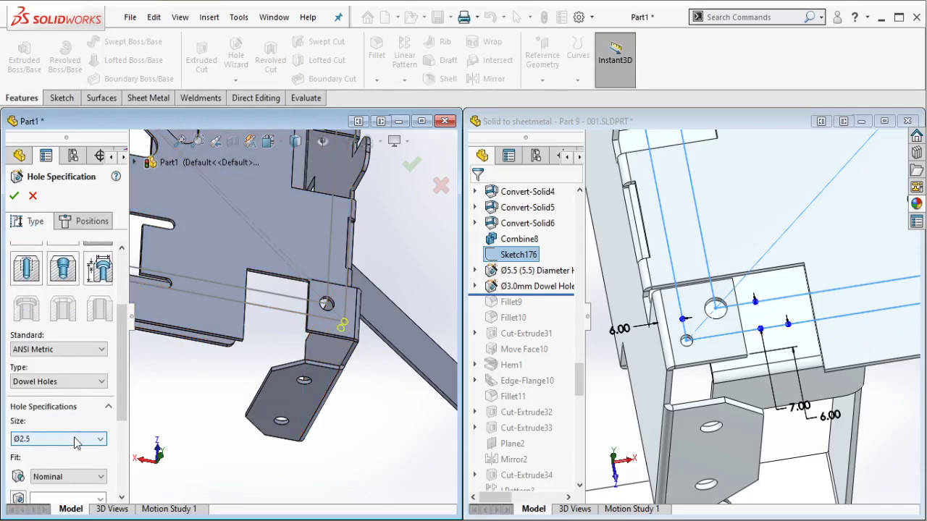
pyautogui.scroll(-3, 72, 444)
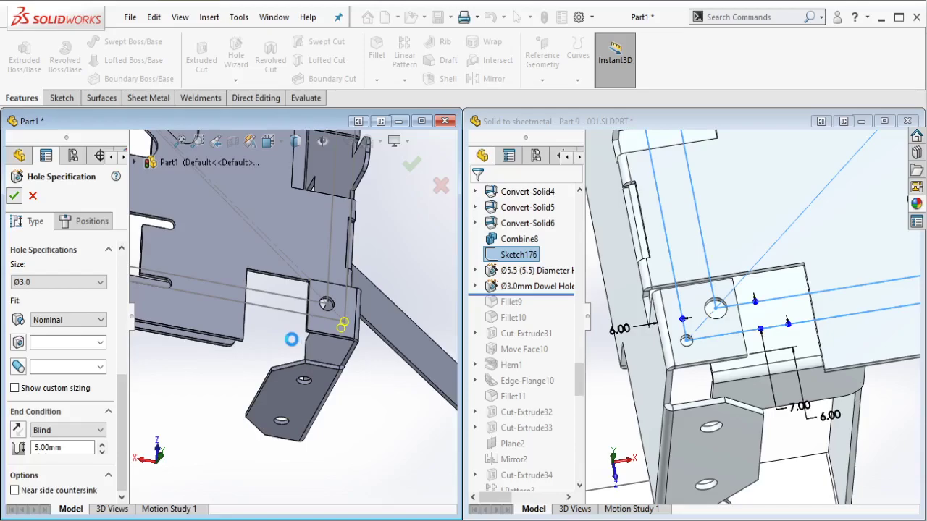
pyautogui.press('Return')
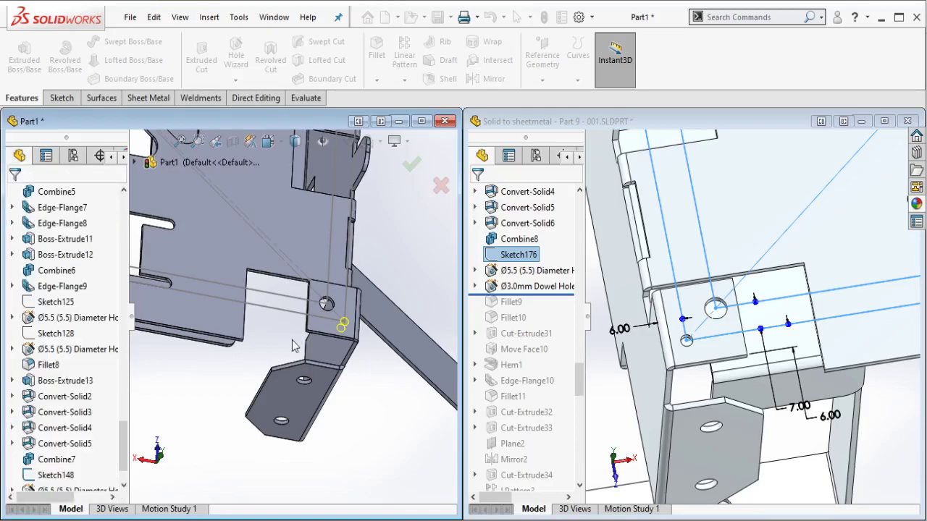
# Step: Hide the hole layout sketch in Part1 and bring the whole bracket into view
pyautogui.click(287, 316)
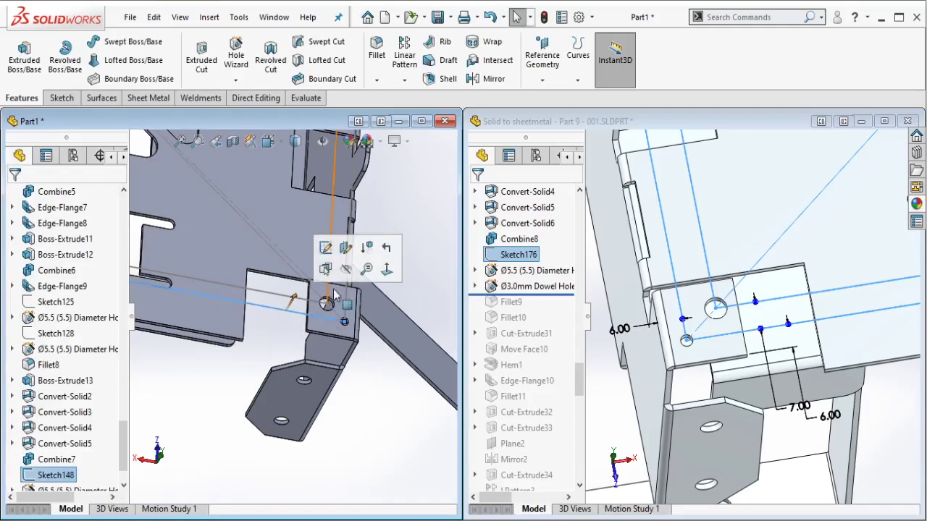
pyautogui.press('Escape')
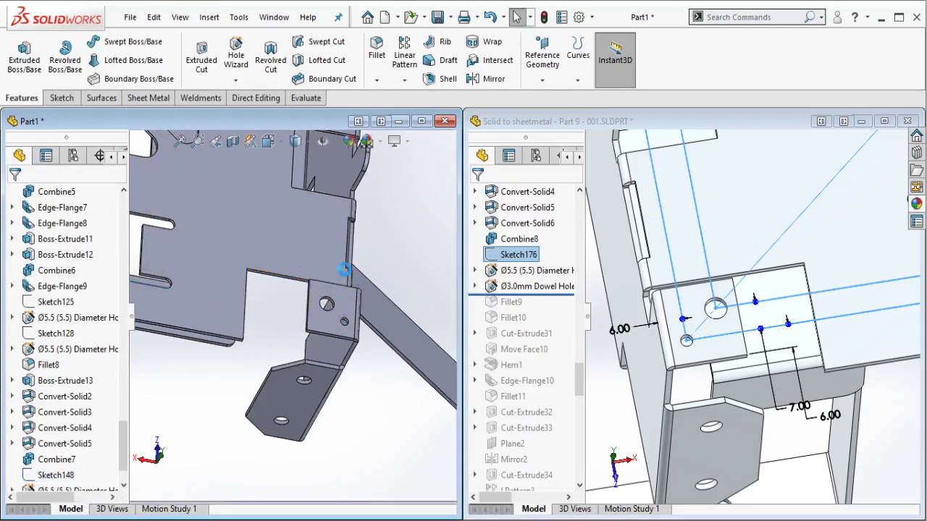
pyautogui.scroll(6, 333, 275)
pyautogui.keyDown('ctrl'); pyautogui.moveTo(245, 245); pyautogui.dragTo(315, 283, button='middle'); pyautogui.keyUp('ctrl')
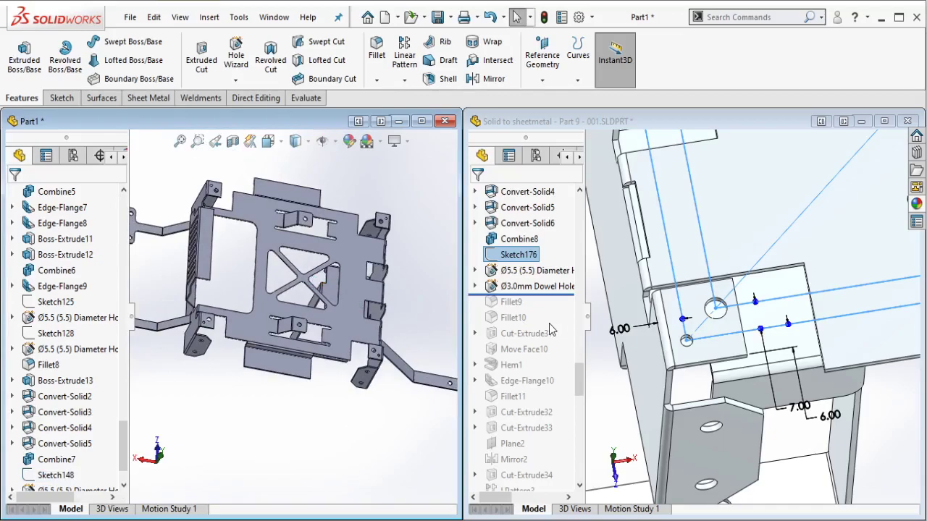
# Step: Roll the reference part's history forward past Fillet9 and select that fillet to inspect the rounded bracket corners
pyautogui.scroll(-1, 551, 329)
pyautogui.moveTo(542, 247); pyautogui.dragTo(512, 256)
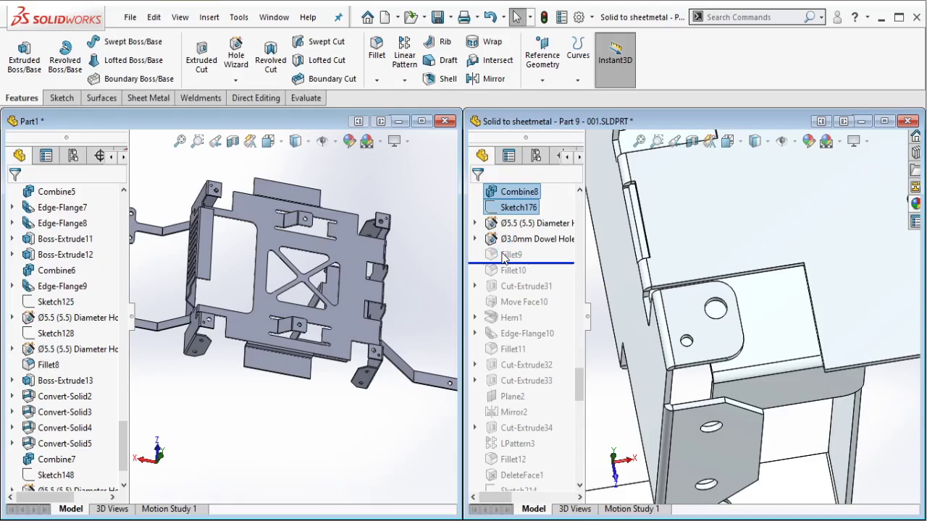
pyautogui.click(507, 256)
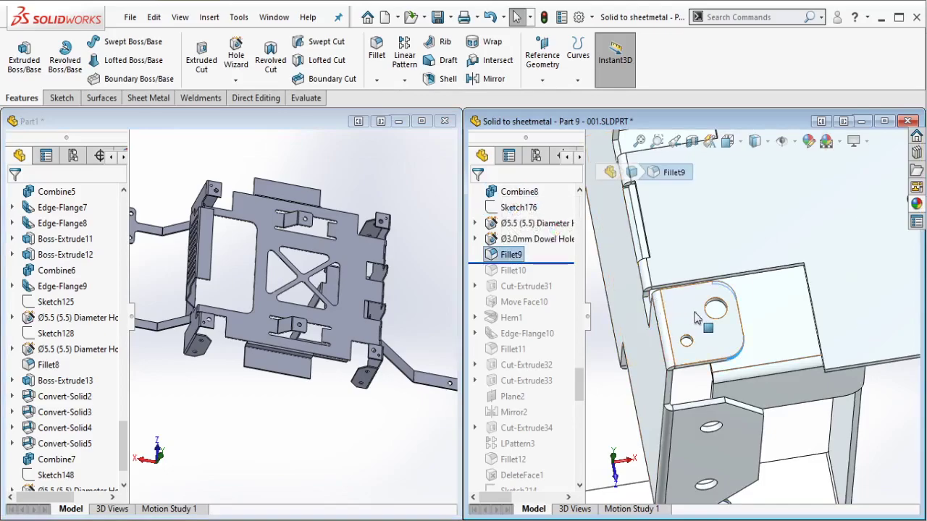
# Step: Inspect the Fillet9 corner rounding on the two-hole mounting tab of the reference part, including its radius
pyautogui.scroll(5, 720, 316)
pyautogui.scroll(-6, 718, 315)
pyautogui.scroll(-6, 768, 362)
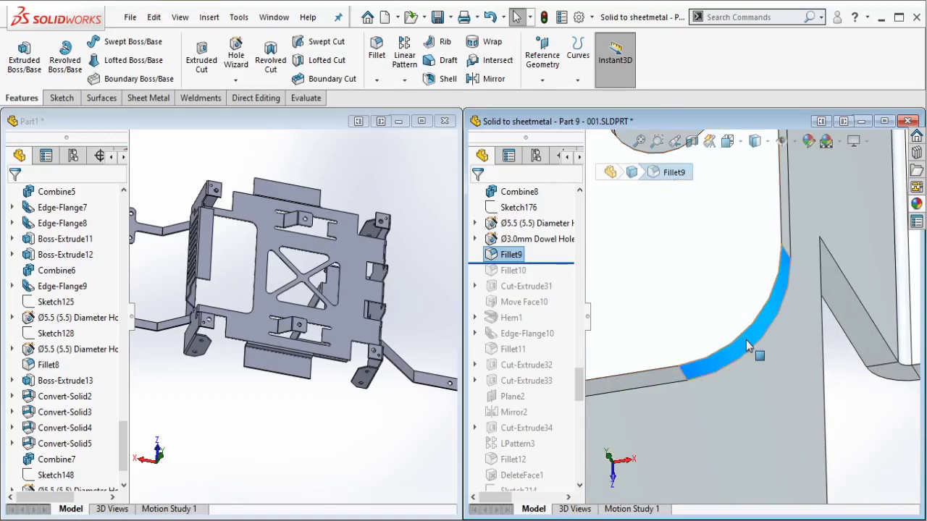
pyautogui.click(751, 344)
pyautogui.scroll(10, 750, 344)
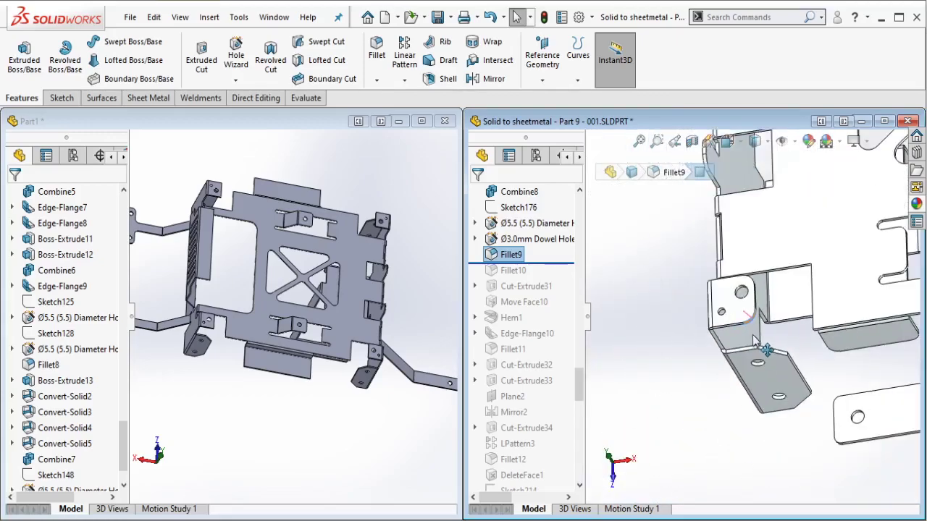
pyautogui.scroll(-6, 748, 255)
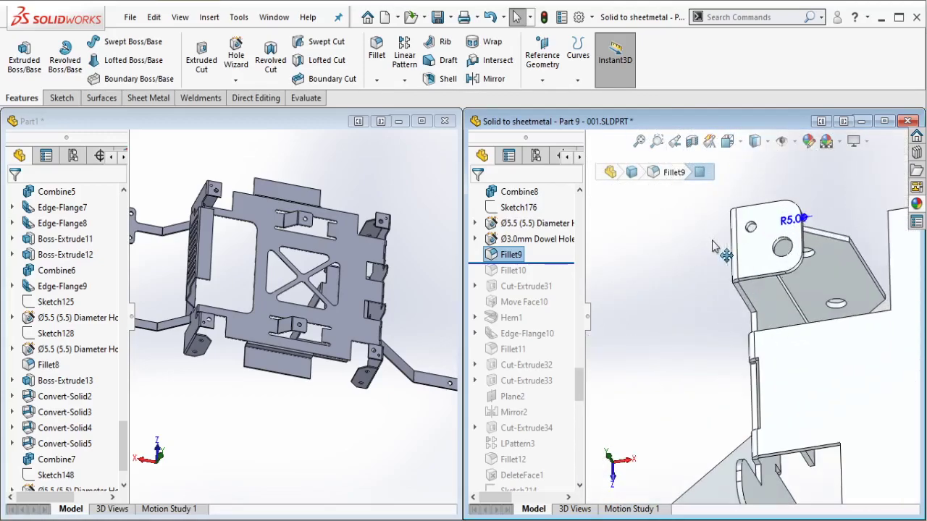
# Step: Start a fillet in Part1 and select both free corner edges of the two-hole tab at the frame's lower-left corner
pyautogui.click(238, 326)
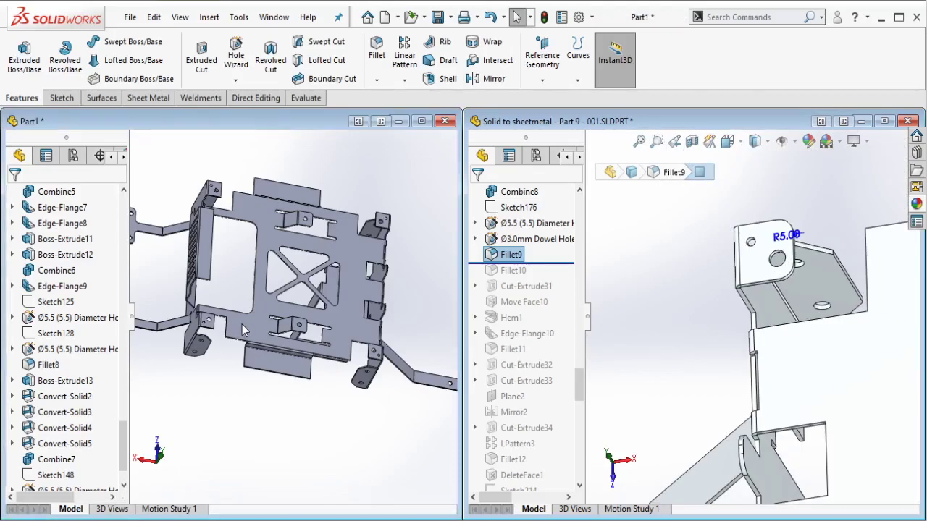
pyautogui.scroll(-8, 242, 325)
pyautogui.scroll(-3, 229, 347)
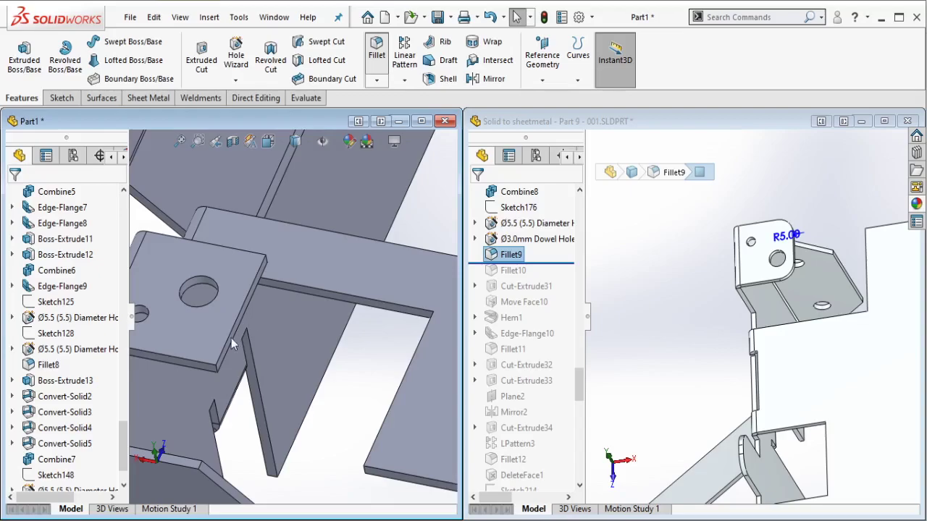
pyautogui.scroll(-3, 224, 363)
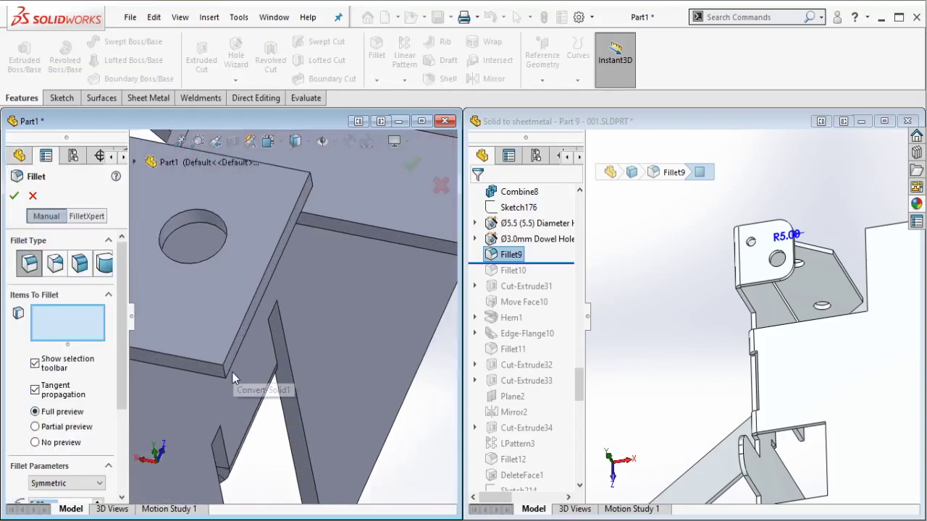
pyautogui.click(227, 375)
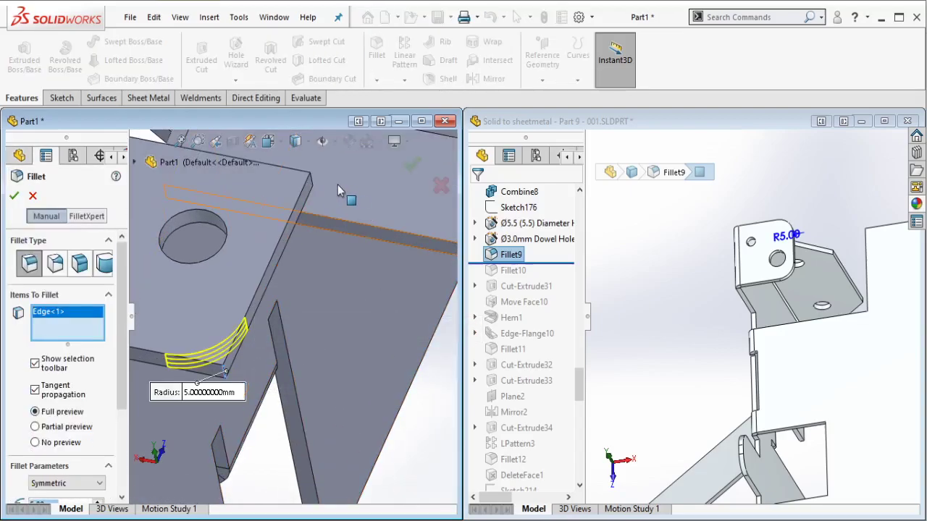
pyautogui.click(339, 239)
# Step: Add both free corner edges of the upper-left two-hole tab to the fillet selection
pyautogui.scroll(5, 338, 239)
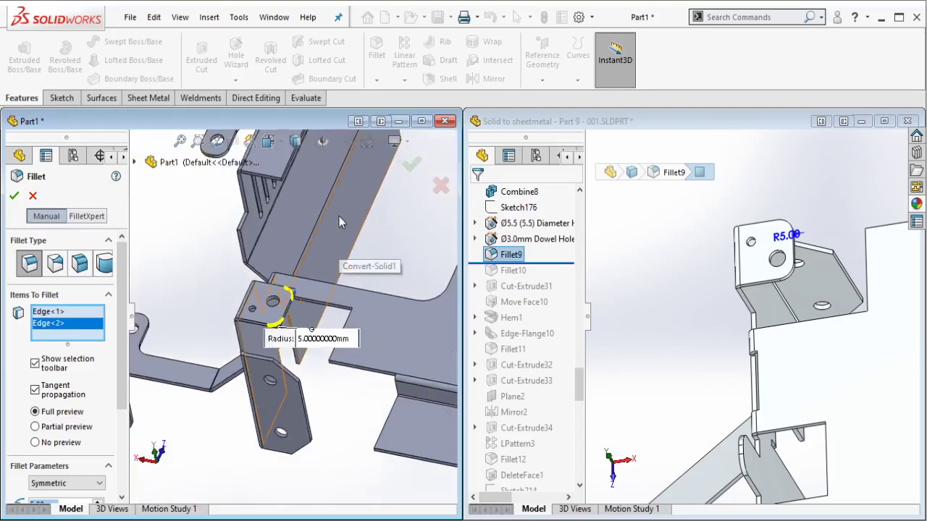
pyautogui.scroll(-5, 316, 250)
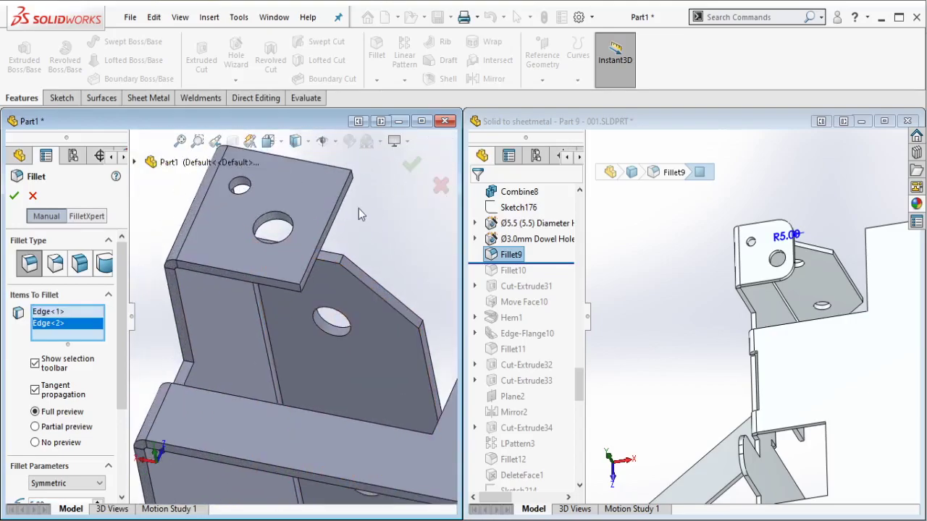
pyautogui.click(353, 177)
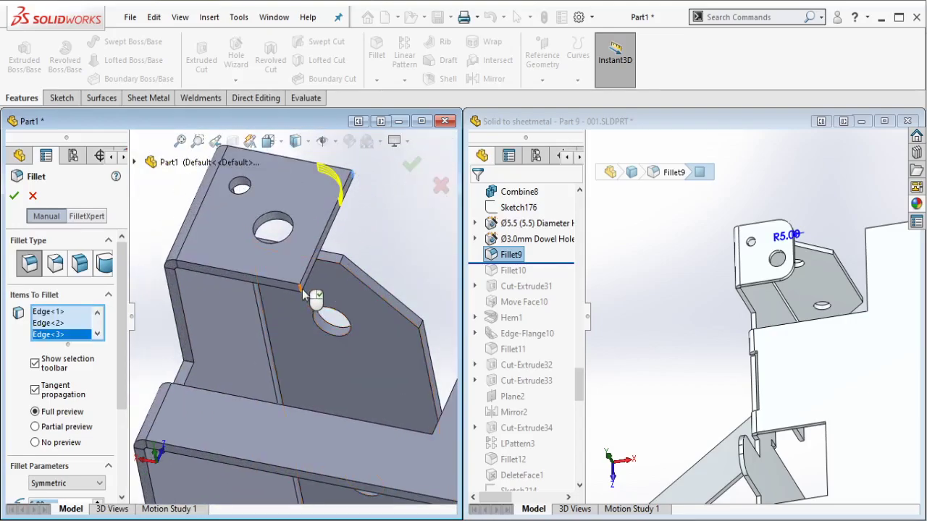
pyautogui.click(328, 321)
# Step: Add both free corner edges of the upper-right two-hole tab to the fillet selection
pyautogui.scroll(6, 328, 321)
pyautogui.scroll(-3, 410, 316)
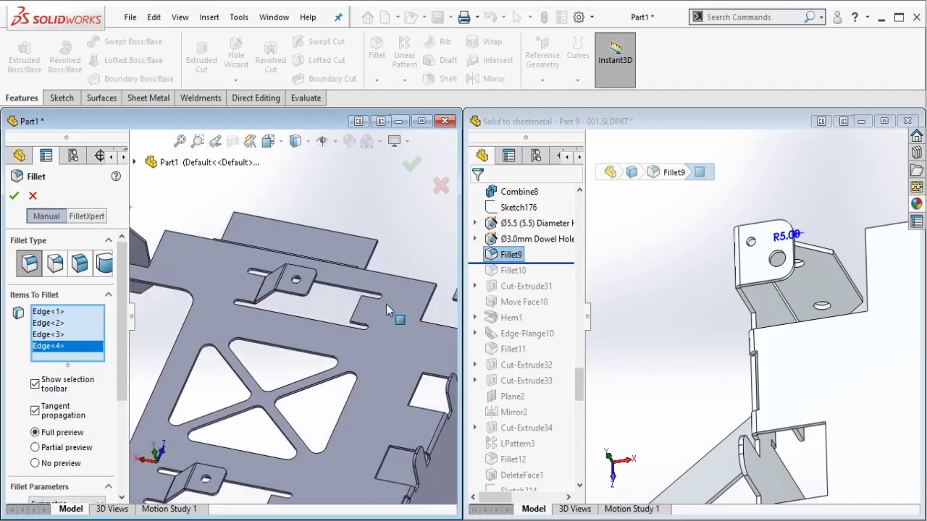
pyautogui.keyDown('ctrl'); pyautogui.moveTo(357, 300); pyautogui.dragTo(279, 277, button='middle'); pyautogui.keyUp('ctrl')
pyautogui.scroll(-4, 346, 270)
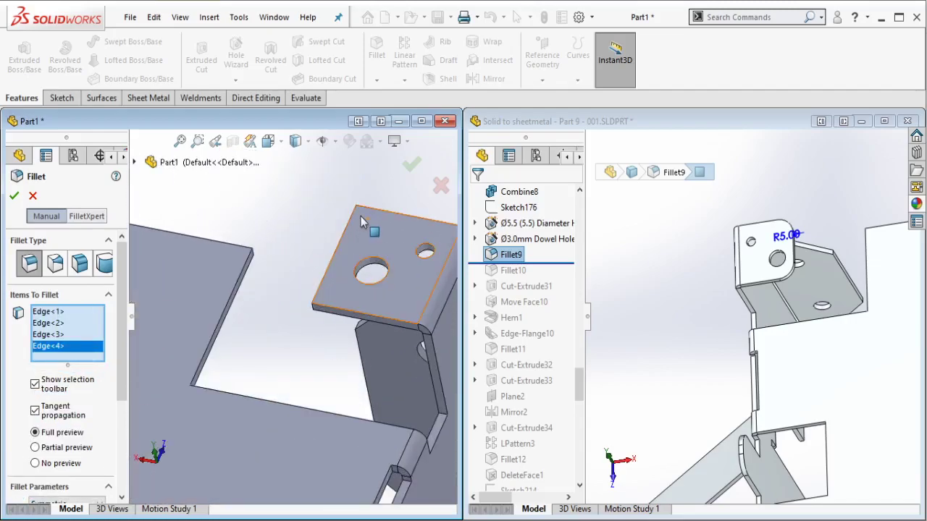
pyautogui.click(360, 220)
pyautogui.scroll(-3, 304, 317)
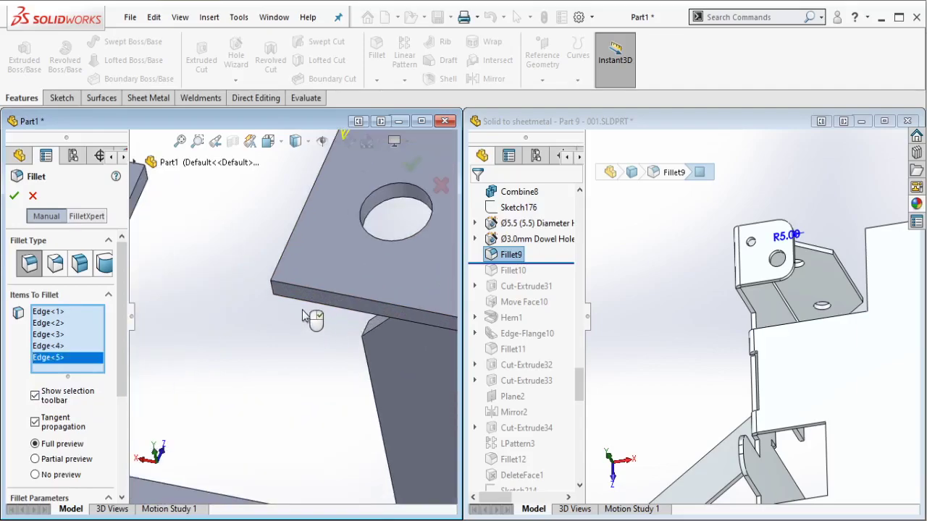
pyautogui.click(274, 299)
# Step: Add both free corner edges of the lower-right two-hole tab and apply the fillet with a 5 mm radius
pyautogui.scroll(5, 309, 369)
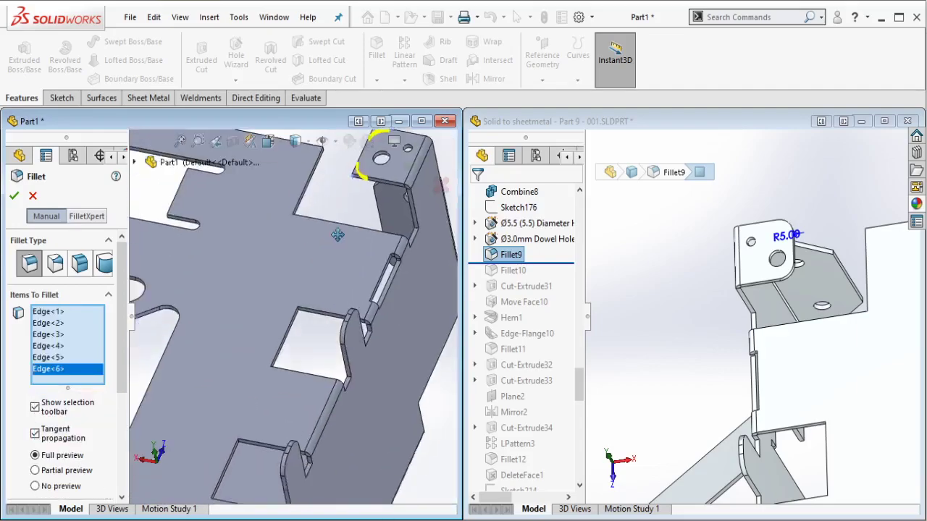
pyautogui.keyDown('ctrl'); pyautogui.moveTo(346, 248); pyautogui.dragTo(398, 136, button='middle'); pyautogui.keyUp('ctrl')
pyautogui.scroll(-4, 267, 379)
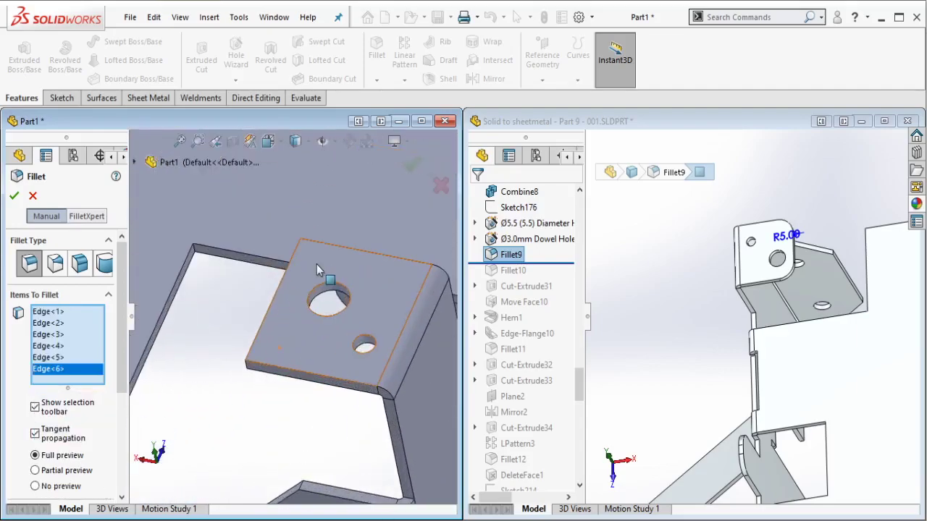
pyautogui.scroll(-3, 303, 247)
pyautogui.click(293, 236)
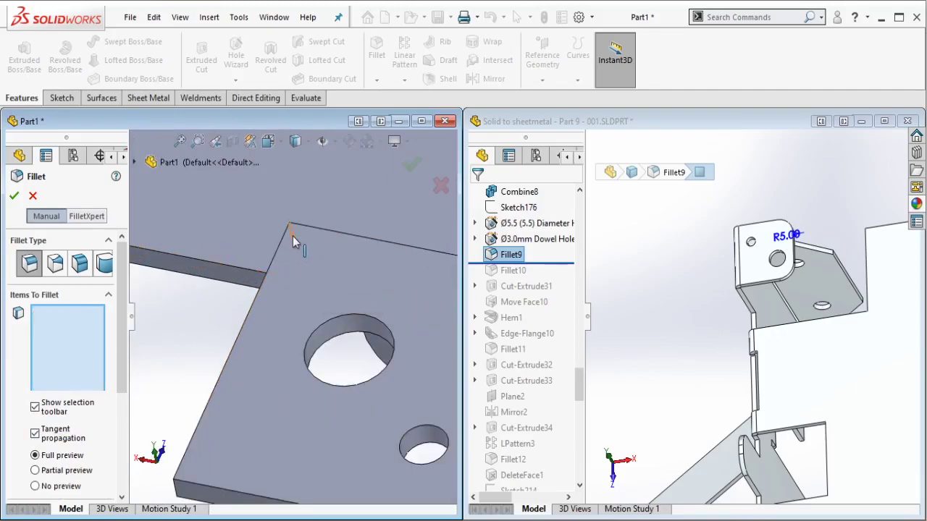
pyautogui.keyDown('ctrl'); pyautogui.moveTo(309, 242); pyautogui.dragTo(338, 173, button='middle'); pyautogui.keyUp('ctrl')
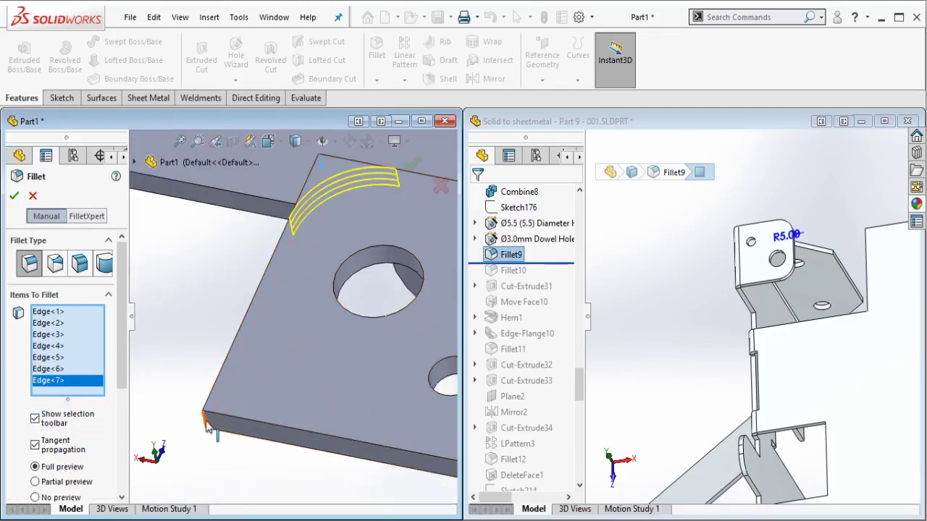
pyautogui.click(207, 428)
pyautogui.scroll(6, 294, 338)
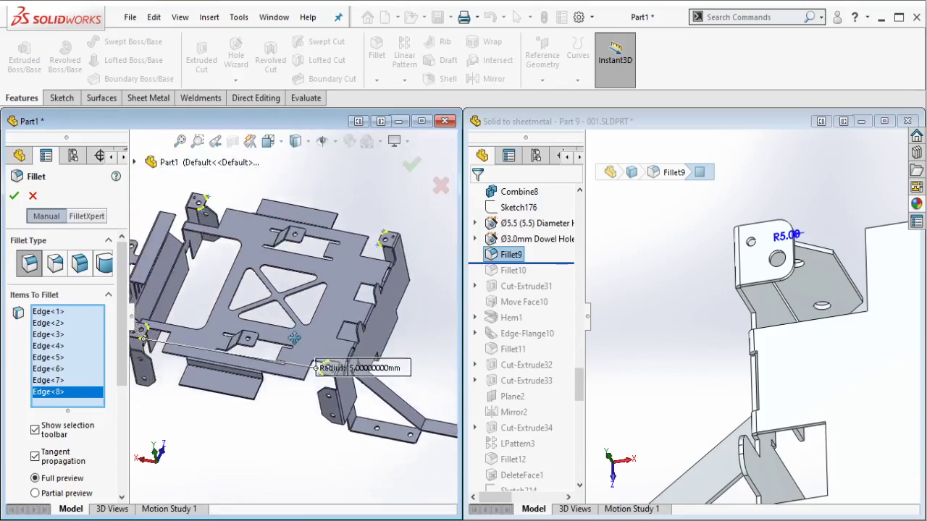
pyautogui.scroll(-3, 62, 321)
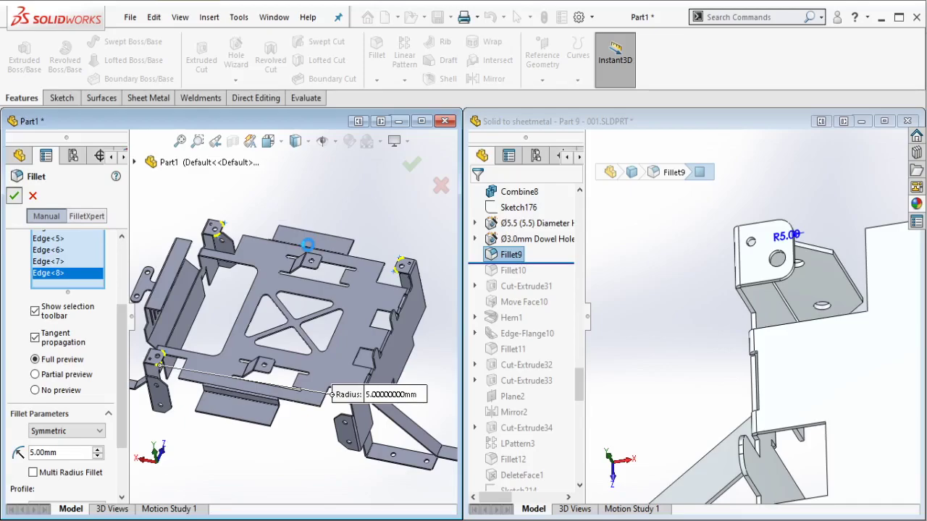
pyautogui.press('Return')
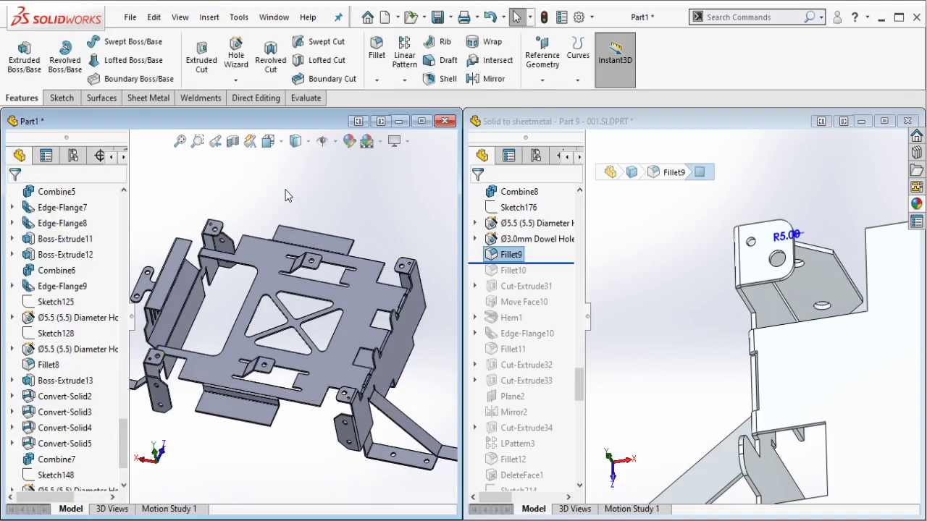
pyautogui.moveTo(282, 229); pyautogui.dragTo(308, 218, button='middle')
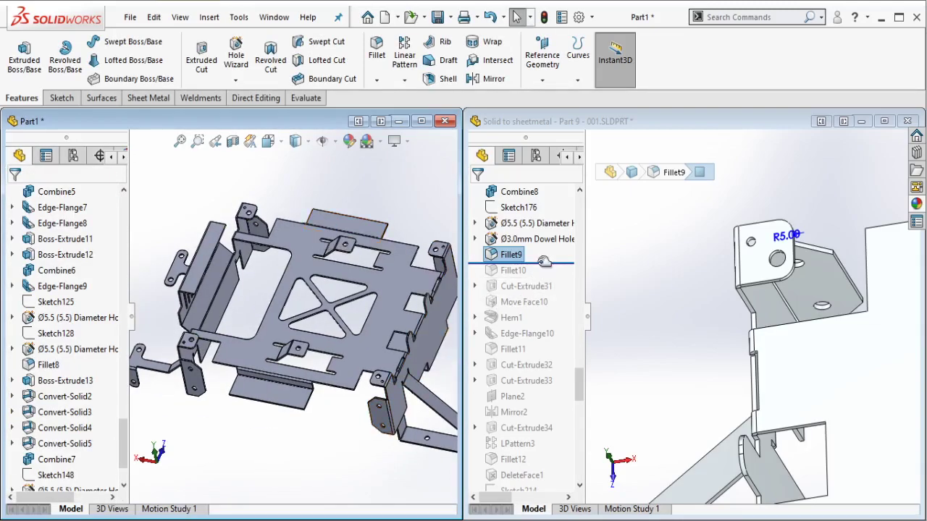
# Step: Roll the reference part forward past Fillet10 and examine that fillet's radius and its corners on the rectangular side cutouts
pyautogui.moveTo(544, 261); pyautogui.dragTo(526, 277)
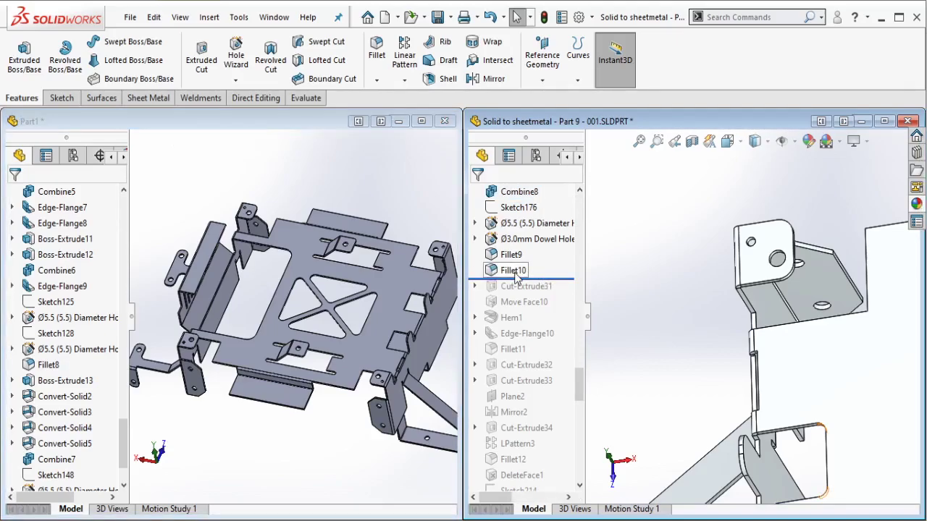
pyautogui.click(515, 276)
pyautogui.scroll(2, 746, 326)
pyautogui.moveTo(787, 428); pyautogui.dragTo(834, 383, button='middle')
pyautogui.scroll(-2, 792, 399)
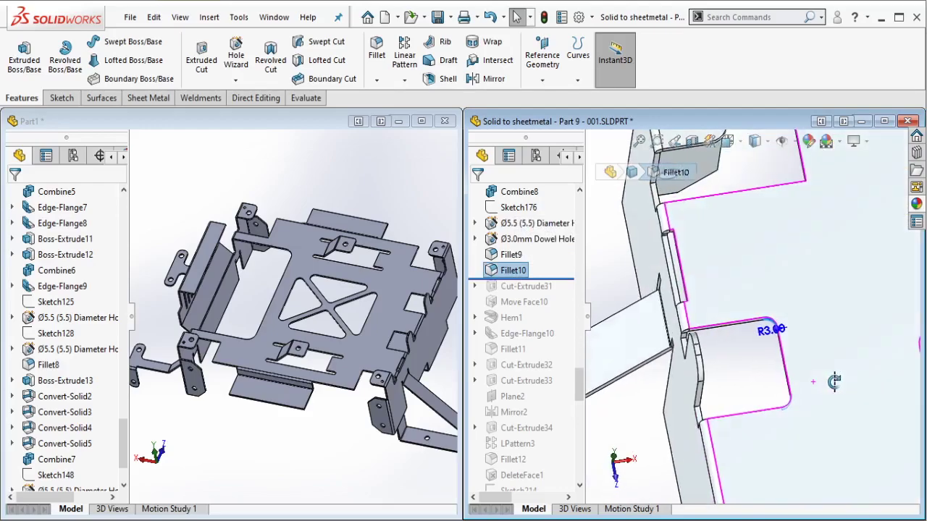
pyautogui.scroll(5, 835, 382)
pyautogui.scroll(-5, 770, 358)
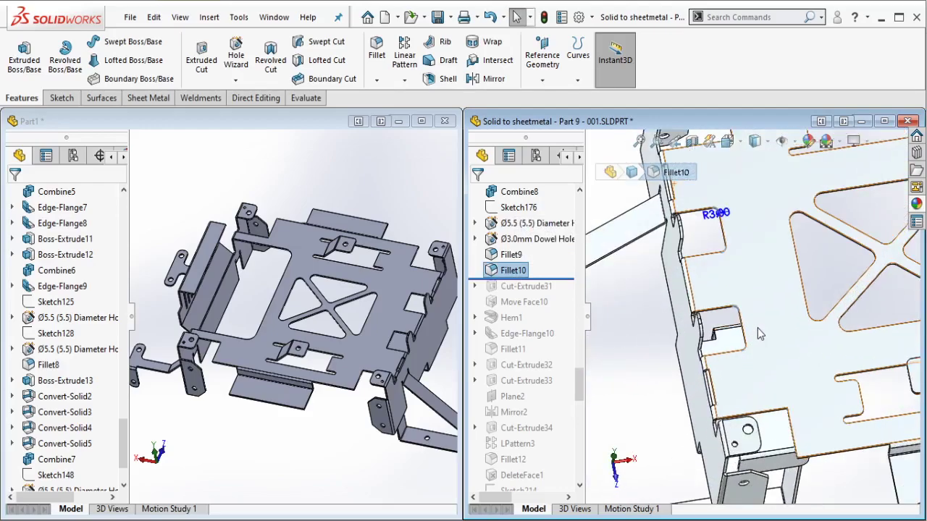
# Step: Start a fillet in Part1 and select the four inner corner edges of the two rectangular cutouts beside the side flange
pyautogui.click(399, 324)
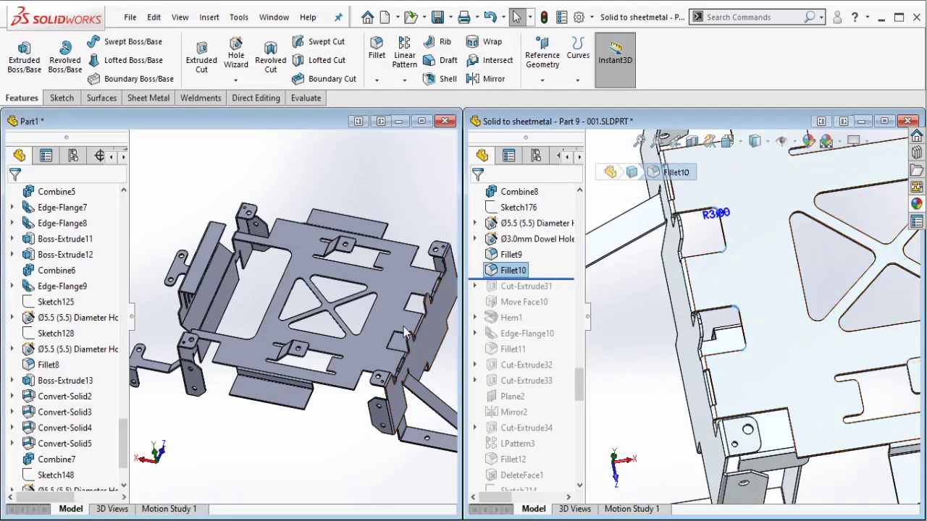
pyautogui.scroll(-7, 404, 326)
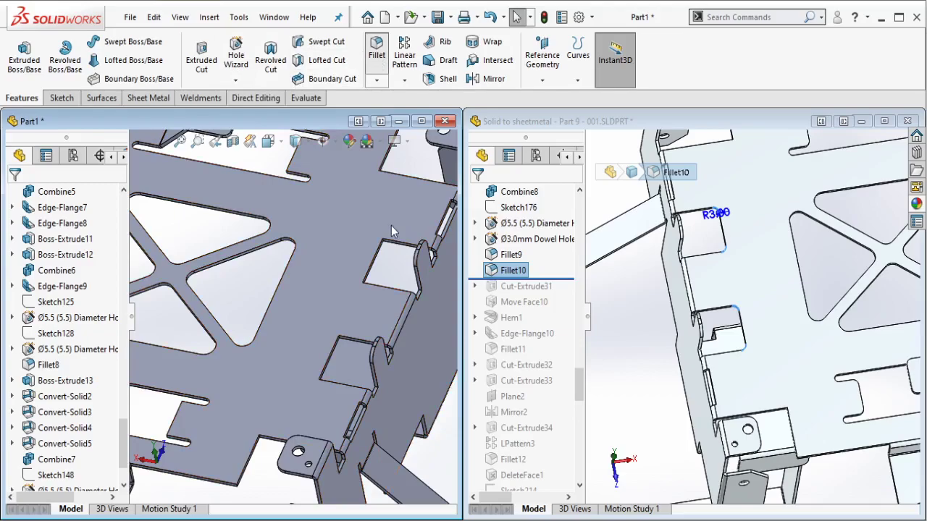
pyautogui.scroll(-6, 388, 252)
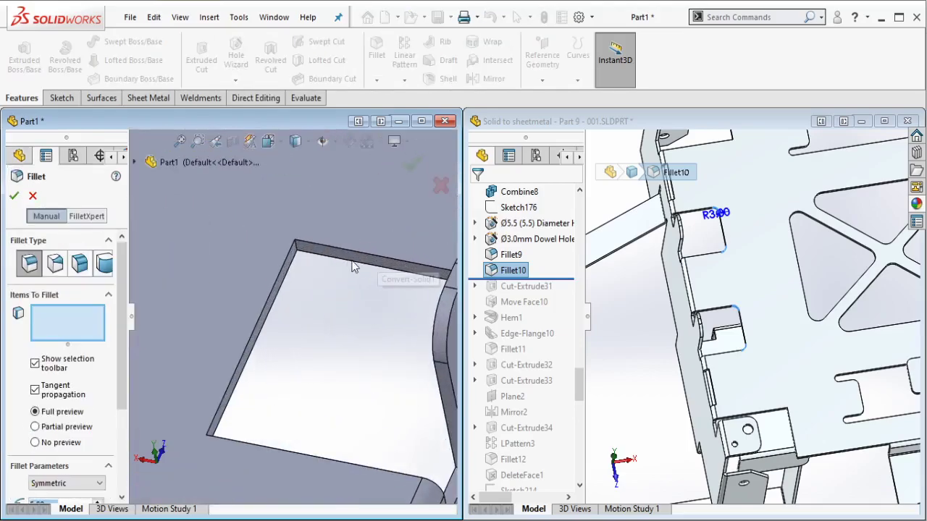
pyautogui.click(302, 253)
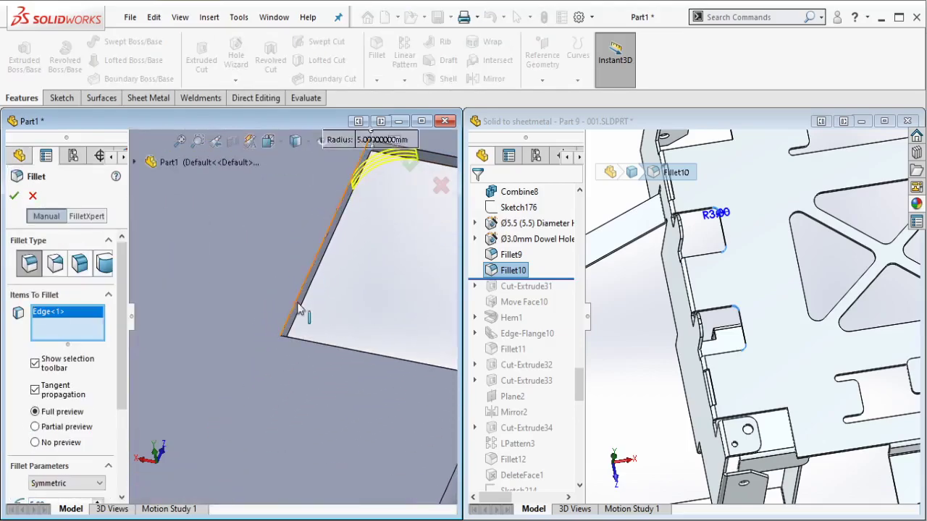
pyautogui.click(282, 342)
pyautogui.keyDown('ctrl'); pyautogui.moveTo(281, 342); pyautogui.dragTo(341, 136, button='middle'); pyautogui.keyUp('ctrl')
pyautogui.click(308, 299)
pyautogui.moveTo(254, 334); pyautogui.dragTo(246, 372, button='middle')
pyautogui.click(248, 368)
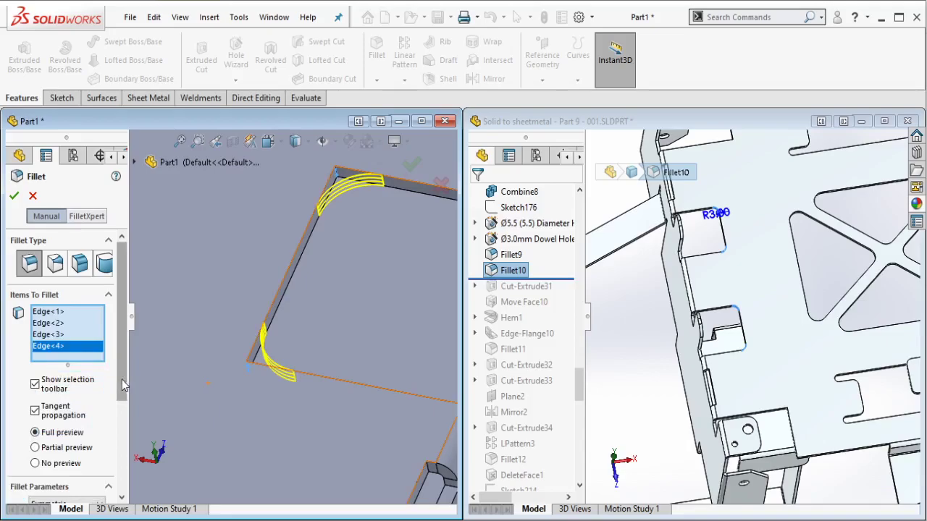
# Step: Set the fillet radius to 3 mm and apply it to the cutout corners
pyautogui.scroll(-3, 122, 379)
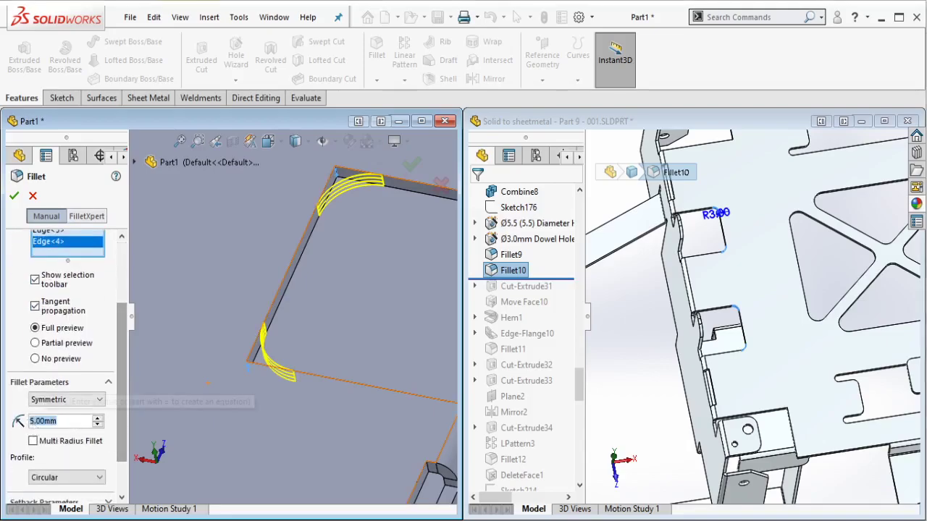
pyautogui.write('3')
pyautogui.press('Return')
pyautogui.scroll(4, 242, 250)
pyautogui.moveTo(252, 253); pyautogui.dragTo(286, 274, button='middle')
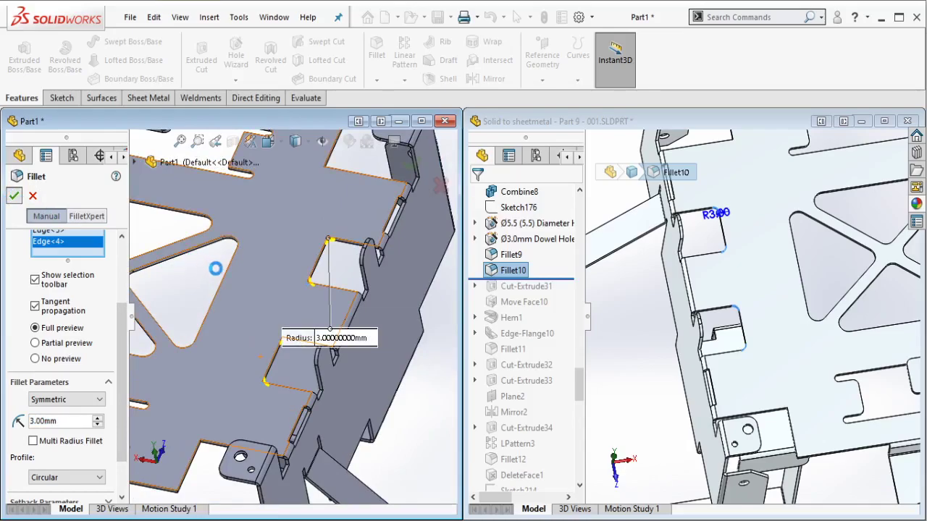
pyautogui.press('Return')
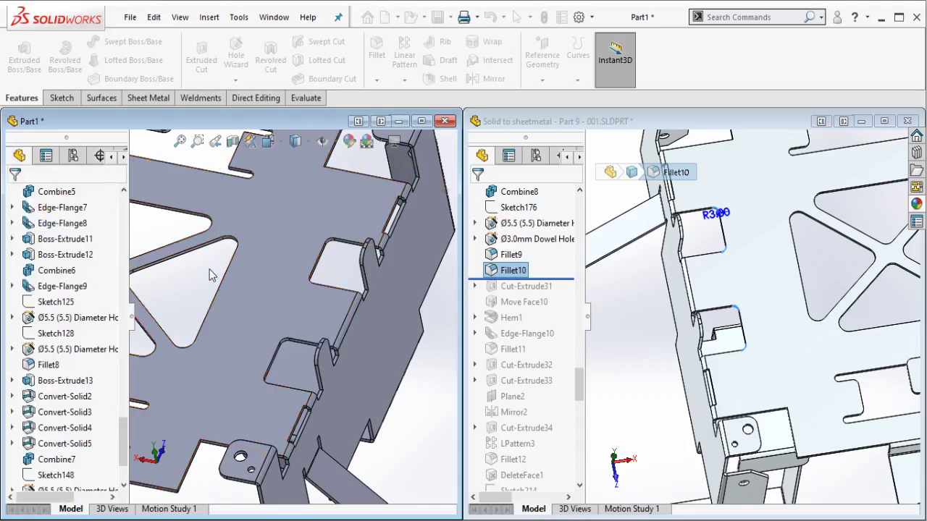
pyautogui.scroll(5, 287, 284)
pyautogui.keyDown('ctrl'); pyautogui.moveTo(286, 284); pyautogui.dragTo(343, 276, button='middle'); pyautogui.keyUp('ctrl')
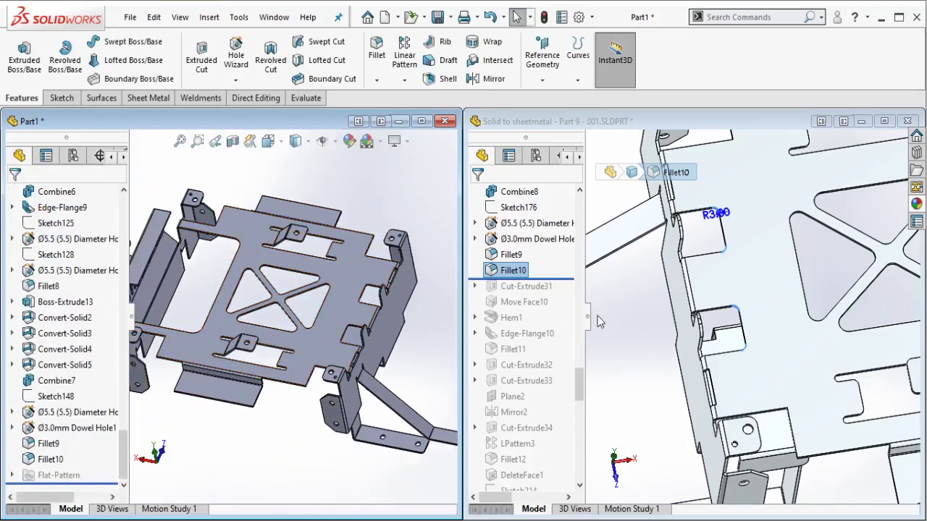
# Step: Roll the reference part forward past Cut-Extrude31 and examine that cut and its dimension on the side flanges
pyautogui.moveTo(565, 279); pyautogui.dragTo(541, 286)
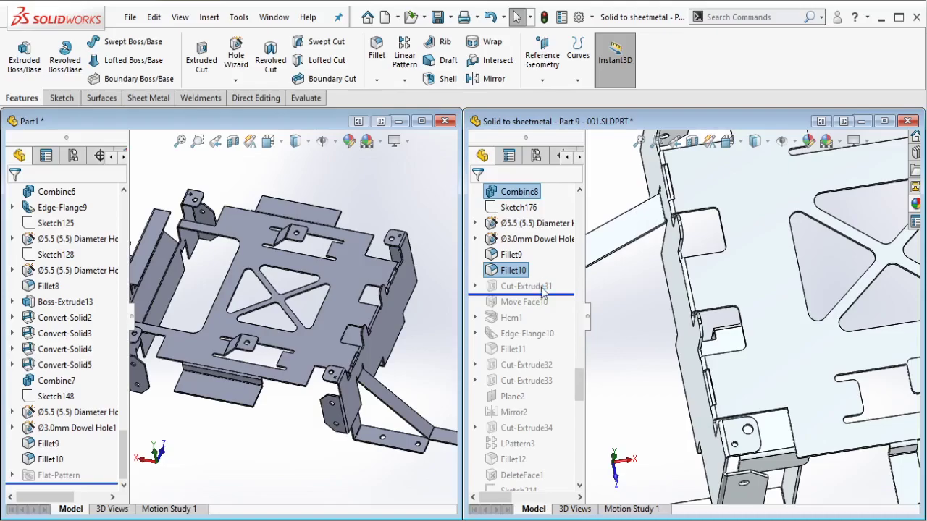
pyautogui.click(527, 286)
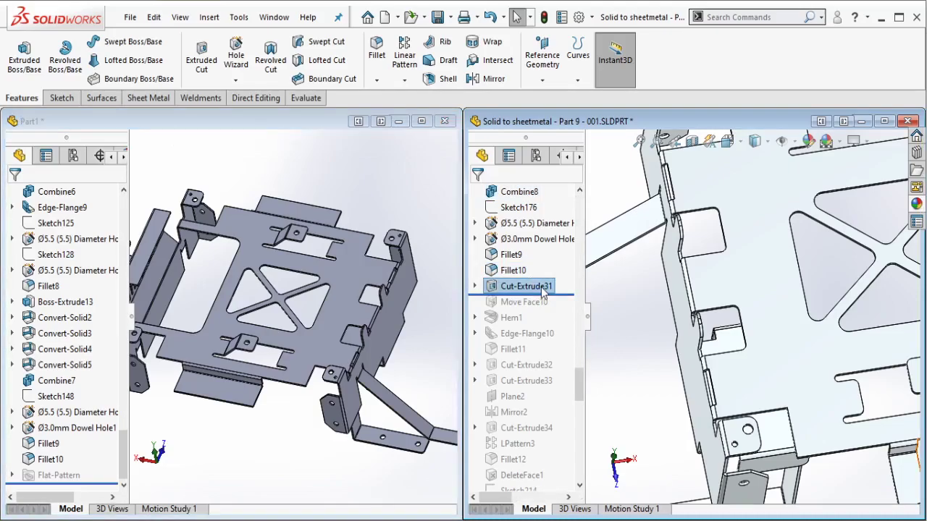
pyautogui.scroll(6, 761, 298)
pyautogui.scroll(-1, 801, 304)
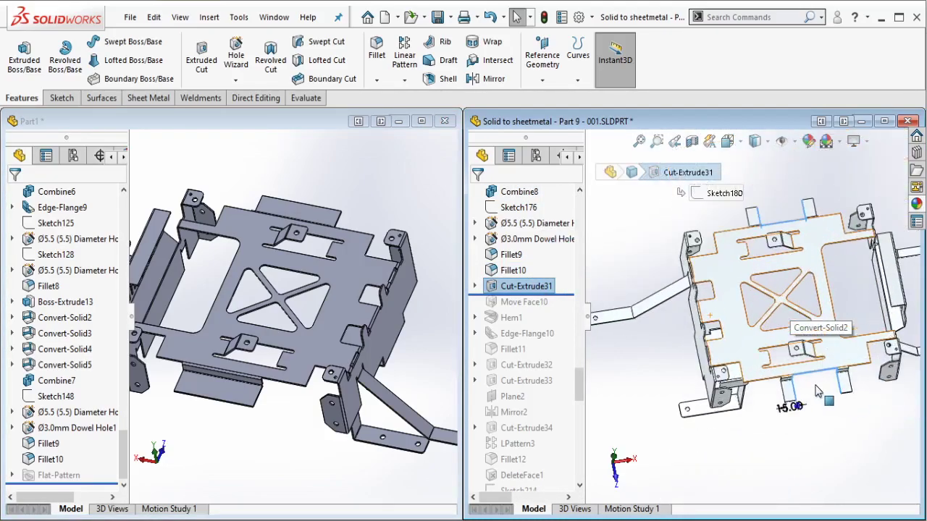
pyautogui.scroll(-4, 816, 391)
pyautogui.scroll(3, 285, 388)
# Step: In Part1, start a sketch on the long side flange's face and place a point at the midpoint of its outer edge
pyautogui.click(286, 389)
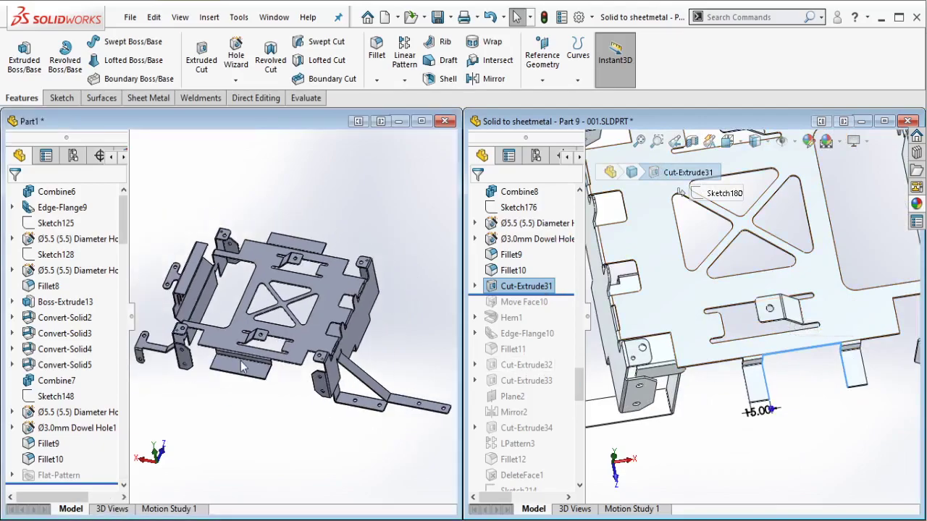
pyautogui.scroll(-6, 249, 358)
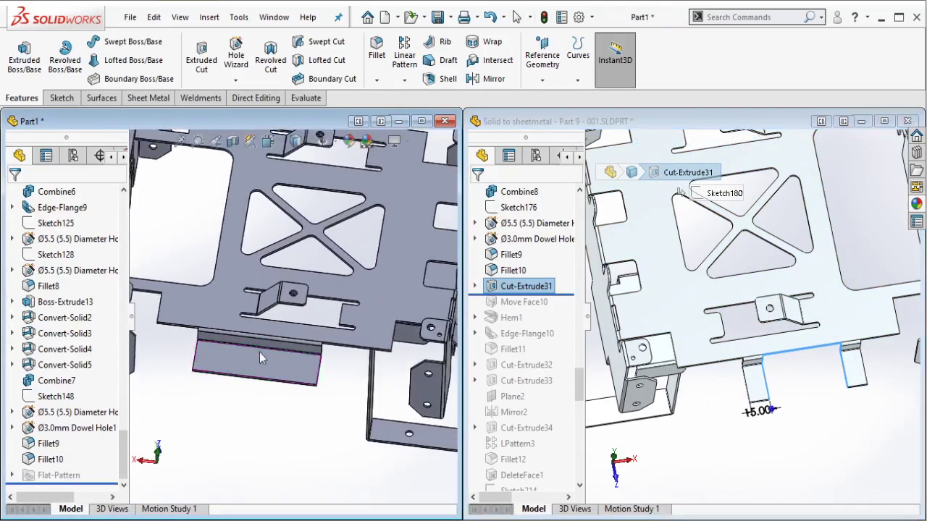
pyautogui.scroll(-5, 254, 351)
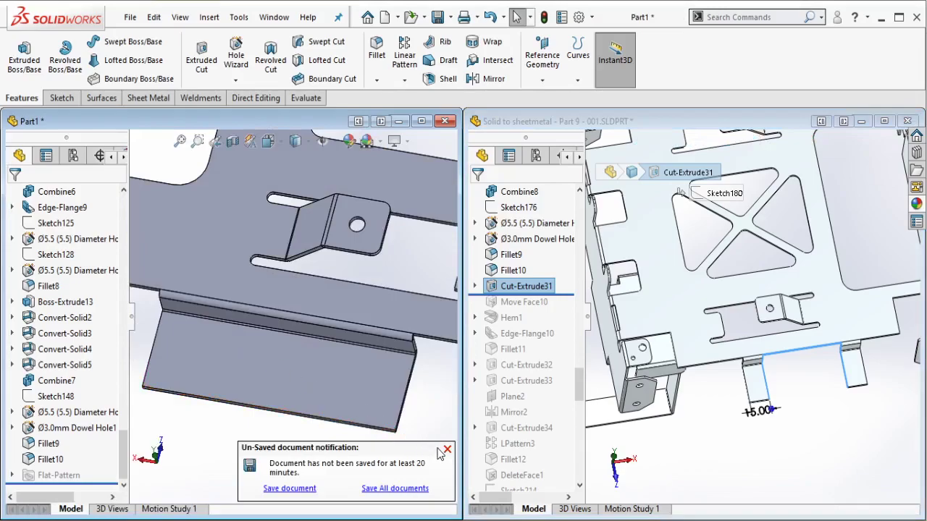
pyautogui.click(445, 451)
pyautogui.scroll(-2, 269, 347)
pyautogui.click(269, 348)
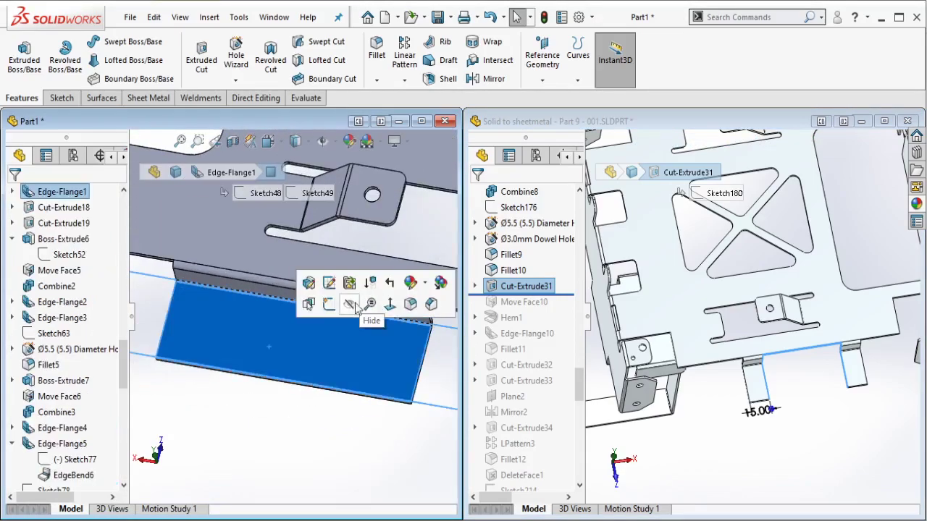
pyautogui.click(329, 304)
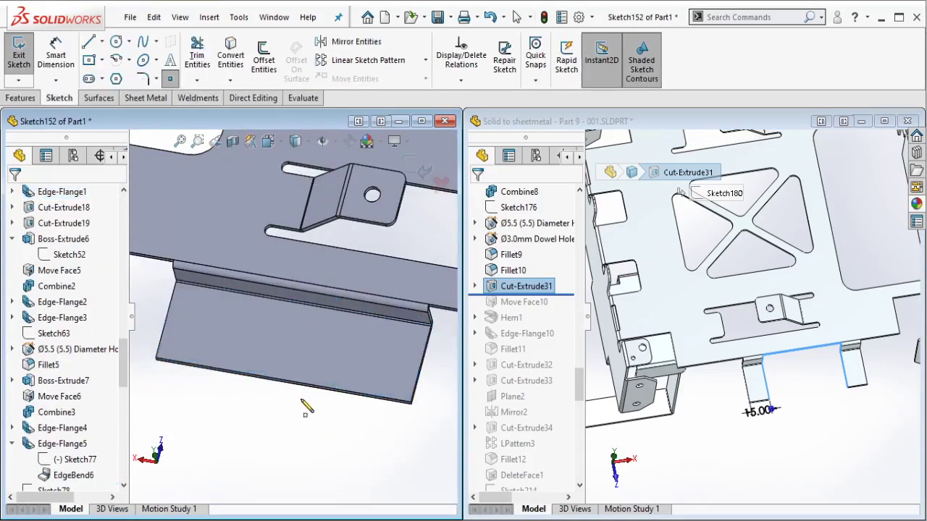
pyautogui.click(283, 379)
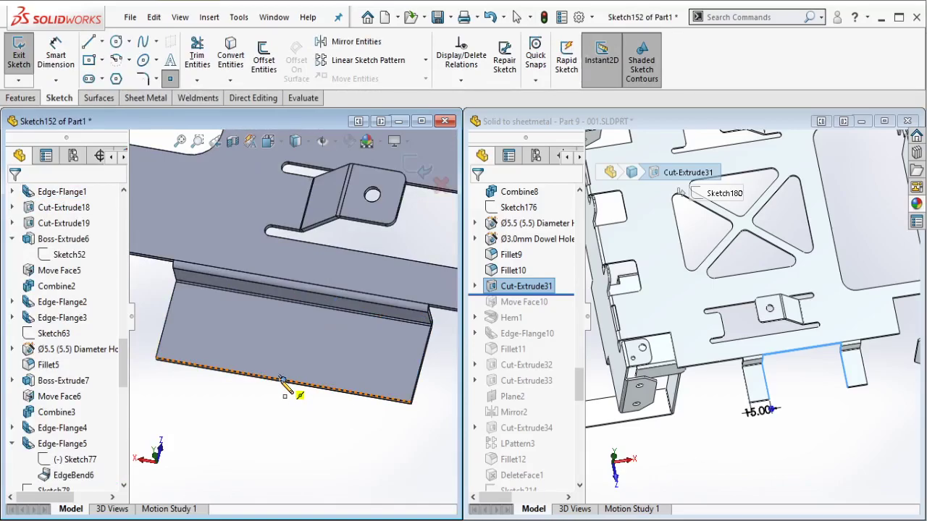
# Step: Sketch a corner rectangle about 27 mm wide in the middle of the flange face
pyautogui.click(103, 60)
pyautogui.click(123, 74)
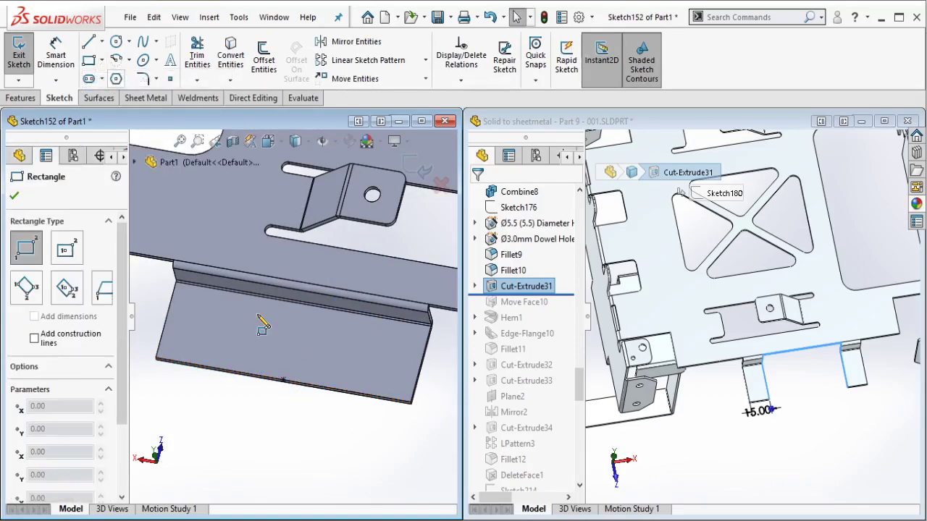
pyautogui.click(258, 316)
pyautogui.click(323, 366)
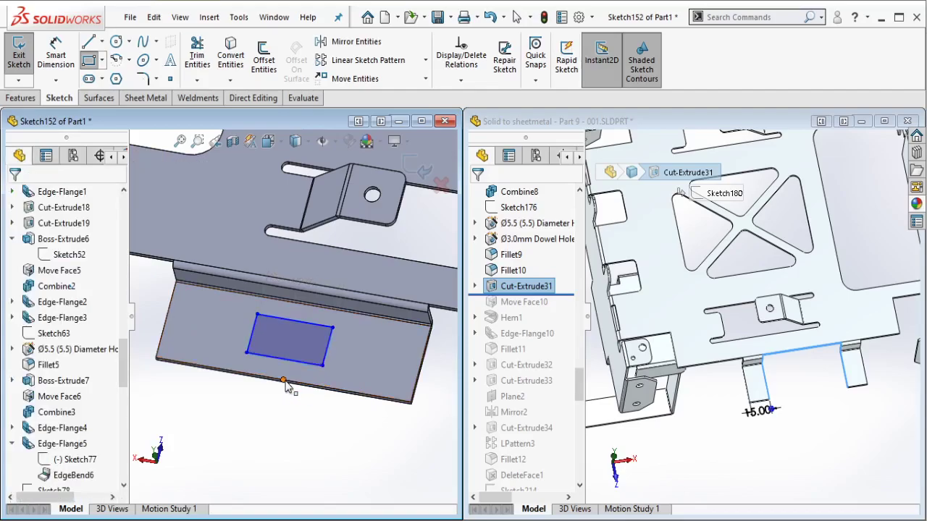
pyautogui.press('Escape')
# Step: Add a midpoint relation between the rectangle's outer line and the sketch point on the flange edge
pyautogui.click(284, 380)
pyautogui.click(306, 364)
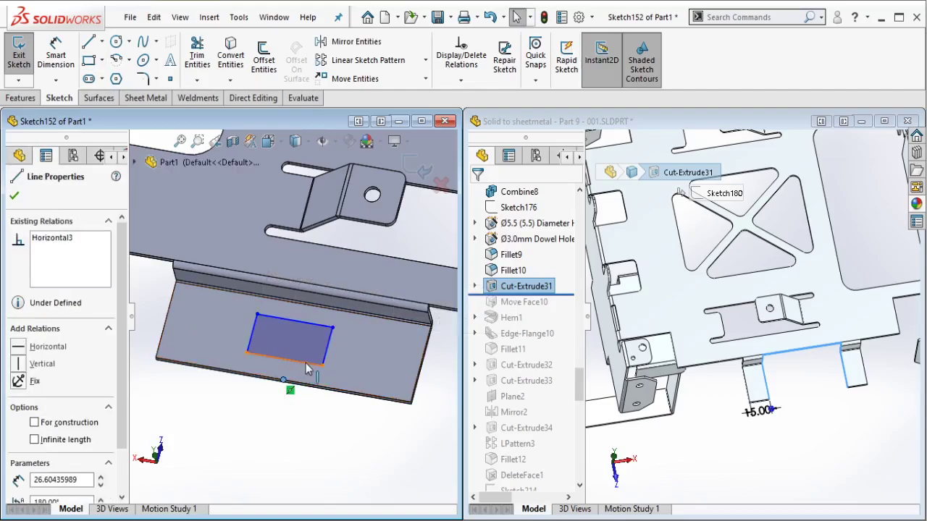
pyautogui.keyDown('ctrl'); pyautogui.click(284, 379); pyautogui.keyUp('ctrl')
pyautogui.click(336, 297)
pyautogui.press('Escape')
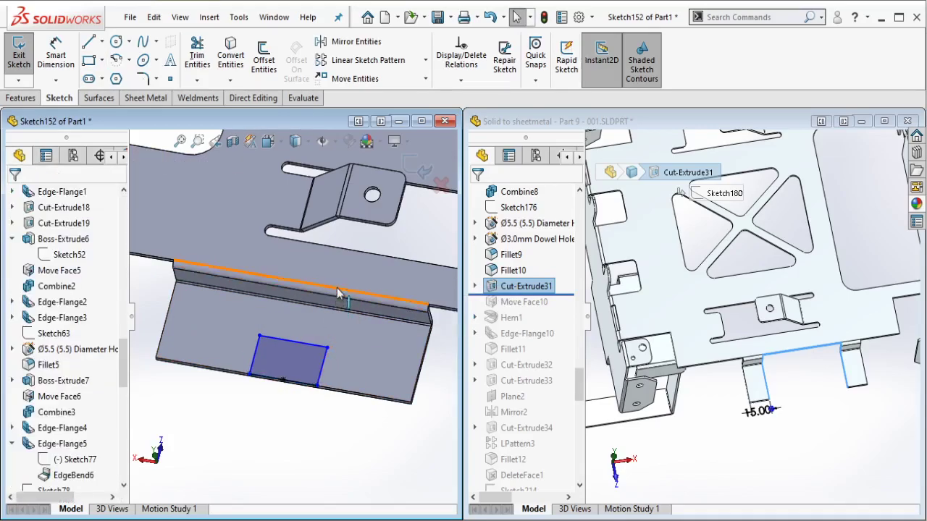
# Step: Make the rectangle's inner line collinear with the bend edge where the flange meets the base plate
pyautogui.click(330, 341)
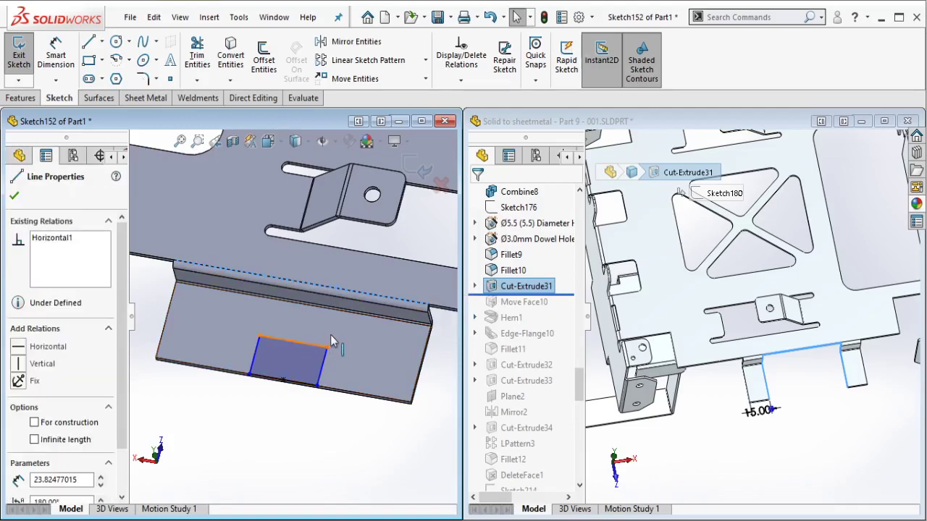
pyautogui.keyDown('ctrl'); pyautogui.click(335, 300); pyautogui.keyUp('ctrl')
pyautogui.click(343, 298)
pyautogui.press('Escape')
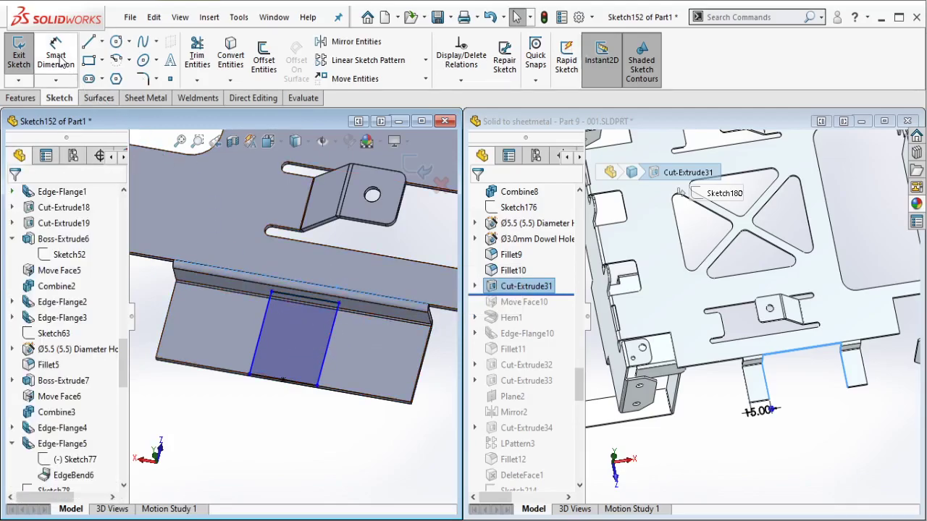
# Step: Dimension the distance between the rectangle's side and the flange's end edge as 15 mm
pyautogui.click(62, 61)
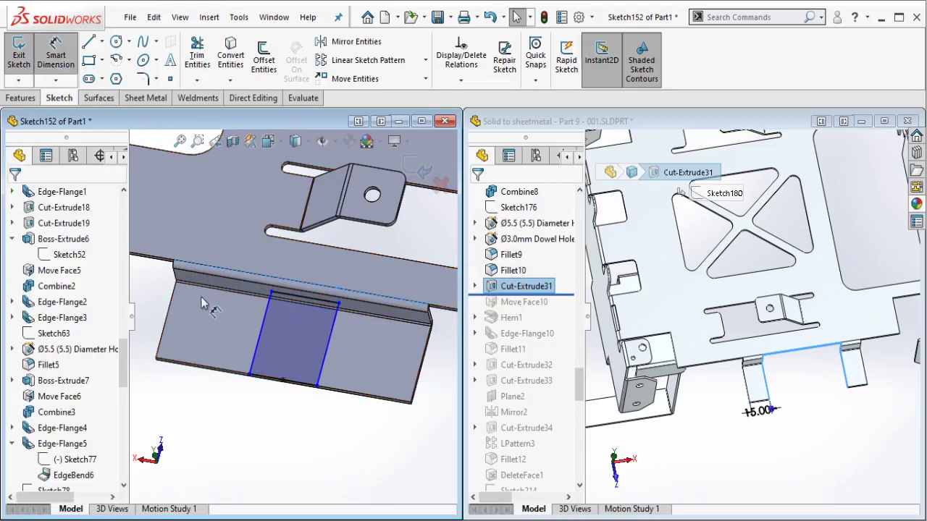
pyautogui.click(259, 339)
pyautogui.click(232, 395)
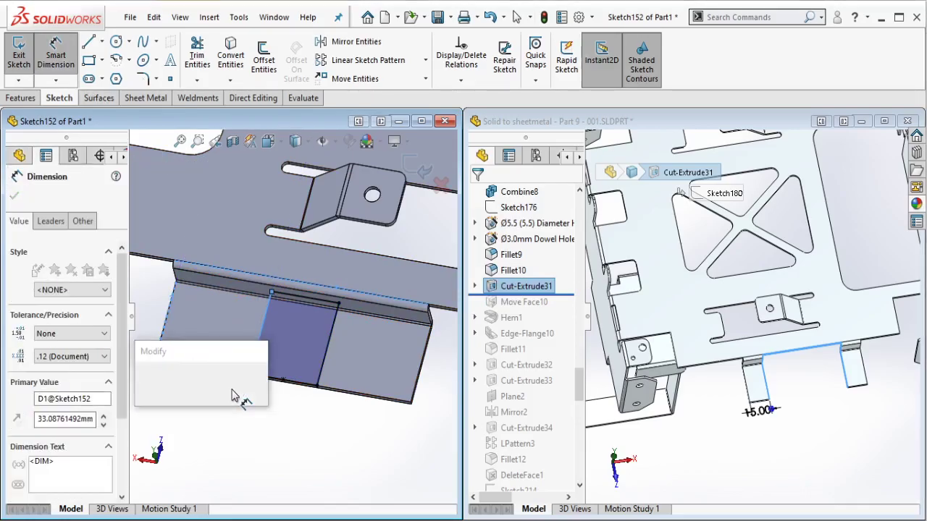
pyautogui.write('15')
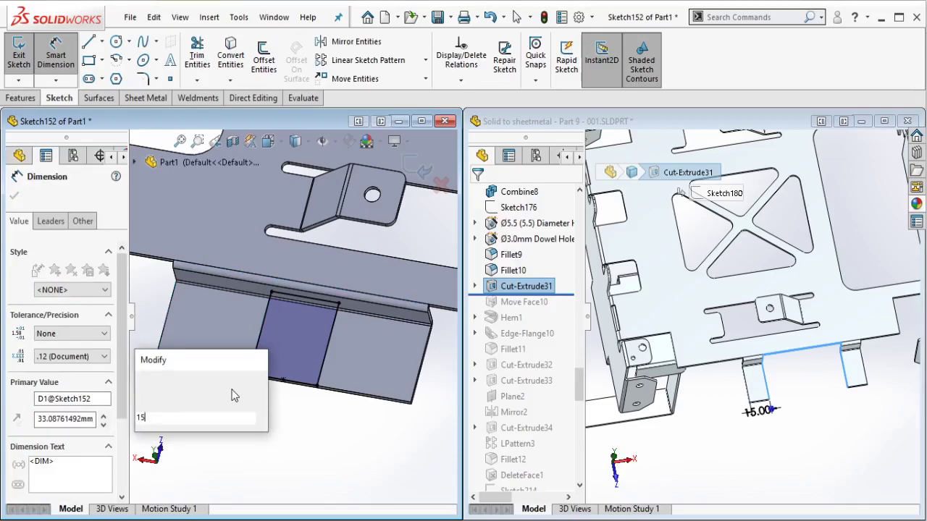
pyautogui.press('Escape')
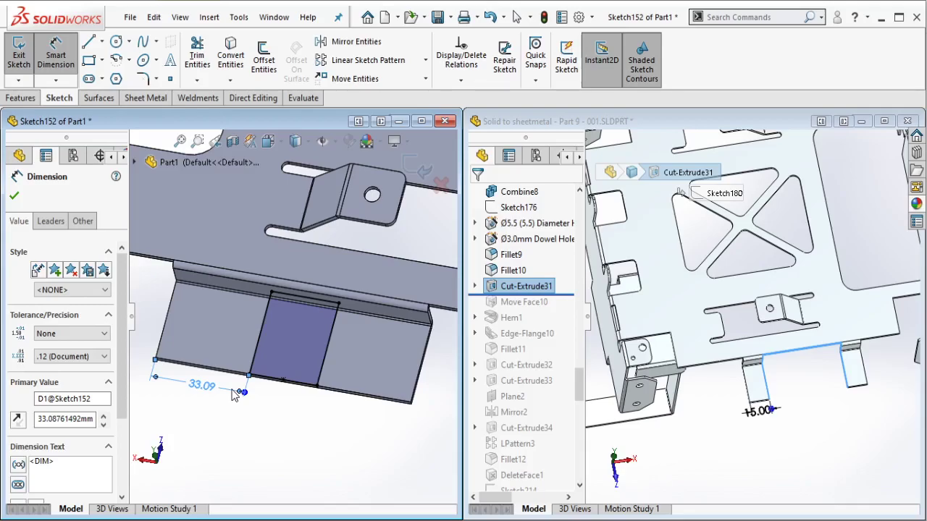
pyautogui.click(231, 390)
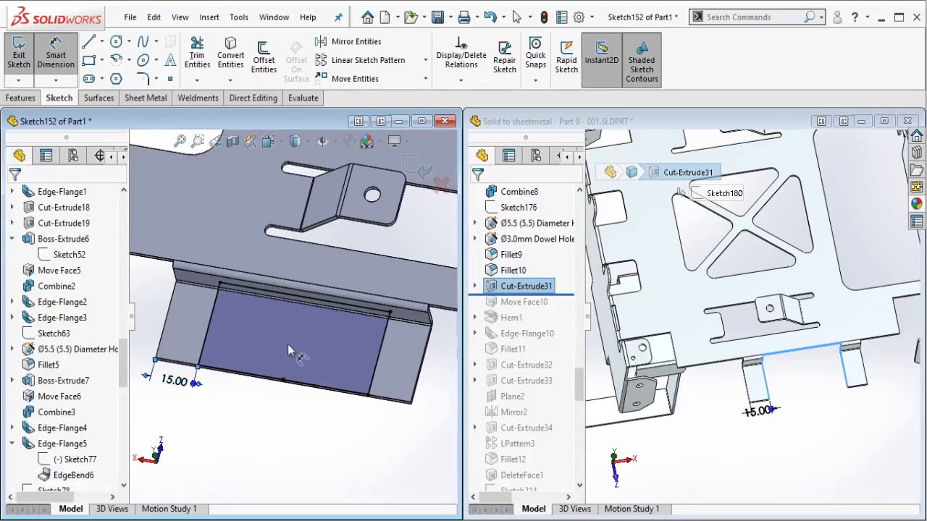
# Step: Draw a short horizontal centerline from the midpoint of the large open cutout's inner edge on the base plate
pyautogui.scroll(-8, 312, 305)
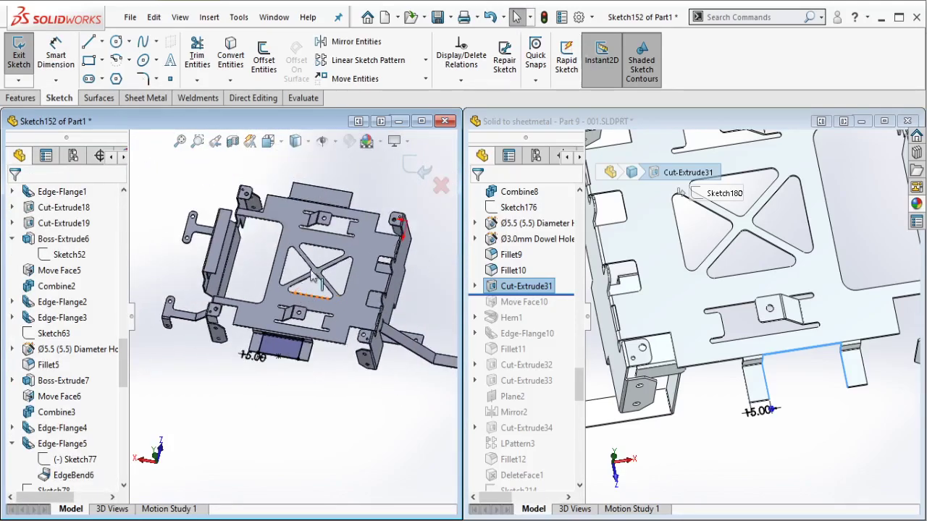
pyautogui.scroll(2, 375, 251)
pyautogui.click(375, 251)
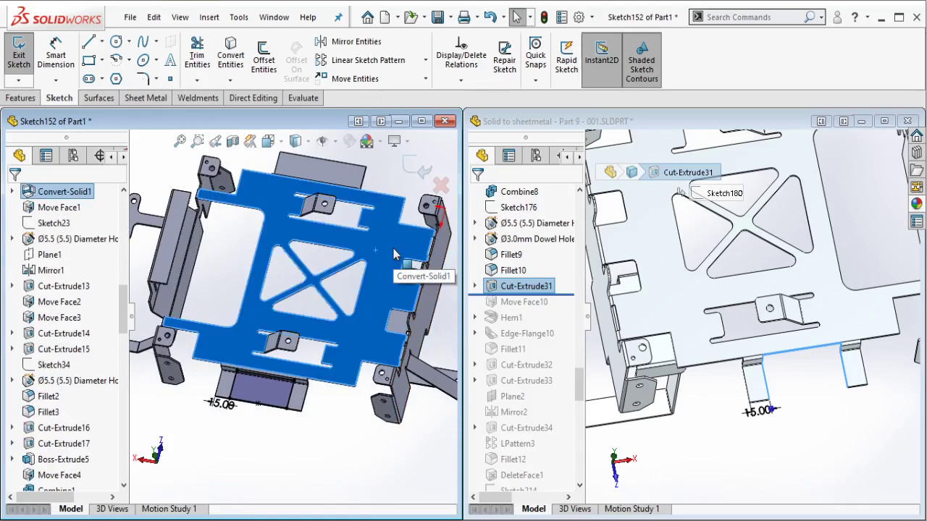
pyautogui.hotkey('ctrl', '8')
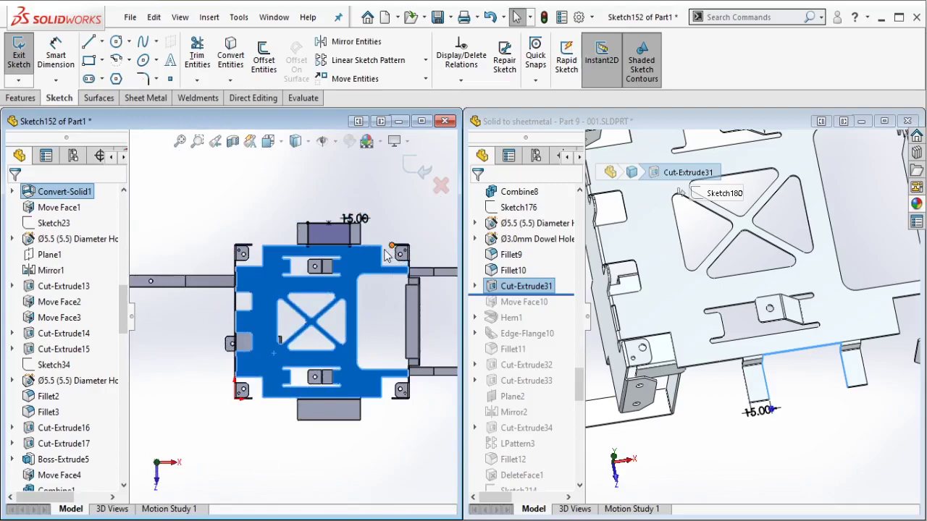
pyautogui.click(102, 41)
pyautogui.click(123, 75)
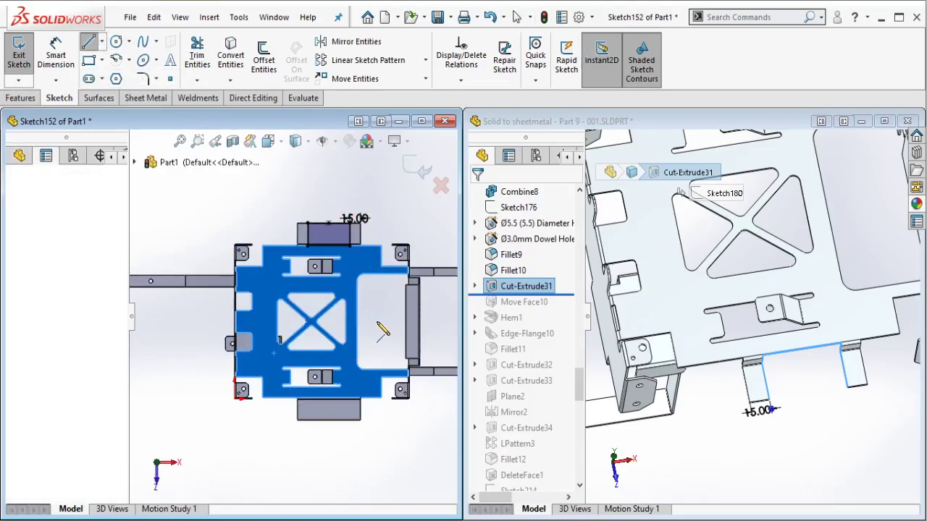
pyautogui.click(357, 321)
pyautogui.click(389, 322)
pyautogui.press('Escape')
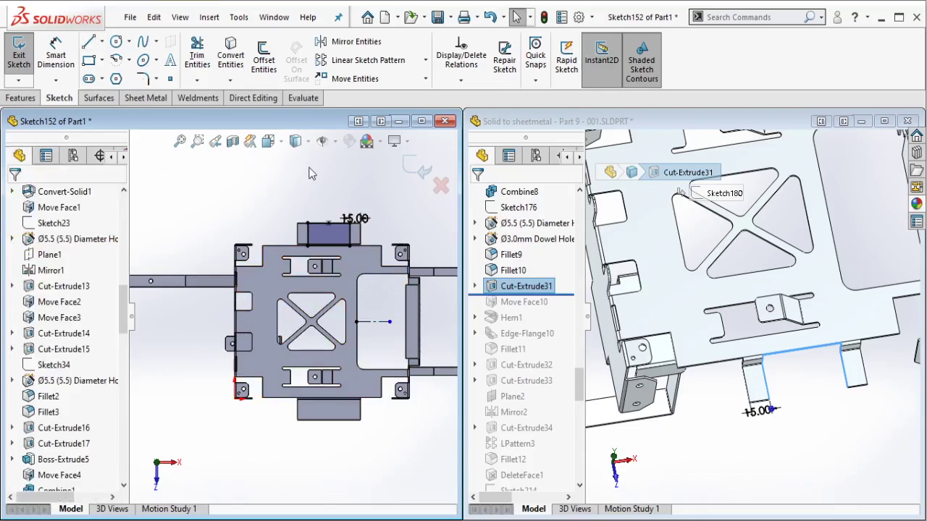
# Step: Mirror the rectangle and its midpoint about the centerline onto the opposite flange
pyautogui.click(355, 41)
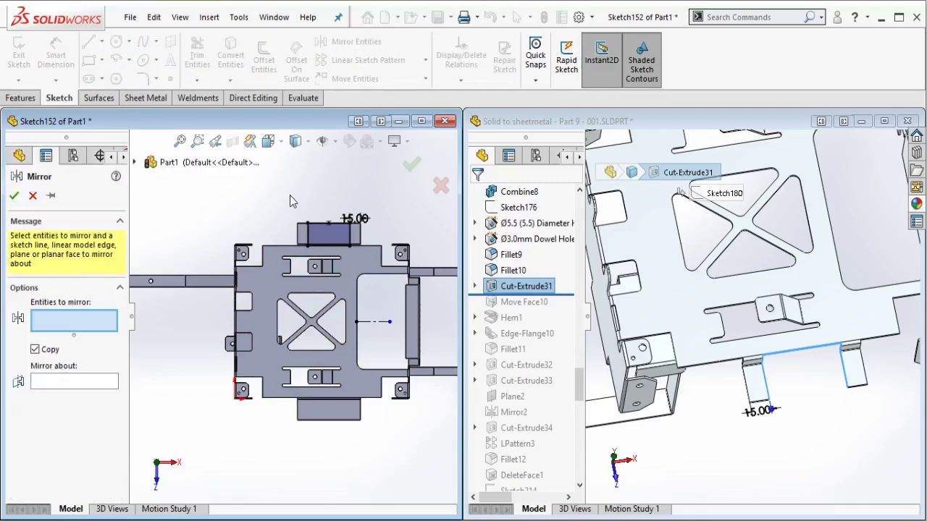
pyautogui.moveTo(374, 272); pyautogui.dragTo(372, 268)
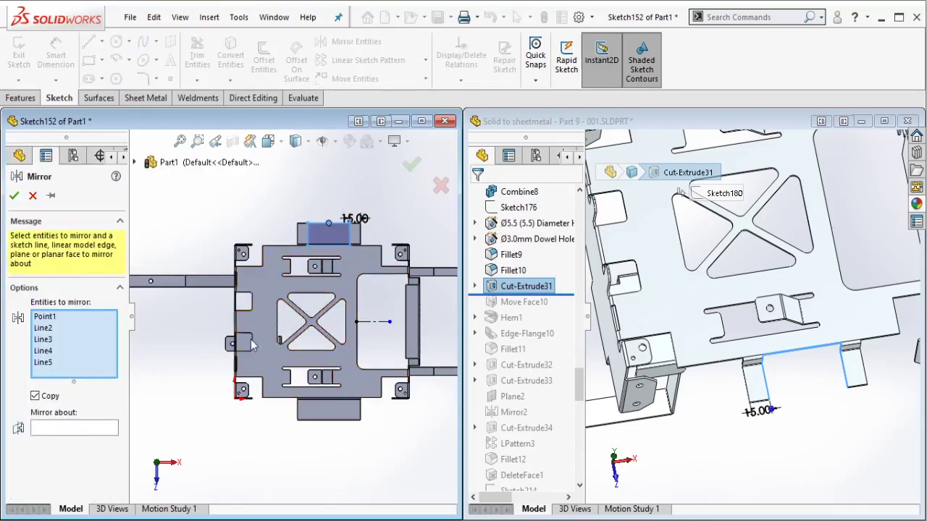
pyautogui.click(68, 429)
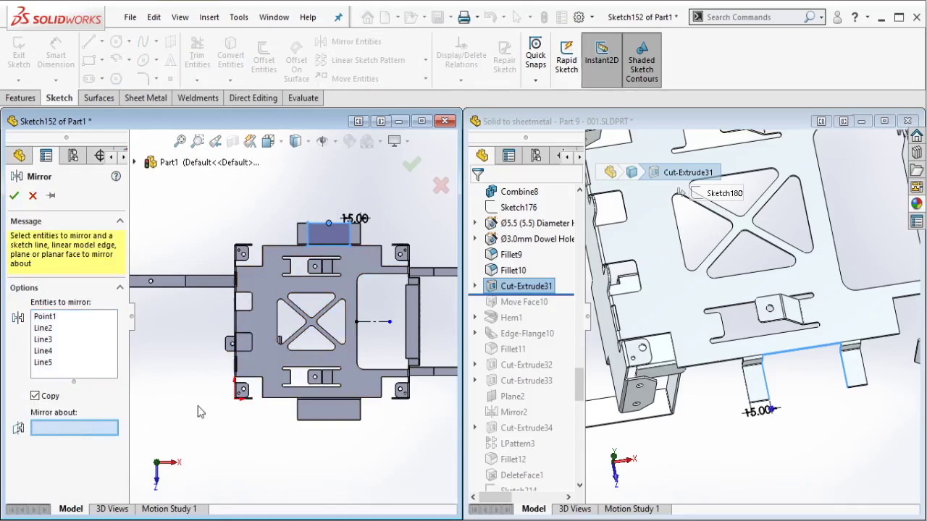
pyautogui.click(380, 322)
pyautogui.click(411, 167)
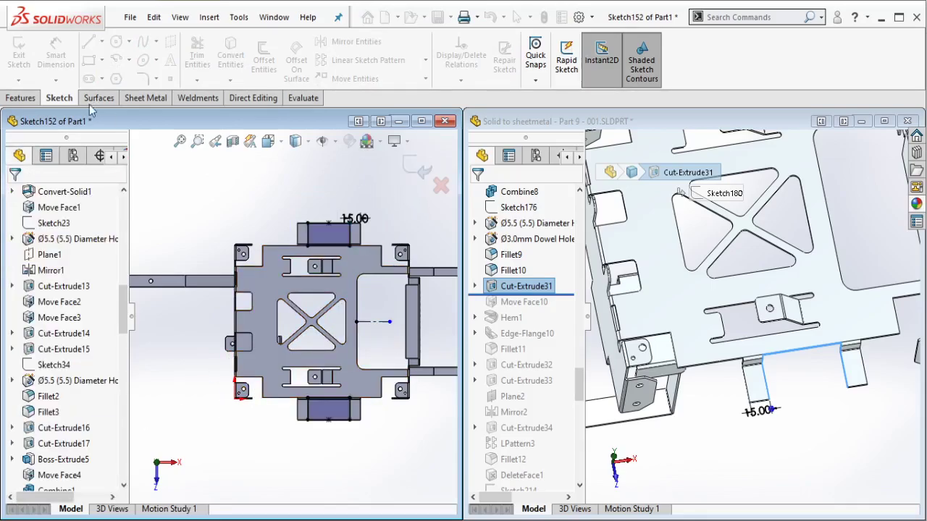
# Step: Extrude-cut both rectangles Through All - Both with Normal cut on, leaving two narrow tabs on each flange
pyautogui.click(22, 98)
pyautogui.click(201, 58)
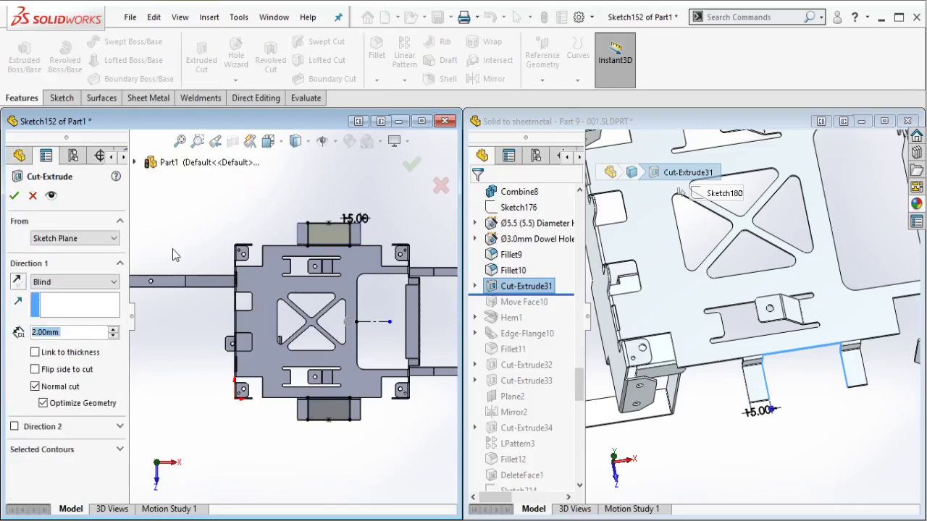
pyautogui.click(95, 282)
pyautogui.click(81, 316)
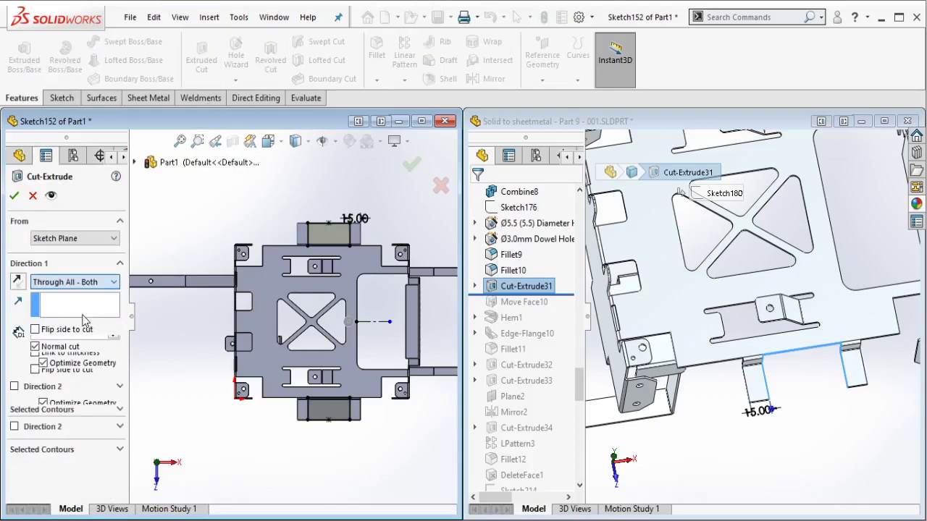
pyautogui.click(15, 196)
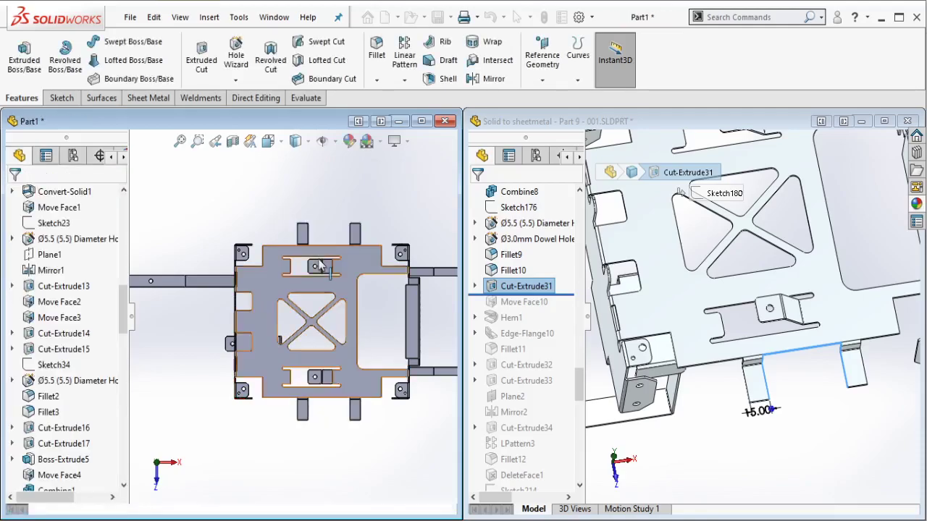
pyautogui.moveTo(319, 261); pyautogui.dragTo(345, 175, button='middle')
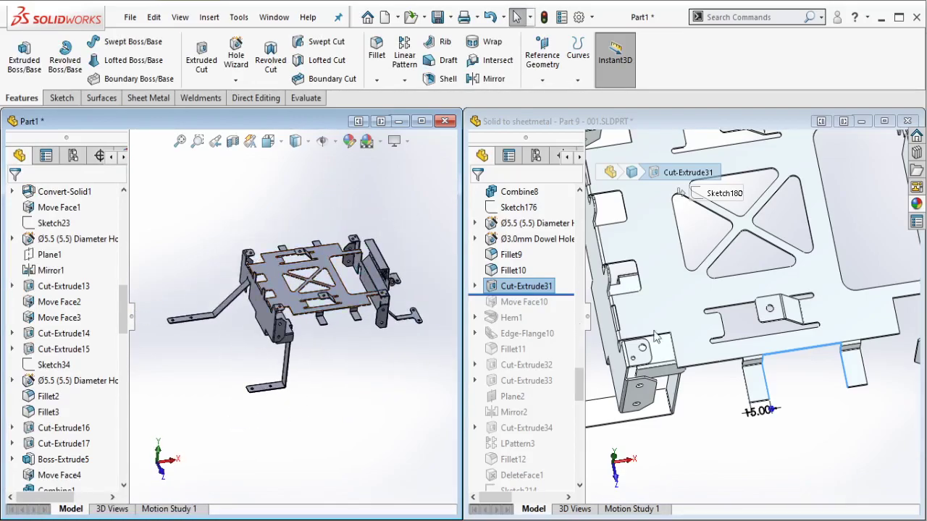
# Step: Roll the reference part forward past Move Face10 and examine which tab end faces it moves
pyautogui.scroll(5, 608, 326)
pyautogui.click(564, 301)
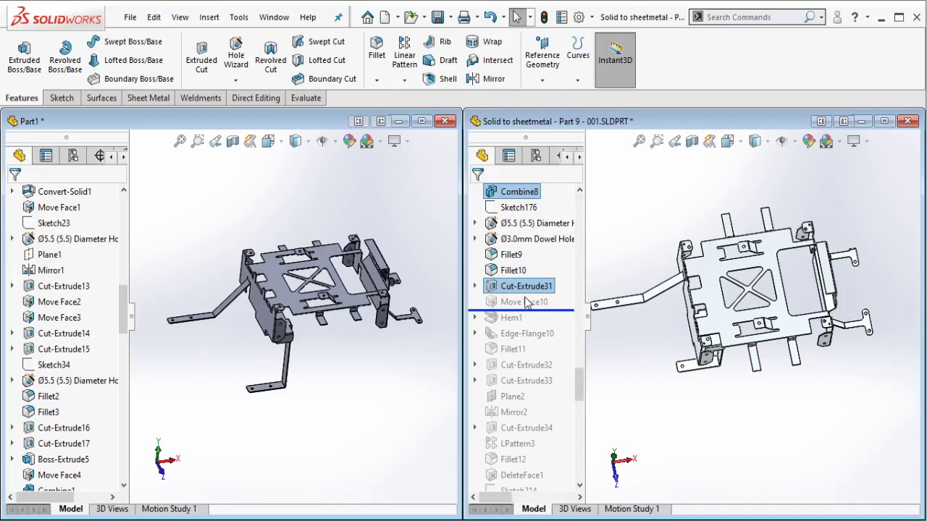
pyautogui.click(523, 301)
pyautogui.scroll(-4, 757, 330)
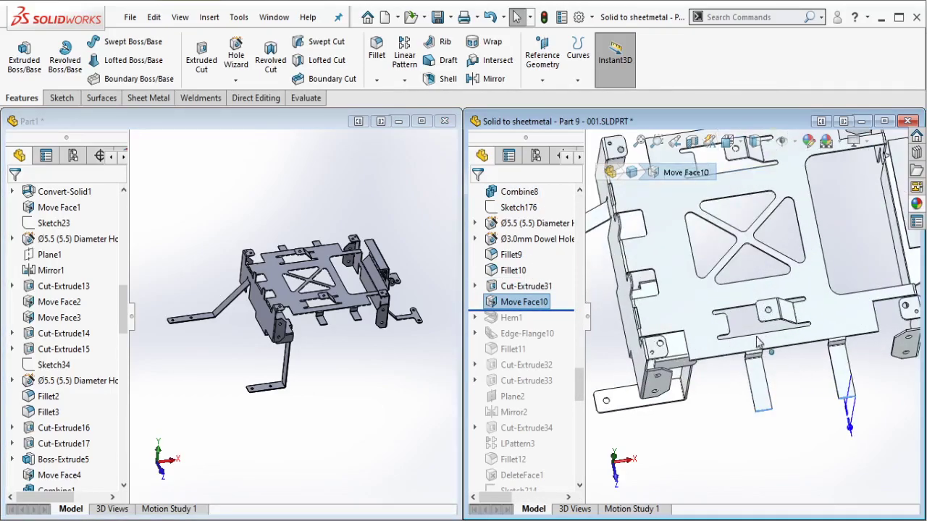
# Step: Start a Move Face offset in Part1 and select the end faces of the two tabs along one side of the base plate
pyautogui.moveTo(763, 335); pyautogui.dragTo(813, 319, button='middle')
pyautogui.scroll(-4, 824, 374)
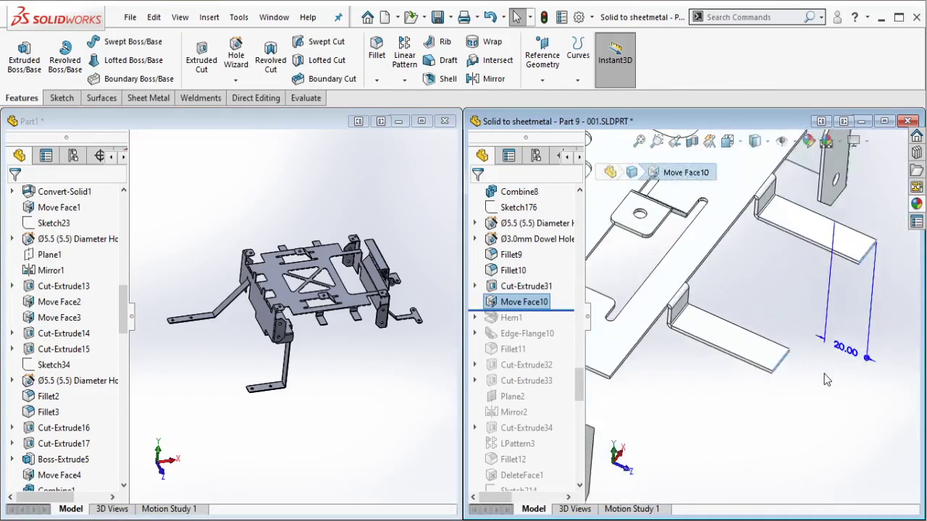
pyautogui.scroll(3, 825, 374)
pyautogui.click(432, 384)
pyautogui.click(361, 311)
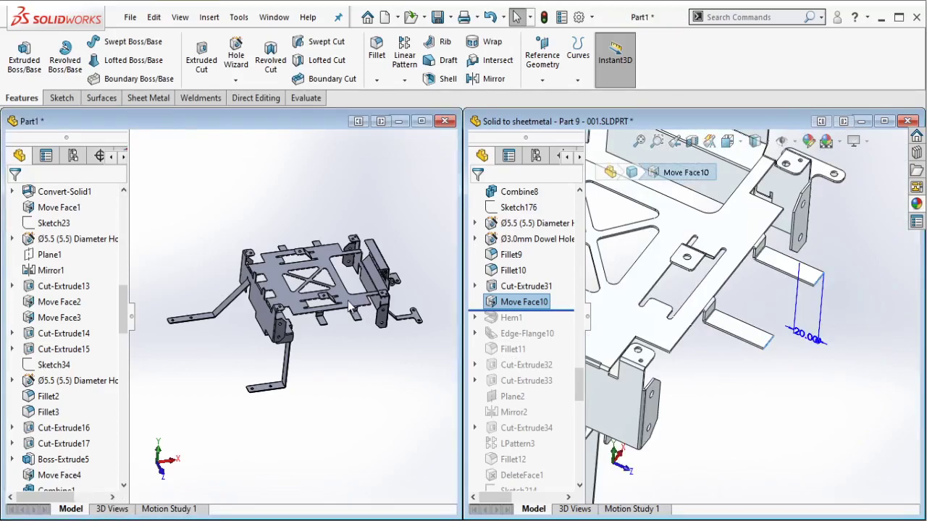
pyautogui.scroll(-4, 297, 269)
pyautogui.click(252, 98)
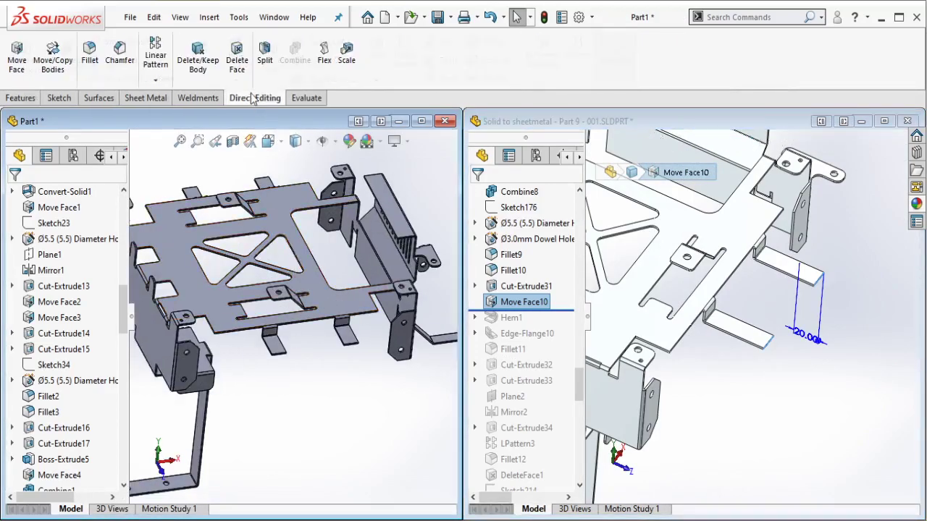
pyautogui.click(17, 57)
pyautogui.scroll(-7, 349, 351)
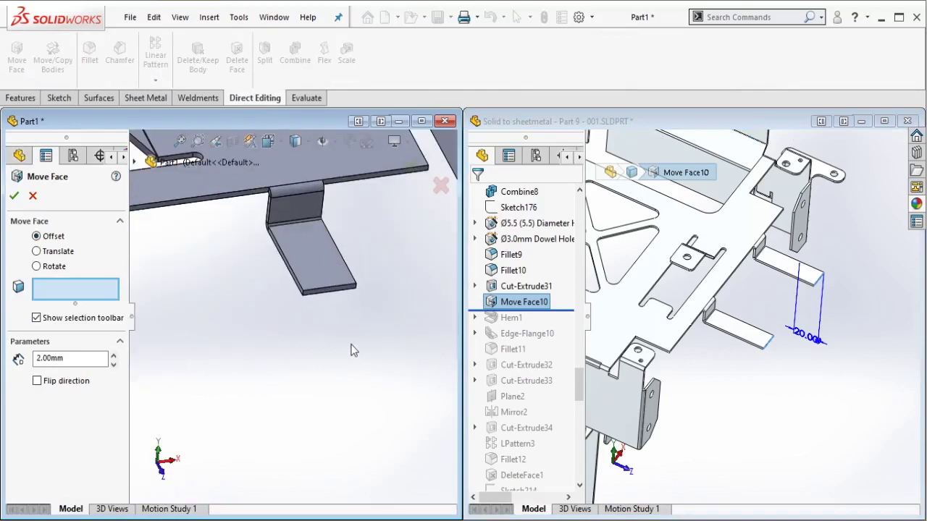
pyautogui.click(334, 267)
pyautogui.scroll(4, 343, 313)
pyautogui.scroll(4, 347, 312)
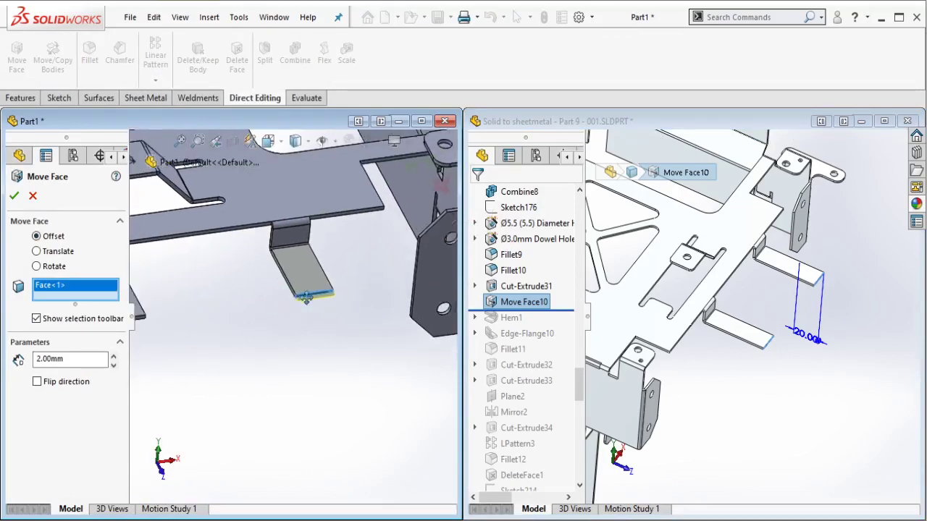
pyautogui.scroll(-6, 311, 323)
pyautogui.click(306, 294)
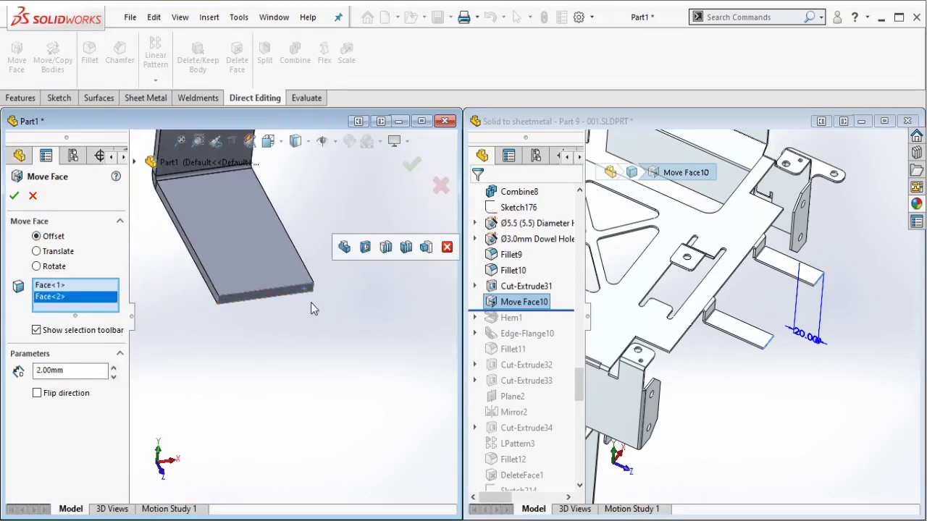
# Step: Add the end faces of the two tabs on the opposite side of the plate to the face selection
pyautogui.scroll(6, 310, 303)
pyautogui.scroll(-8, 210, 340)
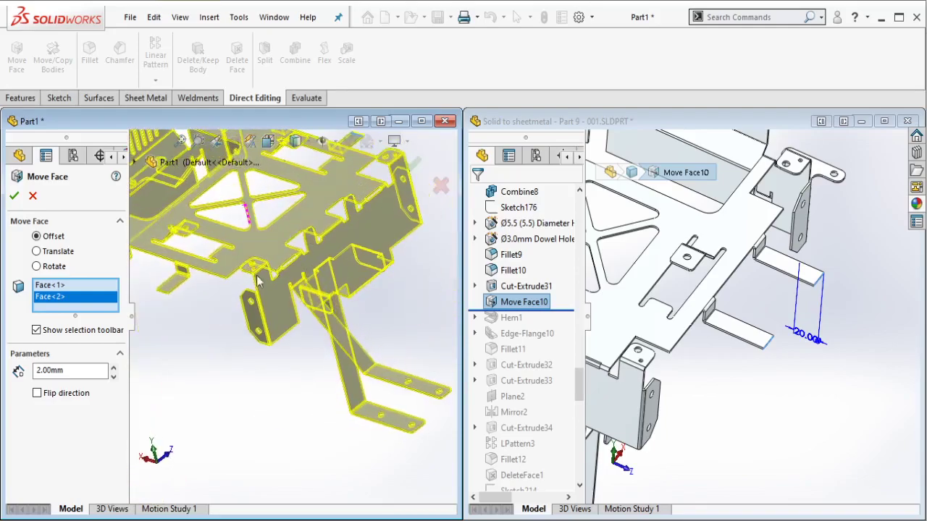
pyautogui.scroll(-5, 210, 341)
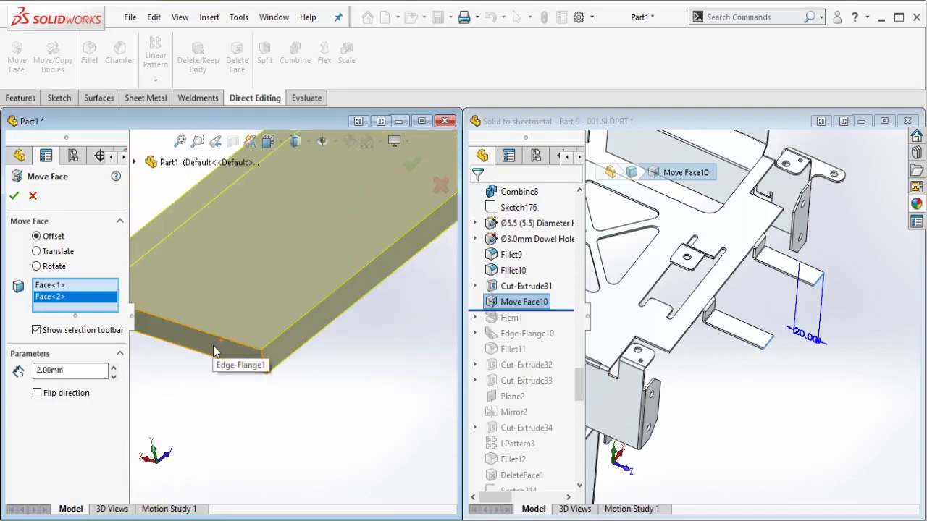
pyautogui.click(231, 360)
pyautogui.scroll(3, 283, 382)
pyautogui.keyDown('ctrl'); pyautogui.moveTo(284, 383); pyautogui.dragTo(288, 360, button='middle'); pyautogui.keyUp('ctrl')
pyautogui.scroll(-3, 289, 360)
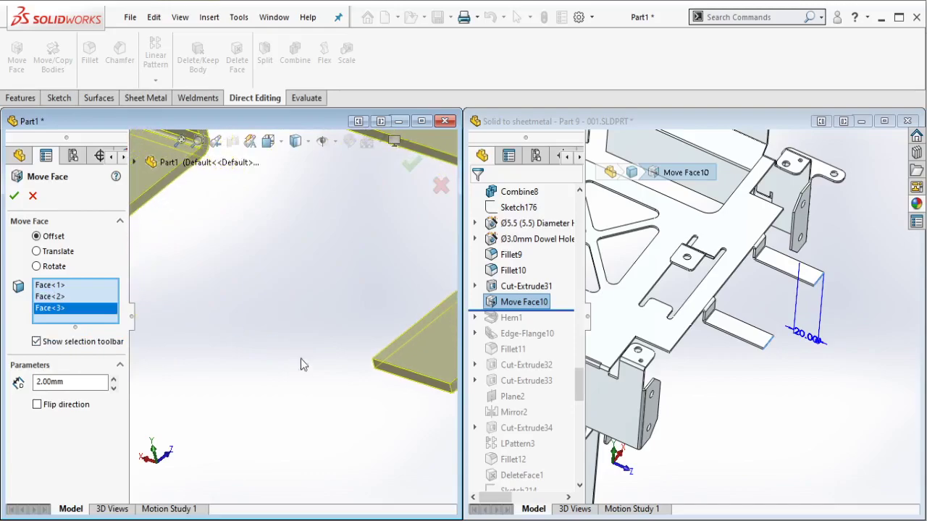
pyautogui.click(381, 368)
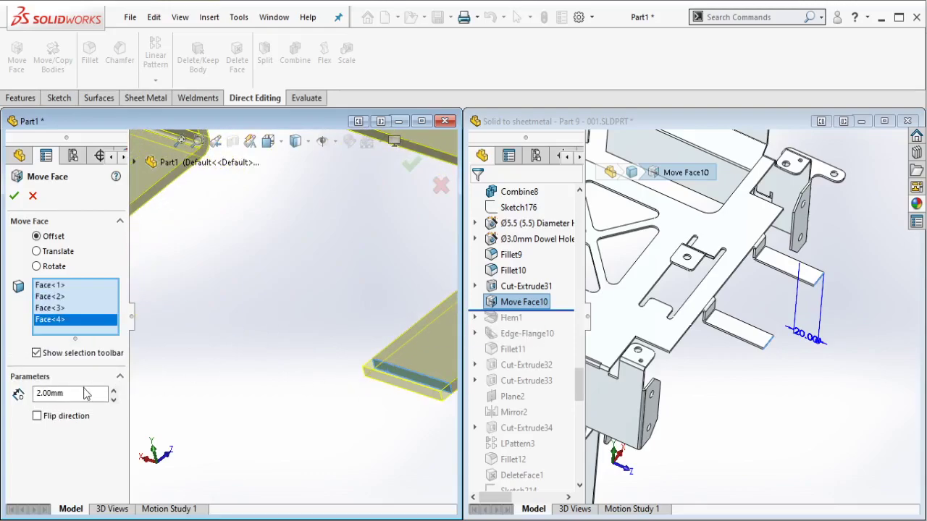
# Step: Offset the four tab end faces outward by 20 mm and accept the face move
pyautogui.moveTo(84, 393); pyautogui.dragTo(19, 394)
pyautogui.write('2')
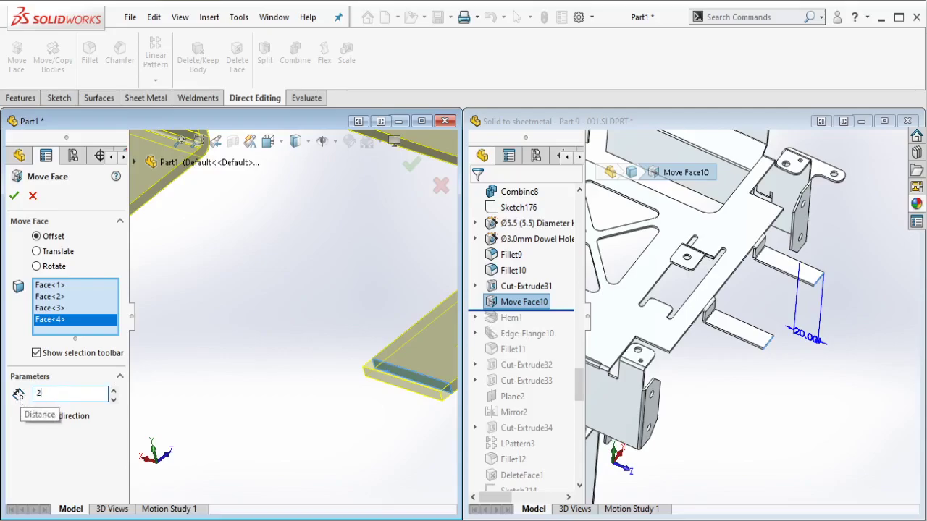
pyautogui.write('0')
pyautogui.press('Return')
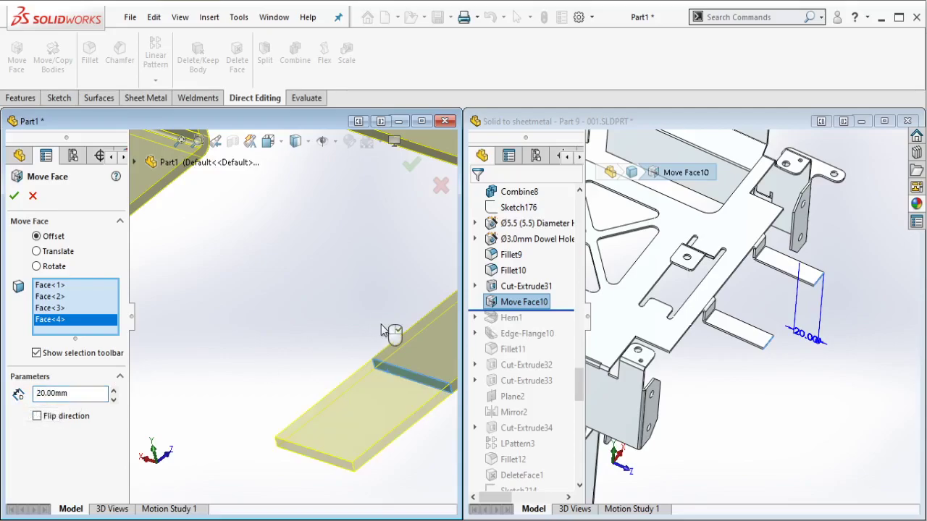
pyautogui.scroll(3, 384, 330)
pyautogui.scroll(4, 382, 325)
pyautogui.keyDown('ctrl'); pyautogui.moveTo(371, 288); pyautogui.dragTo(349, 308, button='middle'); pyautogui.keyUp('ctrl')
pyautogui.scroll(1, 350, 292)
pyautogui.scroll(2, 349, 308)
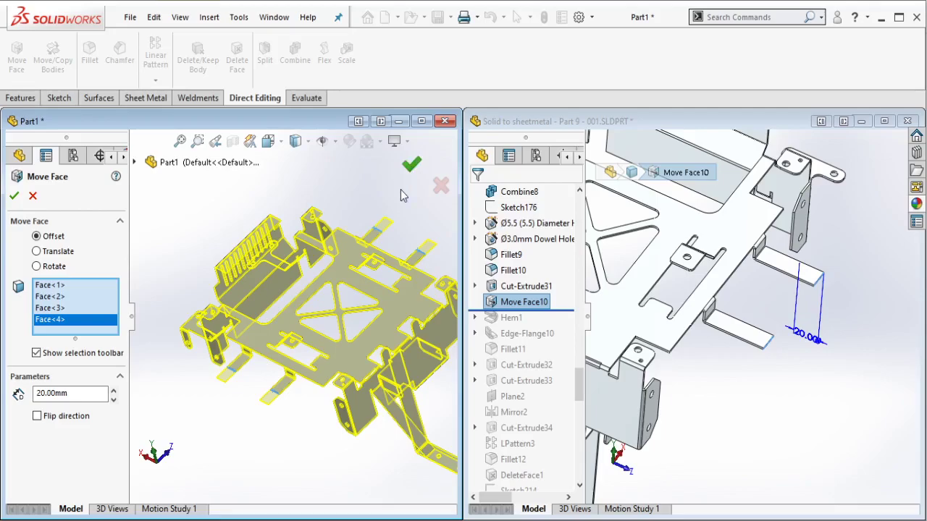
pyautogui.press('Return')
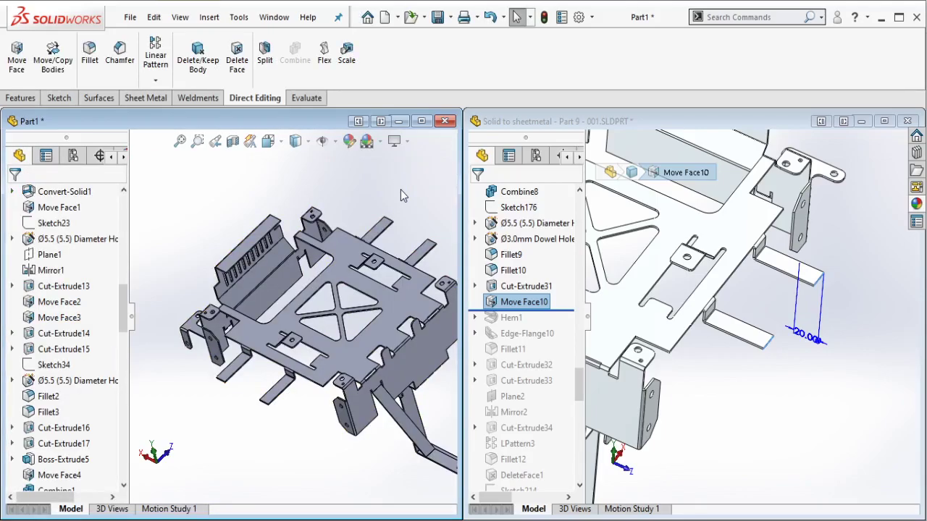
# Step: Roll the reference part forward past Hem1 and examine the hem's shape, angle and radius on the tab ends
pyautogui.click(558, 321)
pyautogui.moveTo(558, 322); pyautogui.dragTo(550, 326)
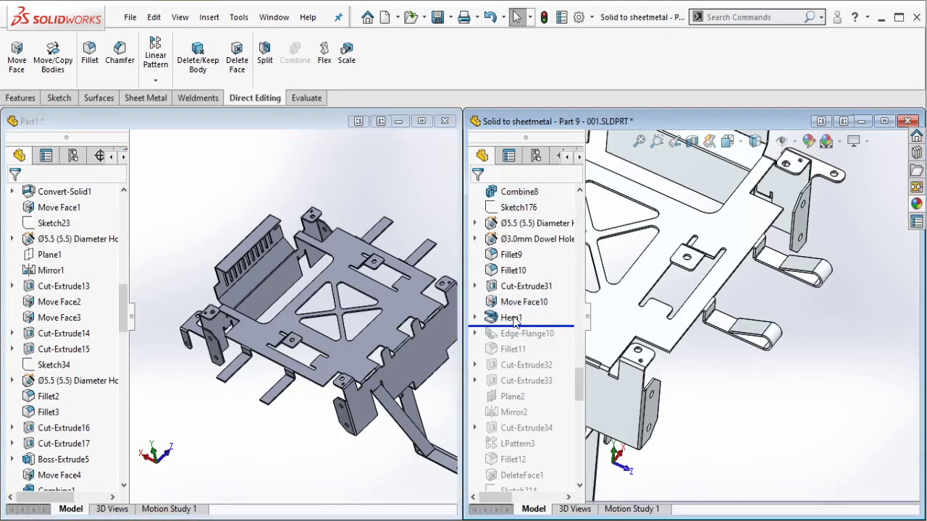
pyautogui.click(514, 318)
pyautogui.scroll(4, 651, 268)
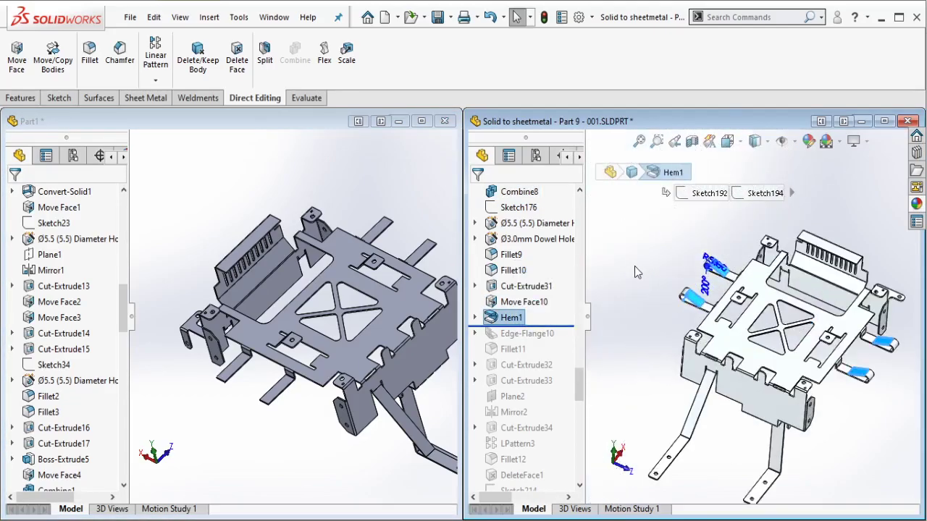
pyautogui.scroll(-5, 634, 266)
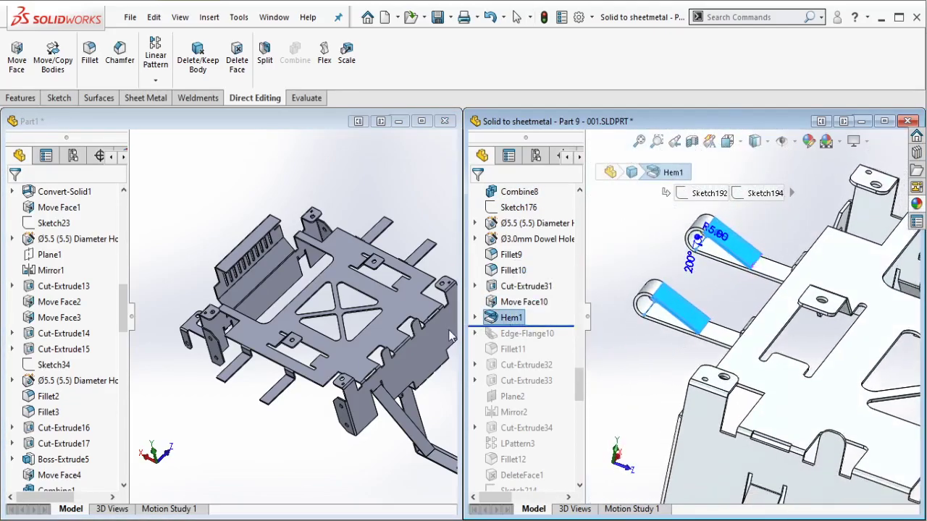
# Step: Start a Hem in Part1 and select the end edges of all four lengthened tabs
pyautogui.scroll(-3, 326, 215)
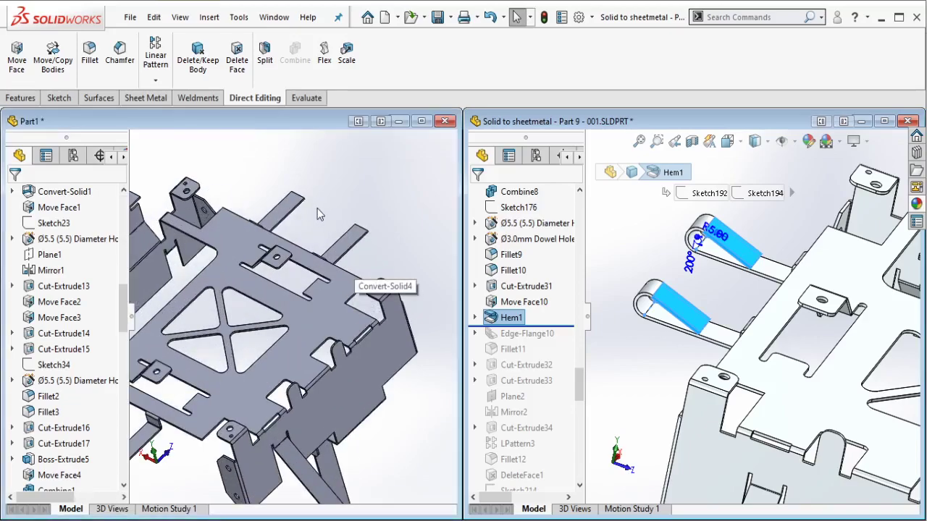
pyautogui.click(148, 97)
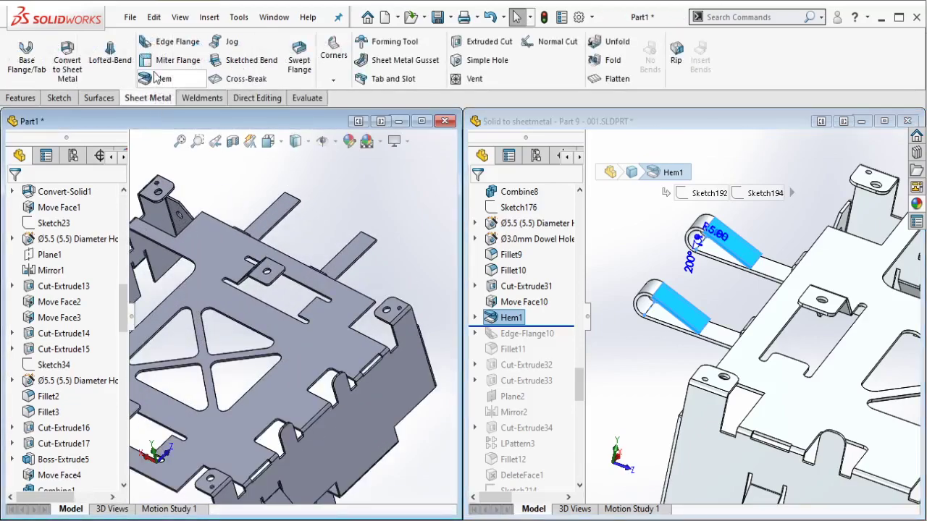
pyautogui.click(155, 78)
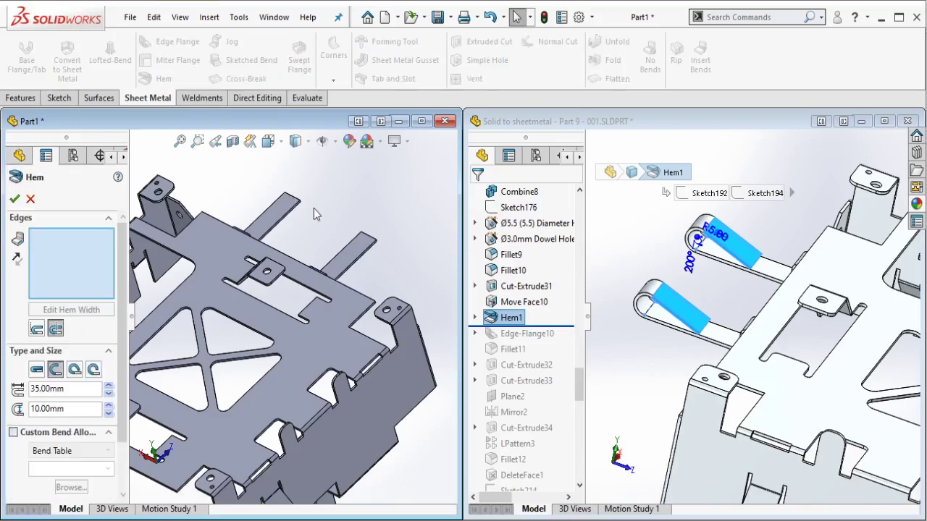
pyautogui.scroll(-3, 290, 203)
pyautogui.click(275, 230)
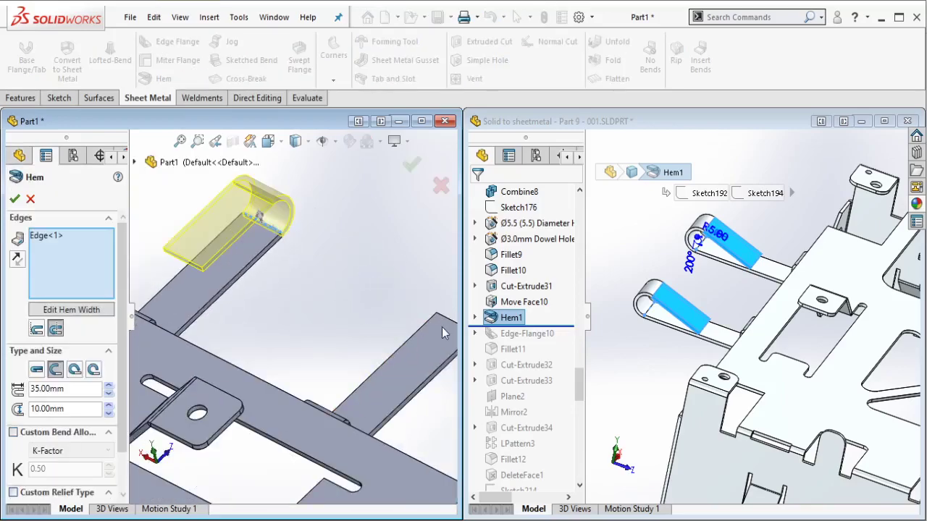
pyautogui.click(447, 325)
pyautogui.scroll(5, 326, 340)
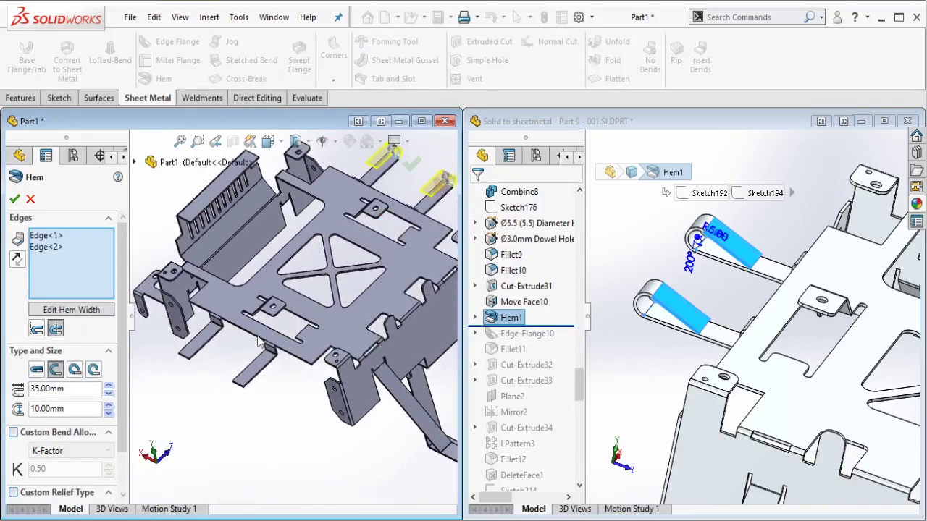
pyautogui.scroll(-5, 203, 365)
pyautogui.click(231, 317)
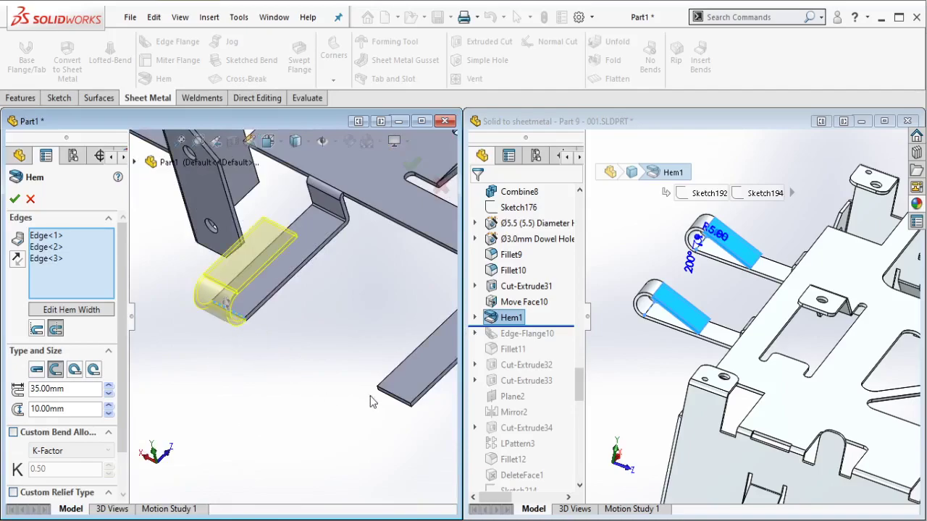
pyautogui.click(386, 397)
pyautogui.scroll(2, 152, 368)
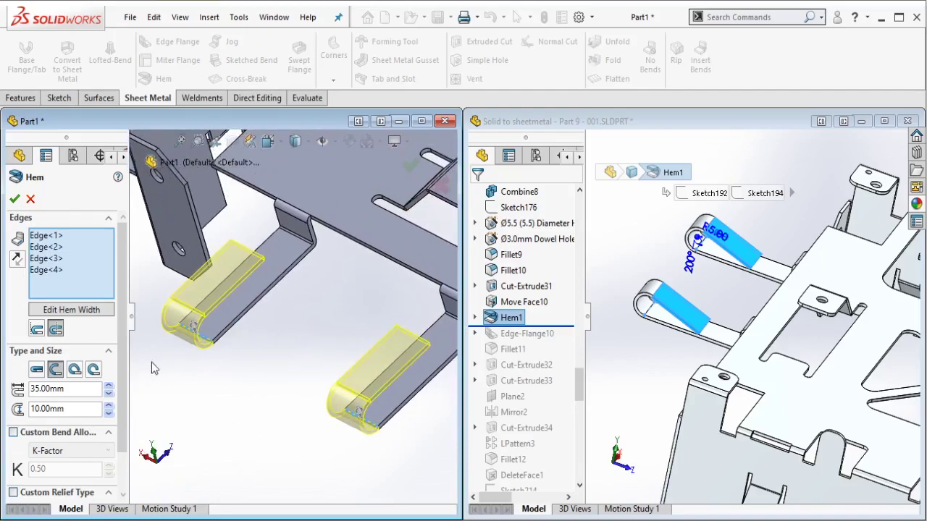
# Step: Make the four hems Tear Drop type with a 200° angle and 5 mm radius, and accept the feature
pyautogui.click(74, 369)
pyautogui.moveTo(67, 409); pyautogui.dragTo(6, 407)
pyautogui.write('5')
pyautogui.press('Return')
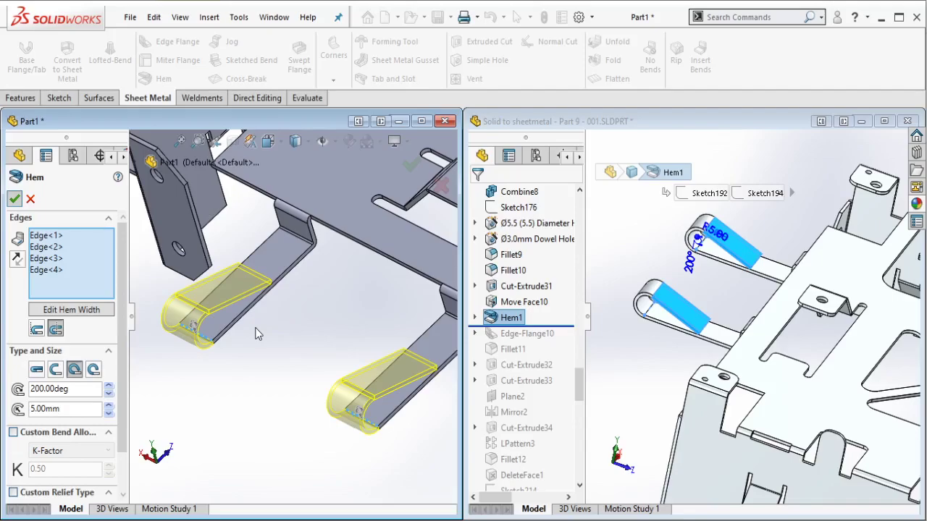
pyautogui.press('Return')
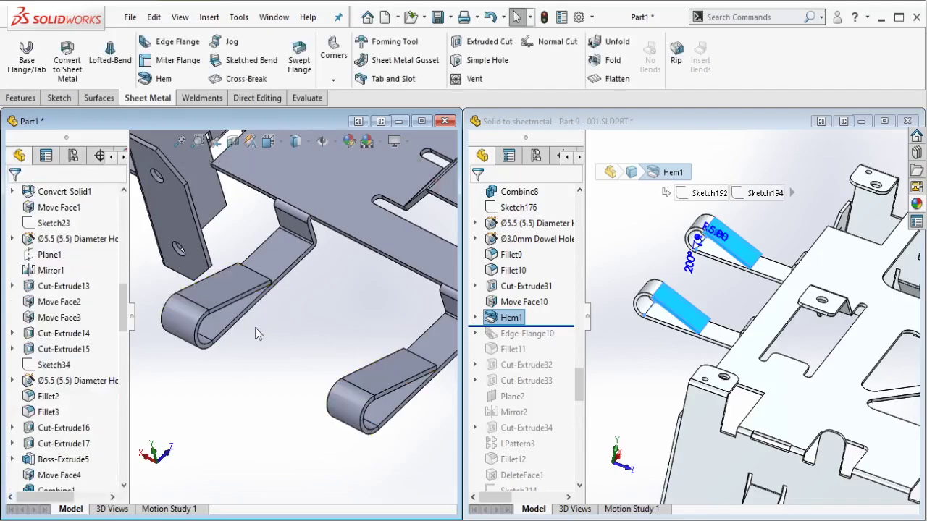
# Step: Roll the reference part forward past Edge-Flange10 and examine the small angled flanges at the hems' free ends
pyautogui.scroll(4, 335, 295)
pyautogui.keyDown('ctrl'); pyautogui.moveTo(367, 255); pyautogui.dragTo(262, 329, button='middle'); pyautogui.keyUp('ctrl')
pyautogui.scroll(3, 262, 328)
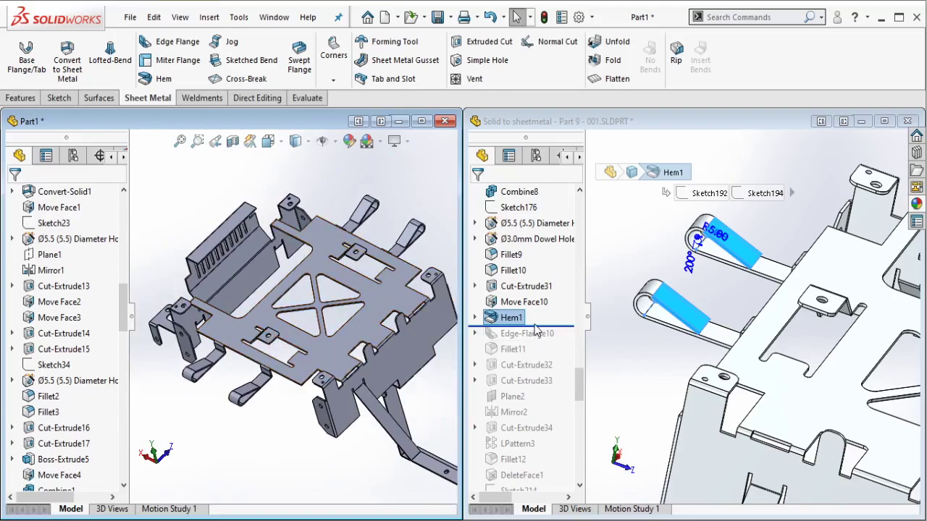
pyautogui.moveTo(542, 327); pyautogui.dragTo(532, 341)
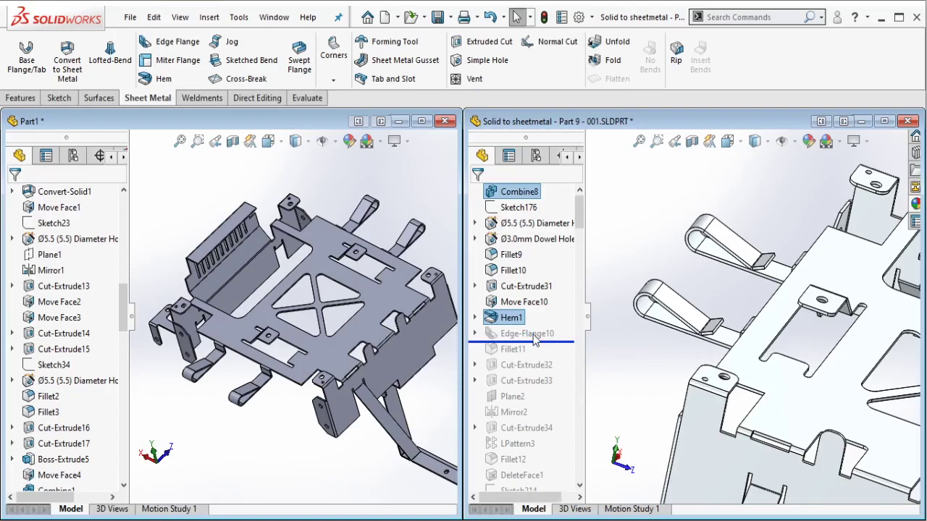
pyautogui.click(533, 341)
pyautogui.click(538, 335)
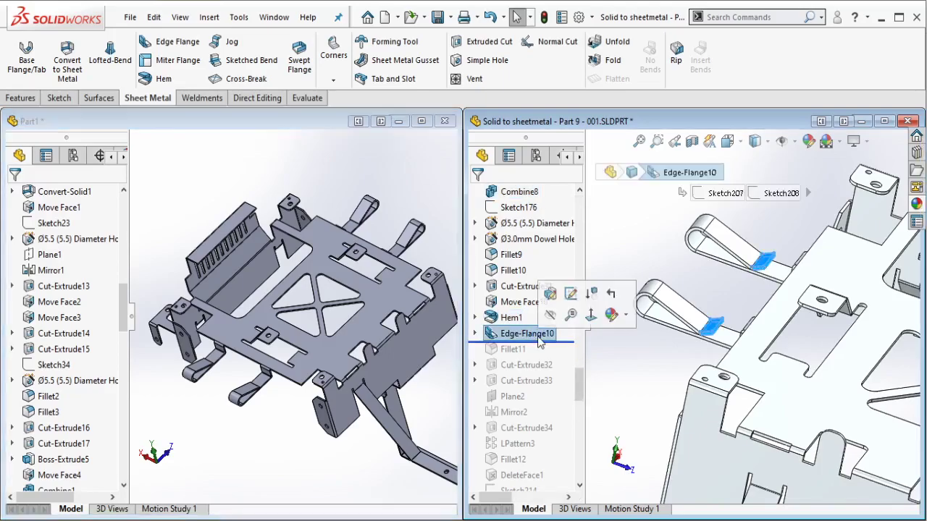
pyautogui.scroll(7, 741, 310)
pyautogui.scroll(-1, 890, 359)
pyautogui.scroll(-10, 887, 354)
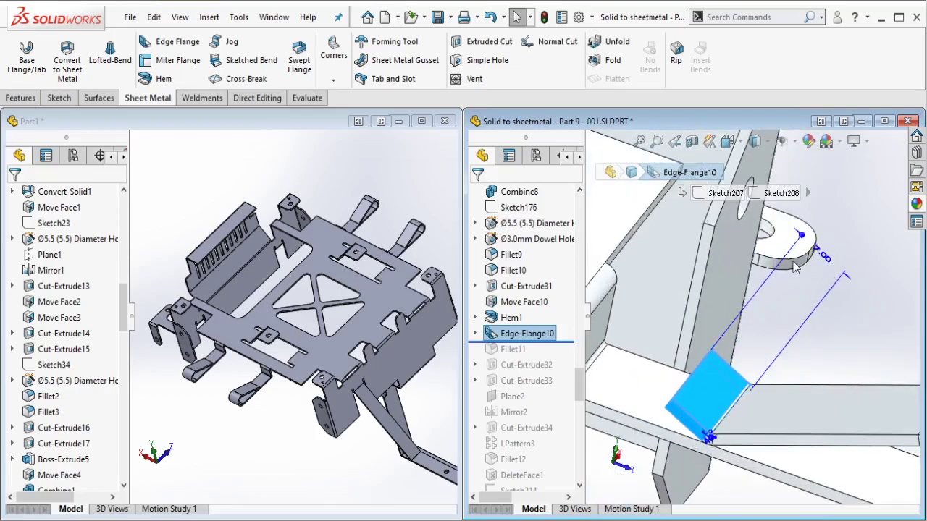
pyautogui.scroll(1, 795, 268)
pyautogui.scroll(4, 833, 268)
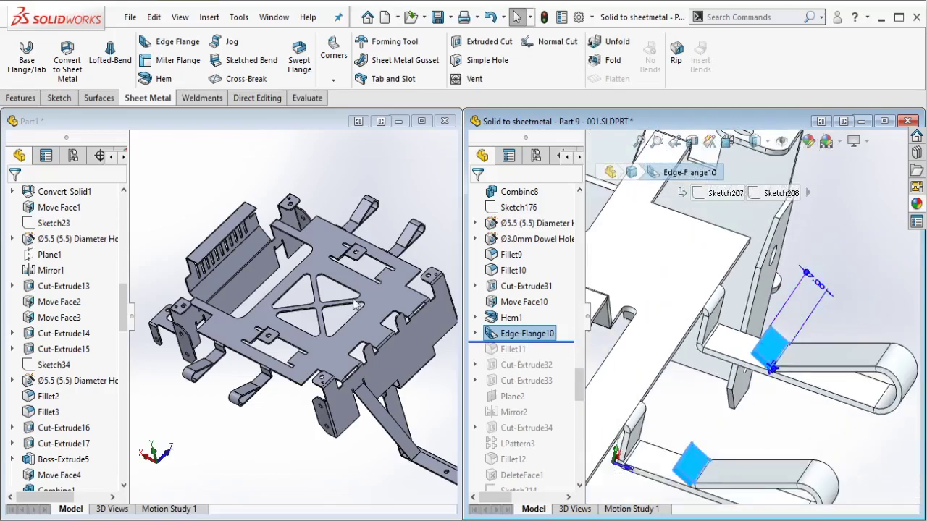
# Step: Start an Edge Flange in Part1 on the free edge of one hem, with a 45° angle and 7 mm blind length
pyautogui.scroll(-4, 354, 304)
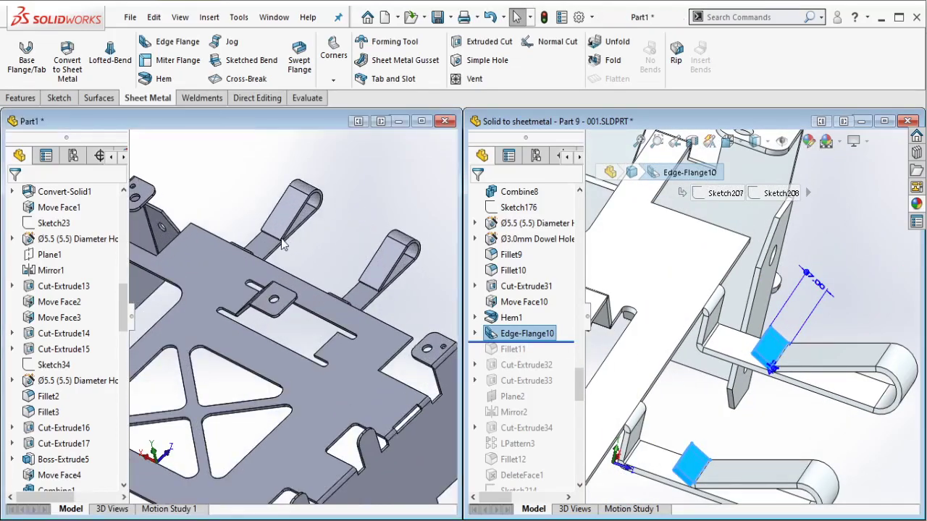
pyautogui.scroll(-5, 275, 242)
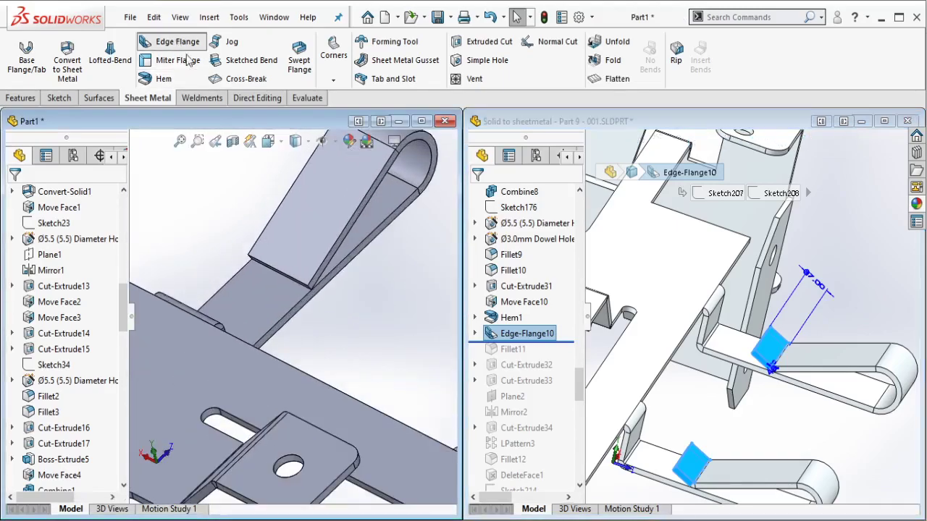
pyautogui.click(265, 263)
pyautogui.click(201, 216)
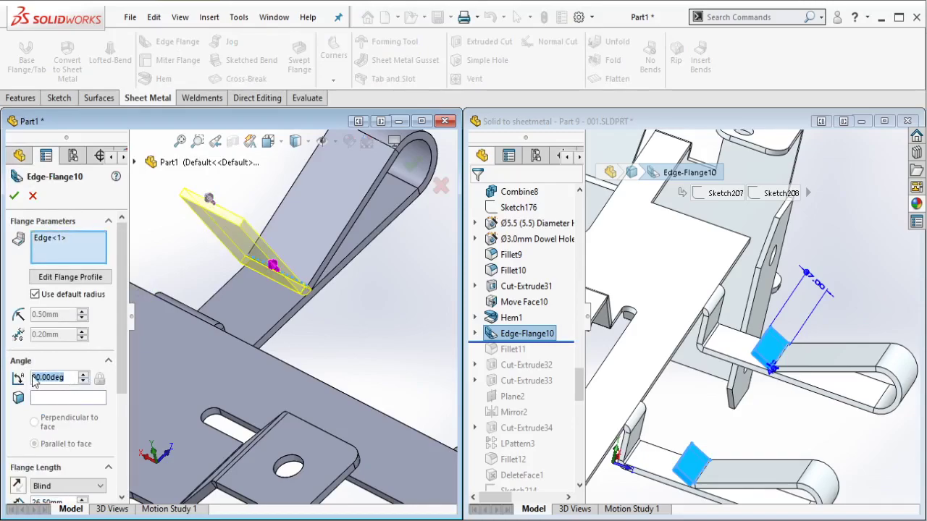
pyautogui.write('45')
pyautogui.press('Return')
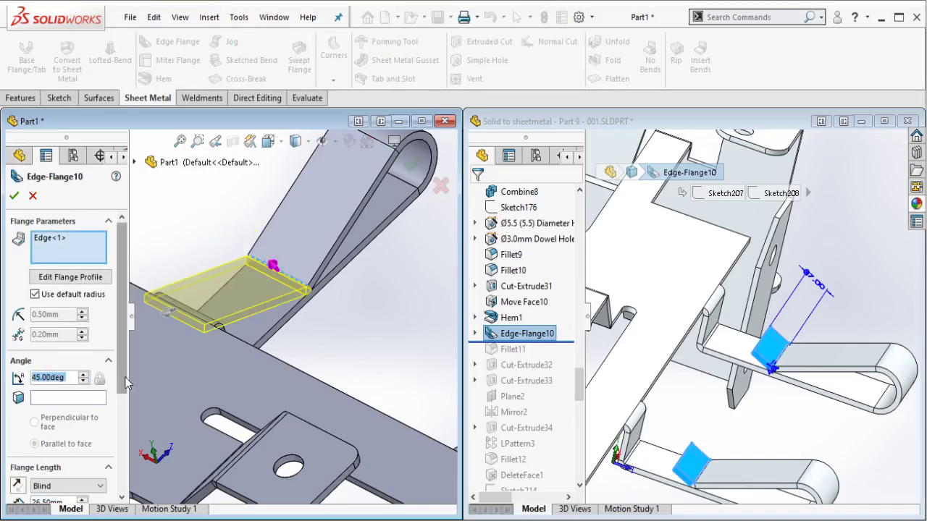
pyautogui.scroll(-3, 125, 383)
pyautogui.moveTo(66, 411); pyautogui.dragTo(3, 406)
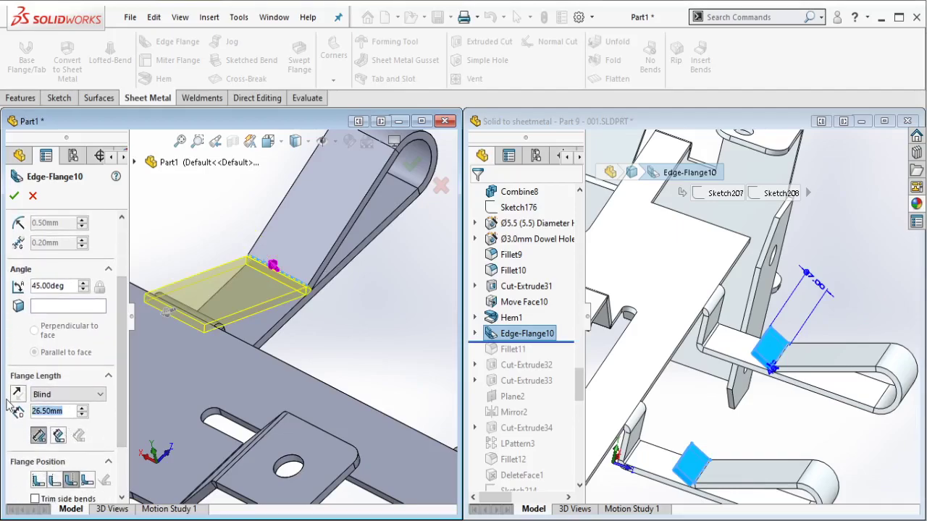
pyautogui.write('7')
pyautogui.press('Return')
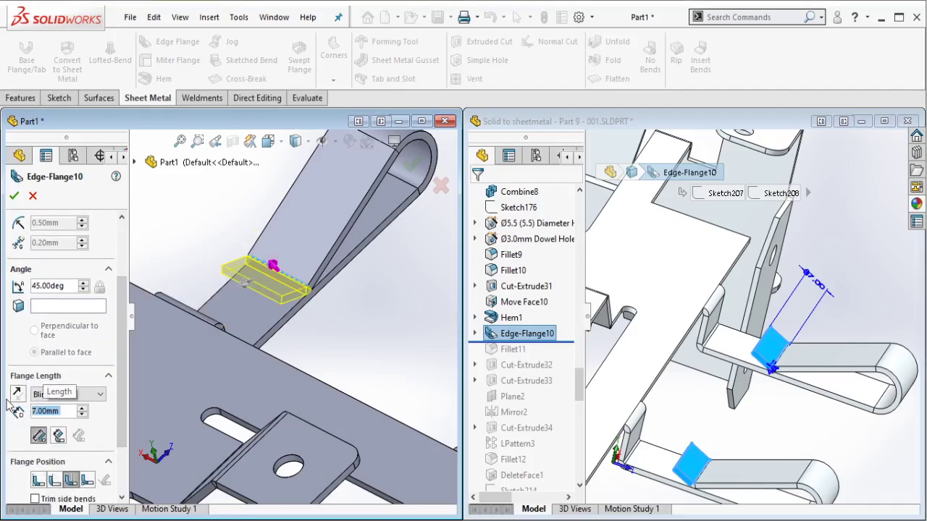
# Step: Add the free edges of the other three hems to the edge flange and accept the feature
pyautogui.scroll(4, 361, 302)
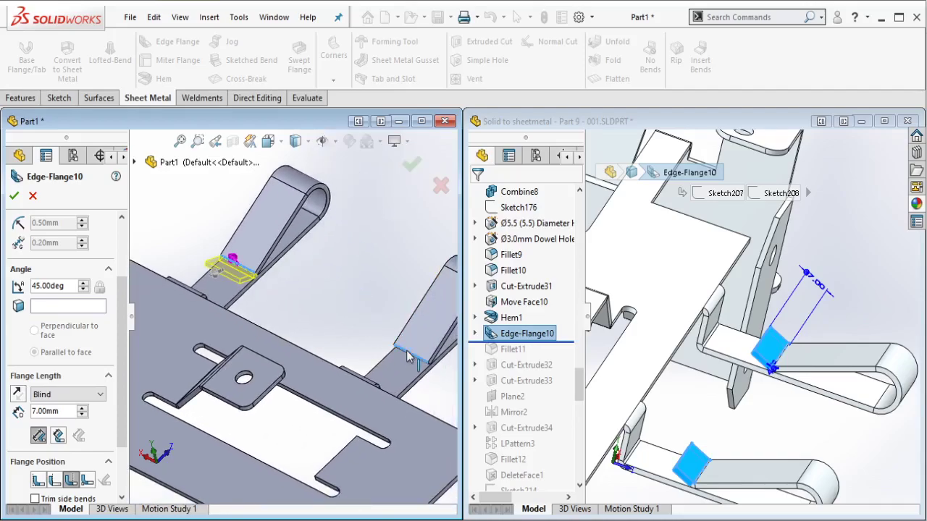
pyautogui.click(407, 356)
pyautogui.keyDown('ctrl'); pyautogui.moveTo(362, 322); pyautogui.dragTo(447, 156, button='middle'); pyautogui.keyUp('ctrl')
pyautogui.keyDown('ctrl'); pyautogui.moveTo(296, 347); pyautogui.dragTo(423, 268, button='middle'); pyautogui.keyUp('ctrl')
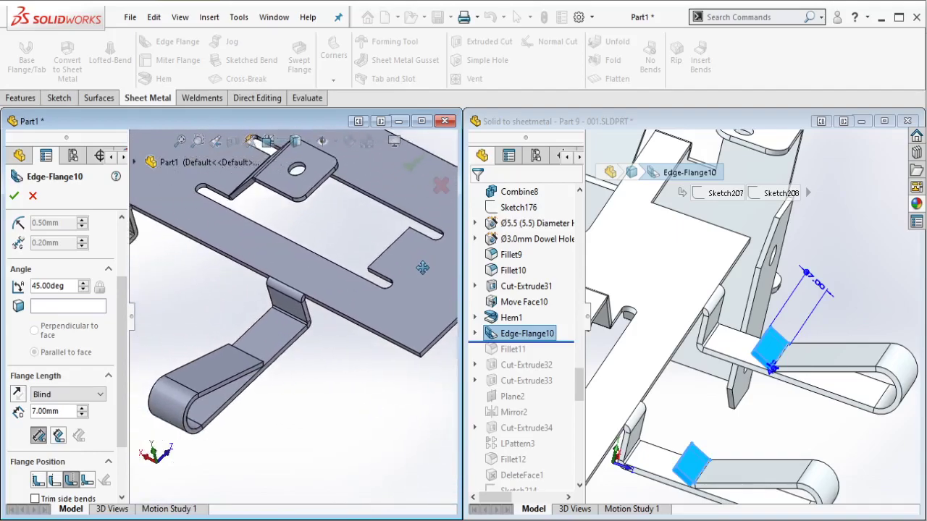
pyautogui.click(259, 366)
pyautogui.keyDown('ctrl'); pyautogui.moveTo(181, 310); pyautogui.dragTo(310, 354, button='middle'); pyautogui.keyUp('ctrl')
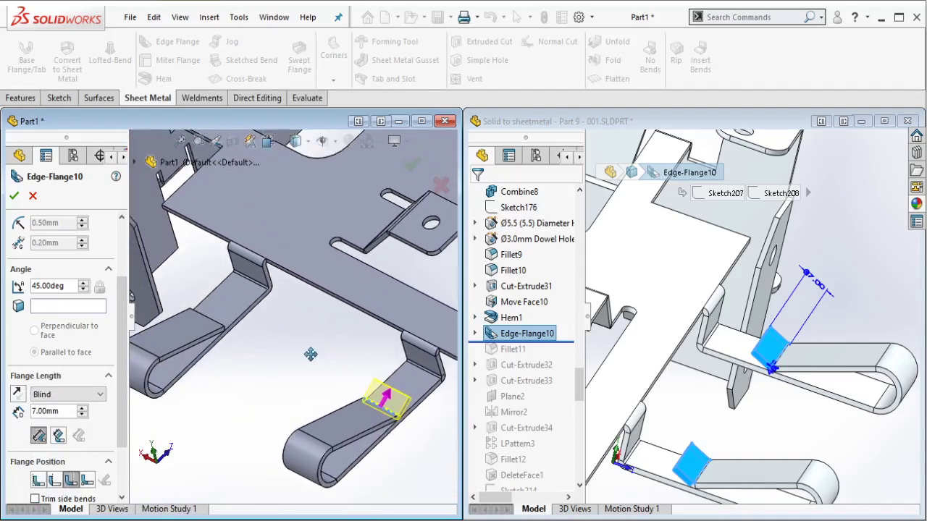
pyautogui.click(217, 327)
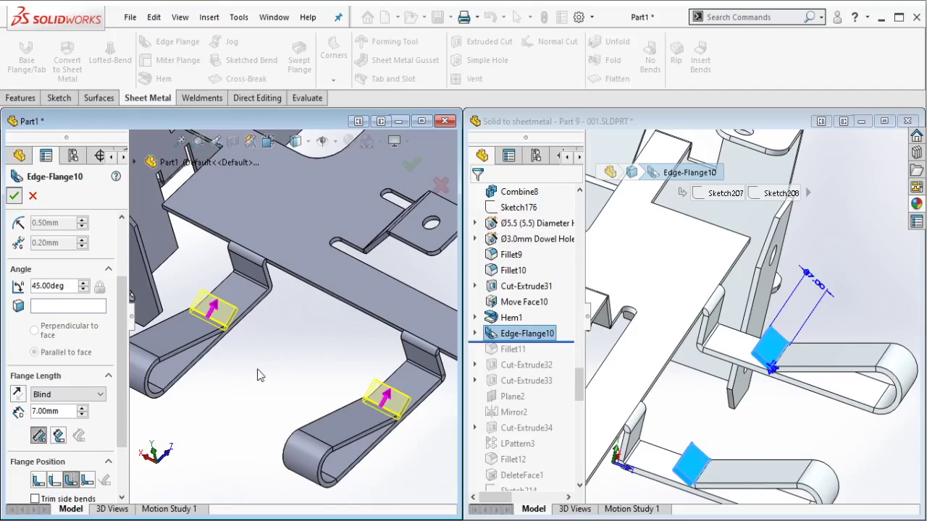
pyautogui.press('Return')
pyautogui.scroll(4, 283, 352)
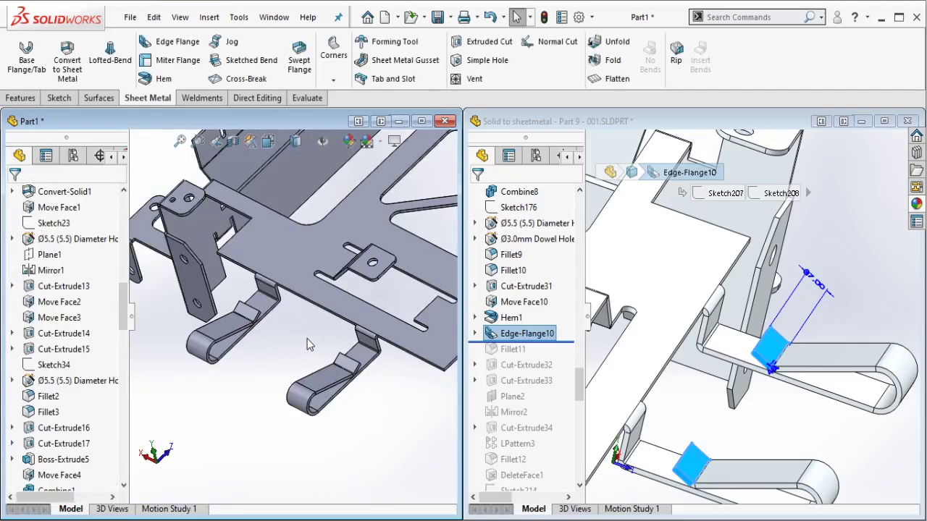
pyautogui.keyDown('ctrl'); pyautogui.moveTo(380, 257); pyautogui.dragTo(285, 332, button='middle'); pyautogui.keyUp('ctrl')
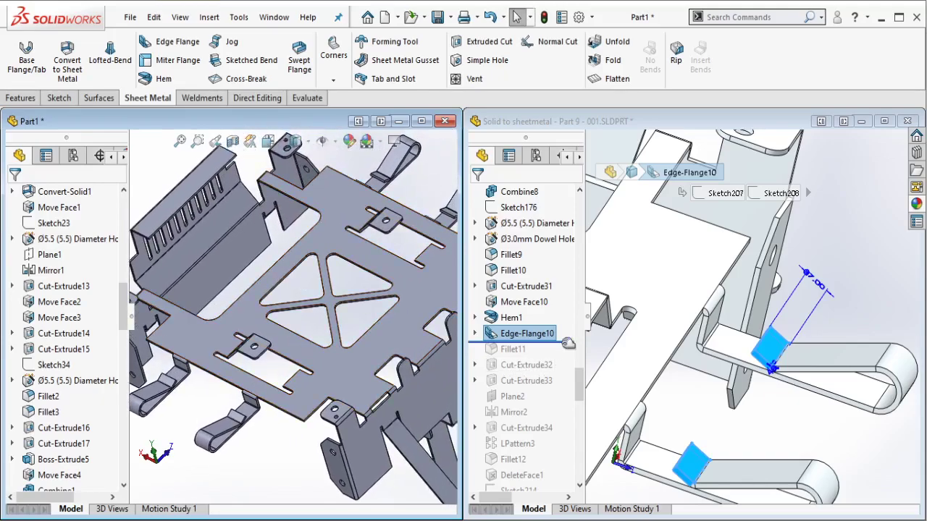
# Step: Roll the reference part forward past Fillet11 and examine the rounded corners of the small angled flanges and their radius
pyautogui.moveTo(568, 341); pyautogui.dragTo(539, 356)
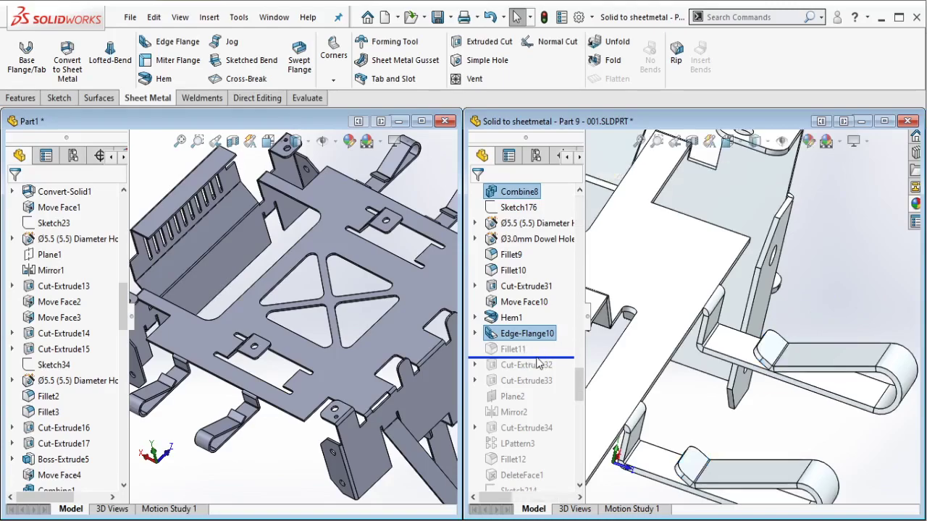
pyautogui.click(517, 351)
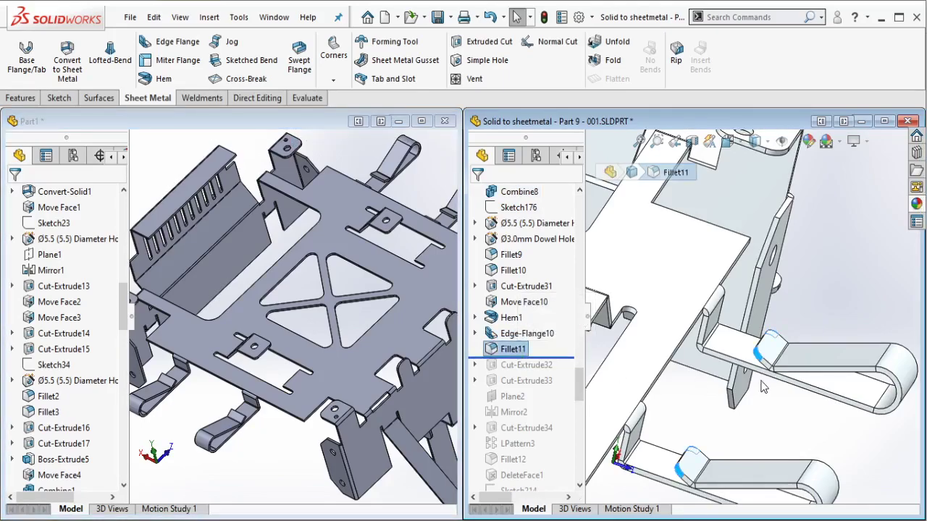
pyautogui.scroll(6, 762, 388)
pyautogui.scroll(-3, 647, 282)
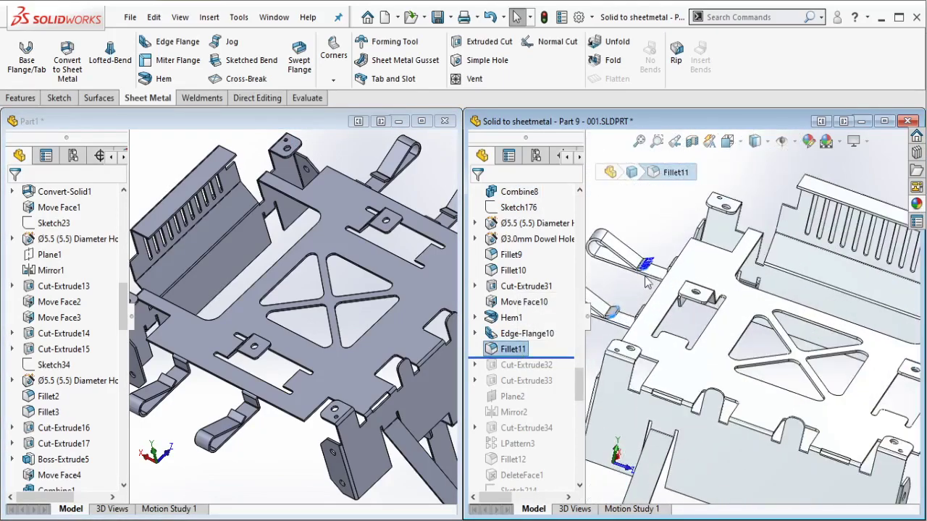
pyautogui.scroll(-5, 665, 278)
pyautogui.moveTo(664, 278); pyautogui.dragTo(642, 323, button='middle')
pyautogui.scroll(-5, 196, 397)
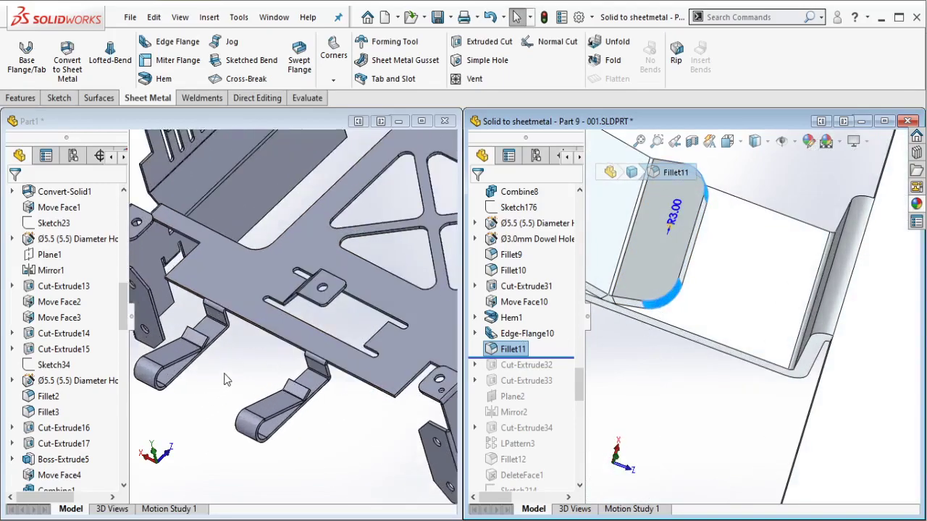
# Step: Start a Fillet in Part1 and select the outer corner edges of the angled flanges on the two tabs of one side
pyautogui.click(194, 305)
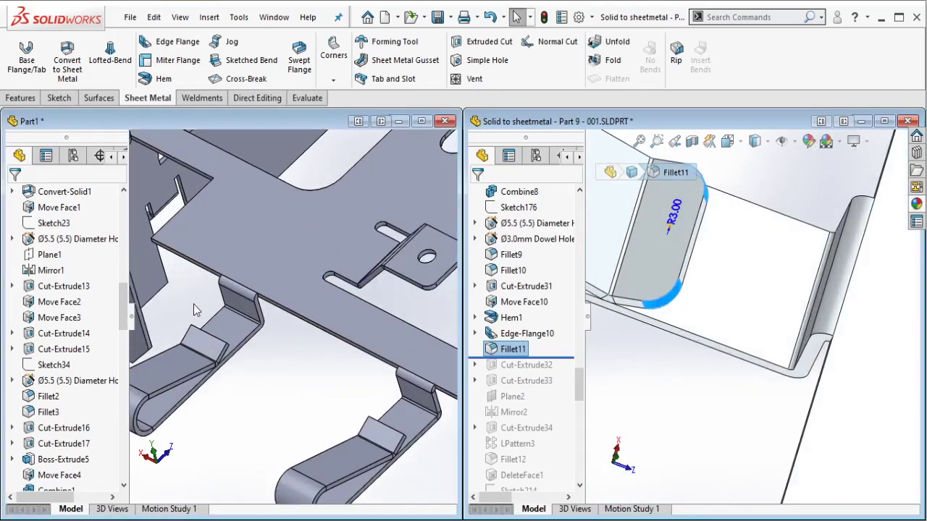
pyautogui.click(16, 100)
pyautogui.click(376, 51)
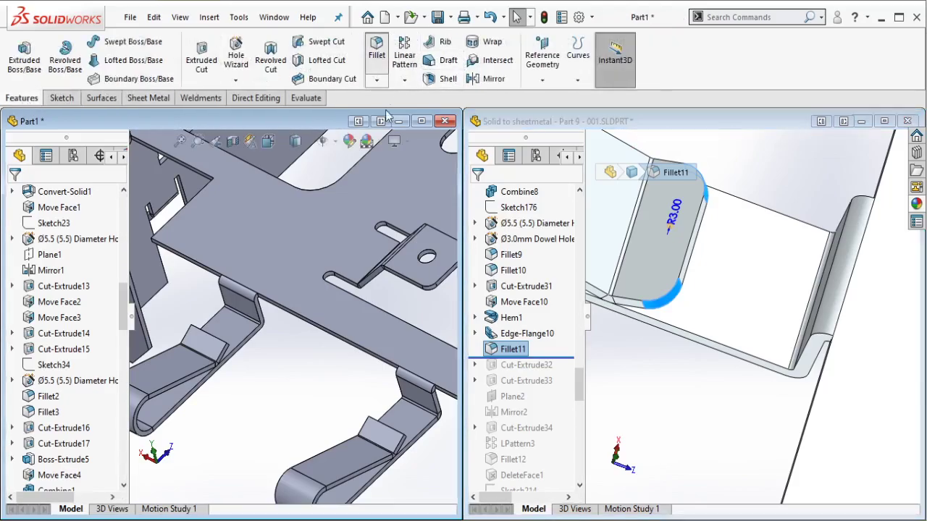
pyautogui.scroll(-4, 213, 338)
pyautogui.moveTo(213, 339); pyautogui.dragTo(230, 306, button='middle')
pyautogui.click(210, 332)
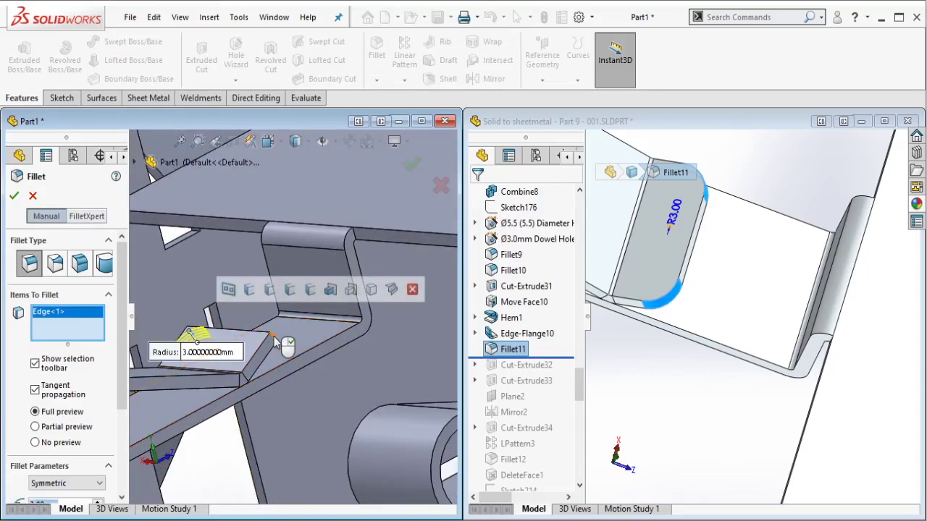
pyautogui.moveTo(339, 353); pyautogui.dragTo(388, 337, button='middle')
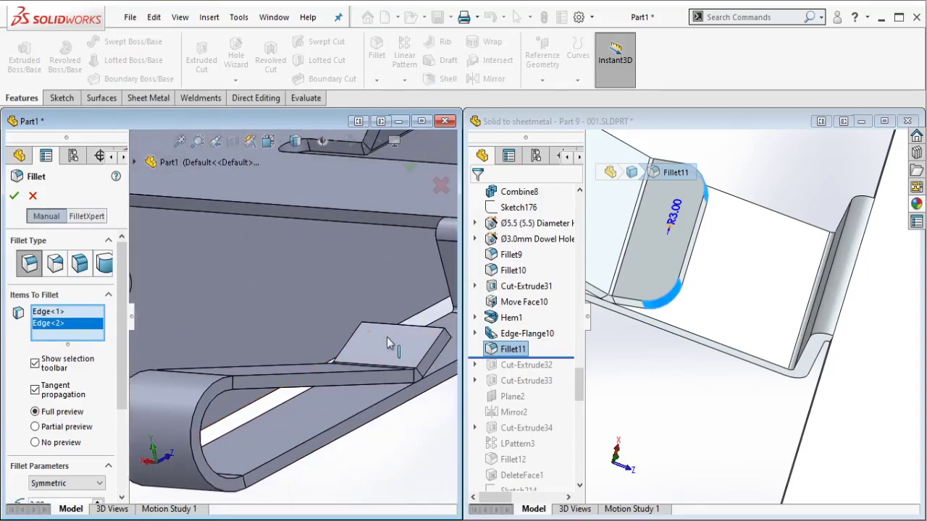
pyautogui.click(367, 332)
pyautogui.click(439, 340)
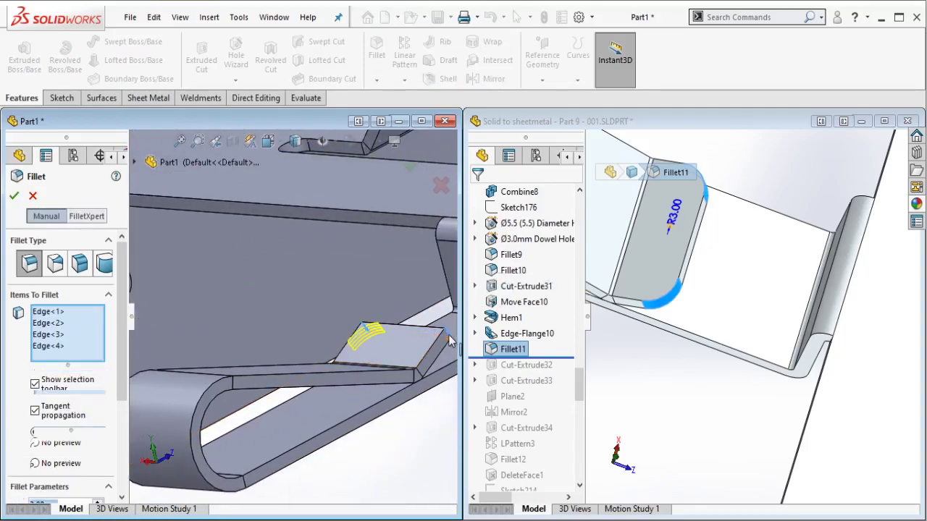
# Step: Add the outer corner edges of the angled flanges on the opposite two tabs and accept the symmetric fillet with 3 mm radius
pyautogui.scroll(2, 451, 342)
pyautogui.scroll(3, 451, 342)
pyautogui.keyDown('ctrl'); pyautogui.moveTo(434, 342); pyautogui.dragTo(283, 456, button='middle'); pyautogui.keyUp('ctrl')
pyautogui.keyDown('ctrl'); pyautogui.moveTo(412, 239); pyautogui.dragTo(260, 364, button='middle'); pyautogui.keyUp('ctrl')
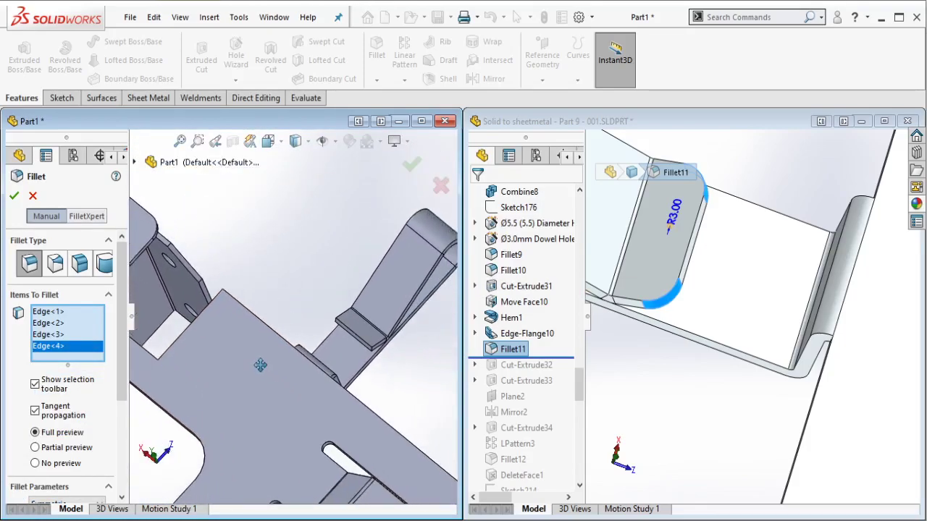
pyautogui.scroll(-4, 333, 319)
pyautogui.scroll(-2, 360, 343)
pyautogui.click(316, 320)
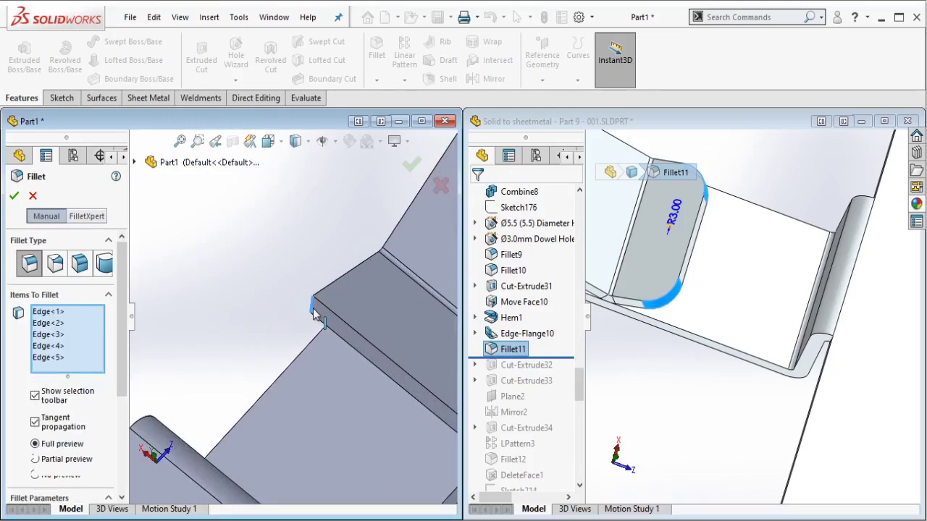
pyautogui.scroll(3, 311, 329)
pyautogui.click(303, 340)
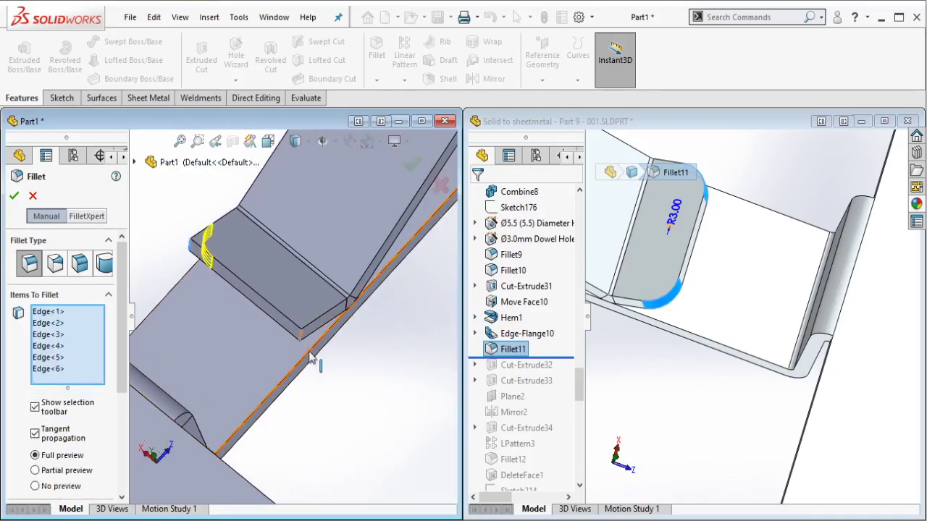
pyautogui.moveTo(304, 340); pyautogui.dragTo(334, 331, button='middle')
pyautogui.scroll(-4, 396, 377)
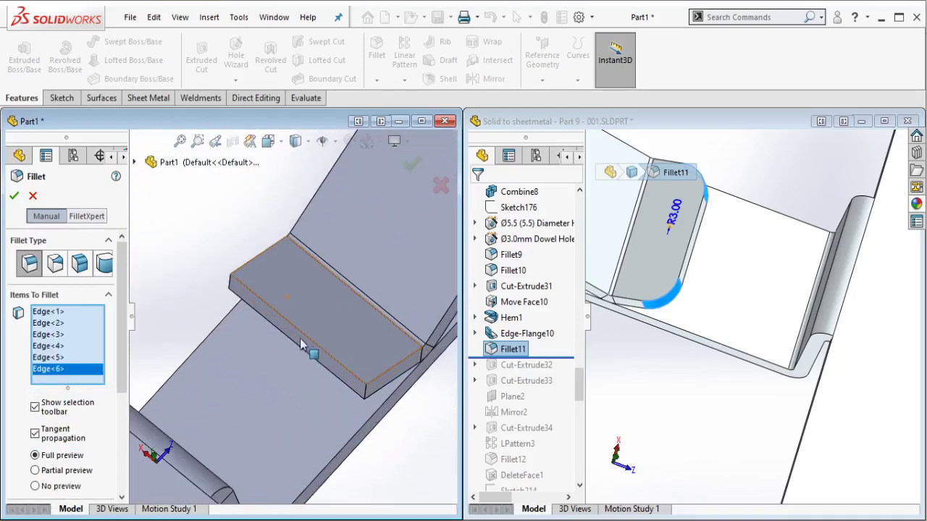
pyautogui.click(231, 285)
pyautogui.click(364, 400)
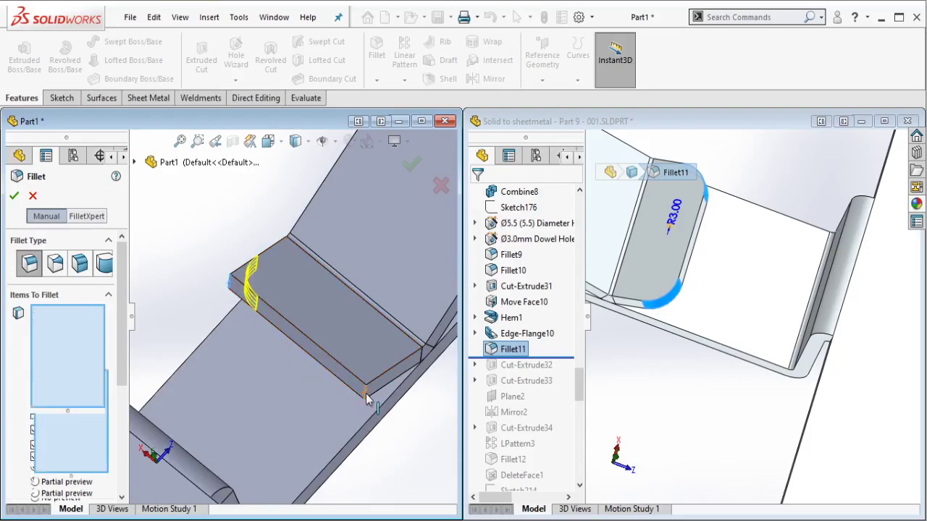
pyautogui.moveTo(121, 358); pyautogui.dragTo(131, 438)
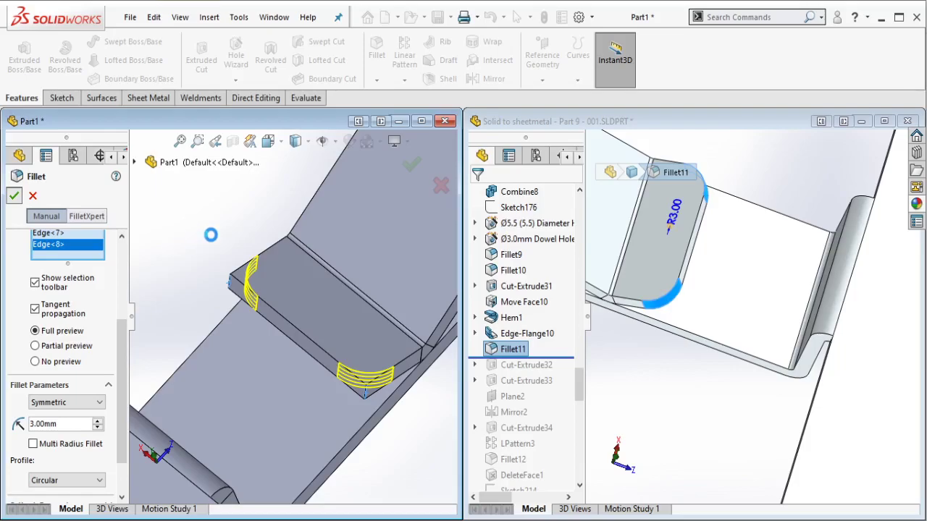
pyautogui.press('Return')
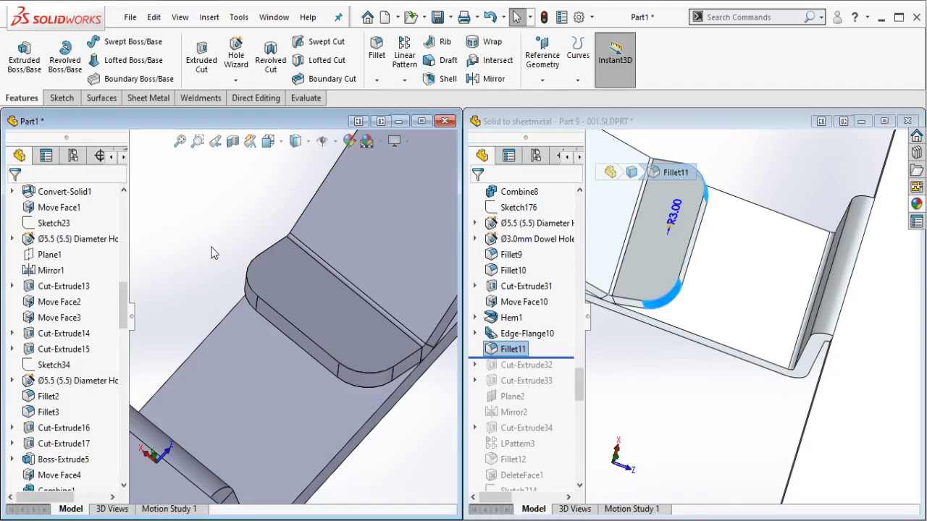
# Step: Roll the reference part forward past Cut-Extrude32 and examine the slot on the hemmed tab, including its dimensions and position
pyautogui.scroll(10, 214, 252)
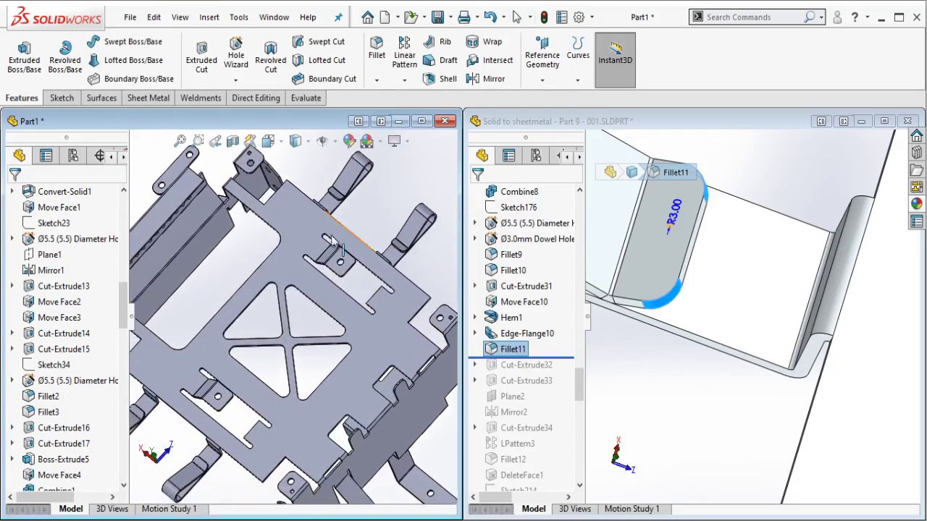
pyautogui.scroll(3, 332, 241)
pyautogui.scroll(6, 733, 364)
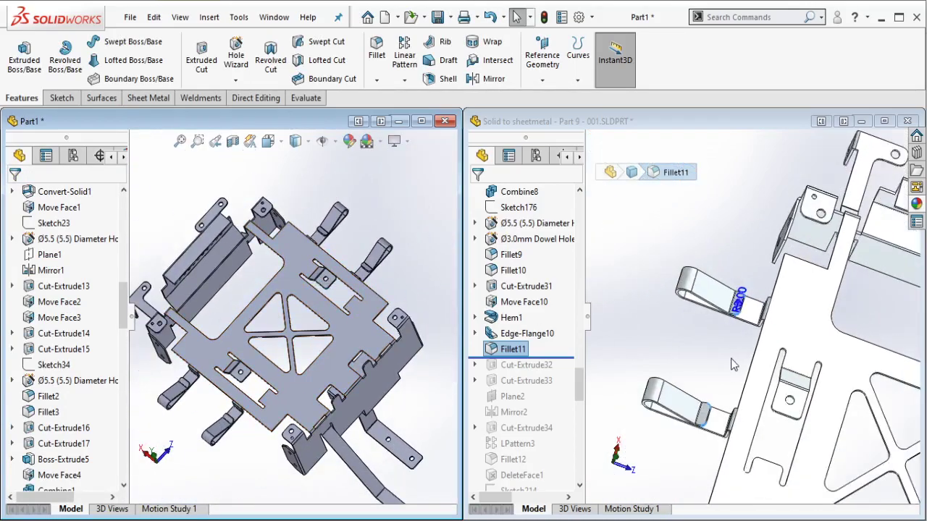
pyautogui.scroll(4, 733, 364)
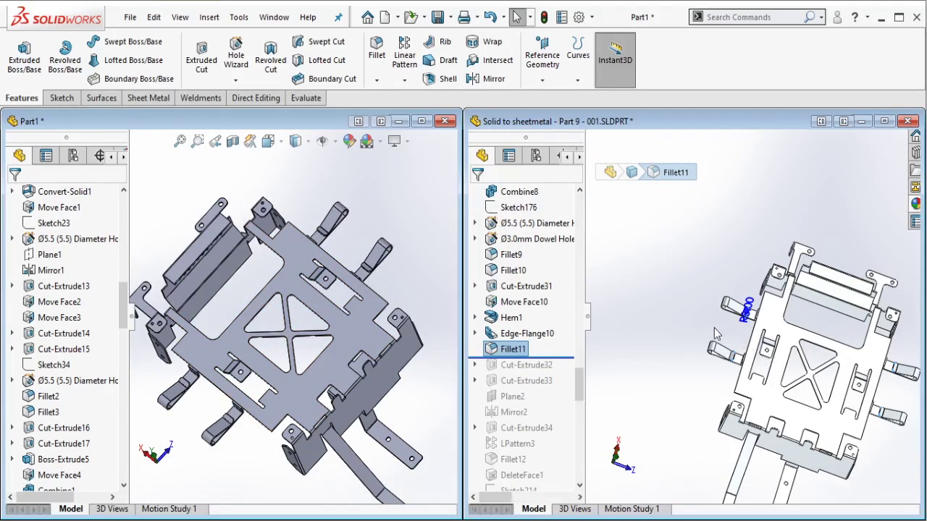
pyautogui.keyDown('ctrl'); pyautogui.moveTo(714, 332); pyautogui.dragTo(700, 316, button='middle'); pyautogui.keyUp('ctrl')
pyautogui.moveTo(567, 358); pyautogui.dragTo(539, 371)
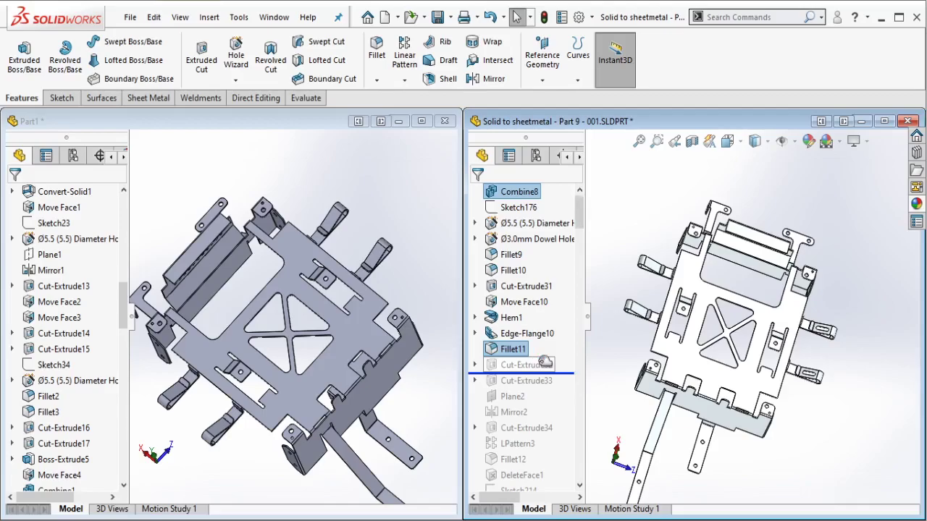
pyautogui.press('Escape')
pyautogui.click(814, 367)
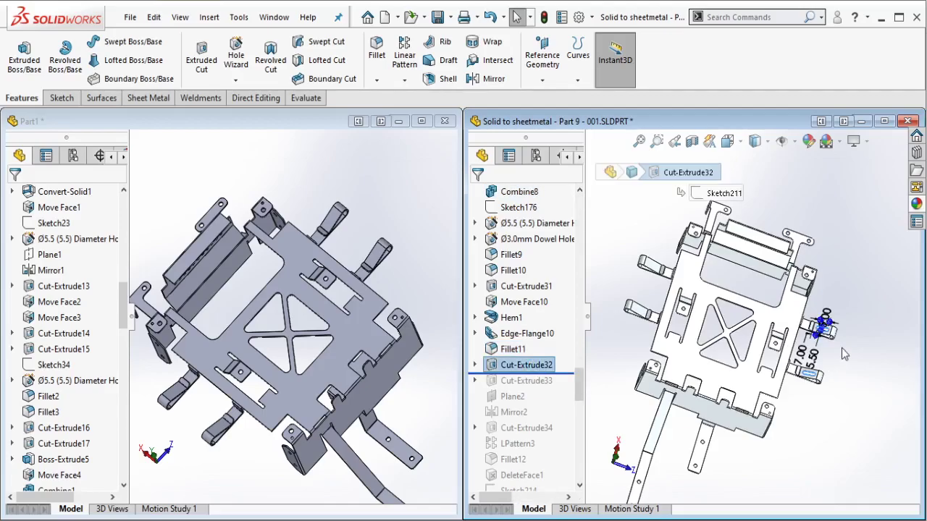
pyautogui.scroll(-8, 816, 333)
pyautogui.moveTo(774, 296); pyautogui.dragTo(797, 285, button='middle')
pyautogui.scroll(3, 797, 248)
pyautogui.scroll(-1, 796, 248)
pyautogui.scroll(2, 330, 265)
pyautogui.scroll(-2, 330, 264)
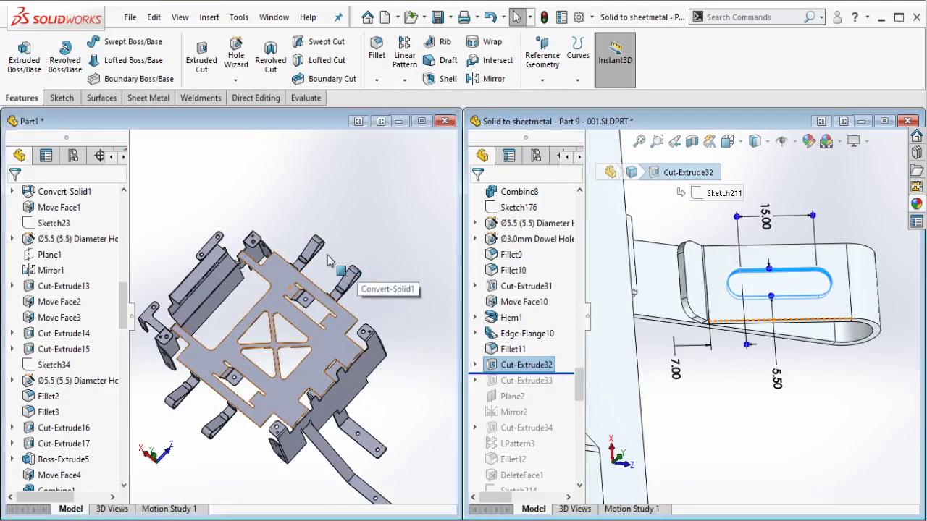
pyautogui.scroll(-6, 316, 267)
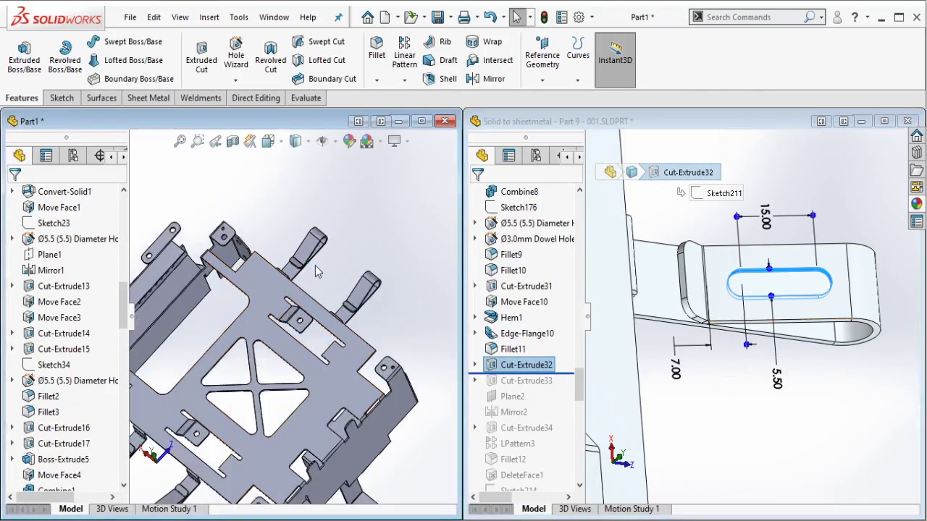
# Step: Start a sketch in Part1 on the upper flat face of a hemmed tab
pyautogui.moveTo(297, 273)
pyautogui.mouseDown(button='middle')
pyautogui.moveTo(276, 186)
pyautogui.moveTo(284, 271)
pyautogui.mouseUp(button='middle')
pyautogui.scroll(-5, 283, 262)
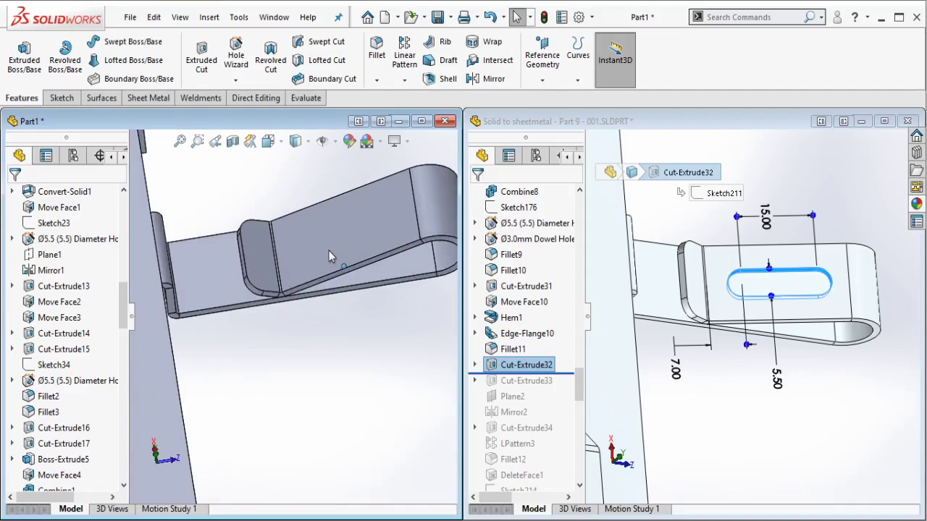
pyautogui.click(328, 250)
pyautogui.click(389, 208)
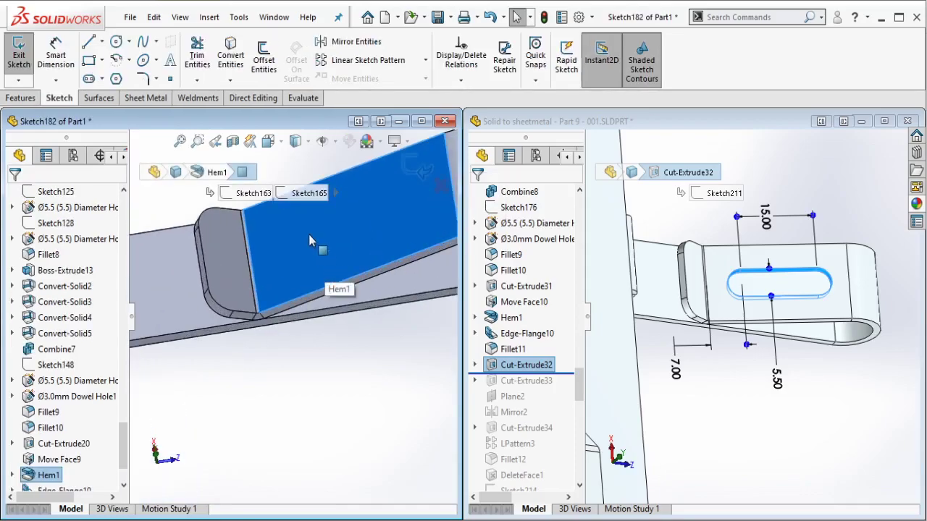
pyautogui.click(101, 42)
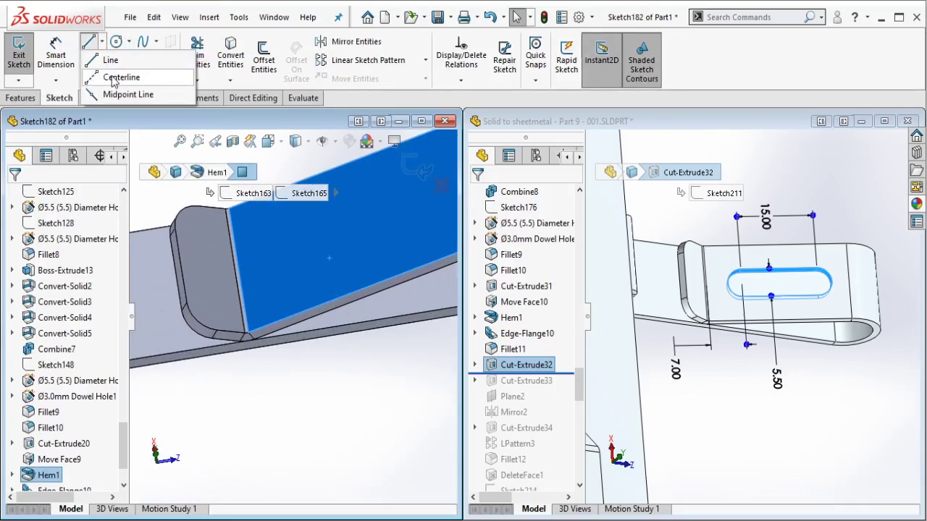
pyautogui.click(116, 78)
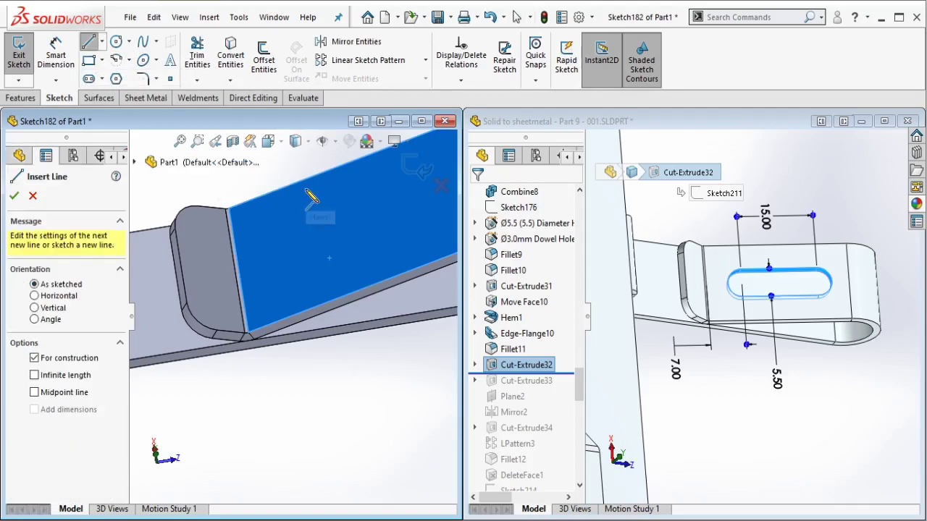
pyautogui.press('Escape')
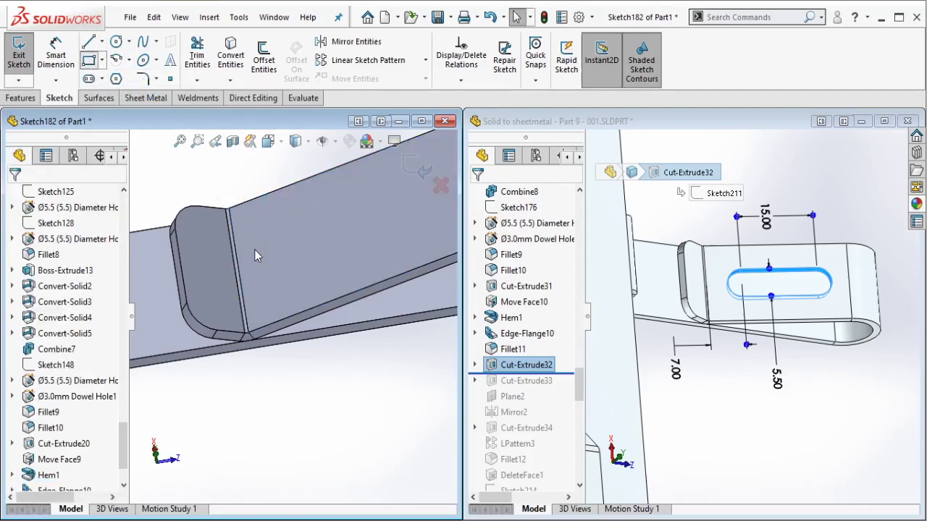
# Step: Sketch a corner rectangle about 9.1 mm wide from the flange bend edge of one hemmed tab to that of the neighbouring tab
pyautogui.click(239, 269)
pyautogui.scroll(4, 331, 331)
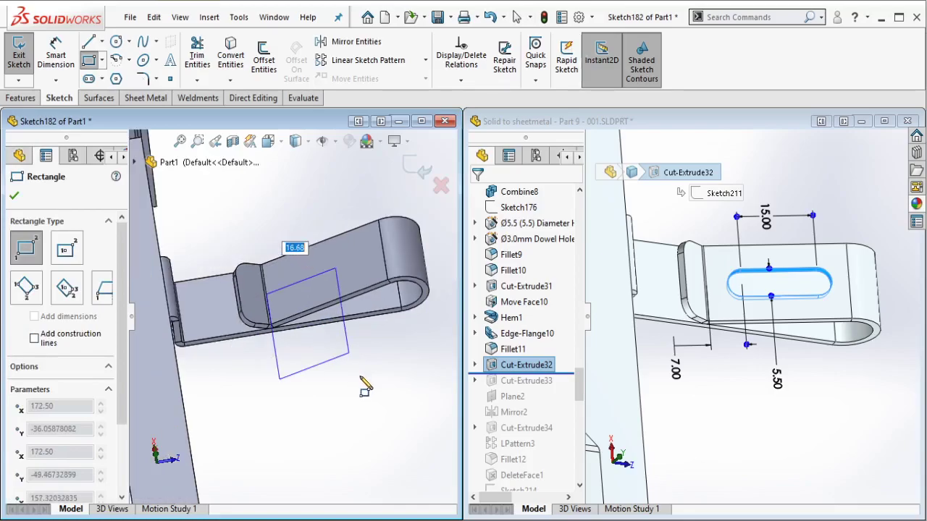
pyautogui.scroll(3, 366, 391)
pyautogui.keyDown('ctrl'); pyautogui.moveTo(333, 433); pyautogui.dragTo(314, 352, button='middle'); pyautogui.keyUp('ctrl')
pyautogui.scroll(-5, 312, 355)
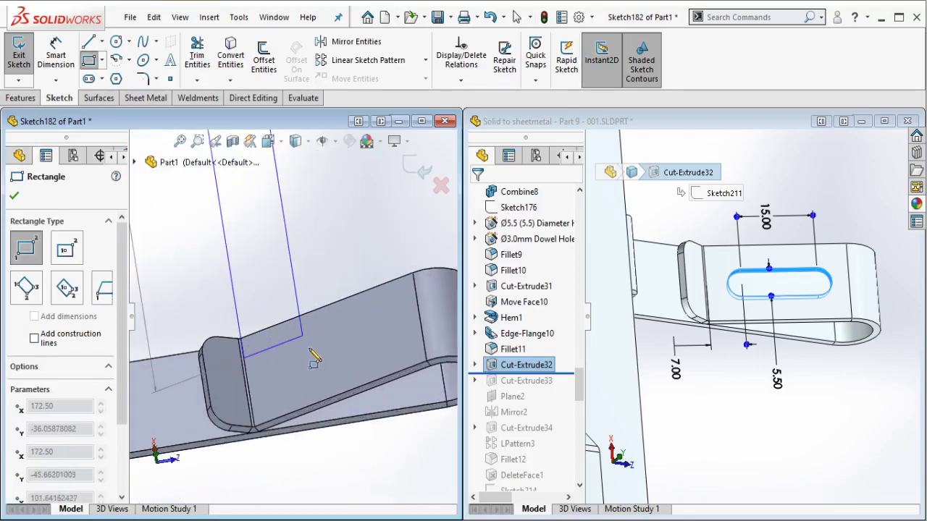
pyautogui.scroll(-2, 313, 357)
pyautogui.click(200, 399)
pyautogui.press('Escape')
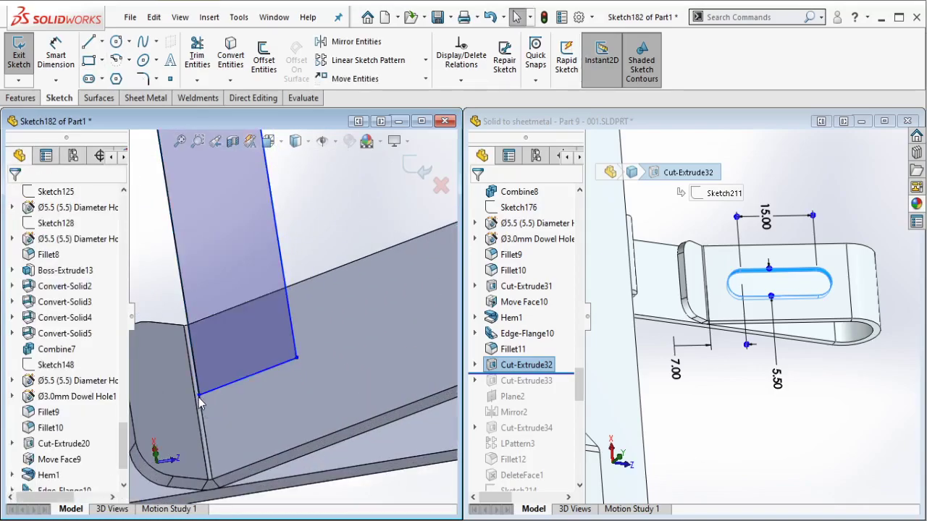
# Step: Constrain the rectangle's corner to the midpoint of the bend edge on the second tab
pyautogui.click(199, 397)
pyautogui.keyDown('ctrl'); pyautogui.click(203, 431); pyautogui.keyUp('ctrl')
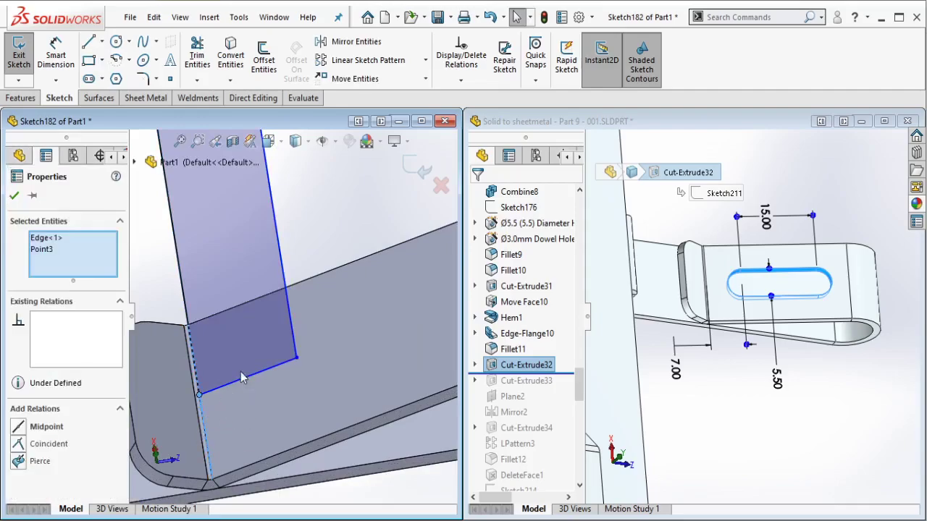
pyautogui.click(241, 348)
pyautogui.press('Escape')
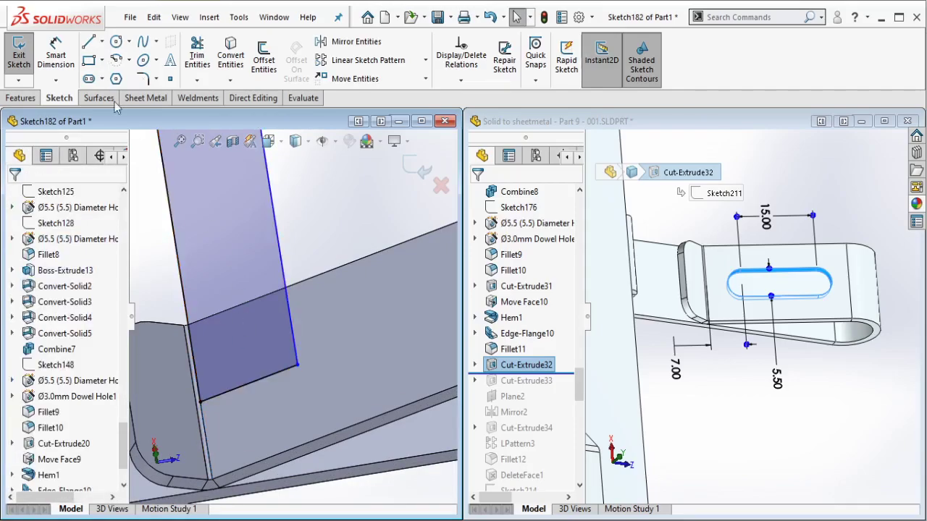
# Step: Dimension the rectangle's short side and set it to 7 mm
pyautogui.click(56, 54)
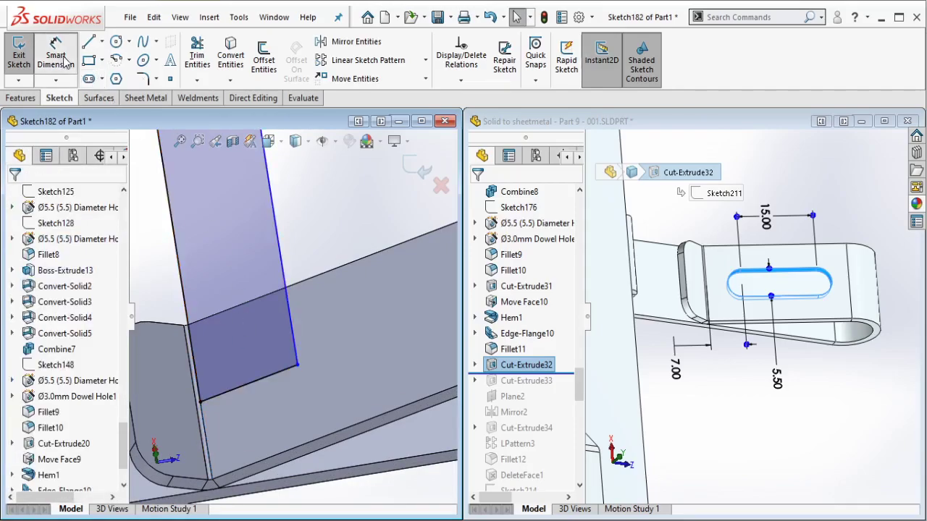
pyautogui.click(262, 389)
pyautogui.click(233, 278)
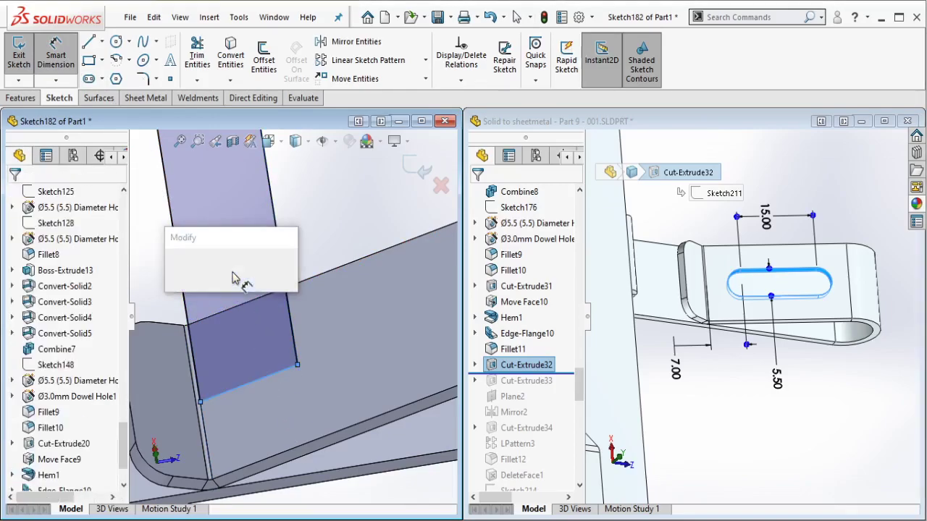
pyautogui.write('7')
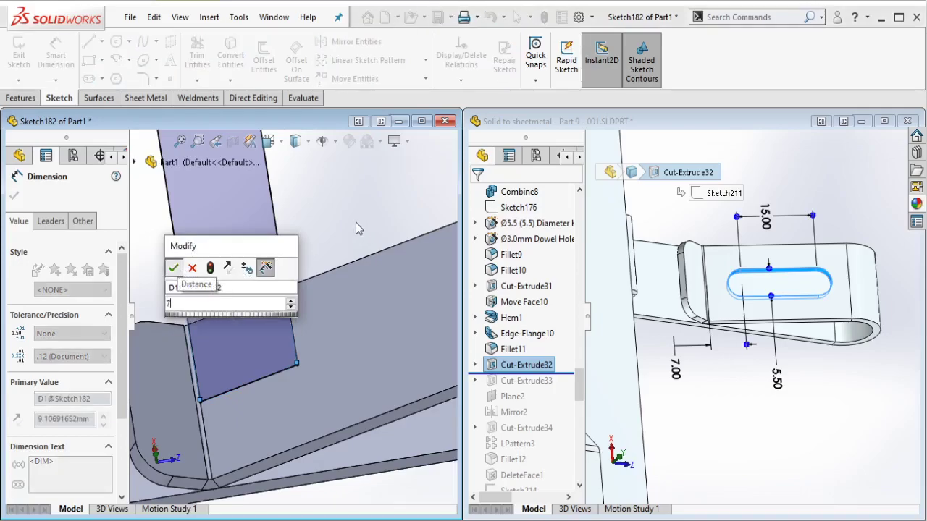
pyautogui.press('Return')
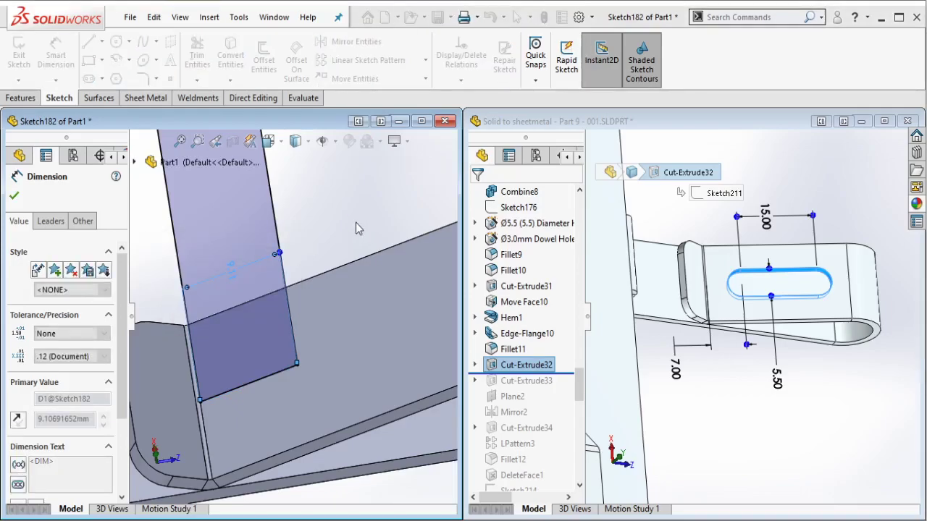
pyautogui.press('Escape')
# Step: Convert all four lines of the rectangle to construction geometry
pyautogui.scroll(5, 355, 223)
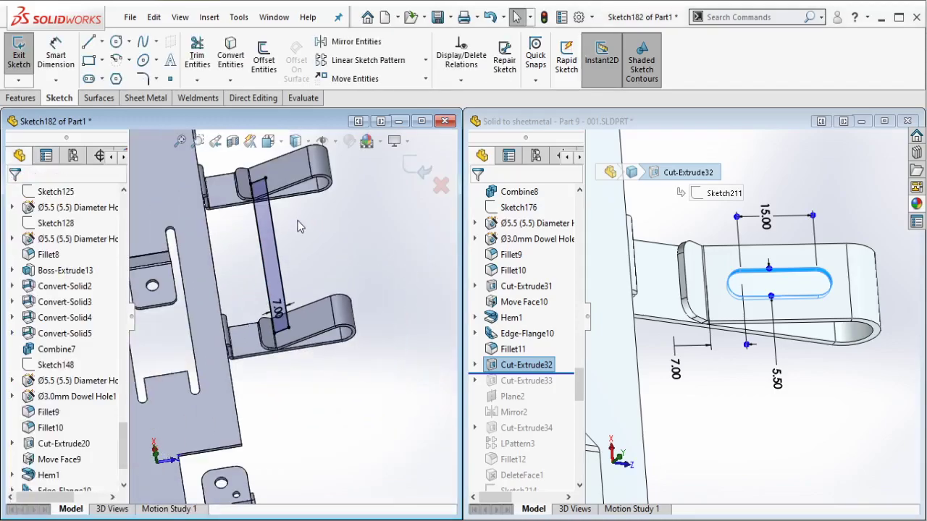
pyautogui.keyDown('ctrl'); pyautogui.moveTo(316, 214); pyautogui.dragTo(326, 243, button='middle'); pyautogui.keyUp('ctrl')
pyautogui.moveTo(366, 181)
pyautogui.mouseDown()
pyautogui.moveTo(258, 382)
pyautogui.moveTo(228, 406)
pyautogui.mouseUp()
pyautogui.click(34, 321)
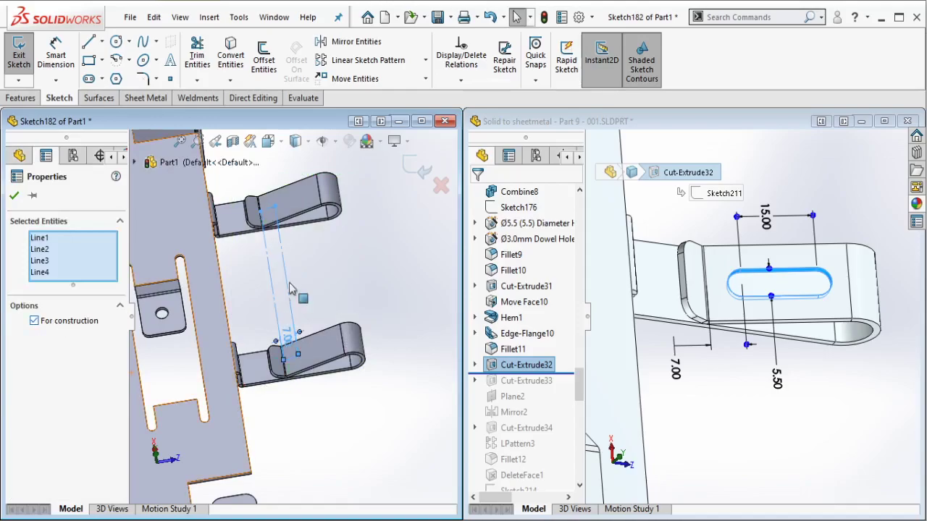
pyautogui.click(318, 255)
# Step: Sketch a straight slot on the first hemmed tab, starting at the construction rectangle's outer corner and running along the tab's centre
pyautogui.scroll(-5, 275, 197)
pyautogui.click(89, 79)
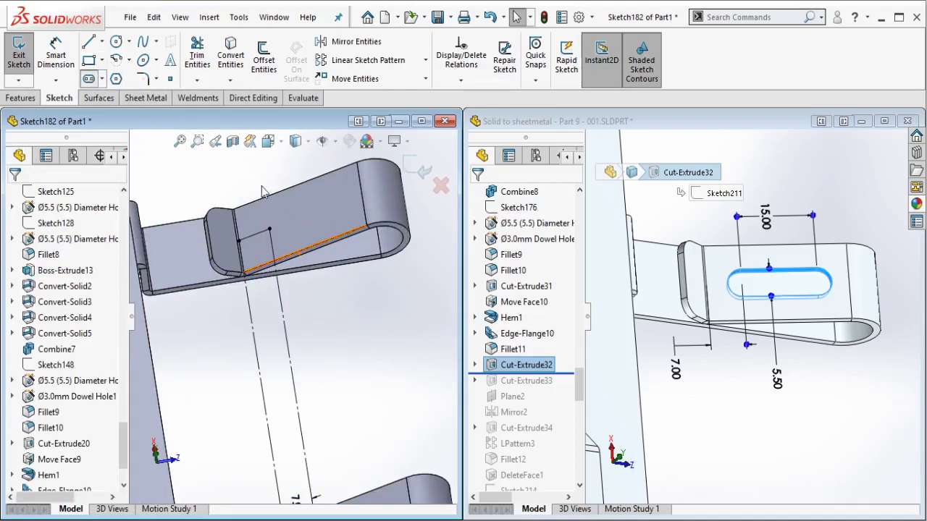
pyautogui.click(270, 228)
pyautogui.click(335, 226)
pyautogui.press('Escape')
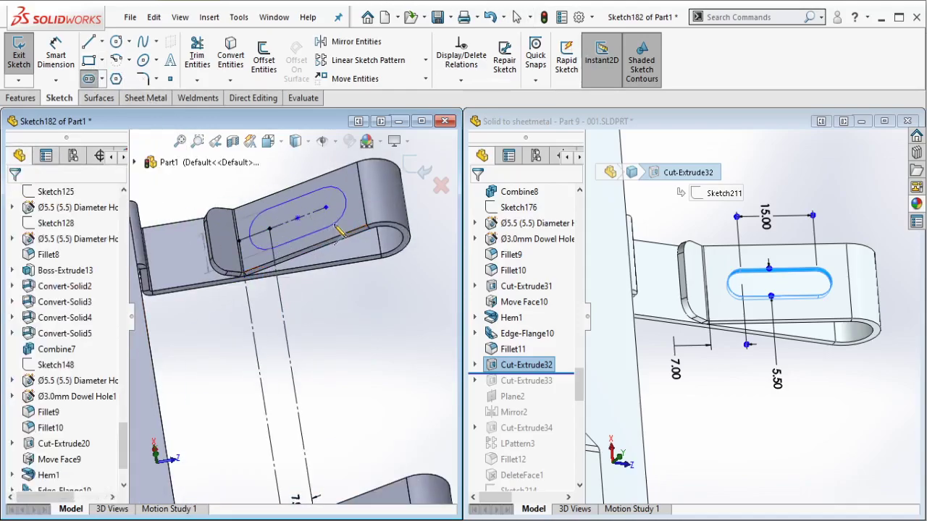
# Step: Sketch a matching straight slot on the second tab from the rectangle's corner, about 13 mm between centres and 10 mm wide
pyautogui.keyDown('ctrl'); pyautogui.moveTo(336, 330); pyautogui.dragTo(342, 214, button='middle'); pyautogui.keyUp('ctrl')
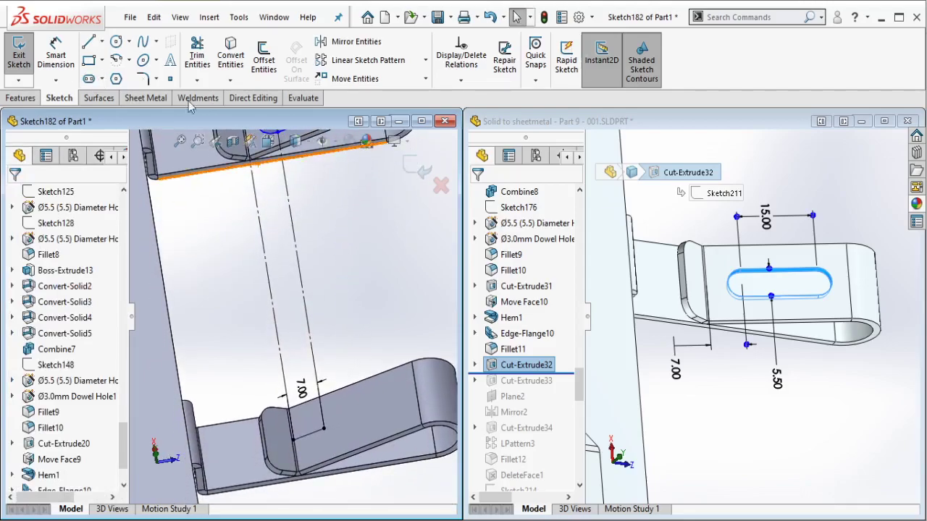
pyautogui.click(88, 78)
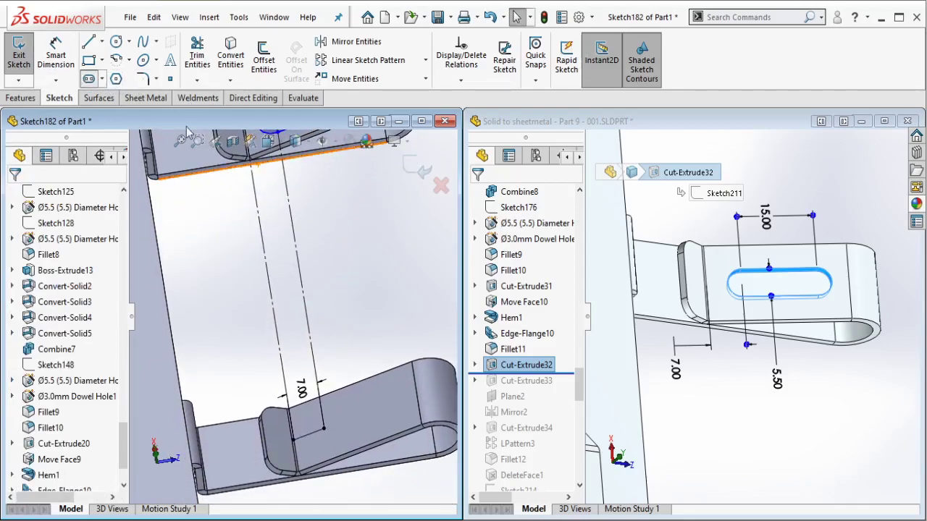
pyautogui.click(324, 428)
pyautogui.click(381, 408)
pyautogui.click(381, 435)
pyautogui.press('Escape')
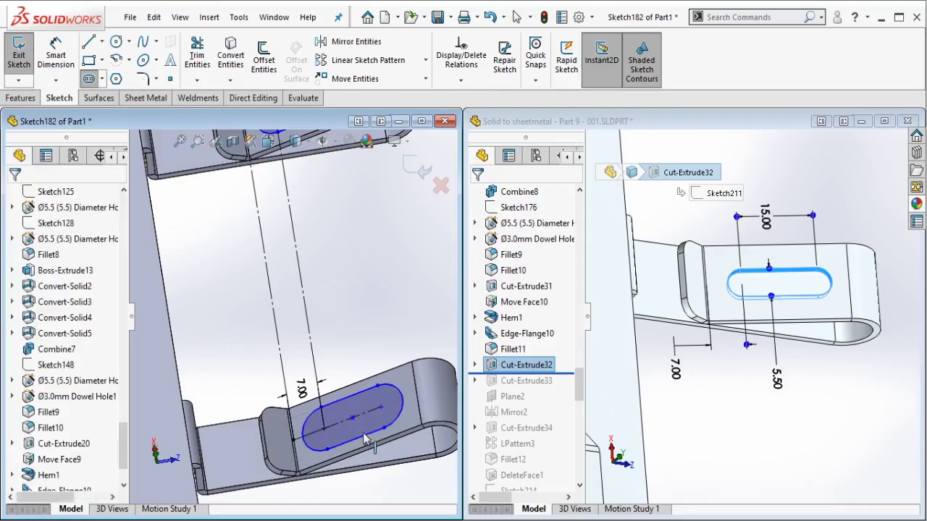
# Step: Make the two slots equal in straight length and in end arc radius
pyautogui.keyDown('ctrl'); pyautogui.moveTo(337, 281); pyautogui.dragTo(340, 333, button='middle'); pyautogui.keyUp('ctrl')
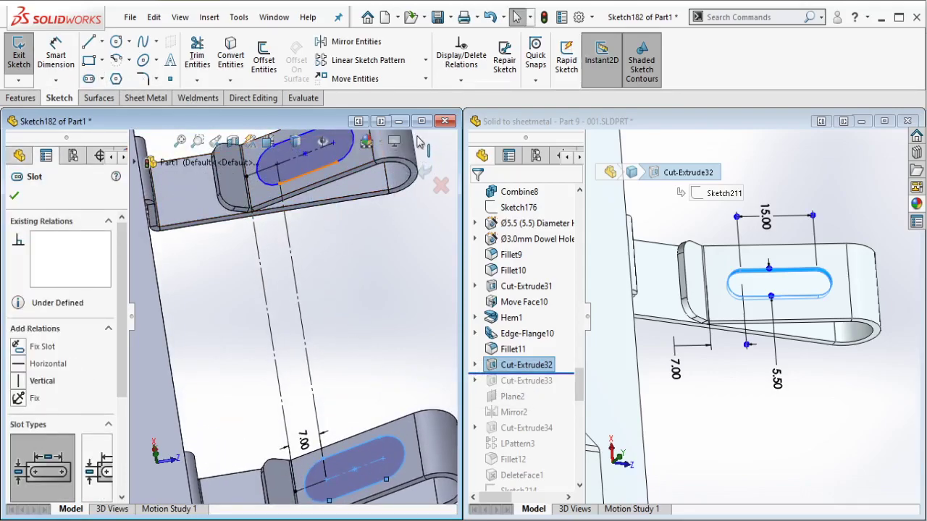
pyautogui.press('Escape')
pyautogui.click(463, 129)
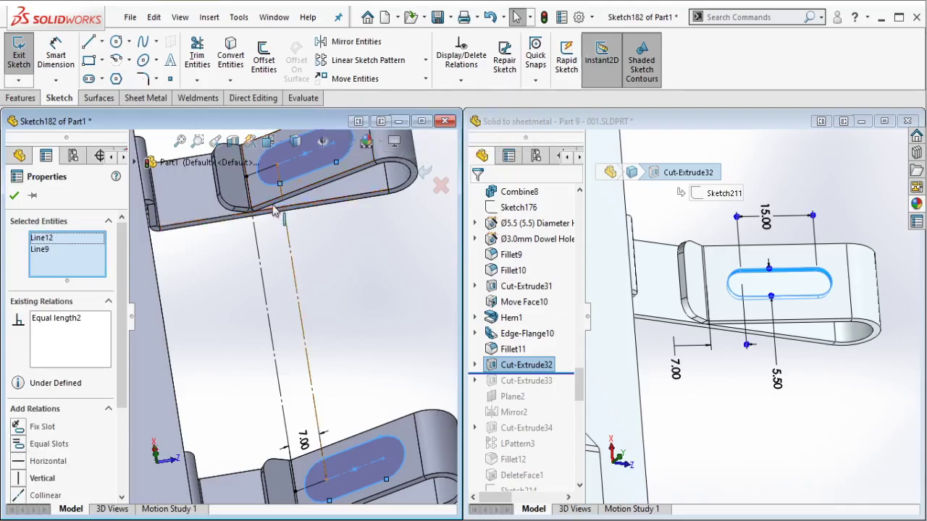
pyautogui.press('Escape')
pyautogui.press('Return')
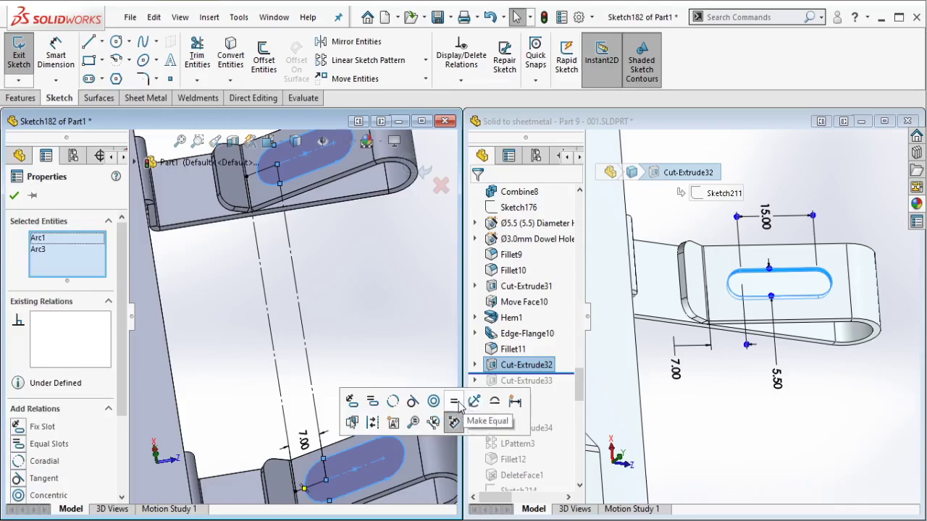
pyautogui.click(452, 423)
pyautogui.click(373, 331)
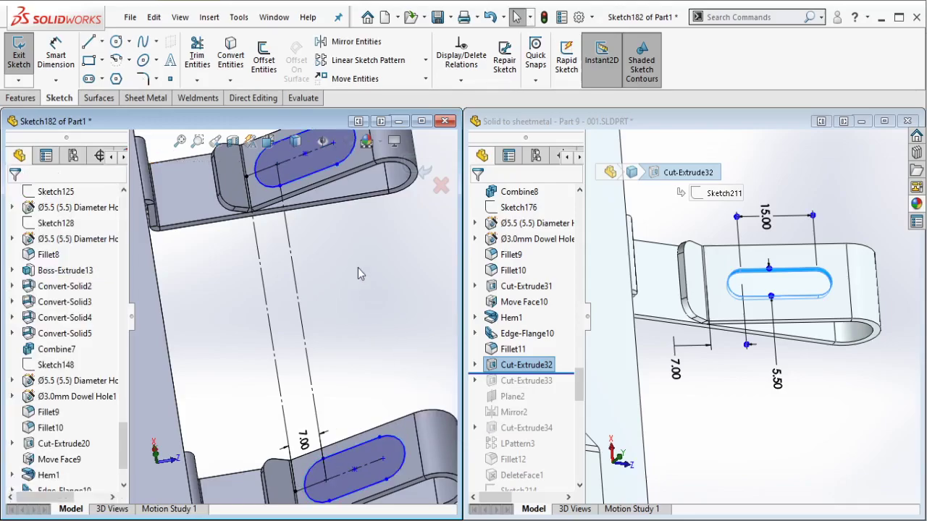
# Step: Dimension the second tab's slot length between its arc centres as 15 mm
pyautogui.click(58, 58)
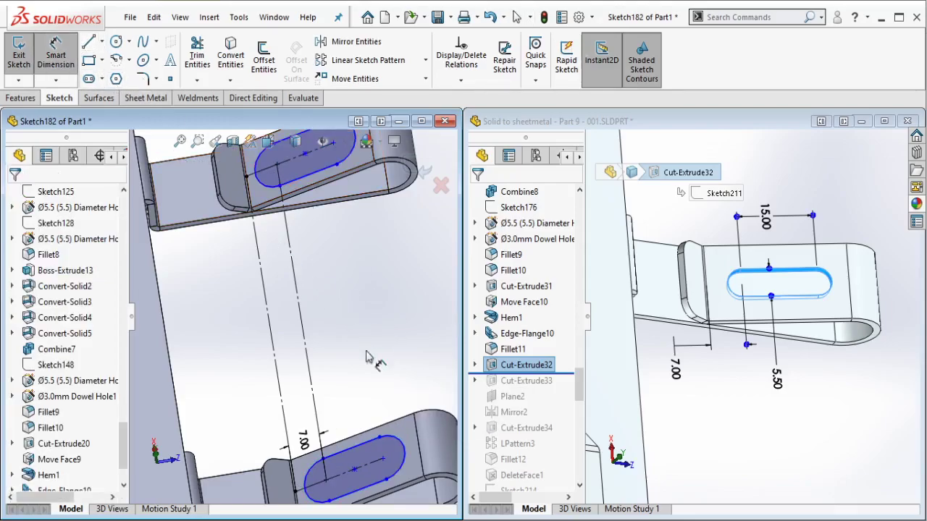
pyautogui.click(362, 444)
pyautogui.click(349, 412)
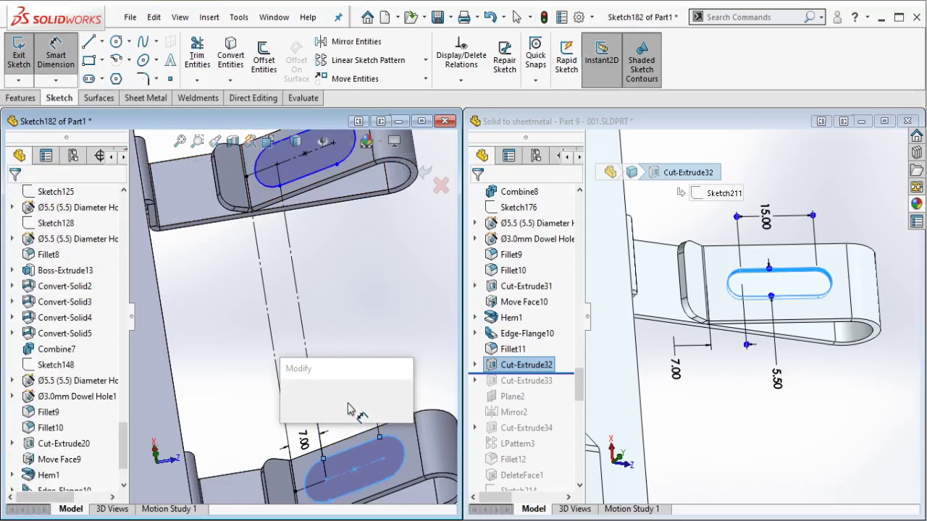
pyautogui.write('15')
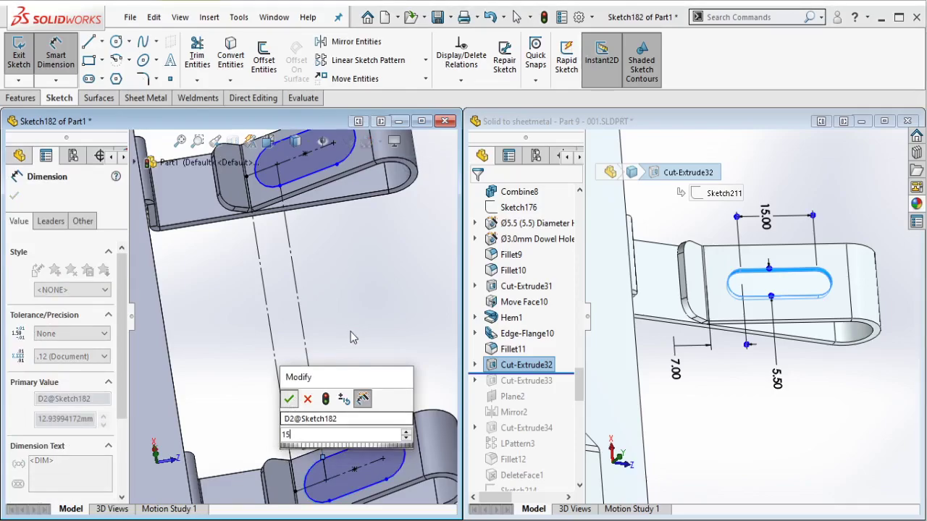
pyautogui.press('Escape')
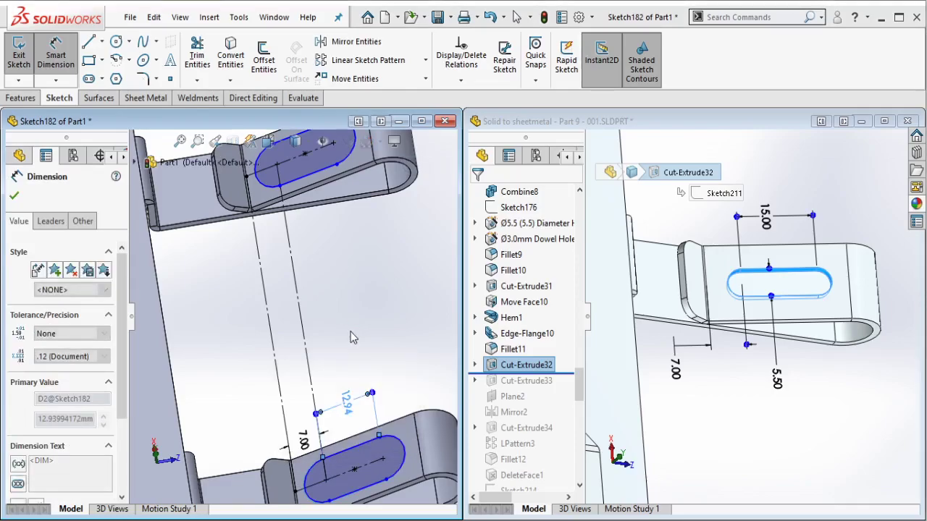
# Step: Dimension the width of the second tab's slot as 5.5 mm
pyautogui.keyDown('ctrl'); pyautogui.moveTo(371, 348); pyautogui.dragTo(375, 232, button='middle'); pyautogui.keyUp('ctrl')
pyautogui.click(357, 399)
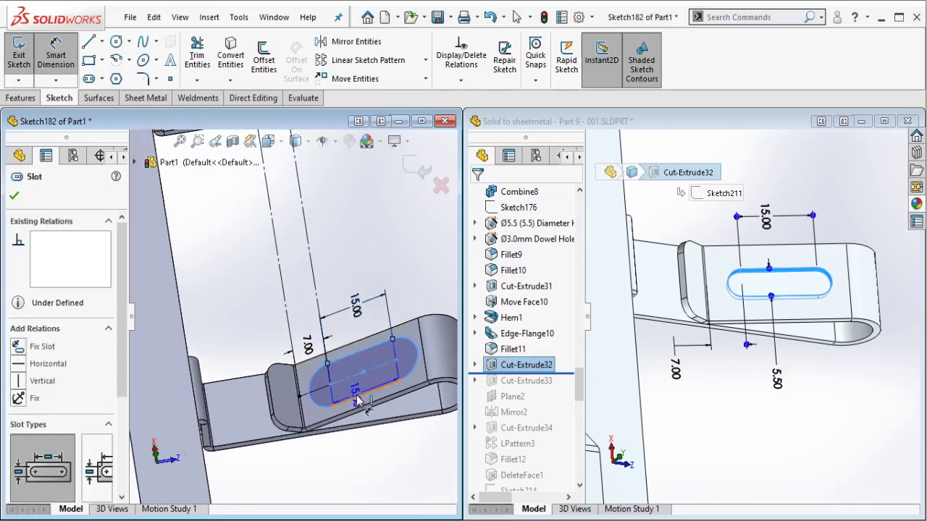
pyautogui.click(366, 463)
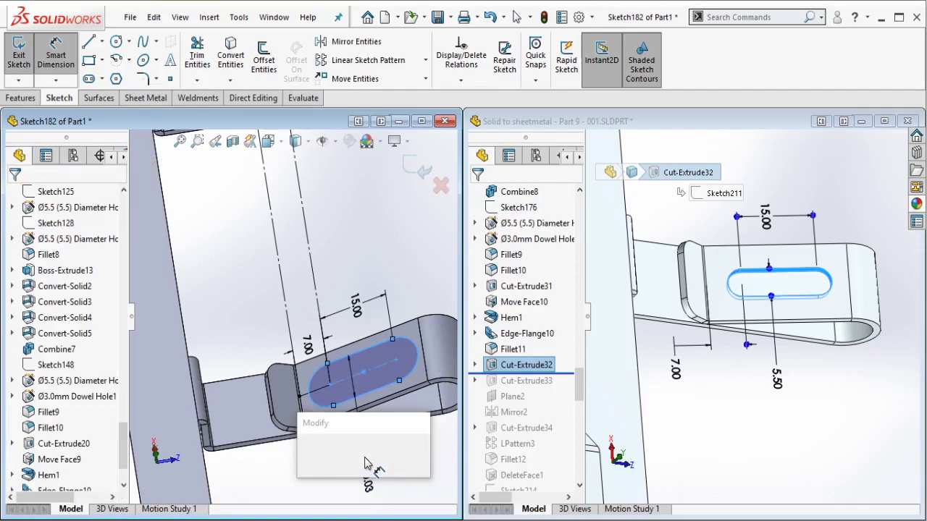
pyautogui.write('5.5')
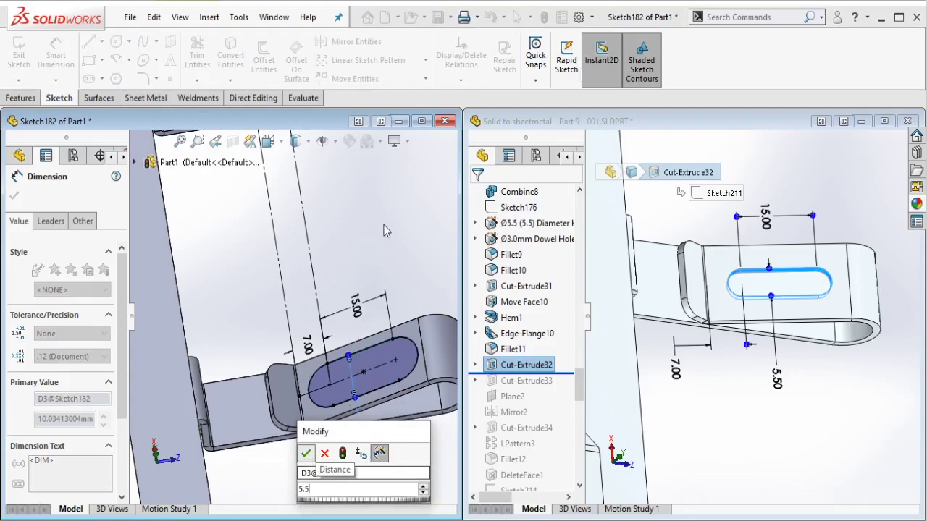
pyautogui.press('Escape')
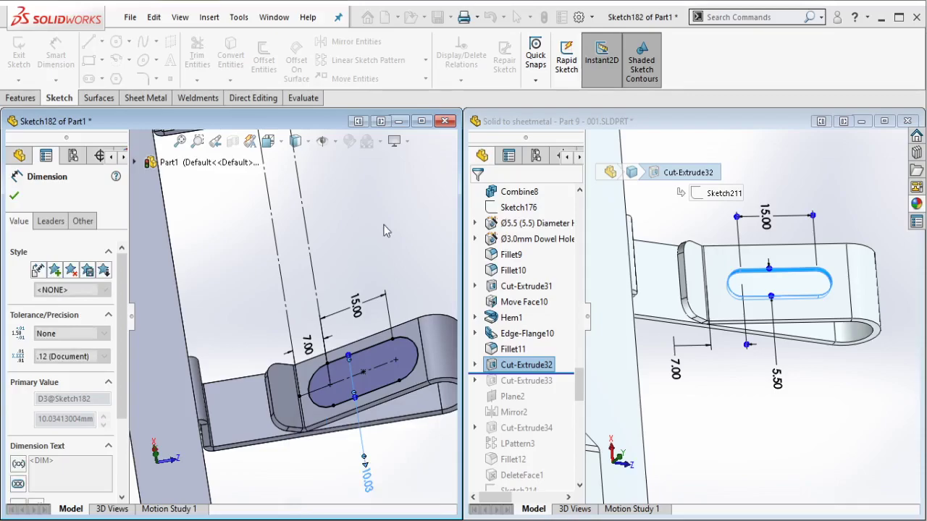
# Step: Cut both slots through the hemmed tabs with an Extruded Cut up to the selected edge of the lower tab, keeping Normal cut
pyautogui.scroll(1, 363, 256)
pyautogui.keyDown('ctrl'); pyautogui.moveTo(363, 253); pyautogui.dragTo(347, 297, button='middle'); pyautogui.keyUp('ctrl')
pyautogui.click(21, 98)
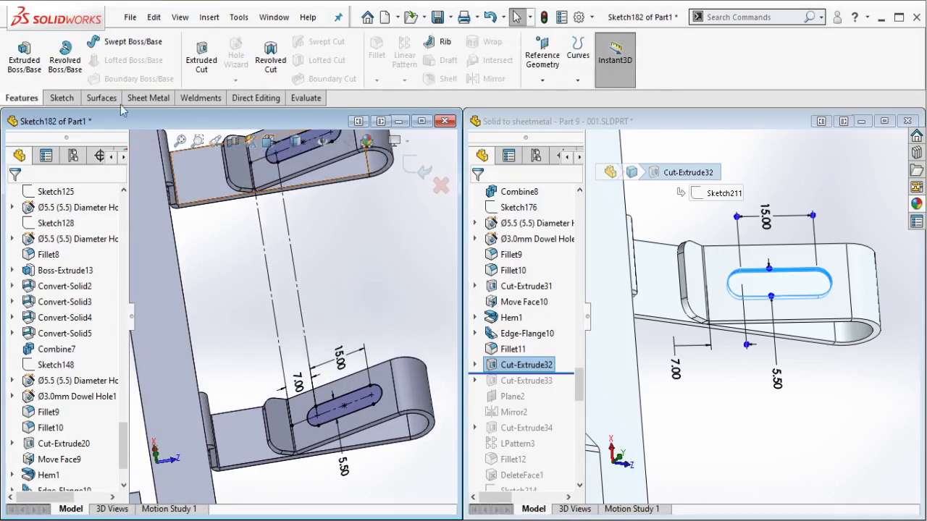
pyautogui.click(202, 60)
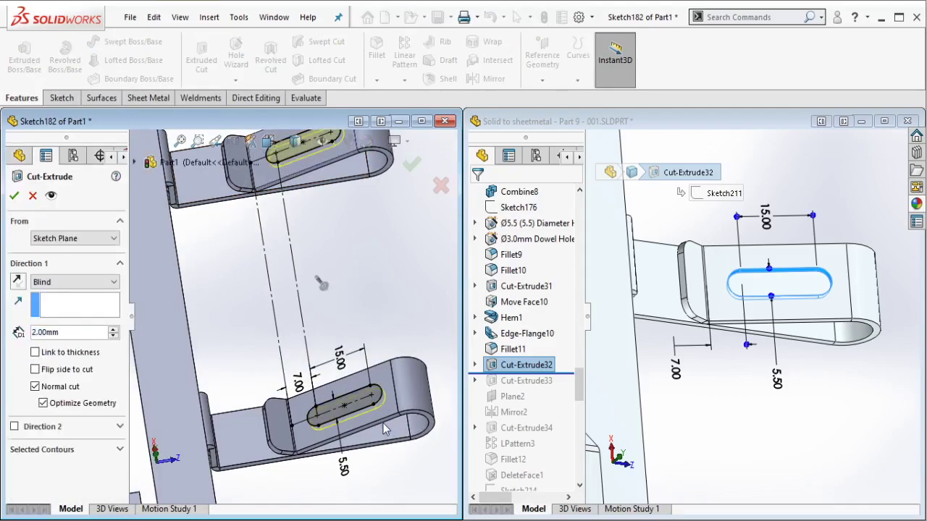
pyautogui.click(380, 430)
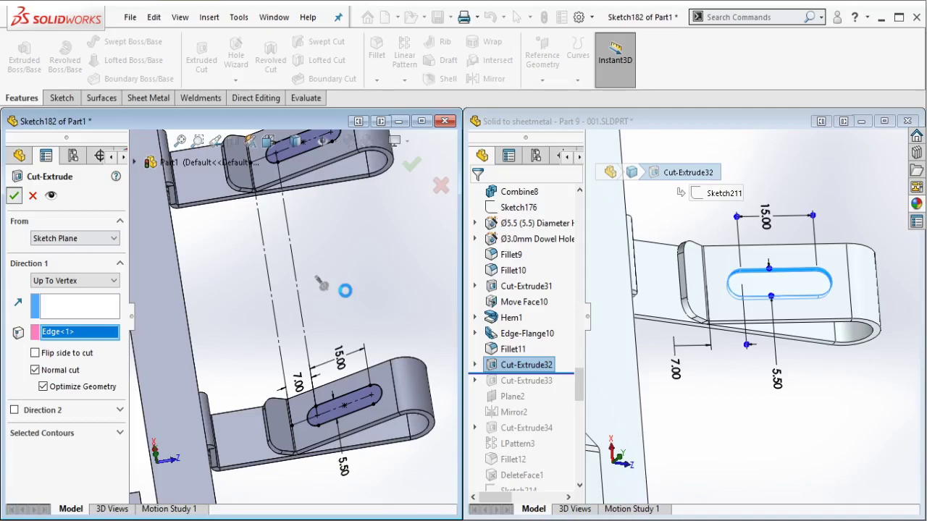
pyautogui.press('Return')
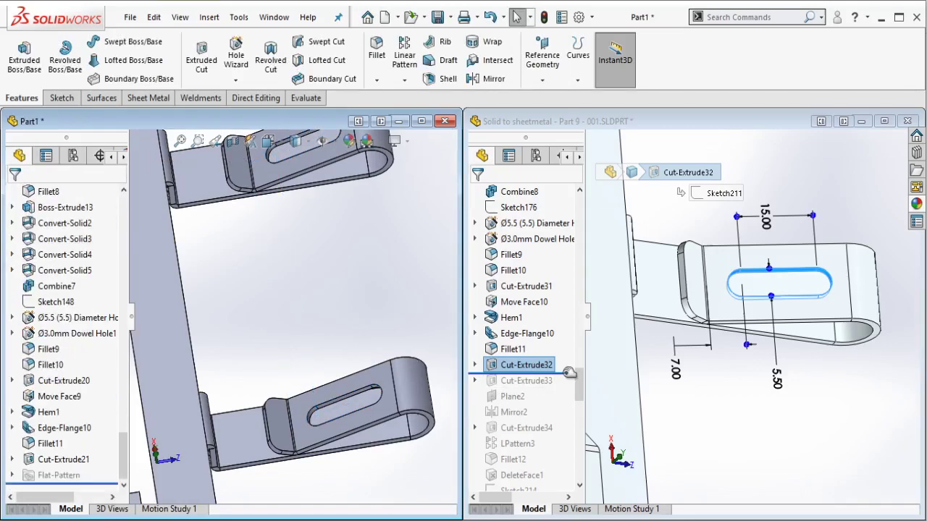
# Step: Roll the reference part forward to include Cut-Extrude33 and examine its slot dimensions on the lower tab
pyautogui.moveTo(569, 372); pyautogui.dragTo(539, 382)
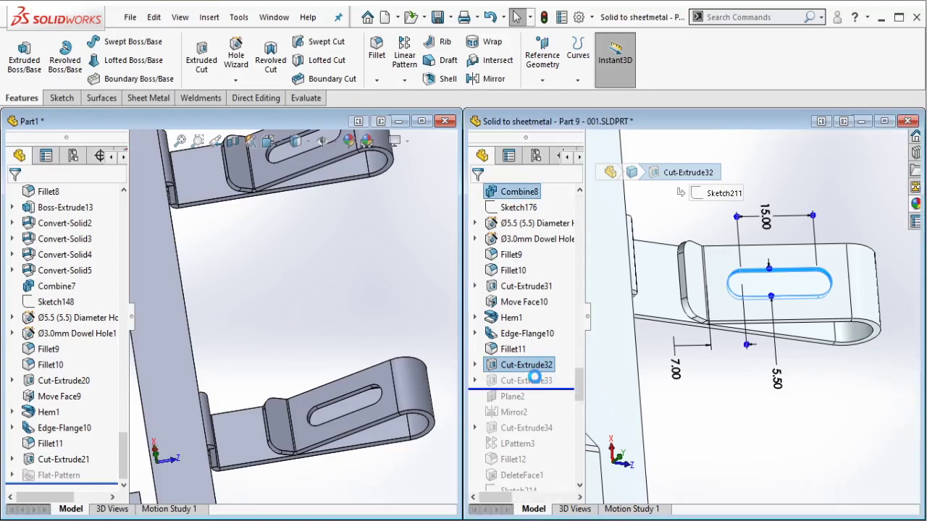
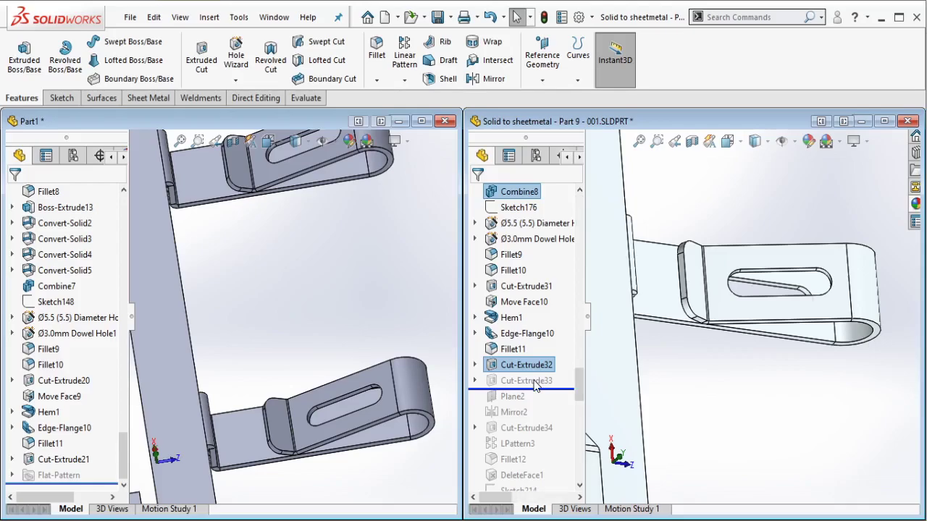
pyautogui.click(535, 380)
pyautogui.scroll(7, 750, 335)
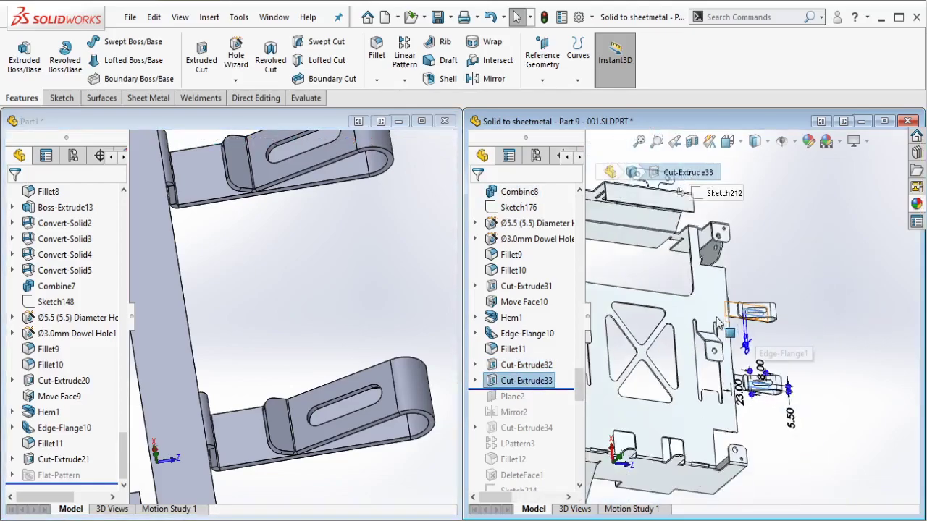
pyautogui.scroll(-5, 719, 324)
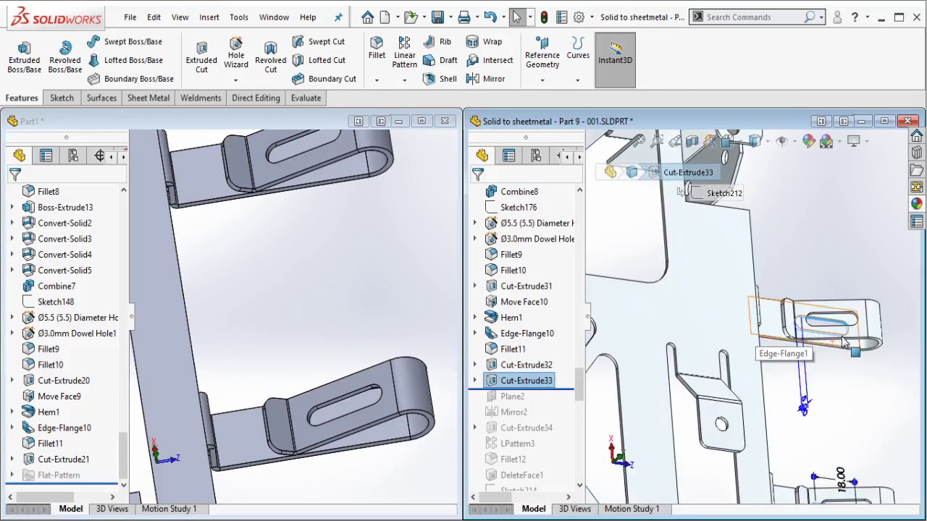
pyautogui.scroll(4, 844, 341)
pyautogui.scroll(-3, 782, 405)
pyautogui.moveTo(782, 405); pyautogui.dragTo(792, 418, button='middle')
pyautogui.scroll(-2, 791, 419)
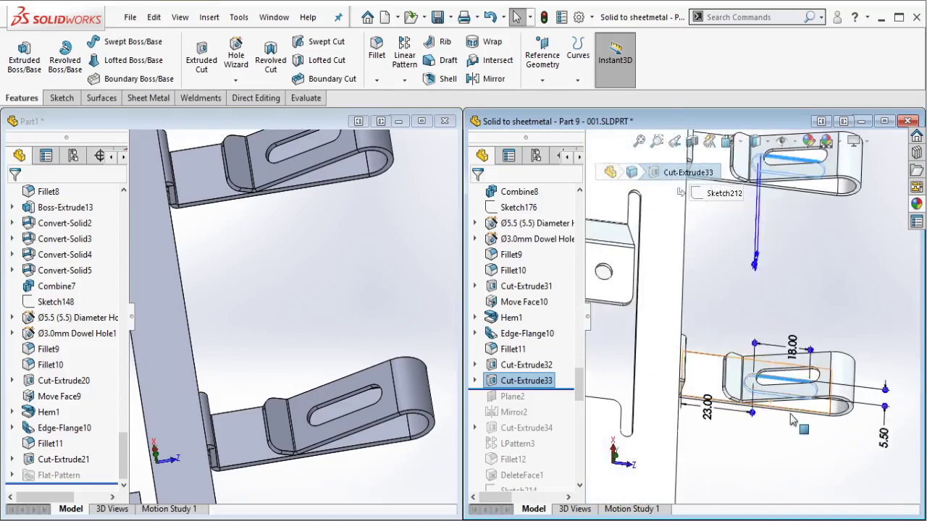
pyautogui.scroll(-3, 784, 420)
pyautogui.moveTo(746, 383); pyautogui.dragTo(796, 361, button='middle')
pyautogui.scroll(-2, 722, 352)
pyautogui.scroll(2, 667, 367)
# Step: Start a sketch on the lower tab's base face in Part1 and draw a corner rectangle about 8.6 mm wide spanning both tabs
pyautogui.click(244, 439)
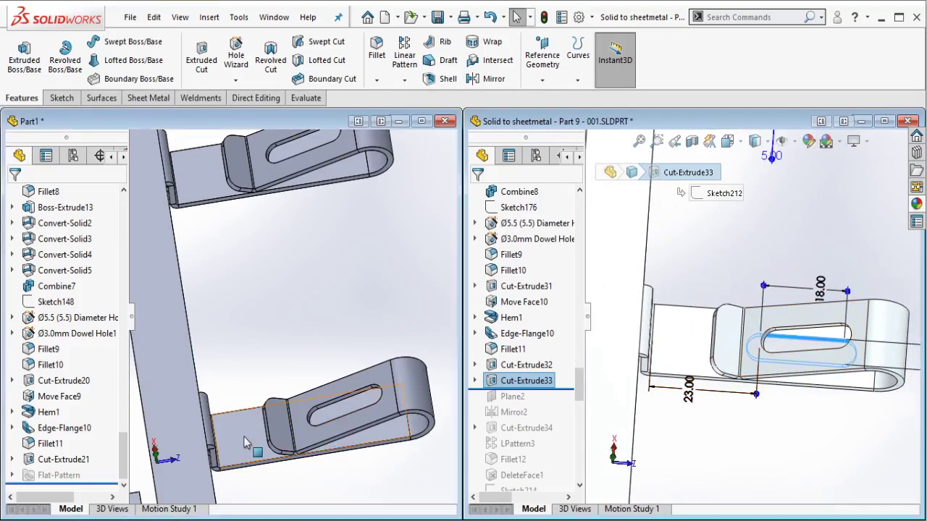
pyautogui.click(301, 392)
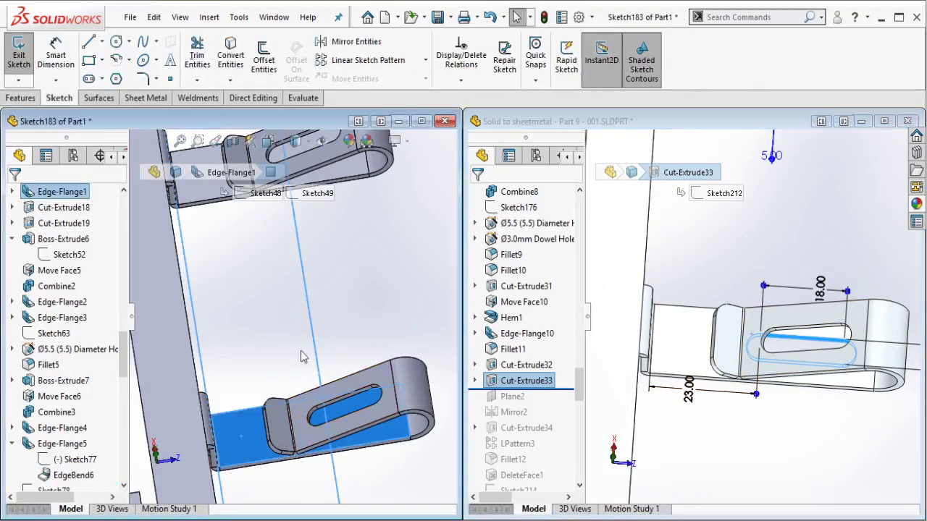
pyautogui.click(92, 63)
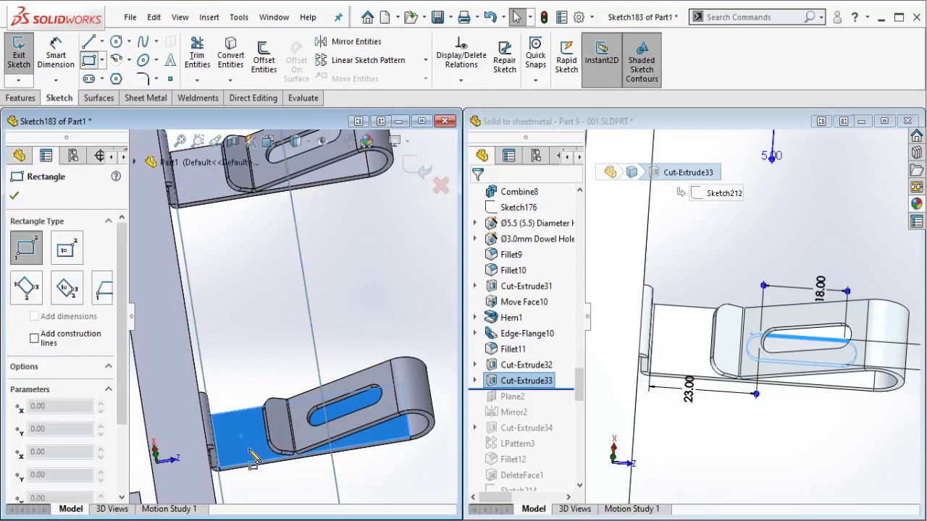
pyautogui.moveTo(249, 449); pyautogui.dragTo(241, 449, button='middle')
pyautogui.click(220, 438)
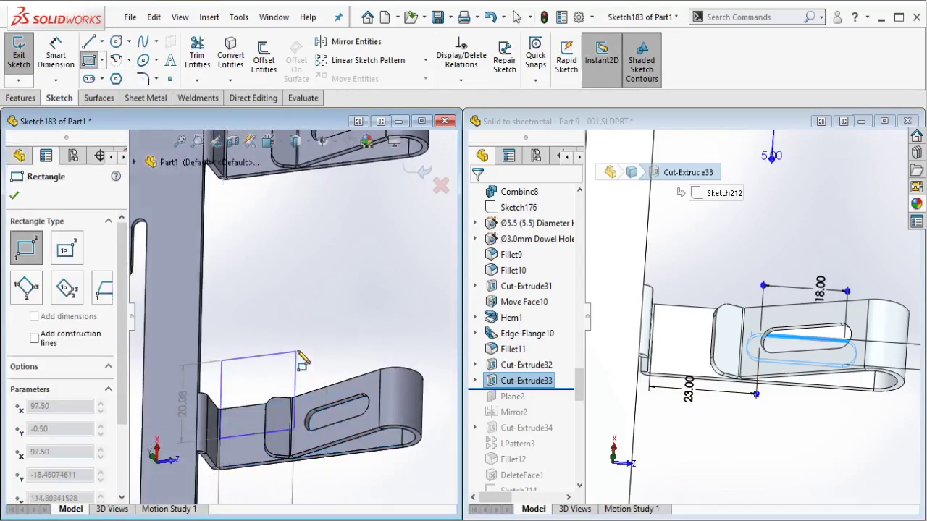
pyautogui.scroll(2, 297, 352)
pyautogui.keyDown('ctrl'); pyautogui.moveTo(347, 253); pyautogui.dragTo(343, 290, button='middle'); pyautogui.keyUp('ctrl')
pyautogui.click(320, 274)
pyautogui.scroll(-3, 282, 279)
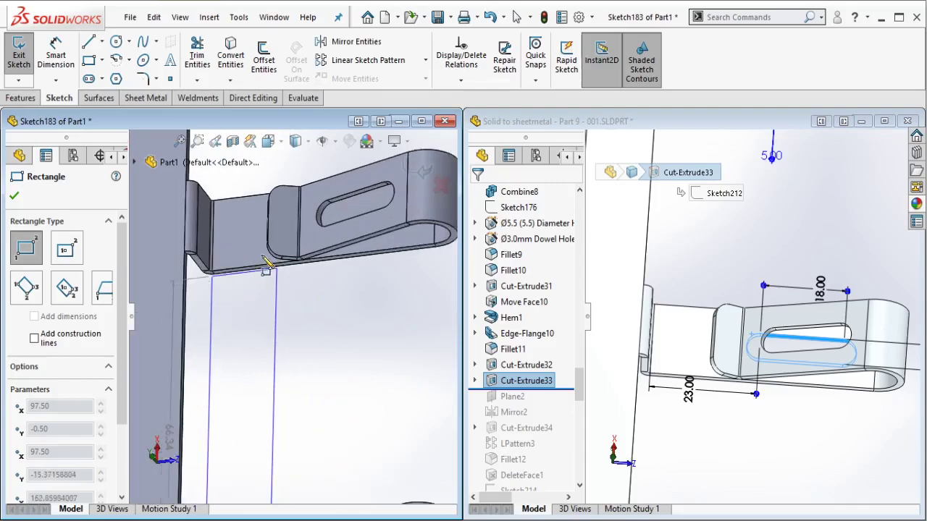
pyautogui.click(217, 272)
pyautogui.press('Escape')
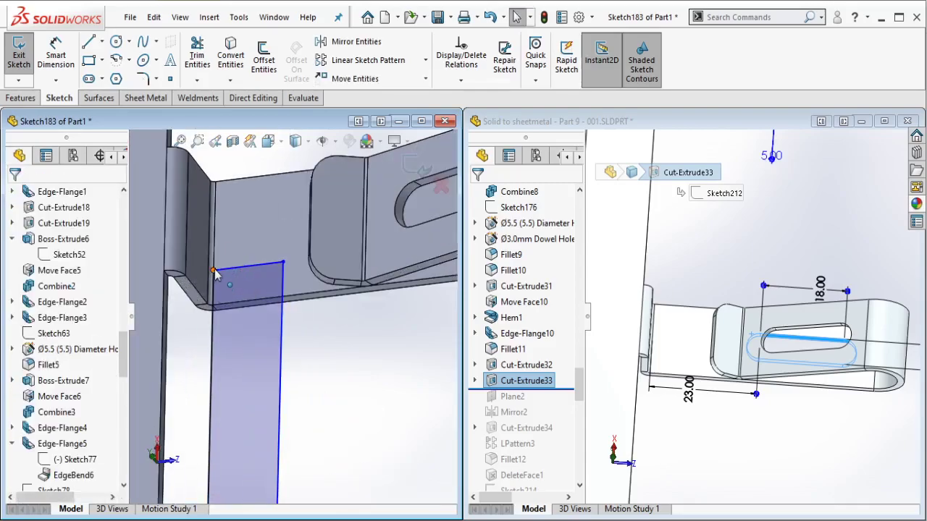
# Step: Constrain the rectangle's corner to the midpoint of the upper tab's bend edge
pyautogui.click(215, 271)
pyautogui.keyDown('ctrl'); pyautogui.click(215, 231); pyautogui.keyUp('ctrl')
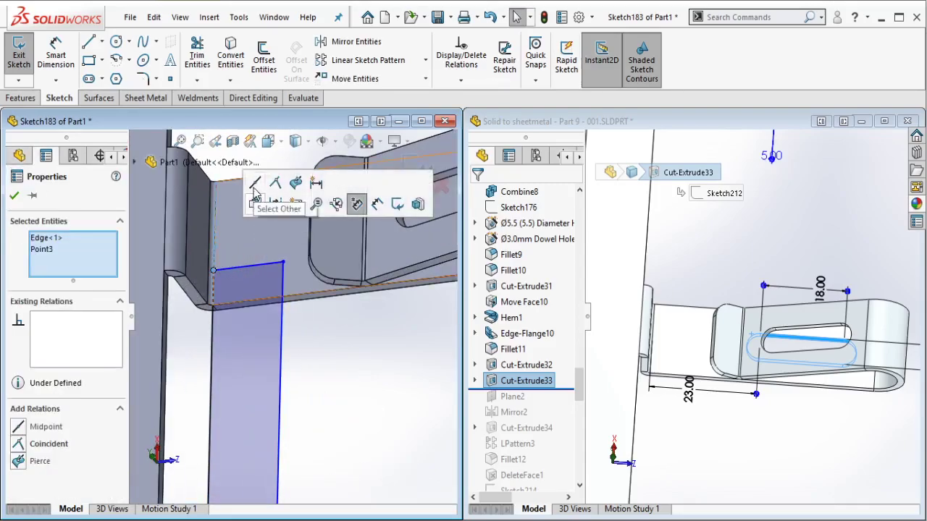
pyautogui.click(255, 184)
pyautogui.press('Escape')
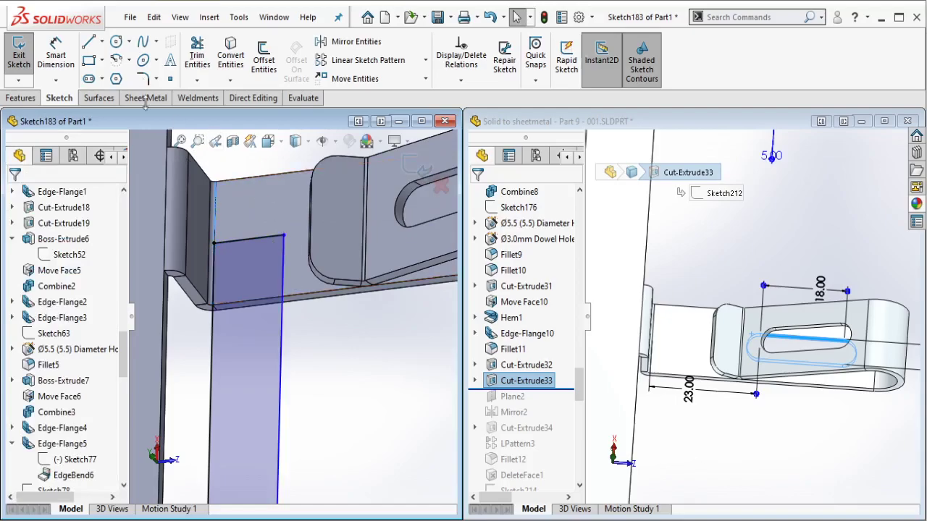
# Step: Dimension the rectangle's width across the tab base as 23 mm
pyautogui.click(56, 58)
pyautogui.click(259, 215)
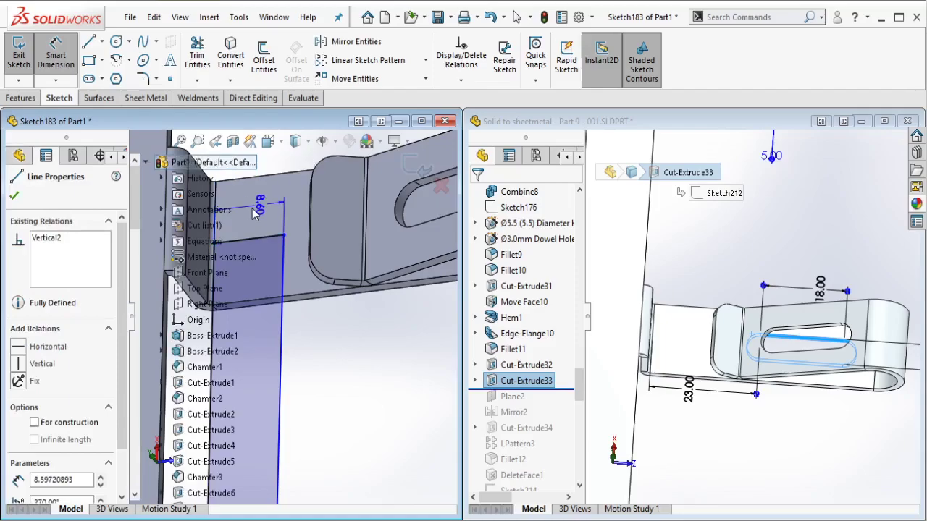
pyautogui.click(263, 220)
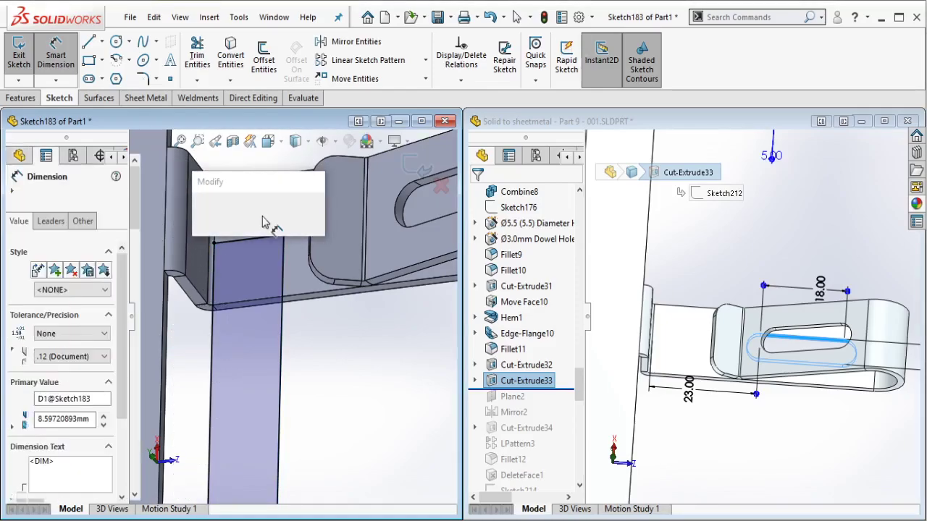
pyautogui.write('23')
pyautogui.click(201, 212)
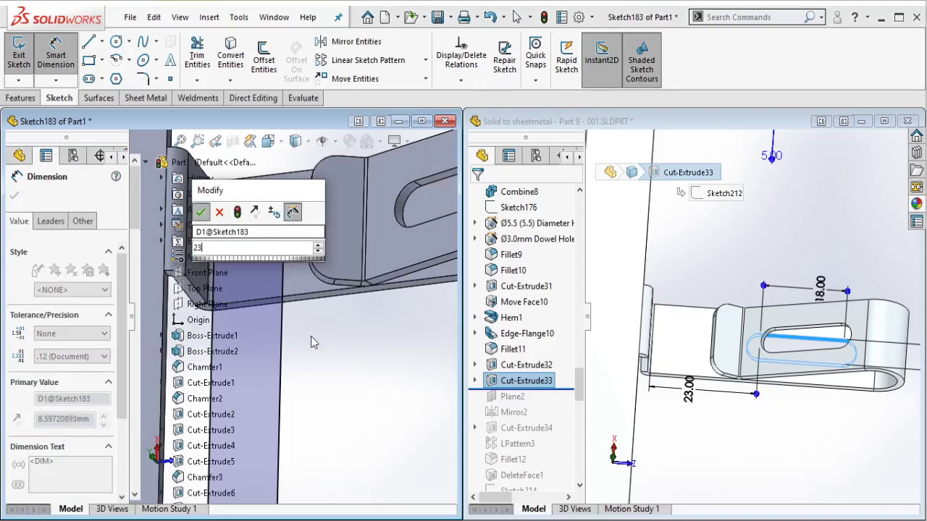
pyautogui.press('Return')
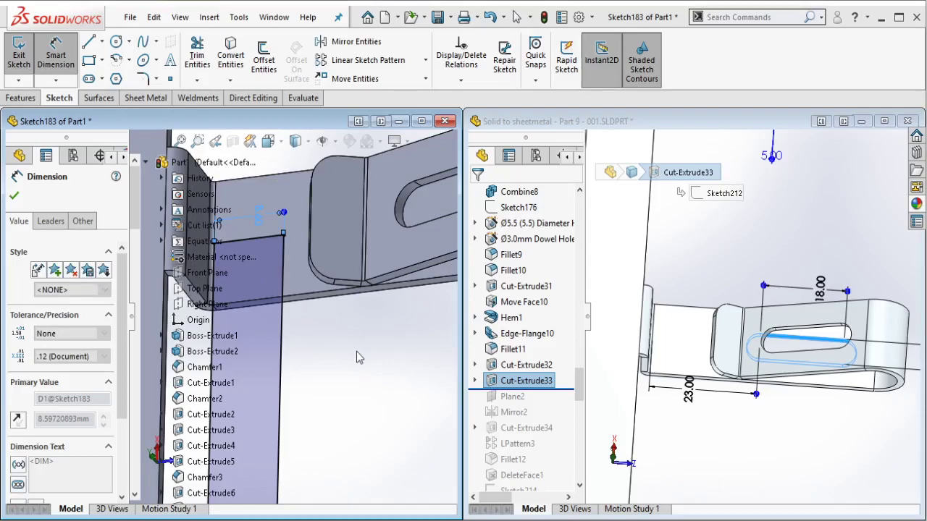
pyautogui.press('Escape')
# Step: Convert the rectangle's lines to construction geometry
pyautogui.scroll(5, 356, 355)
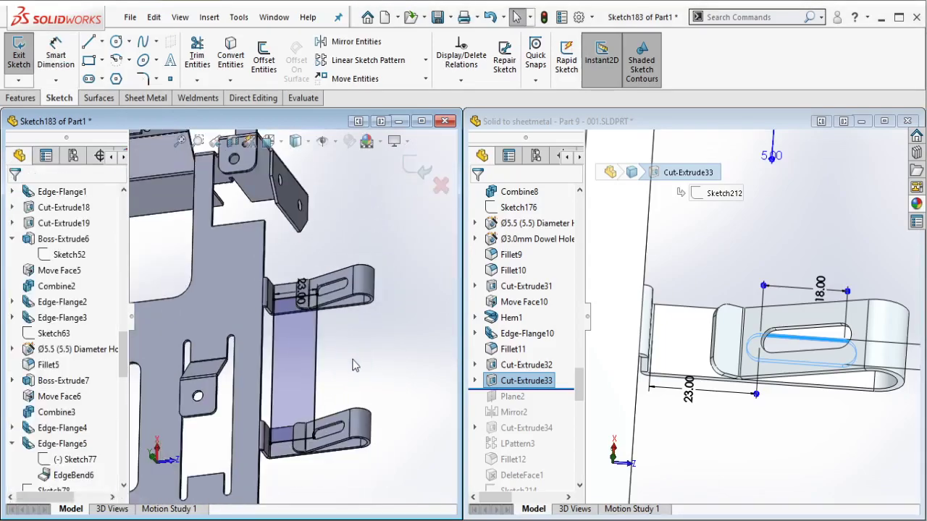
pyautogui.scroll(-2, 353, 366)
pyautogui.moveTo(444, 239); pyautogui.dragTo(237, 447)
pyautogui.click(42, 327)
pyautogui.click(370, 307)
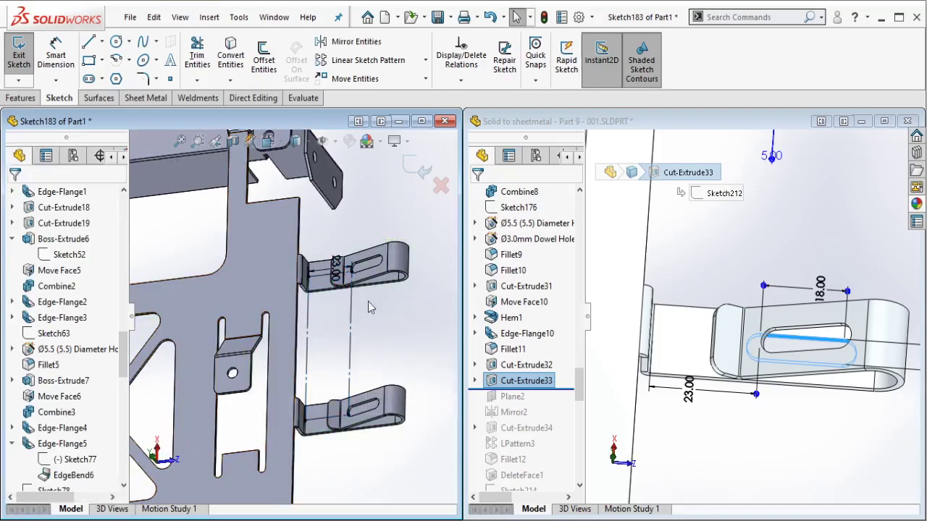
# Step: Sketch a straight slot on the upper tab's base from the rectangle's corner, about 16 mm between centres
pyautogui.scroll(-3, 370, 308)
pyautogui.scroll(-2, 354, 244)
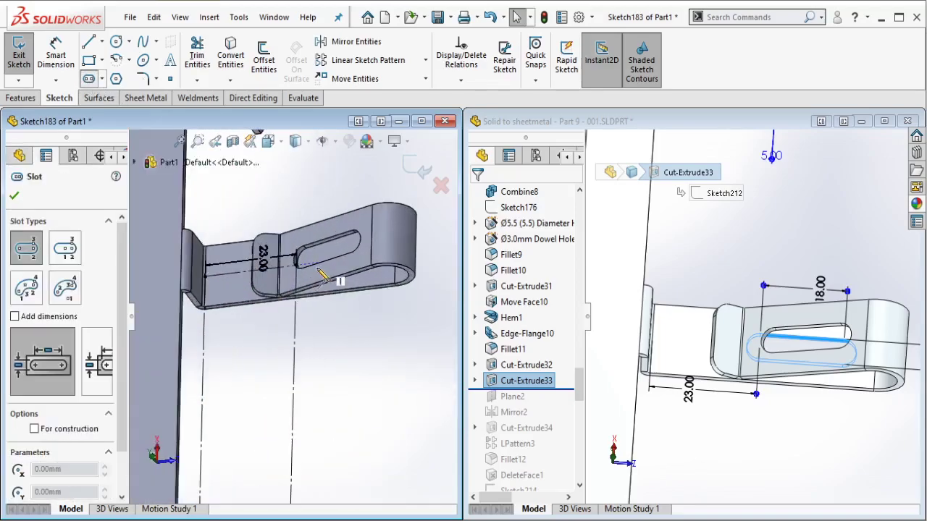
pyautogui.moveTo(325, 276); pyautogui.dragTo(313, 254, button='middle')
pyautogui.click(278, 276)
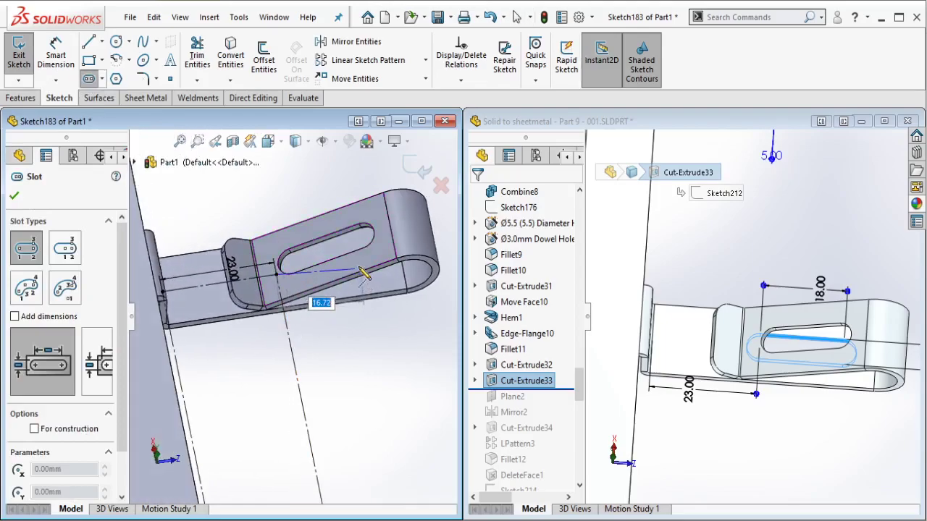
pyautogui.click(356, 263)
pyautogui.scroll(3, 373, 319)
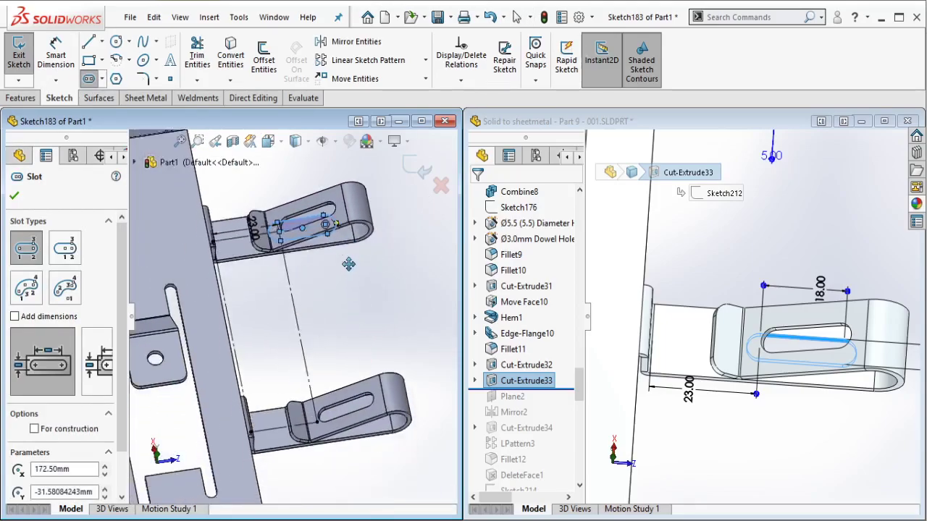
# Step: Sketch a matching straight slot on the lower tab's base from the rectangle's corner, about 16 mm between centres
pyautogui.scroll(-3, 334, 402)
pyautogui.click(304, 392)
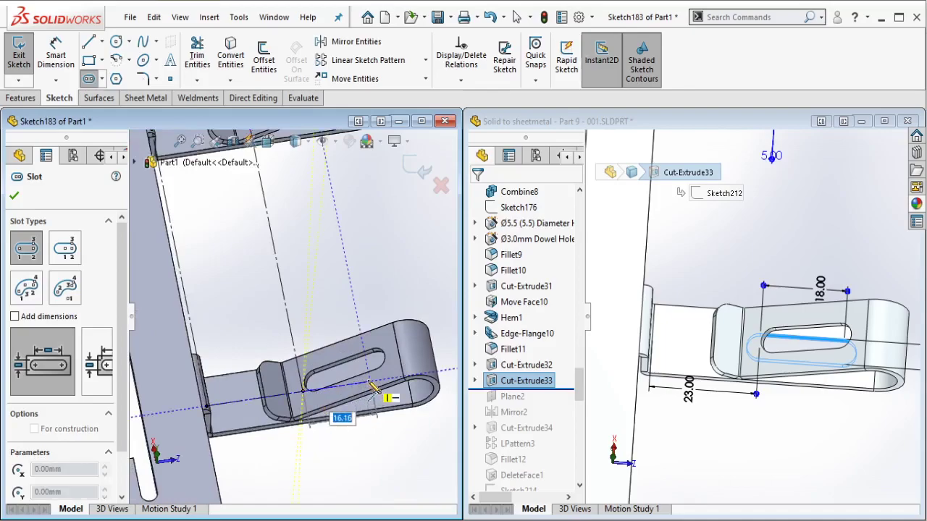
pyautogui.click(370, 382)
pyautogui.click(377, 411)
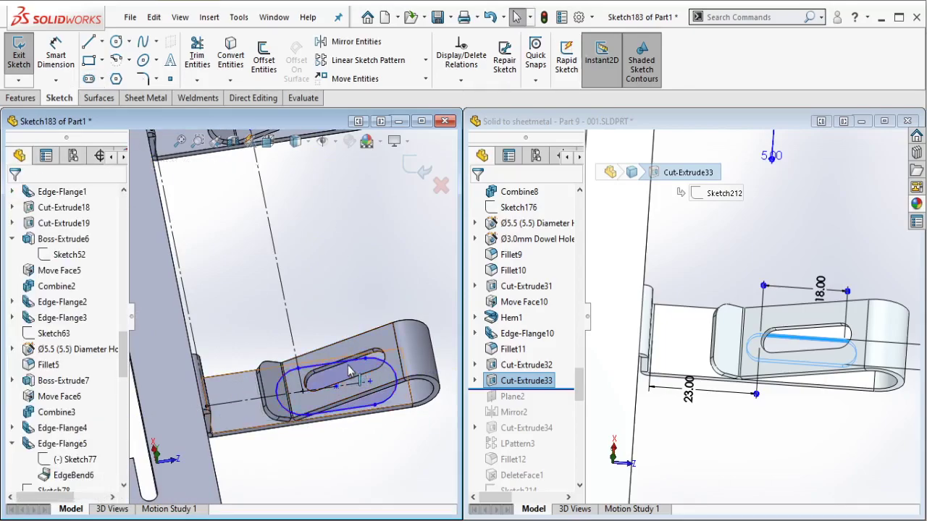
# Step: Make the straight sides of the two slots equal in length
pyautogui.scroll(2, 337, 295)
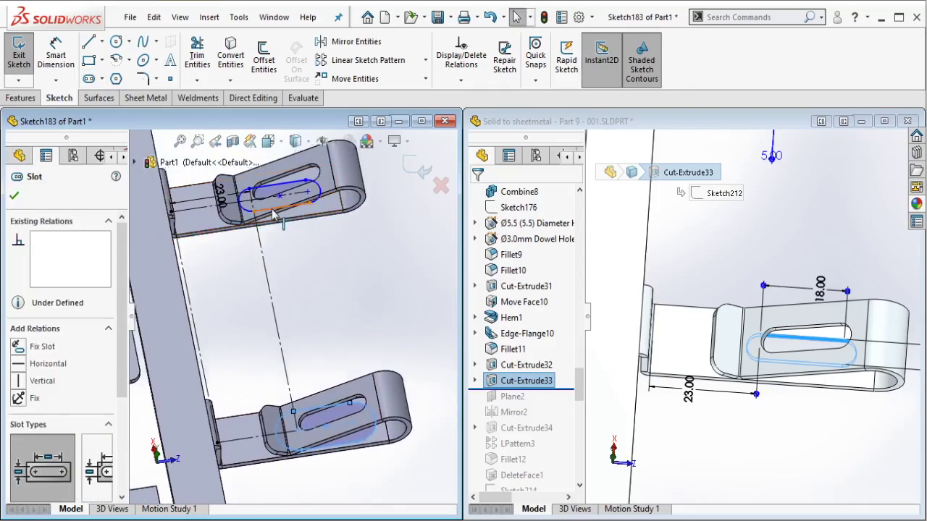
pyautogui.click(362, 213)
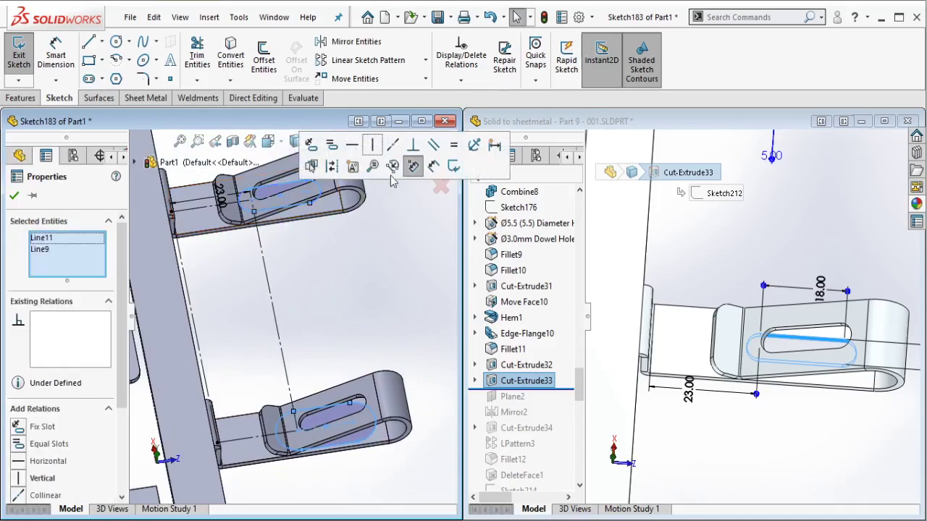
pyautogui.click(376, 258)
# Step: Dimension the straight length of the lower tab's slot as 18 mm
pyautogui.click(55, 59)
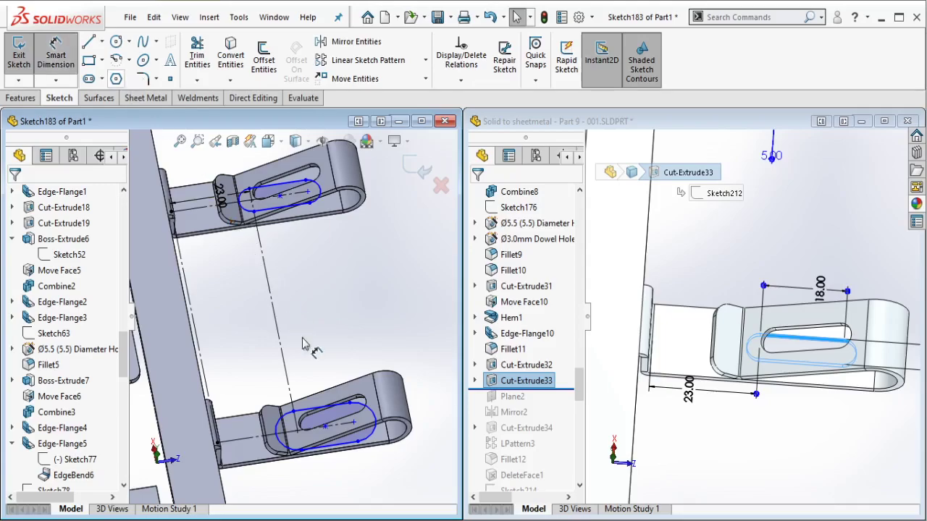
pyautogui.click(321, 391)
pyautogui.click(317, 376)
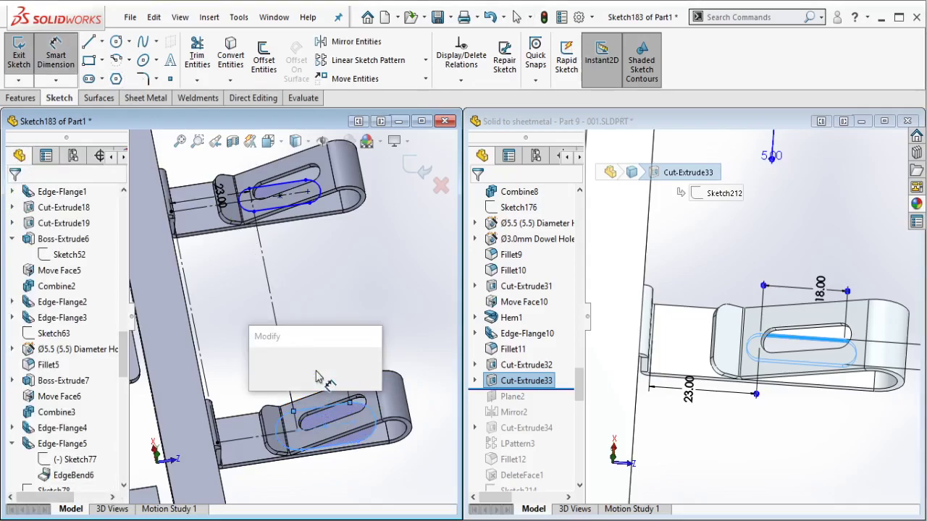
pyautogui.write('18')
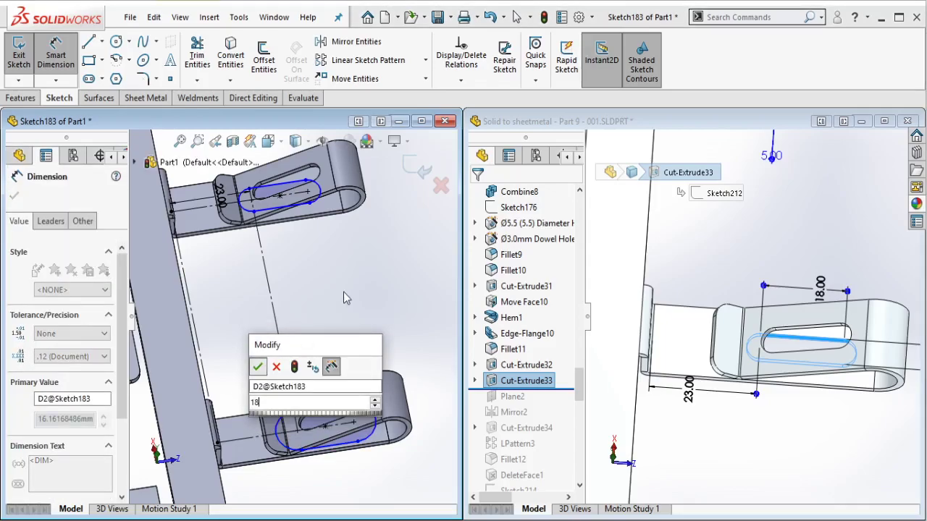
pyautogui.press('Escape')
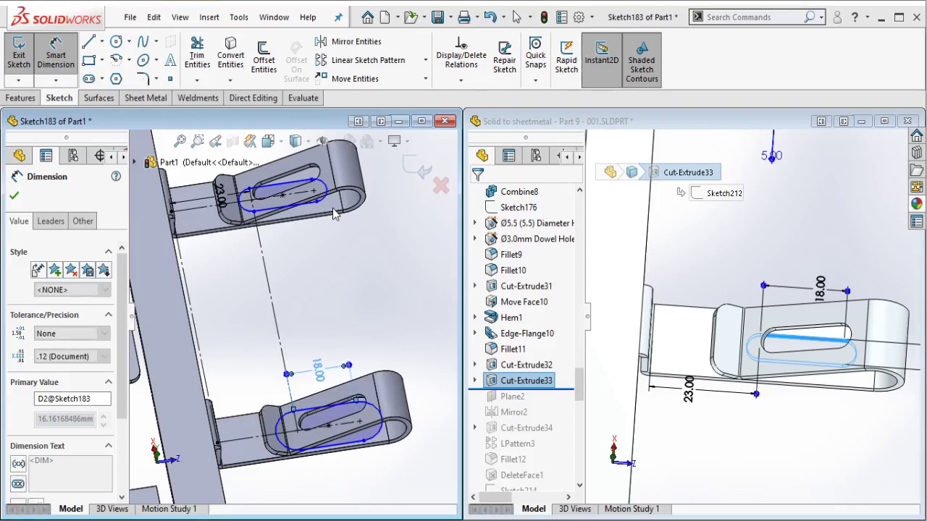
pyautogui.press('Escape')
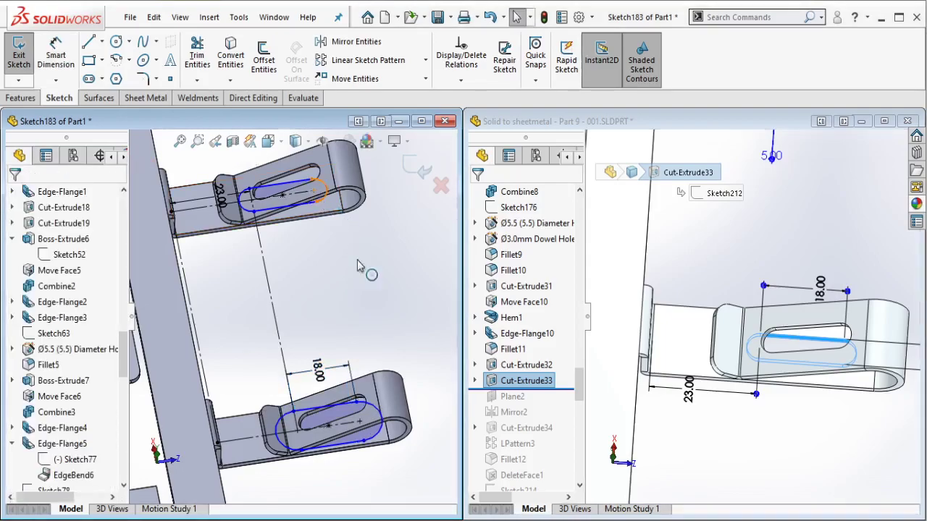
# Step: Make the end arcs of the upper and lower tab slots equal in radius
pyautogui.click(379, 408)
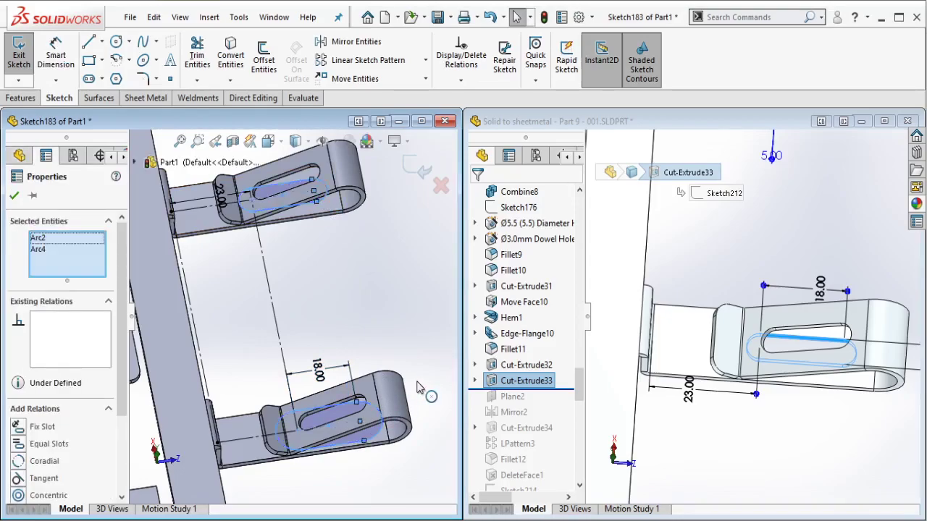
pyautogui.click(518, 350)
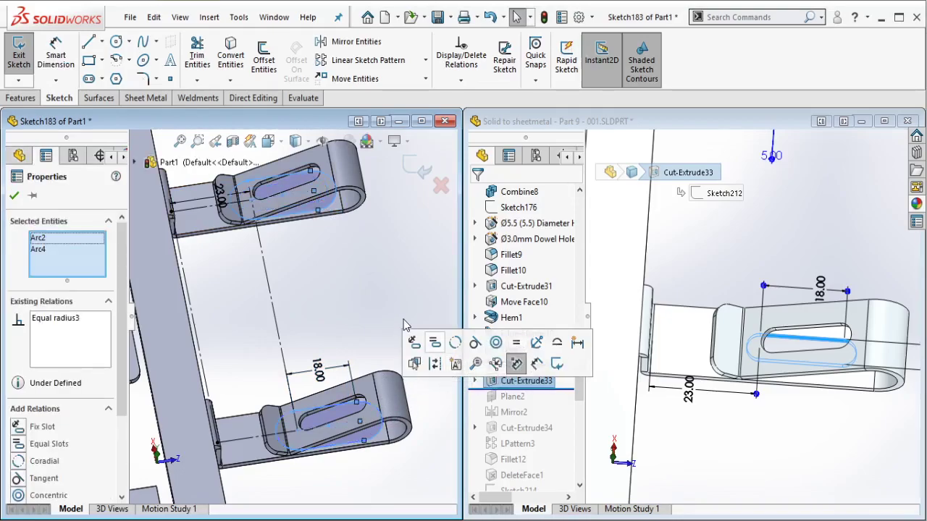
pyautogui.click(409, 322)
pyautogui.scroll(3, 617, 297)
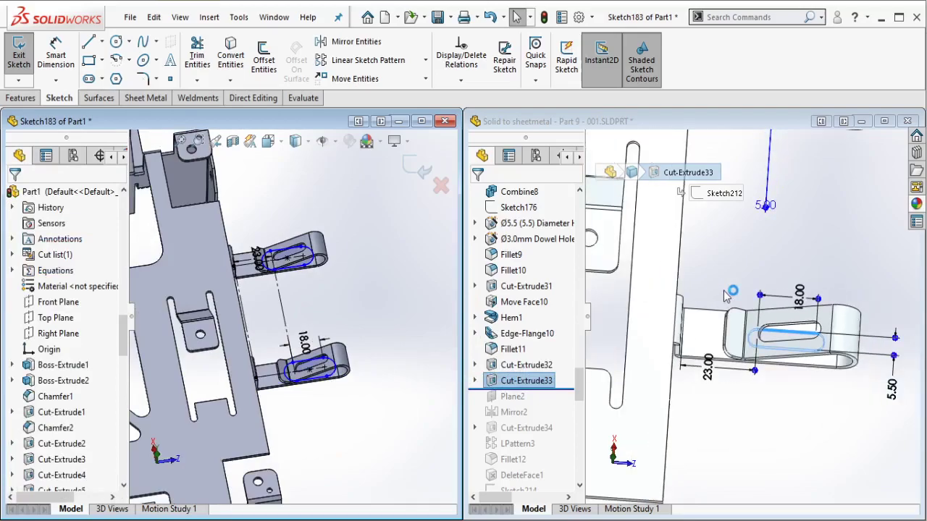
pyautogui.scroll(3, 725, 293)
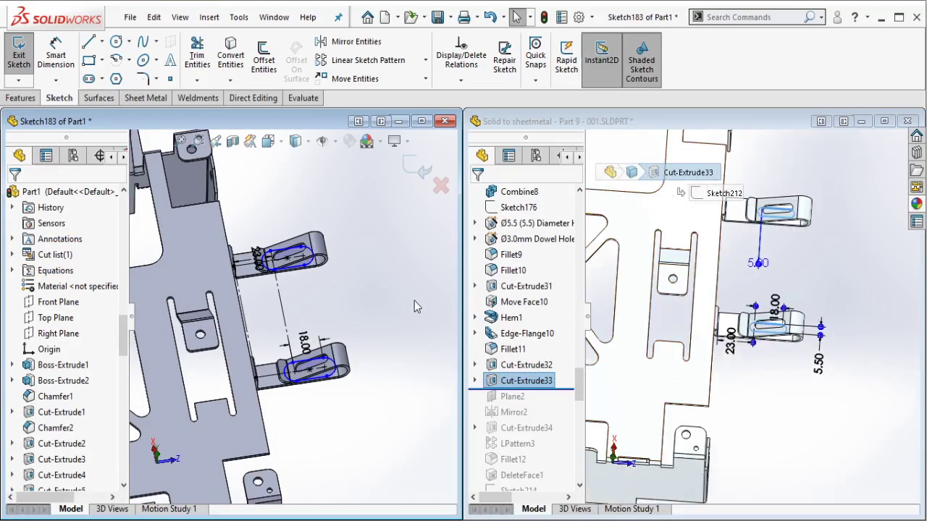
# Step: Dimension the width of the lower tab's slot between its straight sides as 5.5 mm
pyautogui.scroll(-5, 333, 362)
pyautogui.click(56, 54)
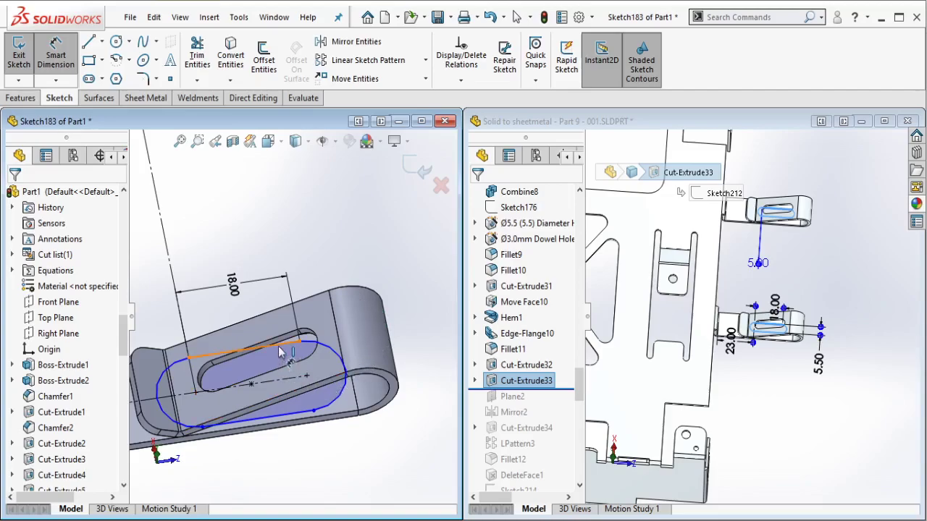
pyautogui.click(321, 400)
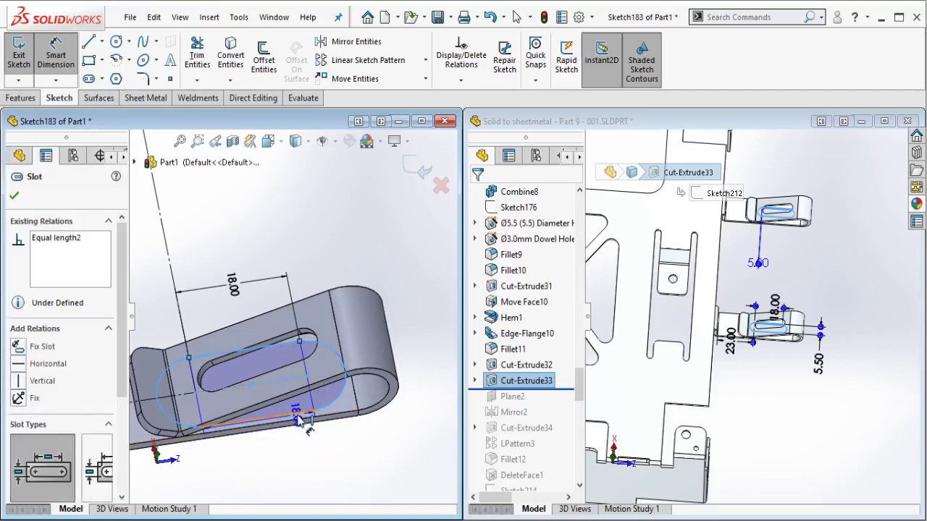
pyautogui.click(313, 413)
pyautogui.click(417, 351)
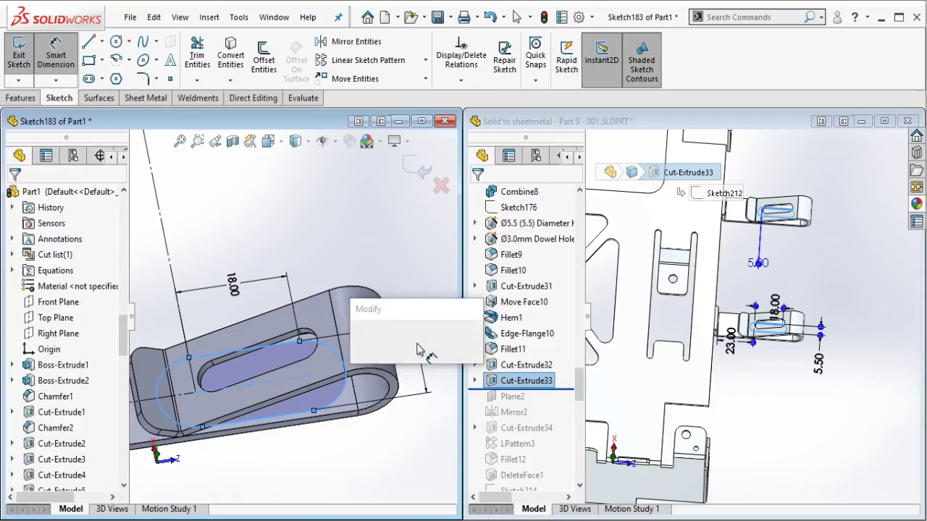
pyautogui.write('5.5')
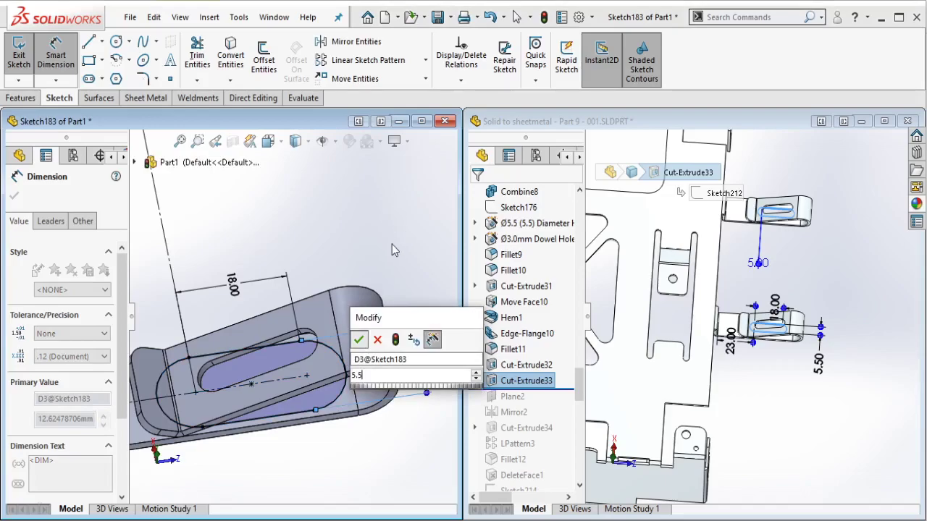
pyautogui.press('Escape')
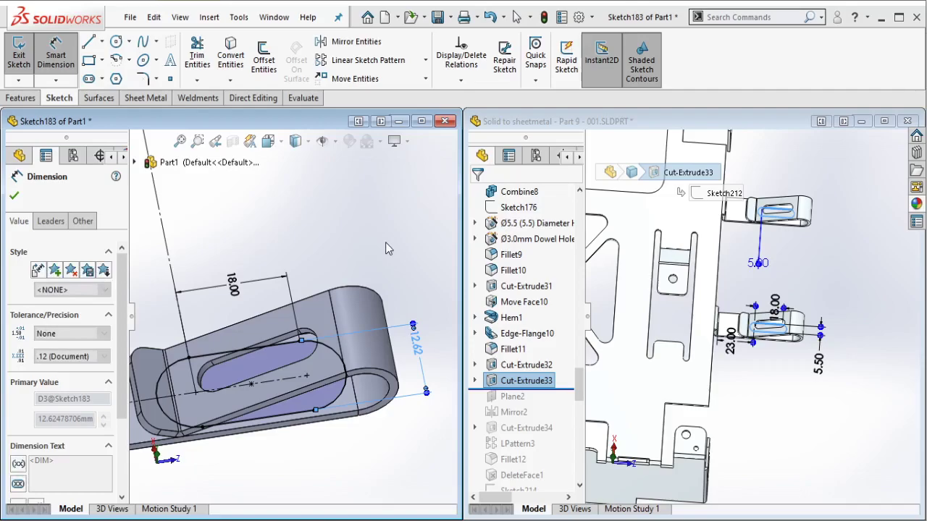
pyautogui.press('Escape')
# Step: Cut-extrude the two slot profiles through the tabs' base faces with a blind depth of 5 mm
pyautogui.scroll(1, 317, 256)
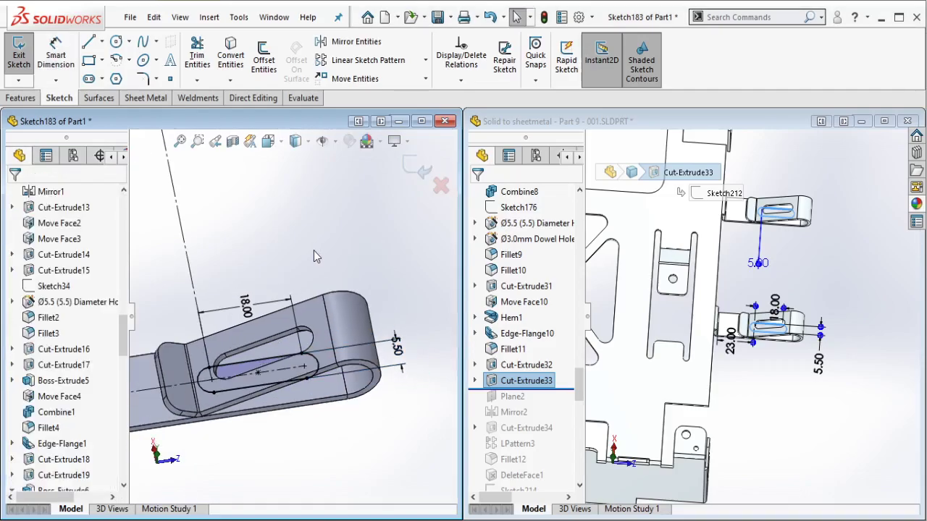
pyautogui.scroll(3, 314, 257)
pyautogui.keyDown('ctrl'); pyautogui.moveTo(264, 217); pyautogui.dragTo(291, 262, button='middle'); pyautogui.keyUp('ctrl')
pyautogui.click(31, 99)
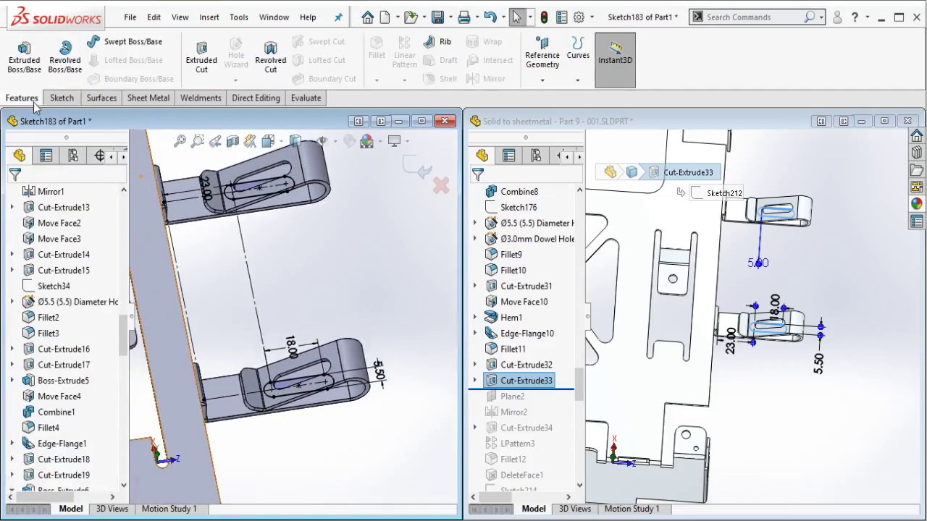
pyautogui.click(197, 72)
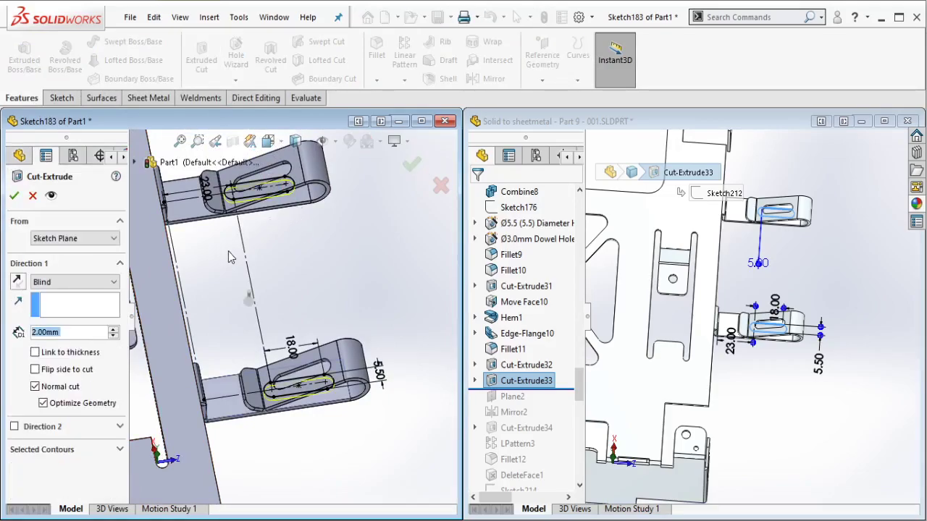
pyautogui.write('5')
pyautogui.press('Return')
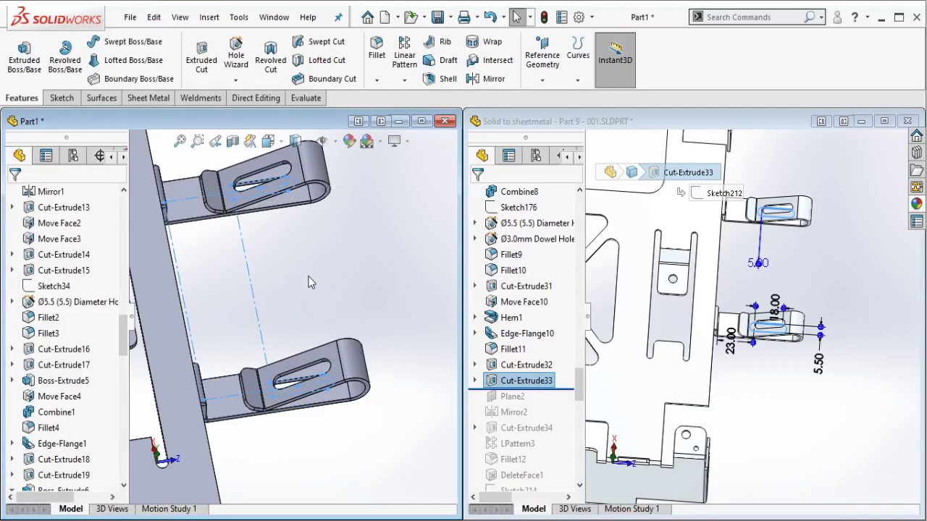
# Step: Roll the reference part forward to include Plane2 and Mirror2, and highlight Plane2 to examine its location
pyautogui.scroll(4, 309, 282)
pyautogui.keyDown('ctrl'); pyautogui.moveTo(306, 281); pyautogui.dragTo(431, 252, button='middle'); pyautogui.keyUp('ctrl')
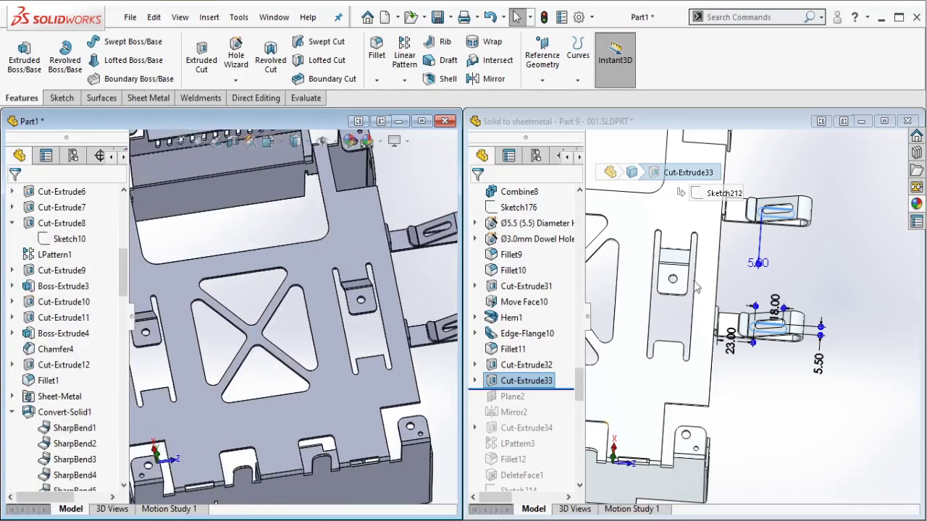
pyautogui.scroll(3, 766, 300)
pyautogui.scroll(4, 767, 301)
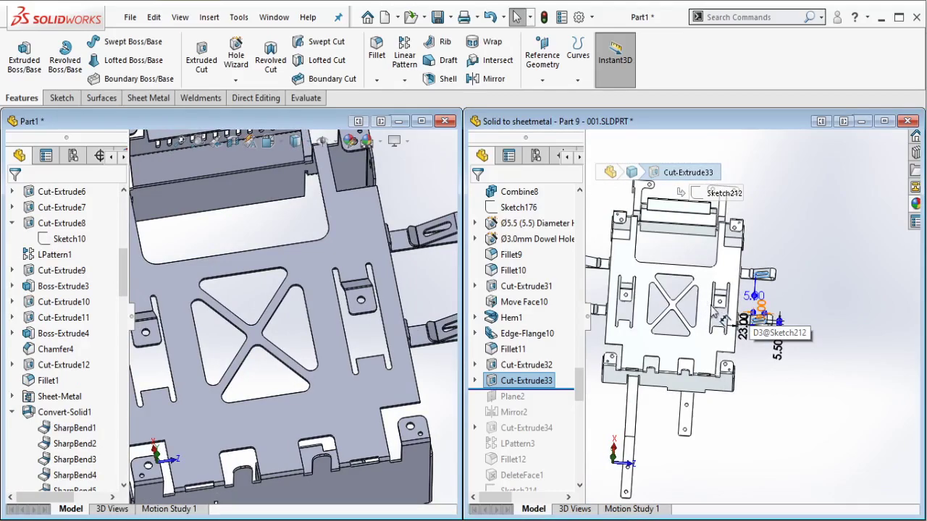
pyautogui.press('f')
pyautogui.scroll(-3, 549, 322)
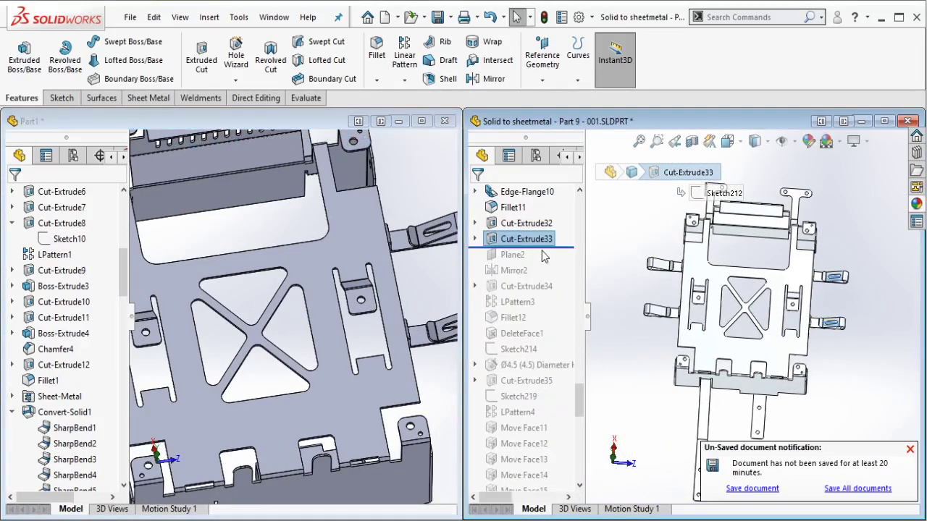
pyautogui.moveTo(572, 247); pyautogui.dragTo(546, 274)
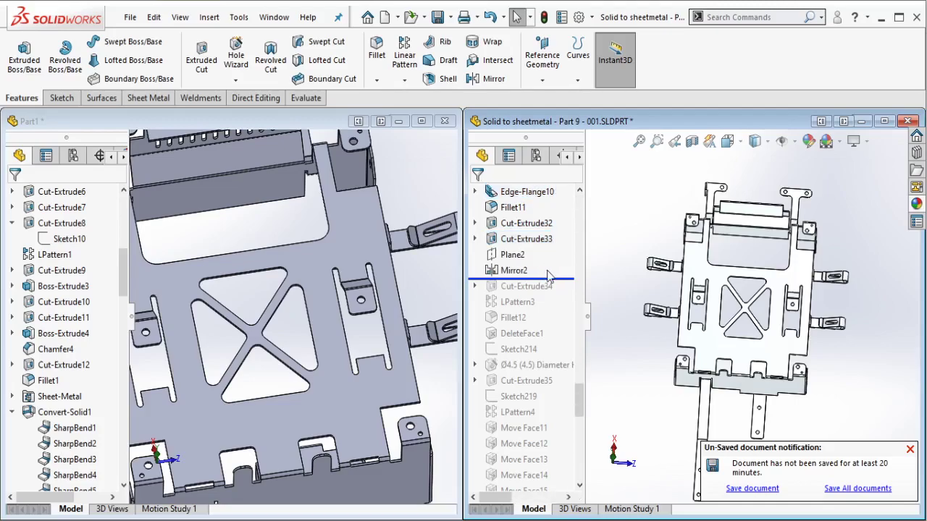
pyautogui.click(517, 257)
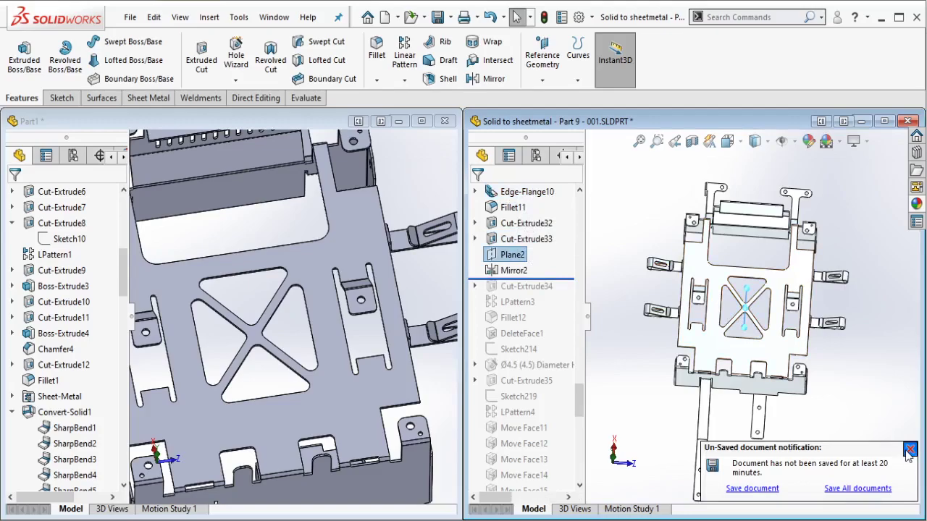
pyautogui.click(909, 449)
# Step: Create a mid plane in Part1 between the outer side faces of the two opposite side triangular cutouts in the central plate
pyautogui.click(438, 310)
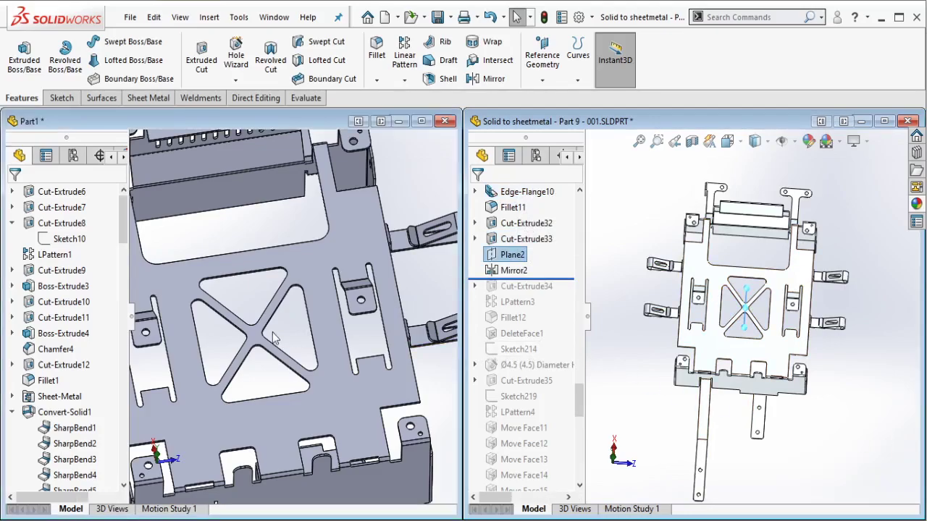
pyautogui.press('z')
pyautogui.scroll(-5, 290, 340)
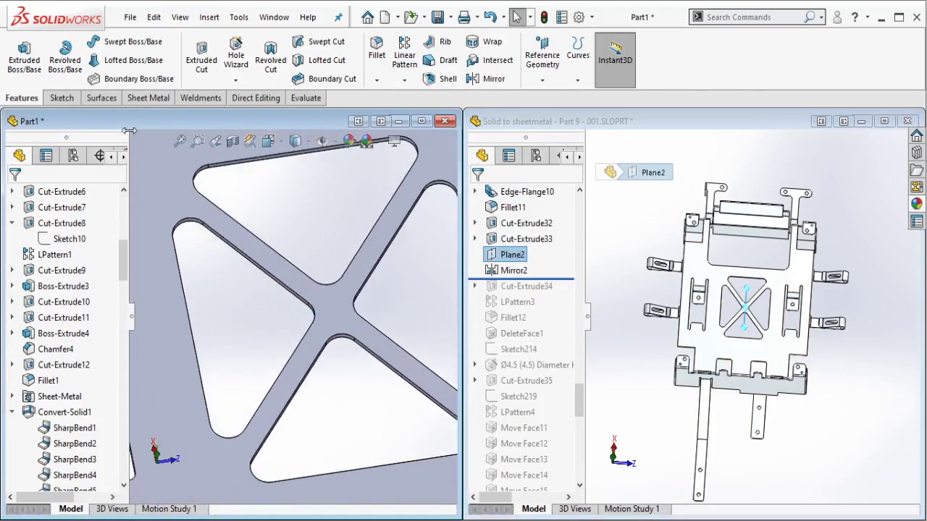
pyautogui.click(542, 60)
pyautogui.click(546, 99)
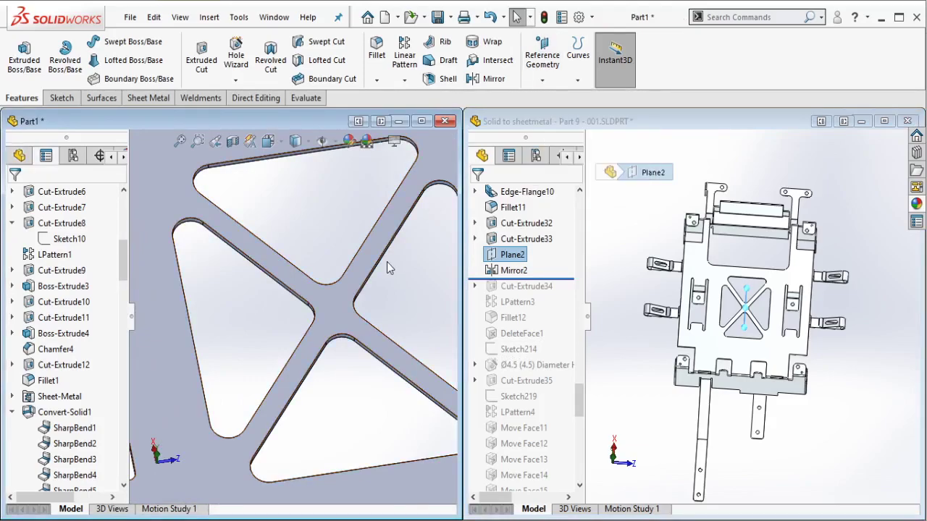
pyautogui.scroll(3, 387, 262)
pyautogui.moveTo(387, 263); pyautogui.dragTo(425, 249, button='middle')
pyautogui.scroll(-6, 425, 249)
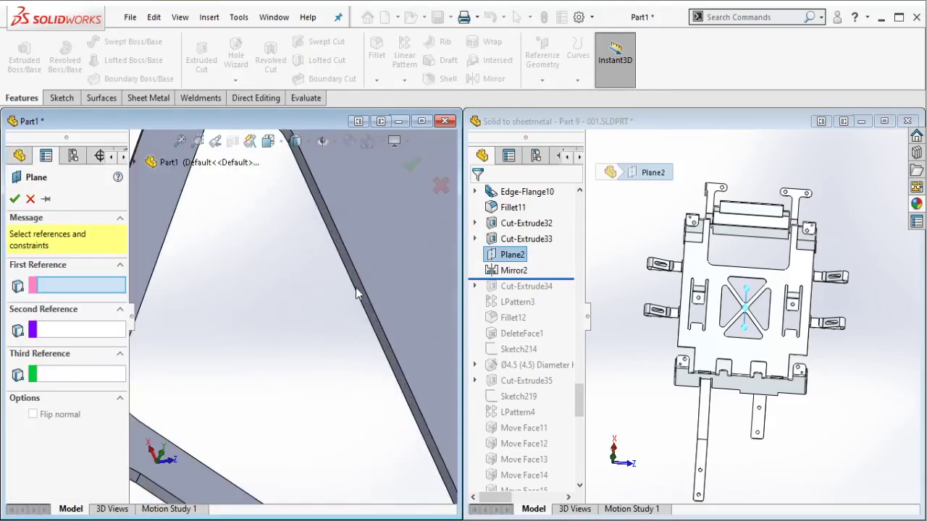
pyautogui.click(367, 312)
pyautogui.scroll(4, 287, 317)
pyautogui.moveTo(259, 332); pyautogui.dragTo(193, 335, button='middle')
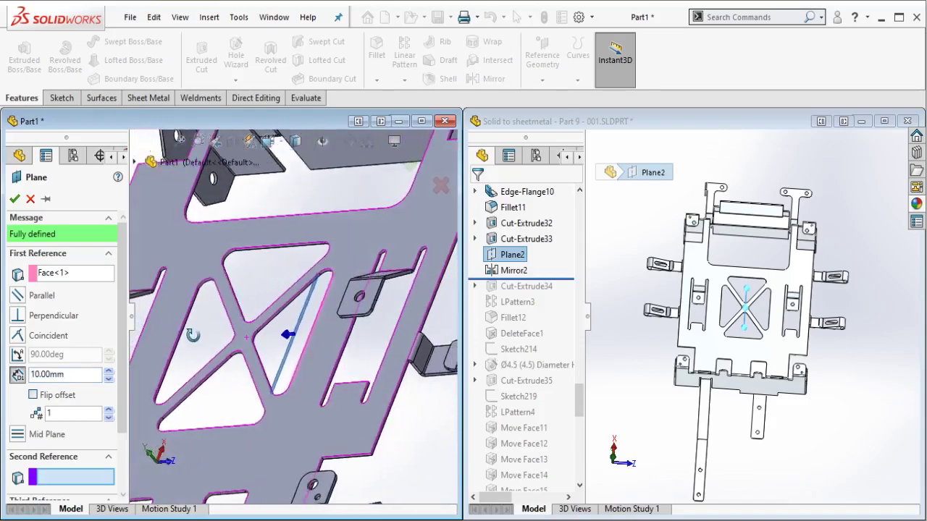
pyautogui.scroll(-7, 207, 339)
pyautogui.click(194, 329)
pyautogui.scroll(3, 283, 291)
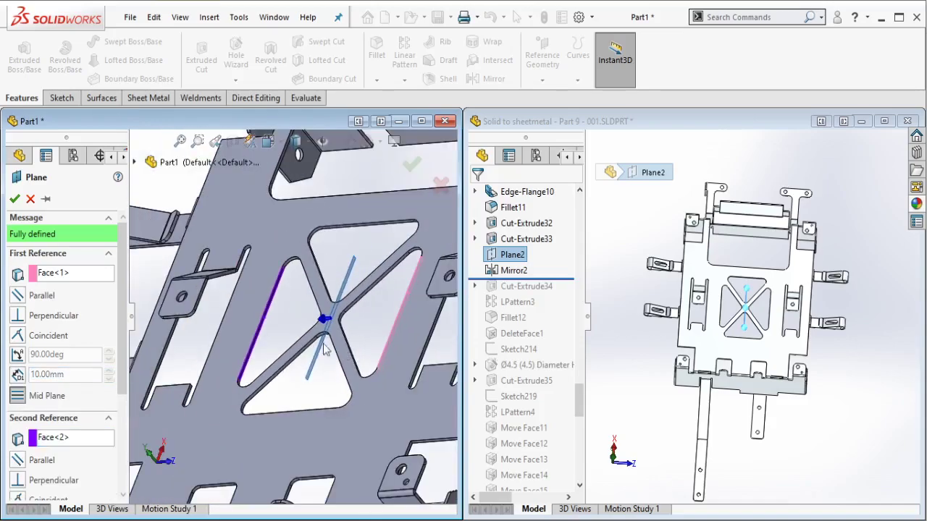
pyautogui.press('Return')
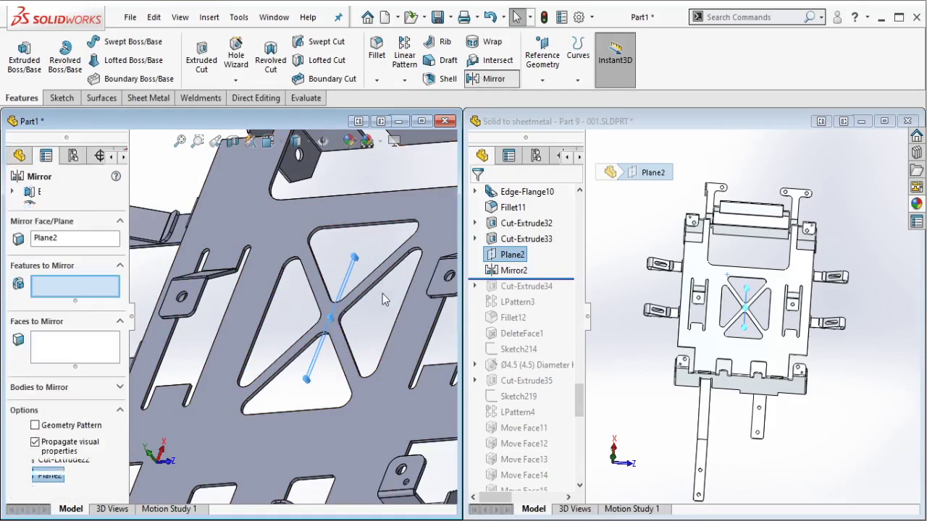
# Step: Mirror the slot cuts Cut-Extrude21 and Cut-Extrude22 about the new mid plane onto the opposite tabs, and hide the plane
pyautogui.scroll(3, 382, 293)
pyautogui.scroll(-8, 432, 337)
pyautogui.scroll(-5, 391, 331)
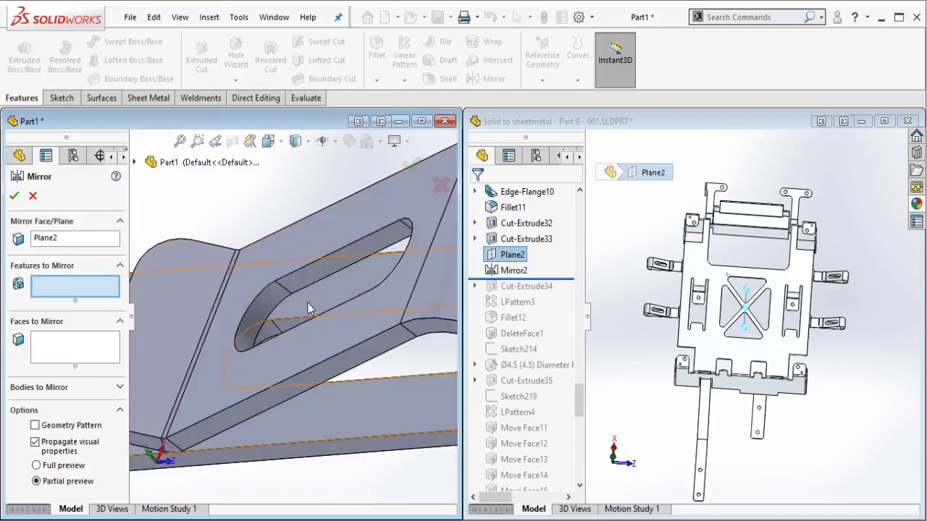
pyautogui.click(288, 327)
pyautogui.click(286, 326)
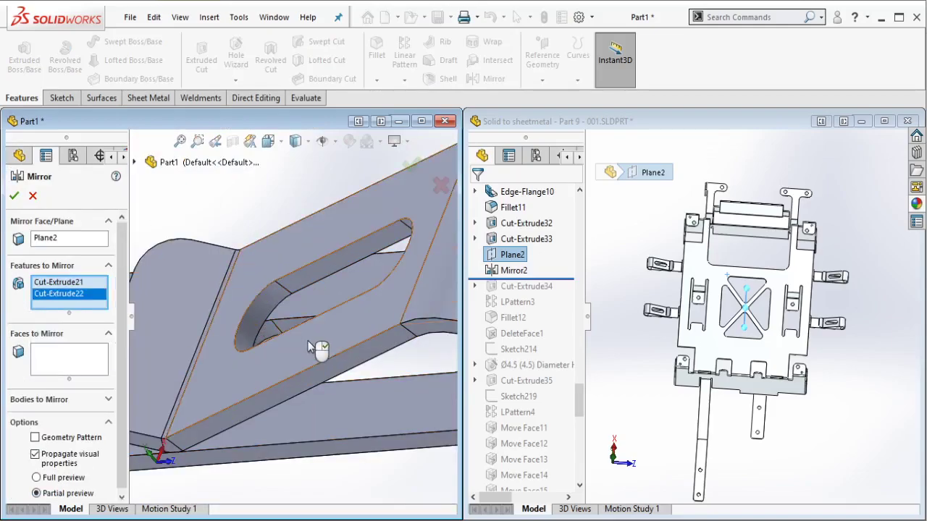
pyautogui.scroll(10, 257, 290)
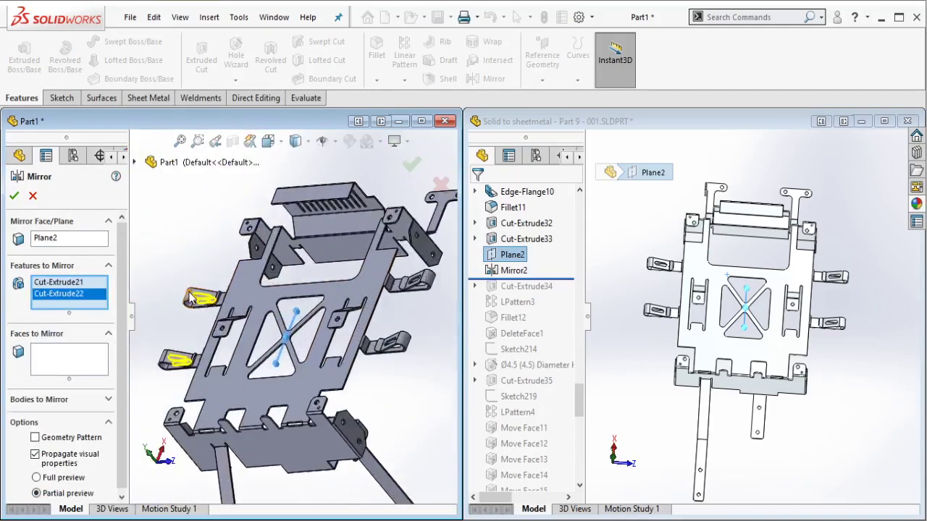
pyautogui.click(14, 196)
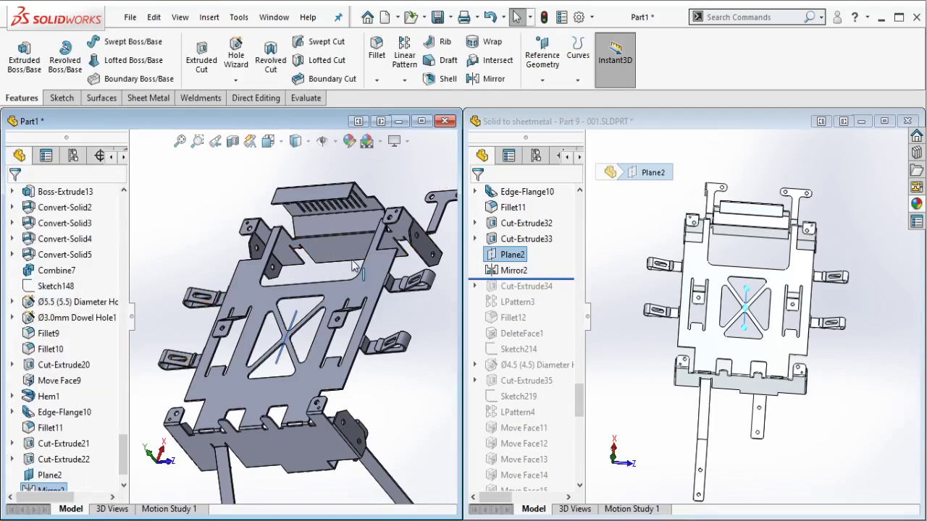
pyautogui.click(294, 318)
pyautogui.click(371, 273)
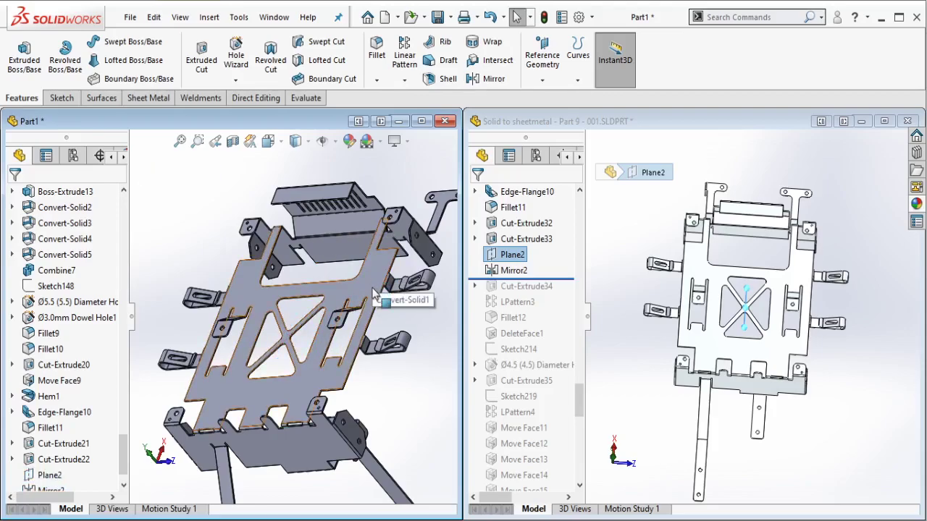
# Step: Roll the reference part forward to include Cut-Extrude34 and display that cut's dimensions on the front flange
pyautogui.click(561, 291)
pyautogui.moveTo(560, 292); pyautogui.dragTo(554, 292)
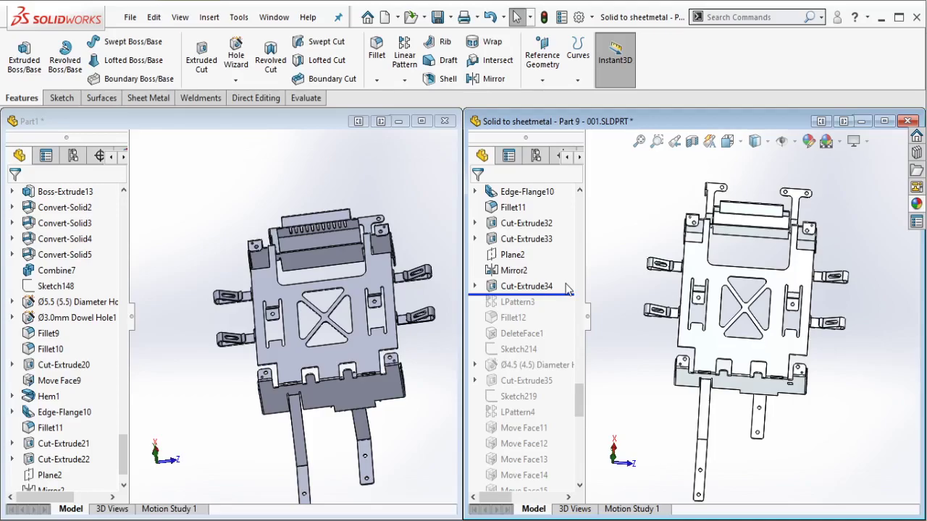
pyautogui.scroll(-2, 420, 357)
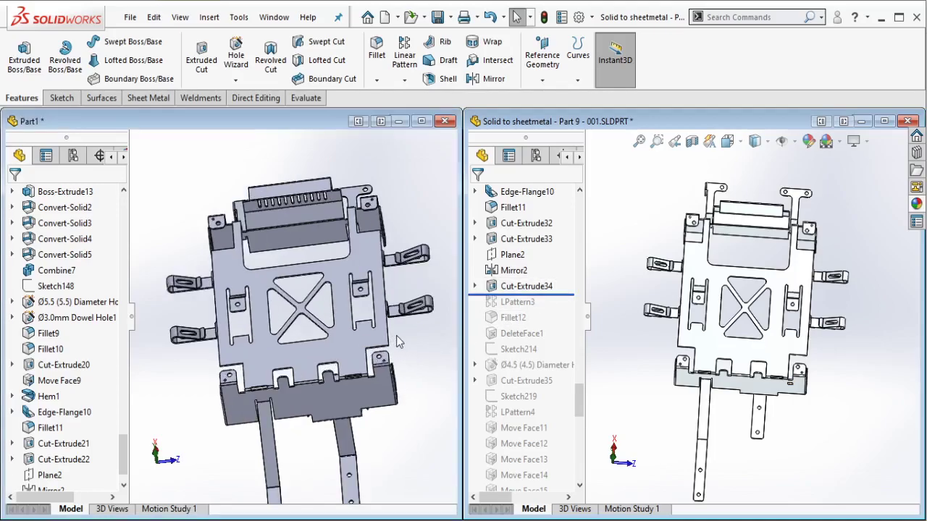
pyautogui.moveTo(393, 342); pyautogui.dragTo(291, 313, button='middle')
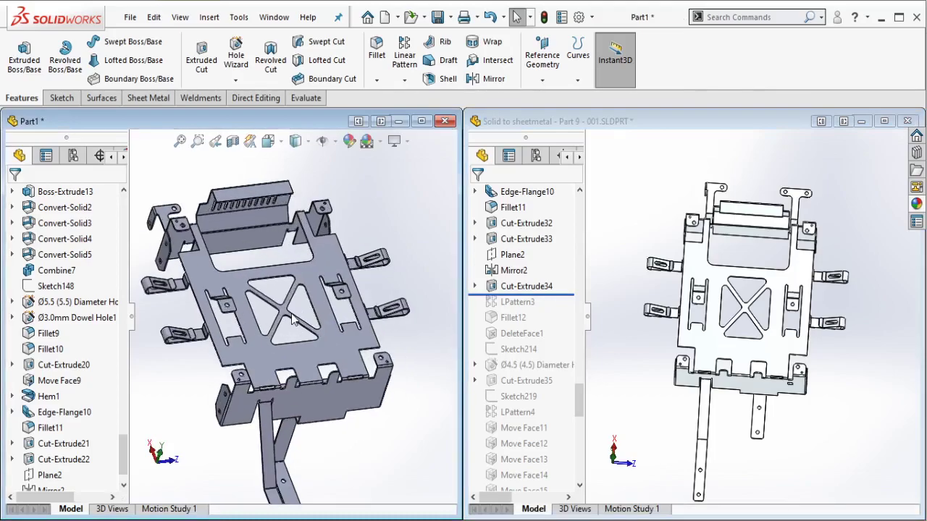
pyautogui.click(528, 290)
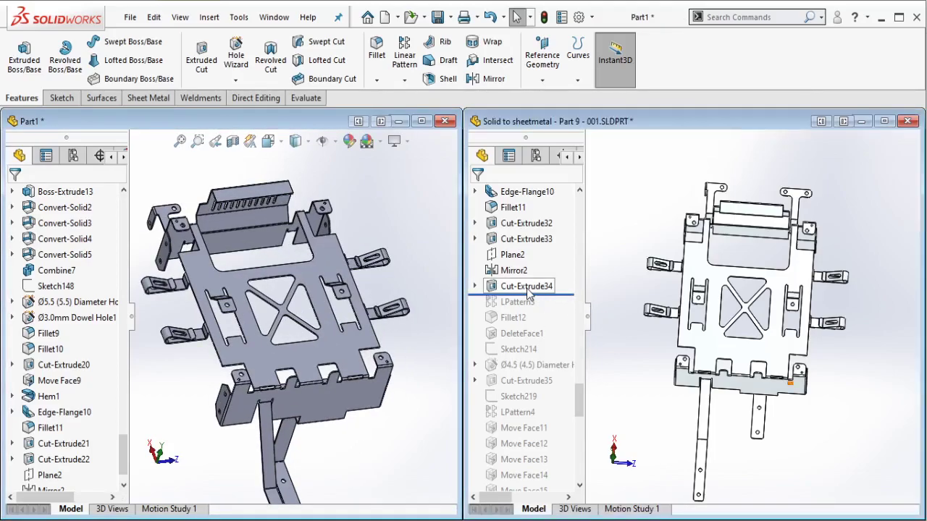
pyautogui.click(528, 290)
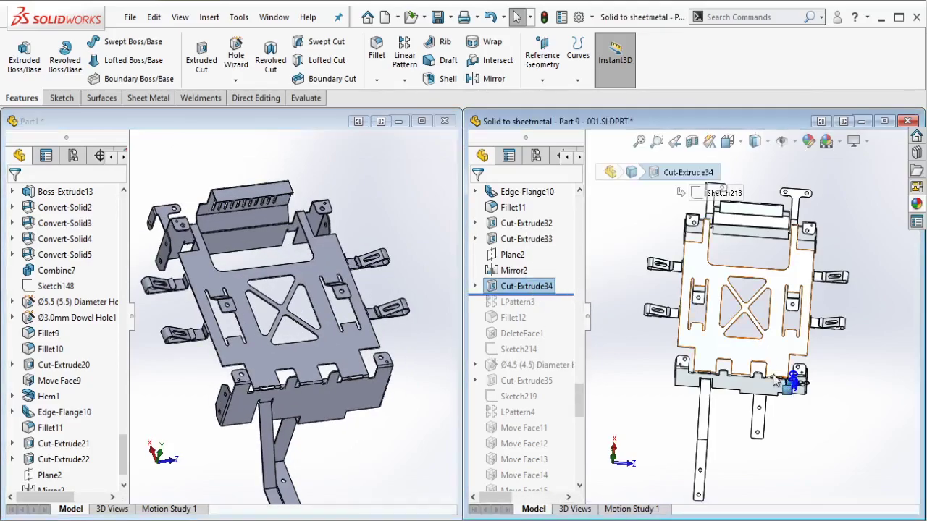
# Step: Start a sketch on the front flange's face in Part1 and draw a rectangle about 10 mm wide below the notch beside the corner tab
pyautogui.scroll(-6, 789, 383)
pyautogui.scroll(-3, 358, 375)
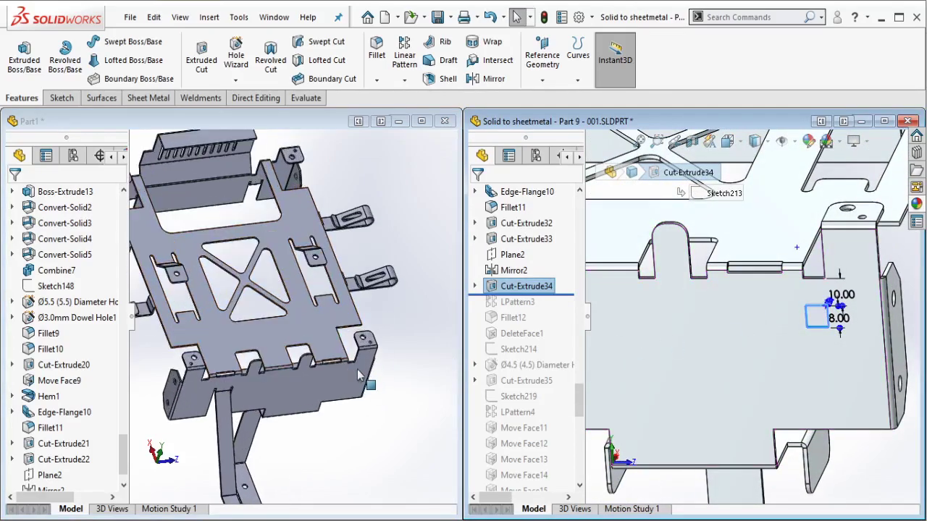
pyautogui.scroll(4, 322, 373)
pyautogui.click(295, 347)
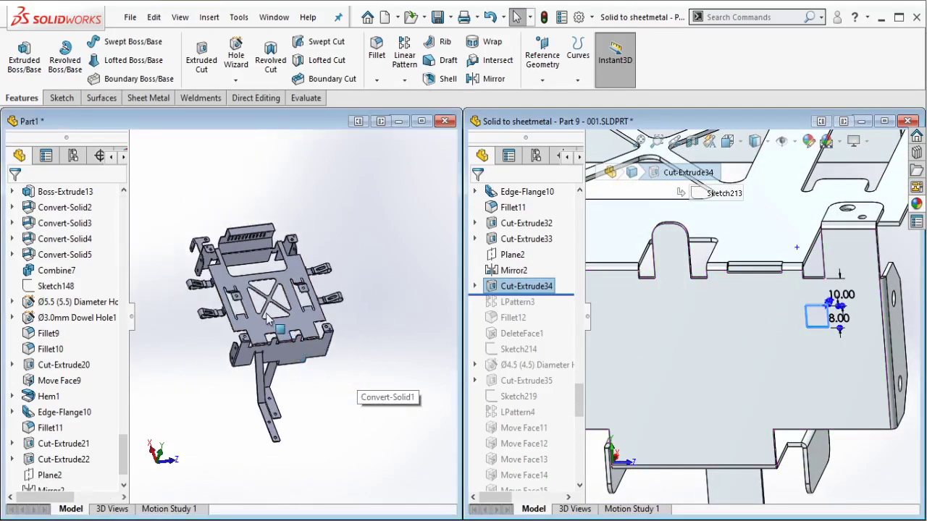
pyautogui.moveTo(268, 318); pyautogui.dragTo(257, 330, button='middle')
pyautogui.scroll(-5, 261, 329)
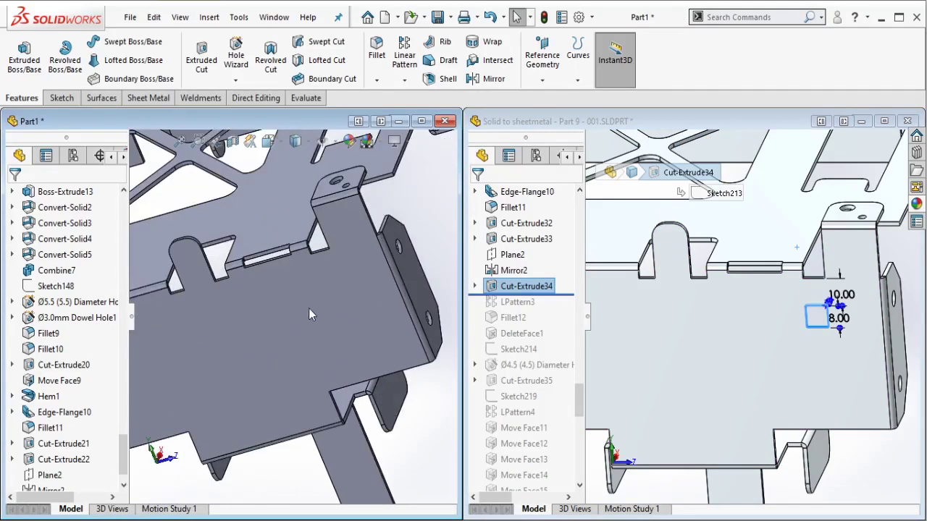
pyautogui.scroll(-2, 343, 274)
pyautogui.click(342, 274)
pyautogui.click(394, 227)
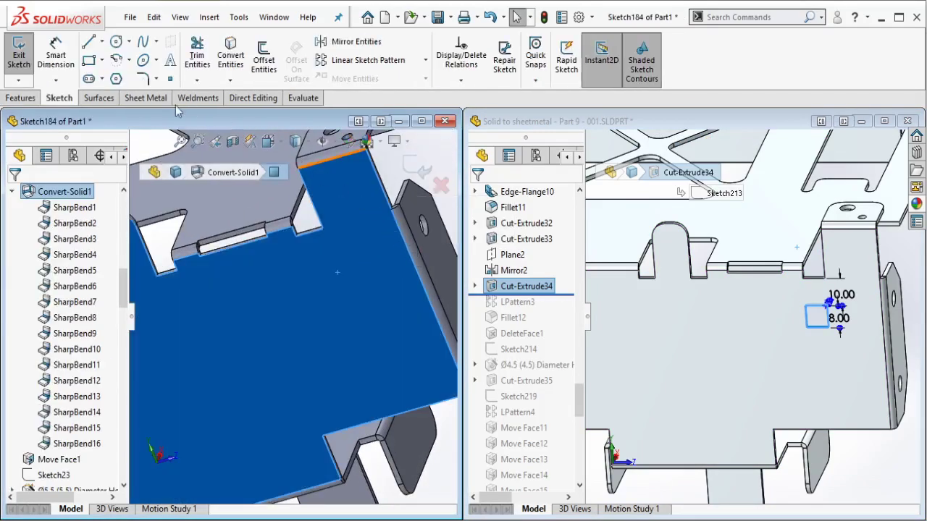
pyautogui.click(89, 60)
pyautogui.scroll(-2, 332, 262)
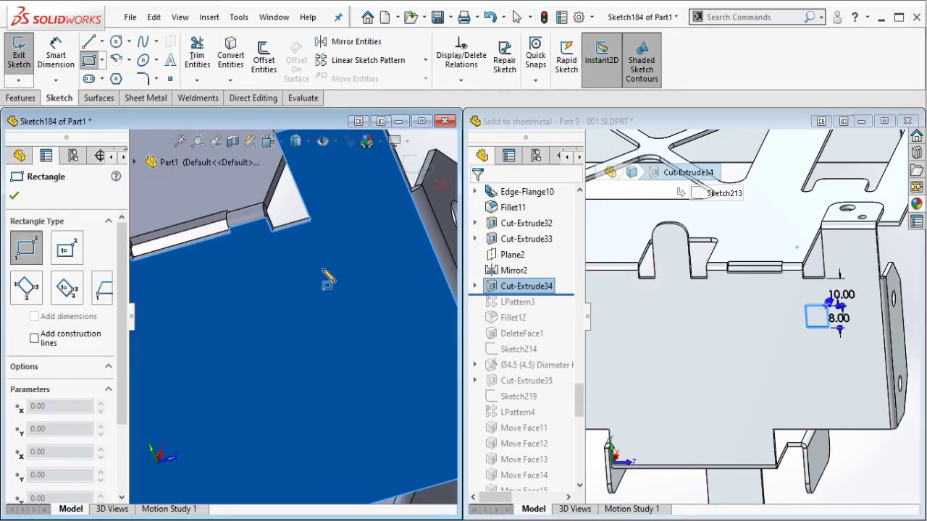
pyautogui.click(317, 272)
pyautogui.click(285, 332)
pyautogui.press('Escape')
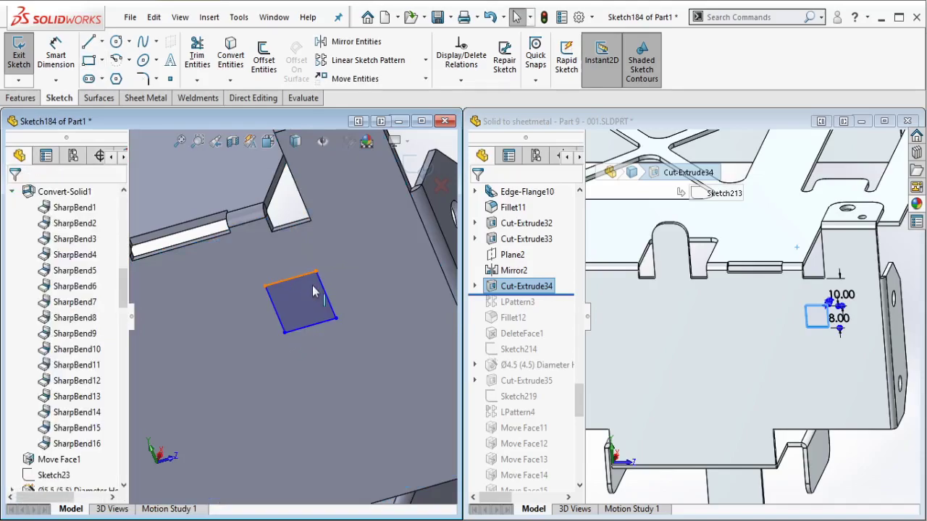
# Step: Make two adjacent sides of the rectangle equal and set the lower side's length to 8 mm
pyautogui.click(326, 291)
pyautogui.keyDown('ctrl'); pyautogui.click(325, 286); pyautogui.keyUp('ctrl')
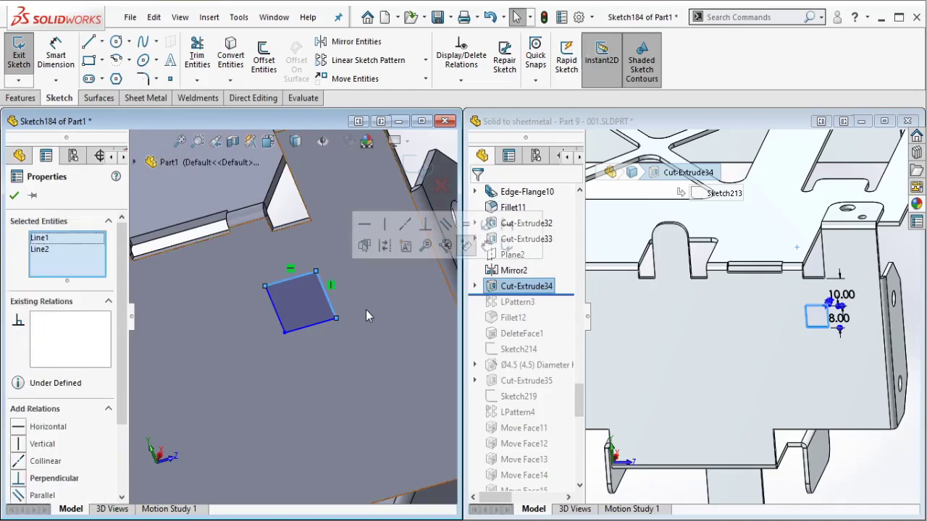
pyautogui.click(466, 224)
pyautogui.click(414, 285)
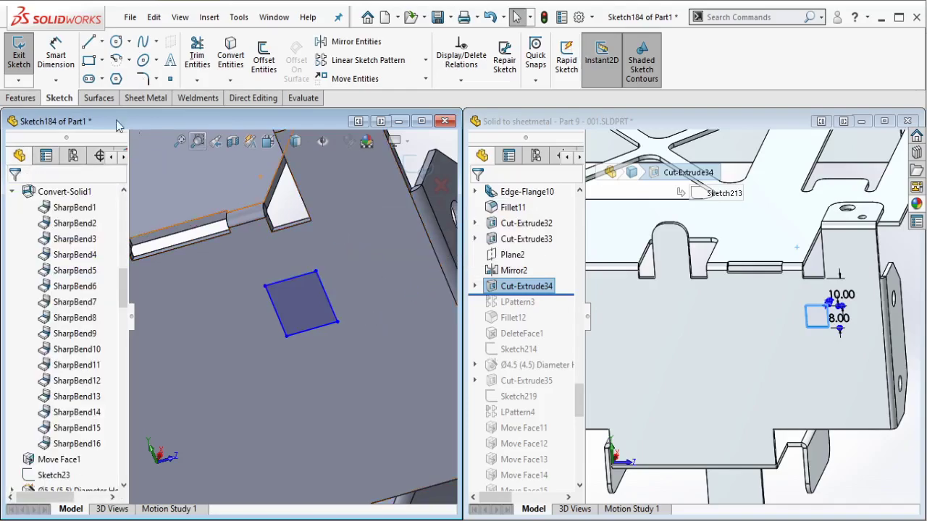
pyautogui.click(58, 55)
pyautogui.click(324, 327)
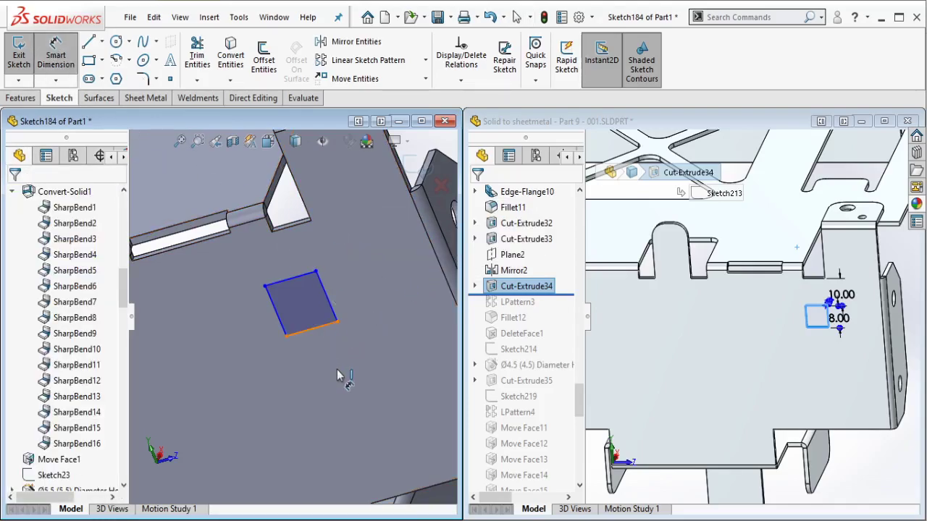
pyautogui.click(337, 375)
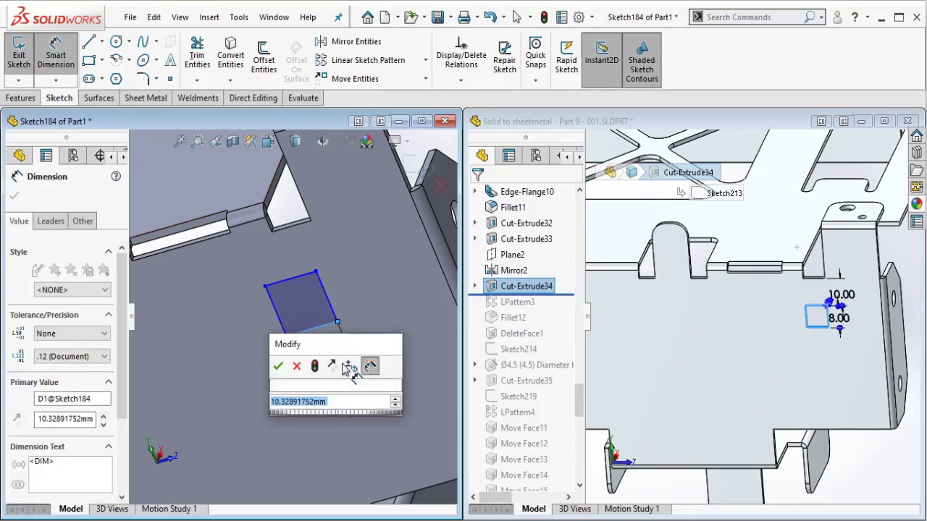
pyautogui.write('8')
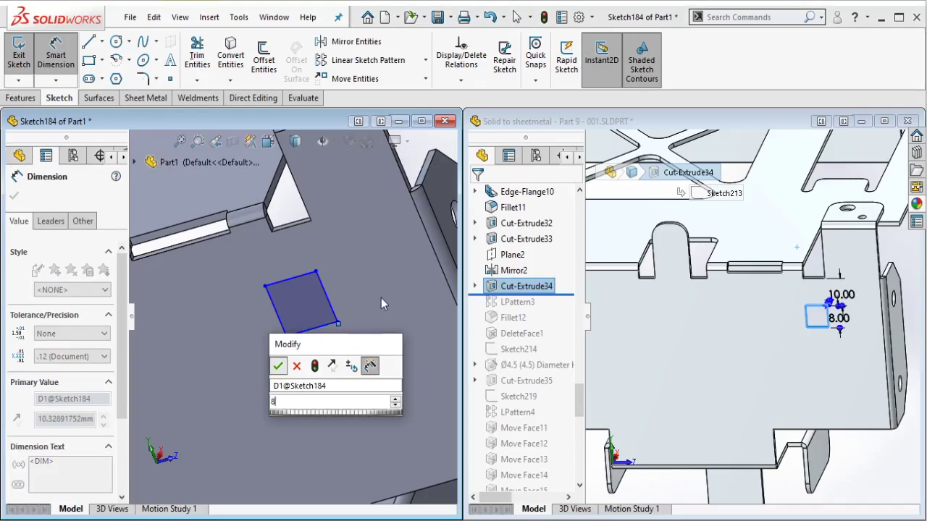
pyautogui.press('Escape')
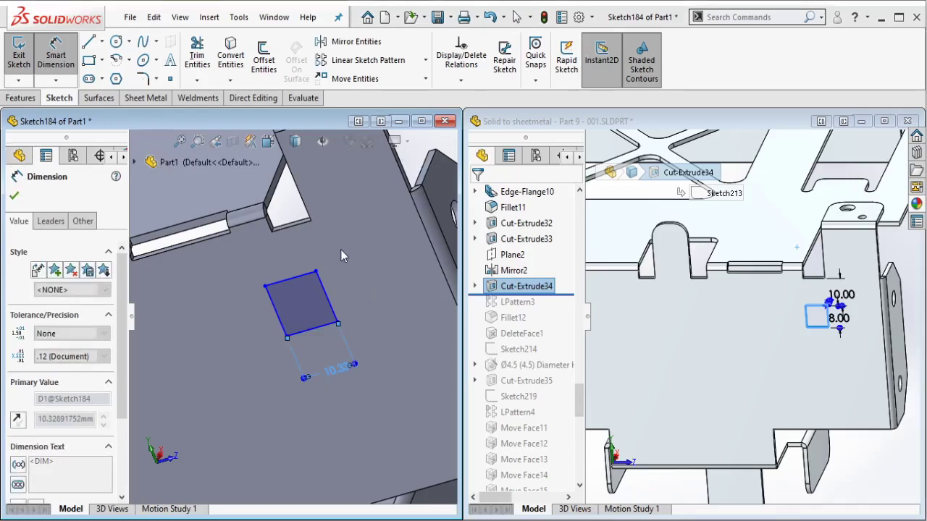
pyautogui.press('Escape')
# Step: Make the square's side nearest the corner tab collinear with the notch's long side edge
pyautogui.click(302, 208)
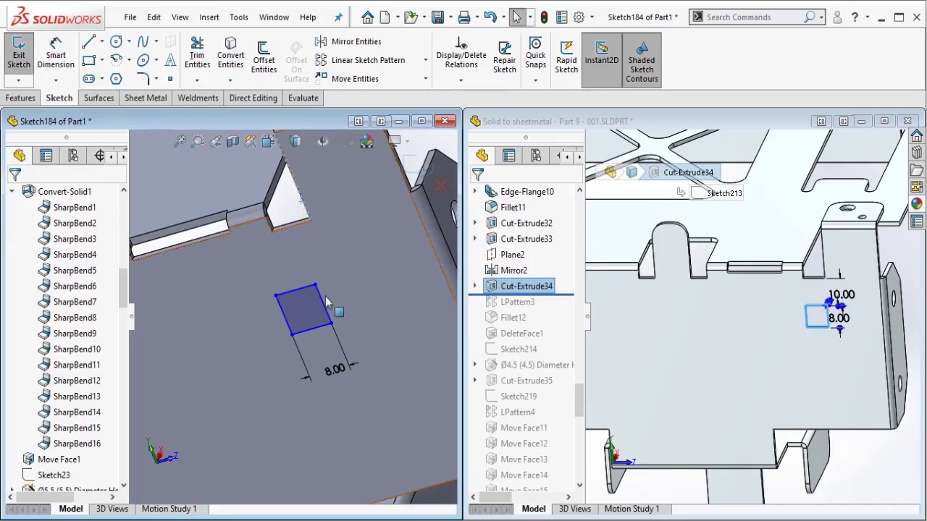
pyautogui.keyDown('ctrl'); pyautogui.click(367, 296); pyautogui.keyUp('ctrl')
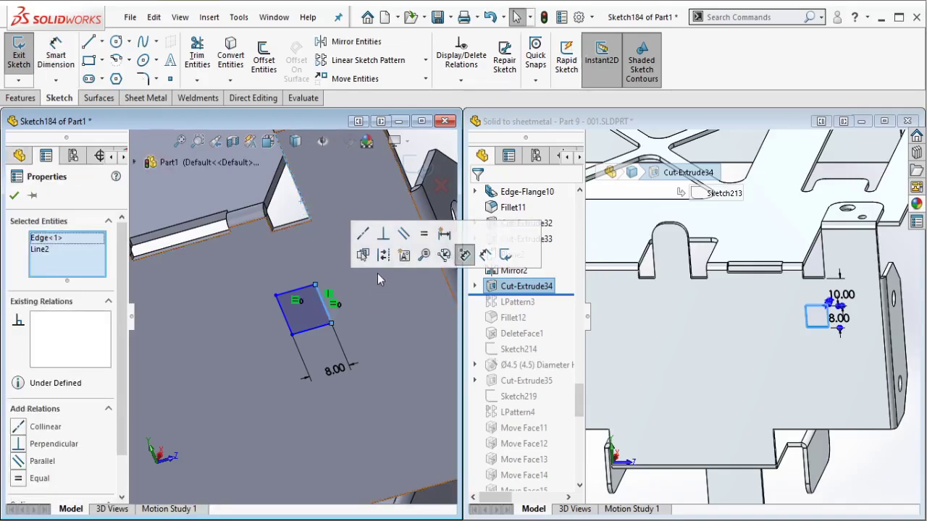
pyautogui.click(364, 233)
pyautogui.press('Escape')
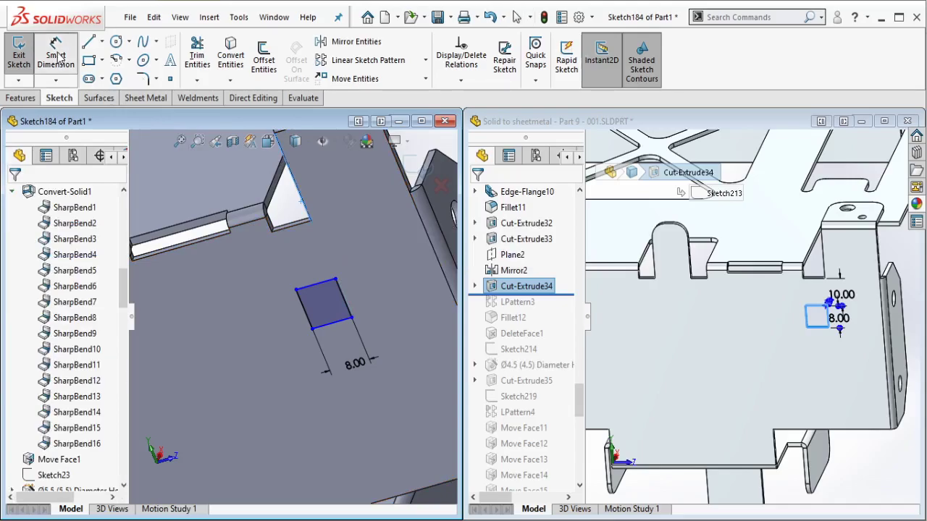
# Step: Set the square 10 mm from the notch's lower edge and extrude-cut it through the front flange
pyautogui.click(55, 57)
pyautogui.click(294, 225)
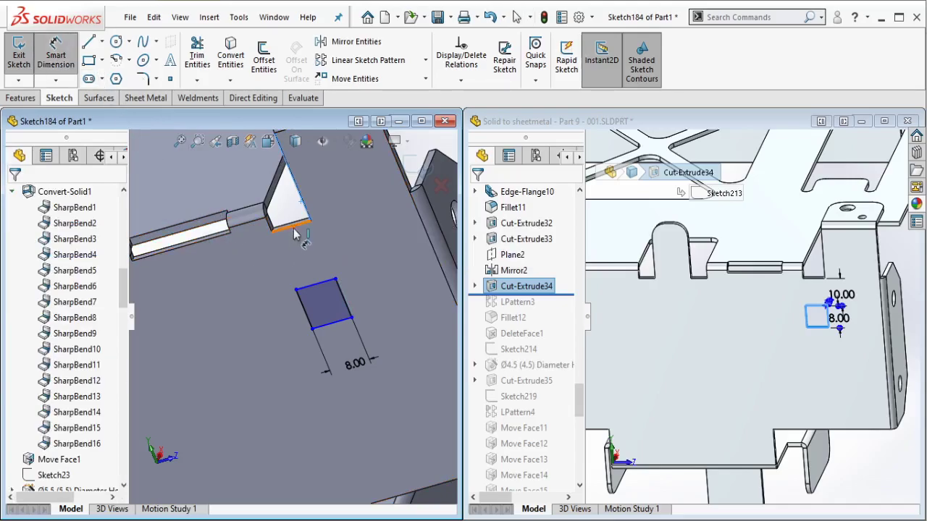
pyautogui.click(310, 272)
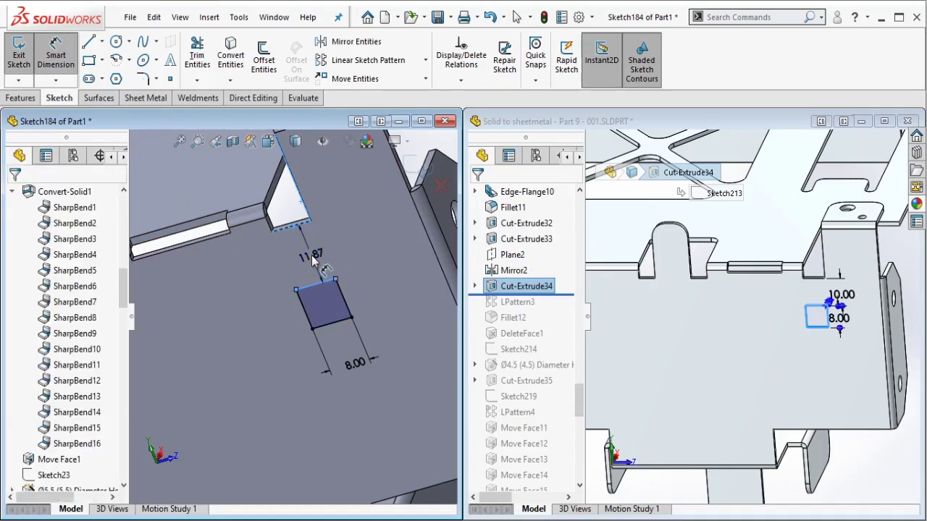
pyautogui.click(313, 261)
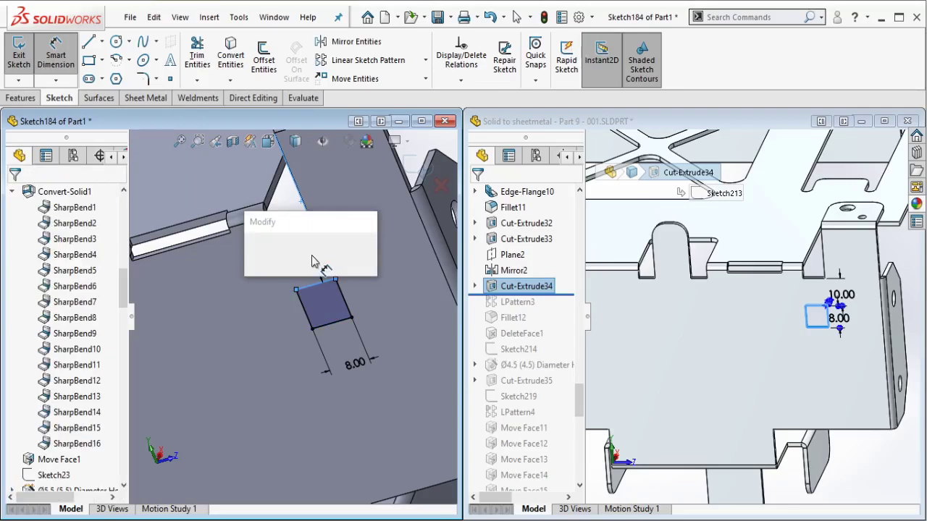
pyautogui.write('10')
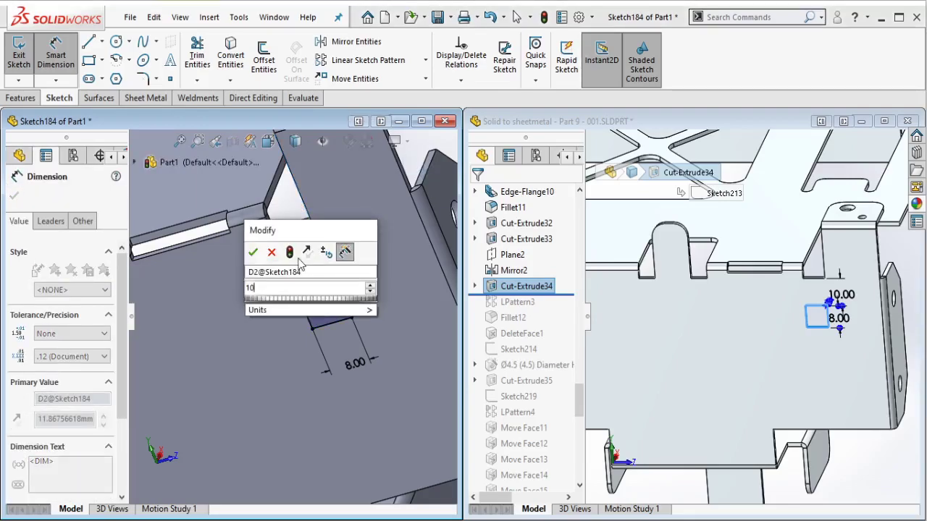
pyautogui.click(257, 257)
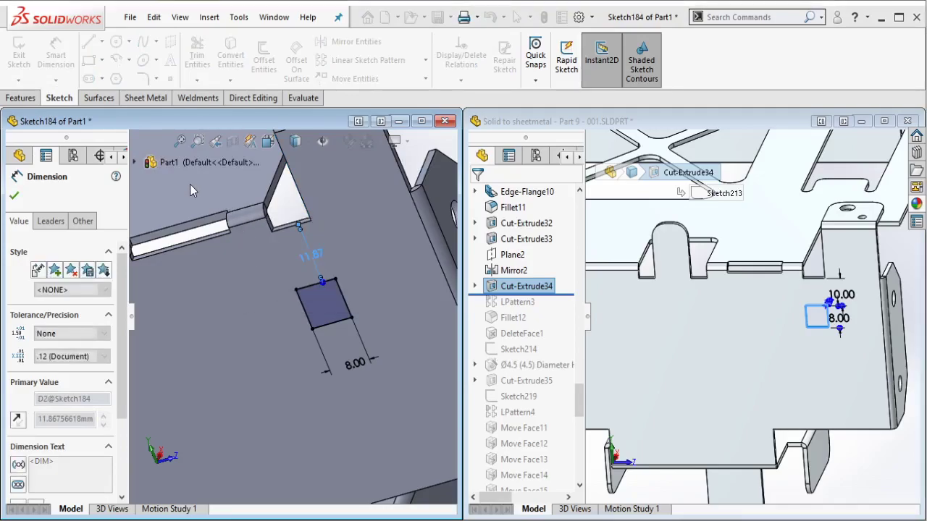
pyautogui.click(21, 98)
pyautogui.click(203, 61)
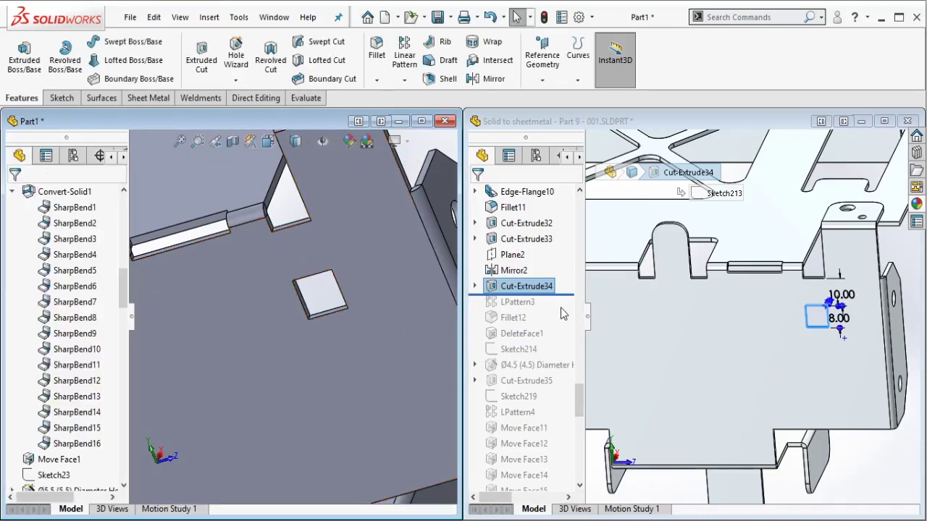
# Step: Roll the reference part forward to include LPattern3 and highlight that pattern's square cuts on the front flange
pyautogui.moveTo(568, 295); pyautogui.dragTo(547, 310)
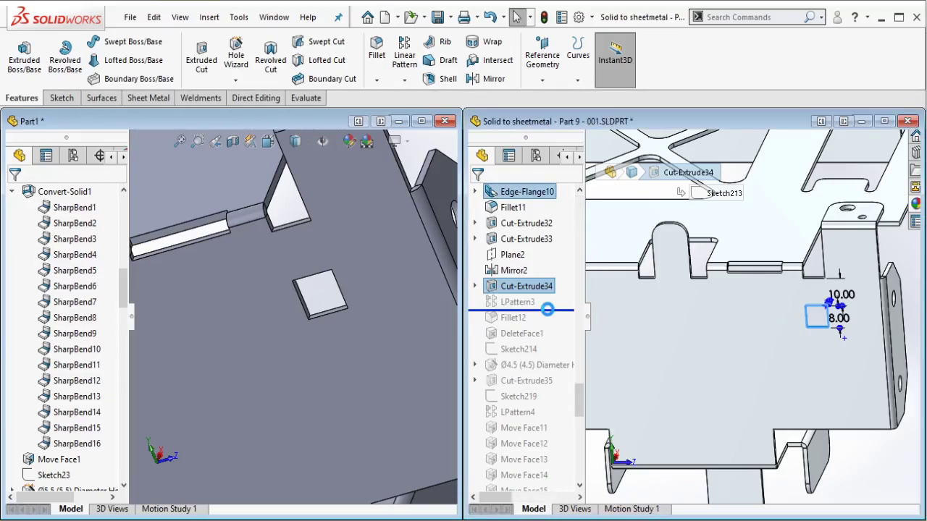
pyautogui.moveTo(548, 310); pyautogui.dragTo(547, 310)
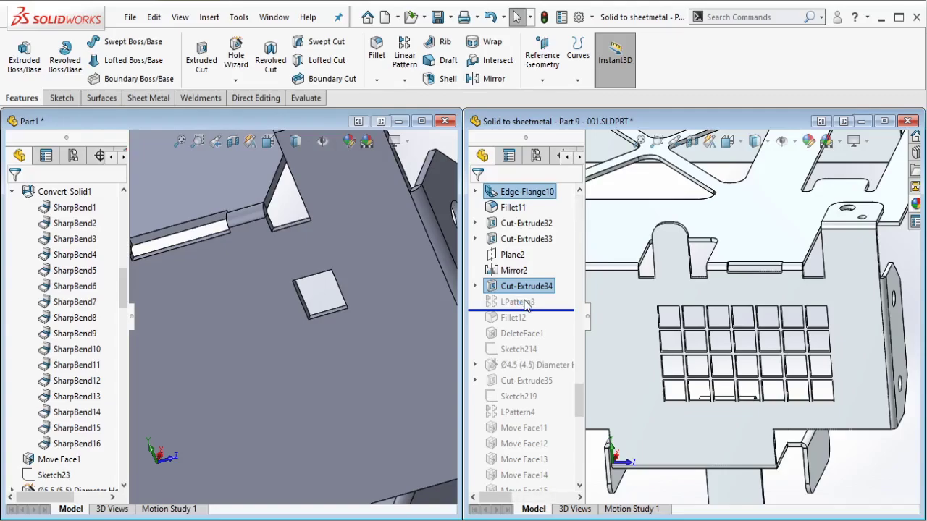
pyautogui.click(526, 303)
pyautogui.click(527, 303)
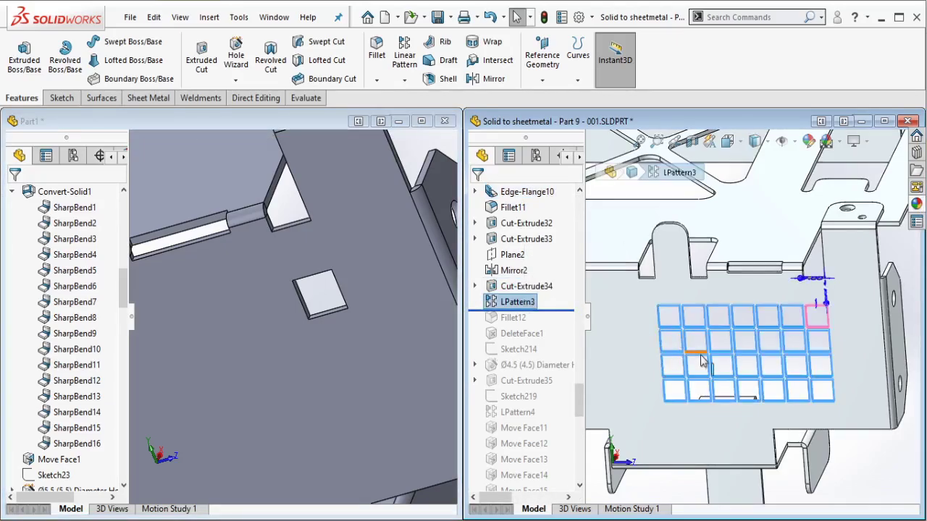
pyautogui.scroll(2, 703, 355)
pyautogui.scroll(2, 306, 363)
# Step: Set up a linear pattern of the square cut in Part1, using two of its perpendicular edges for Direction 1 and Direction 2
pyautogui.scroll(3, 290, 364)
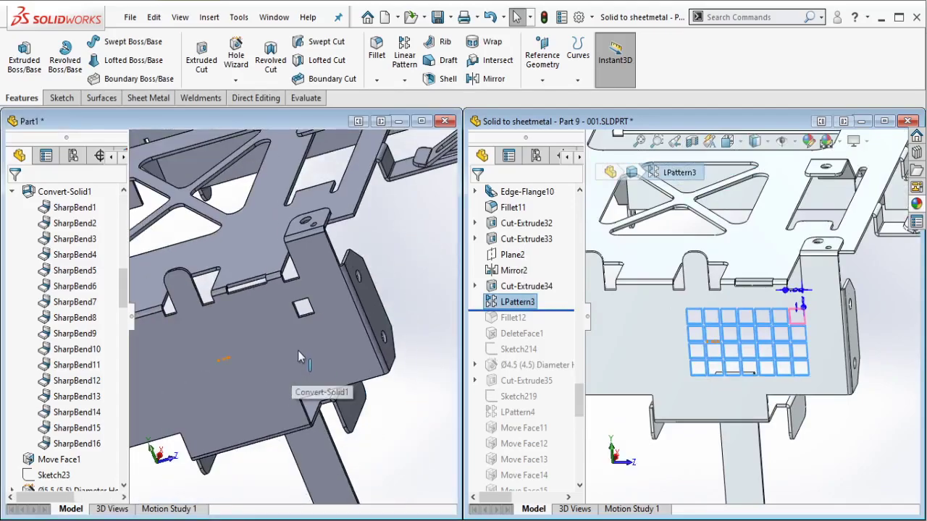
pyautogui.scroll(-3, 298, 350)
pyautogui.click(406, 59)
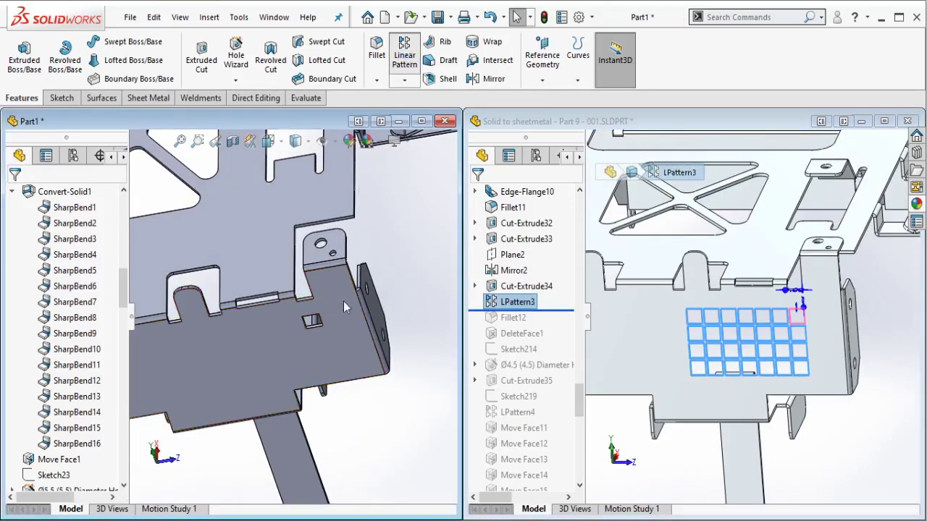
pyautogui.scroll(-5, 321, 324)
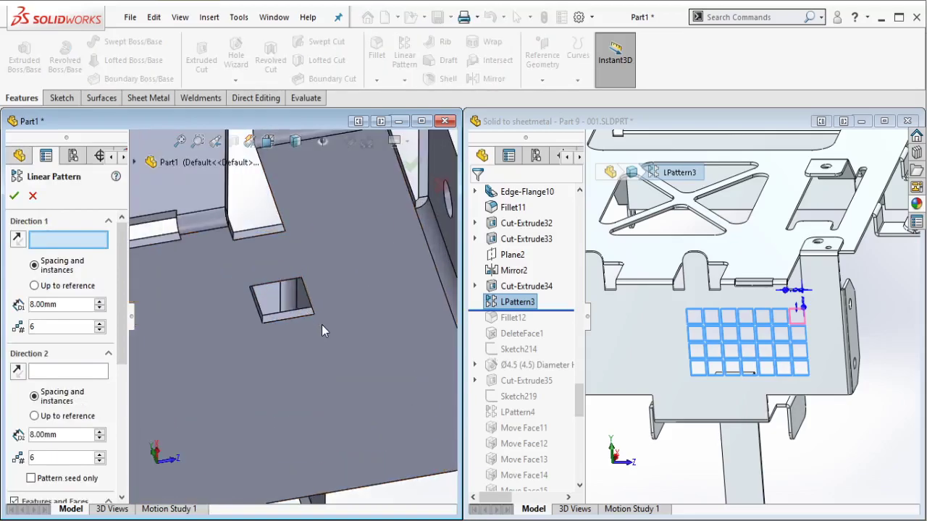
pyautogui.click(312, 308)
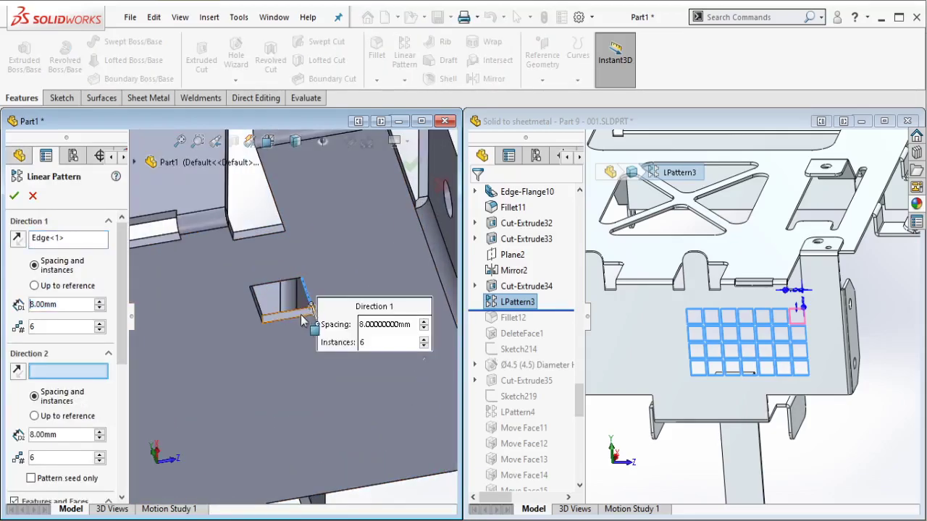
pyautogui.click(301, 323)
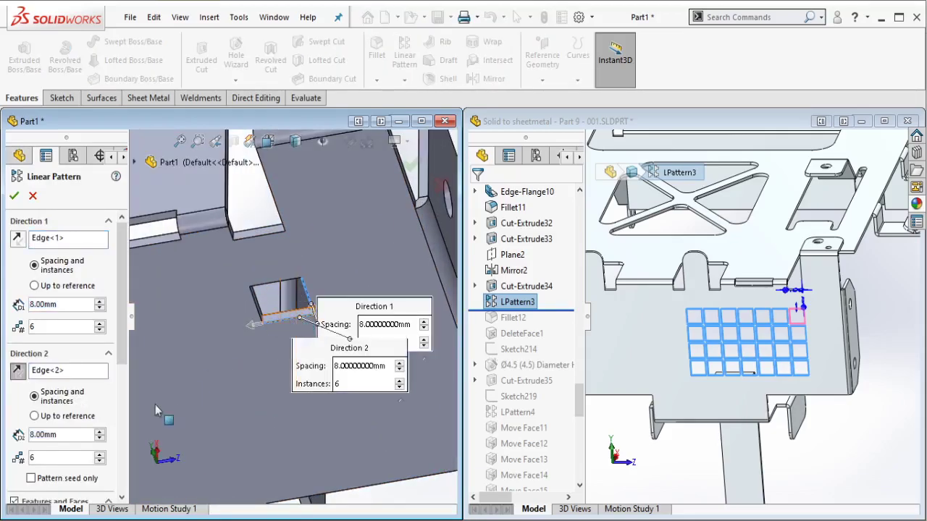
pyautogui.scroll(-3, 73, 377)
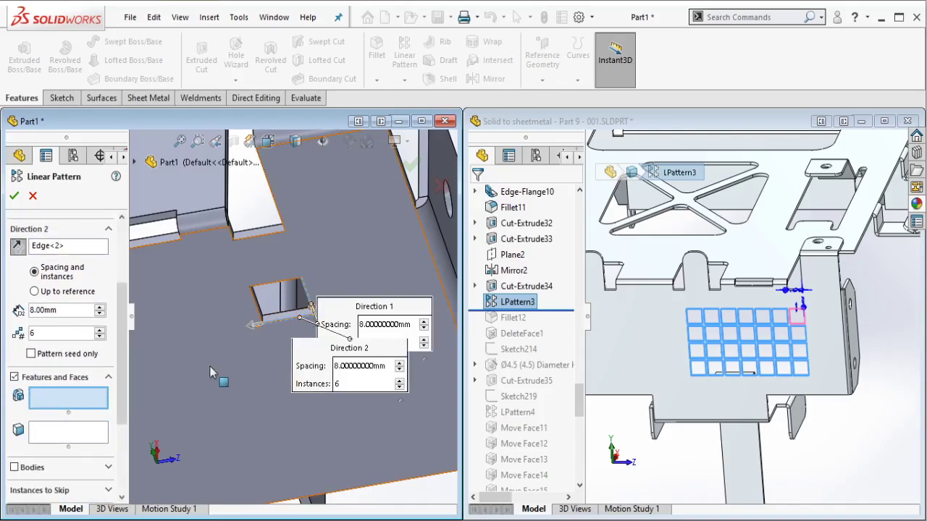
pyautogui.click(274, 322)
pyautogui.scroll(2, 275, 360)
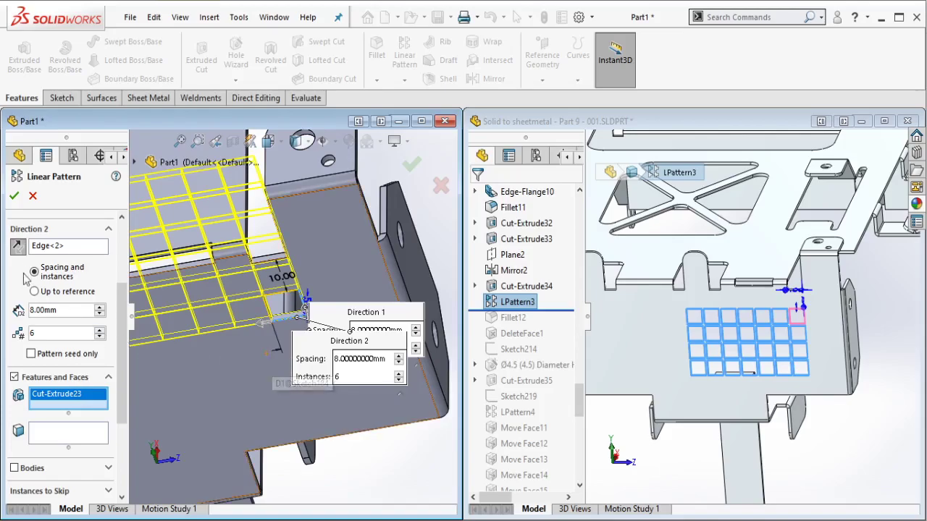
# Step: Reverse Direction 1 of the square-cut pattern so the rows run down the front flange, away from the notch
pyautogui.click(19, 246)
pyautogui.click(19, 246)
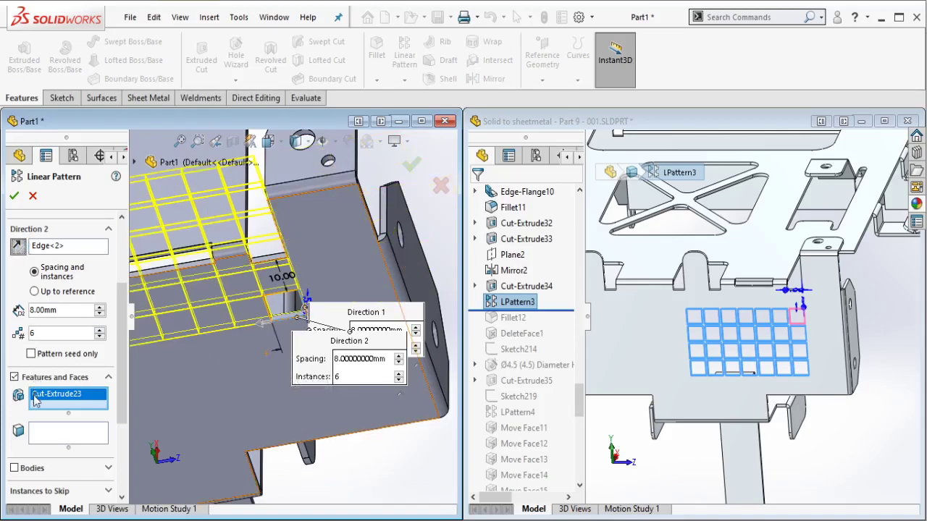
pyautogui.scroll(3, 127, 330)
pyautogui.scroll(1, 126, 329)
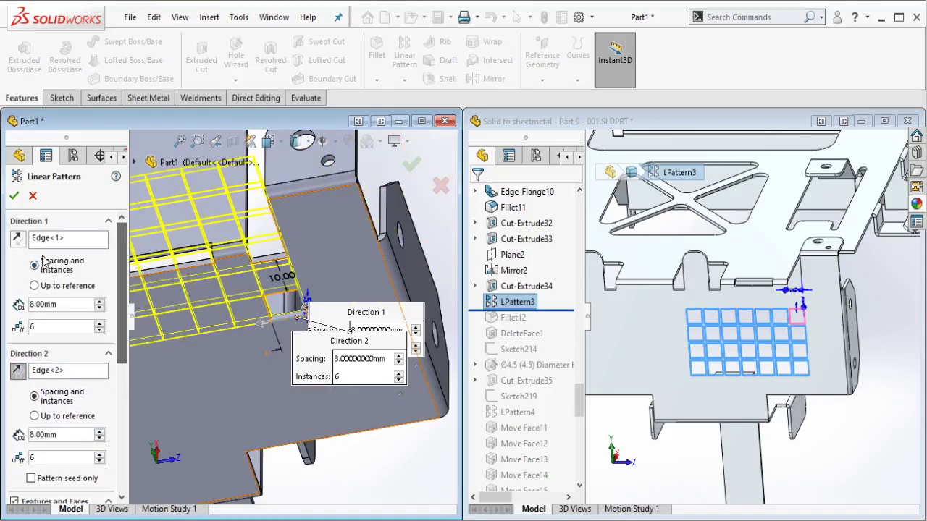
pyautogui.click(18, 237)
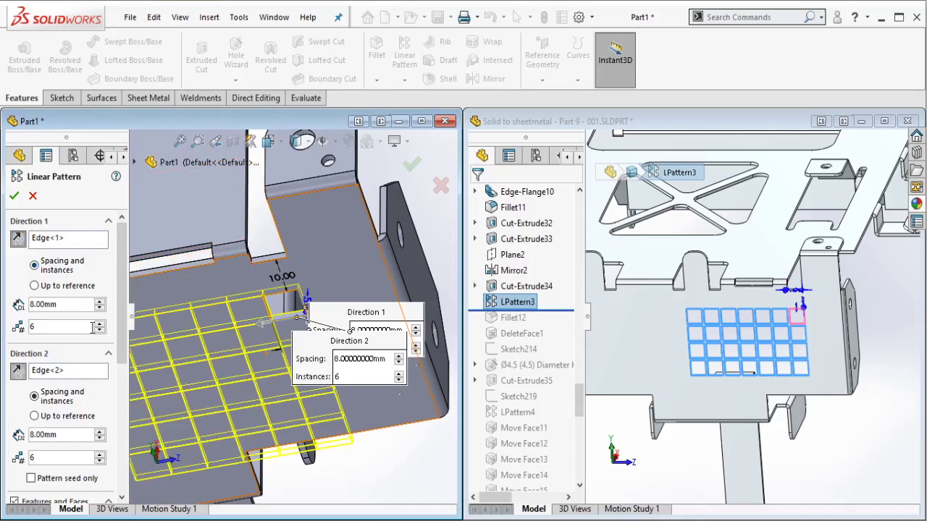
# Step: Set the pattern spacing to 9 mm in both Direction 1 and Direction 2
pyautogui.doubleClick(66, 304)
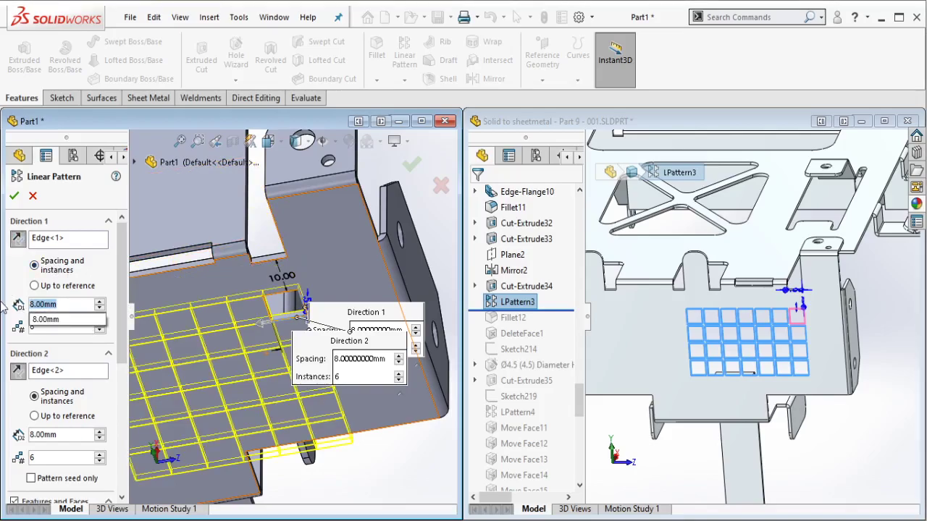
pyautogui.write('9')
pyautogui.press('Return')
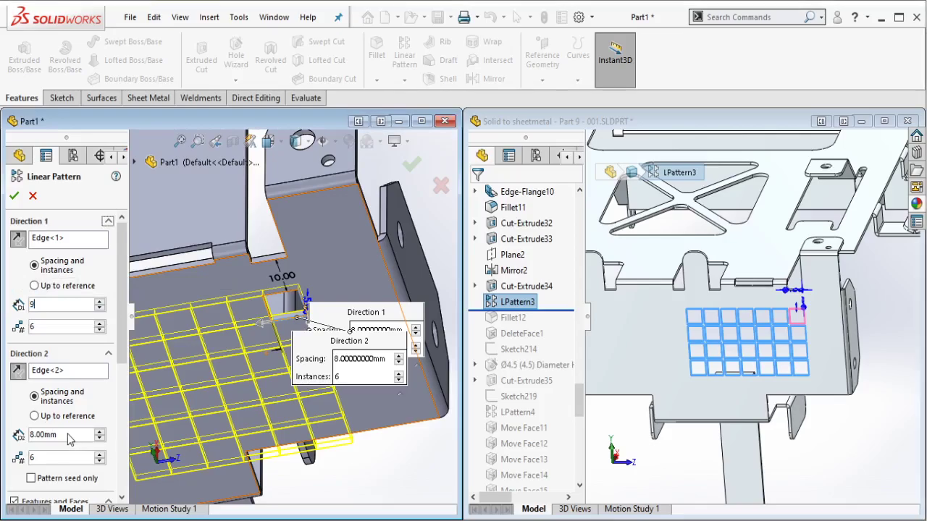
pyautogui.doubleClick(58, 433)
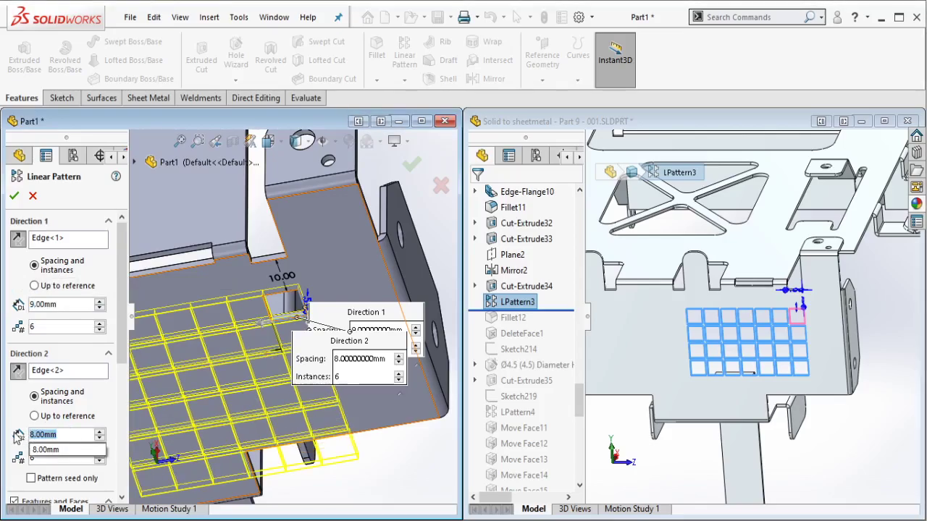
pyautogui.write('9')
pyautogui.press('Return')
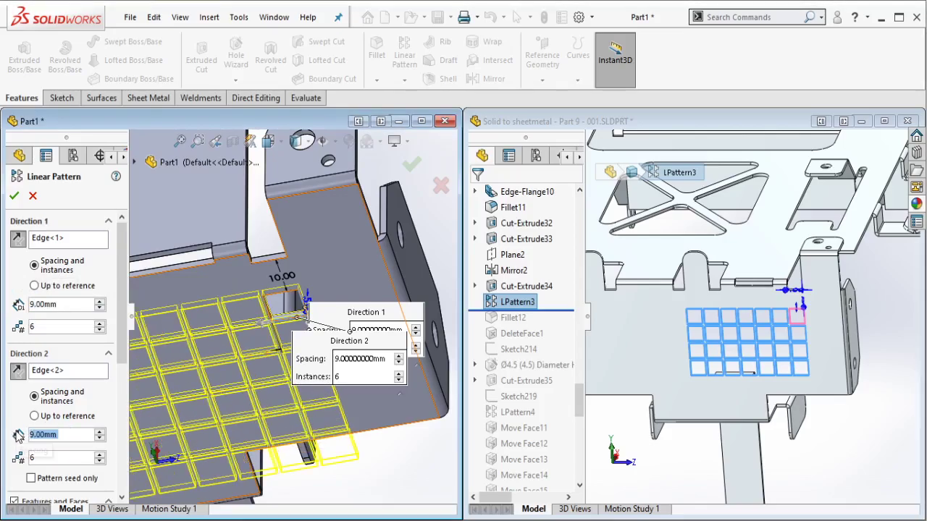
# Step: Set the pattern to 4 instances in Direction 1 and 7 in Direction 2, and create the linear pattern
pyautogui.scroll(1, 237, 365)
pyautogui.scroll(1, 237, 365)
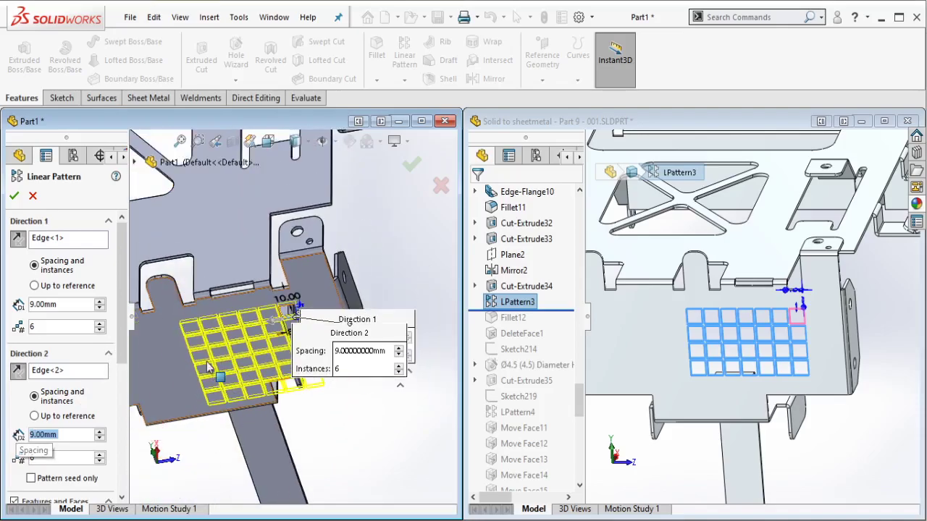
pyautogui.click(101, 325)
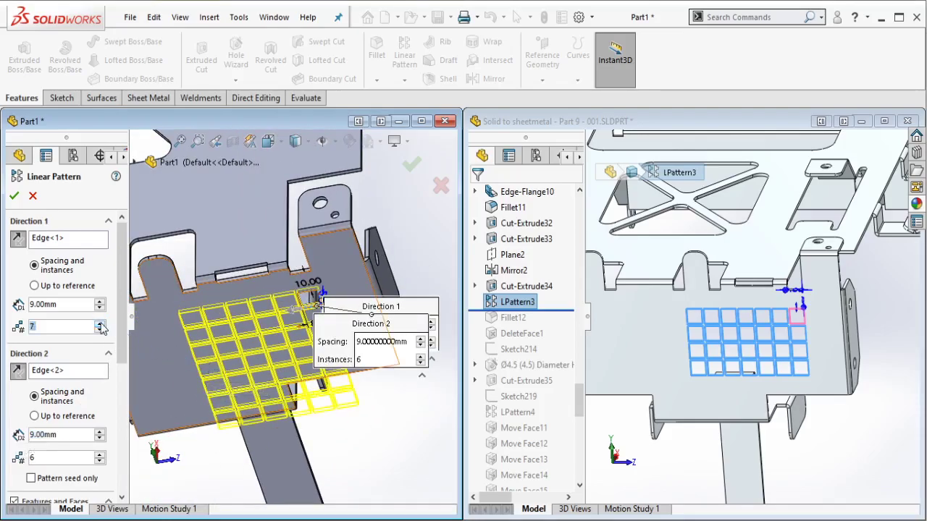
pyautogui.click(100, 331)
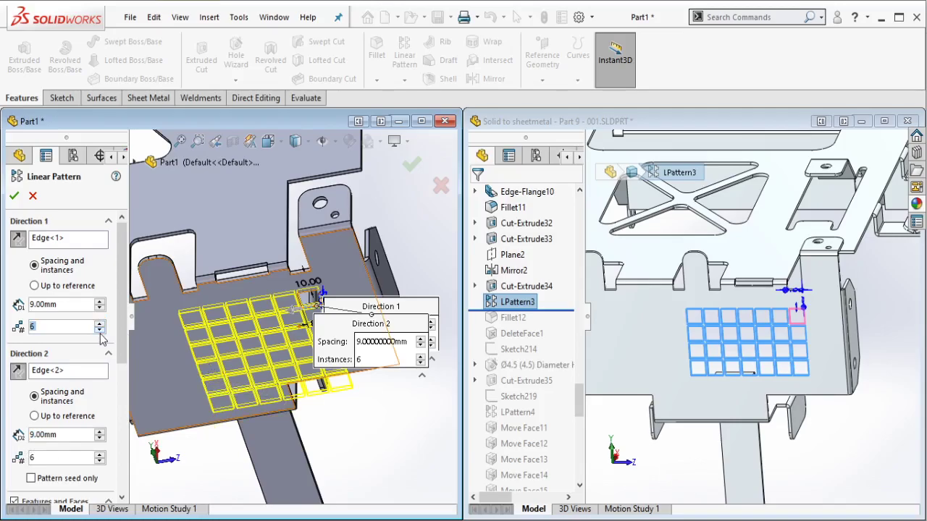
pyautogui.click(99, 330)
pyautogui.click(100, 330)
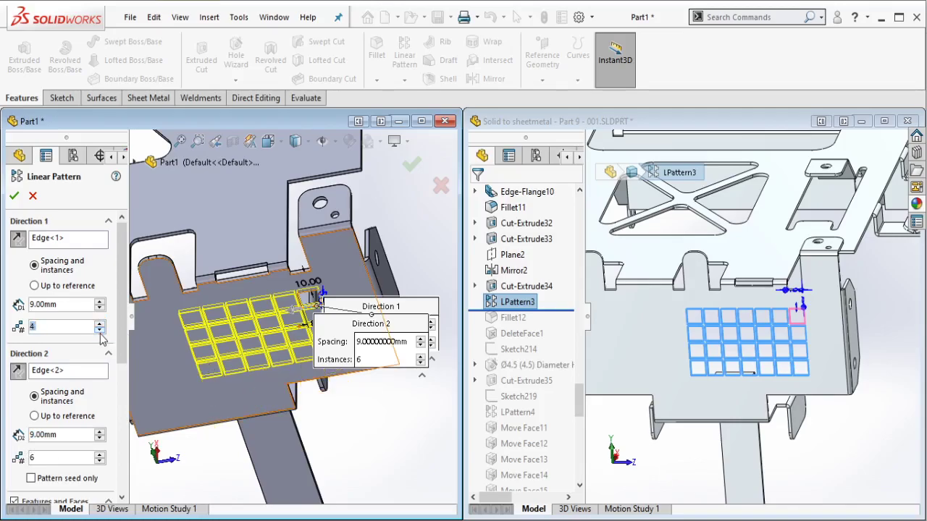
pyautogui.click(100, 454)
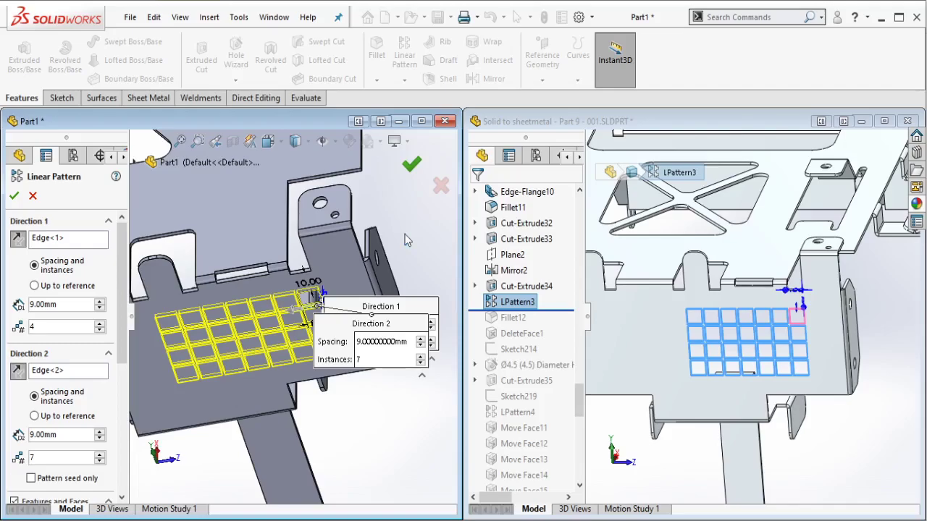
pyautogui.press('Return')
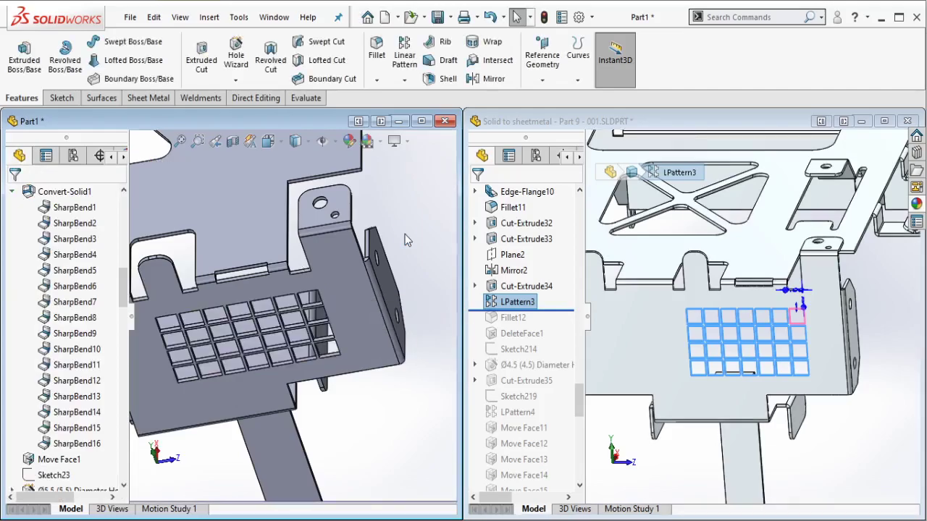
# Step: Roll the reference part forward to include Fillet12 and display that fillet's radius on the square cuts
pyautogui.moveTo(572, 310); pyautogui.dragTo(551, 323)
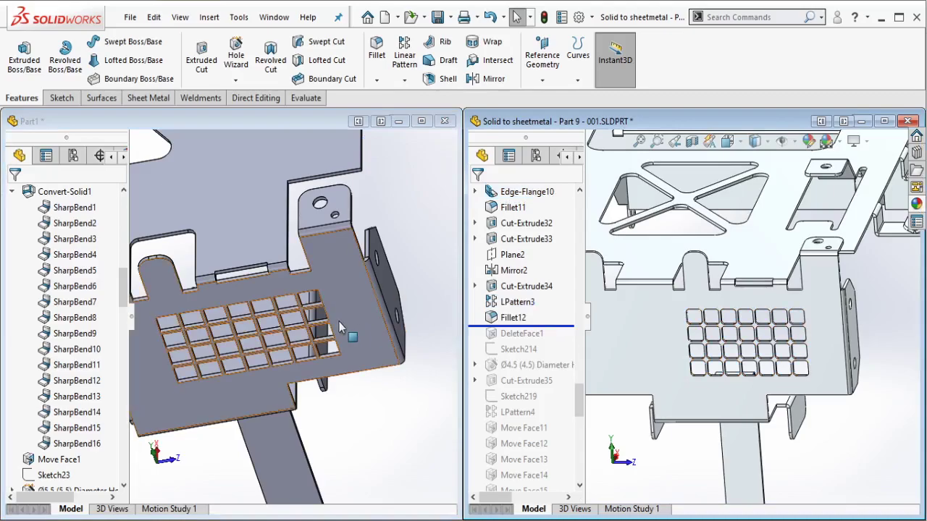
pyautogui.scroll(-5, 388, 362)
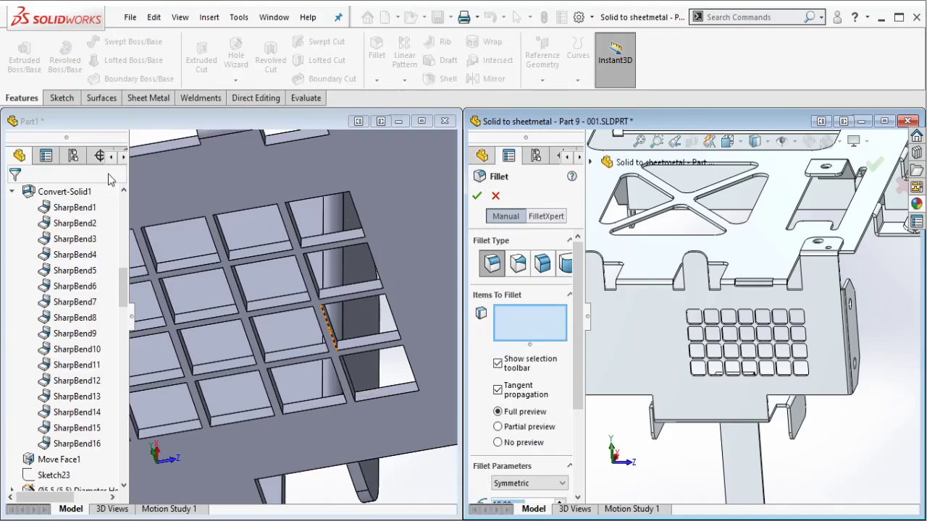
pyautogui.click(495, 195)
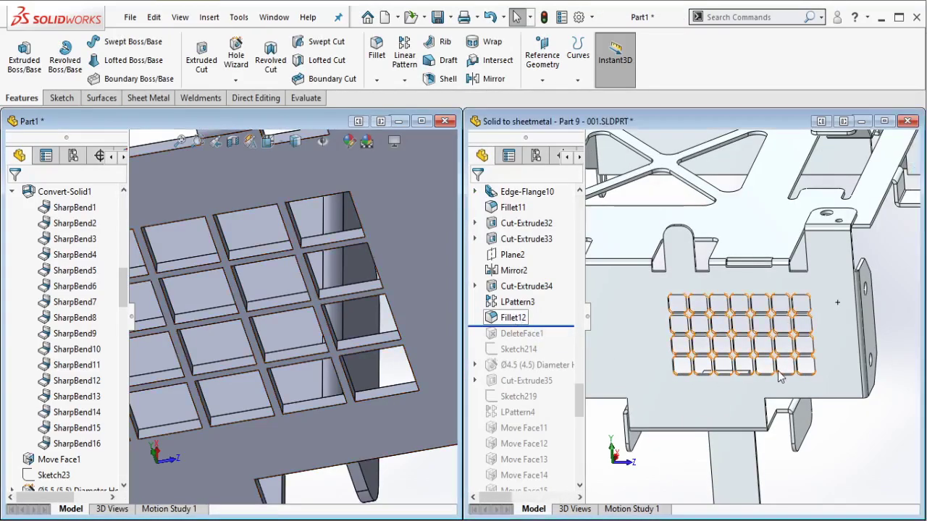
pyautogui.click(775, 375)
pyautogui.scroll(-2, 777, 370)
pyautogui.scroll(-5, 609, 290)
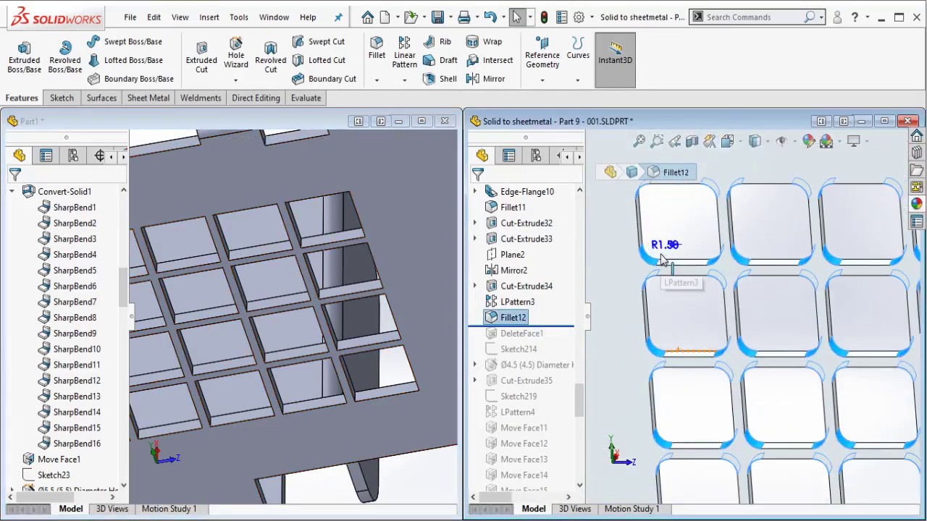
pyautogui.scroll(2, 333, 322)
pyautogui.scroll(-2, 357, 370)
pyautogui.scroll(-3, 356, 369)
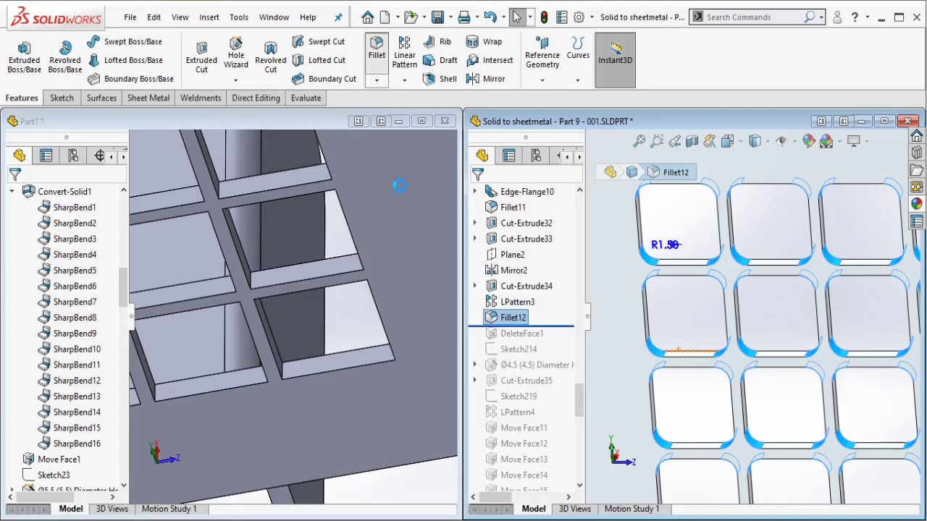
# Step: Fillet the corner edges of all the patterned square cuts in Part1's front flange with a 1.5 mm radius
pyautogui.click(281, 120)
pyautogui.click(376, 47)
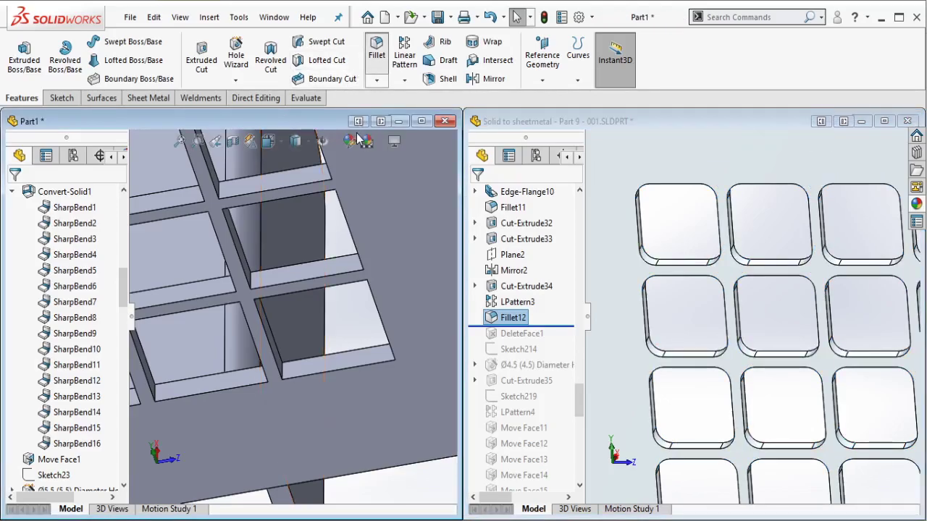
pyautogui.moveTo(121, 290); pyautogui.dragTo(114, 358)
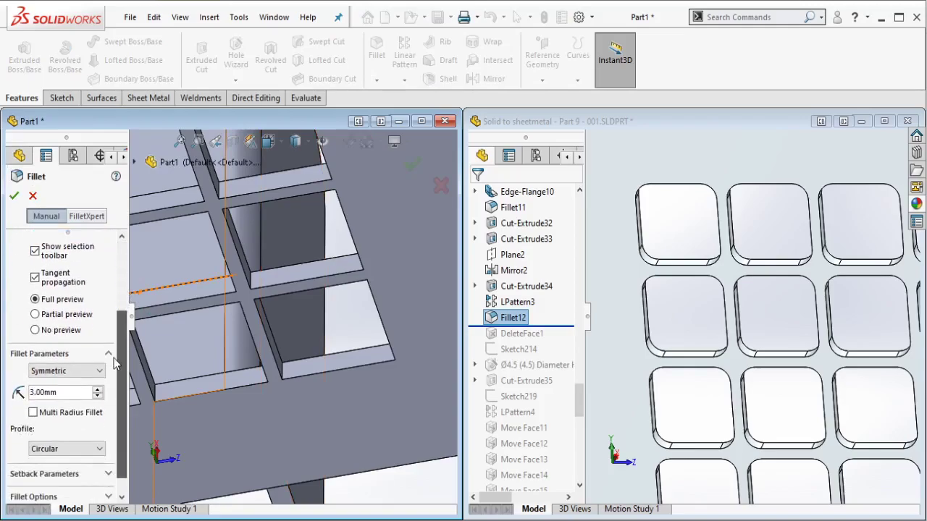
pyautogui.moveTo(57, 392); pyautogui.dragTo(4, 386)
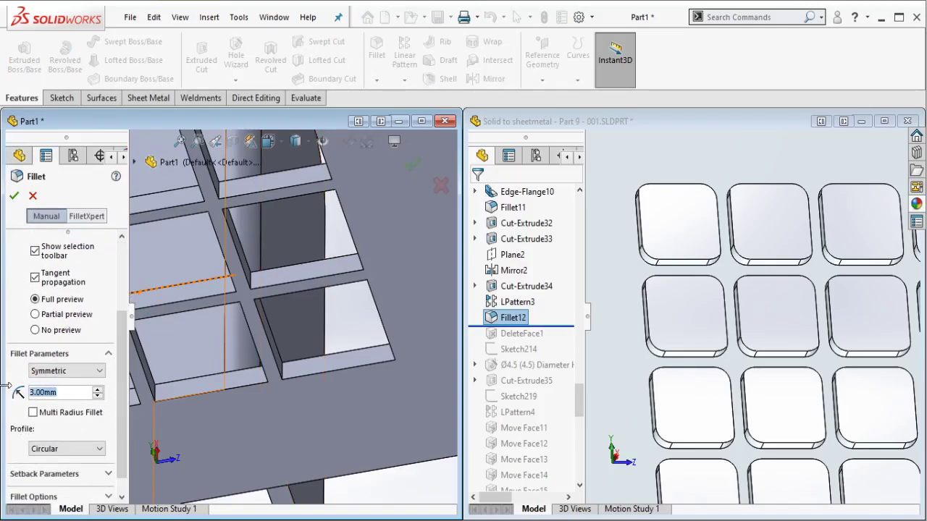
pyautogui.write('1.5')
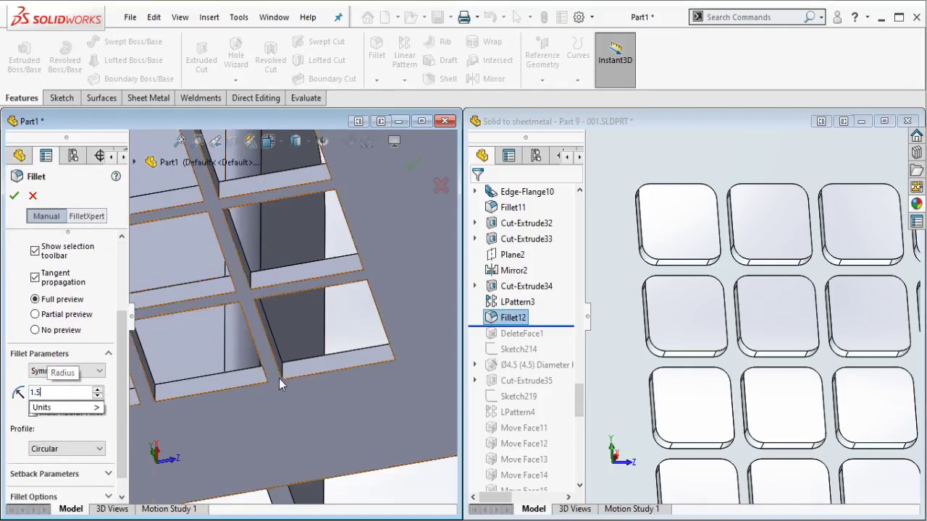
pyautogui.press('Return')
pyautogui.click(303, 356)
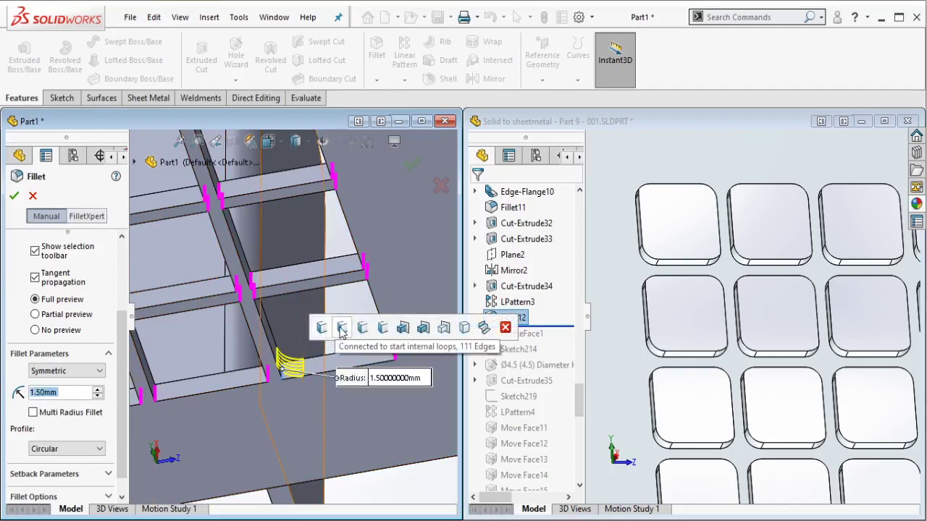
pyautogui.click(342, 329)
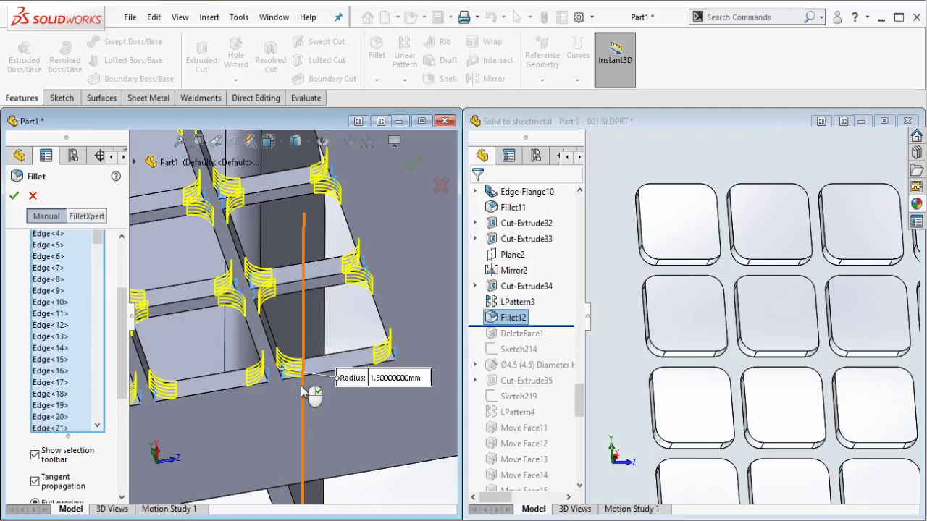
pyautogui.scroll(6, 301, 386)
pyautogui.keyDown('ctrl'); pyautogui.moveTo(295, 274); pyautogui.dragTo(368, 261, button='middle'); pyautogui.keyUp('ctrl')
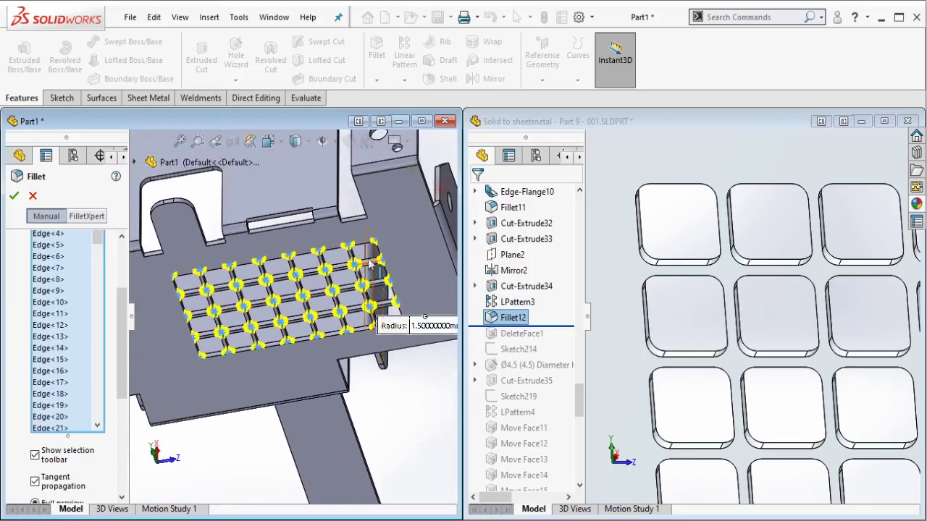
pyautogui.click(410, 166)
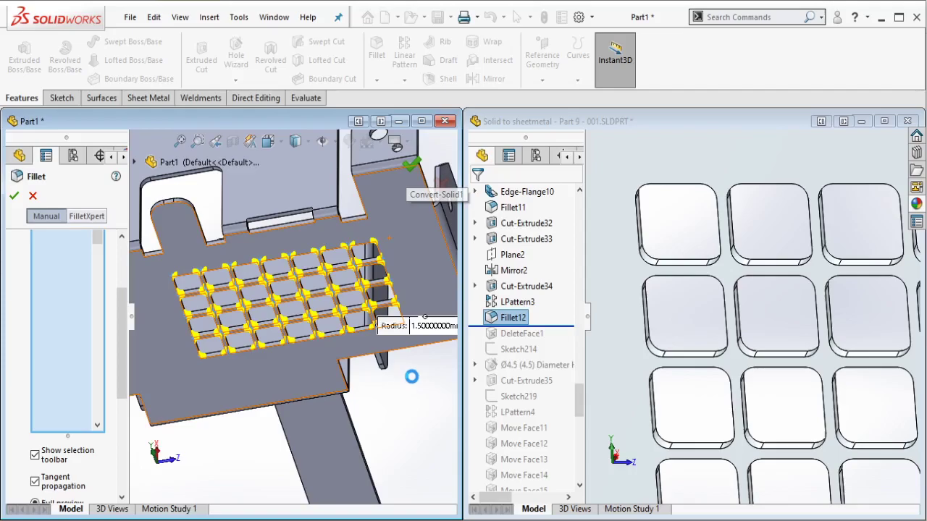
pyautogui.press('Return')
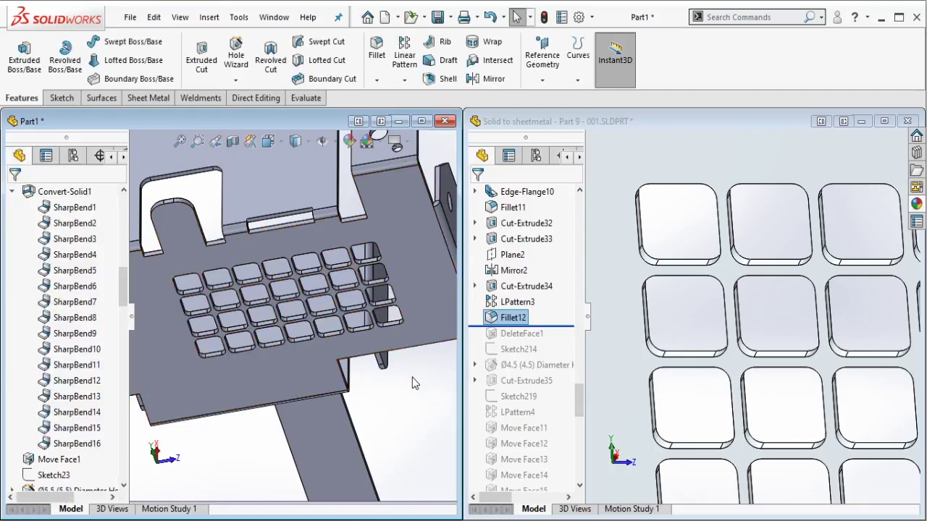
# Step: Roll the reference part forward to include DeleteFace1 and bring the whole grid of square cuts into view
pyautogui.moveTo(565, 326); pyautogui.dragTo(548, 334)
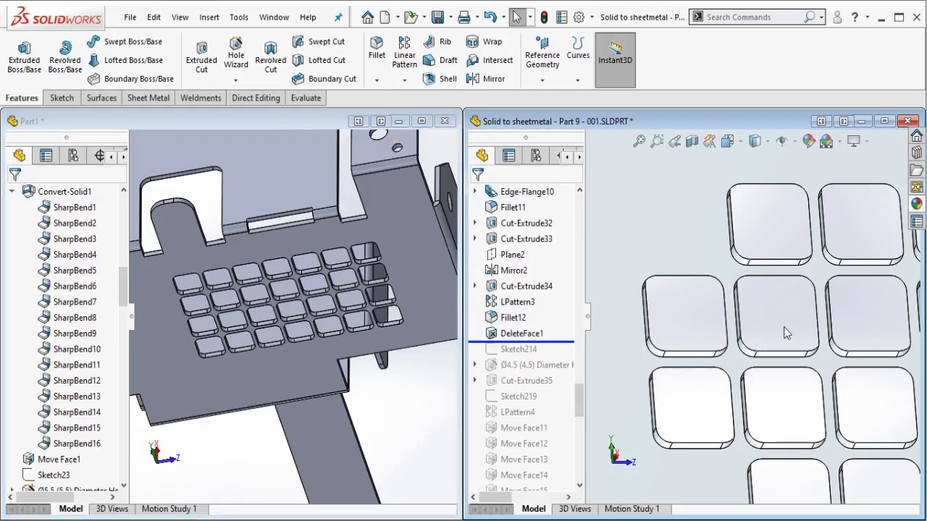
pyautogui.scroll(-10, 783, 326)
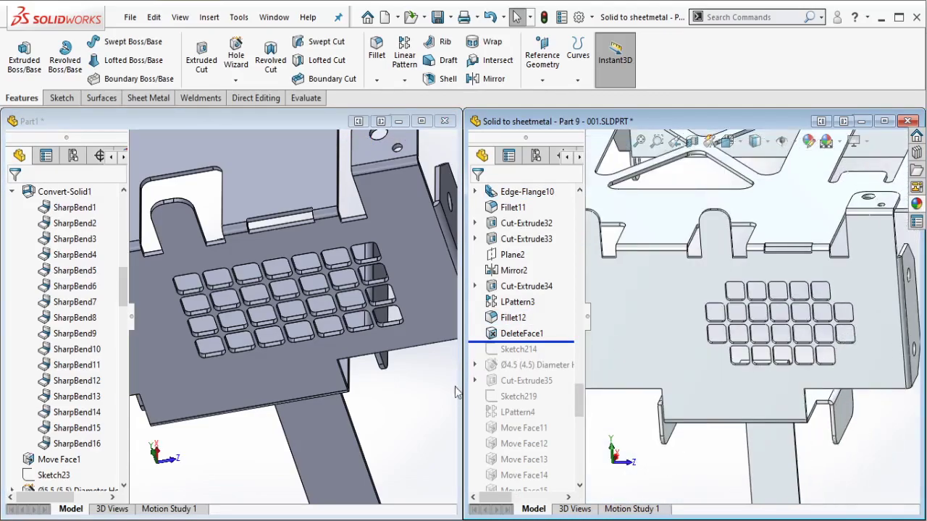
# Step: Start a Delete Face with Delete and Patch in Part1 and select all tangent walls of the grid's two right-hand corner square cuts
pyautogui.click(302, 373)
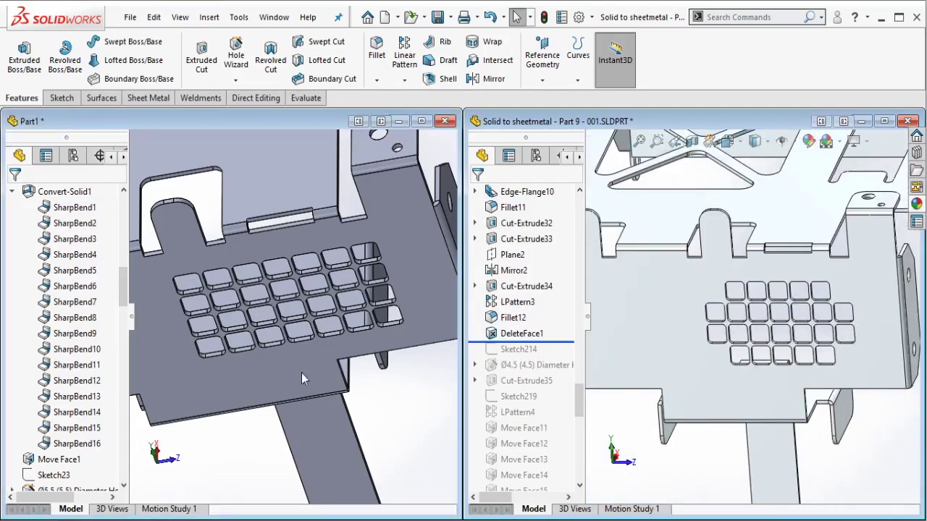
pyautogui.click(248, 98)
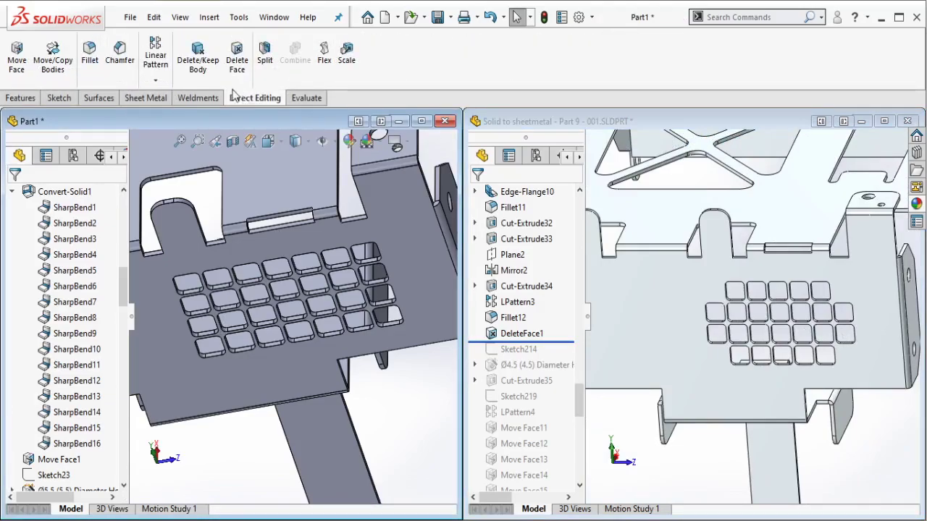
pyautogui.click(237, 62)
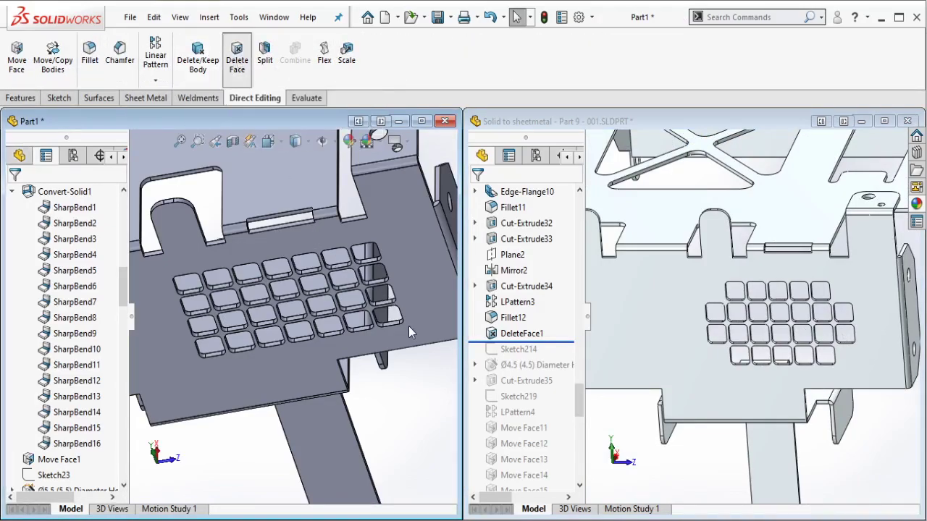
pyautogui.scroll(-5, 387, 304)
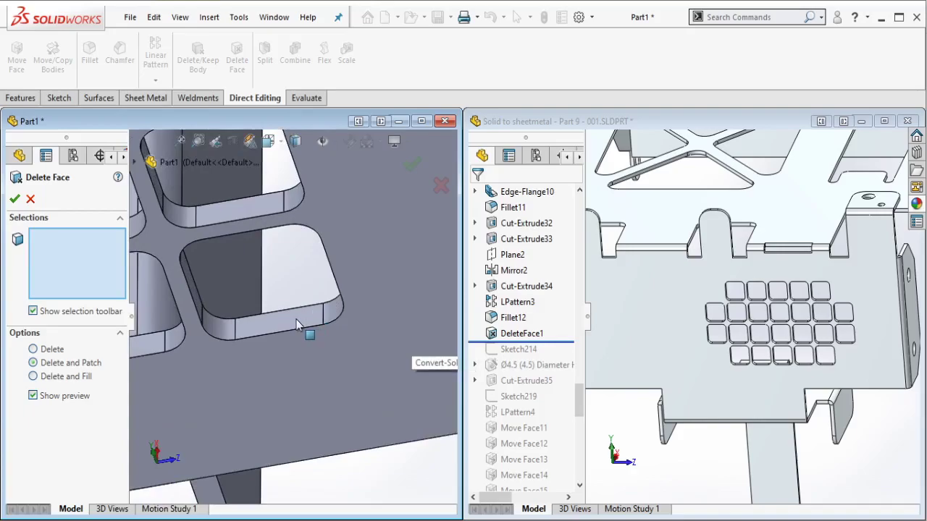
pyautogui.rightClick(296, 319)
pyautogui.click(343, 471)
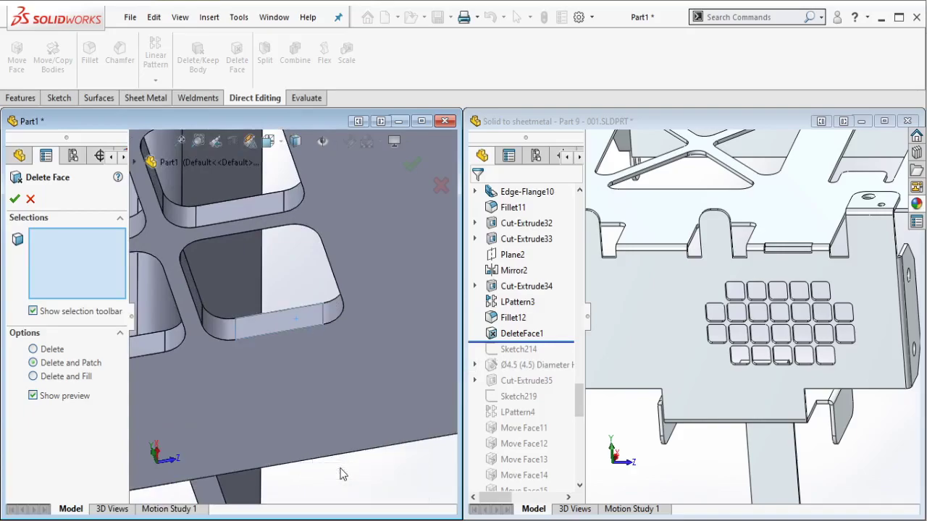
pyautogui.scroll(3, 352, 412)
pyautogui.keyDown('ctrl'); pyautogui.moveTo(311, 249); pyautogui.dragTo(341, 398, button='middle'); pyautogui.keyUp('ctrl')
pyautogui.scroll(-4, 267, 311)
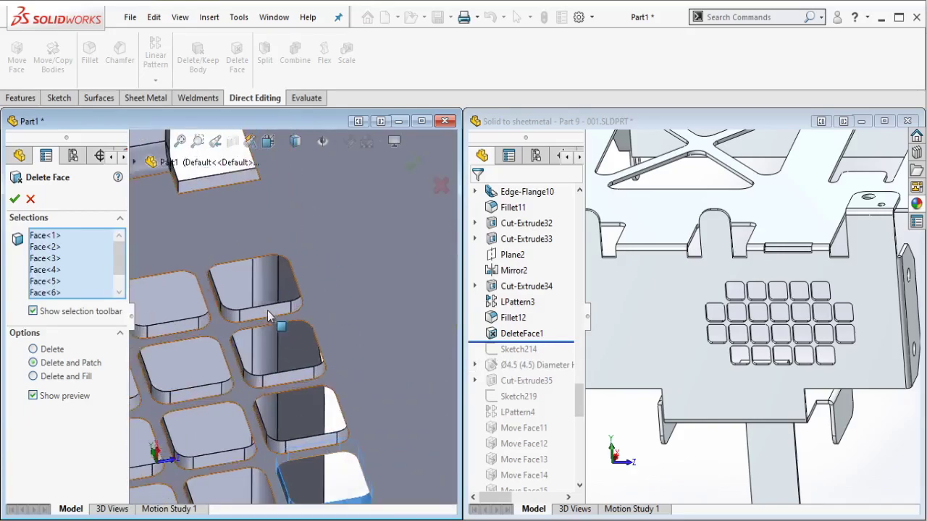
pyautogui.rightClick(265, 310)
pyautogui.click(315, 462)
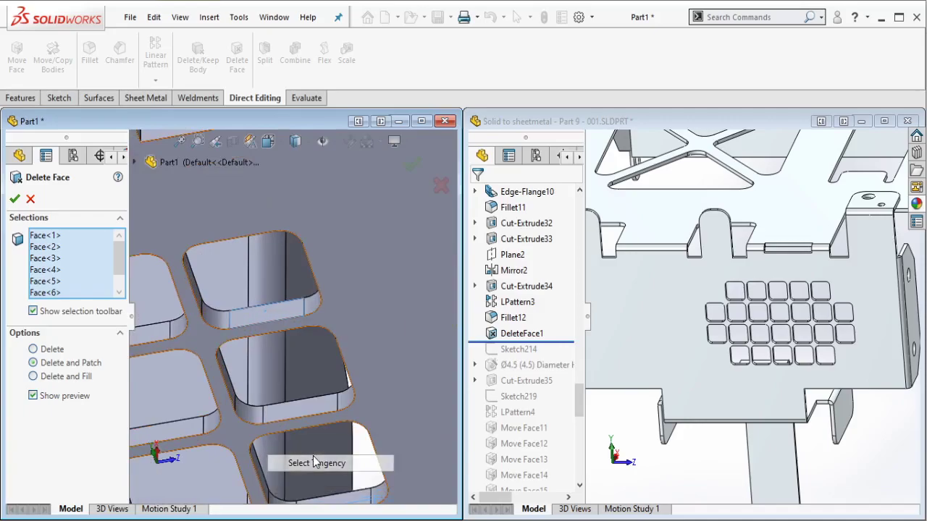
# Step: Add the tangent walls of the grid's two left-hand corner square cuts and delete and patch all selected faces
pyautogui.scroll(5, 411, 310)
pyautogui.scroll(-5, 249, 304)
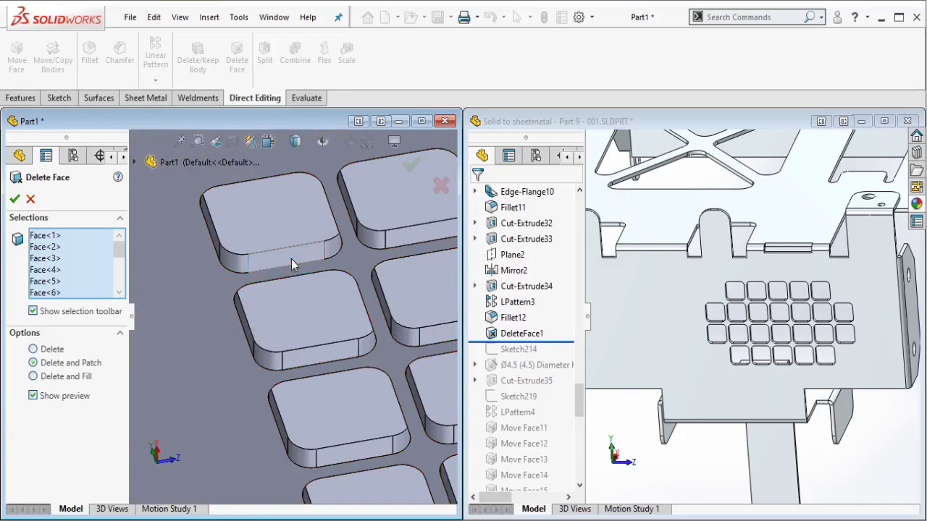
pyautogui.rightClick(291, 259)
pyautogui.click(330, 412)
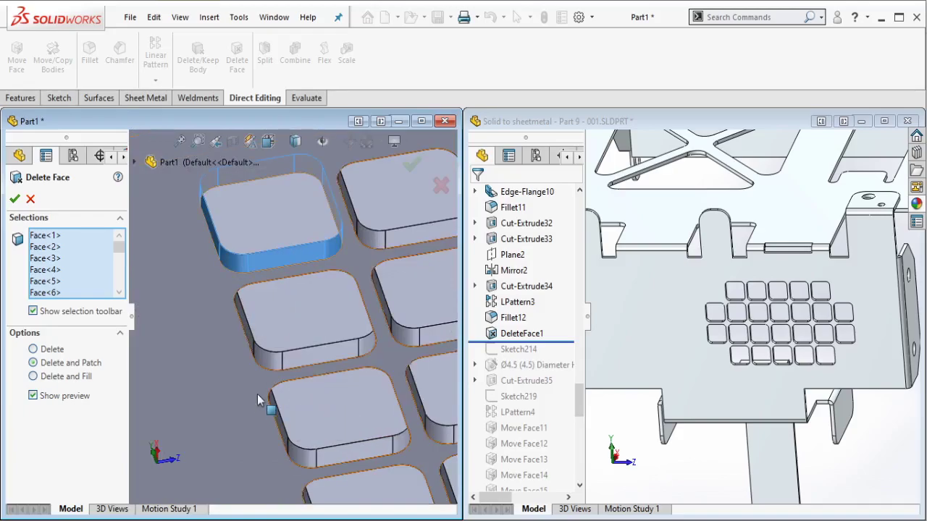
pyautogui.keyDown('ctrl'); pyautogui.moveTo(258, 408); pyautogui.dragTo(198, 184, button='middle'); pyautogui.keyUp('ctrl')
pyautogui.rightClick(303, 313)
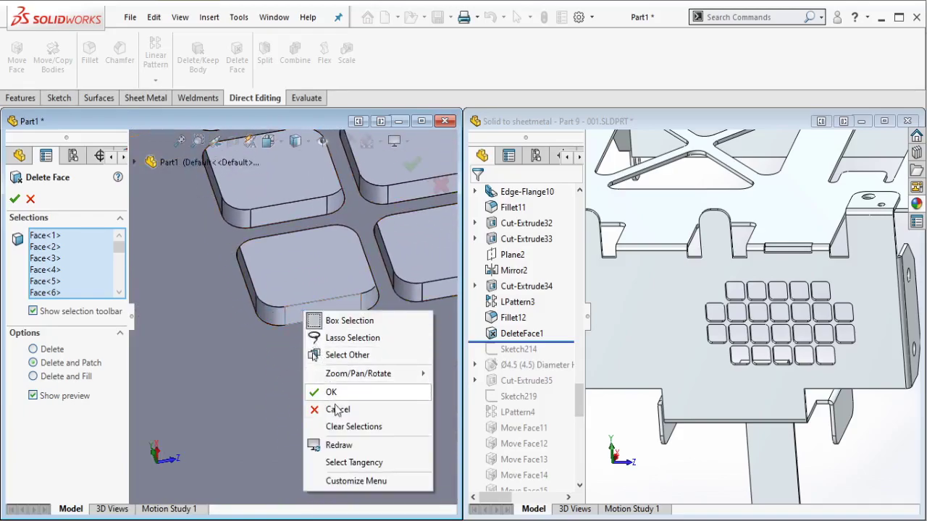
pyautogui.click(335, 462)
pyautogui.scroll(6, 345, 397)
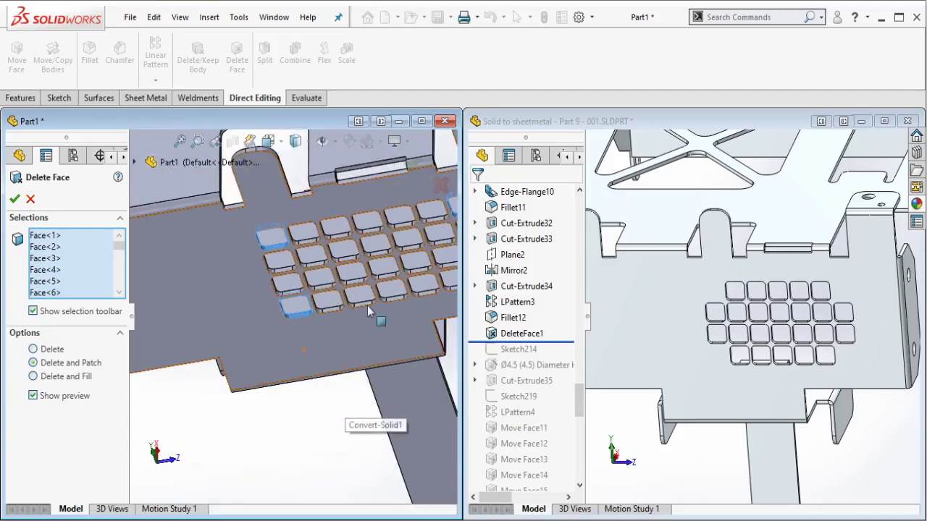
pyautogui.keyDown('ctrl'); pyautogui.moveTo(368, 309); pyautogui.dragTo(299, 343, button='middle'); pyautogui.keyUp('ctrl')
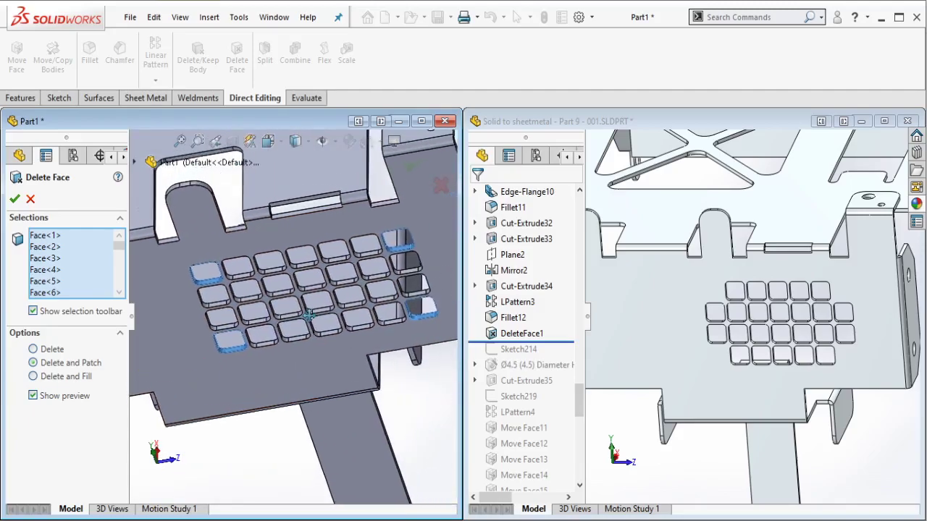
pyautogui.rightClick(263, 441)
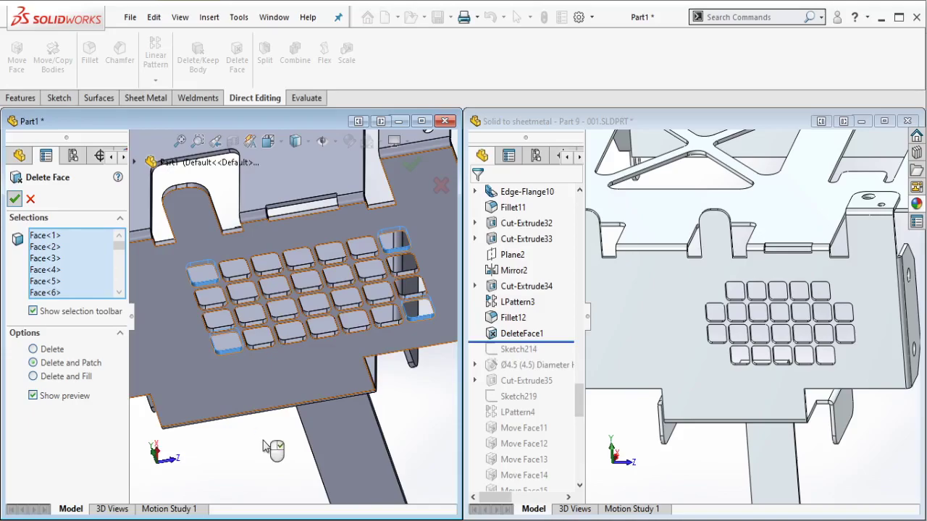
pyautogui.rightClick(265, 447)
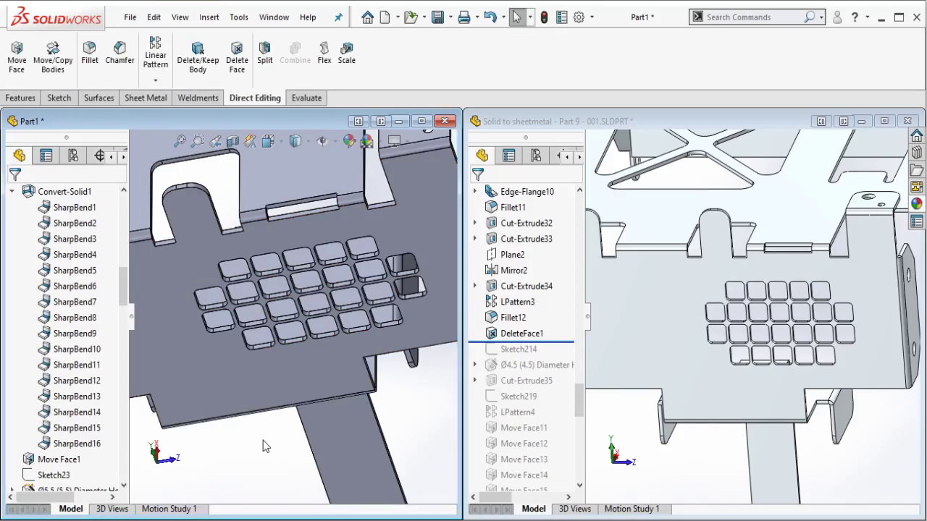
# Step: Roll the reference part forward to include the Ø4.5 diameter holes and highlight Sketch214 around the grid
pyautogui.click(565, 341)
pyautogui.moveTo(553, 375); pyautogui.dragTo(548, 375)
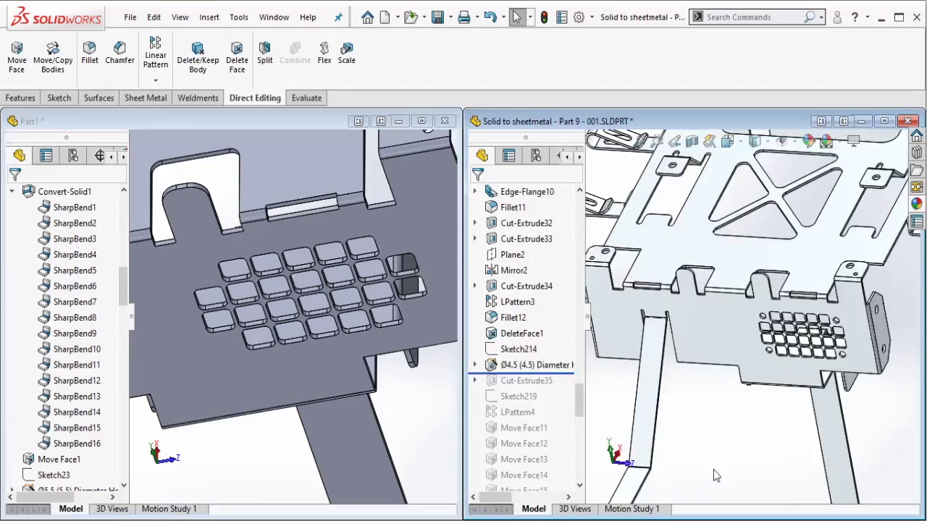
pyautogui.scroll(-10, 782, 337)
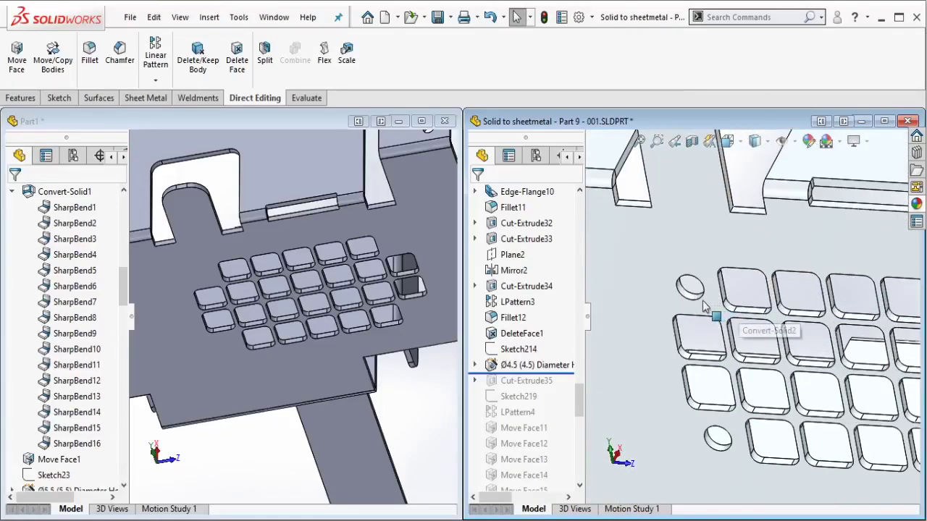
pyautogui.click(528, 353)
pyautogui.scroll(6, 811, 362)
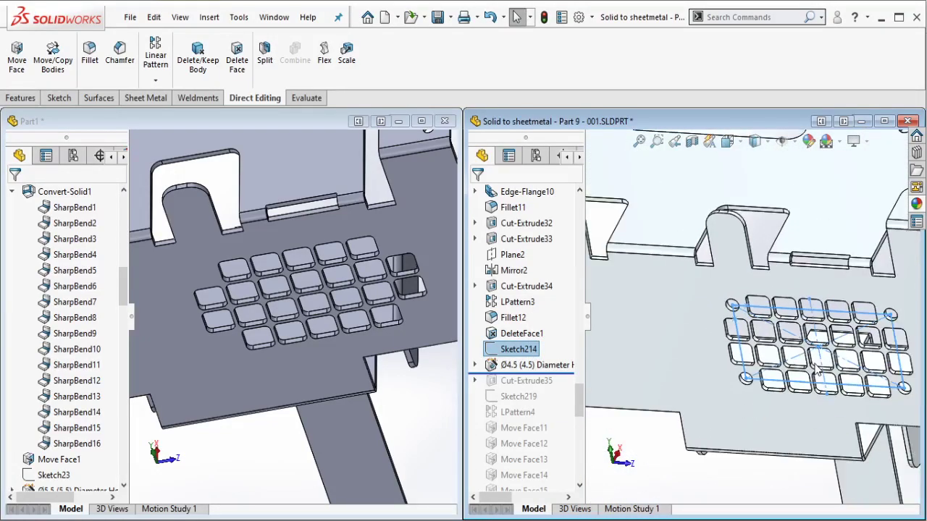
pyautogui.scroll(-2, 290, 329)
# Step: Open a sketch on Part1's front flange face and draw a short construction line between the facing edges of two middle square cuts
pyautogui.click(227, 397)
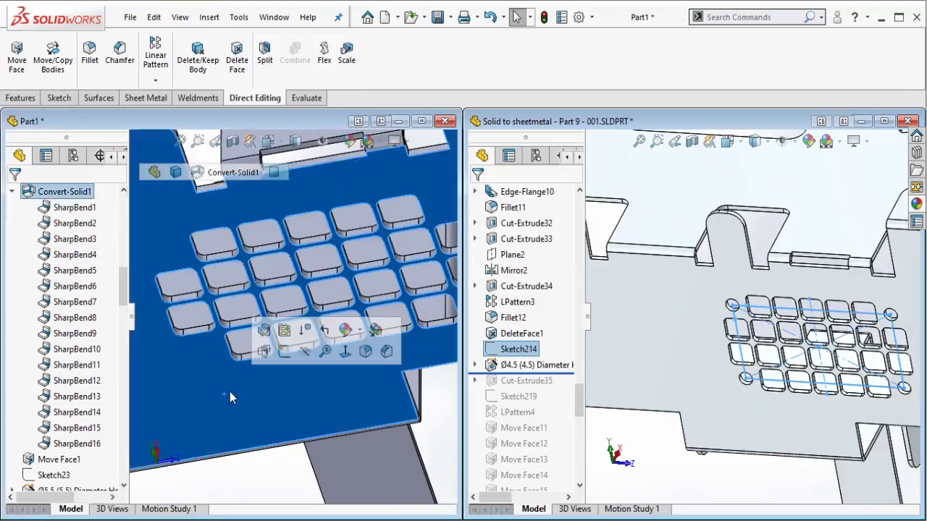
pyautogui.click(304, 351)
pyautogui.scroll(-1, 374, 286)
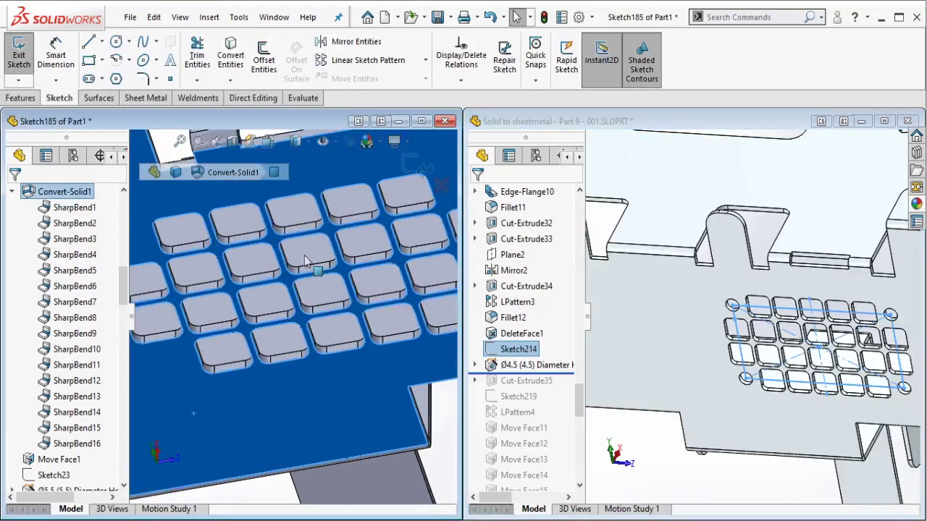
pyautogui.click(102, 41)
pyautogui.click(105, 77)
pyautogui.scroll(-5, 260, 290)
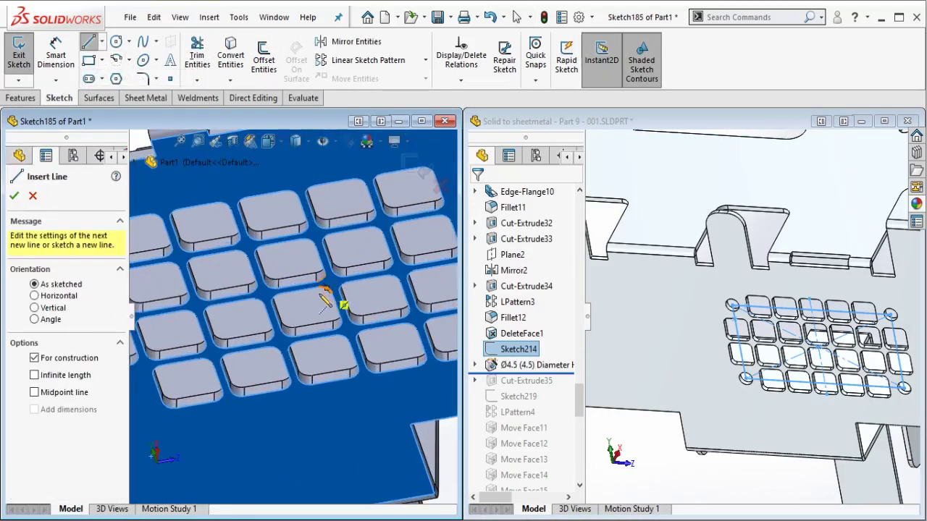
pyautogui.click(248, 284)
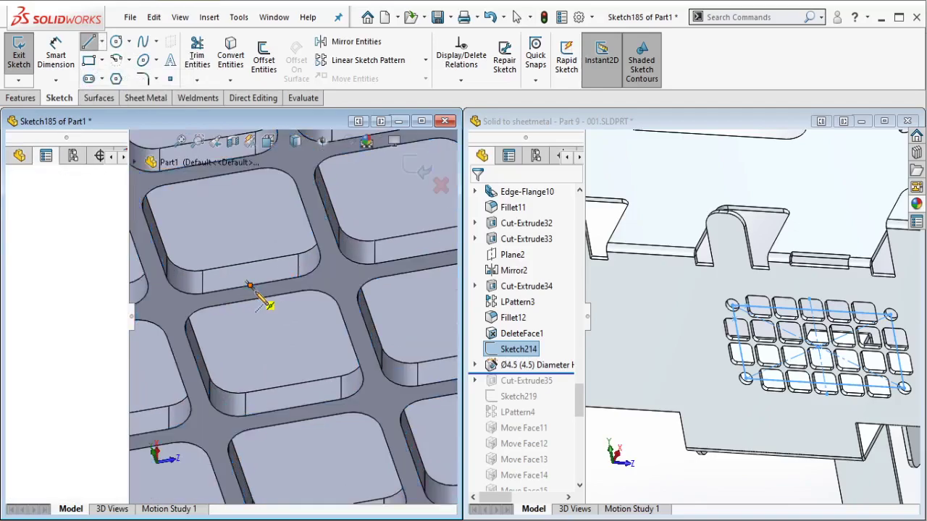
pyautogui.scroll(-2, 269, 306)
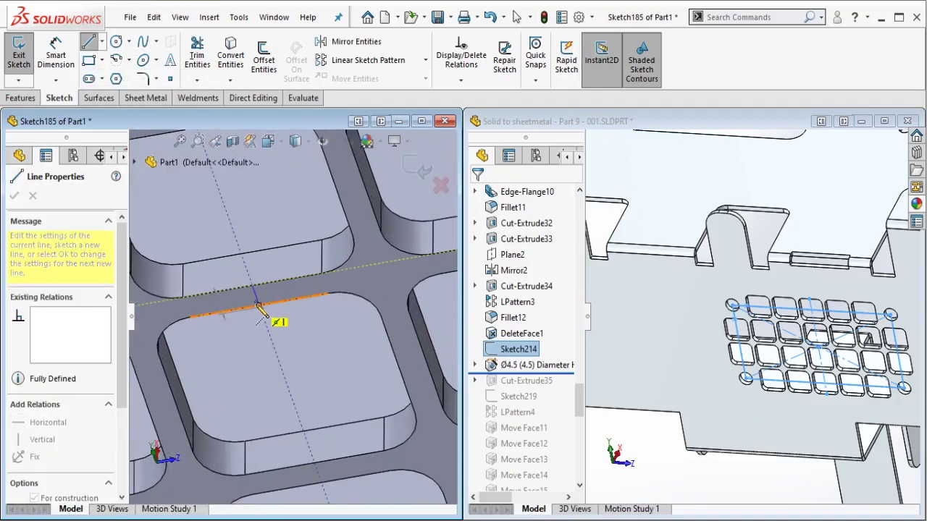
pyautogui.click(257, 305)
pyautogui.press('Escape')
# Step: Draw a center rectangle about 23.4 mm high from the construction line's midpoint out to the grid's empty upper-left corner
pyautogui.click(102, 61)
pyautogui.click(112, 97)
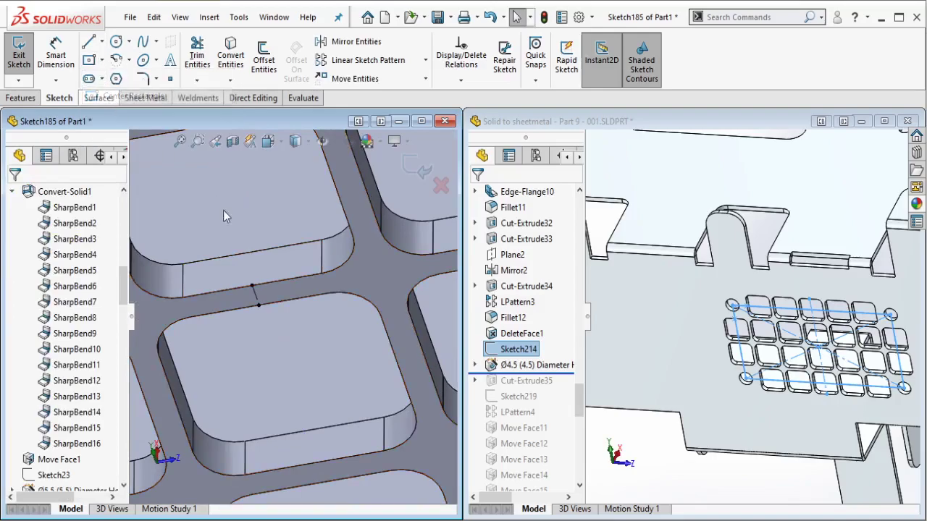
pyautogui.click(255, 295)
pyautogui.scroll(5, 263, 327)
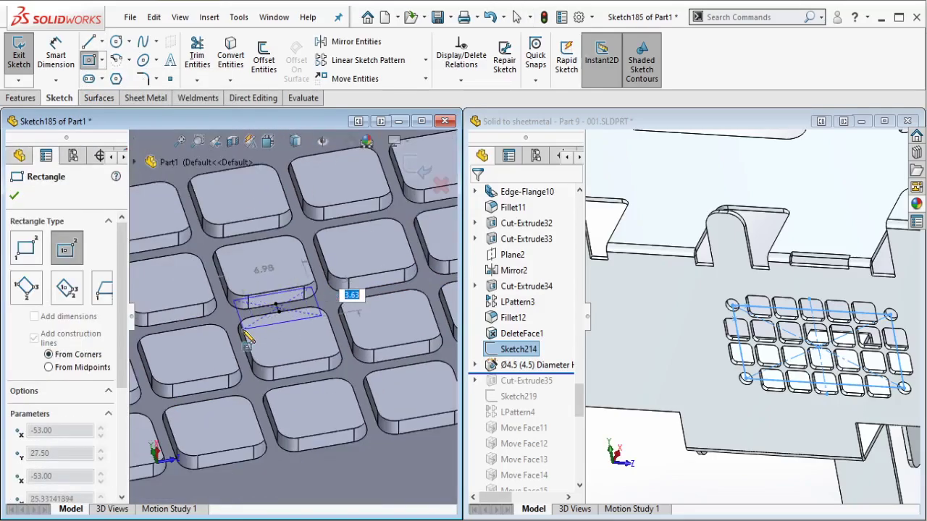
pyautogui.scroll(3, 247, 337)
pyautogui.scroll(-4, 213, 294)
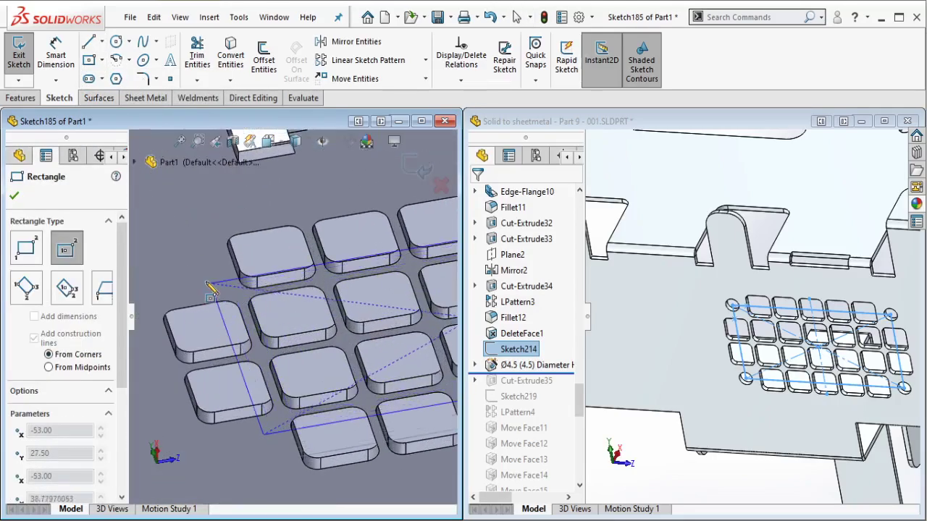
pyautogui.click(207, 283)
pyautogui.press('Escape')
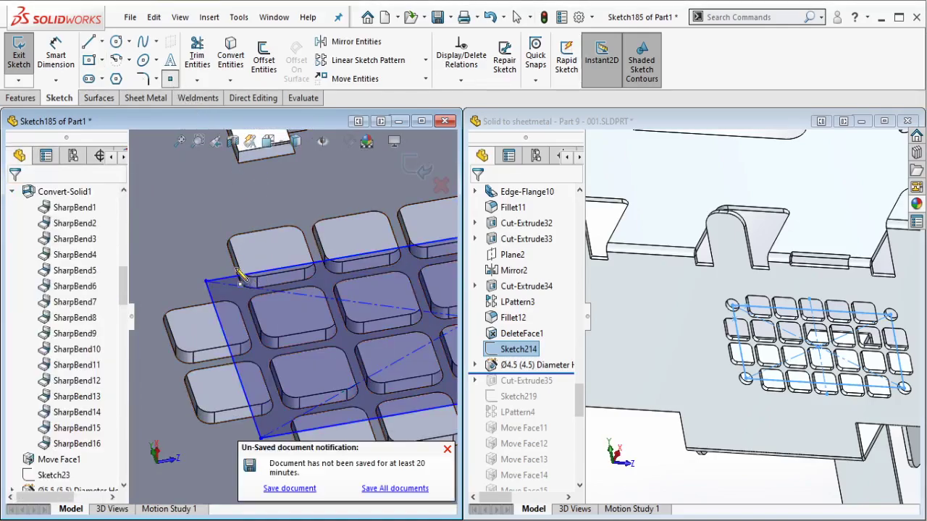
# Step: Add sketch points at the edge midpoints of the two cuts beside the empty corner and make the rectangle's left side coincident with its point
pyautogui.click(234, 263)
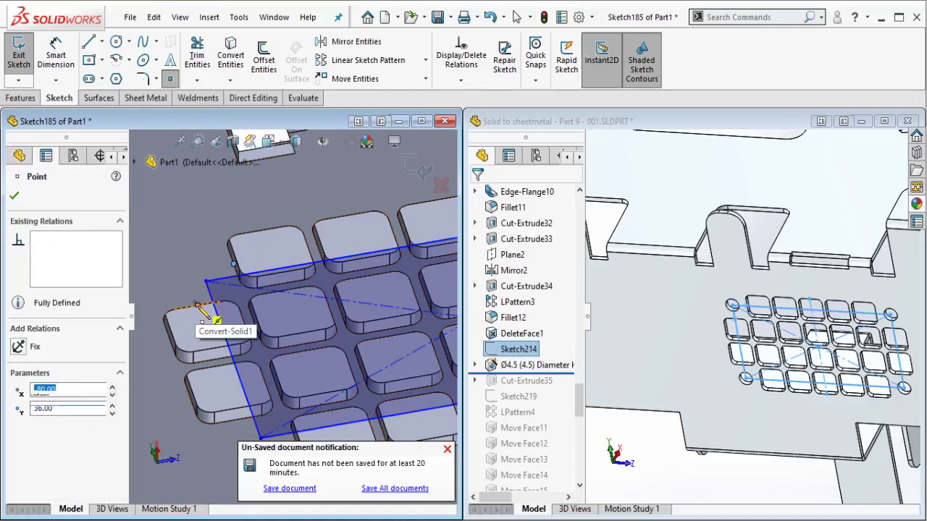
pyautogui.press('Escape')
pyautogui.click(198, 305)
pyautogui.keyDown('ctrl'); pyautogui.click(220, 320); pyautogui.keyUp('ctrl')
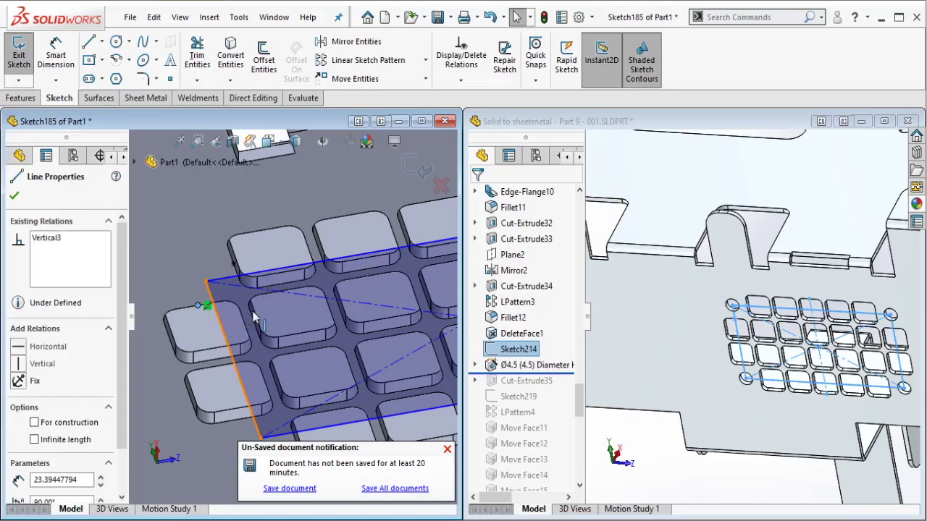
pyautogui.click(279, 255)
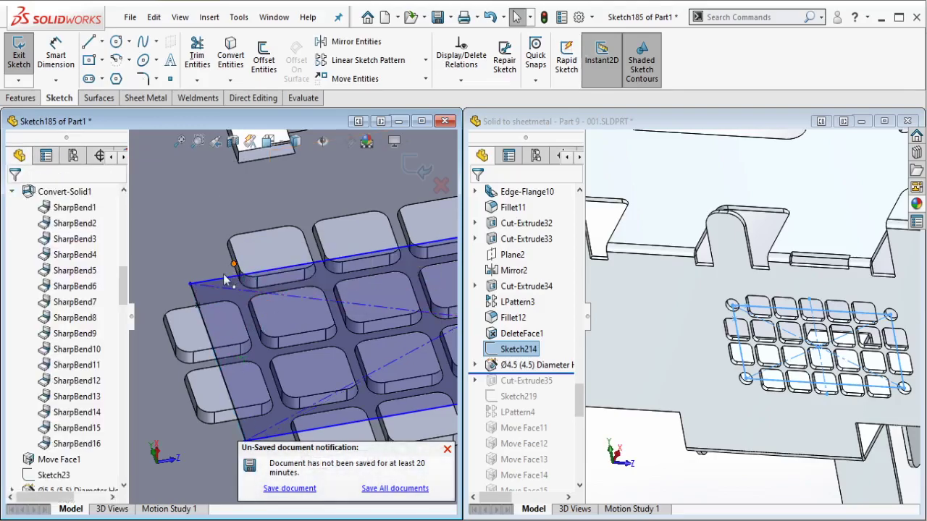
# Step: Make the rectangle's upper side coincident with the point on the top-row cut's edge and close the sketch
pyautogui.click(234, 264)
pyautogui.click(227, 281)
pyautogui.keyDown('ctrl'); pyautogui.click(234, 264); pyautogui.keyUp('ctrl')
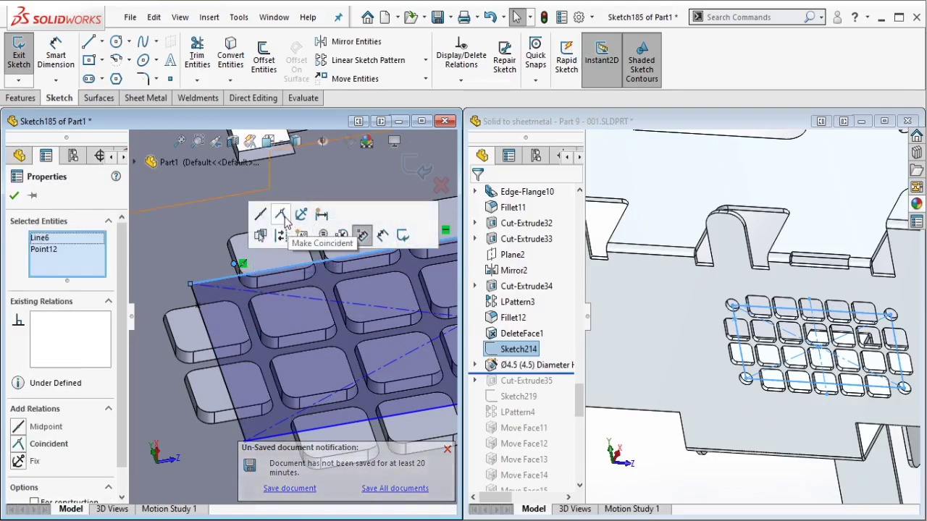
pyautogui.click(356, 232)
pyautogui.press('Escape')
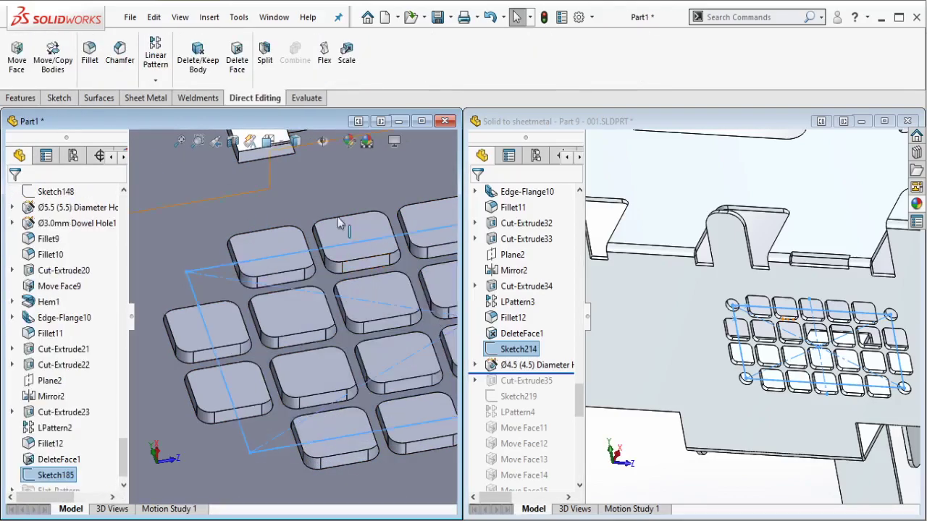
pyautogui.press('Escape')
# Step: Start a new Hole Wizard hole in Part1 and place its positions on the four corners of the layout rectangle
pyautogui.click(9, 100)
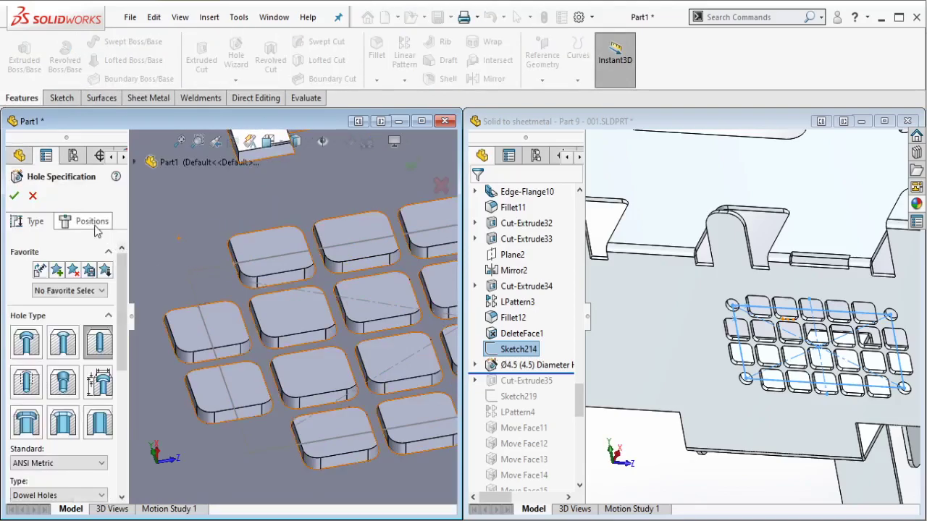
pyautogui.click(92, 220)
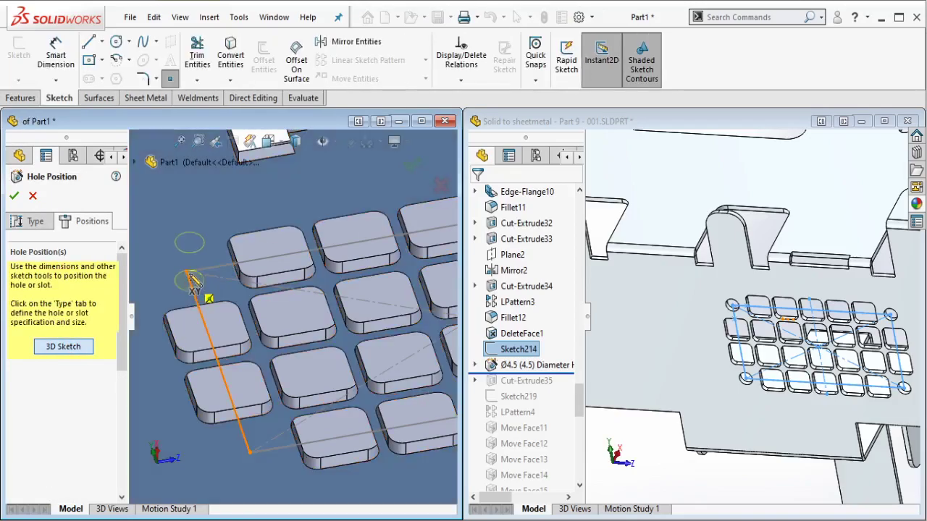
pyautogui.click(186, 272)
pyautogui.click(251, 452)
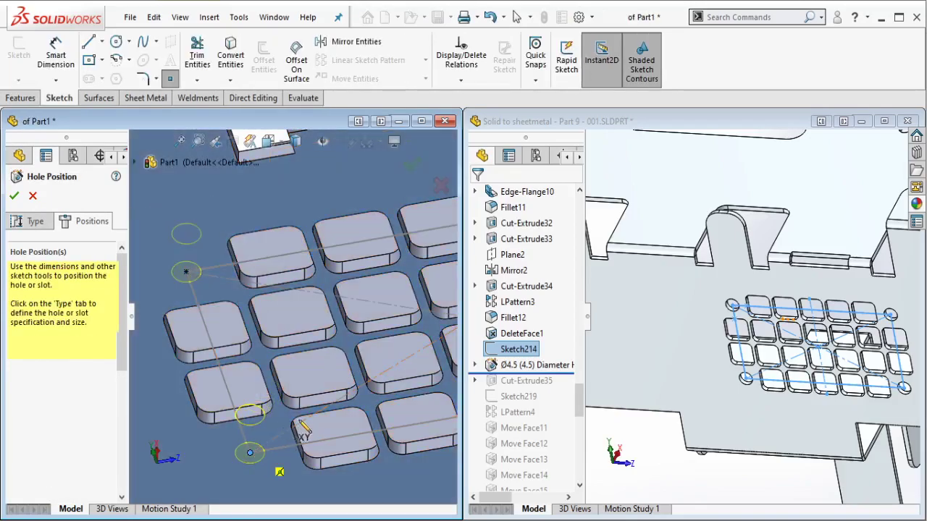
pyautogui.scroll(2, 299, 433)
pyautogui.keyDown('ctrl'); pyautogui.moveTo(343, 359); pyautogui.dragTo(203, 339, button='middle'); pyautogui.keyUp('ctrl')
pyautogui.keyDown('ctrl'); pyautogui.moveTo(368, 271); pyautogui.dragTo(255, 296, button='middle'); pyautogui.keyUp('ctrl')
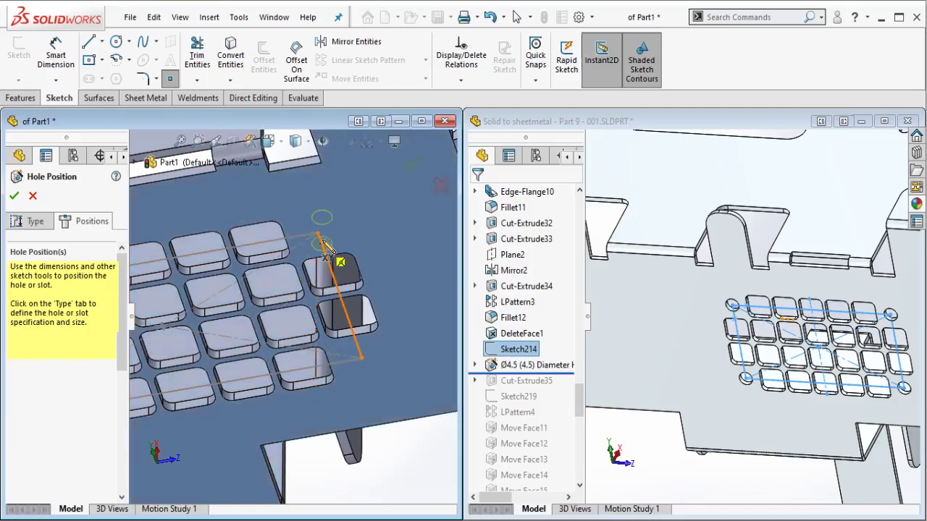
pyautogui.click(318, 233)
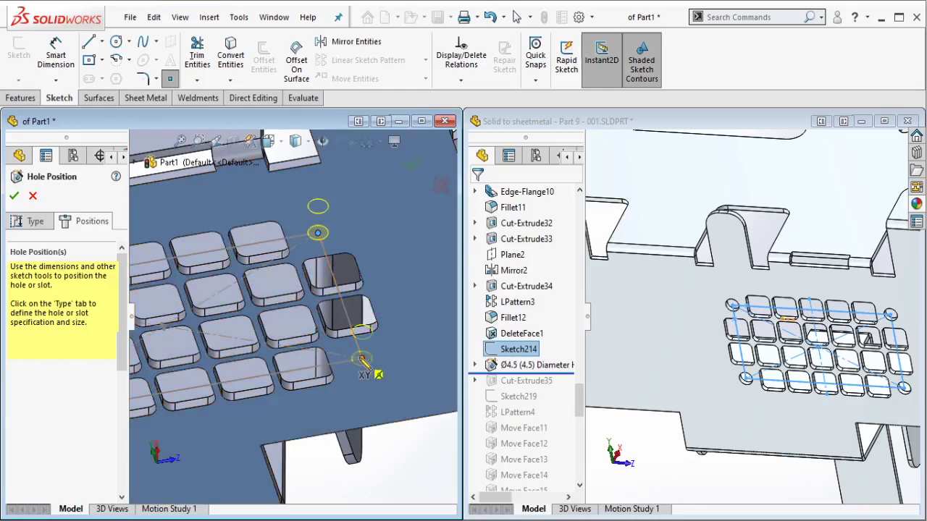
# Step: Set the hole type to ANSI Metric drill sizes with size Ø4.5 and create the holes
pyautogui.click(31, 221)
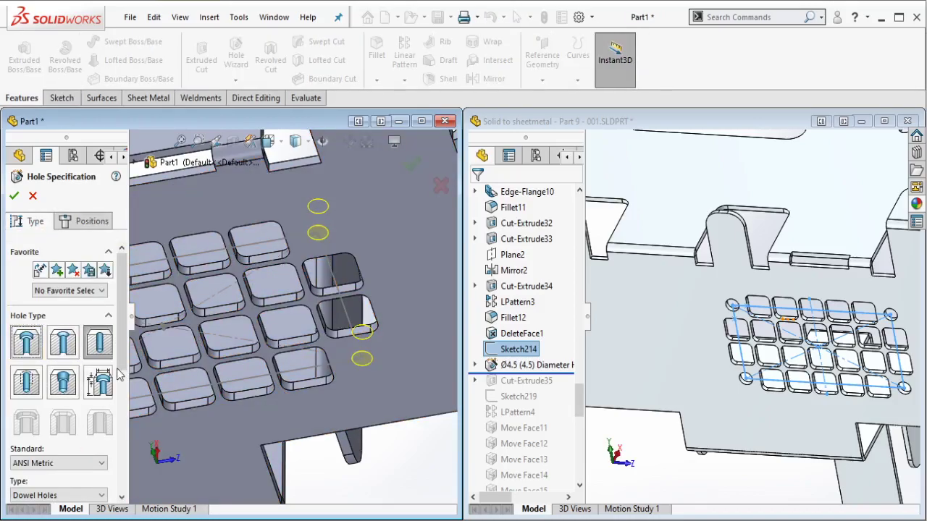
pyautogui.scroll(-3, 119, 373)
pyautogui.click(89, 317)
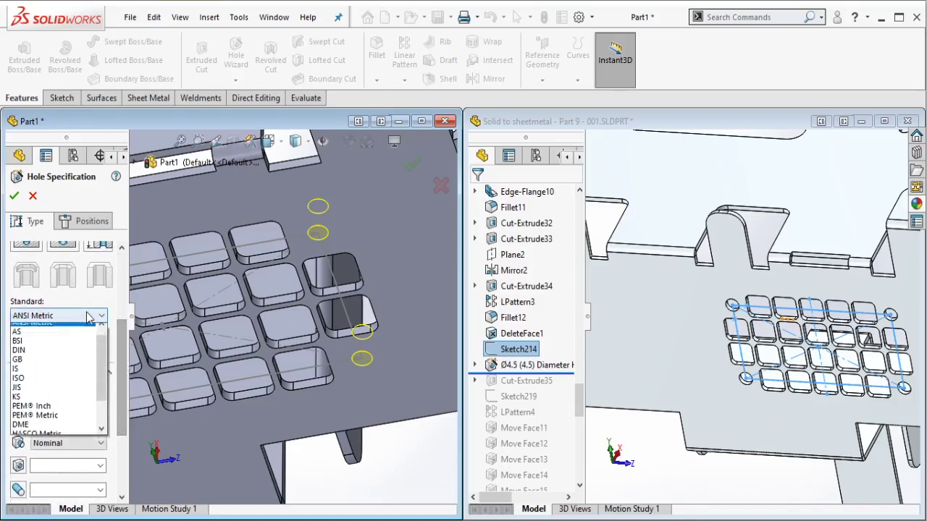
pyautogui.click(85, 316)
pyautogui.click(78, 349)
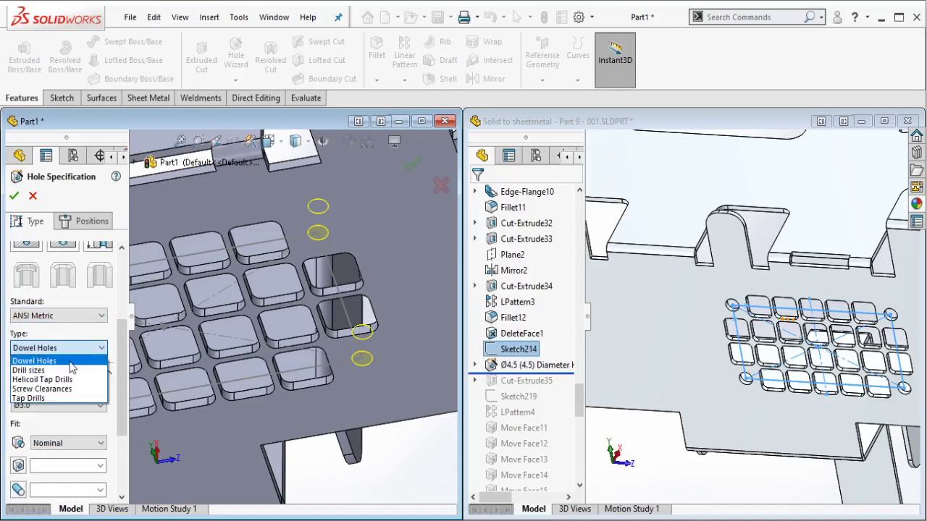
pyautogui.click(72, 362)
pyautogui.scroll(-2, 118, 407)
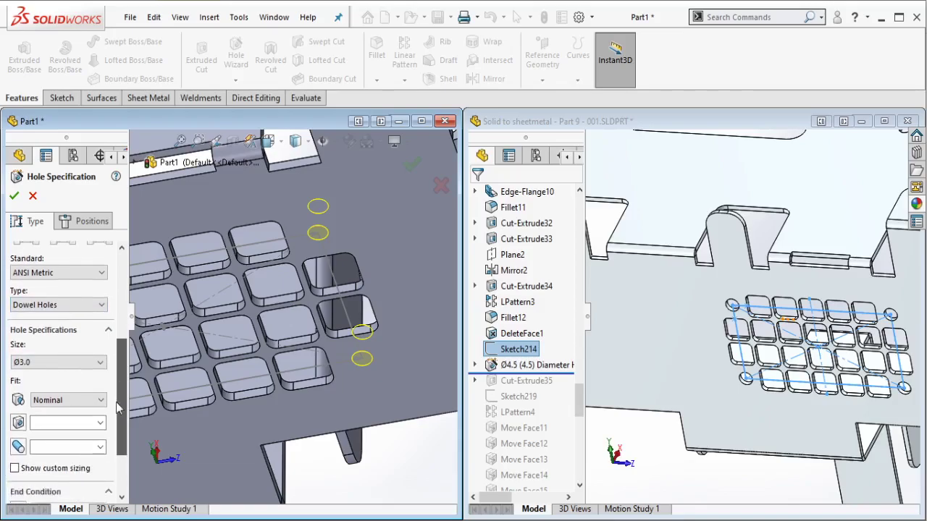
pyautogui.click(93, 305)
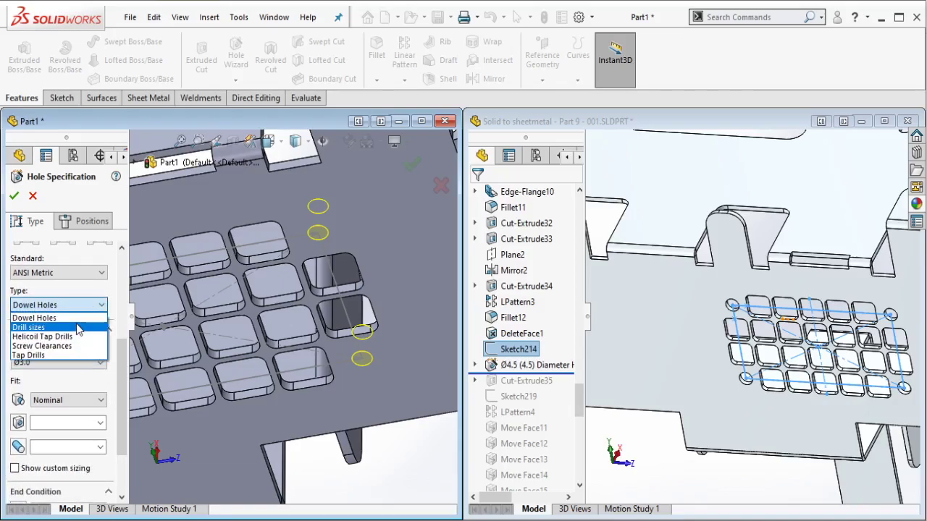
pyautogui.click(78, 328)
pyautogui.click(87, 368)
pyautogui.scroll(-1, 104, 435)
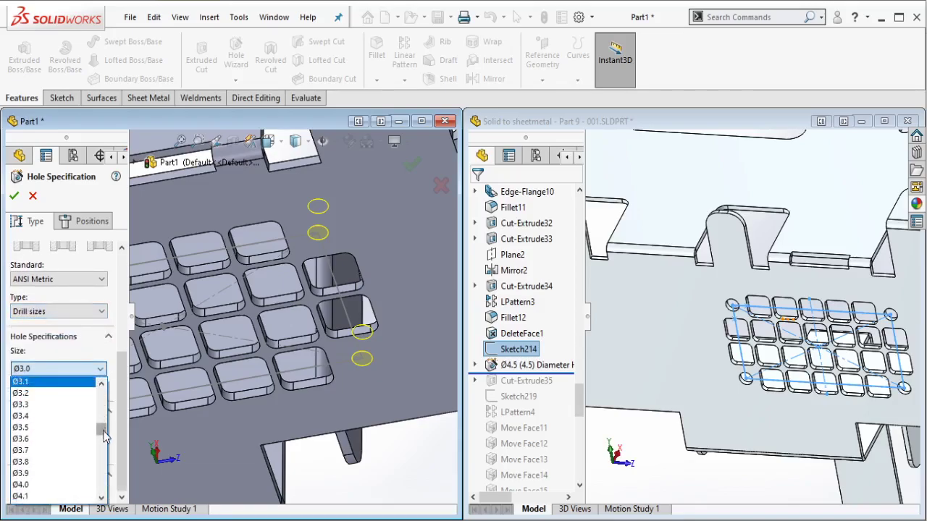
pyautogui.scroll(-2, 103, 434)
pyautogui.click(82, 393)
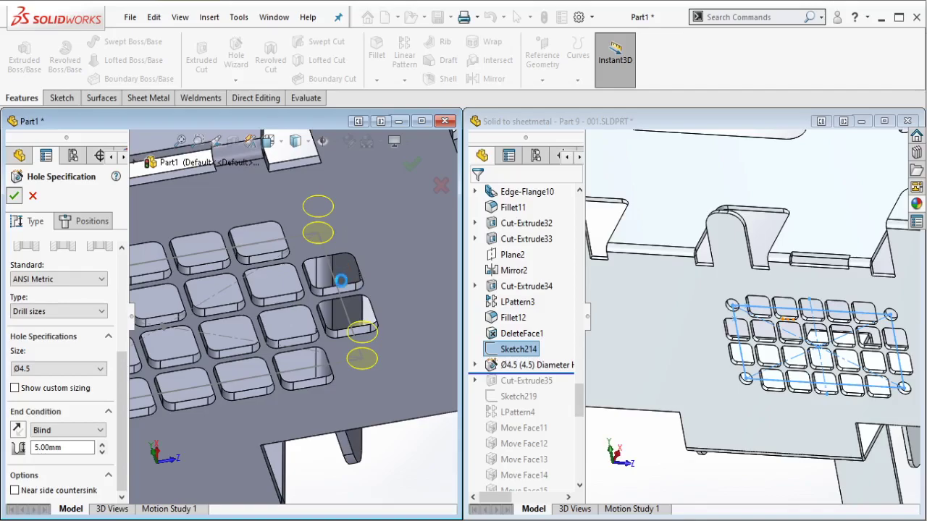
pyautogui.press('Return')
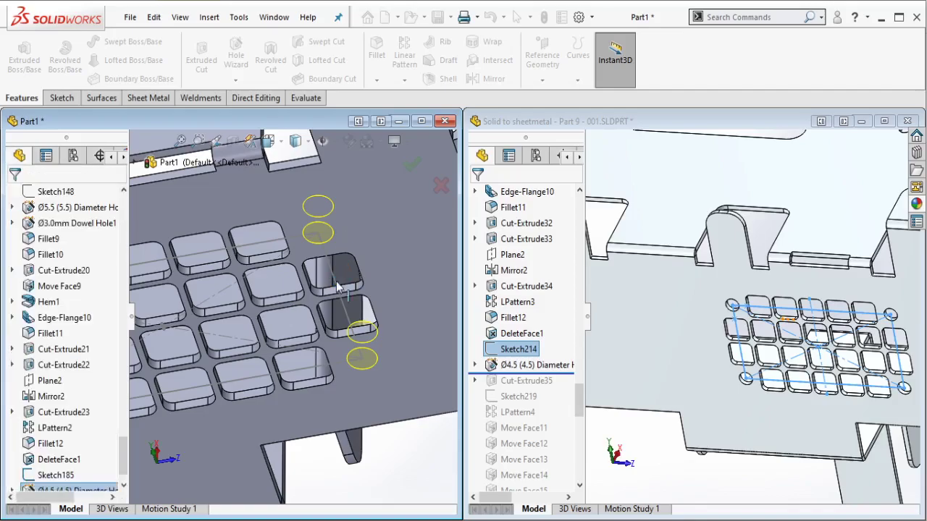
# Step: Hide the layout rectangle sketch around the square-cut grid in Part1
pyautogui.click(336, 283)
pyautogui.click(393, 239)
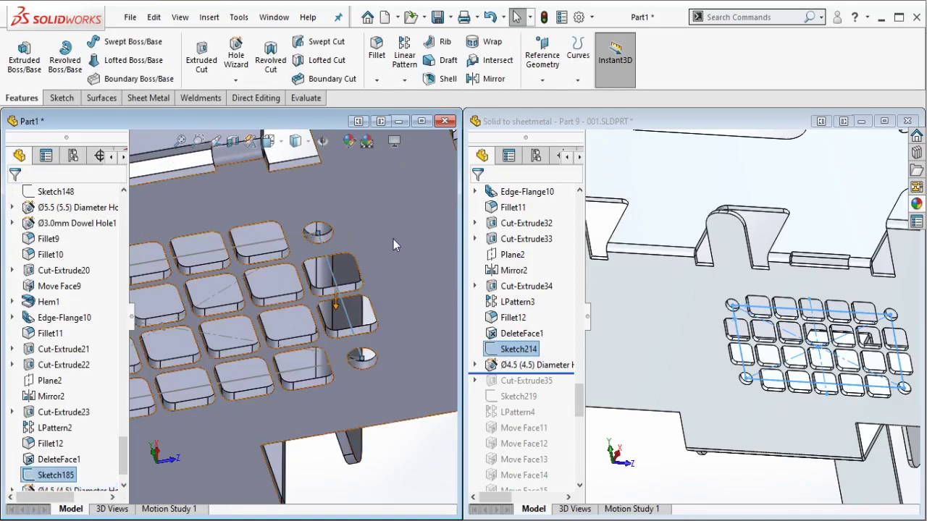
pyautogui.scroll(5, 393, 239)
pyautogui.keyDown('ctrl'); pyautogui.moveTo(256, 283); pyautogui.dragTo(302, 261, button='middle'); pyautogui.keyUp('ctrl')
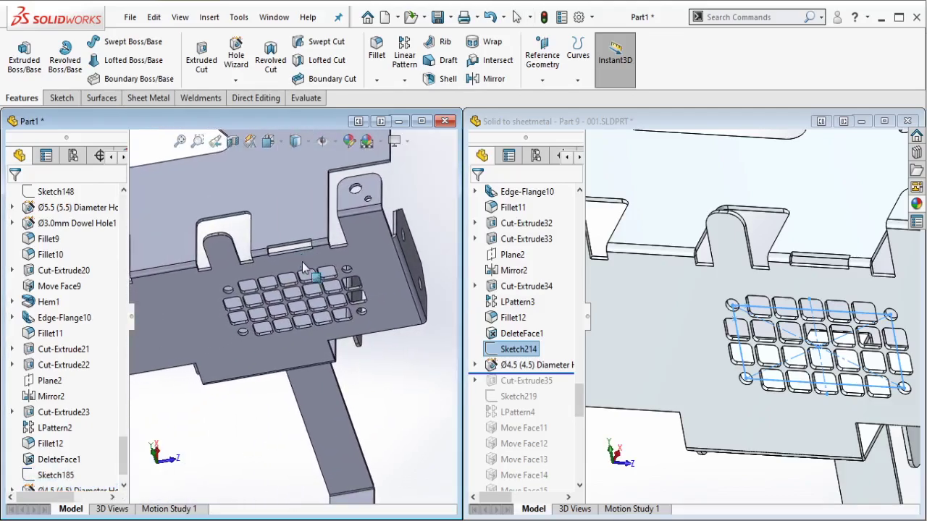
# Step: Roll the reference part forward past Cut-Extrude35 and select that cut
pyautogui.click(567, 374)
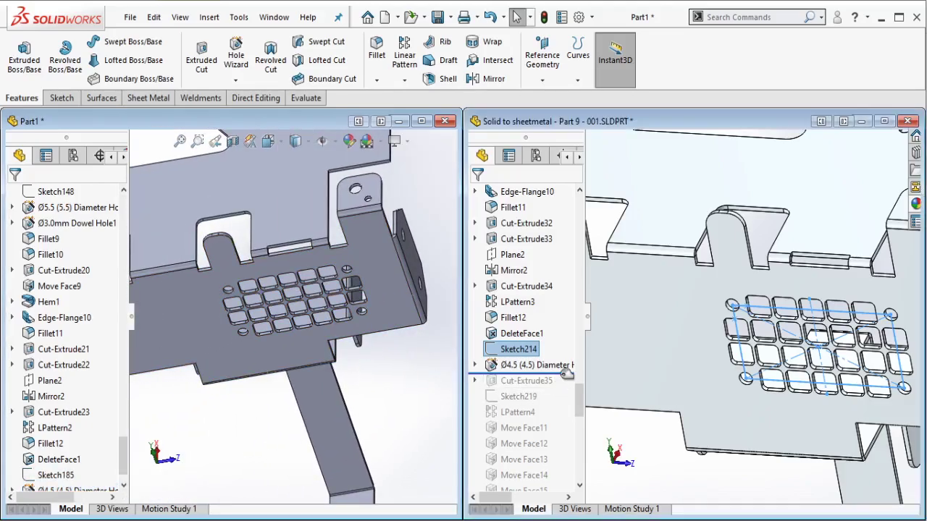
pyautogui.moveTo(559, 386); pyautogui.dragTo(552, 388)
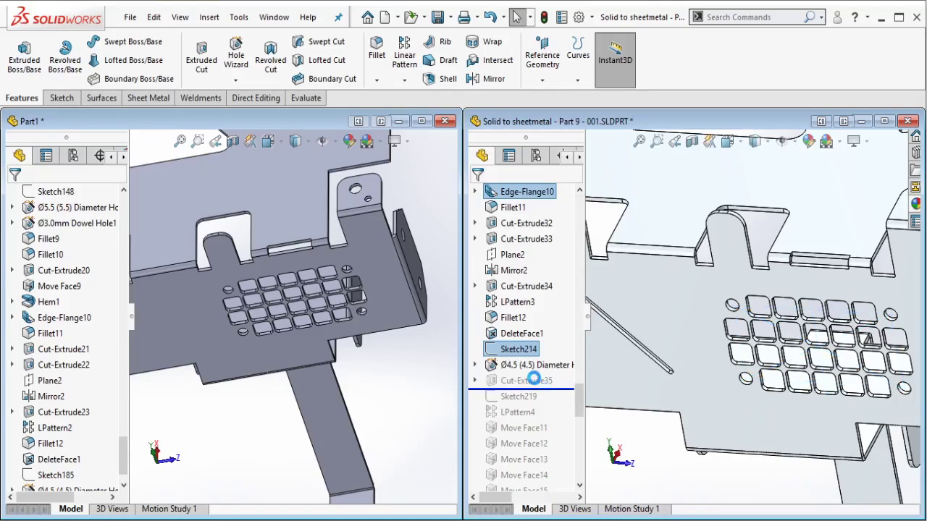
pyautogui.click(529, 381)
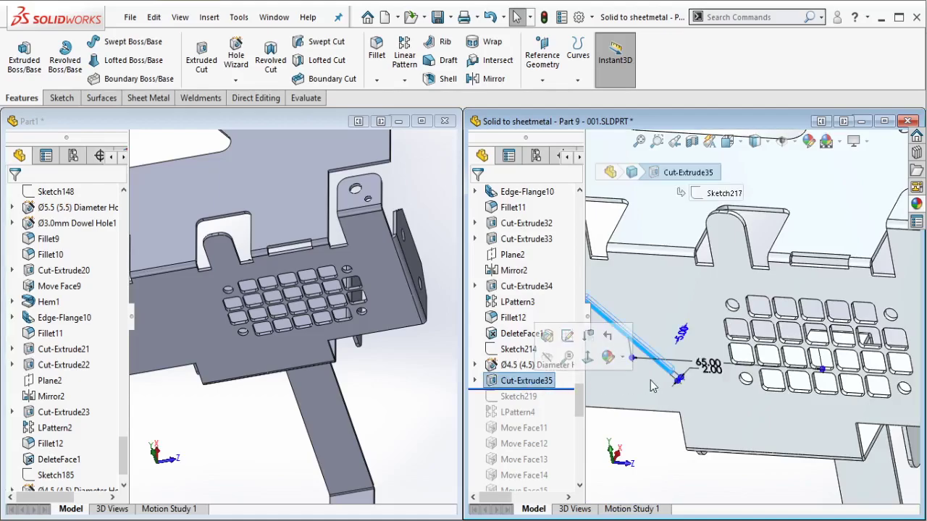
# Step: Show Sketch217 under Cut-Extrude35 in the reference part and examine its polygon layout beside the grid
pyautogui.click(475, 380)
pyautogui.click(532, 396)
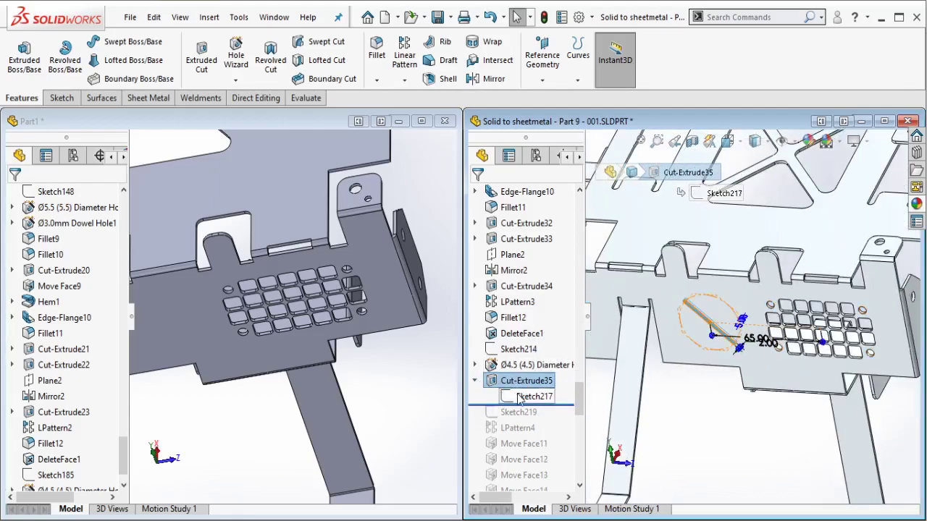
pyautogui.click(533, 373)
pyautogui.click(651, 368)
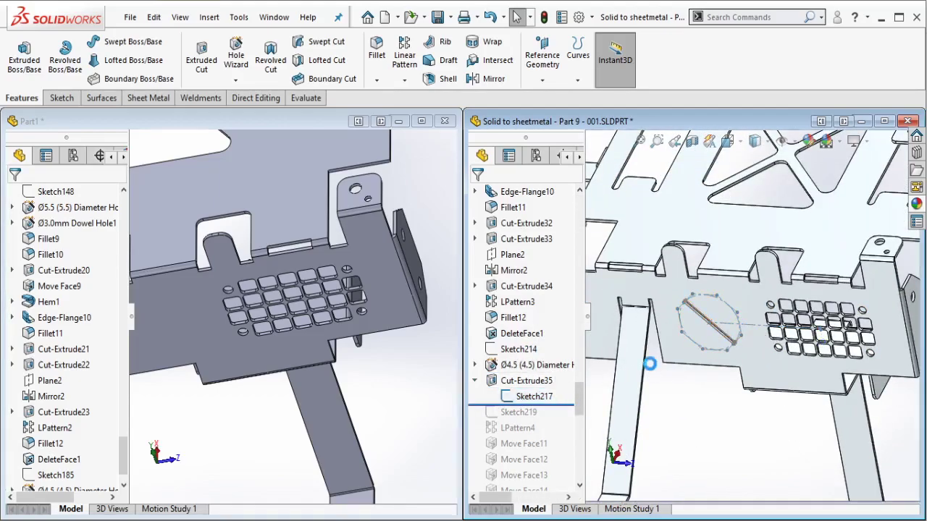
pyautogui.scroll(-5, 656, 367)
pyautogui.scroll(3, 710, 356)
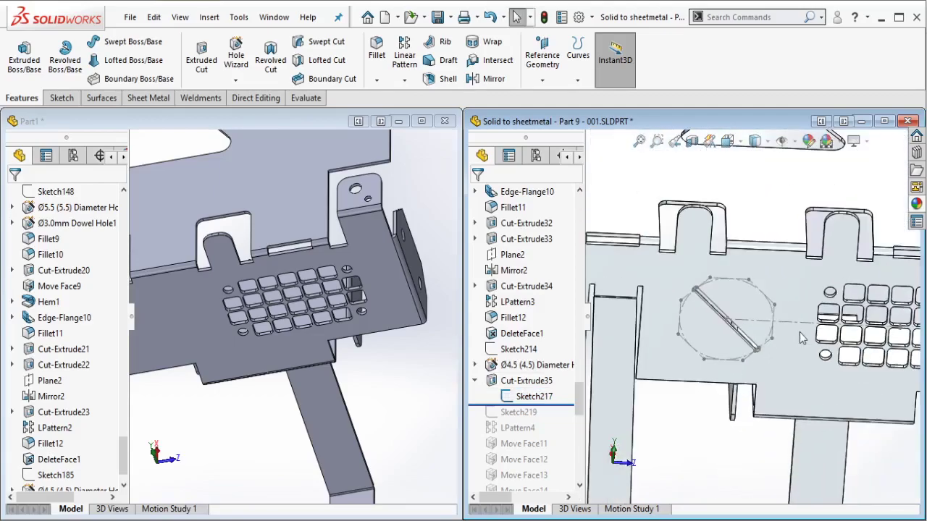
pyautogui.scroll(-5, 205, 327)
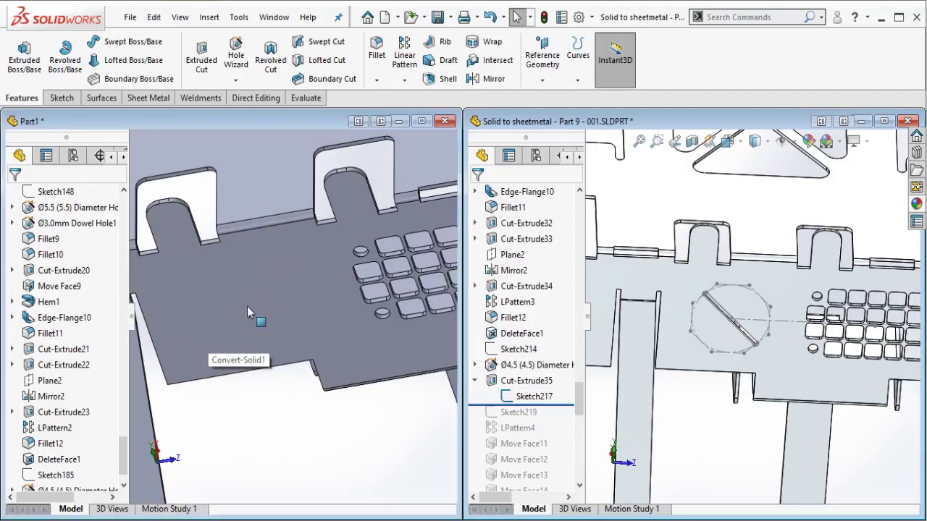
# Step: Open a sketch on Part1's front flange face and draw a 1 mm construction line between the facing edge midpoints of two middle square cuts
pyautogui.click(302, 293)
pyautogui.click(311, 266)
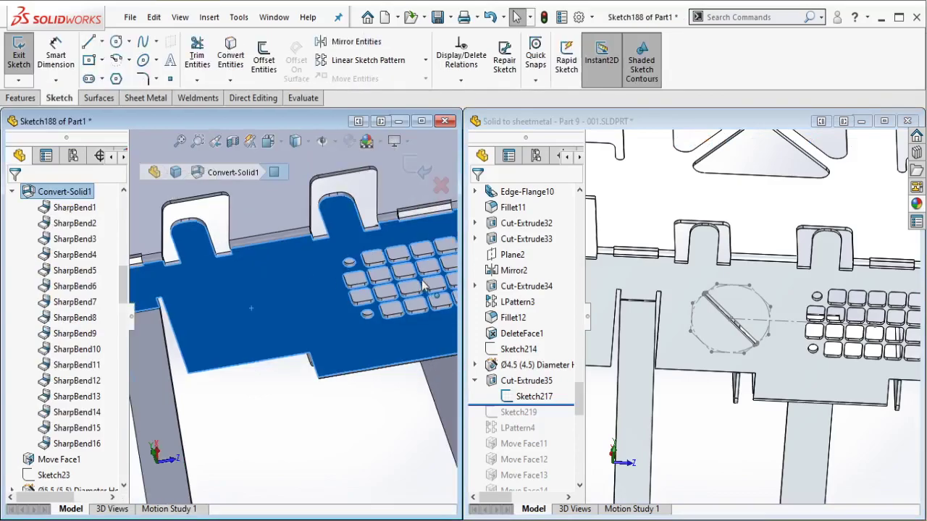
pyautogui.scroll(-4, 415, 288)
pyautogui.click(102, 42)
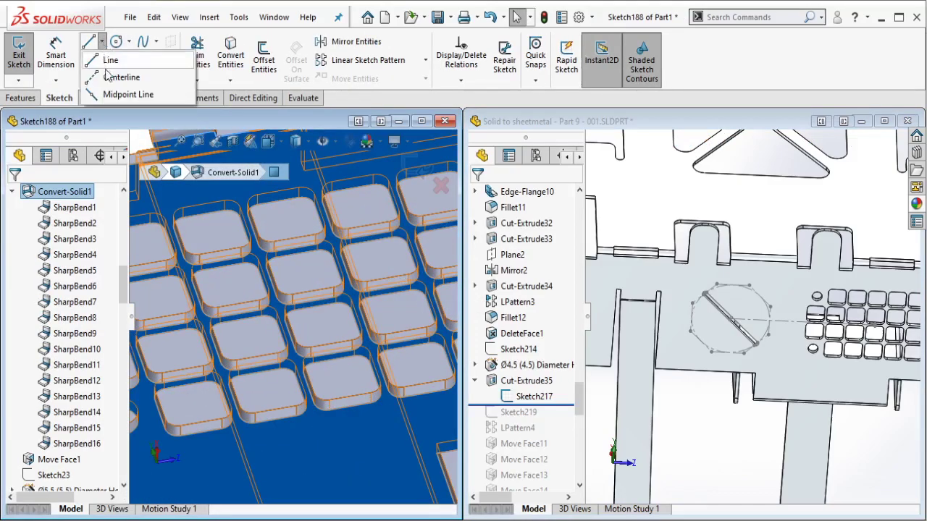
pyautogui.click(116, 76)
pyautogui.scroll(4, 334, 319)
pyautogui.scroll(-6, 304, 304)
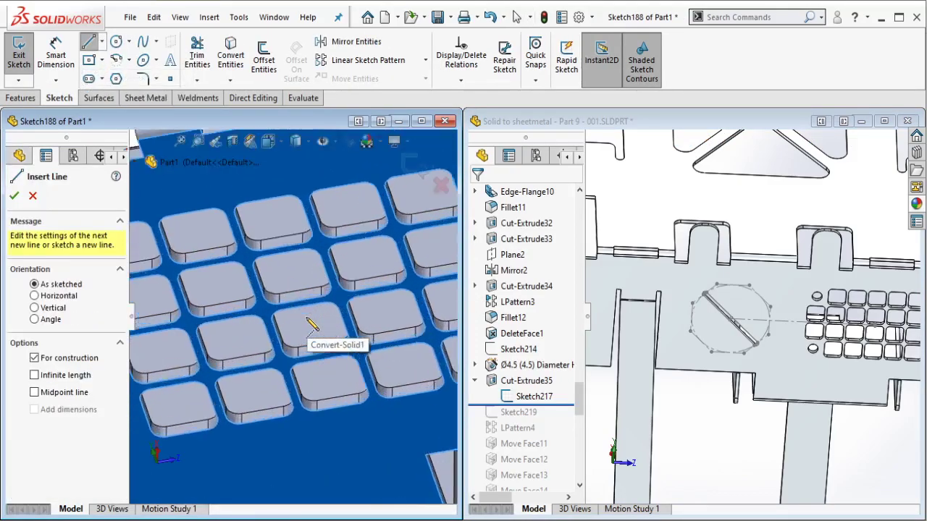
pyautogui.click(290, 292)
pyautogui.scroll(-3, 291, 296)
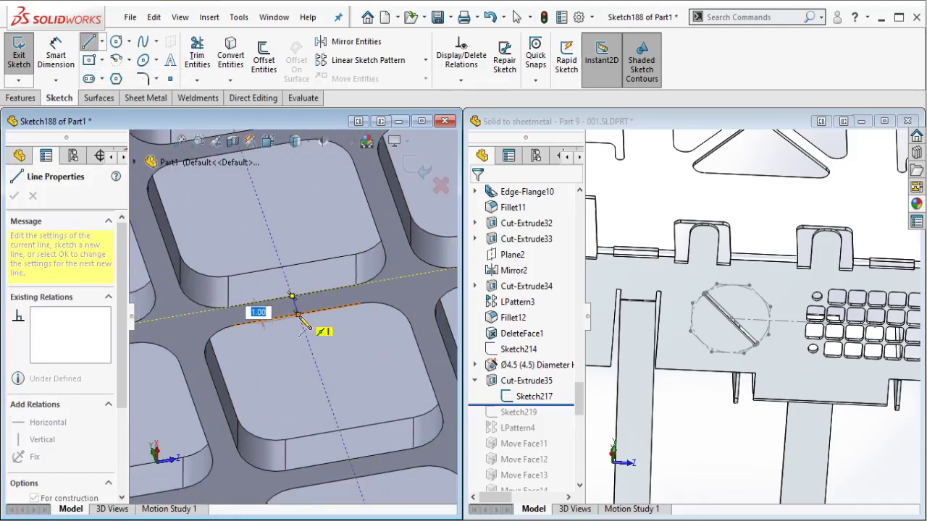
pyautogui.click(297, 315)
pyautogui.press('Escape')
# Step: Draw a horizontal construction line from the short construction line out to the blank flange area beside the grid, below the two tabs
pyautogui.click(102, 41)
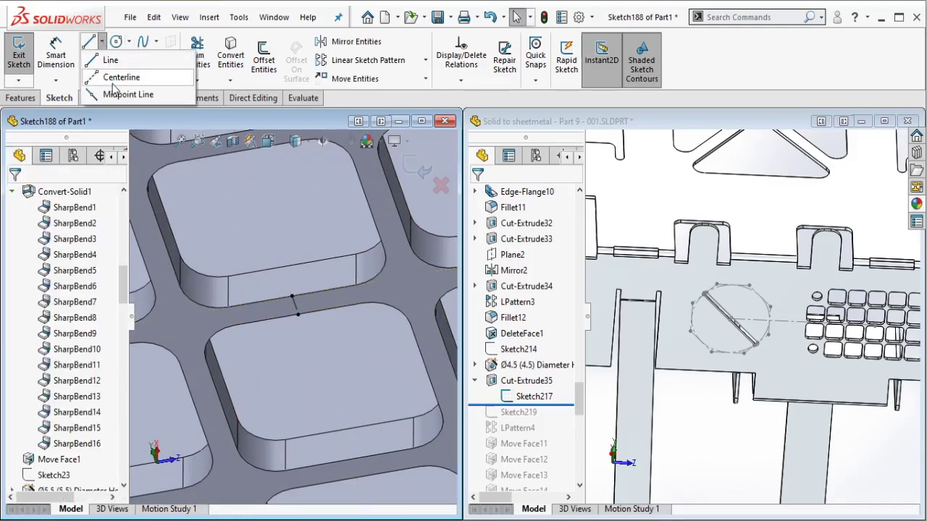
pyautogui.click(114, 59)
pyautogui.click(298, 315)
pyautogui.scroll(4, 275, 333)
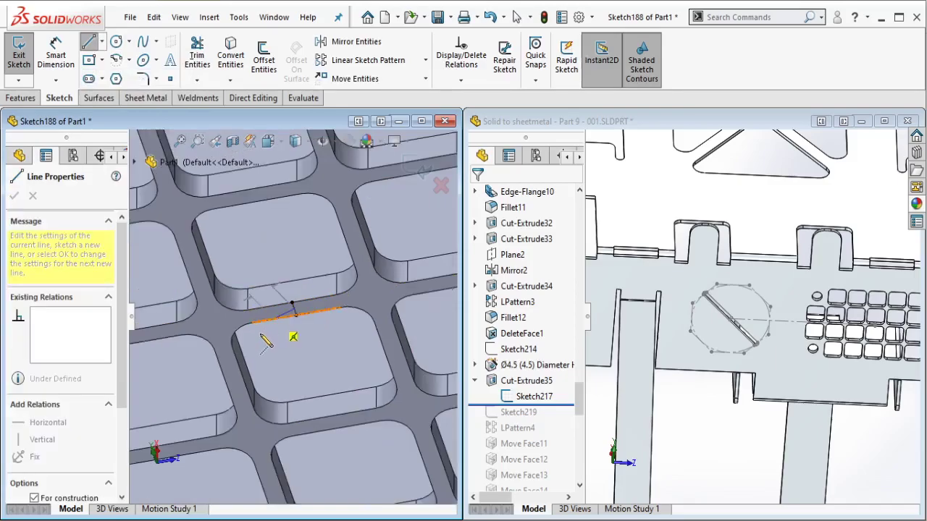
pyautogui.scroll(8, 250, 354)
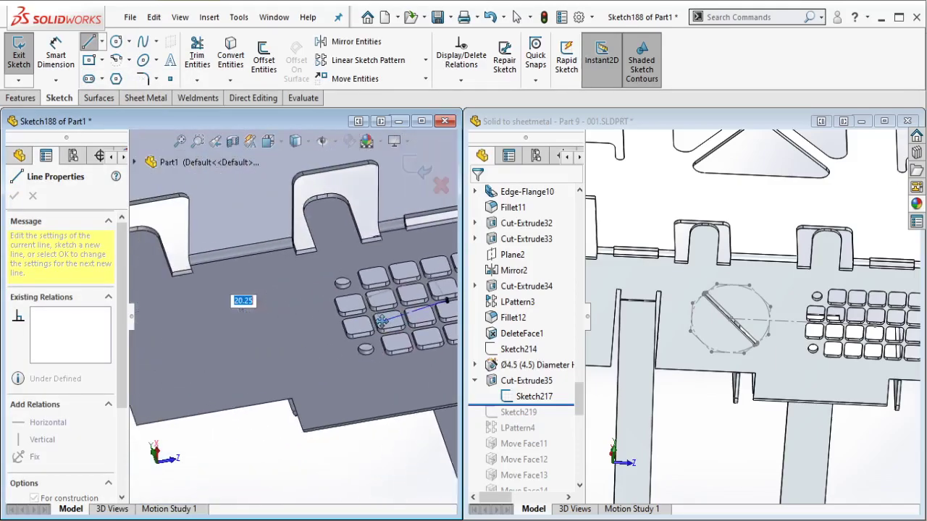
pyautogui.doubleClick(249, 333)
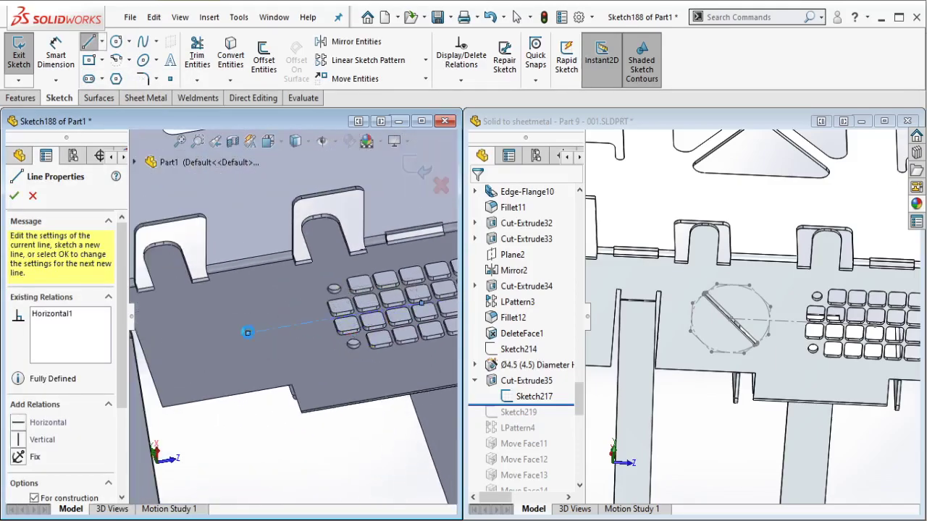
pyautogui.press('Escape')
# Step: Draw an 8-sided polygon with an inscribed circle, centred on the free end of the long construction line
pyautogui.click(116, 78)
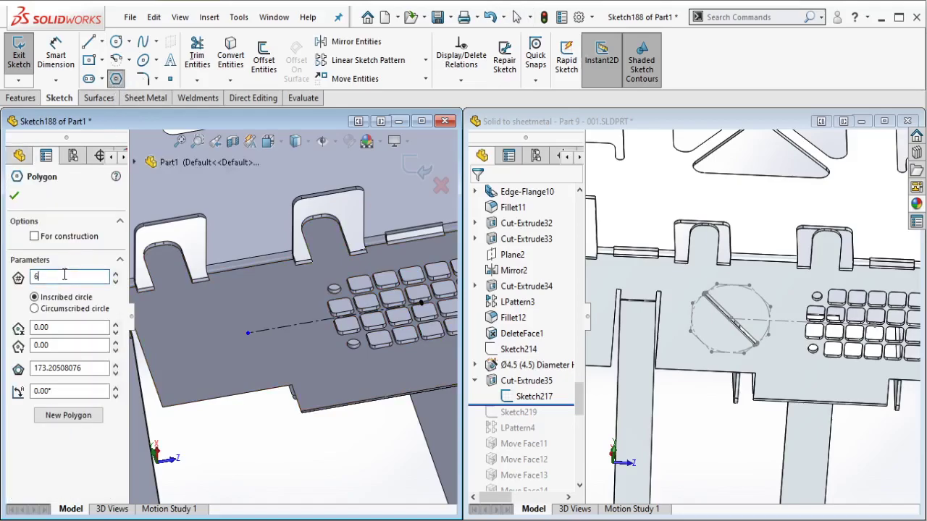
pyautogui.write('8')
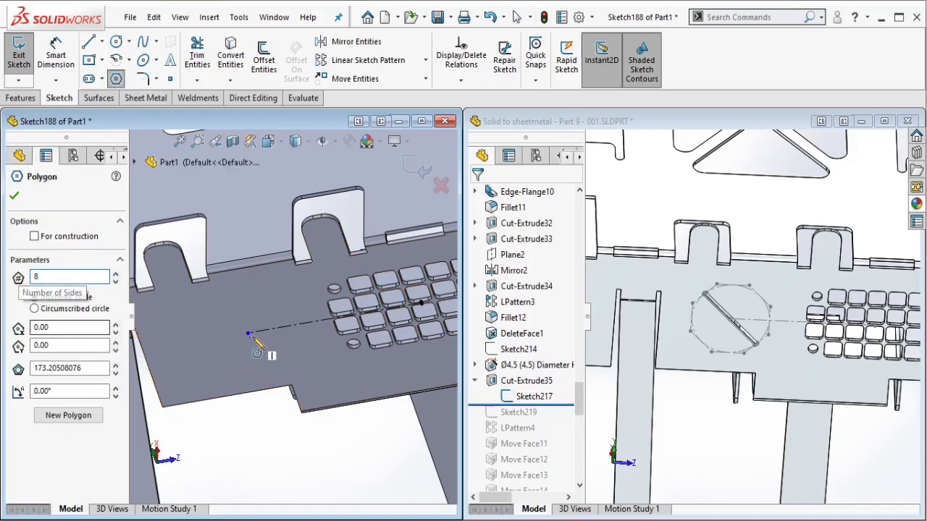
pyautogui.click(248, 333)
pyautogui.click(235, 305)
pyautogui.press('Escape')
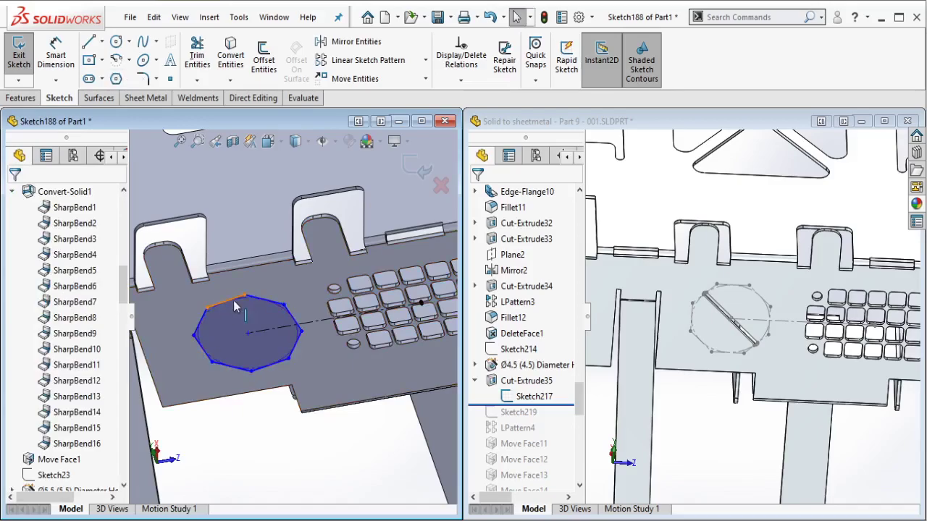
# Step: Make the octagon's upper side horizontal
pyautogui.click(247, 299)
pyautogui.click(308, 257)
pyautogui.press('Escape')
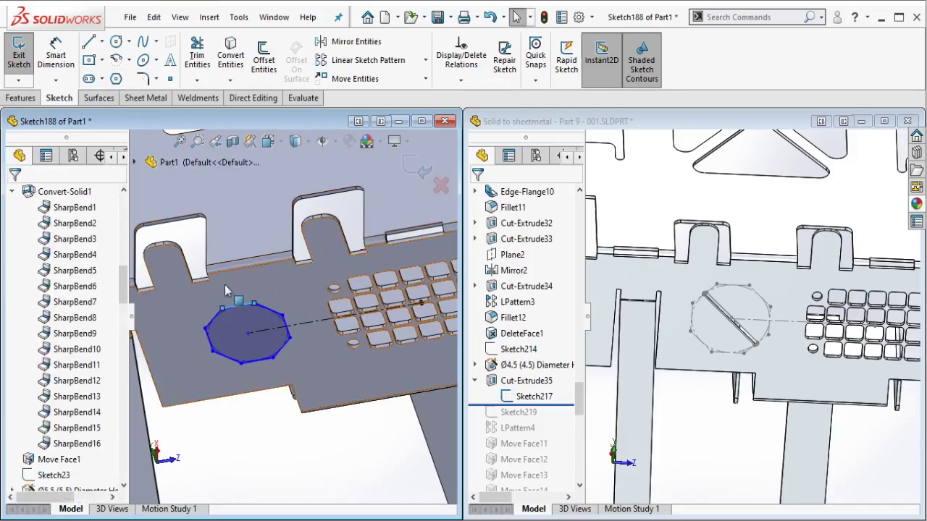
# Step: Convert the octagon and its inscribed circle to construction geometry
pyautogui.moveTo(181, 291); pyautogui.dragTo(307, 372)
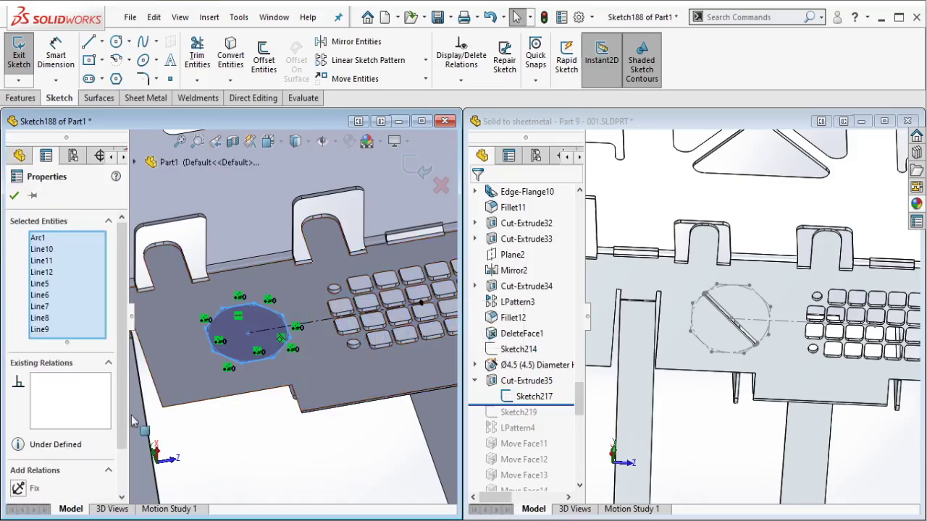
pyautogui.scroll(-2, 82, 478)
pyautogui.click(68, 481)
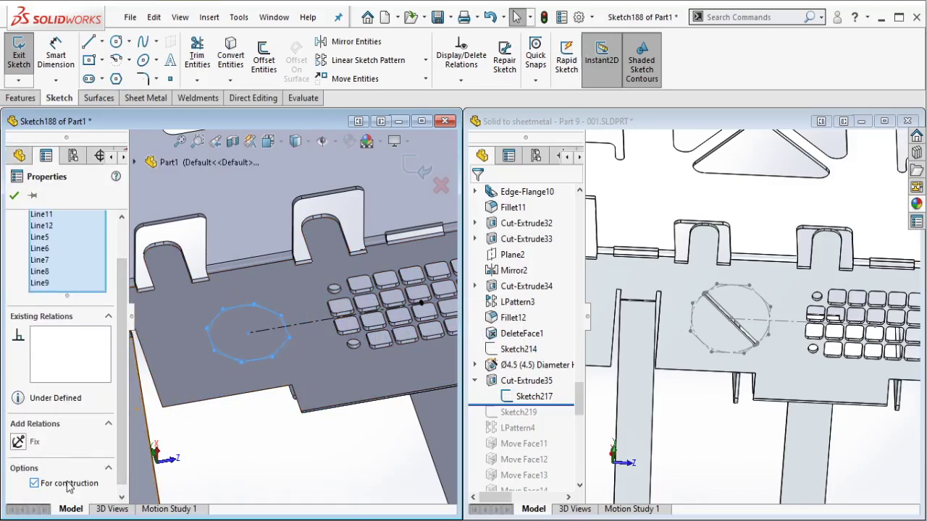
pyautogui.press('Escape')
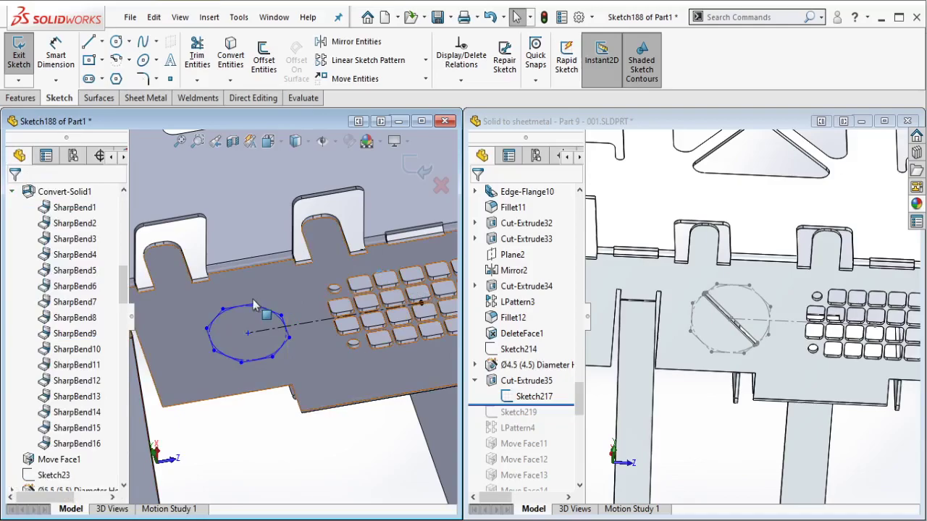
# Step: Make the octagon's upper side collinear with the top edge of a square cut in the grid's upper row
pyautogui.click(248, 309)
pyautogui.keyDown('ctrl'); pyautogui.click(295, 276); pyautogui.keyUp('ctrl')
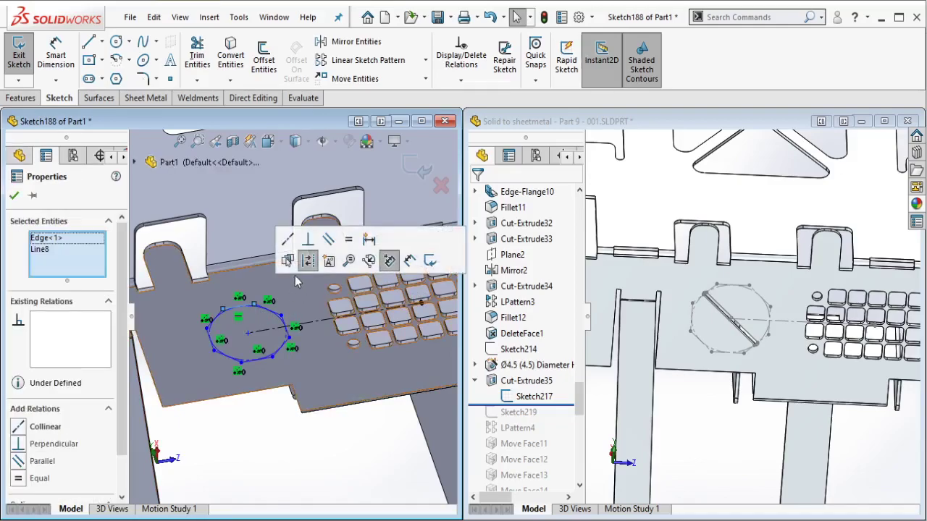
pyautogui.click(287, 245)
pyautogui.press('Escape')
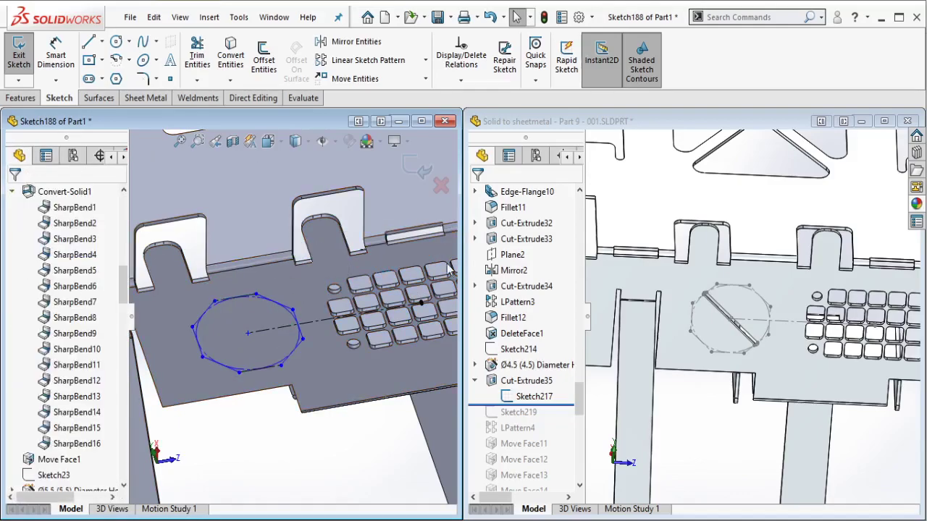
# Step: Check the dimensions of Sketch217 in the reference part and set Part1's long construction line to 65 mm
pyautogui.scroll(-2, 733, 334)
pyautogui.click(543, 402)
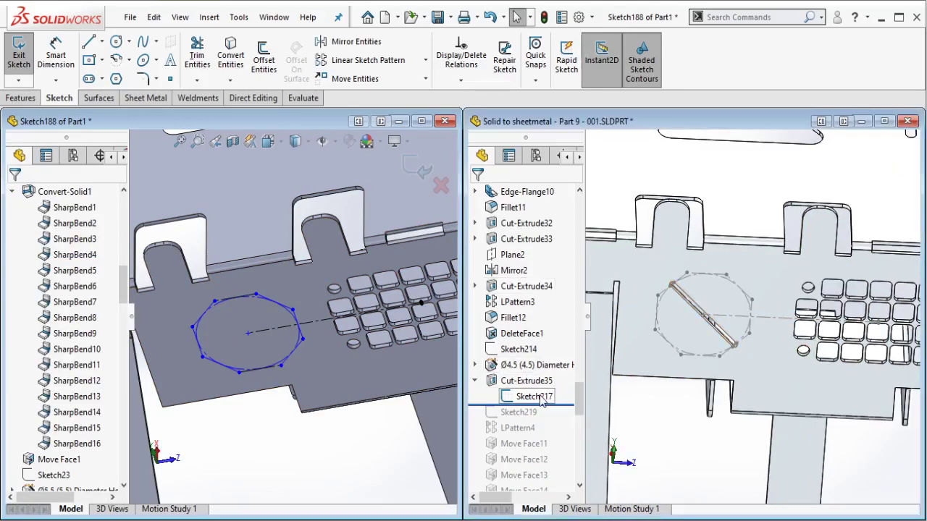
pyautogui.click(534, 396)
pyautogui.scroll(-2, 758, 345)
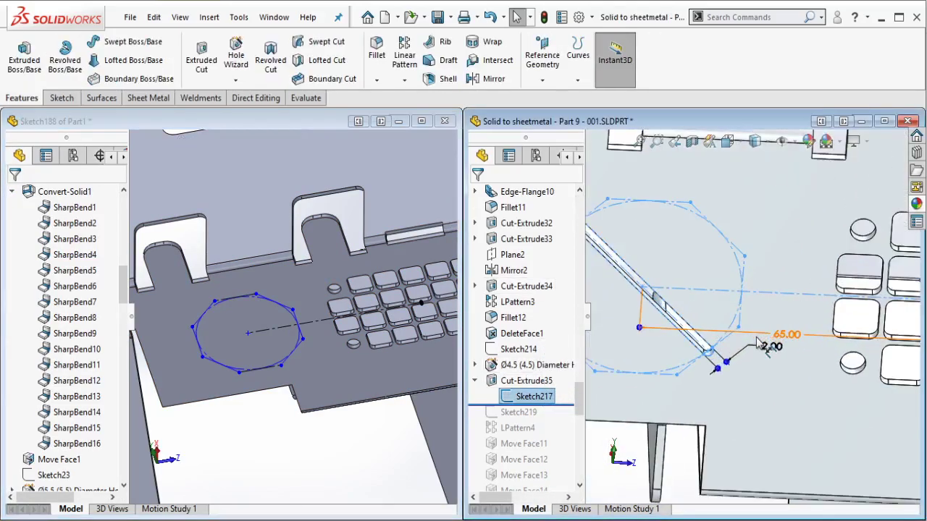
pyautogui.scroll(2, 758, 345)
pyautogui.click(296, 425)
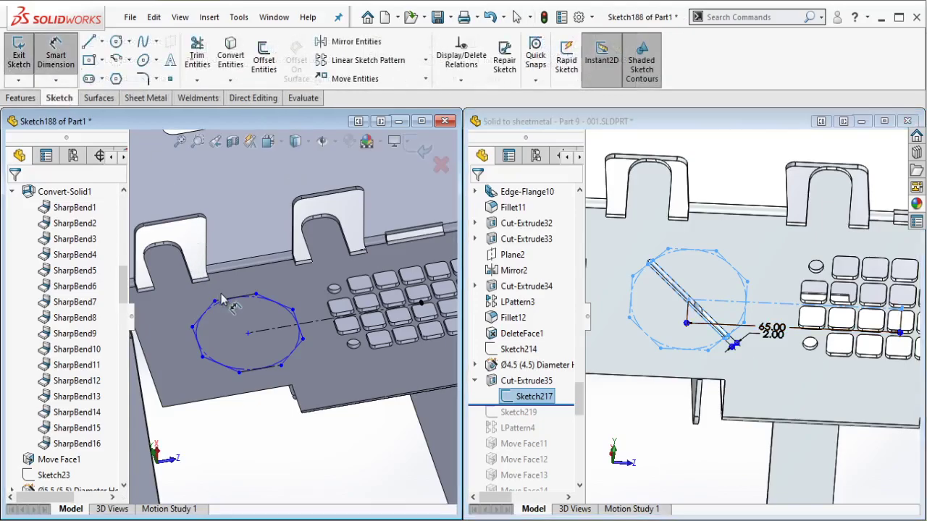
pyautogui.click(296, 342)
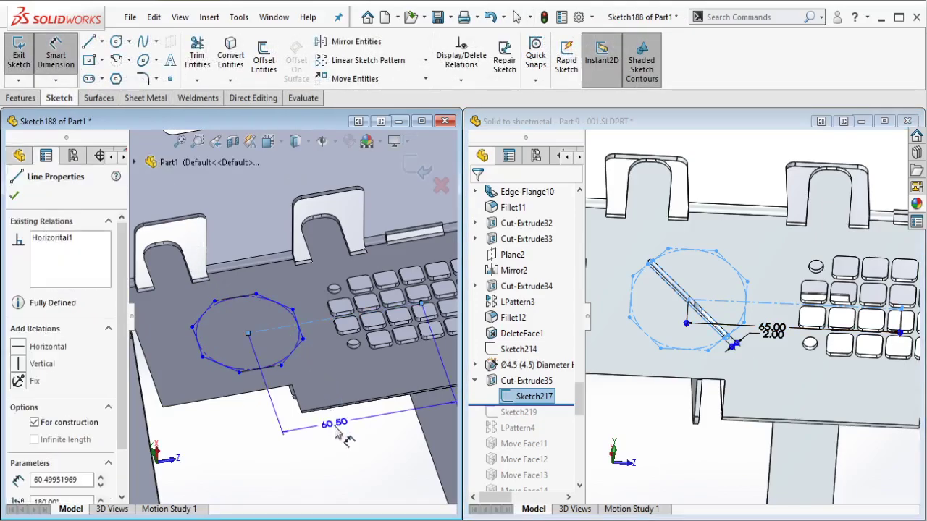
pyautogui.click(342, 441)
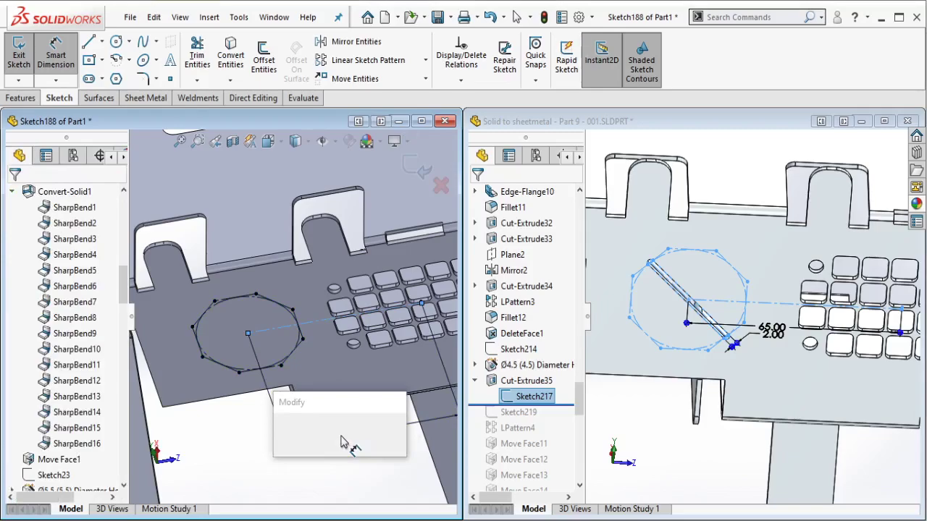
pyautogui.write('65')
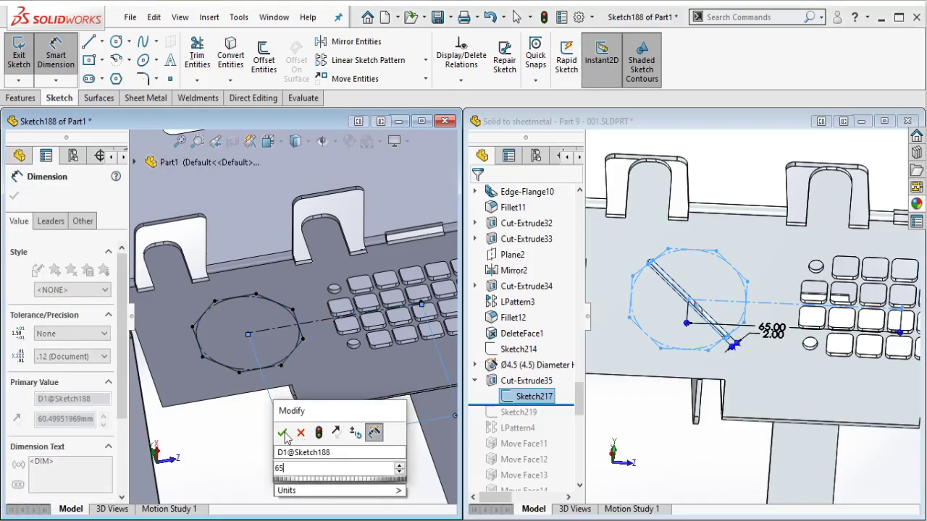
pyautogui.click(283, 433)
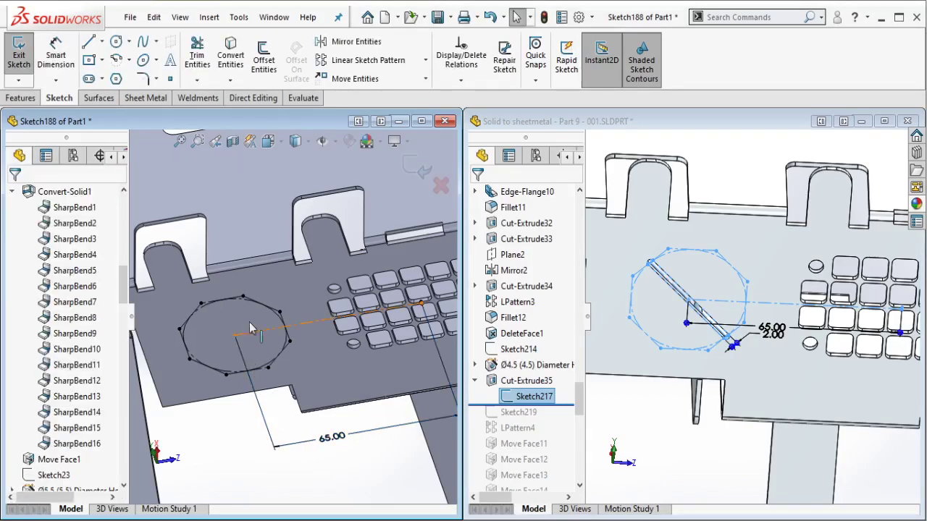
# Step: Close the octagon layout sketch and open a new sketch on the same flange face
pyautogui.click(18, 56)
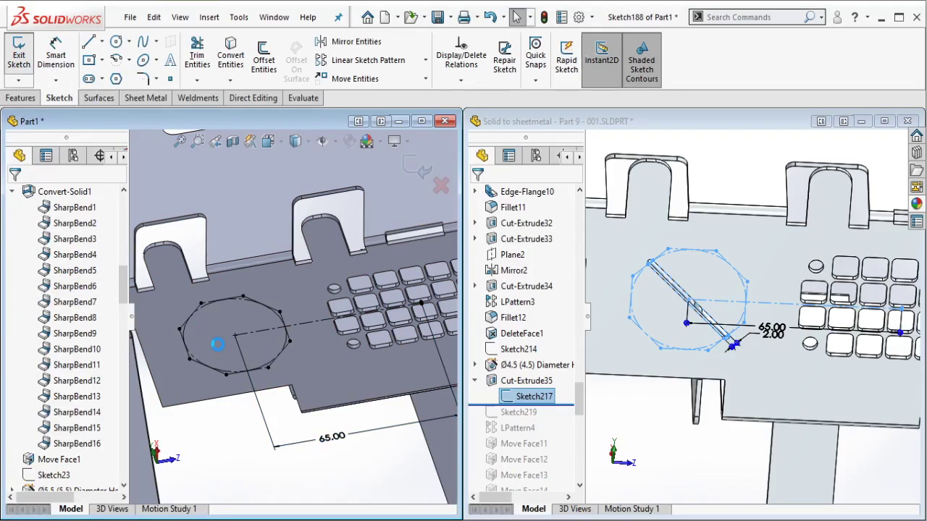
pyautogui.scroll(-8, 228, 352)
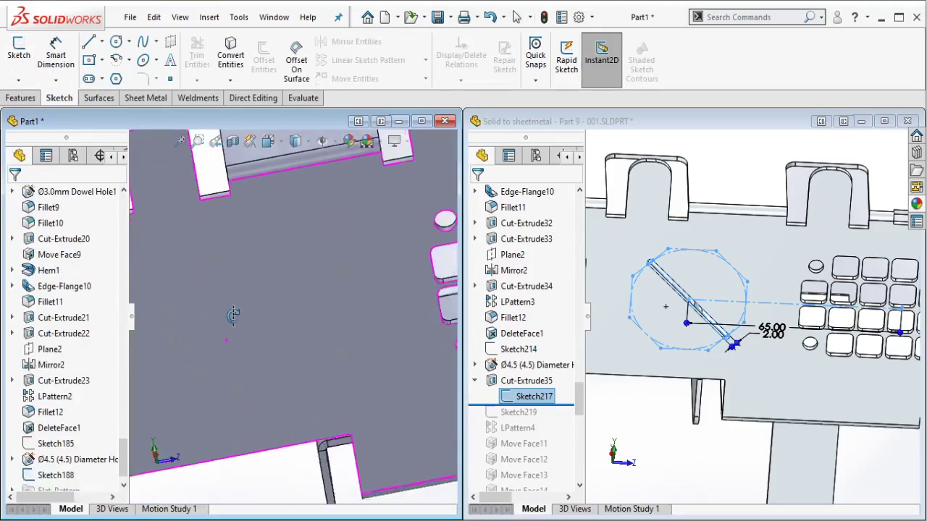
pyautogui.moveTo(233, 237); pyautogui.dragTo(215, 252, button='middle')
pyautogui.click(268, 285)
pyautogui.click(279, 250)
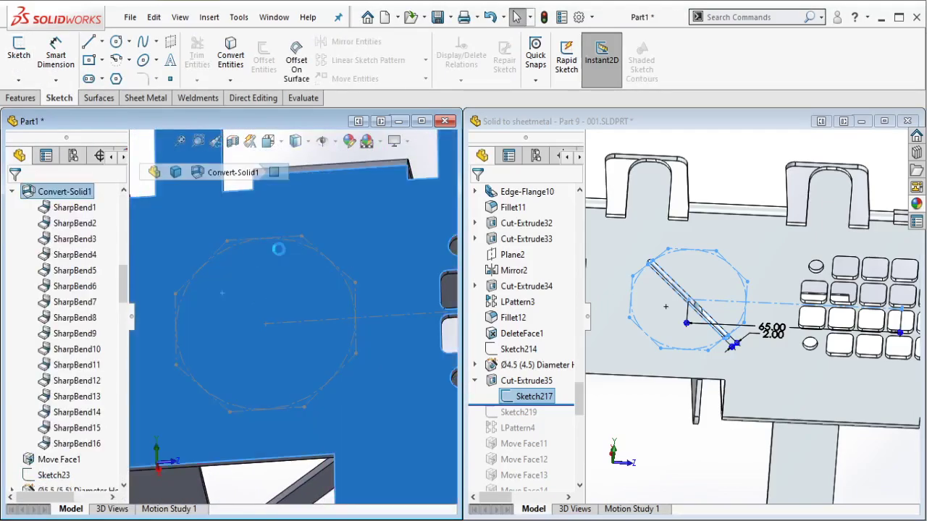
# Step: Draw a diagonal straight slot inside the octagon, sloping down toward the grid side
pyautogui.click(264, 294)
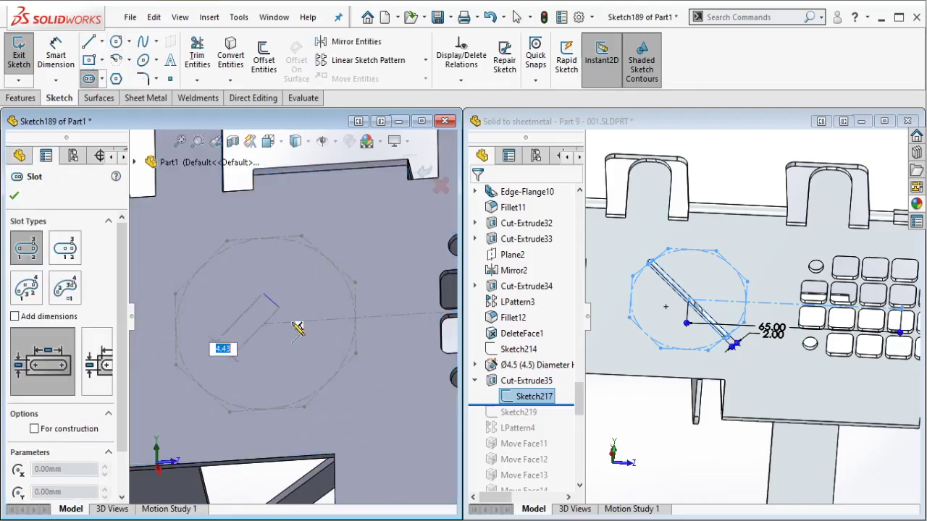
pyautogui.click(308, 341)
pyautogui.click(293, 336)
pyautogui.press('Escape')
# Step: Make the slot's centre point coincident with the octagon's centre
pyautogui.scroll(-3, 268, 333)
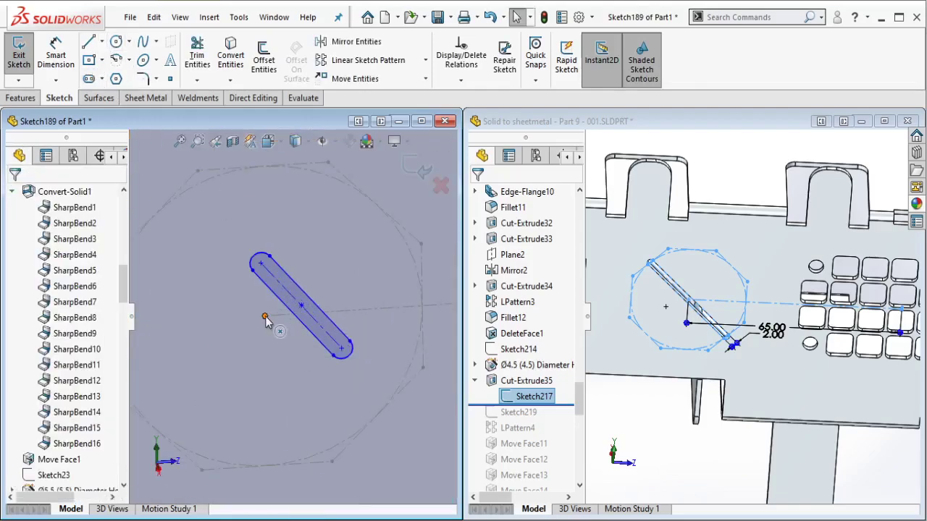
pyautogui.click(265, 316)
pyautogui.click(301, 307)
pyautogui.keyDown('ctrl'); pyautogui.click(265, 316); pyautogui.keyUp('ctrl')
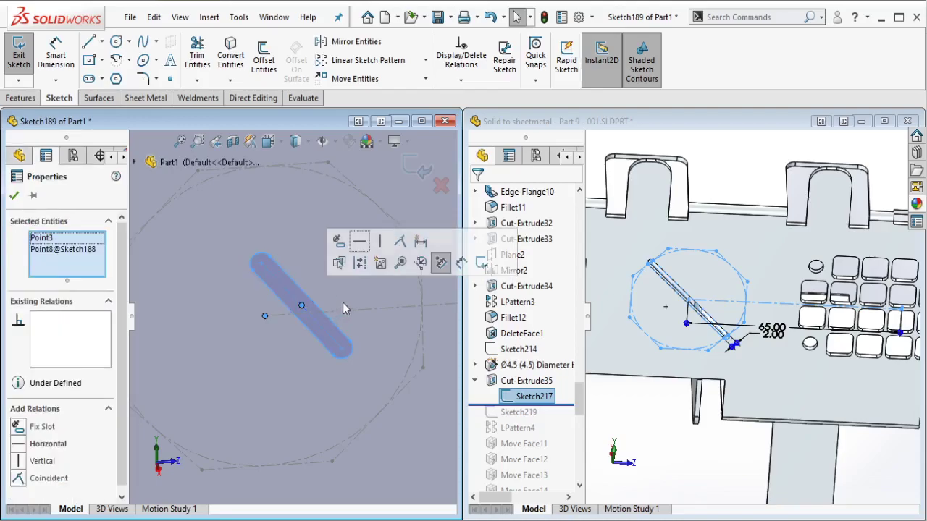
pyautogui.click(399, 242)
pyautogui.press('Escape')
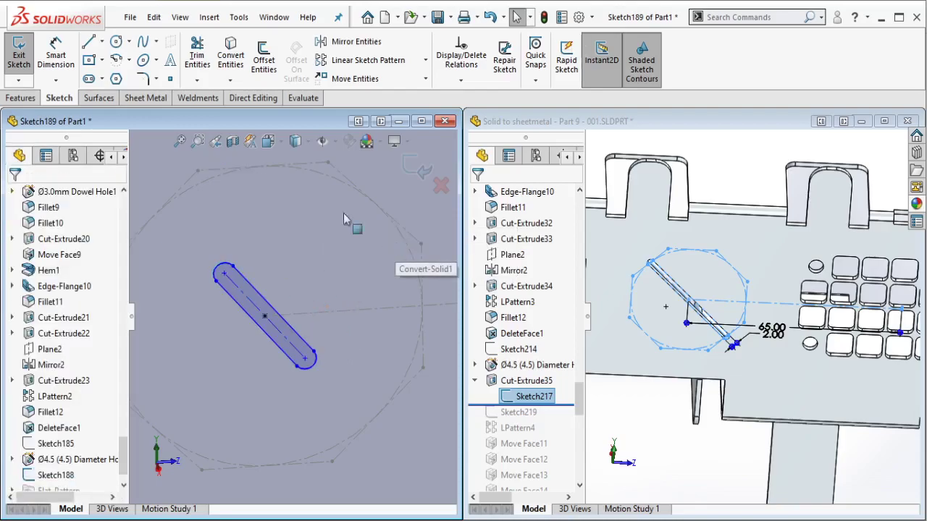
# Step: Dimension the angle between the slot's centreline and the horizontal construction line at 45°
pyautogui.click(56, 54)
pyautogui.click(297, 316)
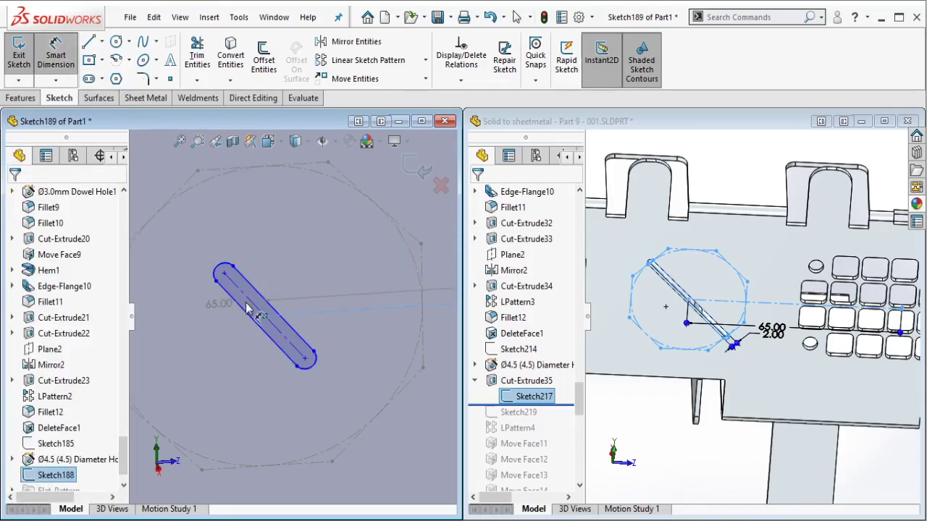
pyautogui.click(249, 303)
pyautogui.click(189, 293)
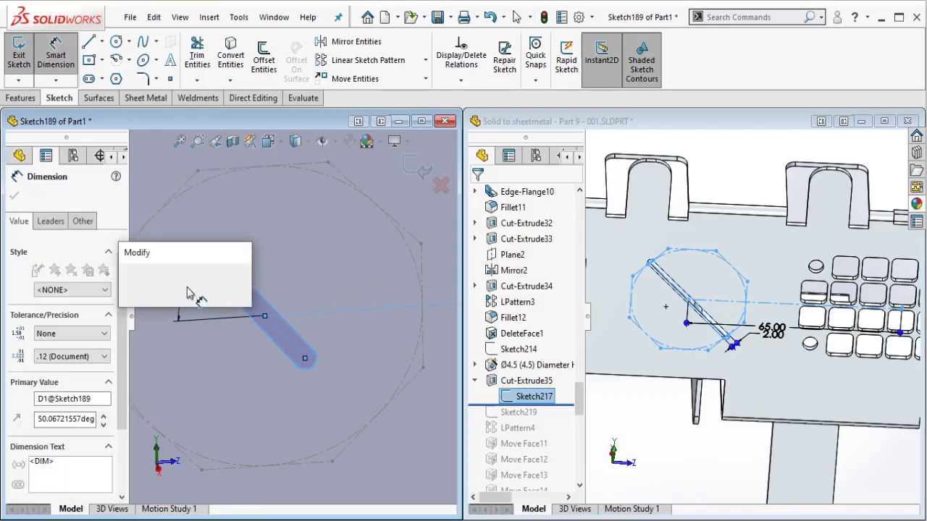
pyautogui.write('45')
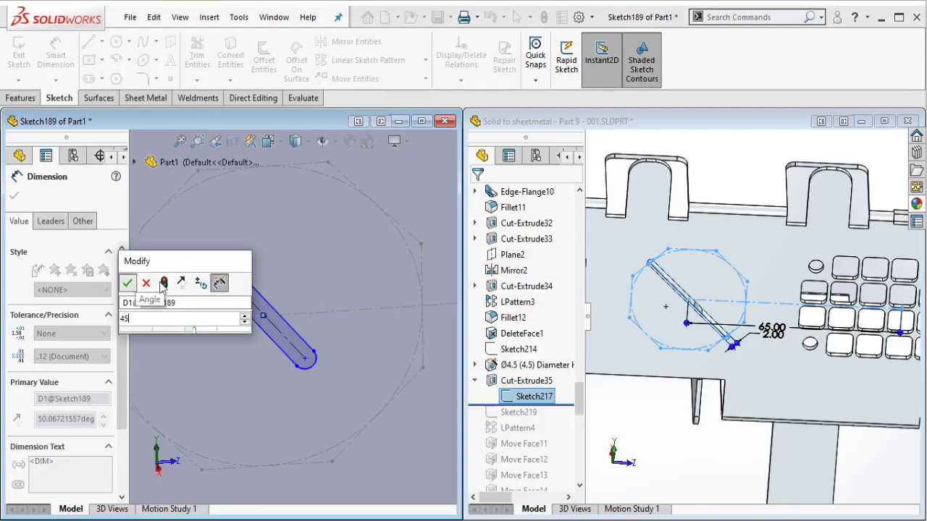
pyautogui.press('Return')
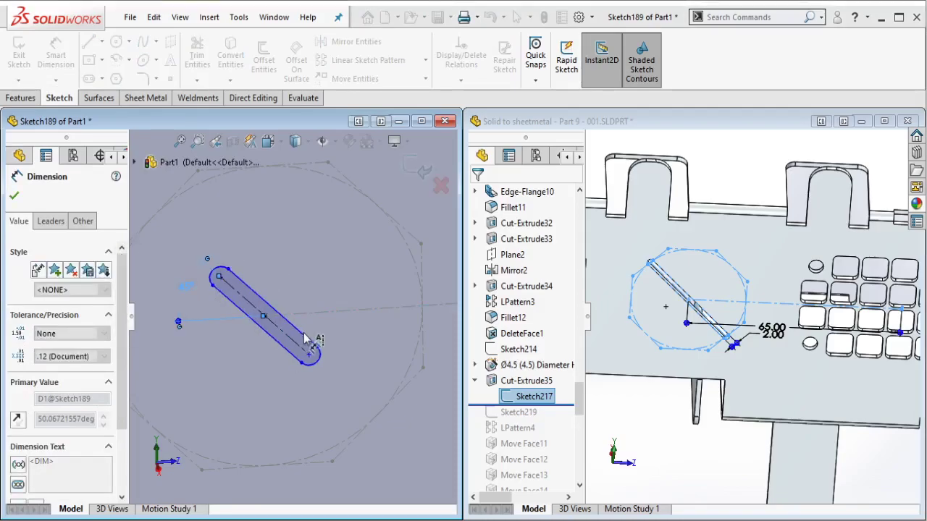
pyautogui.press('Escape')
# Step: Start dimensioning the width of the diagonal slot
pyautogui.click(290, 352)
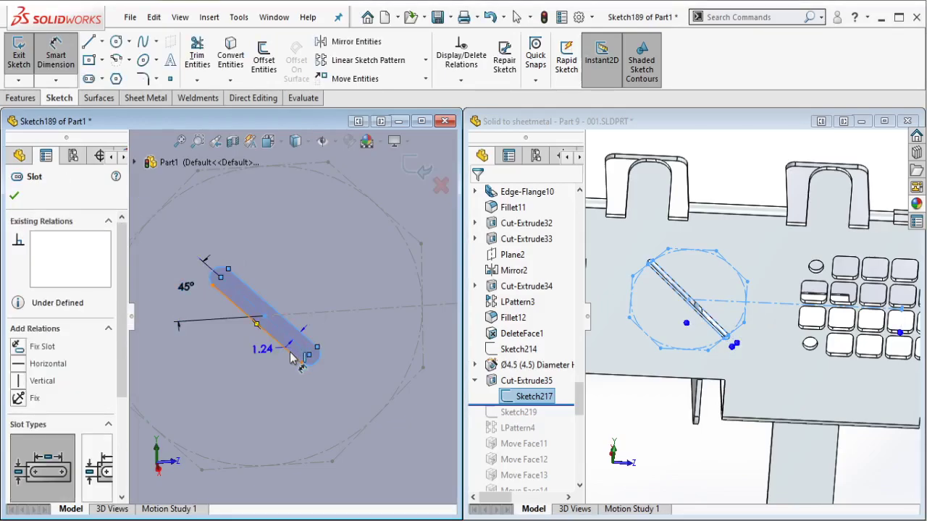
# Step: Dimension the width of the angled slot across its two long sides and set it to 2 mm
pyautogui.moveTo(289, 356); pyautogui.dragTo(327, 373)
pyautogui.click(360, 354)
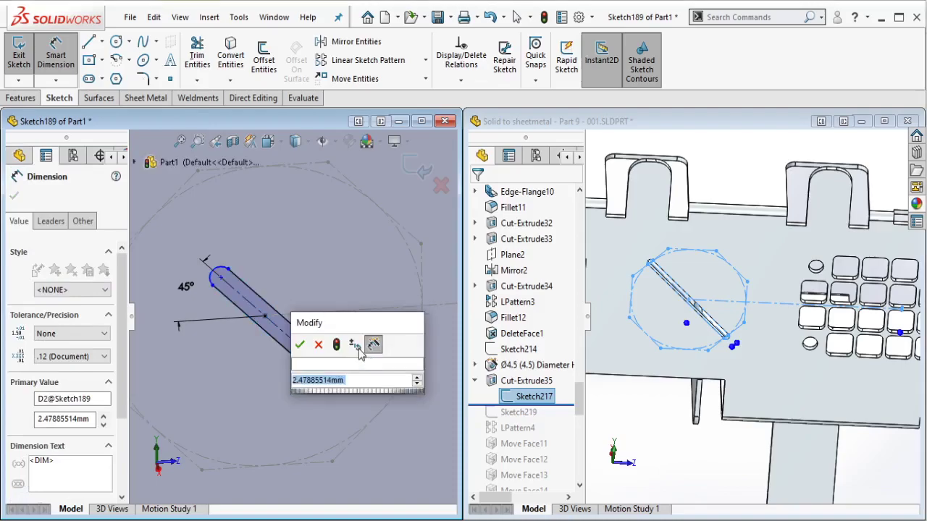
pyautogui.write('2')
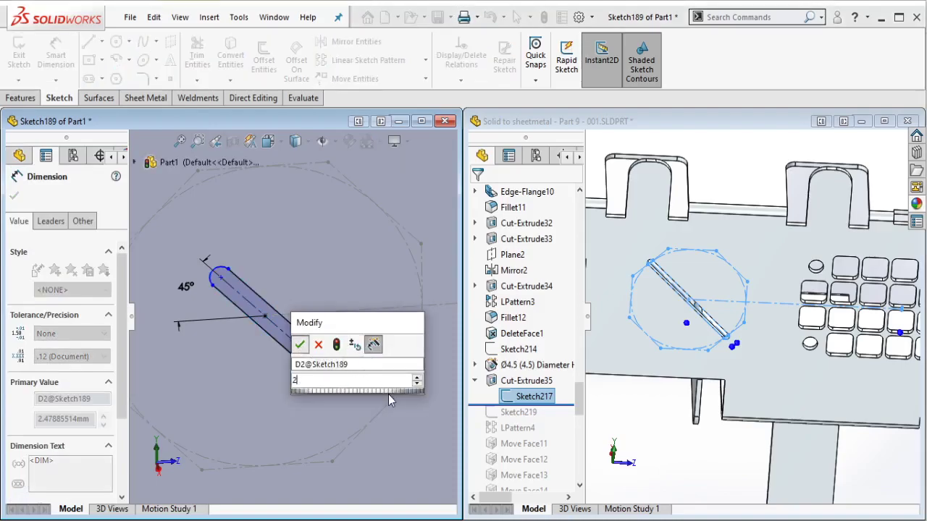
pyautogui.press('Return')
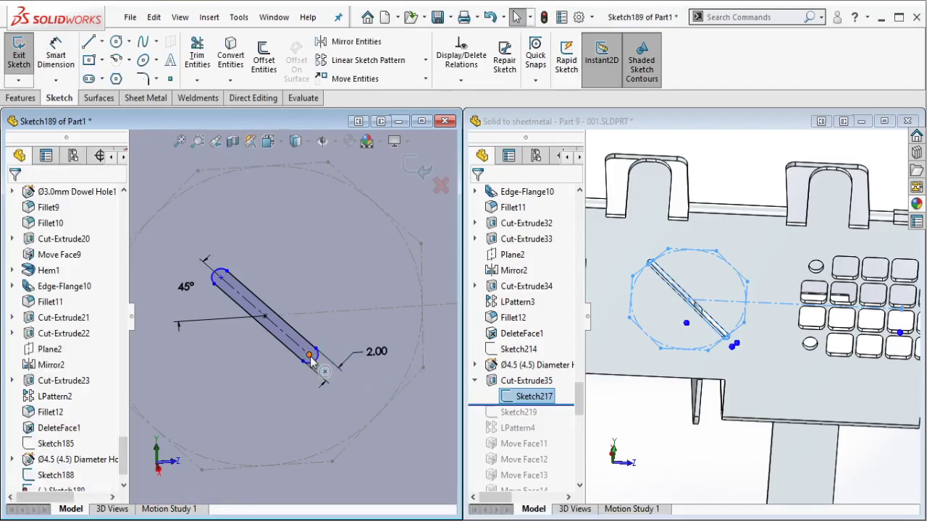
# Step: Make the slot's lower end centre point coincident with the adjacent edge of the construction octagon
pyautogui.keyDown('ctrl'); pyautogui.click(403, 389); pyautogui.keyUp('ctrl')
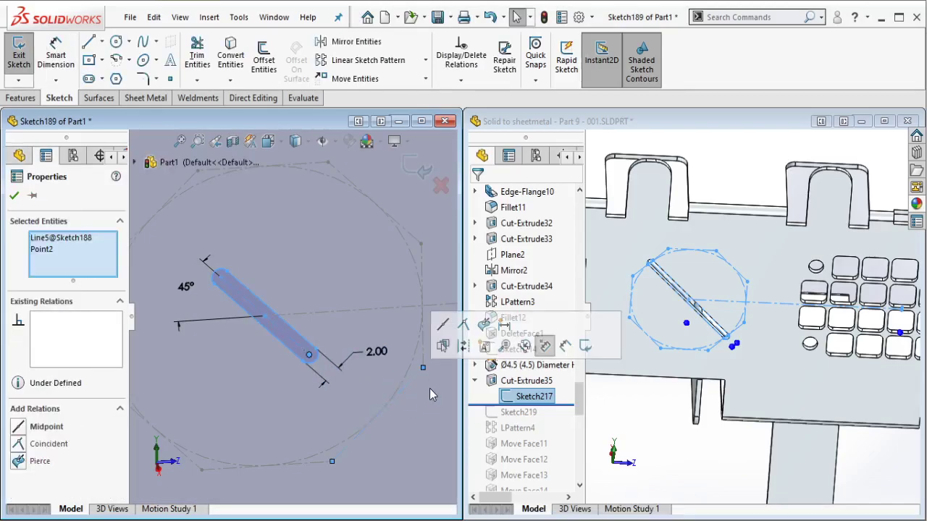
pyautogui.click(463, 326)
pyautogui.click(423, 338)
pyautogui.scroll(2, 290, 317)
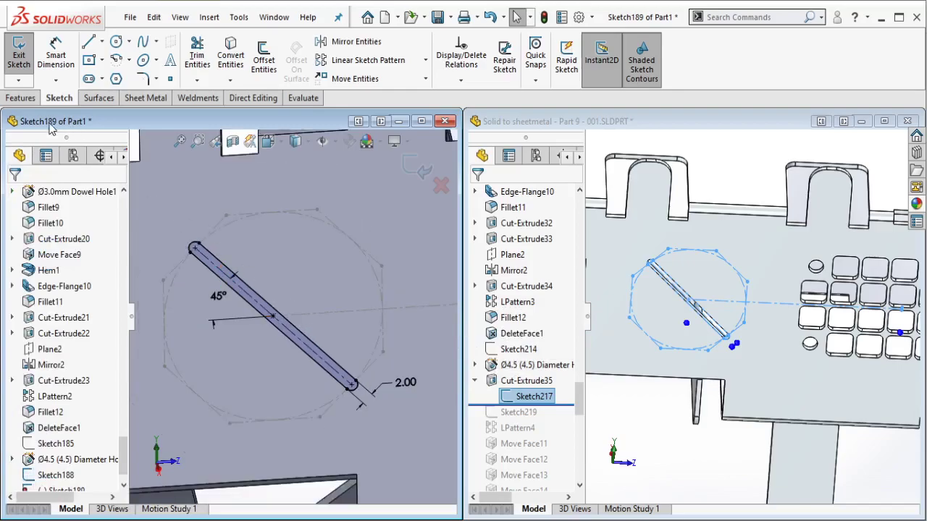
# Step: Cut the slot 5 mm deep with a blind Extruded Cut, and roll the reference part's history forward past LPattern4
pyautogui.click(32, 99)
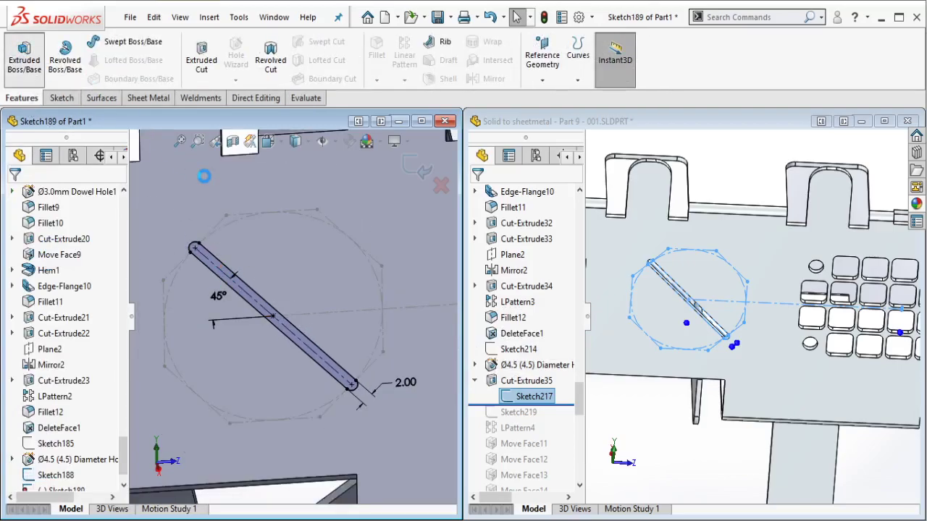
pyautogui.click(33, 195)
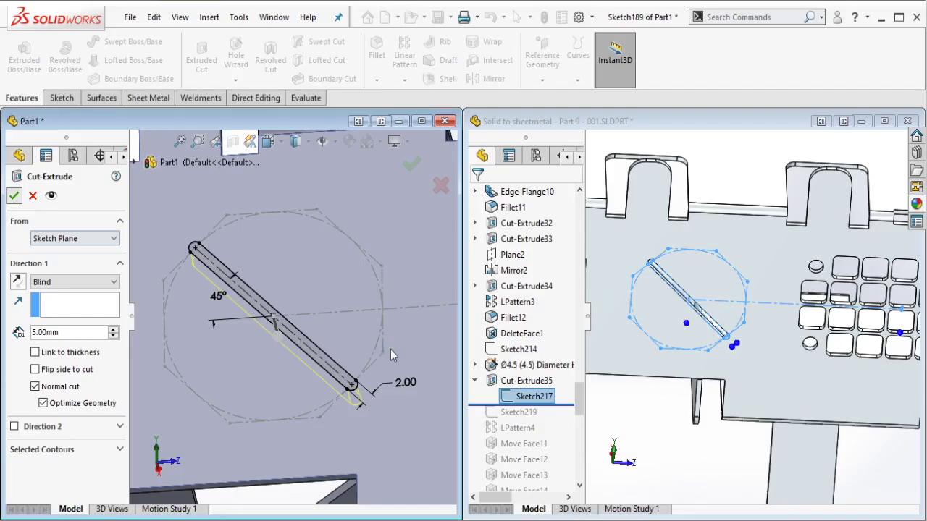
pyautogui.moveTo(563, 405); pyautogui.dragTo(551, 434)
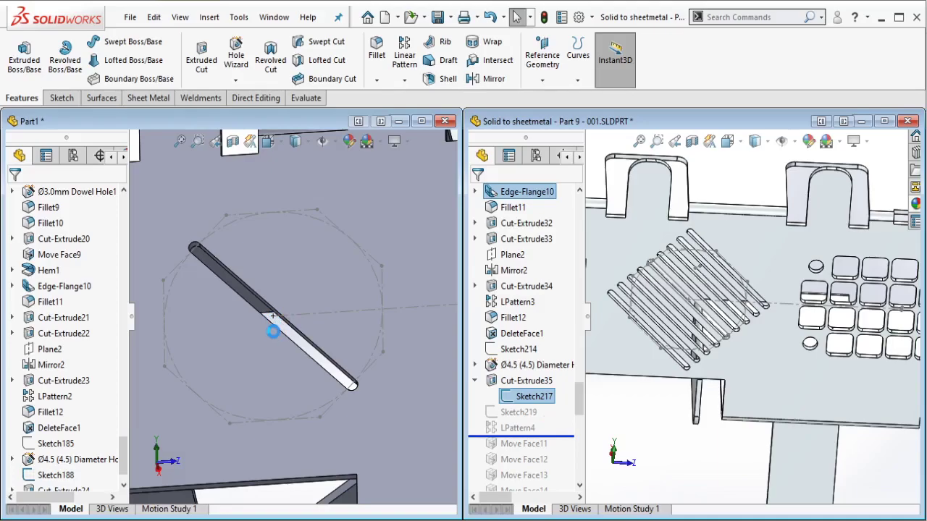
# Step: On the plate face, sketch a centerline across the slot's width, perpendicular to its long edges, and exit the sketch
pyautogui.scroll(-8, 275, 333)
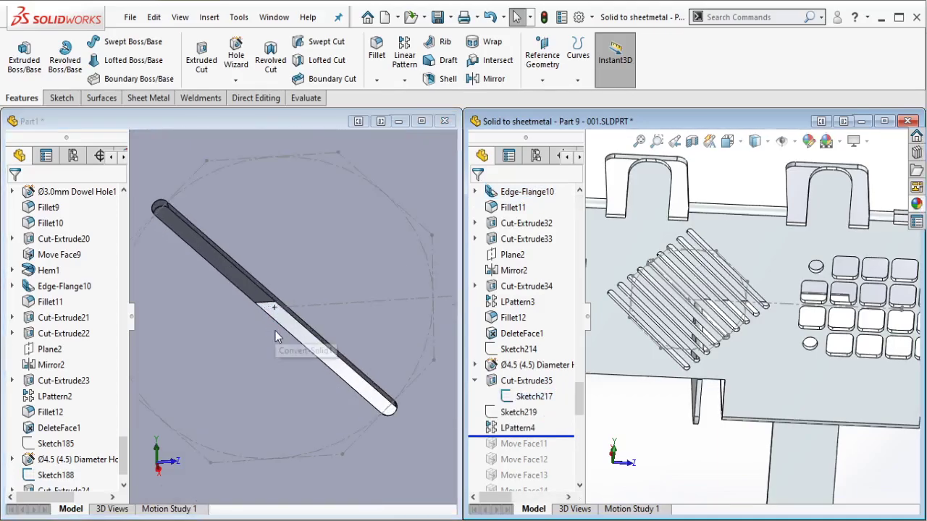
pyautogui.click(277, 330)
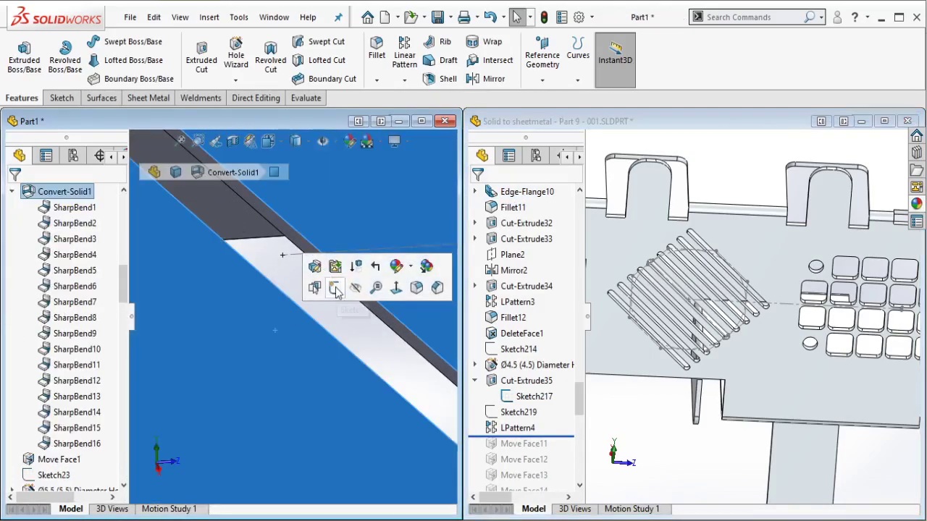
pyautogui.click(338, 288)
pyautogui.click(102, 41)
pyautogui.click(156, 75)
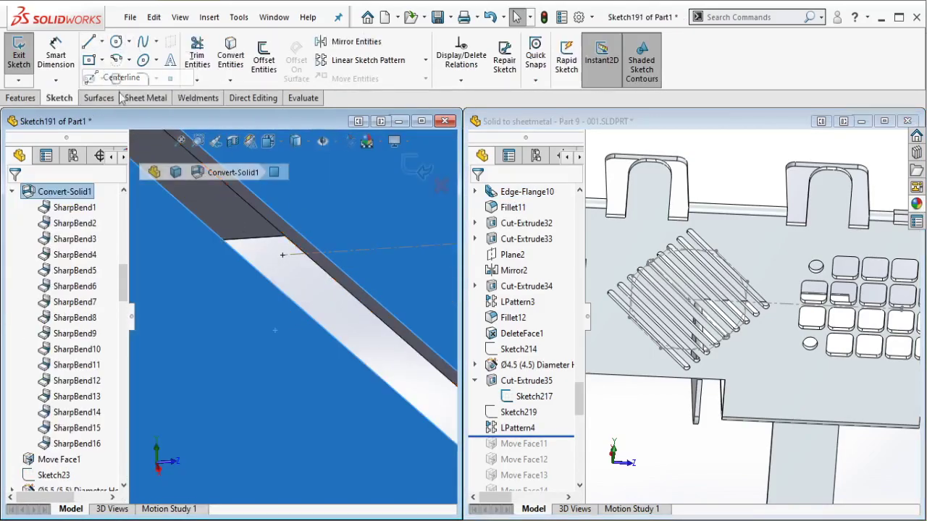
pyautogui.click(263, 274)
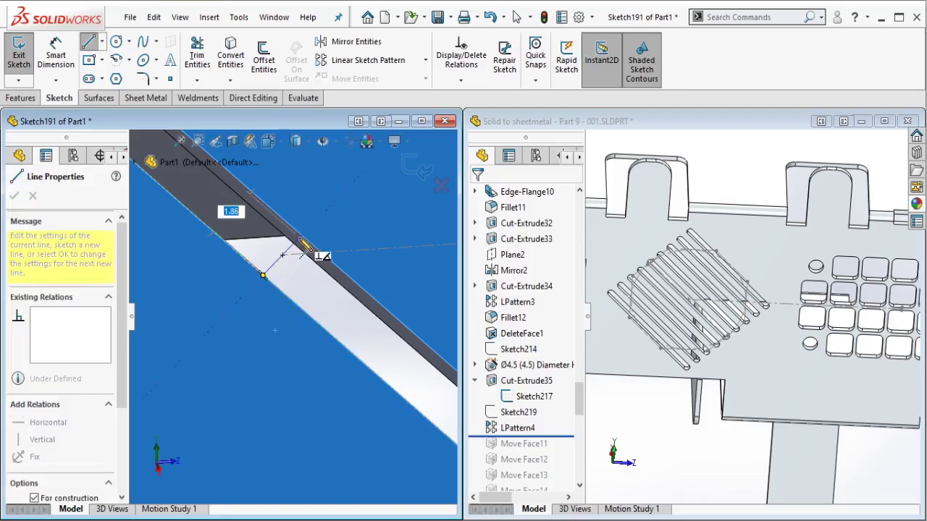
pyautogui.click(301, 237)
pyautogui.press('Escape')
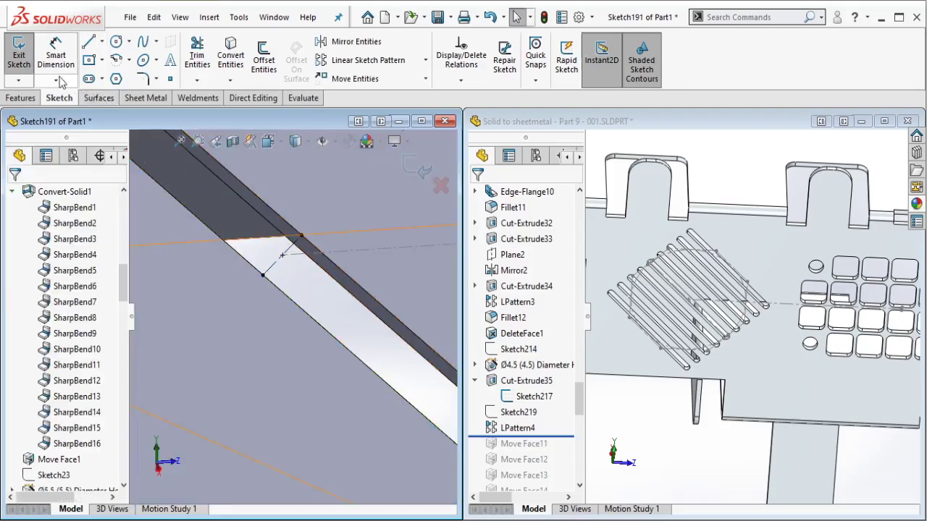
pyautogui.press('Escape')
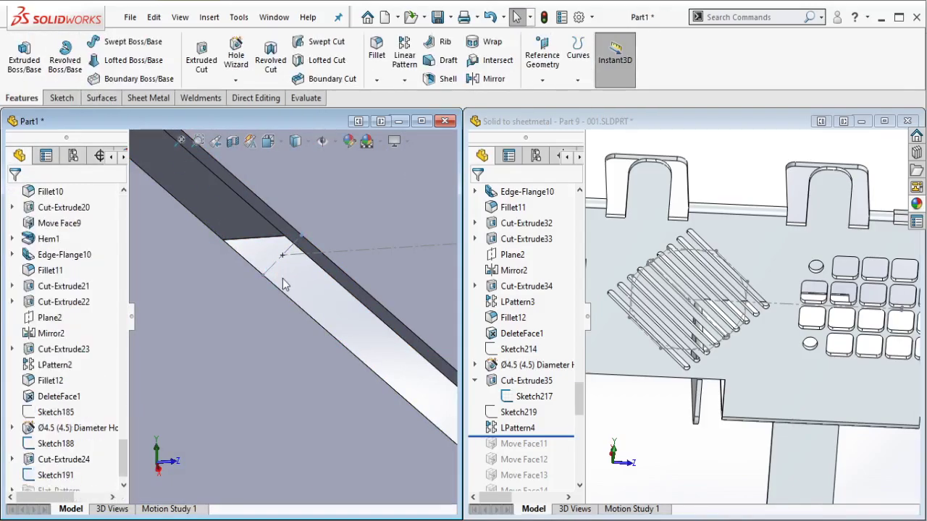
# Step: Start a Linear Pattern of the slot cut, using the sketched centerline as Direction 1
pyautogui.scroll(4, 283, 279)
pyautogui.click(402, 52)
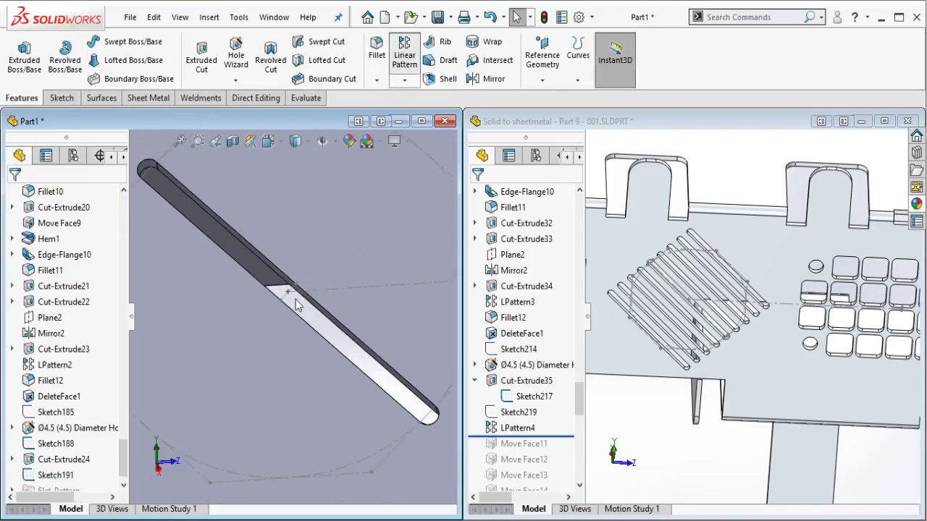
pyautogui.scroll(-3, 294, 300)
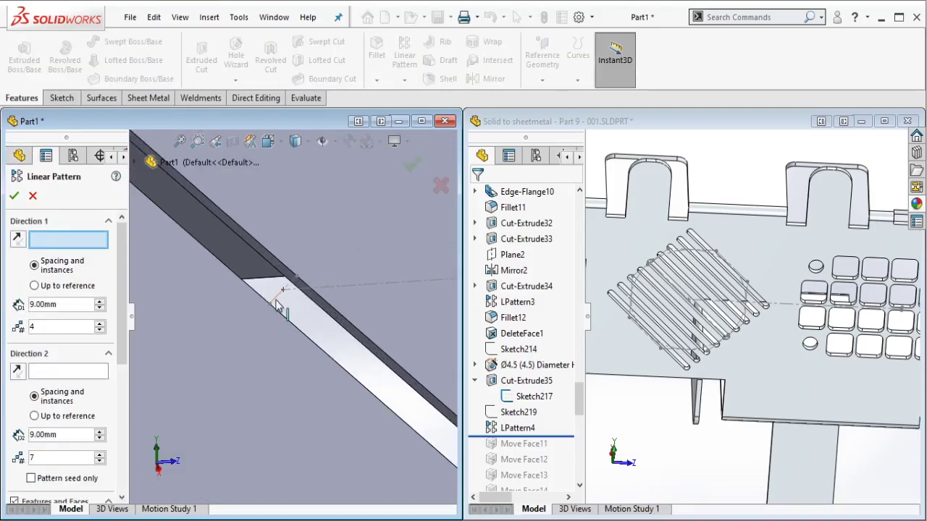
pyautogui.click(277, 305)
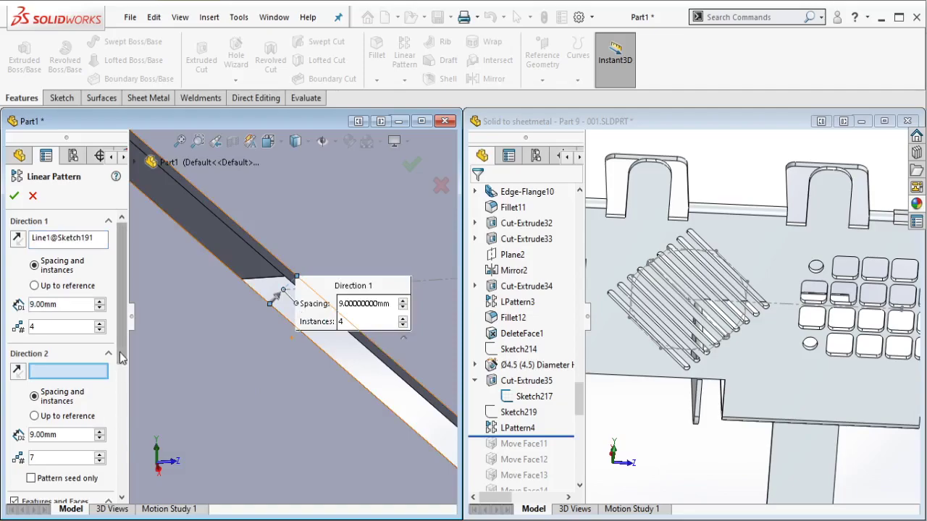
pyautogui.moveTo(120, 353); pyautogui.dragTo(121, 410)
pyautogui.click(101, 407)
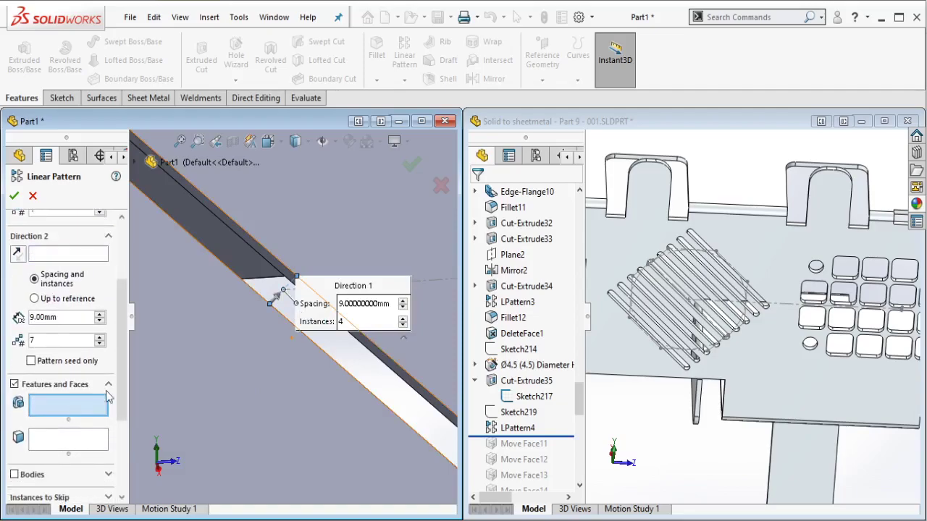
pyautogui.click(249, 246)
pyautogui.scroll(1, 125, 288)
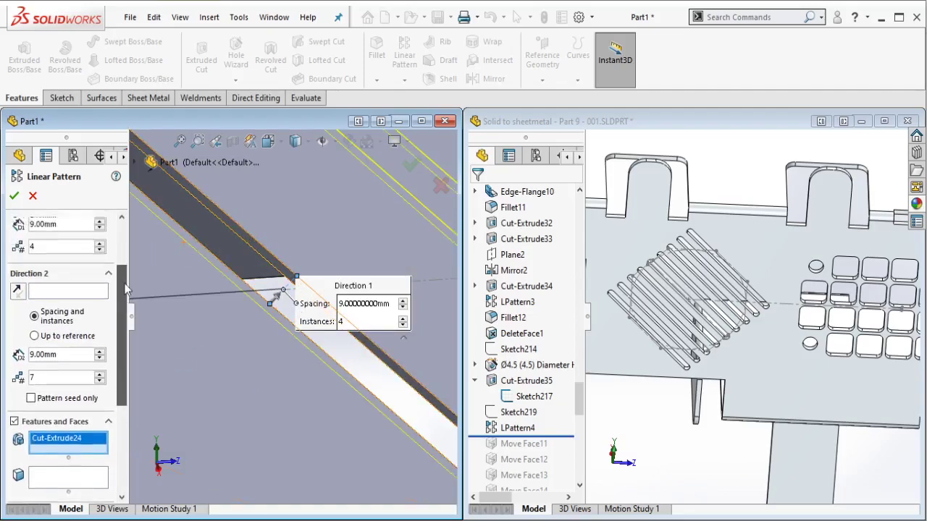
# Step: Assign the same centerline as the pattern's Direction 2 and reverse it so slots extend to the opposite side
pyautogui.moveTo(125, 288); pyautogui.dragTo(125, 252)
pyautogui.click(80, 361)
pyautogui.scroll(-2, 283, 311)
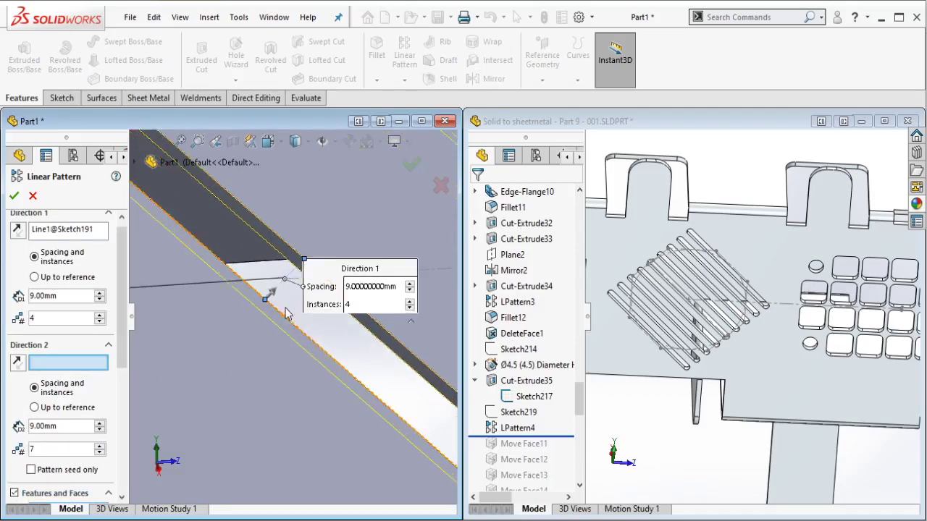
pyautogui.scroll(-2, 287, 301)
pyautogui.click(275, 280)
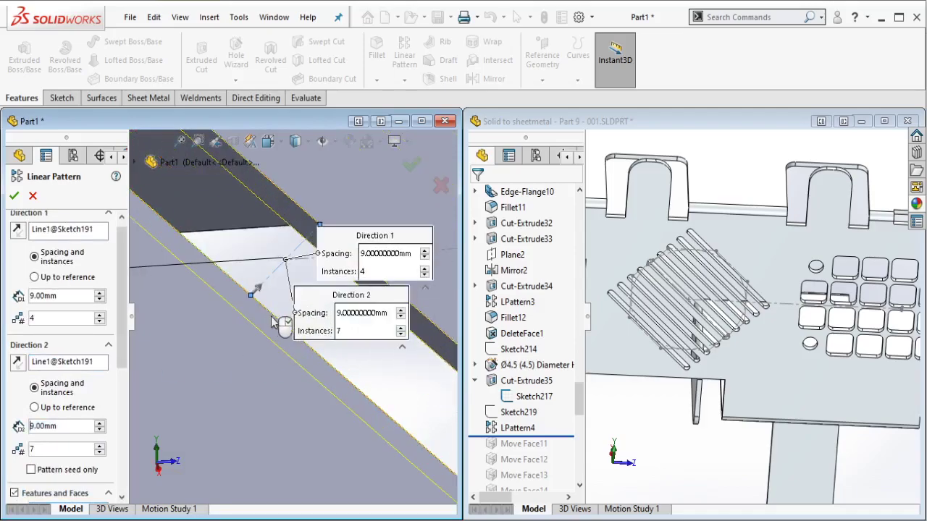
pyautogui.scroll(2, 268, 318)
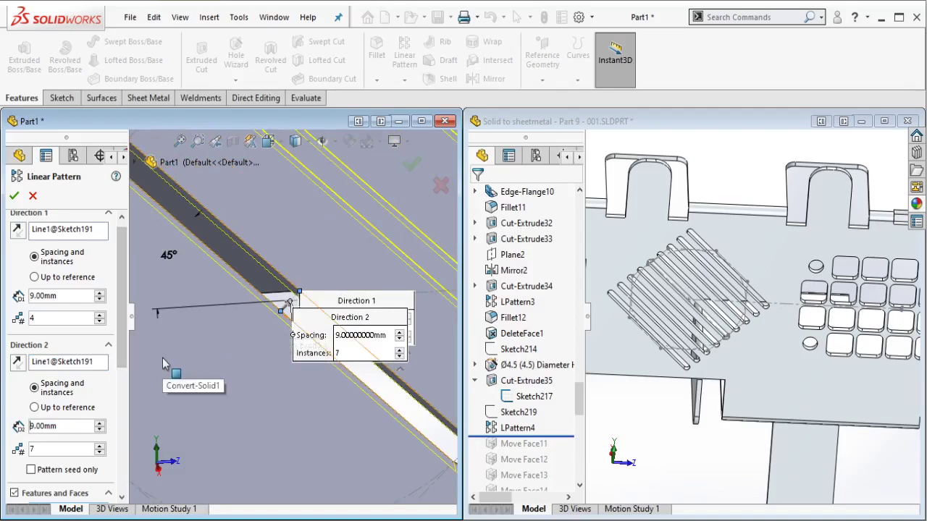
pyautogui.scroll(2, 291, 371)
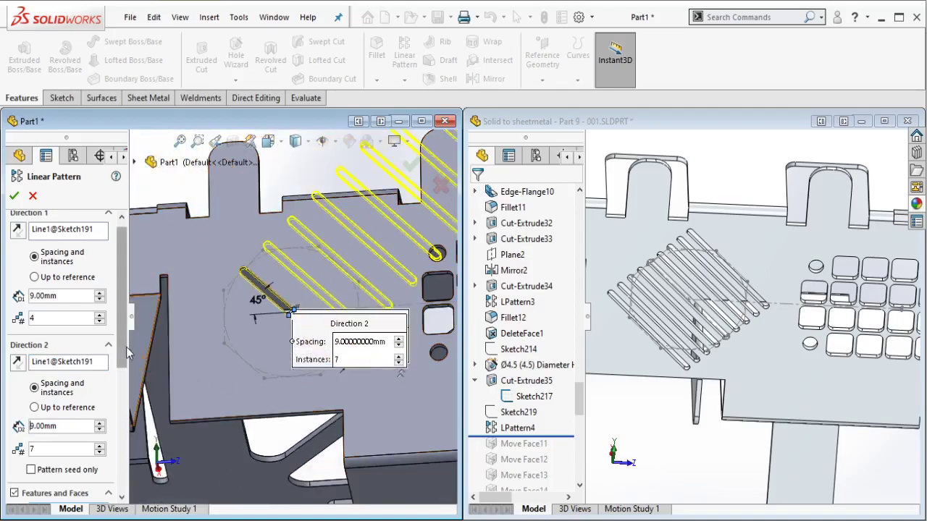
pyautogui.click(18, 364)
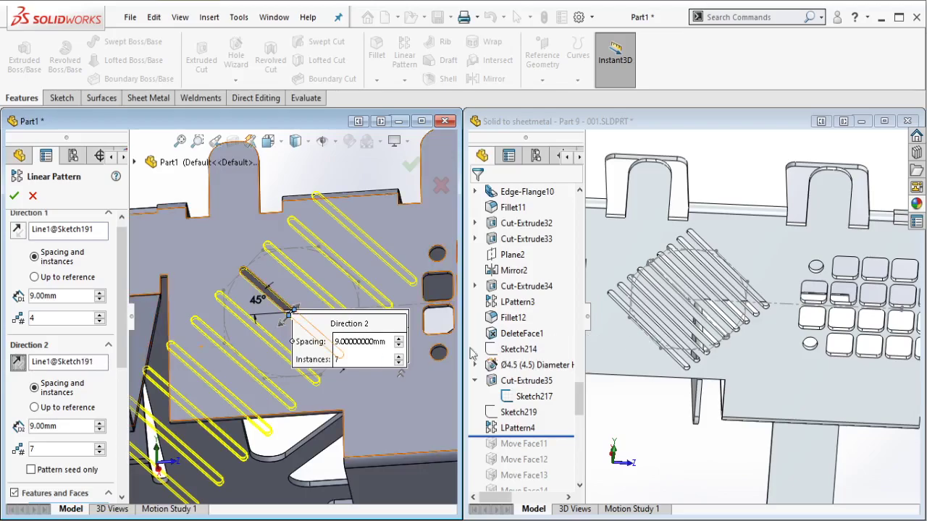
# Step: Set the spacing of both pattern directions to 2 mm
pyautogui.moveTo(76, 299); pyautogui.dragTo(22, 297)
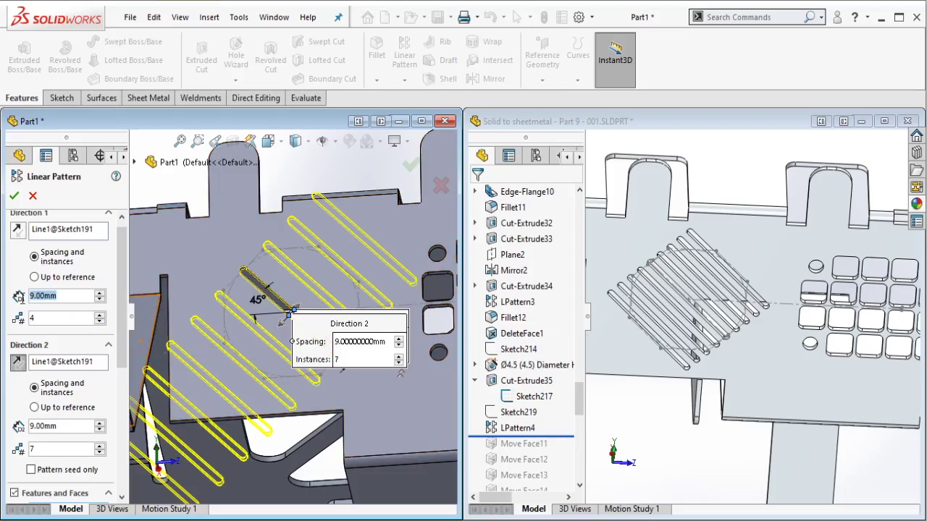
pyautogui.write('2')
pyautogui.press('Return')
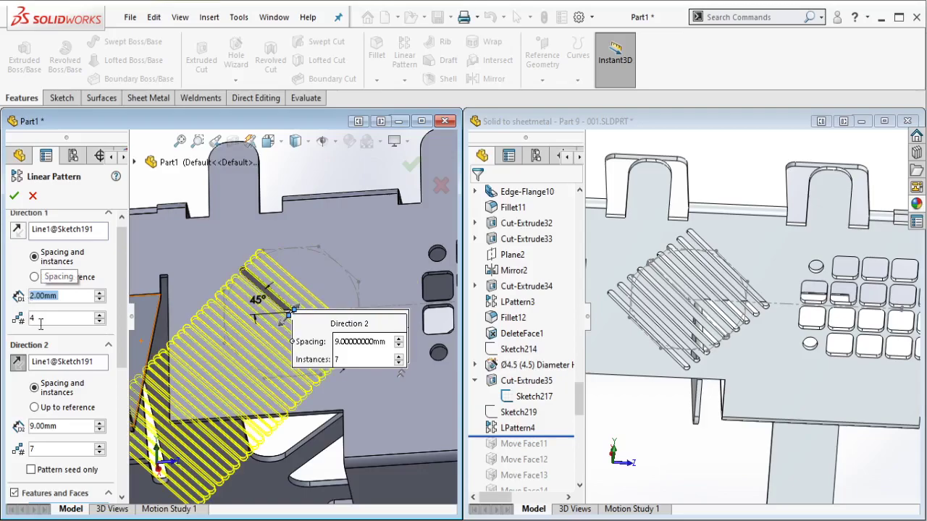
pyautogui.moveTo(65, 430); pyautogui.dragTo(29, 427)
pyautogui.write('2')
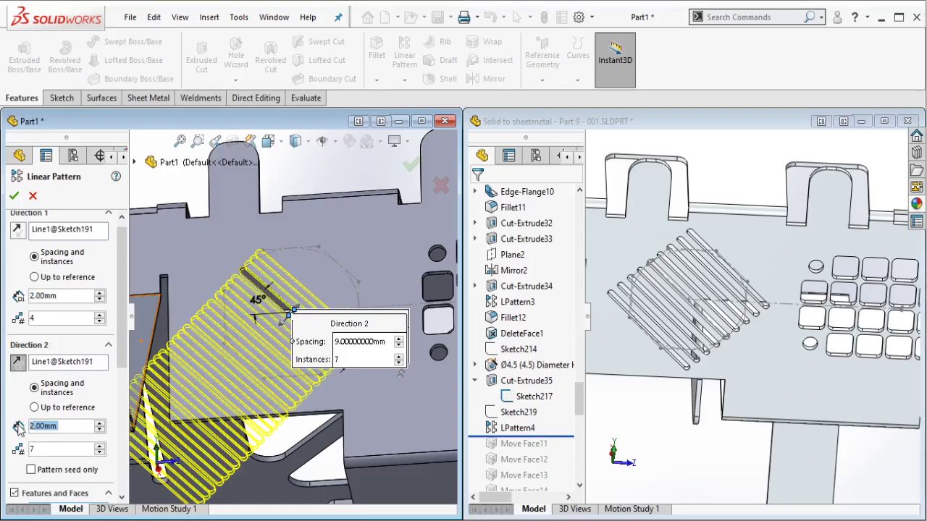
pyautogui.press('Return')
# Step: Set the slot spacing to 4 mm in both Direction 1 and Direction 2
pyautogui.moveTo(69, 297); pyautogui.dragTo(29, 294)
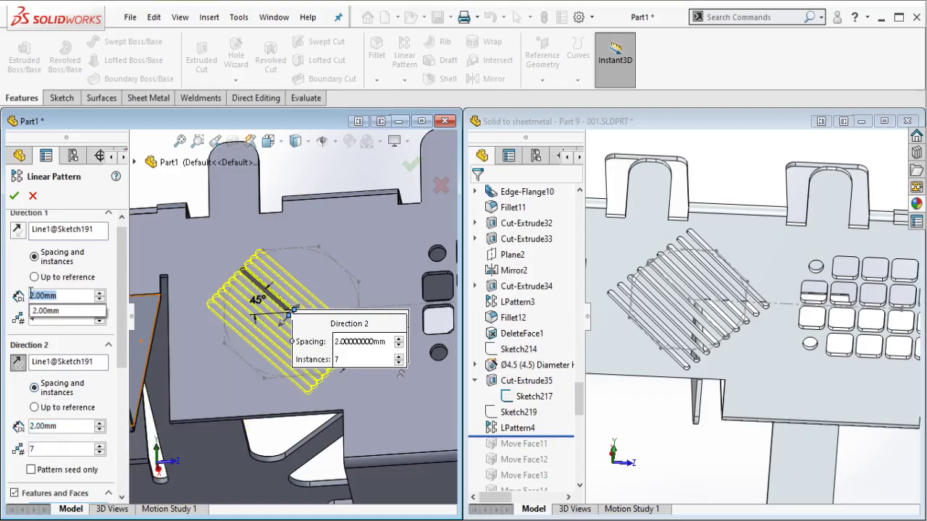
pyautogui.press('BackSpace')
pyautogui.write('4')
pyautogui.press('Return')
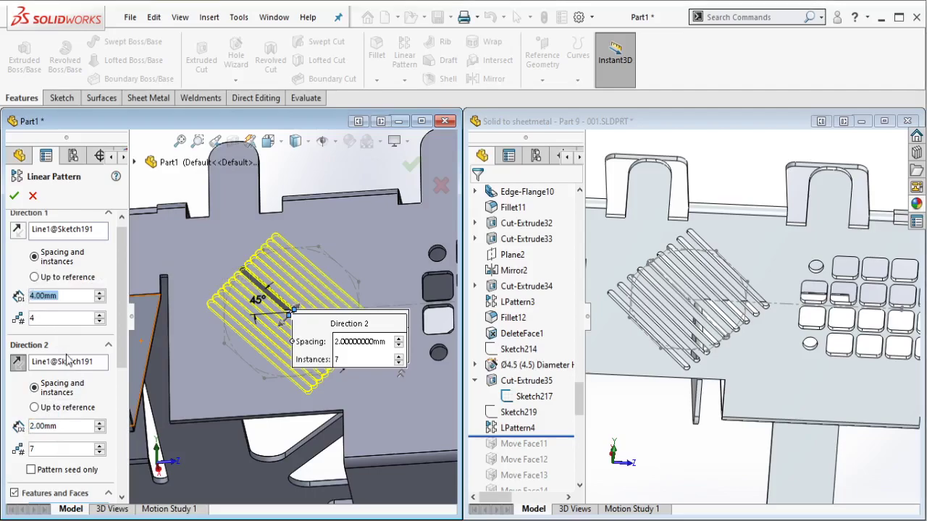
pyautogui.moveTo(65, 430); pyautogui.dragTo(11, 429)
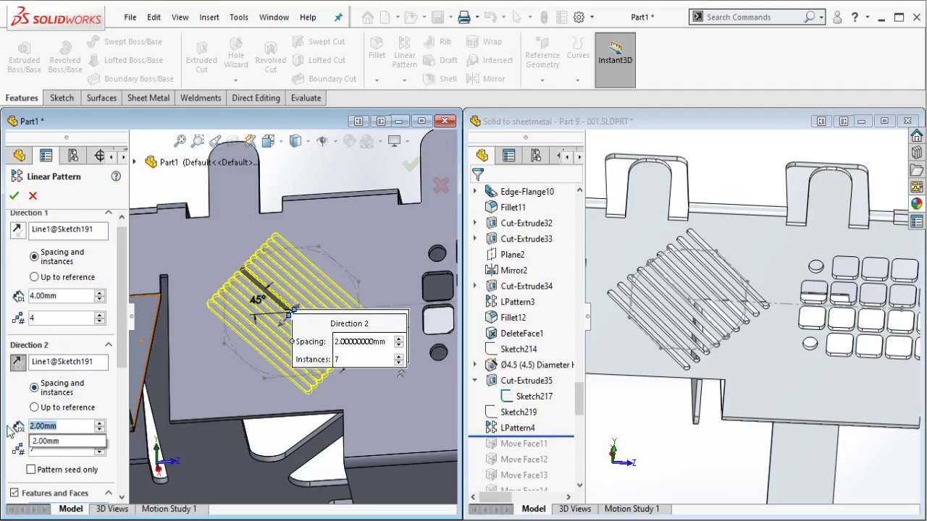
pyautogui.write('4')
pyautogui.press('Return')
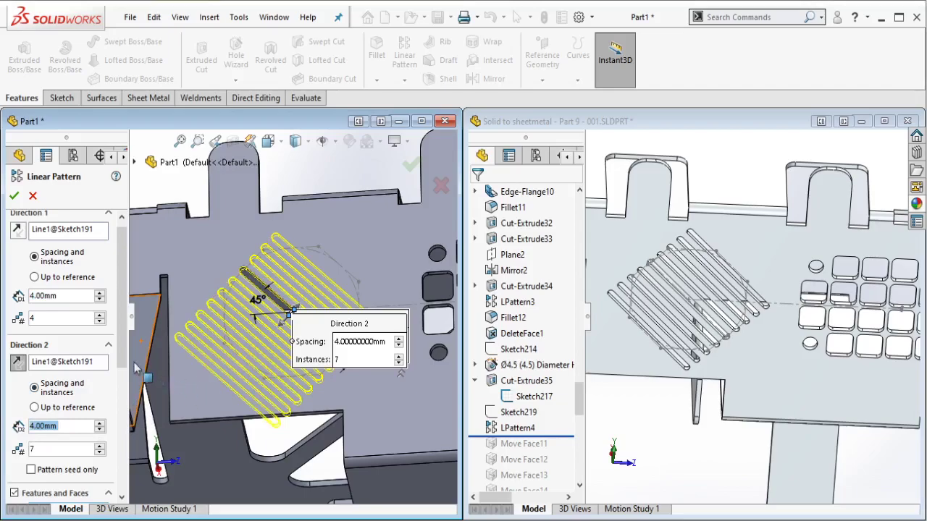
# Step: Reduce Direction 2 to 4 instances and try to accept the pattern, declining to proceed with parallel directions
pyautogui.click(100, 454)
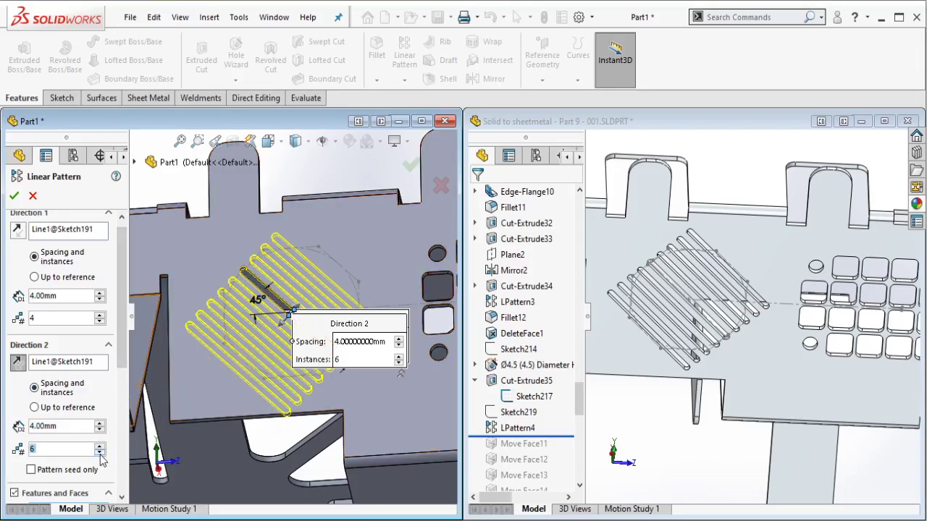
pyautogui.click(100, 453)
pyautogui.click(100, 454)
pyautogui.scroll(3, 309, 370)
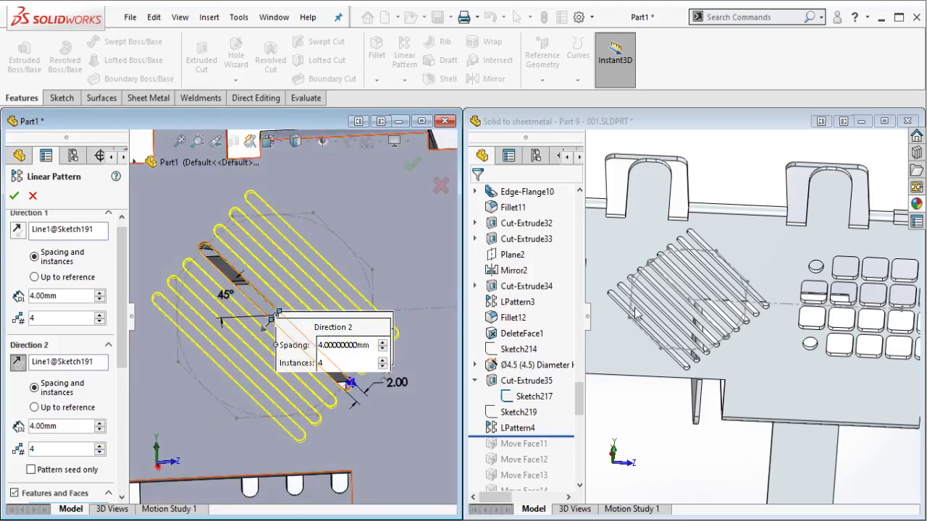
pyautogui.click(13, 196)
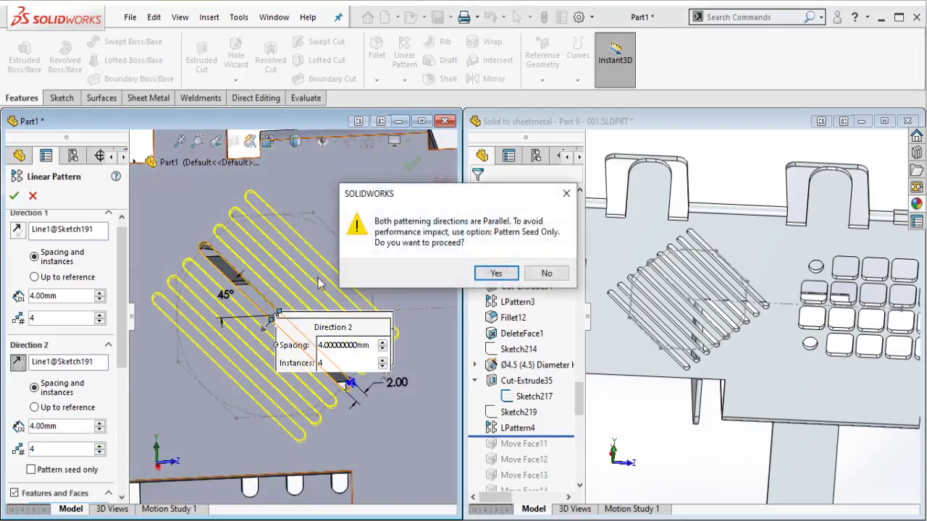
pyautogui.click(545, 275)
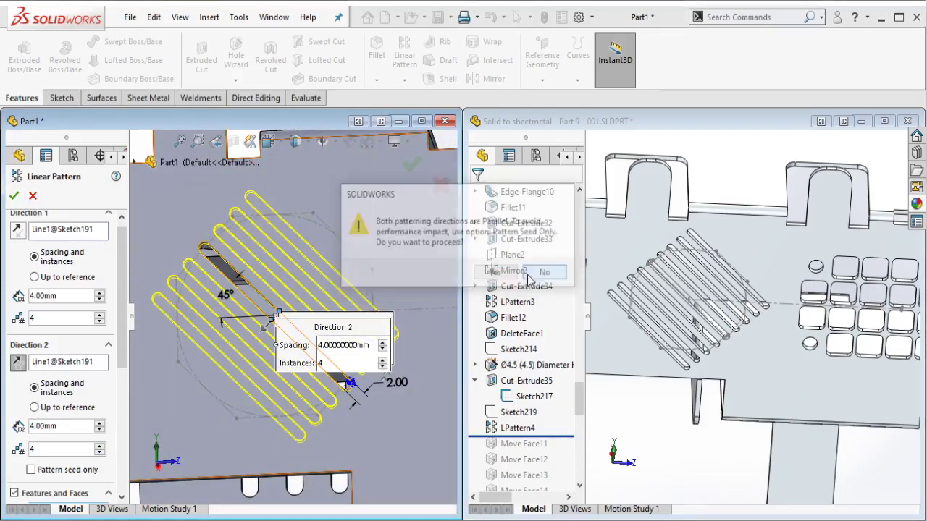
# Step: Restrict the slot pattern's Direction 2 to the seed feature only and accept the linear pattern
pyautogui.scroll(-1, 121, 360)
pyautogui.scroll(-3, 122, 360)
pyautogui.click(76, 382)
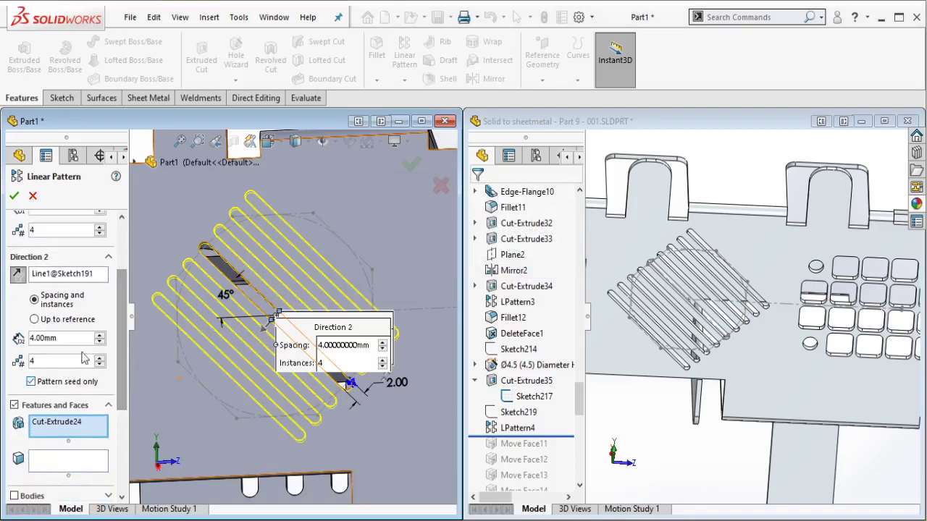
pyautogui.click(13, 196)
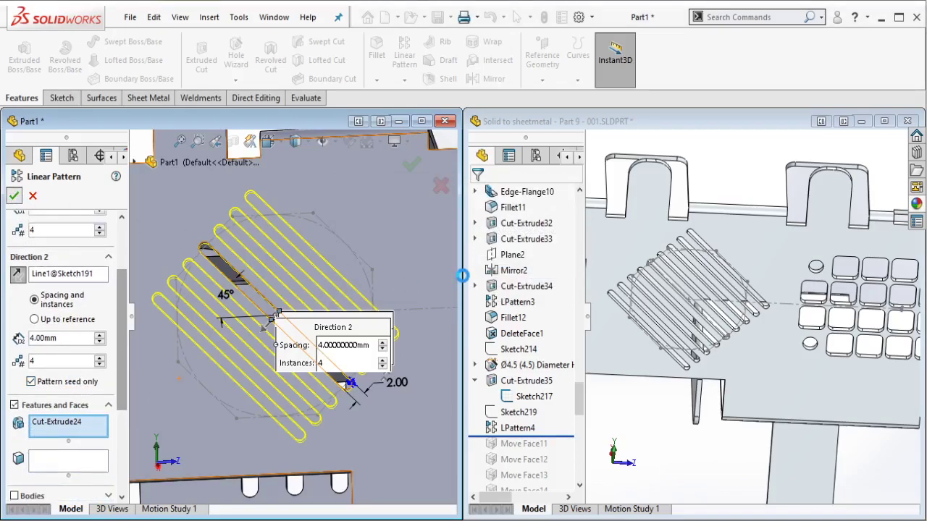
# Step: Measure the centre distance between the rounded end faces of two neighbouring angled slots in the reference part
pyautogui.click(660, 406)
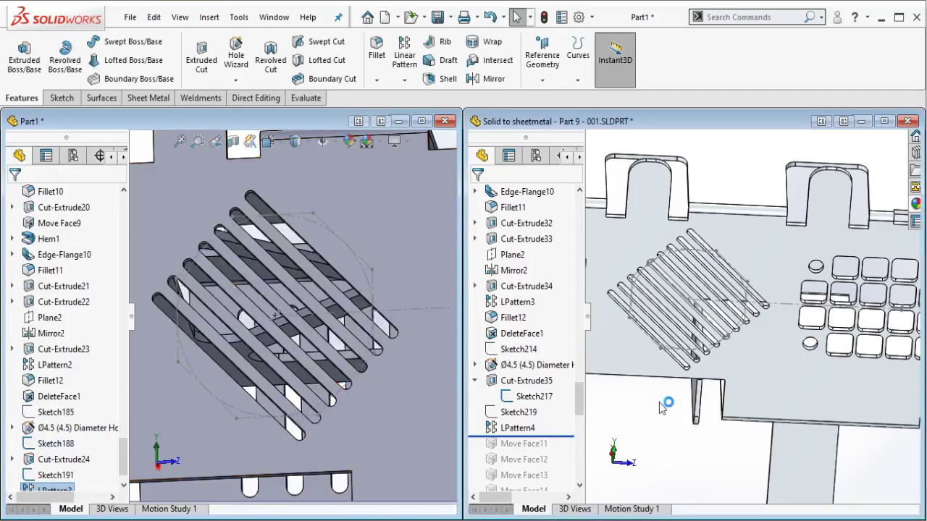
pyautogui.scroll(-8, 625, 285)
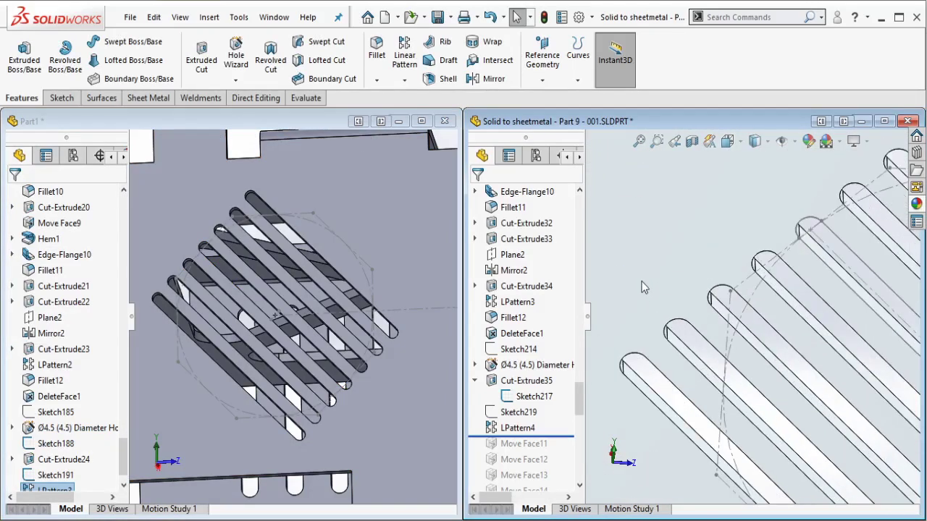
pyautogui.click(306, 98)
pyautogui.click(56, 55)
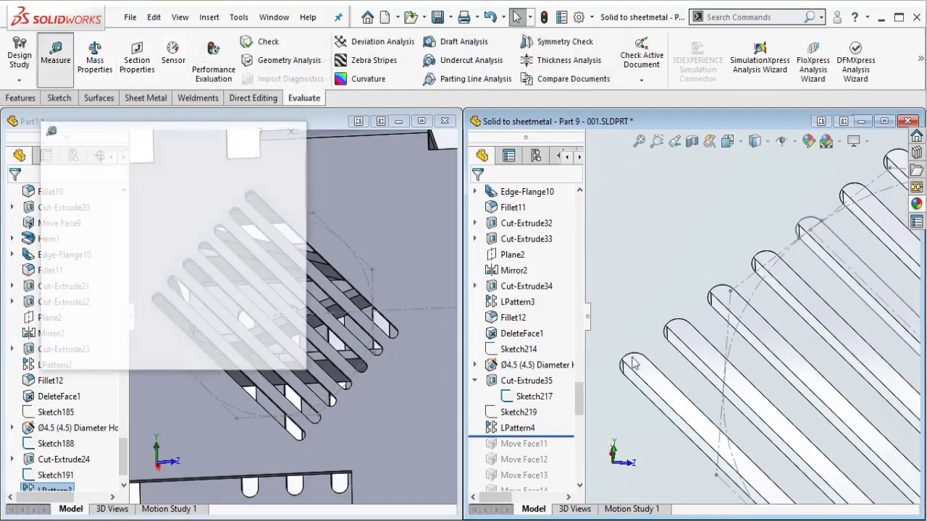
pyautogui.scroll(-3, 680, 355)
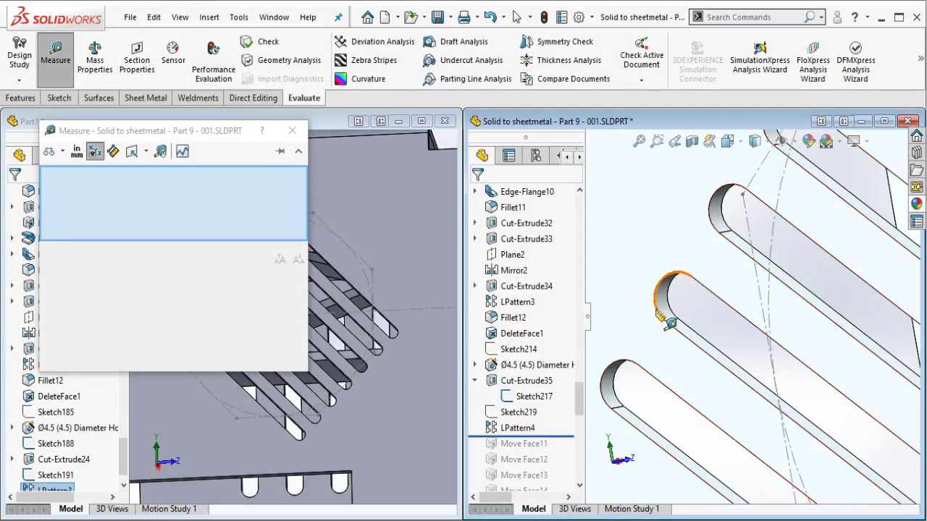
pyautogui.click(658, 317)
pyautogui.click(614, 384)
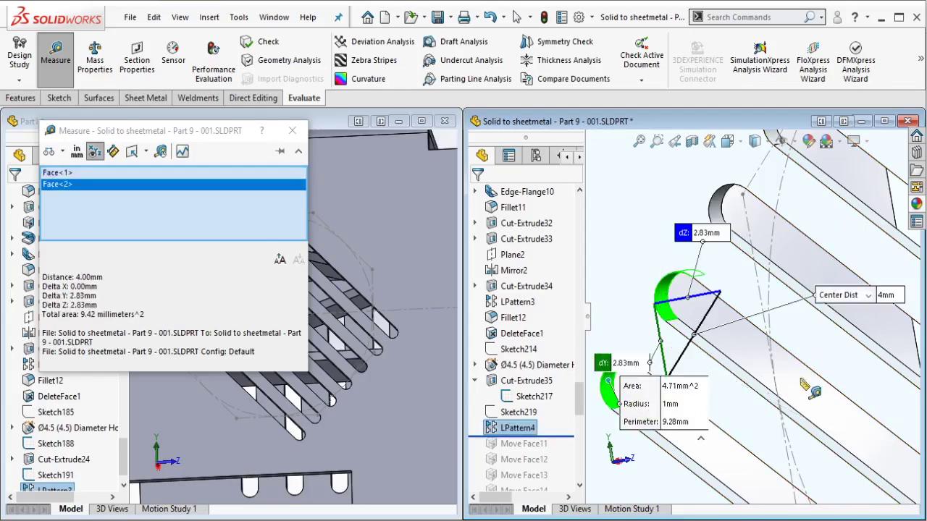
pyautogui.click(292, 131)
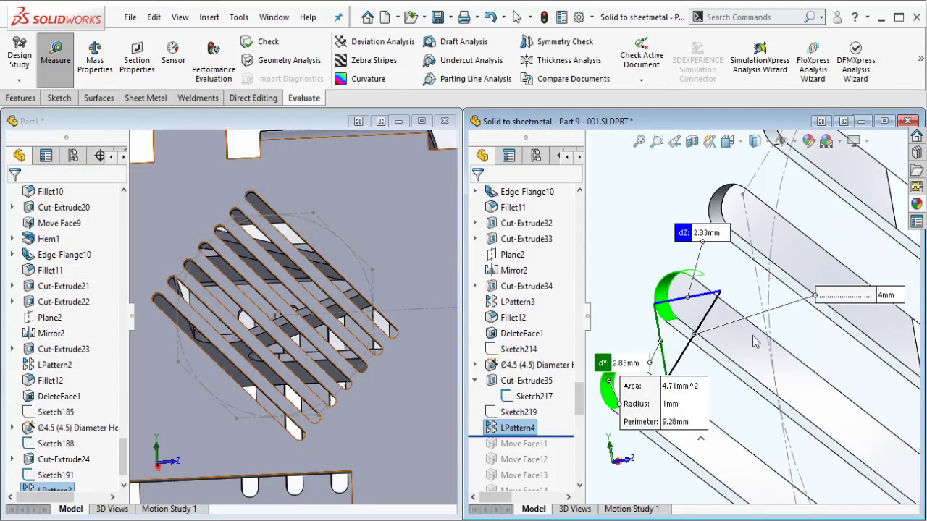
pyautogui.moveTo(796, 318); pyautogui.dragTo(753, 342, button='middle')
pyautogui.scroll(5, 754, 341)
pyautogui.press('Escape')
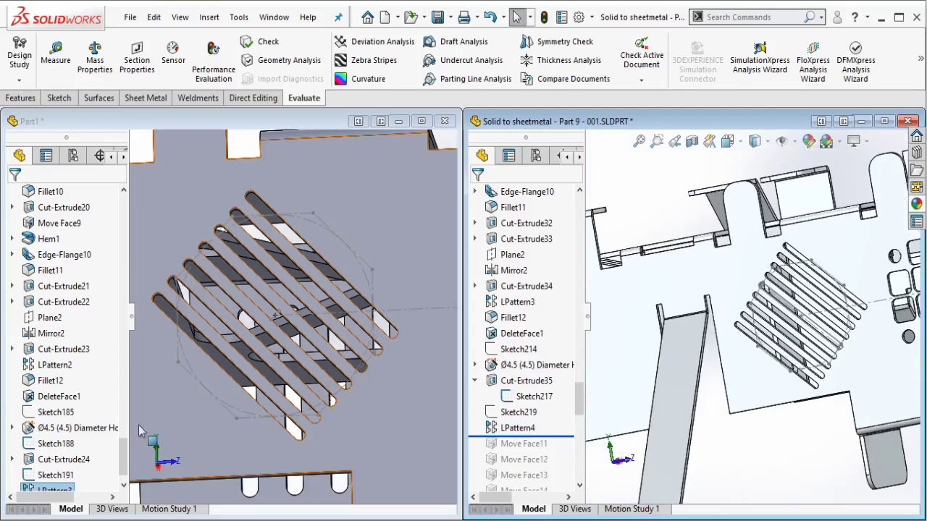
# Step: Edit the slot pattern in Part1 to use 5 instances in both Direction 1 and Direction 2
pyautogui.scroll(-1, 110, 446)
pyautogui.click(58, 461)
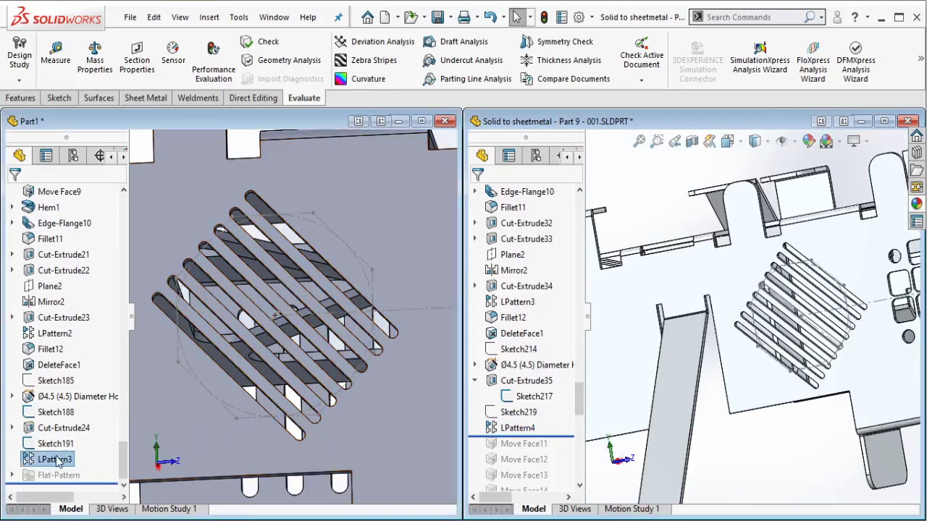
pyautogui.rightClick(58, 461)
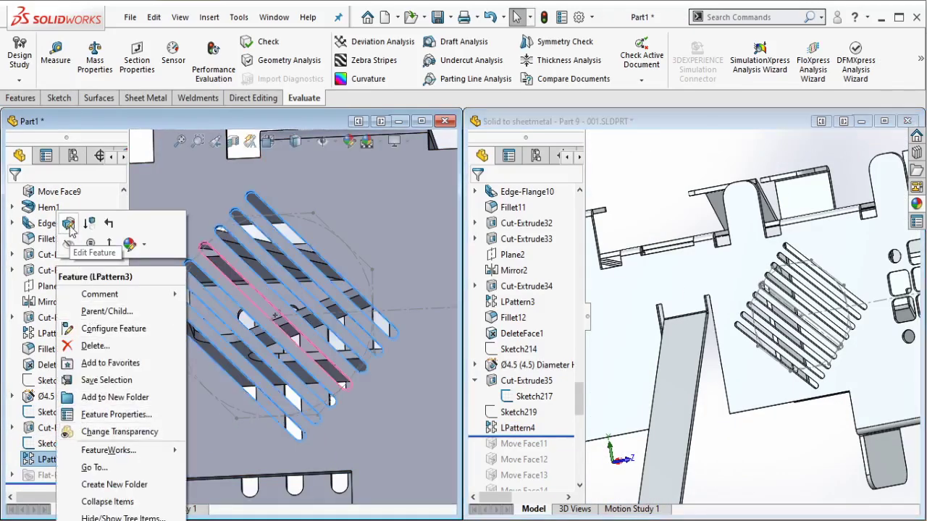
pyautogui.click(344, 335)
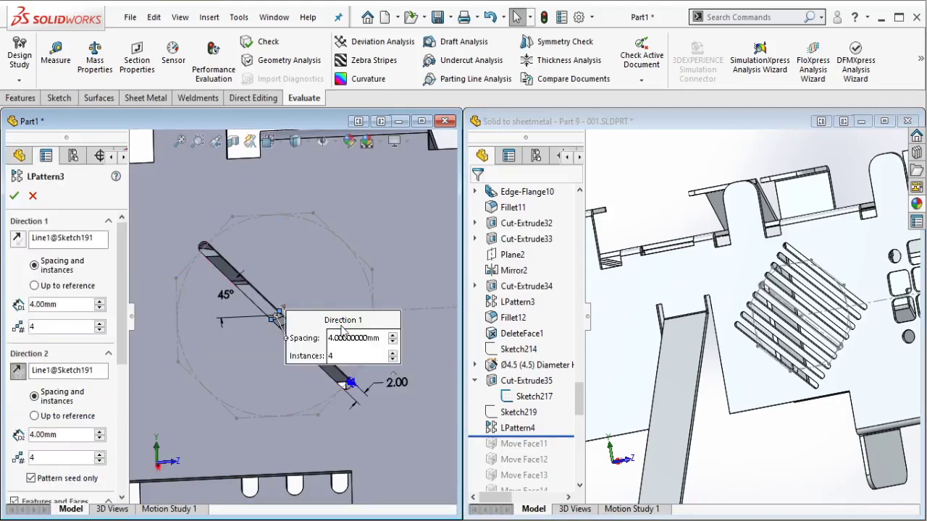
pyautogui.click(100, 324)
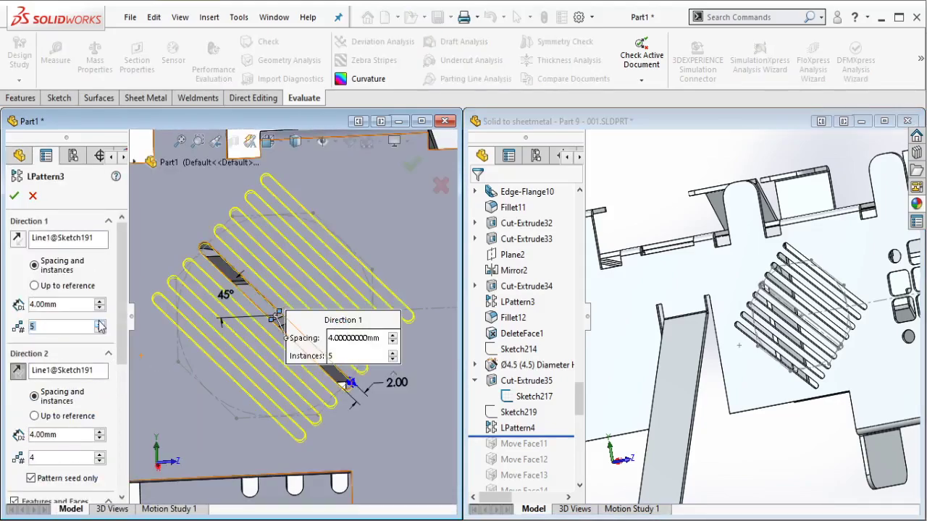
pyautogui.click(100, 455)
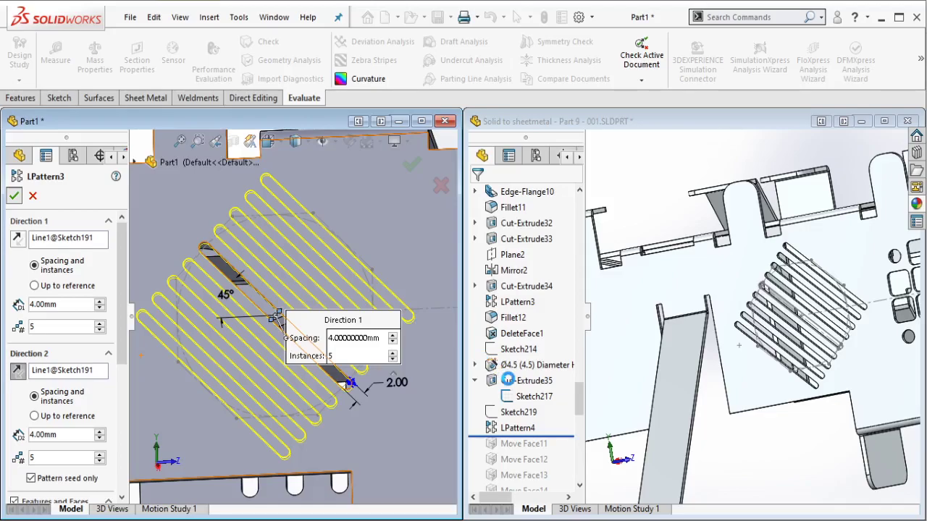
pyautogui.press('Return')
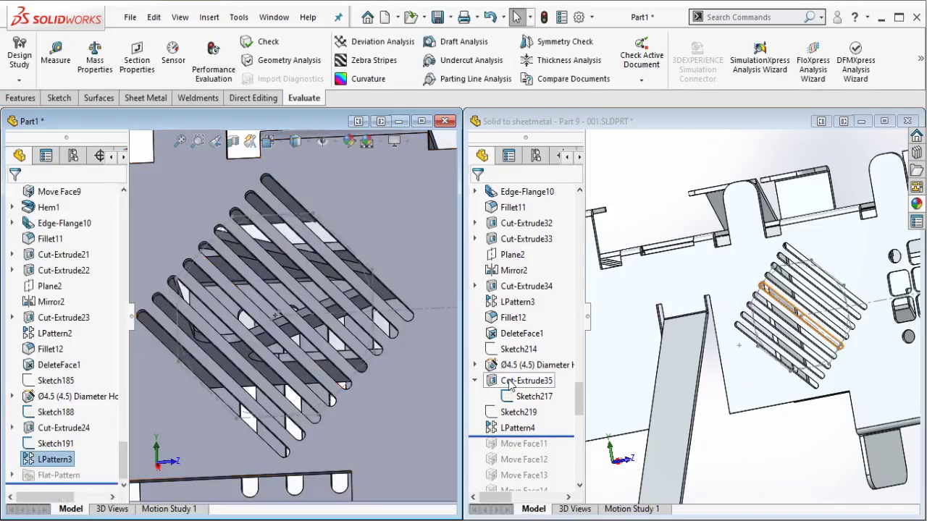
# Step: Roll the reference part's history forward to below Move Face16 and examine Move Face11 on the slots
pyautogui.scroll(-3, 553, 338)
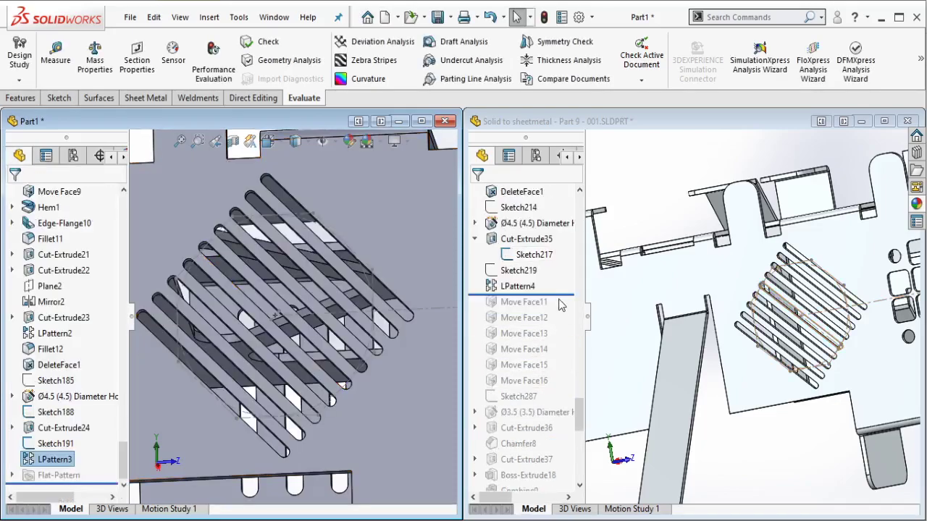
pyautogui.moveTo(565, 296); pyautogui.dragTo(548, 387)
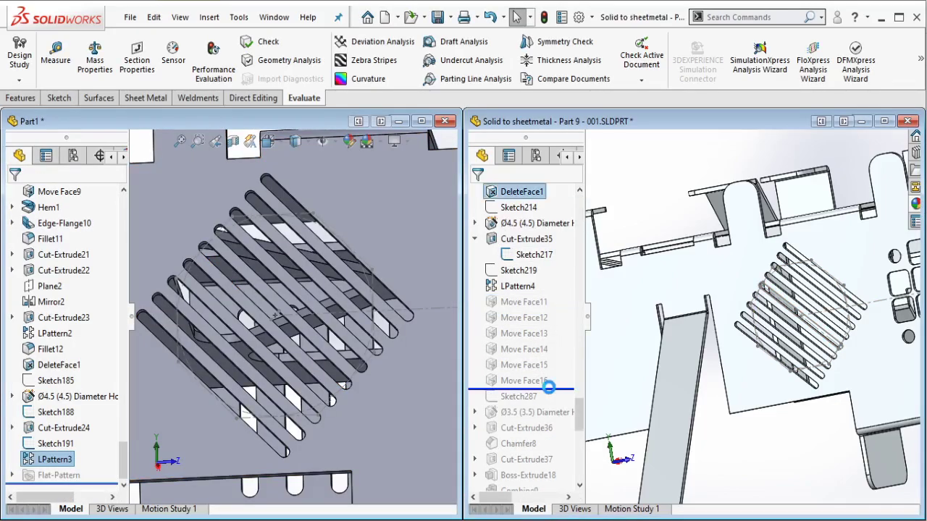
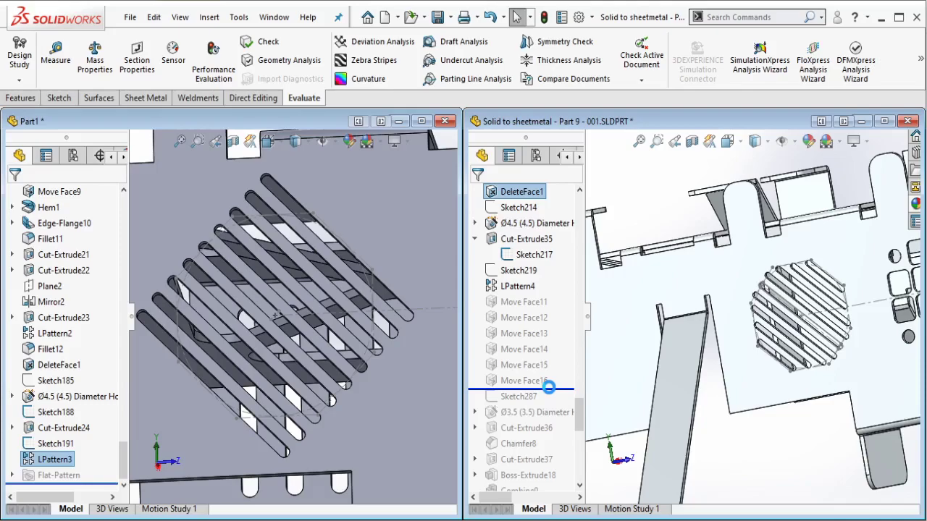
pyautogui.click(542, 309)
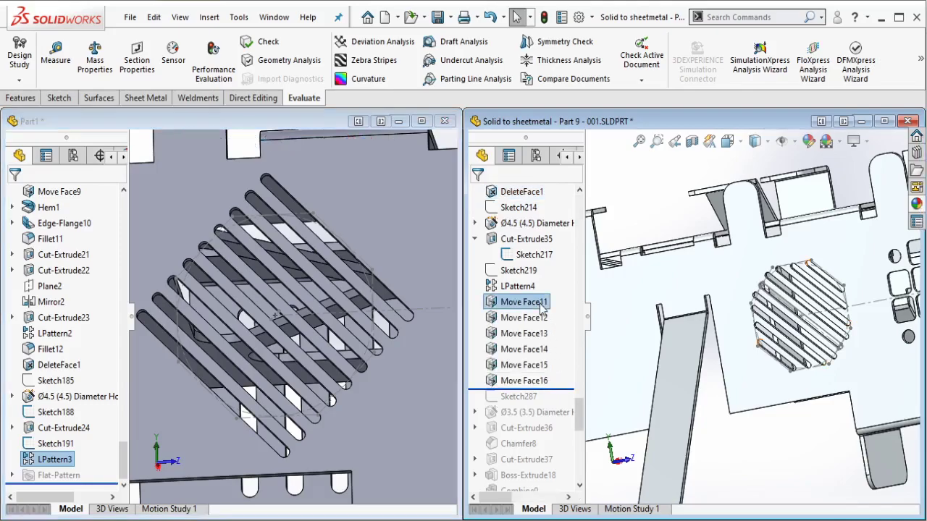
pyautogui.scroll(3, 801, 310)
pyautogui.scroll(-5, 756, 342)
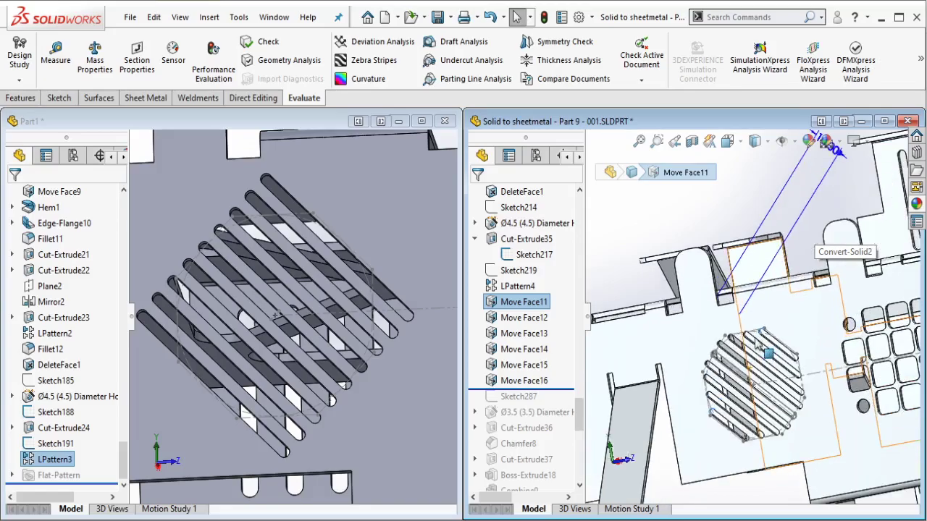
pyautogui.scroll(-3, 756, 341)
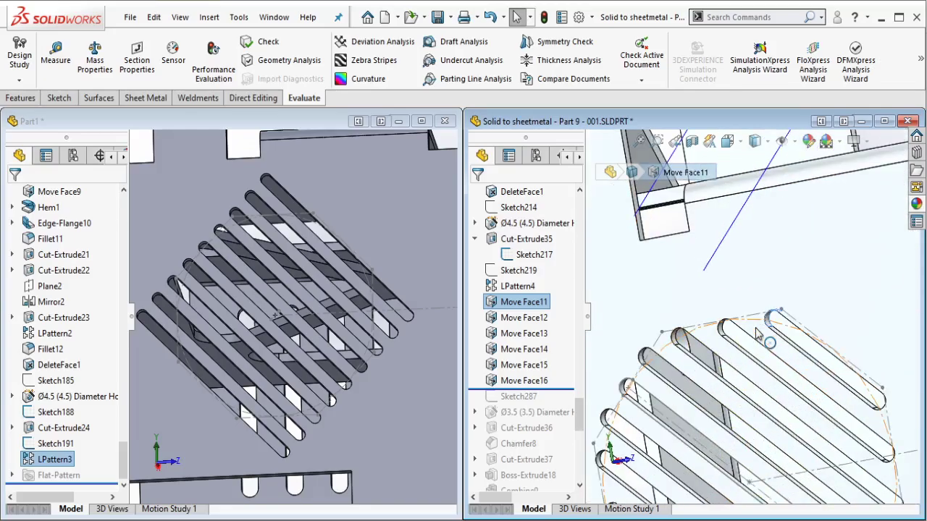
pyautogui.scroll(8, 757, 333)
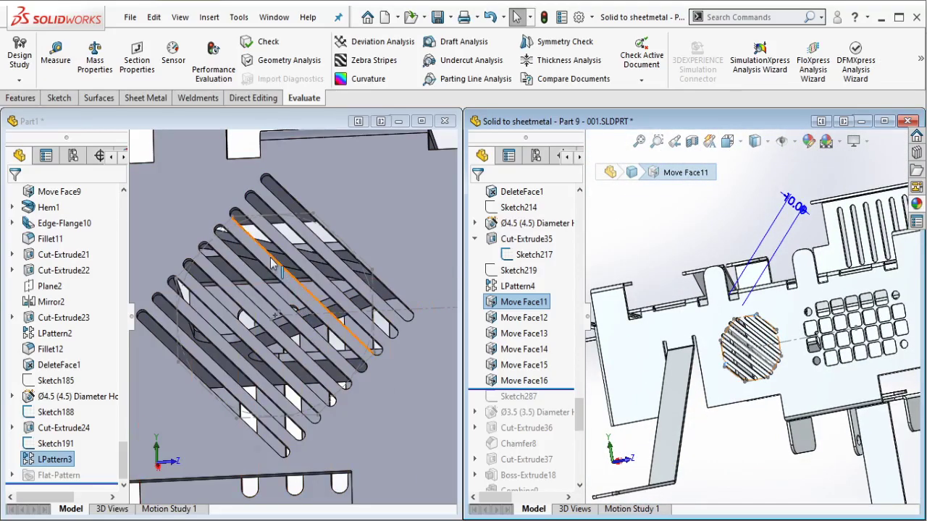
# Step: Set up a translating Move Face in Part1 on the upper-left rounded end faces of the two outermost slots, clearing the preselected pattern
pyautogui.scroll(3, 321, 332)
pyautogui.scroll(-2, 273, 262)
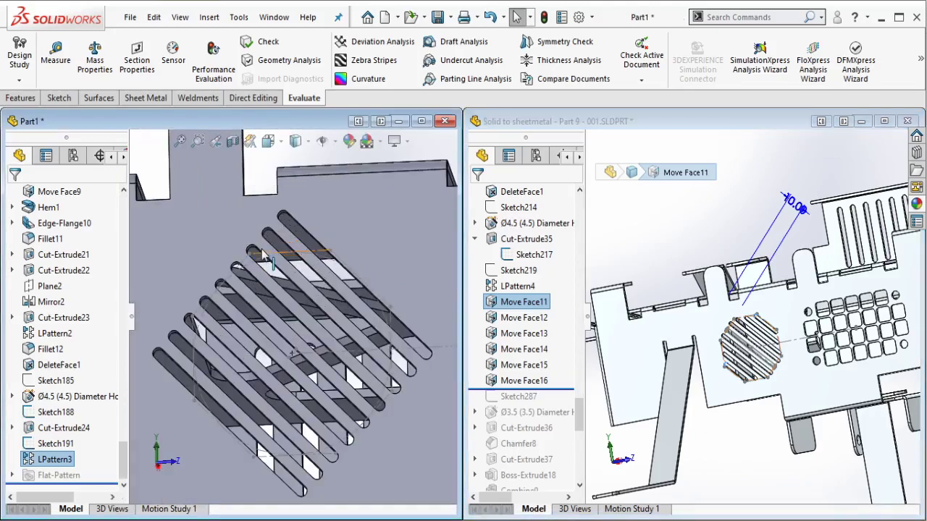
pyautogui.click(250, 96)
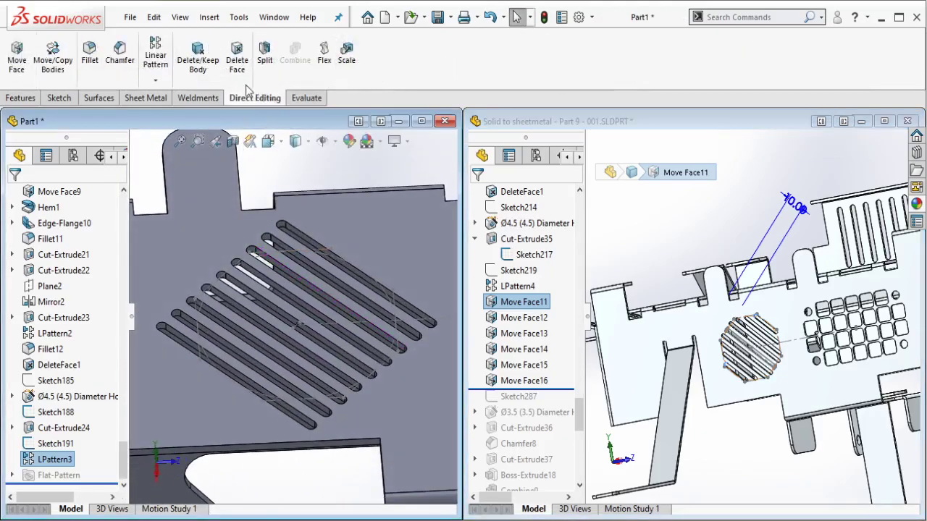
pyautogui.click(17, 58)
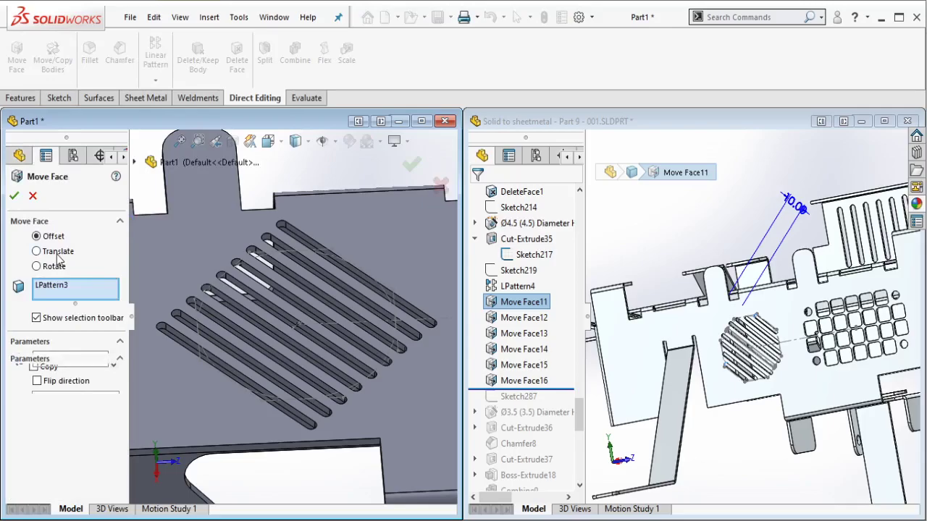
pyautogui.click(57, 253)
pyautogui.rightClick(72, 290)
pyautogui.click(152, 295)
pyautogui.scroll(-5, 303, 241)
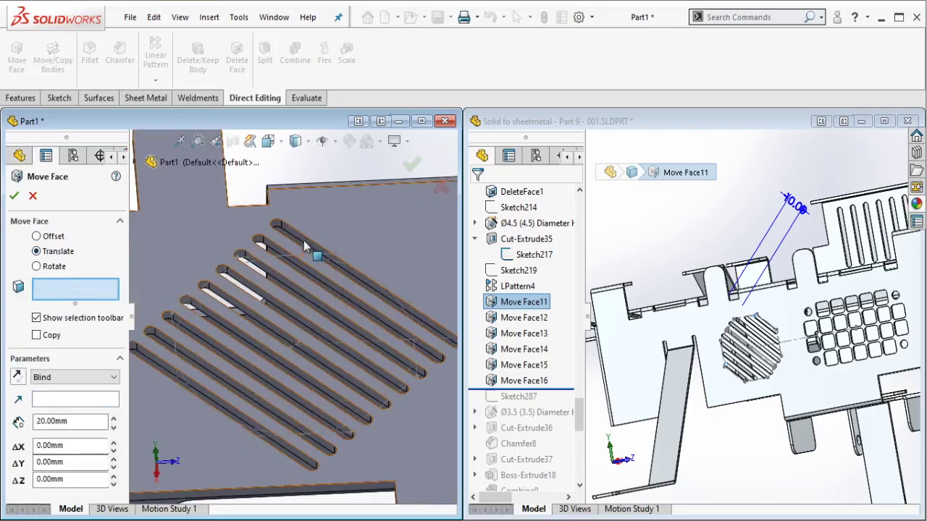
pyautogui.click(259, 232)
pyautogui.scroll(4, 185, 387)
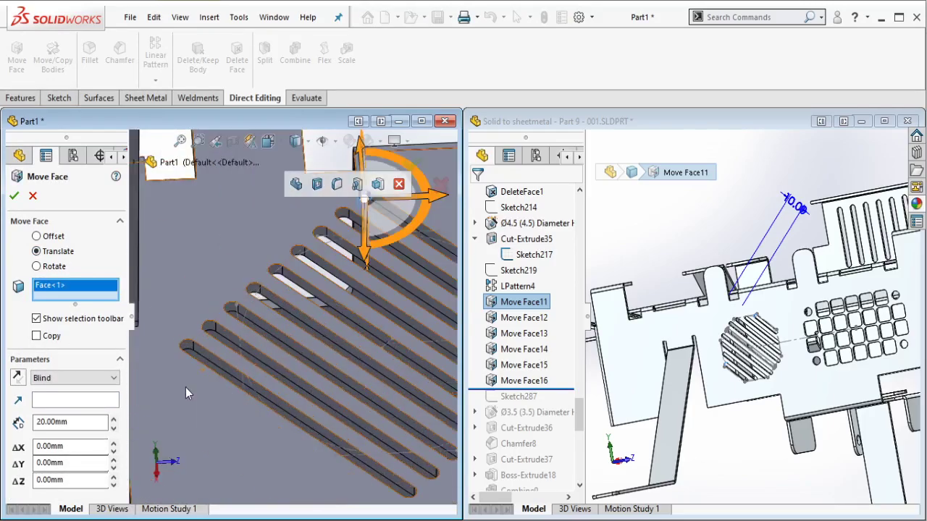
pyautogui.click(186, 346)
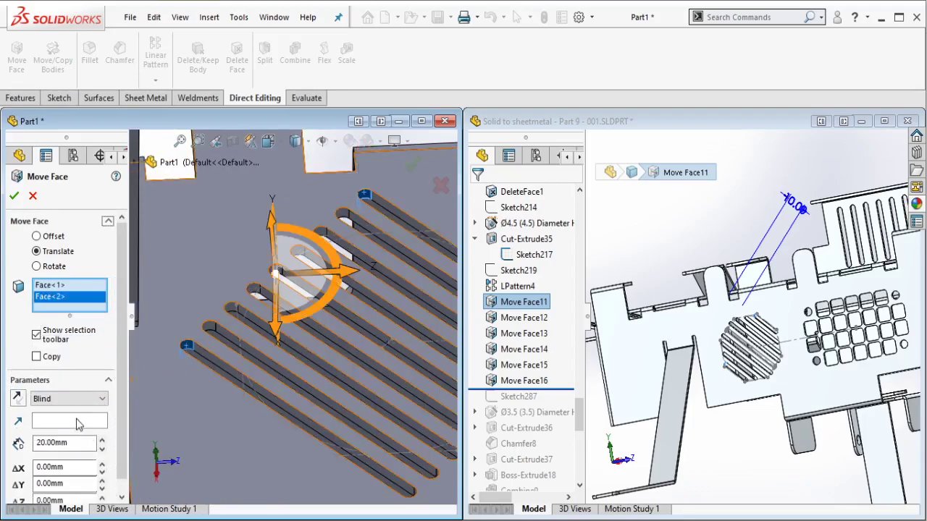
# Step: Translate the selected slot end faces 10 mm along the outermost slot's long edge to shorten both slots
pyautogui.click(220, 377)
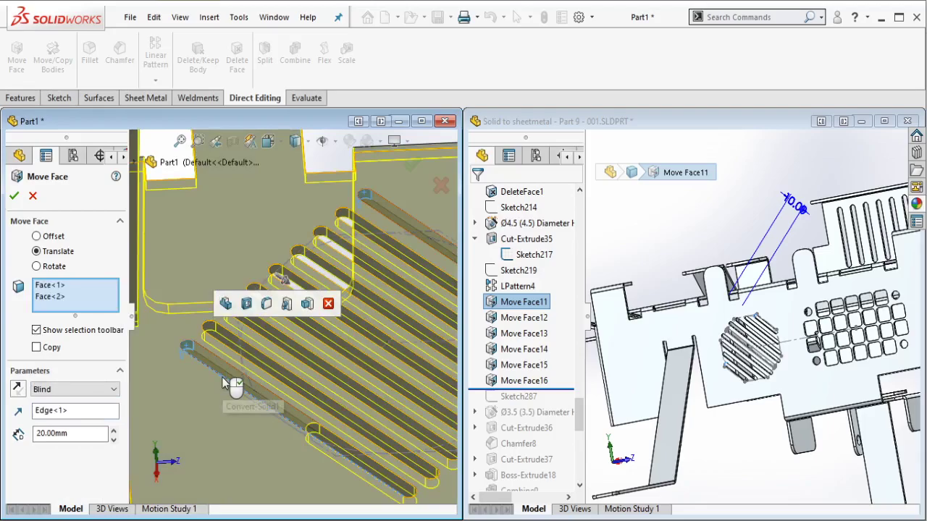
pyautogui.doubleClick(65, 434)
pyautogui.write('10')
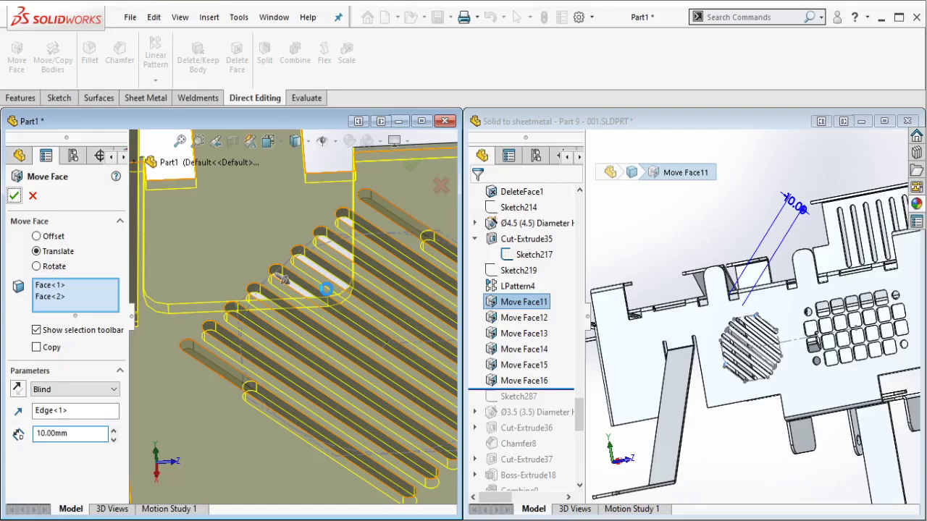
pyautogui.press('Return')
pyautogui.scroll(5, 328, 295)
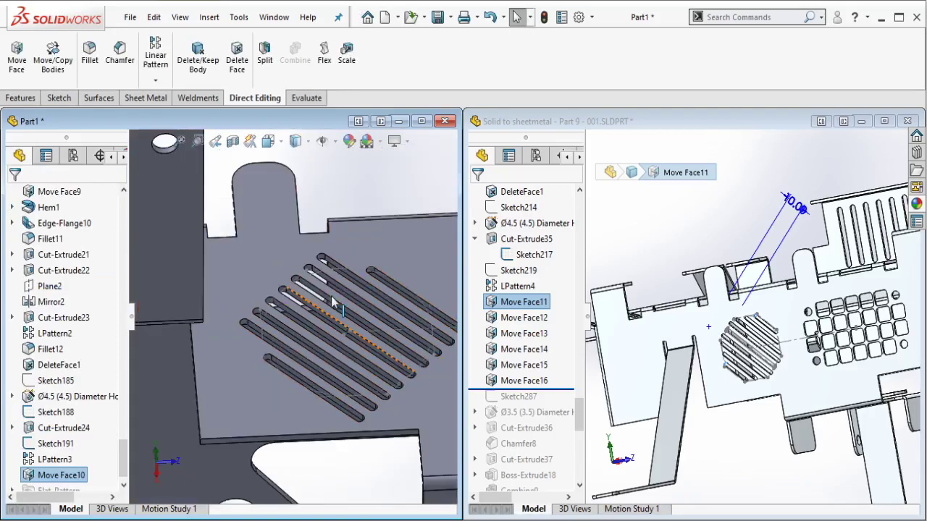
# Step: Examine which slot ends Move Face12 shifts in the reference part and by what distance
pyautogui.click(536, 325)
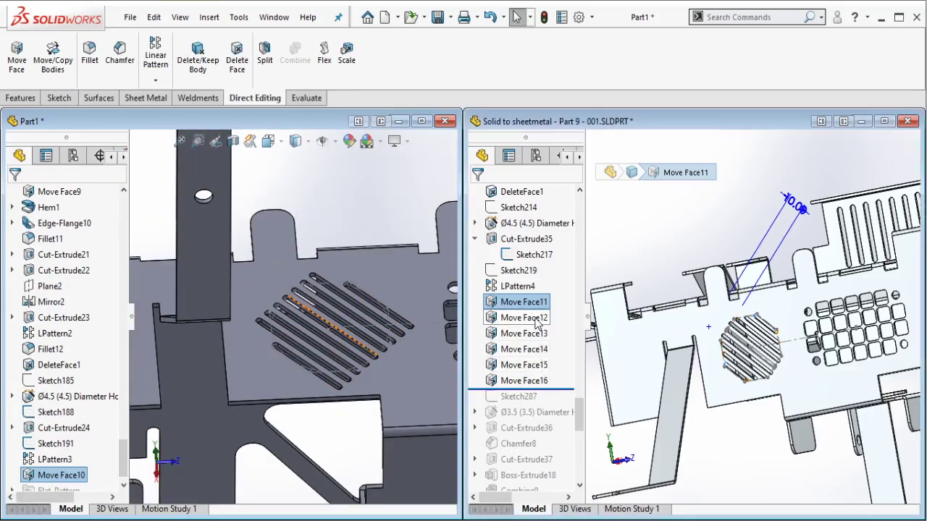
pyautogui.scroll(-2, 704, 406)
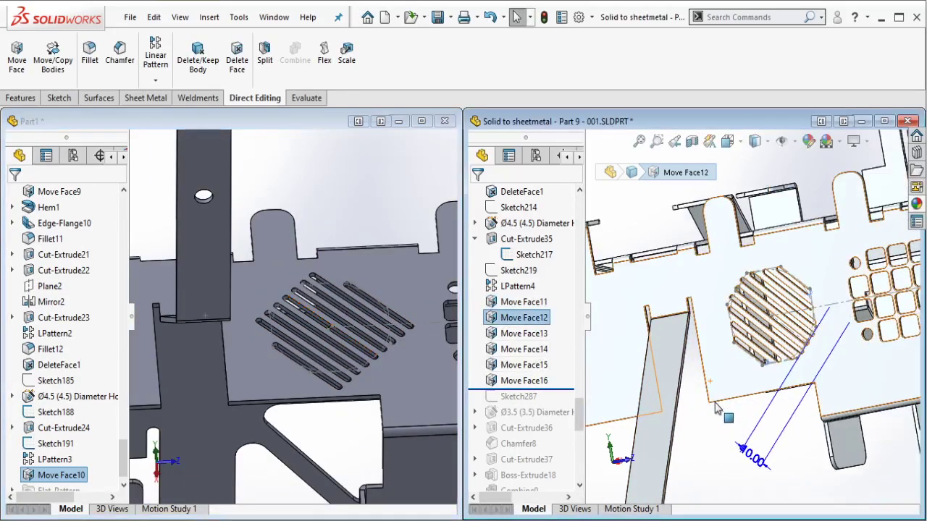
pyautogui.scroll(-1, 365, 325)
# Step: In Part1, translate the lower-right rounded end faces of the two outermost slots 10 mm inward along the slot's long edge with Move Face
pyautogui.click(316, 192)
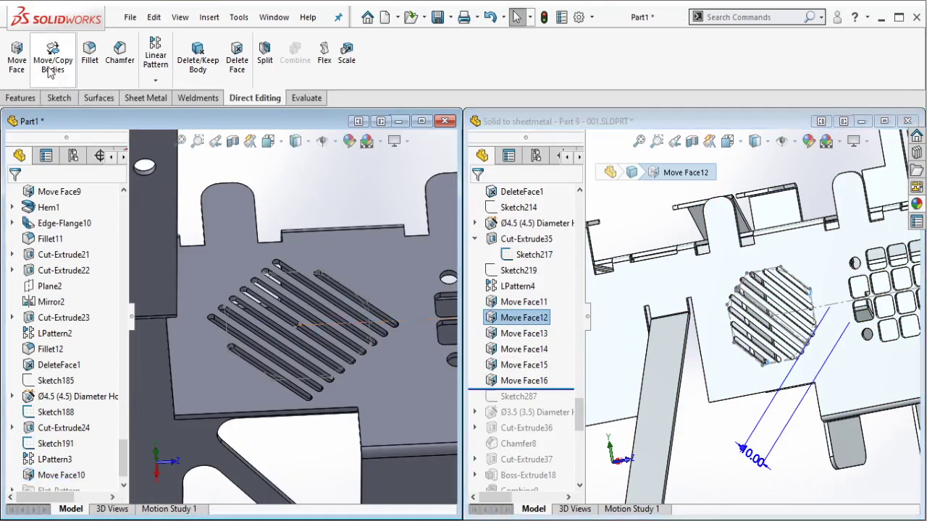
pyautogui.click(20, 60)
pyautogui.scroll(-2, 370, 370)
pyautogui.moveTo(369, 370); pyautogui.dragTo(410, 396, button='middle')
pyautogui.scroll(-2, 331, 285)
pyautogui.click(319, 255)
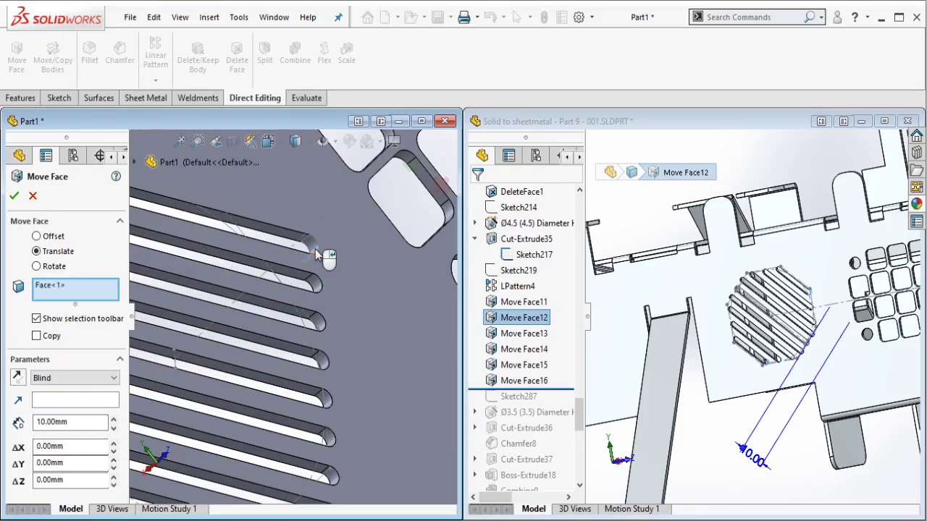
pyautogui.scroll(-1, 378, 391)
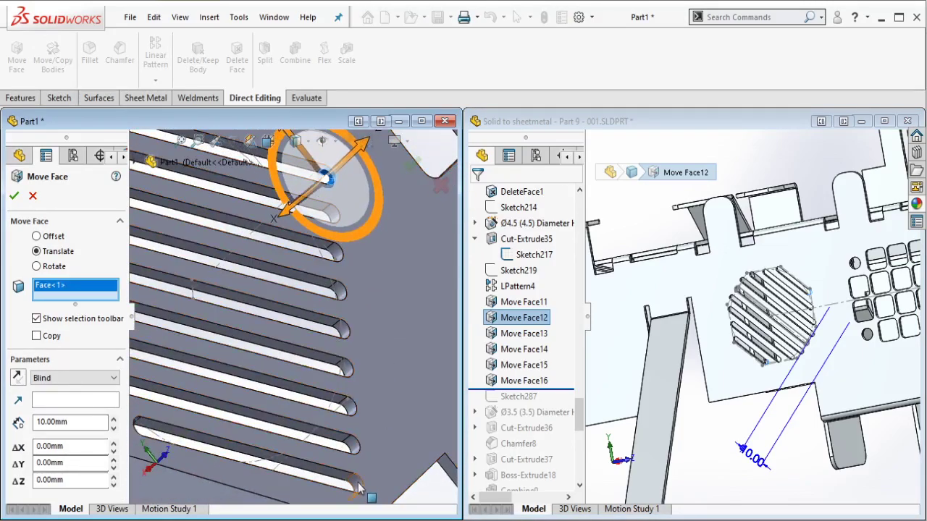
pyautogui.click(340, 332)
pyautogui.click(70, 423)
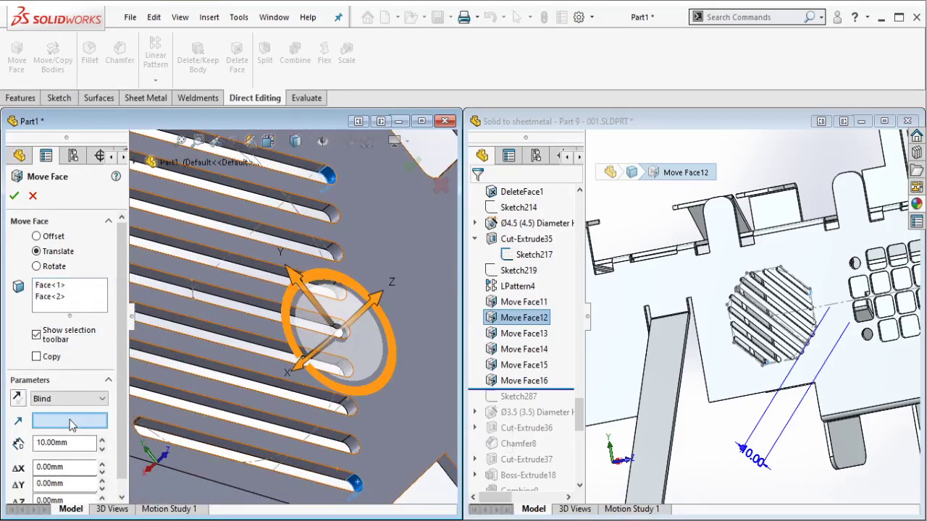
pyautogui.click(197, 434)
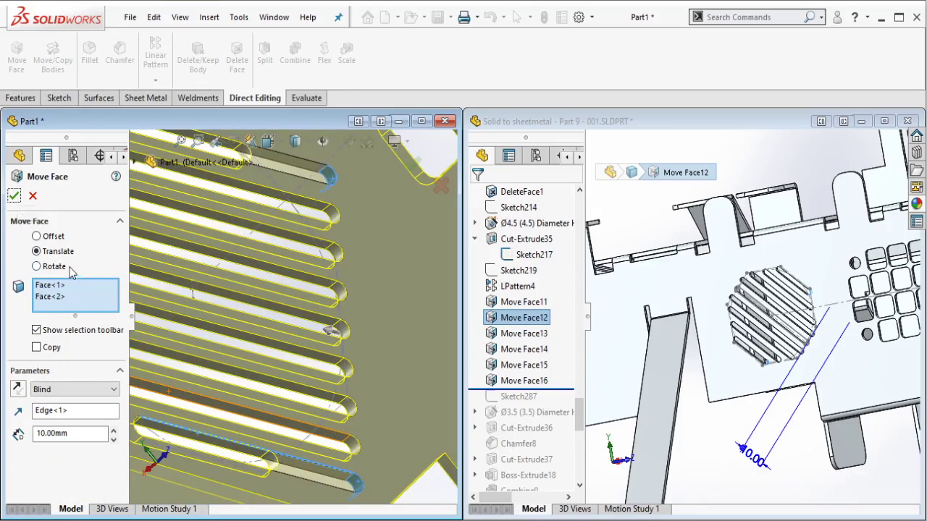
pyautogui.click(13, 196)
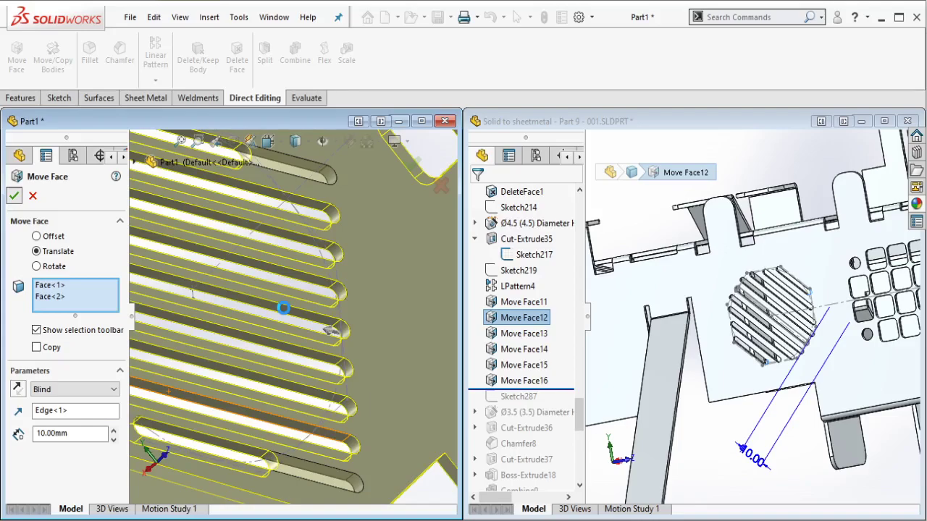
pyautogui.press('Return')
# Step: Examine which slot ends Move Face13 shifts in the reference part and by what distance
pyautogui.scroll(6, 285, 318)
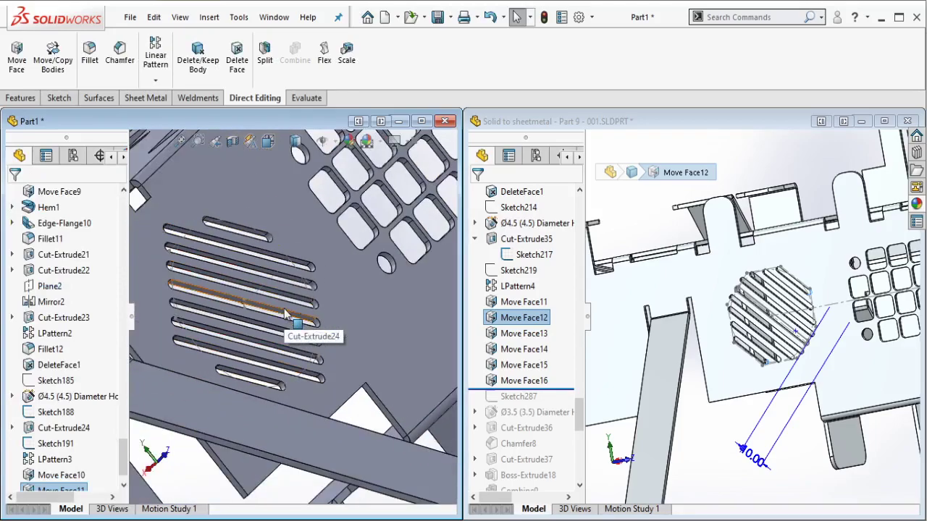
pyautogui.moveTo(239, 296); pyautogui.dragTo(221, 317, button='middle')
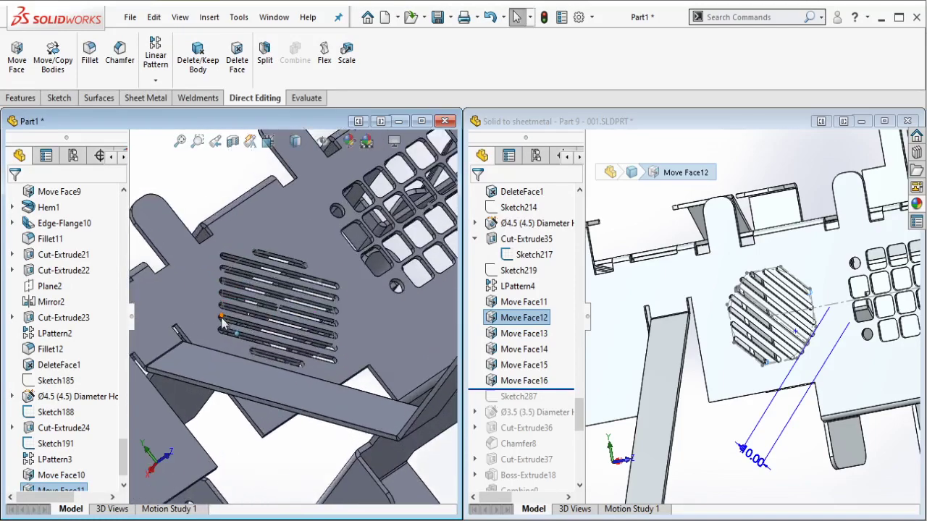
pyautogui.click(538, 335)
pyautogui.click(538, 335)
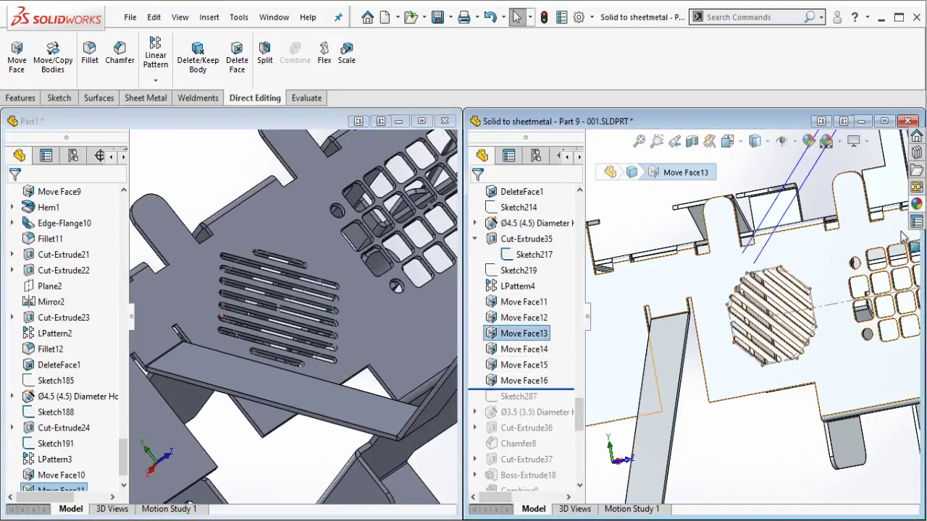
pyautogui.scroll(3, 748, 319)
pyautogui.scroll(-3, 788, 211)
pyautogui.scroll(-3, 788, 221)
pyautogui.scroll(4, 754, 333)
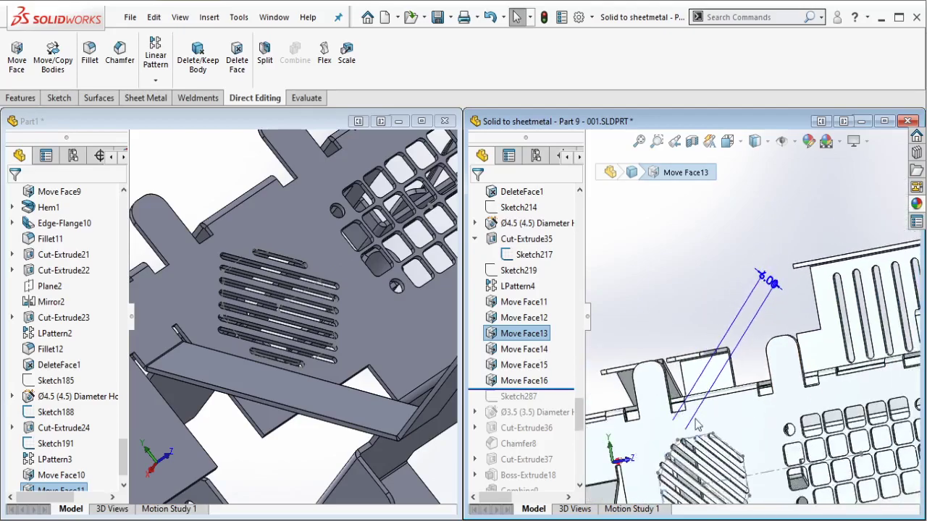
pyautogui.scroll(-1, 642, 455)
pyautogui.scroll(-5, 200, 279)
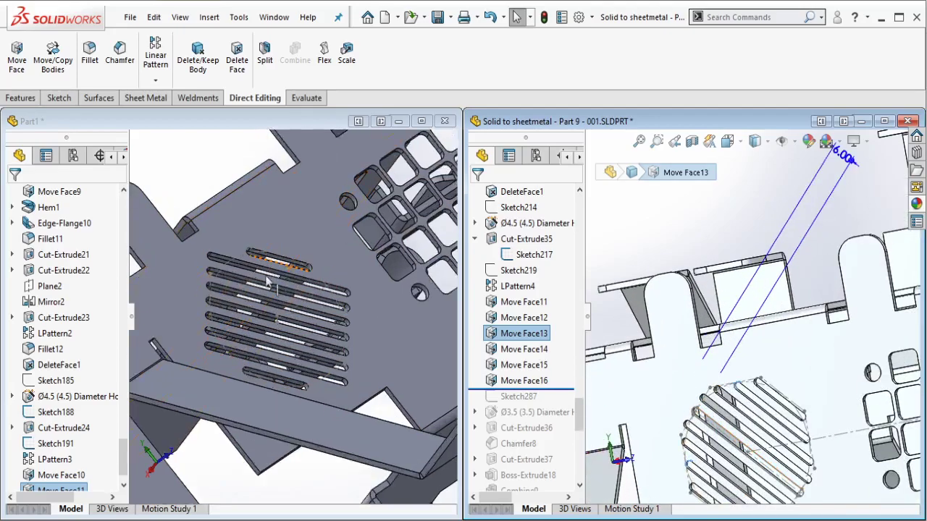
pyautogui.click(17, 58)
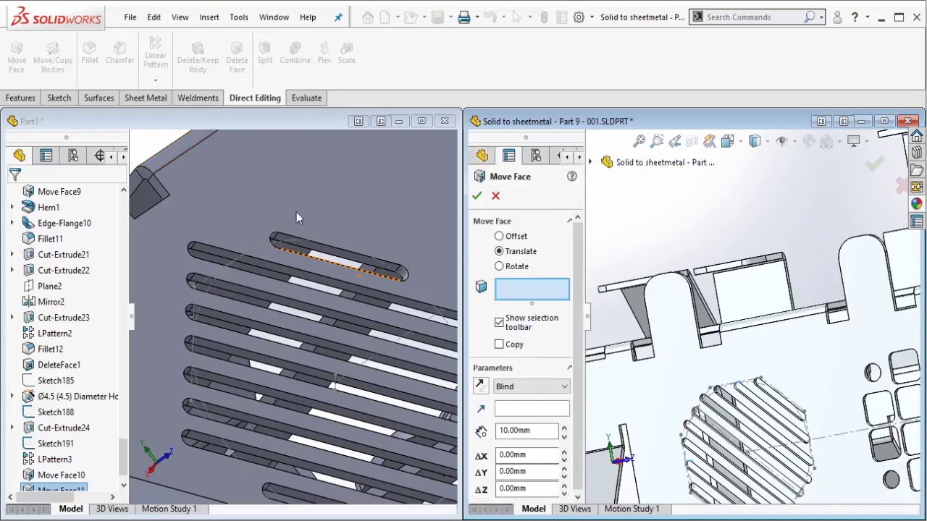
pyautogui.click(495, 196)
# Step: In Part1, translate the upper-left end faces of the second slot from each side 6 mm inward along the slot edge, reversing the direction
pyautogui.click(290, 128)
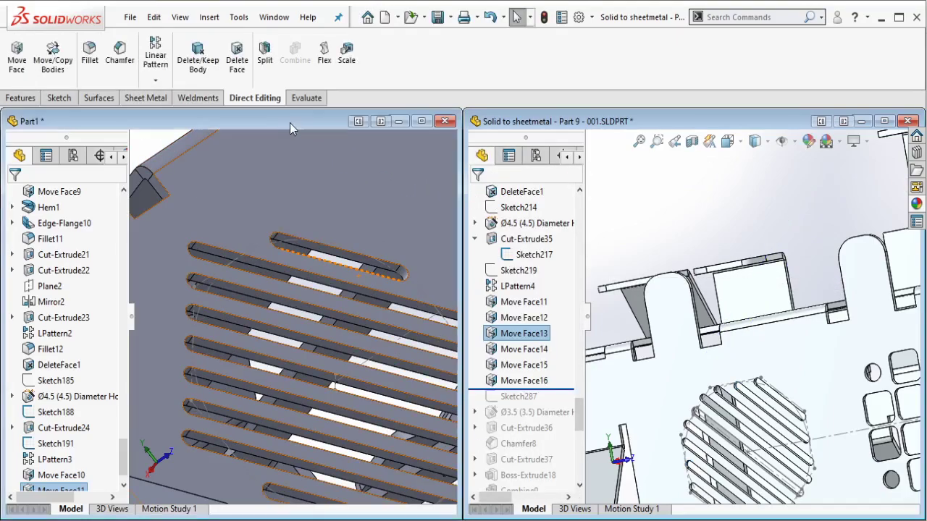
pyautogui.click(16, 52)
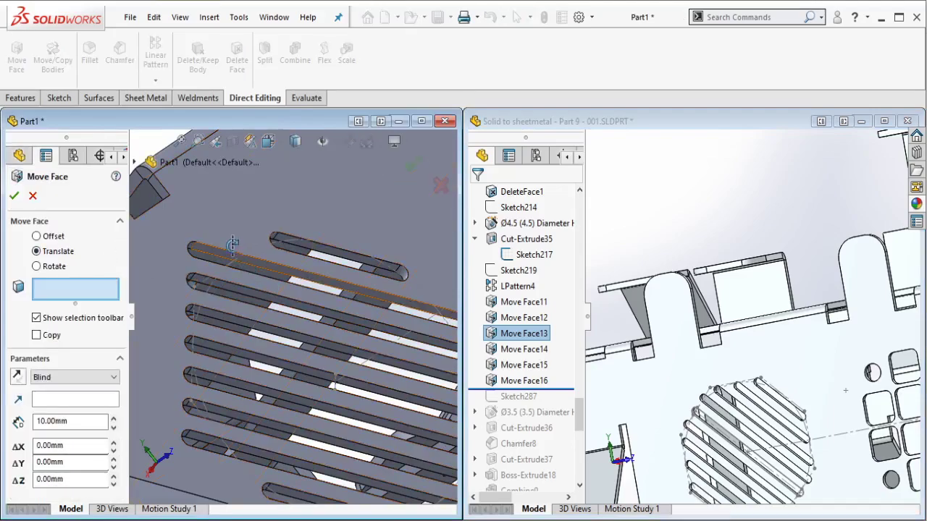
pyautogui.moveTo(230, 242); pyautogui.dragTo(217, 269, button='middle')
pyautogui.click(187, 252)
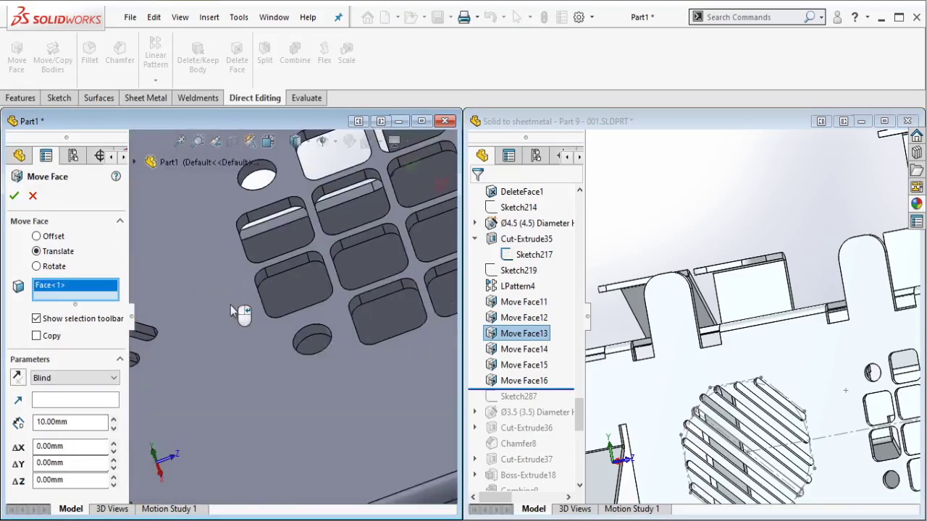
pyautogui.scroll(5, 216, 388)
pyautogui.scroll(-1, 189, 352)
pyautogui.scroll(-3, 154, 323)
pyautogui.scroll(-2, 153, 325)
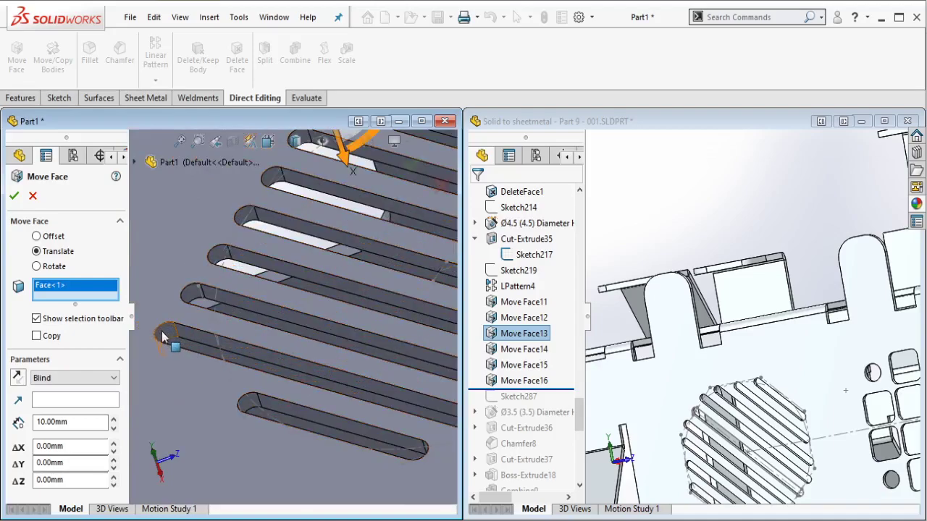
pyautogui.click(158, 350)
pyautogui.click(58, 422)
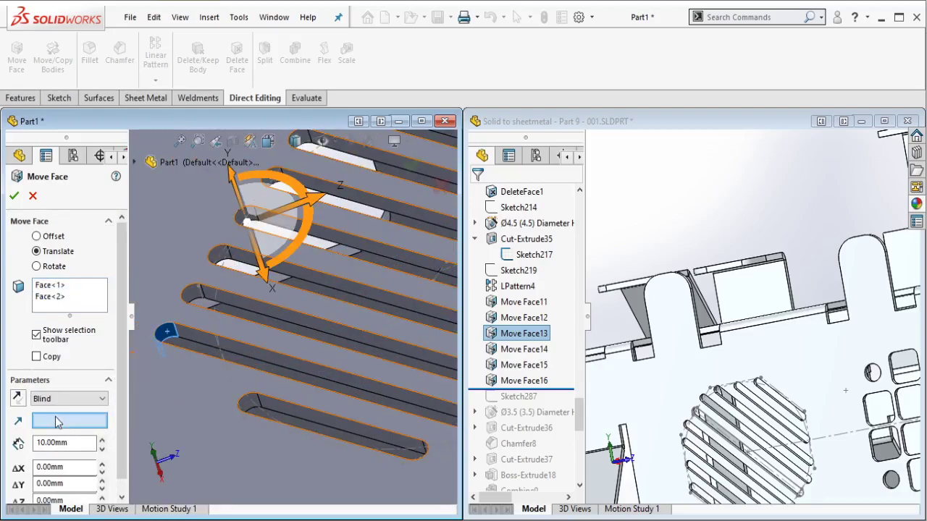
pyautogui.click(262, 355)
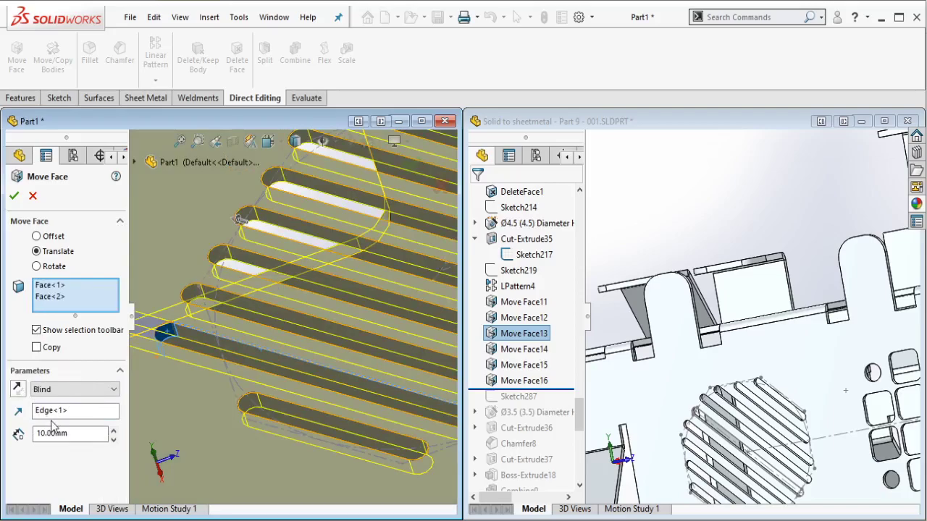
pyautogui.click(18, 389)
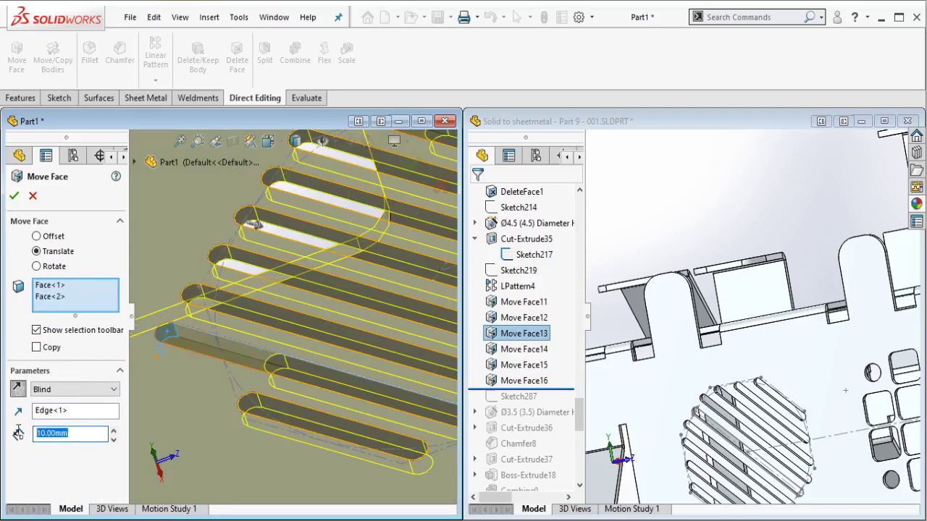
pyautogui.write('6')
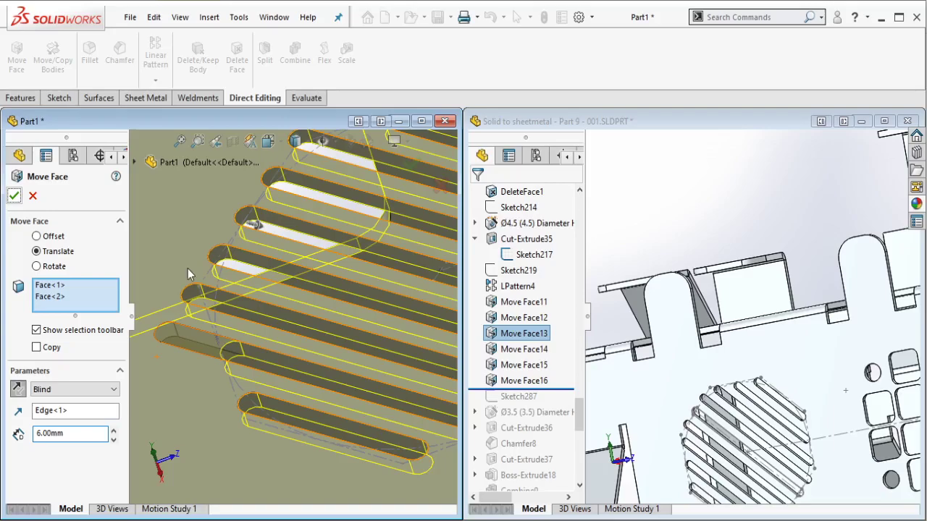
pyautogui.press('Return')
# Step: Examine which slot ends Move Face14 shifts in the reference part and by what distance
pyautogui.scroll(5, 295, 315)
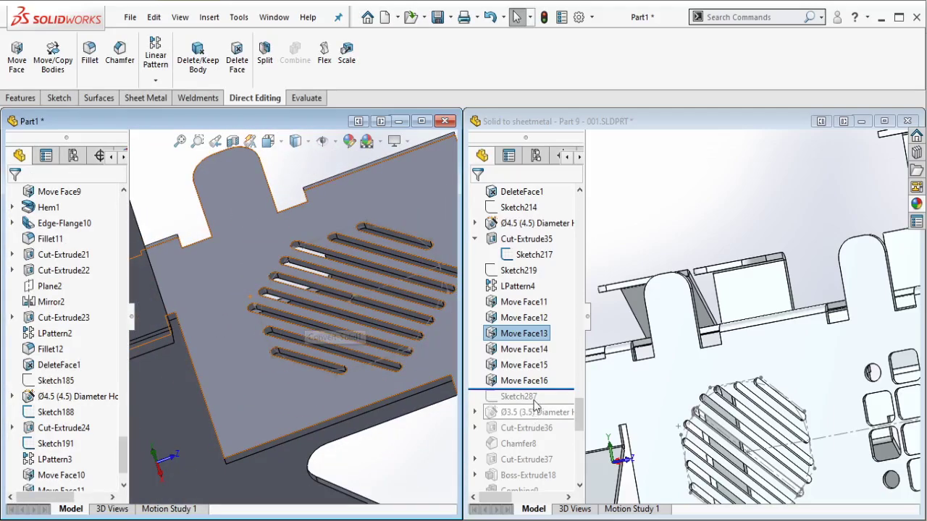
pyautogui.click(525, 349)
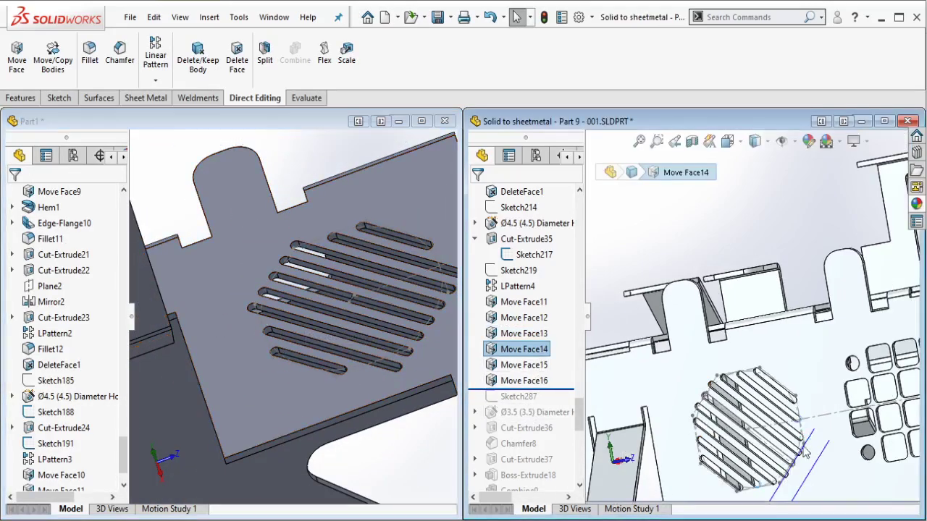
pyautogui.scroll(4, 803, 448)
pyautogui.scroll(-3, 750, 479)
pyautogui.scroll(-4, 730, 474)
pyautogui.scroll(3, 802, 326)
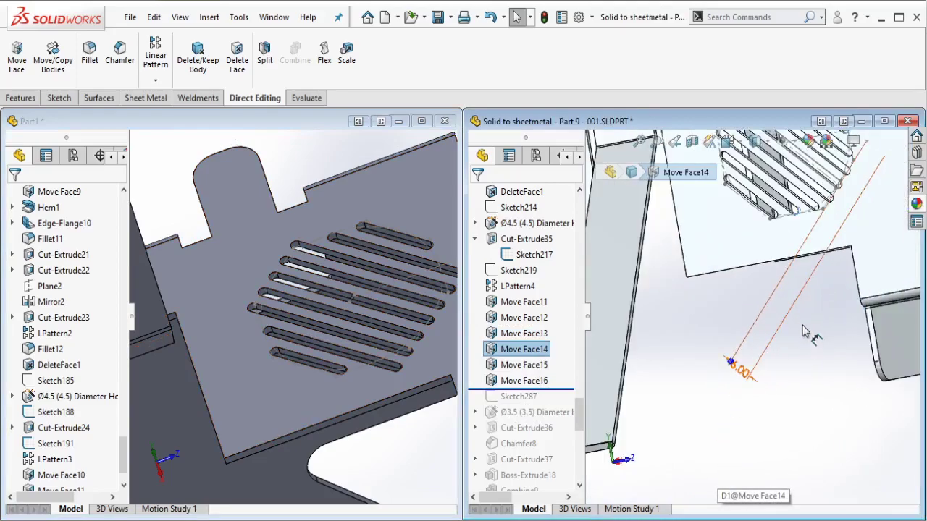
pyautogui.scroll(2, 803, 326)
# Step: In Part1, translate the lower-right end faces of the second slot from each side 6 mm along the slot edge, reversed to shorten both slots
pyautogui.click(279, 126)
pyautogui.click(17, 62)
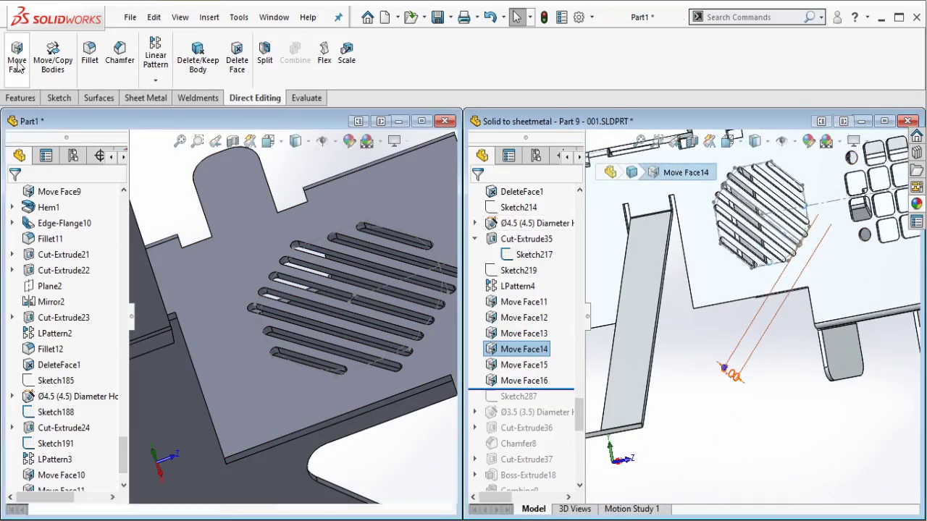
pyautogui.click(17, 58)
pyautogui.scroll(-3, 419, 371)
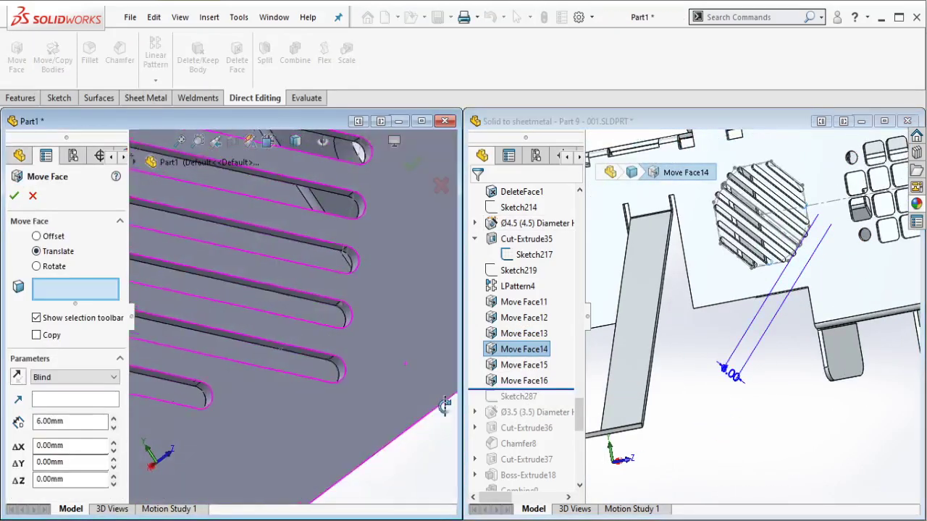
pyautogui.moveTo(445, 406); pyautogui.dragTo(427, 398, button='middle')
pyautogui.click(343, 374)
pyautogui.scroll(3, 311, 336)
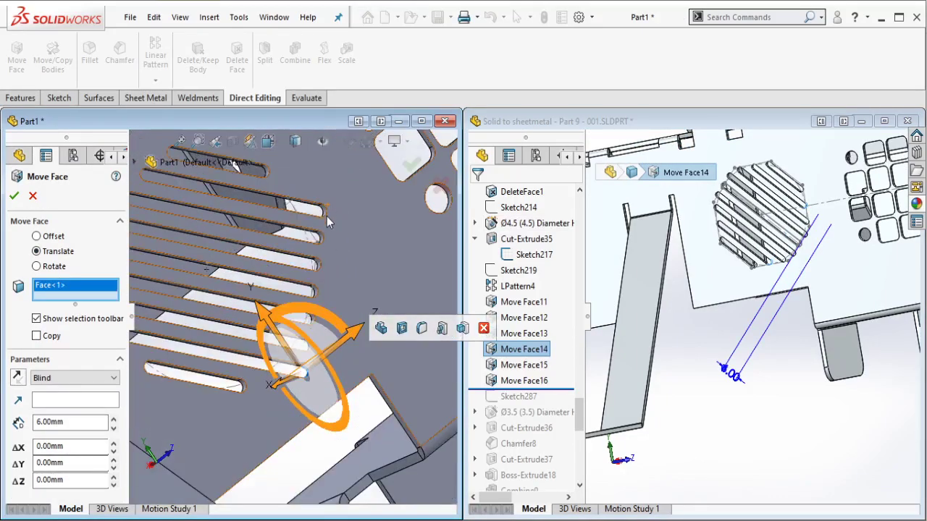
pyautogui.scroll(-2, 326, 217)
pyautogui.scroll(-2, 318, 240)
pyautogui.click(316, 227)
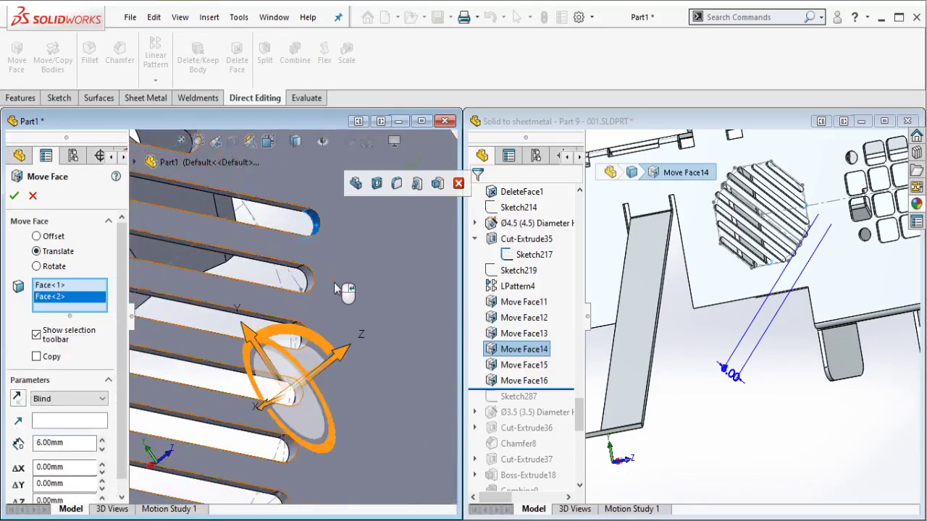
pyautogui.scroll(3, 337, 290)
pyautogui.click(74, 422)
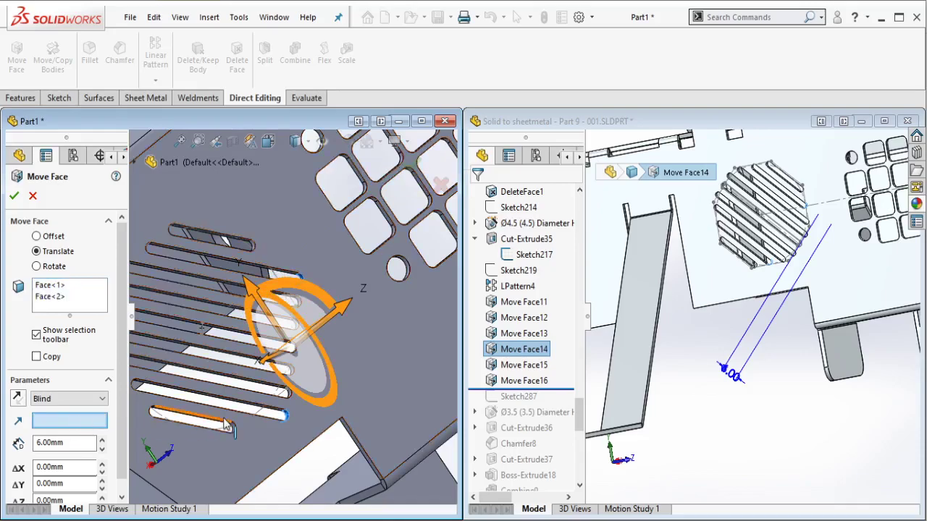
pyautogui.click(227, 424)
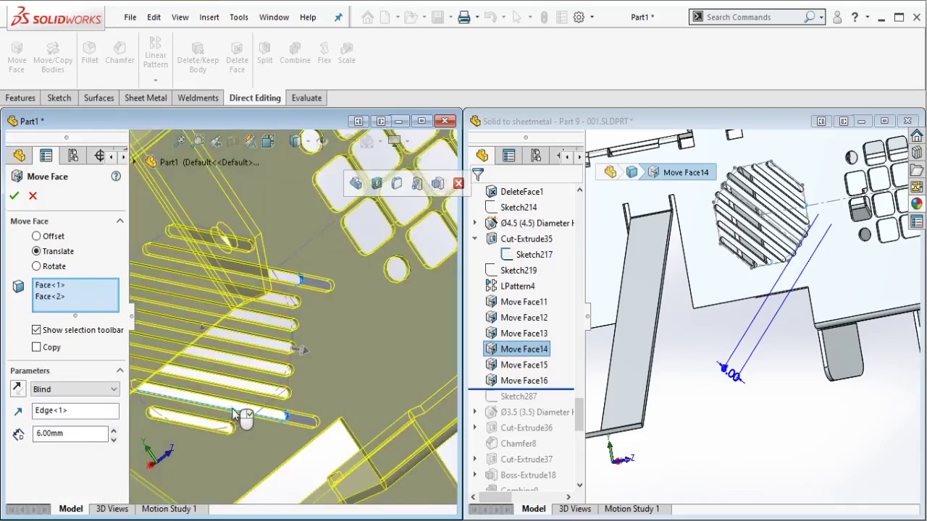
pyautogui.click(18, 390)
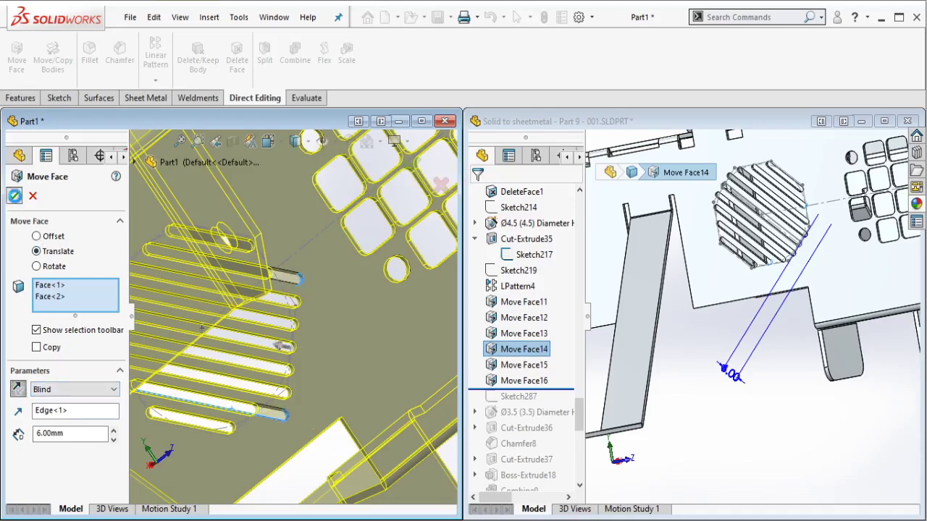
pyautogui.click(15, 196)
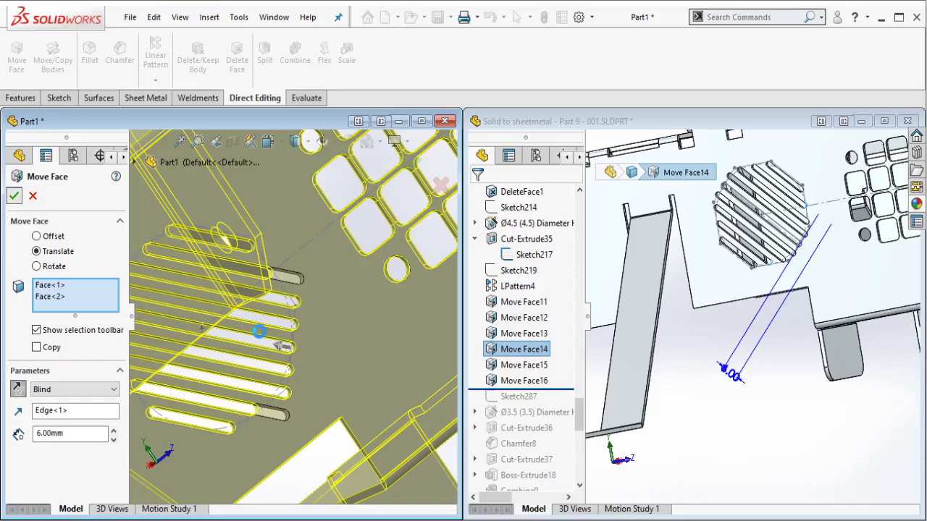
pyautogui.press('Return')
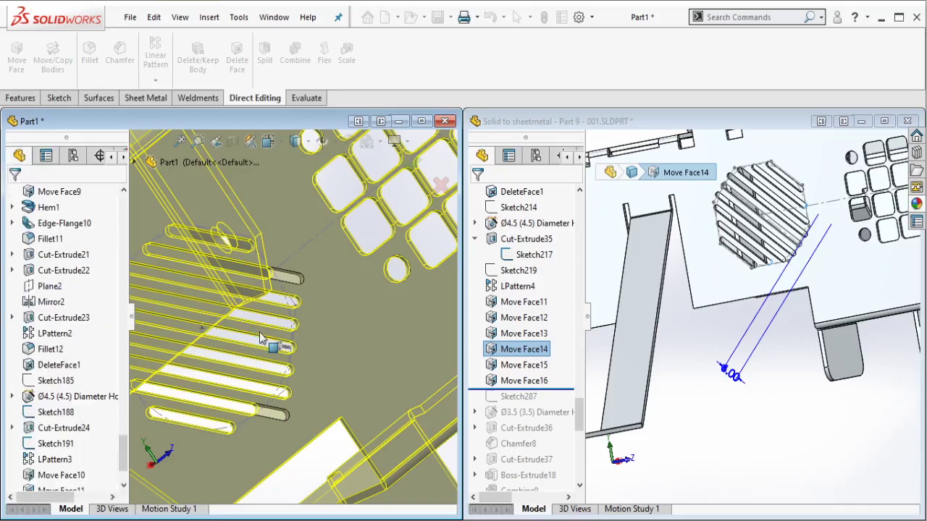
# Step: Examine which slot ends Move Face15 shifts in the reference part and by what distance, and compare with the matching slots in Part1
pyautogui.click(538, 366)
pyautogui.scroll(3, 754, 264)
pyautogui.scroll(-3, 757, 216)
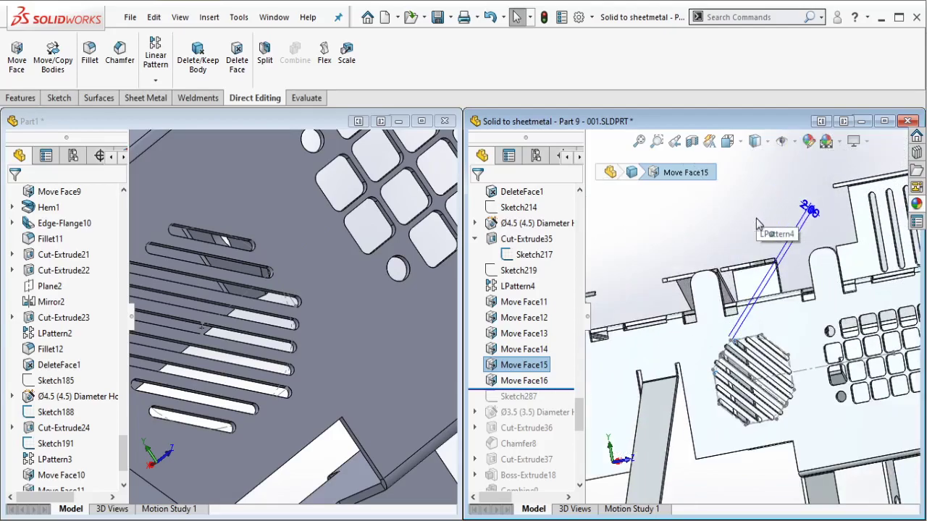
pyautogui.scroll(3, 292, 328)
pyautogui.scroll(-5, 179, 301)
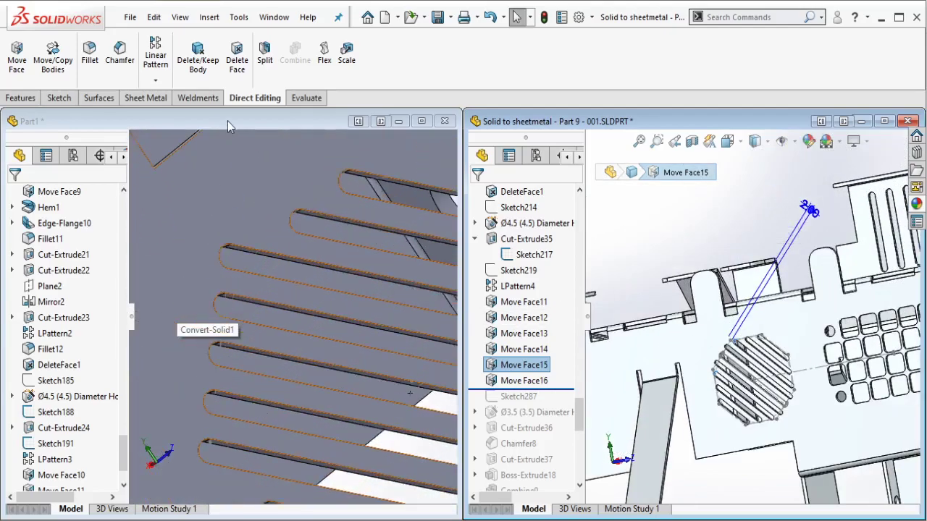
pyautogui.moveTo(195, 268); pyautogui.dragTo(169, 217, button='middle')
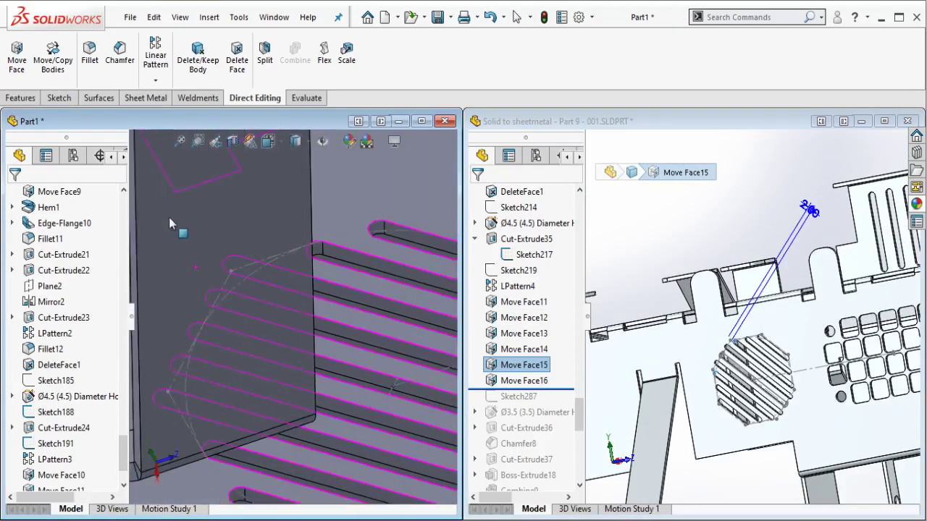
# Step: In Part1, translate the upper-left end faces of the third slot from each side 2 mm inward along the slot edge, reversing the direction
pyautogui.click(18, 58)
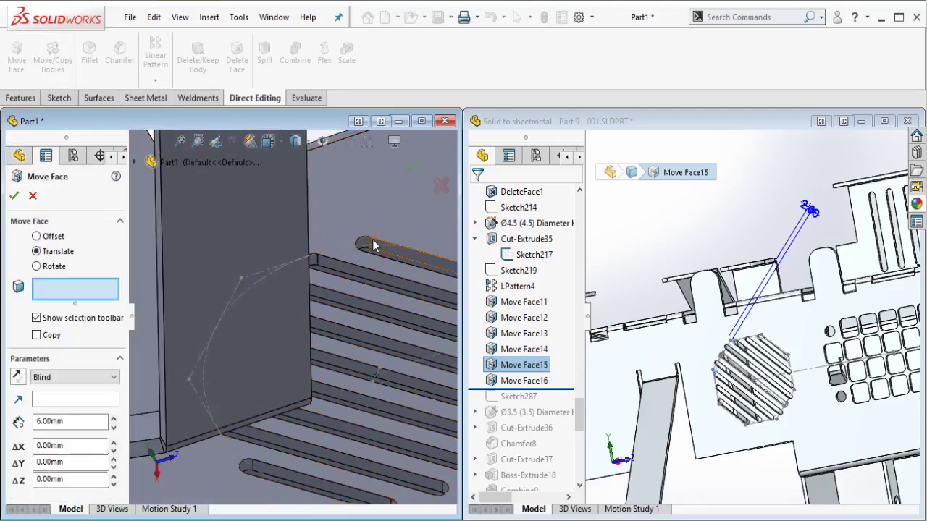
pyautogui.moveTo(372, 239); pyautogui.dragTo(242, 276, button='middle')
pyautogui.click(243, 276)
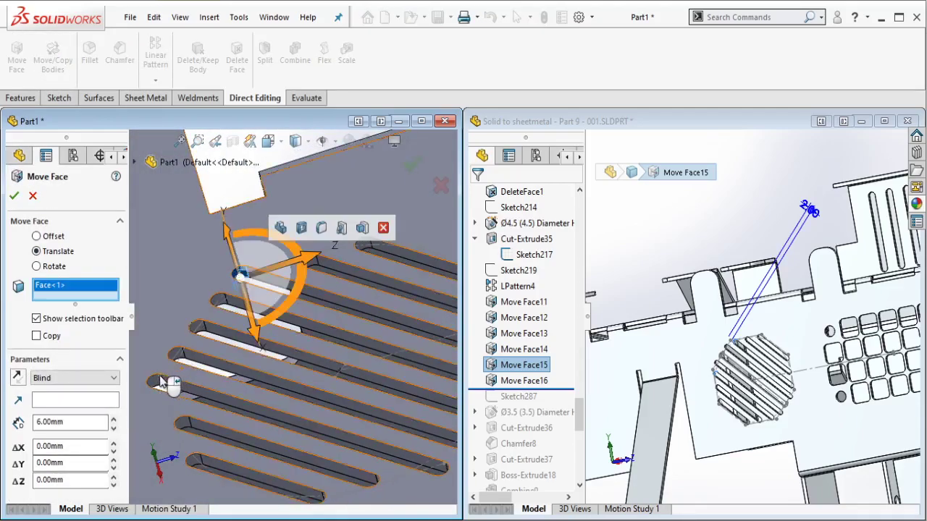
pyautogui.click(156, 383)
pyautogui.click(66, 417)
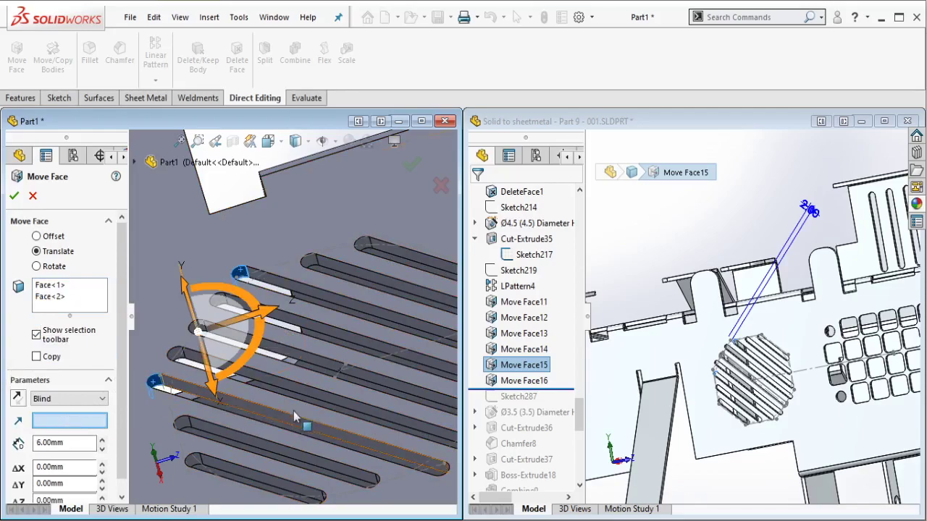
pyautogui.click(310, 393)
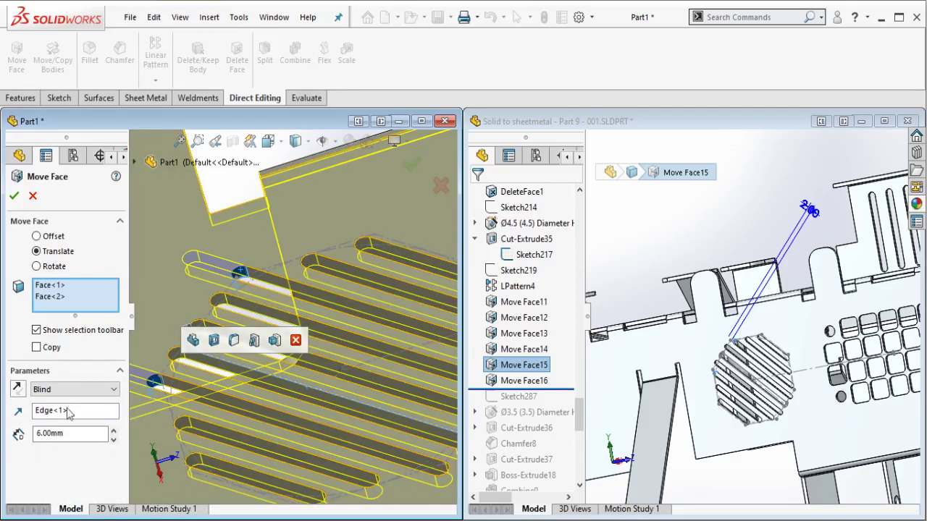
pyautogui.click(50, 433)
pyautogui.write('2')
pyautogui.press('Return')
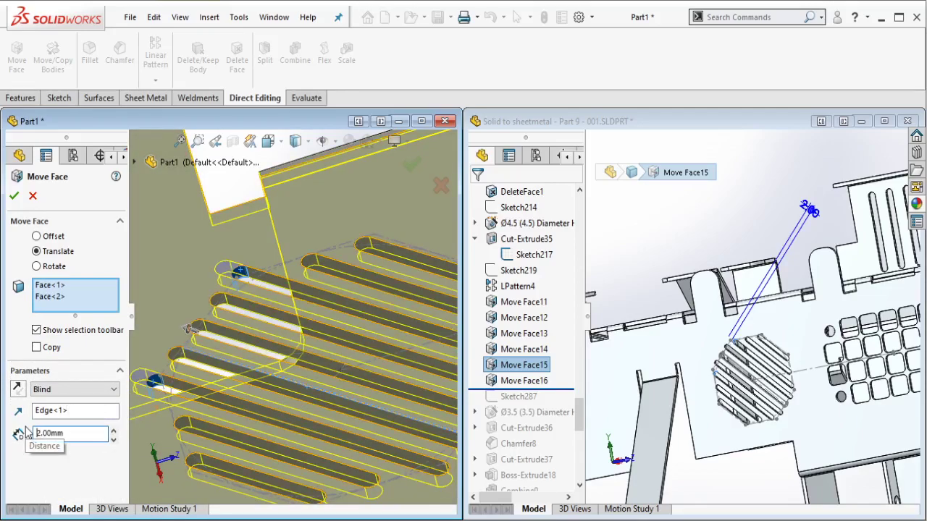
pyautogui.click(17, 388)
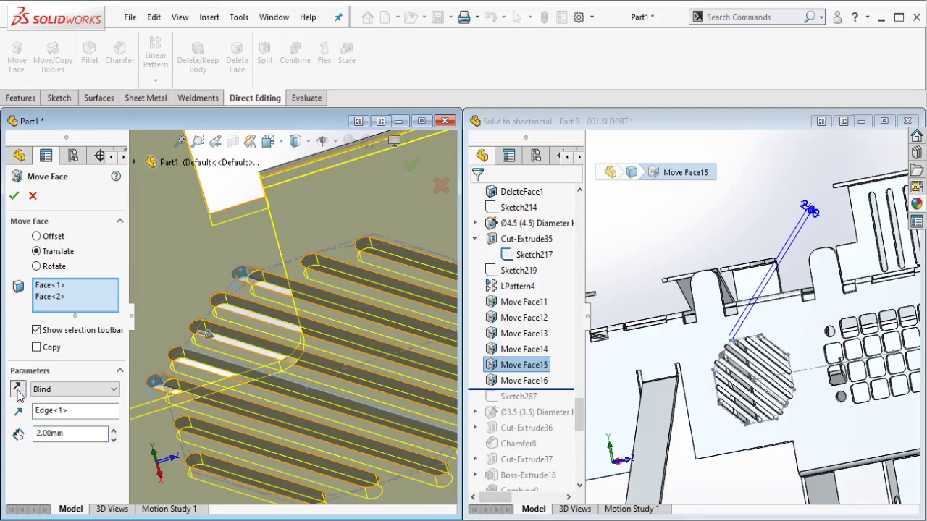
pyautogui.click(15, 196)
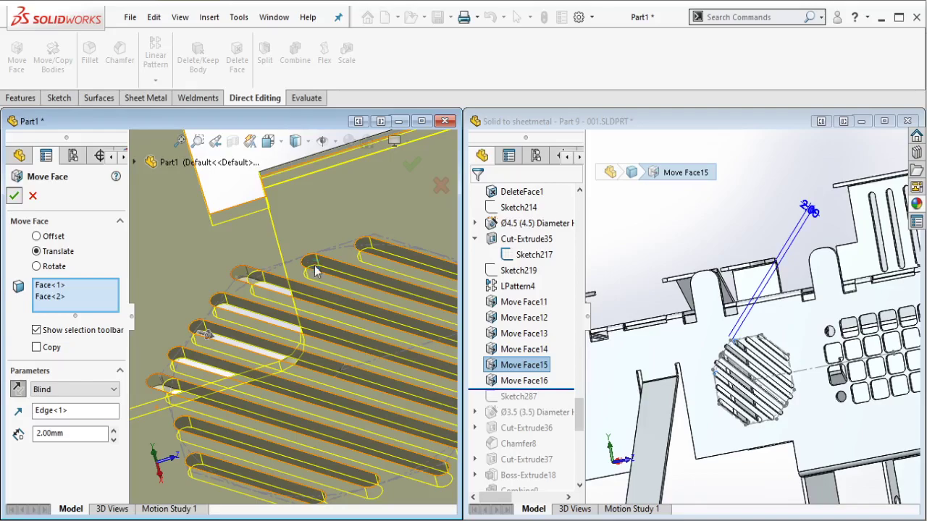
pyautogui.press('Return')
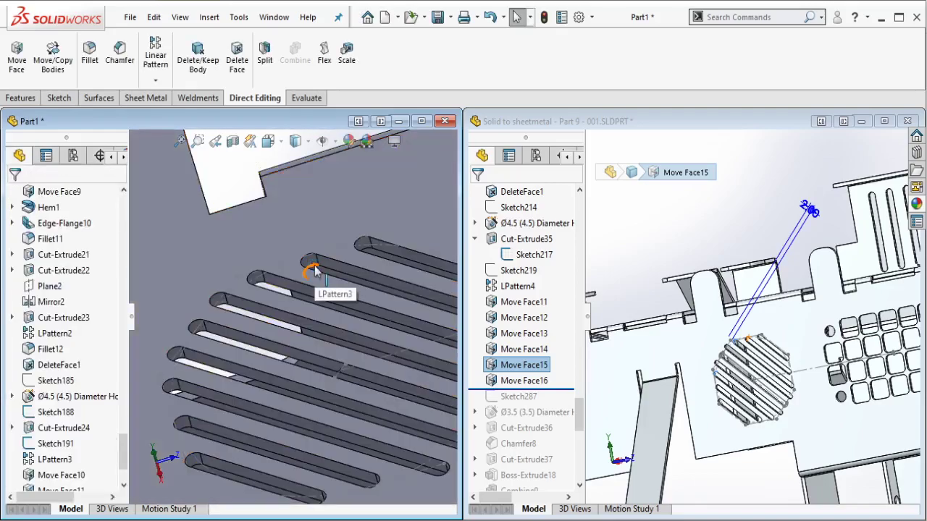
# Step: In Part1, translate the lower-right end faces of the third slot from each side 2 mm along the slot edge to shorten both slots
pyautogui.scroll(4, 315, 272)
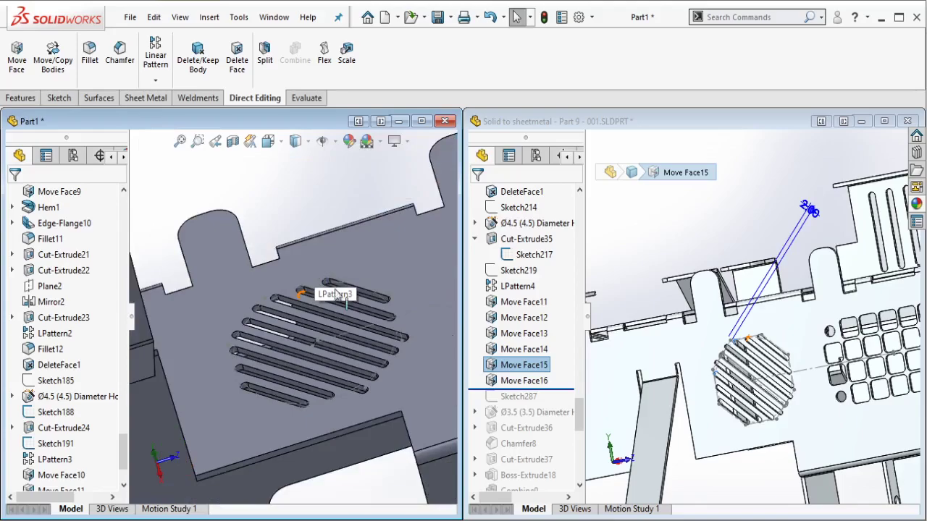
pyautogui.moveTo(373, 370); pyautogui.dragTo(414, 404, button='middle')
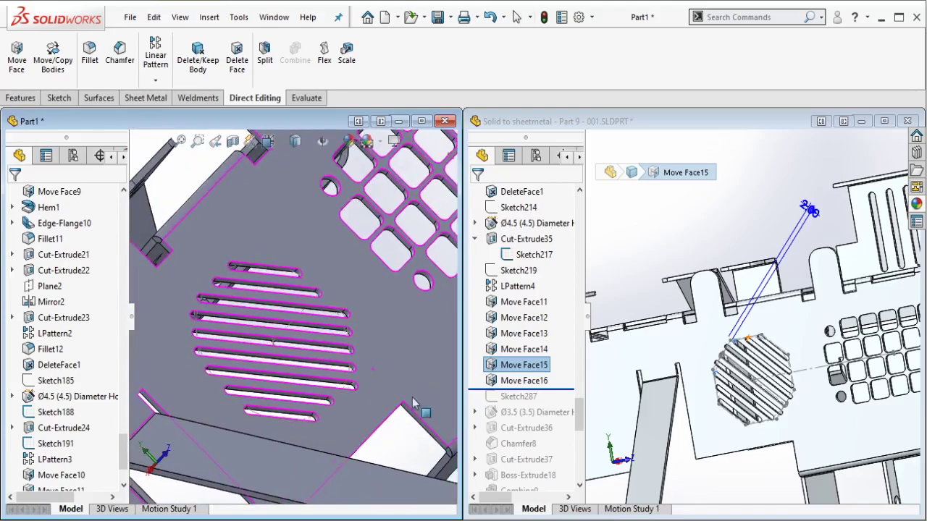
pyautogui.scroll(-3, 344, 382)
pyautogui.click(21, 56)
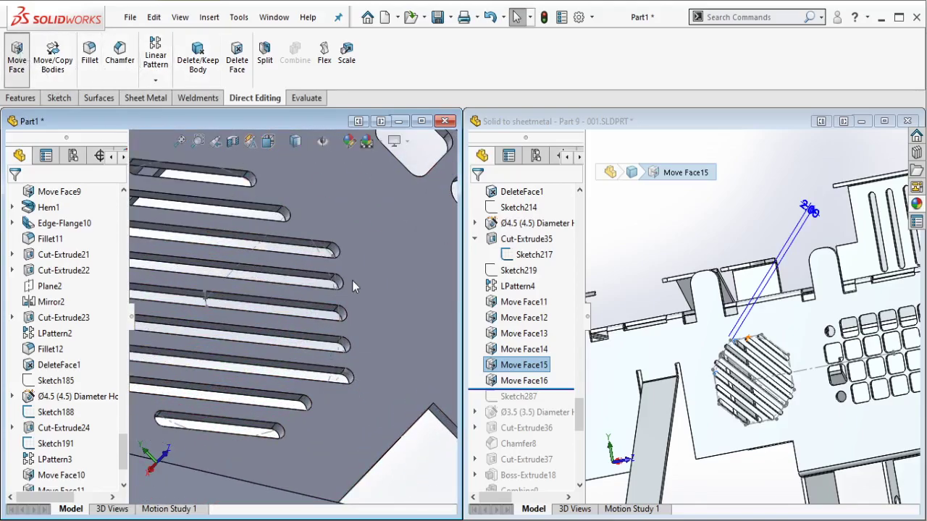
pyautogui.click(343, 261)
pyautogui.click(351, 379)
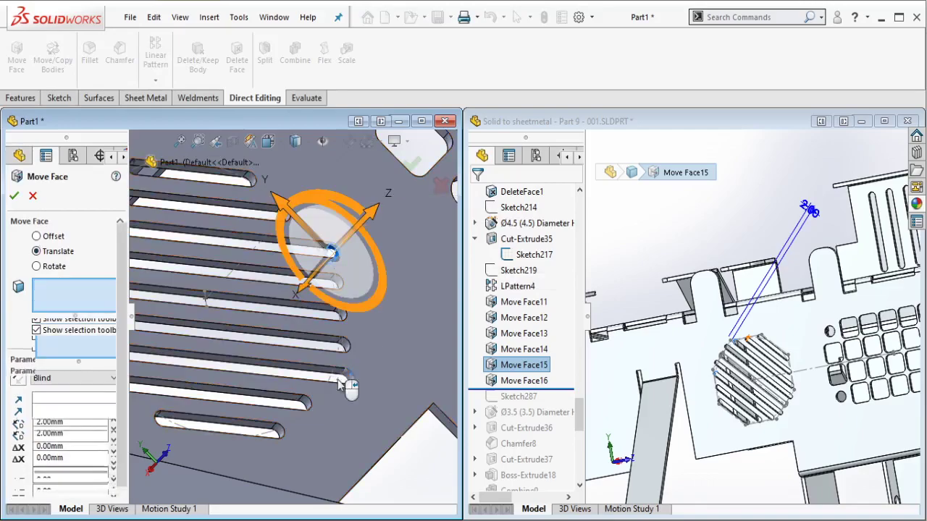
pyautogui.click(186, 390)
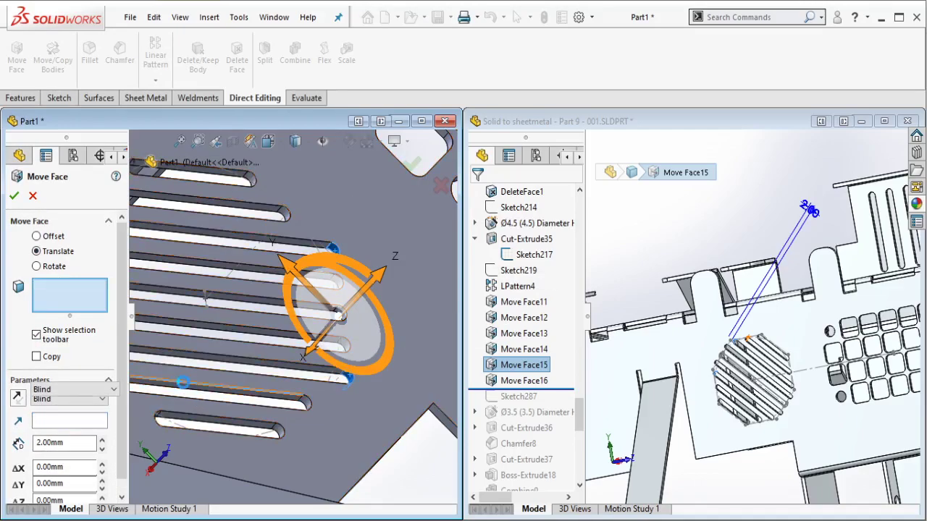
pyautogui.click(16, 197)
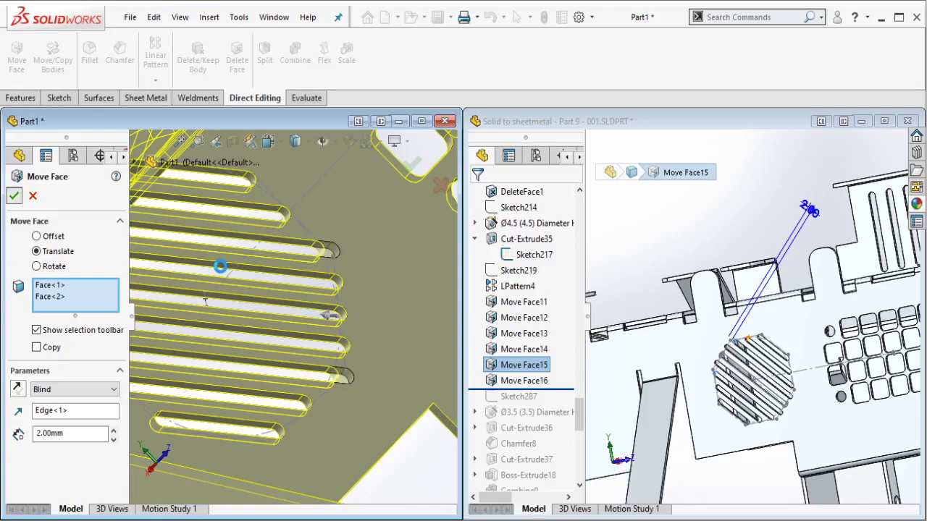
pyautogui.press('Return')
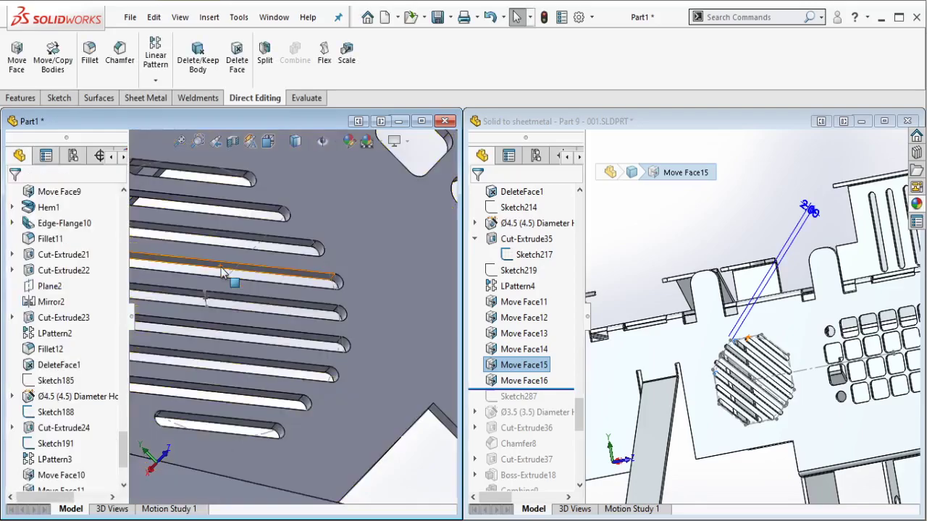
# Step: Roll the reference part forward past the Ø3.5 diameter hole feature and examine the layout and dimension of Sketch287 around the slots
pyautogui.scroll(3, 239, 311)
pyautogui.scroll(2, 244, 318)
pyautogui.moveTo(245, 318); pyautogui.dragTo(289, 296, button='middle')
pyautogui.scroll(-2, 526, 384)
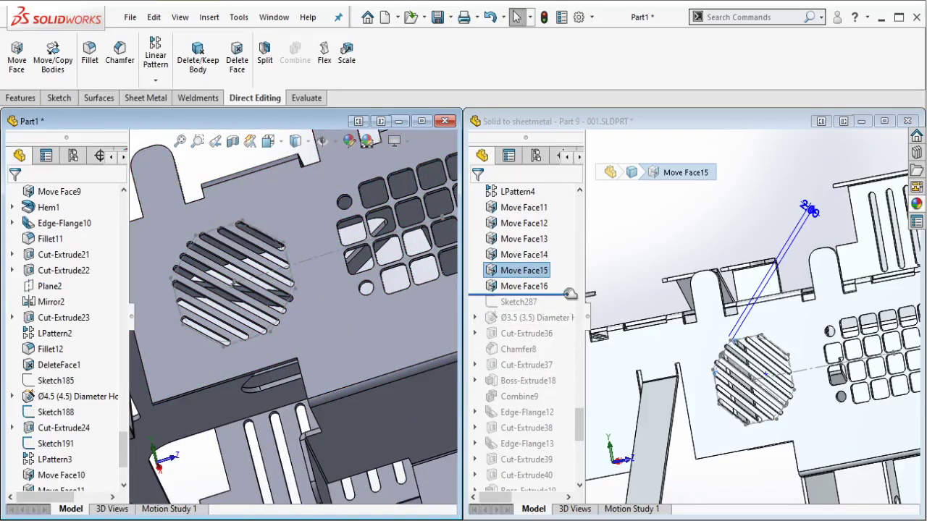
pyautogui.moveTo(570, 293); pyautogui.dragTo(541, 326)
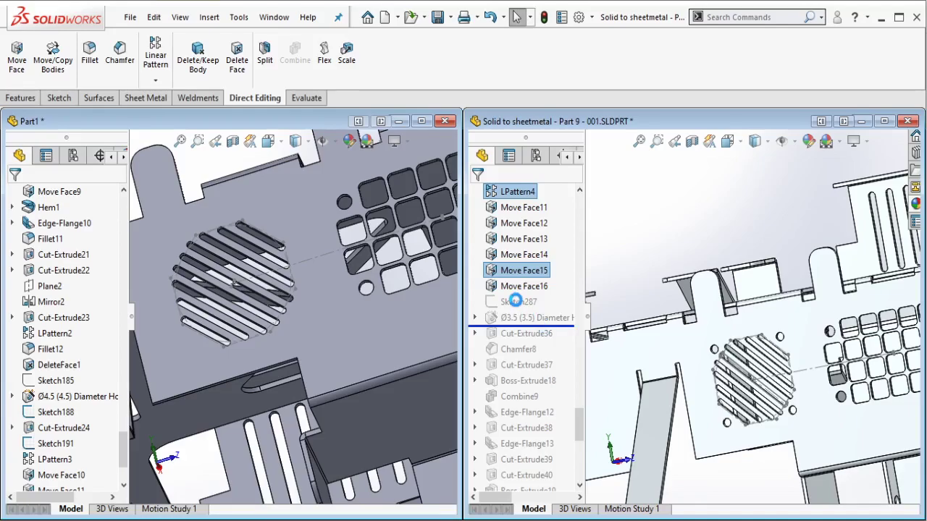
pyautogui.click(517, 302)
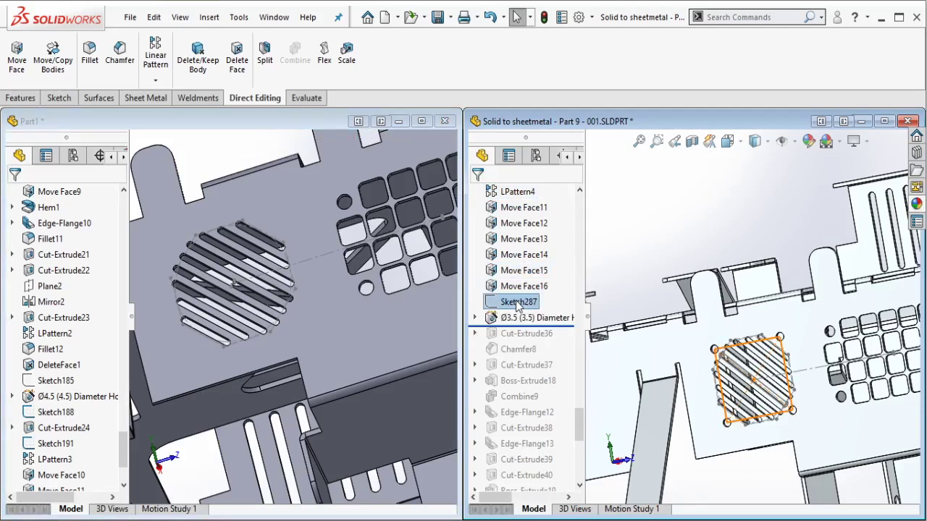
pyautogui.scroll(-2, 794, 412)
pyautogui.scroll(-2, 788, 344)
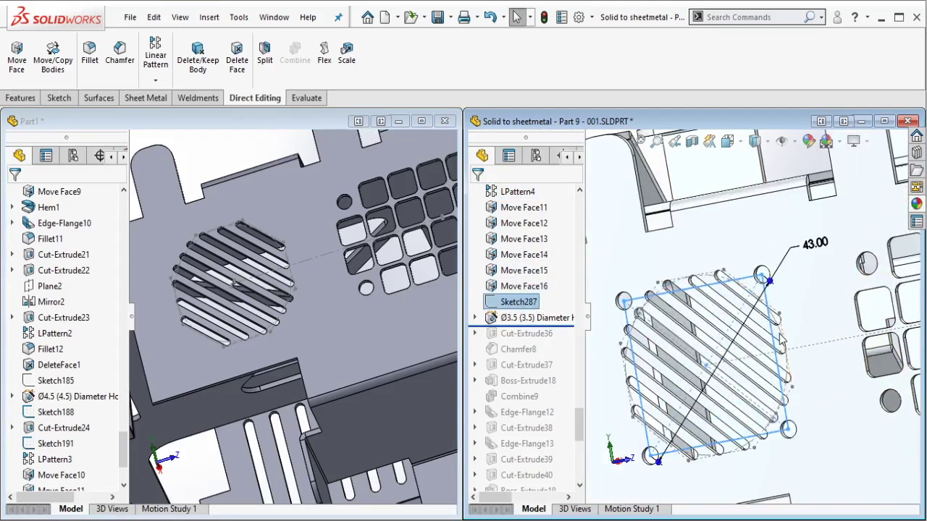
pyautogui.moveTo(788, 343); pyautogui.dragTo(795, 328, button='middle')
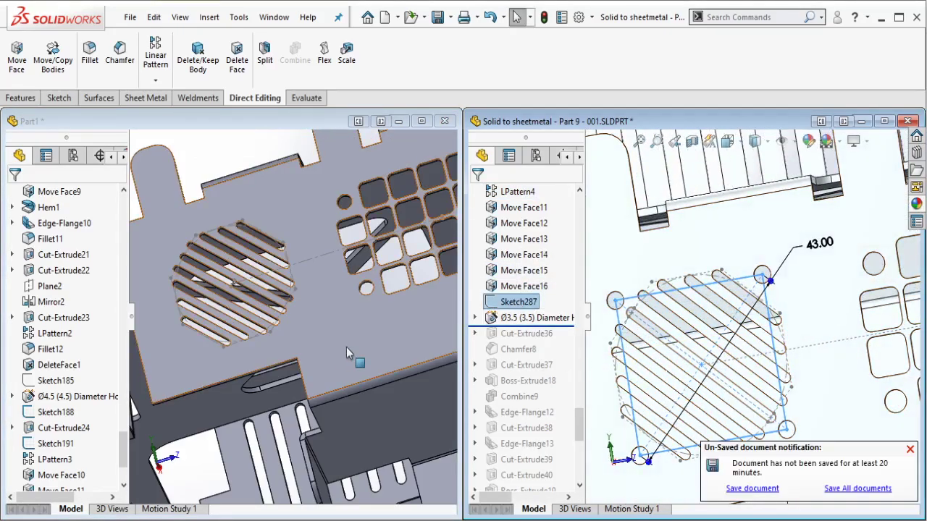
# Step: In Part1, start a sketch on the slotted flat face and draw a center rectangle from the middle of the slot pattern
pyautogui.scroll(1, 313, 315)
pyautogui.scroll(-2, 215, 277)
pyautogui.click(217, 269)
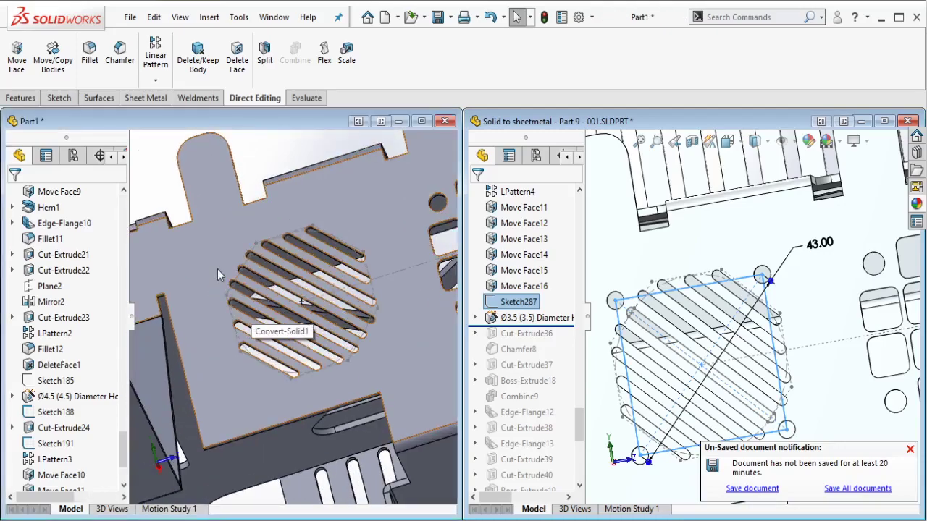
pyautogui.click(279, 224)
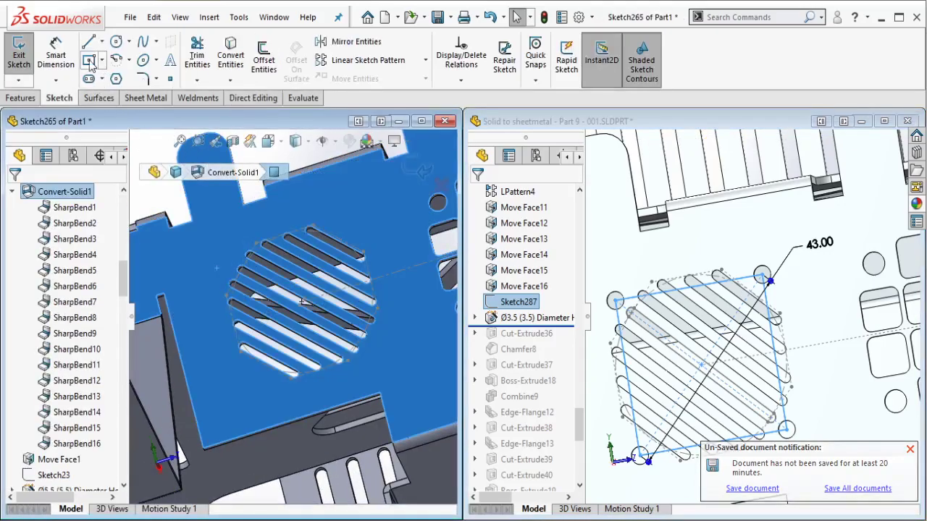
pyautogui.click(88, 59)
pyautogui.scroll(-4, 313, 308)
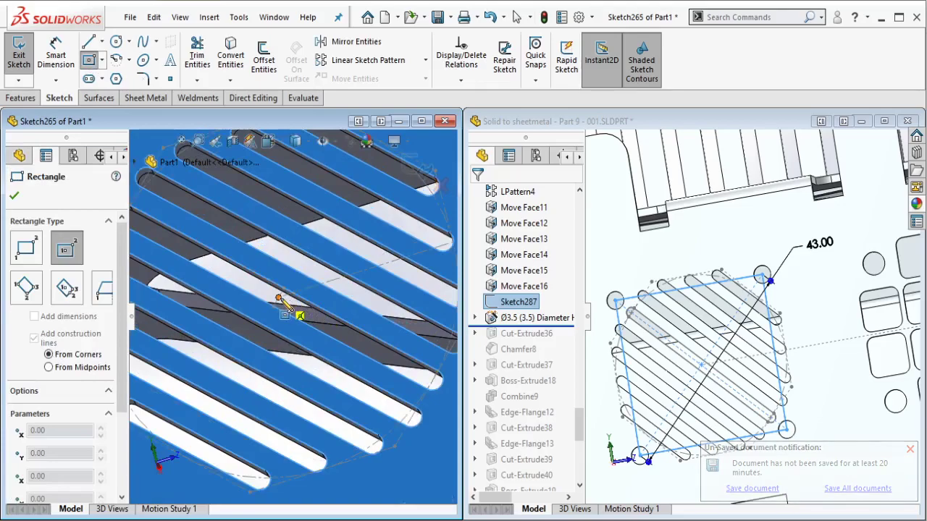
pyautogui.click(280, 296)
pyautogui.scroll(1, 325, 326)
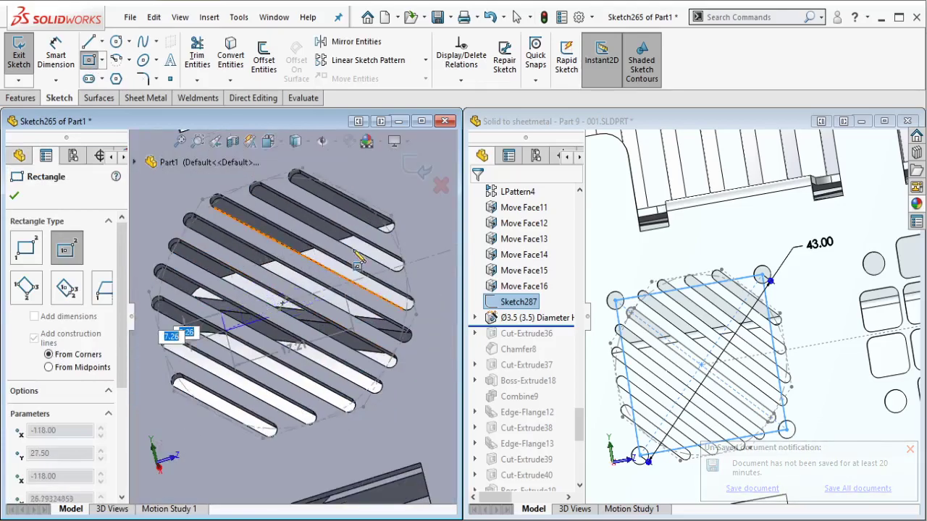
pyautogui.click(373, 183)
pyautogui.press('Escape')
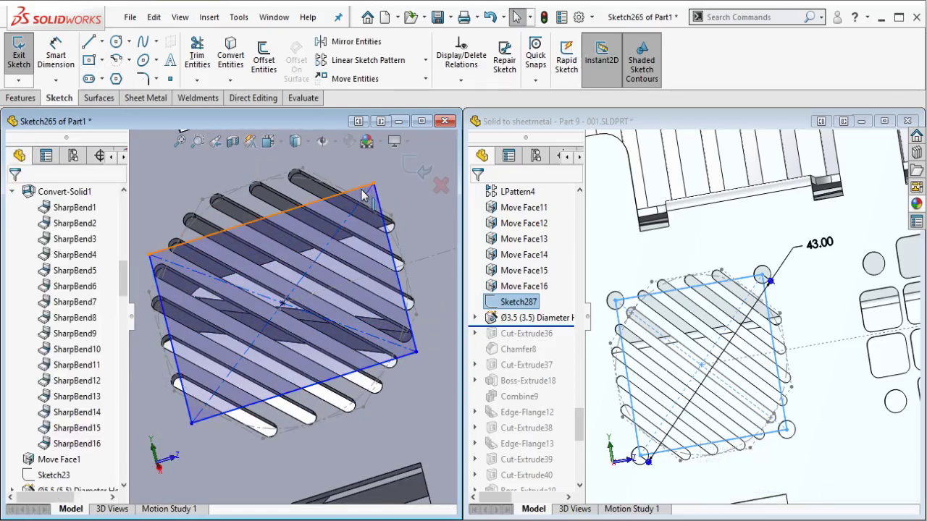
# Step: Make two adjacent sides of the rectangle equal to turn it into a square
pyautogui.click(364, 194)
pyautogui.keyDown('ctrl'); pyautogui.click(395, 268); pyautogui.keyUp('ctrl')
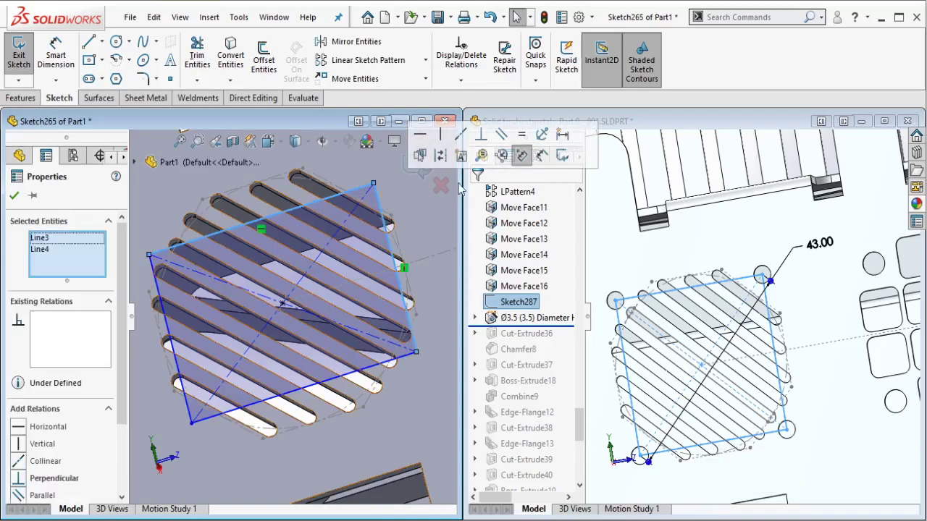
pyautogui.click(521, 136)
pyautogui.press('Escape')
# Step: Dimension the square's construction diagonal at 43 mm and place the dimension text closer to the slot pattern
pyautogui.press('d')
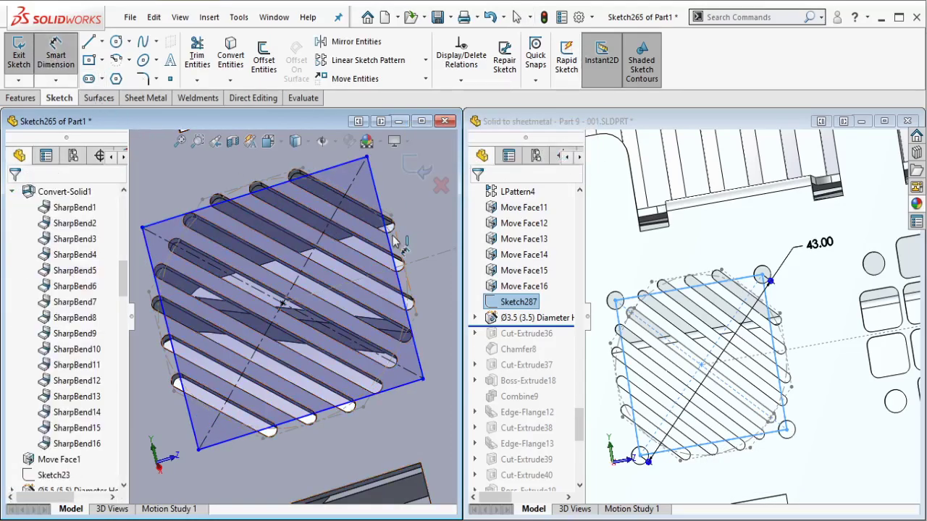
pyautogui.scroll(3, 293, 321)
pyautogui.click(334, 224)
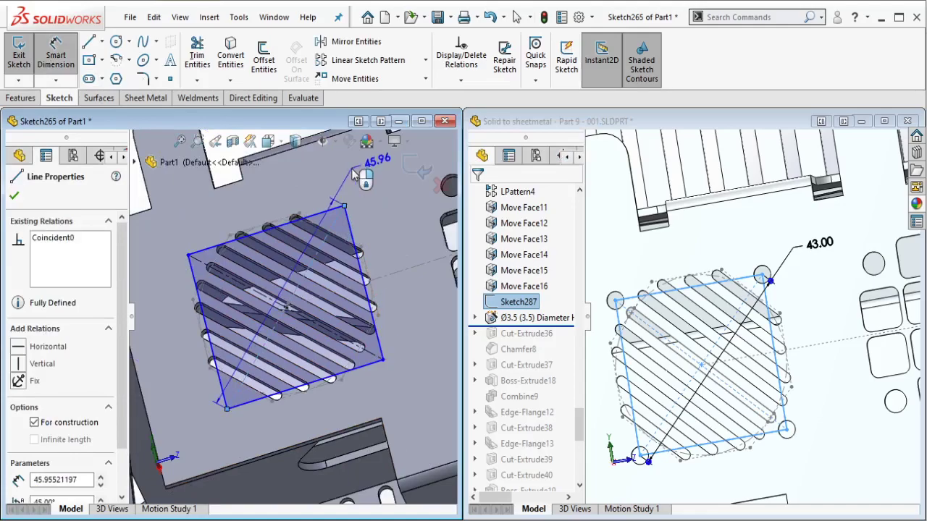
pyautogui.click(355, 175)
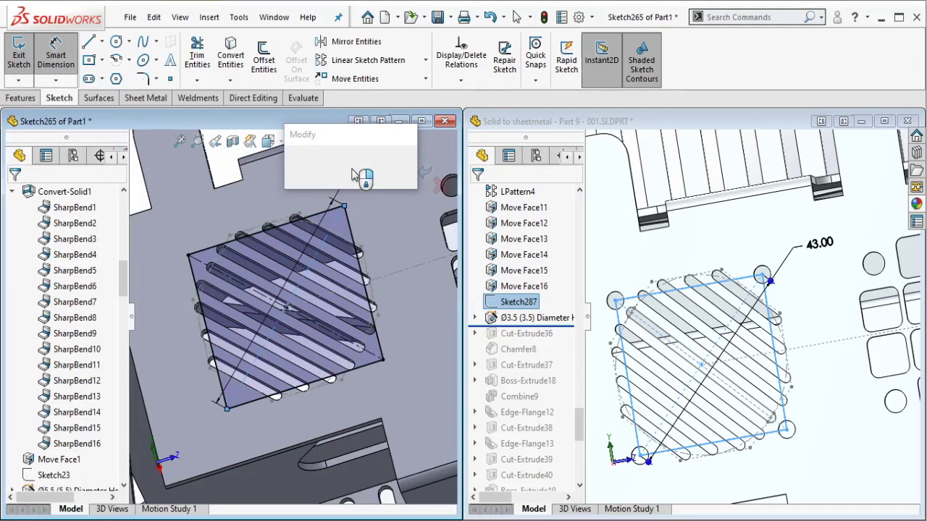
pyautogui.write('43')
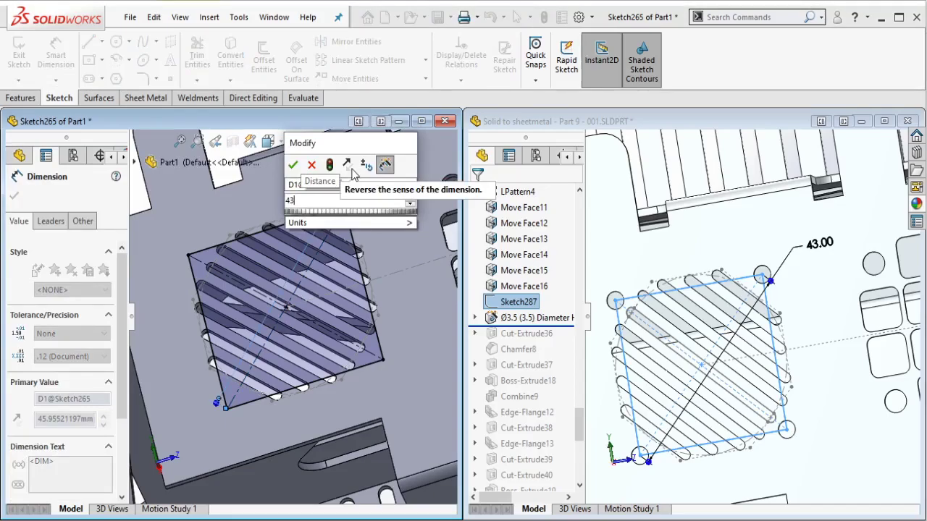
pyautogui.click(351, 168)
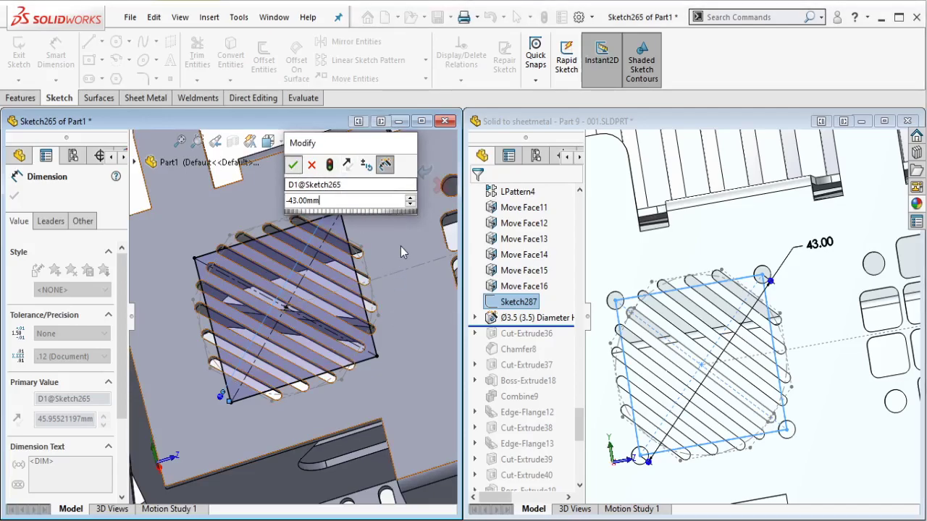
pyautogui.press('Return')
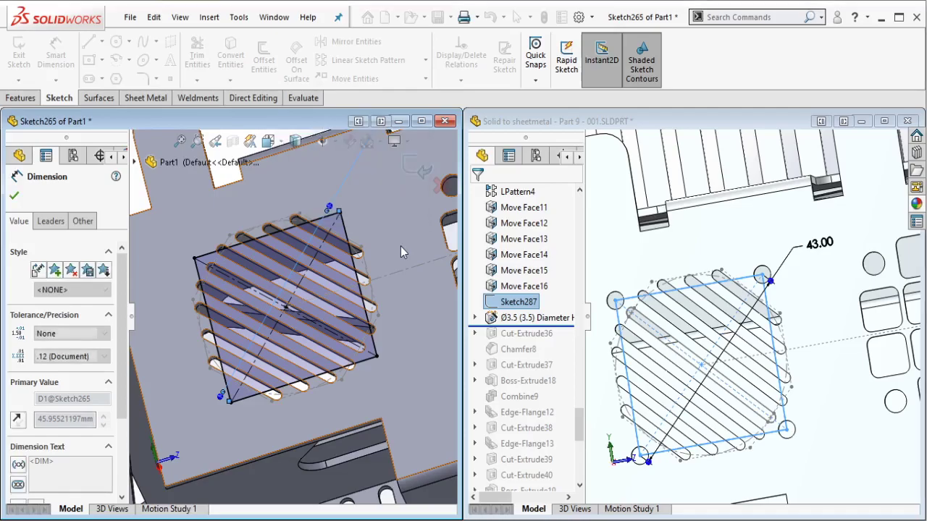
pyautogui.press('Escape')
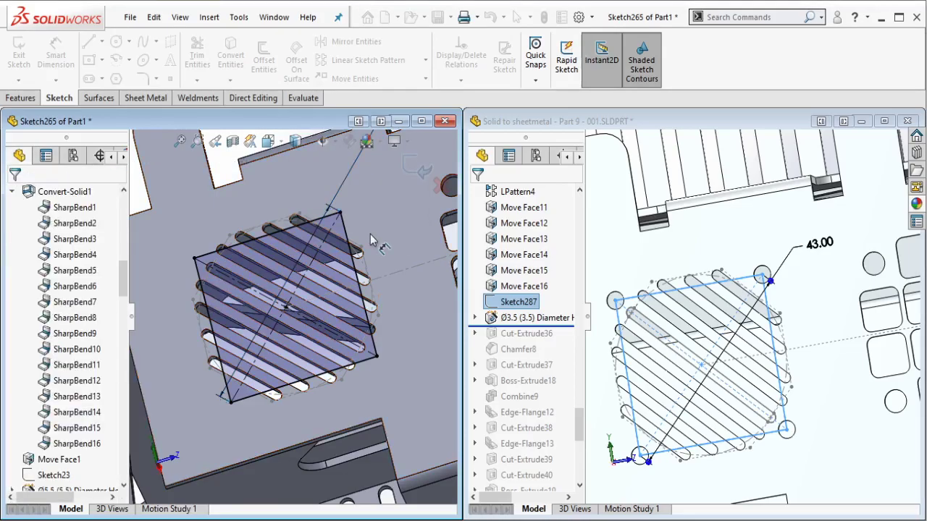
pyautogui.scroll(-4, 370, 234)
pyautogui.scroll(-2, 370, 234)
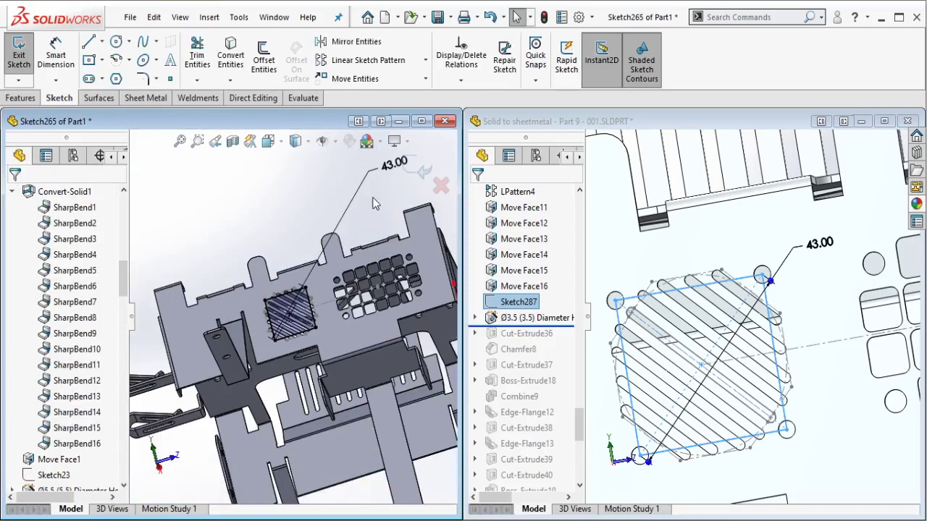
pyautogui.scroll(-2, 373, 201)
pyautogui.moveTo(354, 210); pyautogui.dragTo(249, 307)
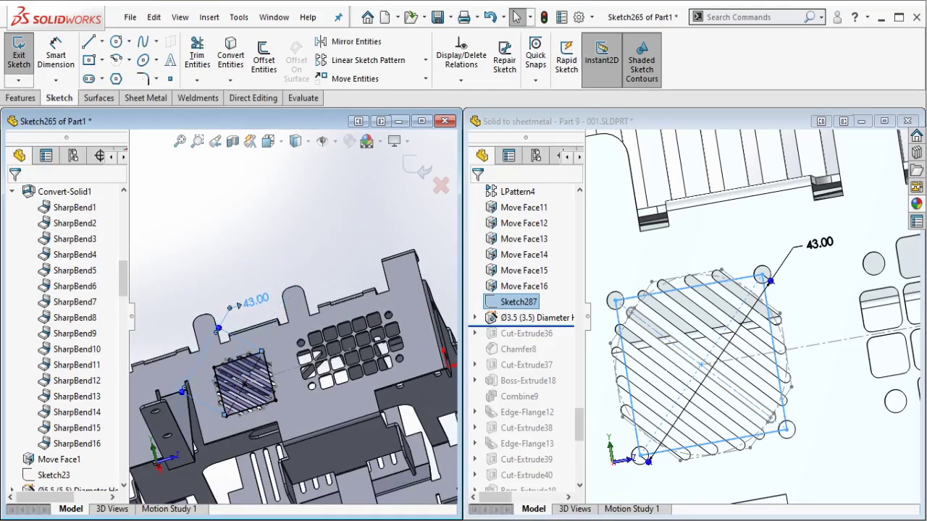
# Step: Finish the 43 mm diagonal square's sketch, leave sketch mode and clear the selection
pyautogui.press('Escape')
pyautogui.scroll(-3, 240, 412)
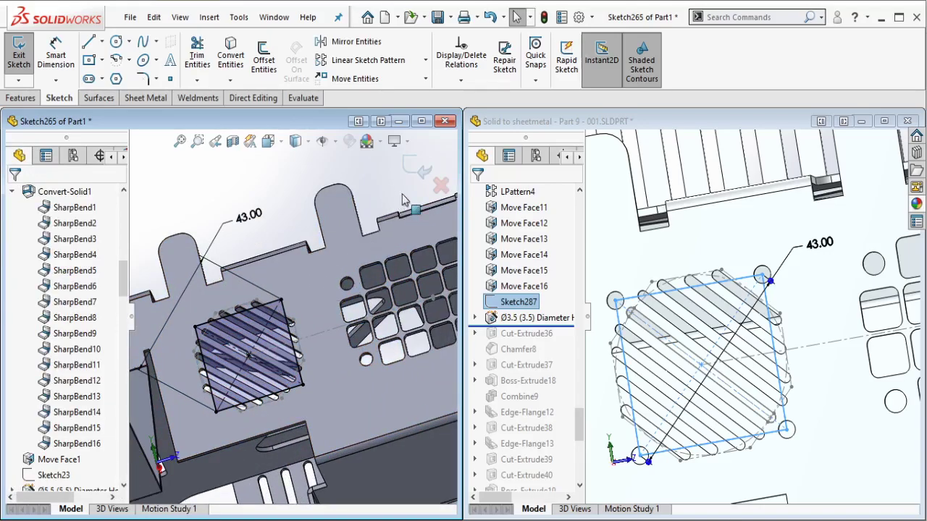
pyautogui.click(417, 169)
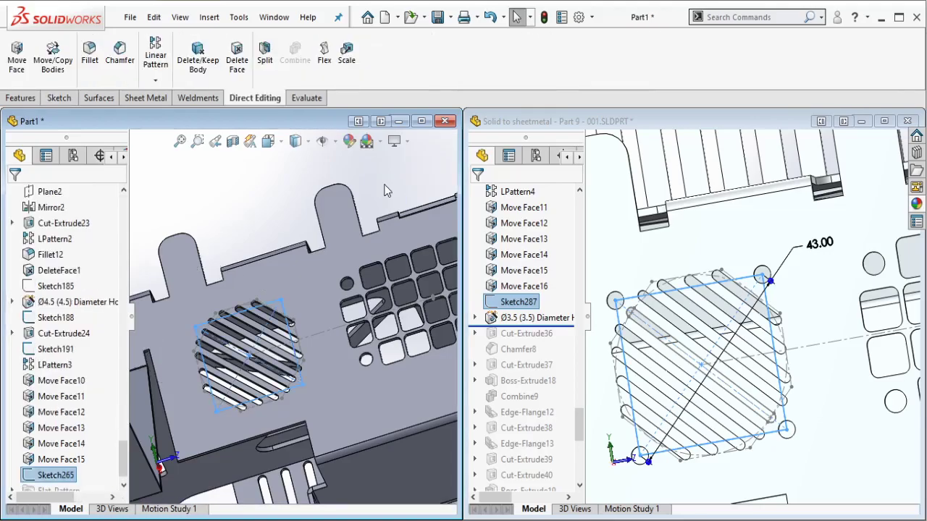
pyautogui.click(385, 185)
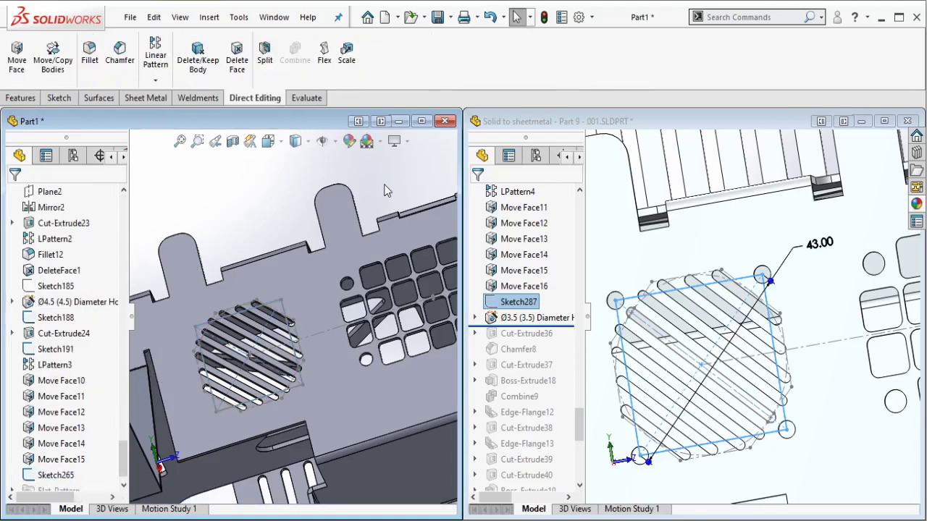
# Step: Start the Hole Wizard and place hole positions on the slotted face at all four corners of the square
pyautogui.click(20, 98)
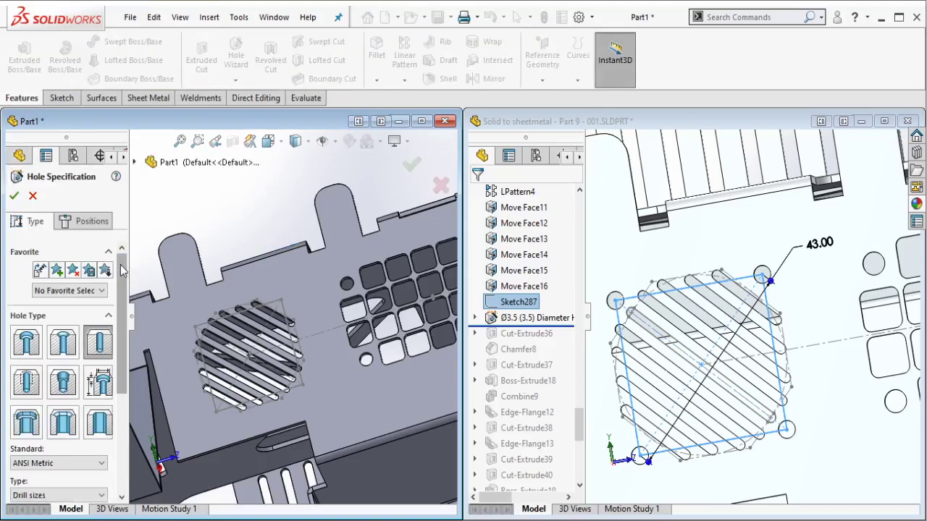
pyautogui.click(84, 221)
pyautogui.click(64, 347)
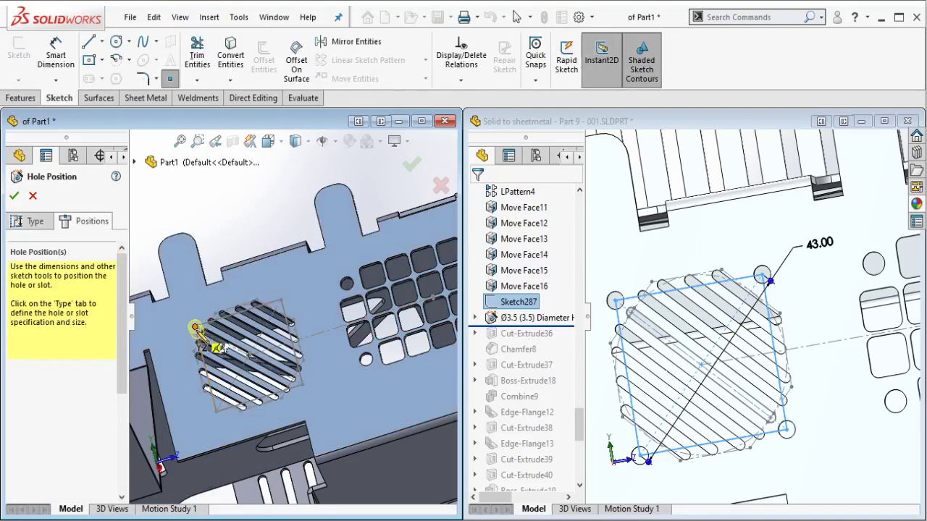
pyautogui.click(195, 327)
pyautogui.click(281, 300)
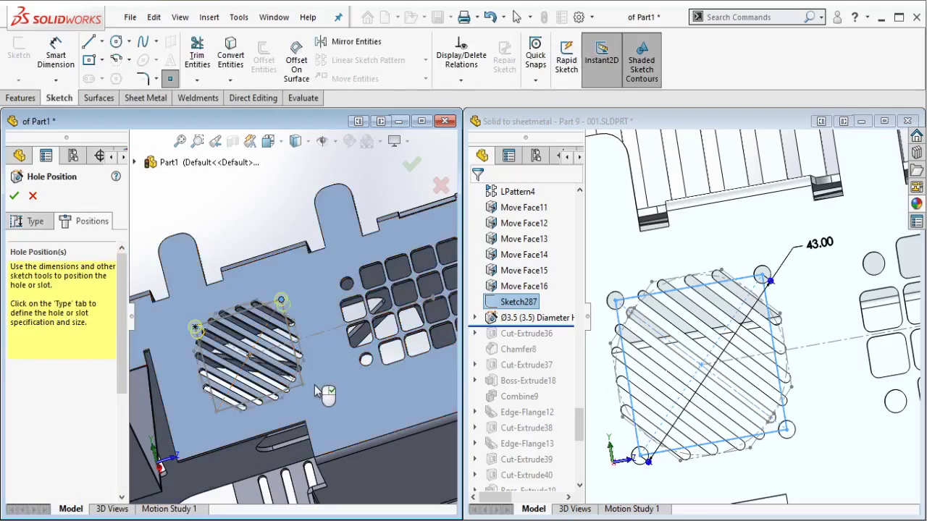
pyautogui.click(303, 384)
pyautogui.click(217, 413)
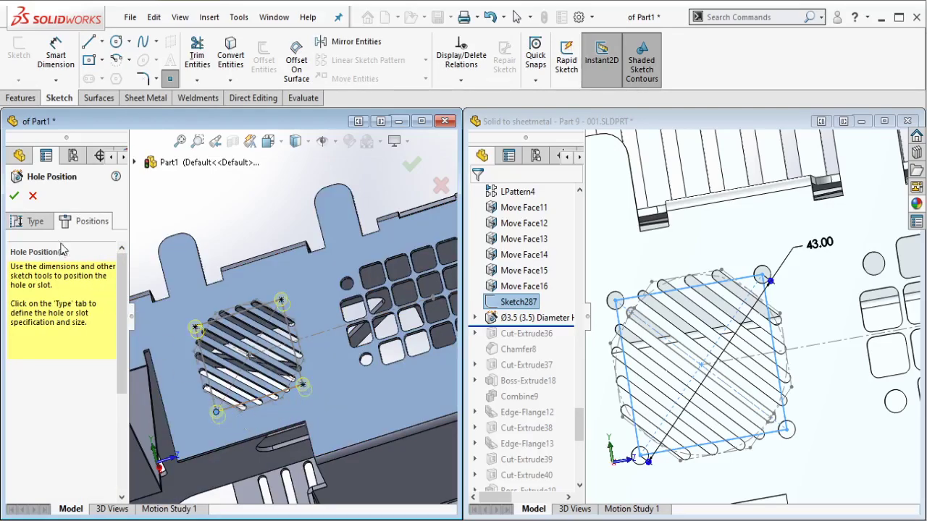
# Step: Specify the ANSI Metric standard and Drill sizes as the type for the four corner holes
pyautogui.click(30, 221)
pyautogui.scroll(-5, 102, 343)
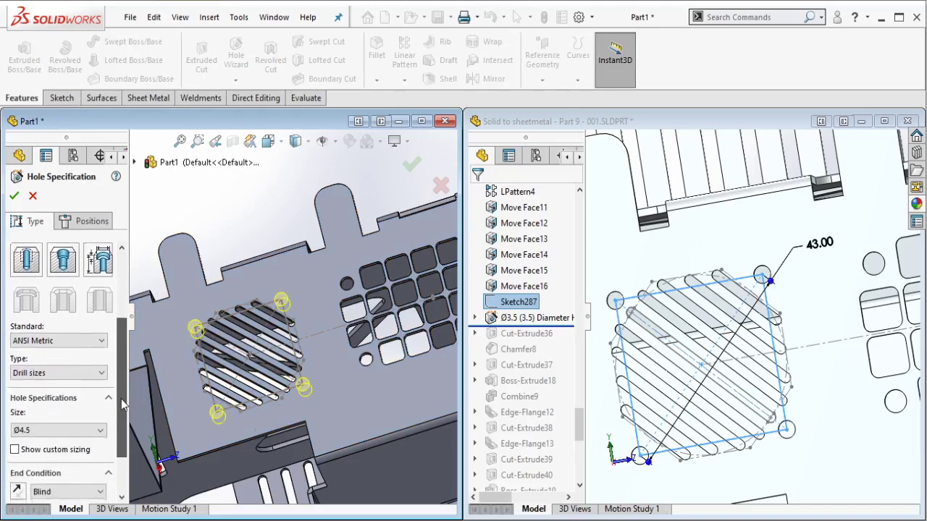
pyautogui.click(97, 342)
pyautogui.click(57, 355)
pyautogui.click(72, 373)
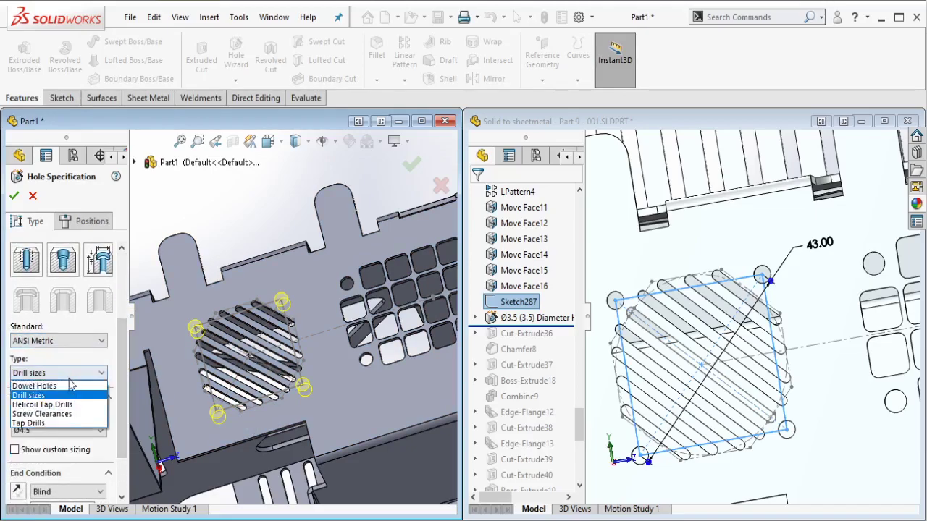
pyautogui.click(44, 394)
pyautogui.scroll(-2, 119, 394)
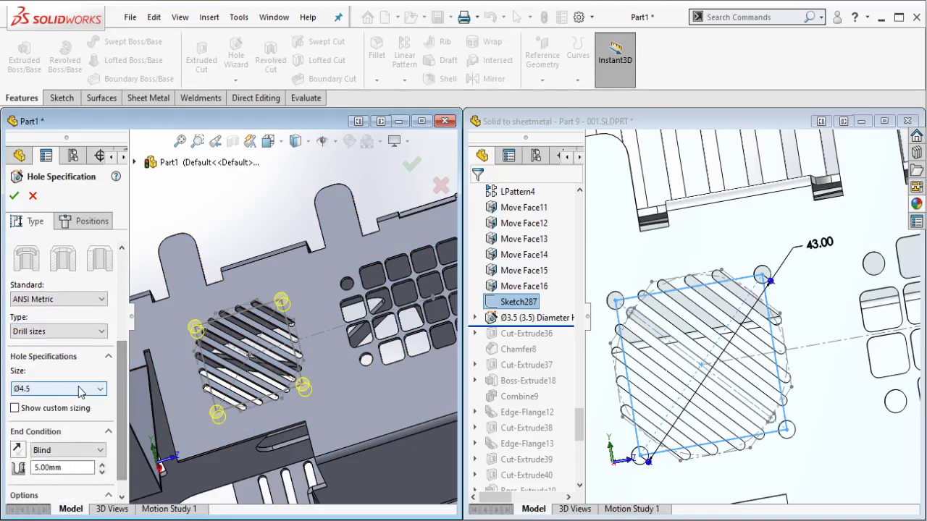
# Step: Set the hole size to Ø3.5 and create the holes at the square's corners
pyautogui.click(81, 388)
pyautogui.scroll(3, 101, 460)
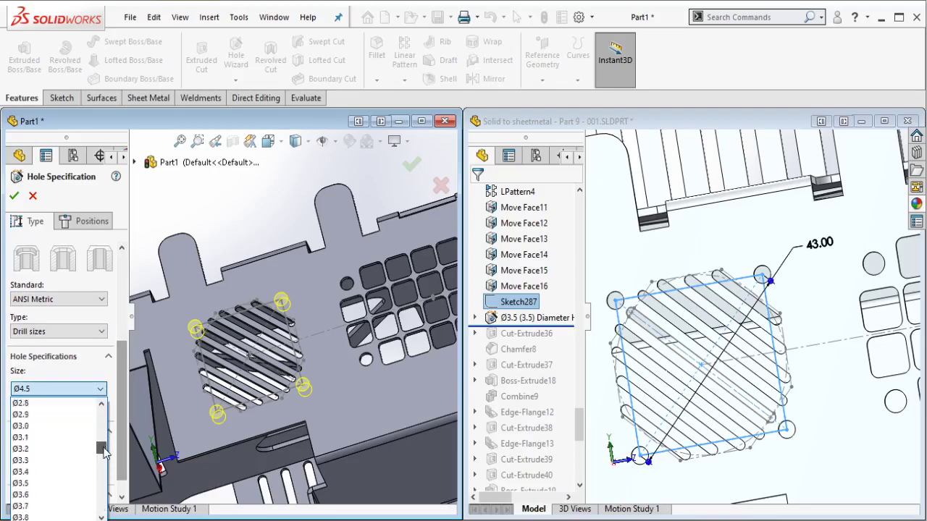
pyautogui.click(78, 403)
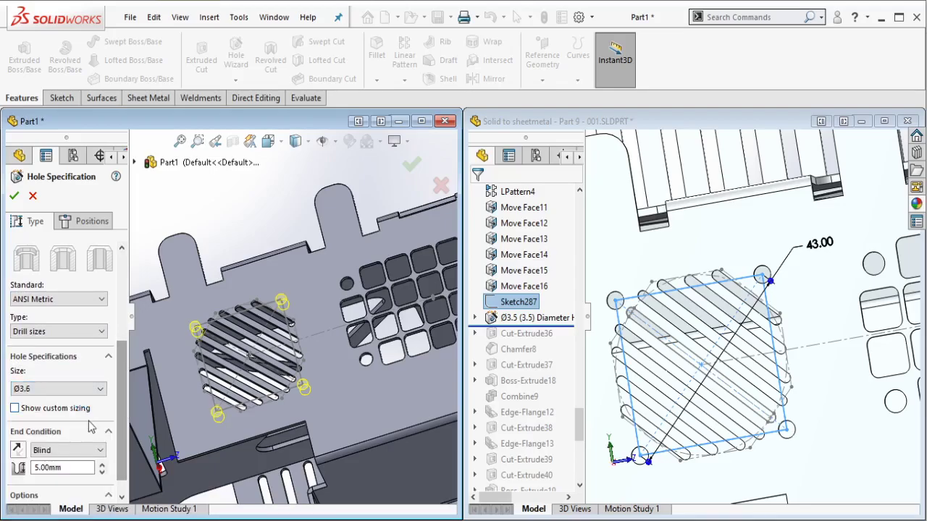
pyautogui.click(89, 393)
pyautogui.click(88, 394)
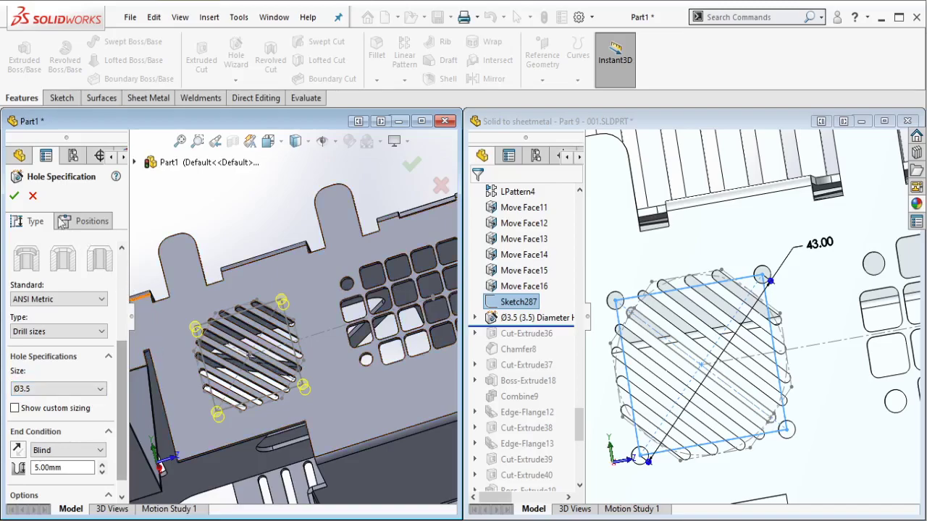
pyautogui.click(14, 195)
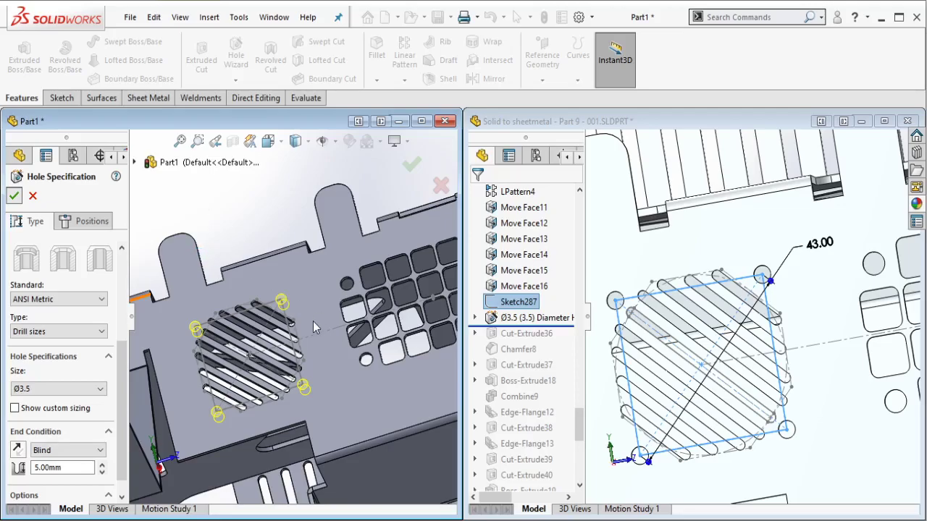
pyautogui.press('Return')
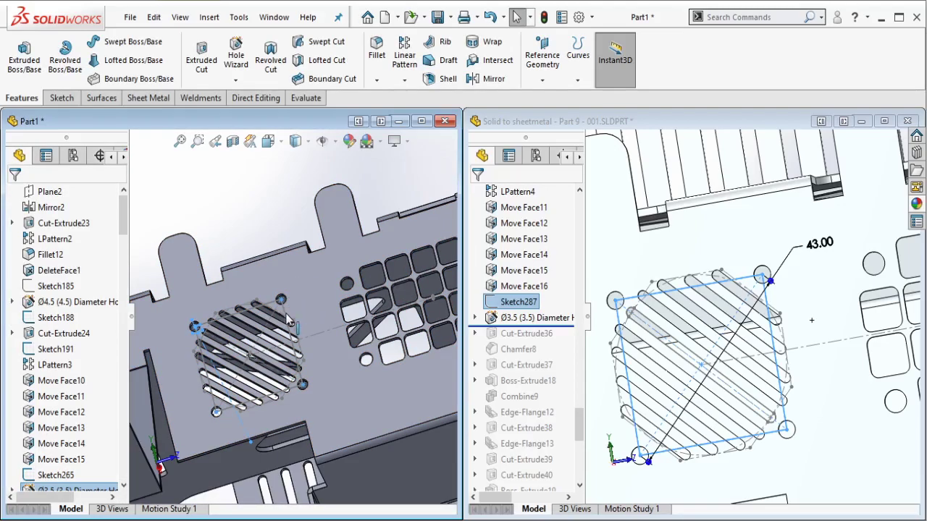
# Step: Hide the square's layout sketch and the small Sketch191 line in the middle of the slot pattern
pyautogui.click(288, 320)
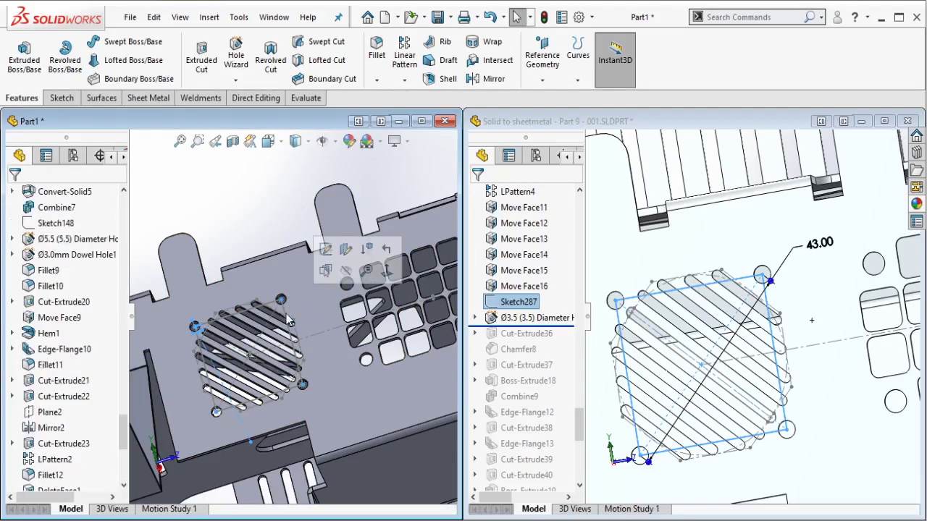
pyautogui.click(344, 276)
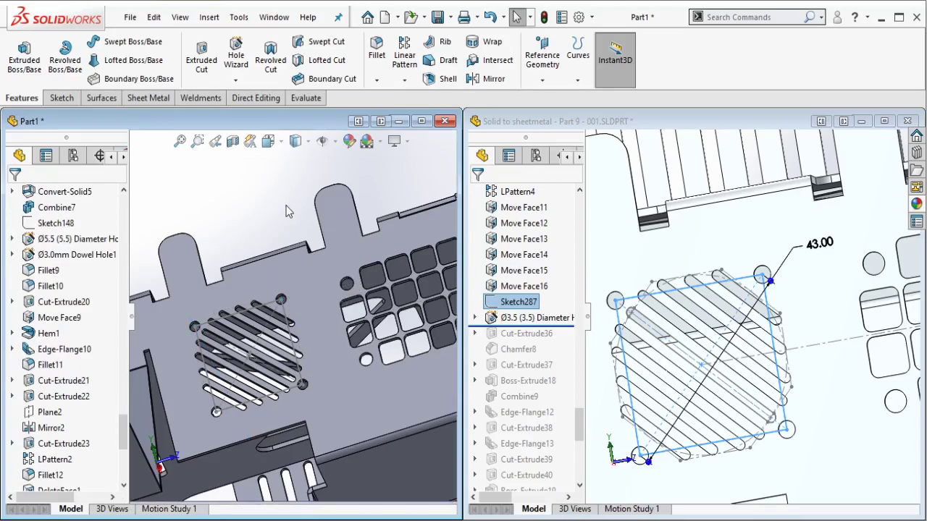
pyautogui.click(290, 319)
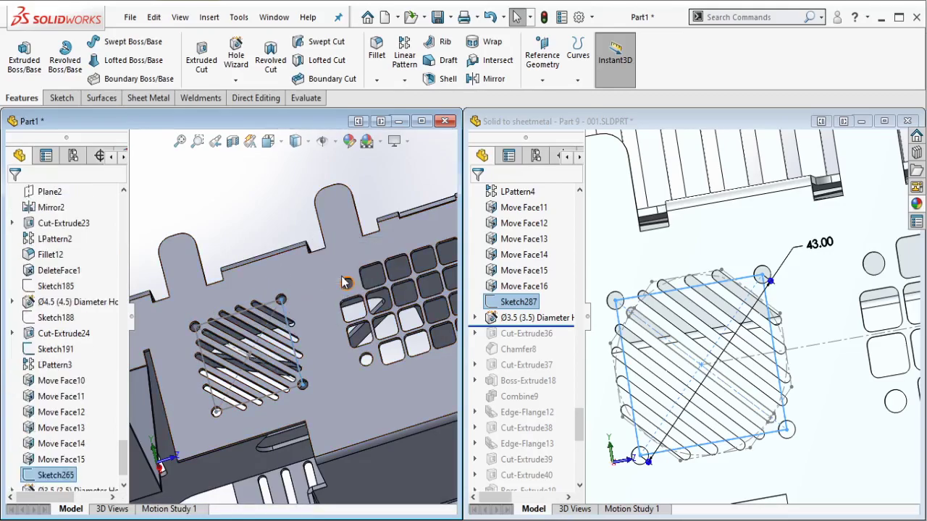
pyautogui.press('Escape')
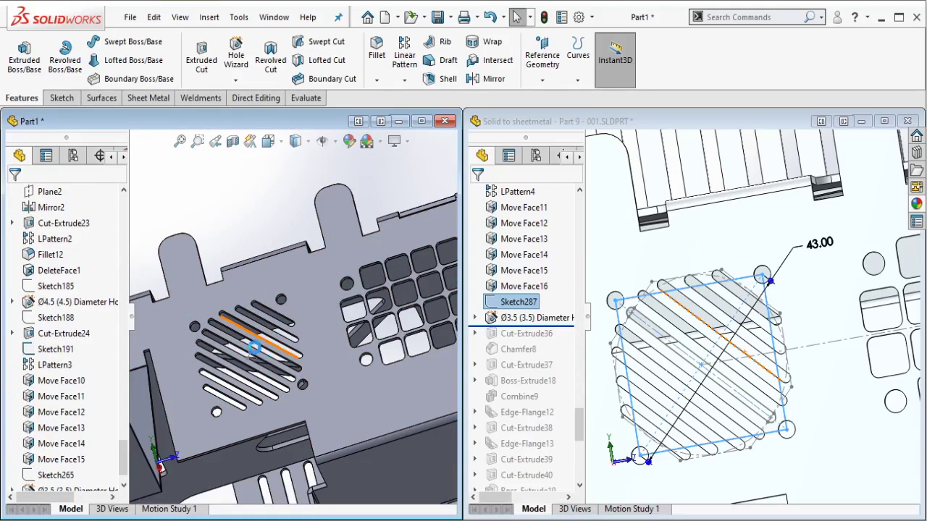
pyautogui.scroll(-6, 247, 355)
pyautogui.click(260, 353)
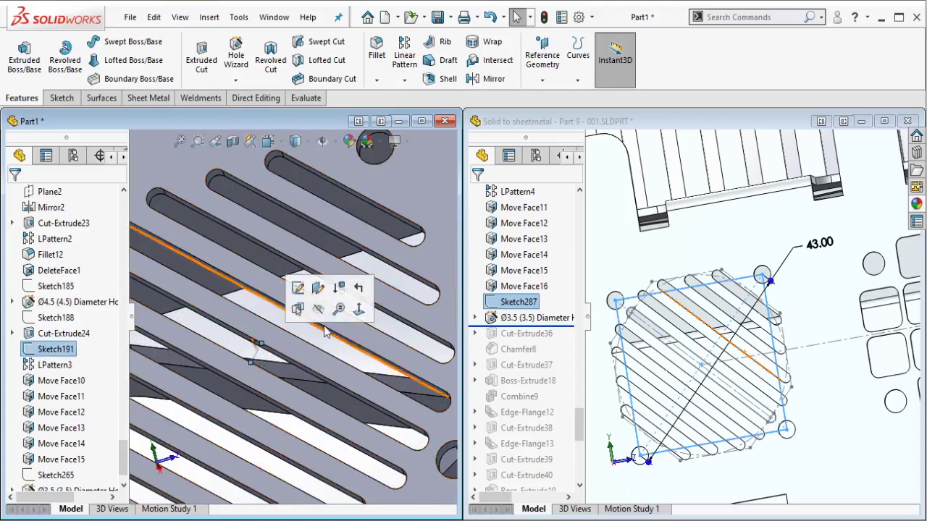
pyautogui.press('Escape')
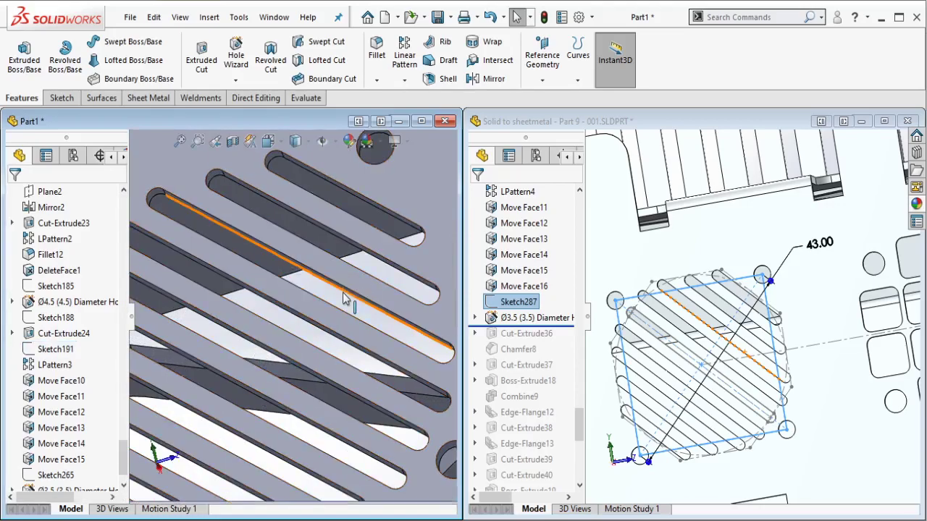
pyautogui.scroll(5, 372, 337)
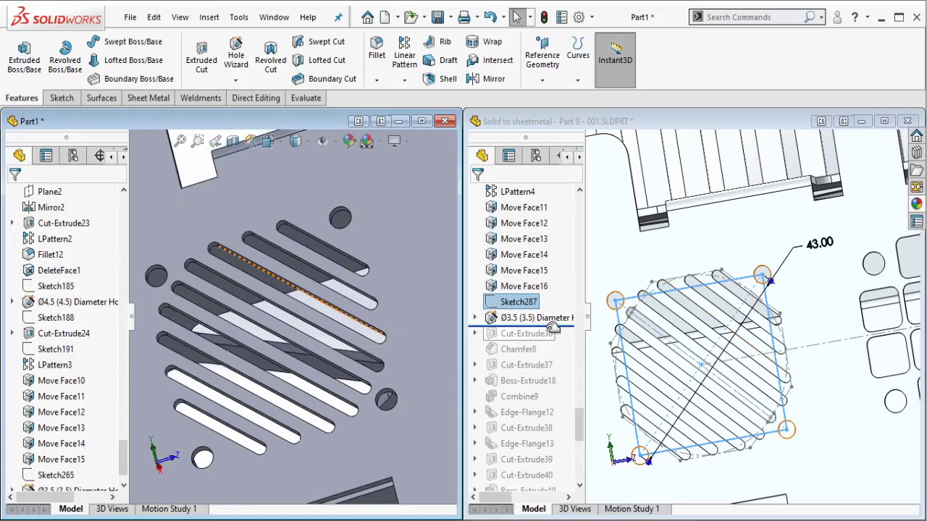
# Step: Roll the reference part forward past Cut-Extrude36 and look for where that cut is located
pyautogui.moveTo(549, 330); pyautogui.dragTo(543, 343)
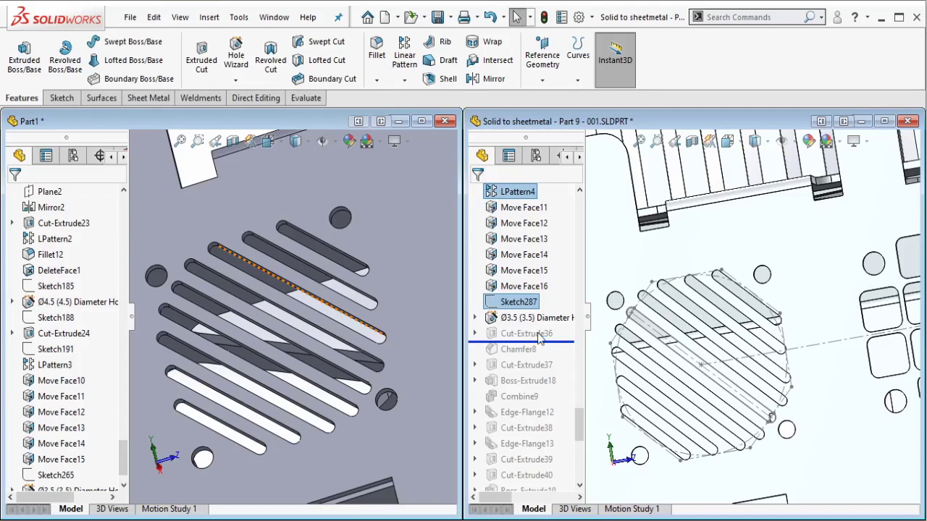
pyautogui.click(539, 340)
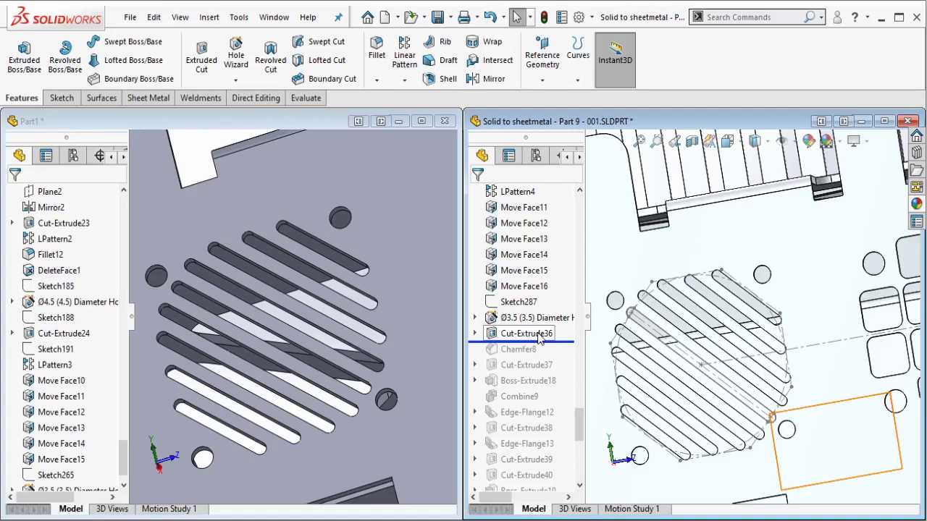
pyautogui.scroll(2, 727, 364)
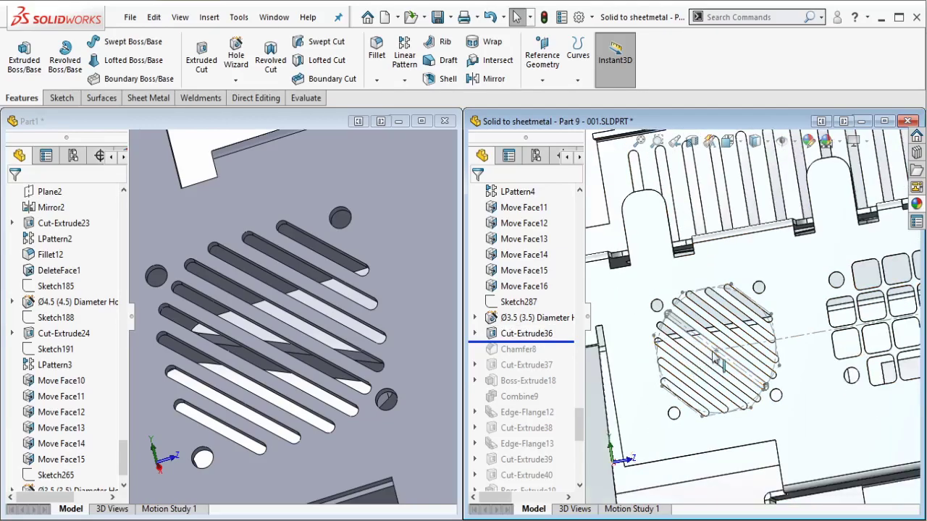
pyautogui.click(544, 336)
pyautogui.scroll(2, 762, 347)
pyautogui.moveTo(787, 370); pyautogui.dragTo(777, 367, button='middle')
pyautogui.scroll(2, 783, 359)
pyautogui.scroll(-6, 744, 330)
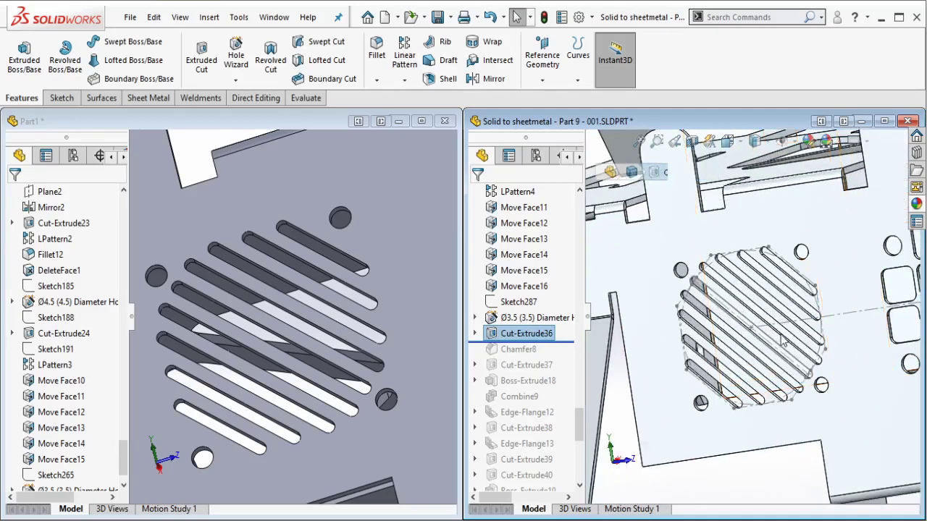
# Step: Hide the construction sketch Sketch217 around the slots in the reference part
pyautogui.press('Escape')
pyautogui.click(810, 321)
pyautogui.click(839, 285)
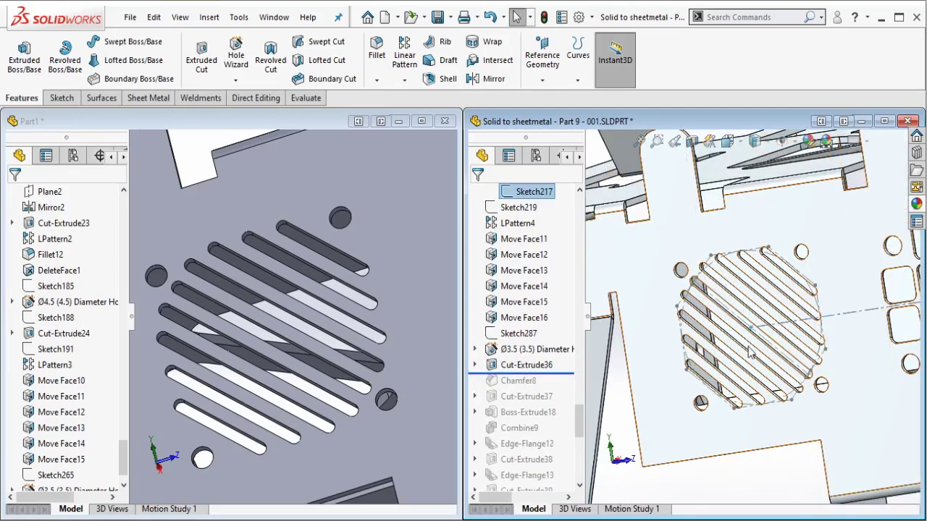
pyautogui.scroll(-2, 749, 344)
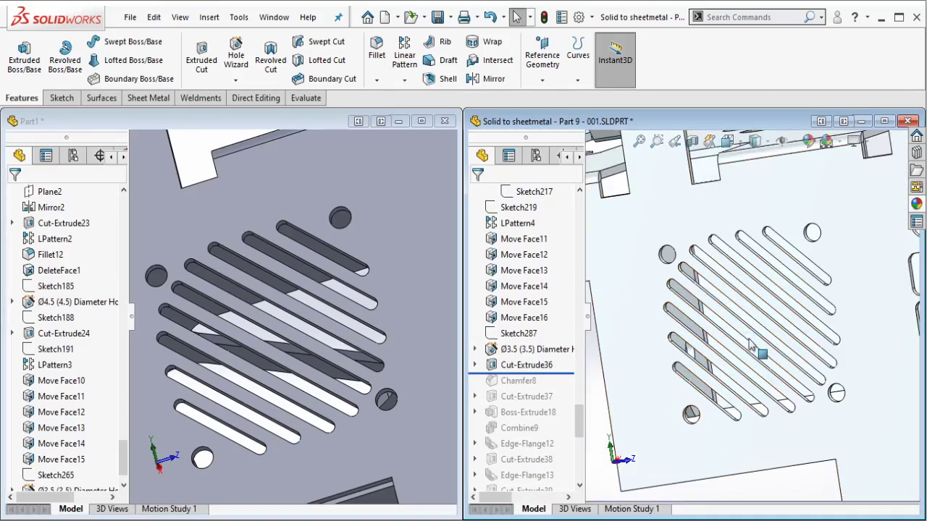
# Step: Examine the position and dimensions of Cut-Extrude36's two rectangular windows in the reference part's flange
pyautogui.scroll(-5, 749, 346)
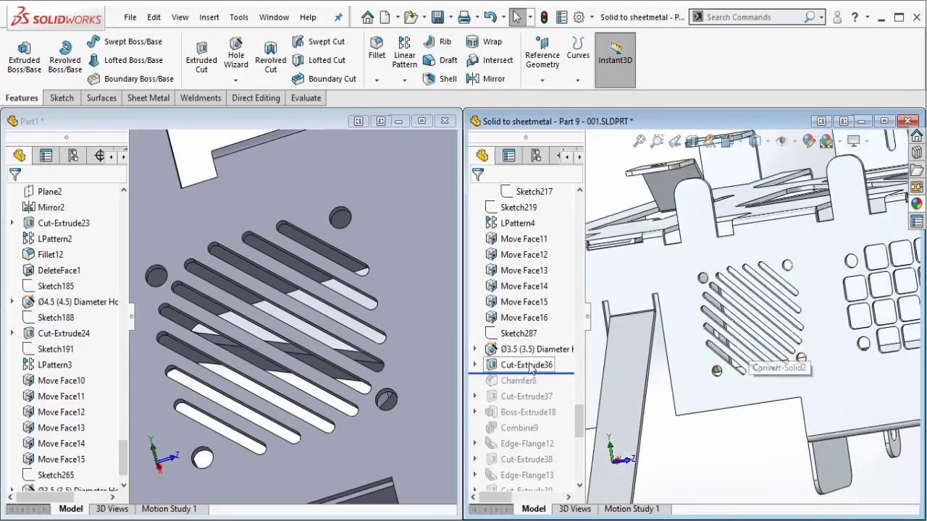
pyautogui.click(844, 337)
pyautogui.scroll(5, 844, 332)
pyautogui.moveTo(842, 319)
pyautogui.mouseDown(button='middle')
pyautogui.moveTo(708, 288)
pyautogui.moveTo(852, 310)
pyautogui.mouseUp(button='middle')
pyautogui.scroll(6, 853, 311)
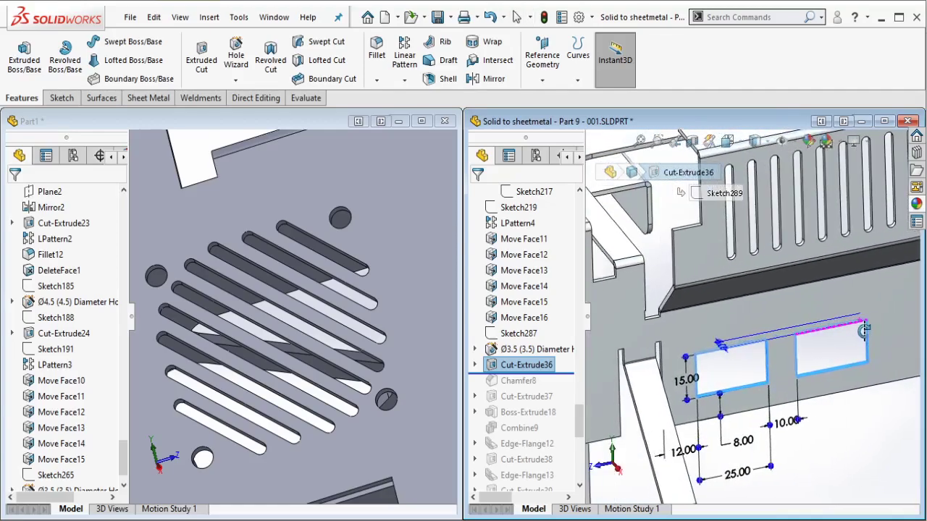
# Step: In Part1, start a sketch on the matching flange face below the louvered cover and draw a corner rectangle near the leg
pyautogui.scroll(-8, 362, 340)
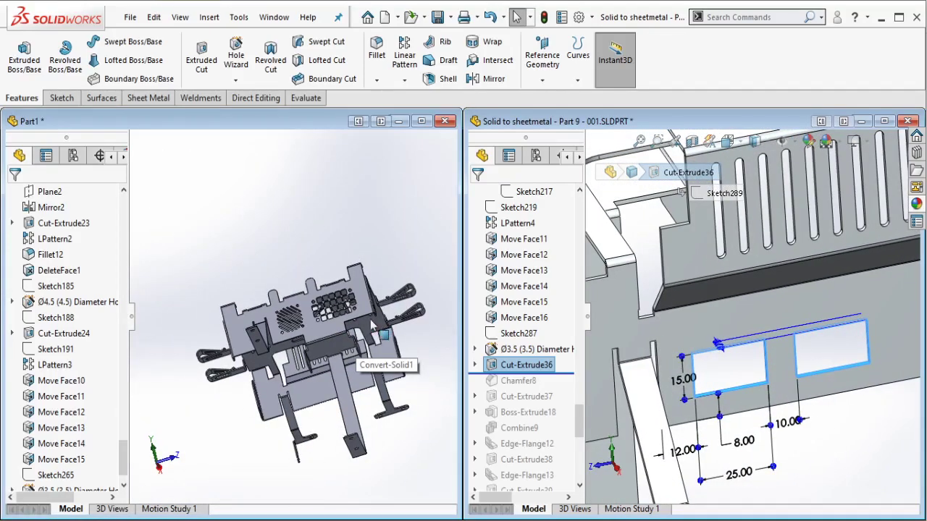
pyautogui.moveTo(345, 346); pyautogui.dragTo(217, 352, button='middle')
pyautogui.scroll(10, 340, 358)
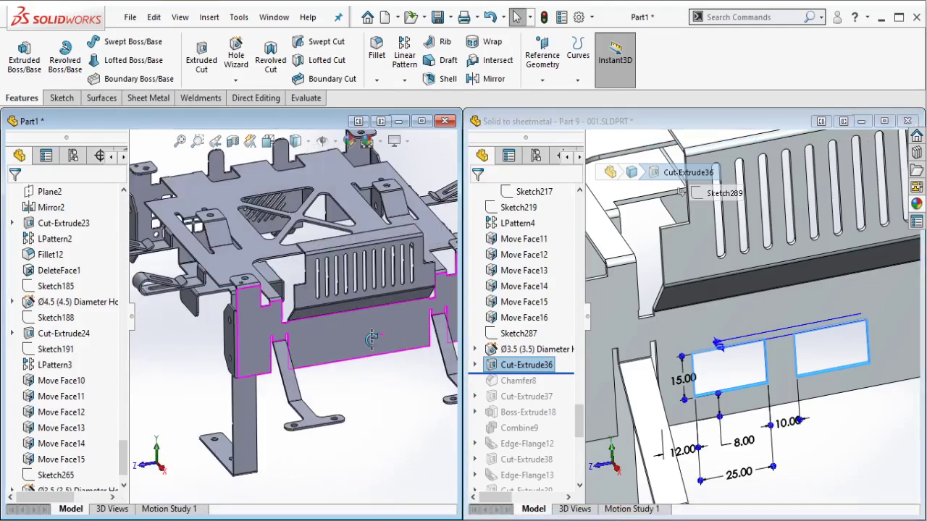
pyautogui.click(318, 343)
pyautogui.click(373, 300)
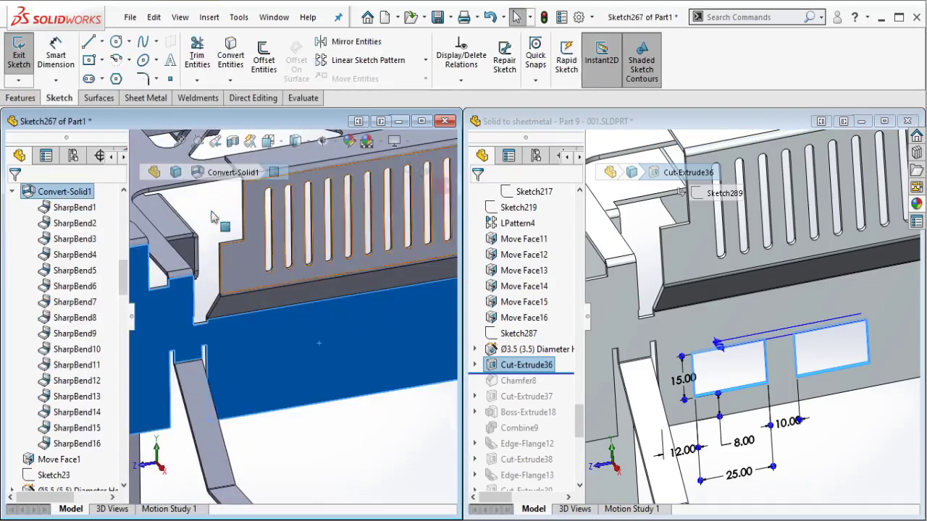
pyautogui.click(101, 60)
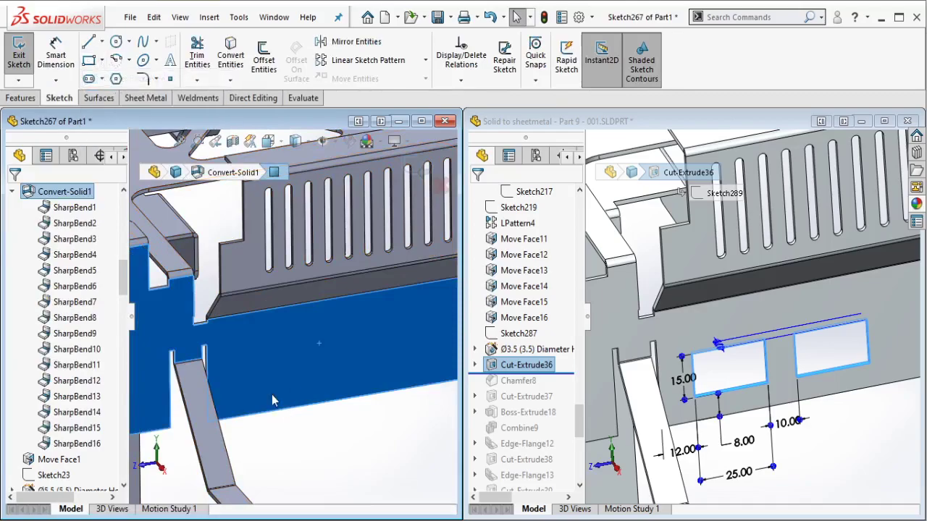
pyautogui.click(250, 344)
pyautogui.click(291, 370)
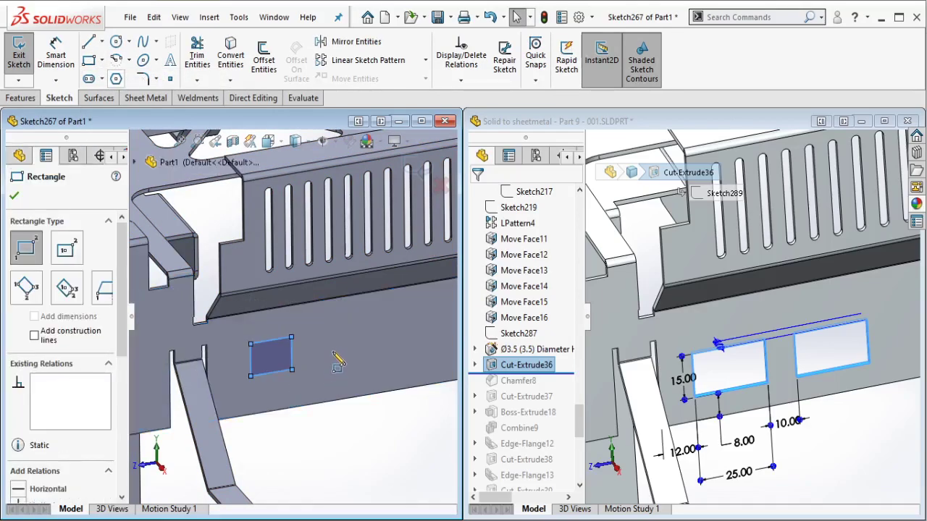
# Step: Draw a second corner rectangle on the flange face beside the first one, further from the leg
pyautogui.click(332, 340)
pyautogui.click(374, 374)
pyautogui.press('Escape')
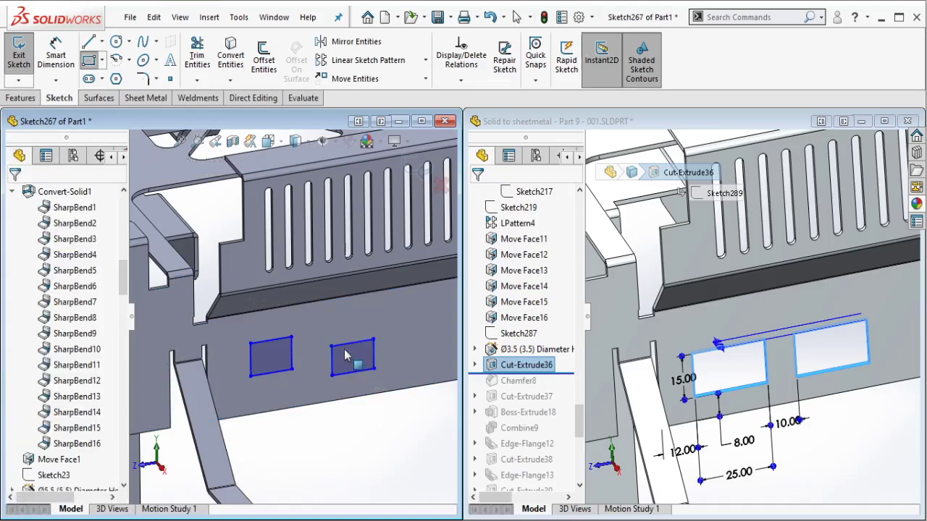
# Step: Make the two rectangles' upper edges collinear and their lower edges collinear
pyautogui.click(331, 342)
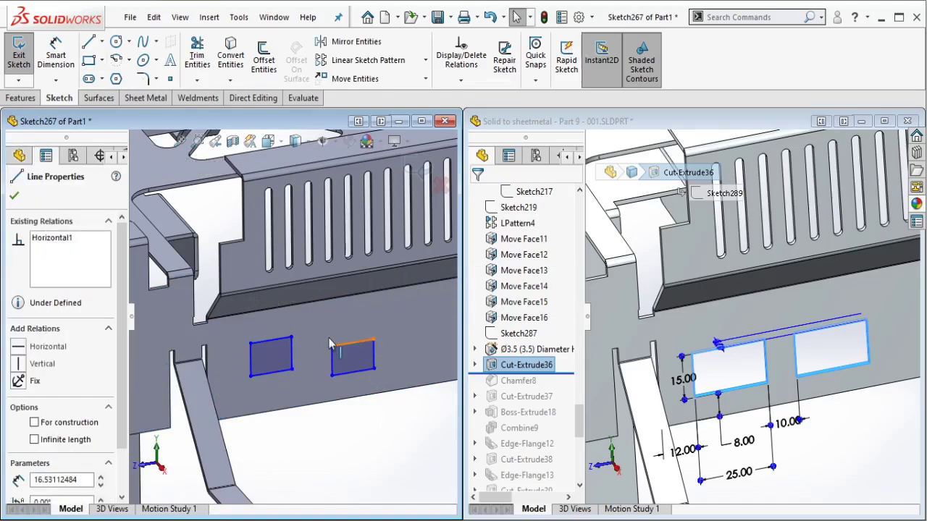
pyautogui.keyDown('ctrl'); pyautogui.click(332, 342); pyautogui.keyUp('ctrl')
pyautogui.click(361, 271)
pyautogui.press('Escape')
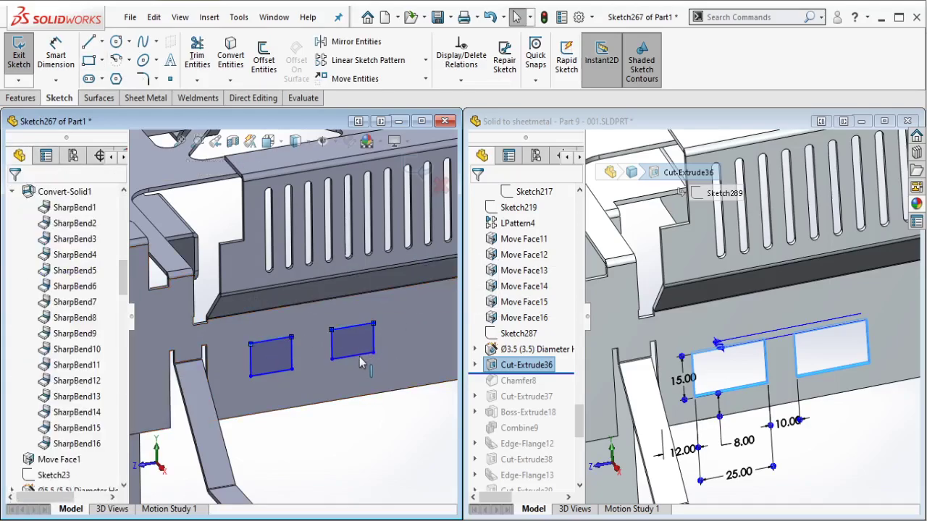
pyautogui.click(280, 373)
pyautogui.keyDown('ctrl'); pyautogui.click(340, 374); pyautogui.keyUp('ctrl')
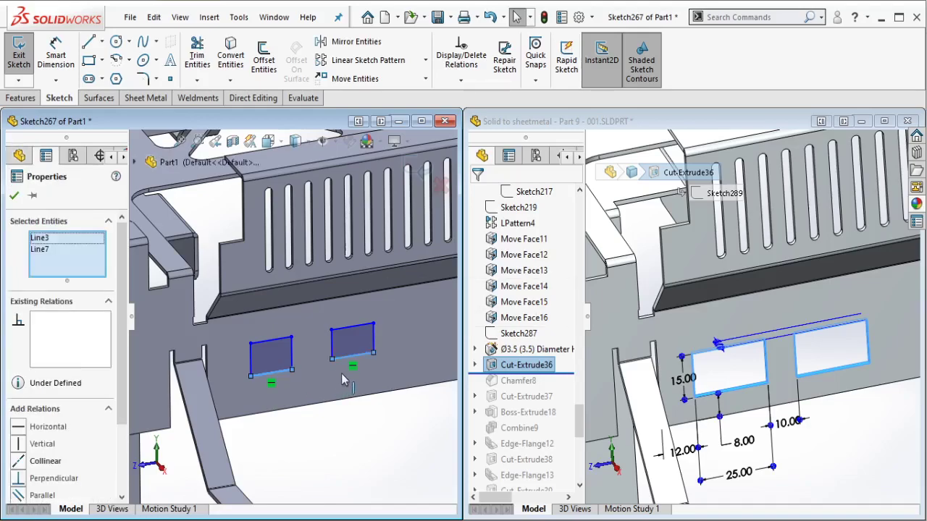
pyautogui.click(360, 325)
pyautogui.press('Escape')
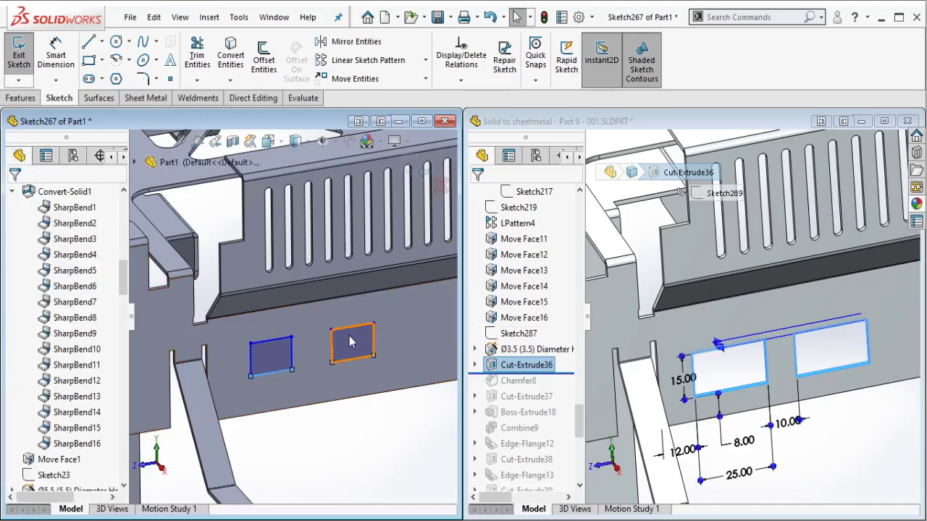
# Step: Add an equal-length relation between the upper edges of the two rectangles
pyautogui.click(284, 341)
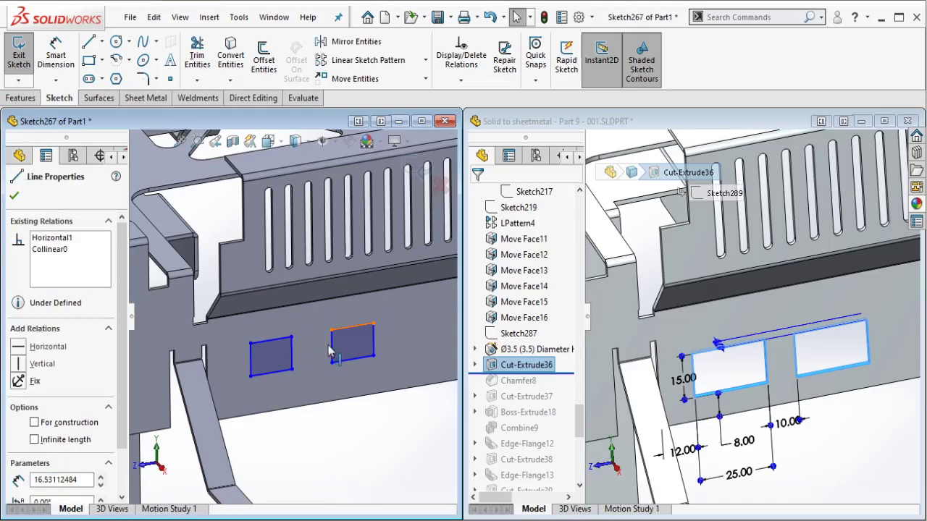
pyautogui.keyDown('ctrl'); pyautogui.click(353, 327); pyautogui.keyUp('ctrl')
pyautogui.click(423, 275)
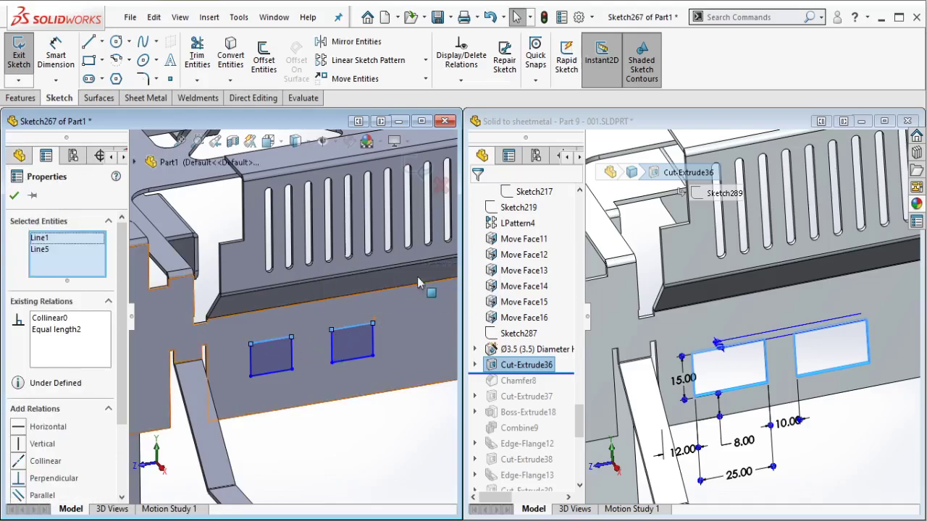
pyautogui.press('Escape')
# Step: Dimension the horizontal gap between the two rectangles' facing vertical edges as 10 mm
pyautogui.click(63, 57)
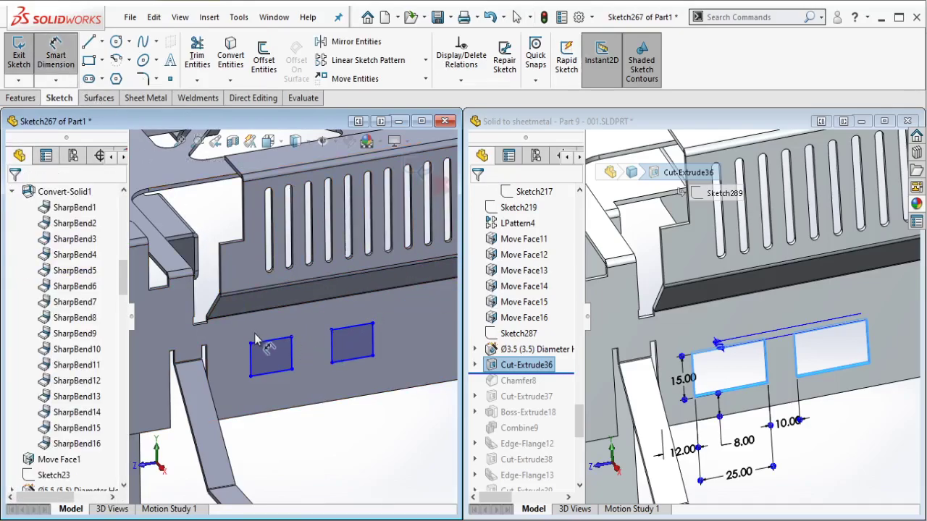
pyautogui.click(292, 360)
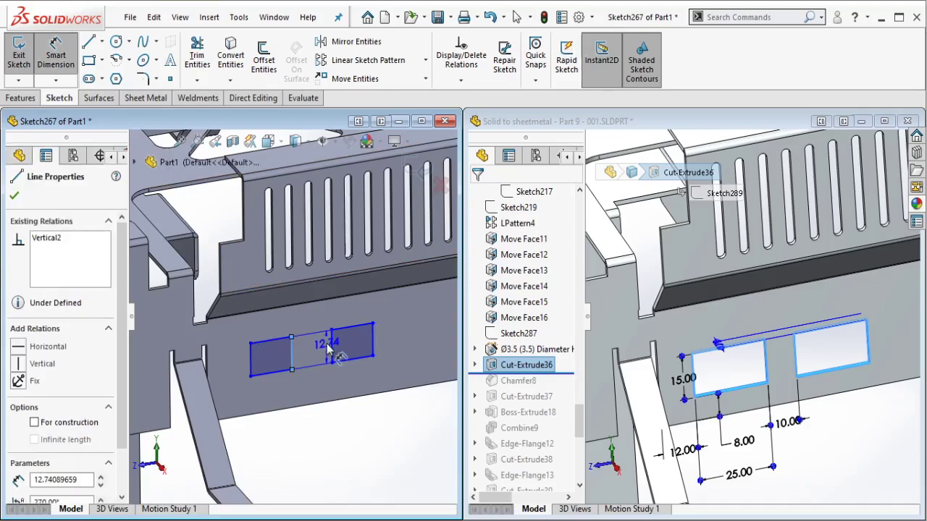
pyautogui.click(332, 349)
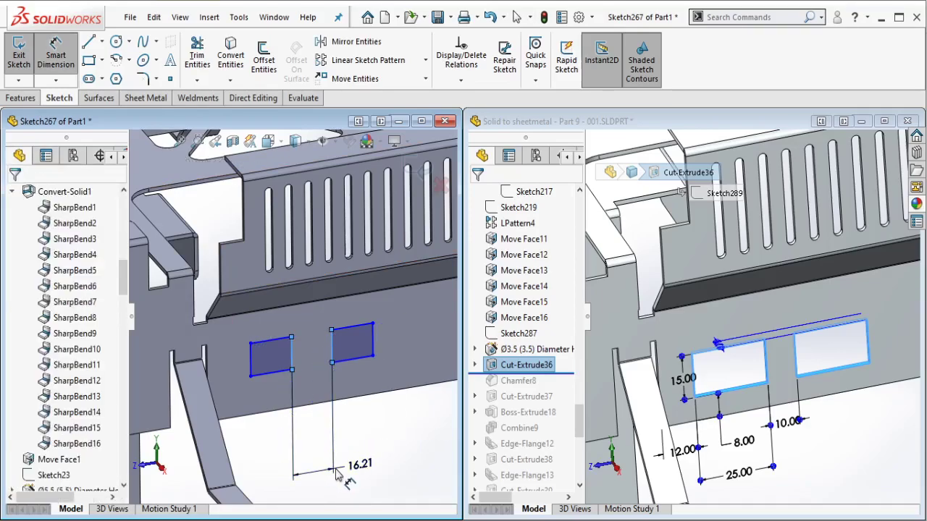
pyautogui.click(336, 474)
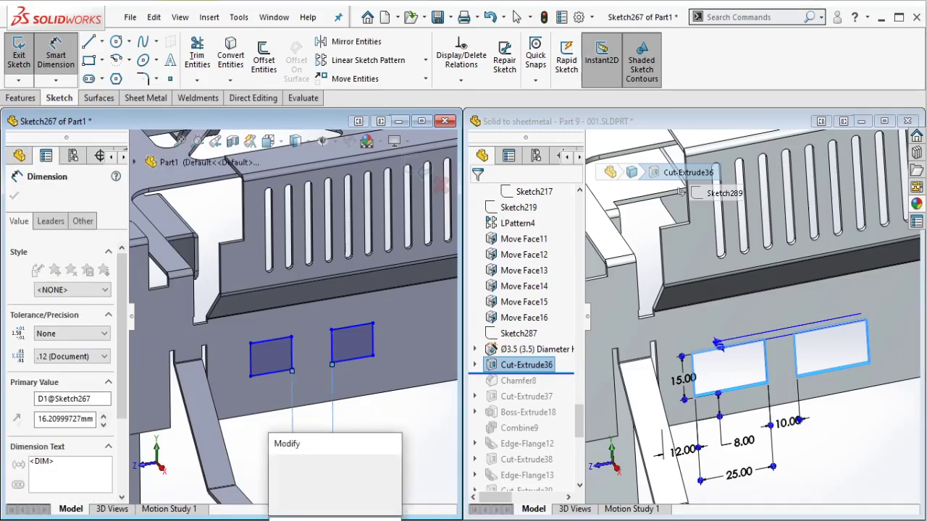
pyautogui.write('10')
pyautogui.click(276, 465)
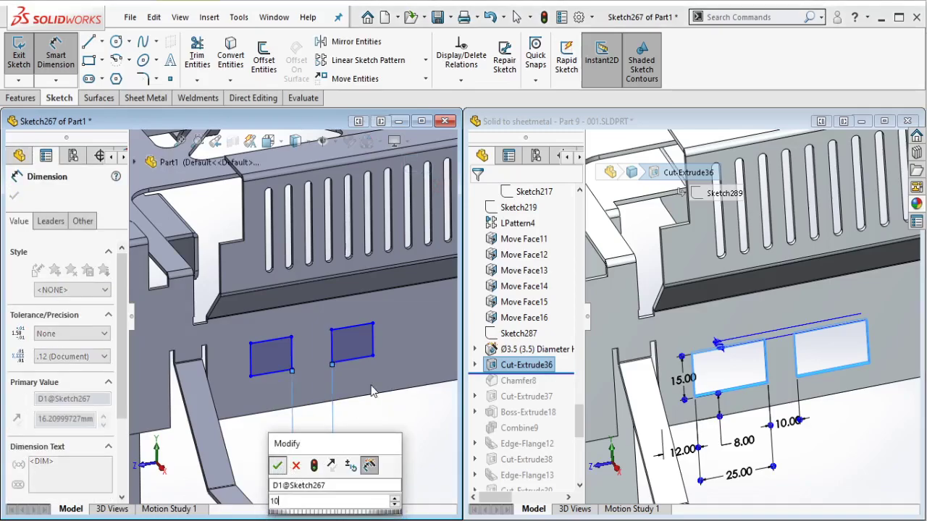
pyautogui.press('Escape')
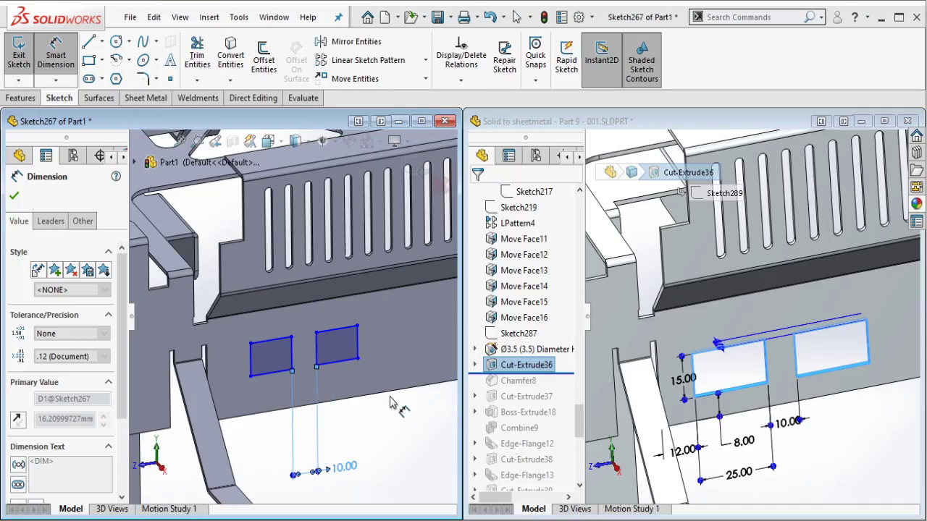
pyautogui.press('Escape')
# Step: Dimension the upper edge of the rectangle nearest the leg with a width of 25 mm
pyautogui.scroll(-1, 200, 392)
pyautogui.click(62, 52)
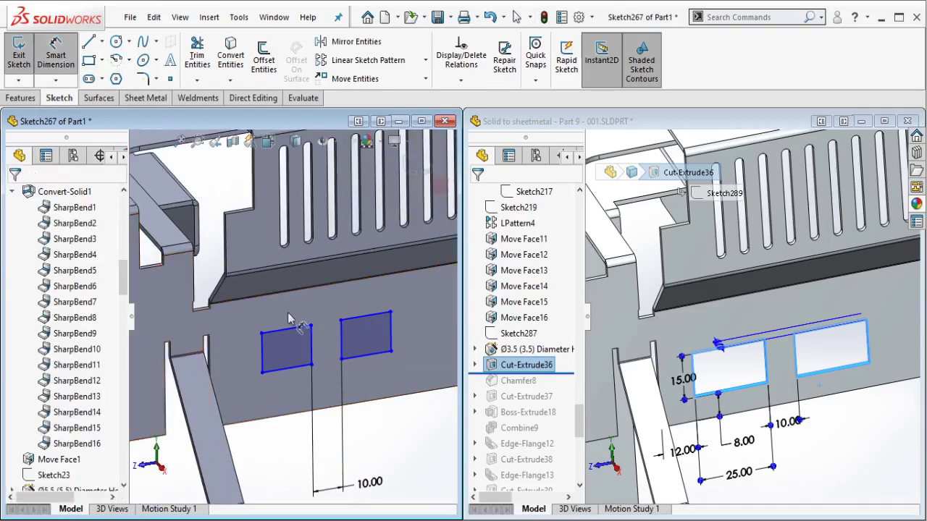
pyautogui.click(296, 327)
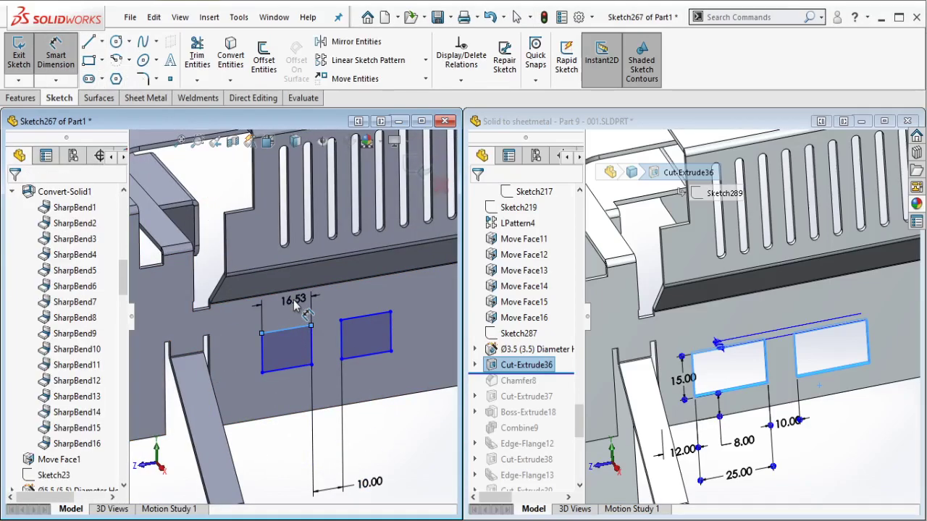
pyautogui.click(295, 306)
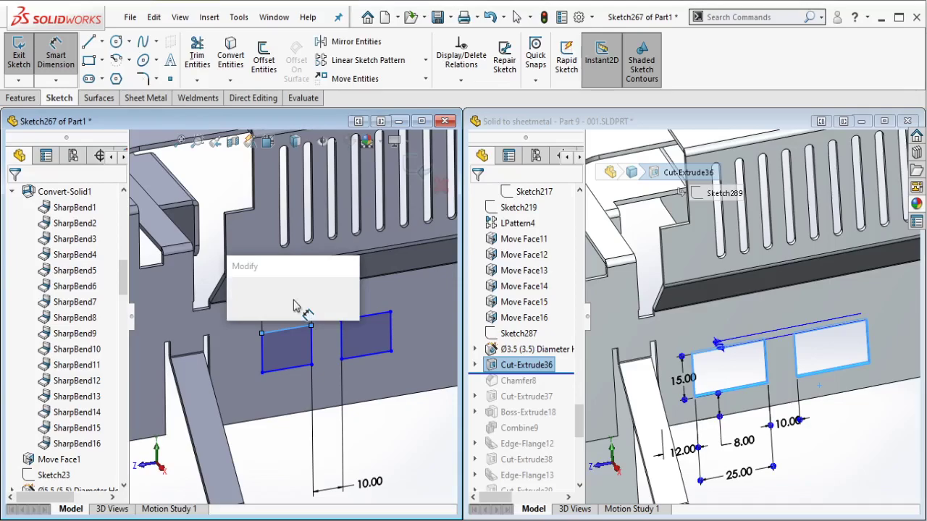
pyautogui.write('25')
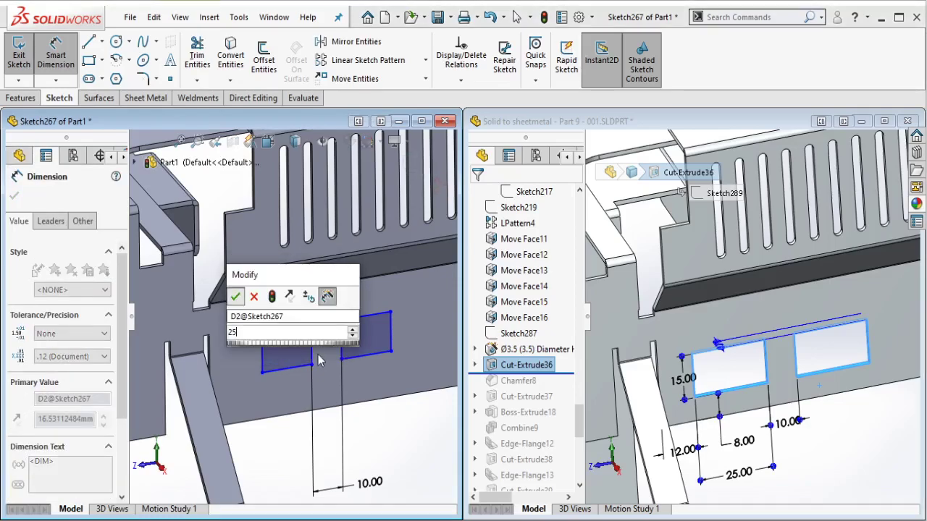
pyautogui.press('Return')
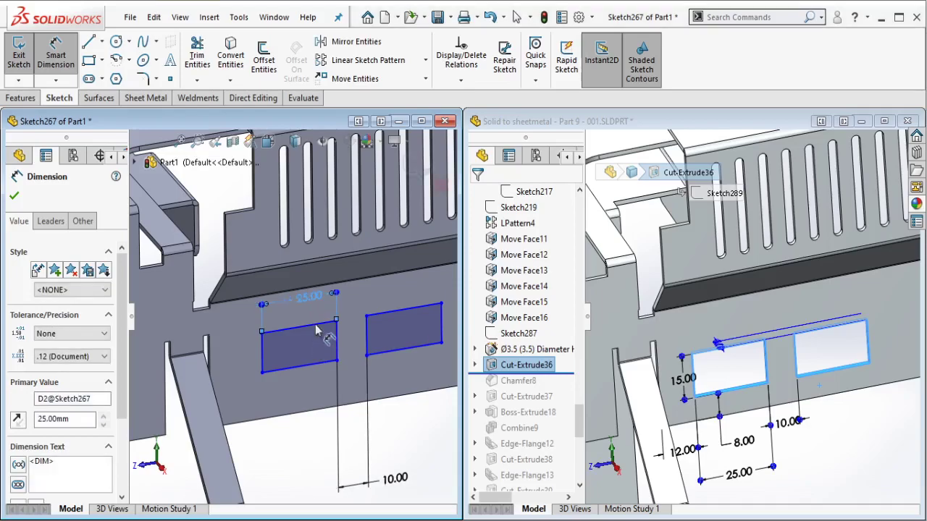
pyautogui.press('Escape')
# Step: Dimension the vertical edge of the rectangle nearest the leg with a height of 15 mm
pyautogui.click(64, 62)
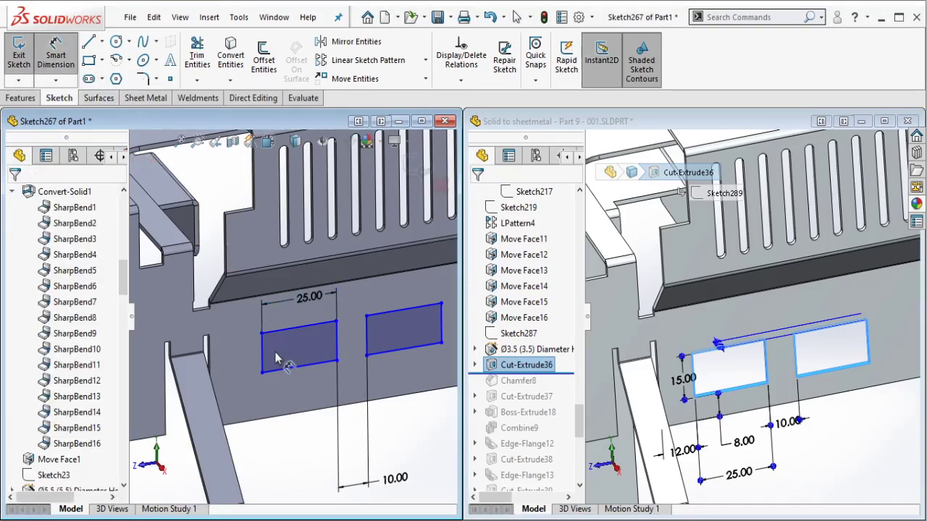
pyautogui.click(258, 353)
pyautogui.click(241, 354)
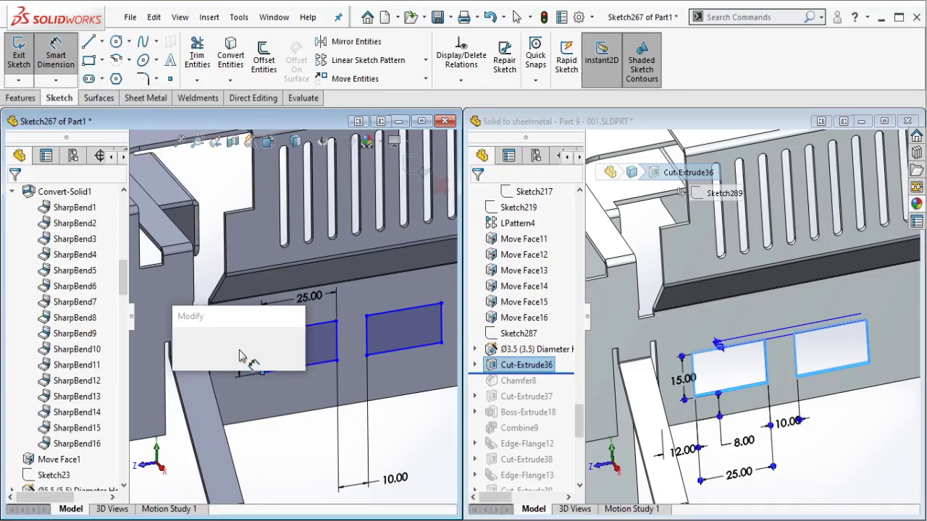
pyautogui.write('15')
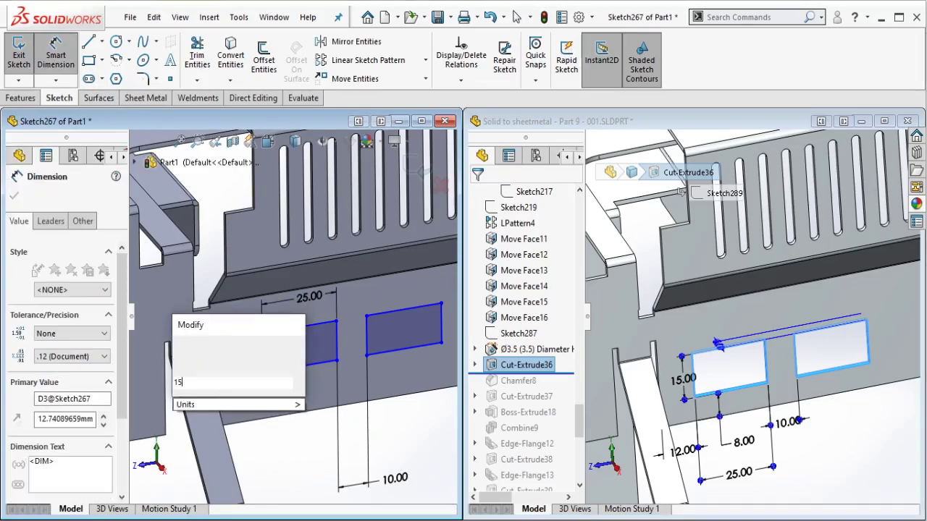
pyautogui.click(182, 348)
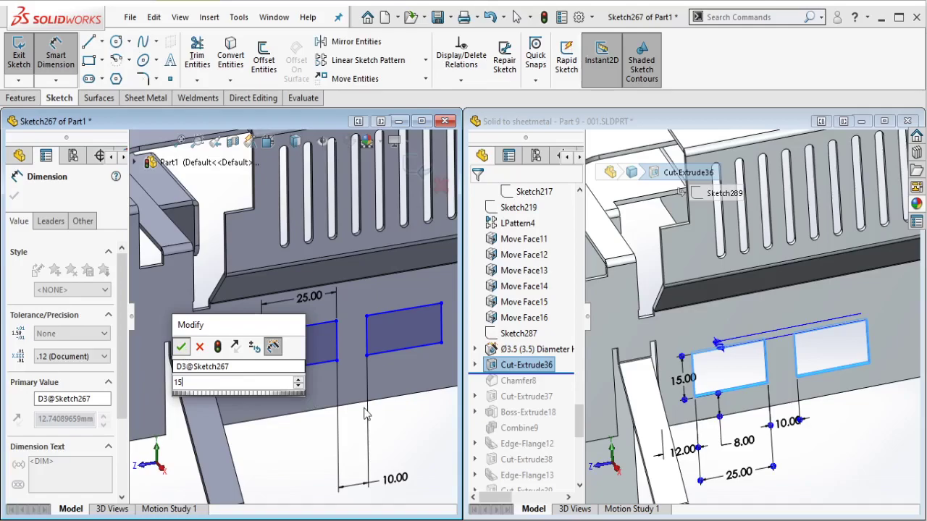
pyautogui.press('Escape')
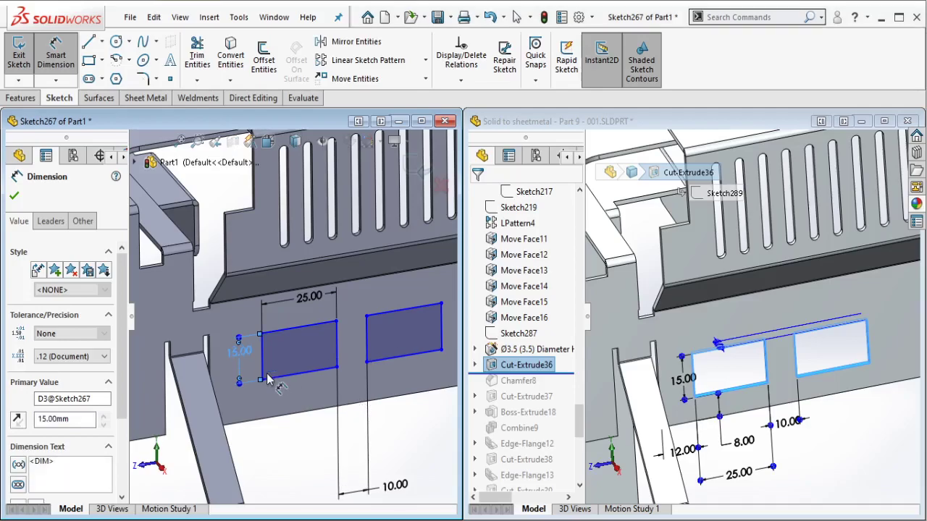
pyautogui.press('Escape')
# Step: Dimension the distance from the flange's vertical edge beside the leg to the nearest rectangle's side as 12 mm
pyautogui.click(56, 55)
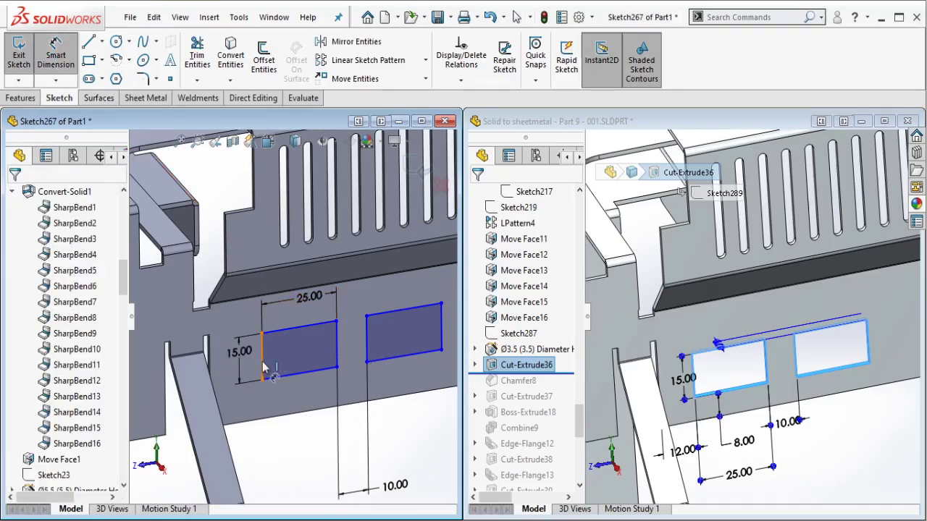
pyautogui.click(262, 361)
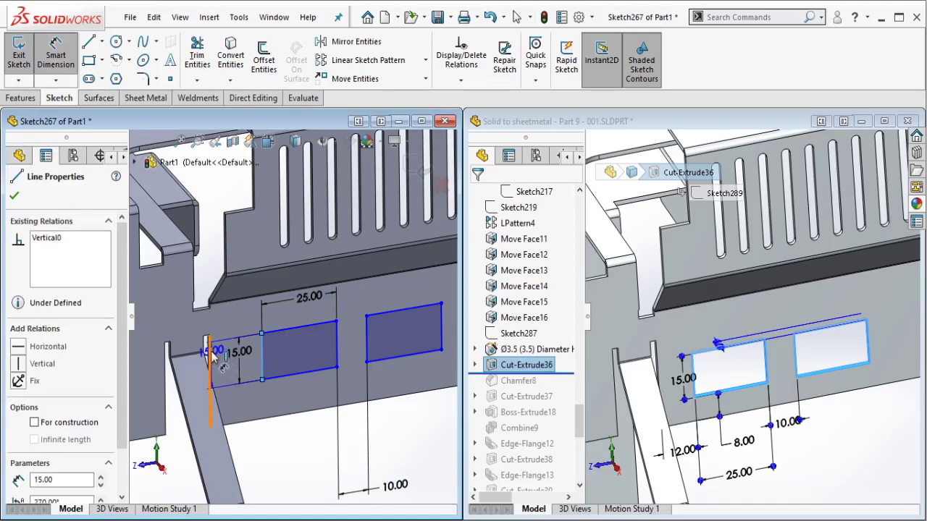
pyautogui.click(211, 361)
pyautogui.click(254, 445)
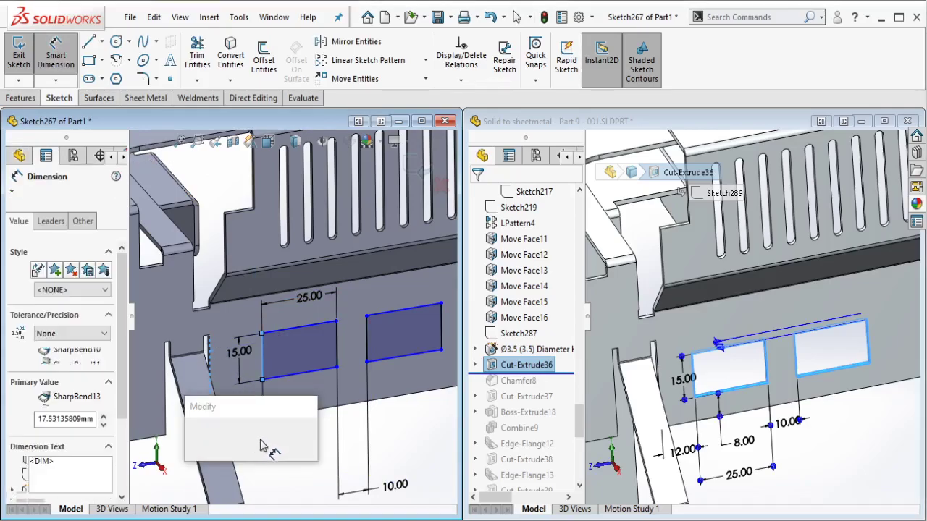
pyautogui.write('12')
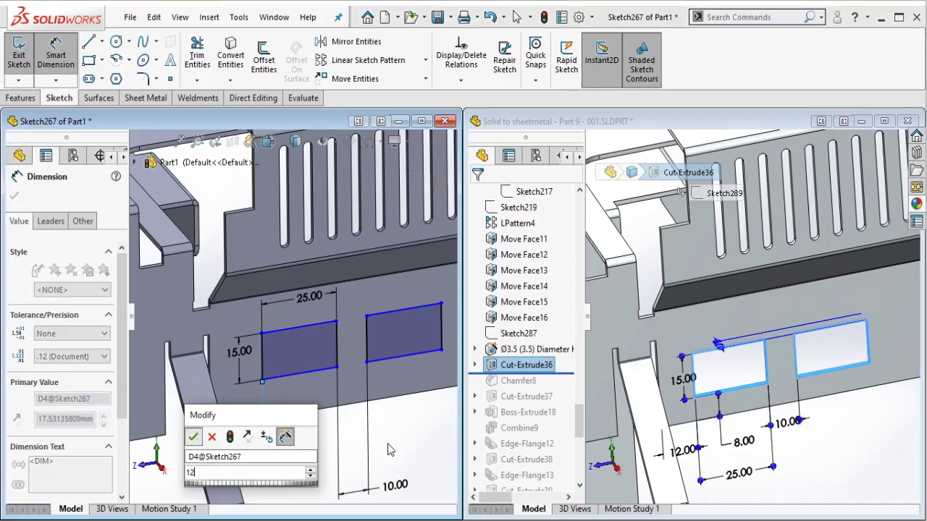
pyautogui.press('Return')
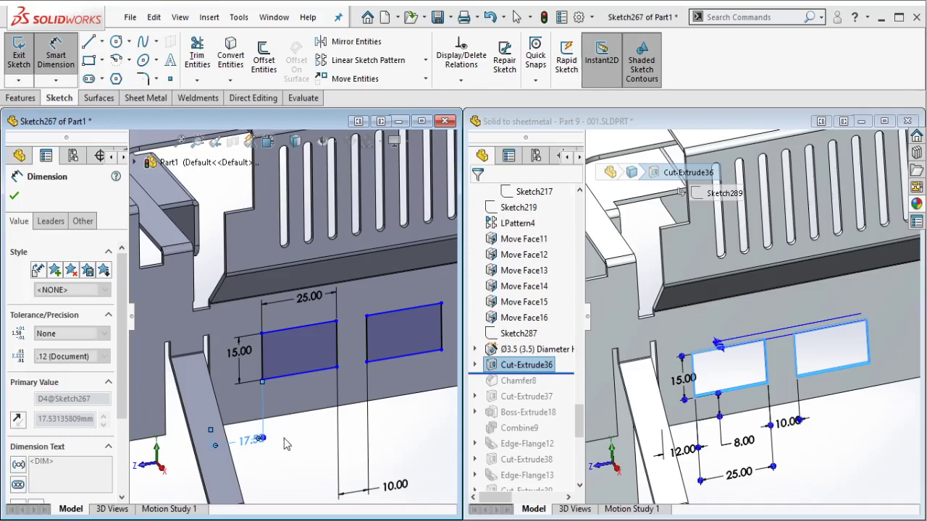
# Step: Dimension the distance between the first rectangle's lower edge and the flange's bottom edge as 8 mm
pyautogui.click(64, 67)
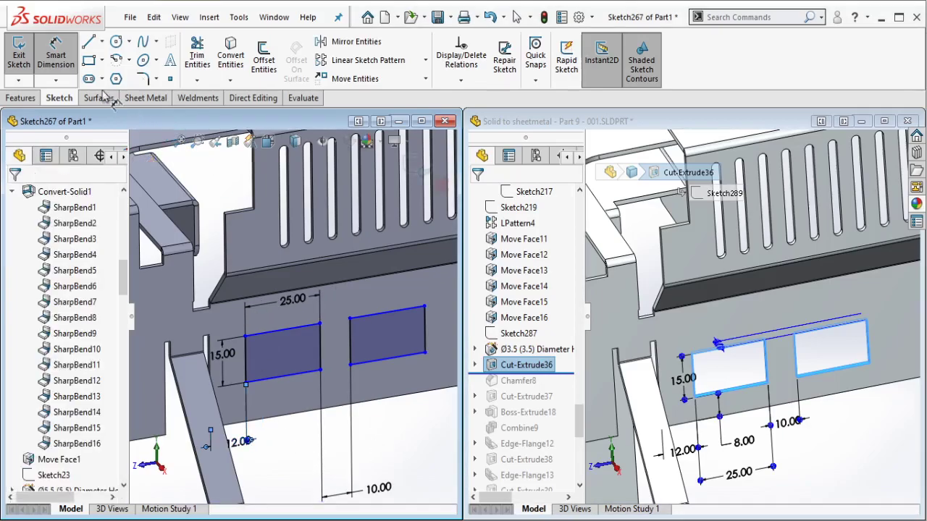
pyautogui.click(267, 380)
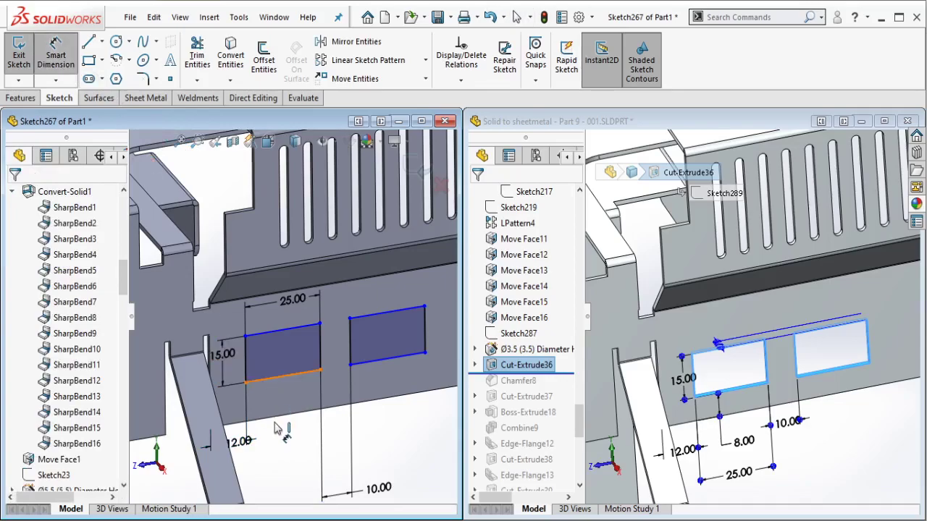
pyautogui.click(278, 416)
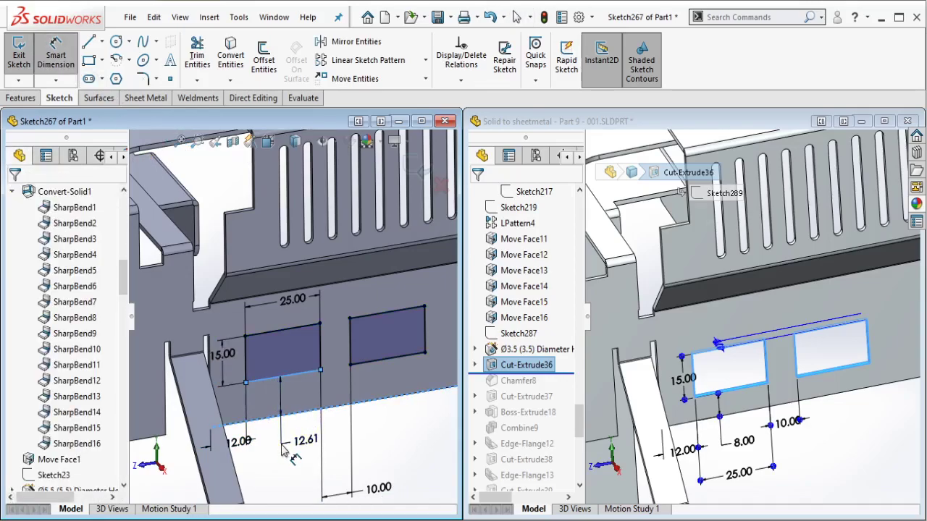
pyautogui.click(282, 449)
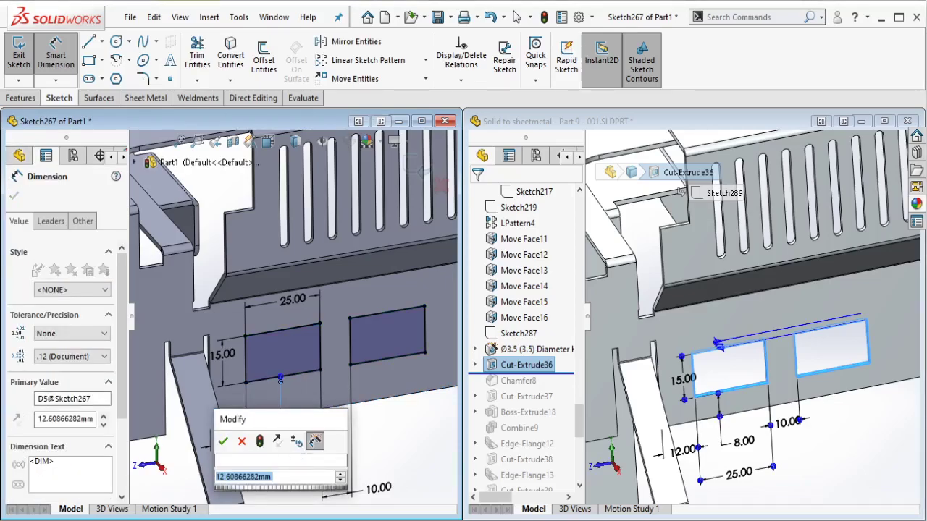
pyautogui.write('8')
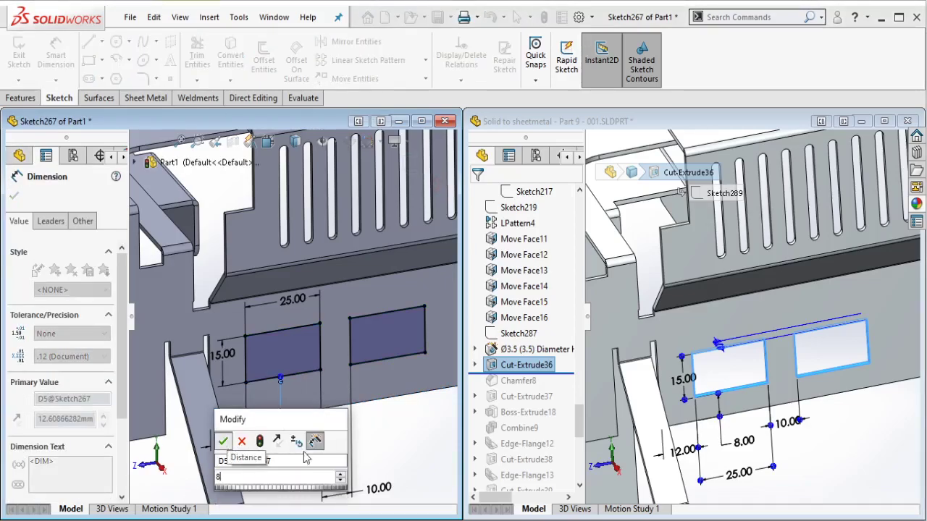
pyautogui.press('Escape')
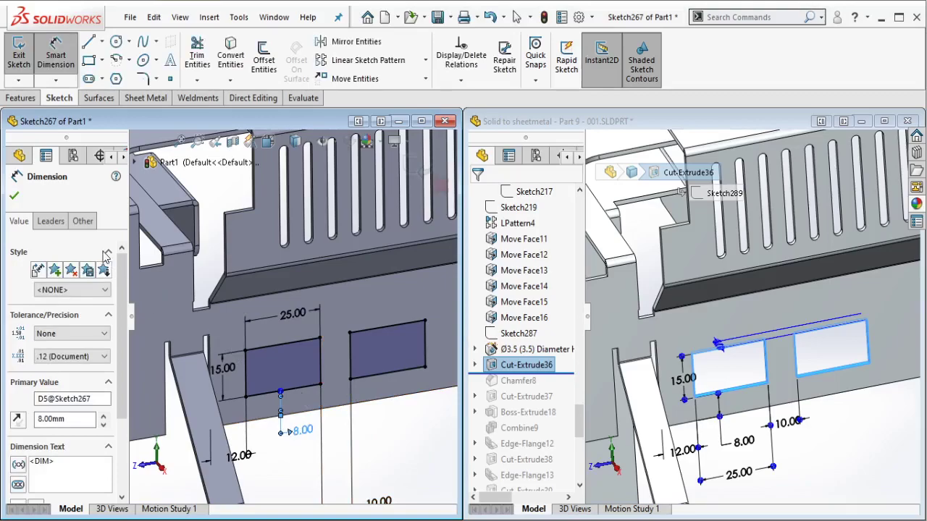
# Step: Cut the two sketched rectangles through the flange with a 5 mm blind extruded cut
pyautogui.click(22, 99)
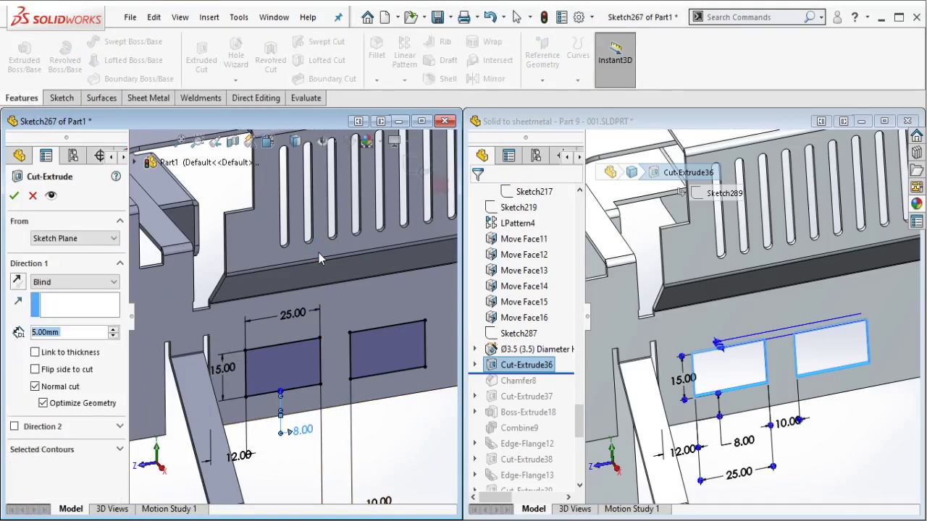
pyautogui.click(15, 196)
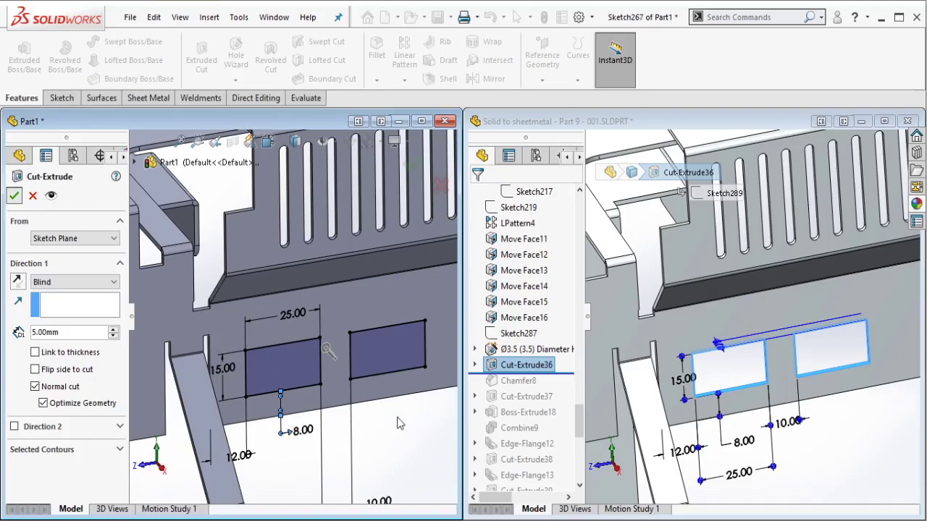
pyautogui.press('Return')
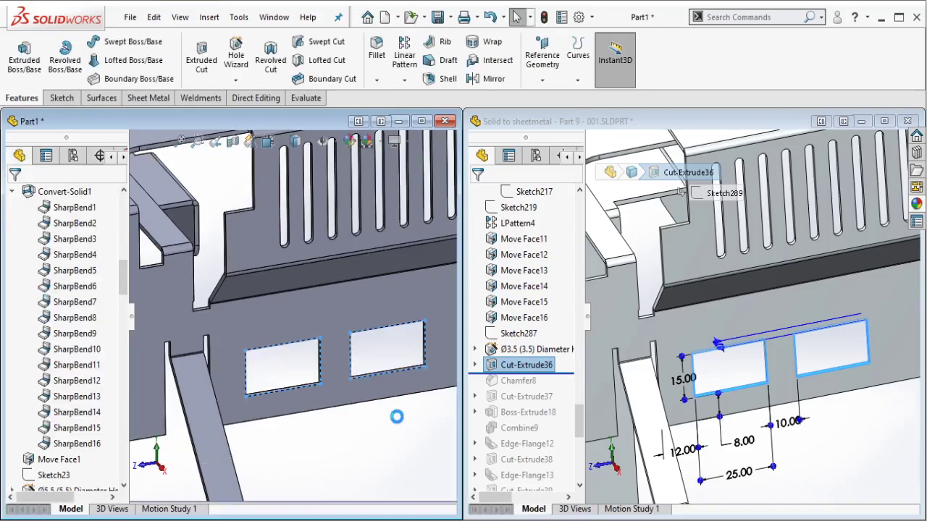
# Step: Roll the reference part forward past Chamfer8 and display that chamfer's dimensions on the windows
pyautogui.scroll(-1, 526, 396)
pyautogui.scroll(-1, 527, 396)
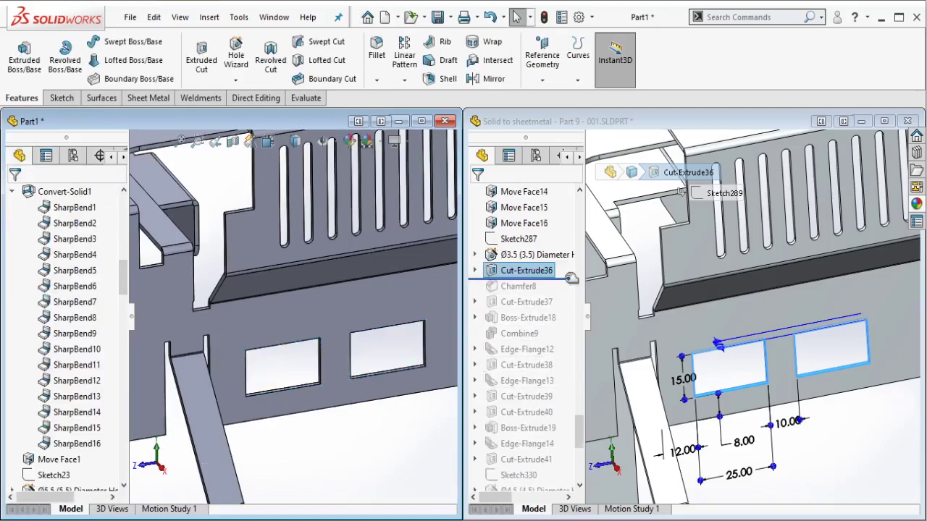
pyautogui.moveTo(543, 289); pyautogui.dragTo(529, 293)
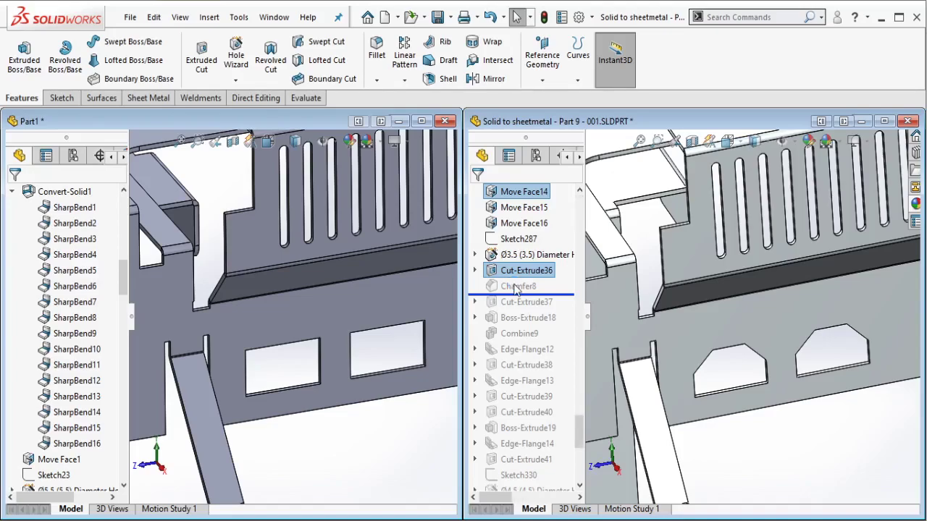
pyautogui.click(515, 287)
pyautogui.click(516, 287)
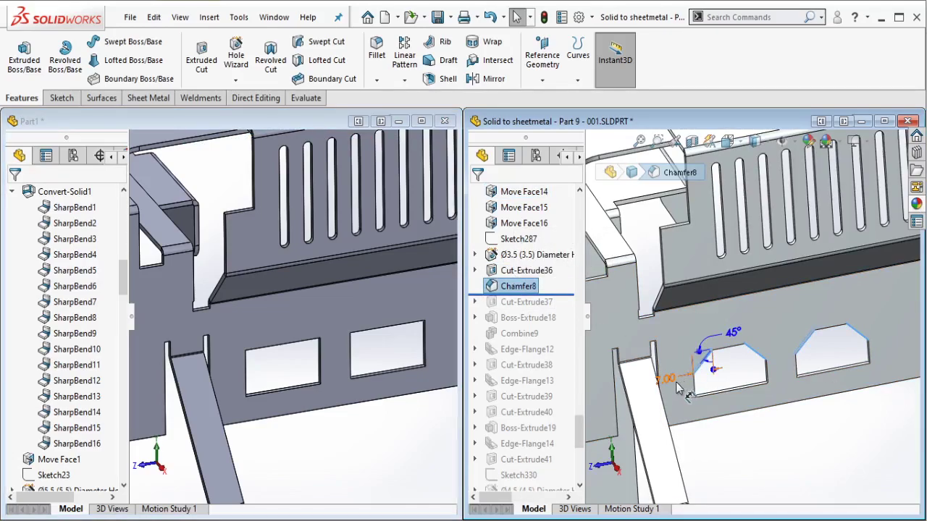
pyautogui.scroll(-3, 679, 403)
pyautogui.scroll(-6, 261, 375)
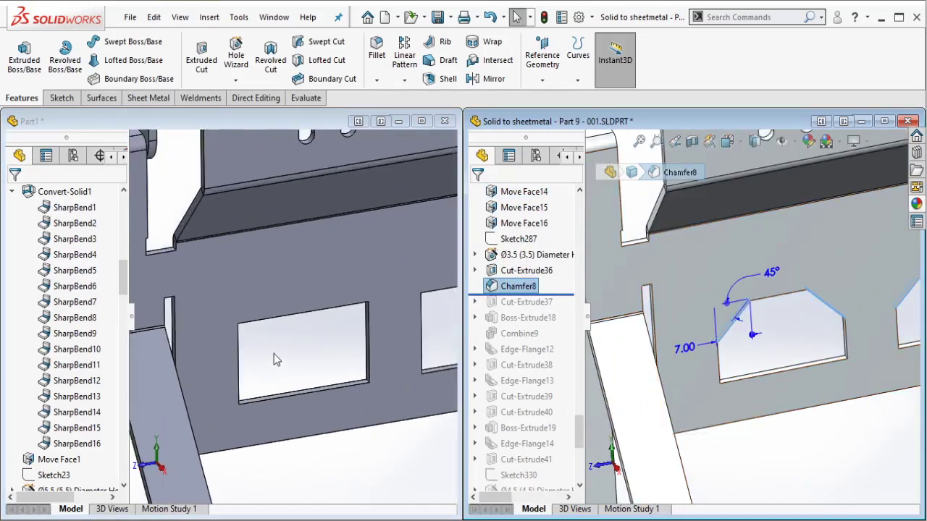
# Step: Start a chamfer in Part1 on the four upper corner edges of the two rectangular windows
pyautogui.click(421, 189)
pyautogui.click(377, 80)
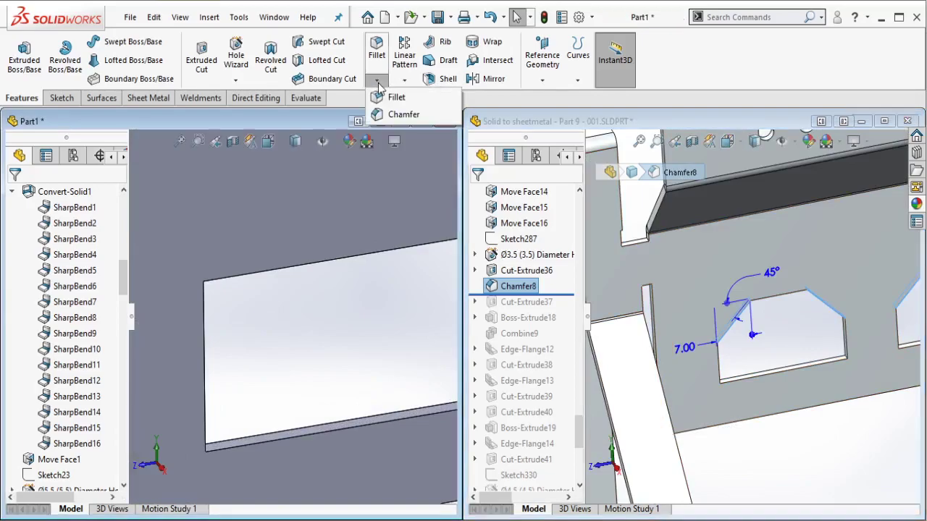
pyautogui.click(400, 115)
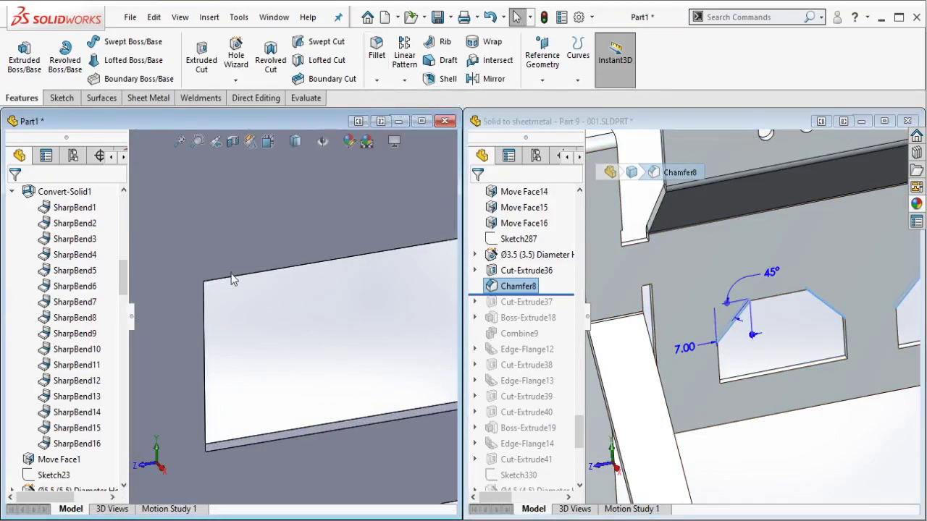
pyautogui.moveTo(231, 276); pyautogui.dragTo(241, 272, button='middle')
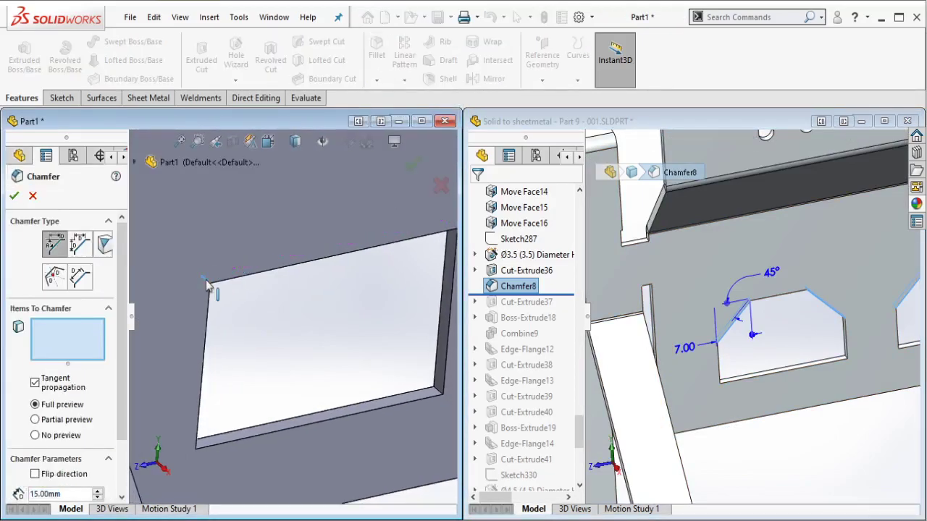
pyautogui.click(211, 280)
pyautogui.moveTo(408, 327); pyautogui.dragTo(305, 275, button='middle')
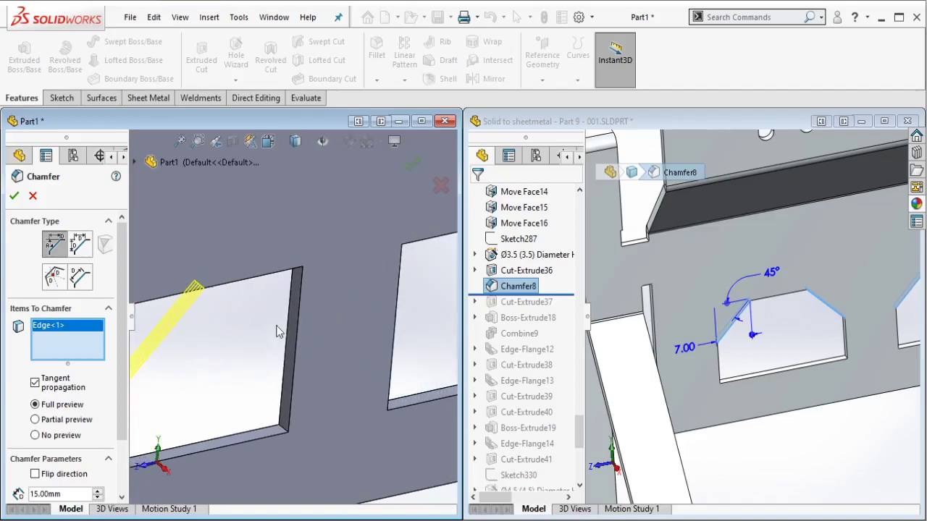
pyautogui.click(297, 275)
pyautogui.keyDown('ctrl'); pyautogui.moveTo(411, 261); pyautogui.dragTo(370, 272, button='middle'); pyautogui.keyUp('ctrl')
pyautogui.click(277, 286)
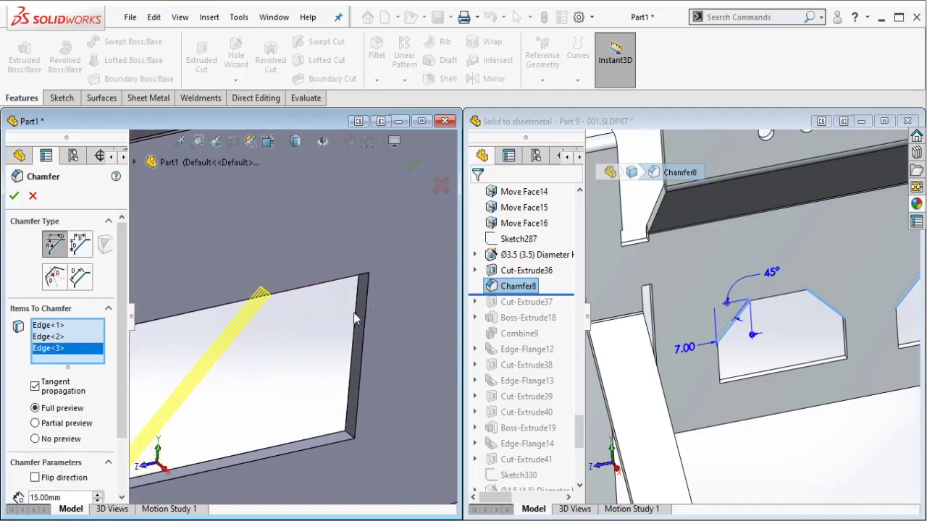
pyautogui.click(364, 276)
# Step: Set the window chamfer to a 7 mm distance at 45° and apply it
pyautogui.scroll(-3, 51, 376)
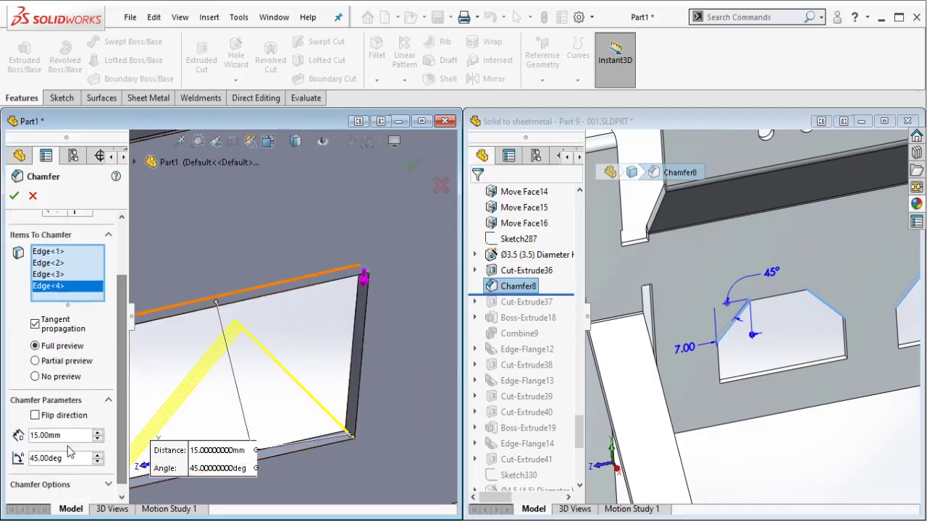
pyautogui.doubleClick(71, 435)
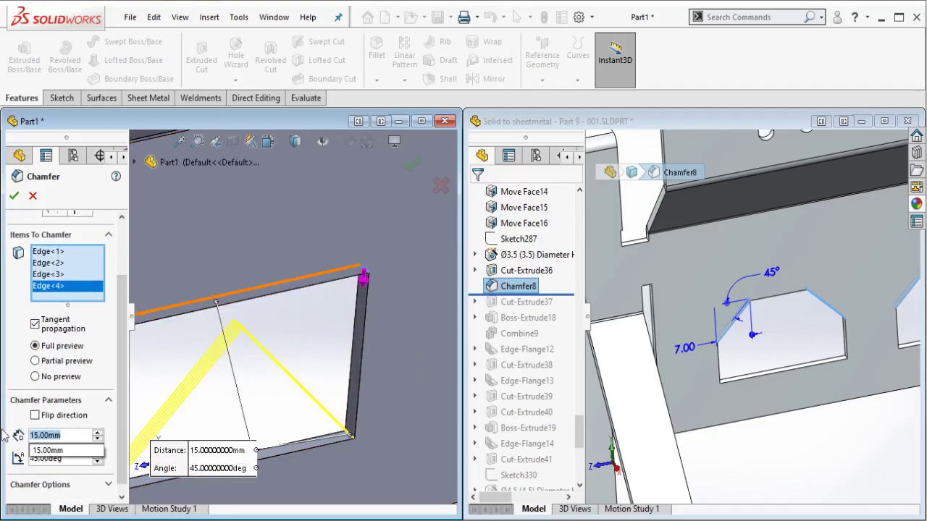
pyautogui.write('7')
pyautogui.press('Return')
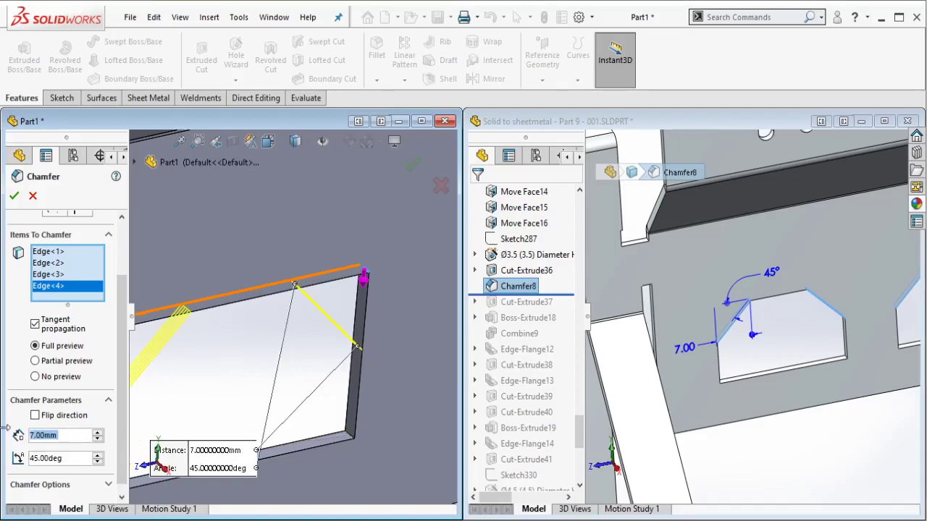
pyautogui.click(13, 195)
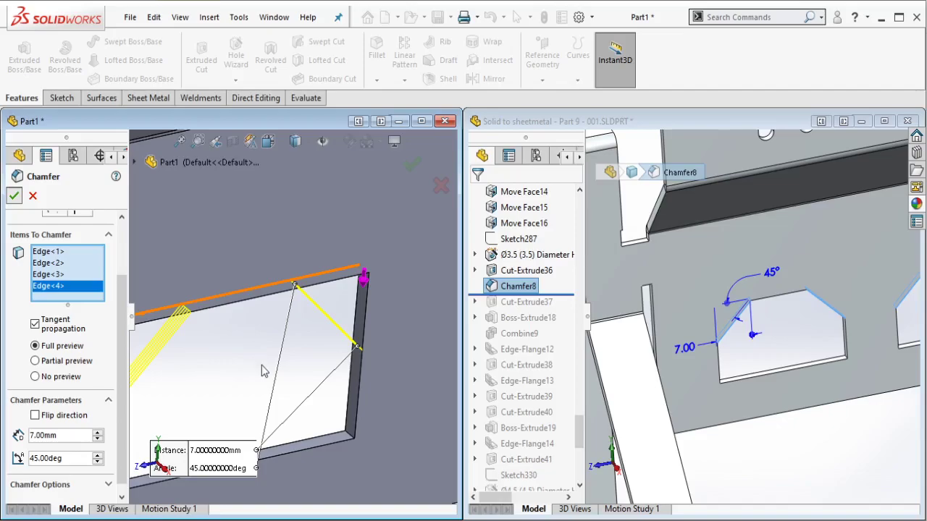
pyautogui.press('Return')
# Step: Roll the reference part forward past Cut-Extrude37 and display the dimensions of its two round holes
pyautogui.scroll(7, 261, 367)
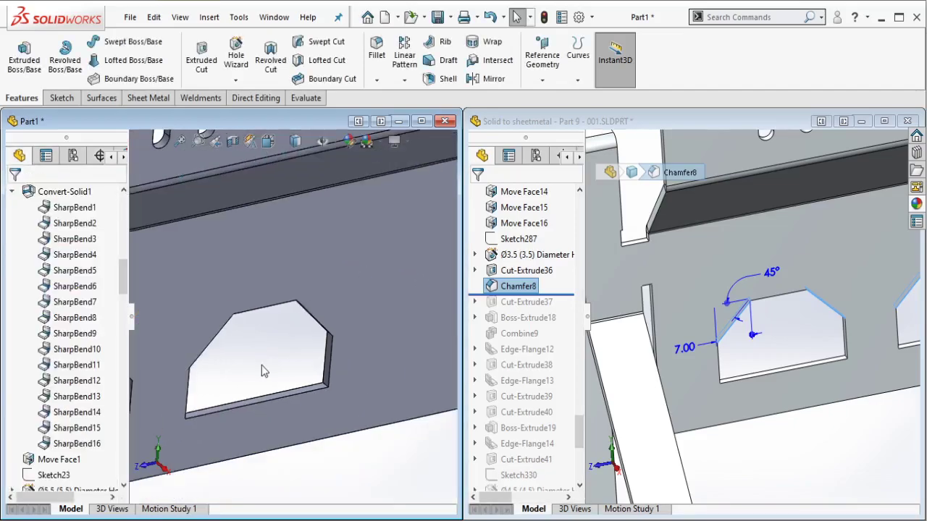
pyautogui.keyDown('ctrl'); pyautogui.moveTo(267, 353); pyautogui.dragTo(284, 338, button='middle'); pyautogui.keyUp('ctrl')
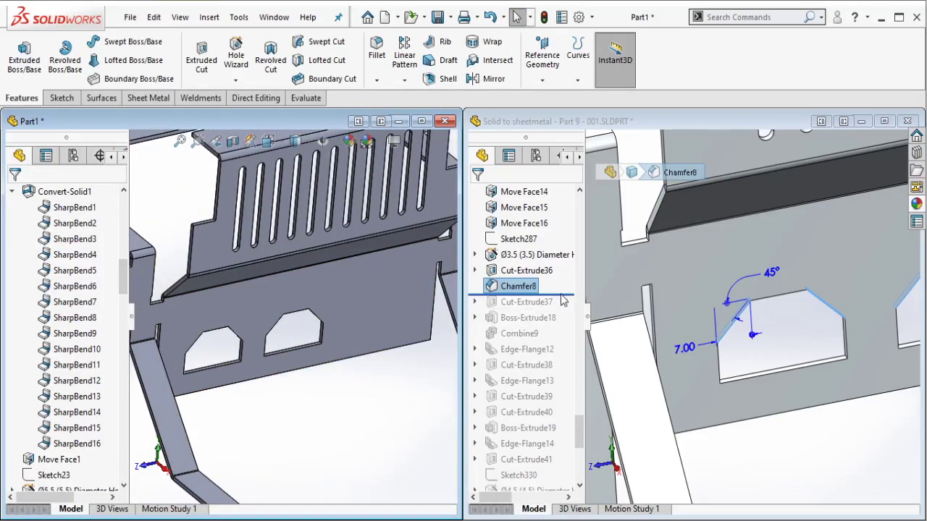
pyautogui.moveTo(562, 295); pyautogui.dragTo(538, 302)
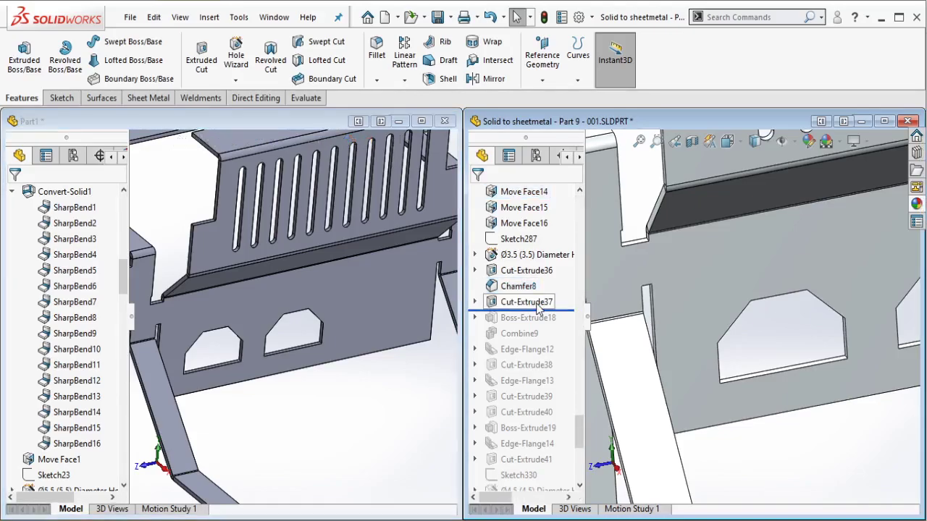
pyautogui.click(536, 309)
pyautogui.scroll(6, 738, 351)
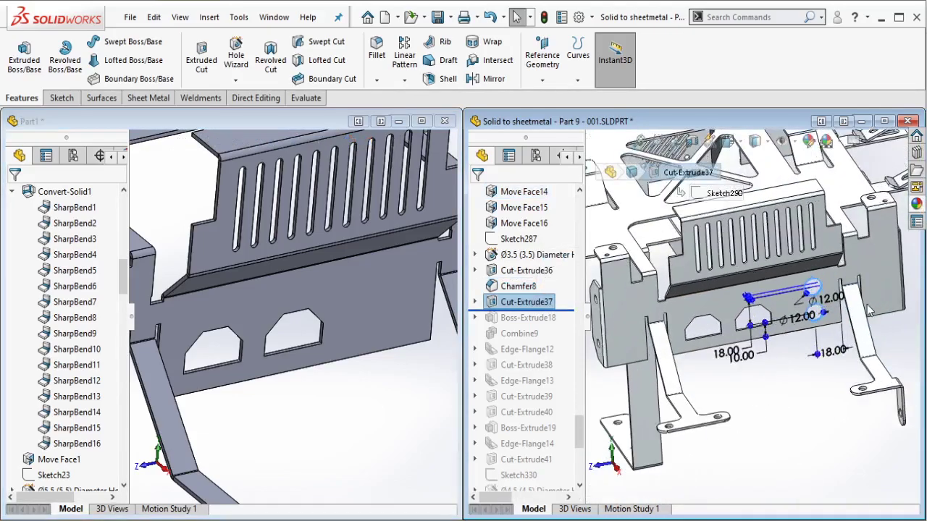
pyautogui.scroll(-1, 867, 303)
pyautogui.scroll(2, 282, 312)
pyautogui.scroll(-2, 353, 304)
# Step: Open a new sketch on Part1's flange face, between the chamfered windows and the far leg
pyautogui.click(353, 303)
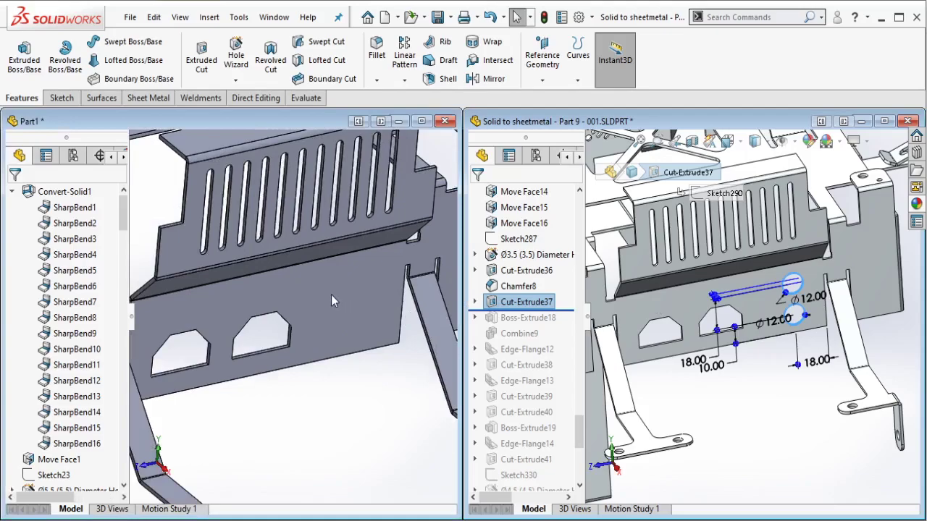
pyautogui.scroll(-3, 394, 300)
pyautogui.scroll(-3, 362, 311)
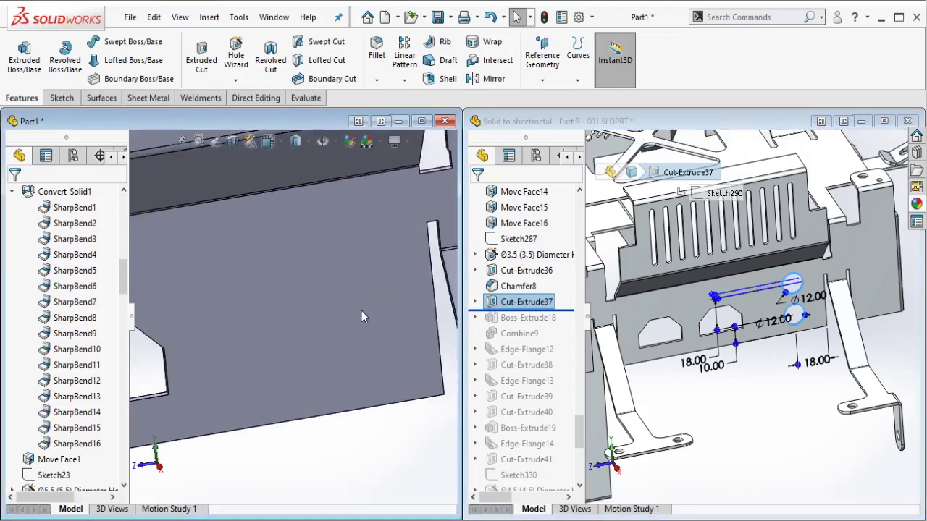
pyautogui.click(362, 310)
pyautogui.click(414, 269)
pyautogui.press('Escape')
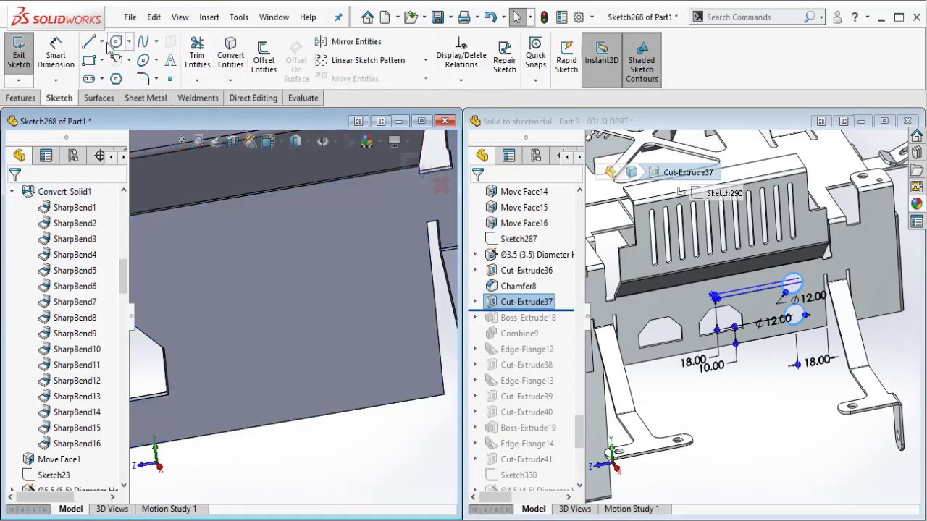
# Step: Sketch a two-segment construction line upward from the flange's bottom edge and perpendicular to it
pyautogui.click(102, 41)
pyautogui.click(116, 78)
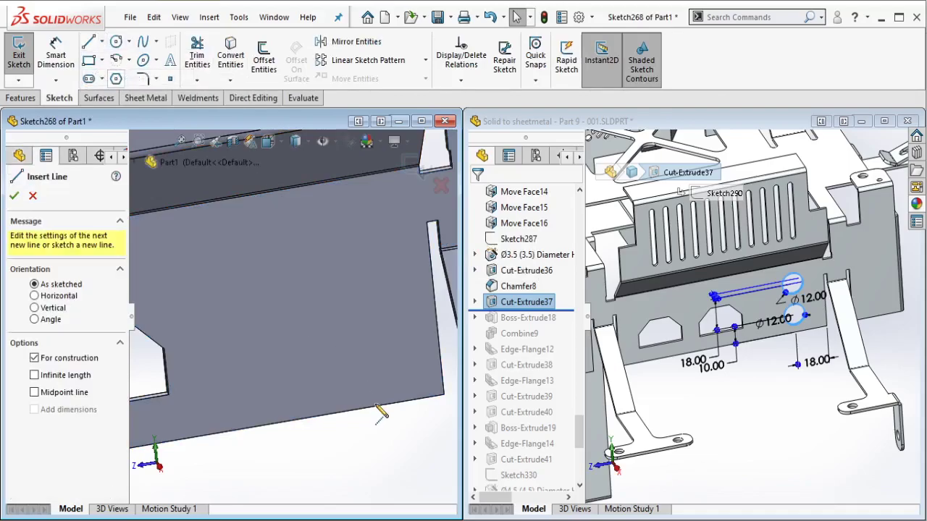
pyautogui.moveTo(378, 408); pyautogui.dragTo(373, 358)
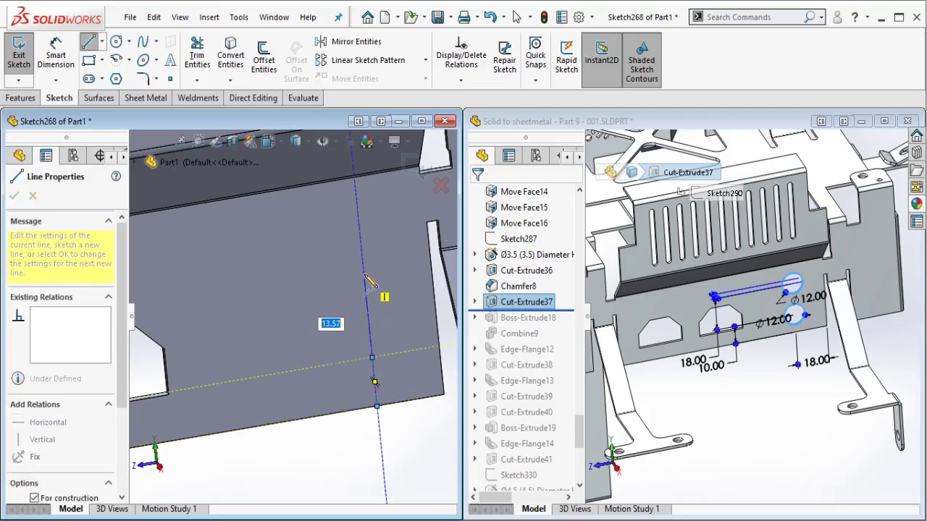
pyautogui.click(364, 273)
pyautogui.press('Escape')
# Step: Sketch circles centred on the construction line's middle and upper points, the lower about 10 mm in diameter, and make them equal
pyautogui.click(116, 47)
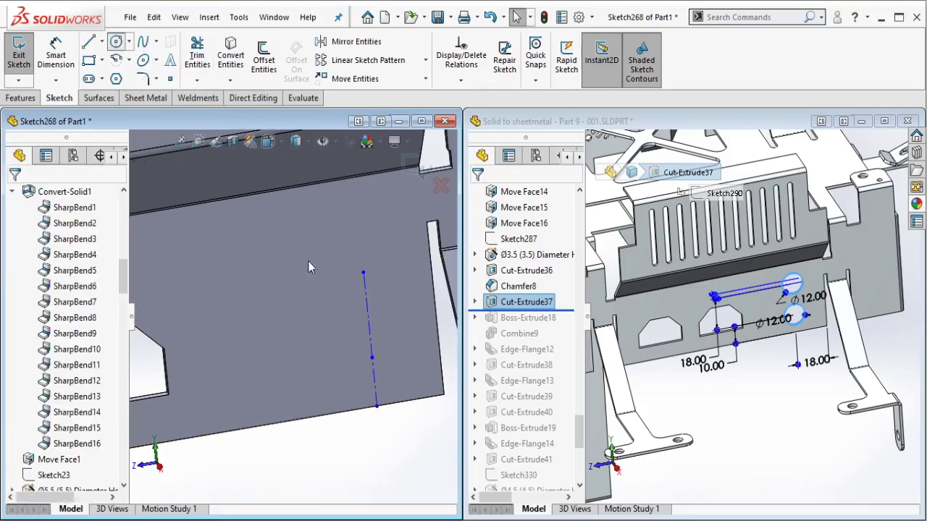
pyautogui.click(364, 273)
pyautogui.click(382, 289)
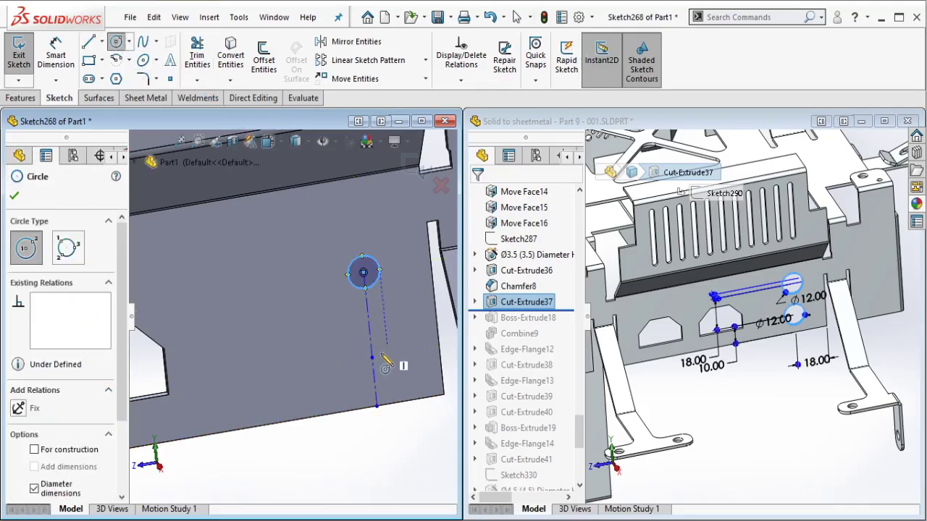
pyautogui.click(372, 358)
pyautogui.click(404, 373)
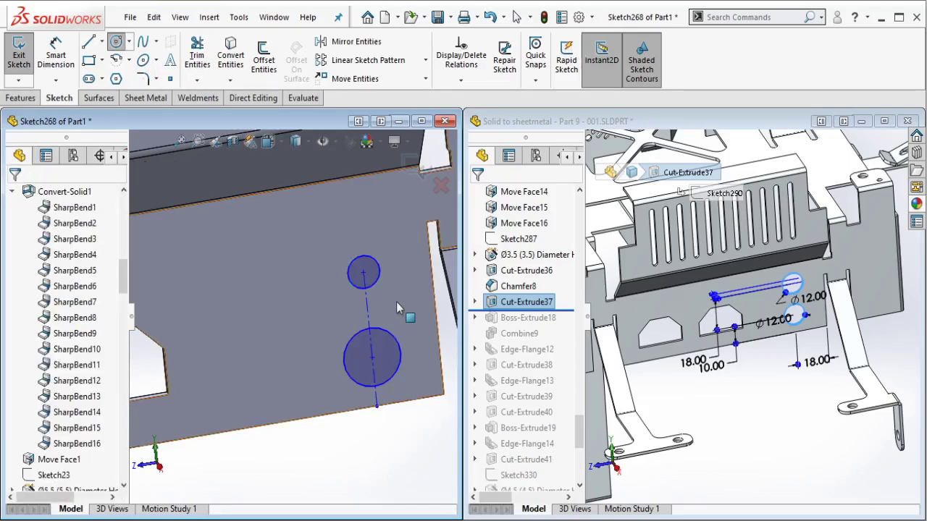
pyautogui.keyDown('ctrl'); pyautogui.click(385, 328); pyautogui.keyUp('ctrl')
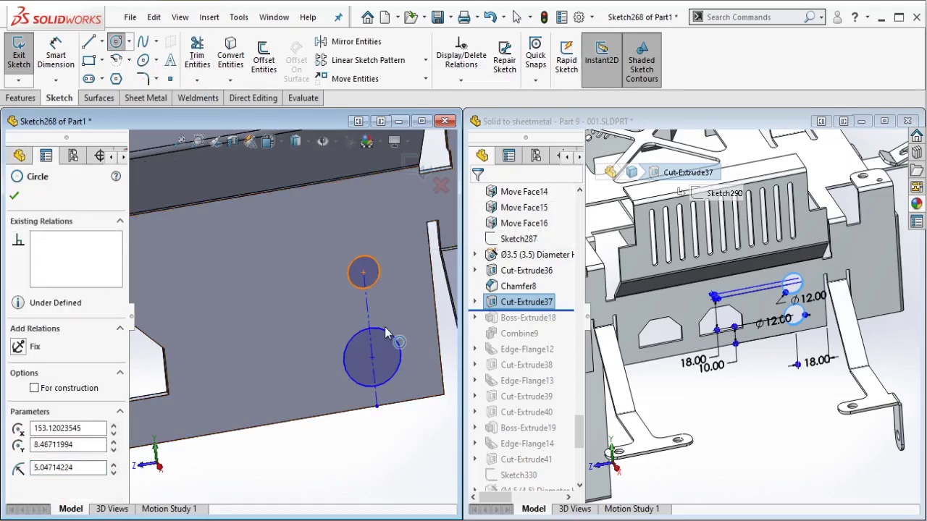
pyautogui.click(486, 264)
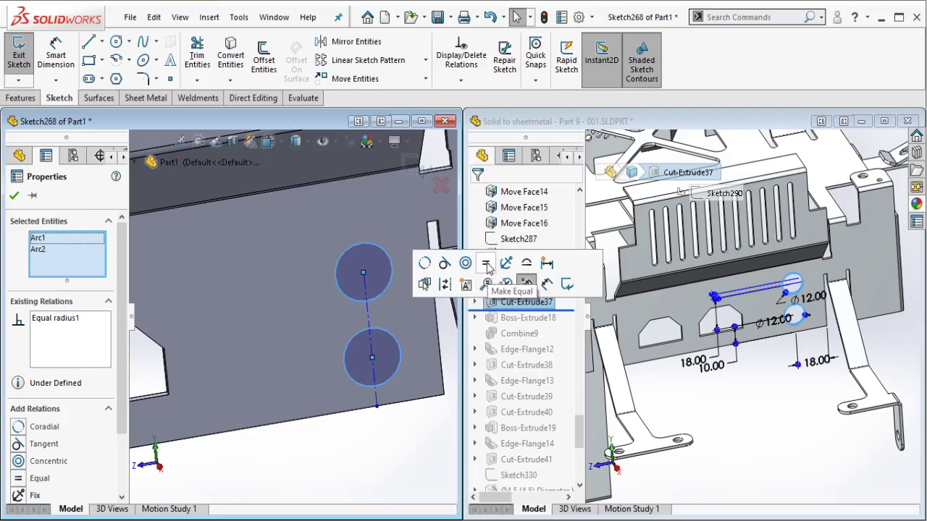
pyautogui.press('Escape')
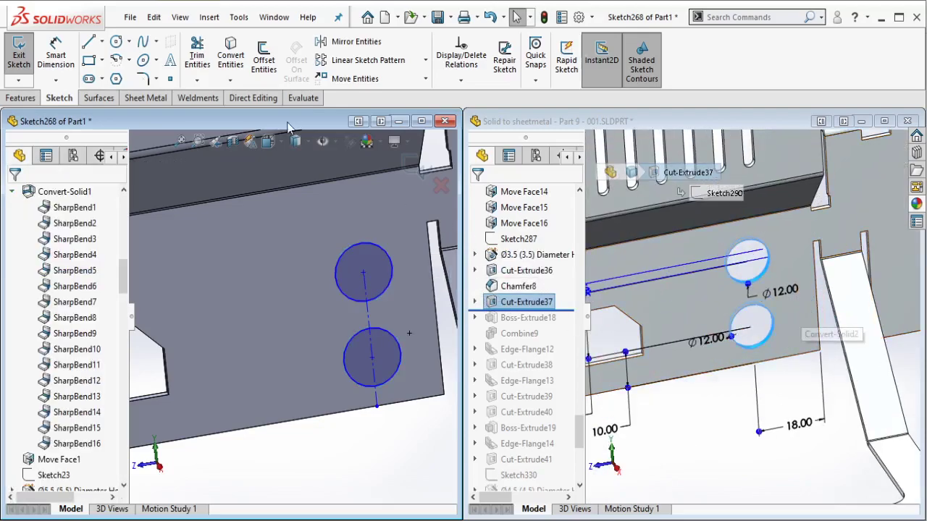
# Step: Dimension the upper circle with a diameter of 12 mm
pyautogui.click(56, 55)
pyautogui.click(310, 259)
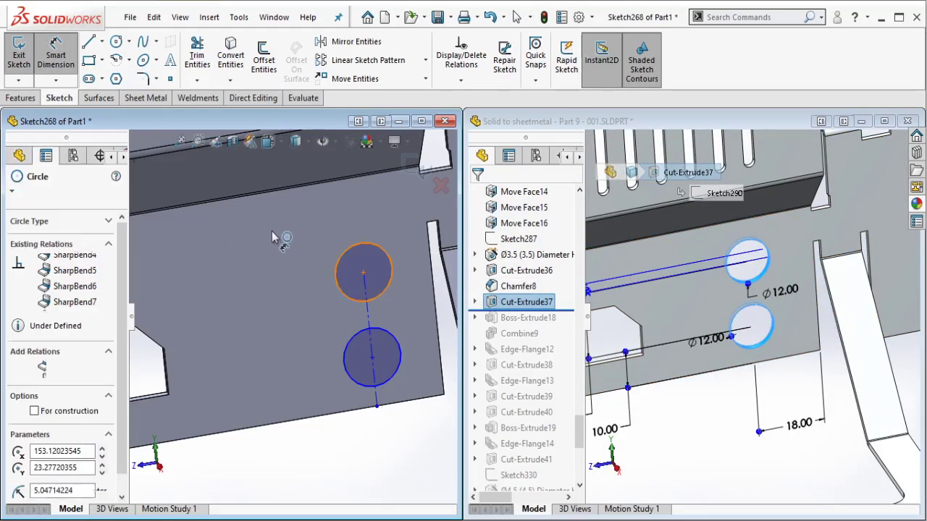
pyautogui.click(259, 229)
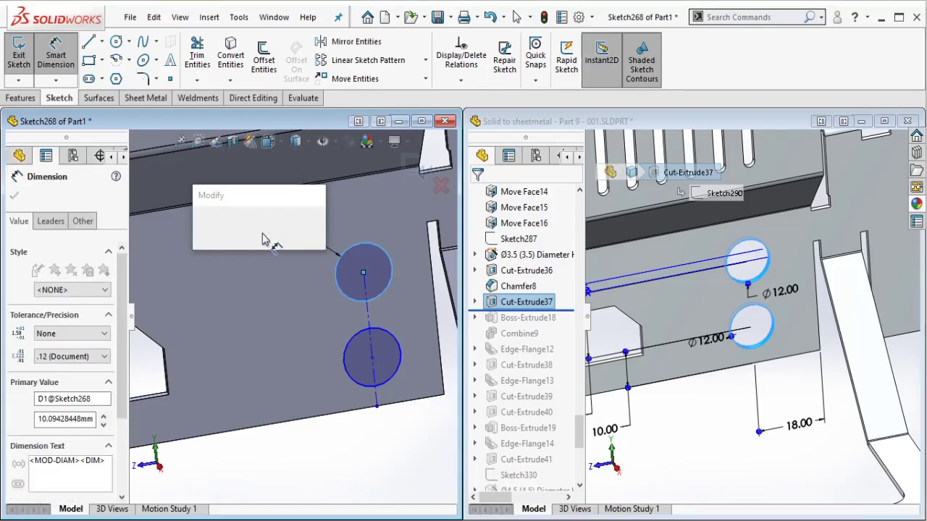
pyautogui.write('12')
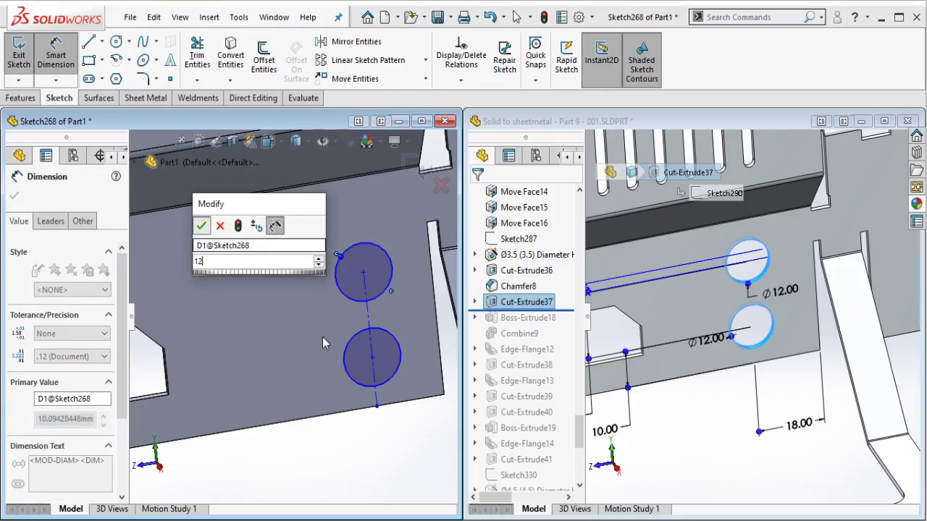
pyautogui.press('Escape')
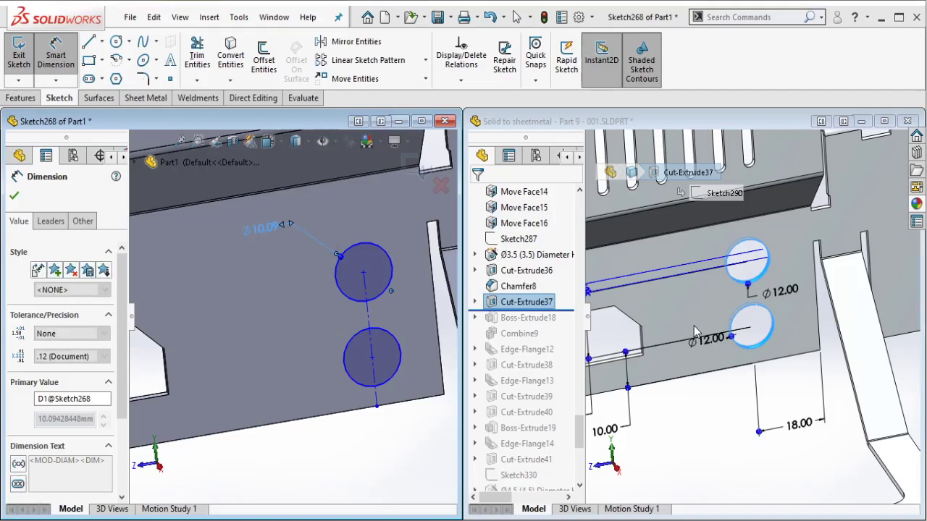
# Step: Check the reference hole positions and dimension the lower circle 18 mm from the flange's side edge beside the far leg
pyautogui.scroll(4, 693, 326)
pyautogui.scroll(-2, 688, 332)
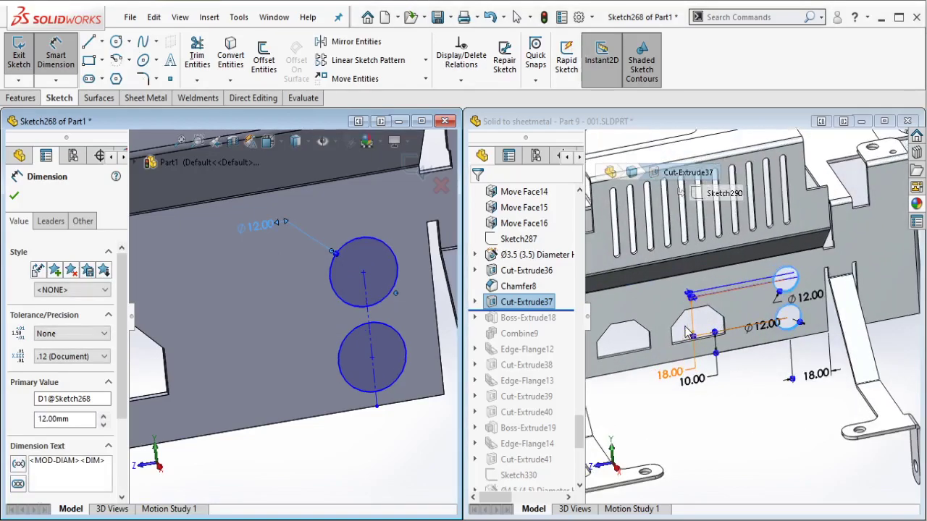
pyautogui.scroll(-1, 688, 331)
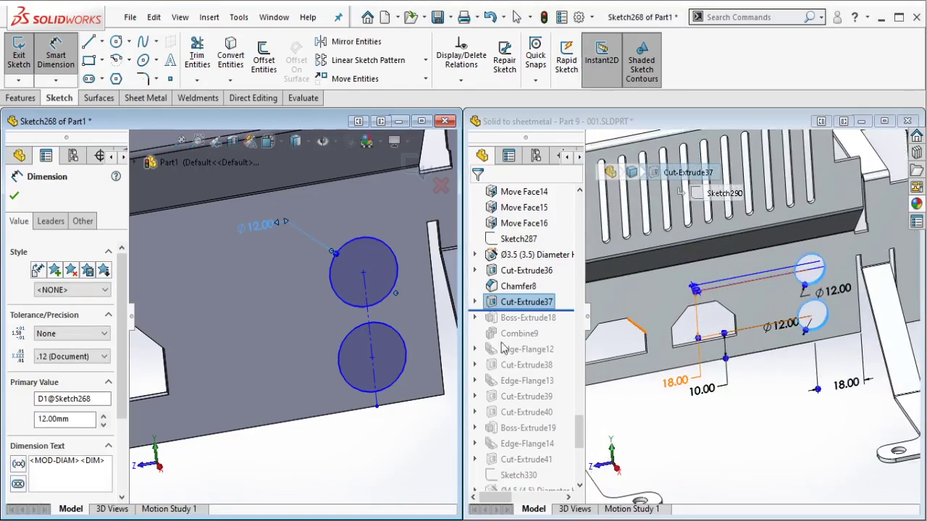
pyautogui.click(428, 375)
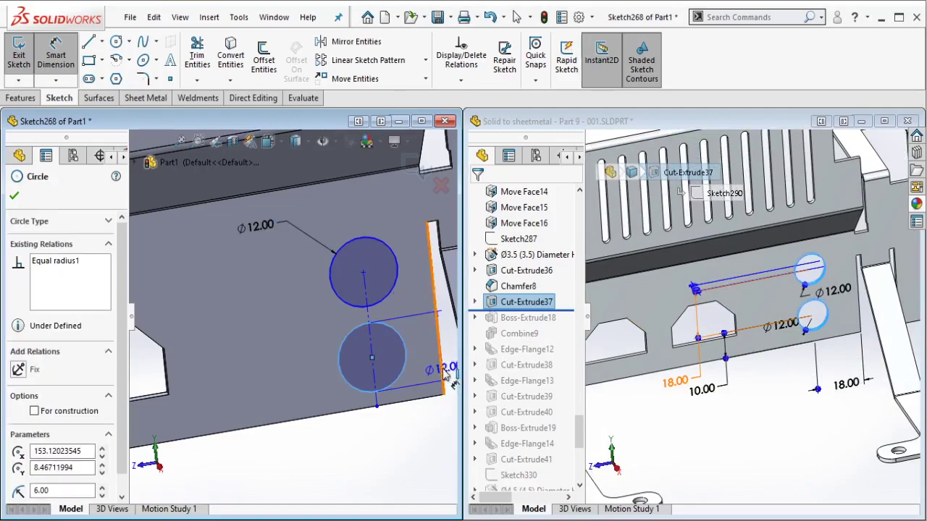
pyautogui.click(433, 418)
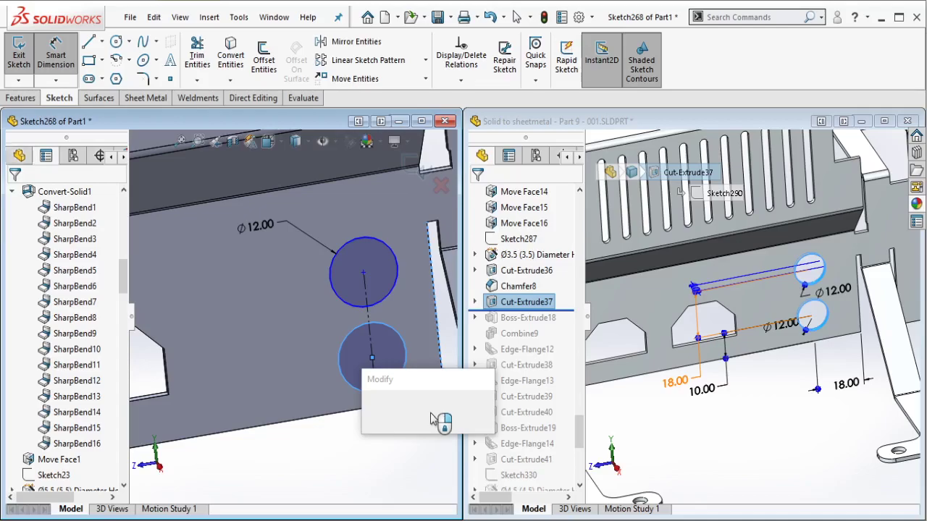
pyautogui.write('18')
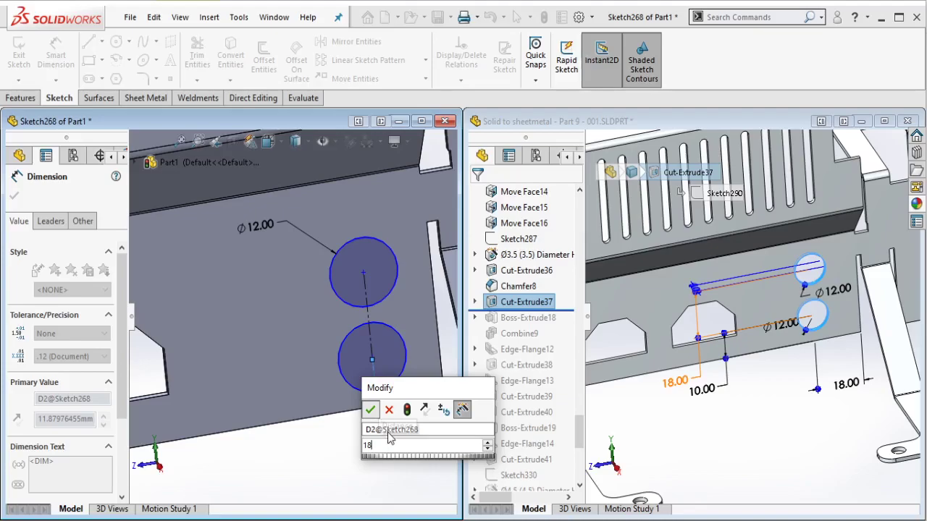
pyautogui.press('Escape')
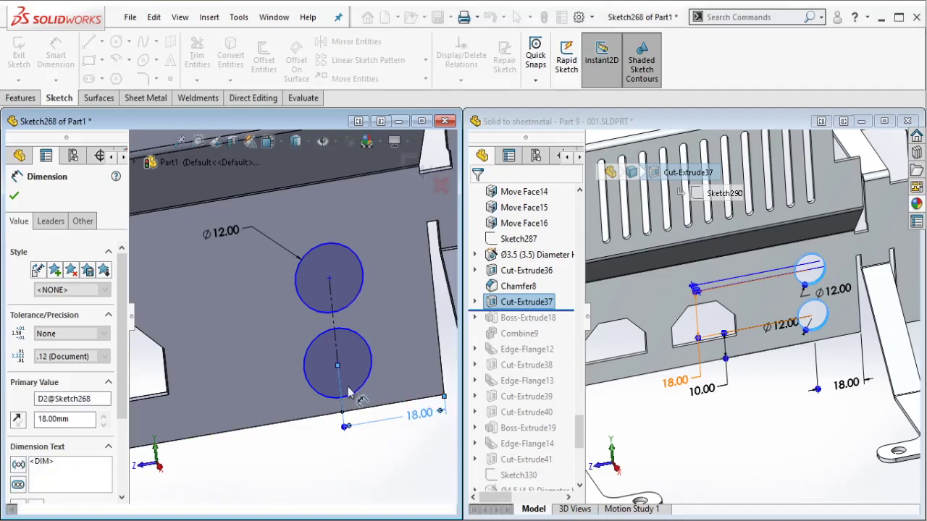
# Step: Dimension the lower circle's centre 10 mm above the flange's bottom edge
pyautogui.click(342, 392)
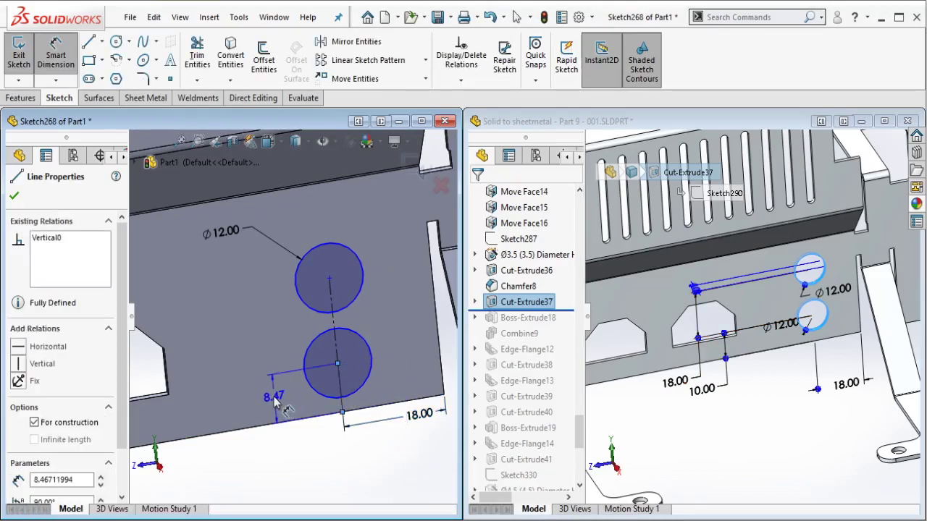
pyautogui.click(276, 402)
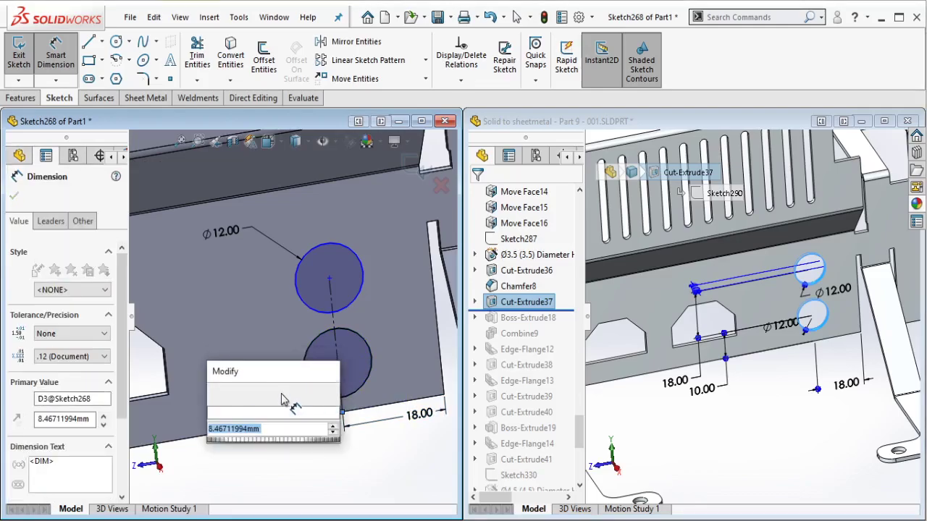
pyautogui.write('10')
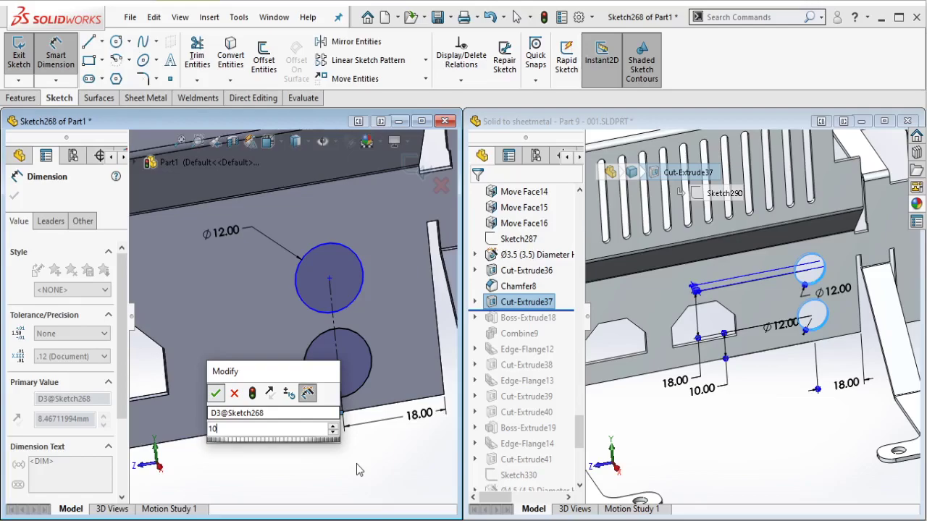
pyautogui.press('Escape')
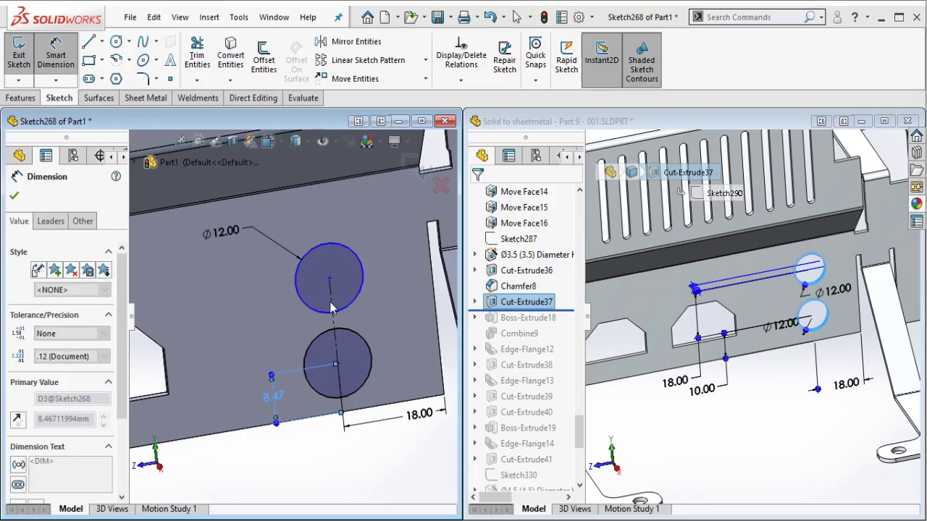
# Step: Set the spacing between the two circle centres to 18 mm
pyautogui.click(331, 296)
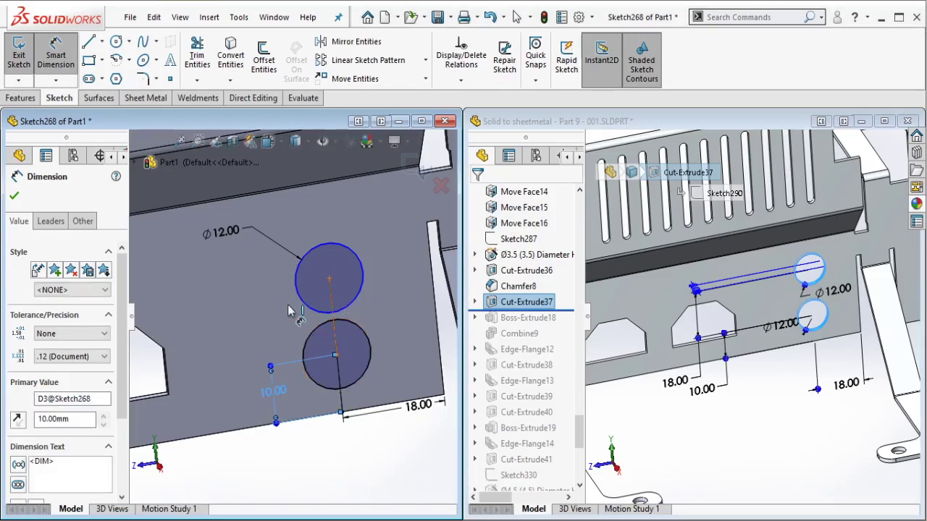
pyautogui.click(250, 321)
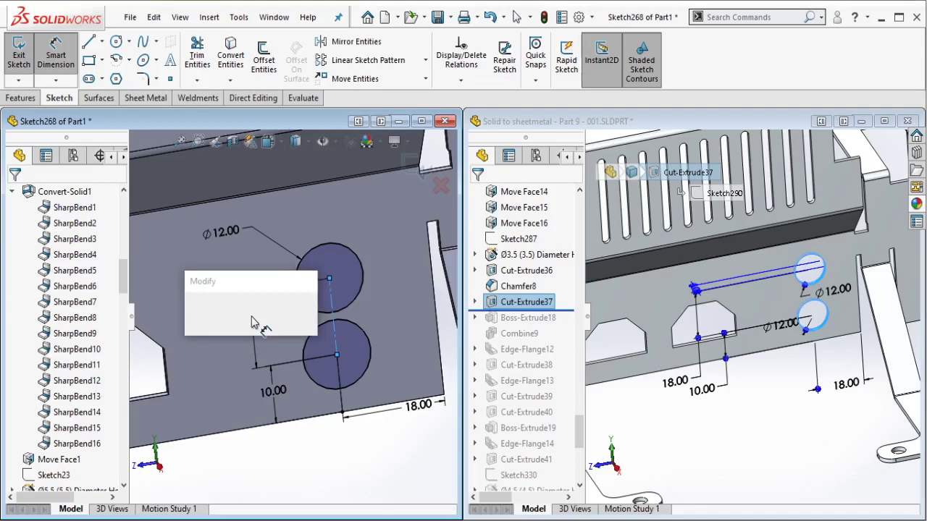
pyautogui.write('18')
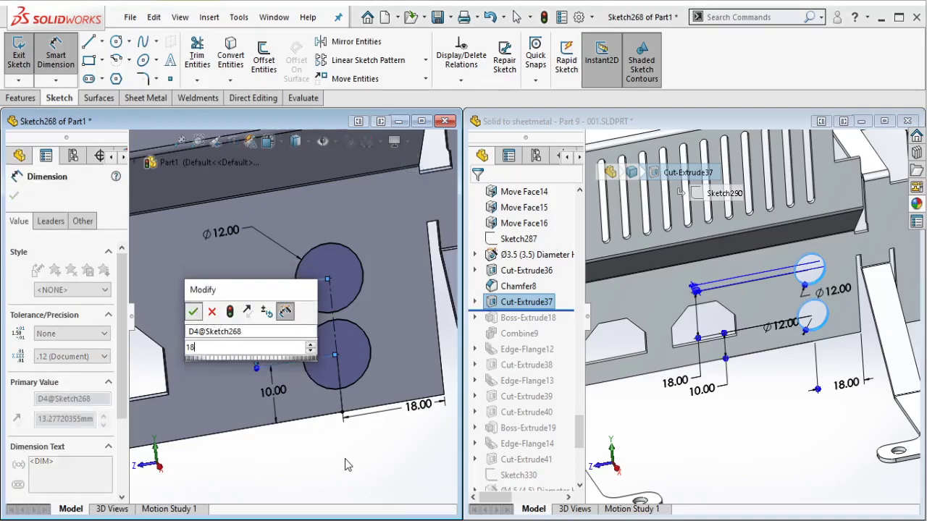
pyautogui.press('Return')
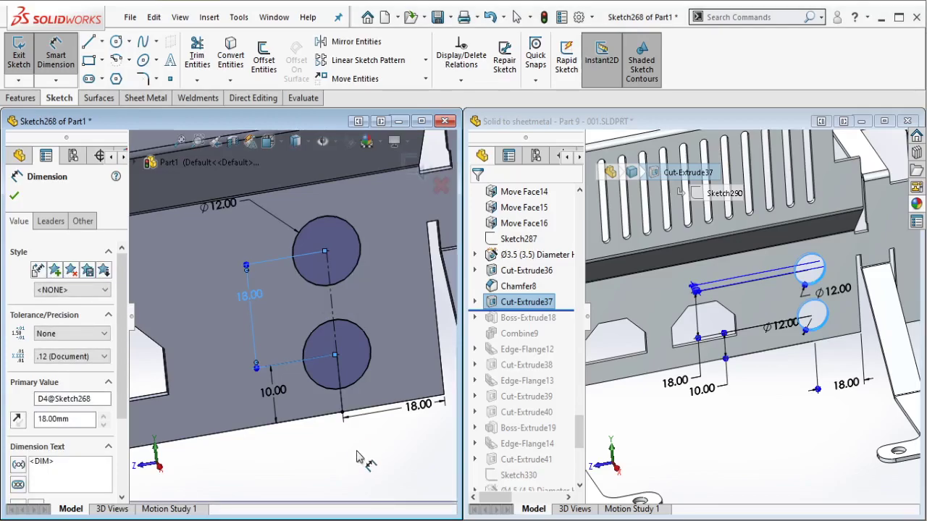
# Step: Cut both 12 mm circles through the flange with an Extruded Cut
pyautogui.scroll(5, 384, 355)
pyautogui.moveTo(382, 320); pyautogui.dragTo(366, 304, button='middle')
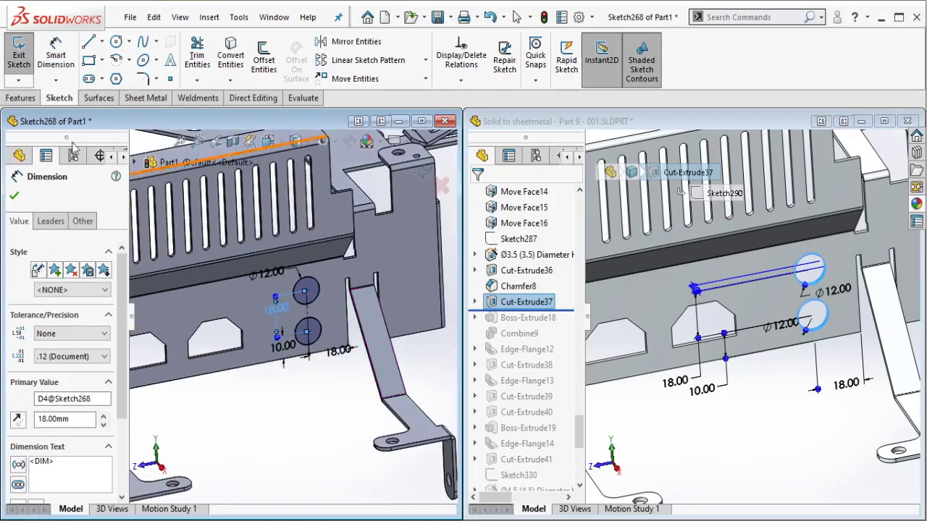
pyautogui.click(20, 98)
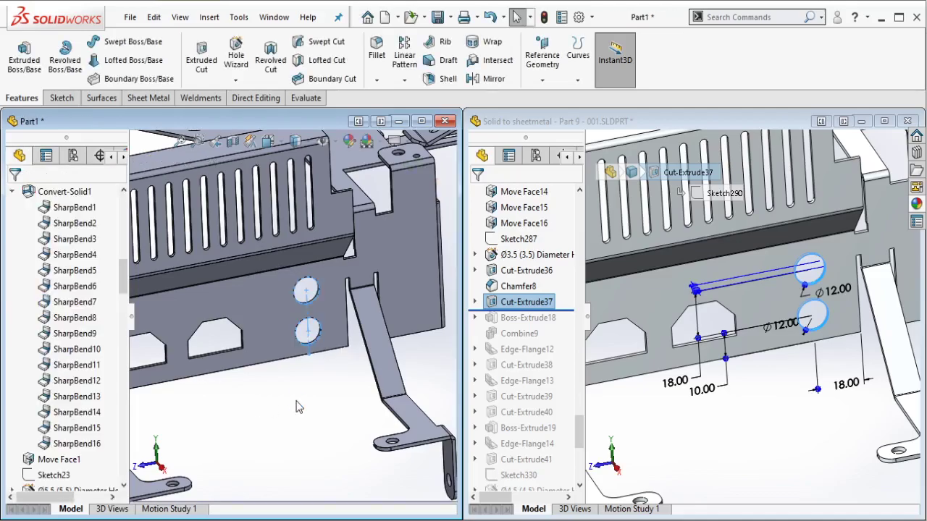
pyautogui.scroll(6, 331, 383)
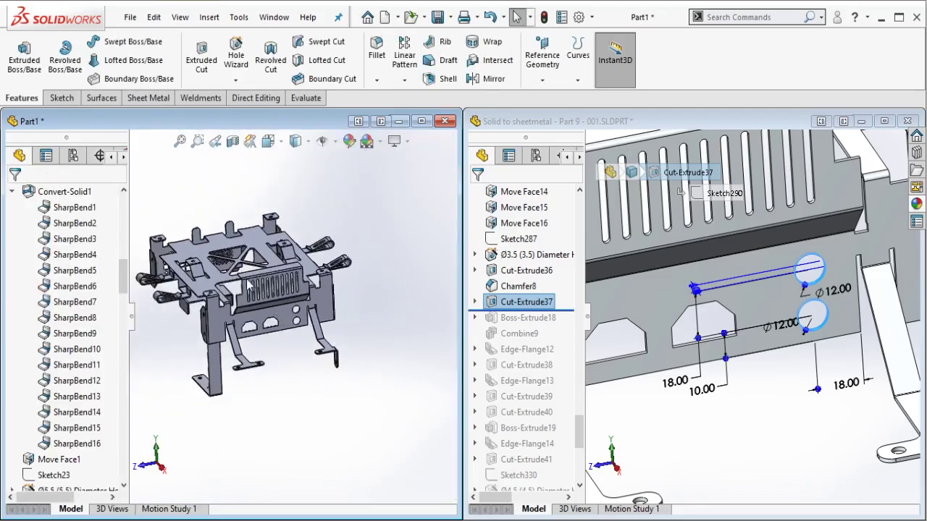
pyautogui.scroll(-1, 247, 285)
# Step: Roll the reference part forward past Boss-Extrude18 and inspect the strip it adds below the windowed flange, including its sketch
pyautogui.click(576, 310)
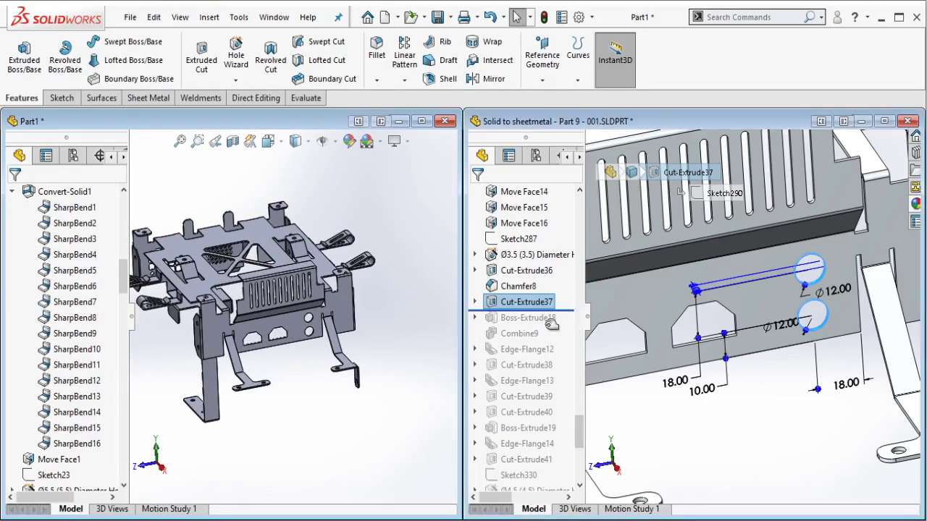
pyautogui.moveTo(552, 325); pyautogui.dragTo(544, 325)
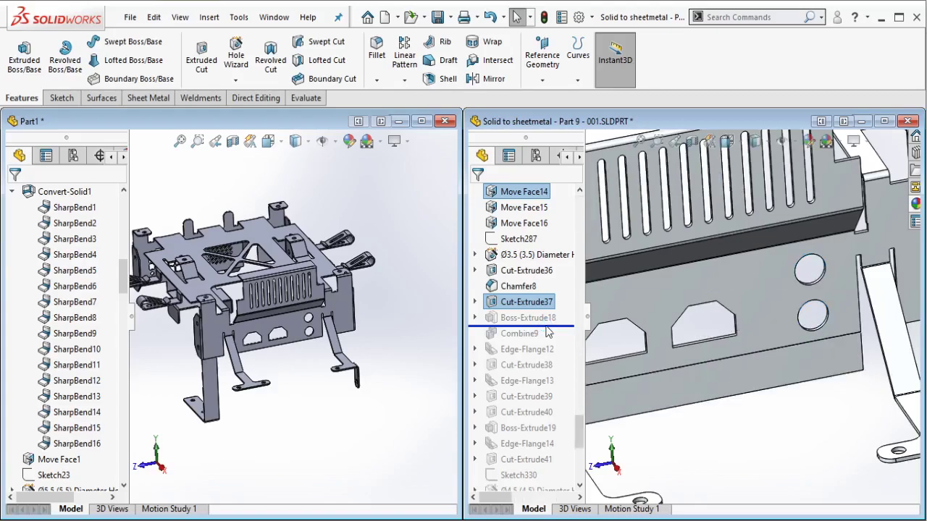
pyautogui.click(543, 320)
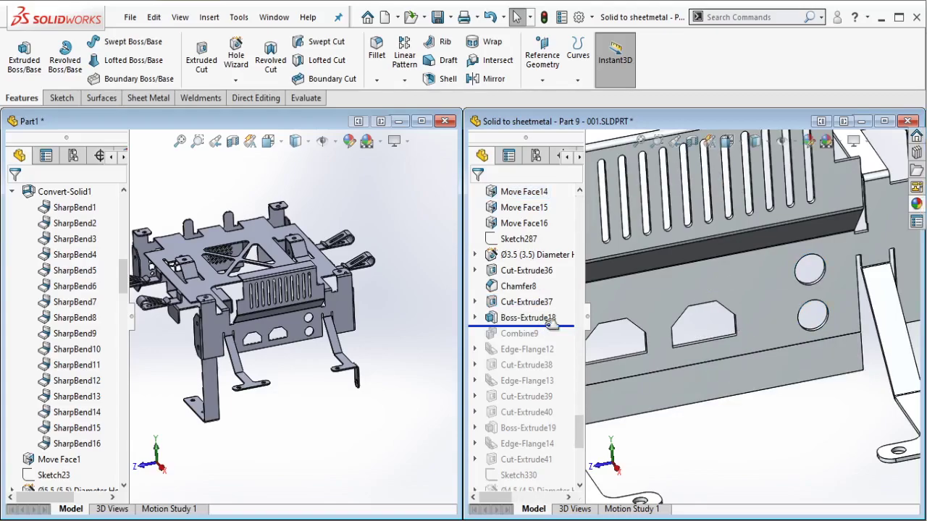
pyautogui.click(768, 384)
pyautogui.scroll(5, 710, 377)
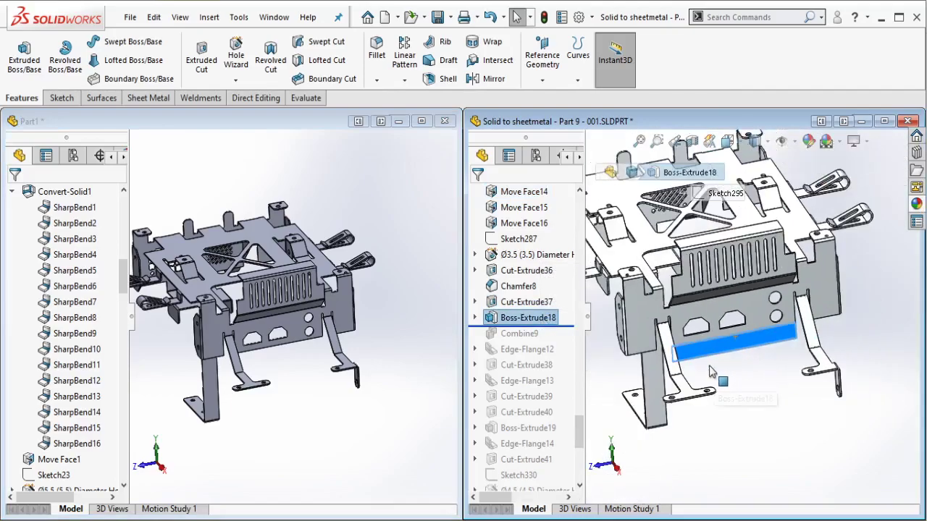
pyautogui.scroll(-2, 689, 331)
pyautogui.moveTo(693, 331); pyautogui.dragTo(721, 294, button='middle')
pyautogui.click(475, 318)
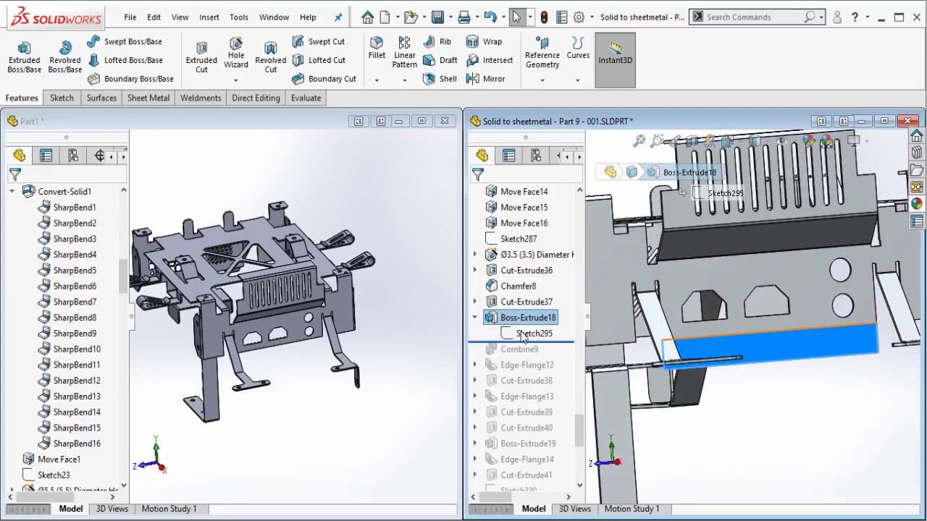
pyautogui.click(525, 334)
pyautogui.click(520, 319)
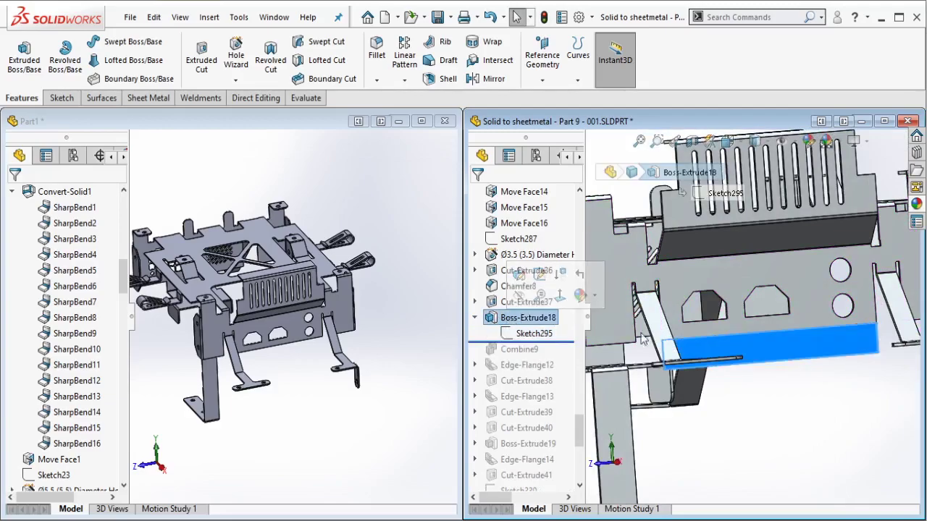
# Step: Measure the short side edge of the Boss-Extrude18 strip in the reference part
pyautogui.scroll(3, 753, 316)
pyautogui.moveTo(724, 338); pyautogui.dragTo(810, 344, button='middle')
pyautogui.click(810, 344)
pyautogui.scroll(-2, 759, 312)
pyautogui.middleClick(760, 326)
pyautogui.moveTo(760, 325); pyautogui.dragTo(706, 298, button='middle')
pyautogui.click(695, 294)
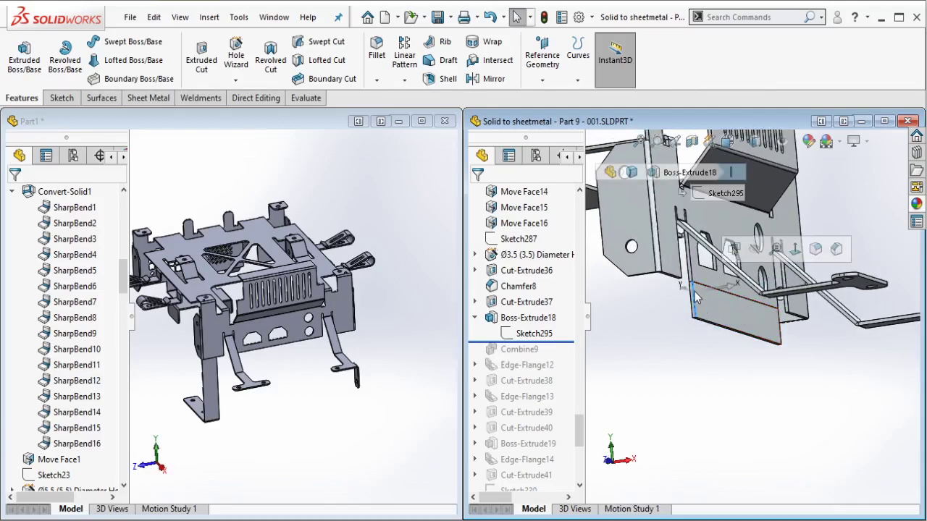
pyautogui.click(302, 99)
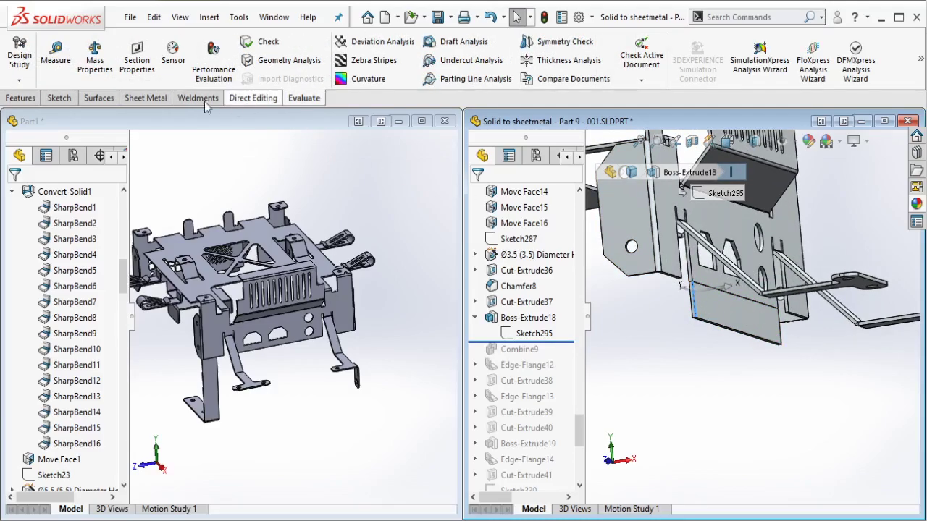
pyautogui.click(56, 58)
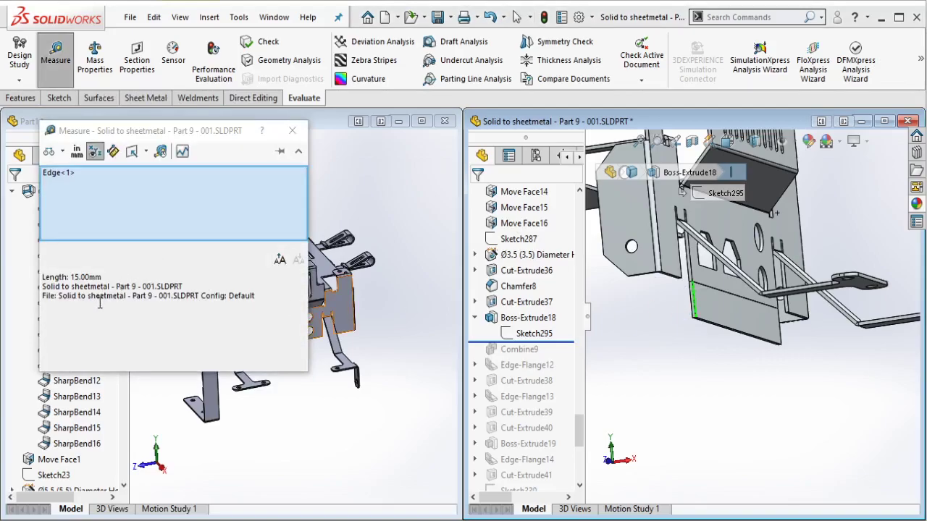
pyautogui.doubleClick(86, 279)
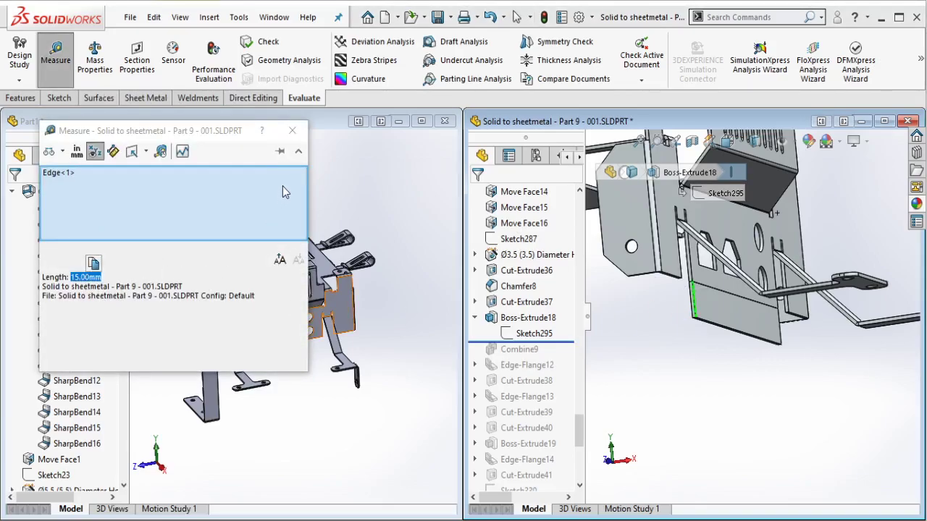
pyautogui.click(292, 130)
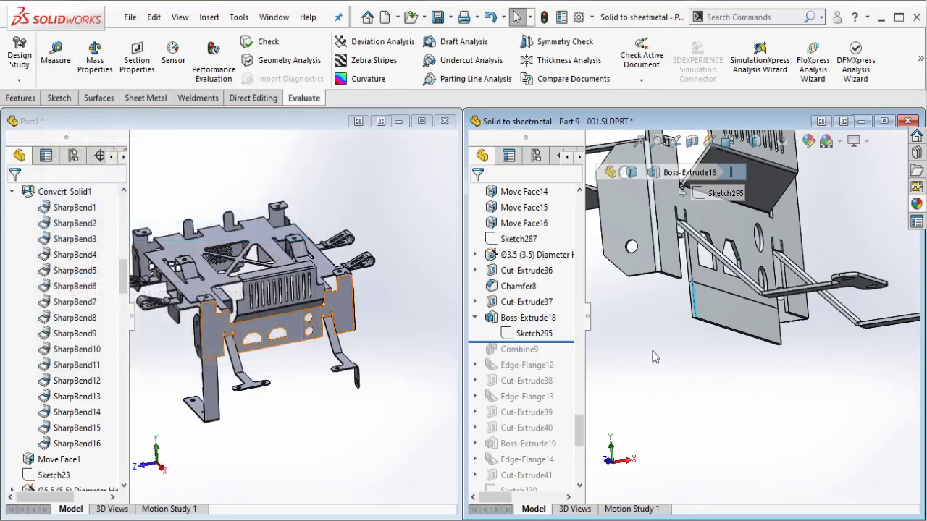
# Step: Start a sketch on the narrow bottom face of Part1's windowed flange and convert the face outline into sketch lines
pyautogui.scroll(-5, 309, 273)
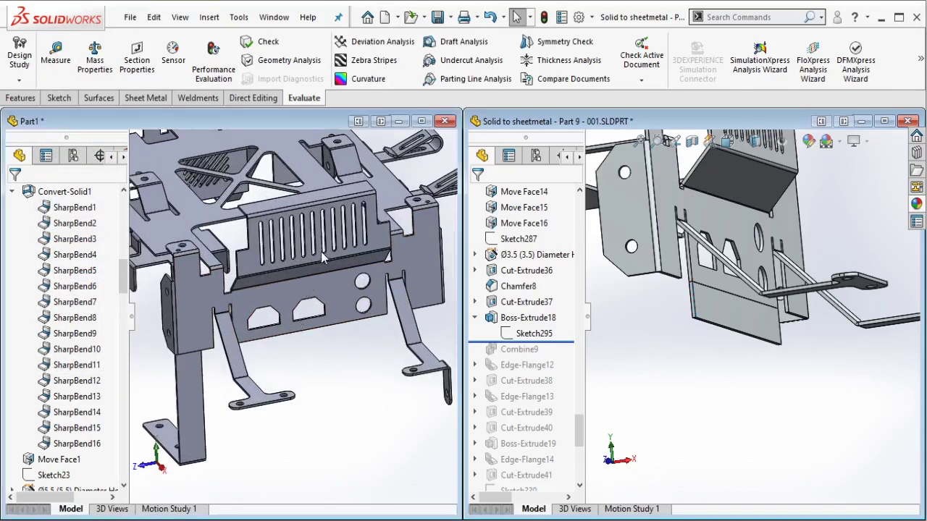
pyautogui.moveTo(324, 292); pyautogui.dragTo(315, 313, button='middle')
pyautogui.scroll(-8, 289, 300)
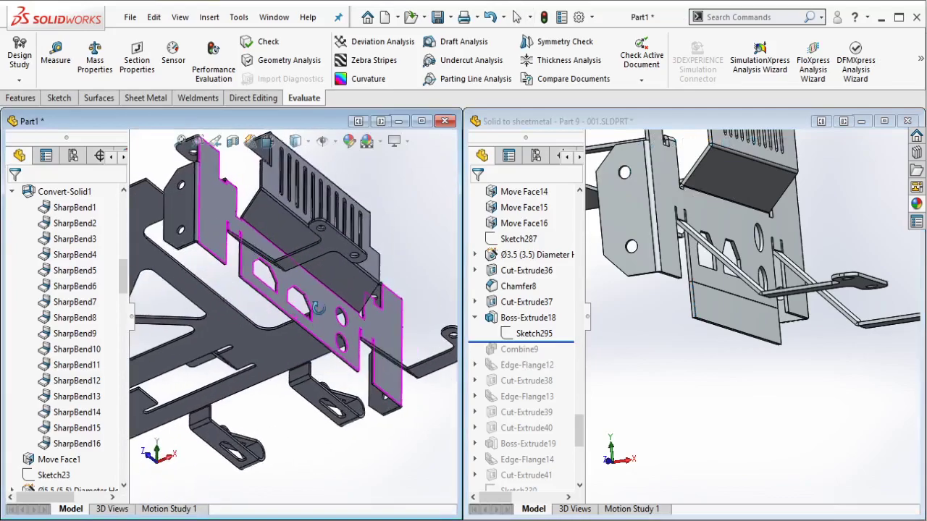
pyautogui.click(216, 270)
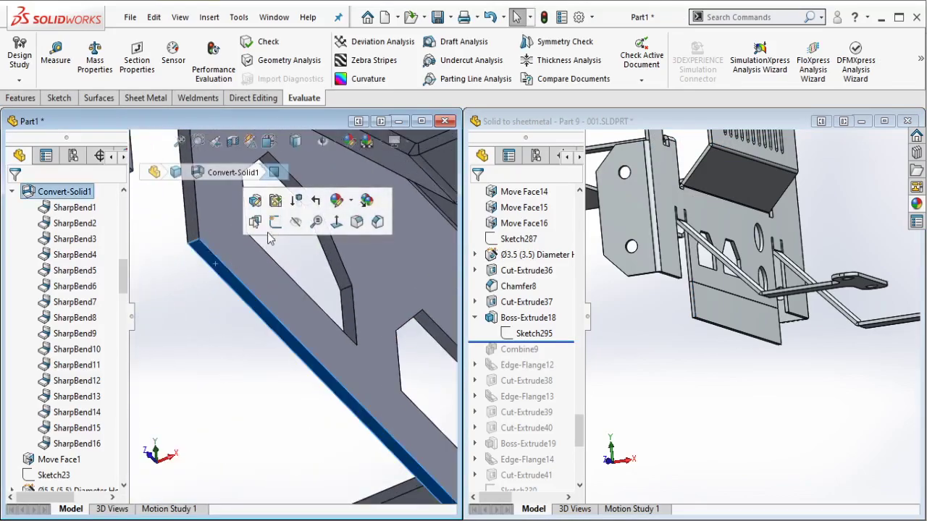
pyautogui.click(280, 215)
pyautogui.click(33, 101)
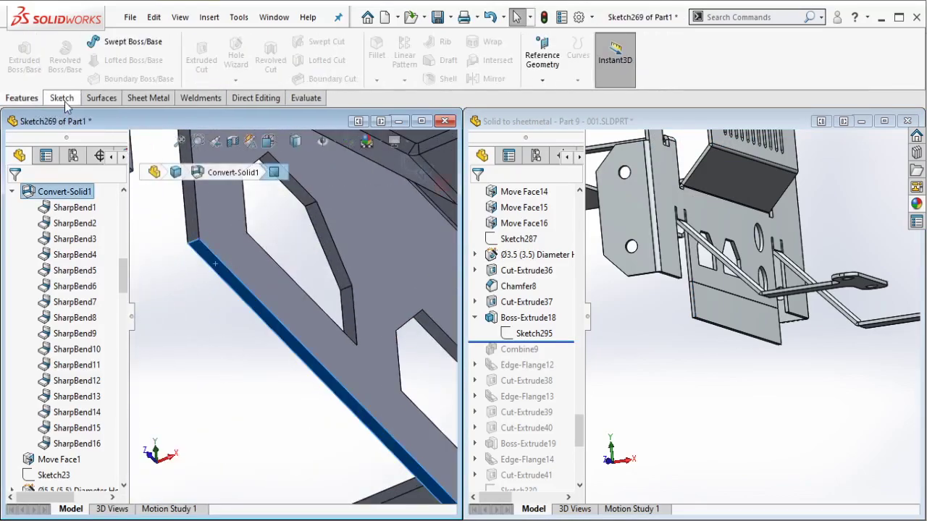
pyautogui.click(61, 98)
pyautogui.click(258, 252)
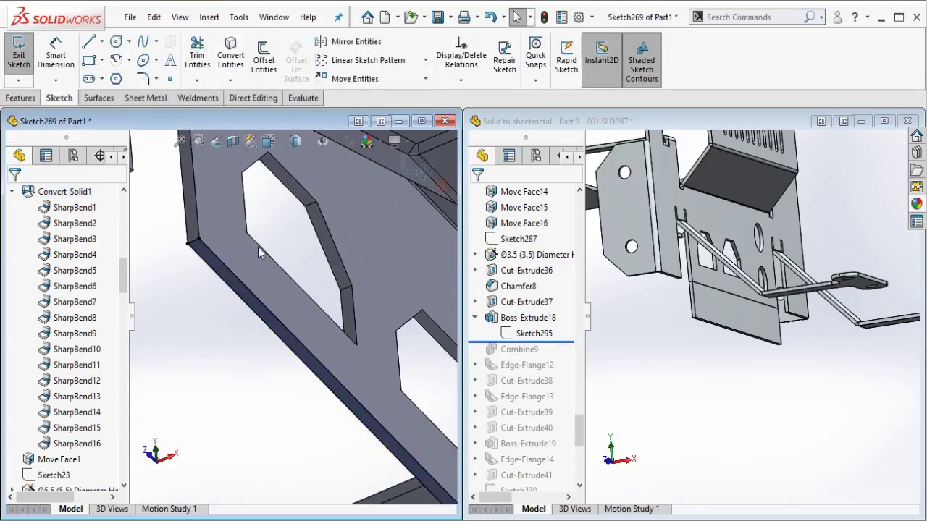
# Step: Extrude the converted bottom-face outline of Part1's windowed flange 15 mm downward as a separate body, with merging the result turned off
pyautogui.click(22, 98)
pyautogui.click(24, 54)
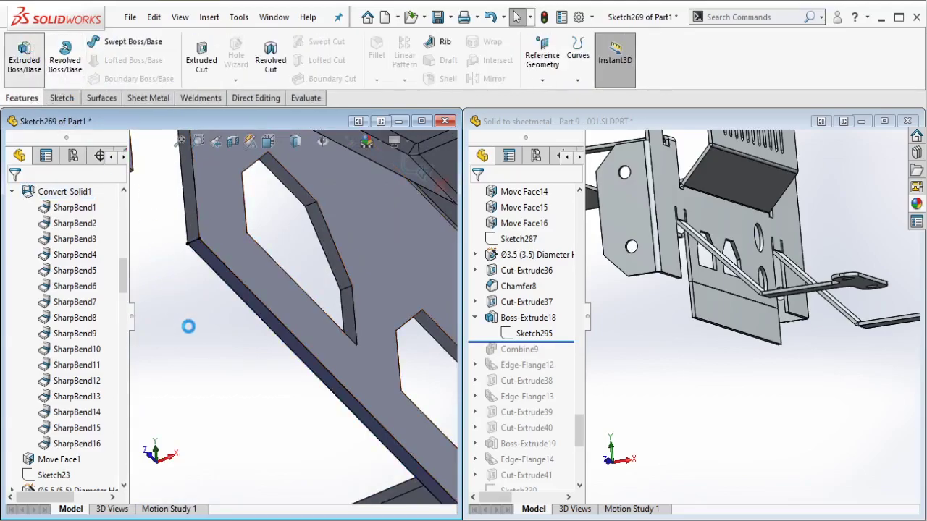
pyautogui.write('1')
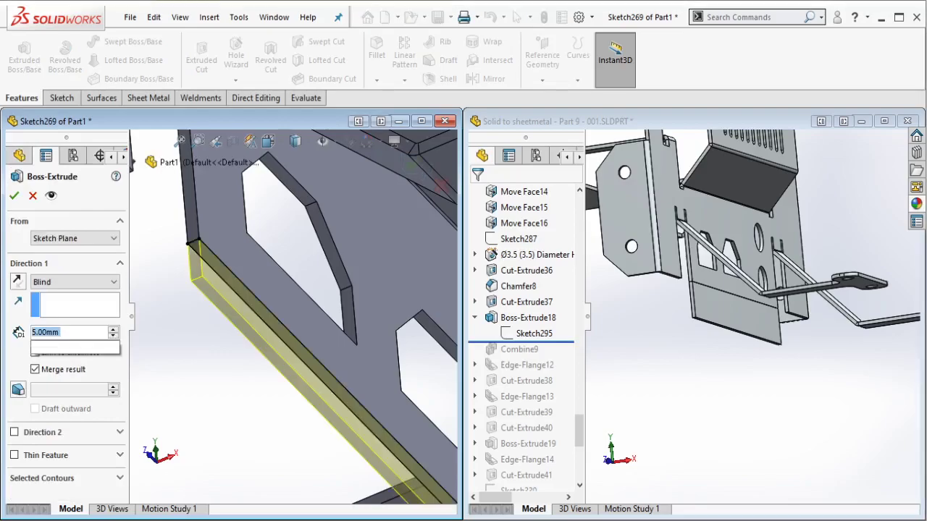
pyautogui.write('5')
pyautogui.press('Return')
pyautogui.click(34, 369)
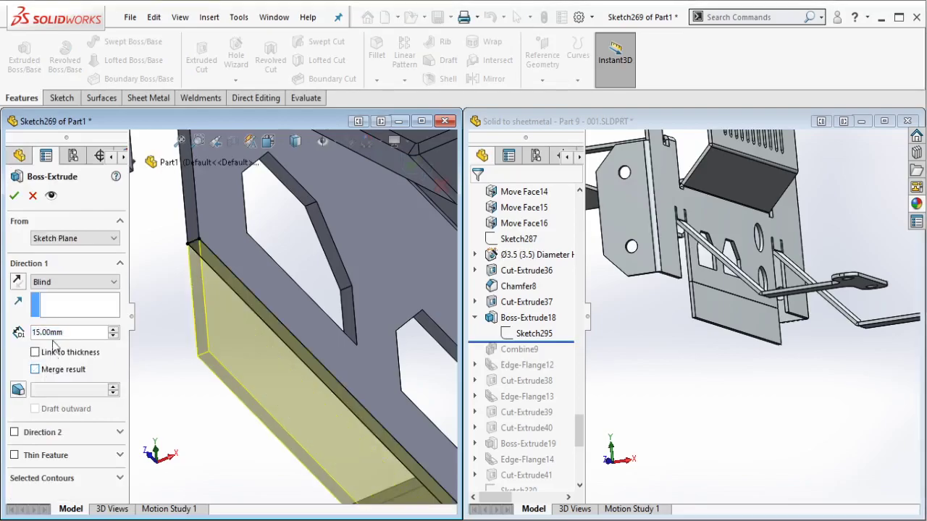
pyautogui.click(14, 197)
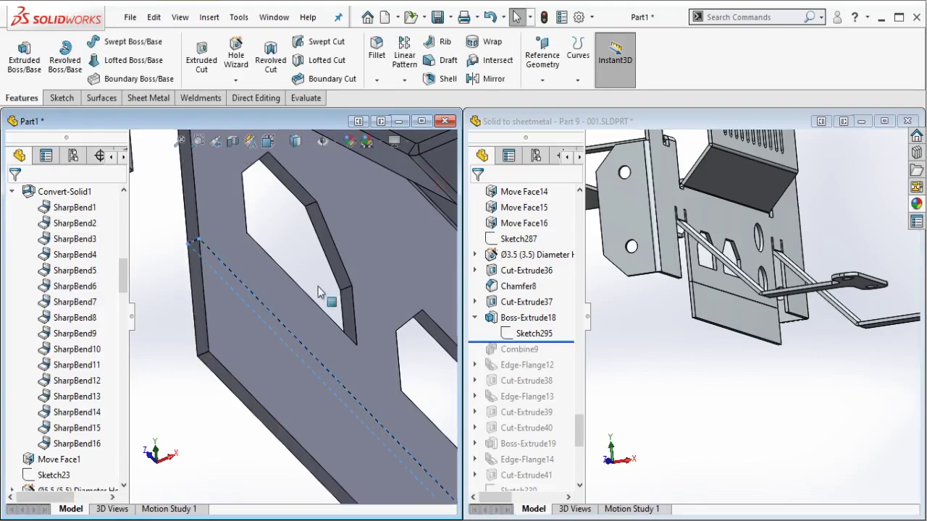
# Step: Roll the reference part forward past Combine9 and inspect which bodies it joins
pyautogui.scroll(5, 319, 289)
pyautogui.scroll(2, 375, 308)
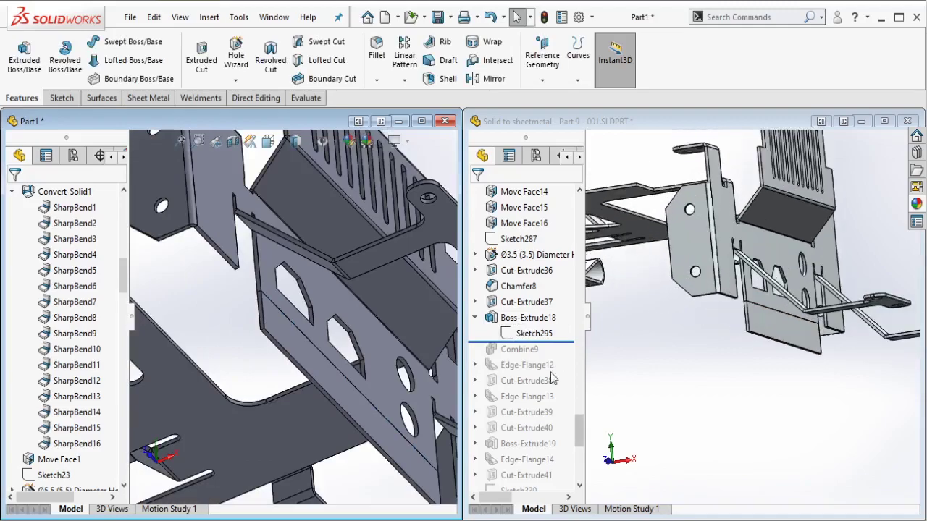
pyautogui.click(554, 355)
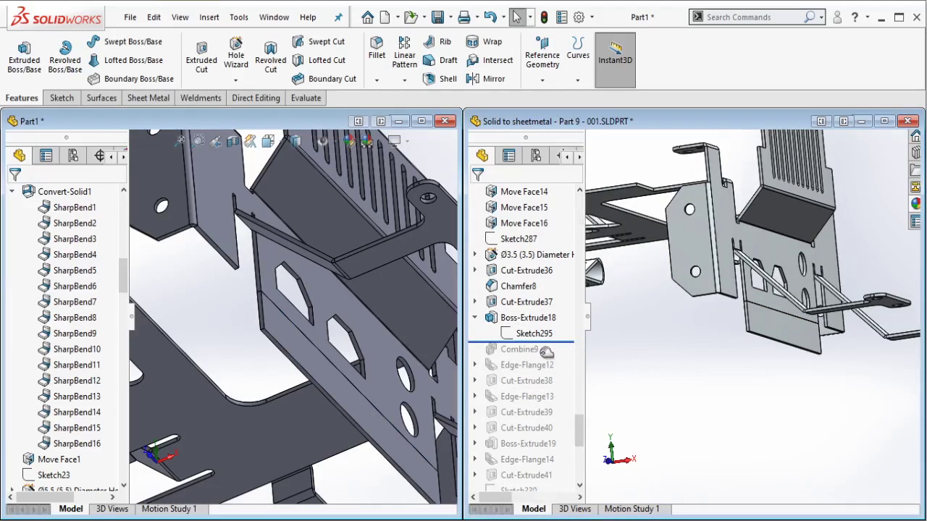
pyautogui.moveTo(540, 360); pyautogui.dragTo(539, 353)
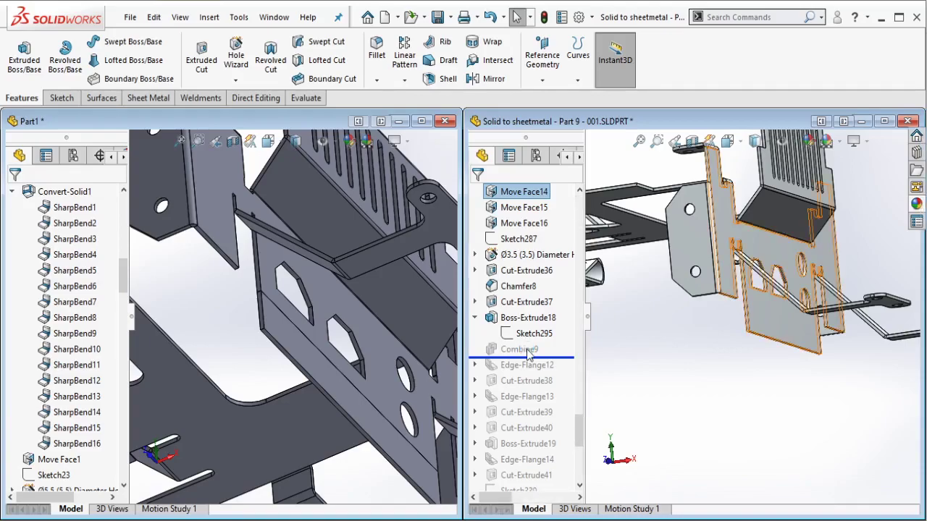
pyautogui.click(520, 350)
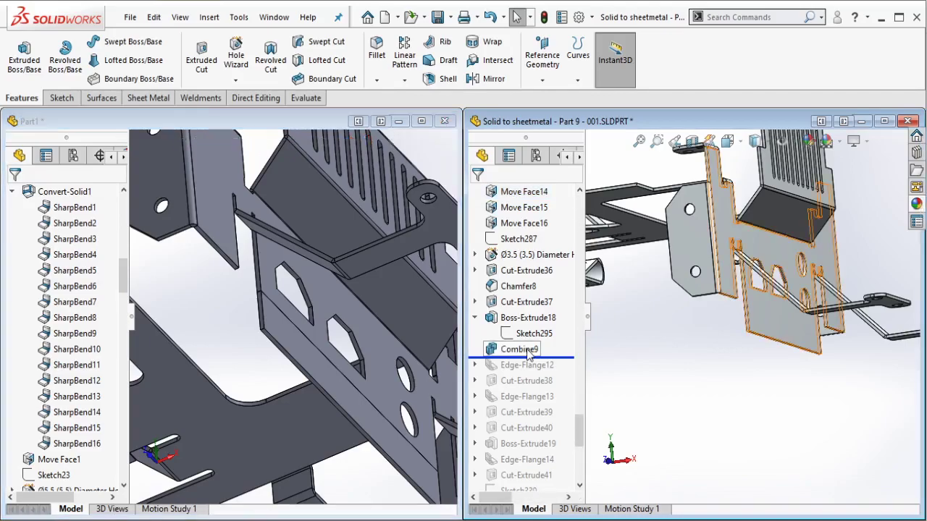
# Step: Combine Part1's main sheet metal body and the new lower strip into one body using the Add operation
pyautogui.click(247, 340)
pyautogui.click(254, 98)
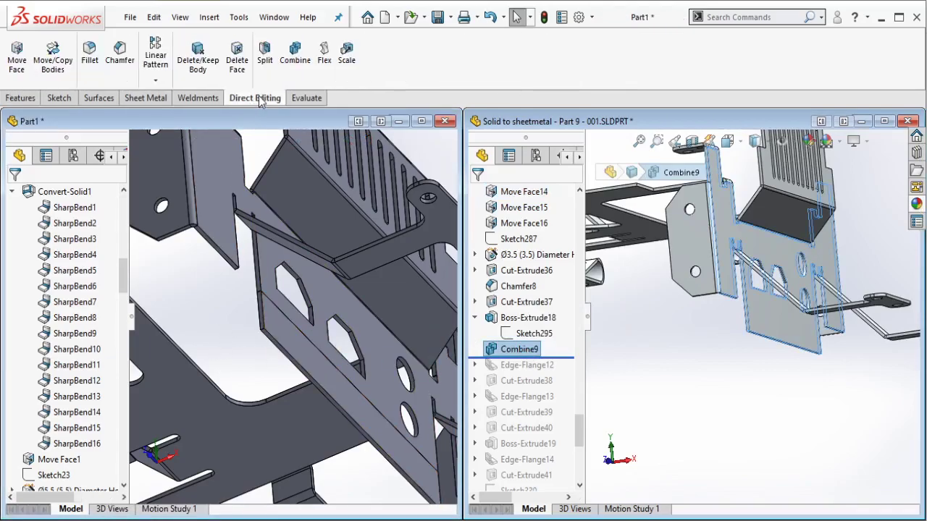
pyautogui.click(308, 67)
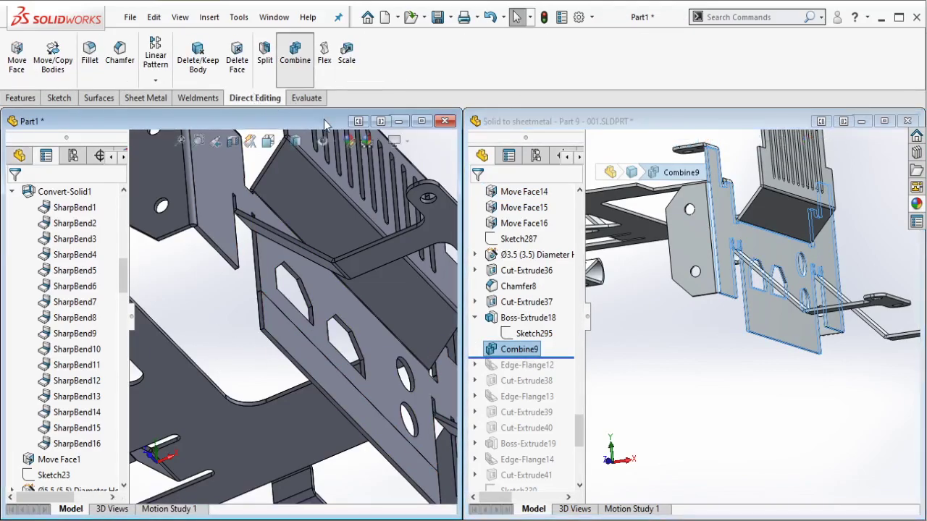
pyautogui.click(327, 312)
pyautogui.click(309, 352)
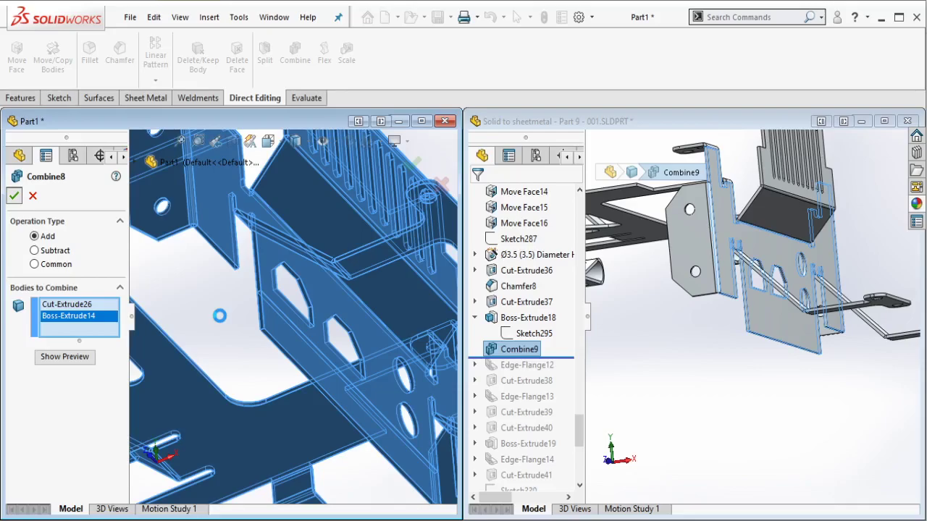
pyautogui.press('Return')
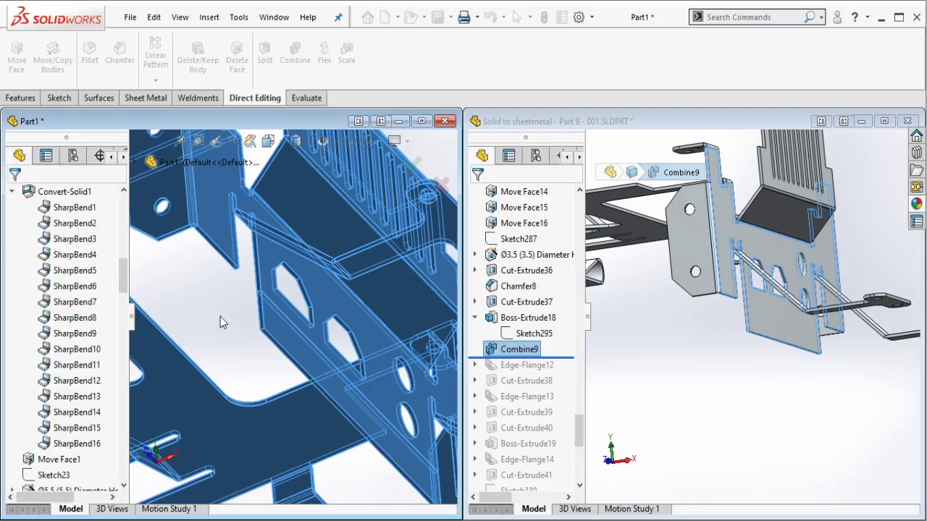
# Step: Roll the reference part forward past Edge-Flange12 and inspect the flange's direction and length dimension from below
pyautogui.scroll(-1, 546, 420)
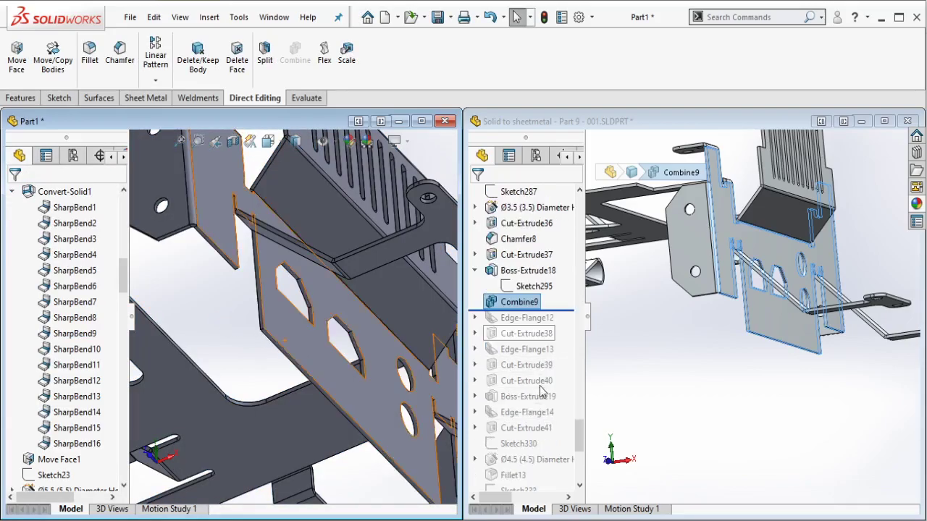
pyautogui.click(569, 311)
pyautogui.moveTo(540, 326); pyautogui.dragTo(526, 330)
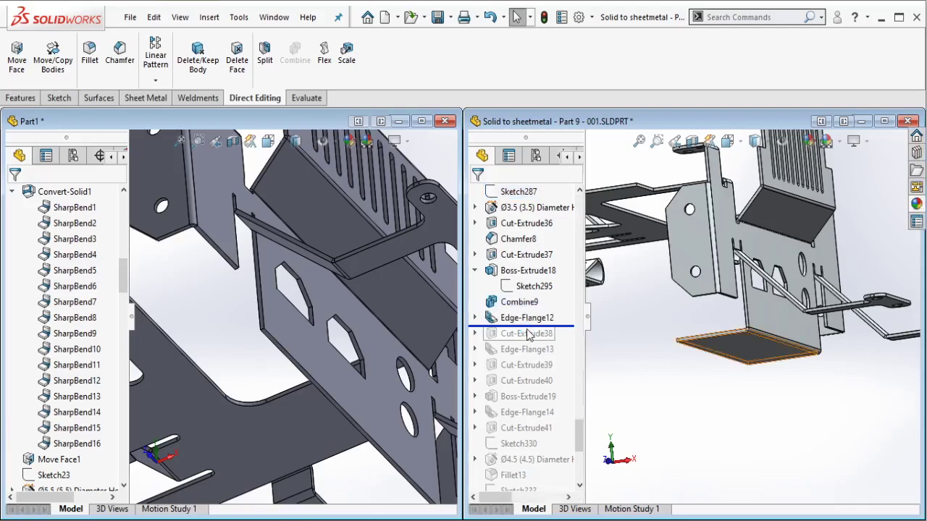
pyautogui.click(530, 325)
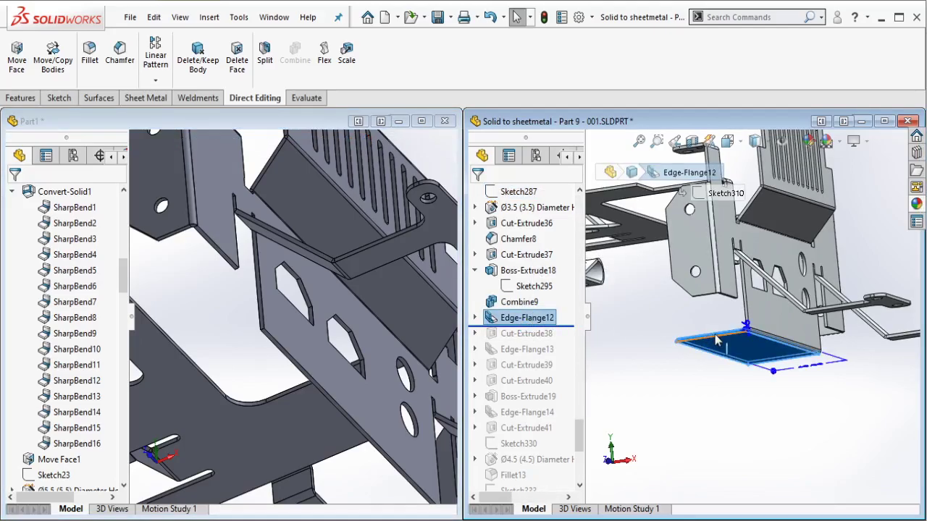
pyautogui.moveTo(757, 337); pyautogui.dragTo(767, 297, button='middle')
pyautogui.scroll(2, 372, 343)
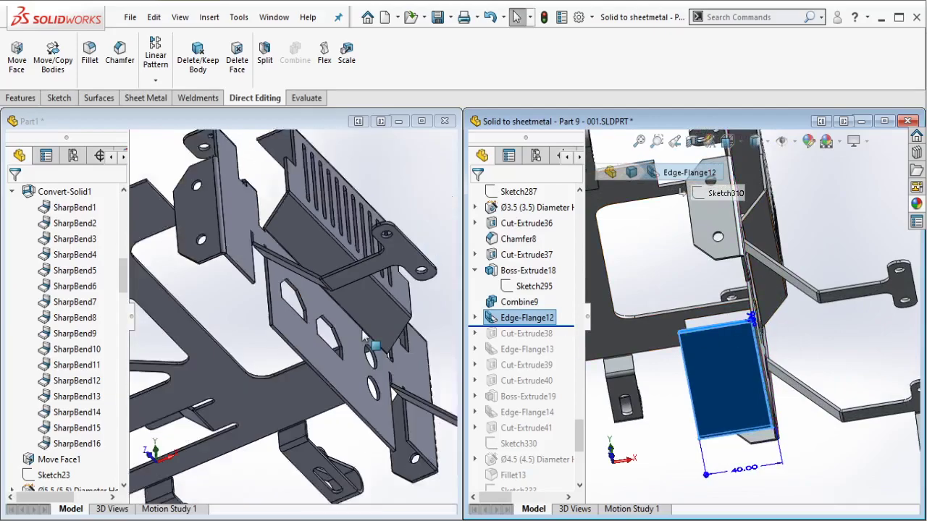
# Step: Add a 40 mm edge flange at 90 degrees along the bottom edge of Part1's extended strip, pointing inward under the base
pyautogui.click(232, 301)
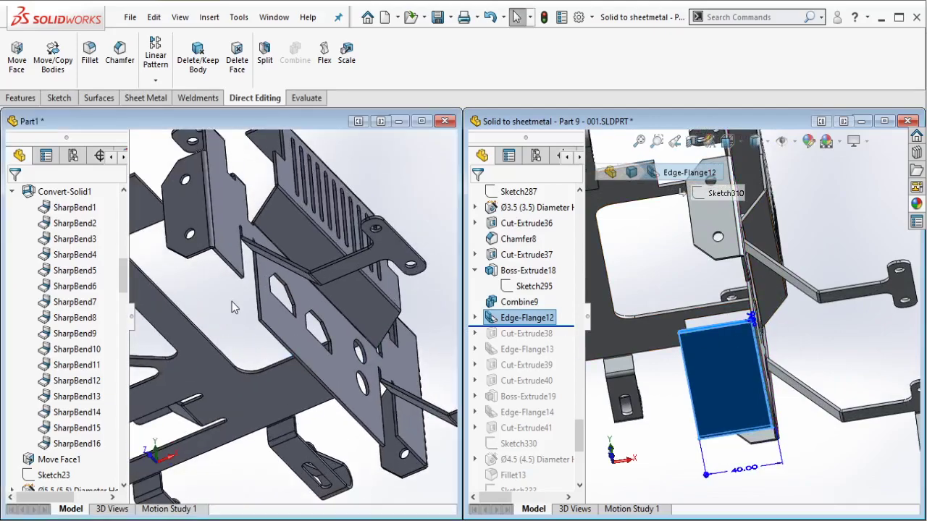
pyautogui.click(148, 100)
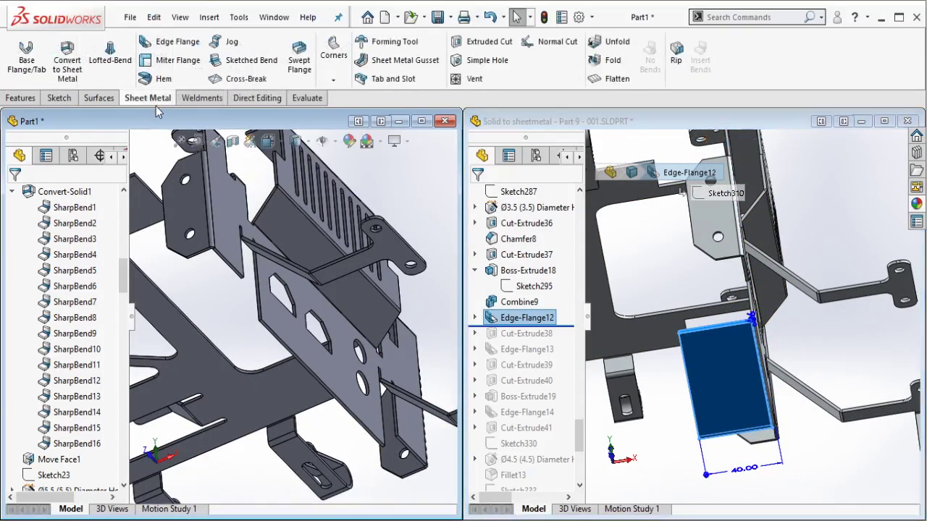
pyautogui.click(172, 41)
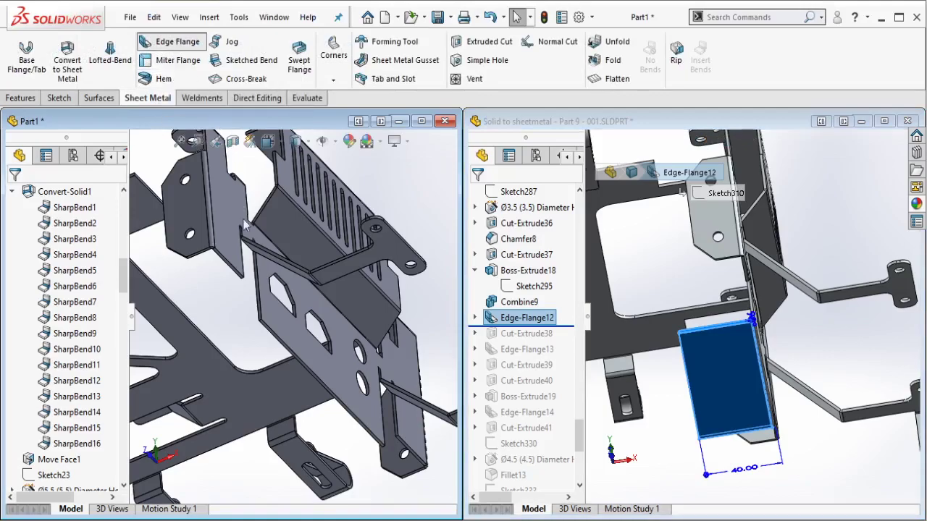
pyautogui.click(277, 348)
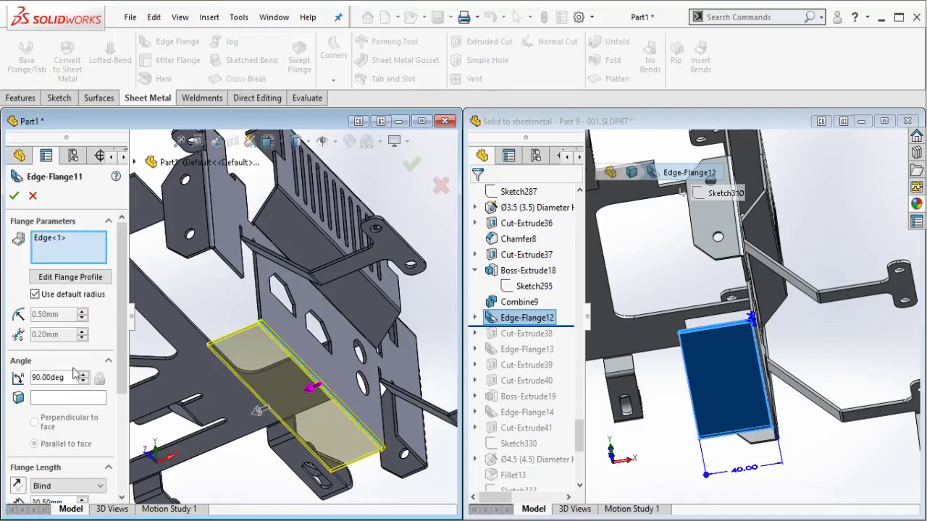
pyautogui.scroll(-2, 115, 402)
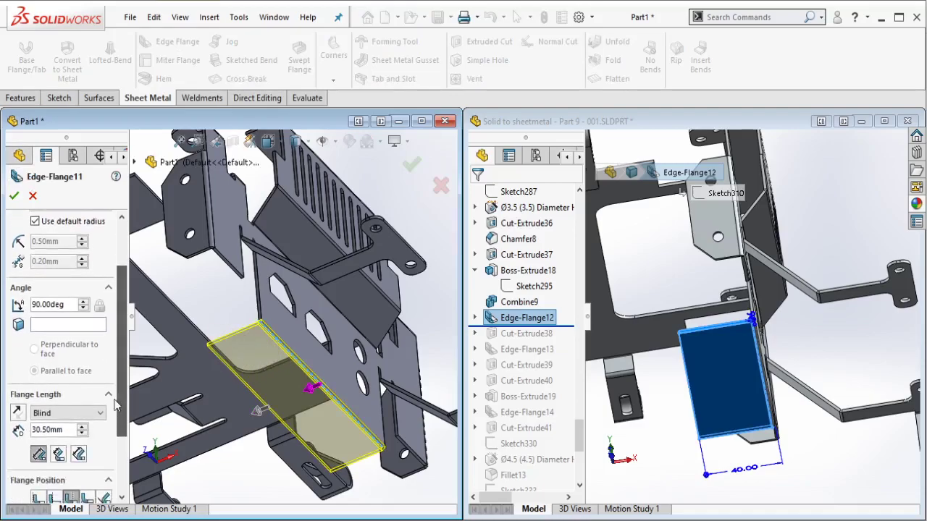
pyautogui.doubleClick(62, 430)
pyautogui.write('40')
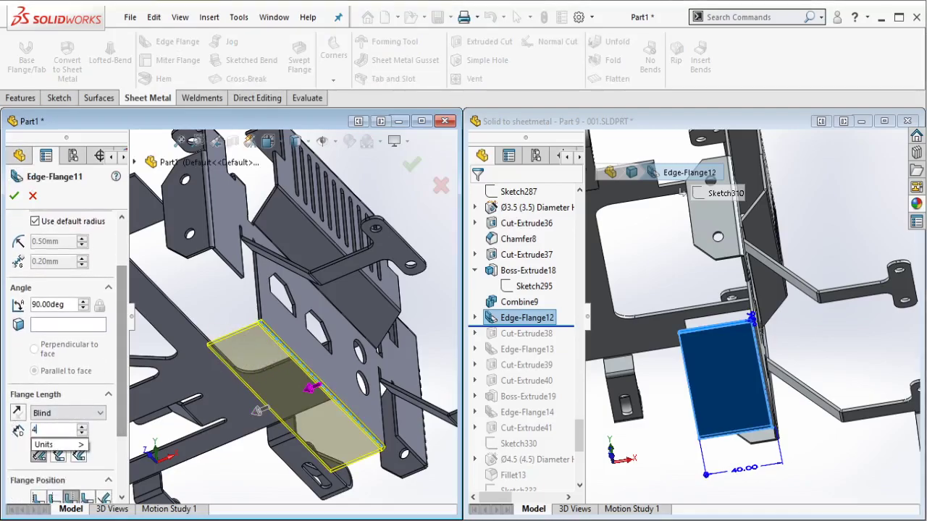
pyautogui.press('Return')
pyautogui.click(16, 196)
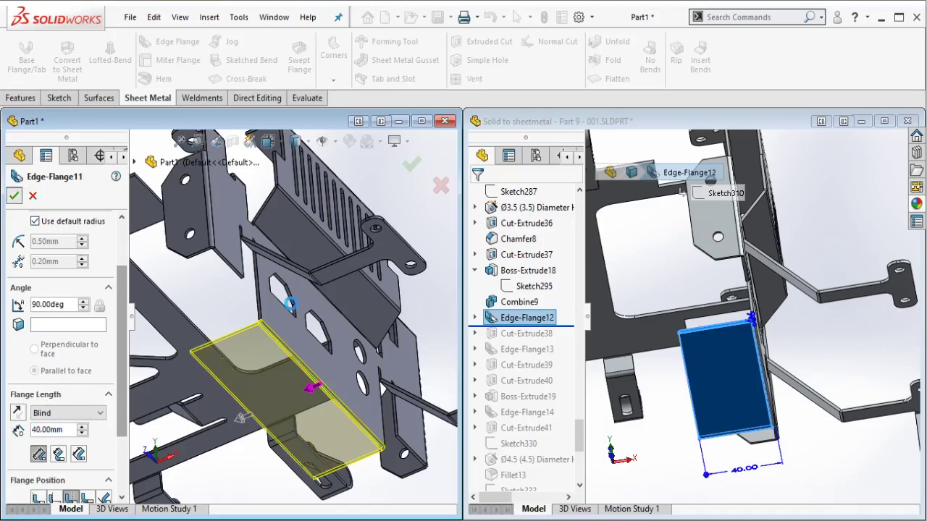
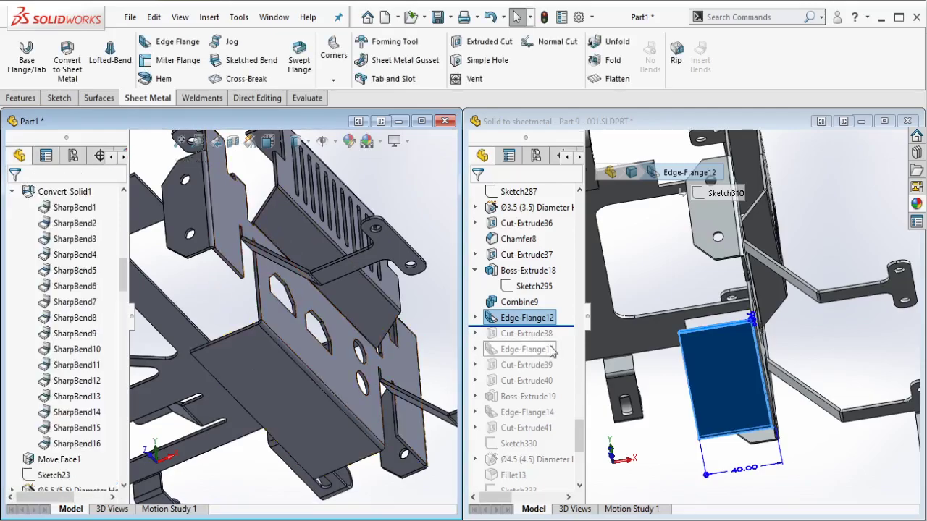
# Step: Roll the reference part forward past Cut-Extrude38 and examine where its cuts lie along the base plate's outer edges
pyautogui.click(568, 328)
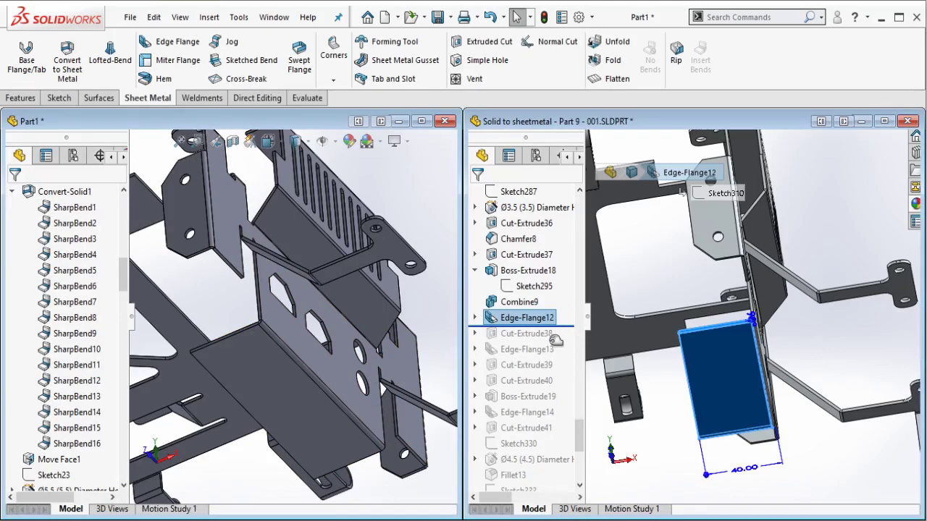
pyautogui.moveTo(555, 339); pyautogui.dragTo(549, 341)
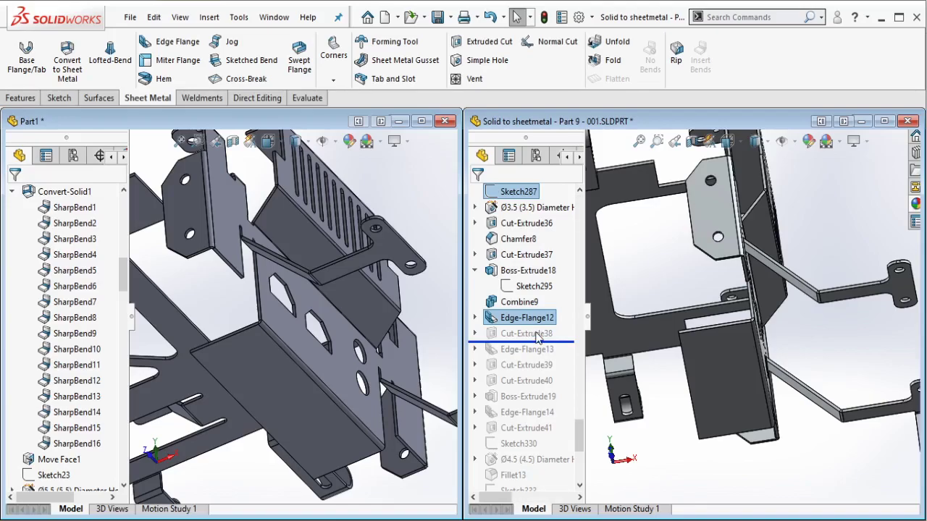
pyautogui.click(537, 338)
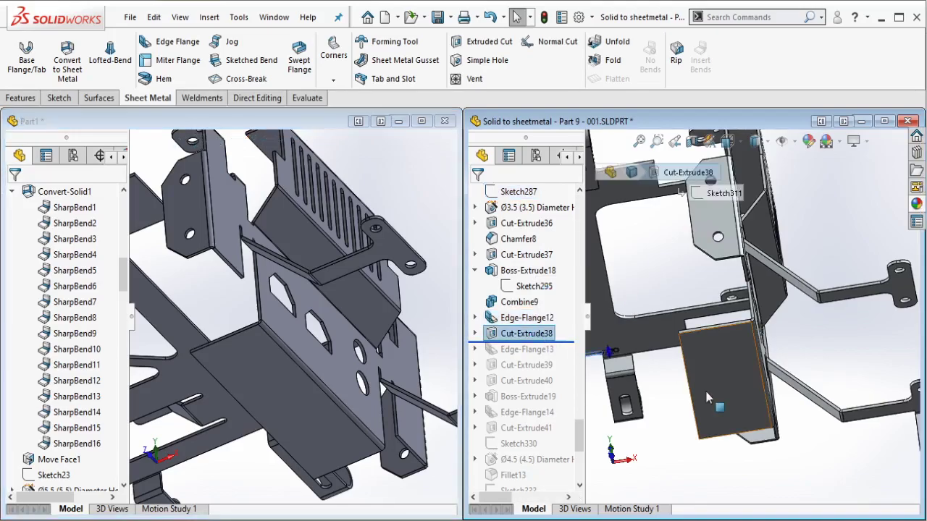
pyautogui.scroll(2, 730, 349)
pyautogui.moveTo(730, 350); pyautogui.dragTo(731, 420, button='middle')
pyautogui.scroll(-10, 682, 364)
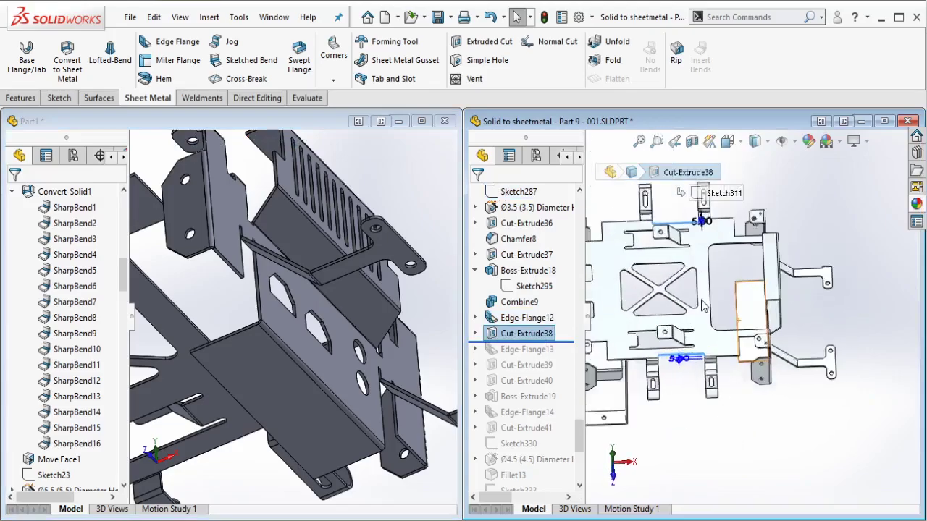
pyautogui.moveTo(766, 338); pyautogui.dragTo(767, 307, button='middle')
pyautogui.scroll(10, 769, 308)
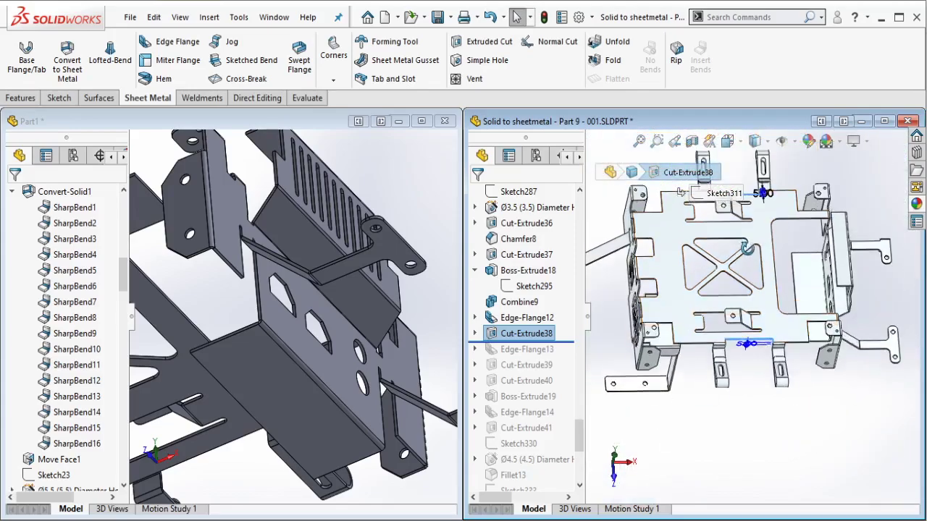
pyautogui.scroll(-10, 783, 373)
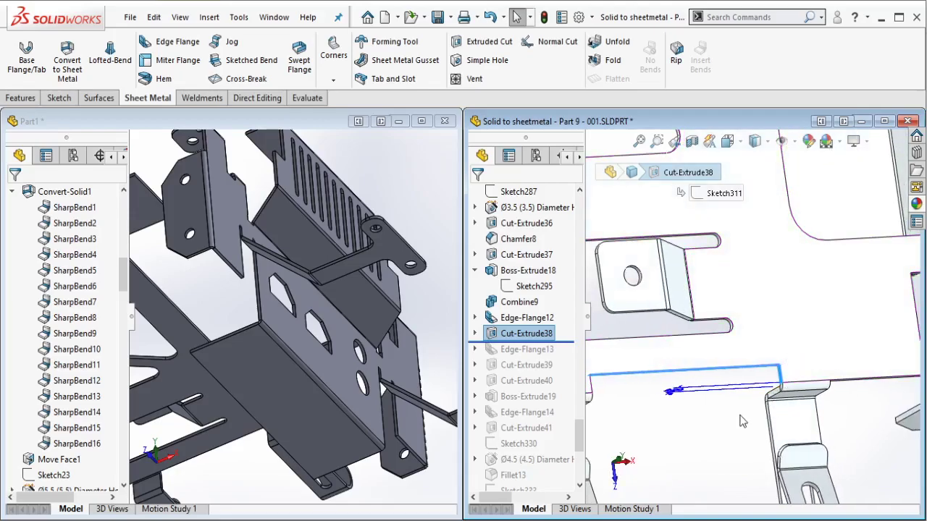
pyautogui.moveTo(789, 358); pyautogui.dragTo(731, 297, button='middle')
# Step: Measure the short step edge of the Cut-Extrude38 notch beside the reference part's slotted bracket, then return to Part1
pyautogui.click(304, 98)
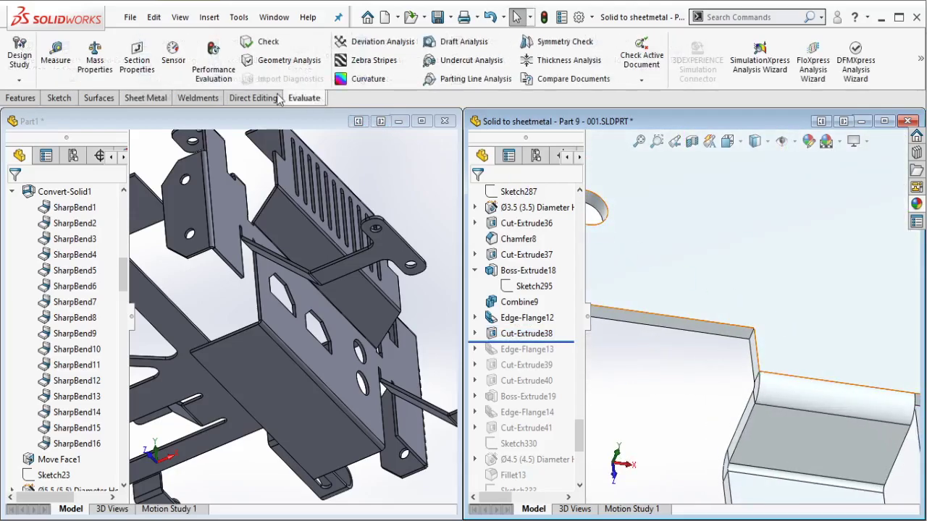
pyautogui.click(55, 59)
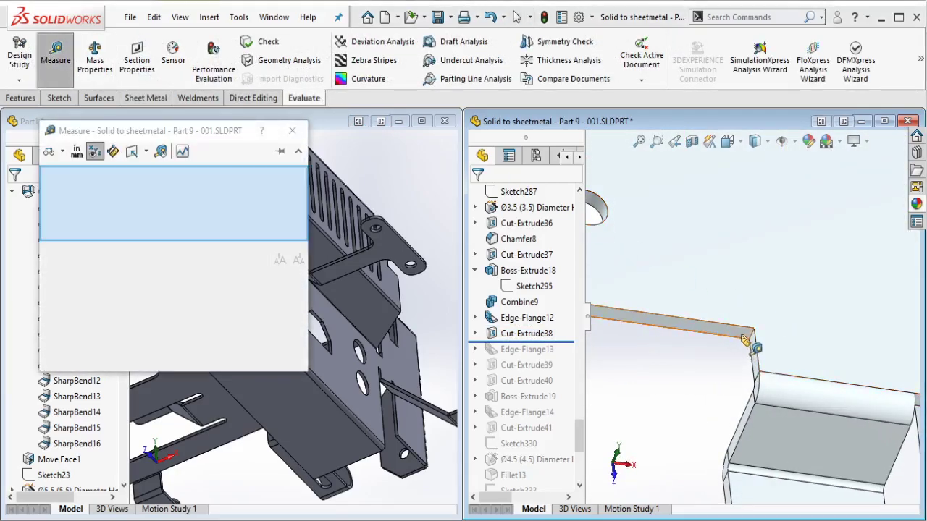
pyautogui.click(776, 371)
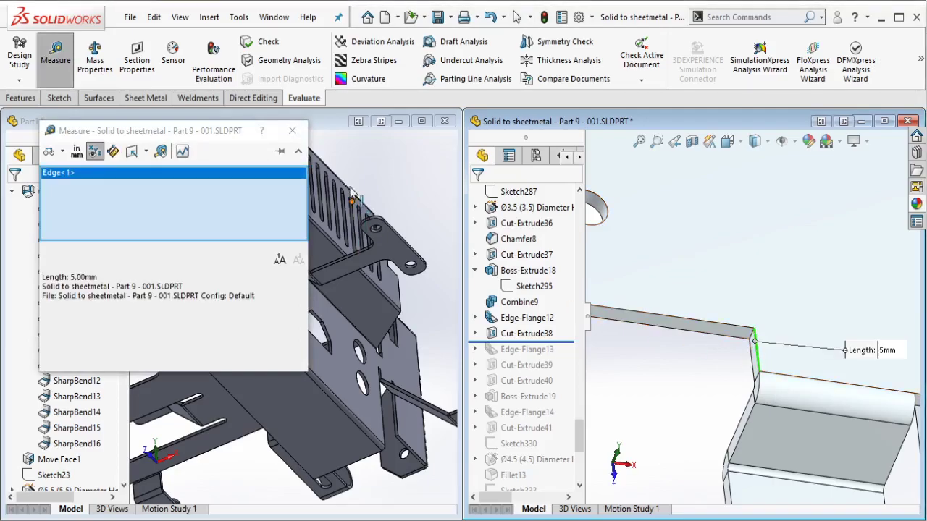
pyautogui.press('Escape')
pyautogui.scroll(5, 697, 304)
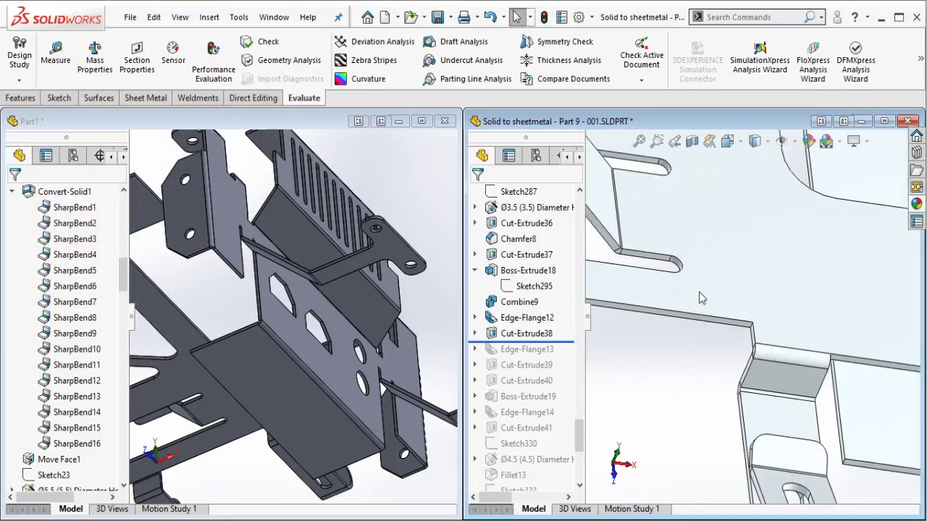
pyautogui.click(360, 286)
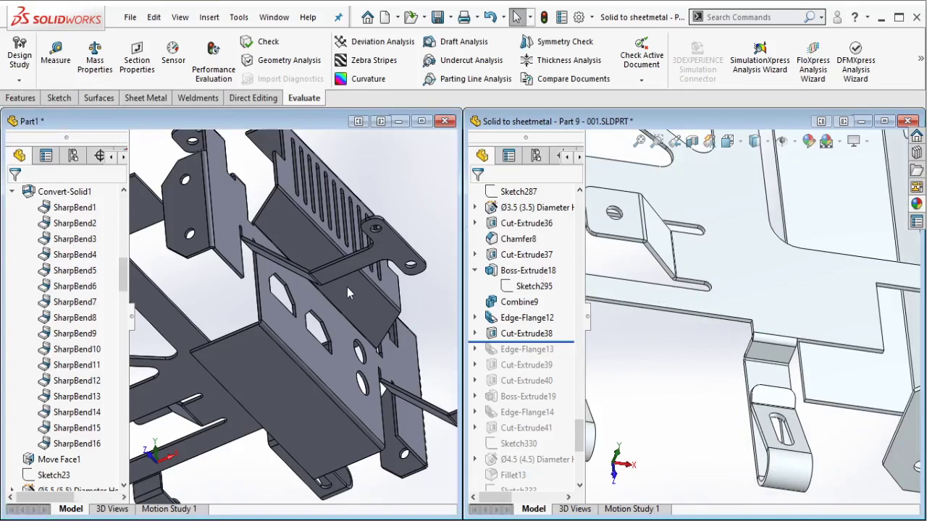
# Step: Try to cut Part1's base plate 5 mm deep from its long edge face between the two slotted brackets, using the converted face outline
pyautogui.scroll(4, 347, 287)
pyautogui.moveTo(335, 331); pyautogui.dragTo(371, 389, button='middle')
pyautogui.scroll(-10, 207, 391)
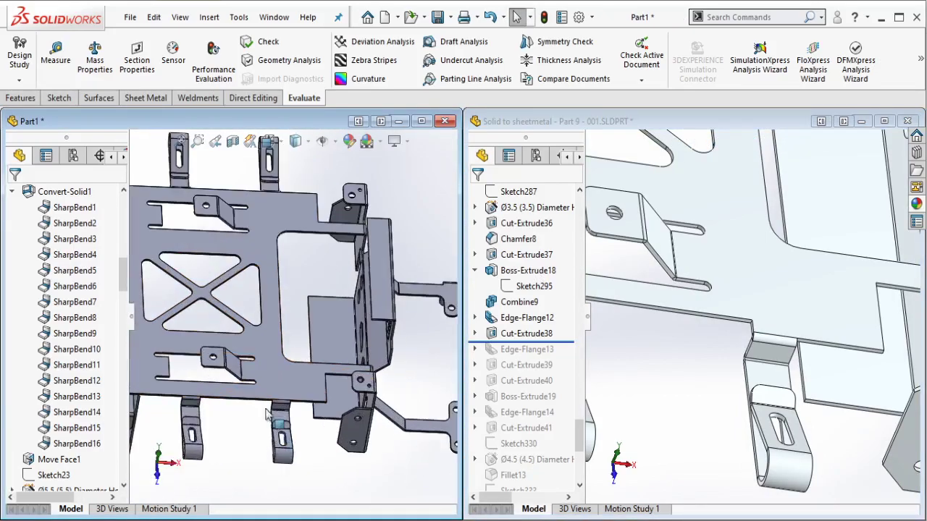
pyautogui.click(204, 390)
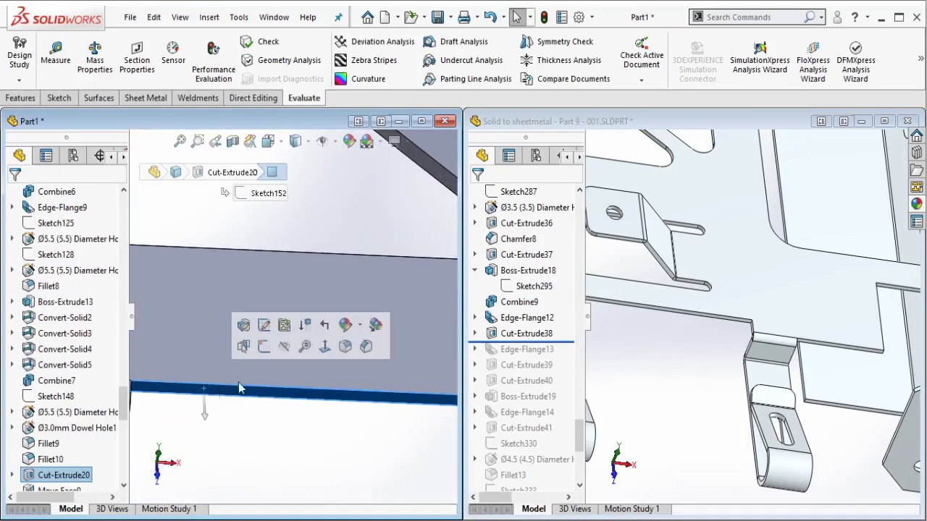
pyautogui.click(265, 346)
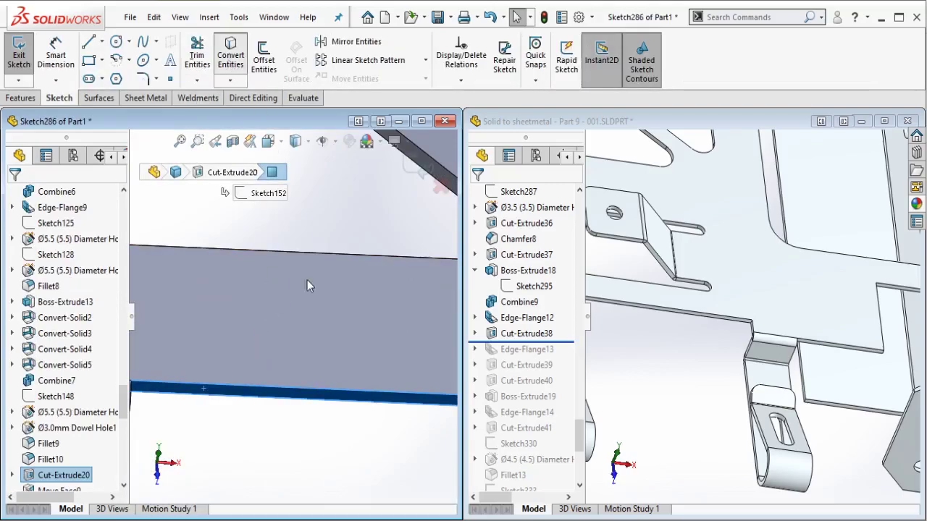
pyautogui.scroll(4, 299, 288)
pyautogui.click(20, 97)
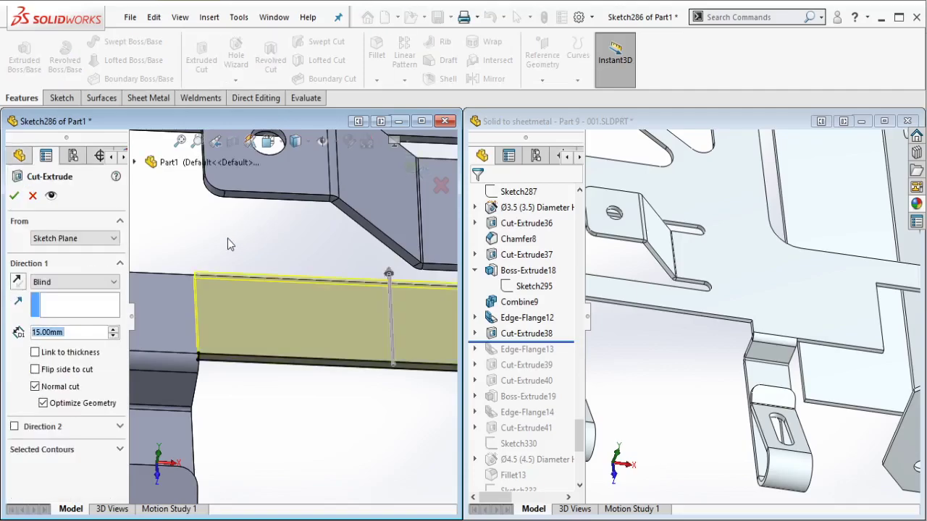
pyautogui.write('5')
pyautogui.press('Return')
pyautogui.click(15, 197)
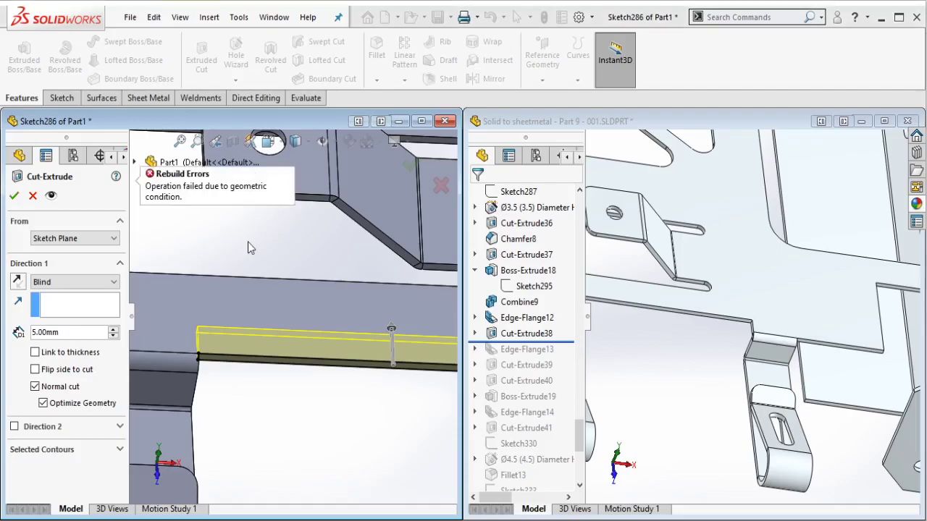
# Step: Cancel the cut and try to convert the opposite edge face between its slotted brackets into the same sketch
pyautogui.scroll(10, 375, 236)
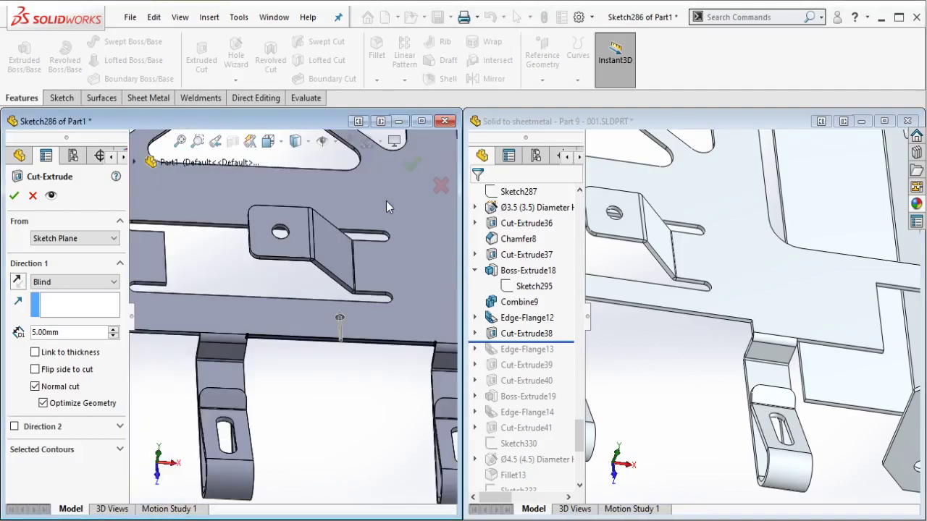
pyautogui.moveTo(313, 194); pyautogui.dragTo(424, 244, button='middle')
pyautogui.scroll(-8, 309, 201)
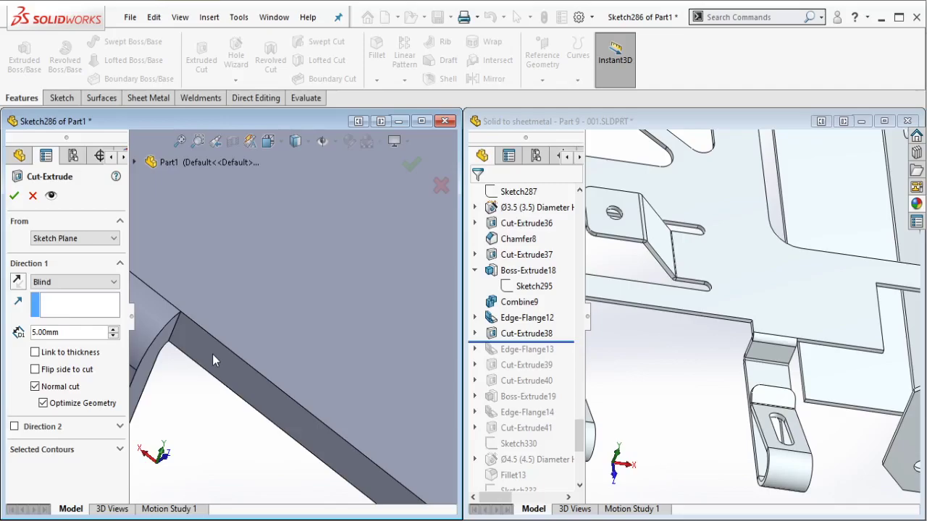
pyautogui.scroll(2, 212, 354)
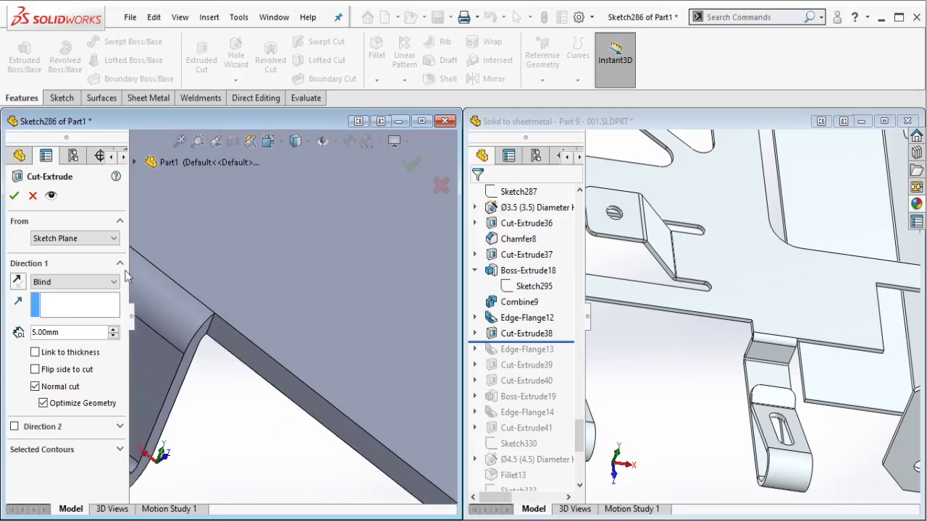
pyautogui.click(34, 197)
pyautogui.click(265, 368)
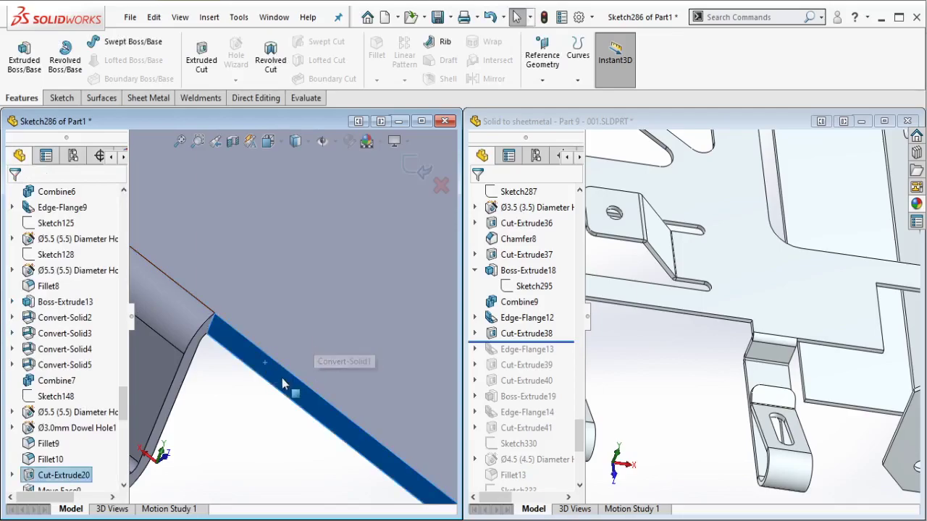
pyautogui.scroll(5, 369, 240)
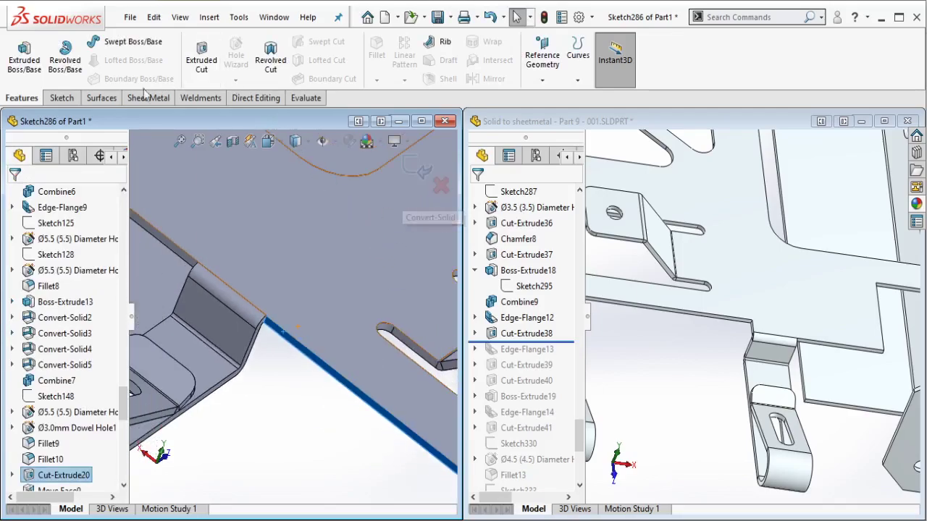
pyautogui.click(70, 98)
pyautogui.click(233, 55)
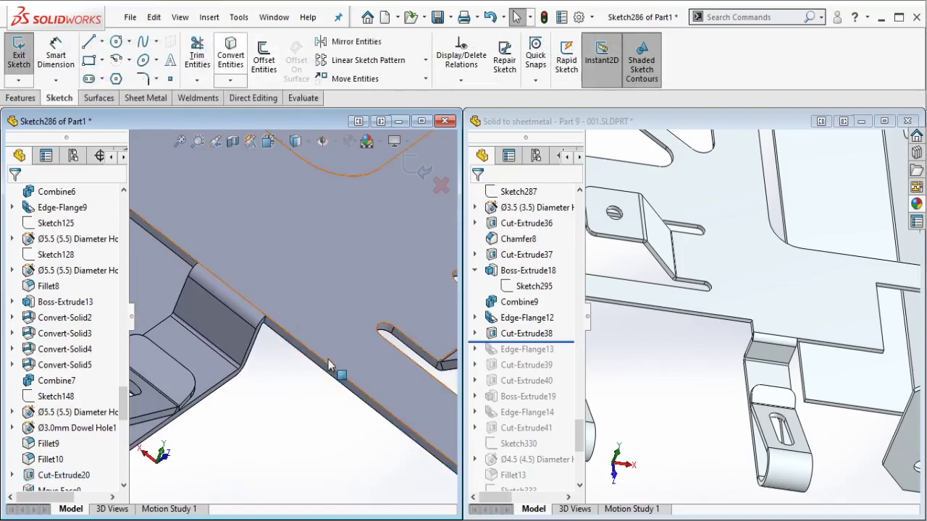
# Step: Discard the edge-face sketch and its changes
pyautogui.scroll(-2, 330, 362)
pyautogui.scroll(4, 332, 357)
pyautogui.press('f')
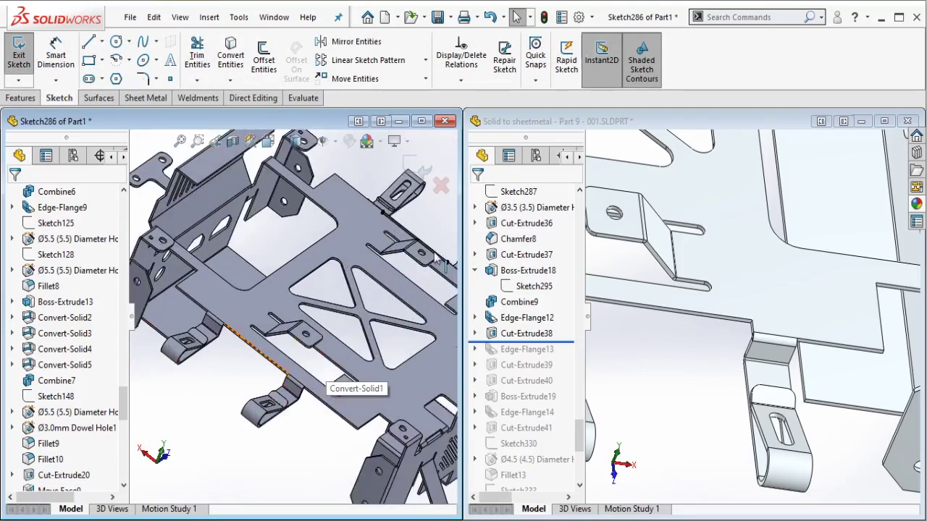
pyautogui.click(441, 186)
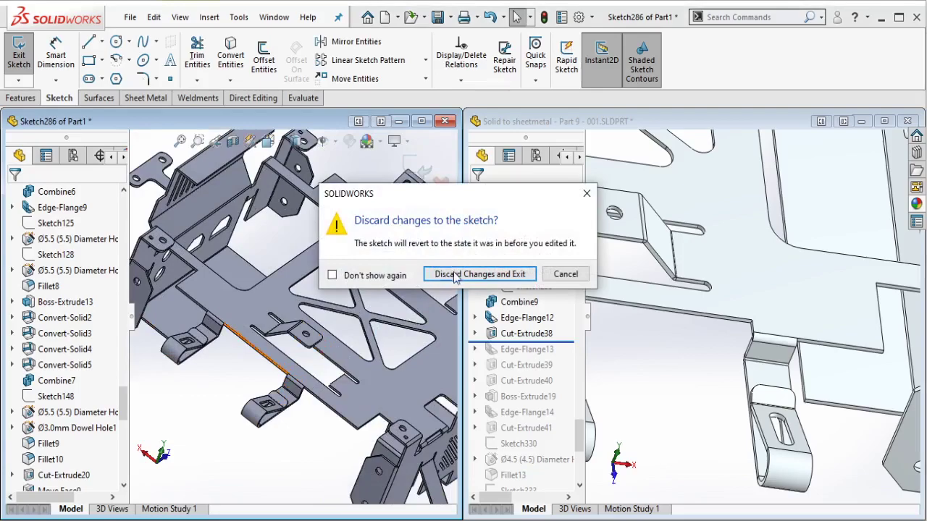
pyautogui.click(482, 271)
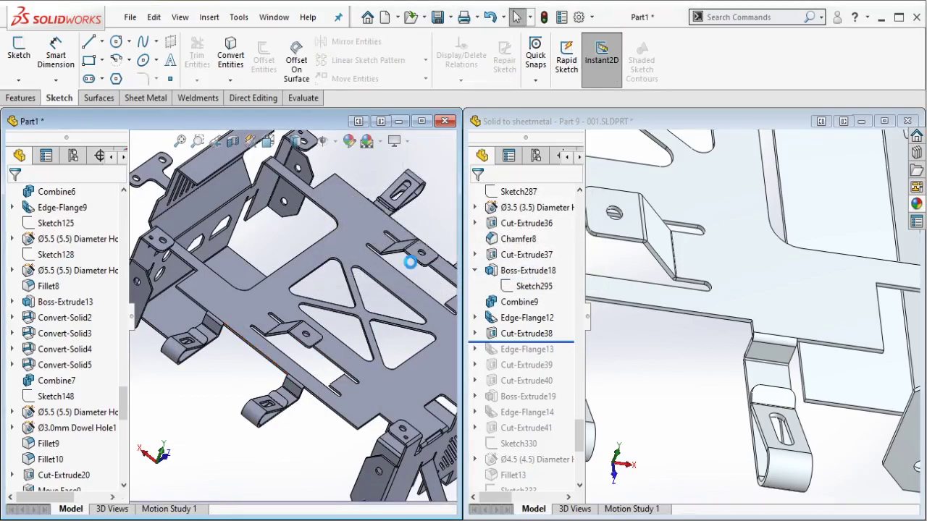
# Step: Start a new sketch on the base plate's long edge face between the slotted brackets and convert the face outline into it
pyautogui.moveTo(429, 288)
pyautogui.mouseDown(button='middle')
pyautogui.moveTo(388, 273)
pyautogui.moveTo(367, 302)
pyautogui.moveTo(379, 302)
pyautogui.mouseUp(button='middle')
pyautogui.scroll(2, 379, 302)
pyautogui.scroll(-6, 378, 302)
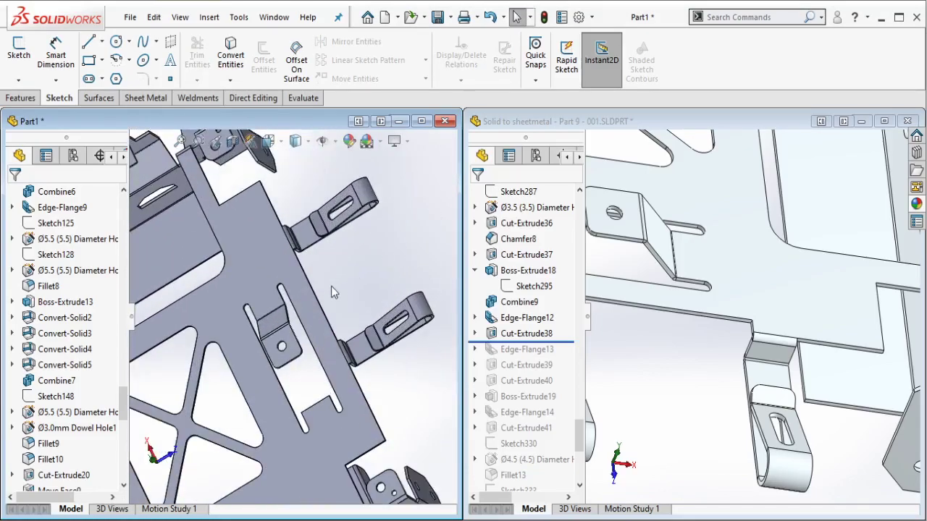
pyautogui.moveTo(295, 296); pyautogui.dragTo(286, 268, button='middle')
pyautogui.scroll(-3, 282, 246)
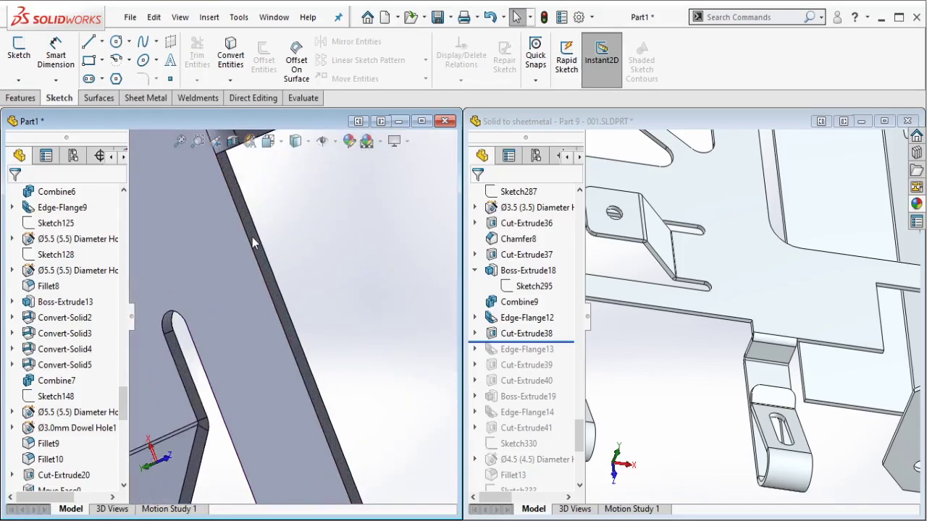
pyautogui.click(253, 241)
pyautogui.click(312, 194)
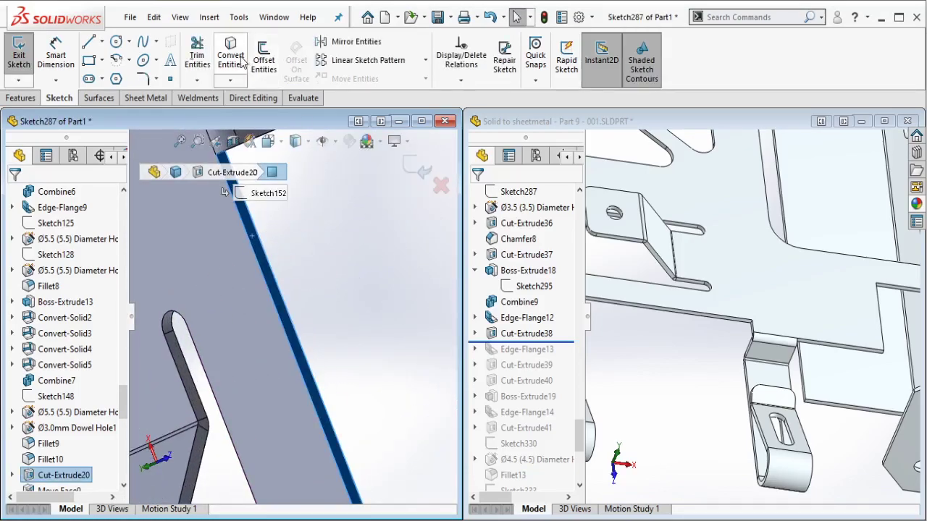
# Step: Try a 5 mm blind extruded cut from the converted edge-face outline, then cancel it and discard the sketch
pyautogui.click(21, 98)
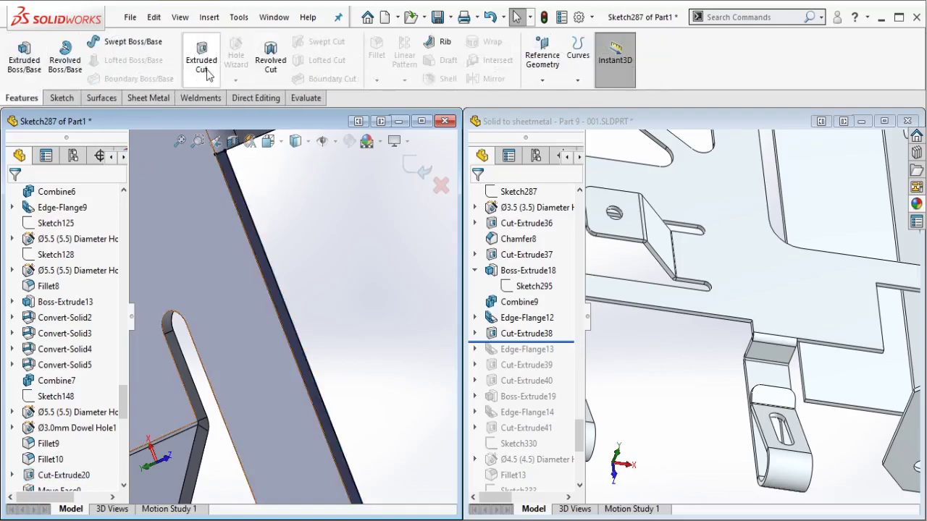
pyautogui.click(206, 70)
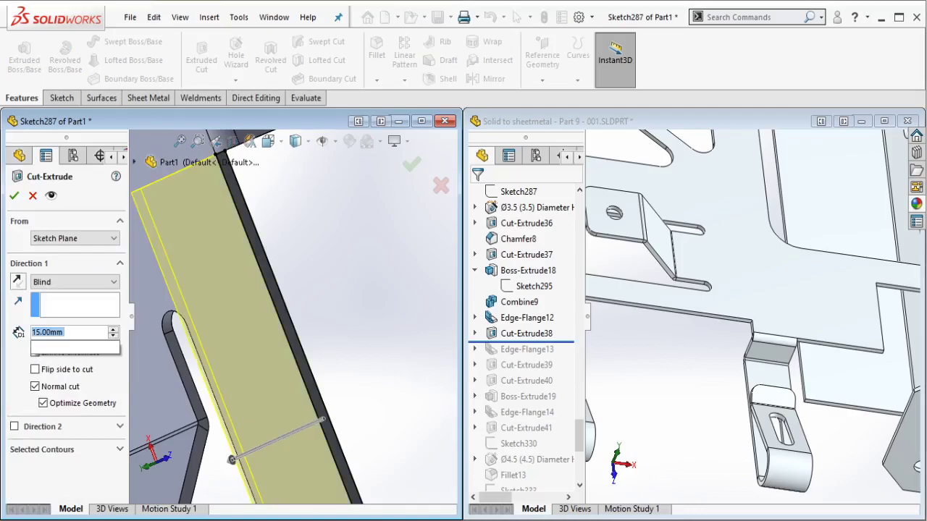
pyautogui.write('5')
pyautogui.press('Return')
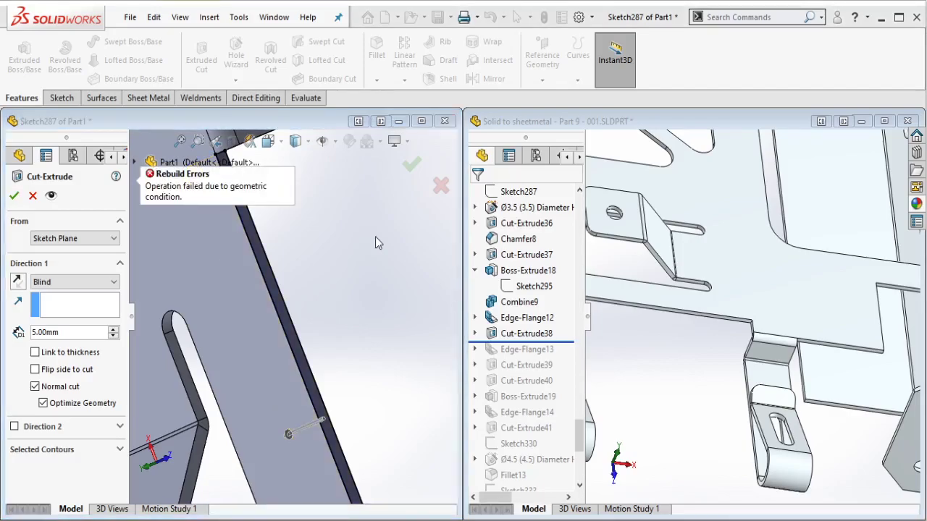
pyautogui.click(32, 195)
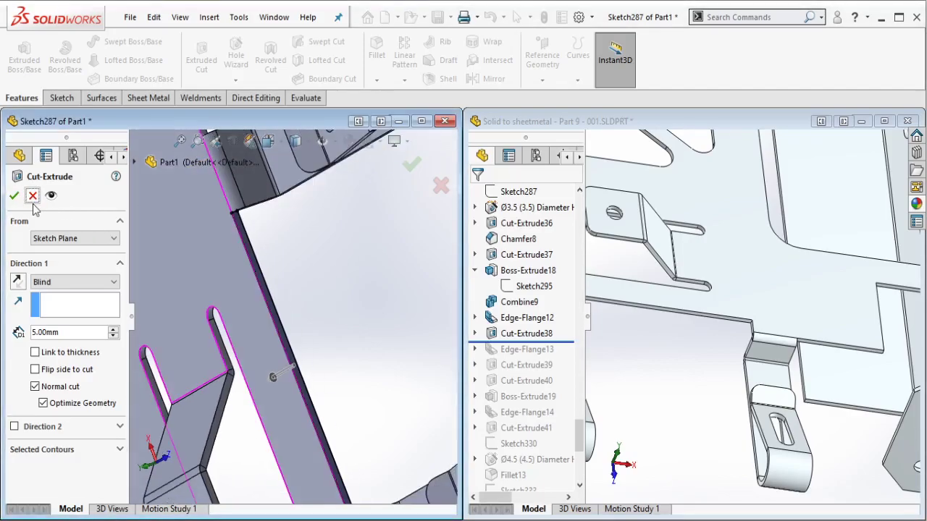
pyautogui.click(440, 186)
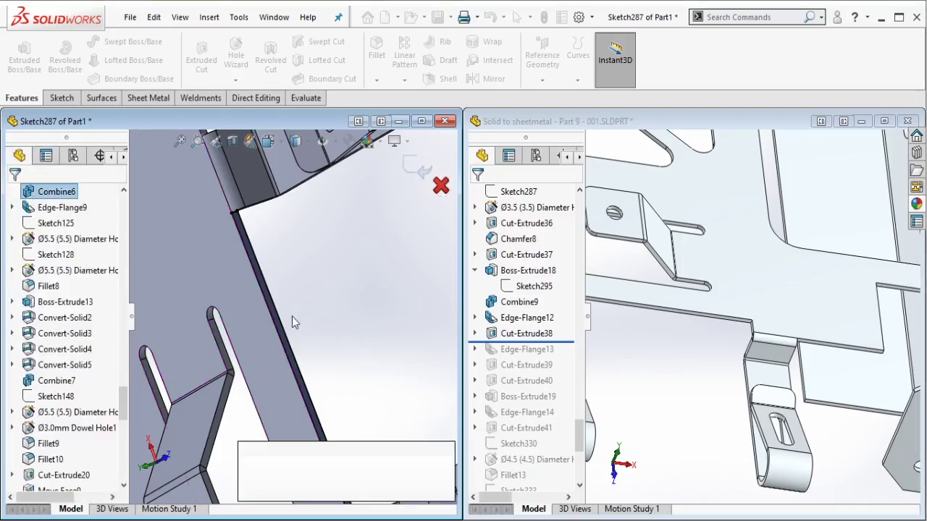
pyautogui.click(499, 276)
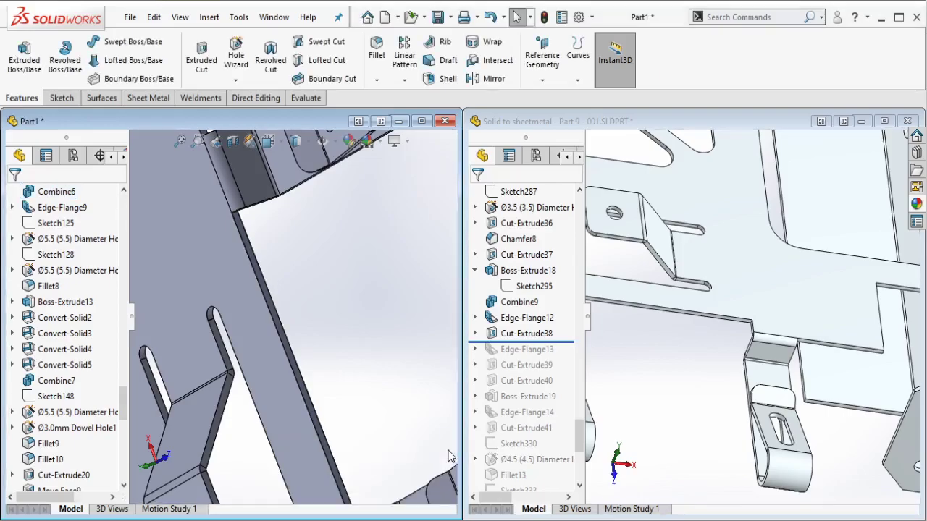
# Step: Start a sketch on the base plate's large flat face beside the slotted bracket's corner
pyautogui.scroll(2, 250, 273)
pyautogui.moveTo(250, 273)
pyautogui.mouseDown(button='middle')
pyautogui.moveTo(276, 209)
pyautogui.moveTo(245, 274)
pyautogui.mouseUp(button='middle')
pyautogui.scroll(-2, 250, 276)
pyautogui.click(250, 275)
pyautogui.click(310, 236)
pyautogui.scroll(-2, 271, 254)
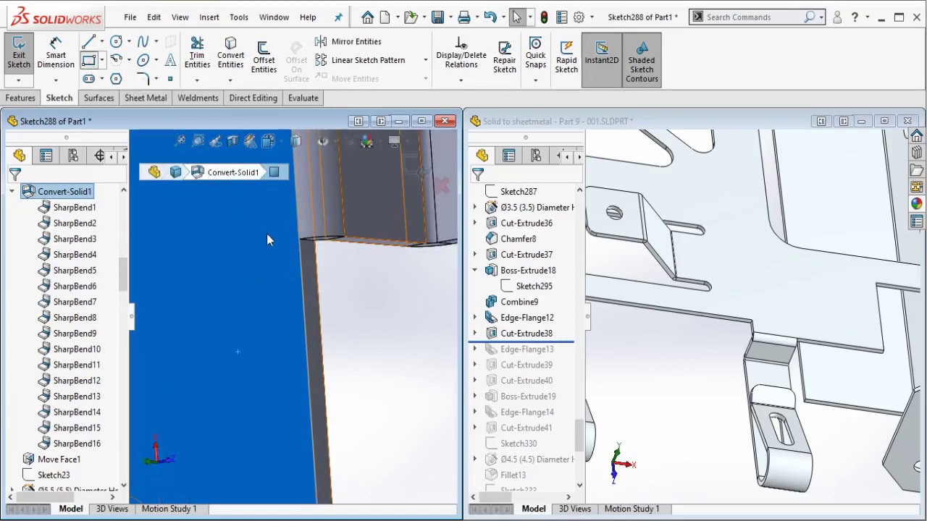
pyautogui.press('r')
pyautogui.click(299, 240)
pyautogui.click(273, 308)
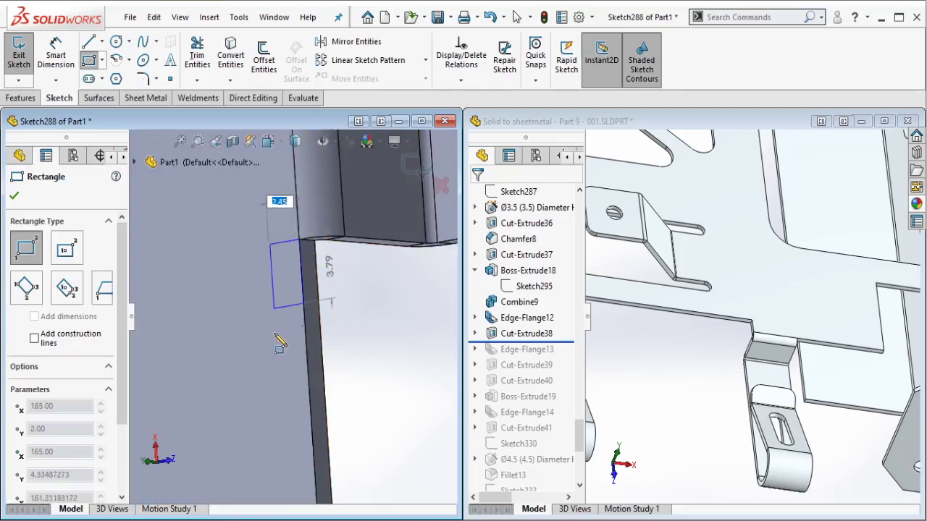
pyautogui.scroll(3, 276, 340)
pyautogui.keyDown('ctrl'); pyautogui.moveTo(288, 384); pyautogui.dragTo(304, 280, button='middle'); pyautogui.keyUp('ctrl')
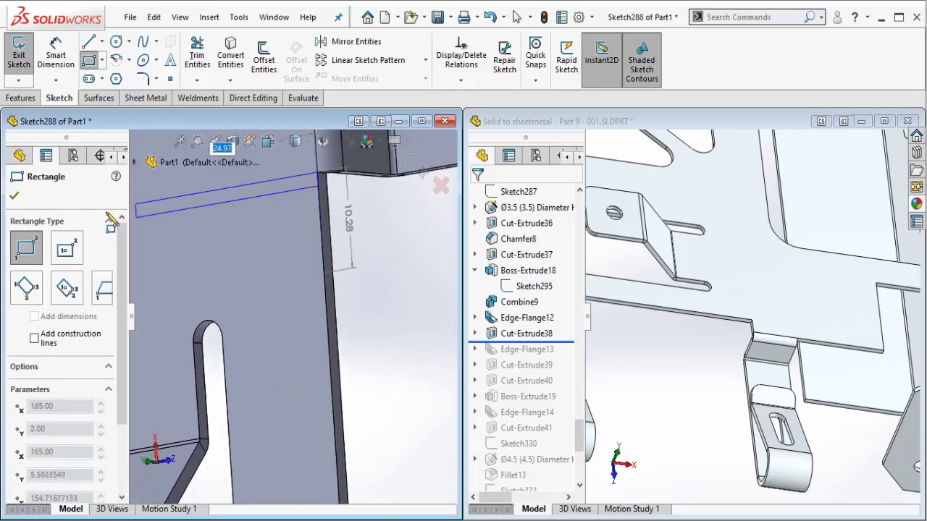
pyautogui.press('Escape')
# Step: Highlight Sketch311 of Cut-Extrude38 in the reference part and examine its rectangles along the base plate's opposite edges
pyautogui.click(478, 342)
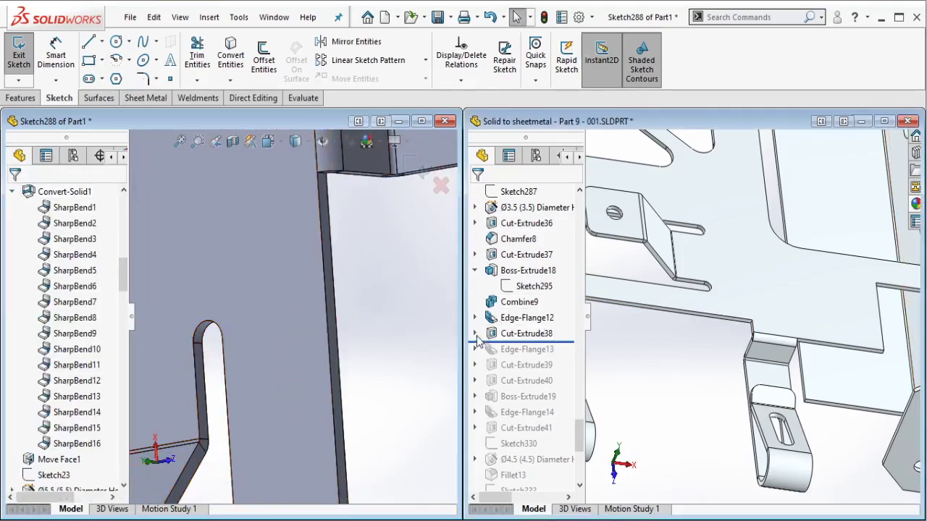
pyautogui.click(475, 333)
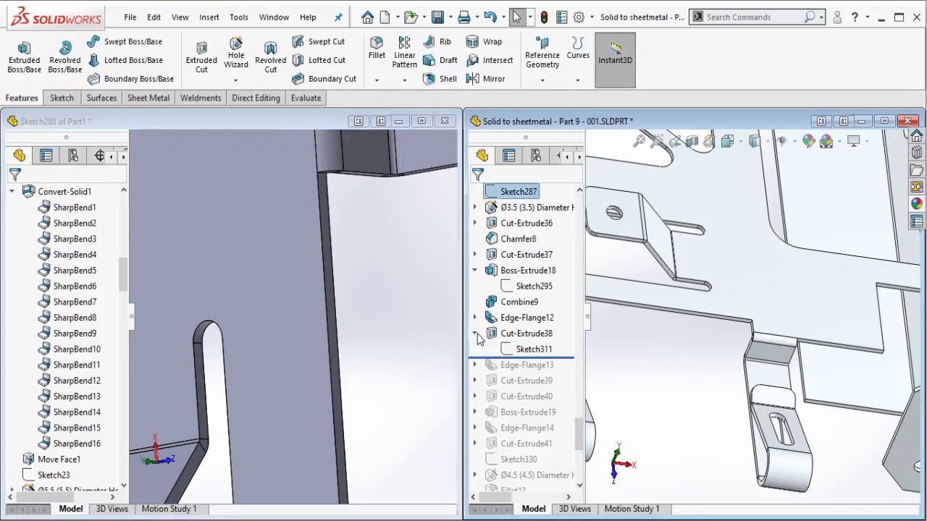
pyautogui.click(527, 350)
pyautogui.scroll(4, 754, 319)
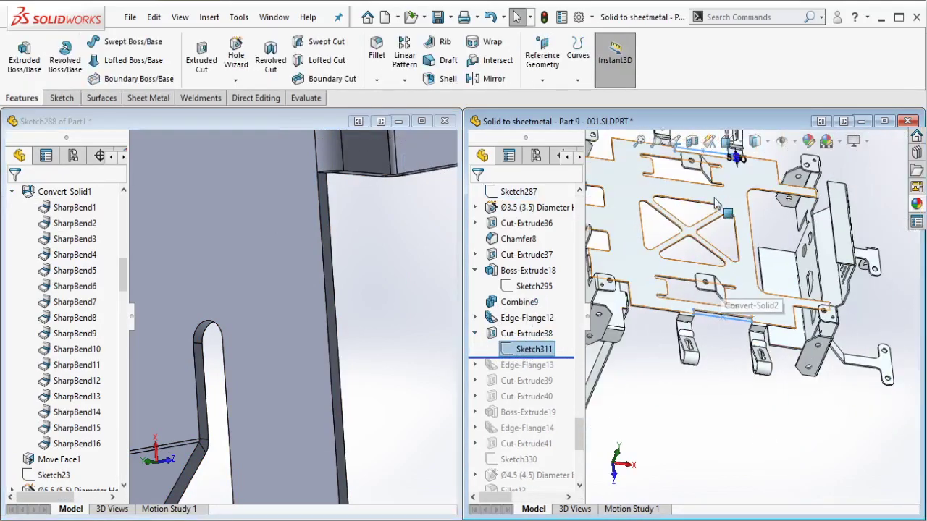
pyautogui.scroll(-1, 711, 192)
pyautogui.moveTo(711, 195); pyautogui.dragTo(703, 230, button='middle')
pyautogui.scroll(2, 316, 262)
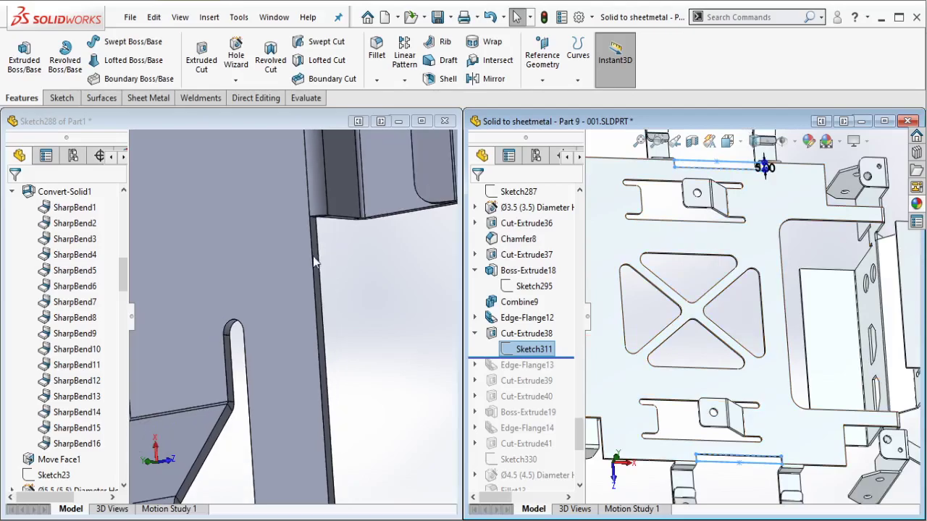
# Step: Sketch a corner rectangle about 8.3 mm wide along Part1's base plate edge, starting at the slotted bracket's corner
pyautogui.click(364, 289)
pyautogui.click(263, 222)
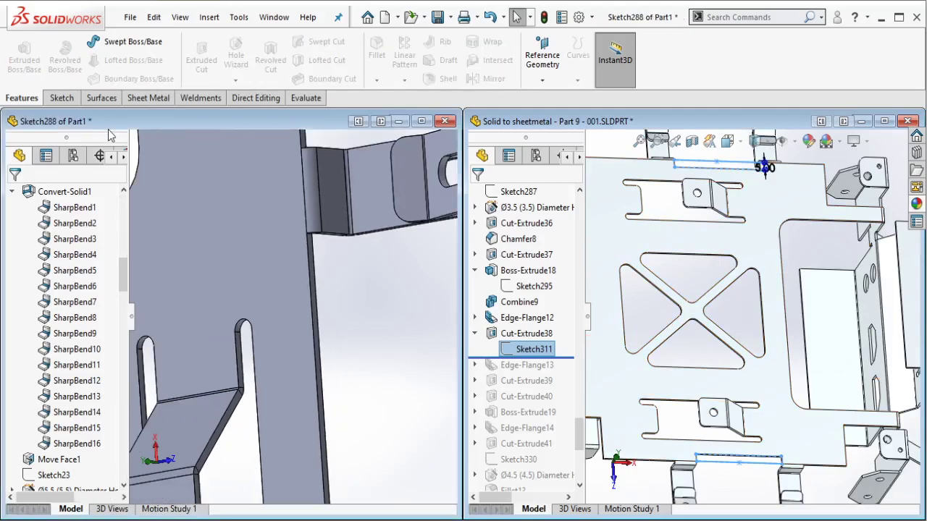
pyautogui.click(65, 99)
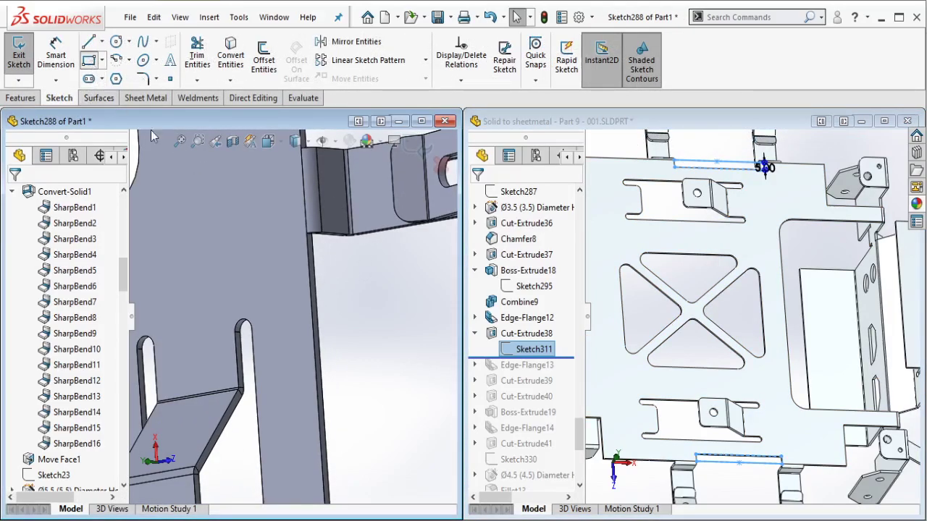
pyautogui.click(310, 233)
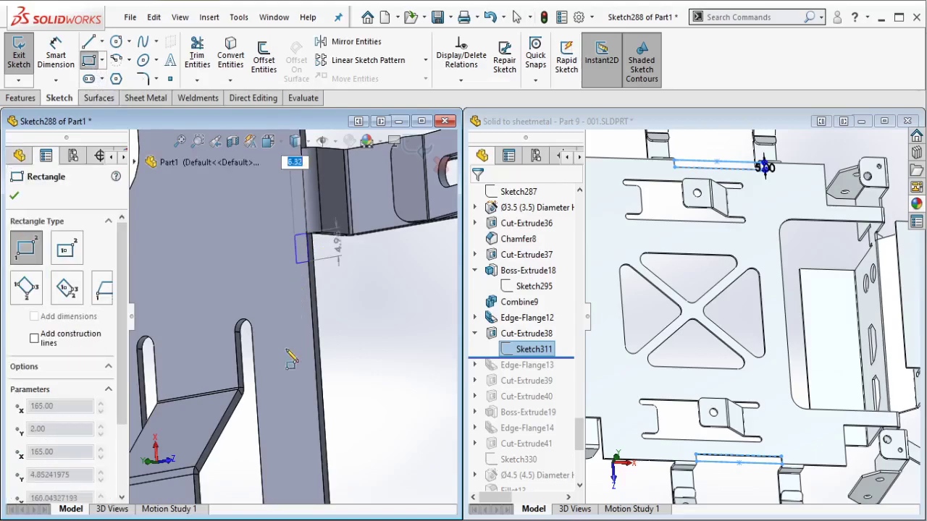
pyautogui.click(282, 378)
pyautogui.press('Escape')
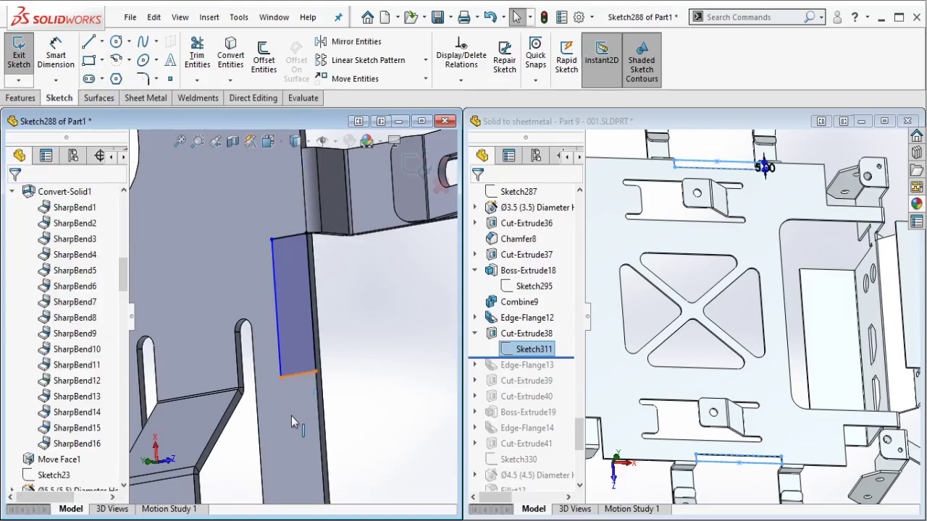
# Step: Make the rectangle's short end line coincident with the second slotted bracket's corner vertex on the base plate edge
pyautogui.click(298, 374)
pyautogui.keyDown('ctrl'); pyautogui.moveTo(292, 398); pyautogui.dragTo(292, 207, button='middle'); pyautogui.keyUp('ctrl')
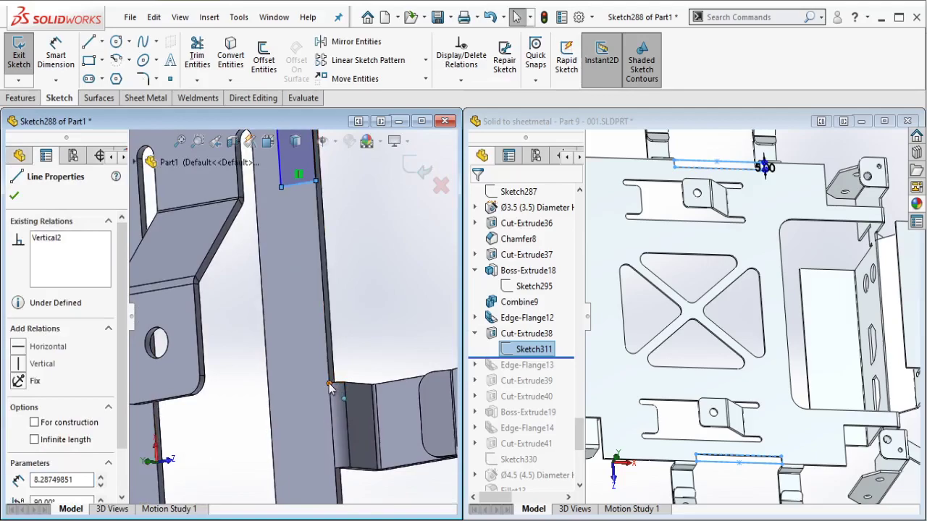
pyautogui.keyDown('ctrl'); pyautogui.click(329, 387); pyautogui.keyUp('ctrl')
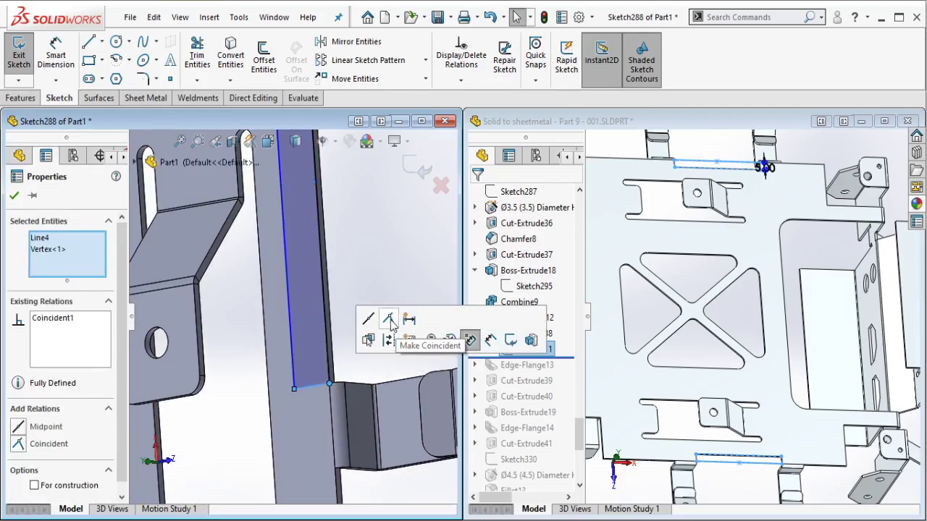
pyautogui.click(390, 322)
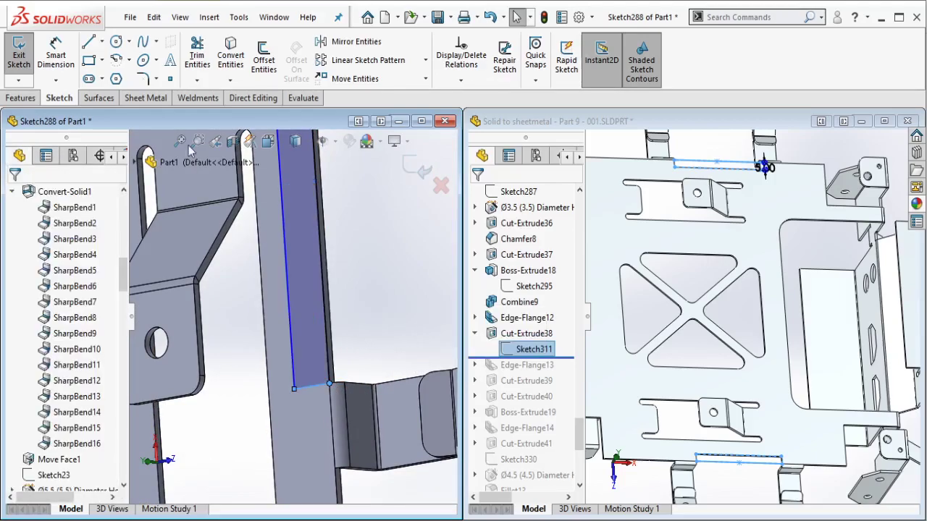
# Step: Dimension the width of the edge rectangle as 5 mm at its short end line
pyautogui.click(312, 388)
pyautogui.click(359, 340)
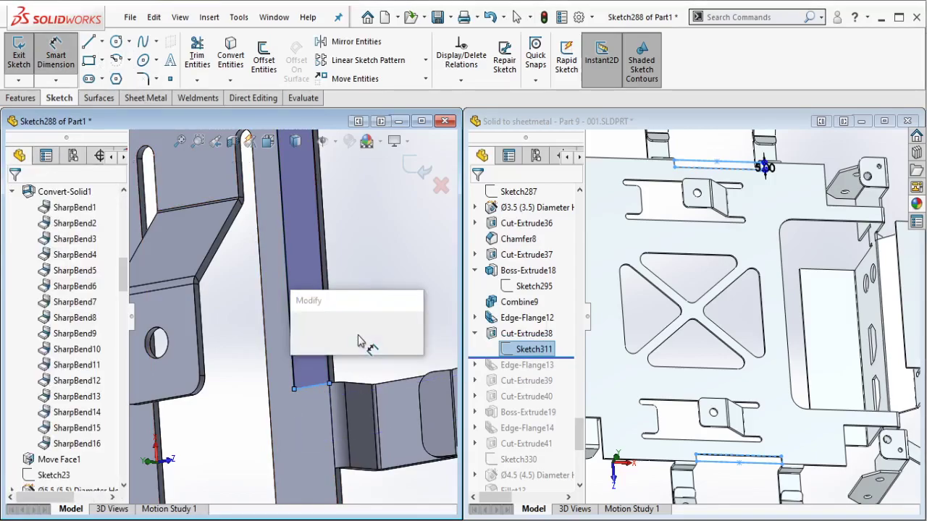
pyautogui.write('5')
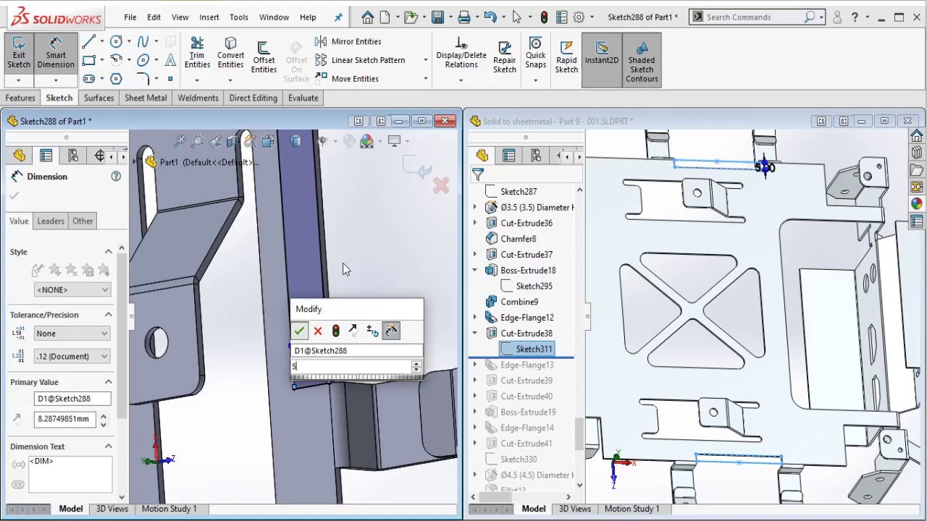
pyautogui.press('Escape')
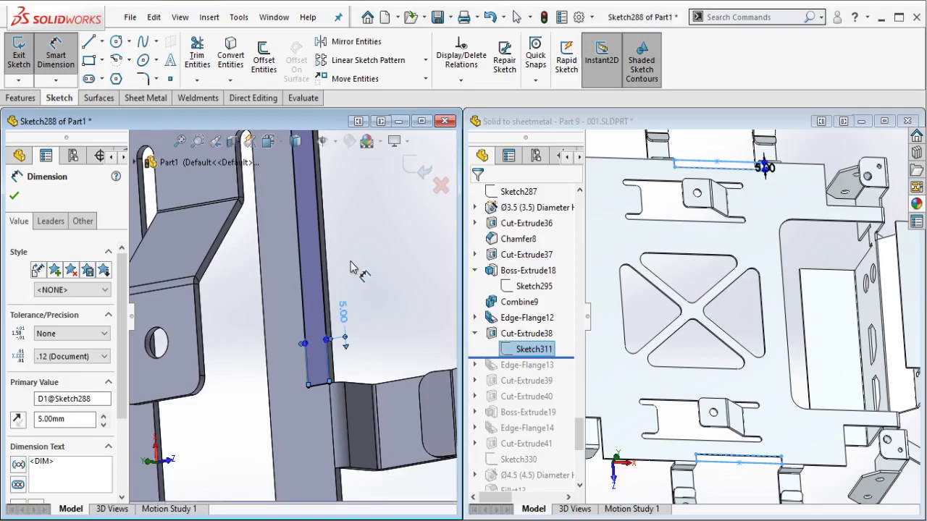
pyautogui.press('Escape')
# Step: Sketch a corner rectangle about 10.6 mm wide and 45 mm long along the base plate's opposite edge, starting at the slotted bracket's corner
pyautogui.scroll(3, 318, 266)
pyautogui.scroll(2, 318, 265)
pyautogui.keyDown('ctrl'); pyautogui.moveTo(318, 265); pyautogui.dragTo(479, 256, button='middle'); pyautogui.keyUp('ctrl')
pyautogui.keyDown('ctrl'); pyautogui.moveTo(242, 280); pyautogui.dragTo(390, 276, button='middle'); pyautogui.keyUp('ctrl')
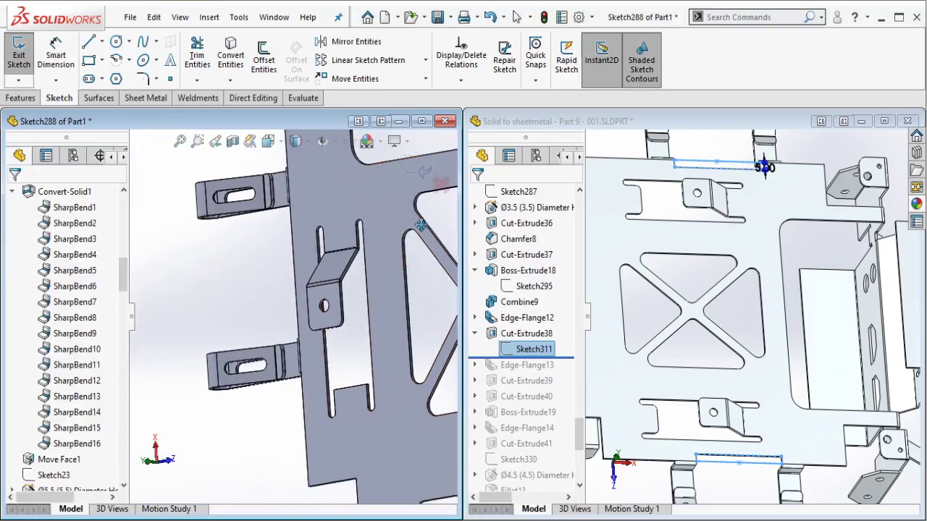
pyautogui.scroll(-1, 337, 239)
pyautogui.moveTo(336, 239); pyautogui.dragTo(312, 214, button='middle')
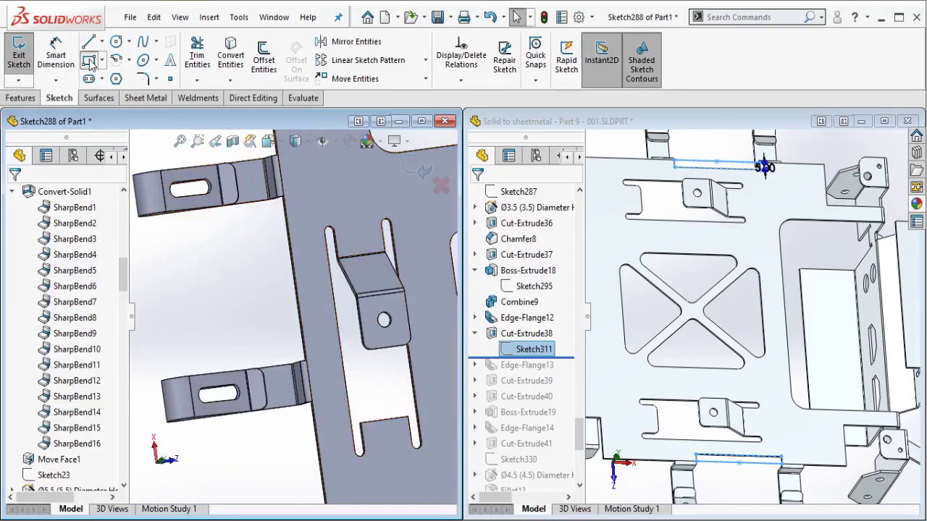
pyautogui.click(284, 194)
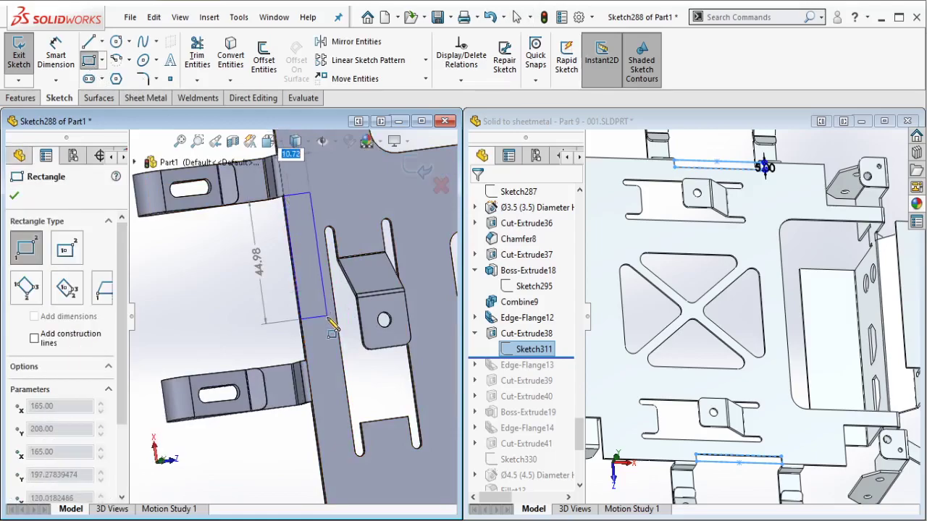
pyautogui.click(328, 318)
pyautogui.press('Escape')
# Step: Make the second rectangle's free short line coincident with the neighbouring slotted bracket's corner vertex
pyautogui.click(308, 361)
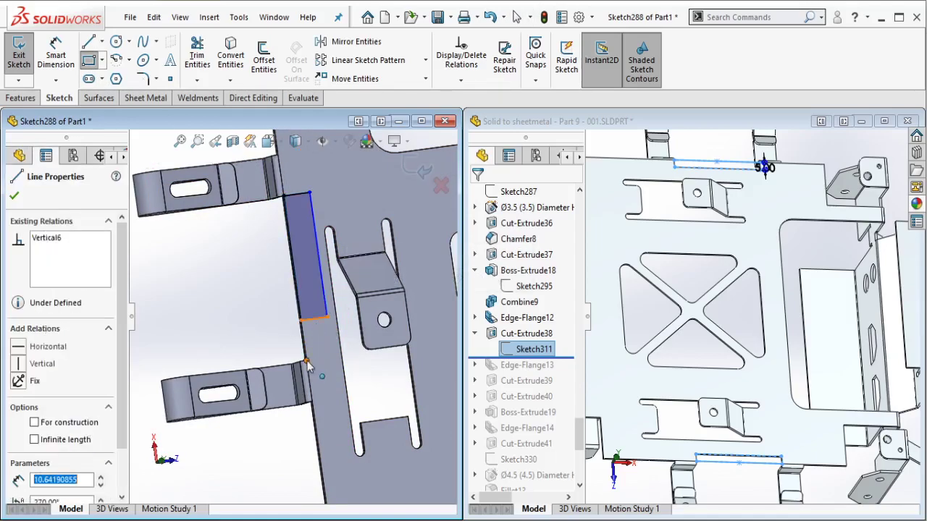
pyautogui.keyDown('ctrl'); pyautogui.click(306, 361); pyautogui.keyUp('ctrl')
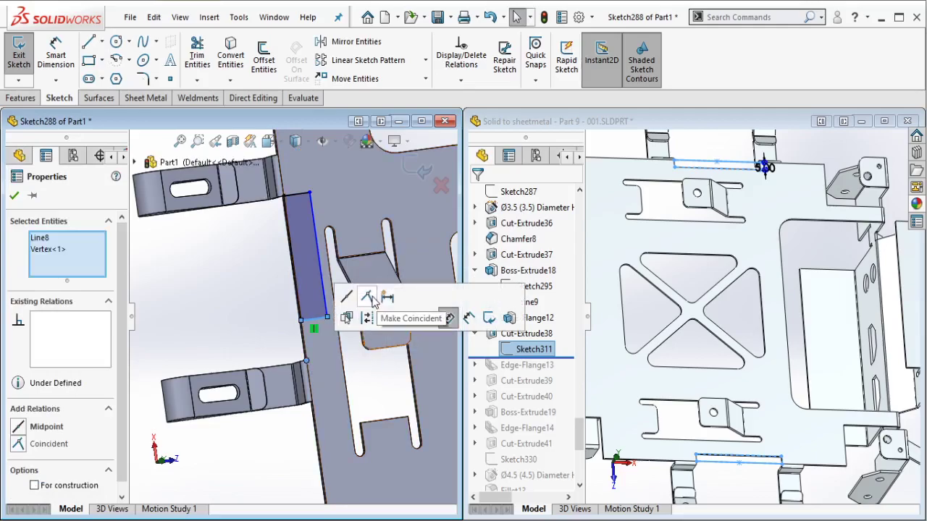
pyautogui.click(388, 319)
pyautogui.press('Escape')
# Step: Make the short end lines of the two edge rectangles equal in length
pyautogui.click(297, 194)
pyautogui.scroll(2, 361, 233)
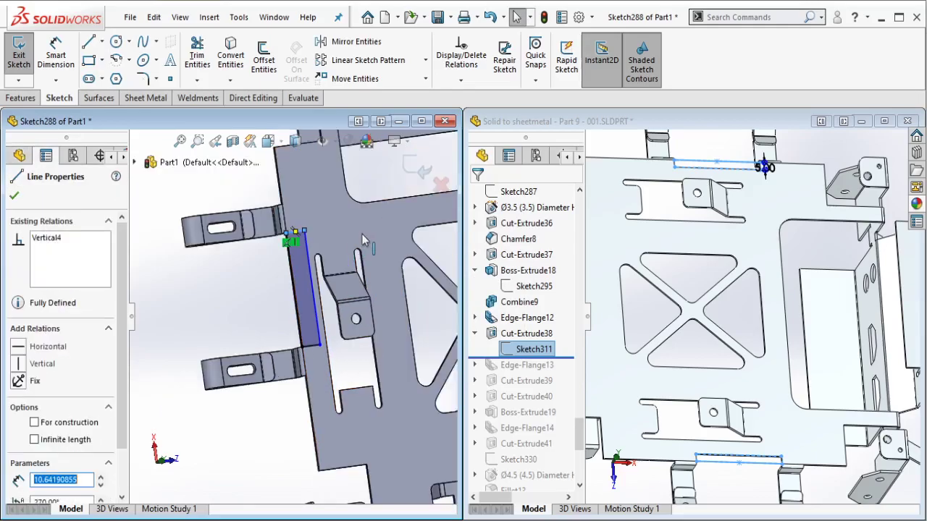
pyautogui.keyDown('ctrl'); pyautogui.moveTo(362, 233); pyautogui.dragTo(197, 239, button='middle'); pyautogui.keyUp('ctrl')
pyautogui.scroll(-4, 407, 216)
pyautogui.scroll(-3, 409, 215)
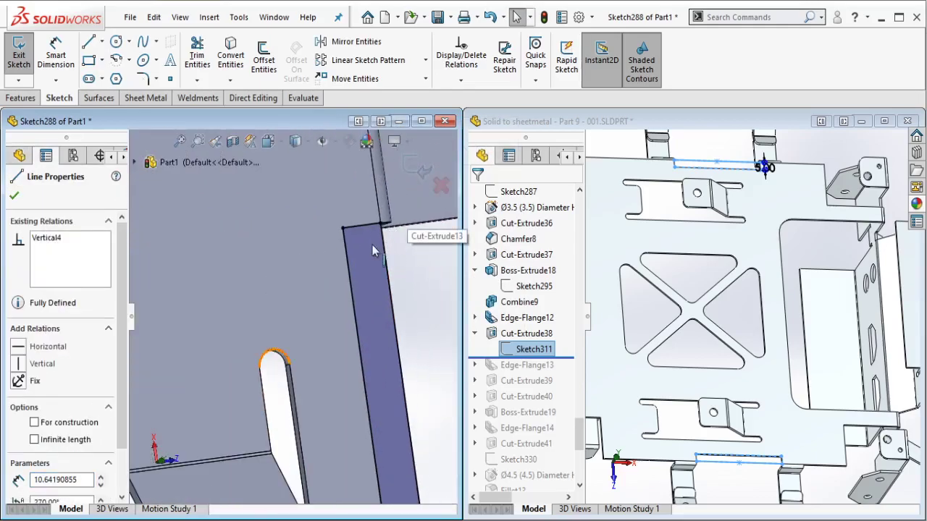
pyautogui.keyDown('ctrl'); pyautogui.click(374, 229); pyautogui.keyUp('ctrl')
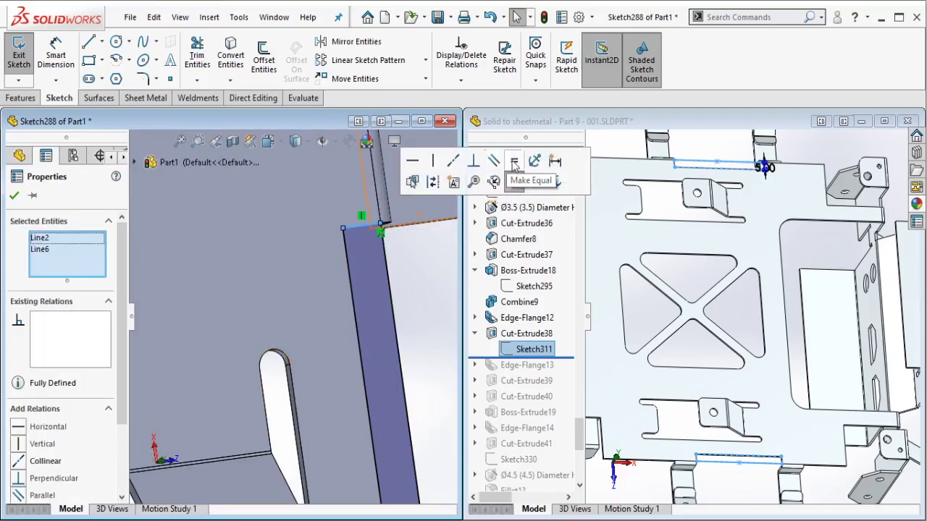
pyautogui.click(515, 162)
pyautogui.press('Escape')
pyautogui.scroll(10, 279, 271)
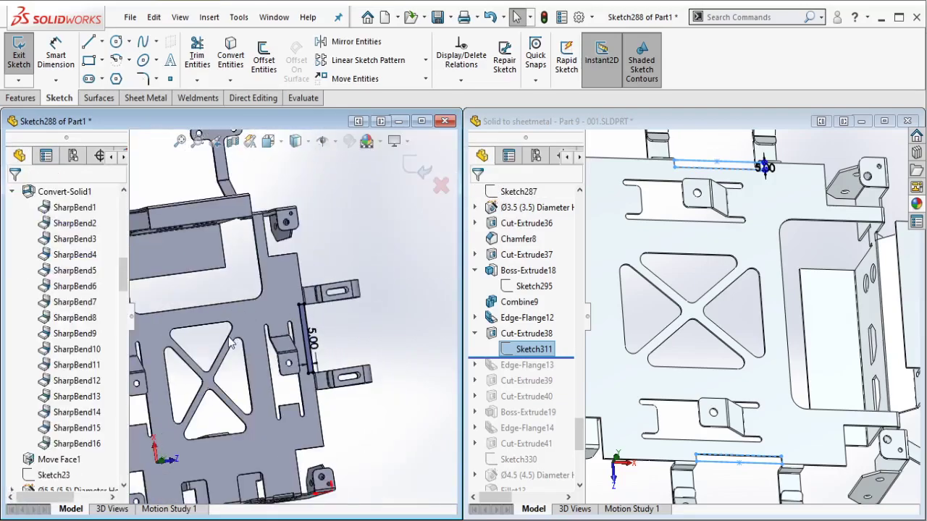
# Step: Cut both edge rectangles out of the base plate with an Extruded Cut set to Through All - Both
pyautogui.click(20, 98)
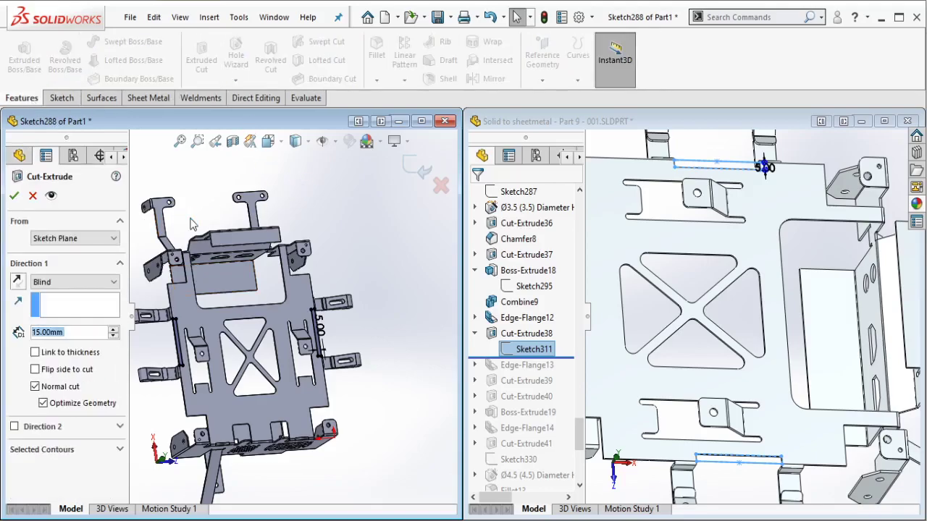
pyautogui.click(80, 282)
pyautogui.click(84, 314)
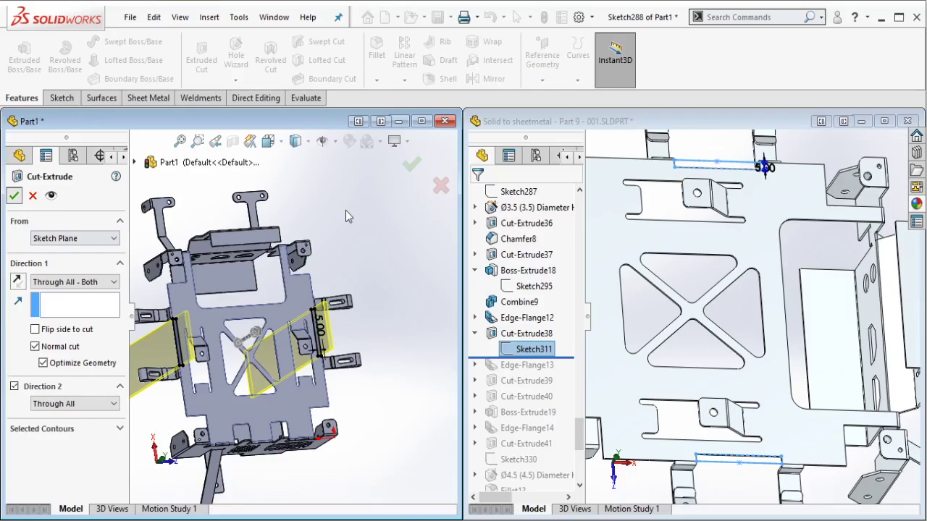
pyautogui.press('Return')
pyautogui.scroll(2, 278, 290)
pyautogui.moveTo(278, 290); pyautogui.dragTo(217, 246, button='middle')
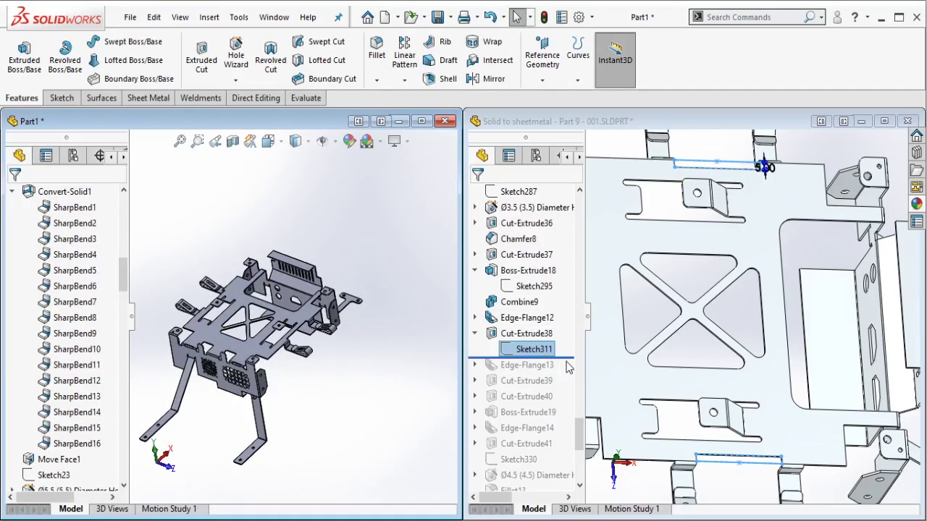
# Step: Roll the reference part forward past Edge-Flange13 and examine the flange's position, direction and length on the notched plate edges
pyautogui.moveTo(570, 360); pyautogui.dragTo(550, 369)
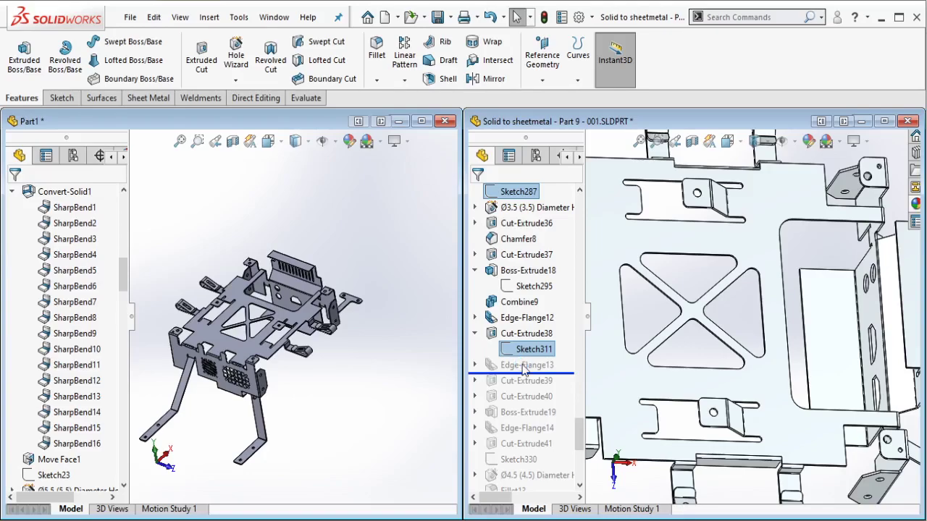
pyautogui.click(525, 366)
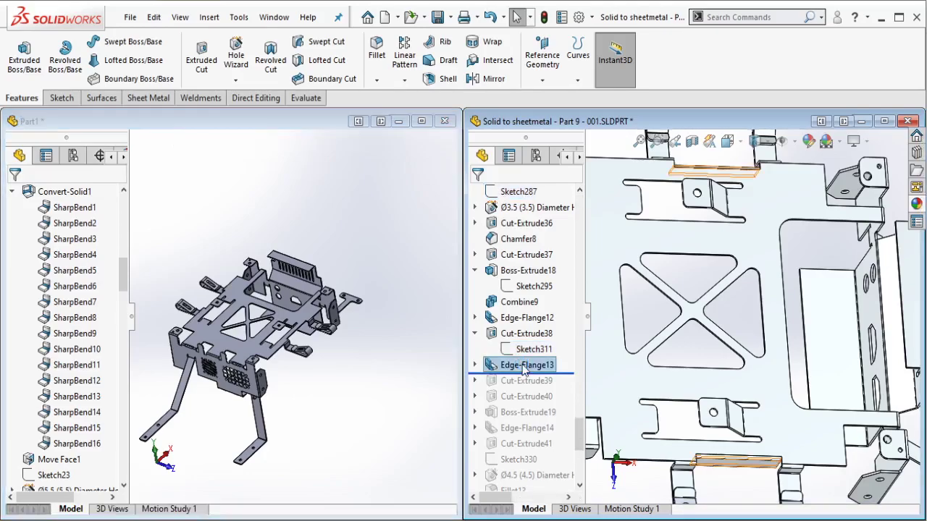
pyautogui.scroll(2, 758, 407)
pyautogui.moveTo(747, 375); pyautogui.dragTo(766, 339, button='middle')
pyautogui.scroll(2, 766, 339)
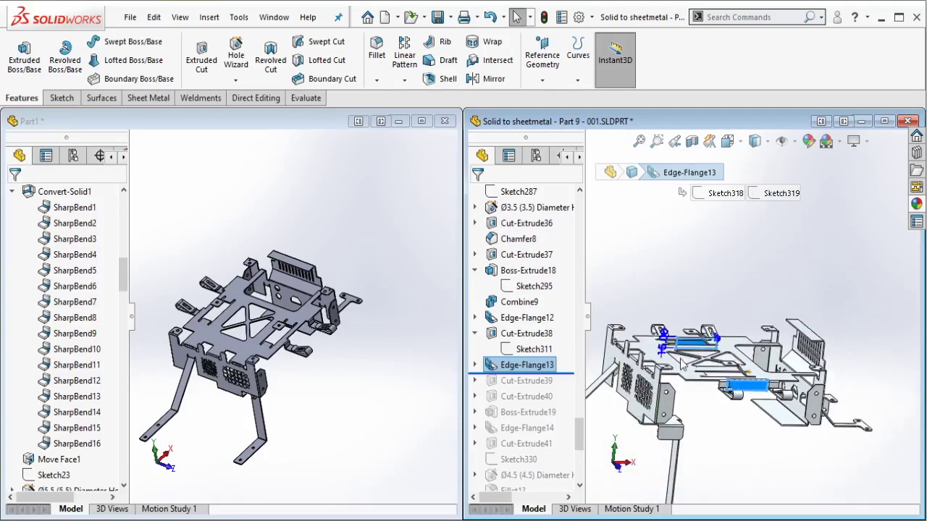
pyautogui.scroll(-5, 681, 366)
pyautogui.scroll(-4, 676, 310)
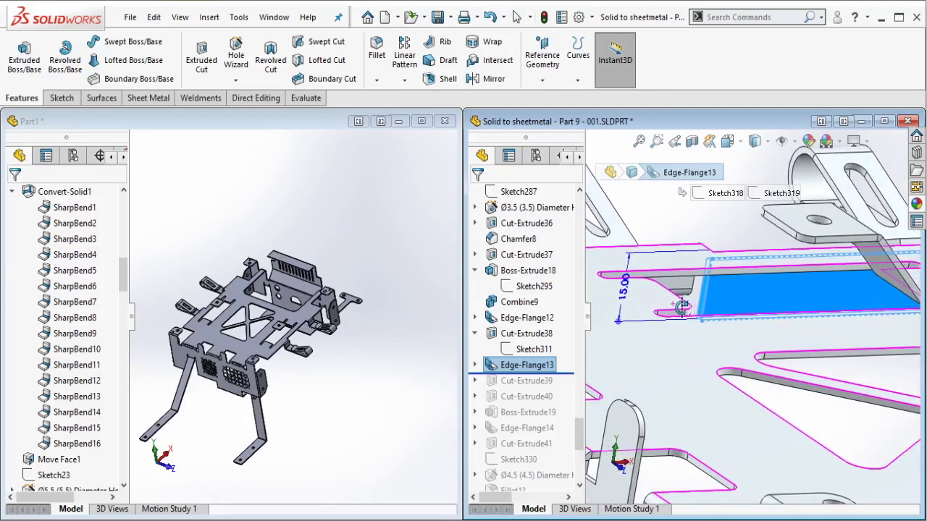
pyautogui.scroll(-2, 682, 308)
pyautogui.scroll(2, 681, 311)
pyautogui.scroll(-3, 321, 345)
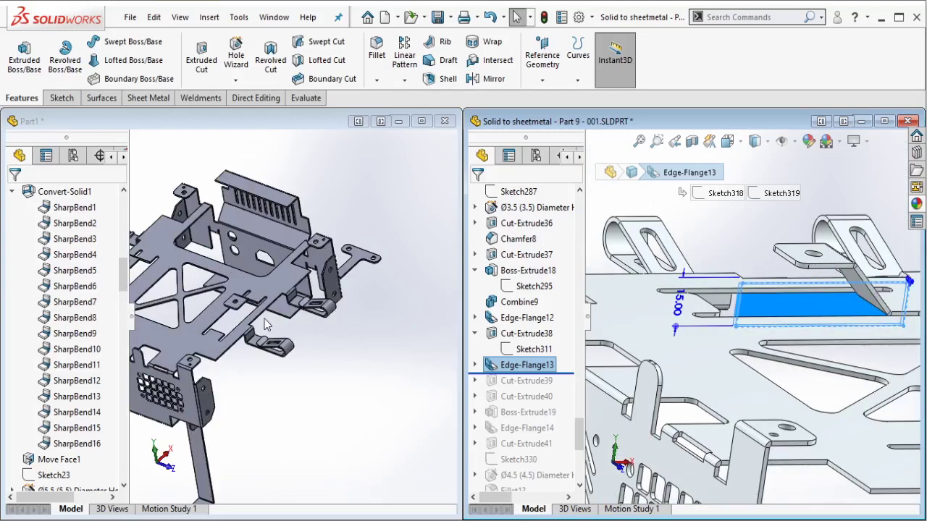
# Step: Start an edge flange on one notch's straight edge in Part1, pointing down, with a blind length of 15 mm
pyautogui.scroll(-5, 263, 321)
pyautogui.click(259, 325)
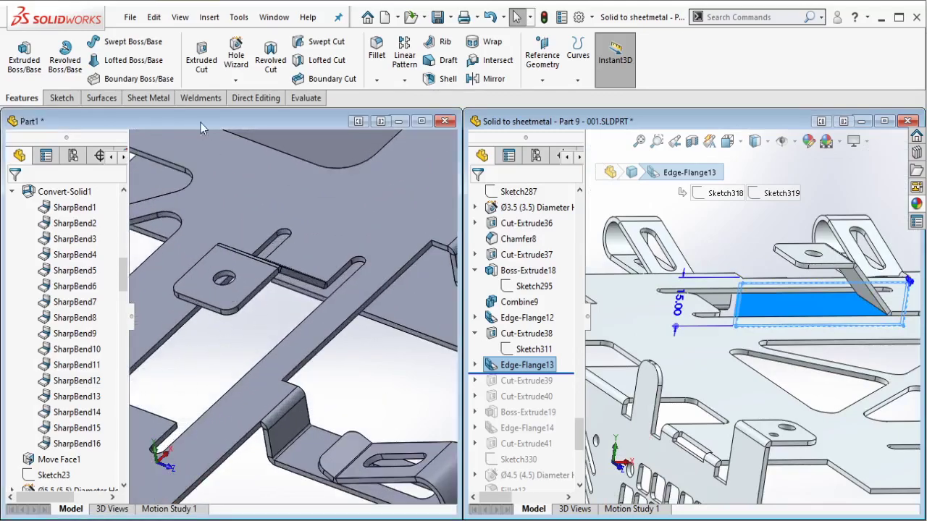
pyautogui.click(158, 100)
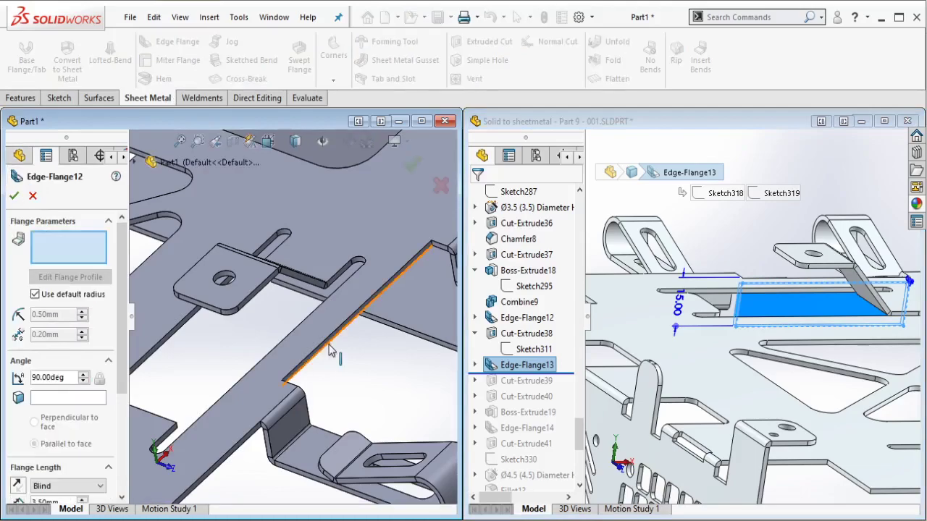
pyautogui.click(362, 386)
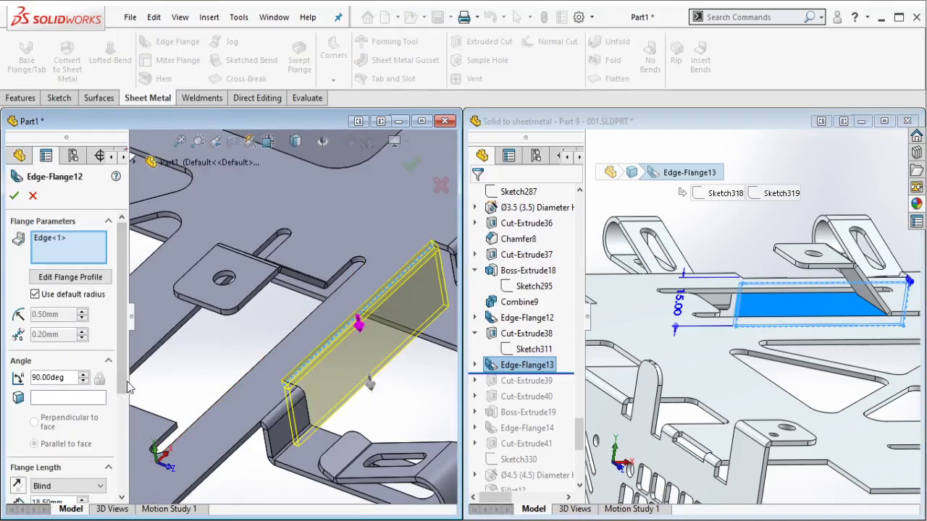
pyautogui.scroll(-3, 92, 458)
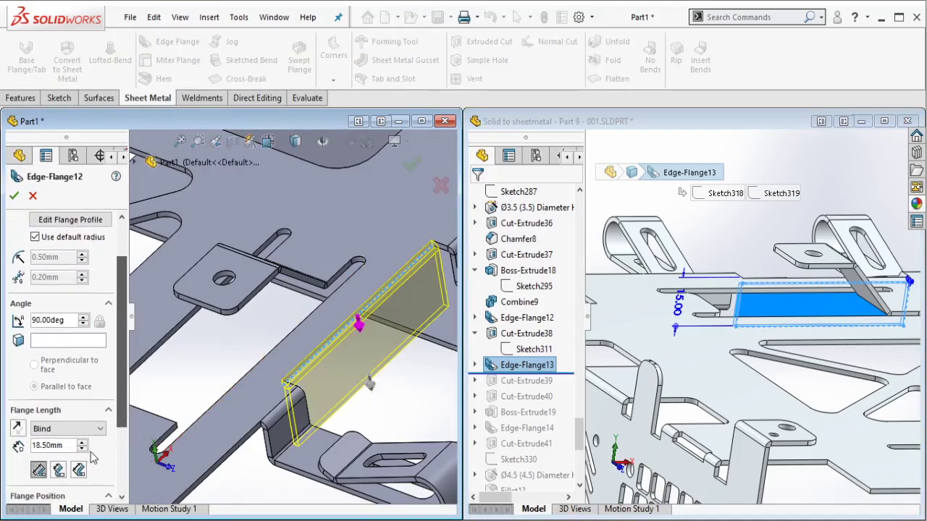
pyautogui.click(24, 446)
pyautogui.write('15')
pyautogui.press('Return')
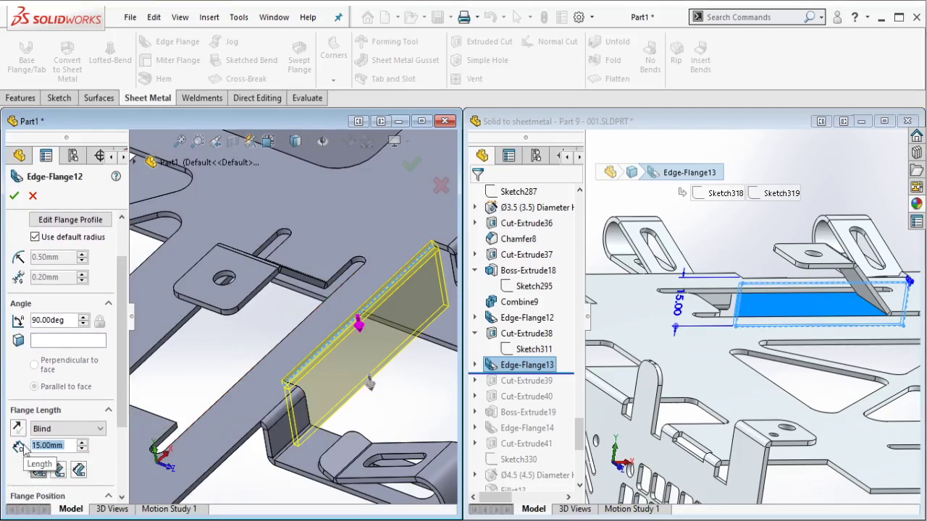
# Step: Add the opposite notch's straight edge to the edge flange and create the flanges
pyautogui.moveTo(265, 350); pyautogui.dragTo(273, 286, button='middle')
pyautogui.scroll(-5, 272, 286)
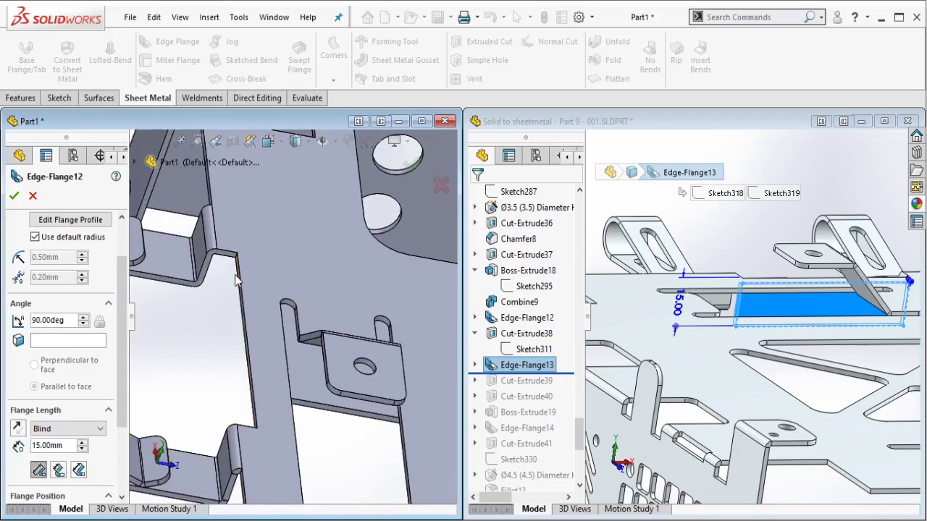
pyautogui.click(237, 281)
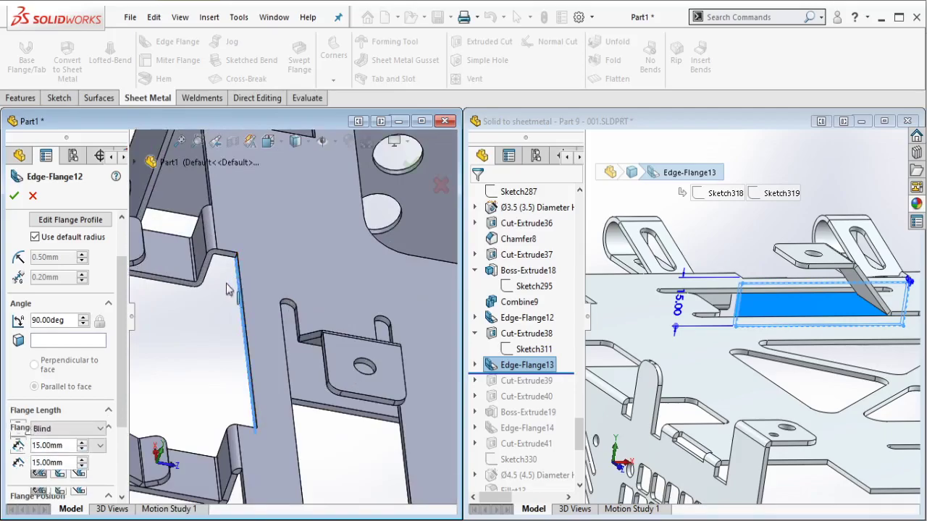
pyautogui.click(14, 196)
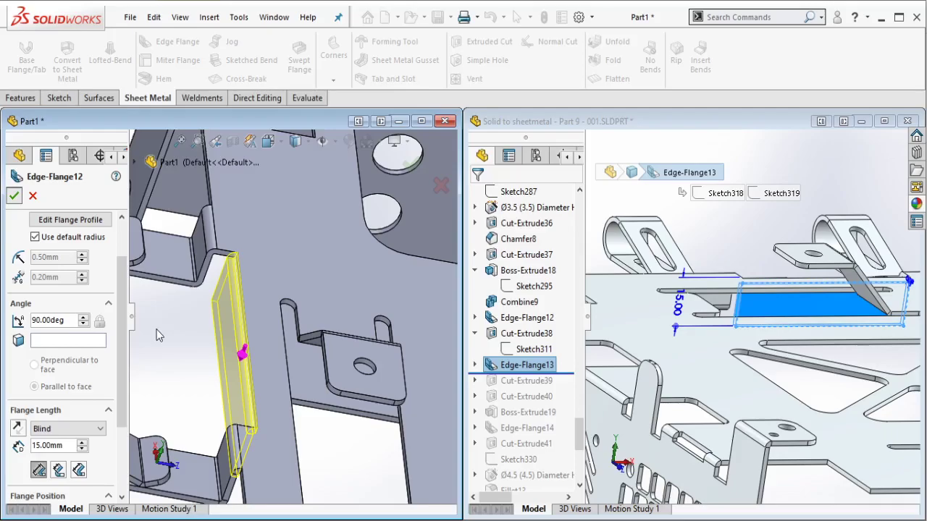
pyautogui.press('Return')
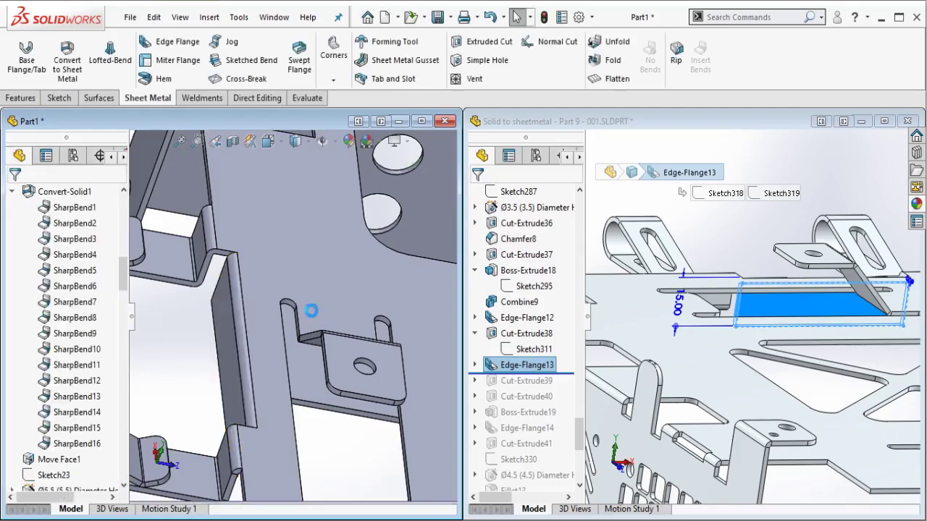
# Step: Roll the reference part forward past Cut-Extrude39 and highlight that feature to examine its cut at the new flange's end
pyautogui.moveTo(310, 253); pyautogui.dragTo(356, 296, button='middle')
pyautogui.scroll(1, 356, 297)
pyautogui.moveTo(374, 248); pyautogui.dragTo(311, 290, button='middle')
pyautogui.scroll(1, 333, 246)
pyautogui.scroll(-3, 528, 352)
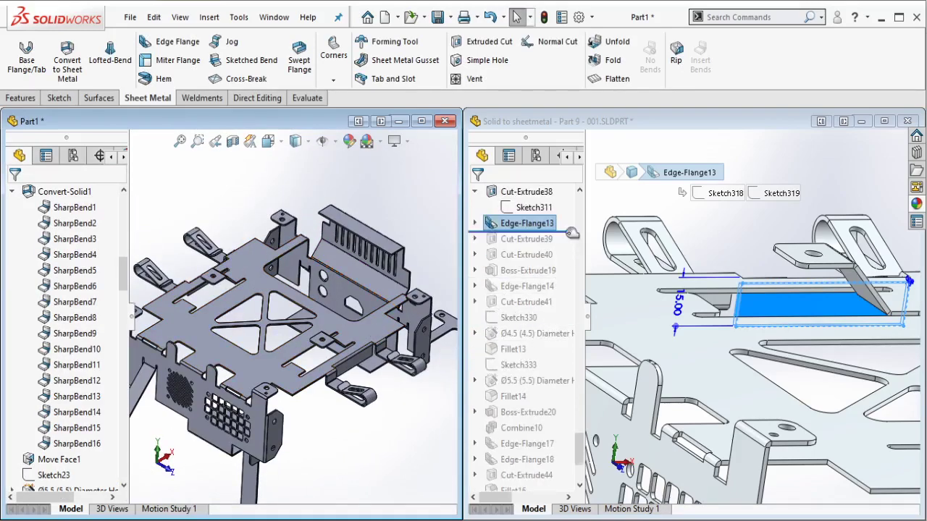
pyautogui.click(545, 243)
pyautogui.moveTo(546, 243); pyautogui.dragTo(539, 245)
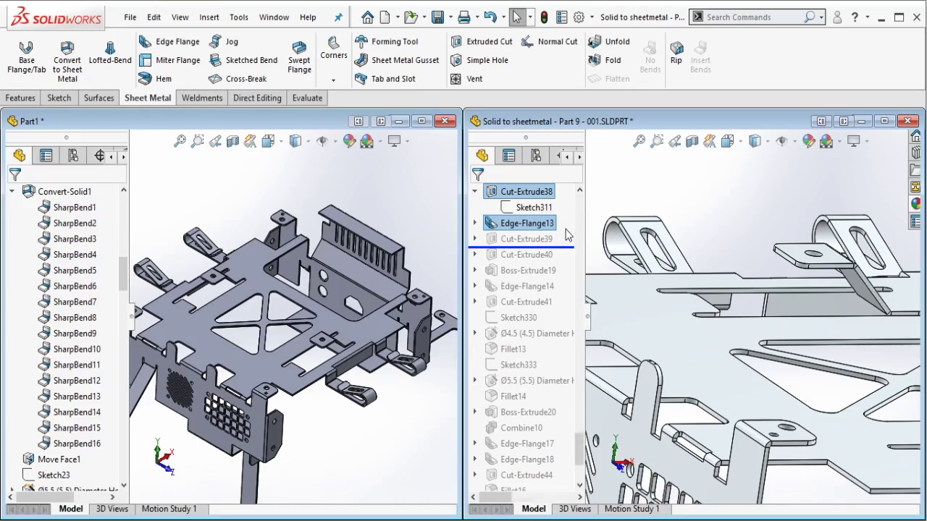
pyautogui.click(548, 242)
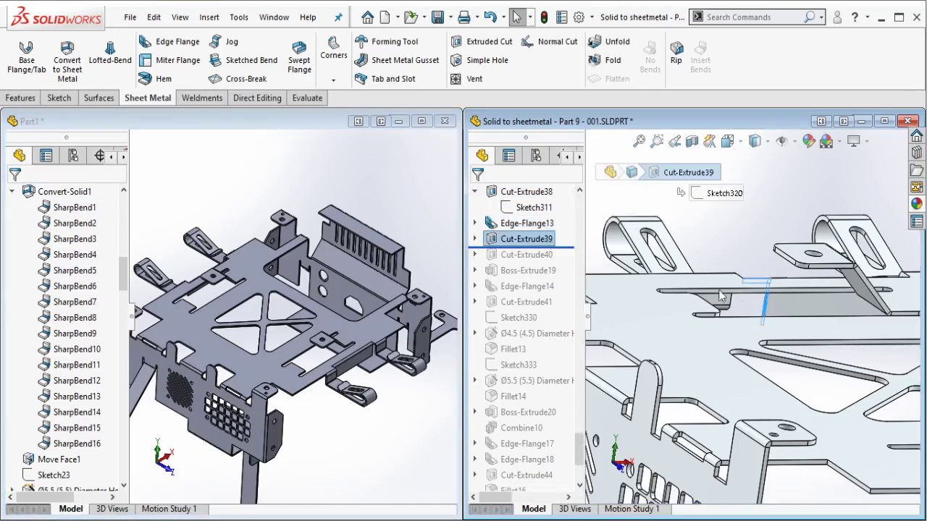
# Step: Expand Cut-Extrude39 in the reference part and highlight its sketch to examine the cut's outline at the flange end
pyautogui.moveTo(859, 292); pyautogui.dragTo(799, 374, button='middle')
pyautogui.click(476, 239)
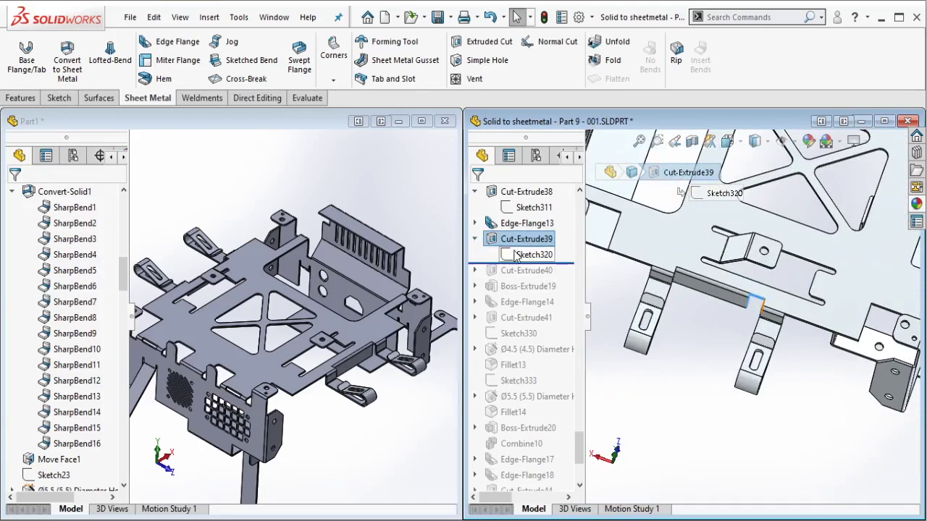
pyautogui.click(533, 254)
pyautogui.scroll(-3, 728, 301)
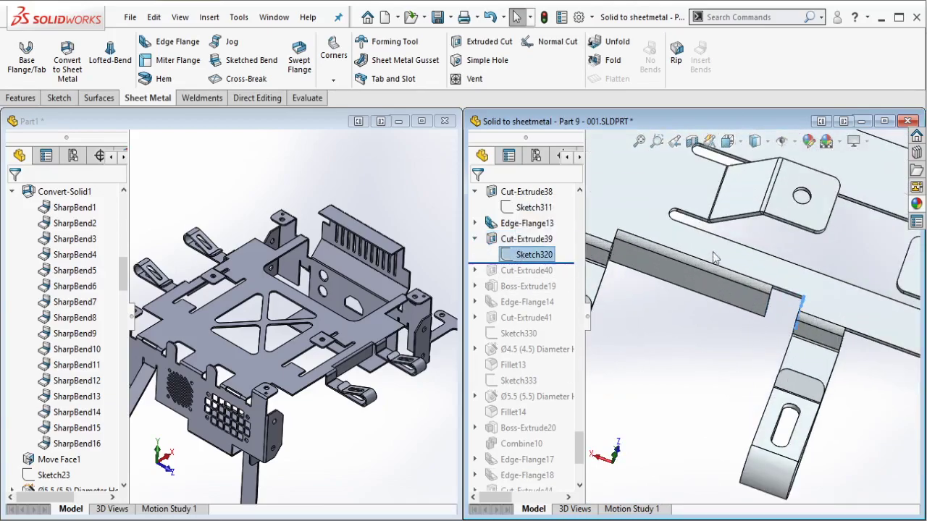
pyautogui.moveTo(712, 252); pyautogui.dragTo(742, 288, button='middle')
pyautogui.press('Escape')
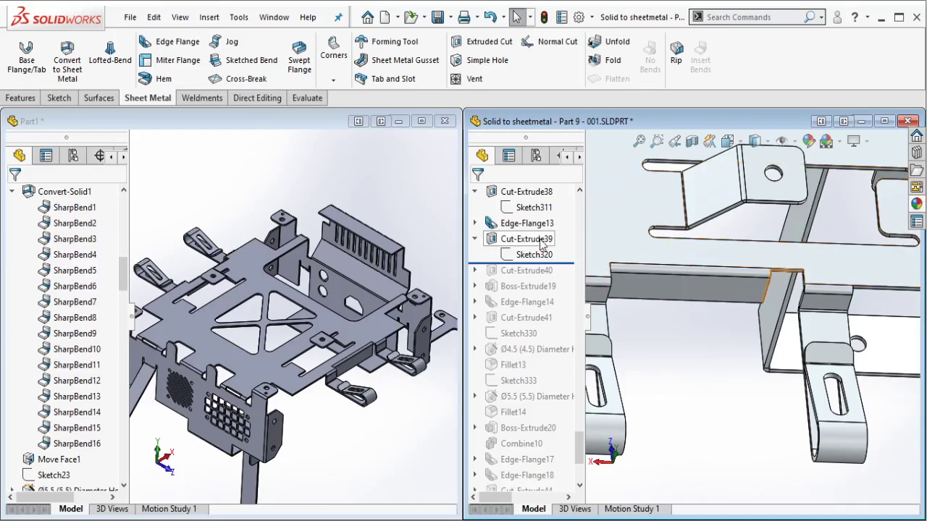
# Step: Show Cut-Extrude39's dimension and examine the cut's width and location on the reference plate, then the matching flange area in Part1
pyautogui.click(539, 239)
pyautogui.scroll(5, 717, 255)
pyautogui.scroll(-10, 753, 218)
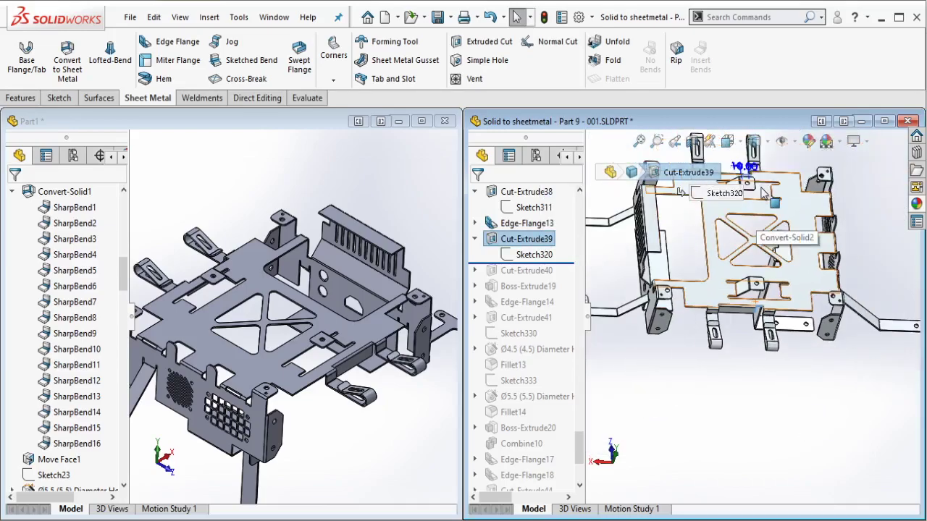
pyautogui.scroll(3, 719, 227)
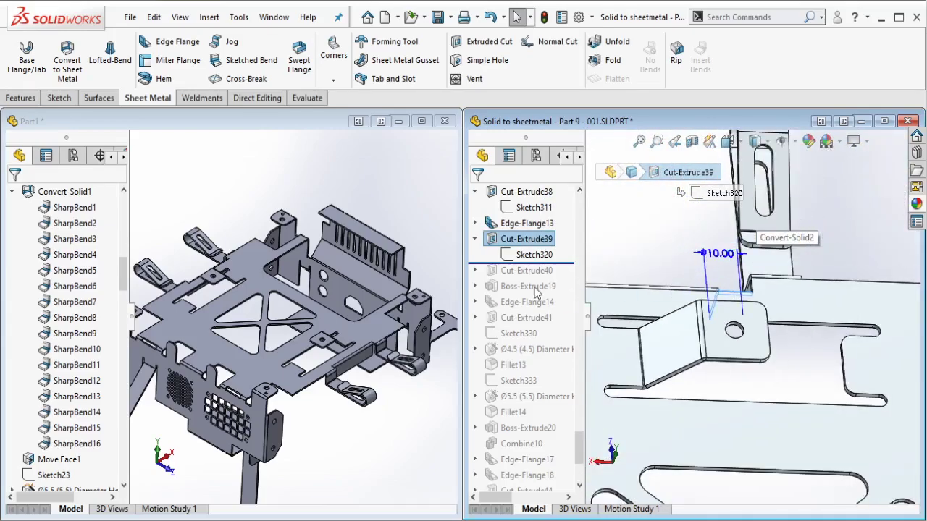
pyautogui.scroll(6, 721, 232)
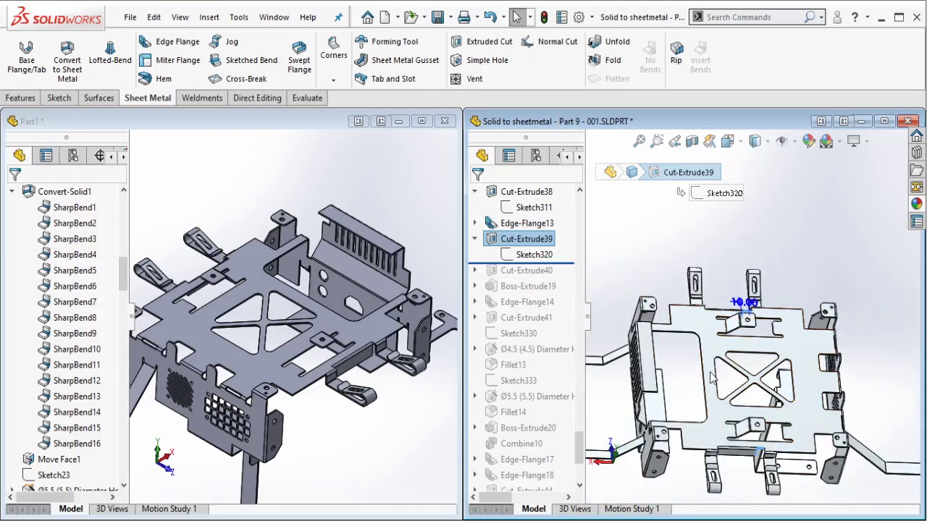
pyautogui.scroll(-2, 295, 373)
pyautogui.scroll(-2, 296, 372)
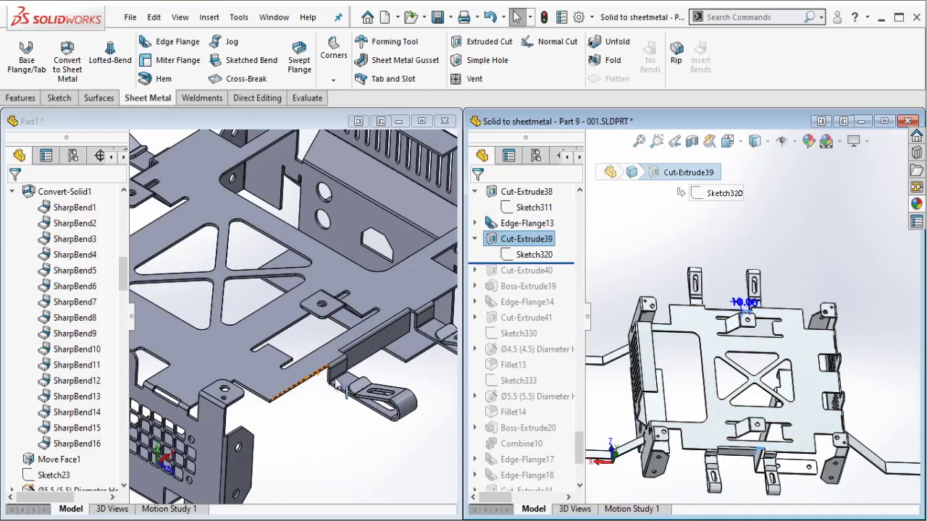
# Step: Start a sketch on the end face of Part1's edge flange and convert the end faces of the flange and its bend into sketch outlines
pyautogui.scroll(-3, 361, 329)
pyautogui.moveTo(360, 329); pyautogui.dragTo(354, 258, button='middle')
pyautogui.scroll(-4, 294, 307)
pyautogui.moveTo(265, 275); pyautogui.dragTo(220, 246, button='middle')
pyautogui.click(219, 247)
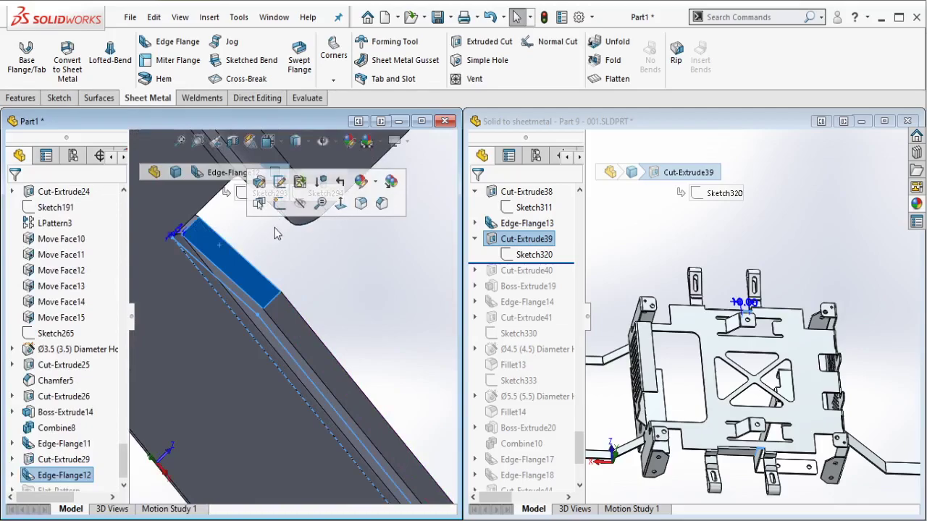
pyautogui.scroll(-4, 202, 231)
pyautogui.click(199, 239)
pyautogui.keyDown('ctrl'); pyautogui.click(226, 260); pyautogui.keyUp('ctrl')
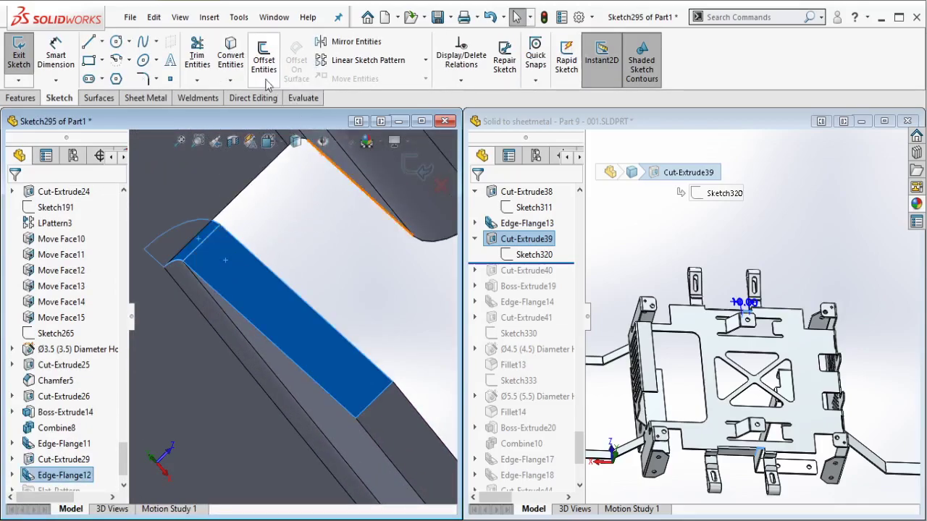
pyautogui.click(230, 55)
# Step: Add the matching flange and bend end faces of the edge flange on the plate's opposite side to the same sketch
pyautogui.moveTo(253, 261)
pyautogui.mouseDown(button='middle')
pyautogui.moveTo(264, 281)
pyautogui.moveTo(248, 386)
pyautogui.mouseUp(button='middle')
pyautogui.scroll(10, 247, 386)
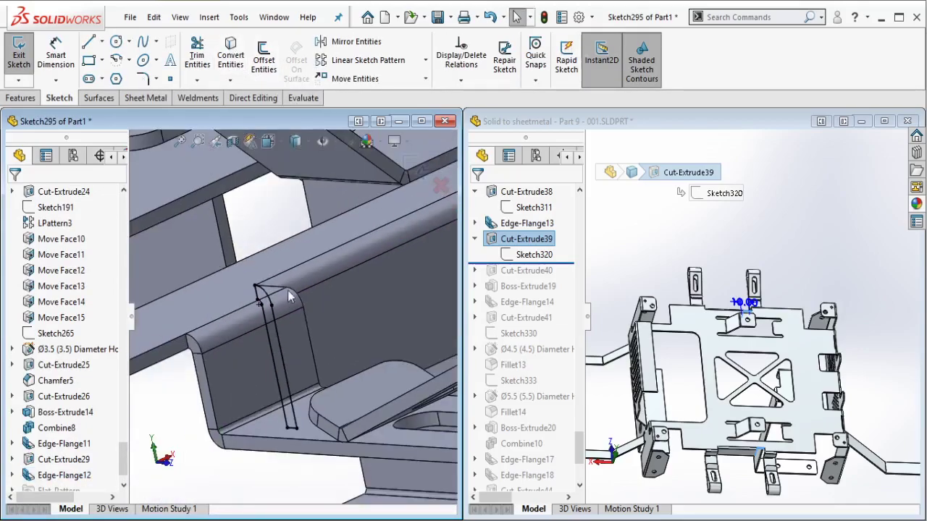
pyautogui.scroll(-10, 202, 290)
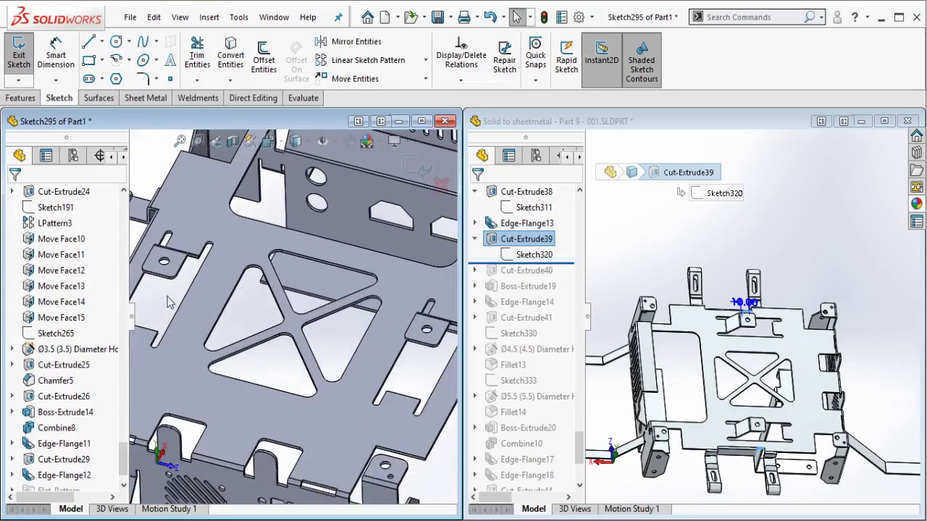
pyautogui.scroll(-10, 202, 330)
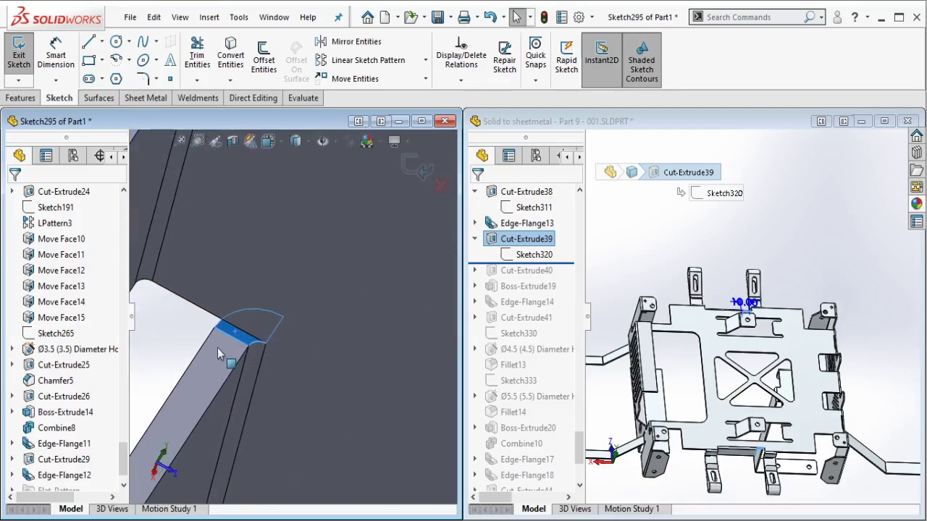
pyautogui.click(218, 348)
pyautogui.moveTo(297, 267)
pyautogui.mouseDown(button='middle')
pyautogui.moveTo(346, 407)
pyautogui.moveTo(279, 283)
pyautogui.mouseUp(button='middle')
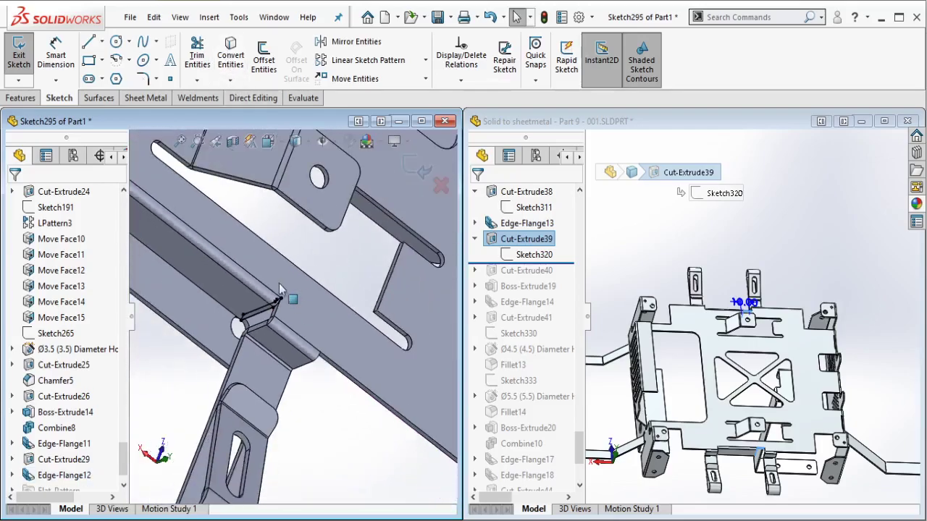
# Step: Cut-extrude the converted end profiles 10 mm blind as a normal cut, shortening the edge flanges
pyautogui.click(21, 98)
pyautogui.click(200, 66)
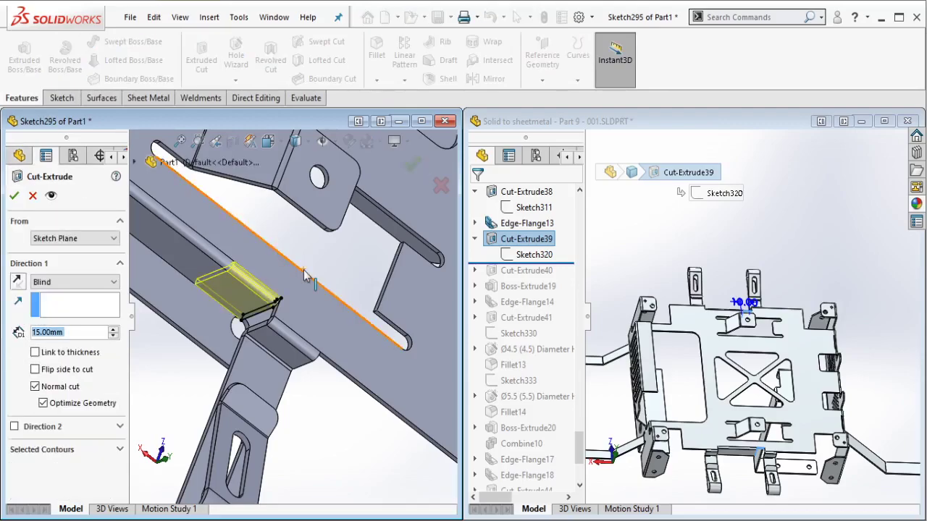
pyautogui.write('10')
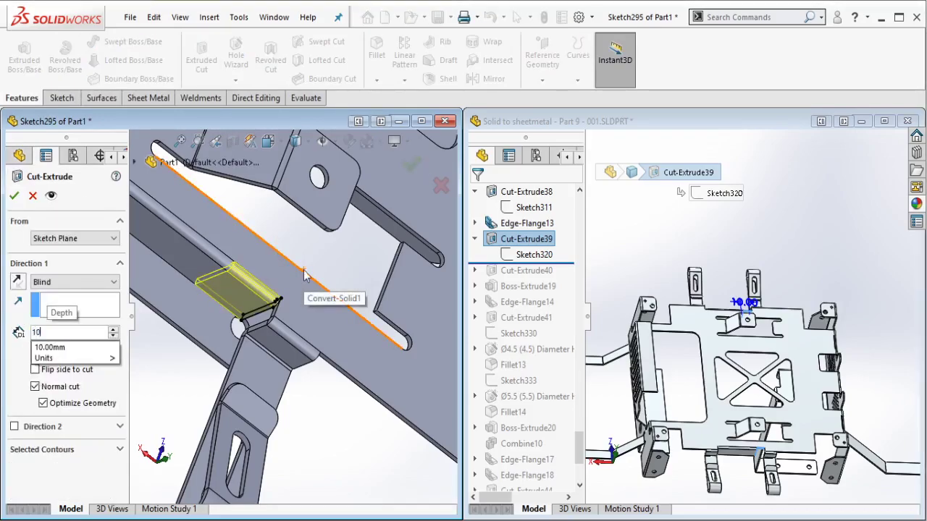
pyautogui.press('Return')
pyautogui.click(13, 196)
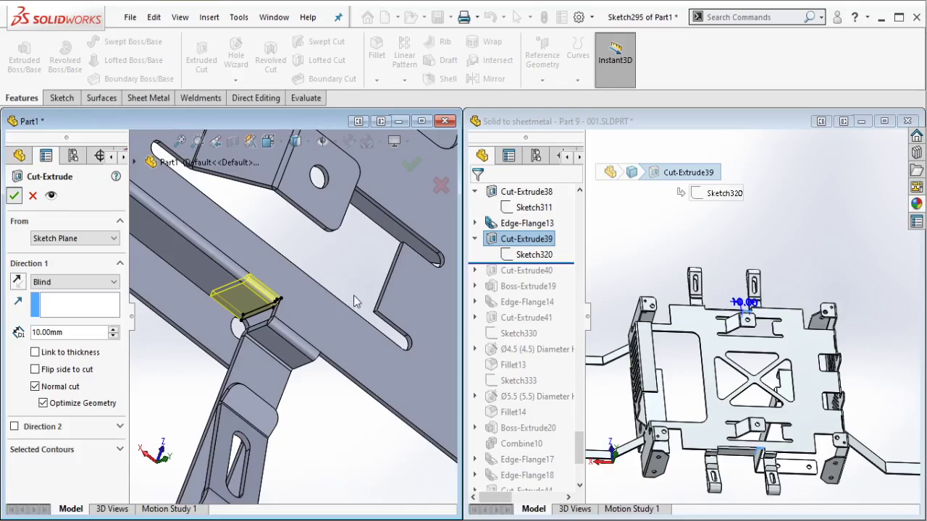
# Step: Roll the reference part's feature history forward past Cut-Extrude40 and select that cut to examine its 10 mm notch beside the flange
pyautogui.scroll(5, 342, 272)
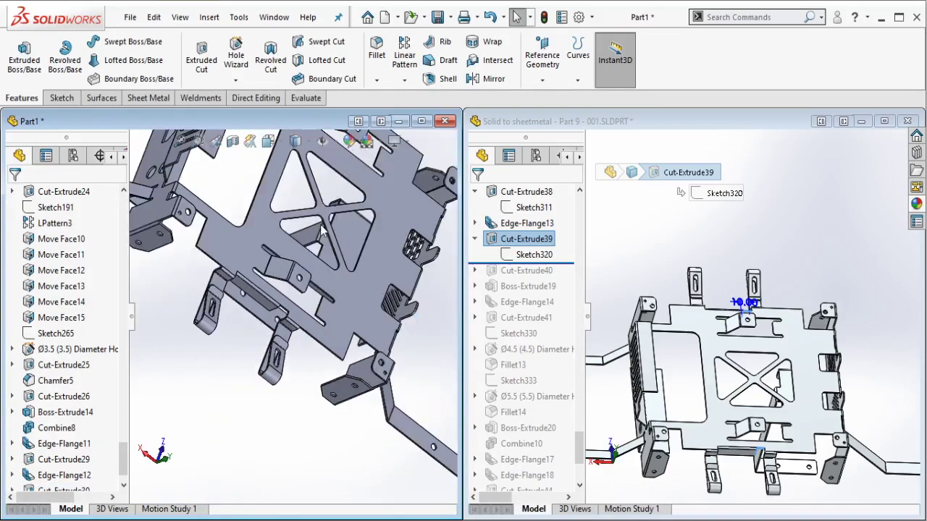
pyautogui.moveTo(322, 230); pyautogui.dragTo(279, 188, button='middle')
pyautogui.scroll(3, 249, 199)
pyautogui.scroll(-2, 249, 199)
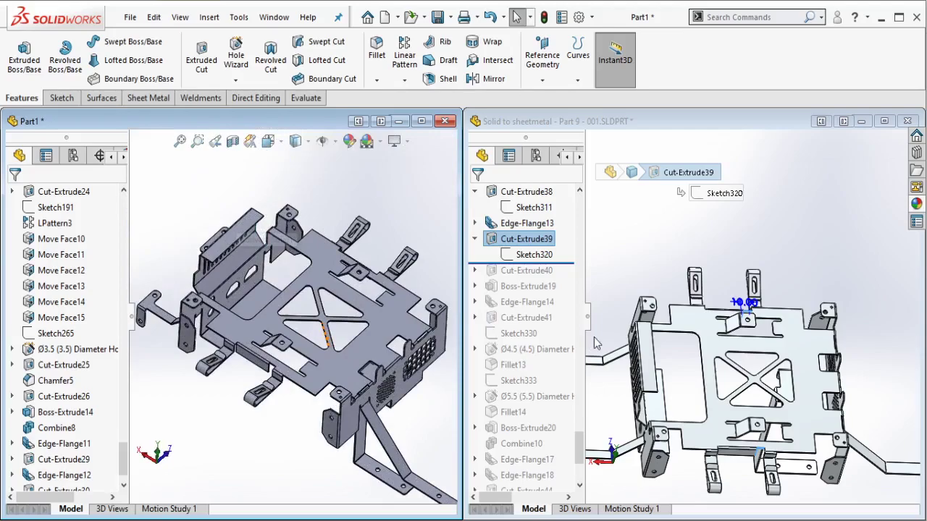
pyautogui.click(556, 264)
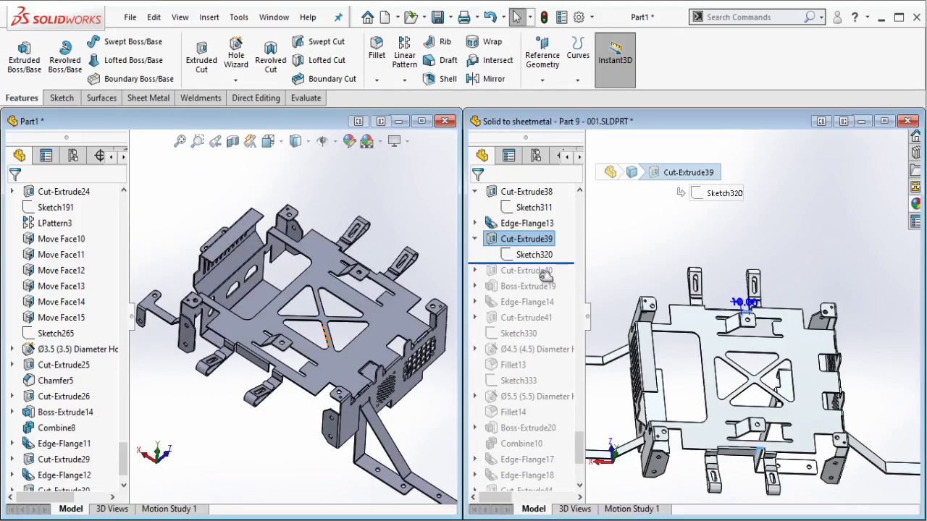
pyautogui.moveTo(545, 275); pyautogui.dragTo(539, 278)
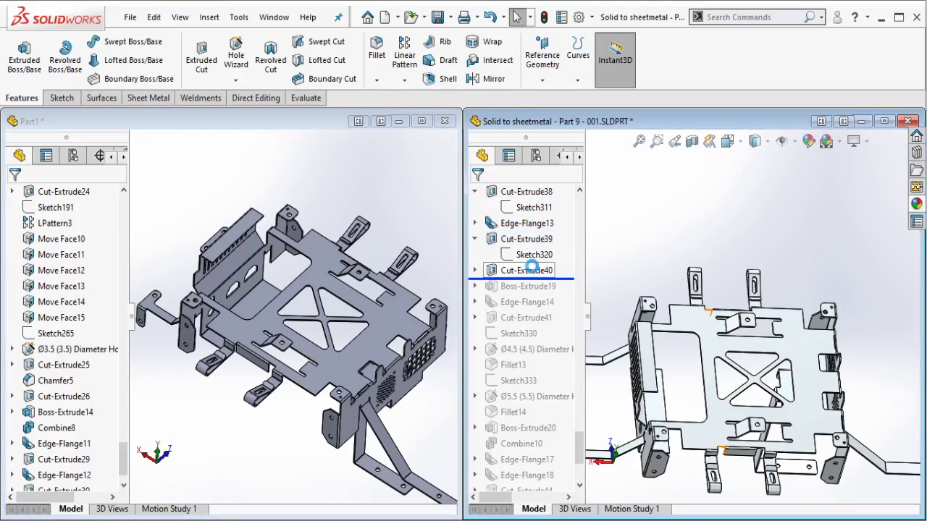
pyautogui.click(534, 271)
pyautogui.scroll(-3, 711, 455)
pyautogui.scroll(-3, 712, 455)
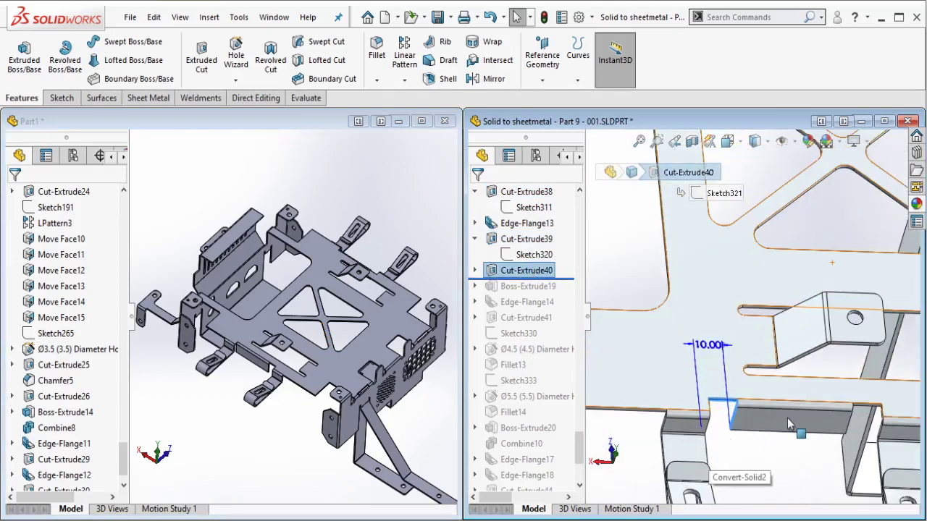
# Step: Start a sketch on the remaining end face of Part1's edge flange and convert the flange and bend end faces into outlines
pyautogui.scroll(-5, 362, 284)
pyautogui.scroll(-6, 362, 284)
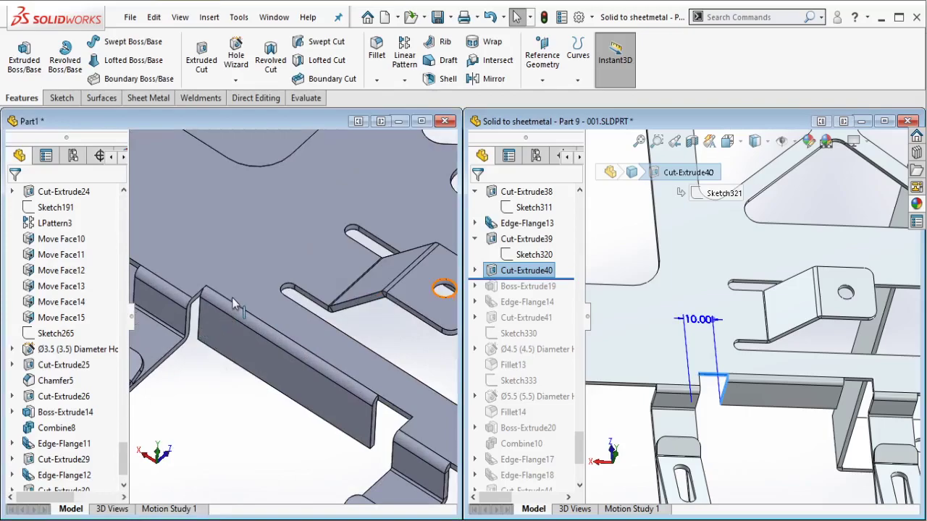
pyautogui.moveTo(232, 297)
pyautogui.mouseDown(button='middle')
pyautogui.moveTo(269, 283)
pyautogui.moveTo(225, 313)
pyautogui.mouseUp(button='middle')
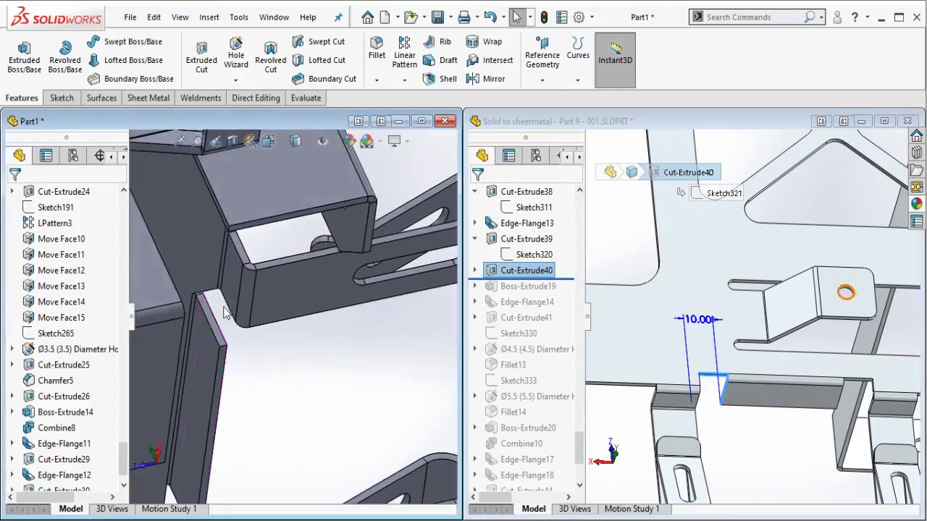
pyautogui.scroll(-6, 224, 308)
pyautogui.click(204, 287)
pyautogui.click(258, 248)
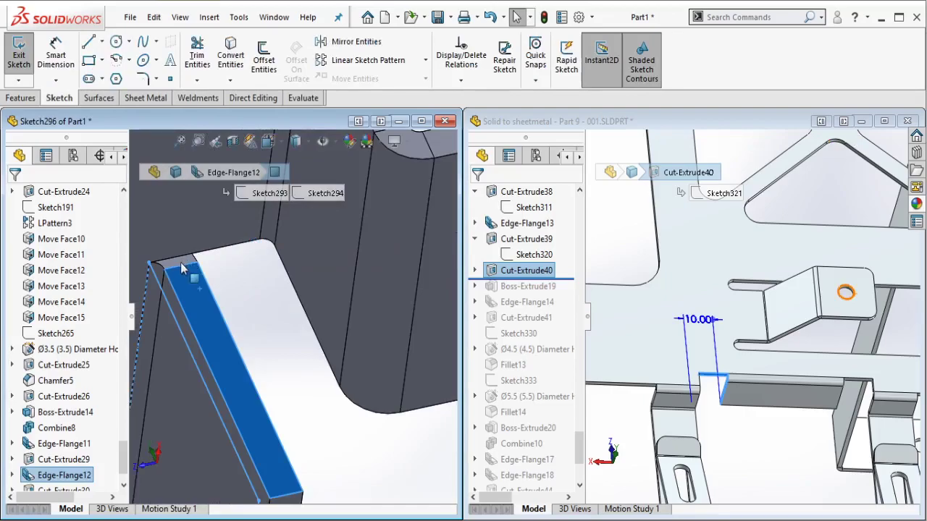
pyautogui.click(177, 261)
pyautogui.keyDown('ctrl'); pyautogui.click(189, 279); pyautogui.keyUp('ctrl')
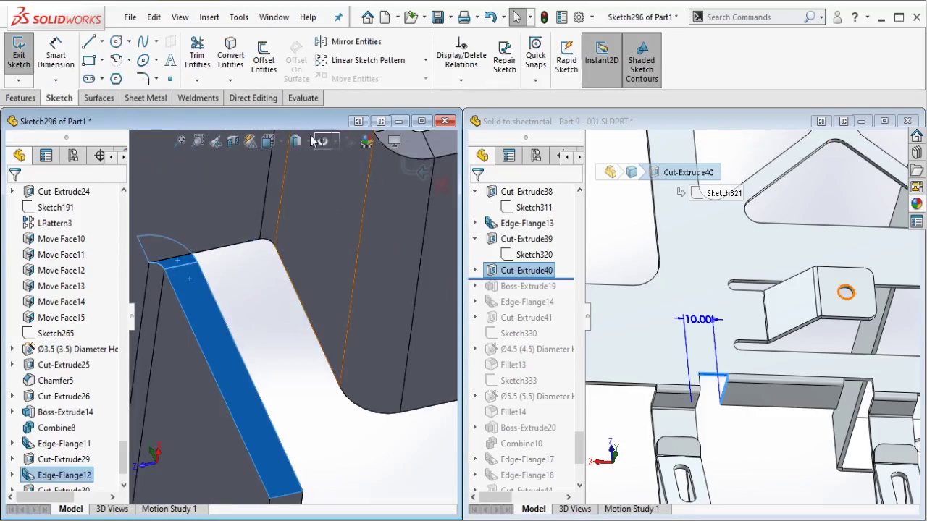
pyautogui.click(231, 58)
# Step: Convert the corresponding flange and bend end faces on the opposite edge flange into the current sketch
pyautogui.scroll(10, 271, 315)
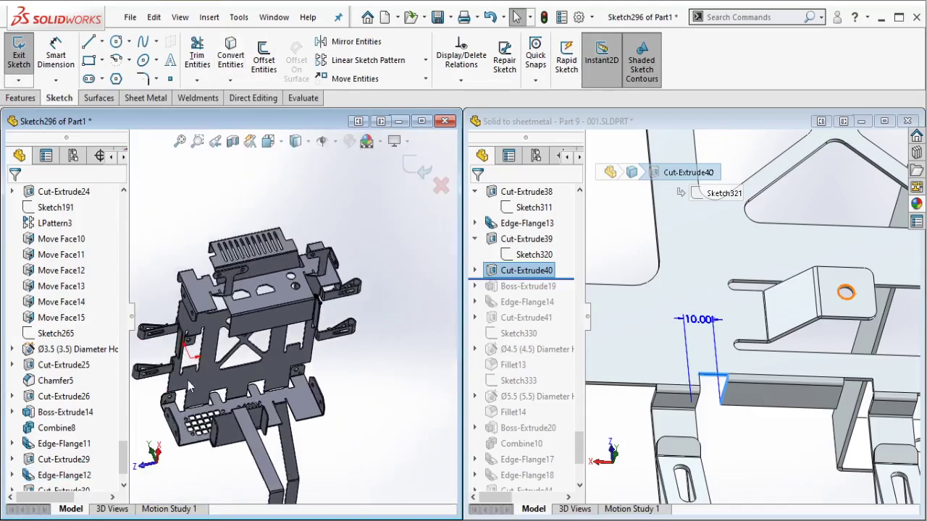
pyautogui.scroll(-10, 190, 387)
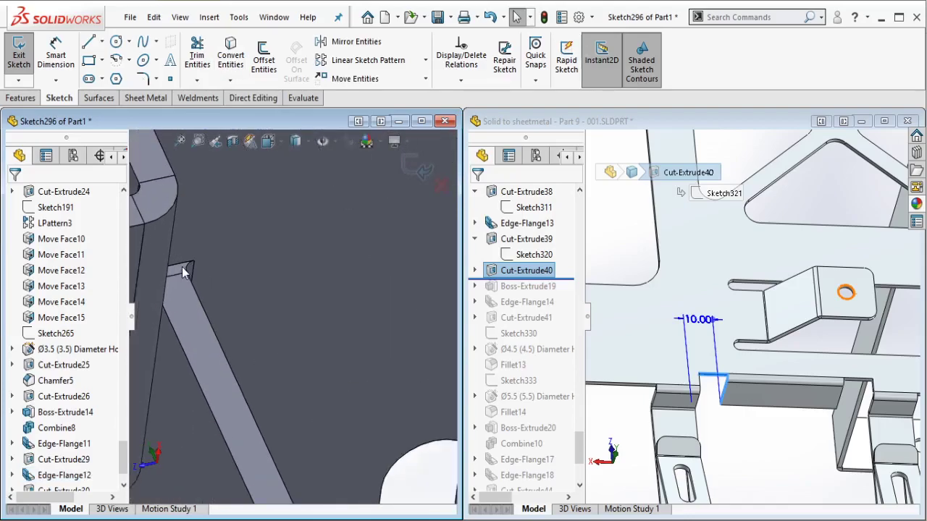
pyautogui.click(183, 269)
pyautogui.keyDown('ctrl'); pyautogui.click(183, 296); pyautogui.keyUp('ctrl')
pyautogui.click(231, 58)
pyautogui.scroll(5, 279, 236)
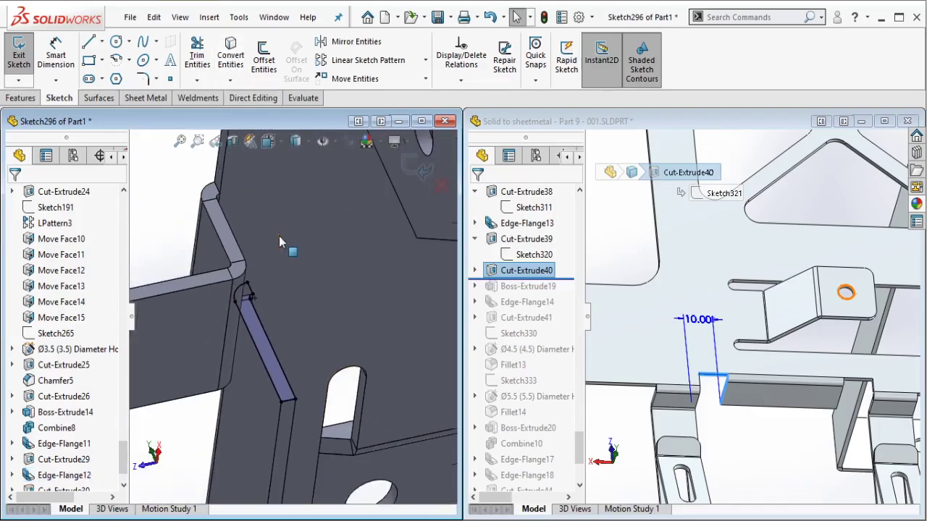
# Step: Cut-extrude the new end profiles 10 mm blind with the normal cut option
pyautogui.click(22, 98)
pyautogui.click(202, 58)
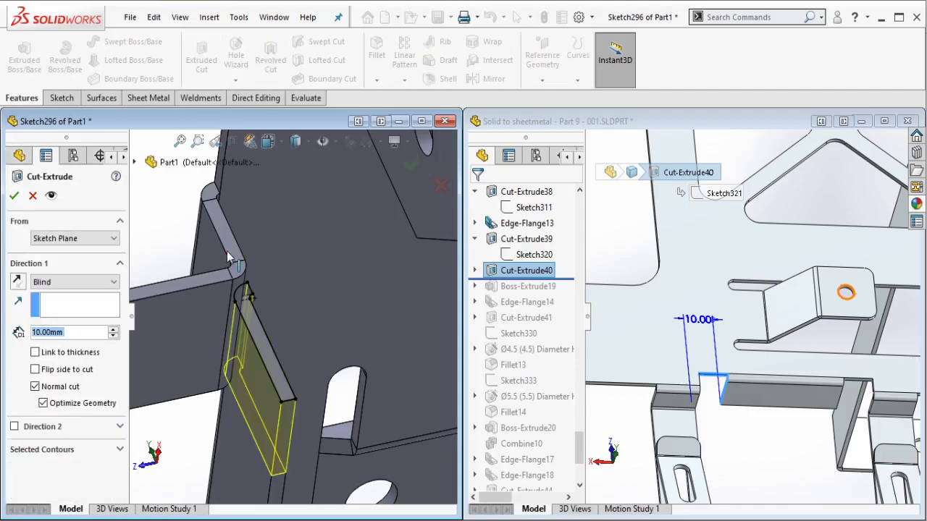
pyautogui.click(14, 195)
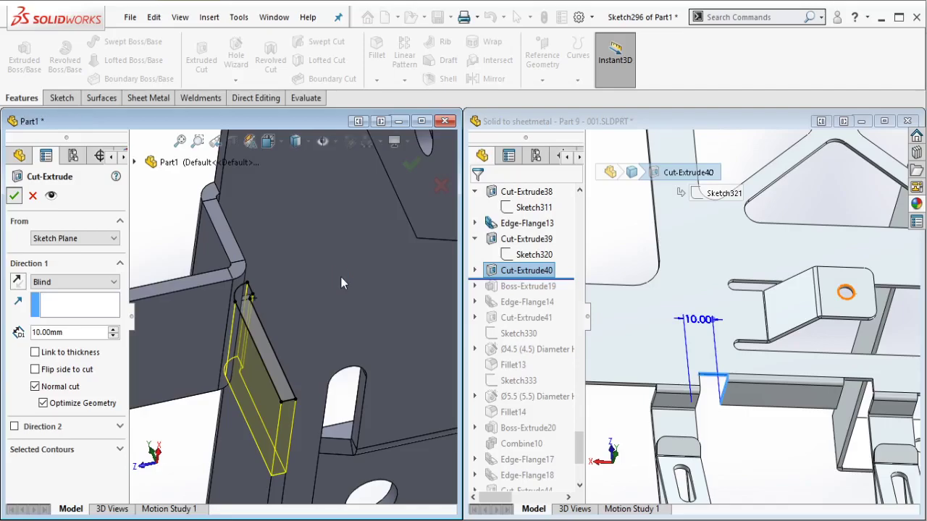
pyautogui.press('Return')
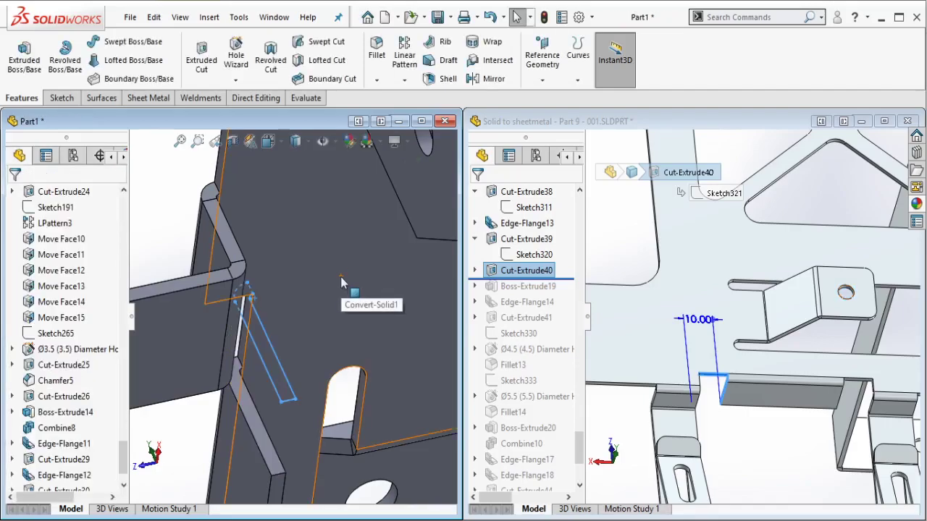
# Step: Roll the reference part's feature history forward past Boss-Extrude19 and select it to examine the two plates extruded from the flanges
pyautogui.scroll(3, 338, 274)
pyautogui.moveTo(336, 269); pyautogui.dragTo(393, 312, button='middle')
pyautogui.scroll(5, 309, 273)
pyautogui.moveTo(309, 272); pyautogui.dragTo(362, 279, button='middle')
pyautogui.click(570, 274)
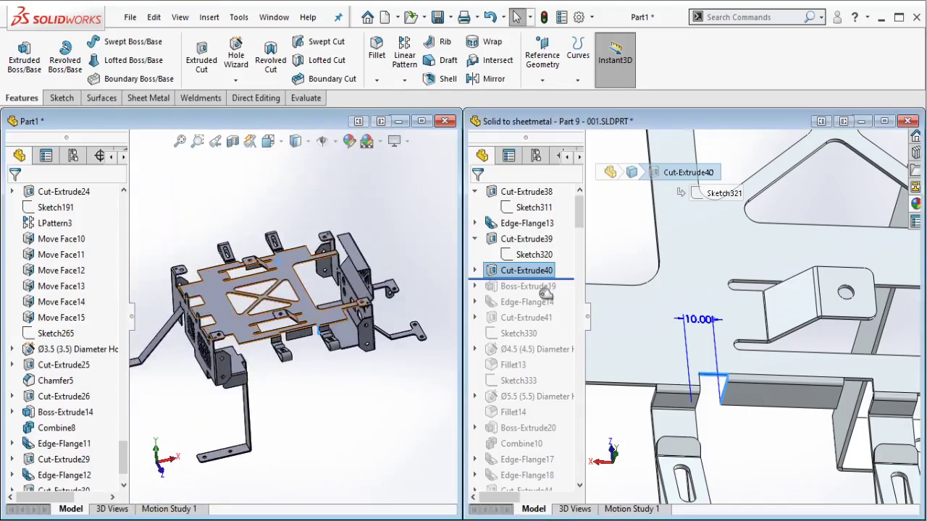
pyautogui.moveTo(546, 293); pyautogui.dragTo(539, 294)
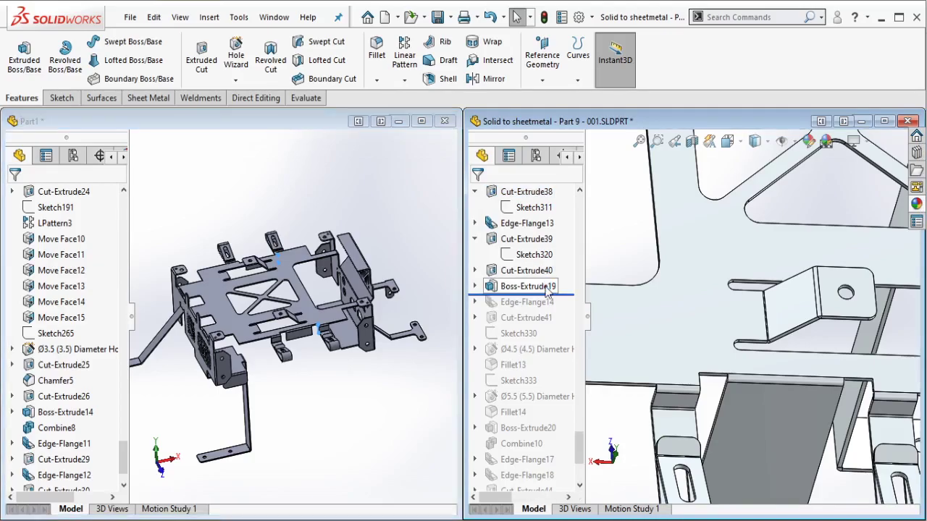
pyautogui.click(543, 287)
pyautogui.scroll(3, 701, 327)
pyautogui.scroll(3, 720, 329)
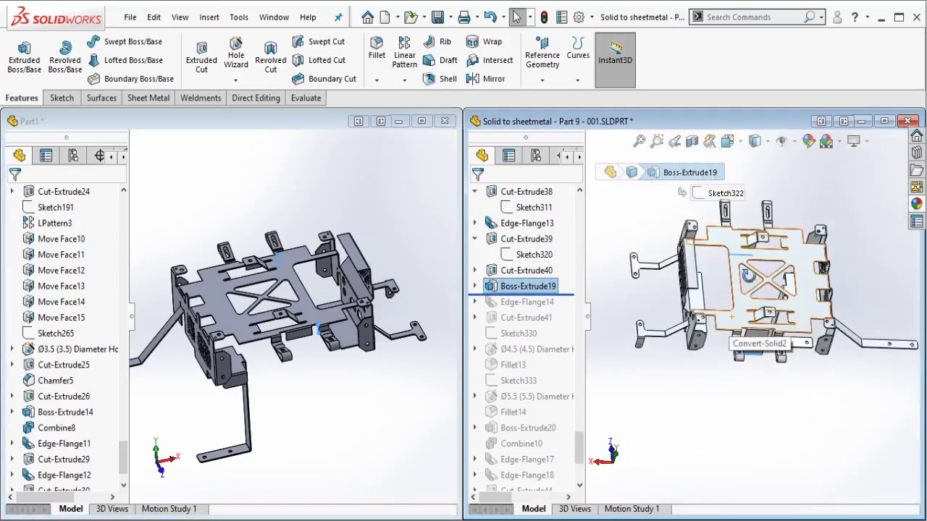
pyautogui.moveTo(757, 289); pyautogui.dragTo(770, 177, button='middle')
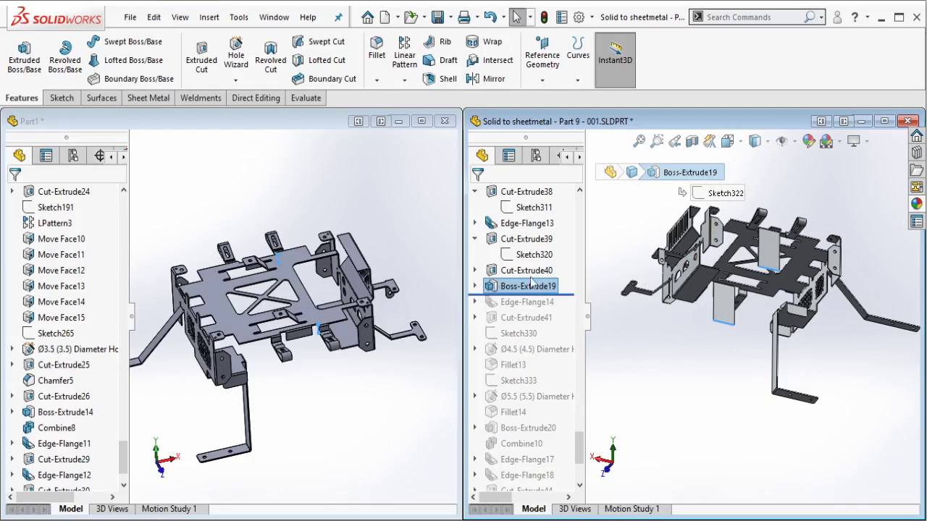
pyautogui.scroll(-4, 717, 261)
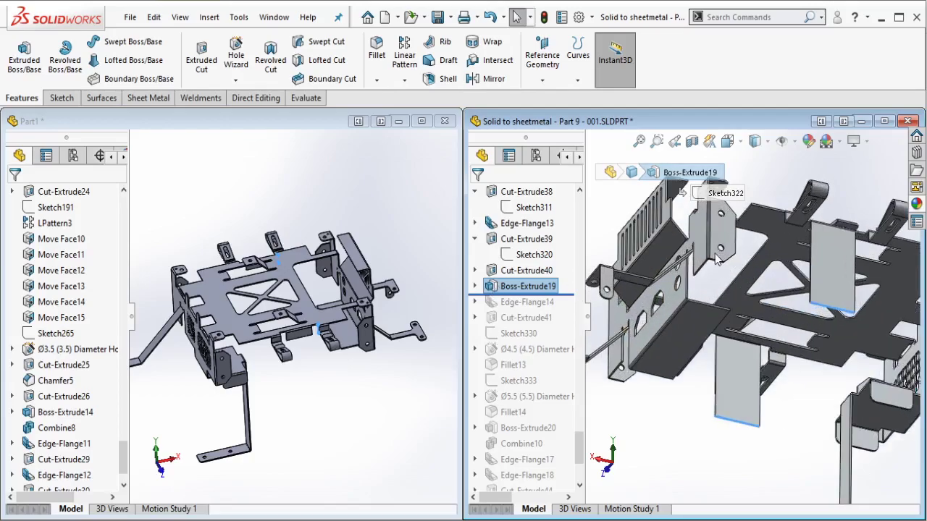
# Step: Expand Boss-Extrude19 in the reference part and examine where its Sketch322 lies on the flanges
pyautogui.click(475, 286)
pyautogui.click(533, 304)
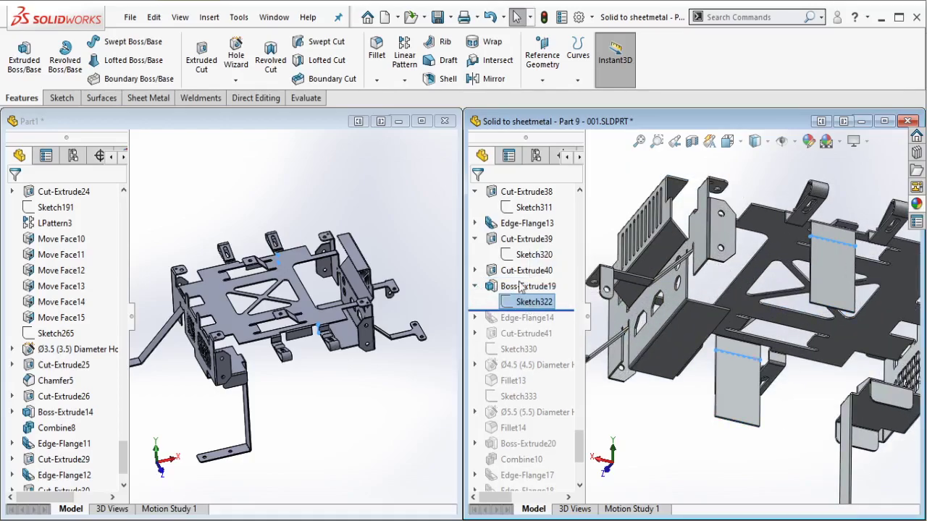
pyautogui.click(521, 287)
pyautogui.moveTo(836, 274); pyautogui.dragTo(844, 304, button='middle')
pyautogui.press('Escape')
pyautogui.moveTo(806, 269); pyautogui.dragTo(817, 278, button='middle')
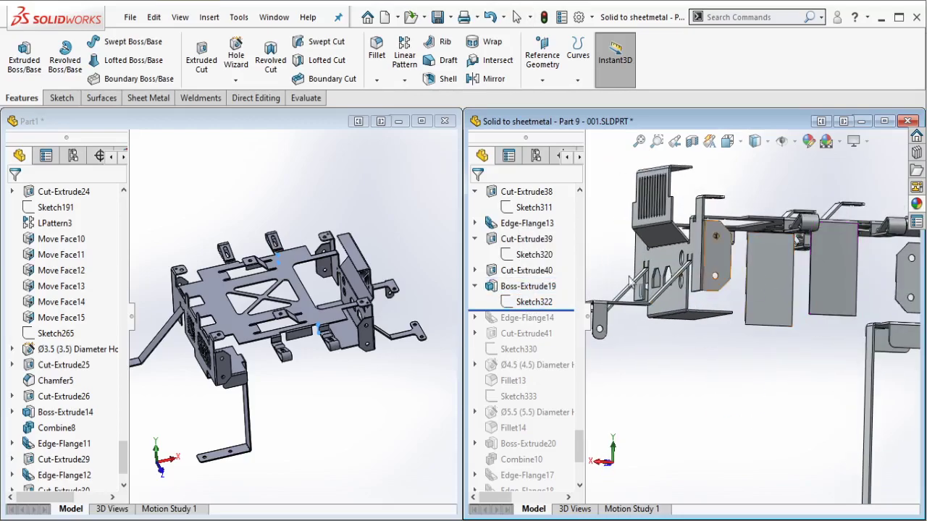
# Step: Open Boss-Extrude19 for editing, inspect the vertex that defines its end condition, and leave the feature without changes
pyautogui.click(535, 290)
pyautogui.click(568, 241)
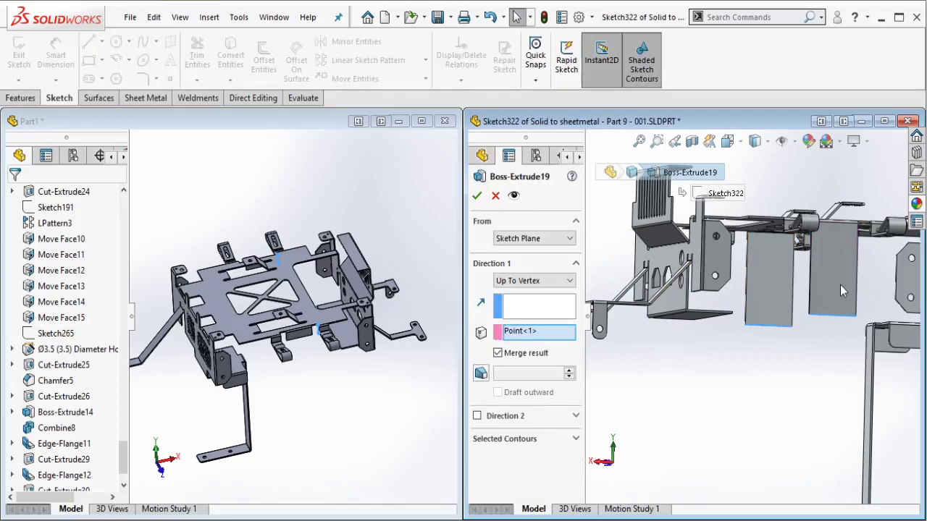
pyautogui.scroll(-1, 839, 287)
pyautogui.scroll(-7, 671, 334)
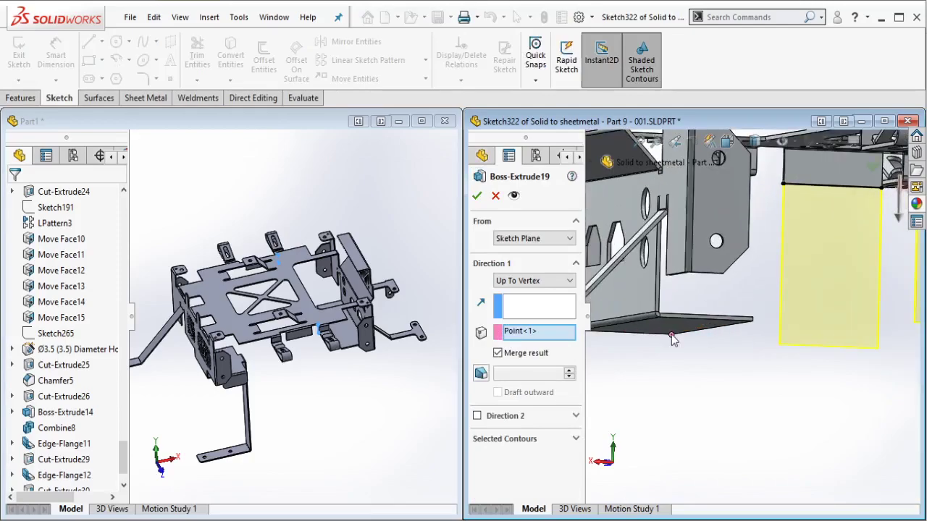
pyautogui.moveTo(703, 331); pyautogui.dragTo(699, 297, button='middle')
pyautogui.scroll(6, 699, 298)
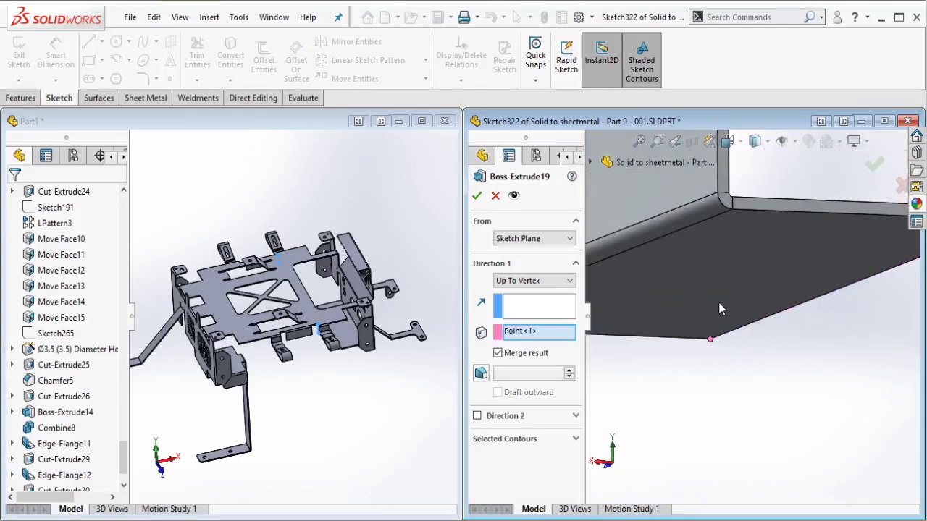
pyautogui.scroll(-1, 846, 253)
pyautogui.click(495, 196)
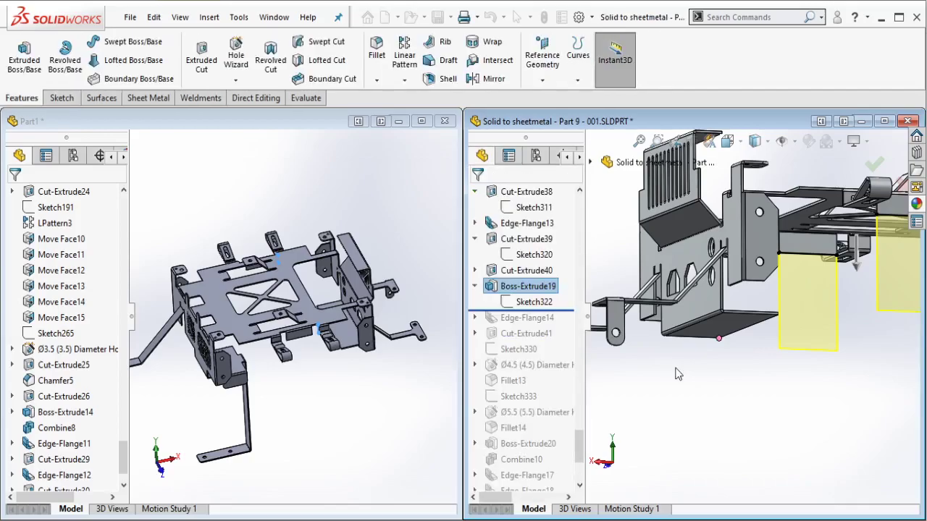
# Step: Start a sketch on one edge flange's end face and convert the end-face outlines of both flanges into it
pyautogui.scroll(-4, 307, 346)
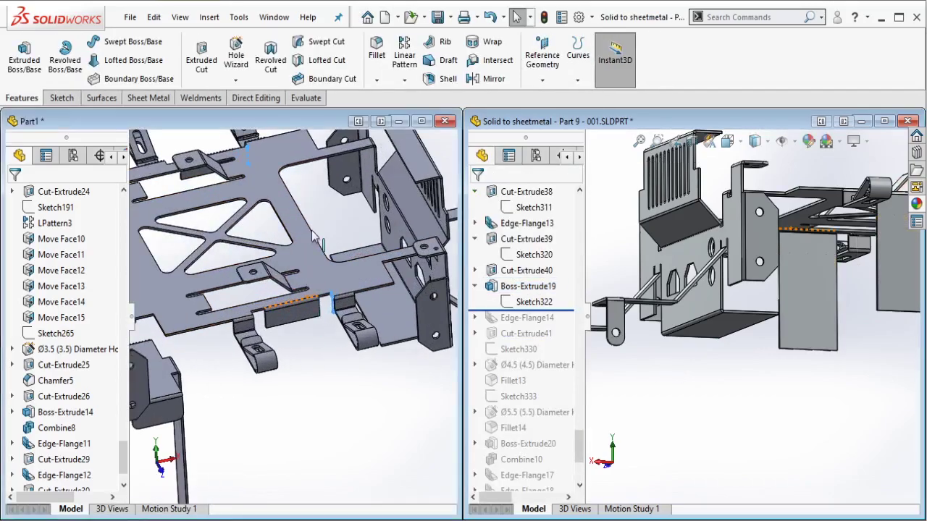
pyautogui.scroll(-8, 314, 264)
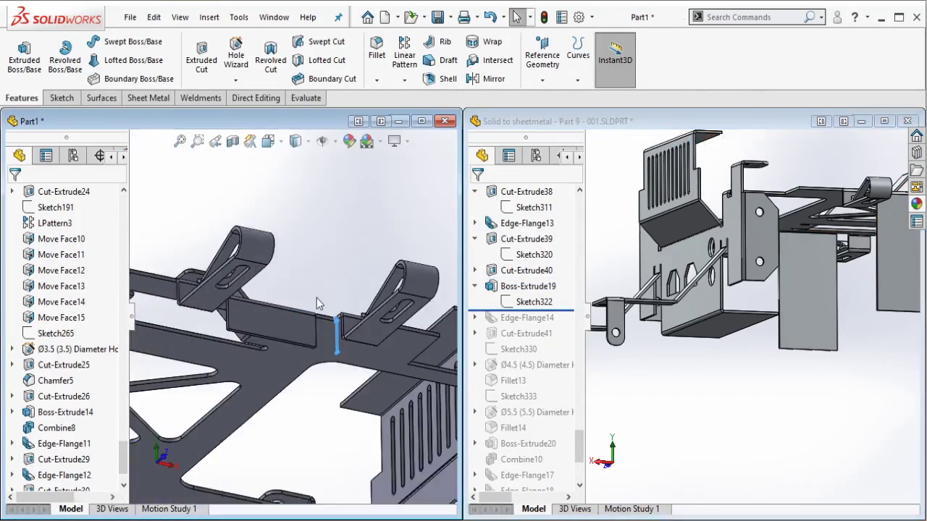
pyautogui.click(300, 409)
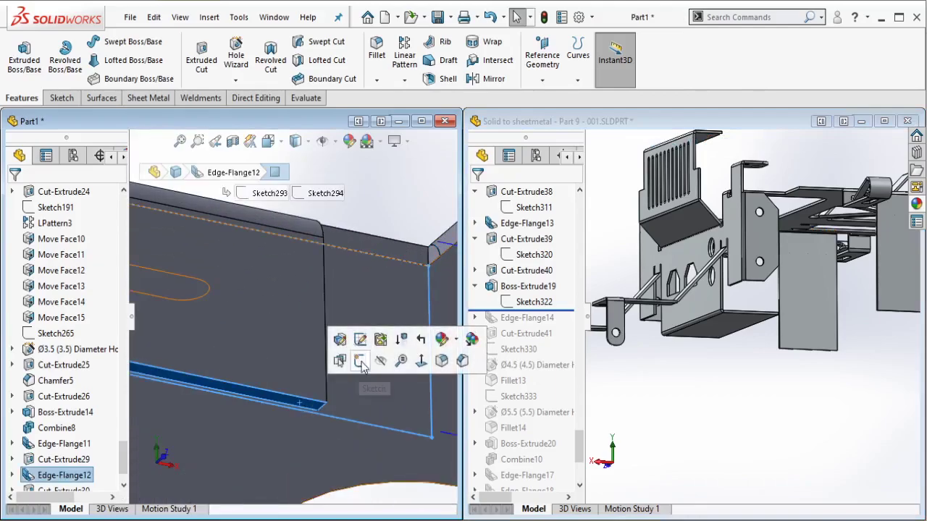
pyautogui.click(362, 364)
pyautogui.click(319, 404)
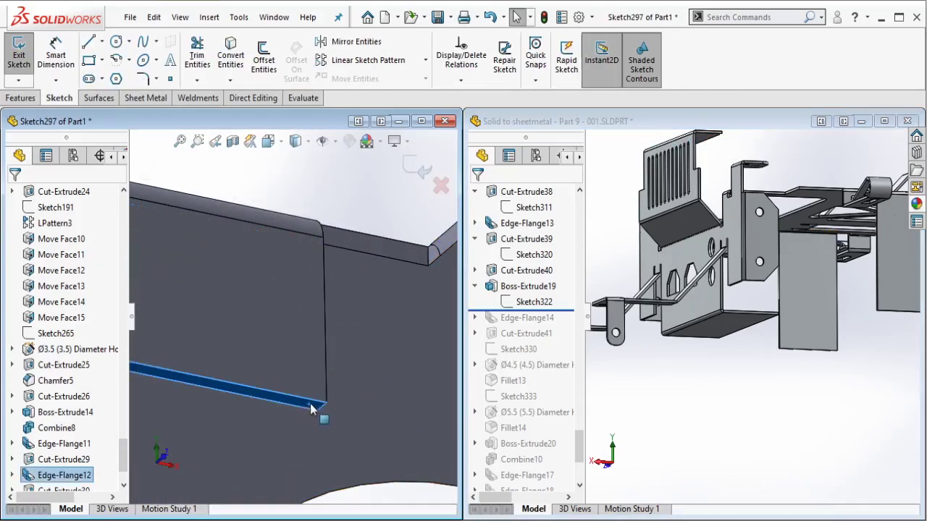
pyautogui.scroll(6, 297, 368)
pyautogui.moveTo(267, 376); pyautogui.dragTo(232, 425, button='middle')
pyautogui.scroll(2, 232, 424)
pyautogui.scroll(-4, 212, 400)
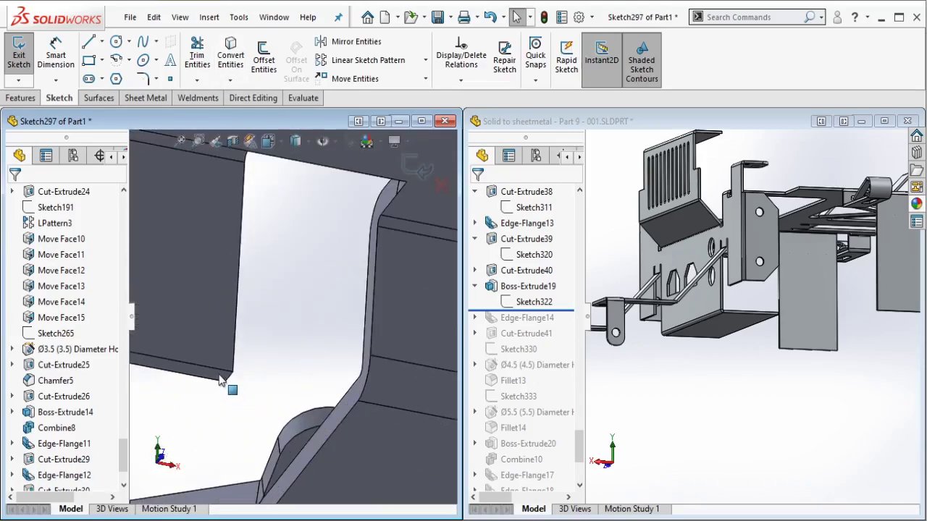
pyautogui.click(223, 377)
pyautogui.click(232, 57)
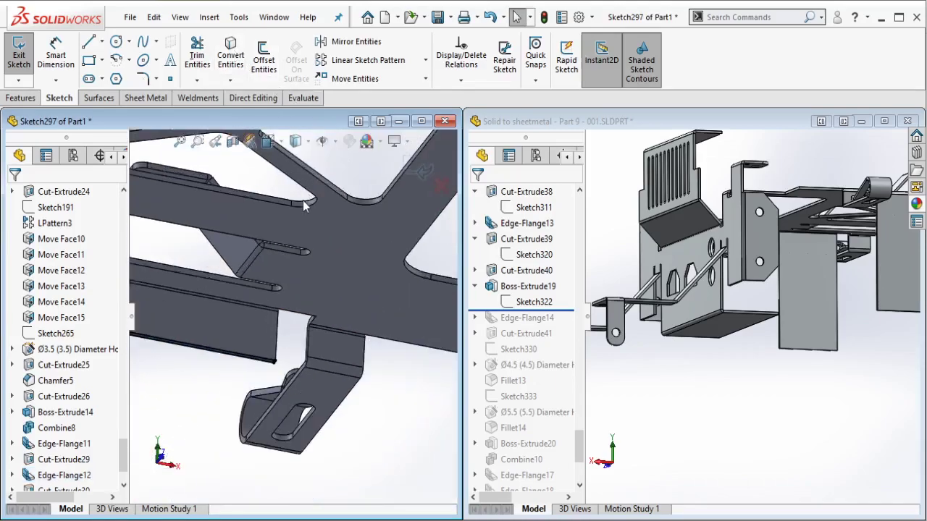
# Step: Extrude the converted profiles up to the corner vertex of the slotted bracket's bent plate, merging the result
pyautogui.click(30, 99)
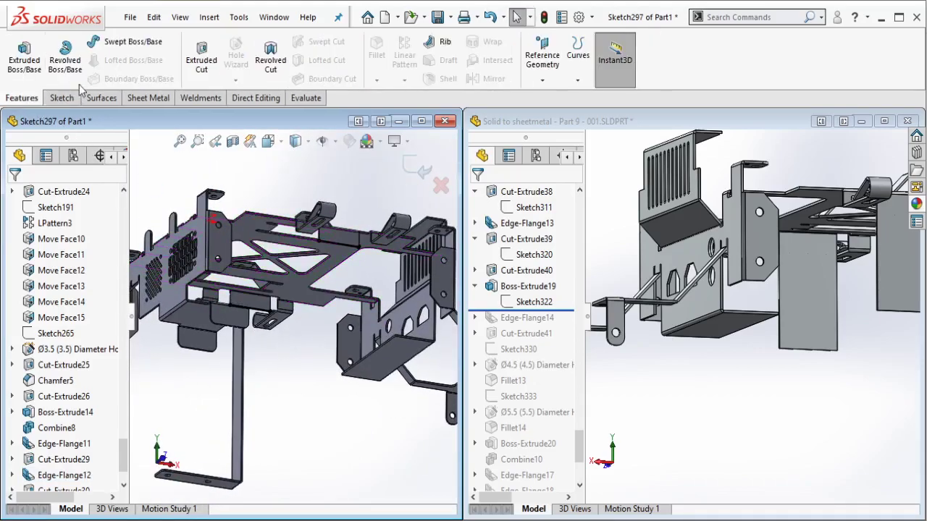
pyautogui.click(39, 60)
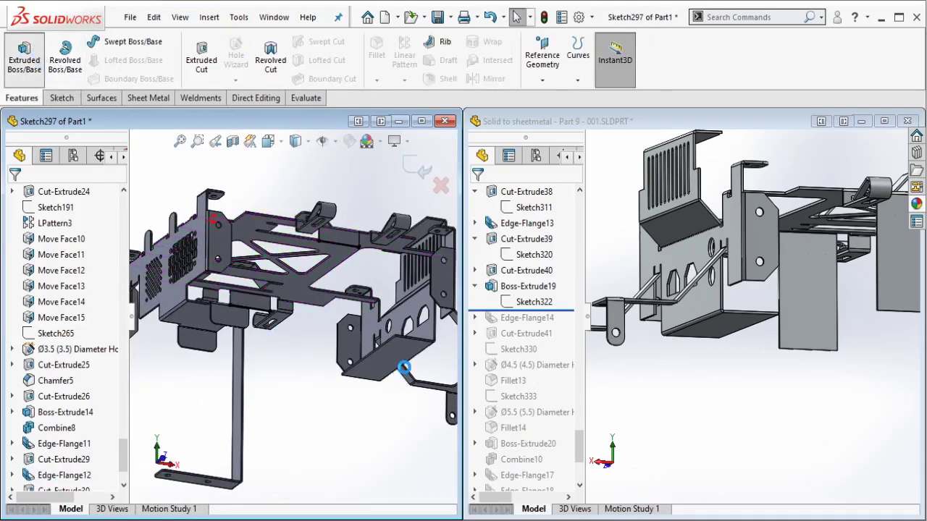
pyautogui.scroll(-8, 409, 380)
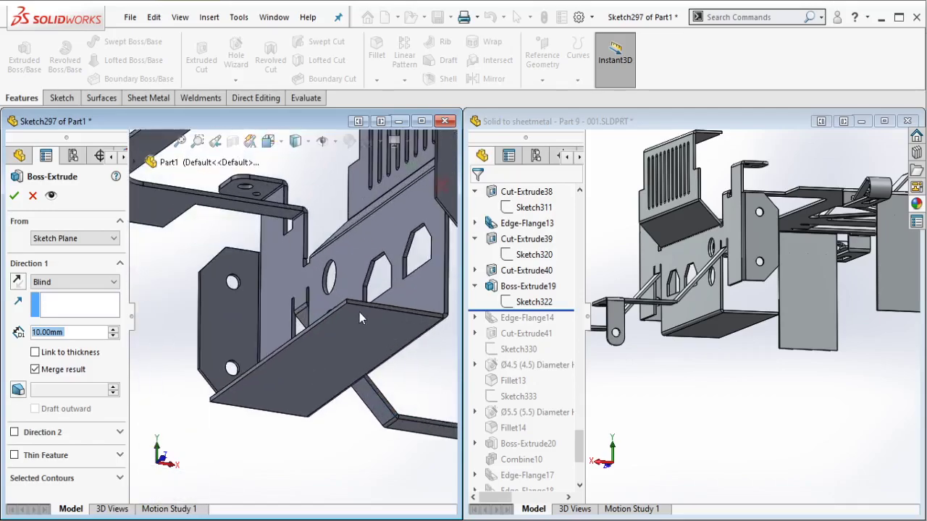
pyautogui.click(333, 303)
pyautogui.scroll(7, 333, 304)
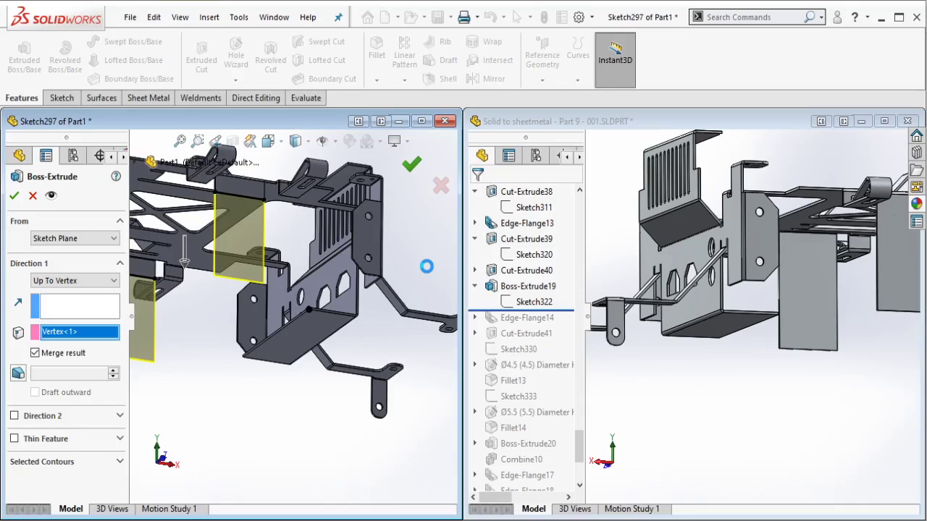
pyautogui.press('Return')
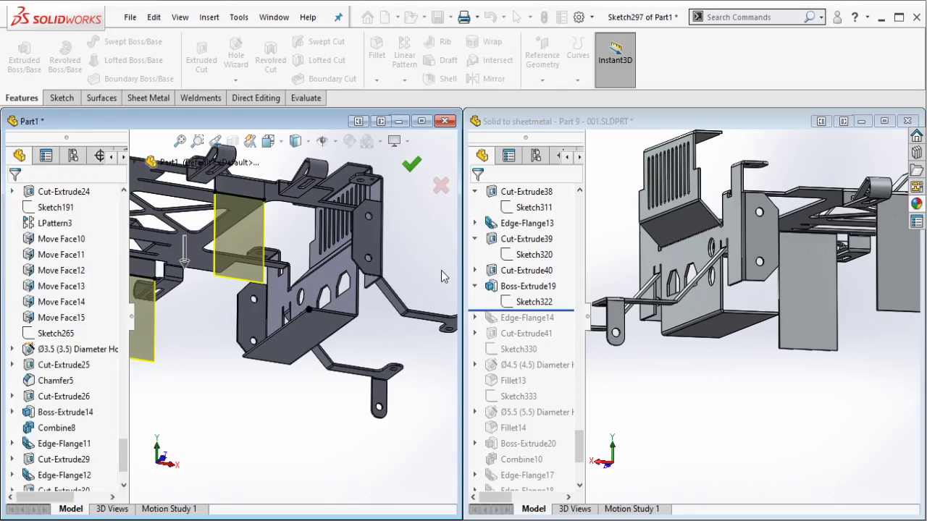
pyautogui.scroll(3, 423, 270)
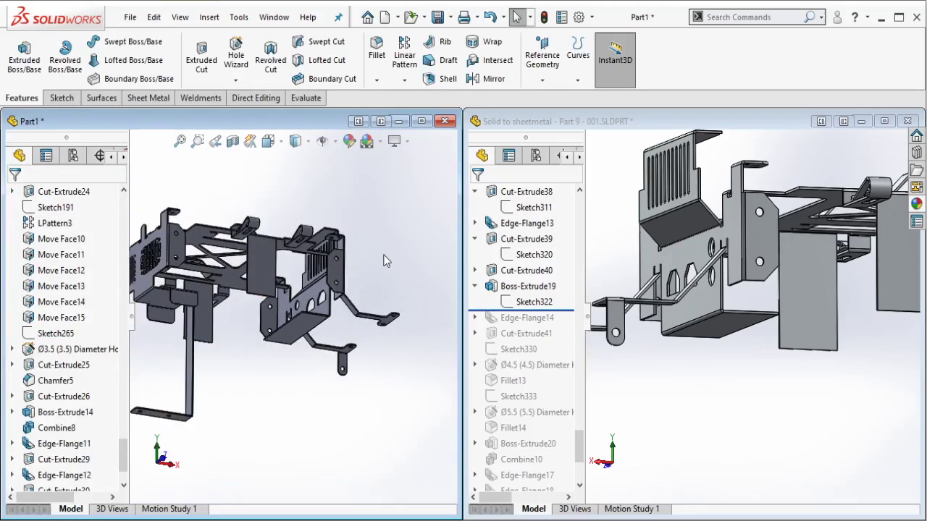
# Step: Roll the reference part's history forward past Edge-Flange14 and select it to examine the flanges on the plate ends
pyautogui.moveTo(572, 310); pyautogui.dragTo(549, 326)
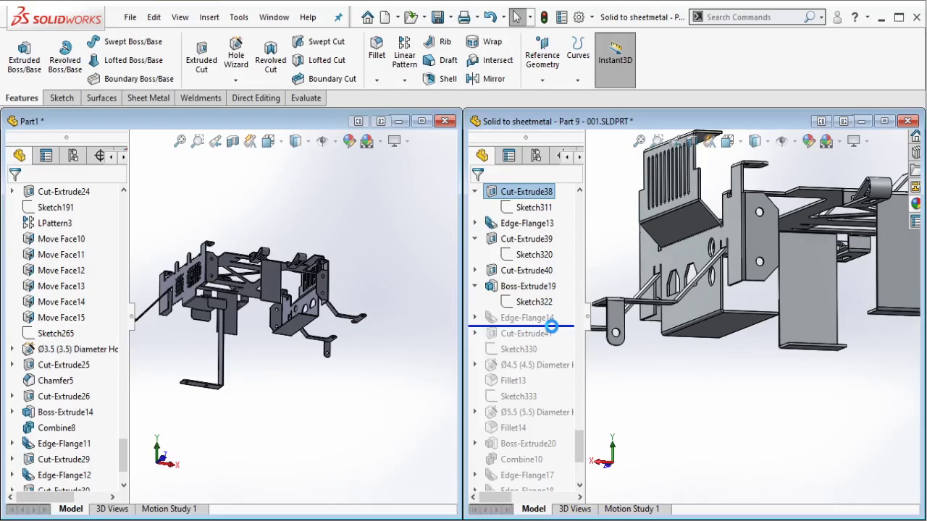
pyautogui.moveTo(552, 326); pyautogui.dragTo(554, 328)
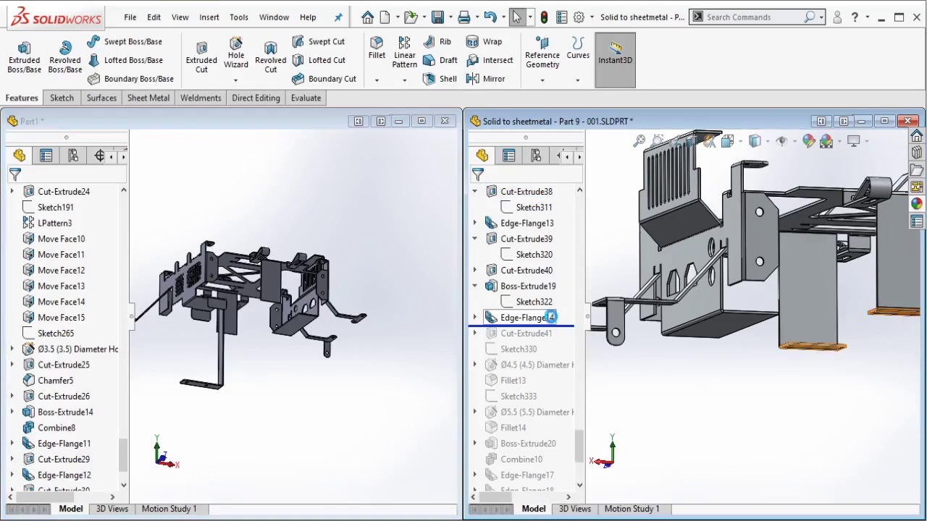
pyautogui.click(536, 318)
pyautogui.moveTo(833, 282); pyautogui.dragTo(865, 302, button='middle')
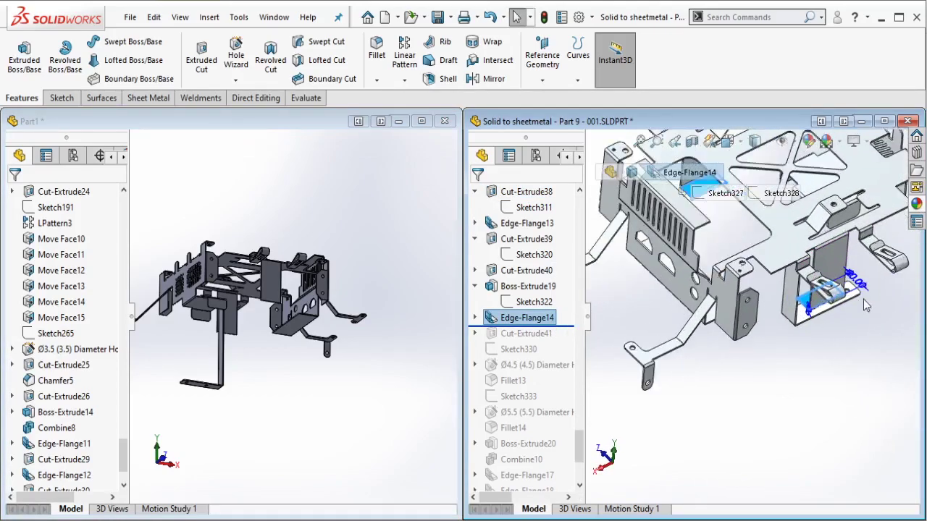
pyautogui.scroll(-6, 864, 302)
pyautogui.scroll(5, 747, 316)
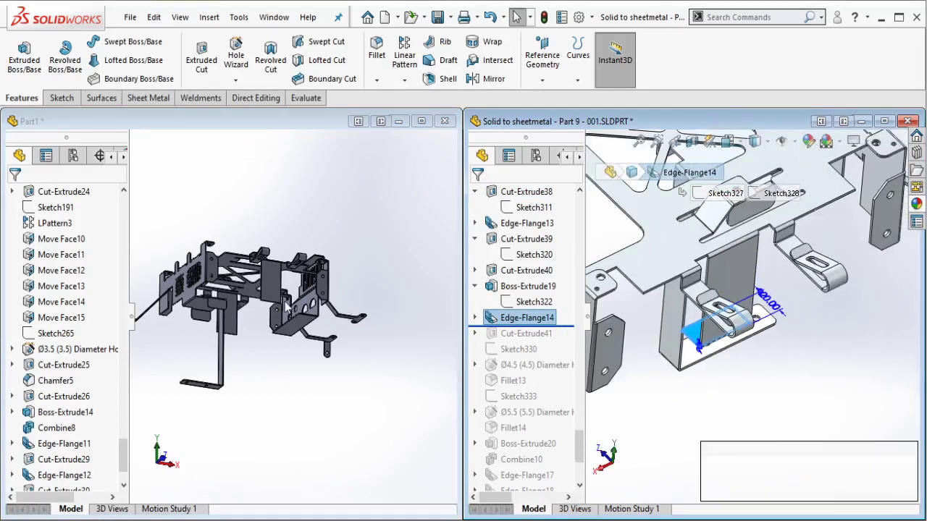
pyautogui.scroll(-3, 287, 297)
pyautogui.click(361, 250)
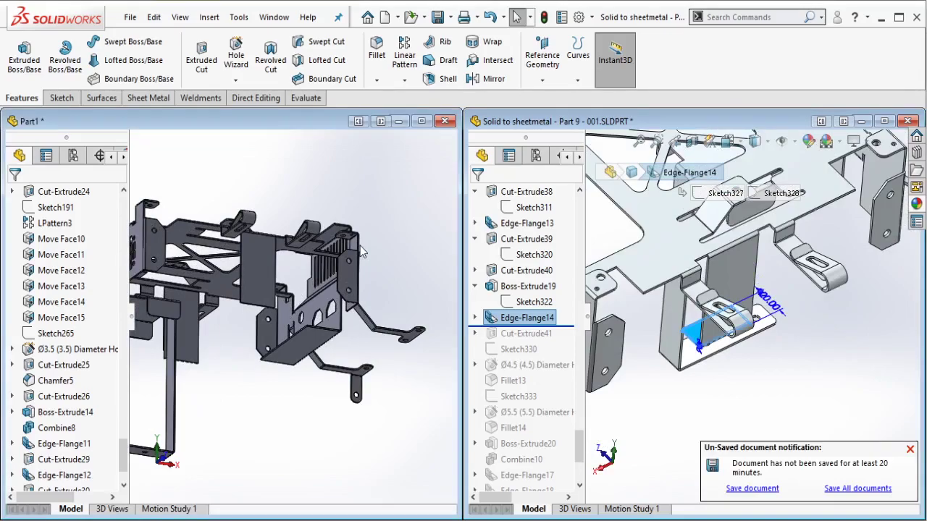
pyautogui.click(259, 273)
pyautogui.moveTo(258, 274); pyautogui.dragTo(216, 313, button='middle')
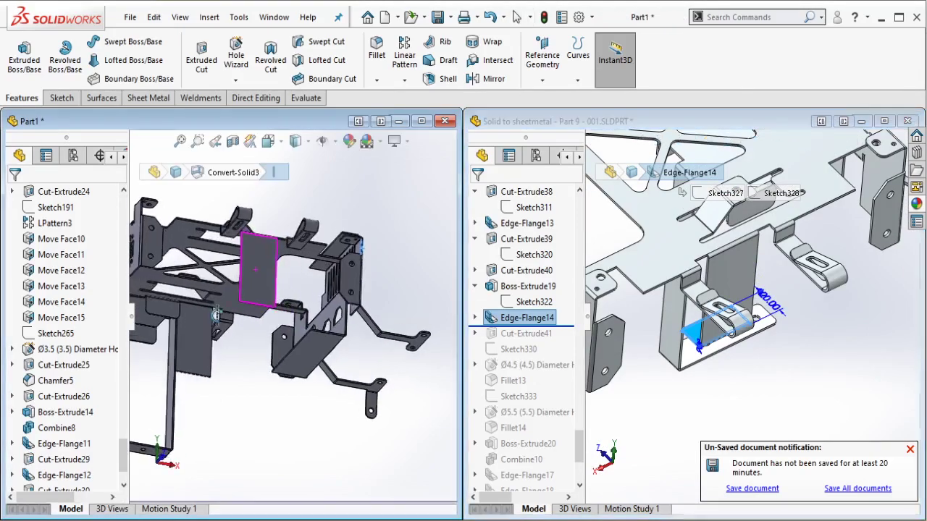
pyautogui.scroll(-3, 216, 313)
pyautogui.click(148, 98)
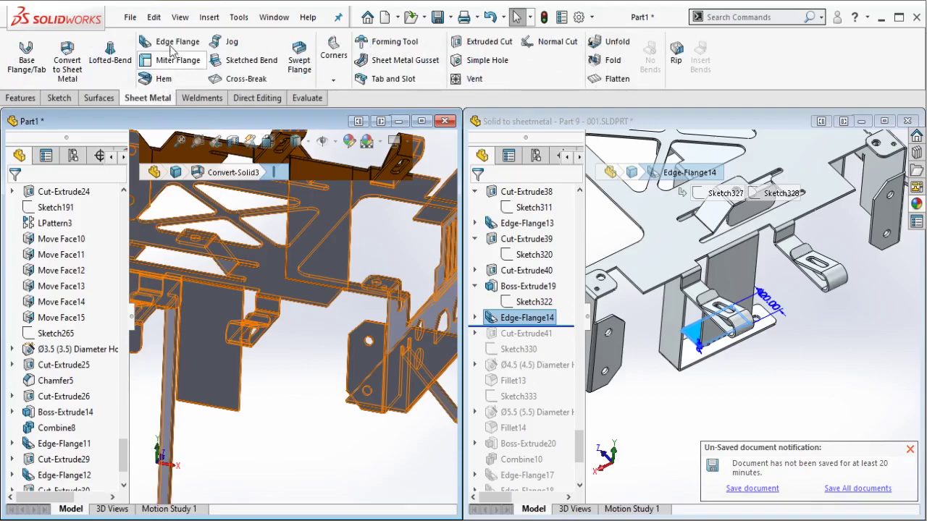
pyautogui.click(173, 43)
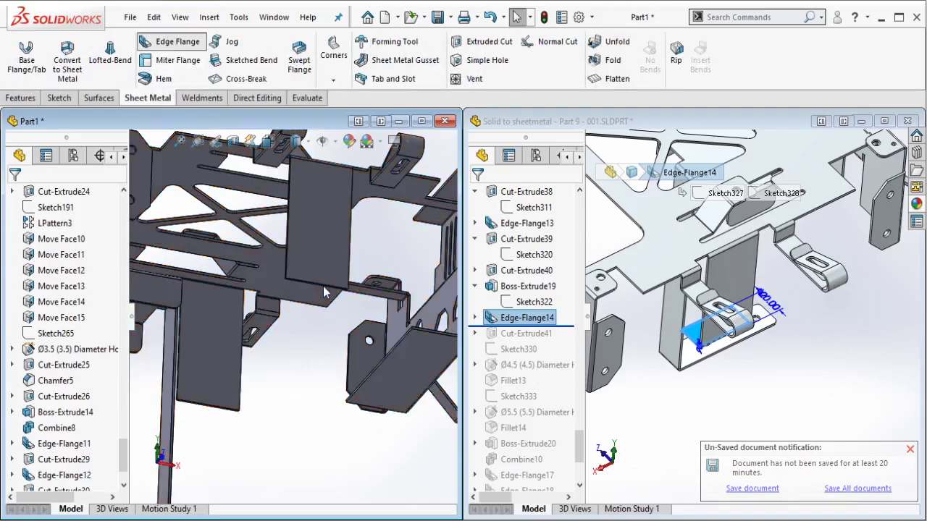
pyautogui.click(324, 292)
pyautogui.scroll(-4, 324, 292)
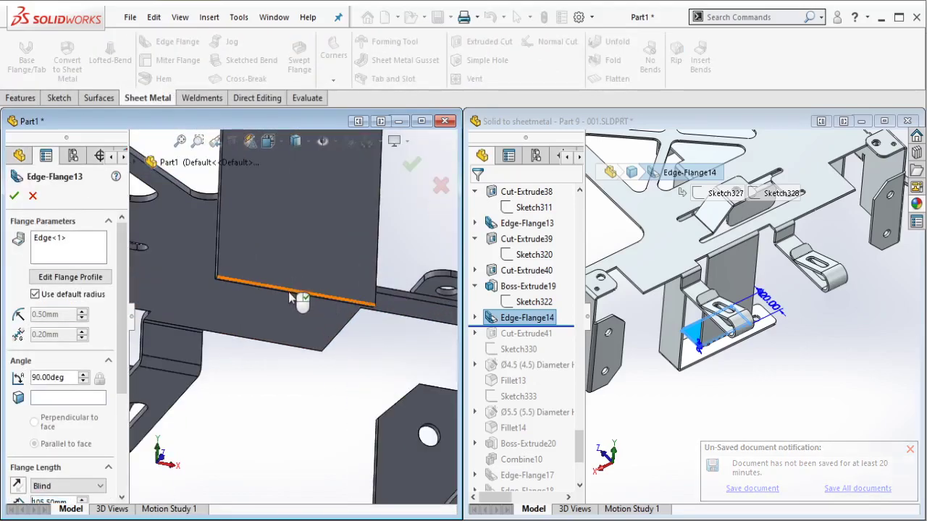
pyautogui.scroll(-2, 247, 297)
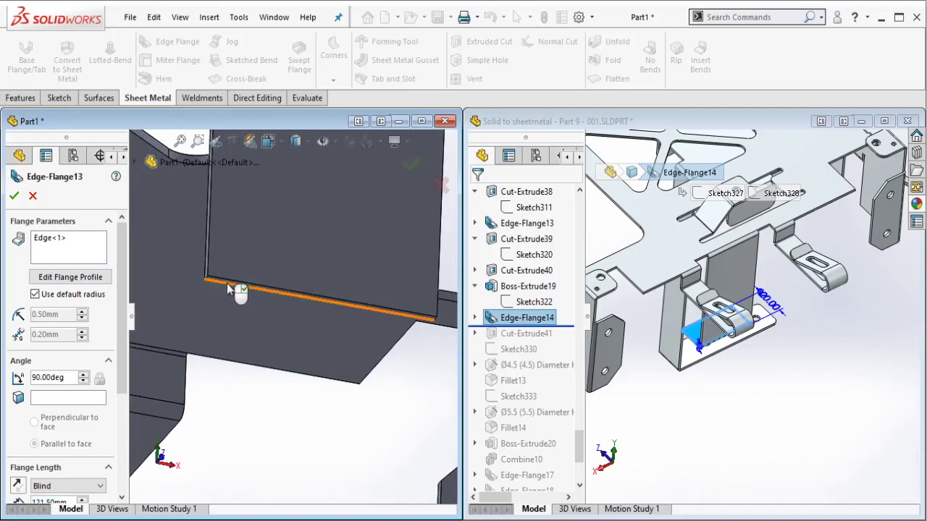
pyautogui.click(226, 291)
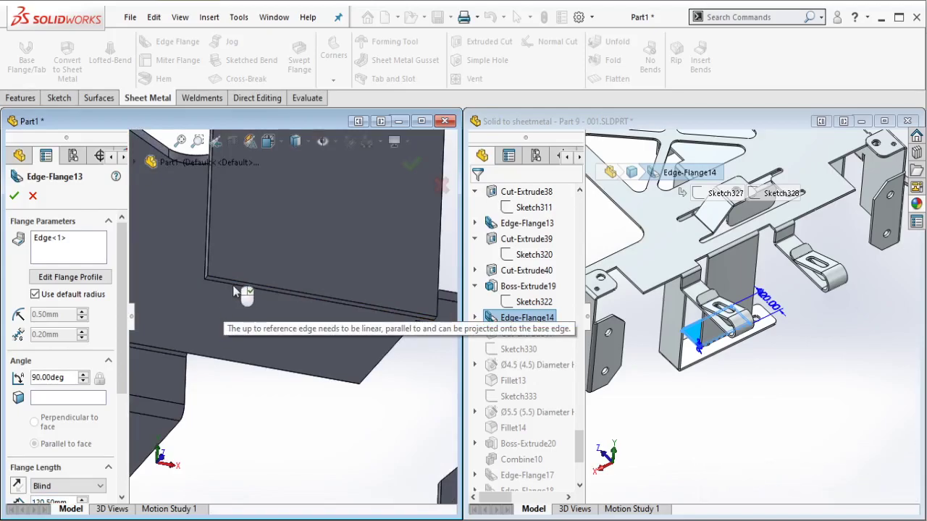
pyautogui.click(32, 196)
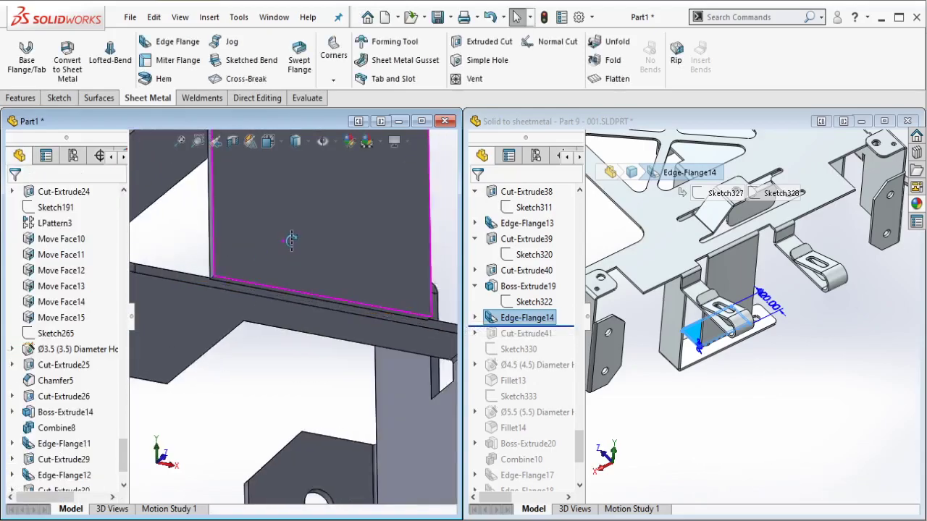
# Step: Start an edge flange on the end edges of both extruded plates, with the flanges pointing as in the reference
pyautogui.moveTo(291, 240); pyautogui.dragTo(310, 242, button='middle')
pyautogui.click(168, 41)
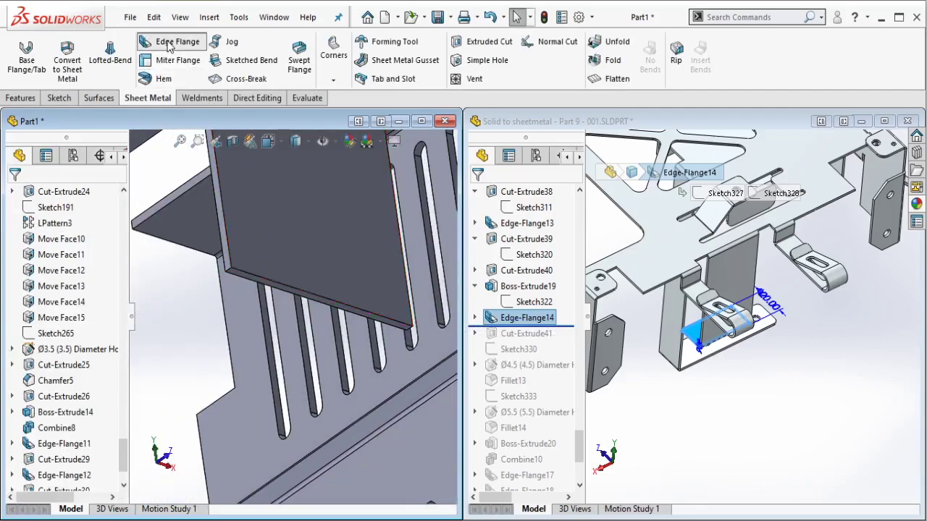
pyautogui.click(246, 280)
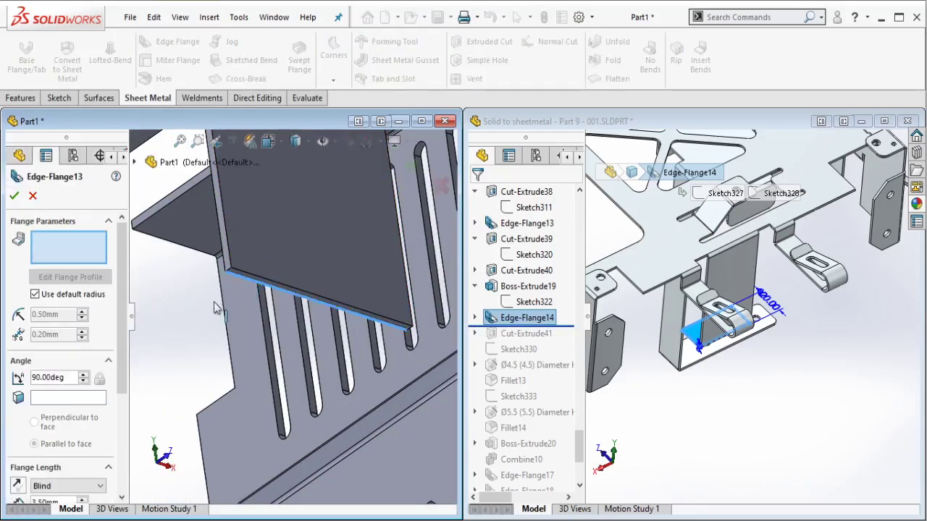
pyautogui.click(194, 316)
pyautogui.scroll(8, 232, 344)
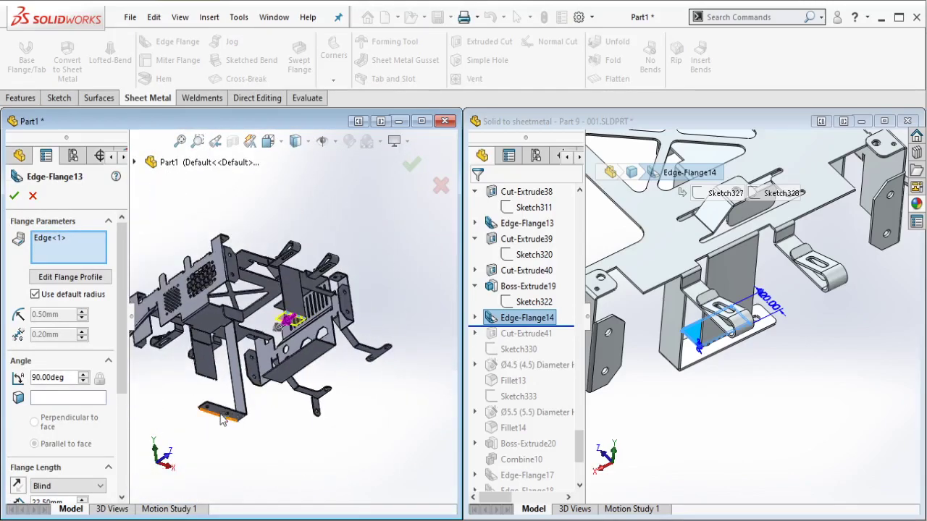
pyautogui.scroll(-7, 210, 402)
pyautogui.click(205, 319)
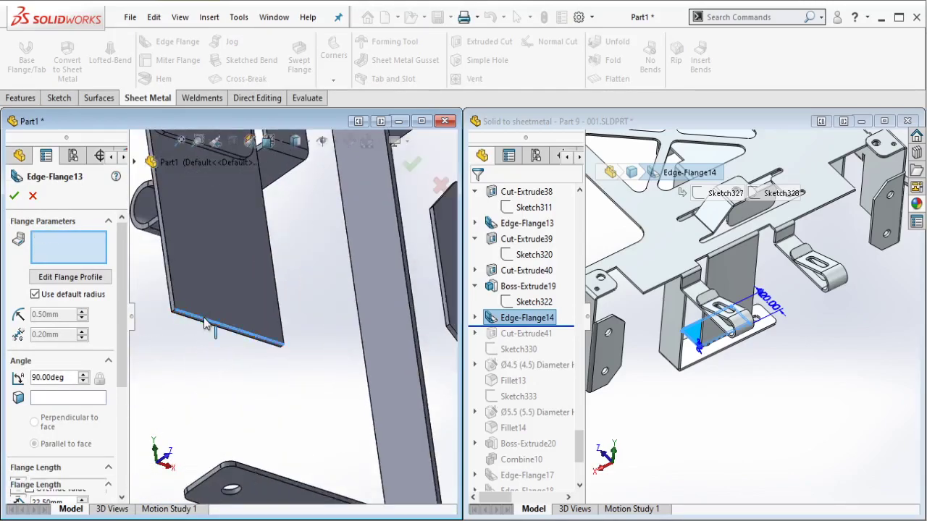
# Step: Set the flange length to 20 mm blind and create the edge flanges
pyautogui.moveTo(122, 350); pyautogui.dragTo(120, 395)
pyautogui.click(73, 428)
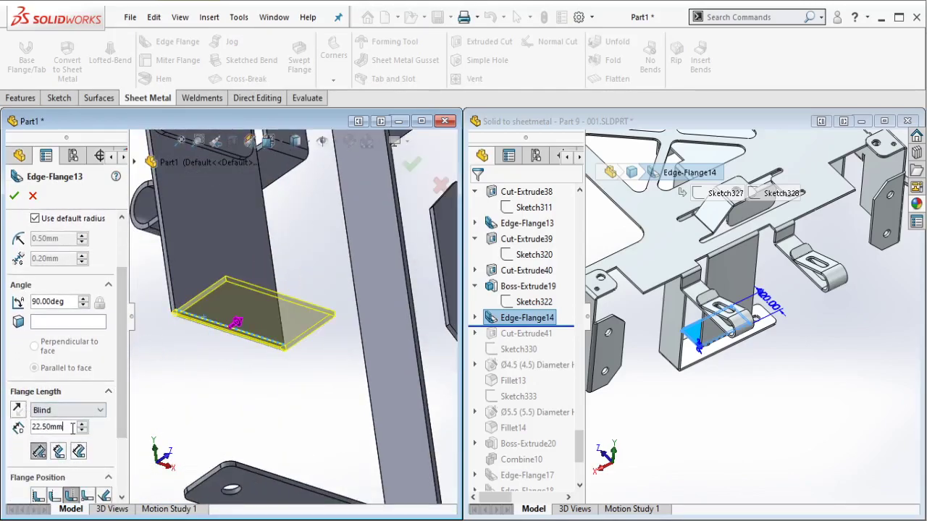
pyautogui.moveTo(72, 428); pyautogui.dragTo(35, 422)
pyautogui.write('20')
pyautogui.press('Return')
pyautogui.click(14, 195)
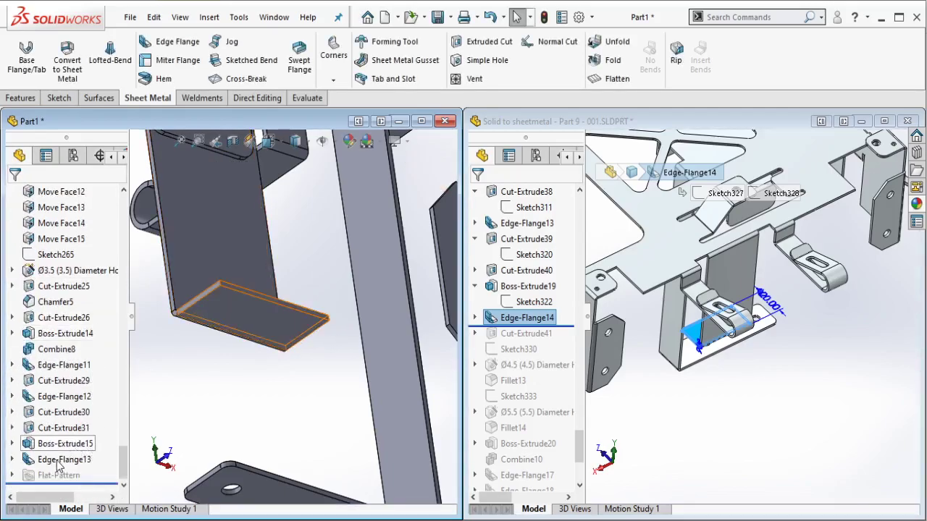
# Step: Edit Edge-Flange13 to set its flange position to Material Inside, and accept continuing despite the low memory
pyautogui.click(60, 461)
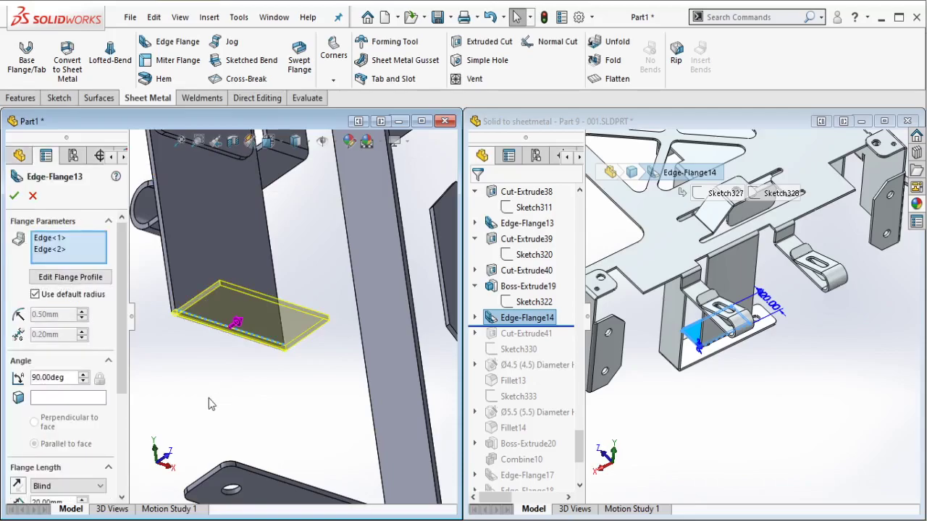
pyautogui.scroll(-3, 116, 433)
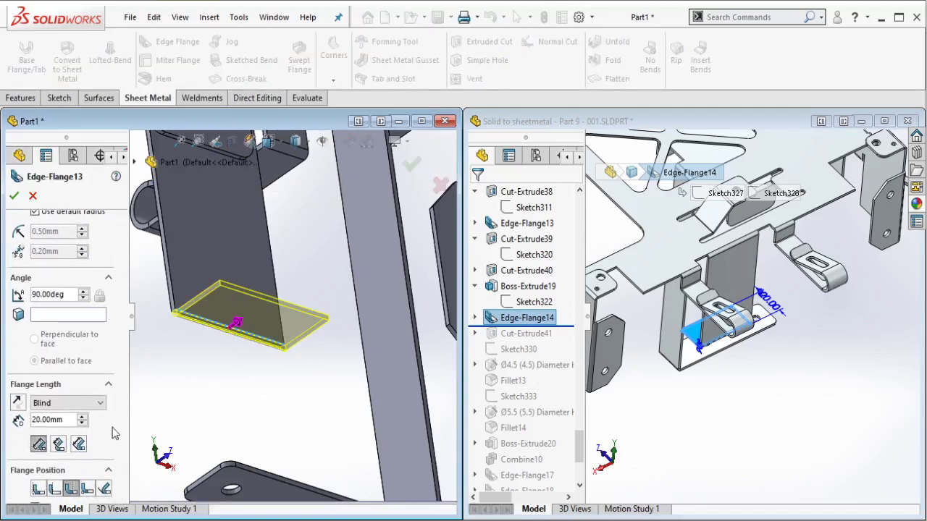
pyautogui.click(39, 489)
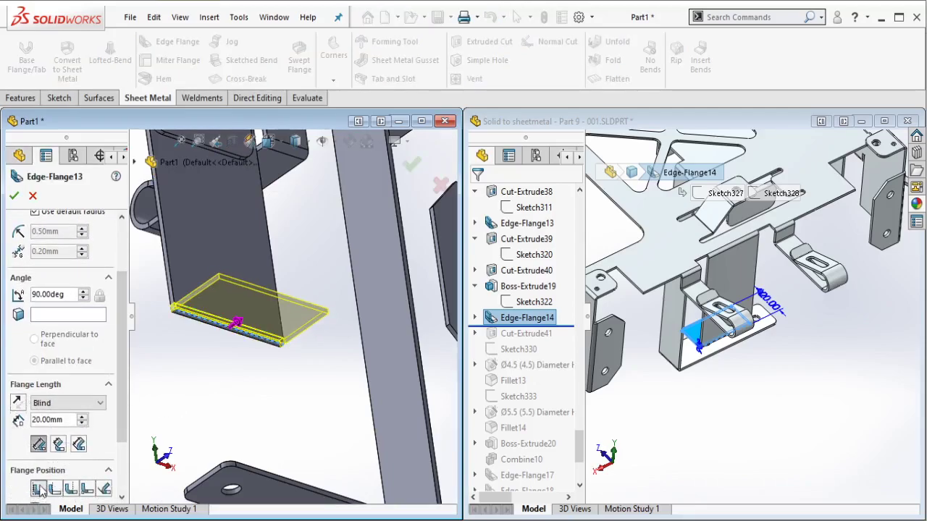
pyautogui.click(14, 196)
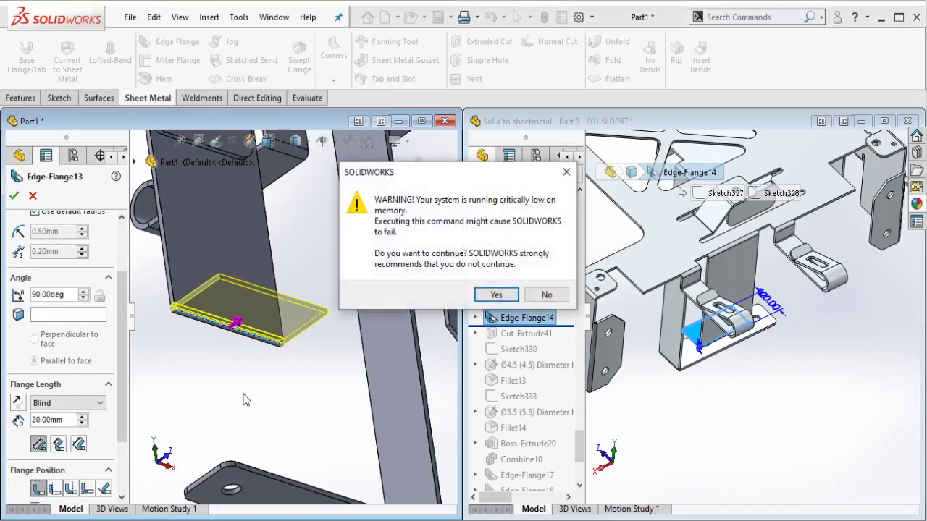
pyautogui.click(496, 295)
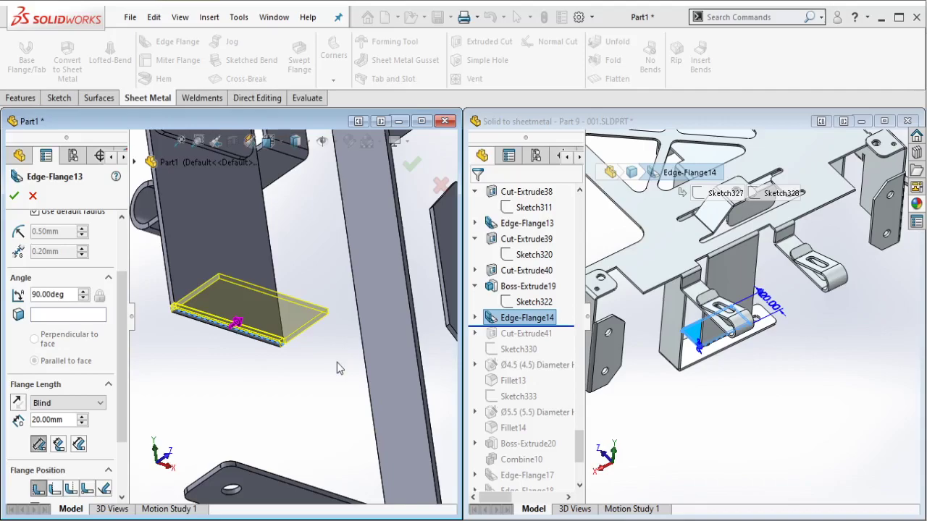
# Step: Accept the edited edge flanges on the plate ends and check them against the whole chassis
pyautogui.press('Return')
pyautogui.scroll(3, 337, 362)
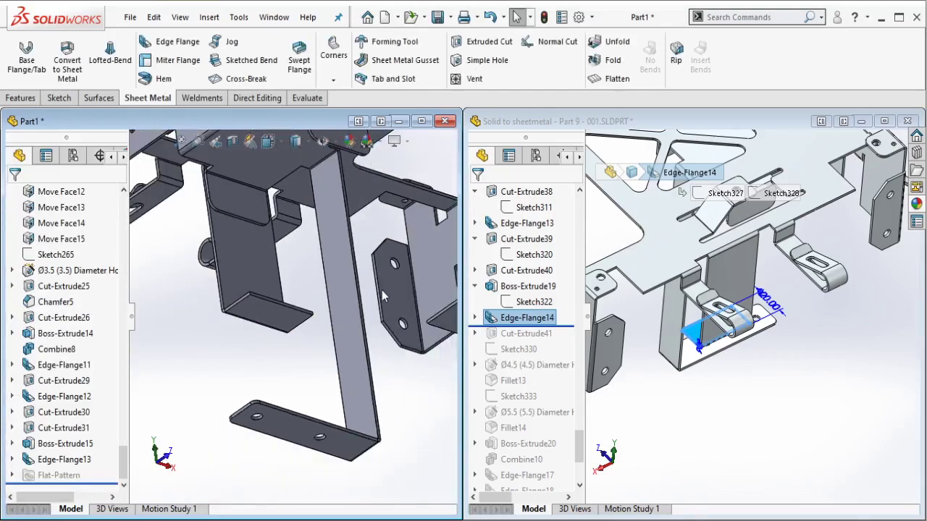
pyautogui.keyDown('ctrl'); pyautogui.moveTo(380, 293); pyautogui.dragTo(336, 328, button='middle'); pyautogui.keyUp('ctrl')
pyautogui.scroll(5, 337, 328)
pyautogui.scroll(-1, 311, 307)
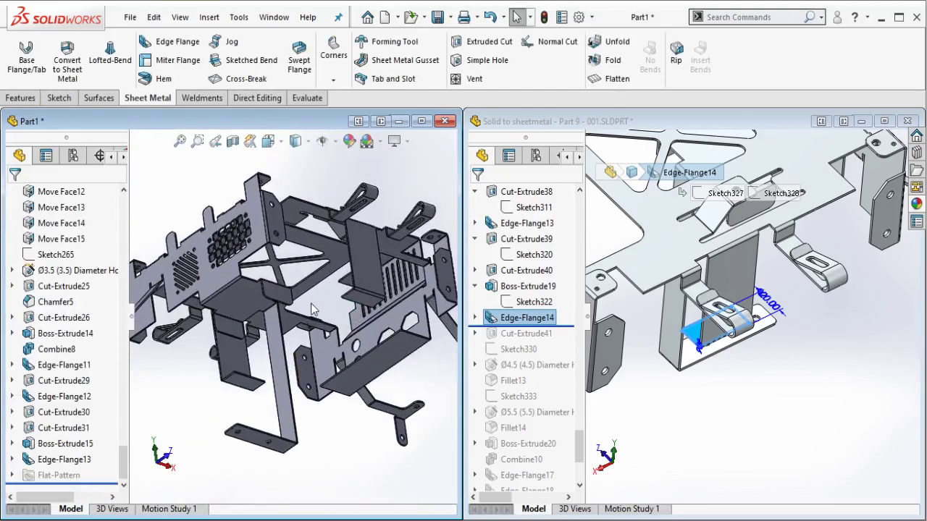
pyautogui.keyDown('ctrl'); pyautogui.moveTo(311, 307); pyautogui.dragTo(321, 304, button='middle'); pyautogui.keyUp('ctrl')
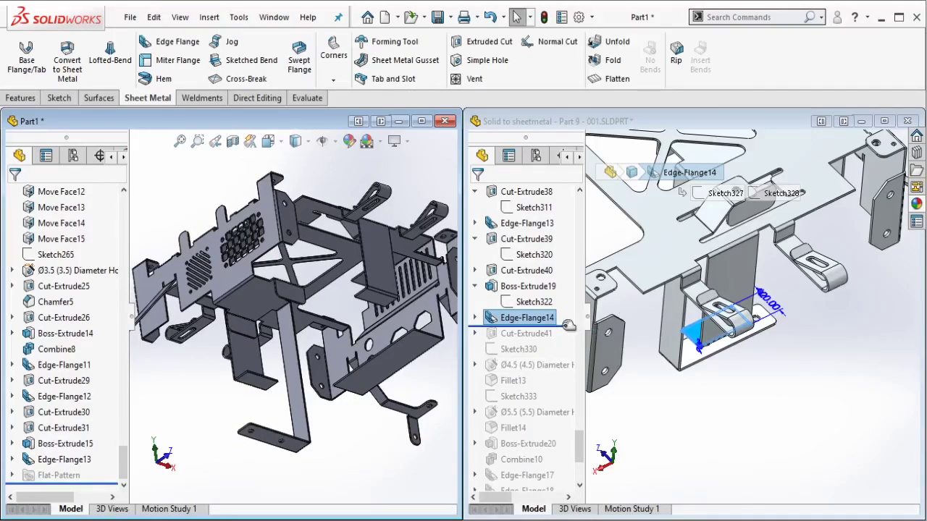
# Step: Roll the reference part's history forward past Cut-Extrude41 and select it to examine the rectangular notch in the flange
pyautogui.moveTo(569, 325); pyautogui.dragTo(541, 342)
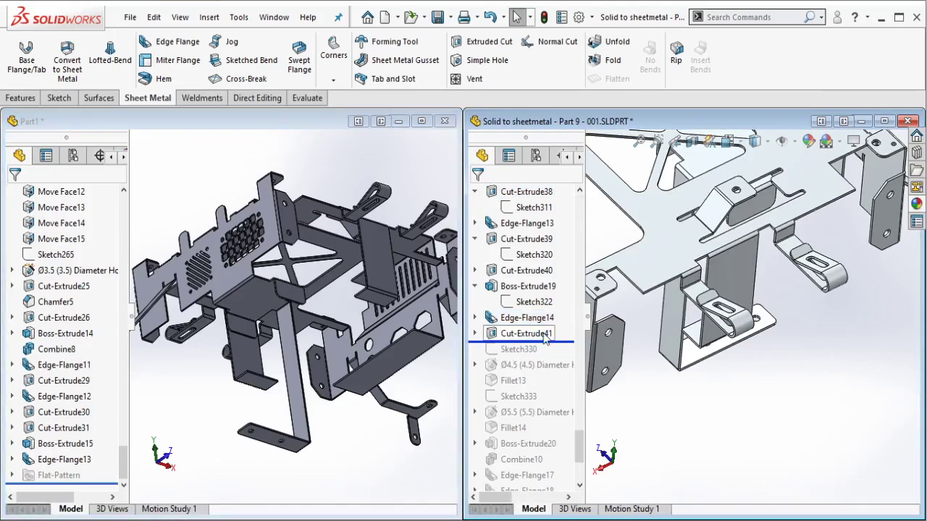
pyautogui.click(549, 336)
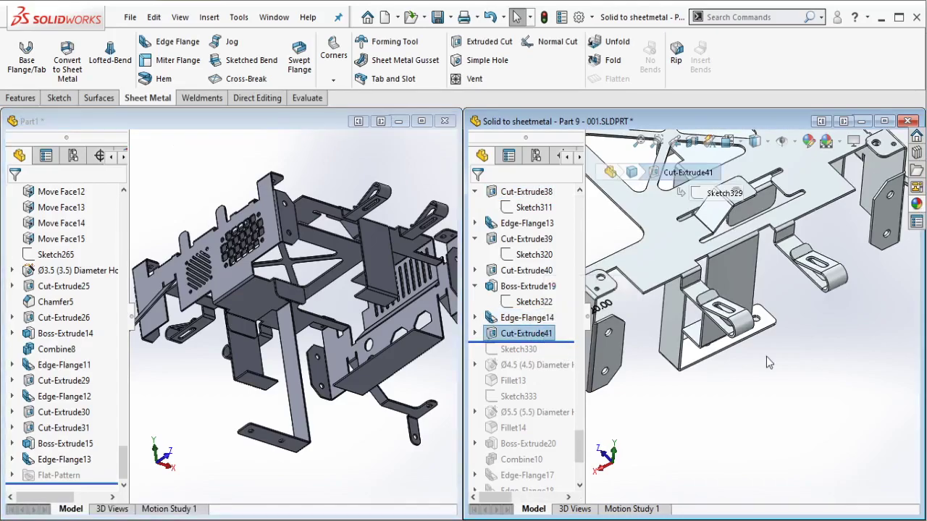
pyautogui.moveTo(766, 356)
pyautogui.mouseDown(button='middle')
pyautogui.moveTo(738, 288)
pyautogui.moveTo(668, 195)
pyautogui.mouseUp(button='middle')
pyautogui.scroll(-3, 661, 313)
pyautogui.moveTo(661, 313)
pyautogui.mouseDown(button='middle')
pyautogui.moveTo(672, 231)
pyautogui.moveTo(688, 263)
pyautogui.mouseUp(button='middle')
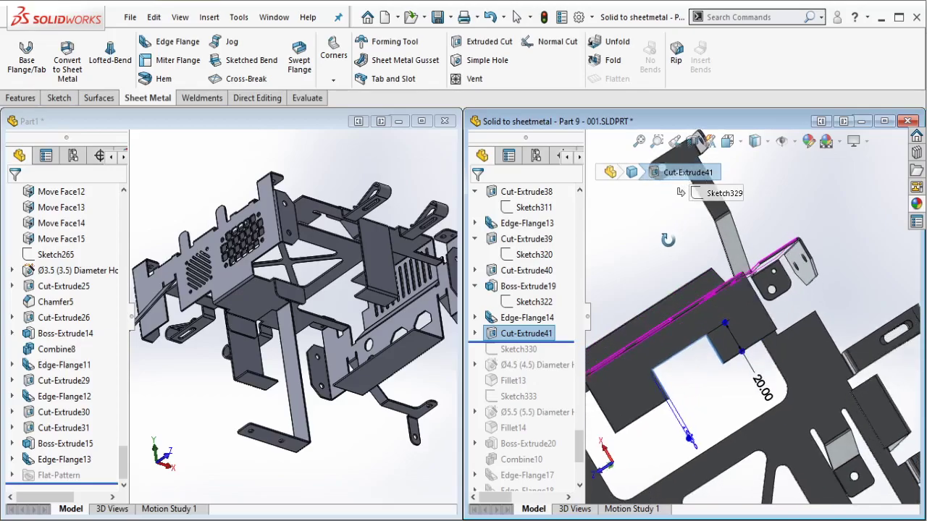
pyautogui.moveTo(713, 322)
pyautogui.mouseDown(button='middle')
pyautogui.moveTo(673, 353)
pyautogui.moveTo(690, 380)
pyautogui.mouseUp(button='middle')
pyautogui.scroll(-4, 684, 355)
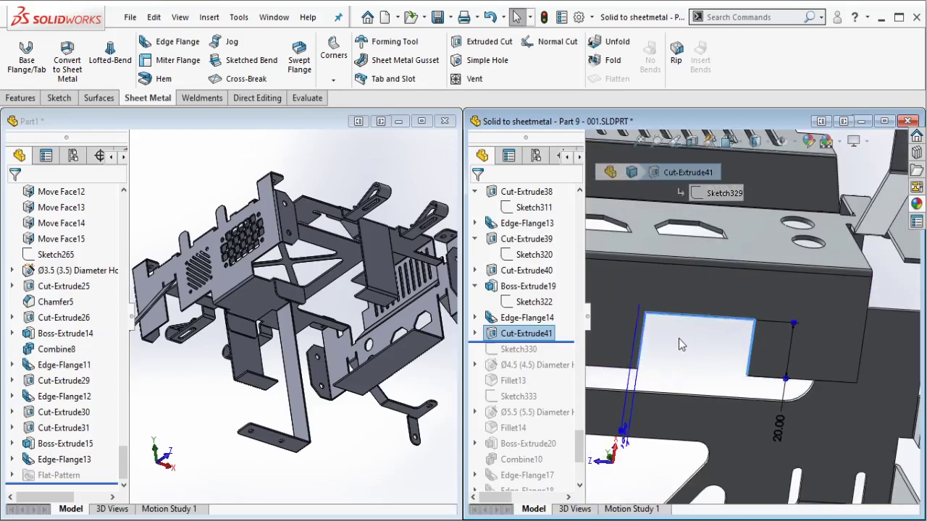
# Step: Measure the length of the notch's inner edge in the reference part
pyautogui.click(742, 321)
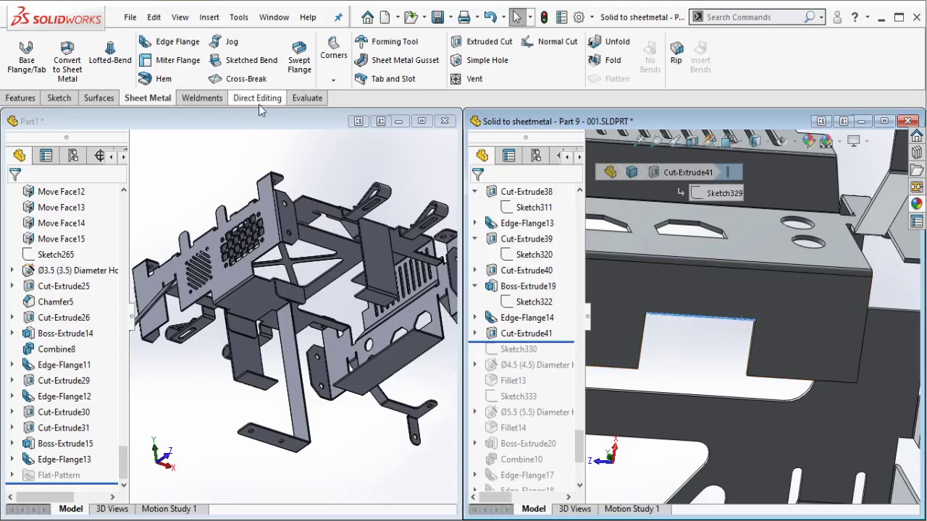
pyautogui.click(304, 98)
pyautogui.click(71, 63)
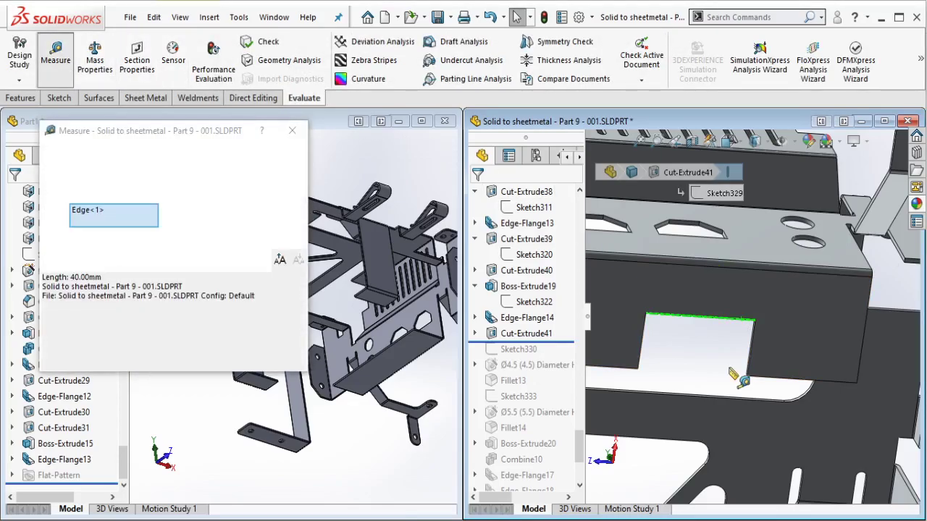
pyautogui.click(292, 131)
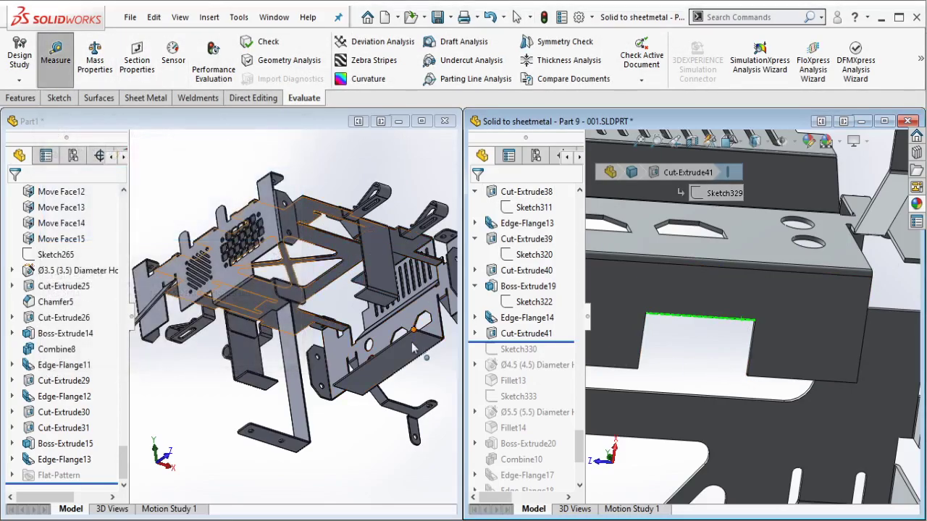
# Step: Start a sketch on the wide Edge-Flange11 face in Part1 and place a point at the midpoint of its free edge
pyautogui.scroll(-3, 388, 324)
pyautogui.scroll(-5, 388, 324)
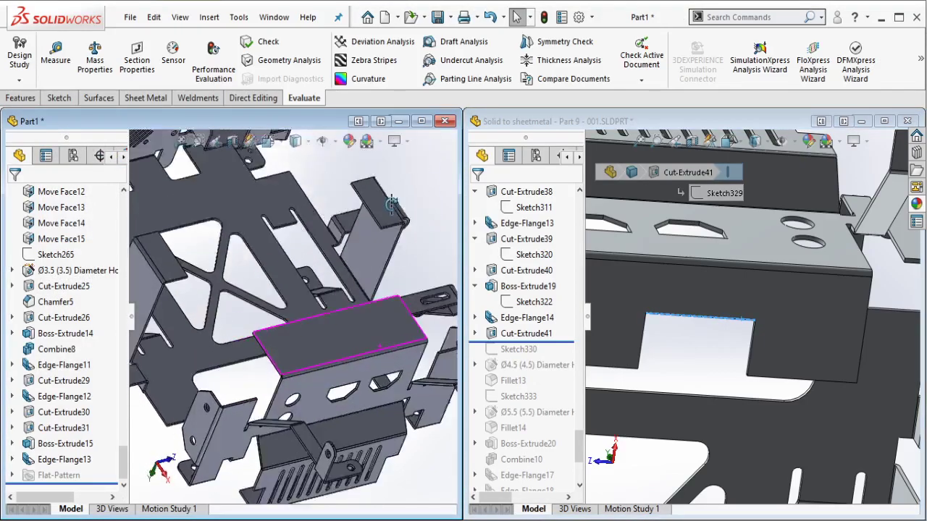
pyautogui.click(348, 331)
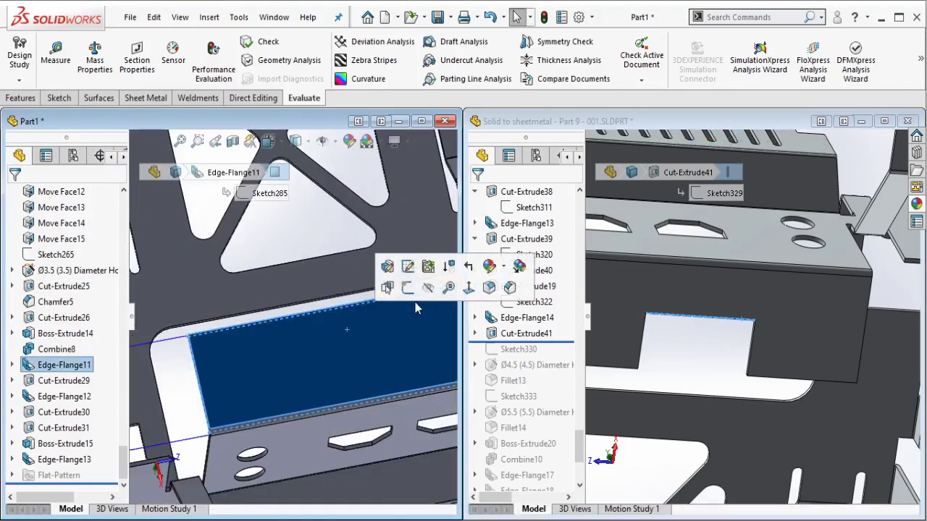
pyautogui.click(415, 302)
pyautogui.click(171, 78)
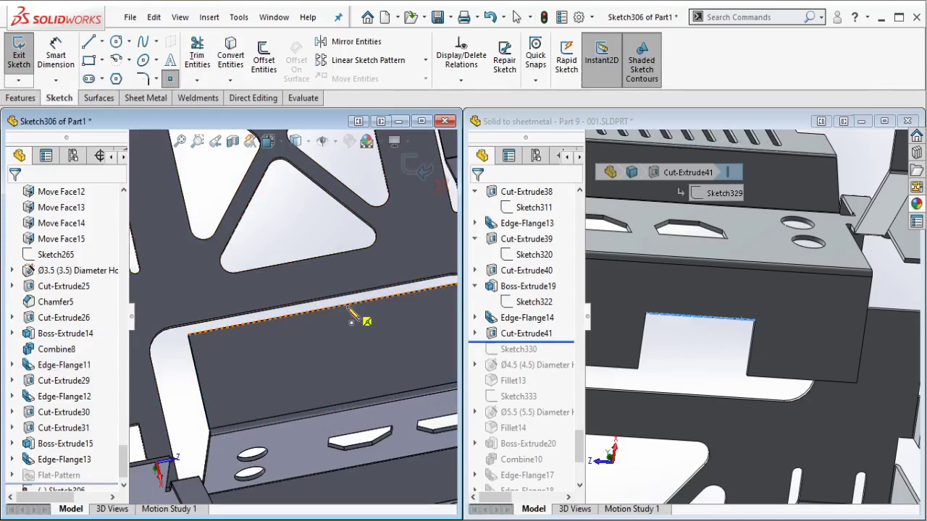
# Step: Sketch a rectangle about 12 by 10 mm on the face and make the point the midpoint of its outer long edge
pyautogui.click(89, 60)
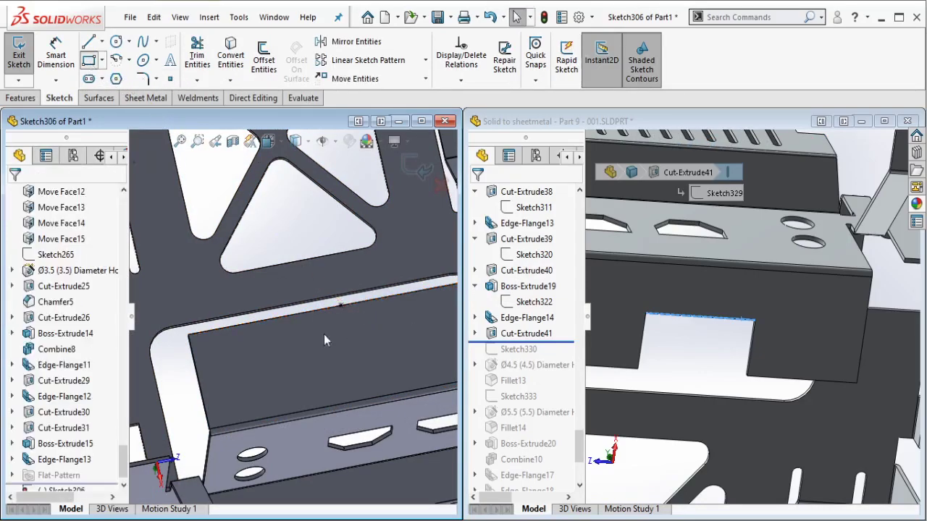
pyautogui.click(334, 343)
pyautogui.click(398, 357)
pyautogui.press('Escape')
pyautogui.click(342, 305)
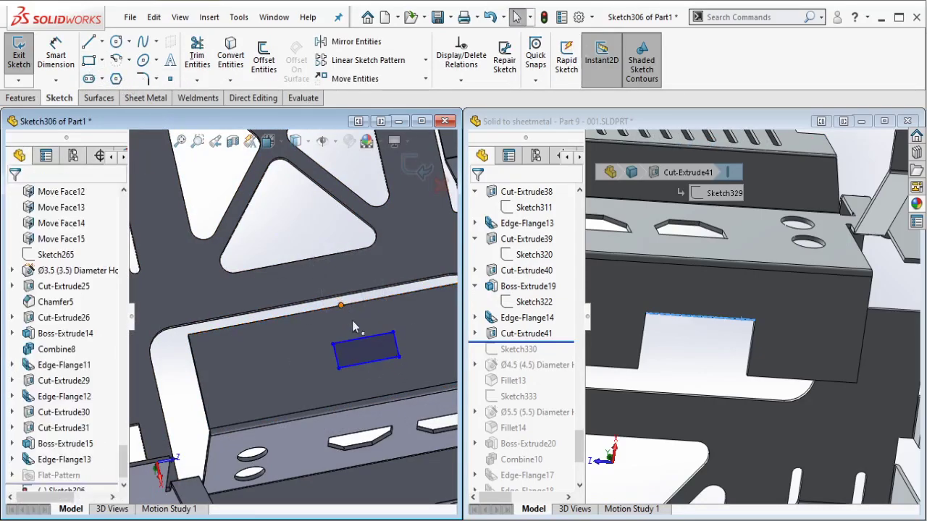
pyautogui.keyDown('ctrl'); pyautogui.click(391, 335); pyautogui.keyUp('ctrl')
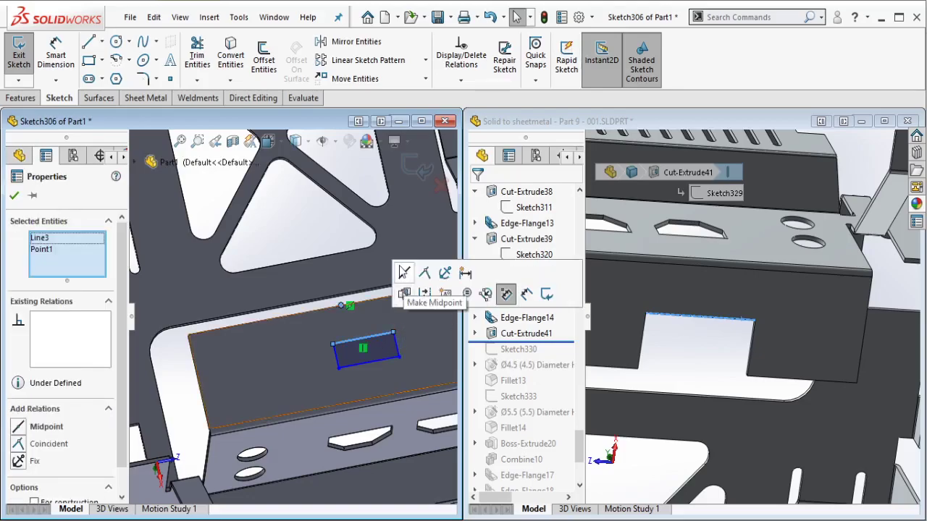
pyautogui.click(409, 291)
pyautogui.press('Escape')
# Step: Dimension the rectangle 40 mm long along the flange edge and 20 mm deep into the face
pyautogui.click(75, 68)
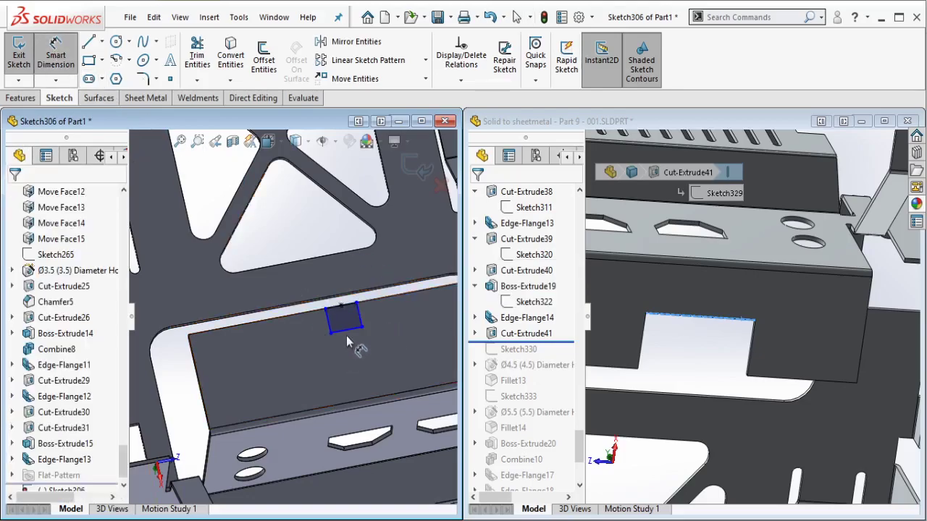
pyautogui.click(360, 359)
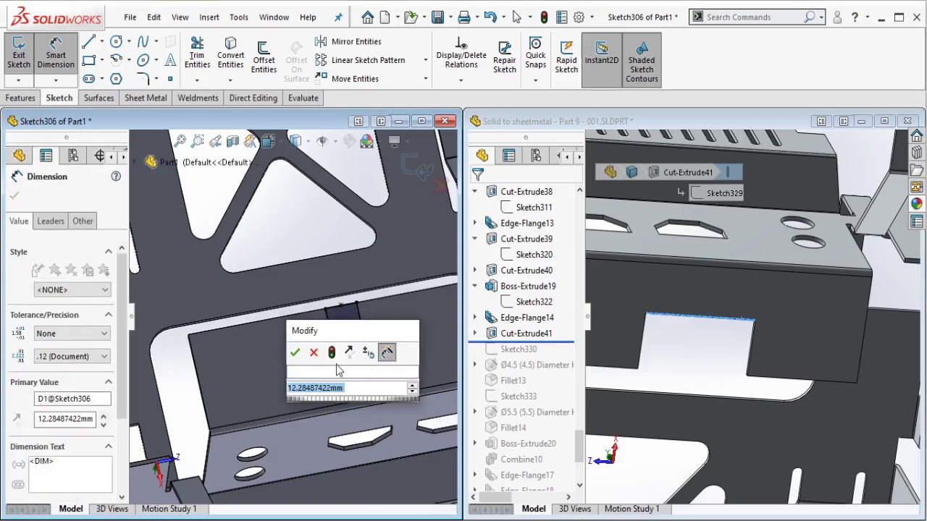
pyautogui.write('40')
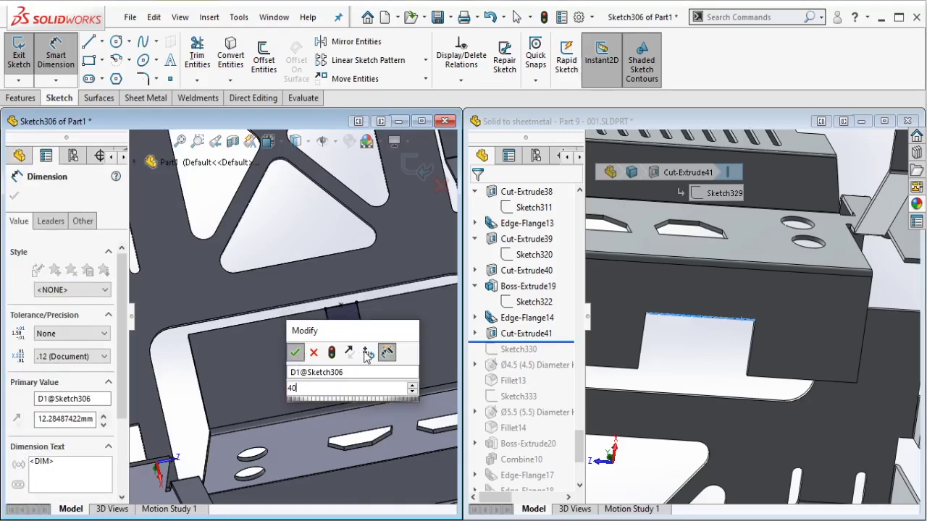
pyautogui.press('Return')
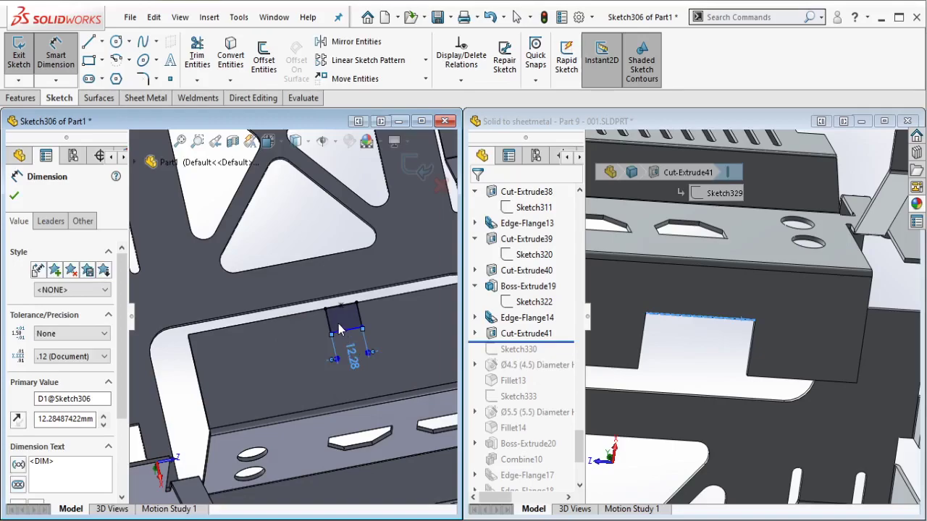
pyautogui.click(291, 327)
pyautogui.click(267, 333)
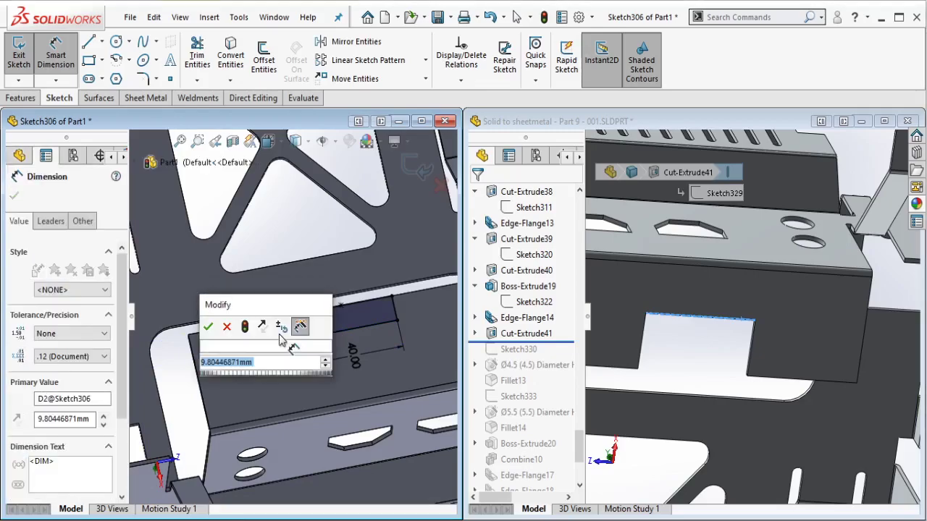
pyautogui.write('20')
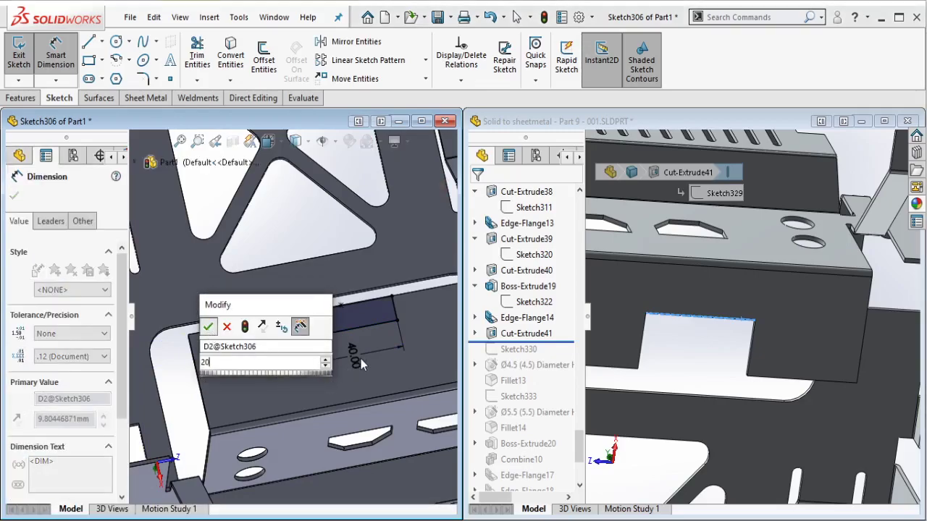
pyautogui.press('Return')
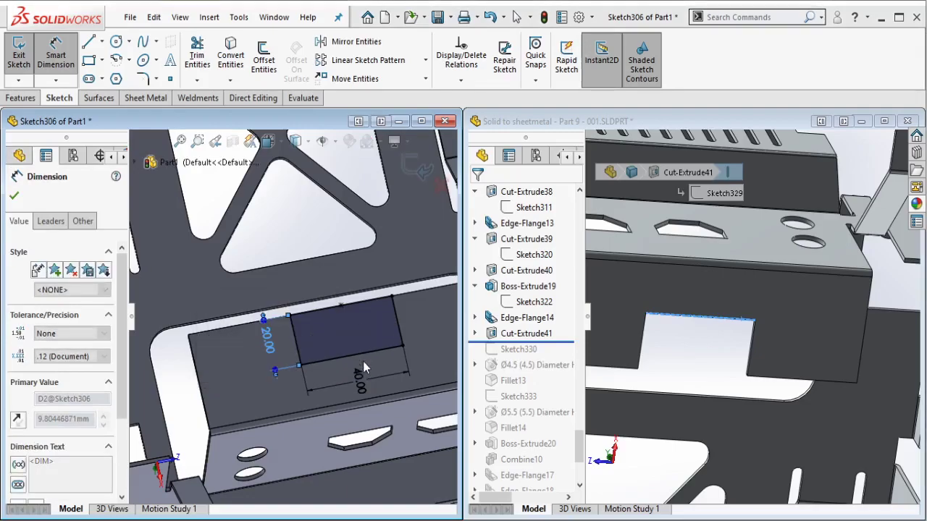
# Step: Cut the rectangle out of the flange with a 10 mm blind Extruded Cut, keeping Normal cut on
pyautogui.press('Escape')
pyautogui.click(21, 98)
pyautogui.click(201, 58)
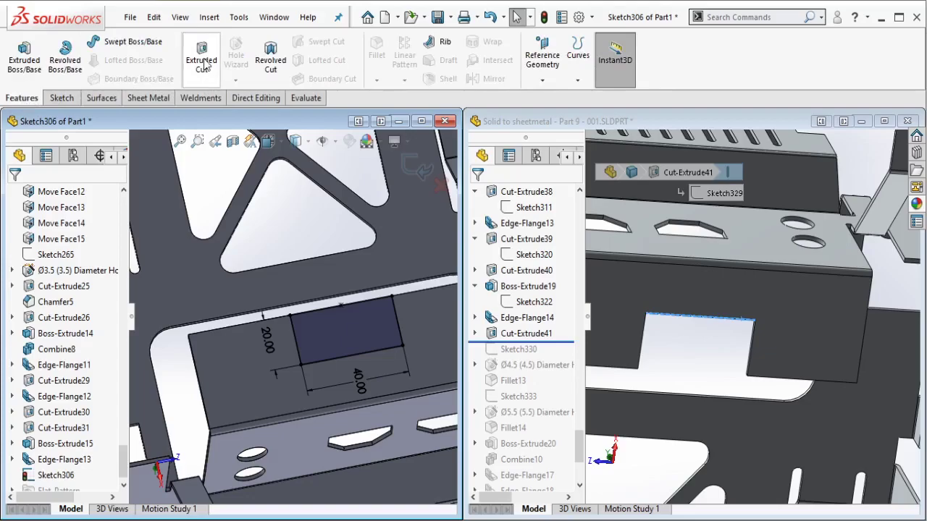
pyautogui.click(498, 297)
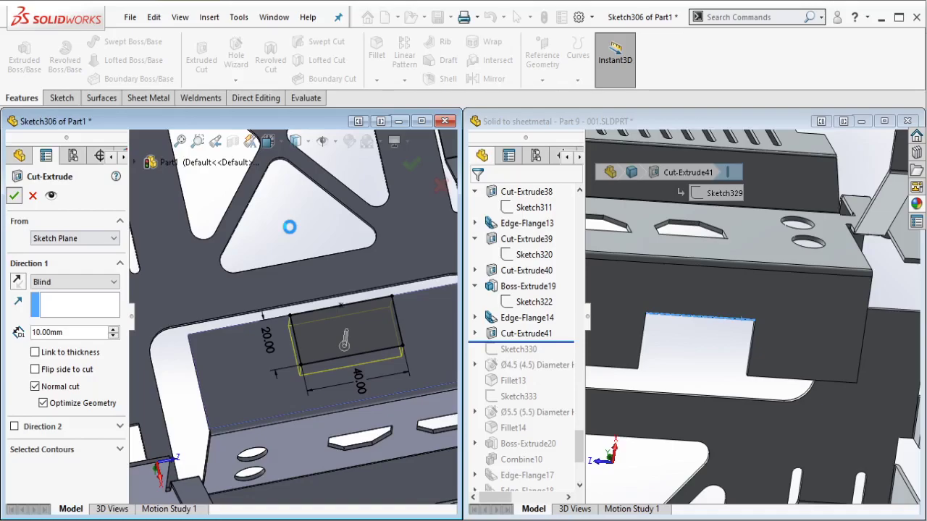
pyautogui.press('Return')
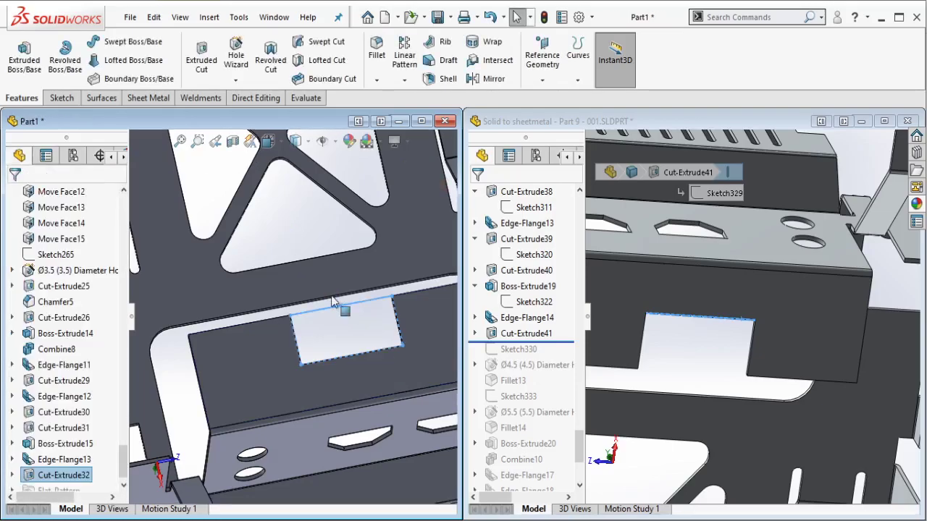
pyautogui.press('f')
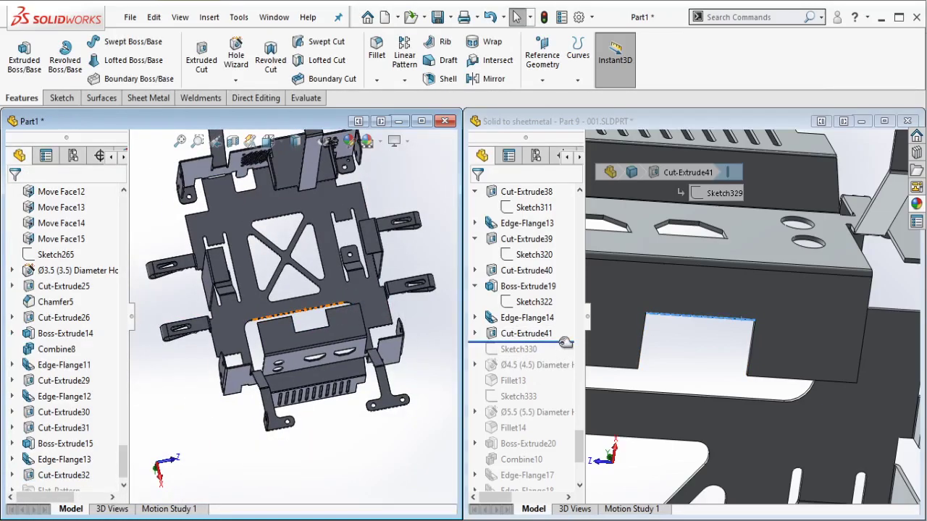
# Step: Roll the reference part's history forward past the Ø4.5 diameter holes and select Sketch330 to examine their layout and spacing
pyautogui.moveTo(565, 342); pyautogui.dragTo(546, 371)
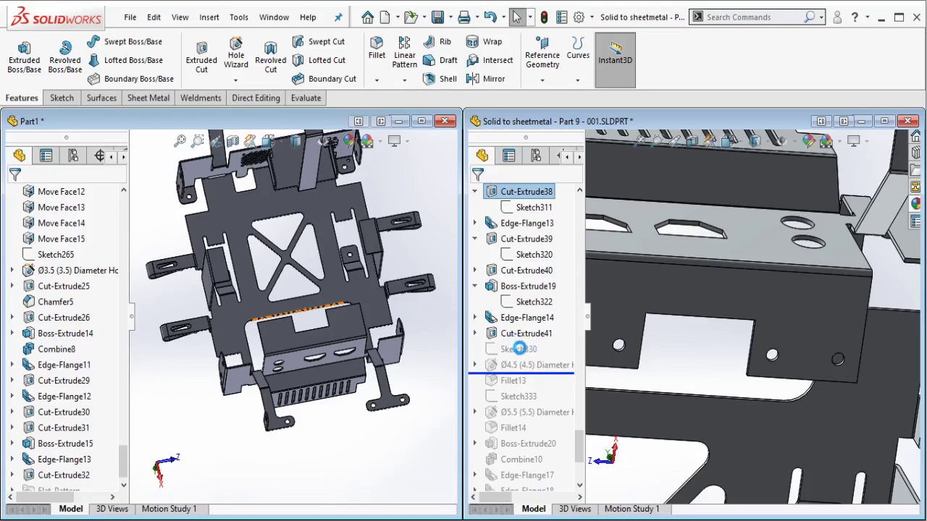
pyautogui.click(522, 350)
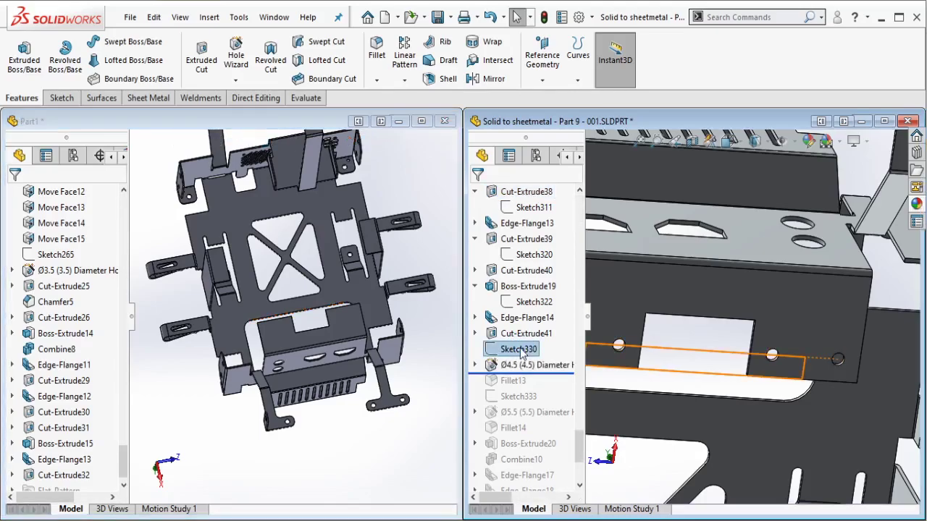
pyautogui.scroll(3, 753, 360)
pyautogui.scroll(-2, 675, 341)
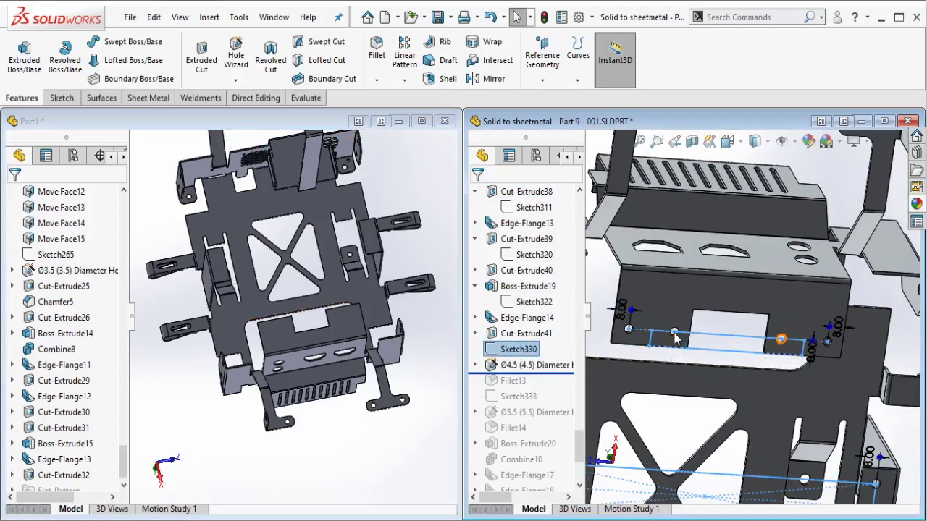
pyautogui.scroll(-2, 651, 337)
pyautogui.scroll(1, 778, 339)
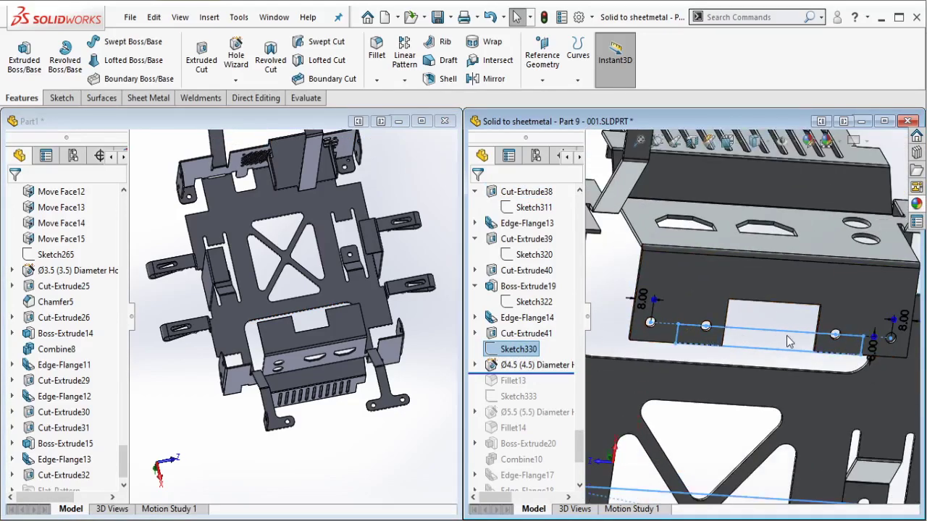
pyautogui.scroll(-1, 807, 338)
pyautogui.scroll(1, 862, 341)
pyautogui.scroll(-2, 867, 337)
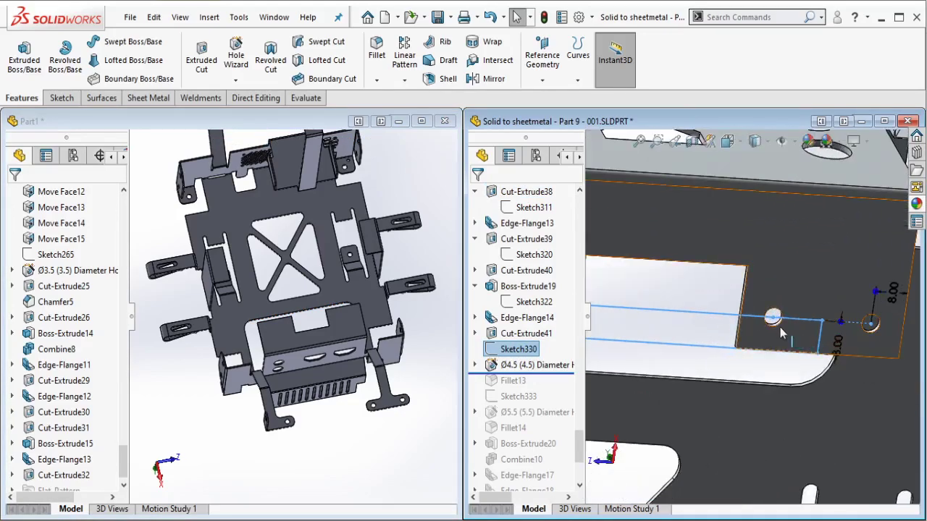
pyautogui.scroll(5, 780, 332)
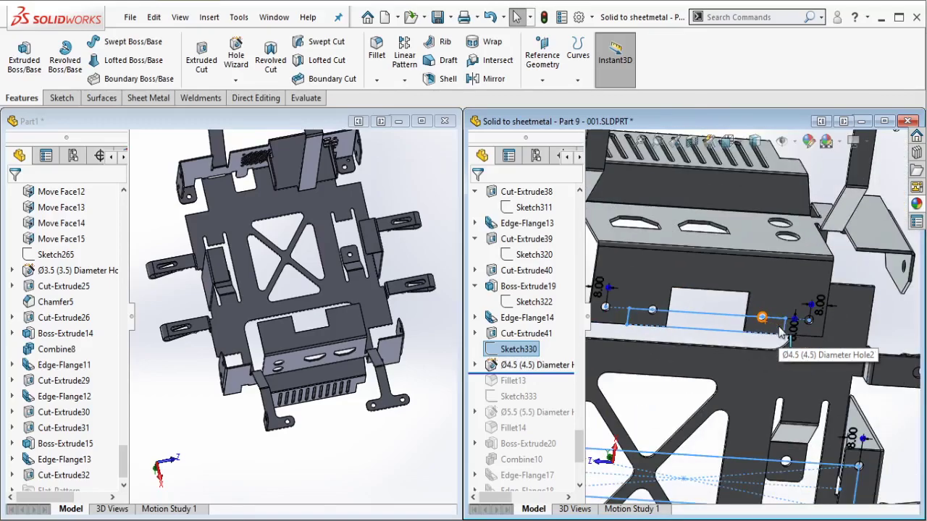
# Step: Start a sketch on Part1's notched flange face and draw a corner rectangle about 16 mm deep across the notch, from one outer edge segment's midpoint
pyautogui.scroll(5, 324, 319)
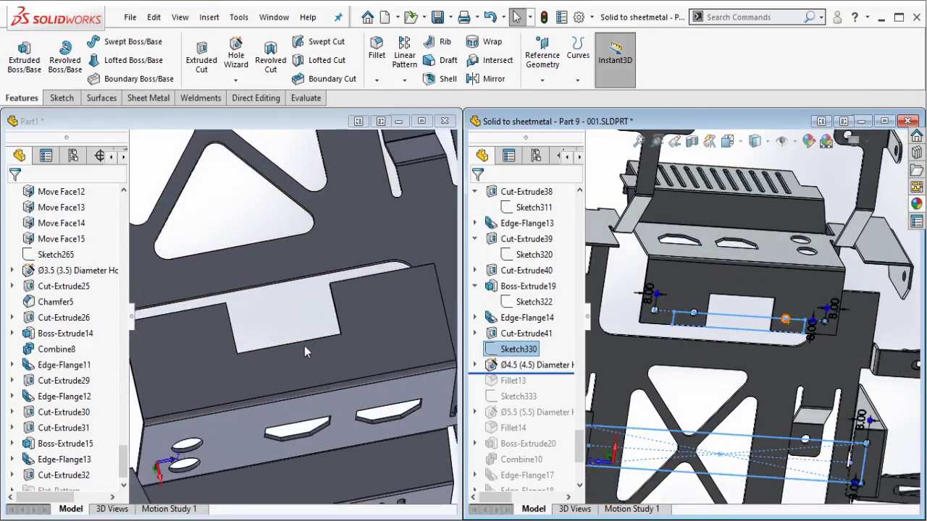
pyautogui.click(301, 360)
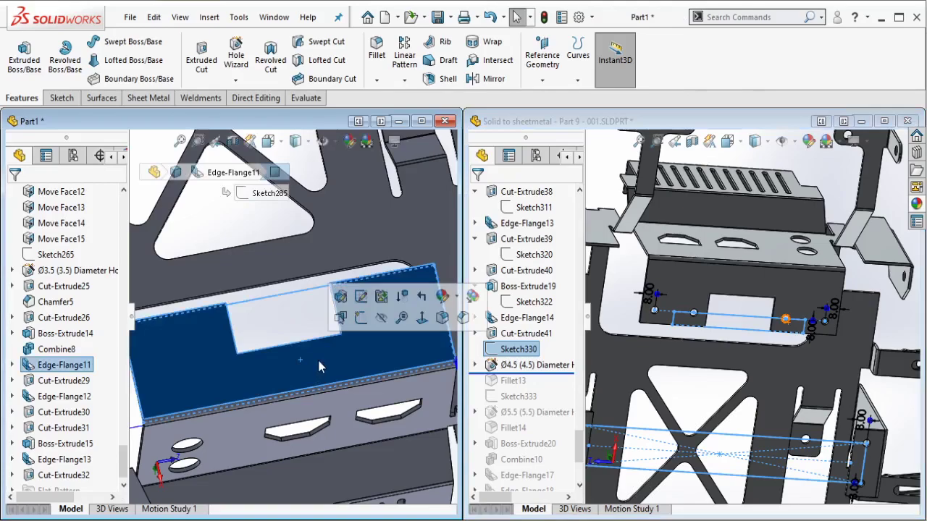
pyautogui.click(361, 318)
pyautogui.click(89, 60)
pyautogui.press('r')
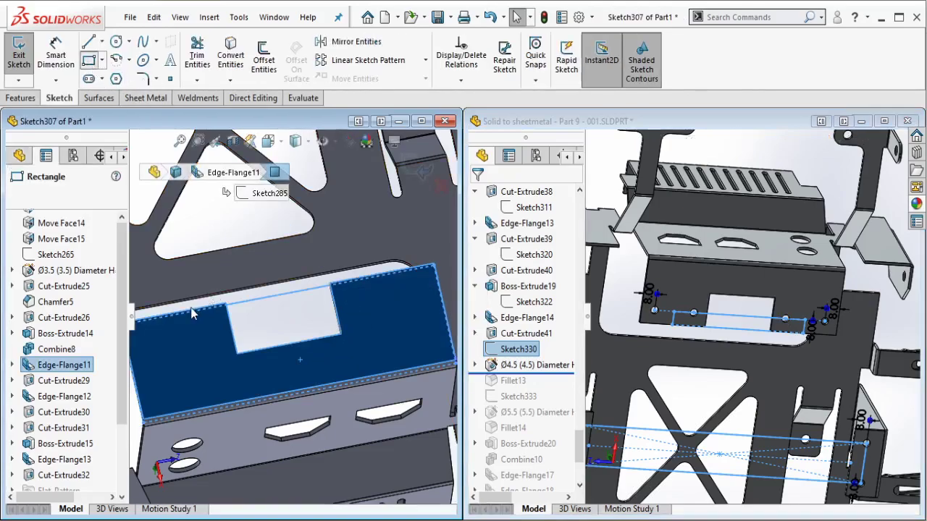
pyautogui.press('Escape')
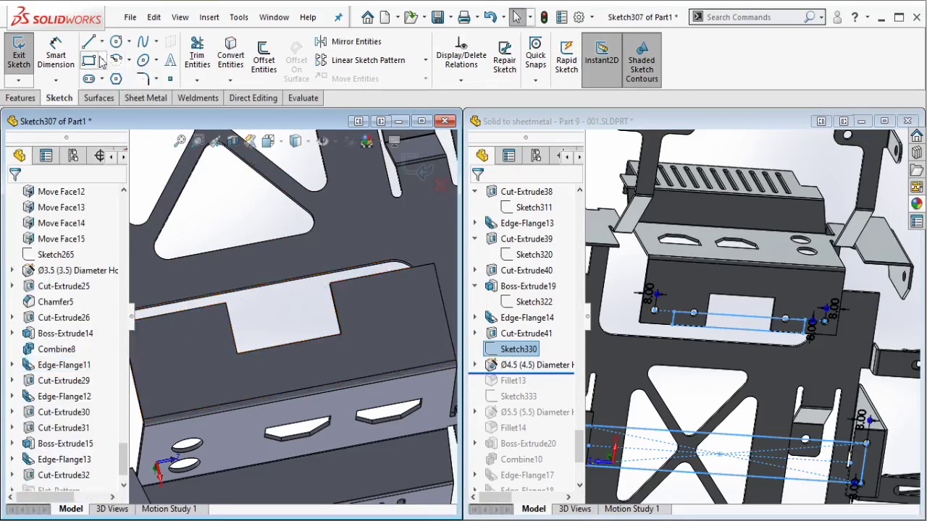
pyautogui.click(89, 62)
pyautogui.click(173, 312)
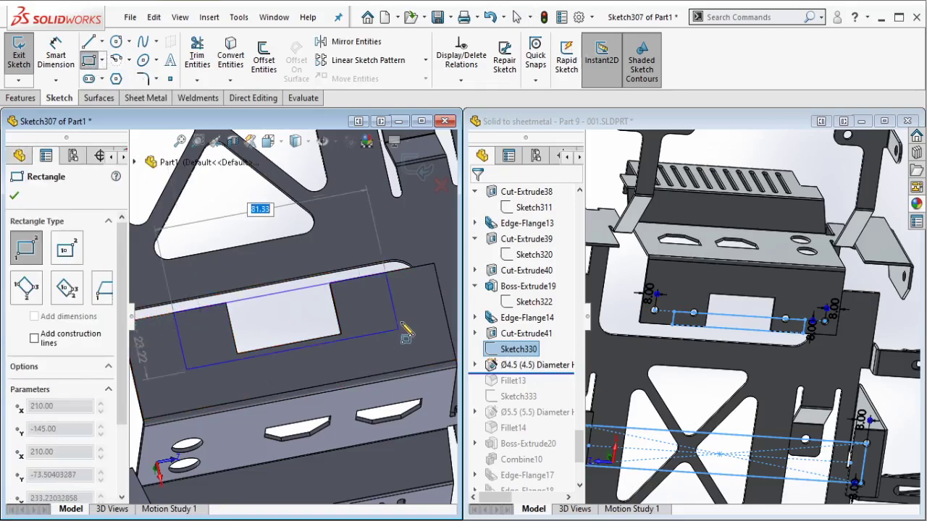
pyautogui.click(377, 316)
pyautogui.press('Escape')
# Step: Add a Midpoint relation between the rectangle's free outer corner and the flange edge segment on the other side of the notch
pyautogui.click(371, 278)
pyautogui.keyDown('ctrl'); pyautogui.click(386, 274); pyautogui.keyUp('ctrl')
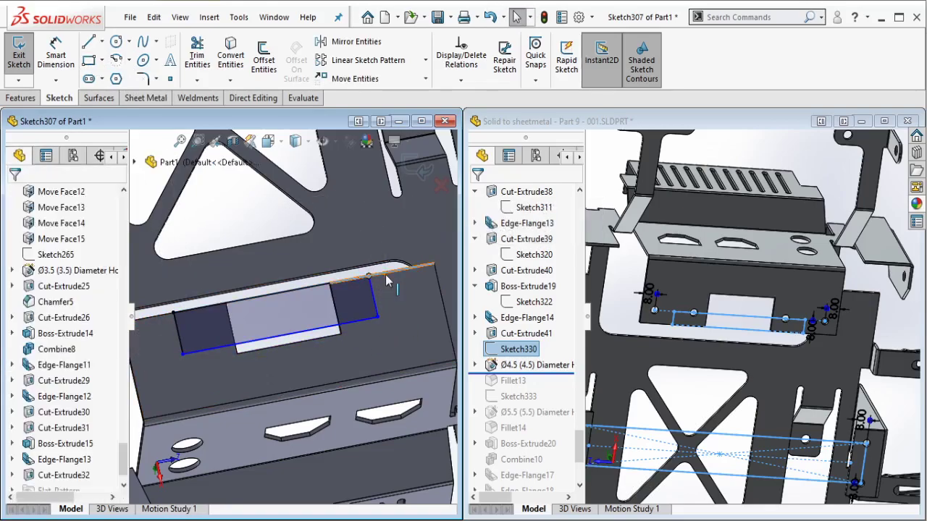
pyautogui.click(425, 212)
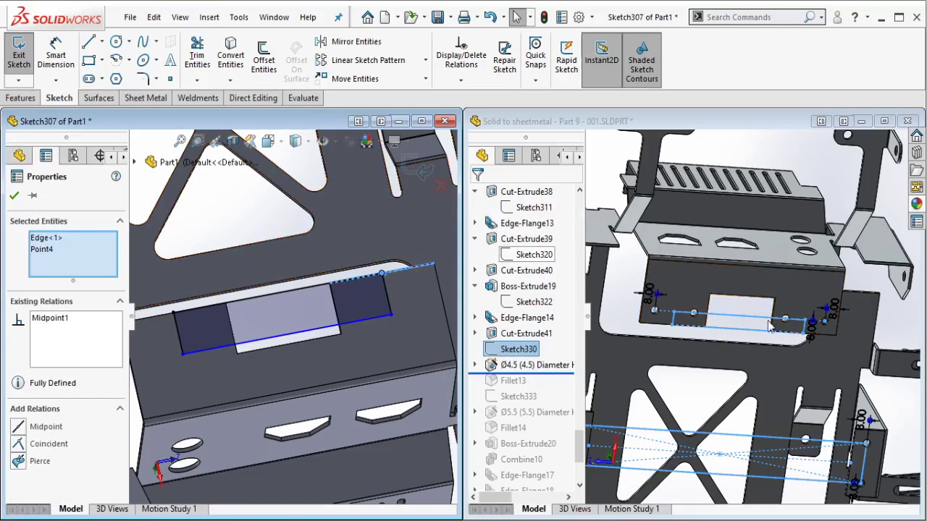
# Step: Dimension the rectangle 8 mm deep from the flange edge, matching the reference hole layout
pyautogui.scroll(-5, 753, 378)
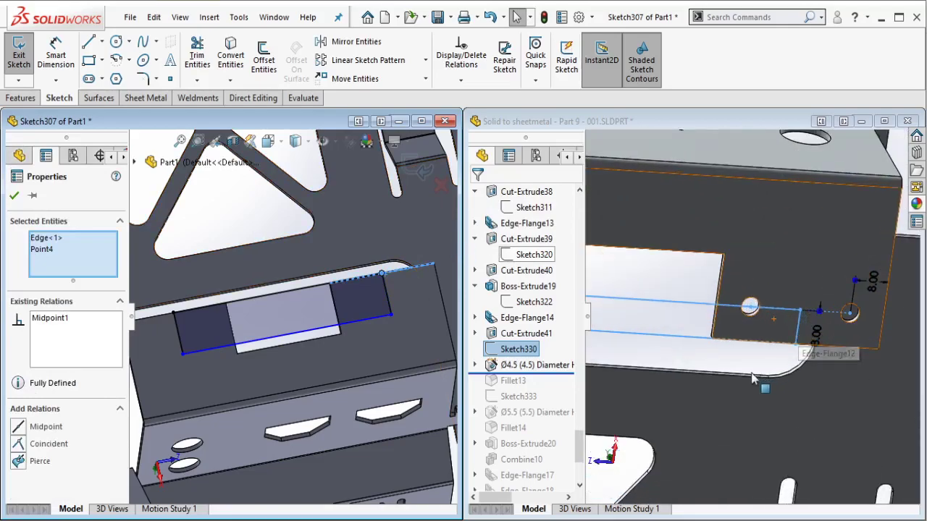
pyautogui.click(56, 55)
pyautogui.click(352, 313)
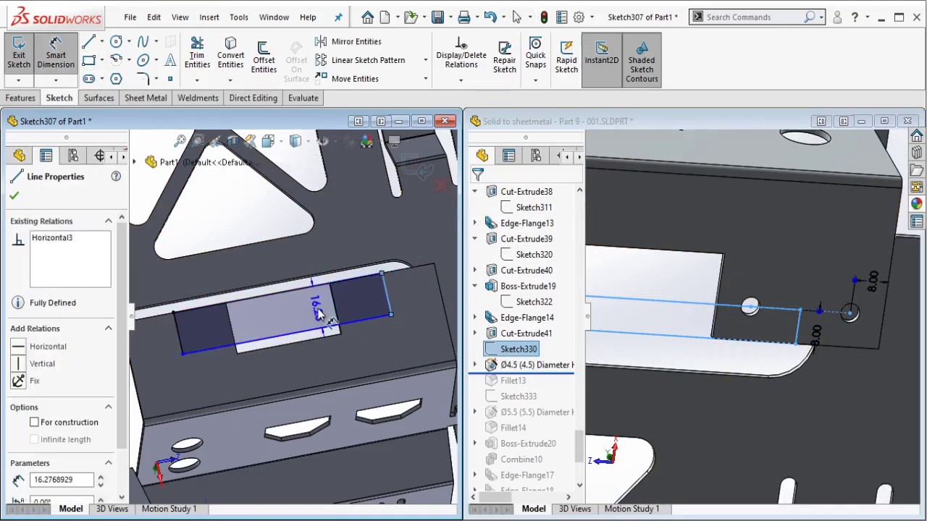
pyautogui.click(321, 315)
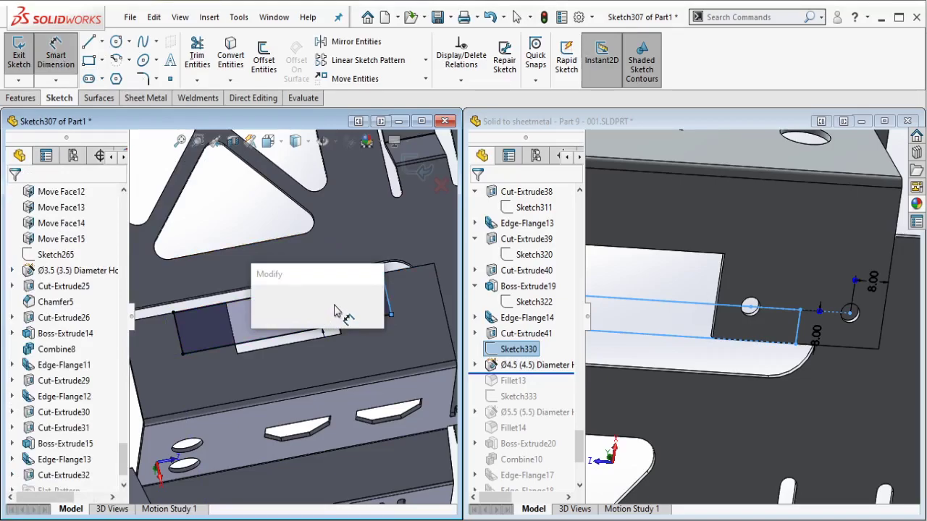
pyautogui.write('8')
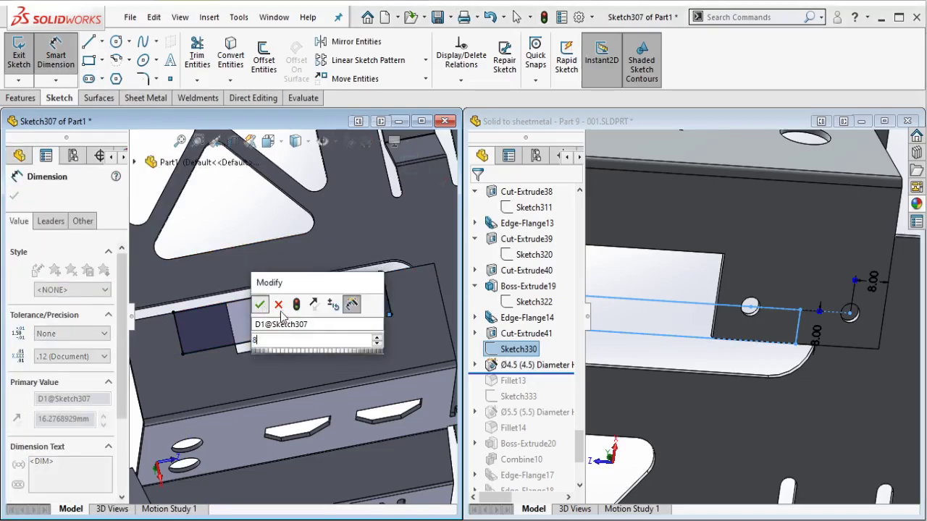
pyautogui.press('Return')
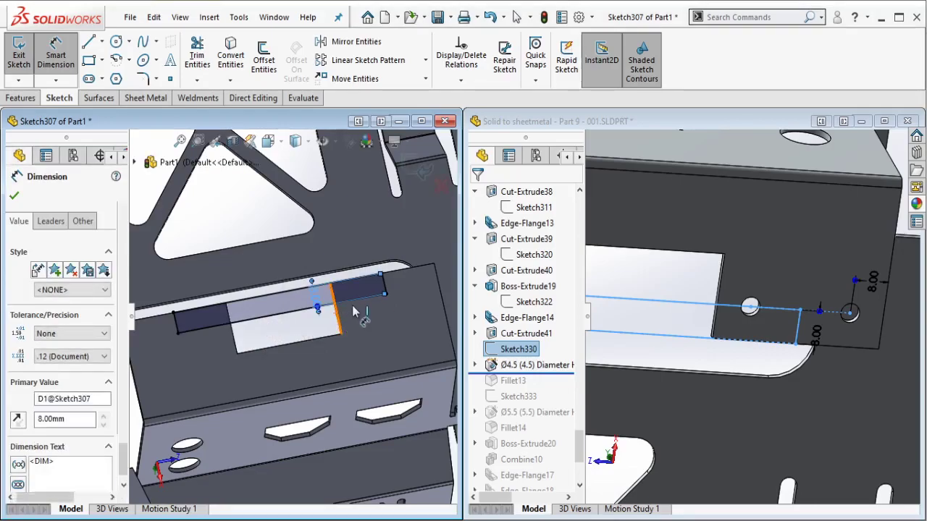
pyautogui.press('Escape')
# Step: Draw two center rectangles, centred on the long rectangle's two inner corners and reaching the flange edge, the second about 12.5 by 16 mm
pyautogui.click(102, 60)
pyautogui.click(116, 96)
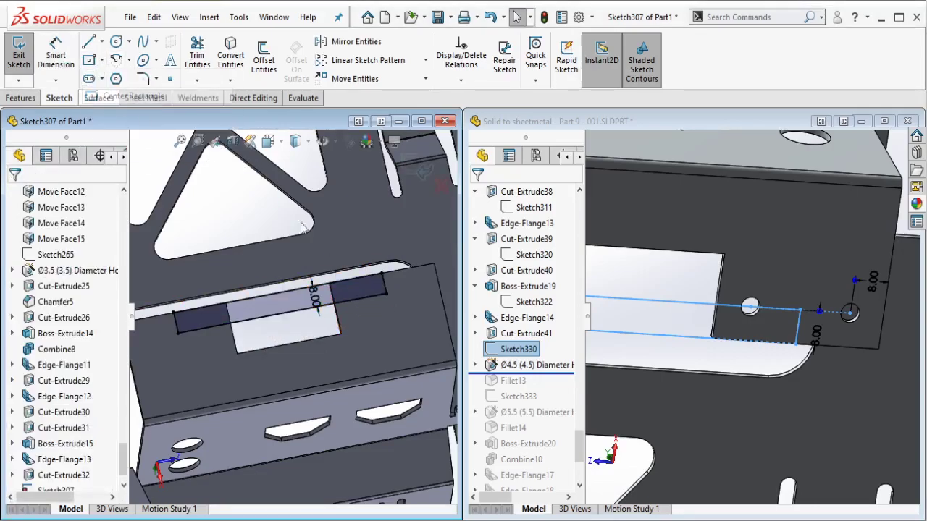
pyautogui.click(386, 294)
pyautogui.click(404, 269)
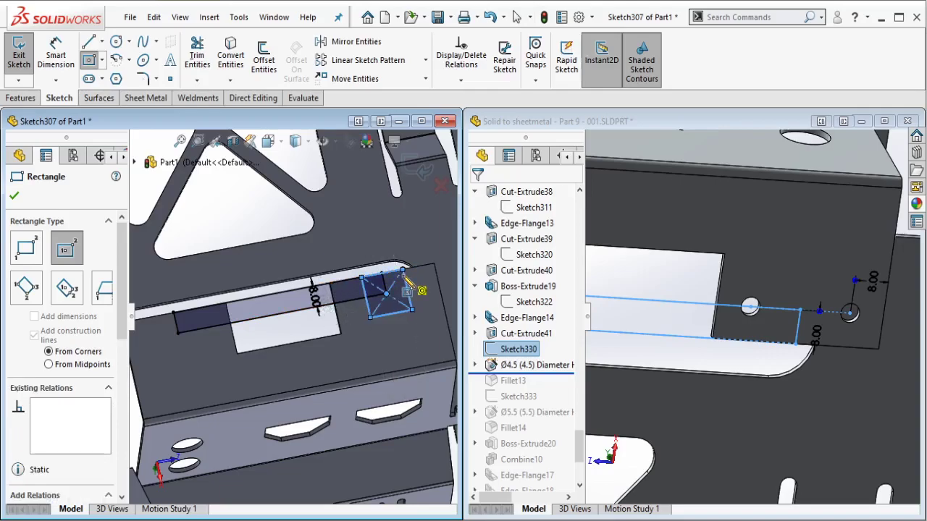
pyautogui.scroll(-2, 181, 333)
pyautogui.click(181, 333)
pyautogui.click(205, 355)
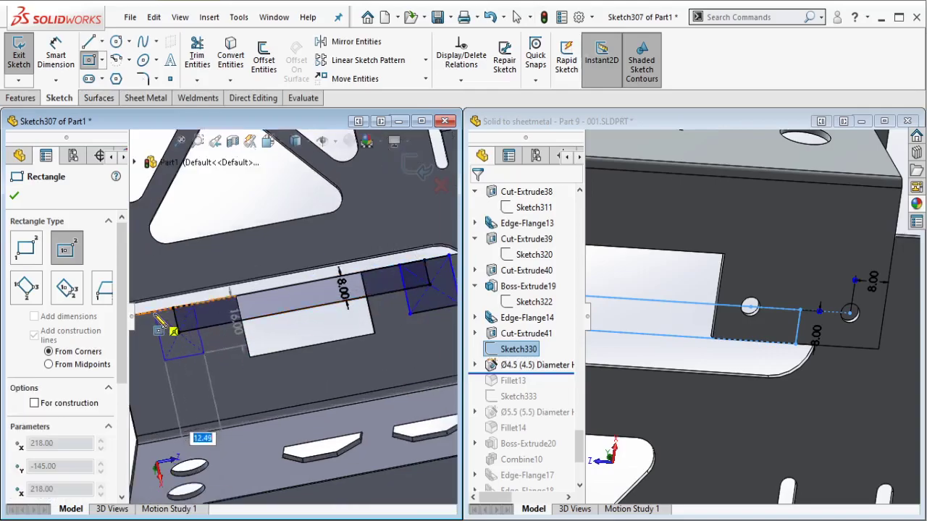
pyautogui.press('Escape')
# Step: Make the inner edges of the two center rectangles equal in length
pyautogui.click(184, 367)
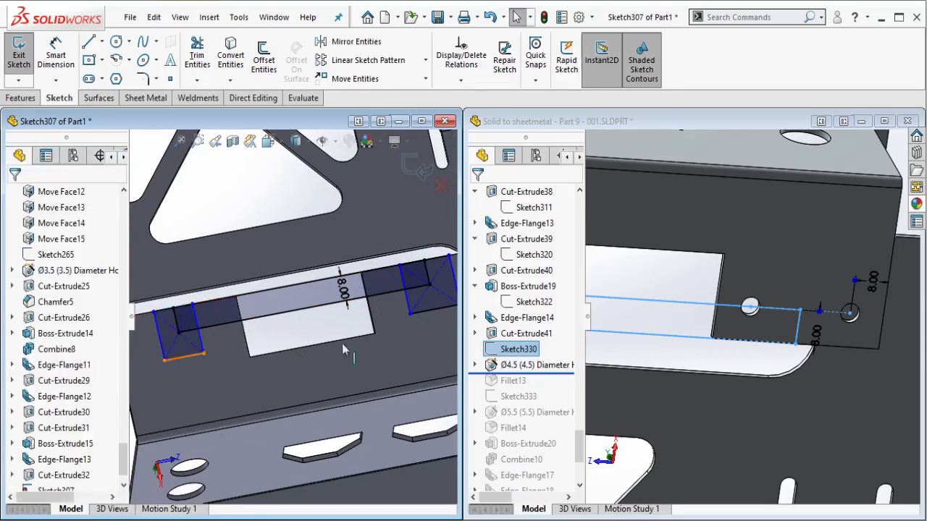
pyautogui.keyDown('ctrl'); pyautogui.click(427, 310); pyautogui.keyUp('ctrl')
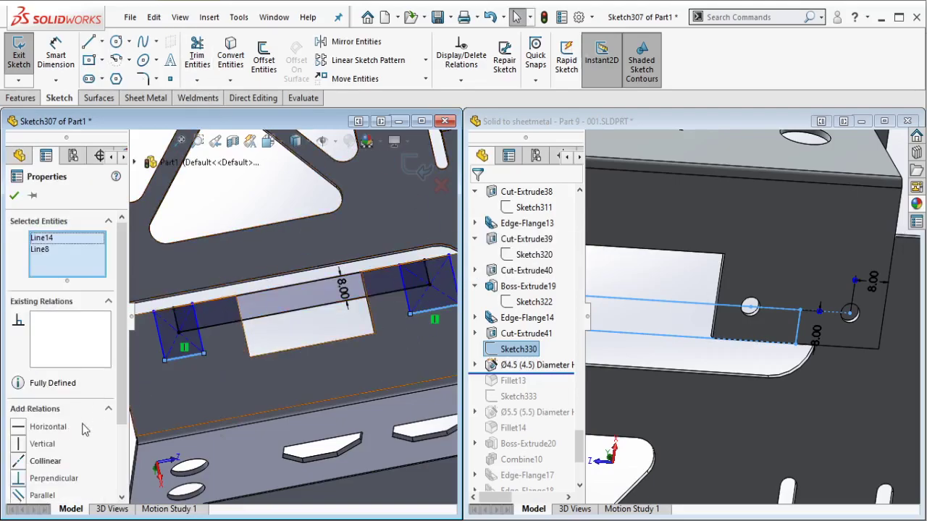
pyautogui.scroll(-2, 73, 444)
pyautogui.click(19, 461)
pyautogui.click(263, 343)
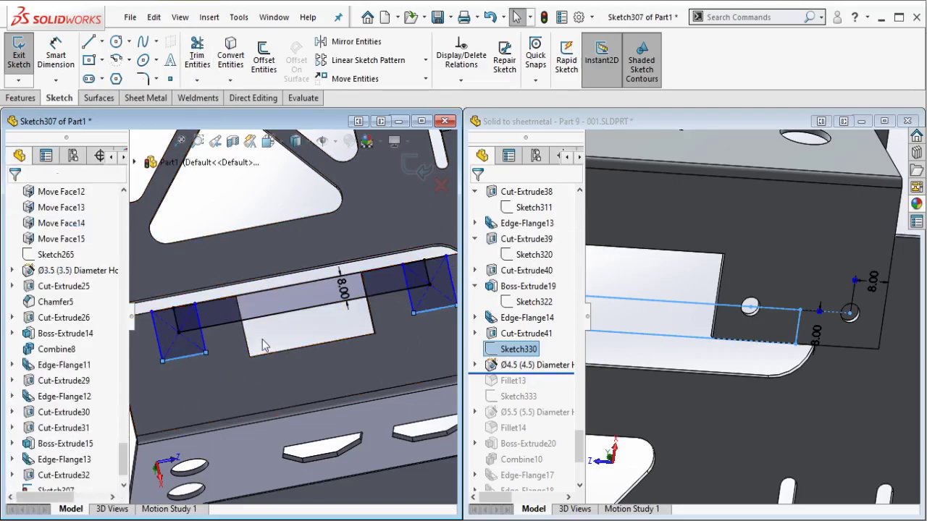
# Step: Dimension the distance from the flange's side edge to the nearest center rectangle's side as 8 mm
pyautogui.scroll(1, 263, 343)
pyautogui.click(58, 52)
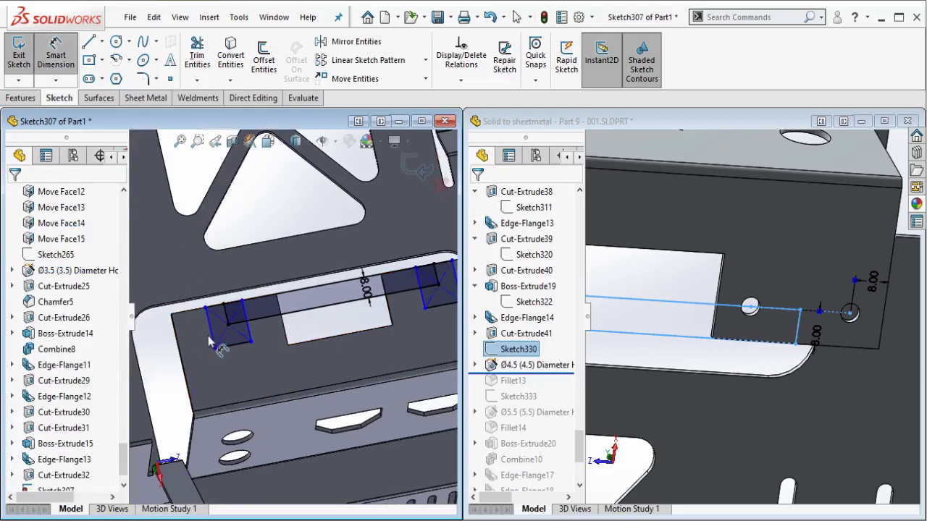
pyautogui.click(199, 346)
pyautogui.click(197, 358)
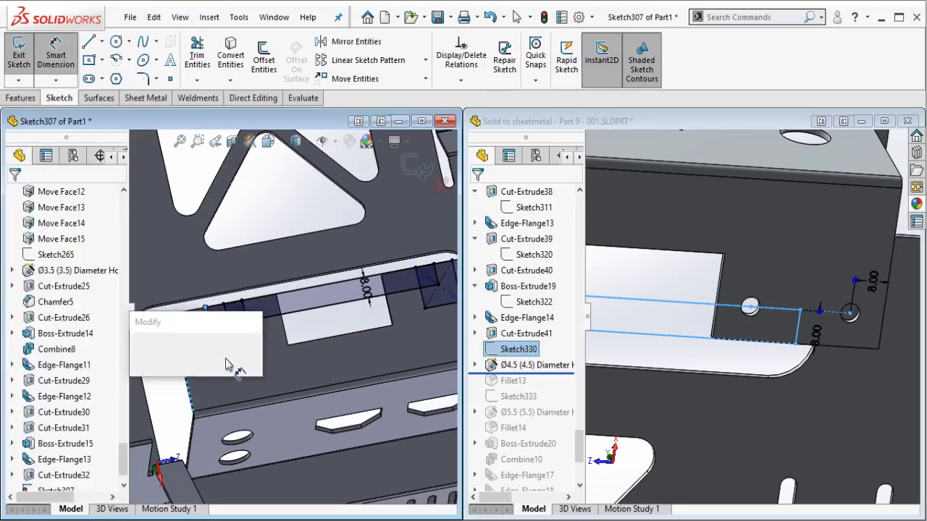
pyautogui.write('8')
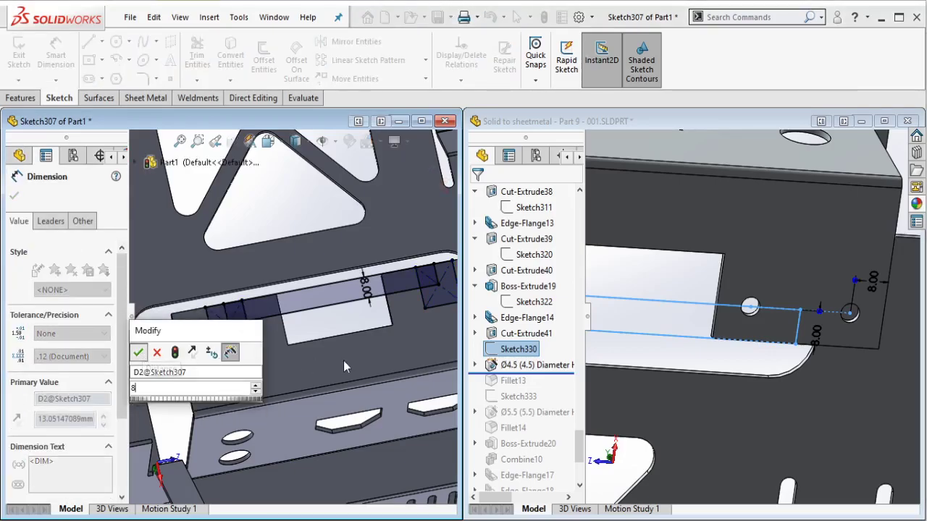
pyautogui.press('Escape')
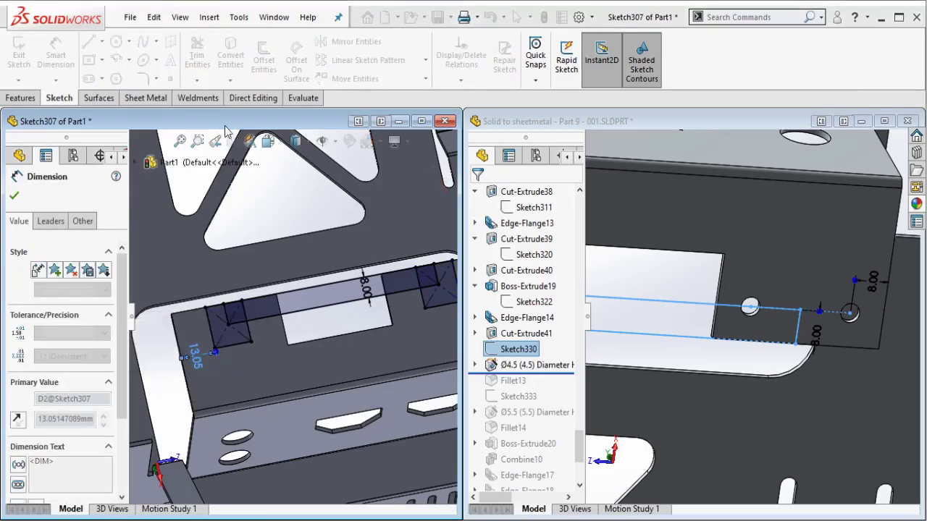
# Step: Place sketch points at the midpoints of both side edges of each center rectangle and finish the layout sketch
pyautogui.click(171, 79)
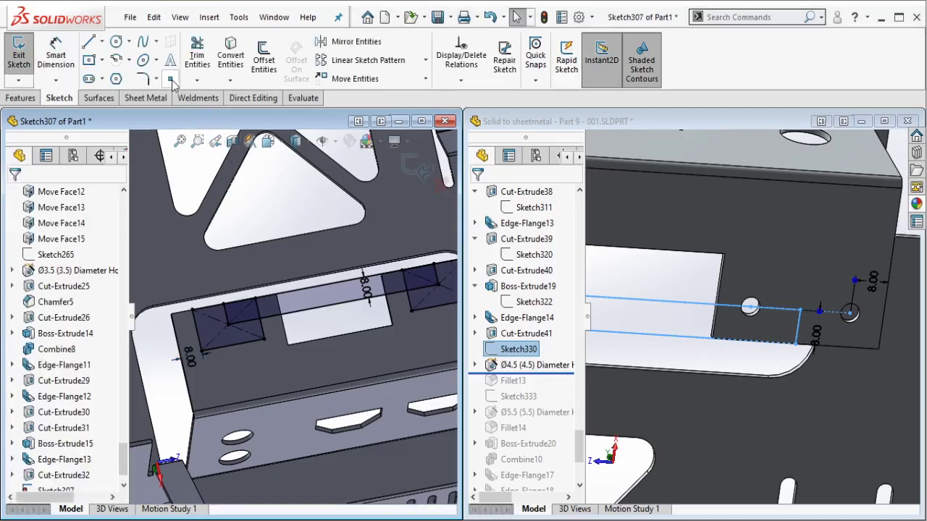
pyautogui.click(215, 334)
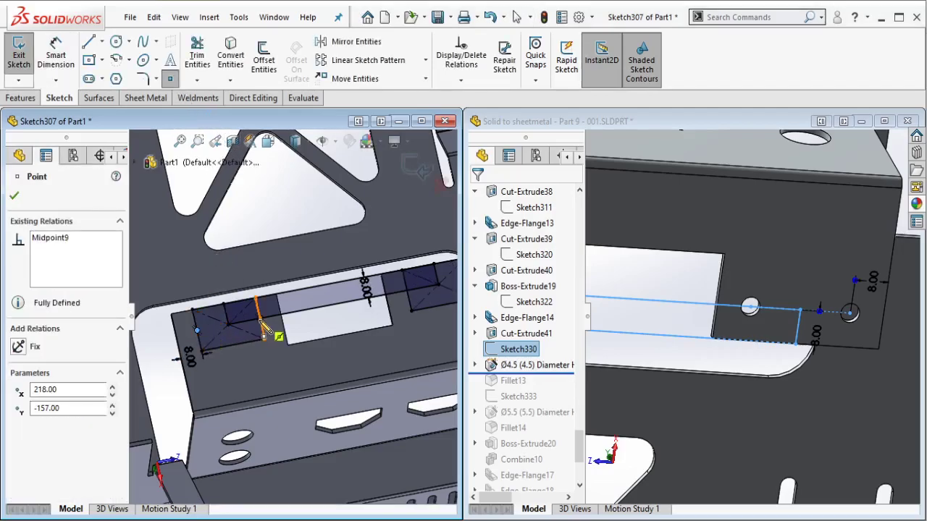
pyautogui.click(260, 318)
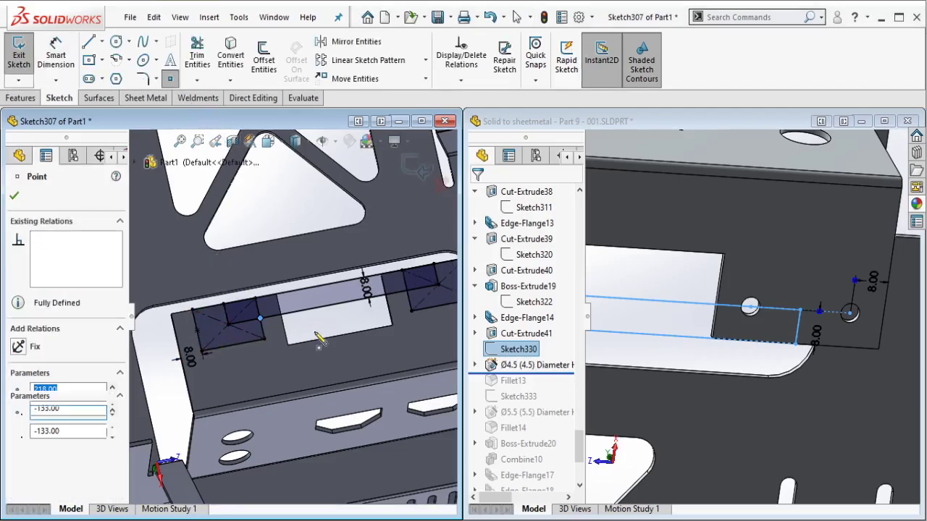
pyautogui.click(408, 292)
pyautogui.keyDown('ctrl'); pyautogui.moveTo(409, 300); pyautogui.dragTo(231, 321, button='middle'); pyautogui.keyUp('ctrl')
pyautogui.press('Escape')
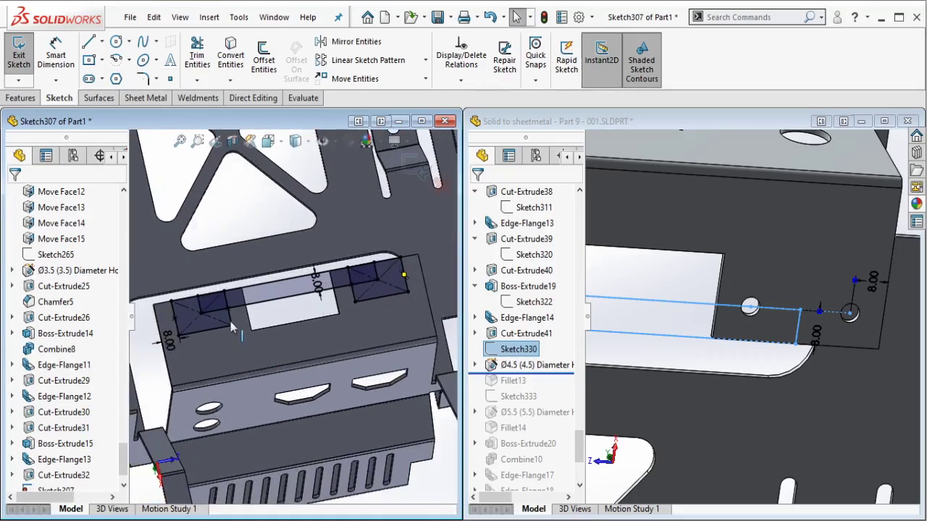
pyautogui.click(19, 55)
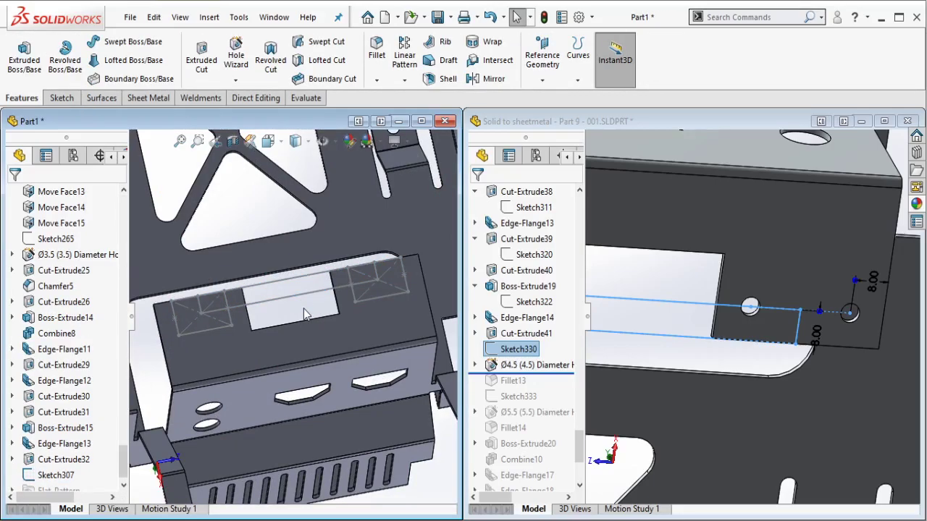
# Step: Start a Hole Wizard feature on the notched flange face and position four holes on the layout sketch's points
pyautogui.click(235, 54)
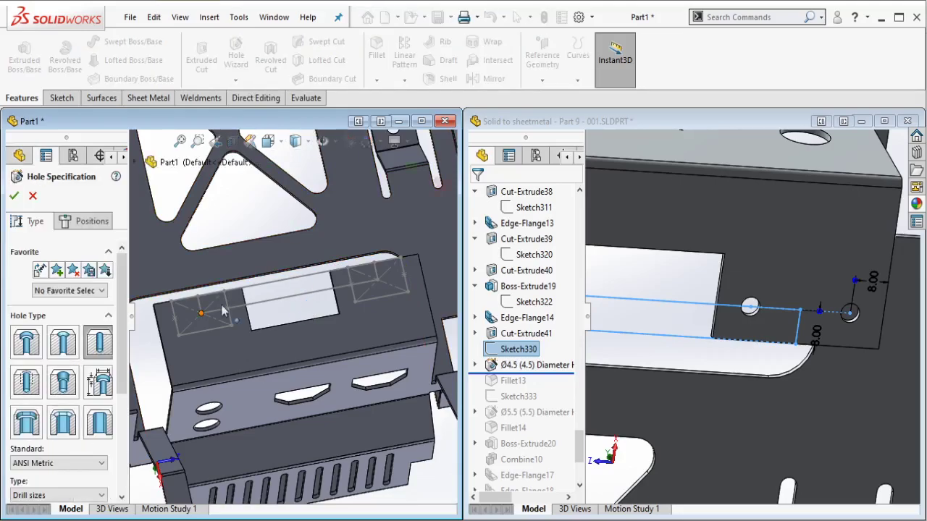
pyautogui.click(84, 221)
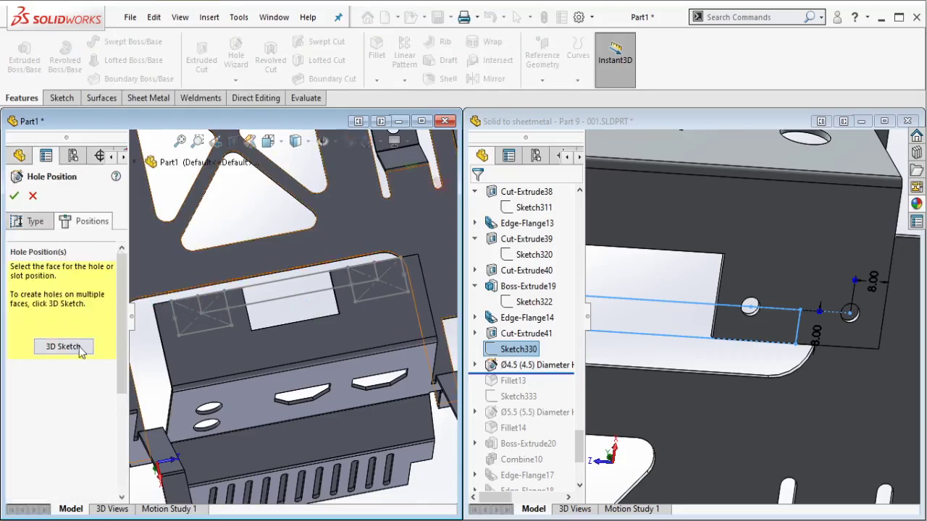
pyautogui.click(175, 319)
pyautogui.click(228, 311)
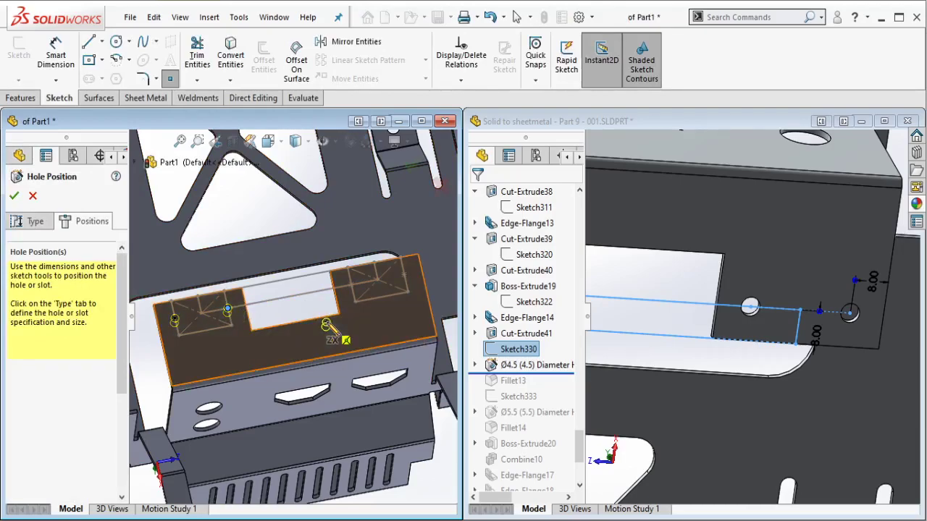
pyautogui.click(352, 285)
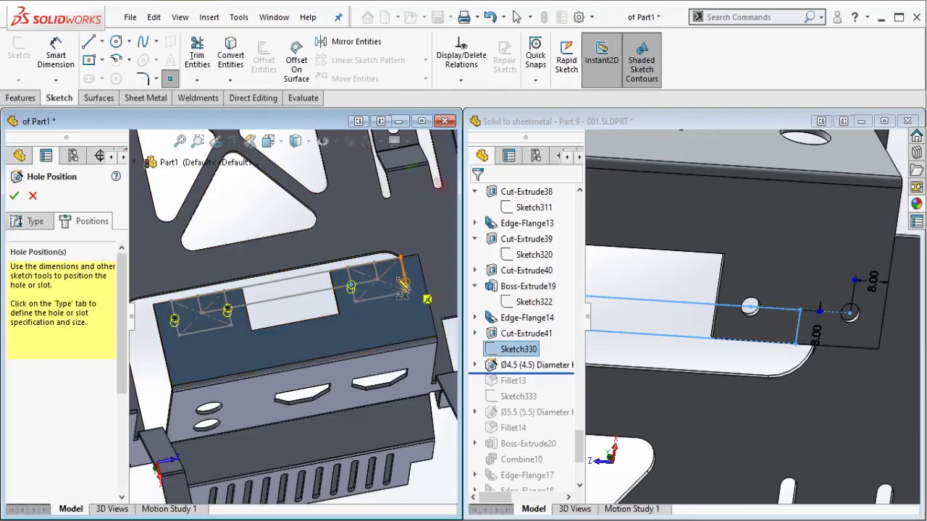
pyautogui.click(404, 276)
# Step: Set the drill size of the four flange holes to Ø4.5, complete the hole feature and hide its layout sketch
pyautogui.click(35, 221)
pyautogui.click(35, 220)
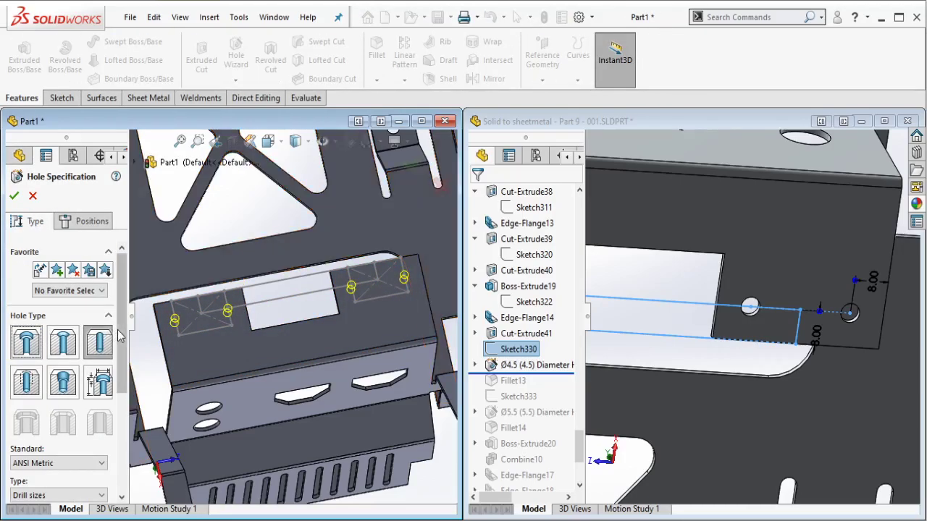
pyautogui.scroll(-2, 65, 326)
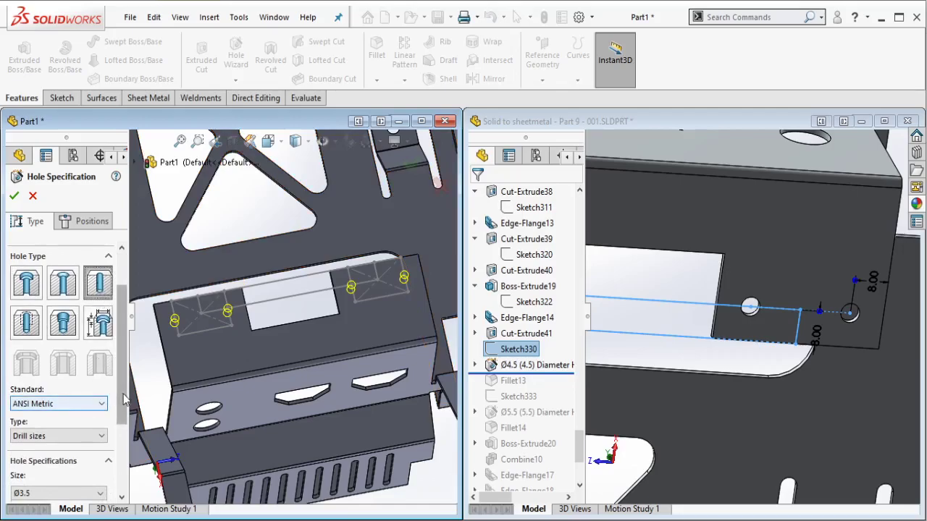
pyautogui.scroll(-3, 92, 409)
pyautogui.click(94, 420)
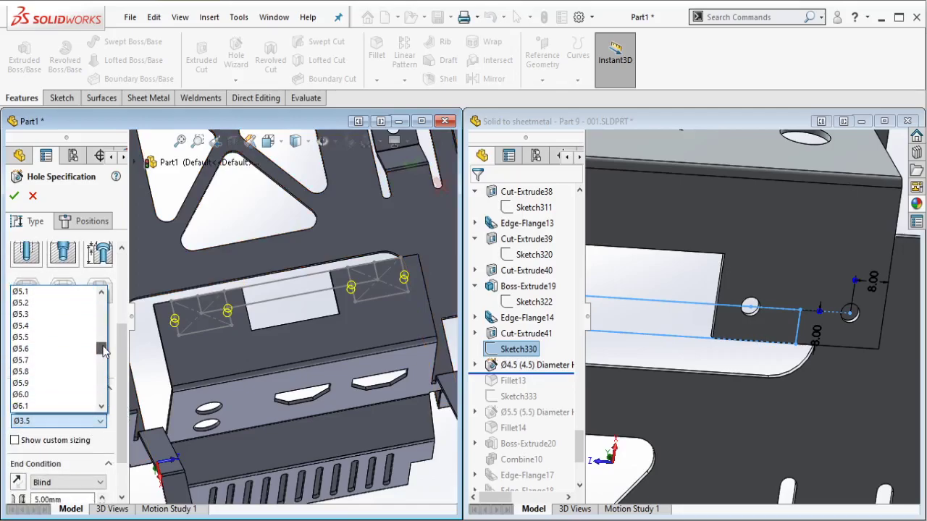
pyautogui.scroll(-4, 80, 333)
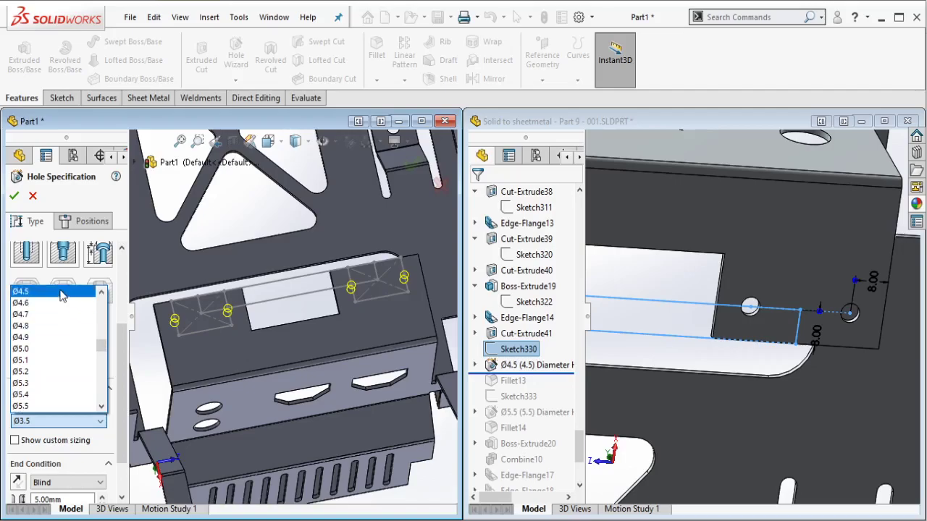
pyautogui.click(62, 296)
pyautogui.click(15, 196)
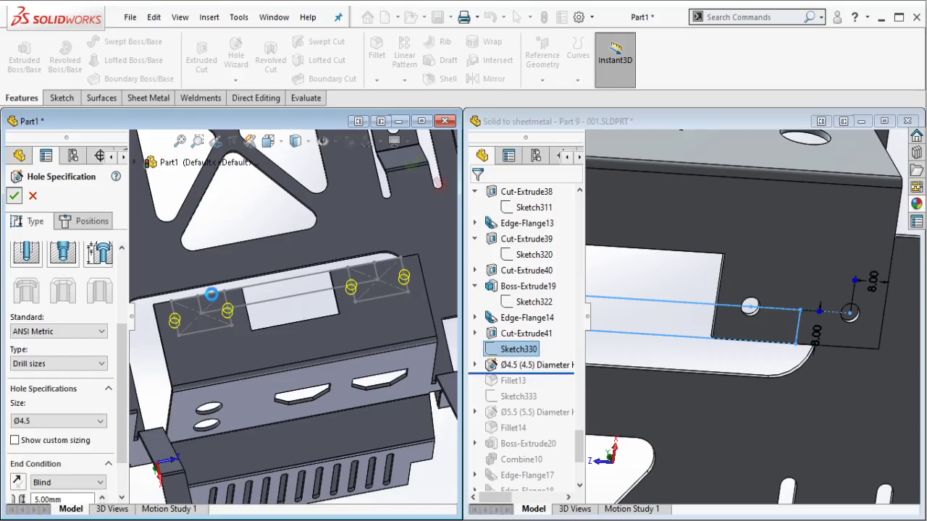
pyautogui.press('Return')
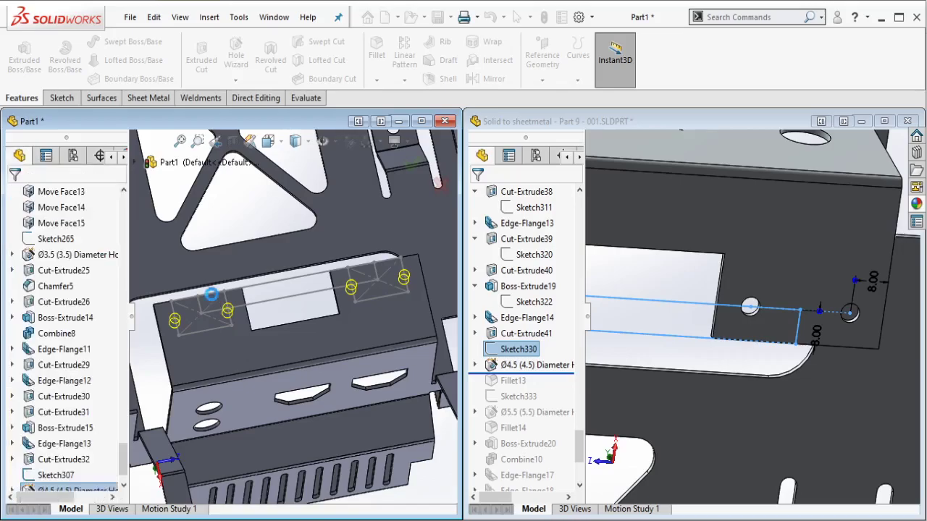
pyautogui.click(280, 300)
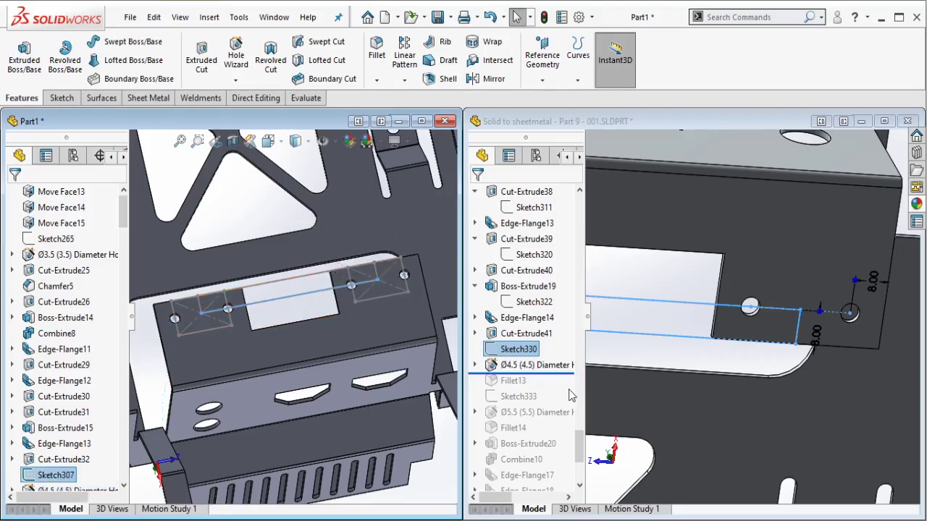
pyautogui.press('Escape')
# Step: Roll the reference part forward past Fillet13 and examine which flange corners it rounds and its radius
pyautogui.moveTo(553, 373); pyautogui.dragTo(519, 382)
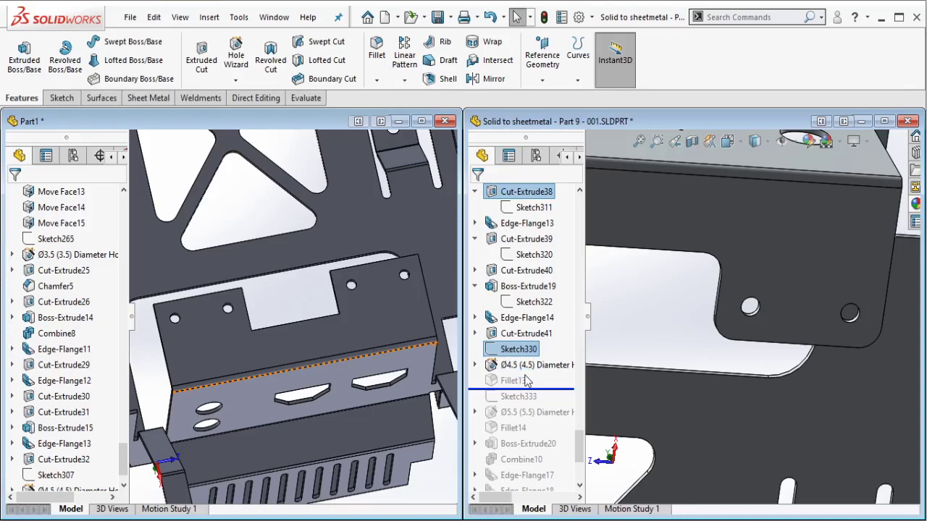
pyautogui.click(527, 382)
pyautogui.click(517, 380)
pyautogui.scroll(6, 739, 315)
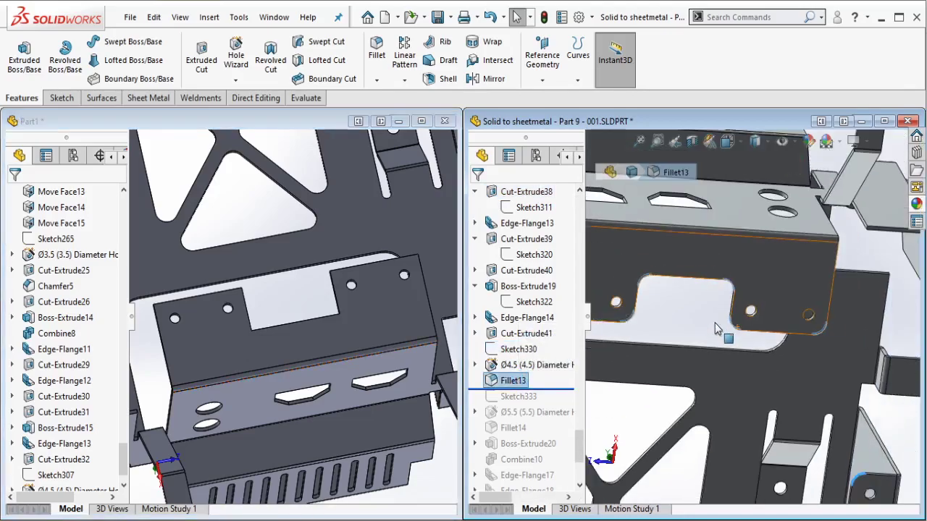
pyautogui.scroll(-1, 642, 320)
pyautogui.scroll(2, 826, 446)
pyautogui.scroll(-6, 799, 370)
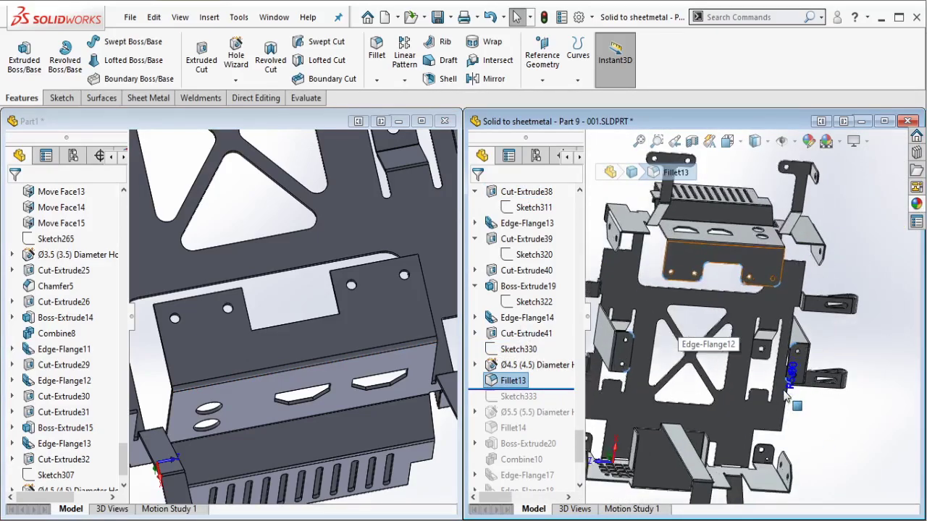
pyautogui.scroll(-4, 799, 368)
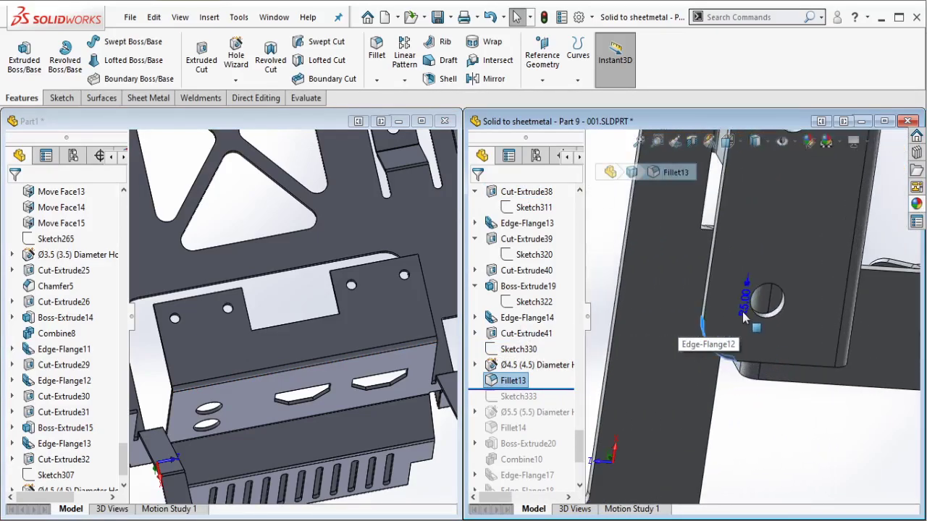
pyautogui.scroll(6, 744, 318)
pyautogui.scroll(3, 329, 298)
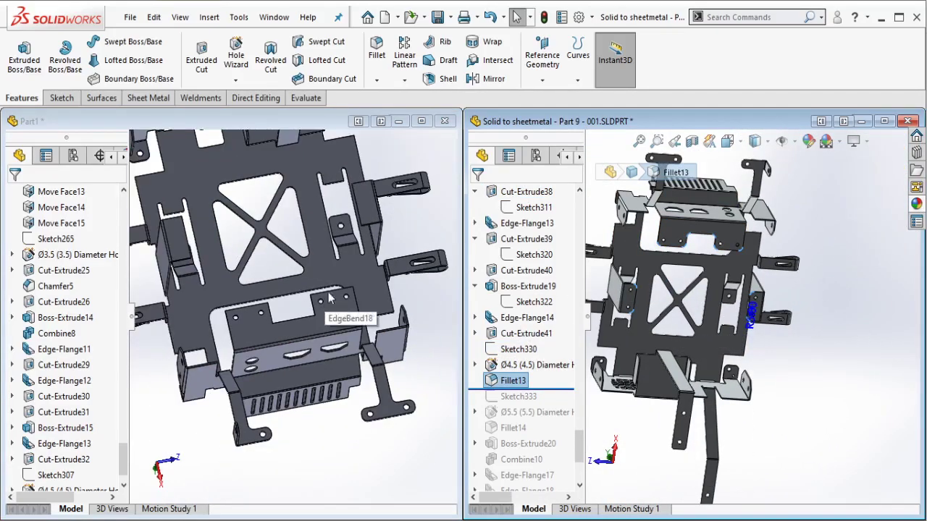
# Step: Start a Fillet in Part1 and select the six corner edges of the notched flange, including the notch's inner corners
pyautogui.click(417, 225)
pyautogui.click(378, 60)
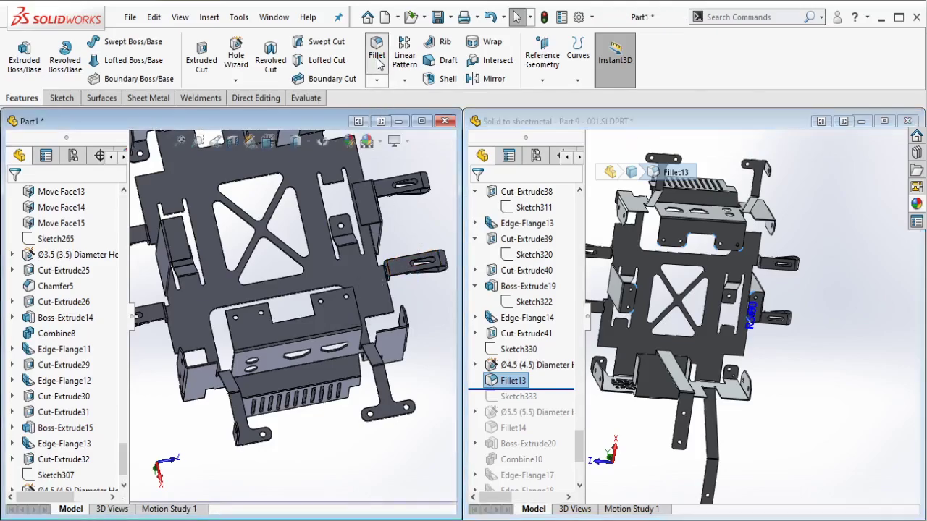
pyautogui.scroll(-8, 362, 293)
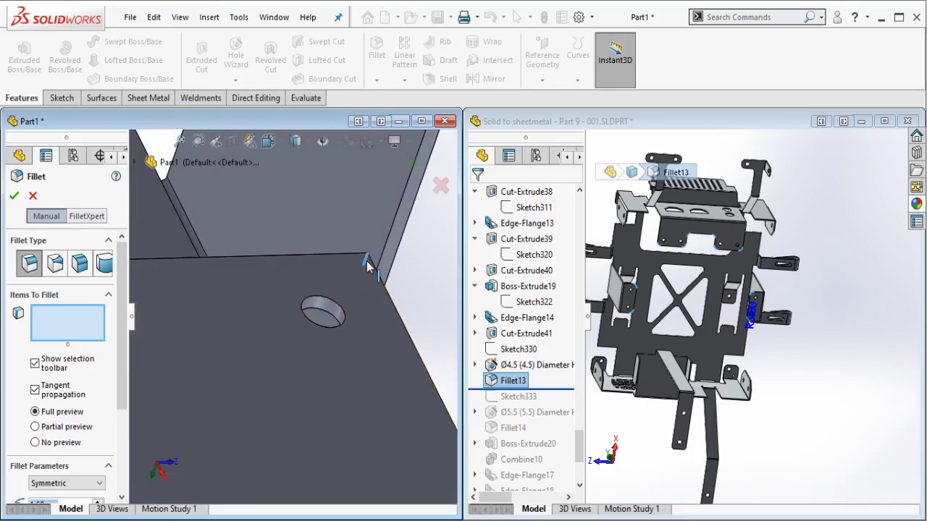
pyautogui.click(366, 257)
pyautogui.scroll(4, 194, 311)
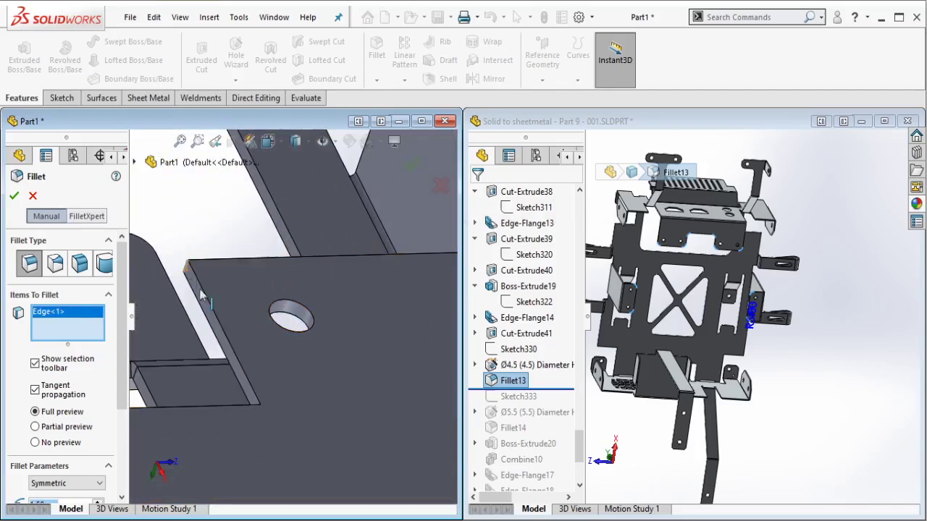
pyautogui.click(262, 415)
pyautogui.scroll(3, 224, 410)
pyautogui.scroll(-4, 164, 351)
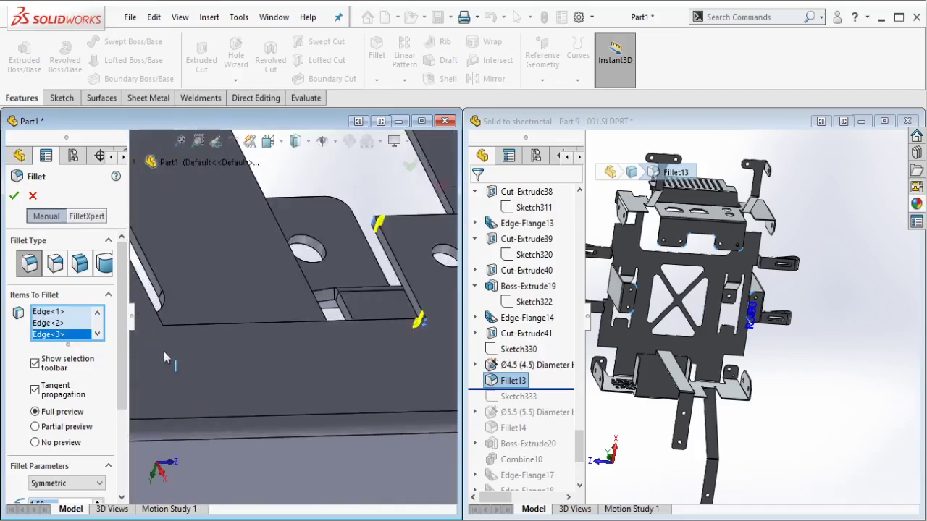
pyautogui.click(176, 326)
pyautogui.scroll(3, 184, 299)
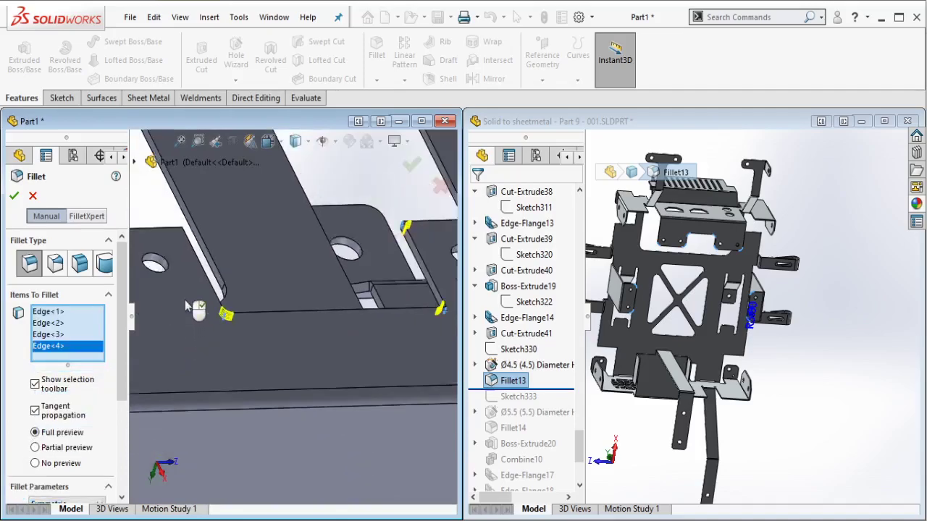
pyautogui.click(205, 249)
pyautogui.scroll(3, 202, 290)
pyautogui.scroll(-4, 202, 277)
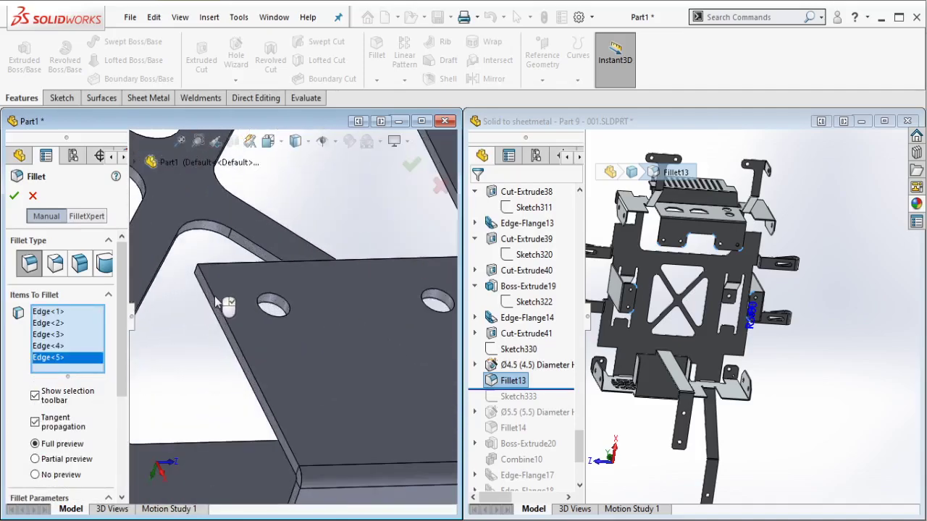
pyautogui.click(203, 270)
pyautogui.scroll(3, 232, 262)
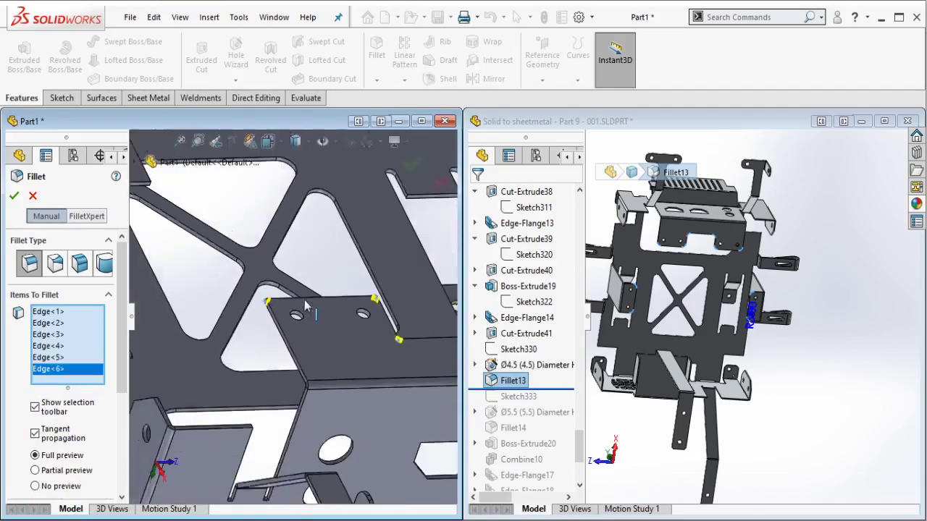
# Step: Add the two free corner edges of each of the two side flanges to the fillet selection
pyautogui.scroll(-4, 243, 257)
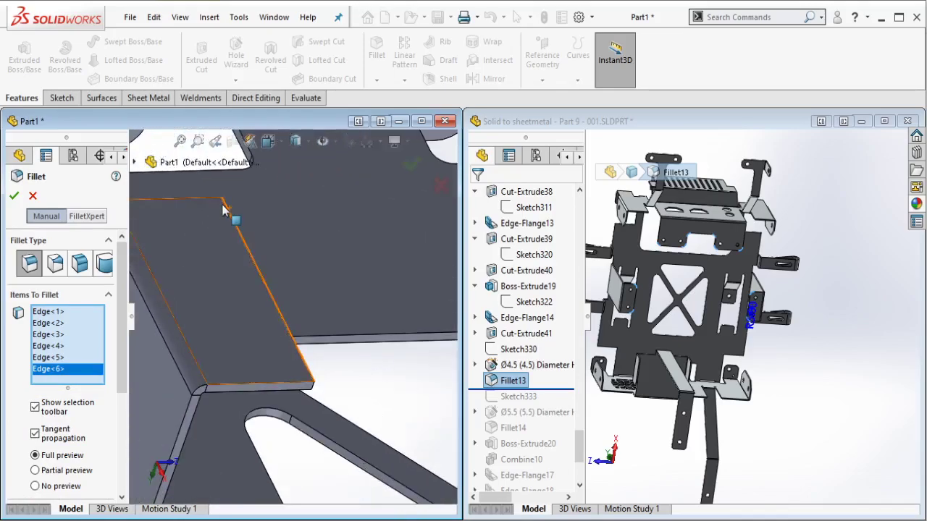
pyautogui.click(221, 207)
pyautogui.click(310, 387)
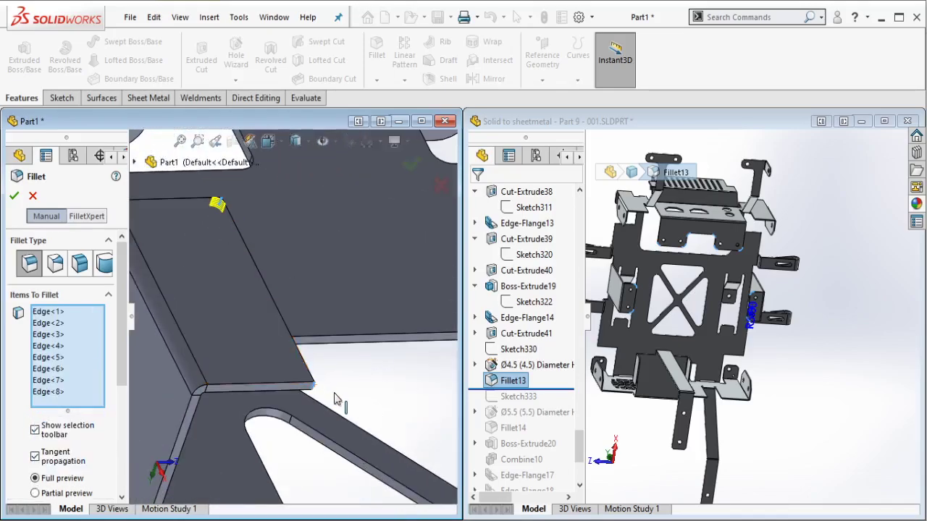
pyautogui.scroll(3, 337, 300)
pyautogui.scroll(3, 336, 300)
pyautogui.scroll(-8, 363, 303)
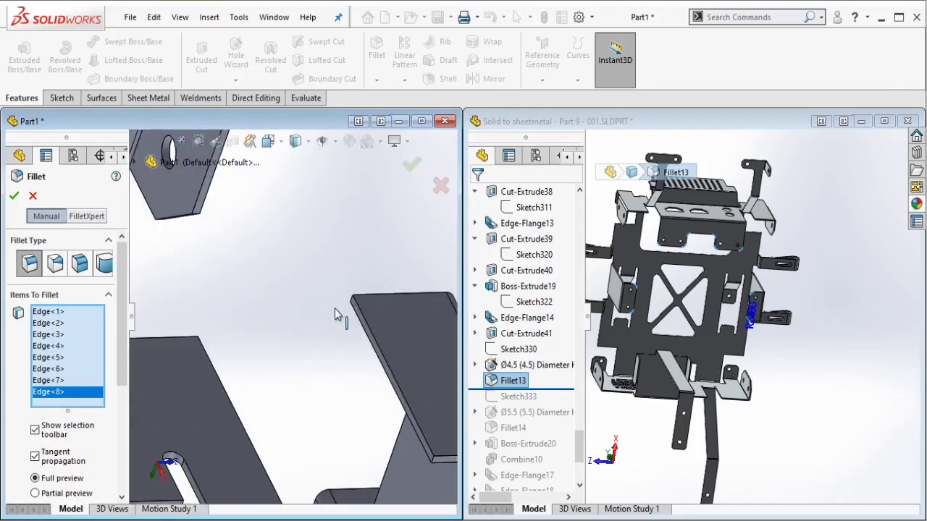
pyautogui.click(360, 295)
pyautogui.scroll(3, 348, 340)
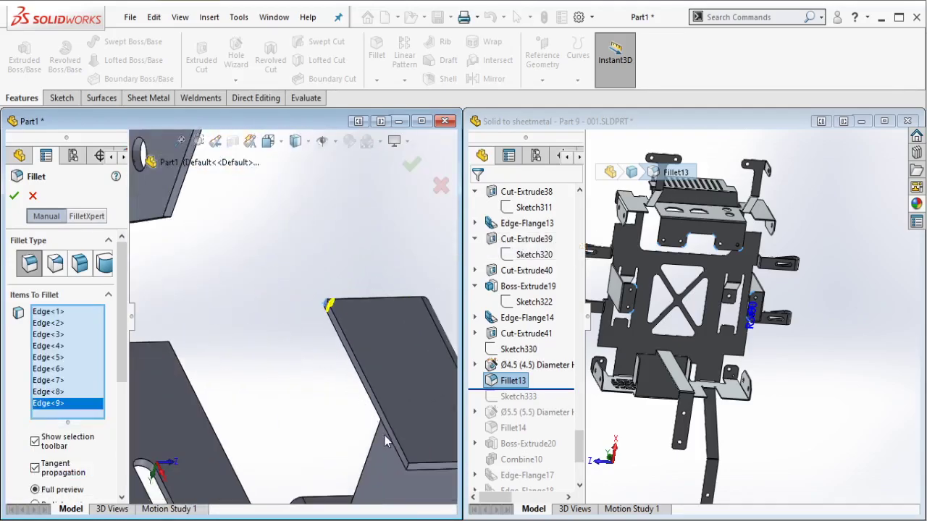
pyautogui.click(342, 377)
pyautogui.scroll(5, 345, 422)
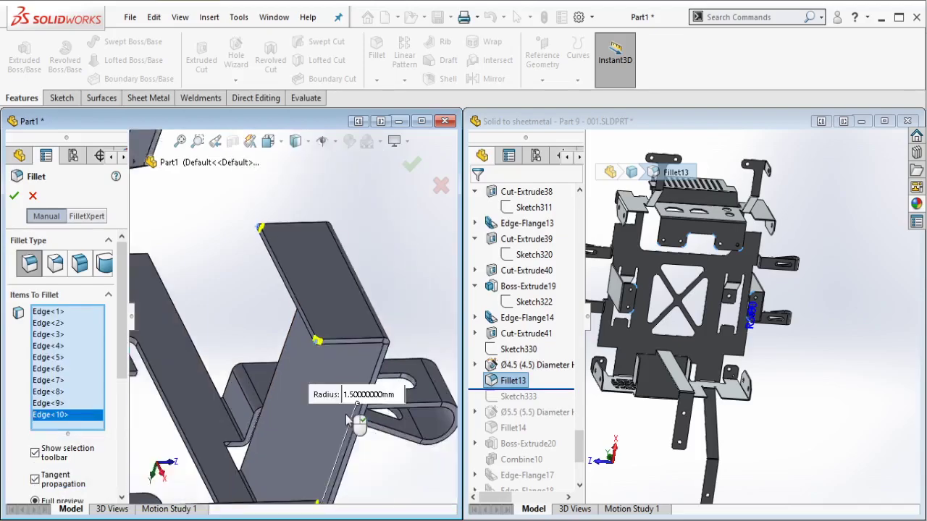
# Step: Set the fillet radius to 5 mm and apply it to the selected corner edges
pyautogui.scroll(-5, 72, 362)
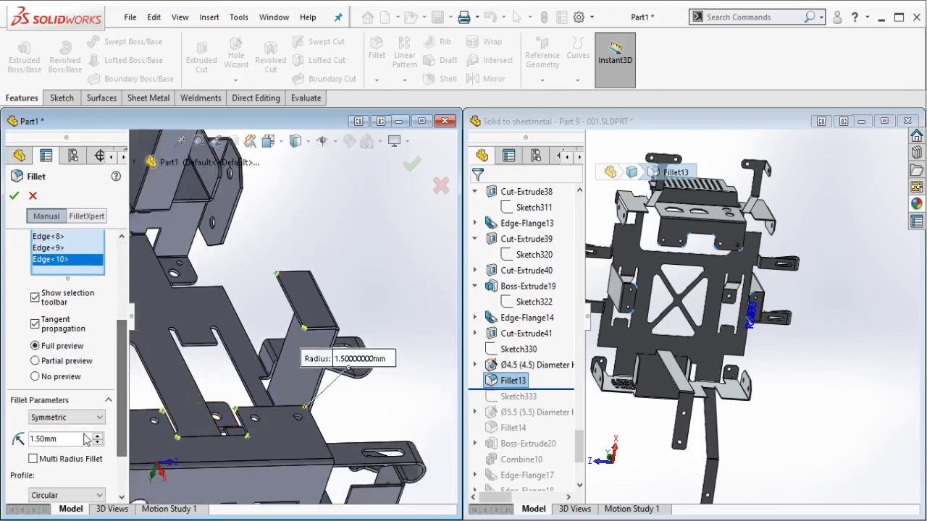
pyautogui.doubleClick(32, 439)
pyautogui.write('5')
pyautogui.press('Return')
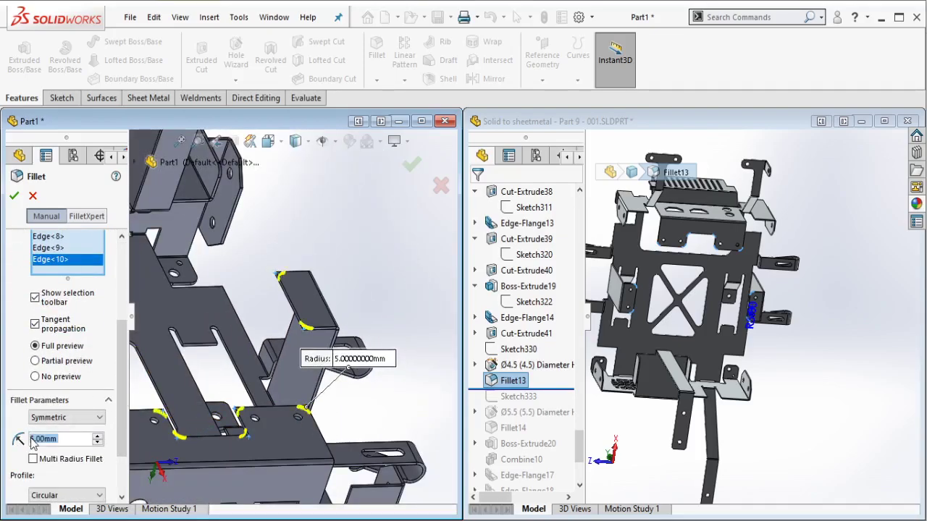
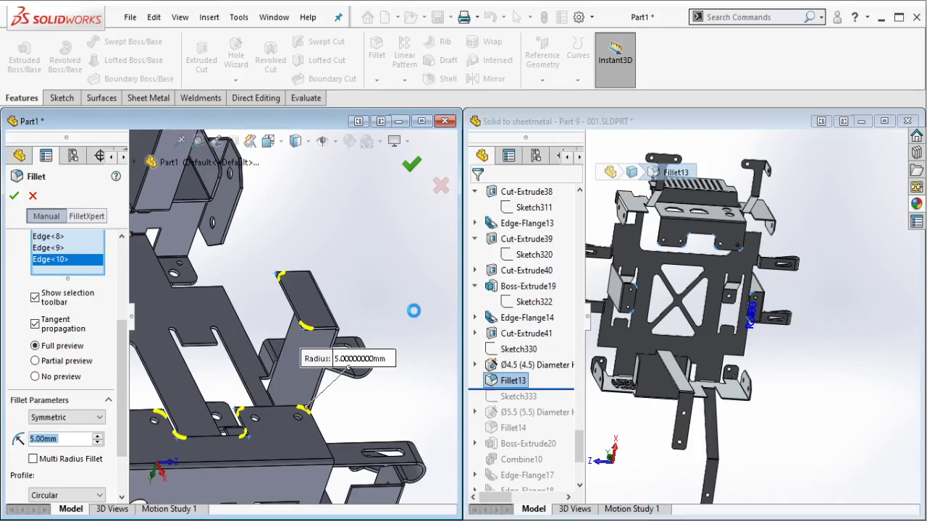
pyautogui.press('Return')
# Step: Roll the reference part forward past the Ø5.5 hole feature and examine Sketch333 on the slotted flange
pyautogui.moveTo(414, 316); pyautogui.dragTo(319, 318, button='middle')
pyautogui.scroll(-2, 551, 304)
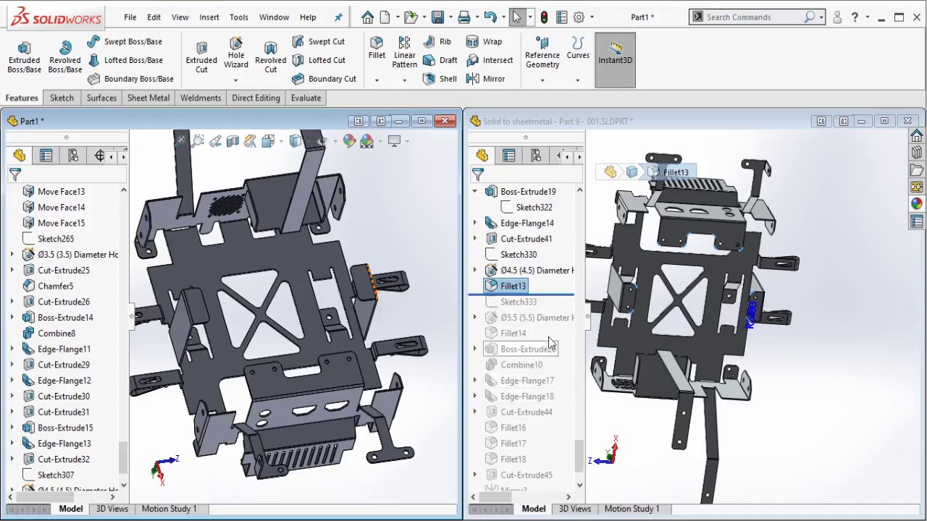
pyautogui.moveTo(554, 294); pyautogui.dragTo(537, 327)
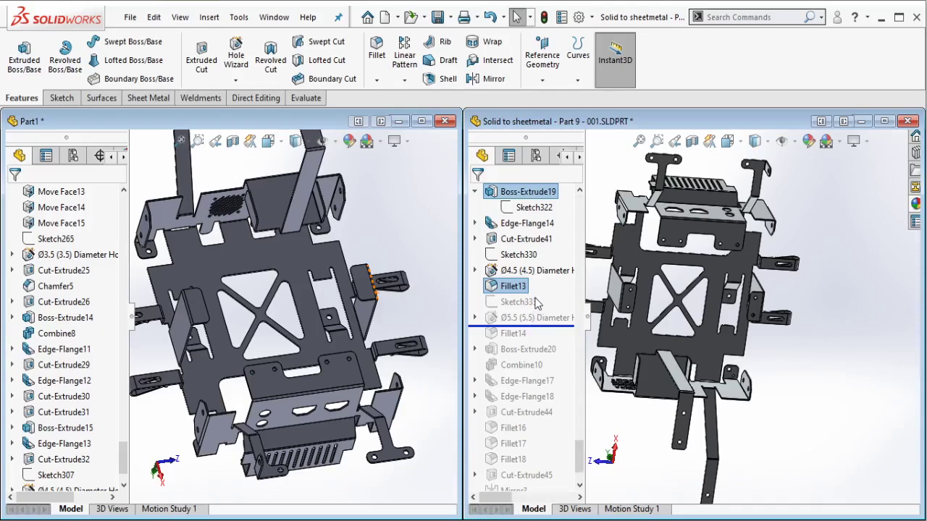
pyautogui.click(531, 302)
pyautogui.moveTo(681, 289)
pyautogui.mouseDown(button='middle')
pyautogui.moveTo(690, 351)
pyautogui.moveTo(722, 345)
pyautogui.mouseUp(button='middle')
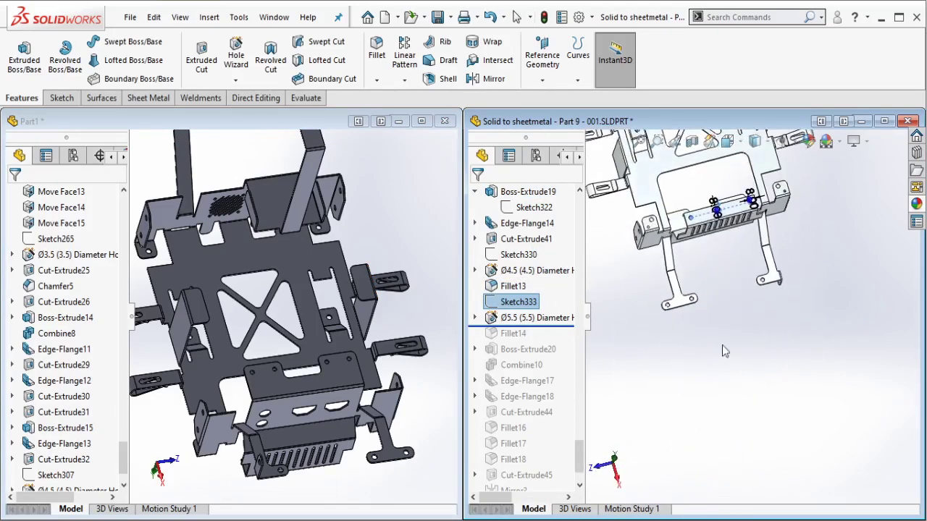
pyautogui.scroll(-5, 724, 242)
pyautogui.scroll(2, 770, 285)
pyautogui.scroll(-2, 770, 284)
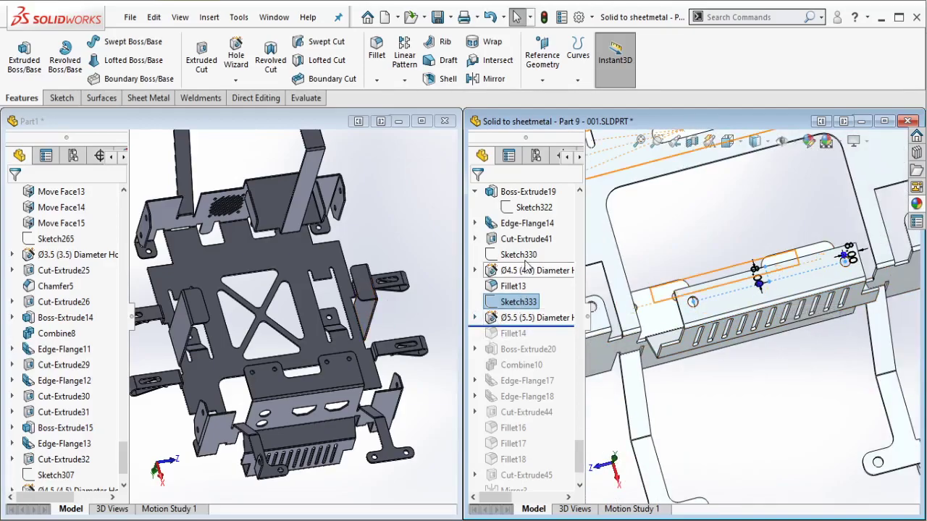
pyautogui.scroll(1, 689, 307)
# Step: Examine the Ø4.5 holes on the reference part's side flange and their layout in Sketch330
pyautogui.scroll(5, 691, 308)
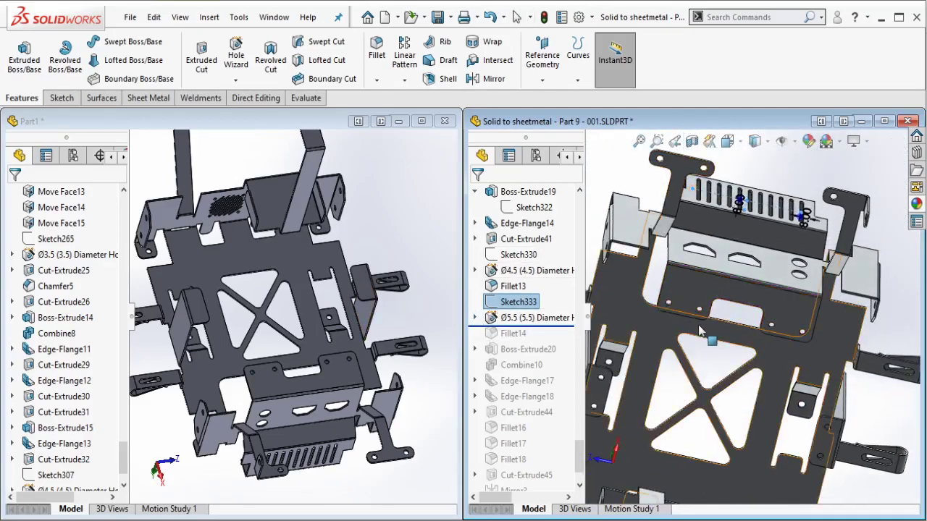
pyautogui.moveTo(692, 308); pyautogui.dragTo(671, 374, button='middle')
pyautogui.scroll(-10, 671, 374)
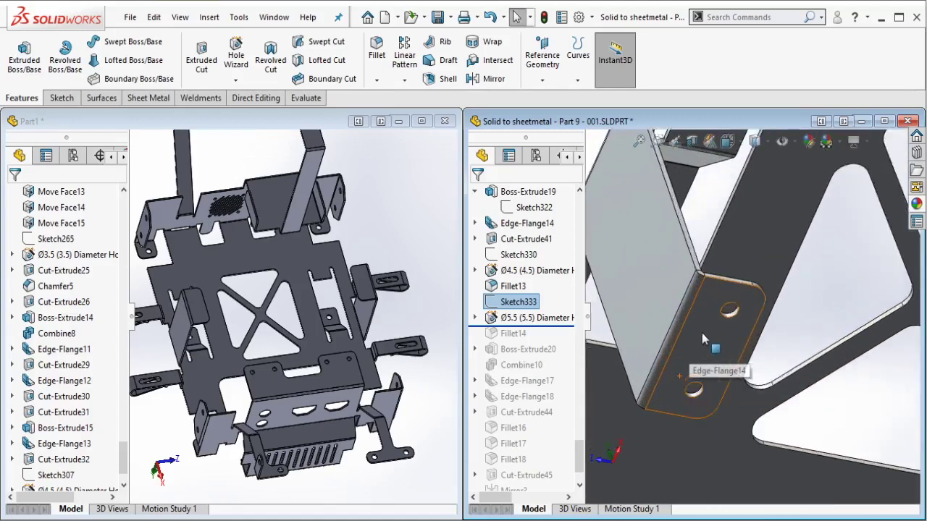
pyautogui.click(770, 297)
pyautogui.scroll(2, 677, 331)
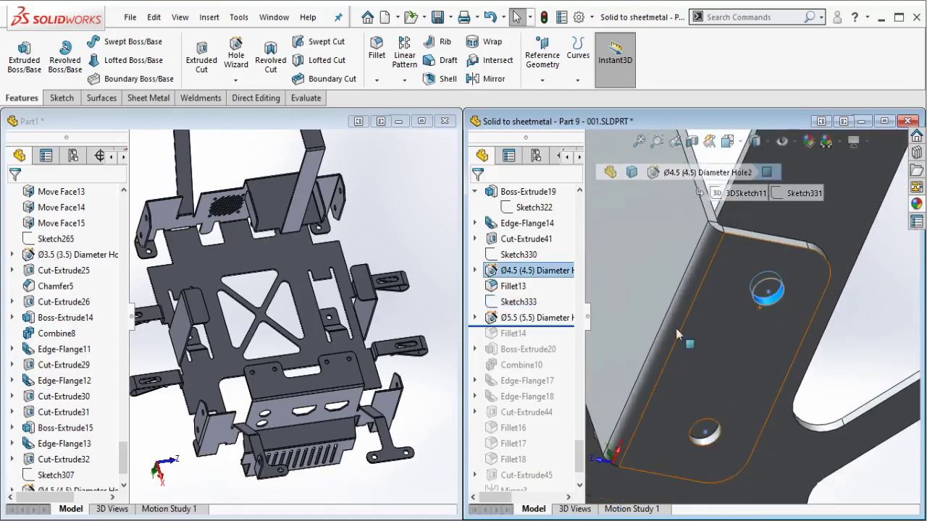
pyautogui.click(530, 259)
pyautogui.scroll(6, 776, 310)
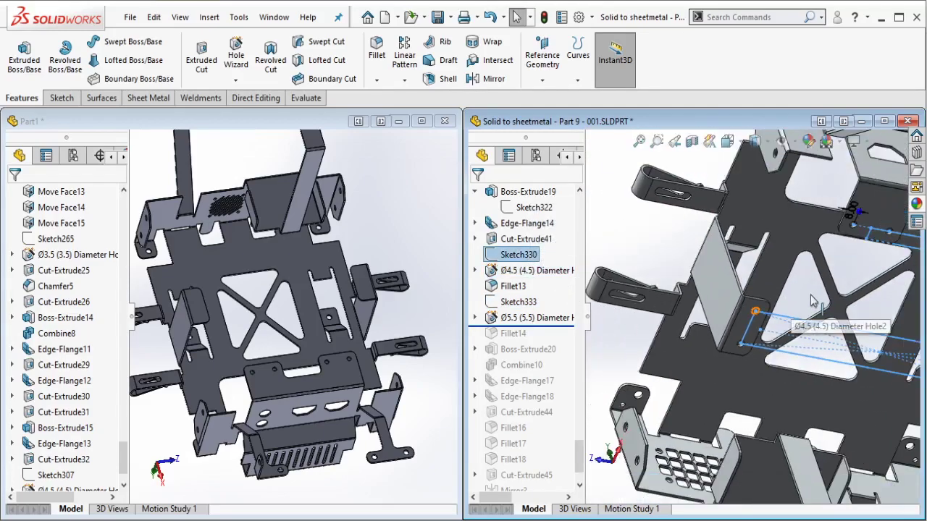
# Step: Reopen Sketch307 in Part1 and draw a construction centerline between the inner edge midpoints of the two opposite side flanges
pyautogui.scroll(-2, 363, 391)
pyautogui.scroll(-1, 58, 384)
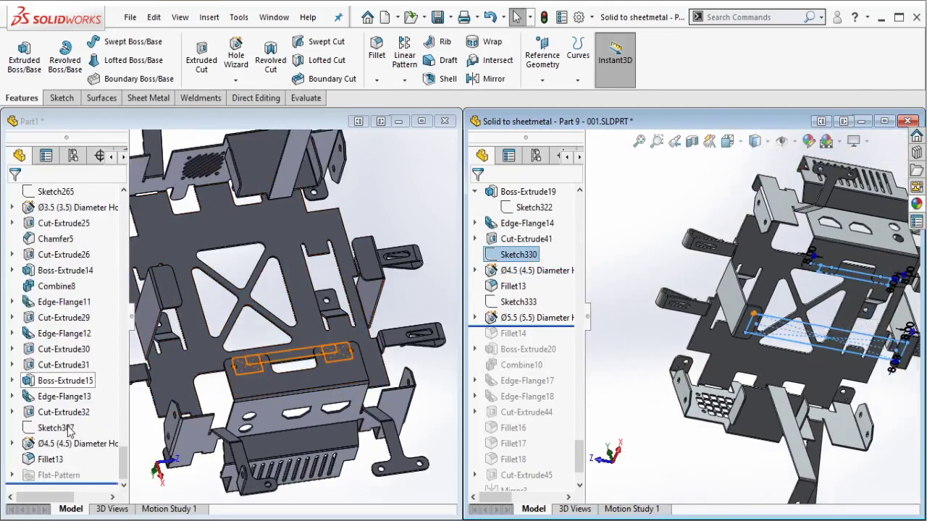
pyautogui.click(63, 429)
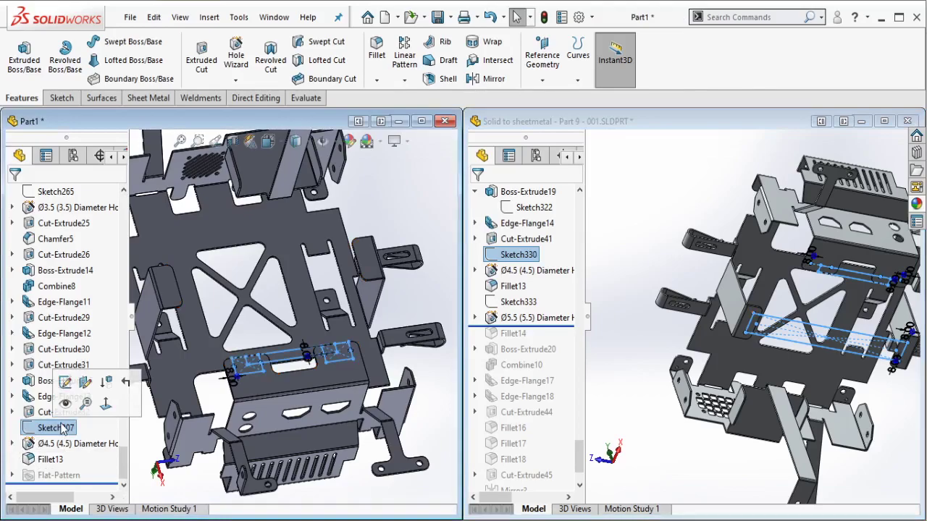
pyautogui.scroll(-5, 862, 322)
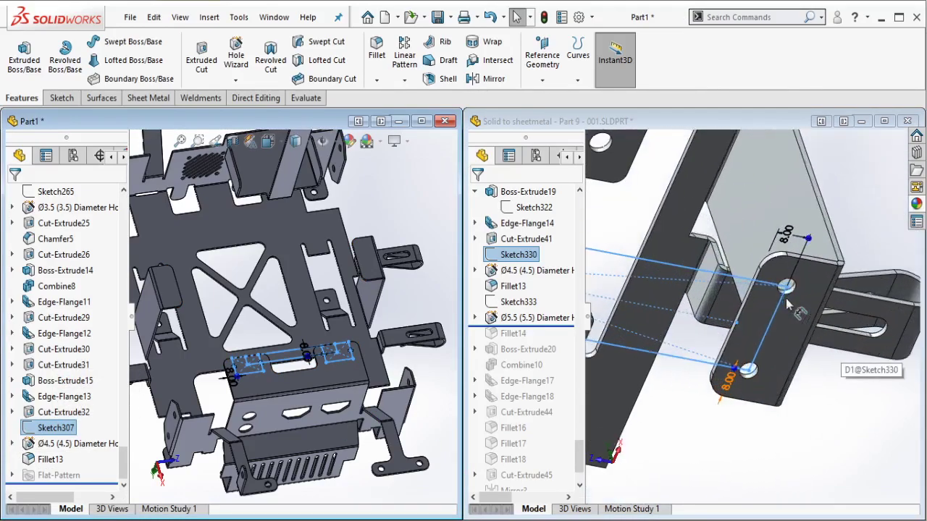
pyautogui.rightClick(63, 429)
pyautogui.click(73, 243)
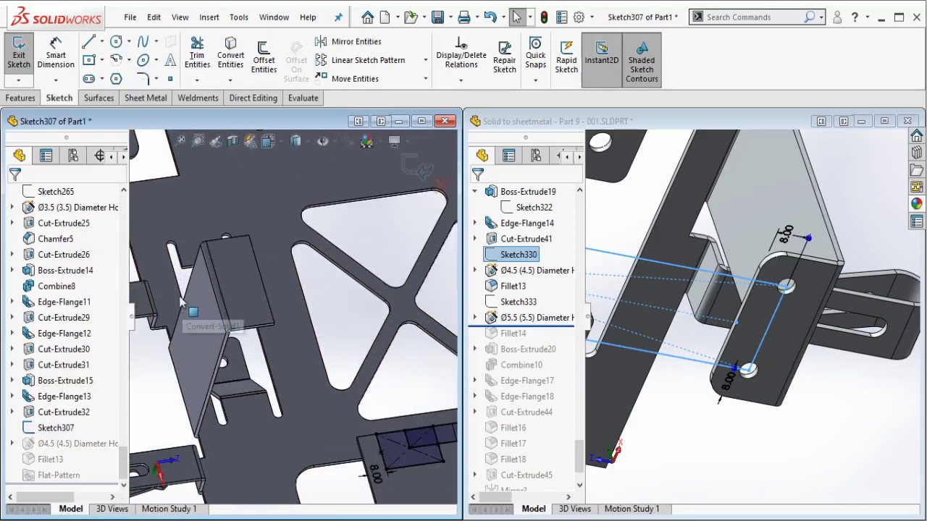
pyautogui.click(102, 42)
pyautogui.click(114, 77)
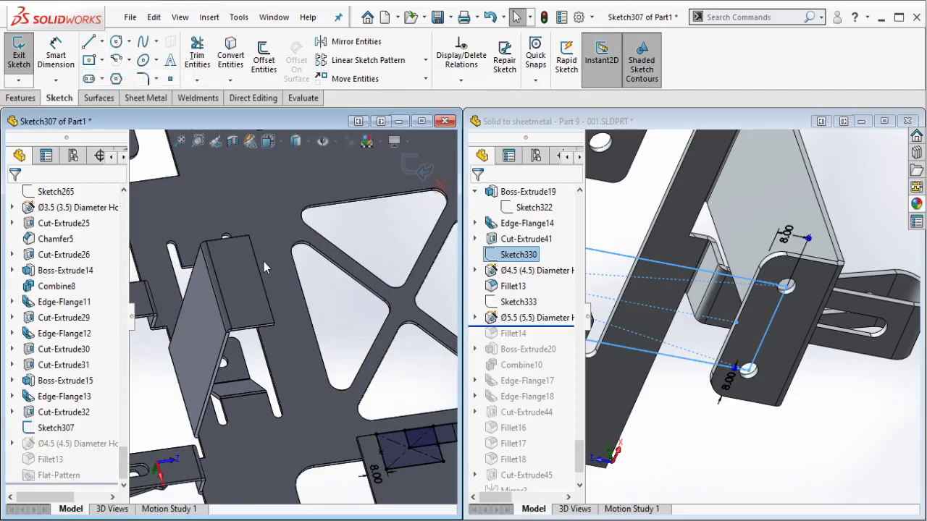
pyautogui.click(261, 279)
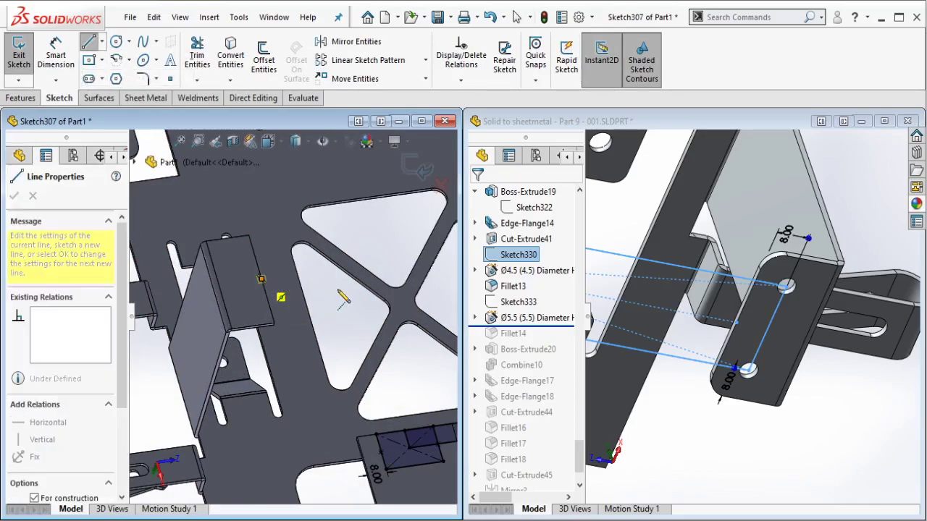
pyautogui.scroll(4, 339, 291)
pyautogui.scroll(-2, 358, 312)
pyautogui.click(441, 284)
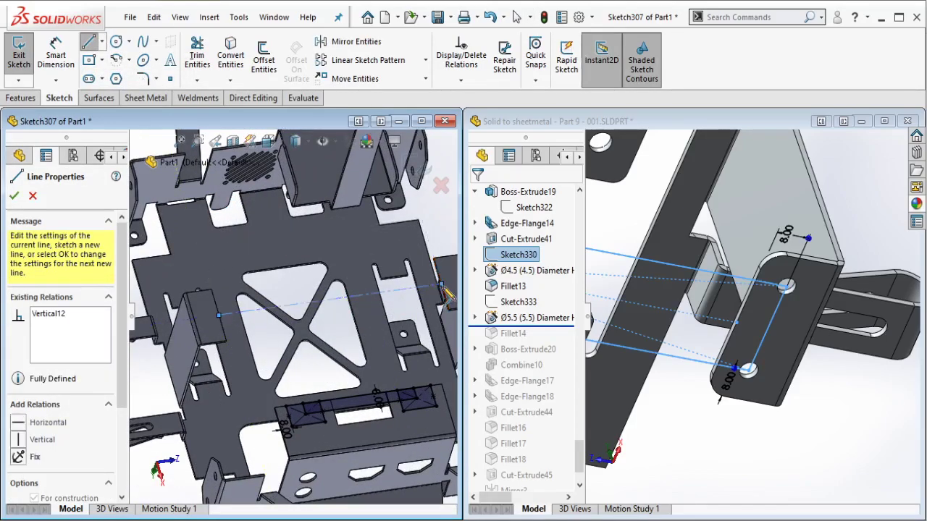
pyautogui.press('Escape')
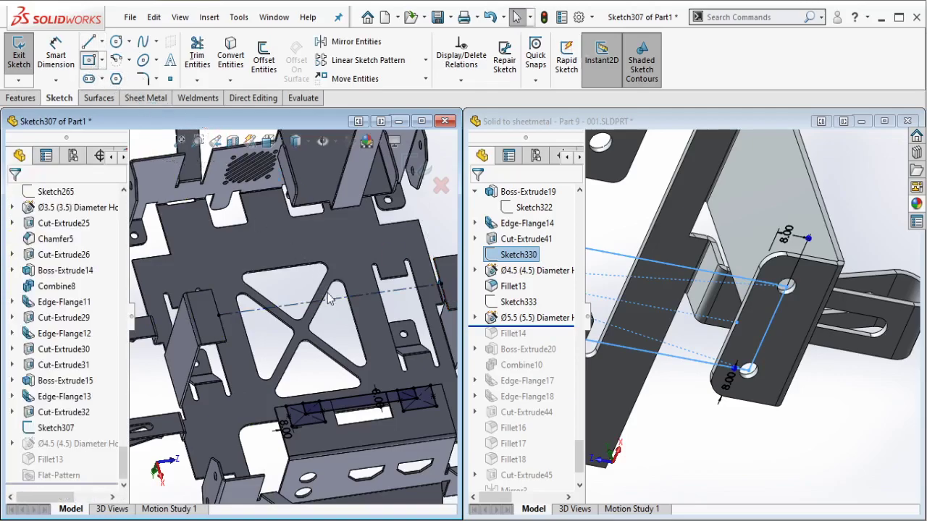
# Step: Sketch a center rectangle about 176 mm long from the centerline's midpoint, with its ends lying on the two side flanges
pyautogui.press('r')
pyautogui.click(330, 299)
pyautogui.scroll(-2, 214, 327)
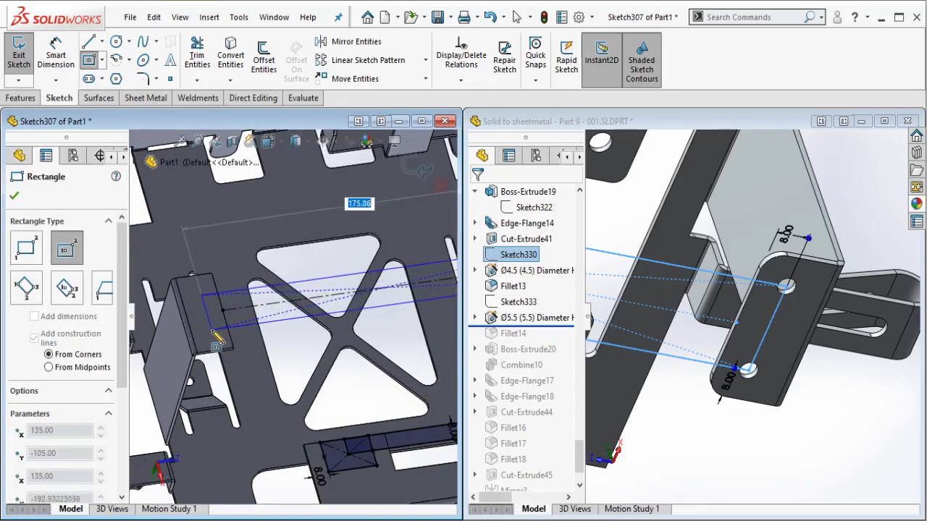
pyautogui.click(212, 330)
pyautogui.press('Escape')
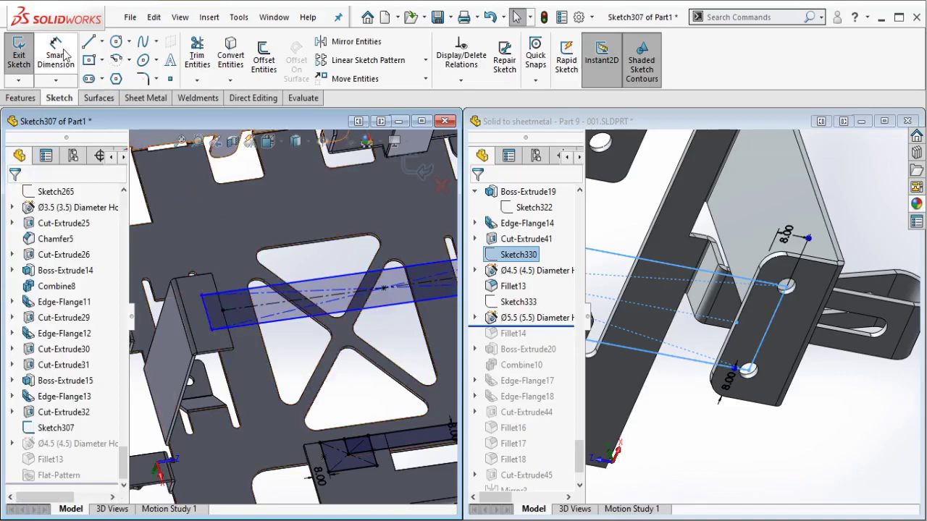
# Step: Dimension the rectangle's short end 8 mm from the inner edge of the side flange
pyautogui.click(64, 55)
pyautogui.click(209, 312)
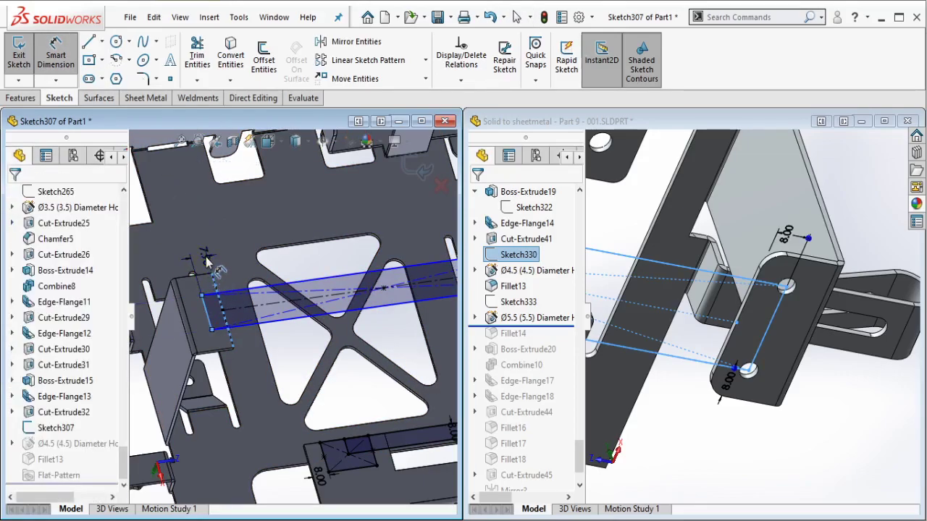
pyautogui.click(208, 263)
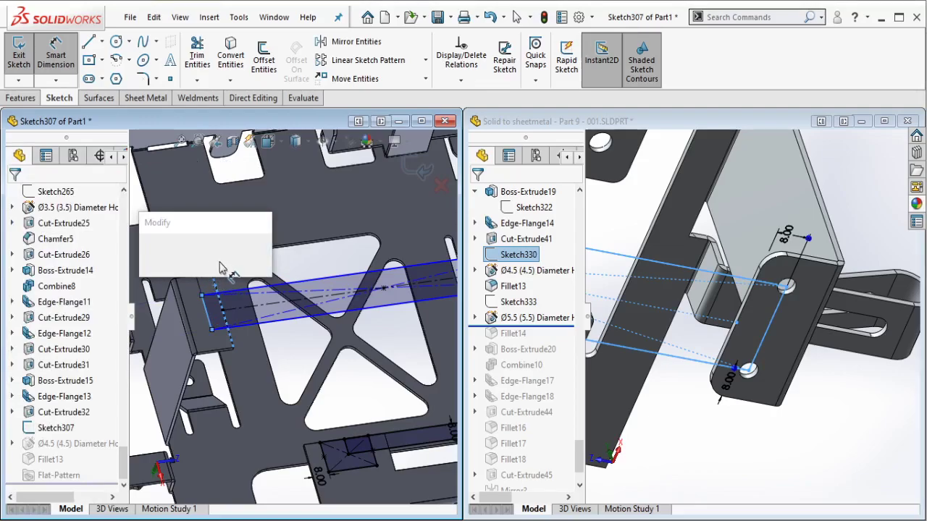
pyautogui.write('8')
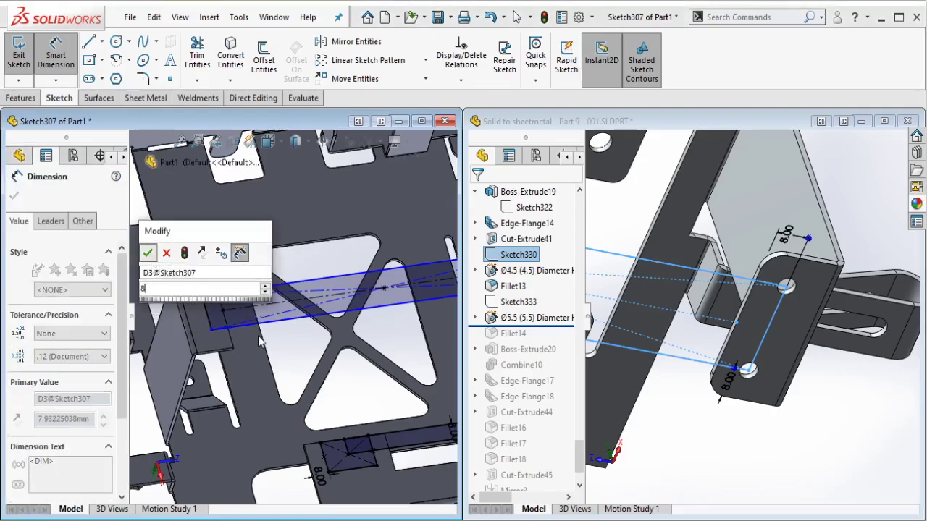
pyautogui.press('Escape')
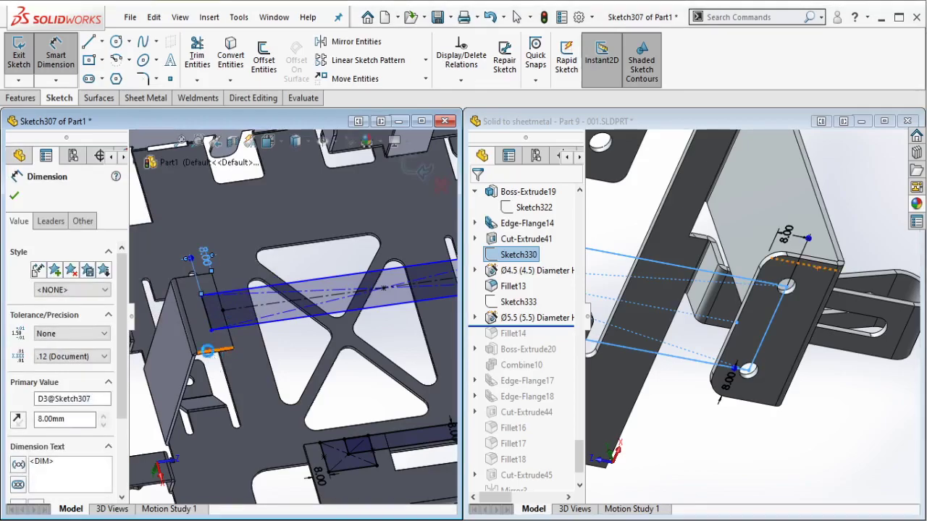
# Step: Dimension the rectangle's long side 8 mm from the side flange's end edge, exit the sketch and rebuild the part
pyautogui.click(205, 352)
pyautogui.click(266, 323)
pyautogui.click(289, 346)
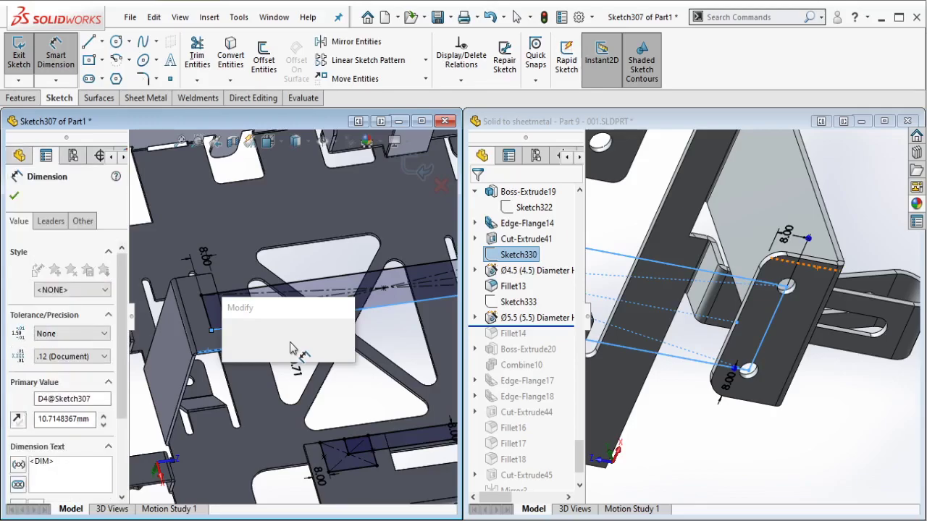
pyautogui.write('8')
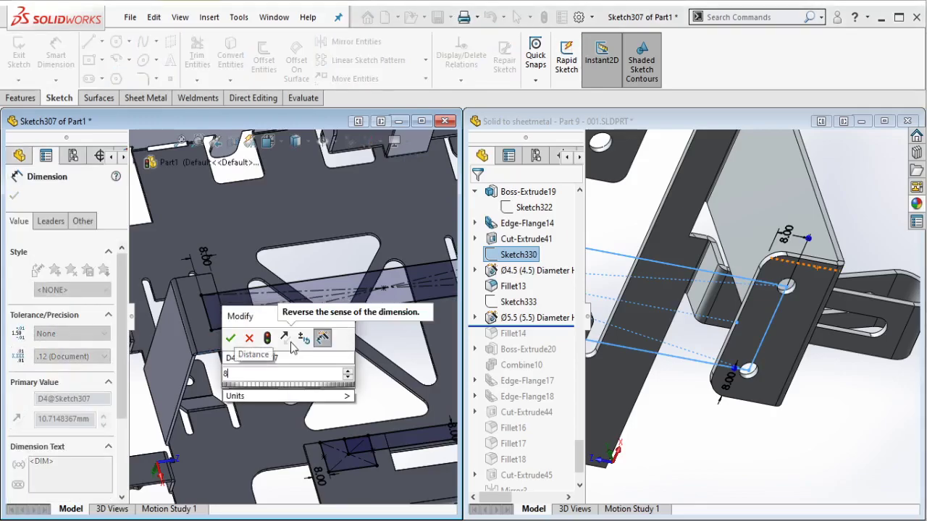
pyautogui.press('Return')
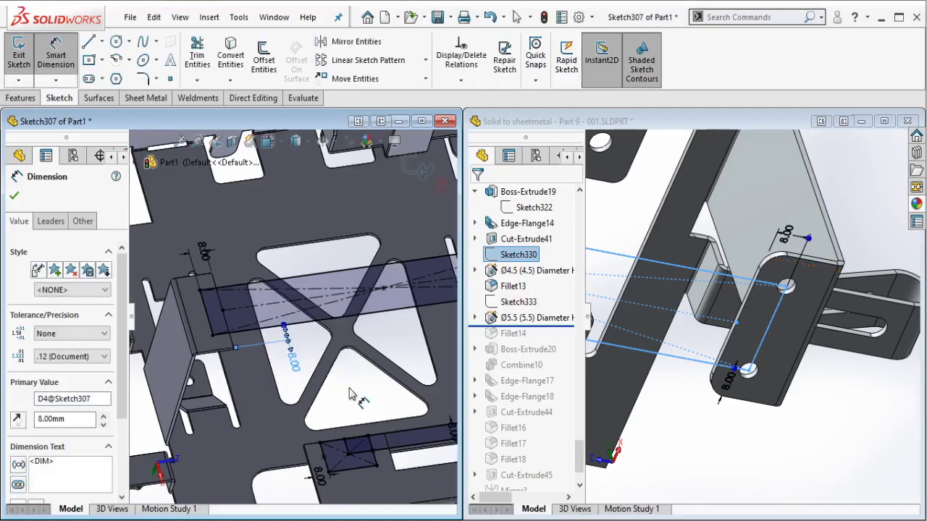
pyautogui.click(19, 58)
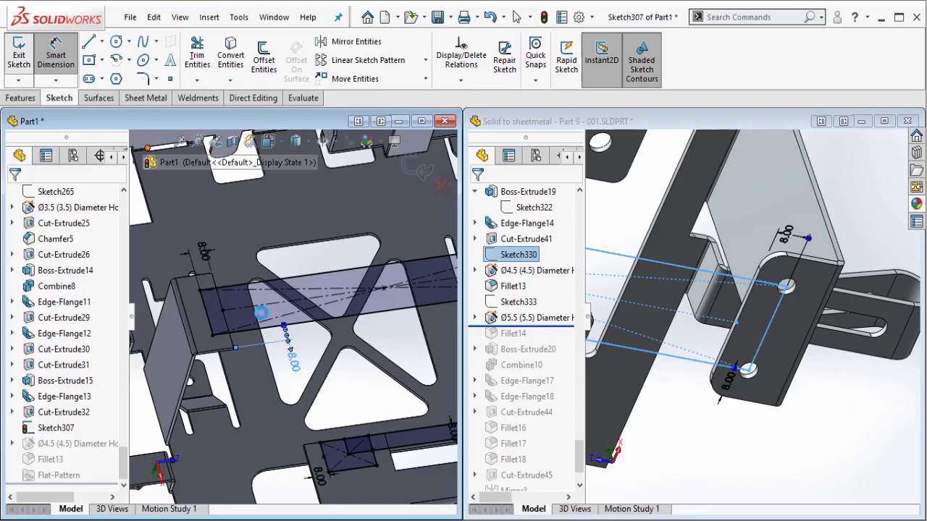
pyautogui.hotkey('ctrl', 'b')
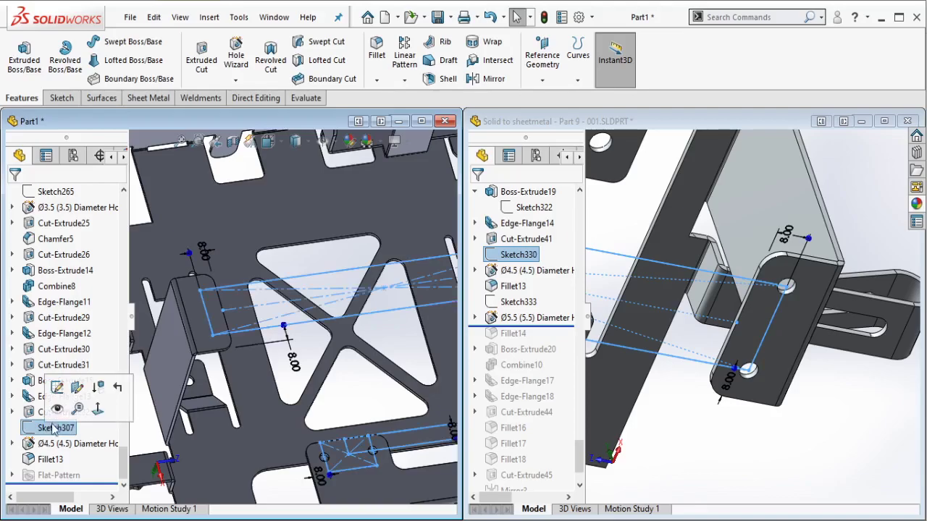
# Step: Edit the Ø4.5 hole feature's positions and add two holes at the rectangle corners on the first side flange
pyautogui.click(76, 450)
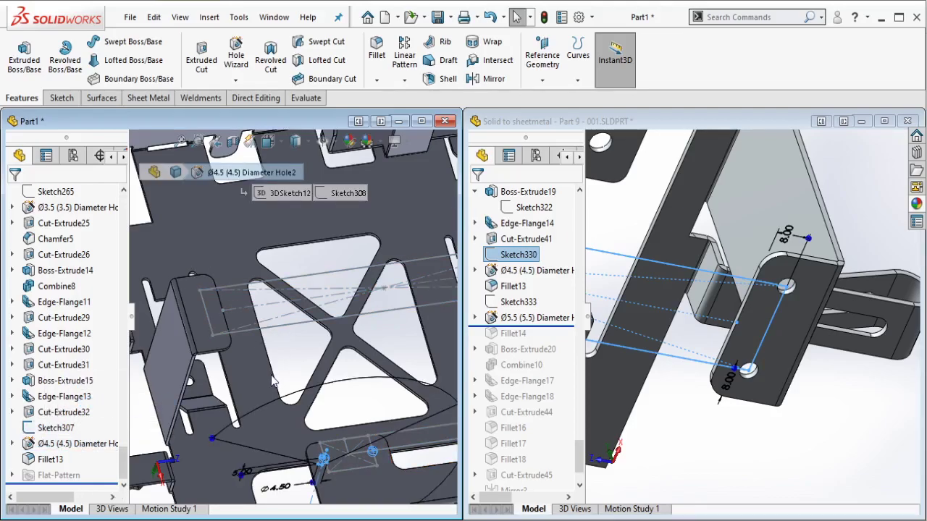
pyautogui.press('z')
pyautogui.press('z')
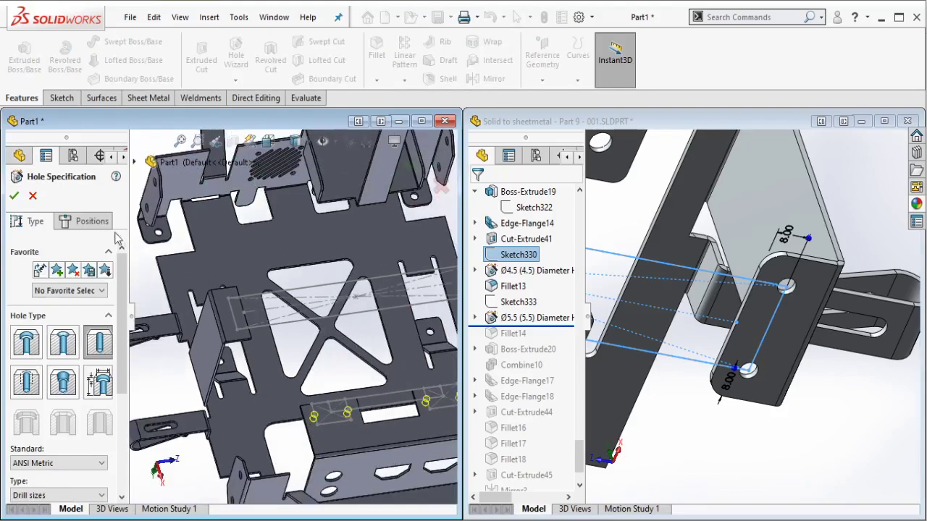
pyautogui.click(85, 221)
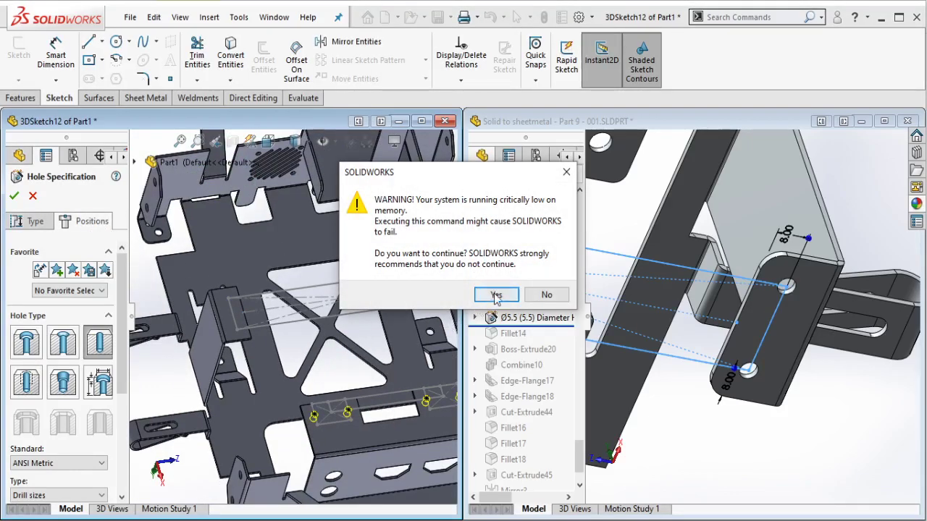
pyautogui.click(496, 295)
pyautogui.scroll(-5, 232, 291)
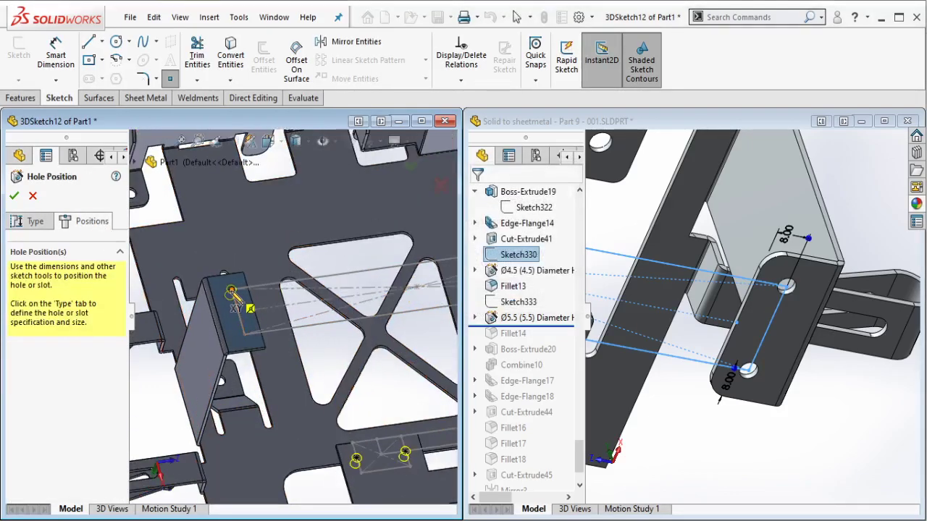
pyautogui.click(232, 291)
pyautogui.click(245, 333)
# Step: Add two more Ø4.5 holes at the rectangle corners on the opposite side flange and apply the feature
pyautogui.scroll(1, 316, 282)
pyautogui.keyDown('ctrl'); pyautogui.moveTo(316, 281); pyautogui.dragTo(91, 284, button='middle'); pyautogui.keyUp('ctrl')
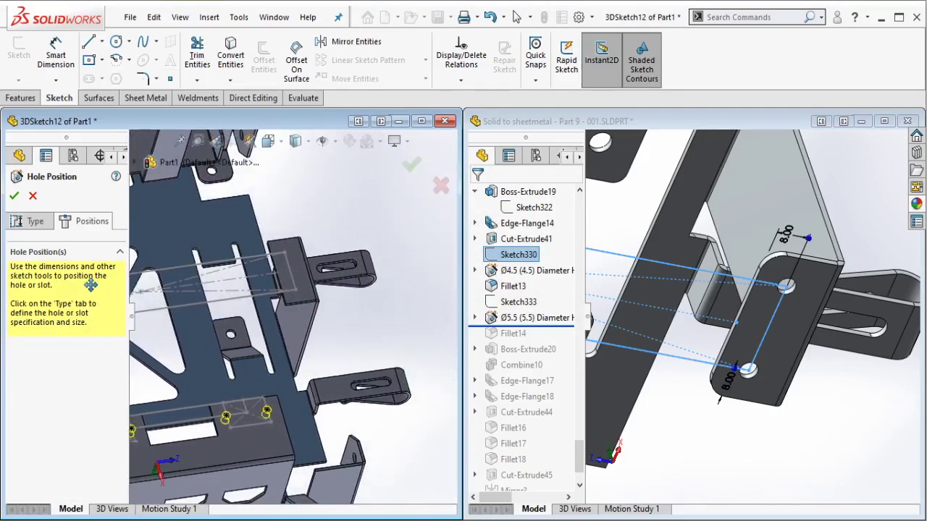
pyautogui.click(286, 252)
pyautogui.click(296, 290)
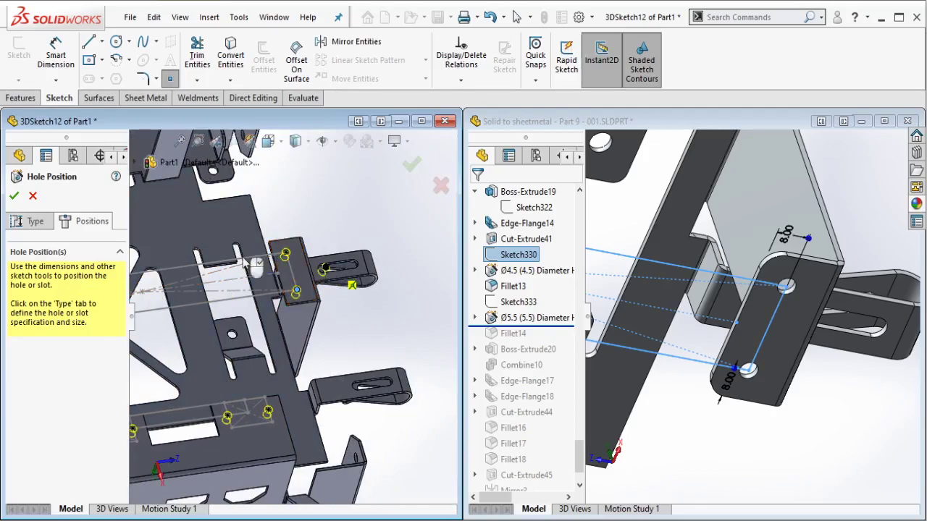
pyautogui.click(15, 197)
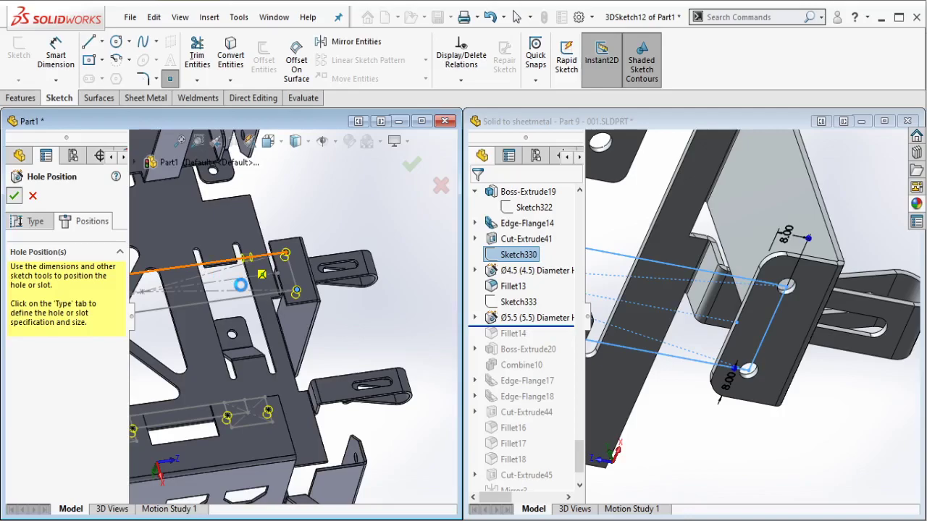
pyautogui.press('Return')
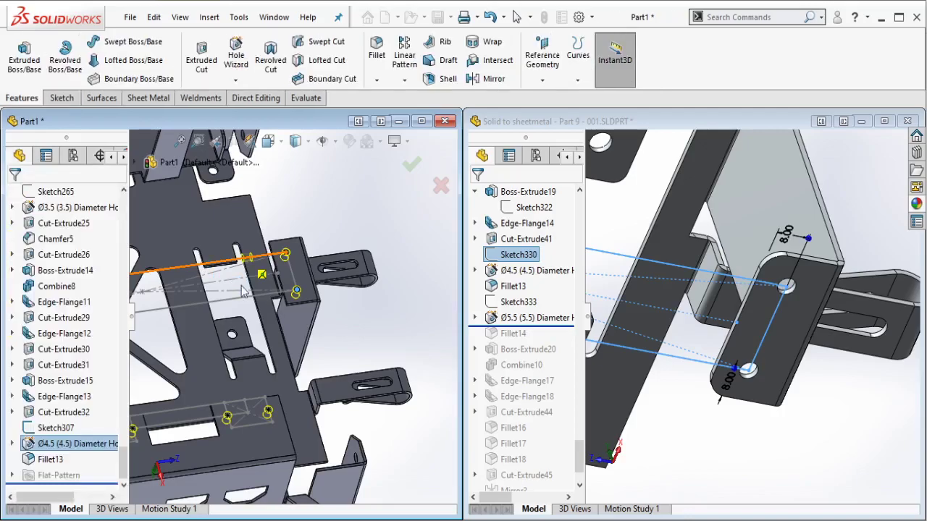
# Step: Hide the hole layout Sketch307 and check the new holes on the side flanges
pyautogui.click(264, 297)
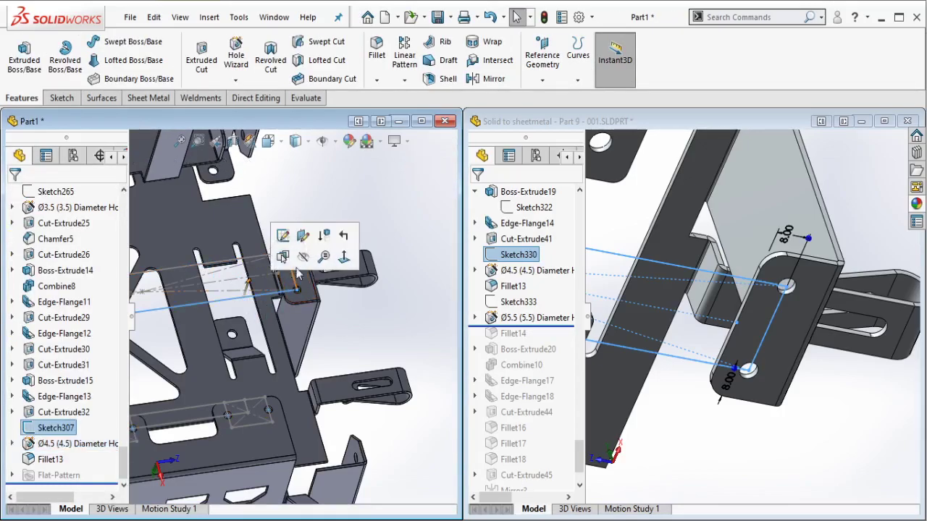
pyautogui.click(297, 260)
pyautogui.scroll(5, 334, 329)
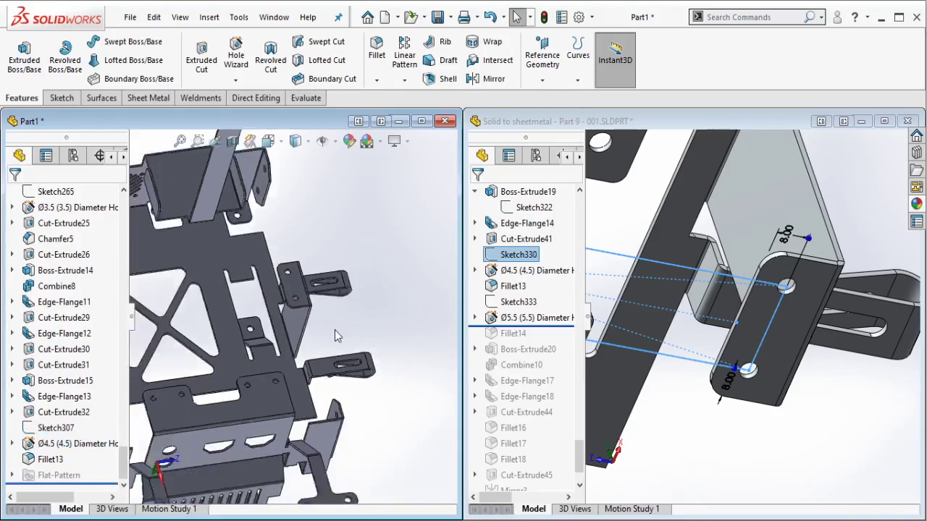
pyautogui.scroll(-2, 196, 264)
pyautogui.moveTo(235, 341); pyautogui.dragTo(224, 282, button='middle')
pyautogui.scroll(3, 223, 274)
pyautogui.scroll(5, 647, 295)
# Step: Roll the reference part forward past Fillet14 and select that fillet to inspect it
pyautogui.click(745, 377)
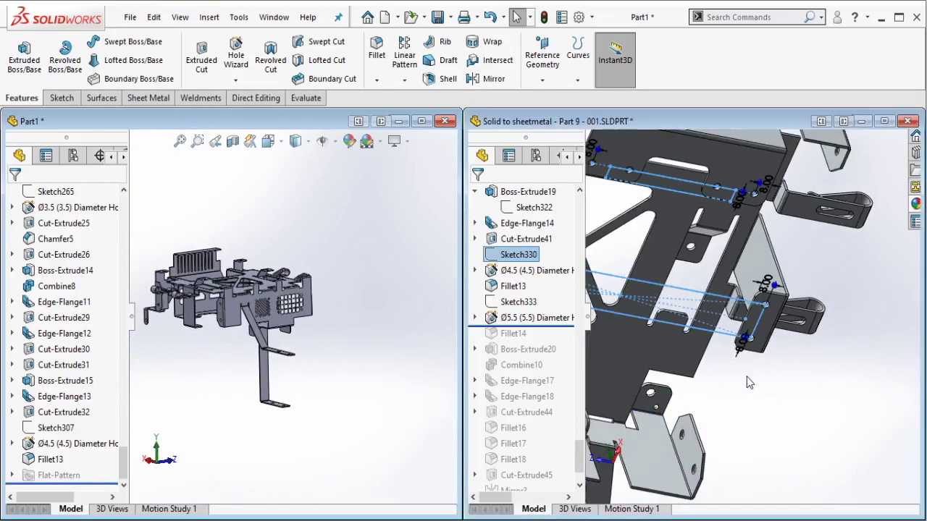
pyautogui.scroll(1, 704, 324)
pyautogui.moveTo(707, 329); pyautogui.dragTo(639, 293, button='middle')
pyautogui.moveTo(570, 326); pyautogui.dragTo(528, 345)
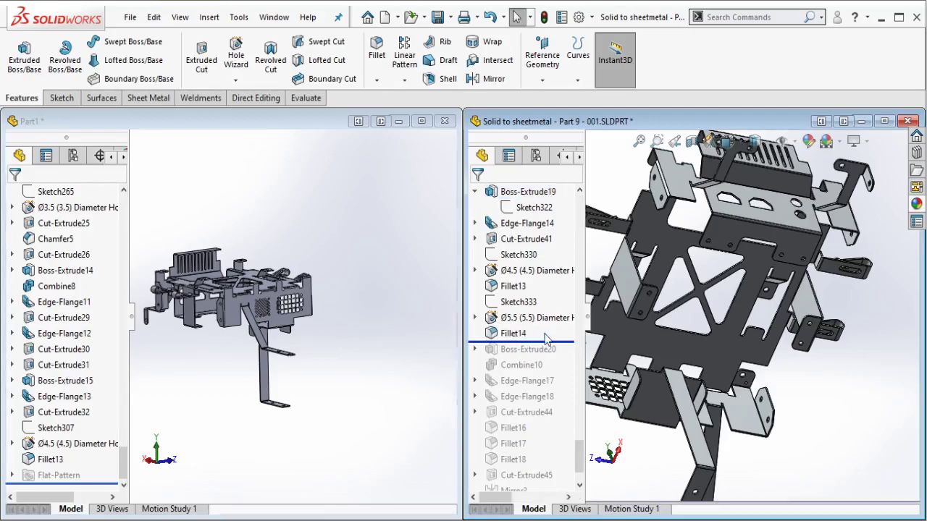
pyautogui.click(518, 333)
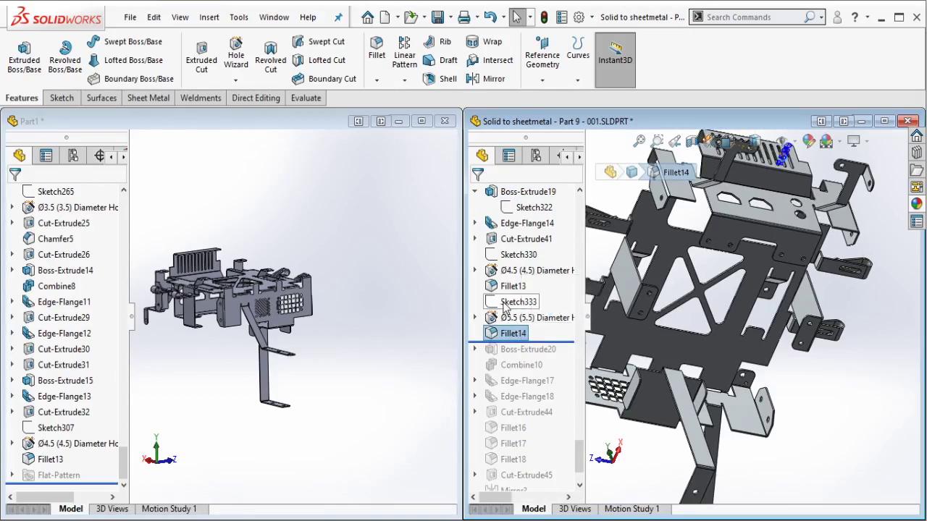
# Step: Examine the Ø5.5 hole layout and its dimensions in Sketch333 on the reference part's slotted flange
pyautogui.click(506, 302)
pyautogui.moveTo(727, 201)
pyautogui.mouseDown(button='middle')
pyautogui.moveTo(754, 268)
pyautogui.moveTo(737, 293)
pyautogui.moveTo(732, 286)
pyautogui.mouseUp(button='middle')
pyautogui.scroll(2, 757, 216)
pyautogui.scroll(-6, 757, 216)
pyautogui.scroll(-2, 732, 286)
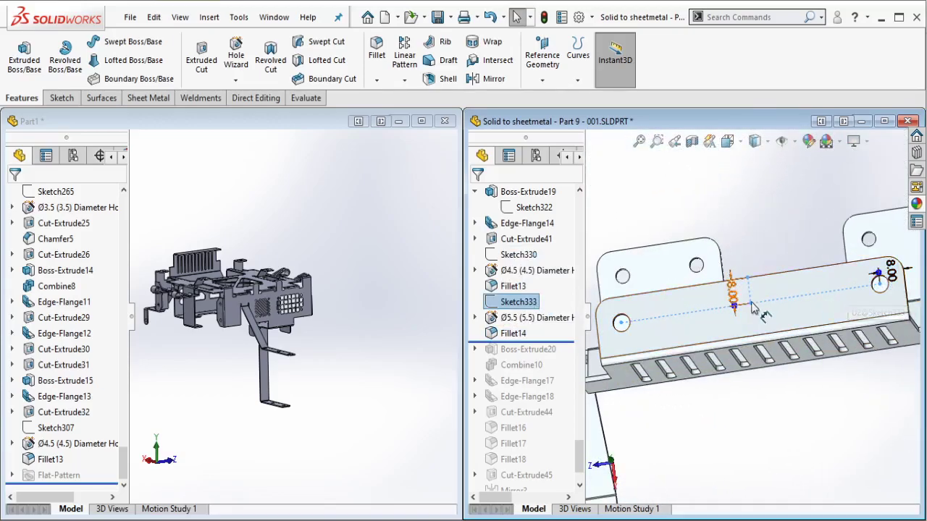
pyautogui.scroll(1, 752, 313)
pyautogui.scroll(-3, 263, 264)
# Step: In Part1, start a sketch on the slotted flange's upper face and draw a short centerline inward from the midpoint of its outer long edge
pyautogui.click(246, 297)
pyautogui.moveTo(247, 304); pyautogui.dragTo(421, 347, button='middle')
pyautogui.scroll(-5, 402, 323)
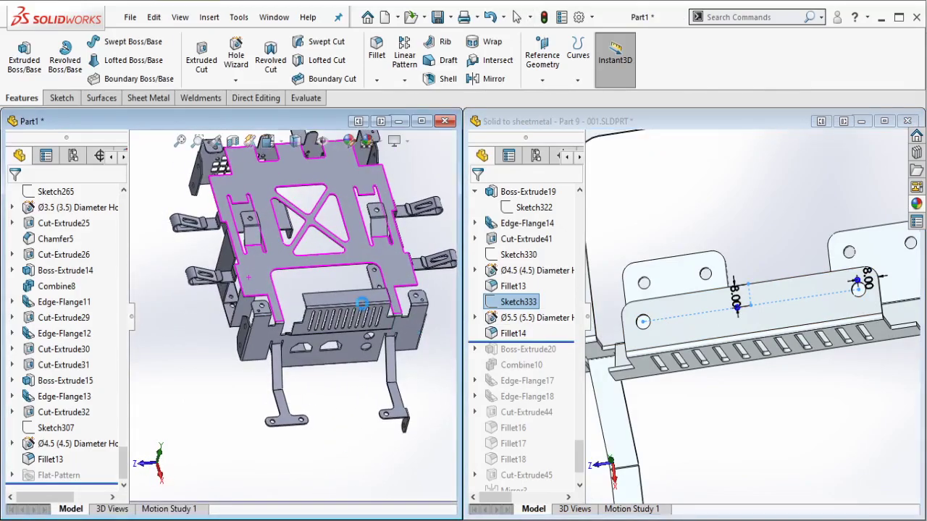
pyautogui.click(377, 291)
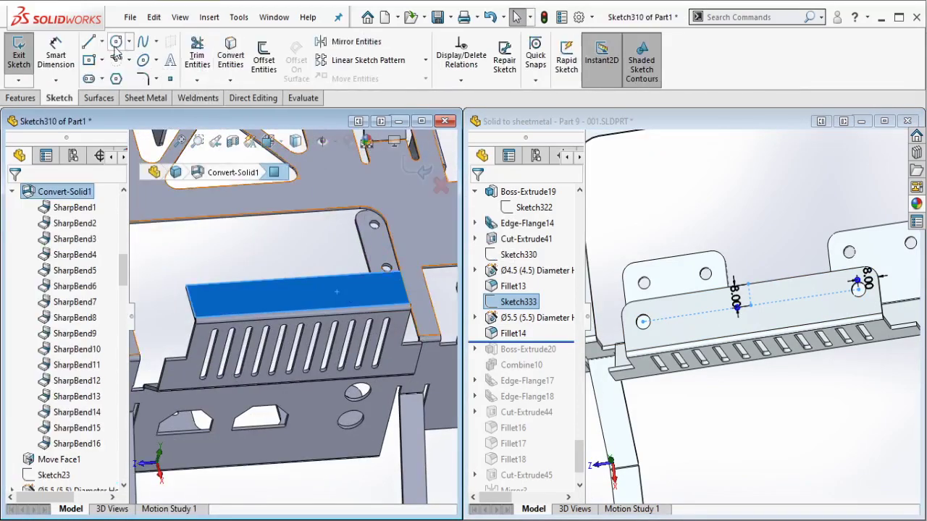
pyautogui.click(103, 41)
pyautogui.click(104, 77)
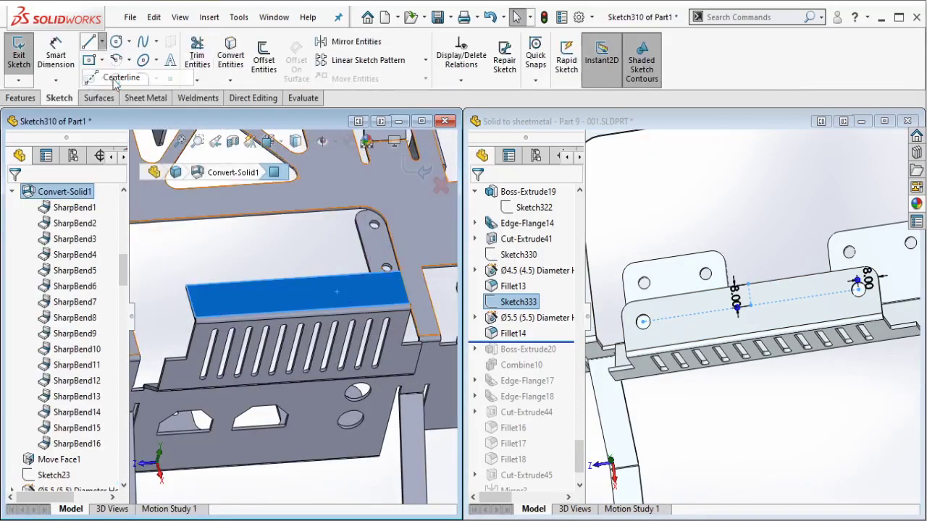
pyautogui.click(293, 278)
pyautogui.click(296, 291)
pyautogui.press('Escape')
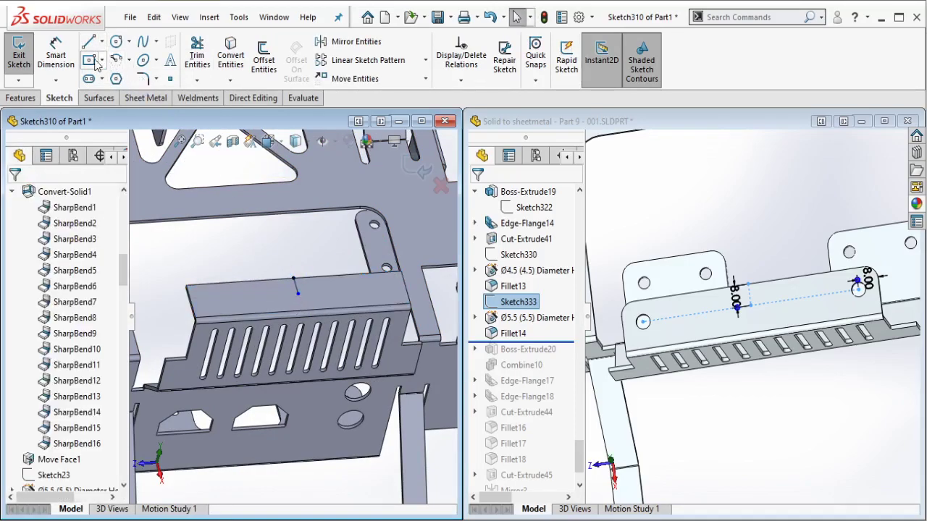
# Step: Draw a center rectangle about 70 mm long from the centerline's end and place points at the midpoints of its two short sides
pyautogui.press('r')
pyautogui.click(297, 293)
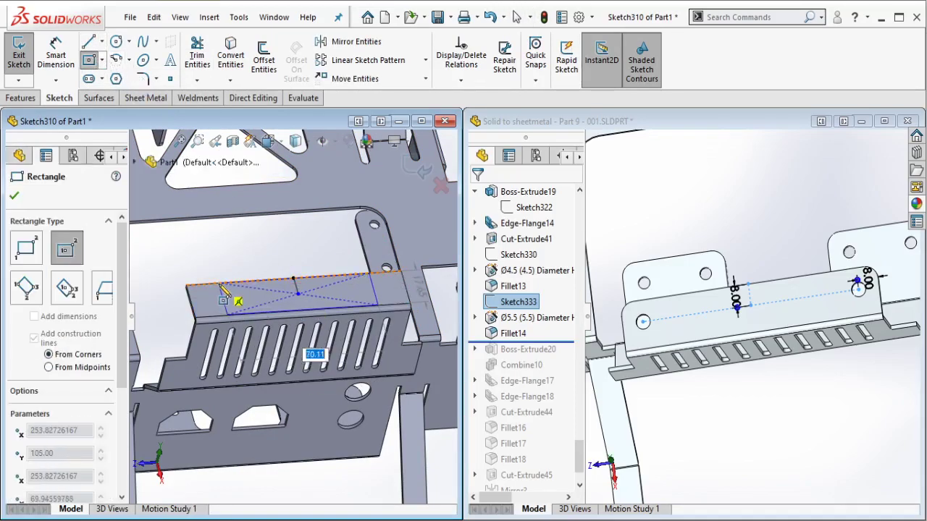
pyautogui.click(218, 283)
pyautogui.press('Escape')
pyautogui.press('Escape')
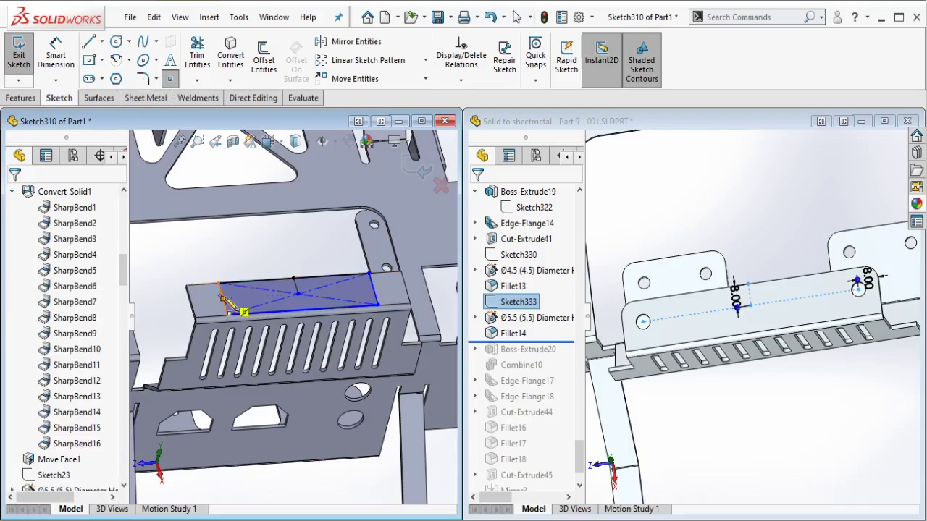
pyautogui.click(222, 298)
pyautogui.click(374, 289)
pyautogui.press('Escape')
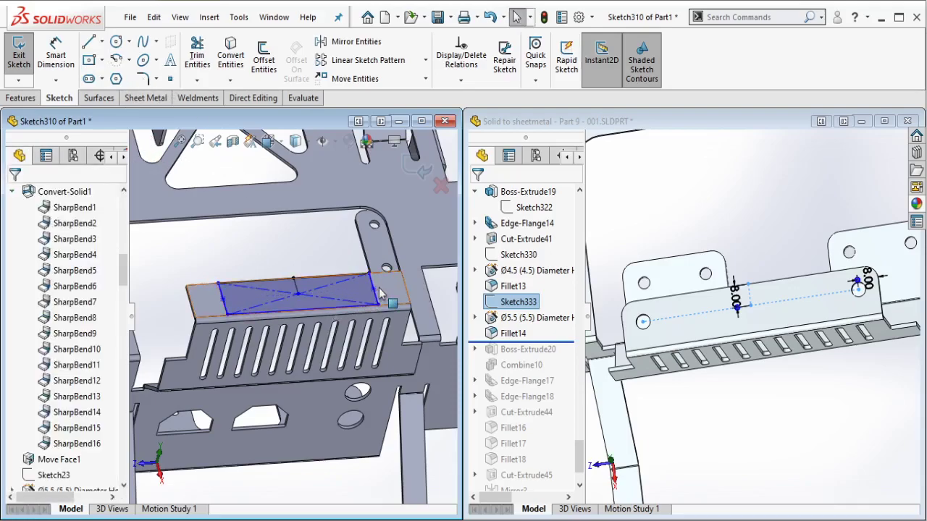
# Step: Dimension the rectangle's center 8 mm from the flange's outer long edge
pyautogui.scroll(-3, 210, 305)
pyautogui.click(56, 55)
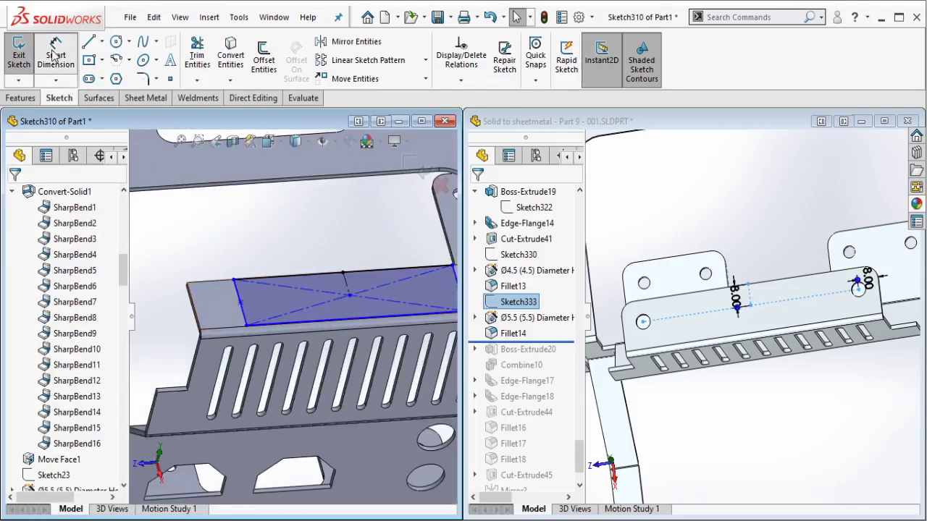
pyautogui.click(347, 292)
pyautogui.click(374, 262)
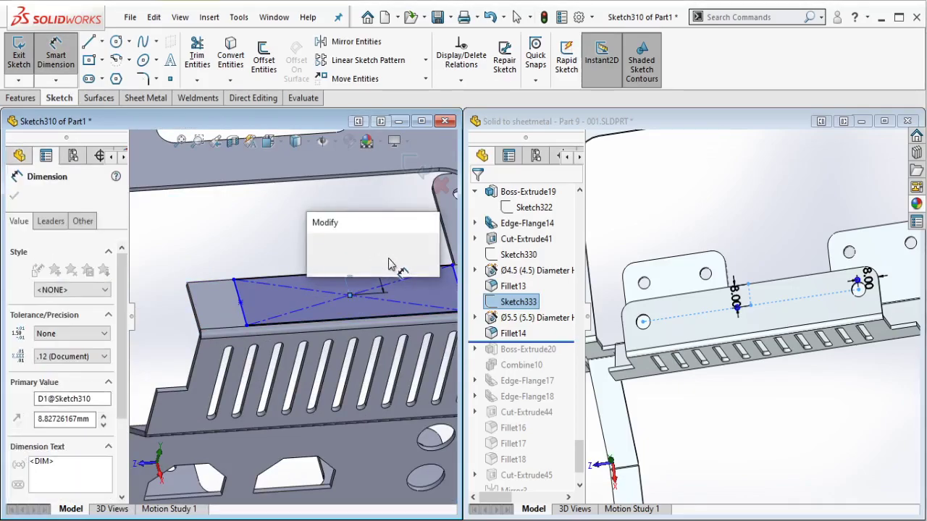
pyautogui.write('8')
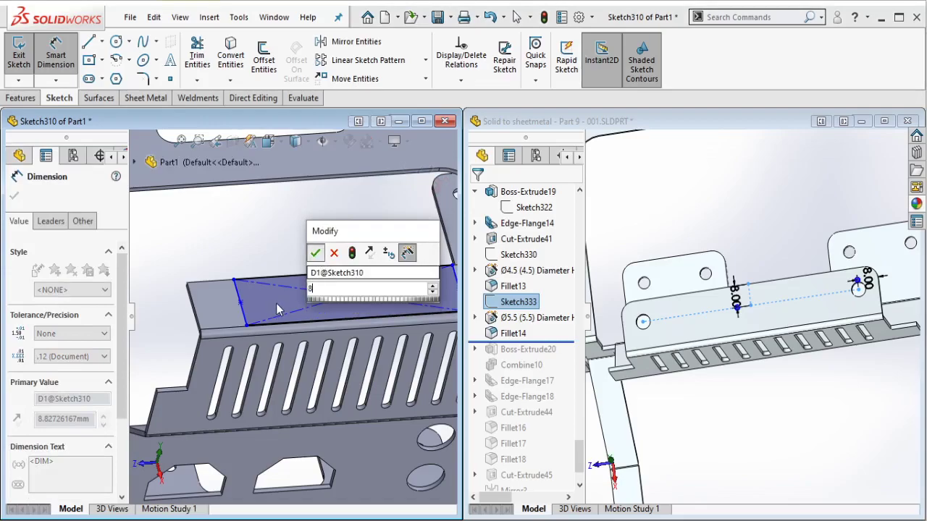
pyautogui.press('Return')
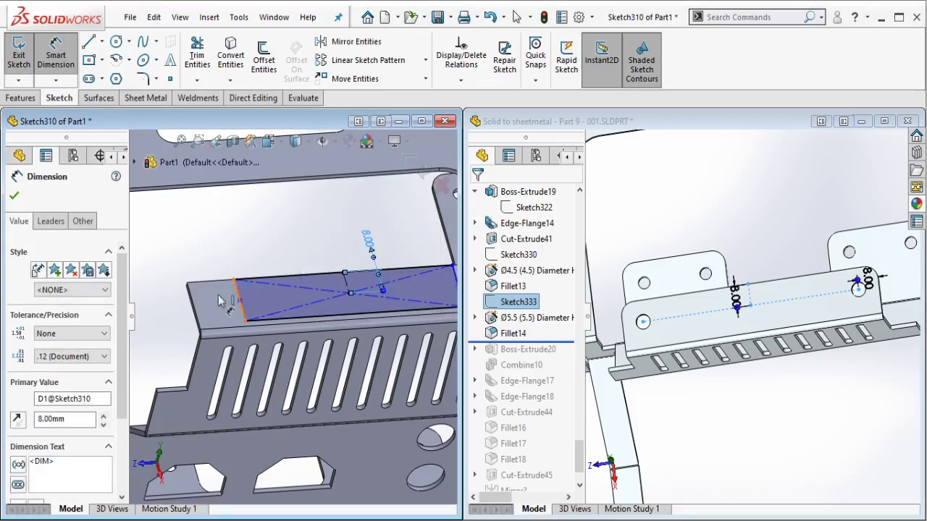
# Step: Dimension the rectangle's short side 8 mm from the flange's end edge and exit the sketch
pyautogui.click(240, 301)
pyautogui.click(210, 263)
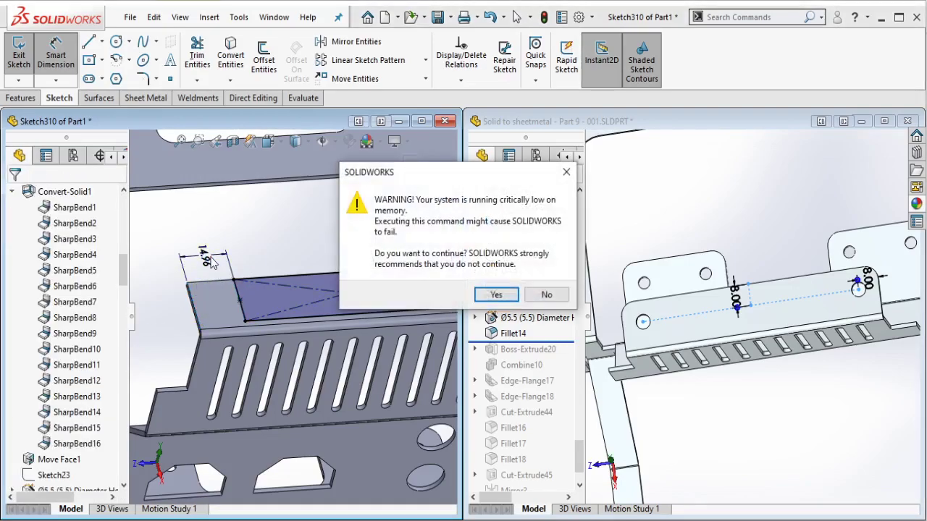
pyautogui.click(496, 294)
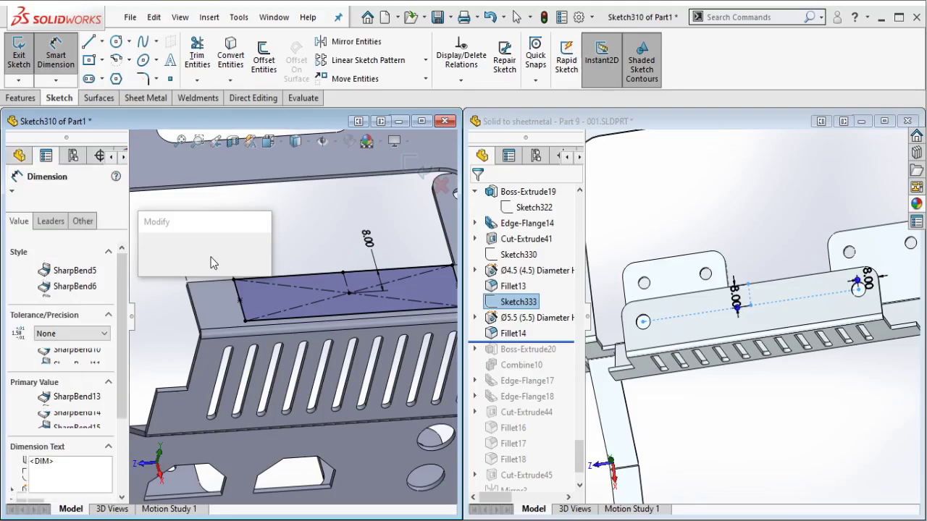
pyautogui.write('8')
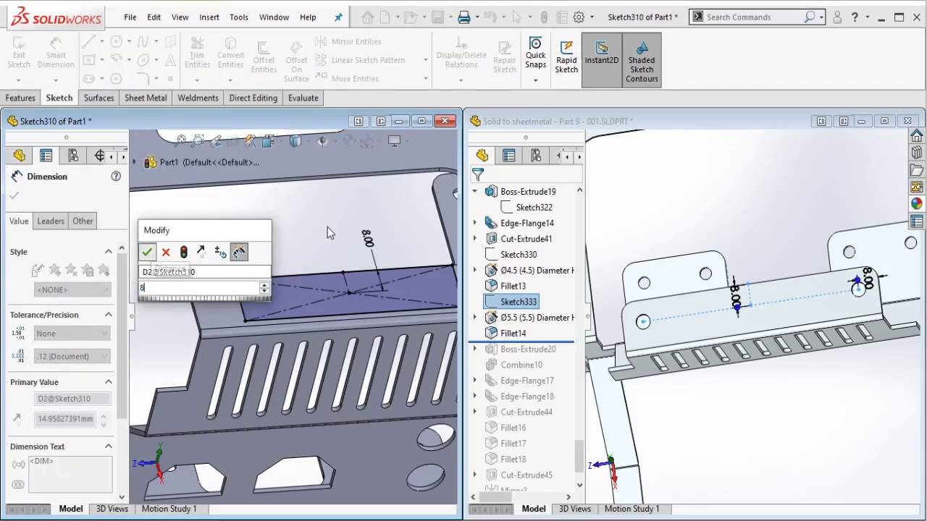
pyautogui.press('Escape')
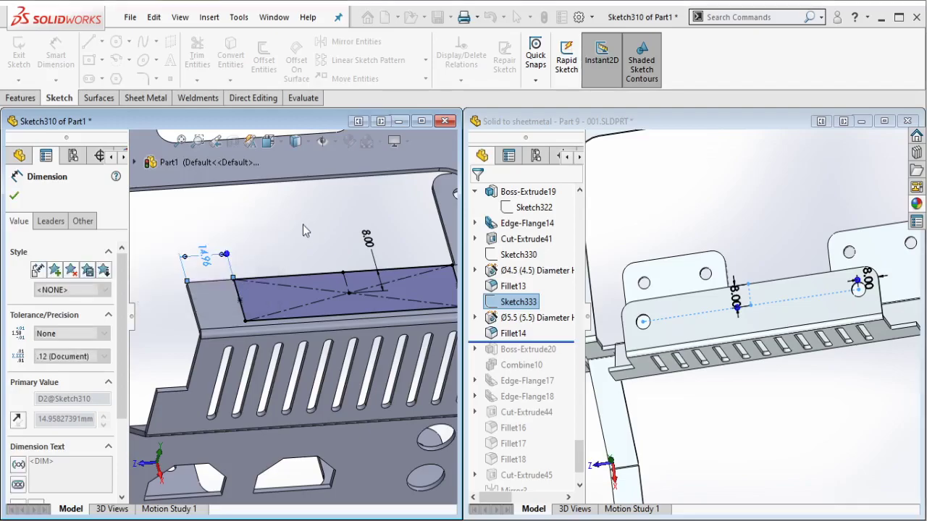
pyautogui.press('Escape')
pyautogui.click(13, 55)
pyautogui.click(13, 55)
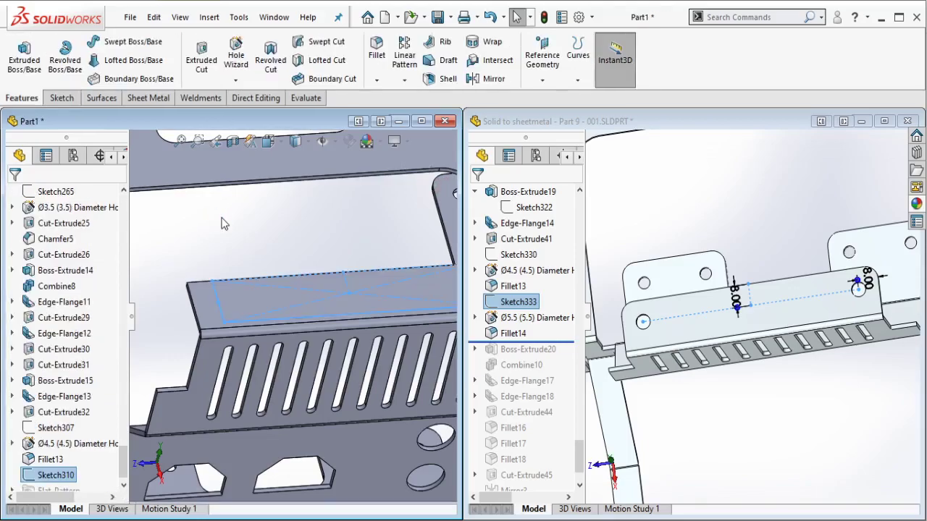
# Step: Start a Hole Wizard feature with 3D sketch positions and place holes at the two short-side midpoints of the rectangle
pyautogui.click(236, 55)
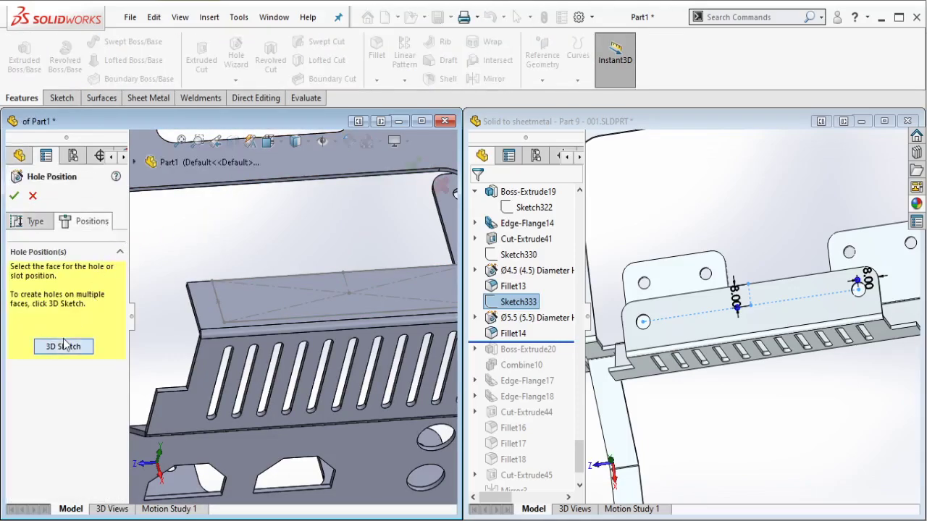
pyautogui.click(64, 346)
pyautogui.click(217, 302)
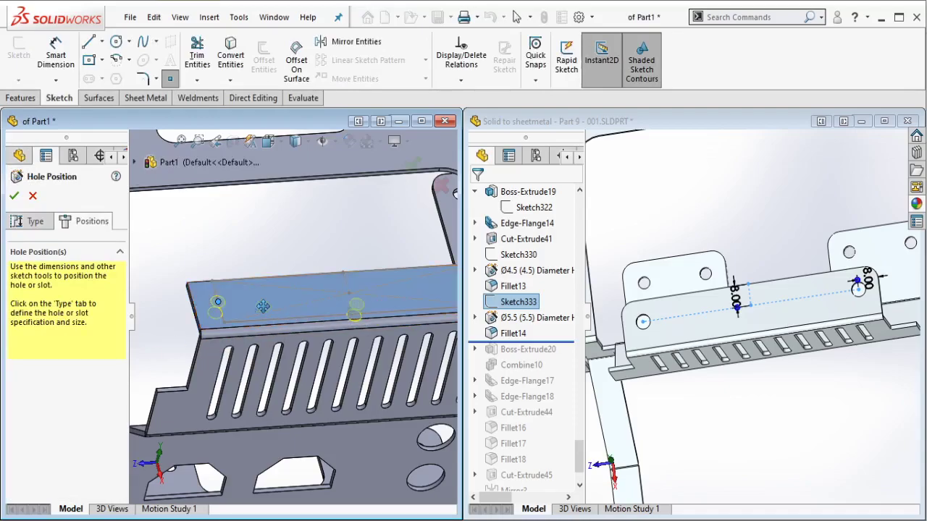
pyautogui.keyDown('ctrl'); pyautogui.moveTo(263, 306); pyautogui.dragTo(164, 311, button='middle'); pyautogui.keyUp('ctrl')
pyautogui.click(381, 289)
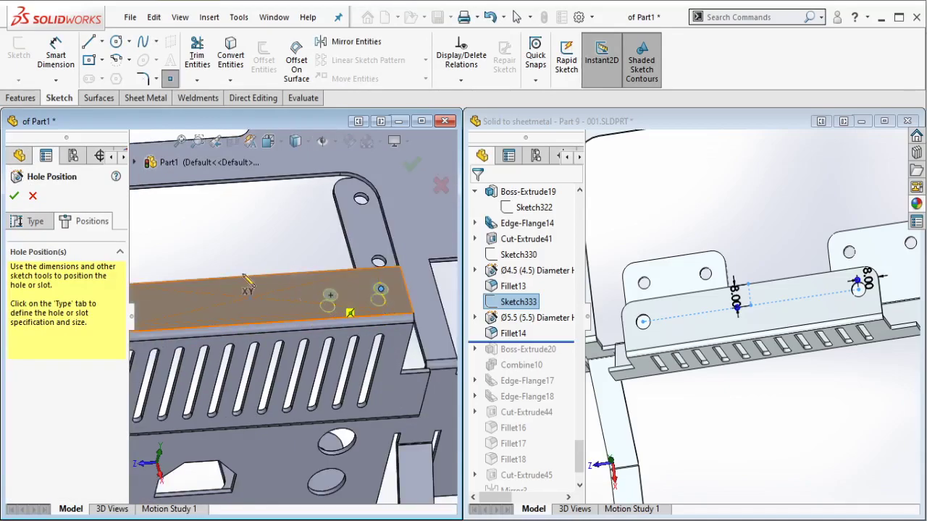
# Step: Set the hole size to Ø5.5, apply the feature and hide the rectangle layout sketch on the flange
pyautogui.click(30, 221)
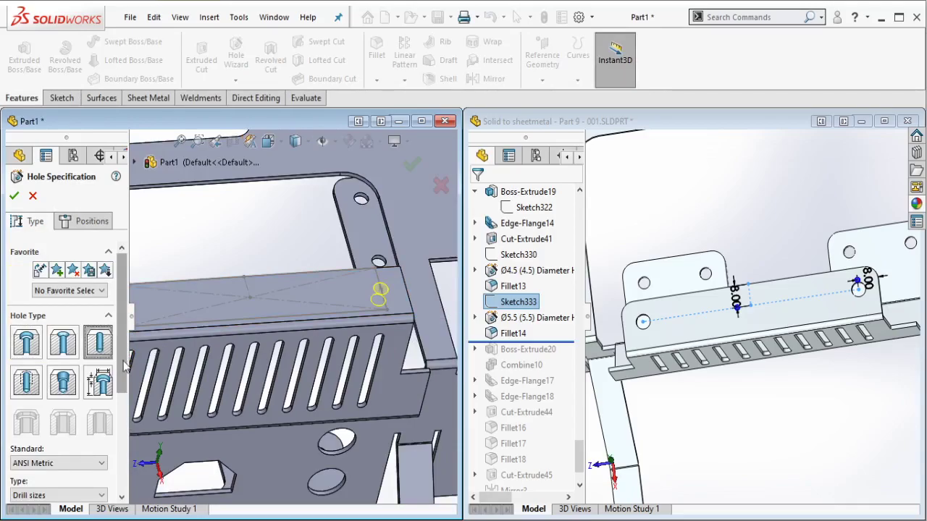
pyautogui.moveTo(123, 362); pyautogui.dragTo(122, 433)
pyautogui.click(97, 416)
pyautogui.moveTo(103, 340); pyautogui.dragTo(102, 345)
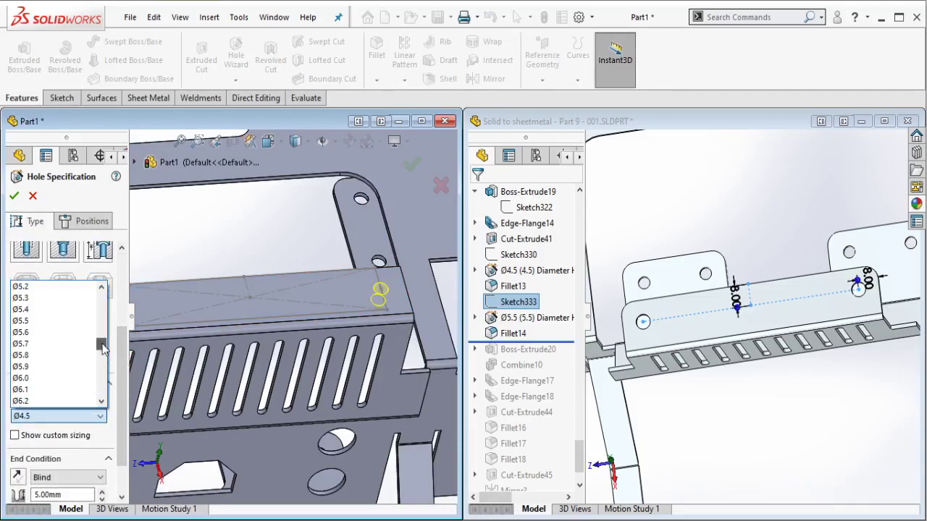
pyautogui.click(76, 321)
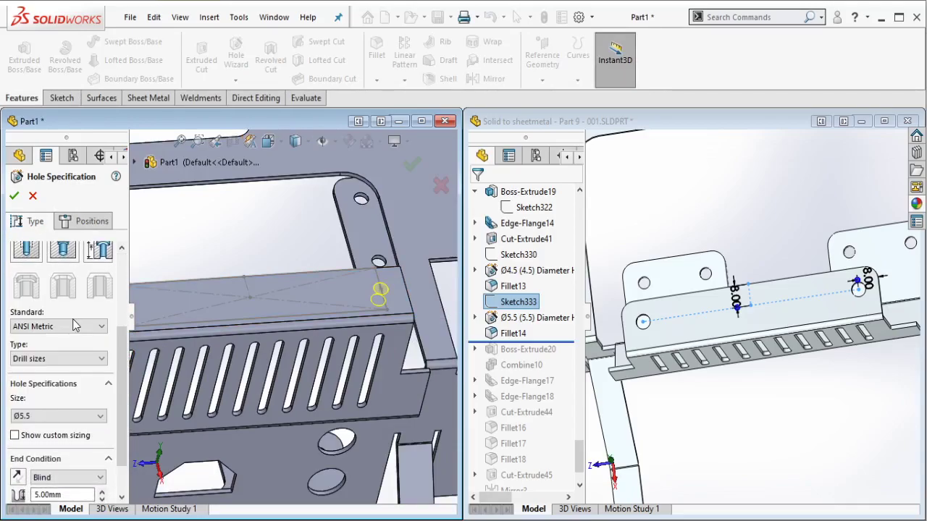
pyautogui.click(15, 196)
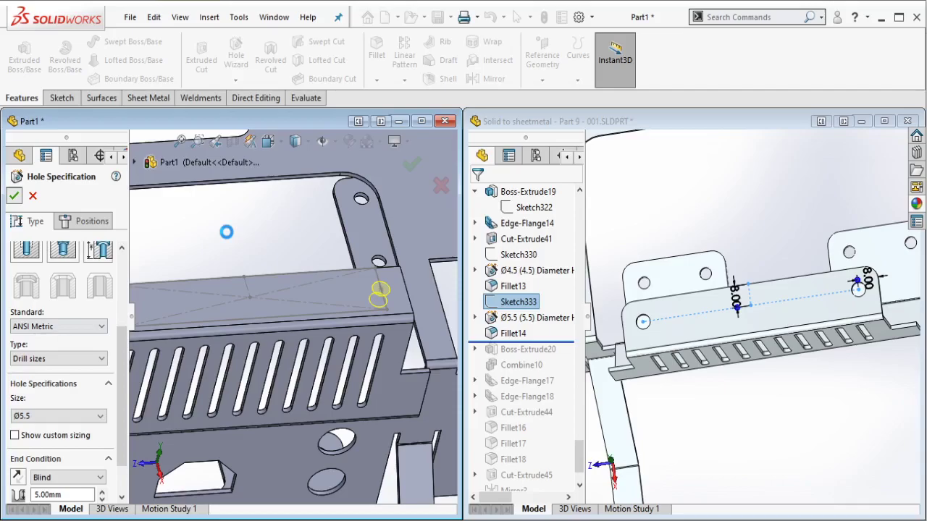
pyautogui.press('Return')
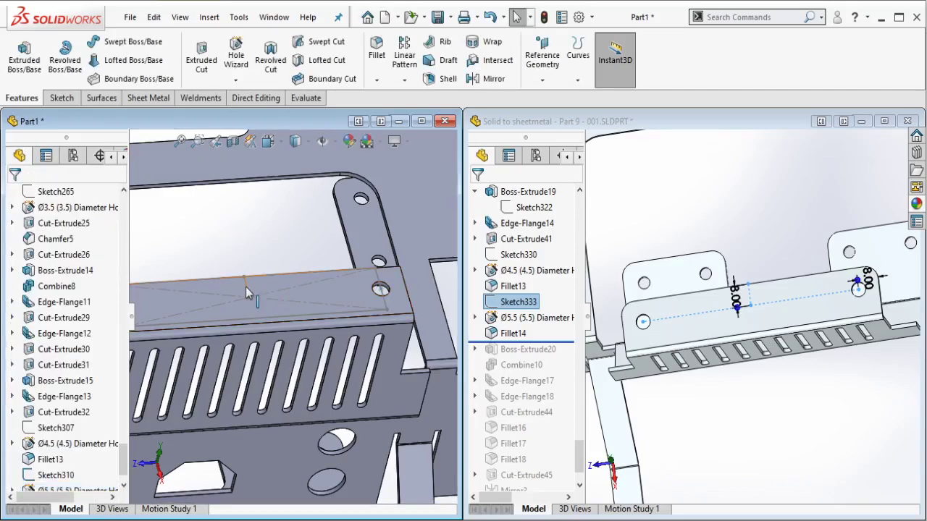
pyautogui.click(290, 264)
pyautogui.click(302, 244)
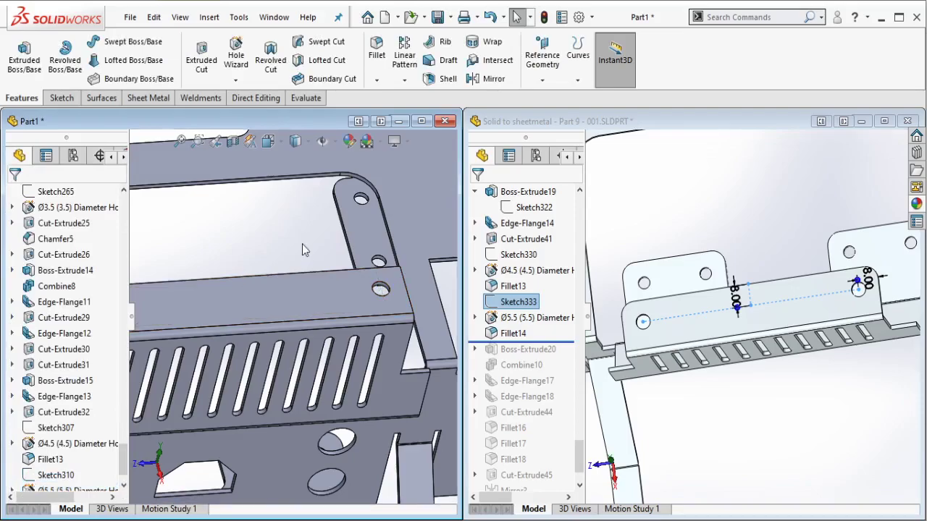
# Step: Select Fillet14 in the reference part to check its corners and radius
pyautogui.scroll(3, 319, 269)
pyautogui.click(527, 352)
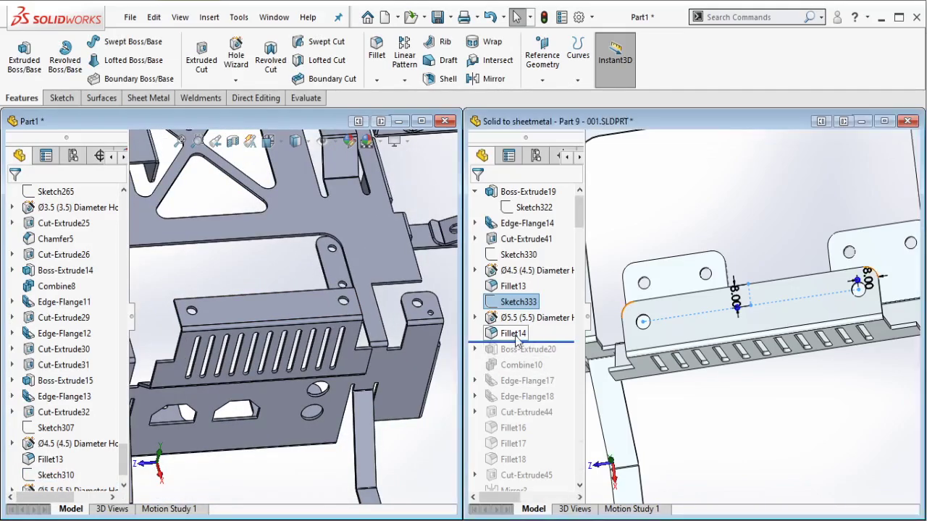
pyautogui.click(513, 333)
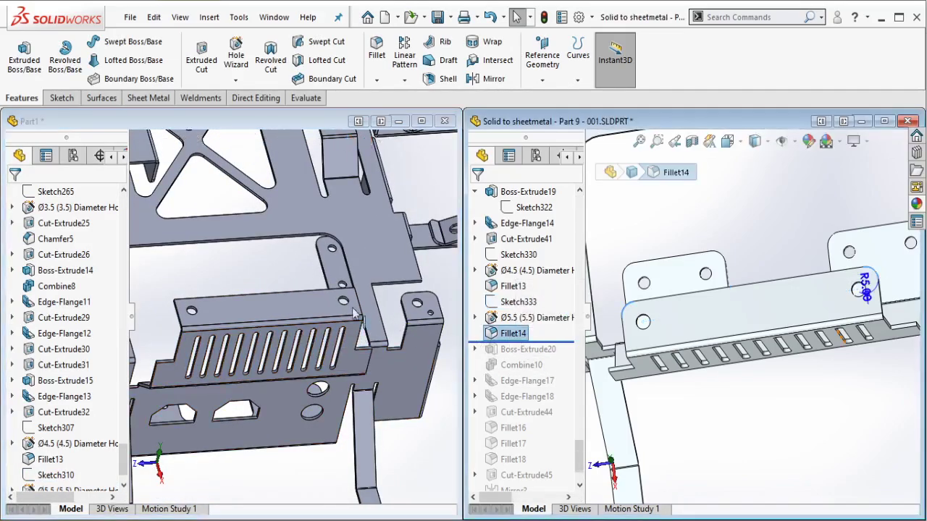
# Step: Fillet the two outer corners of the slotted flange in Part1 with a 5 mm radius
pyautogui.click(224, 273)
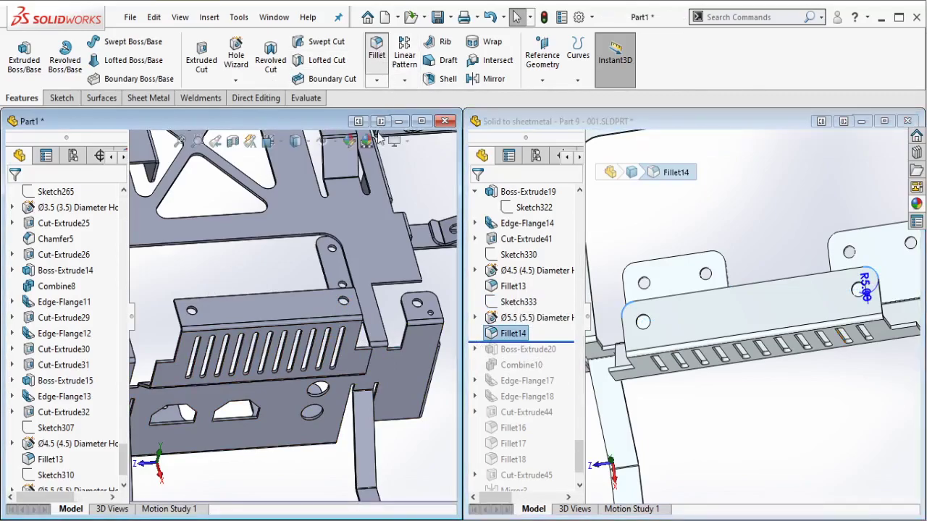
pyautogui.scroll(-5, 358, 265)
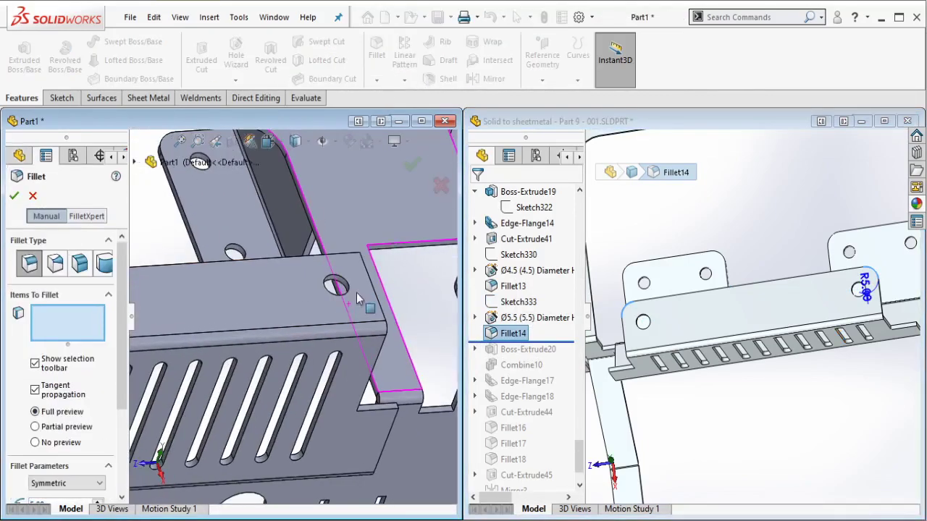
pyautogui.click(332, 281)
pyautogui.scroll(3, 312, 289)
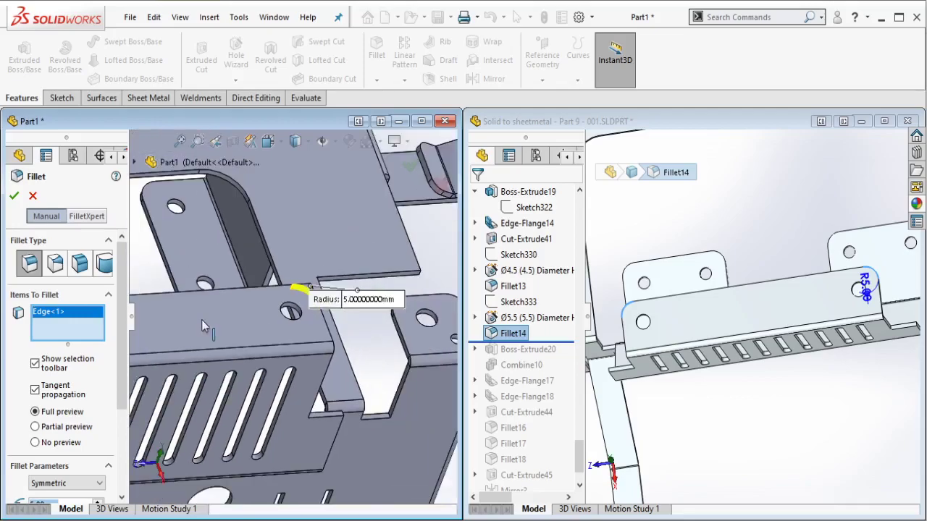
pyautogui.scroll(-5, 137, 250)
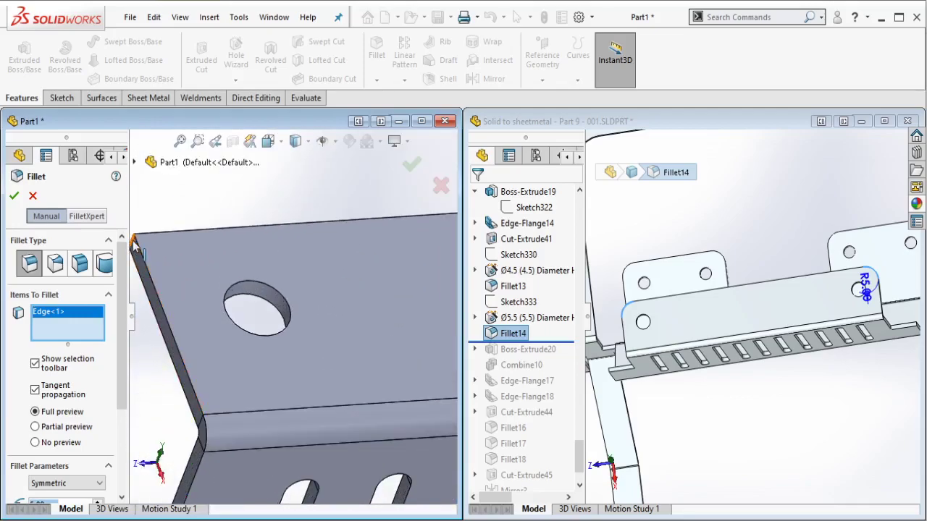
pyautogui.click(134, 291)
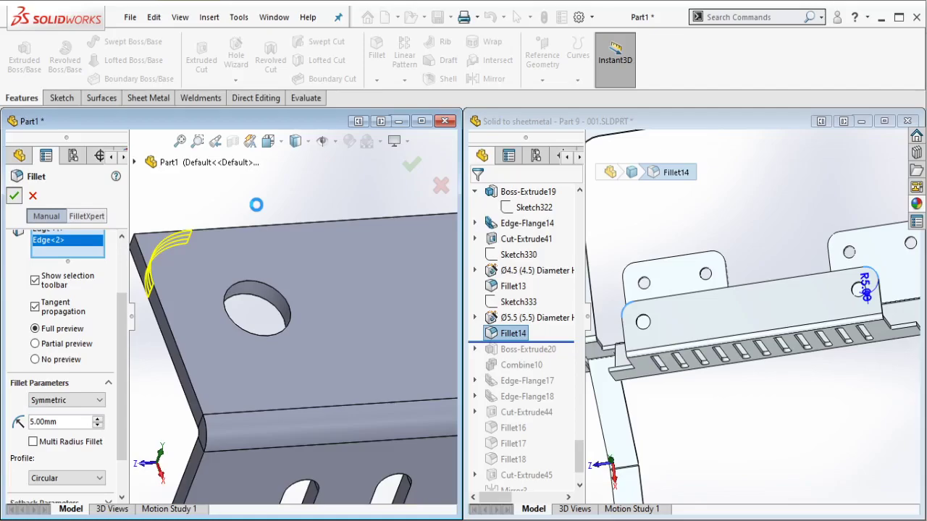
pyautogui.press('Return')
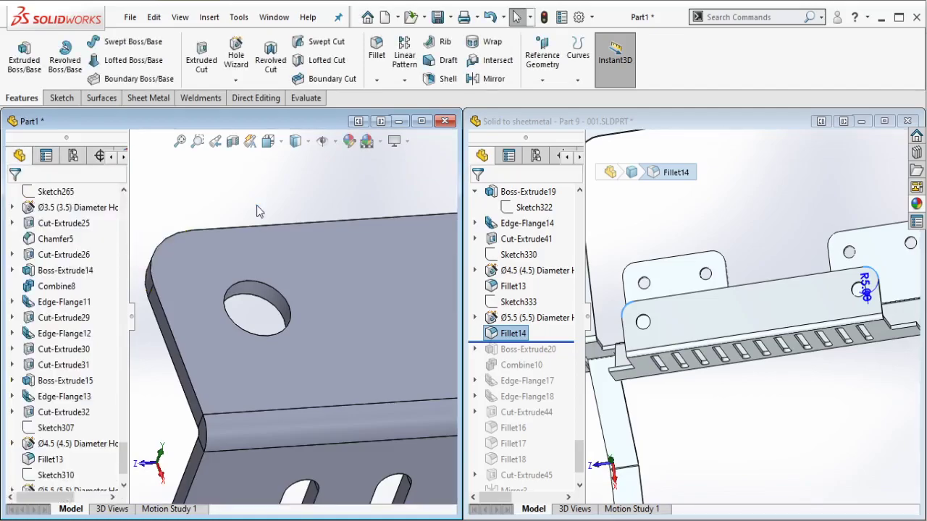
# Step: Roll the reference part forward past Boss-Extrude20
pyautogui.scroll(6, 341, 295)
pyautogui.scroll(5, 424, 348)
pyautogui.scroll(-2, 423, 348)
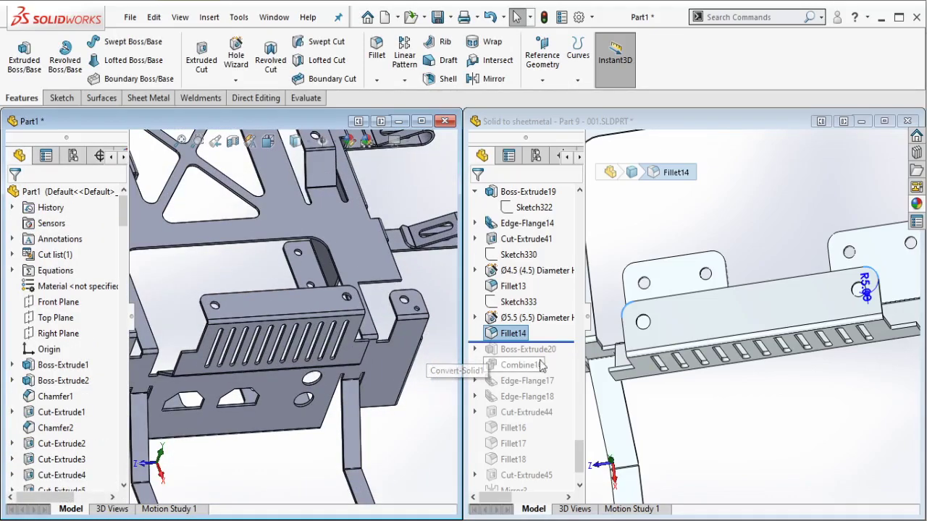
pyautogui.moveTo(568, 341); pyautogui.dragTo(553, 352)
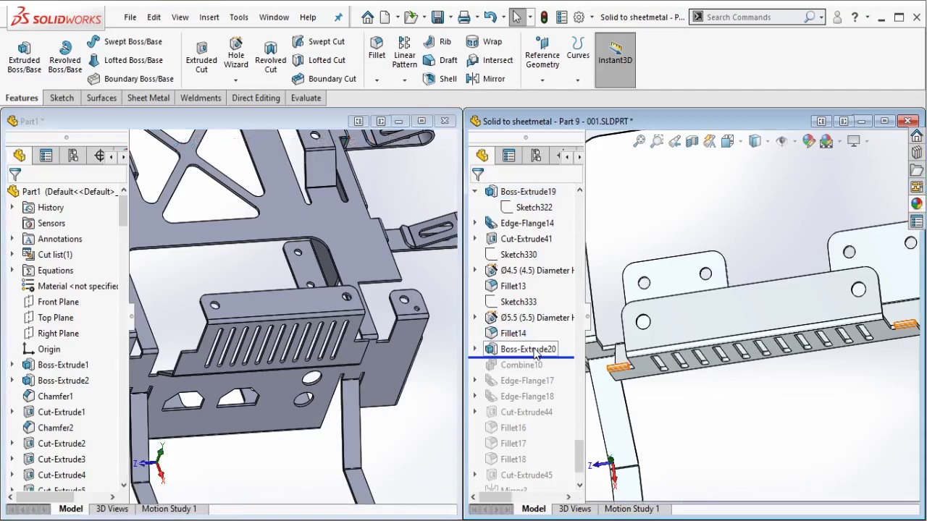
# Step: Select Boss-Extrude20 in the reference part and examine the small tab and its sketch dimension beside the slotted flange
pyautogui.click(536, 351)
pyautogui.moveTo(701, 391); pyautogui.dragTo(725, 287, button='middle')
pyautogui.scroll(-10, 793, 299)
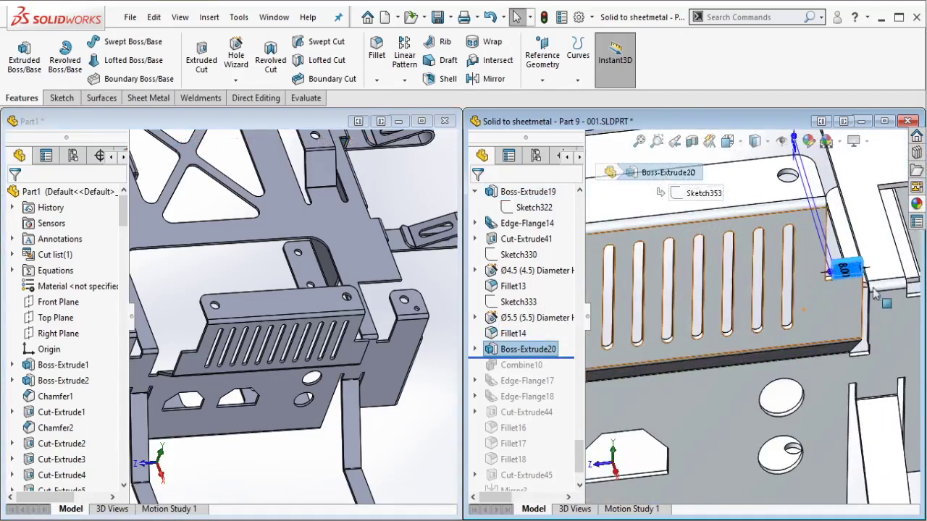
pyautogui.scroll(3, 725, 323)
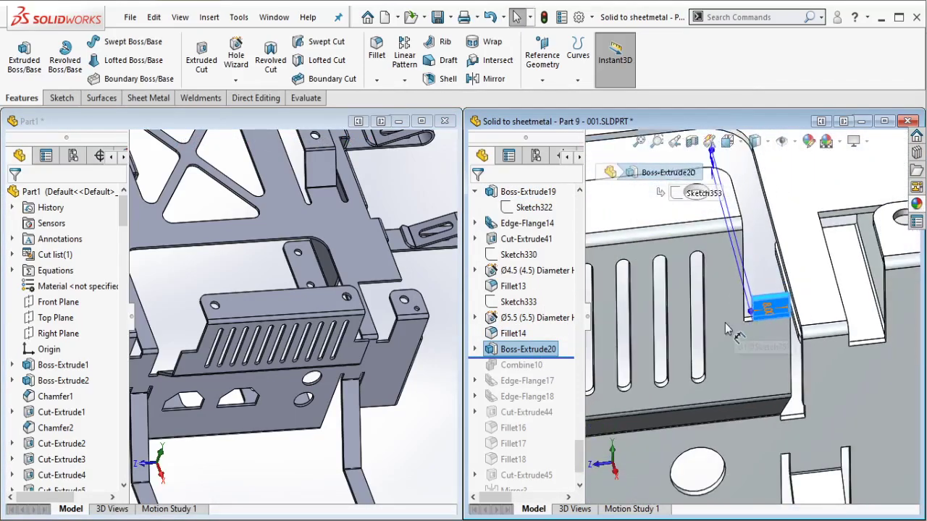
pyautogui.scroll(-6, 775, 311)
pyautogui.scroll(4, 774, 311)
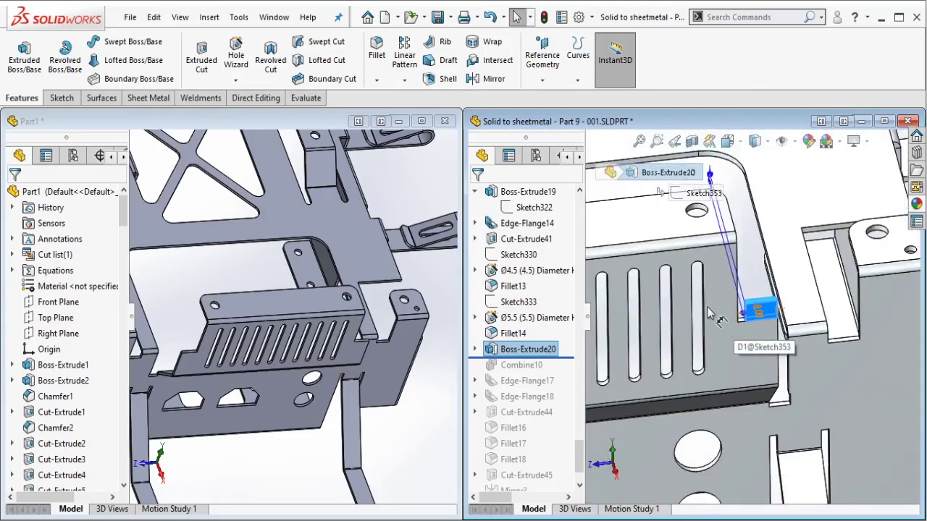
pyautogui.scroll(-3, 672, 287)
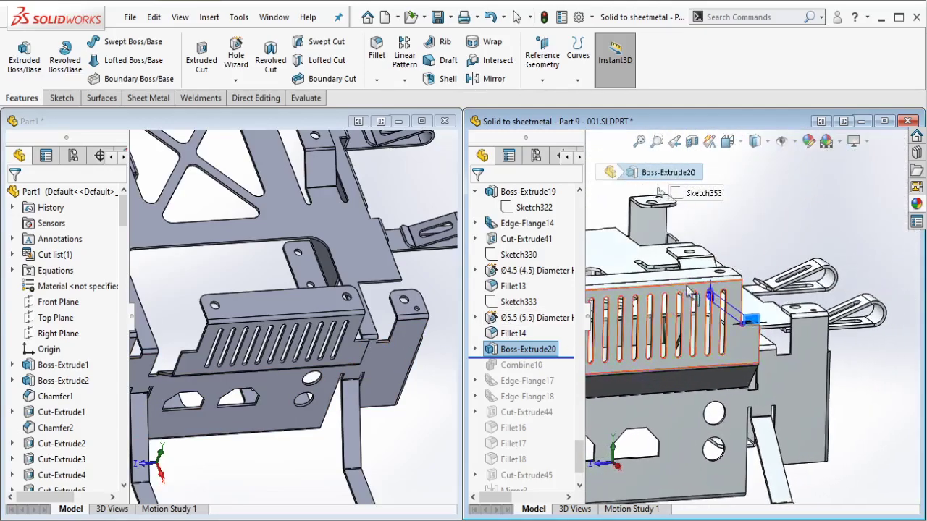
pyautogui.scroll(-6, 724, 311)
pyautogui.scroll(2, 758, 319)
pyautogui.scroll(3, 388, 367)
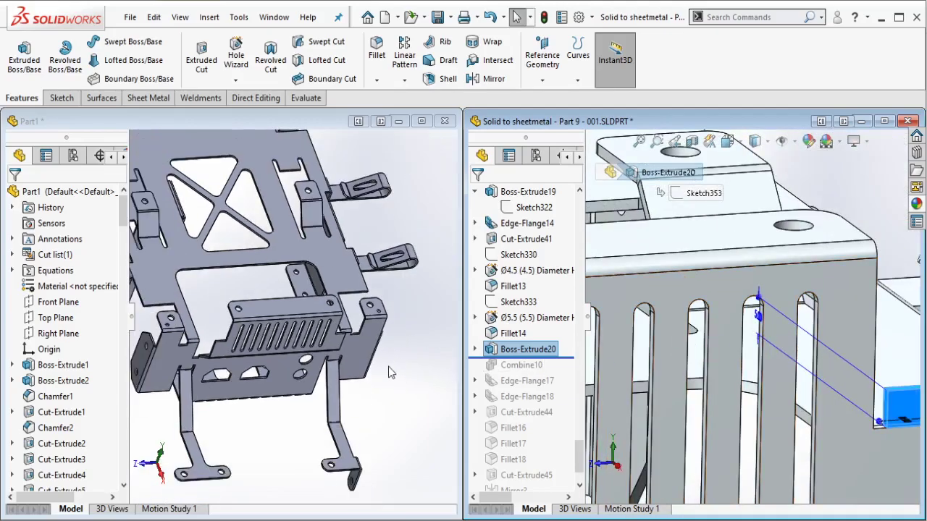
# Step: In Part1, sketch a corner rectangle about 5.7 mm long on the narrow notch face at one end of the slotted flange
pyautogui.scroll(-4, 389, 366)
pyautogui.click(285, 312)
pyautogui.scroll(-7, 282, 315)
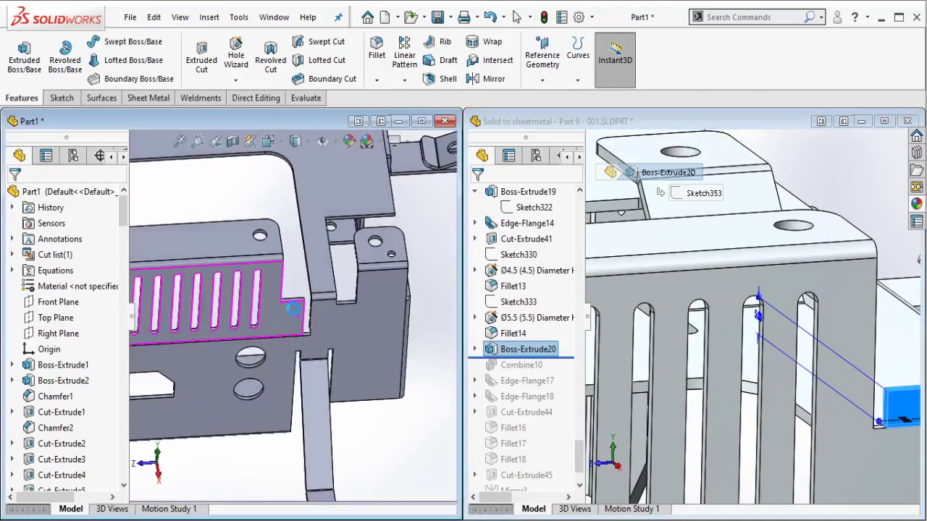
pyautogui.click(253, 319)
pyautogui.click(278, 276)
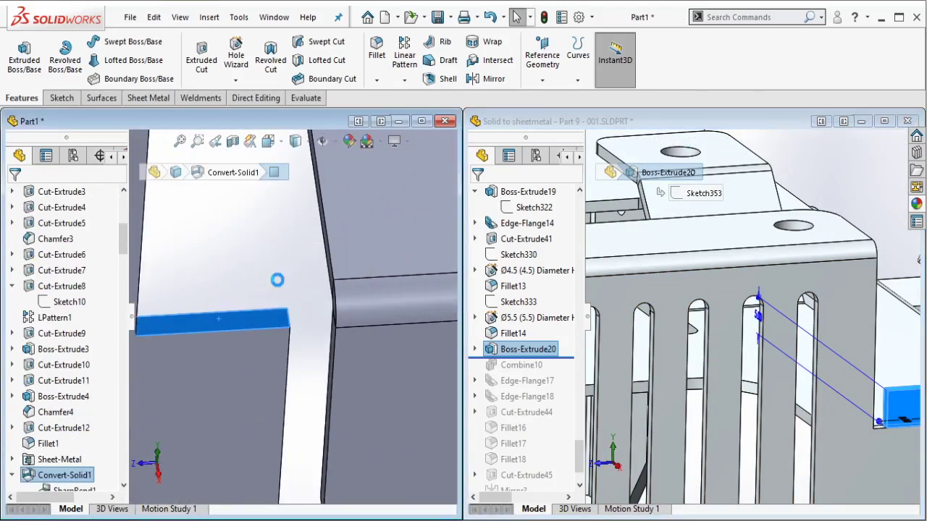
pyautogui.click(102, 60)
pyautogui.click(105, 79)
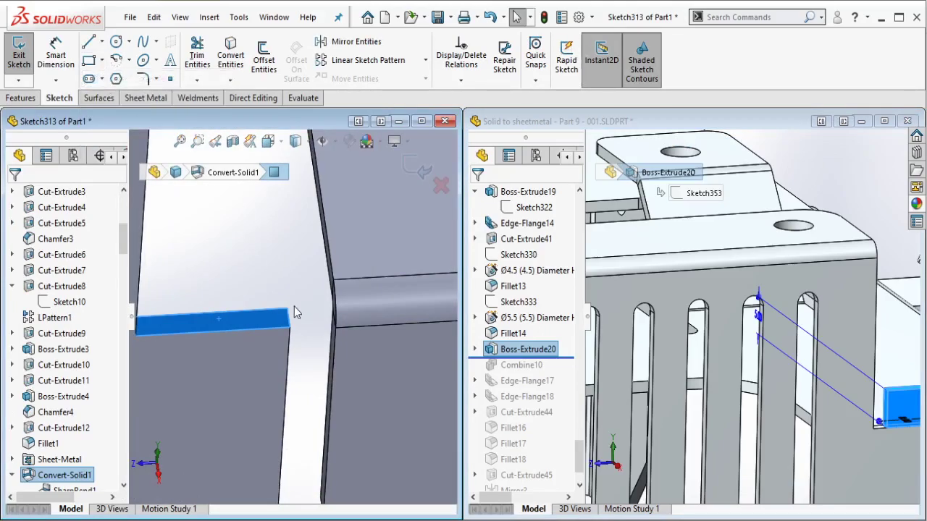
pyautogui.click(289, 312)
pyautogui.click(197, 333)
pyautogui.press('Escape')
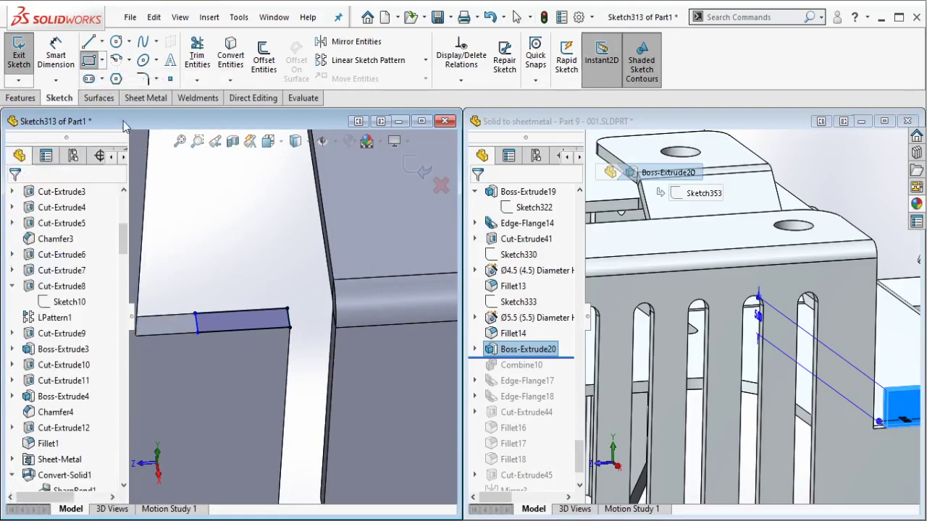
# Step: Dimension the long edge of the rectangle on the notch face and set it to 8 mm
pyautogui.click(56, 59)
pyautogui.click(246, 310)
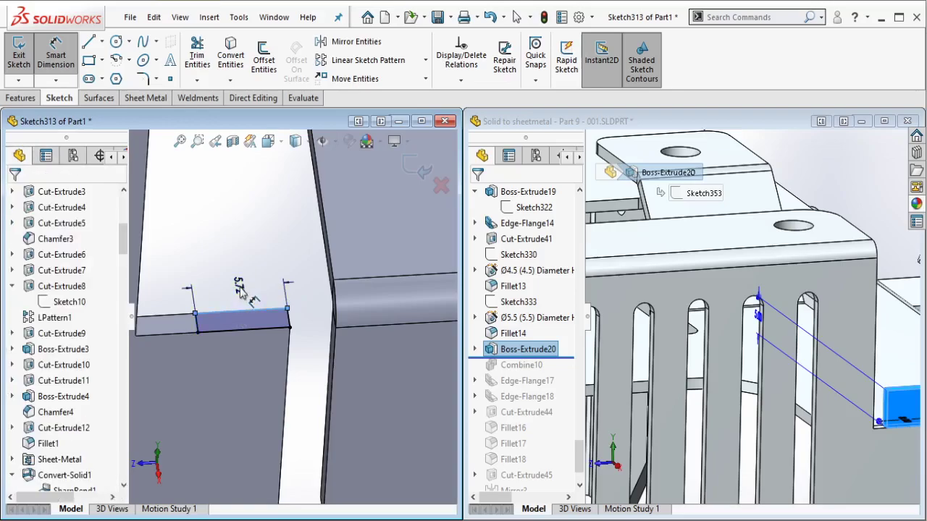
pyautogui.click(242, 294)
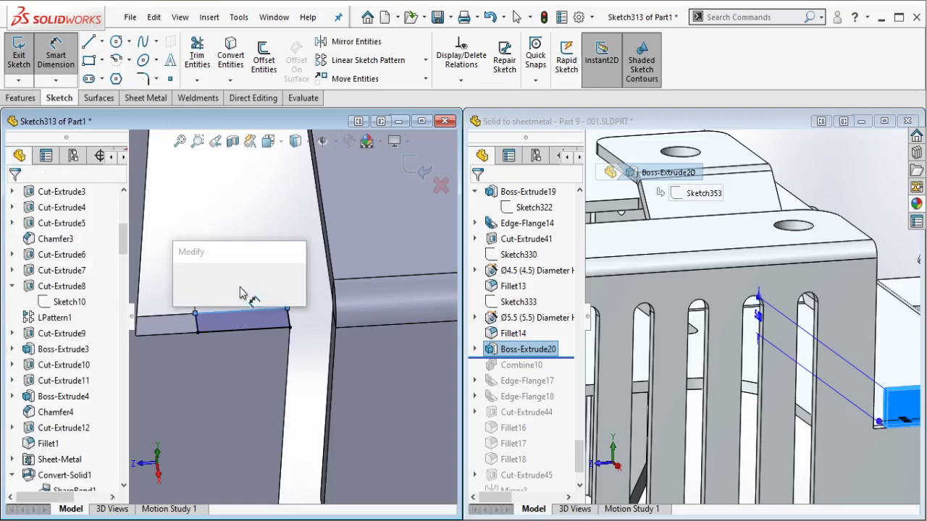
pyautogui.write('8')
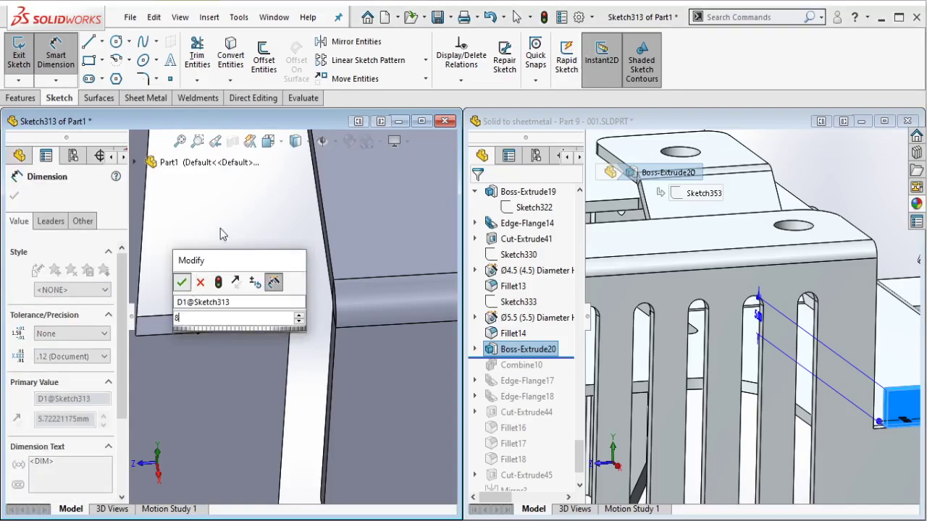
pyautogui.press('Escape')
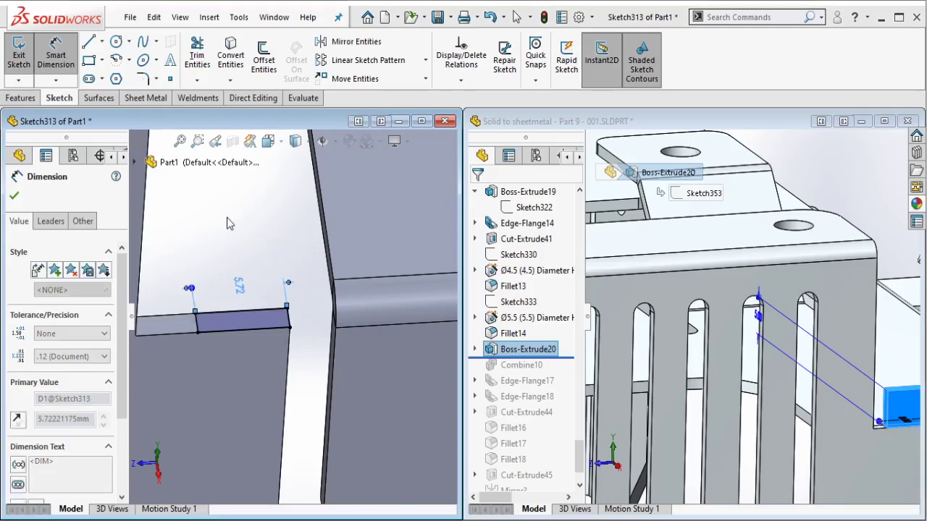
pyautogui.click(227, 212)
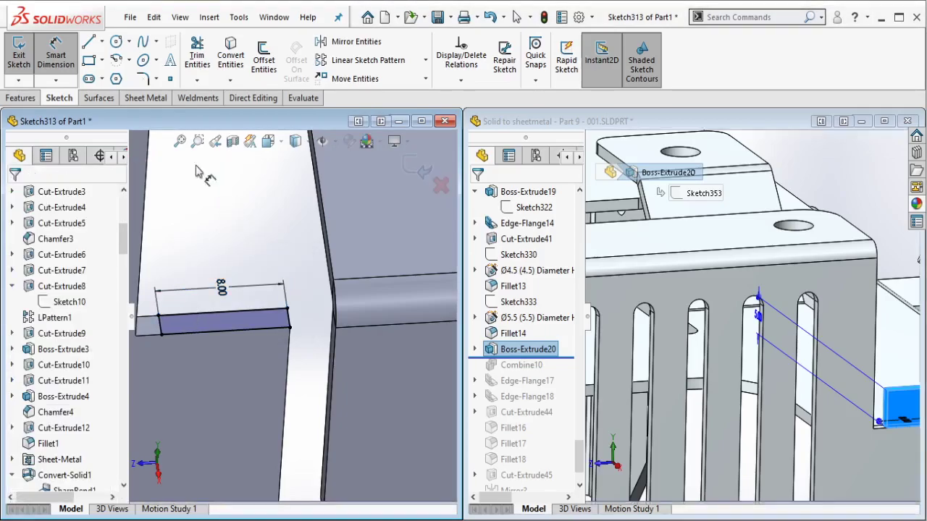
# Step: Sketch a second rectangle, about 4.8 by 2 mm, on the matching notch face at the opposite end of the slotted flange
pyautogui.click(88, 60)
pyautogui.press('Return')
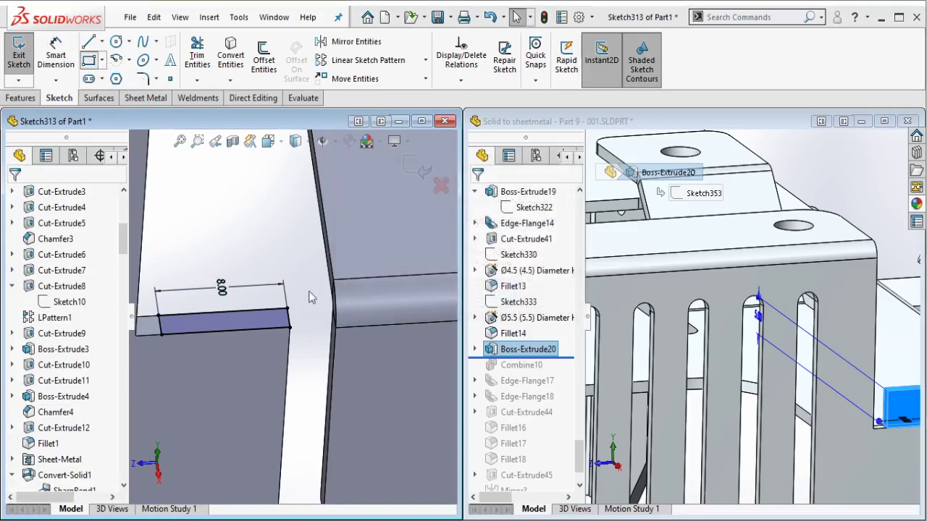
pyautogui.scroll(5, 261, 281)
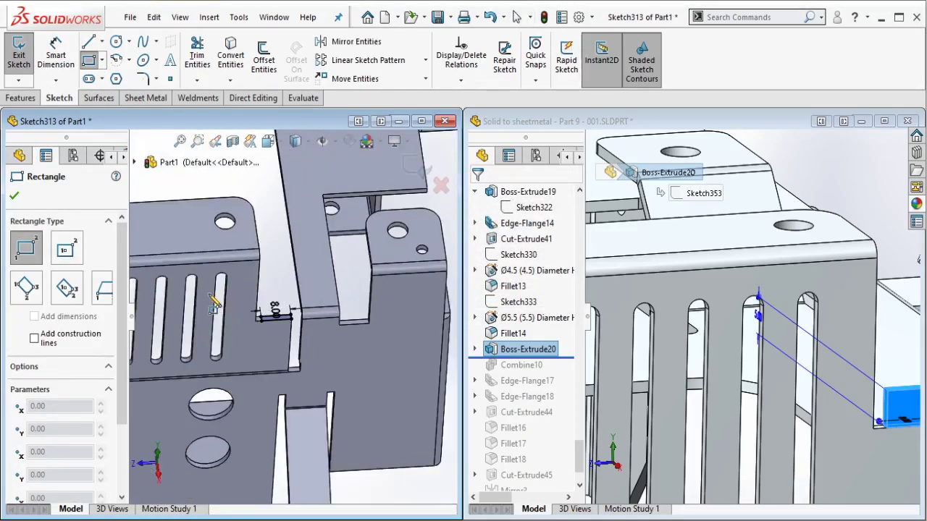
pyautogui.keyDown('ctrl'); pyautogui.moveTo(215, 302); pyautogui.dragTo(475, 274, button='middle'); pyautogui.keyUp('ctrl')
pyautogui.scroll(-8, 247, 320)
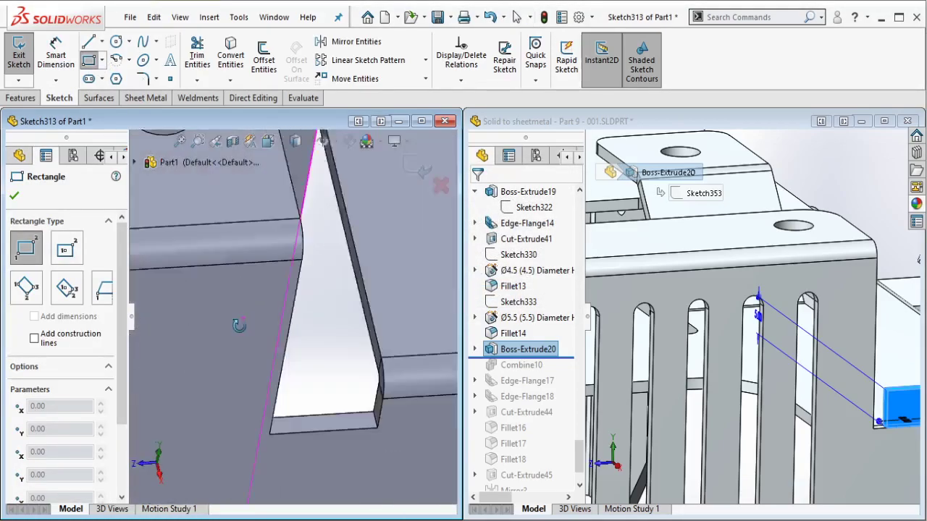
pyautogui.scroll(4, 424, 418)
pyautogui.scroll(-2, 420, 389)
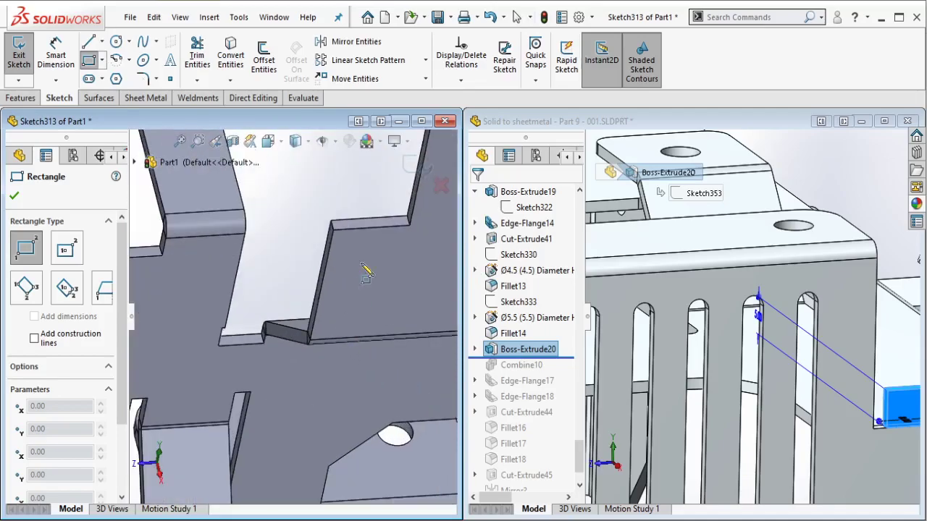
pyautogui.scroll(-3, 359, 262)
pyautogui.click(270, 217)
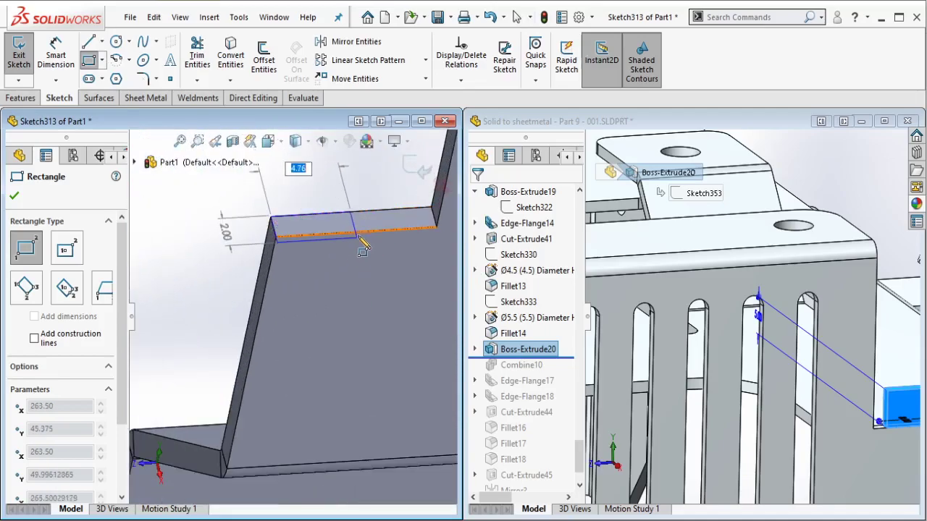
pyautogui.click(356, 234)
pyautogui.press('Escape')
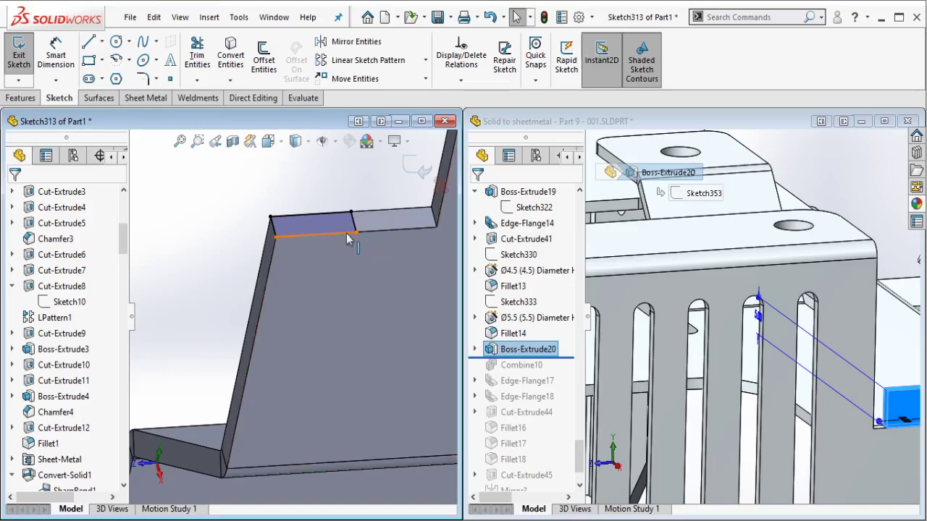
# Step: Stretch the second rectangle along its notch edge to a length of about 8 mm
pyautogui.click(355, 241)
pyautogui.press('Escape')
pyautogui.rightClick(356, 242)
pyautogui.click(394, 410)
pyautogui.moveTo(355, 233); pyautogui.dragTo(409, 229)
pyautogui.click(394, 230)
# Step: Add an Equal relation between the long edges of the two notch rectangles
pyautogui.scroll(8, 384, 281)
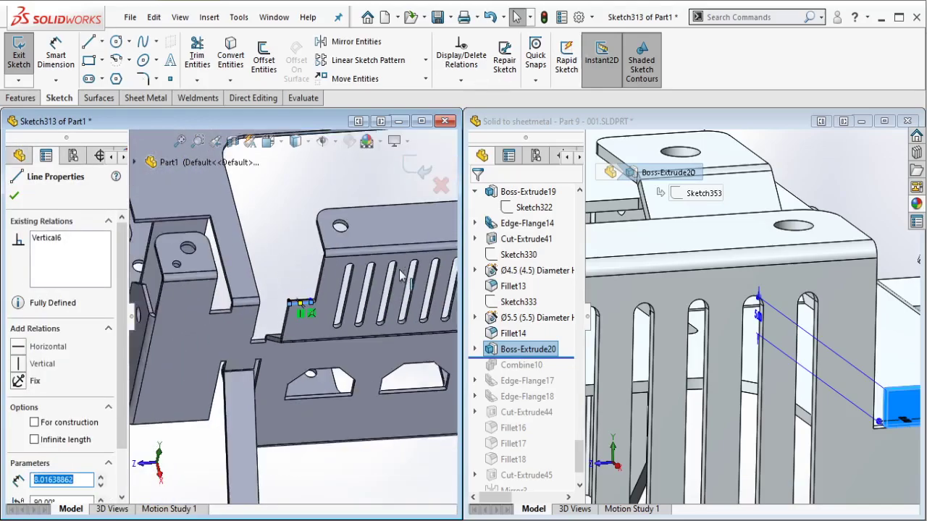
pyautogui.moveTo(402, 274); pyautogui.dragTo(426, 305, button='middle')
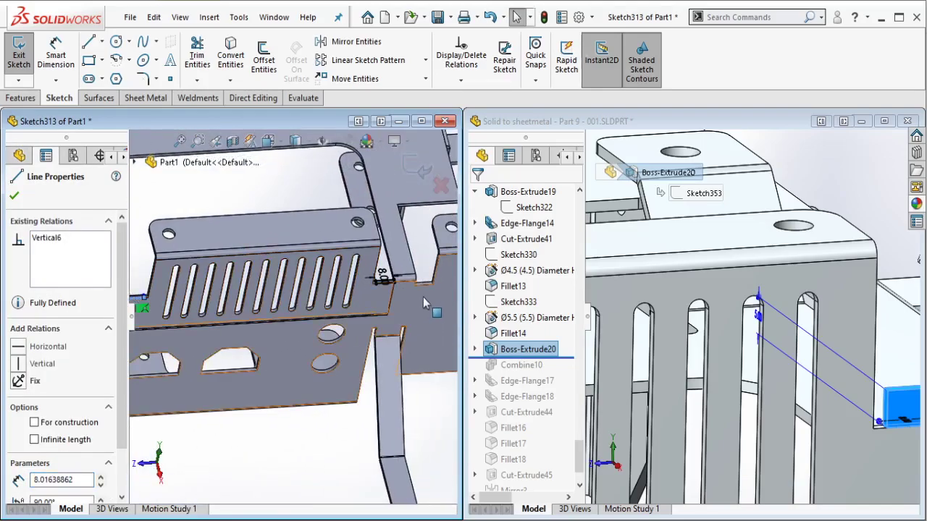
pyautogui.click(381, 281)
pyautogui.keyDown('ctrl'); pyautogui.click(385, 278); pyautogui.keyUp('ctrl')
pyautogui.click(526, 224)
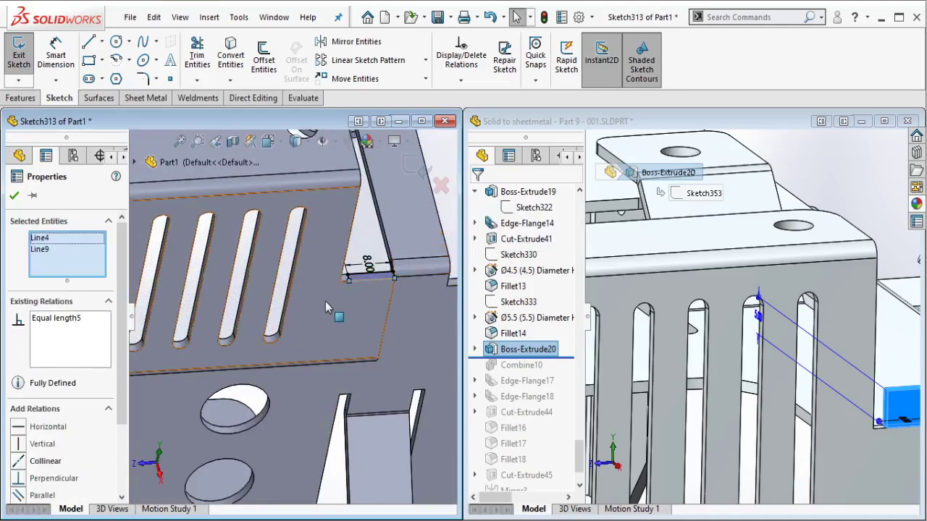
pyautogui.scroll(5, 325, 302)
pyautogui.scroll(-2, 165, 192)
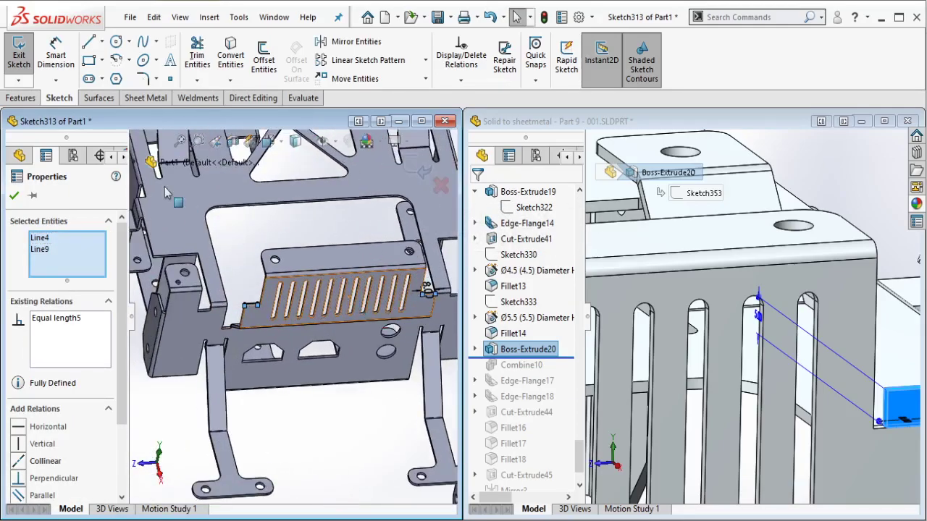
# Step: Extrude both rectangles 5 mm as separate bodies, with Merge result turned off
pyautogui.click(20, 98)
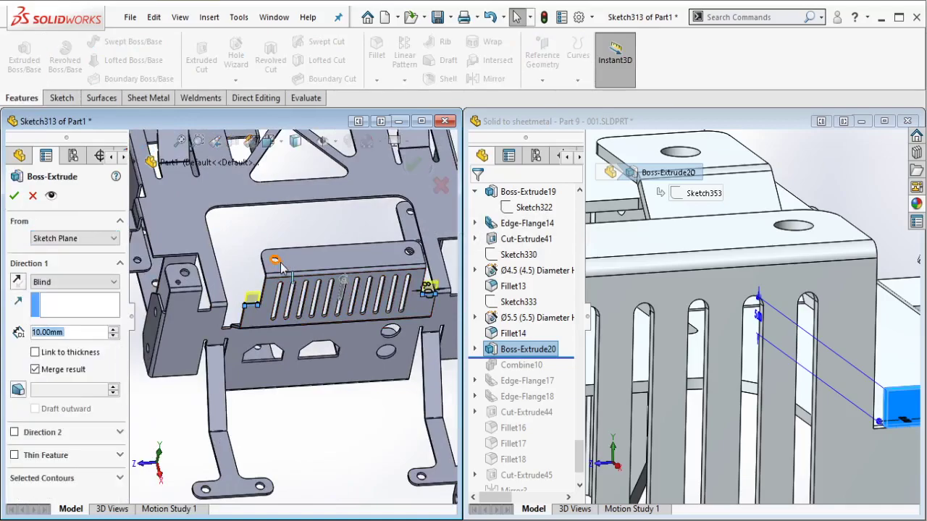
pyautogui.write('5')
pyautogui.press('Return')
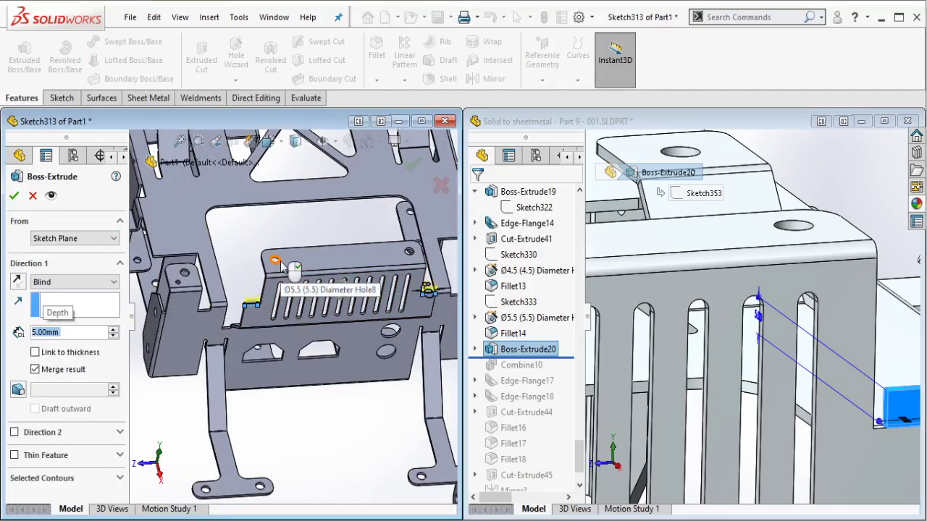
pyautogui.click(67, 369)
pyautogui.click(16, 198)
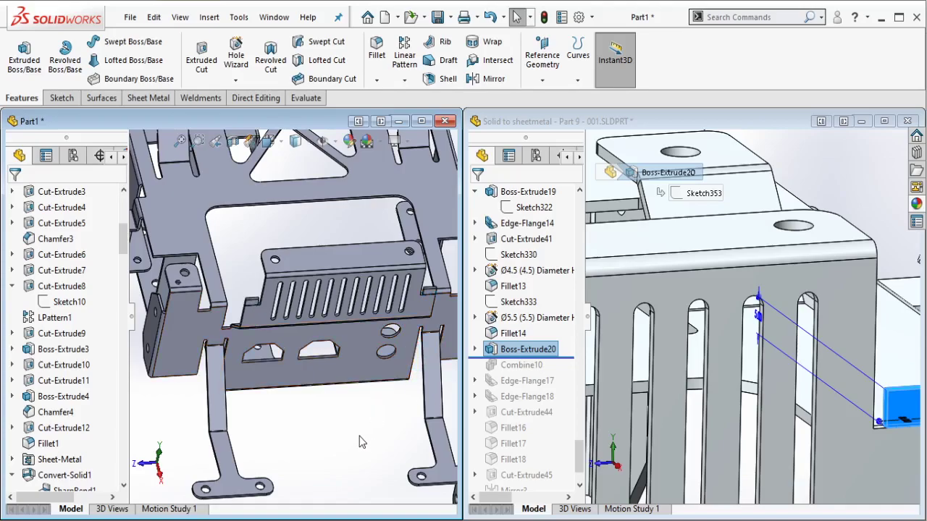
# Step: Combine the chassis body and the two extruded tabs into one body using the Add operation
pyautogui.click(255, 98)
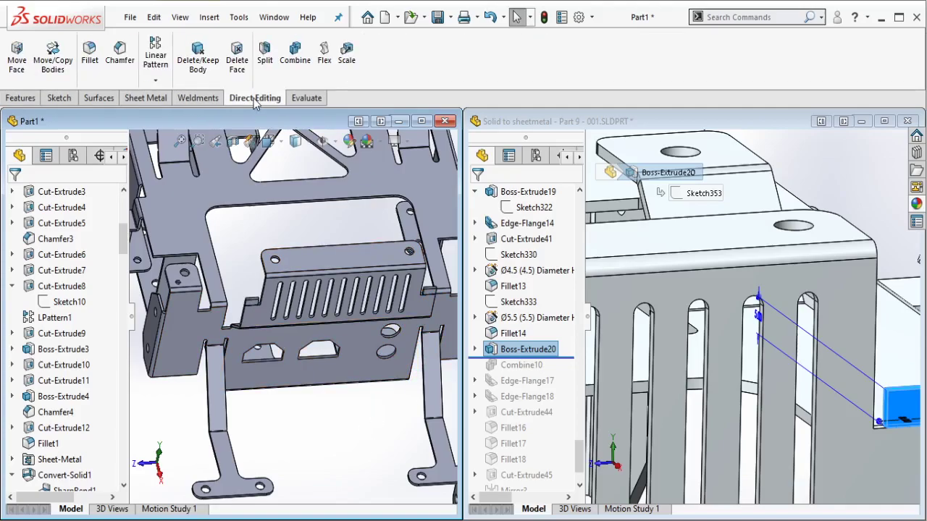
pyautogui.click(293, 58)
pyautogui.click(352, 279)
pyautogui.click(353, 314)
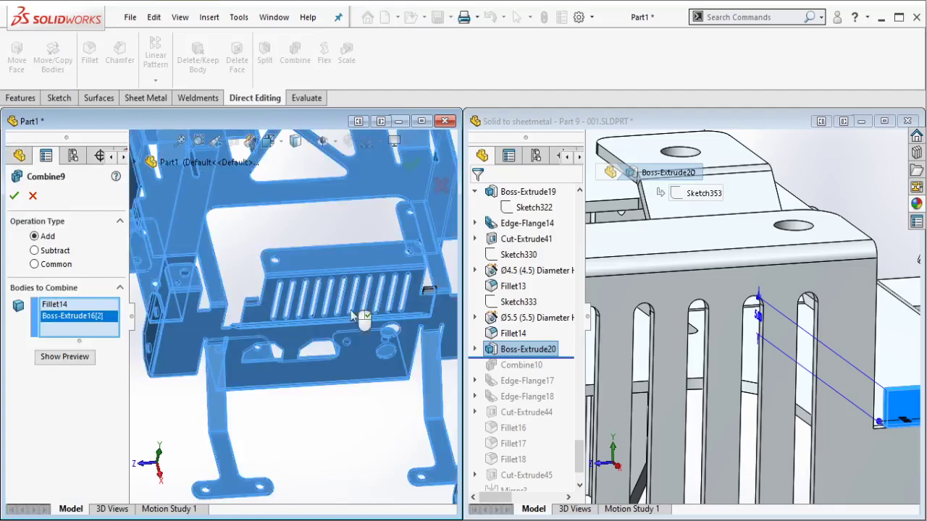
pyautogui.click(427, 292)
pyautogui.click(14, 195)
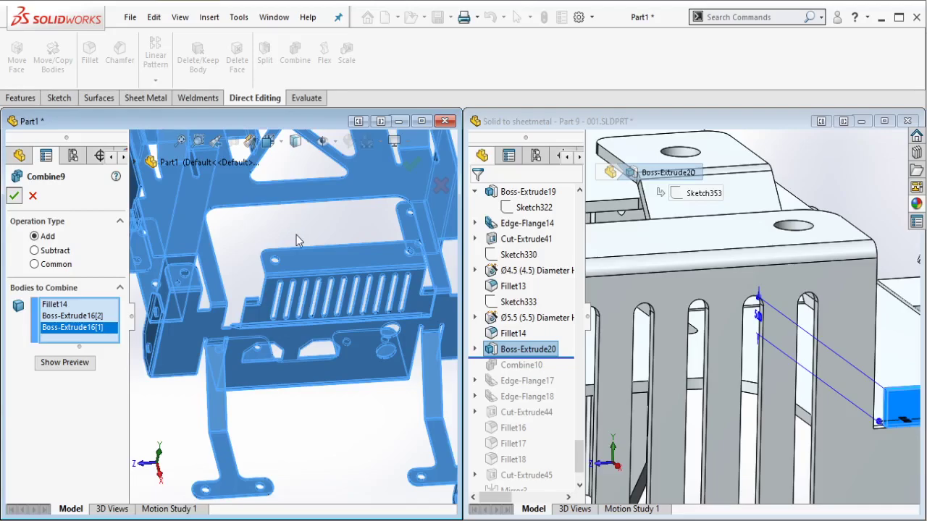
pyautogui.press('Return')
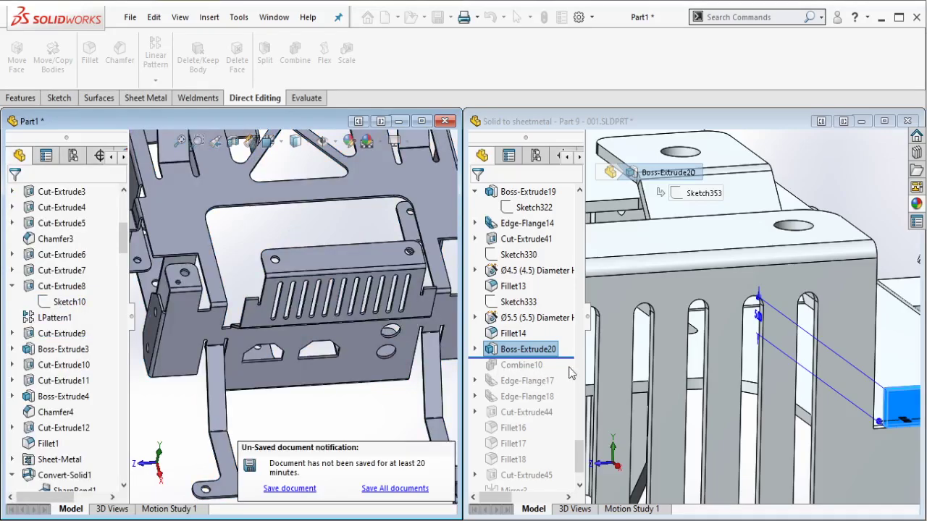
# Step: Roll the reference part forward past Edge-Flange17 and select that feature to check the tab's flange and its dimensions
pyautogui.moveTo(564, 357); pyautogui.dragTo(546, 388)
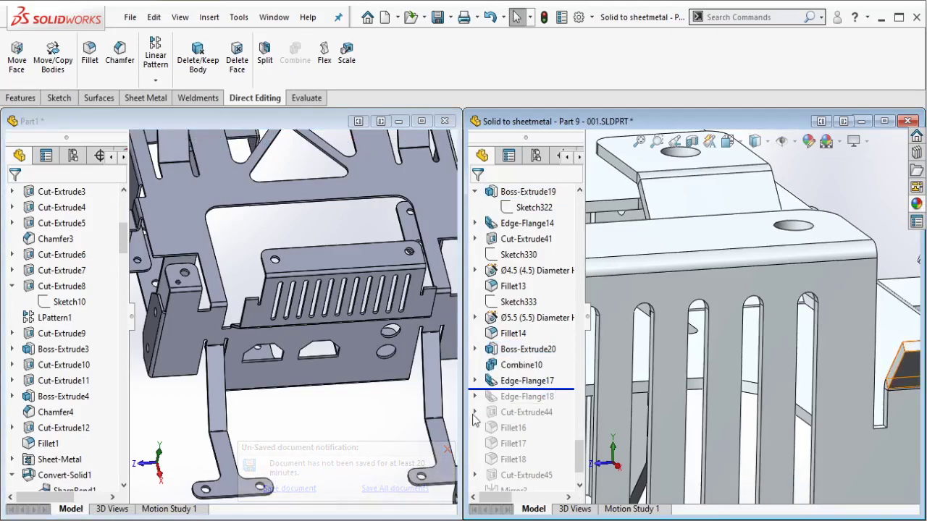
pyautogui.click(539, 385)
pyautogui.scroll(8, 796, 391)
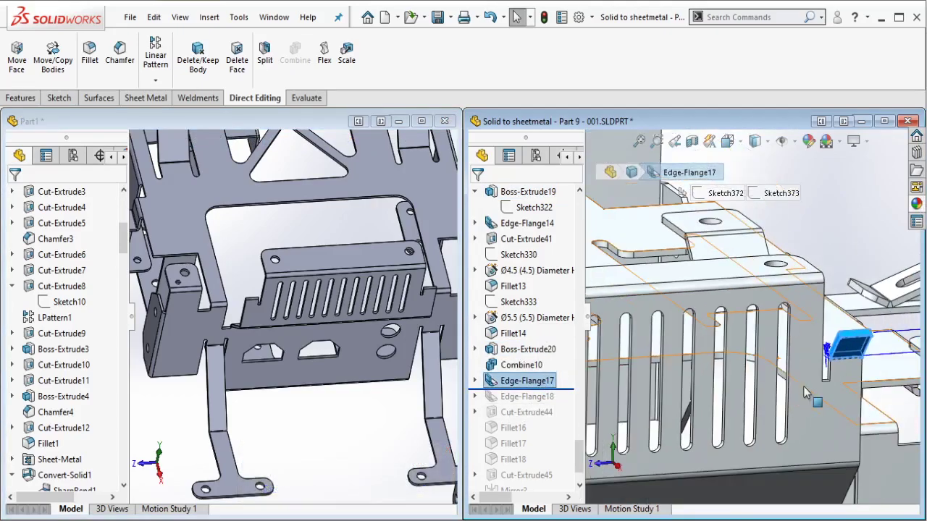
pyautogui.moveTo(784, 399); pyautogui.dragTo(684, 403, button='middle')
pyautogui.scroll(-10, 778, 257)
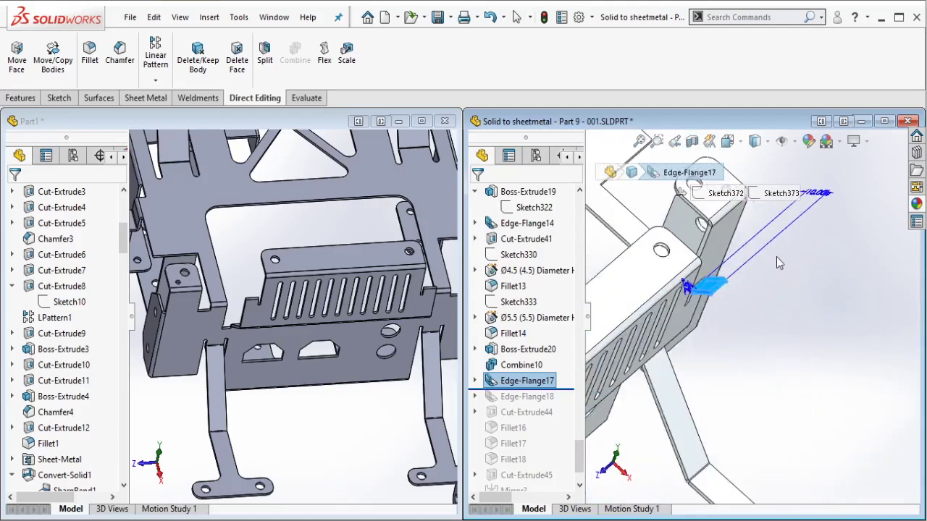
pyautogui.scroll(6, 732, 304)
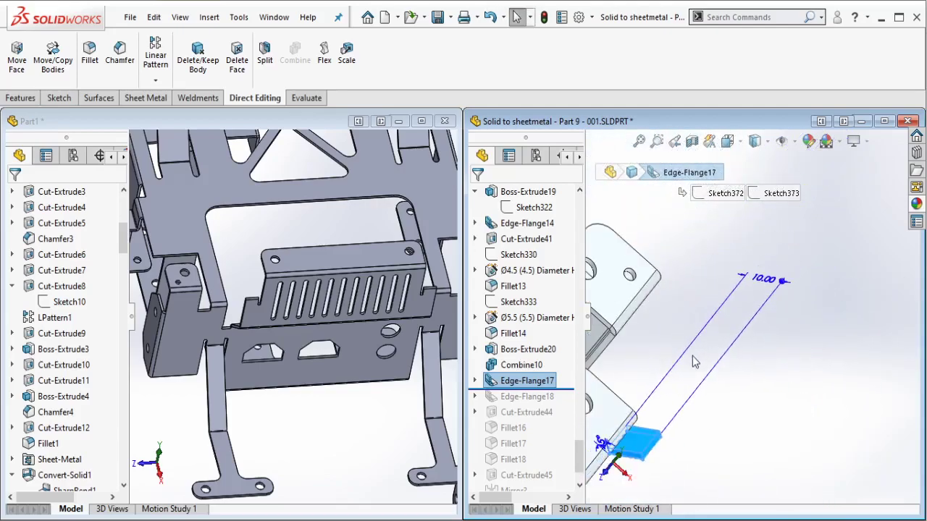
# Step: Start an edge flange in Part1 on the top edges of both extruded tabs beside the slotted panel
pyautogui.scroll(4, 359, 304)
pyautogui.scroll(-4, 351, 300)
pyautogui.click(348, 300)
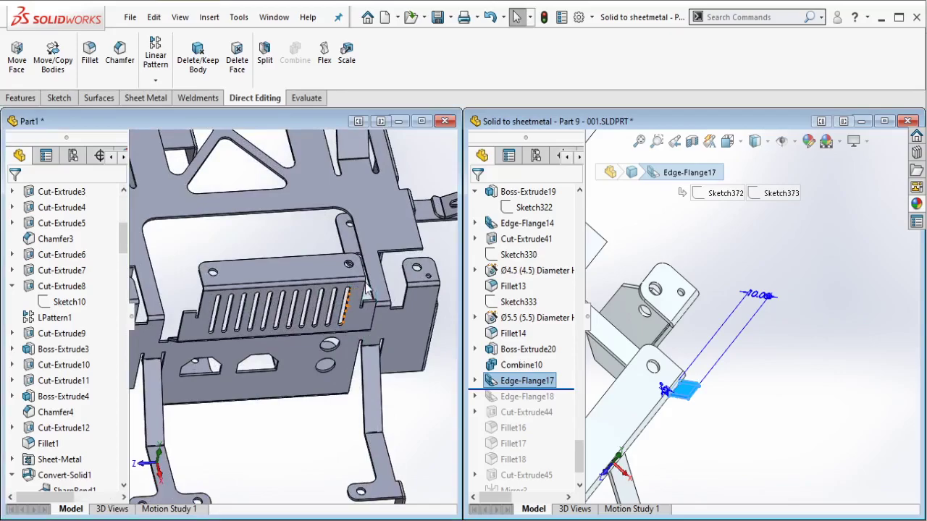
pyautogui.moveTo(348, 291); pyautogui.dragTo(307, 279, button='middle')
pyautogui.scroll(-4, 307, 279)
pyautogui.click(146, 98)
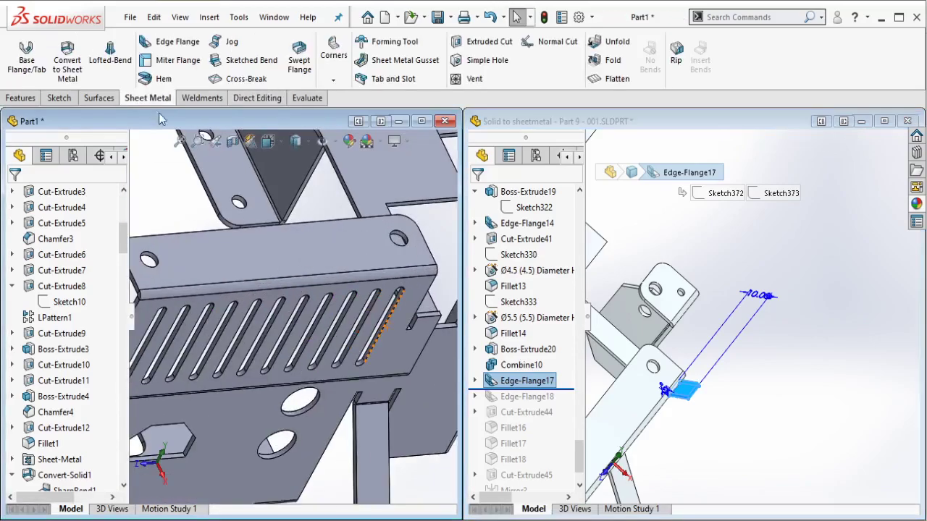
pyautogui.click(428, 322)
pyautogui.moveTo(427, 322); pyautogui.dragTo(316, 326, button='middle')
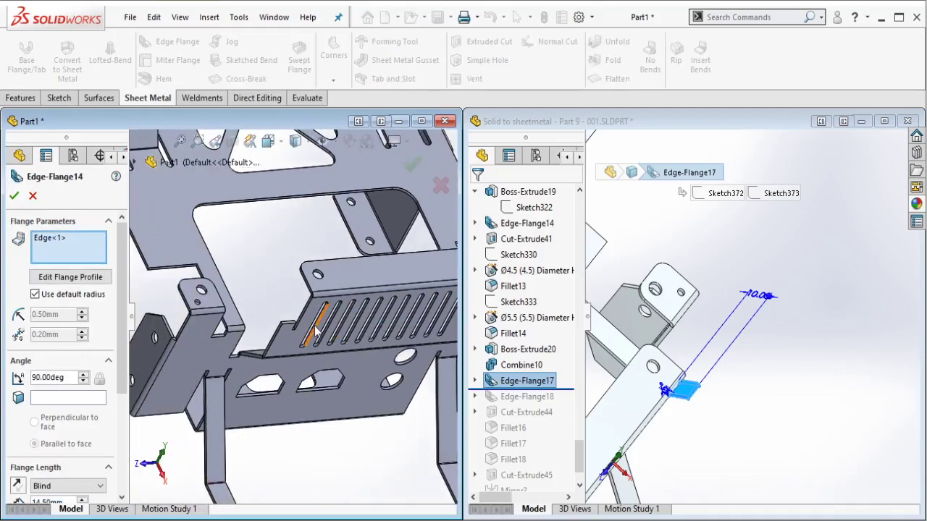
pyautogui.scroll(-4, 316, 326)
pyautogui.click(270, 321)
pyautogui.click(270, 327)
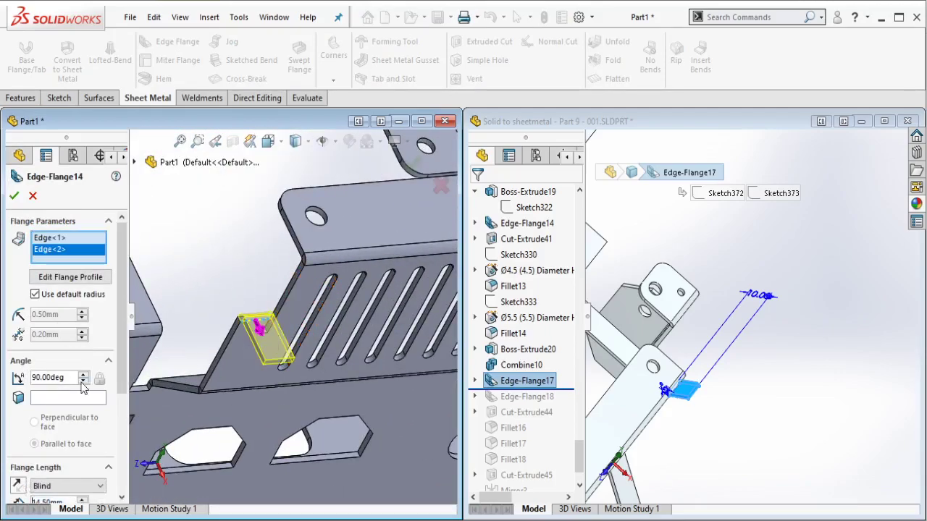
# Step: Set the tab flanges to a 45° angle and 10 mm length and create them
pyautogui.click(34, 380)
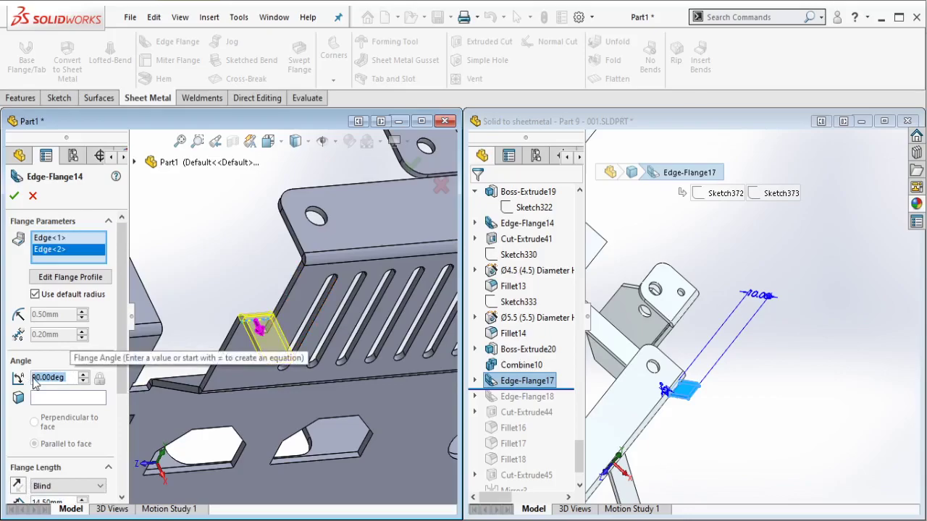
pyautogui.write('45')
pyautogui.press('Return')
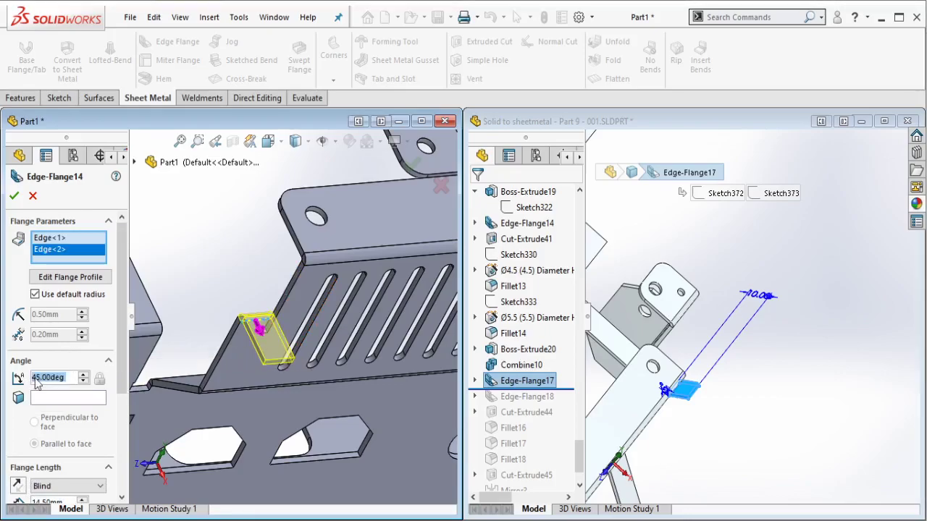
pyautogui.scroll(-3, 73, 391)
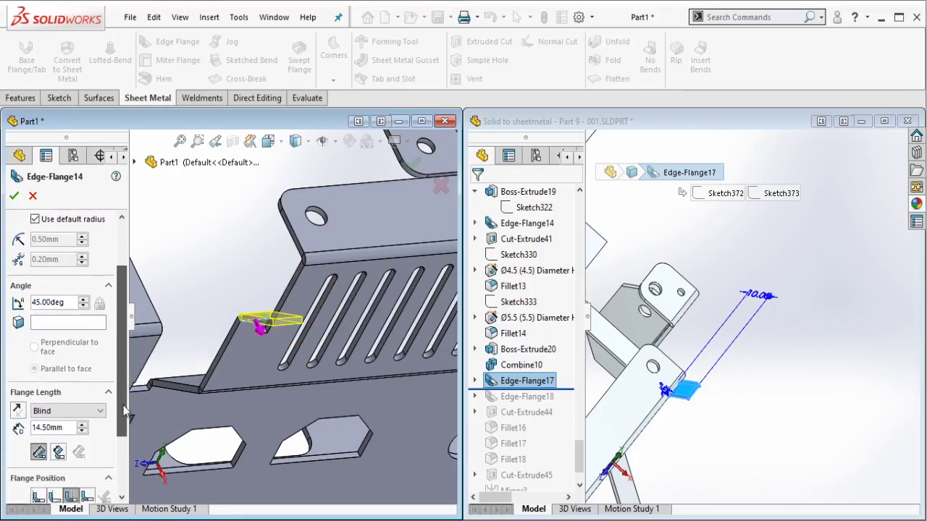
pyautogui.click(67, 428)
pyautogui.write('10')
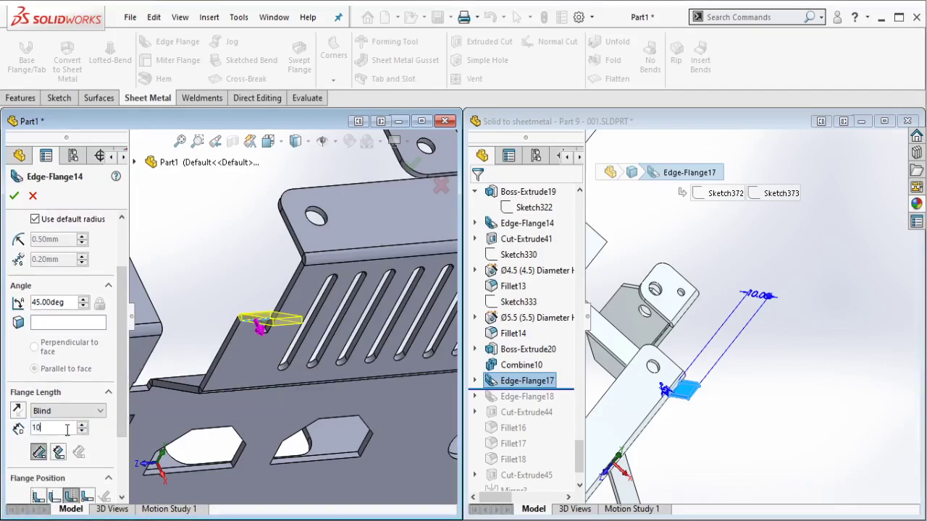
pyautogui.press('Return')
pyautogui.click(14, 195)
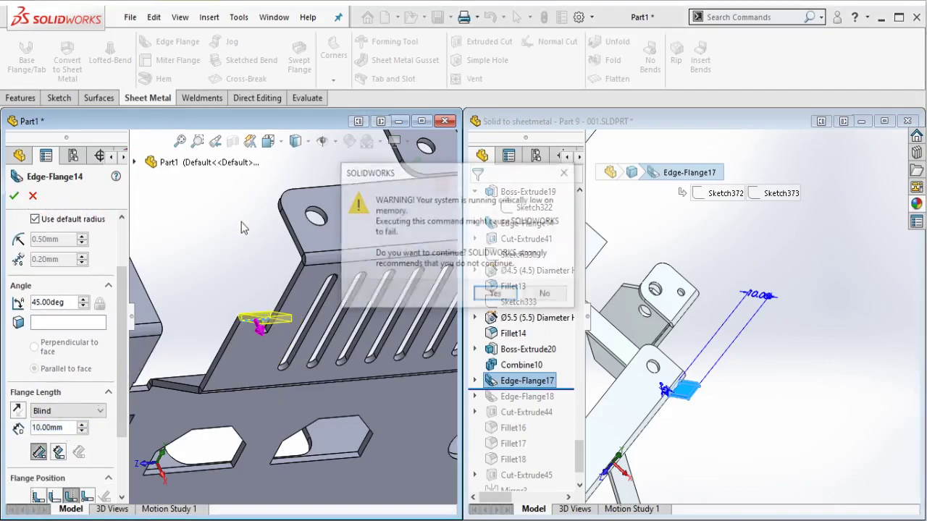
pyautogui.click(500, 293)
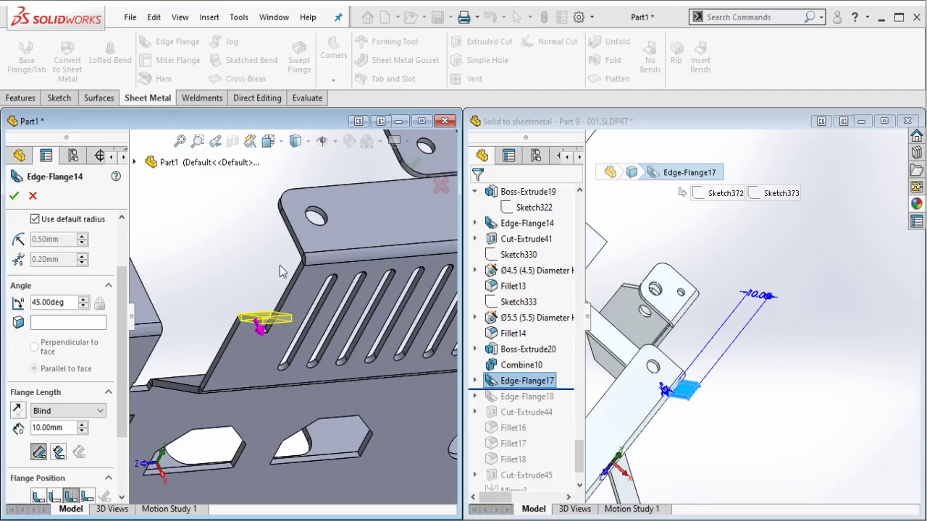
# Step: Roll the reference part forward past Edge-Flange18 and select that feature to examine its upright flanges and length dimension
pyautogui.scroll(2, 292, 316)
pyautogui.scroll(-1, 537, 417)
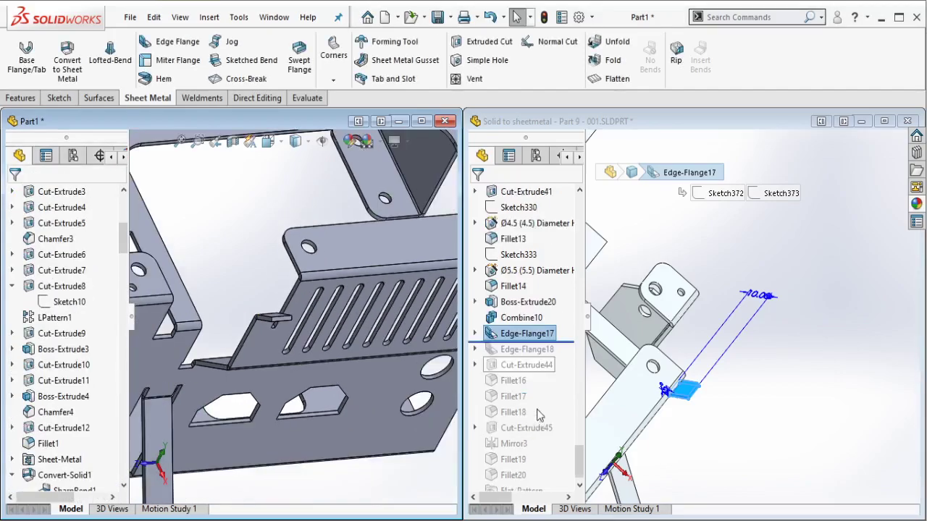
pyautogui.moveTo(570, 342); pyautogui.dragTo(547, 357)
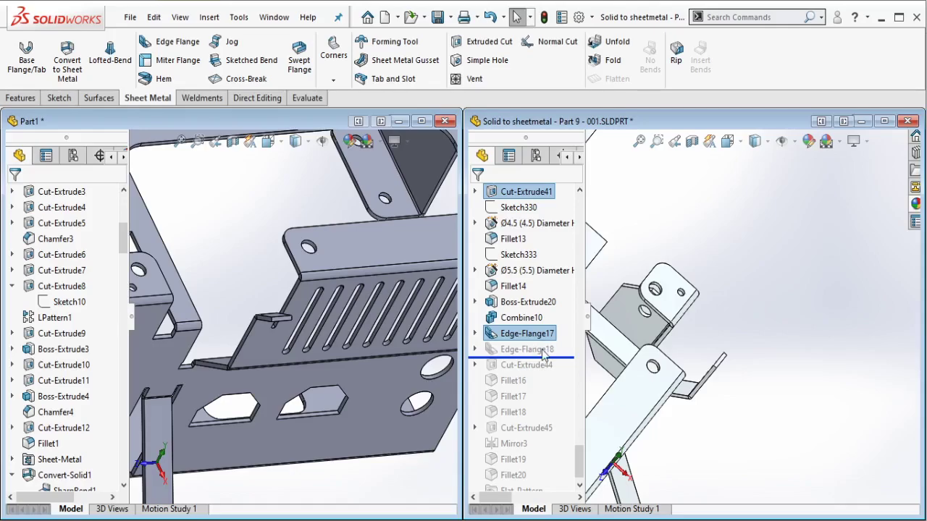
pyautogui.click(543, 352)
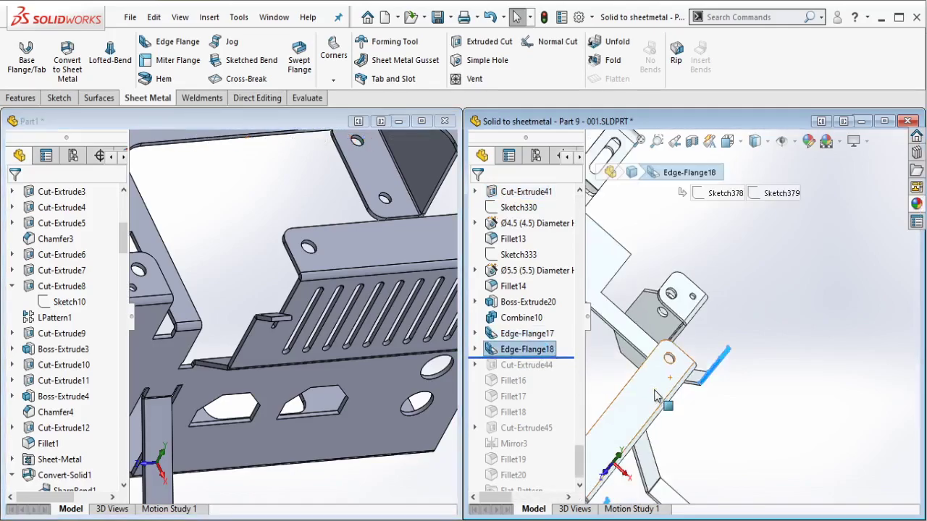
pyautogui.moveTo(655, 373); pyautogui.dragTo(645, 347, button='middle')
pyautogui.scroll(-3, 645, 348)
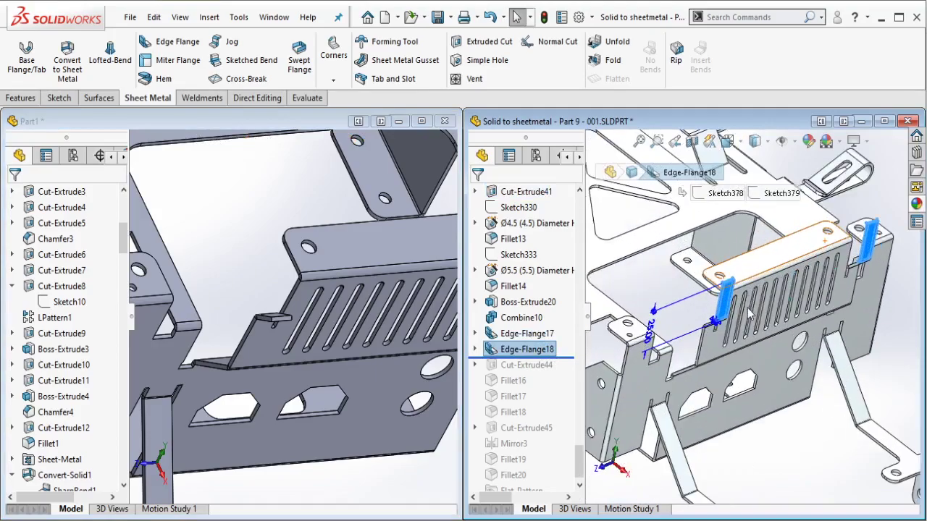
pyautogui.moveTo(746, 311); pyautogui.dragTo(688, 290, button='middle')
pyautogui.scroll(-3, 674, 284)
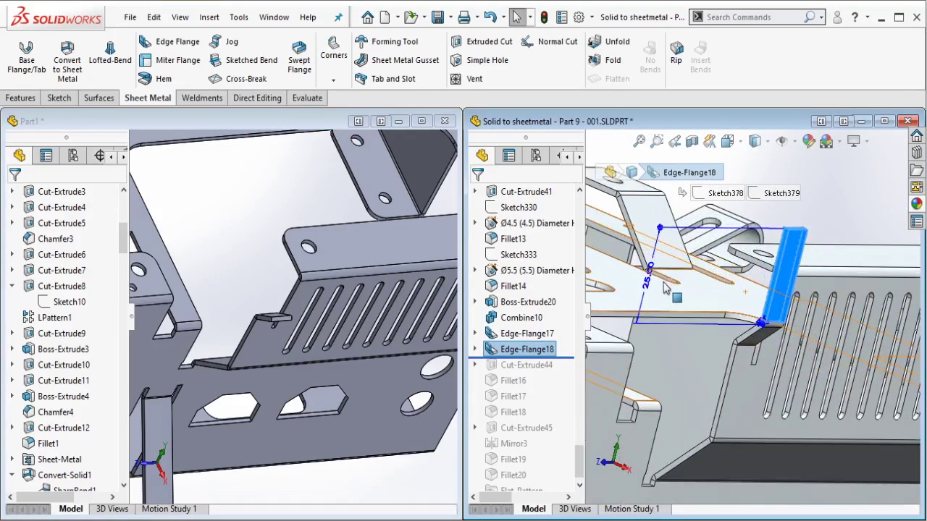
pyautogui.scroll(2, 679, 291)
pyautogui.scroll(-2, 314, 306)
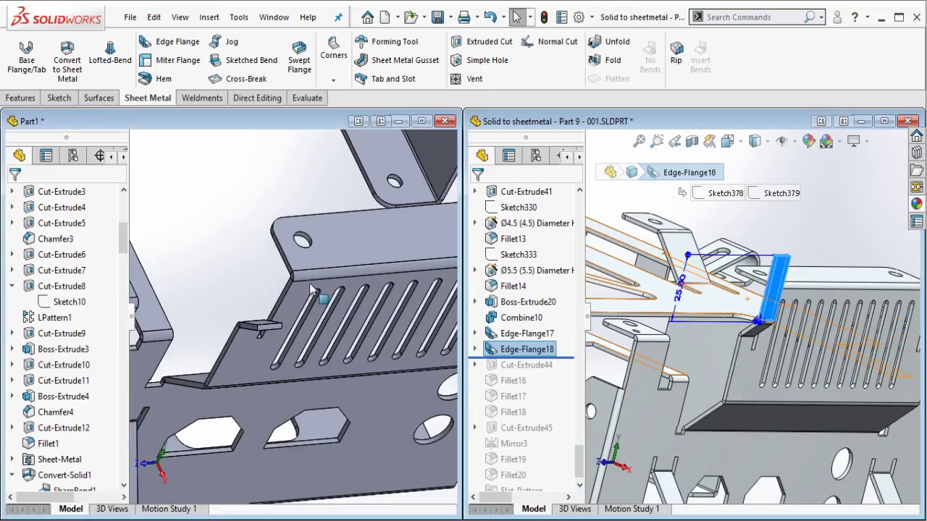
# Step: Start another edge flange in Part1 on the outer edges of the two short angled tab flanges
pyautogui.moveTo(319, 292); pyautogui.dragTo(321, 261, button='middle')
pyautogui.click(174, 44)
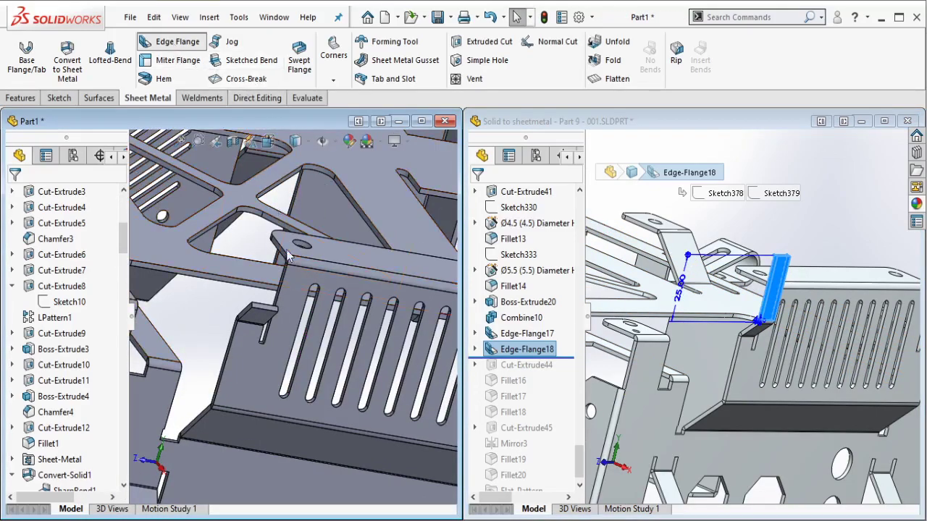
pyautogui.click(264, 304)
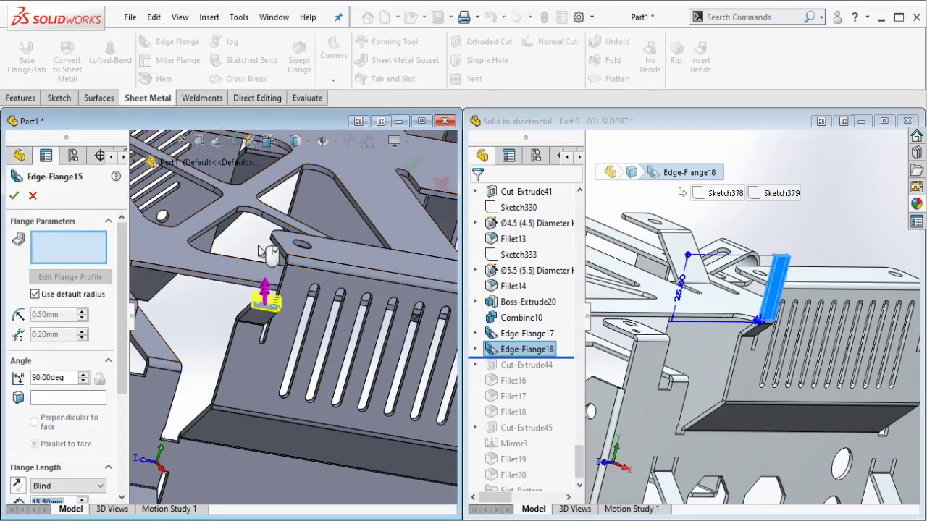
pyautogui.click(254, 236)
pyautogui.scroll(3, 294, 316)
pyautogui.keyDown('ctrl'); pyautogui.moveTo(405, 326); pyautogui.dragTo(239, 309, button='middle'); pyautogui.keyUp('ctrl')
pyautogui.scroll(-5, 338, 330)
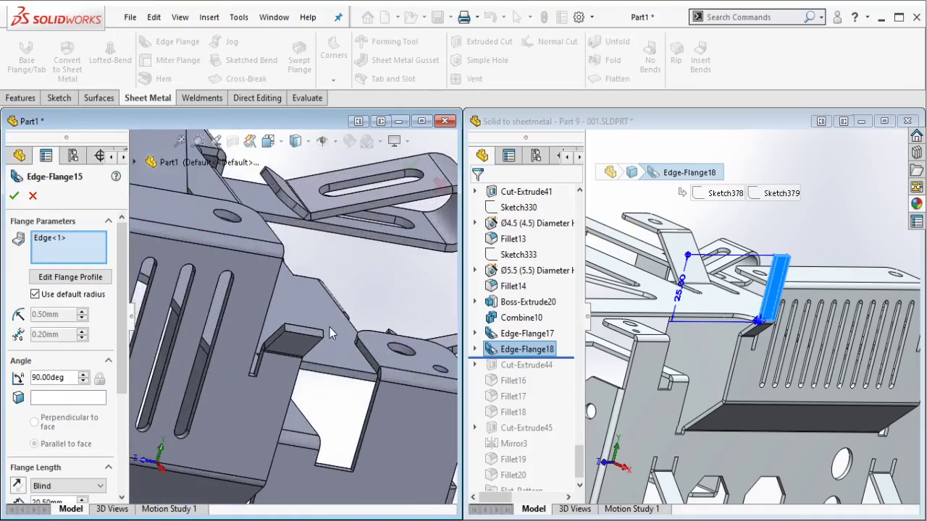
pyautogui.click(317, 335)
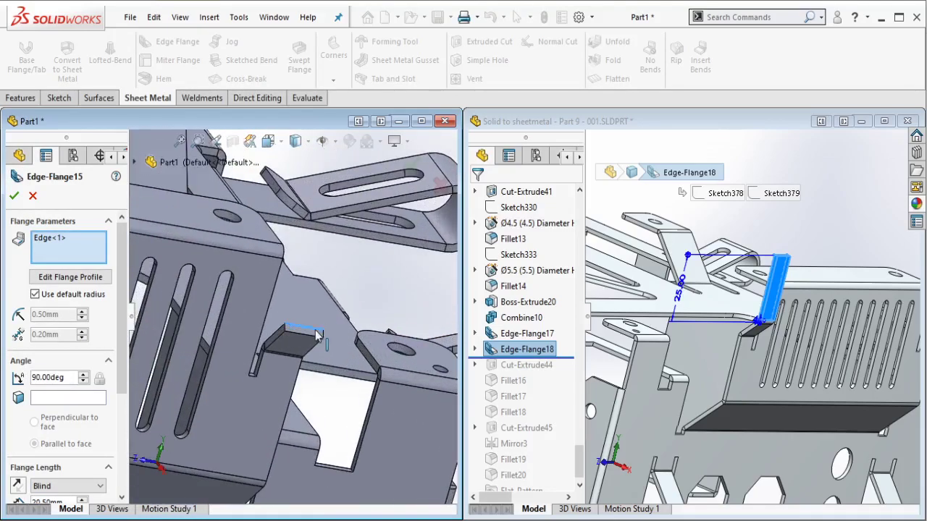
# Step: Set the upright flanges to a 45° angle and 25 mm length and create them
pyautogui.doubleClick(73, 378)
pyautogui.write('45')
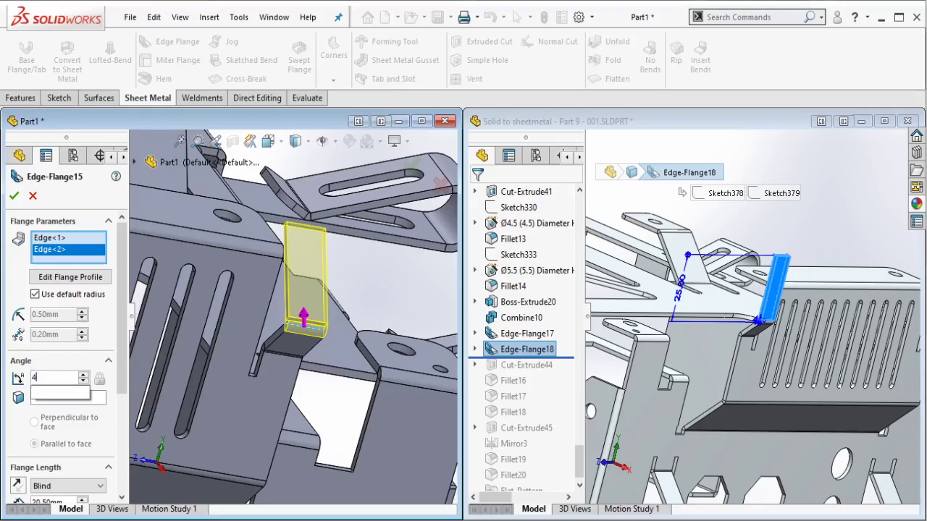
pyautogui.press('Return')
pyautogui.scroll(-3, 76, 398)
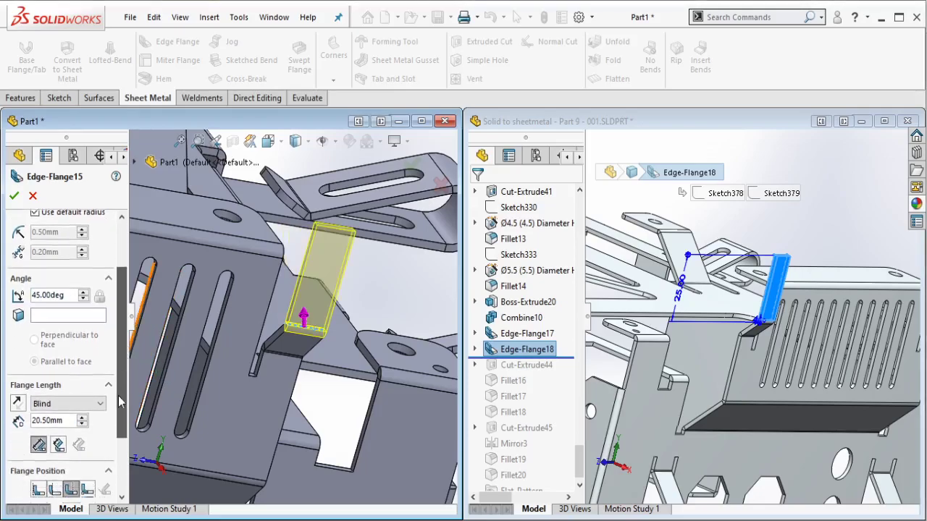
pyautogui.doubleClick(52, 398)
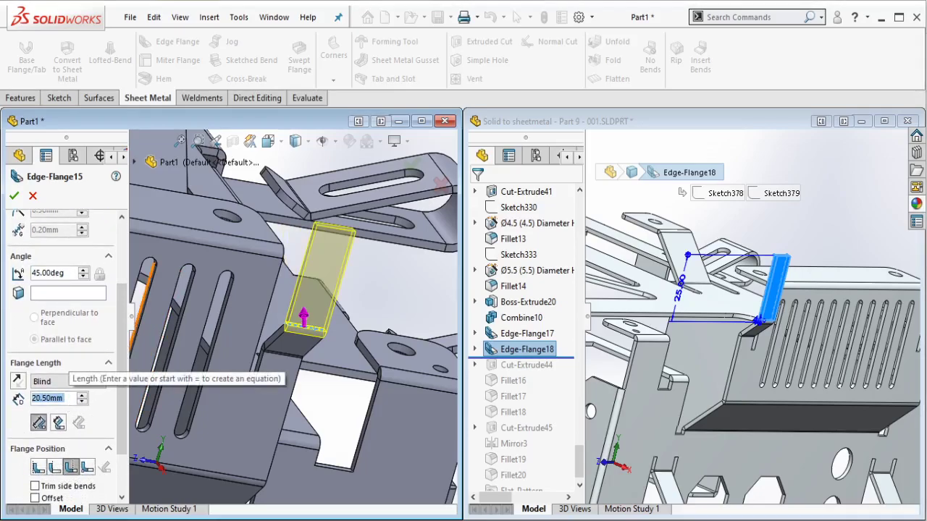
pyautogui.write('25')
pyautogui.press('Return')
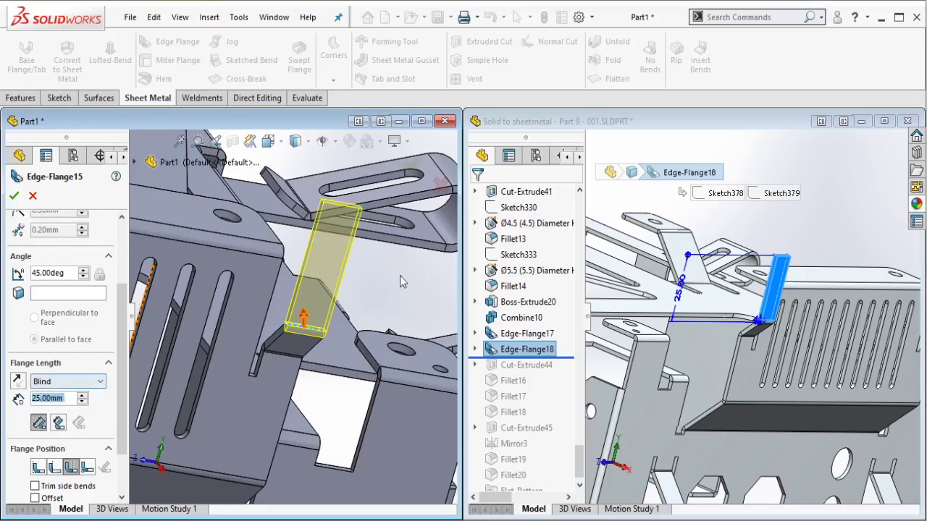
pyautogui.click(414, 166)
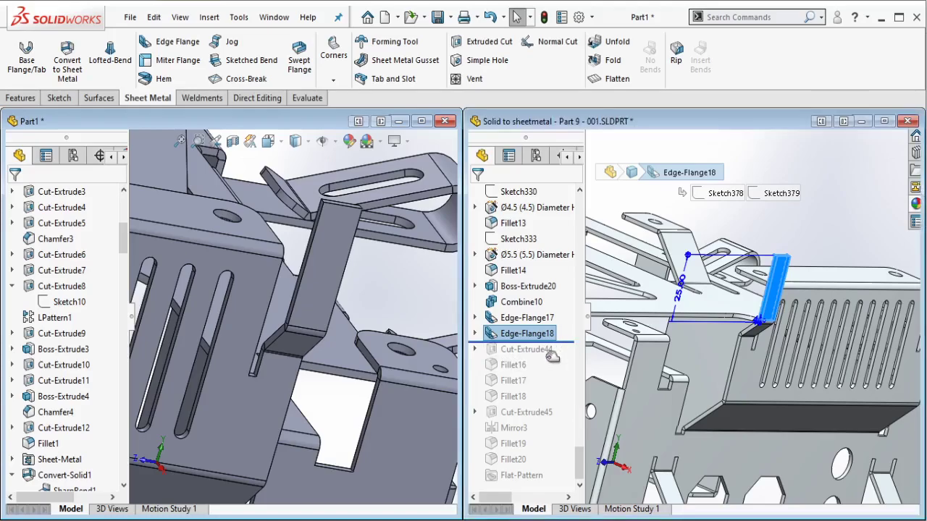
# Step: Roll the reference part forward past Cut-Extrude44 and select that feature to examine the flange slot and its dimensions
pyautogui.moveTo(551, 343); pyautogui.dragTo(546, 356)
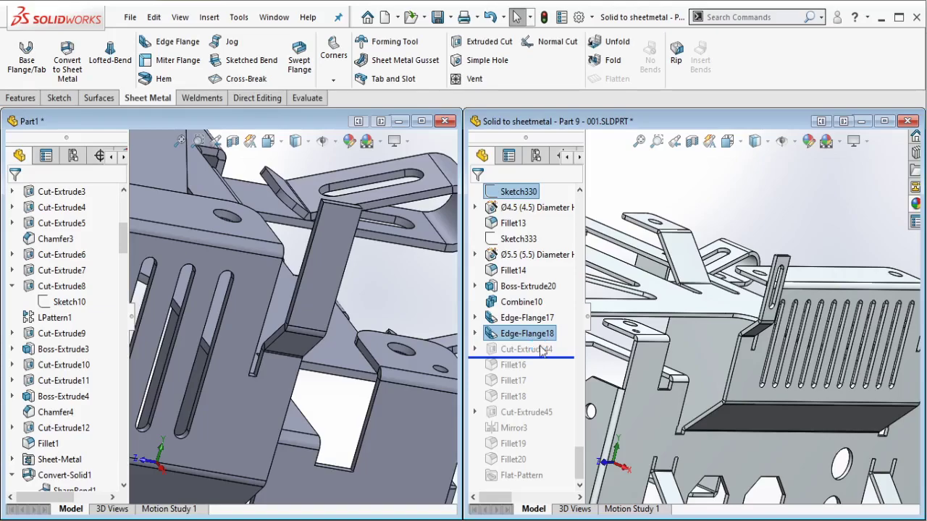
pyautogui.click(542, 349)
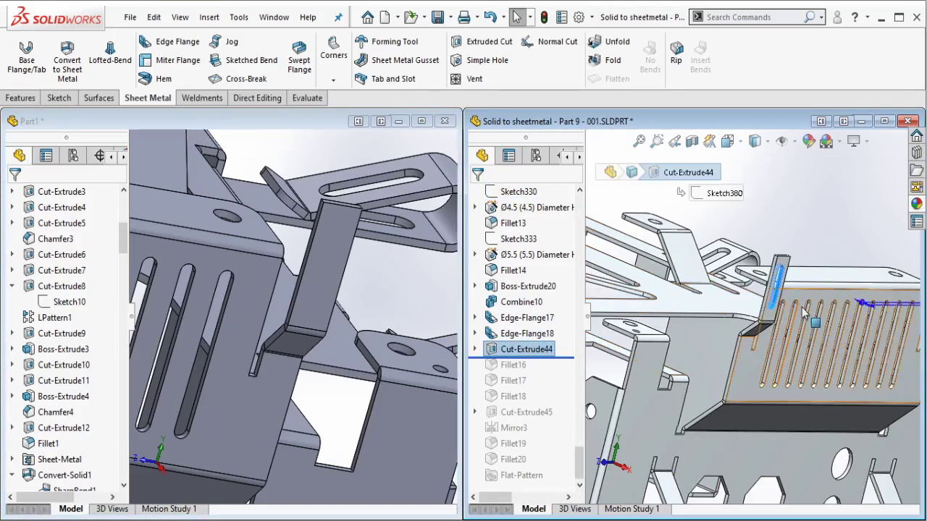
pyautogui.scroll(5, 813, 314)
pyautogui.scroll(-5, 820, 302)
pyautogui.scroll(-1, 746, 326)
pyautogui.moveTo(746, 326); pyautogui.dragTo(711, 325, button='middle')
pyautogui.scroll(-1, 746, 318)
pyautogui.scroll(2, 375, 297)
pyautogui.scroll(-3, 341, 279)
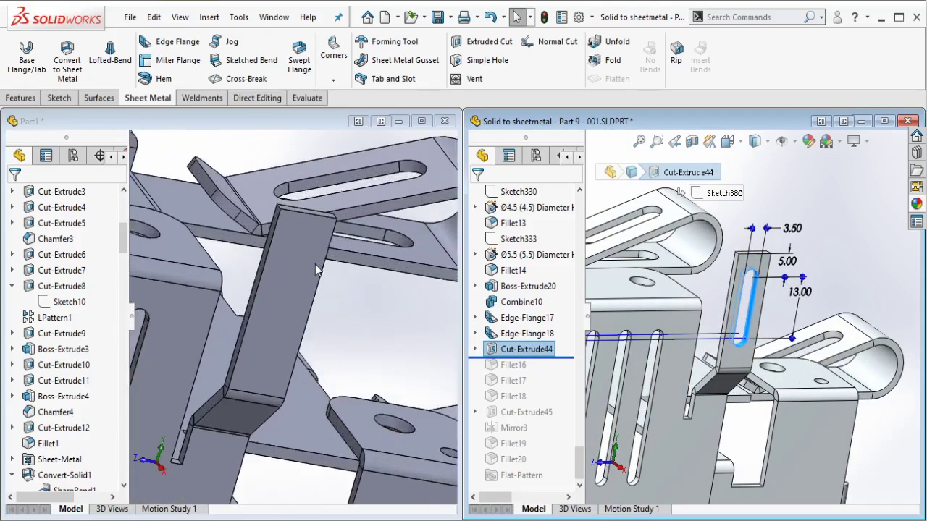
# Step: Open a sketch on the upright flange's face in Part1 and draw a corner rectangle spanning from this flange to the opposite one
pyautogui.click(314, 260)
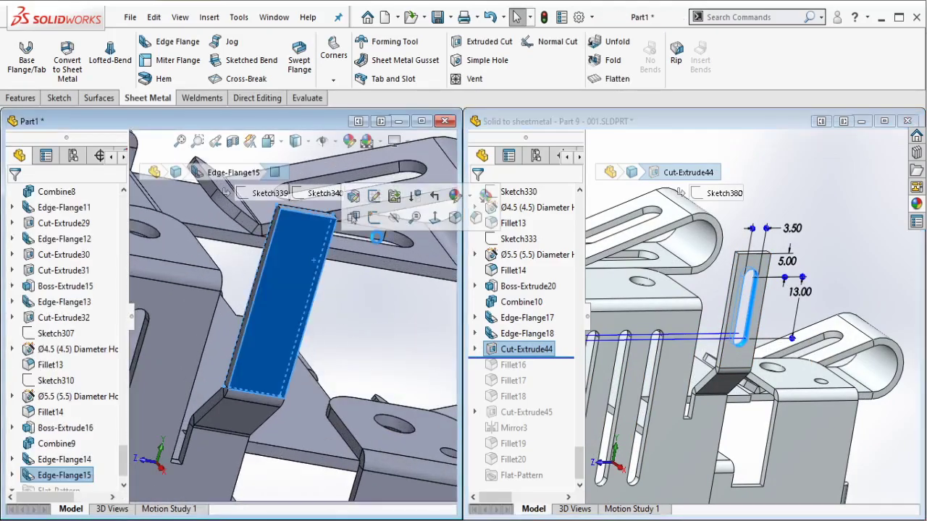
pyautogui.click(373, 216)
pyautogui.press('Escape')
pyautogui.click(89, 61)
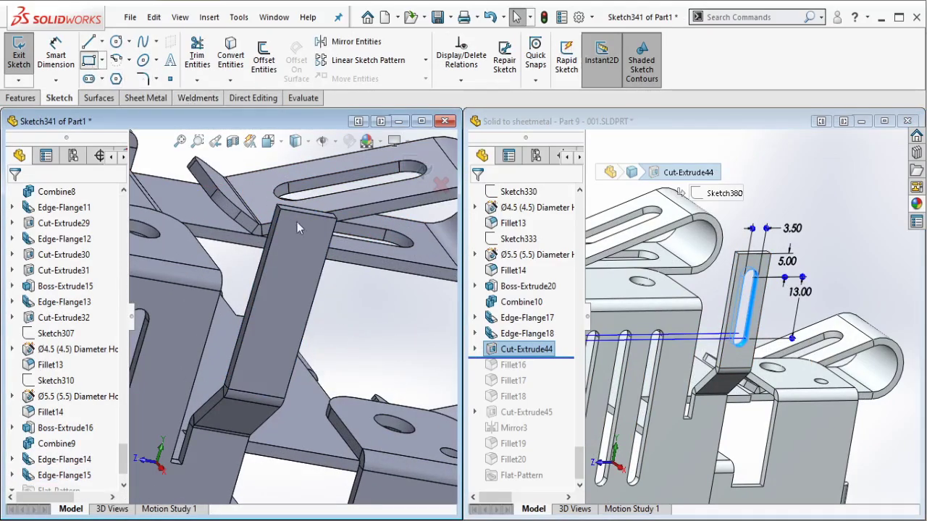
pyautogui.click(311, 214)
pyautogui.scroll(3, 272, 259)
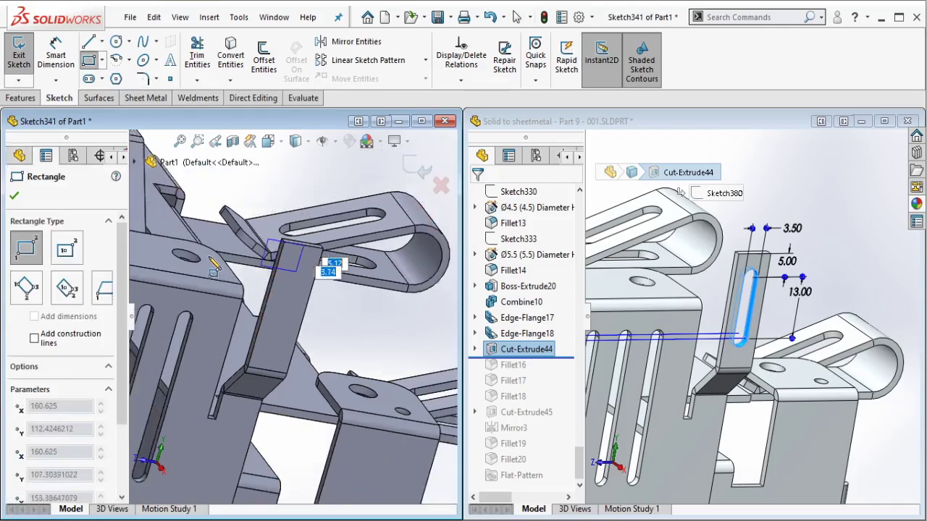
pyautogui.keyDown('ctrl'); pyautogui.moveTo(213, 261); pyautogui.dragTo(385, 281, button='middle'); pyautogui.keyUp('ctrl')
pyautogui.keyDown('ctrl'); pyautogui.moveTo(229, 254); pyautogui.dragTo(374, 278, button='middle'); pyautogui.keyUp('ctrl')
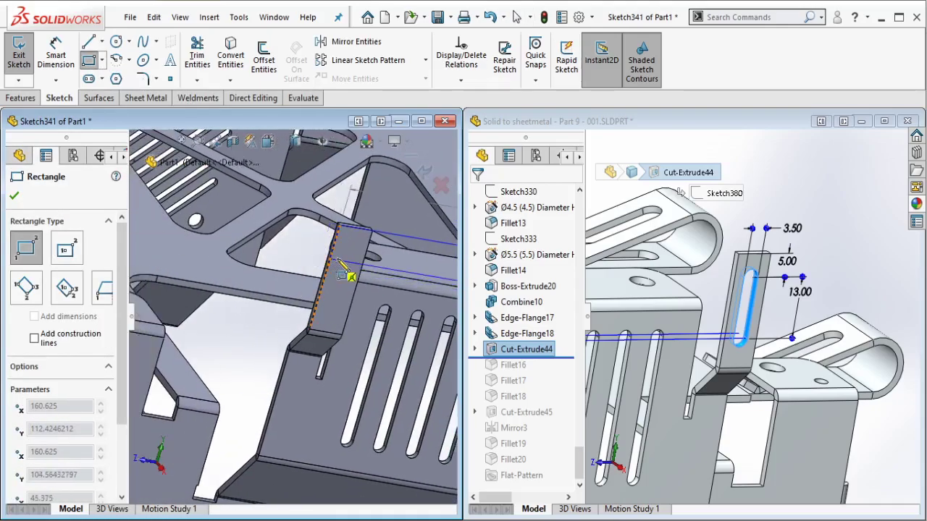
pyautogui.scroll(-3, 346, 262)
pyautogui.click(360, 279)
pyautogui.press('Escape')
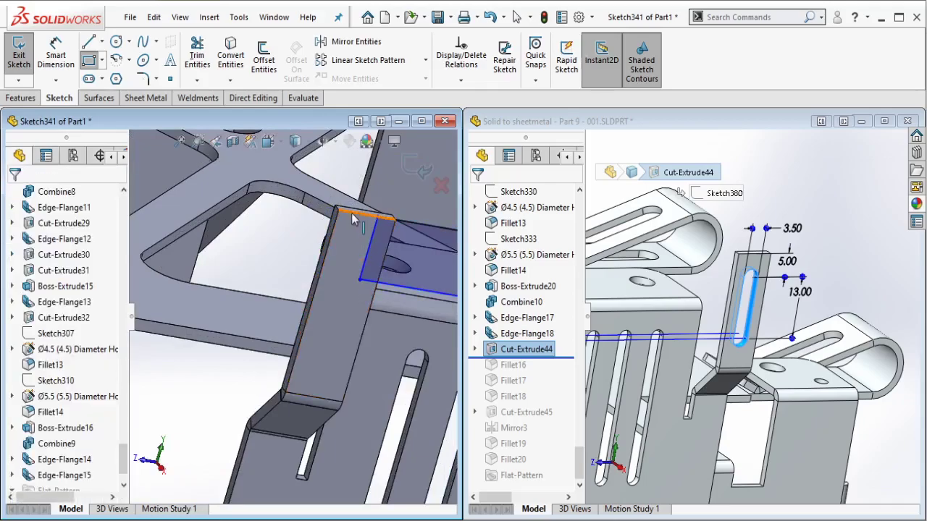
# Step: Make the rectangle's upper corner coincident with the top edge of the opposite upright flange
pyautogui.click(352, 215)
pyautogui.keyDown('ctrl'); pyautogui.click(378, 216); pyautogui.keyUp('ctrl')
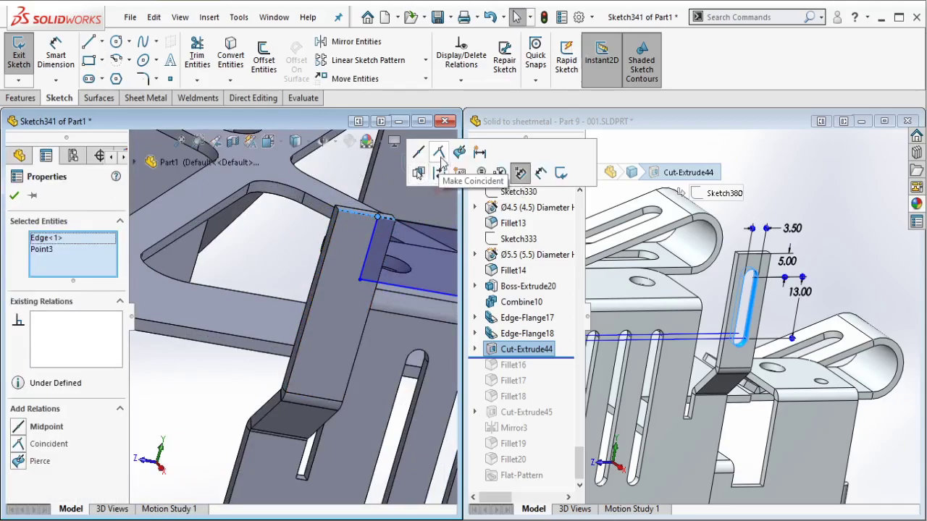
pyautogui.click(444, 161)
pyautogui.press('Escape')
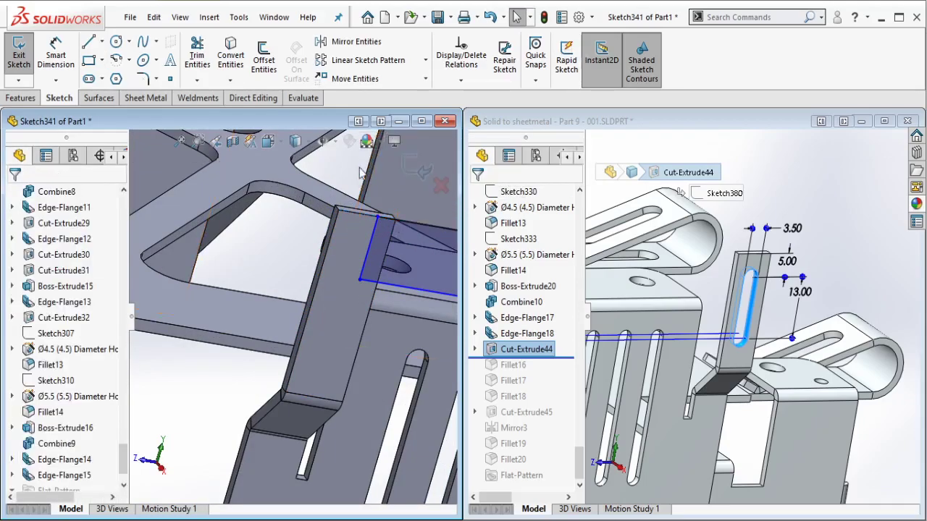
# Step: Constrain the rectangle's upper corner to the midpoint of this upright flange's top edge
pyautogui.click(377, 217)
pyautogui.press('Escape')
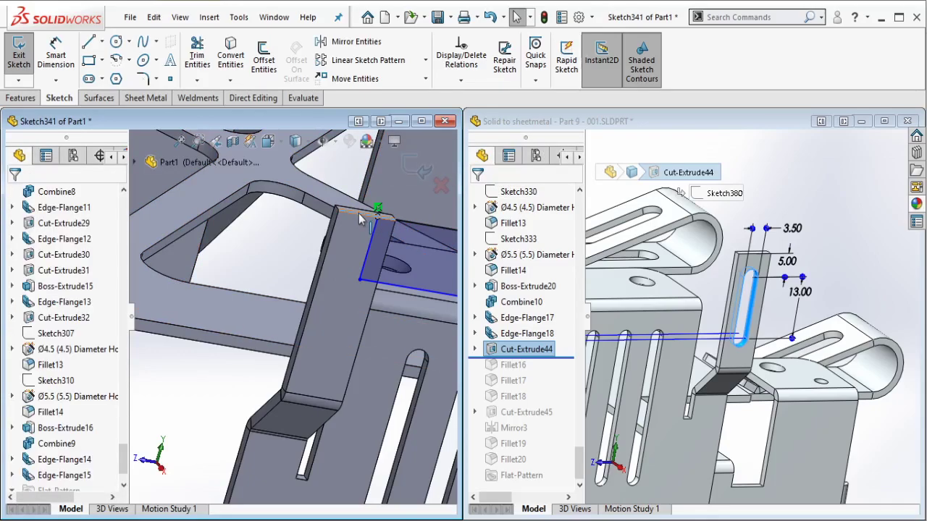
pyautogui.click(362, 214)
pyautogui.keyDown('ctrl'); pyautogui.click(377, 216); pyautogui.keyUp('ctrl')
pyautogui.click(397, 151)
pyautogui.press('Escape')
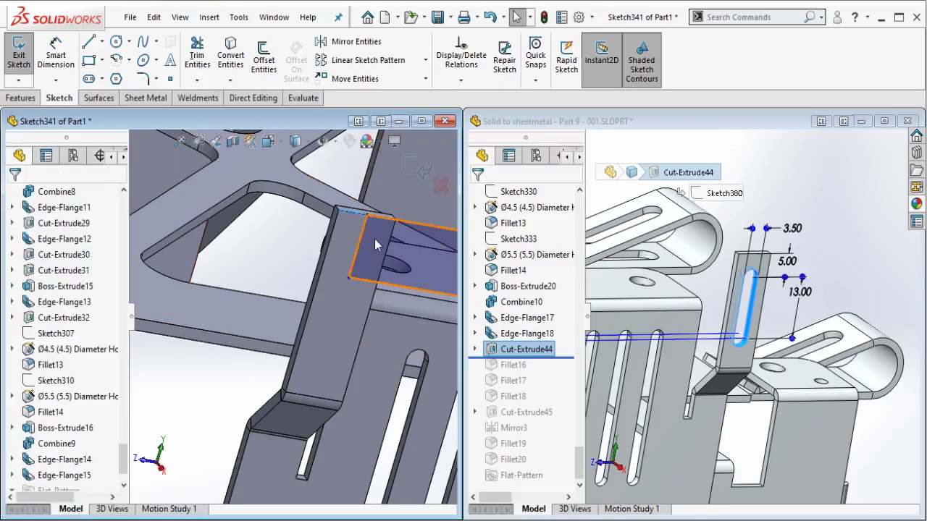
# Step: Dimension the rectangle's short side on the upright flange to 5 mm
pyautogui.click(56, 54)
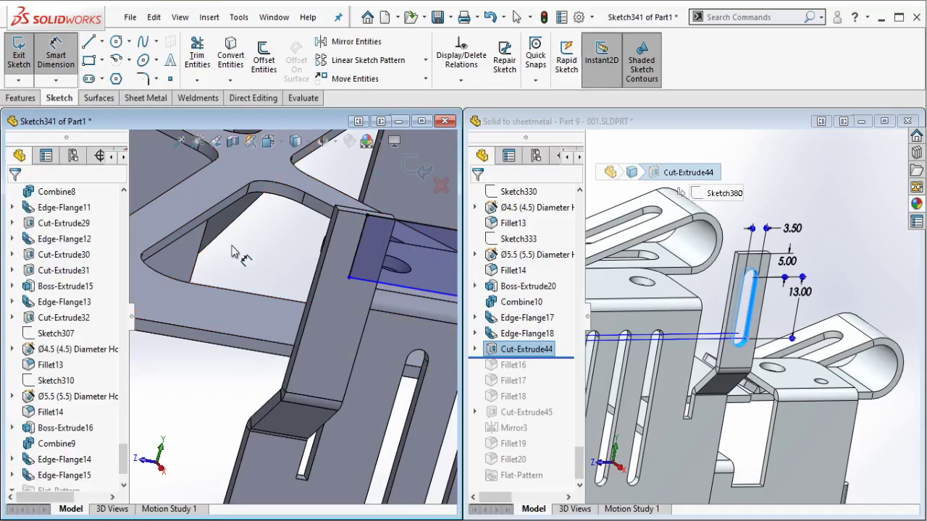
pyautogui.click(357, 250)
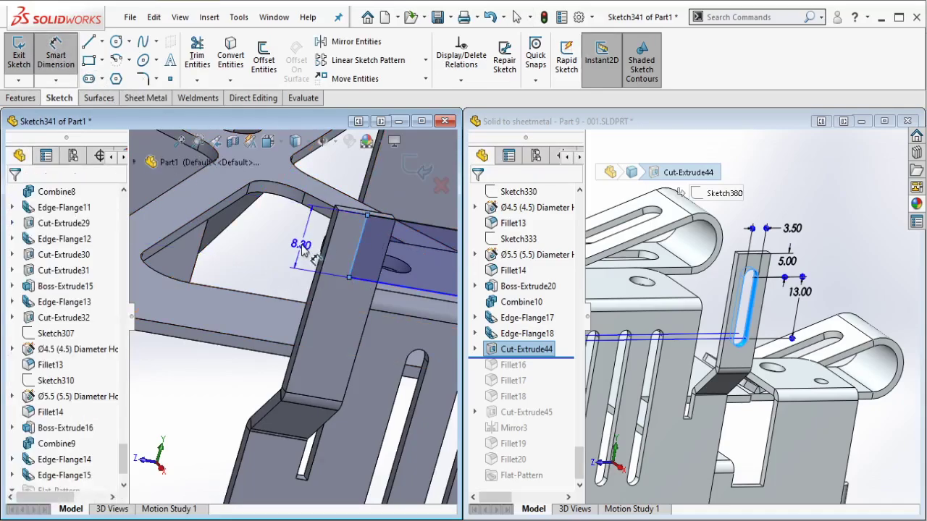
pyautogui.click(303, 250)
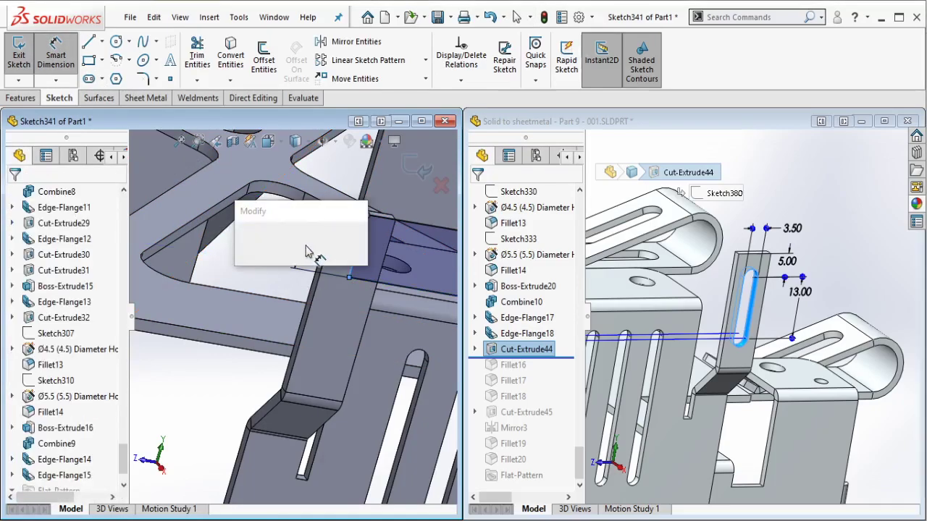
pyautogui.write('5')
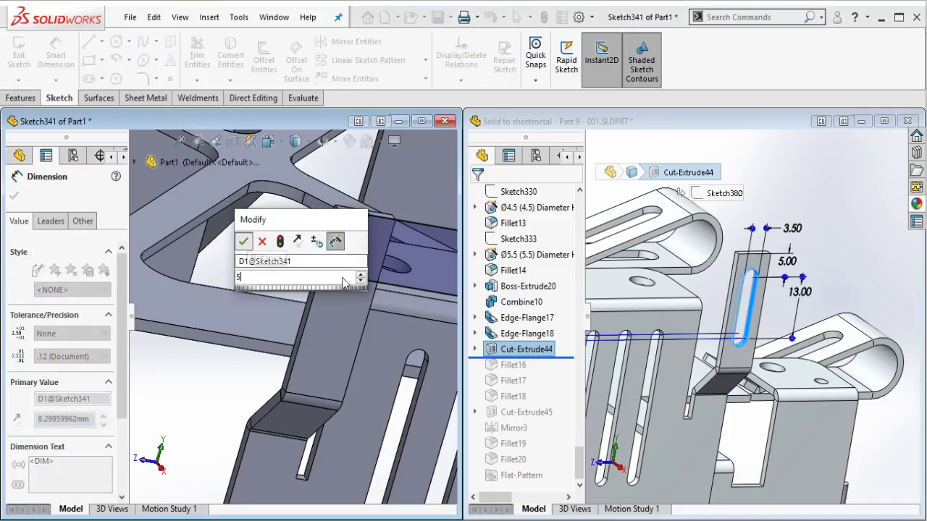
pyautogui.press('Escape')
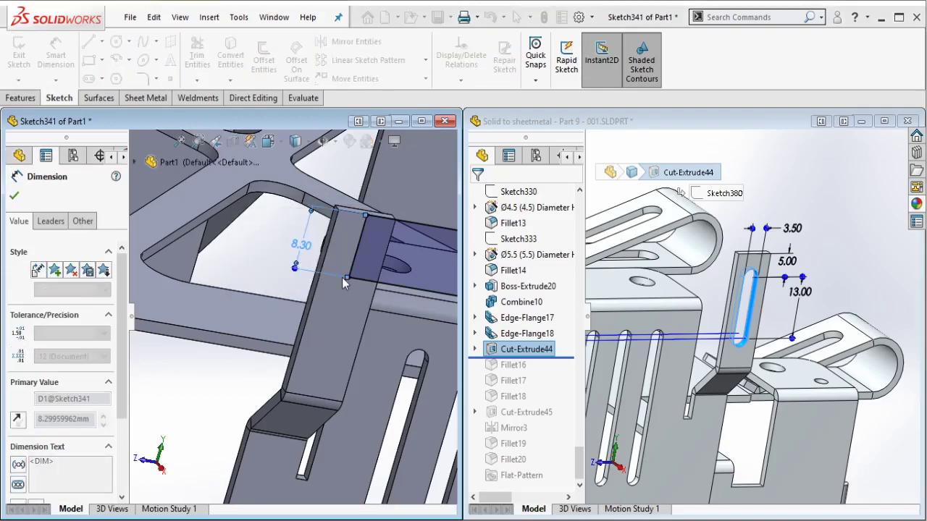
# Step: Convert all four rectangle lines to construction geometry
pyautogui.scroll(10, 341, 277)
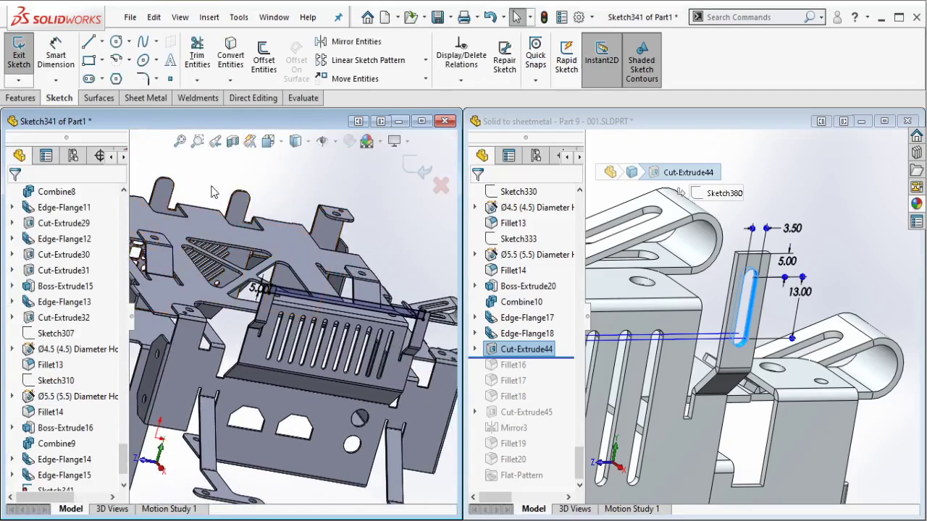
pyautogui.moveTo(211, 186); pyautogui.dragTo(432, 354)
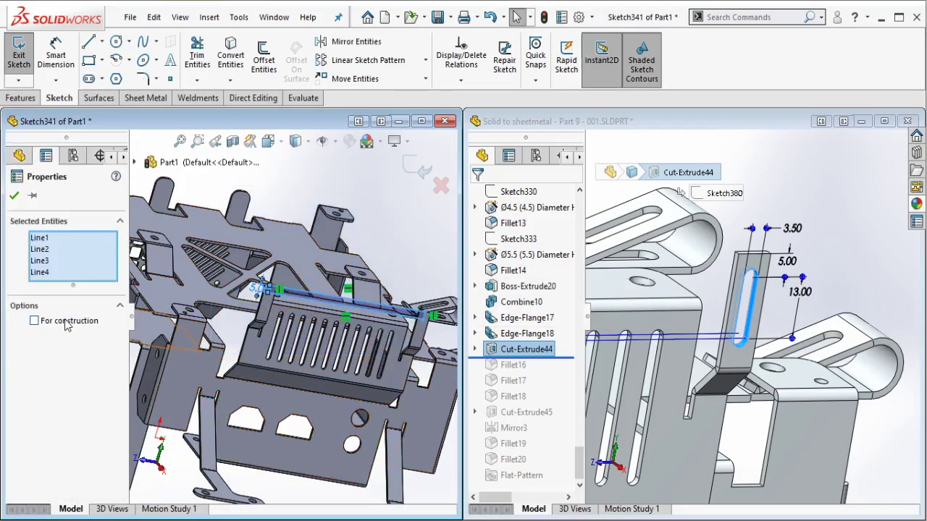
pyautogui.press('Escape')
# Step: Sketch a straight slot about 12.9 mm long down the opposite upright flange, starting at the construction rectangle's lower corner
pyautogui.scroll(-4, 427, 328)
pyautogui.scroll(-4, 427, 327)
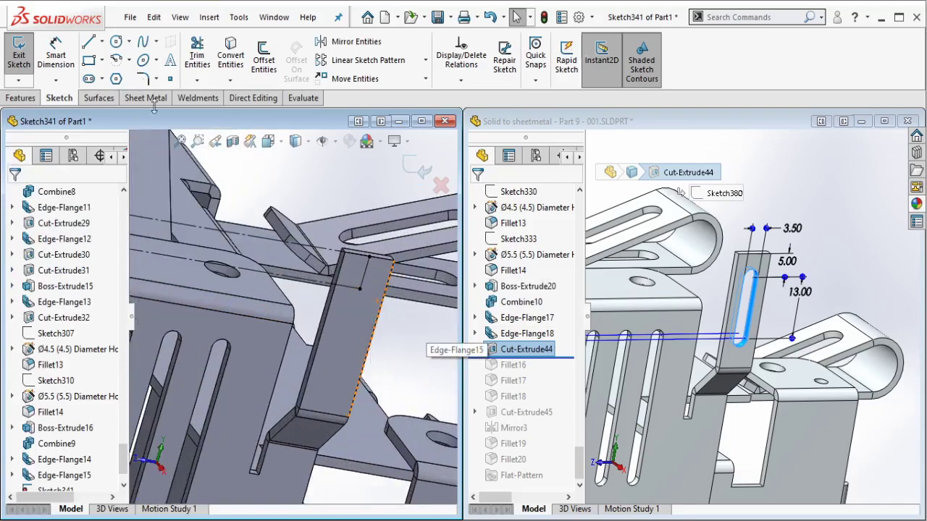
pyautogui.click(88, 79)
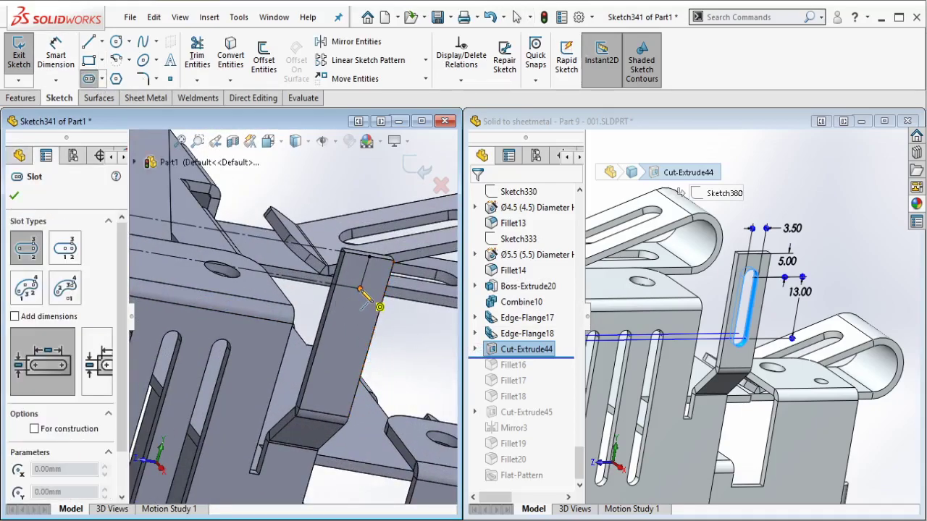
pyautogui.click(360, 288)
pyautogui.click(335, 374)
pyautogui.click(344, 378)
pyautogui.press('Escape')
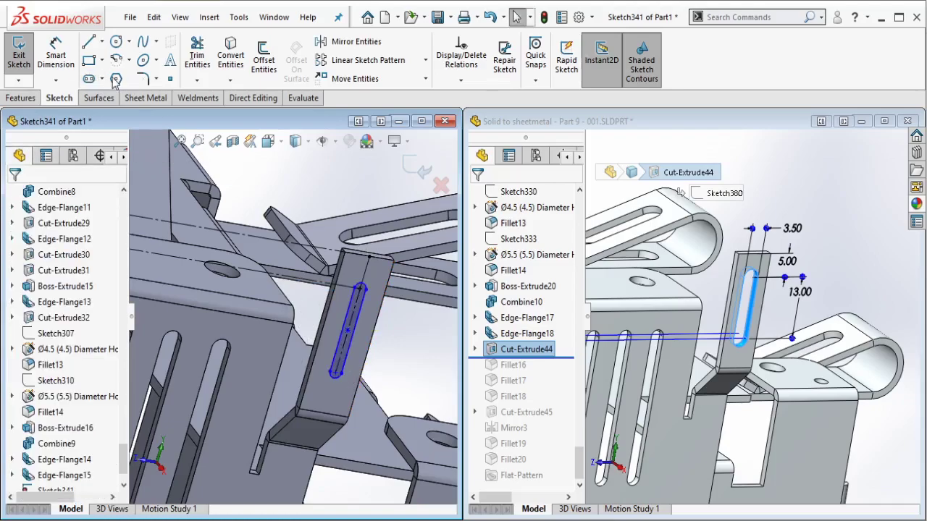
# Step: Dimension the slot's centre-to-centre length to 13 mm
pyautogui.click(64, 41)
pyautogui.click(362, 317)
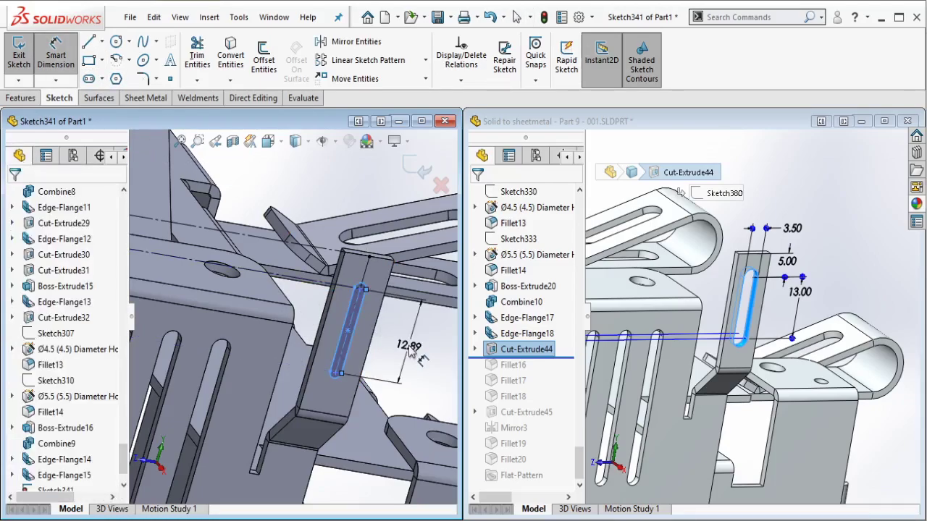
pyautogui.click(409, 351)
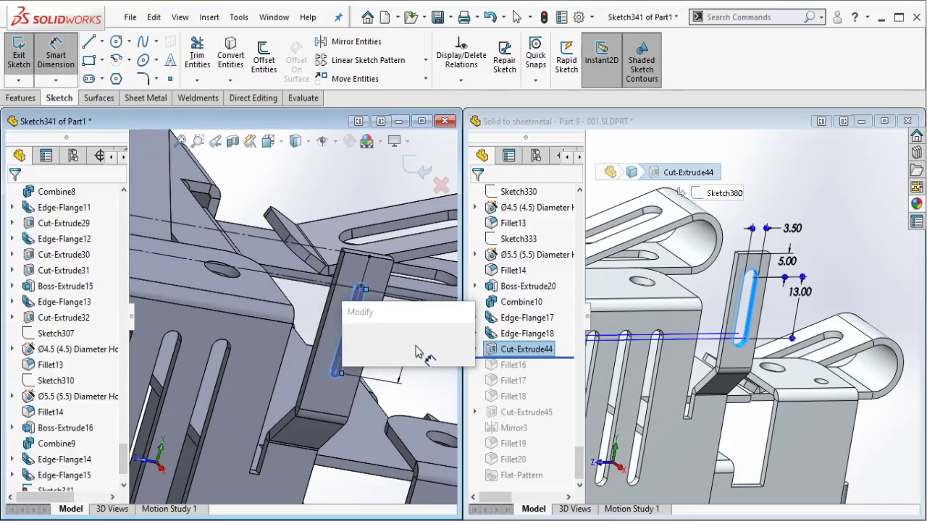
pyautogui.write('13')
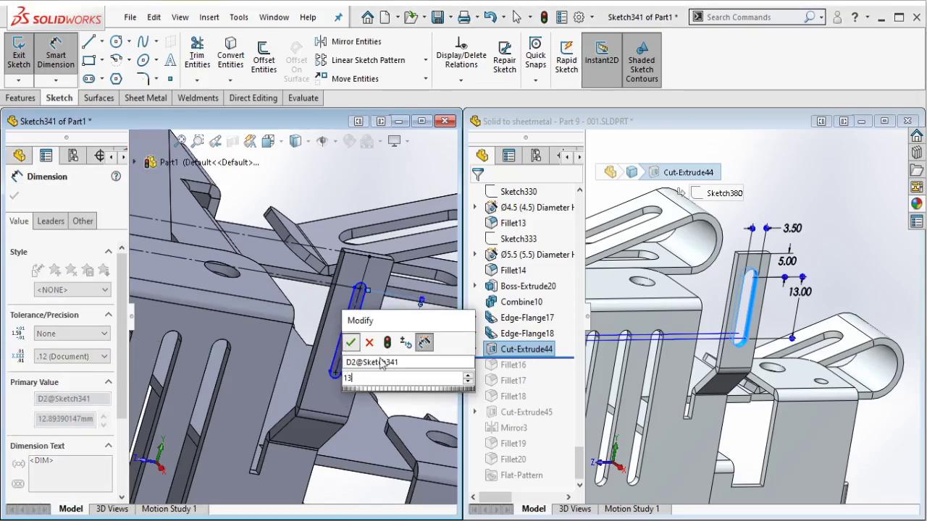
pyautogui.press('Return')
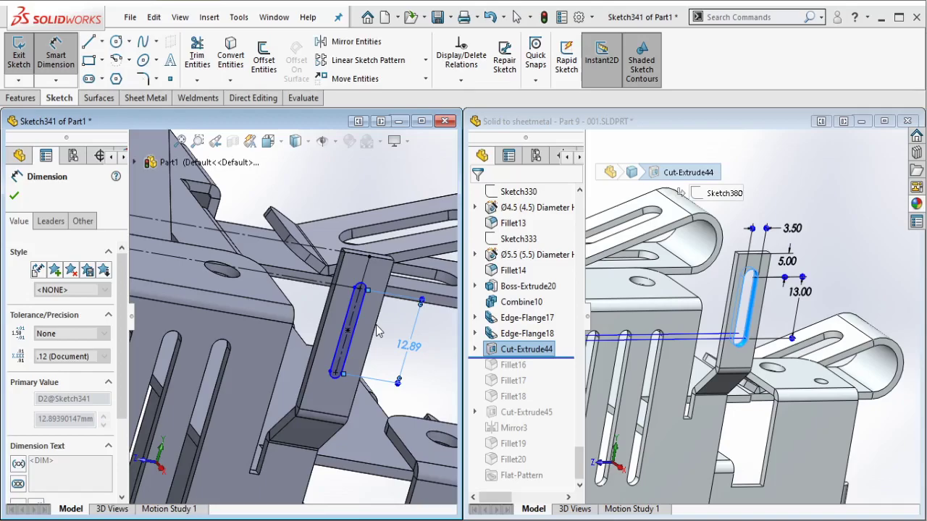
# Step: Dimension the slot's width to 3.5 mm
pyautogui.scroll(-2, 377, 331)
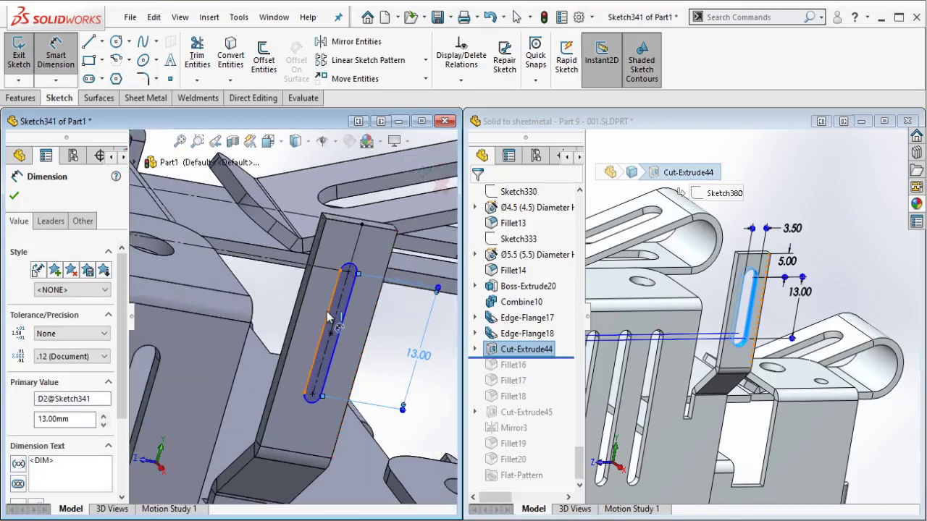
pyautogui.click(345, 324)
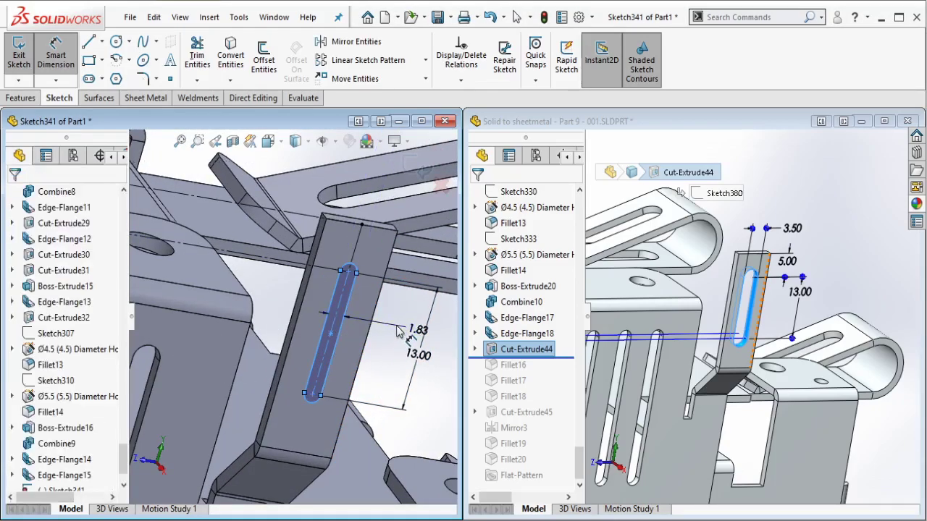
pyautogui.click(397, 331)
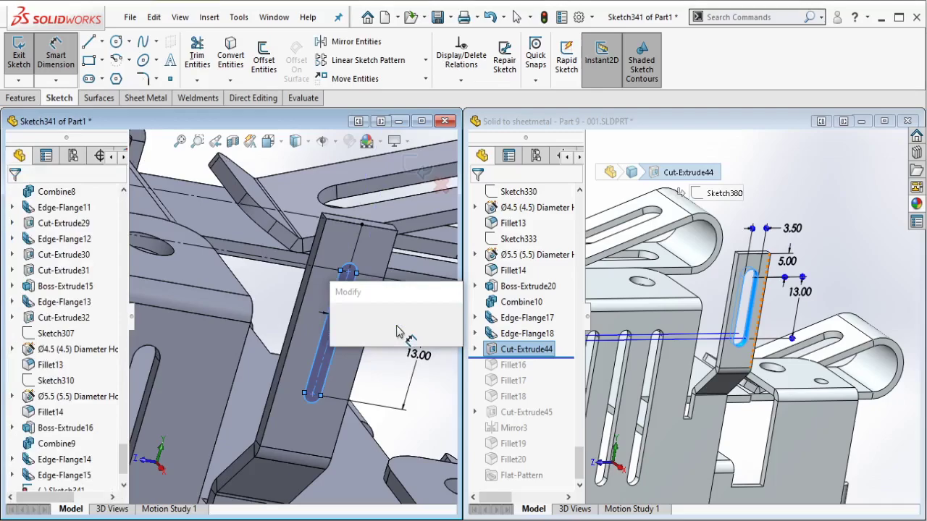
pyautogui.write('3.5')
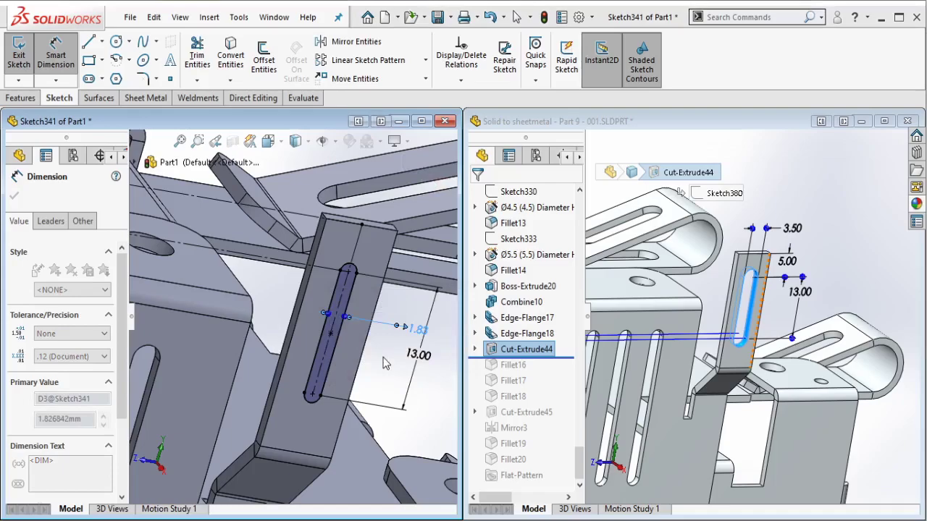
pyautogui.press('Escape')
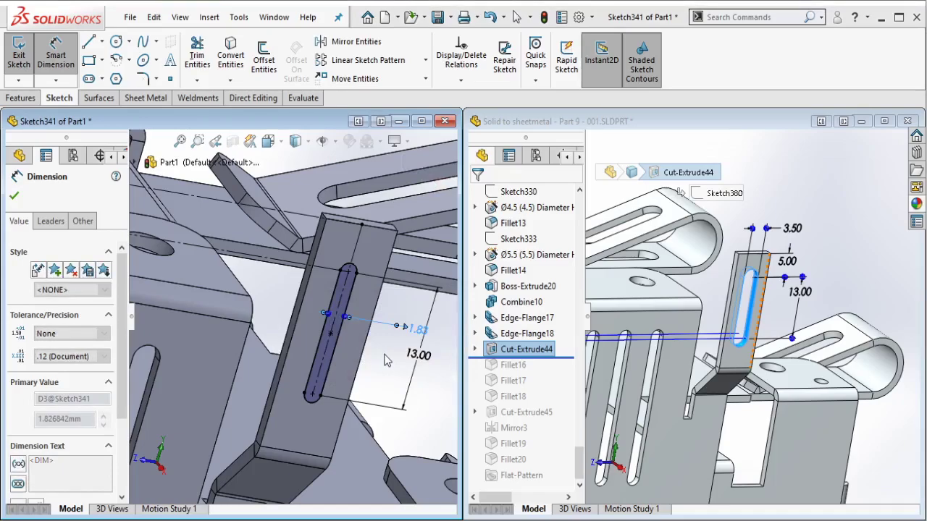
pyautogui.click(516, 16)
# Step: Sketch a second straight slot about 13.9 mm long down the other upright flange, starting at the construction rectangle's lower corner there
pyautogui.press('f')
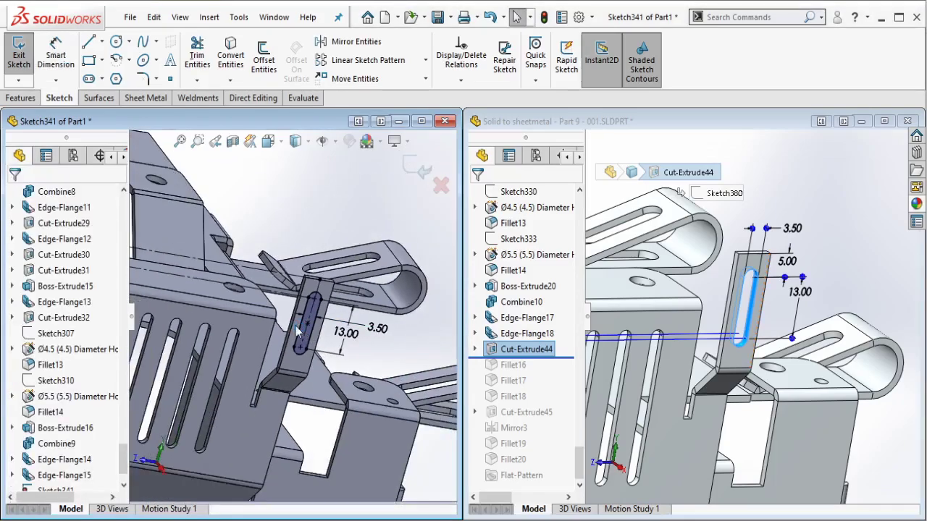
pyautogui.keyDown('ctrl'); pyautogui.moveTo(341, 295); pyautogui.dragTo(445, 303, button='middle'); pyautogui.keyUp('ctrl')
pyautogui.scroll(-4, 244, 296)
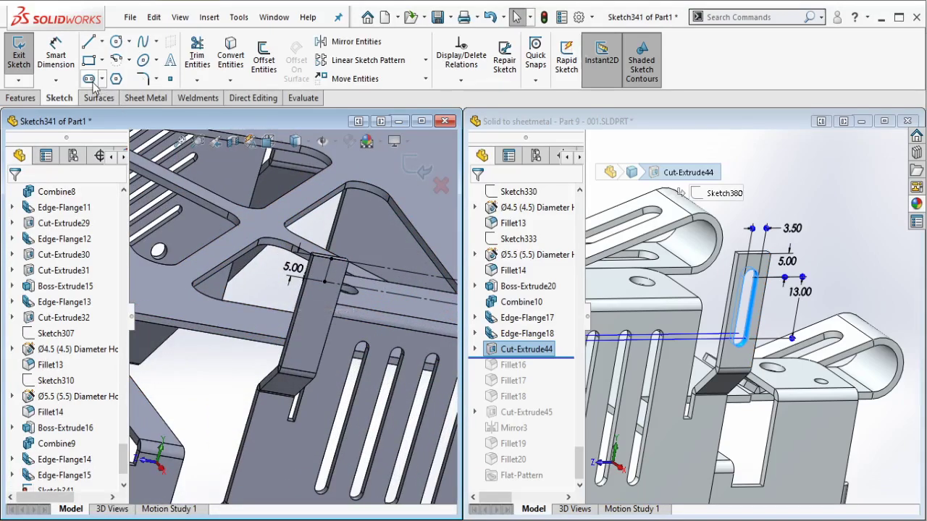
pyautogui.click(89, 80)
pyautogui.click(324, 281)
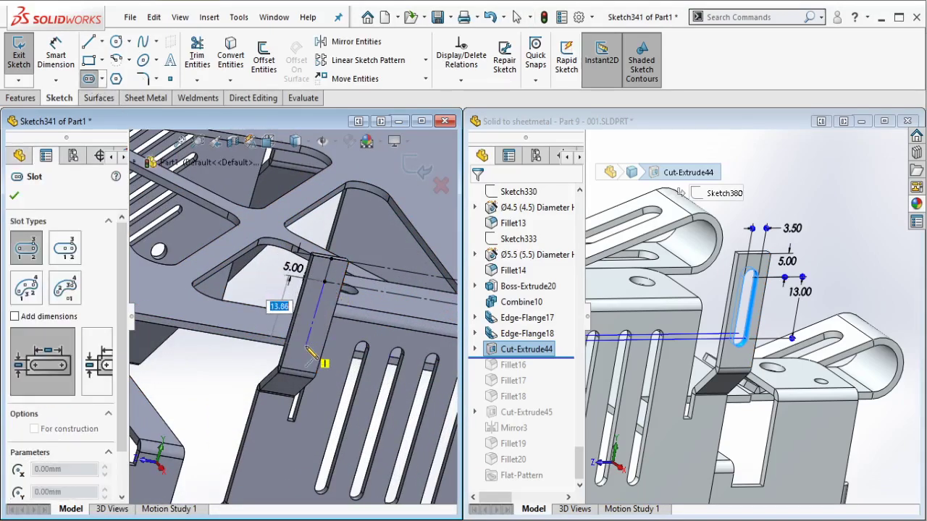
pyautogui.click(305, 346)
pyautogui.click(300, 354)
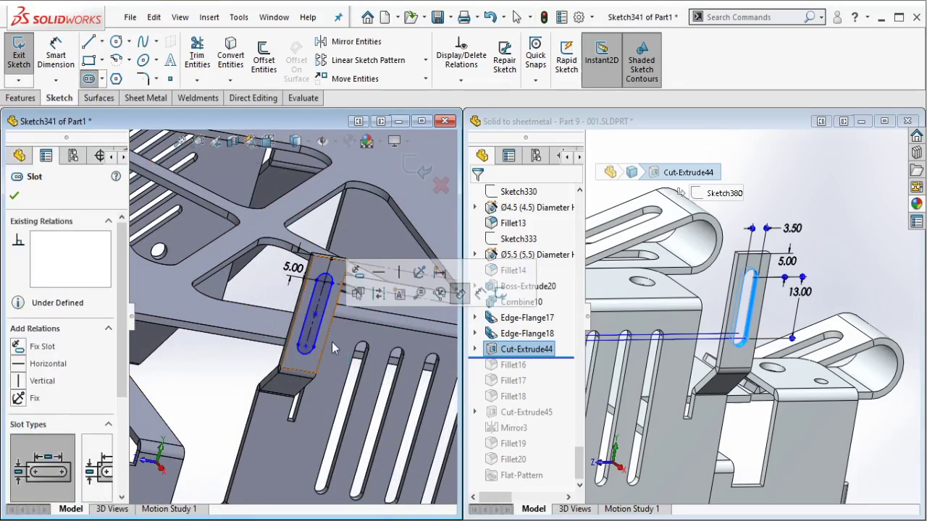
# Step: Make the second slot match the dimensioned one with Equal relations between their straight sides and end arcs
pyautogui.scroll(5, 351, 349)
pyautogui.scroll(-6, 323, 319)
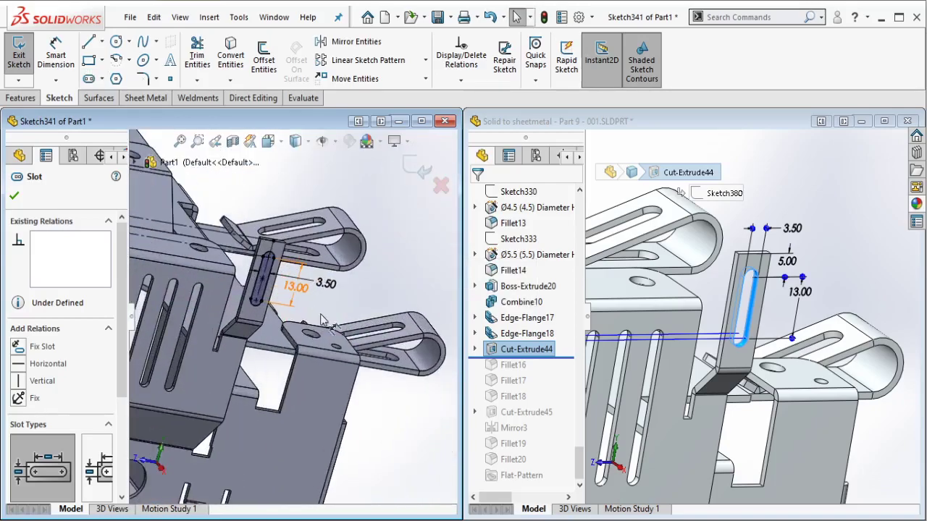
pyautogui.click(258, 278)
pyautogui.keyDown('ctrl'); pyautogui.click(282, 278); pyautogui.keyUp('ctrl')
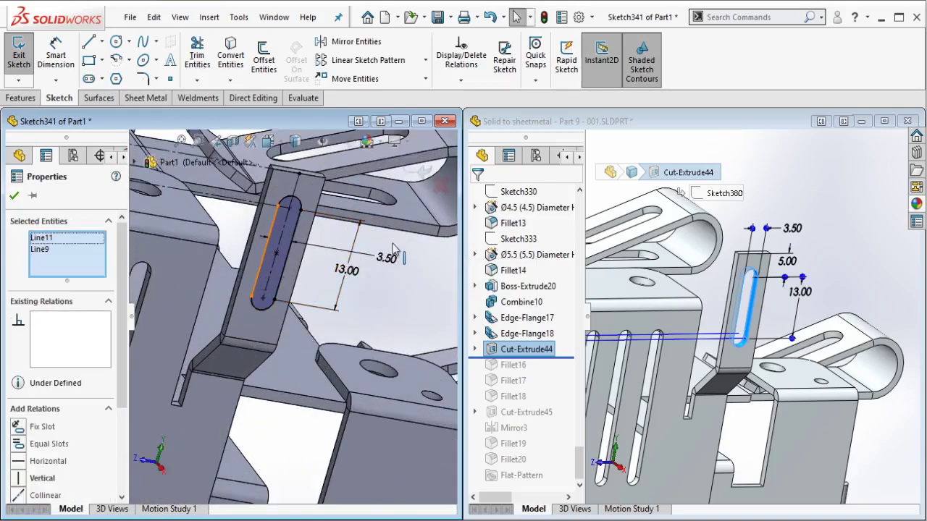
pyautogui.click(440, 213)
pyautogui.click(333, 304)
pyautogui.click(267, 308)
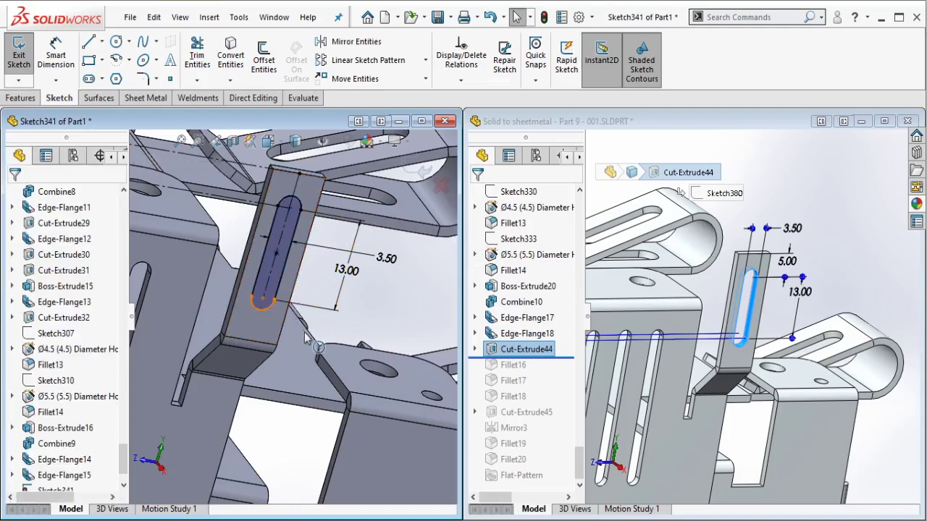
pyautogui.scroll(2, 302, 332)
pyautogui.moveTo(302, 340); pyautogui.dragTo(235, 294, button='middle')
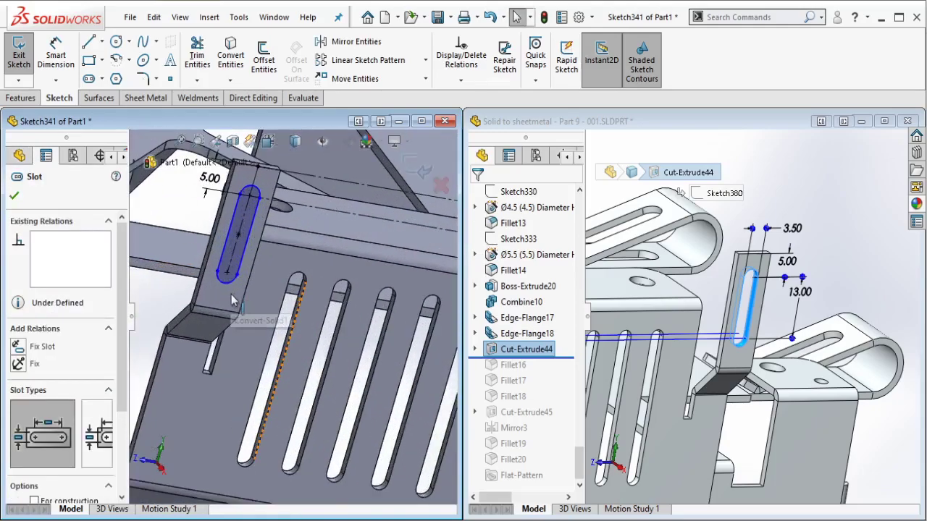
pyautogui.keyDown('ctrl'); pyautogui.click(231, 287); pyautogui.keyUp('ctrl')
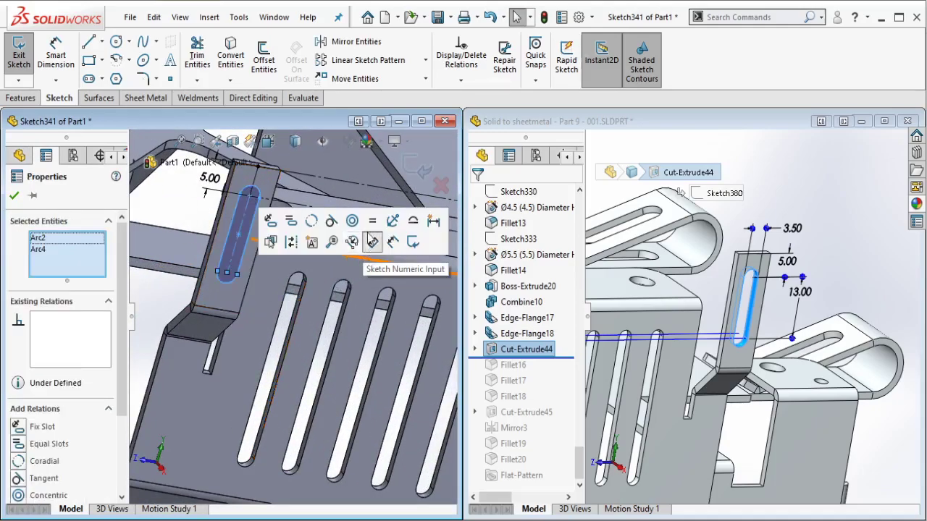
pyautogui.click(367, 224)
pyautogui.press('Escape')
# Step: Create an extruded cut from the sketch to cut both slots into the upright flanges
pyautogui.click(20, 97)
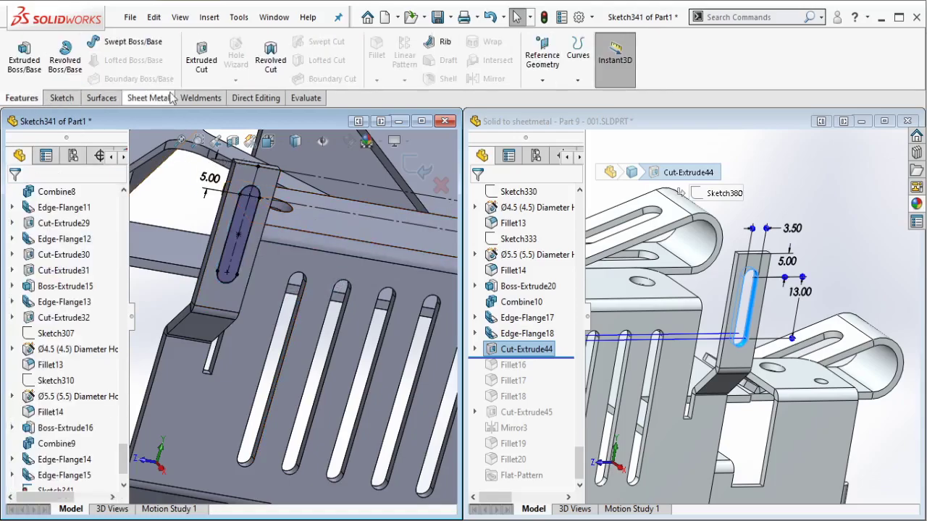
pyautogui.click(194, 53)
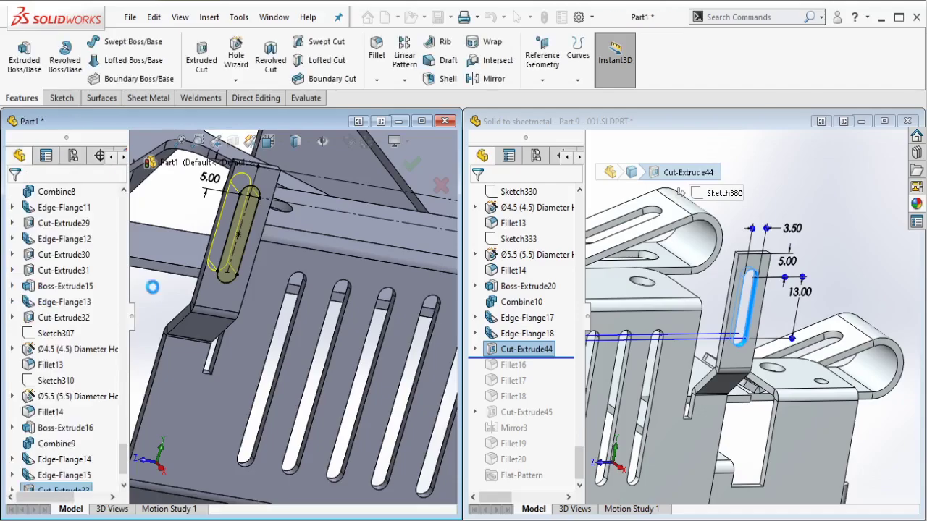
pyautogui.scroll(3, 364, 290)
pyautogui.scroll(4, 217, 275)
pyautogui.scroll(-3, 304, 257)
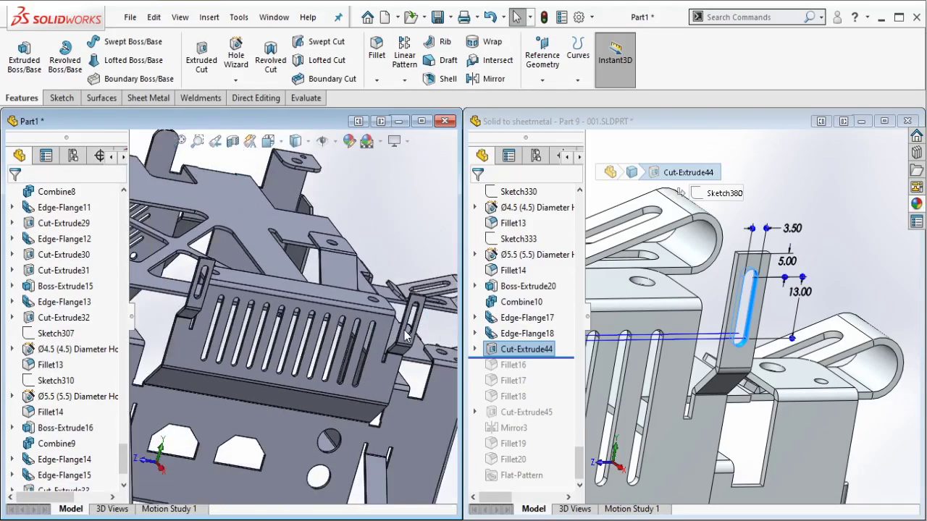
# Step: Switch to the reference part, roll it forward past Fillet16 and select that feature to examine its rounded flange corners and radius
pyautogui.moveTo(569, 357); pyautogui.dragTo(498, 371)
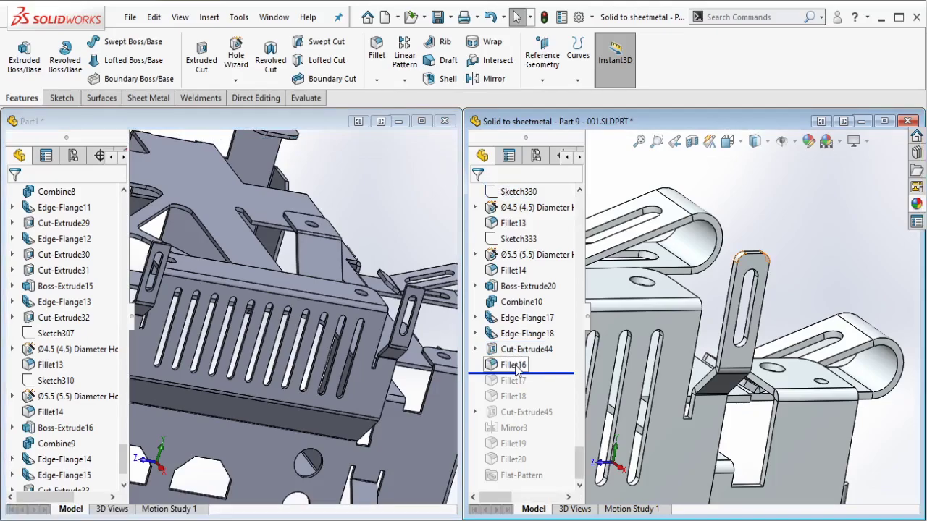
pyautogui.click(514, 365)
pyautogui.scroll(5, 652, 299)
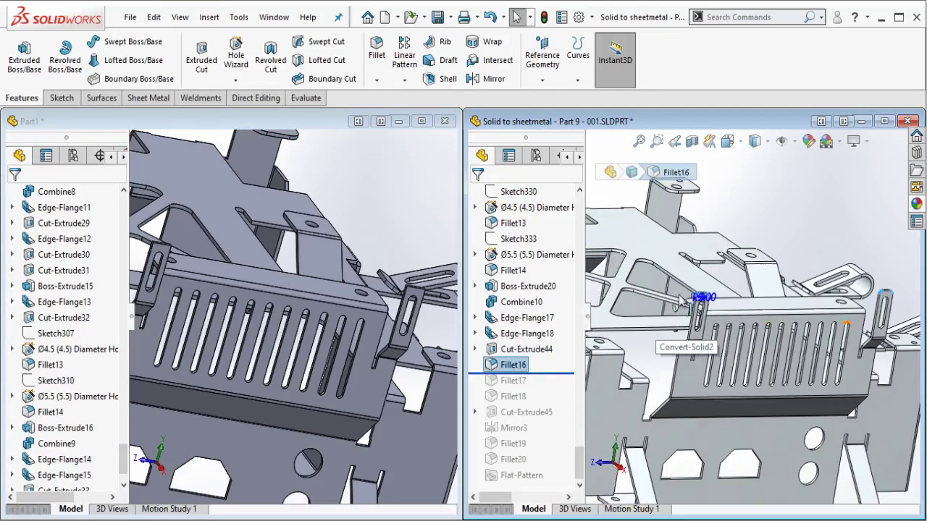
# Step: Switch to Part1 and start a fillet on the two upper corner edges of one slotted upright flange
pyautogui.scroll(-5, 772, 318)
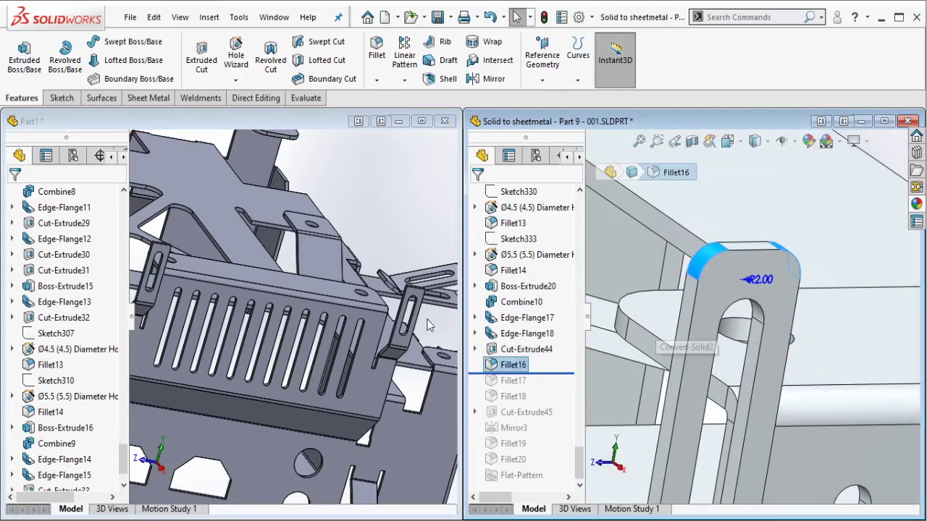
pyautogui.scroll(-5, 427, 326)
pyautogui.click(413, 343)
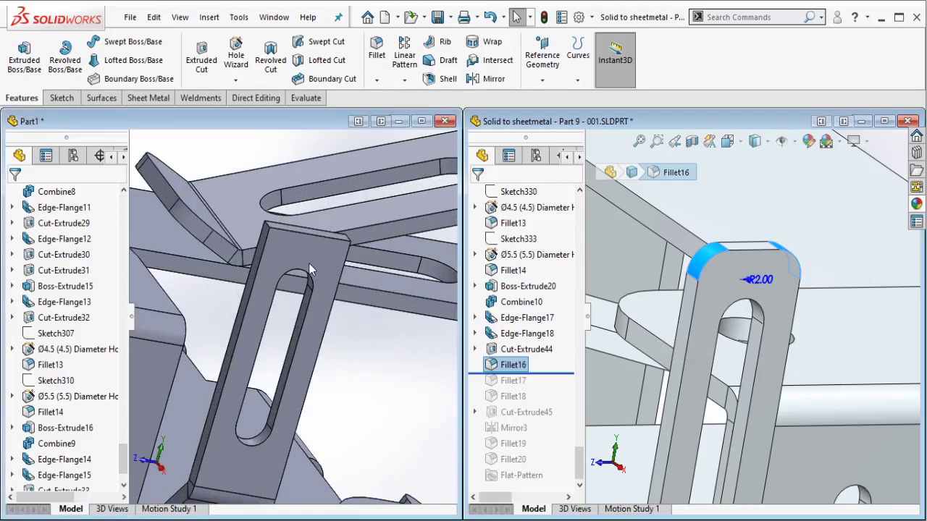
pyautogui.scroll(-1, 309, 262)
pyautogui.moveTo(309, 262); pyautogui.dragTo(408, 180, button='middle')
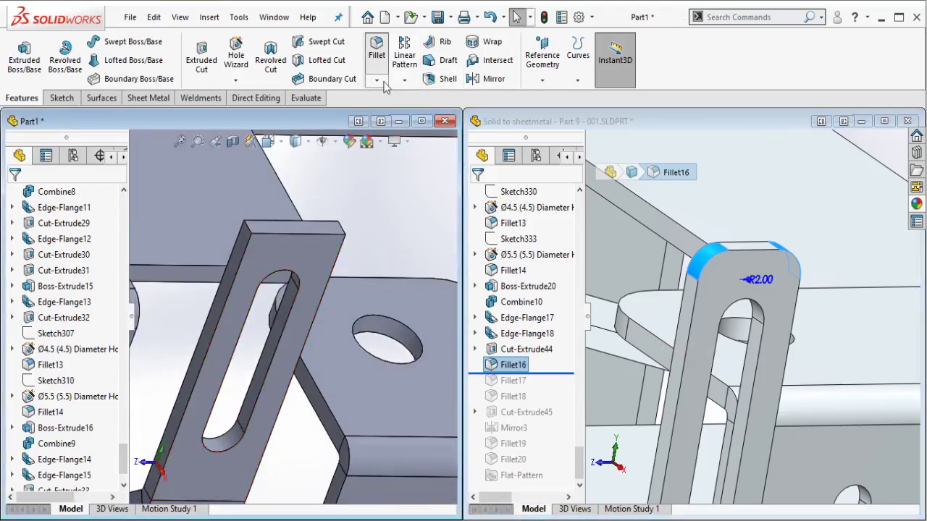
pyautogui.click(330, 235)
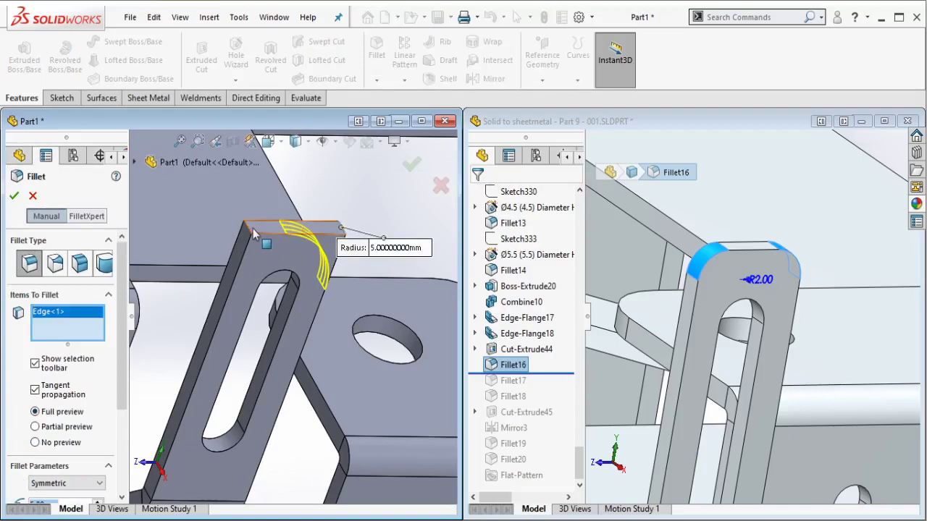
pyautogui.click(249, 229)
# Step: Add the other slotted upright flange's two upper corner edges and create the fillet with a 2 mm radius
pyautogui.scroll(5, 305, 323)
pyautogui.scroll(-4, 194, 304)
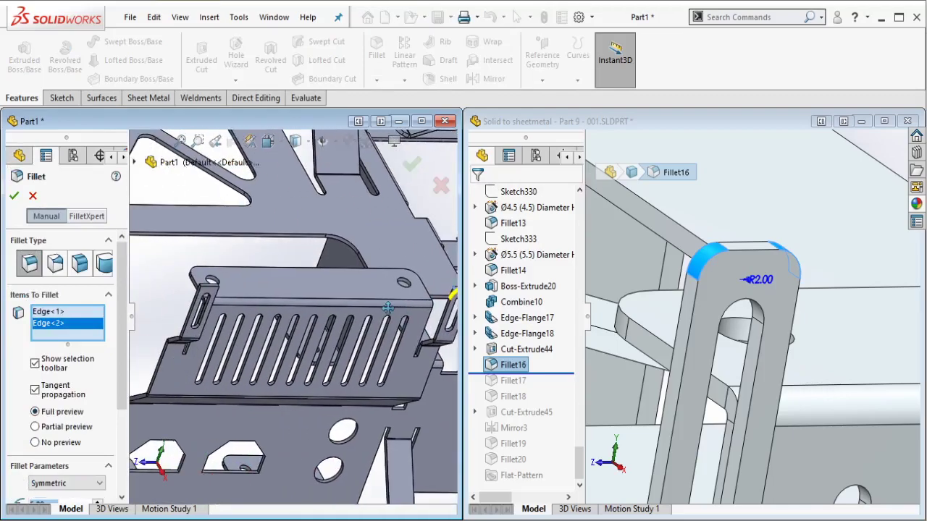
pyautogui.scroll(-2, 196, 287)
pyautogui.click(214, 300)
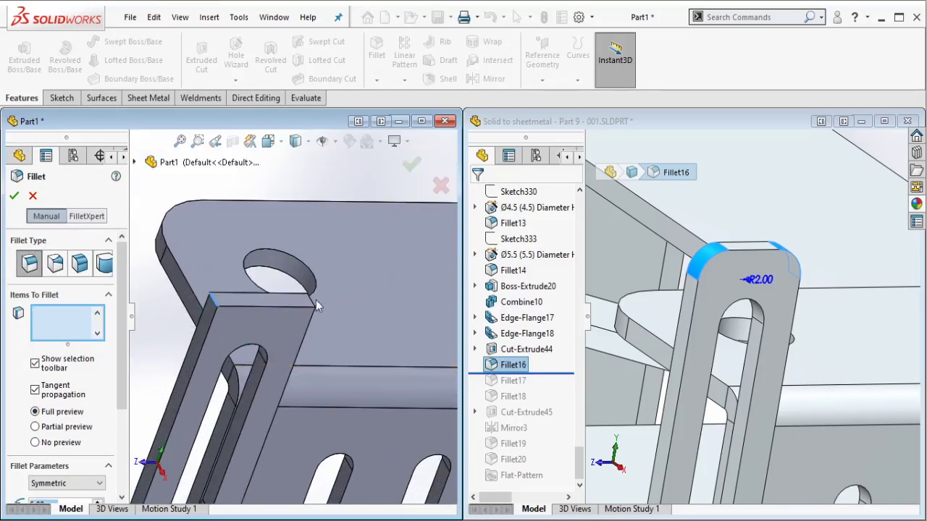
pyautogui.click(316, 300)
pyautogui.scroll(-3, 107, 380)
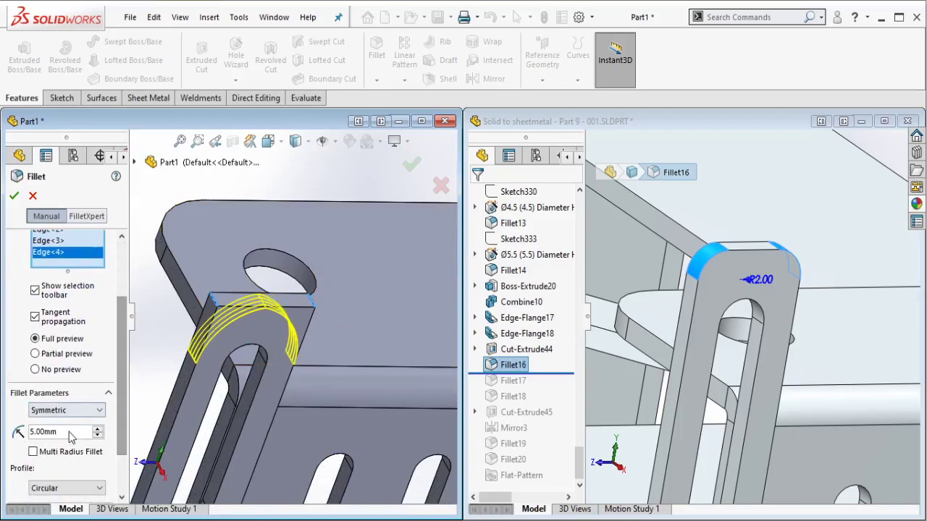
pyautogui.moveTo(71, 432); pyautogui.dragTo(10, 429)
pyautogui.write('2')
pyautogui.press('Return')
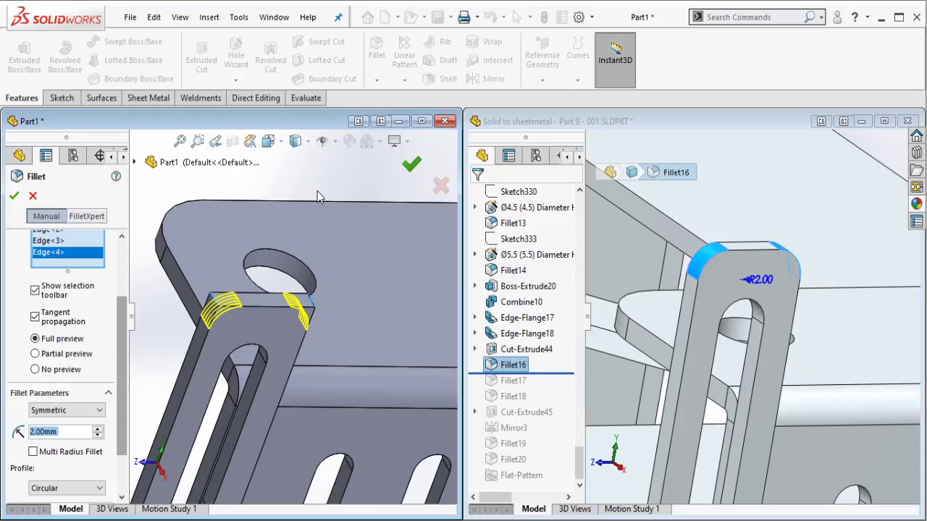
pyautogui.scroll(5, 293, 320)
pyautogui.scroll(1, 504, 403)
pyautogui.scroll(-1, 505, 407)
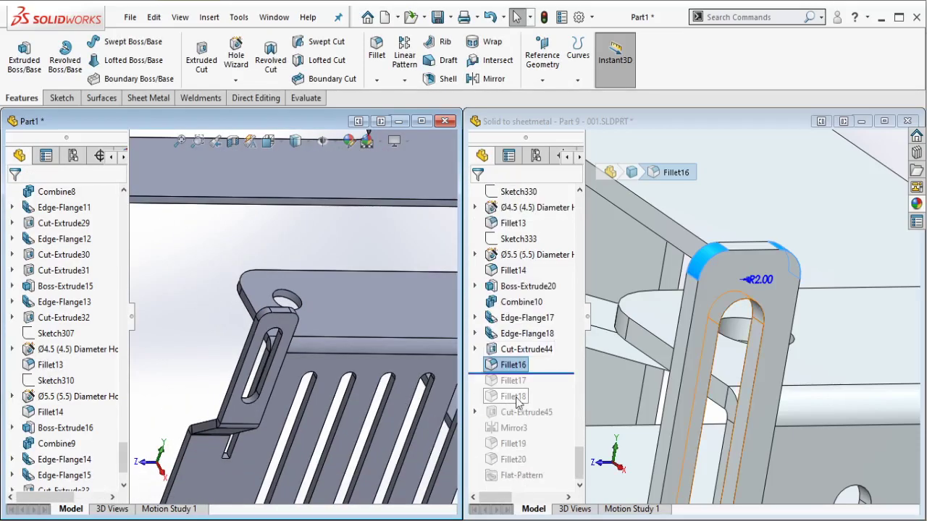
# Step: Roll the reference part forward past Fillet17 and select that feature to examine its rounded plate corners and radius
pyautogui.moveTo(560, 375); pyautogui.dragTo(524, 387)
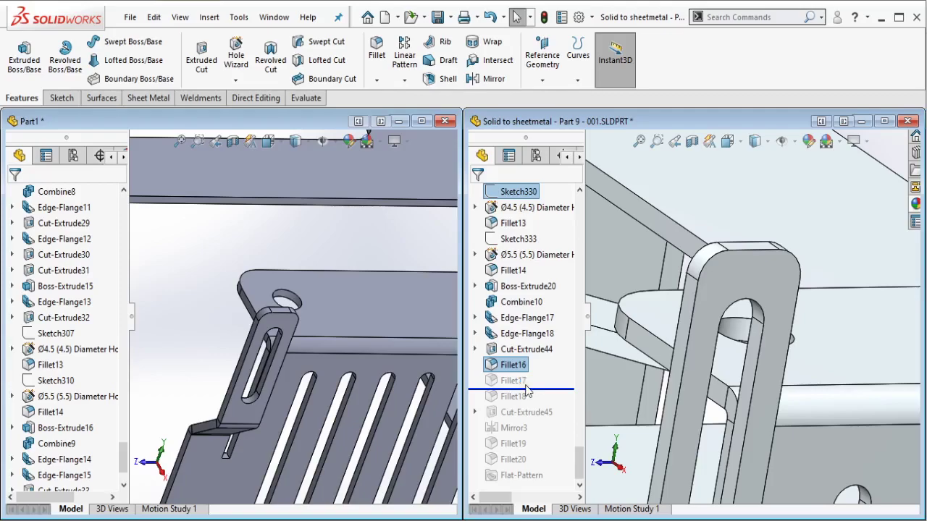
pyautogui.click(514, 381)
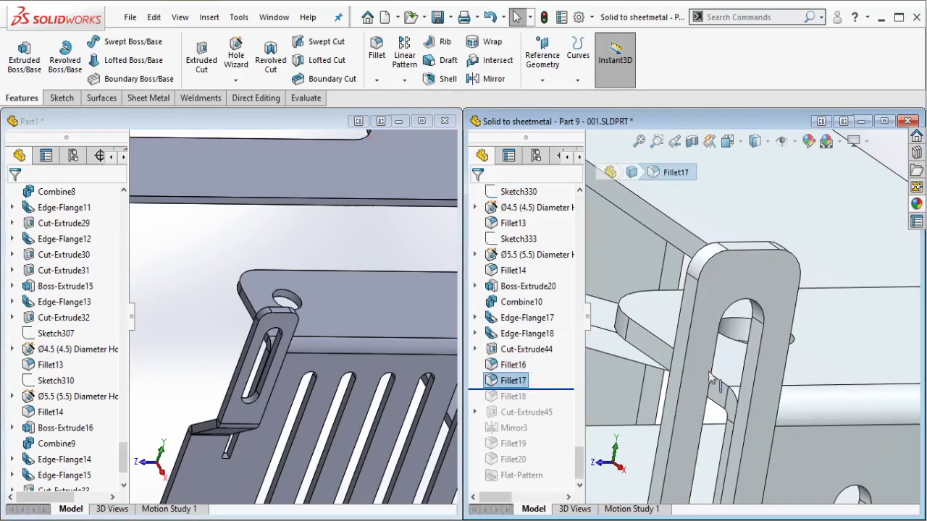
pyautogui.press('f')
pyautogui.scroll(-8, 843, 364)
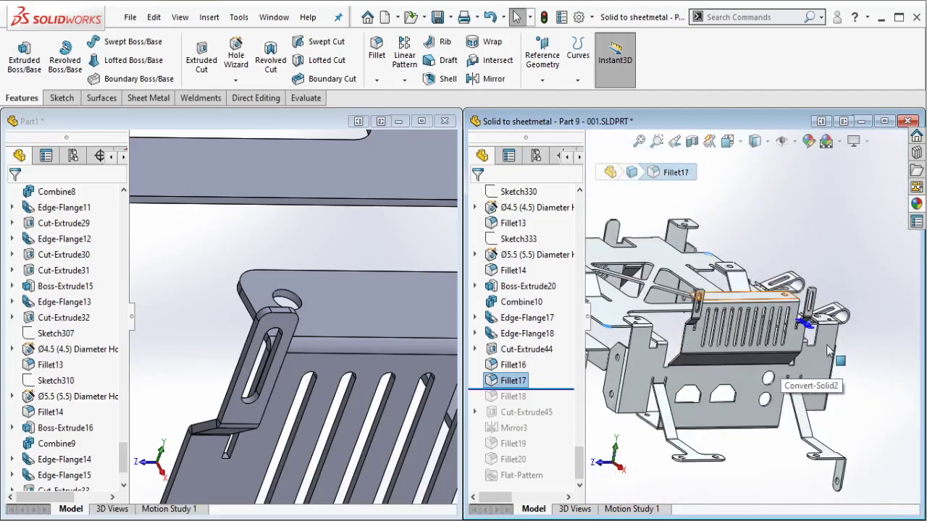
pyautogui.scroll(10, 744, 312)
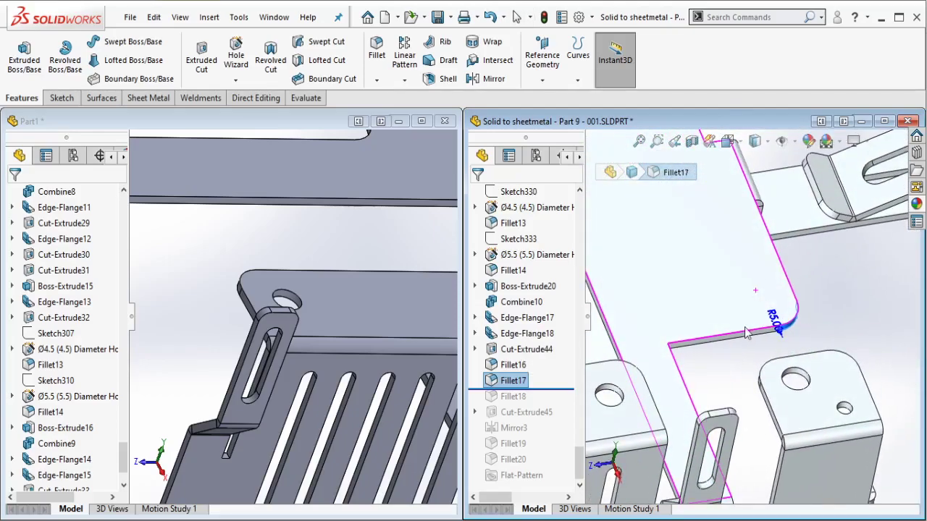
pyautogui.scroll(-10, 715, 313)
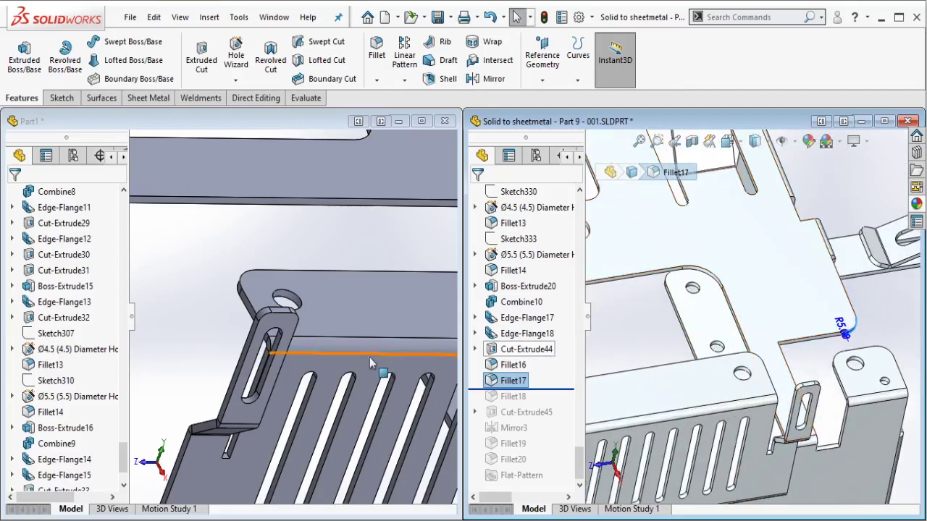
# Step: Start a fillet in Part1 with a 5 mm radius and pick one outer front corner edge of the top plate
pyautogui.scroll(8, 290, 376)
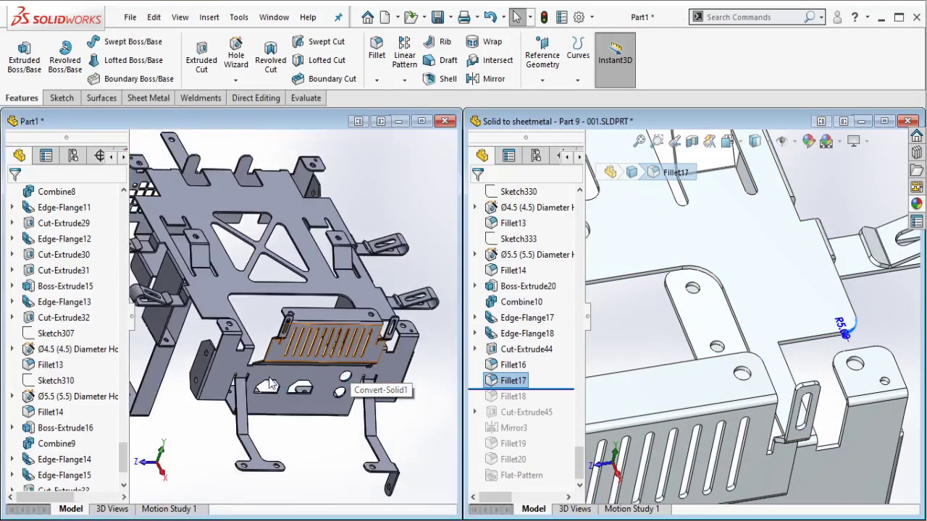
pyautogui.scroll(-5, 275, 378)
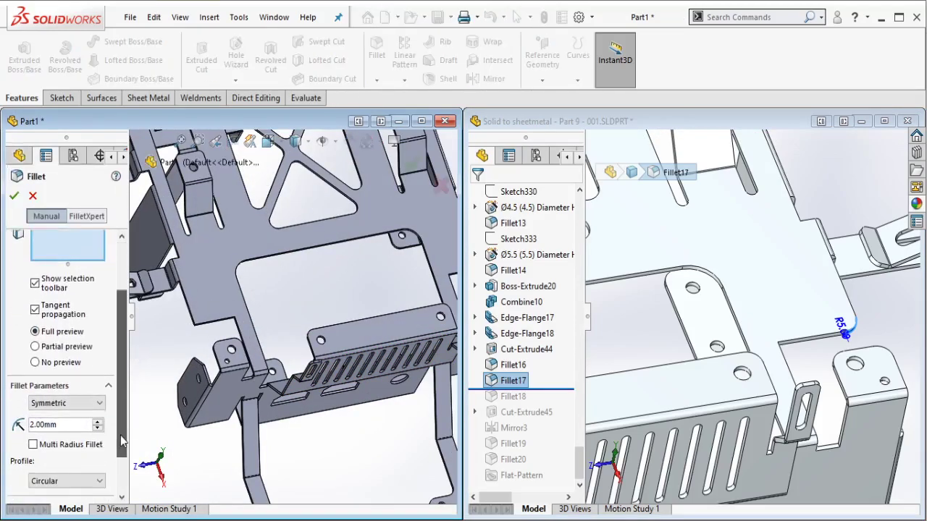
pyautogui.moveTo(80, 426); pyautogui.dragTo(26, 425)
pyautogui.write('5')
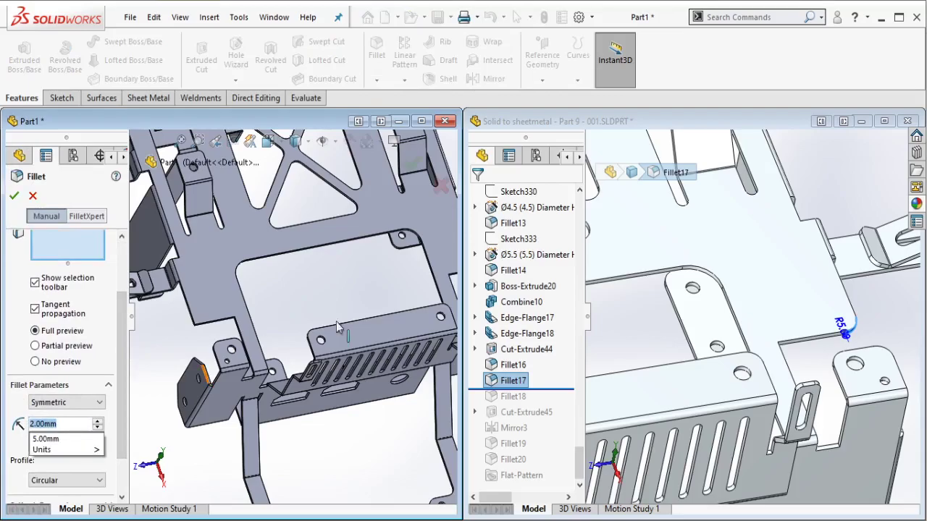
pyautogui.press('Return')
pyautogui.scroll(-5, 202, 312)
pyautogui.scroll(-5, 209, 340)
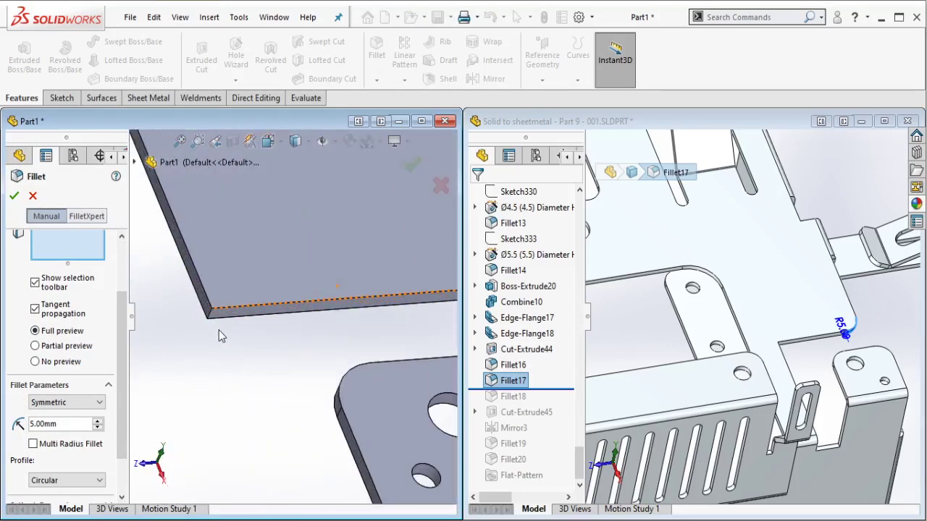
pyautogui.click(211, 320)
# Step: Add the top plate's opposite outer front corner edge and create the fillet
pyautogui.scroll(5, 288, 316)
pyautogui.scroll(5, 341, 308)
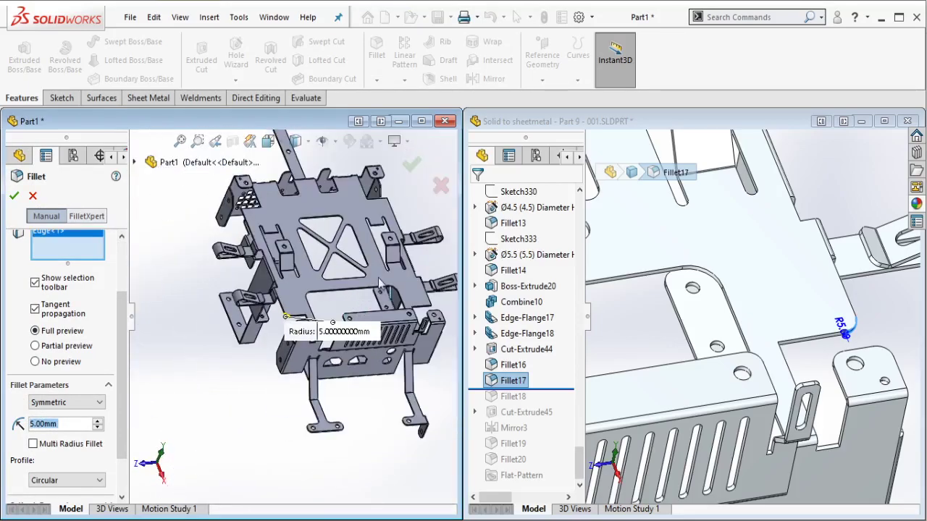
pyautogui.scroll(-8, 312, 326)
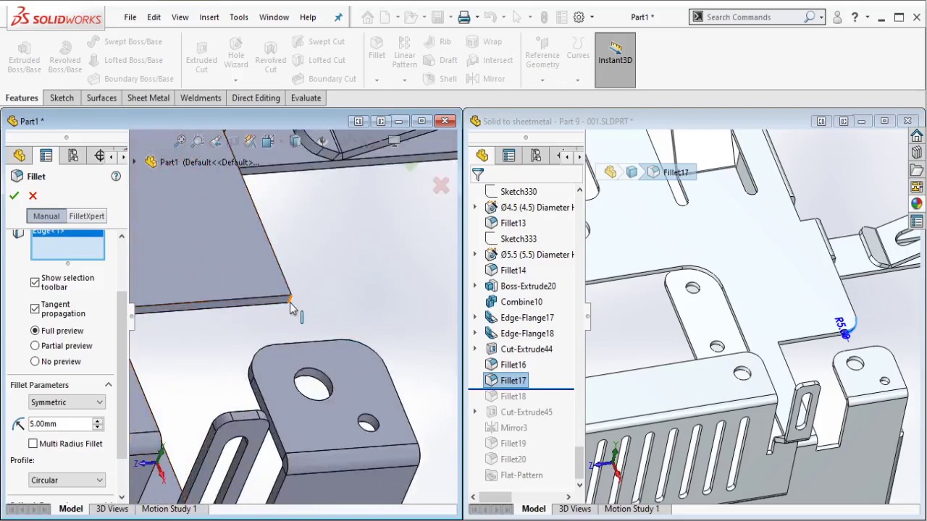
pyautogui.click(290, 297)
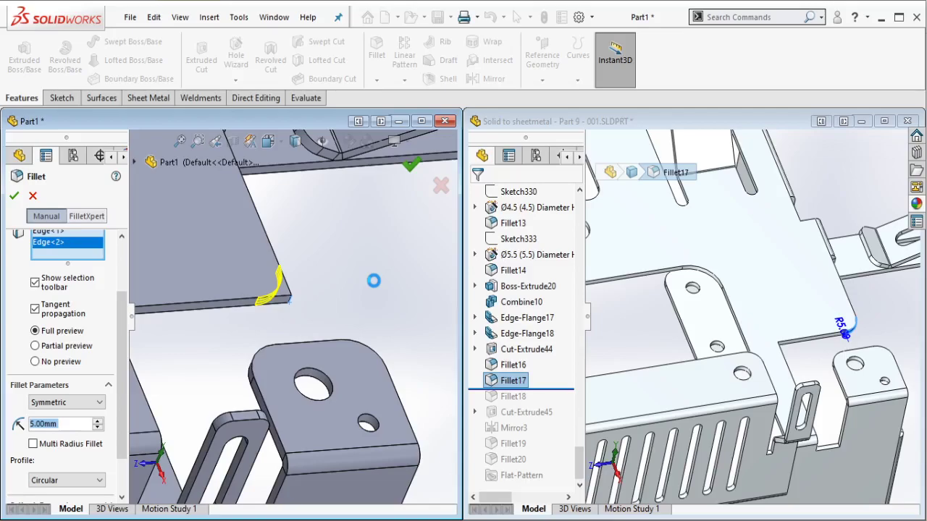
pyautogui.press('Return')
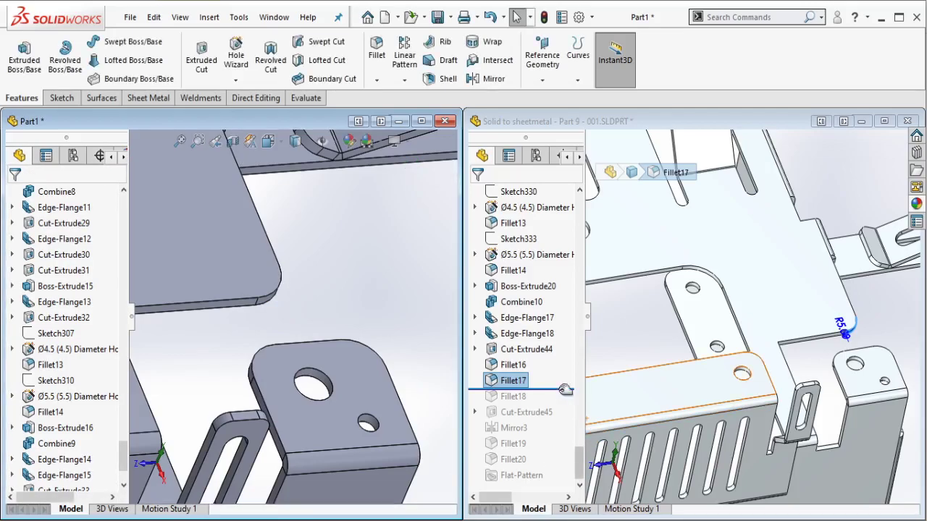
# Step: Roll the reference part forward past Fillet18 and select that feature to examine which inner plate corners it rounds and its radius
pyautogui.moveTo(563, 389); pyautogui.dragTo(517, 399)
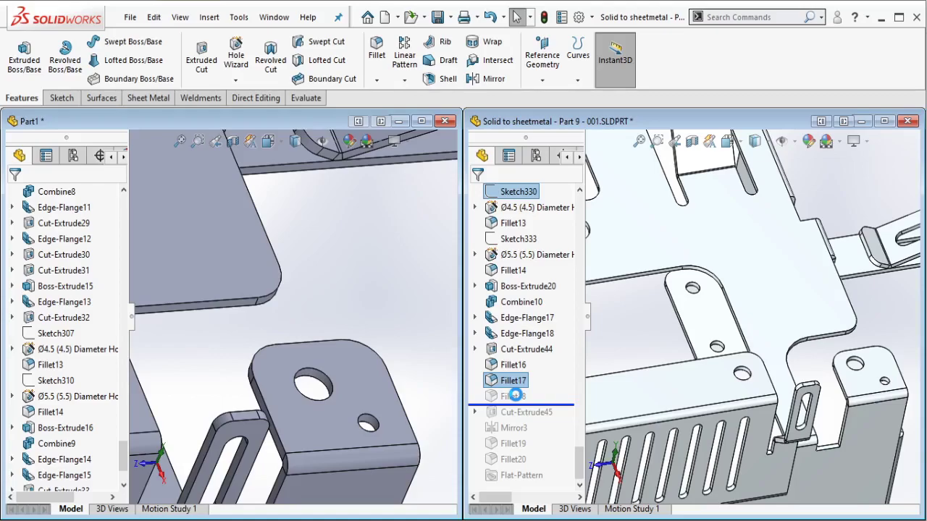
pyautogui.moveTo(516, 401); pyautogui.dragTo(516, 401)
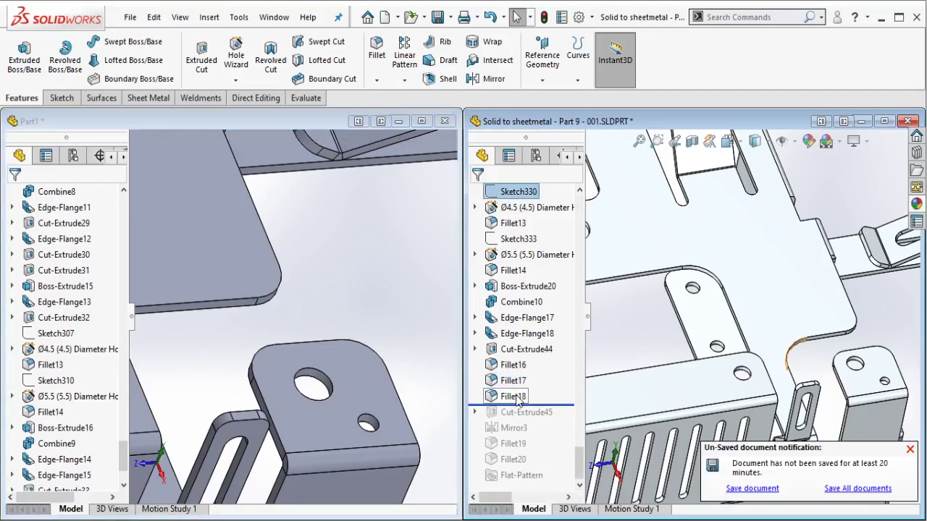
pyautogui.click(517, 397)
pyautogui.click(910, 450)
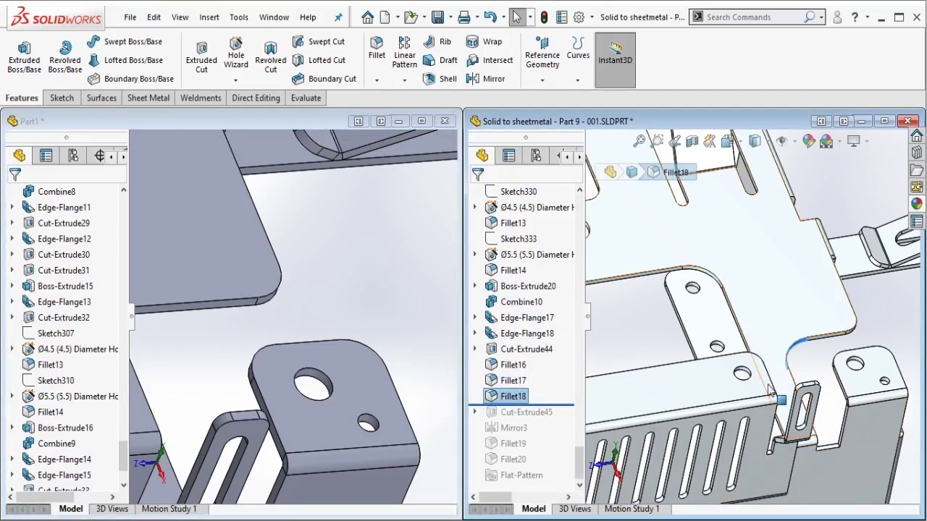
pyautogui.scroll(8, 753, 341)
pyautogui.scroll(-2, 727, 273)
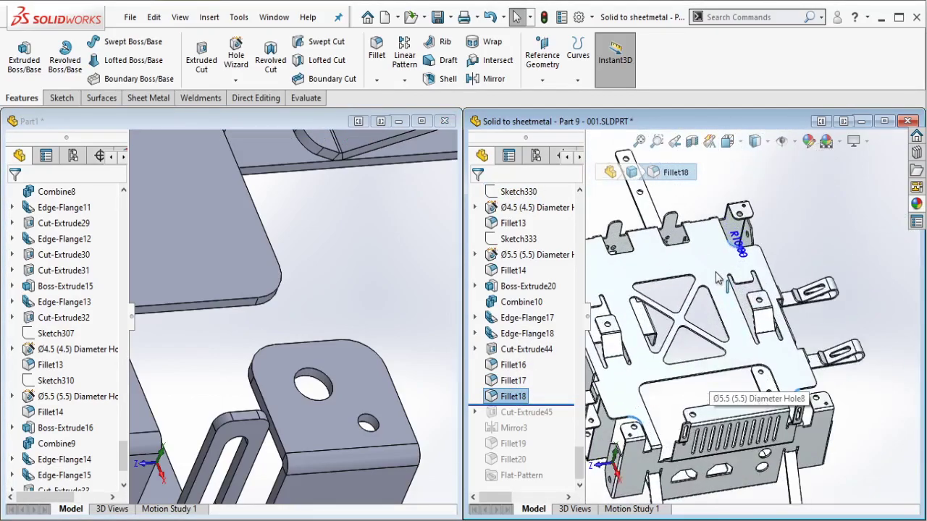
pyautogui.scroll(2, 717, 275)
pyautogui.scroll(4, 238, 306)
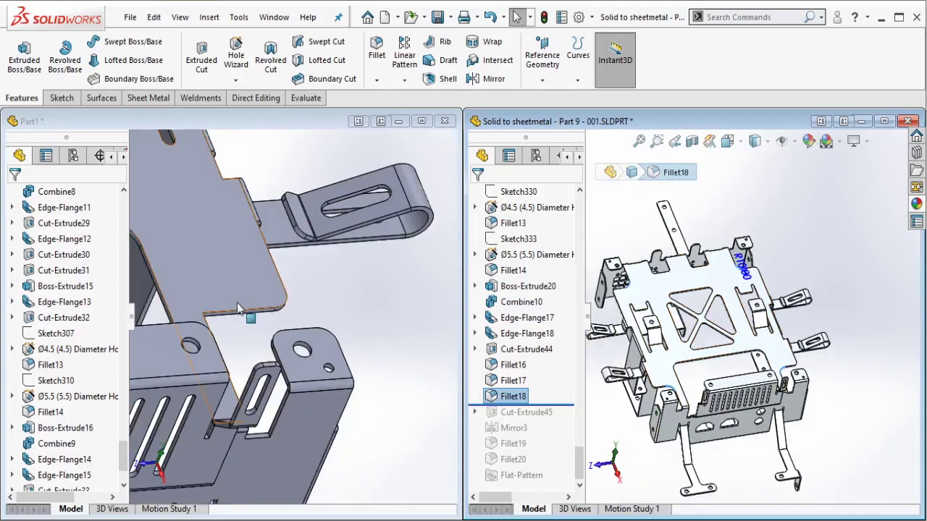
# Step: Start a fillet in Part1 and pick the two inner corner edges at the front of the top plate
pyautogui.click(378, 49)
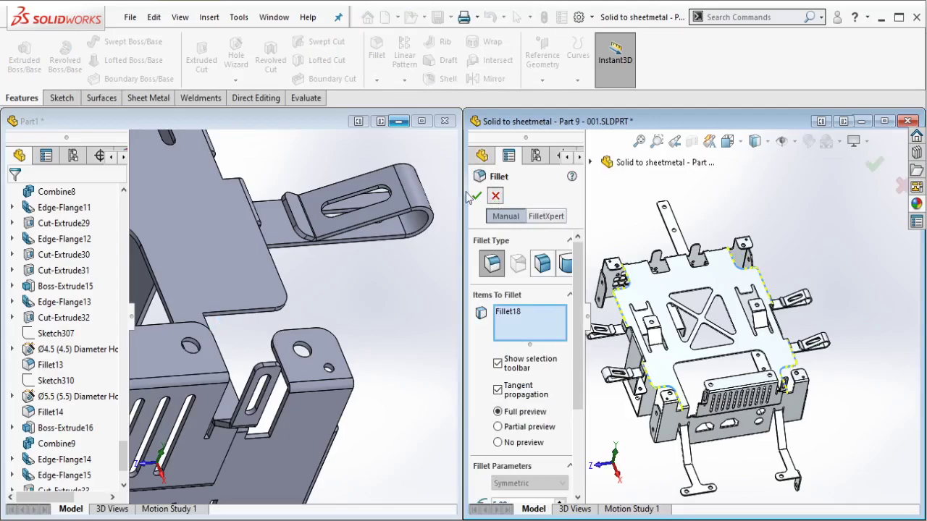
pyautogui.click(476, 196)
pyautogui.click(318, 121)
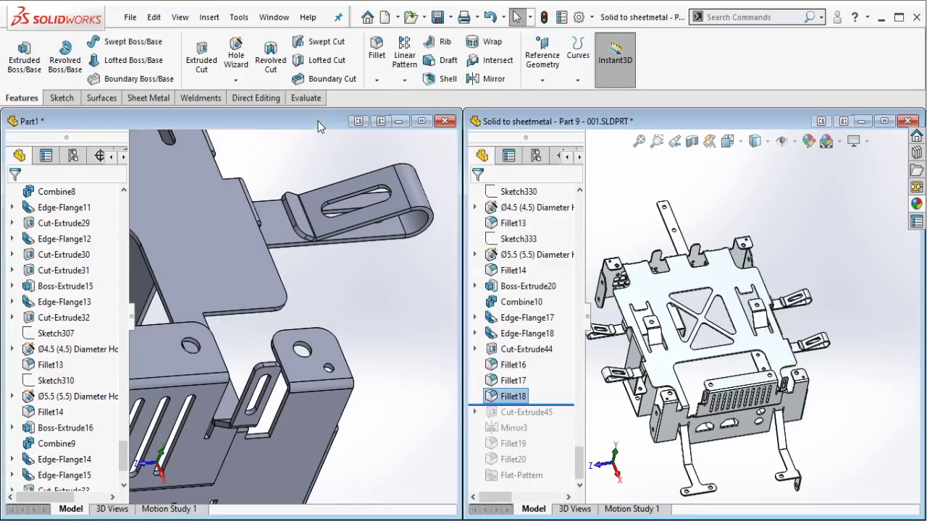
pyautogui.click(378, 58)
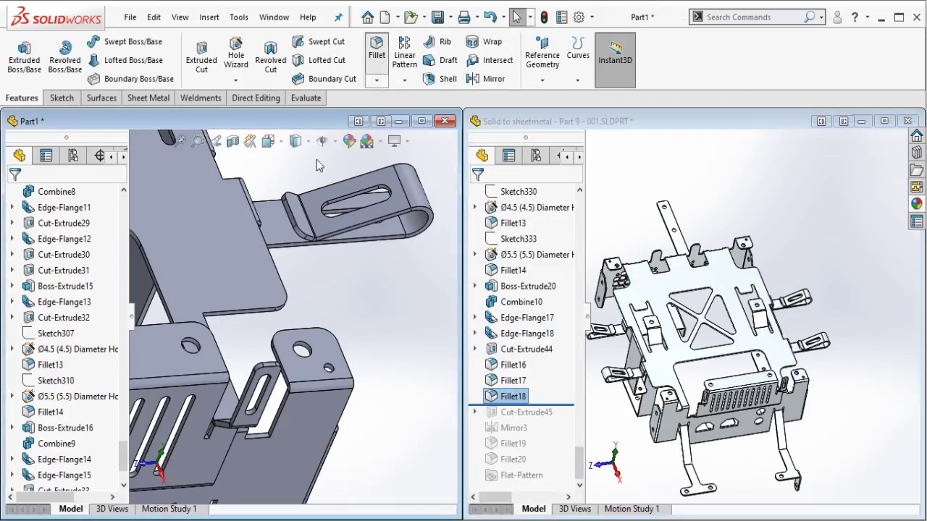
pyautogui.scroll(-3, 210, 318)
pyautogui.click(213, 325)
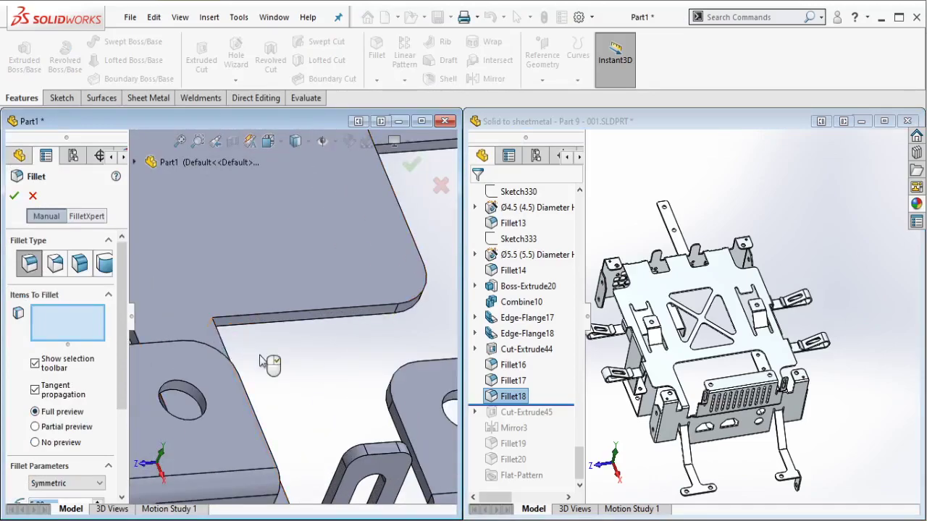
pyautogui.scroll(4, 262, 358)
pyautogui.keyDown('ctrl'); pyautogui.moveTo(231, 341); pyautogui.dragTo(327, 289, button='middle'); pyautogui.keyUp('ctrl')
pyautogui.scroll(-6, 327, 288)
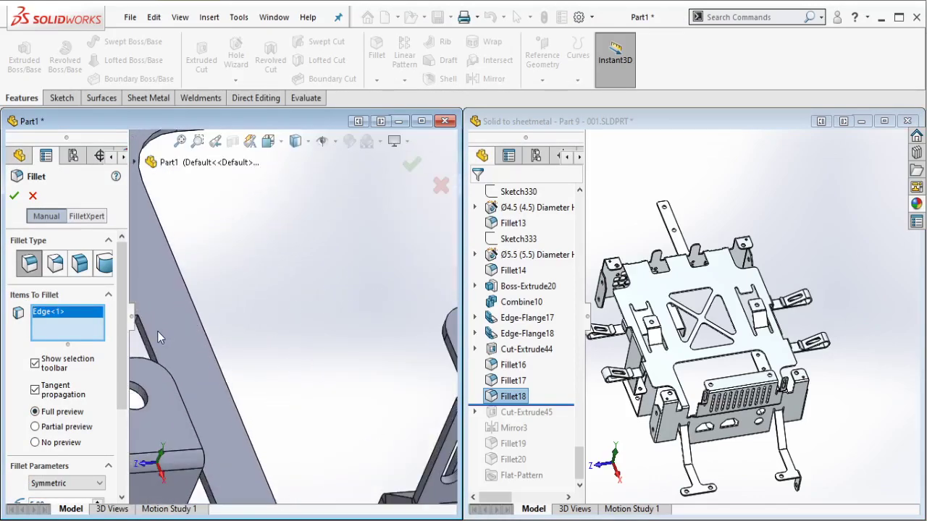
pyautogui.click(207, 326)
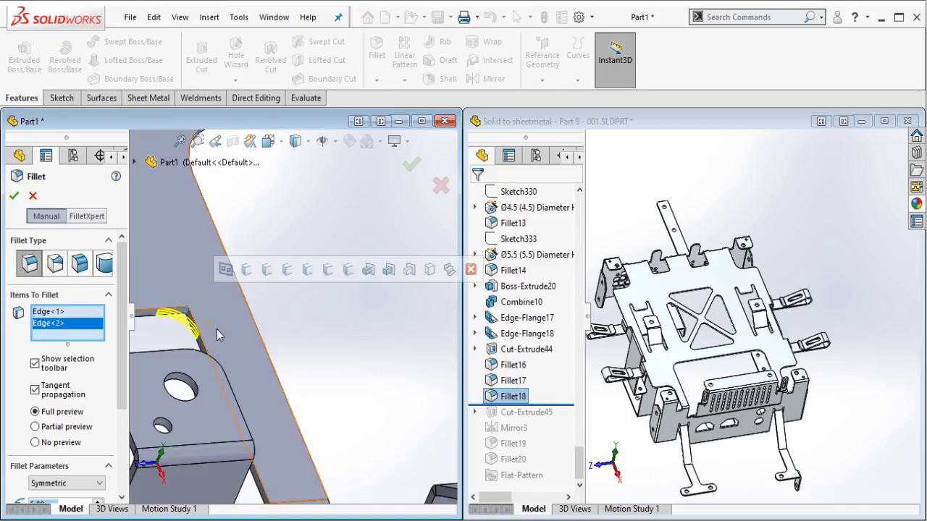
# Step: Add the top plate's two inner rear corner edges beside the rear brackets to the fillet selection
pyautogui.scroll(5, 217, 330)
pyautogui.scroll(-6, 257, 269)
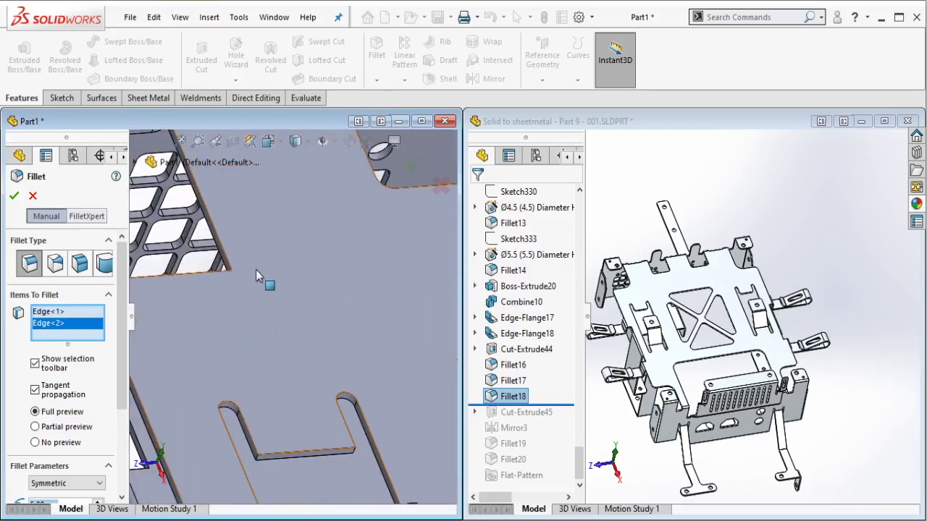
pyautogui.scroll(-1, 260, 306)
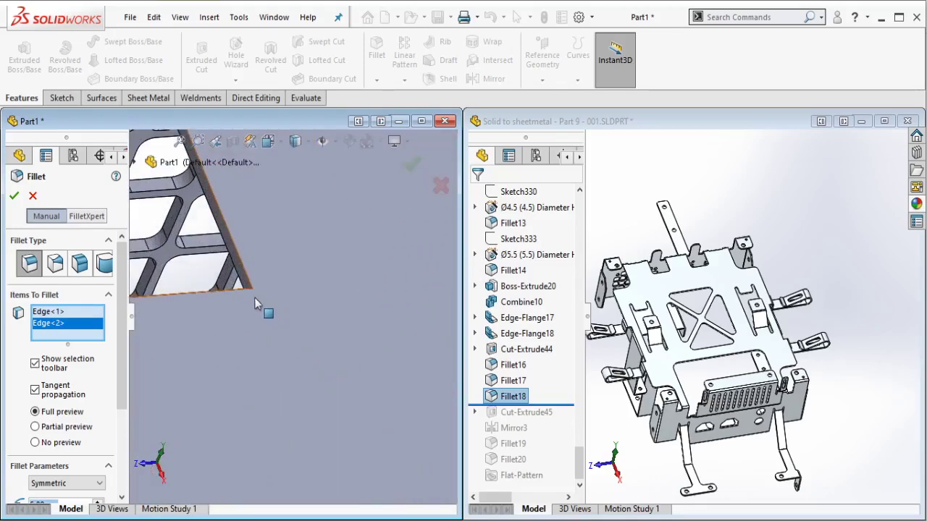
pyautogui.click(252, 299)
pyautogui.moveTo(270, 300); pyautogui.dragTo(371, 283, button='middle')
pyautogui.scroll(-2, 370, 283)
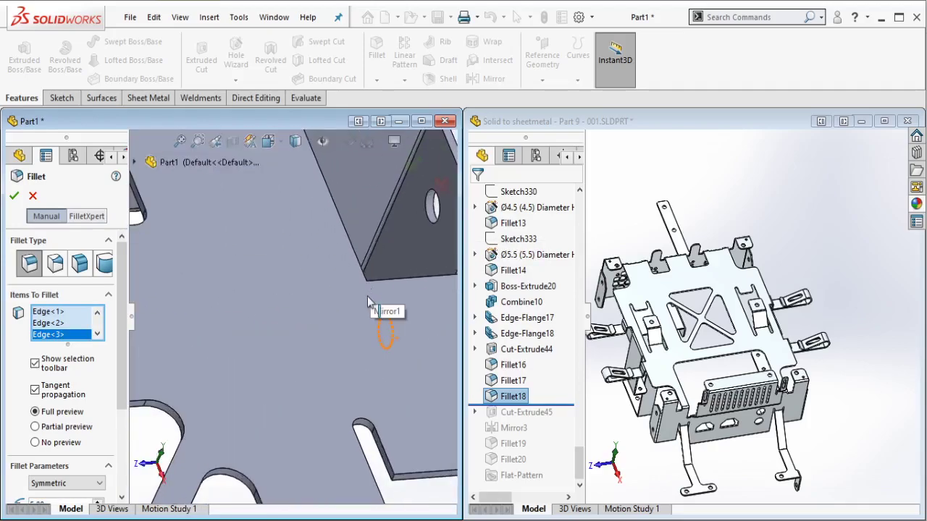
pyautogui.click(366, 287)
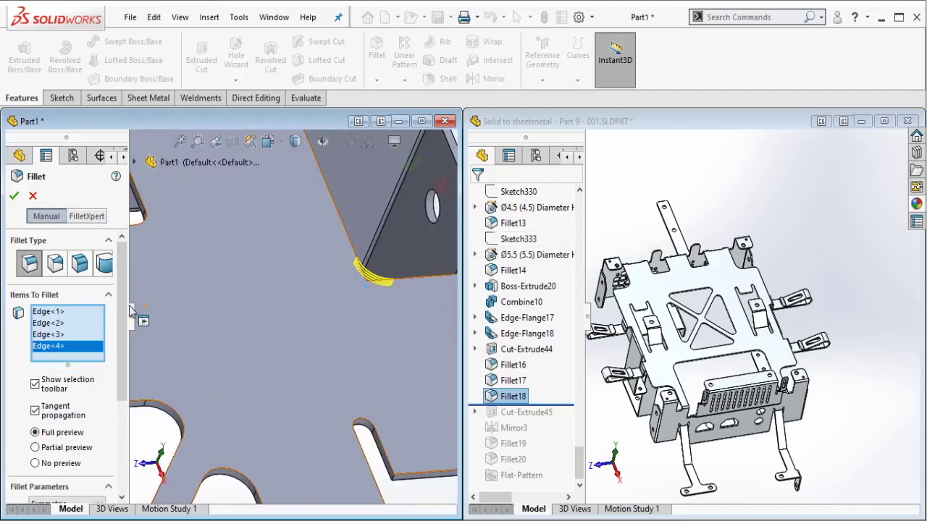
# Step: Set the fillet radius to 10 mm and create the fillet on the four inner plate corners
pyautogui.scroll(-4, 64, 433)
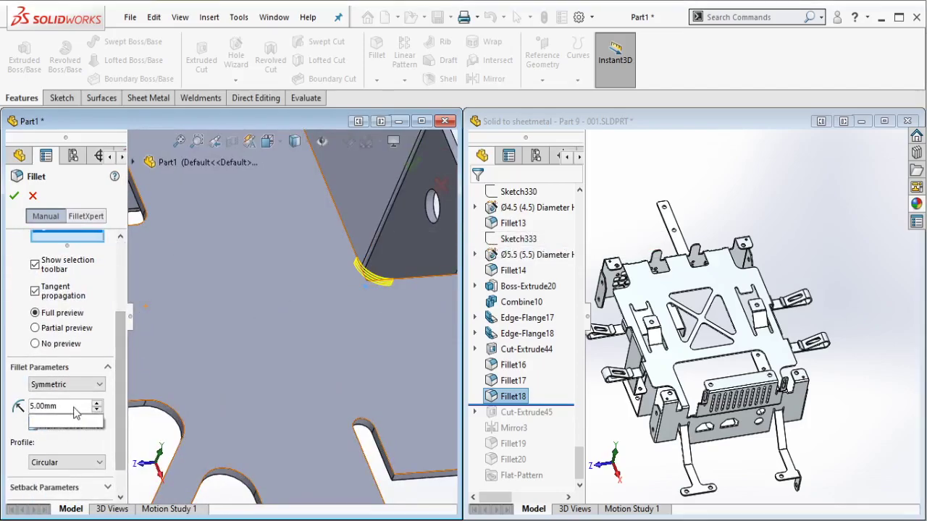
pyautogui.doubleClick(61, 407)
pyautogui.write('10')
pyautogui.press('Return')
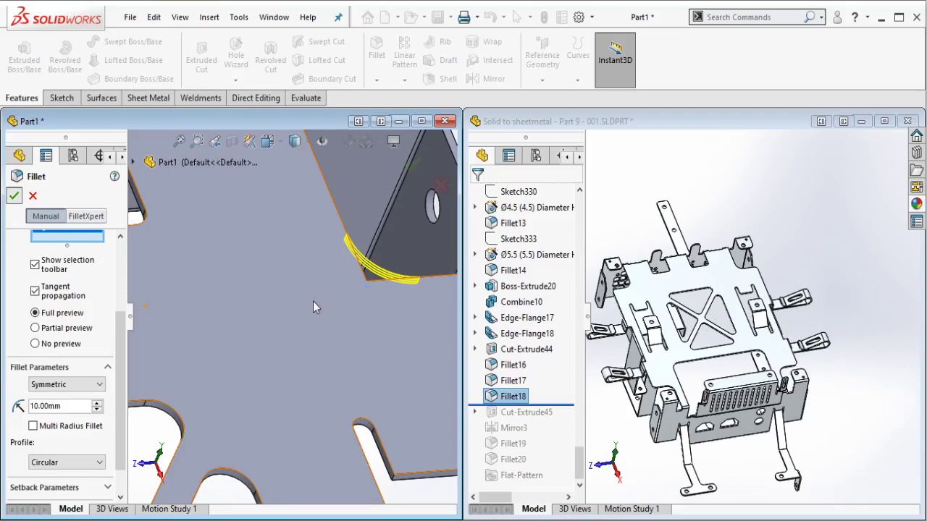
# Step: Edit Fillet16 in Part1 and add one outer rear corner edge of the top plate to its 5 mm selection
pyautogui.scroll(5, 379, 407)
pyautogui.scroll(-2, 90, 456)
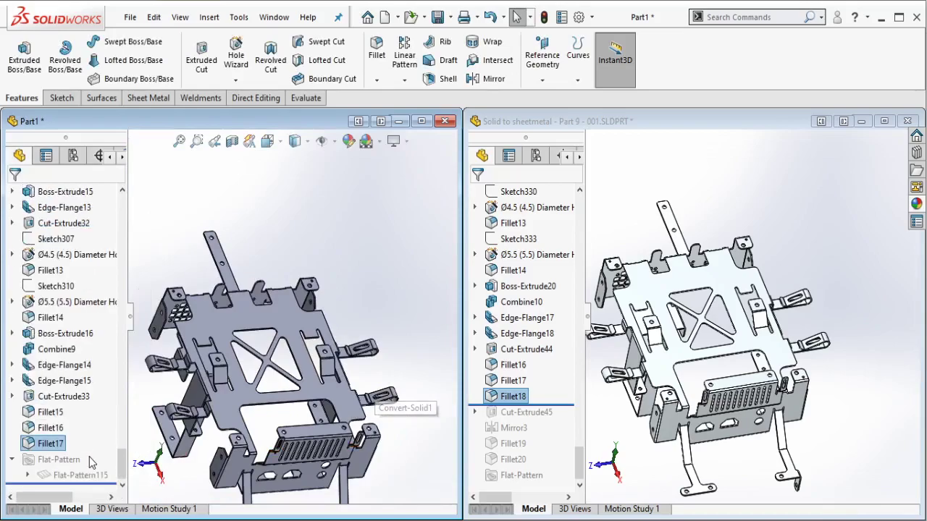
pyautogui.click(48, 429)
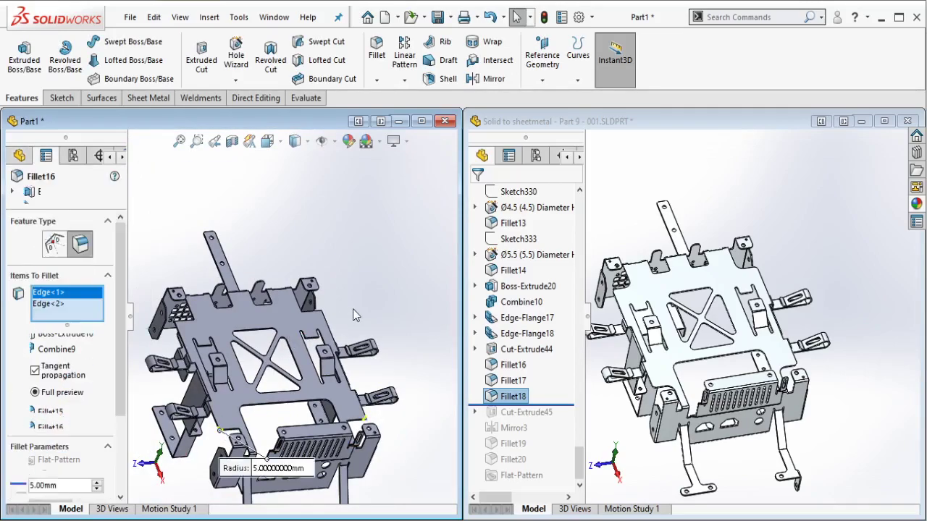
pyautogui.scroll(-5, 318, 318)
pyautogui.scroll(-3, 307, 321)
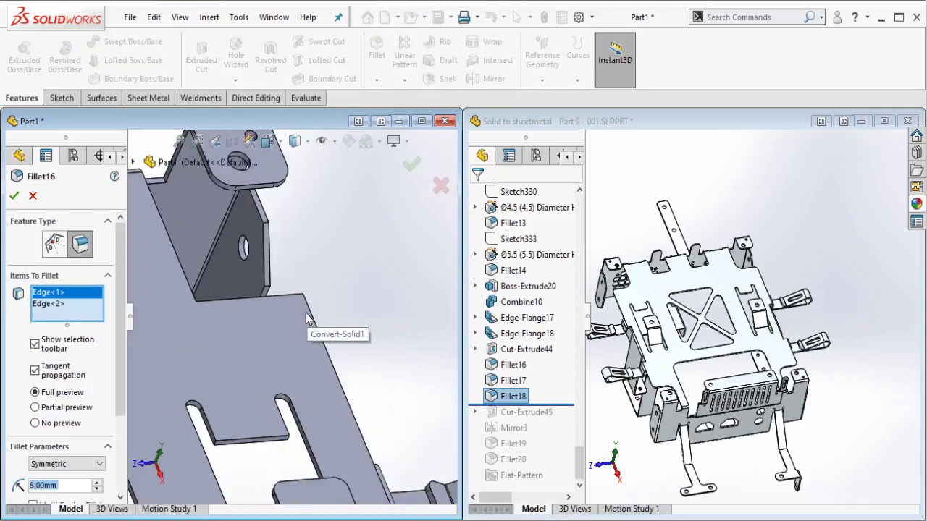
pyautogui.scroll(-2, 306, 318)
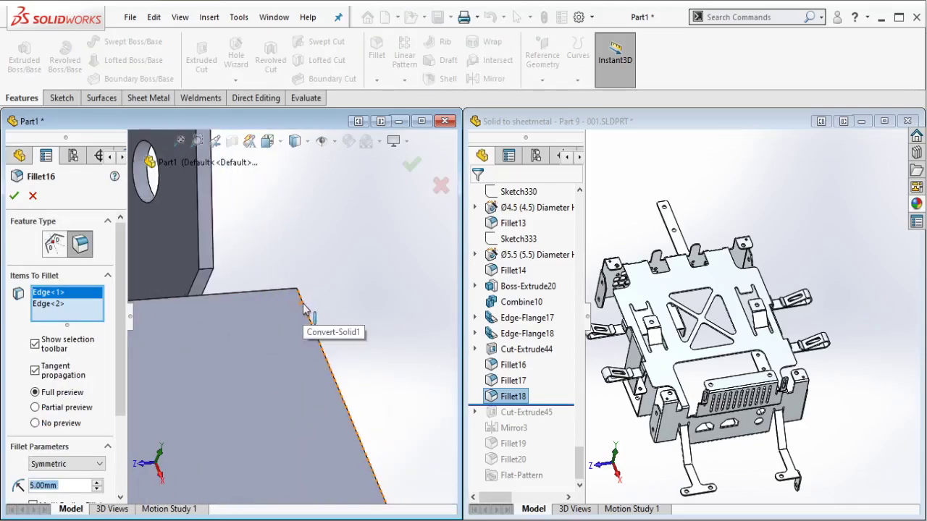
pyautogui.click(297, 313)
pyautogui.scroll(2, 296, 318)
pyautogui.scroll(5, 239, 344)
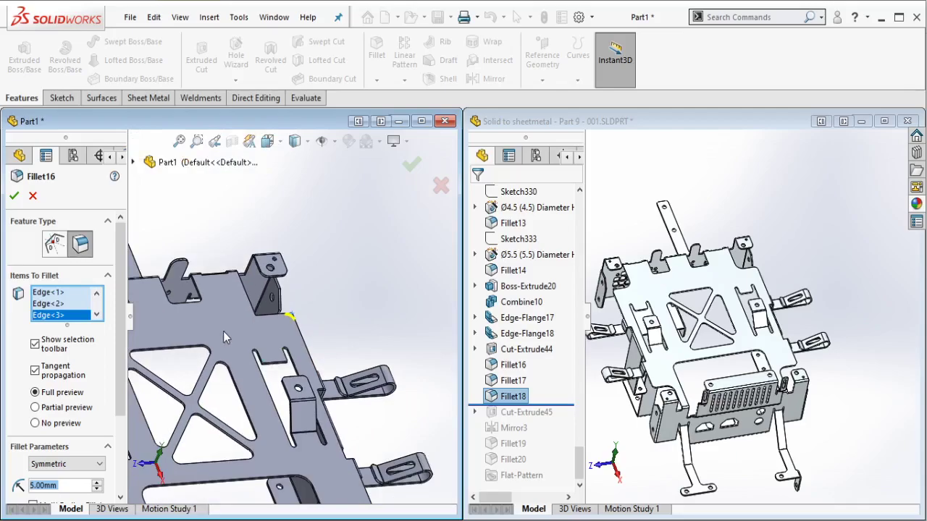
# Step: Add the plate's remaining sharp corner edge beside the grille cutouts to the 5 mm fillet and finish it
pyautogui.scroll(-8, 234, 312)
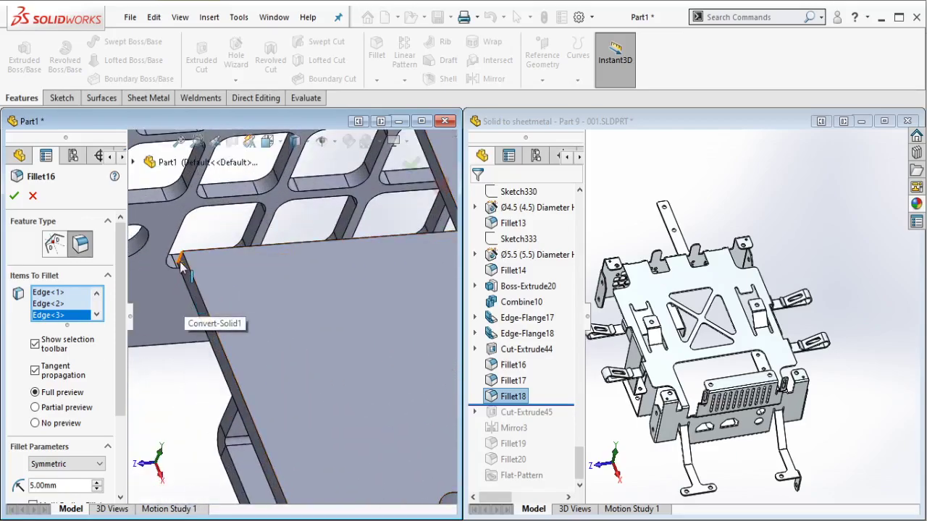
pyautogui.click(184, 266)
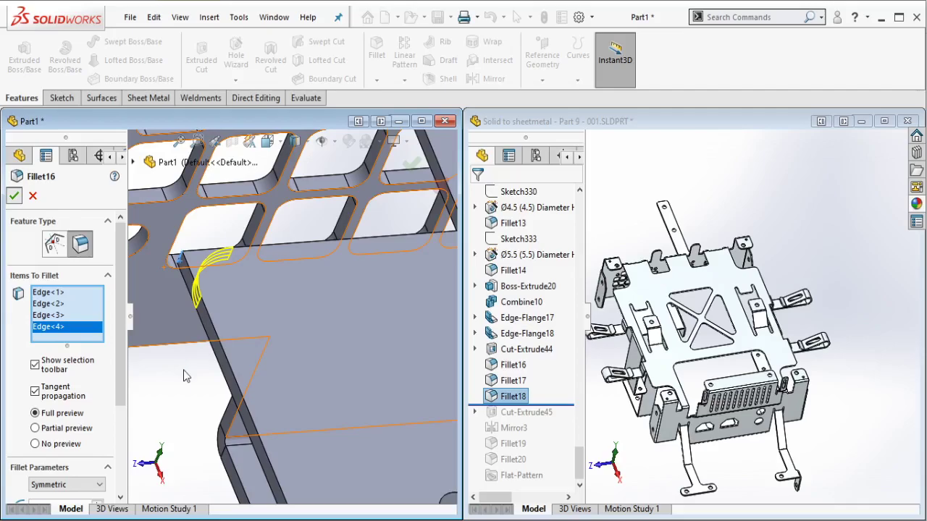
pyautogui.press('Return')
pyautogui.click(183, 370)
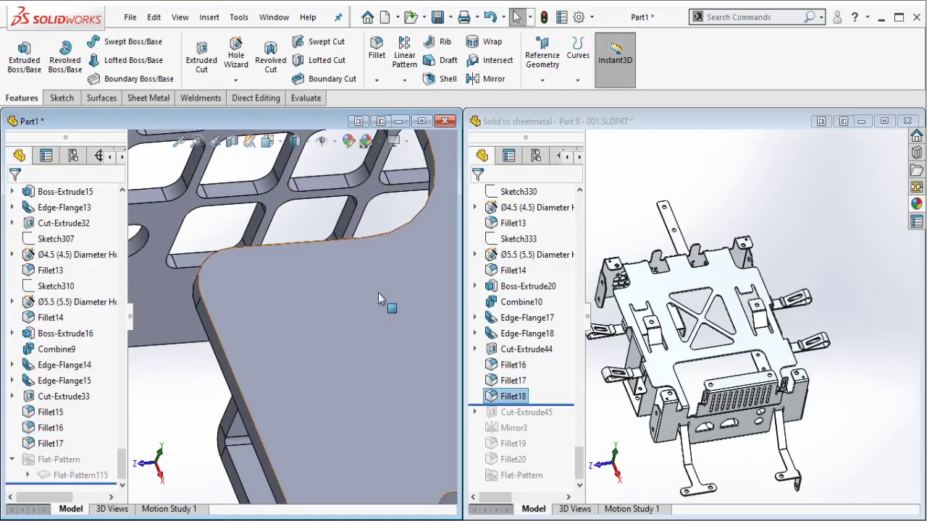
pyautogui.press('f')
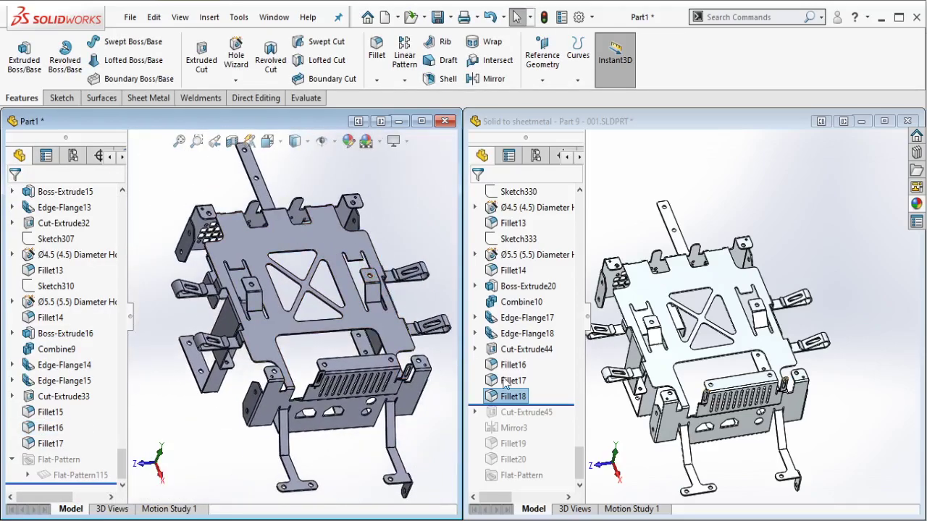
# Step: Roll the reference part forward to include Cut-Extrude45 and examine the dimensions of its three-slot sketch
pyautogui.moveTo(562, 404); pyautogui.dragTo(539, 414)
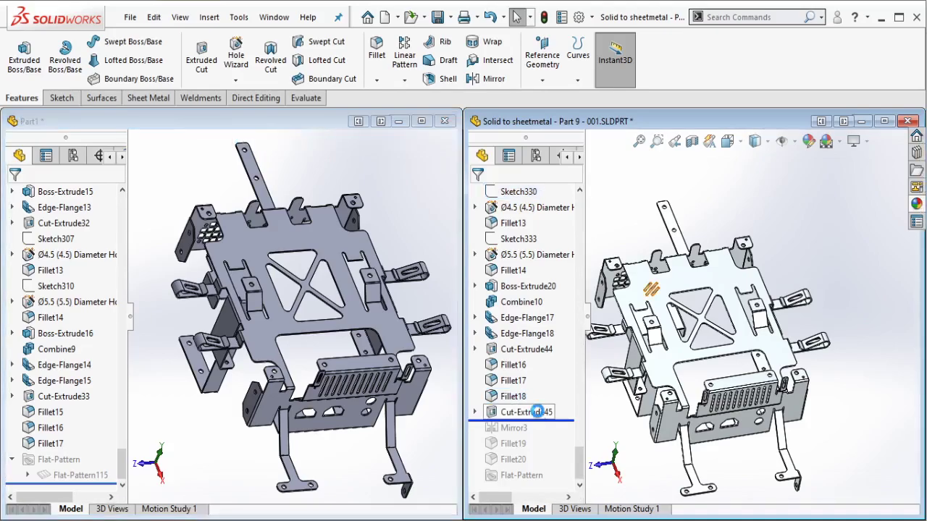
pyautogui.click(537, 411)
pyautogui.click(475, 413)
pyautogui.click(534, 428)
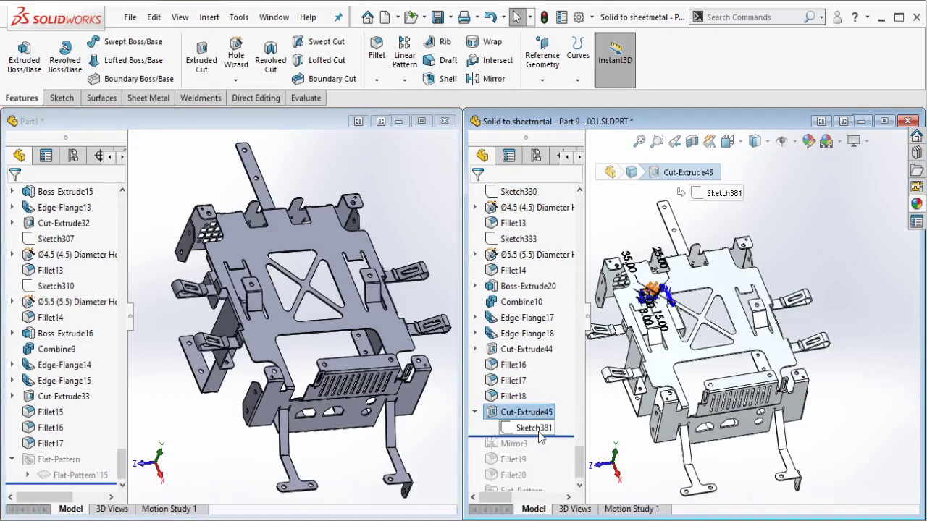
pyautogui.scroll(-4, 647, 271)
pyautogui.scroll(-4, 647, 272)
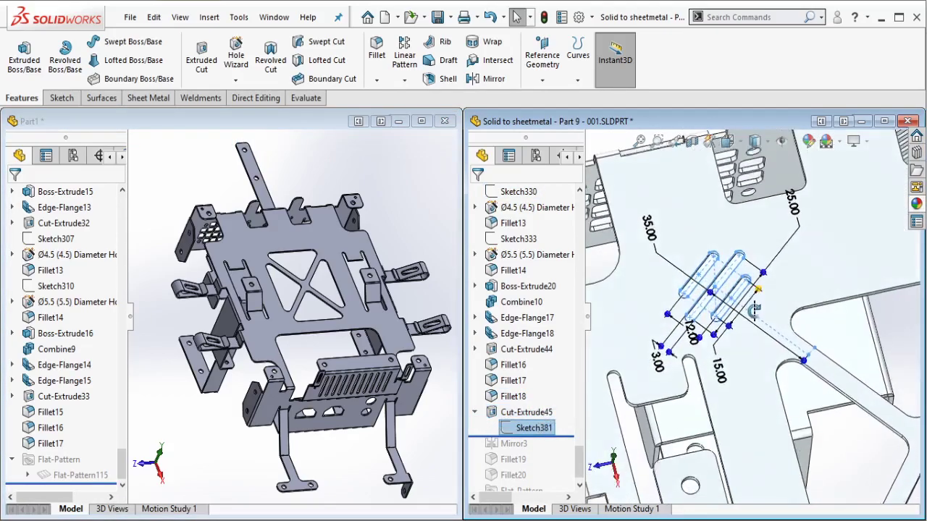
pyautogui.scroll(-2, 283, 255)
pyautogui.scroll(-4, 282, 255)
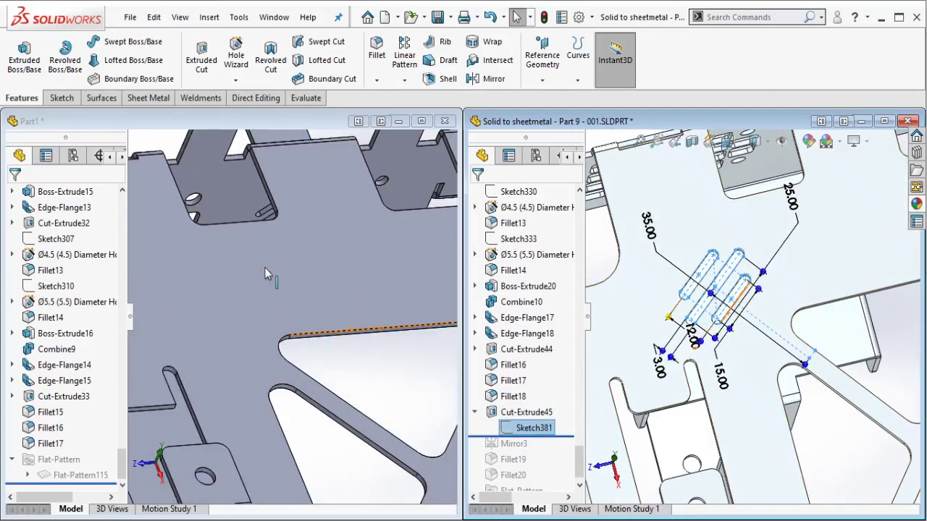
# Step: Start a sketch on Part1's top plate face and draw a centerline about 6 mm long across the diagonal strut
pyautogui.click(265, 271)
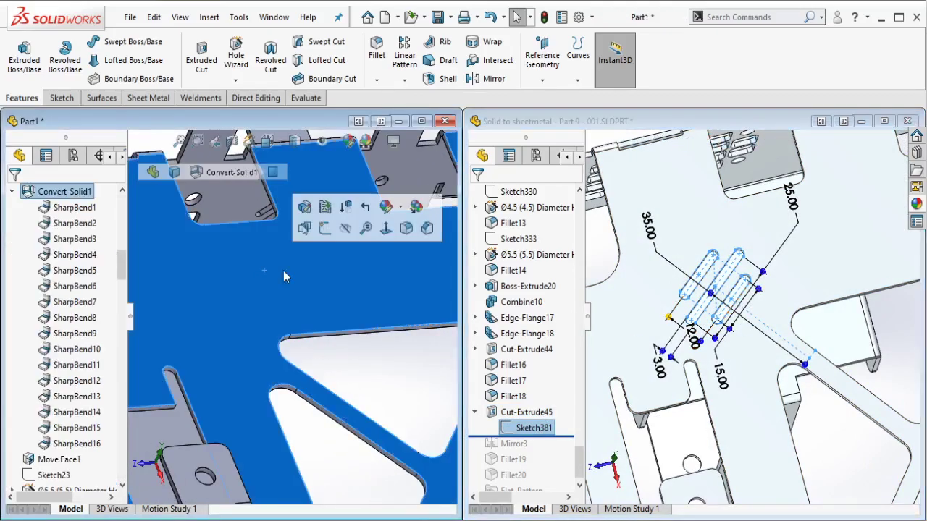
pyautogui.click(323, 227)
pyautogui.click(102, 41)
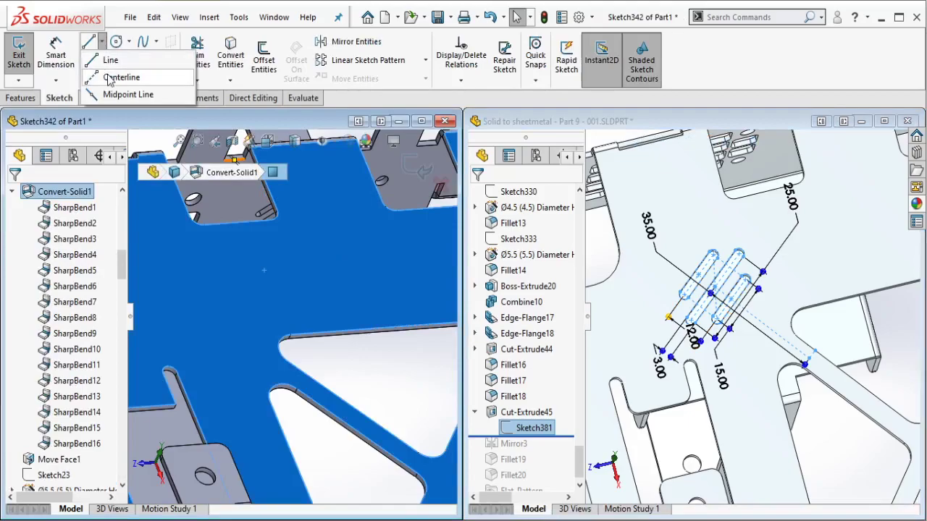
pyautogui.click(119, 75)
pyautogui.scroll(-5, 326, 424)
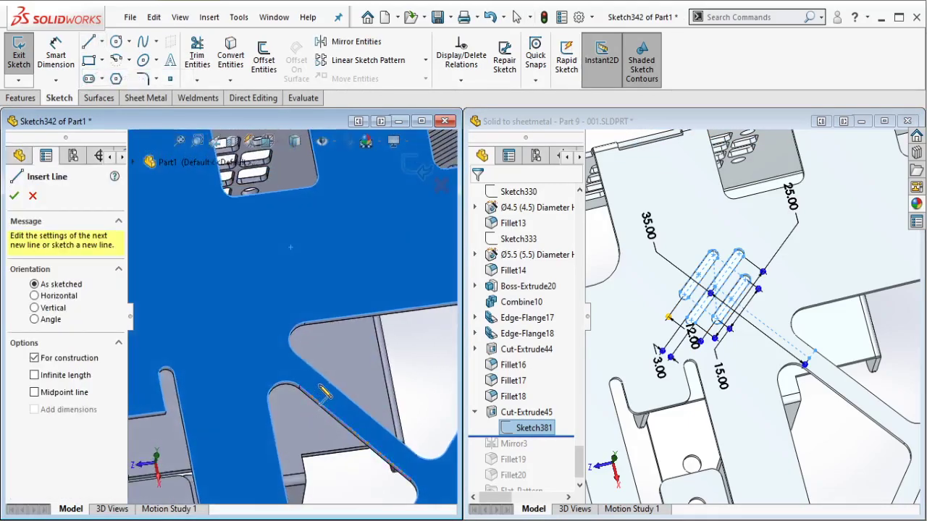
pyautogui.click(280, 377)
pyautogui.click(322, 362)
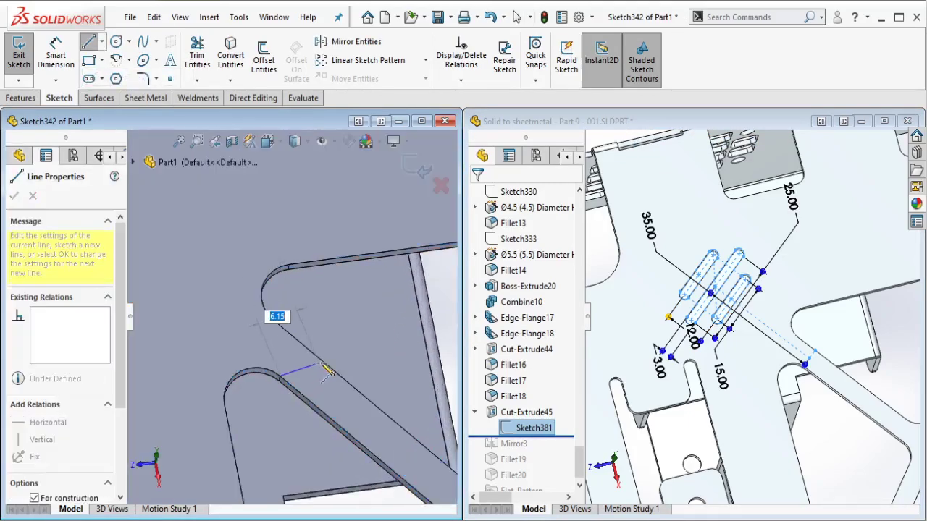
pyautogui.press('Escape')
pyautogui.press('Escape')
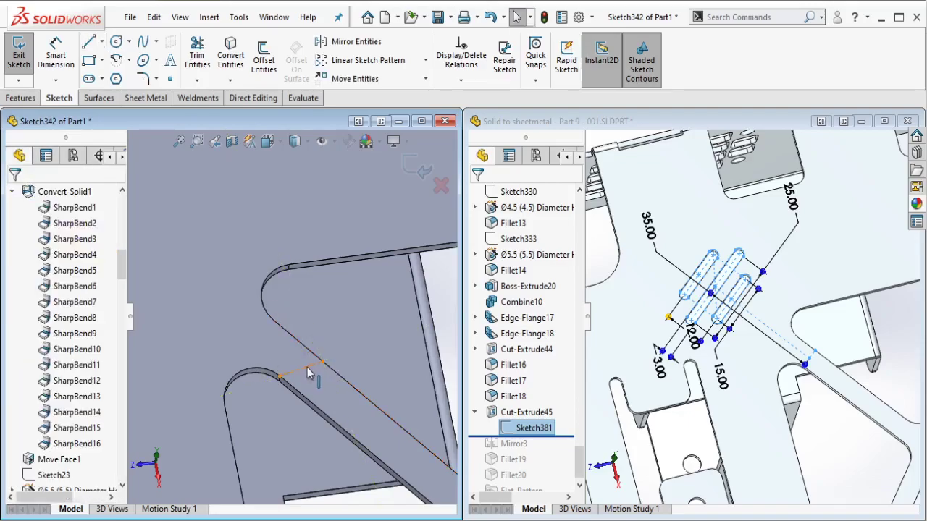
# Step: Make the short centerline perpendicular to the strut's edge
pyautogui.click(300, 370)
pyautogui.keyDown('ctrl'); pyautogui.click(298, 395); pyautogui.keyUp('ctrl')
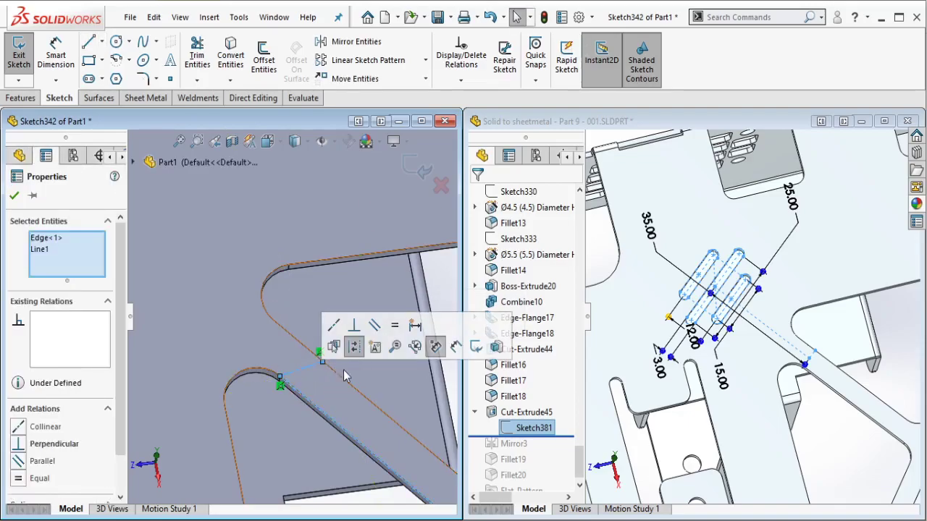
pyautogui.click(354, 327)
pyautogui.press('Escape')
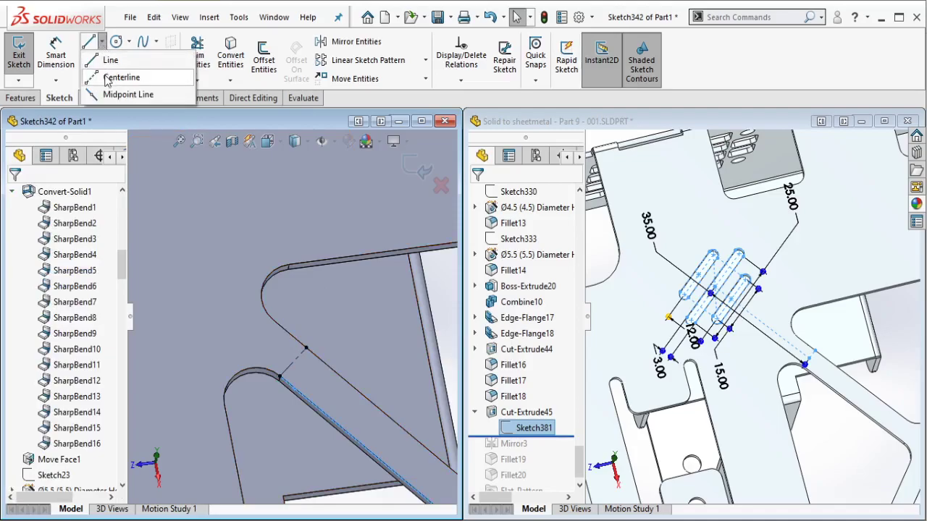
# Step: Draw a centerline about 18 mm long from the short line's midpoint out onto the plate, perpendicular to the short line
pyautogui.press('l')
pyautogui.moveTo(293, 362); pyautogui.dragTo(187, 299)
pyautogui.press('Escape')
pyautogui.click(288, 361)
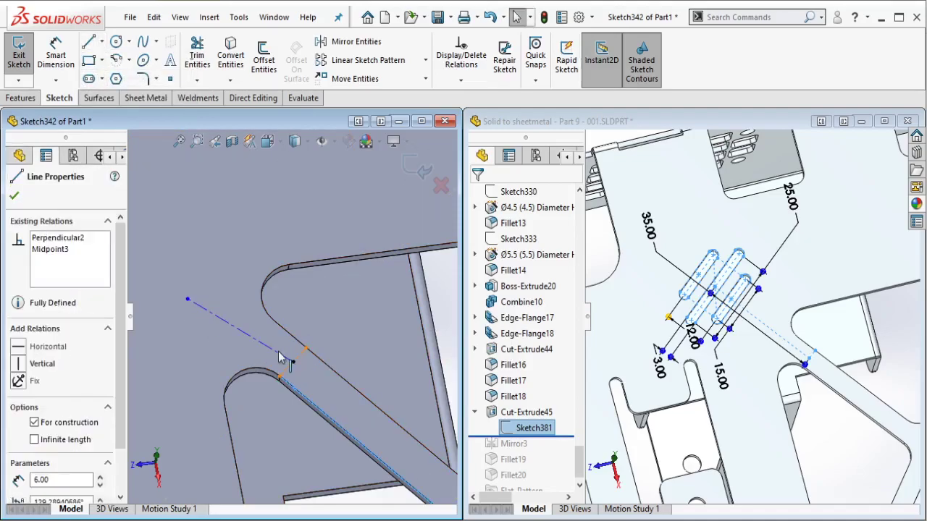
pyautogui.keyDown('ctrl'); pyautogui.click(279, 353); pyautogui.keyUp('ctrl')
pyautogui.click(383, 291)
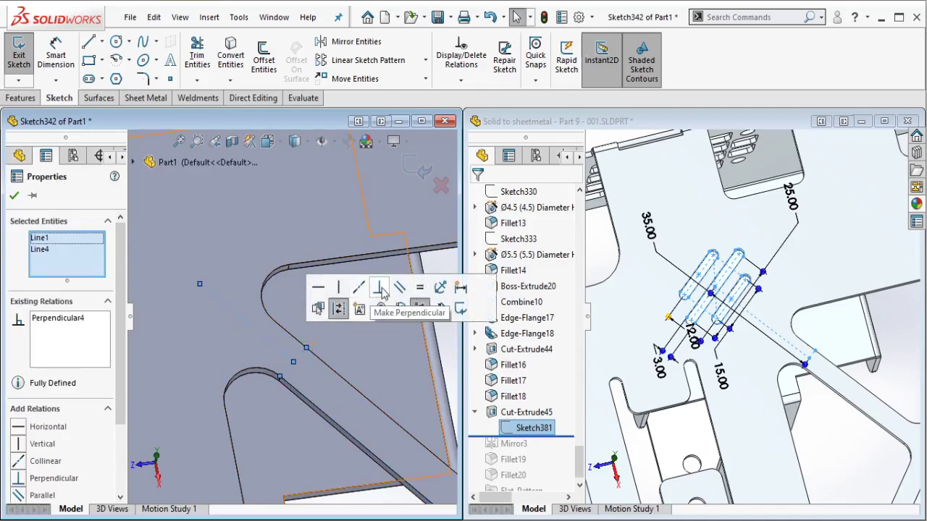
pyautogui.press('Escape')
# Step: Examine the slot layout and dimensions of Cut-Extrude45 in the reference part
pyautogui.scroll(-1, 750, 352)
pyautogui.moveTo(750, 347); pyautogui.dragTo(786, 376, button='middle')
pyautogui.click(533, 415)
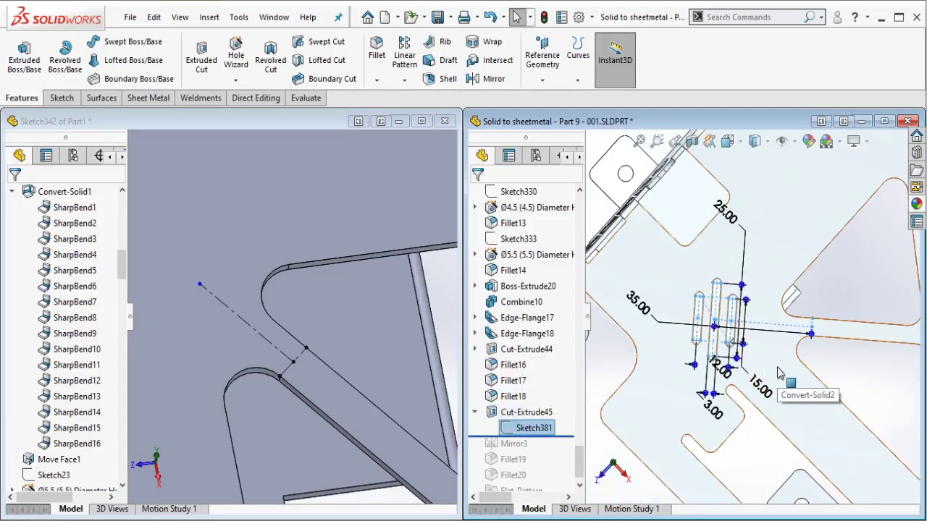
pyautogui.click(61, 97)
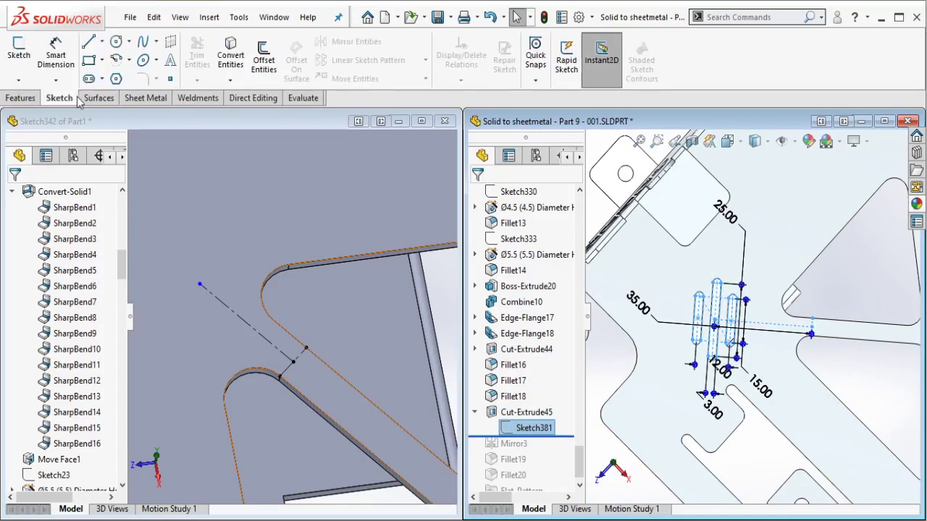
pyautogui.click(56, 54)
pyautogui.click(215, 302)
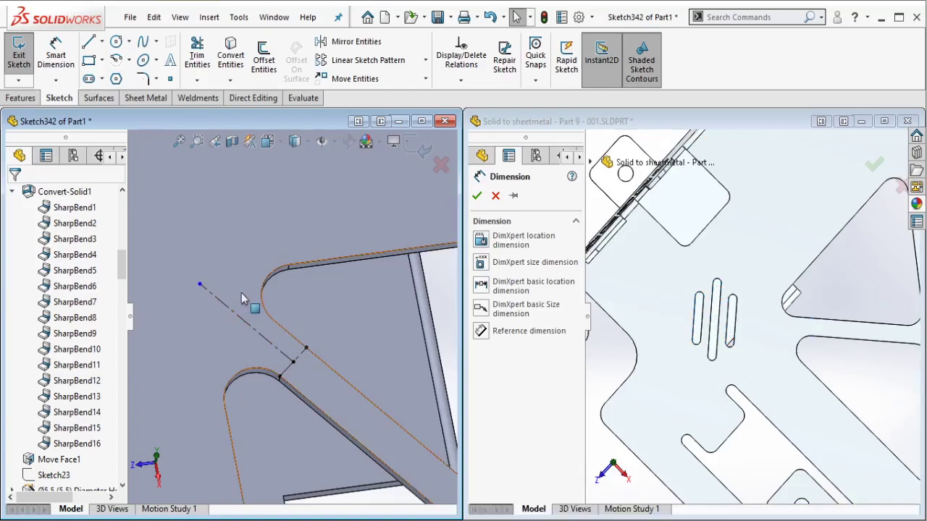
pyautogui.click(62, 58)
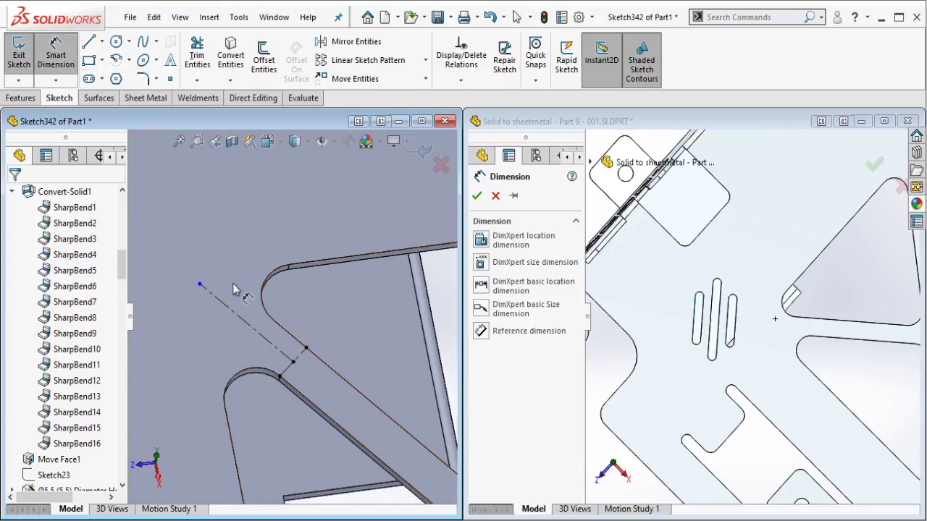
pyautogui.press('Escape')
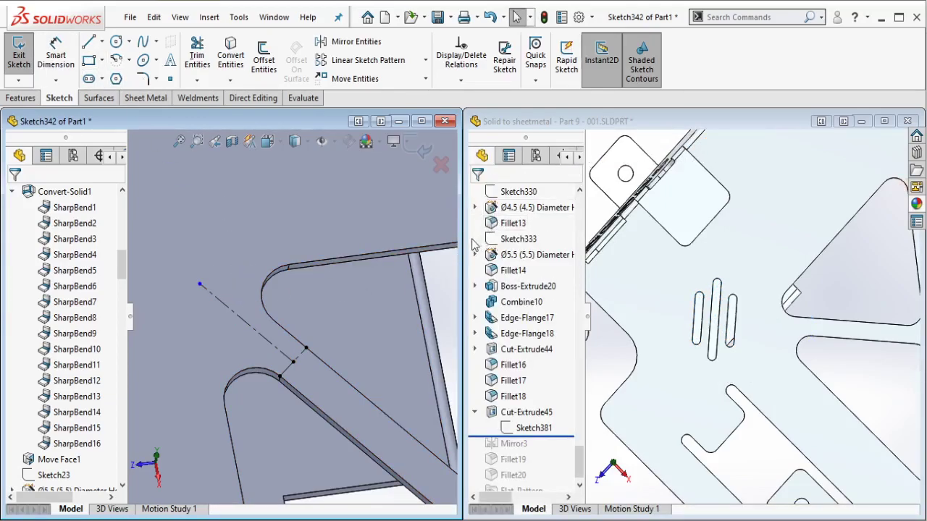
pyautogui.click(528, 410)
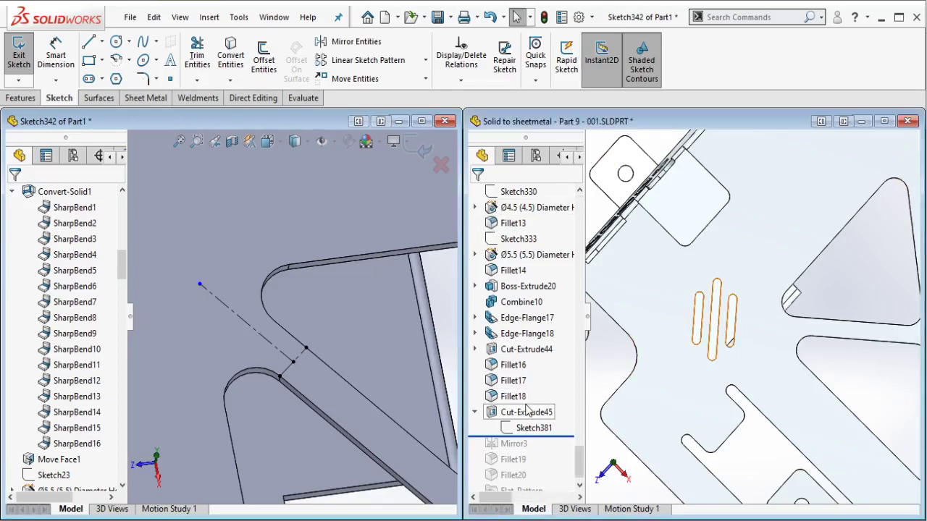
# Step: Dimension the long centerline to 35 mm
pyautogui.click(65, 60)
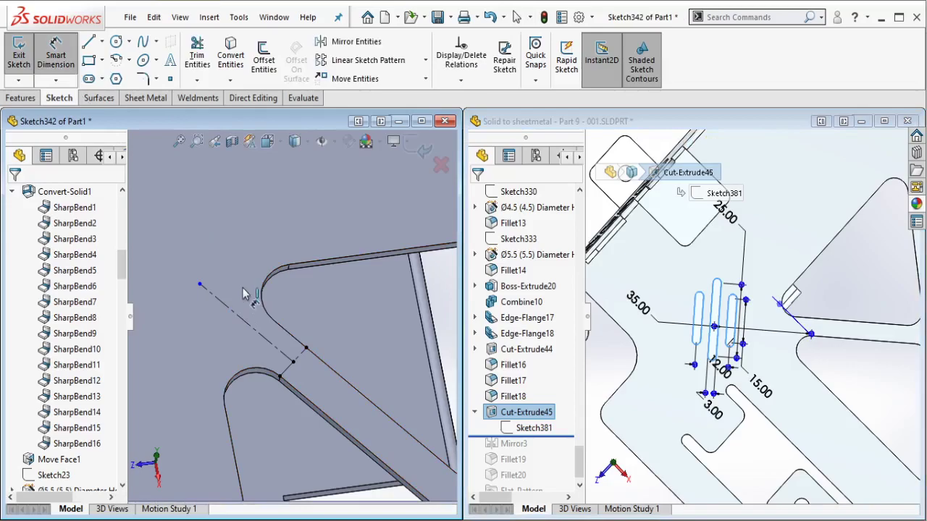
pyautogui.click(249, 319)
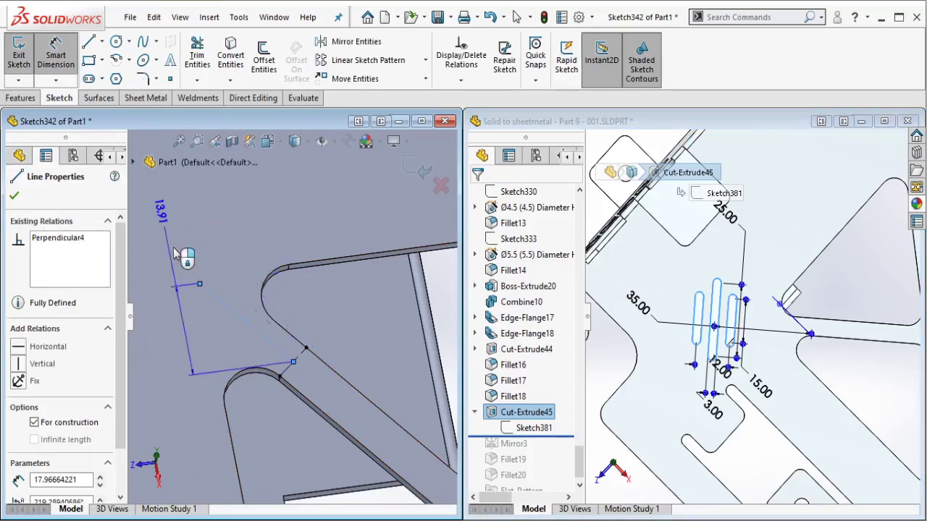
pyautogui.click(221, 327)
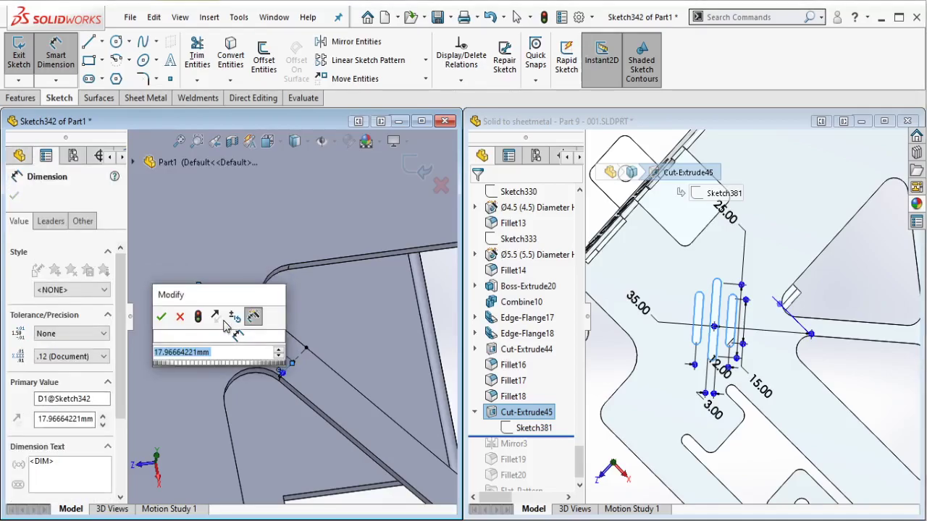
pyautogui.write('35')
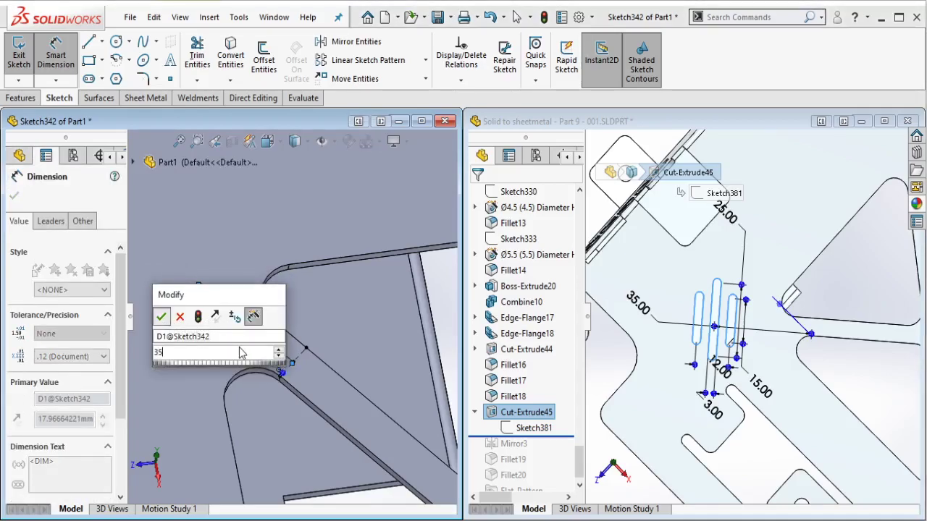
pyautogui.press('Return')
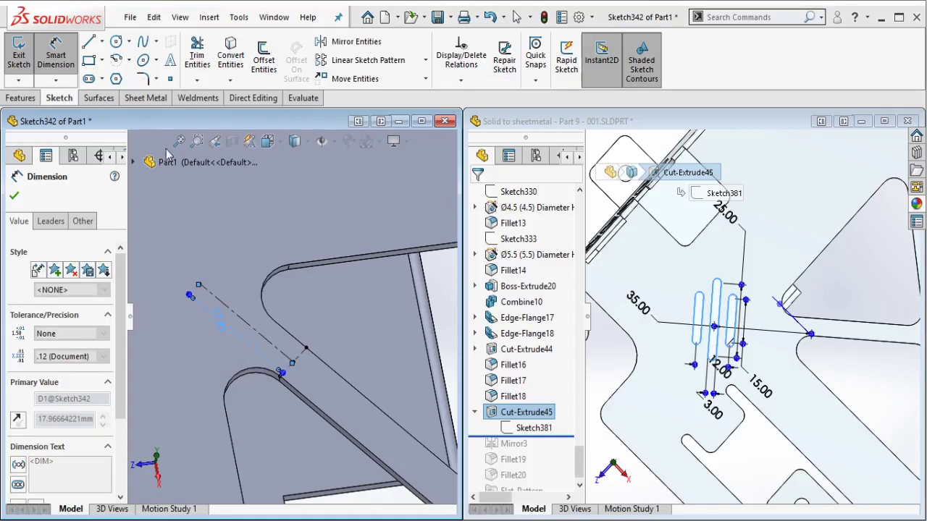
pyautogui.press('Escape')
# Step: Sketch a narrow straight slot crossing the plate near the free end of the 35 mm centerline
pyautogui.click(89, 79)
pyautogui.keyDown('ctrl'); pyautogui.moveTo(206, 204); pyautogui.dragTo(309, 215, button='middle'); pyautogui.keyUp('ctrl')
pyautogui.click(232, 185)
pyautogui.click(187, 294)
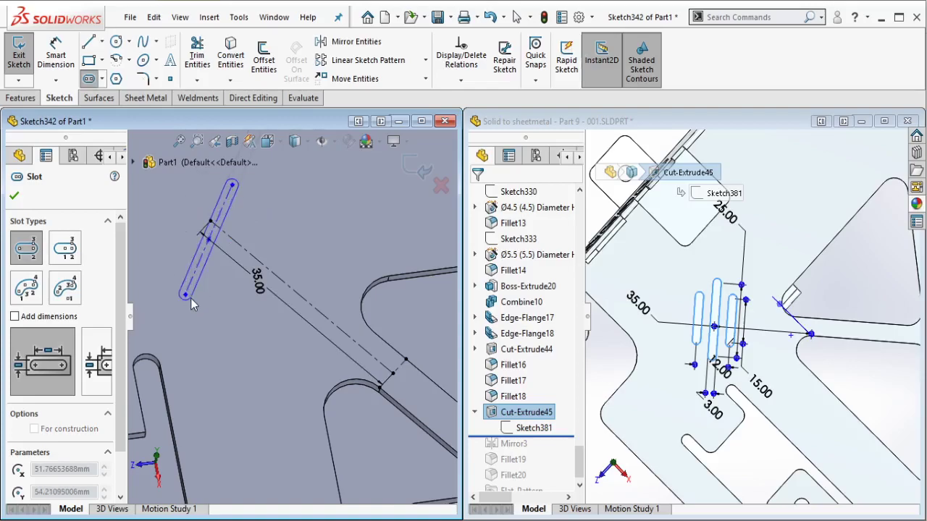
pyautogui.click(190, 297)
pyautogui.press('Escape')
# Step: Make the slot's center point coincident with the free end of the 35 mm centerline
pyautogui.scroll(-2, 213, 224)
pyautogui.click(210, 224)
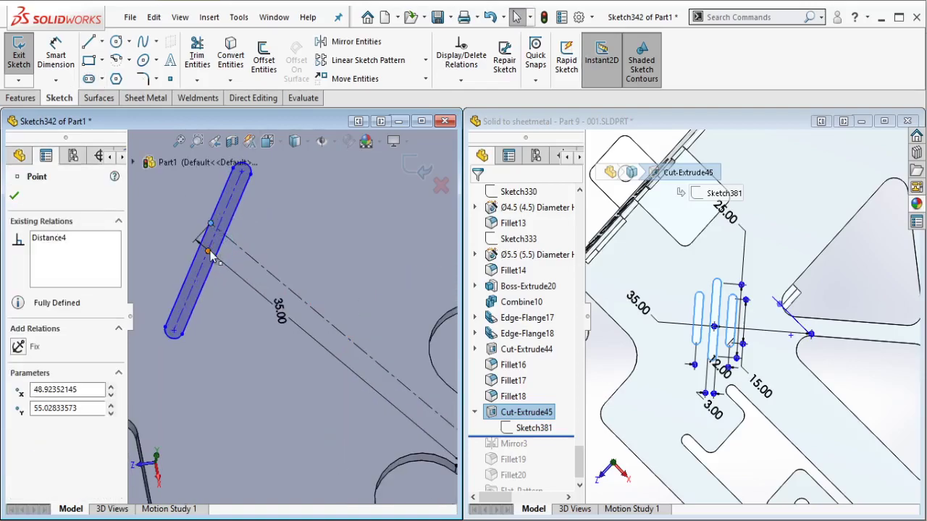
pyautogui.keyDown('ctrl'); pyautogui.click(207, 251); pyautogui.keyUp('ctrl')
pyautogui.click(310, 188)
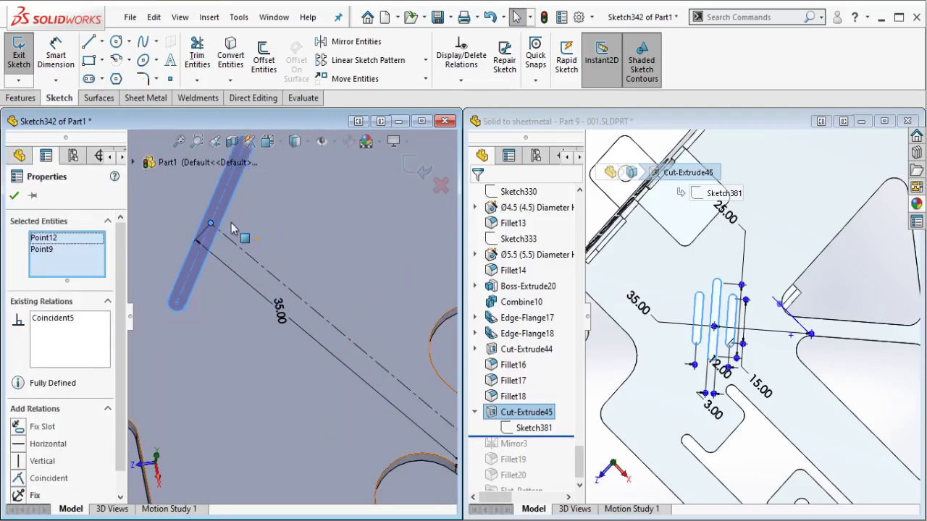
pyautogui.press('Escape')
# Step: Make the slot's axis perpendicular to the 35 mm centerline
pyautogui.click(205, 237)
pyautogui.keyDown('ctrl'); pyautogui.click(233, 242); pyautogui.keyUp('ctrl')
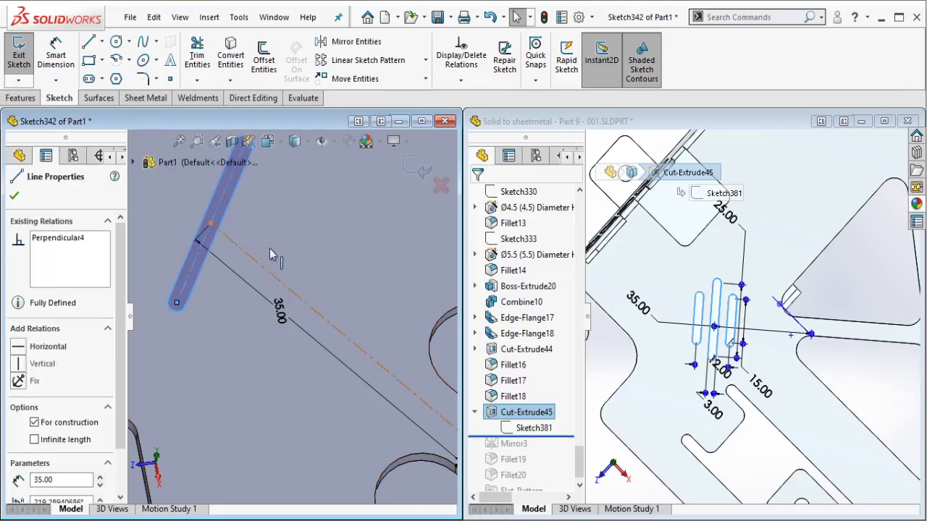
pyautogui.click(329, 179)
pyautogui.click(326, 242)
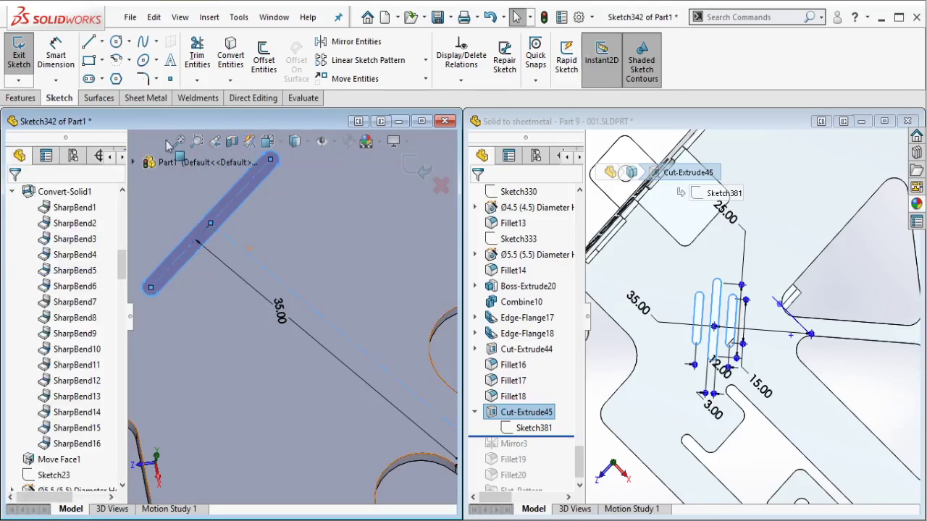
# Step: Dimension the slot's center-to-center length to 25 mm
pyautogui.click(58, 55)
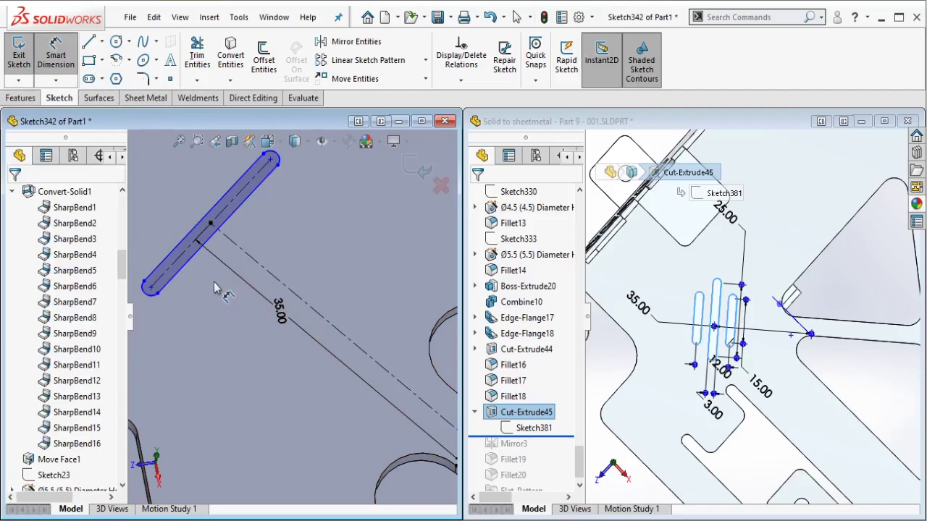
pyautogui.click(171, 276)
pyautogui.click(148, 342)
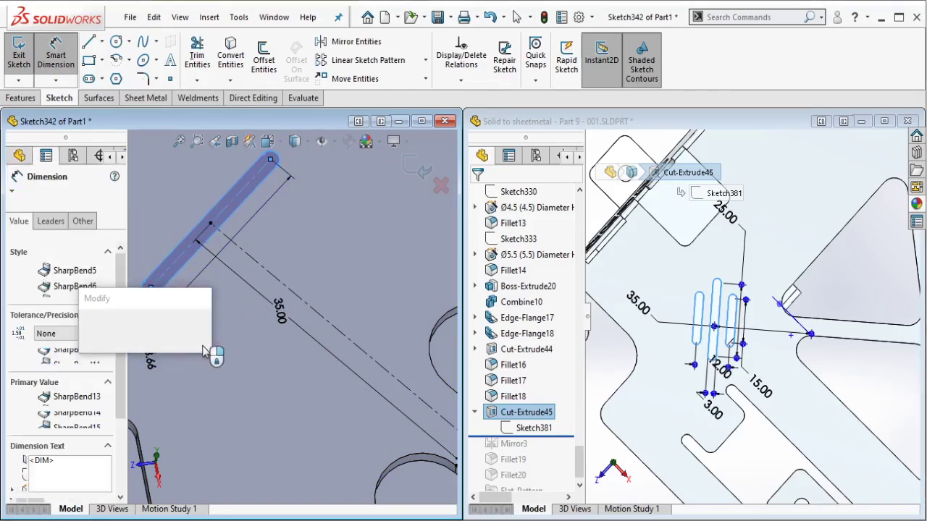
pyautogui.write('25')
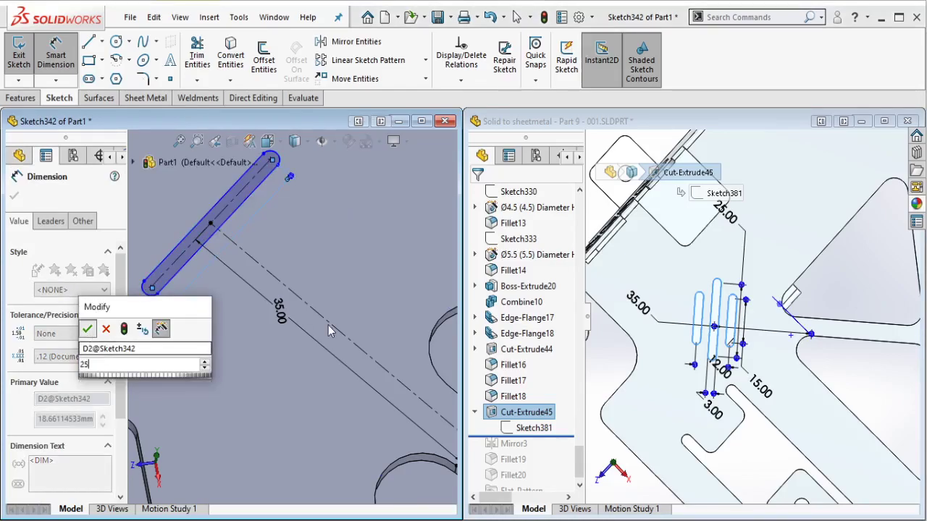
pyautogui.press('Return')
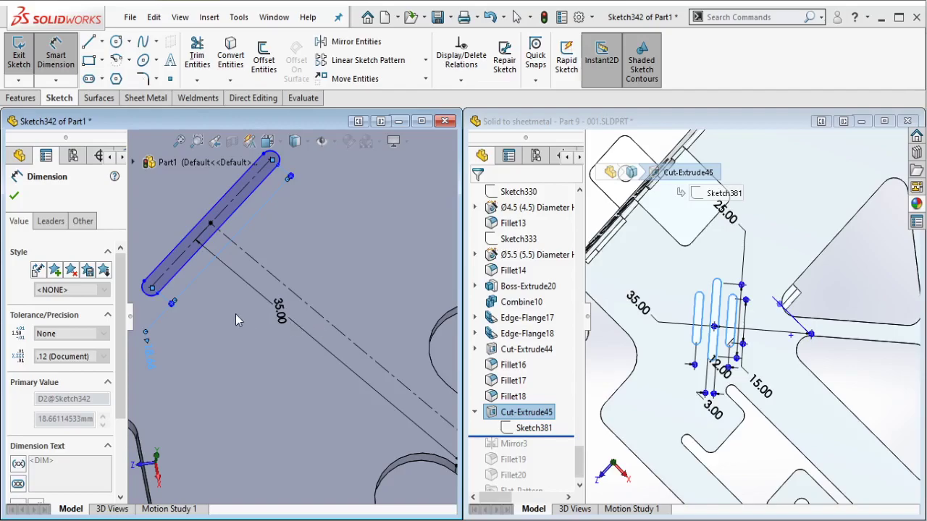
pyautogui.press('Escape')
# Step: Dimension the slot's width to 3 mm
pyautogui.keyDown('ctrl'); pyautogui.moveTo(232, 311); pyautogui.dragTo(383, 321, button='middle'); pyautogui.keyUp('ctrl')
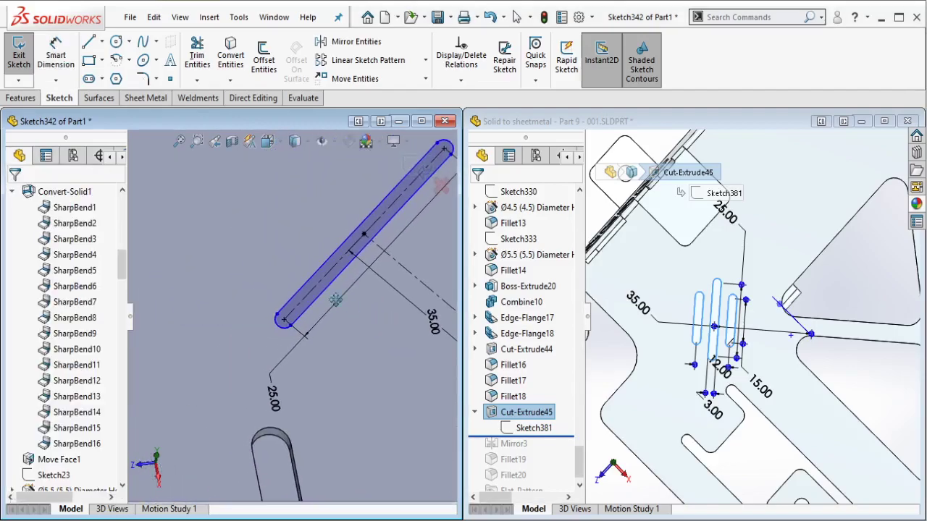
pyautogui.click(308, 316)
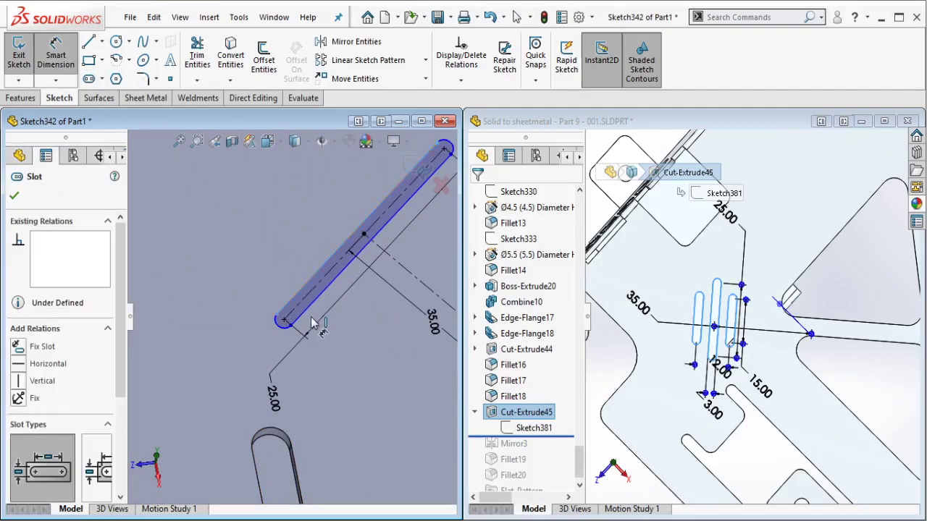
pyautogui.click(362, 361)
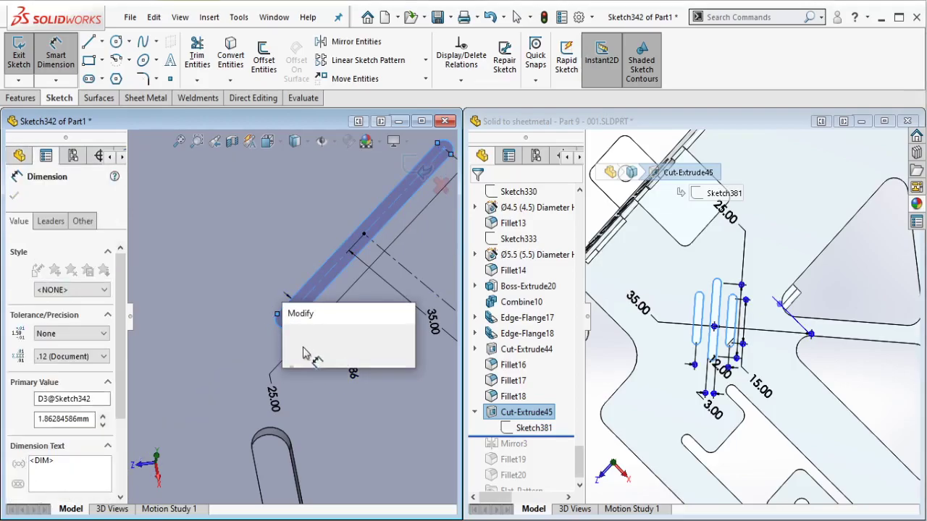
pyautogui.write('3')
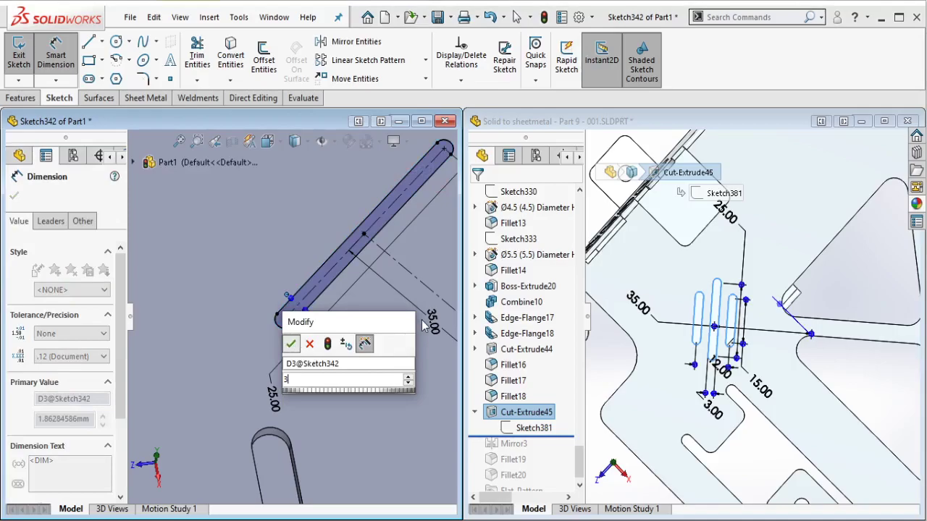
pyautogui.press('Return')
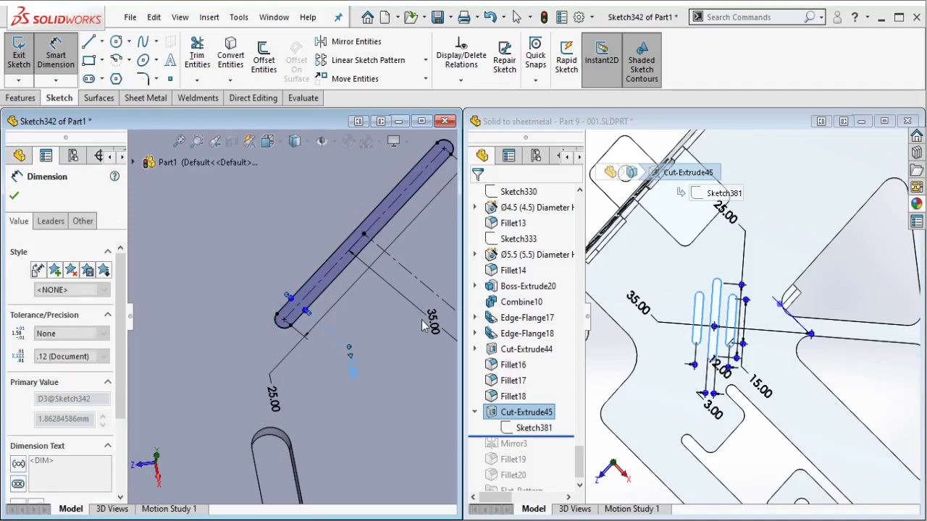
pyautogui.press('Escape')
pyautogui.scroll(3, 424, 319)
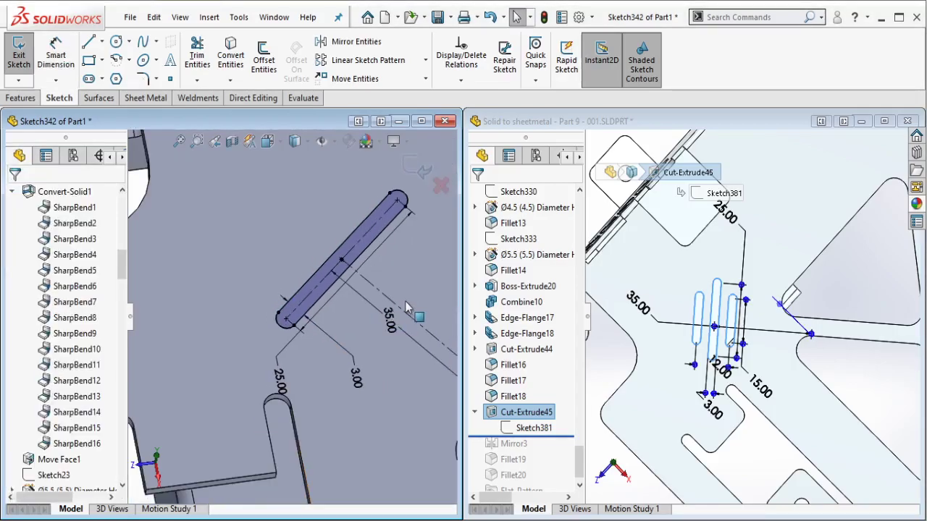
pyautogui.scroll(-4, 719, 346)
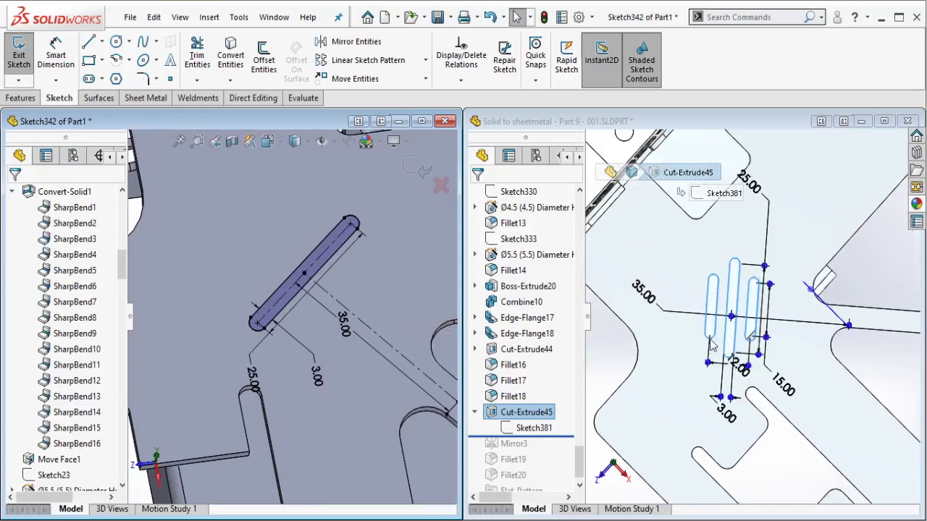
pyautogui.click(783, 329)
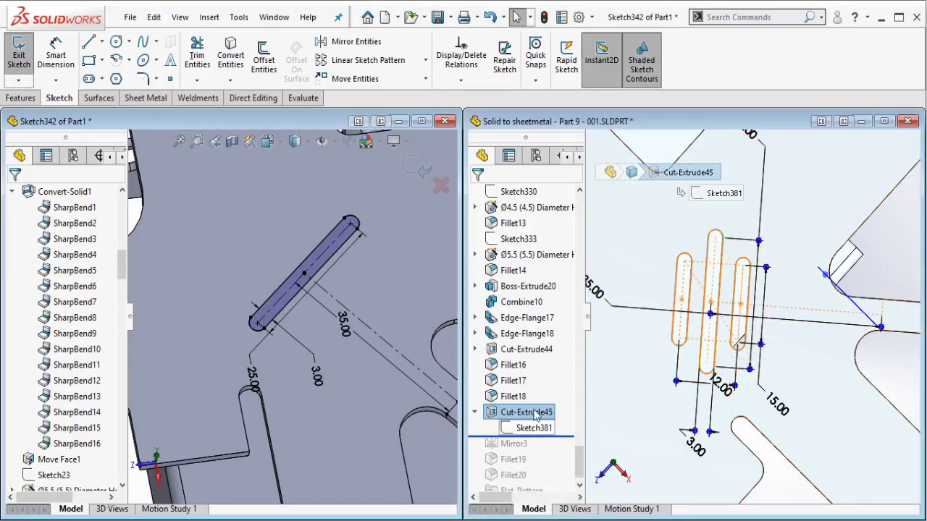
pyautogui.click(195, 118)
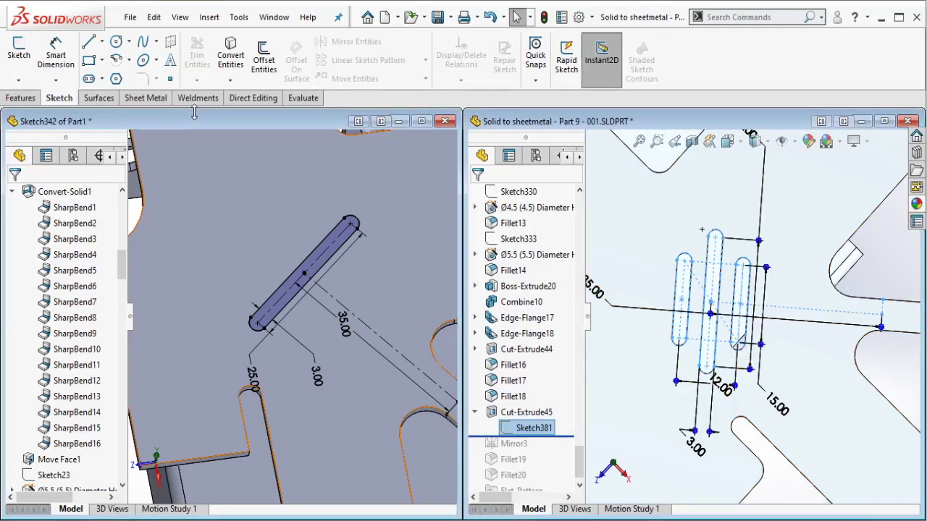
pyautogui.click(102, 61)
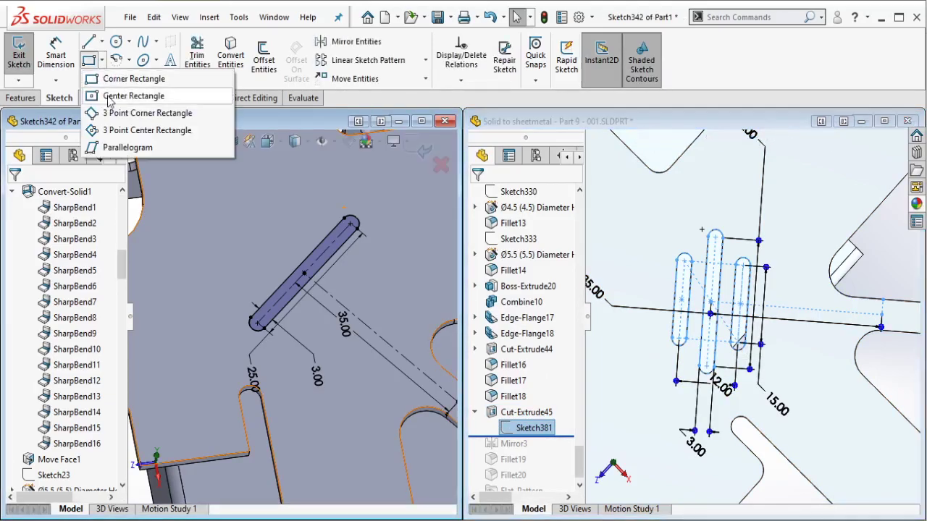
pyautogui.click(131, 95)
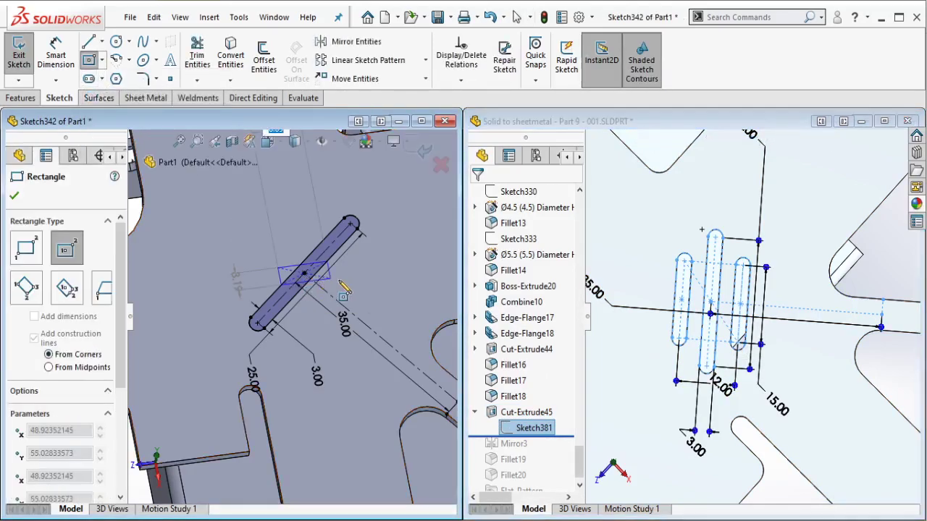
pyautogui.press('Escape')
# Step: Sketch a tilted 3 Point Corner Rectangle around the middle of the slot, with two sides running roughly along the slot
pyautogui.click(104, 61)
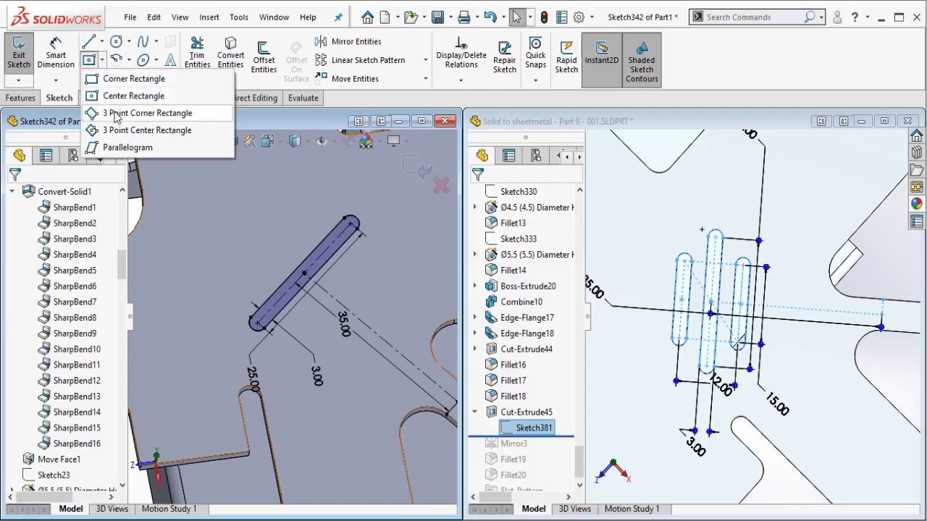
pyautogui.click(116, 115)
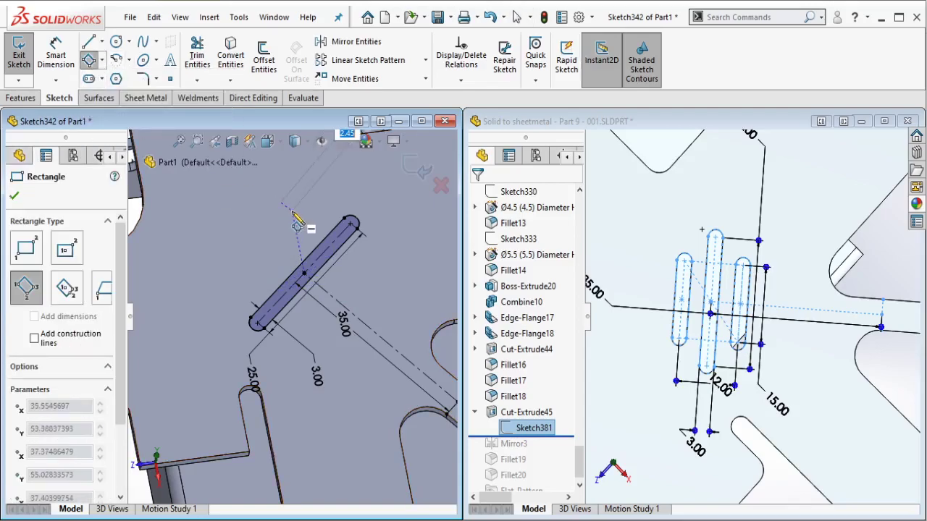
pyautogui.click(375, 284)
pyautogui.click(314, 351)
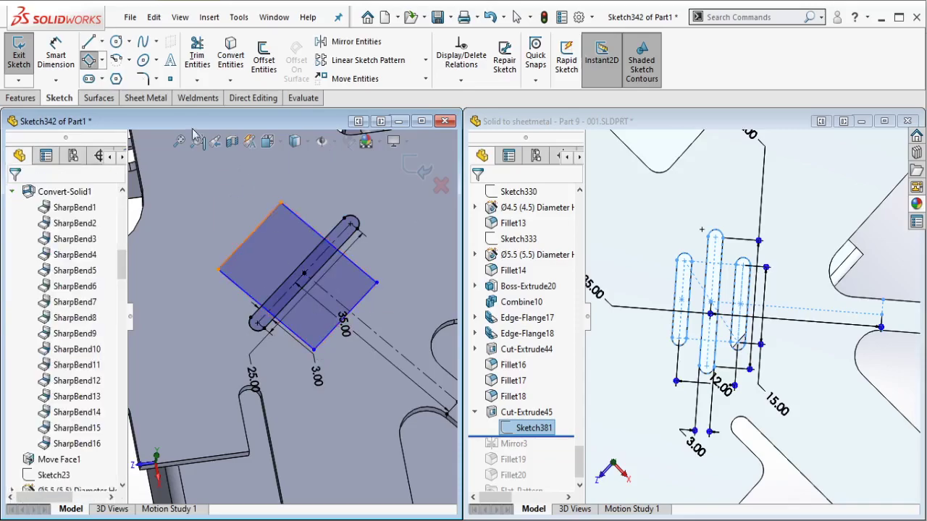
# Step: Draw a diagonal centerline about 27.5 mm long between two opposite corners of the rectangle
pyautogui.click(102, 43)
pyautogui.click(120, 77)
pyautogui.click(281, 202)
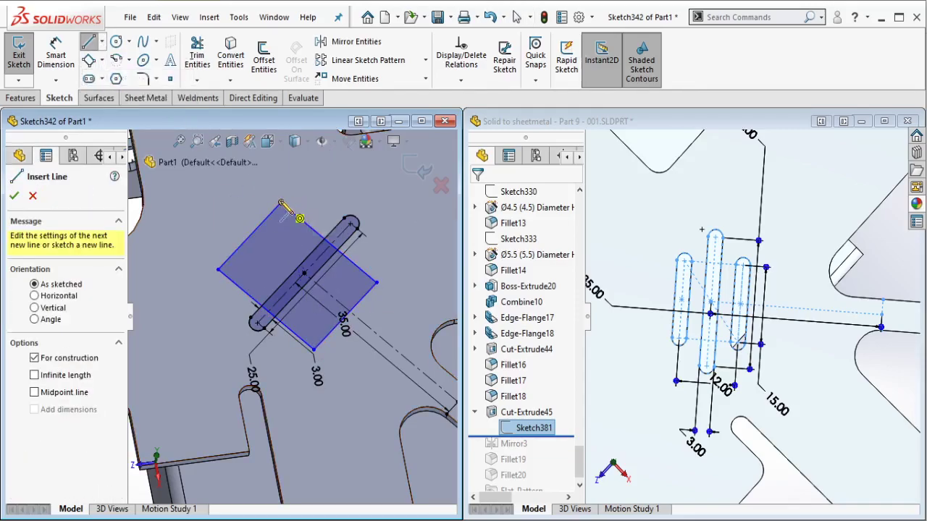
pyautogui.click(314, 350)
pyautogui.press('Escape')
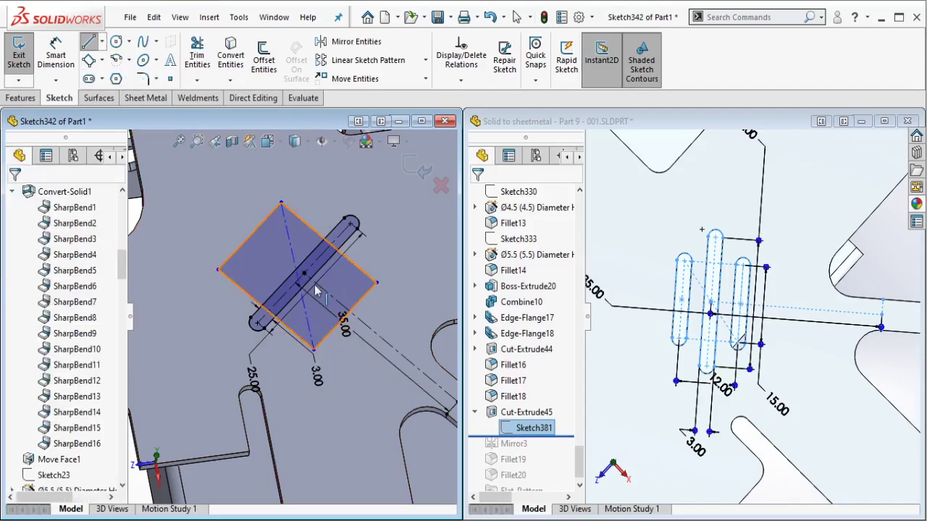
# Step: Center the rectangle on the slot by placing the slot's center point at the midpoint of the diagonal centerline
pyautogui.click(296, 260)
pyautogui.click(295, 260)
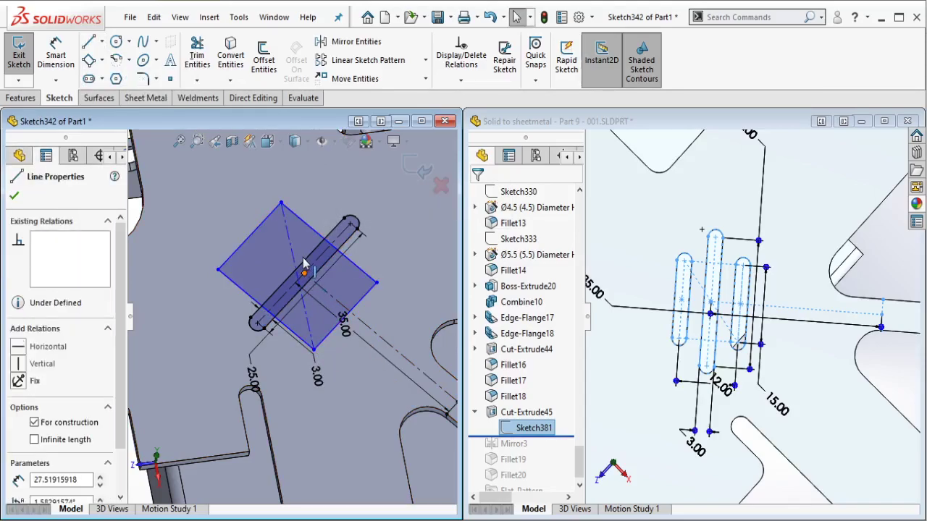
pyautogui.keyDown('ctrl'); pyautogui.click(304, 272); pyautogui.keyUp('ctrl')
pyautogui.click(333, 194)
pyautogui.click(334, 196)
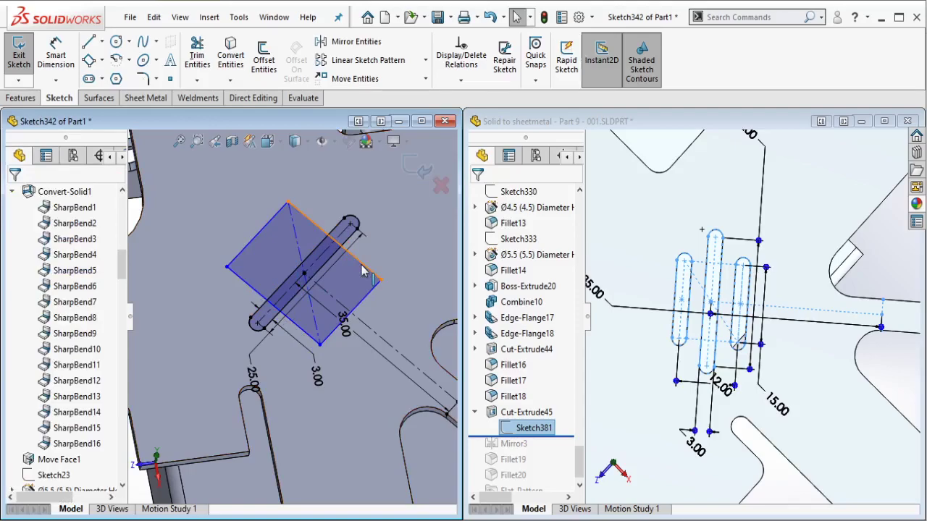
# Step: Make the rectangle side that crosses the slot parallel to the 35 mm centerline
pyautogui.click(362, 265)
pyautogui.keyDown('ctrl'); pyautogui.click(333, 296); pyautogui.keyUp('ctrl')
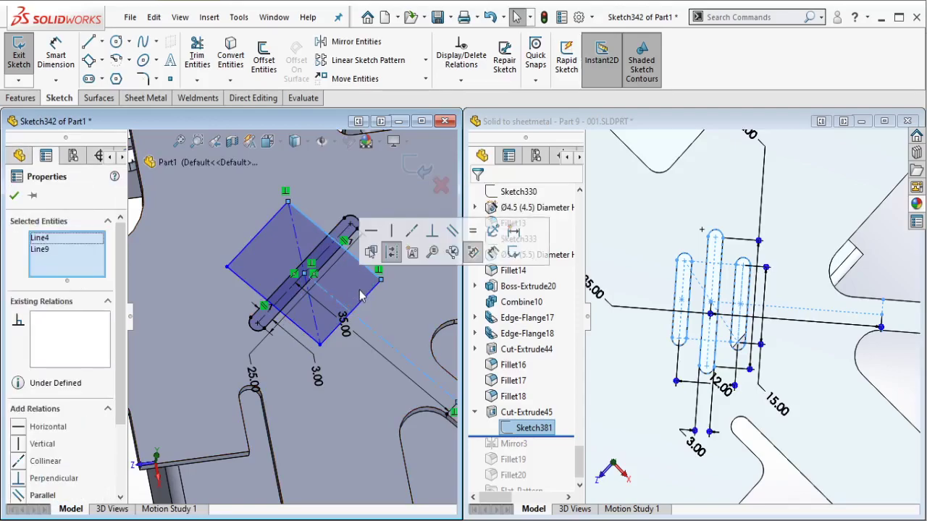
pyautogui.click(452, 230)
pyautogui.press('Escape')
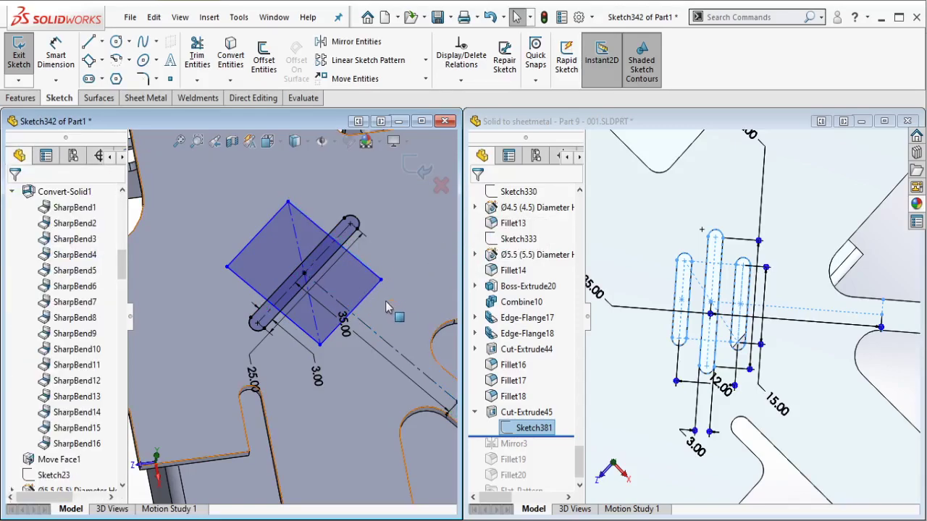
# Step: Convert all four sides of the rectangle to construction geometry
pyautogui.click(371, 289)
pyautogui.keyDown('ctrl'); pyautogui.click(366, 268); pyautogui.keyUp('ctrl')
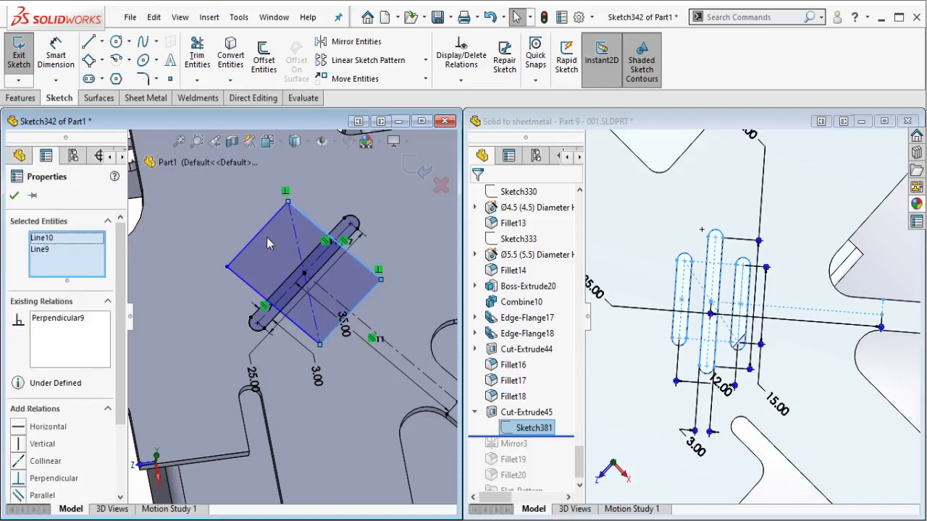
pyautogui.keyDown('ctrl'); pyautogui.click(246, 284); pyautogui.keyUp('ctrl')
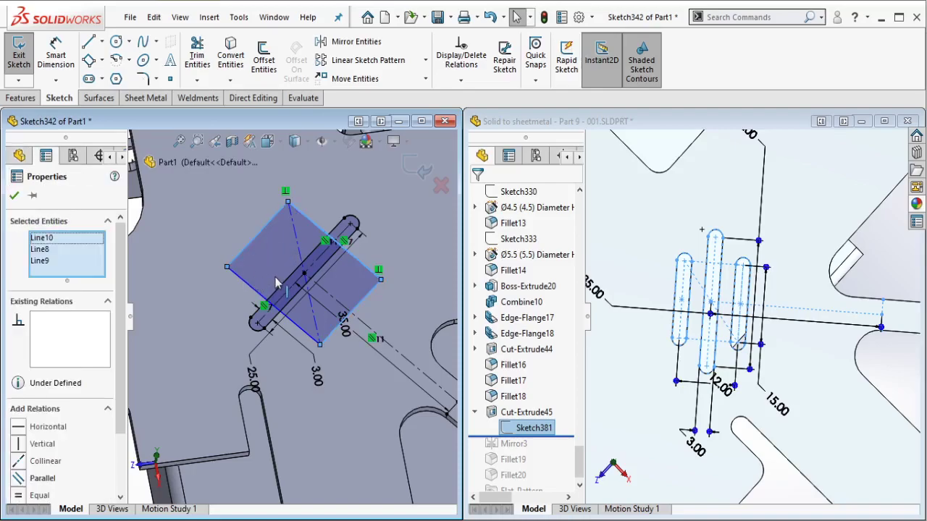
pyautogui.keyDown('ctrl'); pyautogui.click(275, 286); pyautogui.keyUp('ctrl')
pyautogui.click(303, 237)
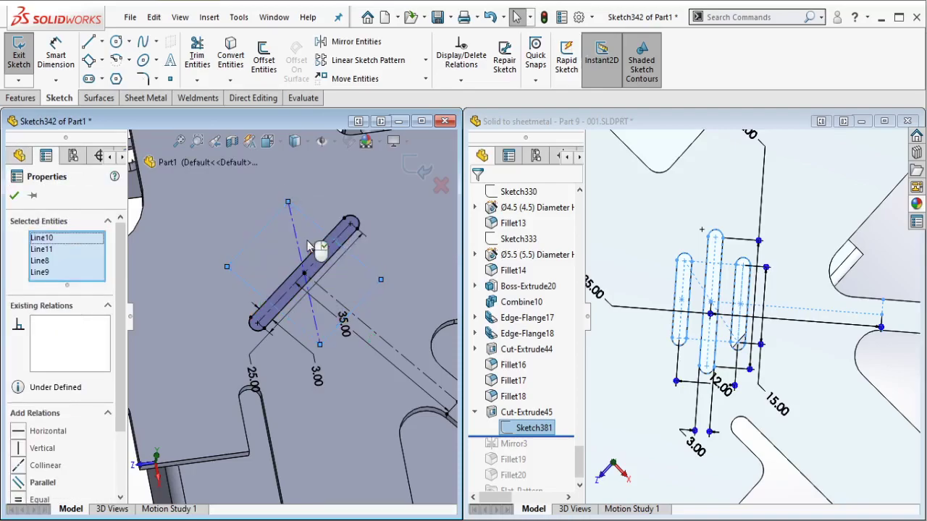
# Step: Sketch a straight slot along the rectangle side farthest from the 35 mm centerline's origin, centering its end arcs on the corners
pyautogui.click(89, 78)
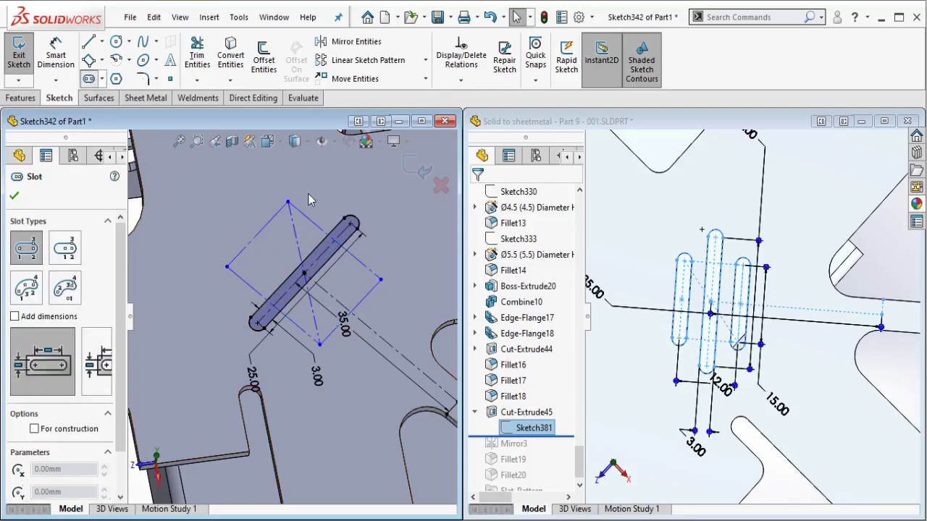
pyautogui.click(289, 203)
pyautogui.click(227, 266)
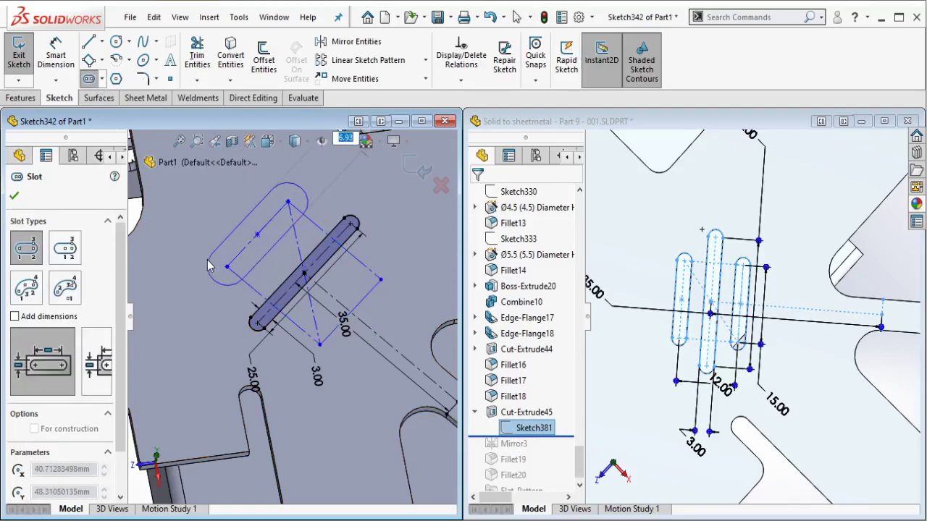
pyautogui.click(243, 221)
pyautogui.click(381, 281)
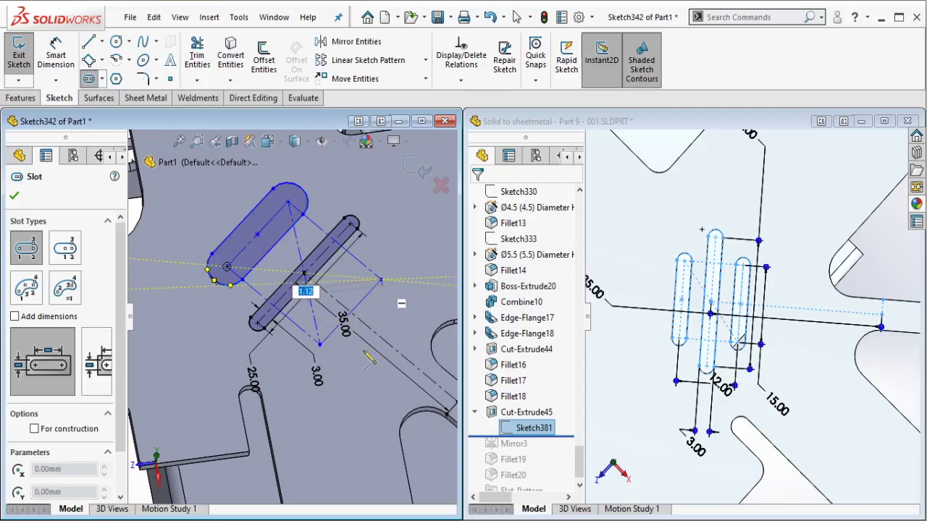
pyautogui.click(320, 345)
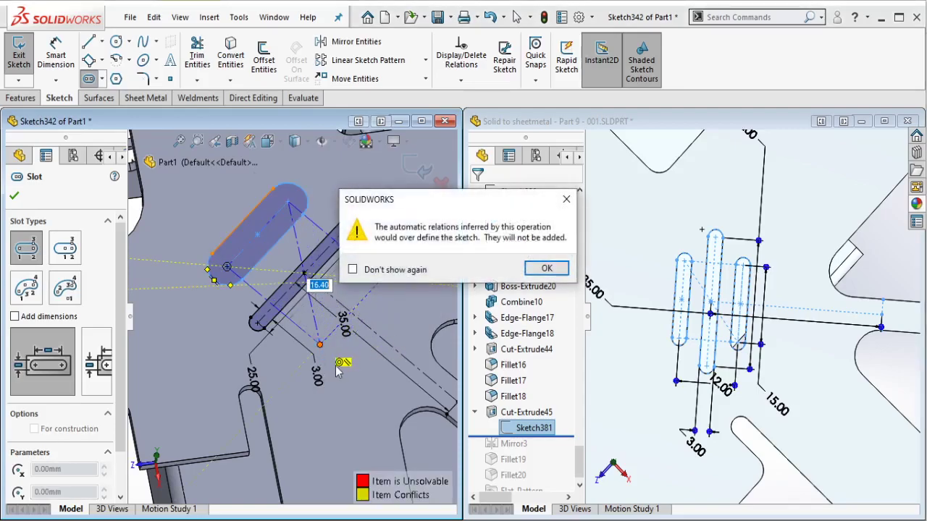
pyautogui.click(547, 268)
pyautogui.press('Escape')
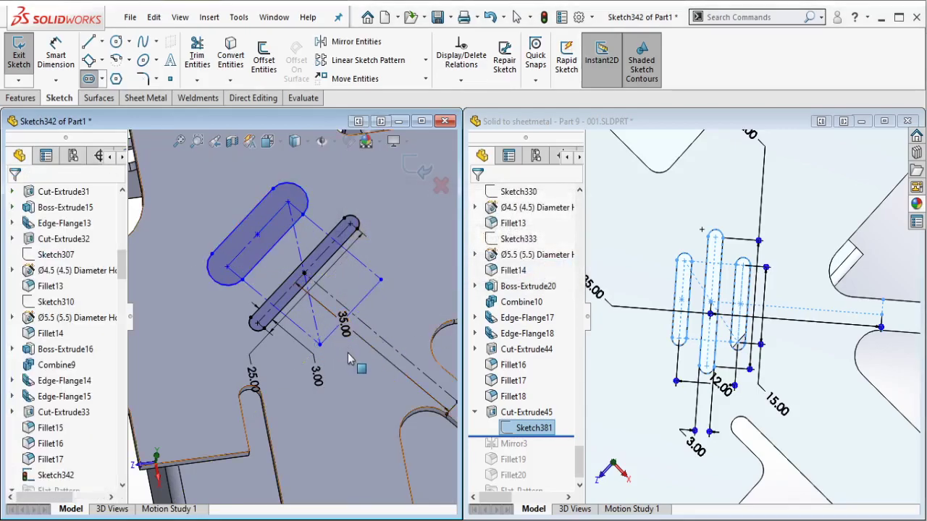
# Step: Sketch a straight slot along the opposite side of the construction rectangle, centering its end arcs on that side's two corners
pyautogui.press('Return')
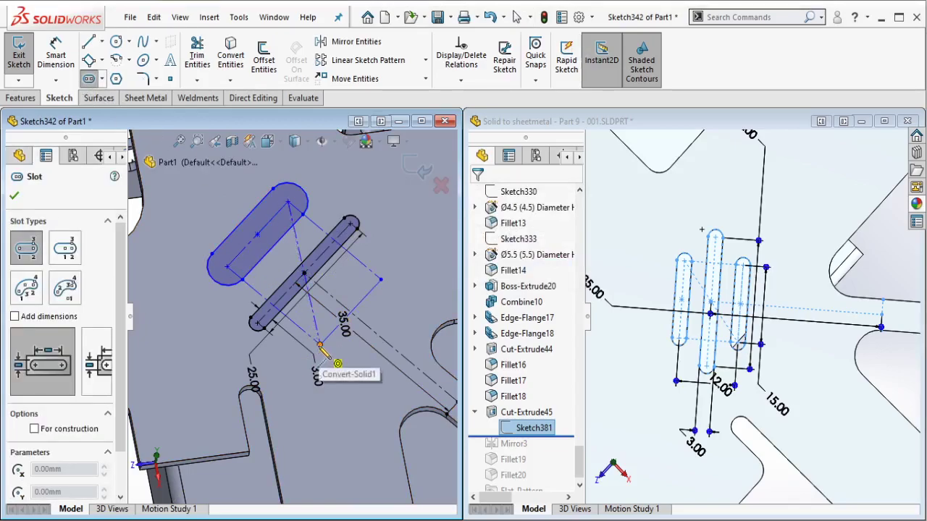
pyautogui.click(382, 281)
pyautogui.click(400, 298)
pyautogui.press('Escape')
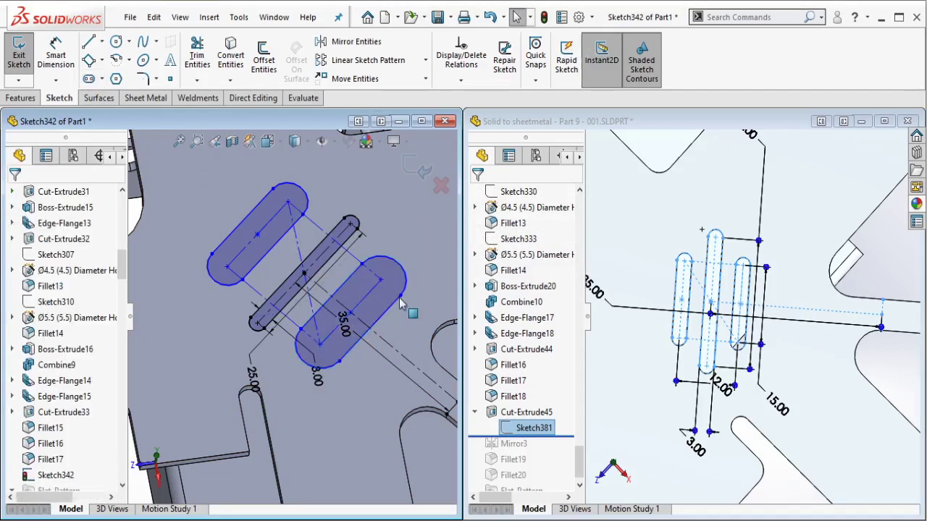
# Step: Make the end arcs of the two outer slots equal to the central slot's end arc
pyautogui.click(406, 290)
pyautogui.keyDown('ctrl'); pyautogui.click(302, 203); pyautogui.keyUp('ctrl')
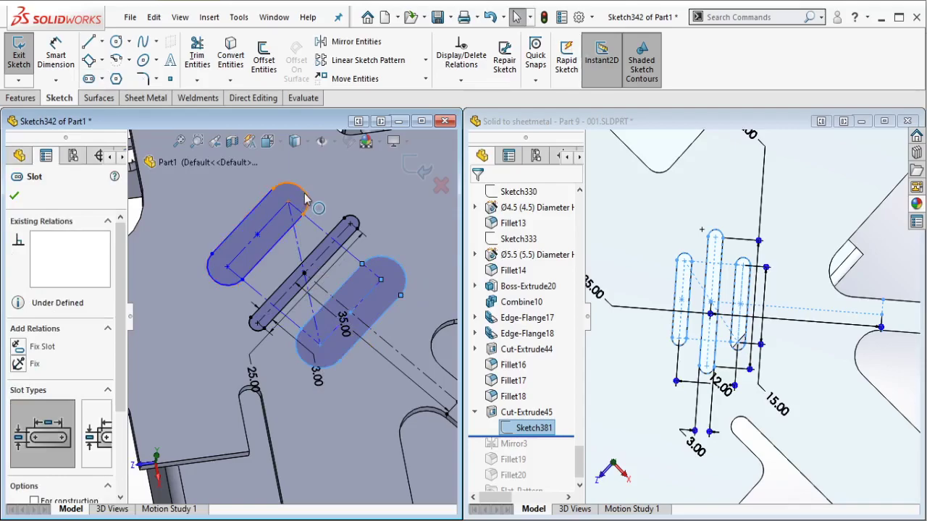
pyautogui.keyDown('ctrl'); pyautogui.click(352, 220); pyautogui.keyUp('ctrl')
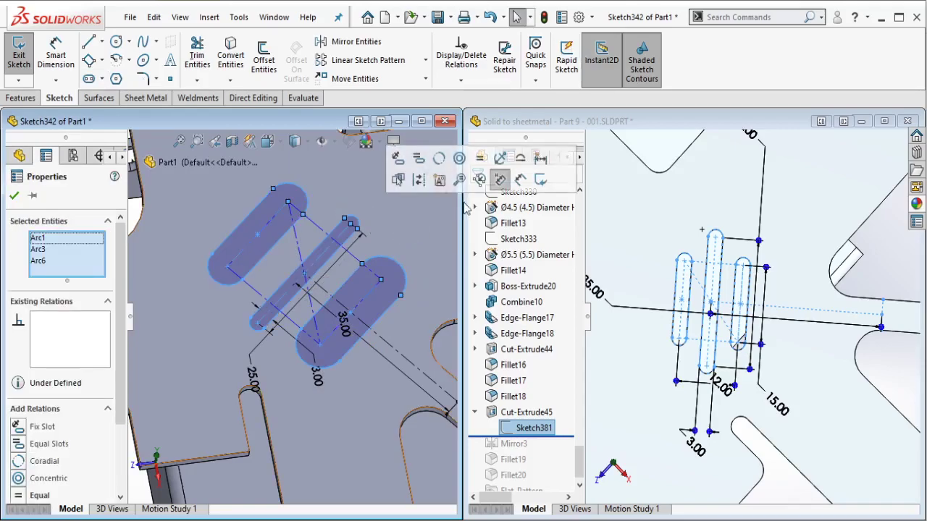
pyautogui.click(471, 180)
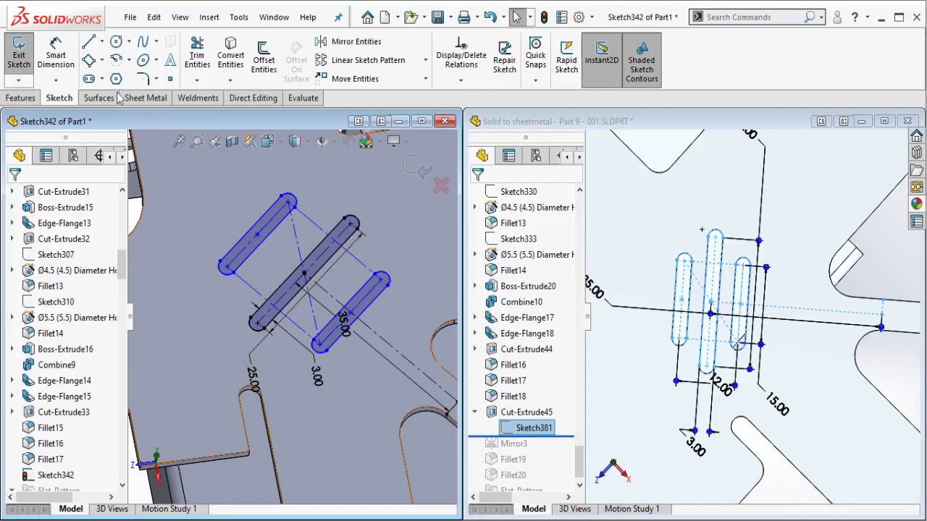
# Step: Dimension the construction rectangle side that spans the two outer slots to 12 mm
pyautogui.click(55, 48)
pyautogui.click(308, 221)
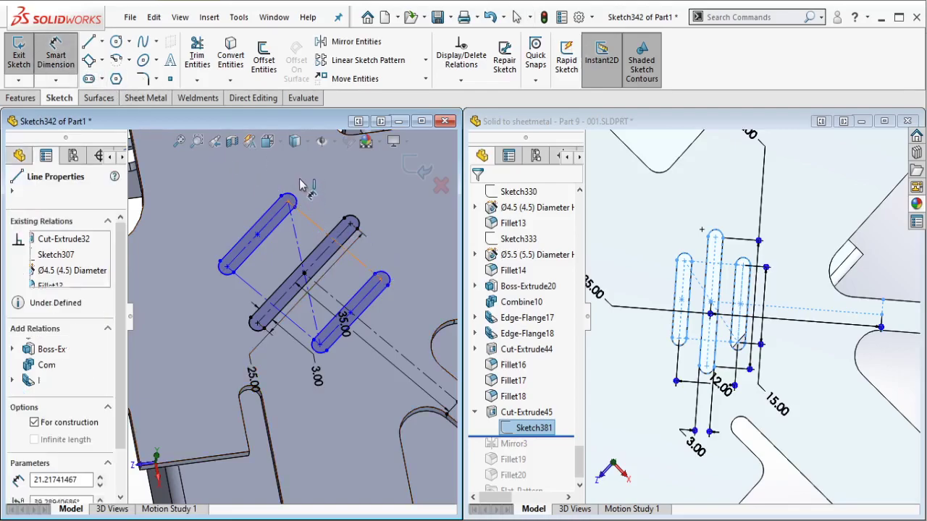
pyautogui.click(329, 224)
pyautogui.click(277, 173)
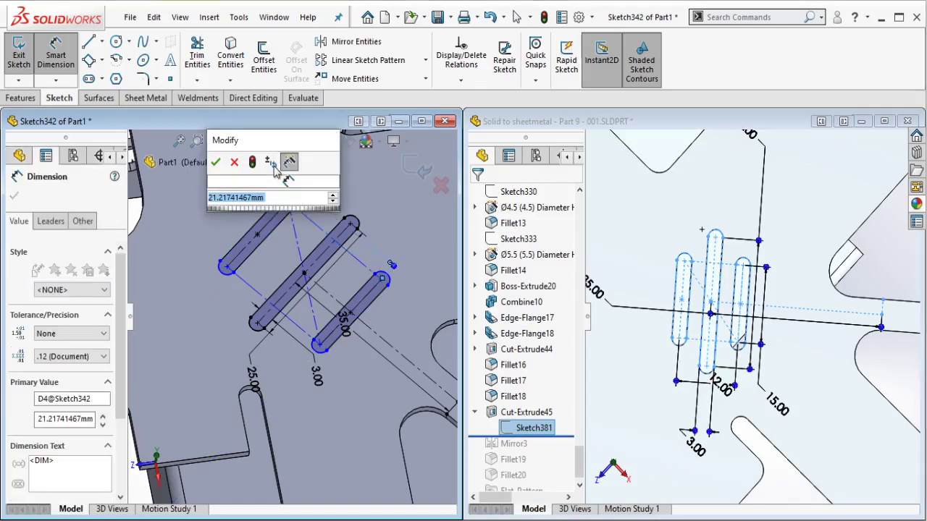
pyautogui.write('12')
pyautogui.click(216, 164)
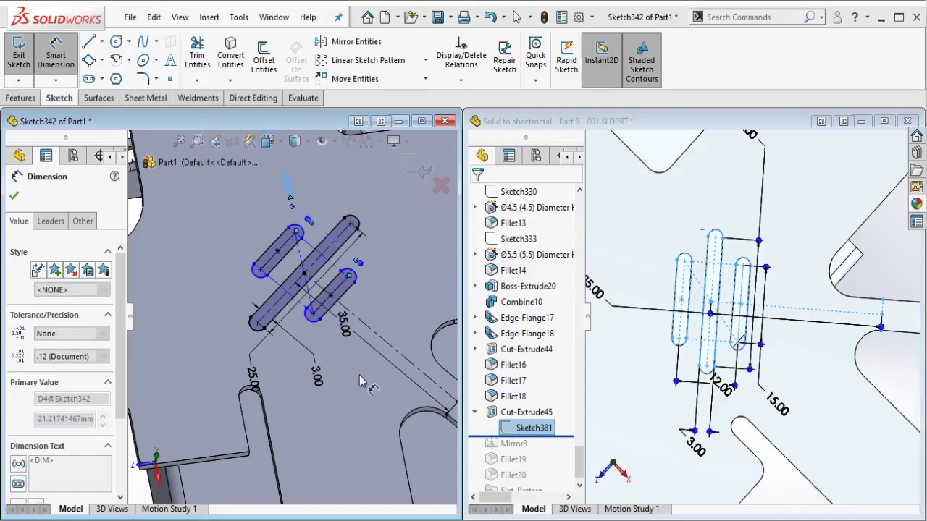
# Step: Dimension the construction rectangle side along an outer slot's center to 15 mm
pyautogui.click(340, 308)
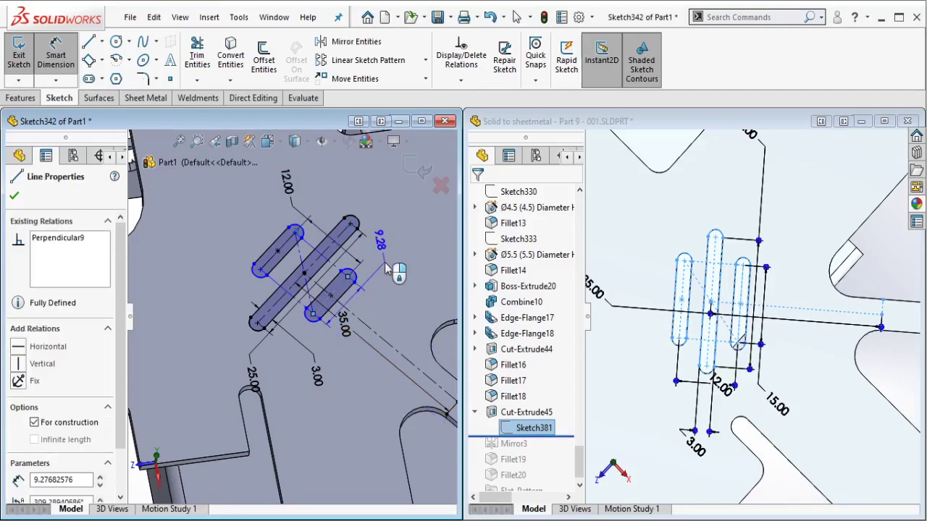
pyautogui.click(387, 268)
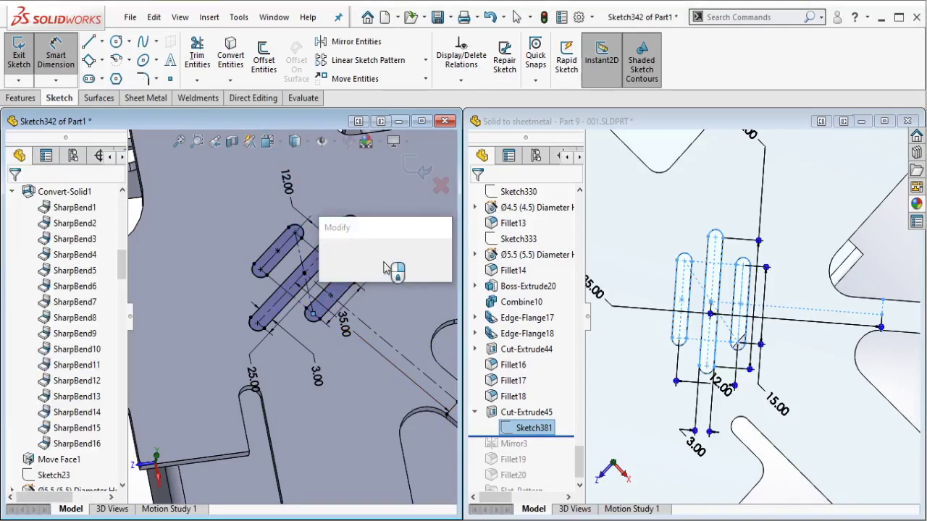
pyautogui.write('15')
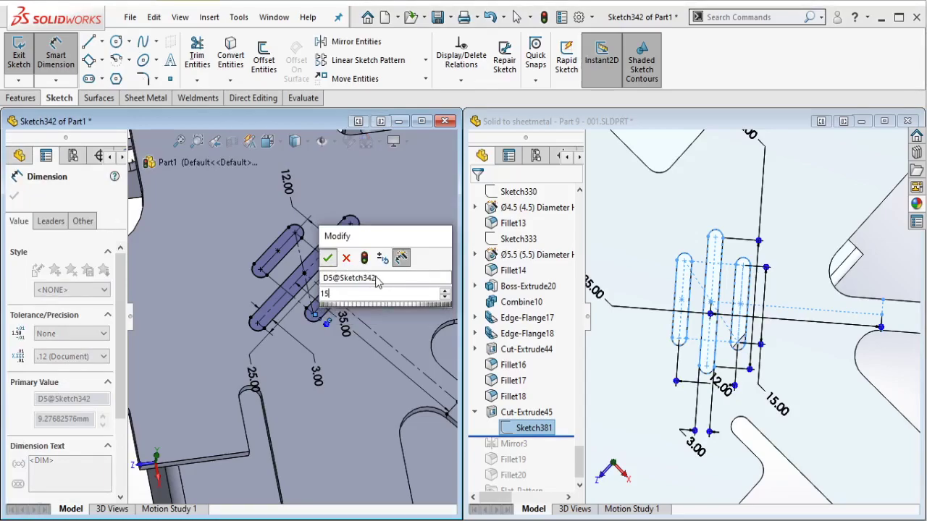
pyautogui.press('Return')
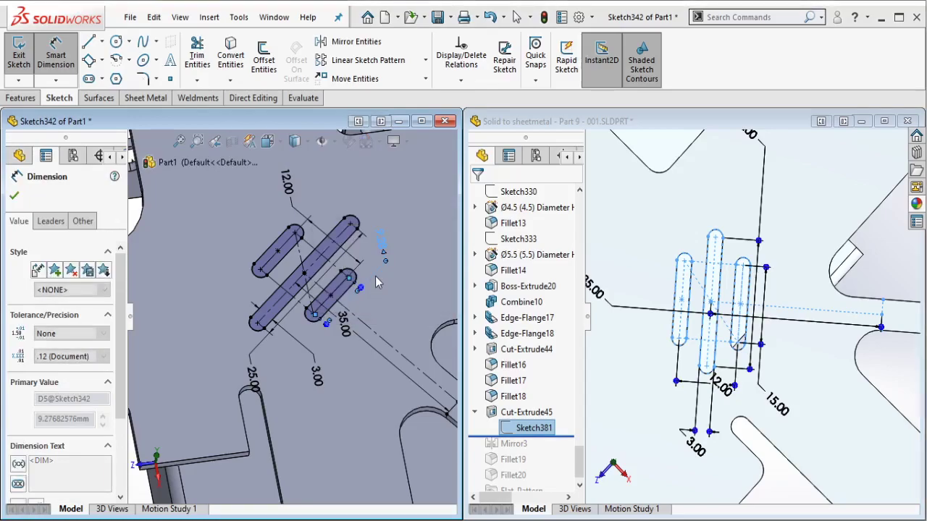
# Step: Cut the three-slot sketch into the top plate with a 5 mm blind Extruded Cut, using normal cut
pyautogui.scroll(4, 289, 316)
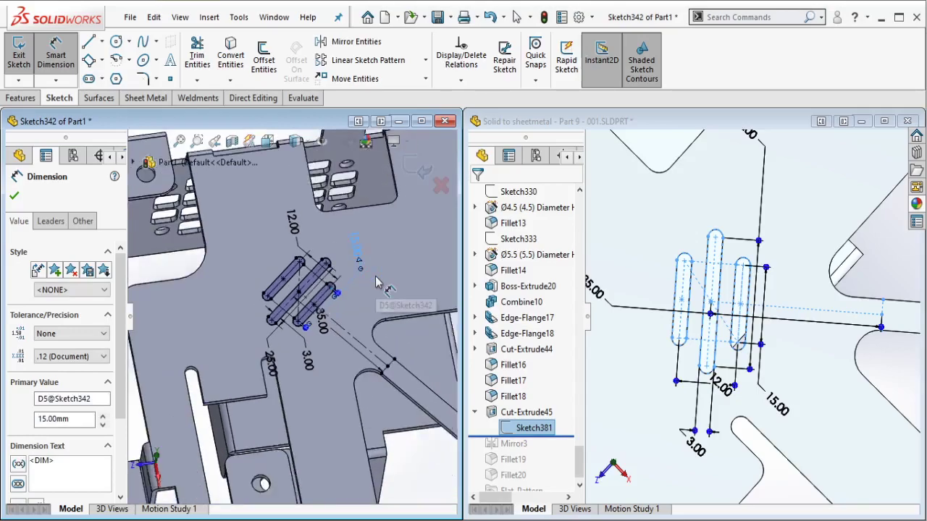
pyautogui.click(27, 100)
pyautogui.click(202, 60)
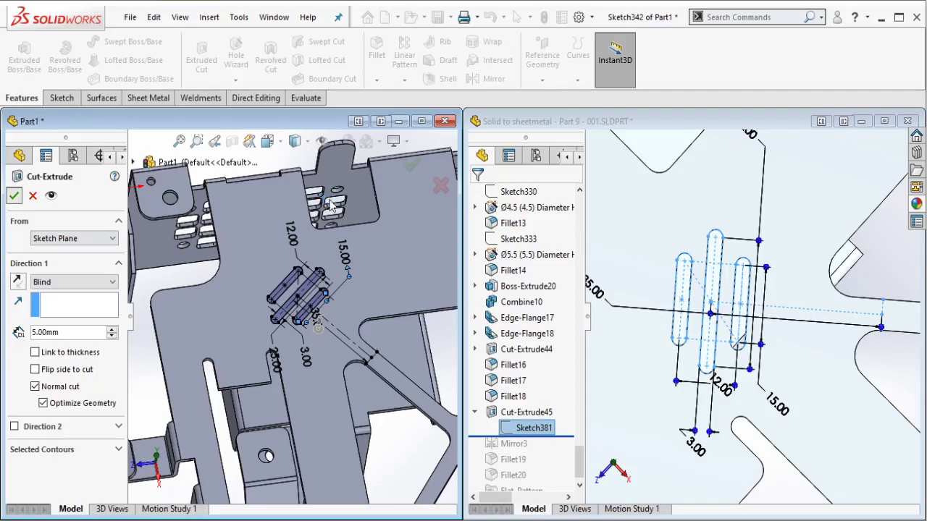
pyautogui.click(319, 185)
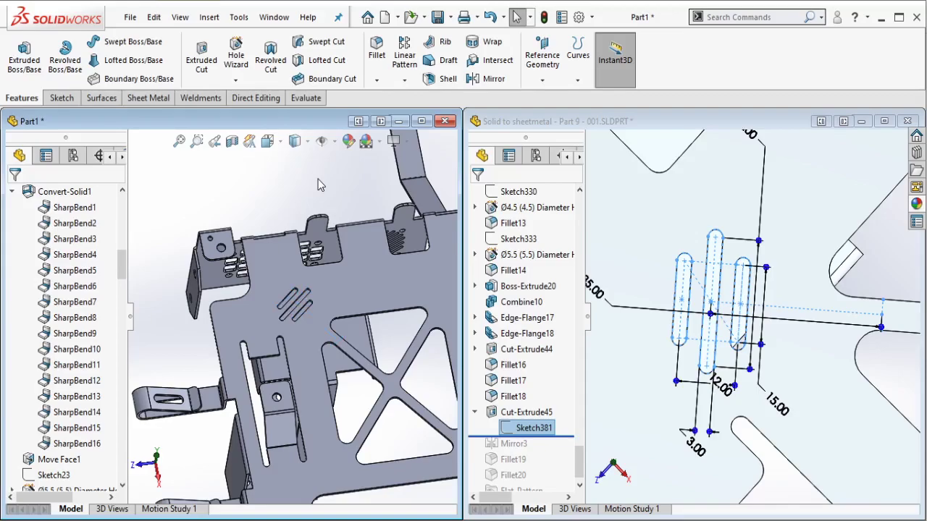
# Step: Roll the reference part forward past Mirror3 and examine the mirrored slot pattern on its top plate
pyautogui.press('f')
pyautogui.scroll(-1, 447, 354)
pyautogui.scroll(-1, 527, 377)
pyautogui.moveTo(568, 420); pyautogui.dragTo(548, 438)
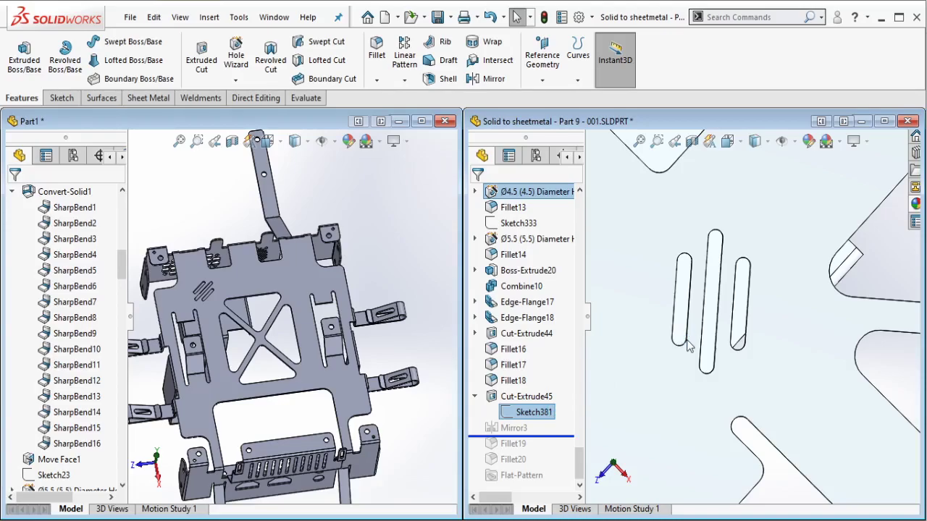
pyautogui.scroll(6, 766, 274)
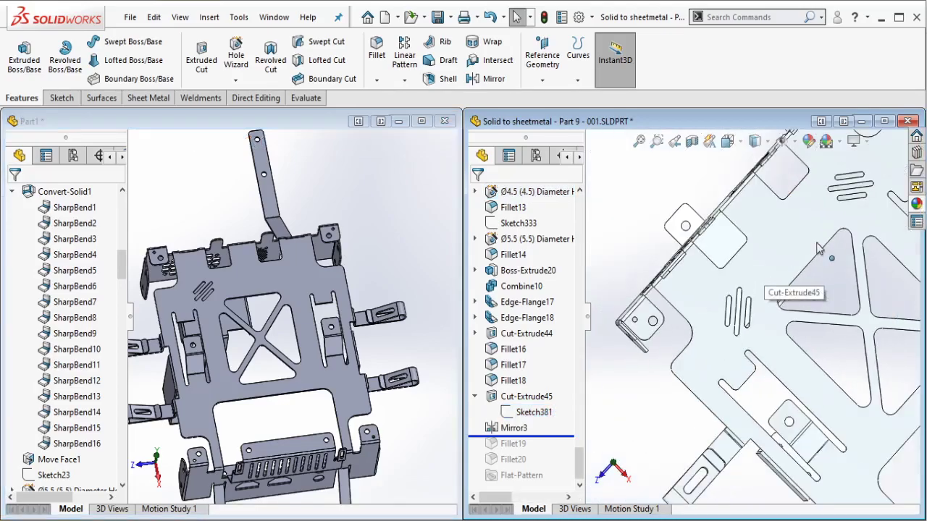
pyautogui.scroll(3, 817, 249)
pyautogui.scroll(-4, 91, 389)
pyautogui.scroll(5, 75, 381)
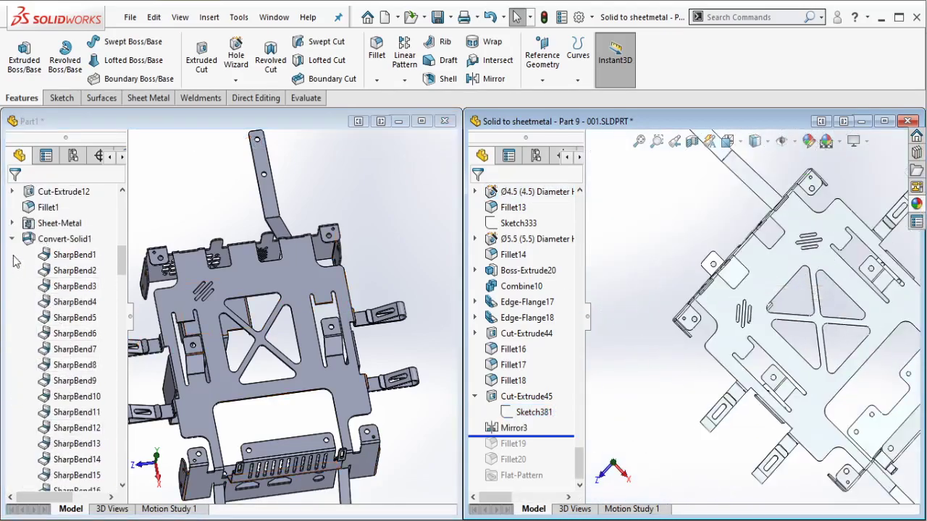
# Step: Mirror the three-slot cut in Part1 about Plane2 to the opposite side of the top plate
pyautogui.click(17, 246)
pyautogui.scroll(-5, 75, 344)
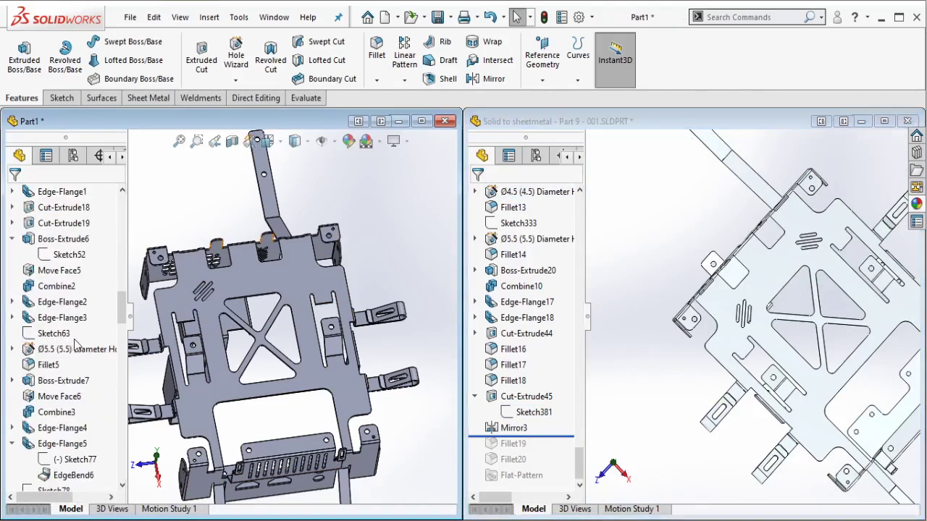
pyautogui.moveTo(125, 319); pyautogui.dragTo(125, 467)
pyautogui.scroll(10, 75, 387)
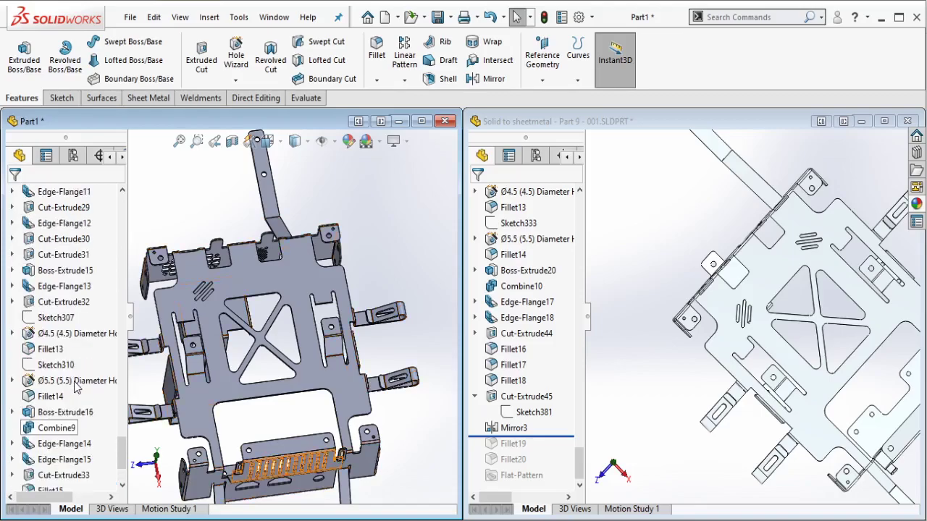
pyautogui.scroll(3, 76, 278)
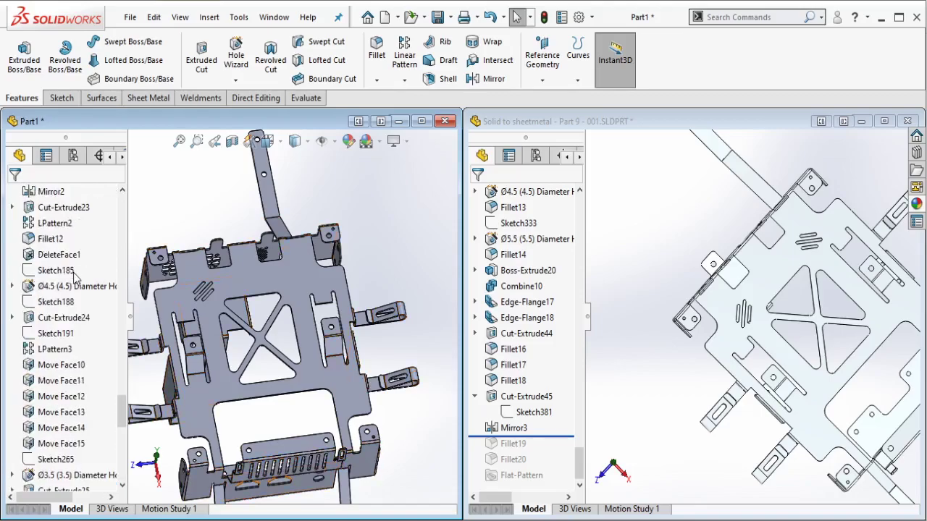
pyautogui.scroll(2, 76, 277)
pyautogui.click(49, 223)
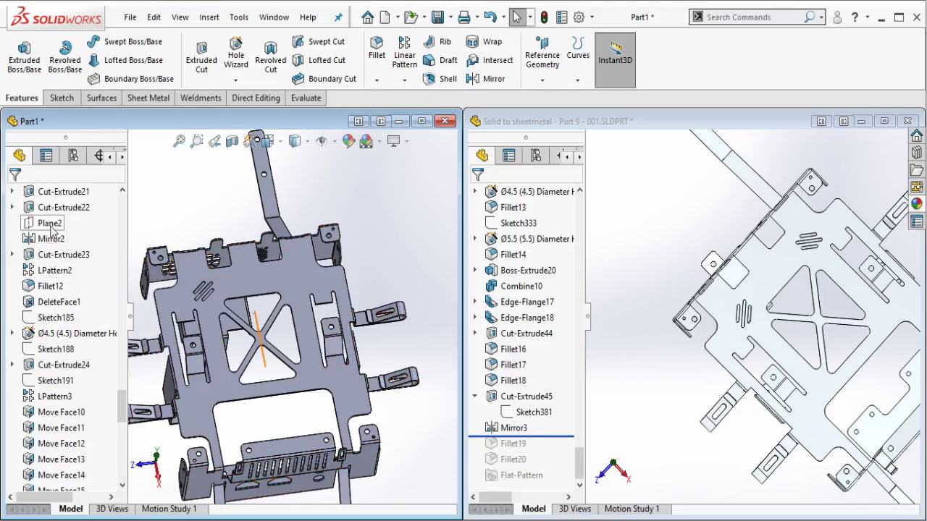
pyautogui.click(493, 78)
pyautogui.scroll(-6, 235, 303)
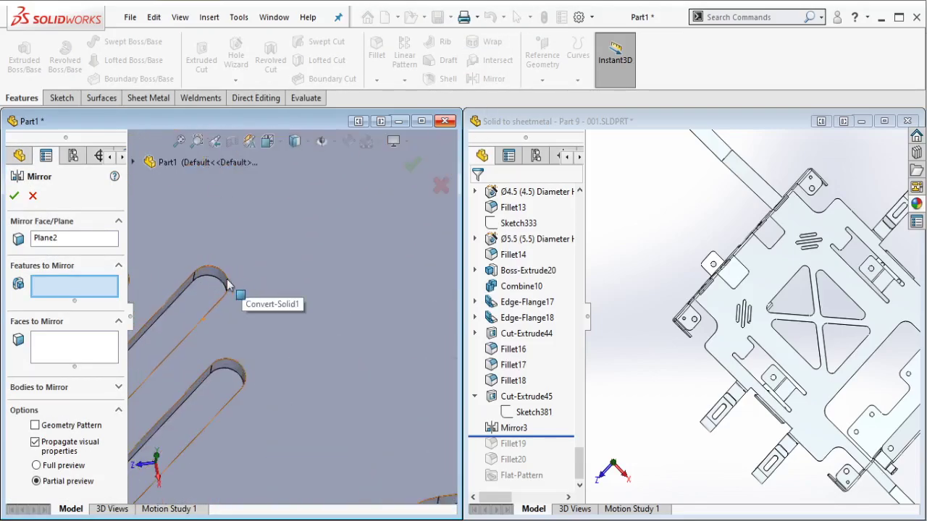
pyautogui.click(243, 300)
pyautogui.scroll(6, 243, 301)
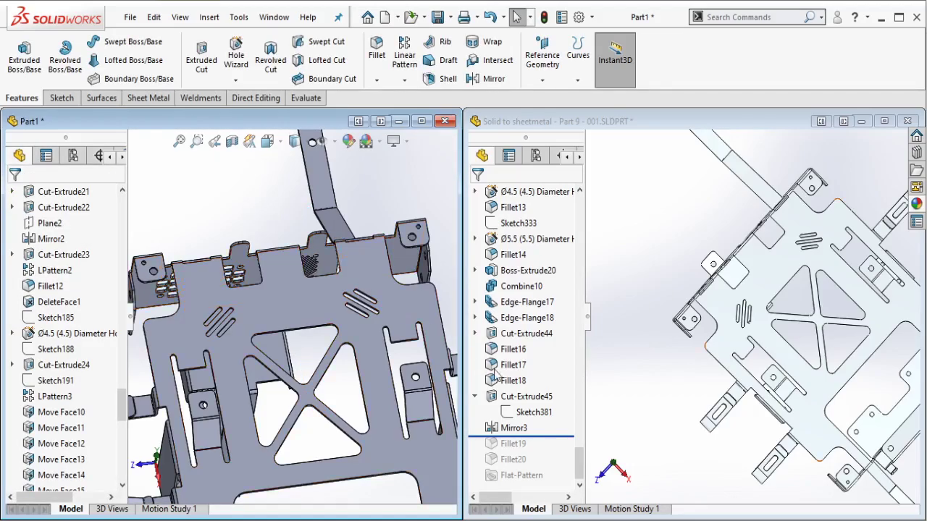
# Step: Roll the reference part forward past Fillet19 and inspect which edges near the legs it rounds
pyautogui.moveTo(550, 436); pyautogui.dragTo(534, 452)
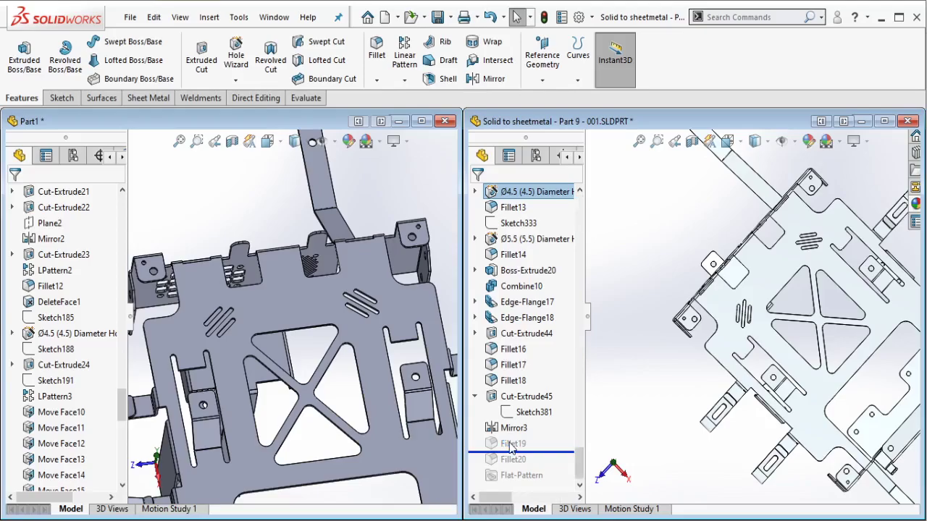
pyautogui.click(511, 443)
pyautogui.moveTo(774, 402); pyautogui.dragTo(786, 253, button='middle')
pyautogui.scroll(-1, 740, 236)
pyautogui.scroll(3, 330, 308)
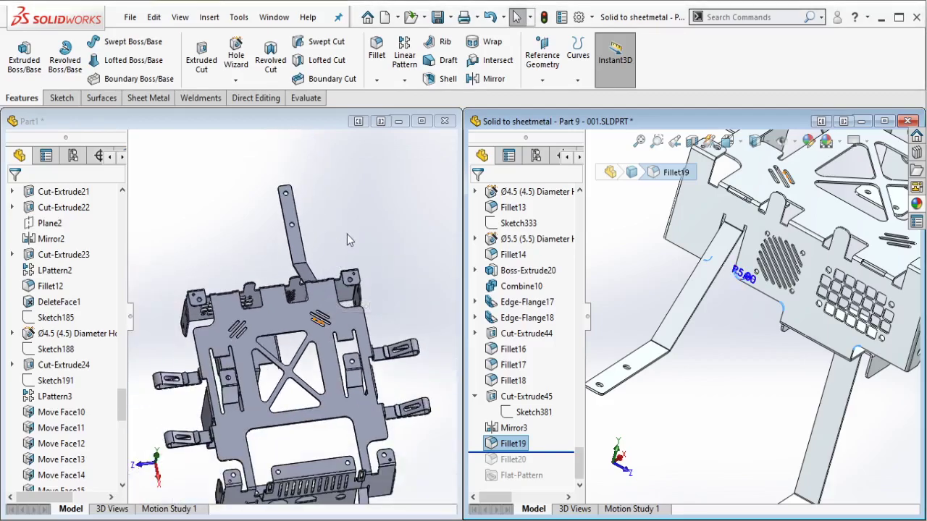
# Step: Fillet the vented wall's lower corner edges on both sides of the bent leg in Part1 with a 5 mm symmetric radius
pyautogui.scroll(3, 291, 281)
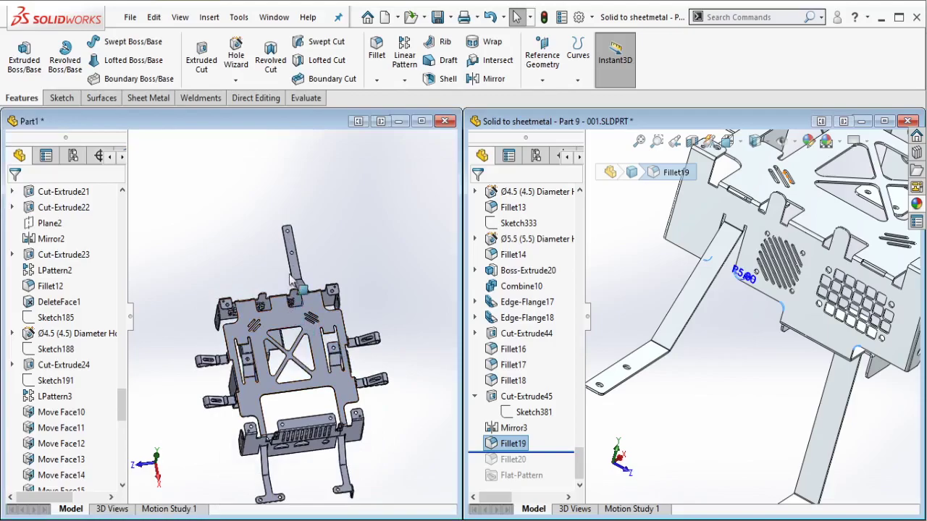
pyautogui.moveTo(347, 287); pyautogui.dragTo(306, 362, button='middle')
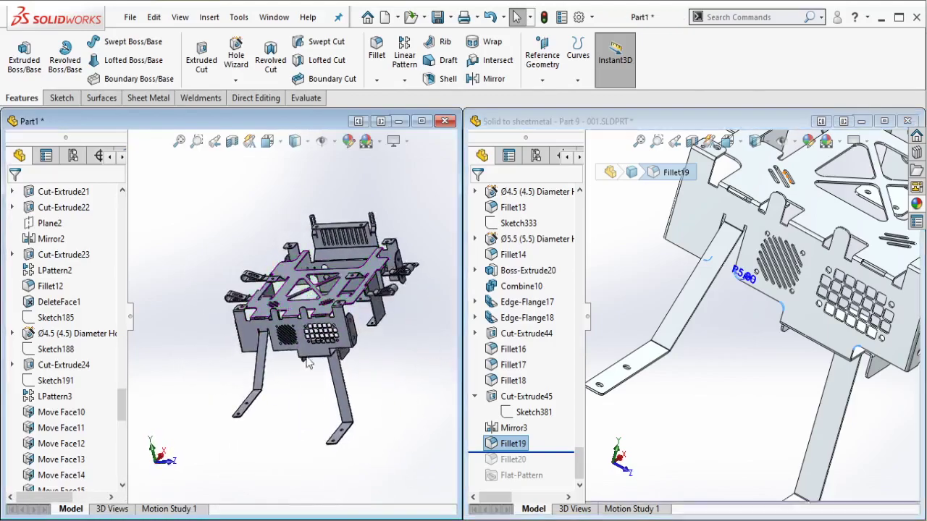
pyautogui.scroll(-3, 297, 353)
pyautogui.scroll(-5, 272, 344)
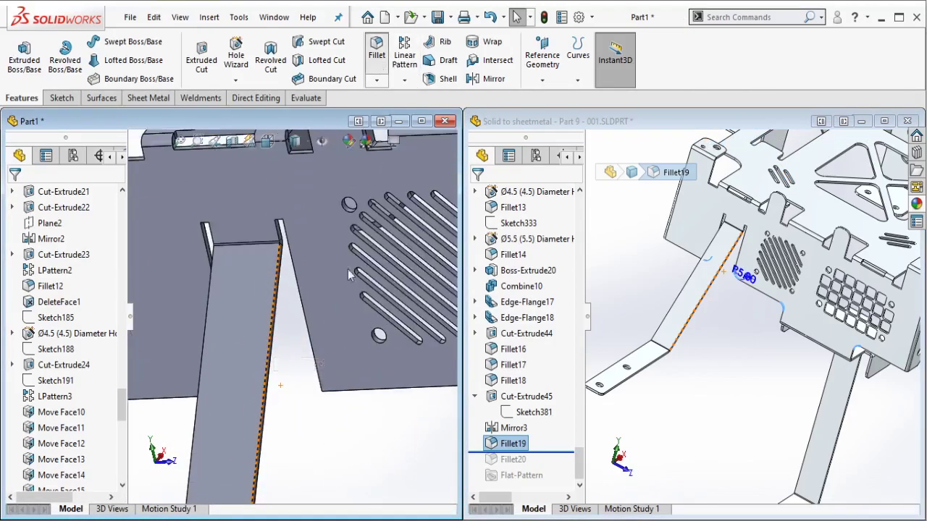
pyautogui.moveTo(329, 379); pyautogui.dragTo(323, 410, button='middle')
pyautogui.scroll(-3, 332, 408)
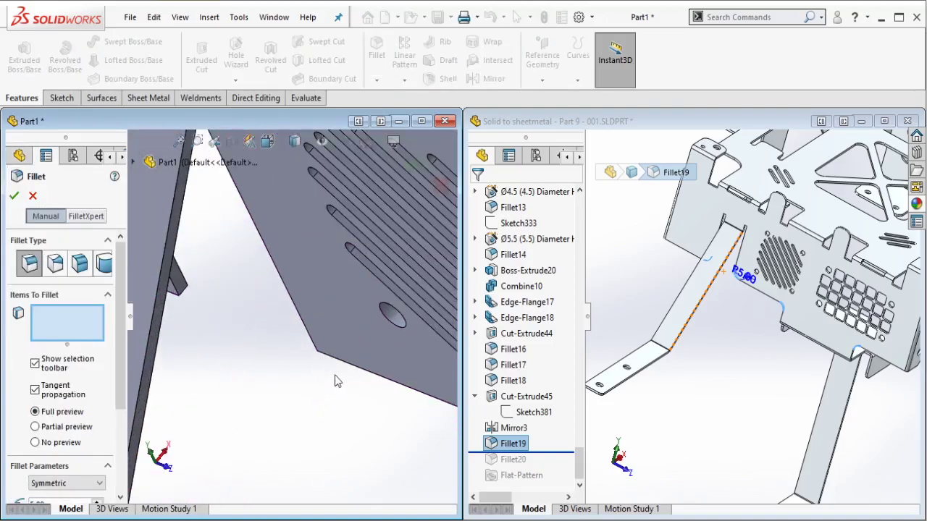
pyautogui.click(322, 350)
pyautogui.click(183, 289)
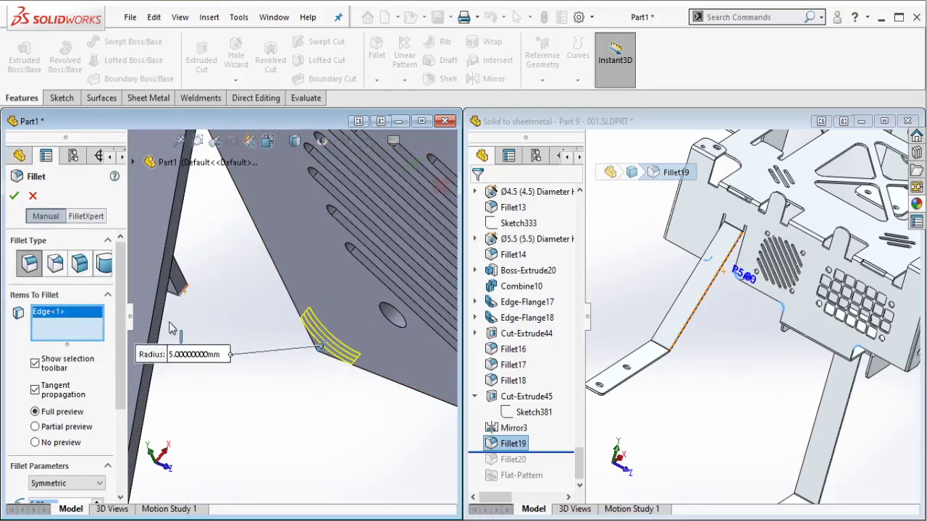
pyautogui.scroll(-3, 124, 346)
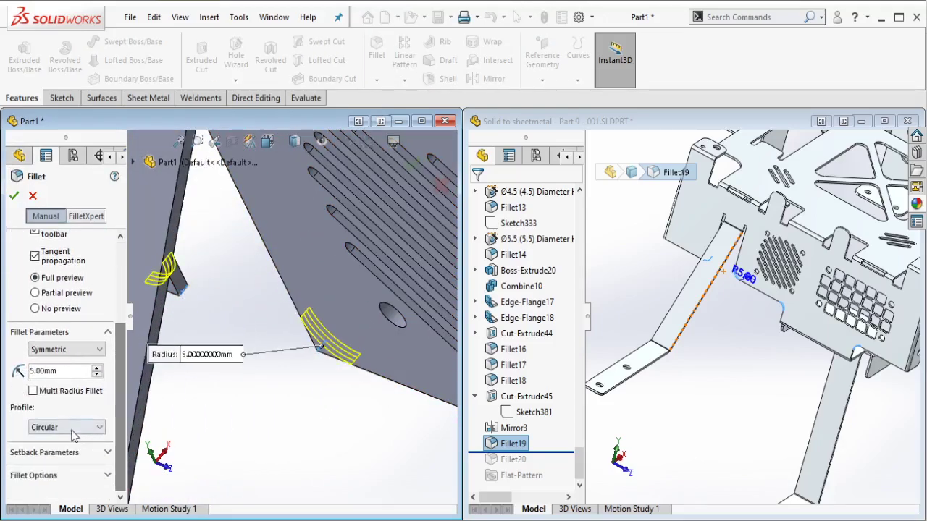
pyautogui.click(15, 197)
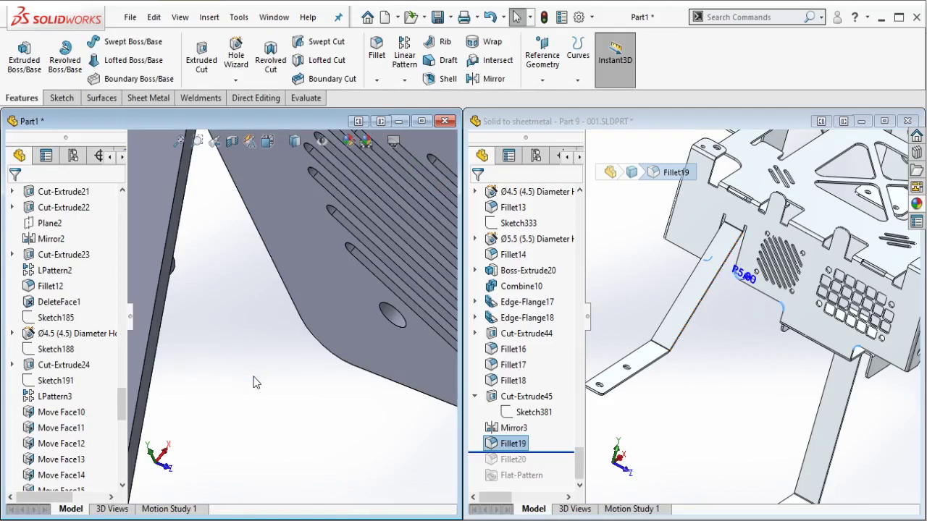
# Step: Roll the reference part forward past Fillet20 and Flat-Pattern to the end of its feature history
pyautogui.scroll(6, 331, 311)
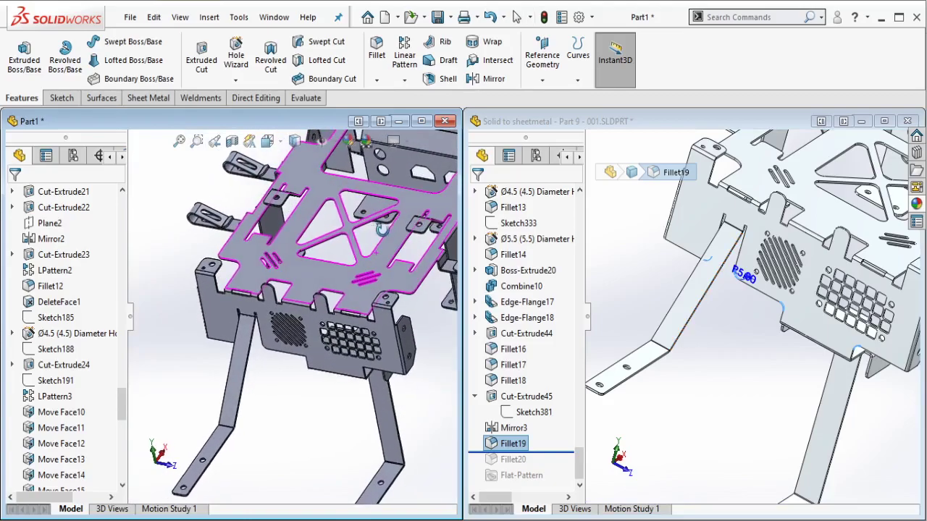
pyautogui.click(541, 458)
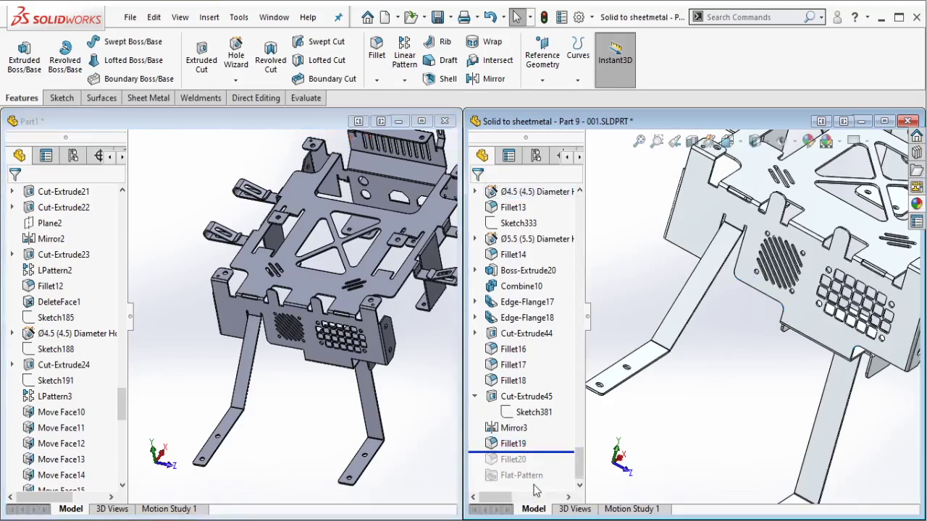
pyautogui.moveTo(540, 456); pyautogui.dragTo(535, 466)
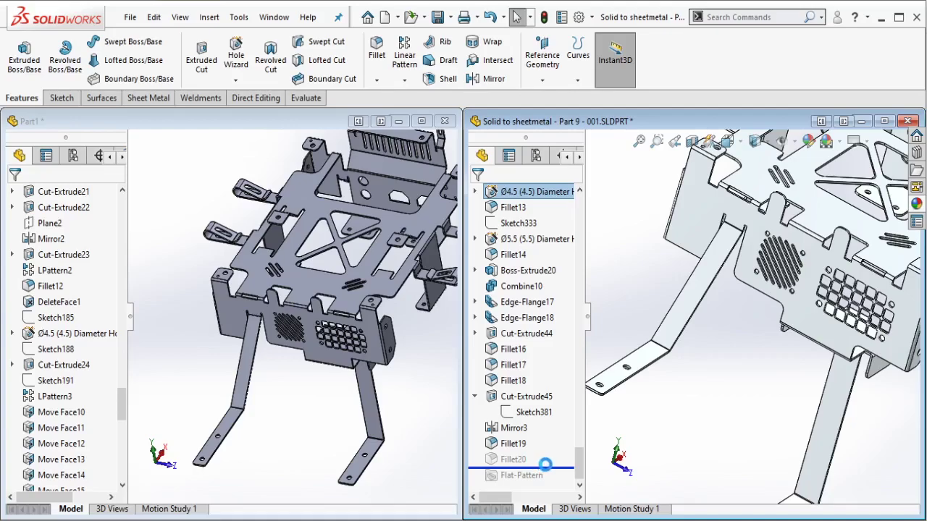
pyautogui.moveTo(548, 470); pyautogui.dragTo(552, 482)
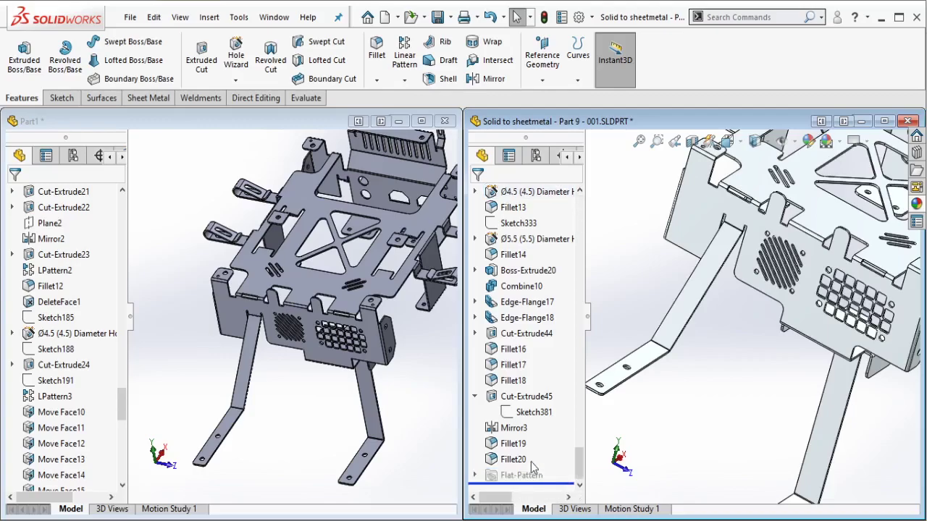
# Step: Inspect the reference part's Fillet20, then start a 5 mm symmetric fillet in Part1 on the four free corners of the two-hole flange beside the square-vent wall
pyautogui.click(514, 459)
pyautogui.moveTo(695, 341); pyautogui.dragTo(780, 280, button='middle')
pyautogui.scroll(2, 514, 286)
pyautogui.scroll(-4, 414, 337)
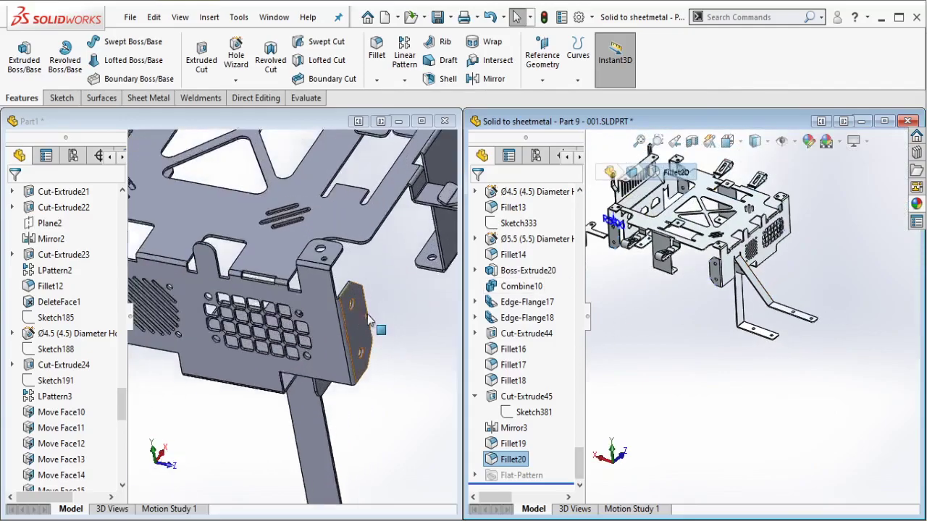
pyautogui.moveTo(369, 320); pyautogui.dragTo(413, 279, button='middle')
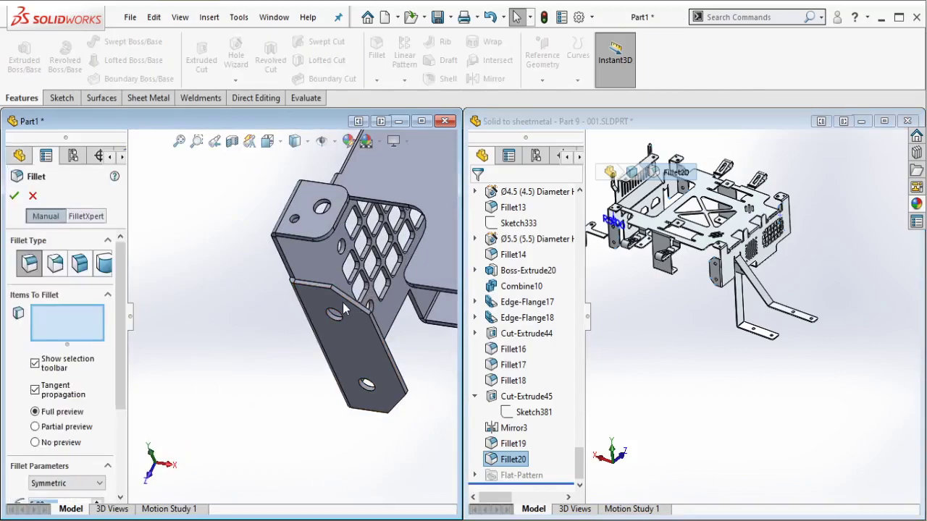
pyautogui.scroll(-5, 342, 303)
pyautogui.click(285, 265)
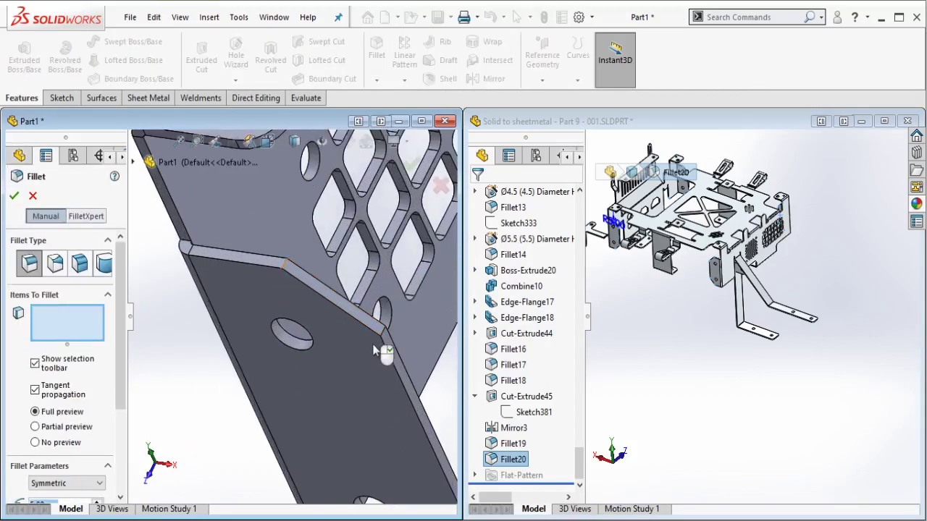
pyautogui.click(384, 334)
pyautogui.scroll(3, 414, 451)
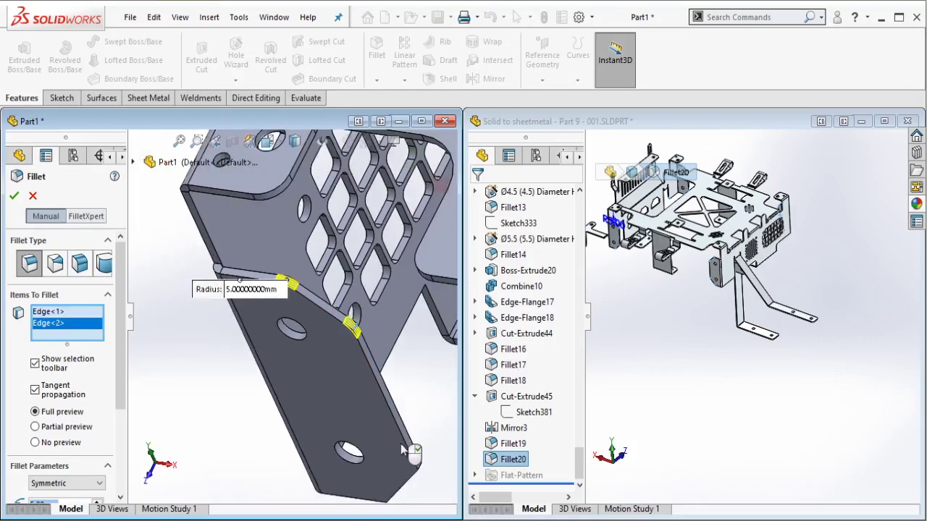
pyautogui.scroll(-4, 398, 439)
pyautogui.click(371, 409)
pyautogui.moveTo(354, 420); pyautogui.dragTo(331, 422, button='middle')
pyautogui.moveTo(310, 377); pyautogui.dragTo(290, 353, button='middle')
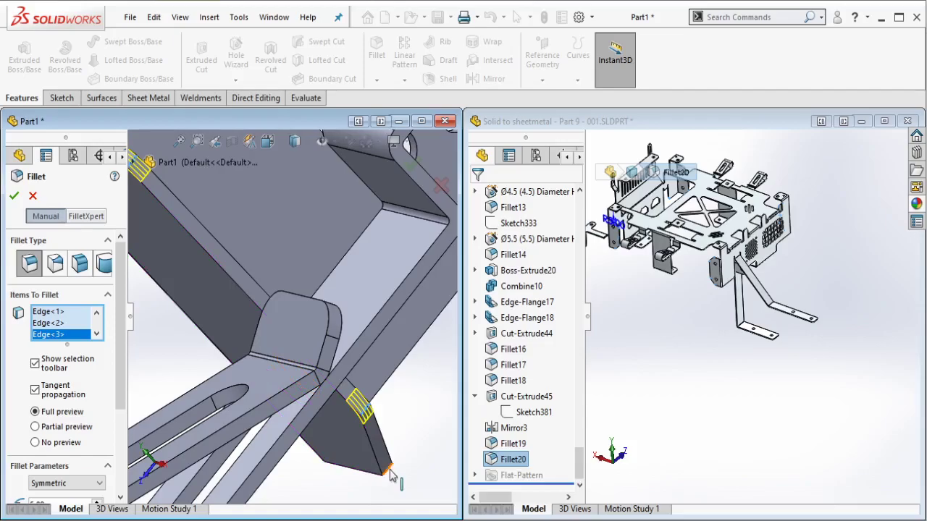
pyautogui.click(385, 469)
# Step: Add the four free corner edges of the second two-hole side flange to the 5 mm fillet selection
pyautogui.moveTo(391, 470); pyautogui.dragTo(418, 279, button='middle')
pyautogui.scroll(-10, 419, 280)
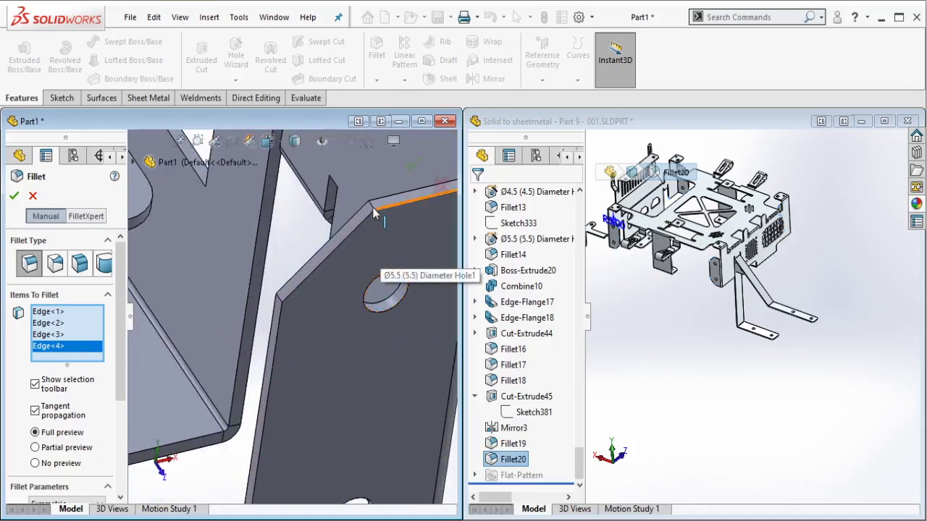
pyautogui.click(367, 218)
pyautogui.click(280, 299)
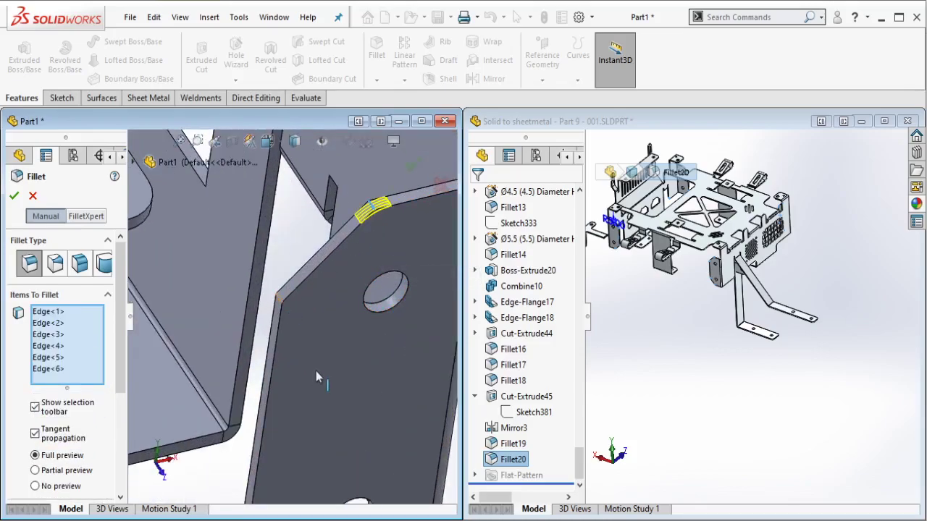
pyautogui.moveTo(319, 373); pyautogui.dragTo(309, 439, button='middle')
pyautogui.scroll(-5, 309, 439)
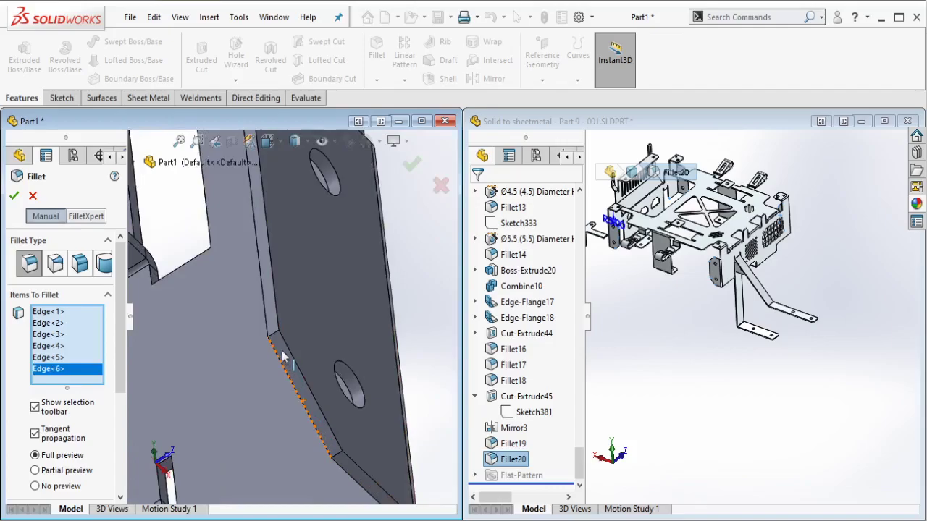
pyautogui.click(276, 331)
pyautogui.click(337, 461)
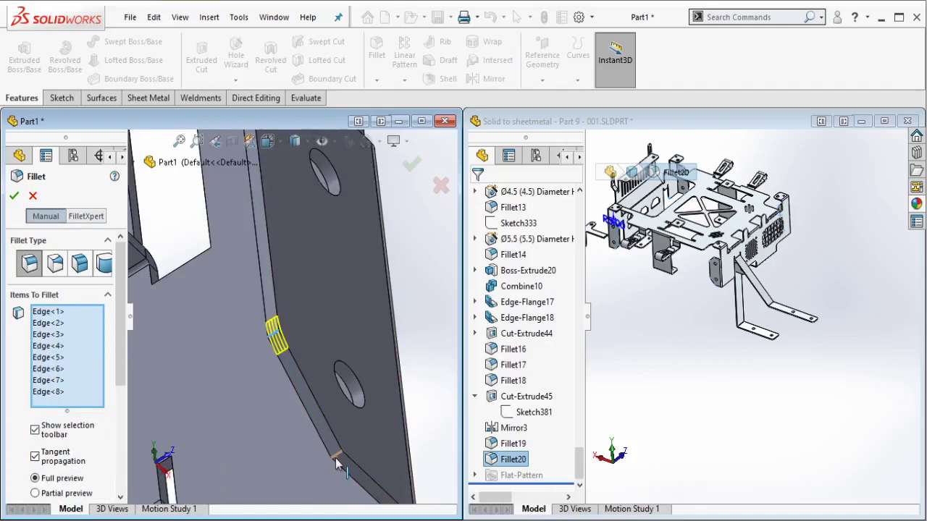
# Step: Add the four free corner edges of the two-hole flange at the slotted wall's corner to the 5 mm fillet selection
pyautogui.scroll(5, 284, 291)
pyautogui.scroll(4, 285, 289)
pyautogui.moveTo(285, 288); pyautogui.dragTo(381, 278, button='middle')
pyautogui.scroll(-6, 212, 267)
pyautogui.scroll(-3, 250, 275)
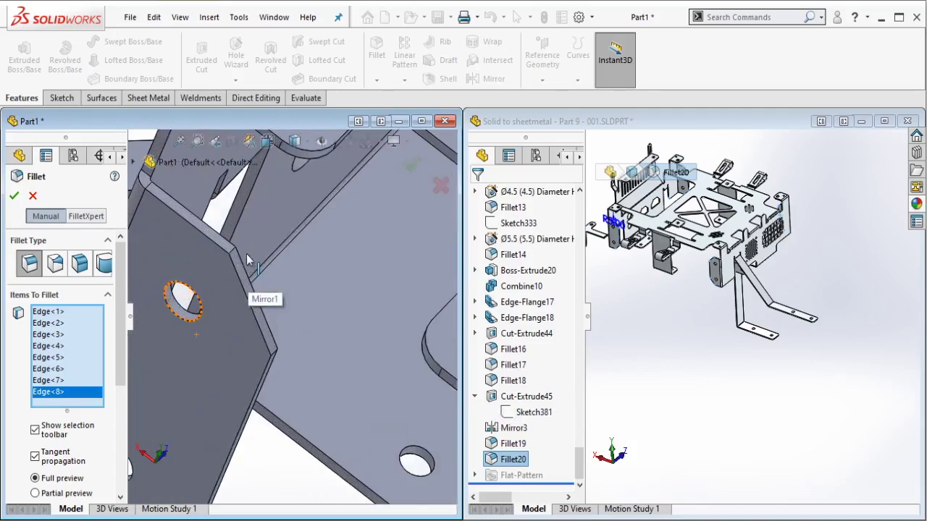
pyautogui.click(235, 262)
pyautogui.moveTo(228, 325); pyautogui.dragTo(218, 323, button='middle')
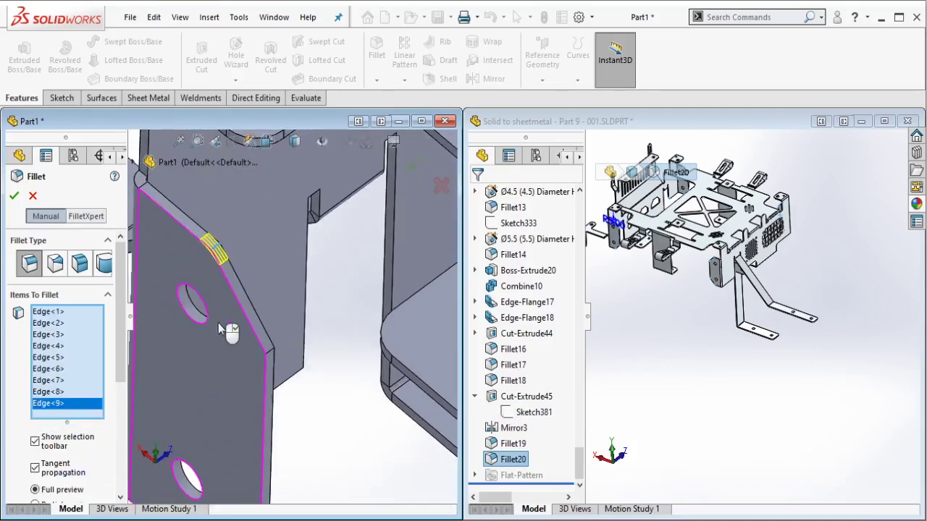
pyautogui.click(275, 366)
pyautogui.keyDown('ctrl'); pyautogui.moveTo(304, 450); pyautogui.dragTo(298, 329, button='middle'); pyautogui.keyUp('ctrl')
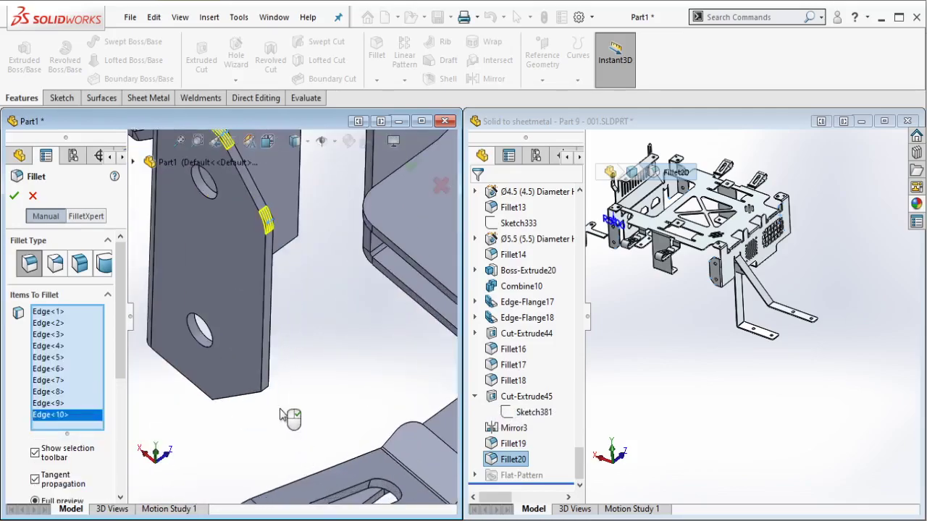
pyautogui.click(265, 386)
pyautogui.moveTo(244, 389); pyautogui.dragTo(237, 456, button='middle')
pyautogui.click(220, 459)
# Step: Add the last two-hole flange's four corner edges and complete the 5 mm fillet across all sixteen edges
pyautogui.scroll(6, 245, 343)
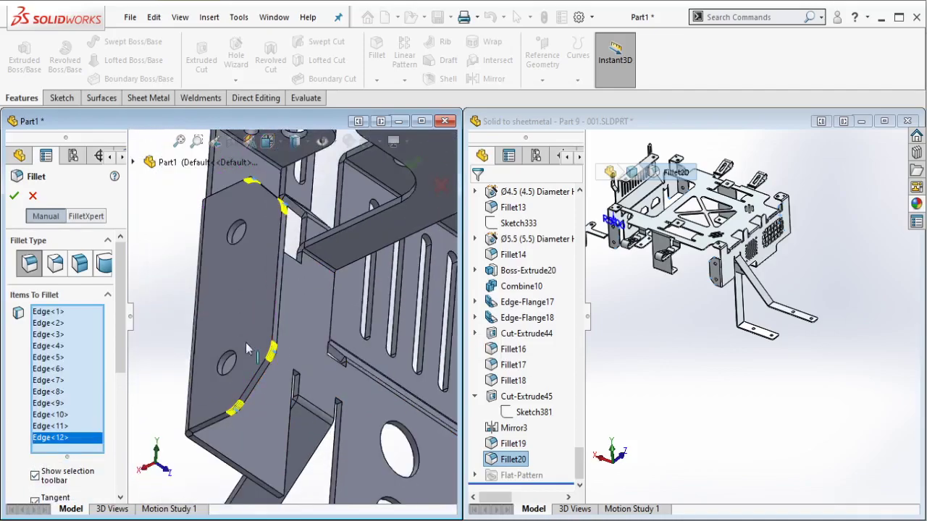
pyautogui.moveTo(246, 343); pyautogui.dragTo(354, 283, button='middle')
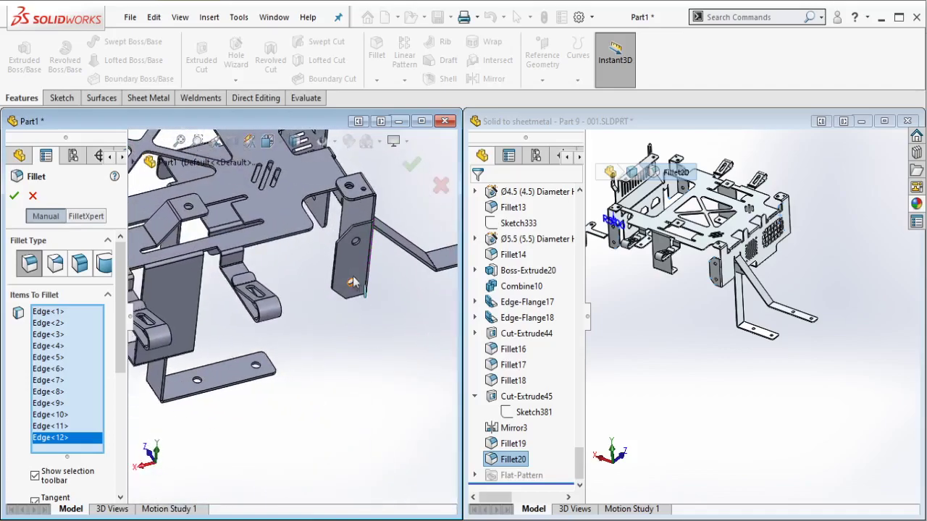
pyautogui.scroll(-8, 360, 234)
pyautogui.click(308, 174)
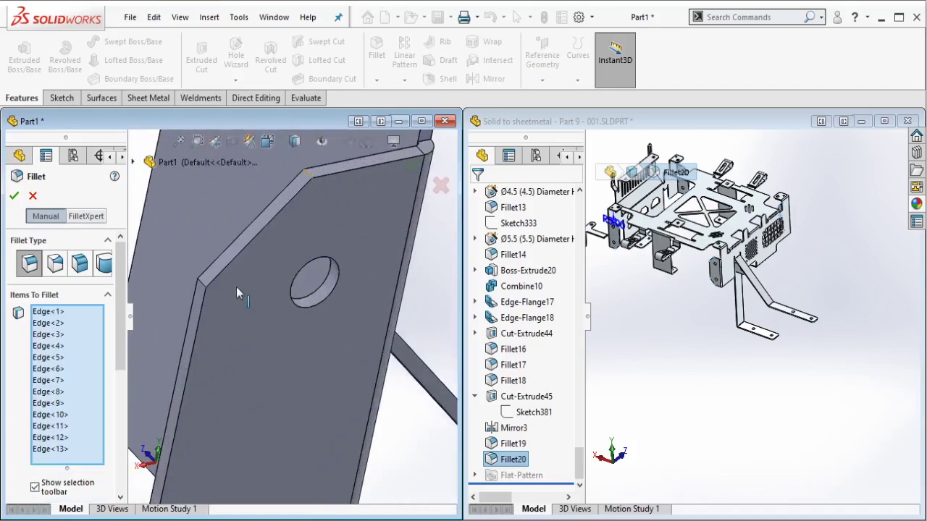
pyautogui.click(204, 284)
pyautogui.scroll(3, 267, 369)
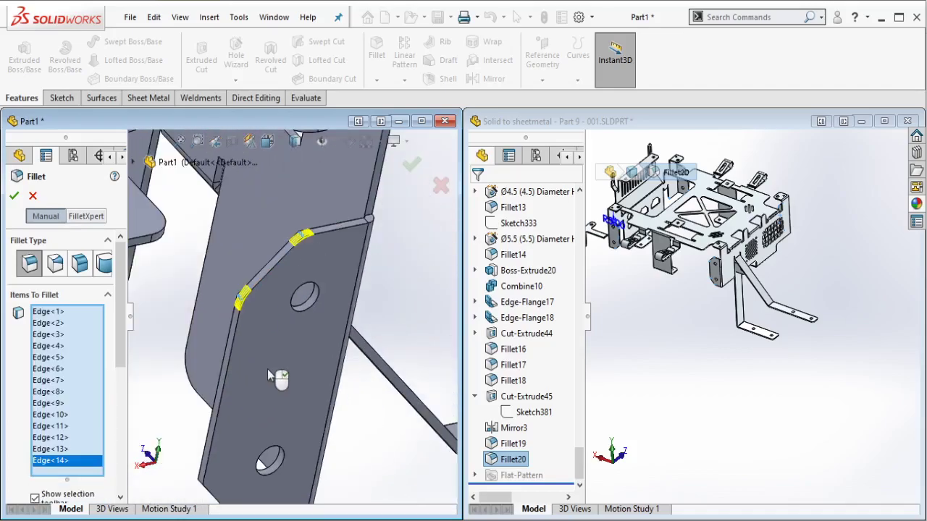
pyautogui.moveTo(267, 369); pyautogui.dragTo(295, 242, button='middle')
pyautogui.scroll(-1, 222, 373)
pyautogui.click(219, 360)
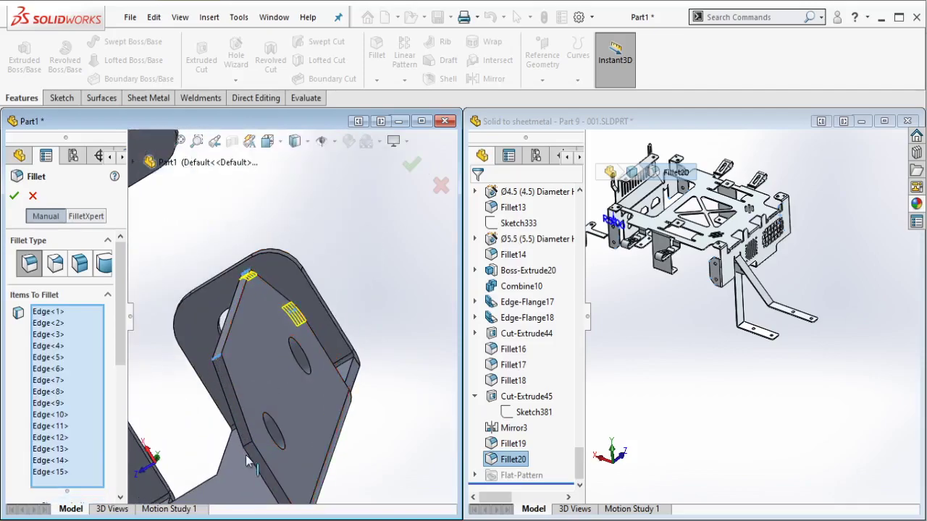
pyautogui.click(259, 444)
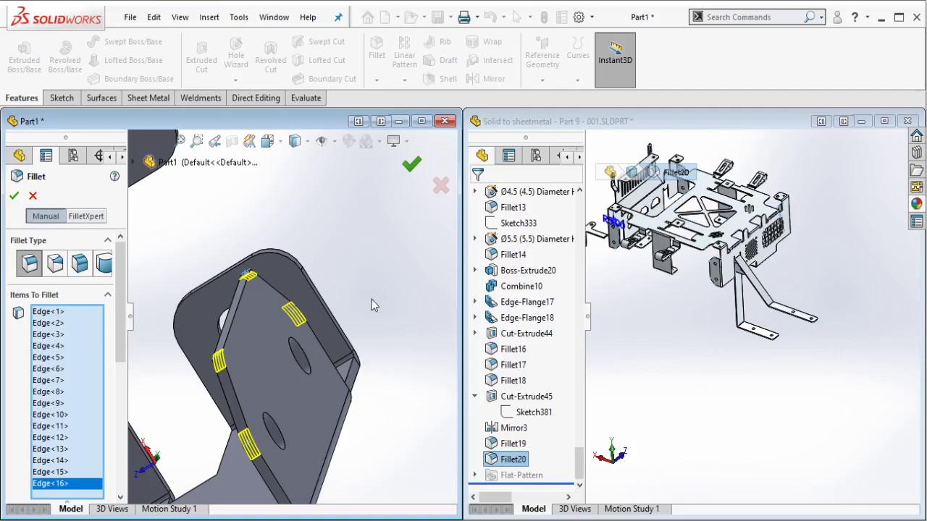
pyautogui.press('Return')
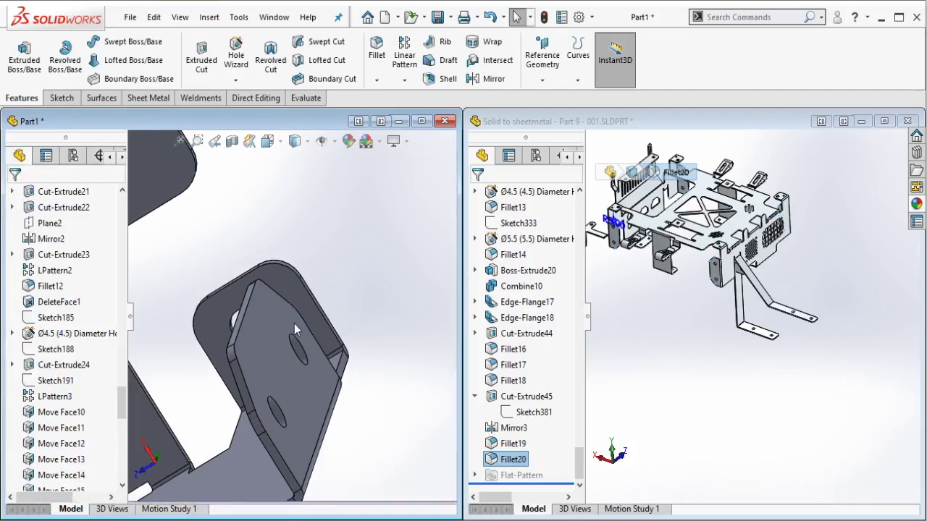
# Step: Save Part1 as "Solid to sheetmetal - Part 9 - 002.SLDPRT" alongside the reference part
pyautogui.moveTo(294, 324); pyautogui.dragTo(318, 348, button='middle')
pyautogui.scroll(5, 306, 341)
pyautogui.scroll(-2, 262, 343)
pyautogui.scroll(1, 348, 341)
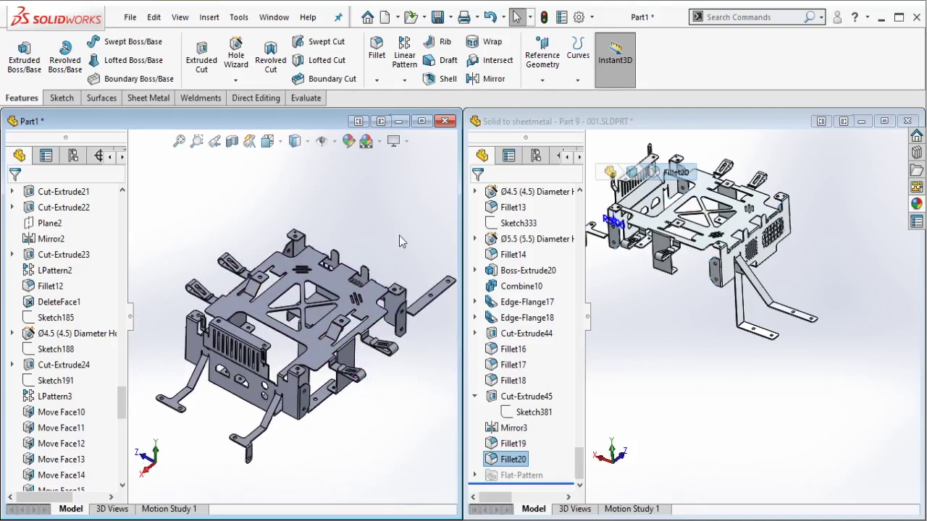
pyautogui.click(437, 16)
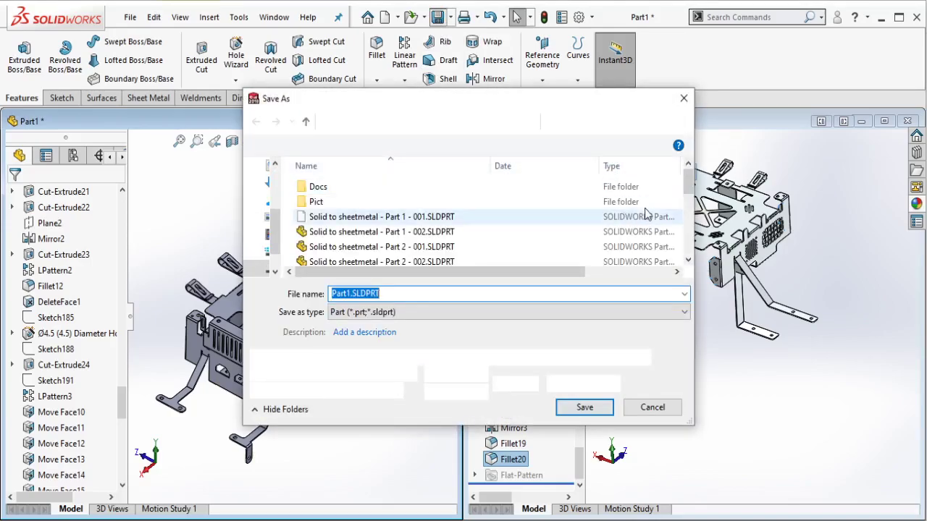
pyautogui.moveTo(688, 192); pyautogui.dragTo(689, 250)
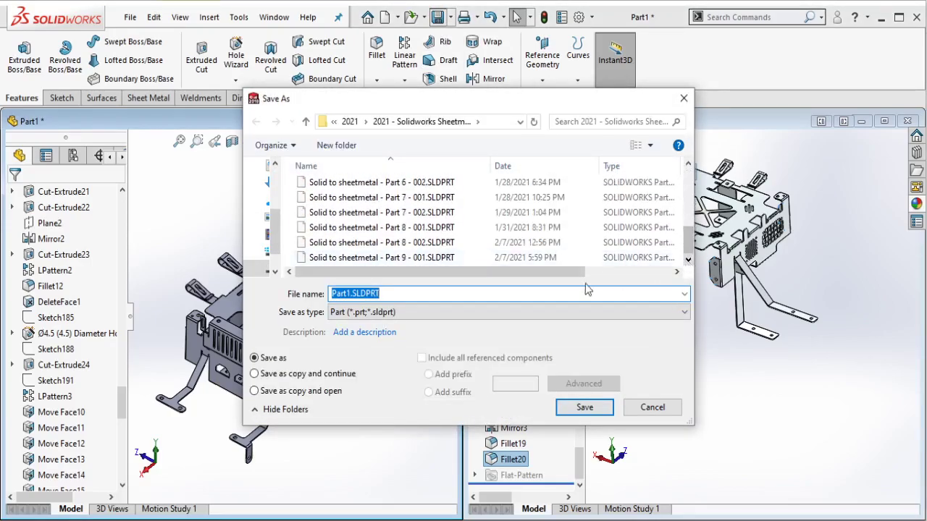
pyautogui.click(414, 257)
pyautogui.click(447, 295)
pyautogui.click(447, 295)
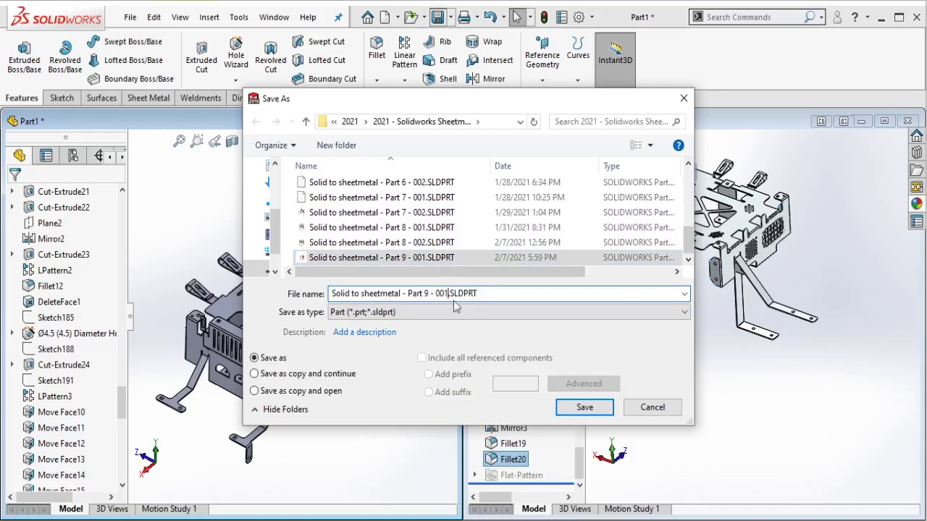
pyautogui.press('BackSpace')
pyautogui.write('2')
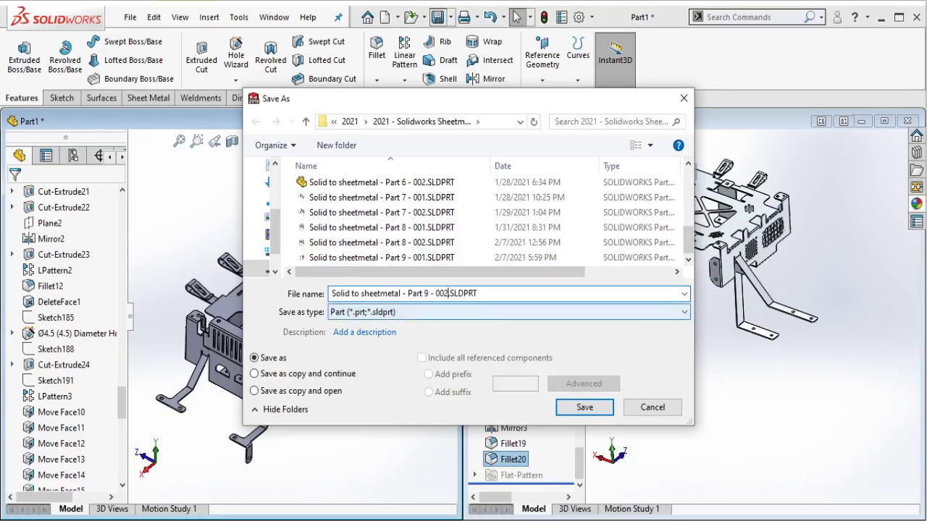
pyautogui.click(584, 407)
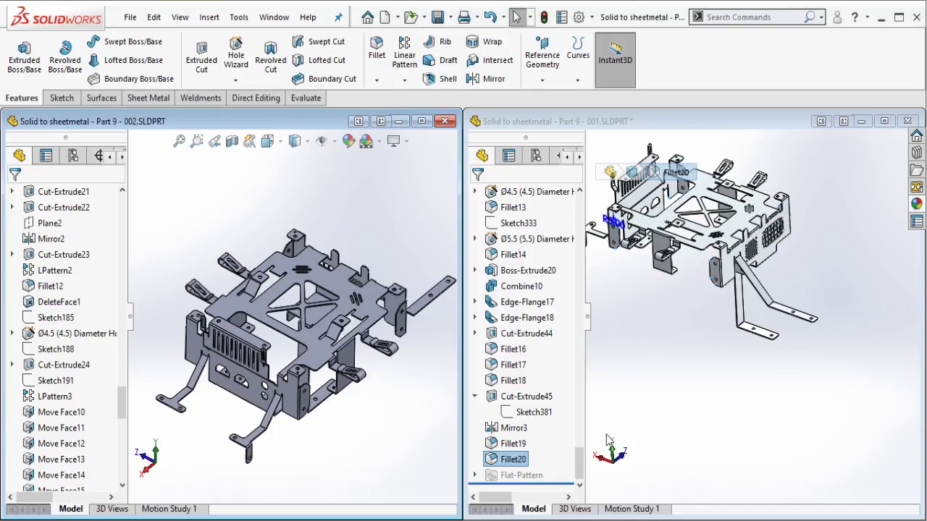
# Step: Assign AISI 304 as the material of Part 9 - 002, matching the reference part
pyautogui.click(581, 454)
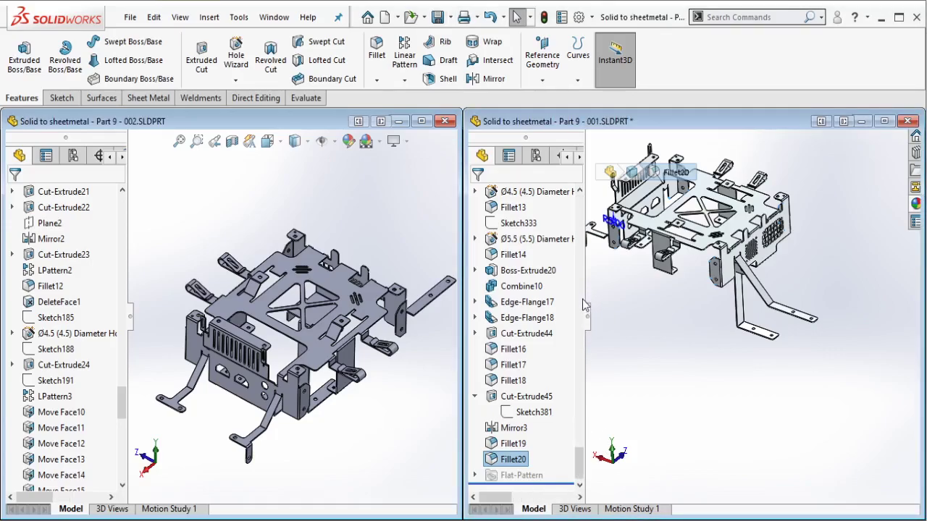
pyautogui.scroll(15, 580, 420)
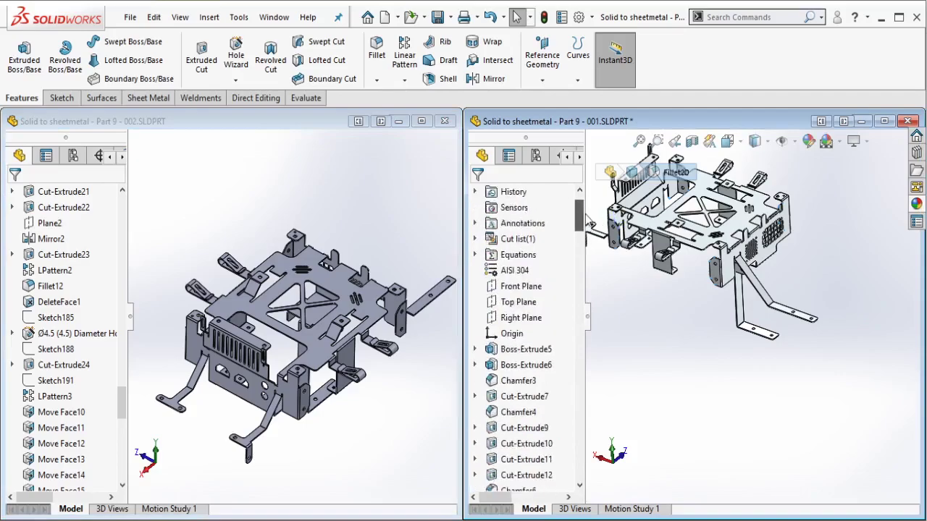
pyautogui.click(123, 407)
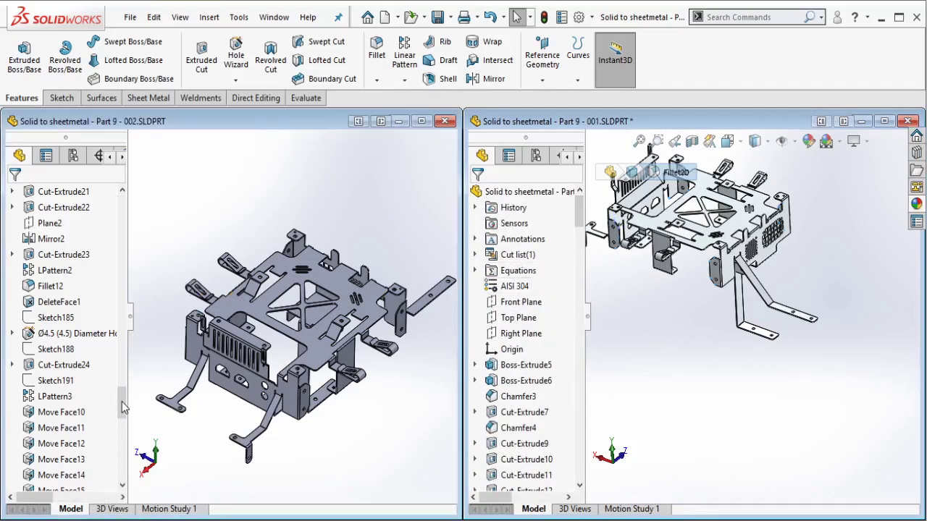
pyautogui.moveTo(124, 406); pyautogui.dragTo(133, 207)
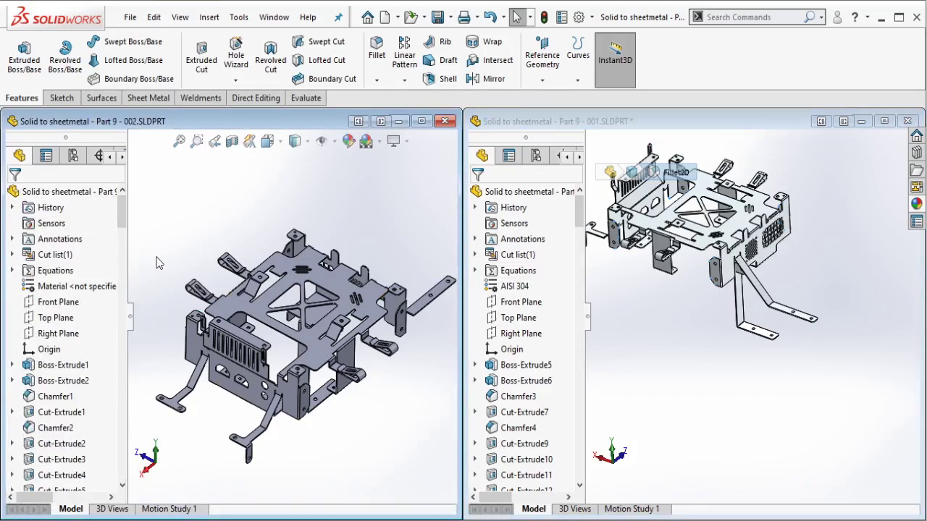
pyautogui.rightClick(73, 291)
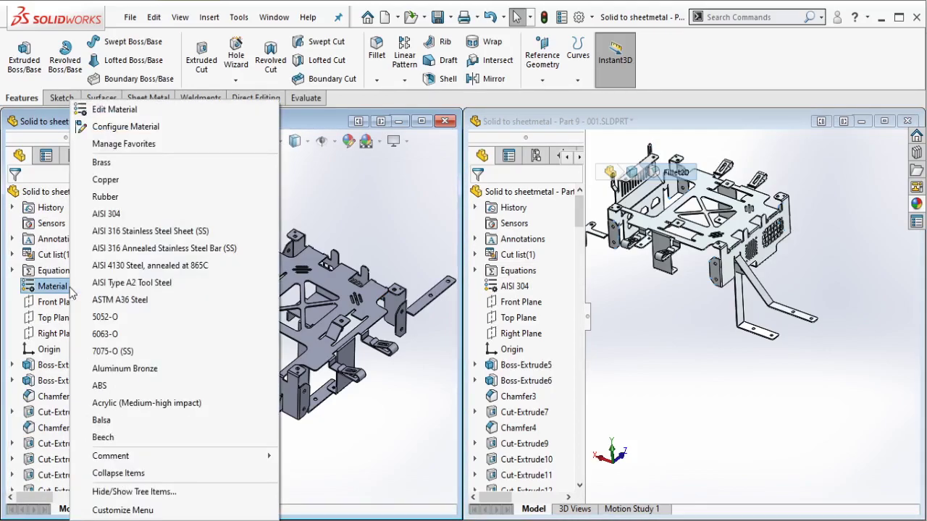
pyautogui.click(106, 214)
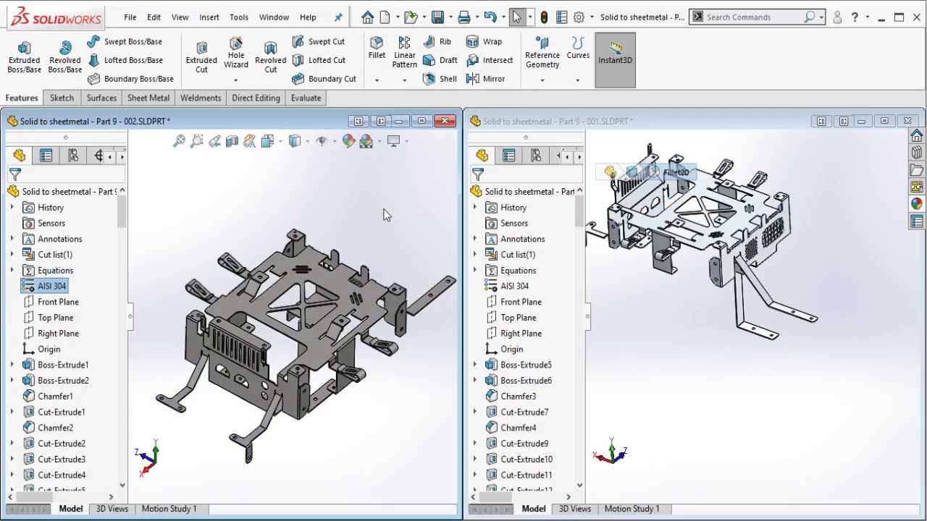
# Step: Apply the chromium plate metal appearance to the whole Part 9 - 002 bracket
pyautogui.click(916, 204)
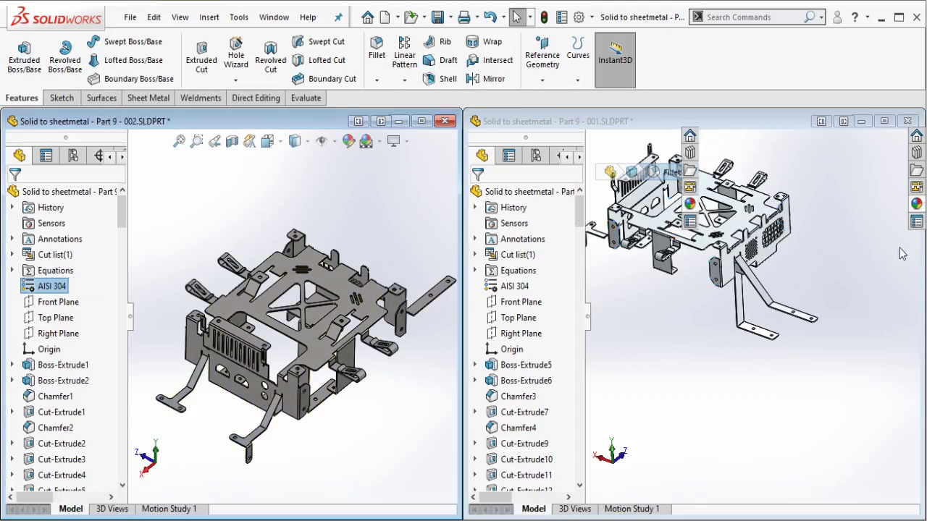
pyautogui.click(757, 145)
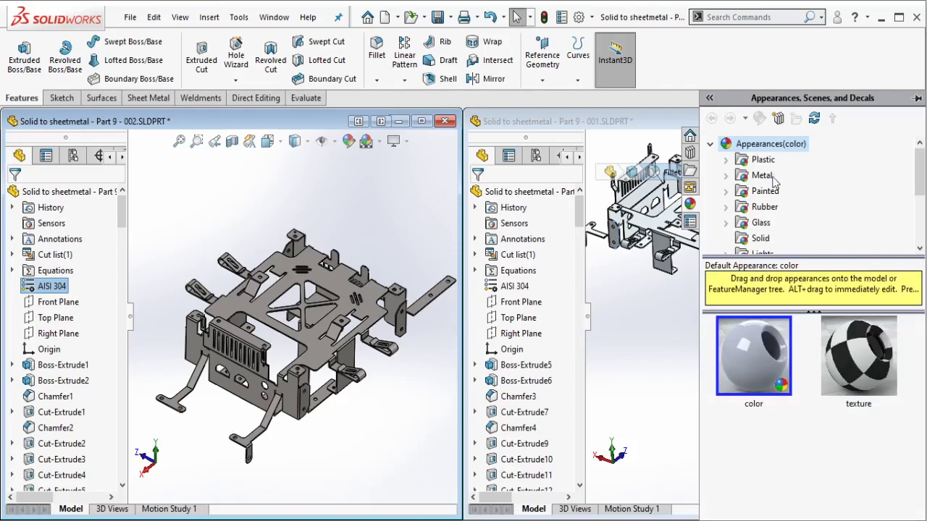
pyautogui.click(726, 176)
pyautogui.click(777, 176)
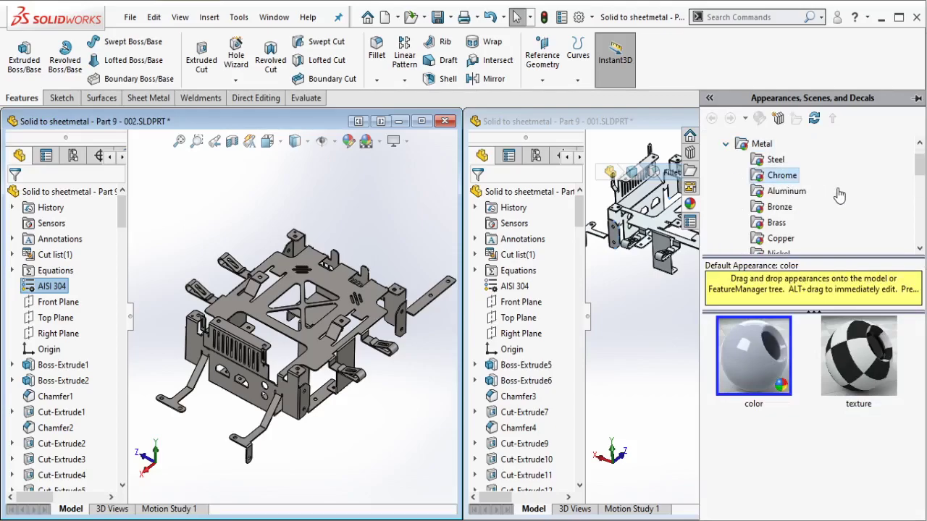
pyautogui.click(772, 383)
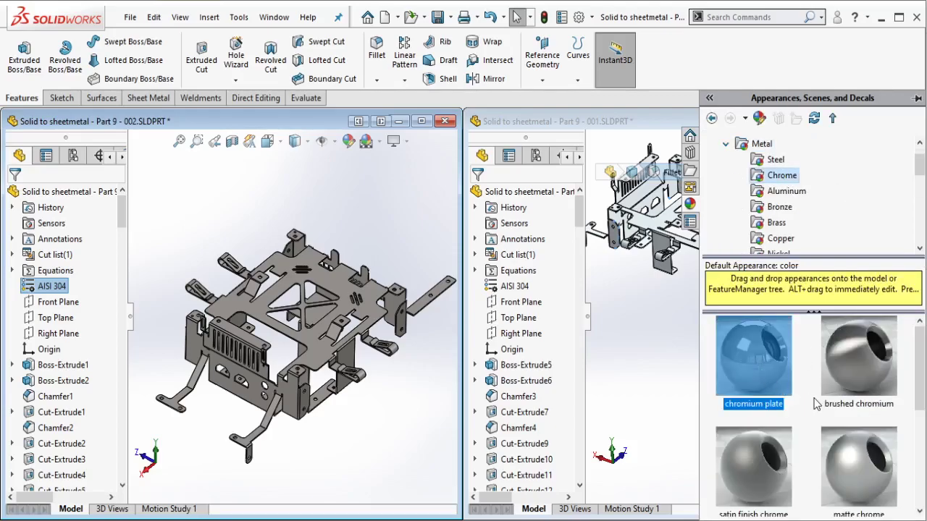
pyautogui.moveTo(775, 390); pyautogui.dragTo(345, 295)
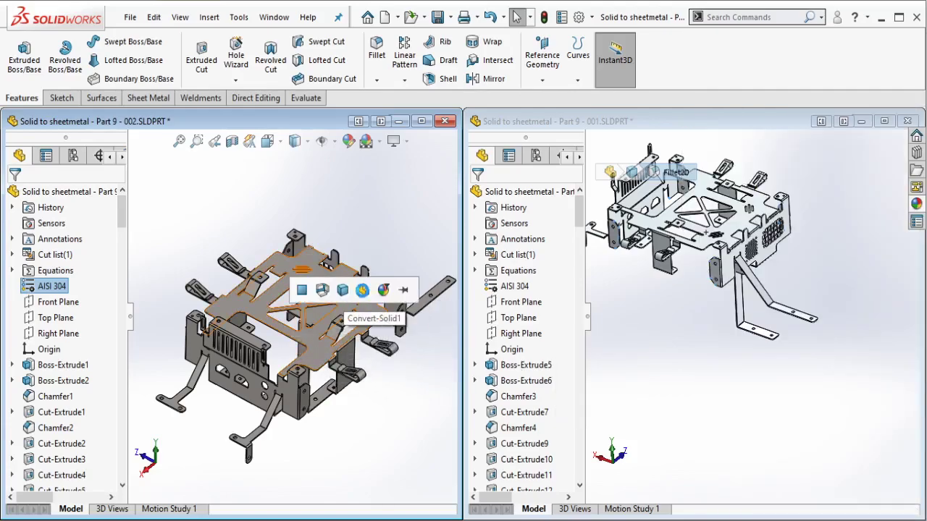
pyautogui.click(383, 289)
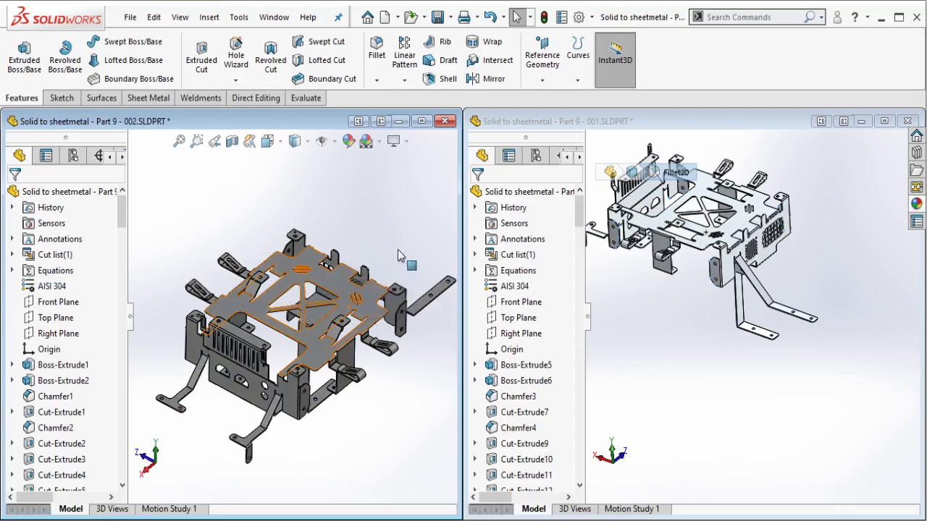
pyautogui.keyDown('ctrl'); pyautogui.moveTo(424, 366); pyautogui.dragTo(396, 358, button='middle'); pyautogui.keyUp('ctrl')
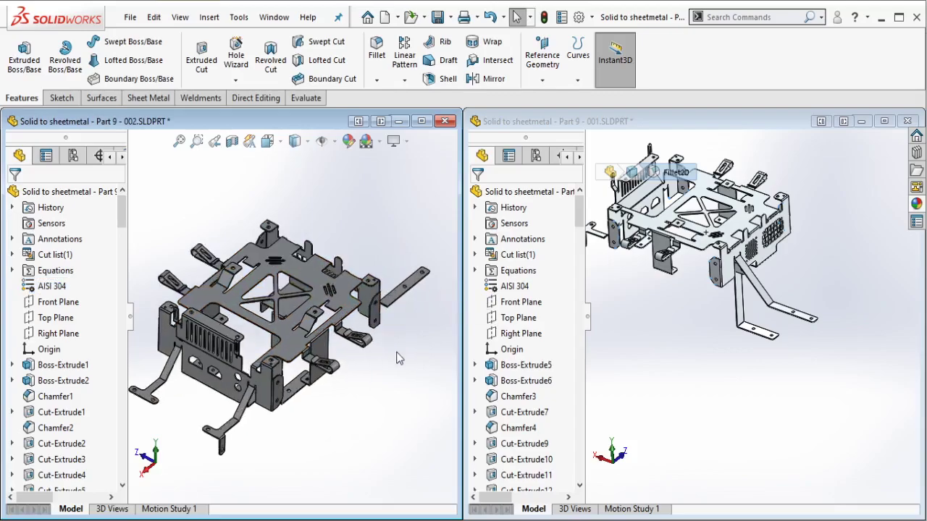
pyautogui.scroll(2, 305, 325)
pyautogui.scroll(-1, 262, 329)
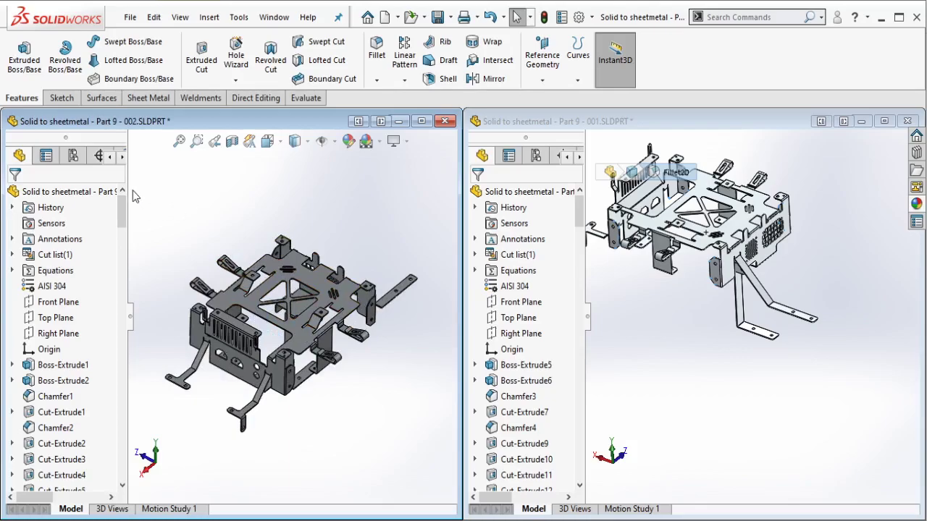
# Step: Add a spot light to the scene lights of Part 9 - 002
pyautogui.moveTo(126, 184); pyautogui.dragTo(137, 183)
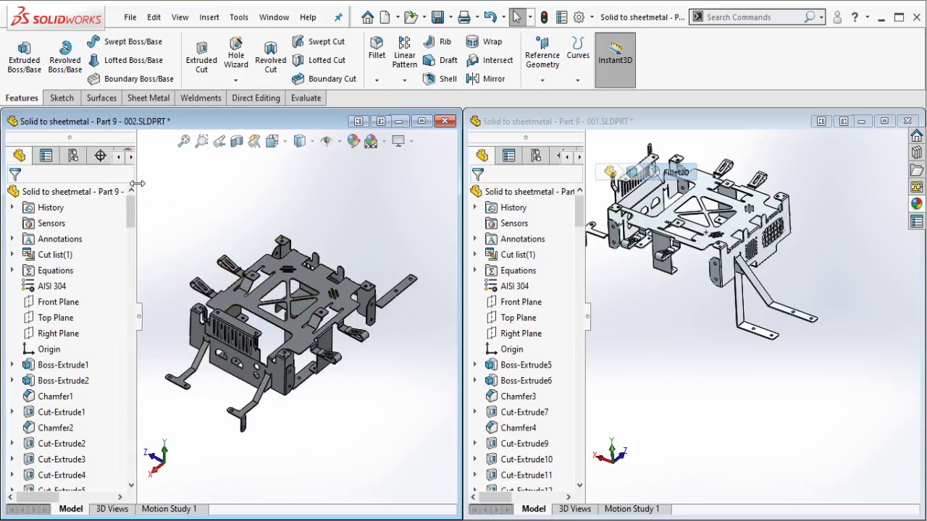
pyautogui.click(130, 157)
pyautogui.click(131, 157)
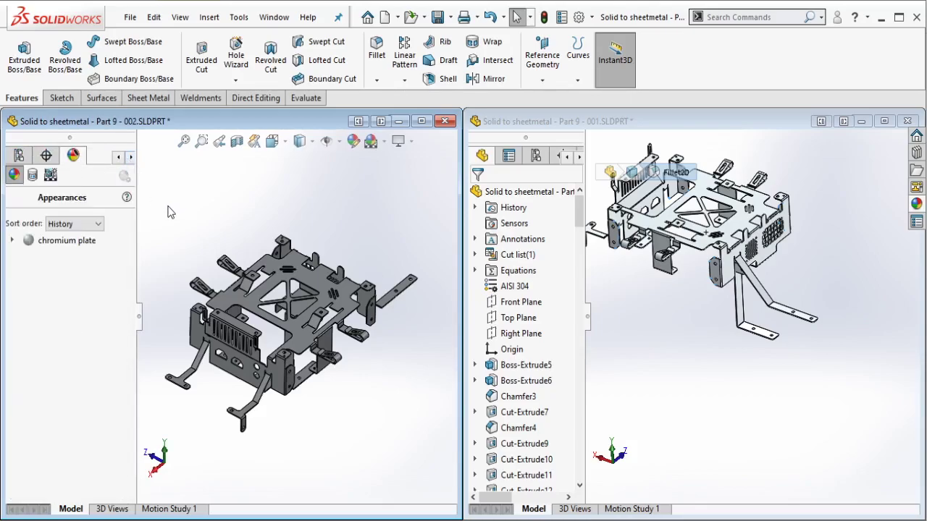
pyautogui.click(50, 175)
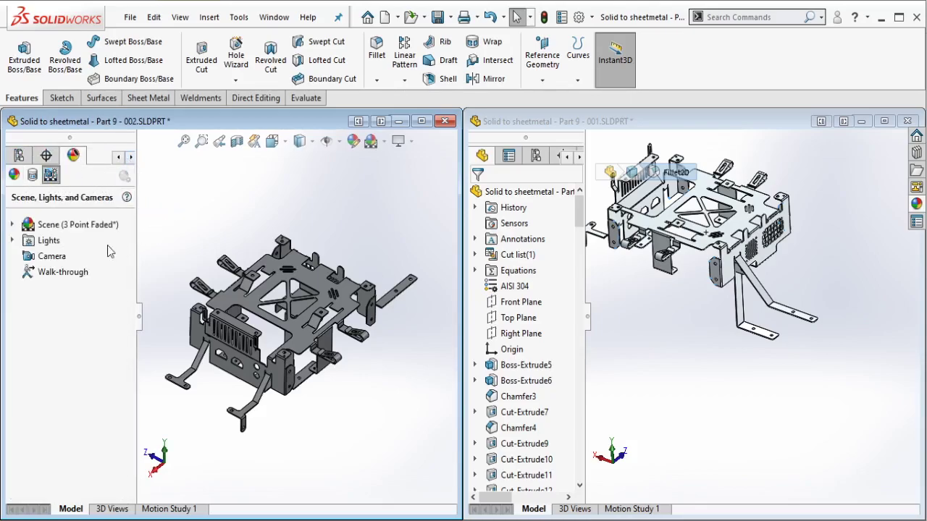
pyautogui.click(11, 240)
pyautogui.click(67, 273)
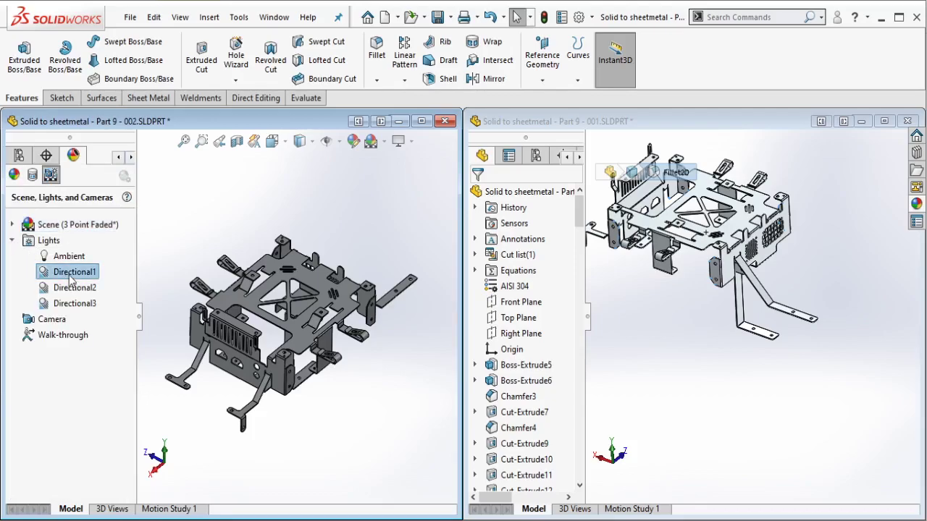
pyautogui.rightClick(70, 275)
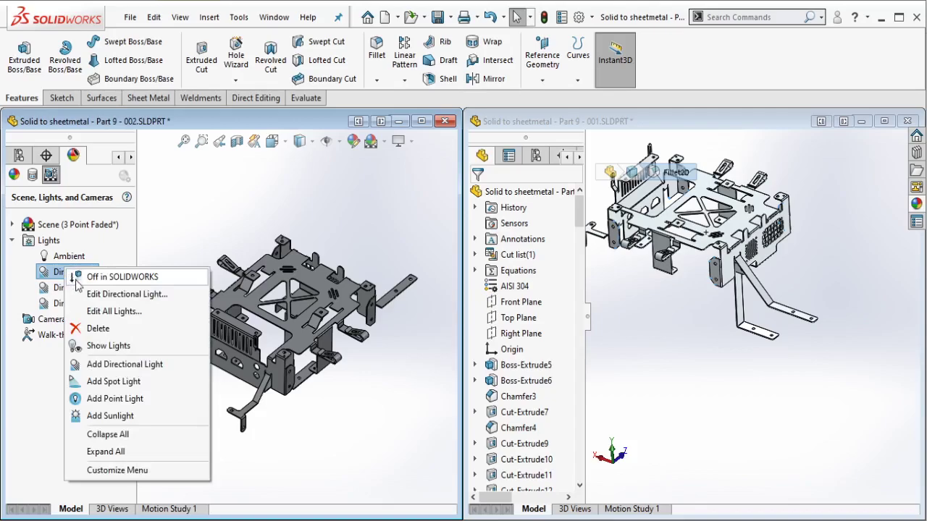
pyautogui.click(114, 382)
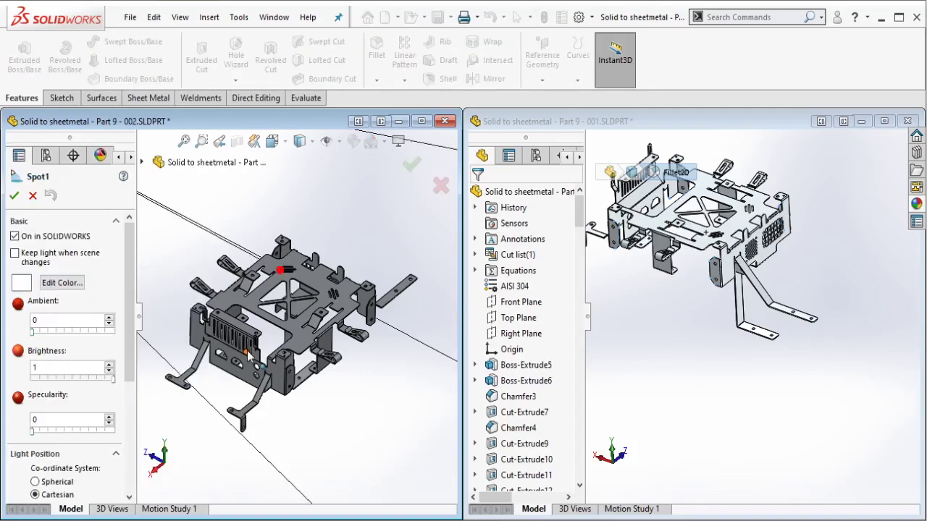
# Step: Position the first spot light above the bracket on the slotted wall's side, aimed at the part, and accept it
pyautogui.scroll(2, 321, 325)
pyautogui.moveTo(320, 325); pyautogui.dragTo(349, 350, button='middle')
pyautogui.moveTo(164, 384); pyautogui.dragTo(422, 292)
pyautogui.scroll(-5, 291, 310)
pyautogui.moveTo(290, 311); pyautogui.dragTo(227, 302, button='middle')
pyautogui.scroll(5, 226, 302)
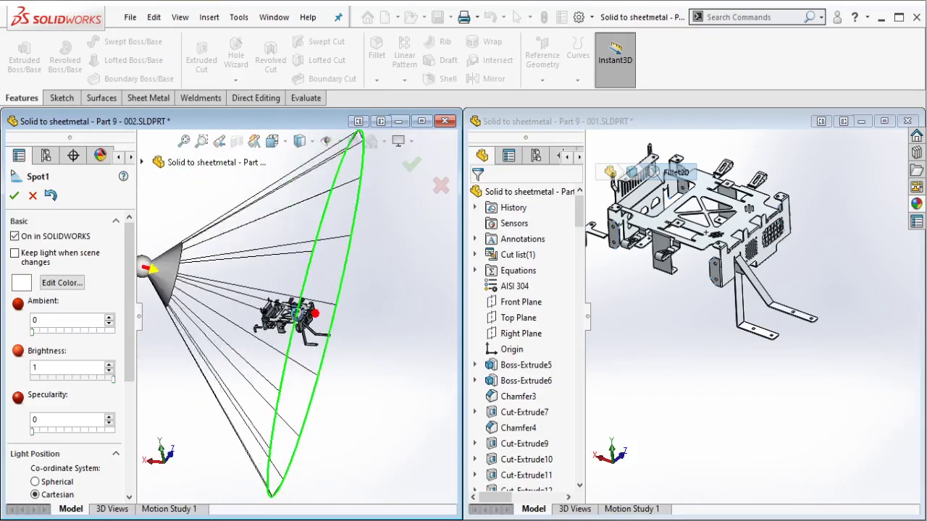
pyautogui.moveTo(201, 289); pyautogui.dragTo(181, 286)
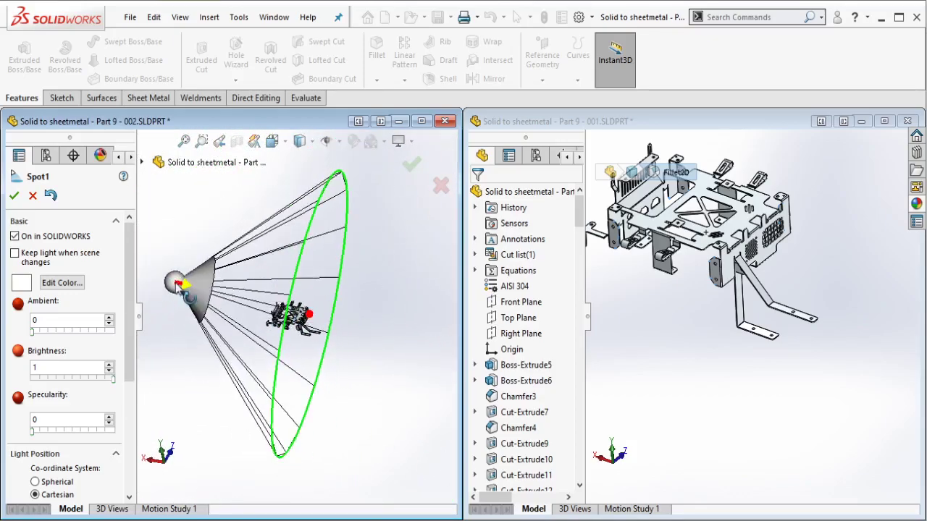
pyautogui.moveTo(262, 304); pyautogui.dragTo(271, 255, button='middle')
pyautogui.moveTo(245, 303); pyautogui.dragTo(205, 315, button='middle')
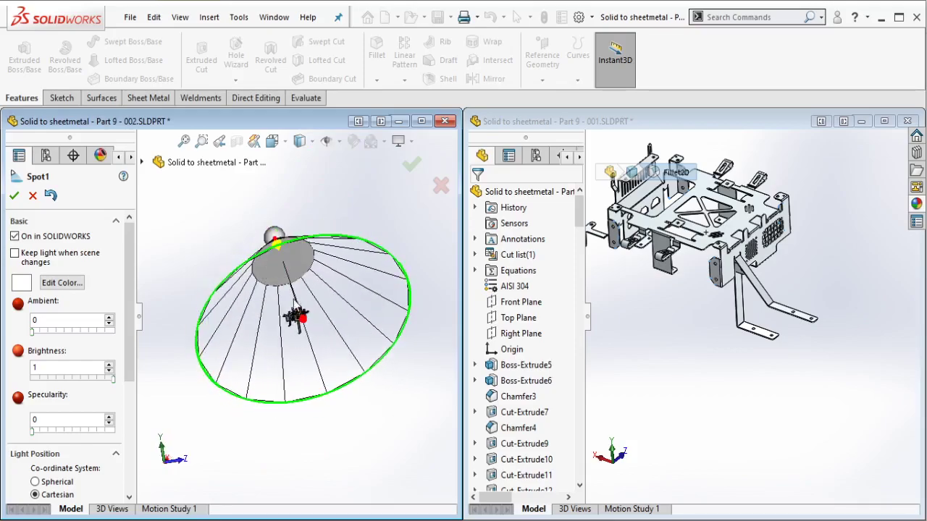
pyautogui.moveTo(293, 308); pyautogui.dragTo(286, 297, button='middle')
pyautogui.moveTo(294, 250); pyautogui.dragTo(351, 284, button='middle')
pyautogui.moveTo(403, 350); pyautogui.dragTo(360, 298, button='middle')
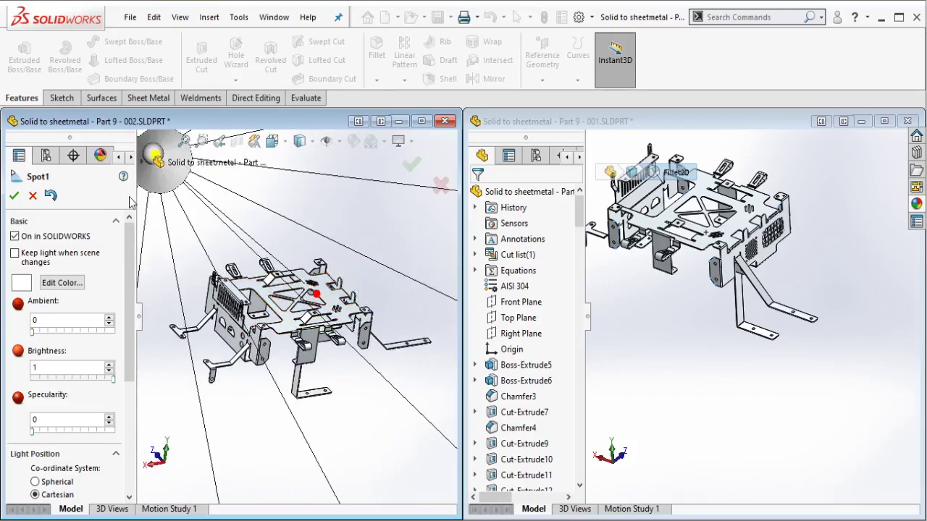
pyautogui.click(13, 195)
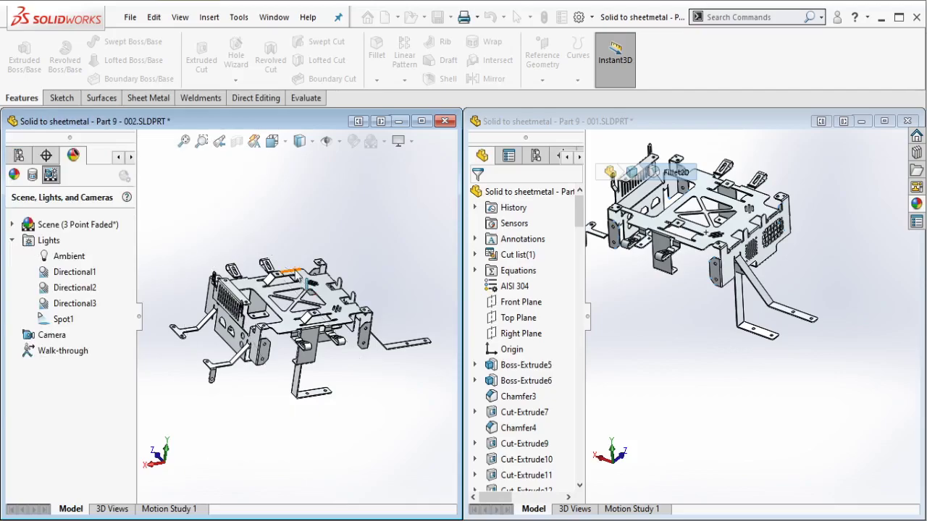
# Step: Add a second spot light, move it so it illuminates the bracket from another side, and accept it
pyautogui.rightClick(63, 319)
pyautogui.click(117, 222)
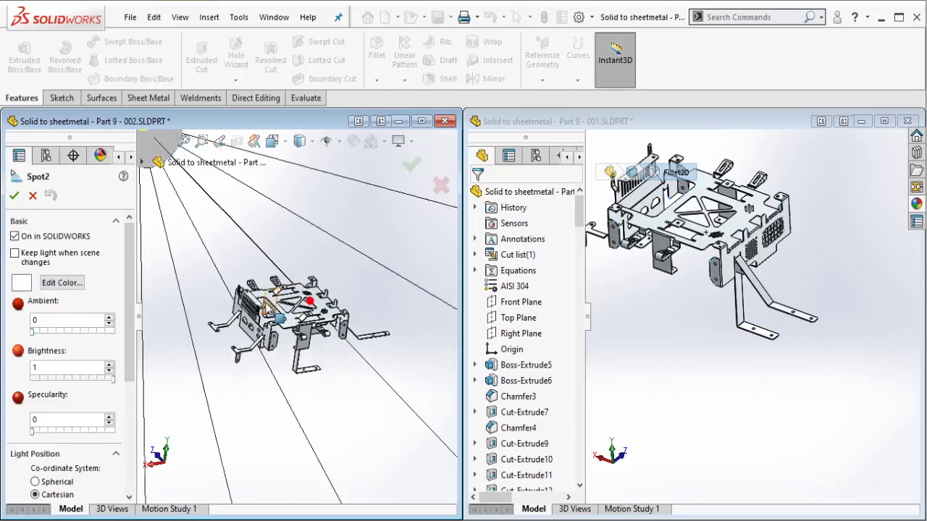
pyautogui.moveTo(282, 258); pyautogui.dragTo(409, 279)
pyautogui.moveTo(311, 297); pyautogui.dragTo(262, 391, button='middle')
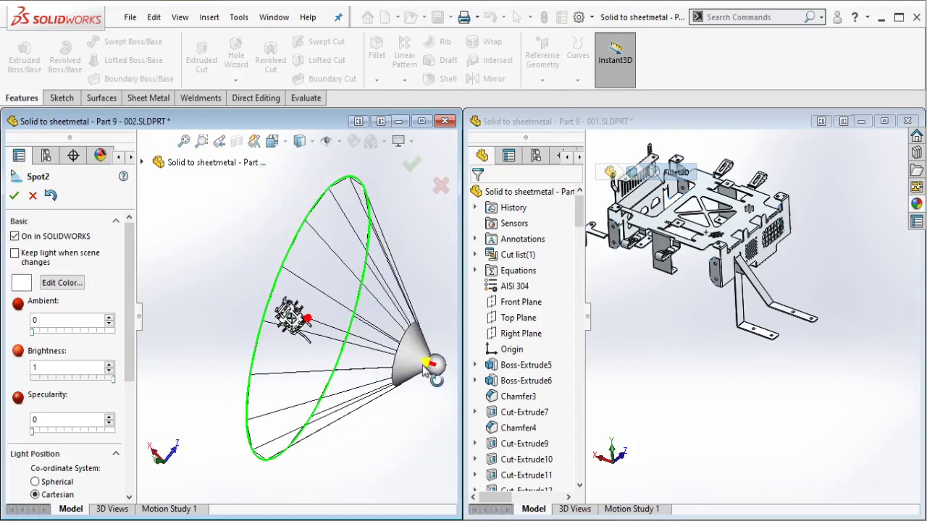
pyautogui.moveTo(432, 370); pyautogui.dragTo(398, 430, button='middle')
pyautogui.moveTo(297, 350); pyautogui.dragTo(404, 343, button='middle')
pyautogui.scroll(-2, 307, 330)
pyautogui.moveTo(405, 323); pyautogui.dragTo(422, 376)
pyautogui.scroll(-8, 284, 320)
pyautogui.moveTo(308, 299); pyautogui.dragTo(210, 279, button='middle')
pyautogui.click(13, 196)
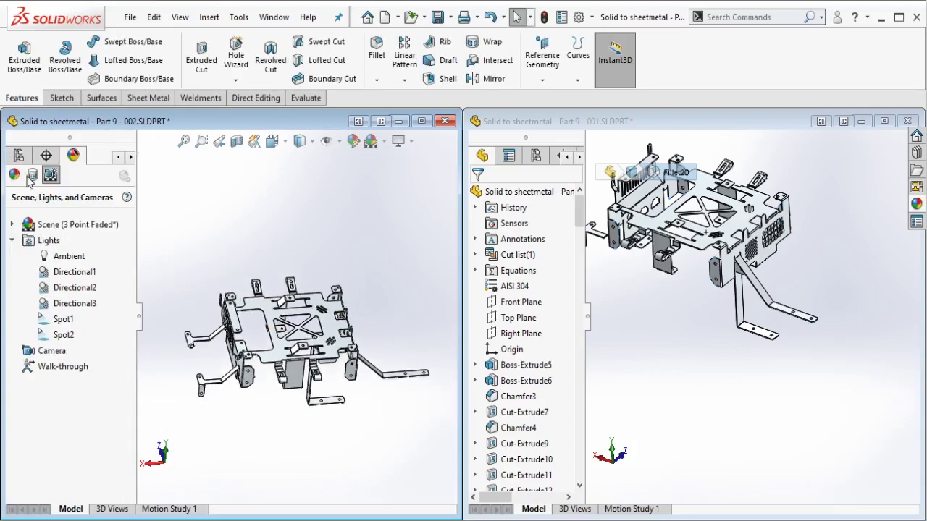
# Step: Return to the feature tree and save Part 9 - 002 with its appearance and lighting
pyautogui.click(118, 157)
pyautogui.click(118, 157)
pyautogui.click(19, 155)
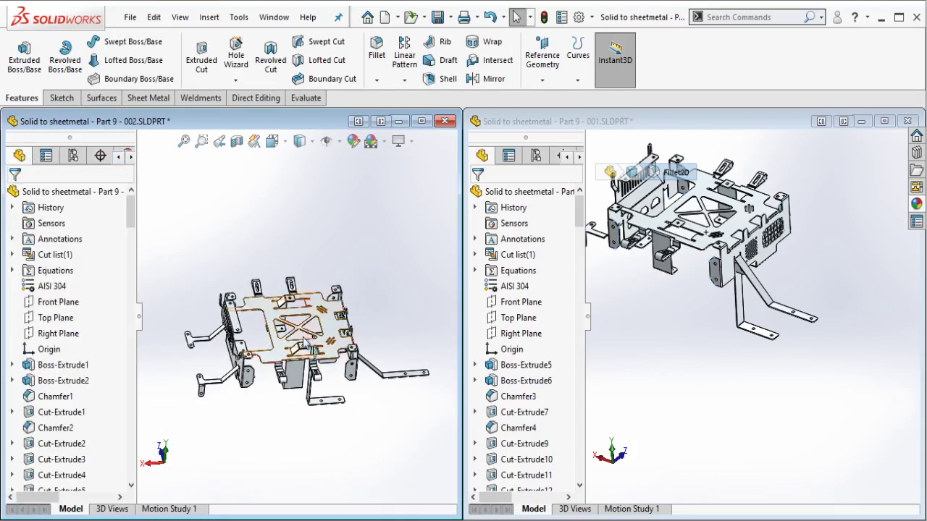
pyautogui.moveTo(318, 308); pyautogui.dragTo(345, 352, button='middle')
pyautogui.scroll(-4, 354, 326)
pyautogui.click(437, 16)
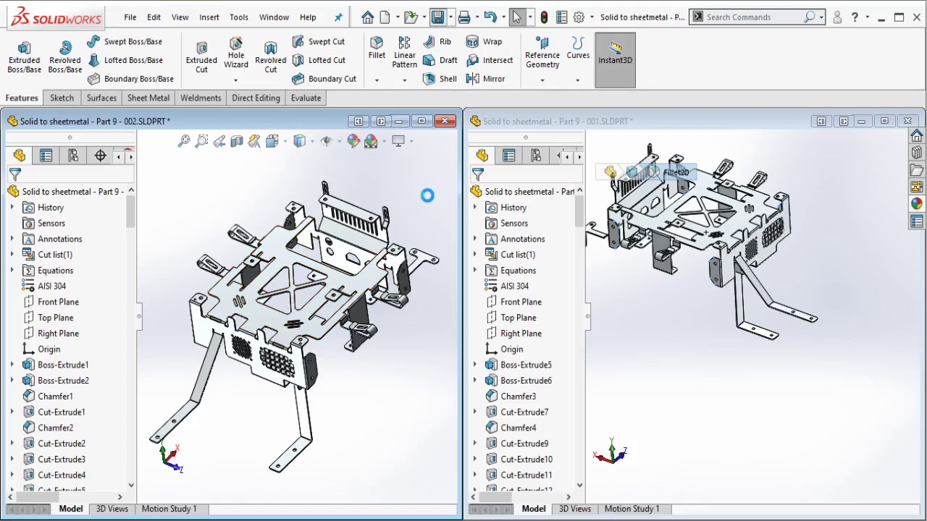
# Step: Close the reference Part 9 - 001 without saving its changes and maximize the Part 9 - 002 window
pyautogui.click(736, 127)
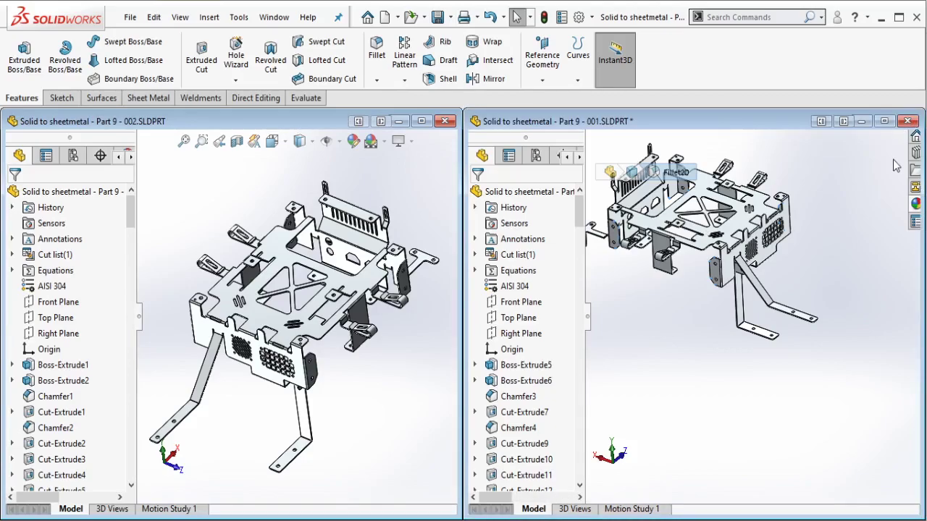
pyautogui.click(907, 121)
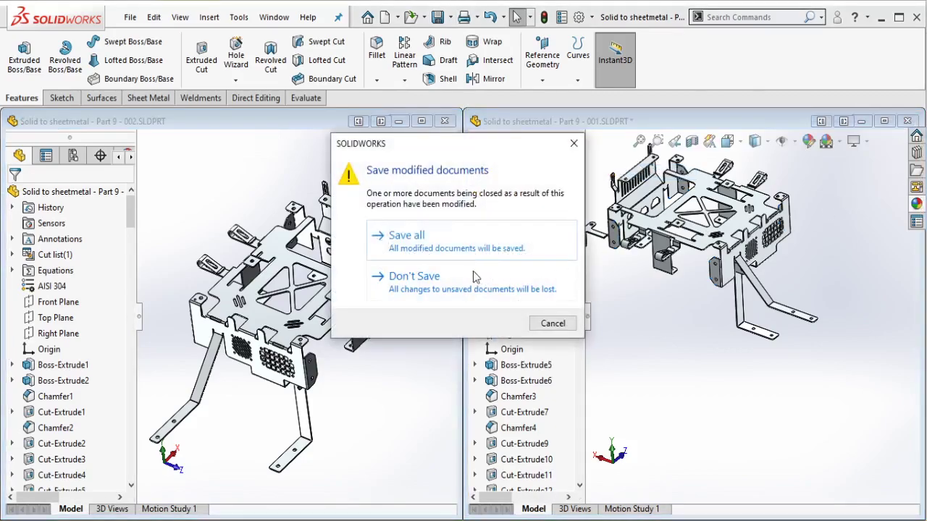
pyautogui.click(474, 277)
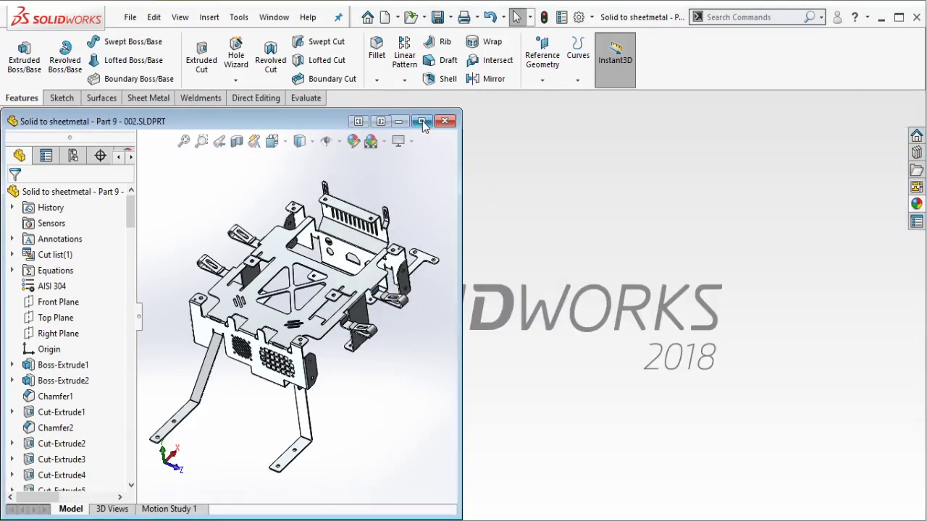
pyautogui.click(422, 121)
pyautogui.moveTo(620, 236); pyautogui.dragTo(626, 212, button='middle')
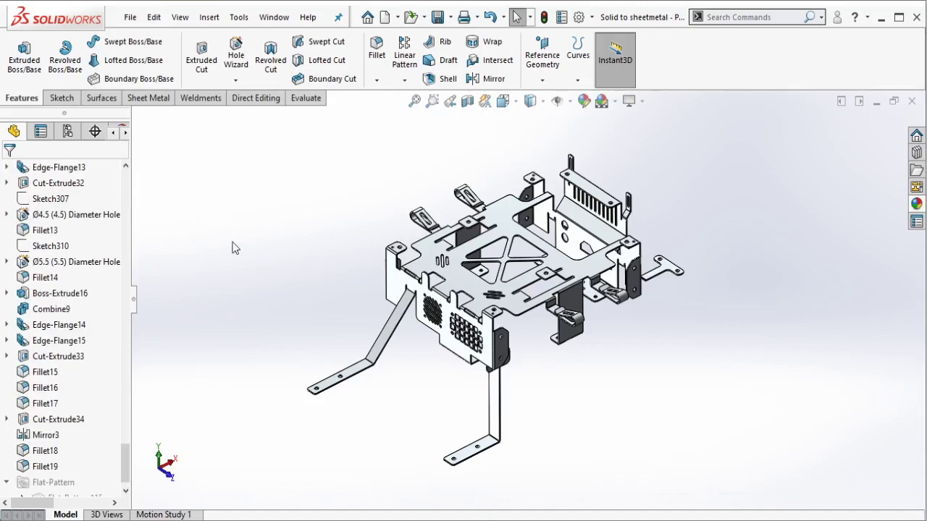
# Step: Flatten the sheet-metal bracket to show its complete flat pattern
pyautogui.click(147, 98)
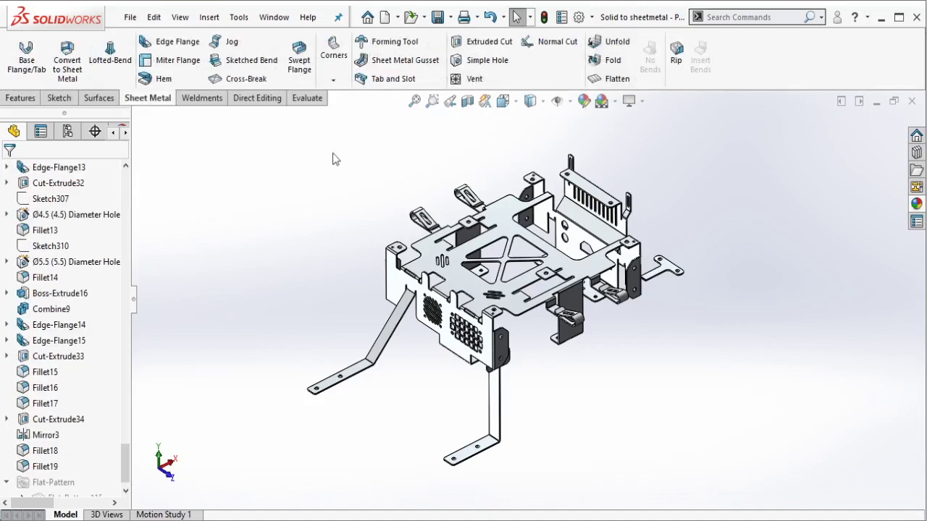
pyautogui.click(623, 85)
pyautogui.scroll(2, 688, 226)
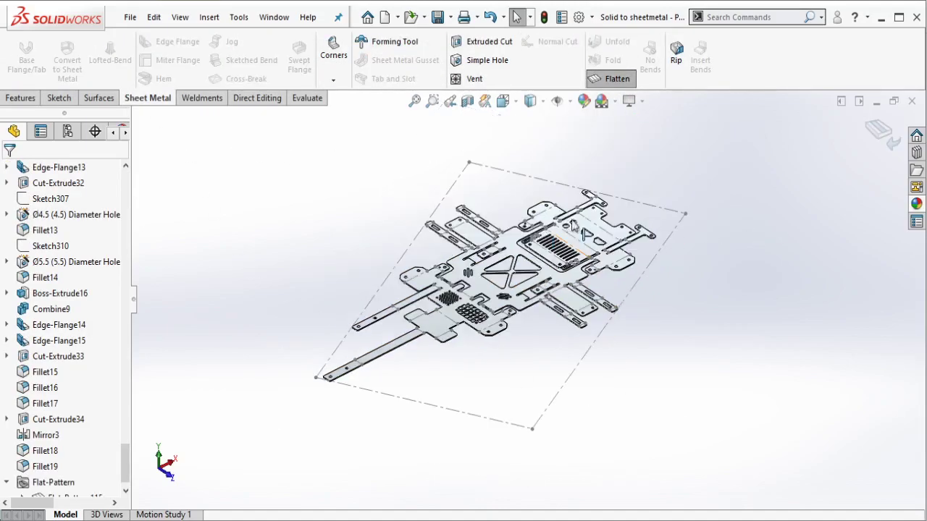
pyautogui.scroll(-3, 580, 231)
pyautogui.moveTo(507, 232); pyautogui.dragTo(590, 297, button='middle')
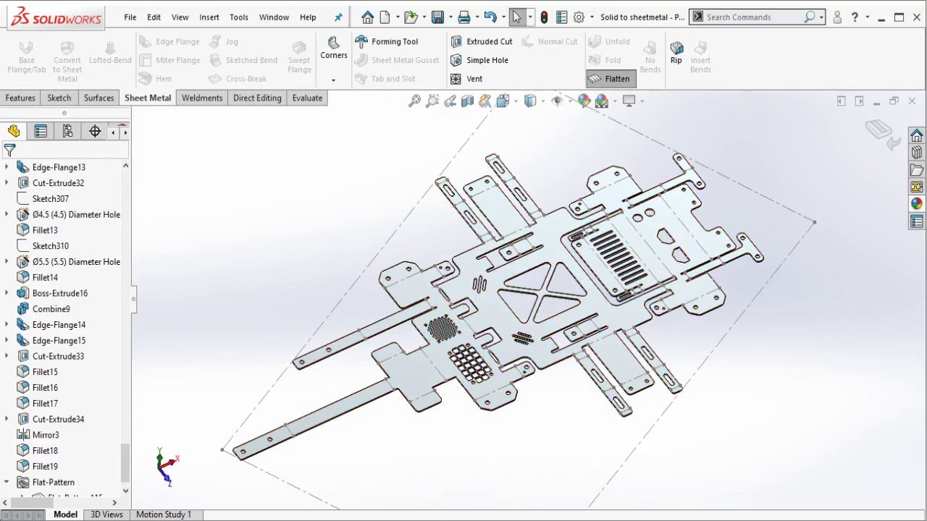
pyautogui.moveTo(591, 297); pyautogui.dragTo(555, 379, button='middle')
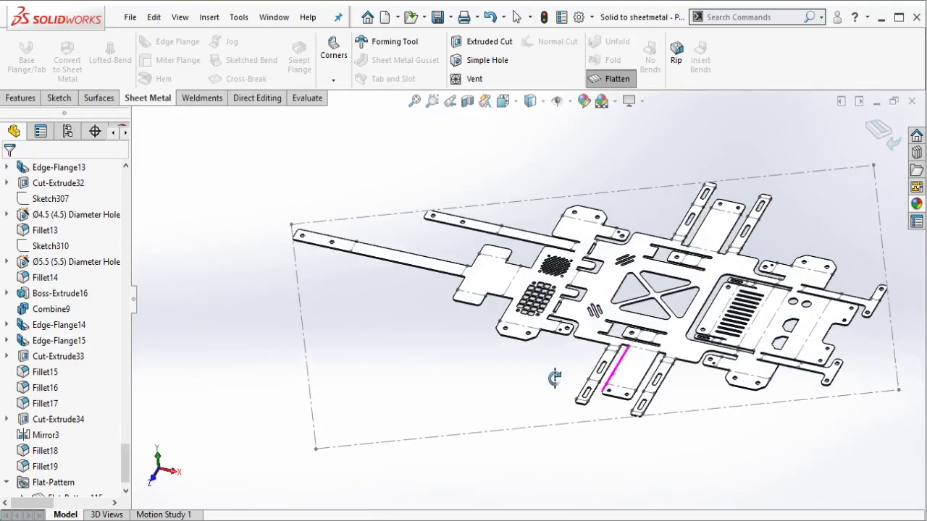
# Step: Examine the flat pattern's slots, vent cutouts, triangular openings and bend lines up close
pyautogui.scroll(-5, 610, 303)
pyautogui.scroll(-2, 609, 295)
pyautogui.moveTo(601, 292); pyautogui.dragTo(392, 429, button='middle')
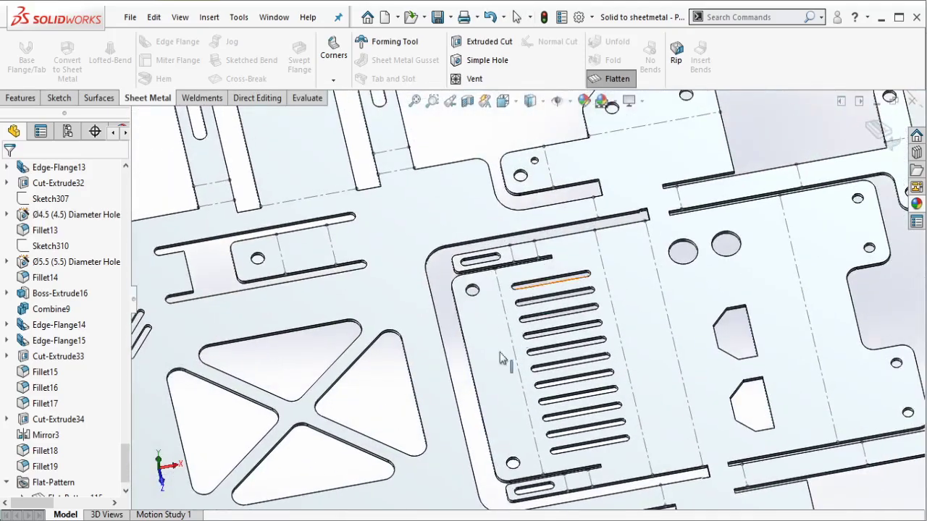
pyautogui.keyDown('ctrl'); pyautogui.moveTo(501, 360); pyautogui.dragTo(407, 511, button='middle'); pyautogui.keyUp('ctrl')
pyautogui.keyDown('ctrl'); pyautogui.moveTo(546, 325); pyautogui.dragTo(743, 249, button='middle'); pyautogui.keyUp('ctrl')
pyautogui.moveTo(376, 334)
pyautogui.keyDown('ctrl'); pyautogui.mouseDown(button='middle')
pyautogui.moveTo(468, 271)
pyautogui.moveTo(600, 151)
pyautogui.mouseUp(button='middle'); pyautogui.keyUp('ctrl')
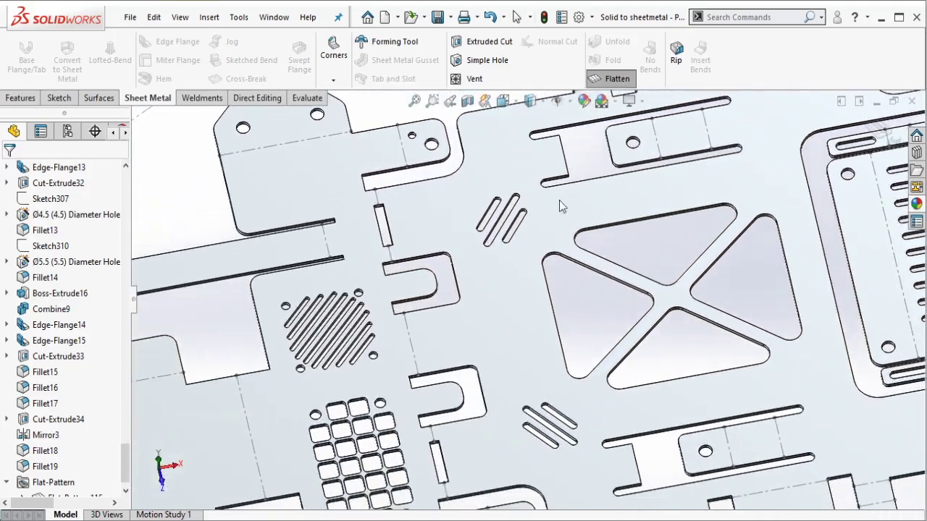
pyautogui.keyDown('ctrl'); pyautogui.moveTo(406, 352); pyautogui.dragTo(514, 220, button='middle'); pyautogui.keyUp('ctrl')
pyautogui.scroll(3, 520, 273)
pyautogui.keyDown('ctrl'); pyautogui.moveTo(654, 256); pyautogui.dragTo(493, 316, button='middle'); pyautogui.keyUp('ctrl')
pyautogui.scroll(-1, 517, 316)
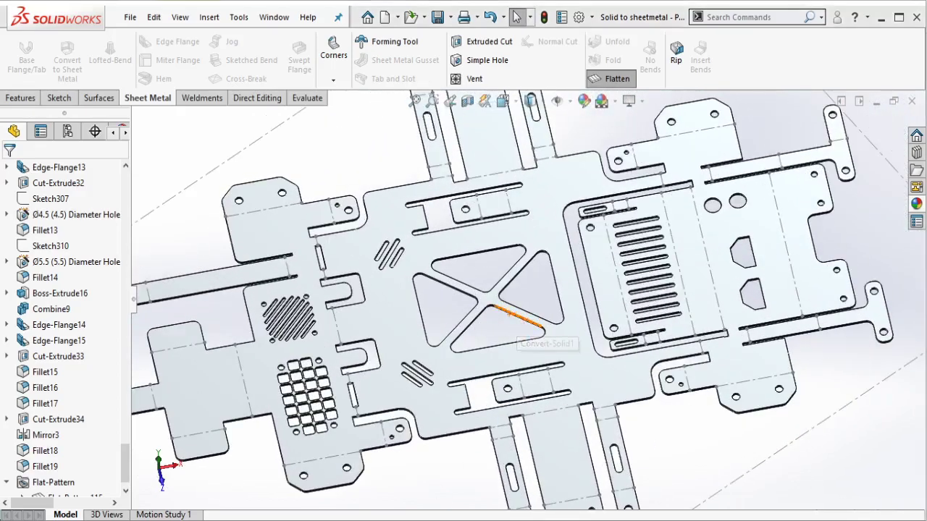
# Step: Switch to Notepad and write that this is the flat pattern from the sheetmetal component designed from a solid body previously
pyautogui.click(458, 520)
pyautogui.write('this ')
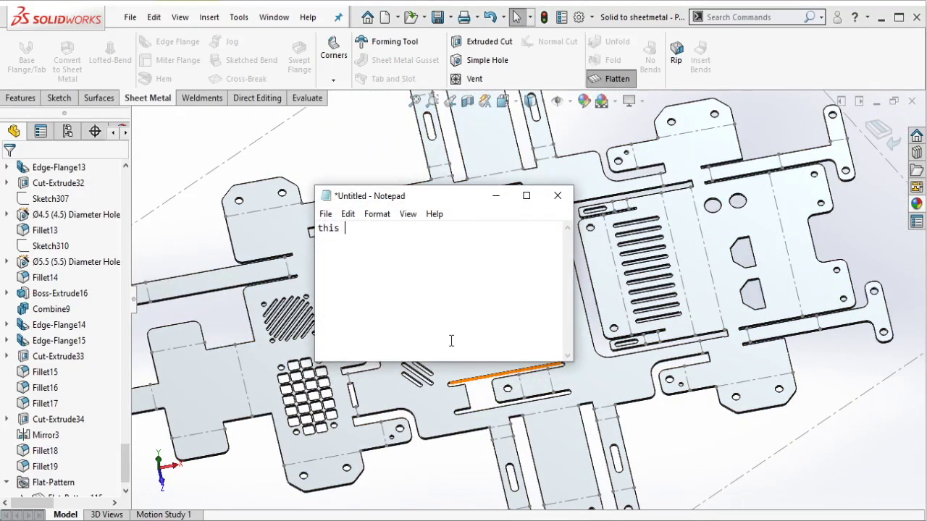
pyautogui.write('is the flat pattern f')
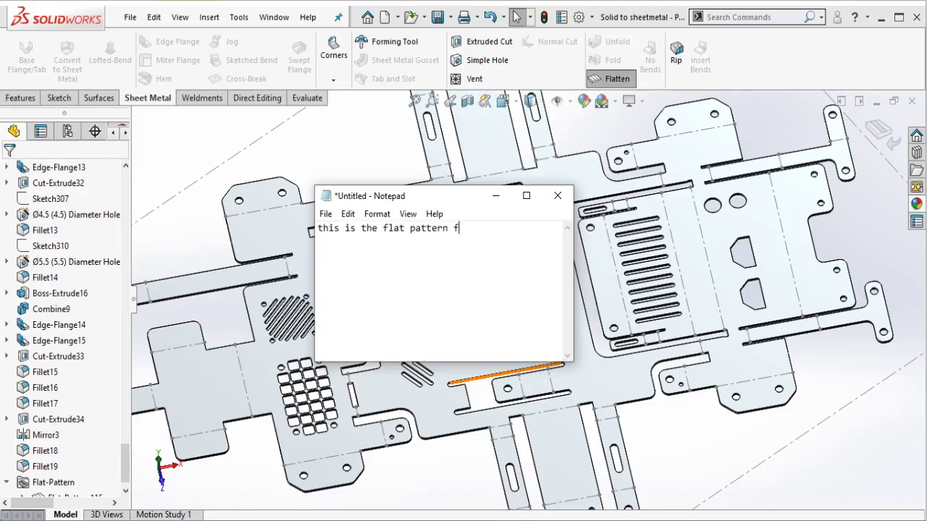
pyautogui.write('rom sheetmetal com')
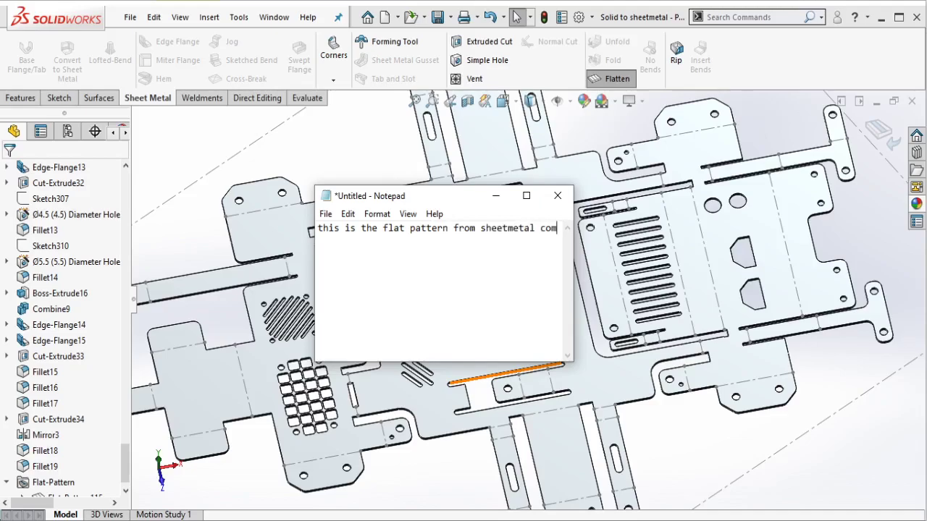
pyautogui.write('ponent that')
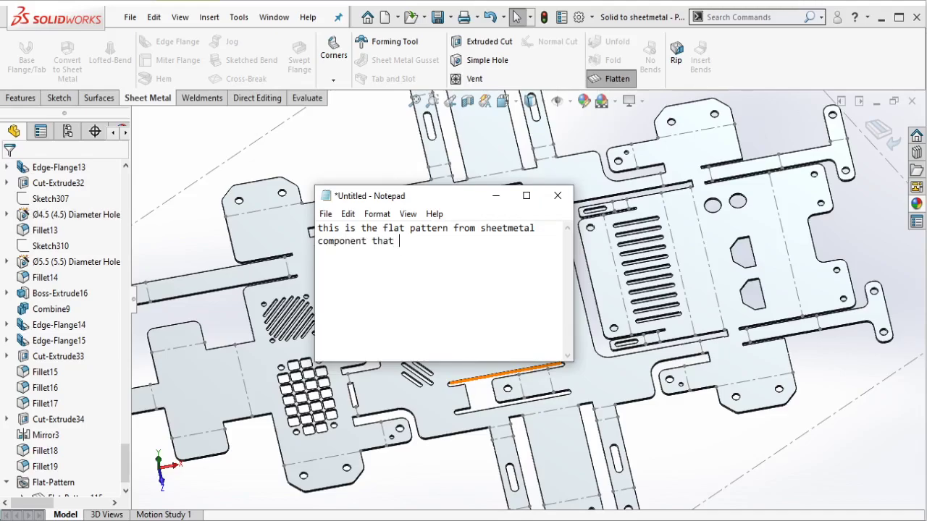
pyautogui.write(' we design it from solid')
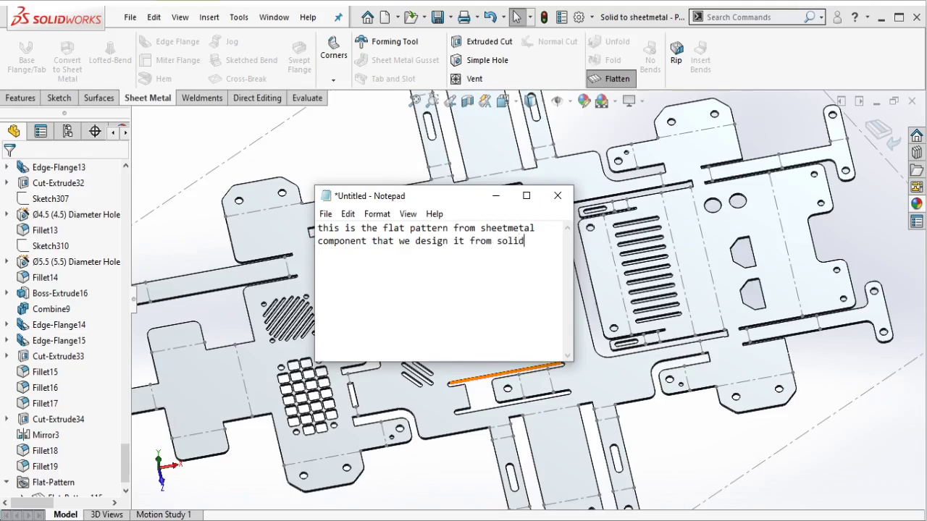
pyautogui.write(' body previously')
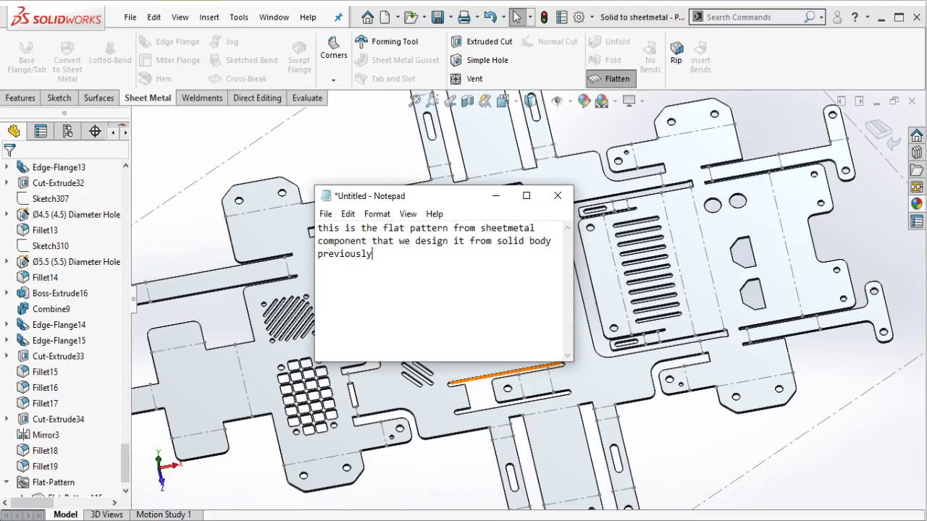
# Step: Clear the flat pattern note and minimize Notepad to return to SOLIDWORKS
pyautogui.hotkey('ctrl', 'a')
pyautogui.press('BackSpace')
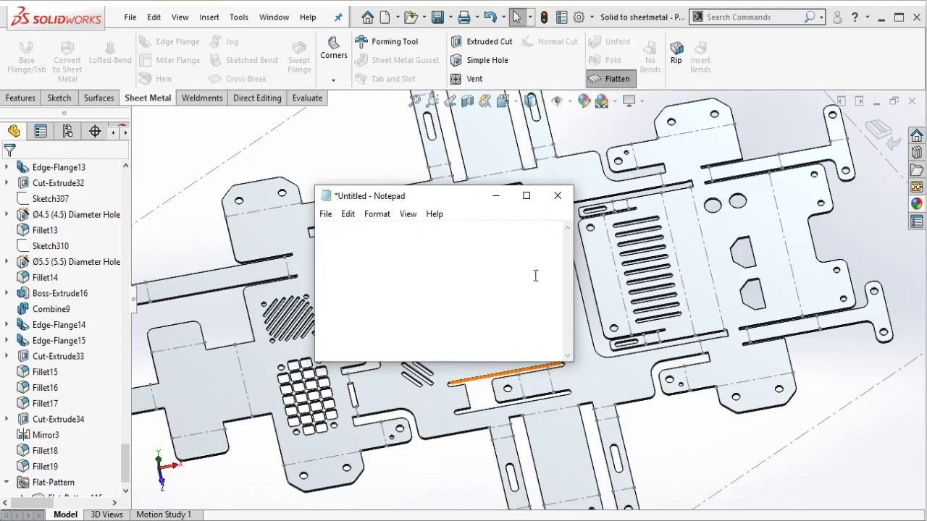
pyautogui.click(495, 195)
# Step: View the whole flat pattern straight on, normal to its large flat face
pyautogui.scroll(3, 498, 291)
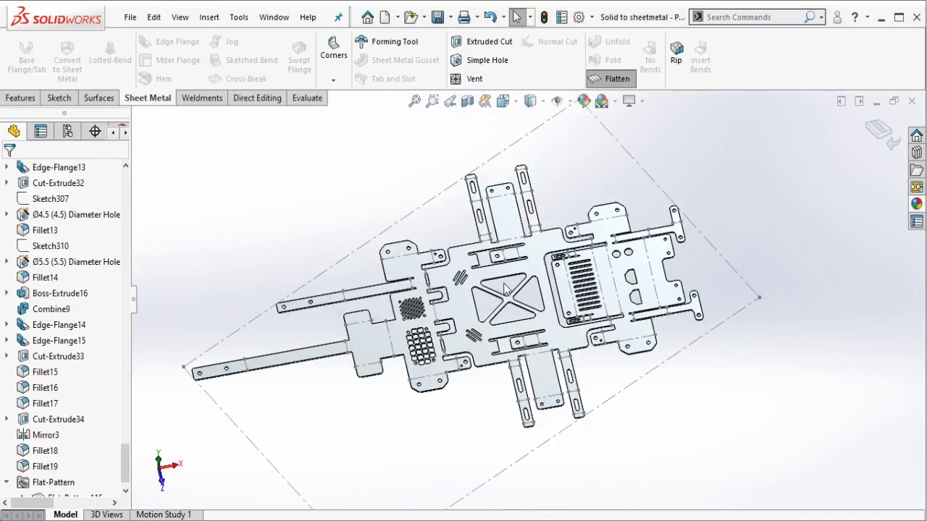
pyautogui.click(608, 247)
pyautogui.click(655, 225)
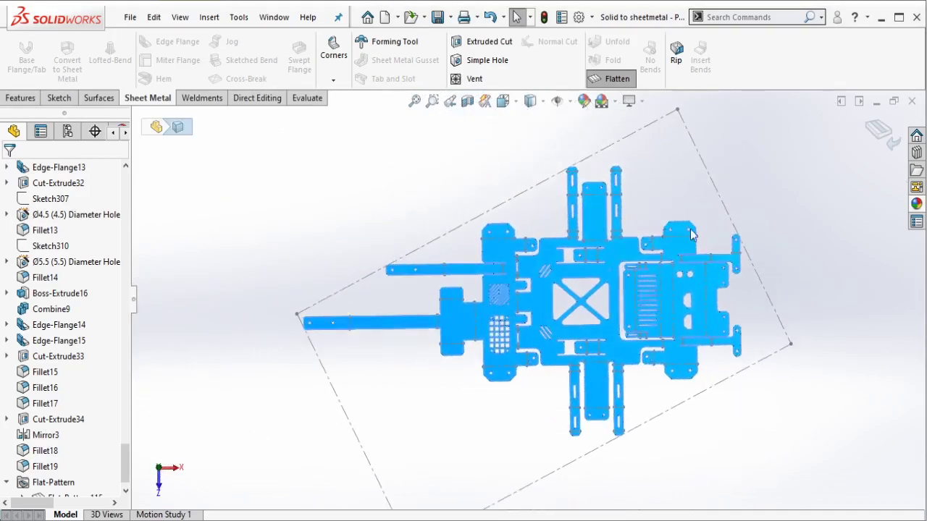
pyautogui.click(787, 241)
pyautogui.scroll(2, 782, 228)
pyautogui.keyDown('shift'); pyautogui.moveTo(782, 227); pyautogui.dragTo(790, 220, button='middle'); pyautogui.keyUp('shift')
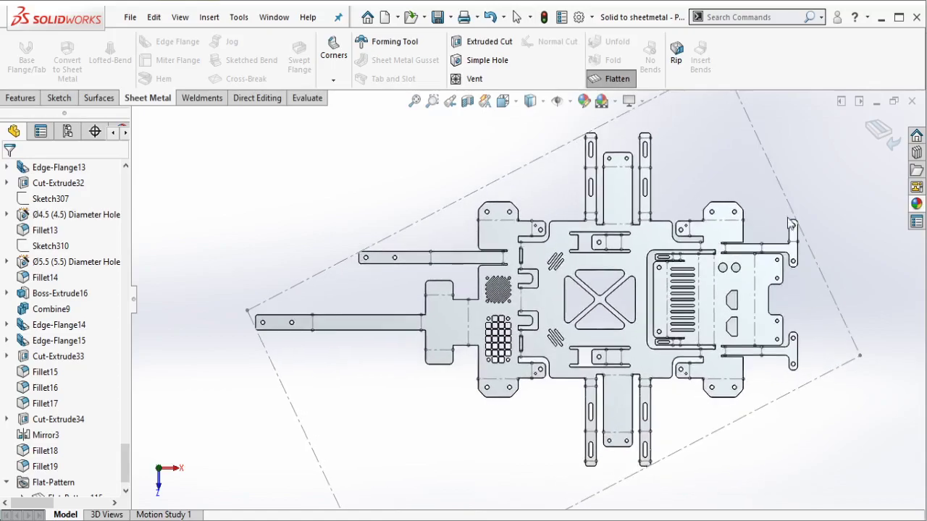
pyautogui.keyDown('ctrl'); pyautogui.moveTo(856, 206); pyautogui.dragTo(795, 214, button='middle'); pyautogui.keyUp('ctrl')
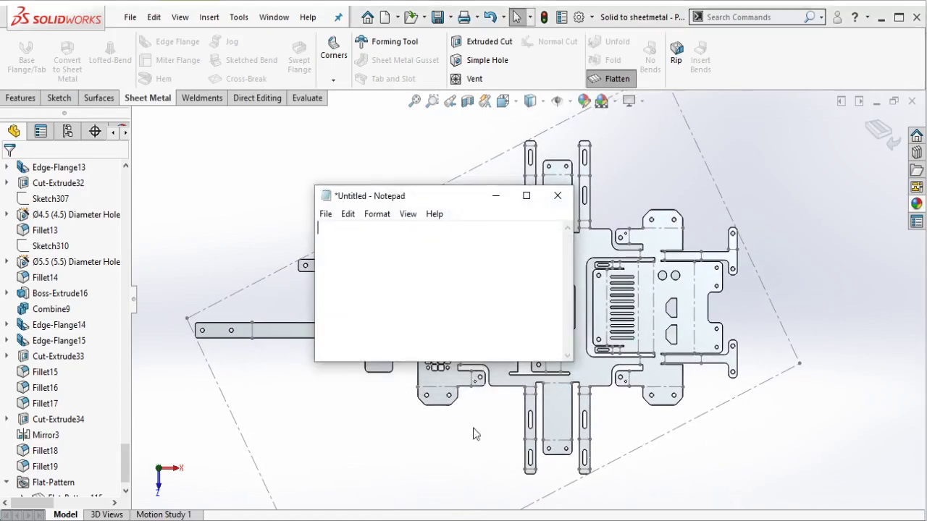
# Step: Write in Notepad that the flat pattern will be saved as a DWG file for laser cutting or for AutoCAD and other 2D drafting platforms
pyautogui.write('now, we will save ')
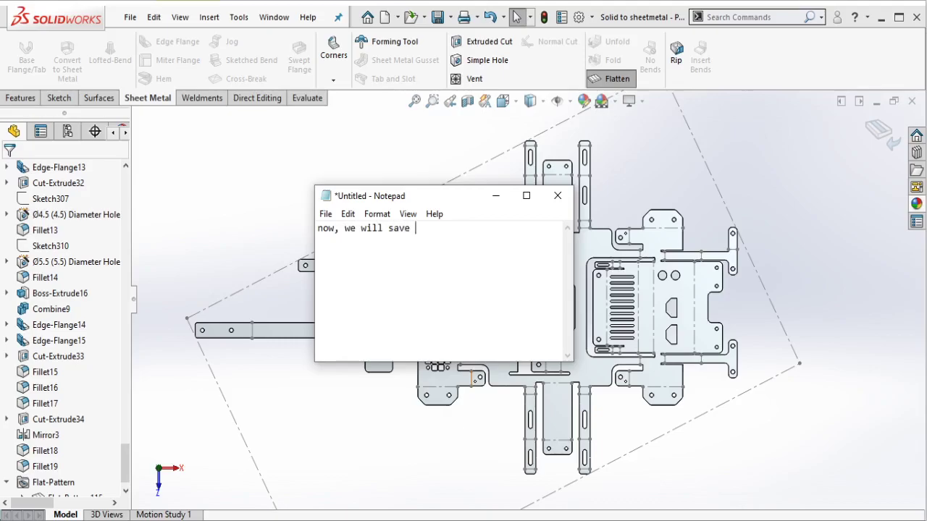
pyautogui.write('this flat pattern into D')
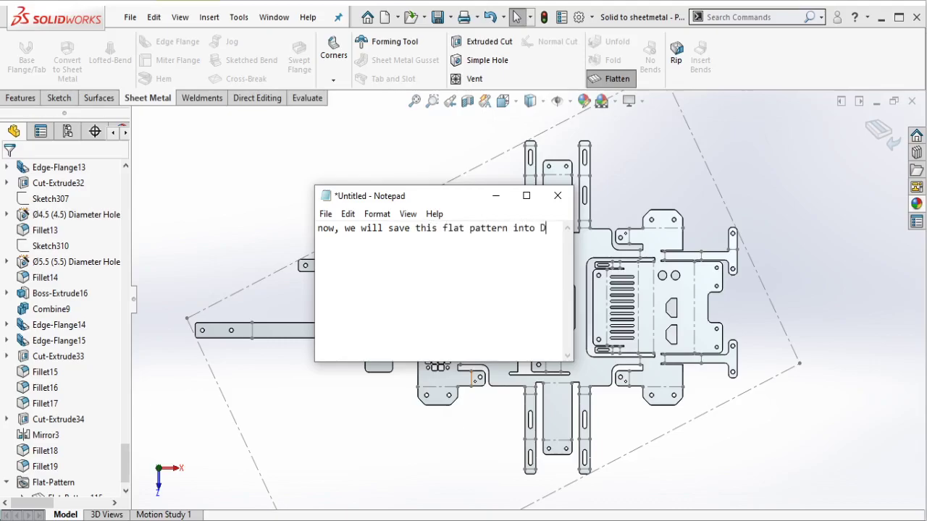
pyautogui.write('WG file for laser cutting ')
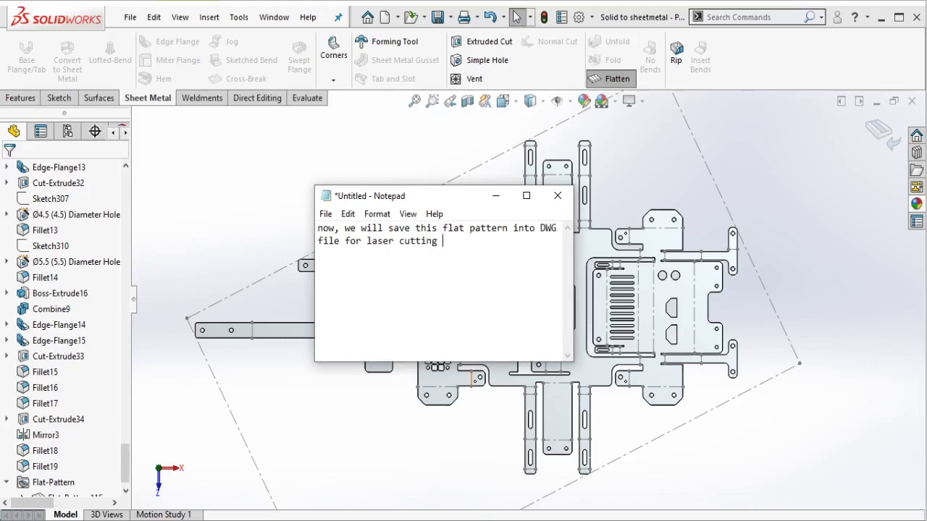
pyautogui.write('fabrication process,')
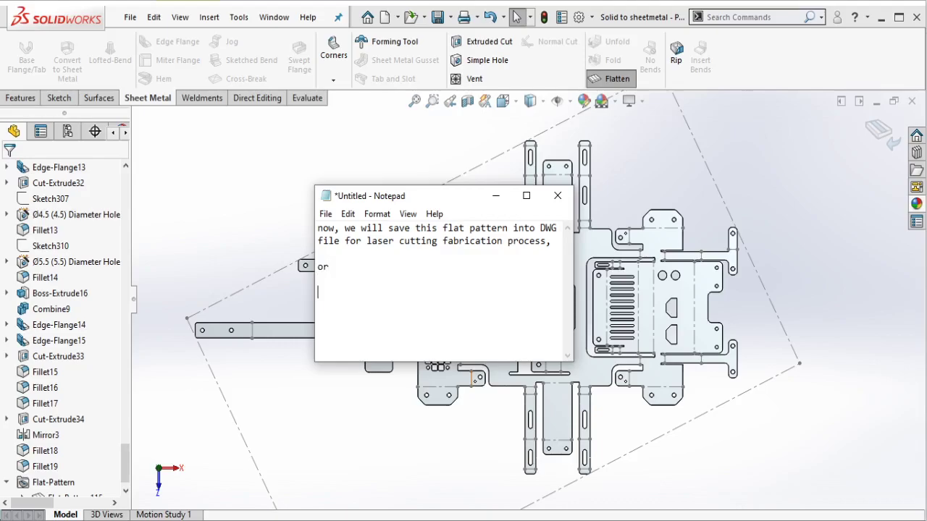
pyautogui.write('  or  to be able to')
pyautogui.press('BackSpace')
pyautogui.write('opene')
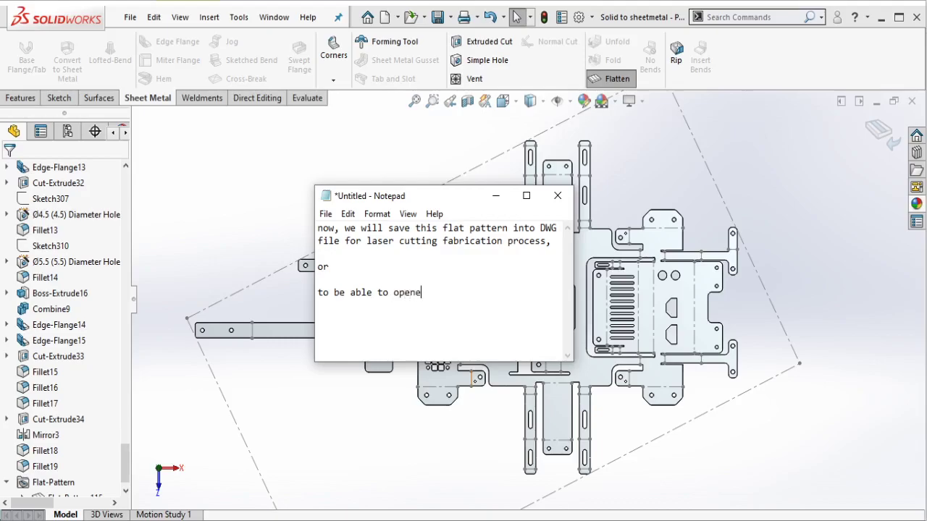
pyautogui.write('d in AutoCAD or any ot')
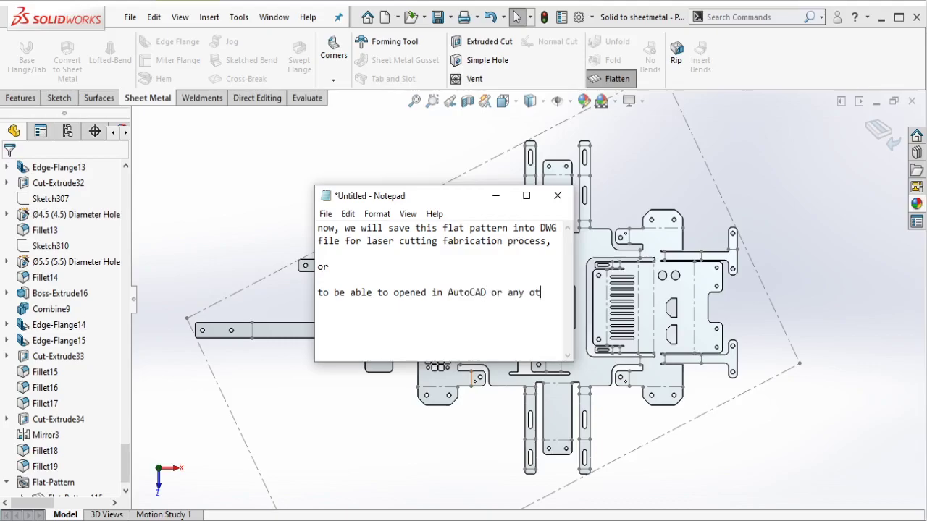
pyautogui.write('her 2D draftin')
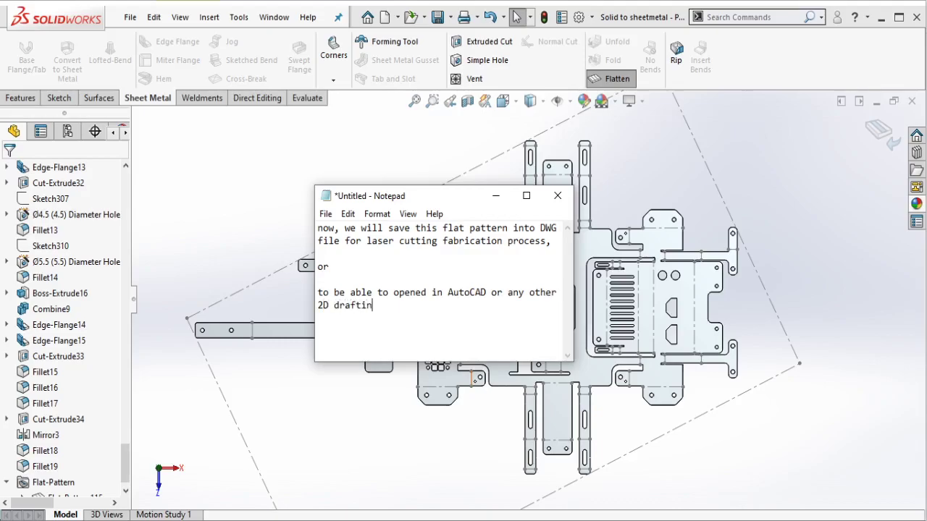
pyautogui.write('g CAD platform')
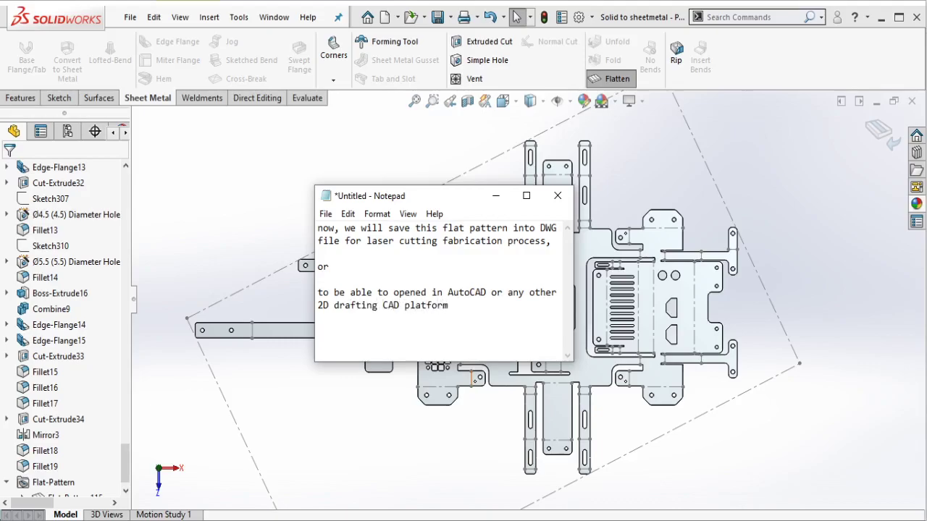
pyautogui.write('  lets start...')
# Step: Erase the note about the DWG file and minimize Notepad to return to SOLIDWORKS
pyautogui.hotkey('ctrl', 'a')
pyautogui.press('Delete')
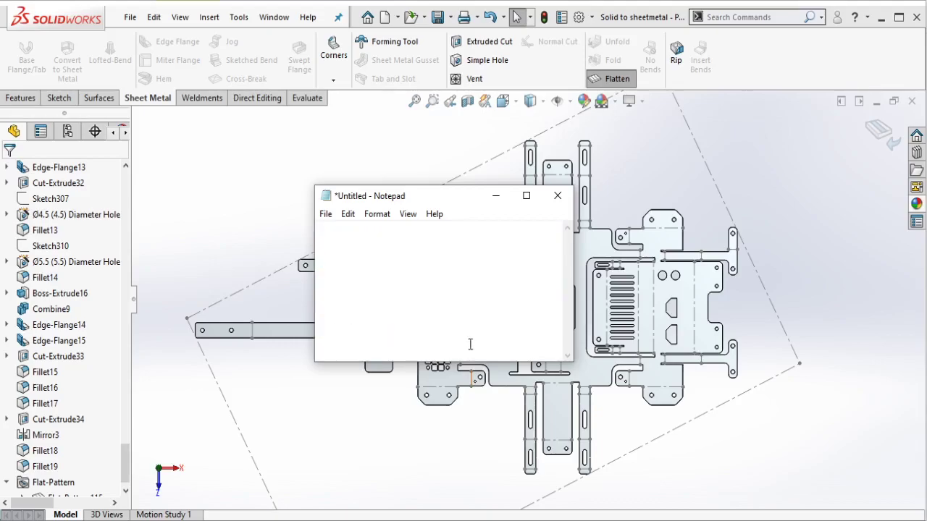
pyautogui.click(496, 196)
# Step: Orient the view normal to the flat pattern's large face with the whole part outline in view
pyautogui.moveTo(562, 251); pyautogui.dragTo(552, 249, button='middle')
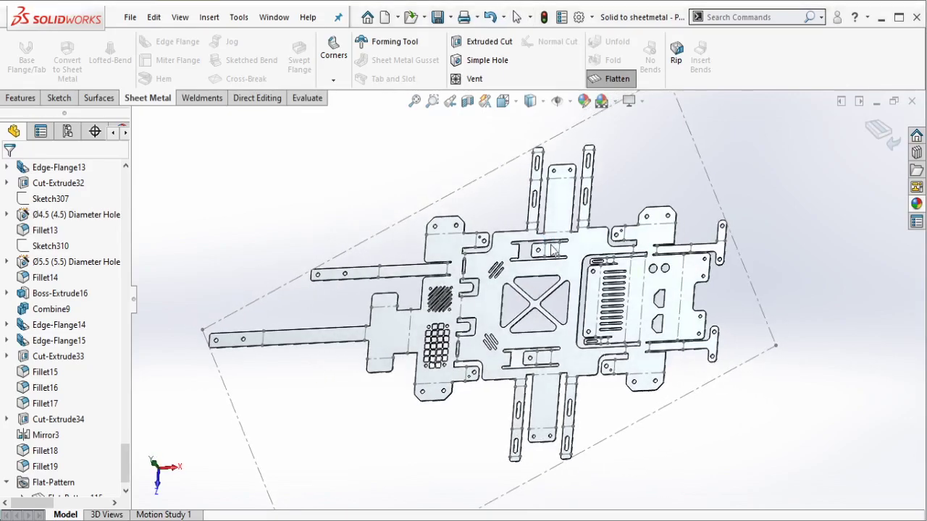
pyautogui.click(594, 275)
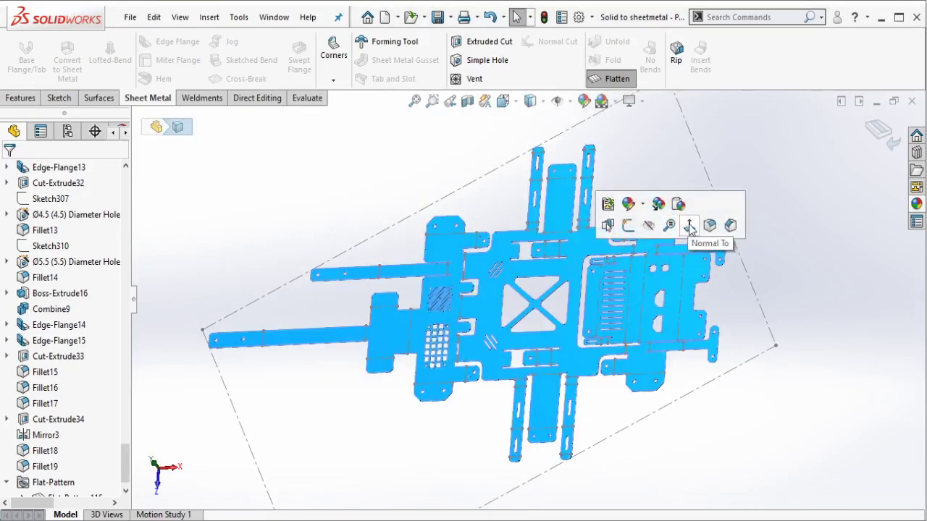
pyautogui.click(690, 227)
pyautogui.click(786, 255)
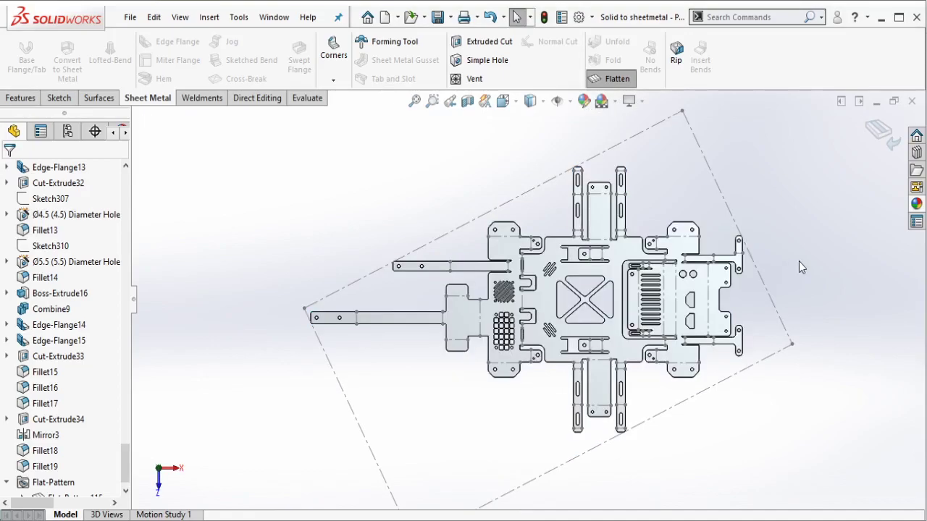
pyautogui.scroll(3, 800, 266)
pyautogui.scroll(2, 746, 250)
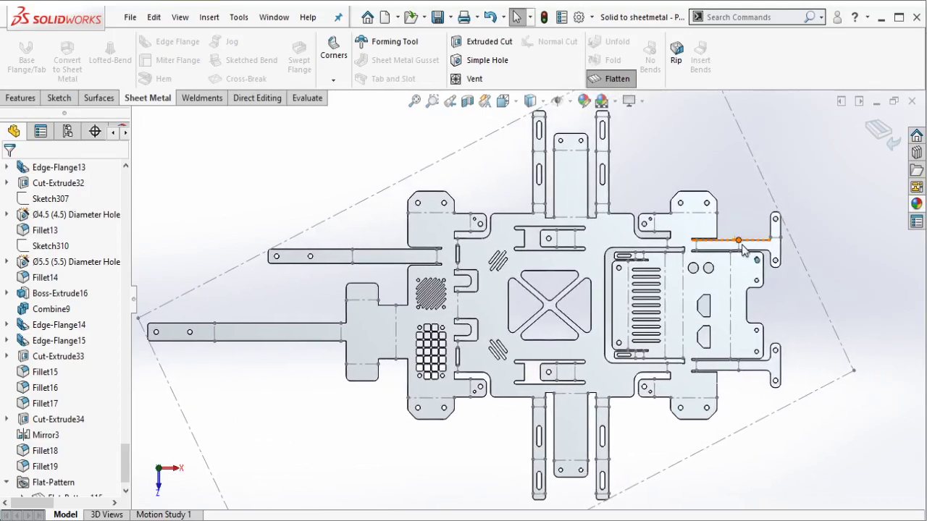
# Step: Save the flattened part in Dwg format as "Flat pattern - Solid to sheetmetal - Part 9 - 002.DWG" in the current folder
pyautogui.click(131, 18)
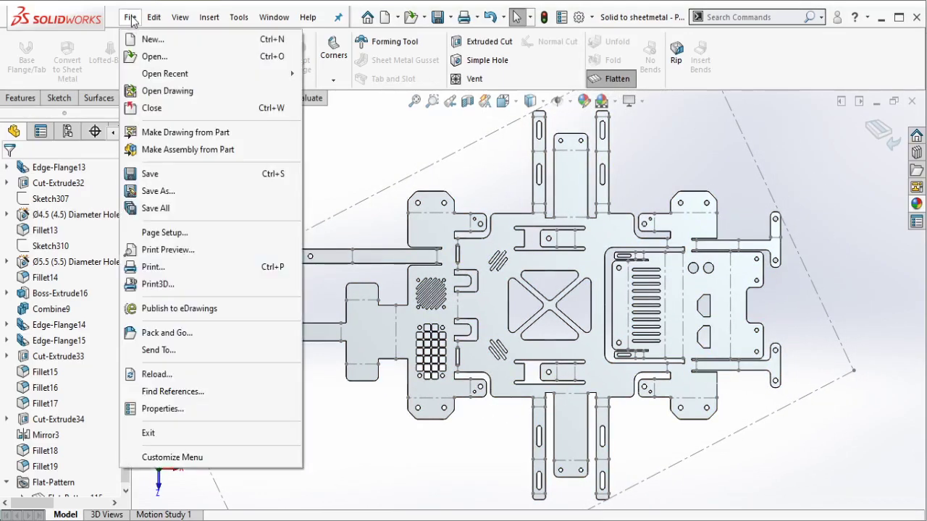
pyautogui.click(161, 194)
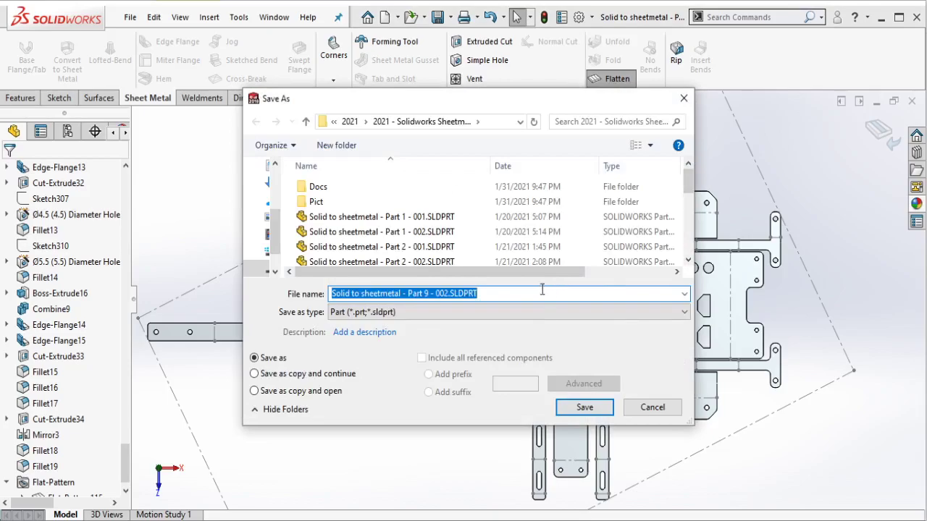
pyautogui.click(530, 312)
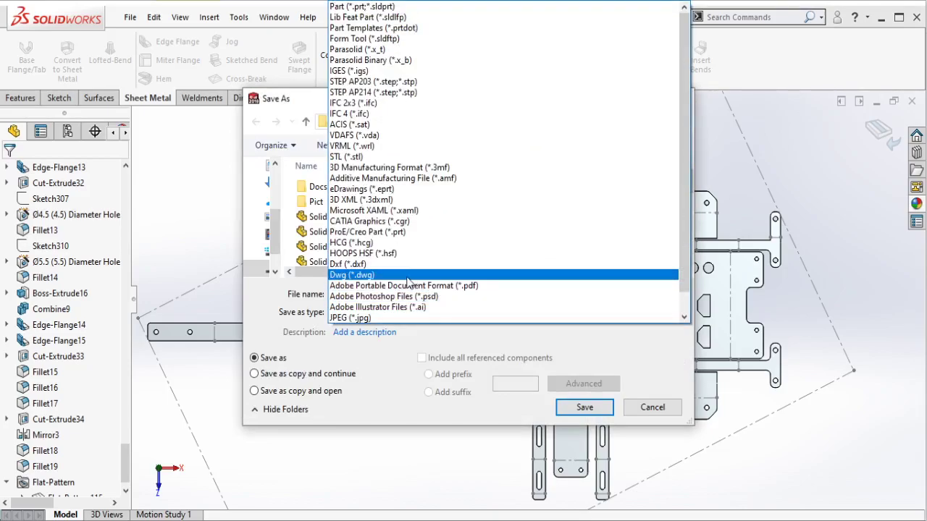
pyautogui.click(373, 275)
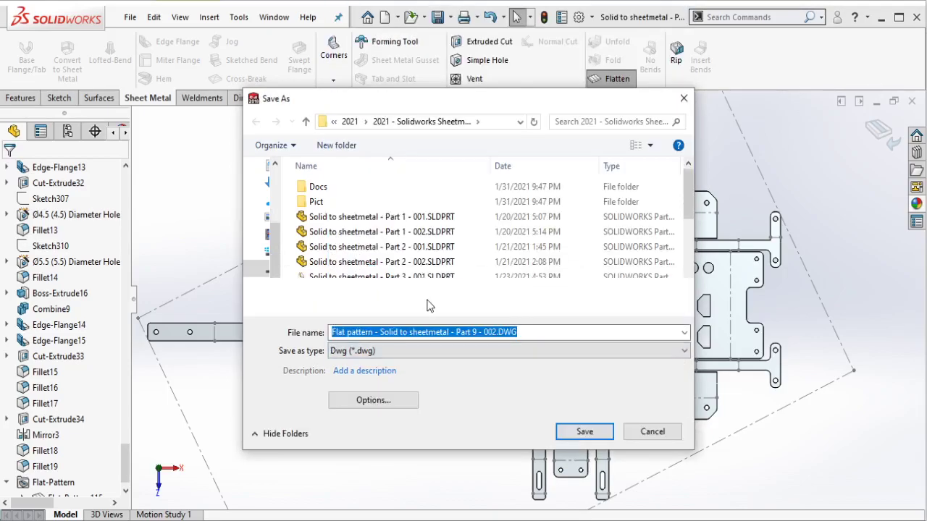
pyautogui.moveTo(688, 254); pyautogui.dragTo(687, 289)
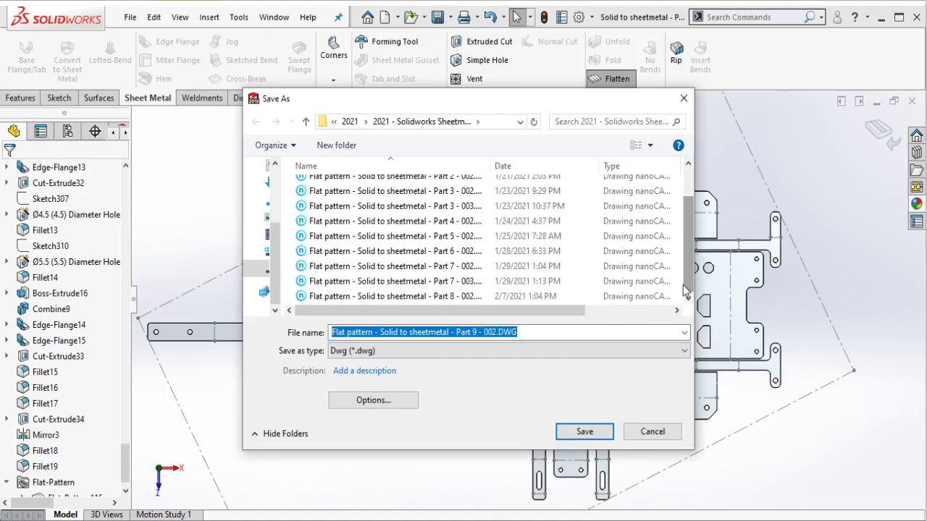
pyautogui.click(585, 432)
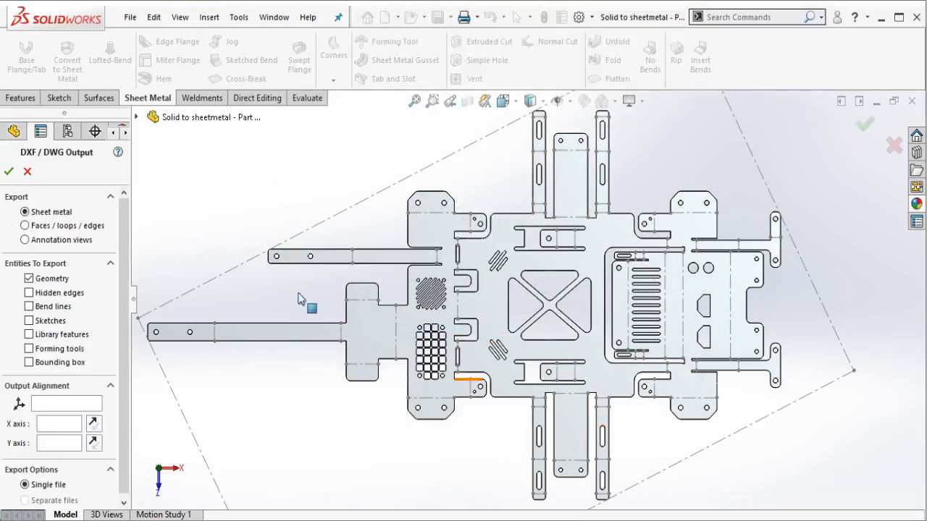
# Step: Export the *Current annotation view for the DWG output and enlarge the DXF/DWG Cleanup preview window
pyautogui.click(62, 239)
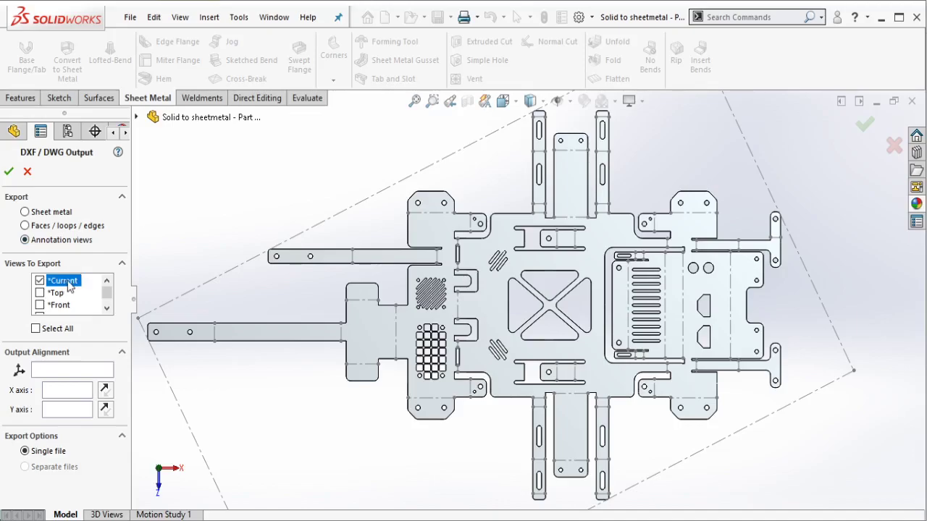
pyautogui.click(9, 172)
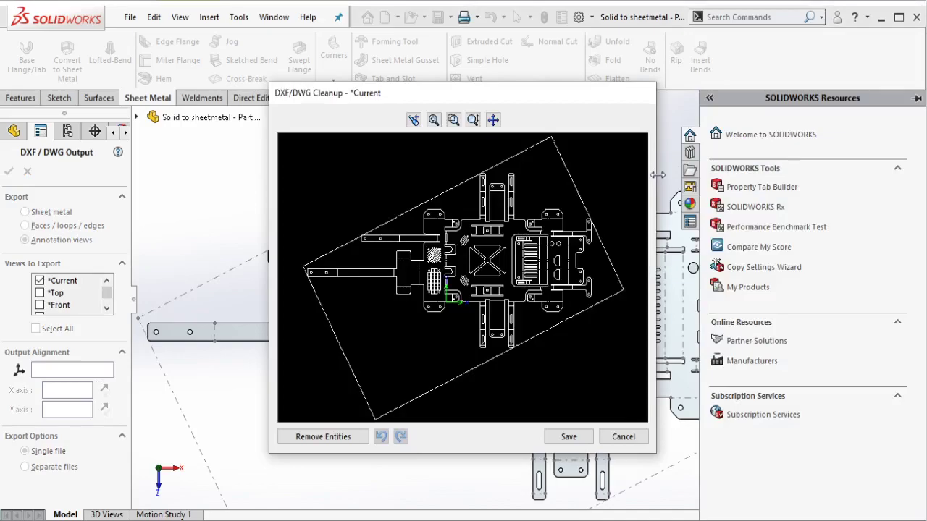
pyautogui.moveTo(658, 175); pyautogui.dragTo(793, 175)
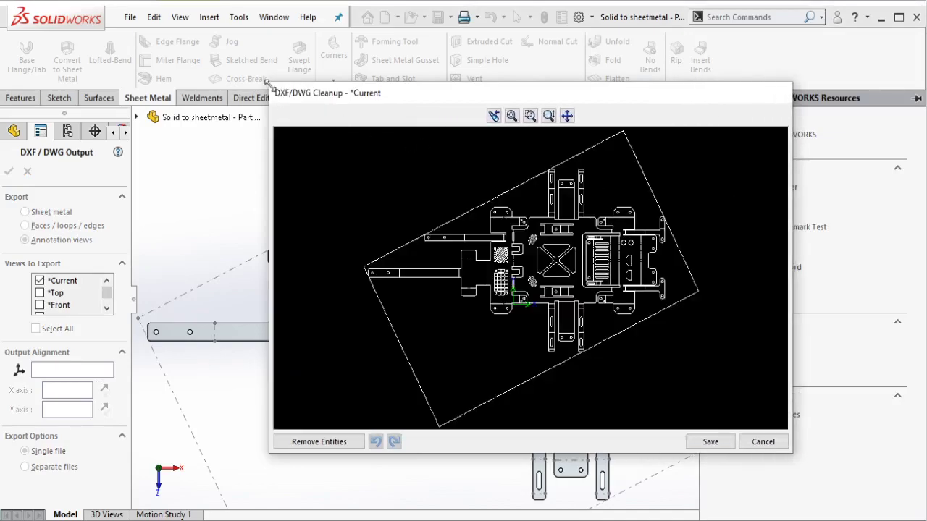
pyautogui.moveTo(267, 82); pyautogui.dragTo(77, 13)
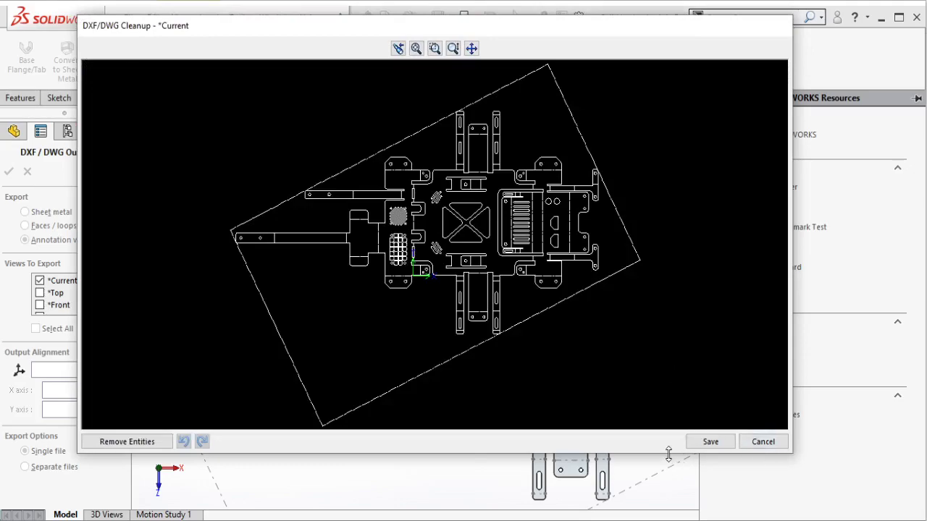
pyautogui.moveTo(669, 455); pyautogui.dragTo(652, 509)
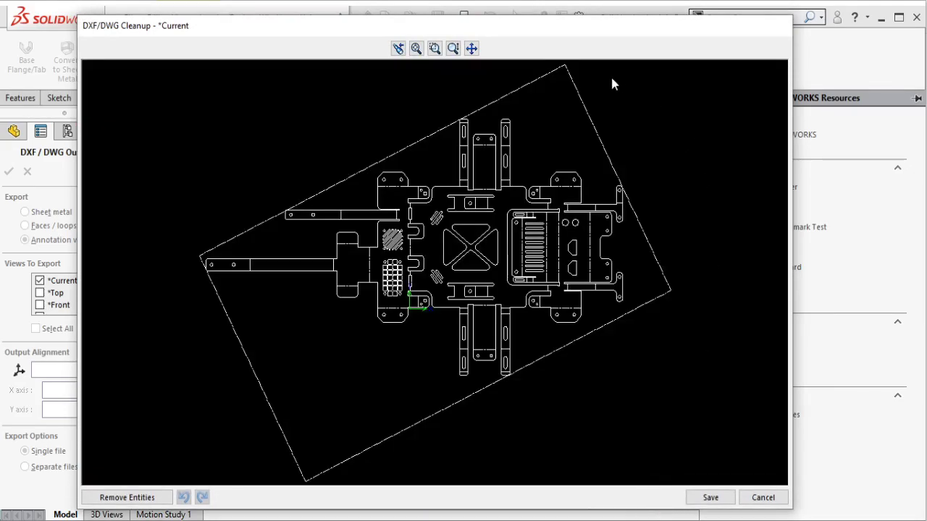
# Step: Remove the four dashed bounding-box lines around the flat pattern in the cleanup preview and save the DWG
pyautogui.click(566, 70)
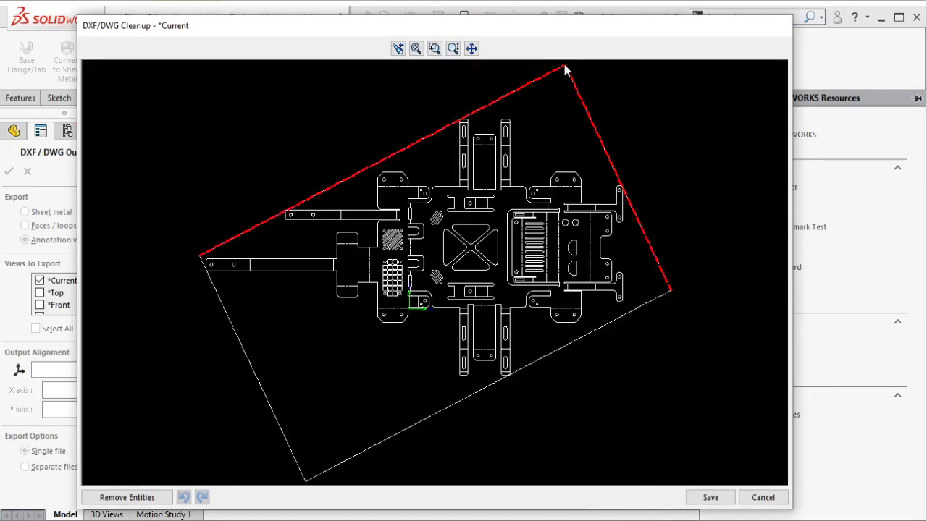
pyautogui.click(134, 497)
pyautogui.click(306, 481)
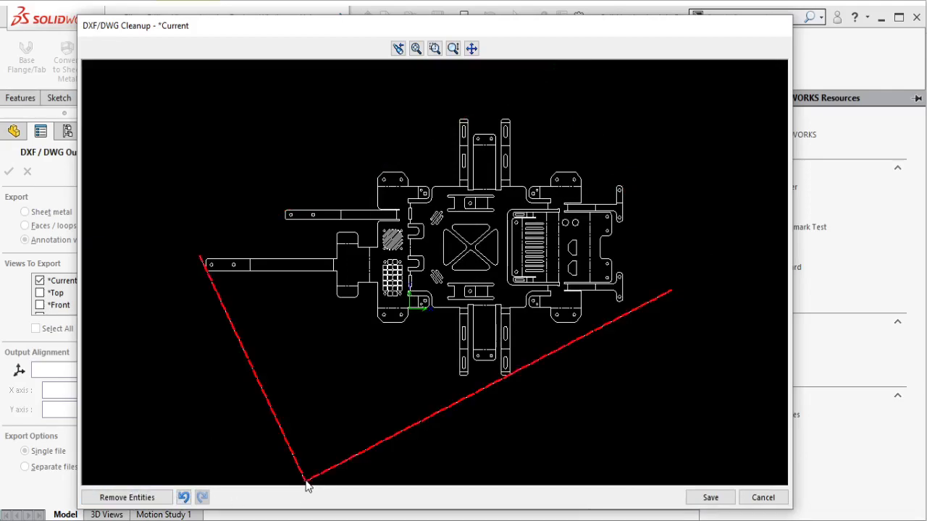
pyautogui.click(134, 497)
pyautogui.press('f')
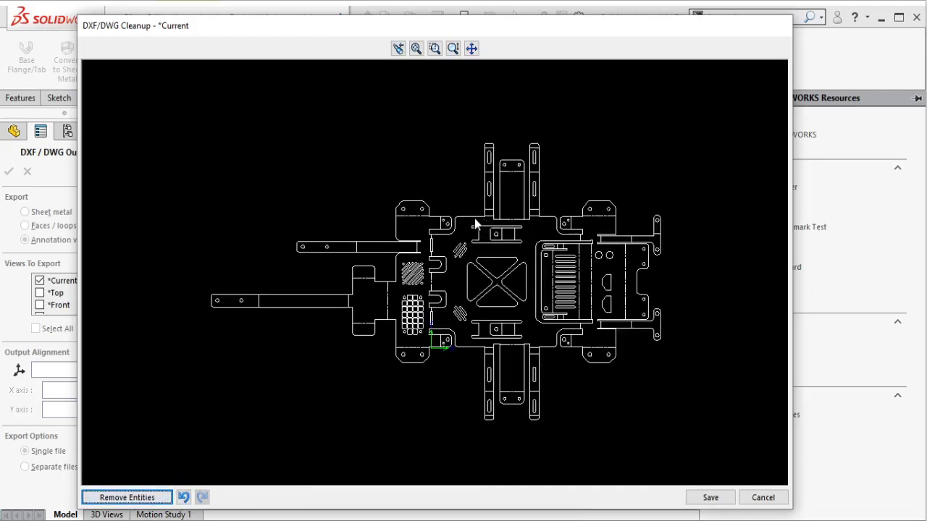
pyautogui.scroll(-1, 475, 218)
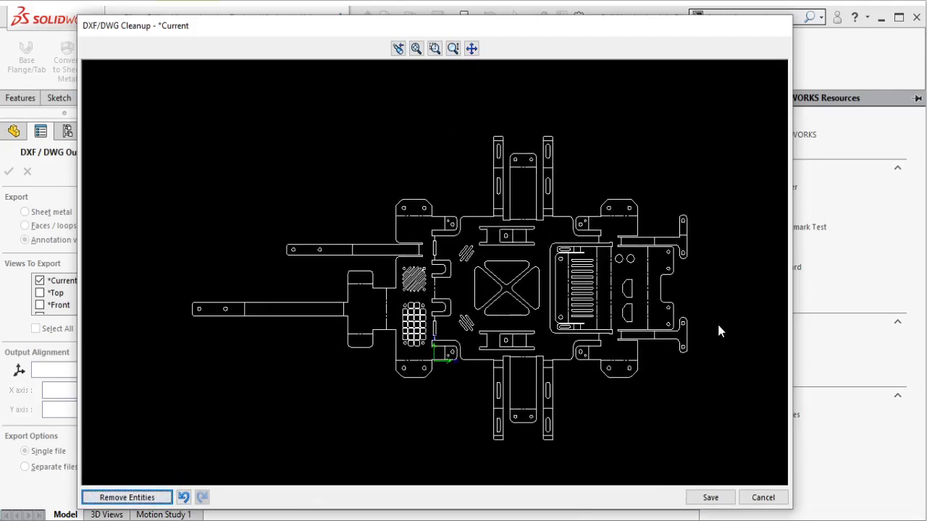
pyautogui.click(711, 499)
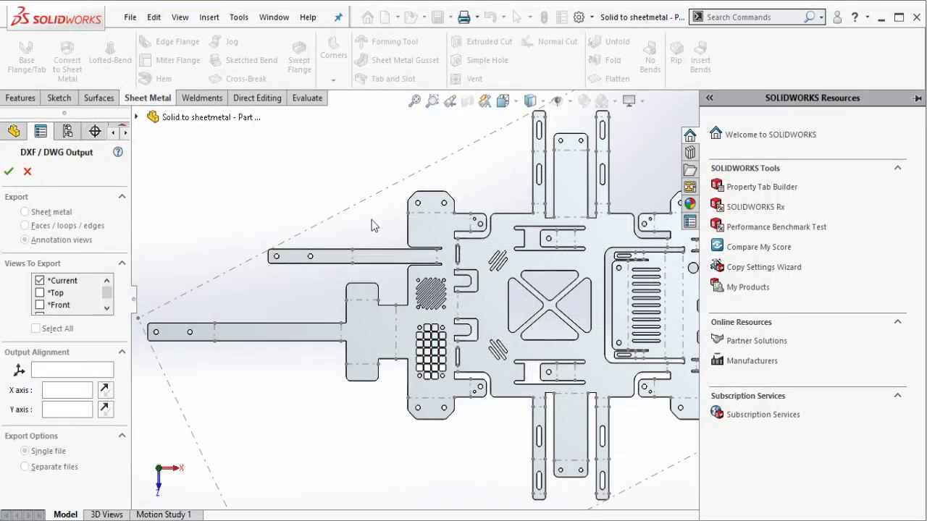
# Step: Turn off Flatten to return the sheet-metal part to its folded state and view it in 3D
pyautogui.scroll(4, 523, 287)
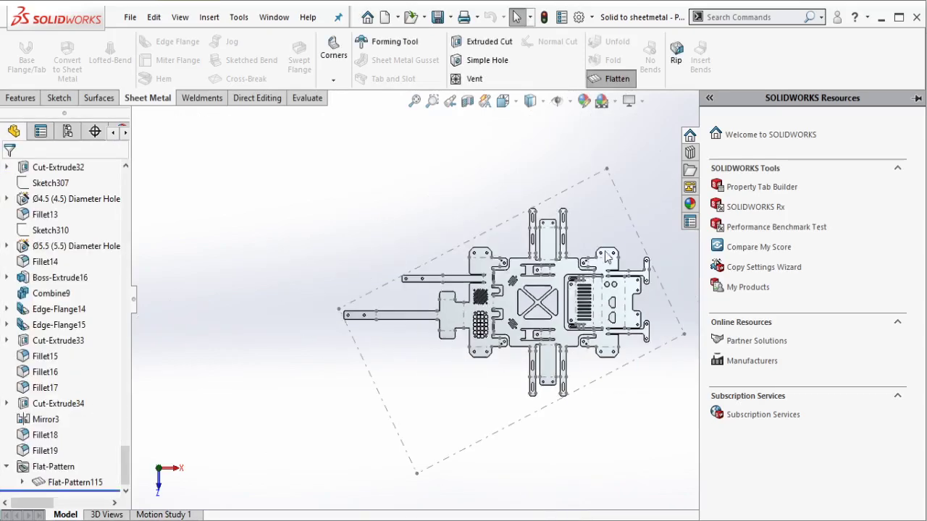
pyautogui.click(646, 189)
pyautogui.scroll(-2, 620, 296)
pyautogui.moveTo(398, 323); pyautogui.dragTo(436, 279, button='middle')
pyautogui.scroll(1, 437, 278)
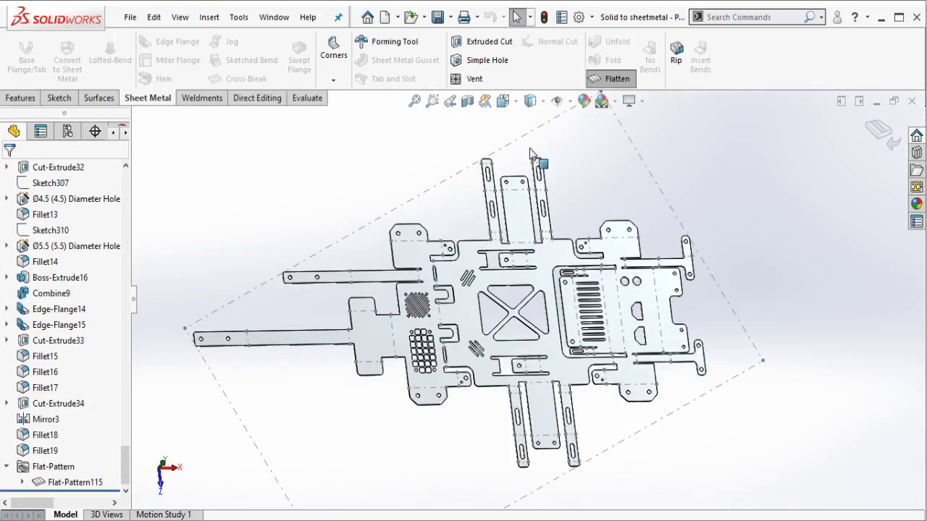
pyautogui.click(610, 77)
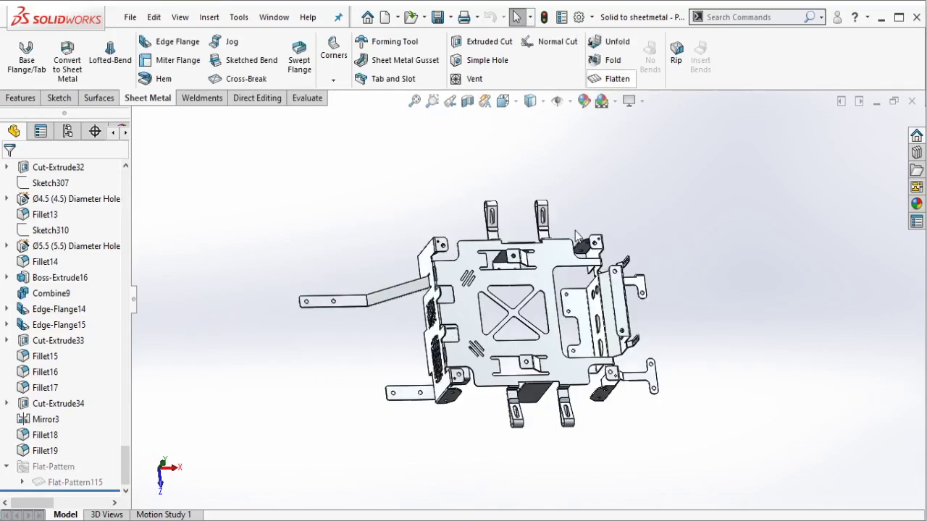
pyautogui.moveTo(558, 297); pyautogui.dragTo(522, 293, button='middle')
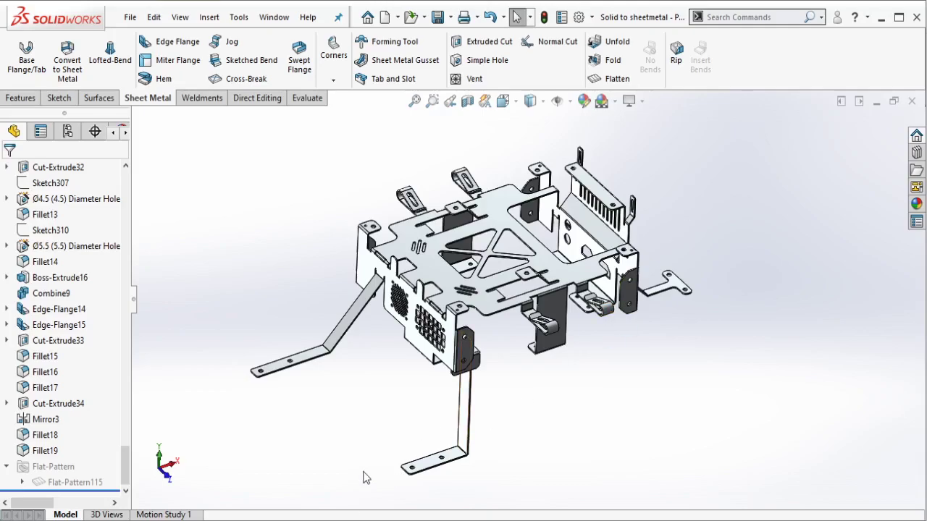
# Step: Switch to File Explorer and preview "Flat pattern - Solid to sheetmetal - Part 9 - 002.DWG" in the course folder
pyautogui.click(339, 519)
pyautogui.scroll(5, 500, 406)
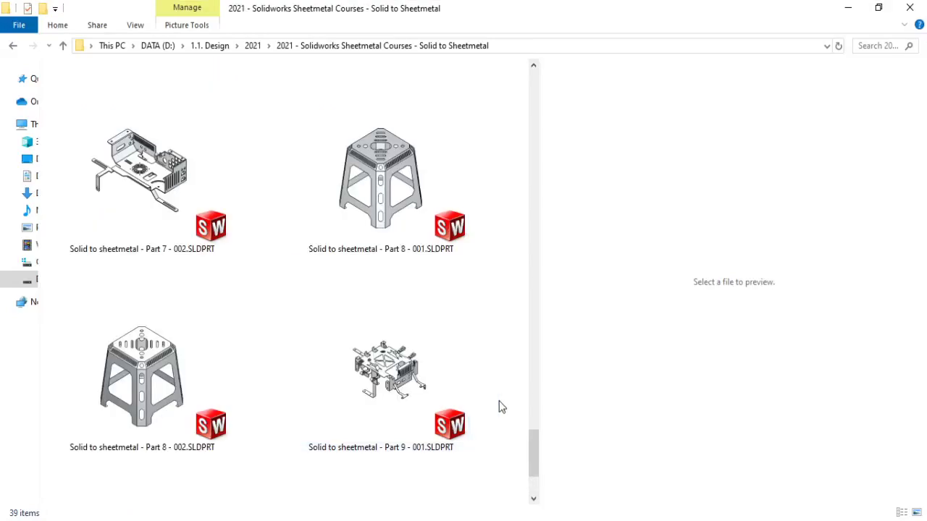
pyautogui.scroll(3, 511, 389)
pyautogui.scroll(10, 510, 389)
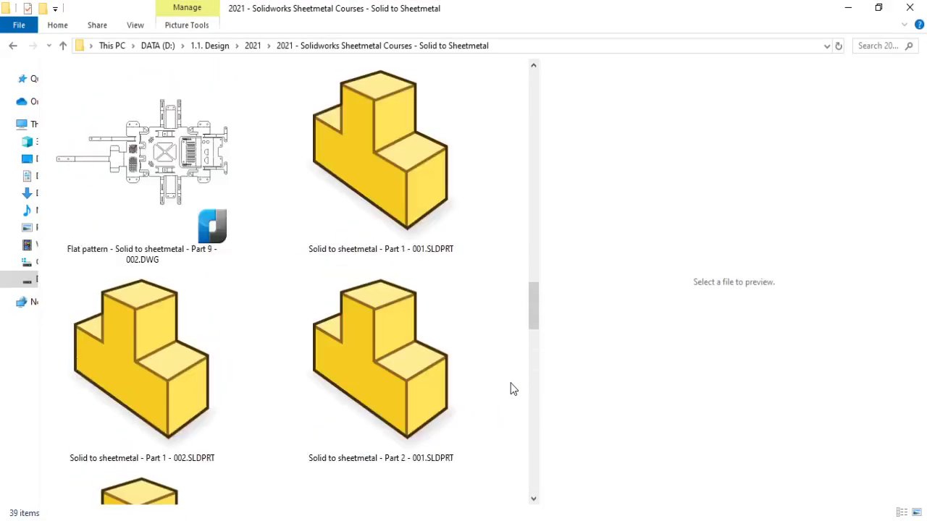
pyautogui.click(197, 176)
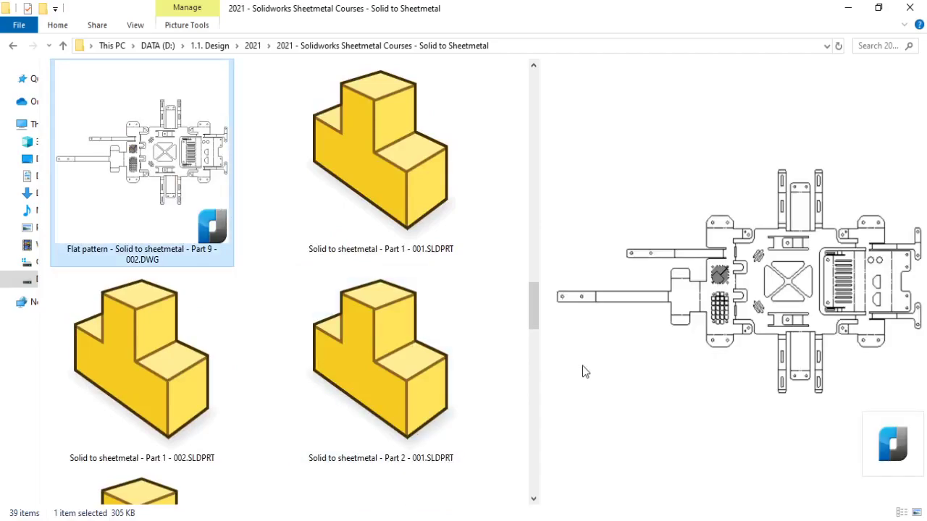
# Step: Switch to Notepad, write "lets open this DWG file in NanoCAD 5", erase the note and minimize the window
pyautogui.hotkey('alt', 'Tab')
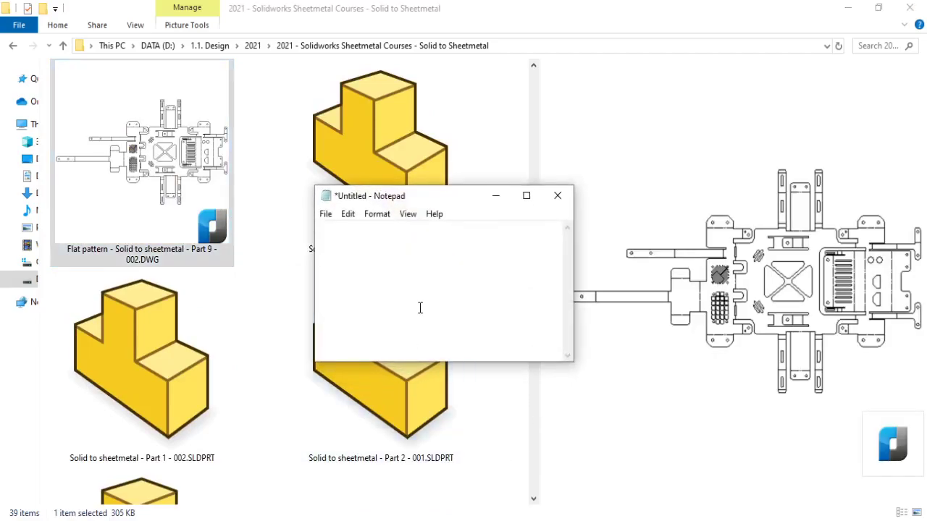
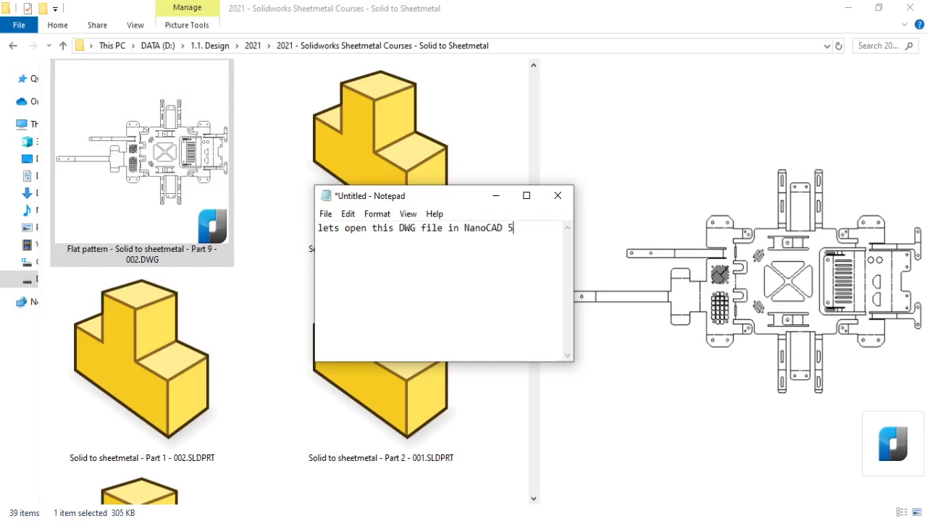
pyautogui.hotkey('ctrl', 'a')
pyautogui.press('BackSpace')
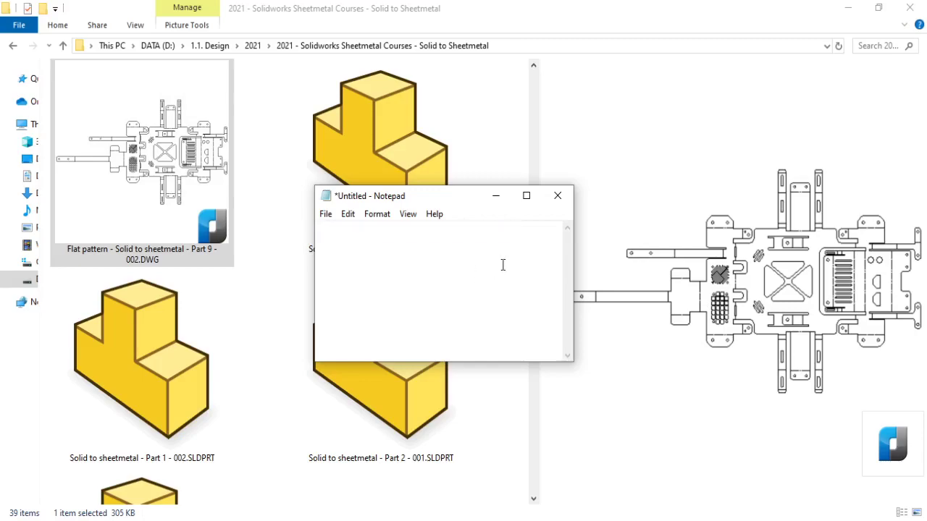
pyautogui.click(496, 196)
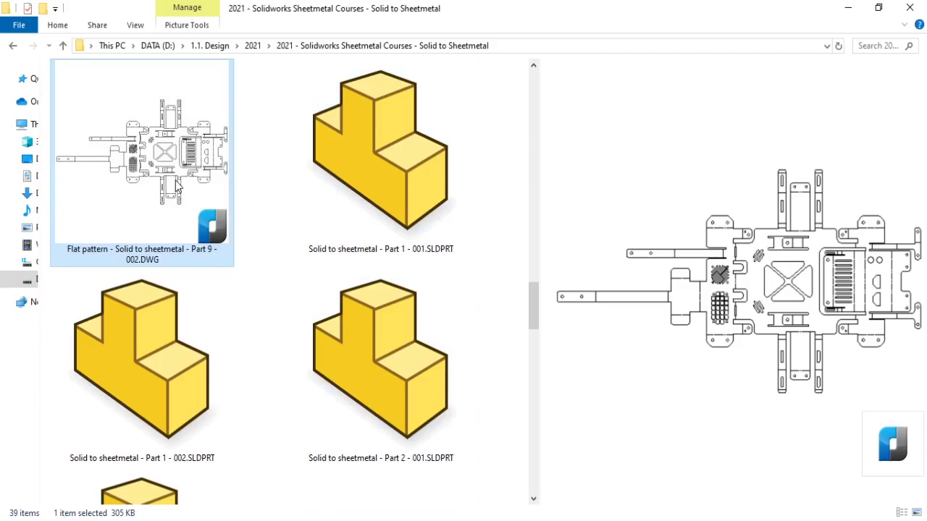
# Step: Open the Part 9 - 002 flat pattern DWG in nanoCAD 5 and fit the whole drawing in view
pyautogui.moveTo(175, 187); pyautogui.dragTo(579, 352)
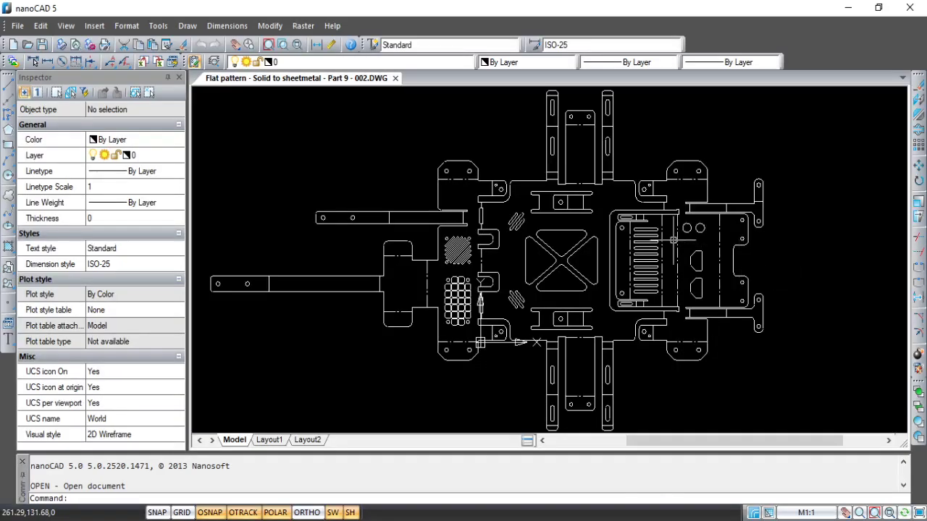
pyautogui.scroll(5, 656, 249)
pyautogui.moveTo(648, 277); pyautogui.dragTo(663, 172, button='middle')
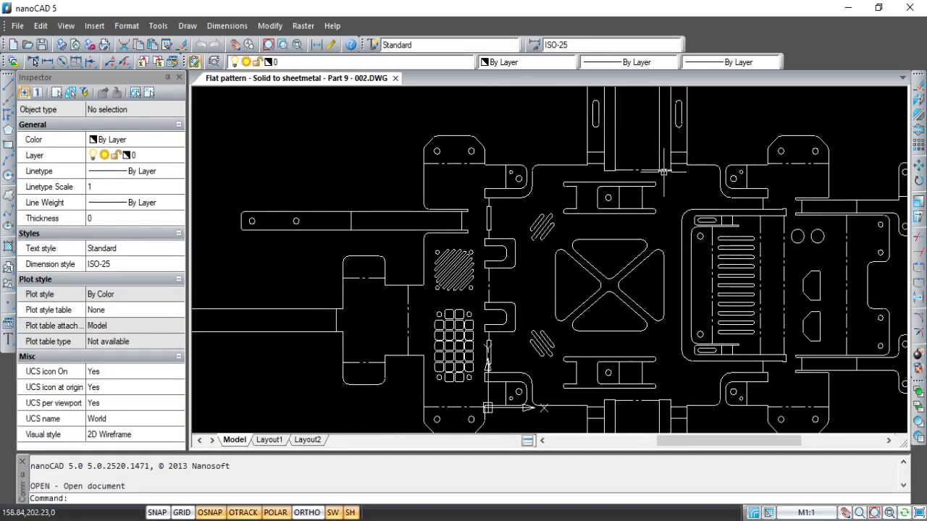
pyautogui.moveTo(655, 259)
pyautogui.mouseDown(button='middle')
pyautogui.moveTo(607, 135)
pyautogui.moveTo(651, 273)
pyautogui.moveTo(628, 286)
pyautogui.mouseUp(button='middle')
pyautogui.scroll(-4, 652, 273)
pyautogui.scroll(1, 630, 282)
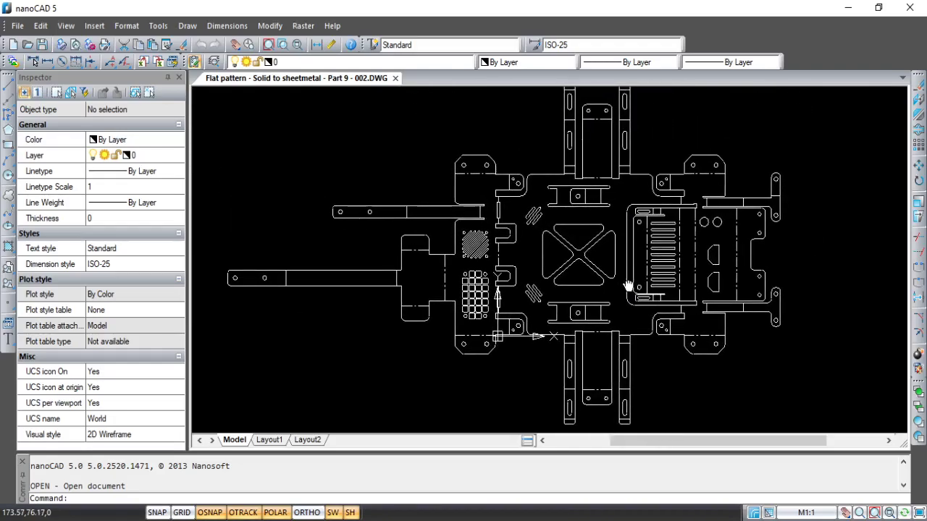
pyautogui.moveTo(499, 239); pyautogui.dragTo(492, 272, button='middle')
pyautogui.scroll(-2, 519, 235)
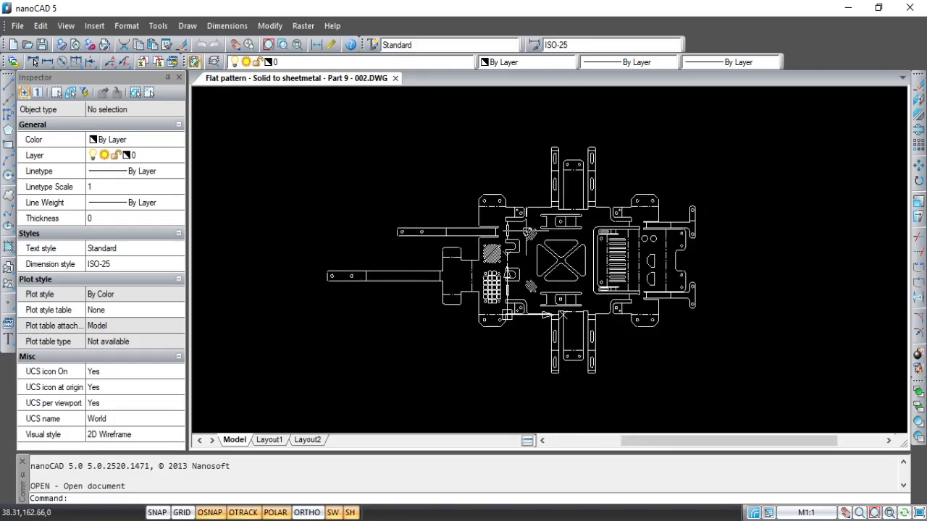
# Step: Set the color of all flat pattern entities to By Layer and clear the selection
pyautogui.click(294, 113)
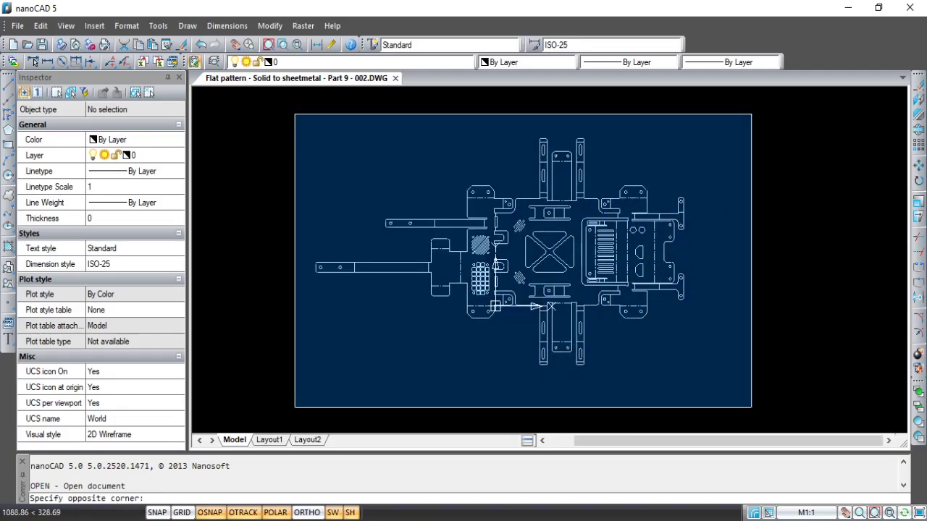
pyautogui.click(774, 408)
pyautogui.click(530, 63)
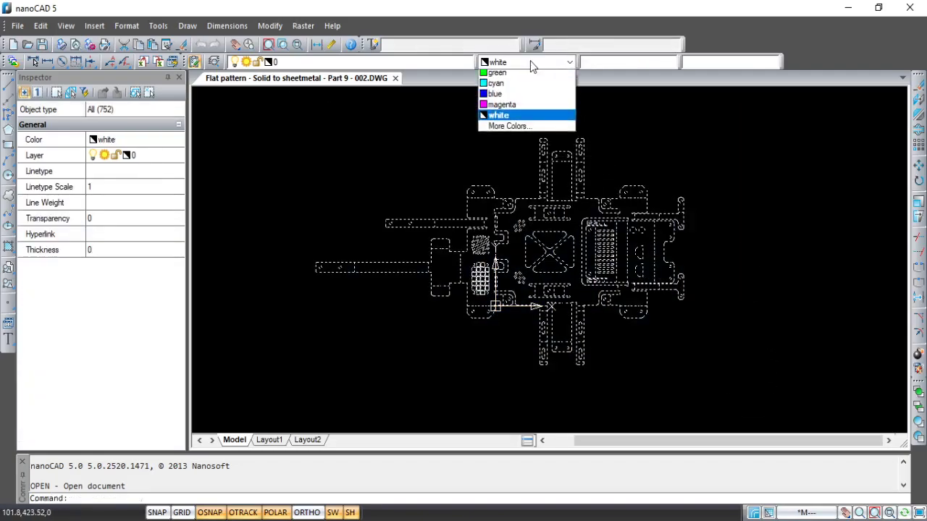
pyautogui.click(513, 79)
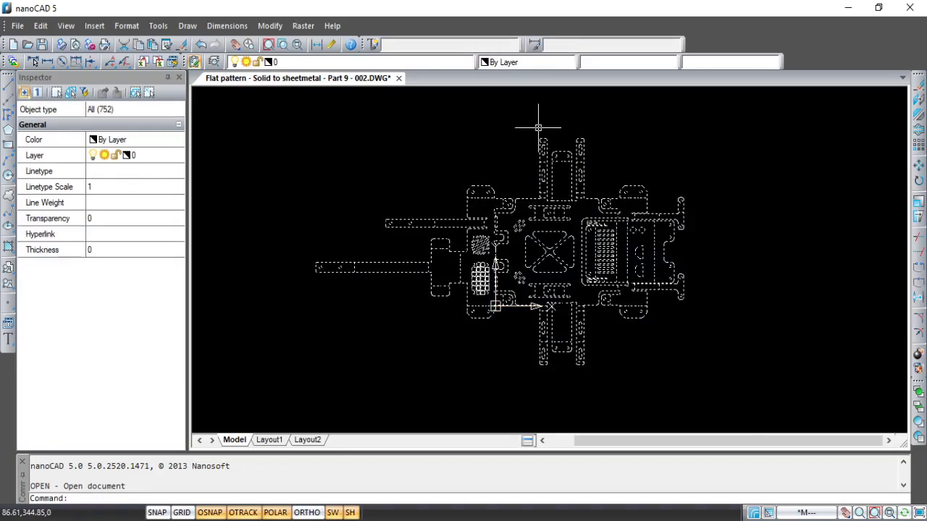
pyautogui.press('Escape')
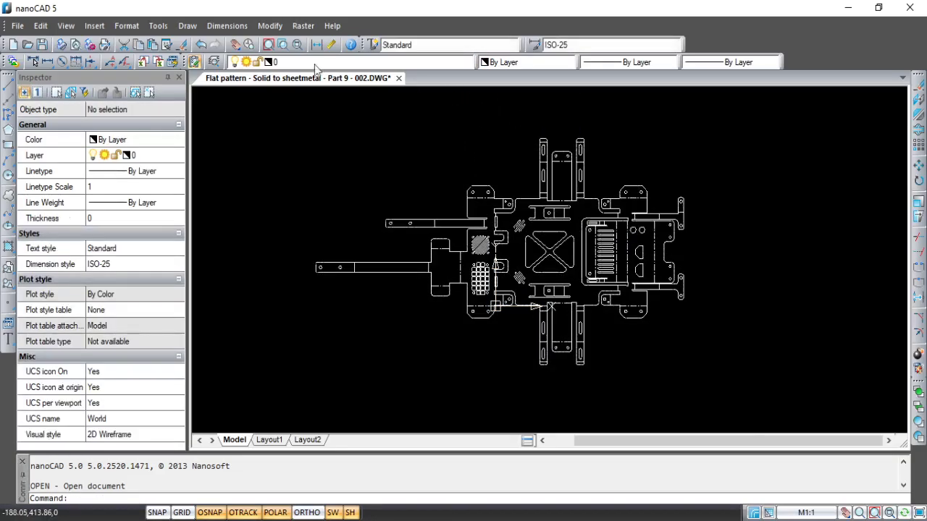
# Step: Create five new layers, Layer1 to Layer5, in the layer manager
pyautogui.click(140, 25)
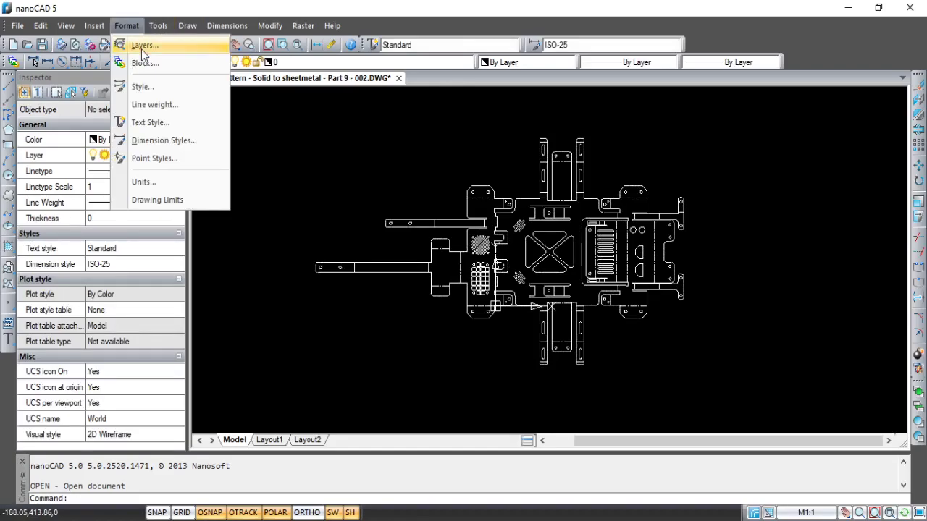
pyautogui.click(142, 47)
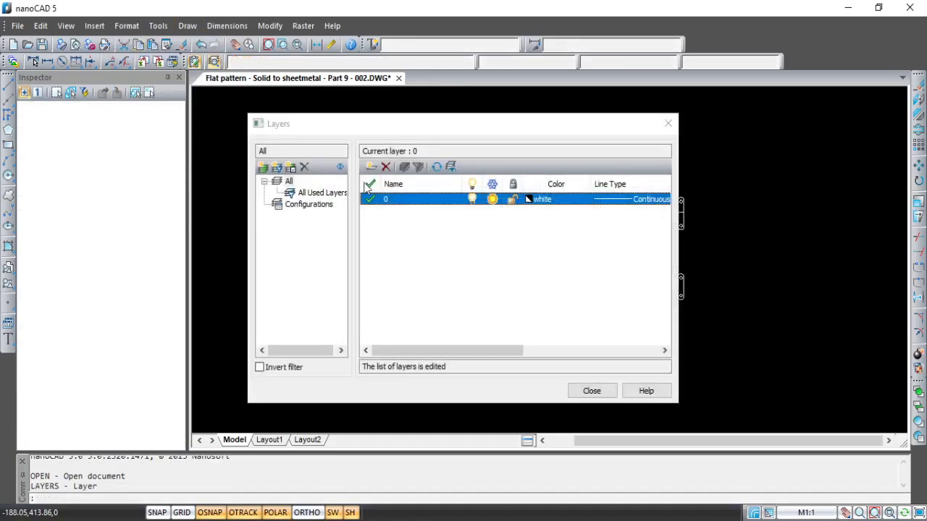
pyautogui.click(371, 167)
pyautogui.click(371, 167)
pyautogui.click(372, 167)
pyautogui.click(372, 167)
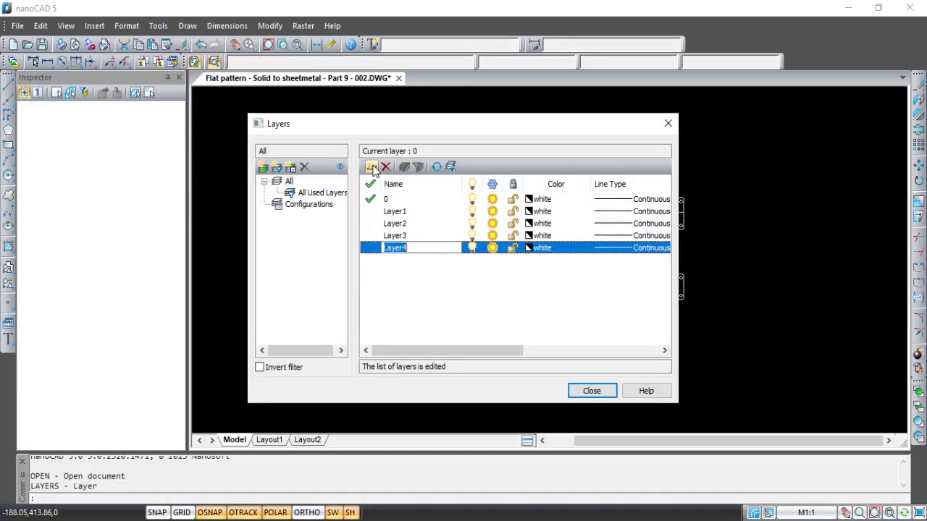
pyautogui.click(371, 167)
# Step: Set Layer1's line type to CENTERX2 and its color to red
pyautogui.click(537, 212)
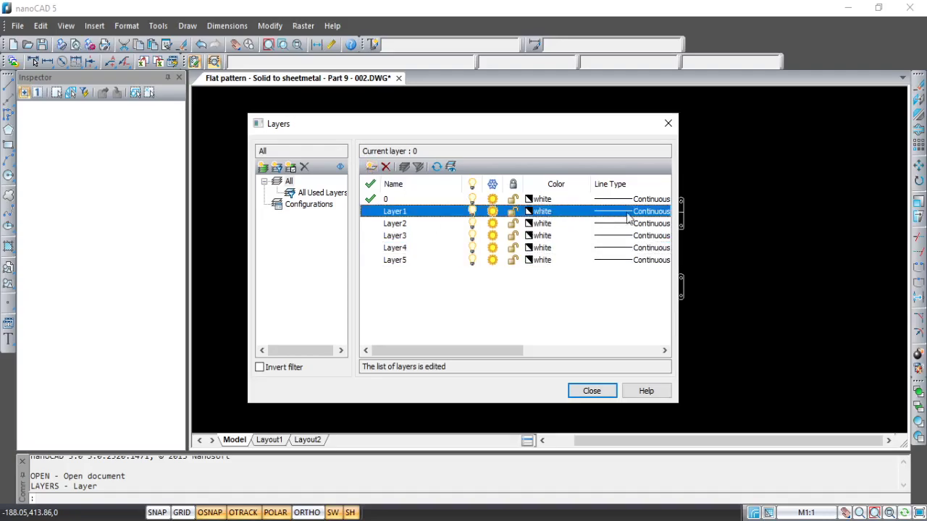
pyautogui.click(629, 211)
pyautogui.click(631, 212)
pyautogui.click(640, 237)
pyautogui.click(545, 212)
pyautogui.click(543, 226)
# Step: Set the color of Layer2 to green and of Layer3 to blue
pyautogui.click(550, 228)
pyautogui.click(551, 228)
pyautogui.click(548, 227)
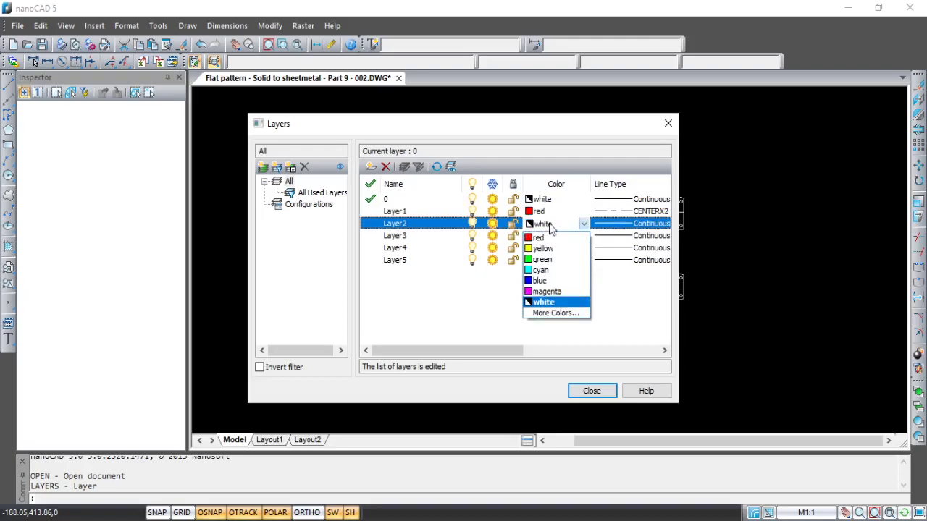
pyautogui.click(543, 260)
pyautogui.click(539, 237)
pyautogui.click(542, 236)
pyautogui.click(542, 236)
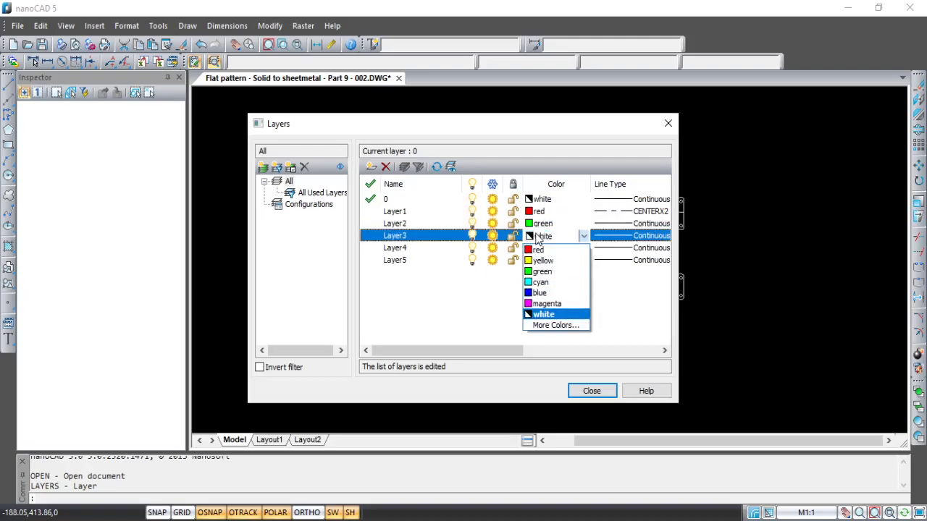
pyautogui.click(545, 296)
# Step: Set the color of Layer4 to cyan and of Layer5 to magenta, and close the layer manager
pyautogui.click(543, 247)
pyautogui.click(543, 247)
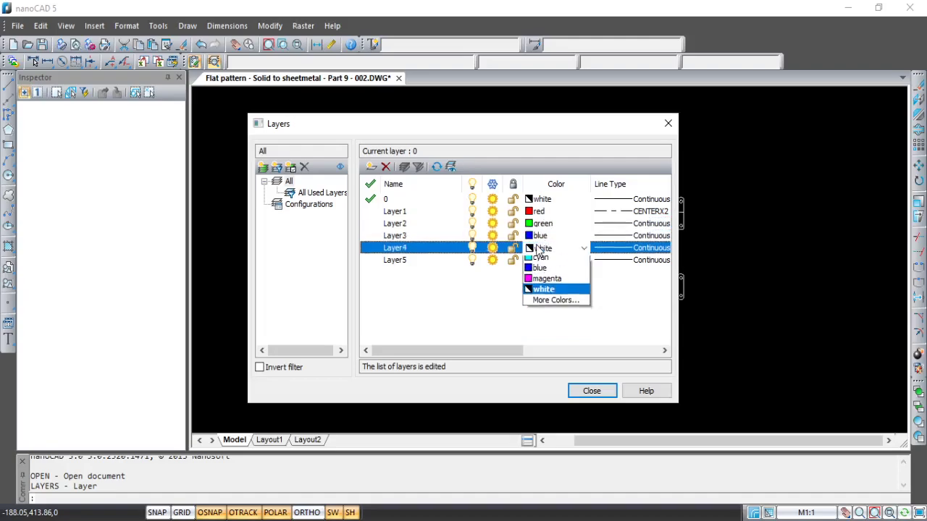
pyautogui.click(545, 295)
pyautogui.click(543, 260)
pyautogui.click(543, 260)
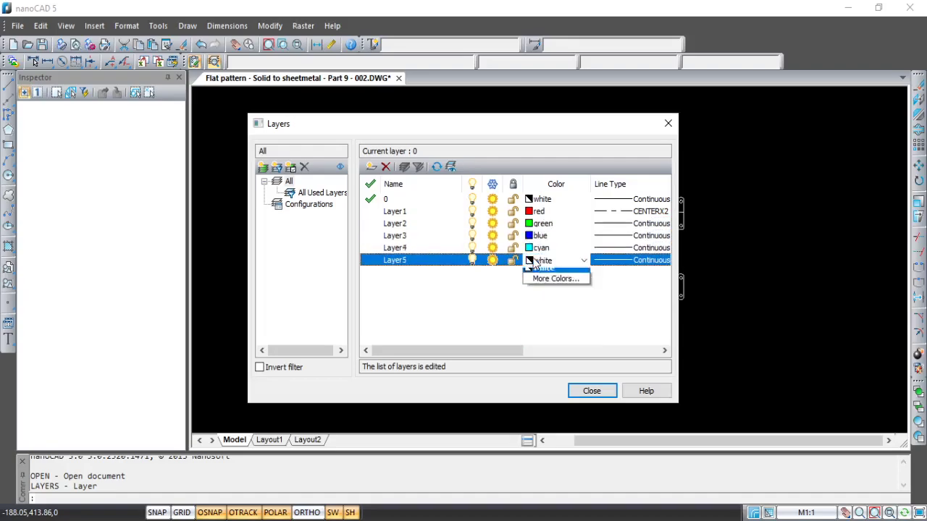
pyautogui.click(546, 328)
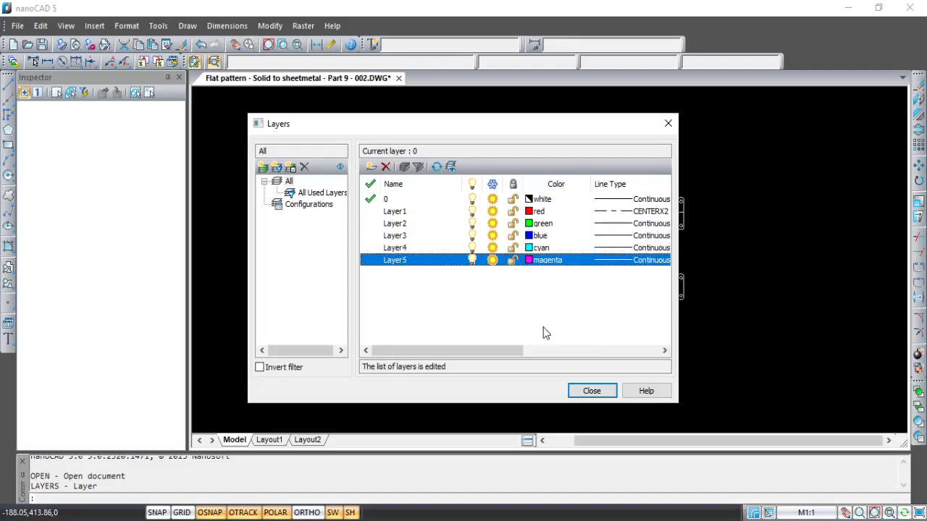
pyautogui.click(592, 391)
# Step: Move the two horizontal bend lines of the upper central flange to Layer1
pyautogui.scroll(1, 569, 238)
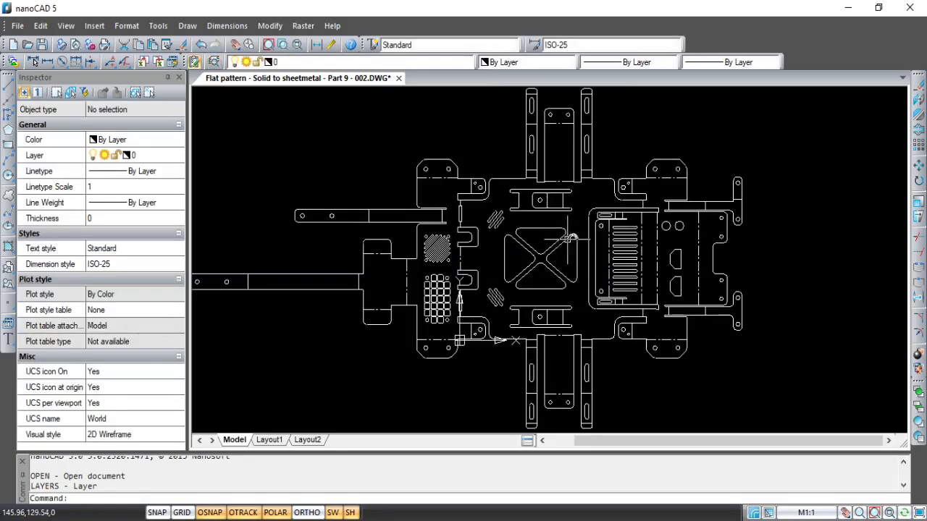
pyautogui.moveTo(548, 240); pyautogui.dragTo(545, 298, button='middle')
pyautogui.scroll(3, 543, 163)
pyautogui.moveTo(533, 181); pyautogui.dragTo(533, 181, button='middle')
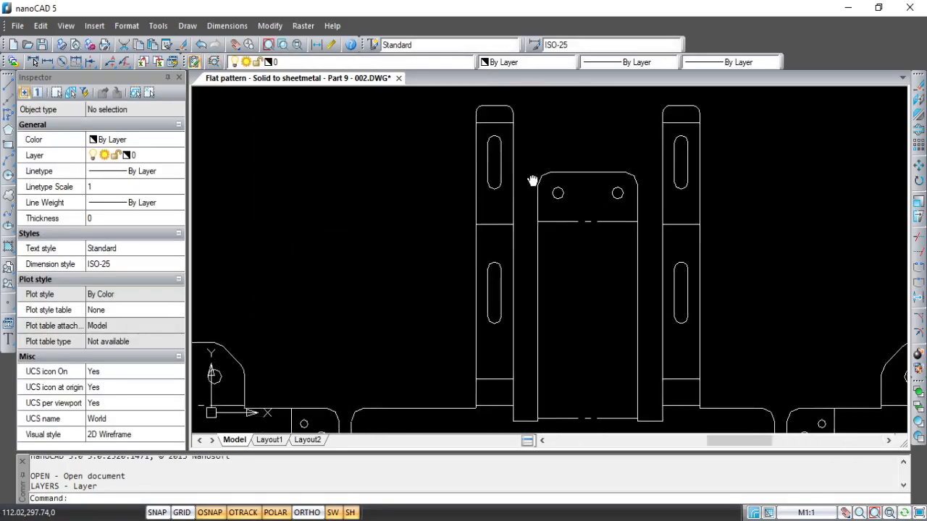
pyautogui.click(572, 221)
pyautogui.moveTo(587, 275); pyautogui.dragTo(575, 189, button='middle')
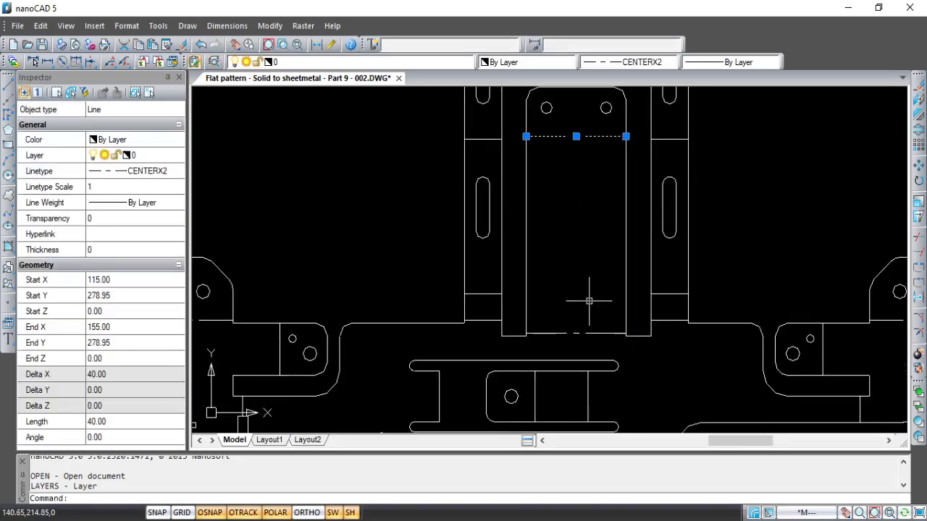
pyautogui.click(602, 333)
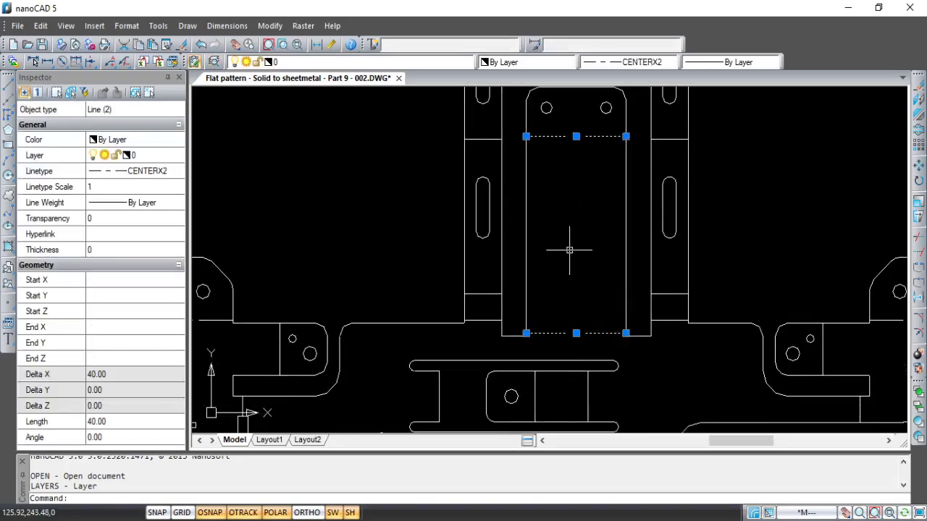
pyautogui.click(468, 62)
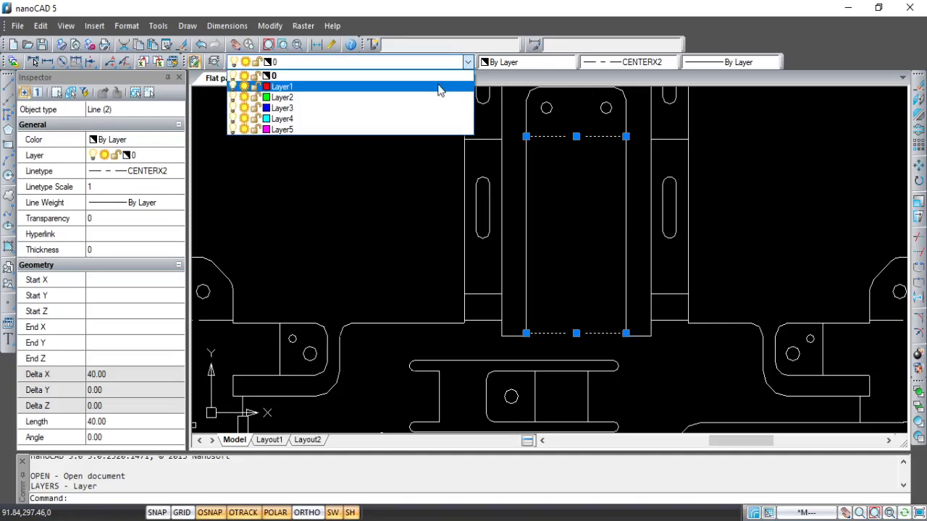
pyautogui.click(437, 86)
pyautogui.press('Escape')
# Step: Move four bend lines across the upper slotted arms, plus those of the upper-right corner flange and its two-hole tab, to Layer1
pyautogui.moveTo(586, 240); pyautogui.dragTo(570, 269, button='middle')
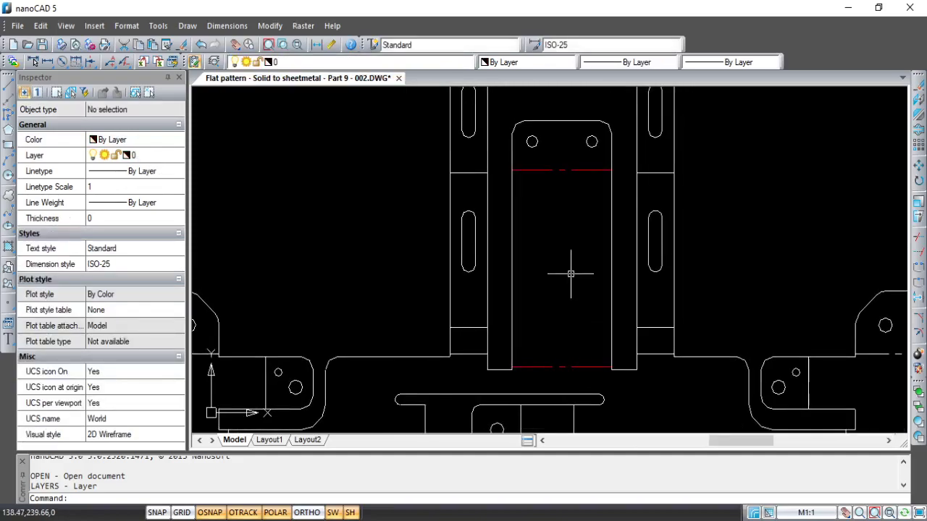
pyautogui.click(478, 173)
pyautogui.click(647, 175)
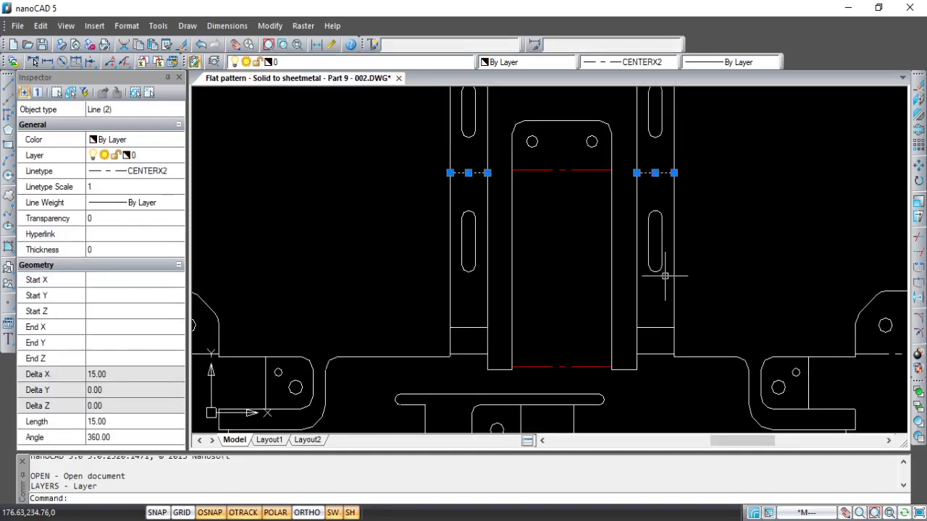
pyautogui.click(659, 330)
pyautogui.click(473, 328)
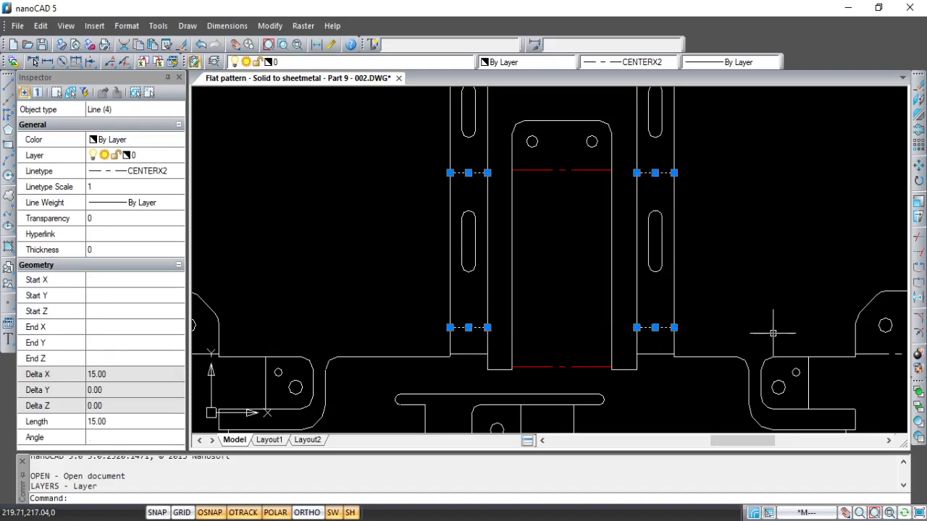
pyautogui.moveTo(772, 332); pyautogui.dragTo(588, 306, button='middle')
pyautogui.click(732, 328)
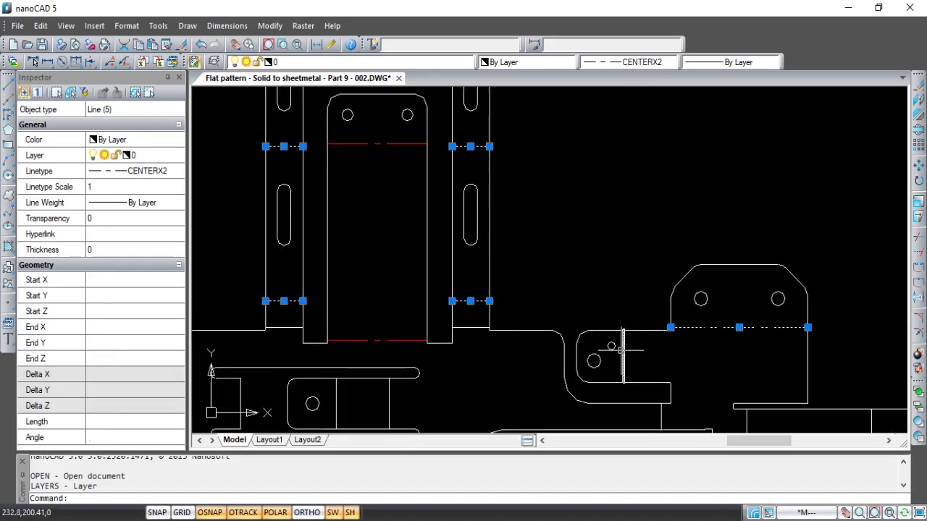
pyautogui.click(625, 349)
pyautogui.click(351, 63)
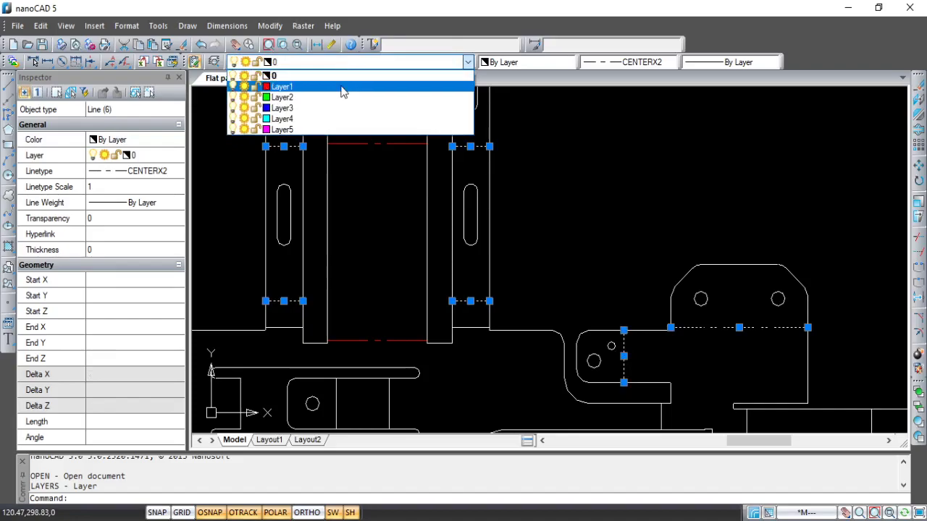
pyautogui.click(346, 85)
pyautogui.press('Escape')
# Step: Move the three long vertical bend lines right of the louver slots and two bend lines on the upper-right arm to Layer1
pyautogui.scroll(-3, 540, 217)
pyautogui.scroll(4, 699, 263)
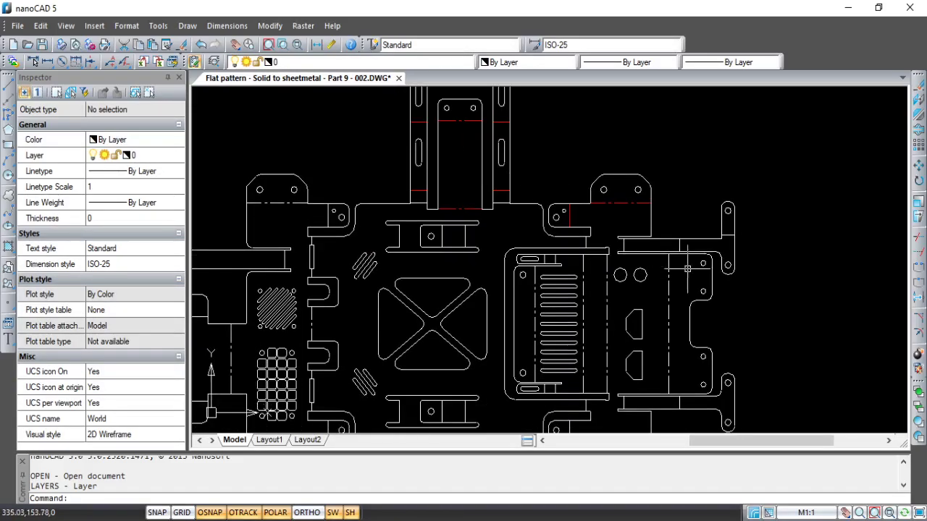
pyautogui.click(523, 269)
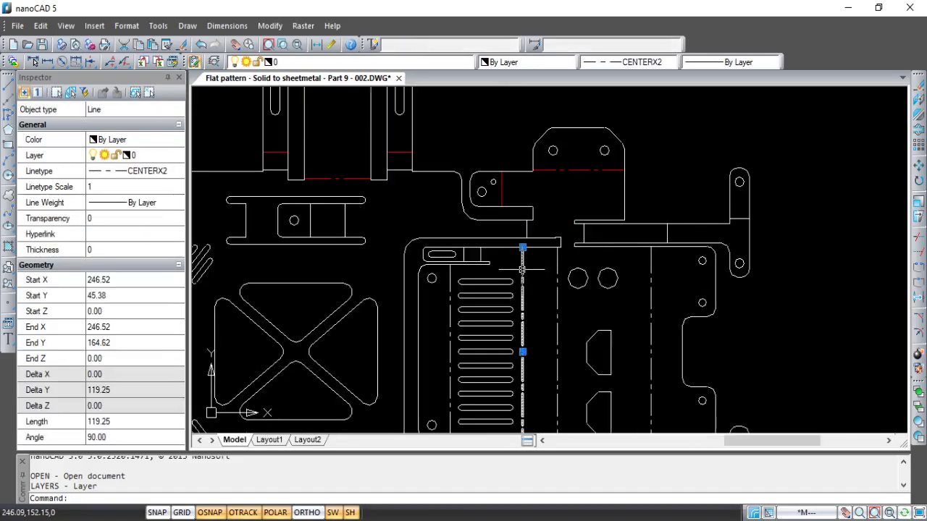
pyautogui.click(557, 270)
pyautogui.click(651, 271)
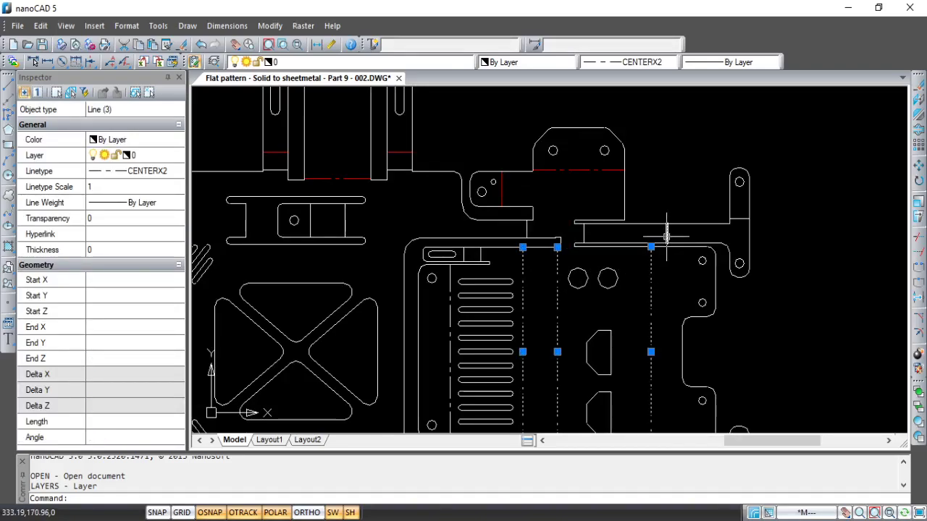
pyautogui.click(667, 234)
pyautogui.click(738, 218)
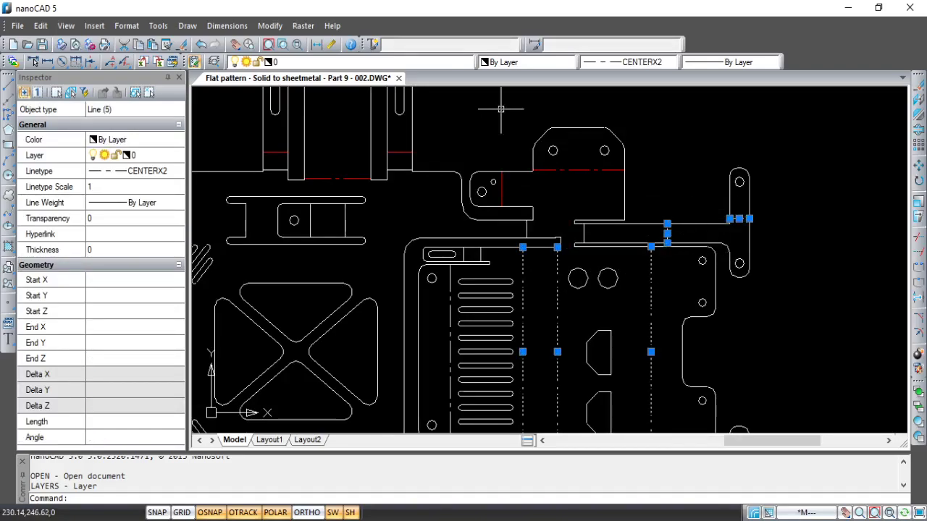
pyautogui.click(438, 63)
pyautogui.click(414, 87)
pyautogui.press('Escape')
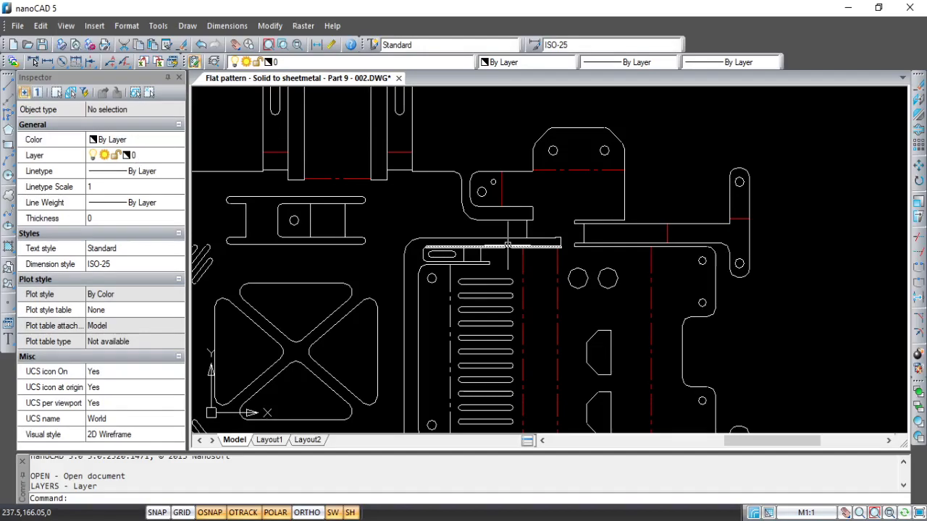
# Step: Move the vertical bend line left of the louver slots and the two bend lines in the upper central tab cutout to Layer1
pyautogui.moveTo(508, 245); pyautogui.dragTo(590, 226, button='middle')
pyautogui.click(533, 290)
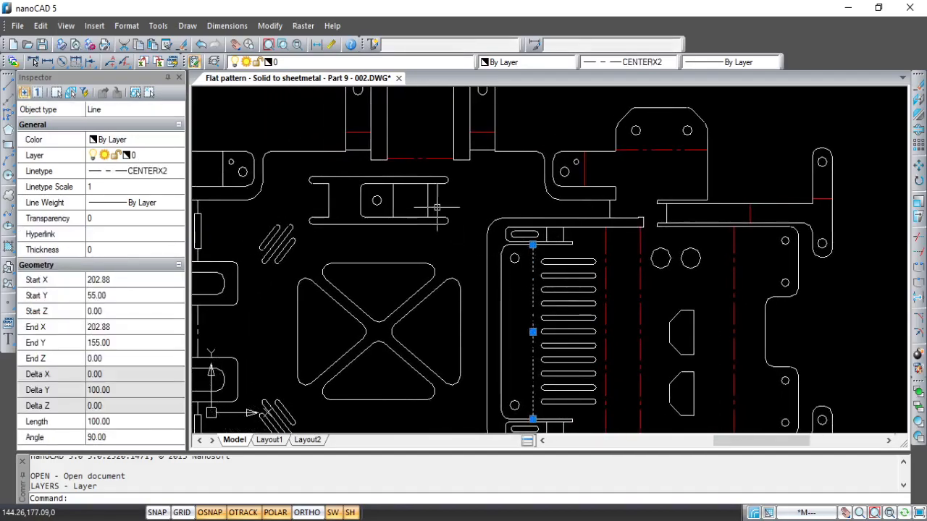
pyautogui.moveTo(438, 208); pyautogui.dragTo(482, 224, button='middle')
pyautogui.click(473, 217)
pyautogui.click(438, 217)
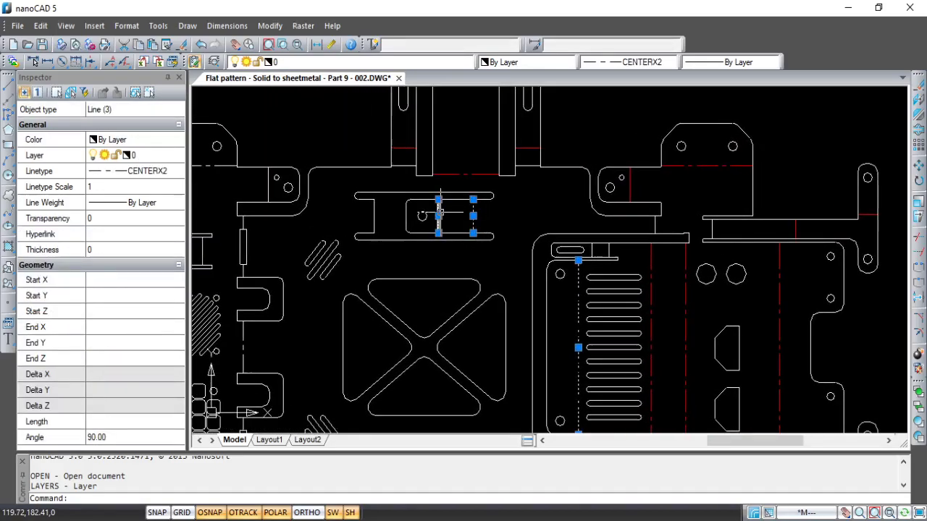
pyautogui.click(383, 62)
pyautogui.click(369, 87)
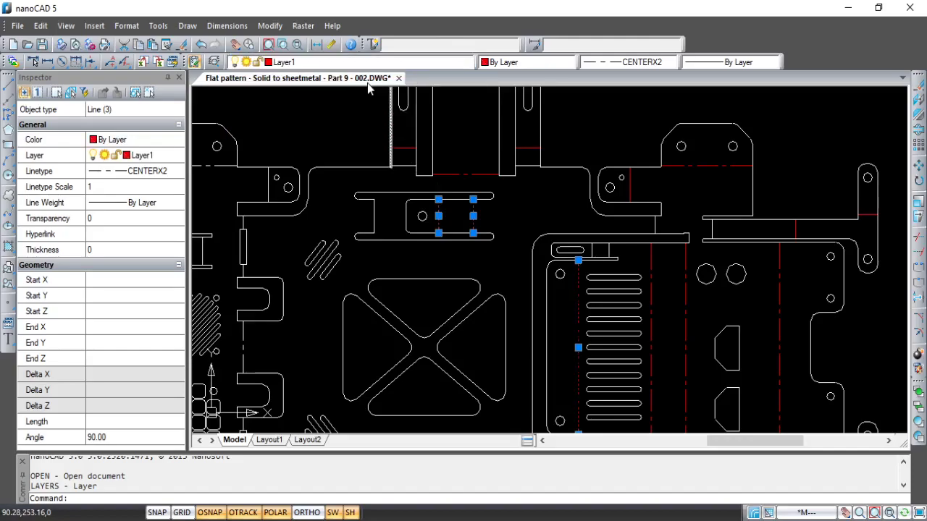
pyautogui.moveTo(375, 233)
pyautogui.mouseDown(button='middle')
pyautogui.moveTo(471, 244)
pyautogui.moveTo(469, 235)
pyautogui.mouseUp(button='middle')
pyautogui.press('Escape')
# Step: Move the bend lines of the upper-left corner flange, its tab, the adjacent arm's inner end and the edge around the slot and U-cutouts to Layer1
pyautogui.click(352, 176)
pyautogui.click(402, 194)
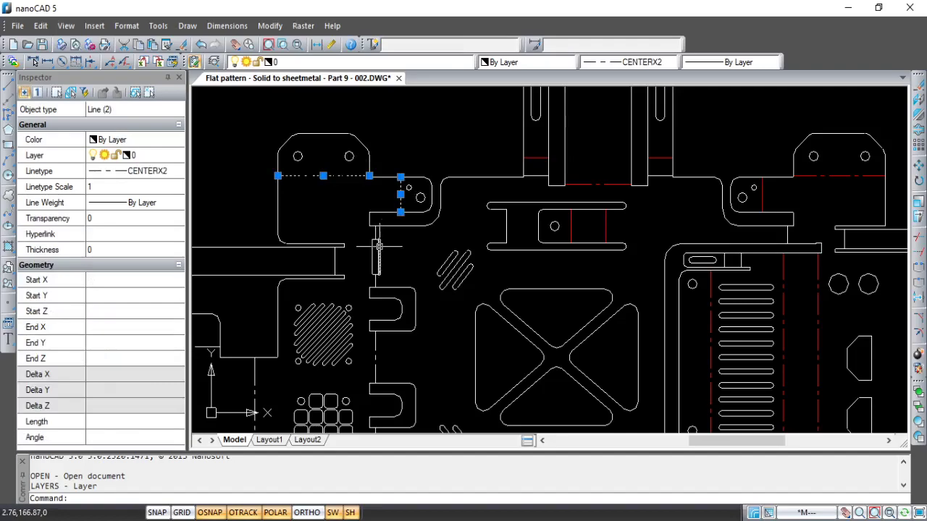
pyautogui.click(335, 256)
pyautogui.scroll(2, 375, 252)
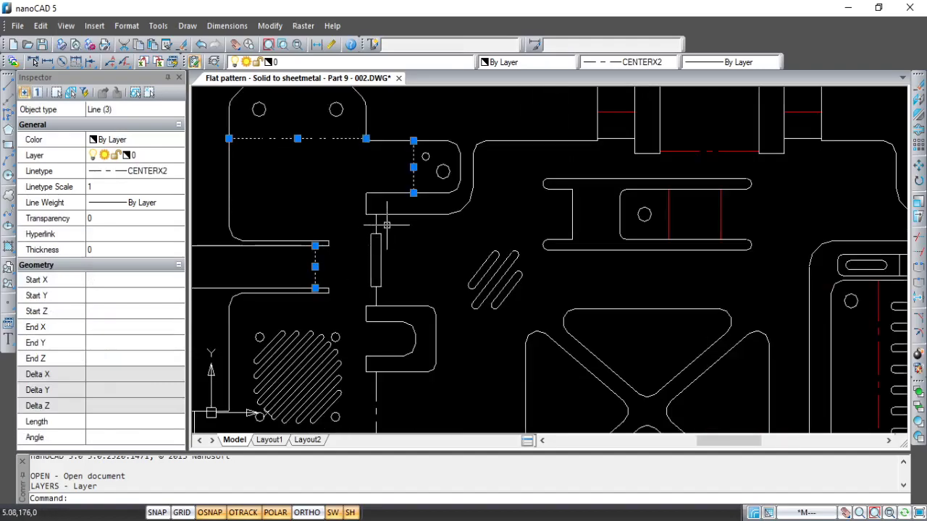
pyautogui.click(376, 224)
pyautogui.click(376, 292)
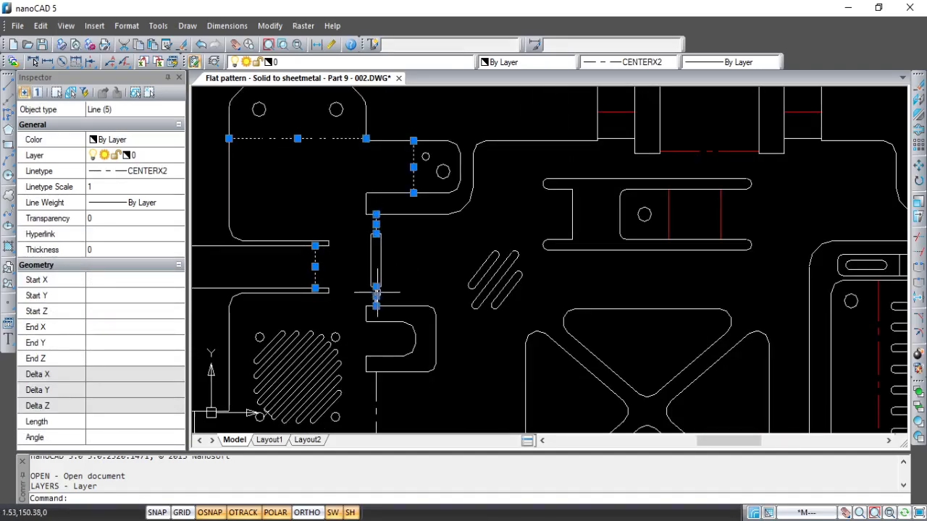
pyautogui.click(377, 393)
pyautogui.click(435, 63)
pyautogui.click(417, 86)
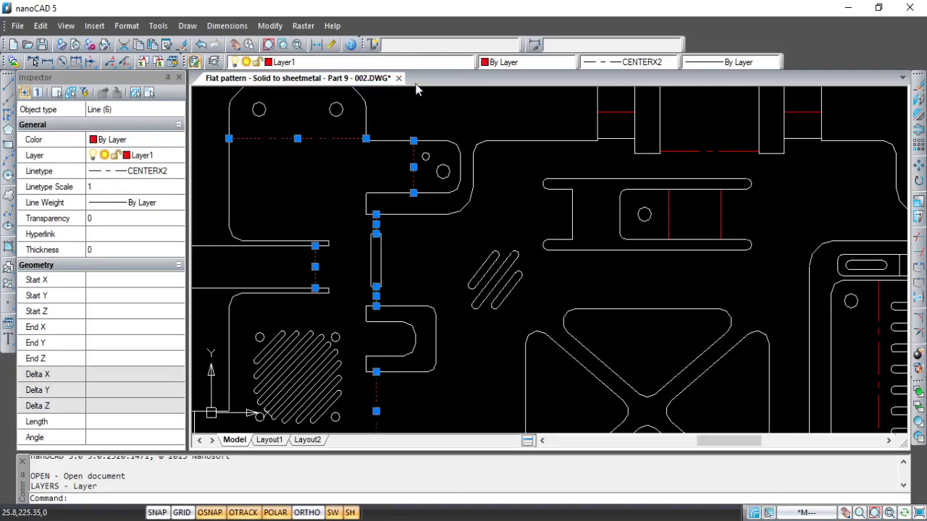
pyautogui.press('Escape')
# Step: Move the remaining bend lines of the two long left arms, the left T-shaped flange and the lower-left corner flange to Layer1
pyautogui.scroll(-3, 475, 217)
pyautogui.moveTo(501, 236); pyautogui.dragTo(643, 191, button='middle')
pyautogui.moveTo(379, 232); pyautogui.dragTo(417, 222, button='middle')
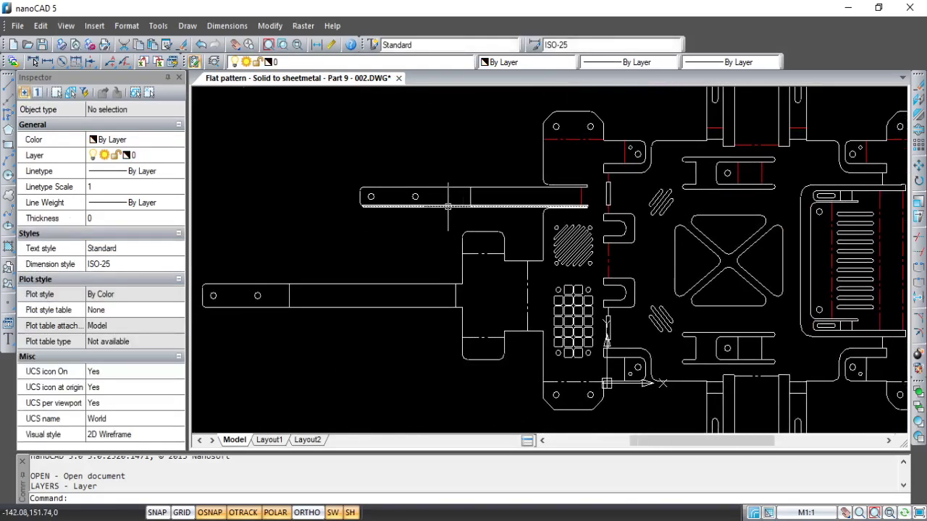
pyautogui.click(470, 199)
pyautogui.click(482, 254)
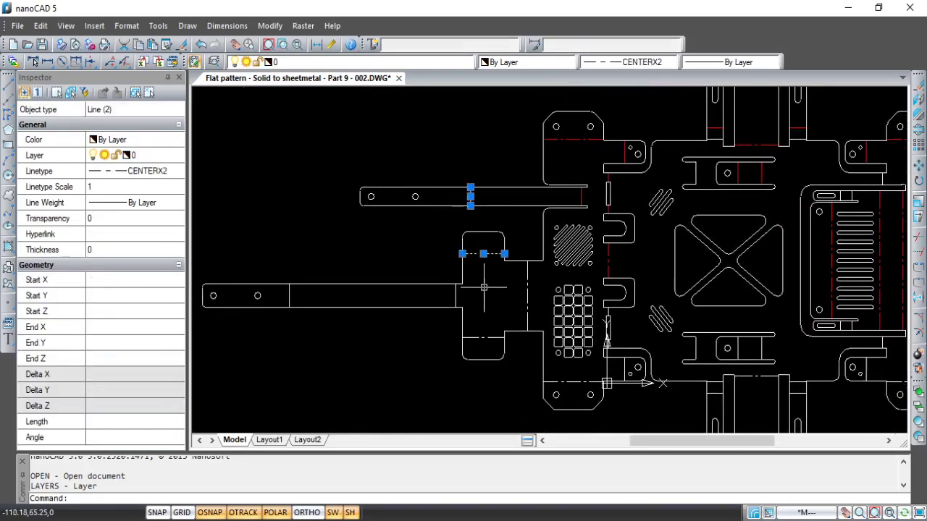
pyautogui.click(485, 338)
pyautogui.click(455, 297)
pyautogui.click(528, 294)
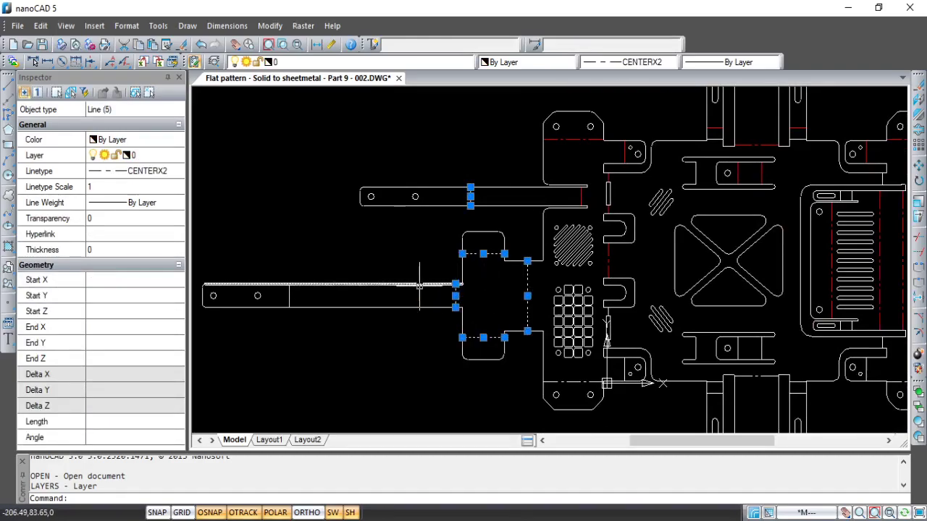
pyautogui.click(289, 297)
pyautogui.click(573, 382)
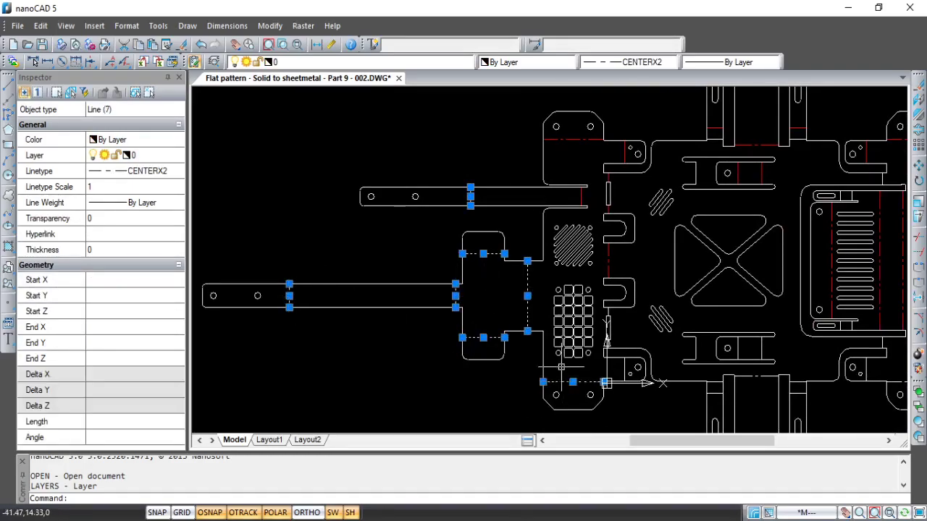
pyautogui.click(377, 64)
pyautogui.click(368, 86)
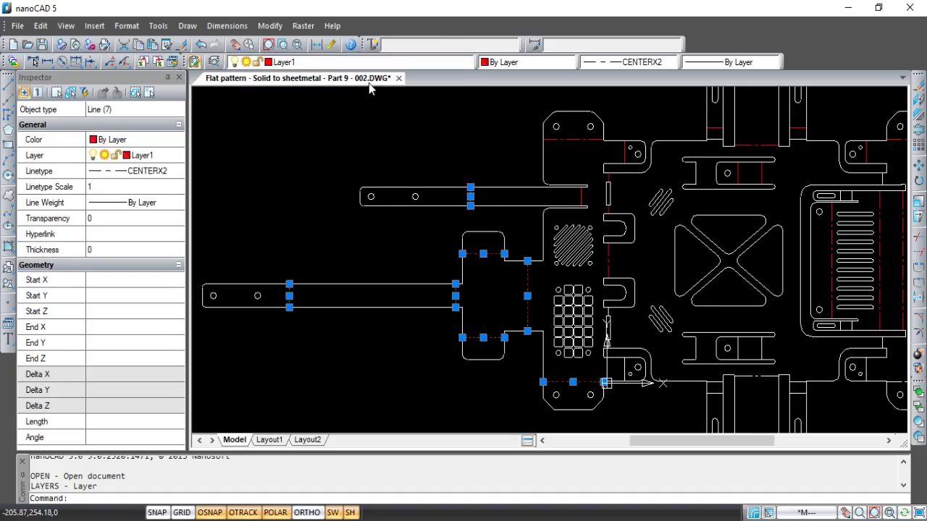
# Step: Move the bend lines above and below the lower-left narrow slot and the one on the adjoining two-hole tab to Layer1
pyautogui.scroll(3, 673, 362)
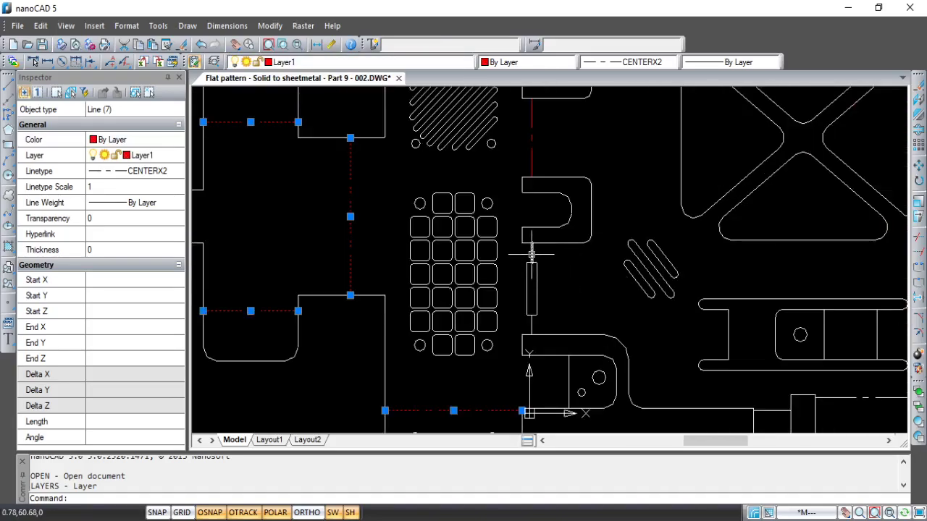
pyautogui.click(532, 253)
pyautogui.click(531, 326)
pyautogui.scroll(-4, 594, 305)
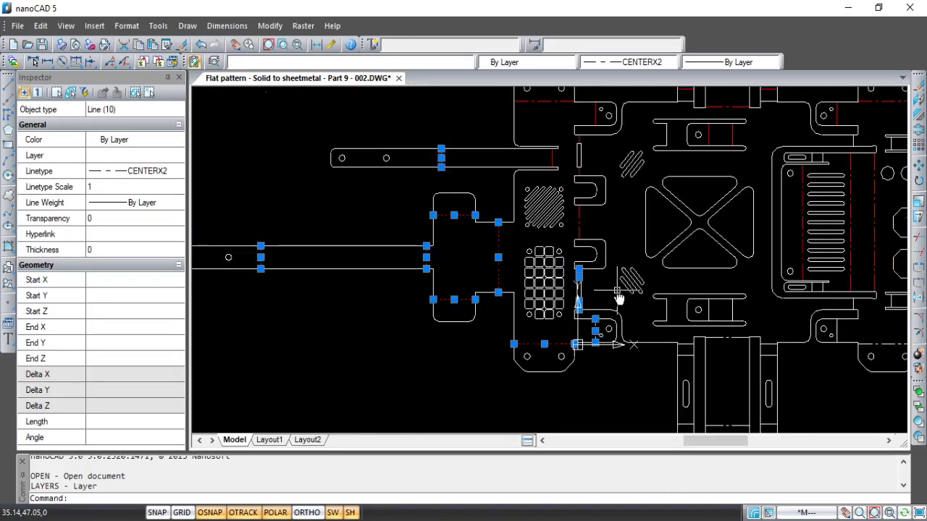
pyautogui.scroll(1, 594, 304)
pyautogui.click(395, 63)
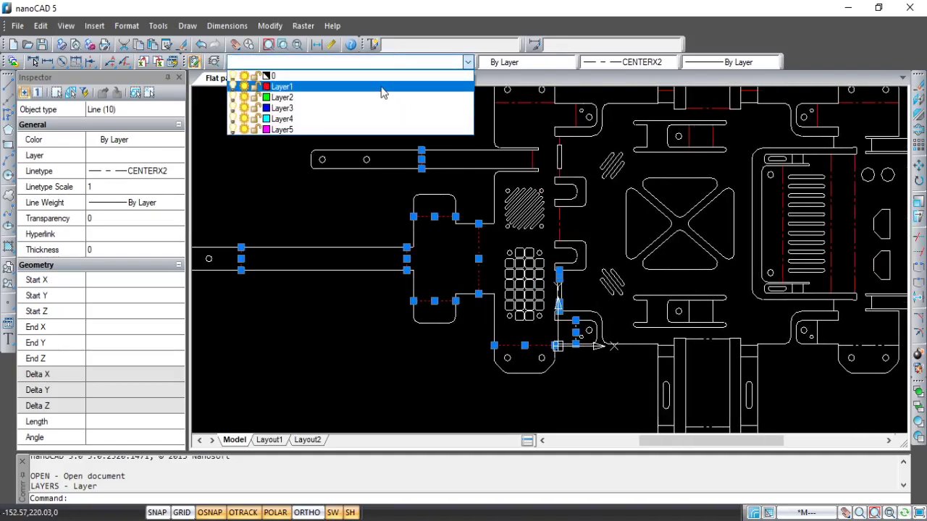
pyautogui.click(381, 88)
pyautogui.press('Escape')
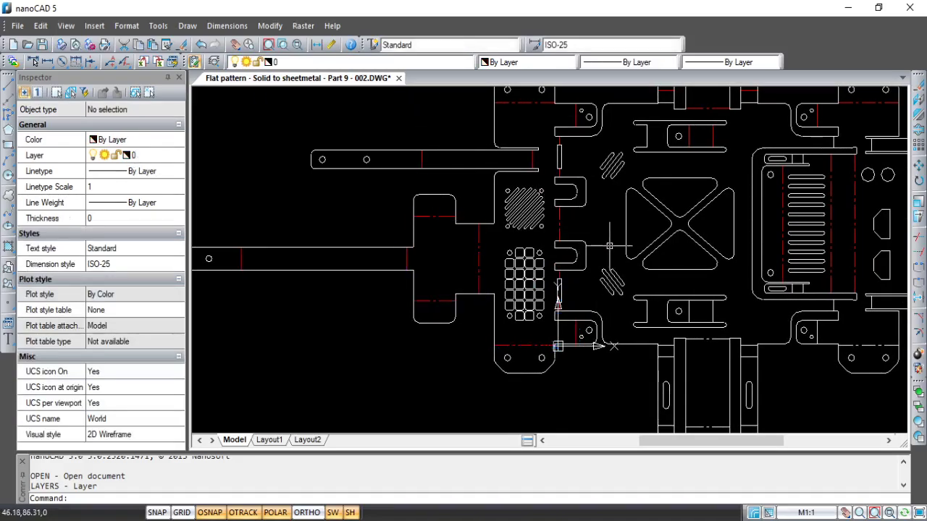
# Step: Move the bend lines of the lower central flange and the two lower slotted arms to Layer1
pyautogui.moveTo(607, 247); pyautogui.dragTo(530, 176, button='middle')
pyautogui.moveTo(600, 300); pyautogui.dragTo(555, 232, button='middle')
pyautogui.scroll(2, 601, 301)
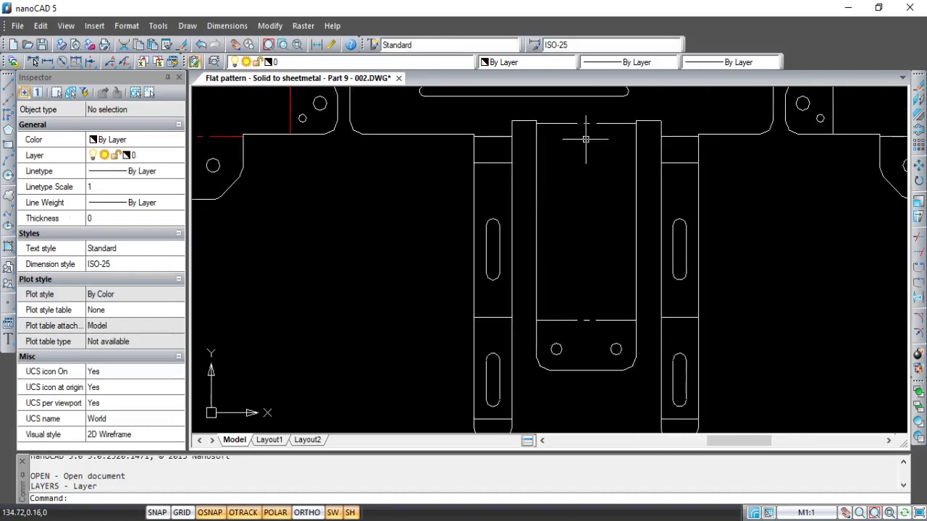
pyautogui.click(585, 125)
pyautogui.click(489, 162)
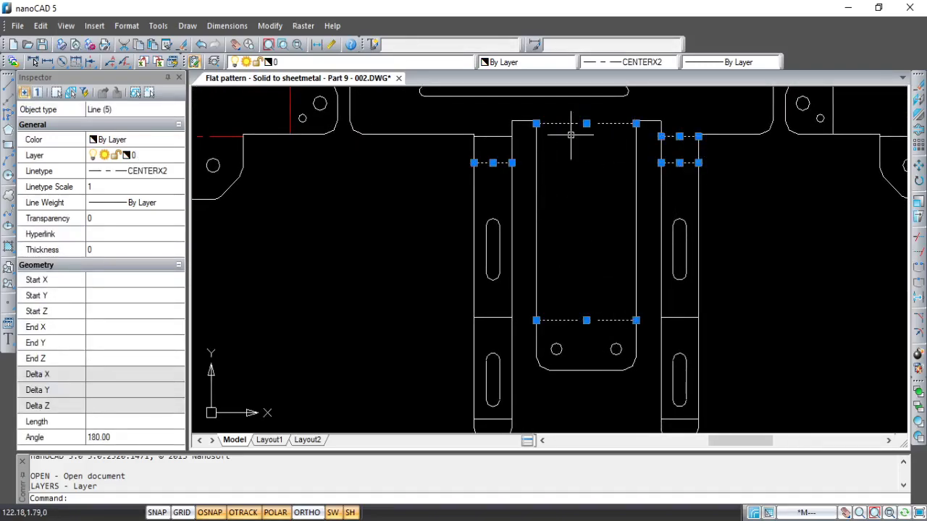
pyautogui.click(492, 135)
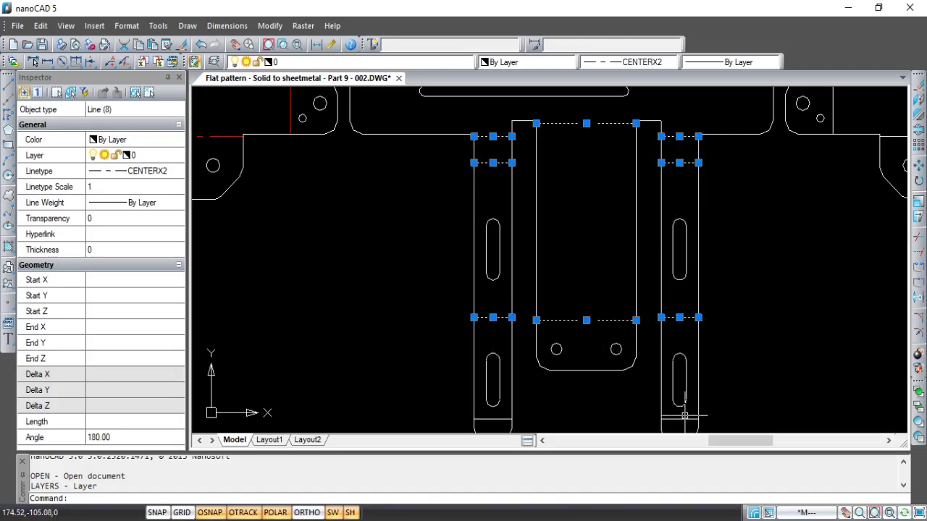
pyautogui.click(433, 66)
pyautogui.click(416, 86)
pyautogui.press('Escape')
pyautogui.scroll(-2, 610, 224)
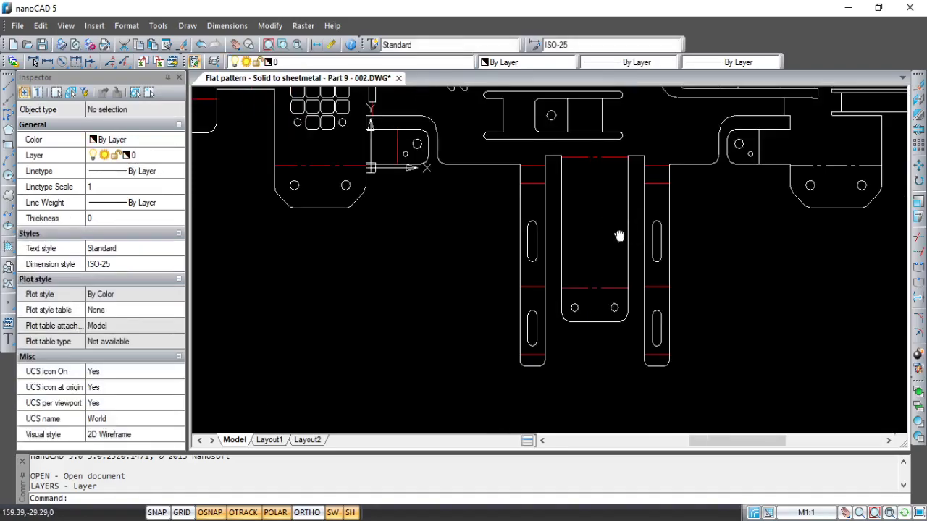
# Step: Move the bend lines of the lower-right corner flange, its tab, the adjacent short neck and the lower-right T-ended arm to Layer1
pyautogui.moveTo(619, 236); pyautogui.dragTo(460, 273, button='middle')
pyautogui.click(599, 185)
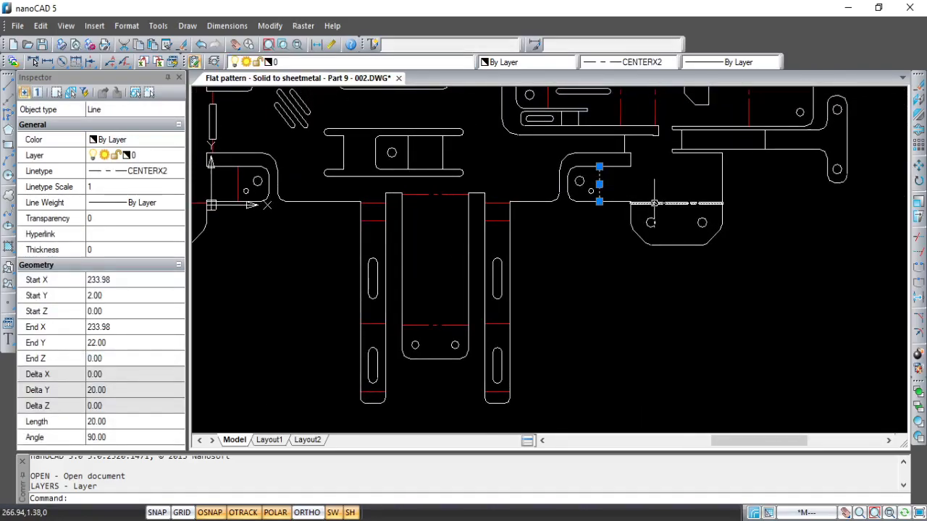
pyautogui.click(654, 203)
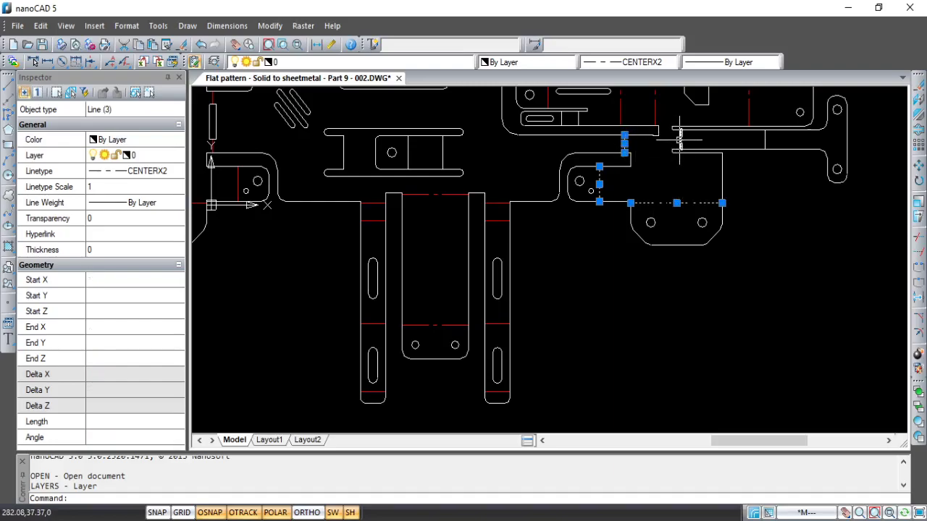
pyautogui.click(463, 64)
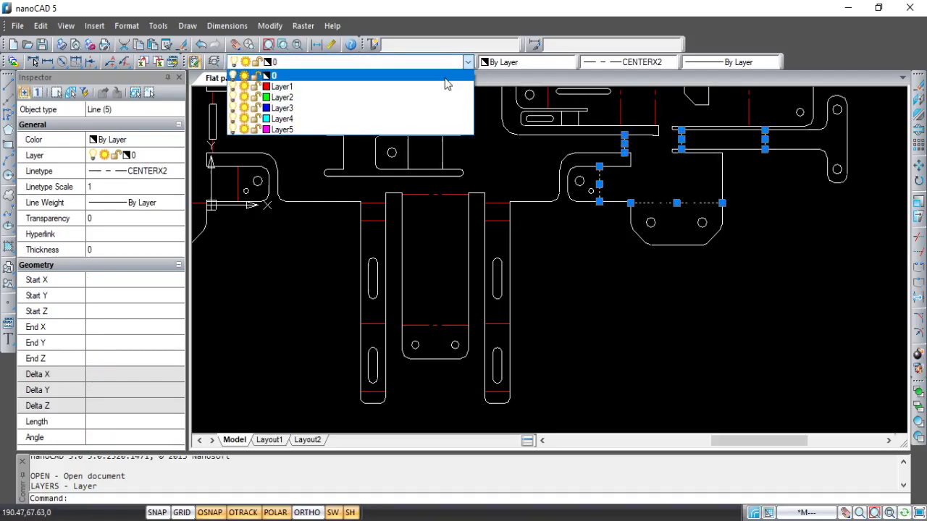
pyautogui.click(435, 87)
pyautogui.press('Escape')
# Step: Move the two bend lines of the single-hole tab inside the lower central cutout to Layer1
pyautogui.scroll(-2, 583, 192)
pyautogui.moveTo(522, 210); pyautogui.dragTo(583, 254, button='middle')
pyautogui.scroll(2, 532, 209)
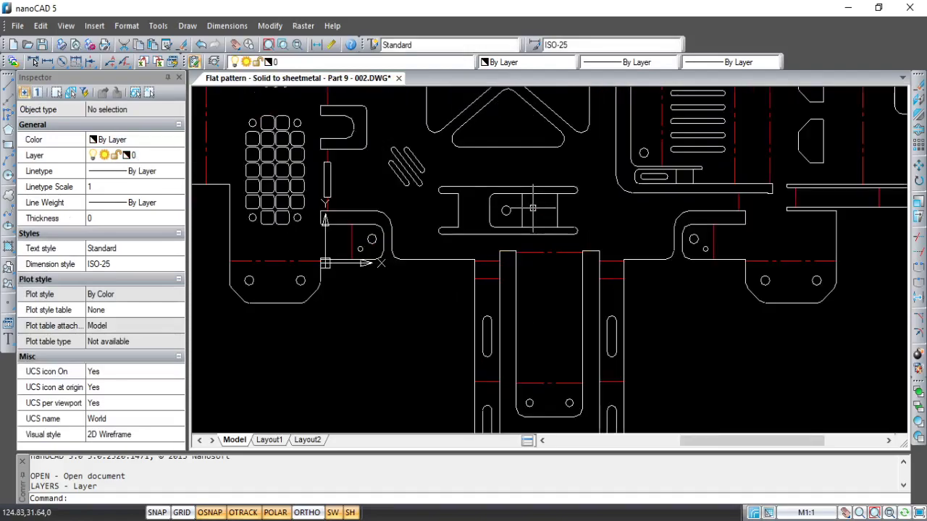
pyautogui.click(521, 211)
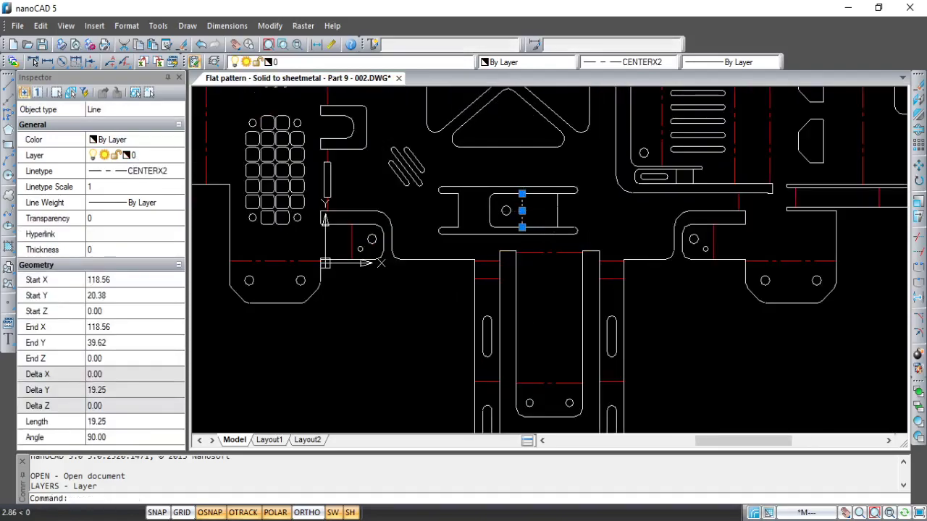
pyautogui.click(559, 211)
pyautogui.click(464, 62)
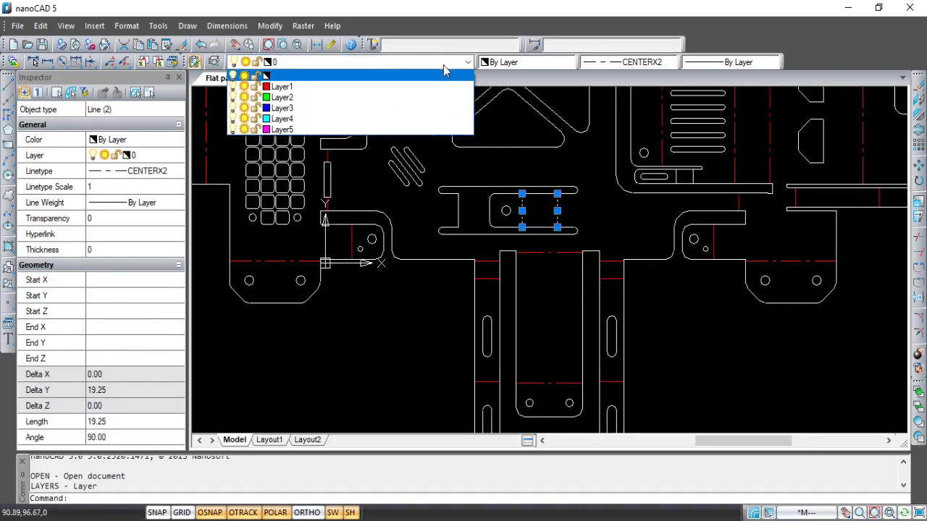
pyautogui.click(430, 92)
pyautogui.press('Escape')
# Step: Move the two short bend lines of the small slotted tab below the louvre slots to Layer1
pyautogui.scroll(-2, 572, 202)
pyautogui.scroll(2, 688, 163)
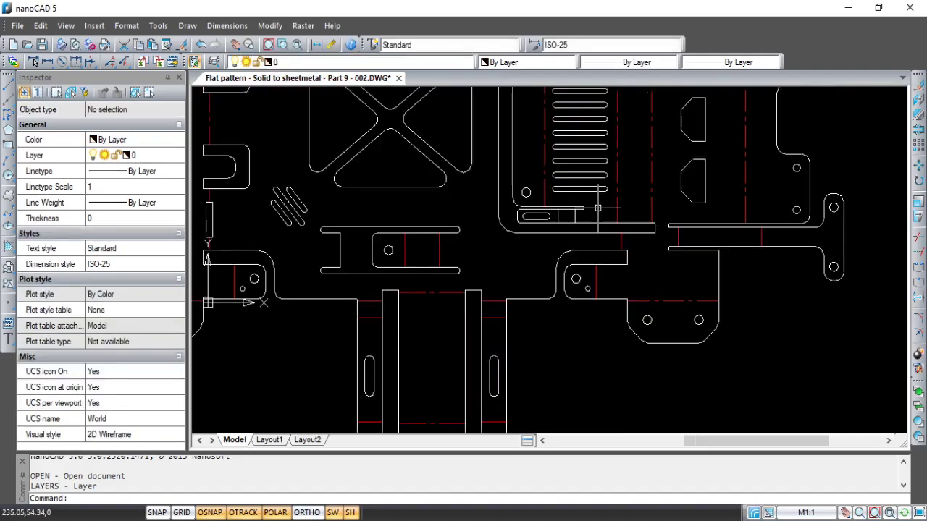
pyautogui.click(558, 214)
pyautogui.click(575, 215)
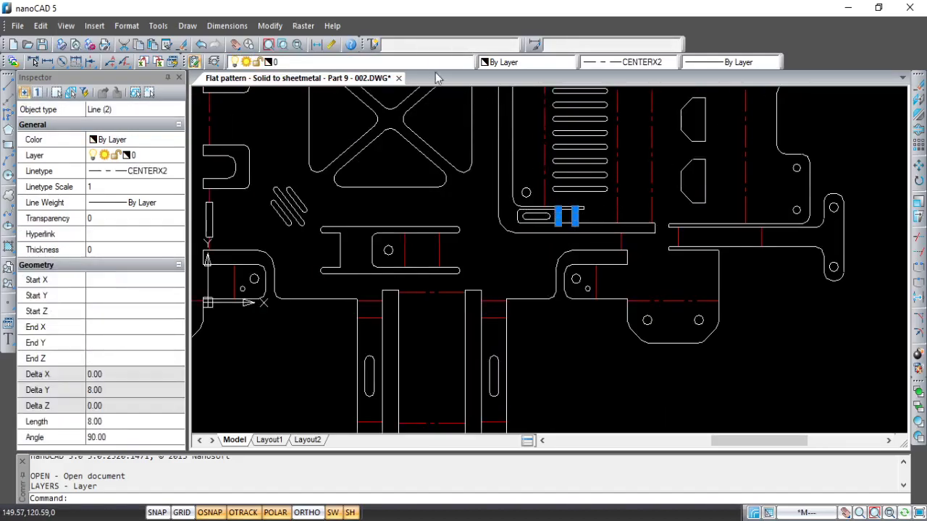
pyautogui.click(435, 63)
pyautogui.click(418, 92)
pyautogui.press('Escape')
# Step: Move the two short bend lines of the small slotted tab above the louvre slots to Layer1
pyautogui.scroll(-5, 494, 194)
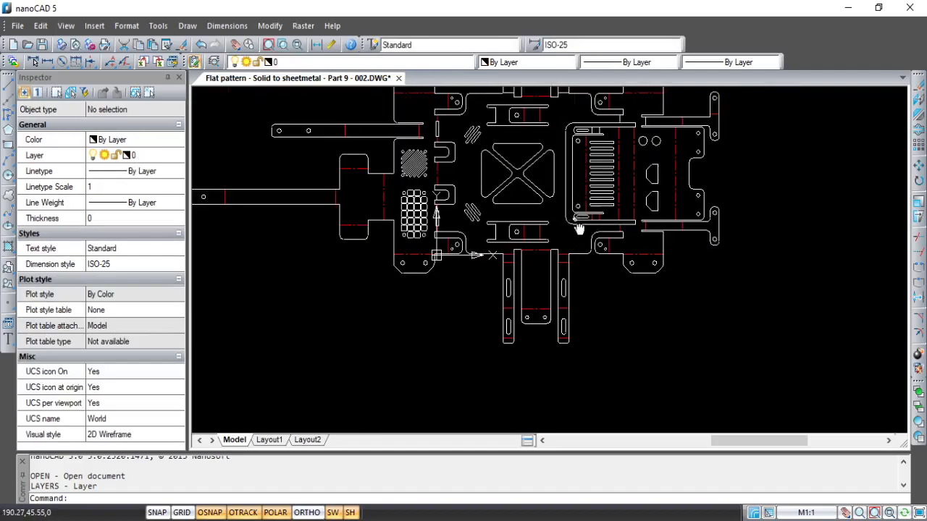
pyautogui.scroll(1, 557, 203)
pyautogui.moveTo(561, 205)
pyautogui.mouseDown(button='middle')
pyautogui.moveTo(565, 217)
pyautogui.moveTo(517, 262)
pyautogui.mouseUp(button='middle')
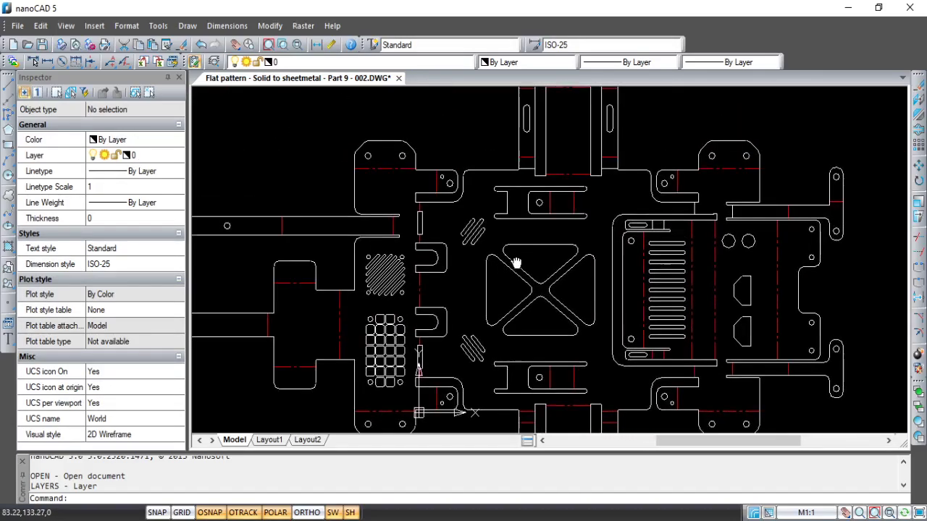
pyautogui.scroll(1, 649, 247)
pyautogui.click(648, 237)
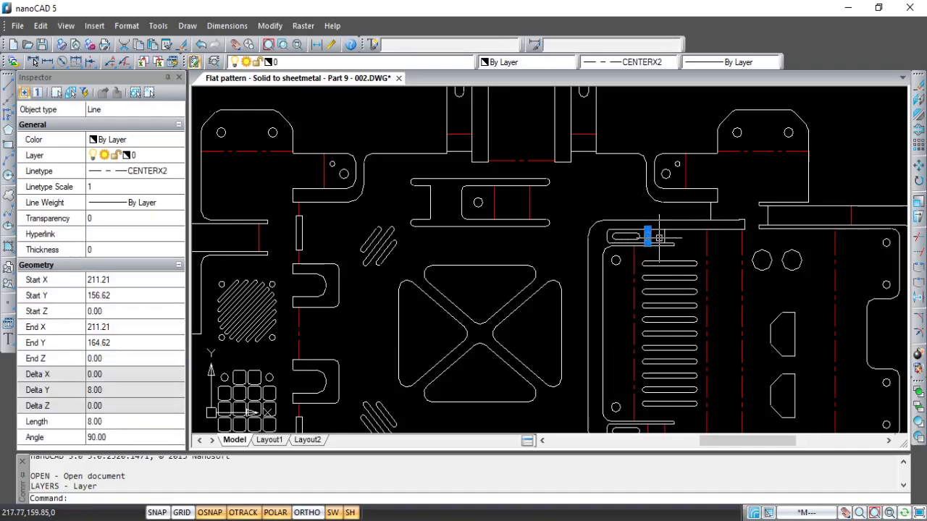
pyautogui.click(382, 65)
pyautogui.click(366, 88)
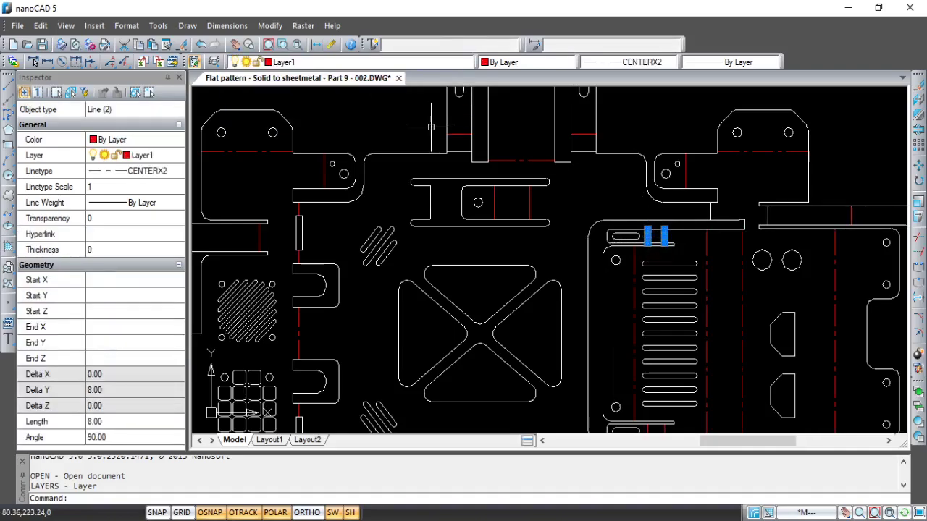
pyautogui.press('Escape')
# Step: Move the bend lines on the short neck below the upper-right tab and at the inner end of the upper-right arm to Layer1
pyautogui.scroll(-1, 636, 248)
pyautogui.scroll(2, 739, 217)
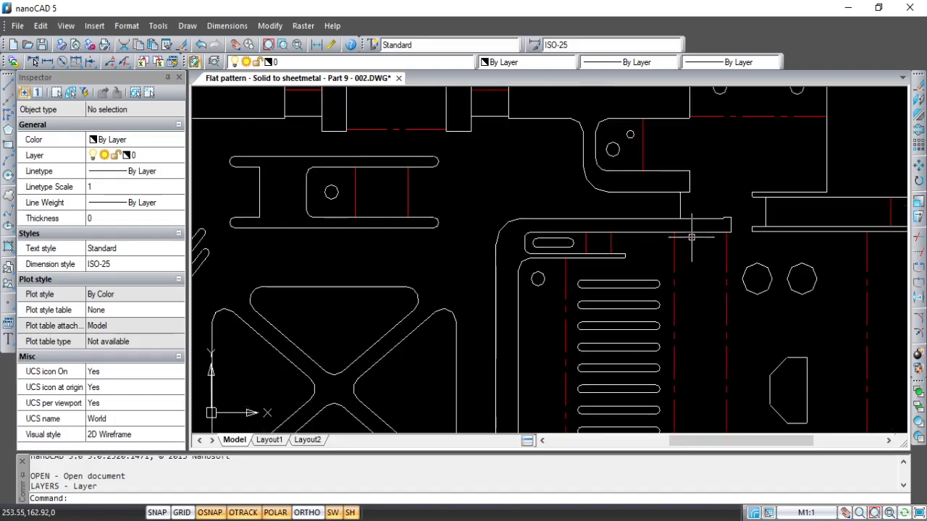
pyautogui.click(679, 205)
pyautogui.click(764, 210)
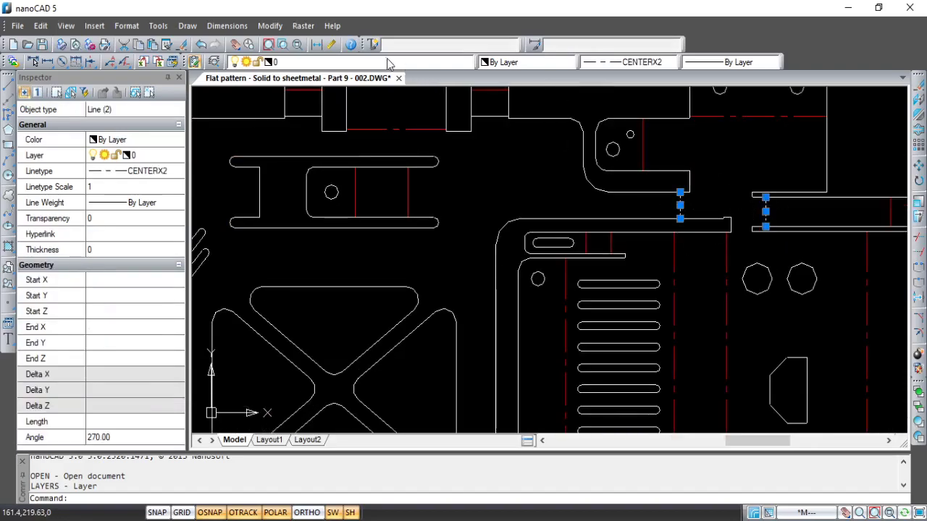
pyautogui.click(348, 62)
pyautogui.click(275, 92)
pyautogui.press('Escape')
# Step: Look over the central body and left side of the flat pattern for bend lines not yet assigned to Layer1
pyautogui.scroll(-2, 622, 224)
pyautogui.moveTo(629, 225); pyautogui.dragTo(632, 172, button='middle')
pyautogui.moveTo(507, 226); pyautogui.dragTo(534, 227, button='middle')
pyautogui.moveTo(466, 231); pyautogui.dragTo(513, 241, button='middle')
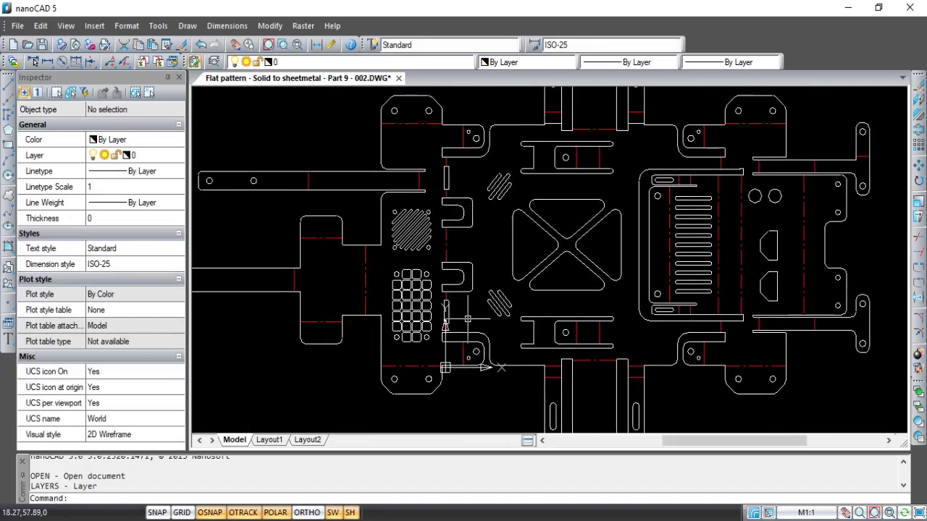
pyautogui.scroll(1, 464, 331)
pyautogui.moveTo(496, 315); pyautogui.dragTo(506, 362, button='middle')
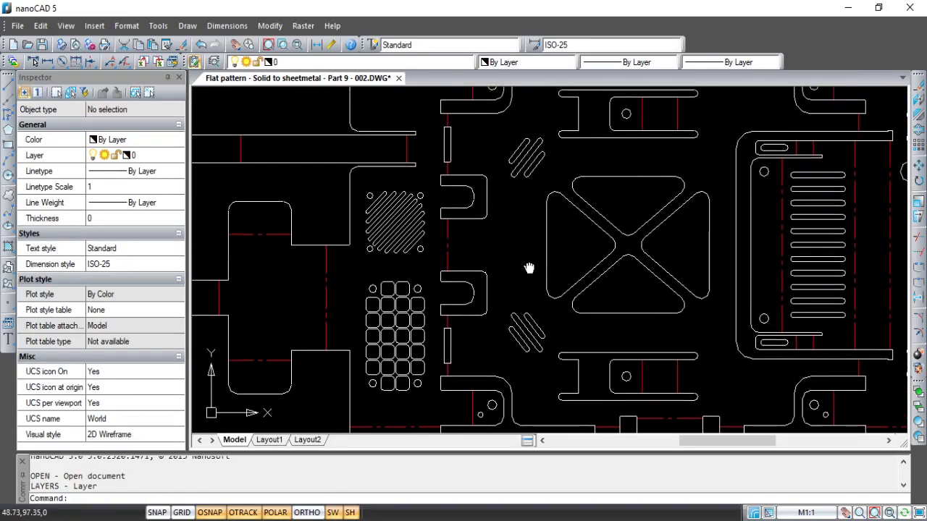
pyautogui.scroll(-1, 536, 300)
pyautogui.moveTo(529, 267); pyautogui.dragTo(590, 326, button='middle')
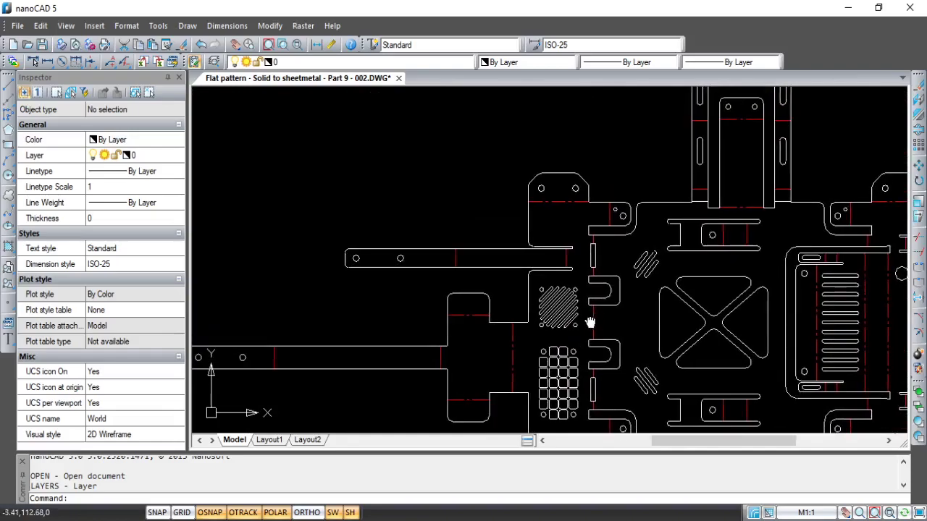
pyautogui.scroll(2, 555, 192)
# Step: Move the holes of the upper-left flange, its tab, the upper long arm and upper central cutout tab, plus the upper arms' four slots, to Layer5
pyautogui.click(524, 193)
pyautogui.click(595, 217)
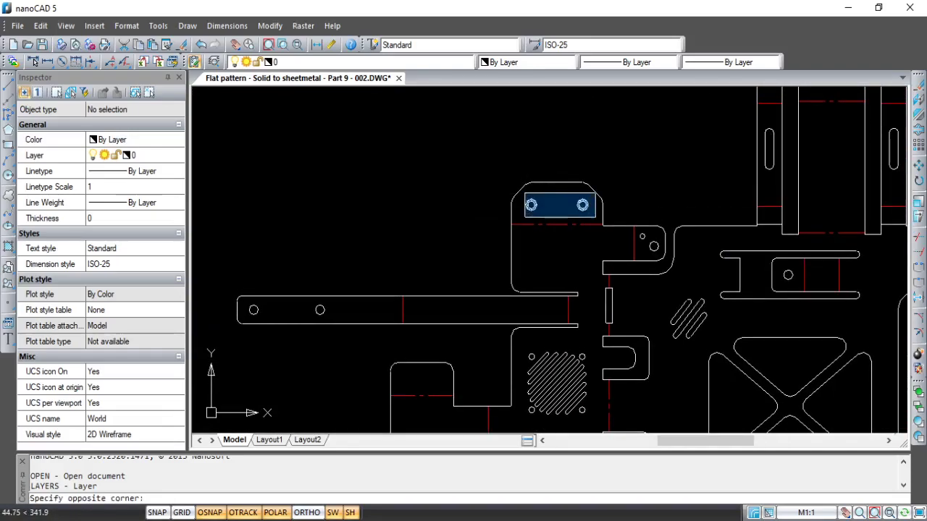
pyautogui.click(249, 276)
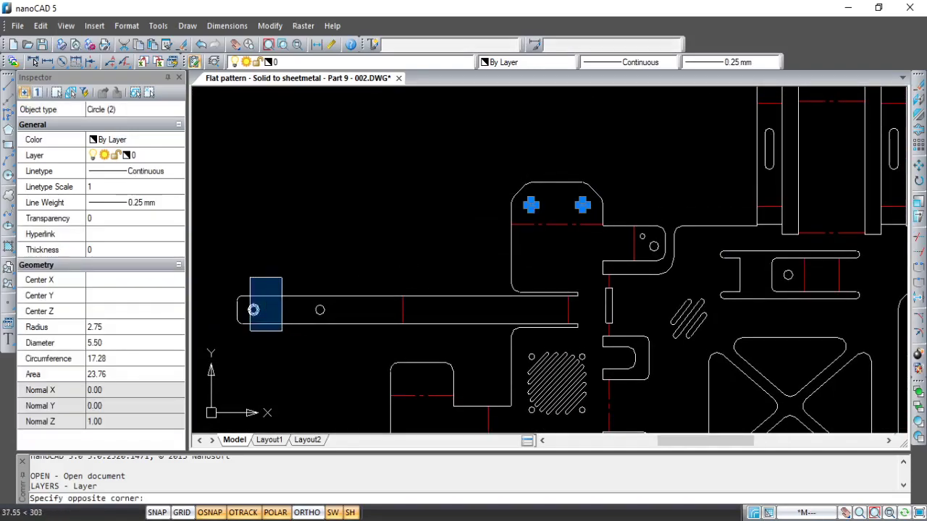
pyautogui.click(339, 343)
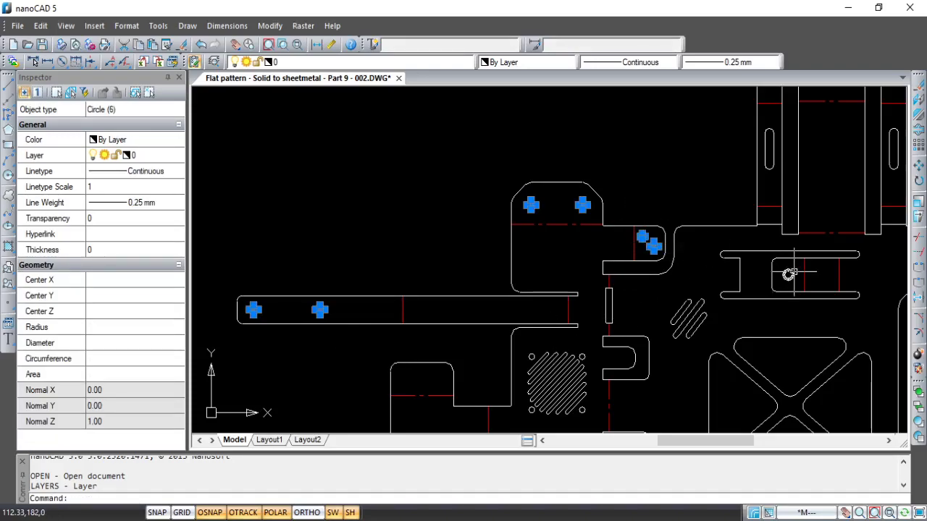
pyautogui.moveTo(804, 232); pyautogui.dragTo(711, 275, button='middle')
pyautogui.click(649, 167)
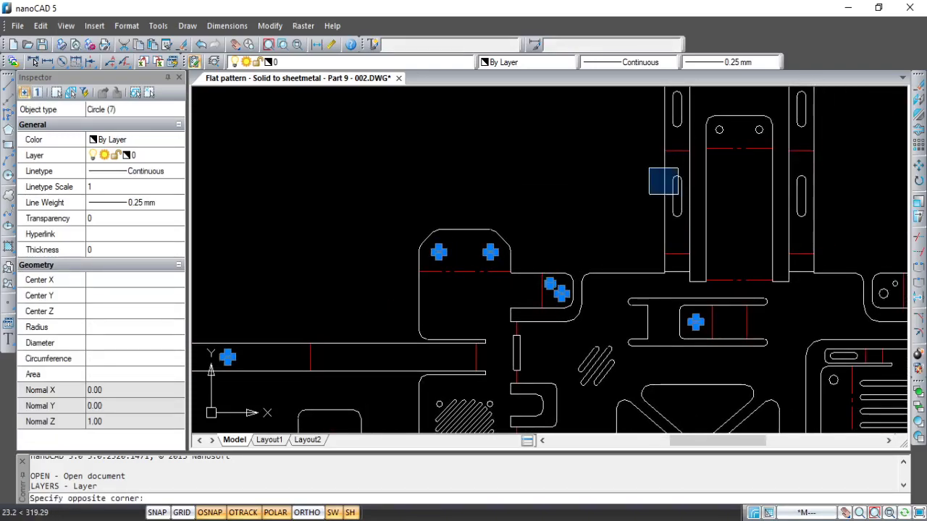
pyautogui.click(680, 225)
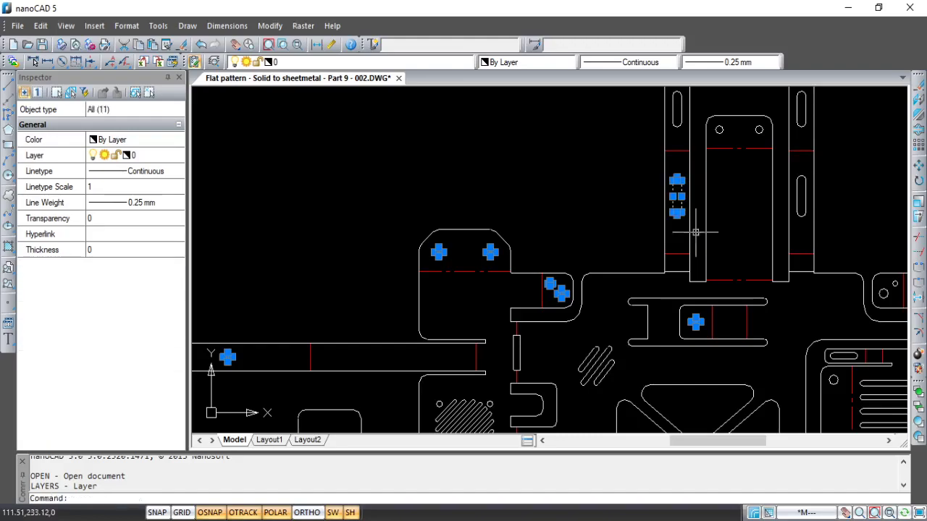
pyautogui.click(779, 163)
pyautogui.click(822, 219)
pyautogui.moveTo(775, 185); pyautogui.dragTo(761, 235, button='middle')
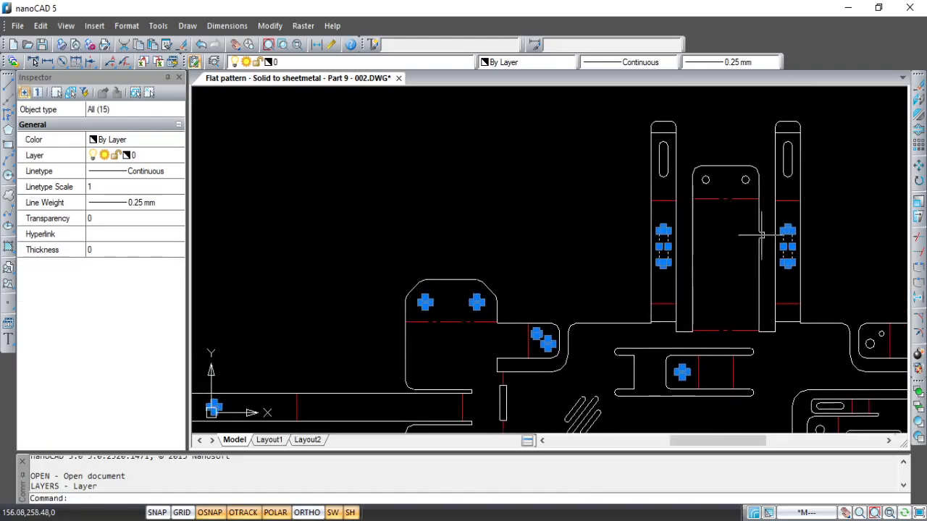
pyautogui.click(641, 142)
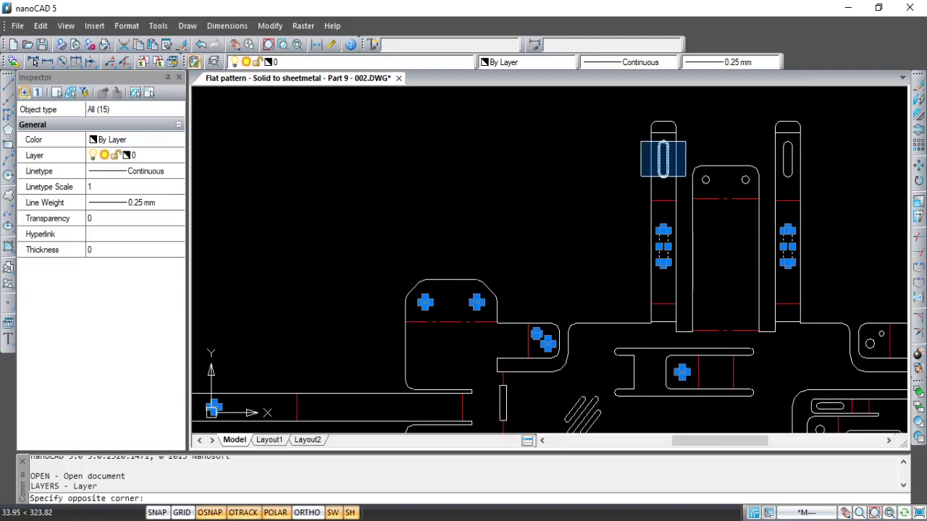
pyautogui.click(685, 179)
pyautogui.click(767, 138)
pyautogui.click(810, 185)
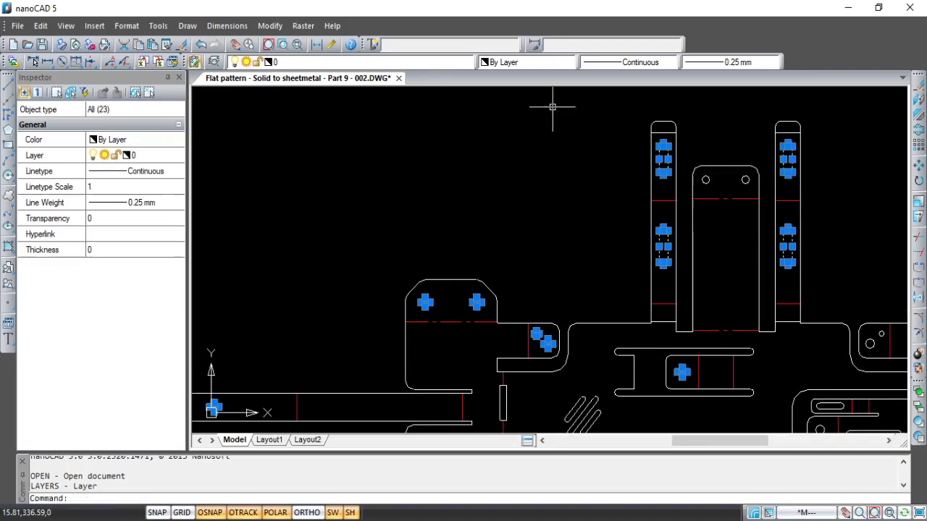
pyautogui.click(467, 62)
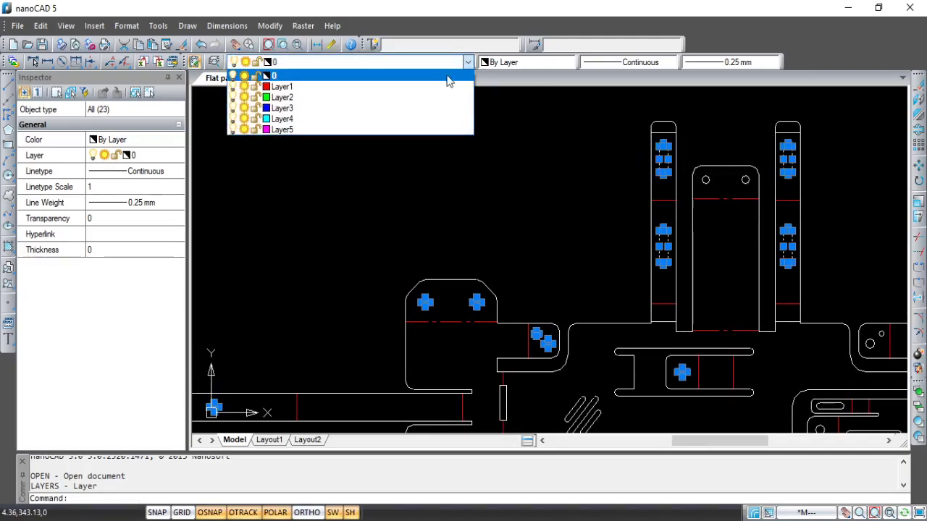
pyautogui.click(387, 129)
pyautogui.press('Escape')
# Step: Move the outermost bend lines at the ends of the two upper slotted arms to Layer1
pyautogui.click(658, 132)
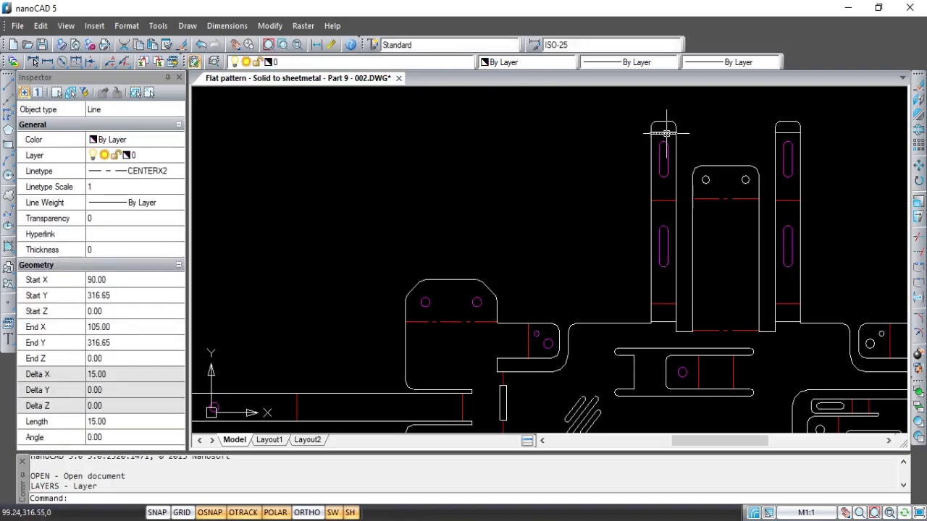
pyautogui.click(787, 132)
pyautogui.click(376, 62)
pyautogui.click(356, 87)
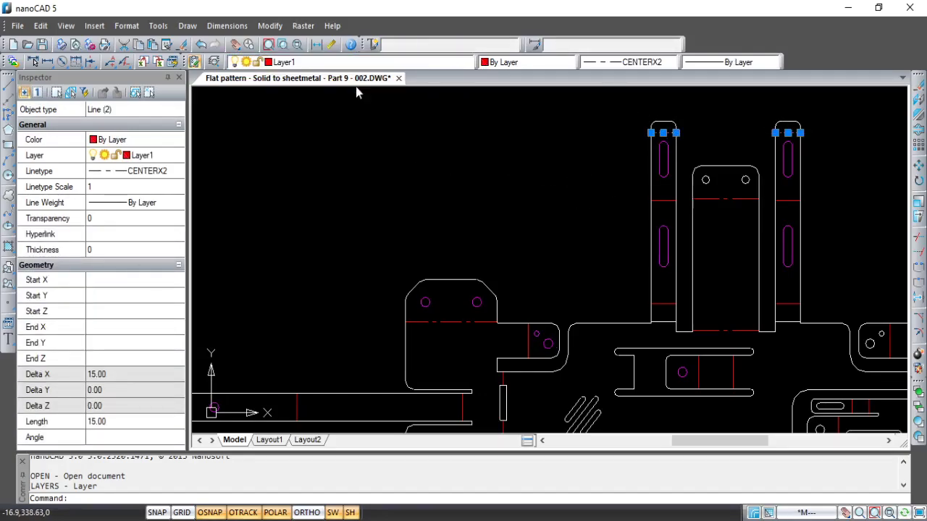
pyautogui.press('Escape')
# Step: Move the two holes of the upper central flange to Layer5
pyautogui.click(706, 180)
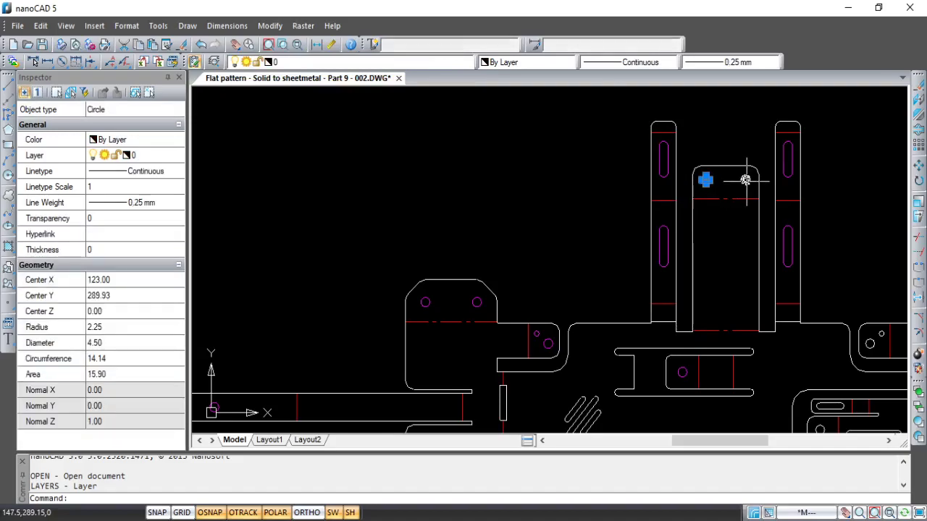
pyautogui.click(745, 180)
pyautogui.click(361, 62)
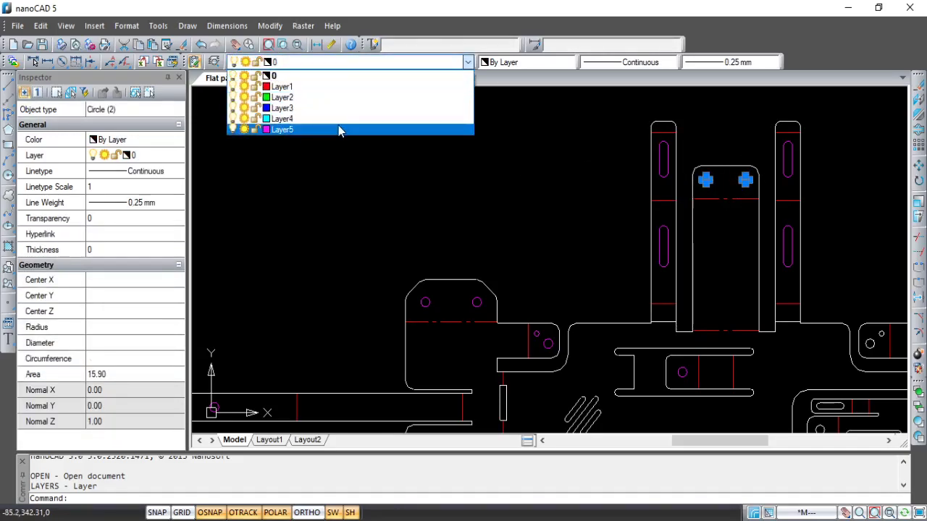
pyautogui.click(339, 128)
pyautogui.press('Escape')
# Step: Move the small holes of the upper-right flange, its tab, the T-shaped arm end, the right plate edge and the louvred panel's upper corner to Layer5
pyautogui.moveTo(632, 314)
pyautogui.mouseDown(button='middle')
pyautogui.moveTo(562, 174)
pyautogui.moveTo(338, 251)
pyautogui.mouseUp(button='middle')
pyautogui.moveTo(645, 215); pyautogui.dragTo(618, 221, button='middle')
pyautogui.scroll(2, 617, 220)
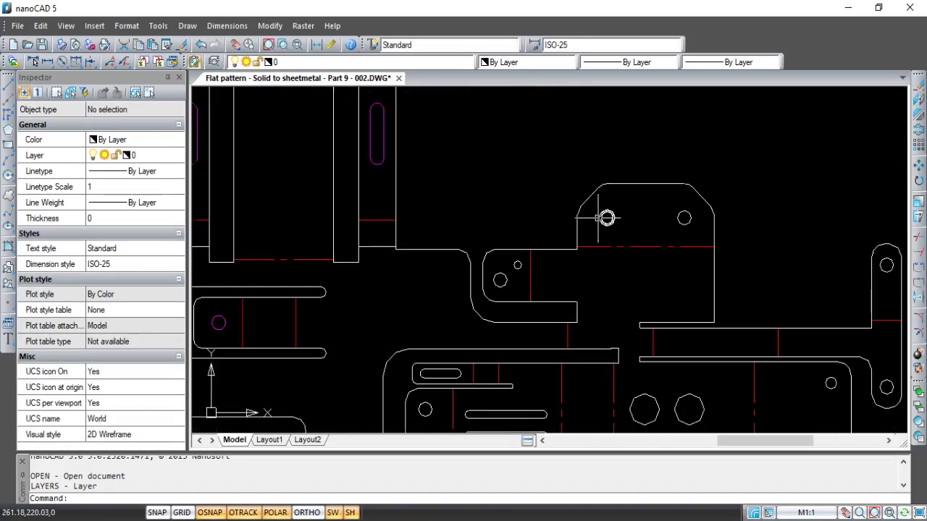
pyautogui.click(597, 205)
pyautogui.click(701, 234)
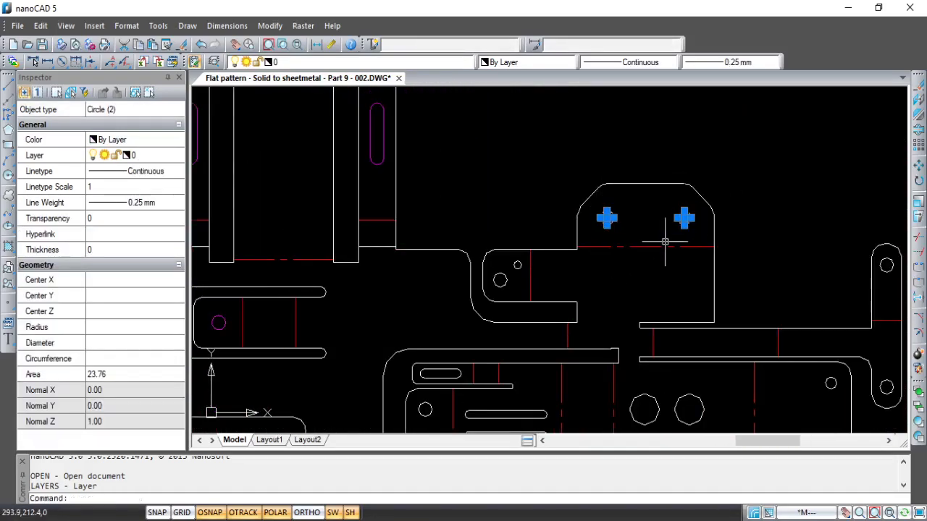
pyautogui.click(510, 280)
pyautogui.moveTo(558, 311); pyautogui.dragTo(556, 254, button='middle')
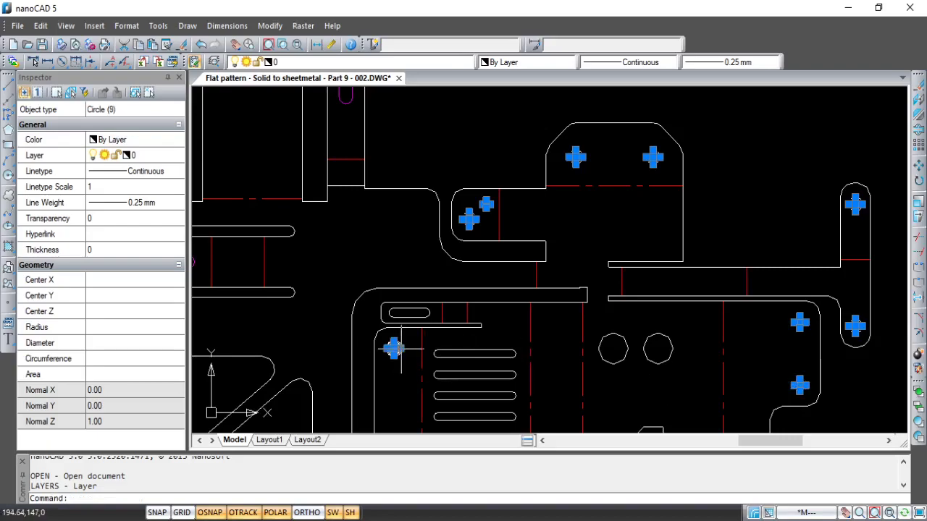
pyautogui.click(325, 62)
pyautogui.click(307, 128)
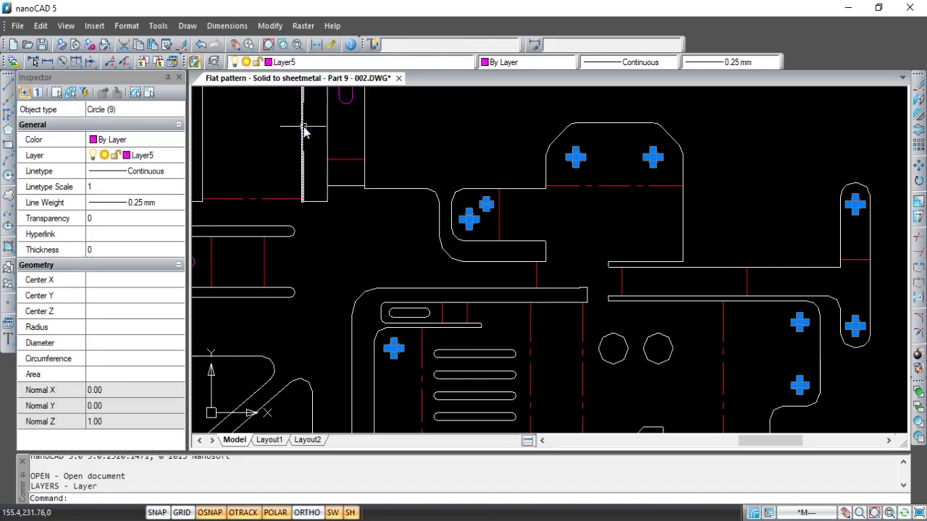
pyautogui.press('Escape')
pyautogui.scroll(5, 396, 312)
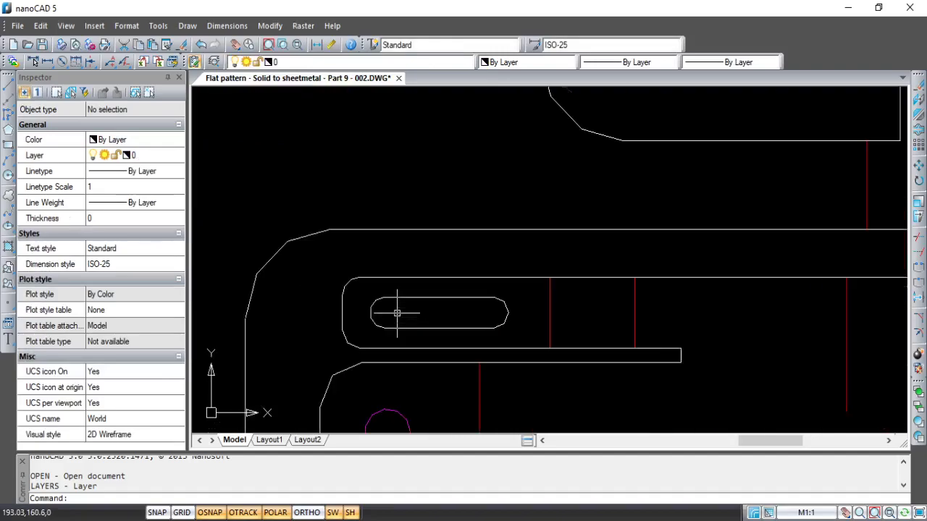
# Step: Move the slot in the small tab above the louvred panel to Layer5
pyautogui.click(370, 293)
pyautogui.click(516, 335)
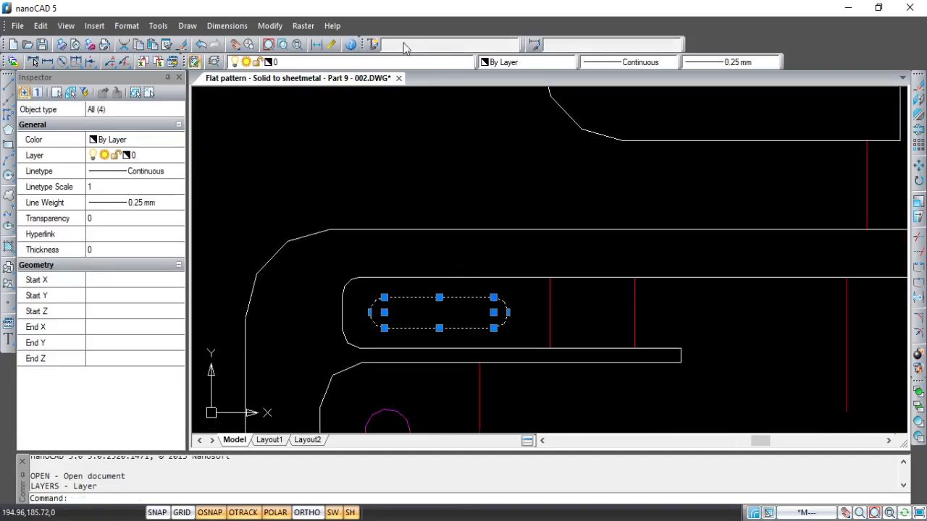
pyautogui.click(404, 64)
pyautogui.click(374, 128)
pyautogui.press('Escape')
pyautogui.scroll(-7, 466, 180)
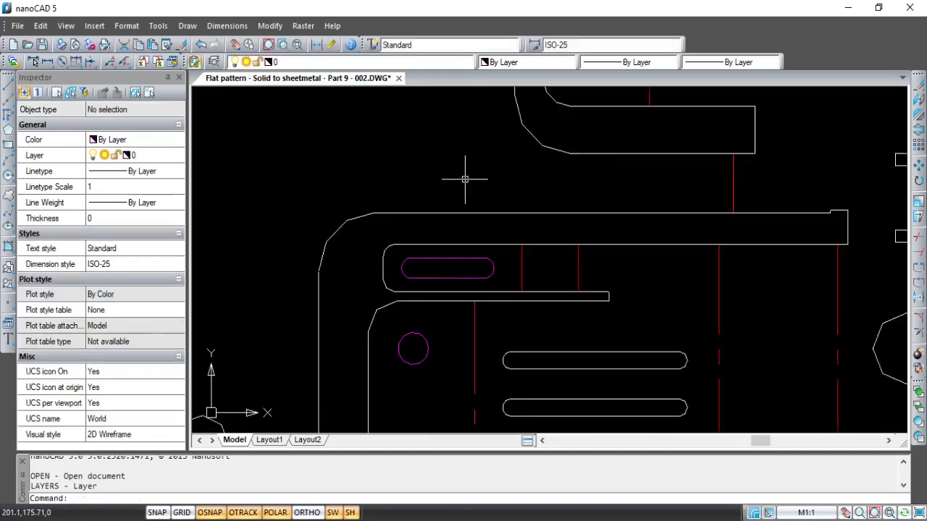
# Step: Move the louvred panel's lower corner hole, the two lower holes on the right plate edge and the T-shaped arm's upper hole to Layer5
pyautogui.moveTo(548, 232); pyautogui.dragTo(518, 185, button='middle')
pyautogui.scroll(2, 672, 331)
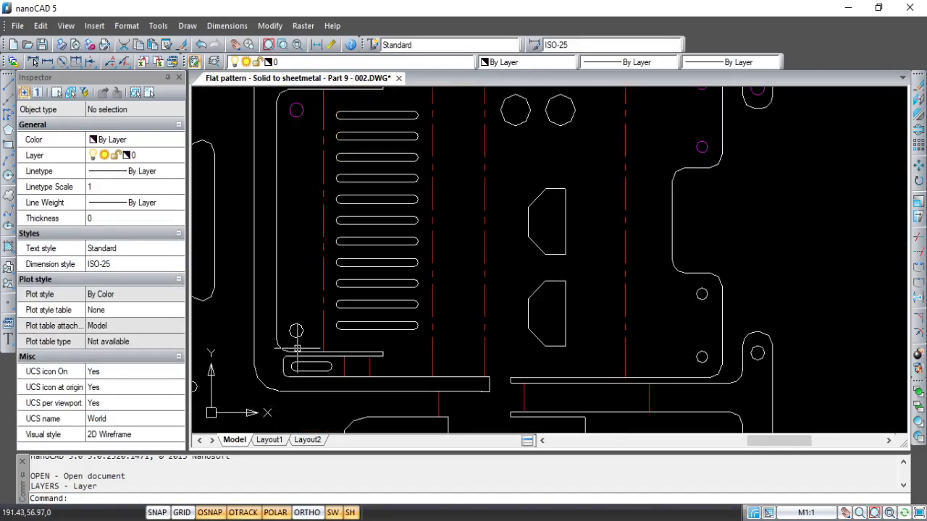
pyautogui.click(301, 333)
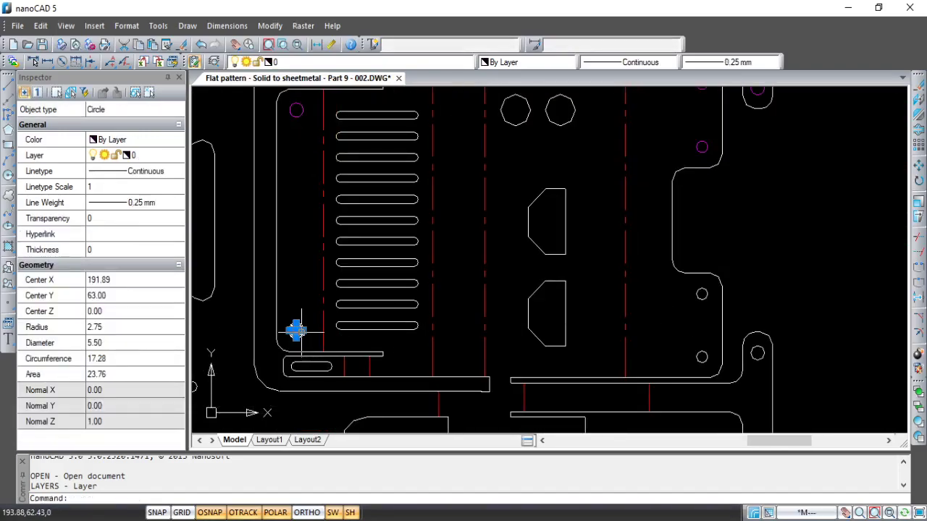
pyautogui.click(672, 285)
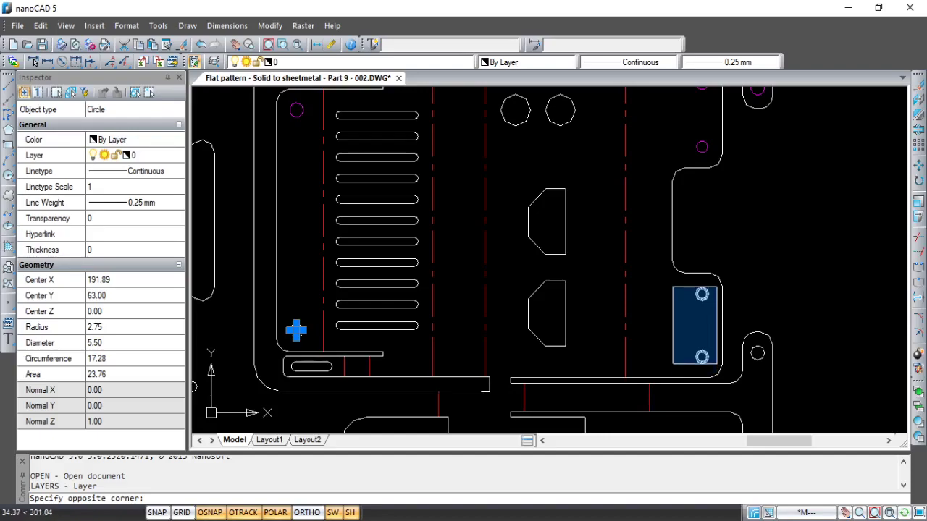
pyautogui.click(718, 366)
pyautogui.click(376, 62)
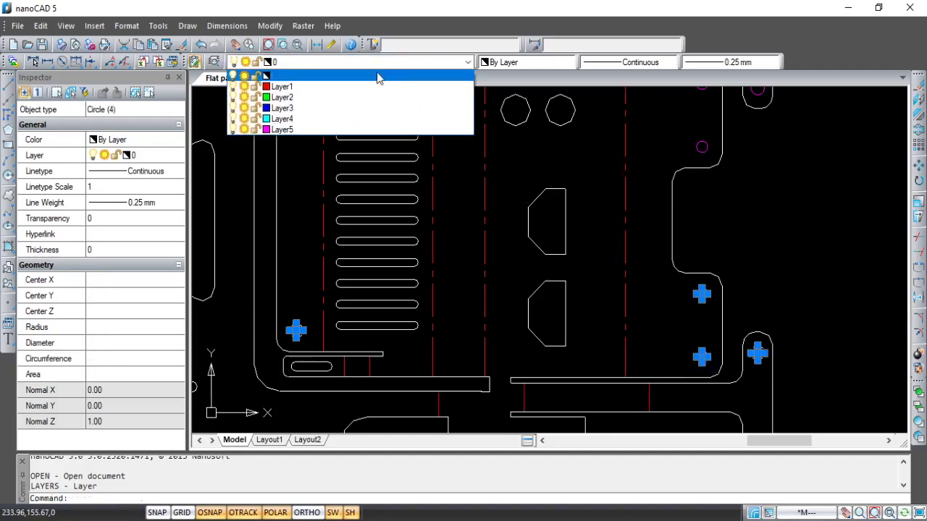
pyautogui.click(330, 124)
pyautogui.press('Escape')
# Step: Move the slot in the small tab below the louvred panel to Layer5
pyautogui.moveTo(577, 276); pyautogui.dragTo(594, 174, button='middle')
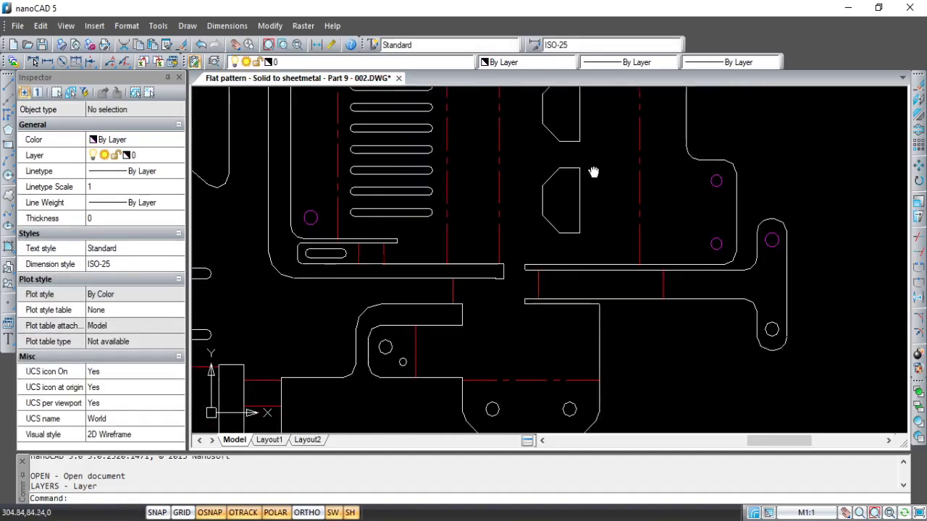
pyautogui.scroll(4, 321, 242)
pyautogui.click(311, 201)
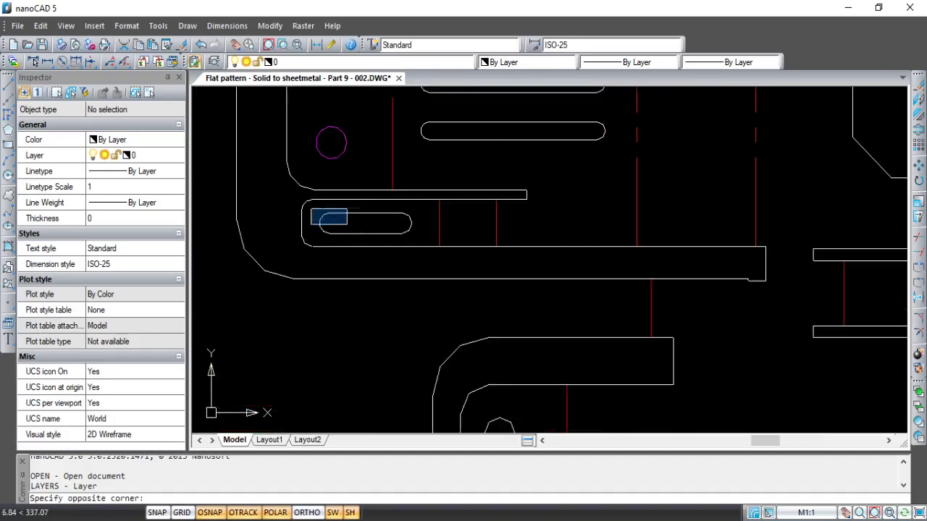
pyautogui.click(413, 244)
pyautogui.click(350, 63)
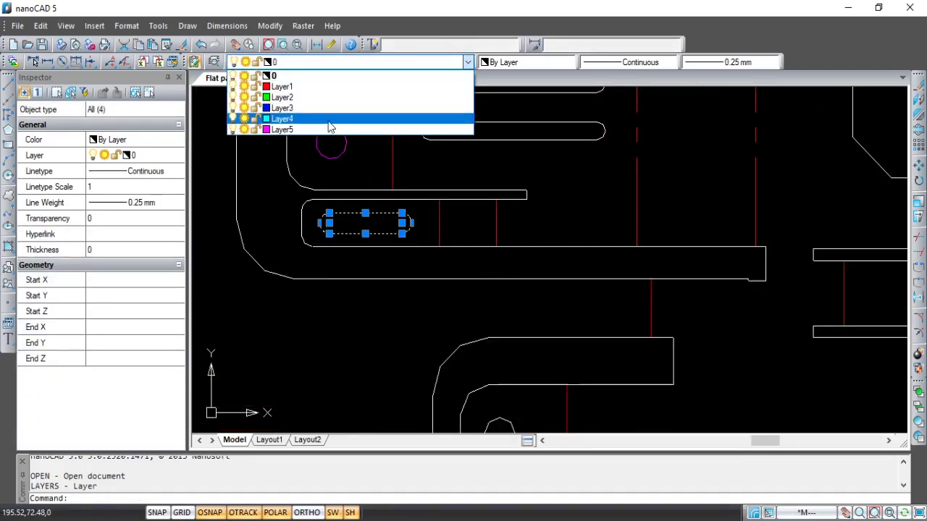
pyautogui.click(323, 126)
pyautogui.press('Escape')
pyautogui.scroll(-4, 497, 247)
pyautogui.scroll(2, 482, 275)
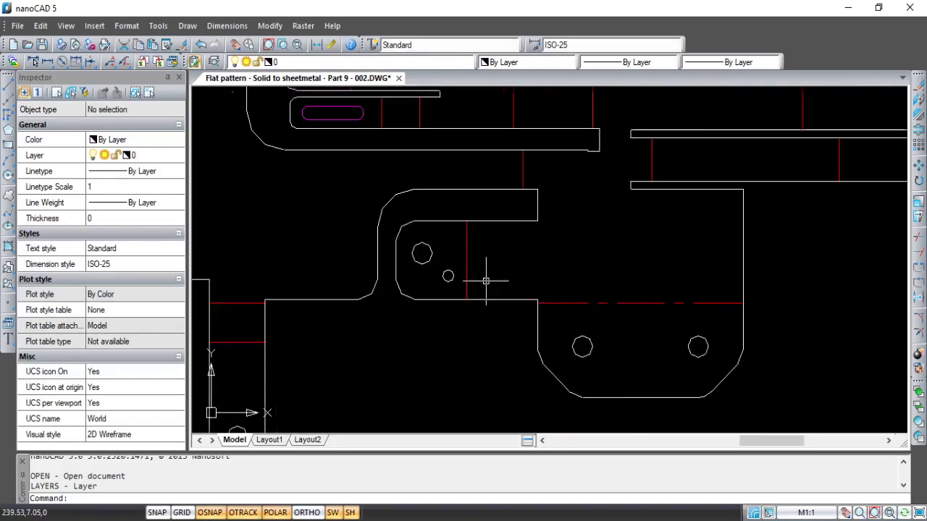
# Step: Move the two holes of the lower-right tab and the two holes of the lower-right flange to Layer5
pyautogui.scroll(2, 388, 224)
pyautogui.click(375, 219)
pyautogui.click(459, 292)
pyautogui.moveTo(620, 313); pyautogui.dragTo(566, 266, button='middle')
pyautogui.click(548, 304)
pyautogui.click(768, 366)
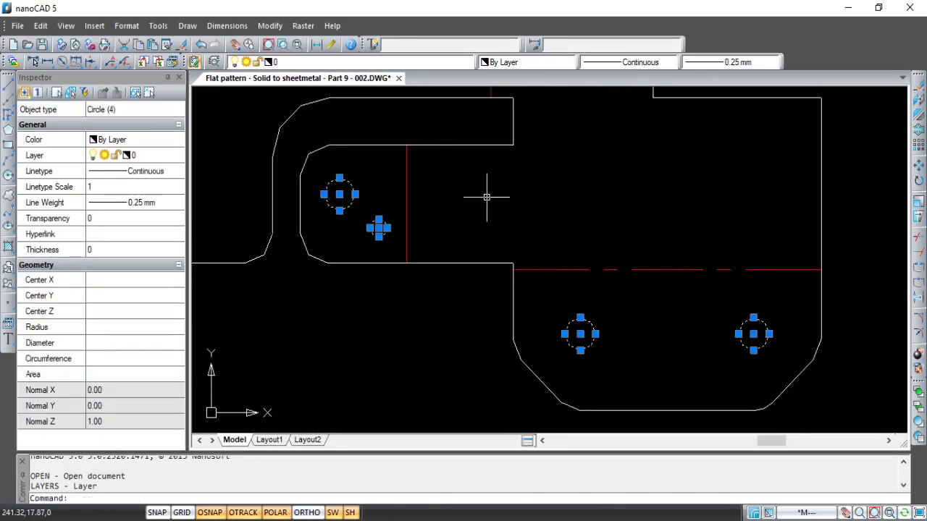
pyautogui.click(333, 66)
pyautogui.click(321, 112)
pyautogui.press('Escape')
# Step: Move the T-shaped arm's lower hole, the lower central flange's two holes and the four slots of the two lower arms to Layer5
pyautogui.scroll(-5, 515, 213)
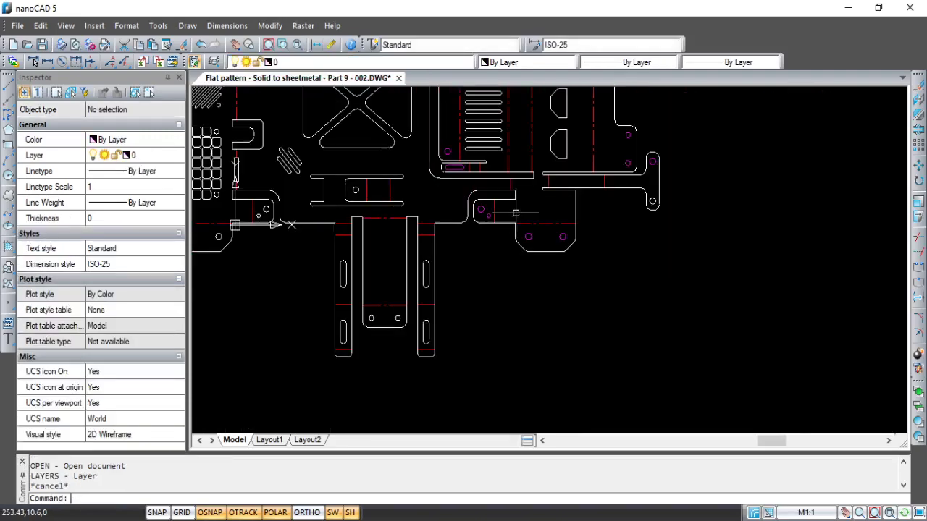
pyautogui.scroll(-2, 516, 212)
pyautogui.scroll(5, 678, 194)
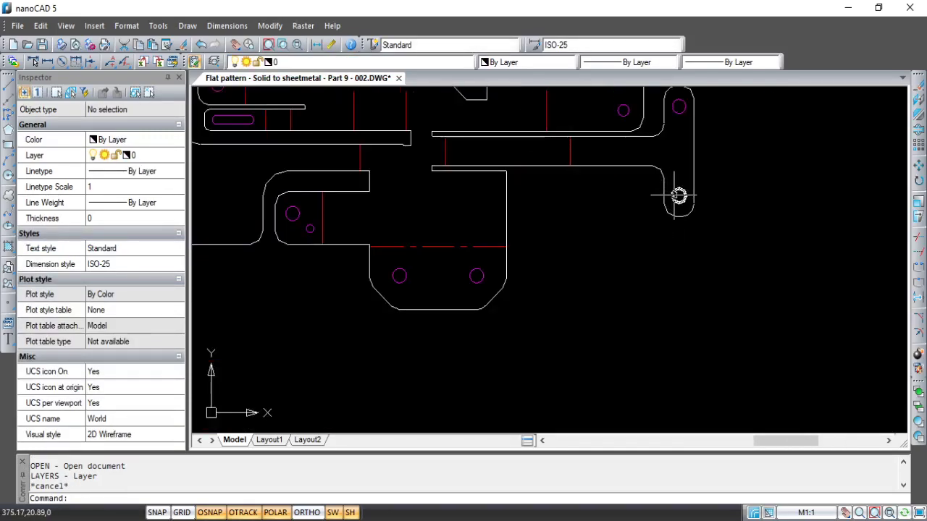
pyautogui.click(674, 195)
pyautogui.scroll(-2, 405, 240)
pyautogui.moveTo(280, 300); pyautogui.dragTo(502, 250, button='middle')
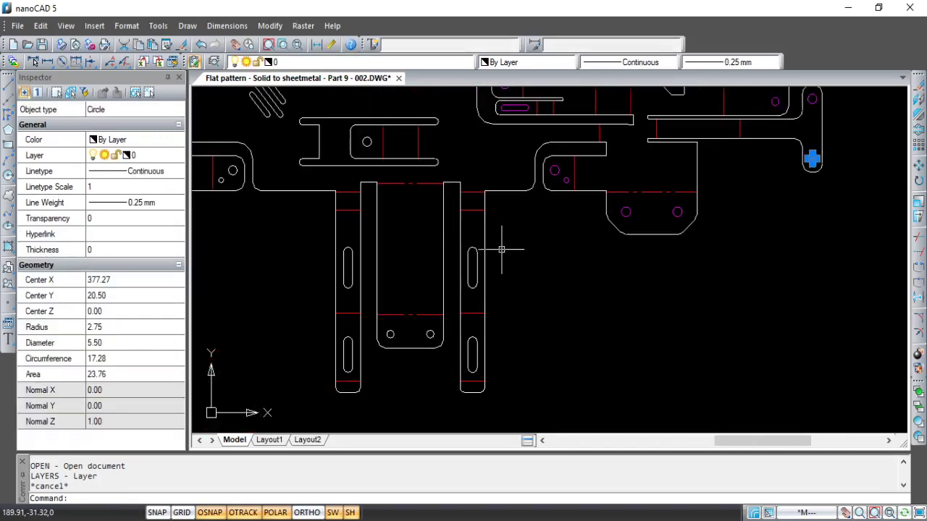
pyautogui.click(381, 323)
pyautogui.click(438, 342)
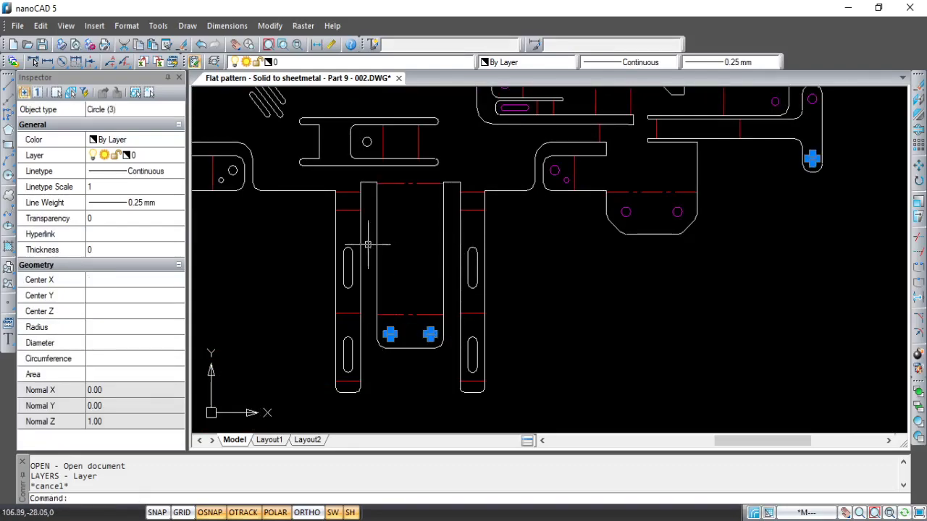
pyautogui.click(518, 314)
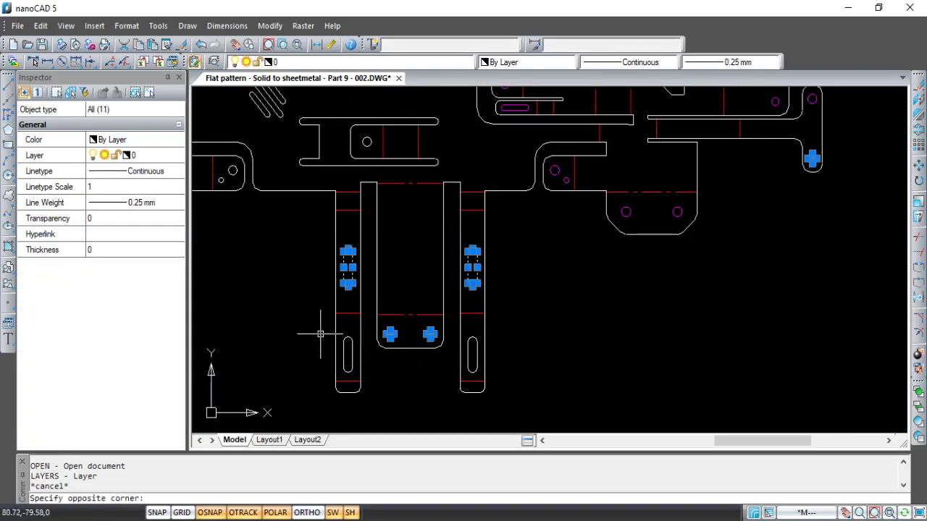
pyautogui.click(380, 373)
pyautogui.click(453, 338)
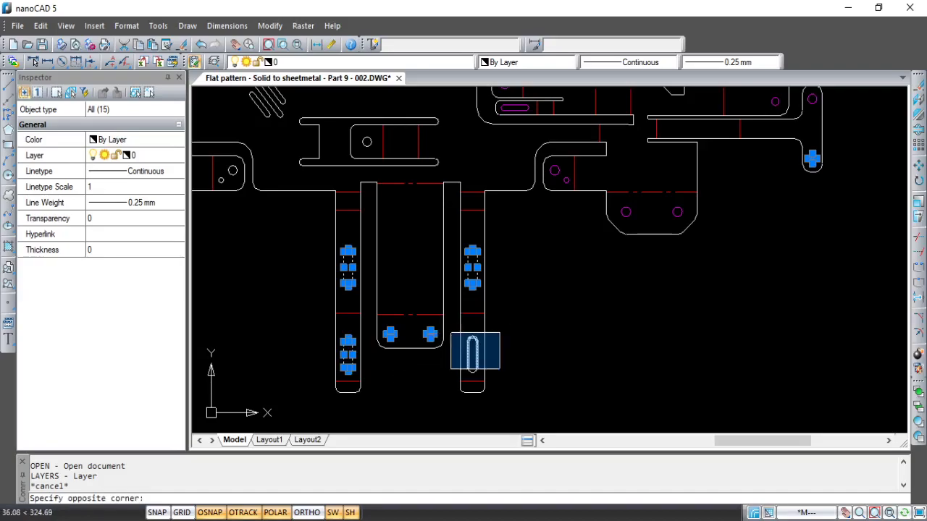
pyautogui.click(527, 395)
pyautogui.click(410, 63)
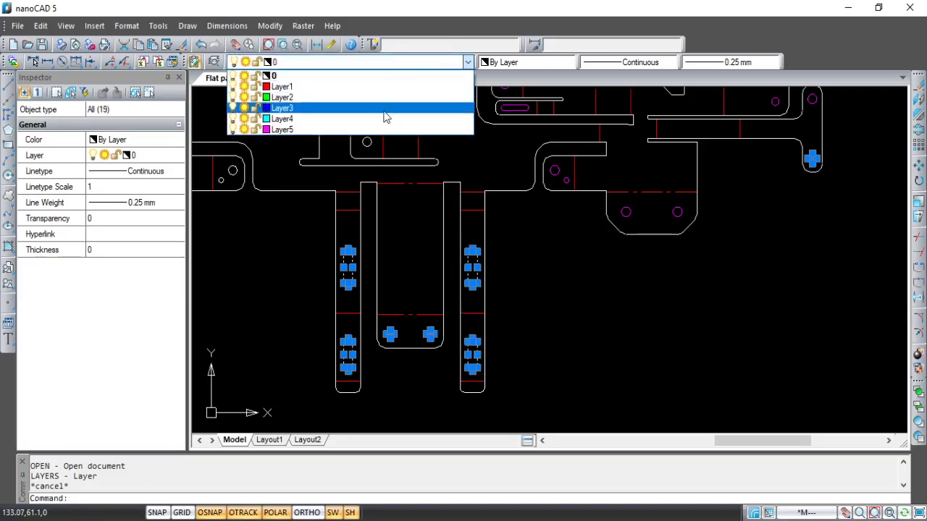
pyautogui.click(377, 132)
pyautogui.press('Escape')
# Step: Move the hole of the lower central cutout tab and the holes of the lower-left tab and lower-left flange to Layer5
pyautogui.moveTo(417, 183); pyautogui.dragTo(451, 192, button='middle')
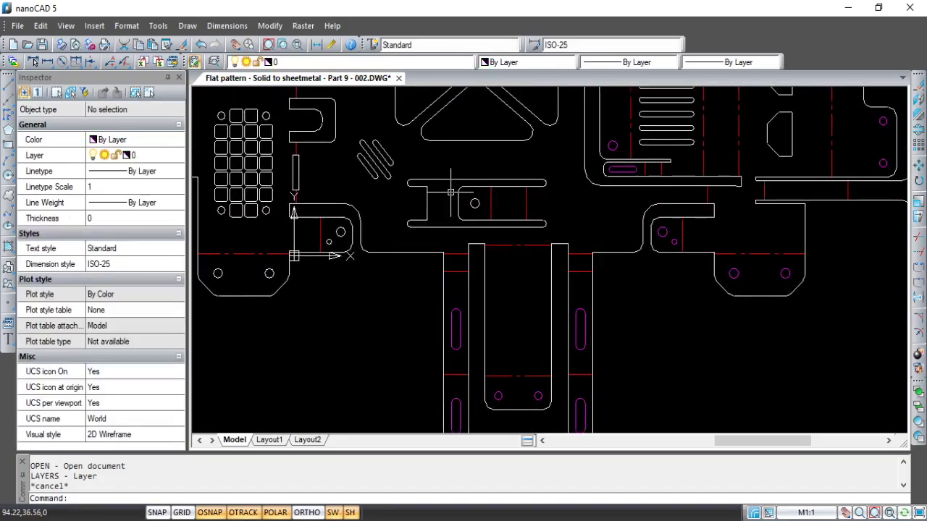
pyautogui.click(472, 204)
pyautogui.scroll(2, 330, 241)
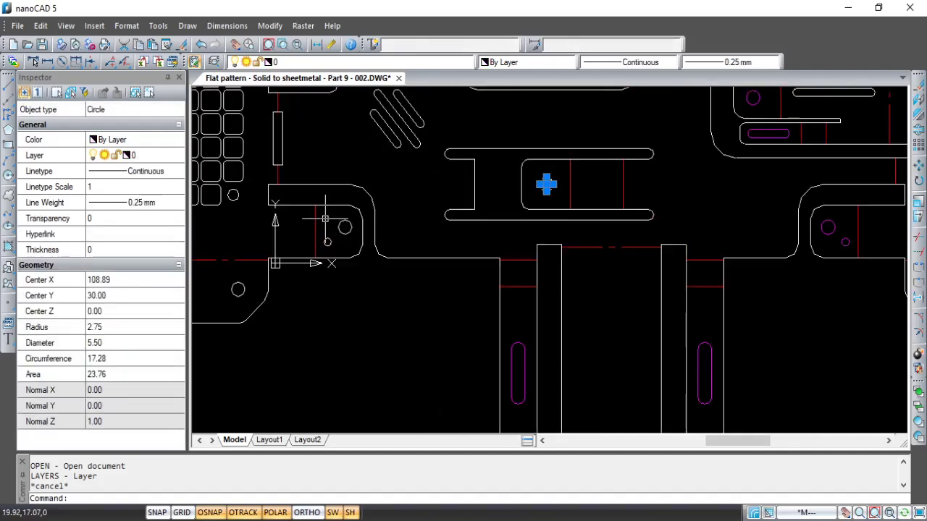
pyautogui.click(325, 218)
pyautogui.click(355, 249)
pyautogui.moveTo(385, 259); pyautogui.dragTo(560, 246, button='middle')
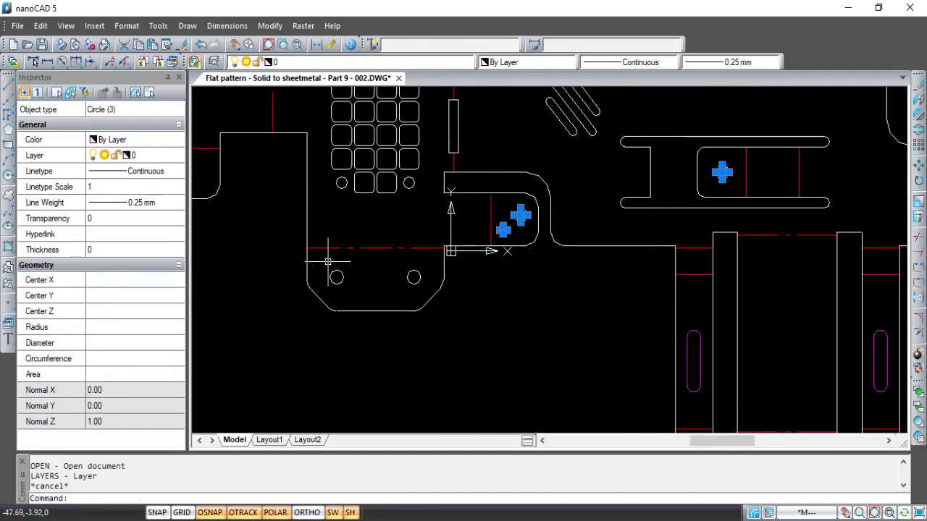
pyautogui.click(318, 264)
pyautogui.click(431, 291)
pyautogui.click(330, 62)
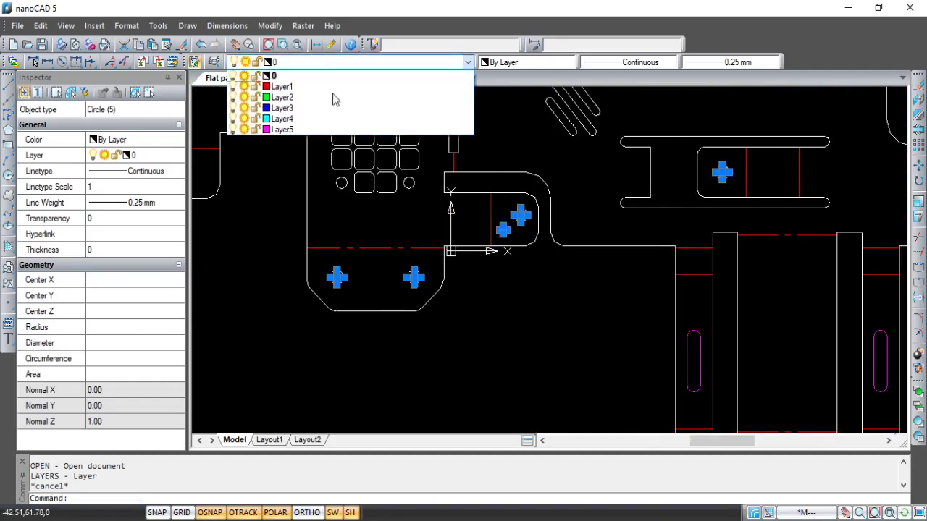
pyautogui.click(327, 130)
pyautogui.press('Escape')
# Step: Move the four corner holes around the square-hole grid and the four around the diagonal slot pattern to Layer5
pyautogui.moveTo(436, 218); pyautogui.dragTo(472, 322, button='middle')
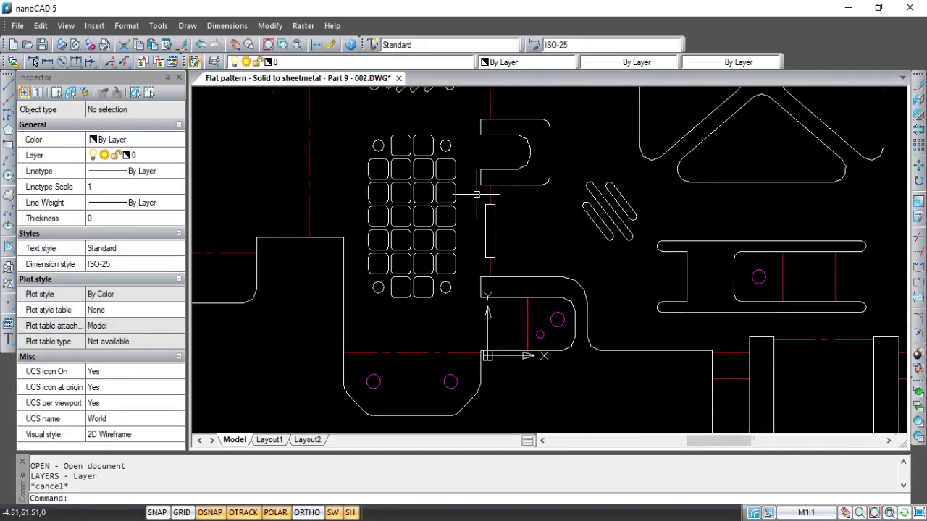
pyautogui.moveTo(438, 179); pyautogui.dragTo(473, 229, button='middle')
pyautogui.click(413, 195)
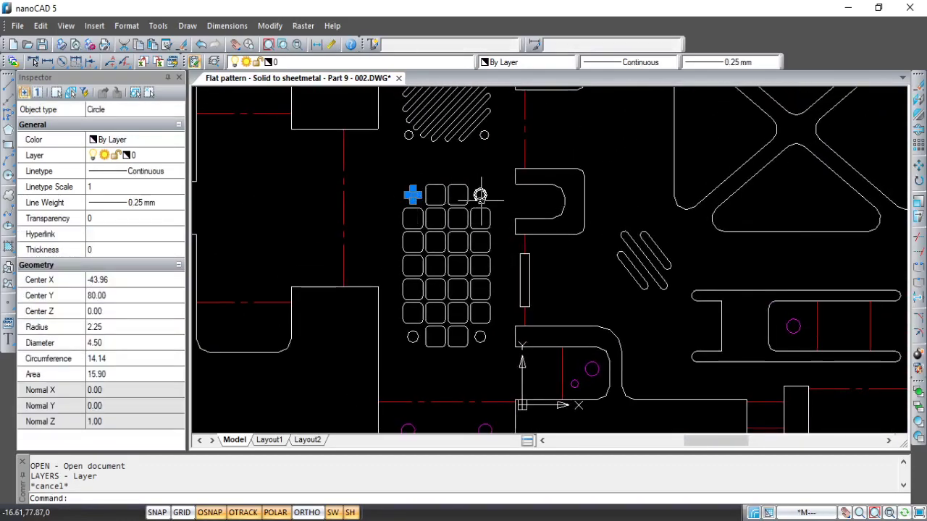
pyautogui.click(481, 196)
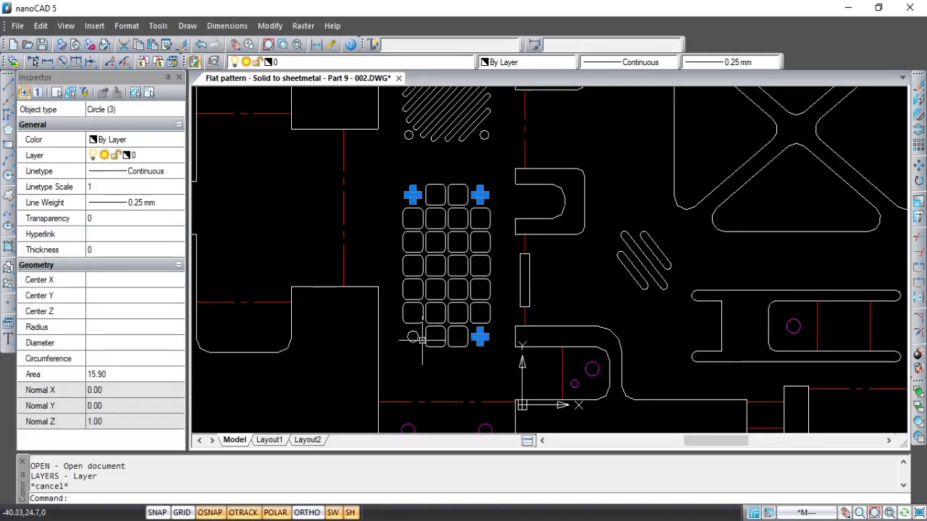
pyautogui.moveTo(468, 176); pyautogui.dragTo(460, 270, button='middle')
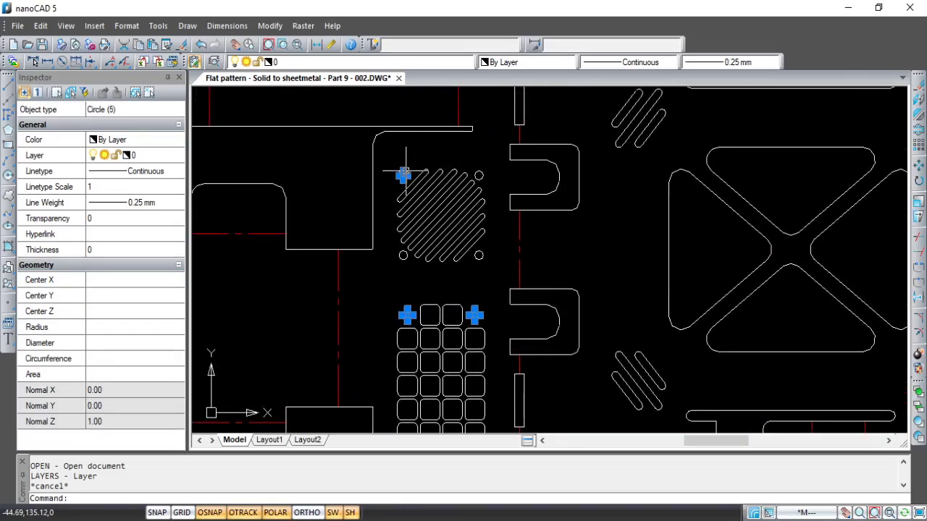
pyautogui.click(480, 255)
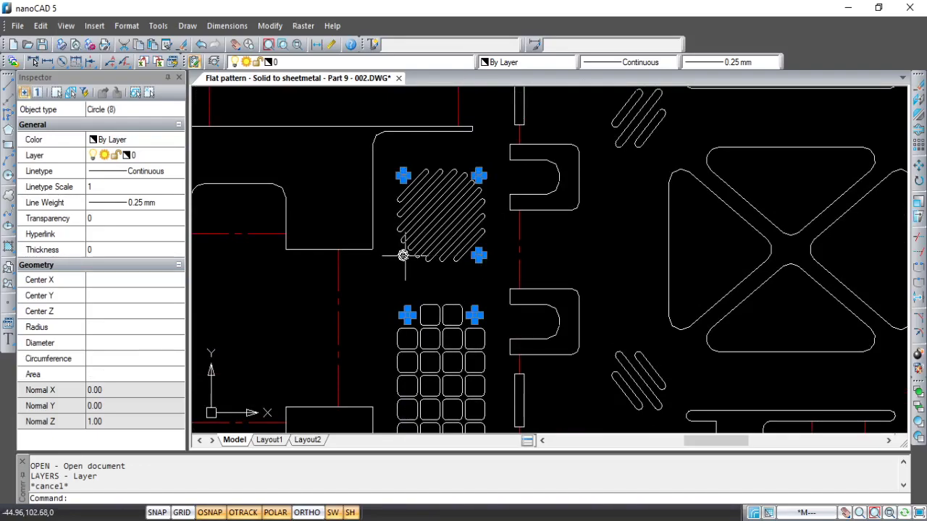
pyautogui.click(371, 64)
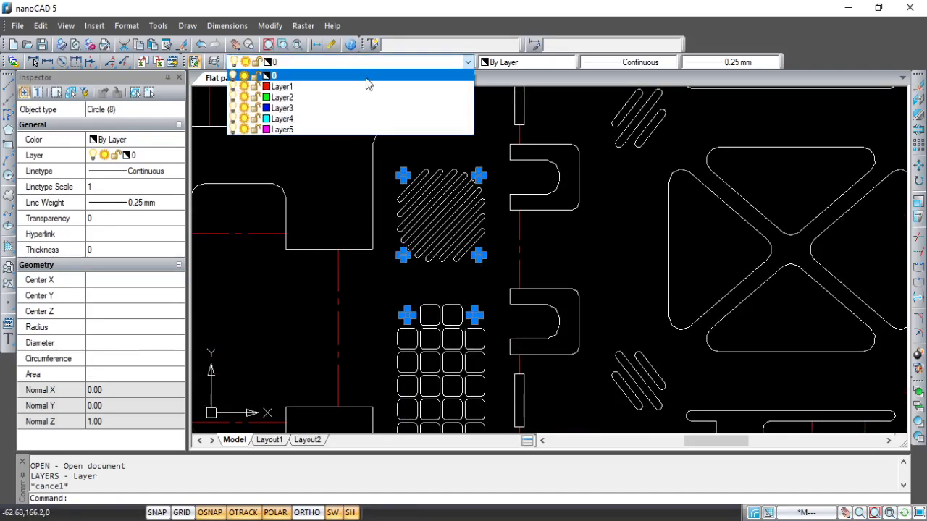
pyautogui.click(352, 130)
pyautogui.press('Escape')
# Step: Move the two holes at the end of the lower long left arm to Layer5
pyautogui.scroll(-2, 458, 214)
pyautogui.moveTo(454, 216); pyautogui.dragTo(531, 191, button='middle')
pyautogui.moveTo(388, 227); pyautogui.dragTo(552, 233, button='middle')
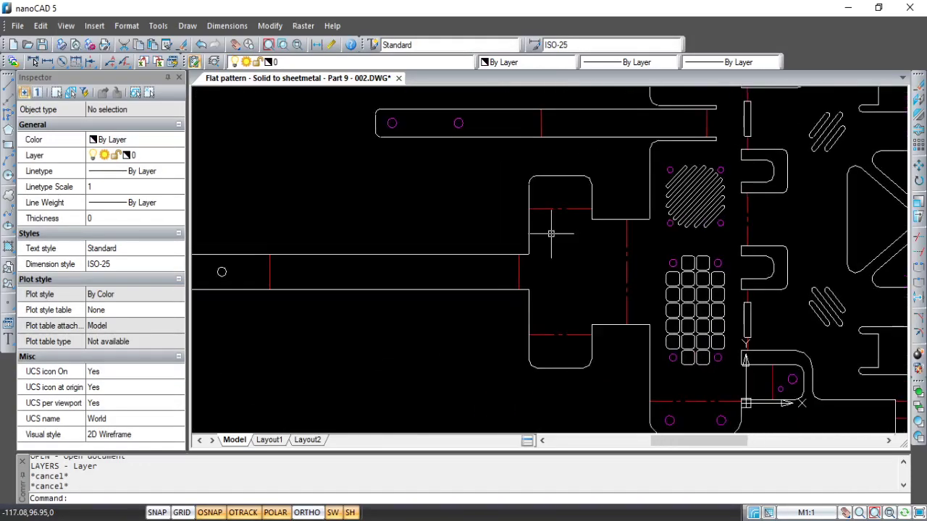
pyautogui.moveTo(336, 272); pyautogui.dragTo(476, 267, button='middle')
pyautogui.click(281, 257)
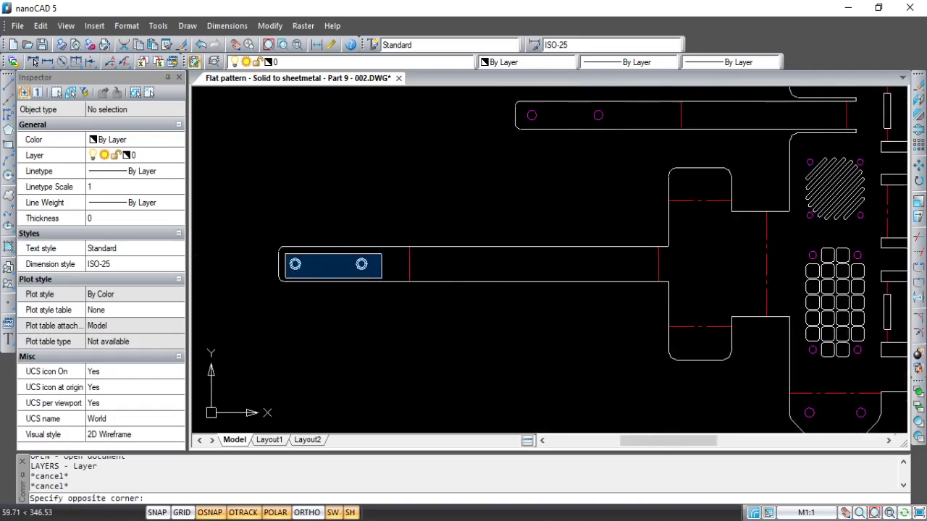
pyautogui.click(382, 278)
pyautogui.click(373, 64)
pyautogui.click(352, 128)
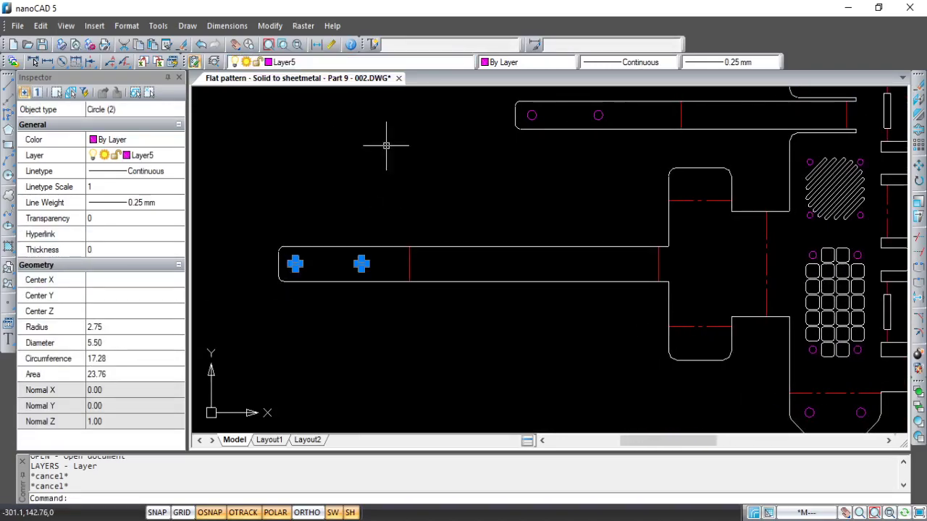
pyautogui.press('Escape')
# Step: Move all eleven horizontal louvre slots of the louvred panel to Layer2
pyautogui.scroll(-3, 492, 210)
pyautogui.moveTo(520, 226); pyautogui.dragTo(388, 219, button='middle')
pyautogui.scroll(1, 550, 201)
pyautogui.moveTo(652, 209); pyautogui.dragTo(584, 201, button='middle')
pyautogui.scroll(1, 596, 190)
pyautogui.scroll(4, 583, 200)
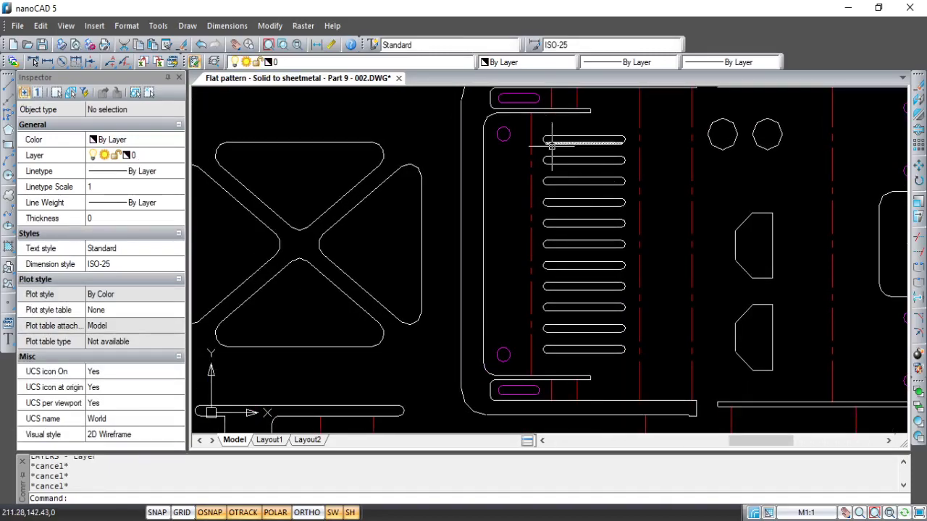
pyautogui.click(536, 128)
pyautogui.click(641, 365)
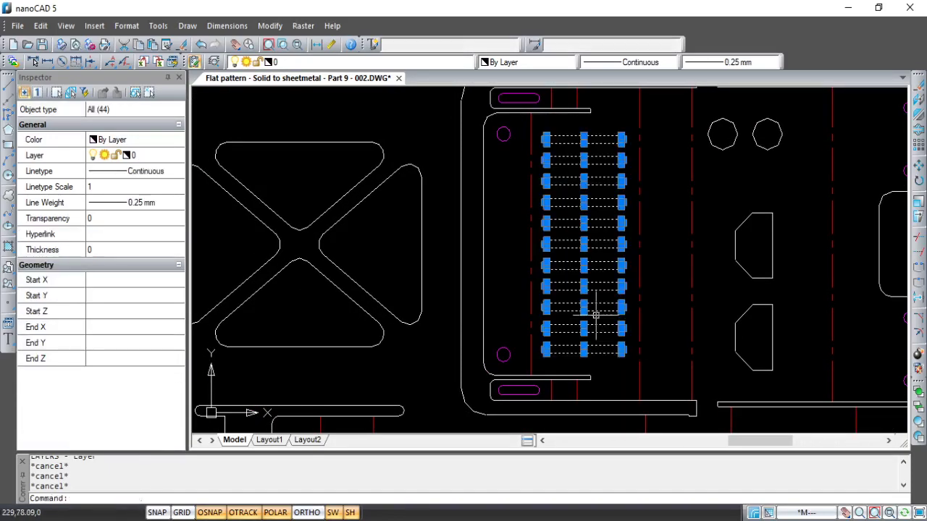
pyautogui.click(419, 62)
pyautogui.click(397, 97)
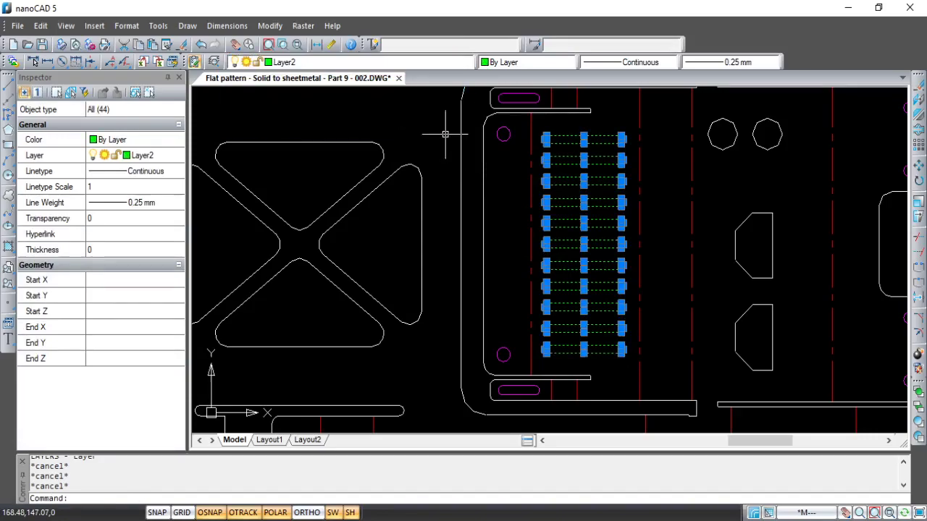
pyautogui.press('Escape')
# Step: Move the large diagonal slot pattern, together with its four corner holes, to Layer2
pyautogui.scroll(-3, 481, 208)
pyautogui.moveTo(243, 228); pyautogui.dragTo(376, 193, button='middle')
pyautogui.scroll(4, 378, 194)
pyautogui.moveTo(416, 148); pyautogui.dragTo(417, 283, button='middle')
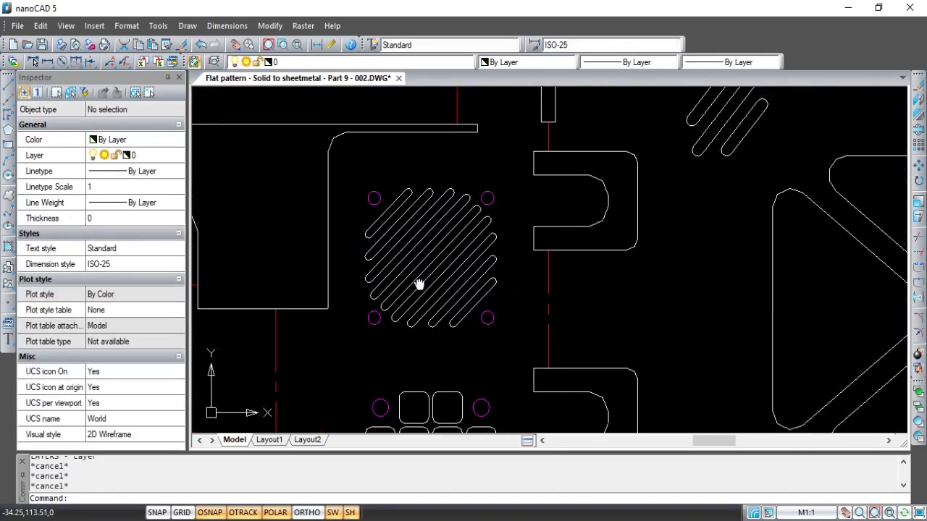
pyautogui.click(368, 182)
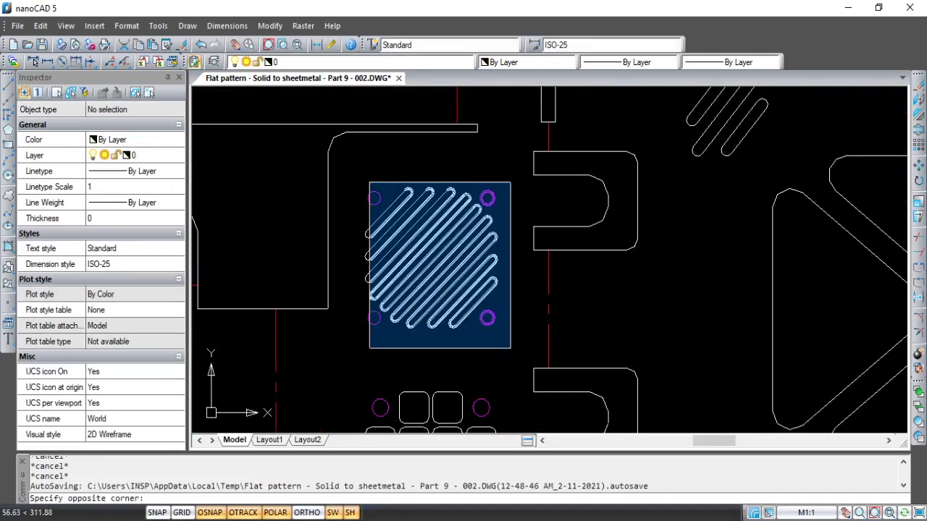
pyautogui.press('Escape')
pyautogui.click(352, 153)
pyautogui.click(510, 333)
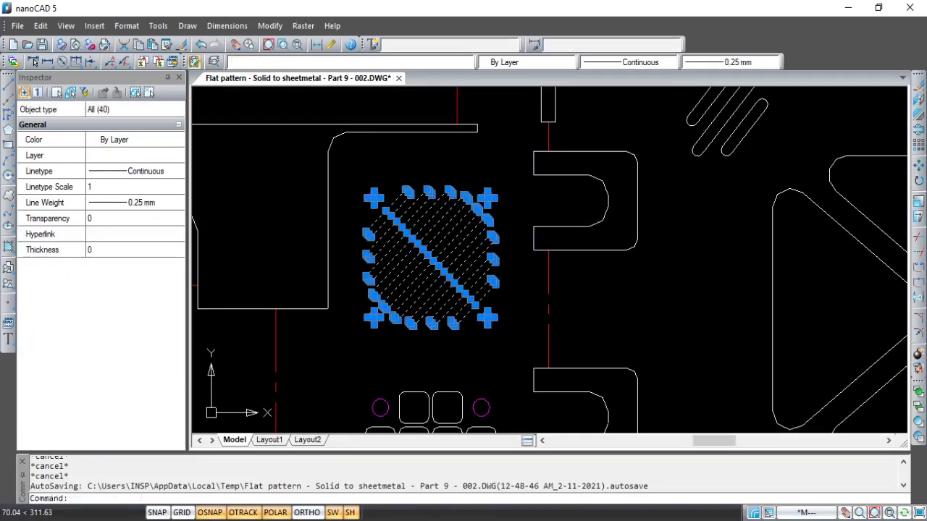
pyautogui.click(348, 63)
pyautogui.click(337, 97)
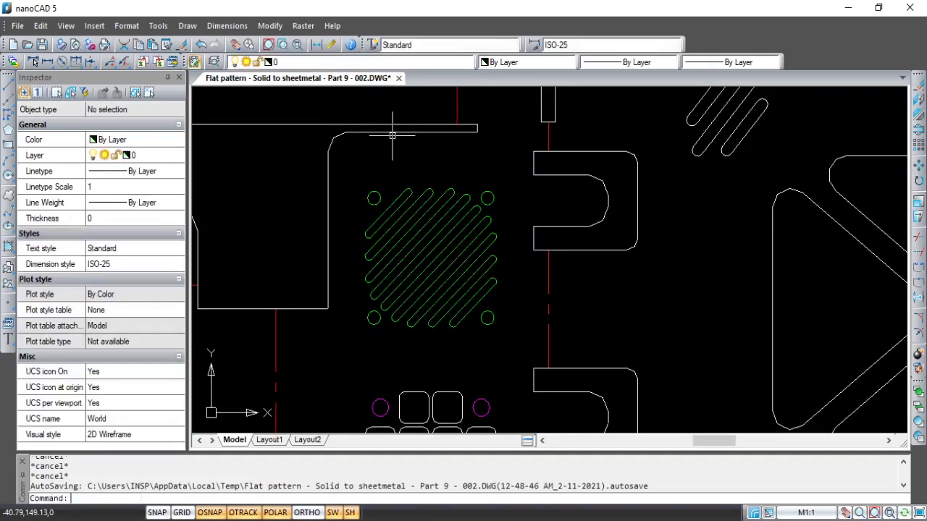
# Step: Return the four corner holes around the large diagonal slot pattern to Layer5
pyautogui.click(374, 199)
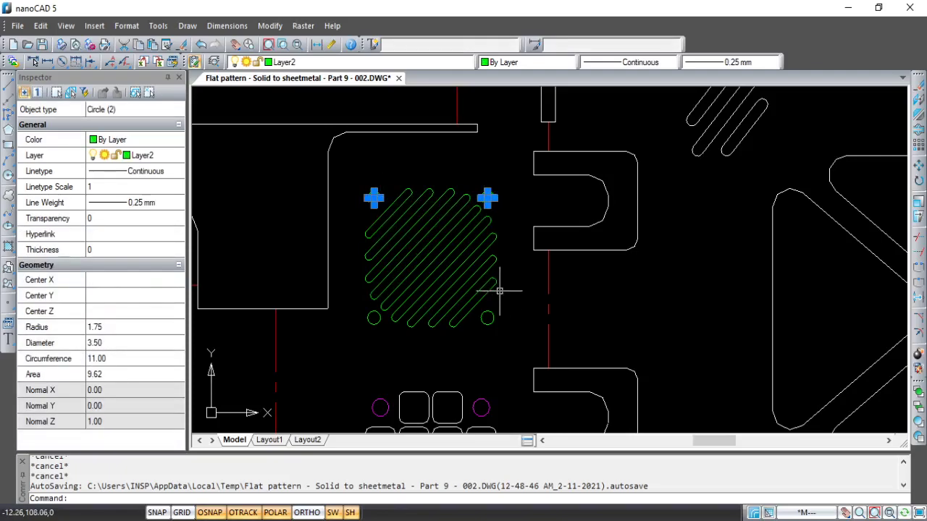
pyautogui.click(342, 63)
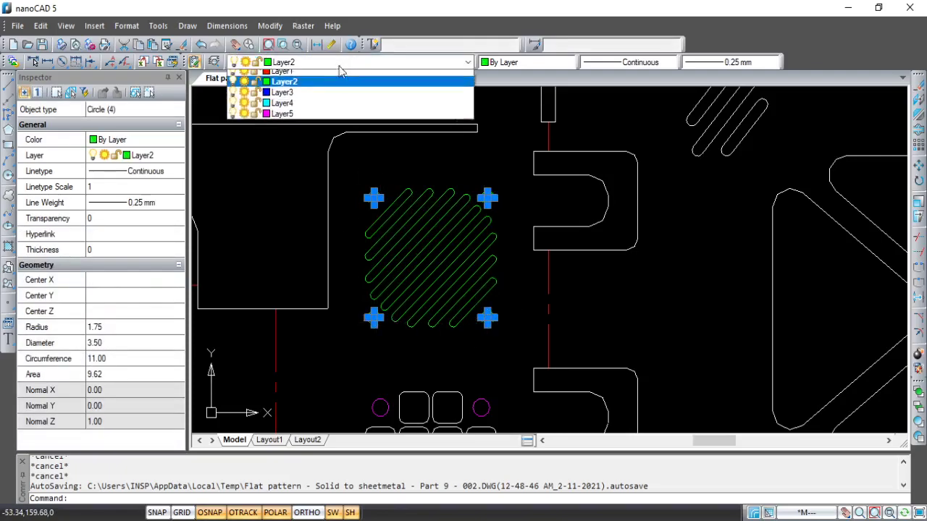
pyautogui.click(338, 118)
pyautogui.press('Escape')
# Step: Move the square-hole grid with its corner holes and the lower group of three small diagonal slots to Layer2
pyautogui.moveTo(484, 315); pyautogui.dragTo(496, 151, button='middle')
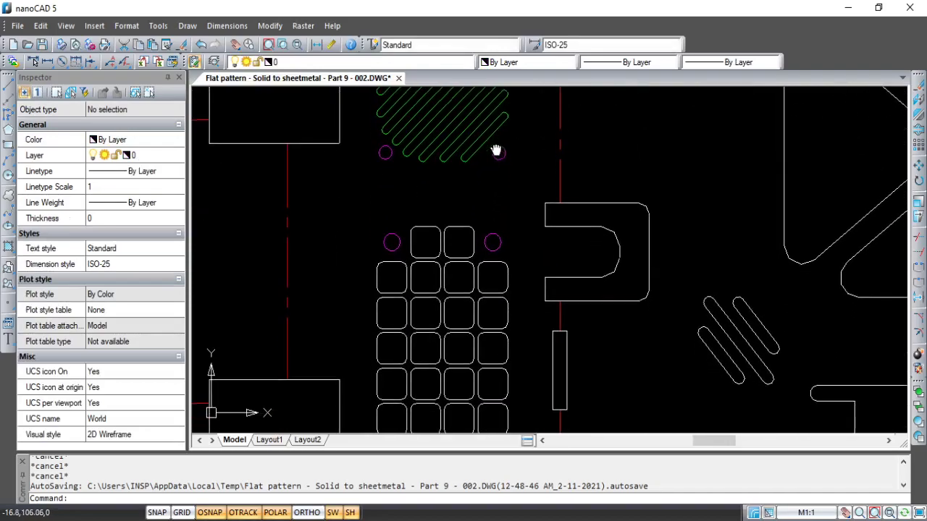
pyautogui.moveTo(471, 272); pyautogui.dragTo(502, 162, button='middle')
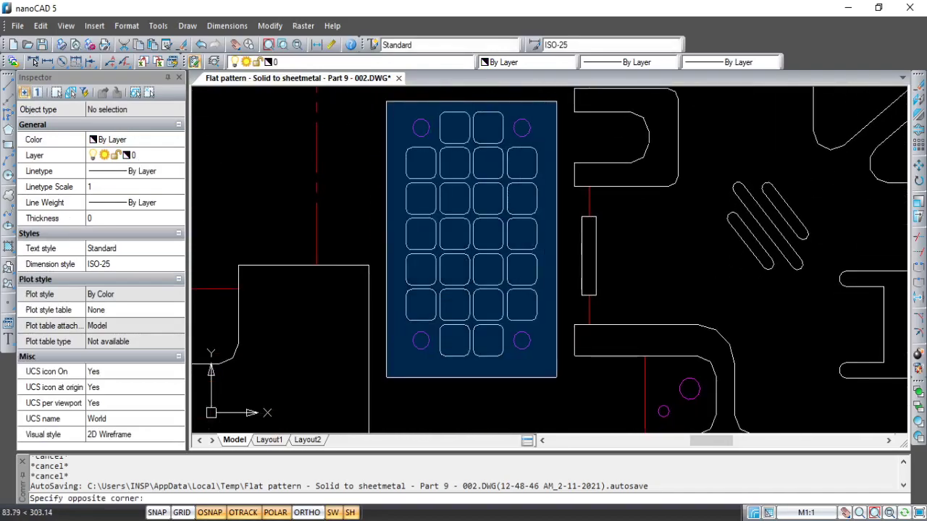
pyautogui.click(558, 379)
pyautogui.click(698, 157)
pyautogui.click(827, 310)
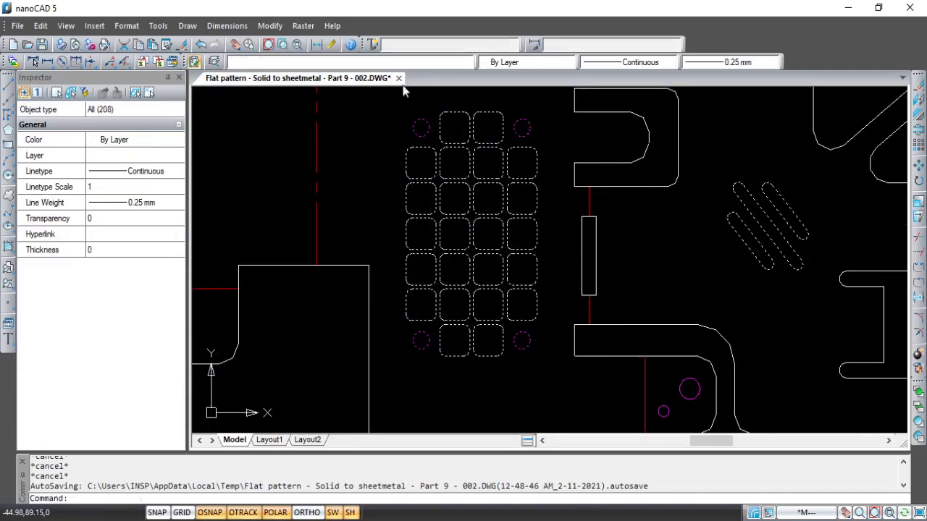
pyautogui.click(383, 67)
pyautogui.click(362, 97)
pyautogui.press('Escape')
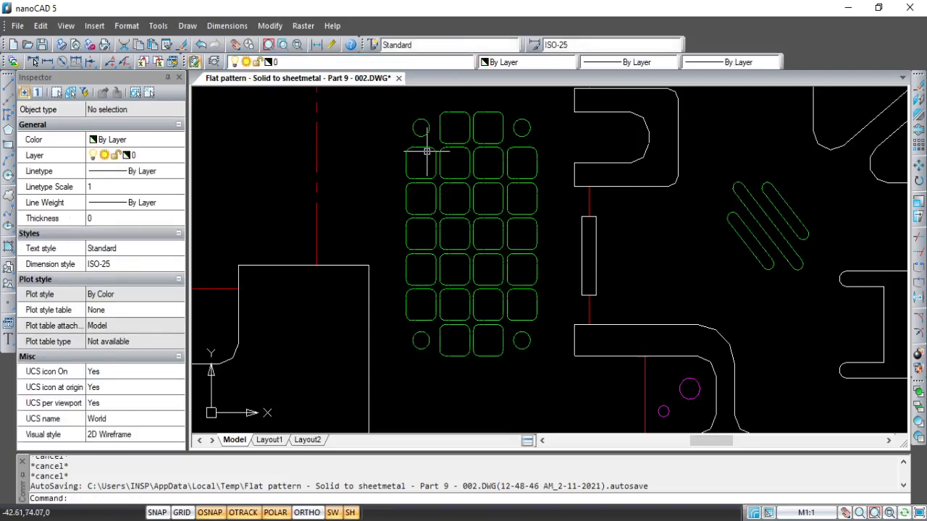
# Step: Return the four corner holes around the square-hole grid to Layer5
pyautogui.click(428, 135)
pyautogui.click(528, 134)
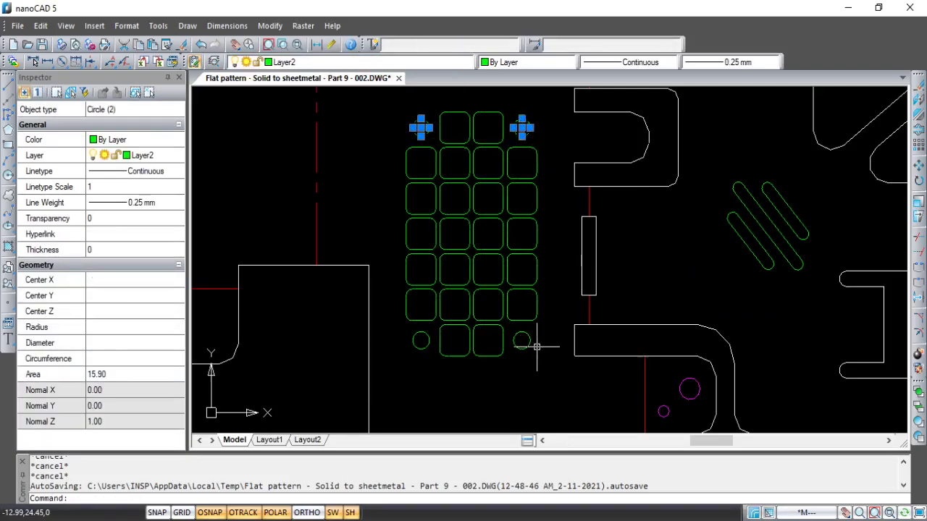
pyautogui.click(376, 65)
pyautogui.click(304, 118)
pyautogui.press('Escape')
# Step: Move the upper group of three small diagonal slots beside the triangular cutouts to Layer2
pyautogui.scroll(-2, 594, 205)
pyautogui.moveTo(582, 223); pyautogui.dragTo(509, 265, button='middle')
pyautogui.moveTo(599, 206); pyautogui.dragTo(589, 236, button='middle')
pyautogui.moveTo(568, 204); pyautogui.dragTo(554, 248, button='middle')
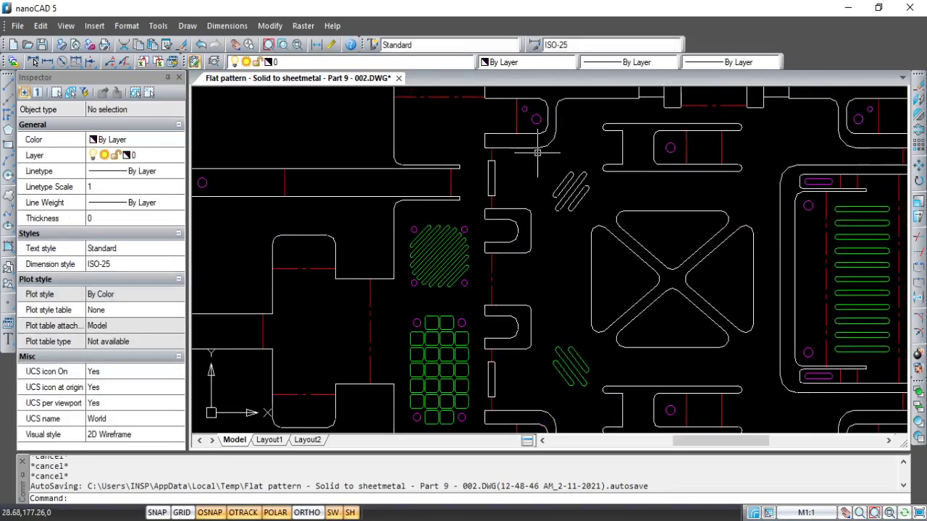
pyautogui.click(601, 218)
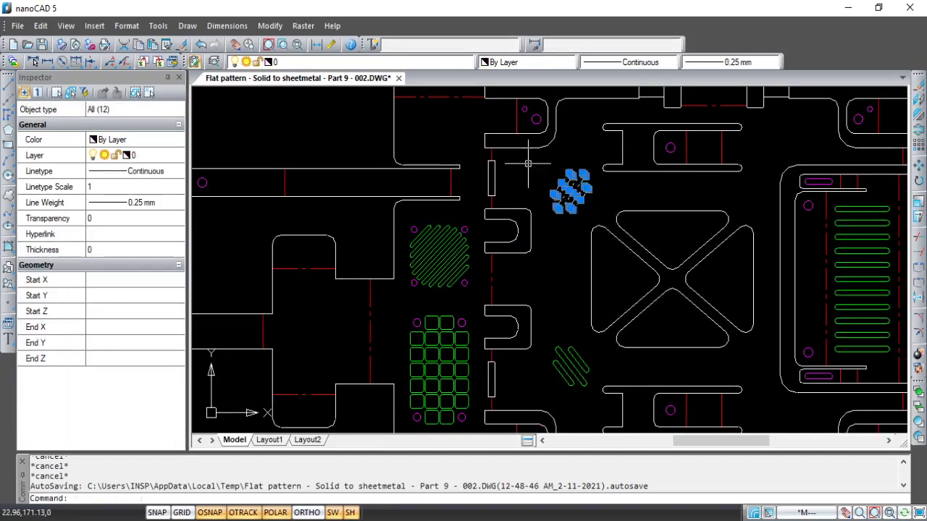
pyautogui.click(434, 62)
pyautogui.click(420, 95)
pyautogui.press('Escape')
pyautogui.scroll(-2, 675, 199)
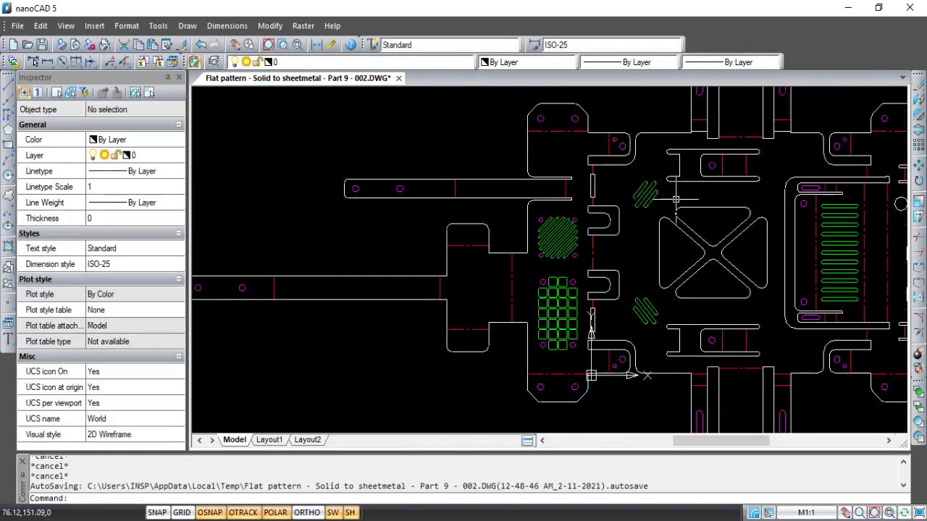
pyautogui.moveTo(526, 209)
pyautogui.mouseDown(button='middle')
pyautogui.moveTo(625, 179)
pyautogui.moveTo(418, 138)
pyautogui.mouseUp(button='middle')
pyautogui.moveTo(691, 226); pyautogui.dragTo(494, 261, button='middle')
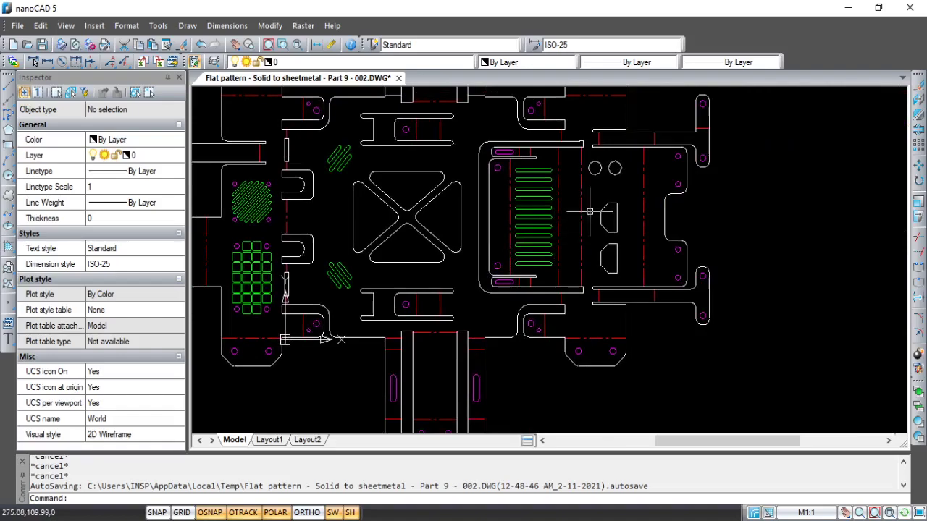
pyautogui.scroll(3, 590, 212)
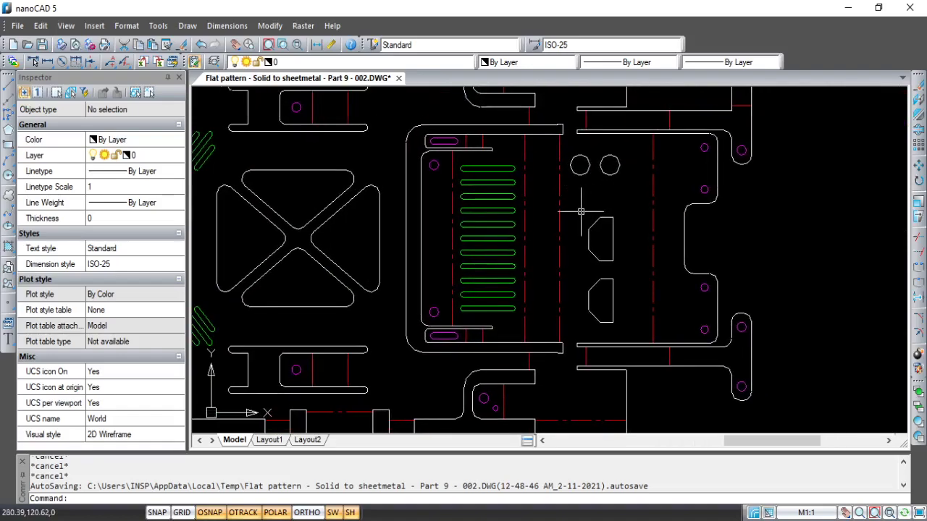
pyautogui.click(581, 212)
pyautogui.click(627, 331)
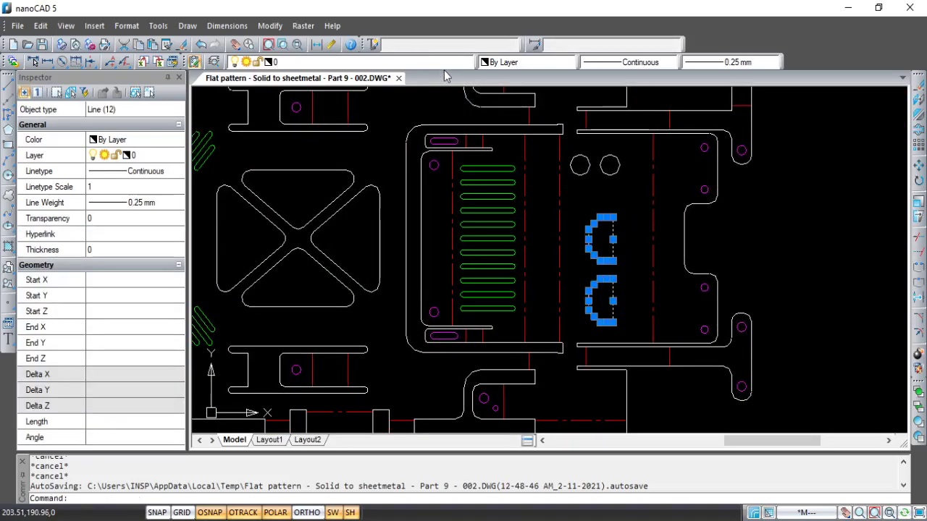
pyautogui.press('Escape')
# Step: Move the four rounded triangular cutouts in the centre of the flat pattern to Layer3
pyautogui.moveTo(306, 168); pyautogui.dragTo(396, 166, button='middle')
pyautogui.click(303, 165)
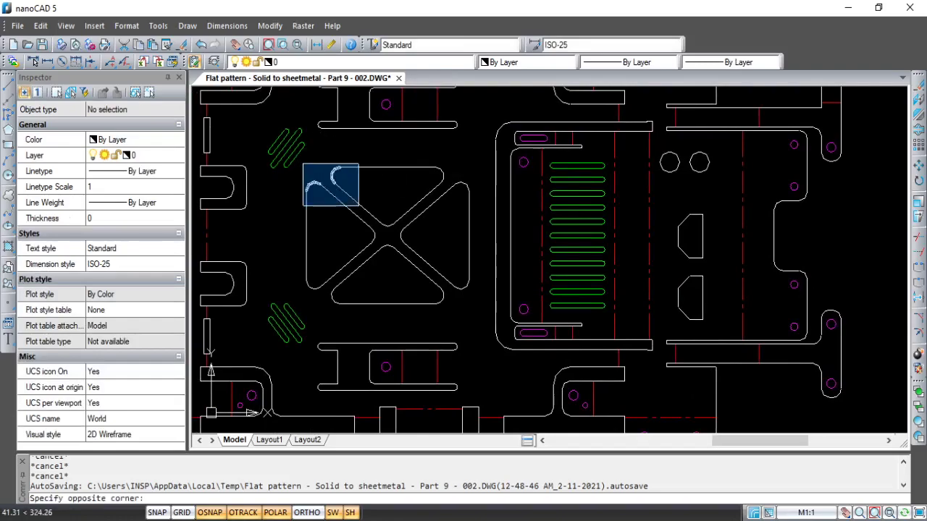
pyautogui.click(479, 318)
pyautogui.click(389, 62)
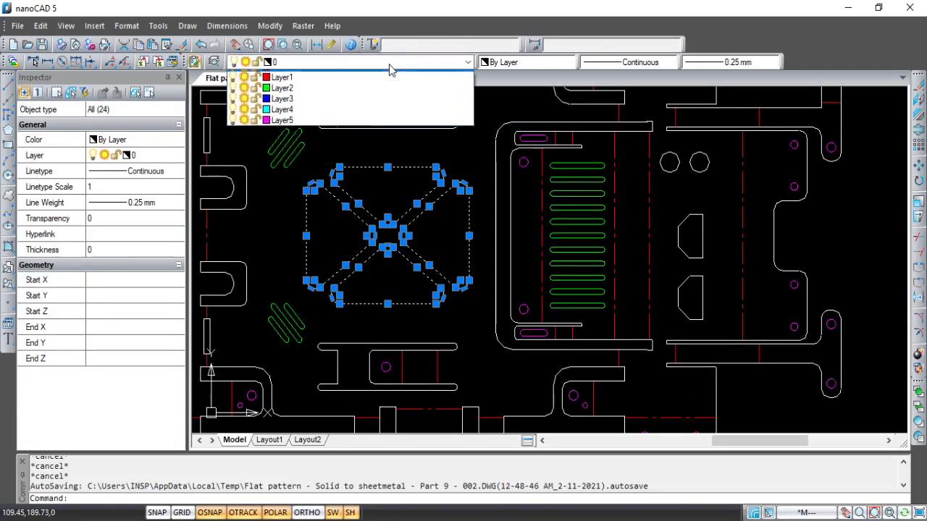
pyautogui.click(364, 108)
pyautogui.press('Escape')
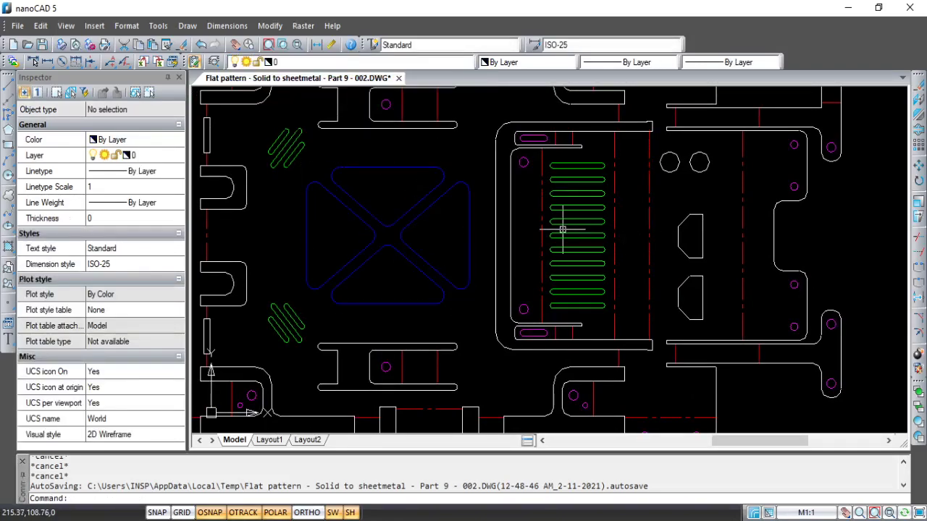
# Step: Move the two chamfered D-shaped cutouts between the bend lines right of the louvred panel to Layer4
pyautogui.scroll(-5, 586, 209)
pyautogui.scroll(5, 625, 268)
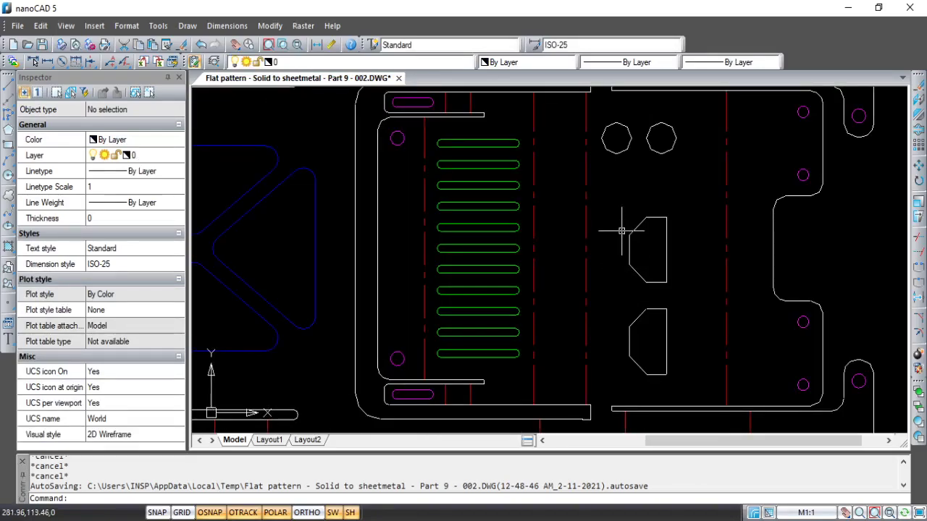
pyautogui.click(601, 197)
pyautogui.click(690, 385)
pyautogui.click(355, 62)
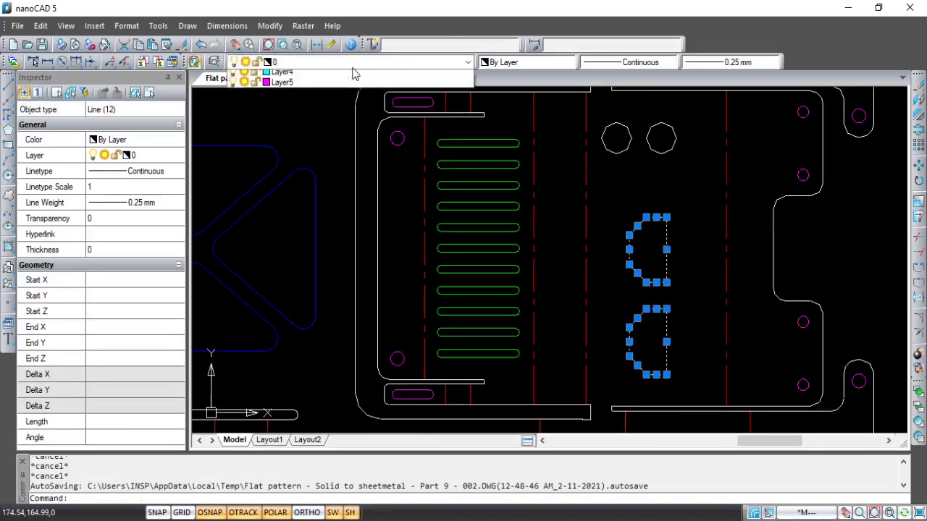
pyautogui.click(331, 120)
pyautogui.press('Escape')
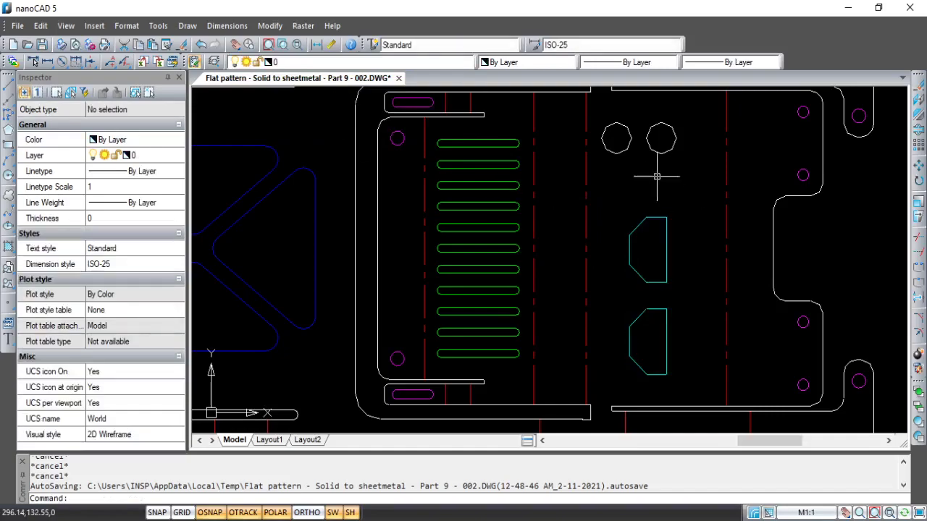
# Step: Move the two 12 mm circular cutouts above the D-shaped cutouts to Layer4
pyautogui.click(595, 111)
pyautogui.click(698, 175)
pyautogui.click(406, 64)
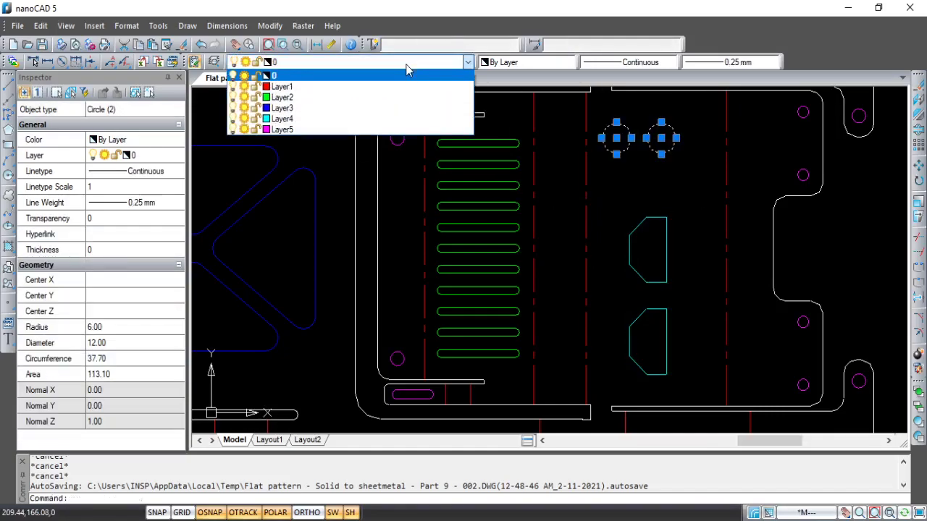
pyautogui.click(370, 118)
pyautogui.press('Escape')
# Step: Save the layered flat pattern drawing under its existing name
pyautogui.scroll(-5, 682, 254)
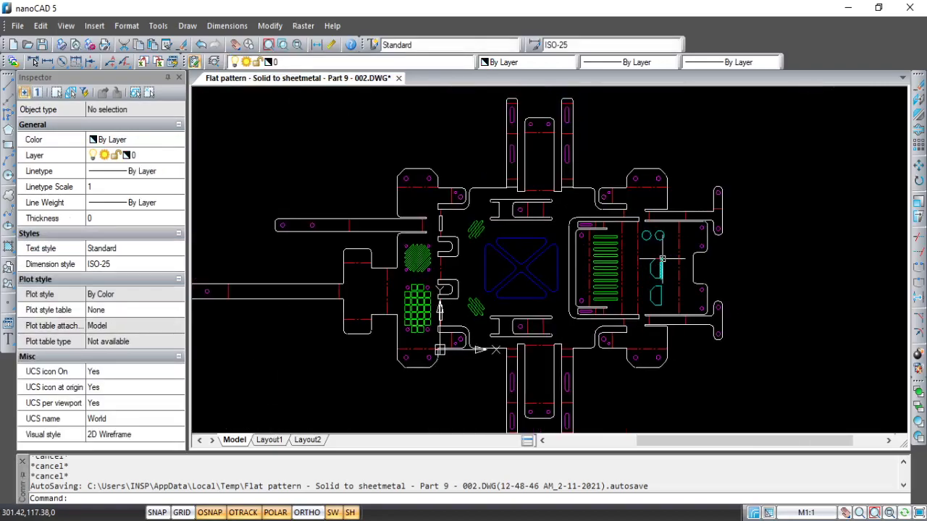
pyautogui.moveTo(603, 243); pyautogui.dragTo(715, 209, button='middle')
pyautogui.moveTo(419, 142); pyautogui.dragTo(449, 180, button='middle')
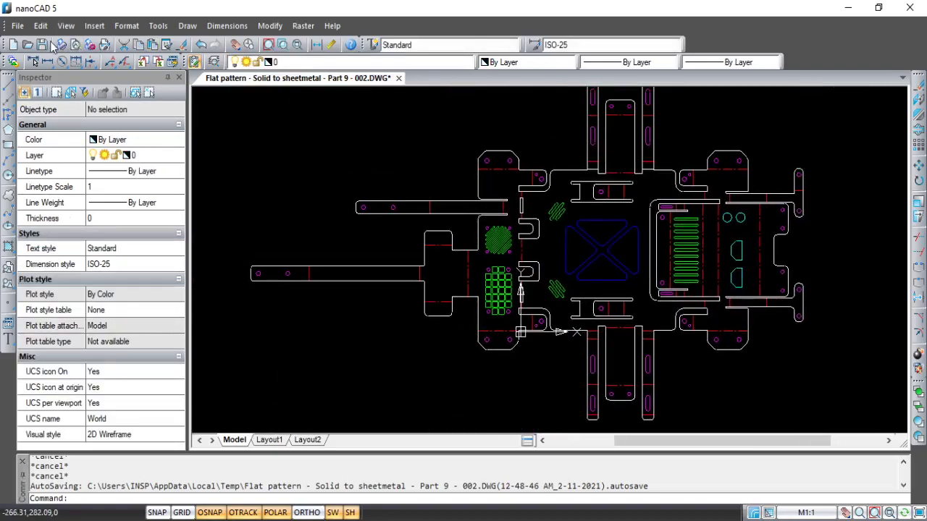
pyautogui.click(43, 45)
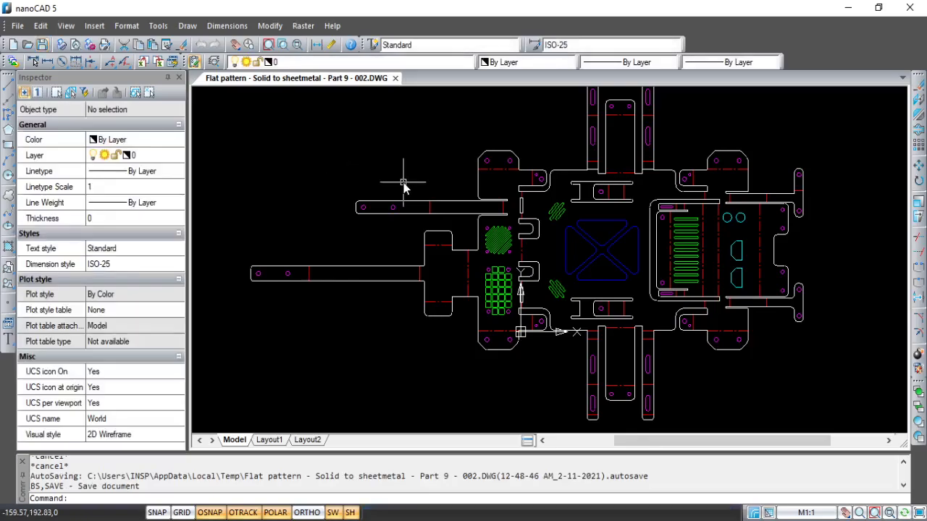
# Step: Dimension the flat pattern's overall height from the top to the bottom ends of the slotted arms, placing it beyond the long arm's free end
pyautogui.moveTo(606, 232); pyautogui.dragTo(574, 248, button='middle')
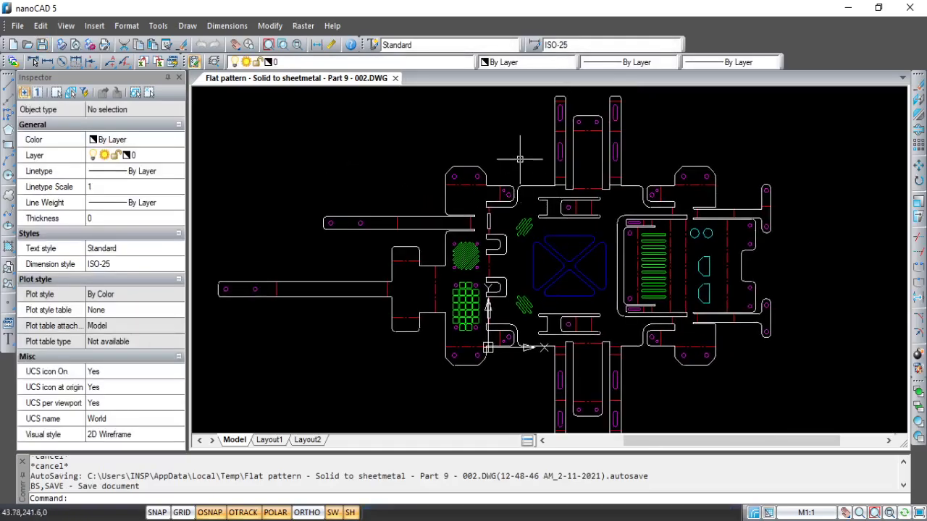
pyautogui.scroll(4, 497, 282)
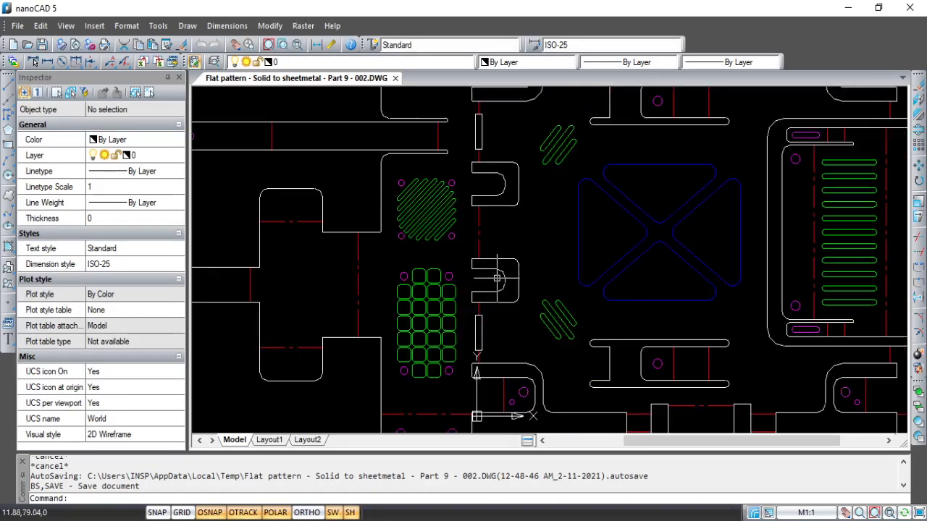
pyautogui.scroll(-6, 497, 278)
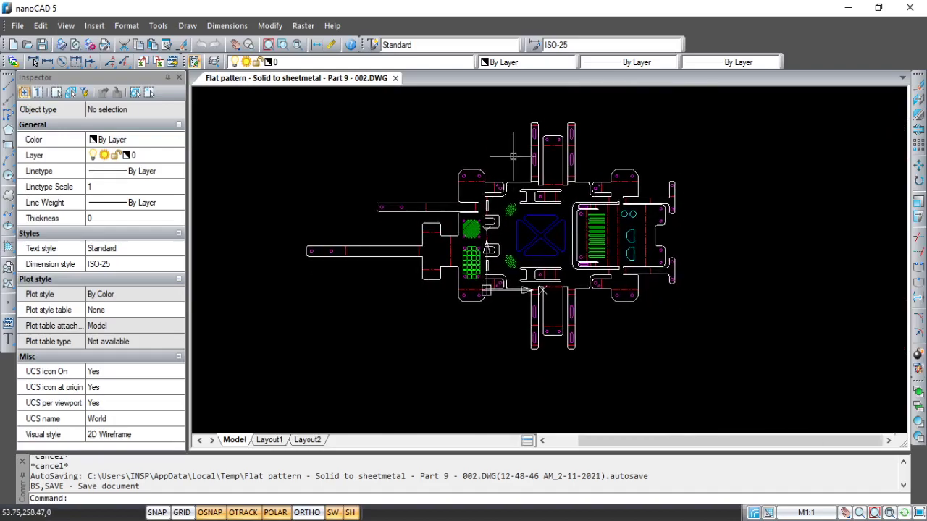
pyautogui.write('dim')
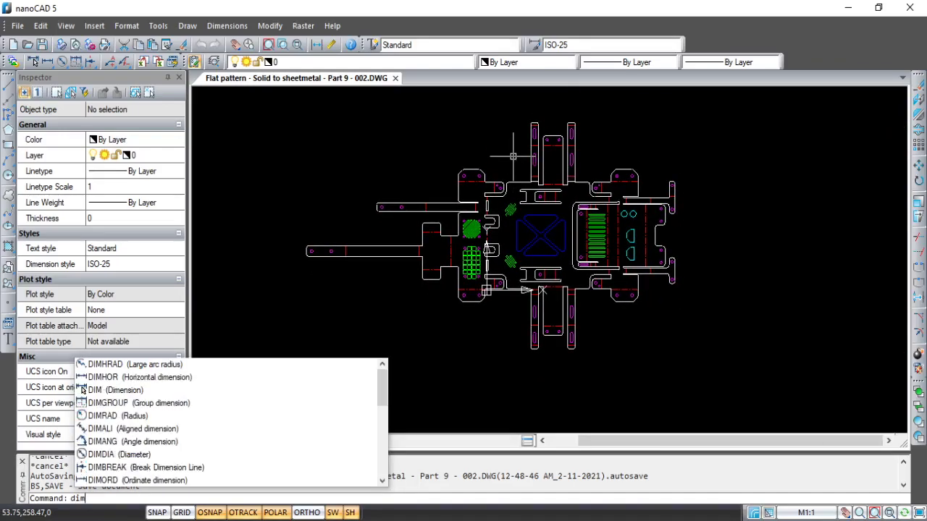
pyautogui.click(82, 389)
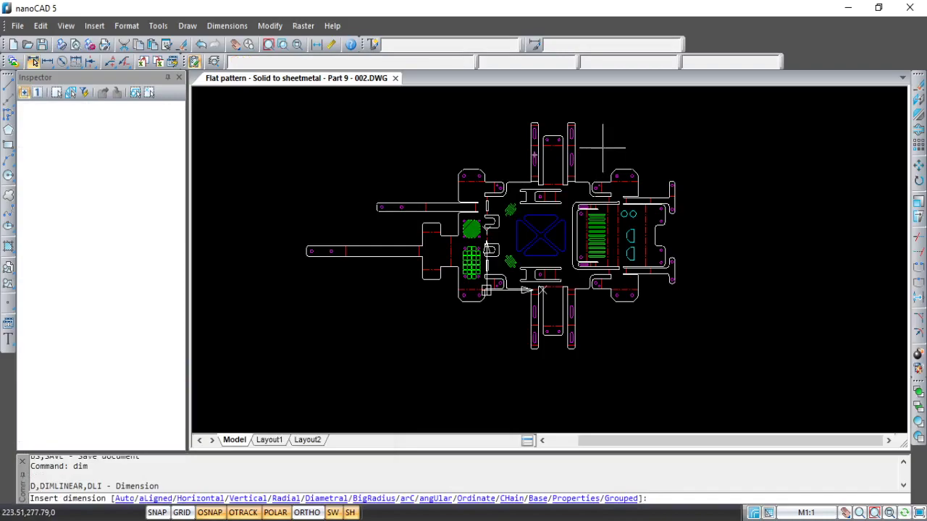
pyautogui.scroll(8, 603, 148)
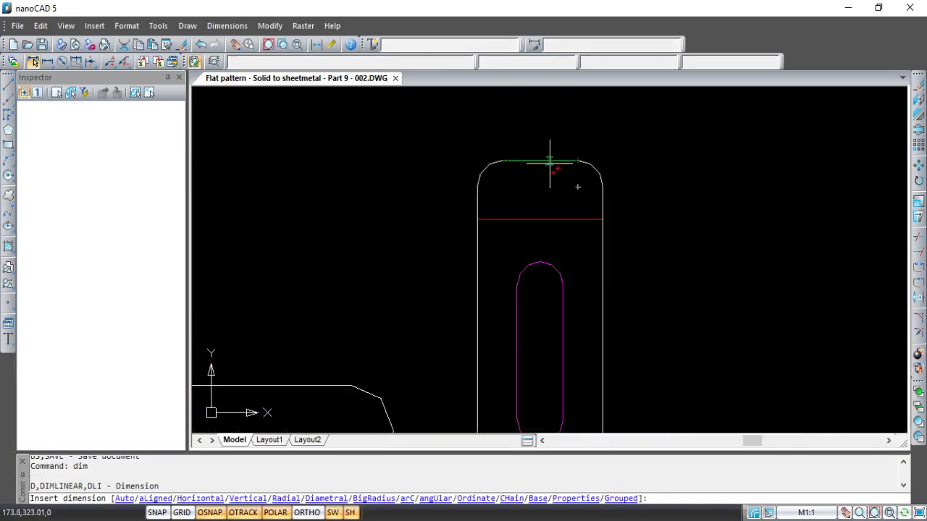
pyautogui.scroll(-10, 547, 162)
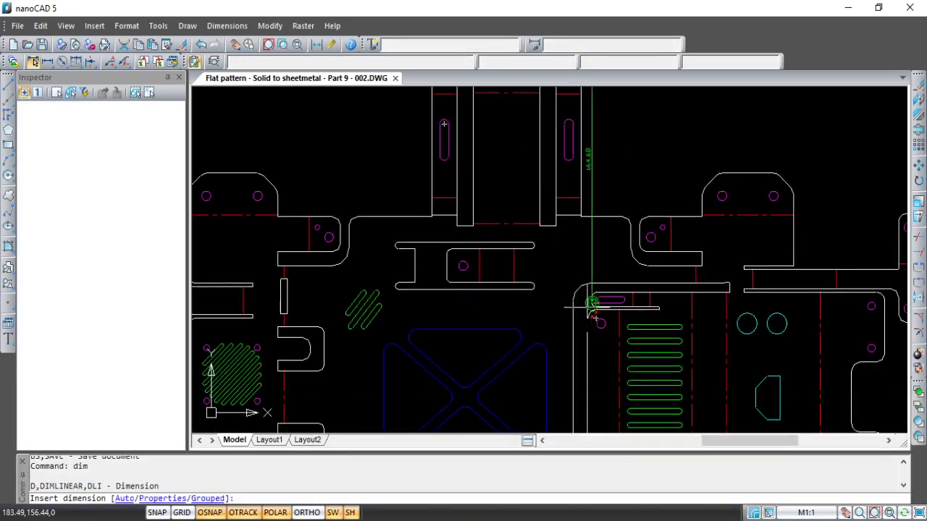
pyautogui.moveTo(641, 295); pyautogui.dragTo(637, 113, button='middle')
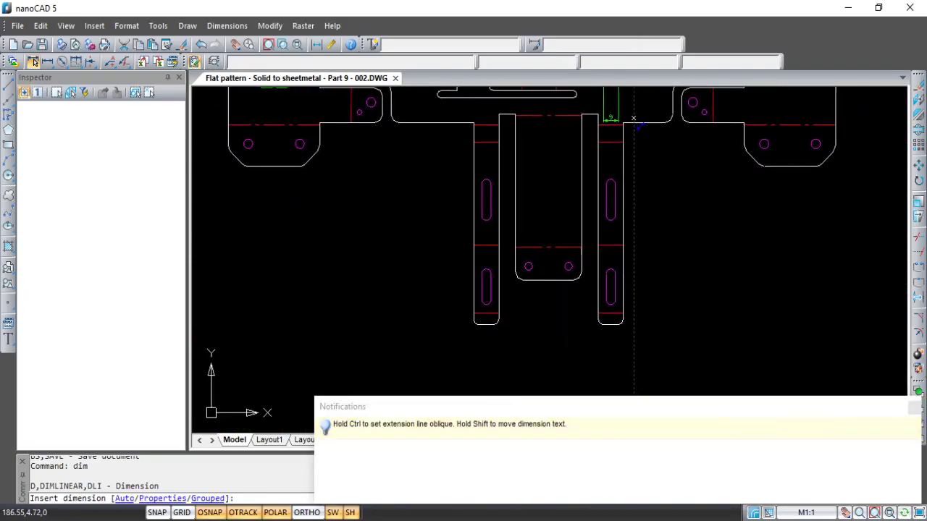
pyautogui.click(611, 323)
pyautogui.scroll(-5, 530, 277)
pyautogui.moveTo(486, 268); pyautogui.dragTo(555, 326, button='middle')
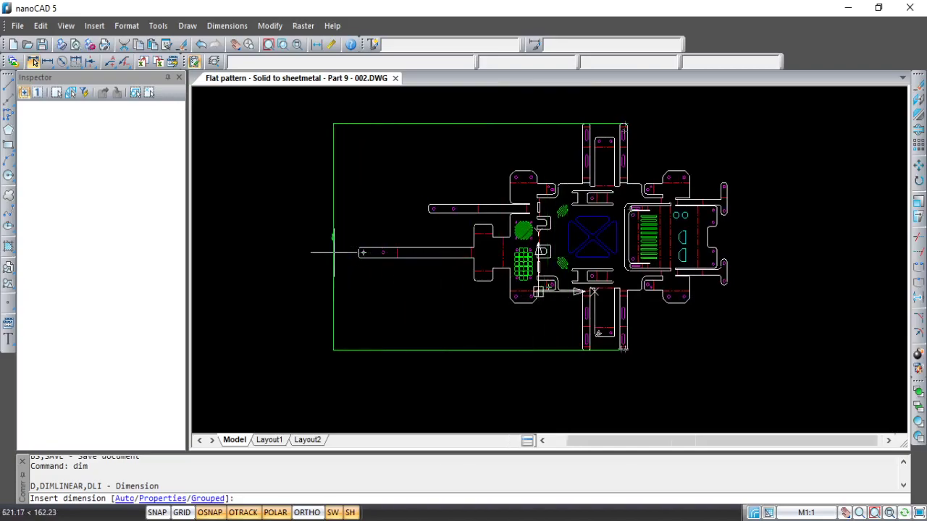
pyautogui.click(305, 247)
# Step: Dimension the flat pattern's overall length from the long arm's free end to the opposite outer tabs, placing it below the pattern
pyautogui.scroll(4, 385, 252)
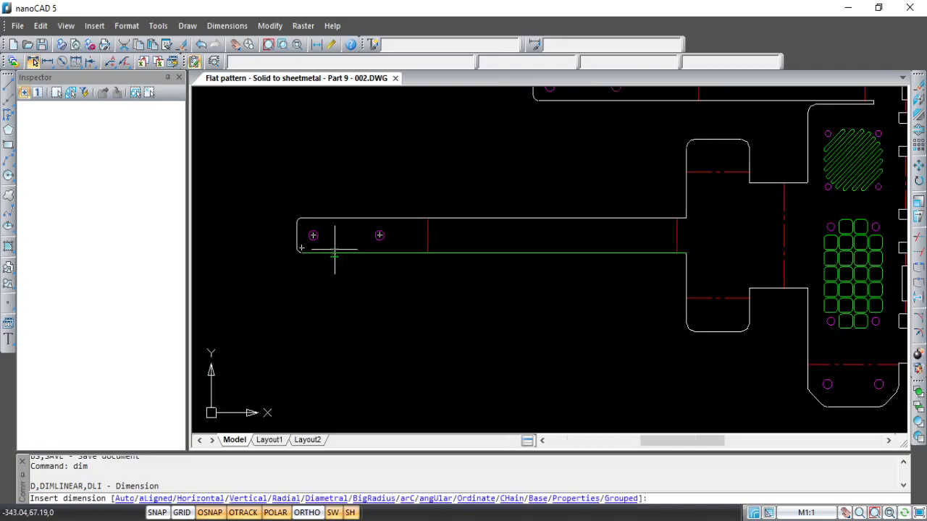
pyautogui.click(300, 235)
pyautogui.scroll(-4, 418, 255)
pyautogui.moveTo(486, 256); pyautogui.dragTo(372, 256, button='middle')
pyautogui.scroll(3, 647, 204)
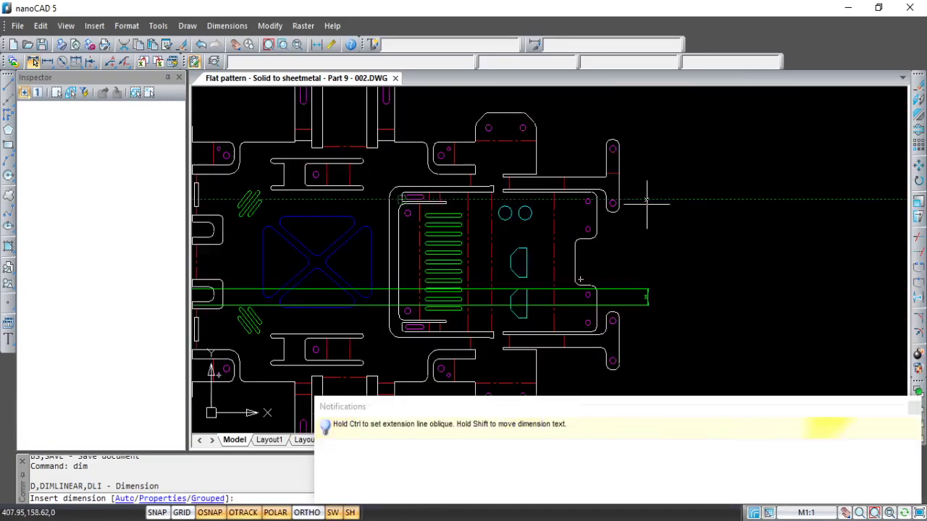
pyautogui.scroll(1, 646, 204)
pyautogui.scroll(-4, 601, 207)
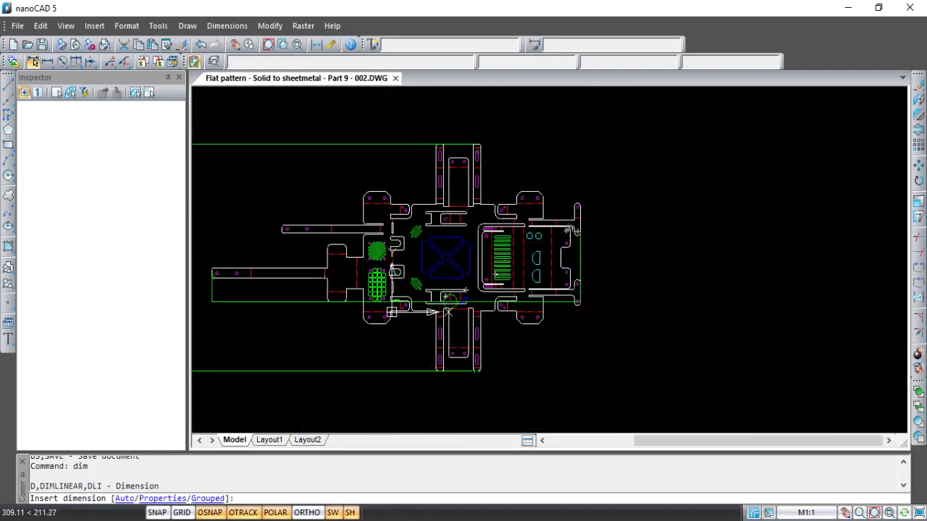
pyautogui.moveTo(449, 301); pyautogui.dragTo(544, 225, button='middle')
pyautogui.click(493, 345)
pyautogui.press('Escape')
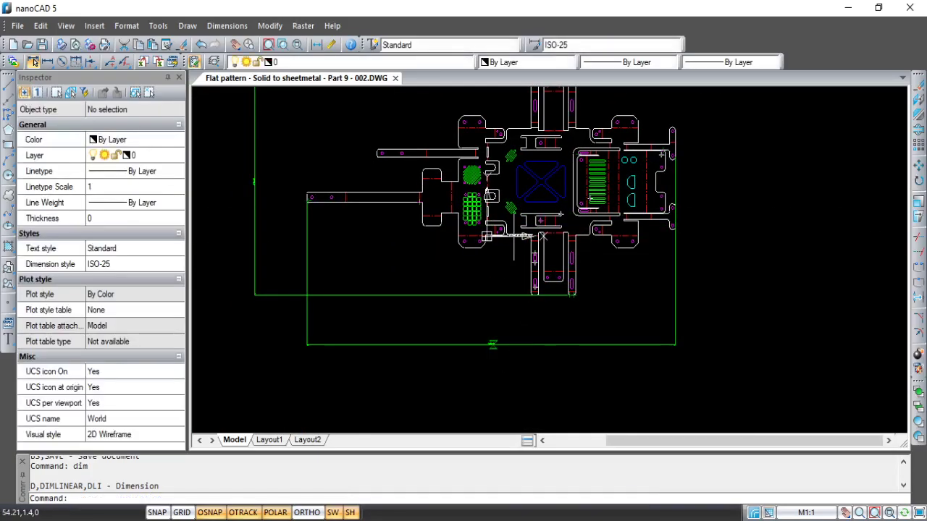
# Step: Examine the overall height and length dimensions and the layered vents and cutouts across the flat pattern
pyautogui.moveTo(550, 293)
pyautogui.mouseDown(button='middle')
pyautogui.moveTo(567, 320)
pyautogui.moveTo(541, 314)
pyautogui.mouseUp(button='middle')
pyautogui.scroll(8, 290, 341)
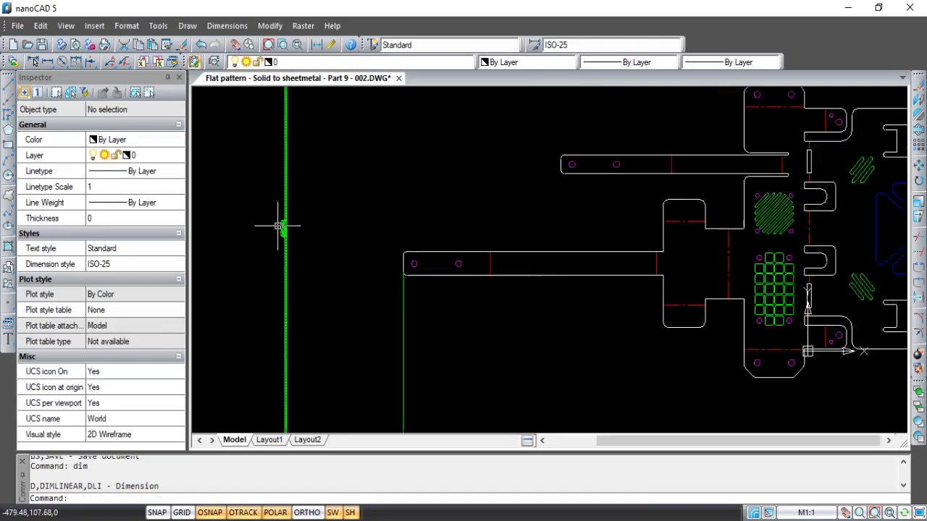
pyautogui.scroll(-8, 321, 237)
pyautogui.moveTo(651, 287); pyautogui.dragTo(536, 31, button='middle')
pyautogui.scroll(5, 736, 339)
pyautogui.scroll(-6, 741, 350)
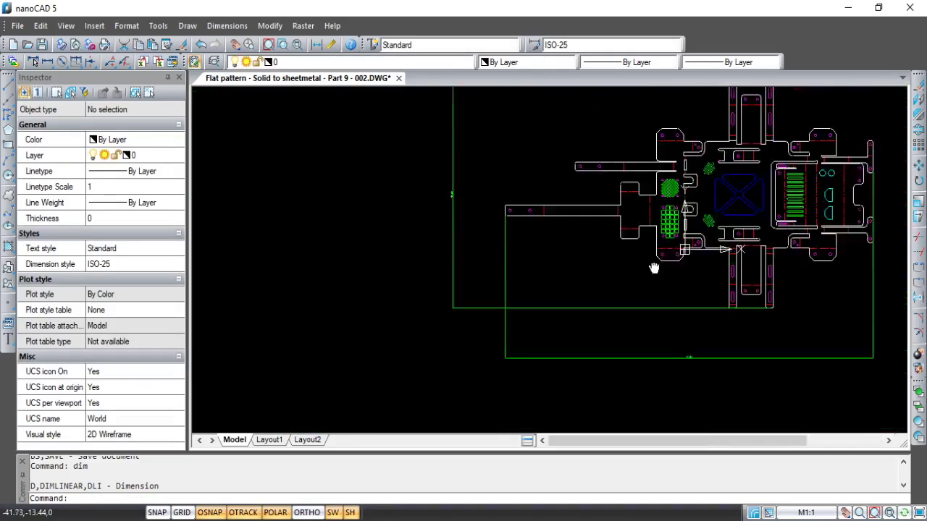
pyautogui.scroll(5, 648, 216)
pyautogui.moveTo(538, 258); pyautogui.dragTo(667, 157, button='middle')
pyautogui.scroll(-2, 577, 178)
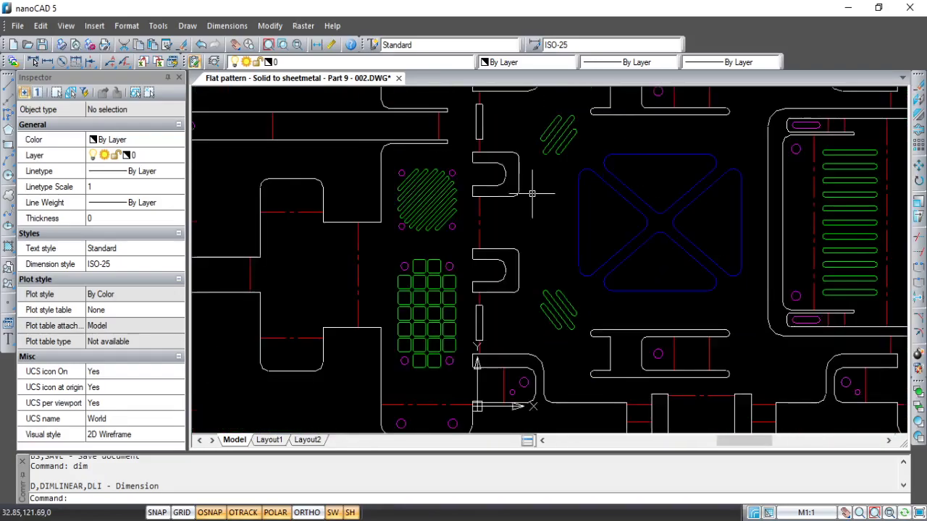
pyautogui.moveTo(543, 199); pyautogui.dragTo(574, 202, button='middle')
pyautogui.moveTo(734, 218); pyautogui.dragTo(456, 326, button='middle')
pyautogui.scroll(-4, 685, 242)
pyautogui.scroll(4, 732, 191)
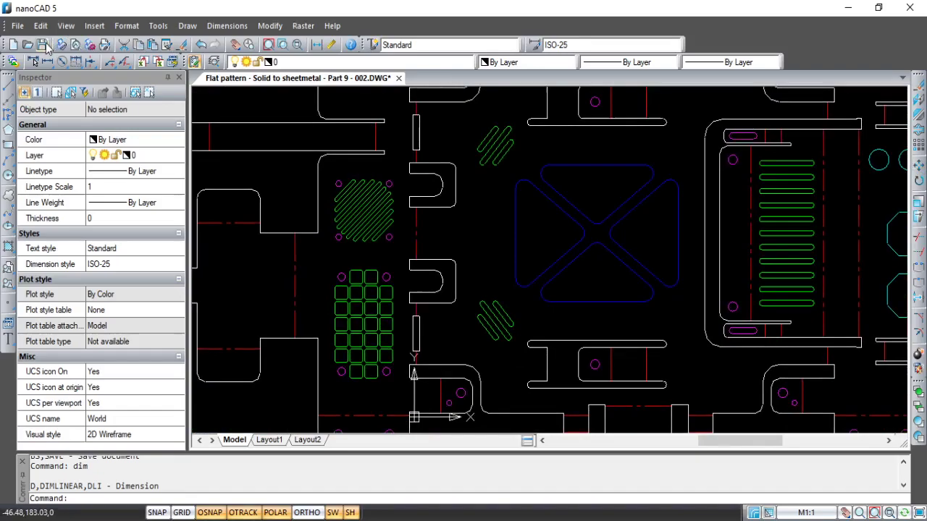
# Step: Save the dimensioned flat pattern drawing under its existing name and switch to the untitled Notepad document
pyautogui.click(42, 45)
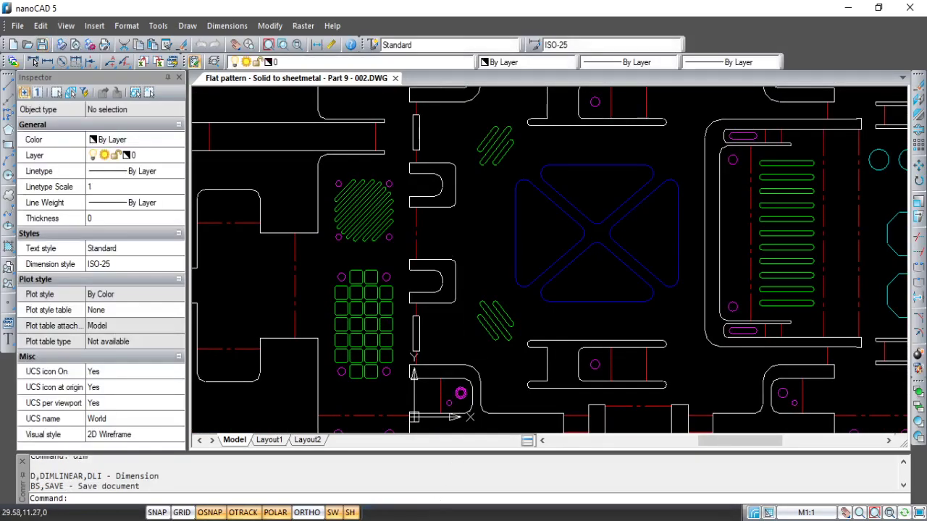
pyautogui.click(430, 518)
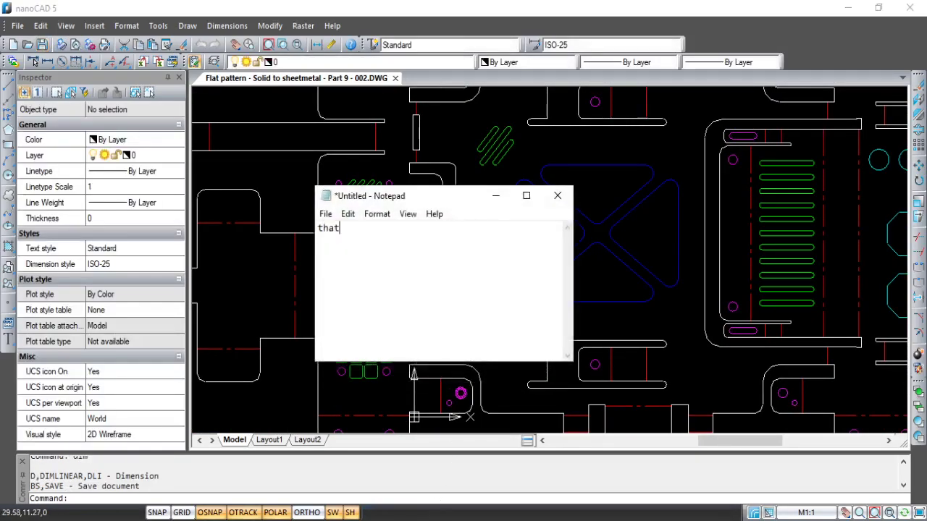